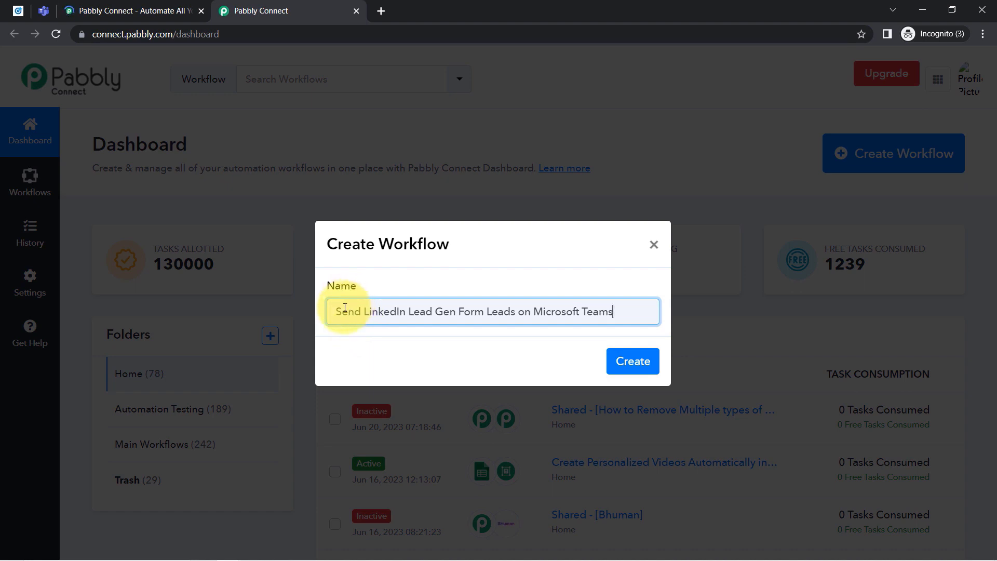
Create the 'Send LinkedIn Lead Gen Form Leads on Microsoft Teams' workflow and collapse its empty trigger step.
left_click_drag(345, 309, 613, 309)
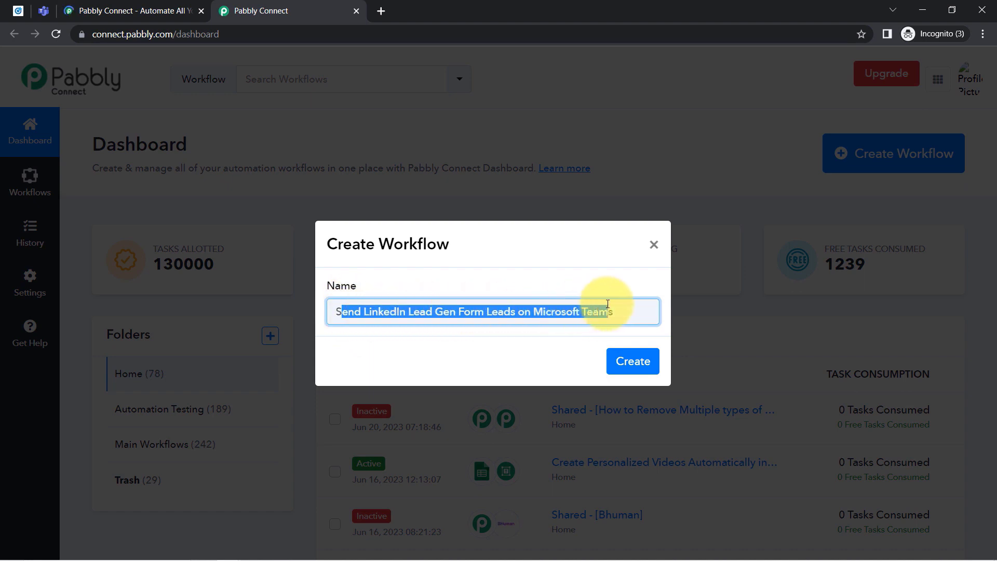
left_click(612, 308)
left_click(632, 358)
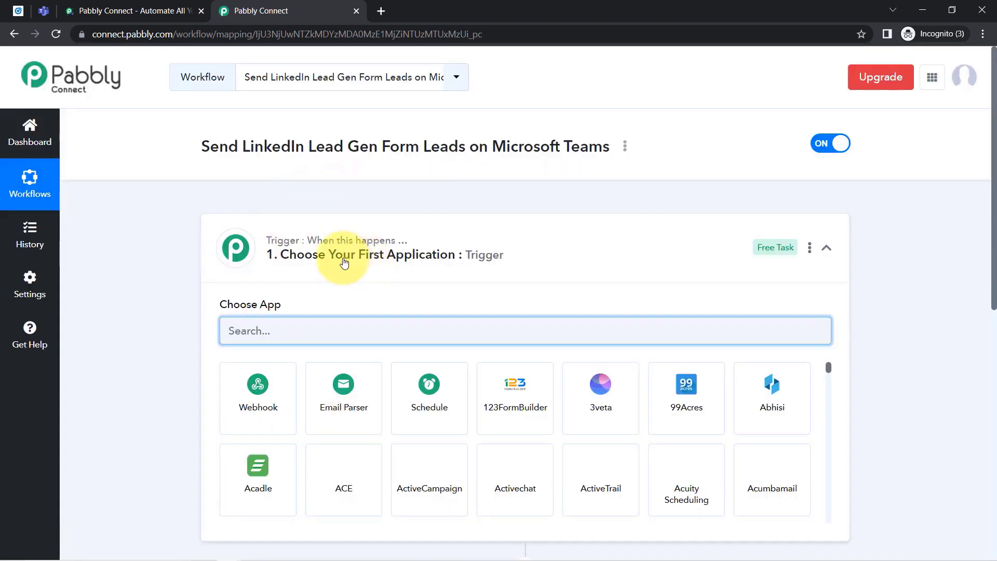
left_click(343, 260)
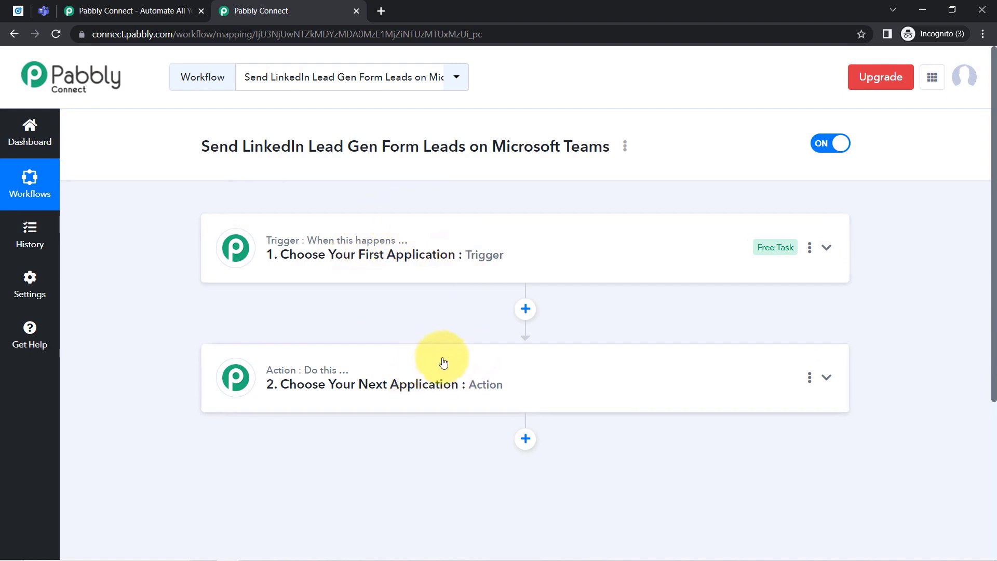
Search 'linke' and set LinkedIn Lead Gen Forms as the trigger app.
left_click(409, 256)
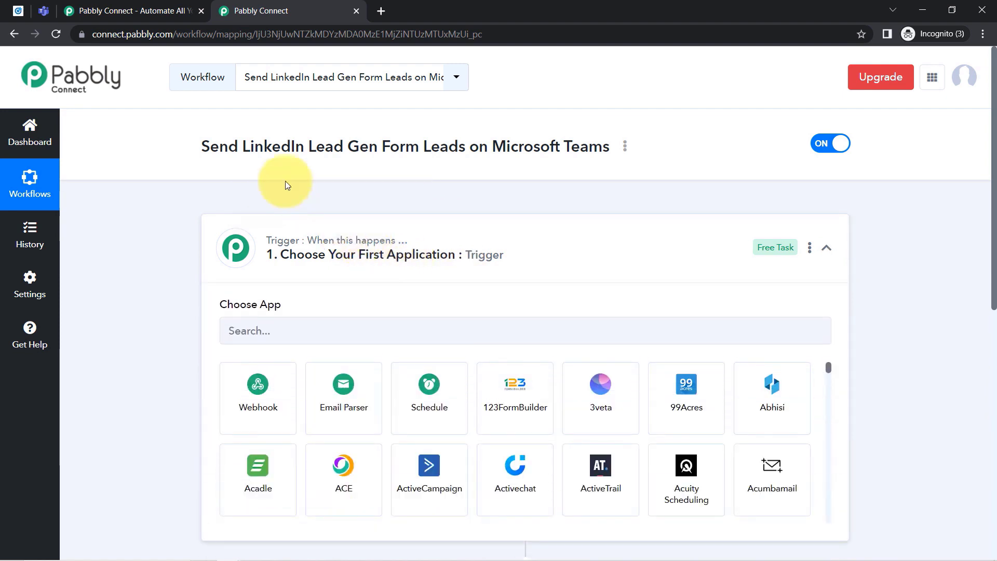
left_click_drag(202, 146, 531, 151)
left_click(329, 331)
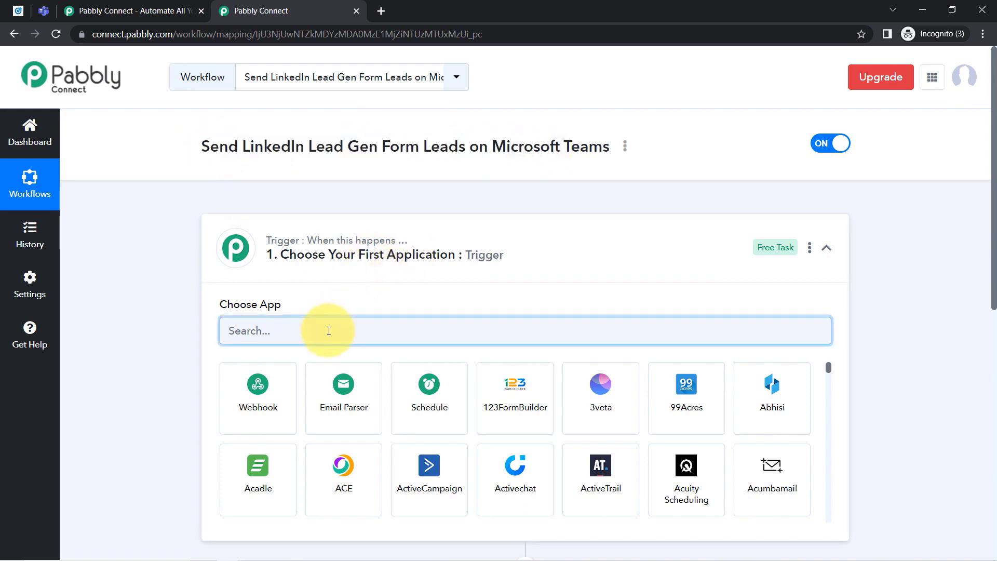
type("linke")
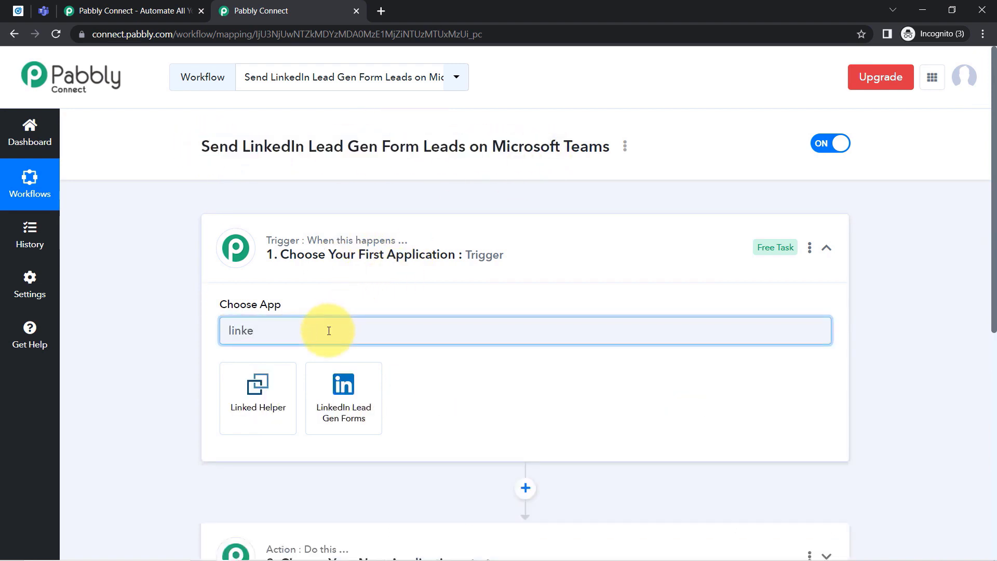
left_click(344, 399)
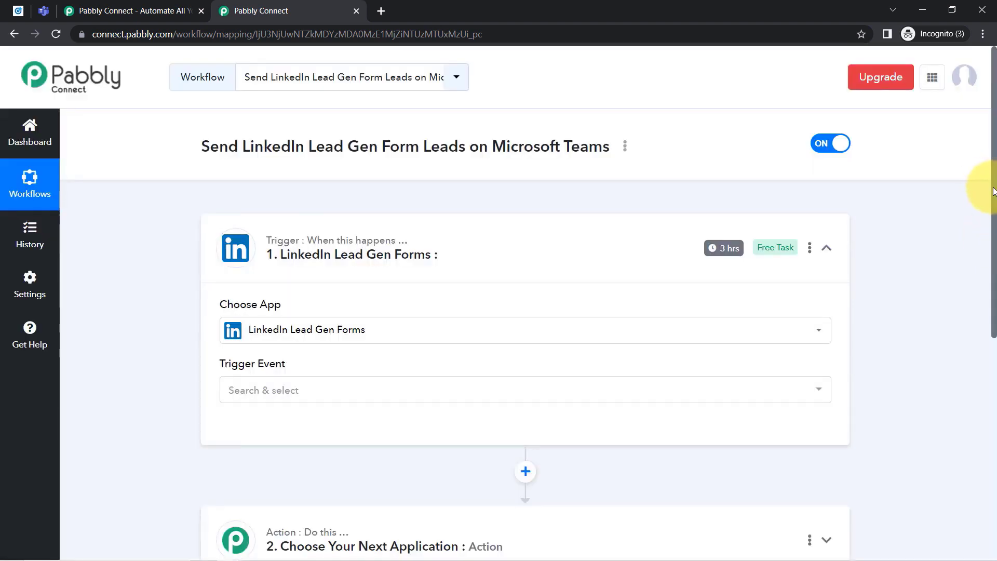
Search 'micr' and set Microsoft Teams as the action app, then collapse the action step.
left_click_drag(994, 191, 989, 395)
left_click(337, 240)
left_click(273, 311)
type("mic")
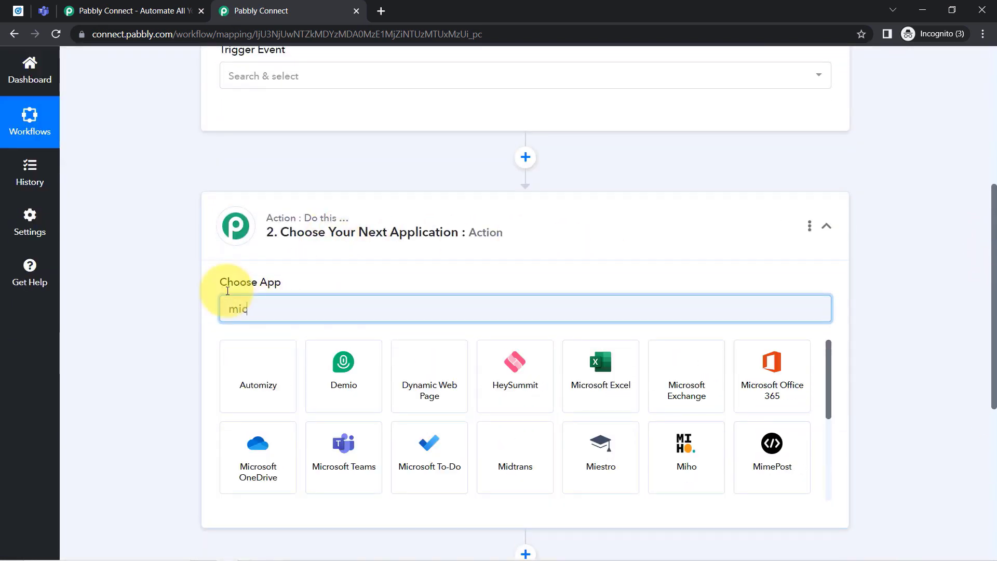
type("r")
left_click(601, 375)
left_click(266, 234)
scroll(287, 166, "up", 3)
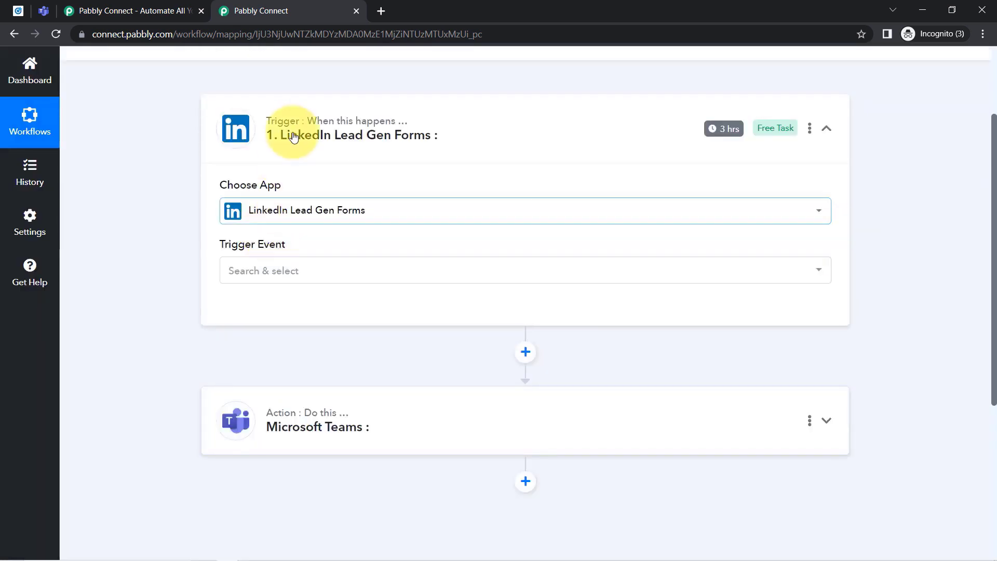
Set the LinkedIn trigger event to New Lead Gen Form Response and start adding a new account connection.
left_click(286, 145)
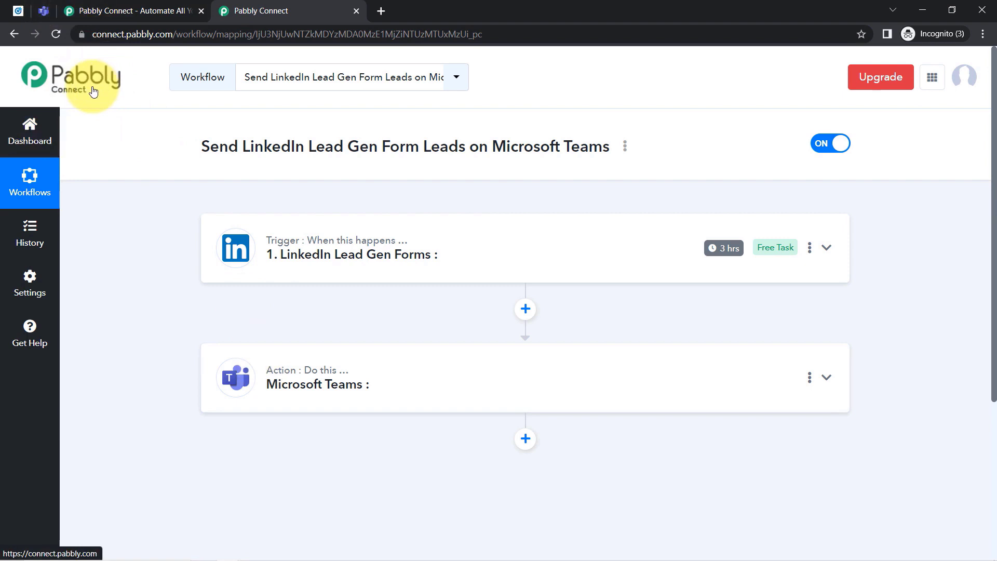
left_click(351, 257)
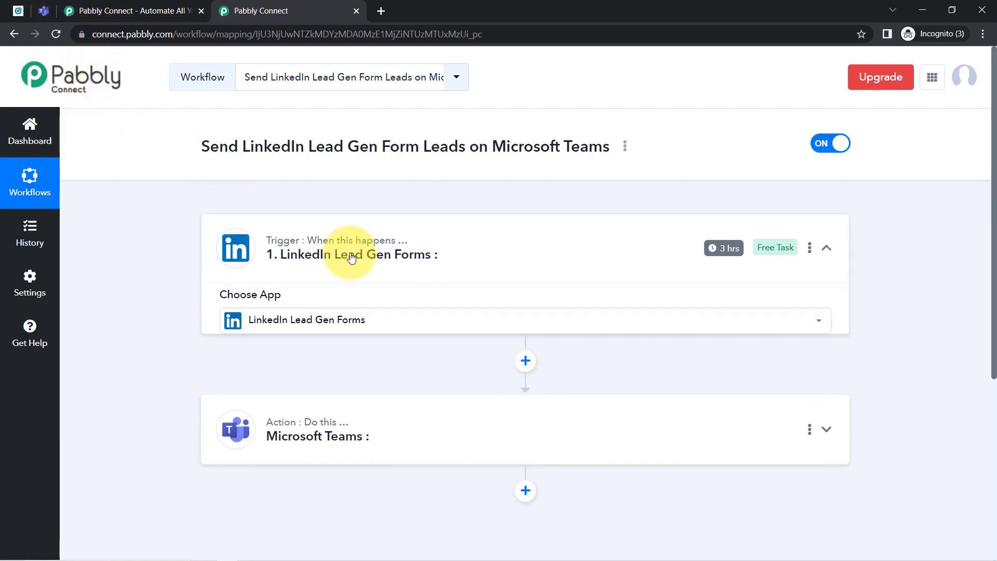
scroll(335, 273, "down", 4)
left_click(243, 200)
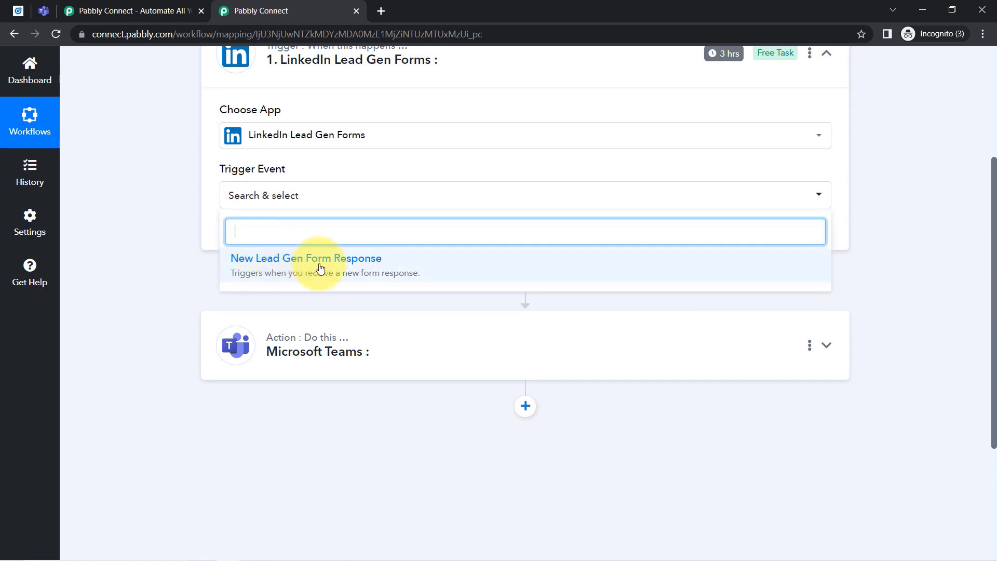
left_click(350, 276)
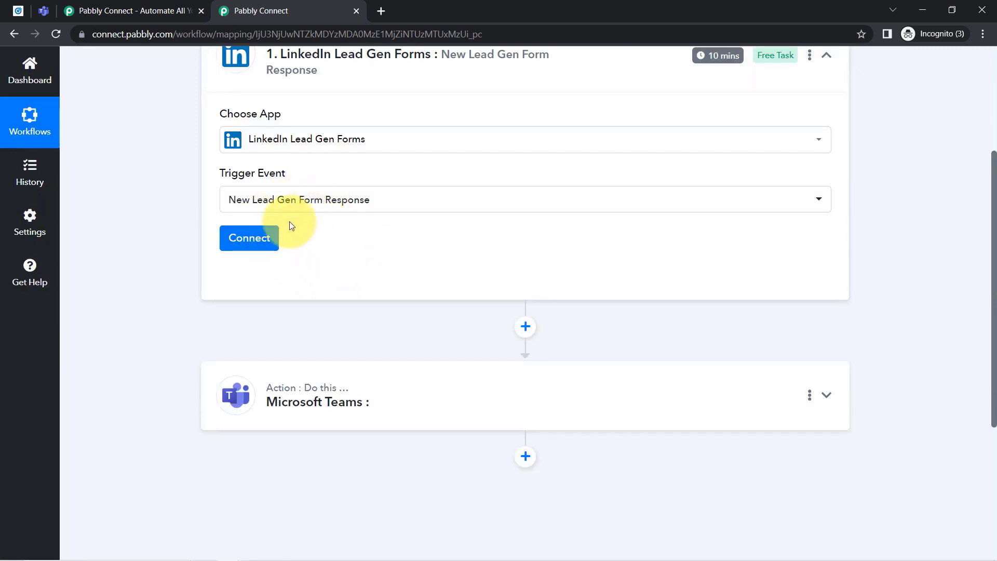
left_click(264, 240)
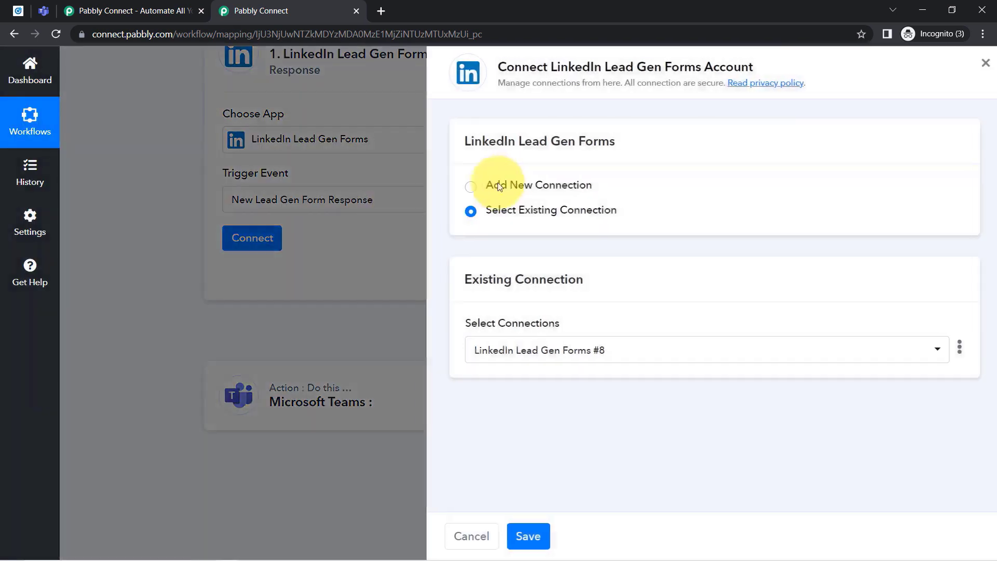
left_click(514, 188)
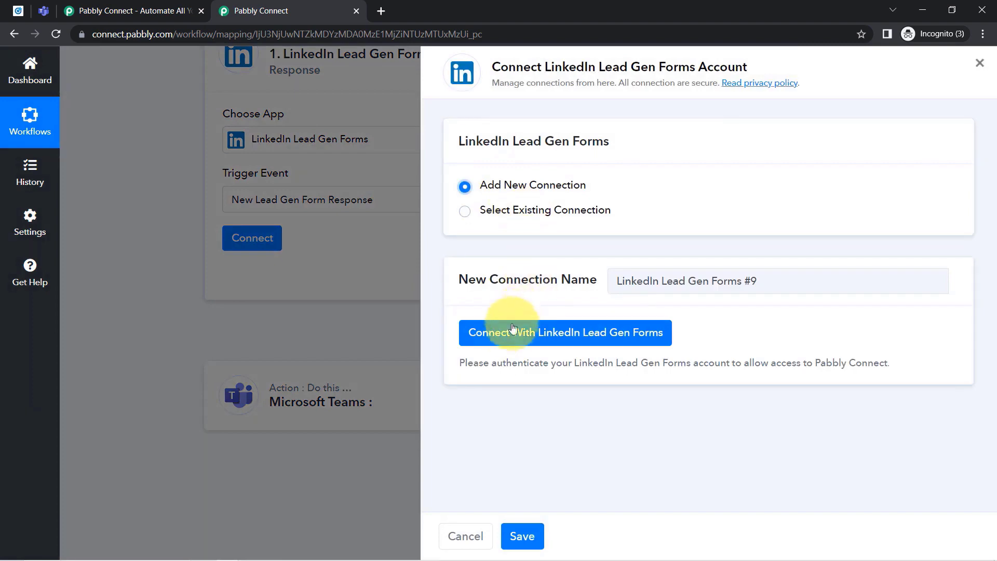
Dismiss the LinkedIn sign-in popup, then save the trigger with the existing LinkedIn Lead Gen Forms connection.
left_click(509, 335)
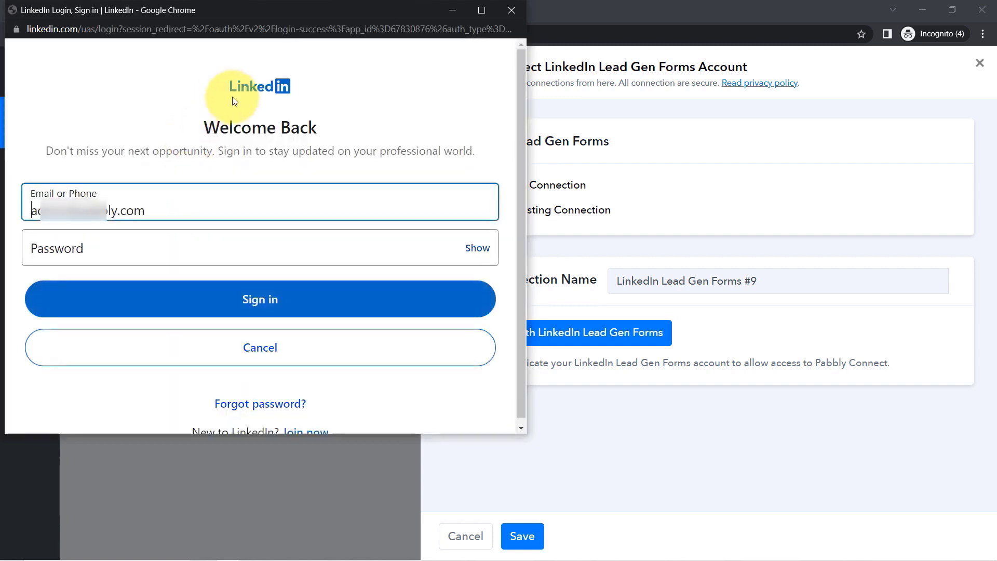
left_click(509, 11)
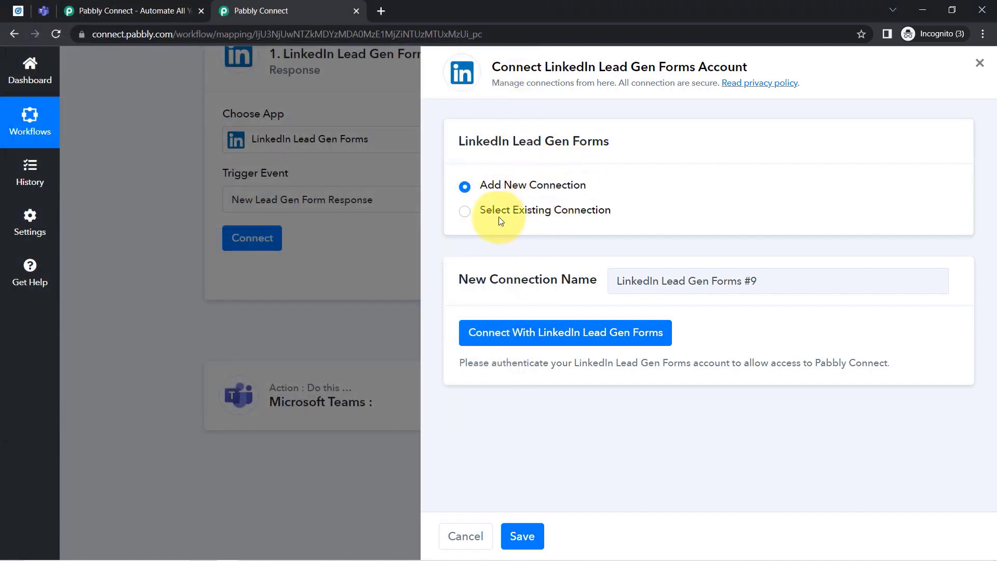
left_click(469, 212)
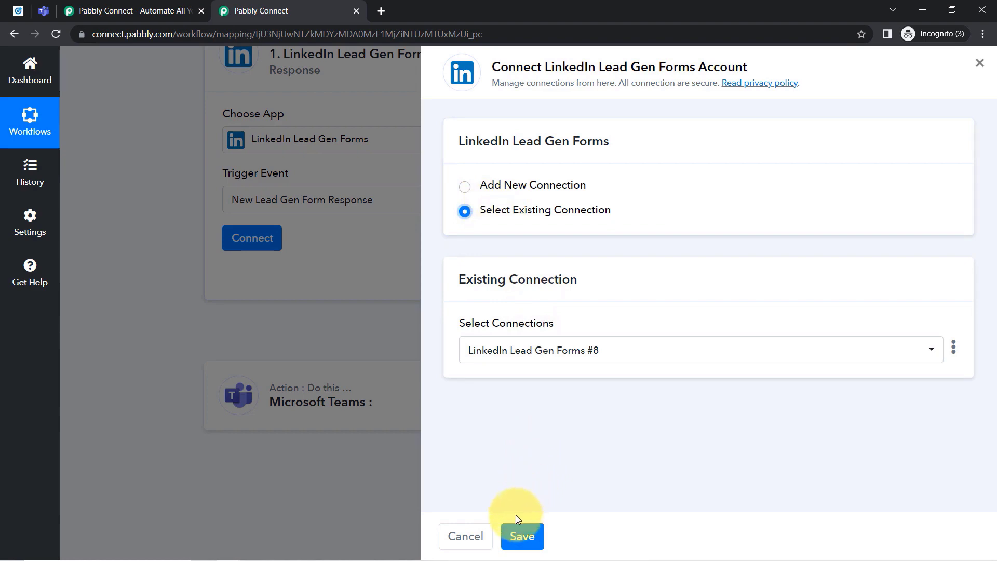
left_click(522, 537)
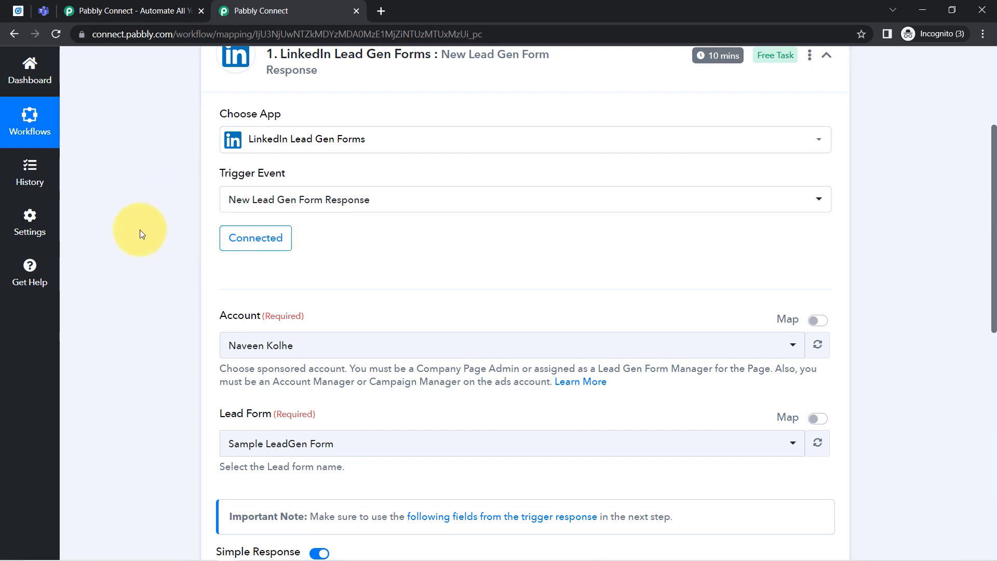
left_click_drag(994, 252, 994, 300)
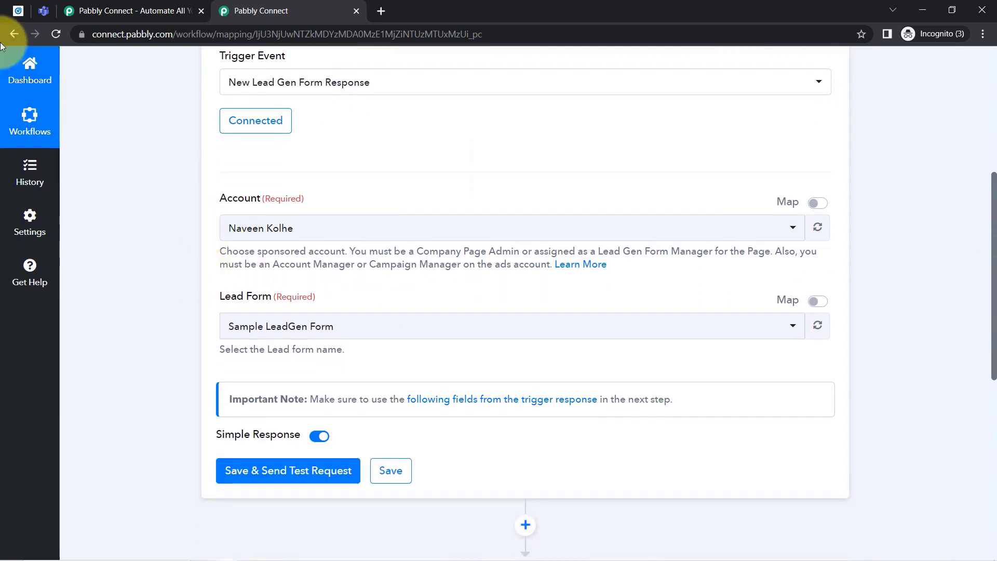
left_click(18, 10)
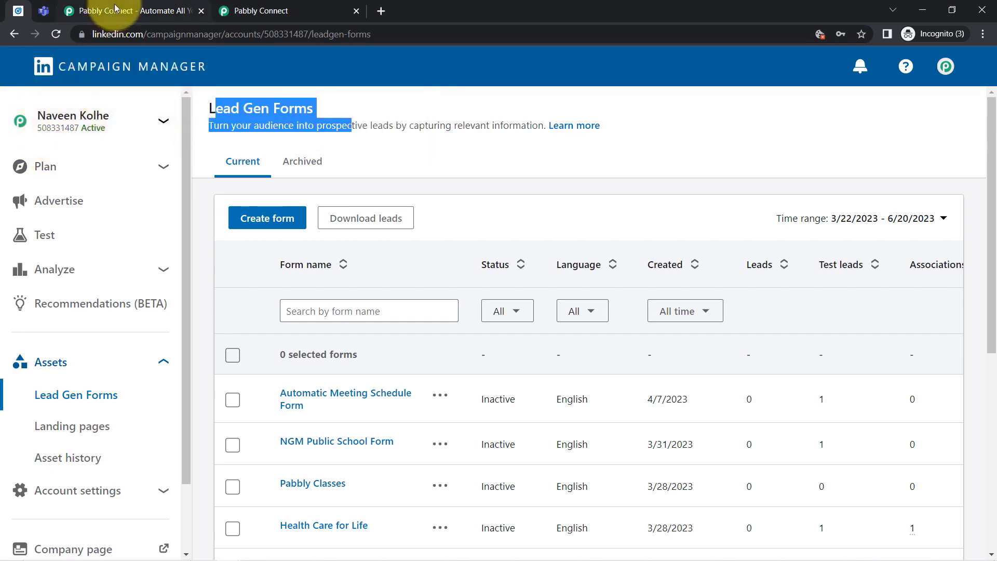
Compare the Campaign Manager forms list and keep Sample LeadGen Form as the trigger's Lead Form.
left_click(201, 10)
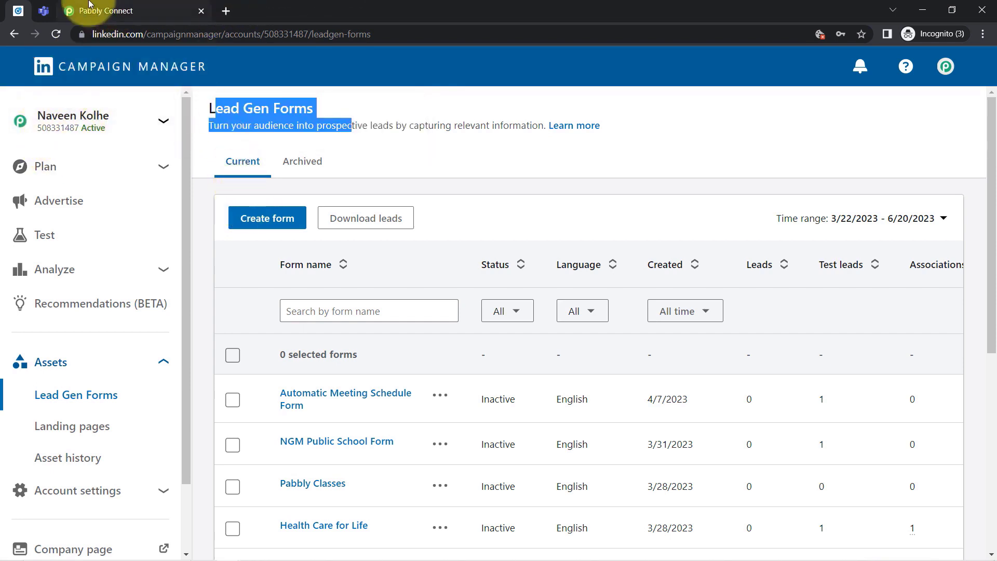
left_click(119, 10)
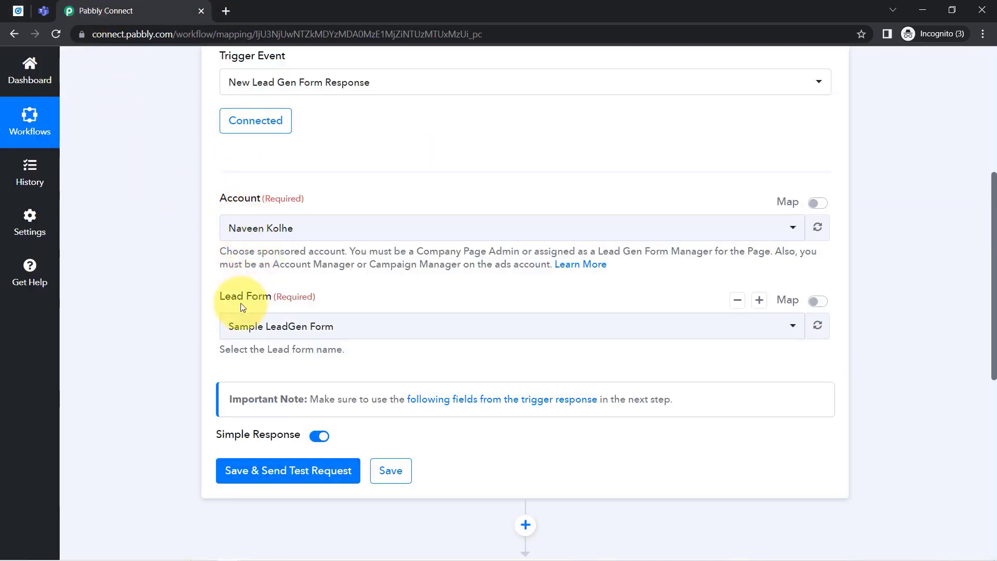
left_click_drag(225, 297, 331, 304)
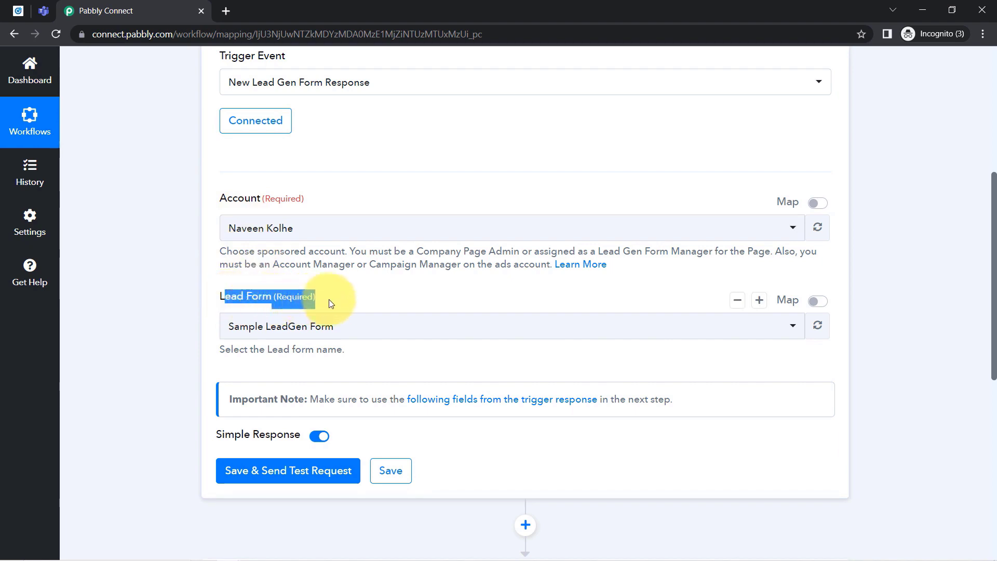
left_click(18, 11)
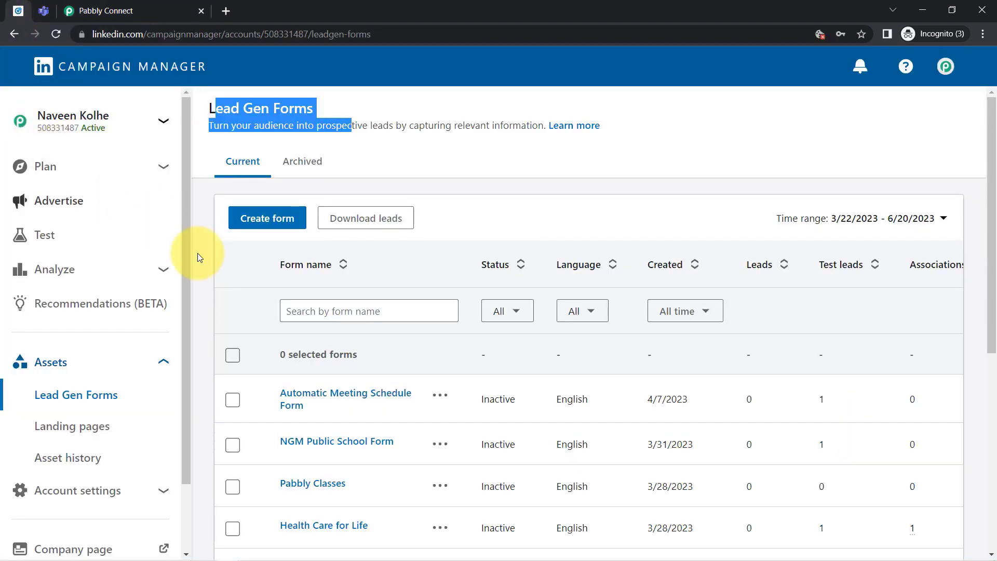
scroll(328, 326, "down", 7)
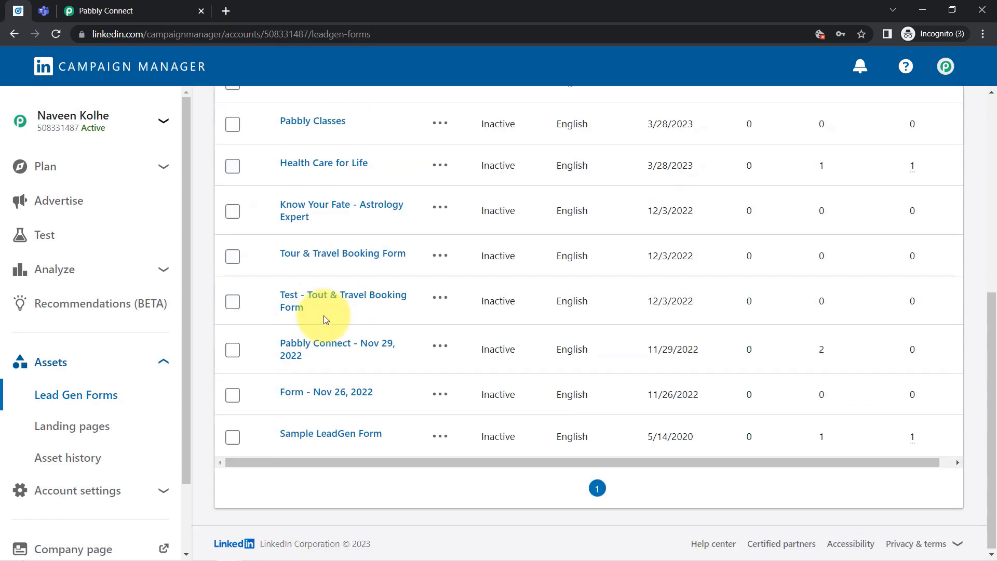
scroll(326, 319, "up", 4)
left_click(102, 11)
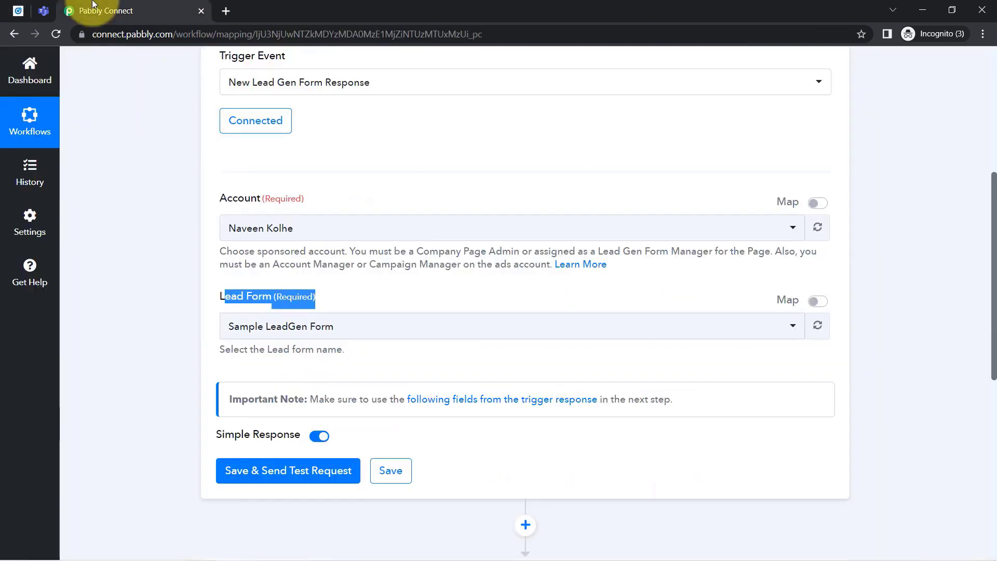
left_click(248, 328)
left_click(248, 328)
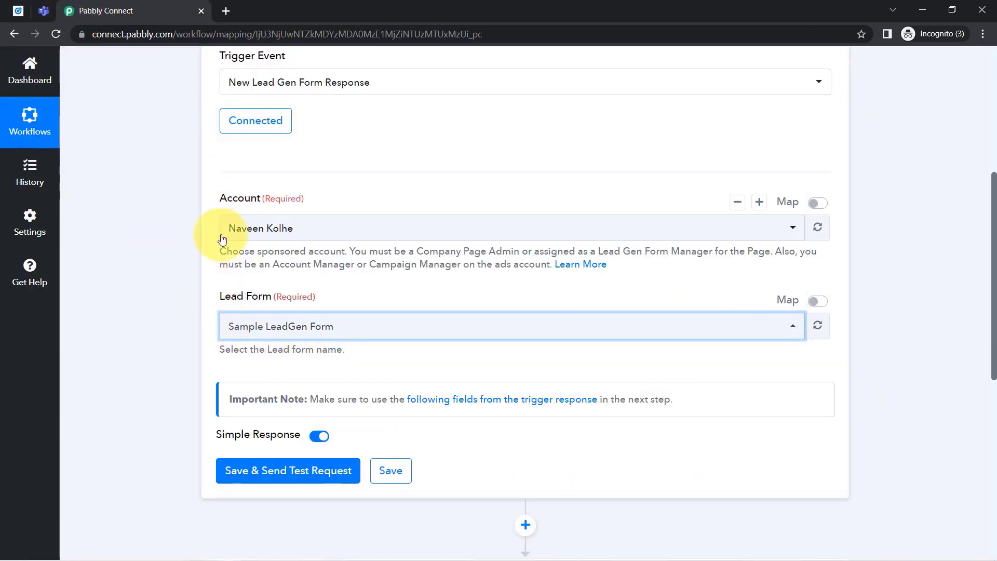
left_click(173, 235)
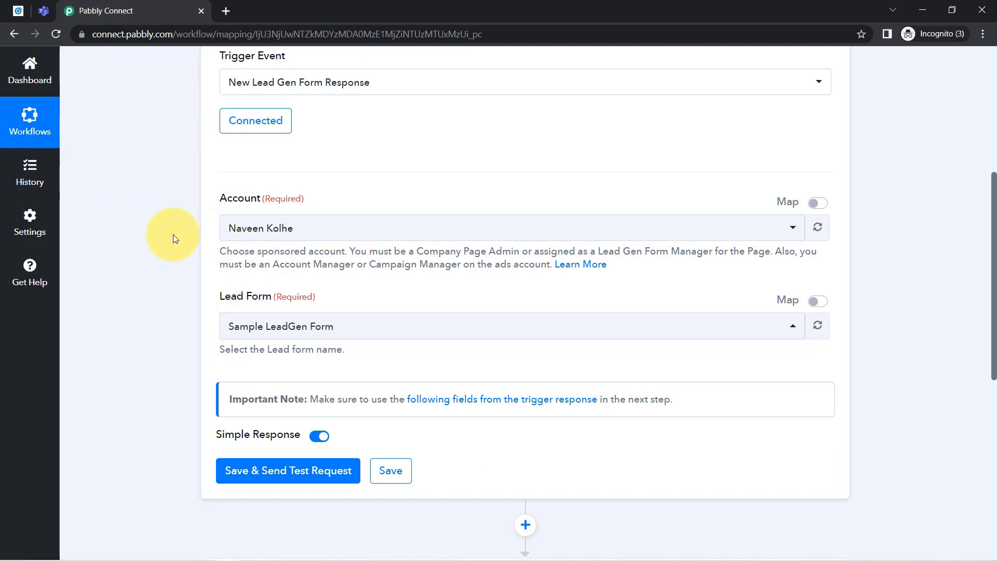
In Campaign Manager, open the Pabbly Connect campaign group and its Lead generation campaign ads.
left_click(18, 11)
scroll(376, 328, "up", 2)
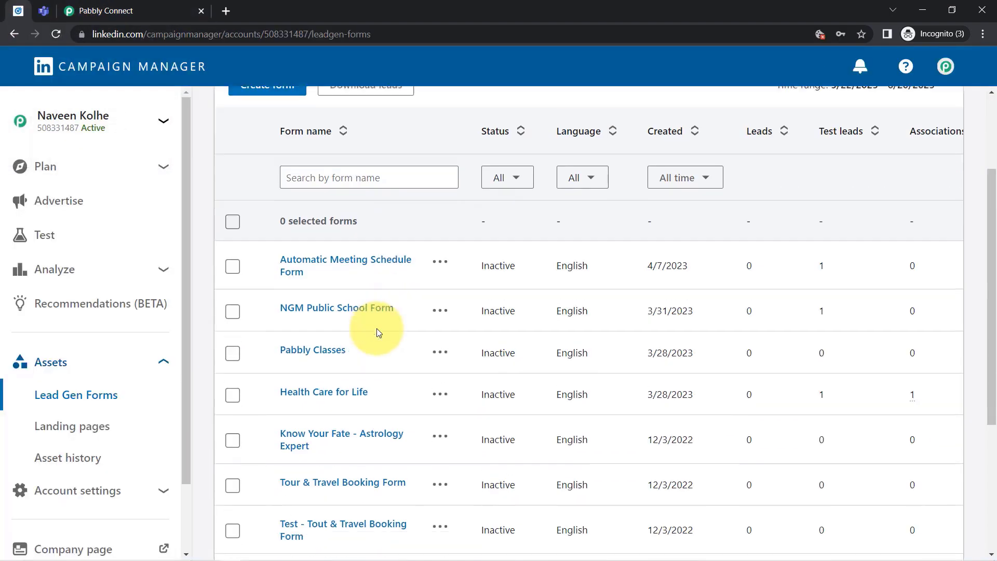
scroll(376, 328, "up", 3)
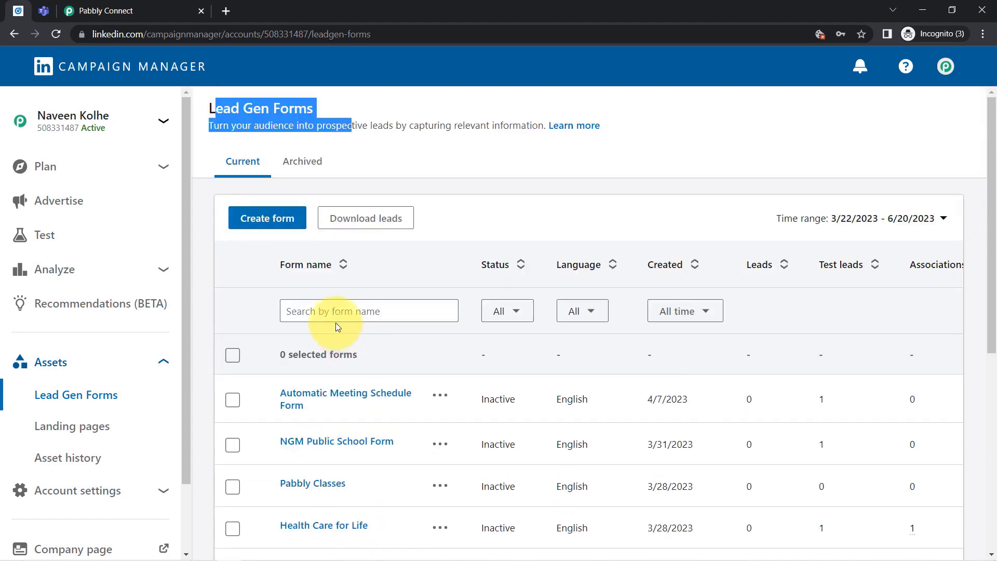
scroll(94, 208, "down", 1)
scroll(73, 192, "up", 1)
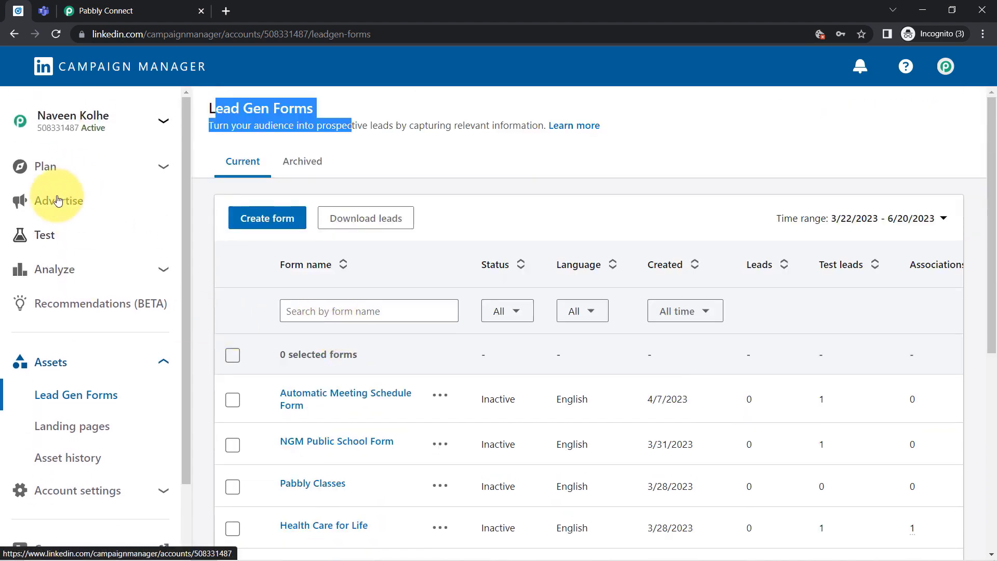
left_click(56, 201)
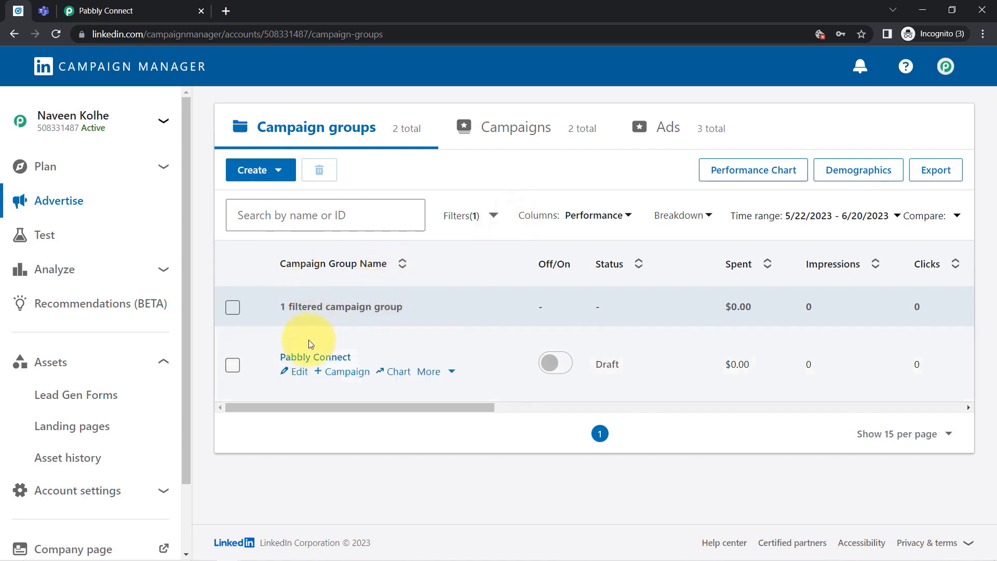
left_click(317, 357)
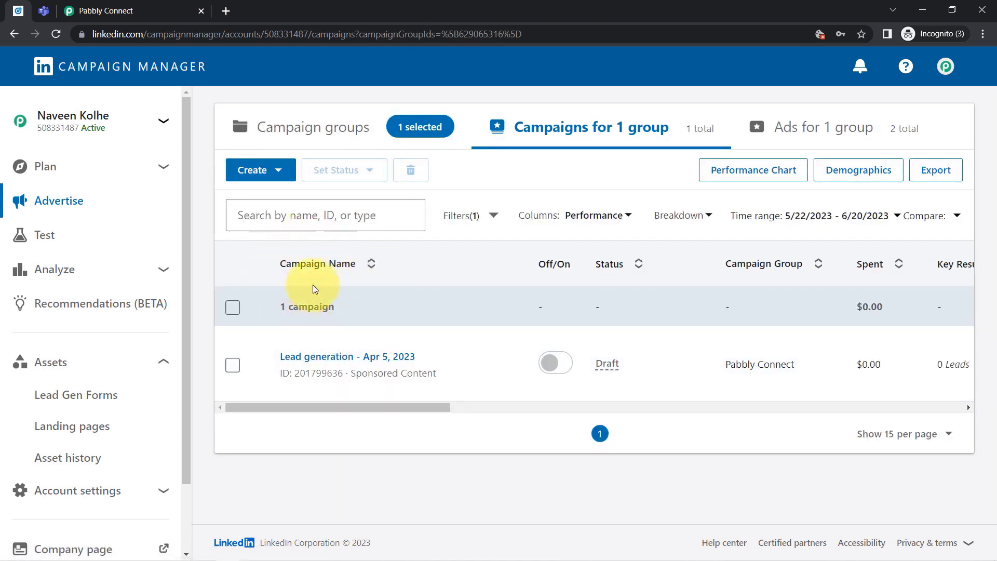
left_click(309, 358)
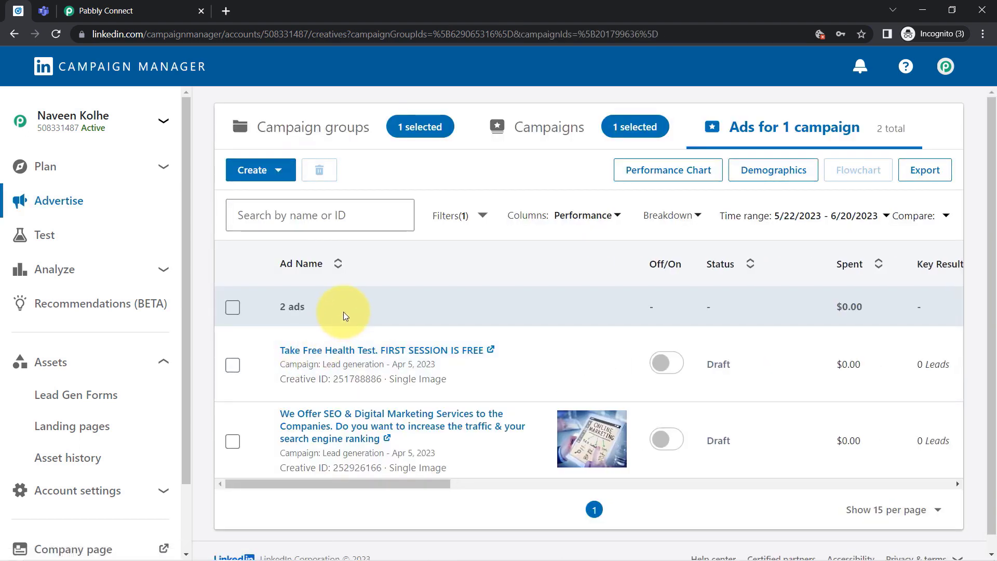
Note the SEO ad's Draft status and open its post preview in a new tab.
scroll(368, 313, "down", 1)
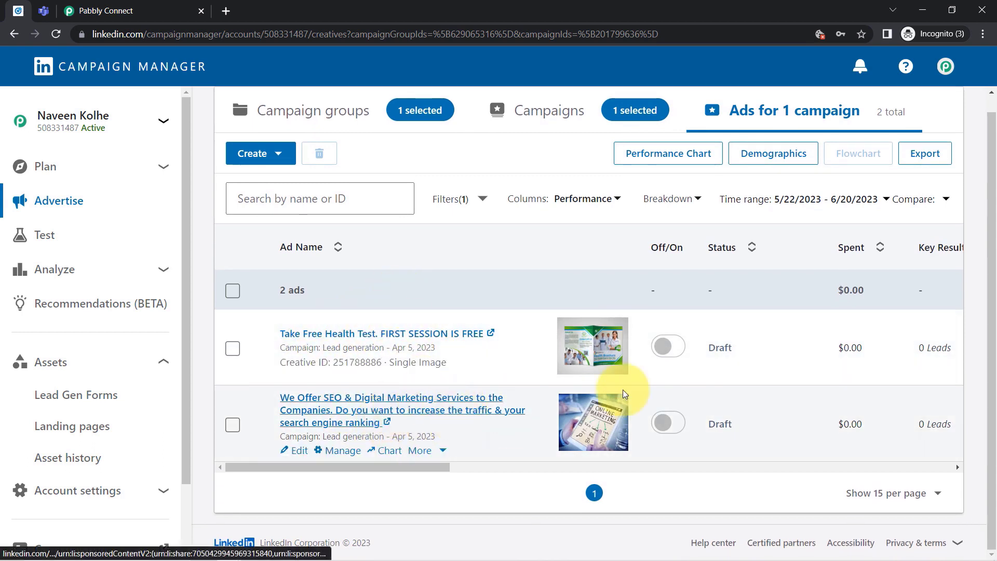
double_click(725, 347)
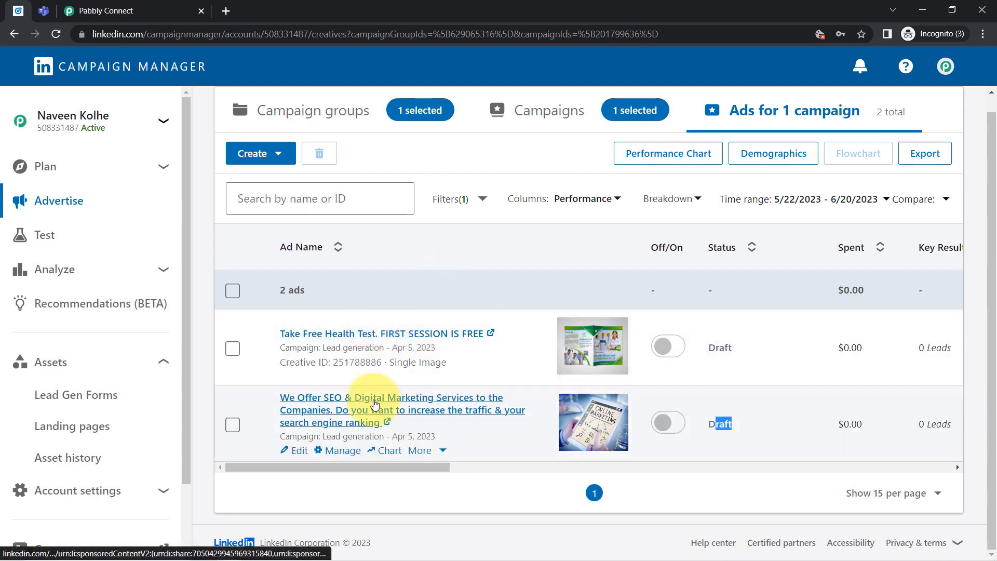
left_click(375, 404)
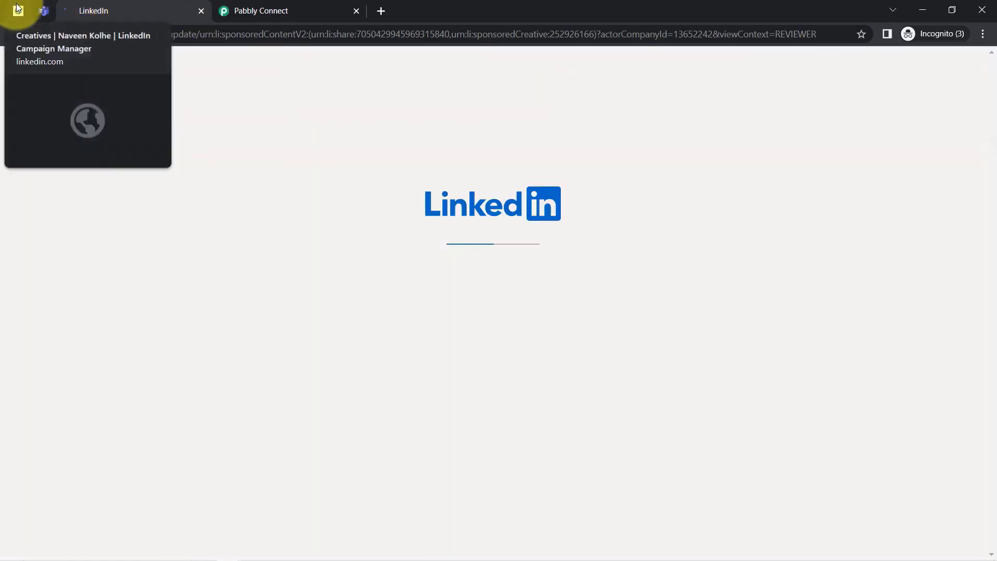
left_click(18, 11)
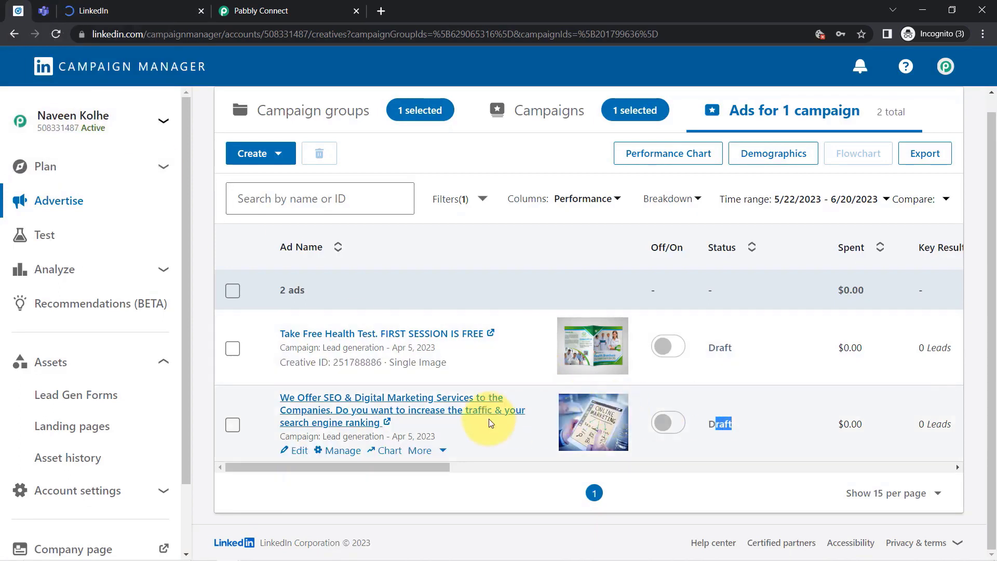
right_click(499, 408)
right_click(499, 408)
Open the SEO ad in the editor, confirm its form is Sample LeadGen Form, and discard changes.
left_click(289, 453)
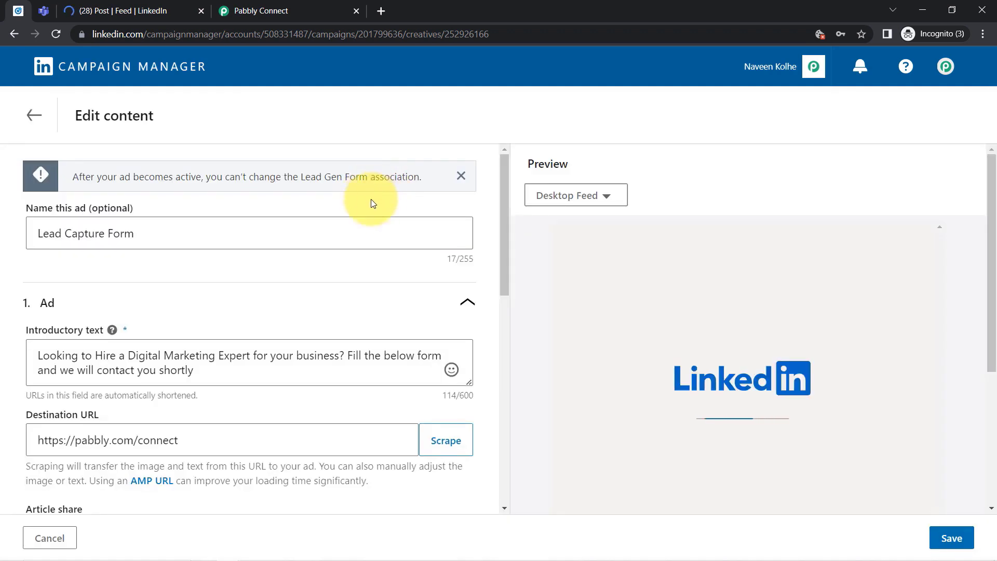
scroll(488, 266, "down", 12)
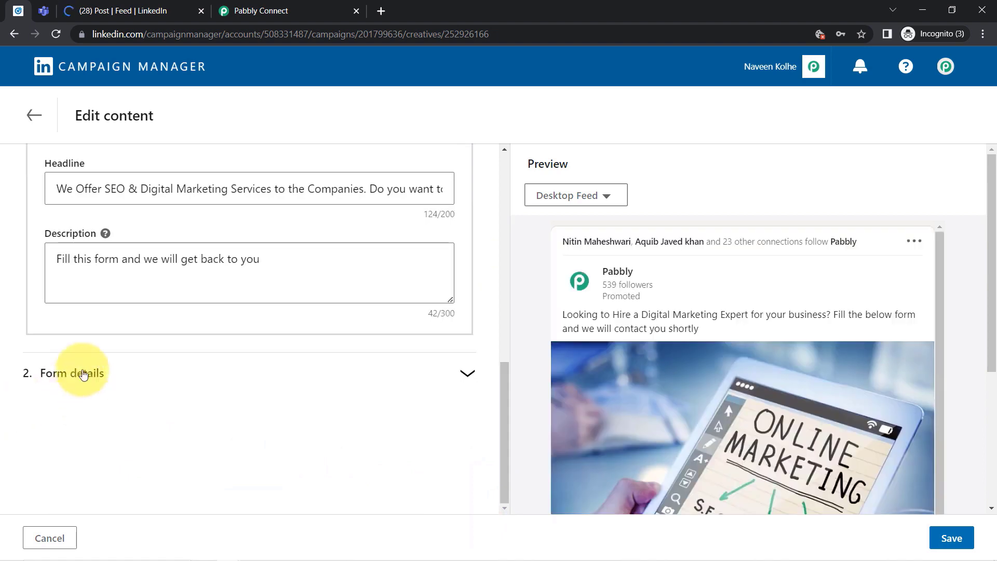
left_click(69, 375)
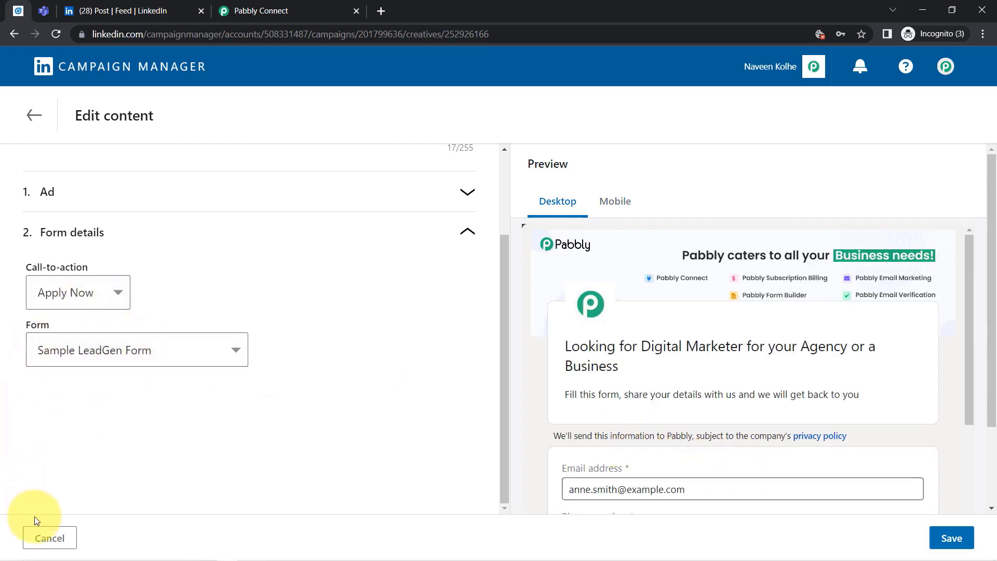
left_click(47, 539)
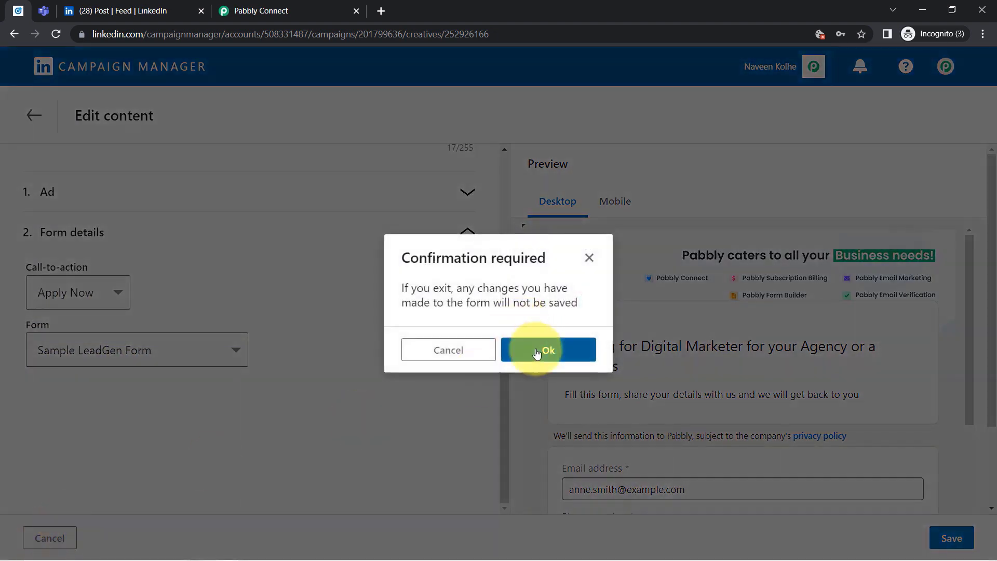
left_click(532, 355)
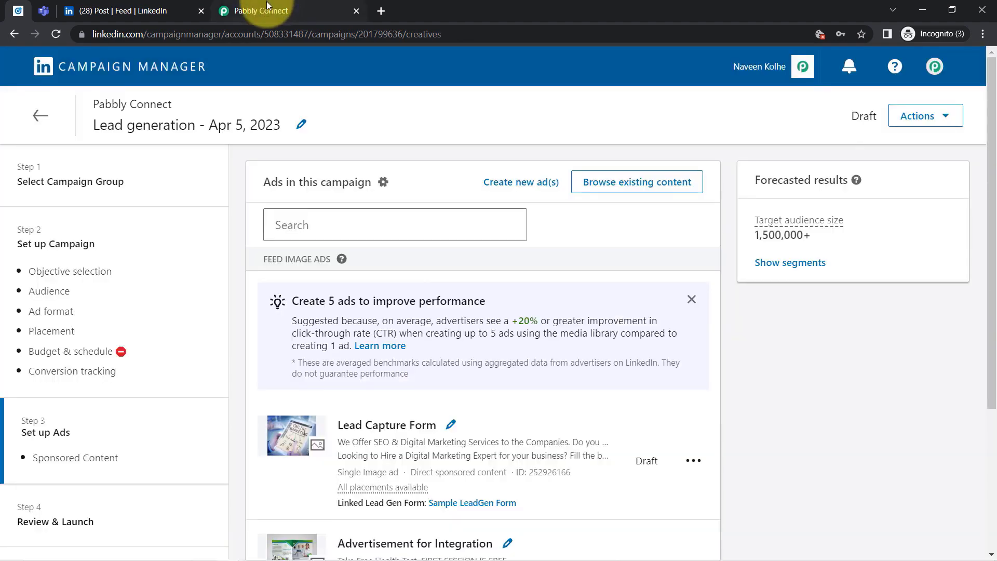
Go back to the campaigns list and reopen the Lead Form list in Pabbly Connect.
left_click(38, 117)
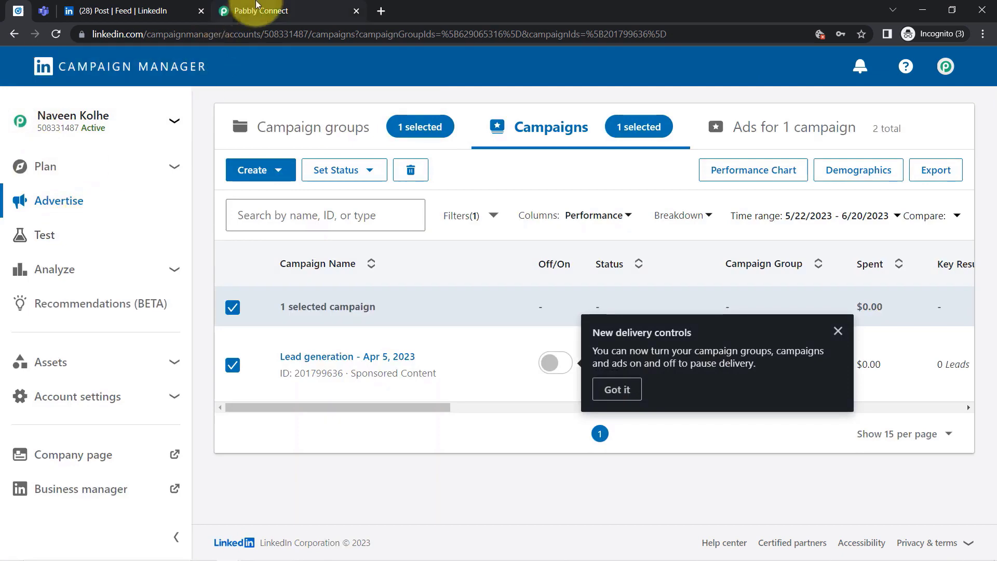
left_click(255, 9)
left_click(242, 322)
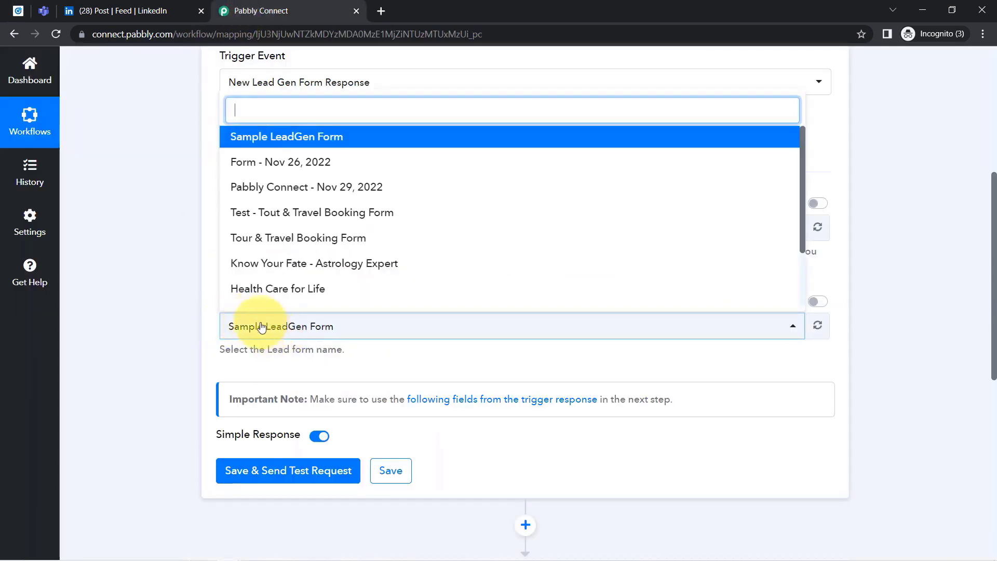
Keep Sample LeadGen Form, then save and send a test request, which returns Response 0.
left_click(292, 137)
scroll(173, 304, "down", 4)
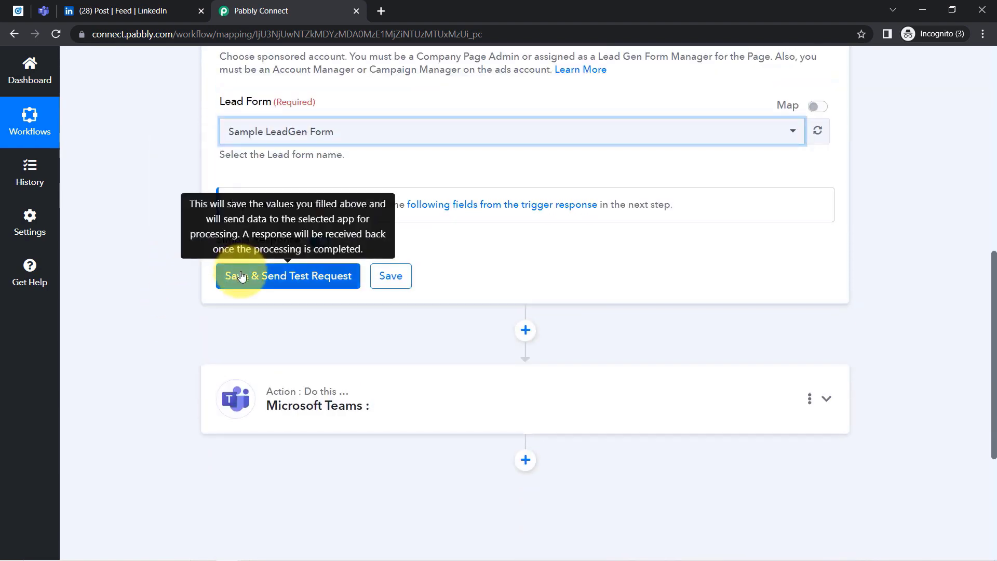
left_click(243, 283)
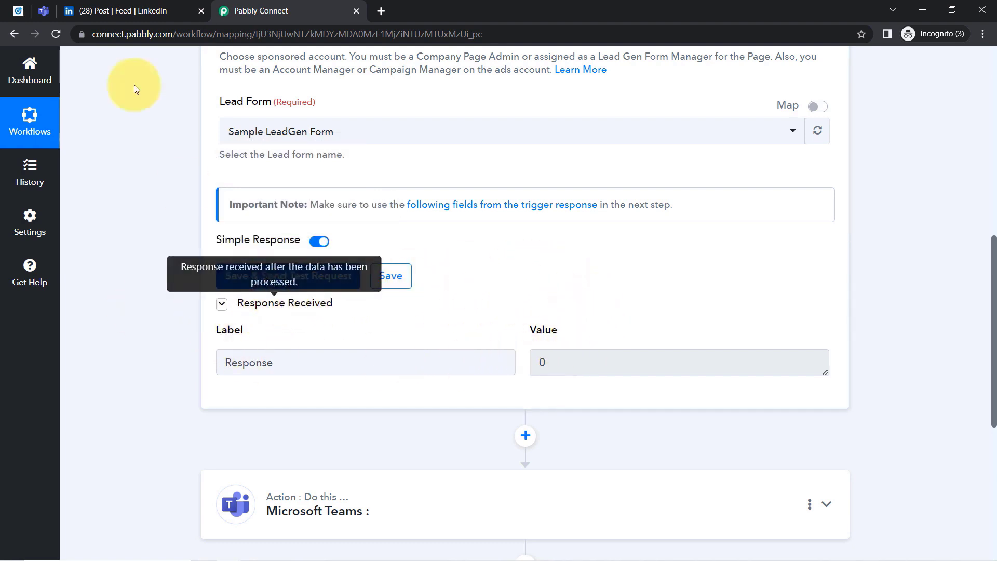
left_click(78, 11)
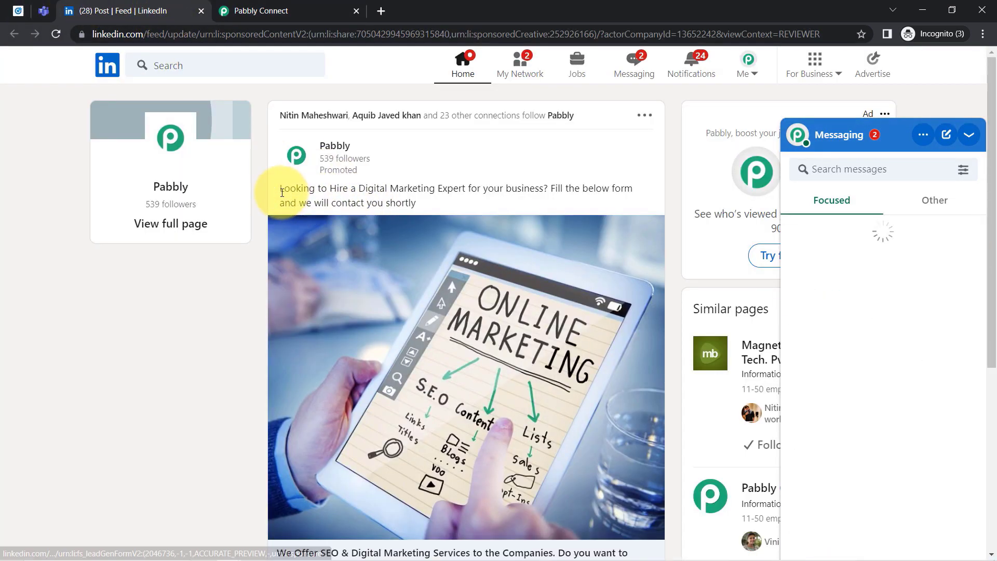
Collapse the Messaging panel and read through the sponsored Pabbly post's text, including 'we will contact you'.
left_click(967, 136)
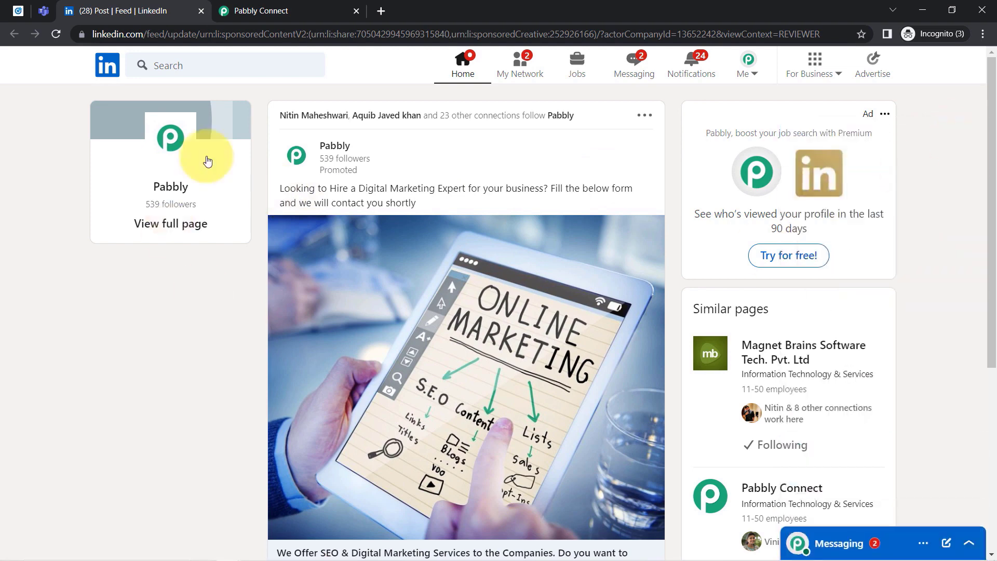
left_click_drag(290, 188, 535, 191)
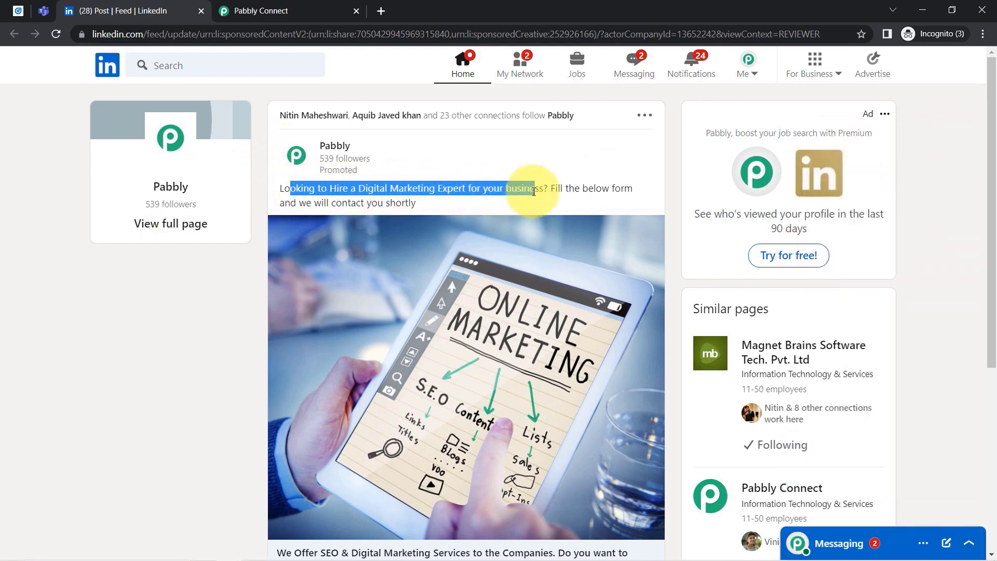
left_click_drag(291, 203, 385, 203)
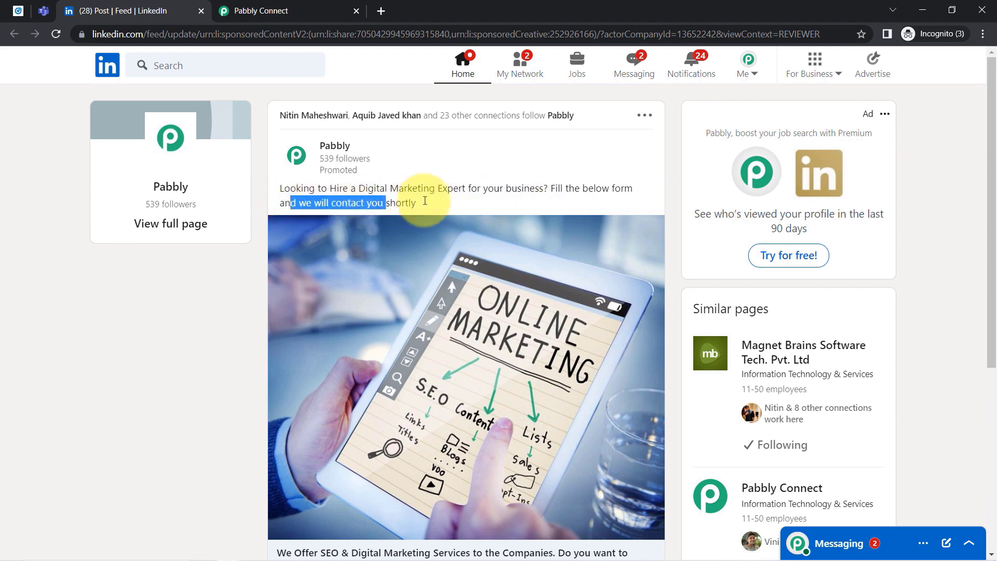
left_click_drag(987, 185, 982, 325)
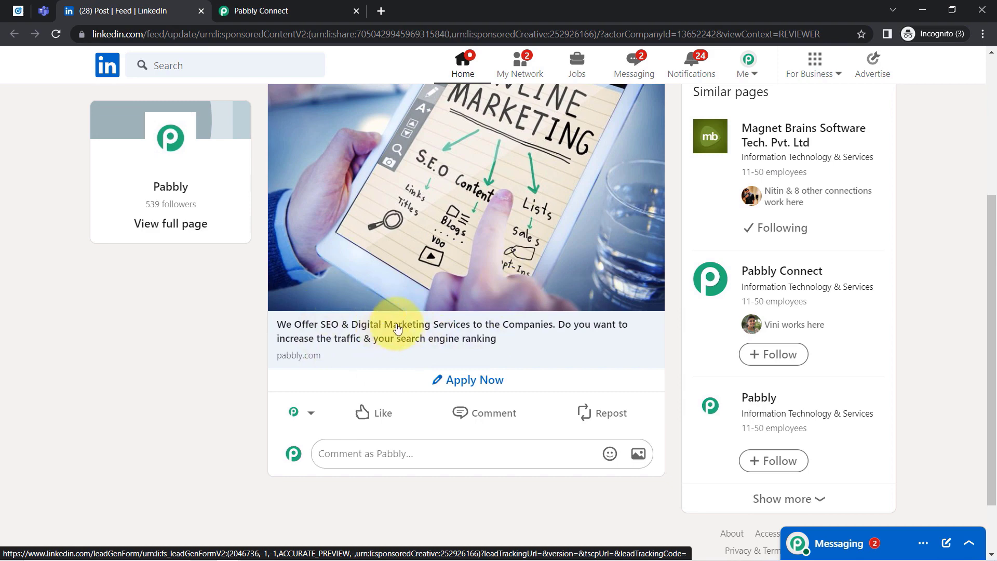
Open the ad's lead form and replace the prefilled email with a test address and phone number.
left_click(453, 384)
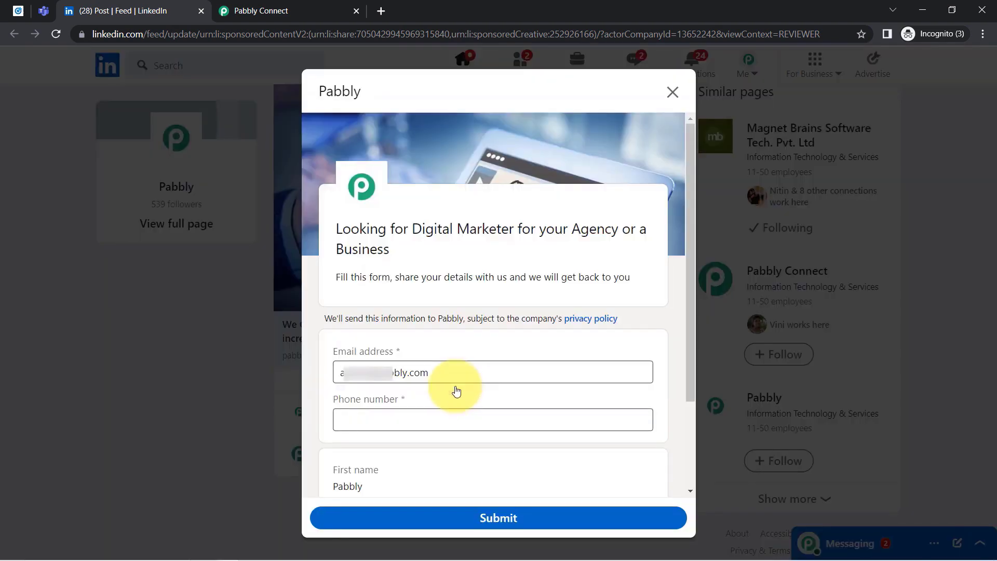
triple_click(441, 379)
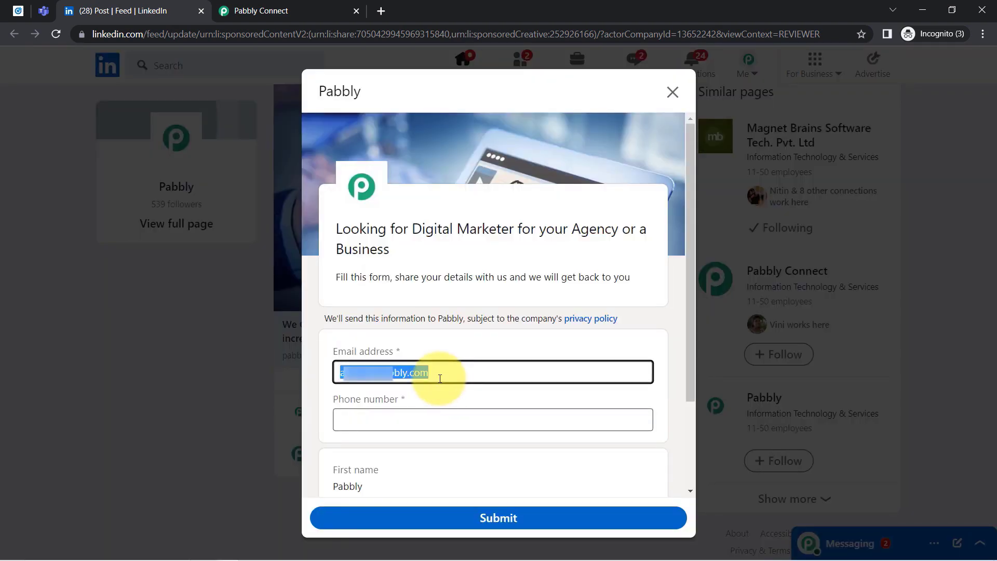
key("BackSpace")
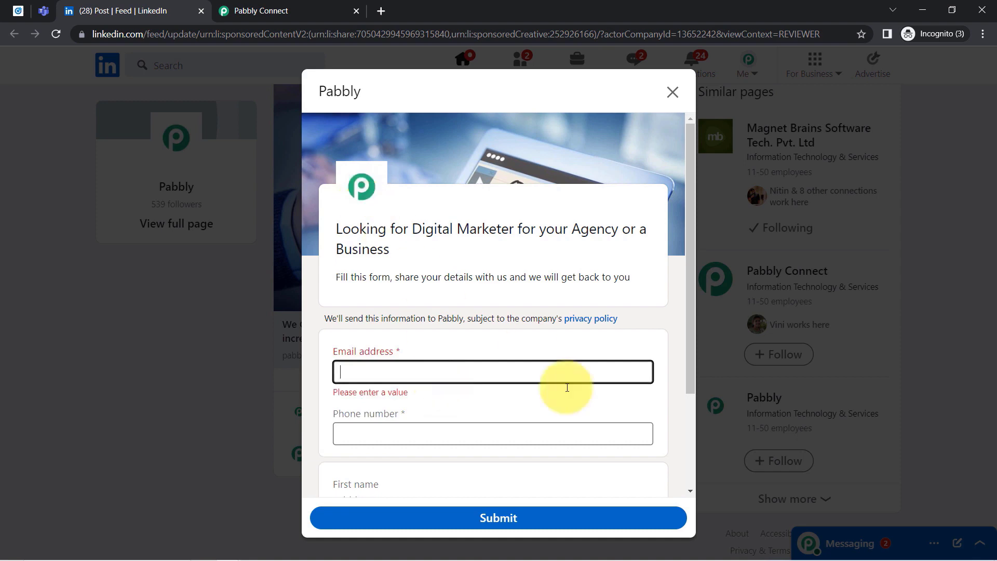
left_click_drag(688, 289, 689, 387)
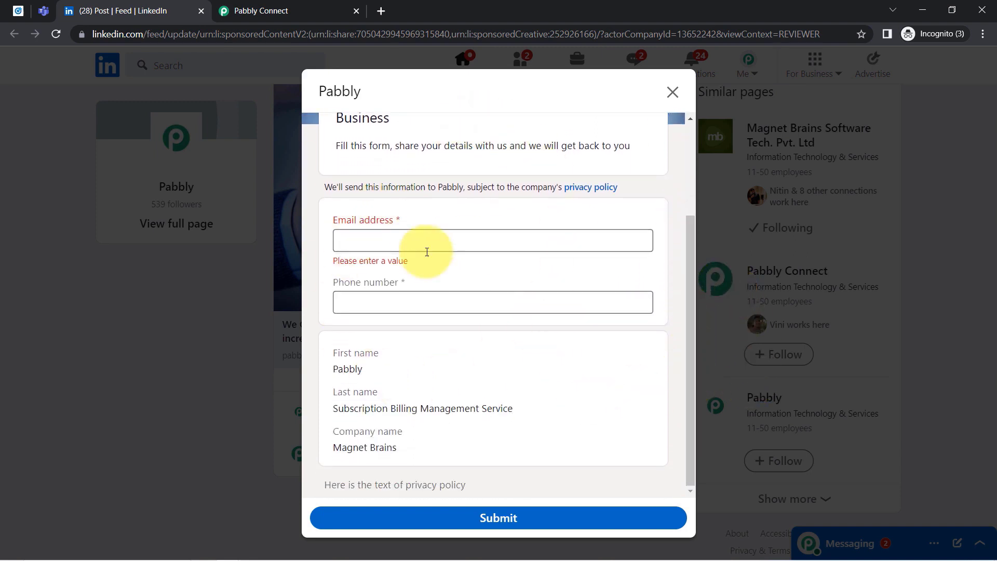
left_click(374, 237)
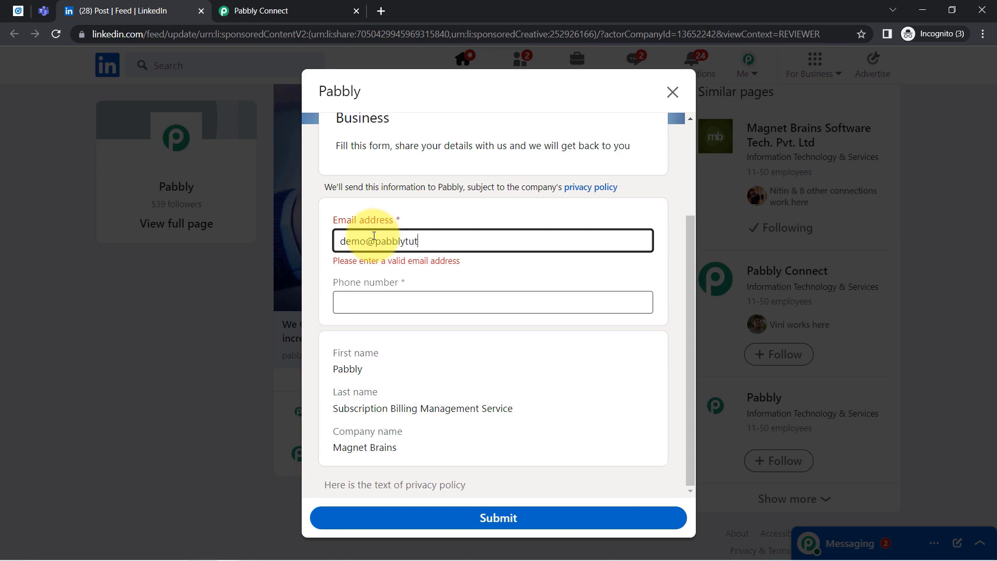
key("Tab")
type("+")
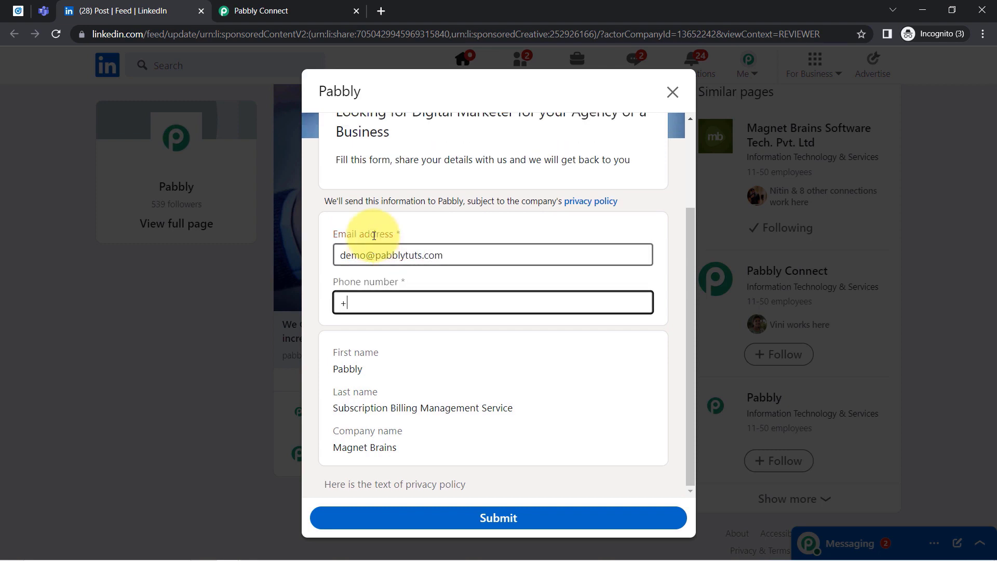
type("919666666666")
Review the form's prefilled first name and company name, then move to Campaign Manager.
left_click_drag(332, 370, 360, 369)
left_click(363, 406)
left_click_drag(363, 407, 394, 445)
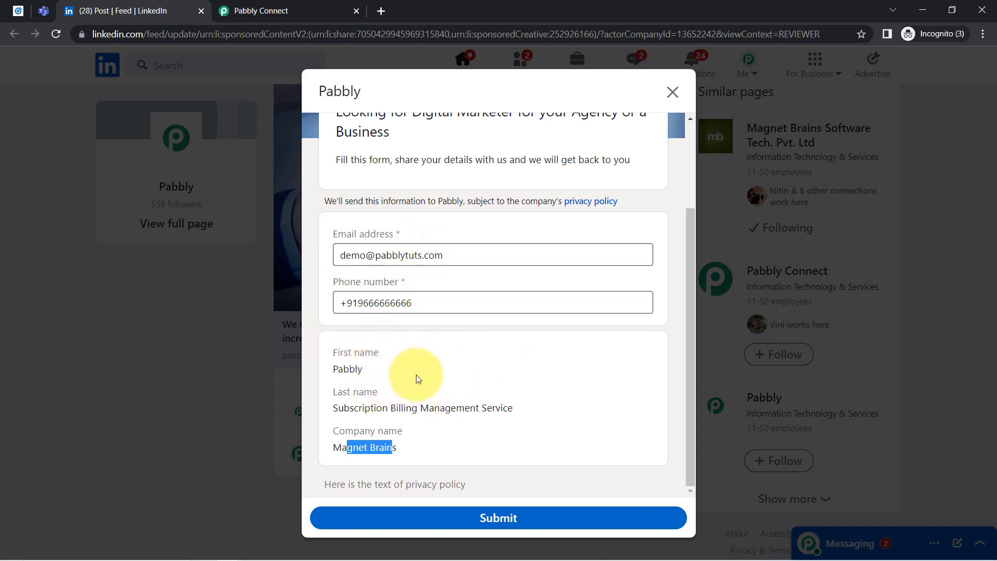
left_click(12, 7)
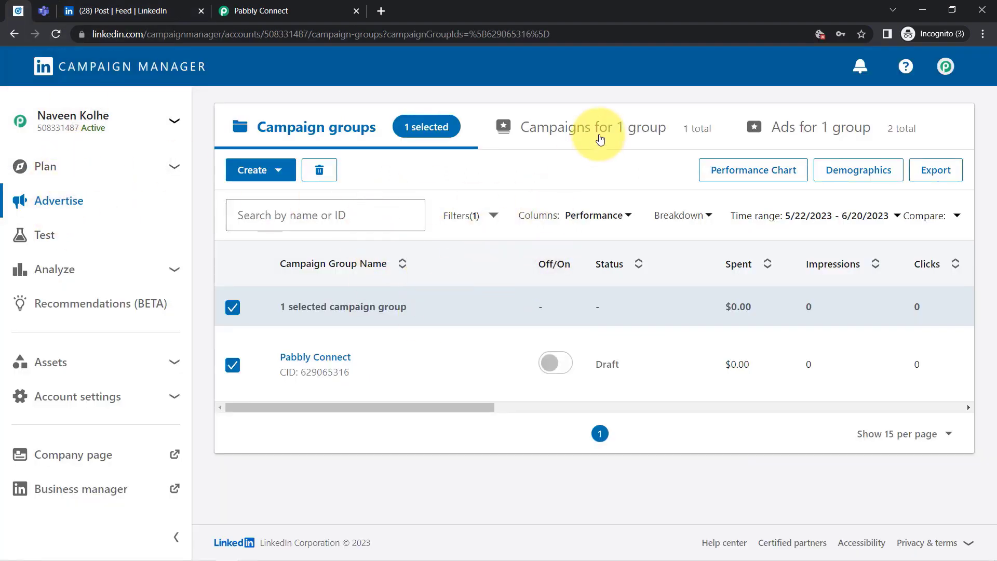
Show the campaign group's ads and open the digital marketing ad's post in a new tab.
left_click(812, 130)
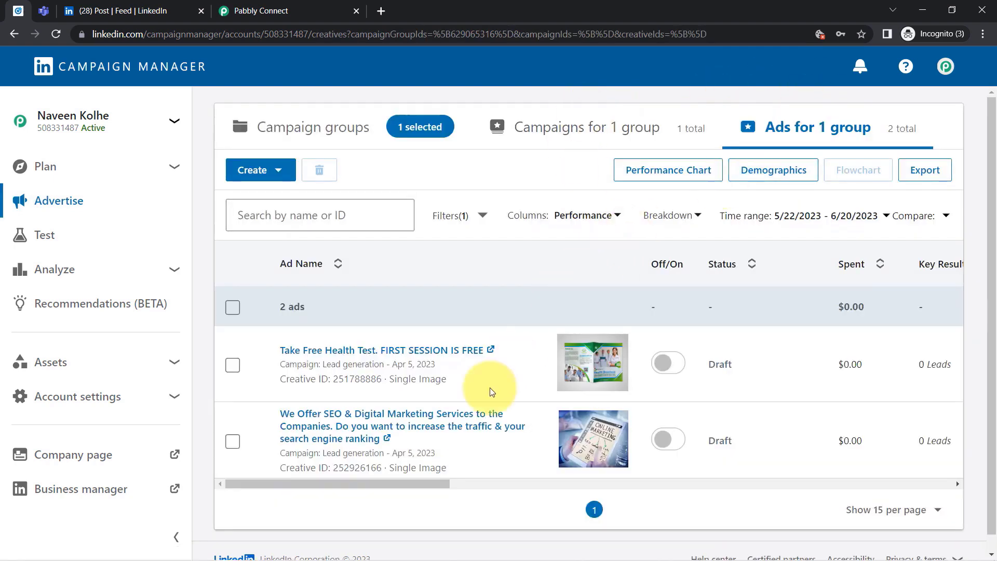
left_click(340, 411)
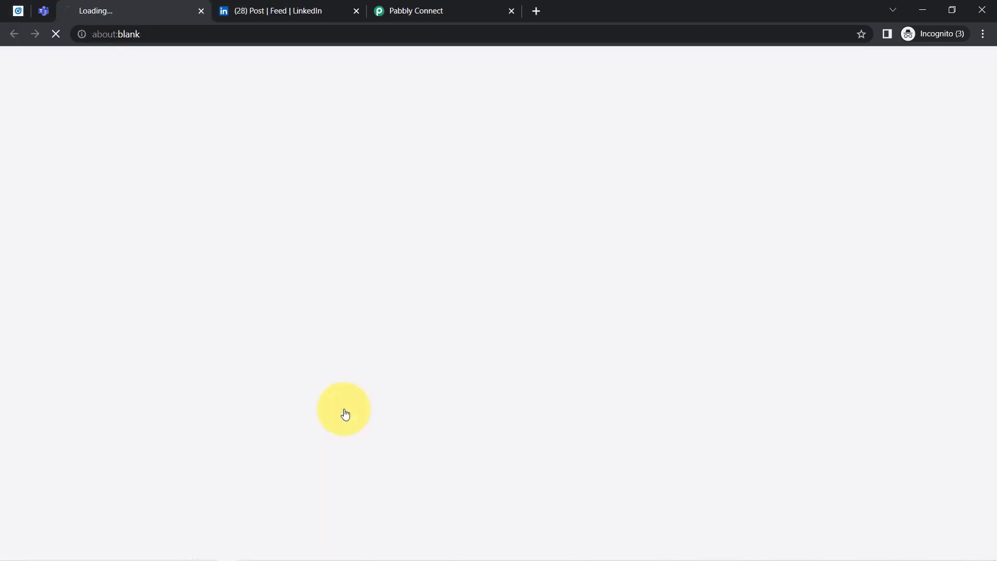
left_click(289, 7)
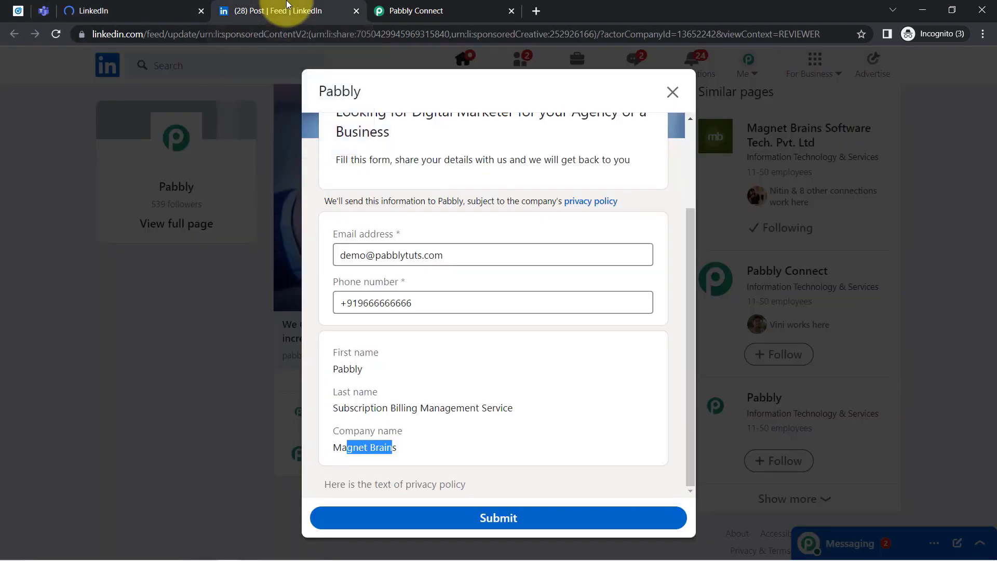
left_click(140, 4)
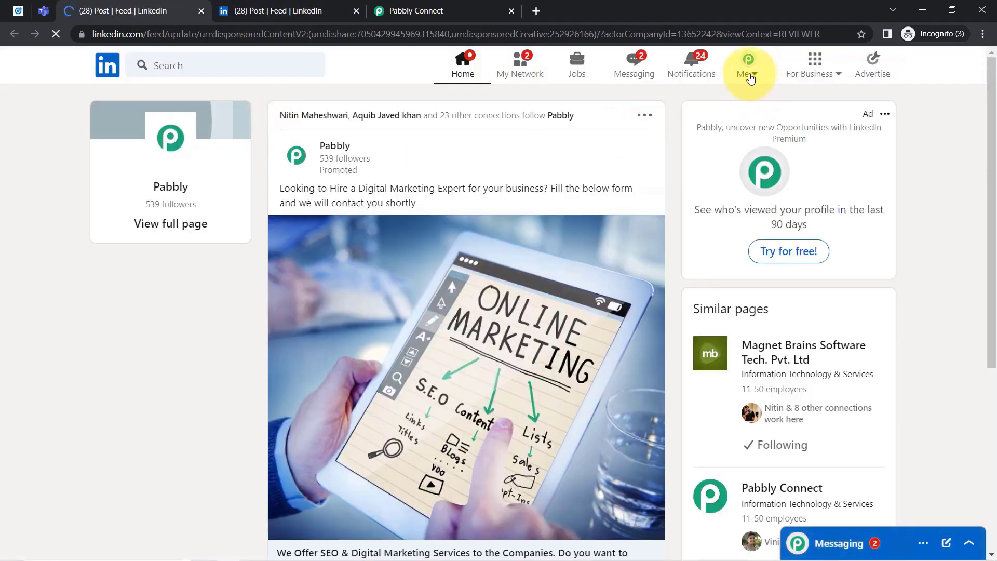
Open the profile's Edit intro dialog to compare its first and last name with the form.
left_click(748, 75)
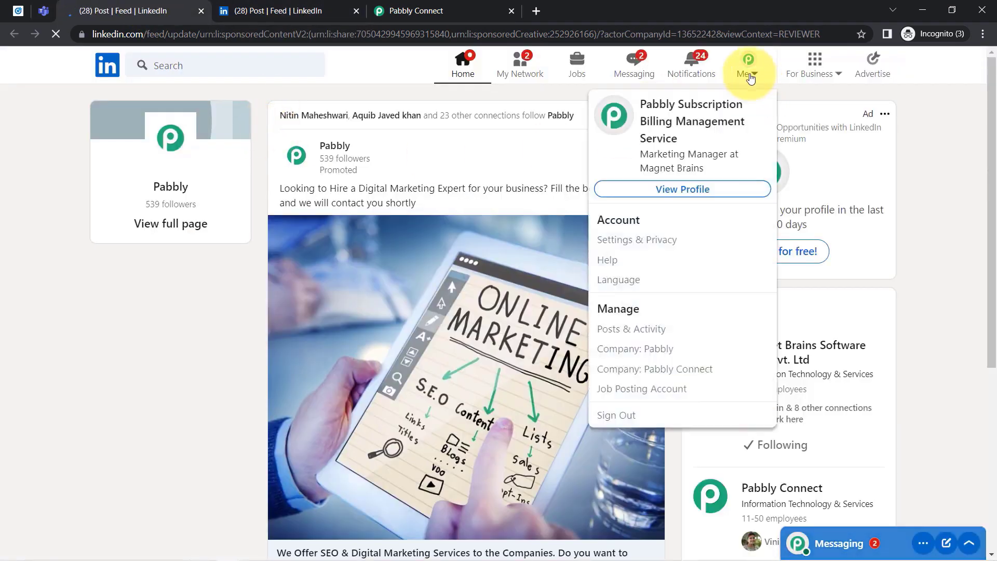
left_click(681, 190)
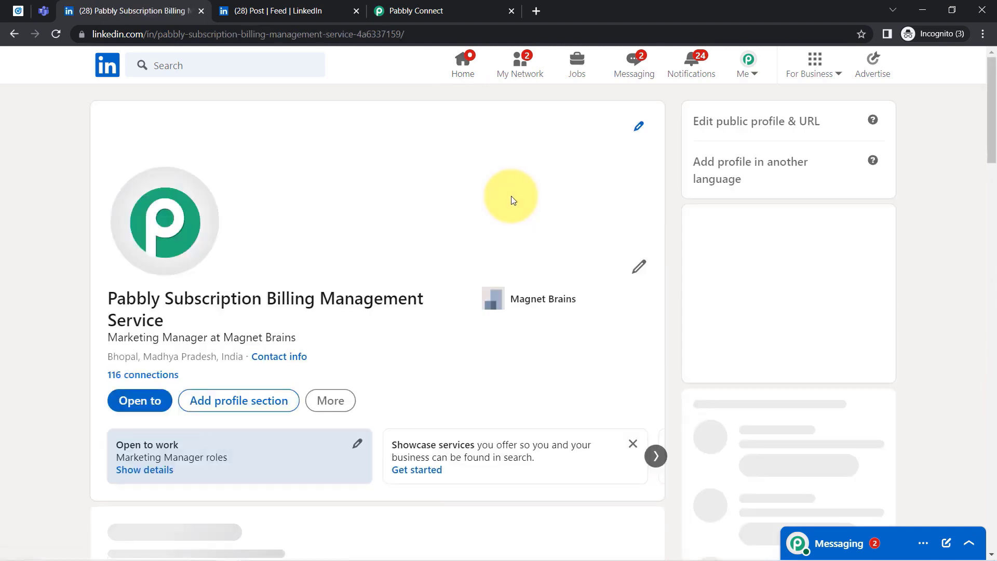
left_click(639, 268)
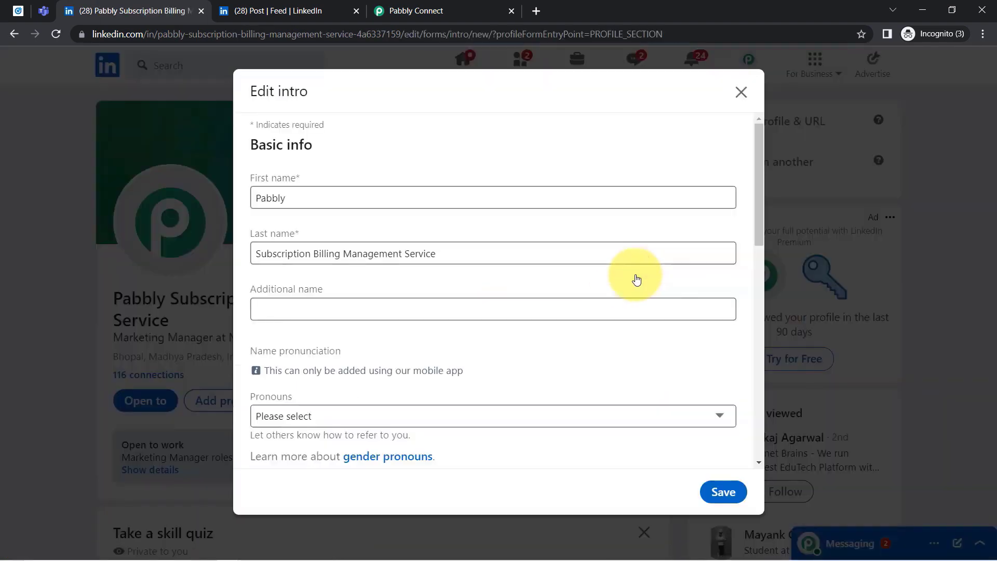
left_click_drag(271, 198, 253, 260)
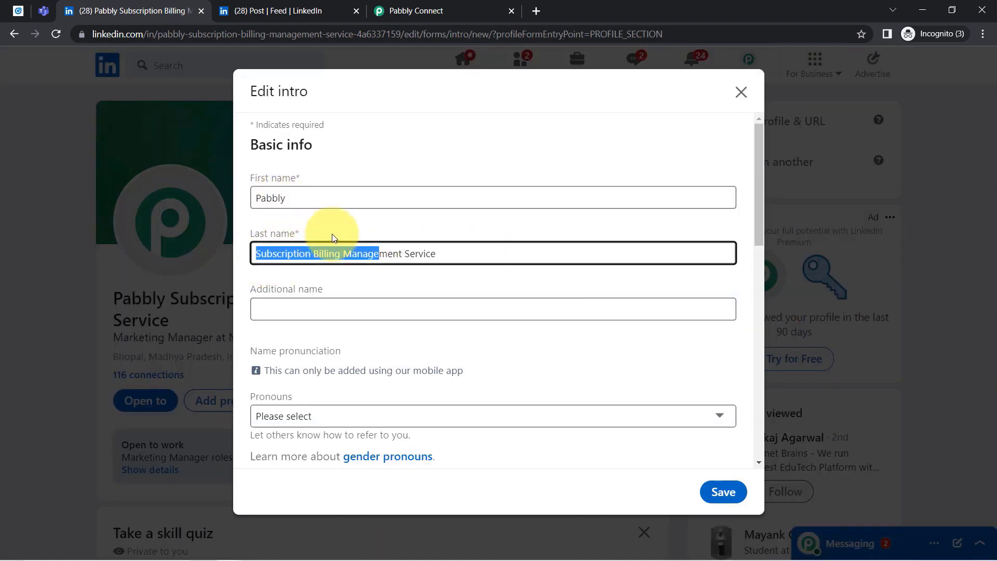
left_click(260, 177)
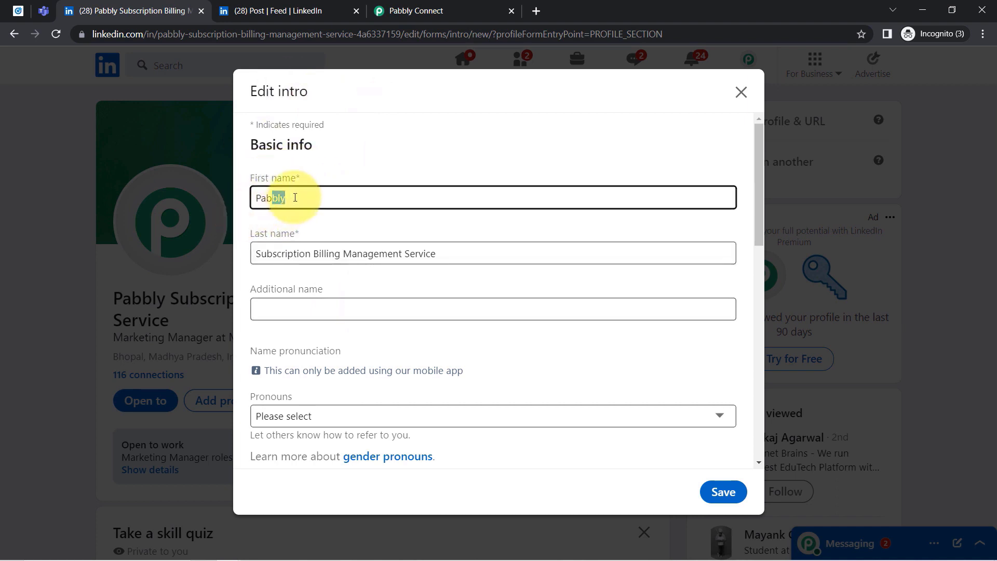
left_click_drag(273, 254, 393, 254)
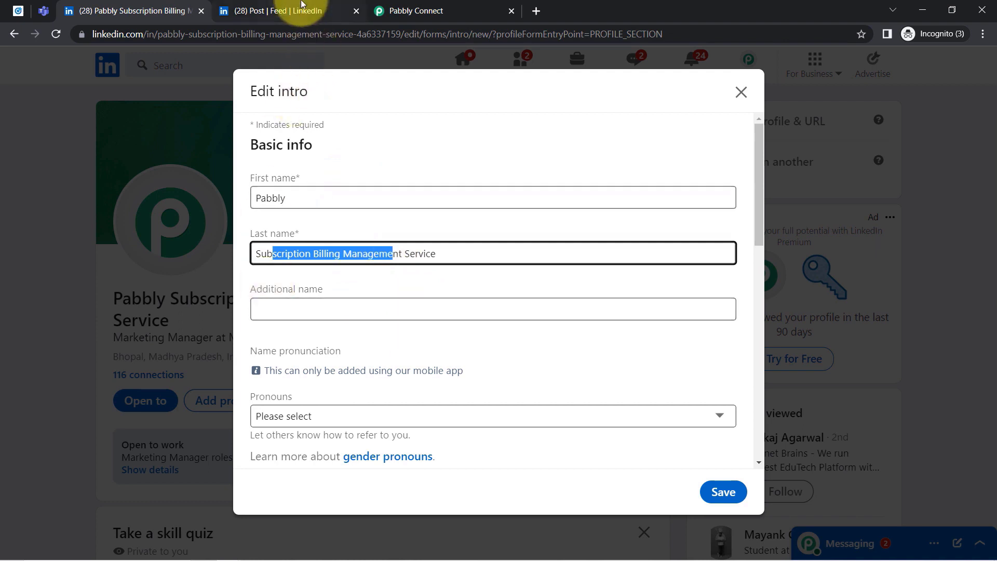
left_click(283, 12)
Review the lead form's first name, last name and company name answers.
left_click_drag(345, 368, 387, 370)
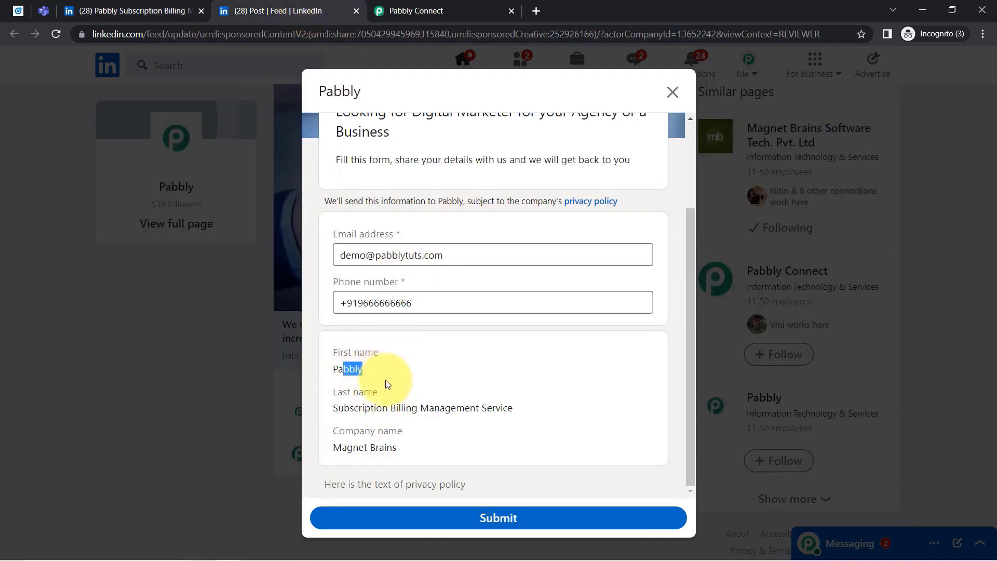
left_click_drag(359, 408, 405, 409)
left_click_drag(344, 448, 424, 445)
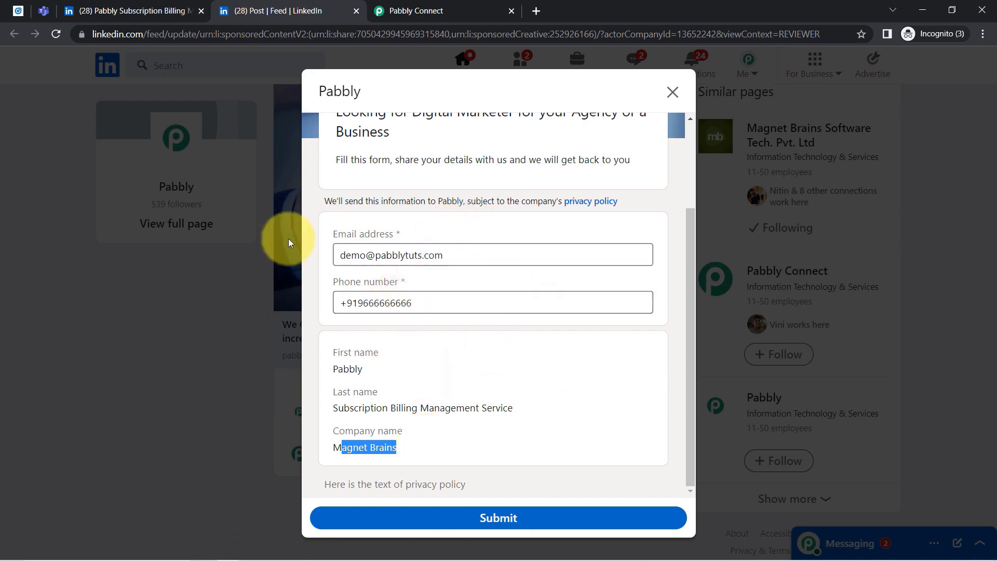
Close the LinkedIn profile tab, submit the lead form and return to the Pabbly Connect workflow.
left_click(190, 9)
left_click(201, 11)
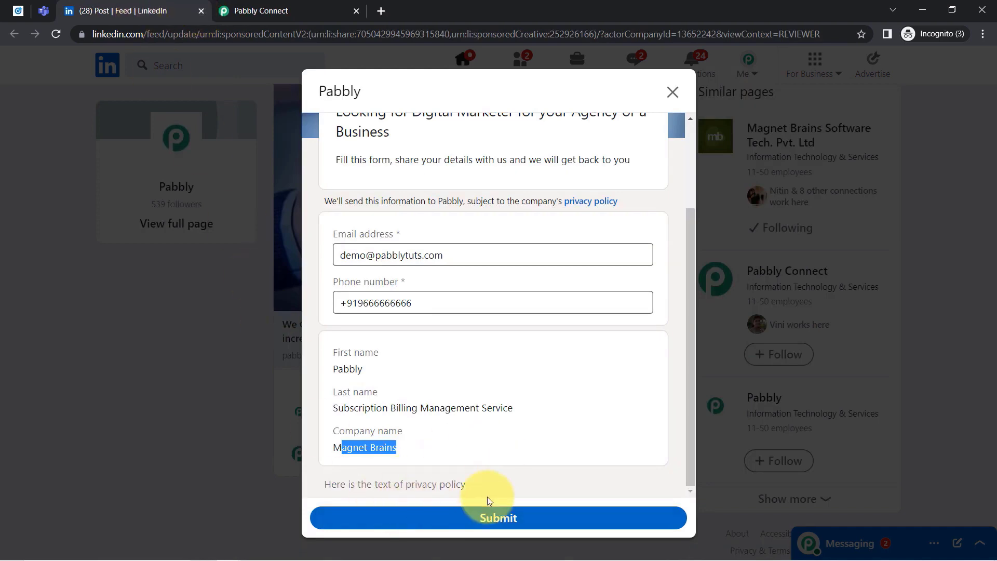
left_click(486, 518)
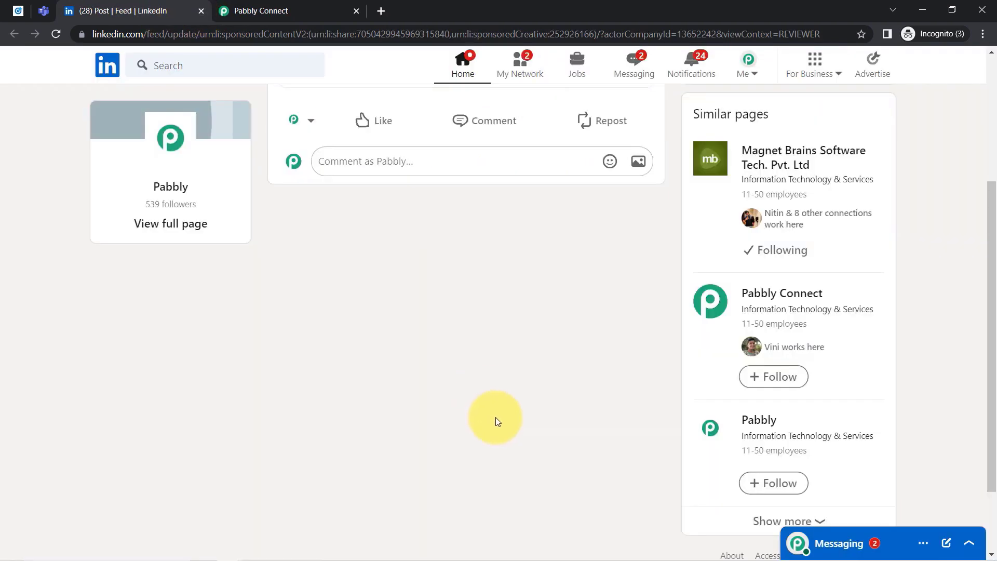
left_click(259, 11)
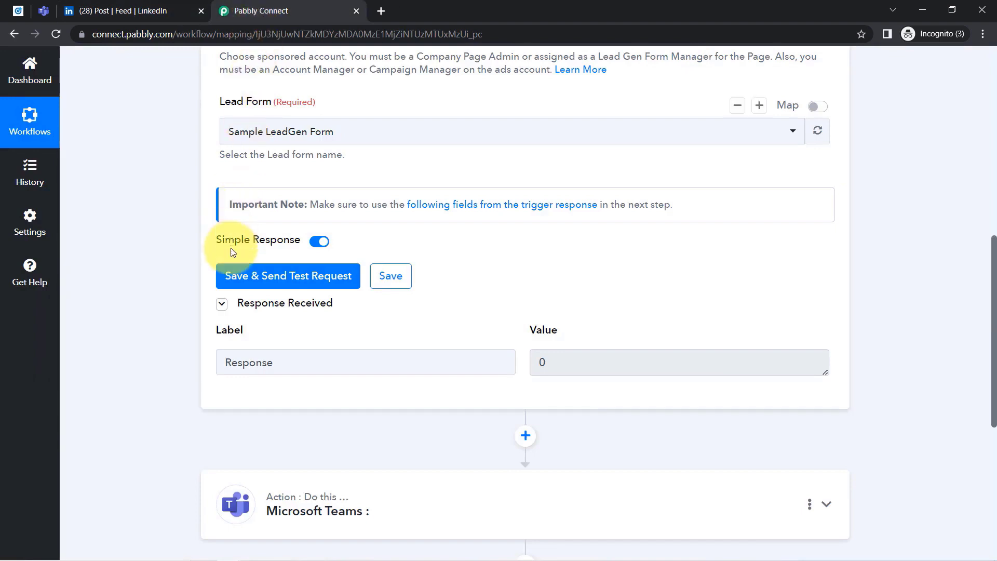
Save the trigger and fetch the test lead, checking form name, phone, first name Pabbly and company Magnet Brains.
left_click(245, 279)
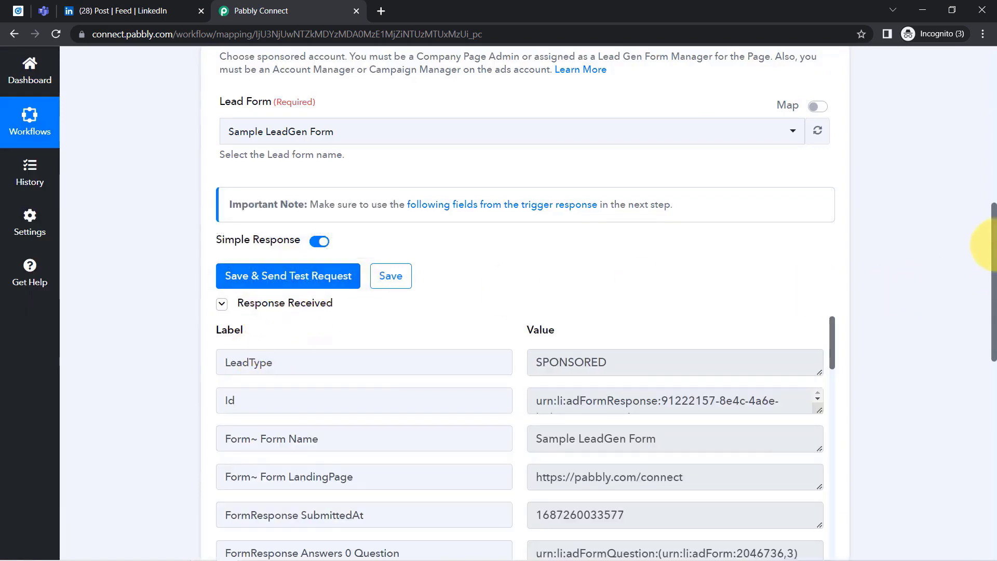
left_click_drag(995, 246, 994, 305)
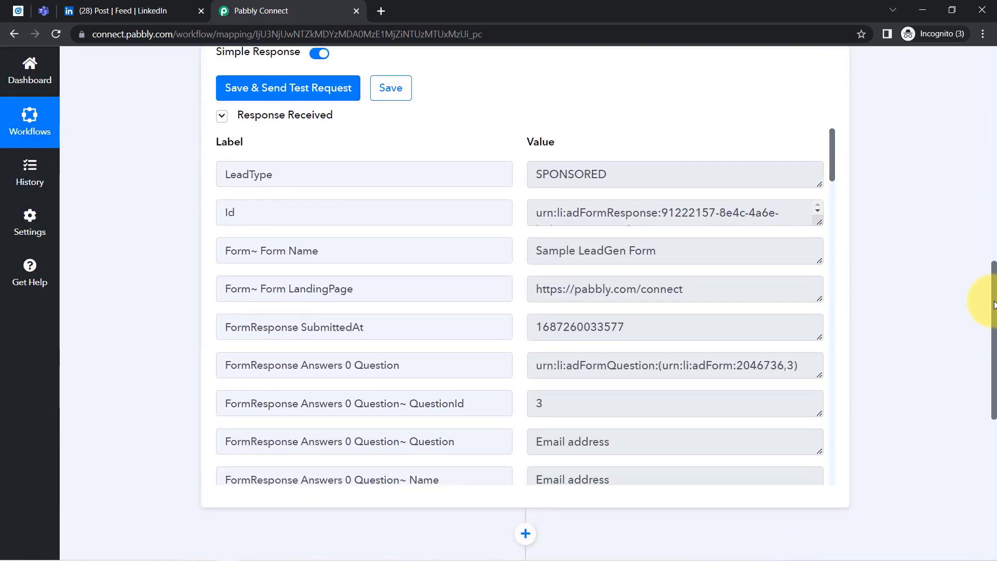
left_click_drag(549, 251, 645, 251)
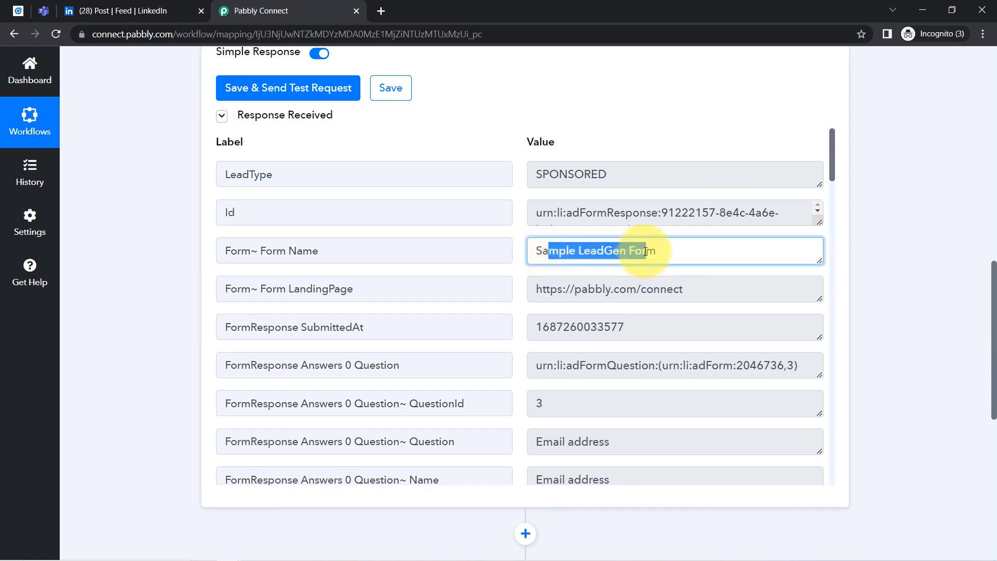
scroll(639, 283, "down", 4)
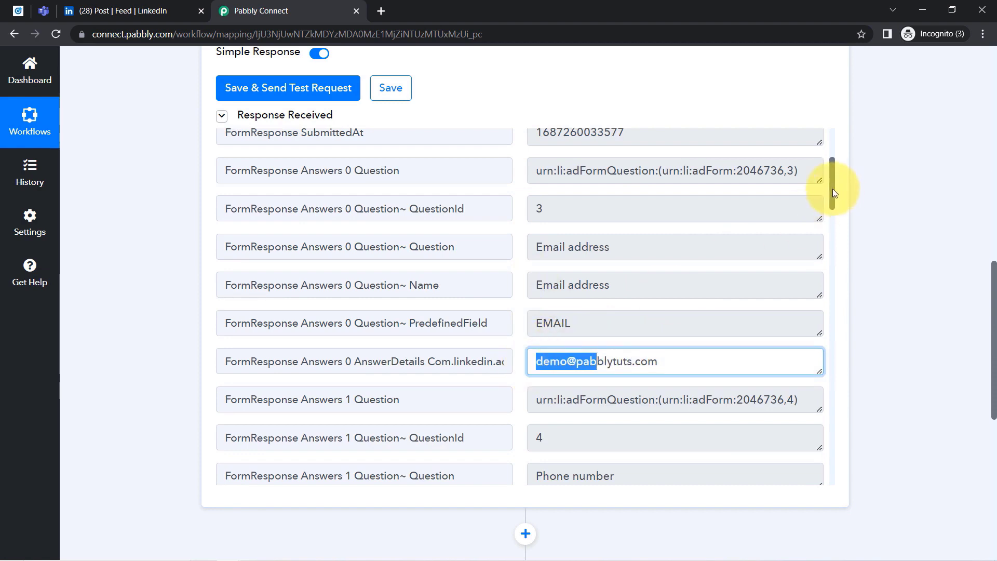
left_click_drag(834, 193, 828, 241)
left_click_drag(578, 281, 605, 281)
left_click_drag(831, 229, 831, 278)
left_click_drag(566, 213, 517, 214)
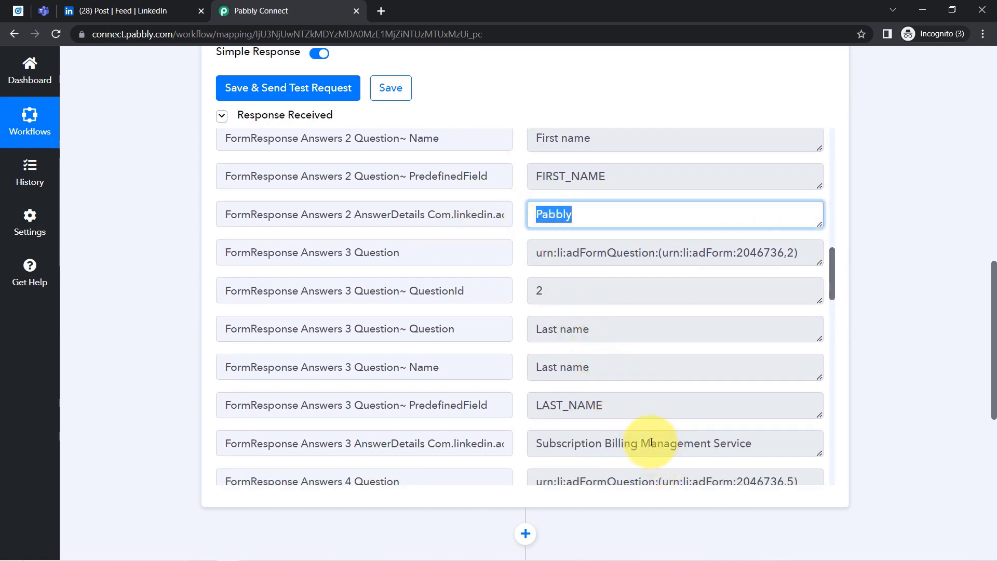
left_click_drag(651, 443, 581, 443)
left_click_drag(831, 281, 831, 331)
left_click_drag(613, 294, 559, 294)
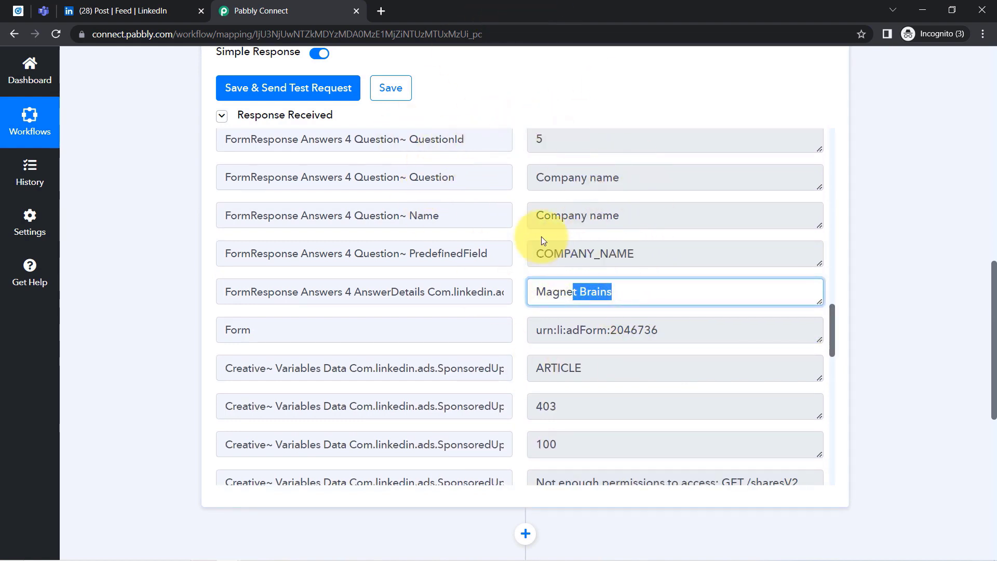
Close the LinkedIn post tab and return to the Pabbly Connect workflow.
left_click(174, 4)
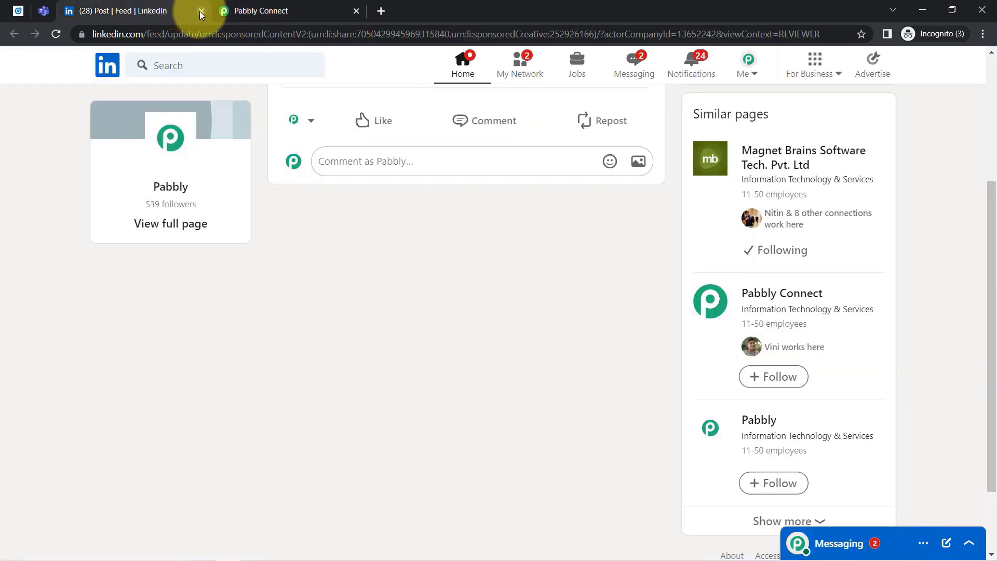
left_click(200, 11)
left_click(20, 9)
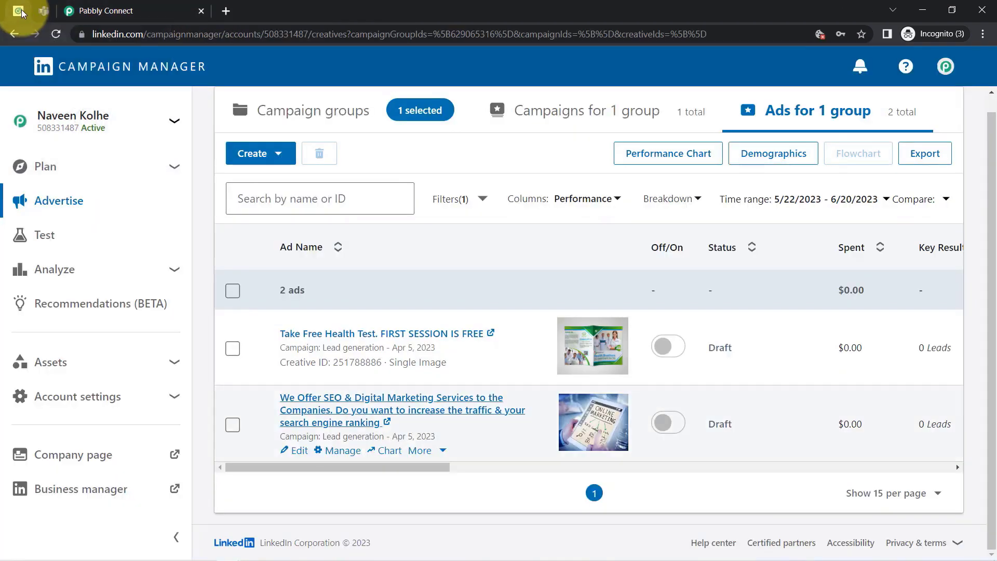
left_click(88, 11)
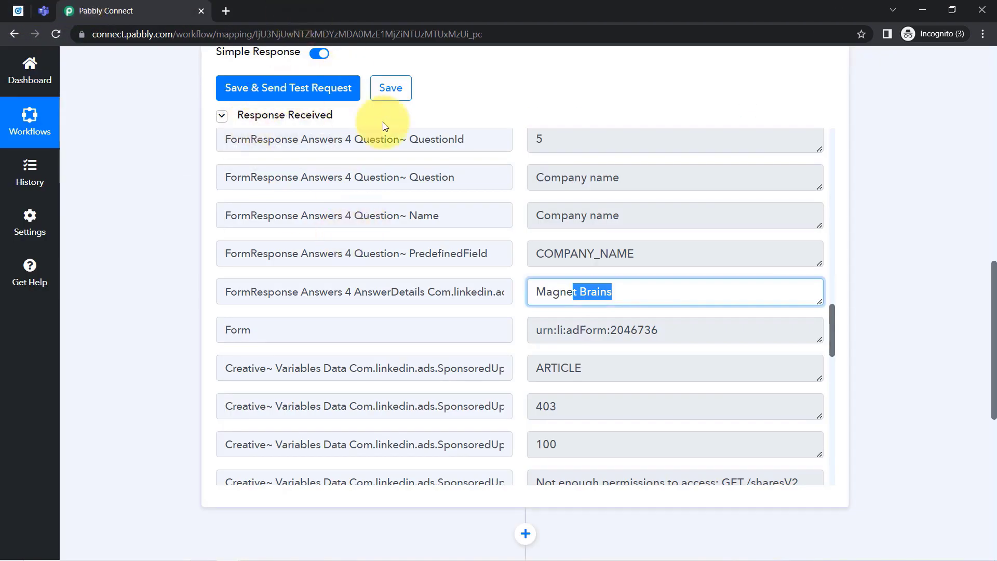
left_click_drag(993, 283, 971, 72)
Re-inspect the LinkedIn trigger step's details, then collapse it.
mouse_move(726, 238)
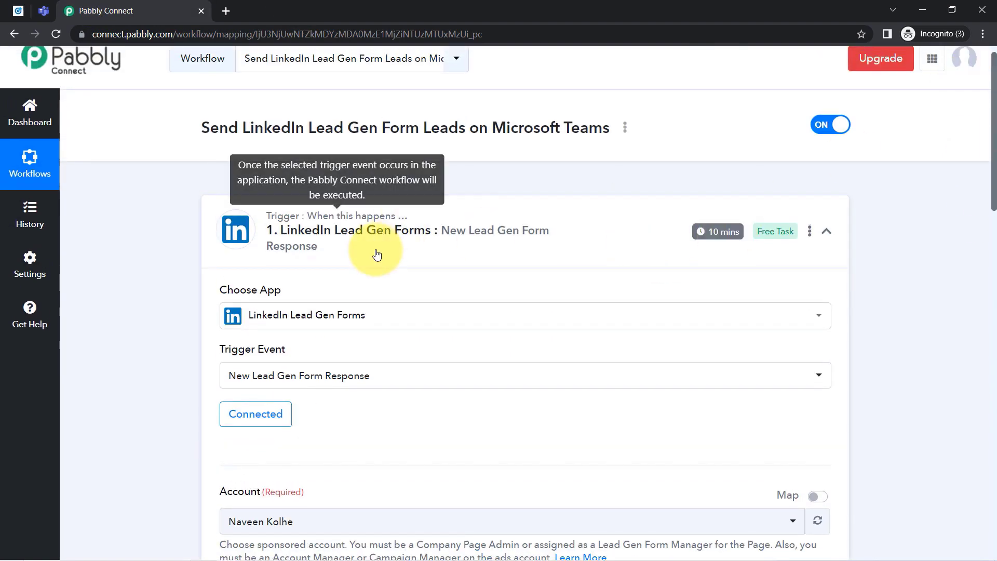
left_click(301, 199)
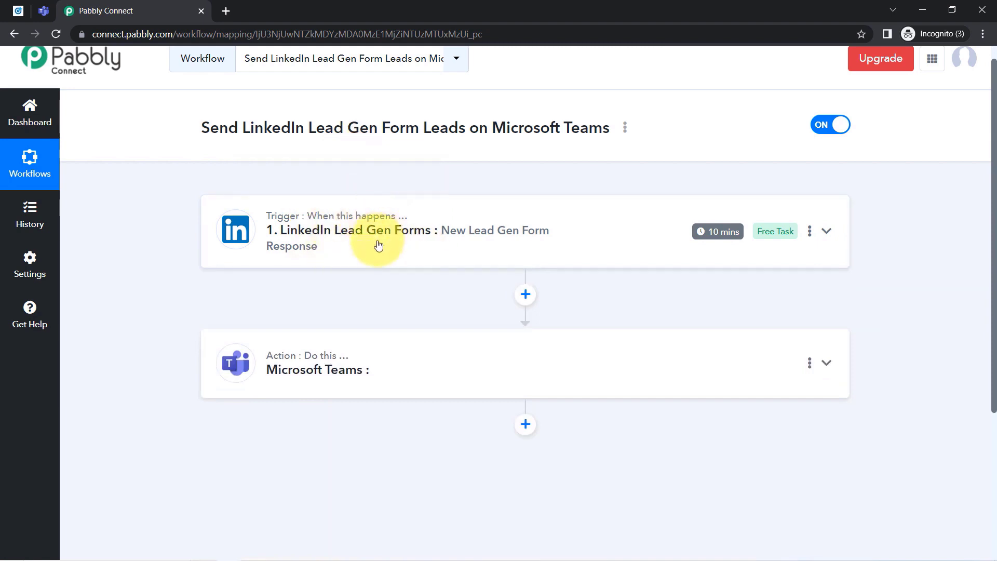
left_click(361, 229)
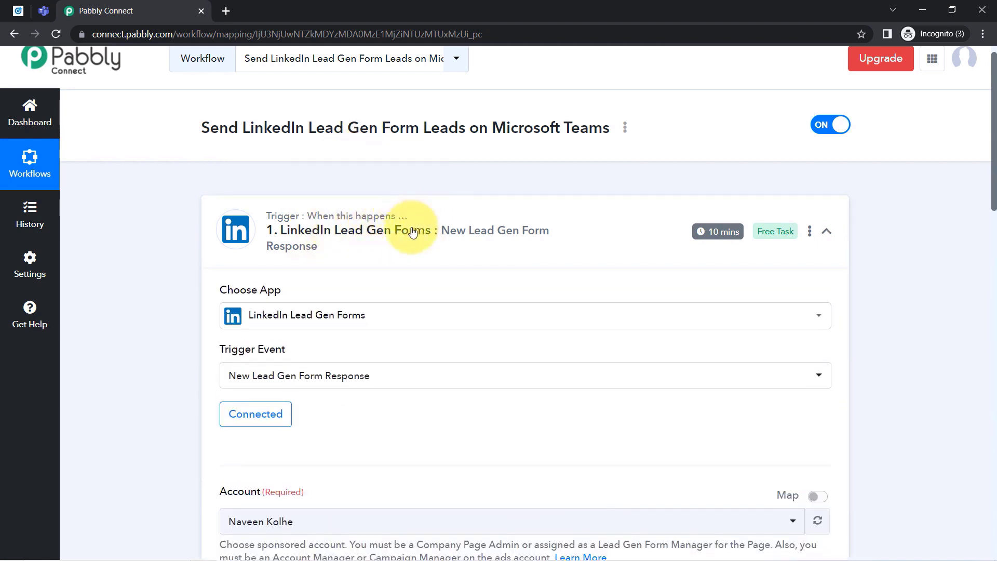
mouse_move(711, 232)
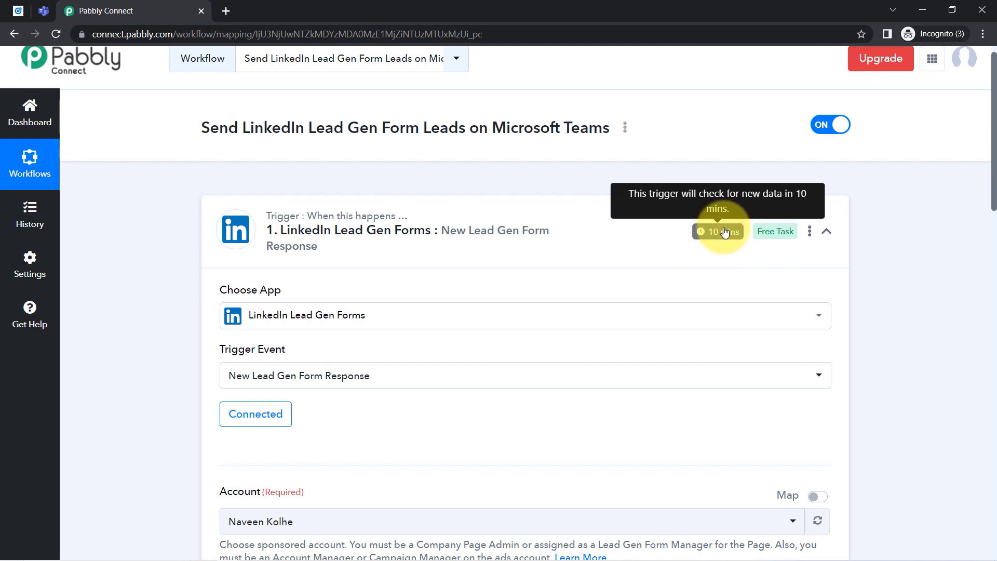
left_click(472, 240)
left_click_drag(994, 115, 968, 233)
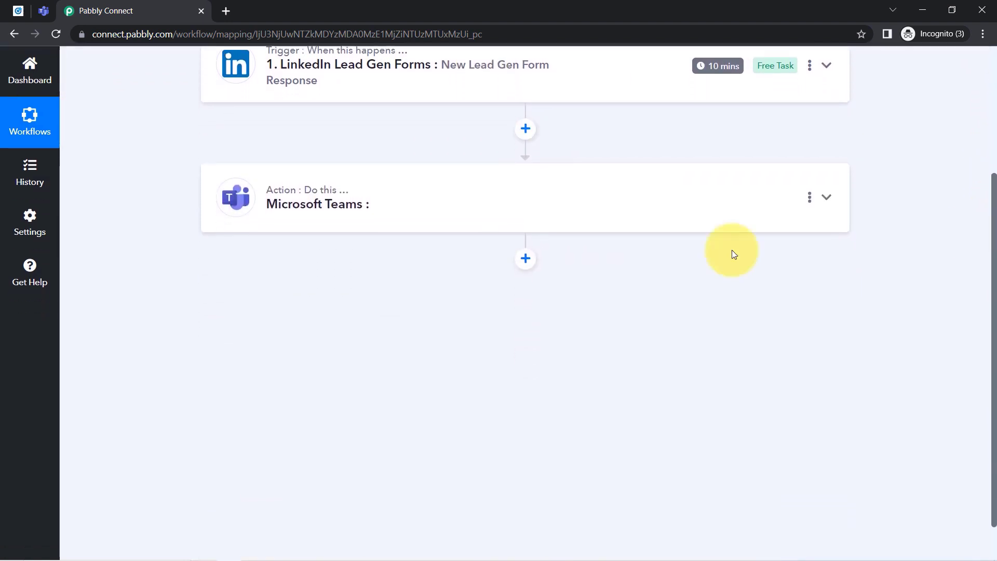
Set the Microsoft Teams action event to Send Message in a Channel and start adding a new connection.
left_click(378, 204)
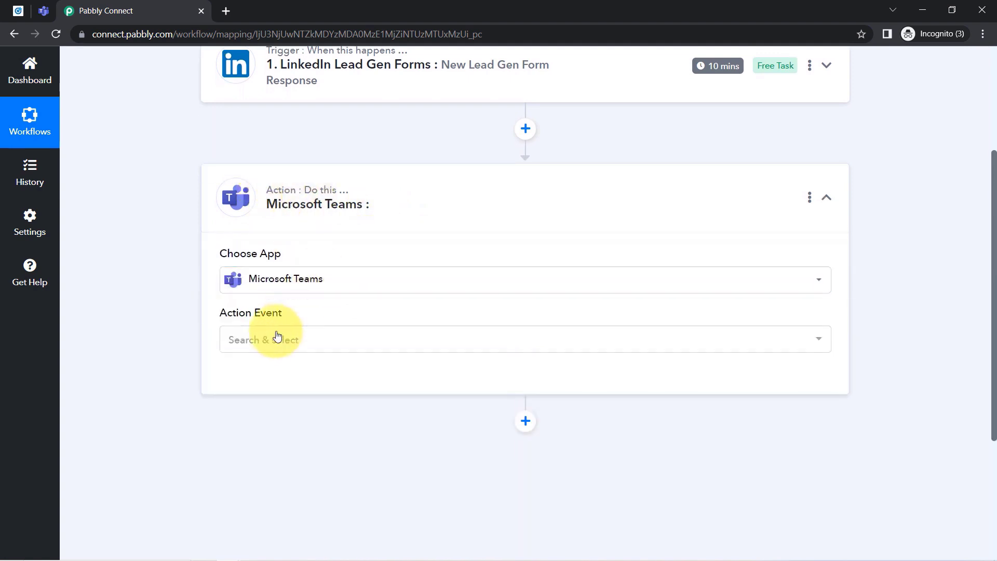
left_click(276, 338)
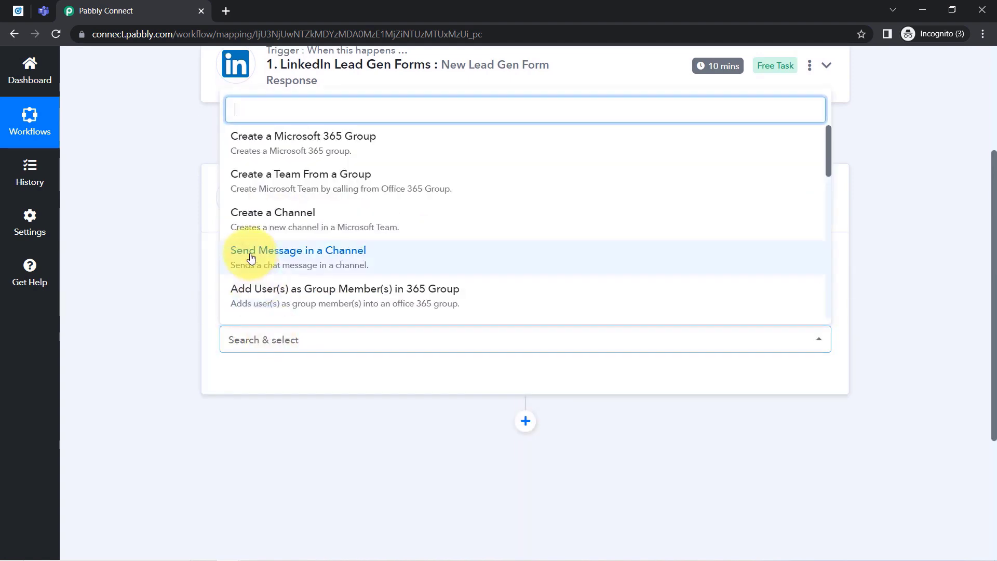
left_click(287, 256)
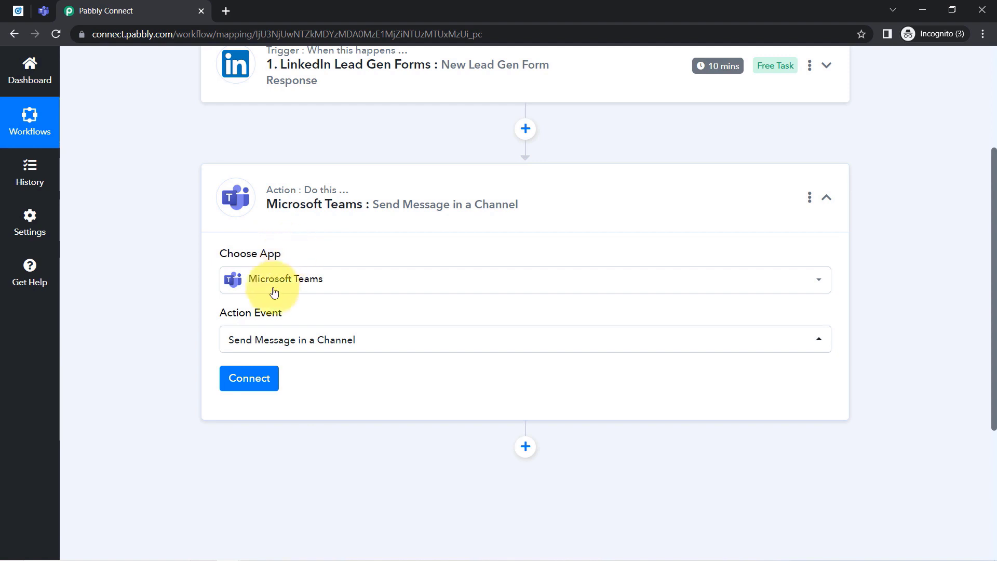
left_click(248, 379)
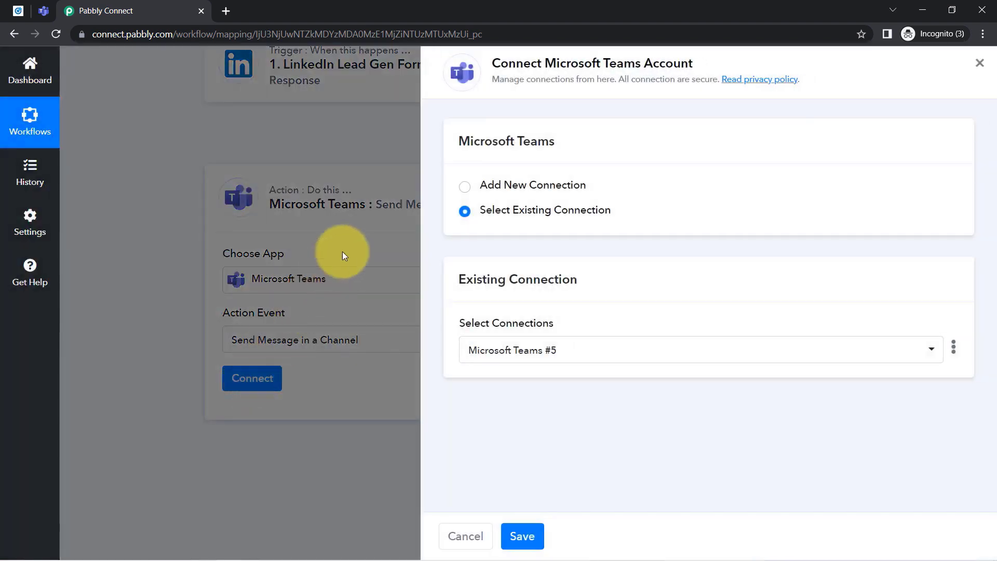
left_click(535, 185)
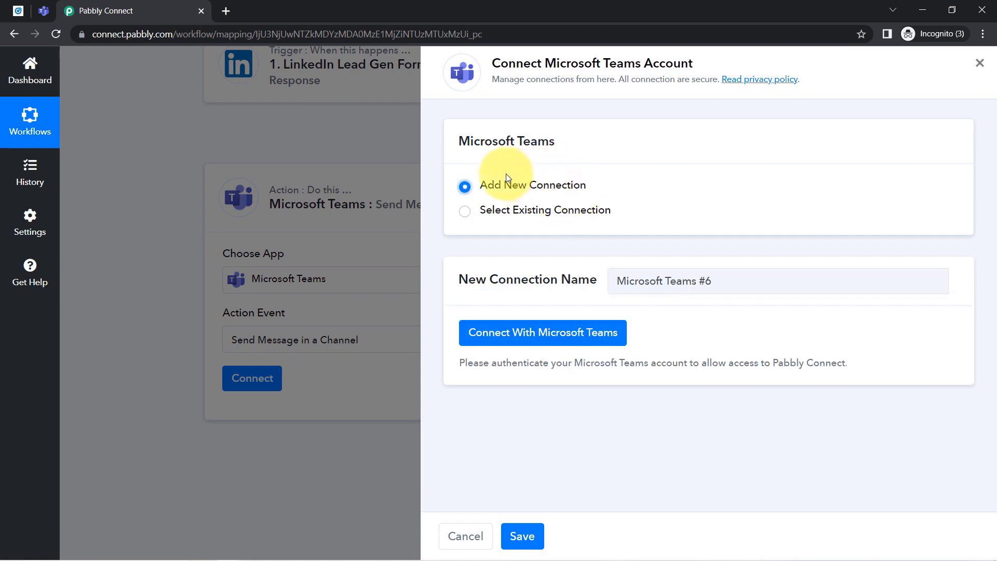
Authorise the Microsoft Teams account, consenting on behalf of the organization and accepting the permissions.
left_click(537, 329)
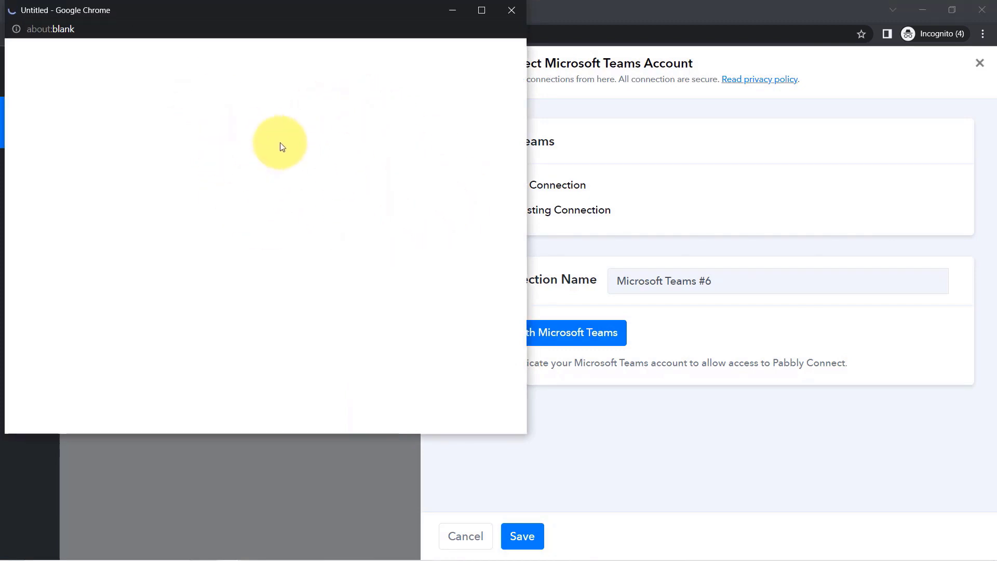
scroll(346, 244, "down", 4)
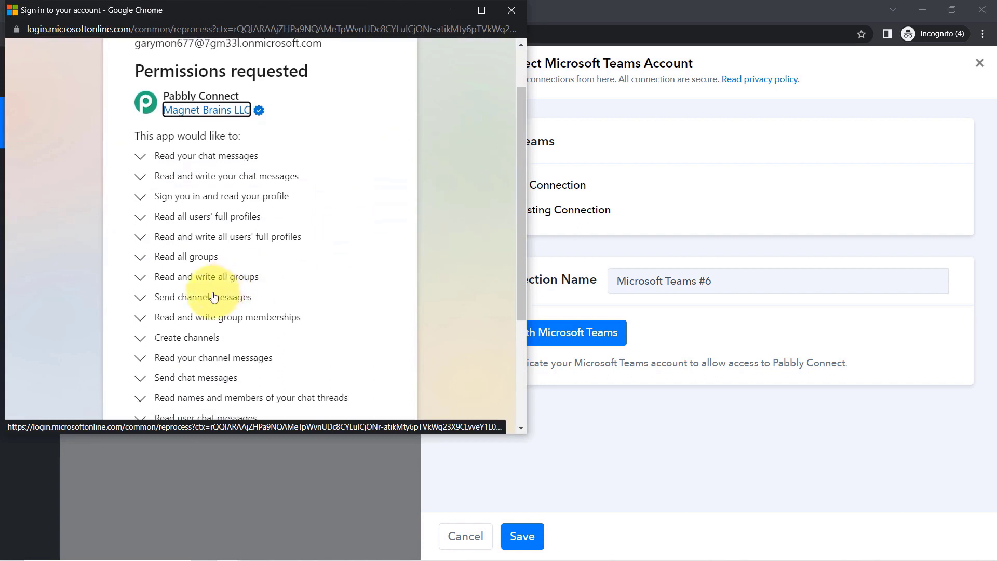
left_click(141, 267)
left_click(330, 409)
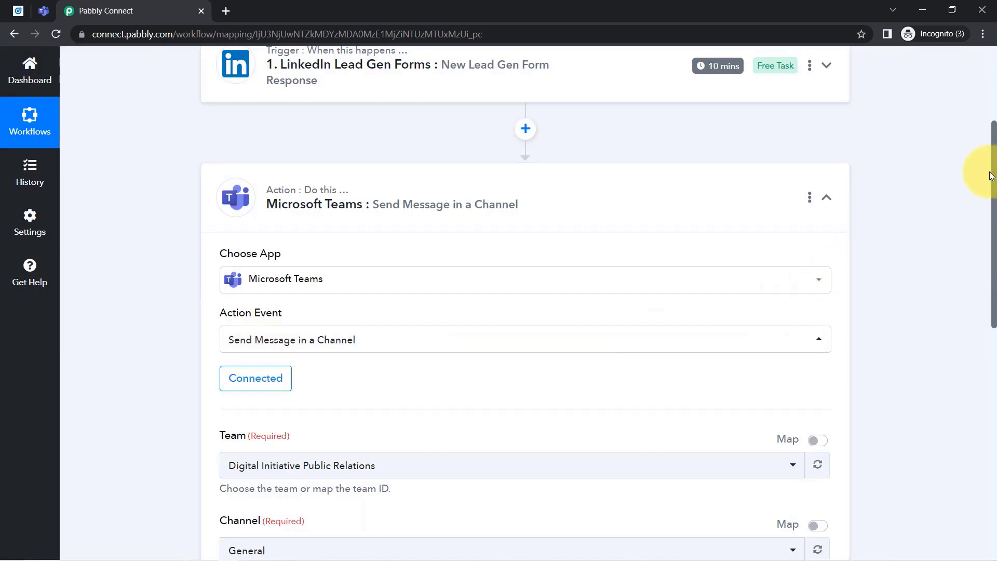
Browse the Team list, keeping Digital Initiative Public Relations selected, then switch to Microsoft Teams.
scroll(994, 182, "down", 5)
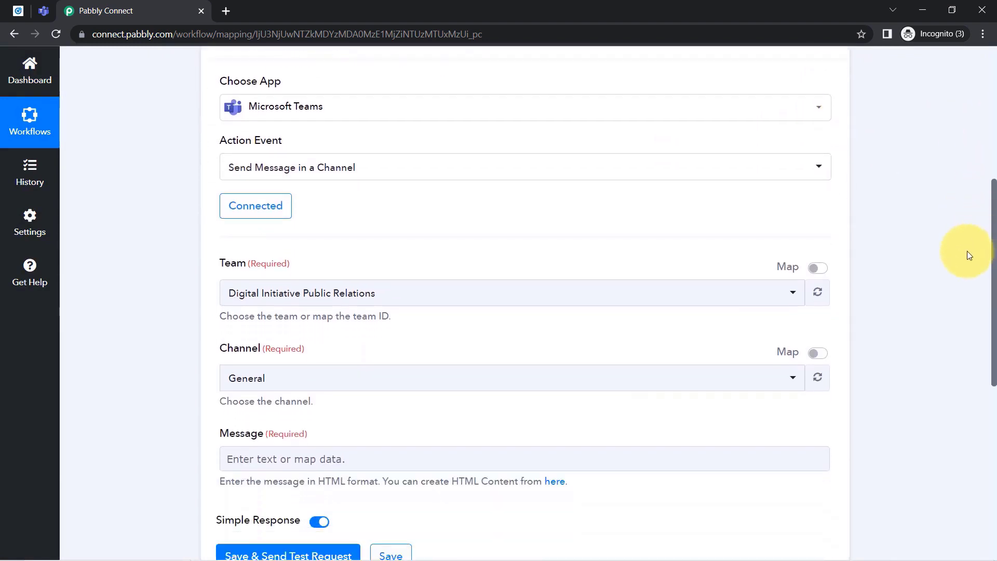
left_click(229, 182)
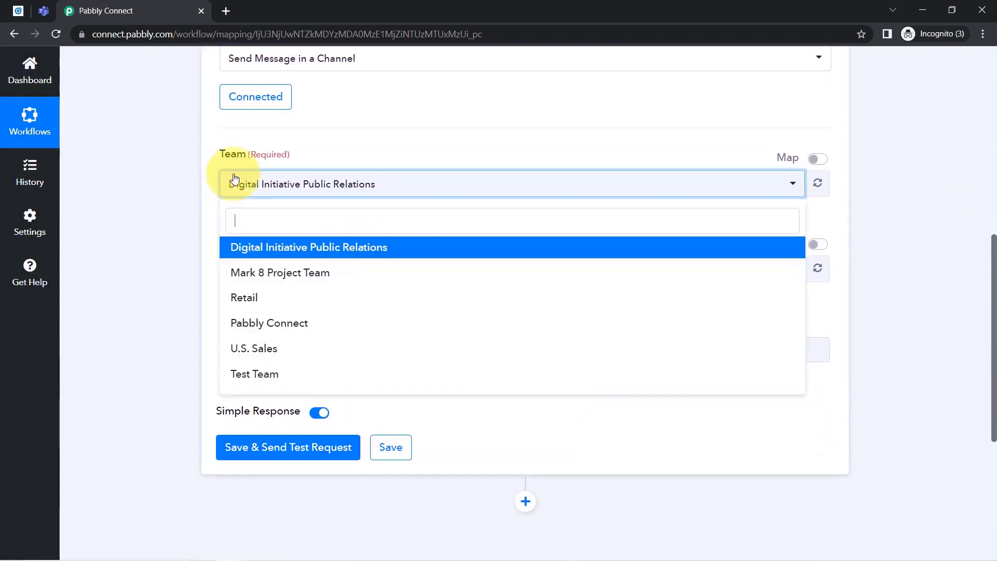
left_click(128, 284)
left_click(267, 193)
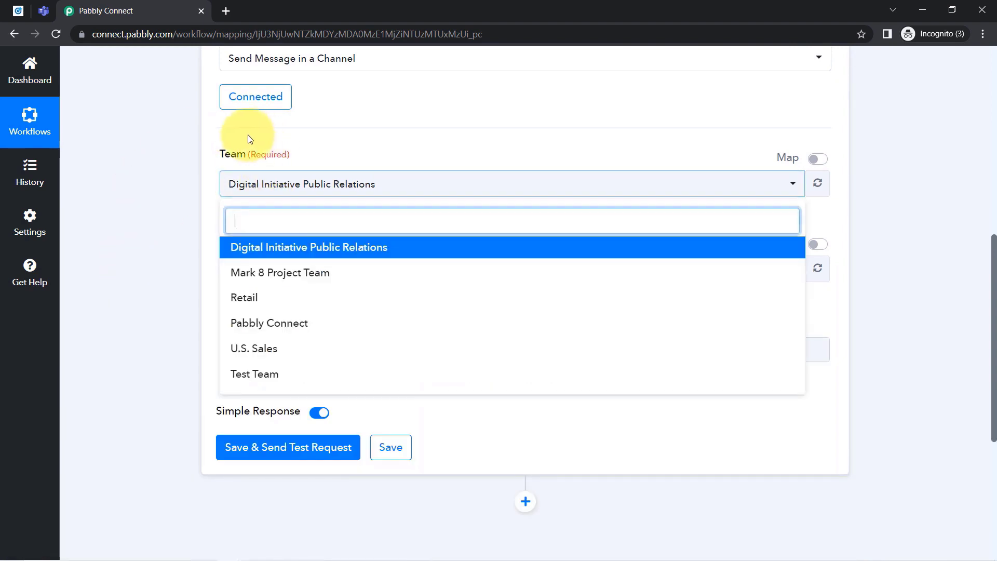
left_click(194, 166)
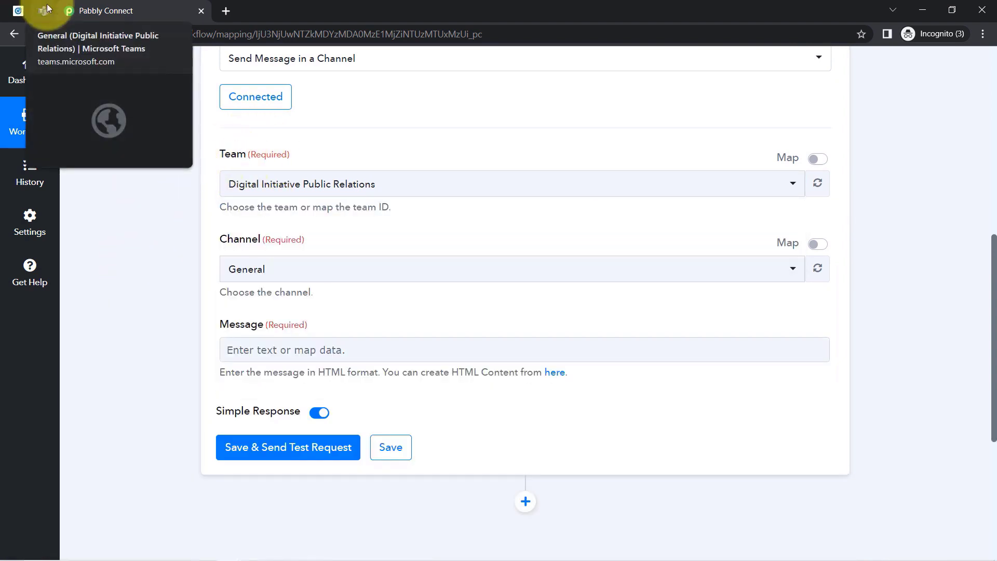
left_click(46, 8)
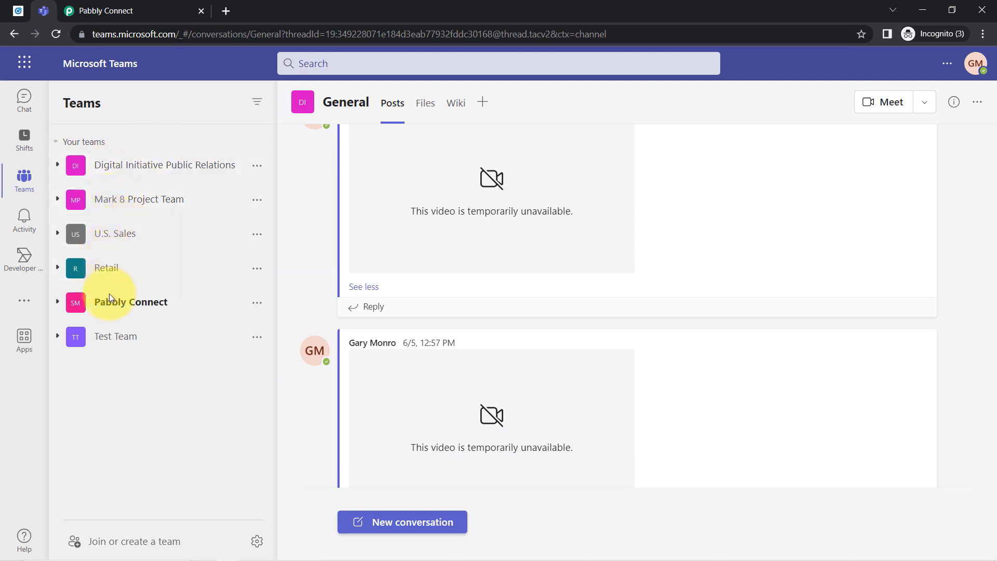
Recheck the Team list in Pabbly Connect without changing it, then go back to Microsoft Teams.
left_click(151, 9)
left_click(245, 184)
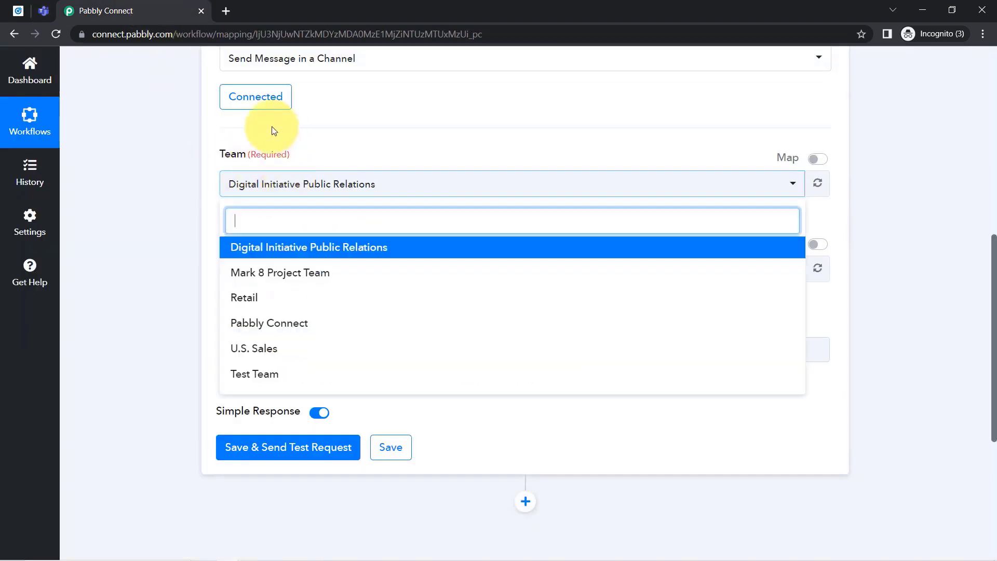
left_click(183, 174)
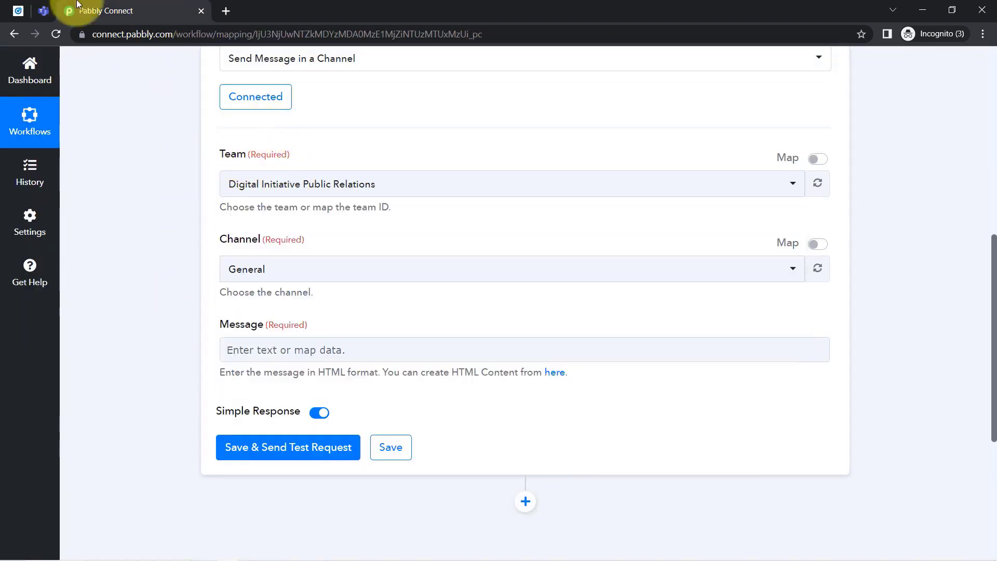
left_click(44, 8)
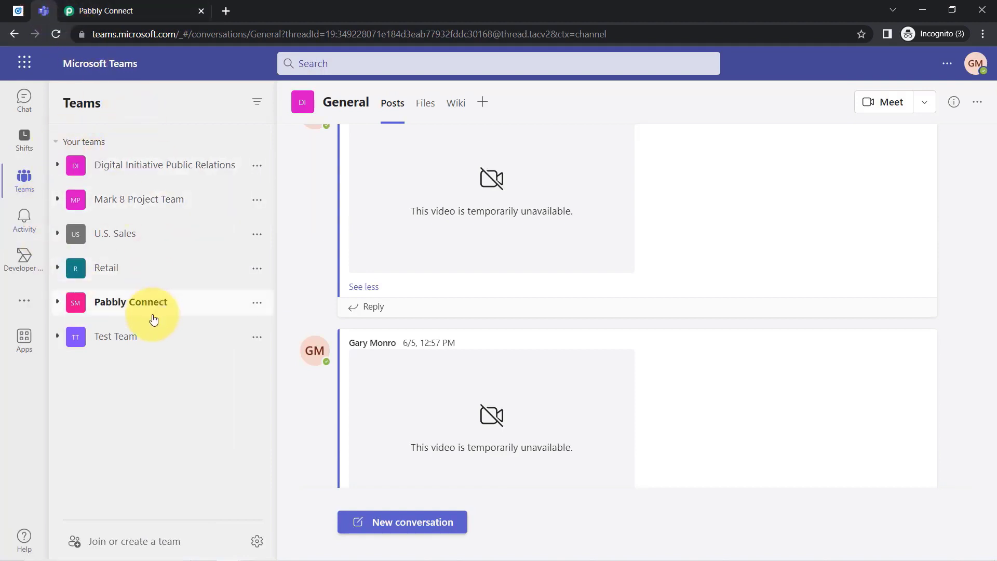
View the Pabbly Team channel of the Pabbly Connect team and return to Pabbly Connect.
left_click(115, 301)
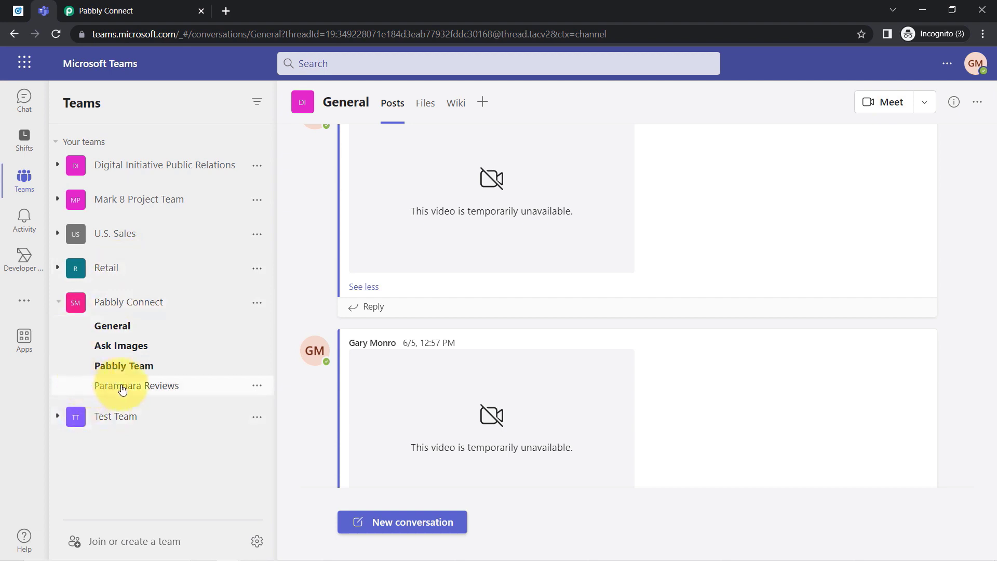
left_click(132, 367)
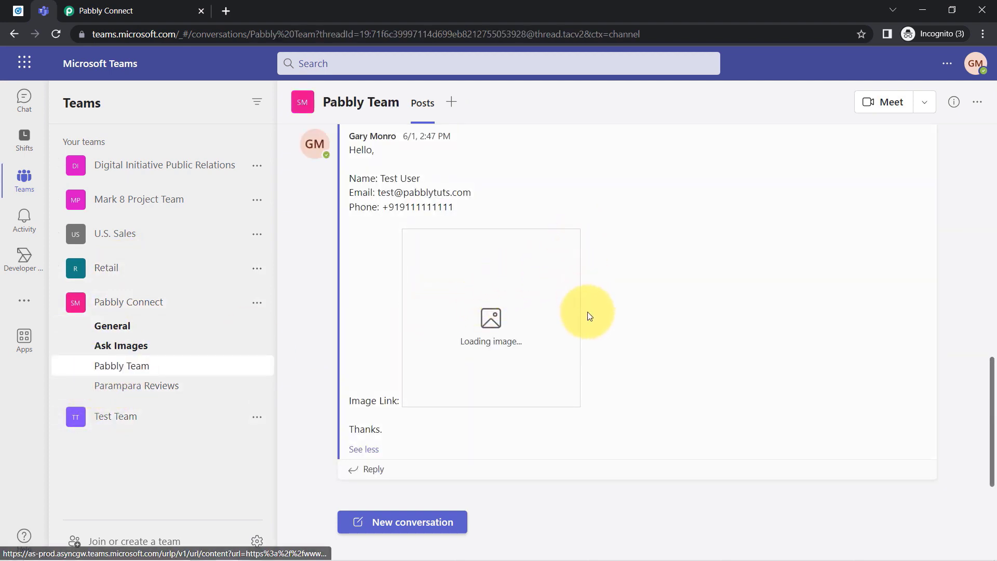
left_click(141, 11)
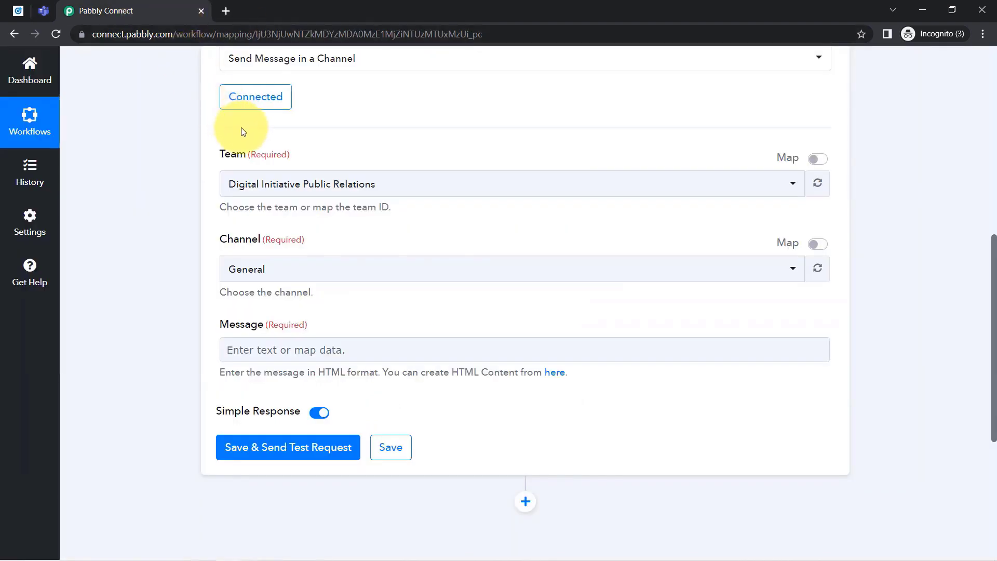
Set the Teams action's Team to Pabbly Connect and its Channel to Pabbly Team.
left_click(246, 190)
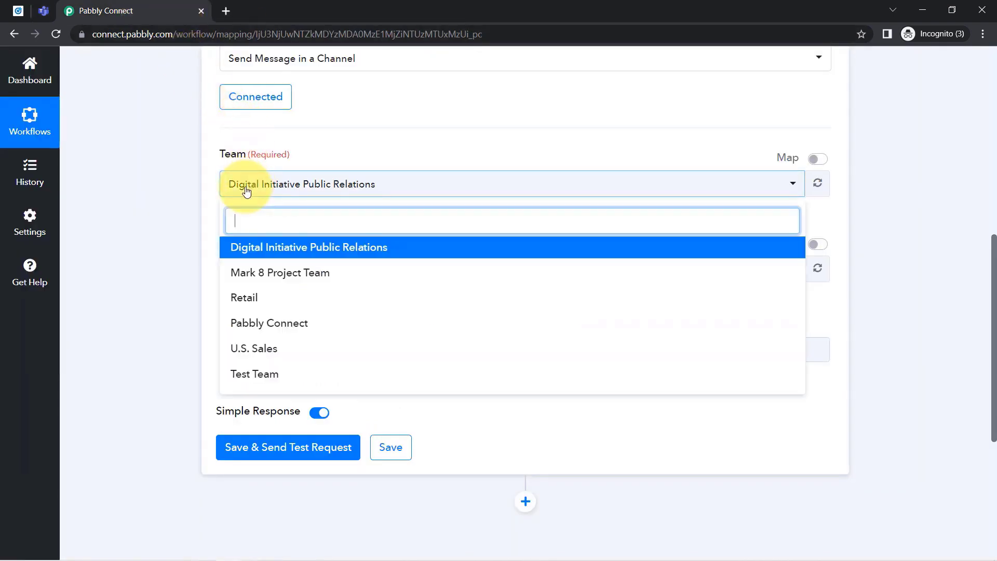
left_click(266, 323)
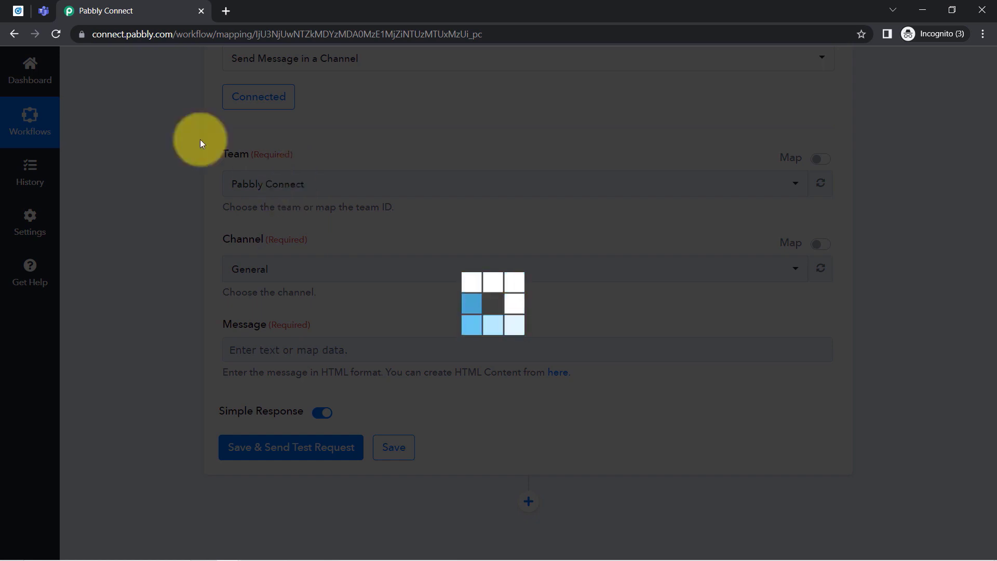
left_click(39, 9)
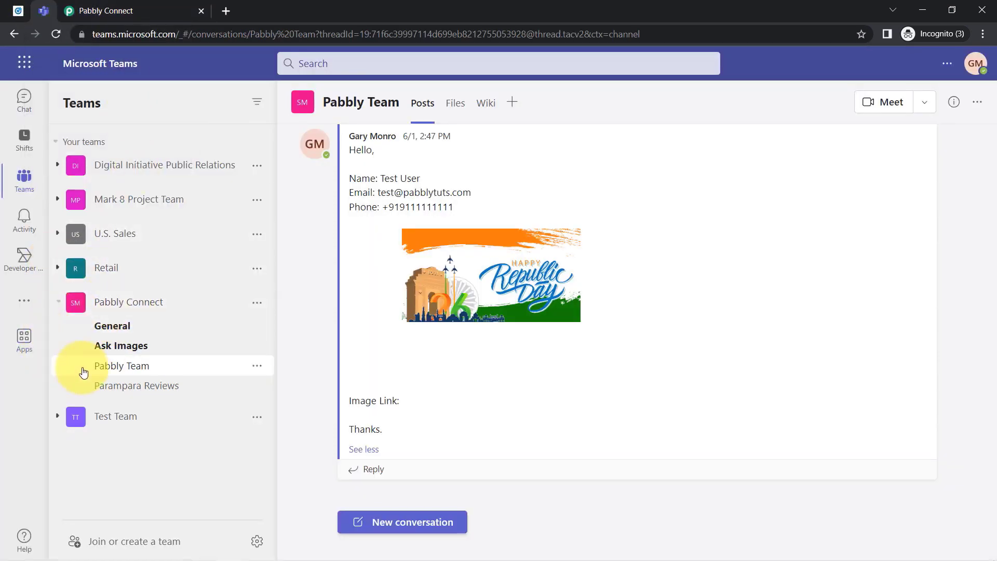
left_click(137, 5)
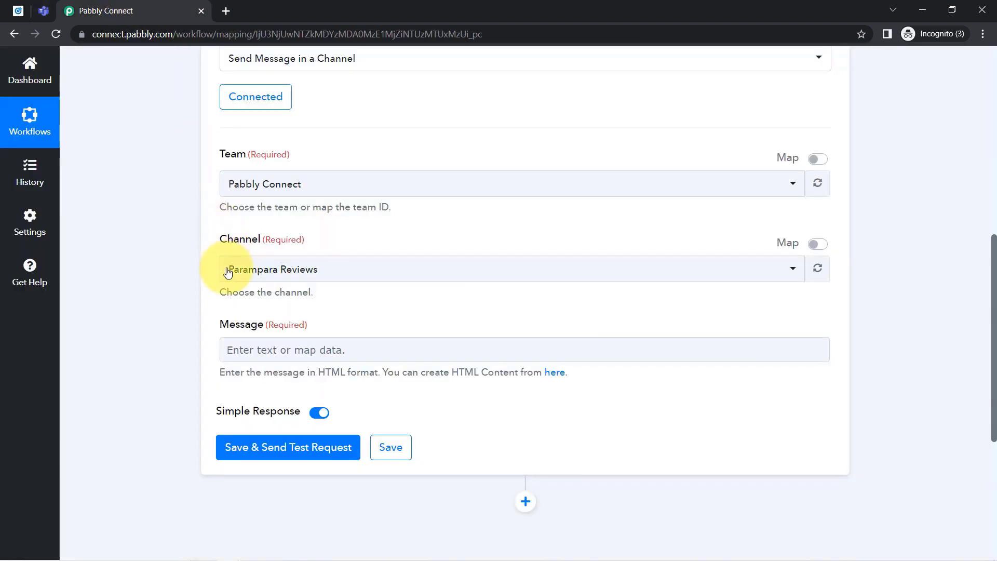
left_click(234, 268)
left_click(259, 356)
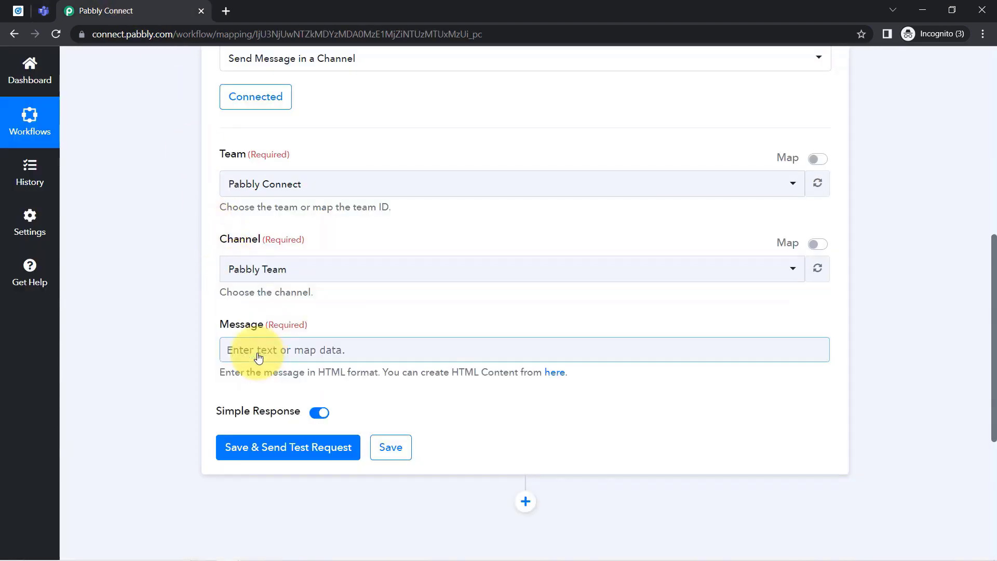
left_click_drag(222, 325, 288, 325)
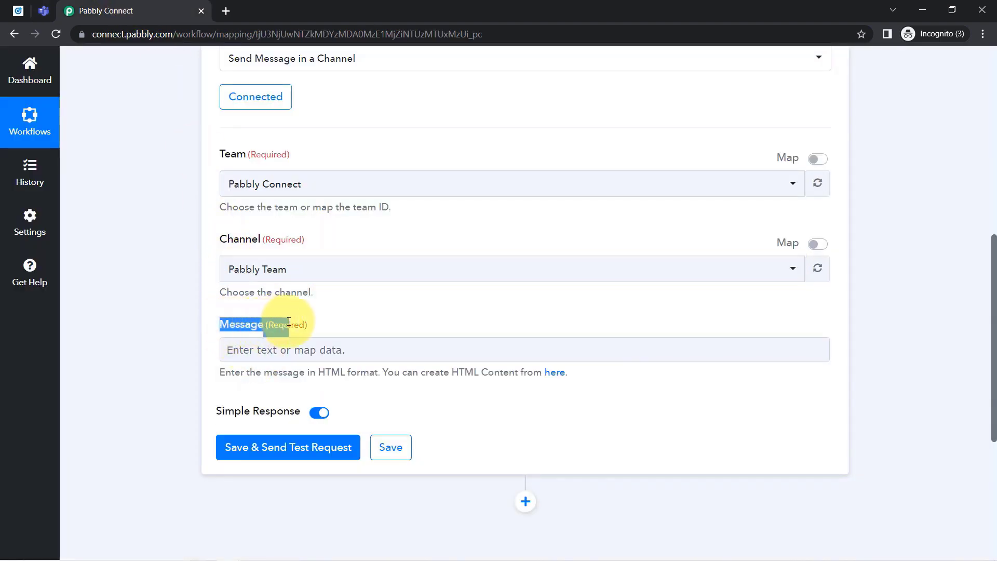
scroll(986, 291, "down", 1)
scroll(993, 286, "down", 2)
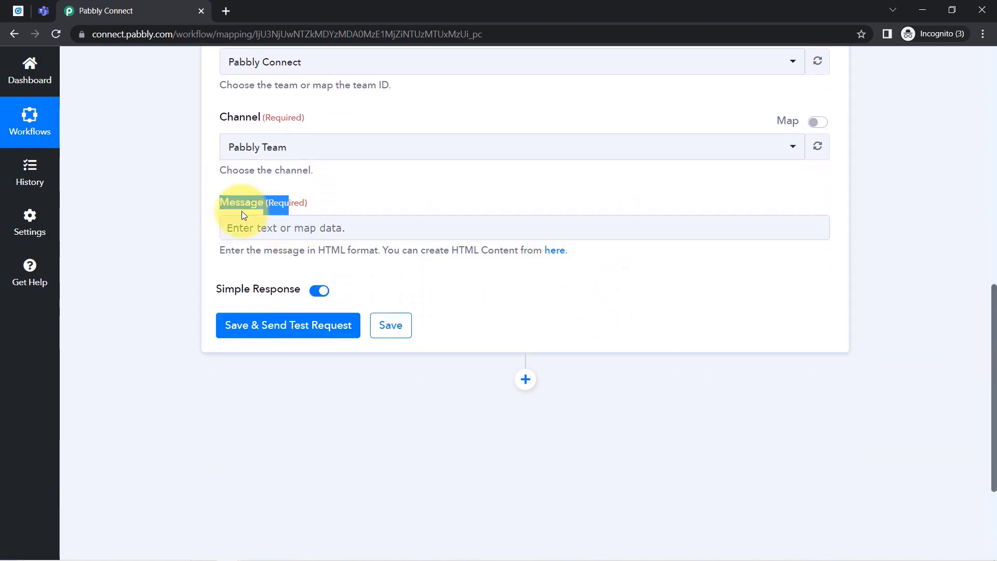
left_click(251, 227)
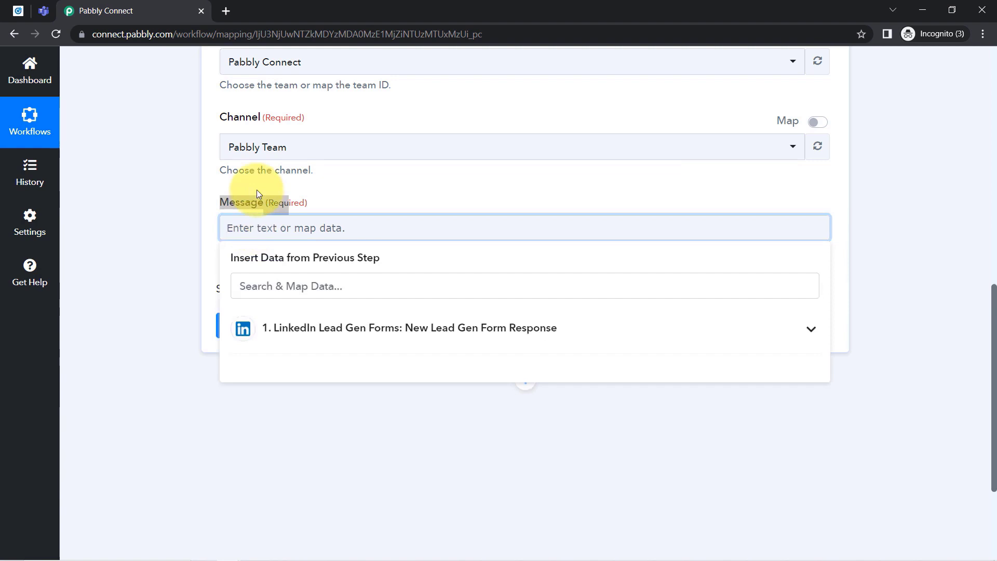
Type 'Hello Team Members,', a new-lead notice and 'Details of Leads are as follows -' into Message.
type("Hello")
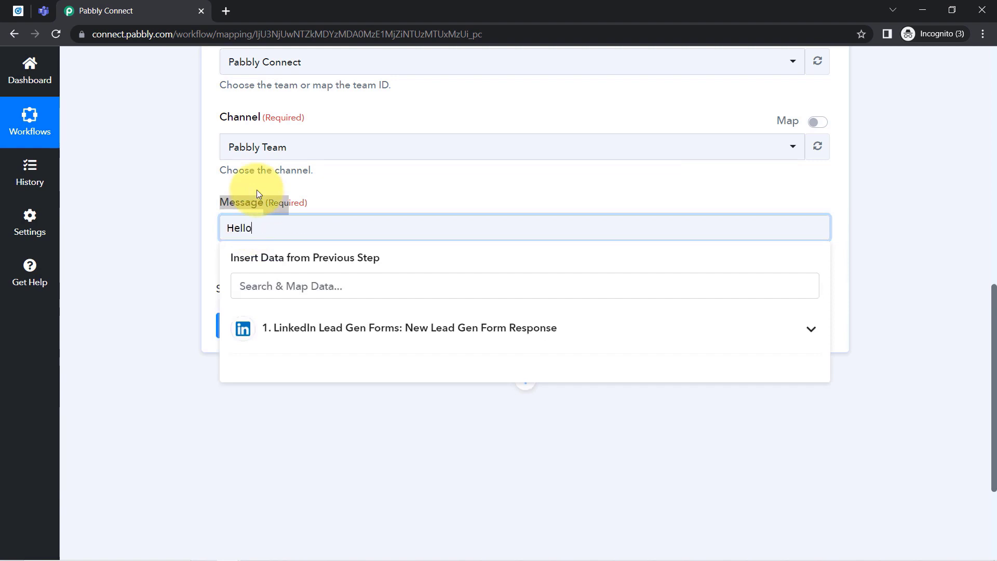
key("ctrl+BackSpace")
type("Hello Team Members,")
key("Return")
key("Return")
type("A Ne")
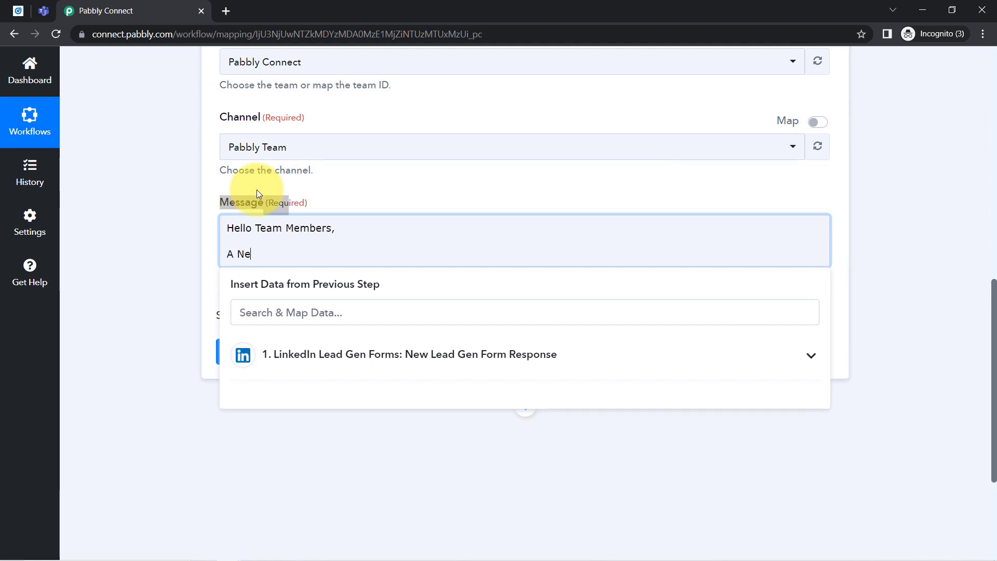
type("w Lead had")
key("BackSpace")
type("s just got")
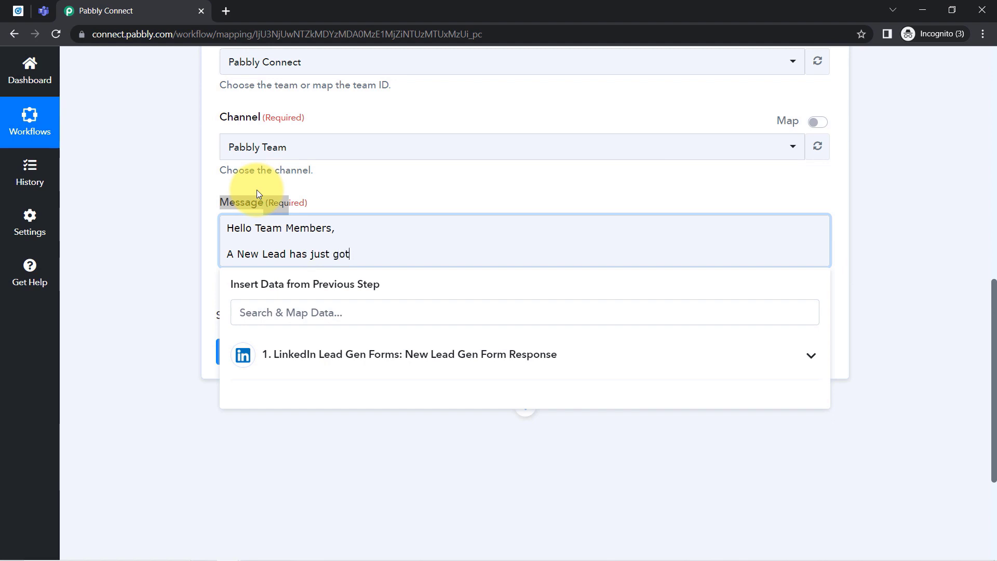
type(" captured vi")
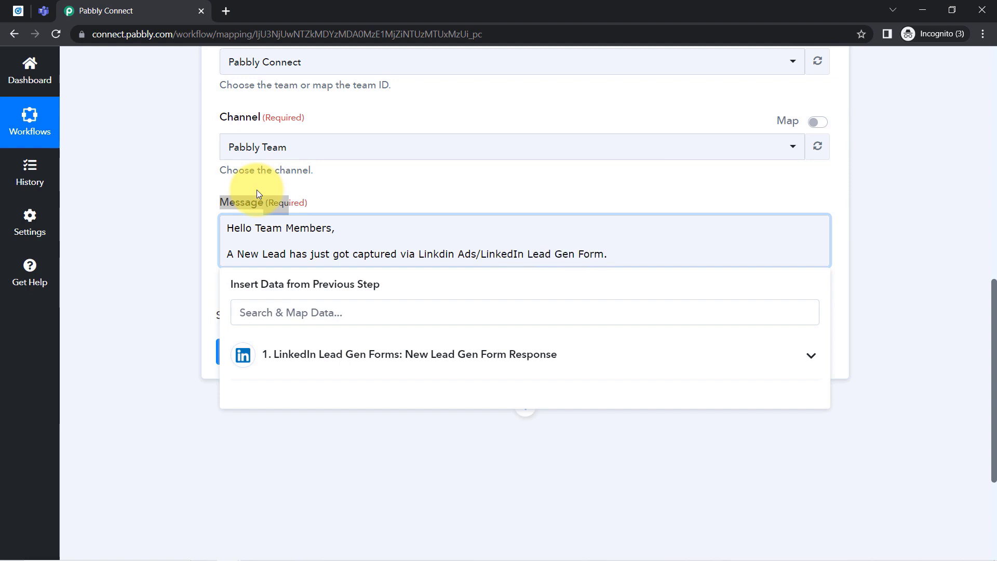
key("Return")
key("Return")
type("Details of Leads are as follows -")
key("Return")
key("Return")
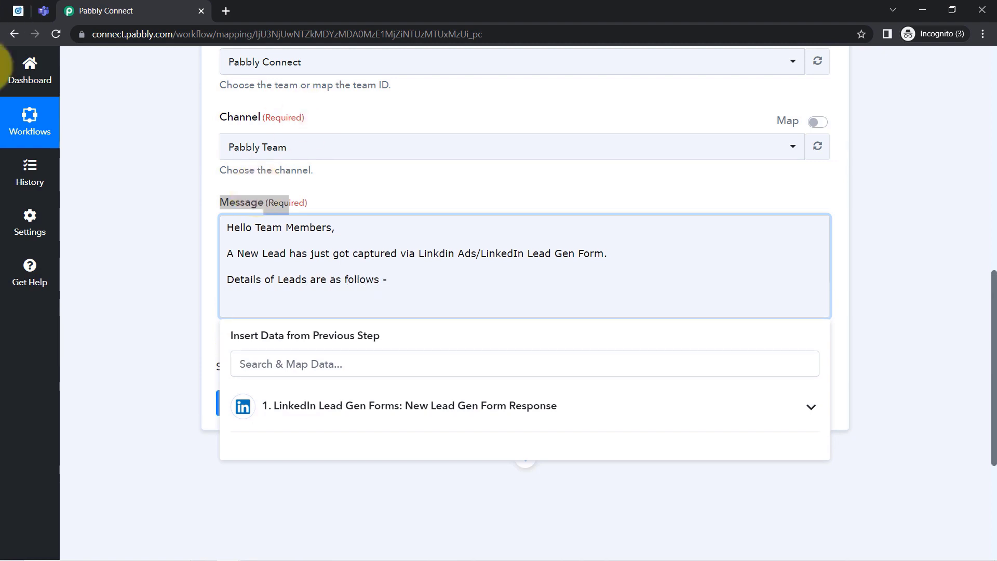
Add a 'Name' label line, then reopen the LinkedIn trigger step.
scroll(151, 239, "down", 1)
type("Name:")
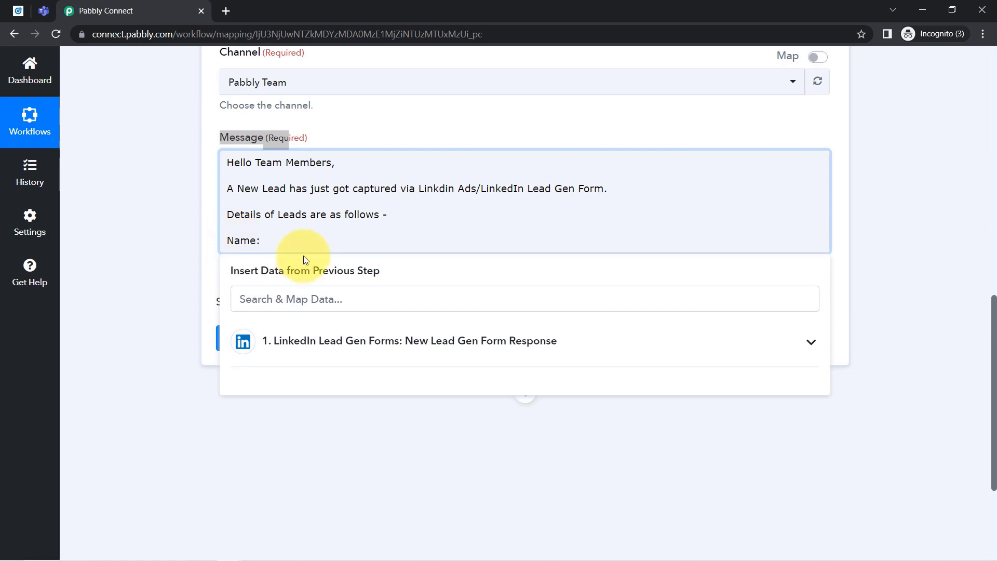
left_click_drag(992, 353, 951, 134)
left_click(505, 156)
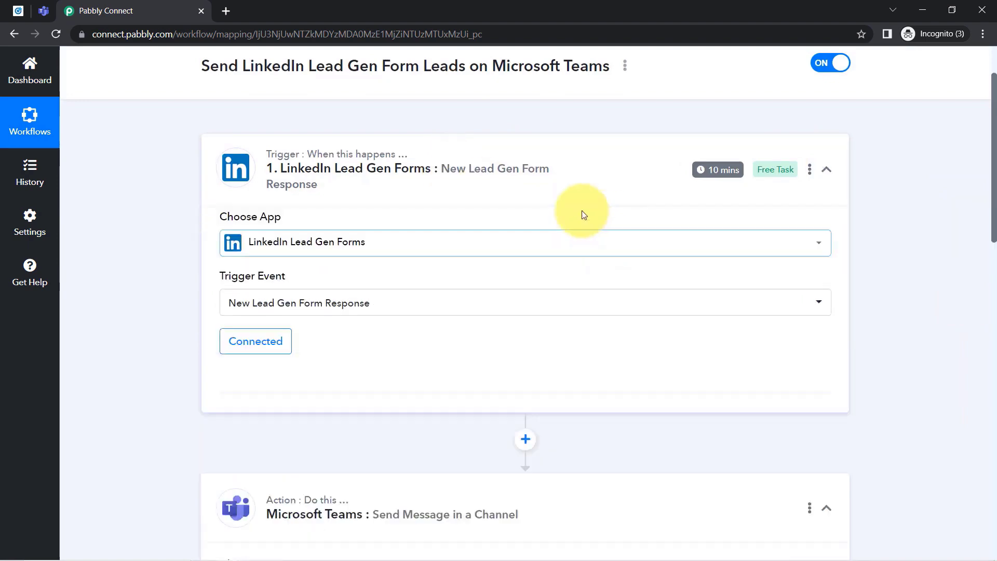
Insert the lead's First Name field after the Name: label.
scroll(994, 191, "down", 2)
scroll(994, 191, "down", 10)
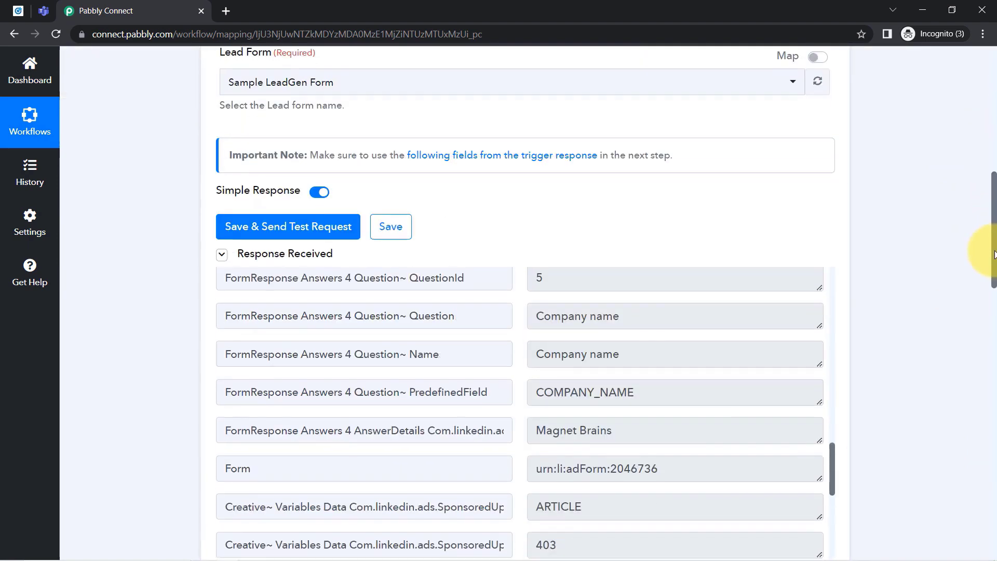
left_click_drag(994, 291, 962, 471)
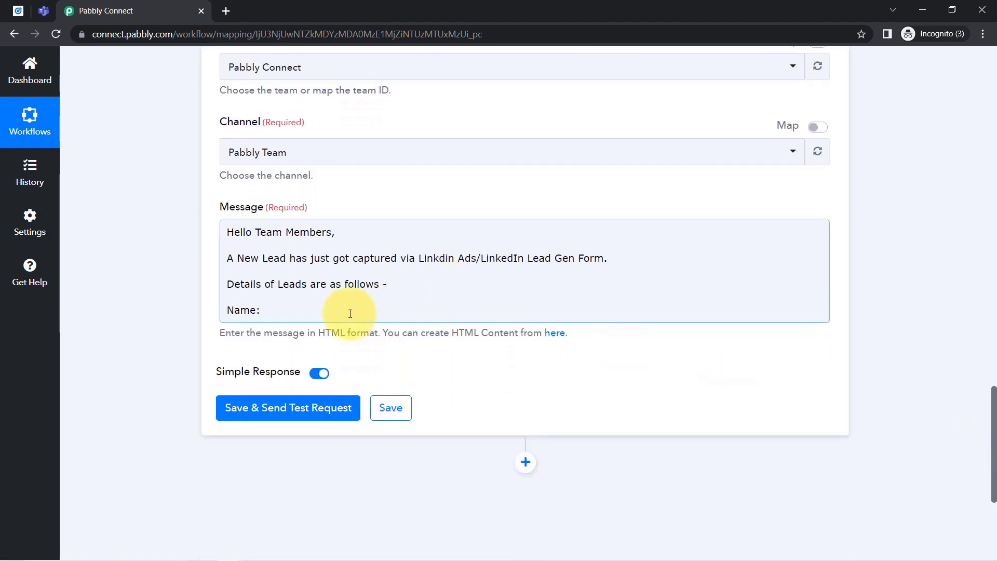
left_click(272, 312)
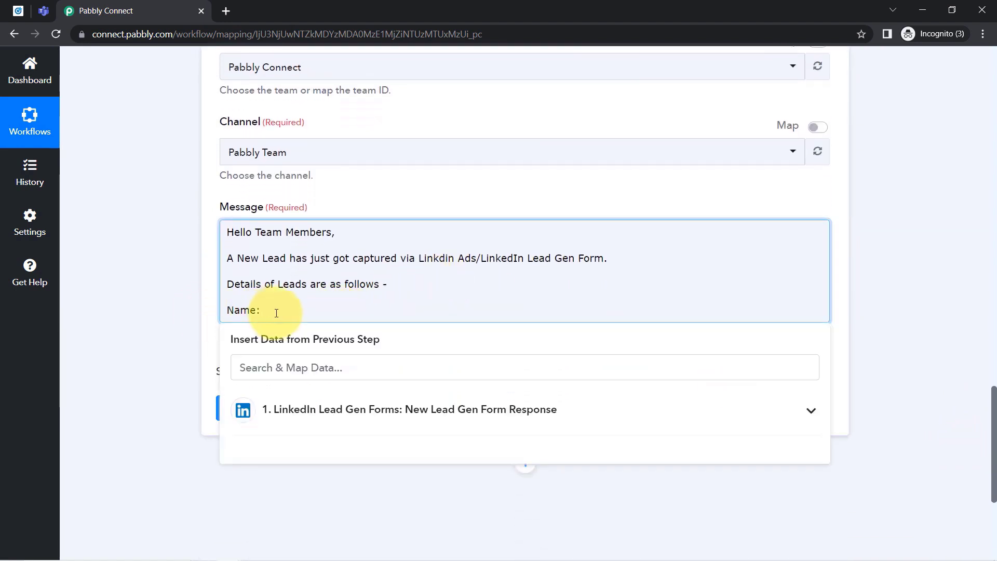
left_click(325, 408)
left_click(252, 365)
type("first nam")
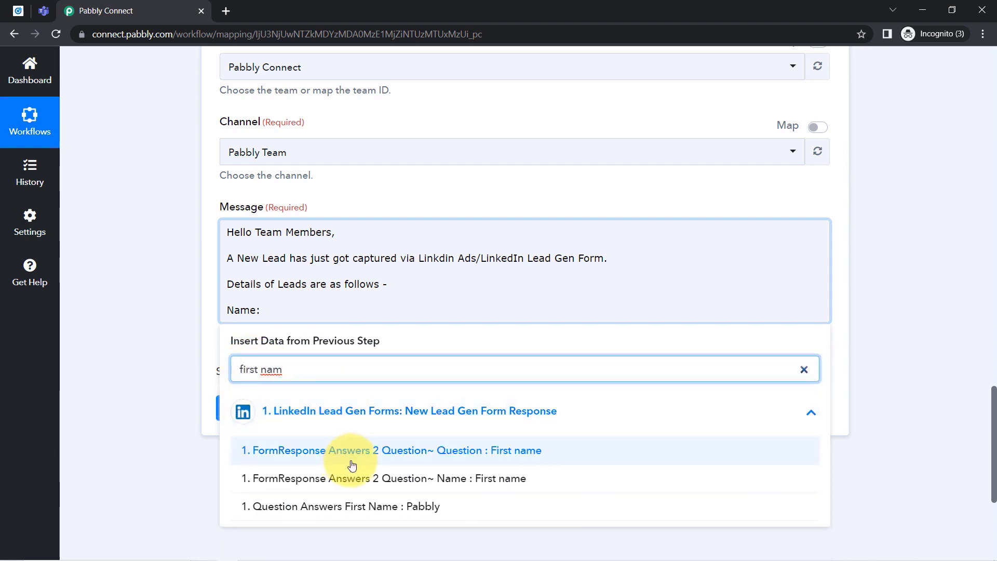
left_click(430, 508)
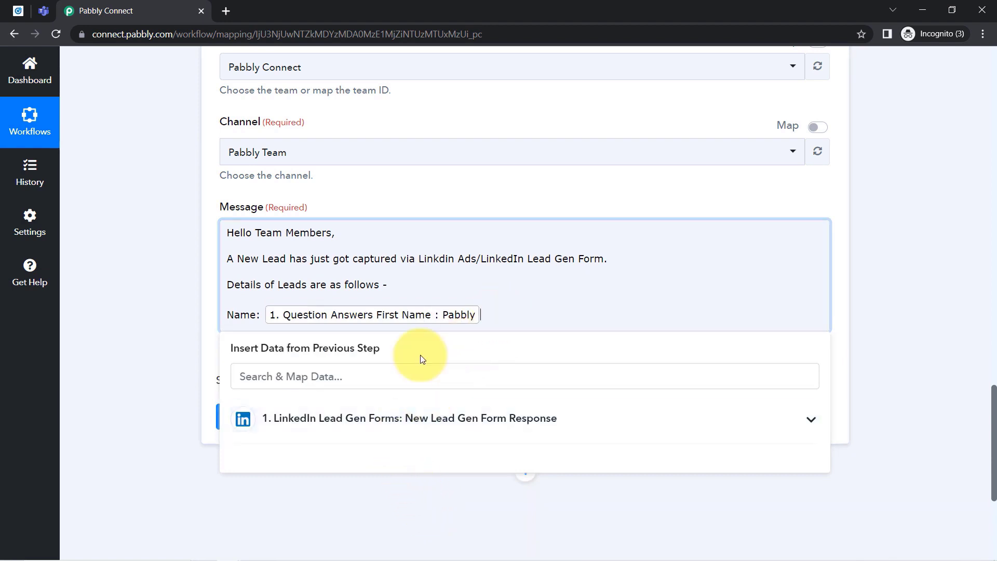
Map the lead's Phone Number and Email Address fields on their own lines.
key("Return")
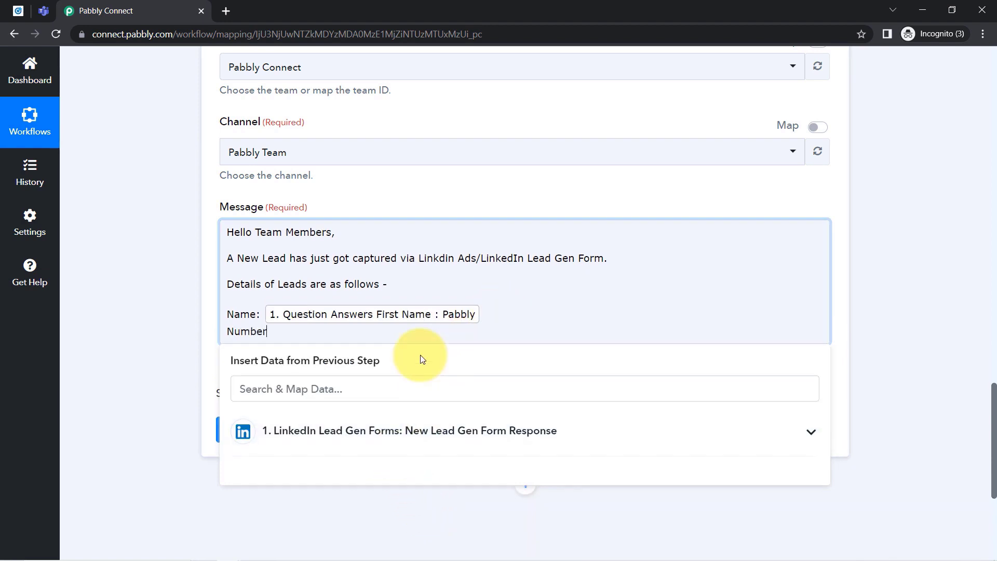
left_click(327, 390)
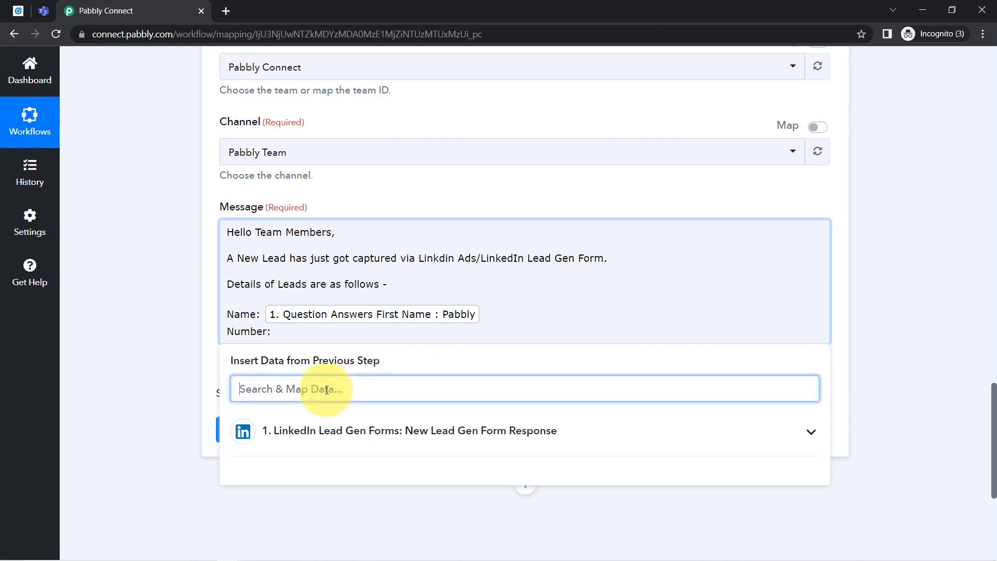
type("966")
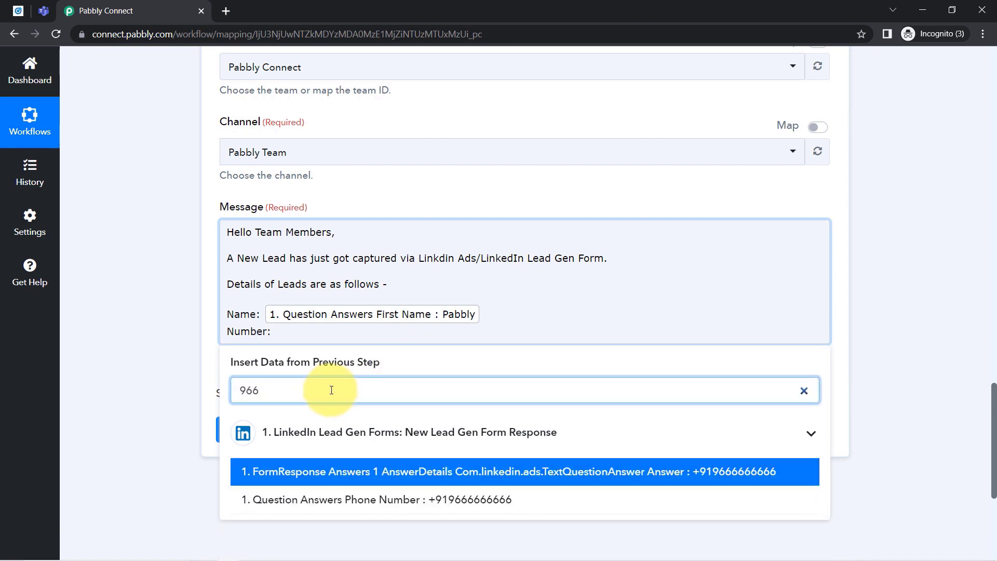
left_click(430, 501)
key("Return")
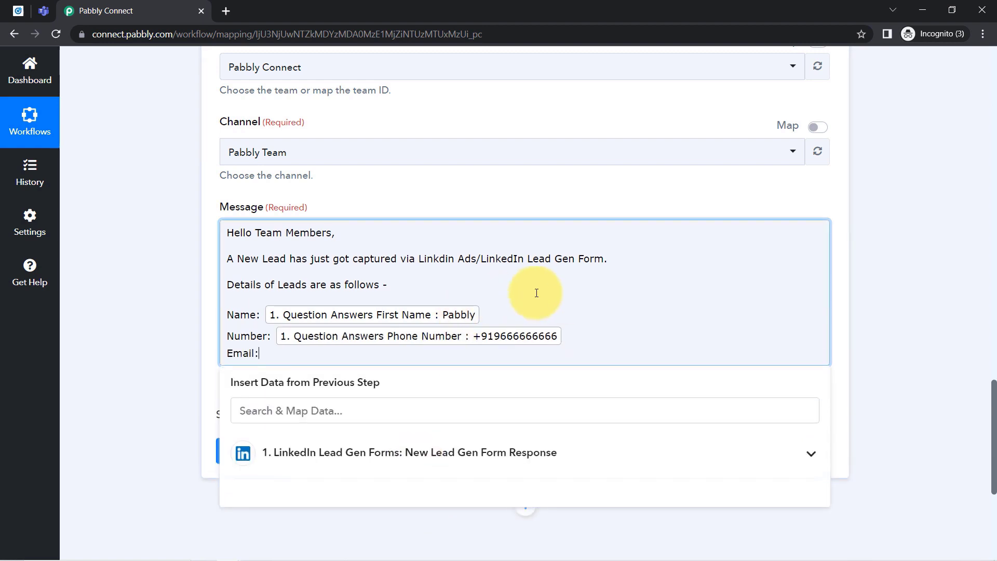
left_click(265, 408)
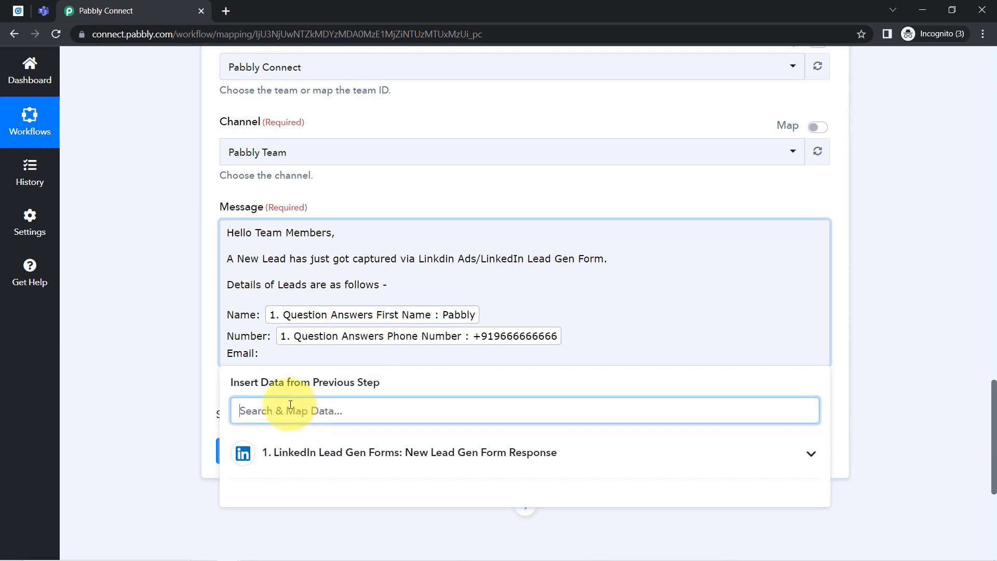
type("@")
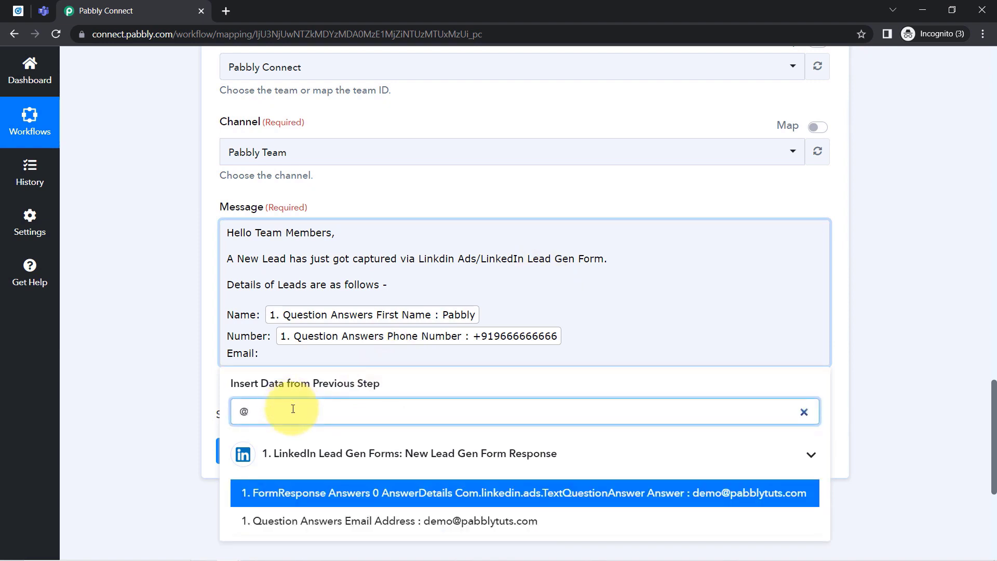
left_click(450, 521)
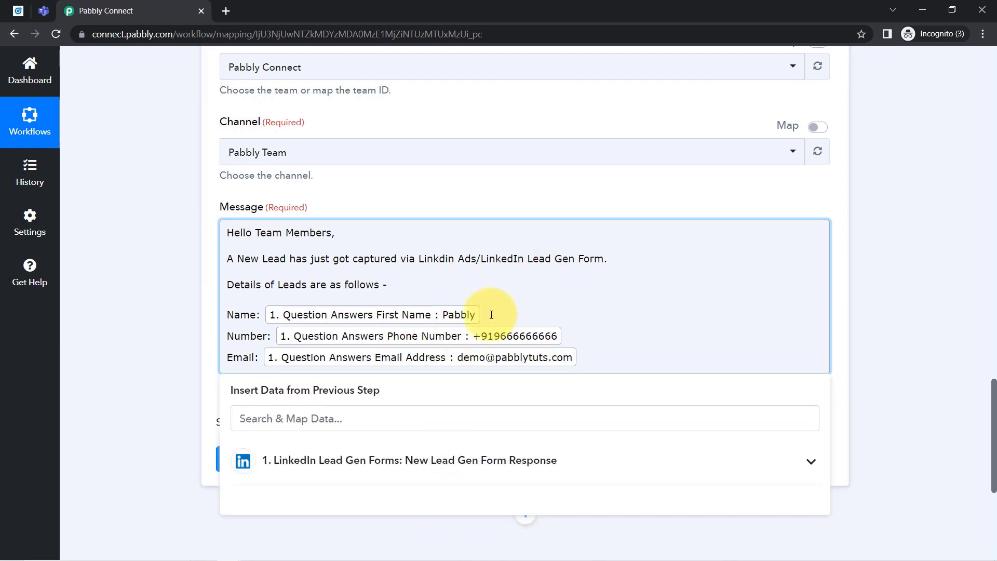
key("Return")
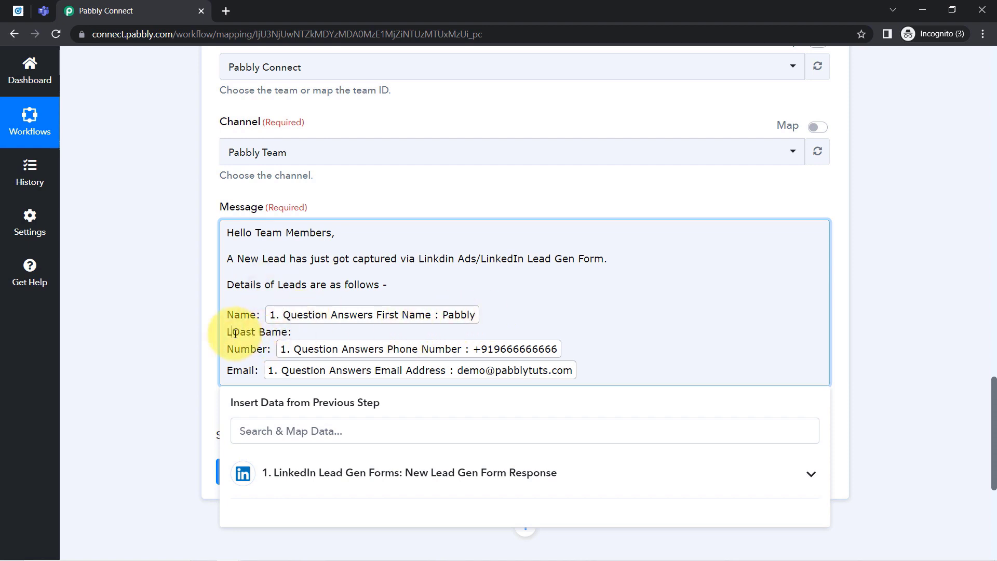
Insert the lead's Last Name field into the message.
left_click(249, 433)
type("last")
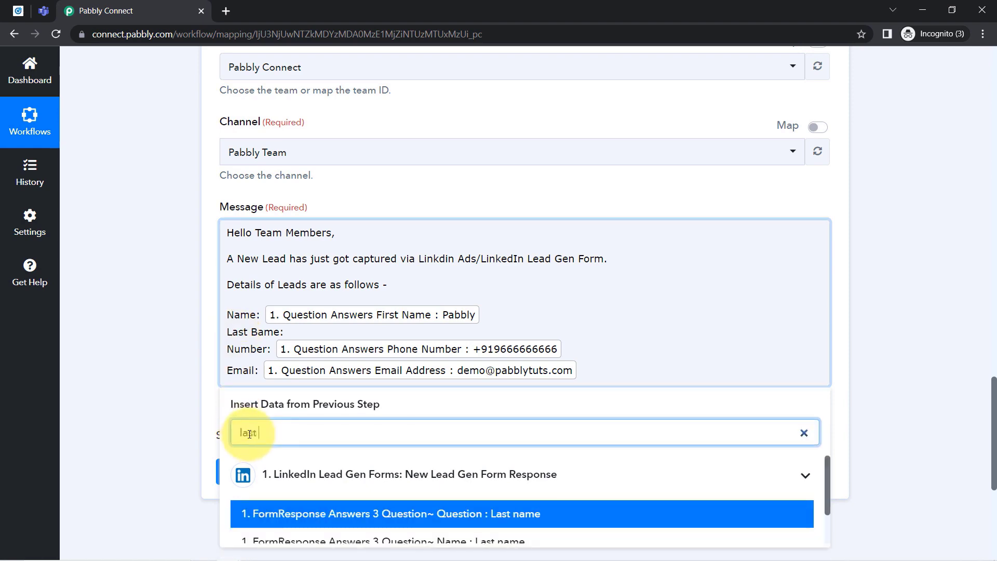
scroll(396, 452, "up", 3)
scroll(883, 422, "down", 4)
scroll(883, 422, "down", 3)
left_click(585, 375)
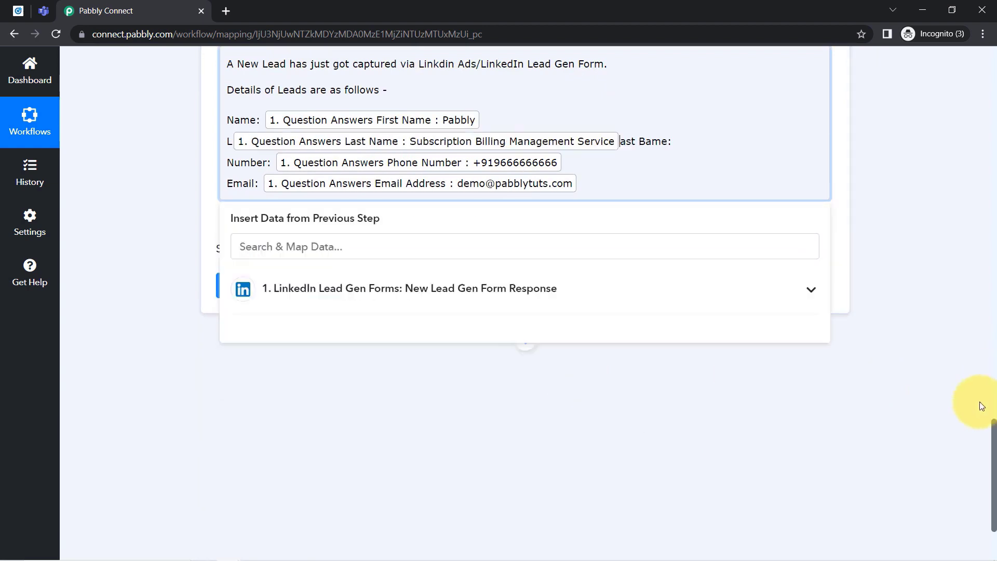
scroll(992, 426, "up", 1)
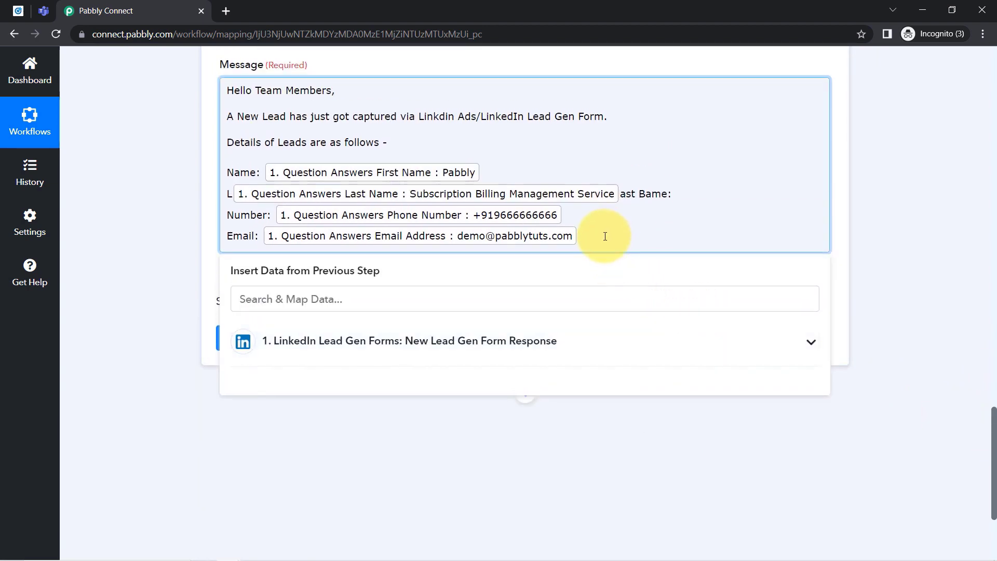
Add a Company line mapped to the lead's company name below the email.
left_click(605, 236)
key("Return")
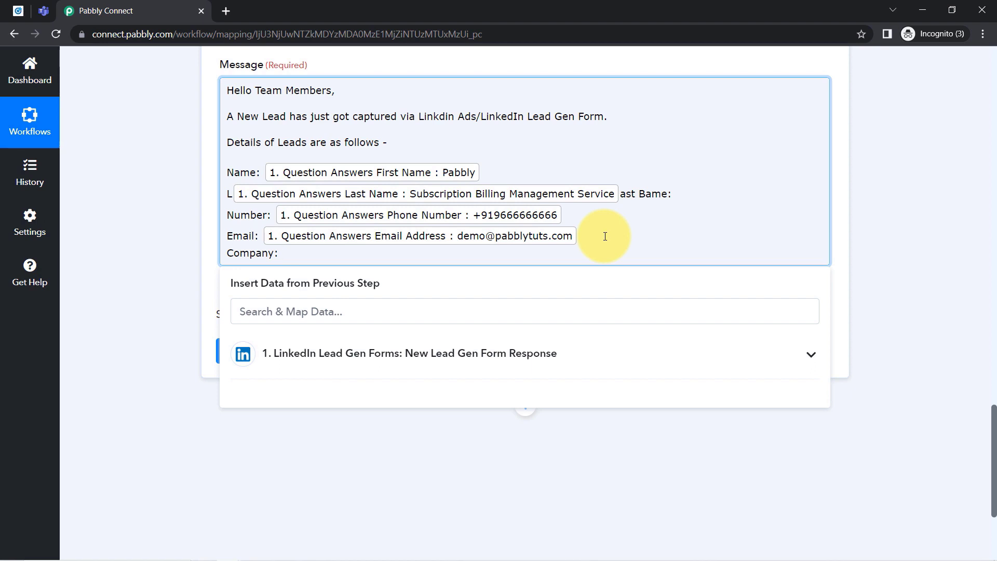
left_click(435, 317)
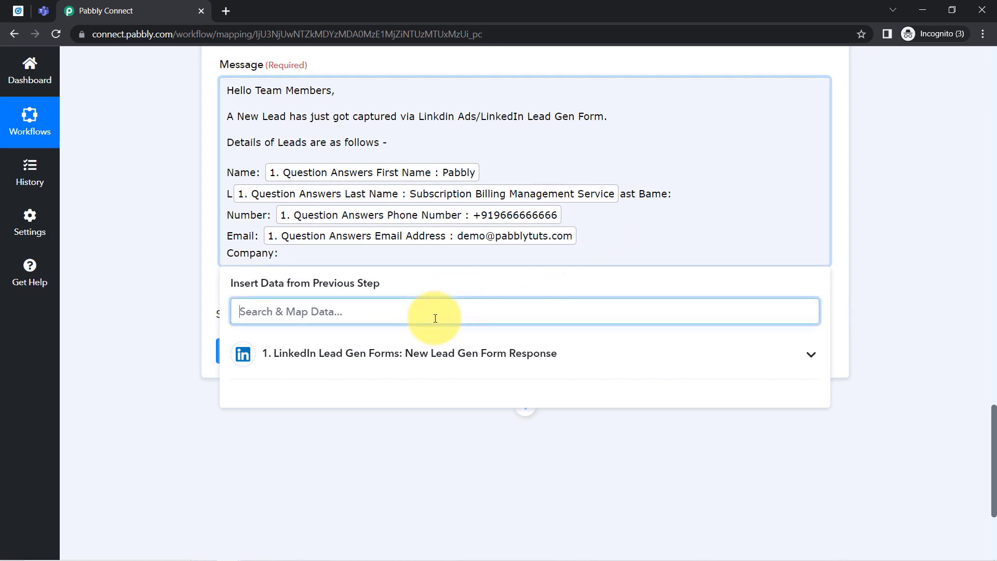
type("compan")
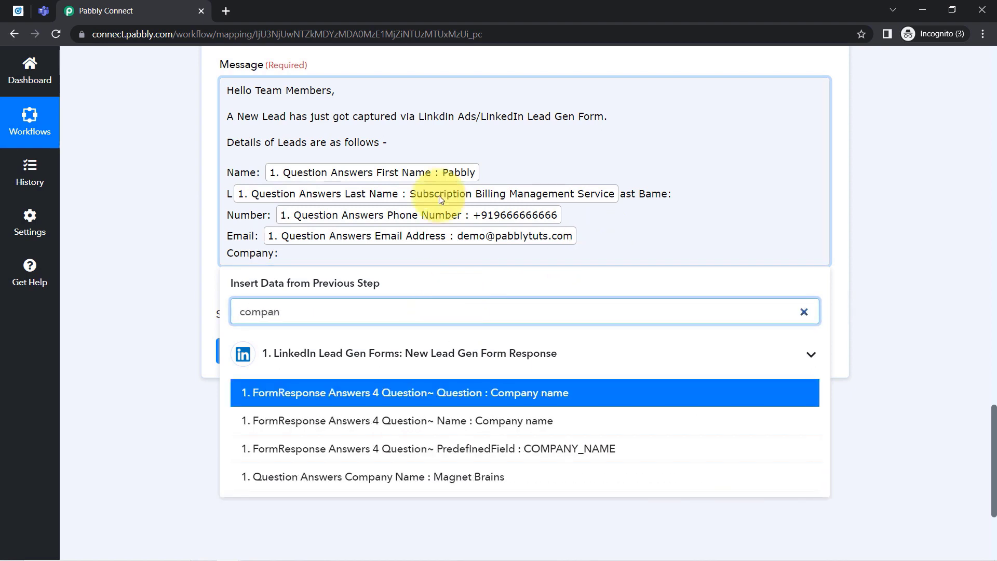
left_click(401, 476)
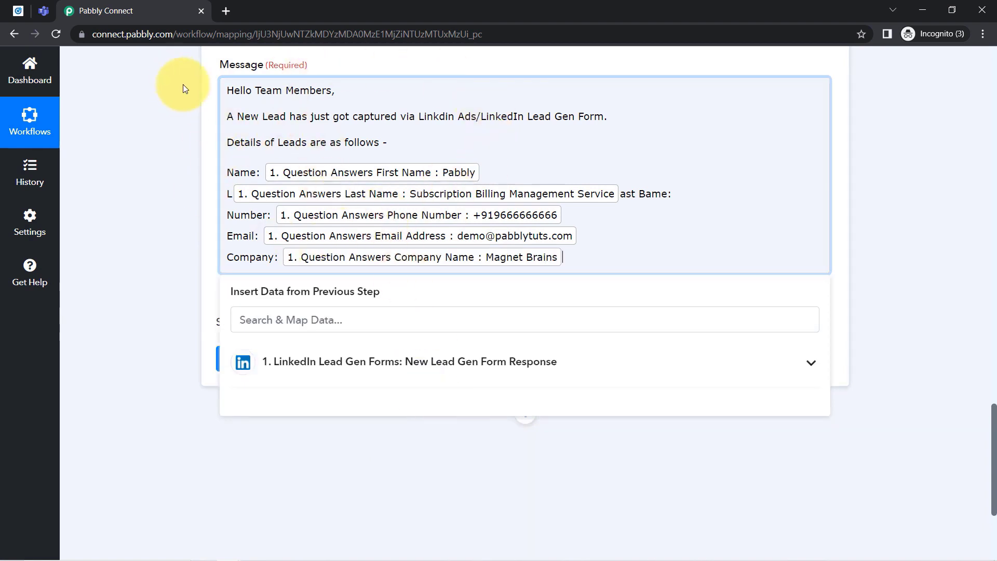
Fix the misspelled 'Last Bame:' label so it reads 'Last Name:'.
left_click_drag(232, 90, 376, 150)
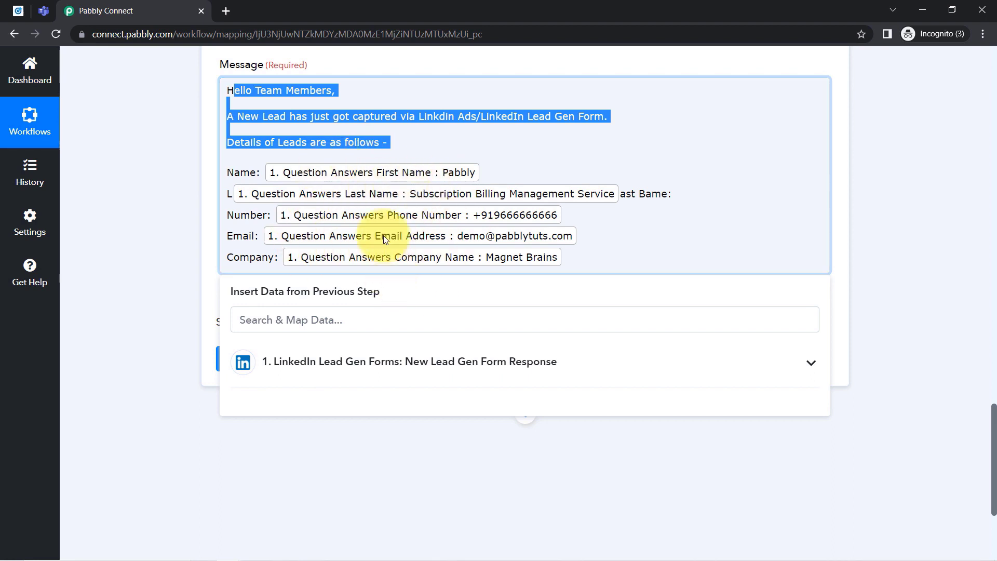
left_click(196, 209)
scroll(188, 242, "down", 1)
scroll(188, 242, "up", 1)
left_click_drag(619, 193, 679, 200)
key("BackSpace")
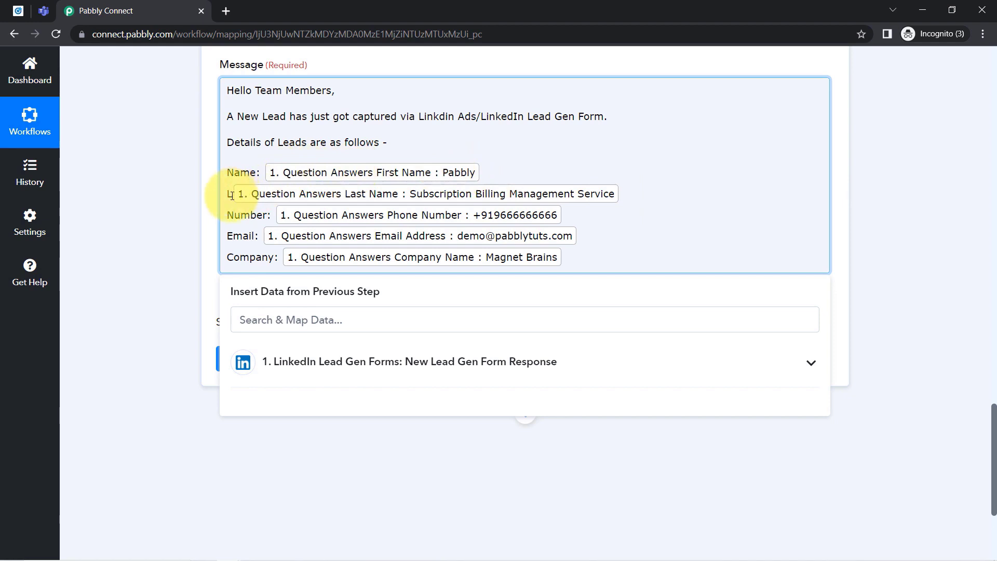
key("ctrl+z")
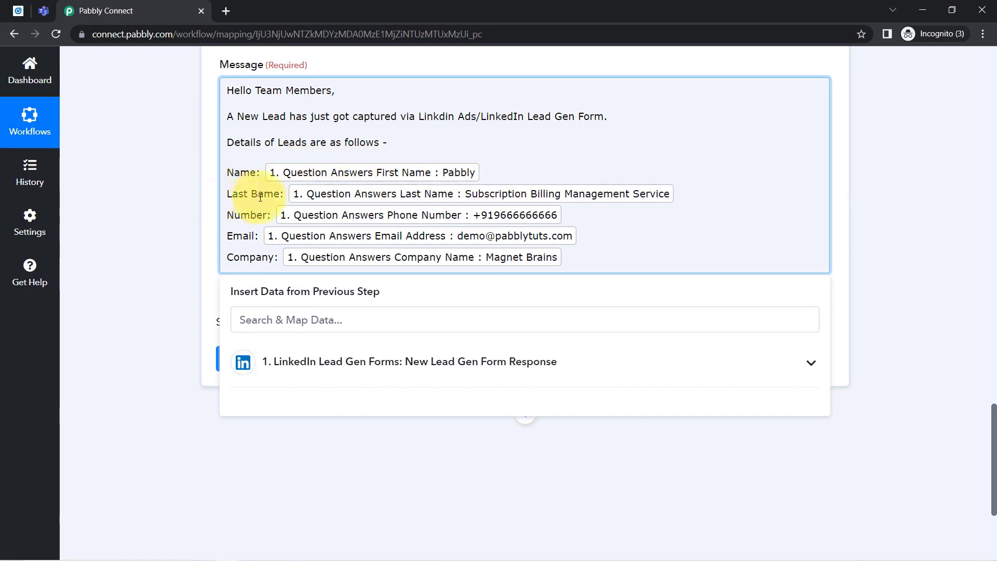
type("N")
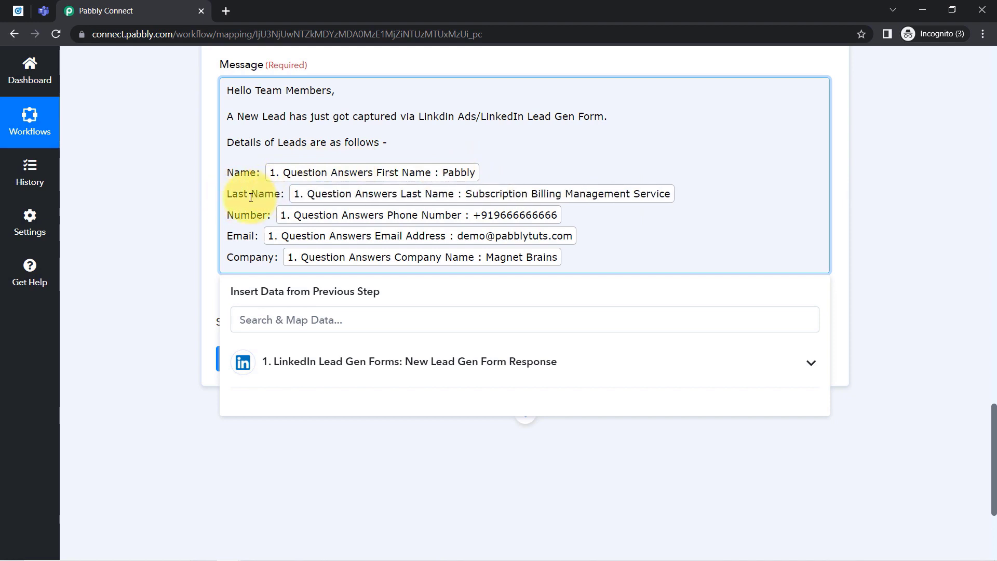
left_click(206, 211)
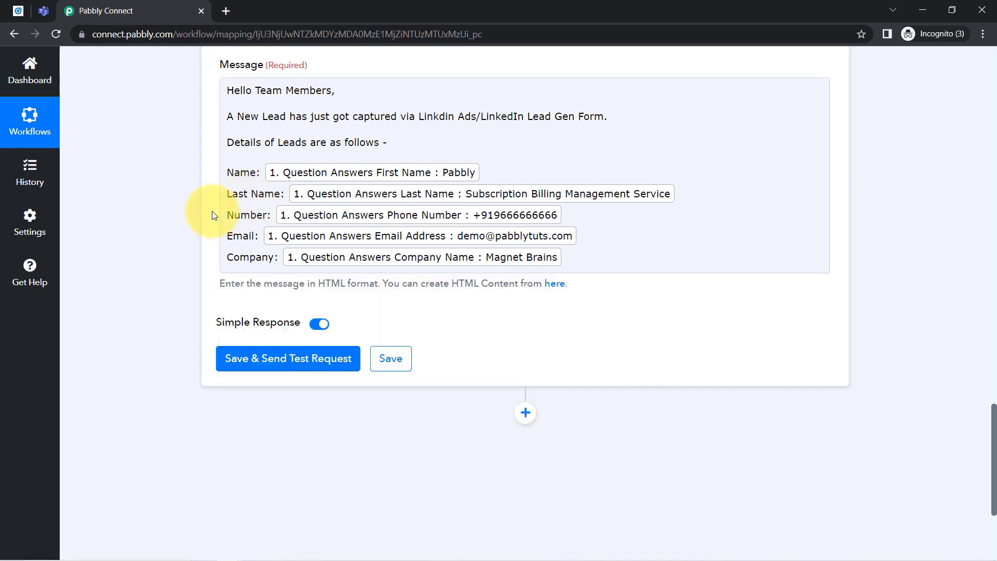
Send a test request from the Teams step and scroll through the returned response fields.
left_click(228, 362)
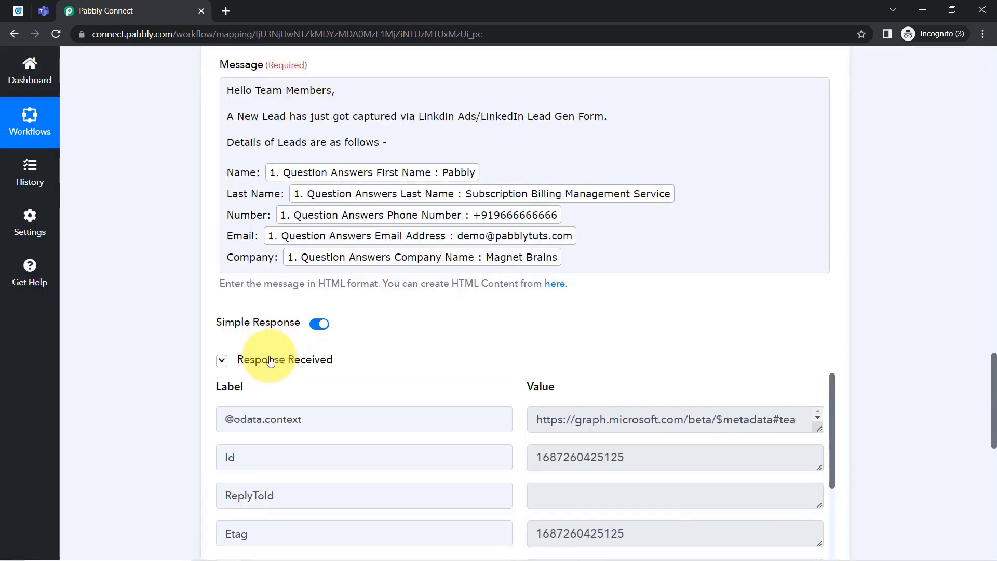
scroll(770, 398, "down", 3)
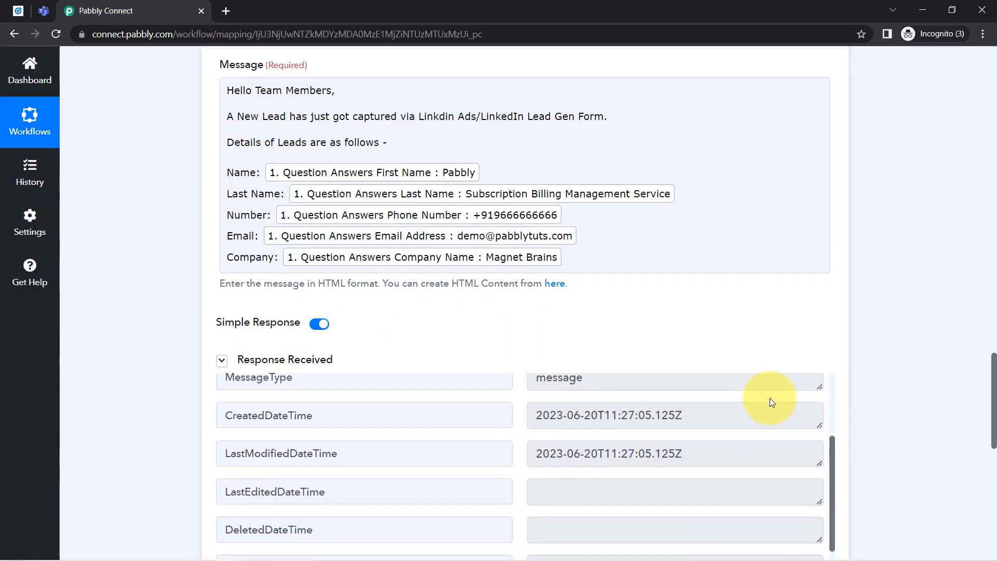
left_click(43, 10)
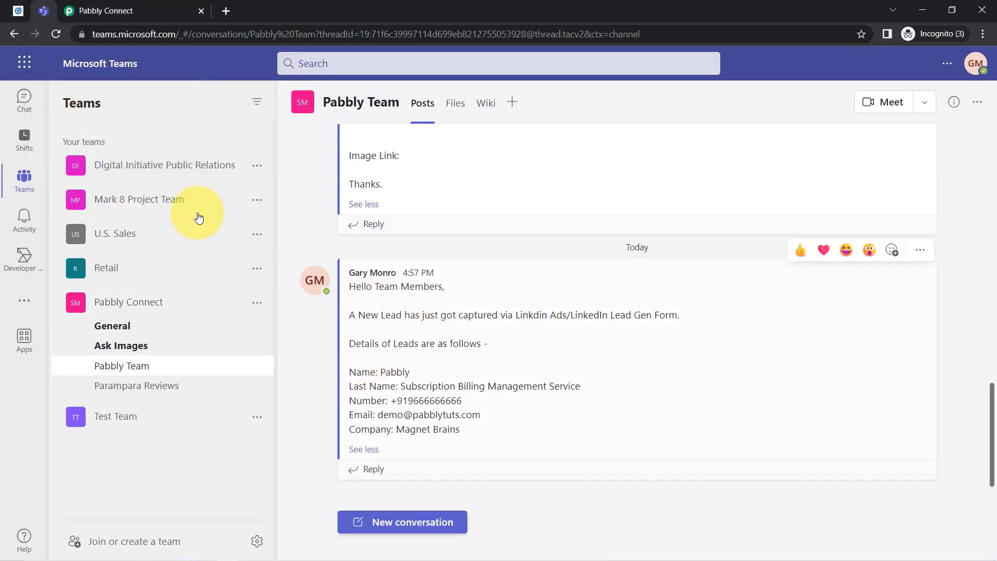
Set the Chrome zoom for the Teams page to 125%.
left_click(983, 35)
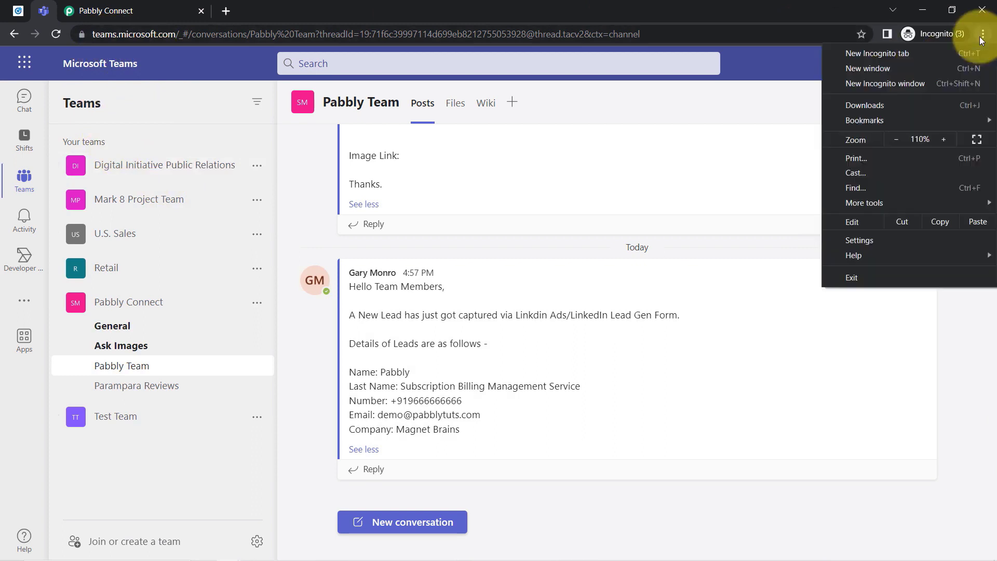
left_click(944, 139)
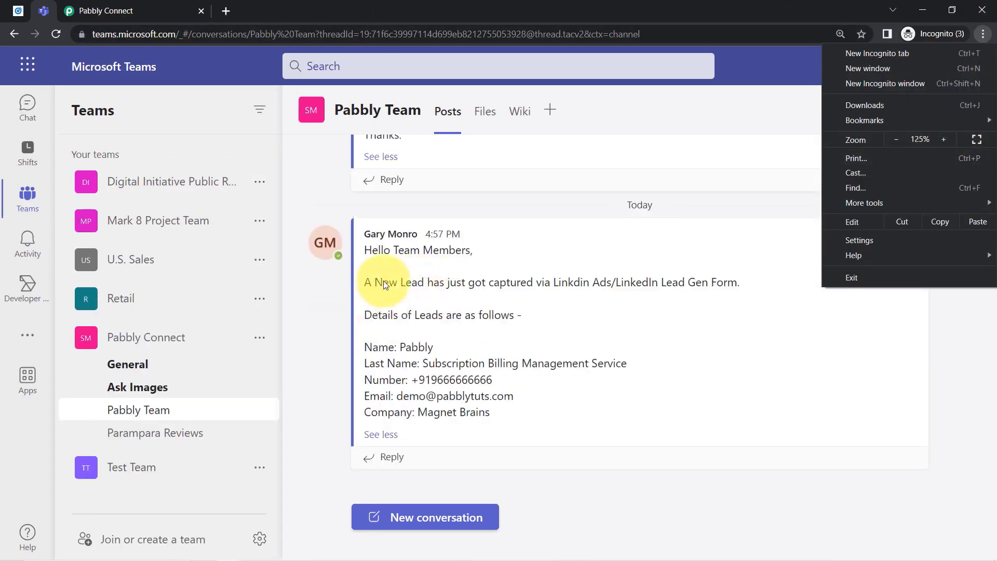
left_click(372, 239)
Highlight the posted message's greeting, lead source, Details of Leads, name and contact lines to review them.
left_click_drag(364, 250, 470, 256)
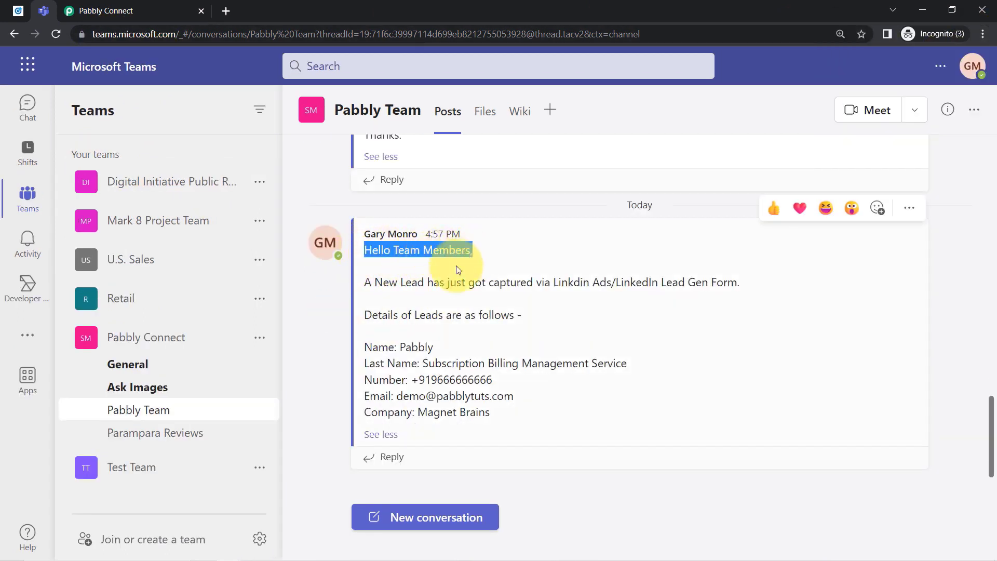
left_click(431, 284)
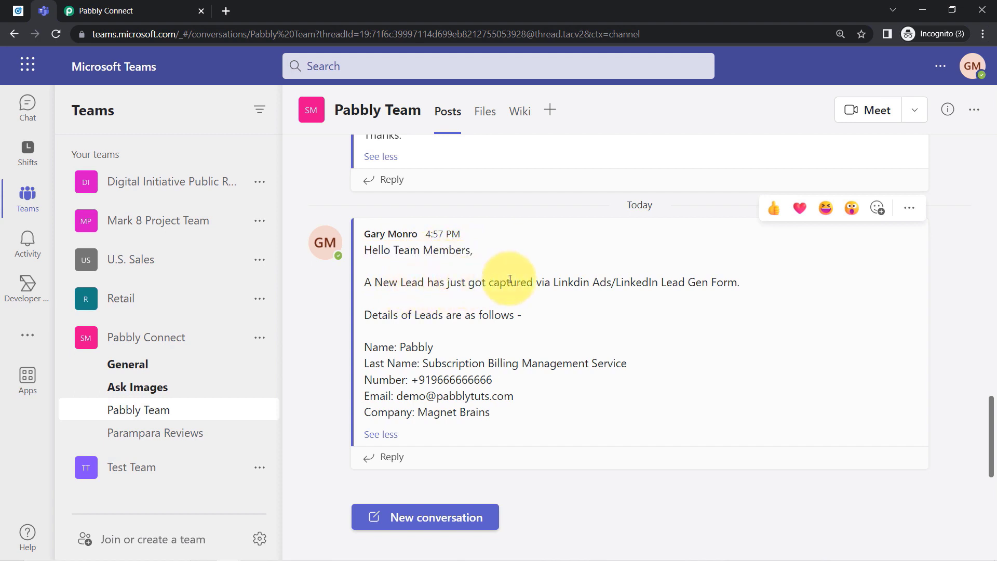
double_click(567, 282)
left_click_drag(642, 283, 753, 287)
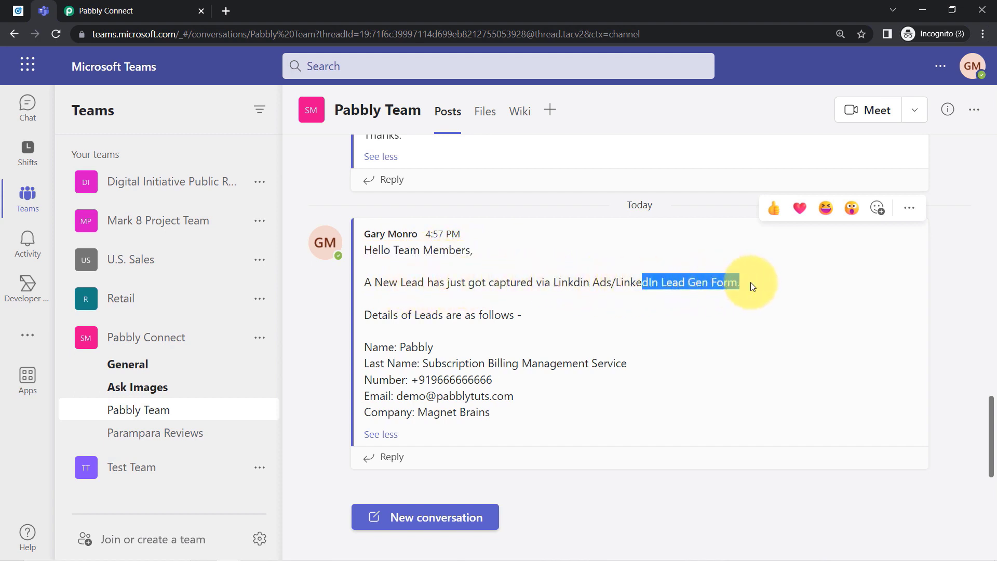
left_click_drag(420, 314, 540, 317)
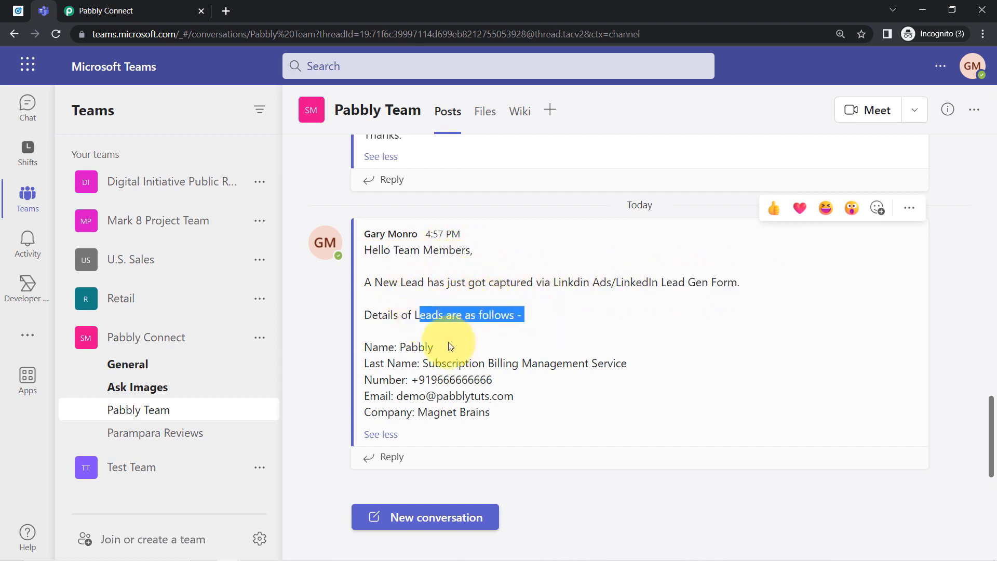
left_click_drag(365, 344, 456, 376)
left_click_drag(378, 406, 426, 403)
left_click(421, 411)
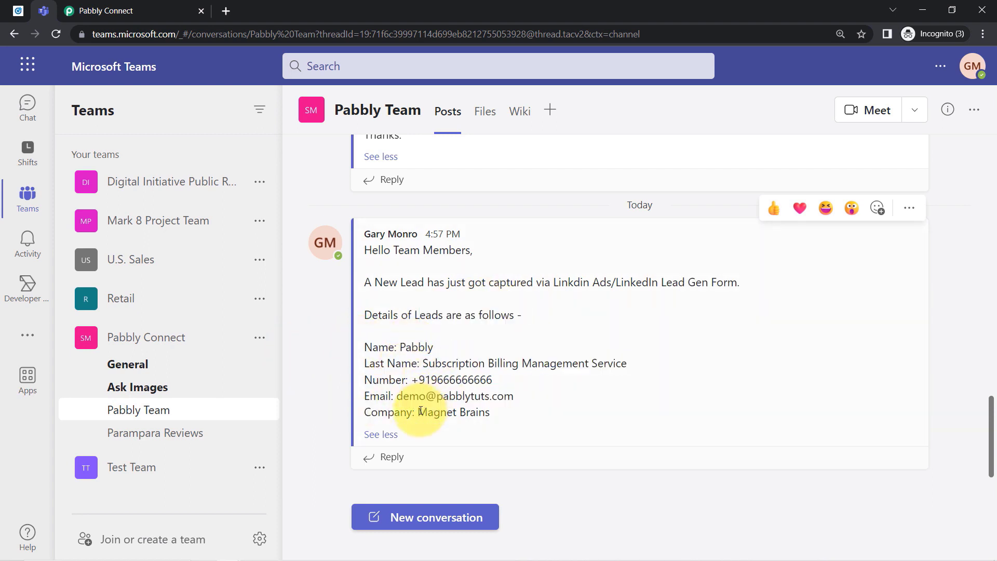
left_click(18, 10)
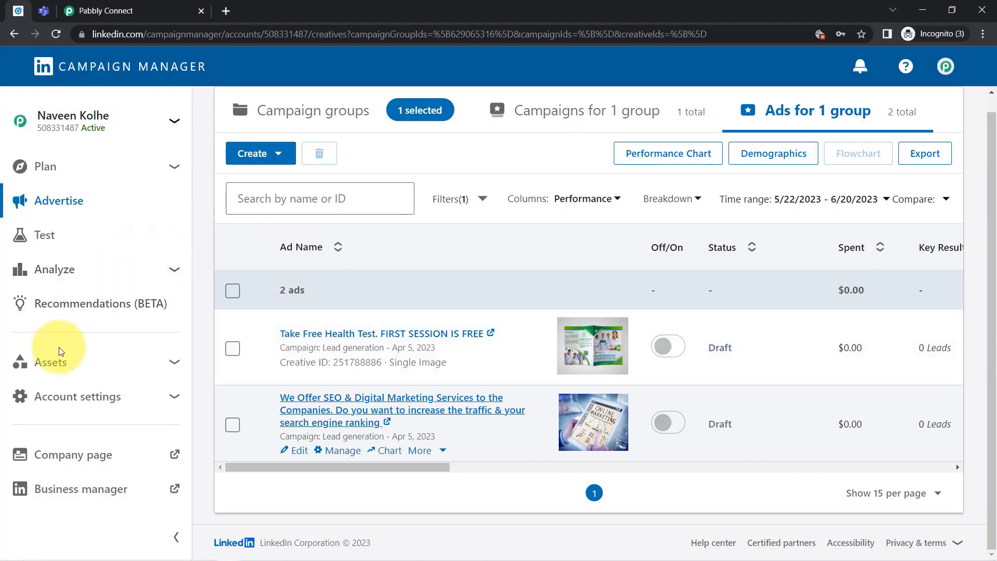
Open Assets > Lead Gen Forms in Campaign Manager, then return to the Teams tab.
left_click(167, 362)
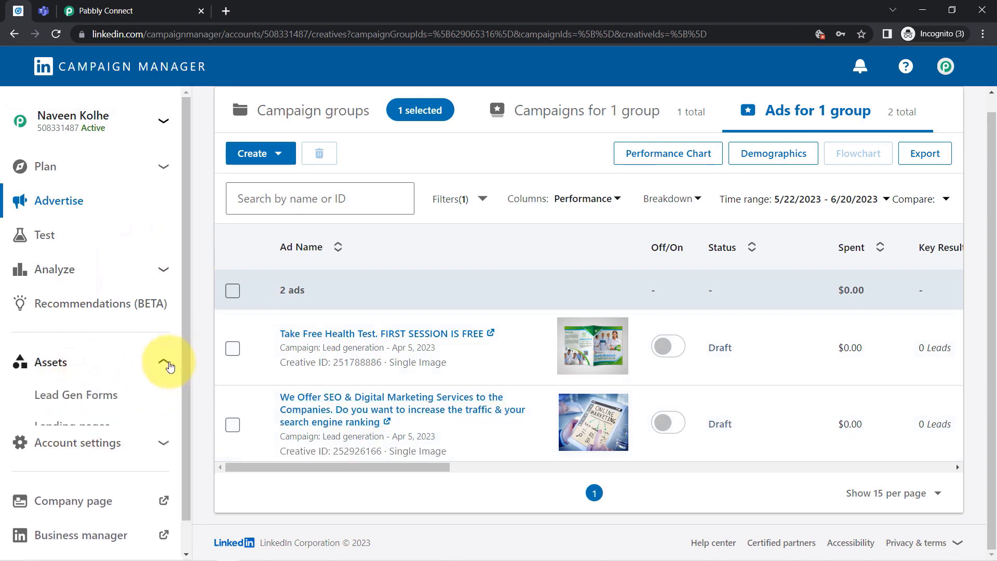
left_click(111, 394)
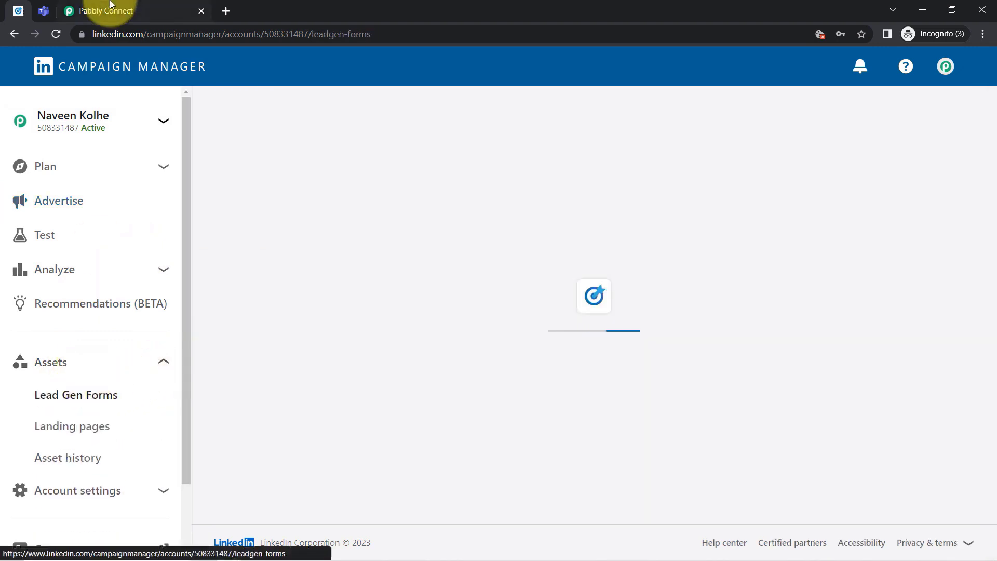
left_click(44, 11)
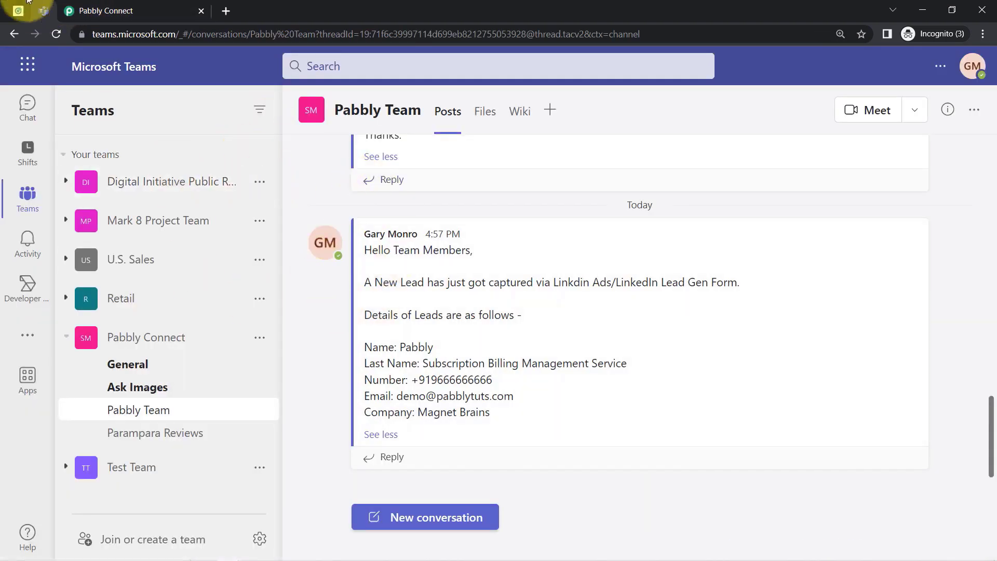
Collapse the LinkedIn New Lead Gen Form Response trigger and the Teams Send Message action.
left_click(132, 10)
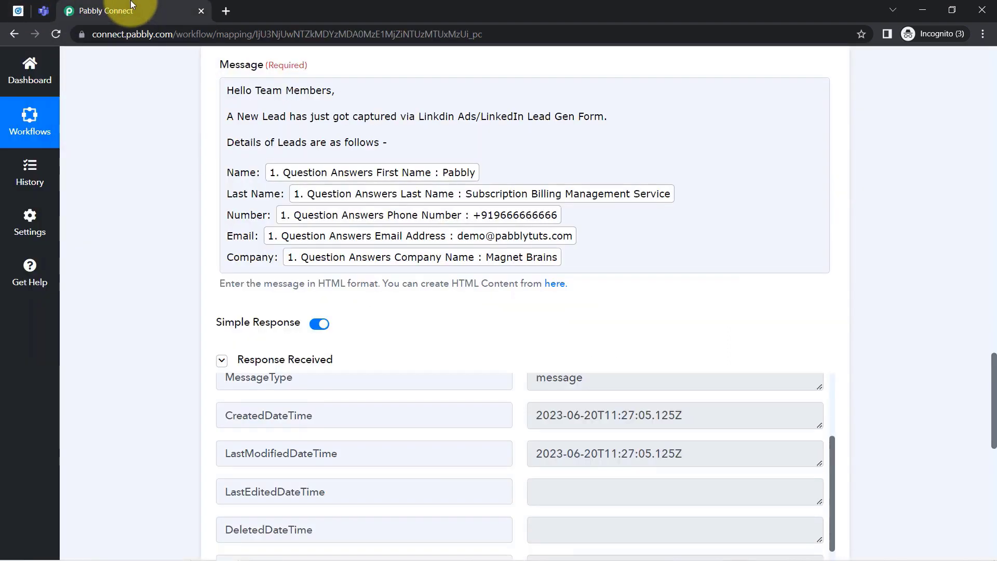
left_click_drag(992, 397, 984, 18)
left_click(313, 261)
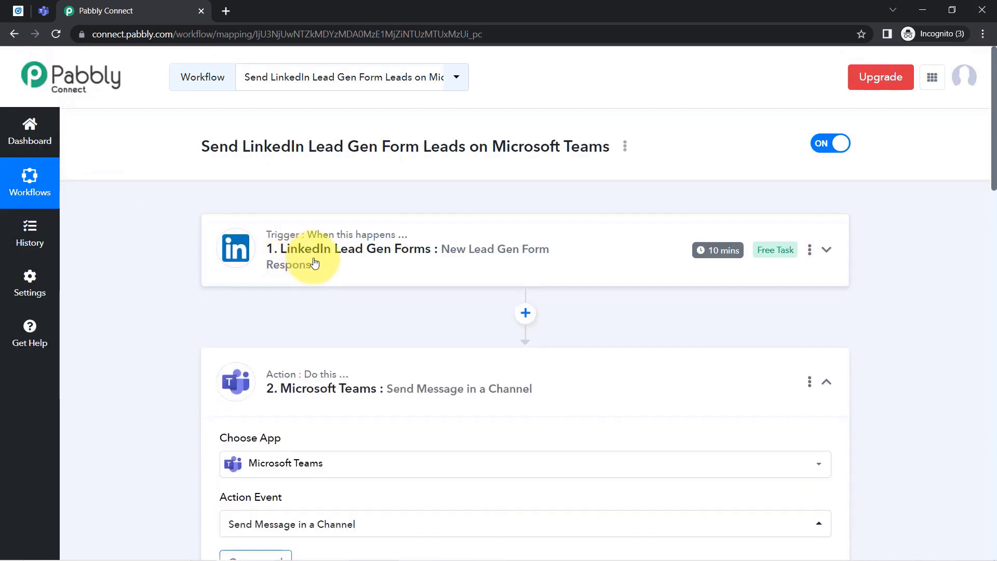
left_click(283, 390)
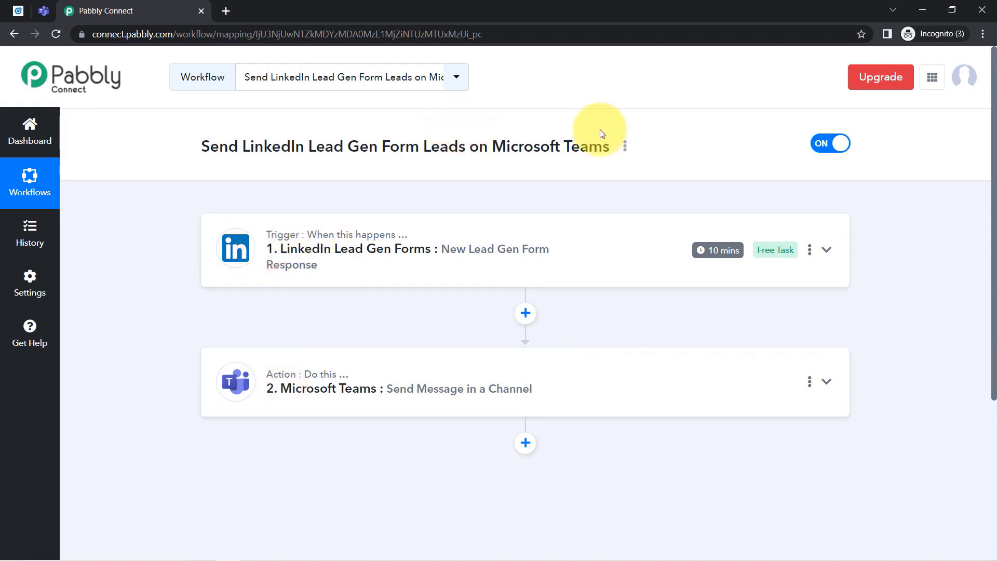
Copy the workflow's share link from the Share Workflow dialog and close it.
left_click(625, 149)
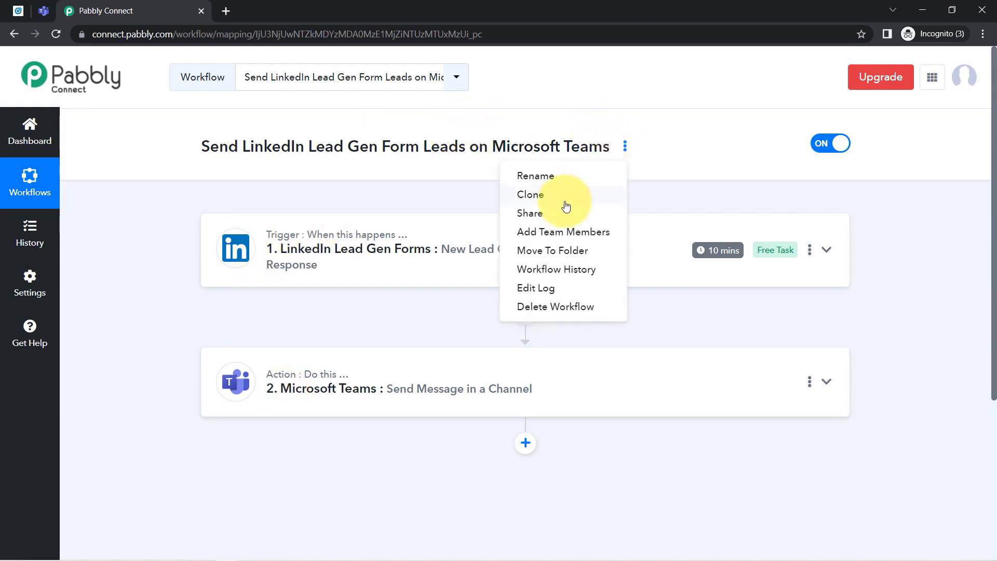
left_click(531, 214)
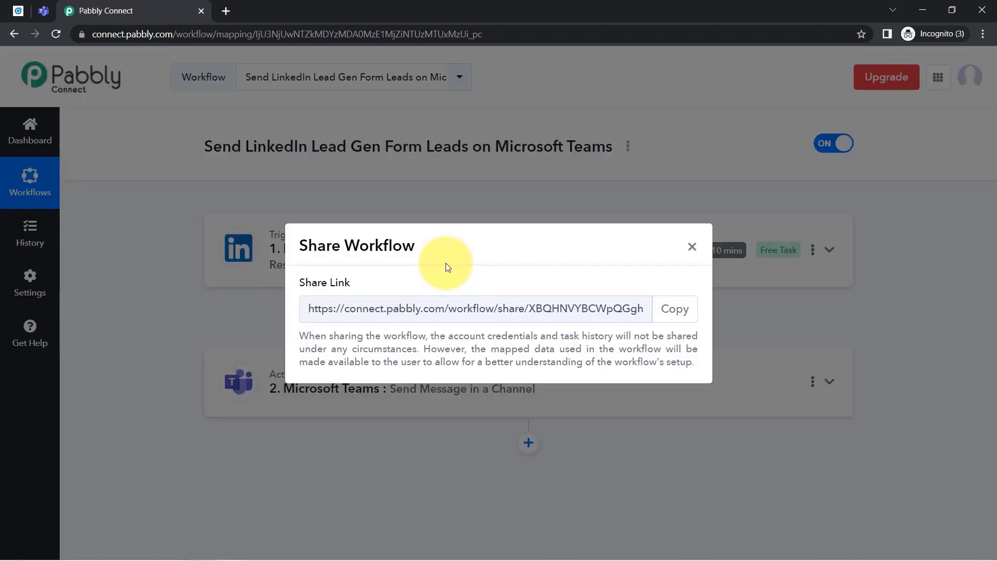
left_click(673, 319)
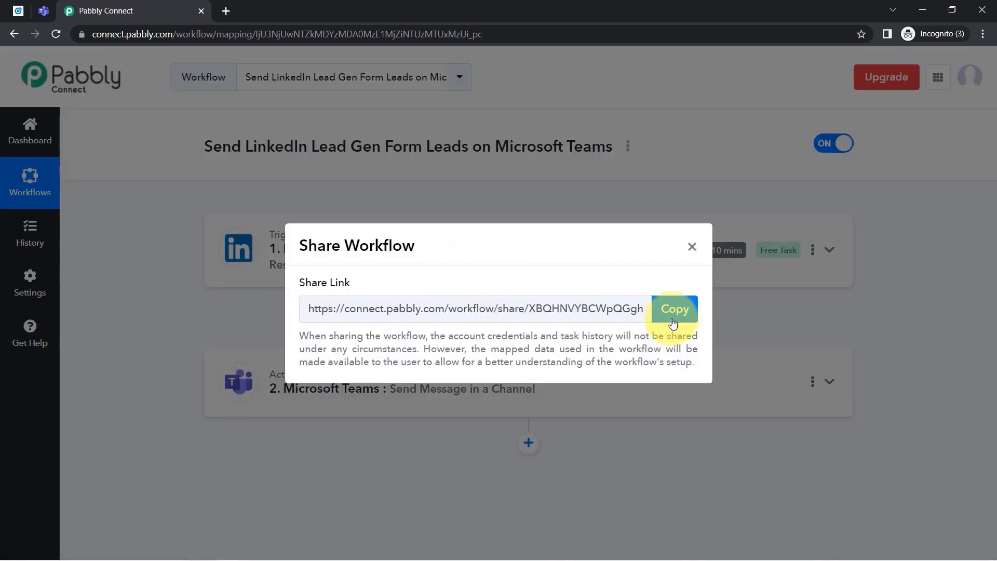
left_click(694, 249)
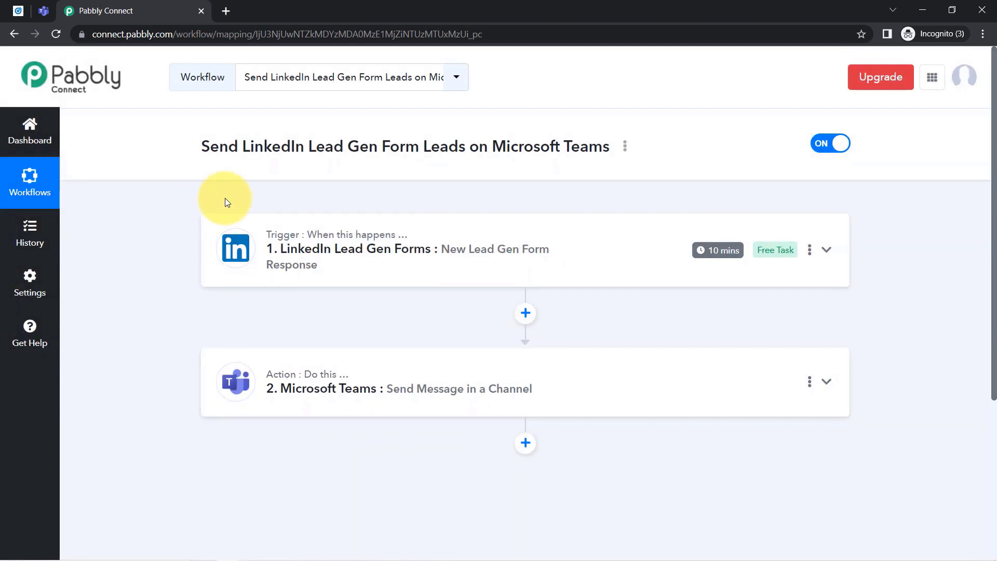
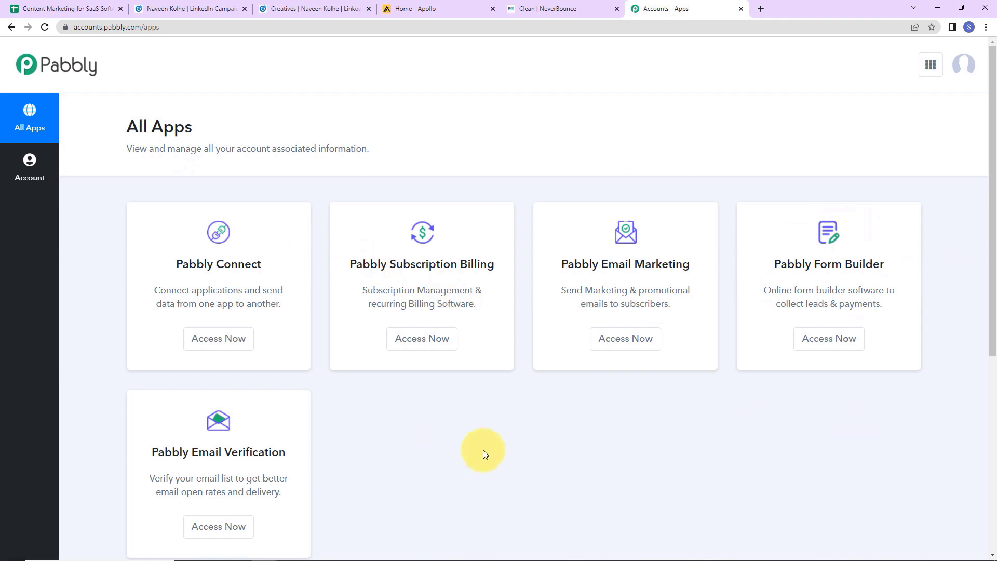
Create a Pabbly Connect workflow named 'Verify Email in NeverBounce and Add to an Apollo.io Sequence'.
left_click(206, 346)
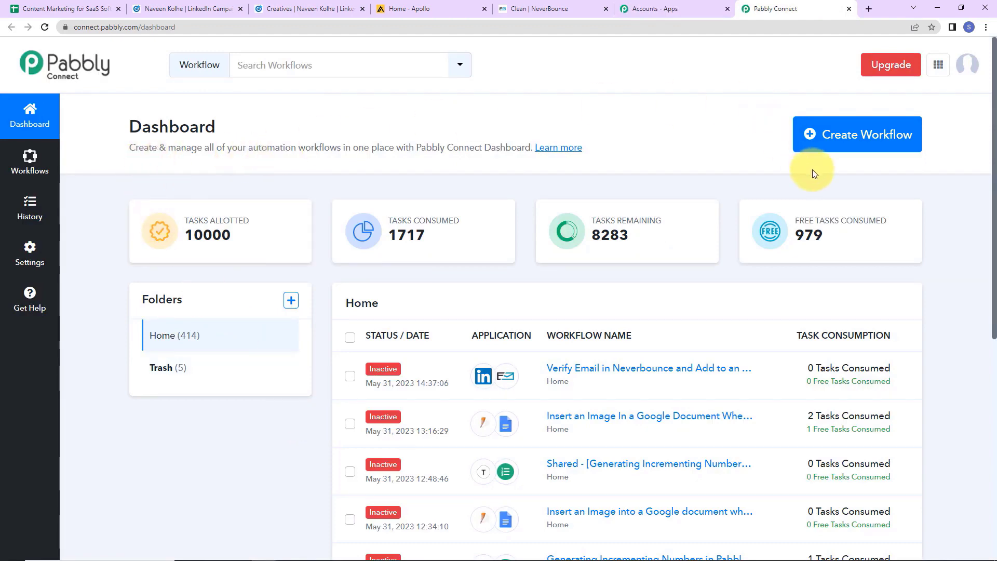
left_click(842, 133)
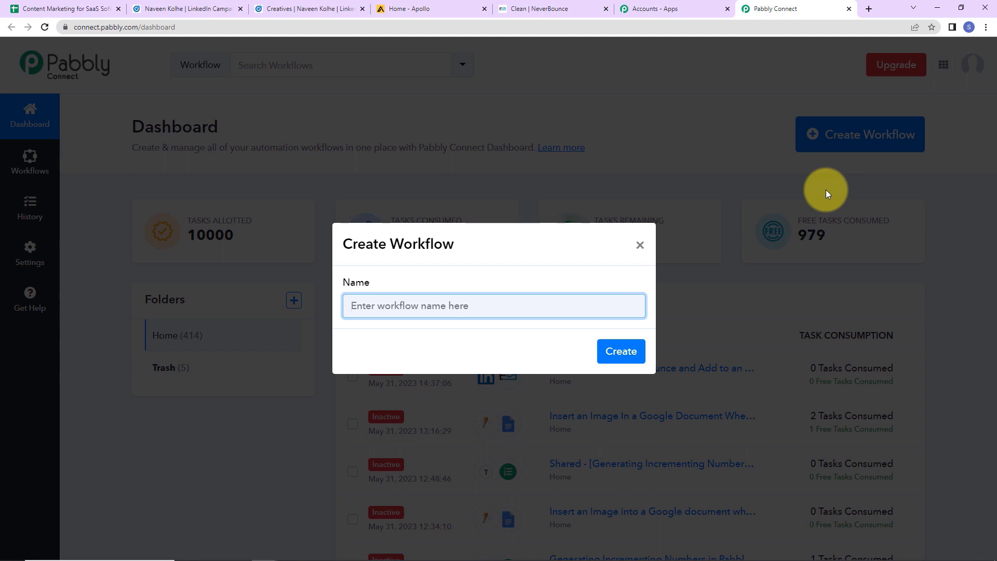
type("Verify Email in NeverBounce and Add to an Apollo.io Sequence")
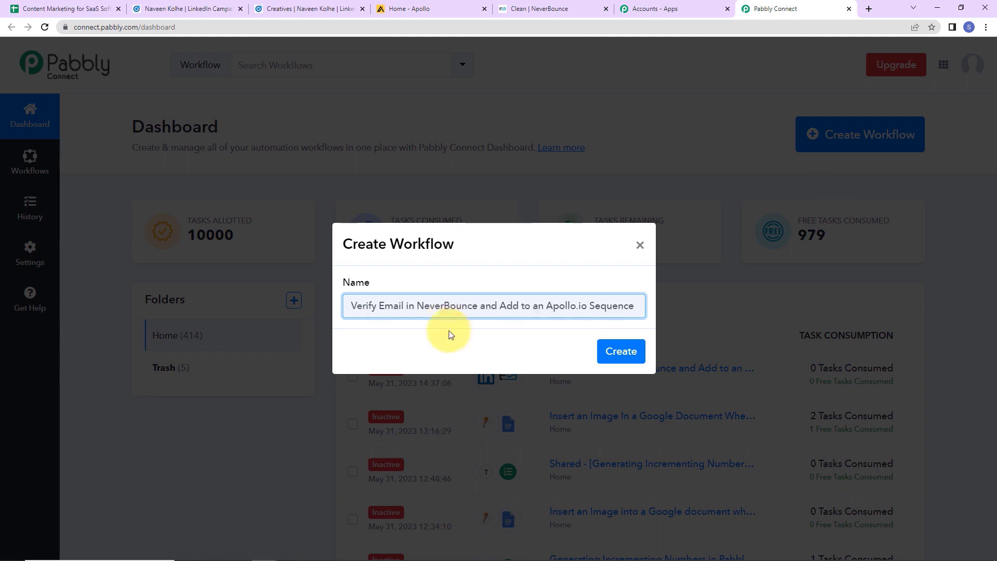
left_click(618, 352)
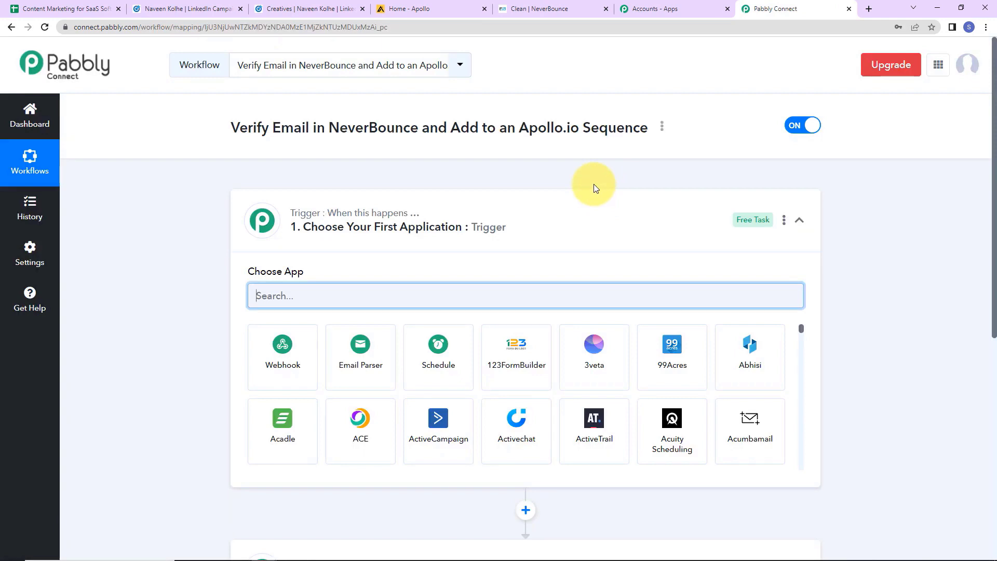
Set the trigger to LinkedIn Lead Gen Forms' New Lead Gen Form Response and begin connecting an account.
scroll(342, 224, "down", 2)
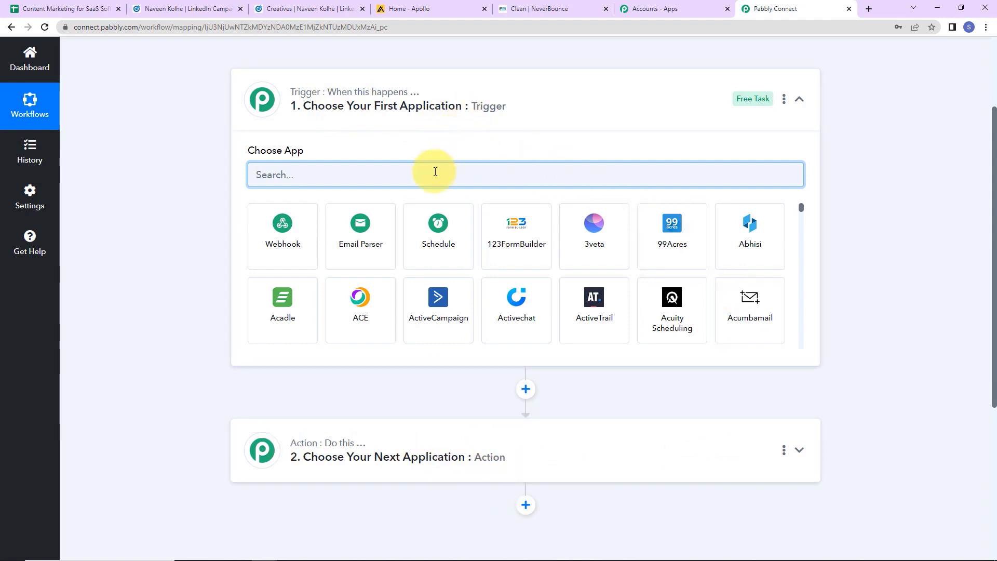
type("linked")
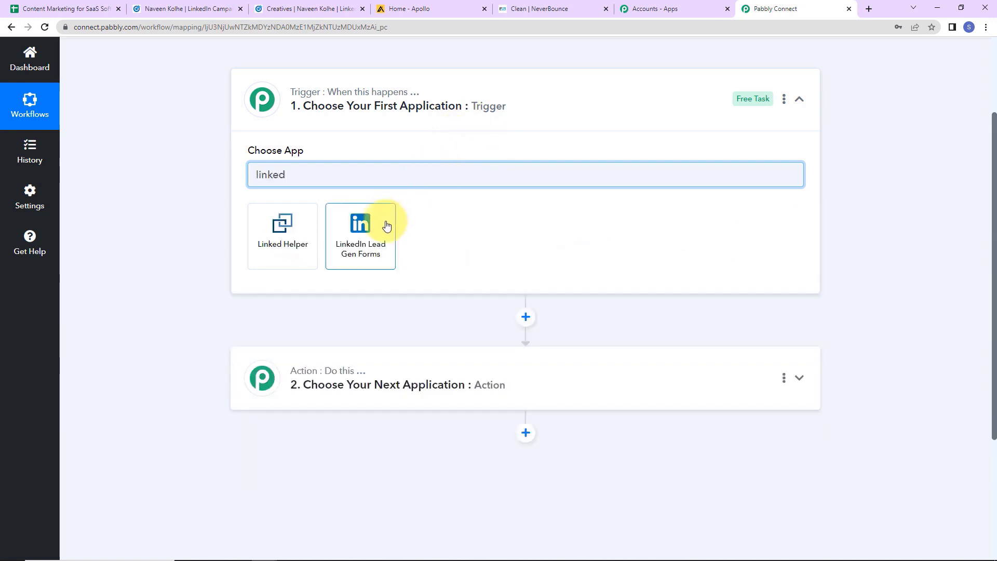
left_click(387, 225)
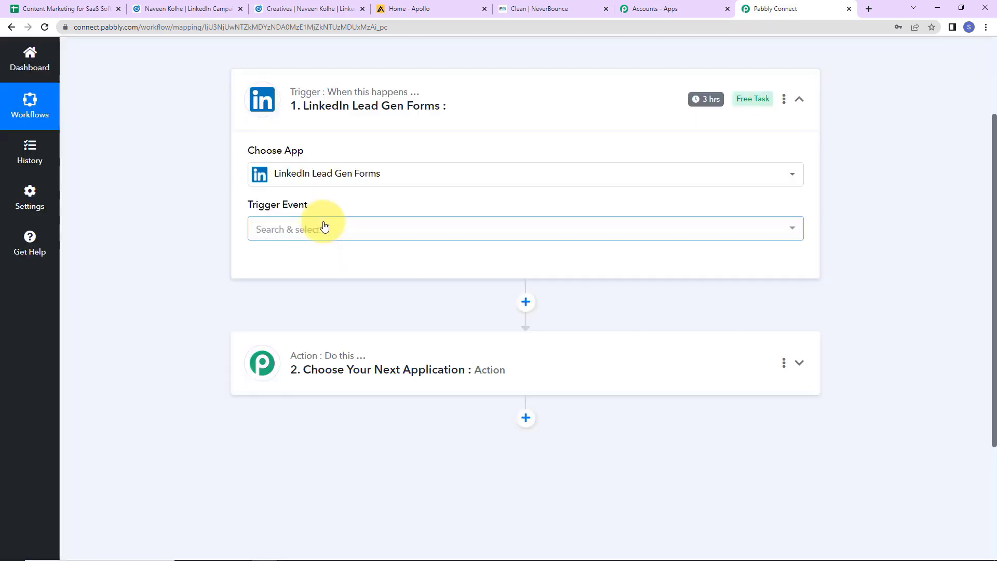
left_click(309, 233)
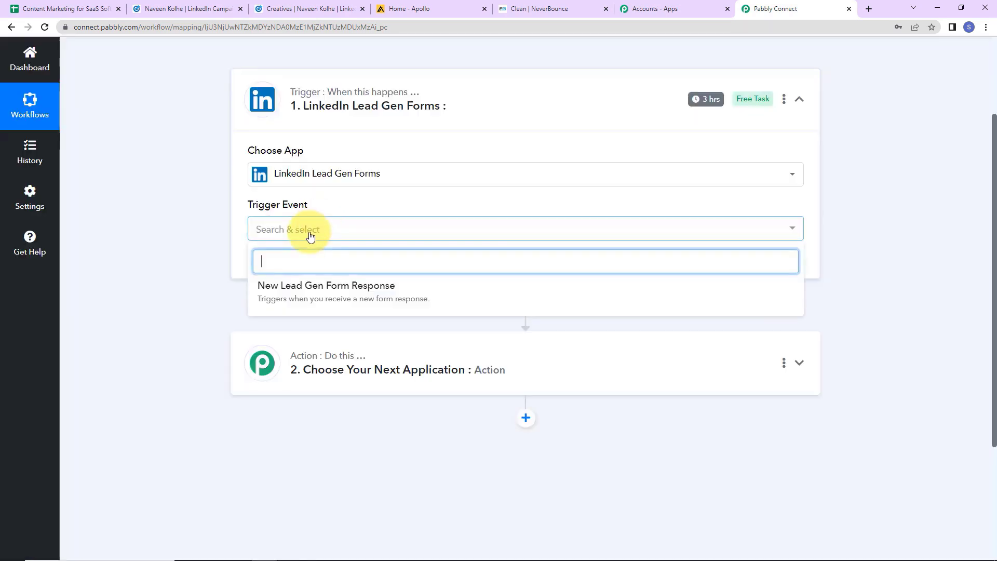
left_click(300, 286)
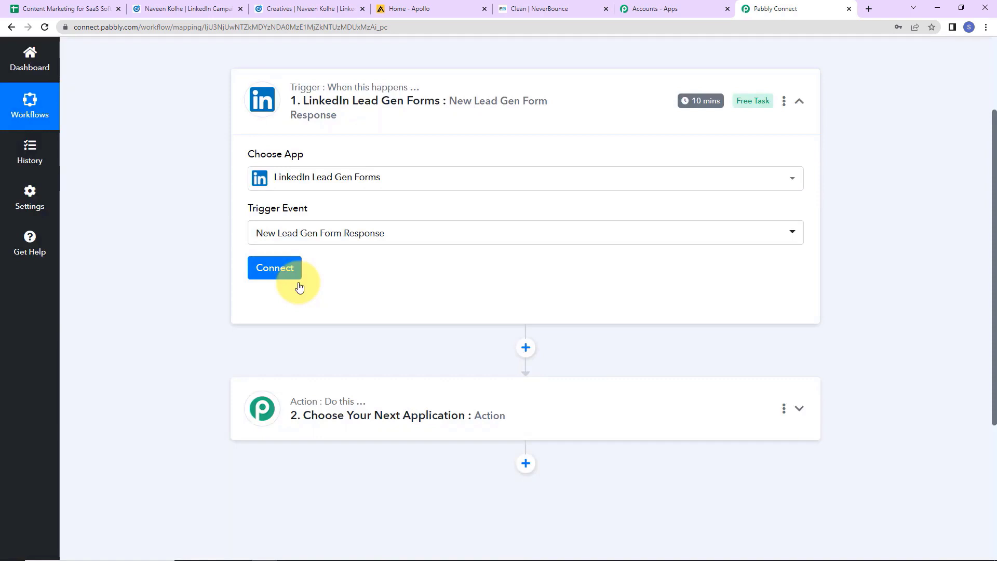
mouse_move(706, 107)
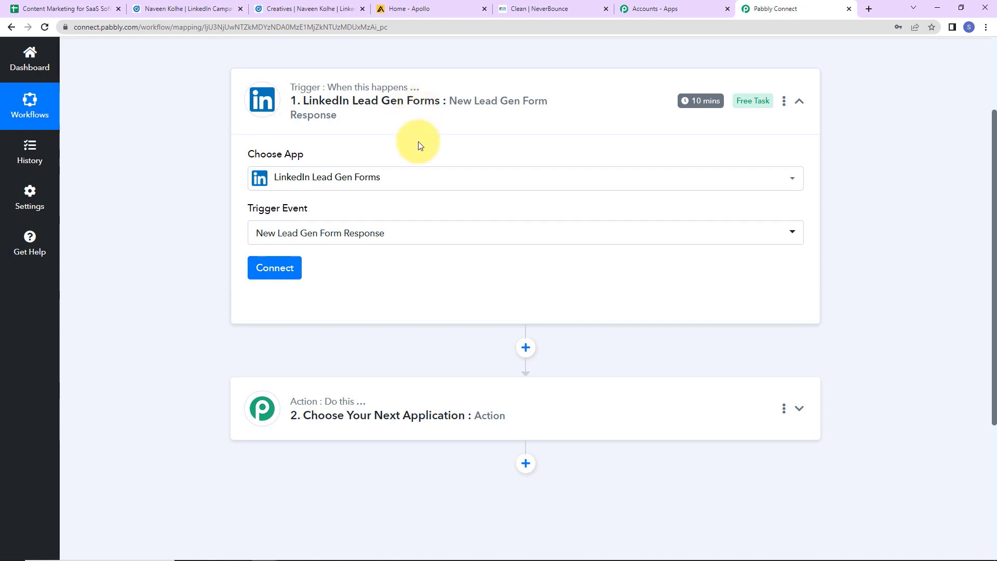
left_click(291, 274)
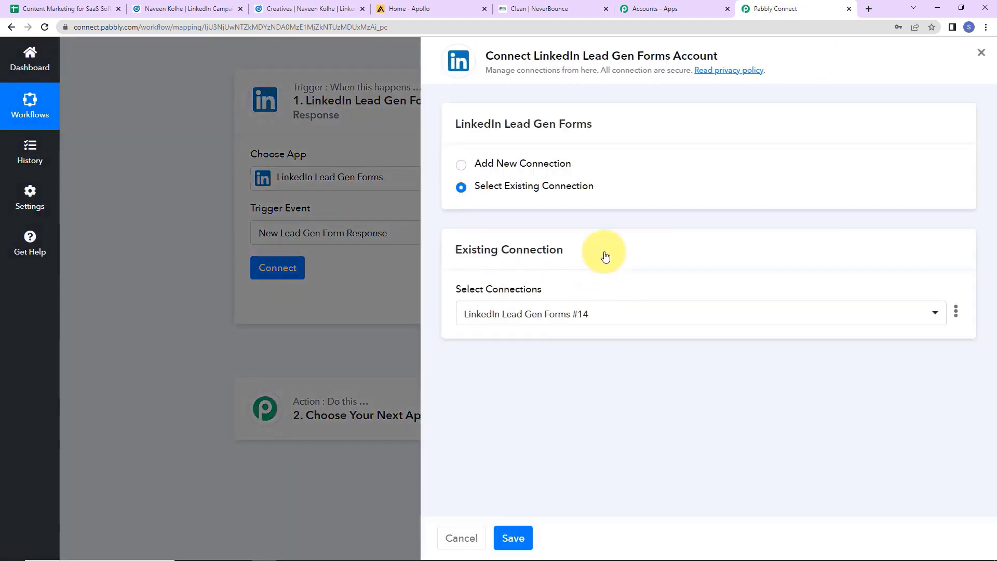
Add a new LinkedIn Lead Gen Forms connection and authorise it by signing in to LinkedIn.
left_click_drag(536, 56, 746, 60)
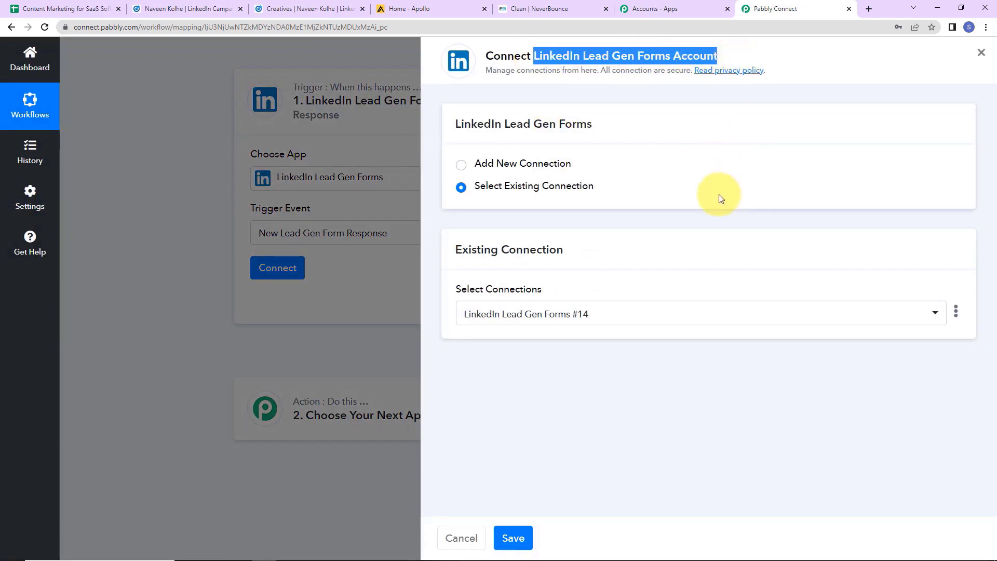
left_click(461, 165)
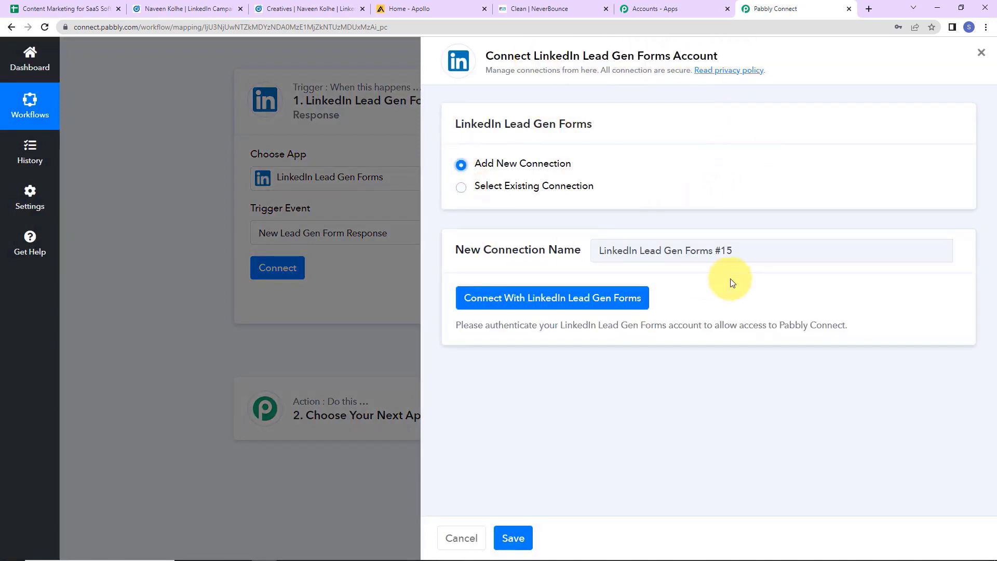
left_click(530, 300)
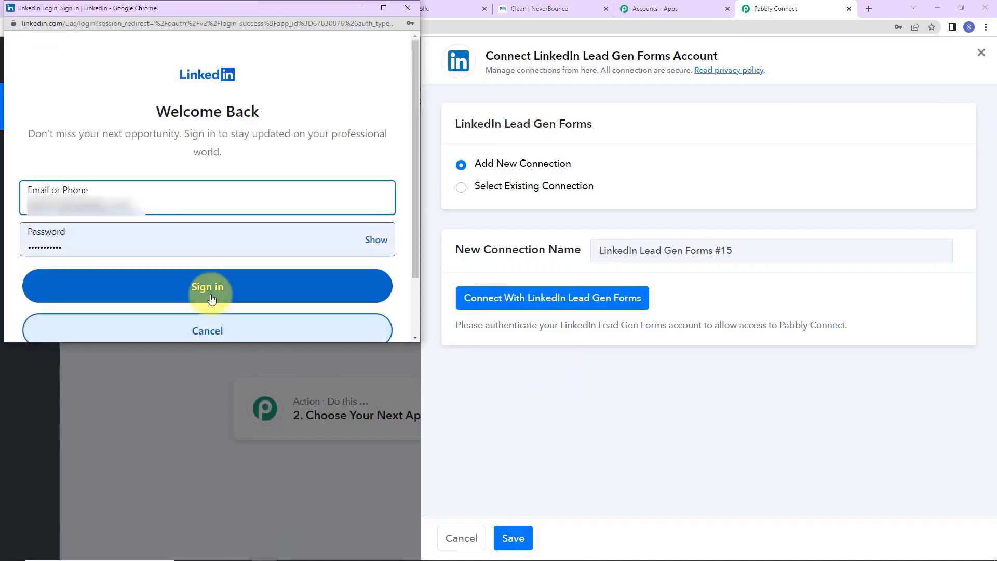
left_click(211, 299)
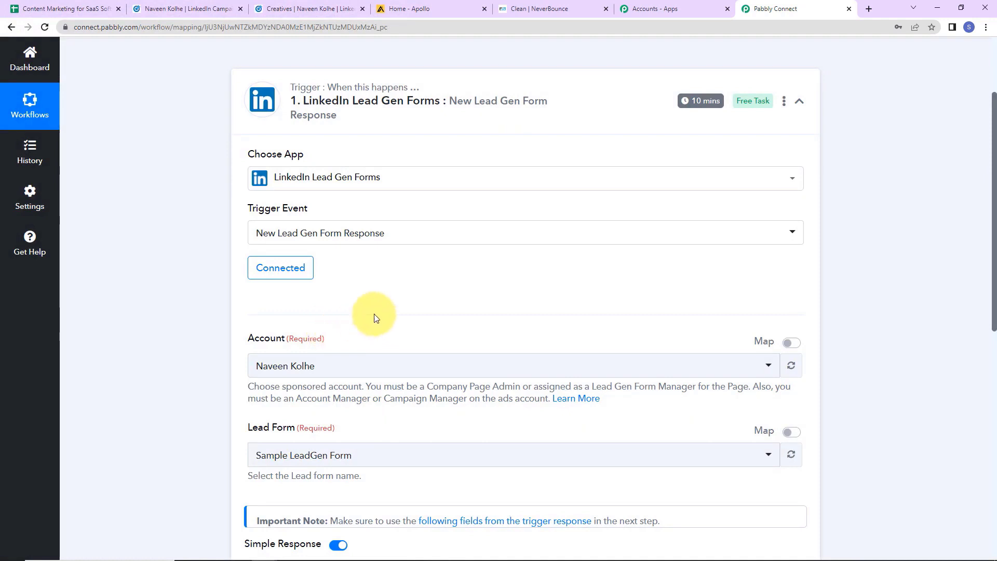
Keep Sample LeadGen Form as the trigger's lead form and view Campaign Manager's lead forms.
scroll(374, 314, "down", 2)
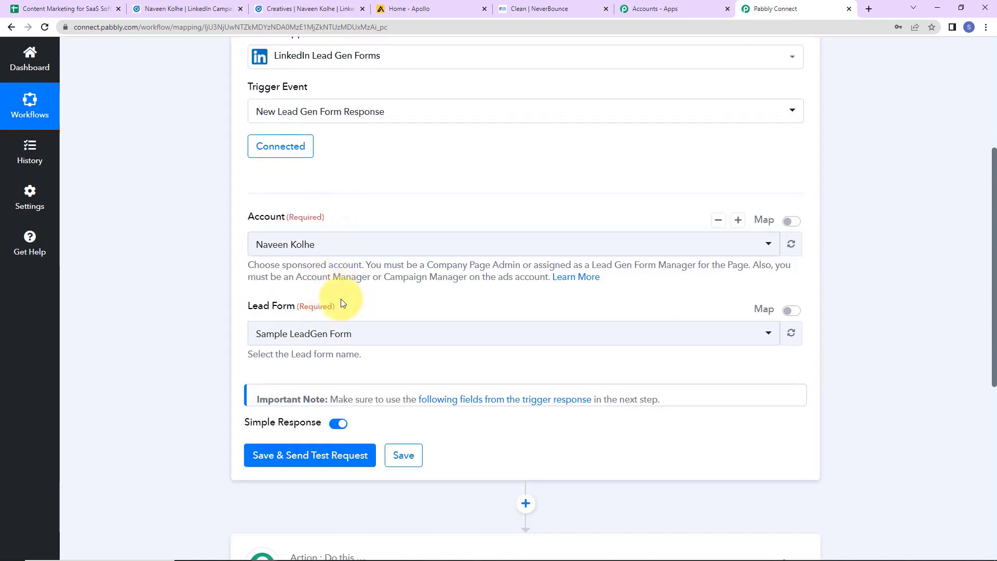
left_click(418, 334)
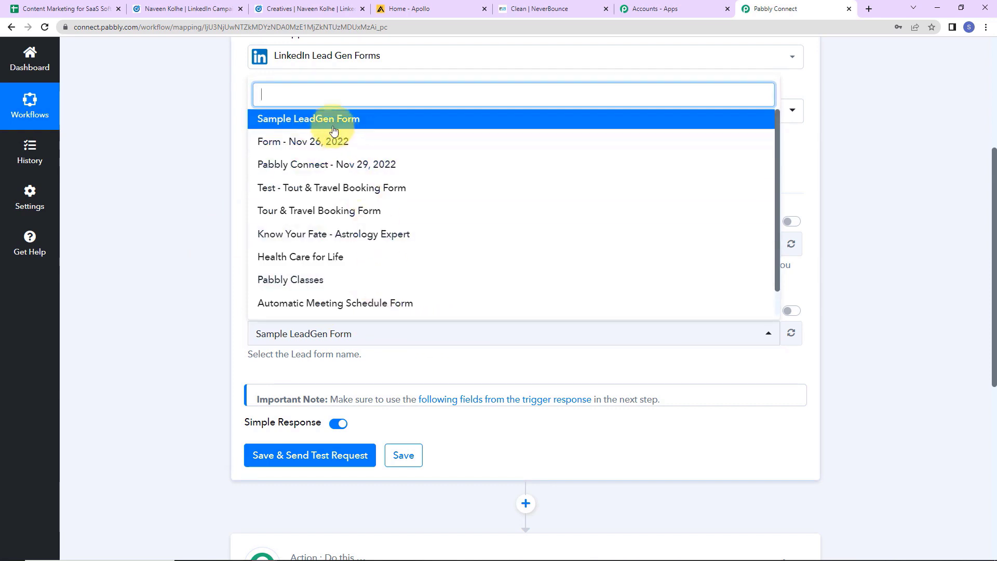
left_click(203, 151)
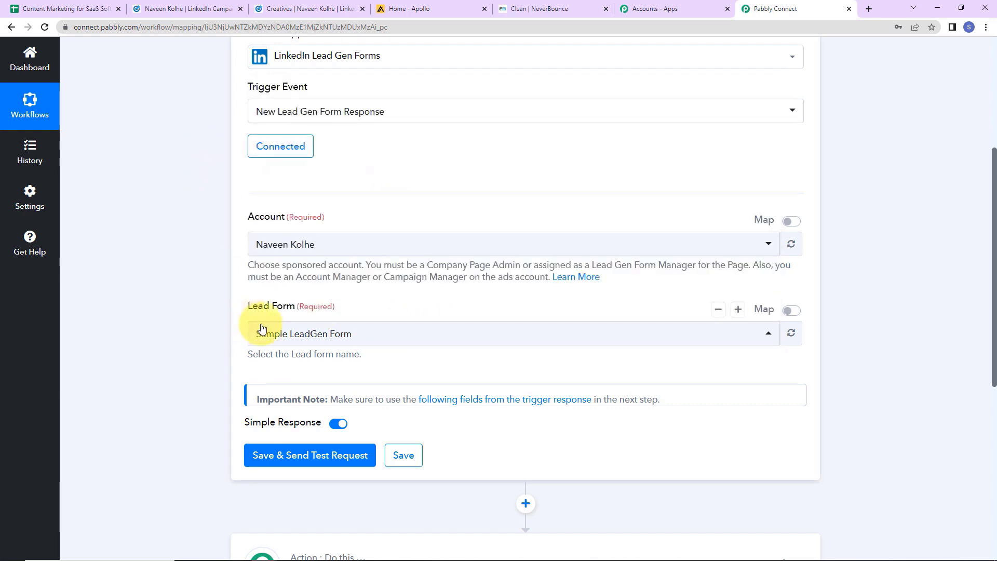
left_click(183, 9)
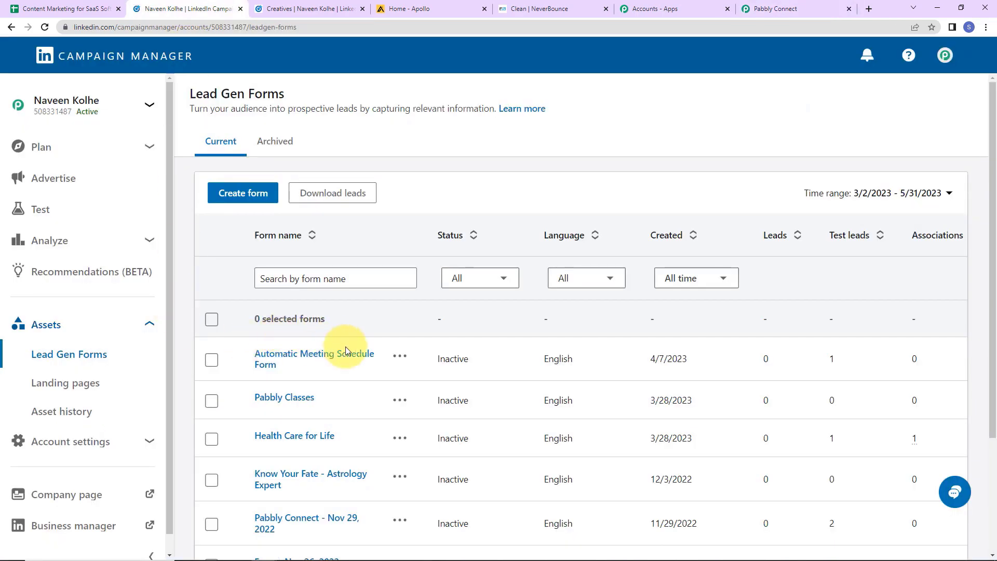
Inspect the Sample LeadGen Form in Campaign Manager, then return to the lead gen forms list.
scroll(345, 343, "down", 3)
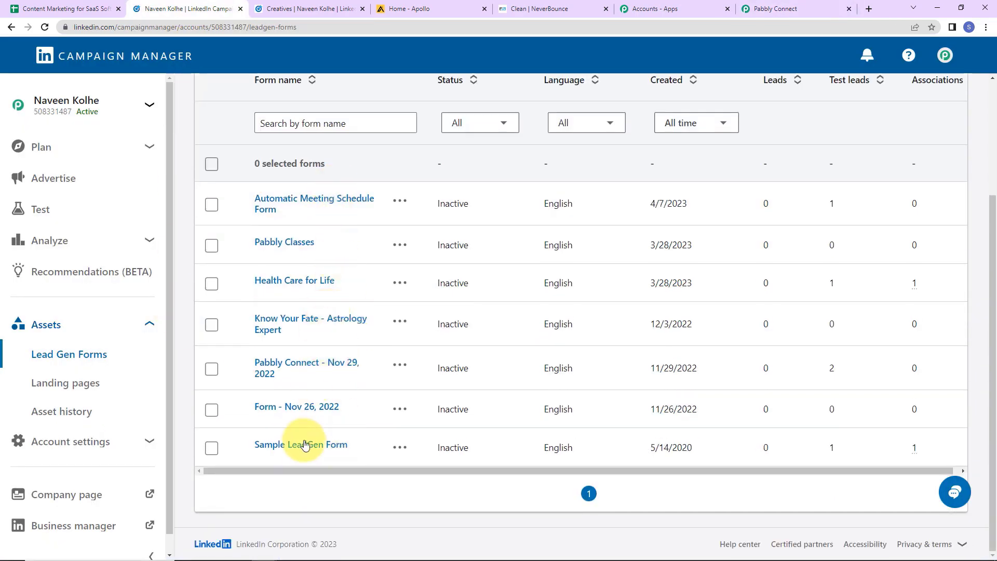
left_click(286, 446)
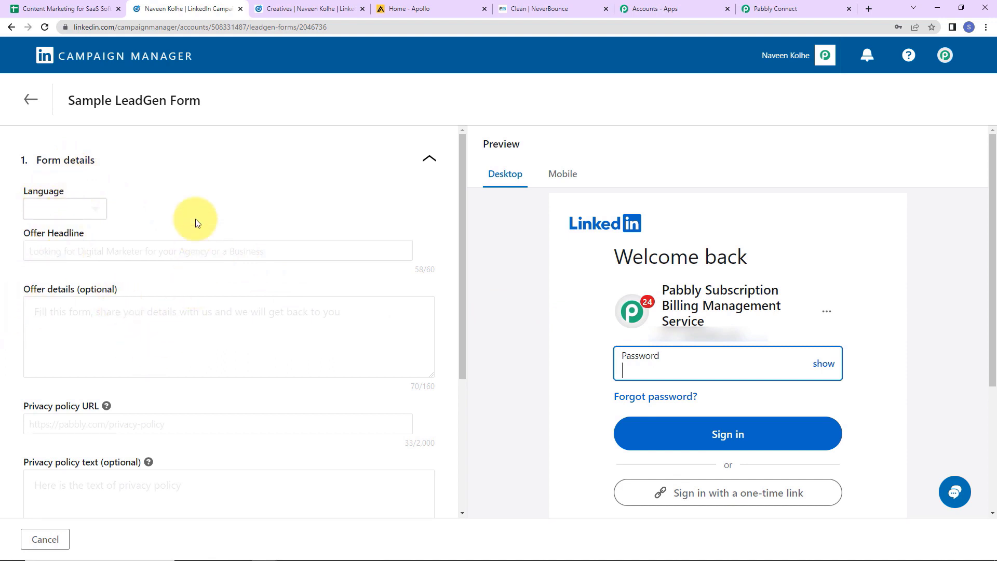
scroll(209, 358, "down", 2)
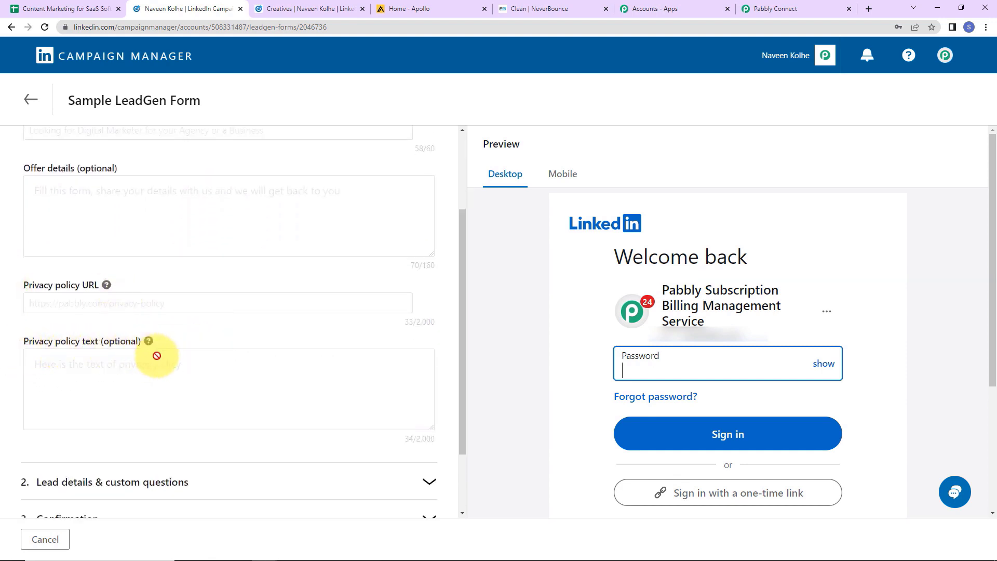
scroll(156, 354, "down", 2)
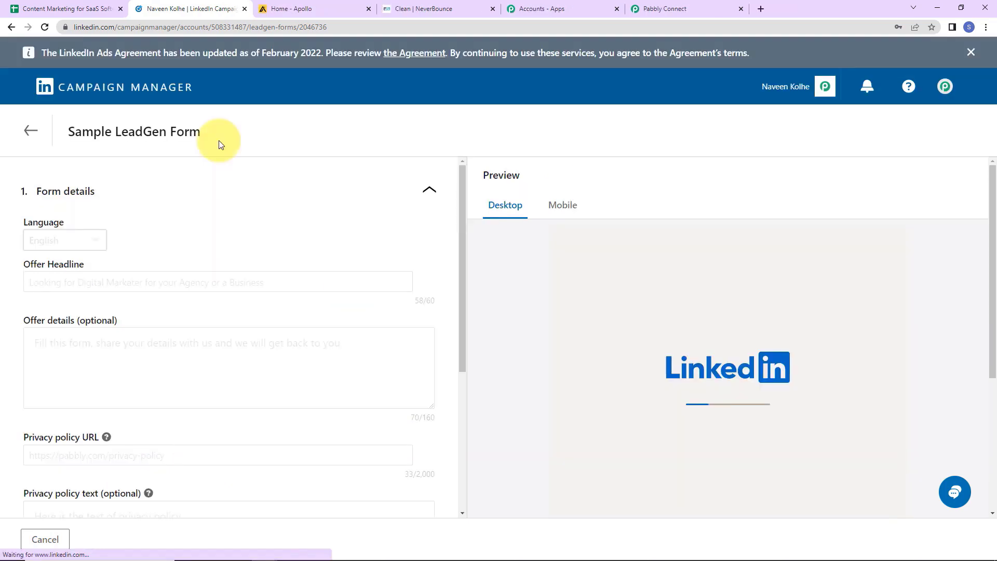
left_click(30, 133)
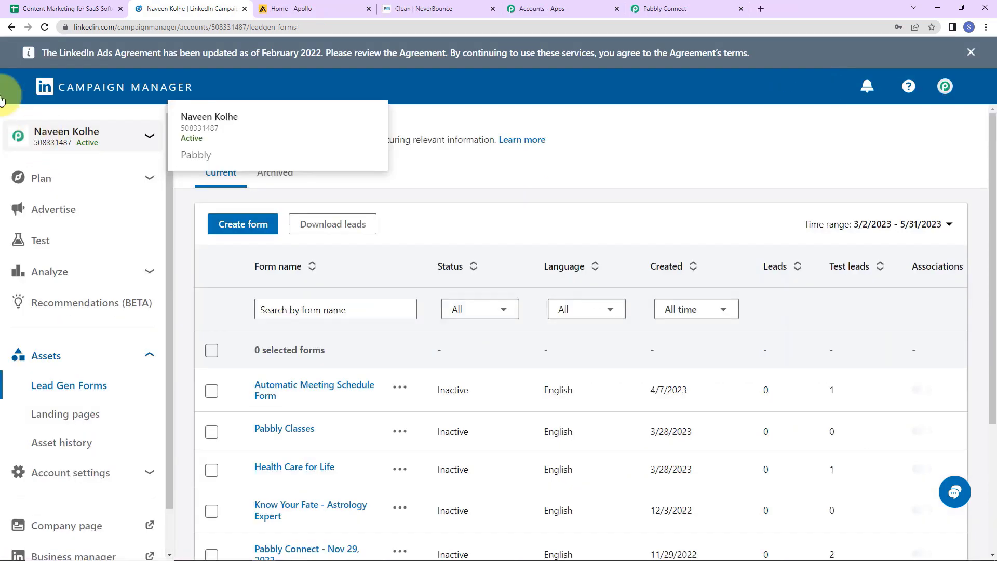
Open the SEO and digital marketing ad from the Pabbly Connect group's Lead generation - Apr 5, 2023 campaign.
left_click(54, 210)
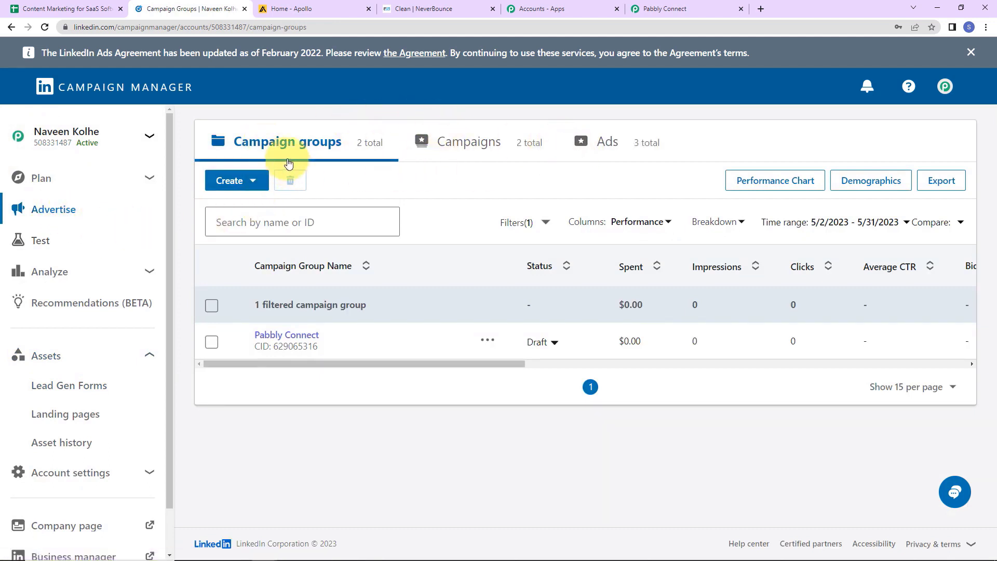
left_click(254, 183)
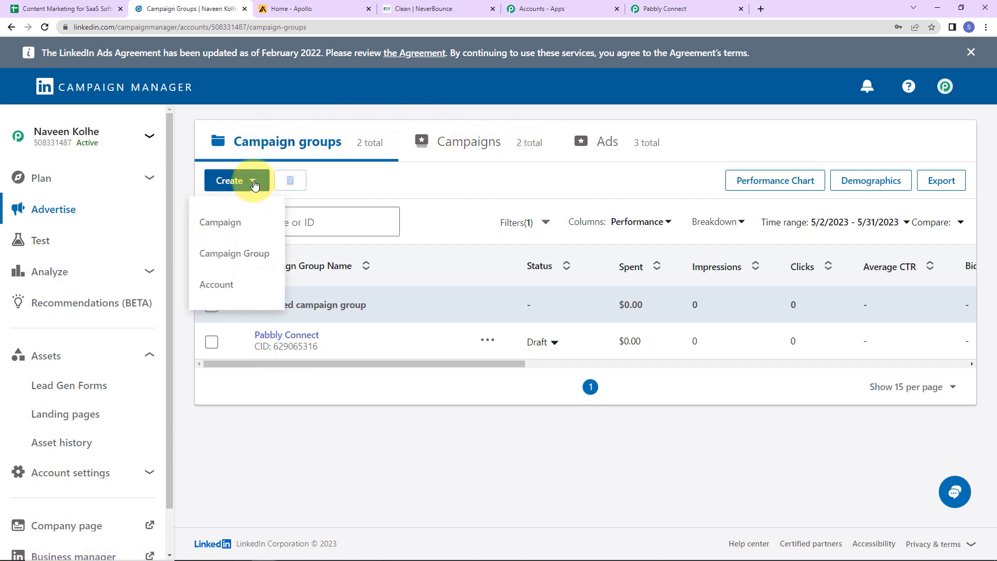
left_click(484, 190)
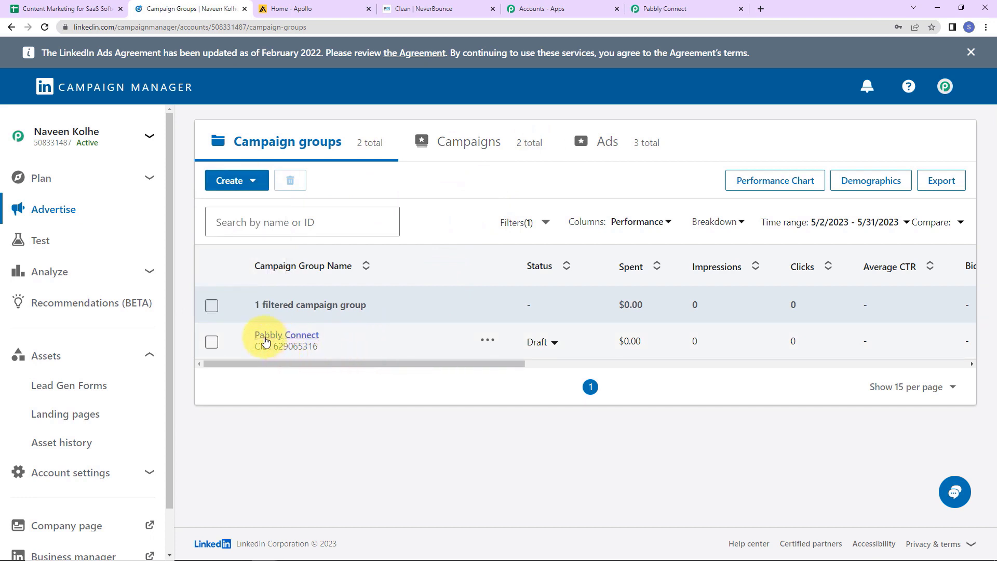
left_click(282, 337)
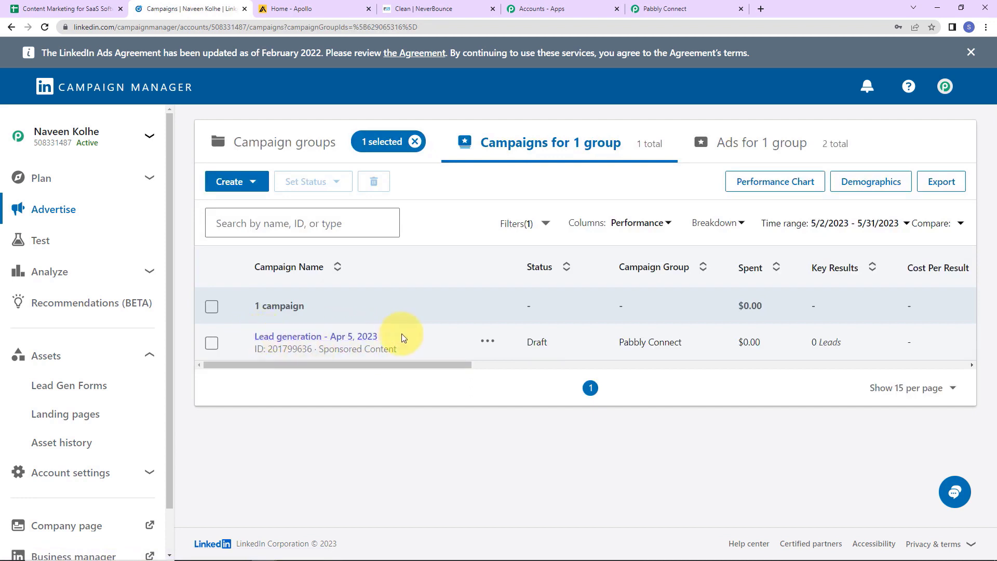
left_click(275, 338)
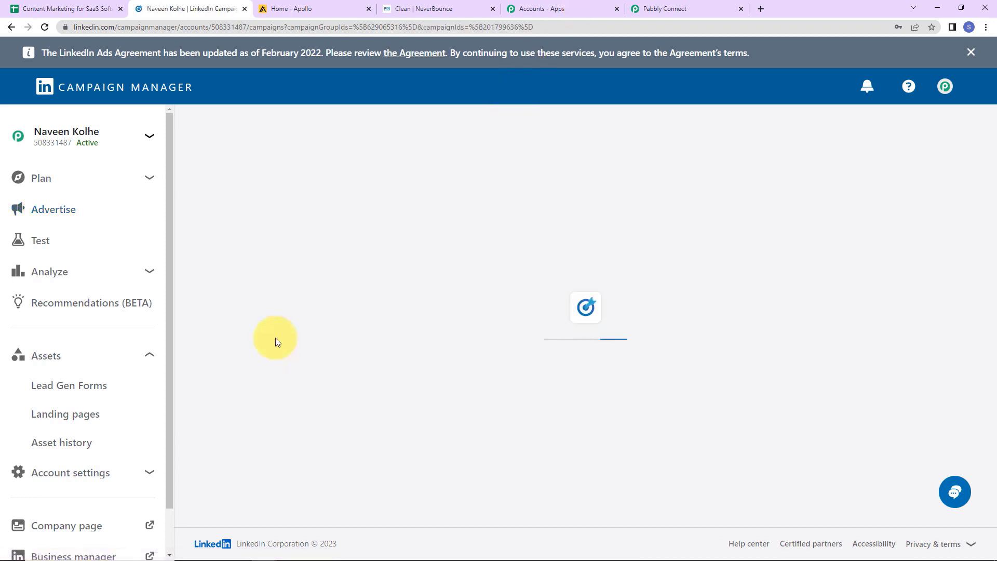
scroll(347, 354, "down", 1)
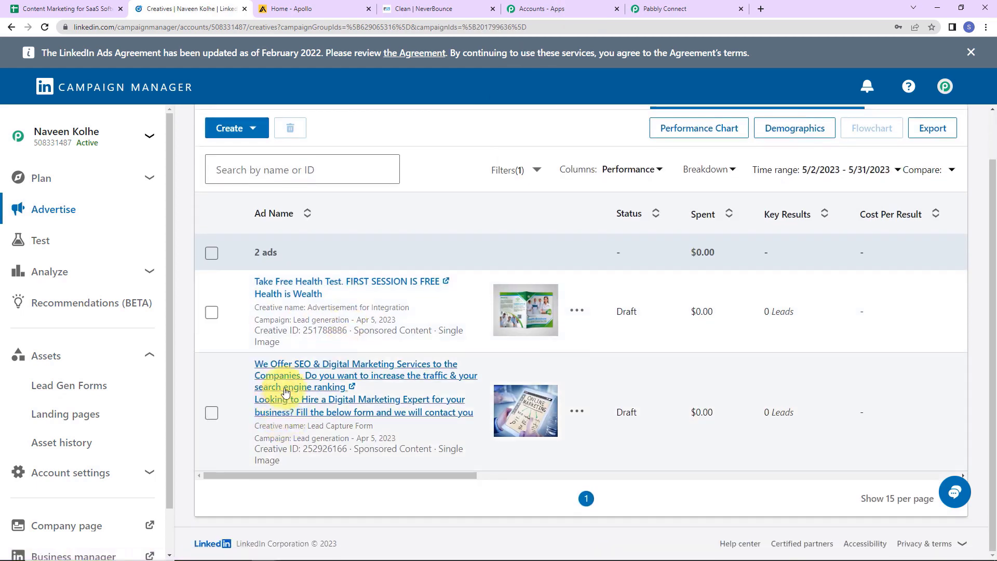
left_click(267, 378)
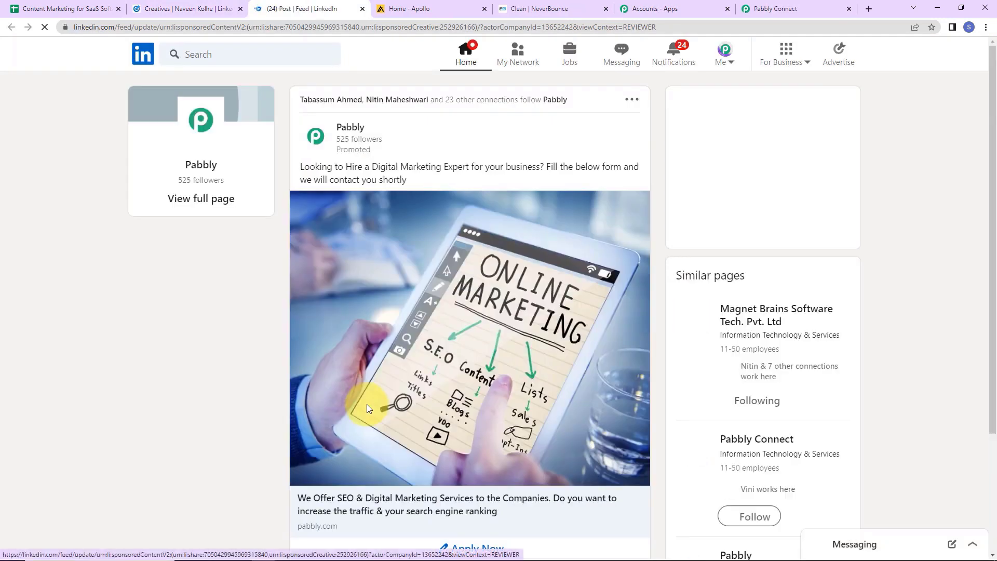
Submit a test response through the ad's Apply Now lead form using its prefilled details.
scroll(474, 379, "down", 2)
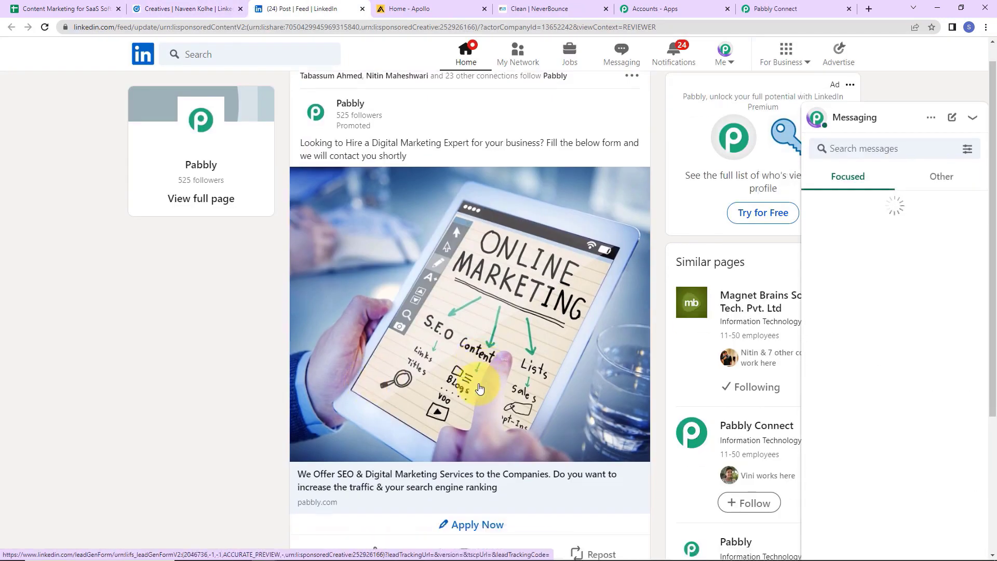
left_click(478, 427)
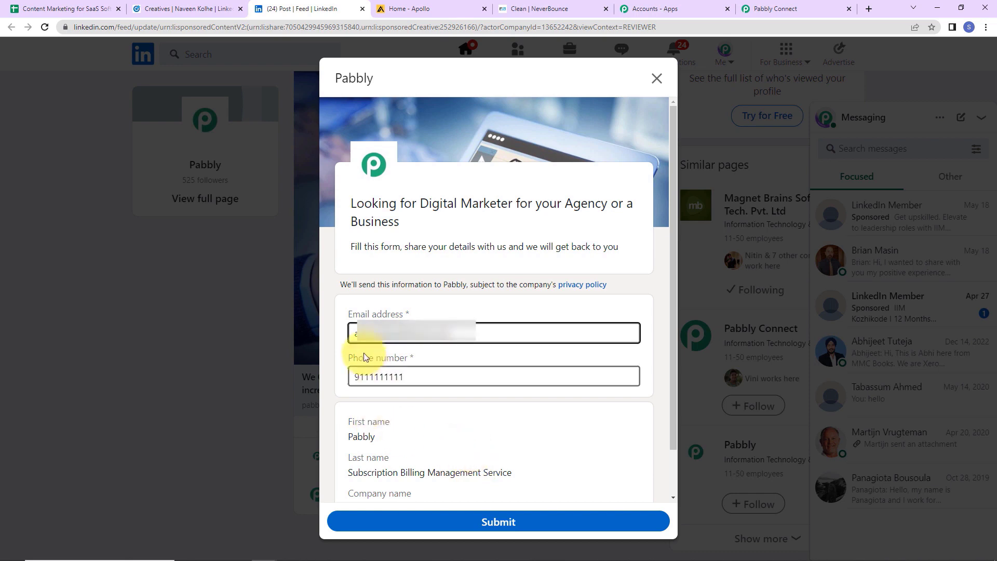
scroll(401, 378, "down", 1)
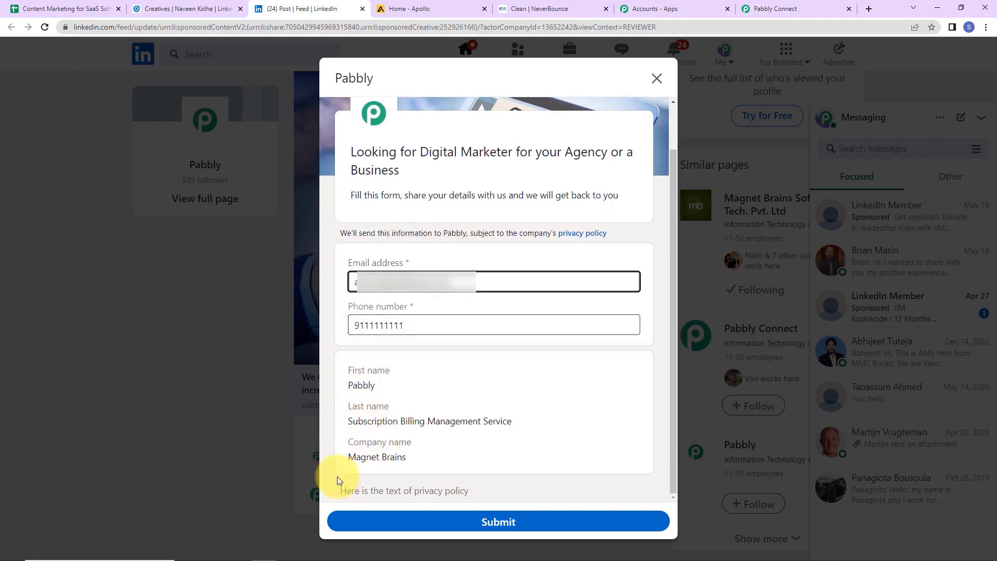
left_click(485, 521)
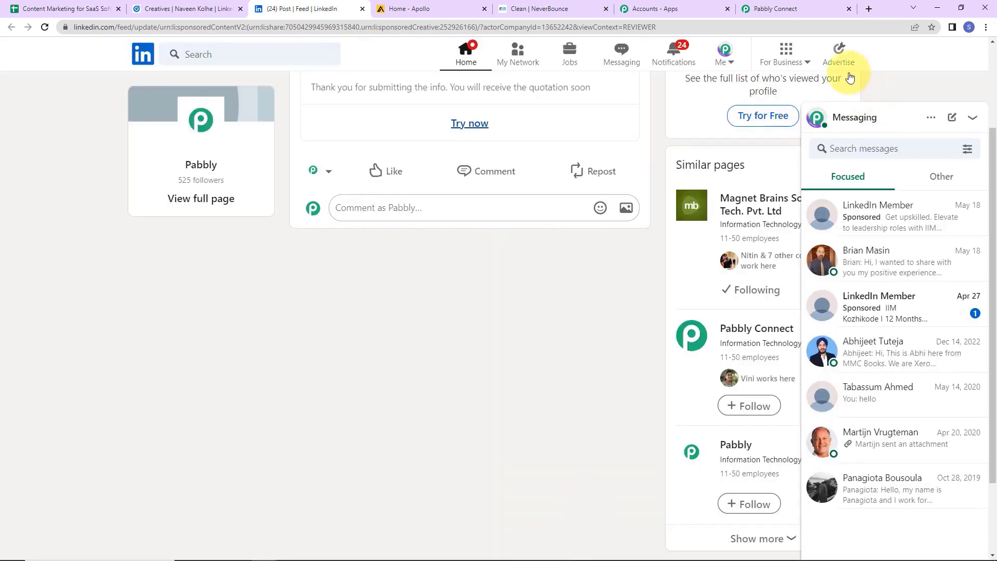
left_click(794, 9)
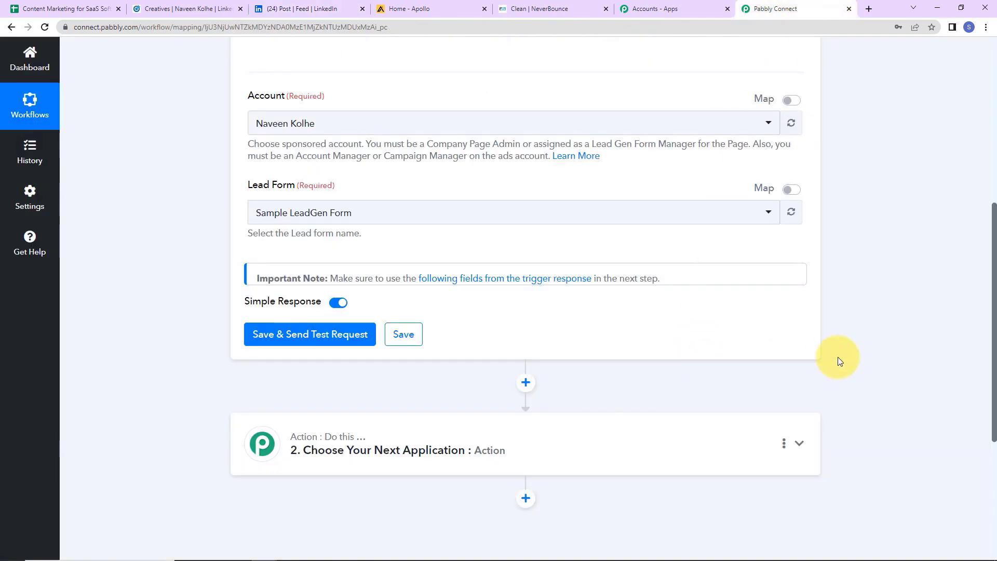
Save the trigger, send a test request, and review the received lead answers, including the company name.
left_click(348, 337)
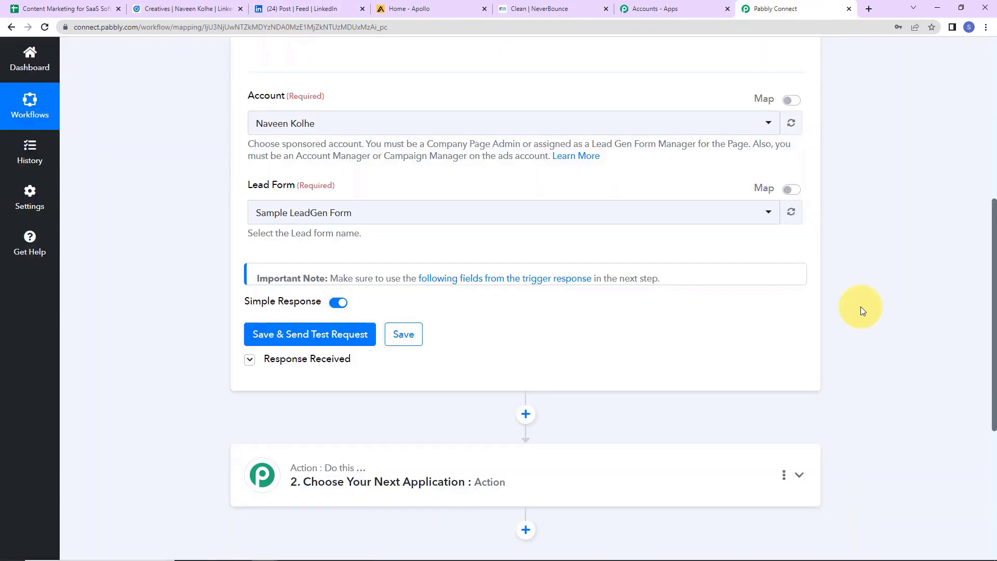
scroll(861, 354, "down", 5)
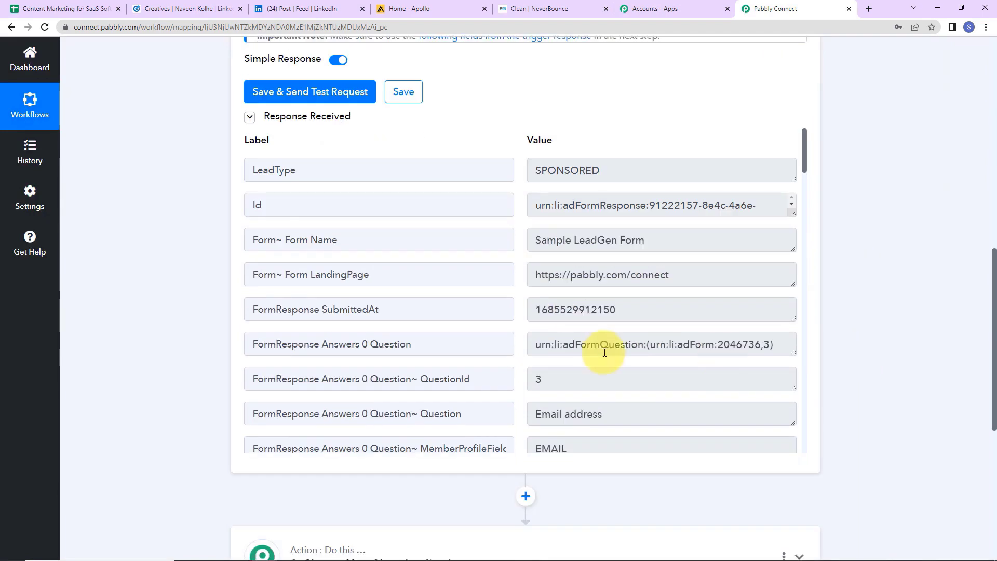
scroll(605, 332, "down", 5)
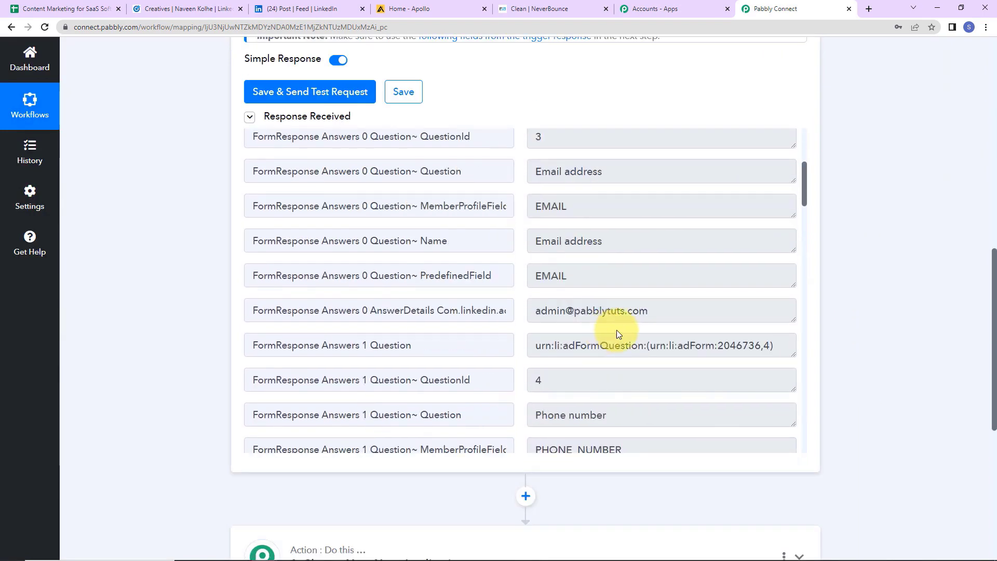
scroll(616, 329, "down", 3)
scroll(618, 332, "down", 2)
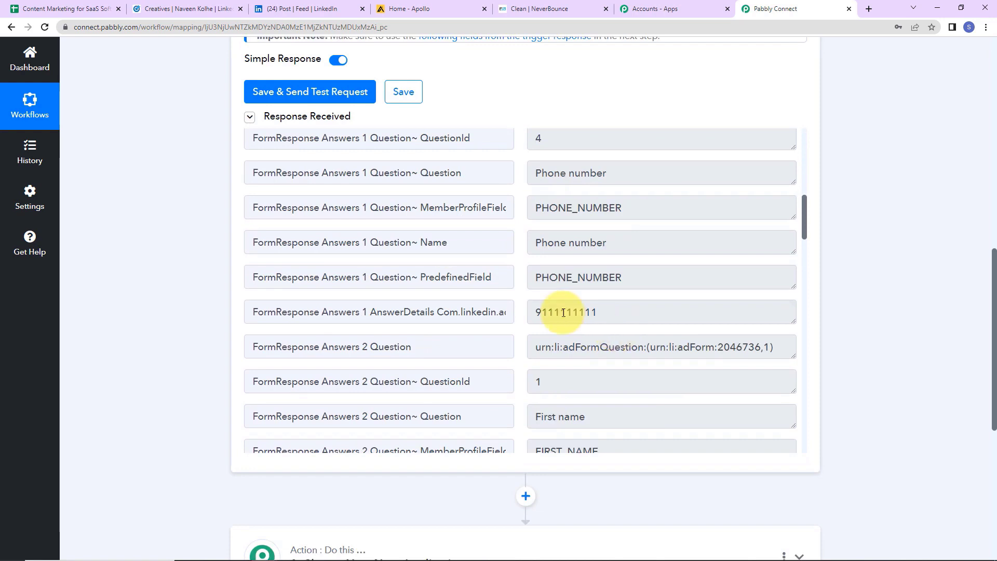
scroll(637, 305, "down", 7)
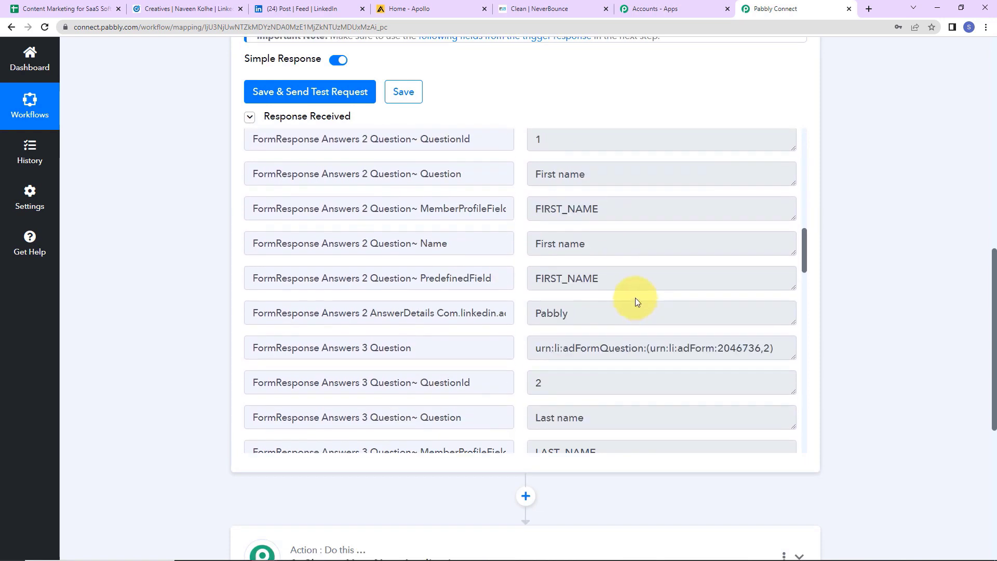
scroll(596, 316, "down", 3)
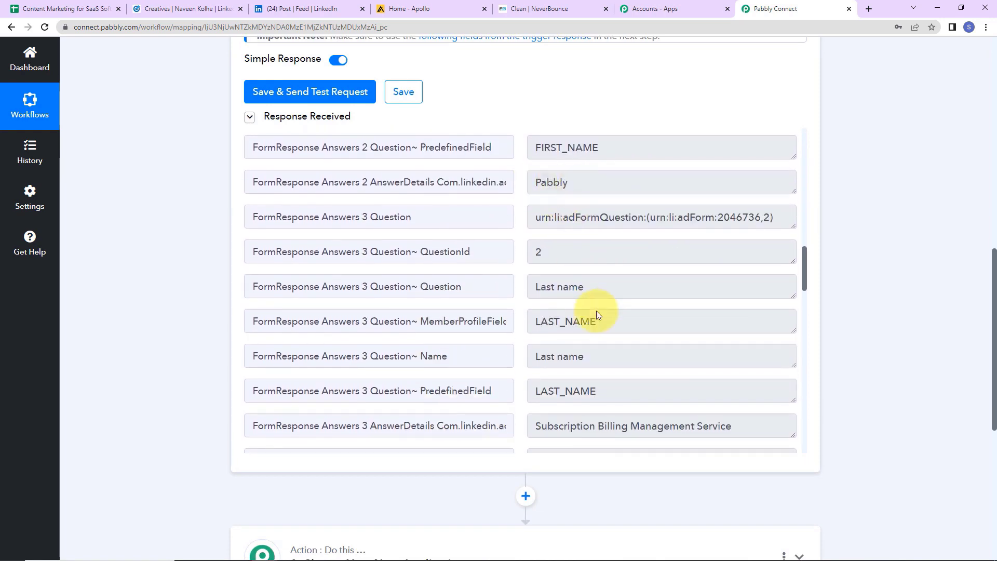
scroll(719, 320, "down", 5)
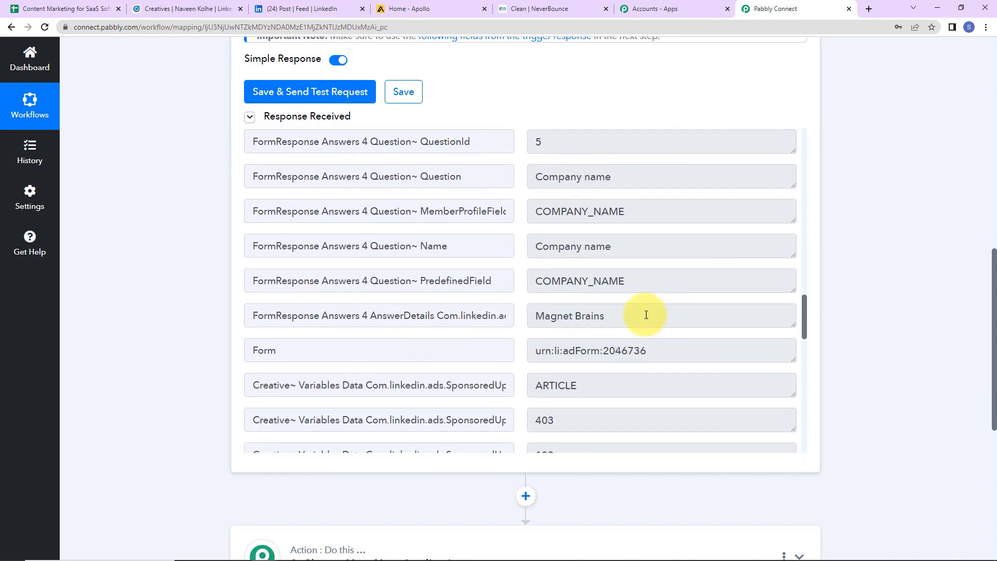
double_click(587, 316)
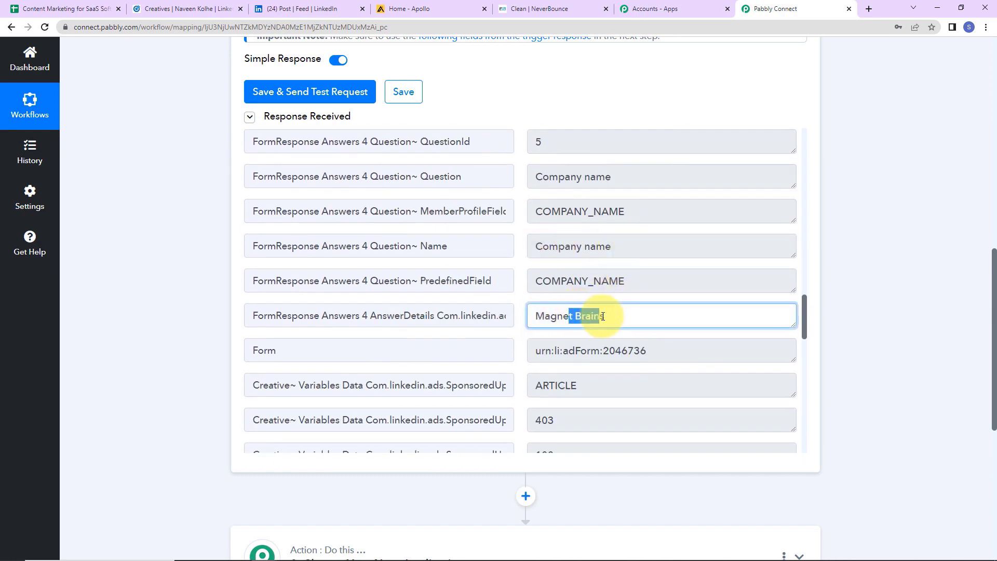
scroll(616, 322, "down", 7)
scroll(616, 323, "down", 7)
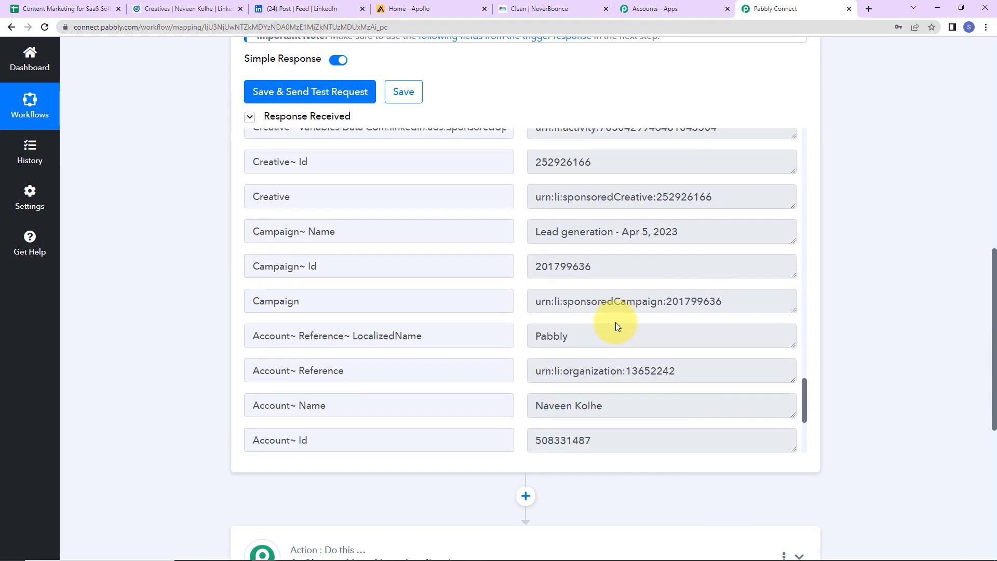
scroll(840, 305, "down", 7)
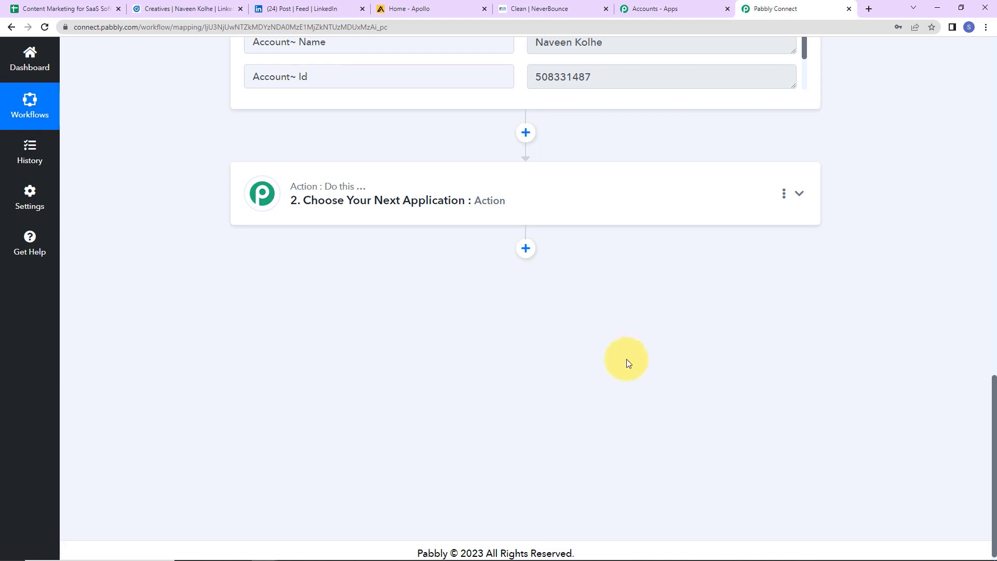
Set action step 2 to NeverBounce's Verify Email Address and begin connecting a NeverBounce account.
left_click(529, 195)
left_click(402, 271)
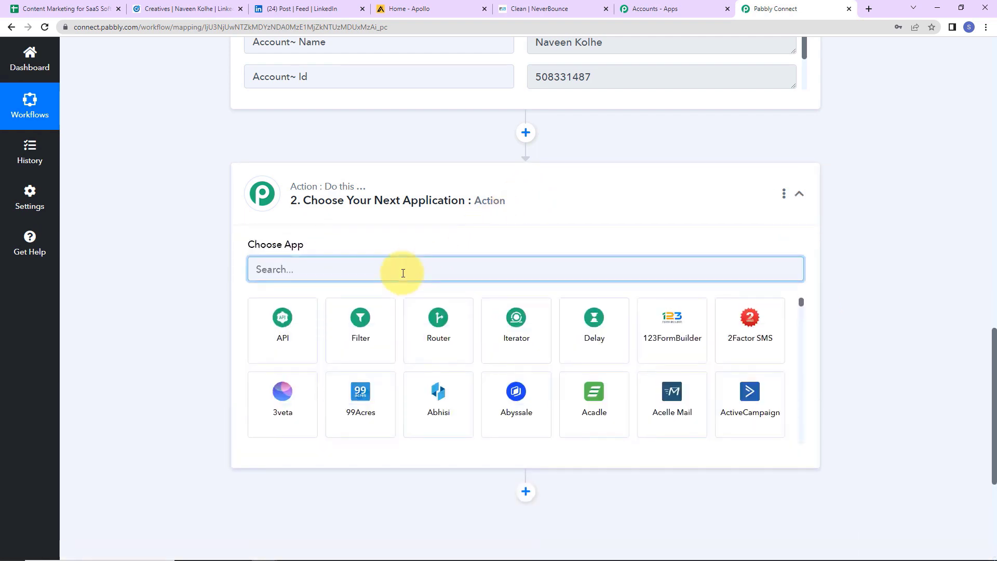
type("never")
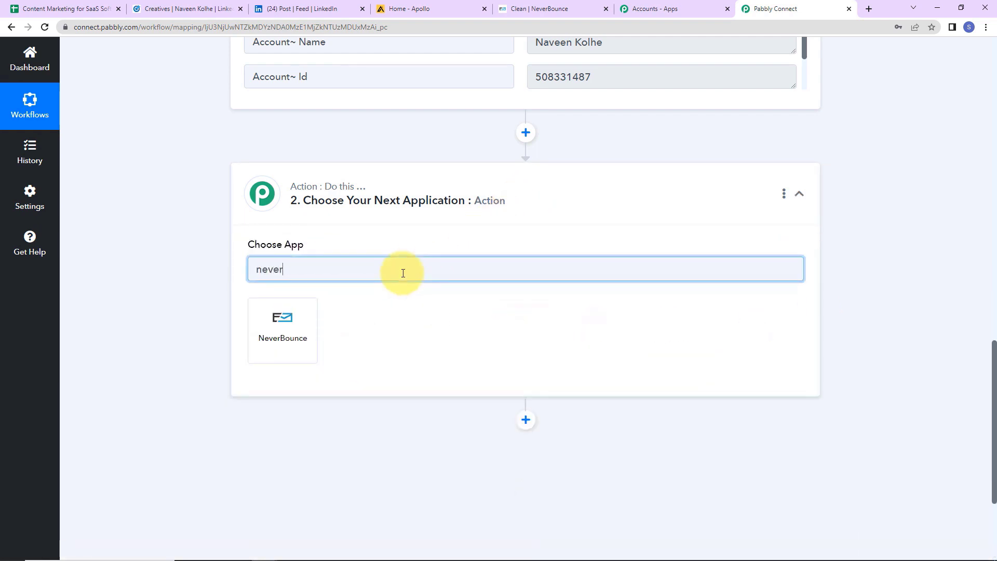
left_click(303, 329)
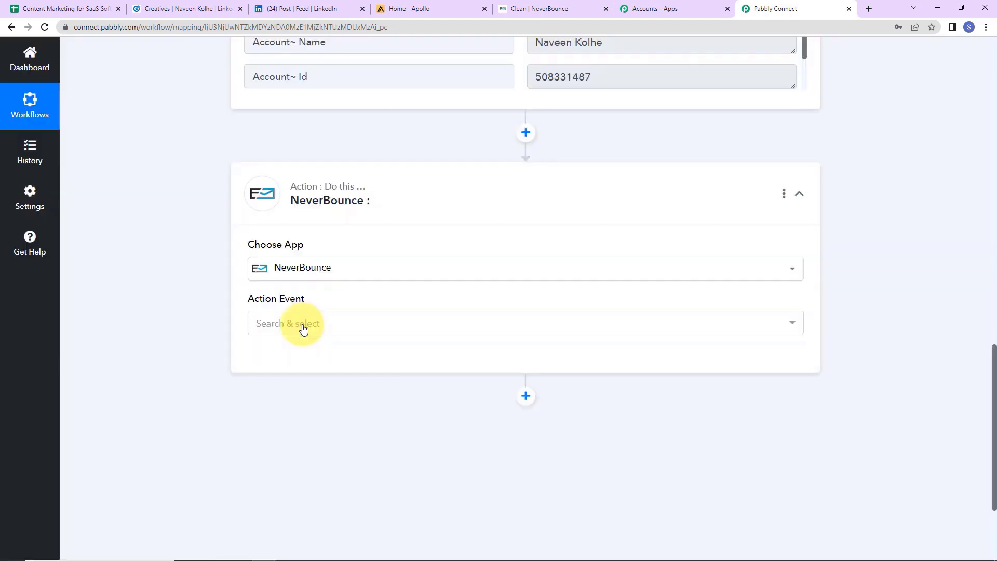
left_click(304, 328)
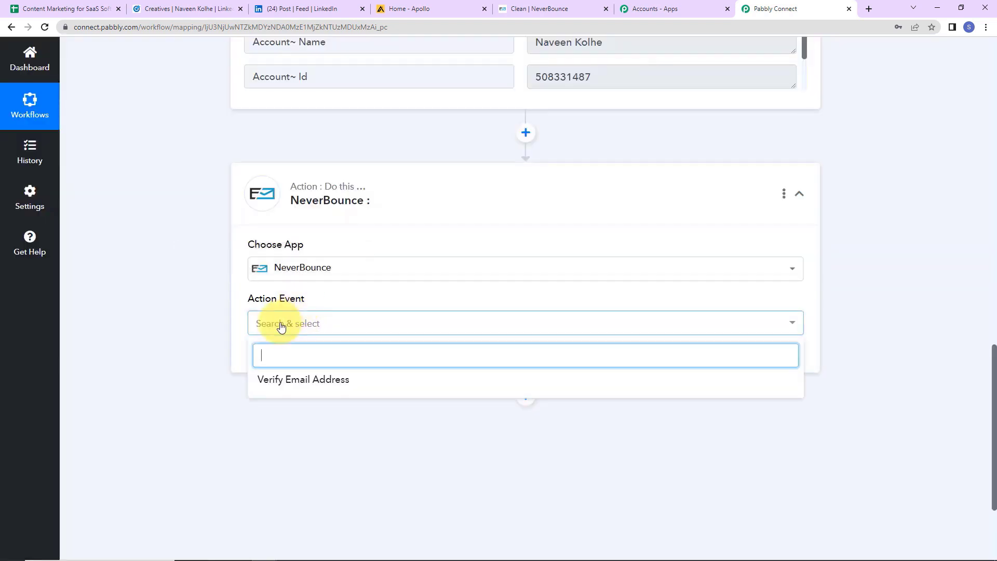
left_click(294, 379)
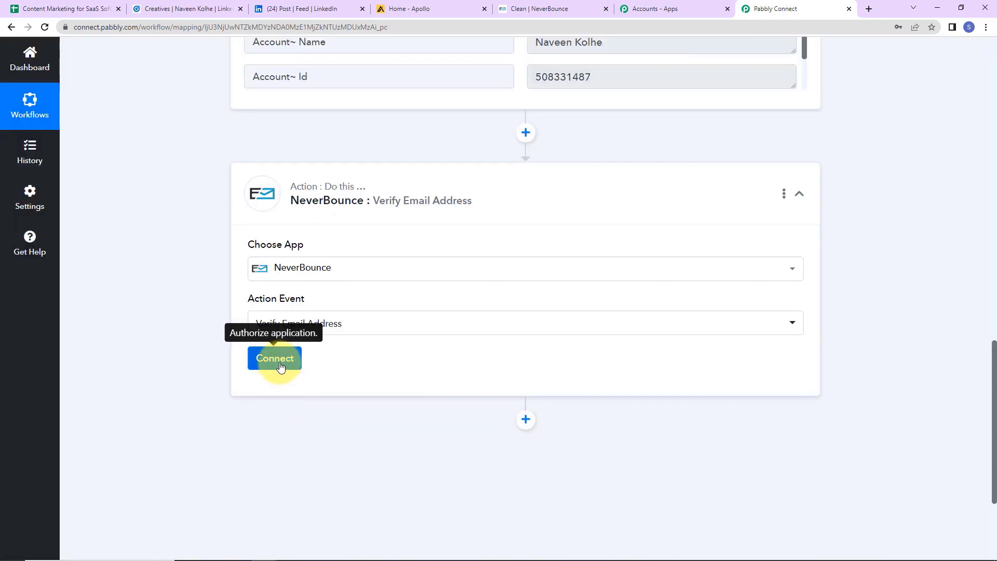
left_click(280, 364)
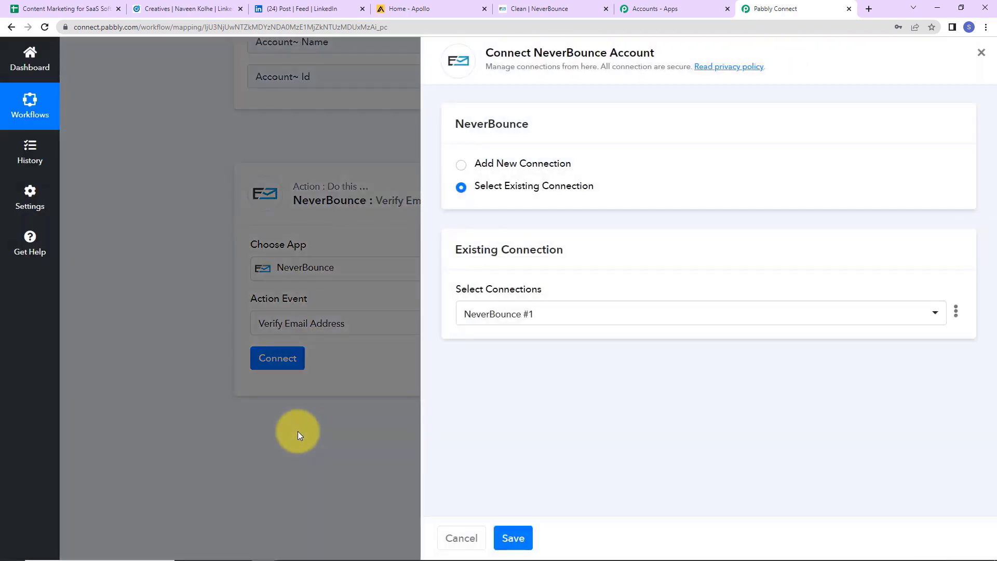
Add a new NeverBounce connection and open NeverBounce's Apps page from the help link.
left_click_drag(534, 52, 668, 52)
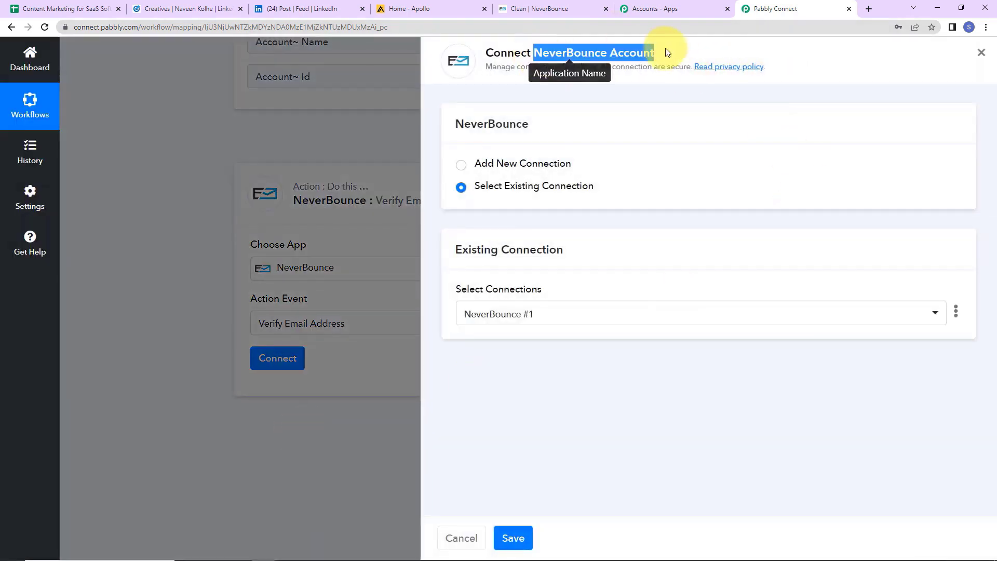
left_click(462, 165)
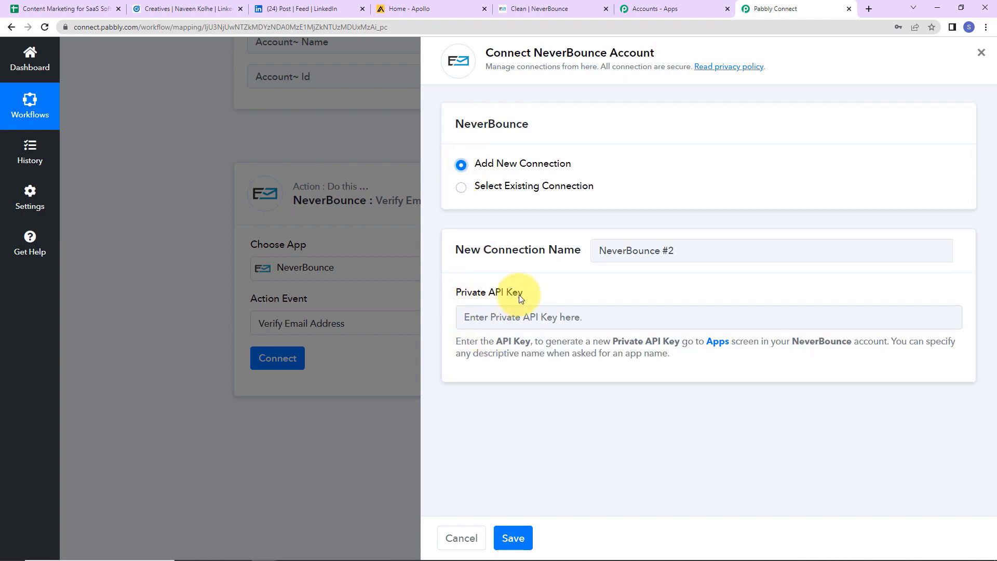
left_click(715, 344)
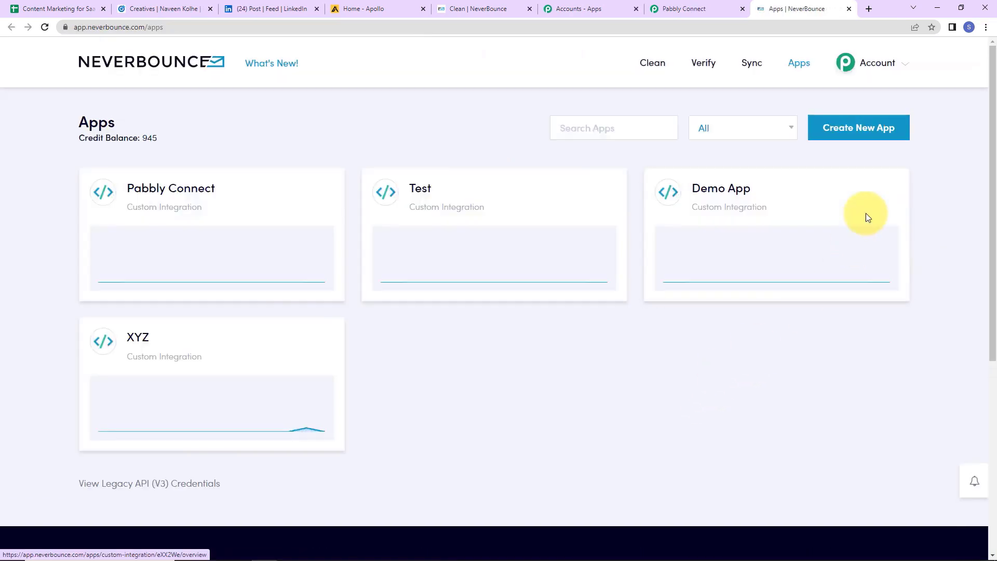
Create a Custom Integration app named 'Demo App' in NeverBounce.
left_click(858, 128)
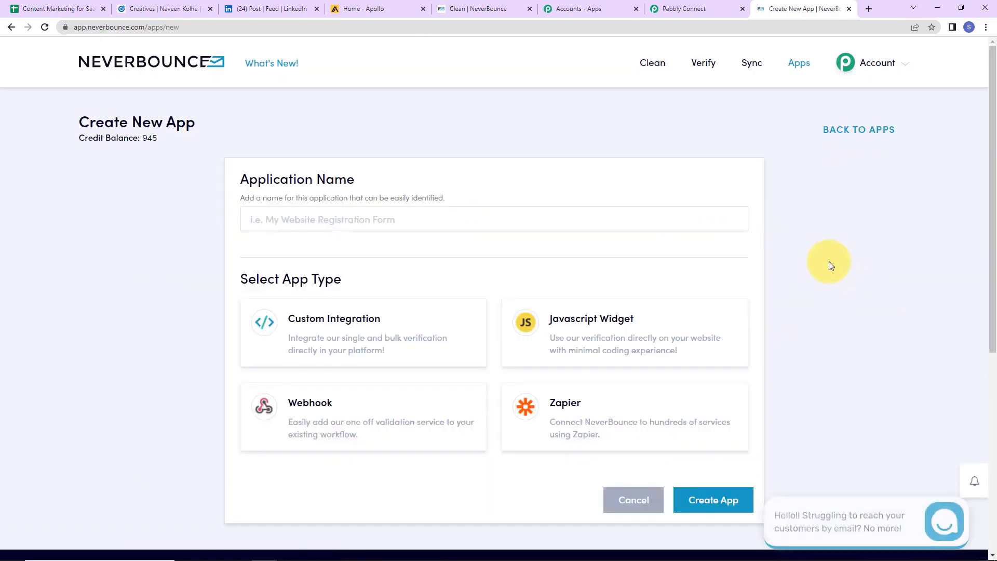
left_click(326, 223)
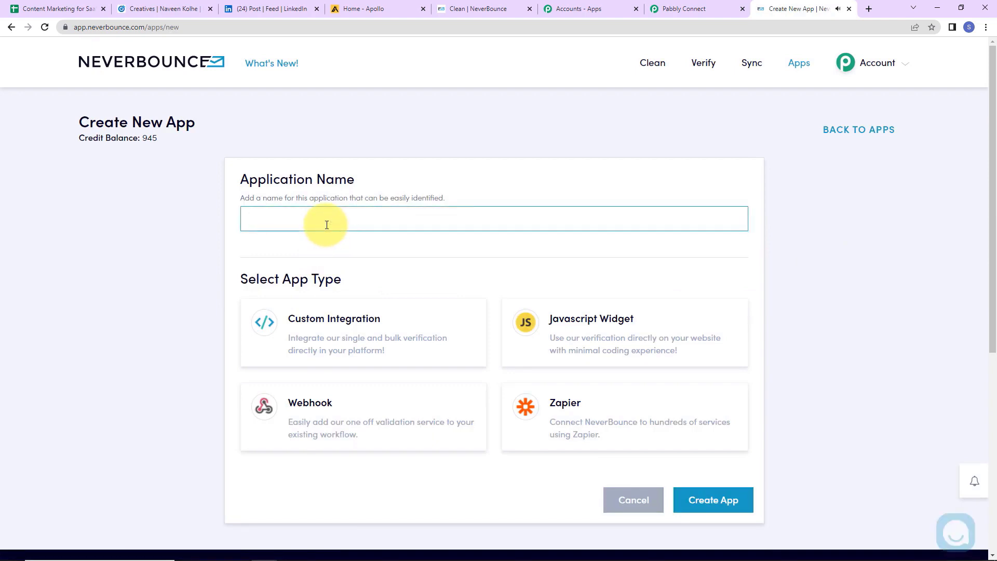
type("Demo")
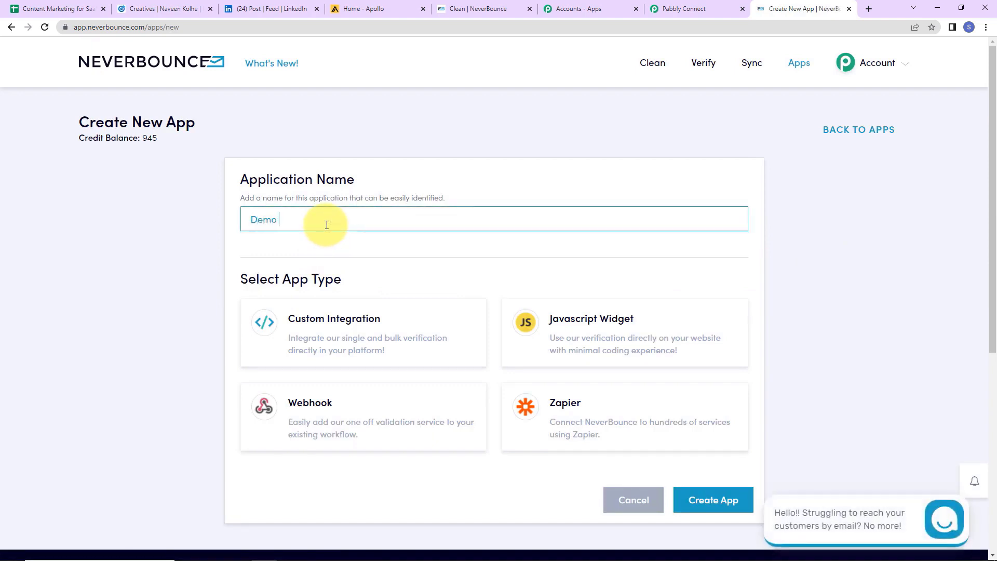
type(" App")
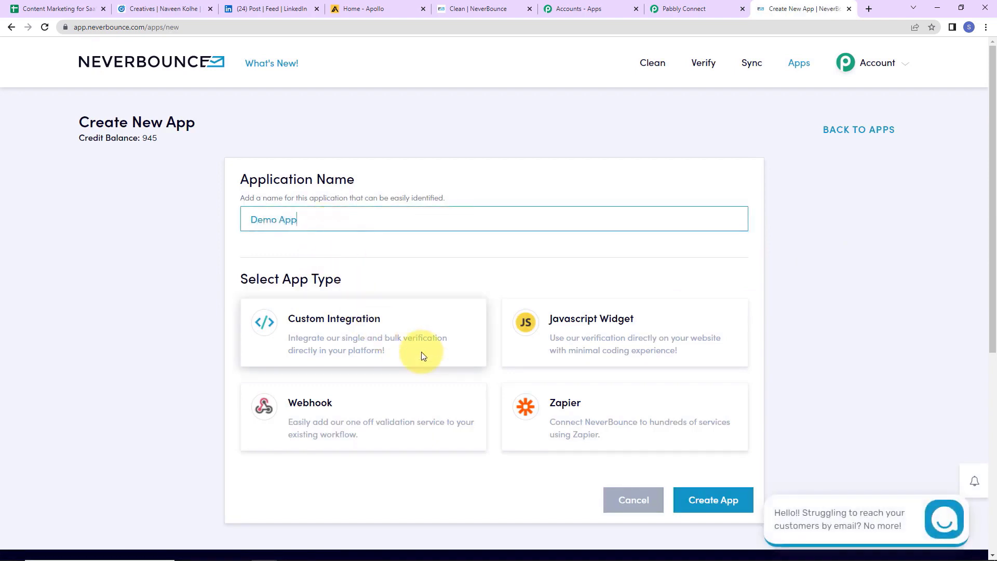
left_click(358, 344)
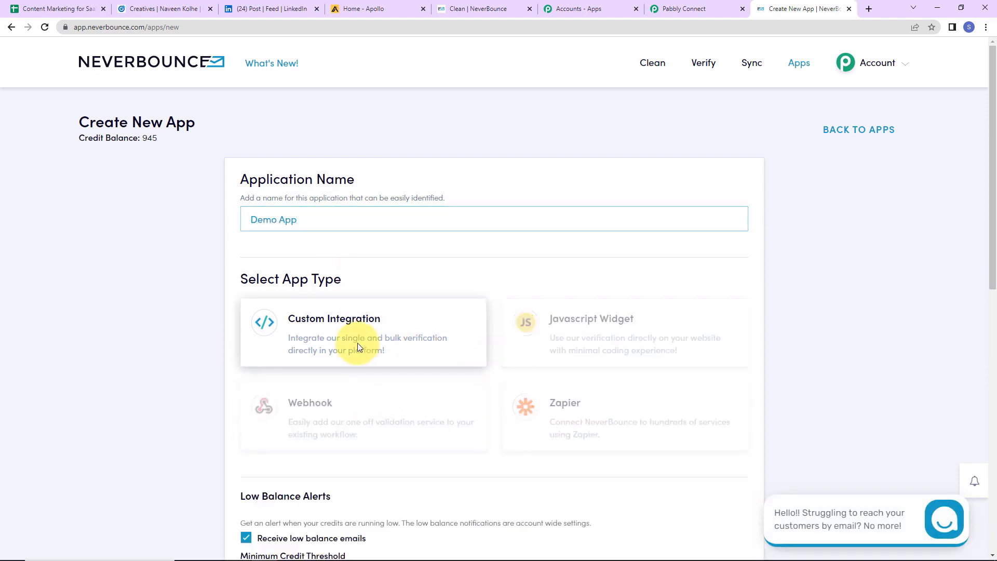
scroll(357, 345, "down", 5)
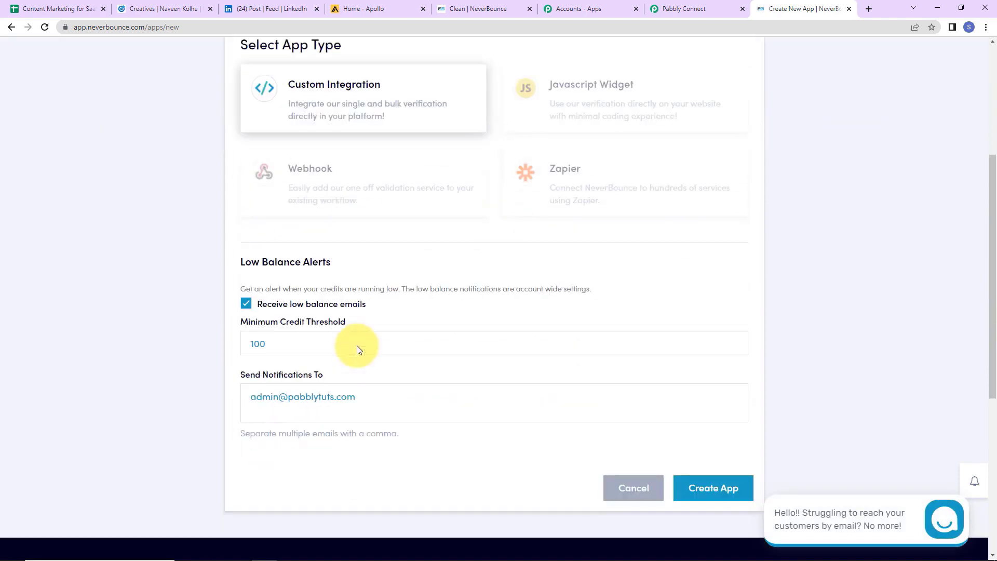
left_click(711, 481)
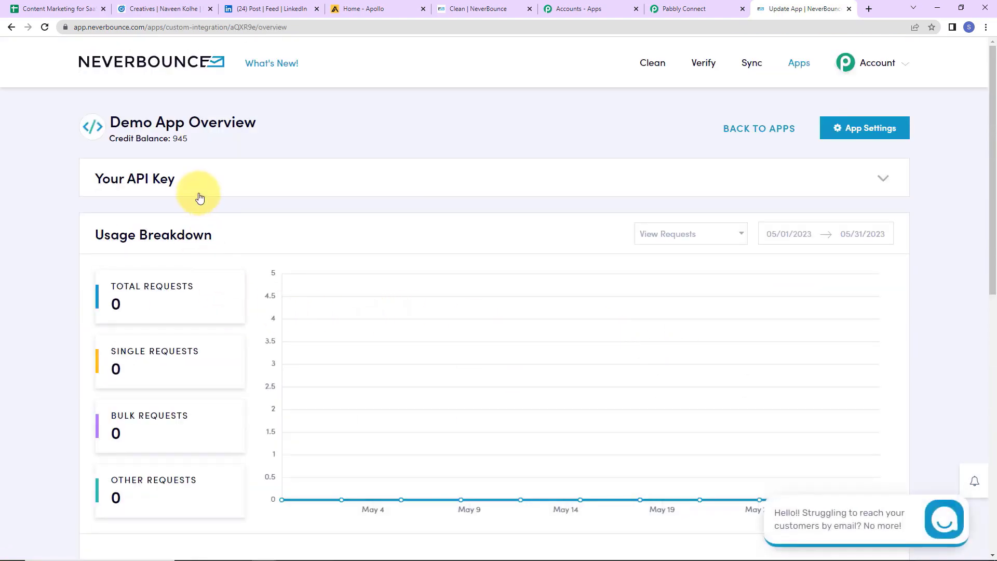
Copy Demo App's secret API key into the clipboard for Pabbly Connect's Private API Key field.
left_click(632, 183)
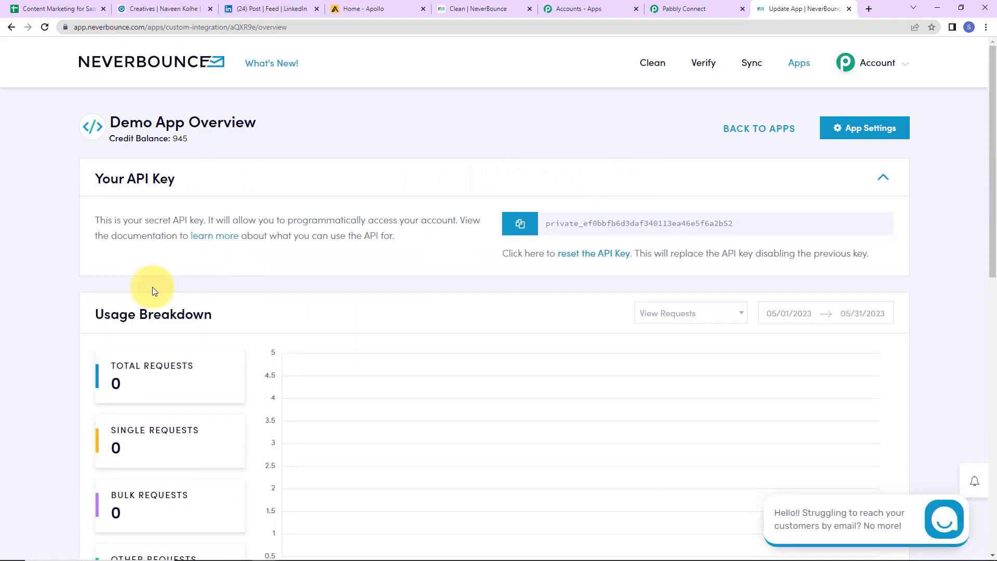
left_click(521, 226)
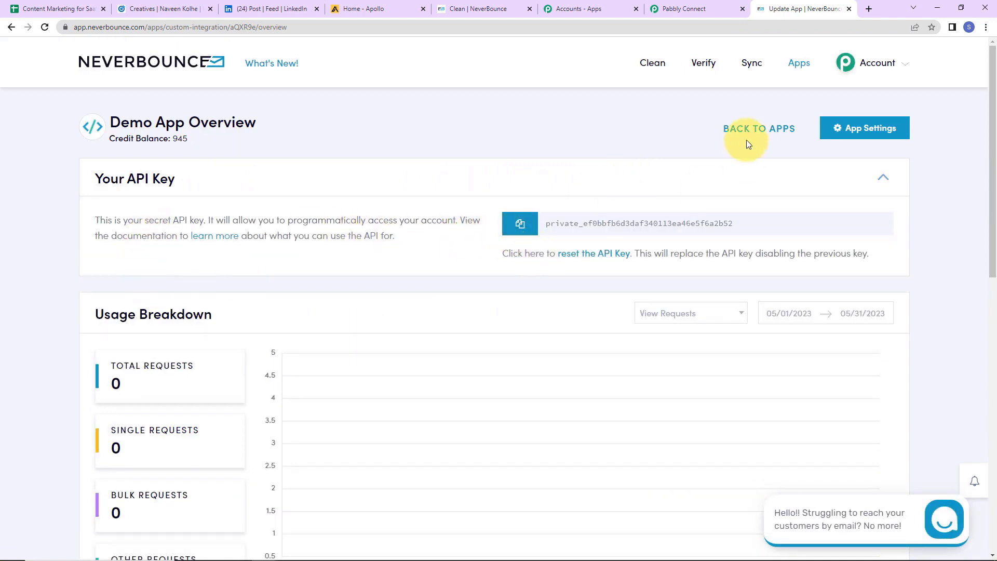
left_click(668, 11)
left_click(512, 313)
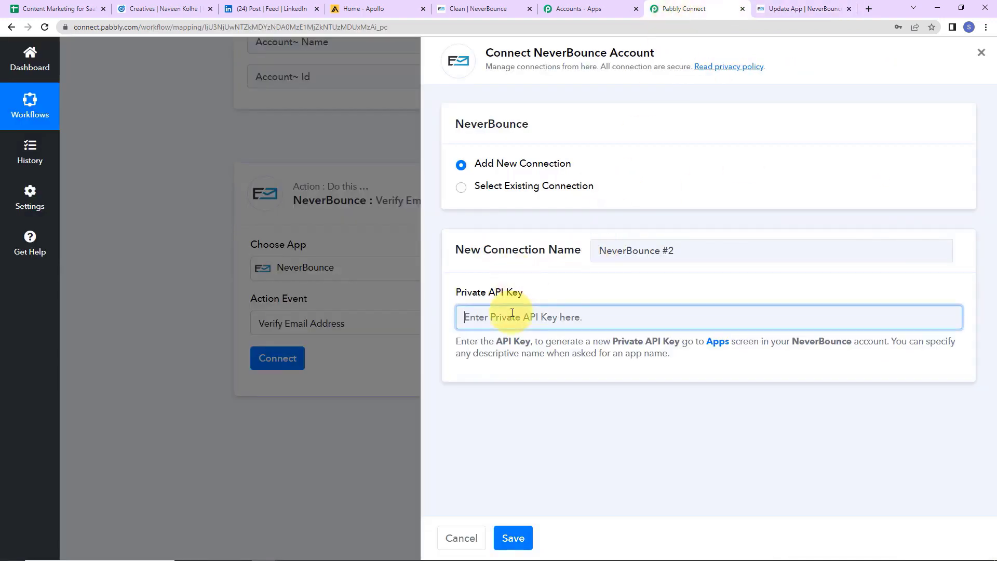
Paste the copied key as the Private API Key and save the NeverBounce connection.
key("ctrl+v")
left_click(513, 538)
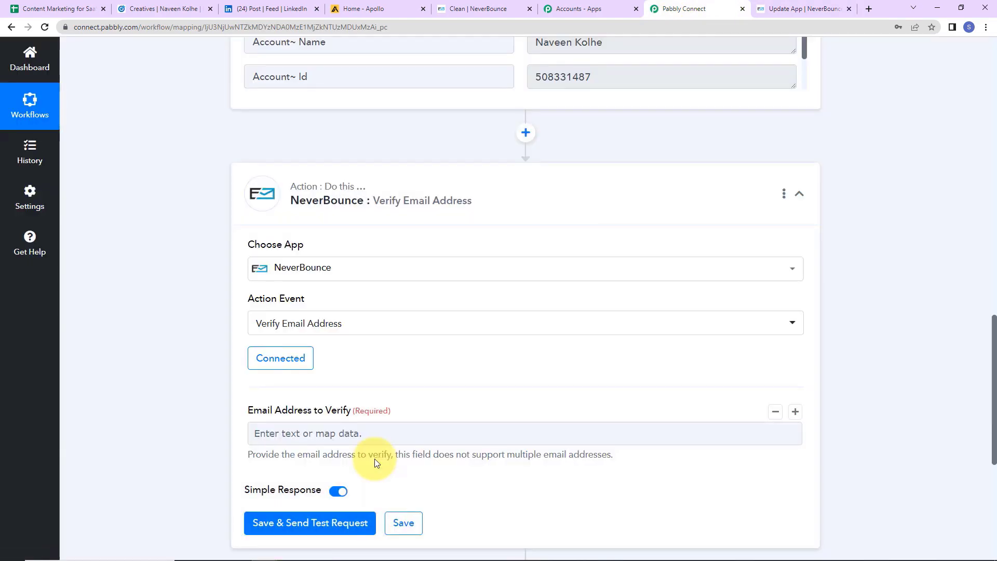
scroll(313, 314, "down", 2)
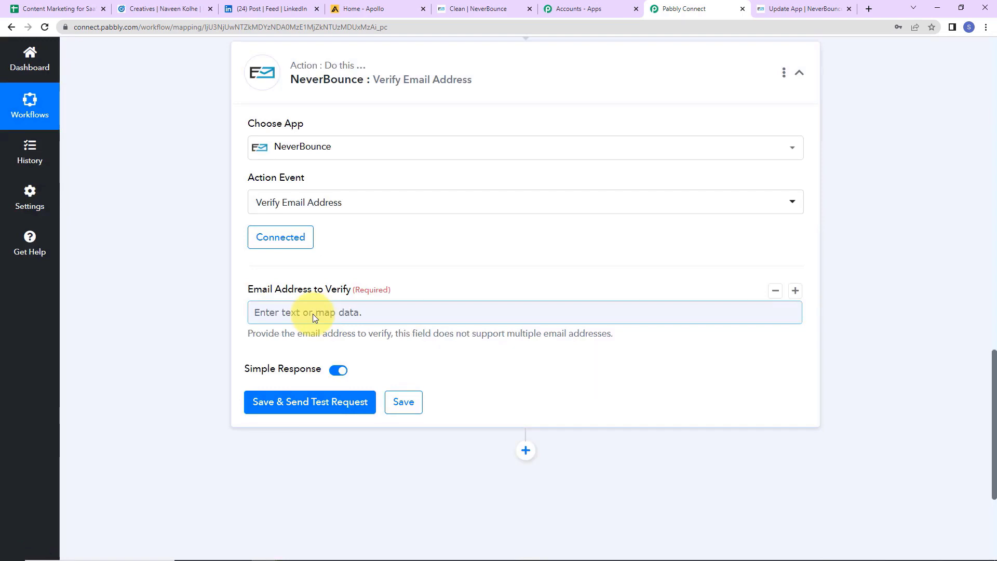
Map Email Address to Verify to the lead's Question Answers Email Address and send a test.
left_click(312, 314)
left_click(358, 412)
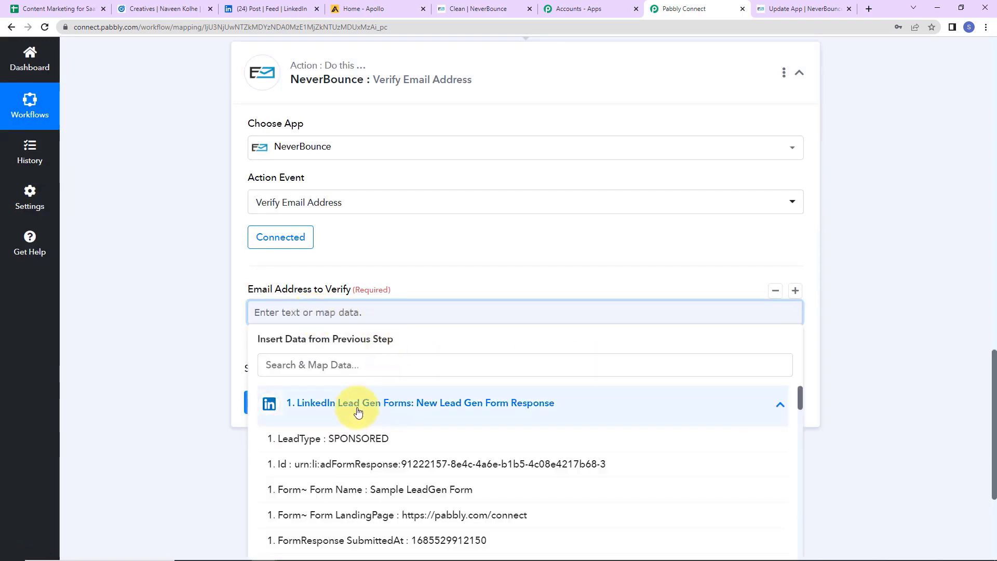
left_click(333, 364)
type("@")
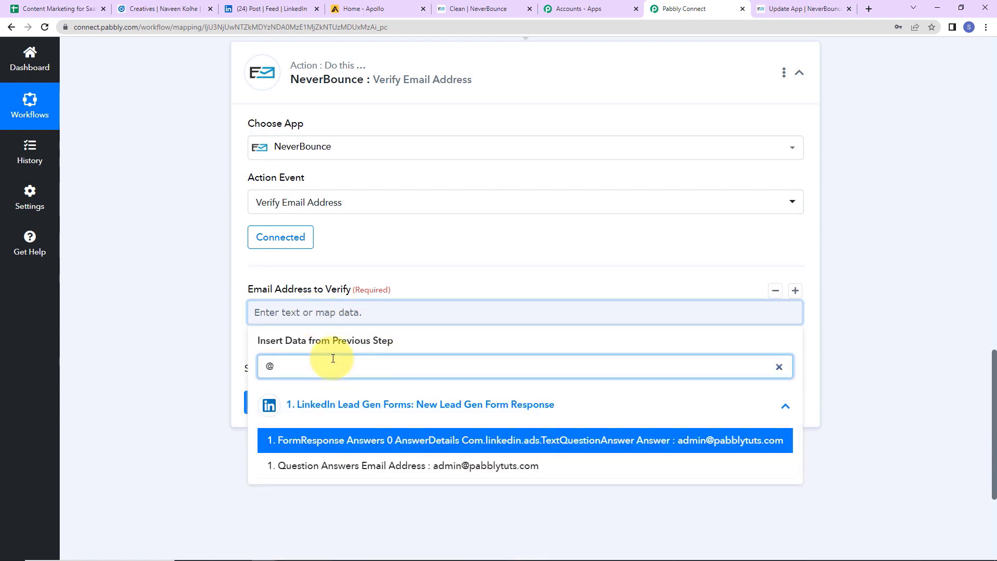
left_click(387, 469)
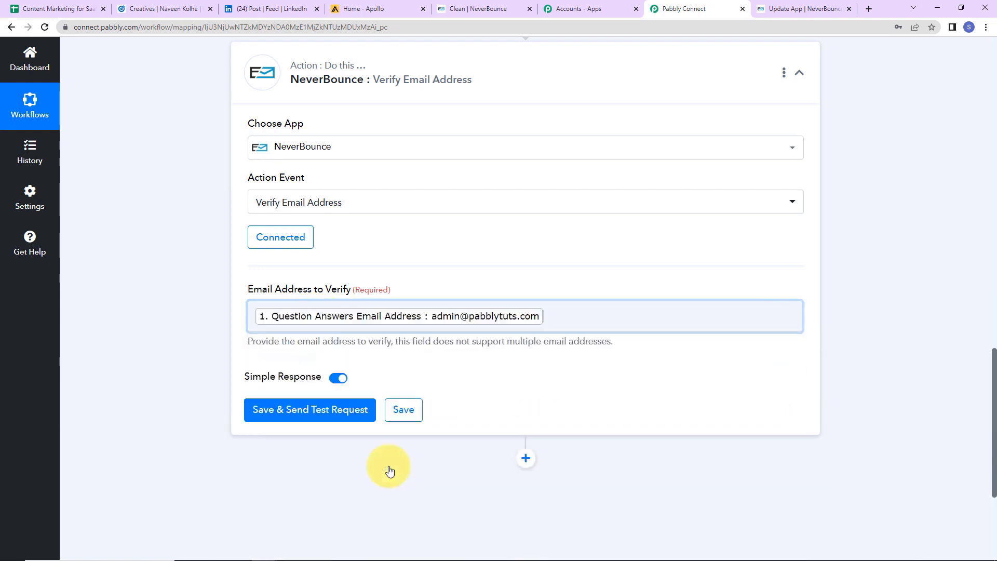
left_click(196, 360)
left_click(274, 422)
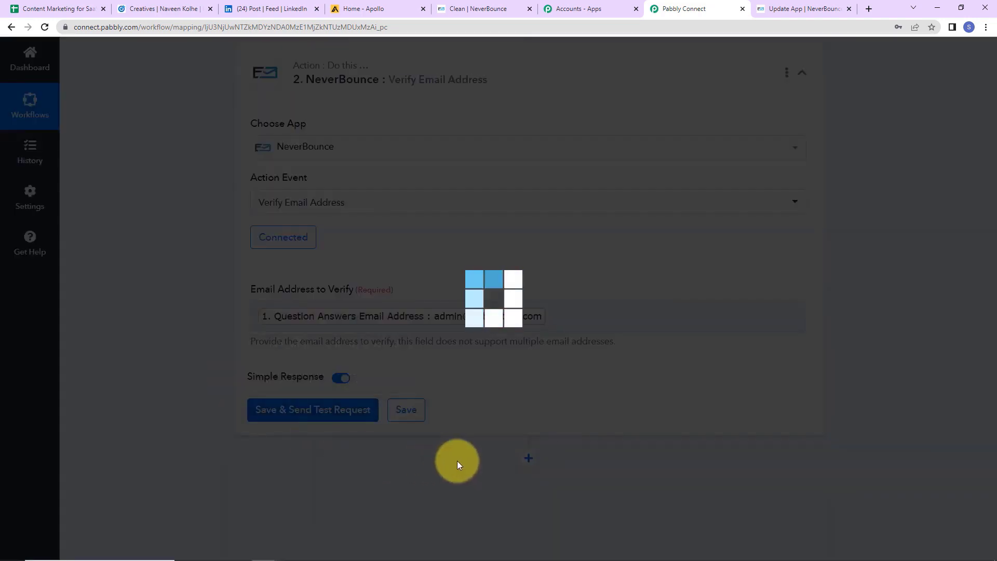
Review the NeverBounce test response showing Status success and Result catchall.
scroll(899, 347, "down", 8)
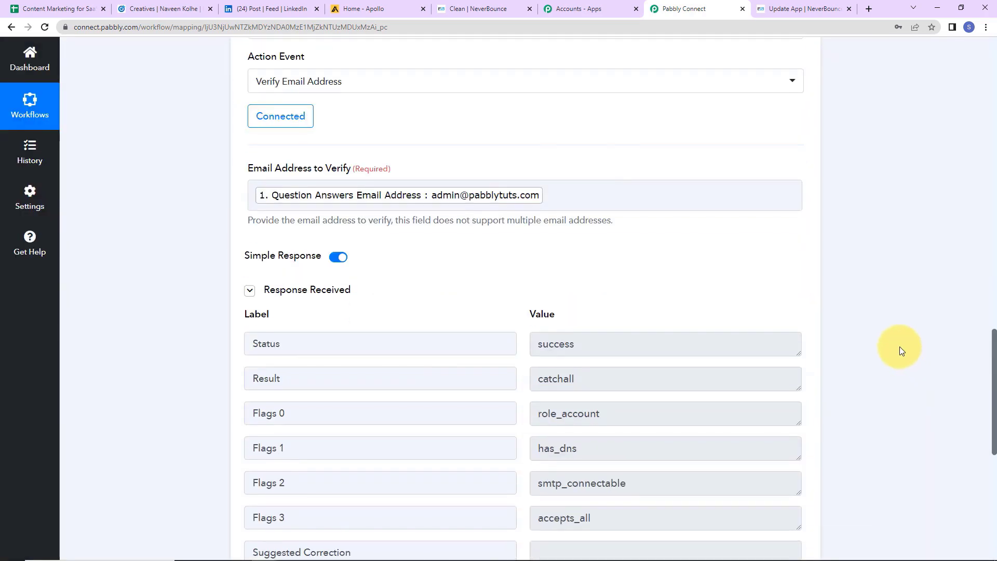
scroll(899, 347, "up", 2)
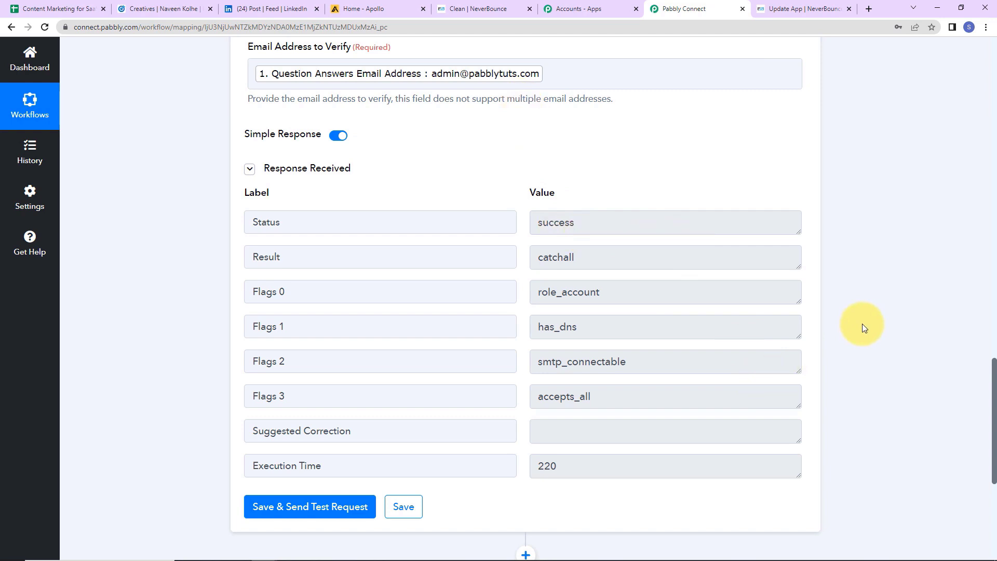
scroll(863, 323, "down", 5)
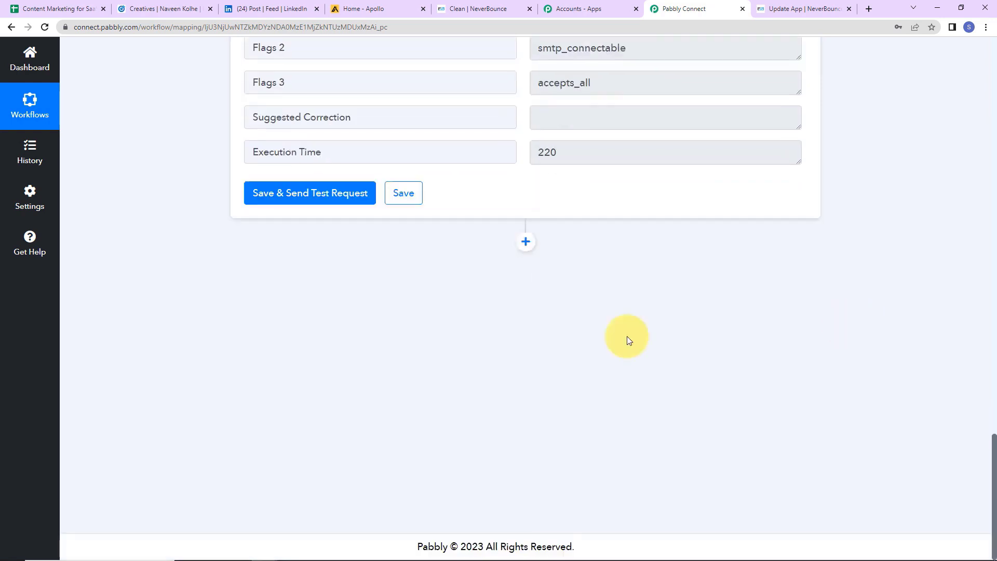
Add a Filter step whose label is the NeverBounce Result field.
left_click(527, 248)
left_click(369, 451)
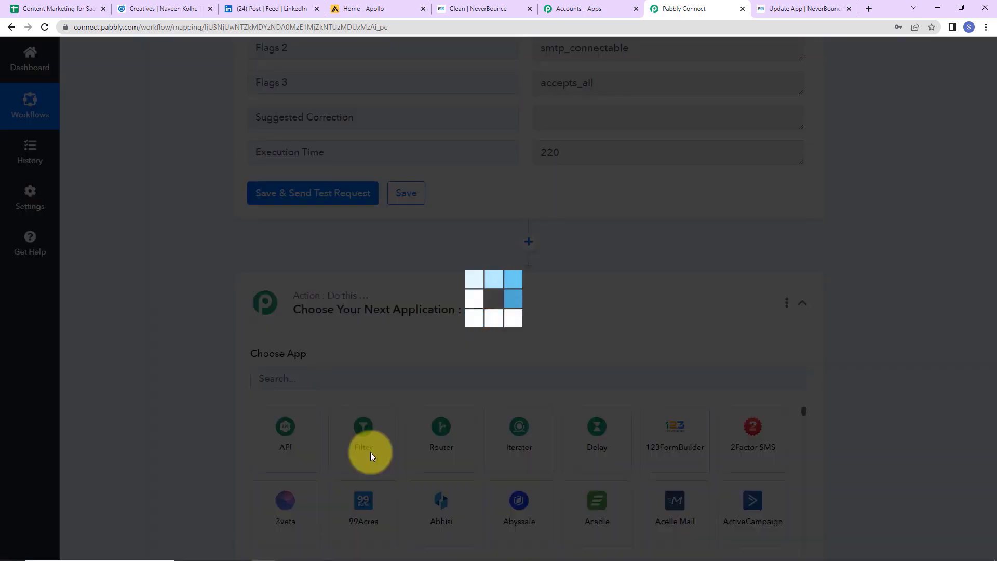
scroll(343, 400, "down", 2)
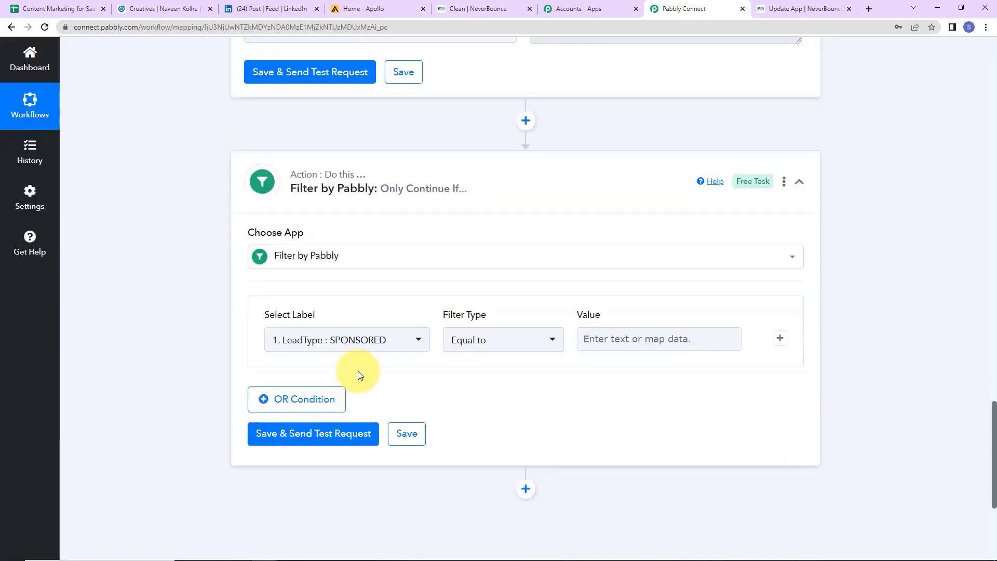
left_click(422, 340)
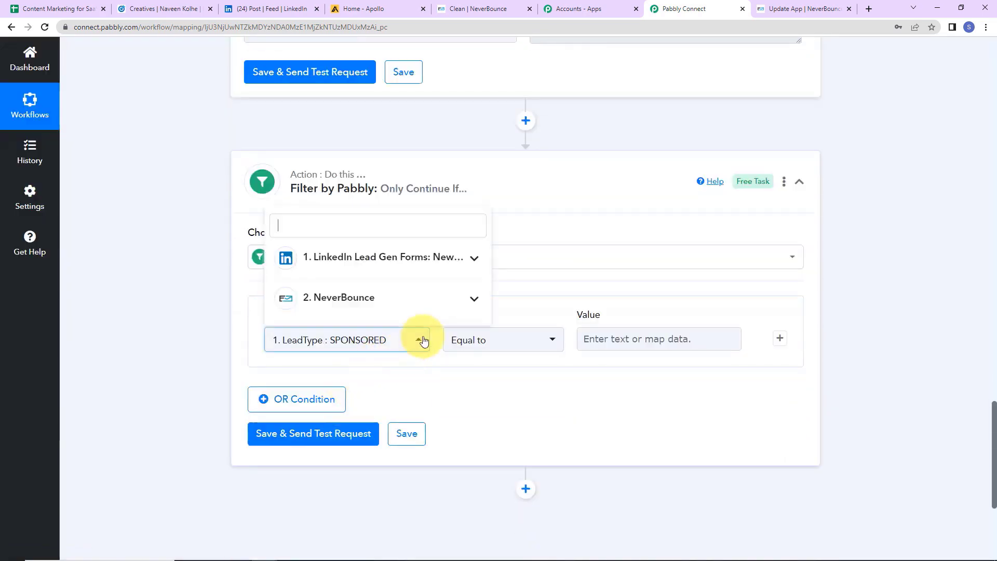
left_click(338, 297)
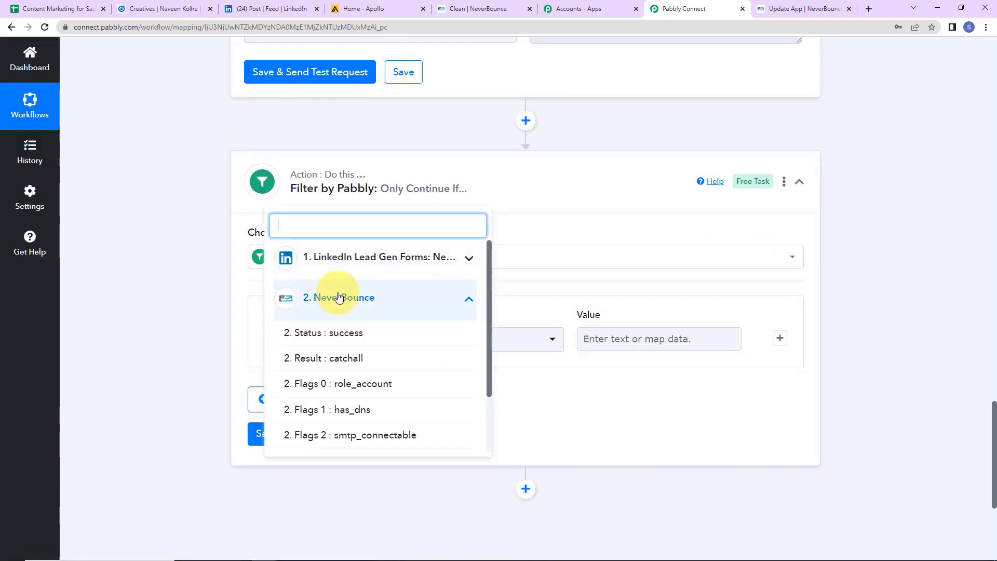
left_click(312, 360)
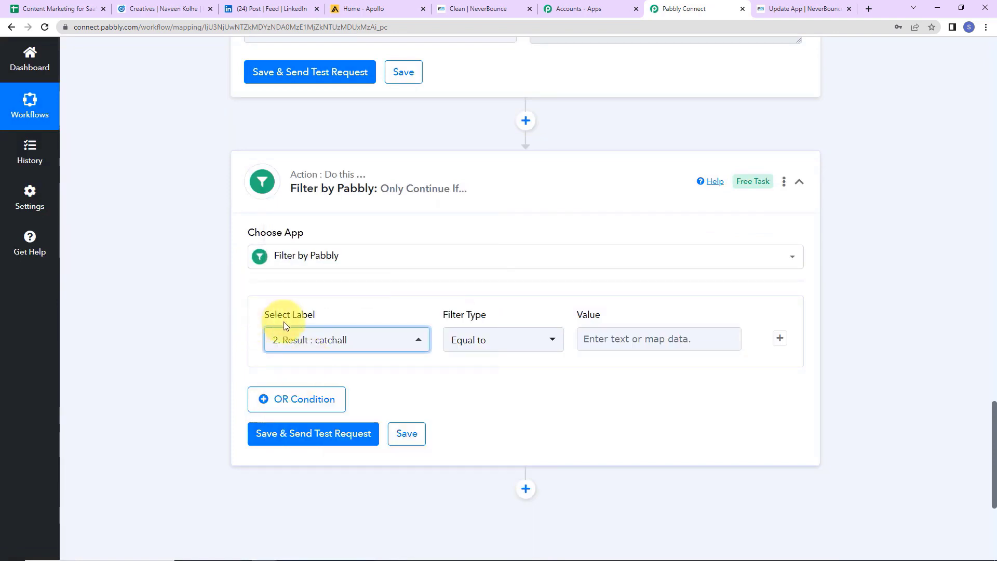
Set the filter to 'Does not equal to' invalid, then save and confirm the condition is true.
left_click(516, 342)
left_click(486, 140)
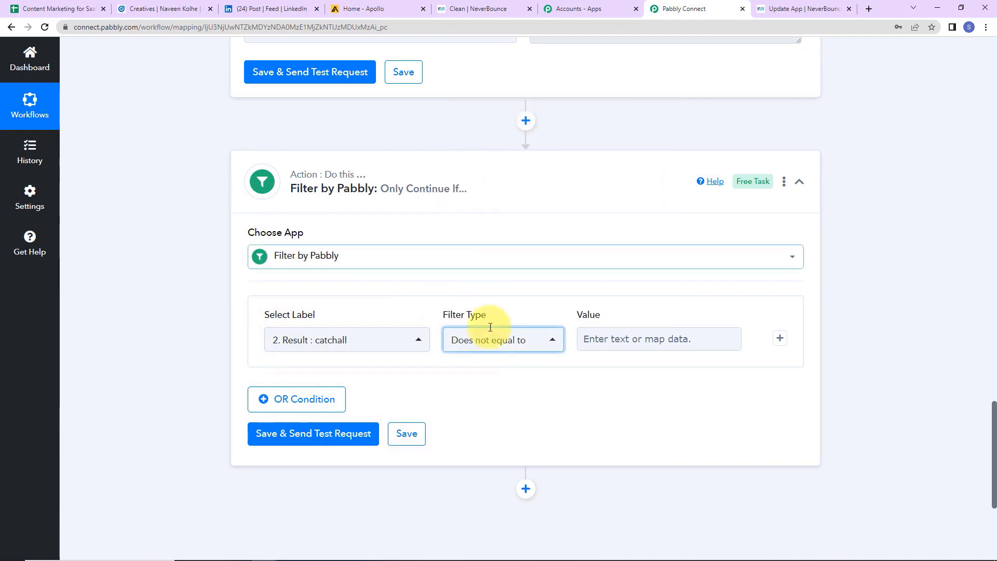
left_click(615, 338)
type("invalid")
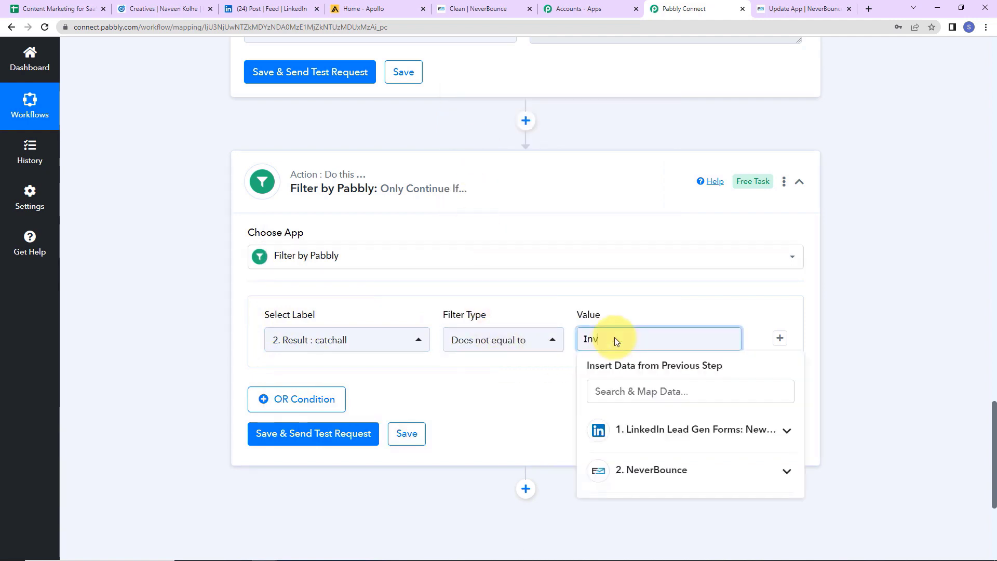
left_click(347, 356)
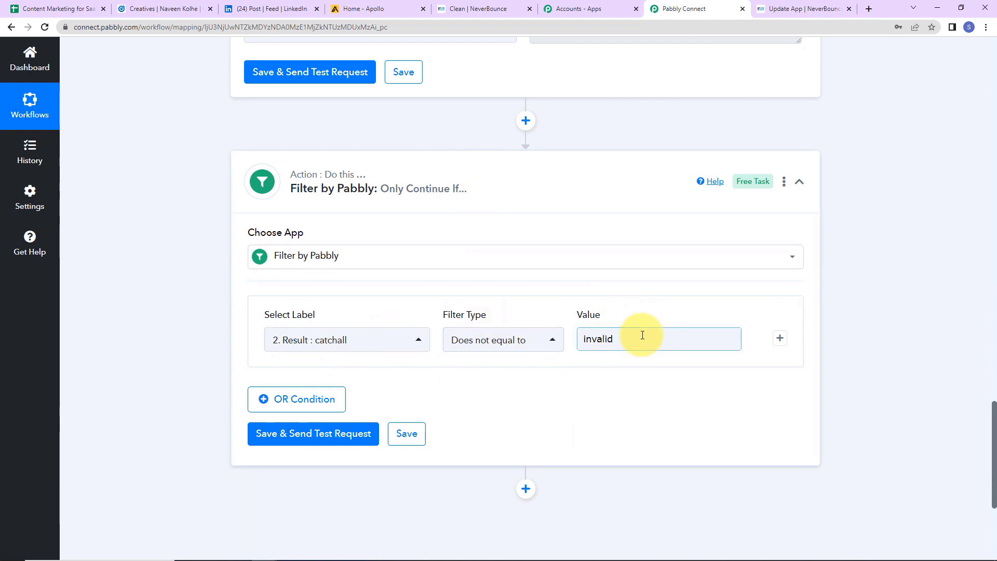
left_click(328, 437)
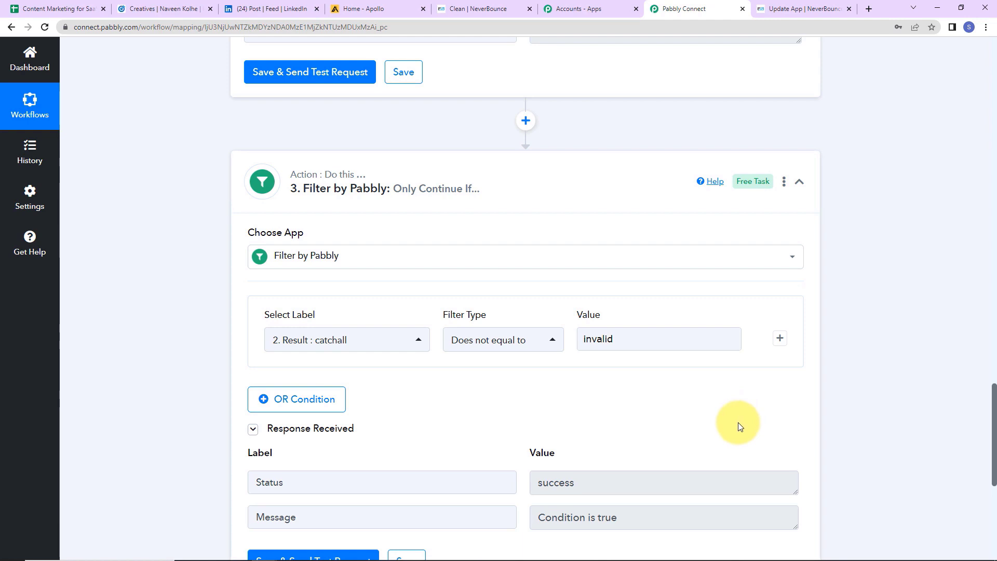
scroll(883, 385, "down", 7)
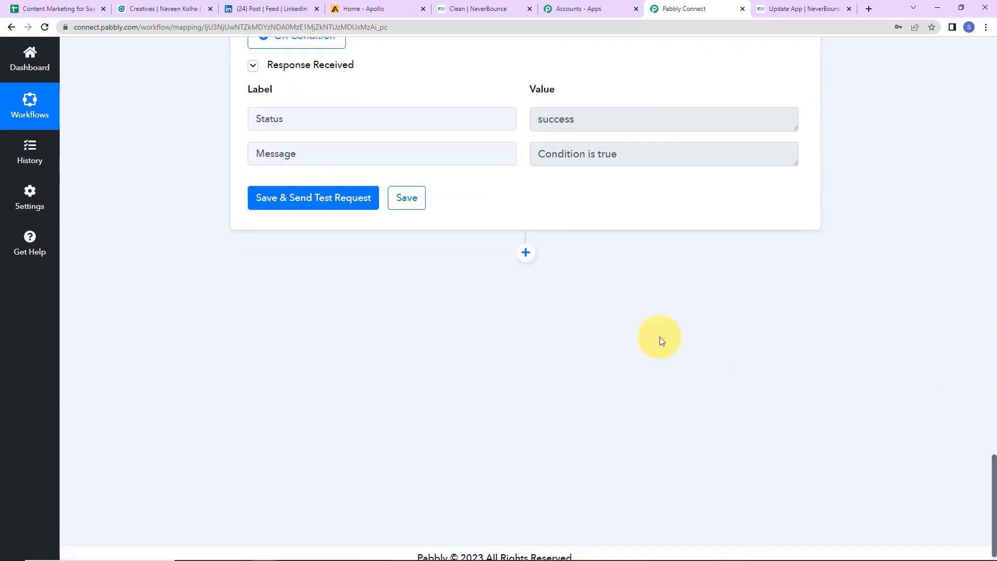
left_click(526, 253)
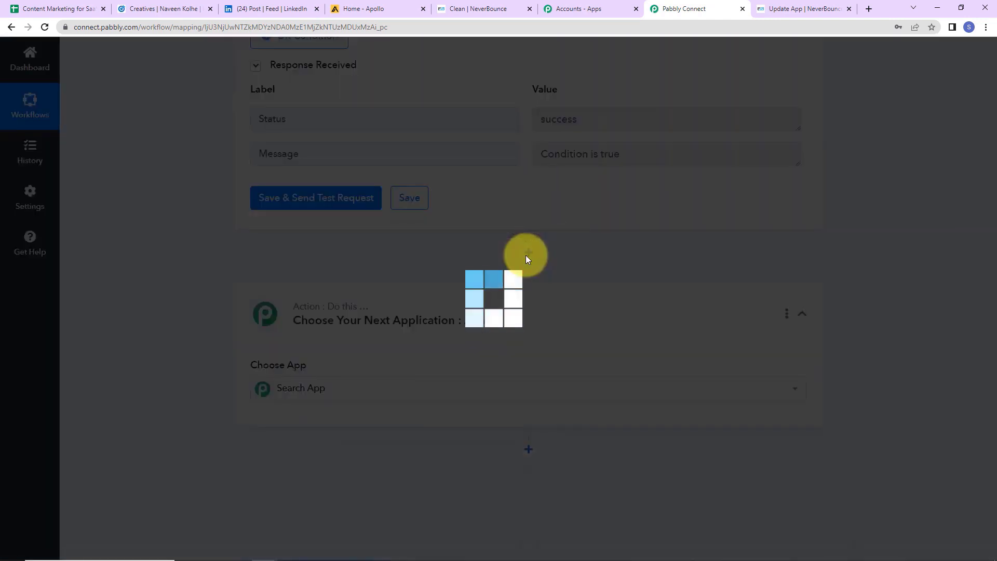
Add an Apollo step with the Create Contact action and start a new Apollo #2 connection.
type("apo")
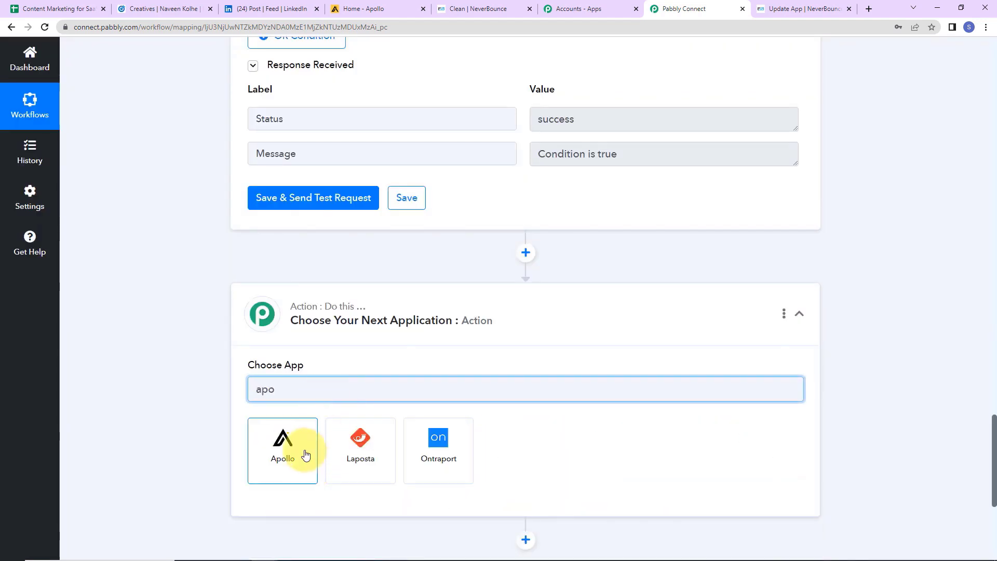
left_click(305, 455)
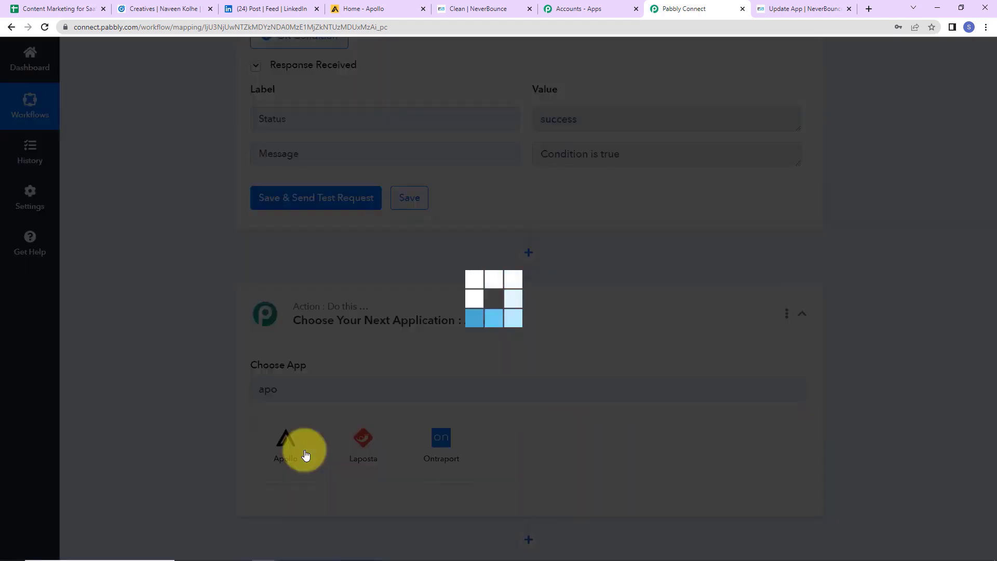
left_click(275, 446)
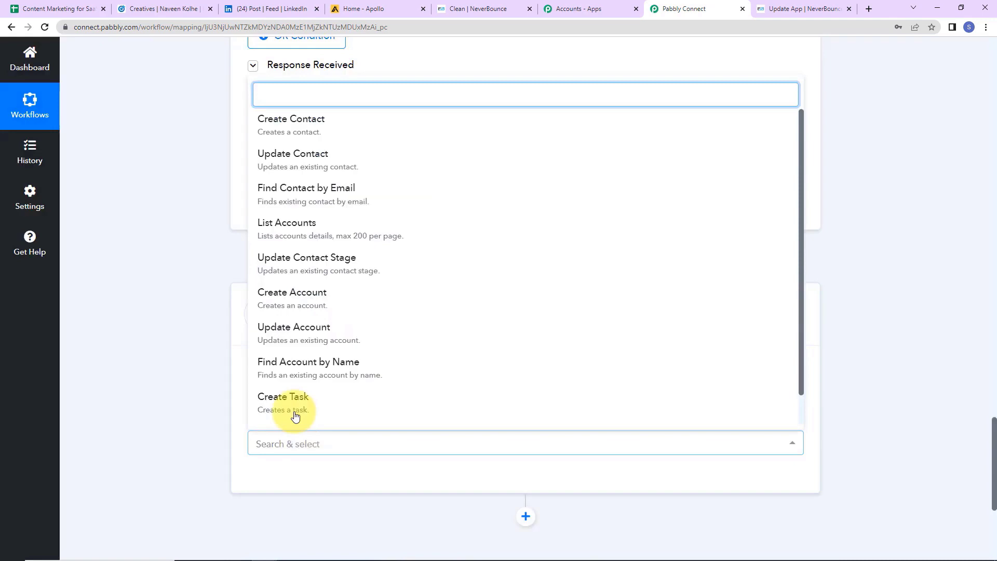
left_click(390, 136)
left_click(272, 478)
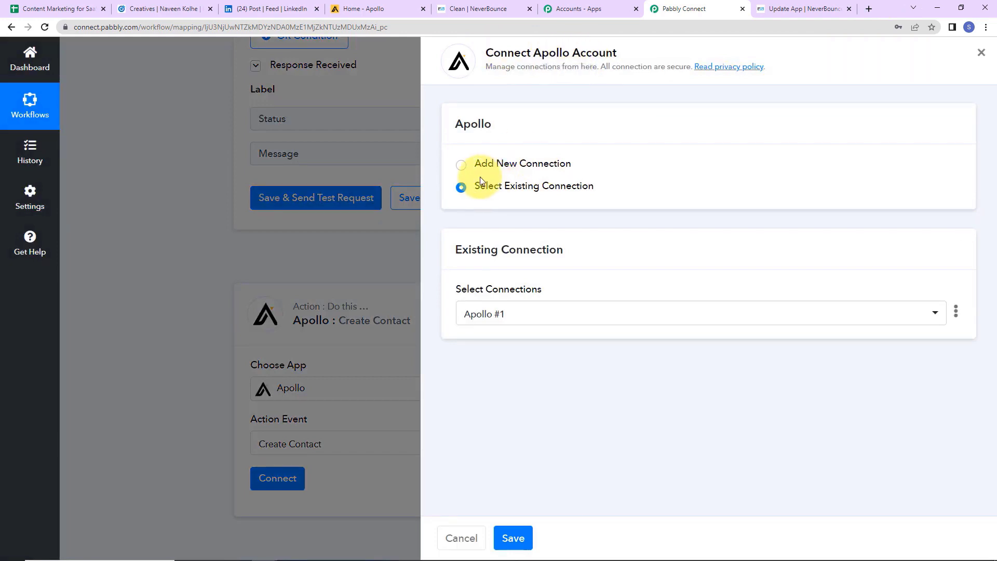
left_click(465, 168)
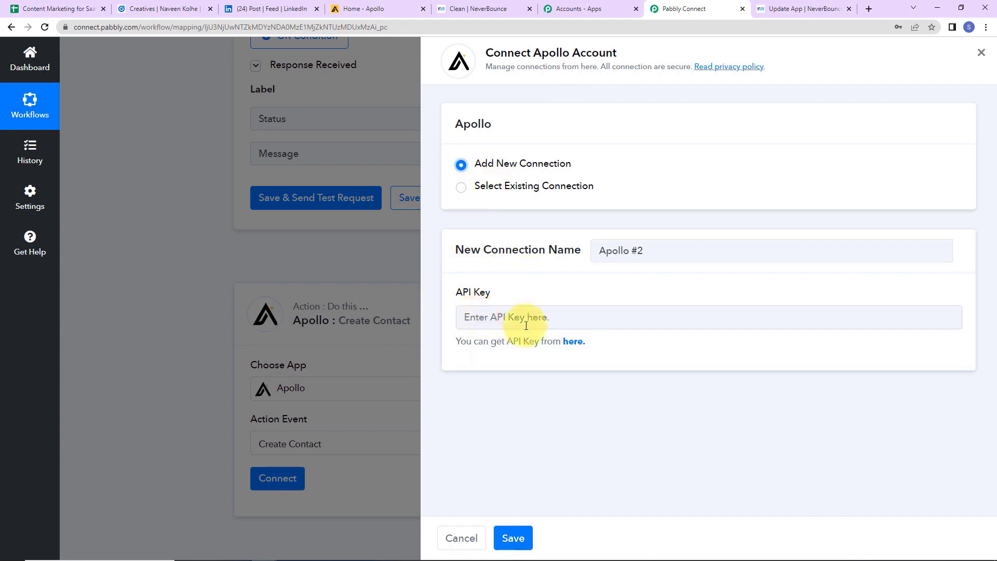
Create a master API key named Demo in Apollo's API settings and copy its value.
left_click(574, 342)
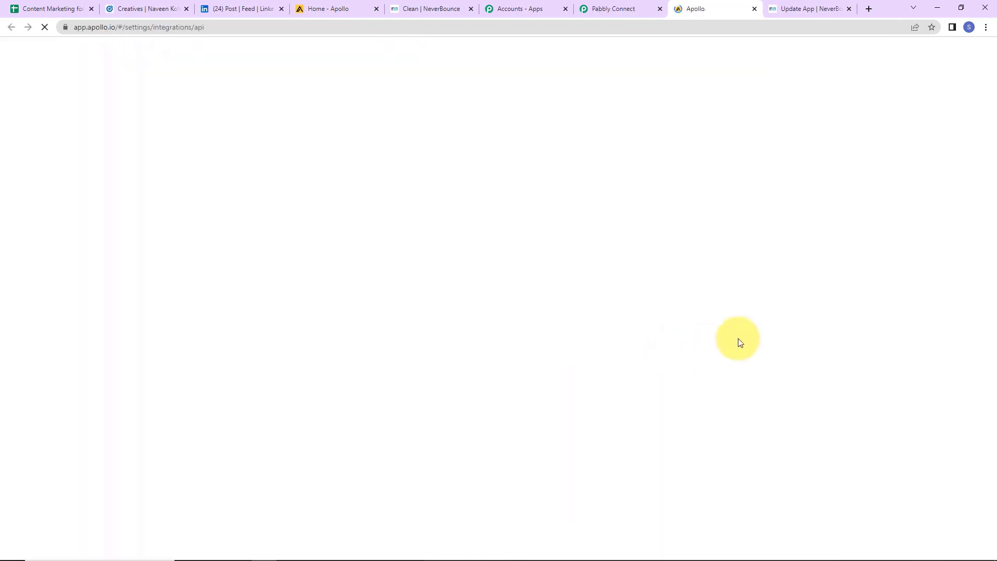
left_click(53, 149)
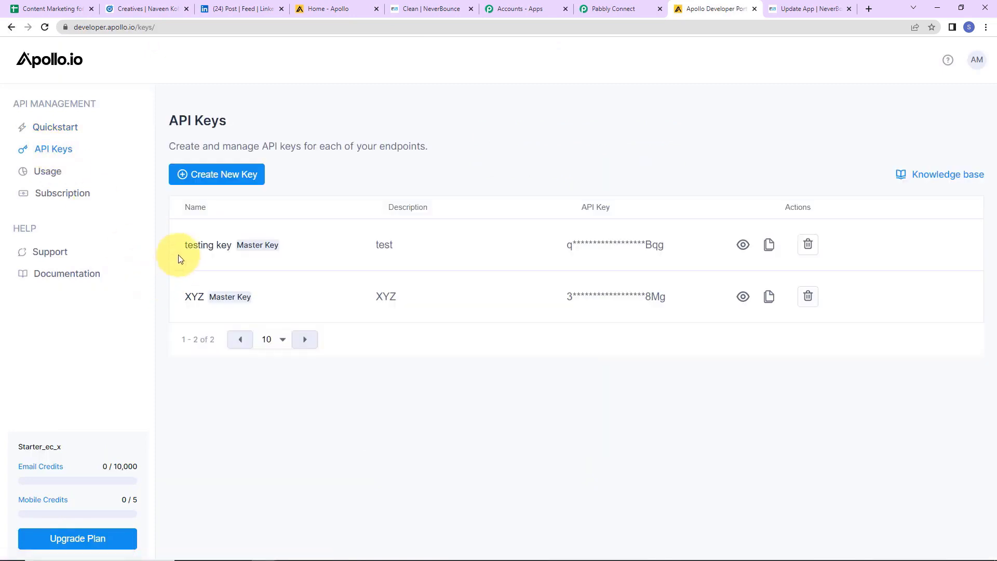
left_click(216, 177)
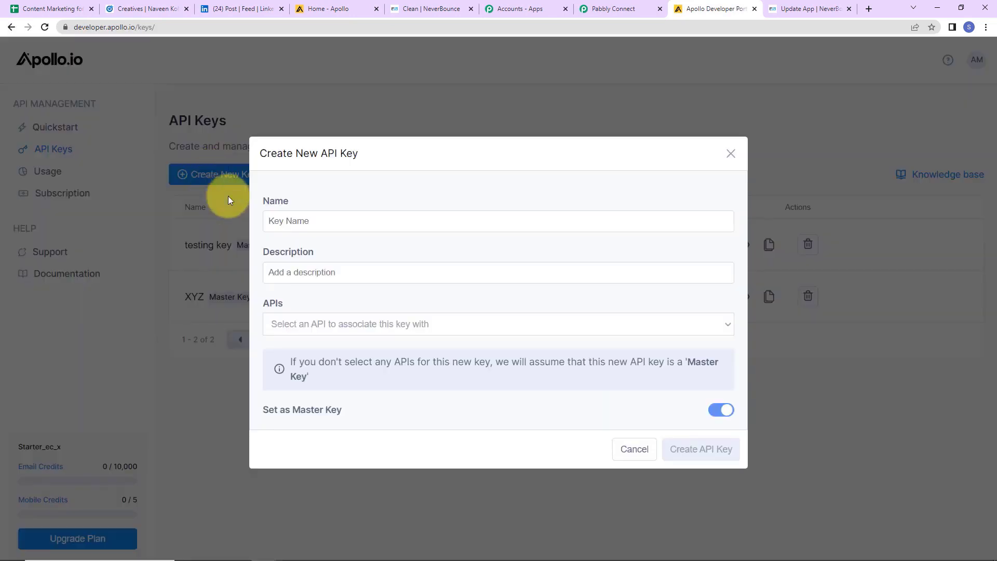
left_click(324, 222)
type("Demo")
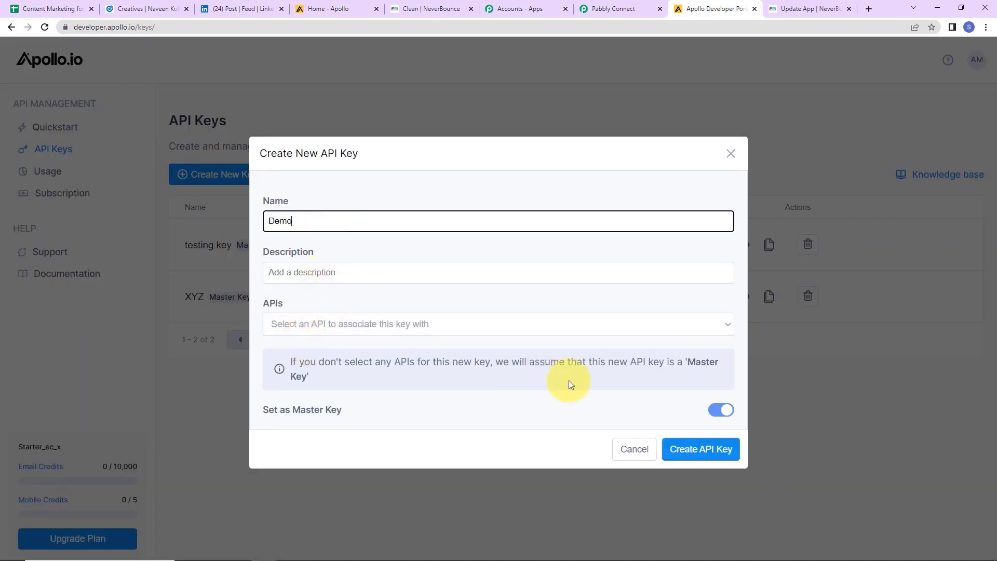
left_click(687, 458)
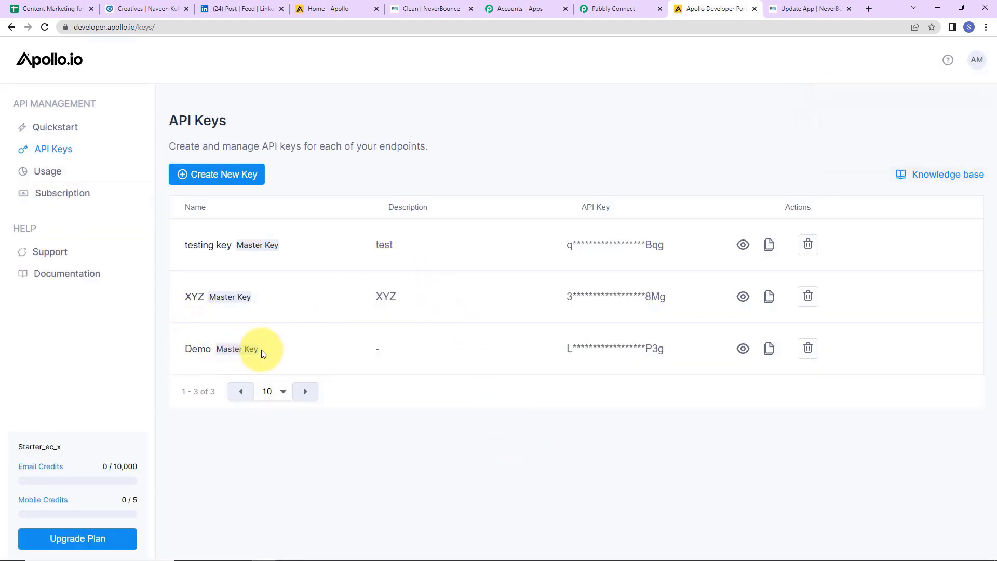
left_click(773, 350)
left_click(605, 8)
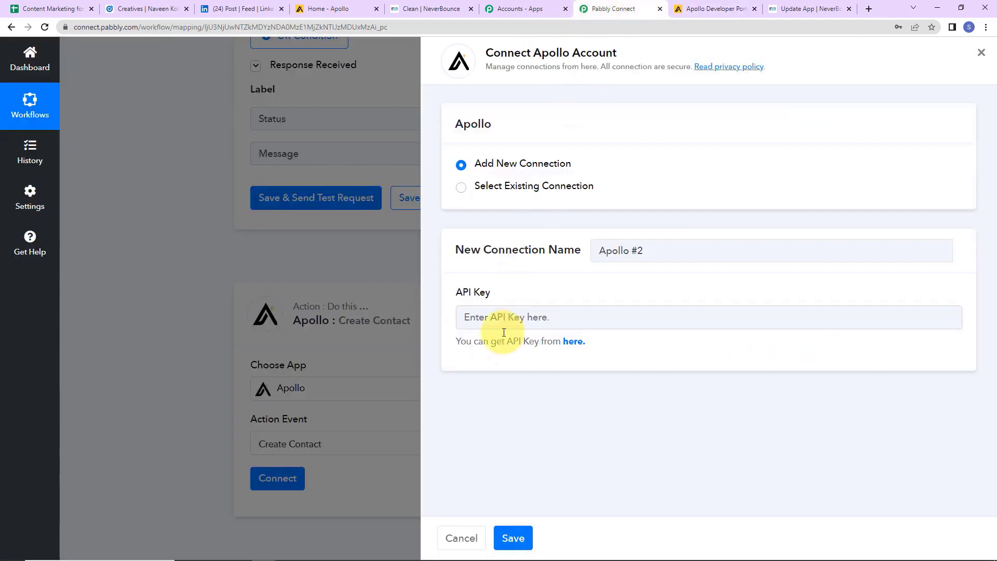
Paste the Demo API key into the Apollo connection and save it.
left_click(500, 318)
key("ctrl+v")
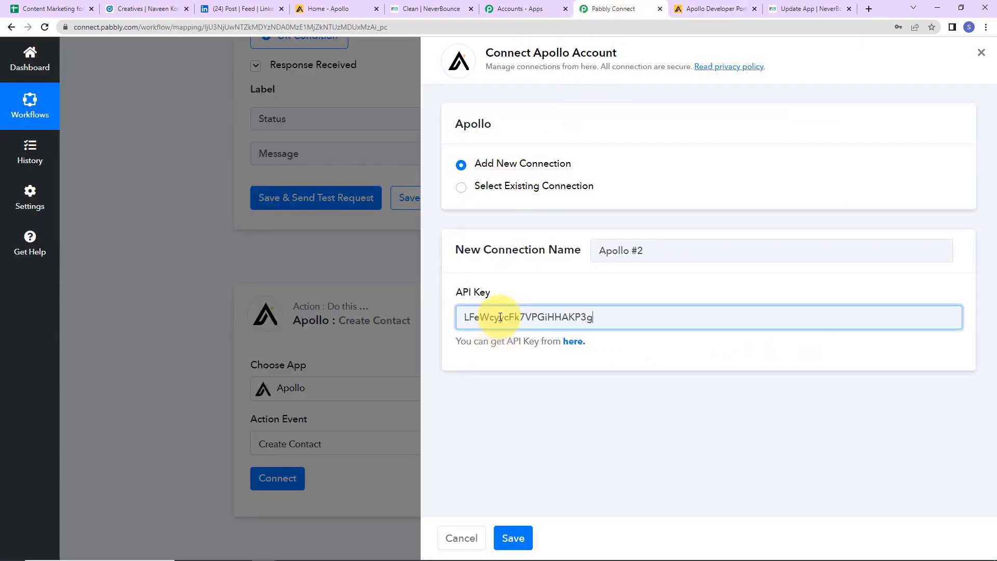
left_click(513, 538)
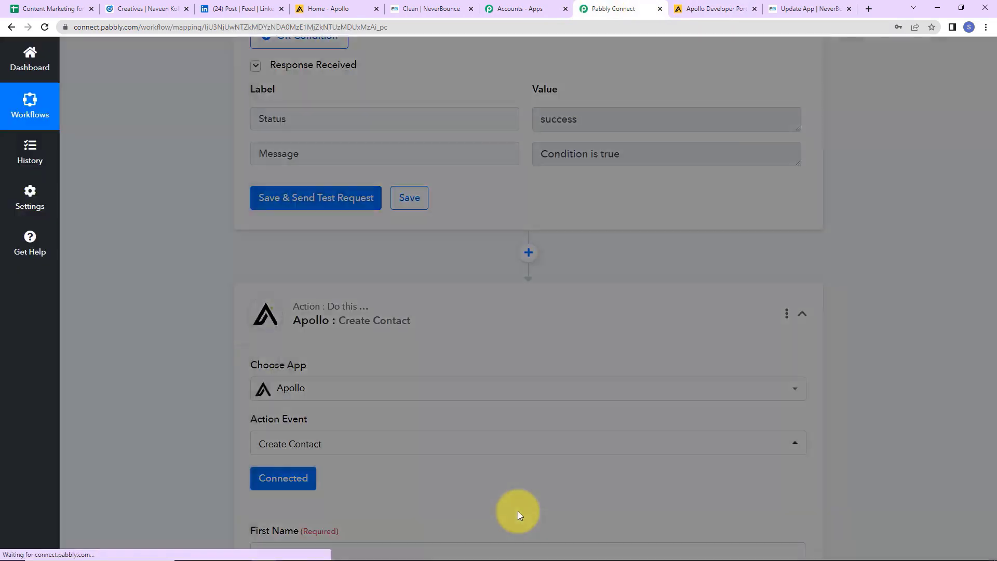
scroll(516, 459, "down", 7)
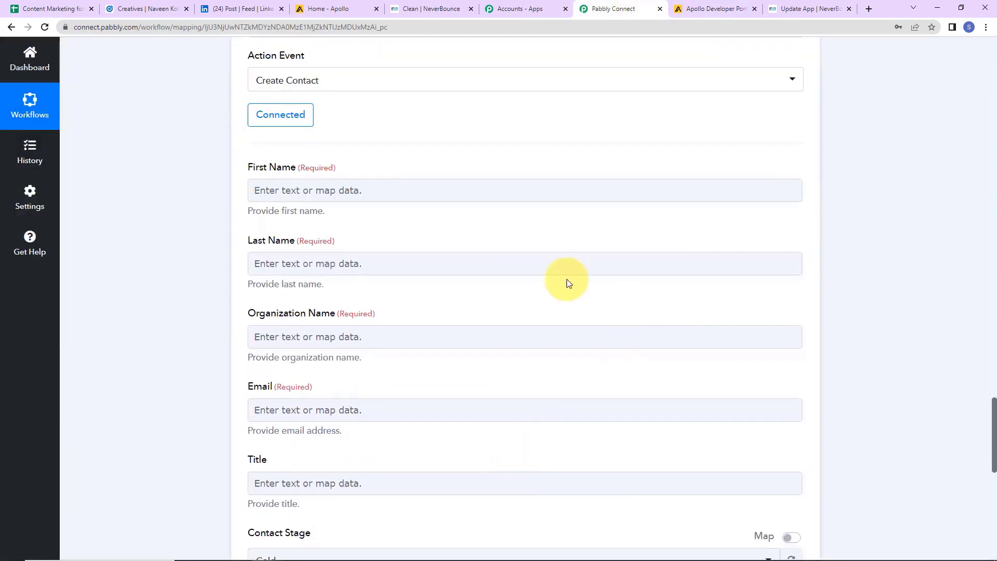
left_click(392, 482)
Map Apollo's First Name to the LinkedIn form's first-name answer.
left_click(339, 191)
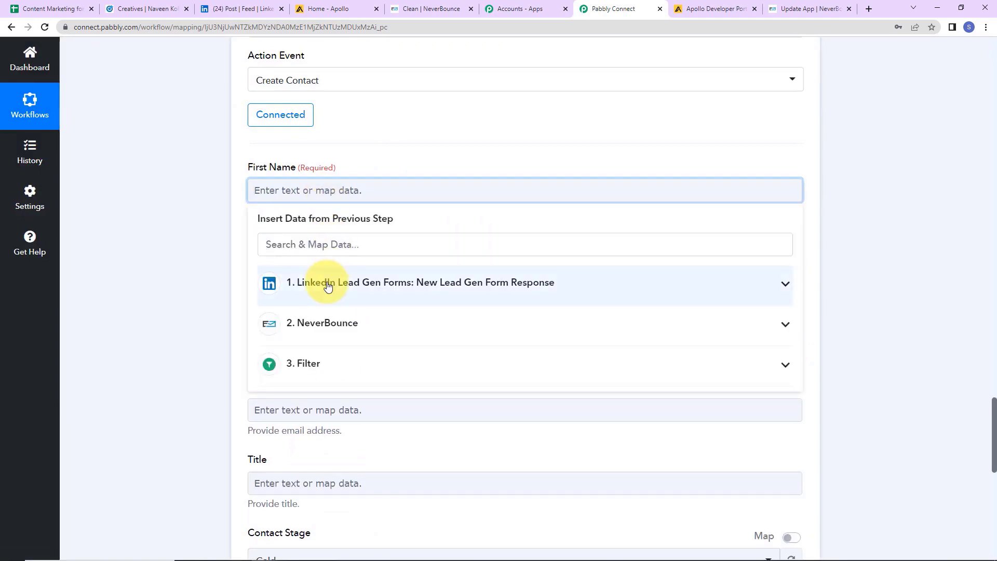
left_click(327, 285)
left_click(338, 241)
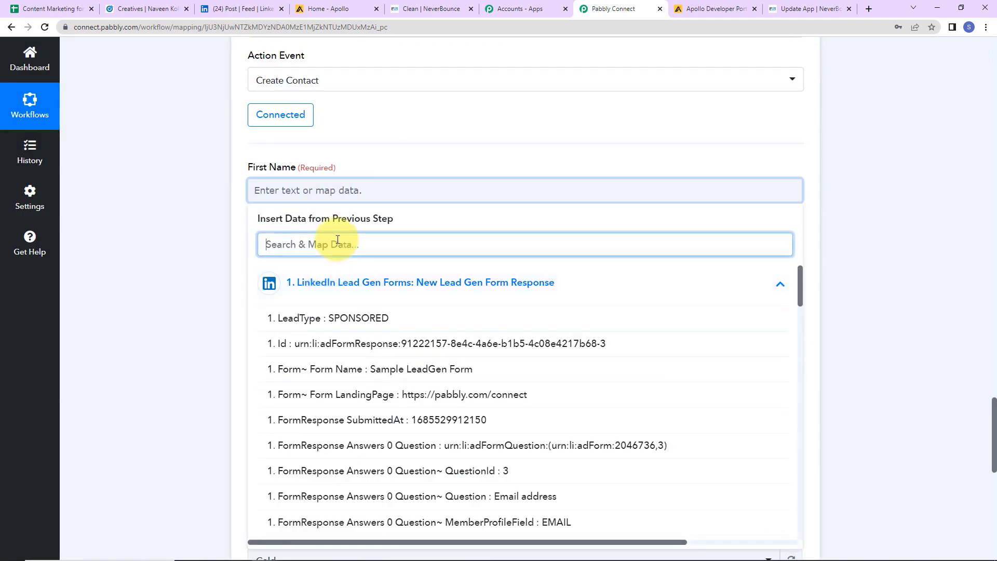
type("nam")
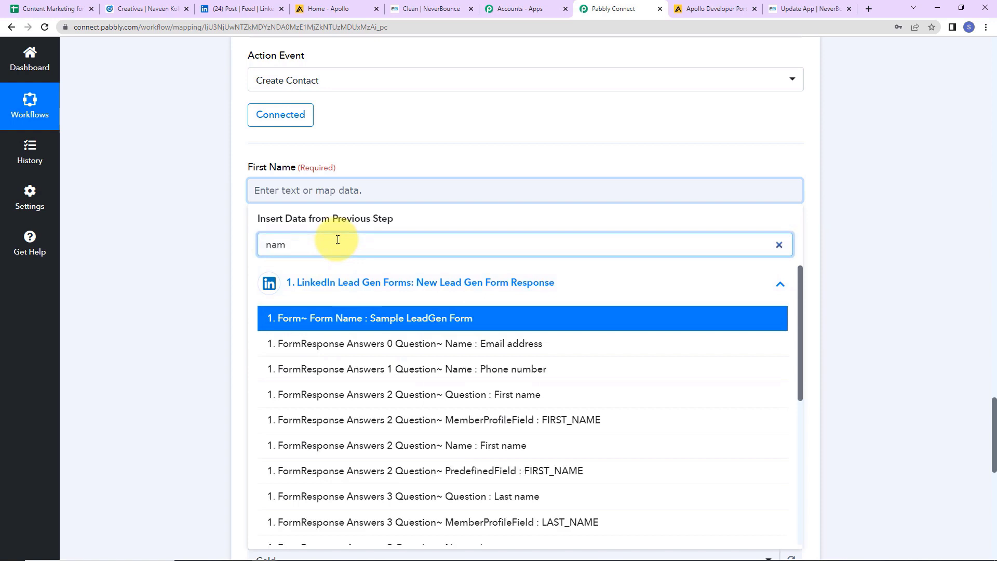
scroll(452, 398, "down", 6)
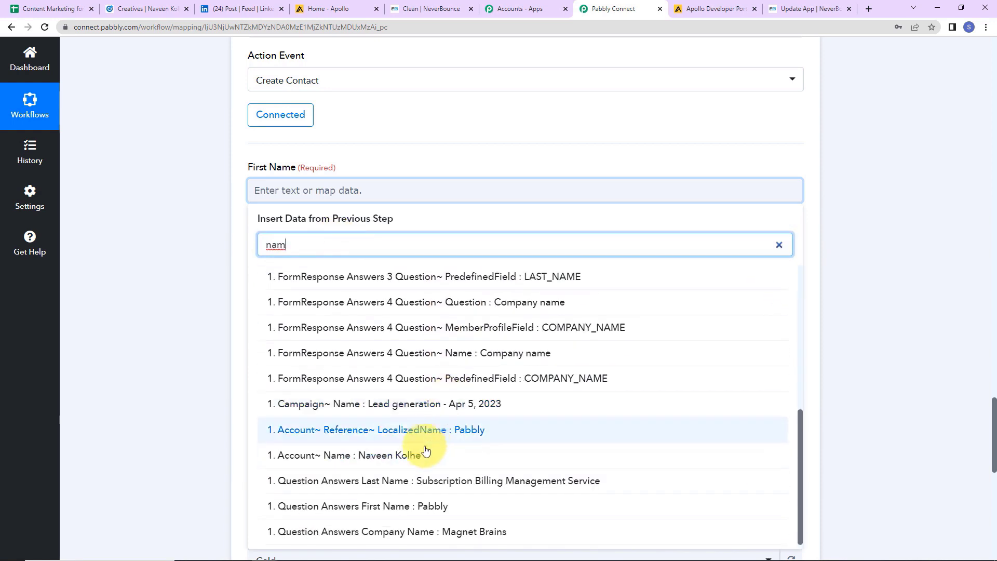
left_click(416, 506)
left_click(216, 276)
Map Apollo's Last Name to the LinkedIn form's last-name answer.
left_click(293, 271)
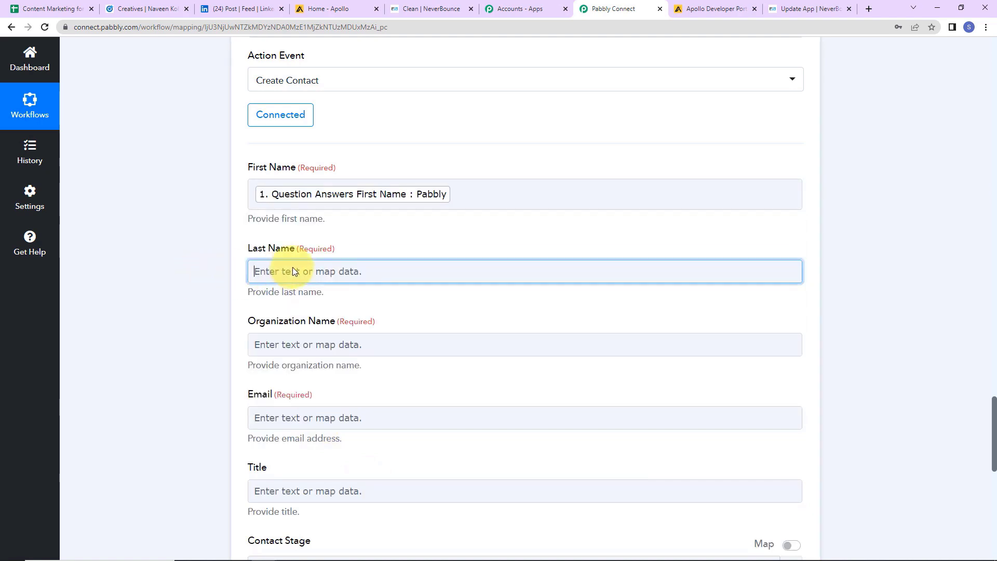
left_click(385, 374)
scroll(459, 497, "down", 4)
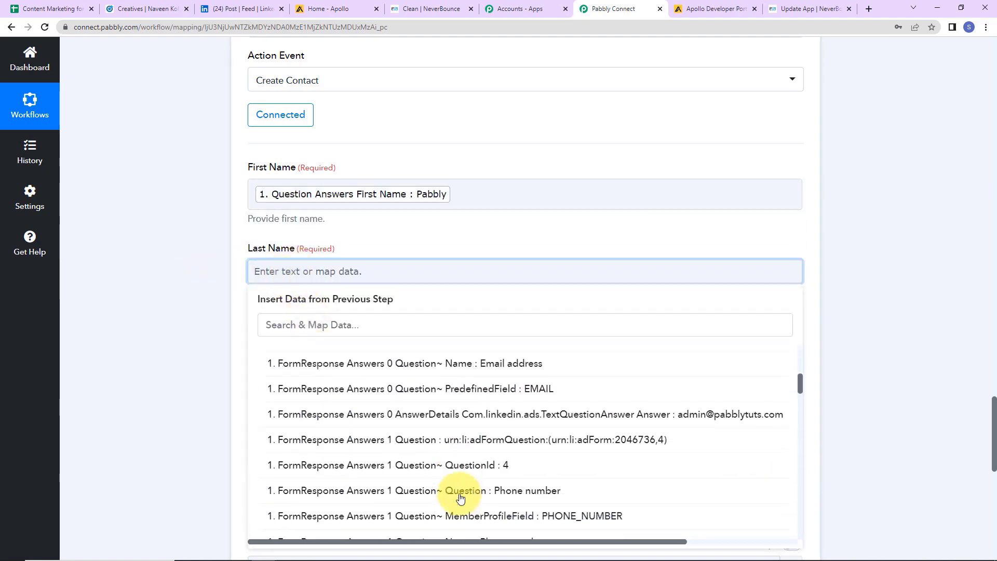
scroll(459, 497, "down", 8)
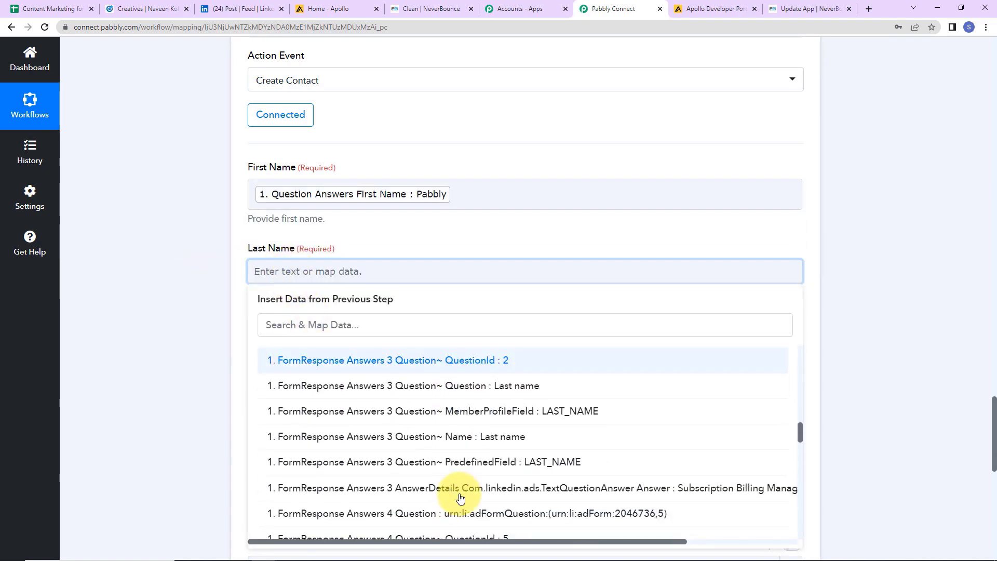
scroll(481, 492, "down", 2)
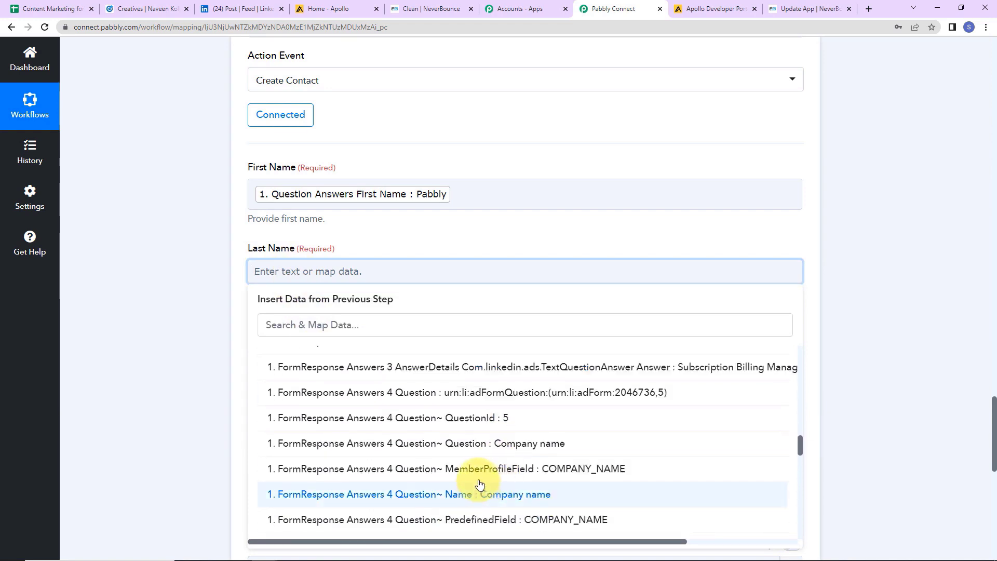
left_click(696, 369)
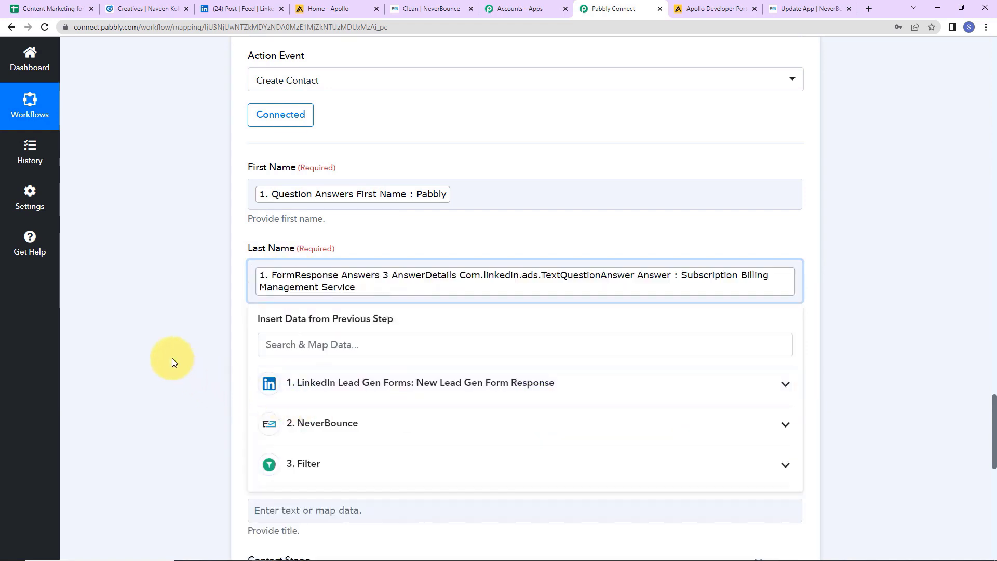
left_click(126, 339)
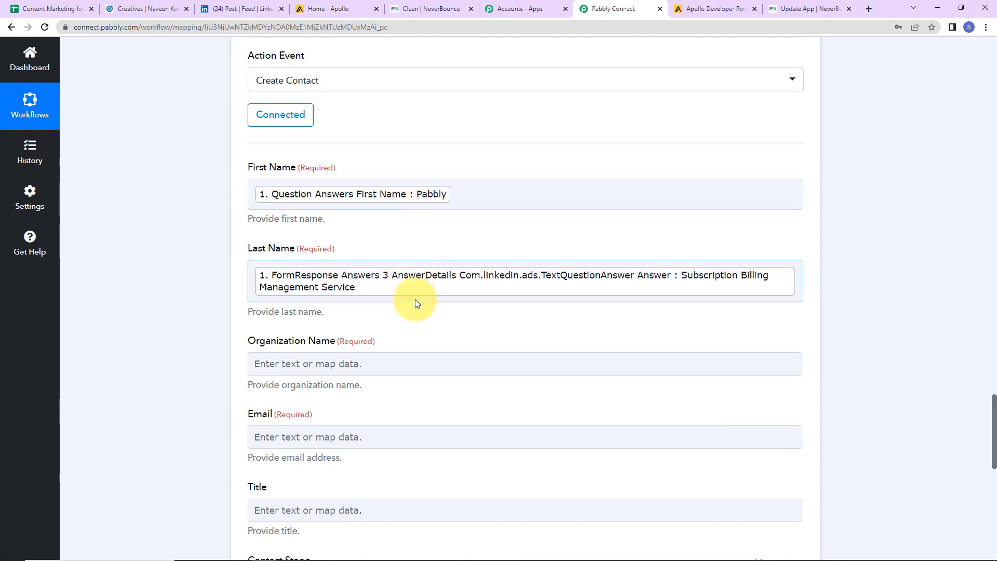
scroll(415, 303, "down", 2)
Map Organization Name to the LinkedIn form's Magnet Brains company answer, searching 'mag'.
left_click(333, 243)
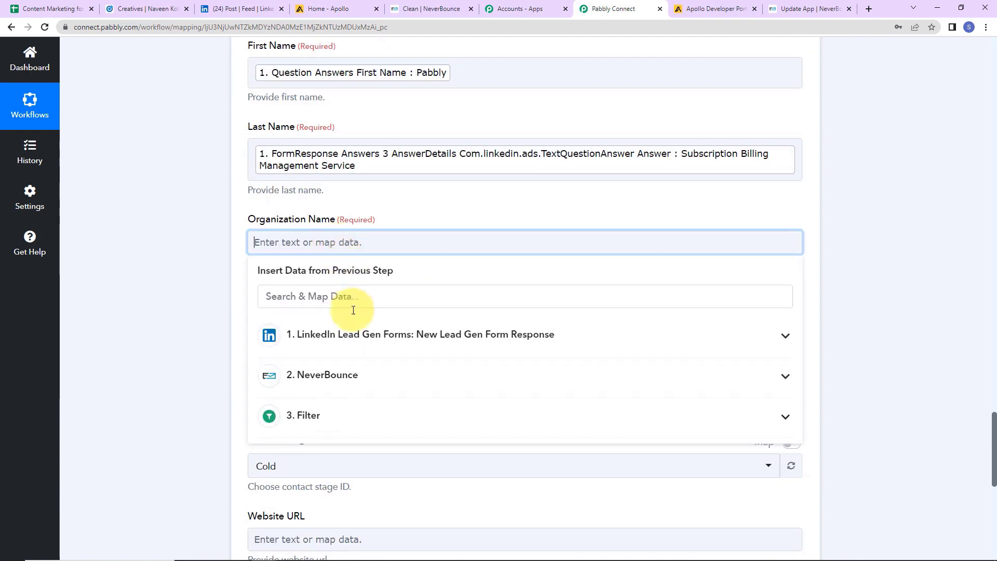
left_click(343, 334)
left_click(345, 291)
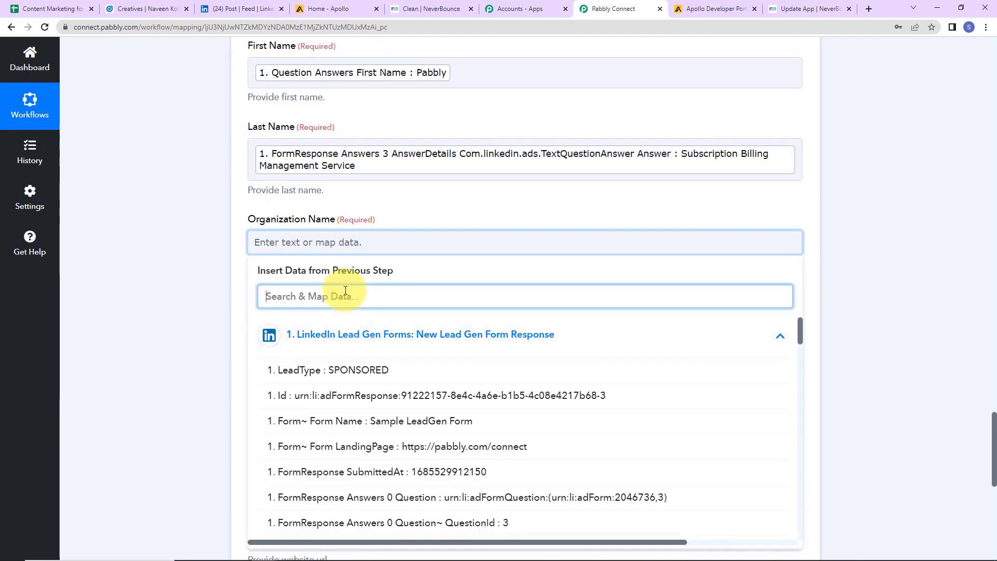
type("mag")
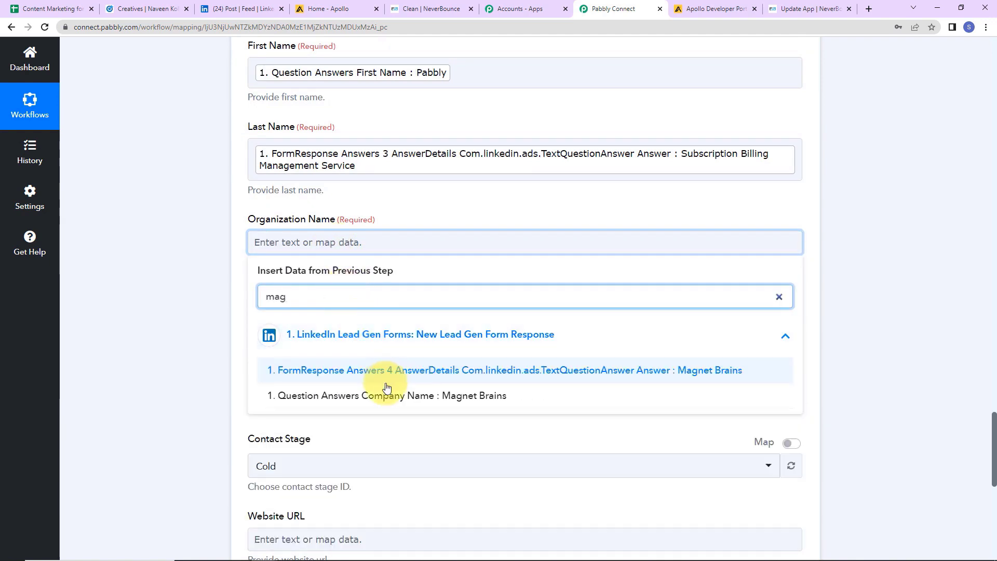
left_click(384, 395)
scroll(201, 310, "down", 4)
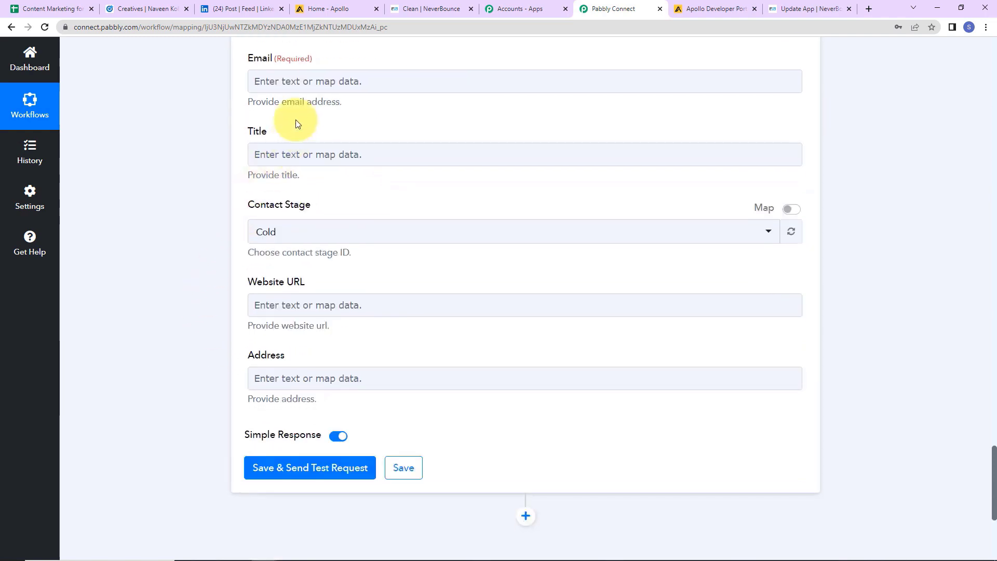
Map Email to the LinkedIn form's email address answer.
left_click(298, 82)
left_click(334, 174)
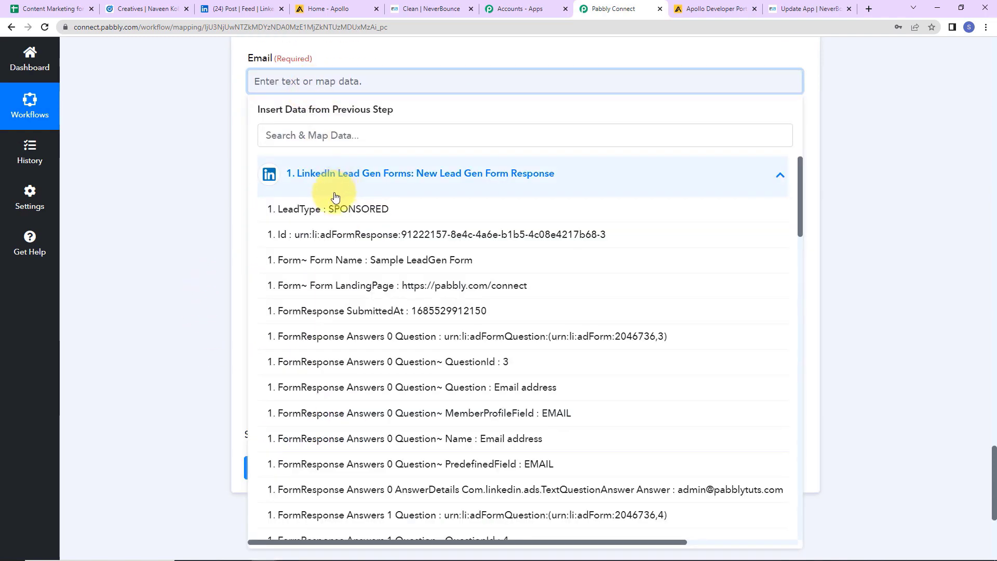
left_click(375, 138)
type("ad")
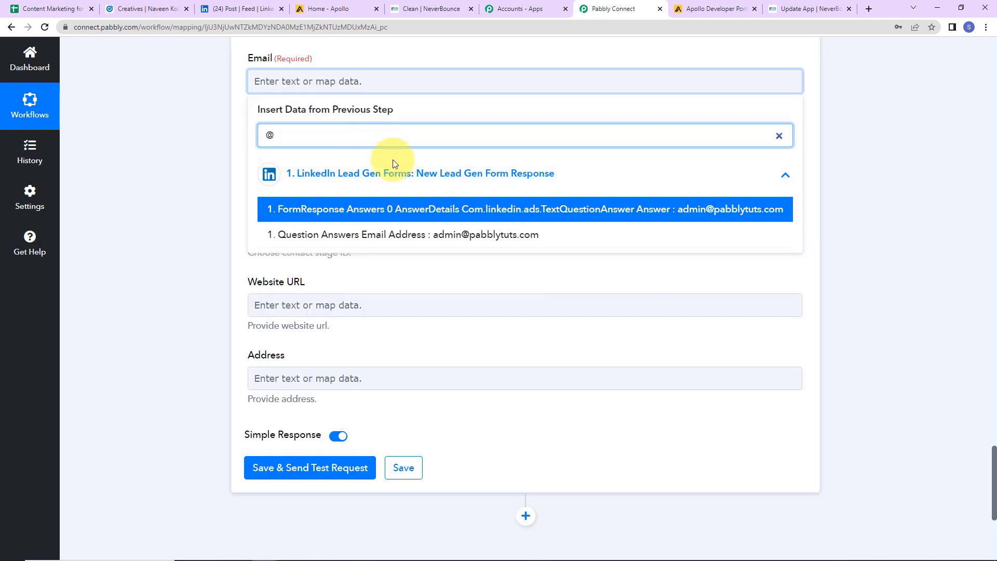
left_click(394, 231)
left_click(179, 205)
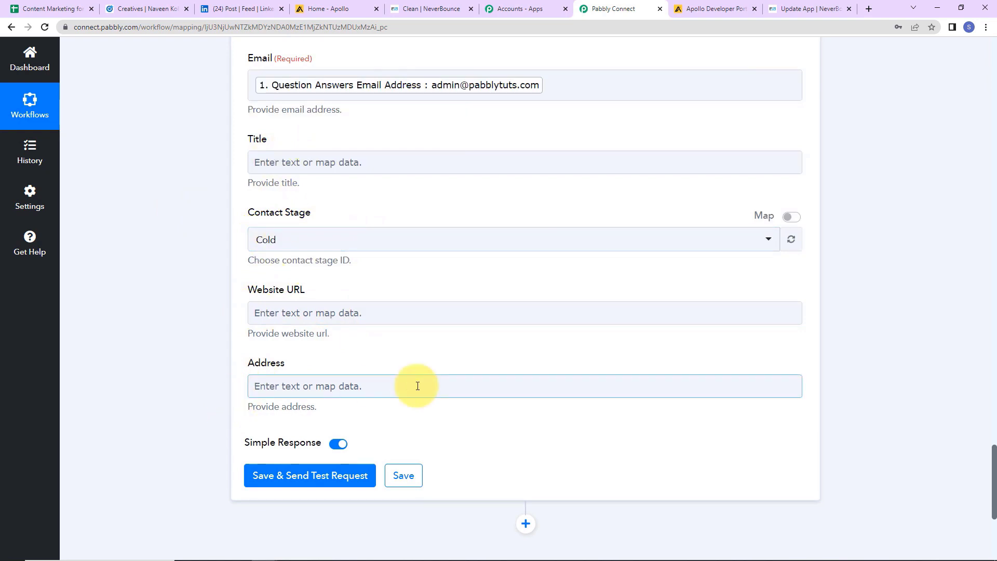
Save the Apollo step and send a test request that creates the contact.
left_click(266, 482)
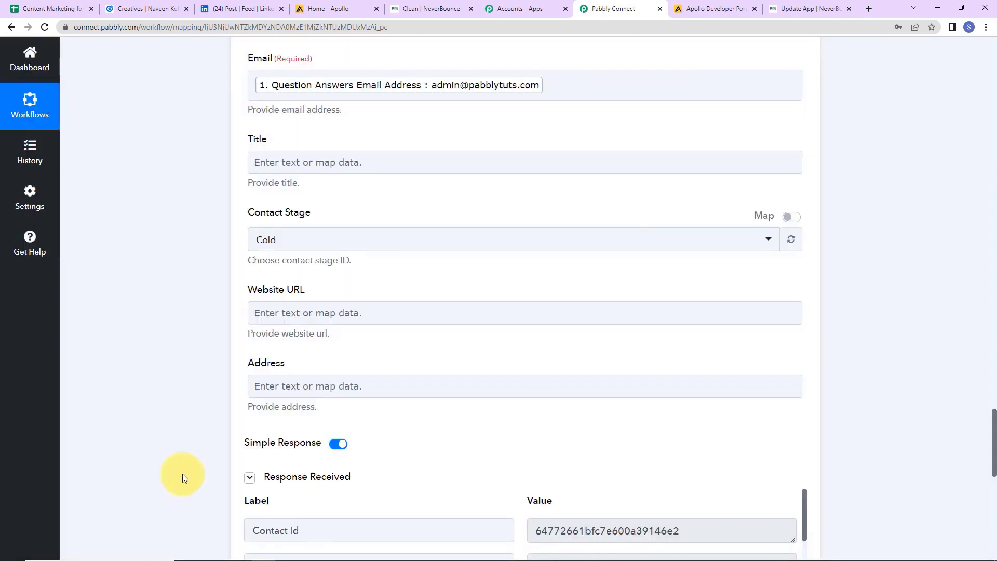
scroll(182, 473, "down", 7)
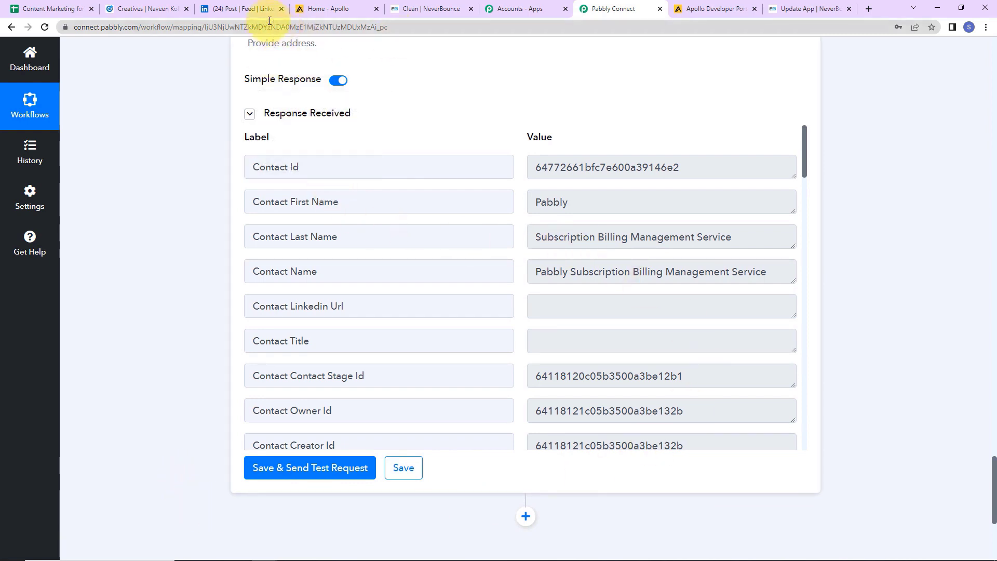
left_click(314, 10)
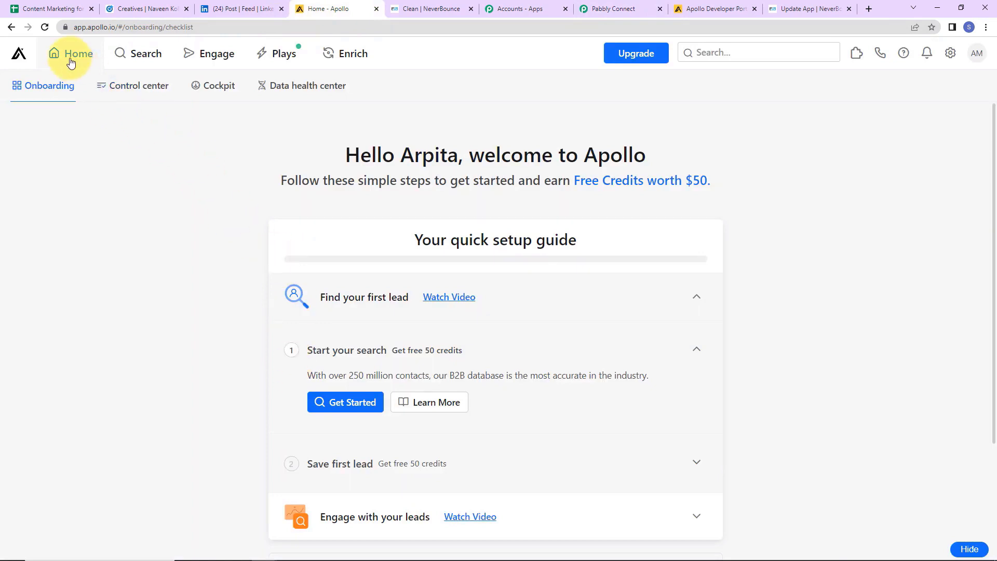
Open the new Magnet Brains contact in Apollo's People list, then reopen the SEO & Digital Marketing ad post.
mouse_move(110, 62)
left_click(85, 92)
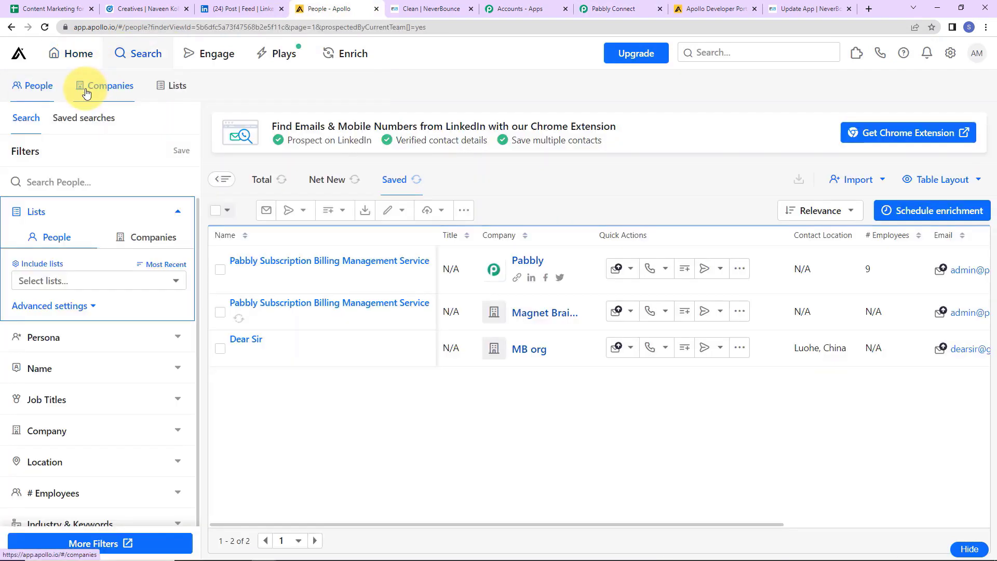
left_click(340, 305)
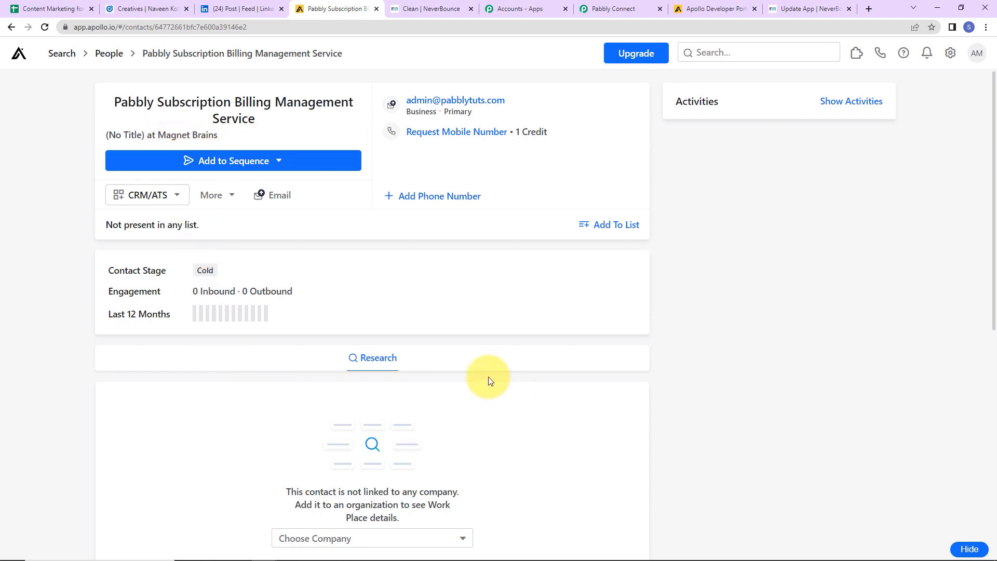
left_click(147, 9)
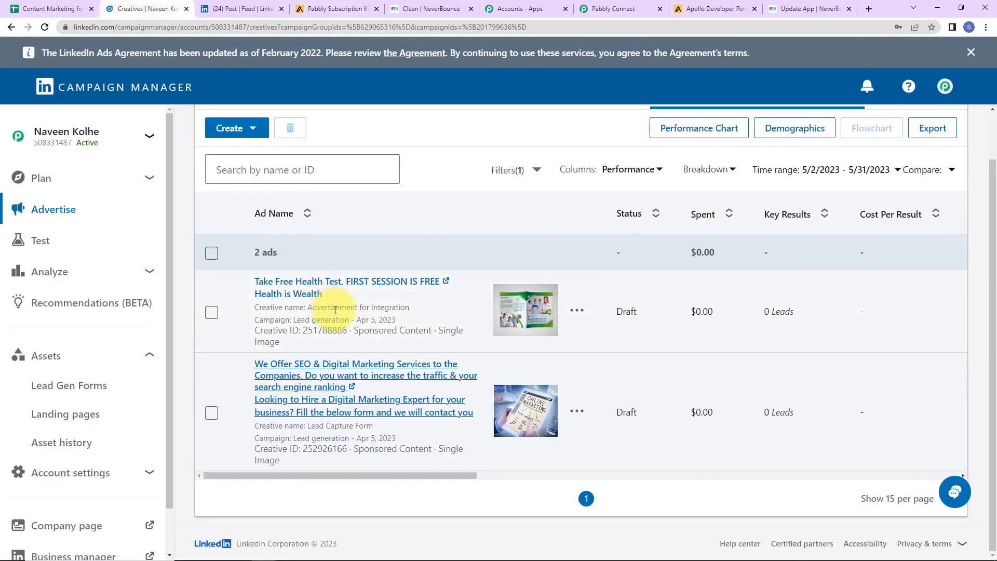
left_click(300, 383)
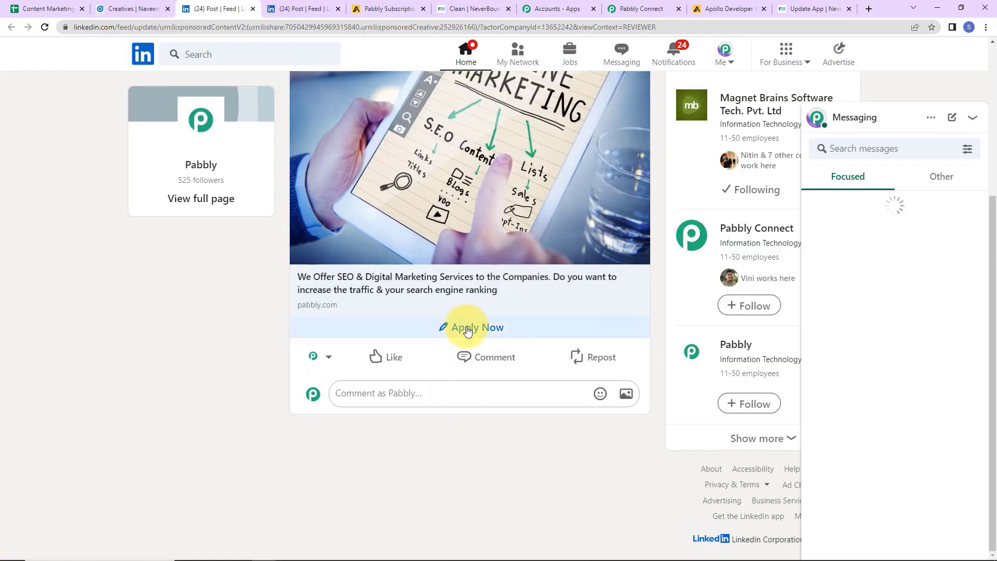
Submit the ad's lead form with a new test e-mail and the suggested phone number.
left_click(468, 326)
left_click_drag(446, 334, 205, 337)
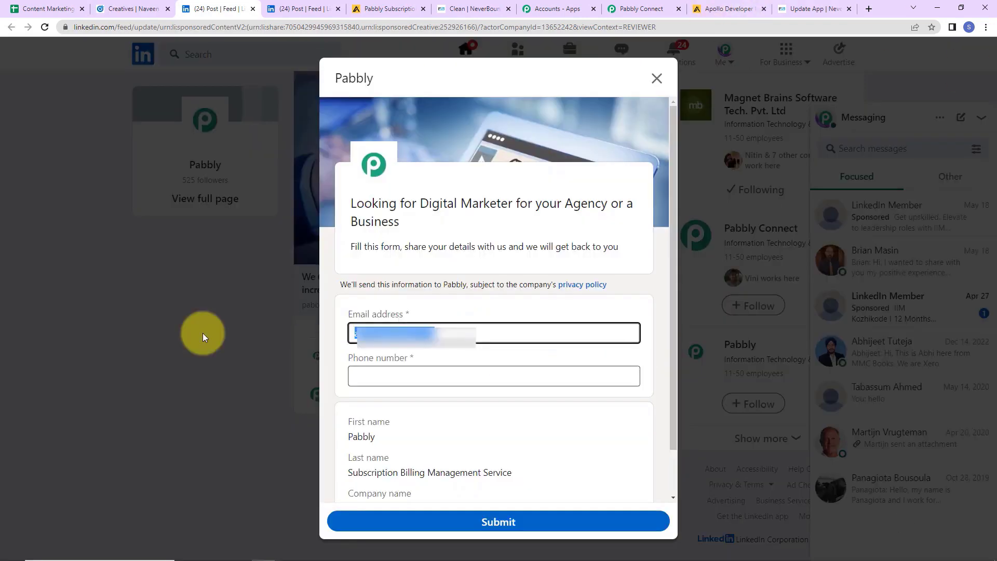
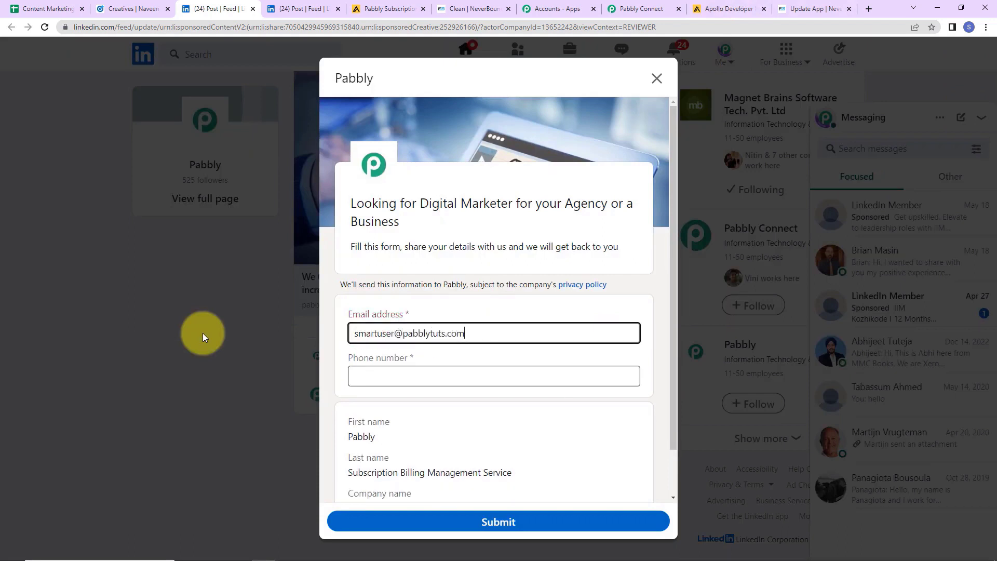
left_click(367, 379)
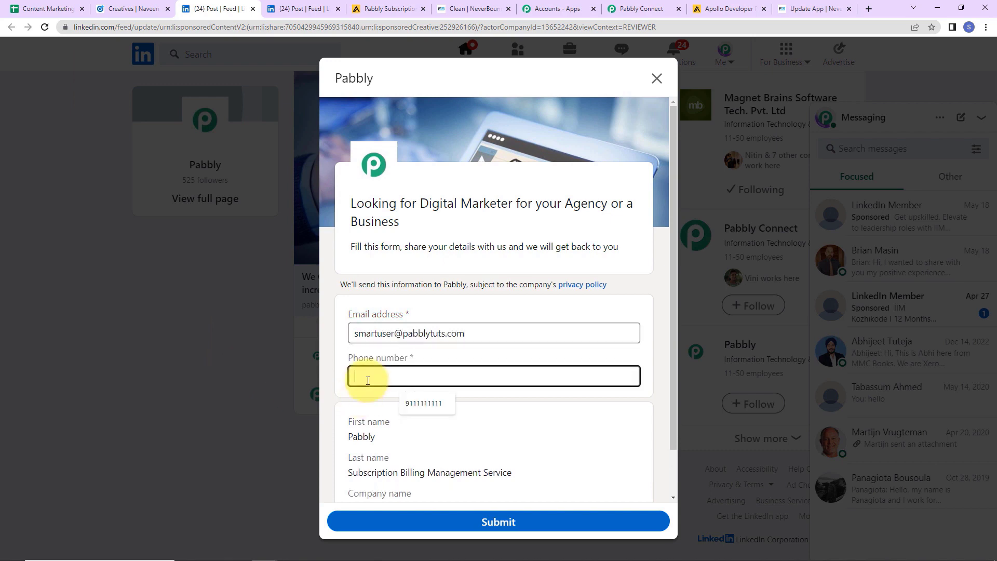
left_click(432, 404)
left_click(447, 518)
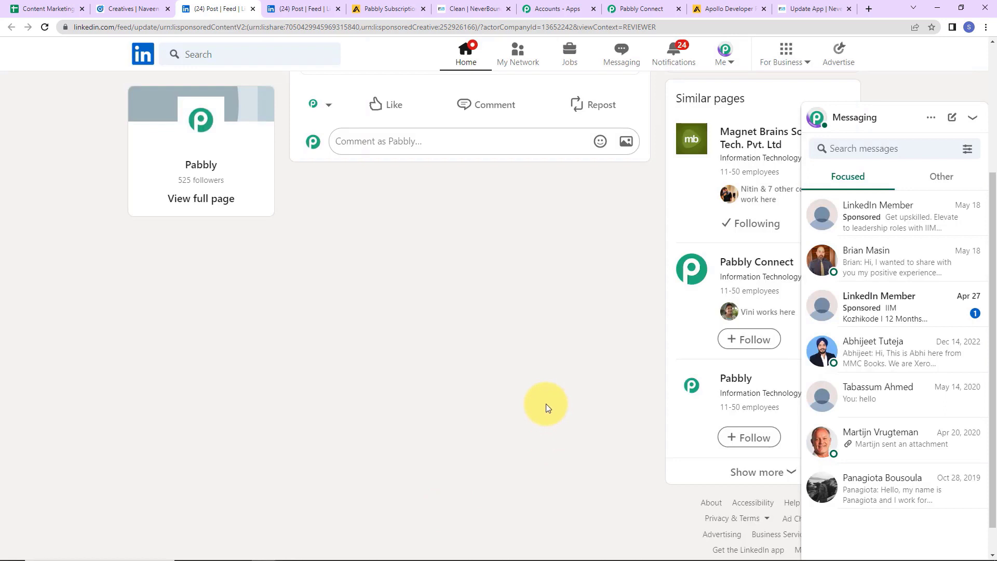
Dismiss Apollo's satisfaction survey and scroll the People list to see all four contacts' emails.
left_click(393, 8)
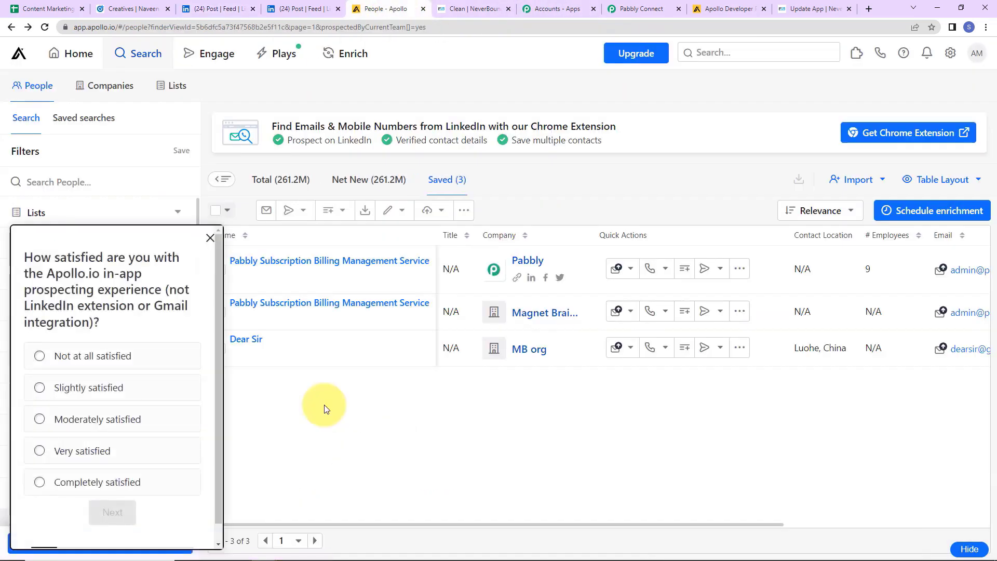
left_click(210, 240)
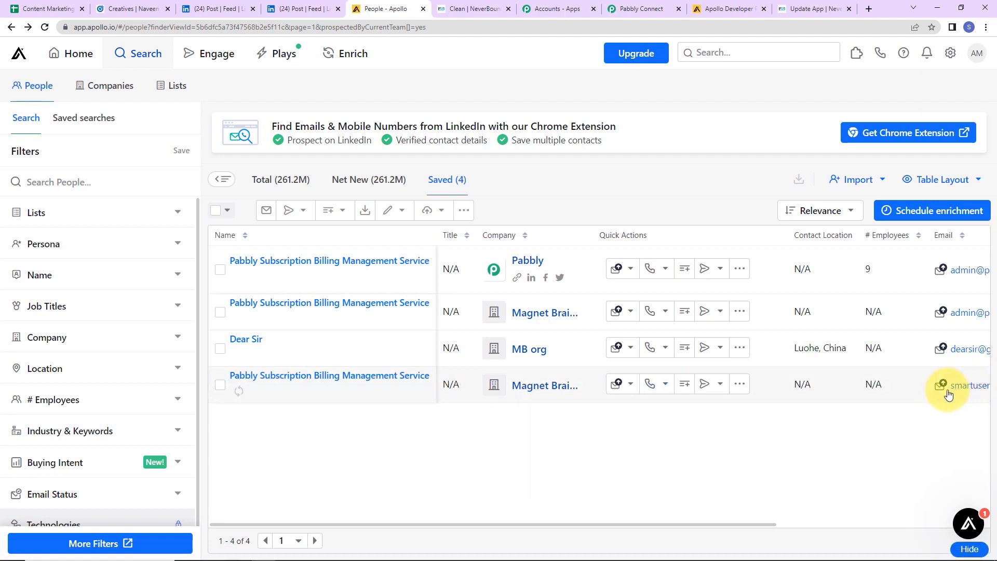
left_click_drag(653, 522, 909, 513)
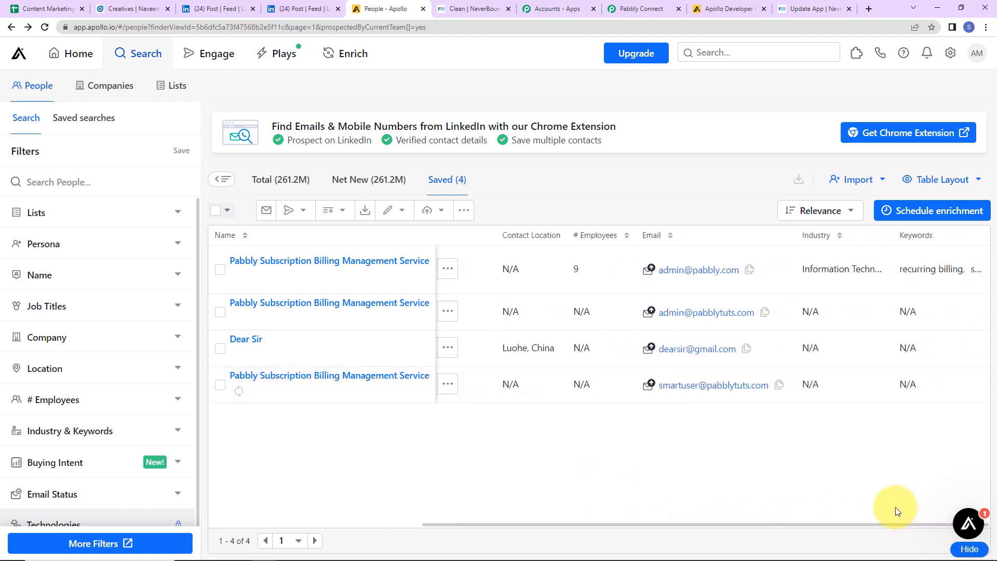
left_click(631, 9)
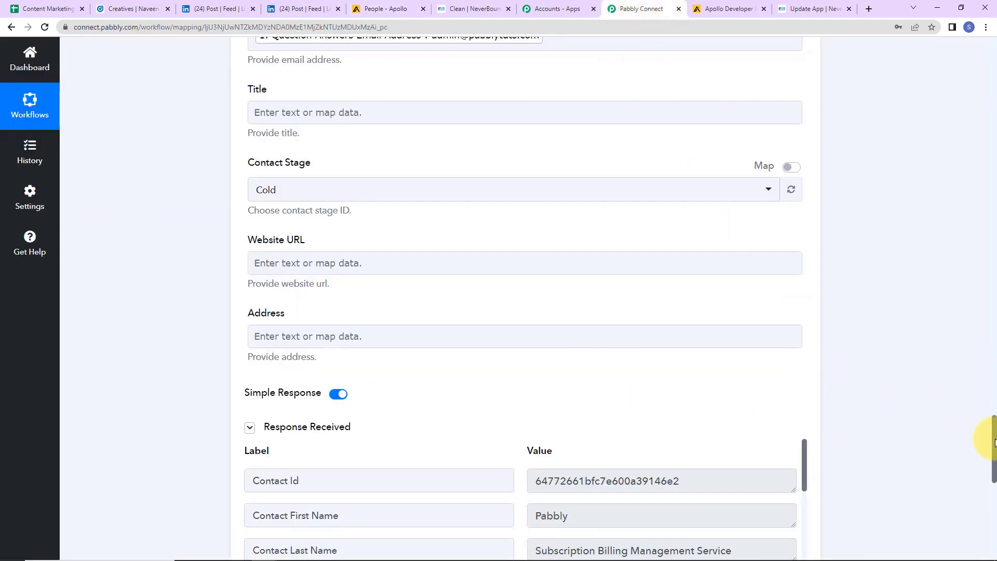
Collapse the LinkedIn trigger, NeverBounce, Filter and Apollo Create Contact steps to their headers.
left_click_drag(992, 422, 978, 22)
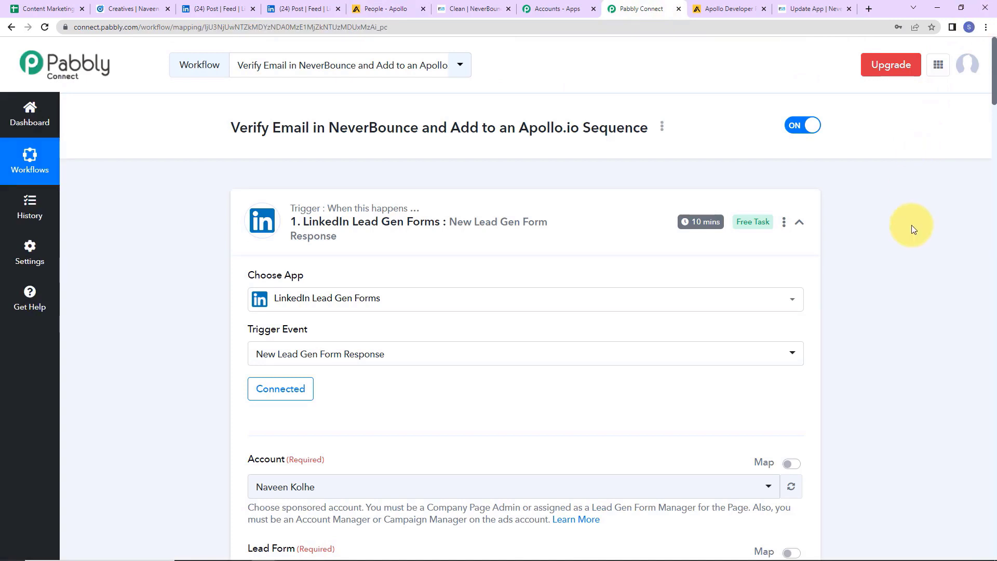
left_click(800, 223)
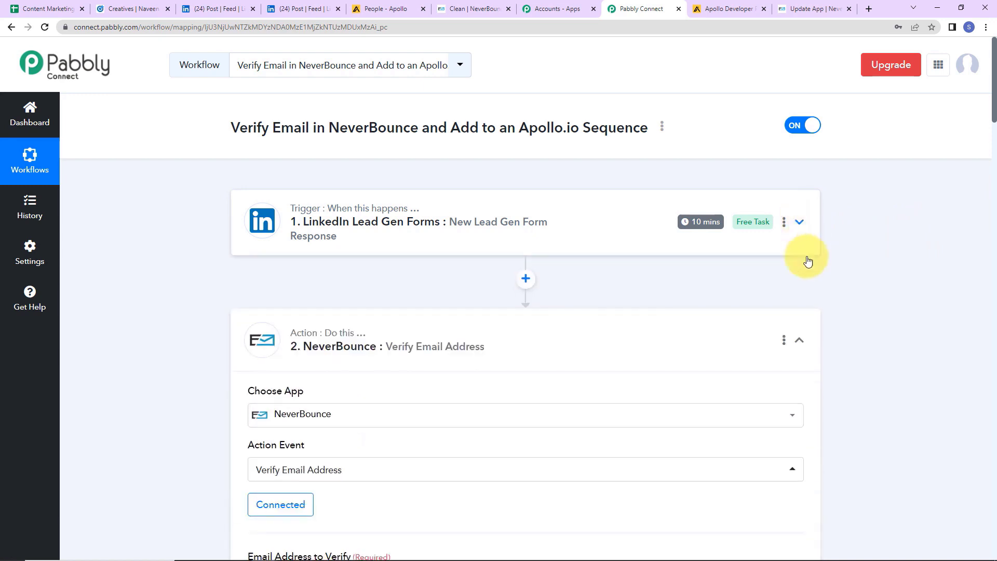
left_click(800, 341)
scroll(880, 350, "down", 5)
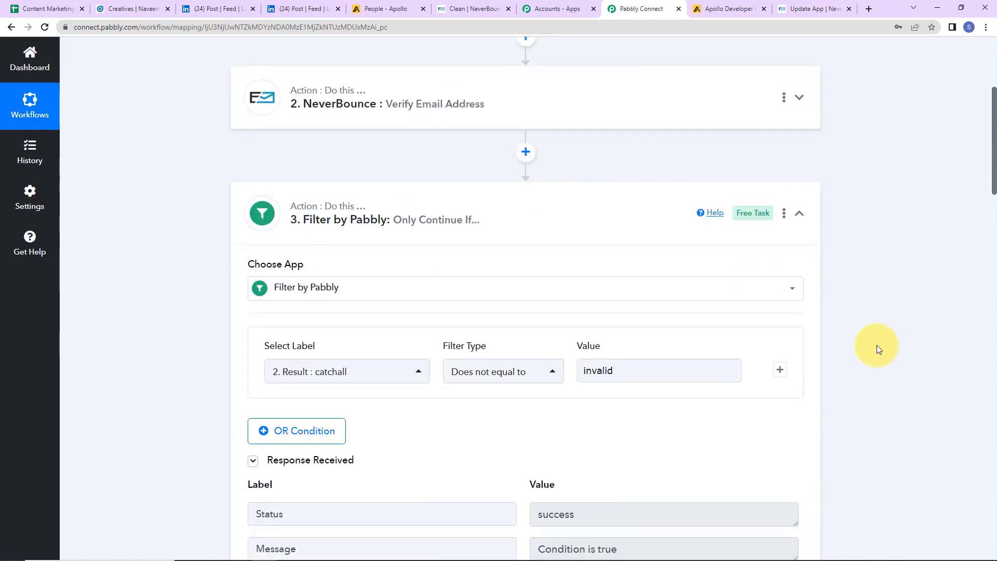
left_click(799, 215)
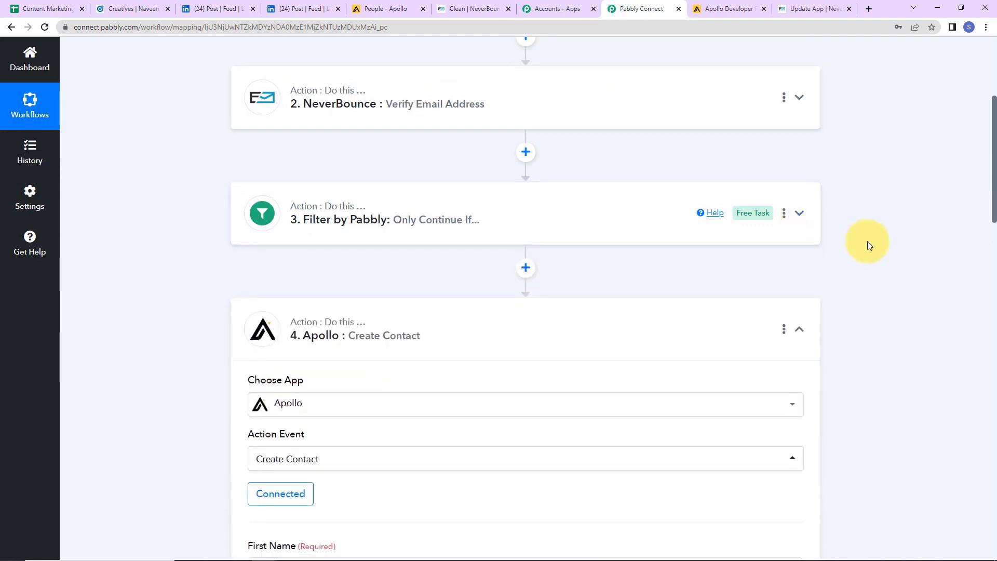
scroll(868, 243, "down", 2)
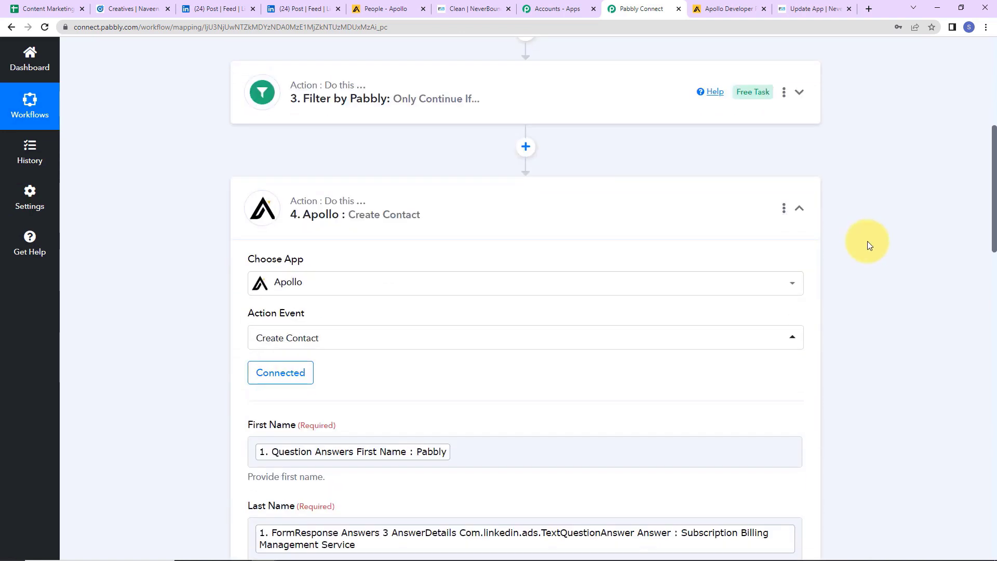
left_click(800, 210)
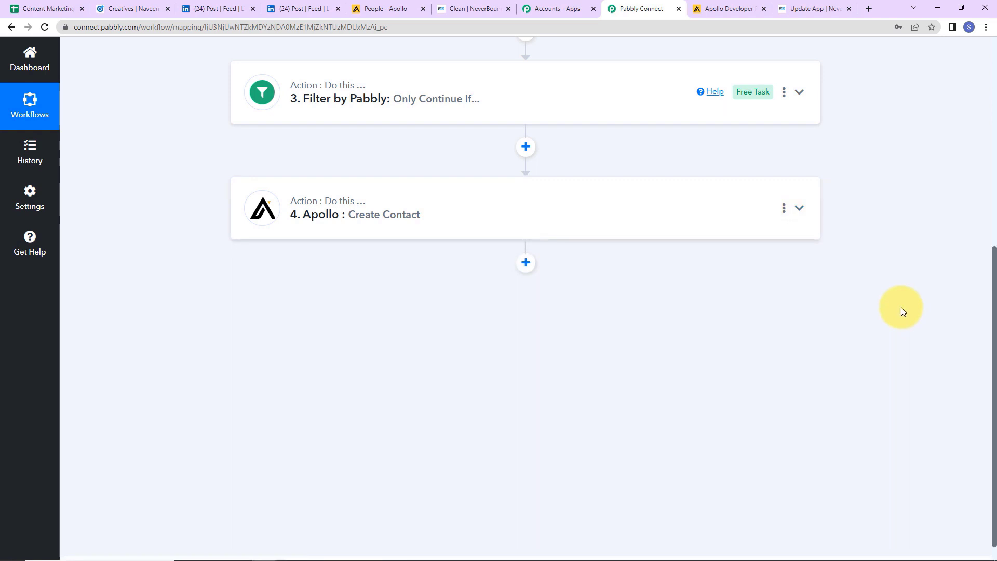
scroll(903, 312, "up", 7)
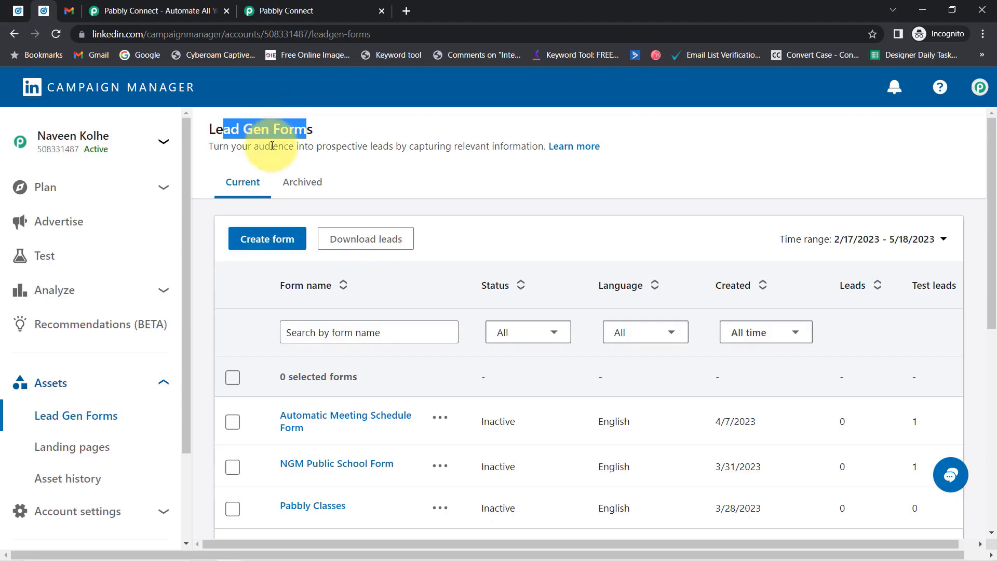
Glance between the Lead Gen Forms list and the Gmail inbox, then switch to the Pabbly Connect website.
left_click(226, 131)
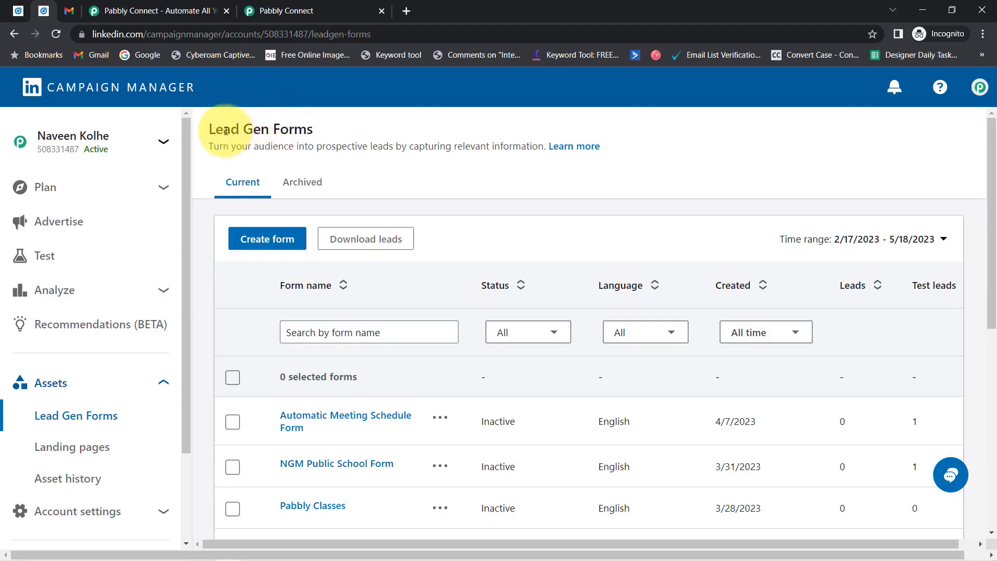
left_click_drag(226, 130, 303, 133)
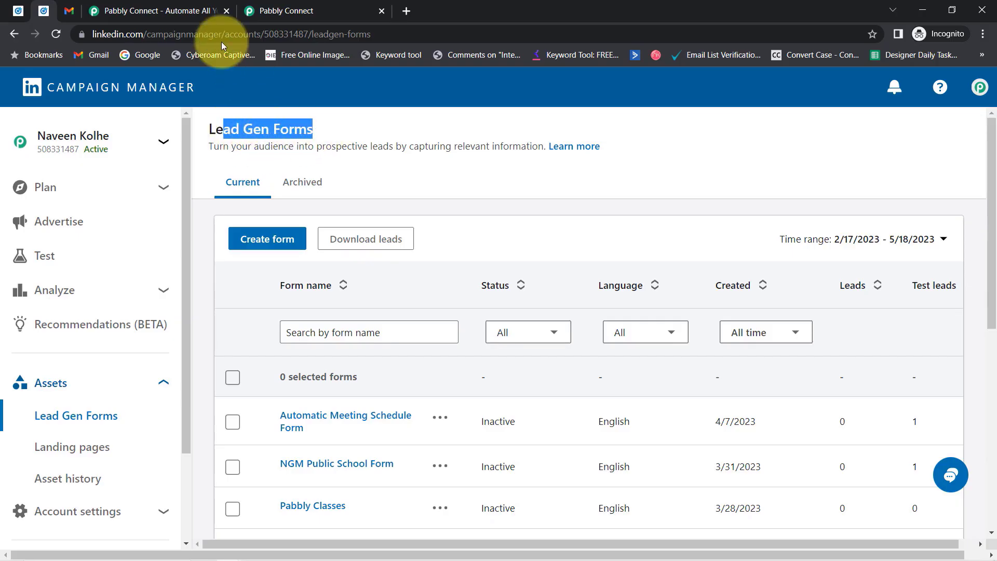
left_click(69, 10)
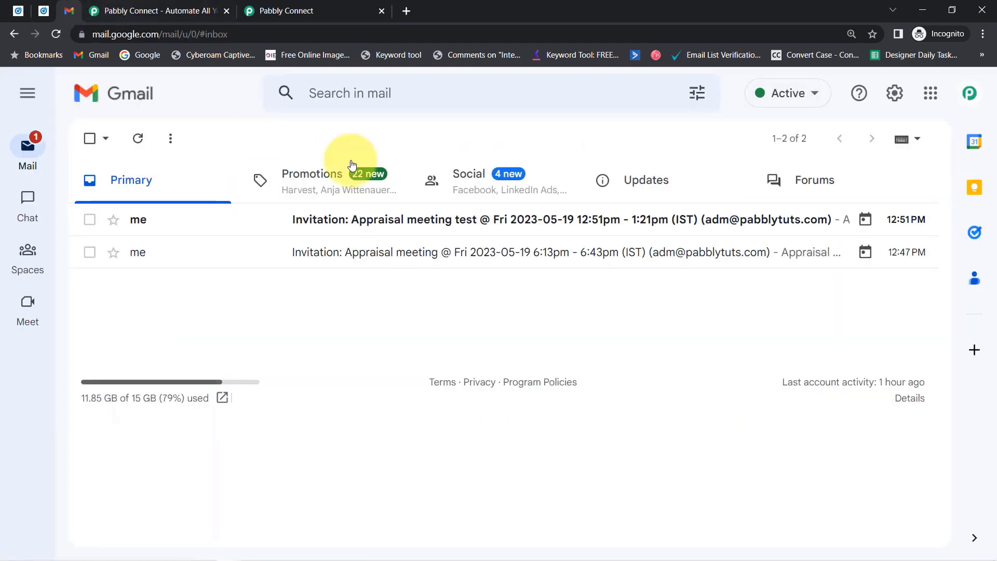
left_click(43, 10)
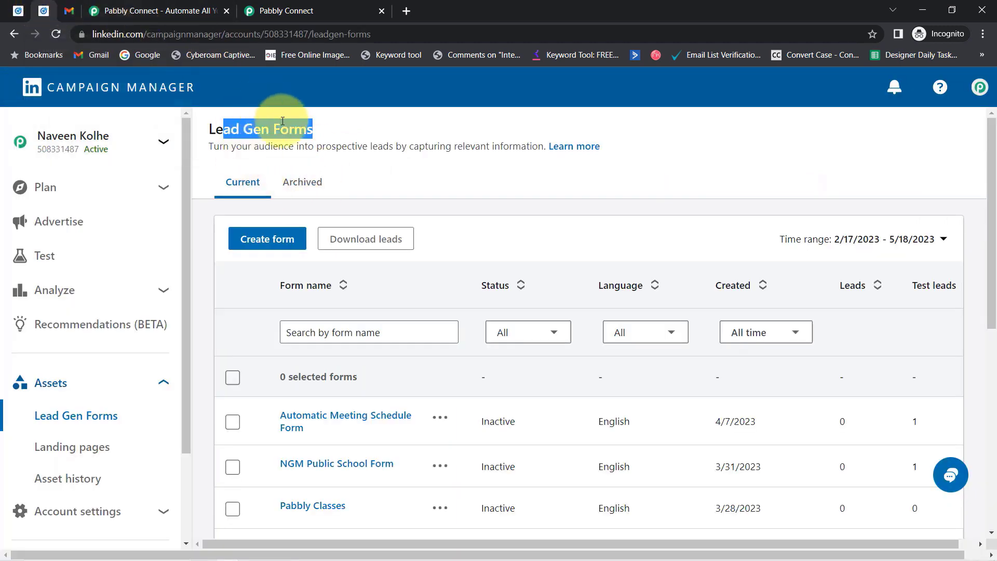
left_click(69, 10)
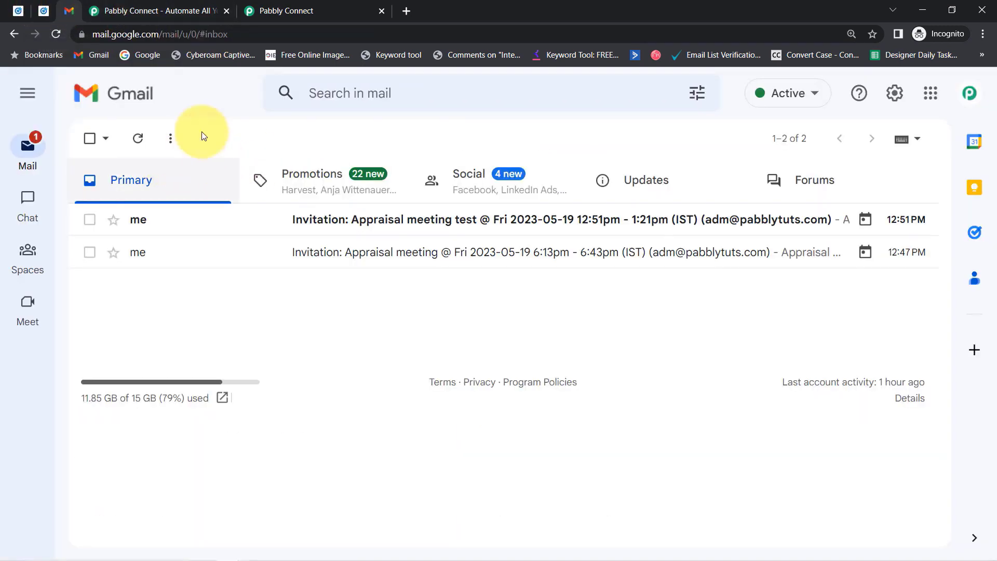
left_click(174, 10)
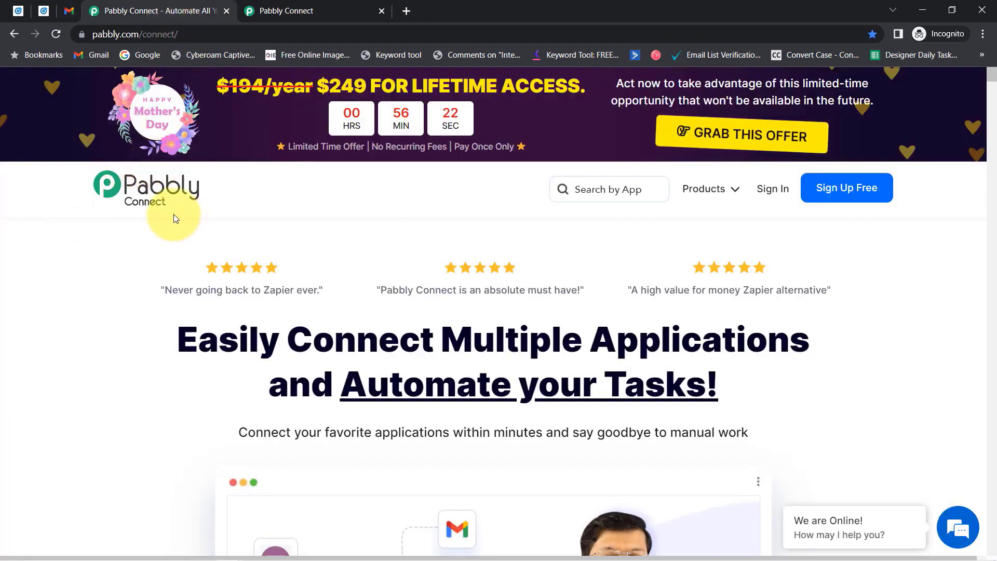
Show the connect.pabbly.com dashboard with 130000 tasks allotted and the Home folder's workflows.
left_click(314, 7)
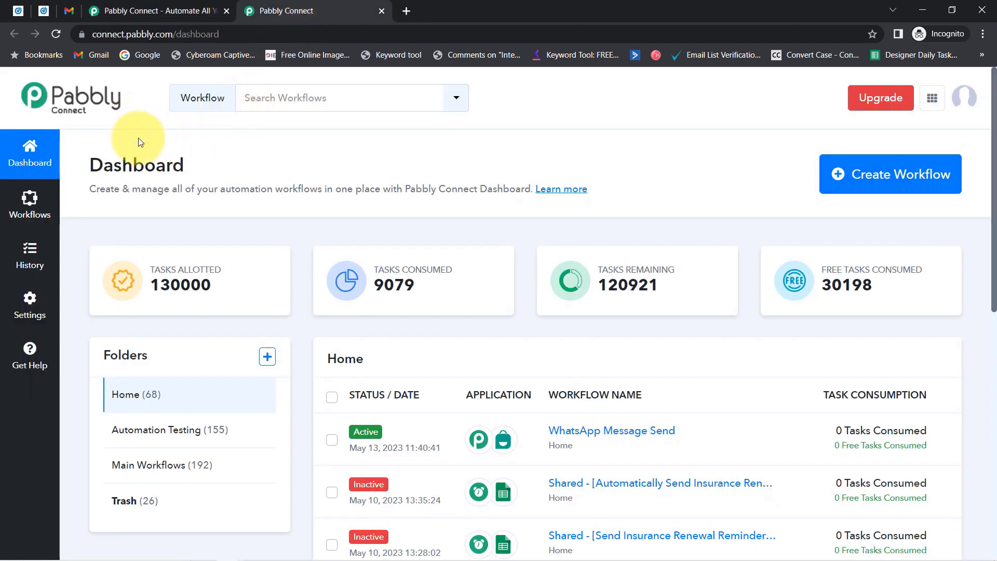
left_click_drag(104, 165, 560, 230)
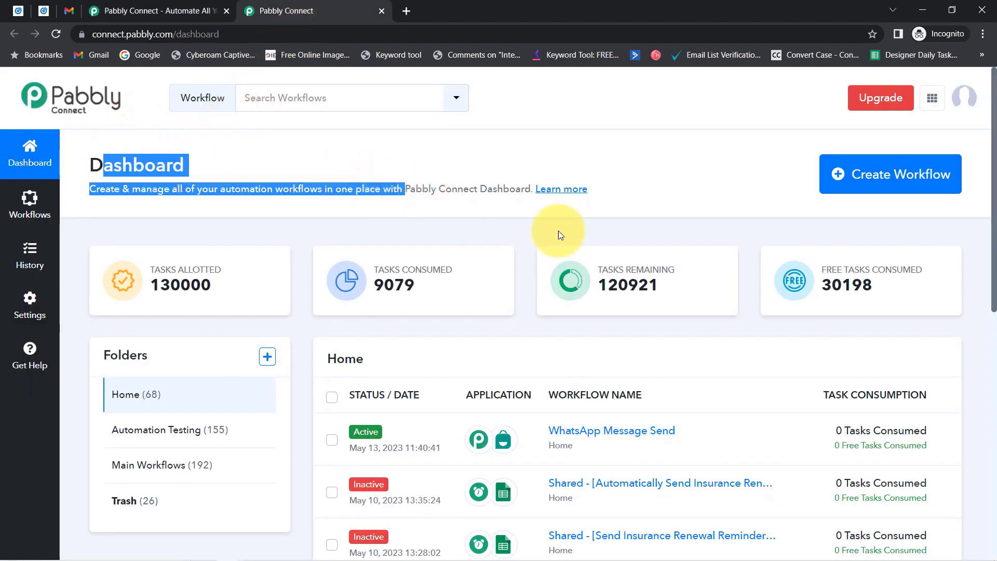
left_click(131, 6)
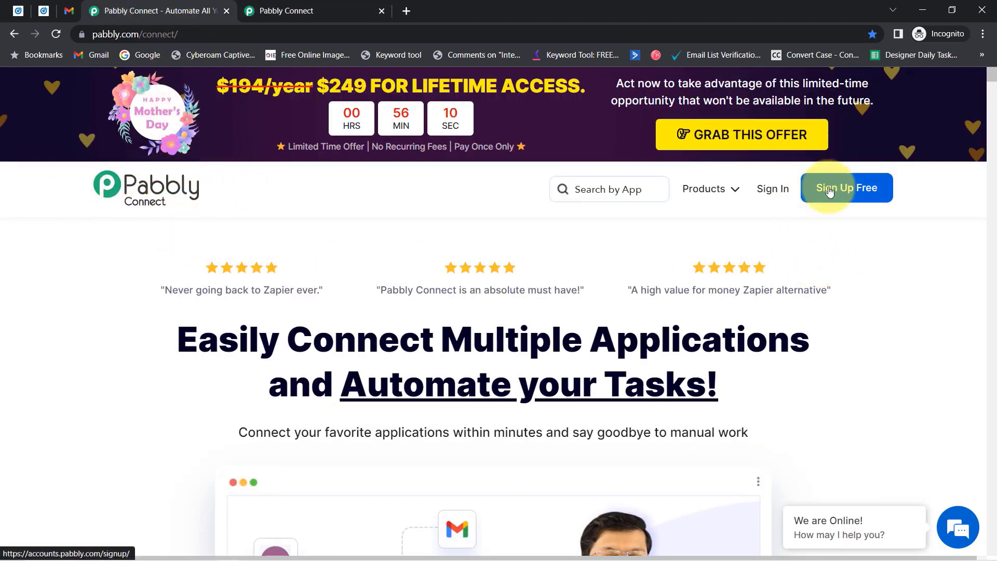
left_click(291, 6)
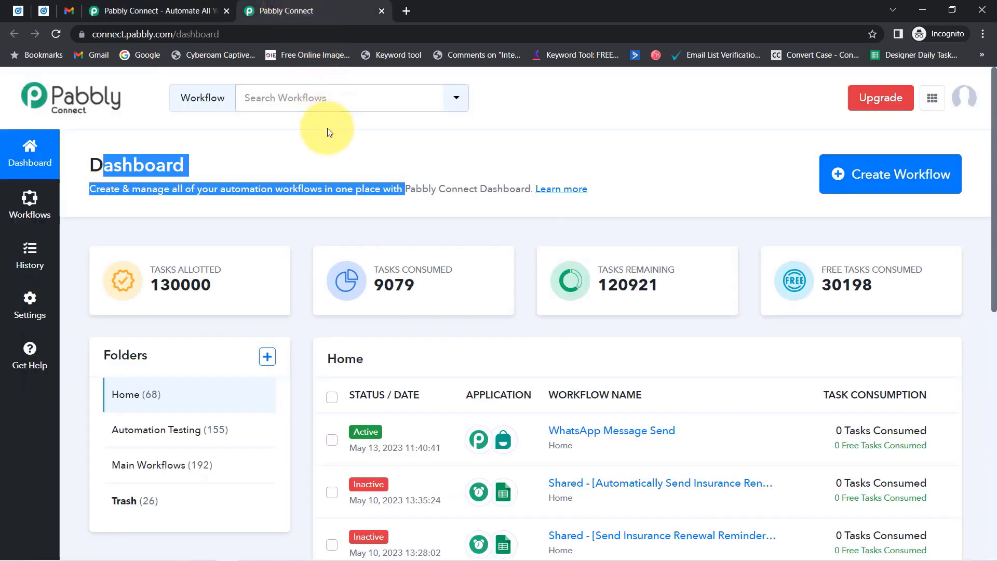
left_click_drag(113, 165, 356, 190)
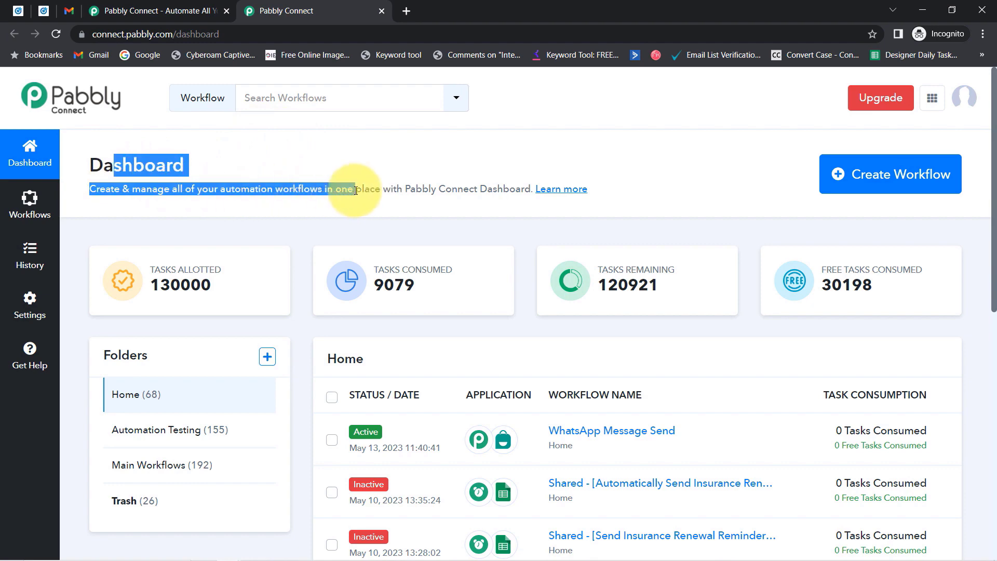
left_click(912, 171)
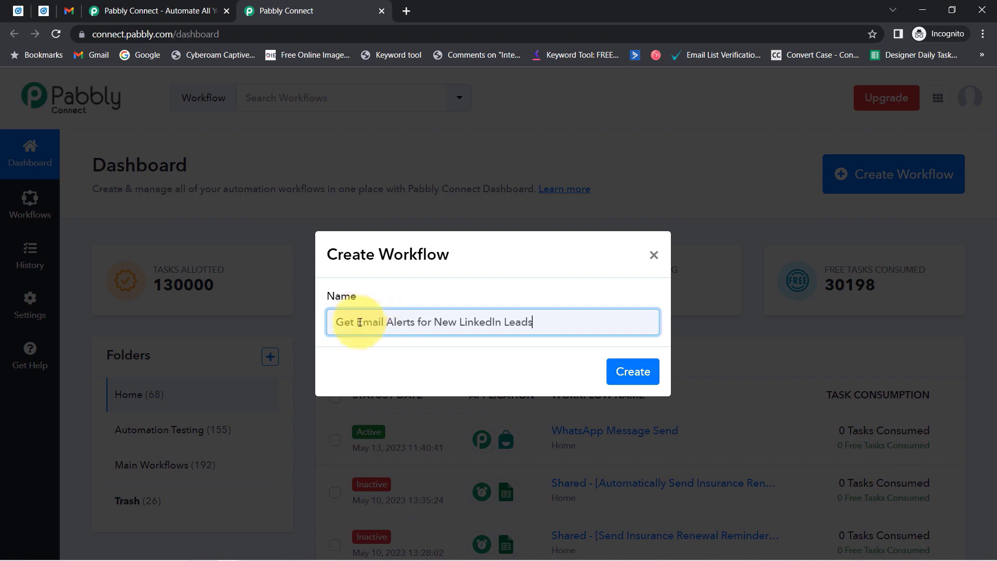
left_click_drag(358, 326, 473, 326)
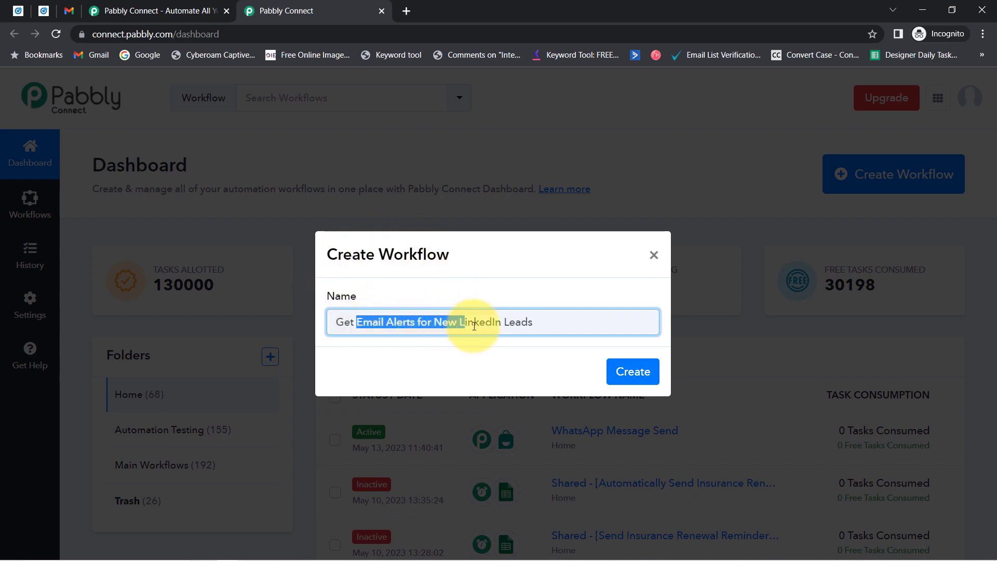
left_click(518, 326)
left_click(648, 373)
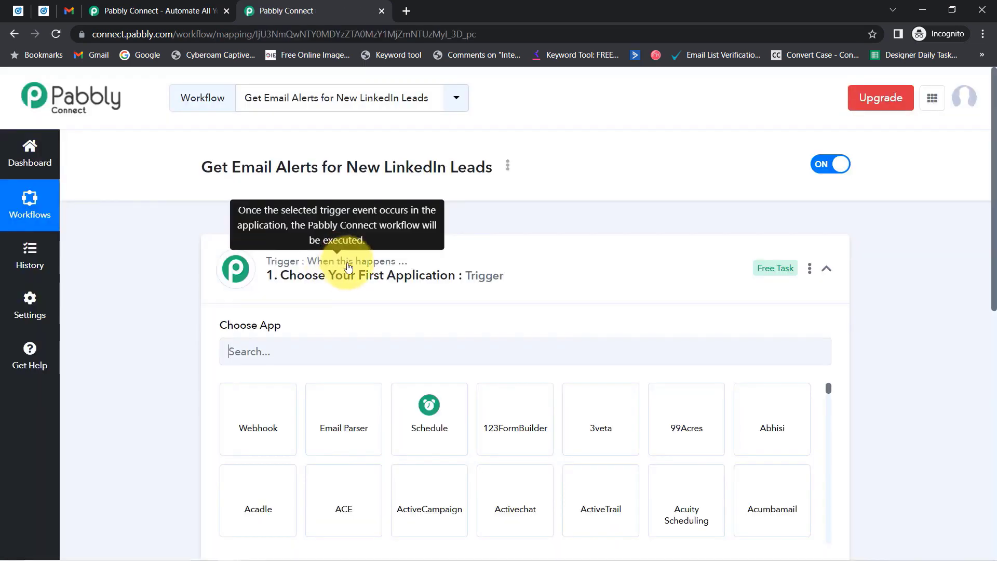
left_click(343, 270)
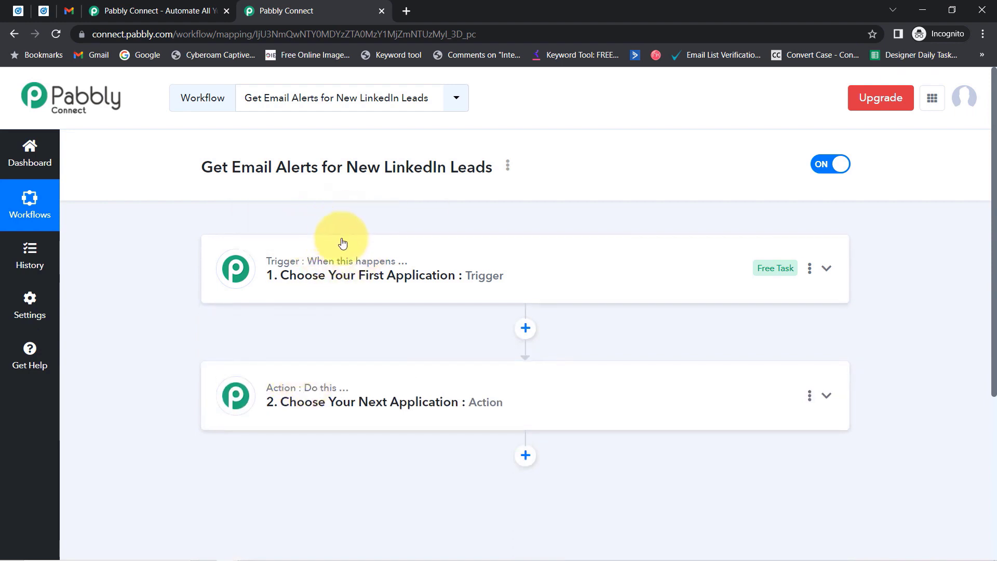
mouse_move(333, 388)
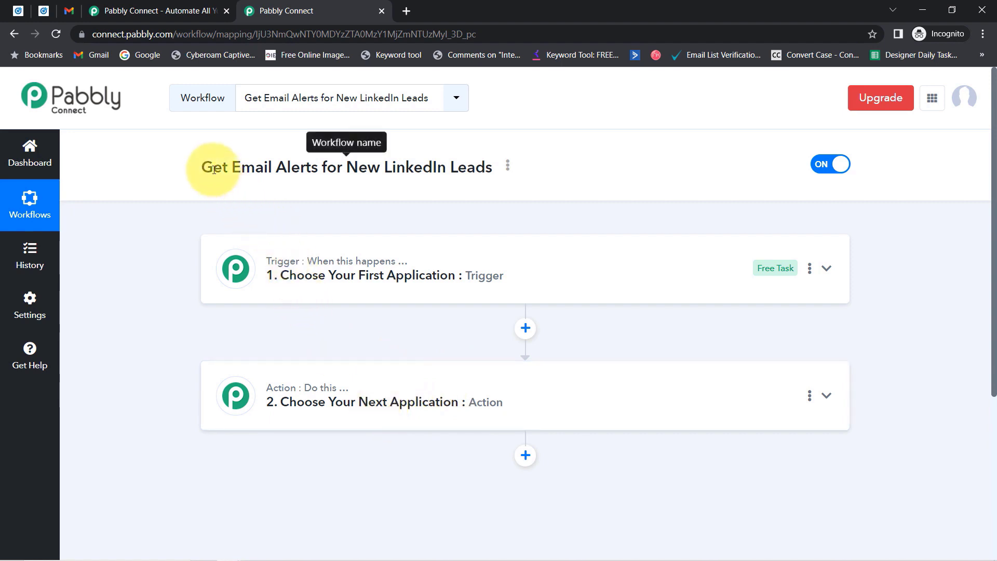
left_click_drag(212, 168, 475, 177)
Search 'lead ge' and choose LinkedIn Lead Gen Forms as the trigger app.
left_click(393, 265)
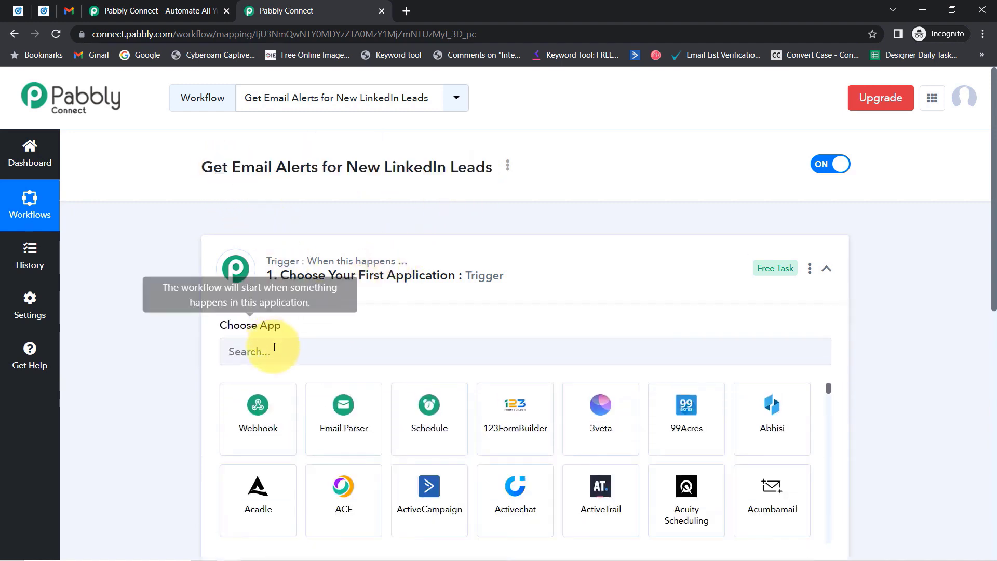
type("lead")
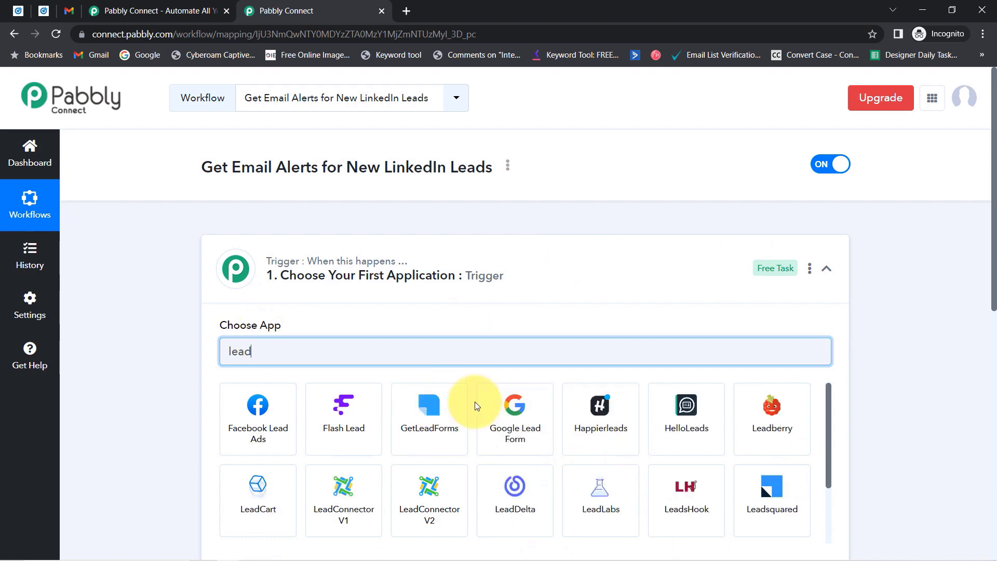
type(" ge")
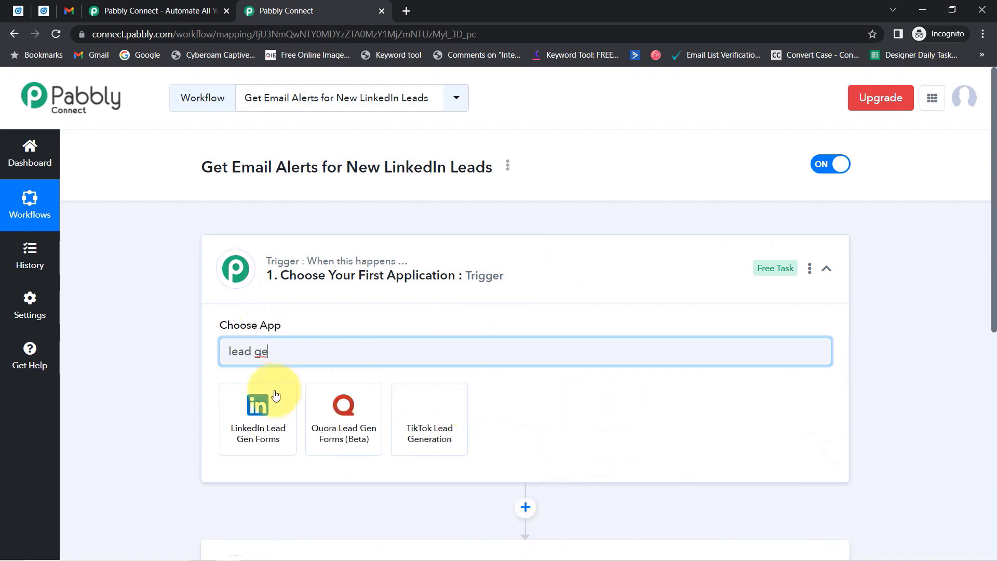
left_click(258, 410)
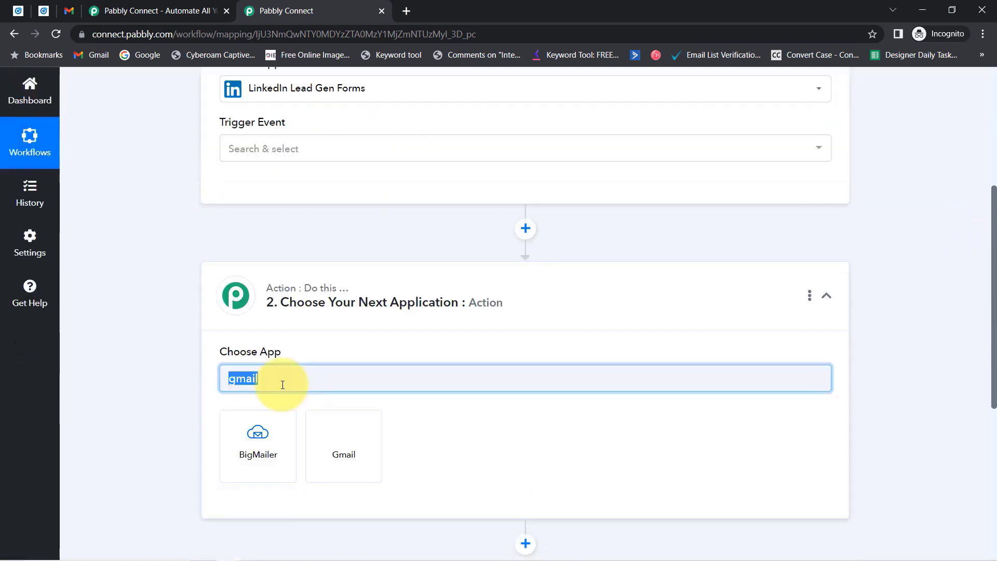
Search 'gmail' and choose Gmail as the action step's app.
type("gmail")
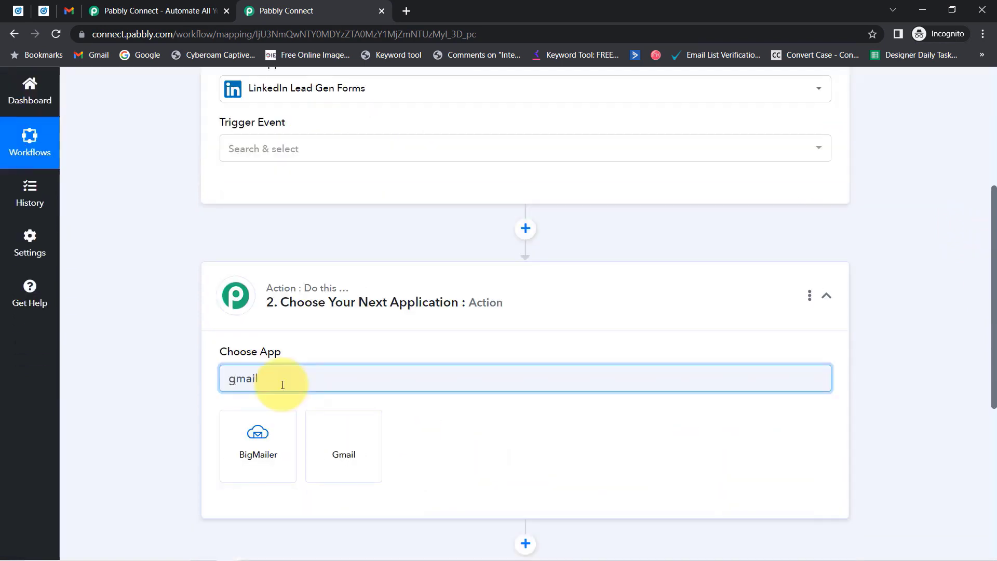
left_click(357, 427)
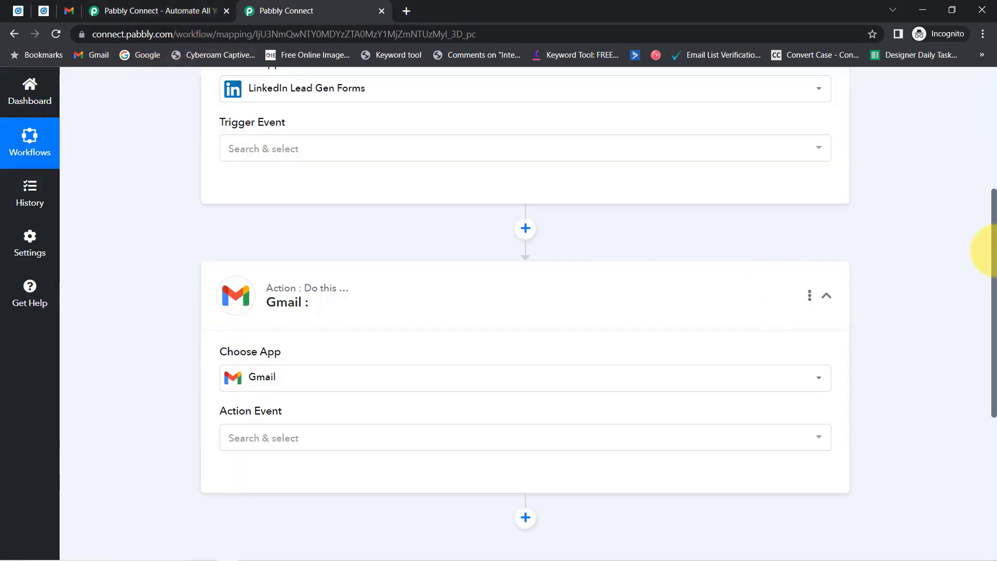
left_click_drag(992, 246, 992, 136)
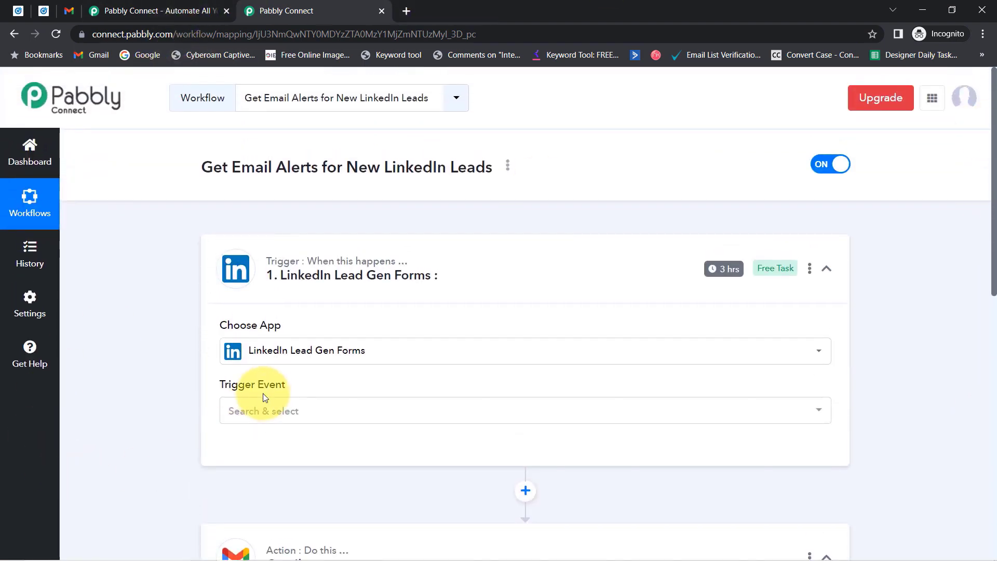
left_click(275, 404)
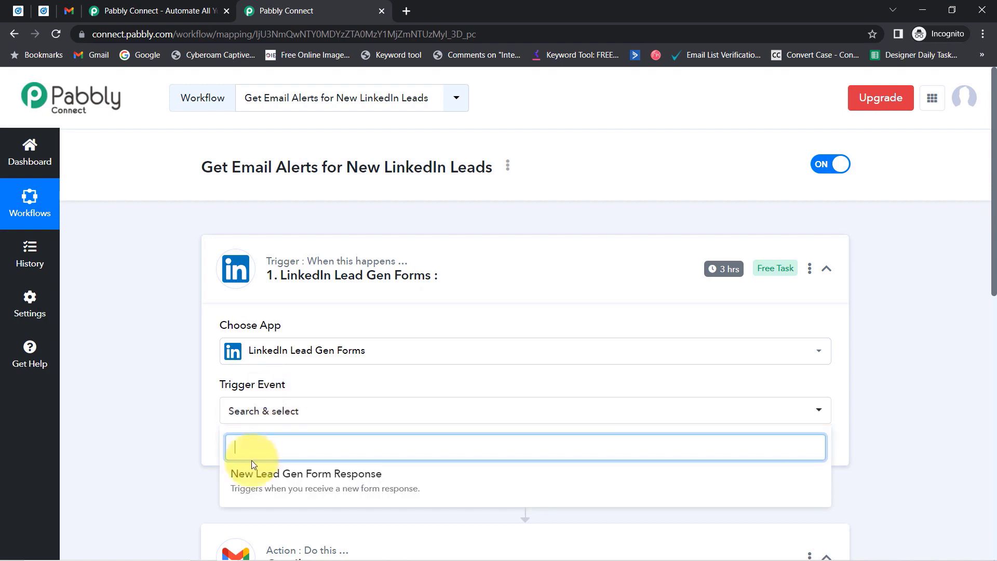
Set the trigger event to New Lead Gen Form Response and save it with existing connection LinkedIn Lead Gen Forms #6.
left_click(306, 475)
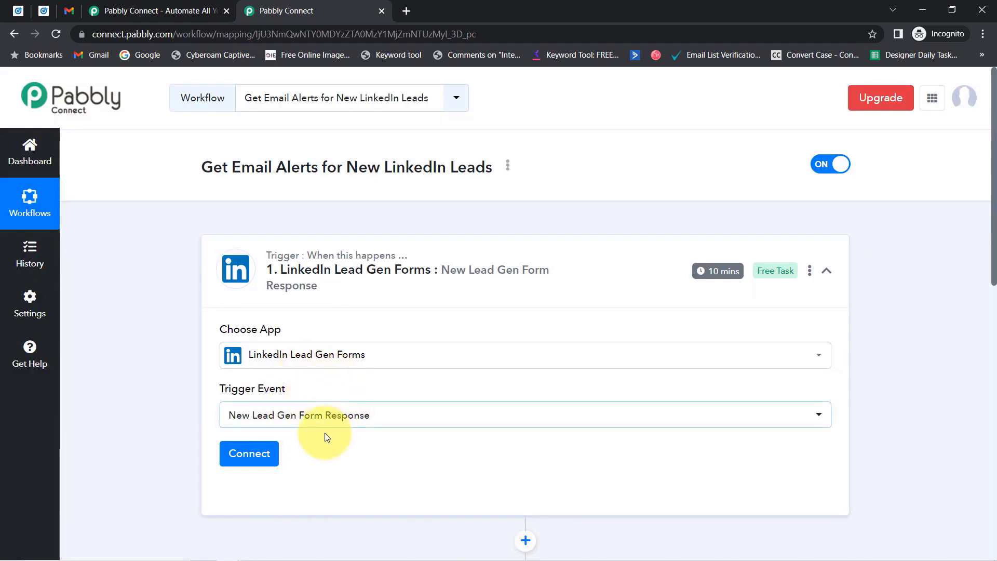
left_click(249, 456)
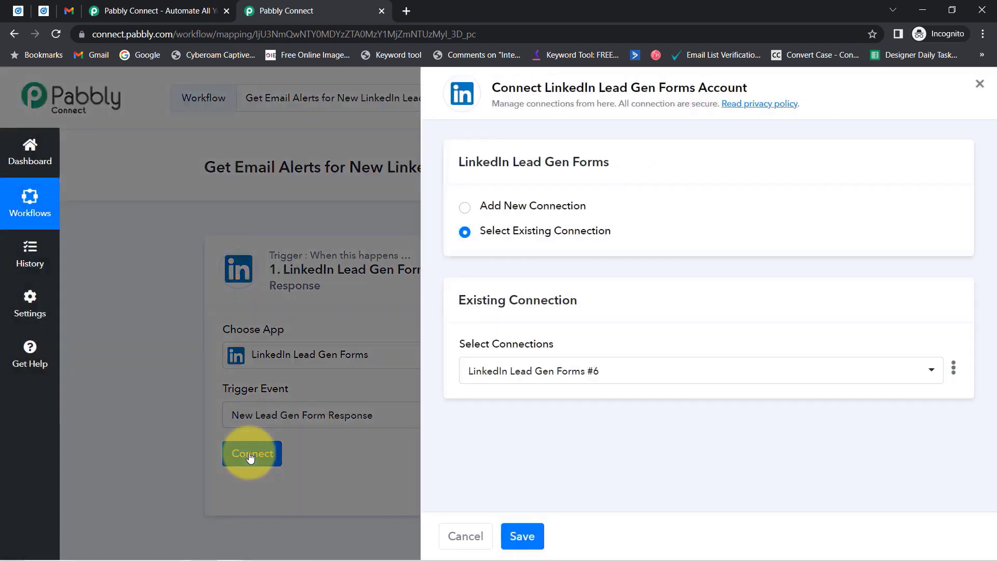
left_click(537, 206)
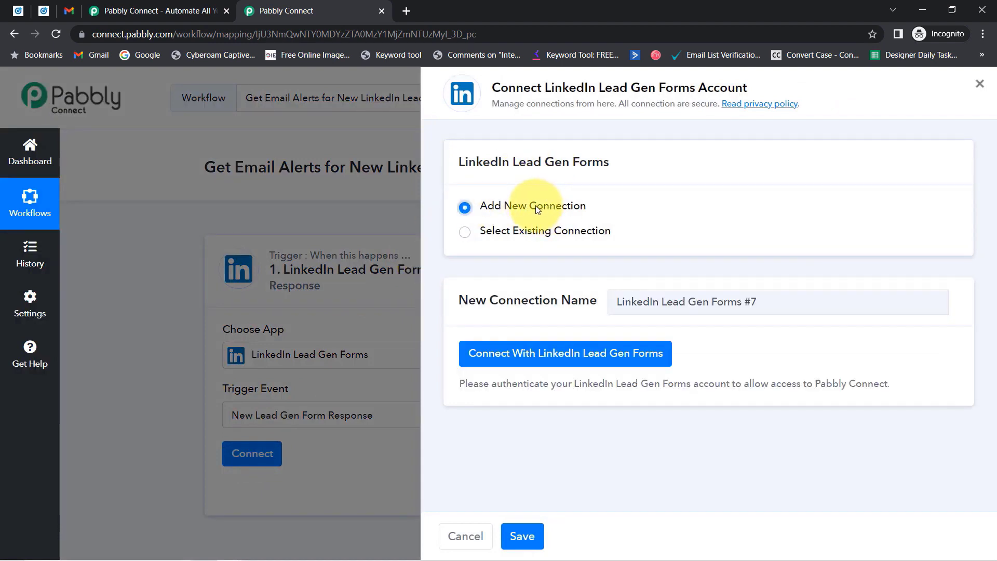
left_click(547, 356)
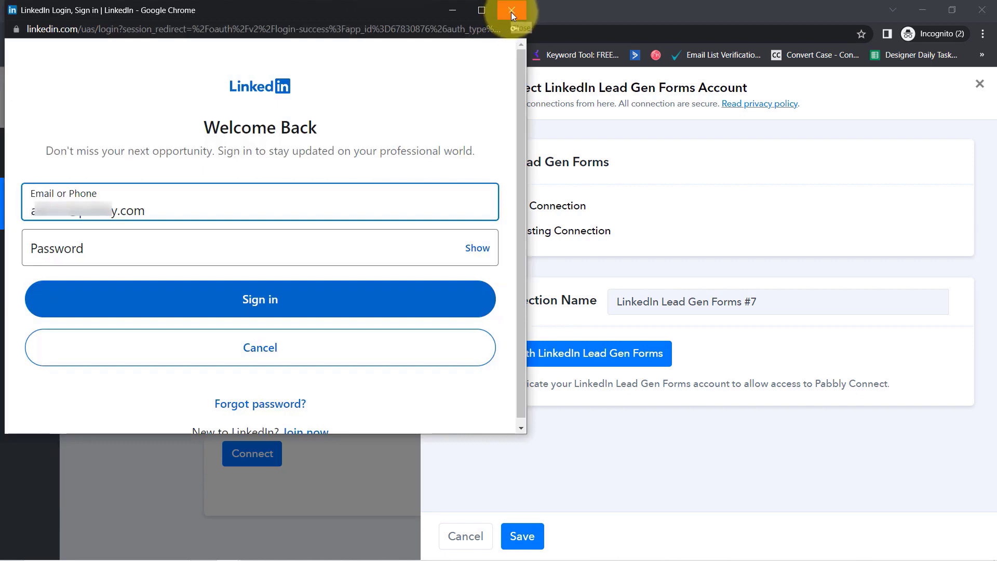
left_click(512, 11)
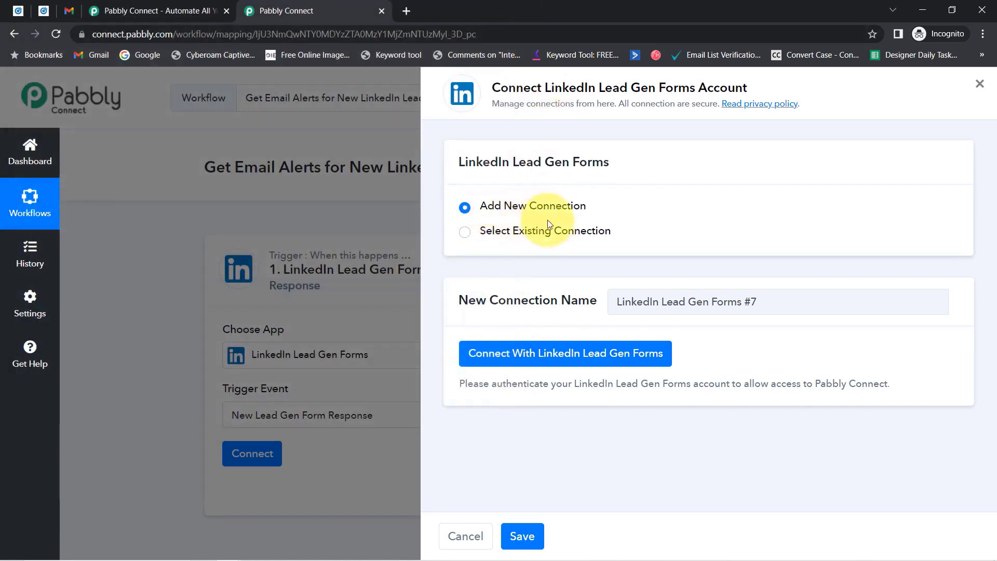
left_click(540, 230)
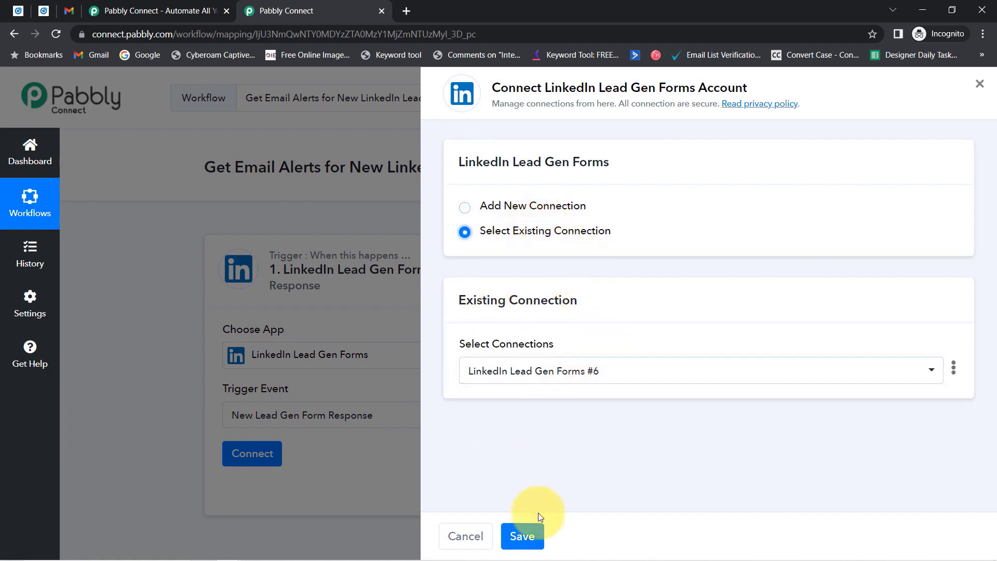
left_click(519, 539)
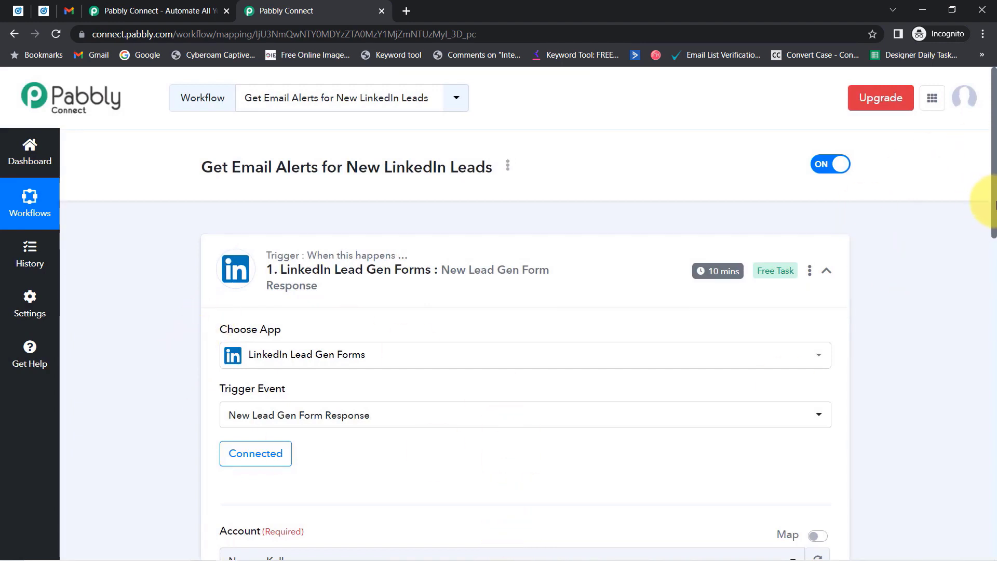
Review the trigger's Account and Sample LeadGen Form fields, then switch to LinkedIn Campaign Manager.
left_click_drag(994, 205, 995, 303)
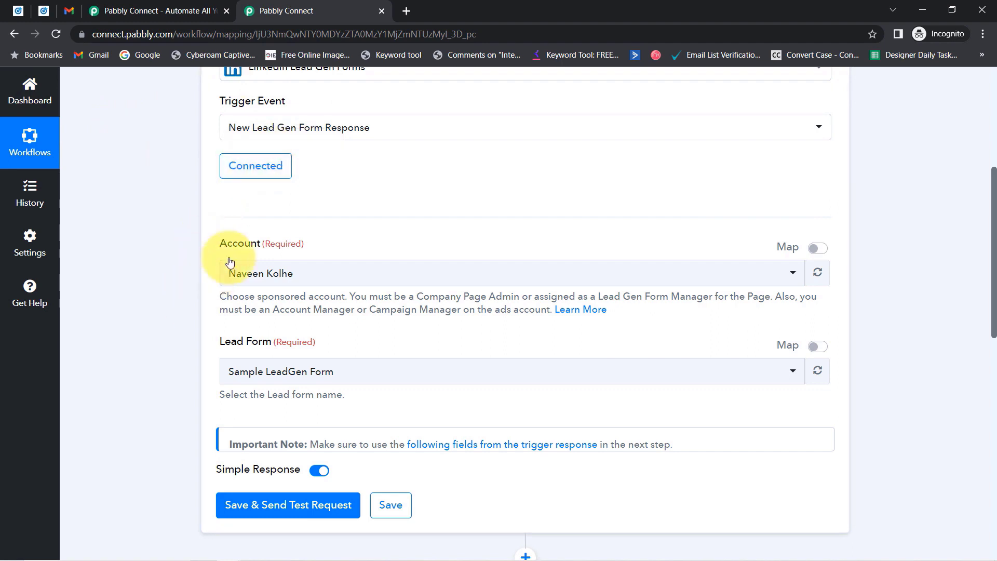
left_click_drag(223, 247, 284, 249)
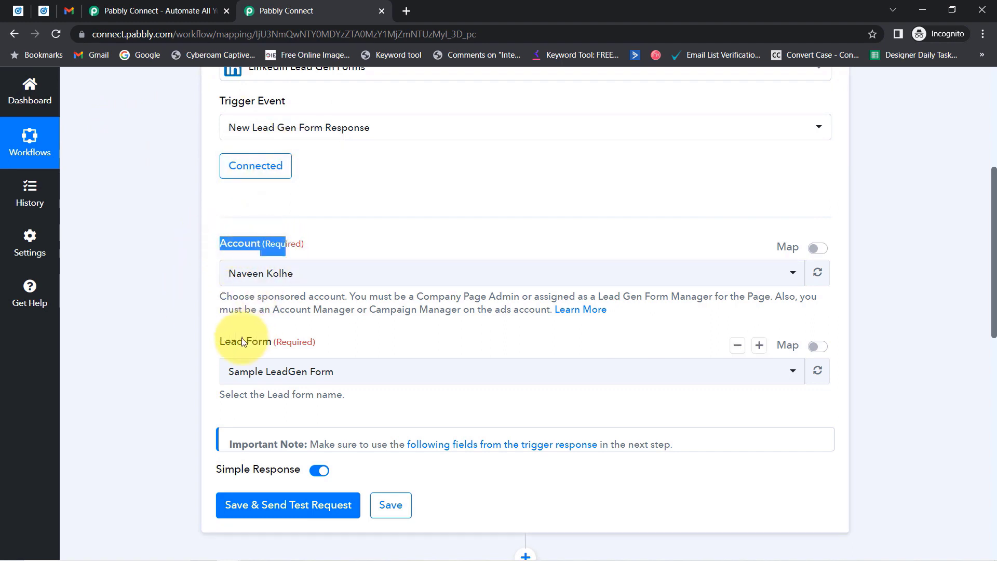
left_click_drag(237, 342, 283, 340)
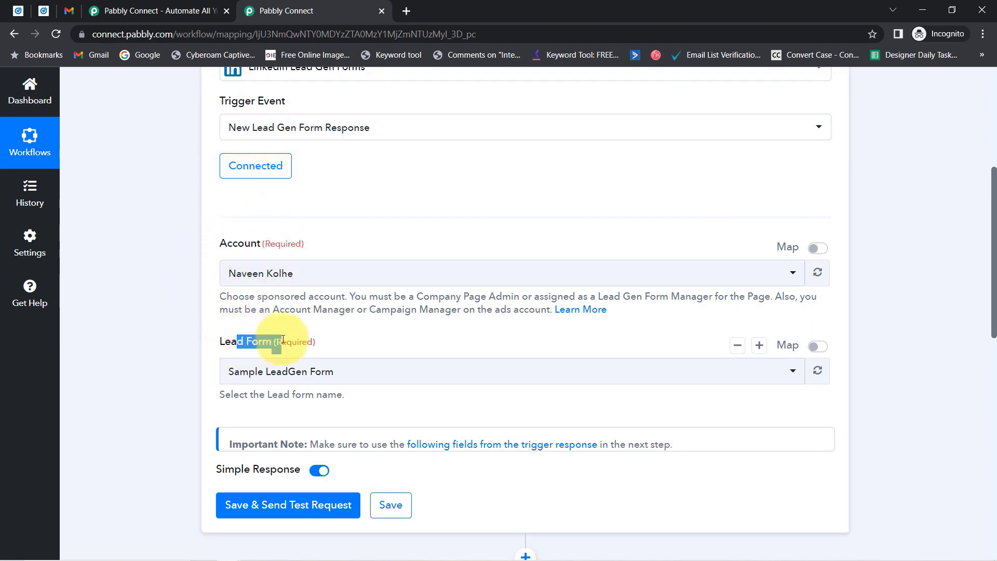
left_click(21, 9)
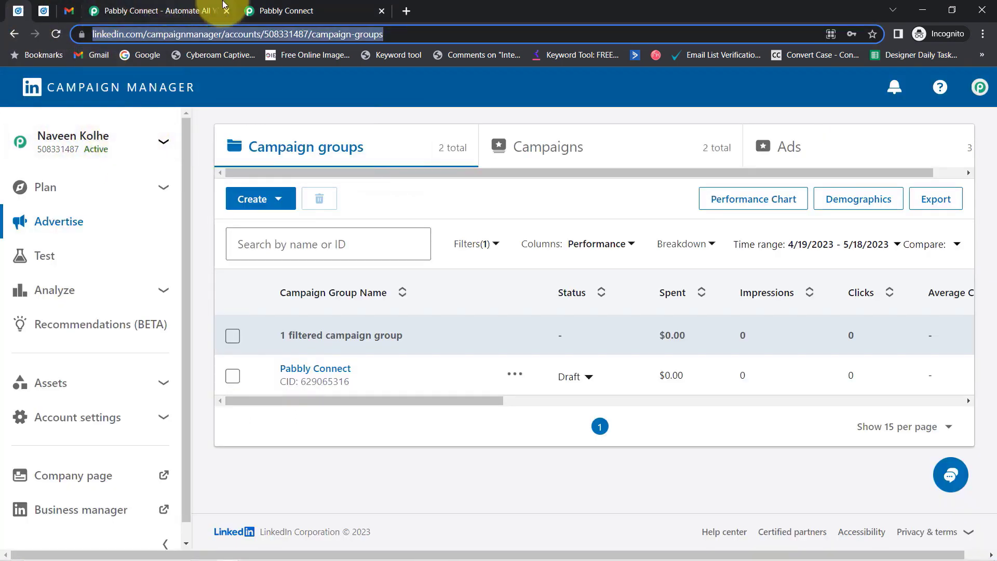
Close the extra Pabbly Connect tab and keep Sample LeadGen Form as the trigger's lead form.
left_click(265, 10)
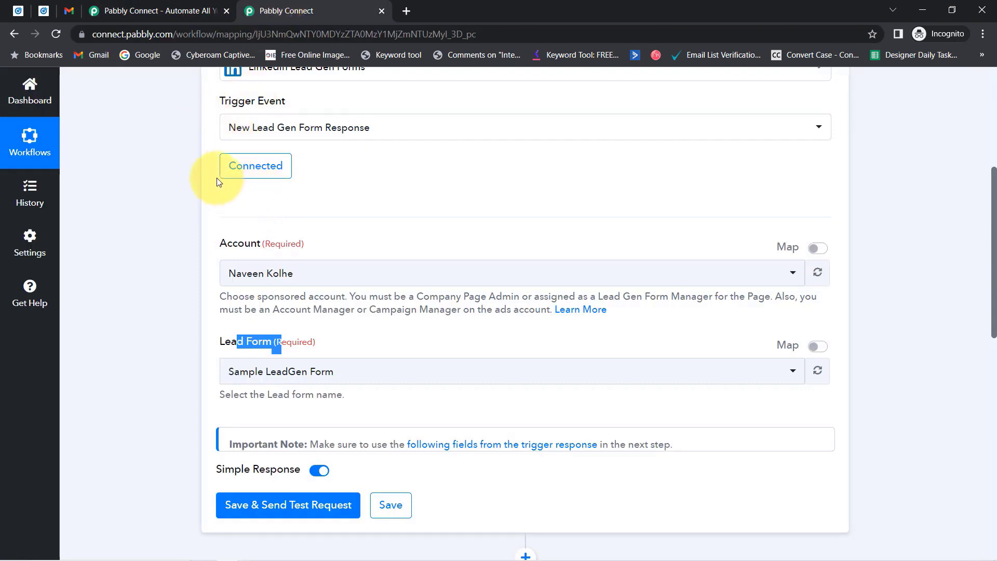
left_click(227, 11)
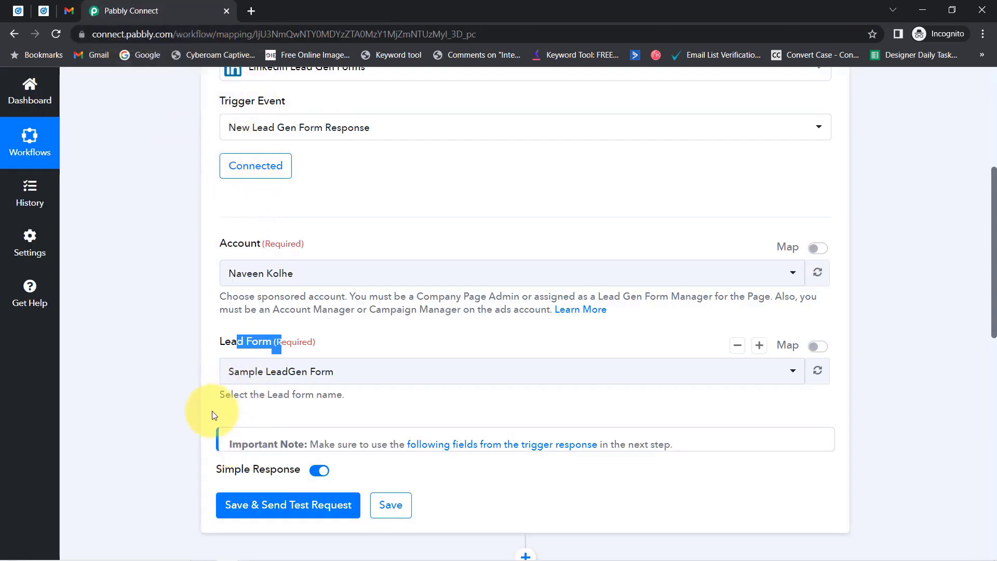
left_click(262, 376)
left_click(205, 224)
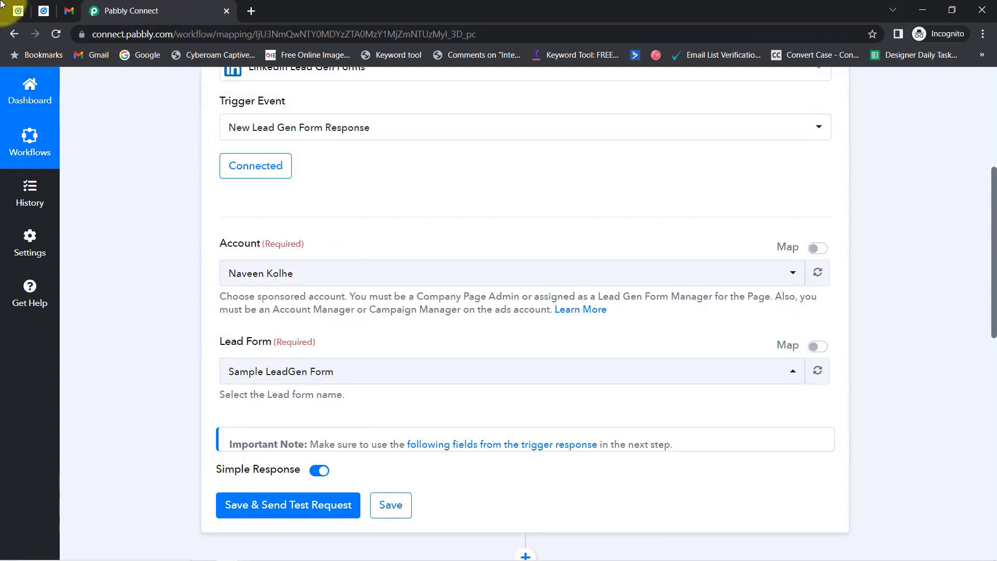
Compare the LinkedIn Lead Gen Forms page with the Pabbly workflow, ending on Campaign groups.
left_click(19, 10)
left_click(43, 11)
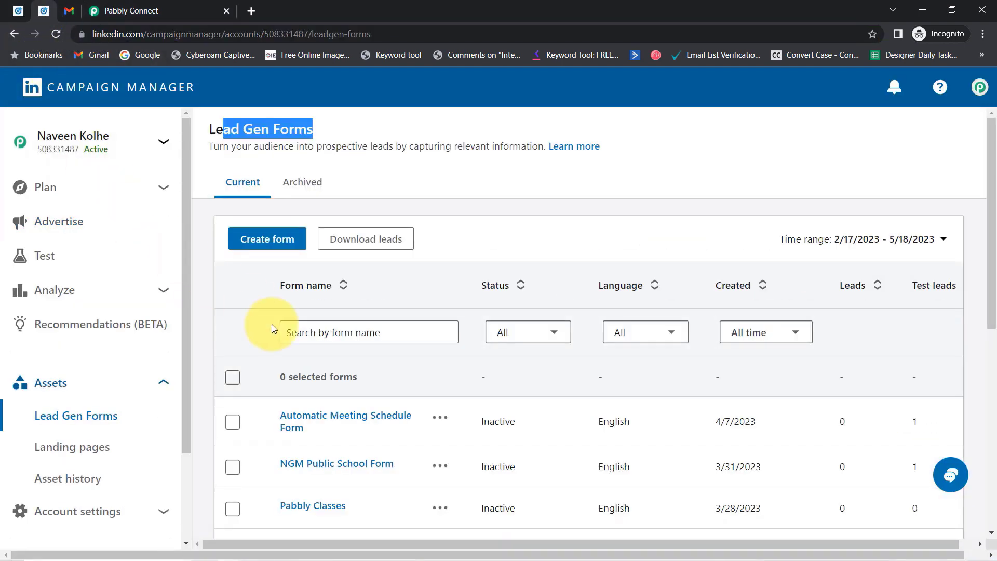
scroll(278, 332, "down", 5)
scroll(405, 364, "up", 3)
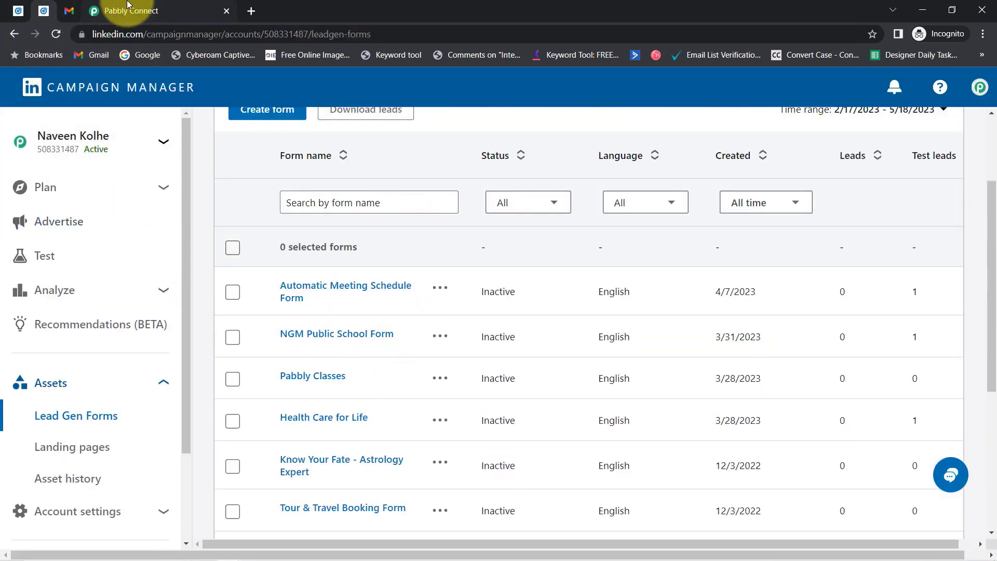
left_click(128, 6)
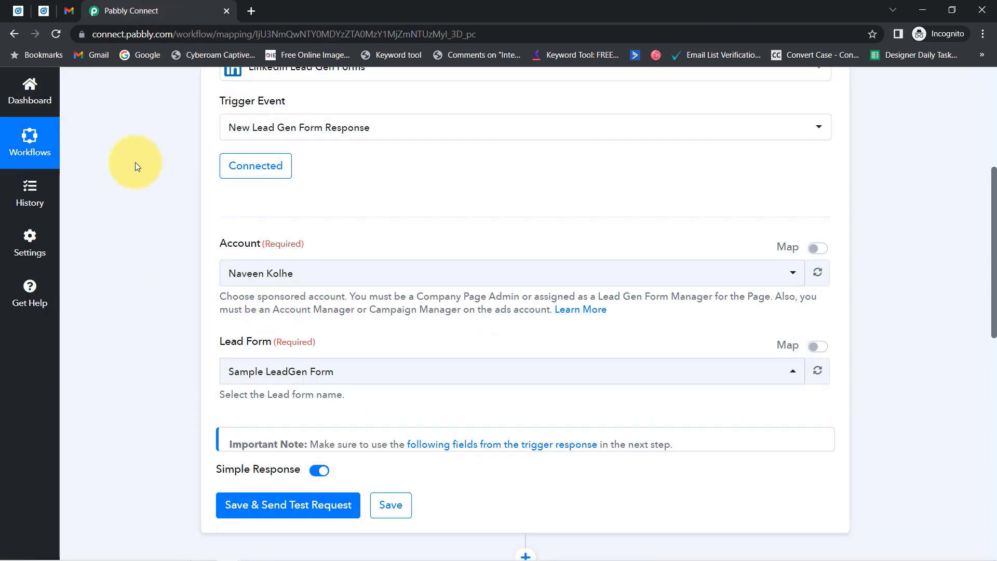
left_click(43, 11)
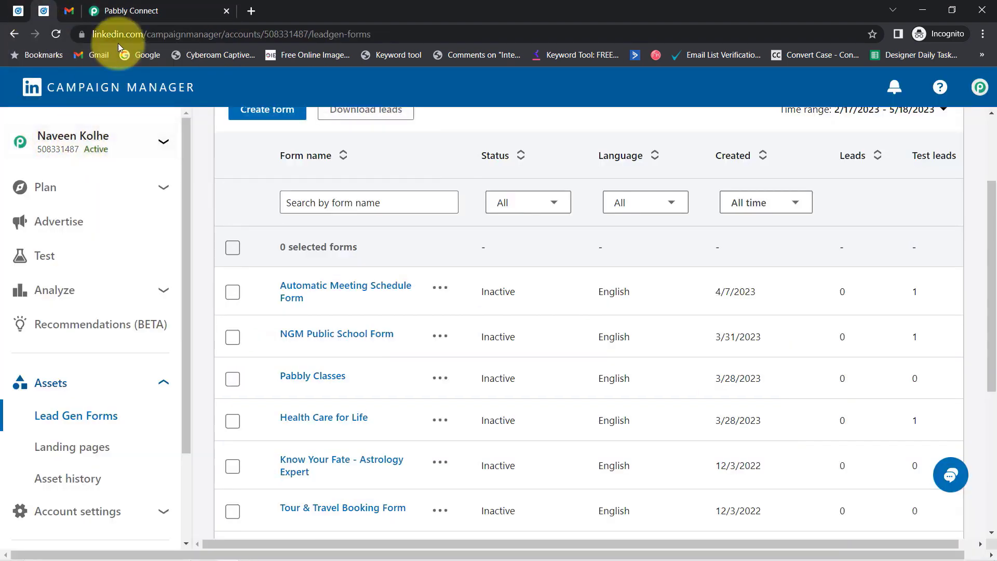
left_click(126, 11)
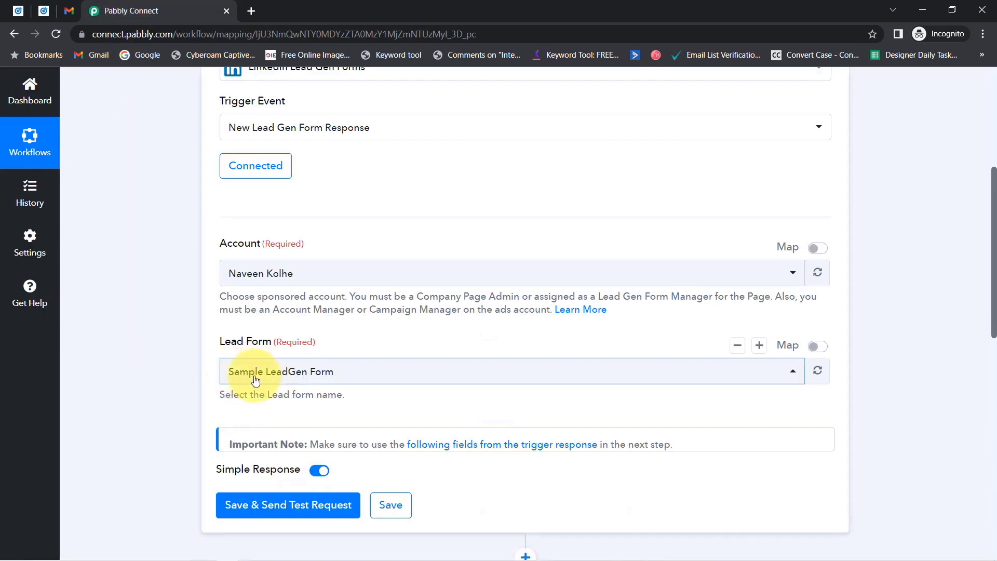
left_click(44, 12)
left_click(18, 11)
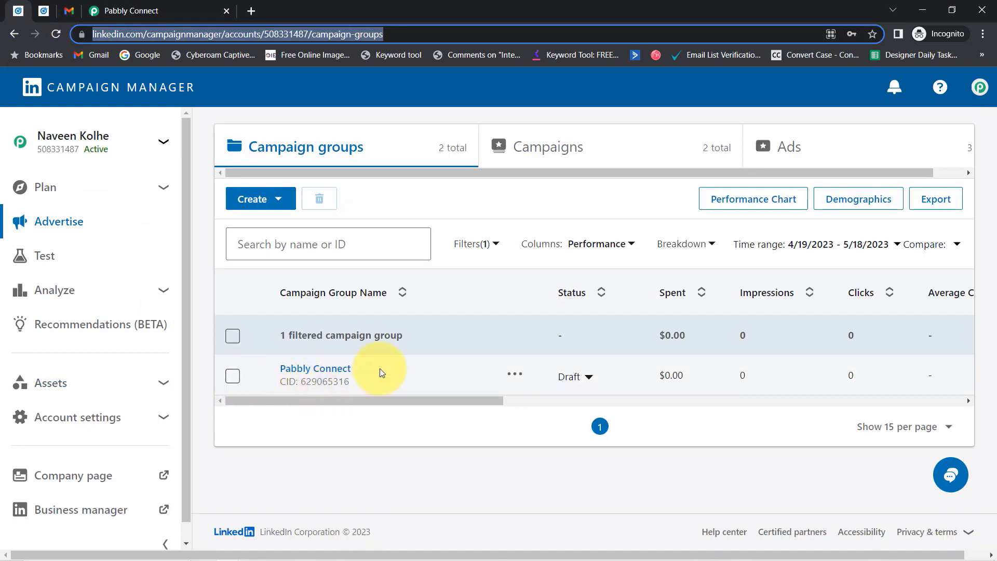
Open the Ads list and scroll to see all three ads, including the Lead generation drafts.
left_click(799, 147)
left_click(799, 146)
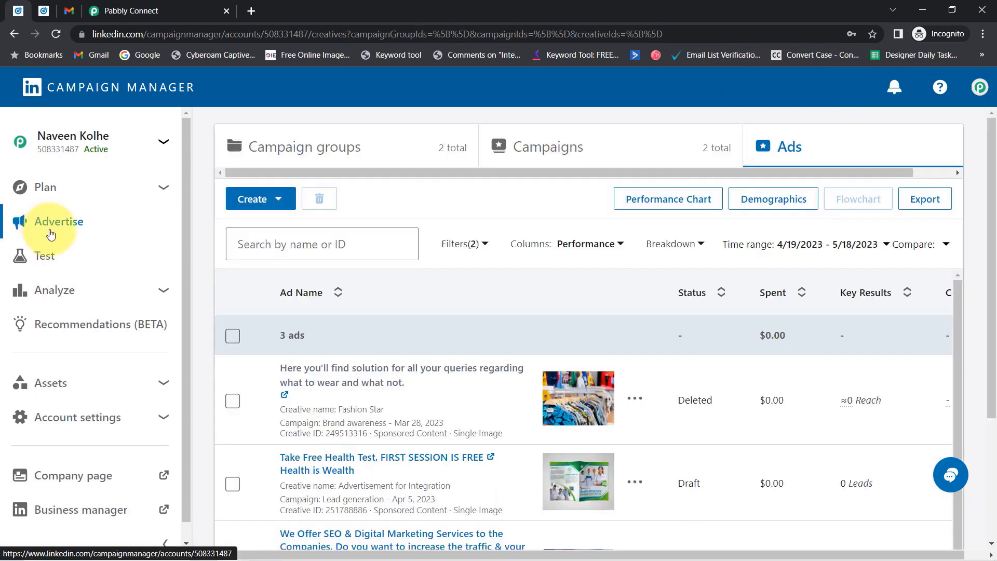
left_click(61, 220)
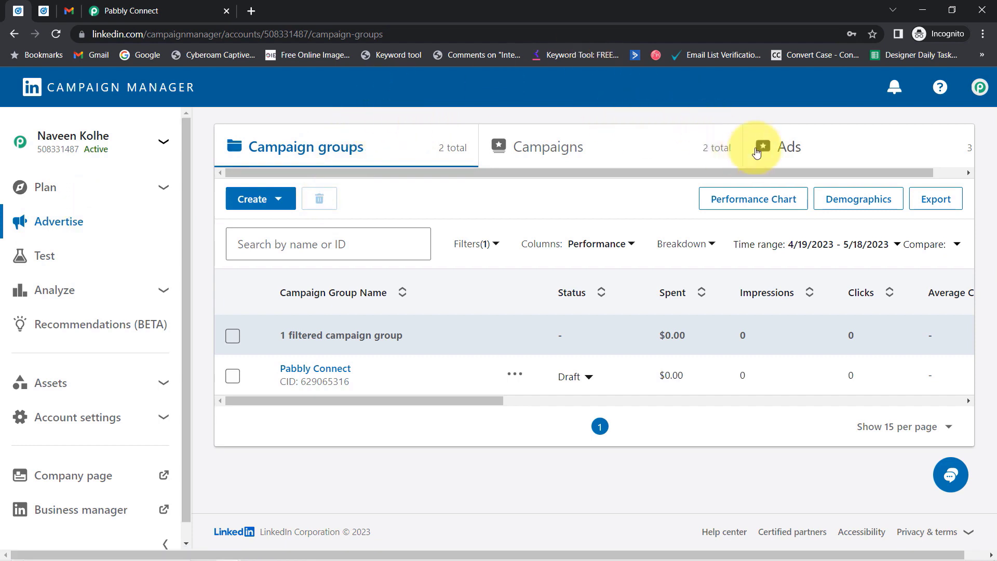
left_click(754, 149)
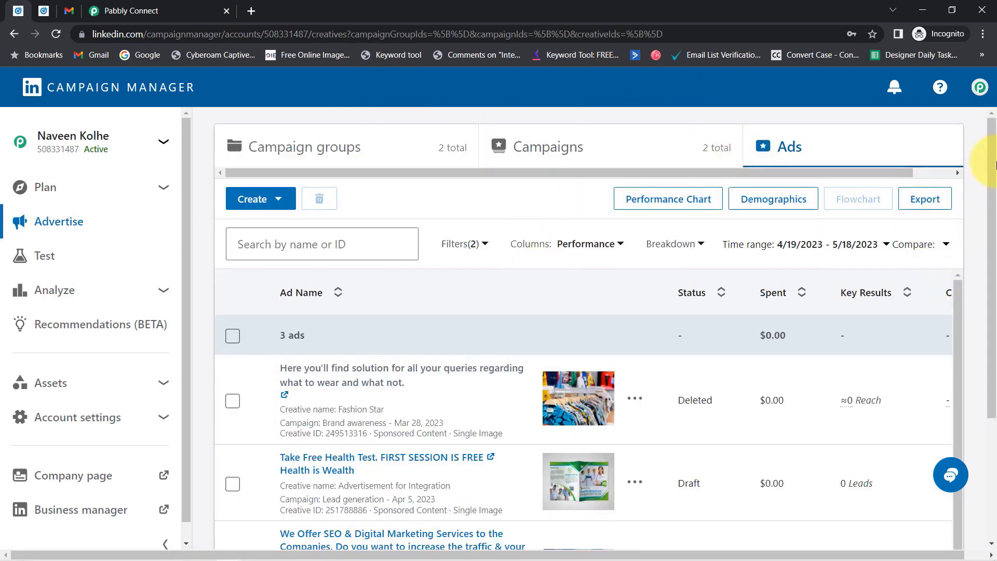
left_click_drag(984, 222, 890, 338)
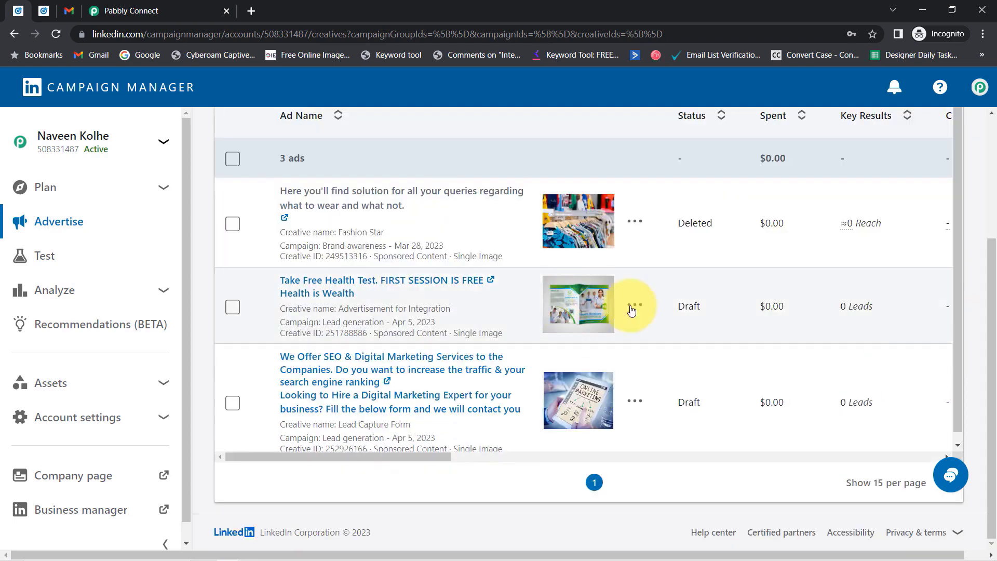
left_click(634, 402)
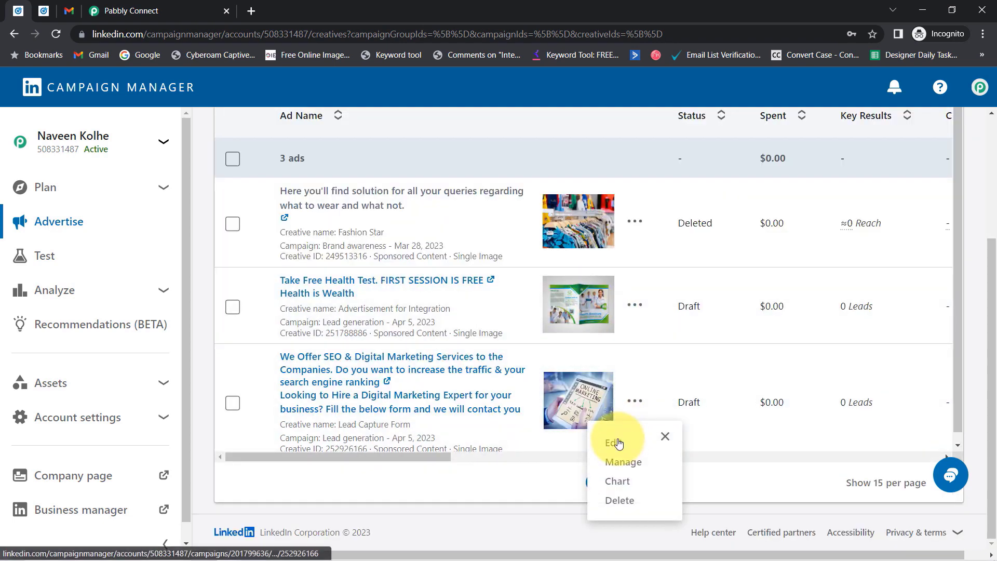
left_click(619, 442)
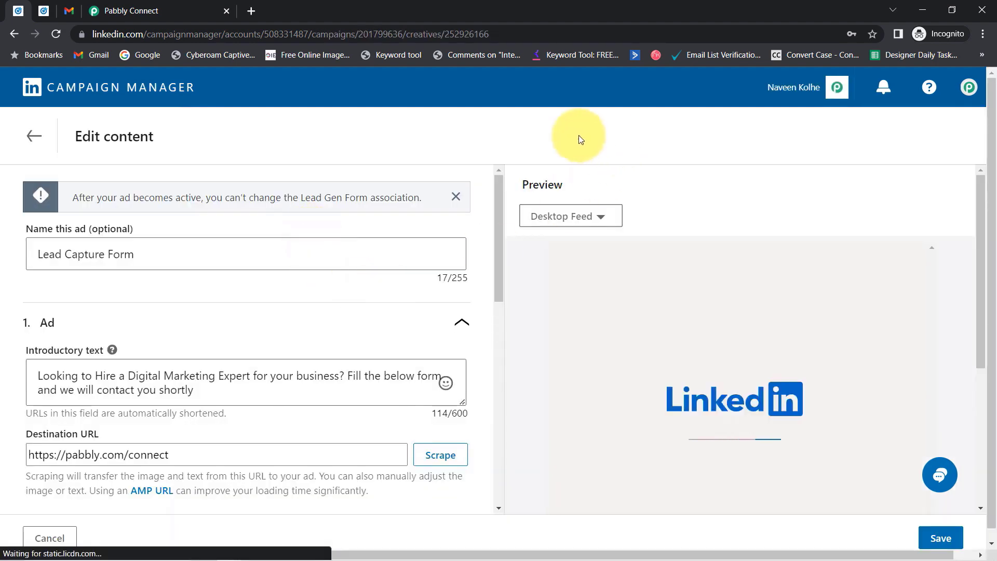
left_click_drag(500, 204, 474, 416)
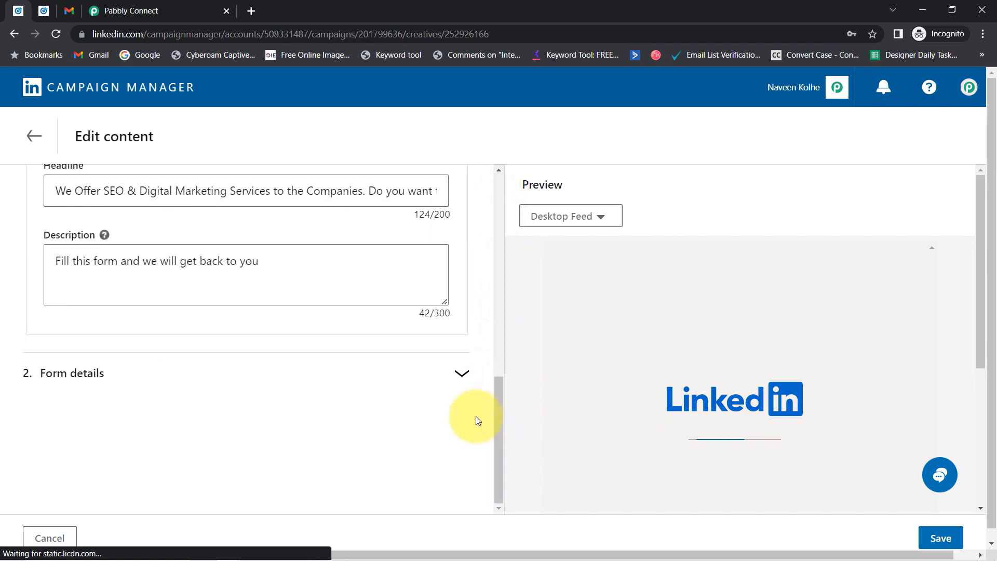
left_click(47, 384)
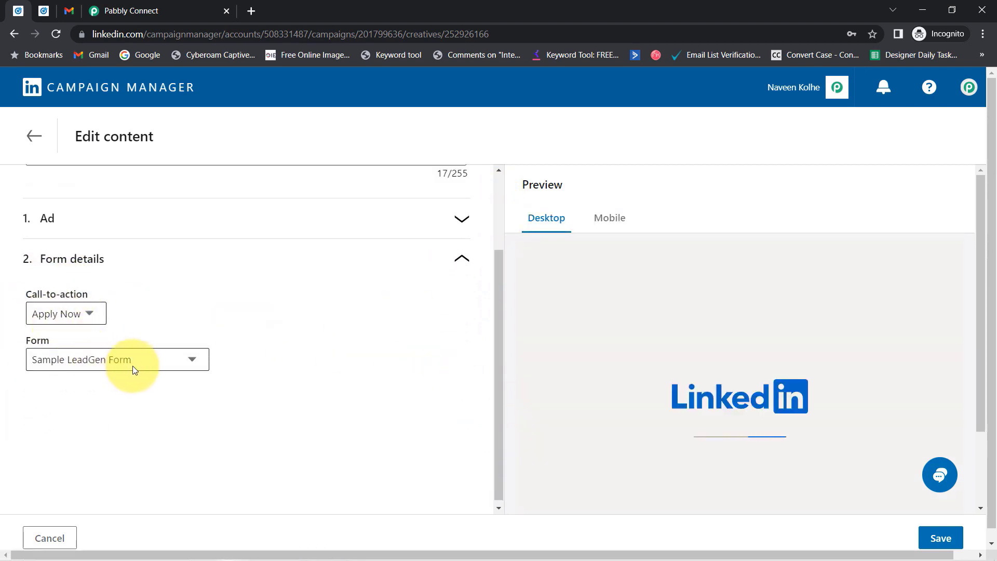
left_click(29, 145)
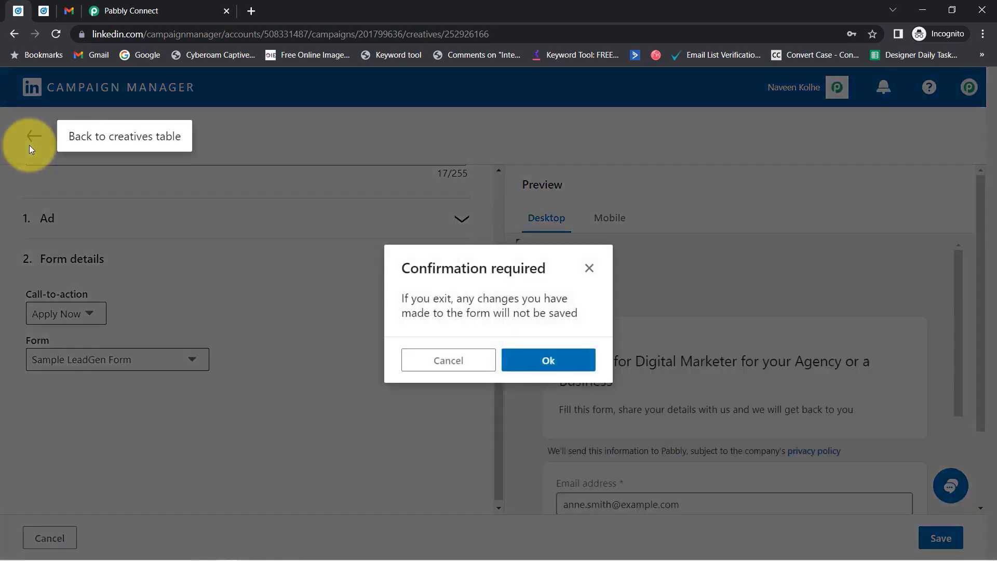
left_click(548, 360)
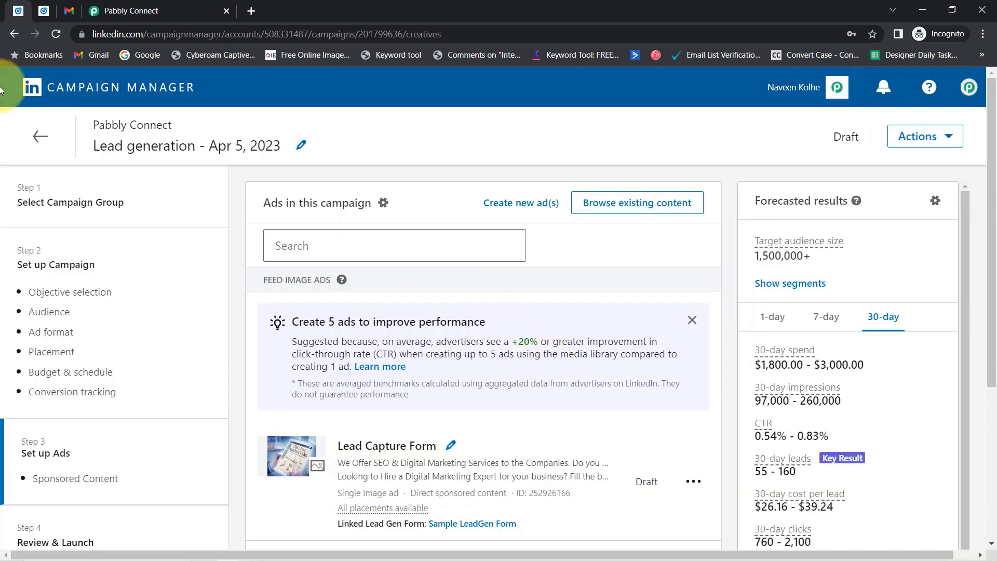
left_click(39, 137)
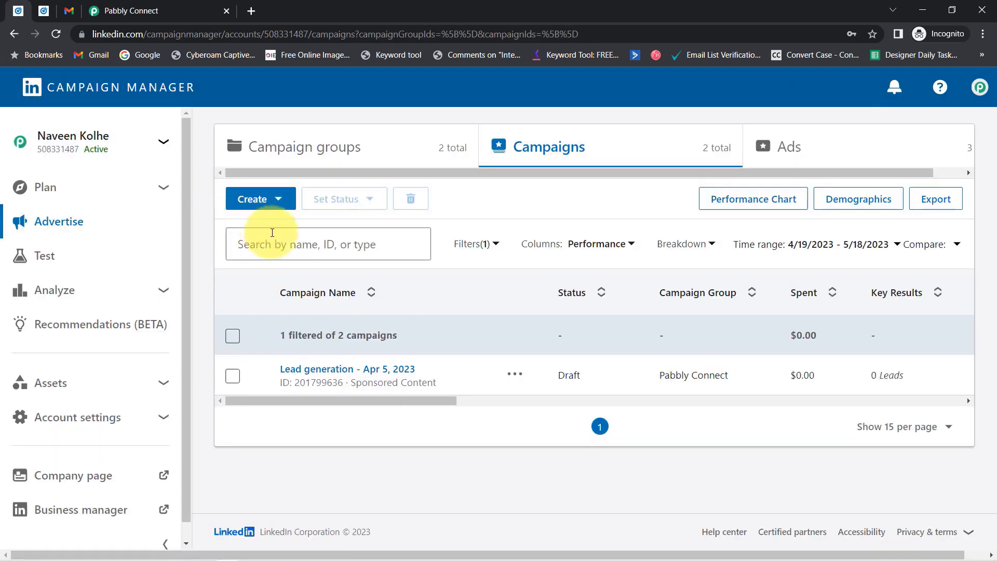
left_click(768, 148)
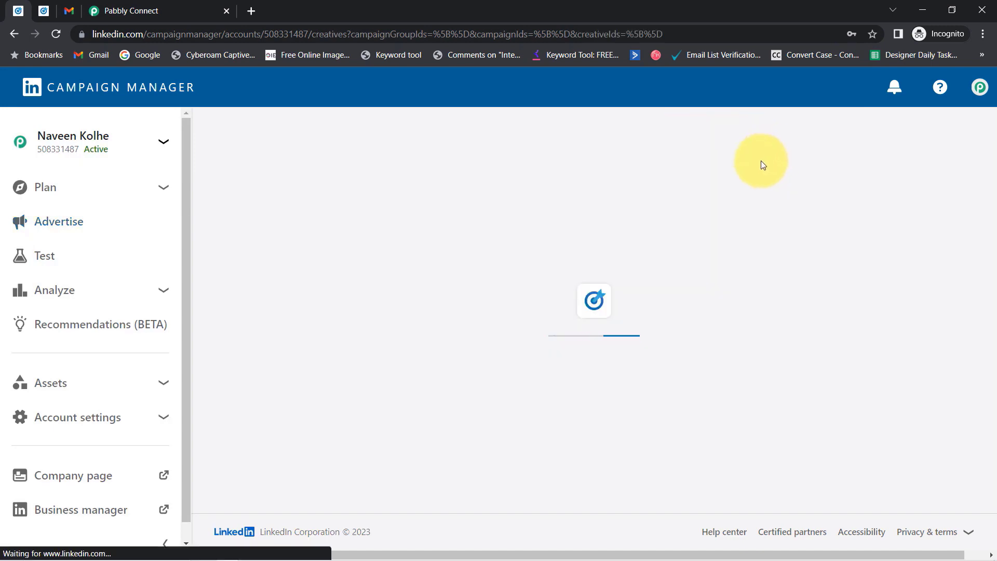
scroll(582, 470, "down", 3)
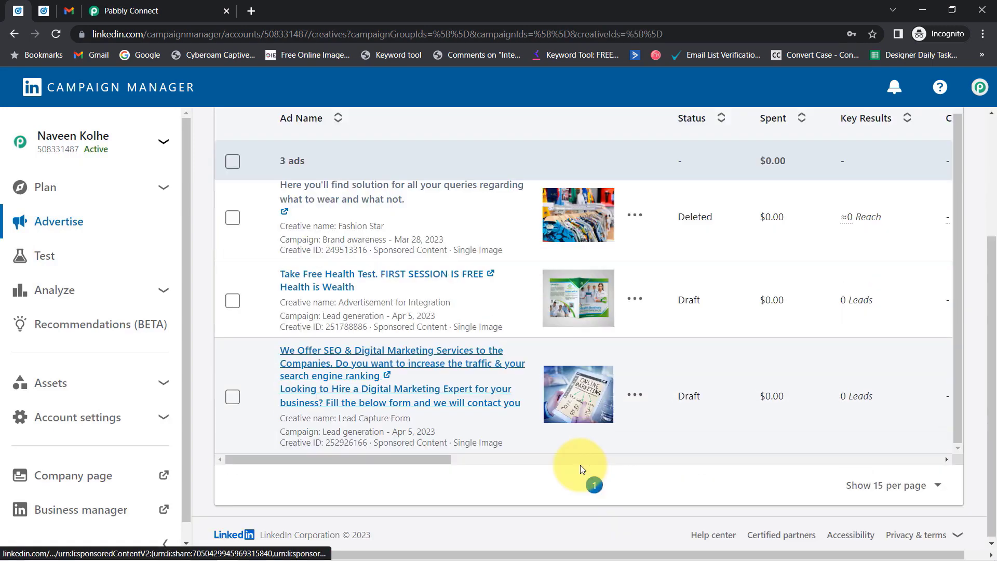
Open the SEO services ad as a live post and read its introductory text.
left_click(389, 362)
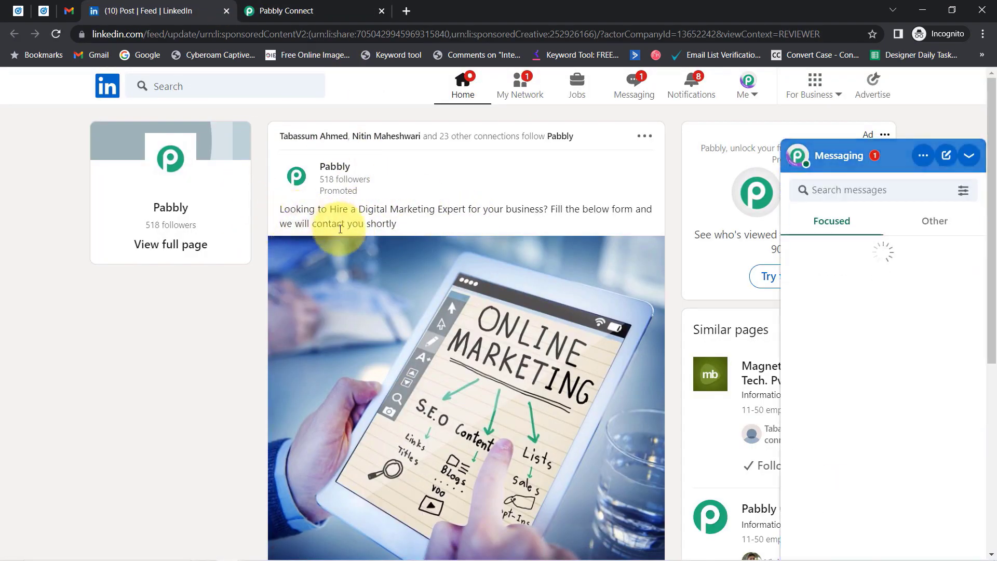
left_click(968, 155)
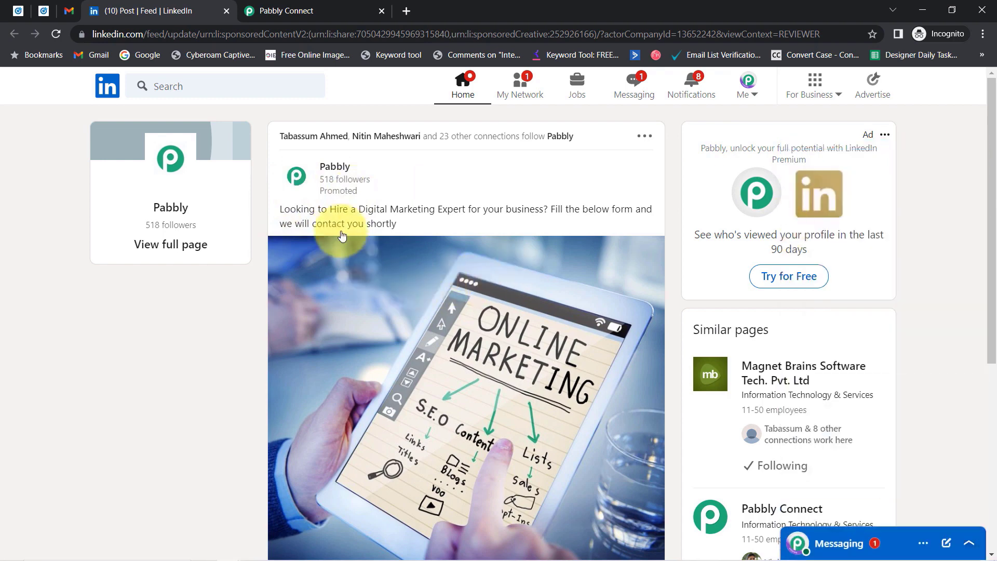
left_click_drag(320, 209, 472, 214)
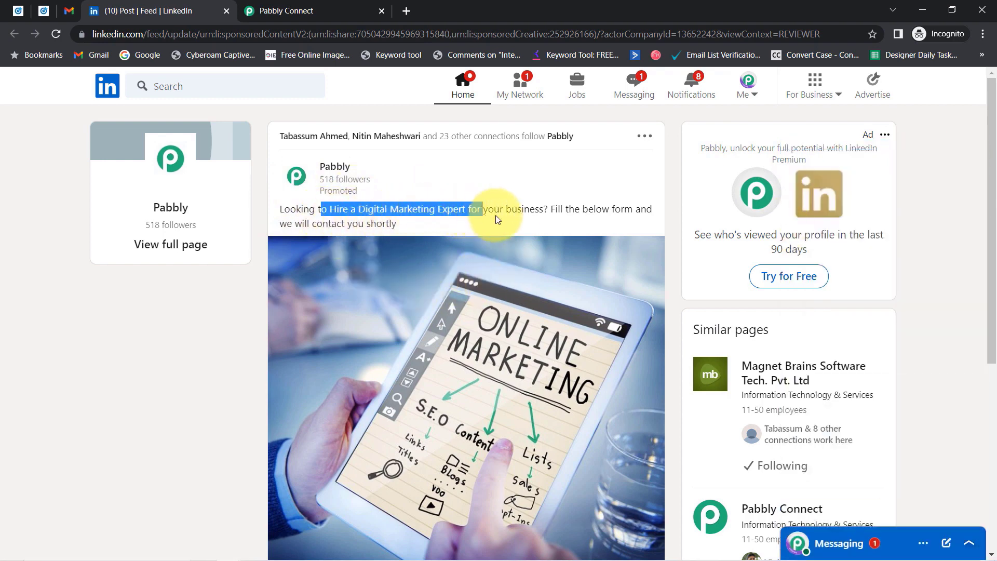
left_click_drag(562, 209, 488, 229)
left_click_drag(988, 182, 975, 323)
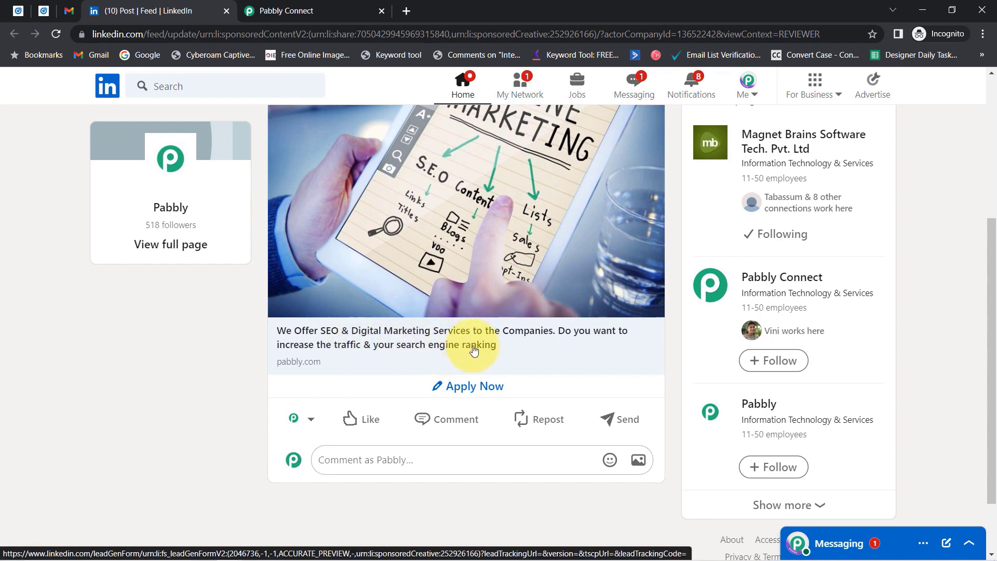
Open the ad's lead form and delete the prefilled email address.
left_click(457, 390)
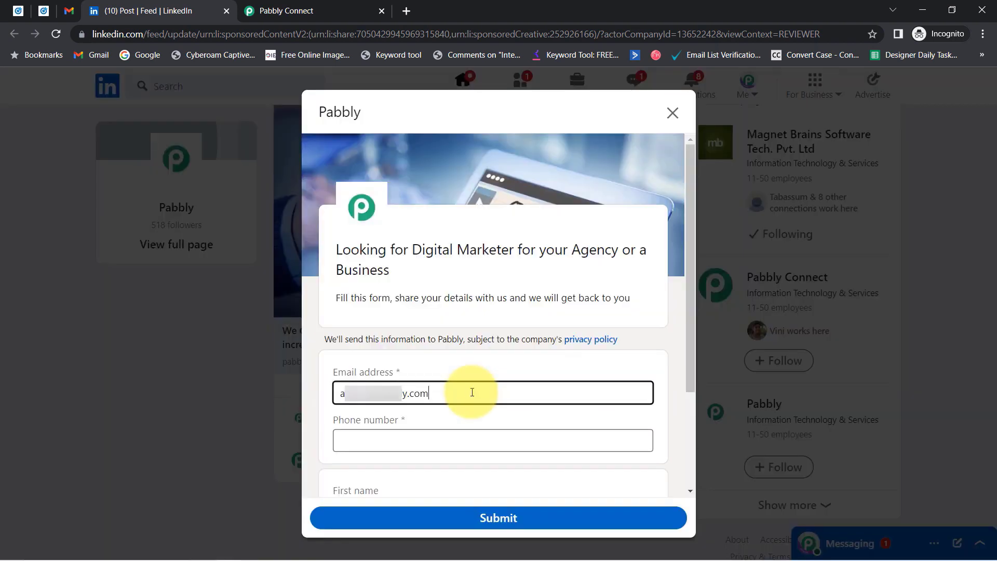
triple_click(472, 393)
key("BackSpace")
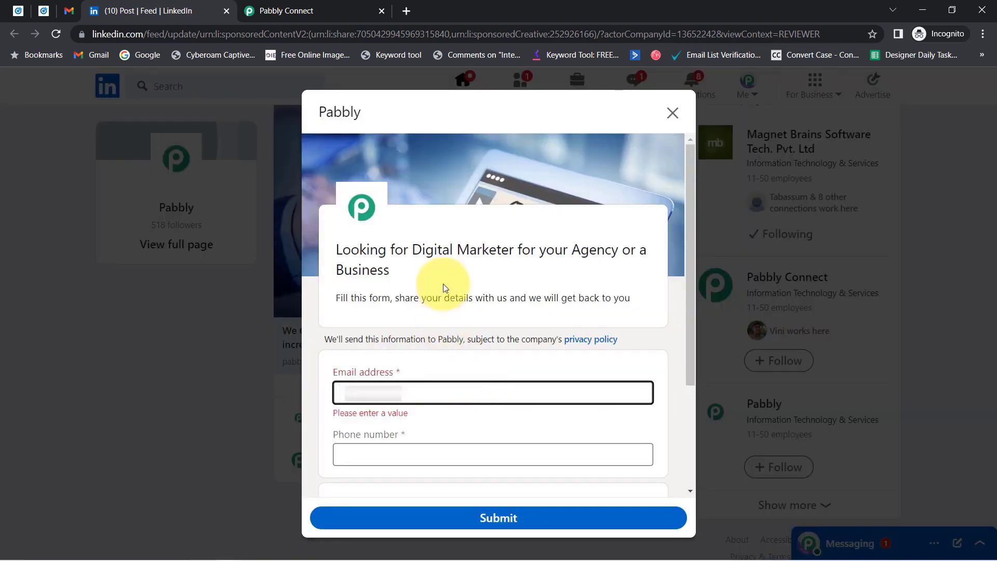
left_click(359, 265)
left_click_drag(359, 265, 457, 317)
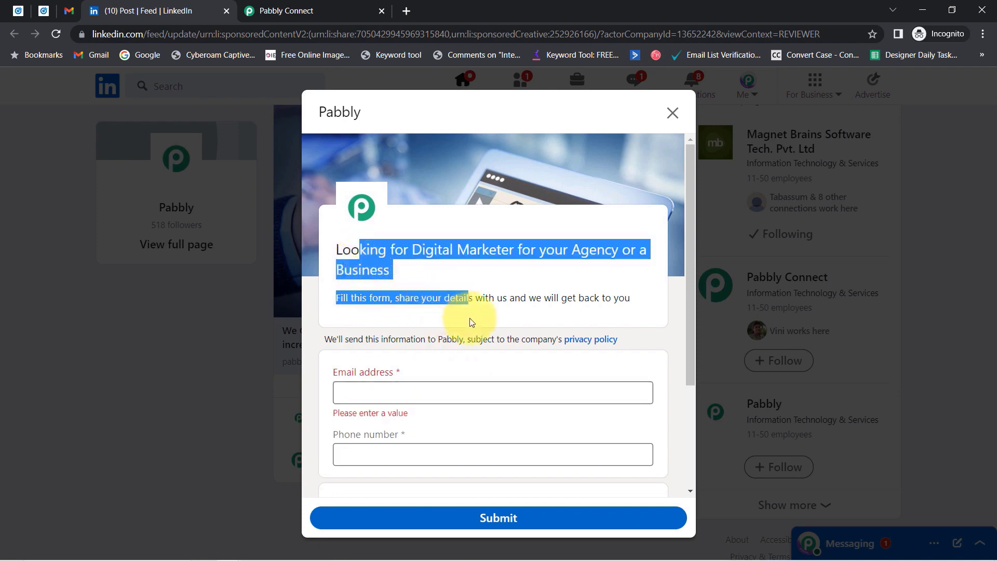
left_click(457, 317)
left_click_drag(530, 300, 629, 299)
Enter a test email address and phone number, then return to the Campaign Manager tab.
left_click(407, 392)
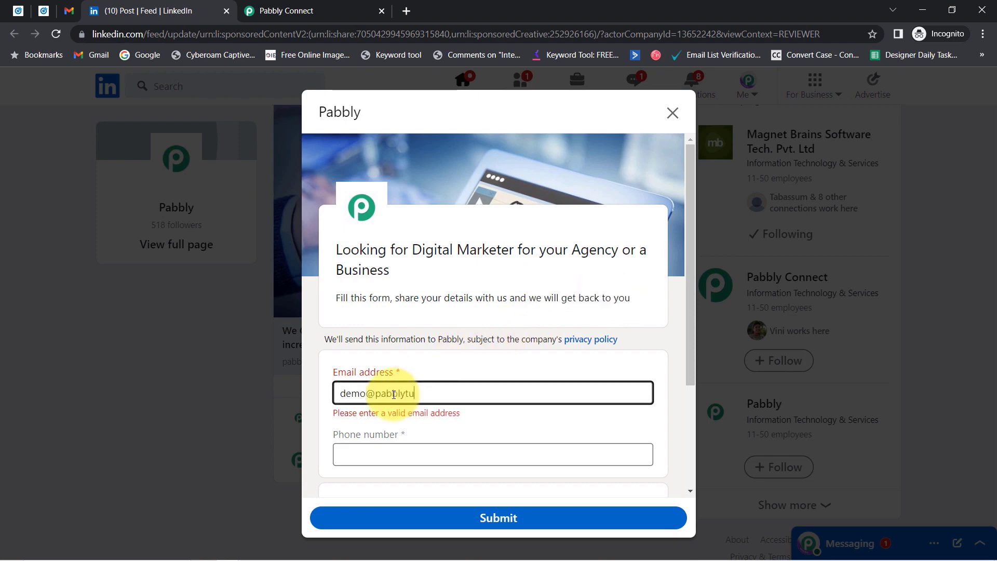
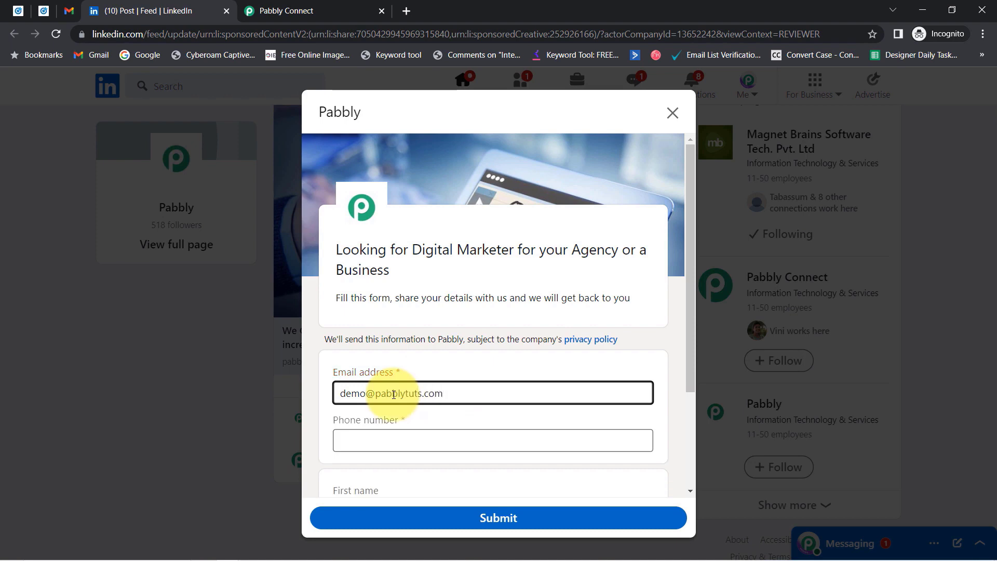
key("Tab")
type("+")
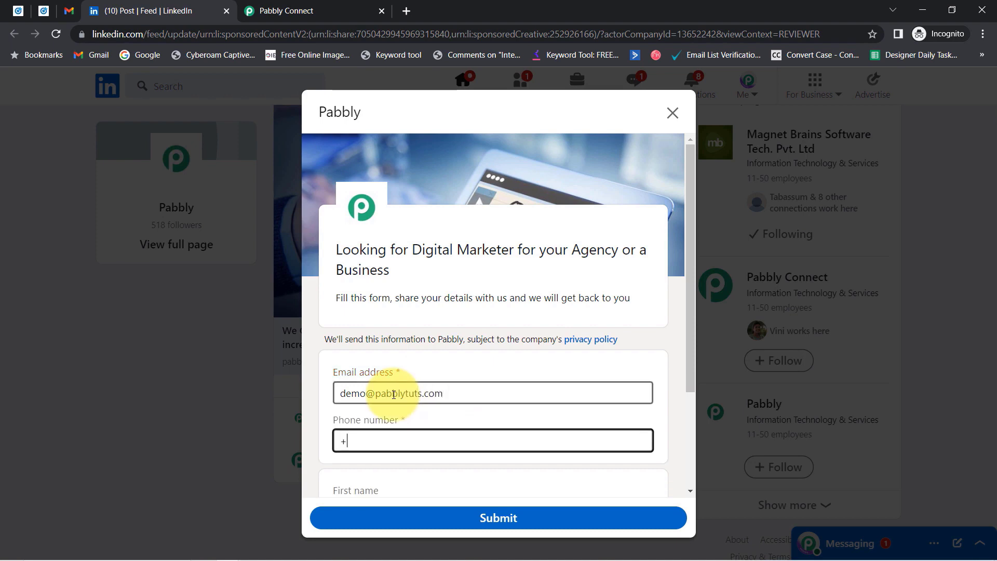
type("919")
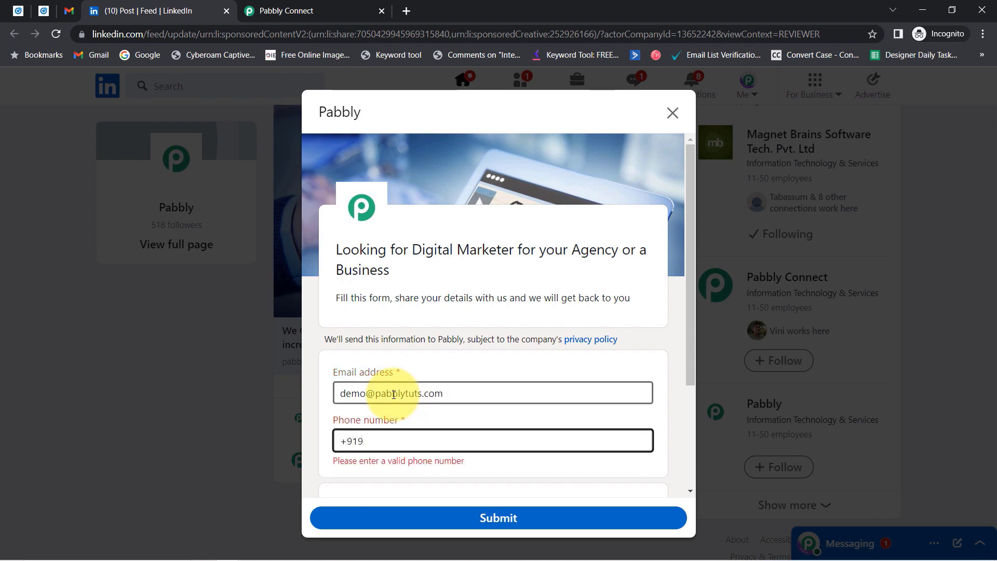
type("333333333")
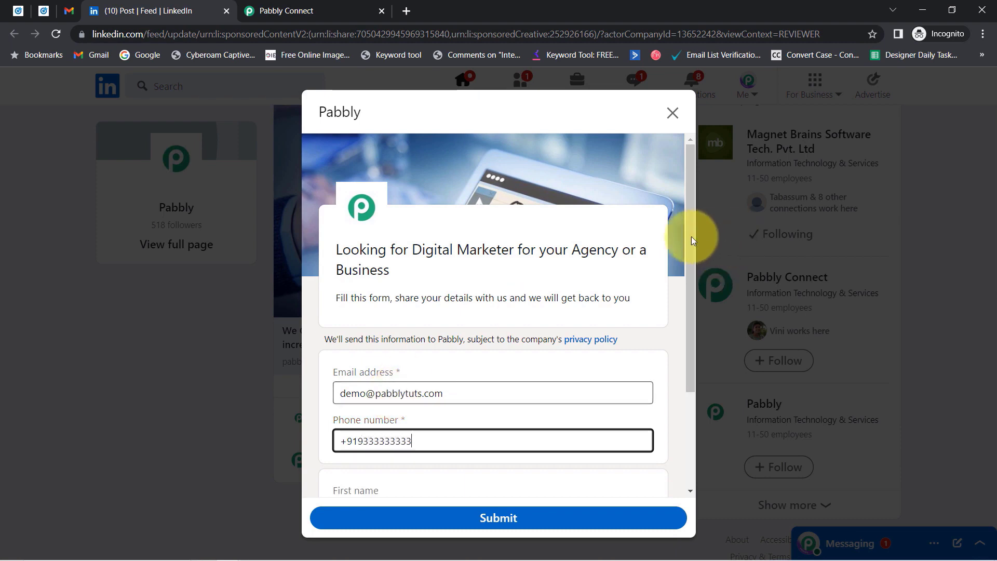
left_click_drag(691, 236, 688, 384)
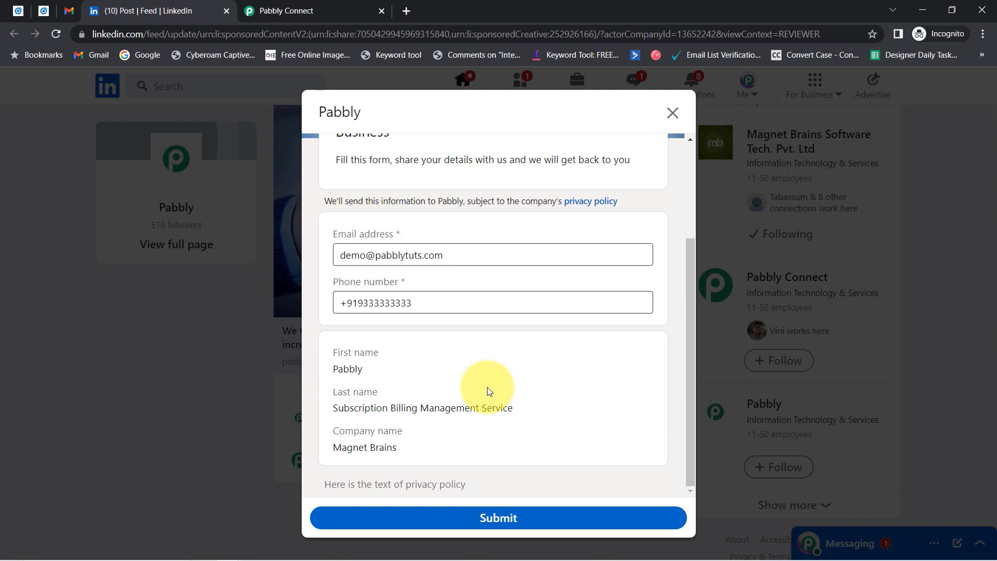
left_click(17, 11)
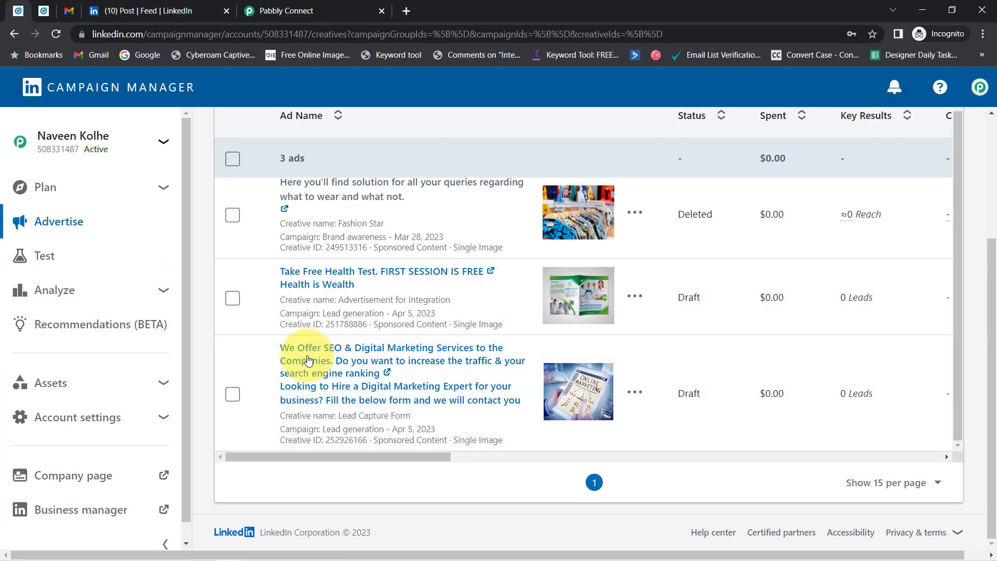
Reopen the SEO services post and view the profile's intro editor, closing it unchanged.
left_click(308, 360)
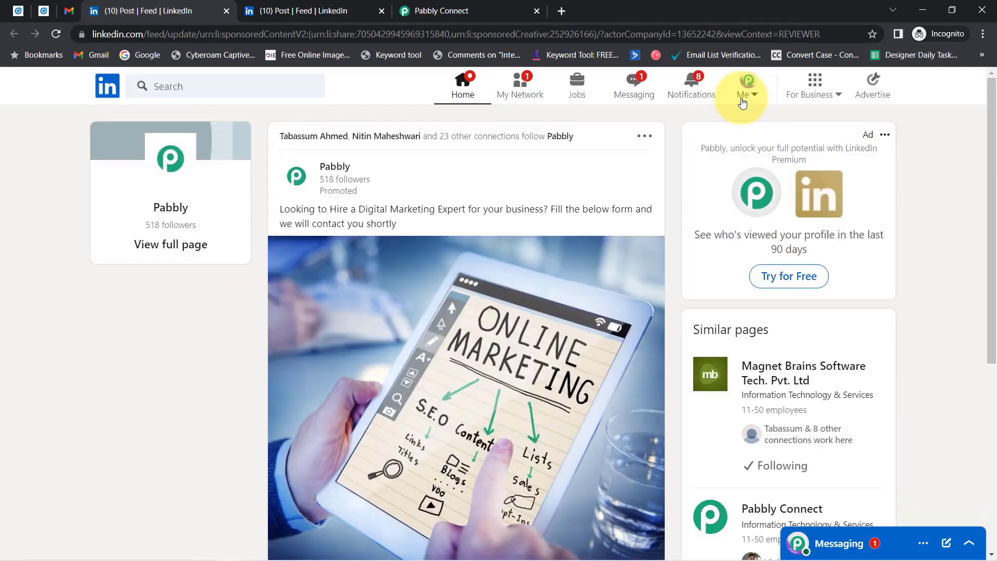
left_click(748, 86)
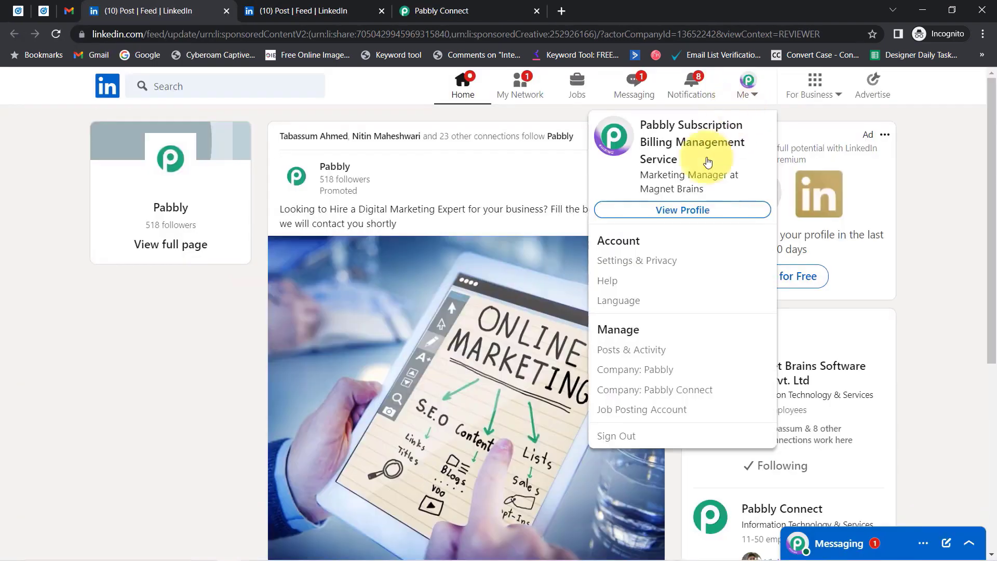
left_click(675, 211)
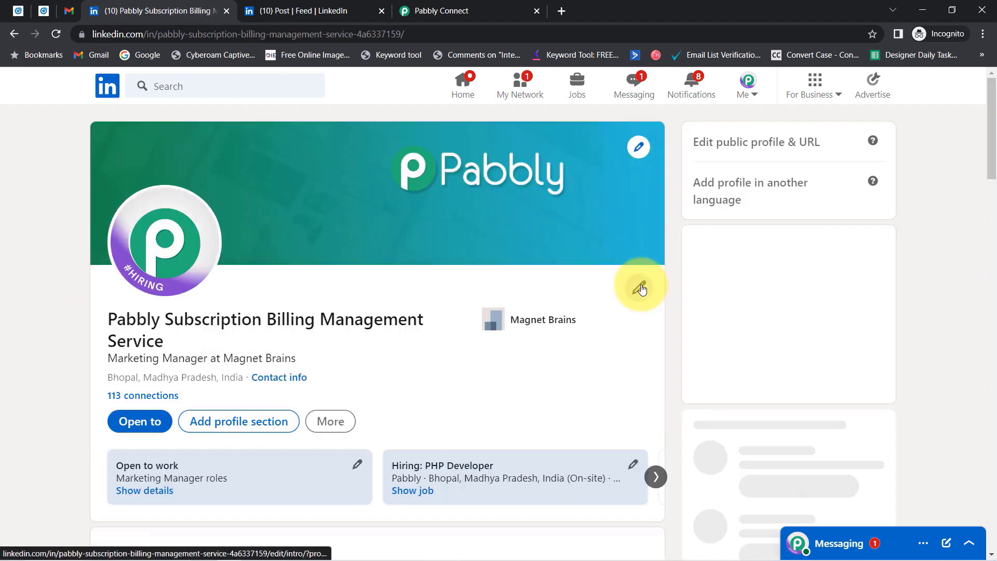
left_click(640, 288)
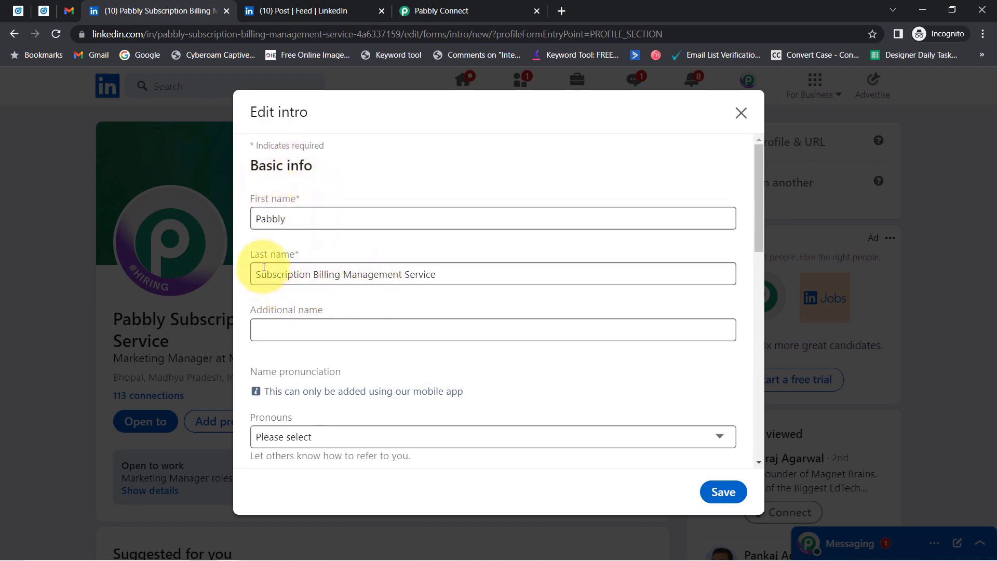
left_click(741, 113)
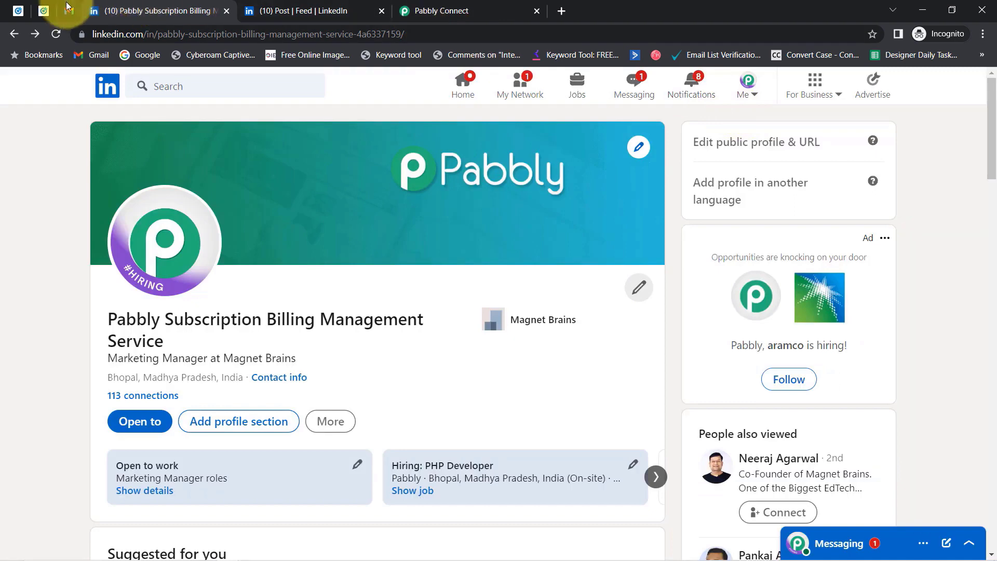
left_click(14, 14)
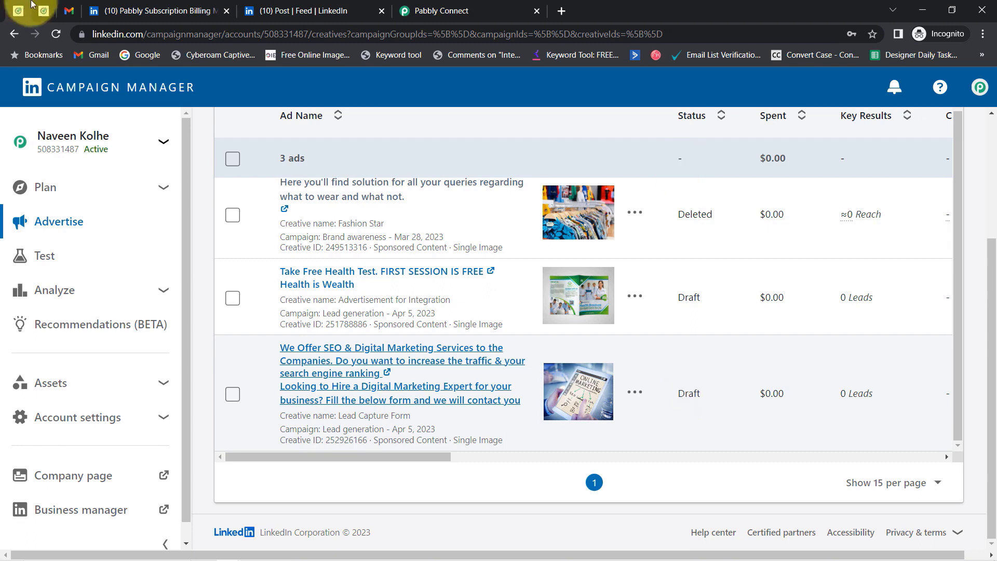
Close the Pabbly company profile tab and submit the test lead form with first name Pabbly.
left_click(130, 11)
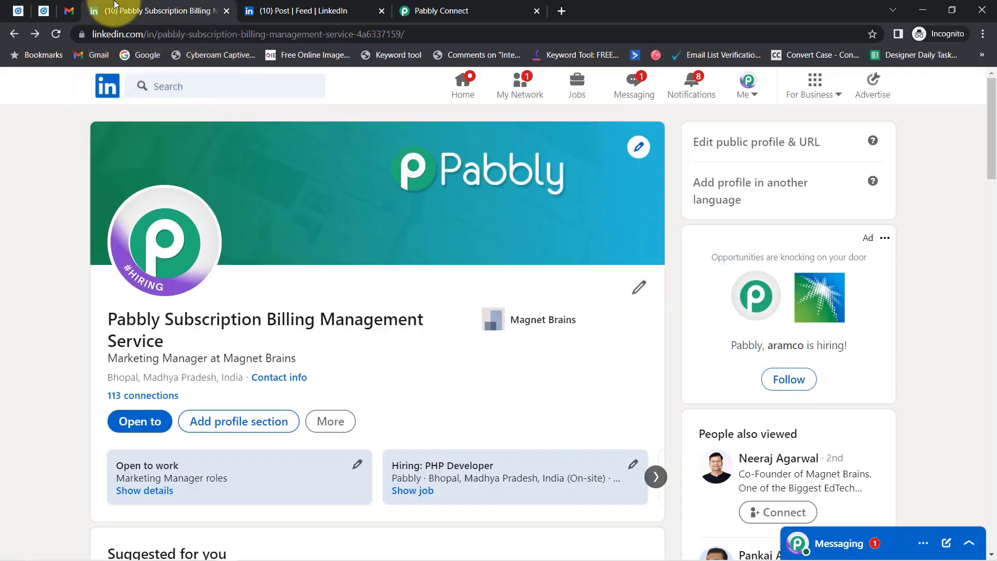
left_click(264, 4)
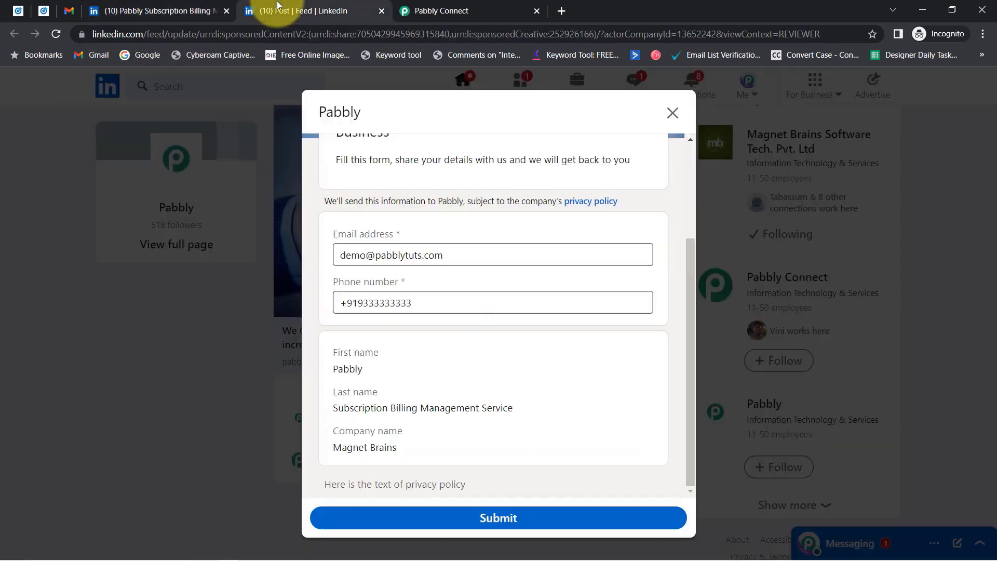
left_click(160, 6)
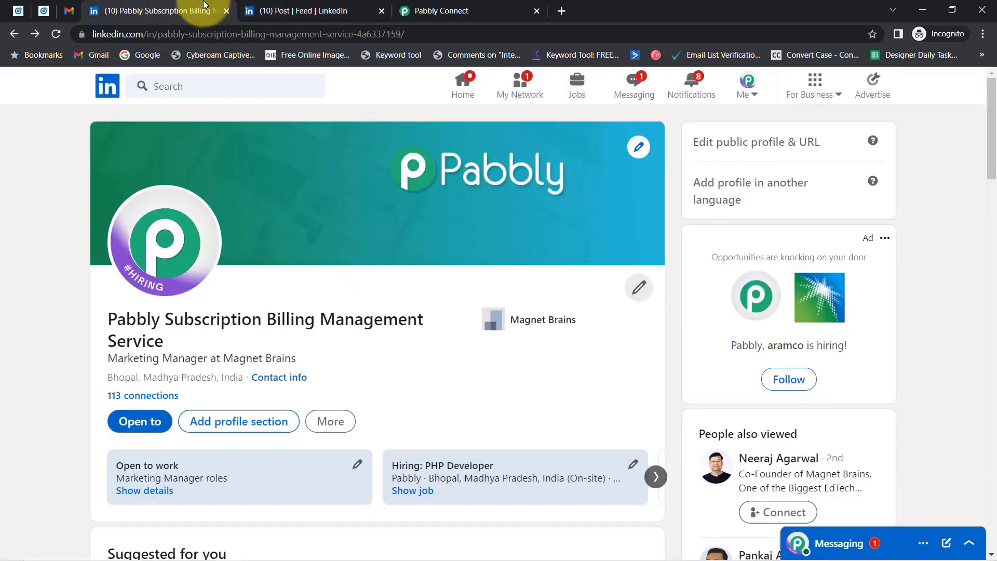
left_click(226, 11)
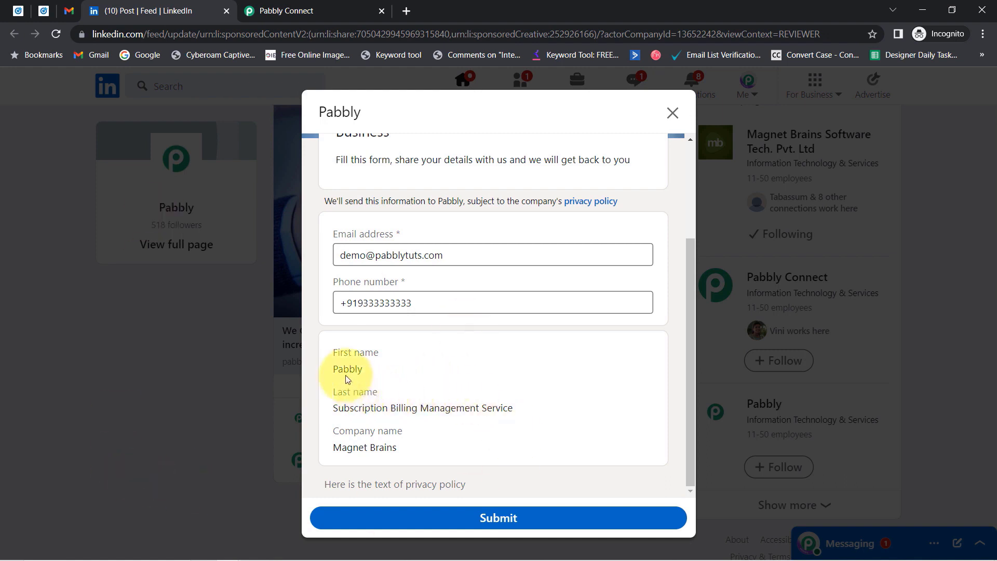
left_click_drag(363, 370, 338, 370)
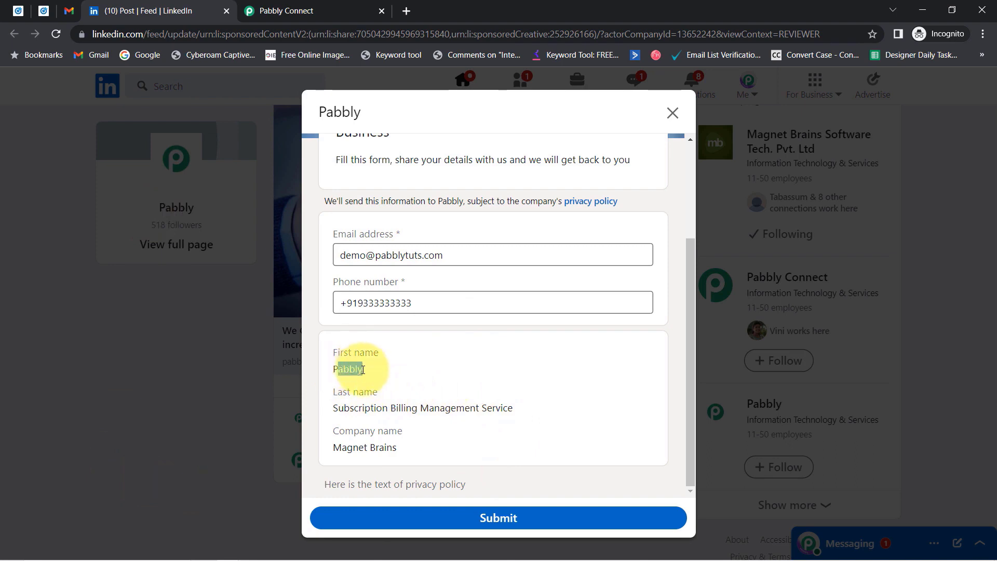
left_click(480, 519)
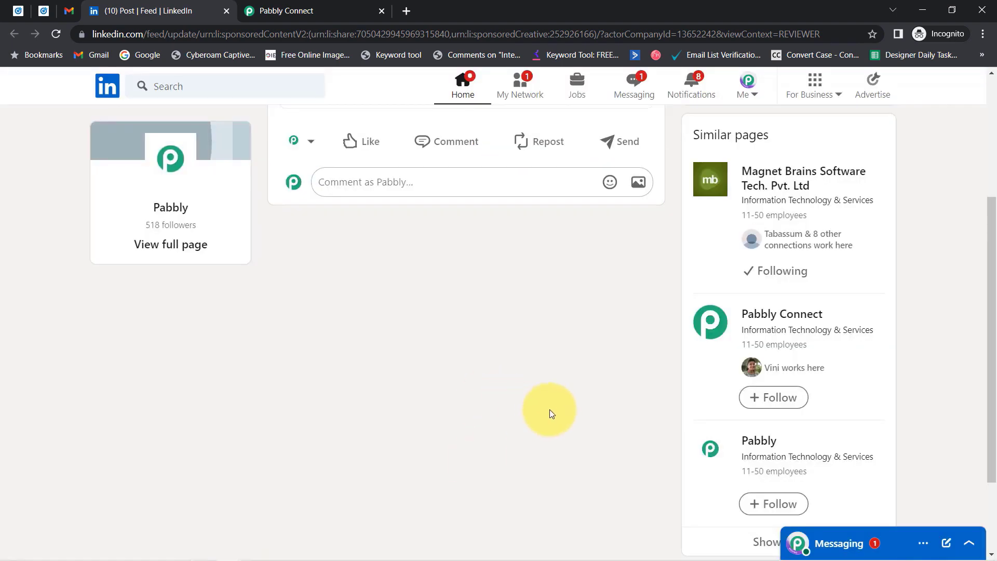
left_click(270, 10)
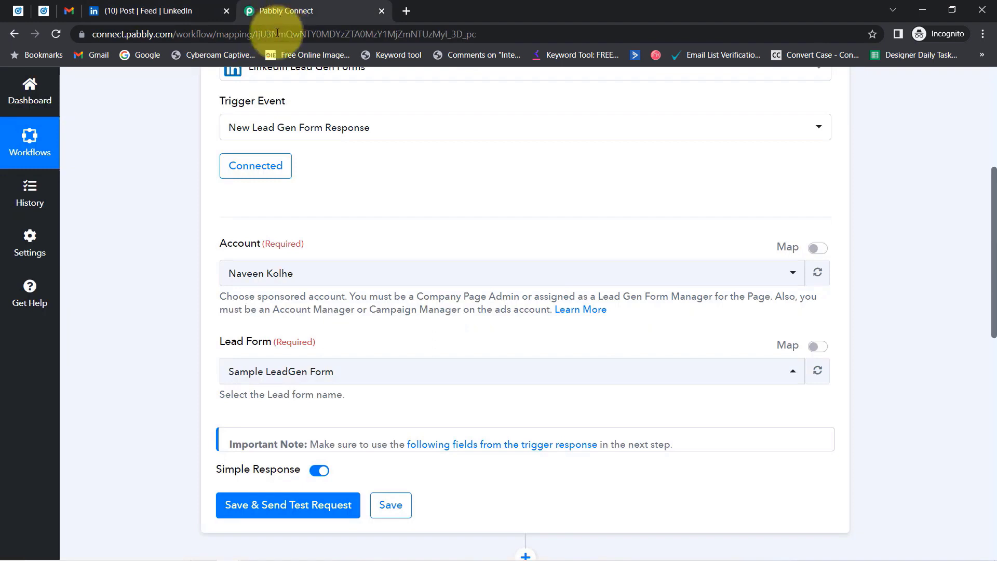
Send a test request and confirm the response's Form Name is Sample LeadGen Form.
left_click(267, 510)
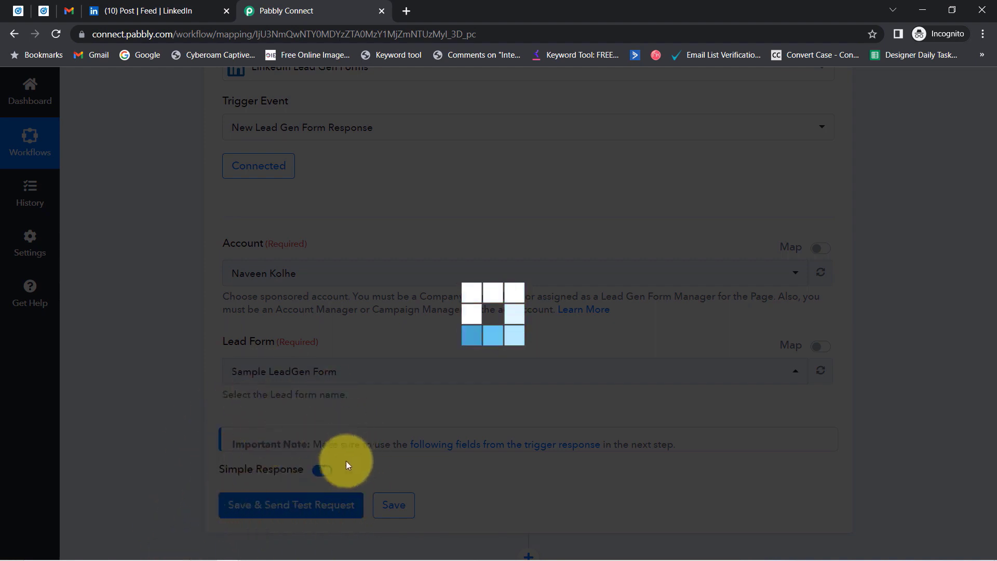
scroll(442, 286, "down", 1)
scroll(363, 421, "up", 1)
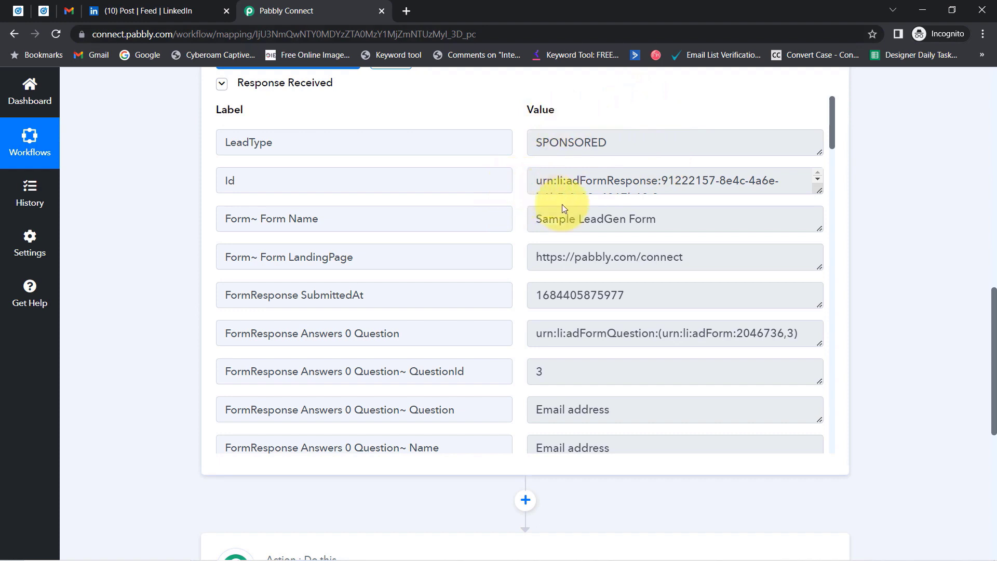
double_click(303, 218)
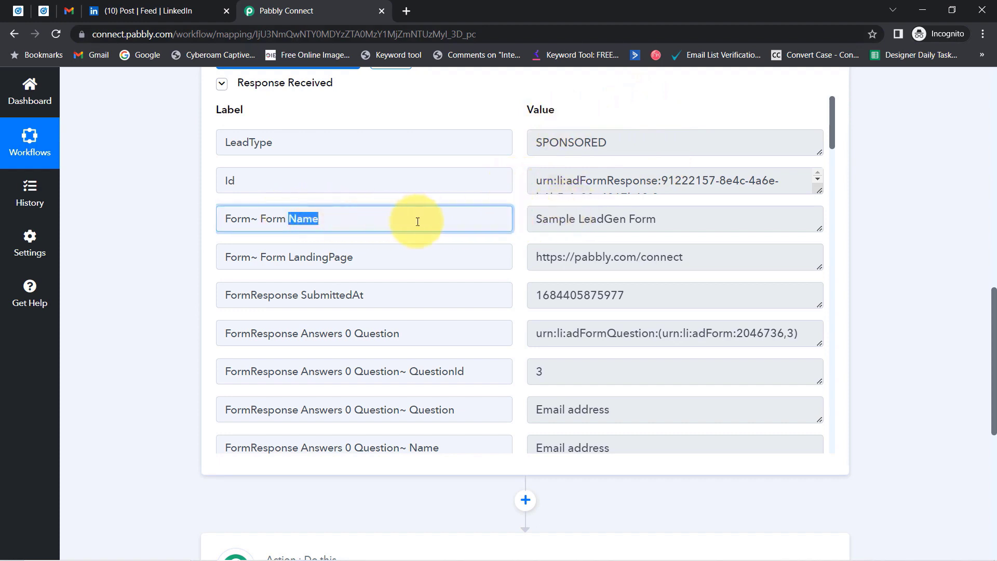
left_click_drag(558, 223, 627, 222)
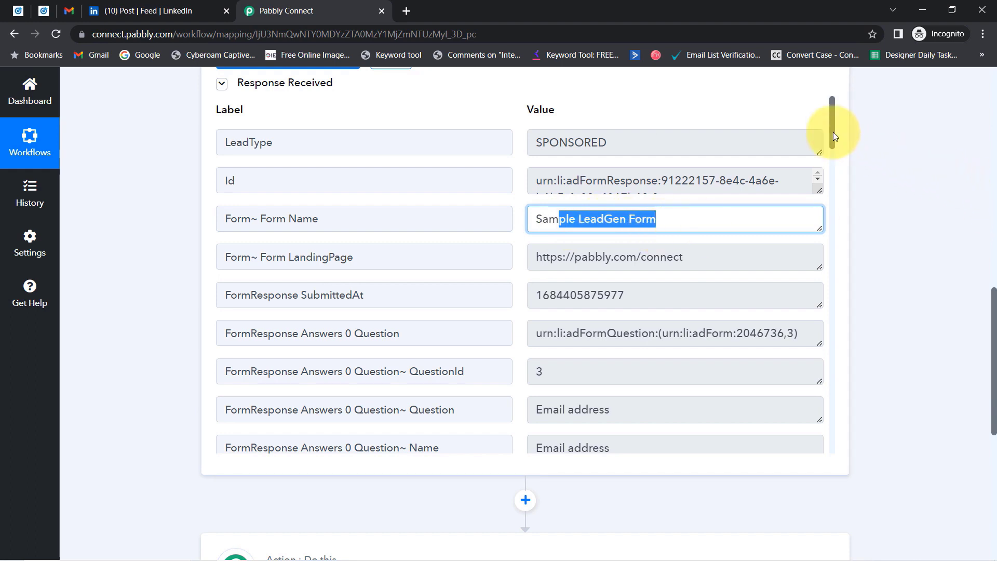
Check the captured email, phone number, names and company Magnet Brains in the response.
left_click_drag(834, 132, 834, 185)
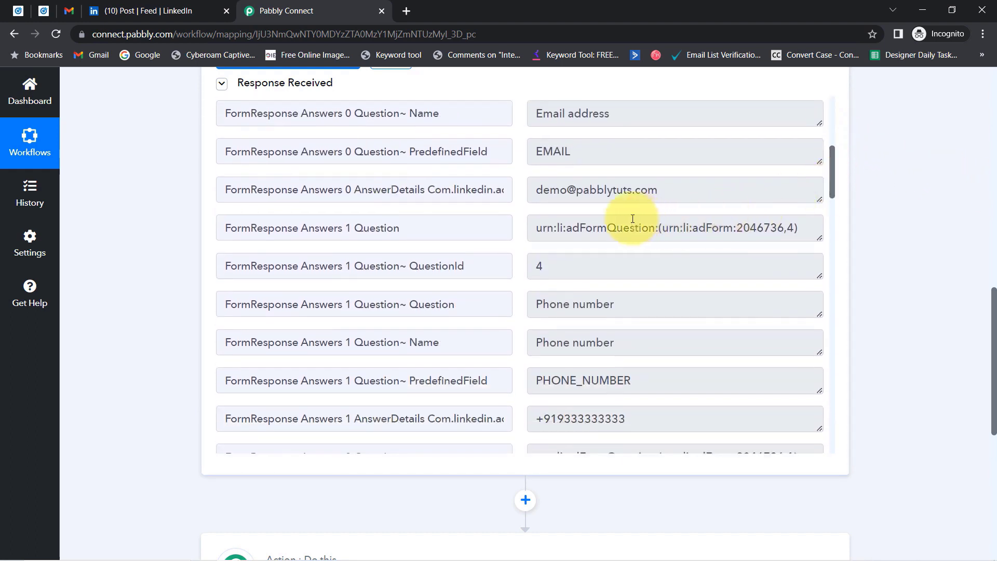
left_click_drag(649, 196, 609, 195)
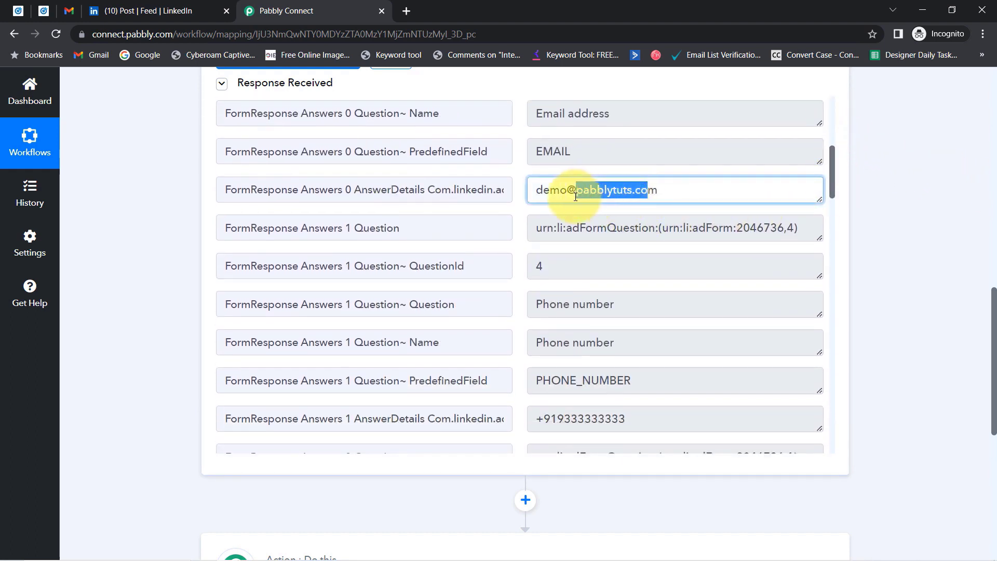
left_click_drag(629, 418, 564, 421)
left_click_drag(833, 166, 700, 232)
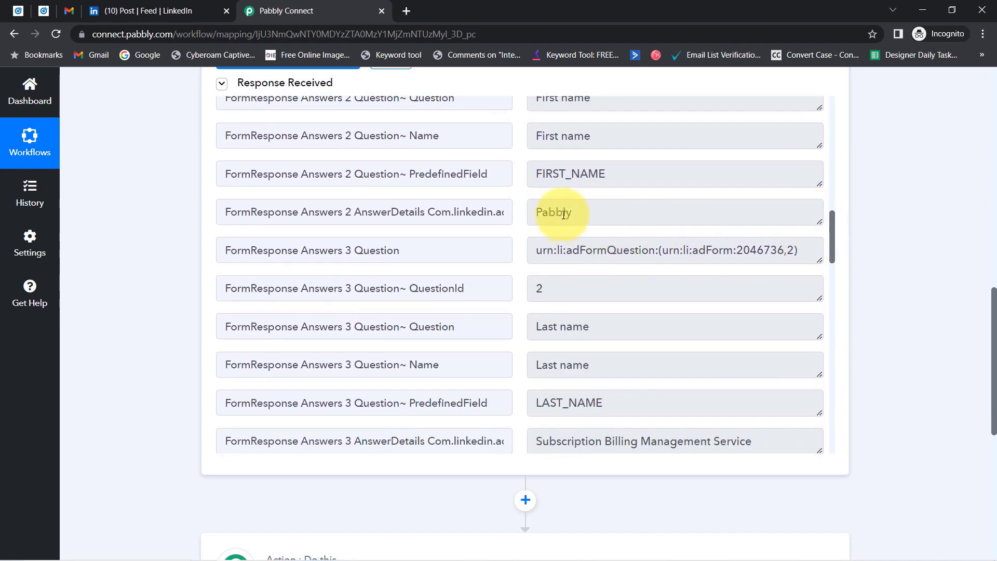
left_click_drag(567, 212, 535, 212)
left_click_drag(562, 445, 720, 442)
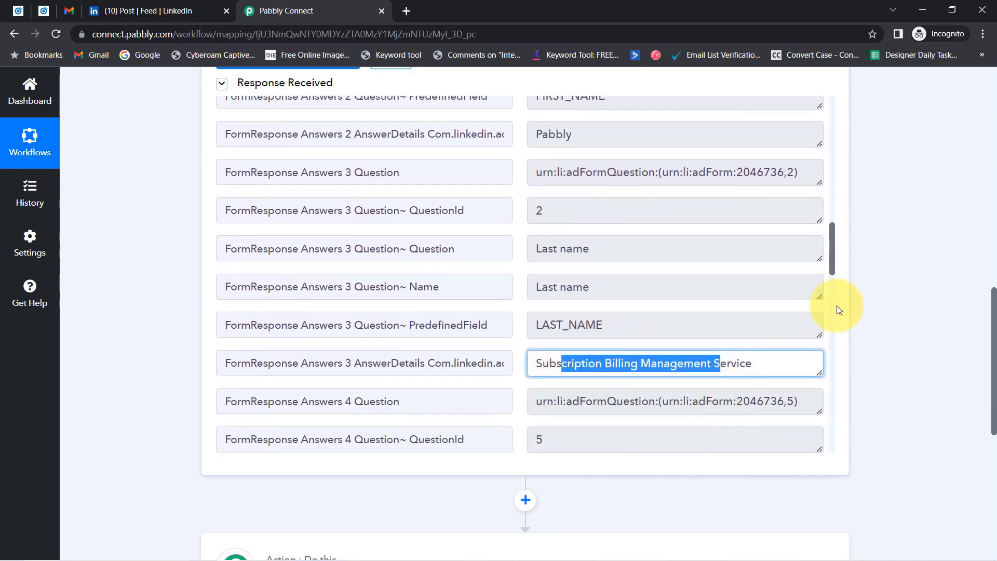
left_click_drag(834, 258, 824, 300)
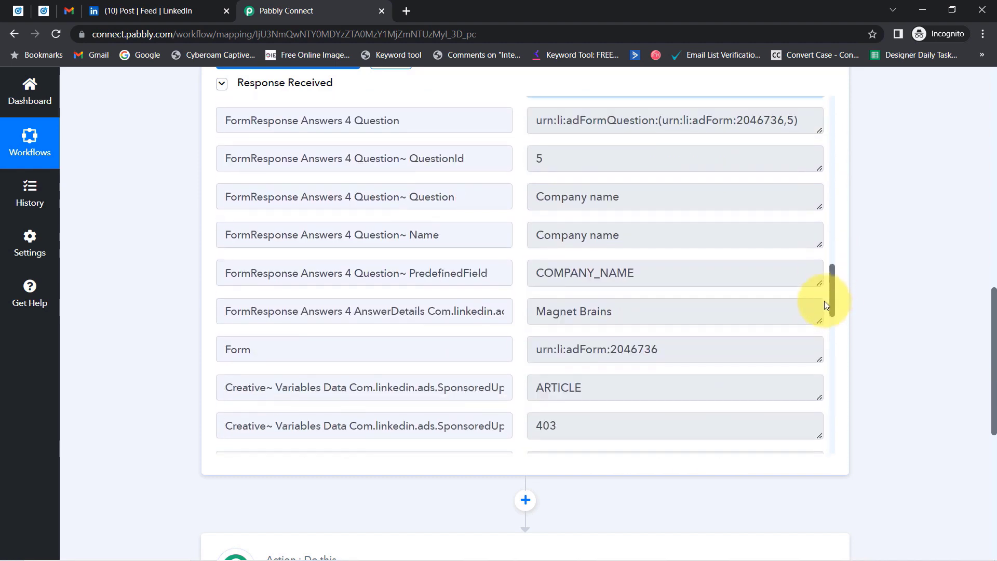
left_click_drag(556, 316, 617, 316)
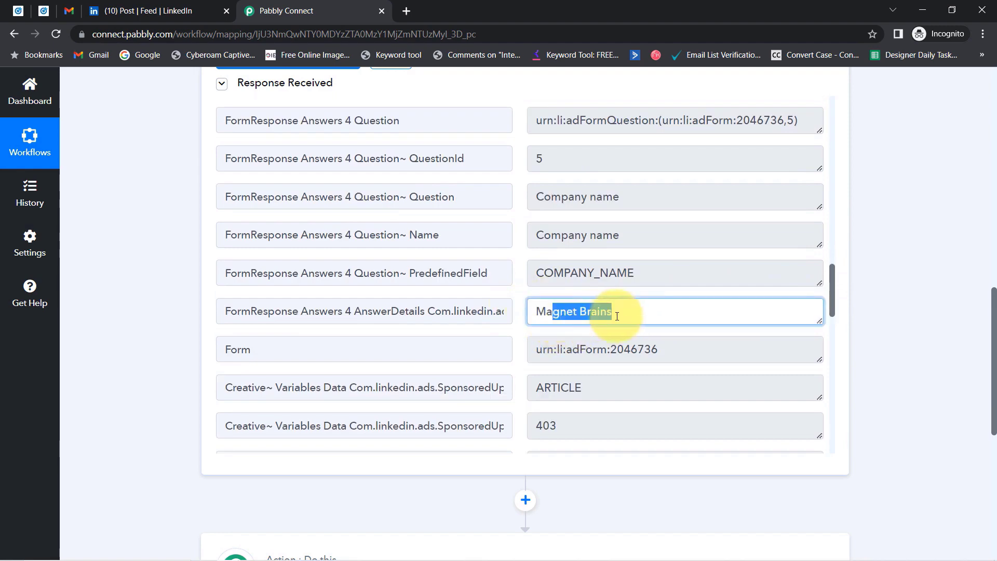
left_click(41, 9)
Close the LinkedIn post tab and scroll the workflow up to its LinkedIn trigger polling every 10 mins.
scroll(250, 216, "up", 3)
left_click_drag(314, 128, 219, 127)
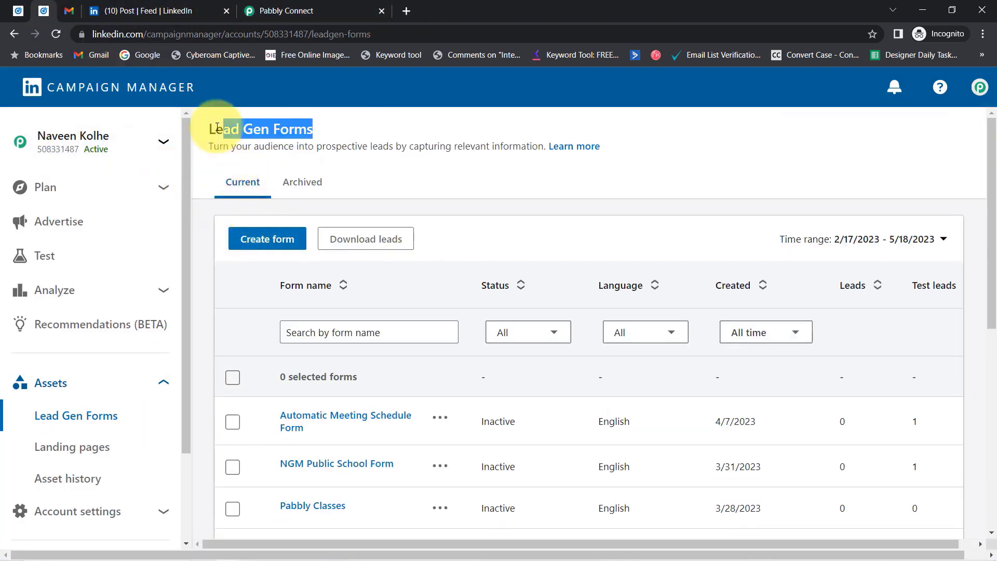
left_click(260, 2)
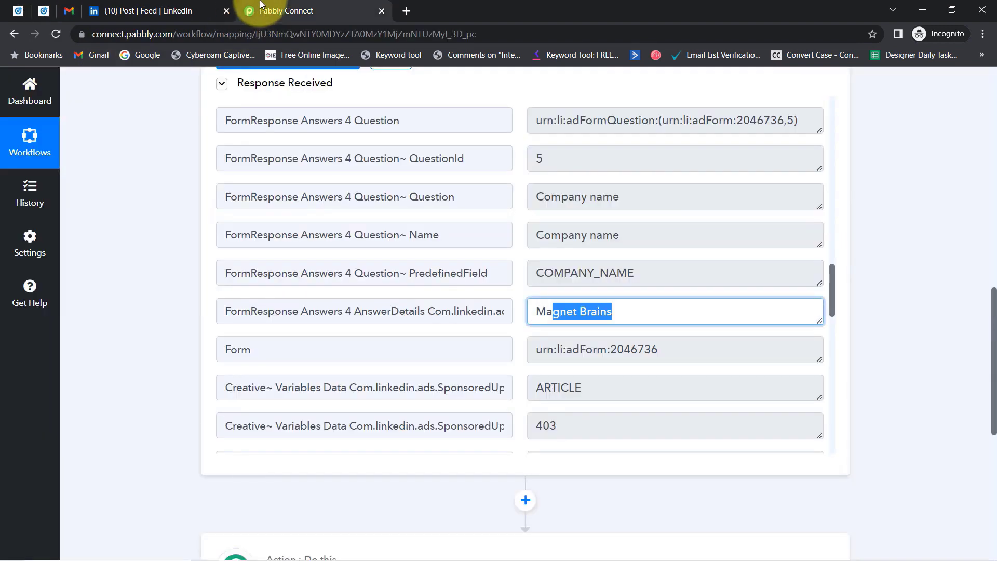
left_click(225, 14)
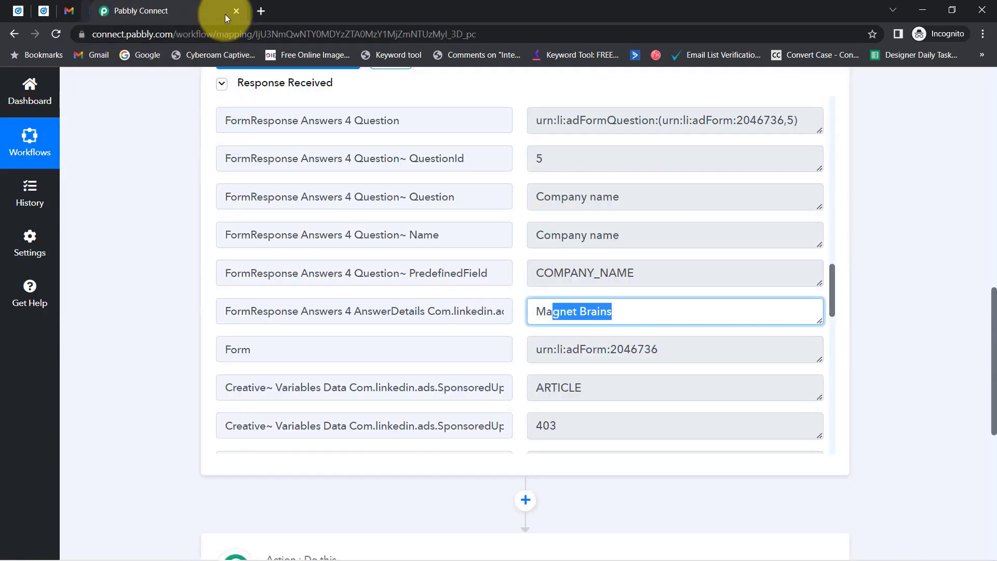
left_click(44, 11)
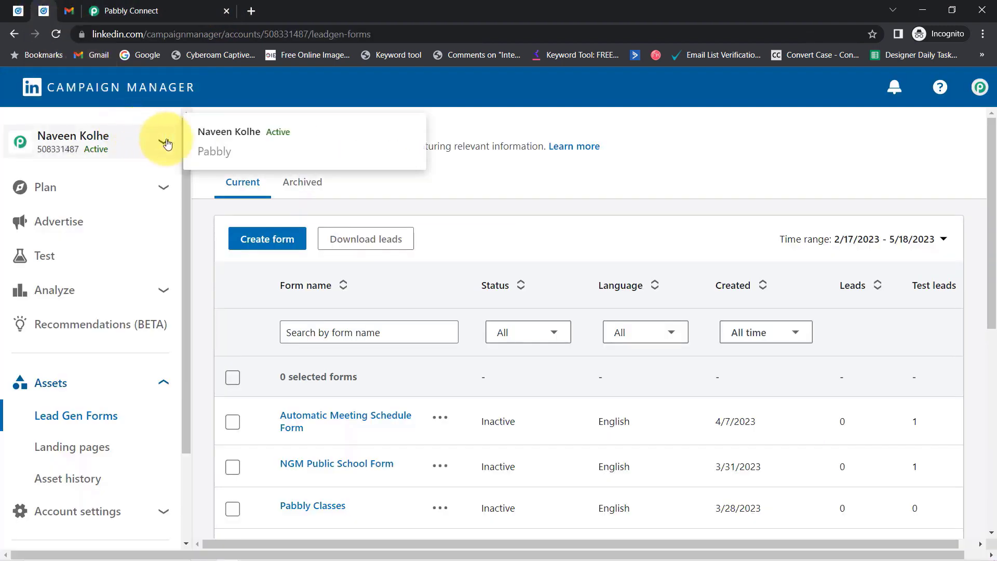
left_click(129, 10)
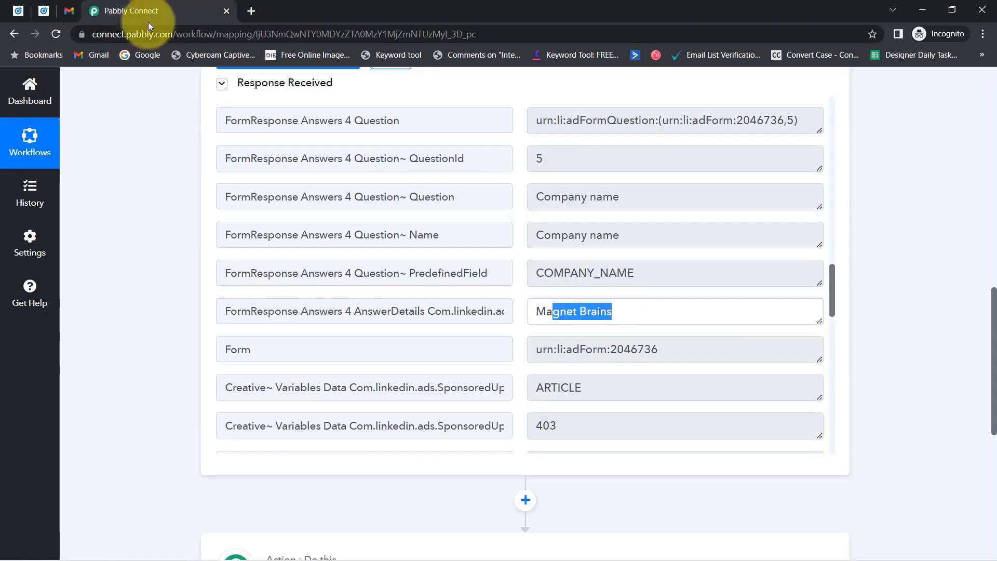
left_click_drag(981, 395, 979, 167)
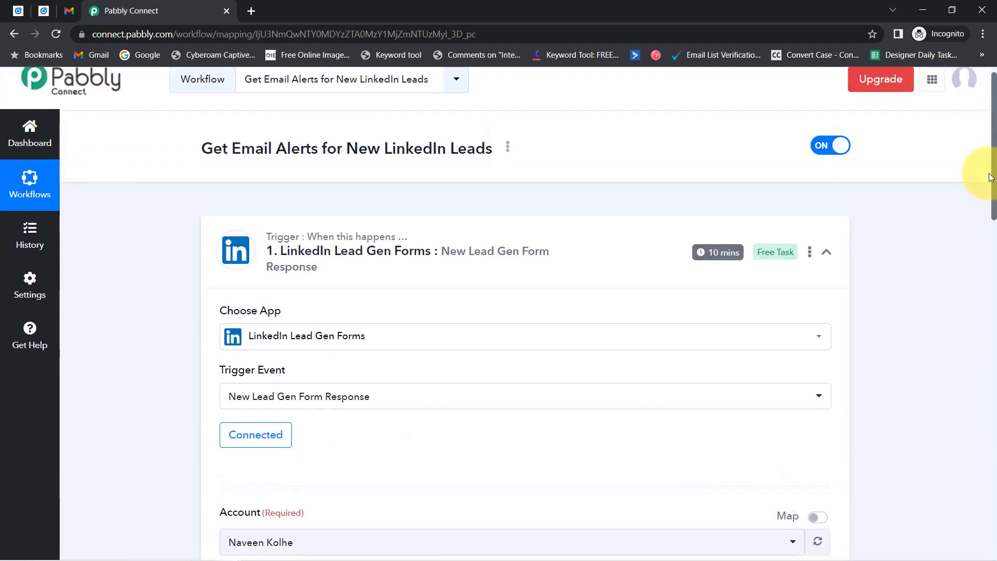
mouse_move(722, 255)
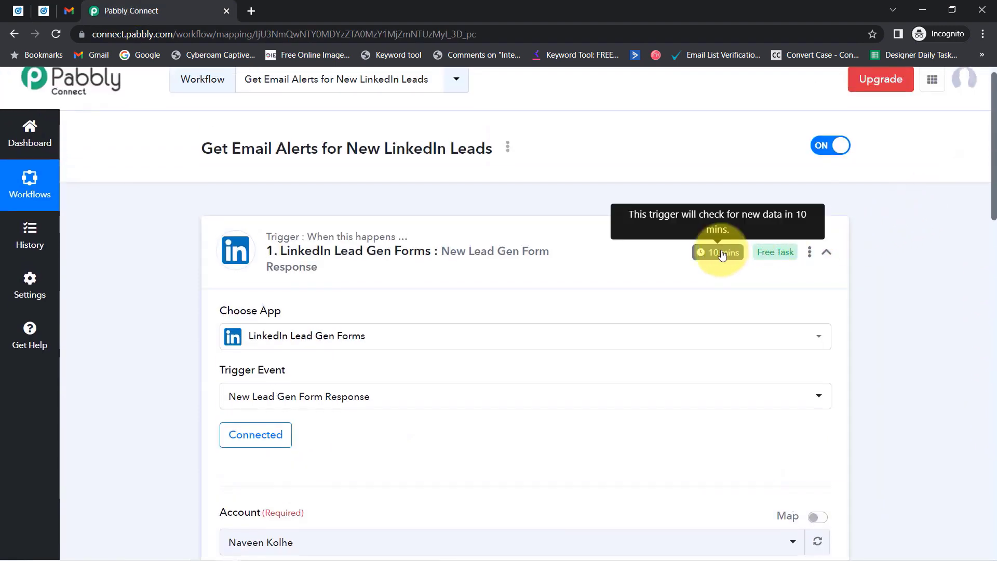
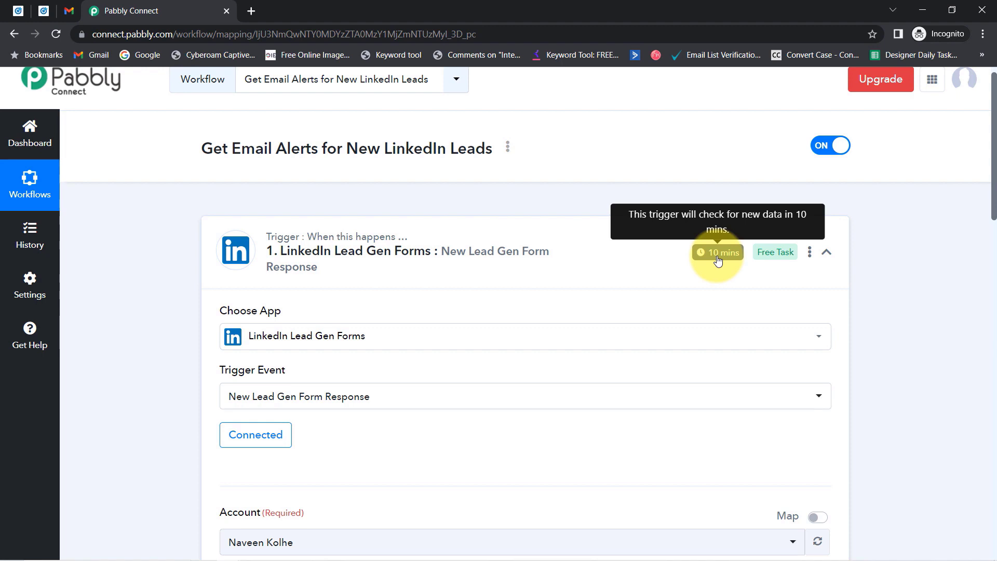
Scroll down past the LinkedIn trigger's sample fields to the Gmail action step.
left_click_drag(996, 111, 986, 312)
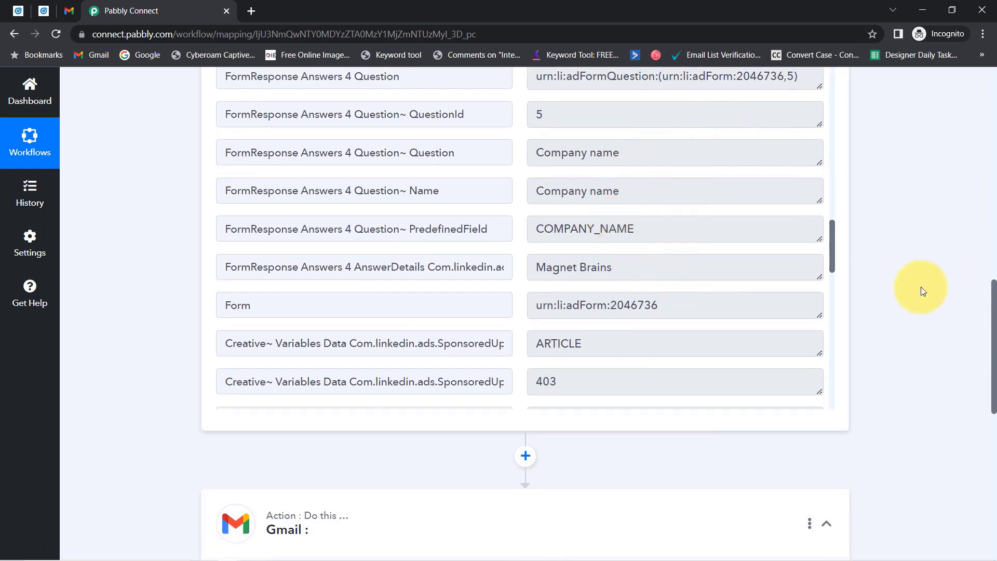
left_click_drag(994, 312, 990, 411)
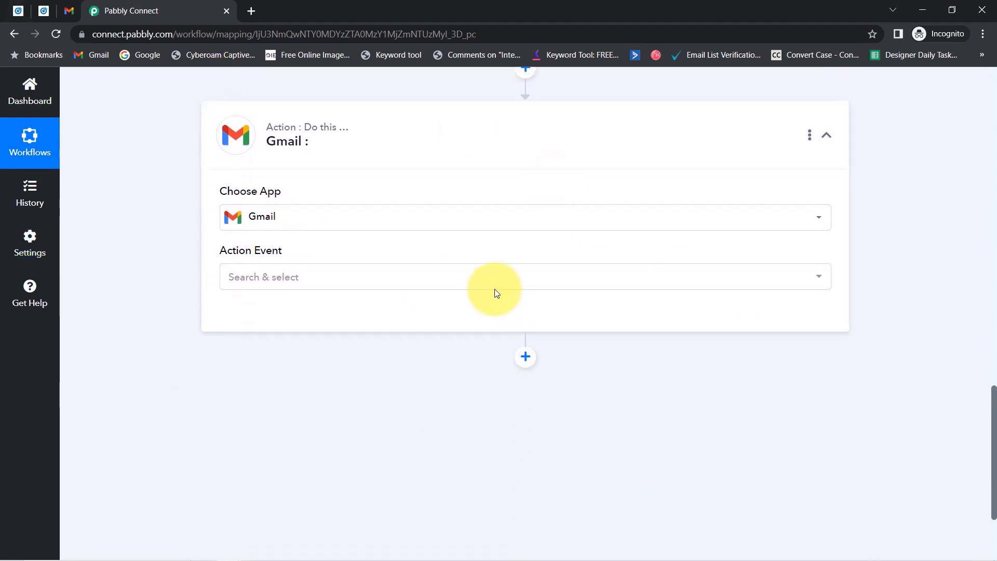
Set the Gmail action event to Send Email and save it with the existing Gmail #4 connection.
left_click(304, 280)
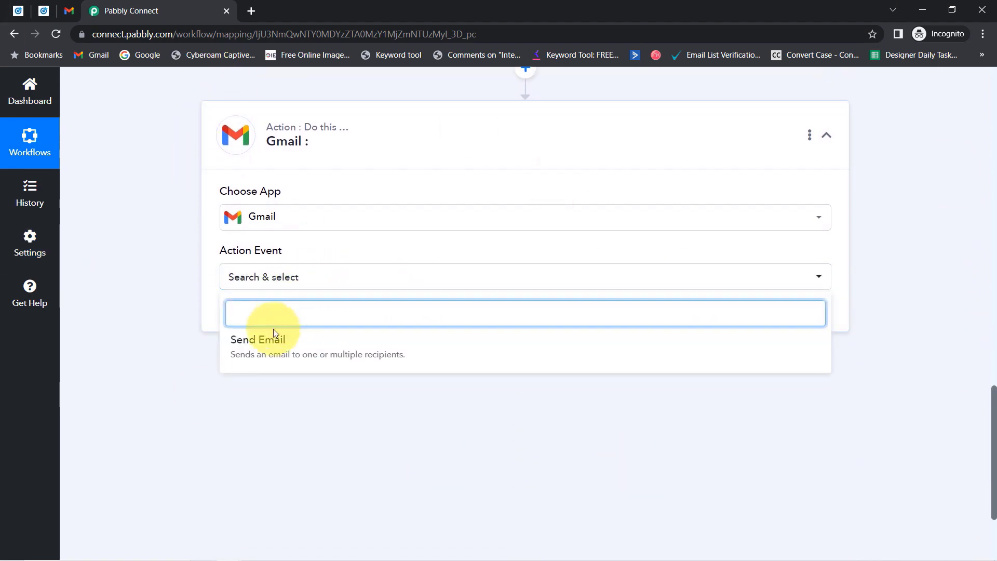
left_click(321, 356)
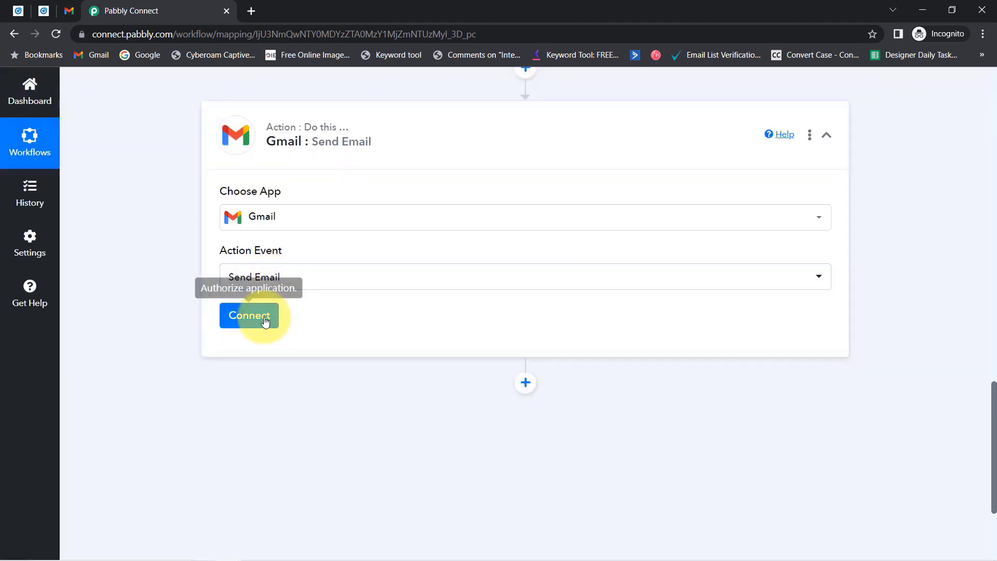
left_click(261, 322)
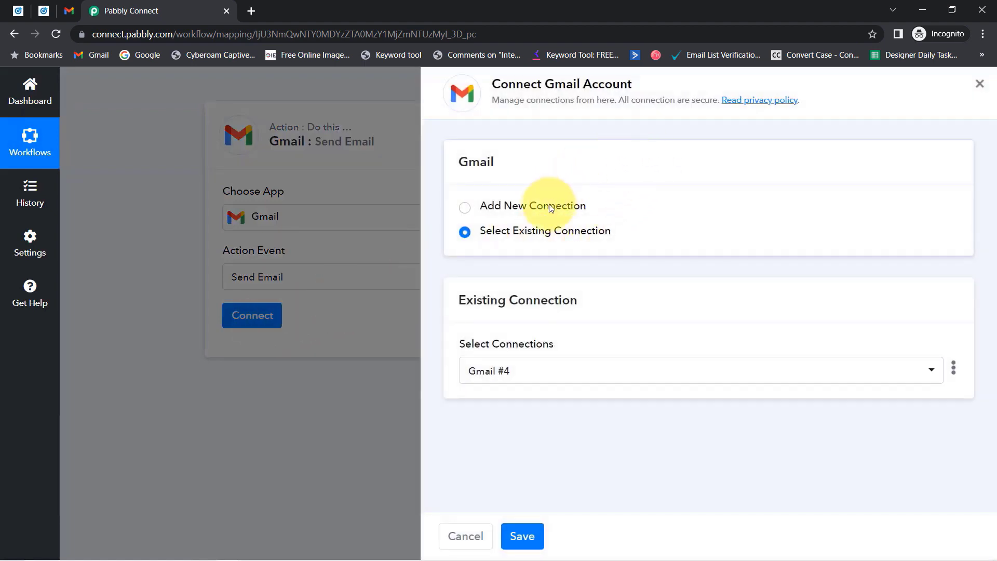
left_click(523, 206)
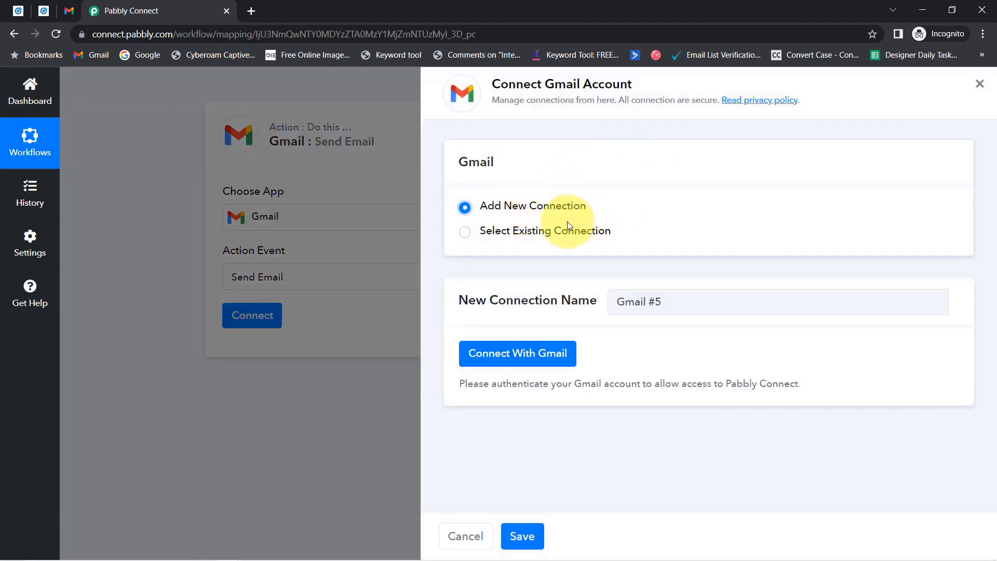
left_click_drag(501, 84, 604, 88)
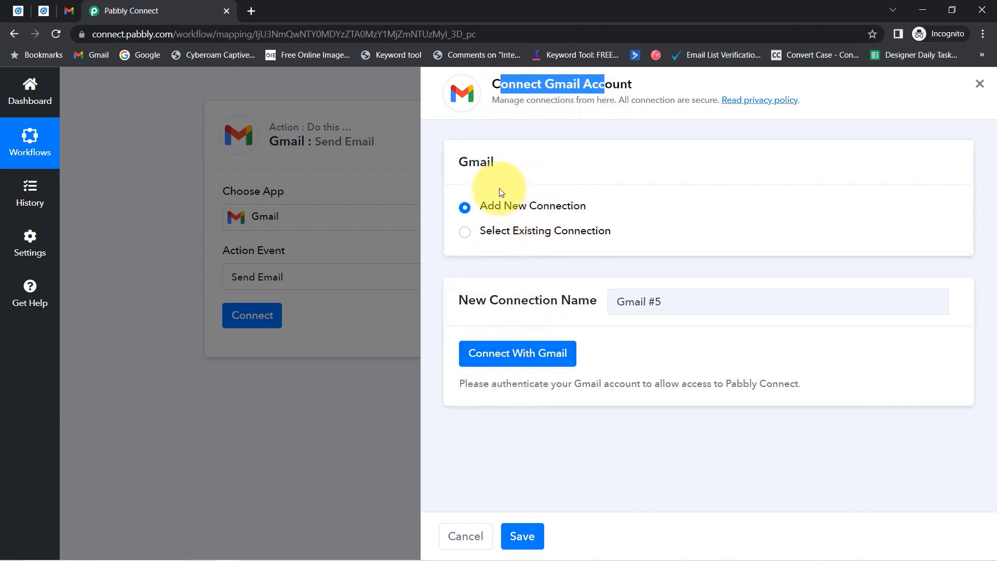
left_click(491, 351)
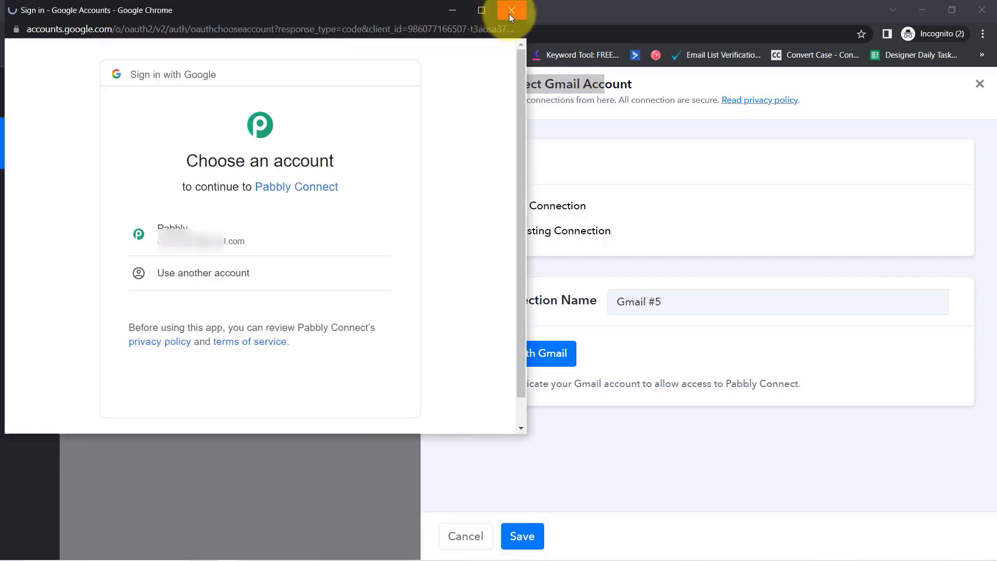
left_click(509, 14)
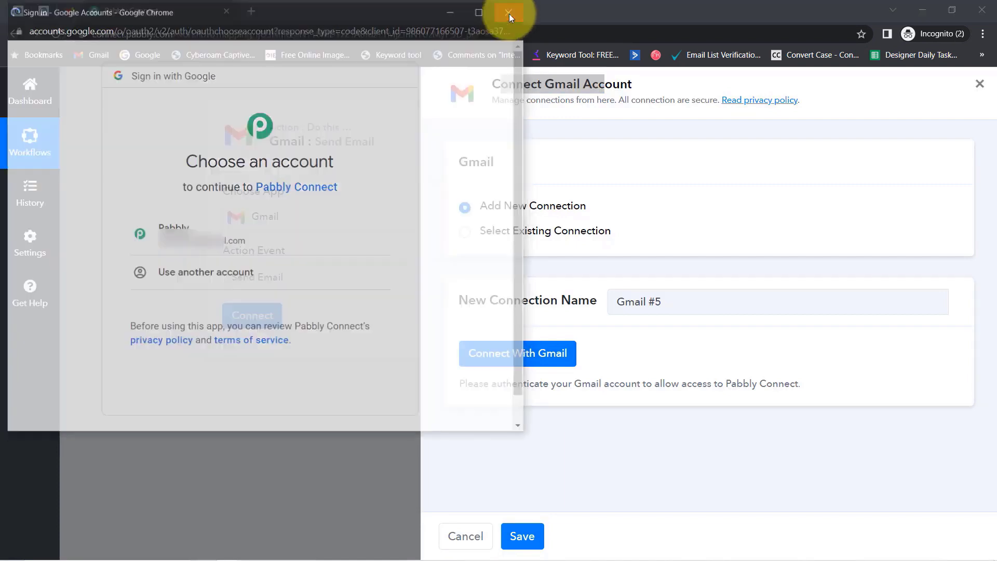
left_click(532, 231)
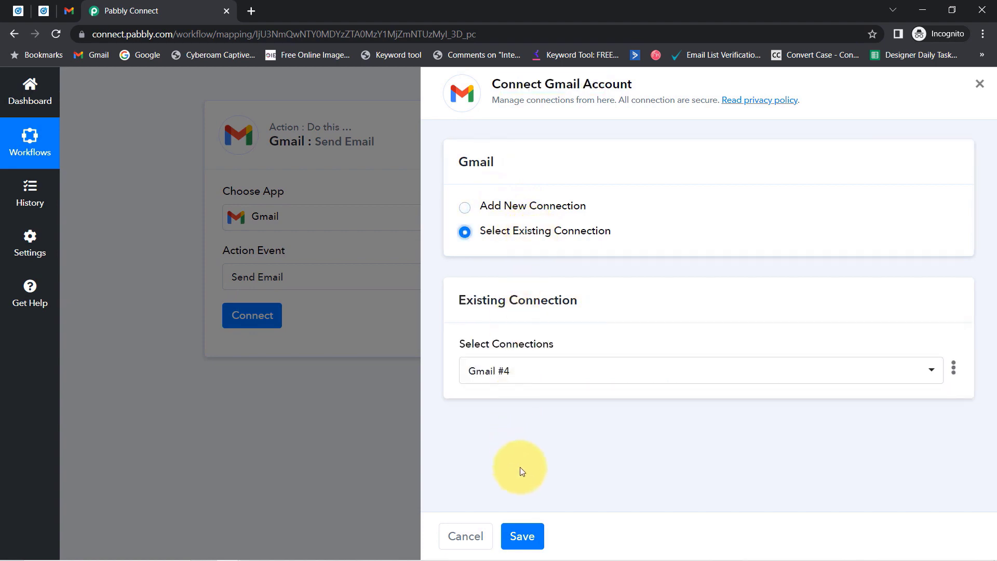
left_click(533, 541)
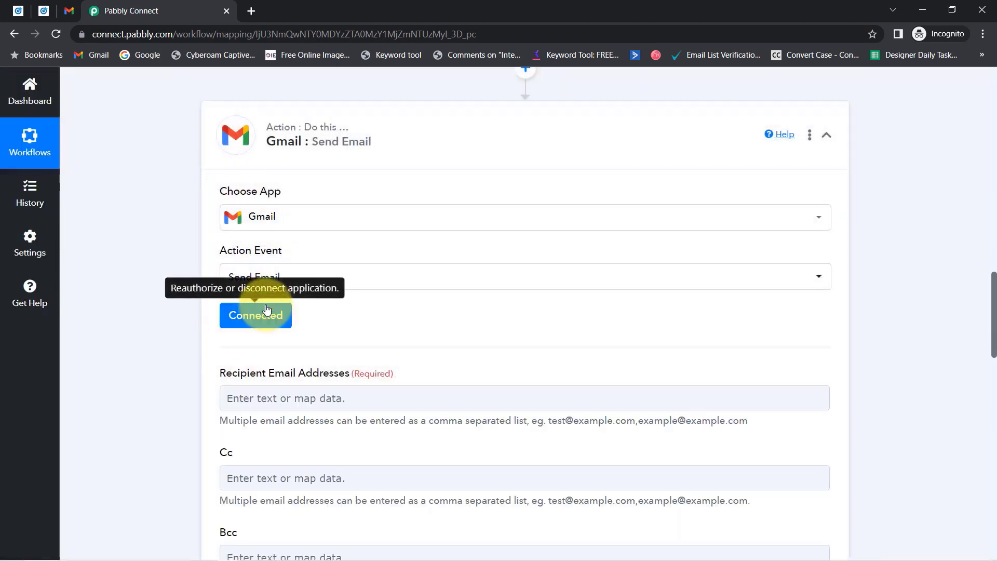
Enter the admin e-mail address in Recipient Email Addresses and close the Insert Data list.
left_click_drag(995, 290, 965, 325)
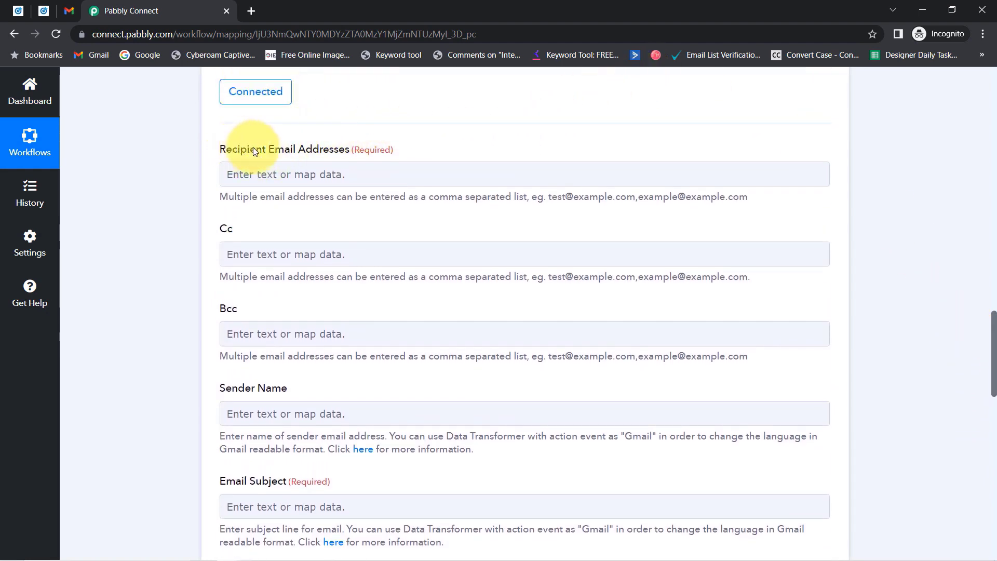
left_click_drag(240, 149, 366, 158)
left_click(344, 175)
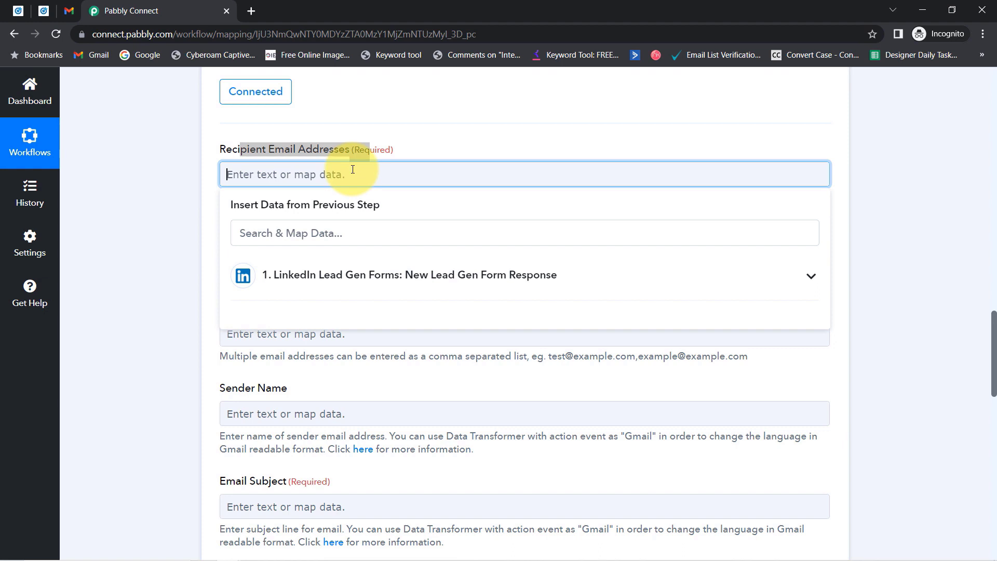
left_click(384, 150)
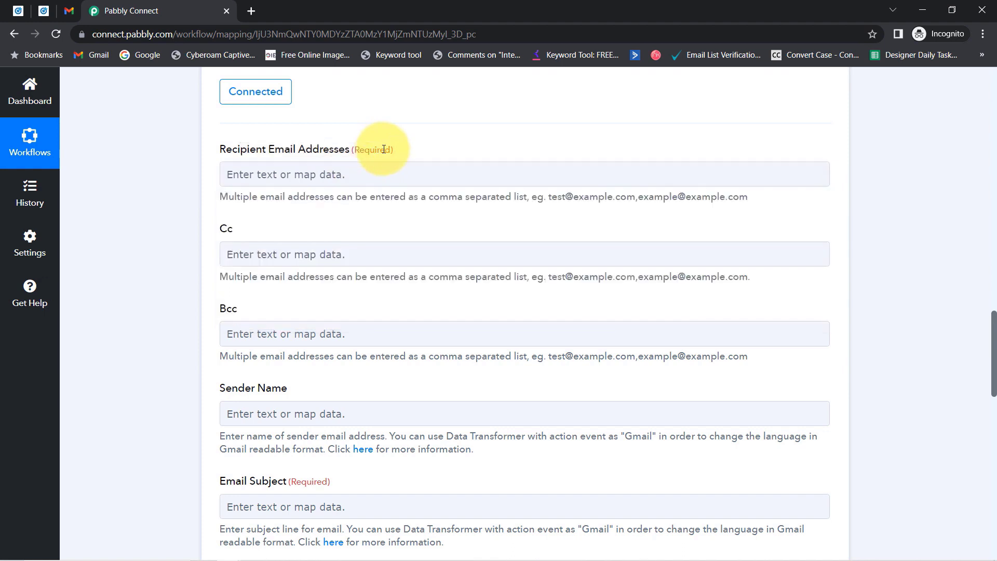
left_click_drag(547, 196, 741, 194)
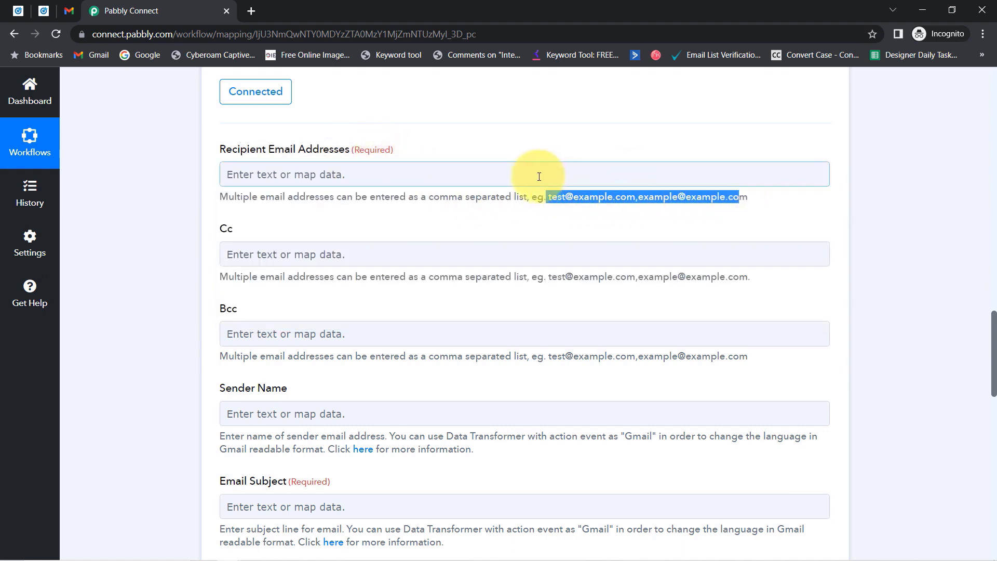
left_click(448, 177)
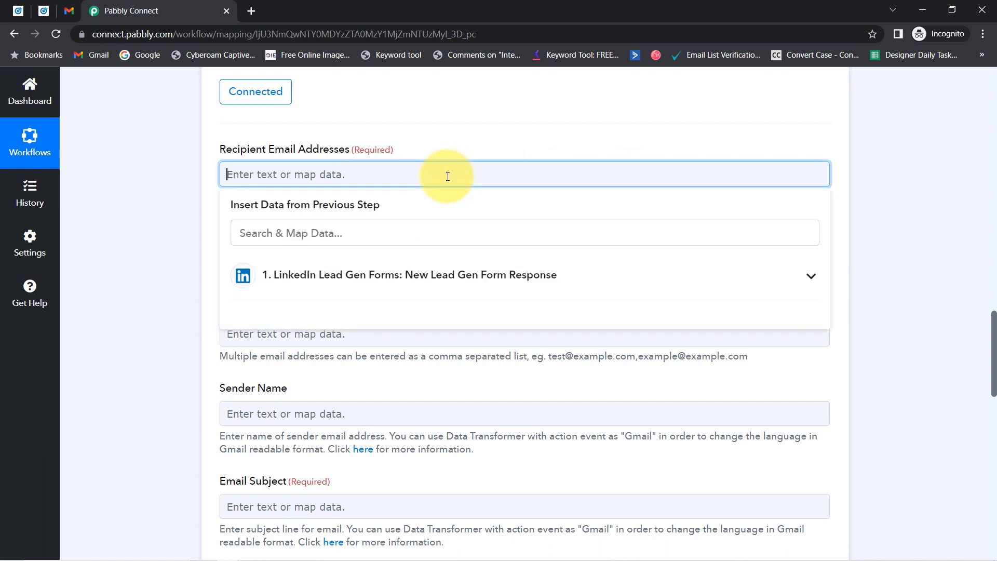
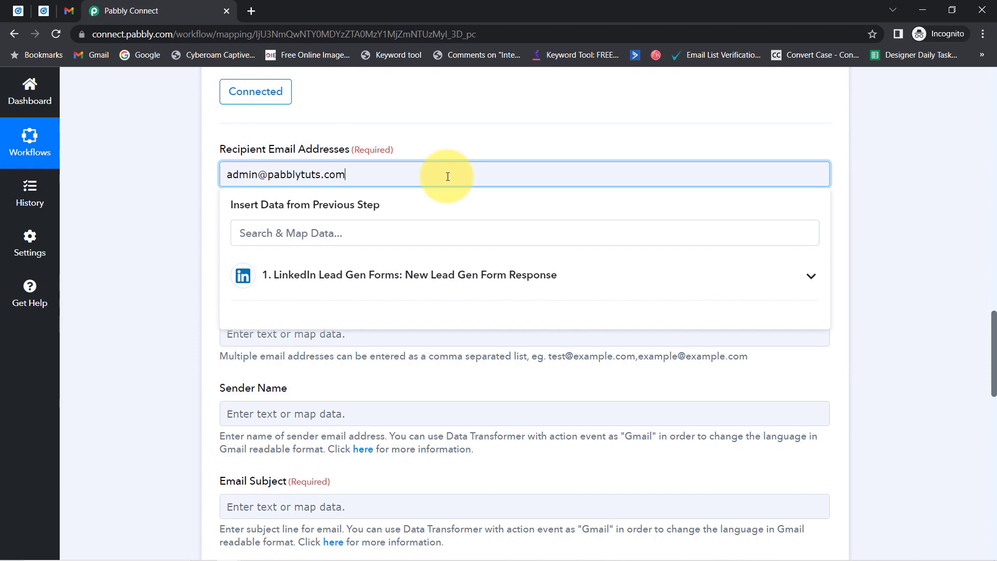
left_click(71, 9)
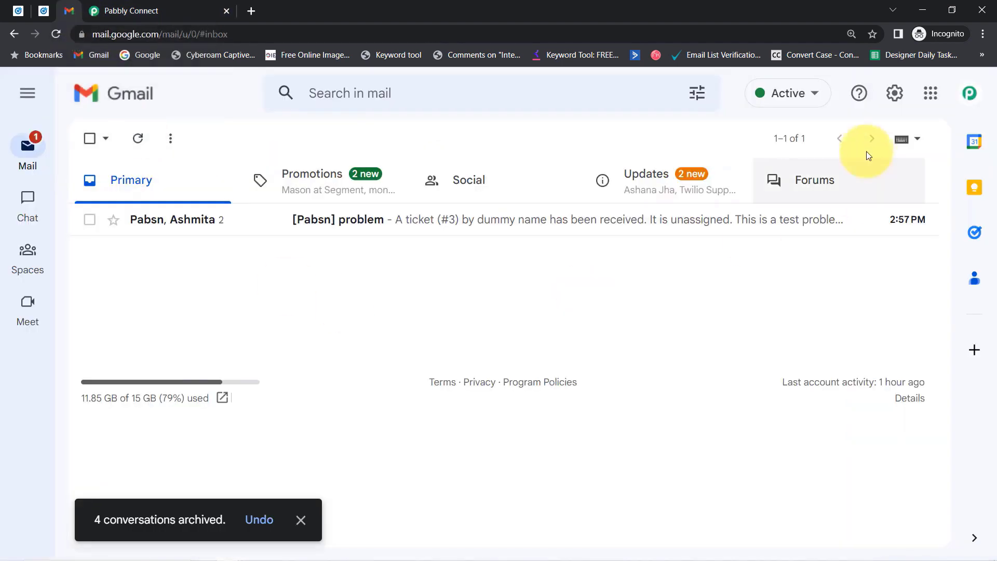
left_click(201, 11)
left_click(983, 336)
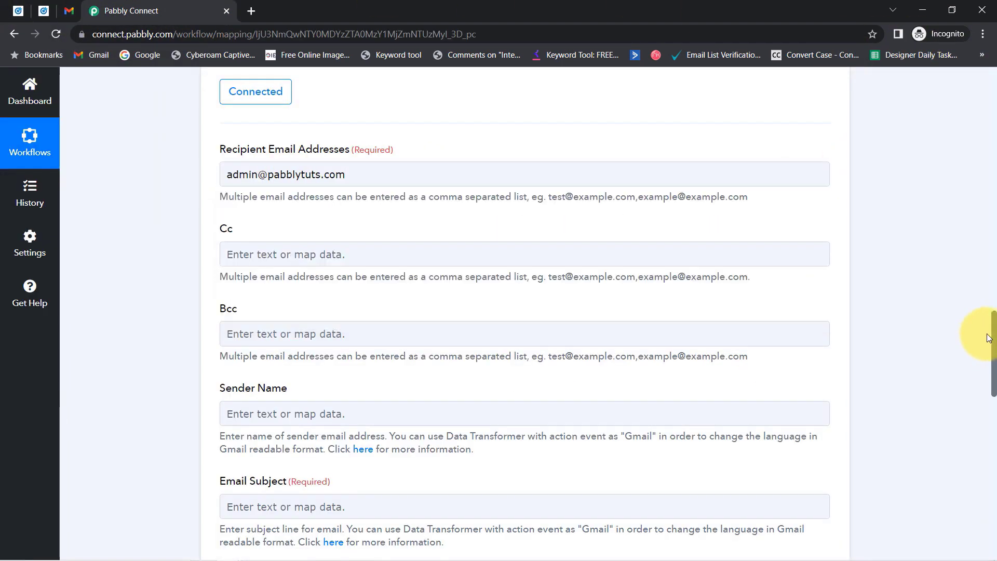
Set the email's Sender Name to Pabbly.
left_click_drag(992, 328, 991, 347)
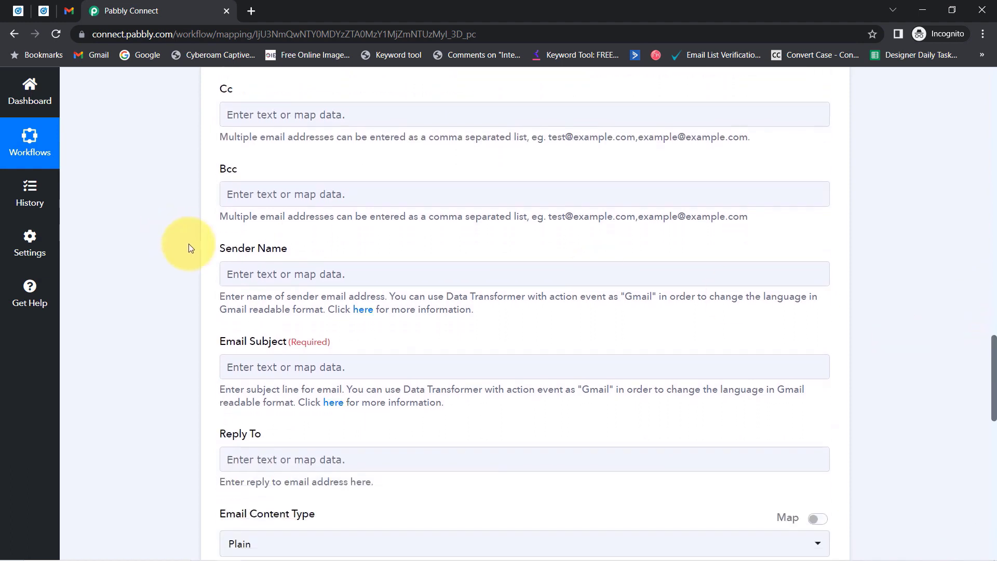
left_click(232, 268)
type("Pabbly")
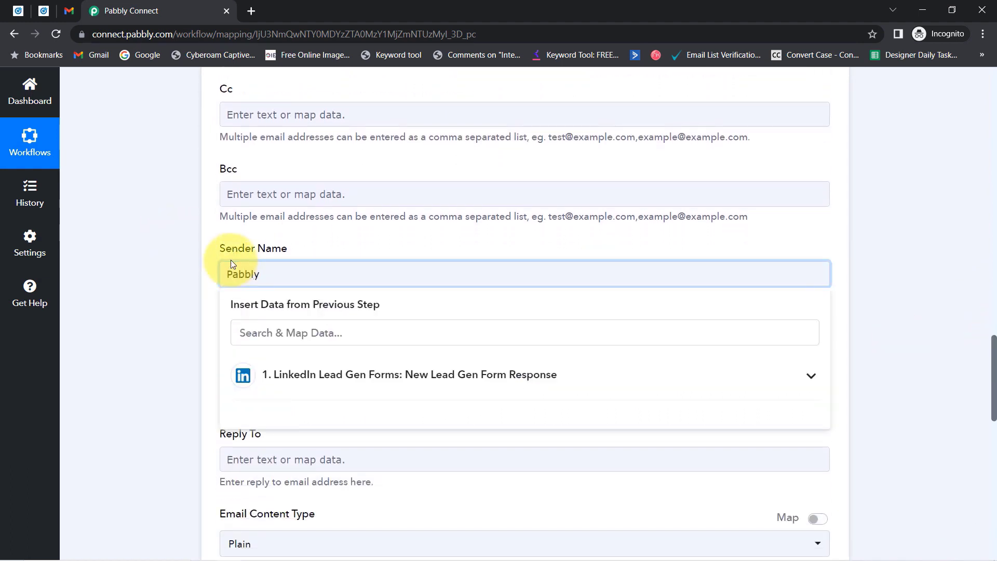
left_click(198, 271)
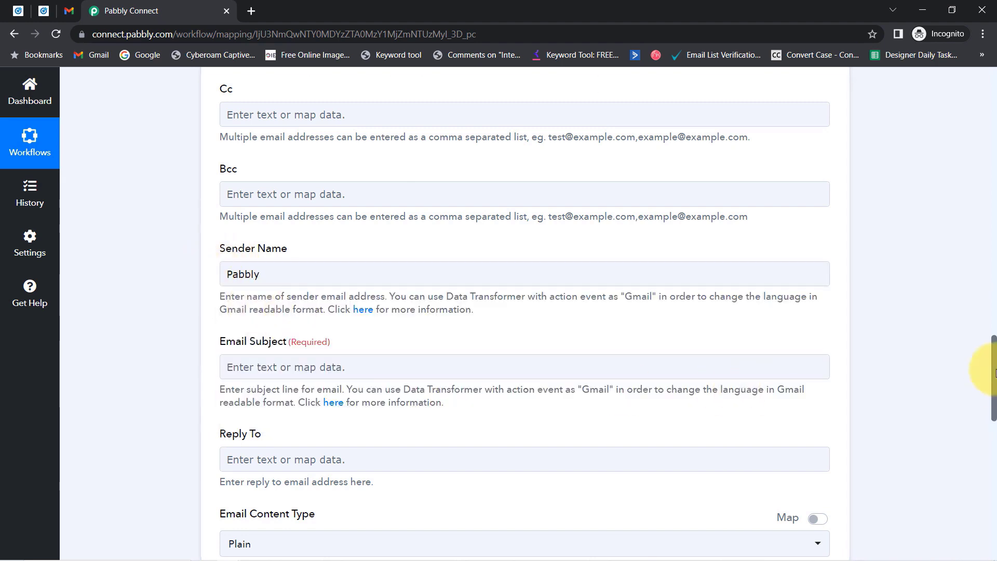
Enter the subject 'New User has filled your LinkdeIn Lead Gen Form', fixing the USer typo.
left_click_drag(993, 379, 994, 399)
left_click(252, 225)
left_click(266, 224)
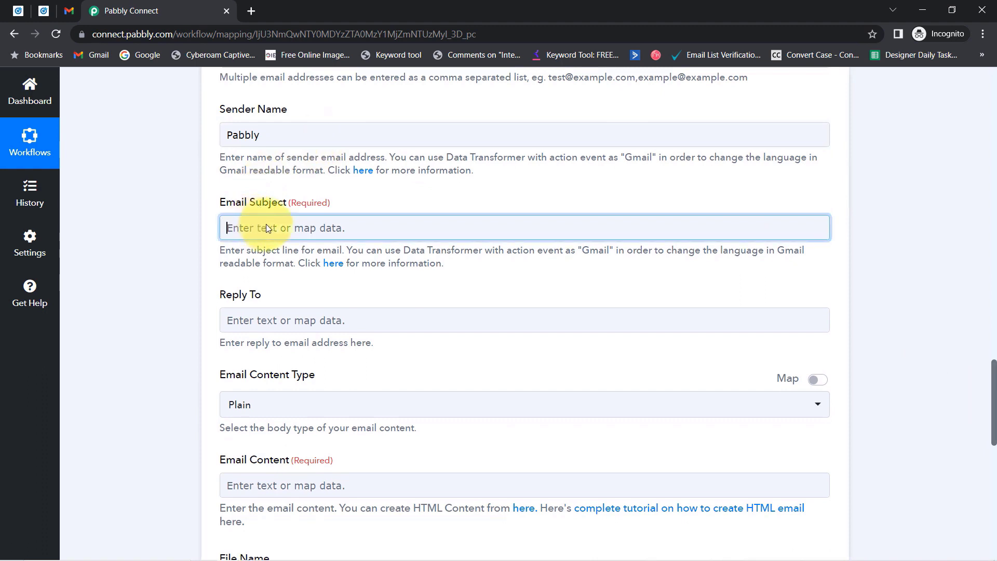
type("New USer has")
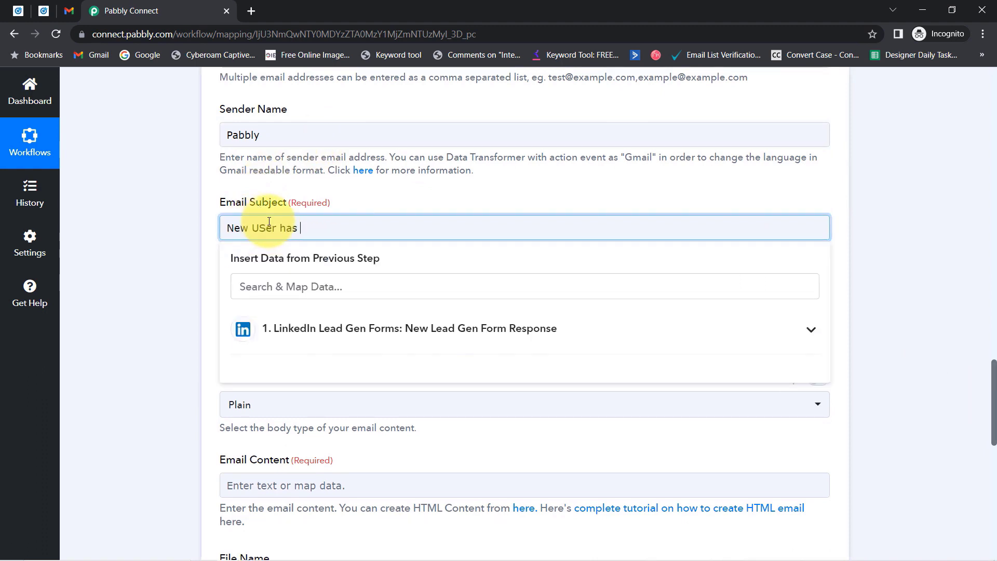
type(" filled your LinkdeIn Lead Gen Form")
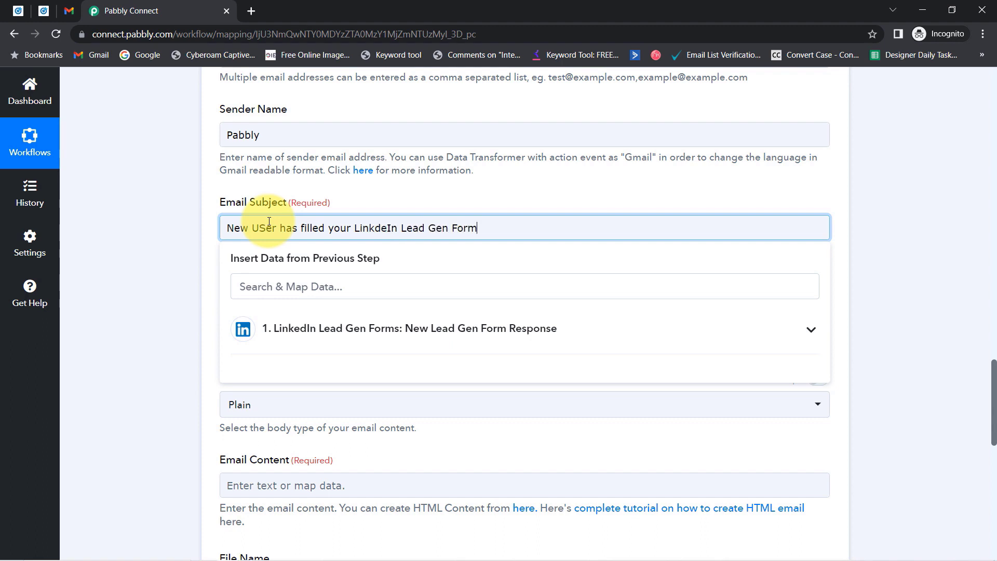
left_click(146, 223)
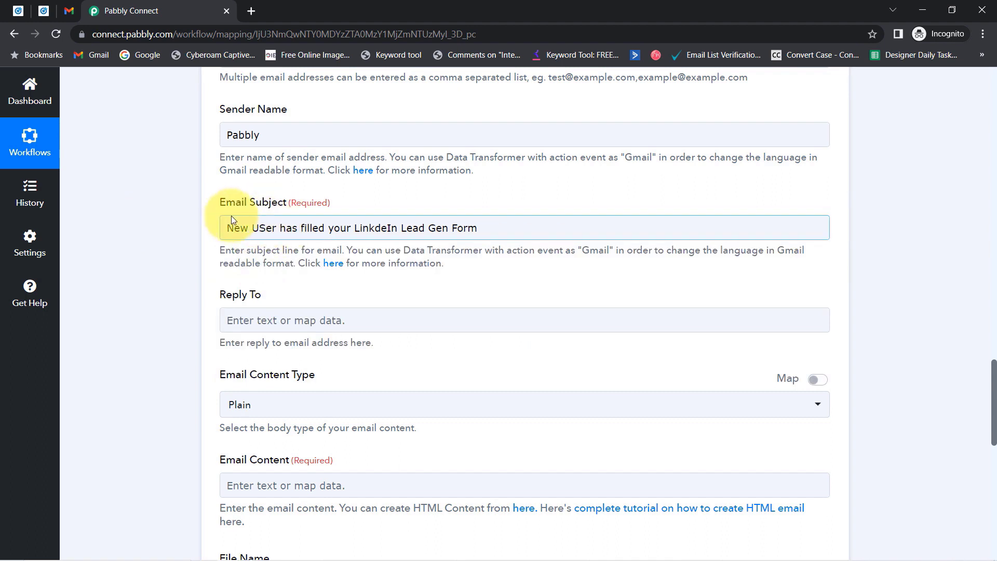
left_click(263, 231)
type("s")
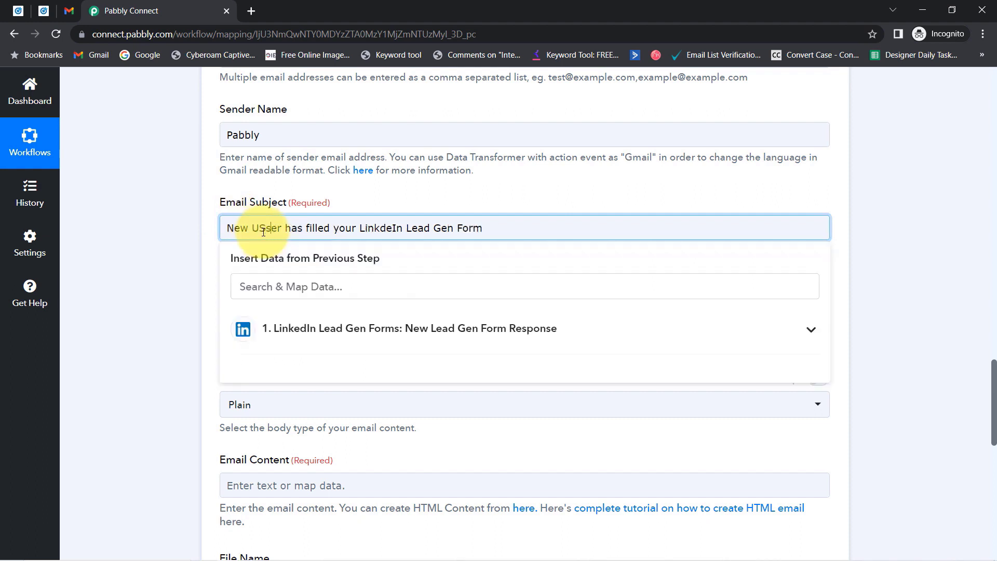
key("BackSpace")
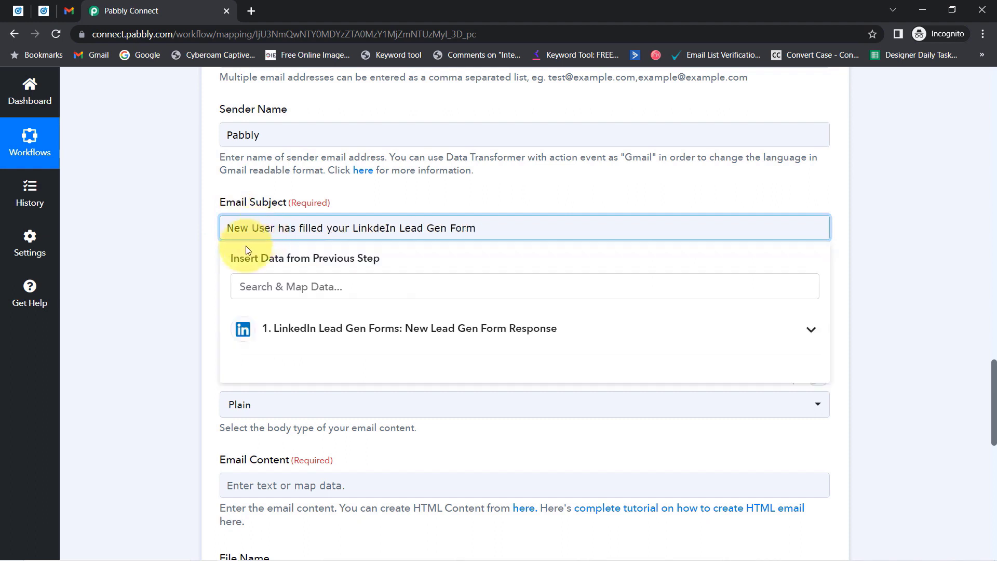
left_click(172, 294)
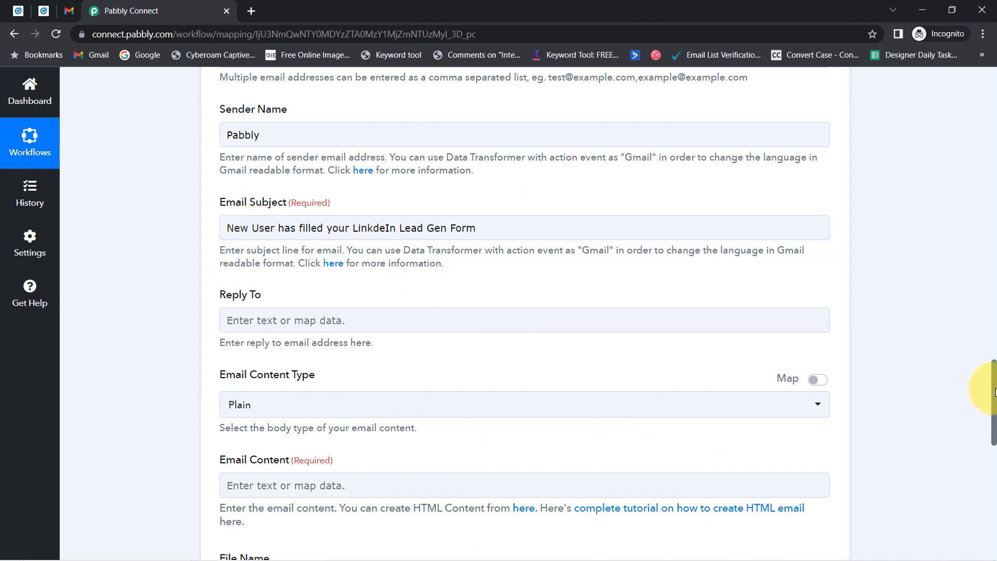
left_click_drag(984, 396, 993, 431)
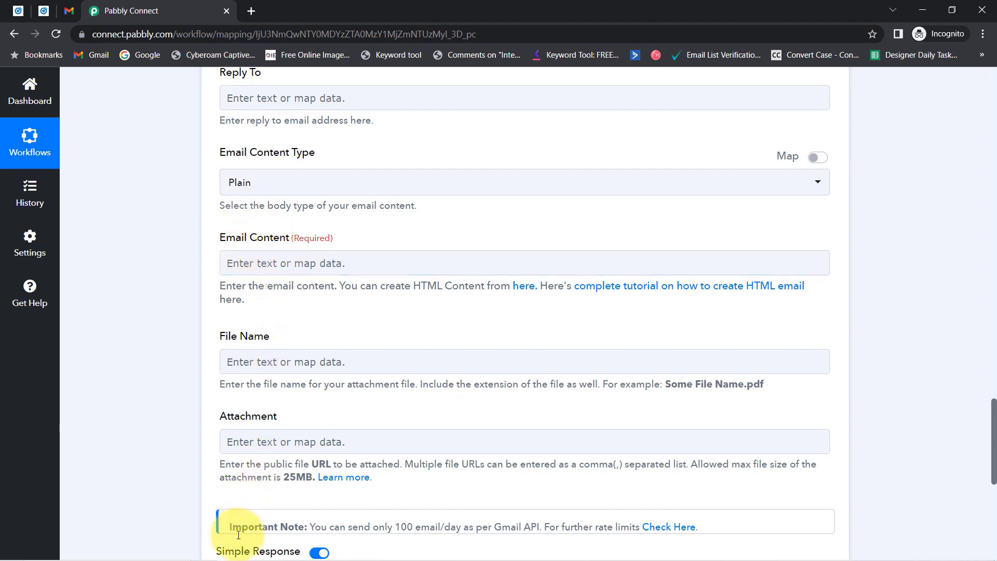
Copy the Dear Manager email template from Notepad and paste it into Email Content.
mouse_move(244, 560)
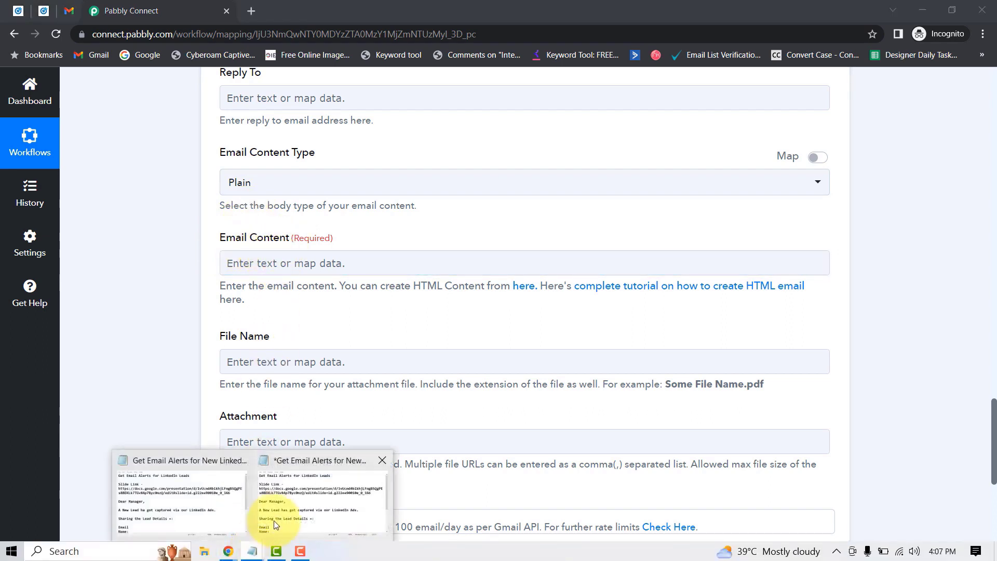
left_click(291, 471)
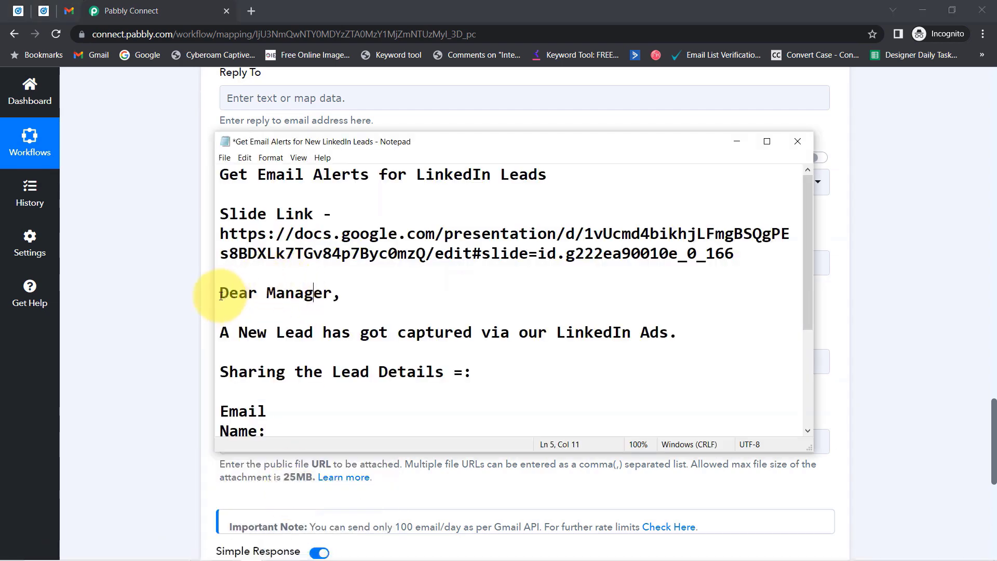
left_click_drag(224, 293, 414, 426)
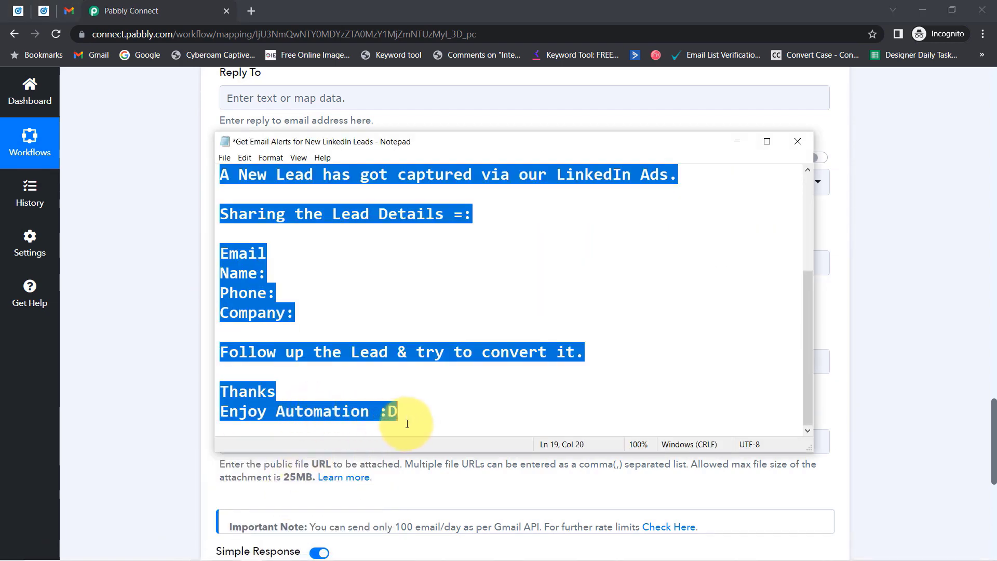
left_click(151, 382)
left_click(256, 273)
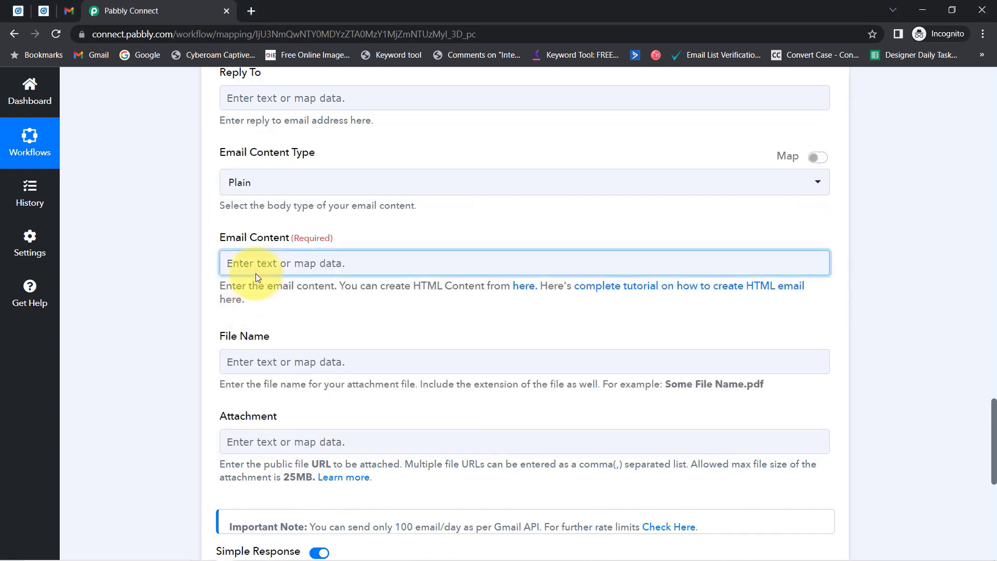
type("Dear Manager,A New Lead has got captured via our LinkedIn Ads.Sharing the Lead Details =:Email Name: Phone: Company:Follow up the Lead & try to convert it.Thanks Enjoy Automation :D")
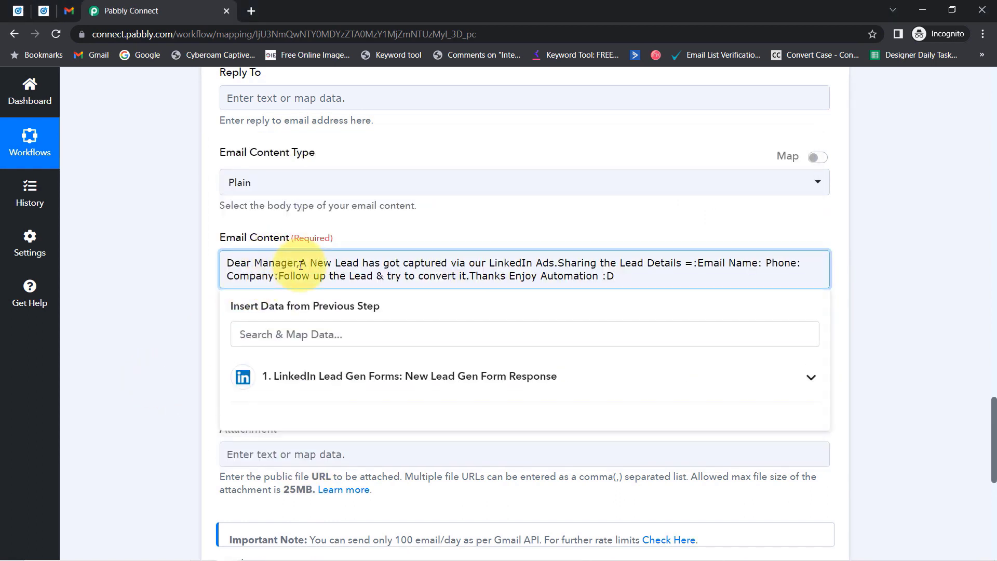
Split the body into paragraphs, delete the stray =, and put Email, Name, Phone, Company on separate lines.
key("Return")
key("Return")
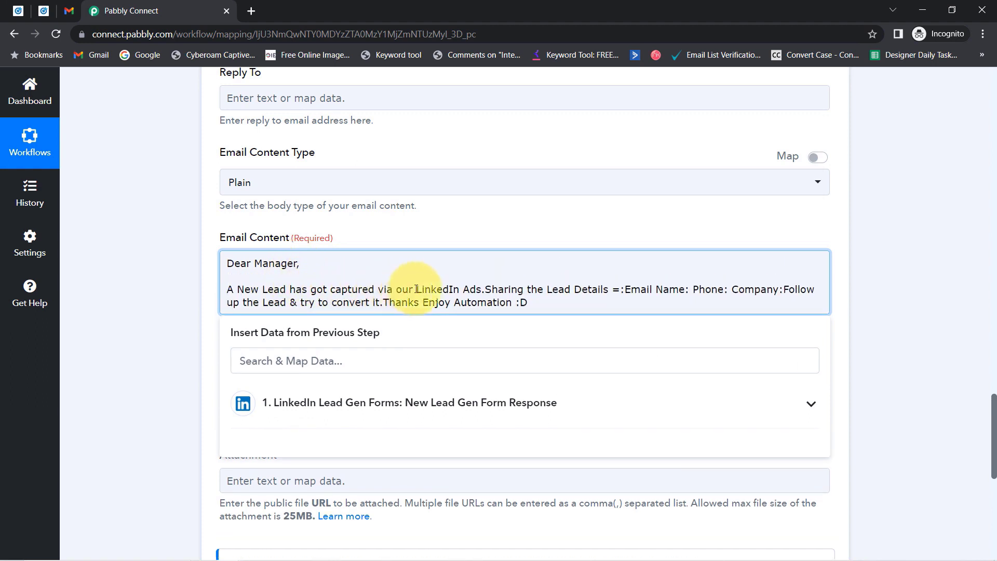
left_click(486, 289)
key("Return")
key("Return")
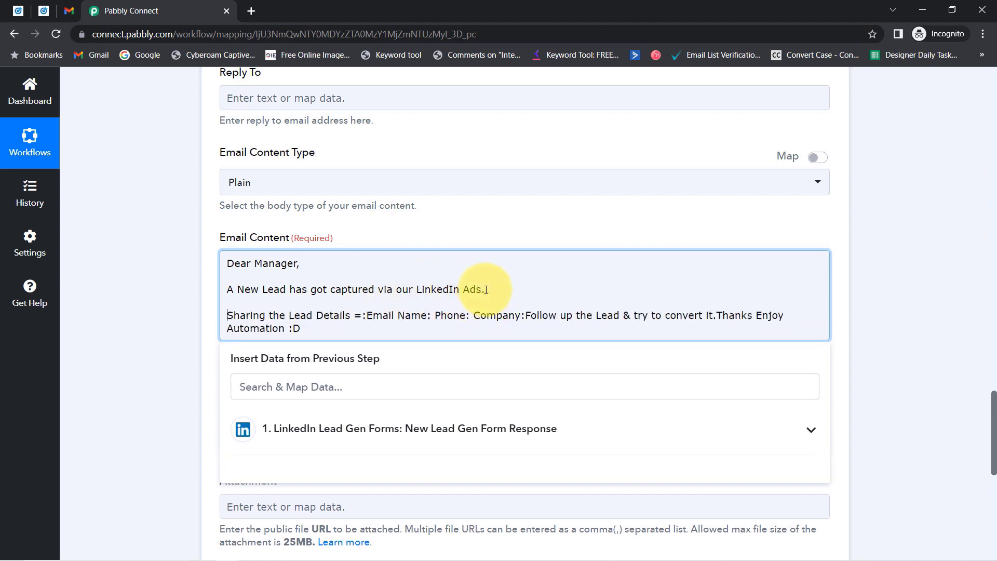
left_click(361, 316)
key("BackSpace")
key("BackSpace")
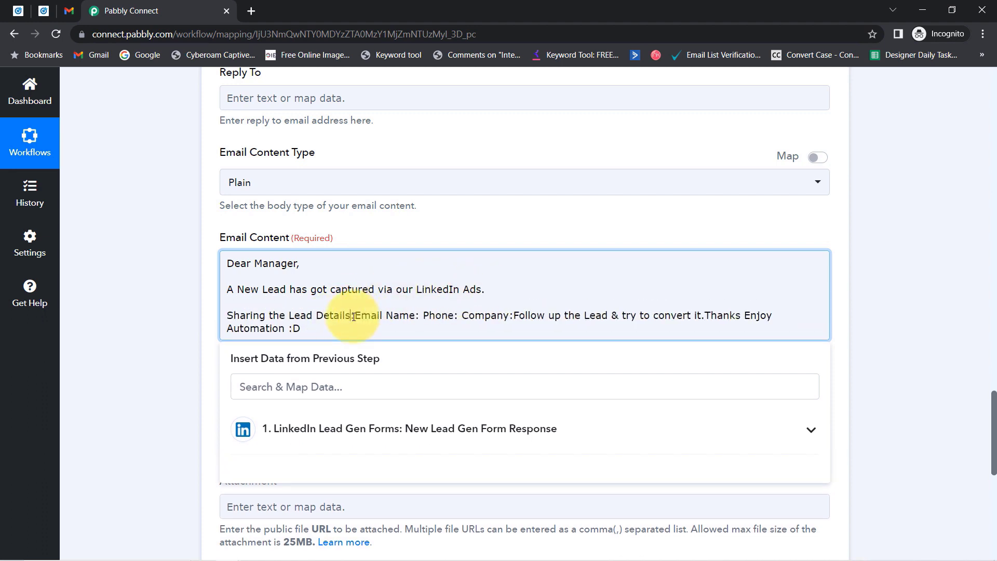
key("Return")
key("Return")
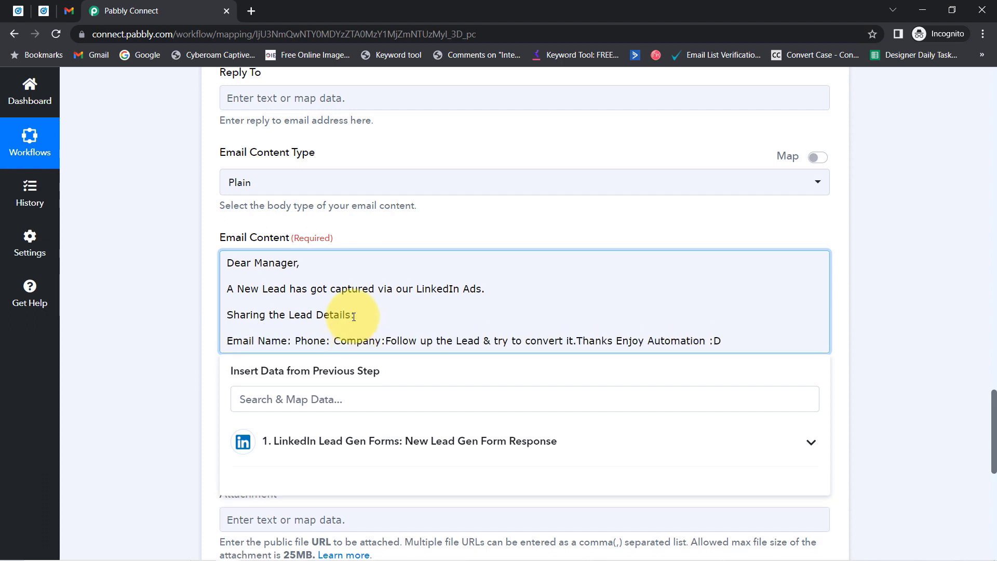
key("Return")
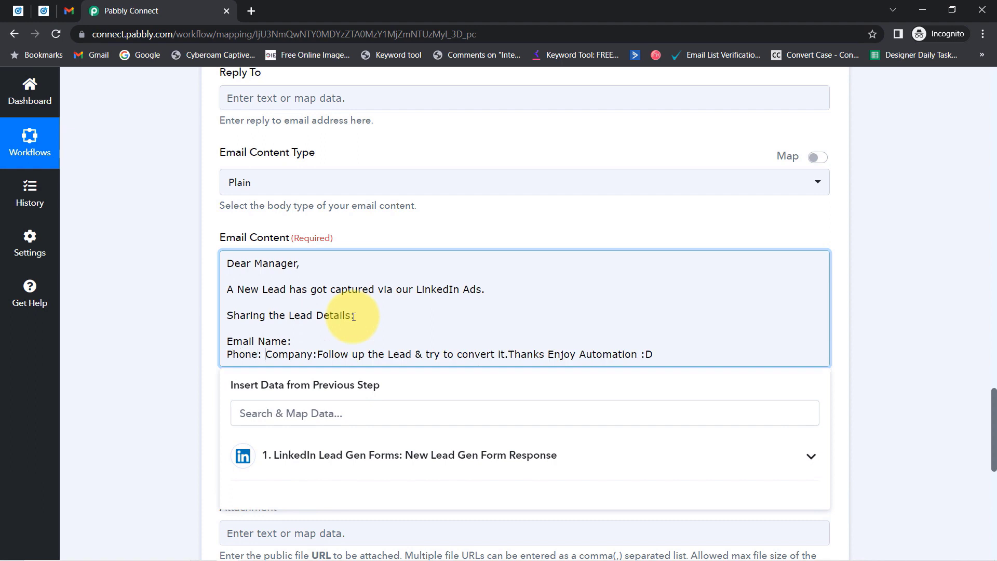
key("Return")
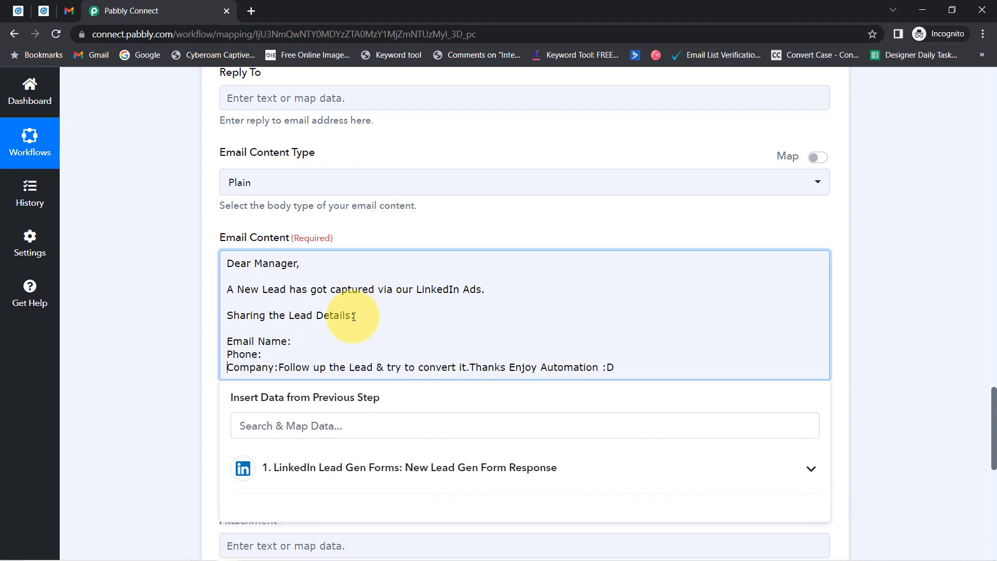
key("Return")
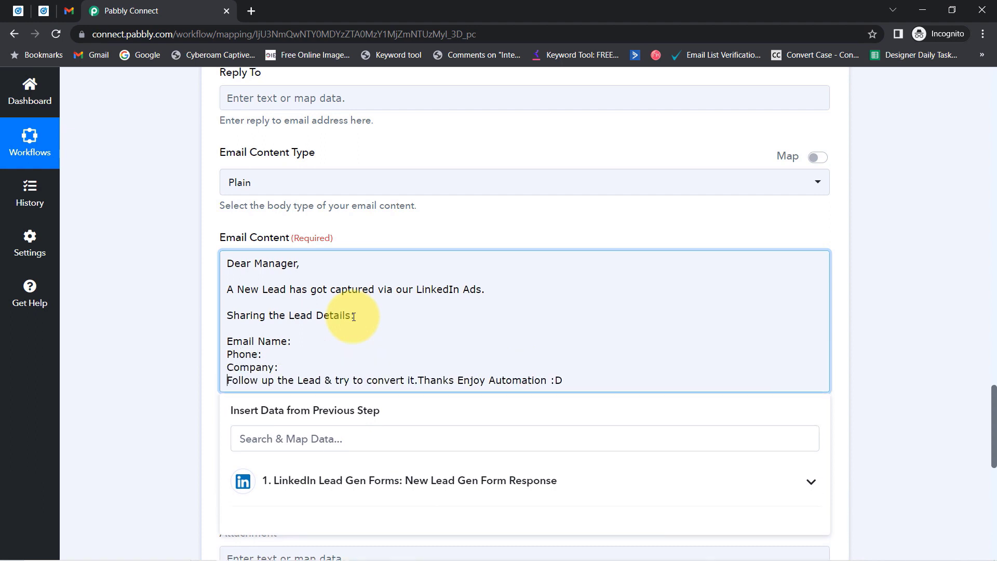
key("BackSpace")
key("Return")
key("BackSpace")
key("Return")
key("Return")
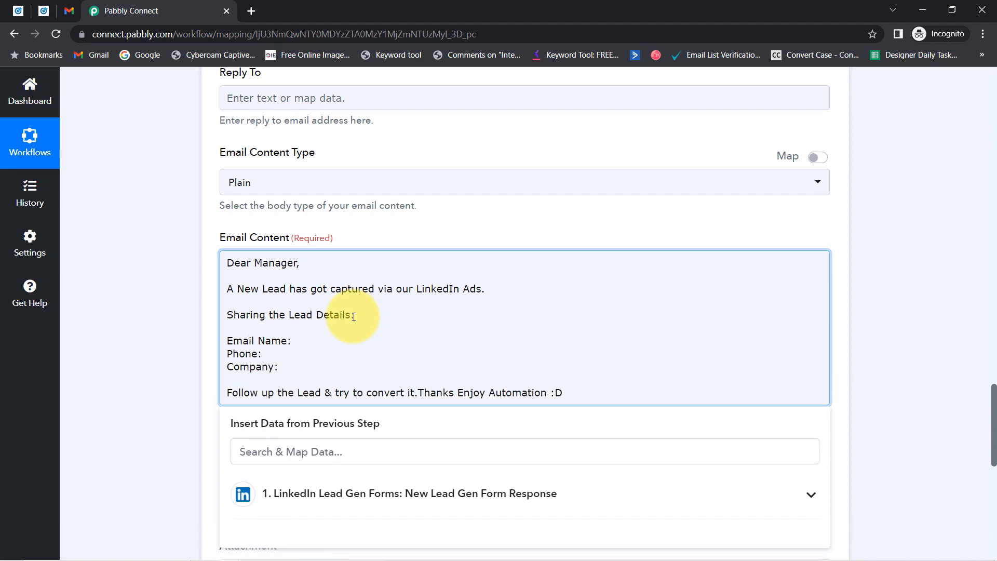
key("Return")
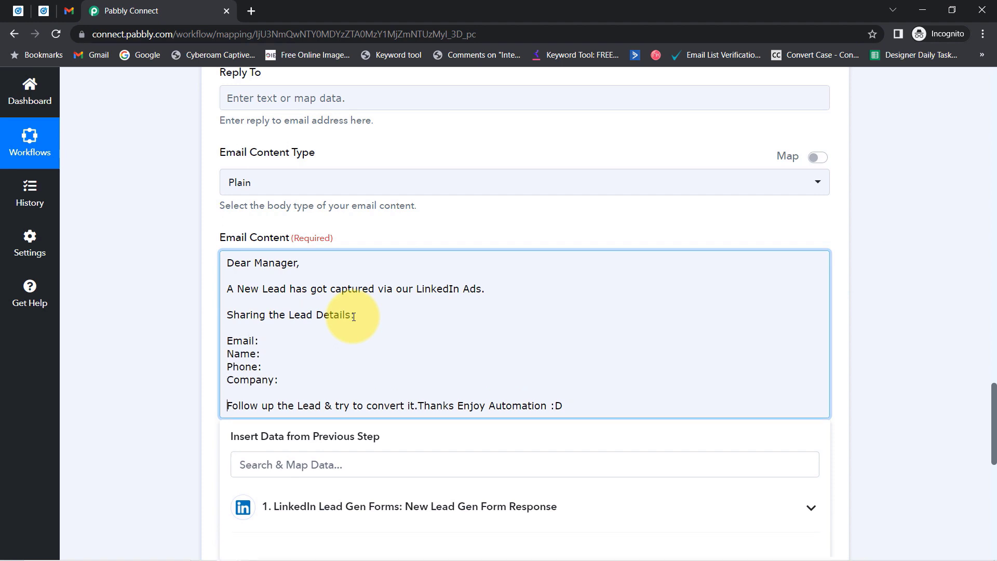
Put the Thanks sign-off and Enjoy Automation :D on their own lines.
left_click_drag(242, 343, 234, 342)
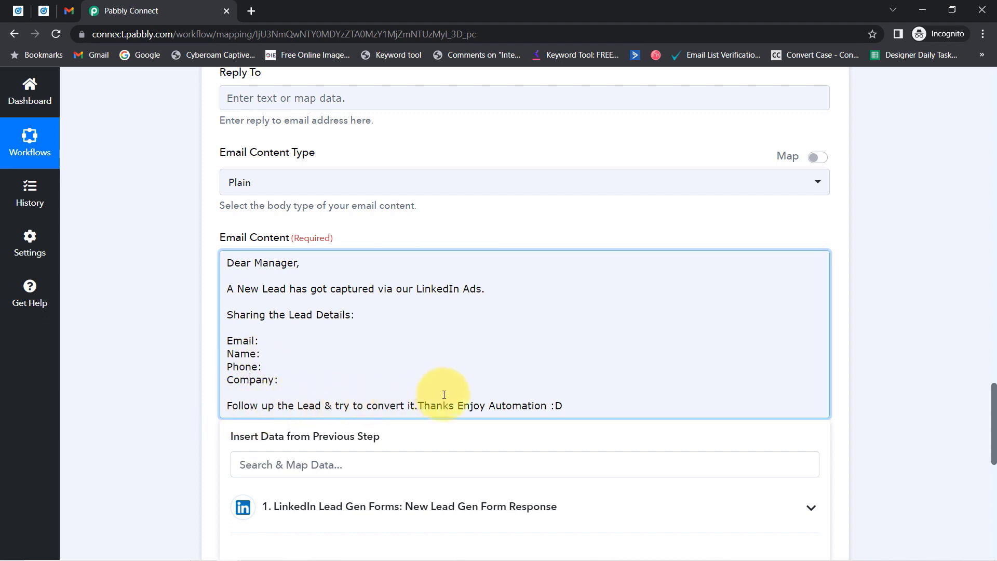
left_click(418, 404)
key("Return")
key("Return")
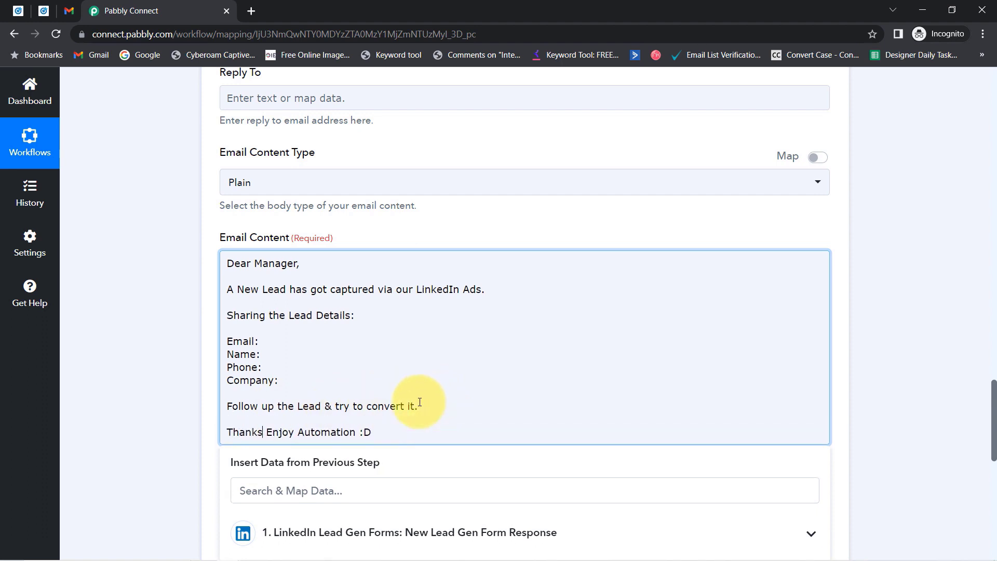
key("Return")
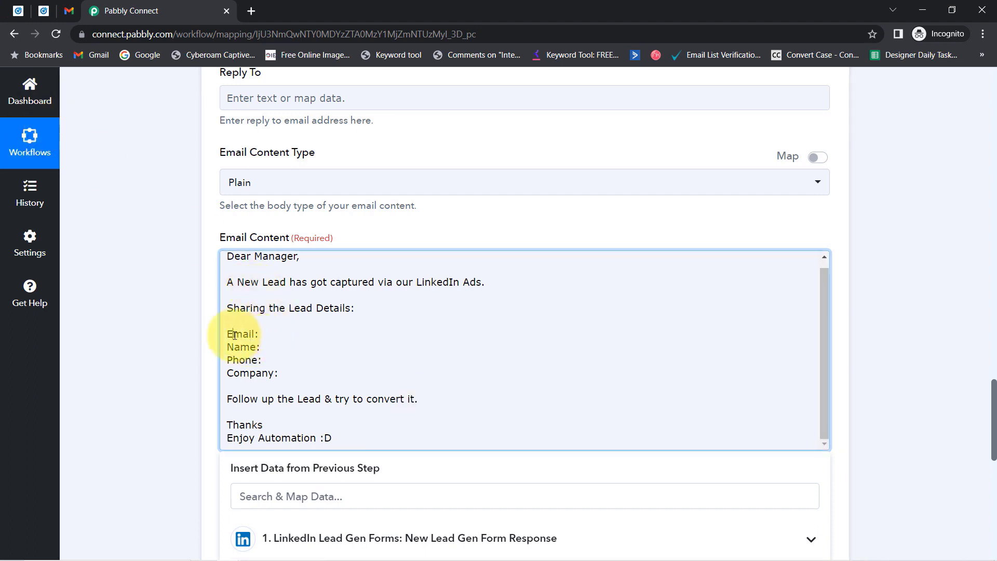
left_click_drag(247, 348, 278, 376)
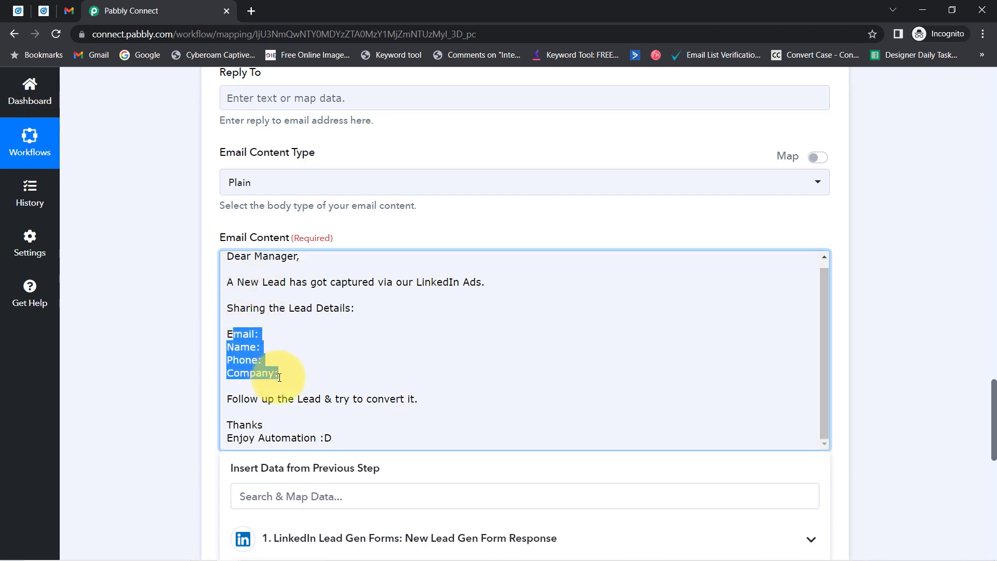
left_click(187, 344)
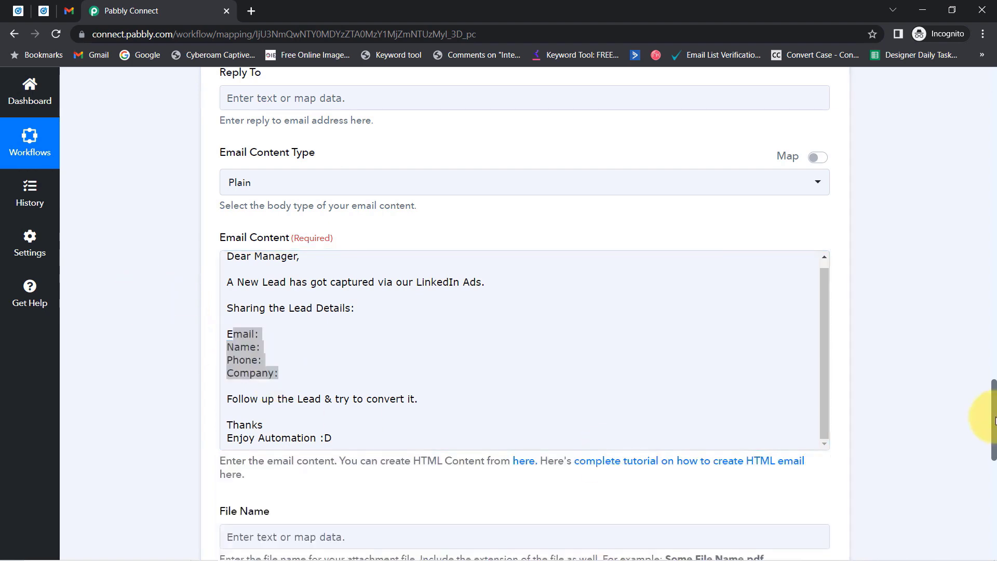
left_click_drag(994, 421, 982, 440)
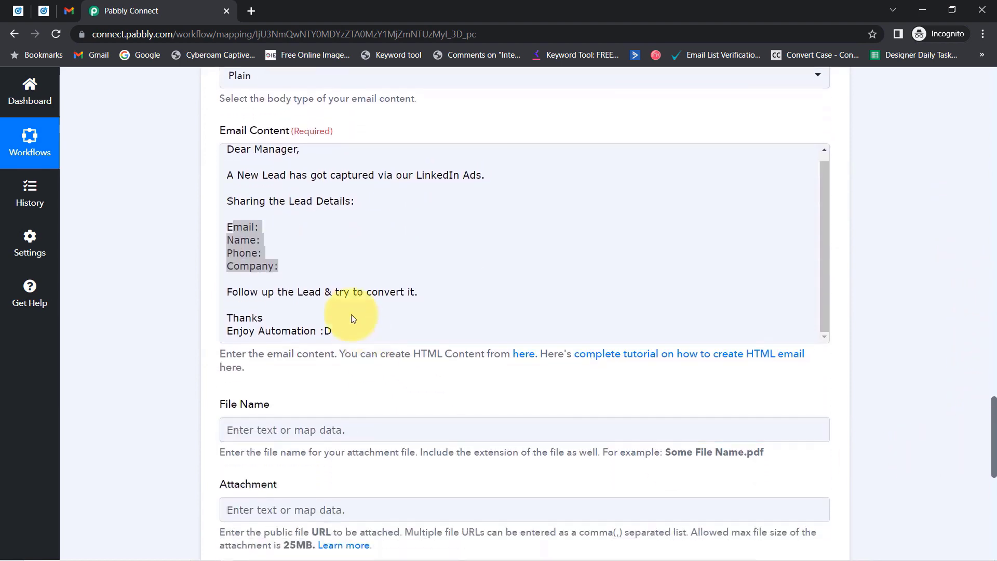
left_click(272, 226)
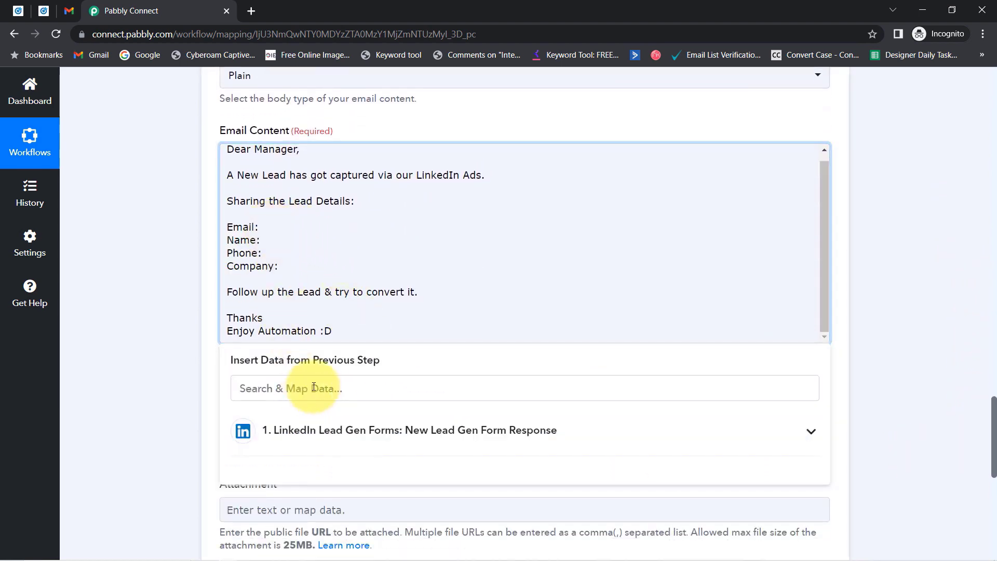
Insert the lead's email address after Email: and first name after Name: from the LinkedIn step.
left_click(284, 446)
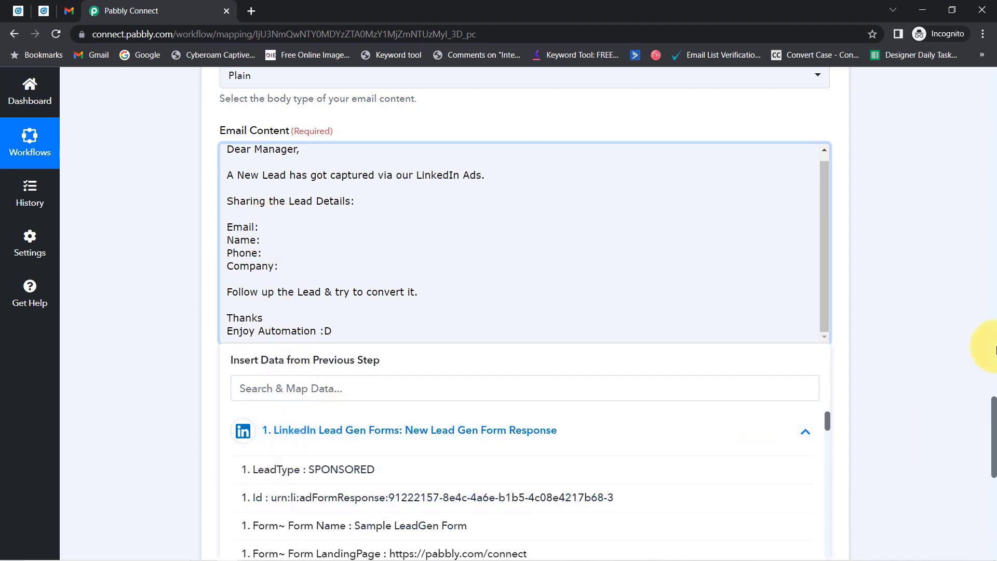
scroll(987, 411, "down", 2)
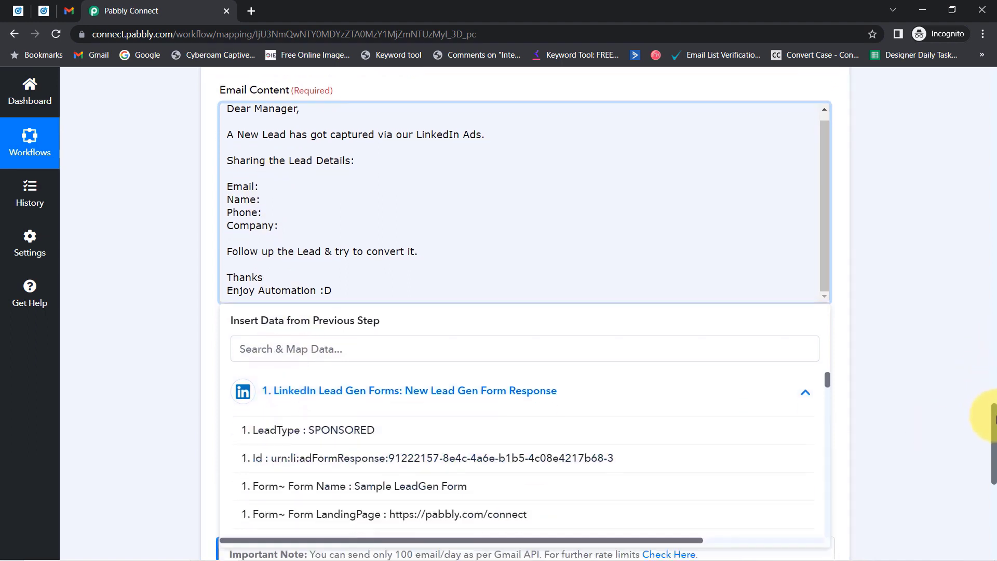
left_click(280, 294)
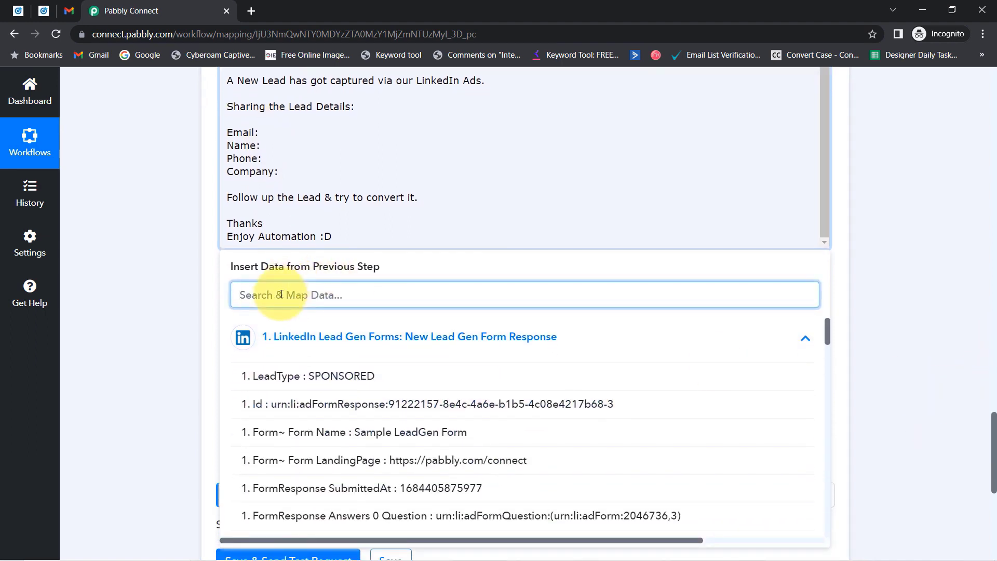
type("@")
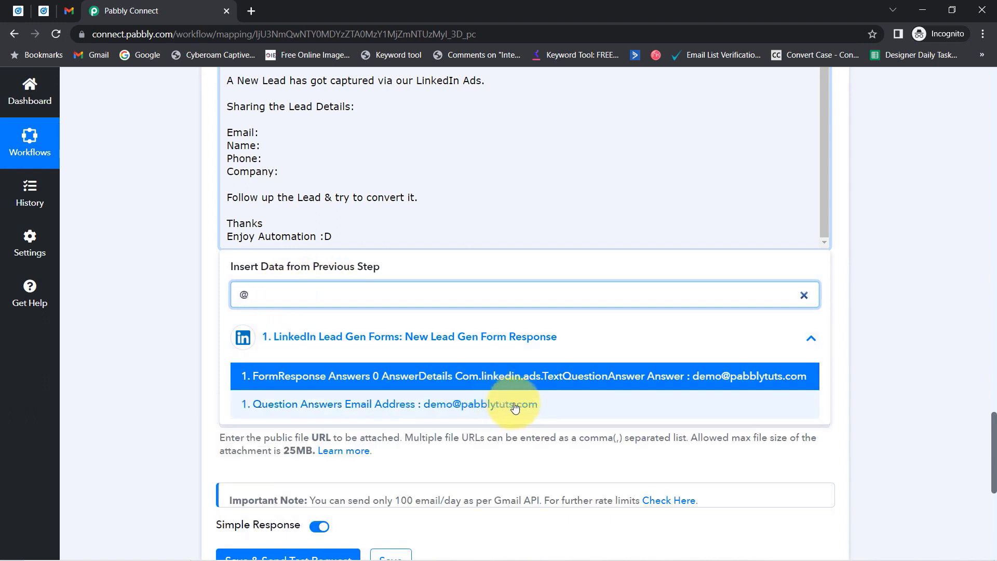
left_click(488, 404)
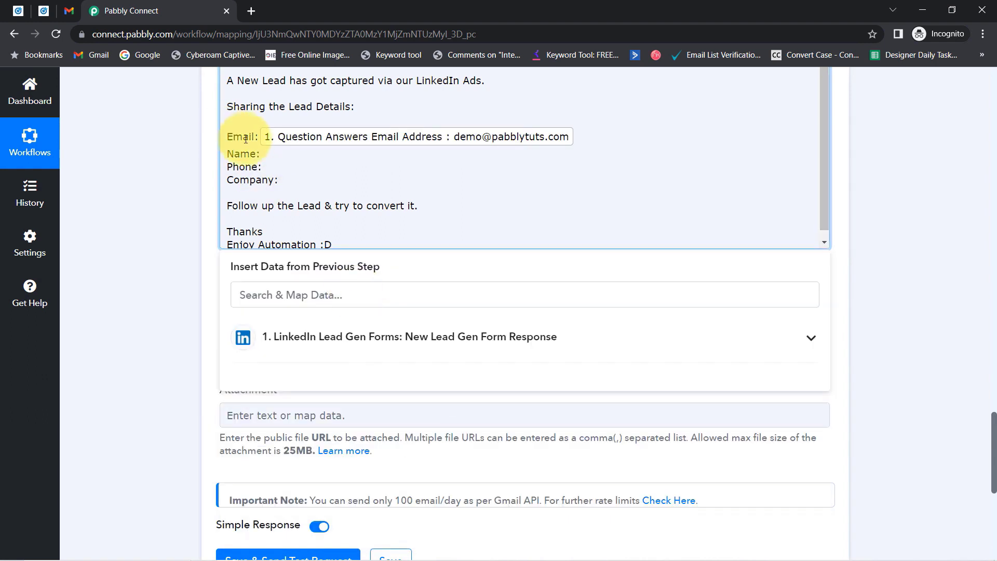
left_click(249, 289)
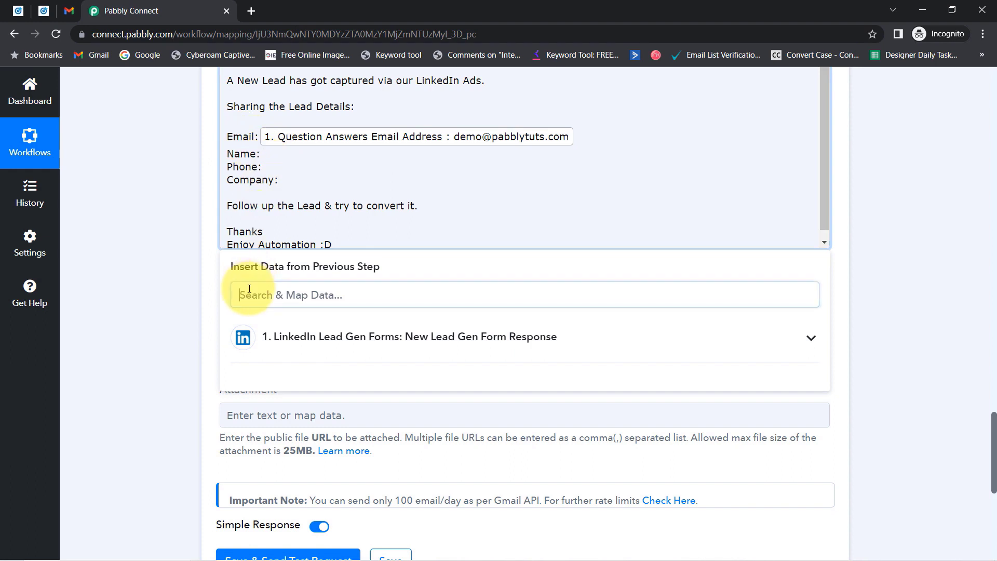
type("first")
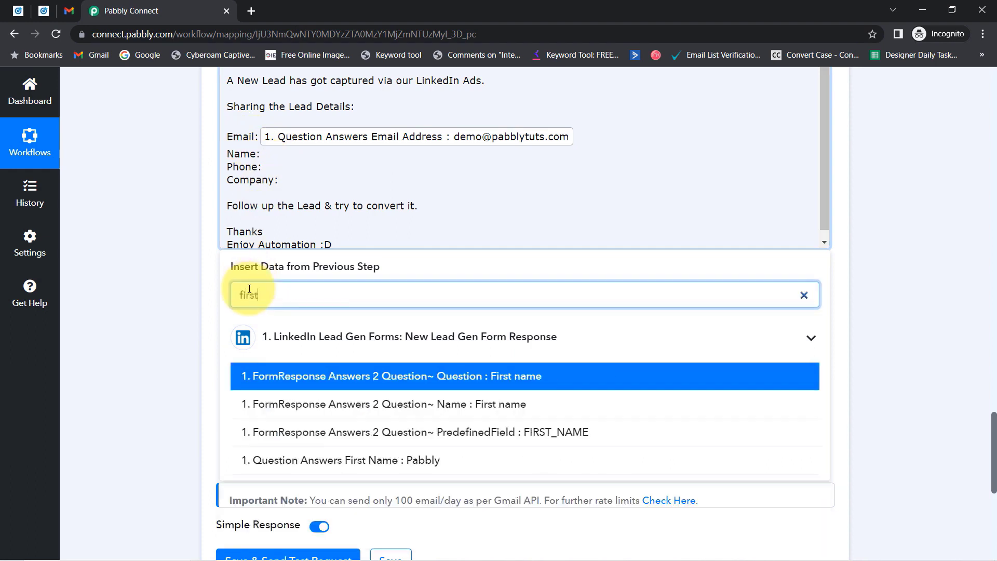
left_click(435, 461)
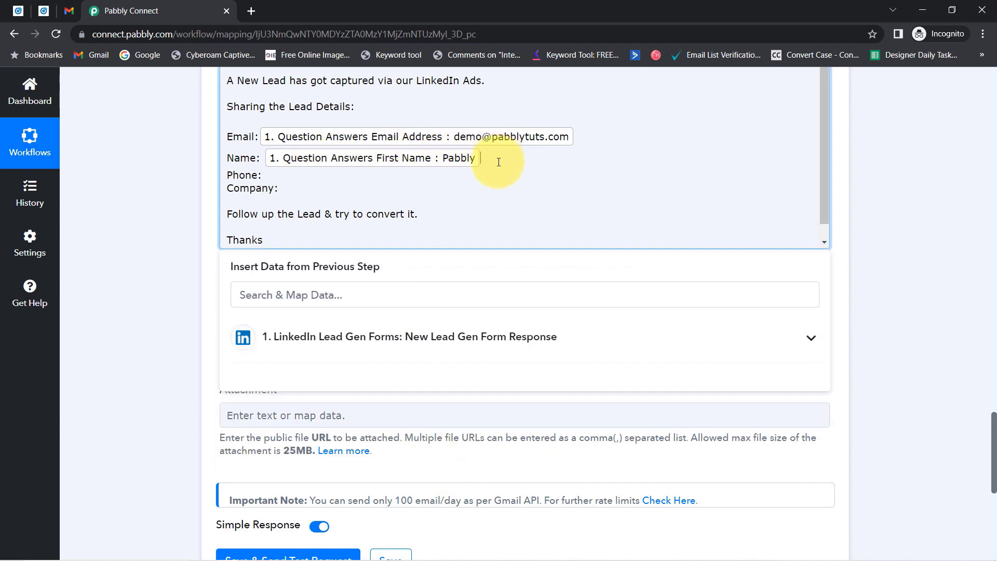
Map the lead's last name, phone number and company name into the Name, Phone and Company lines.
left_click(340, 290)
type("s")
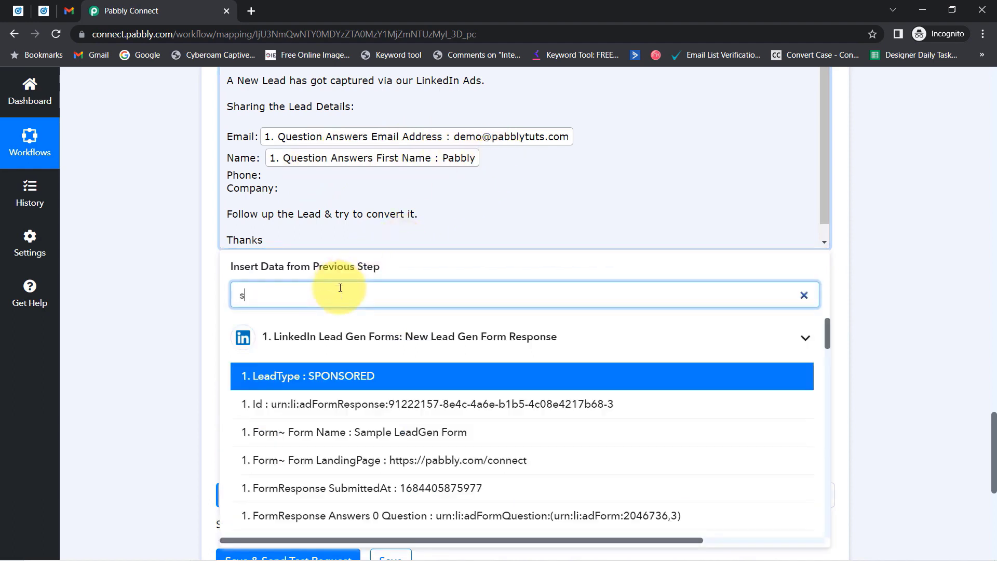
type("ubs")
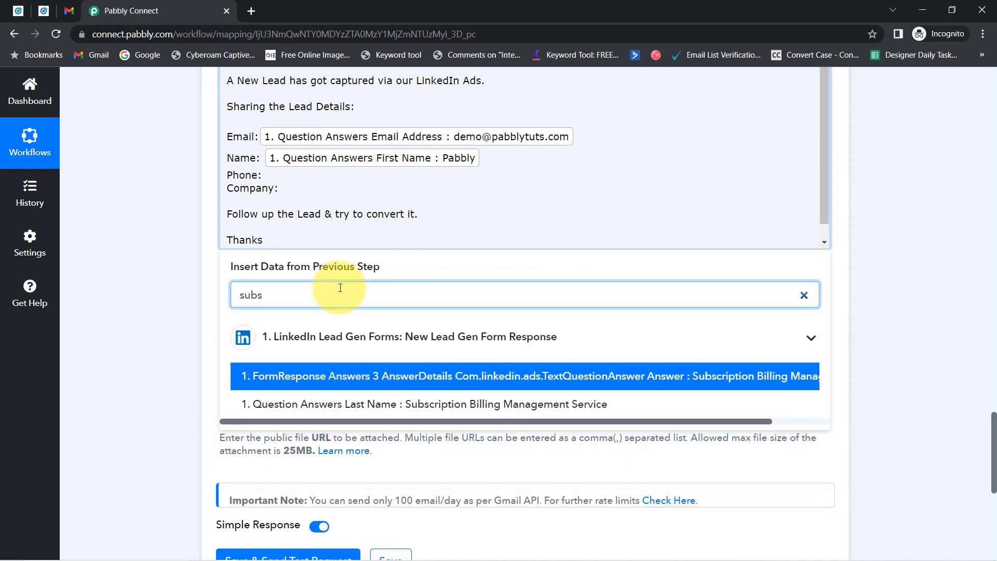
left_click(395, 404)
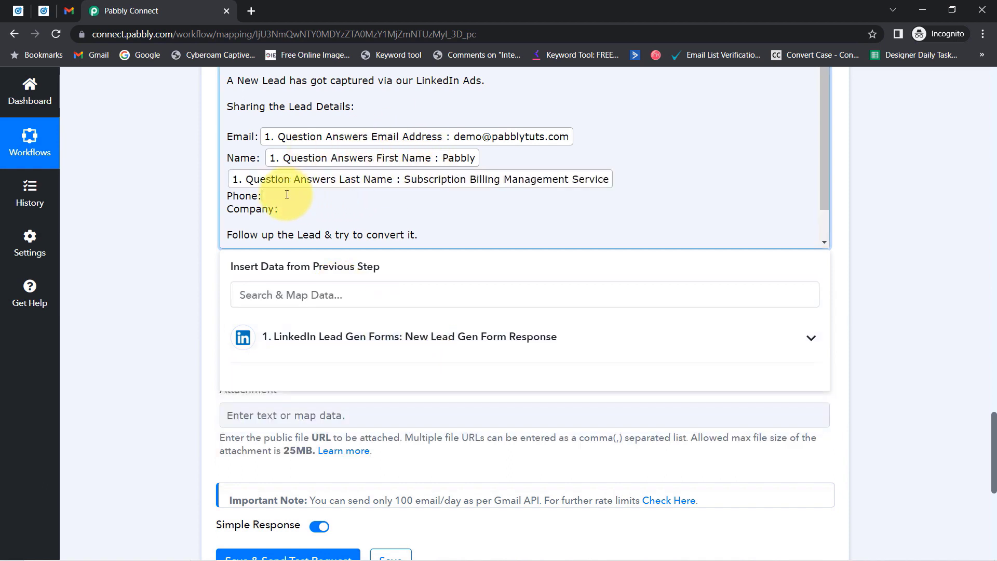
left_click(255, 294)
type("933")
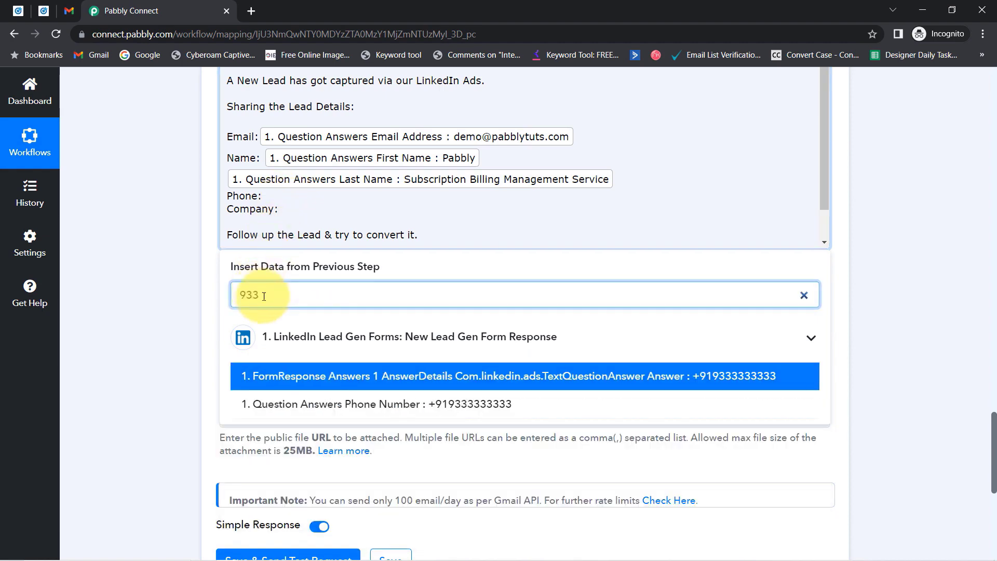
left_click(483, 404)
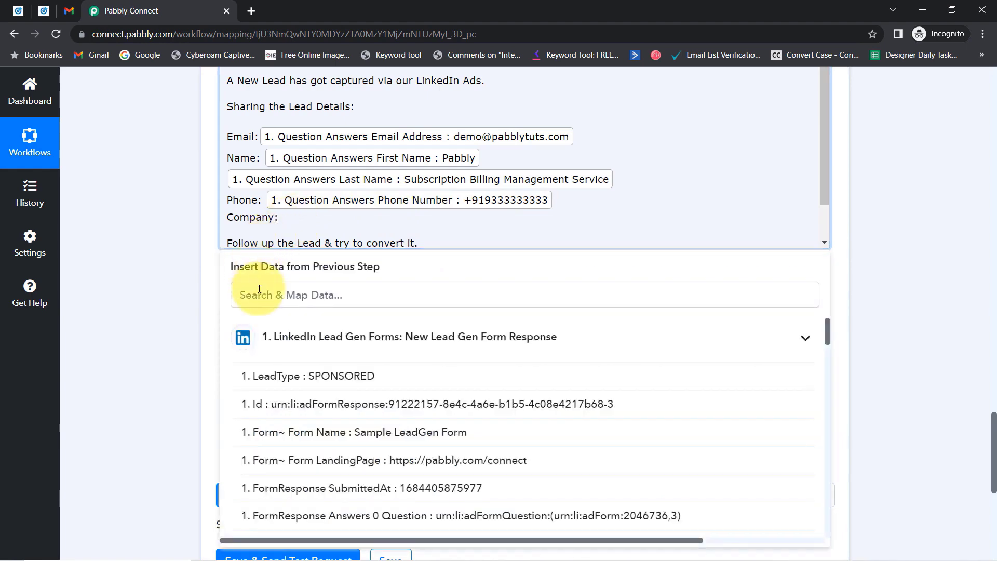
left_click(266, 290)
type("magn")
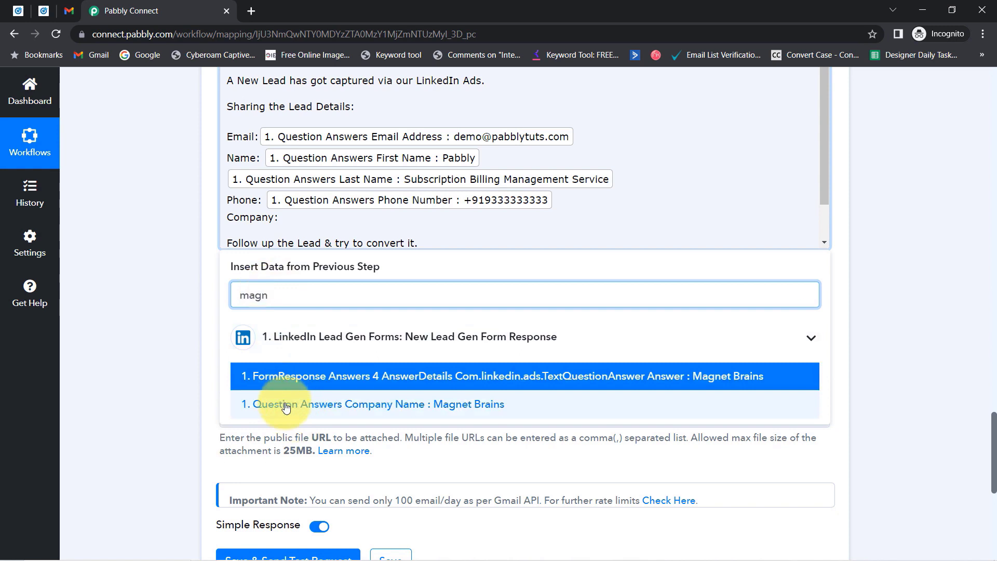
left_click(286, 405)
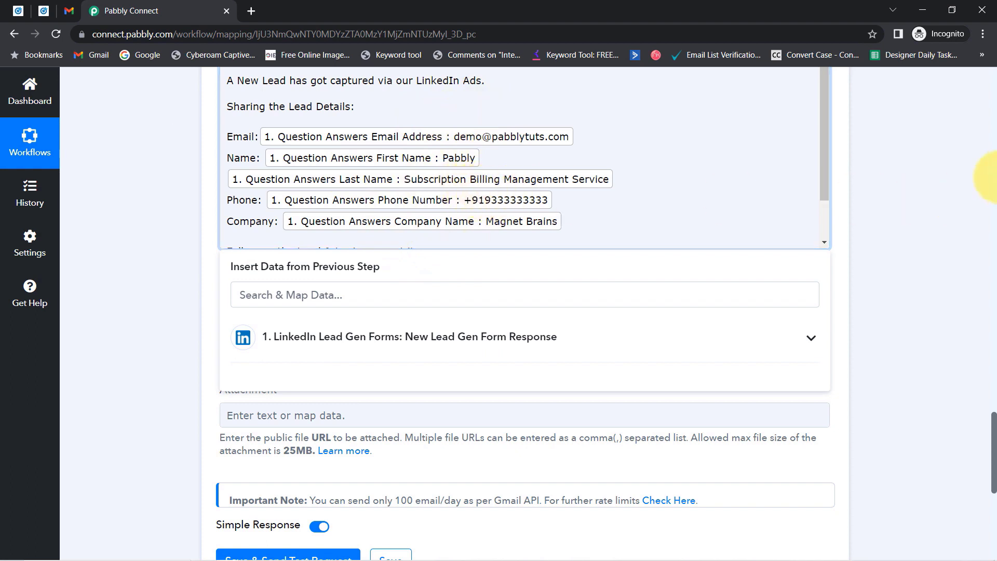
Review the mapped email body and close the lead fields list.
left_click_drag(995, 433, 995, 418)
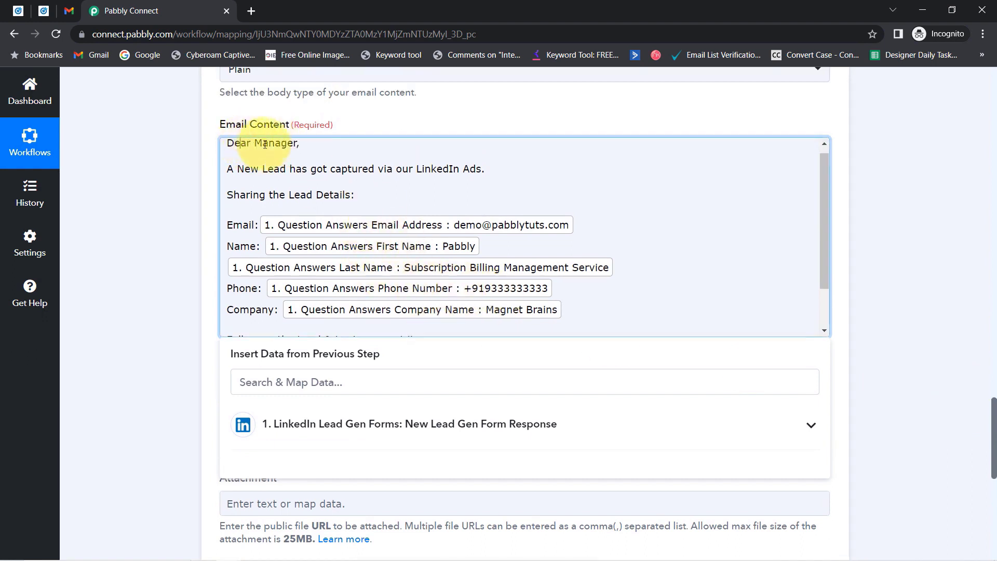
left_click_drag(241, 143, 355, 202)
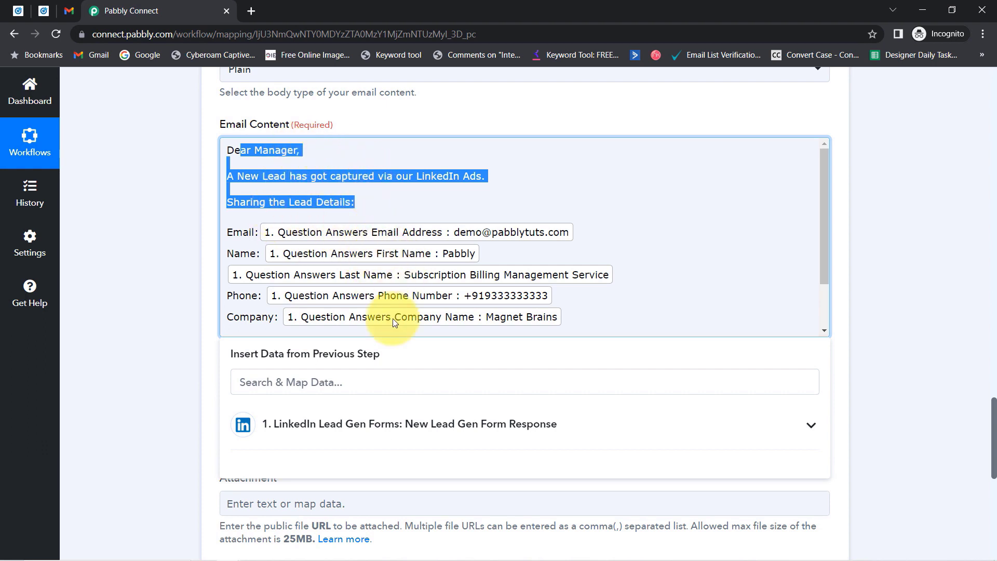
left_click_drag(823, 178, 834, 231)
left_click(178, 160)
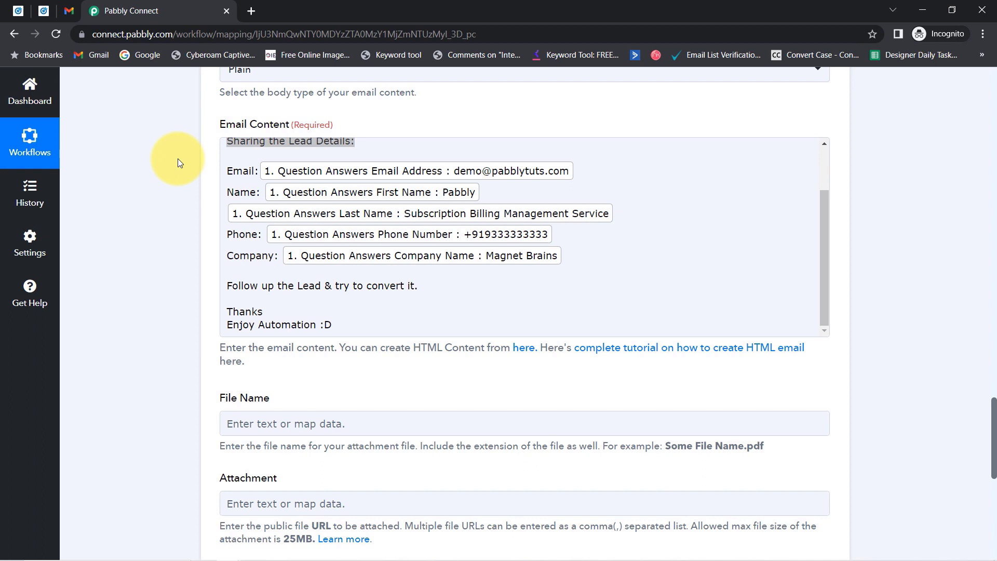
left_click(489, 265)
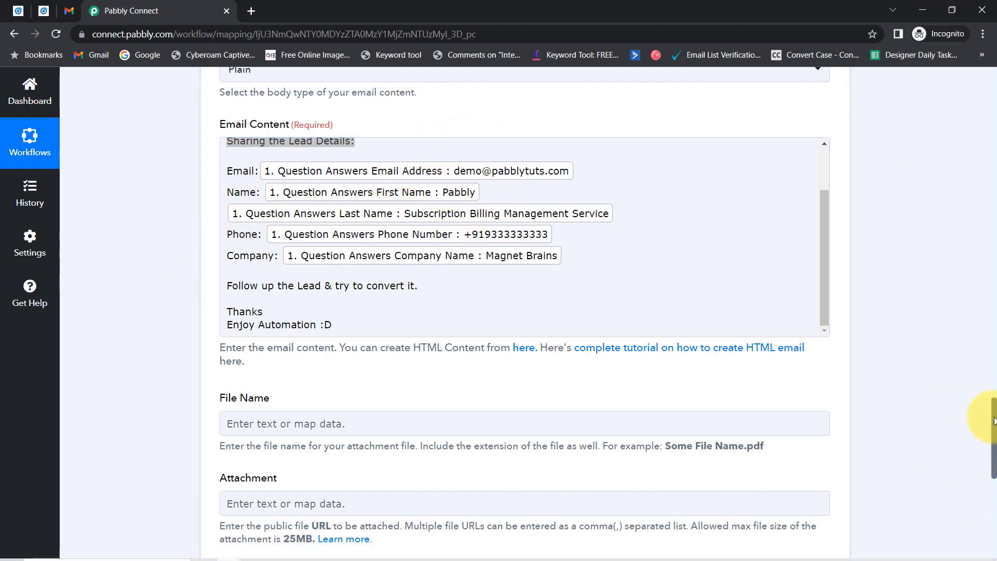
left_click_drag(994, 421, 995, 491)
Send a test of the Gmail step and confirm the response status is sent with quota 98.
left_click(68, 11)
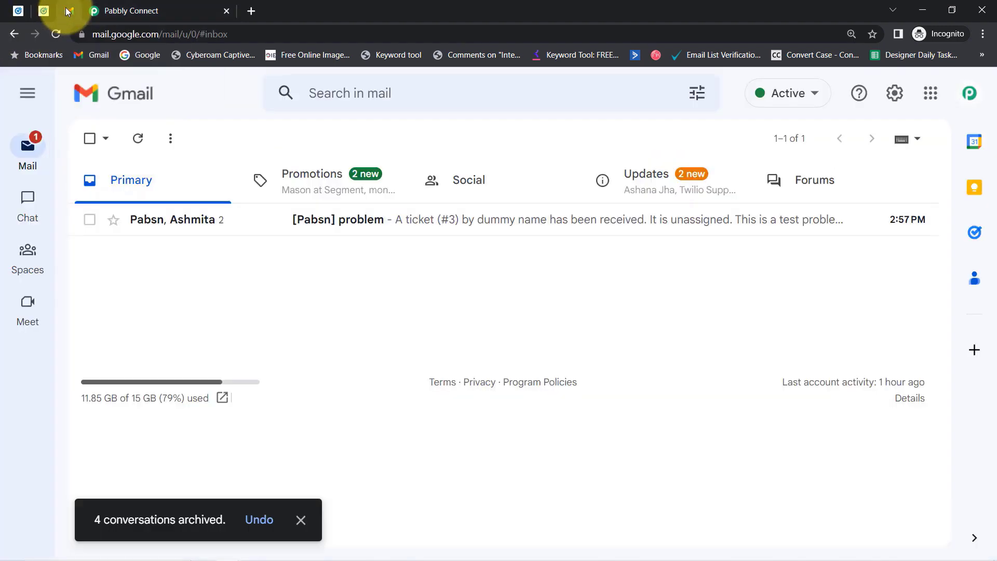
left_click(192, 11)
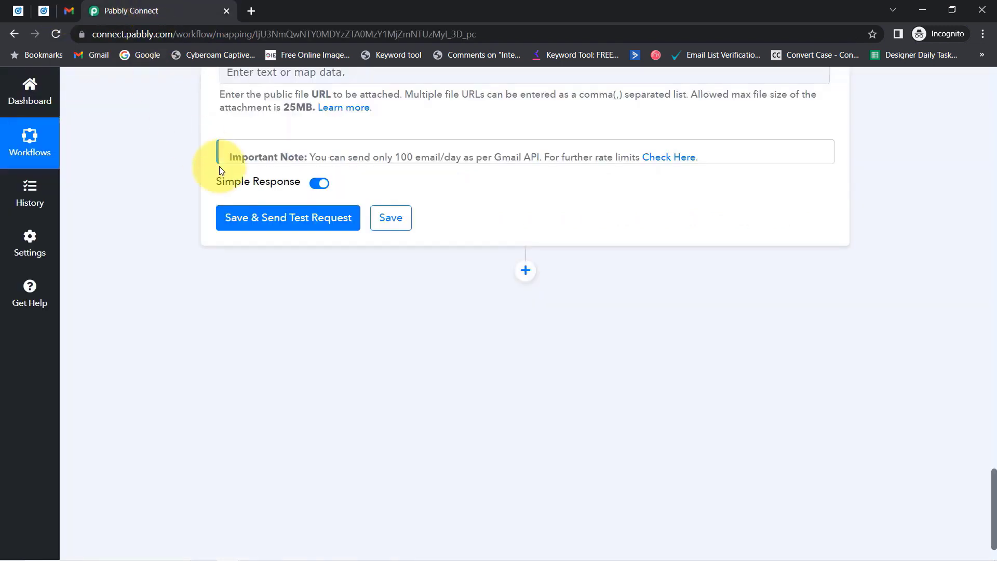
left_click(277, 225)
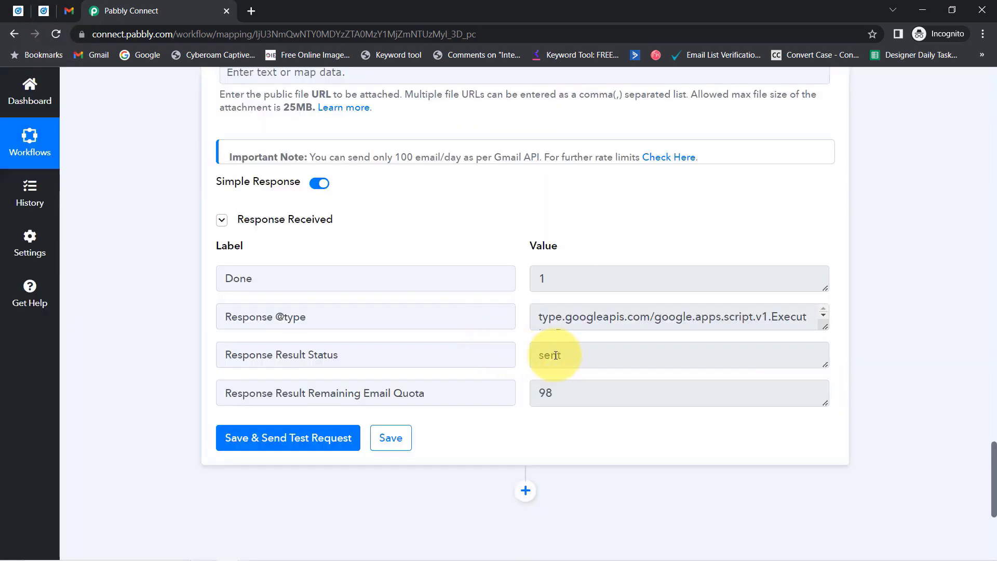
left_click(556, 355)
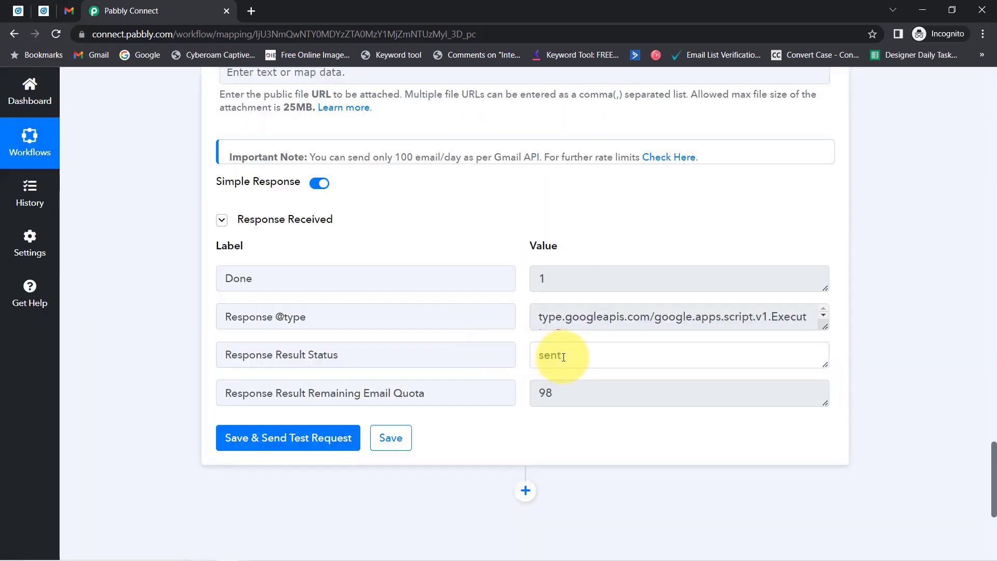
left_click_drag(560, 355, 536, 357)
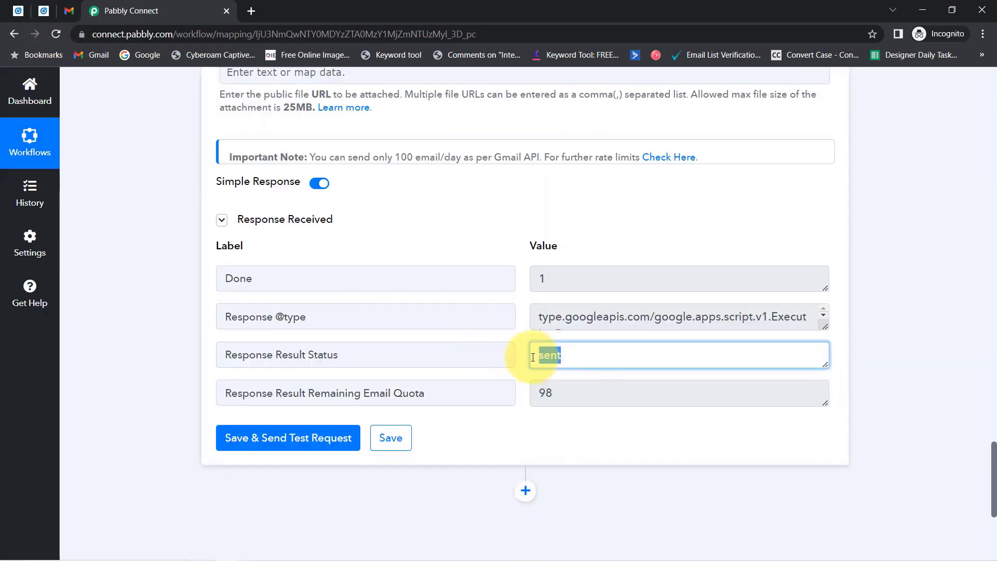
left_click(71, 10)
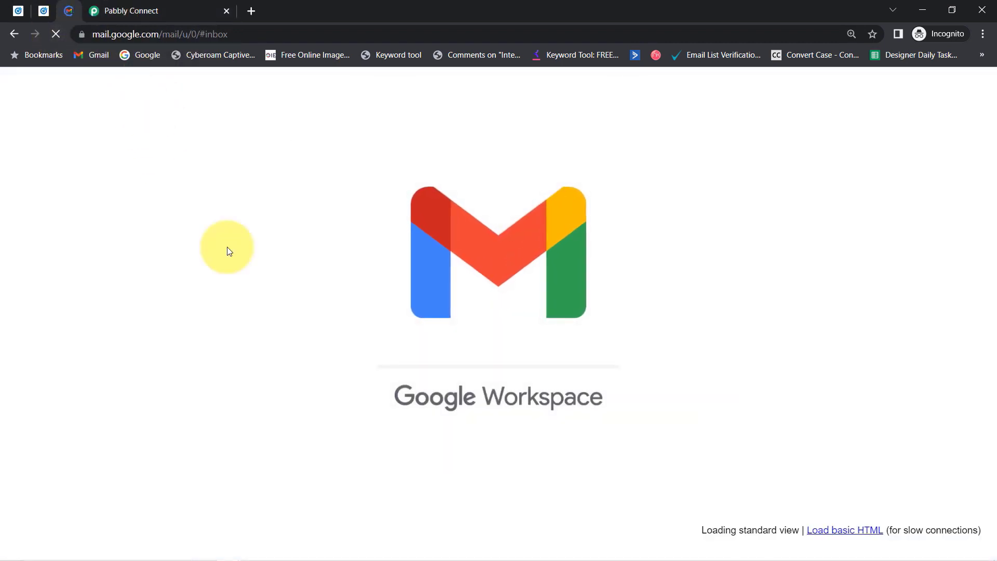
Refresh the inbox and open the 'New User has filled your LinkdeIn Lead Gen Form' email to check the lead details.
left_click(138, 165)
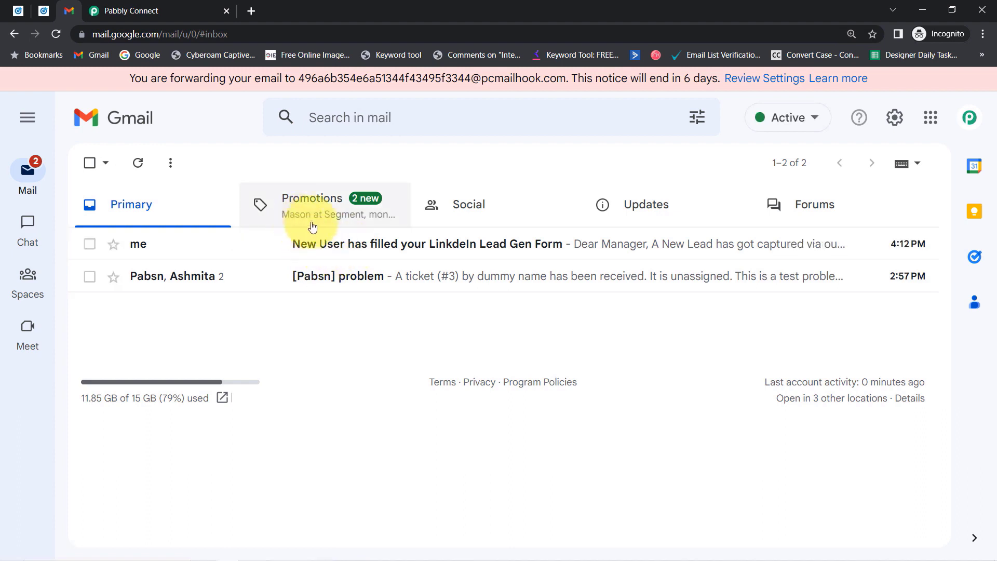
left_click(415, 248)
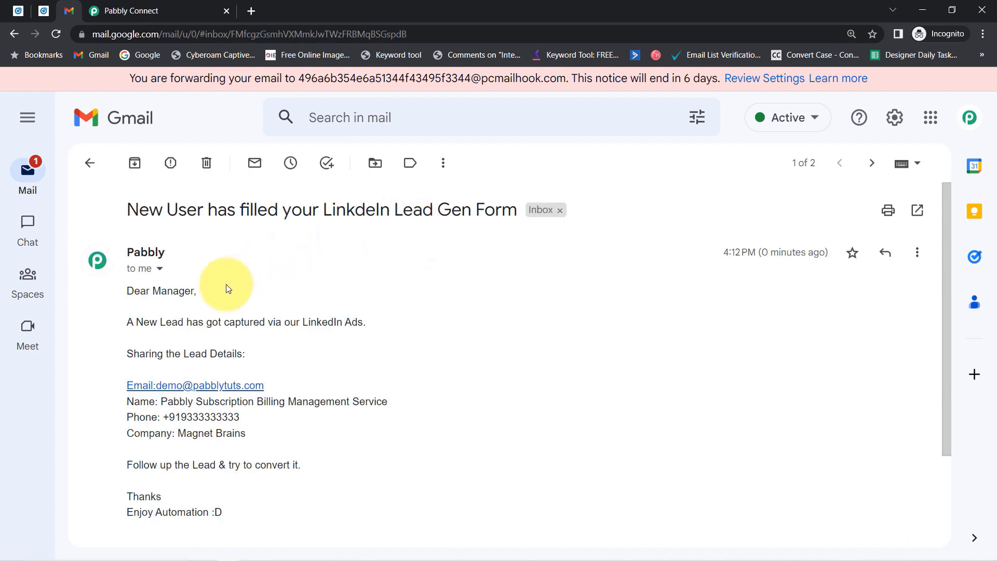
left_click_drag(140, 290, 358, 332)
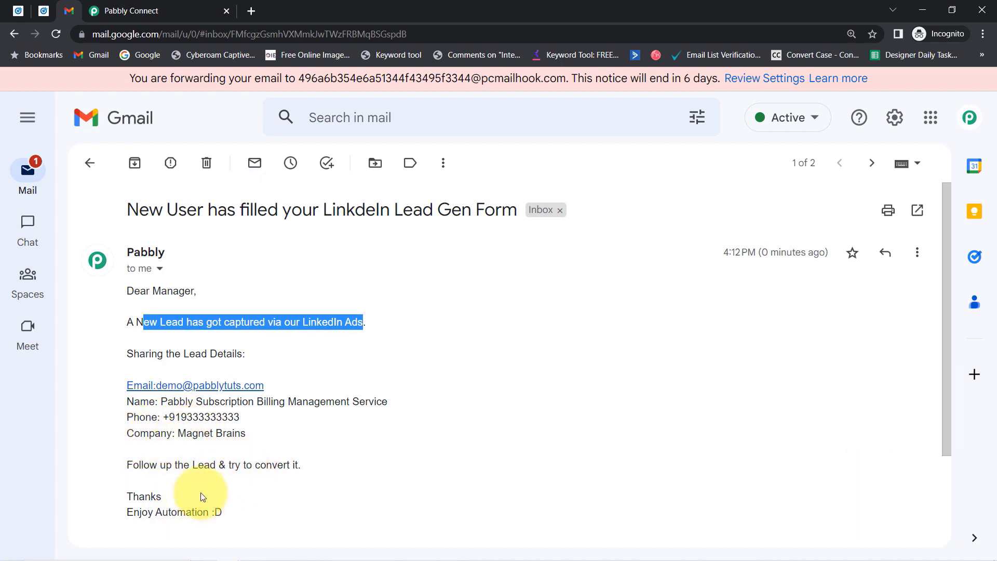
left_click(983, 34)
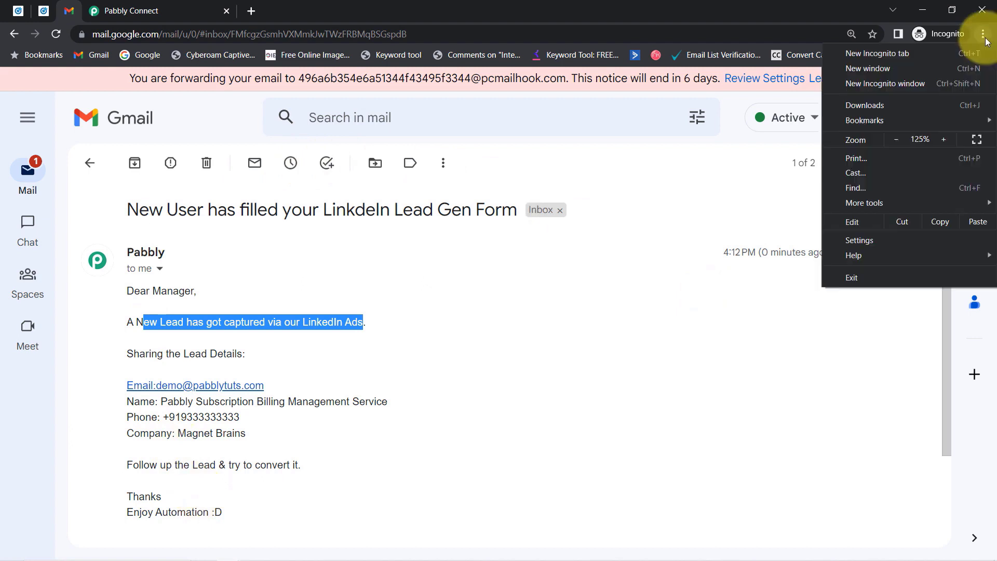
left_click(983, 34)
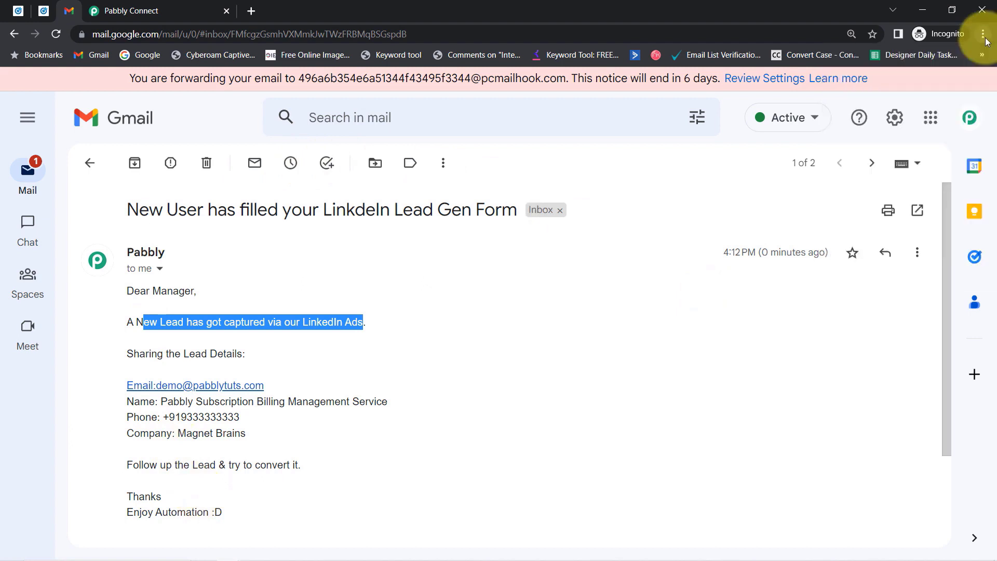
left_click(51, 13)
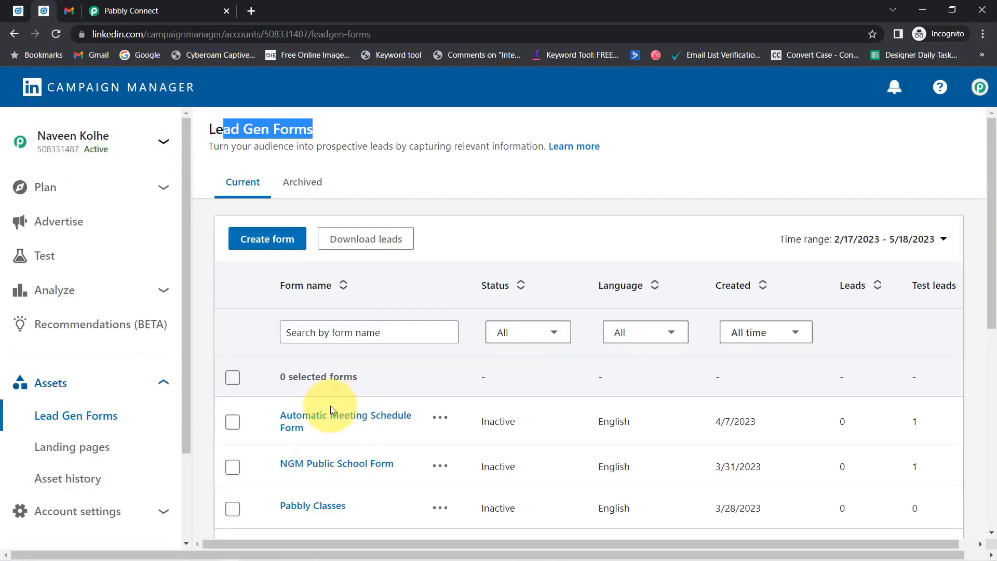
left_click(69, 12)
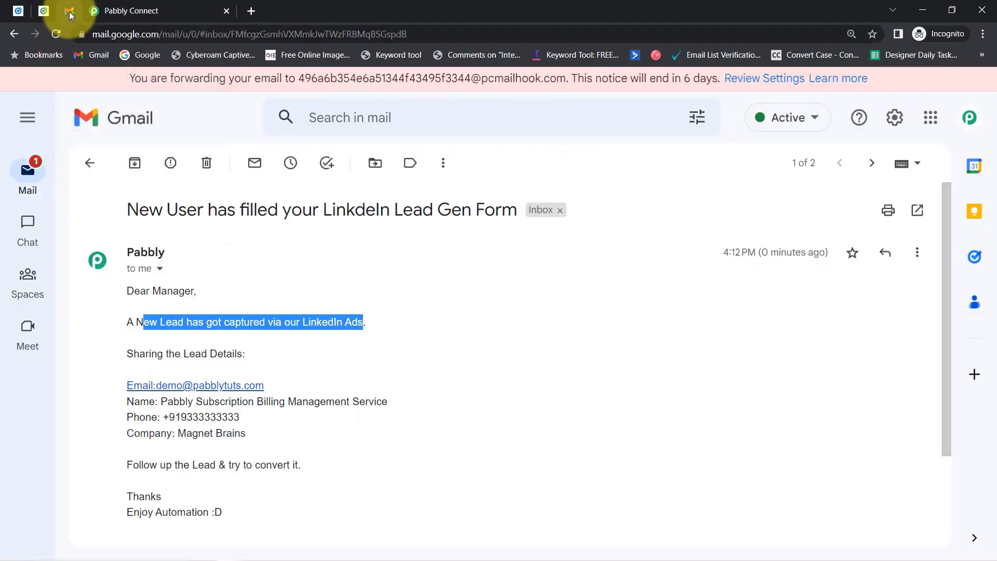
left_click_drag(164, 209, 365, 207)
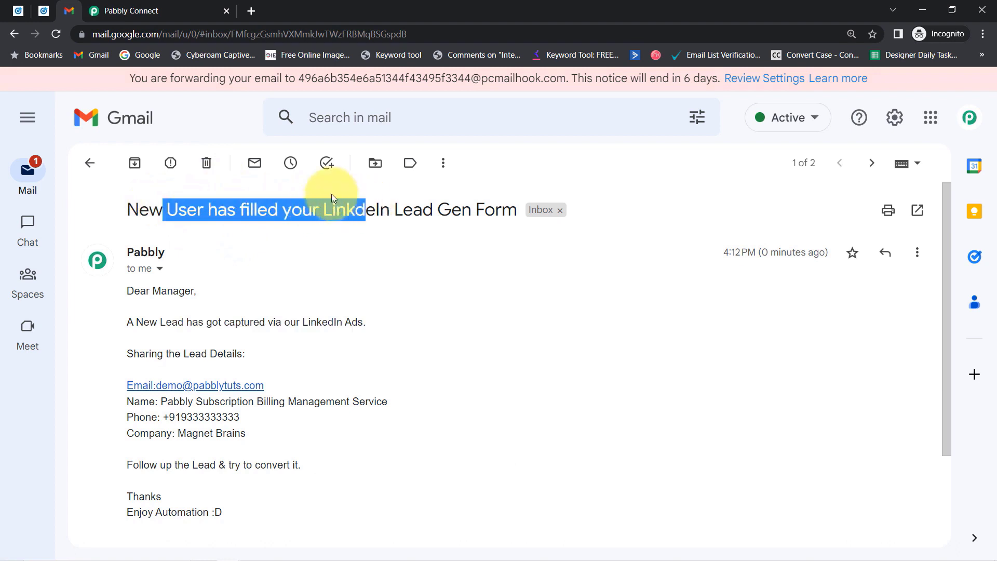
left_click(160, 5)
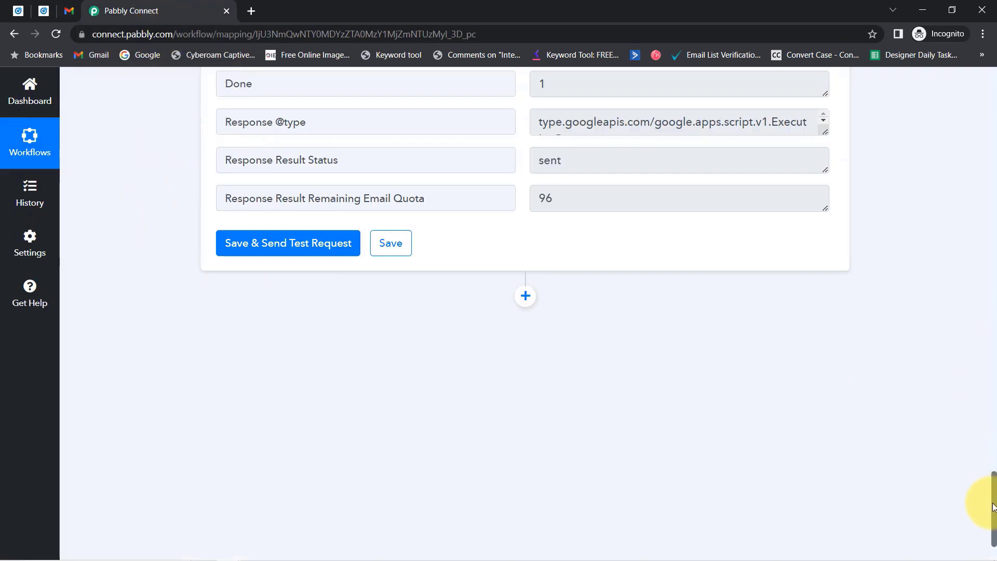
Scroll to the top of the workflow and collapse the LinkedIn trigger and Gmail action steps.
left_click_drag(993, 507, 968, 93)
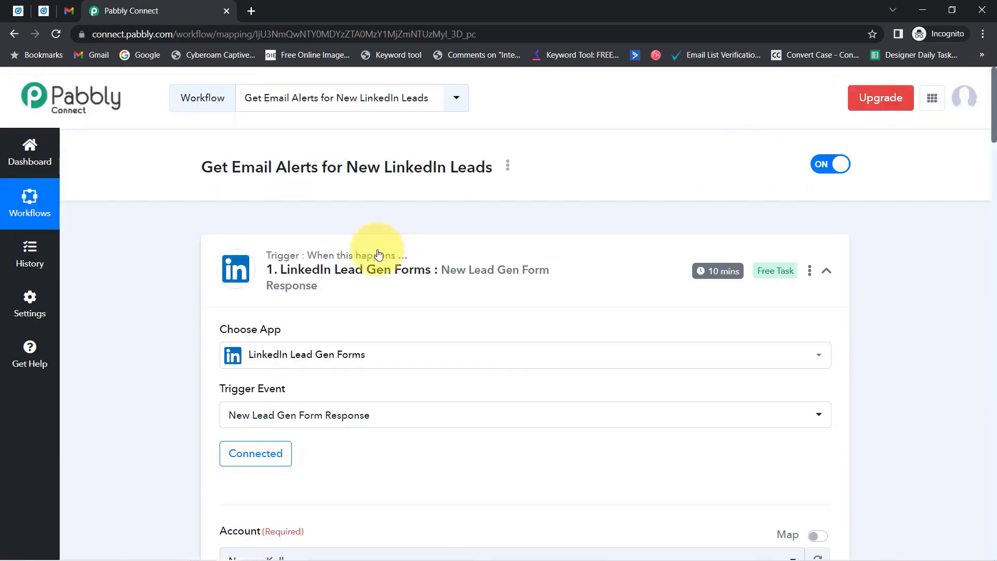
left_click(356, 281)
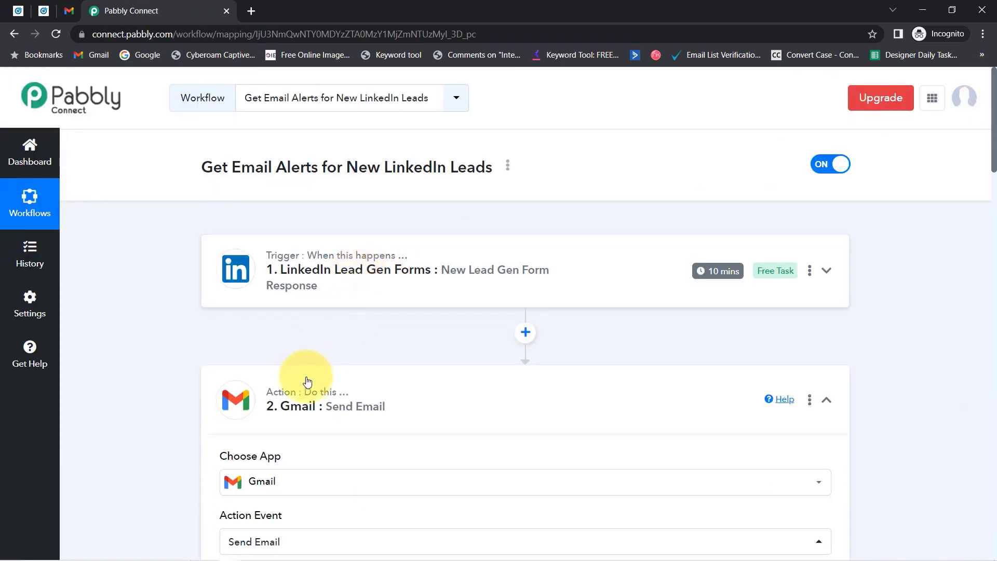
left_click(300, 407)
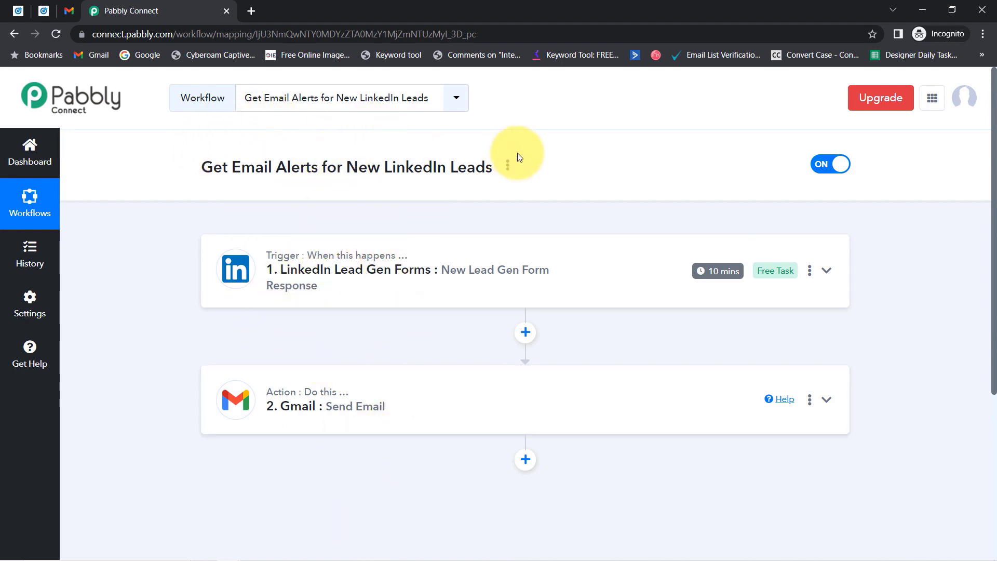
Copy the workflow's link from the Share option, then close the Share Workflow dialog.
left_click(508, 166)
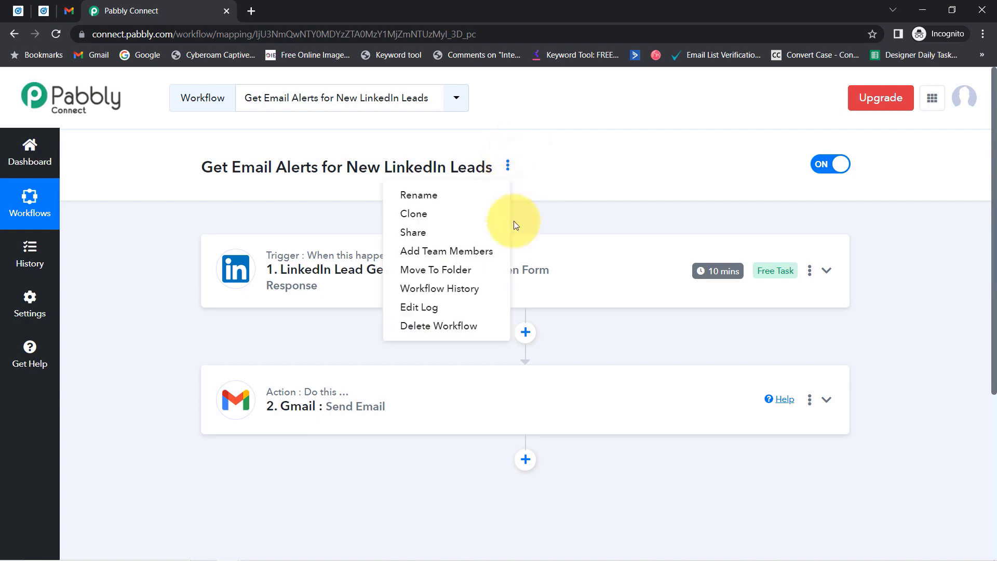
left_click(448, 239)
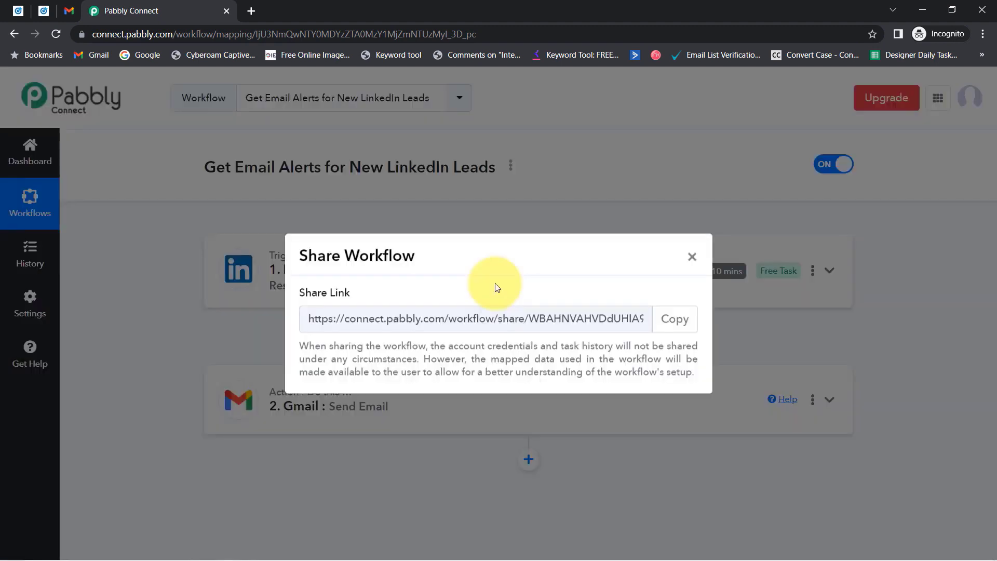
triple_click(398, 318)
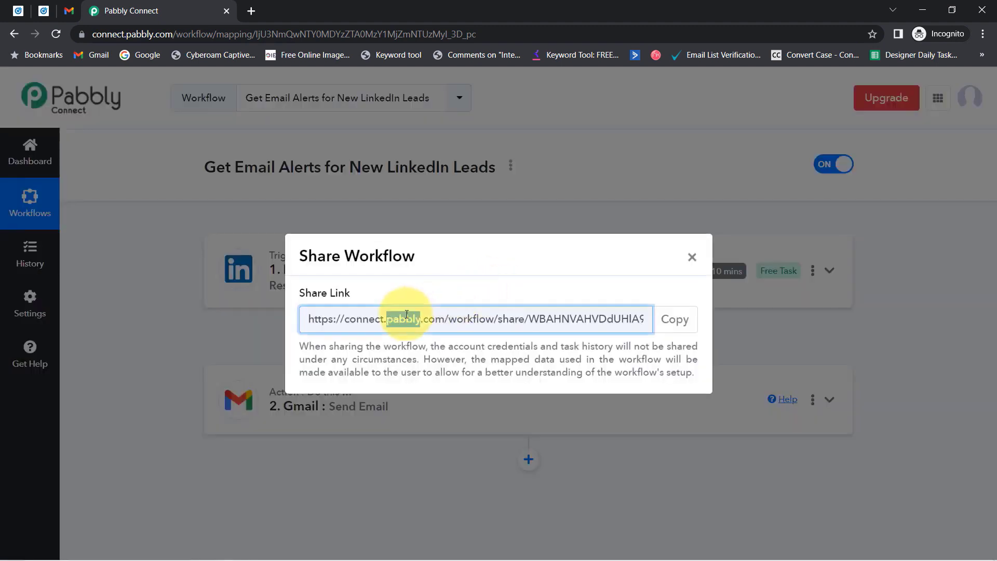
left_click(669, 330)
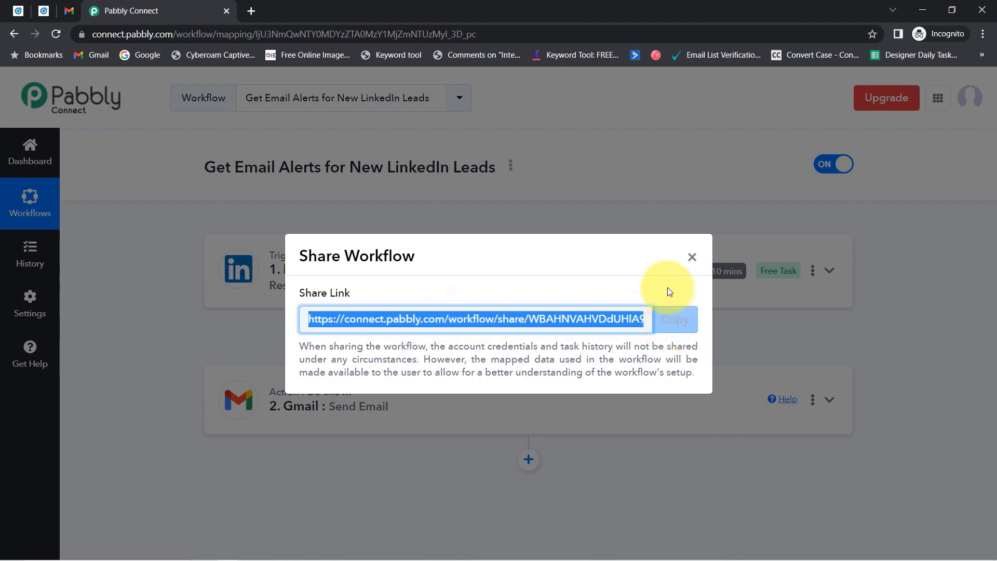
left_click(692, 257)
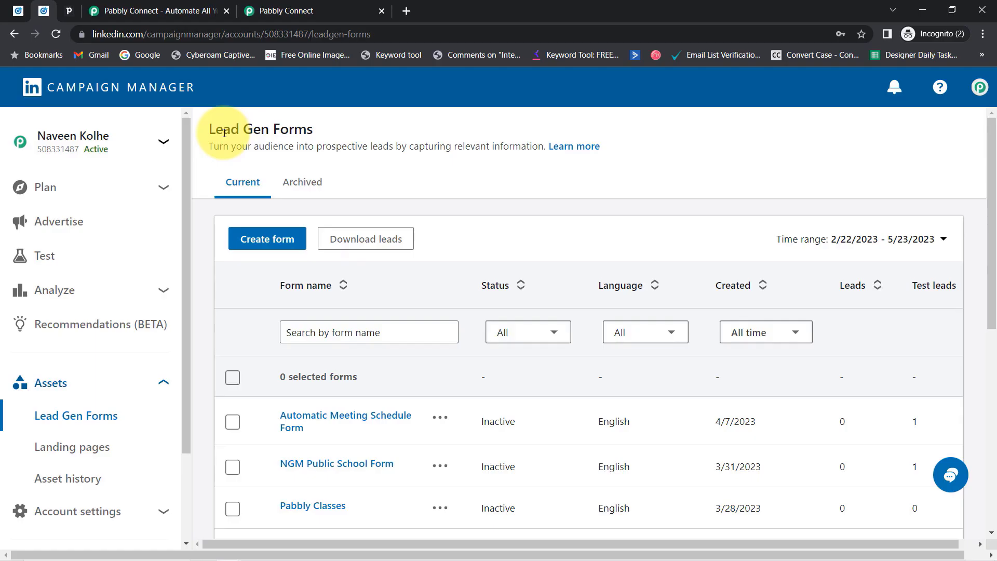
Leave the LinkedIn Lead Gen Forms page, passing the Pipedrive pipeline, for the Pabbly Connect website.
left_click_drag(224, 130, 384, 145)
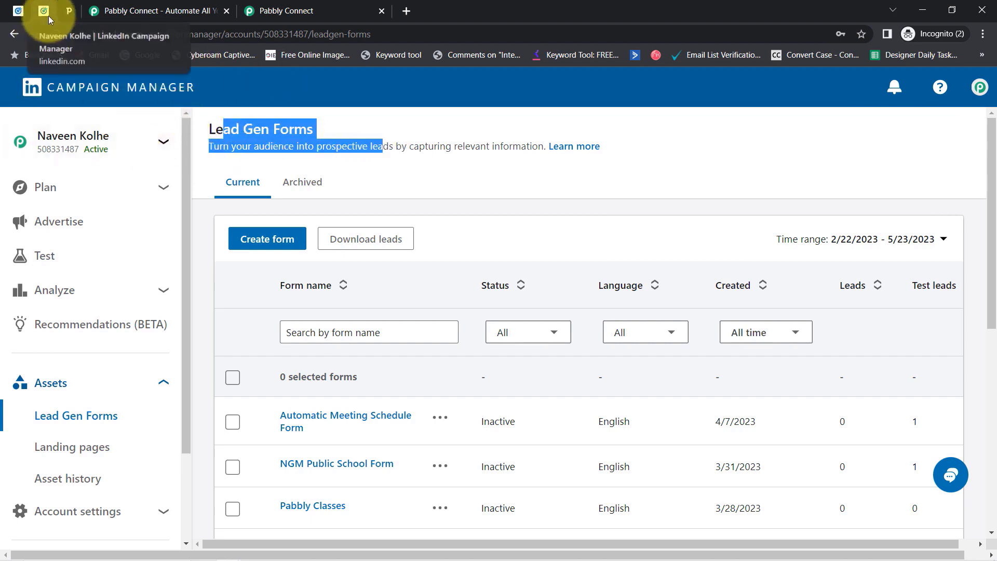
left_click(69, 11)
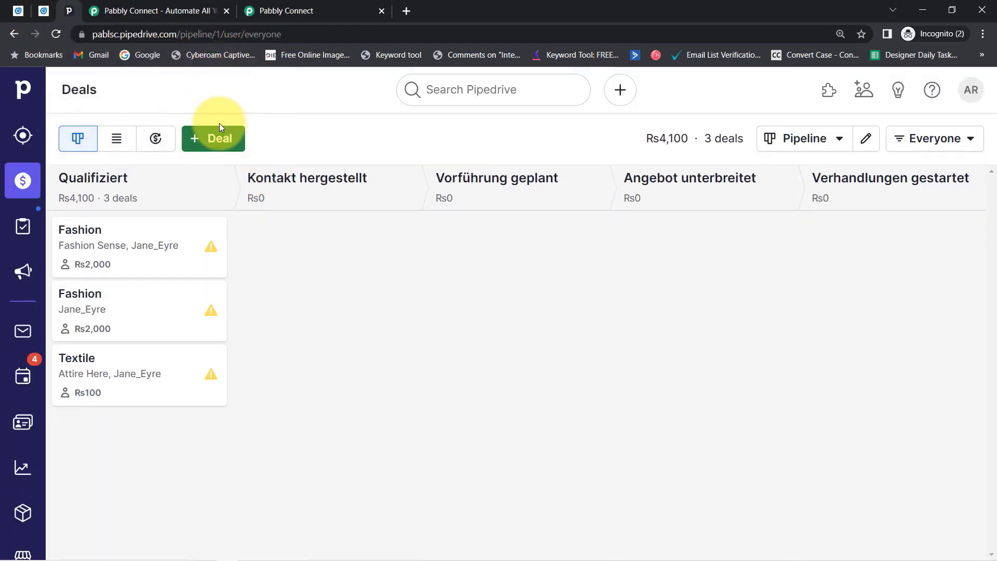
left_click(159, 10)
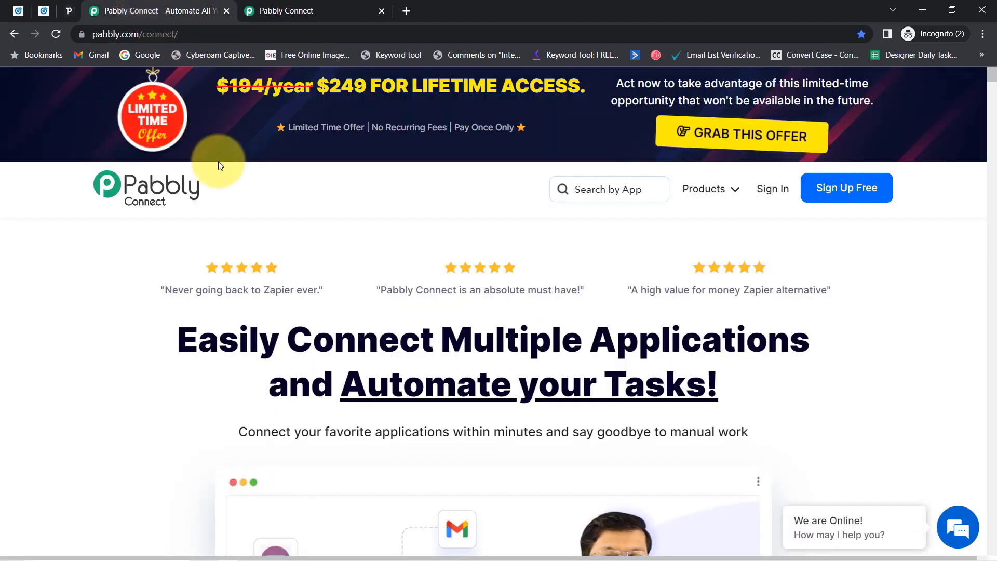
Bring up the Pabbly Connect dashboard showing 130000 tasks allotted and 120765 remaining.
left_click(285, 4)
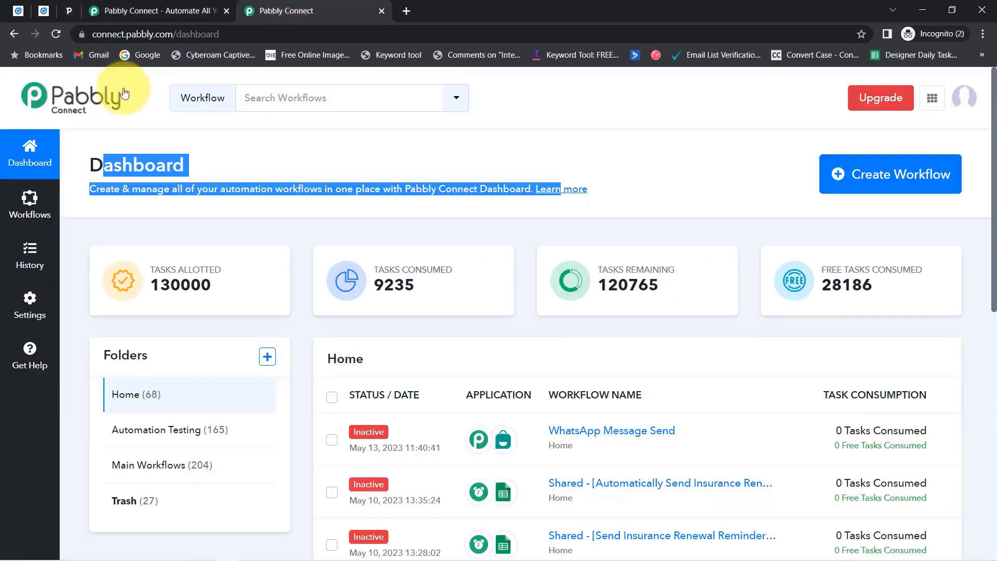
left_click(98, 156)
left_click_drag(99, 157, 509, 185)
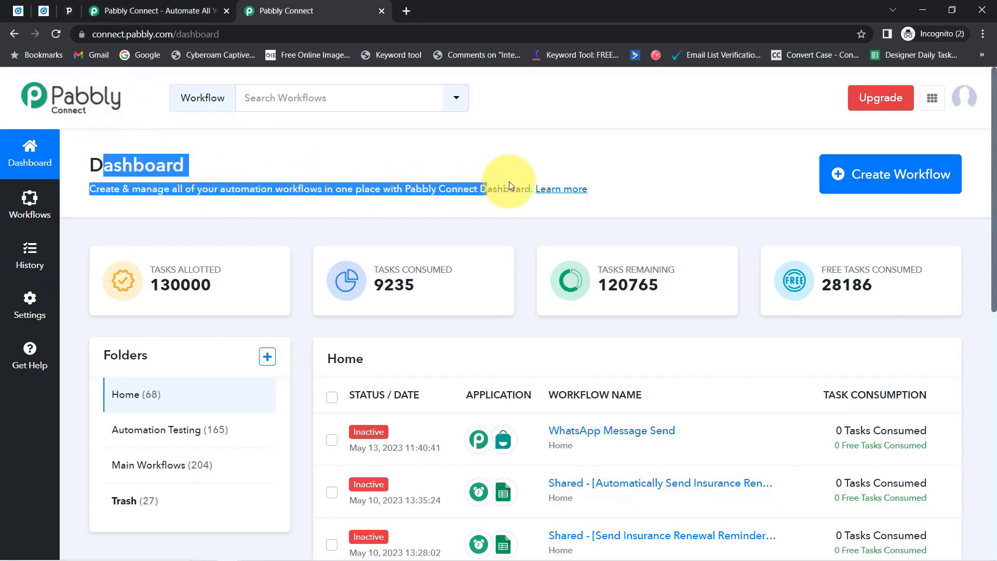
left_click(468, 151)
left_click(144, 4)
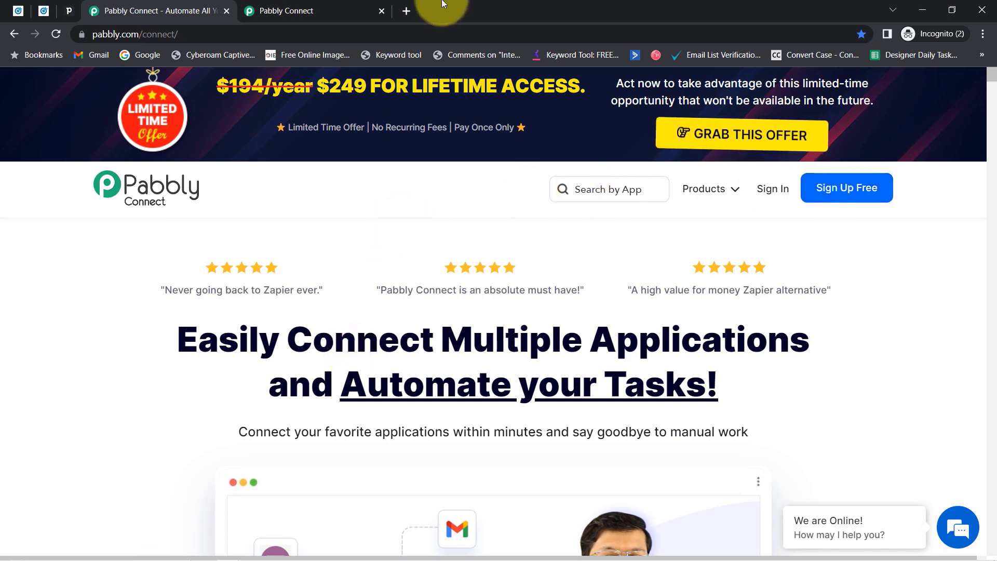
left_click(312, 10)
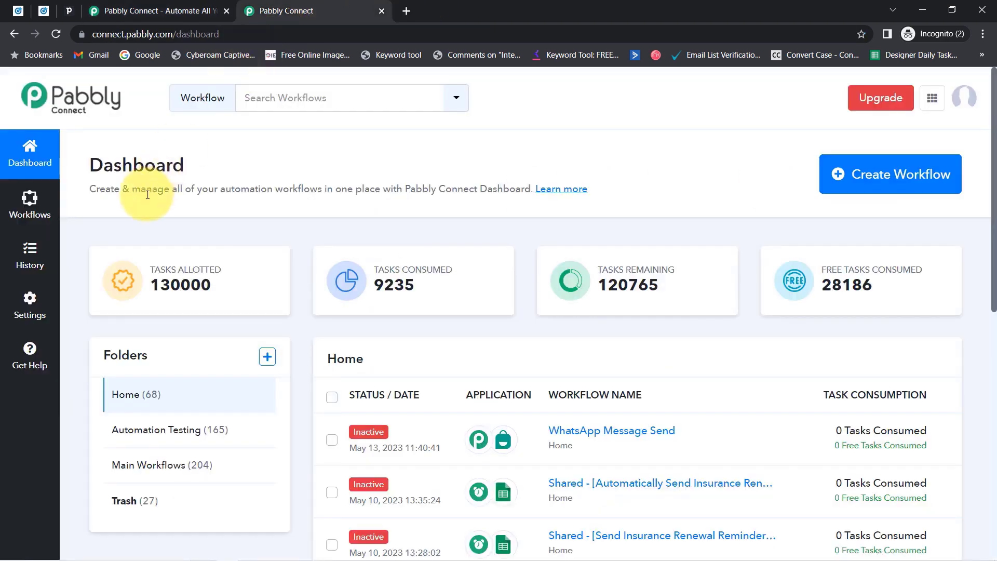
left_click_drag(122, 165, 234, 172)
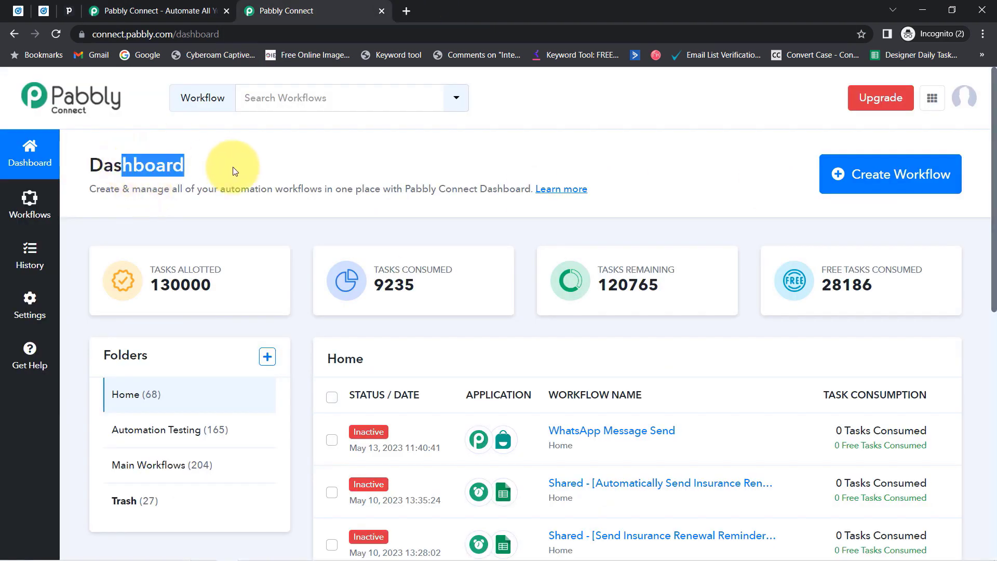
left_click(869, 177)
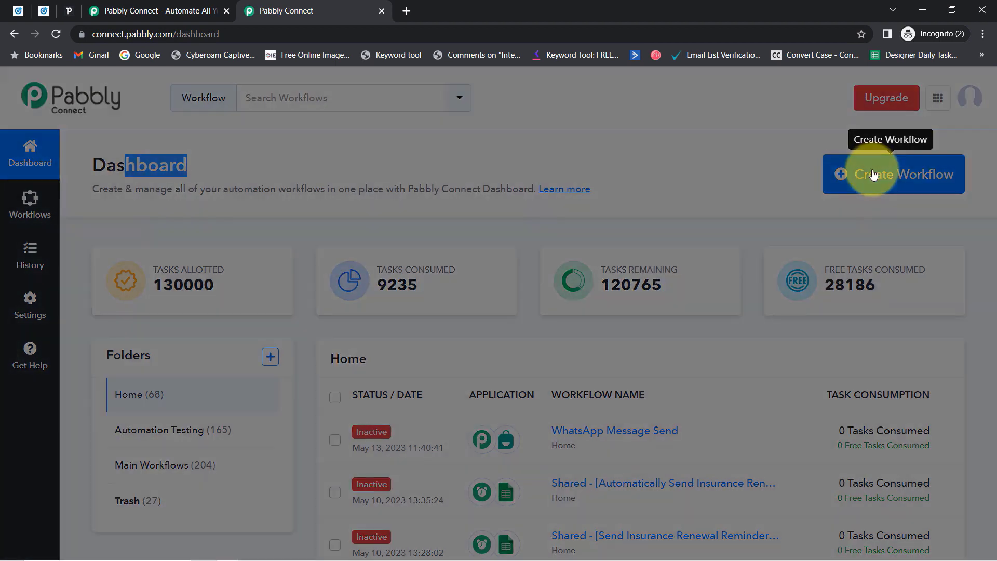
Name the new workflow 'Add LinkedIn Leads to Pipedrive CRM Automatically' and create it.
key("ctrl+v")
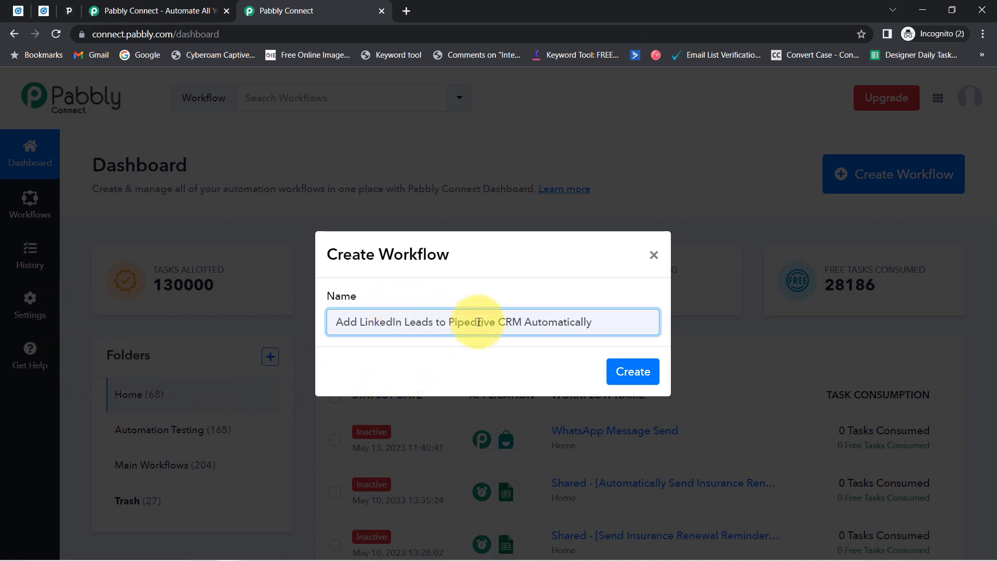
left_click(632, 371)
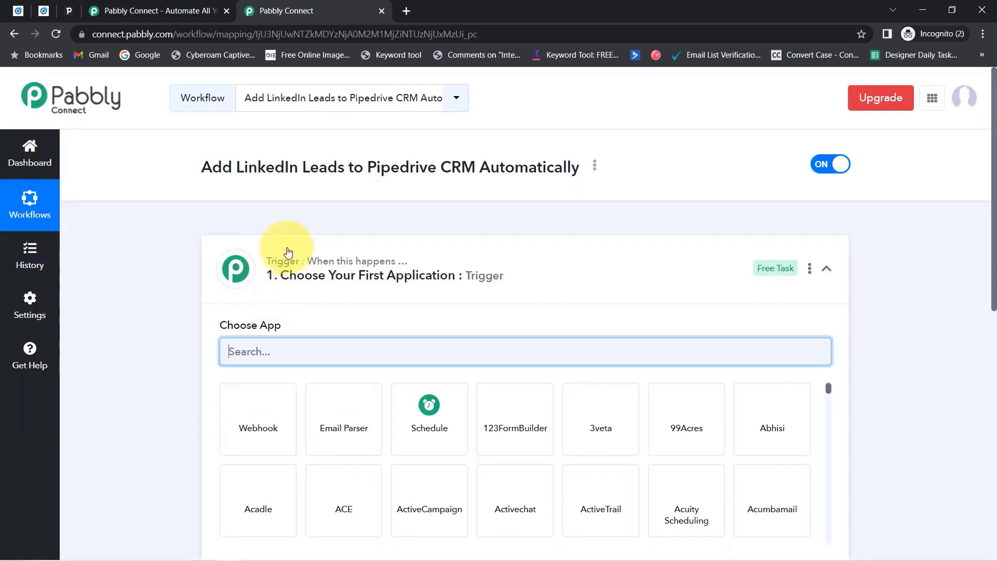
Search 'linkedi' and choose LinkedIn Lead Gen Forms as the trigger app.
left_click(283, 259)
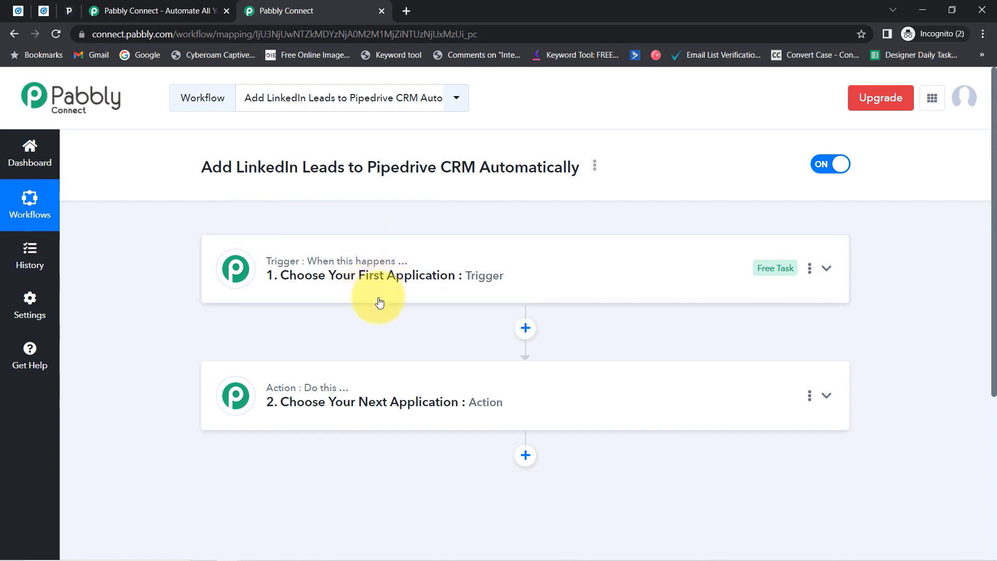
mouse_move(386, 261)
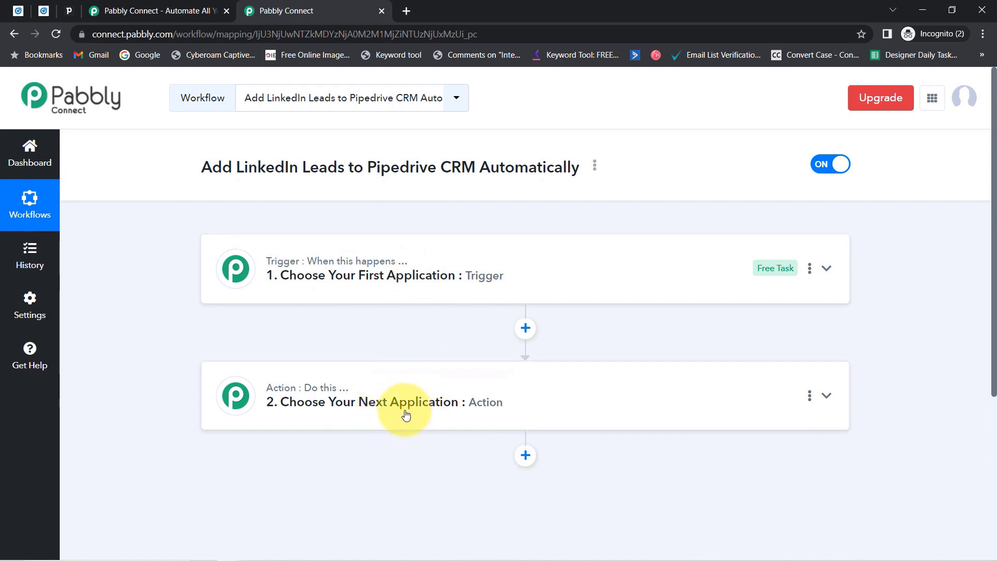
left_click(403, 276)
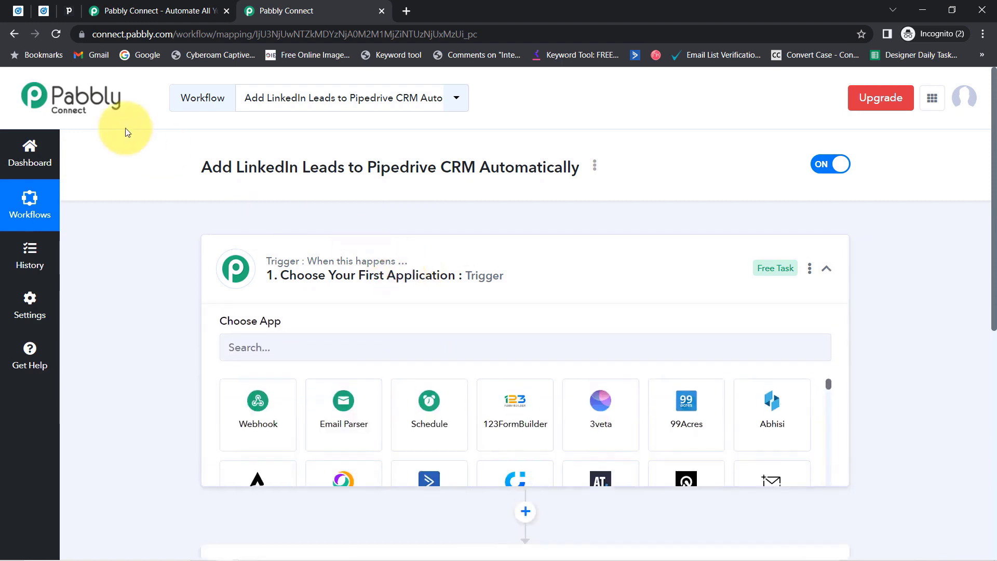
left_click_drag(202, 176, 578, 176)
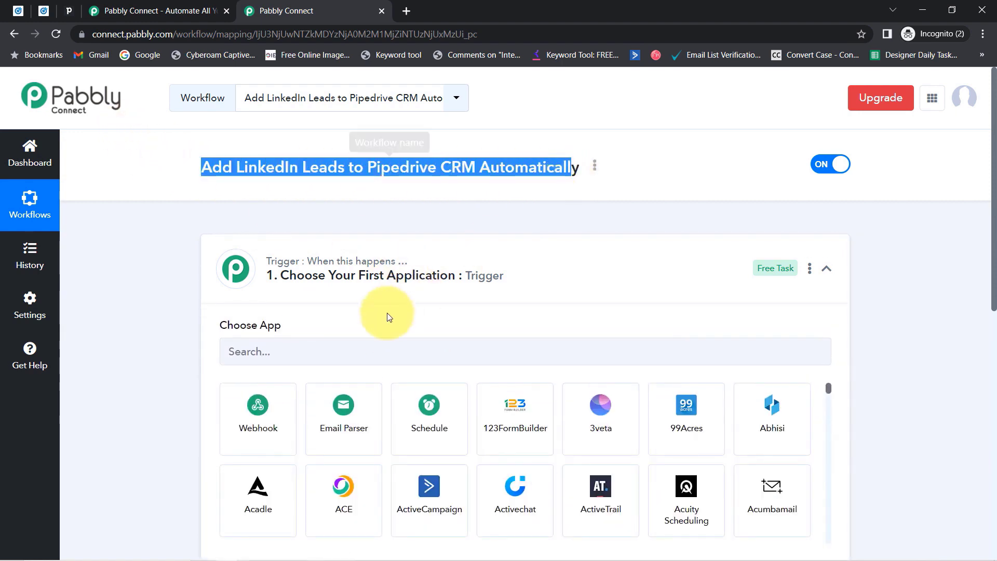
left_click(325, 349)
type("linkedi")
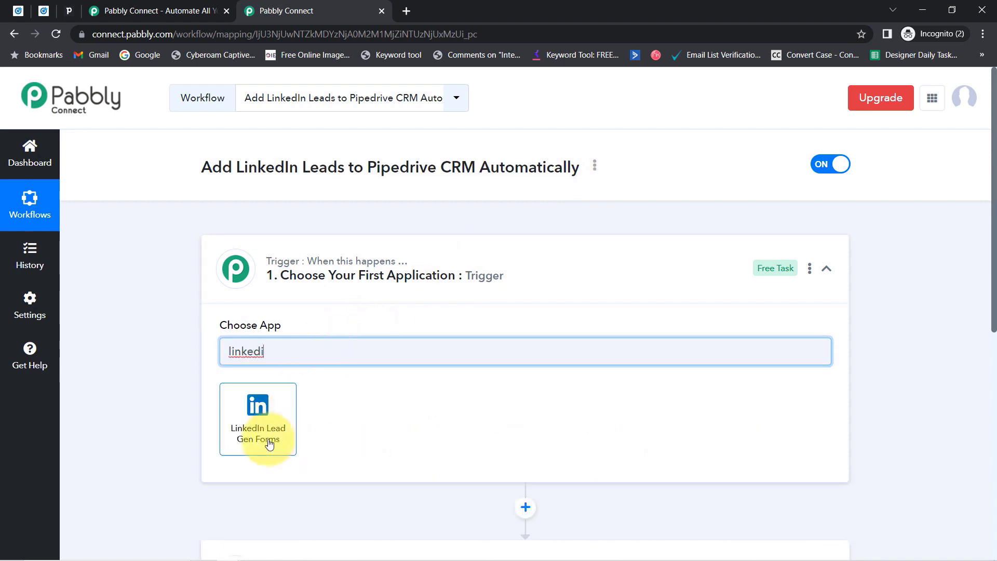
left_click(258, 416)
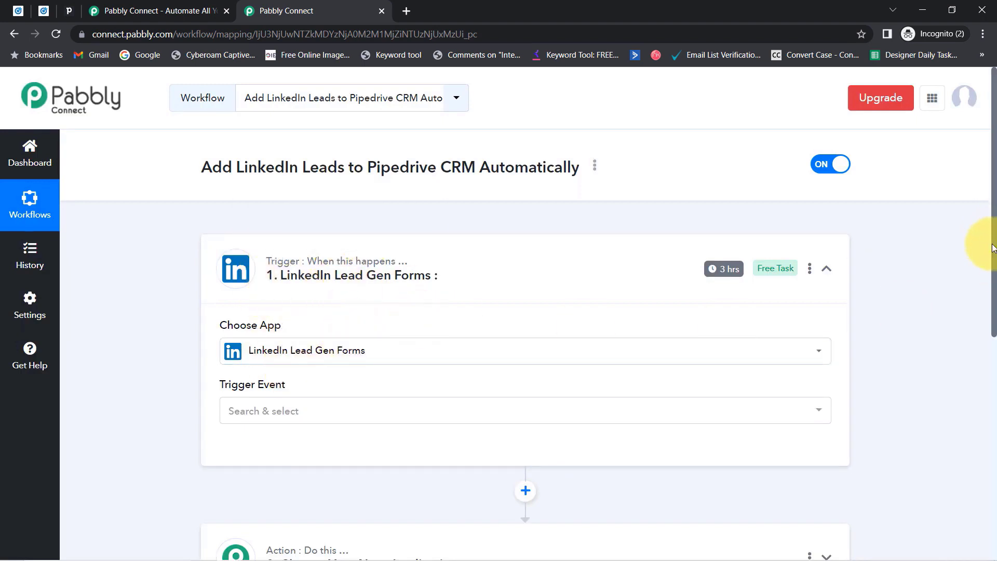
Search 'piped' and choose PipeDrive as the action app.
scroll(987, 312, "down", 5)
left_click(266, 263)
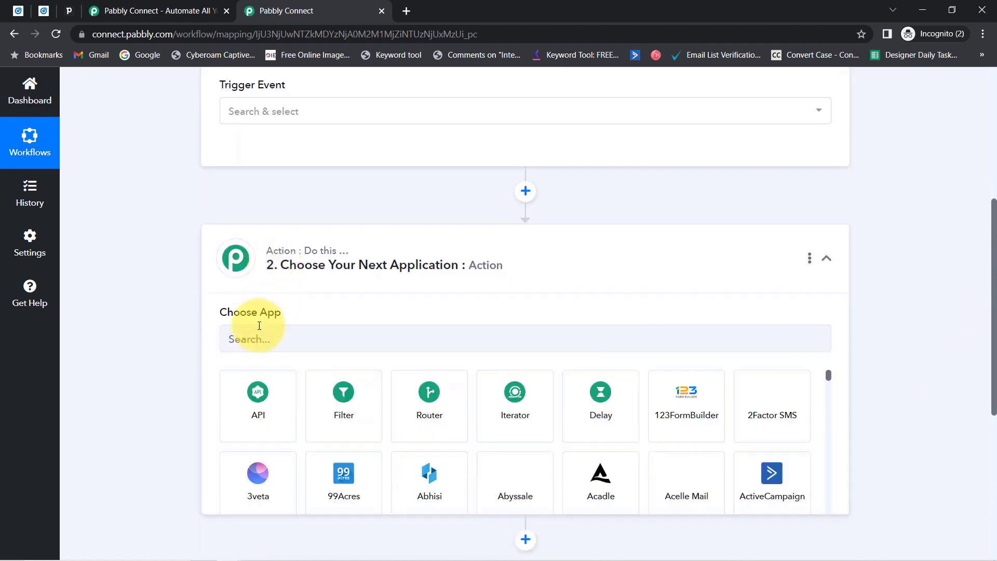
left_click(257, 332)
type("p")
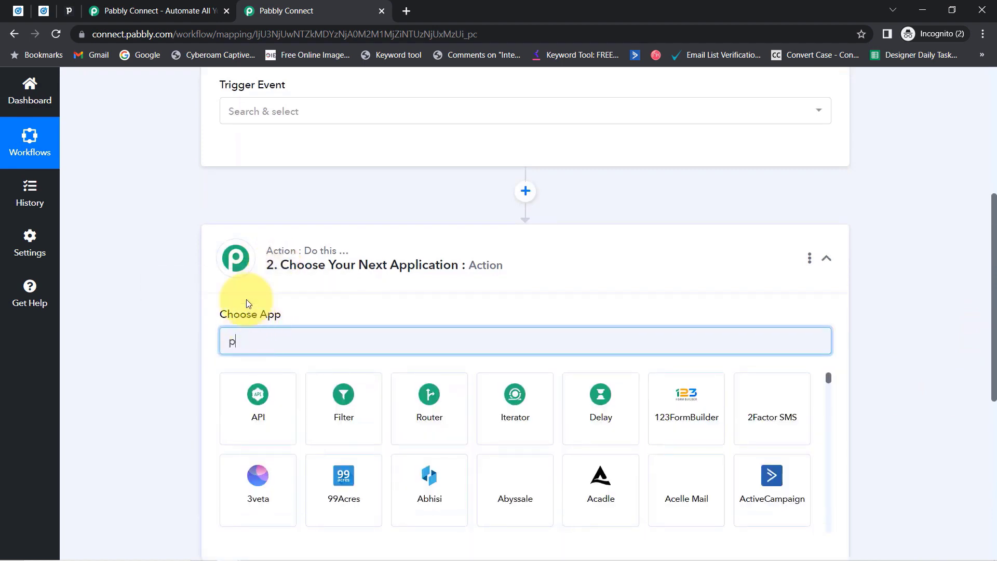
type("iped")
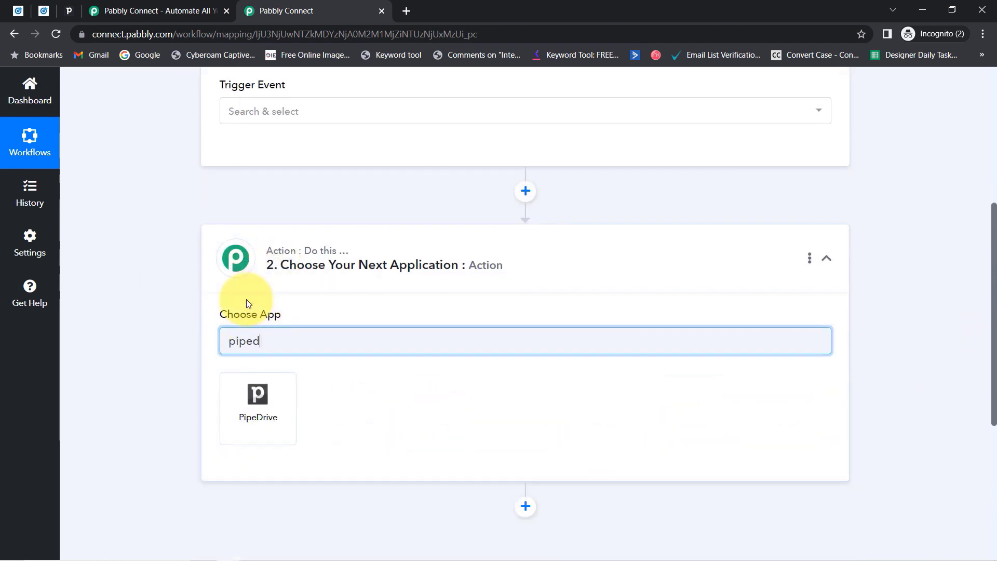
left_click(249, 392)
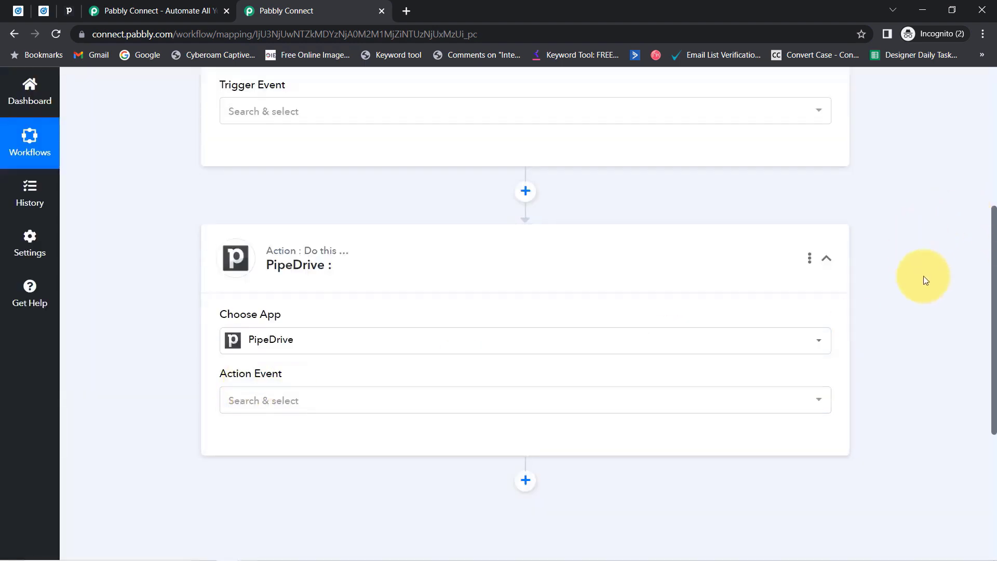
left_click_drag(993, 301, 973, 151)
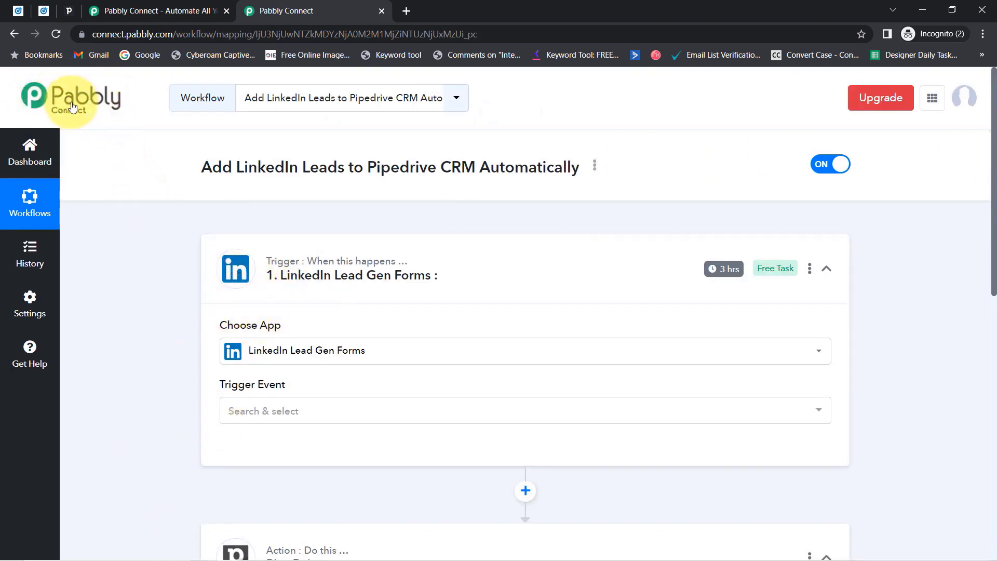
Set trigger event New Lead Gen Form Response and save with the existing LinkedIn Lead Gen Forms #6 connection.
left_click(250, 416)
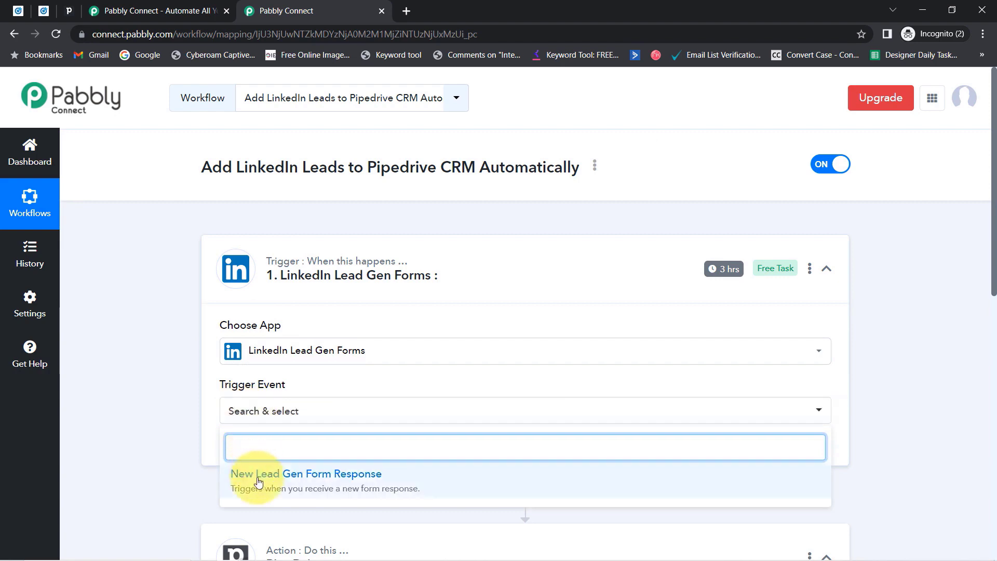
left_click(242, 474)
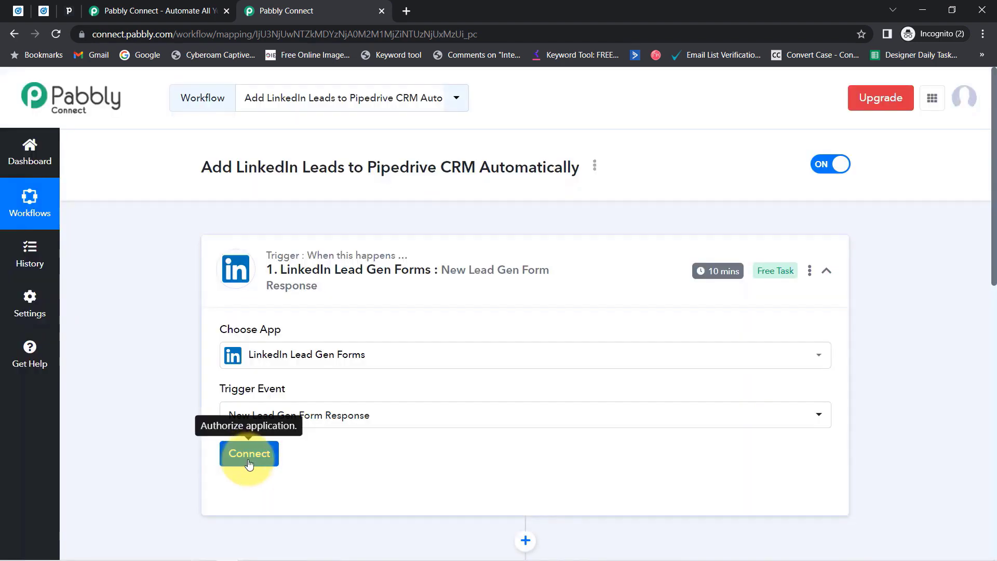
left_click(249, 460)
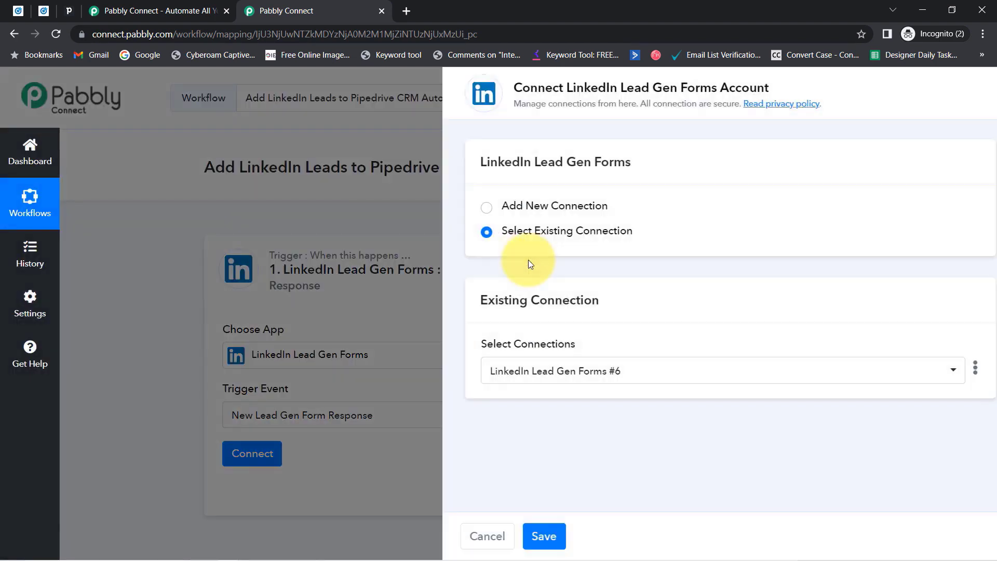
left_click(537, 206)
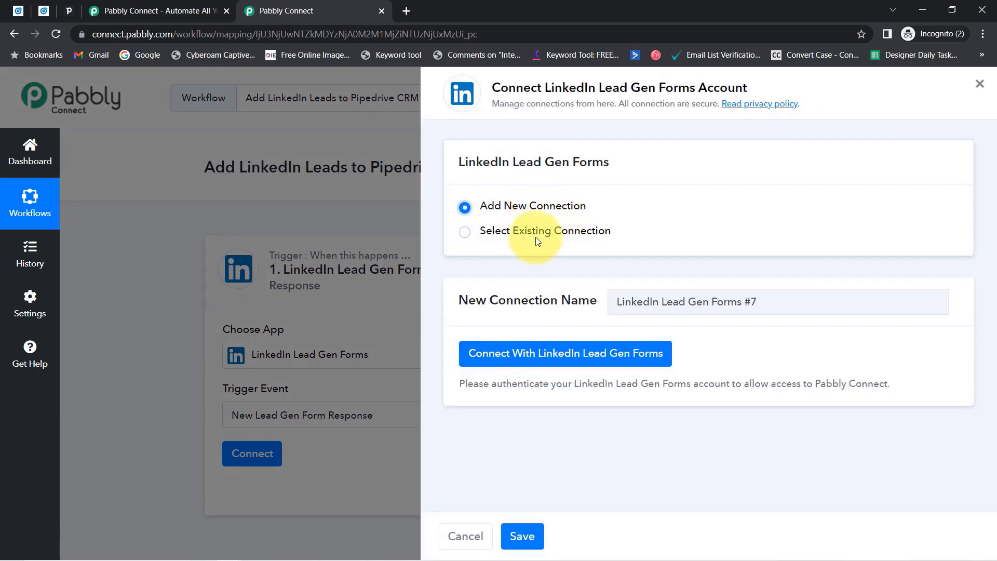
left_click(521, 358)
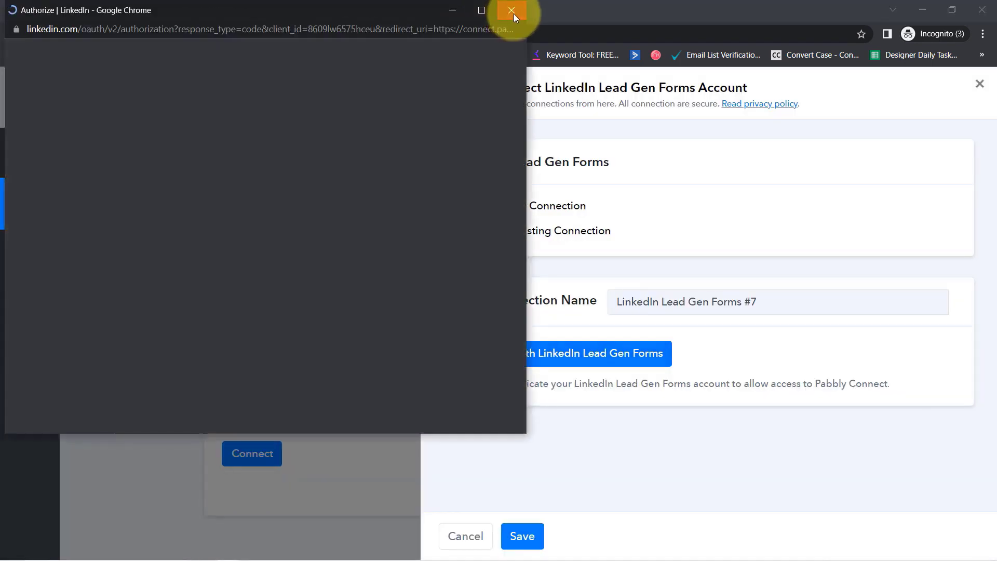
left_click(512, 11)
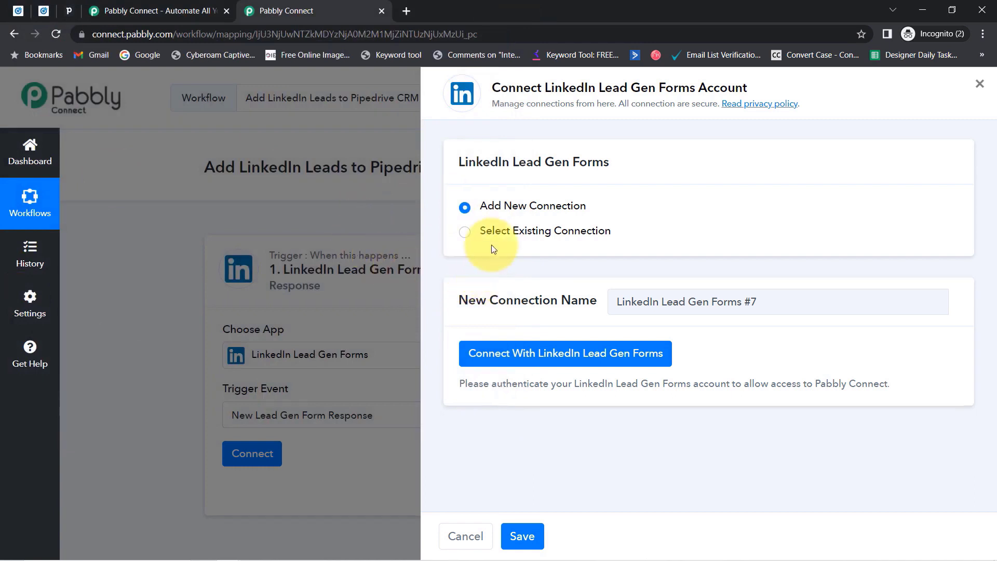
left_click(464, 232)
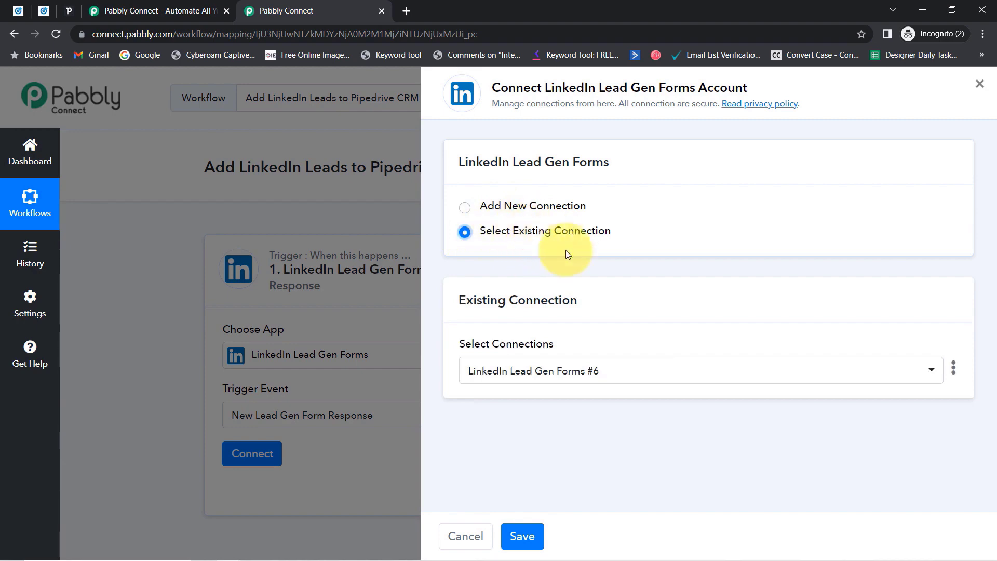
left_click(523, 536)
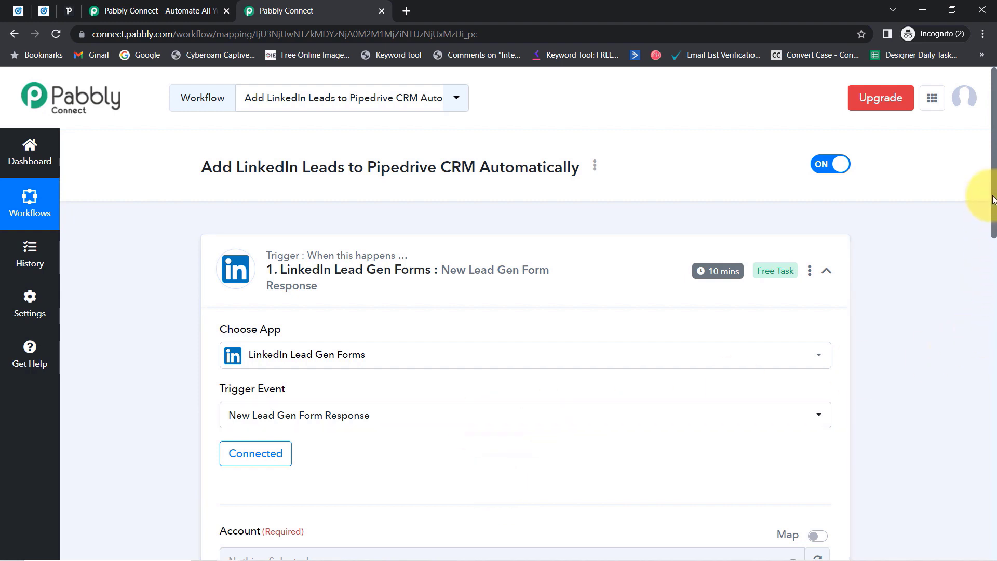
Reconnect the LinkedIn connection so the Account and Lead Form options load.
left_click_drag(993, 200, 994, 287)
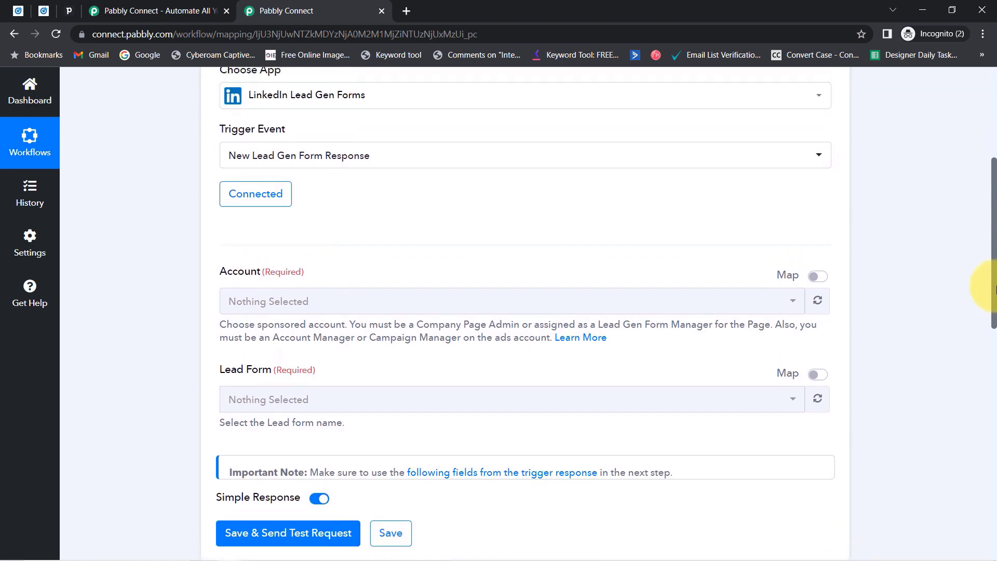
left_click(241, 309)
left_click(251, 397)
left_click(230, 245)
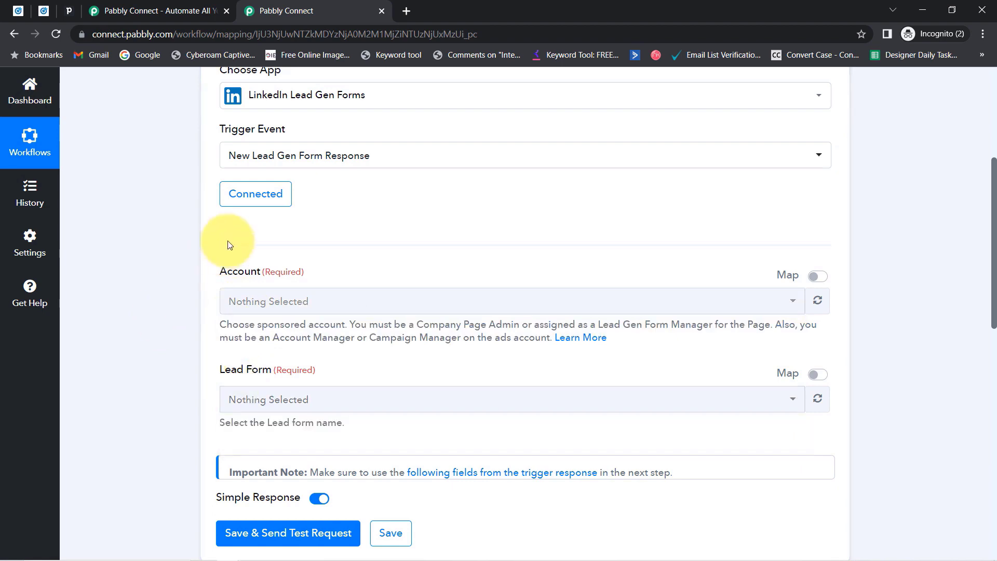
left_click(256, 194)
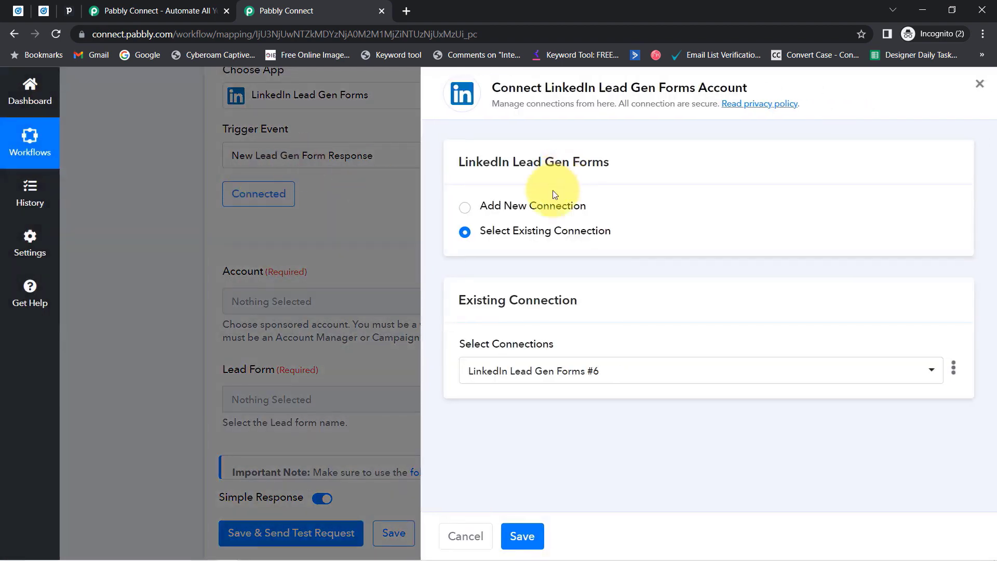
left_click(555, 205)
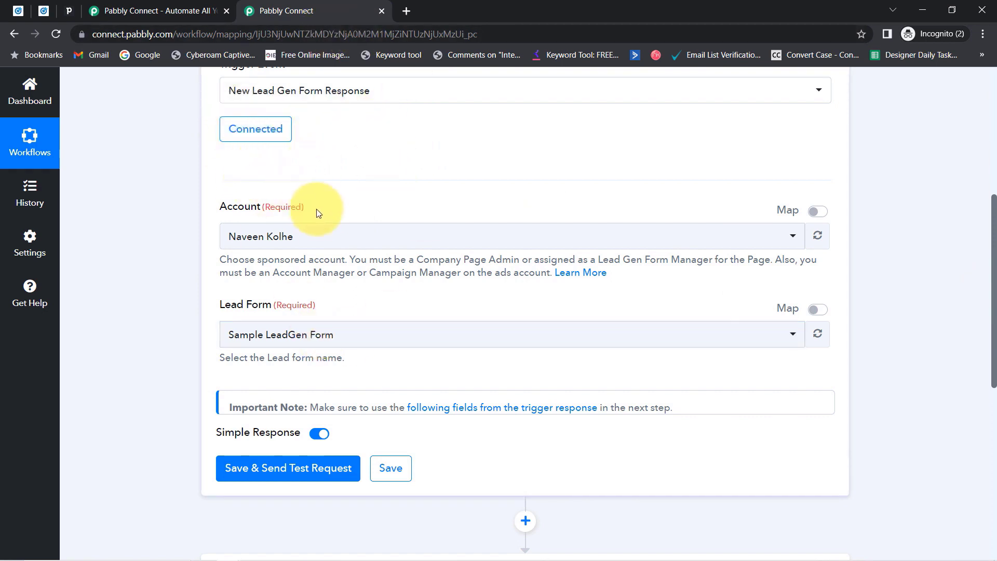
left_click_drag(237, 209, 287, 221)
left_click_drag(225, 305, 260, 306)
Close the extra Pabbly tab, open the Lead Form list, and compare with LinkedIn's Lead Gen Forms.
left_click(45, 16)
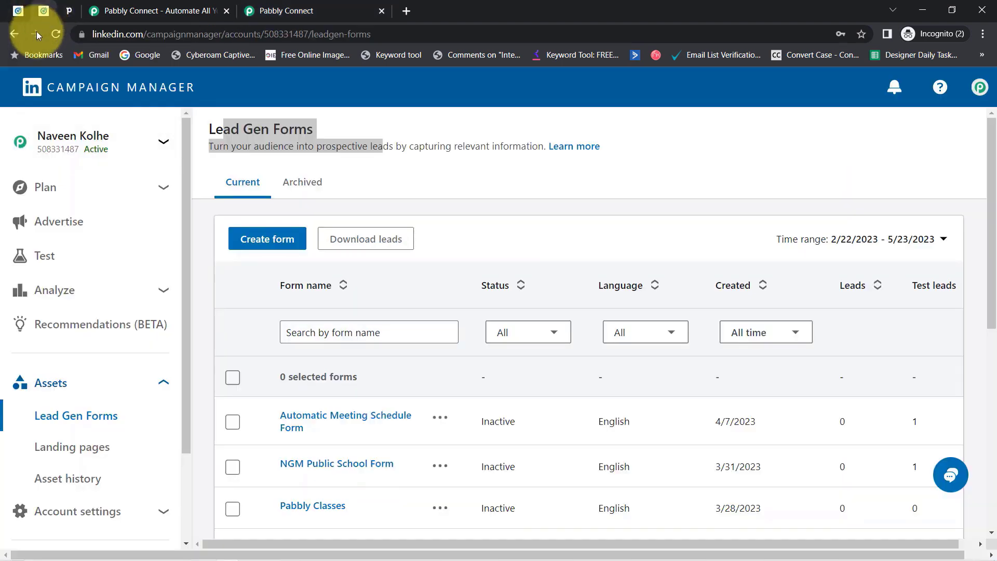
left_click(351, 6)
left_click(226, 12)
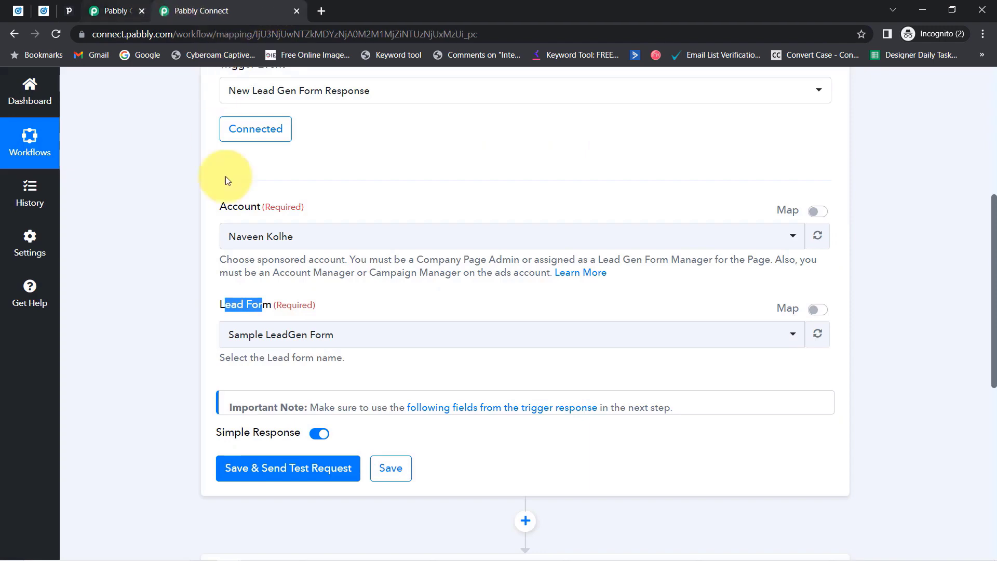
left_click(44, 11)
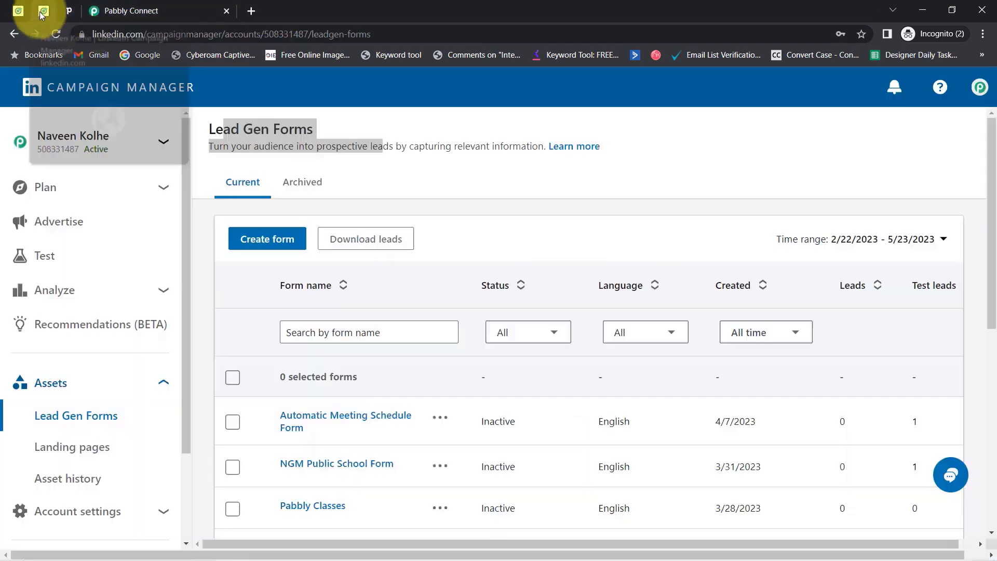
left_click(156, 10)
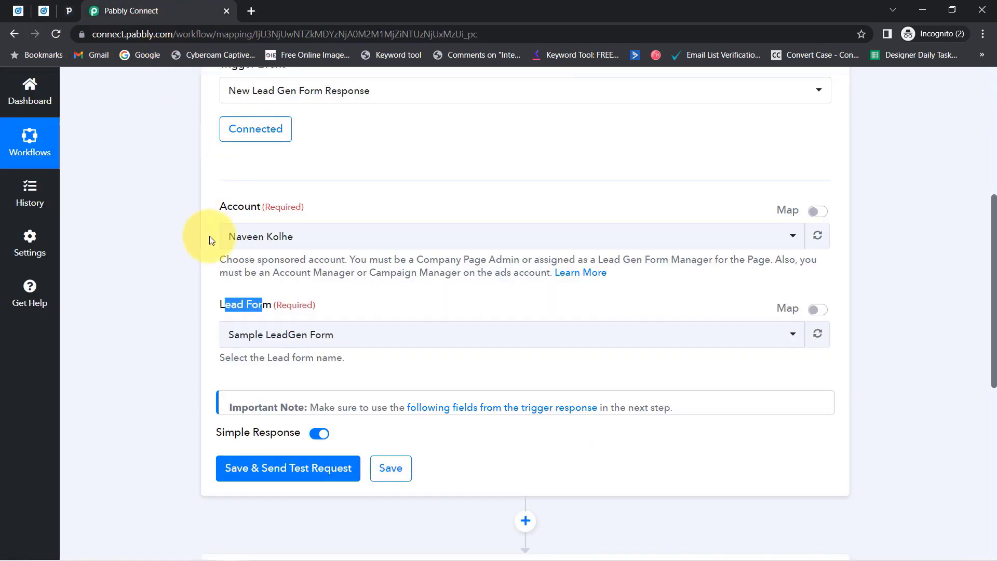
left_click(253, 336)
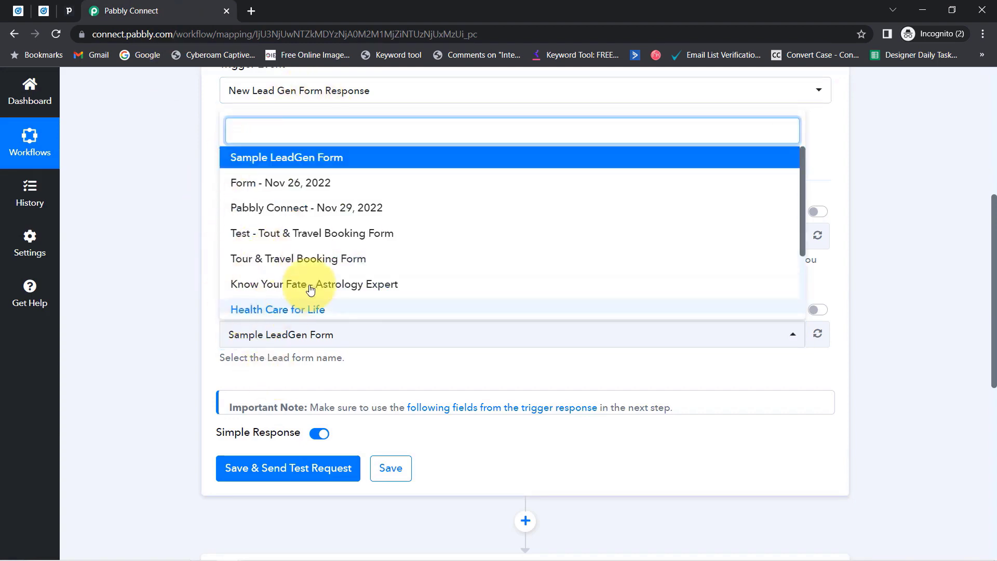
left_click(18, 11)
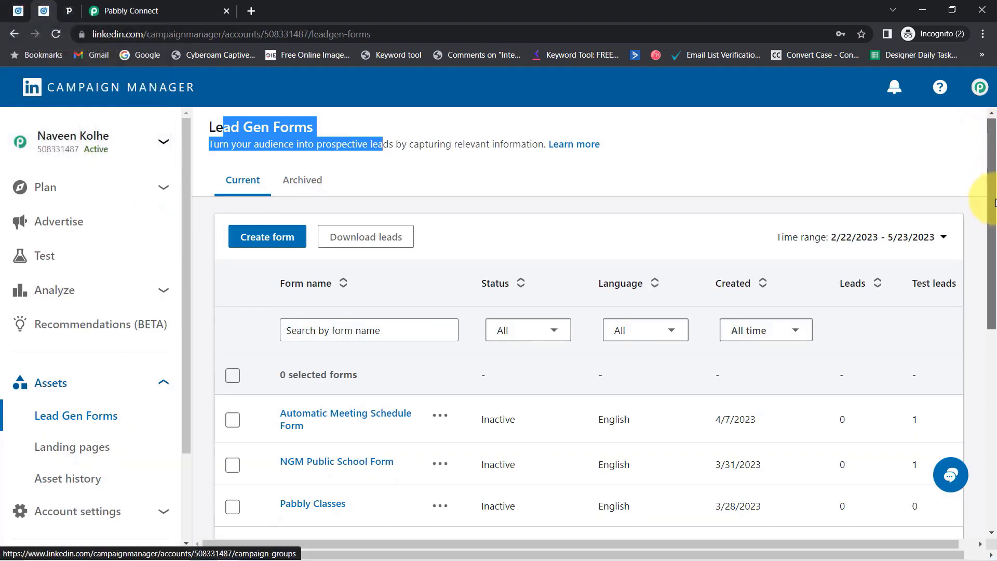
scroll(993, 244, "down", 3)
scroll(993, 249, "down", 1)
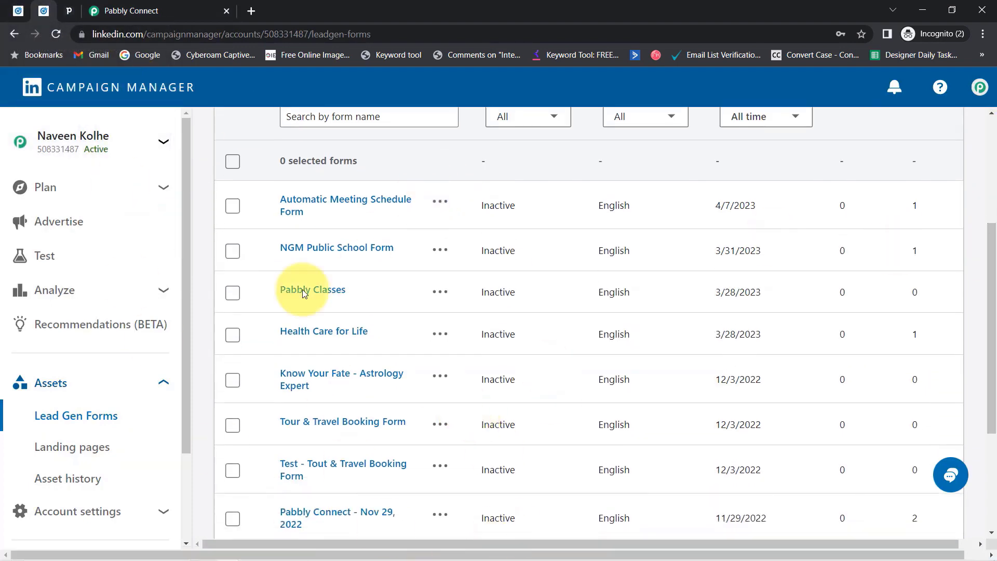
Keep Sample LeadGen Form, then open the Pabbly Connect group's Lead generation campaign in LinkedIn.
left_click(115, 6)
left_click(250, 327)
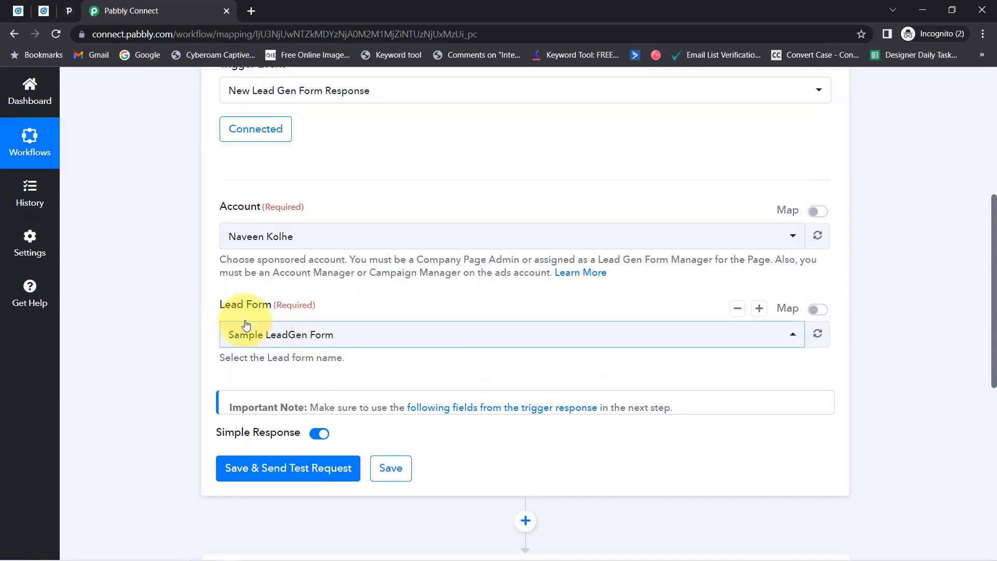
left_click(18, 11)
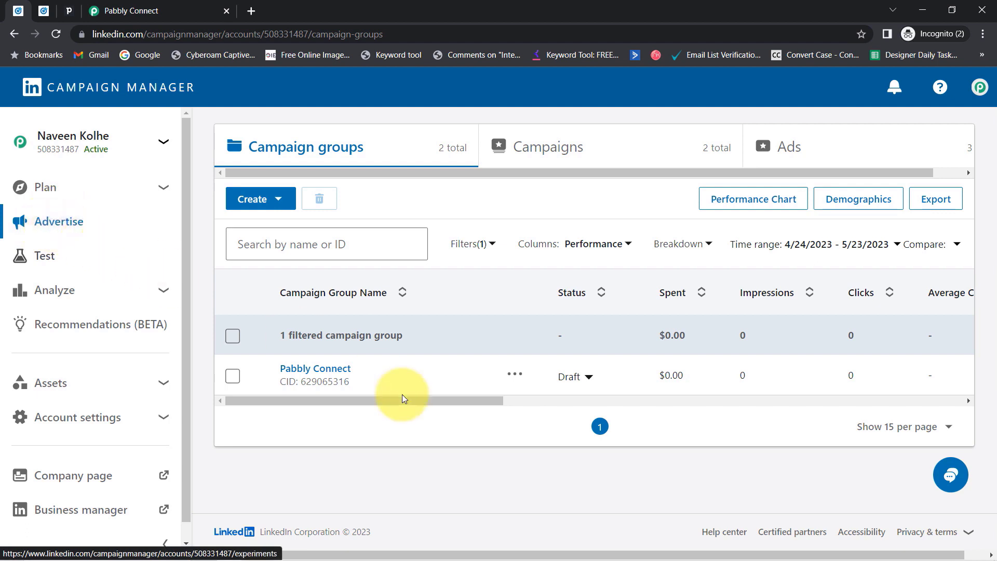
left_click(299, 376)
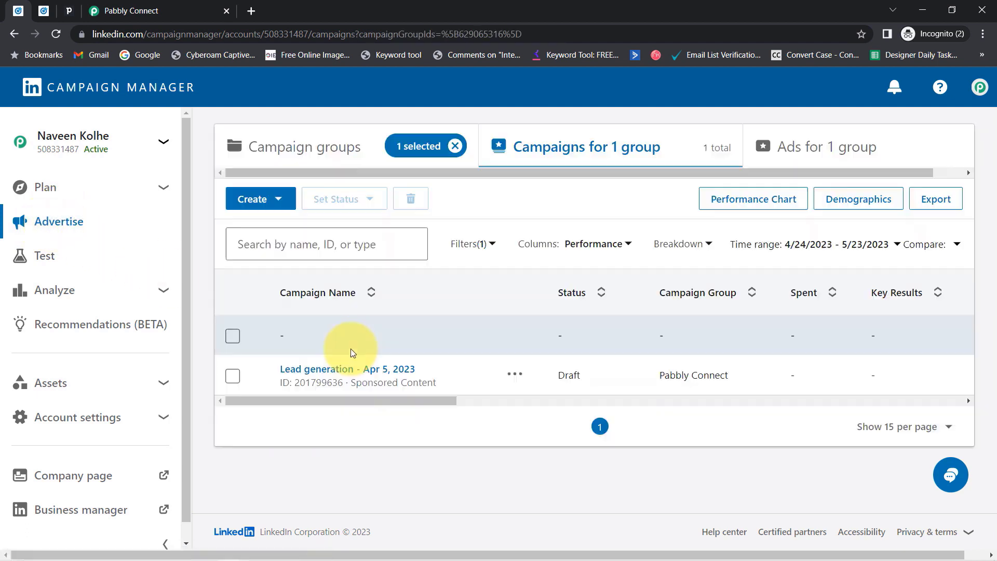
left_click(314, 370)
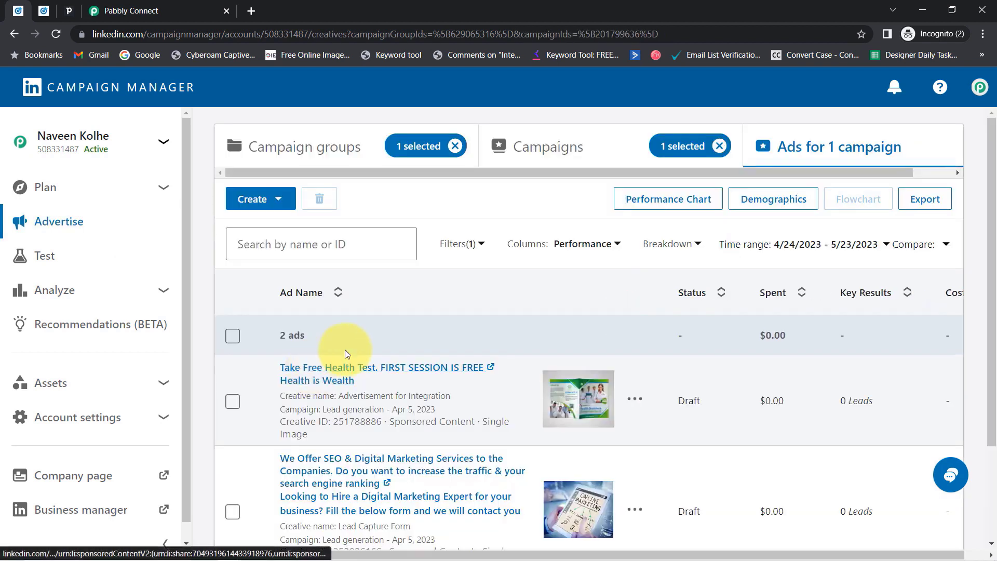
Check the Lead Capture Form ad's form details show Sample LeadGen Form, then exit without saving.
scroll(835, 305, "down", 2)
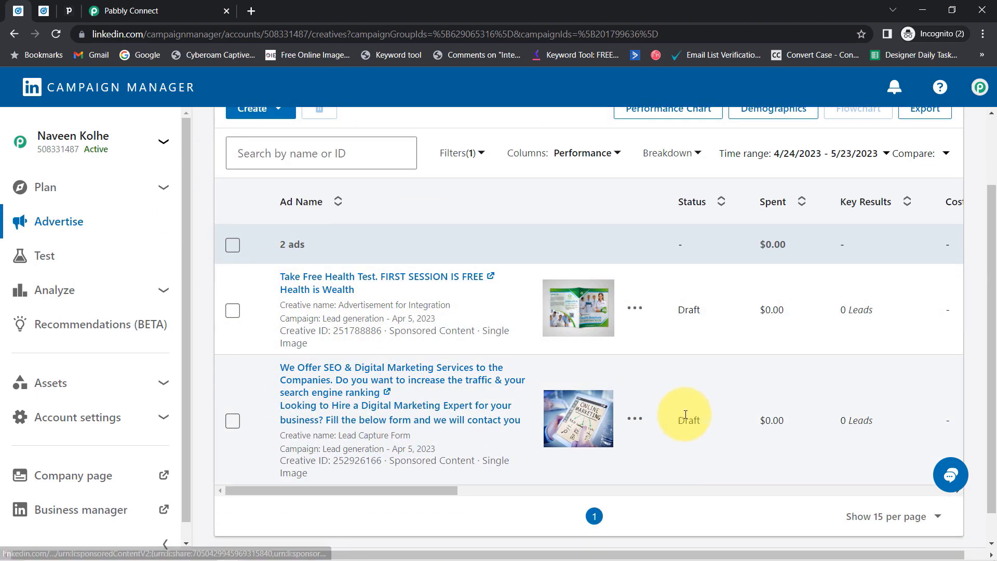
left_click_drag(677, 420, 694, 420)
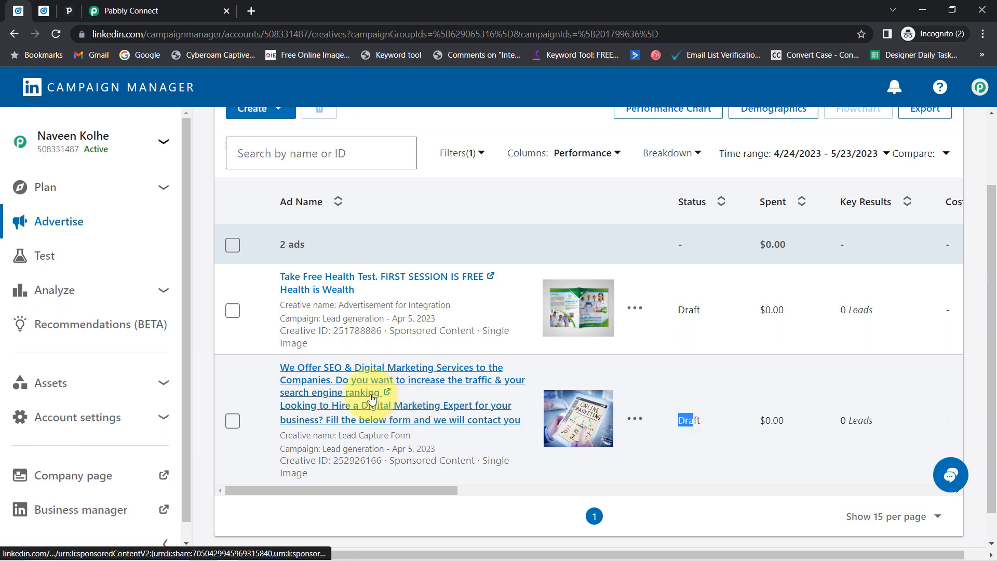
left_click(634, 419)
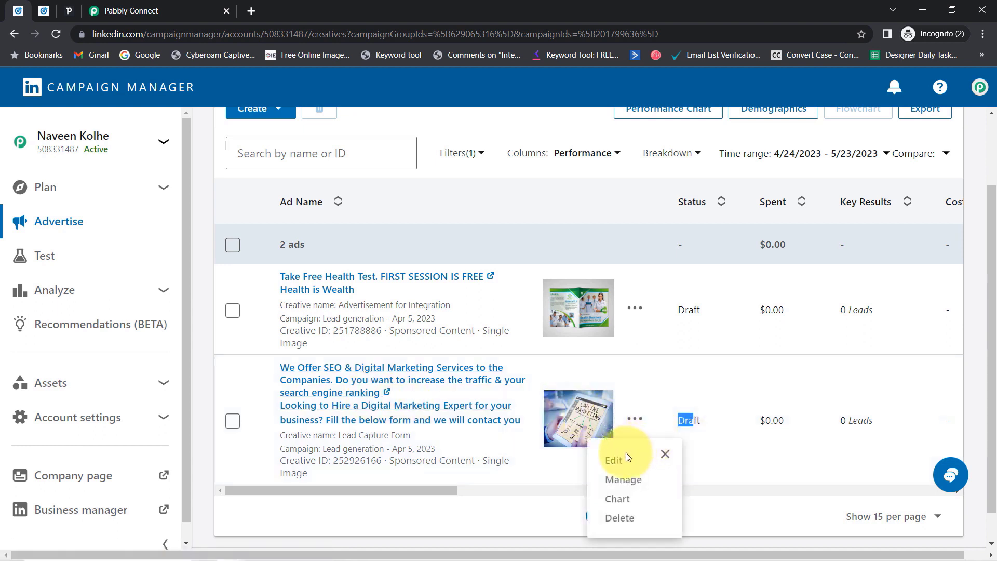
left_click(626, 457)
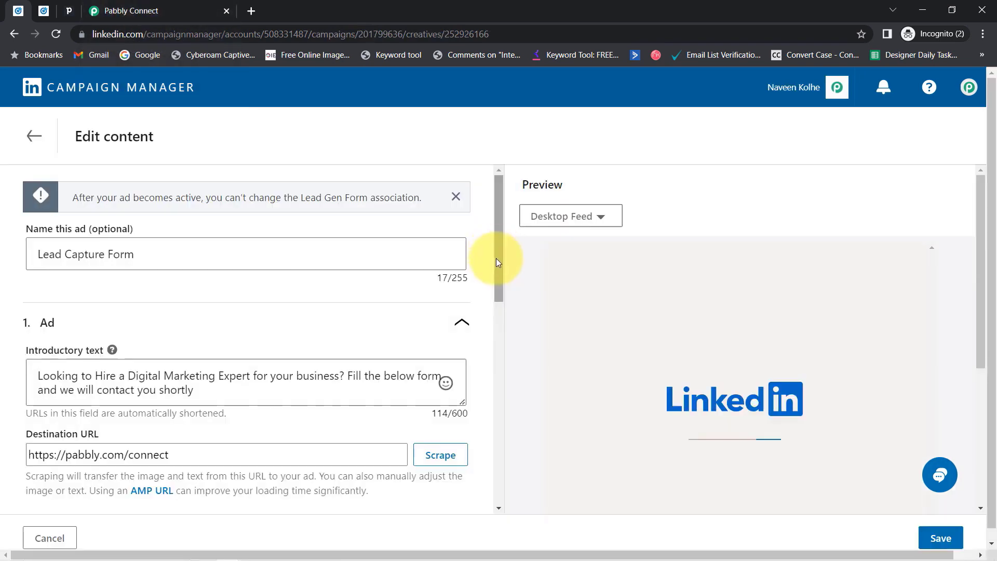
left_click_drag(496, 258, 484, 473)
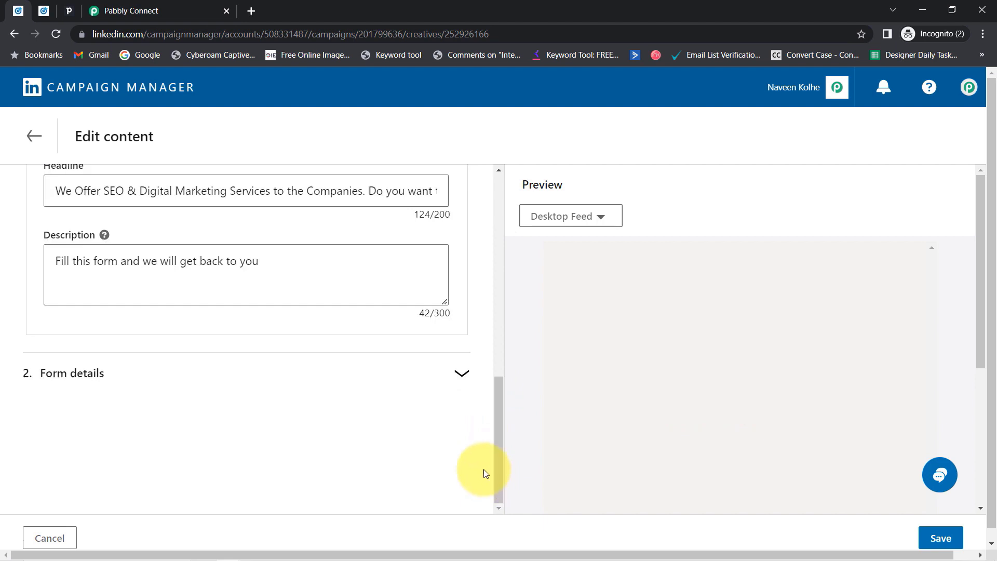
left_click(460, 375)
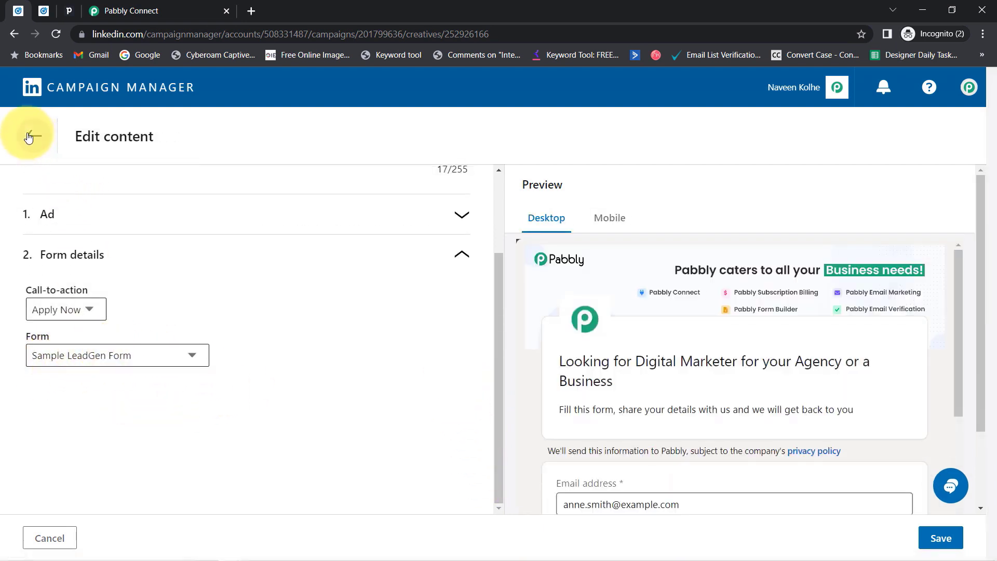
left_click(30, 135)
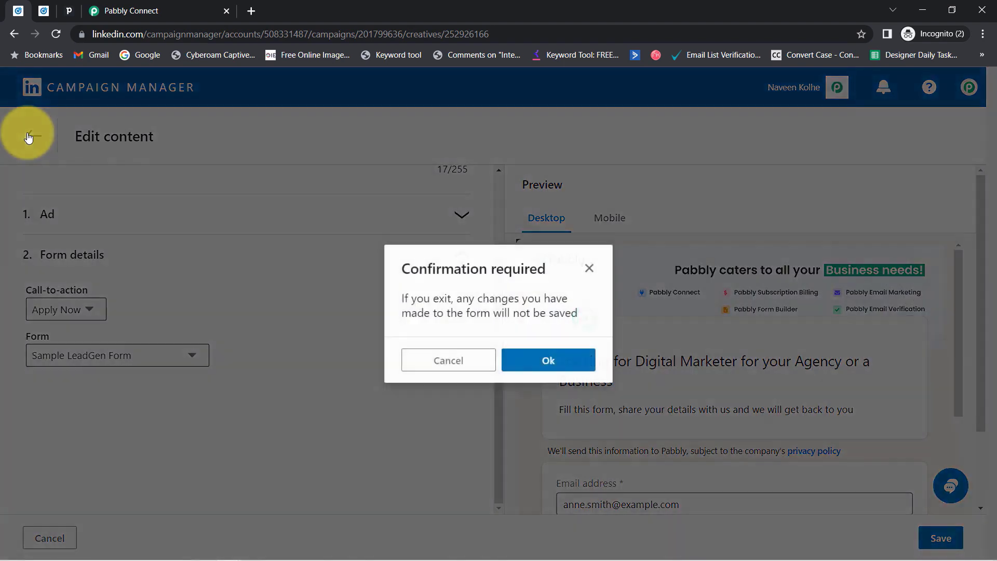
left_click(572, 367)
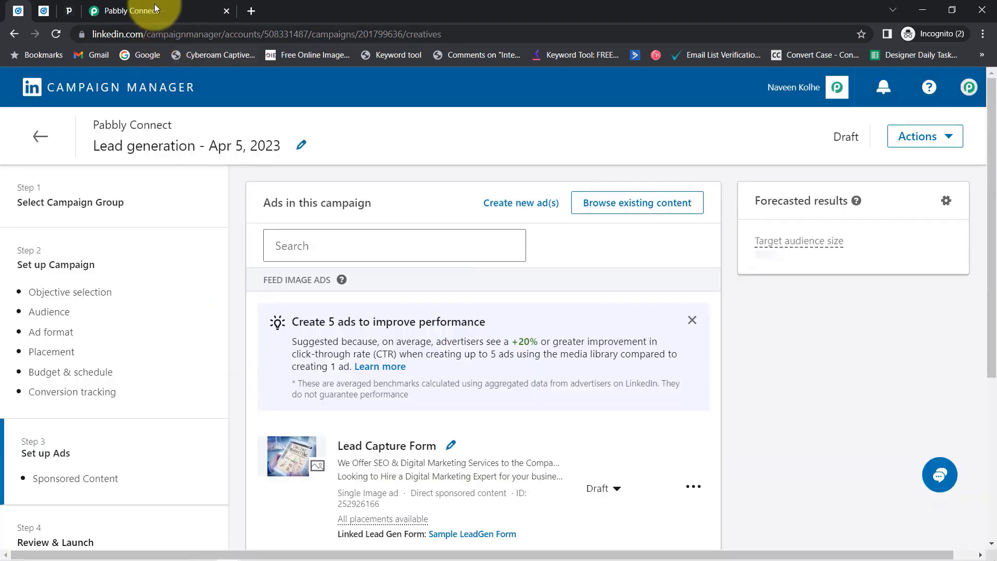
left_click(154, 9)
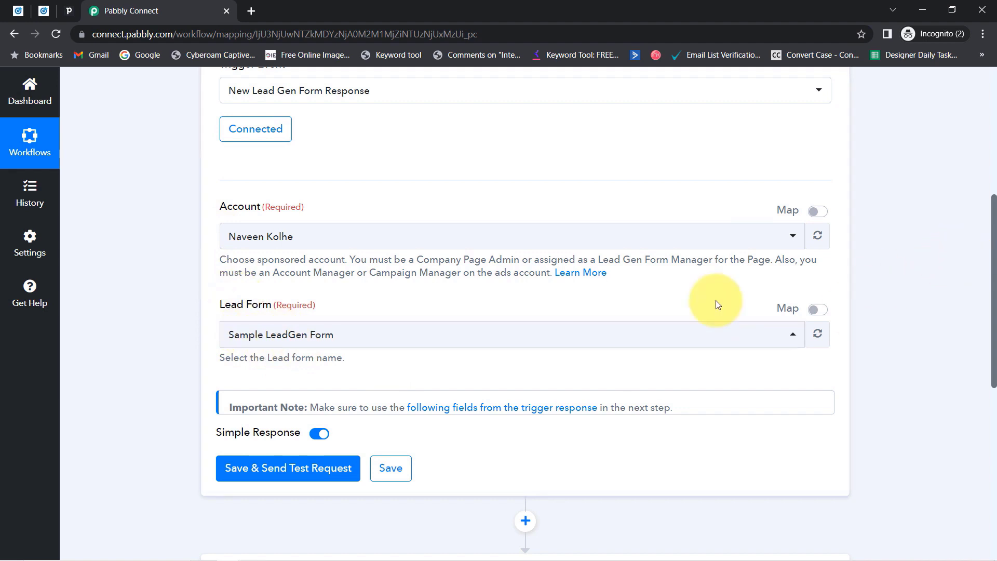
Save the trigger with Sample LeadGen Form to send a test request.
left_click(294, 467)
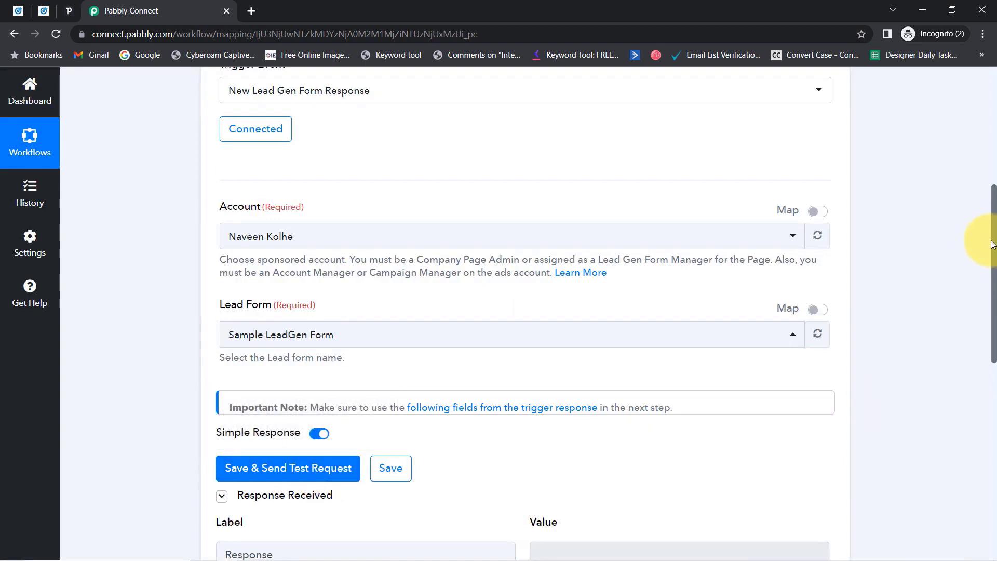
left_click_drag(995, 243, 993, 306)
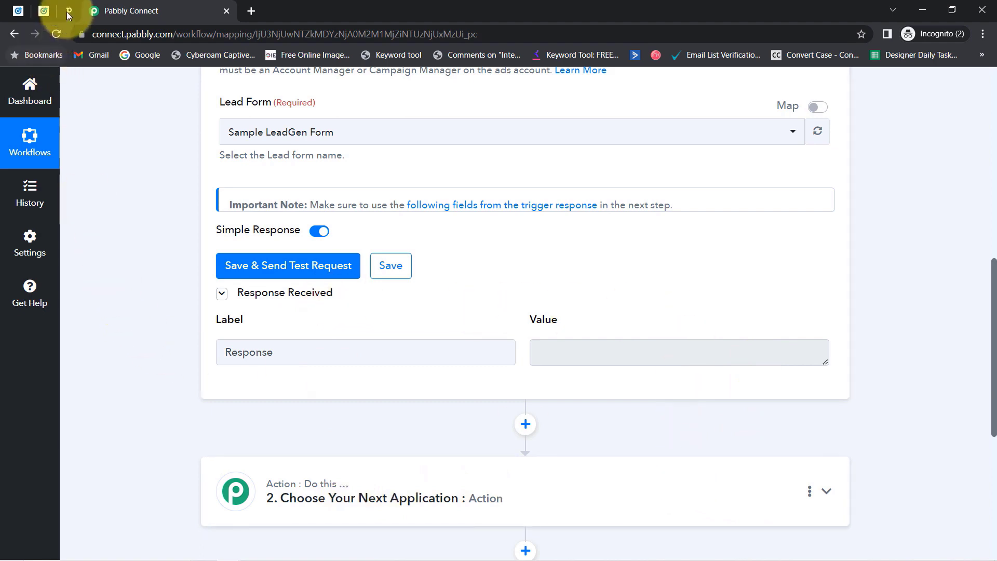
left_click(45, 9)
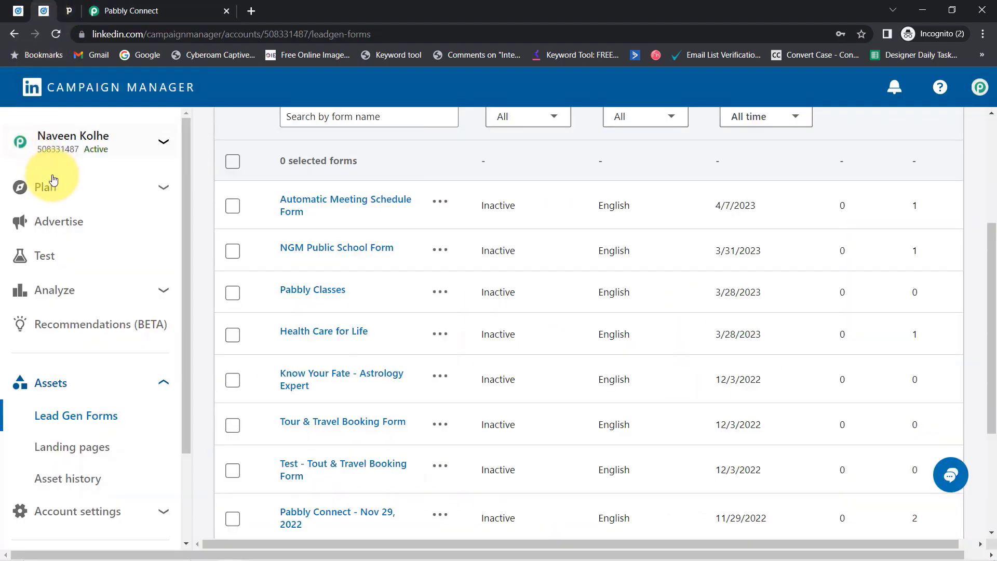
Open a preview of the SEO services ad from the account's ad list.
left_click(20, 11)
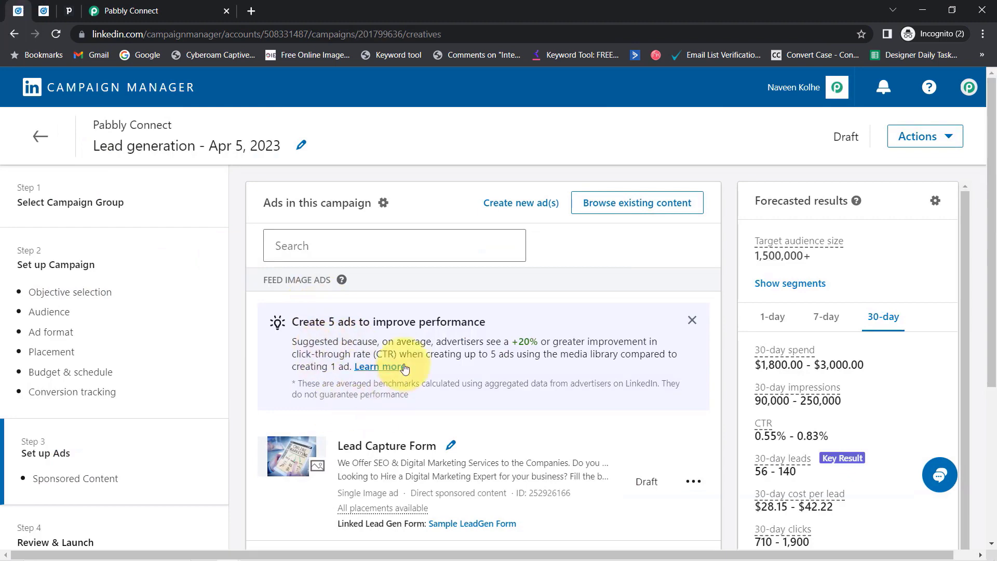
left_click(39, 132)
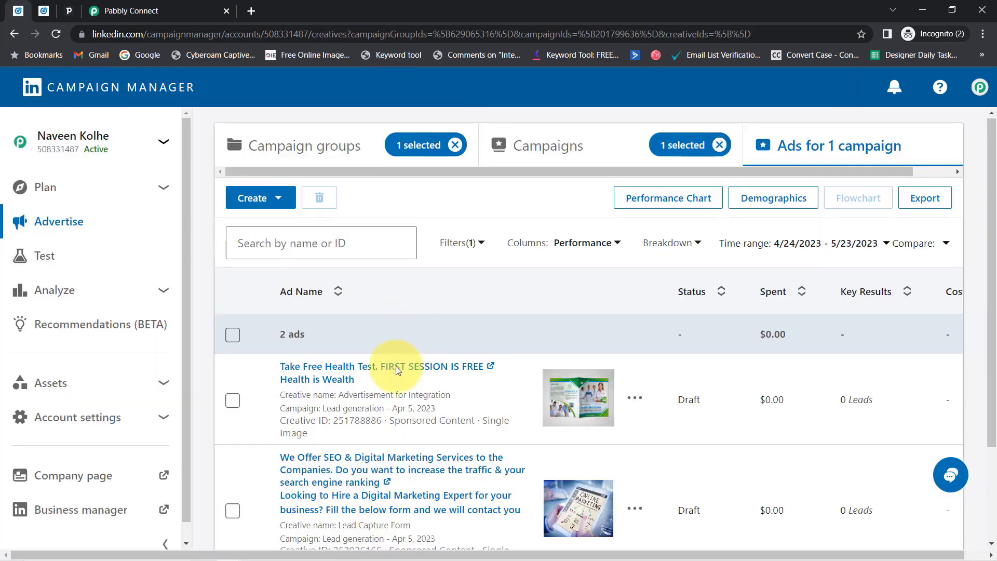
scroll(396, 366, "down", 2)
left_click(354, 334)
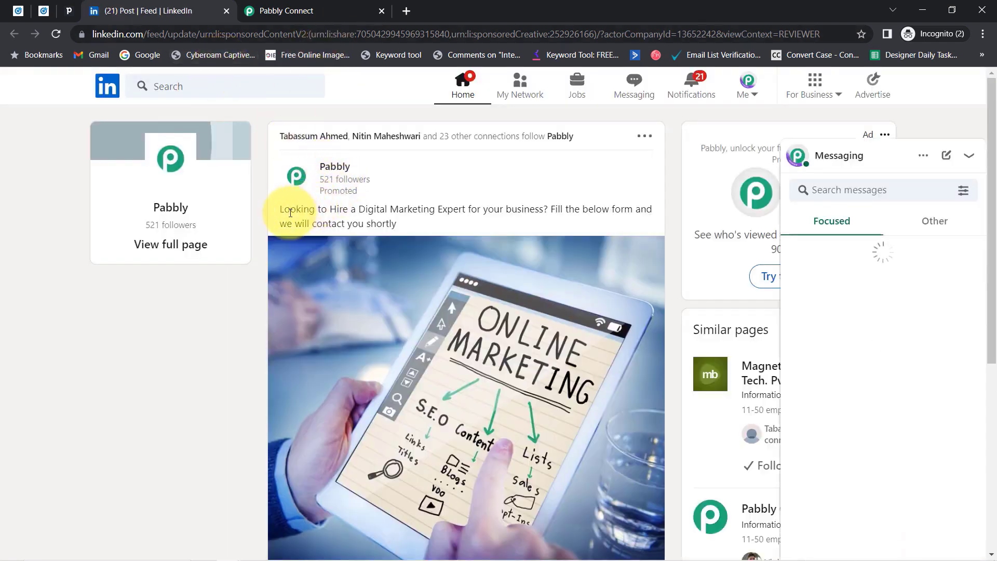
left_click_drag(290, 212, 407, 222)
left_click(402, 209)
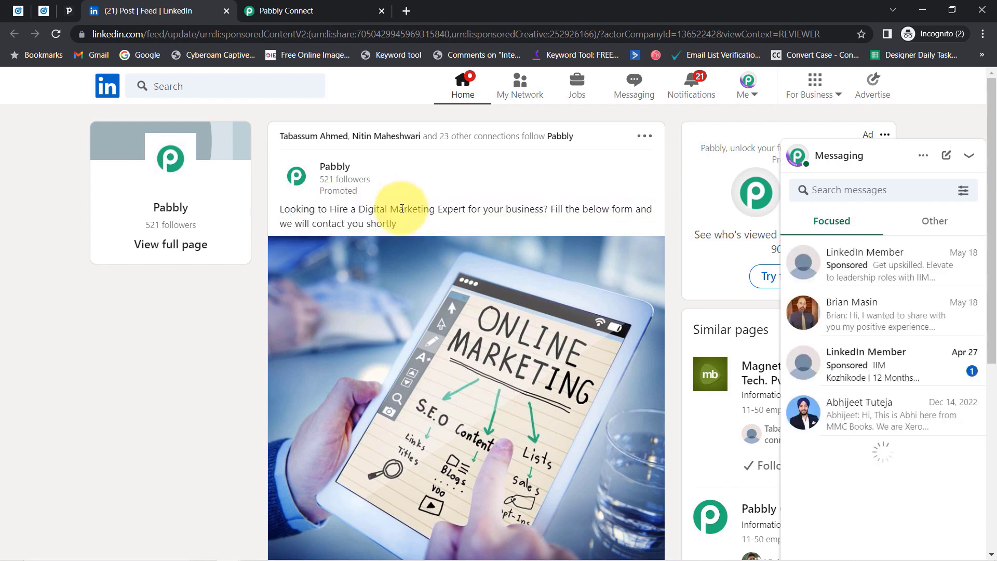
left_click_drag(285, 209, 572, 228)
left_click(586, 204)
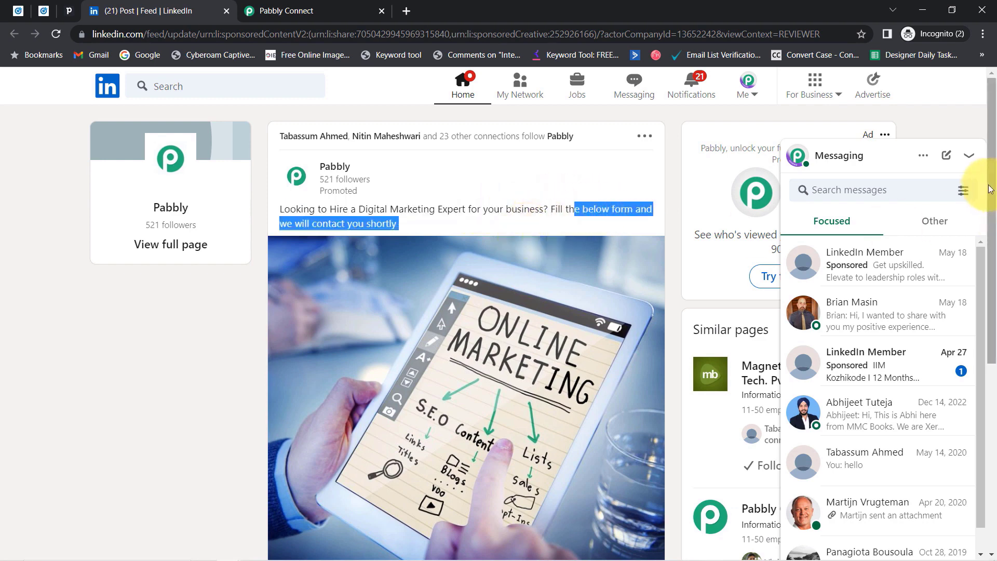
left_click(969, 155)
scroll(979, 200, "down", 4)
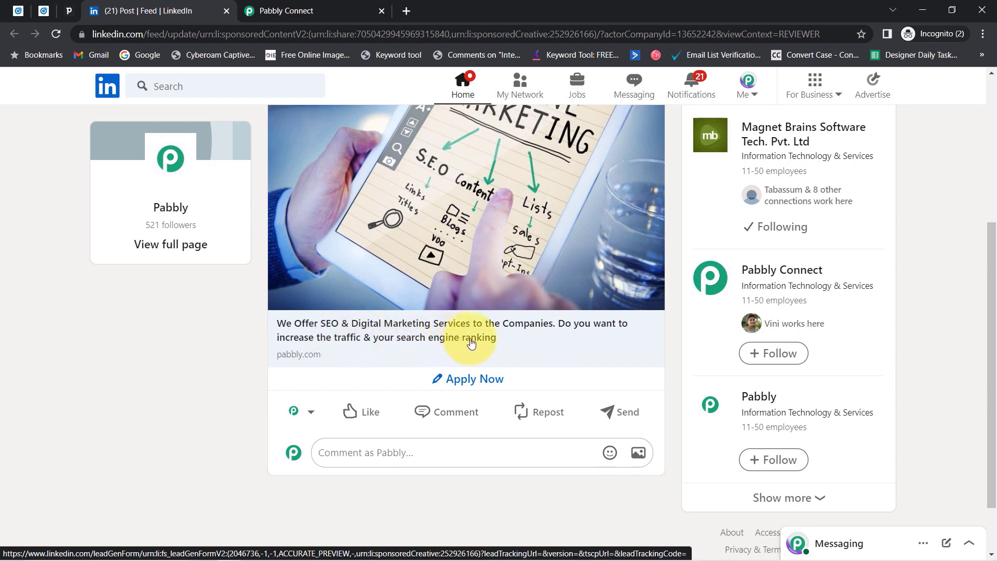
In the ad's lead form, replace the prefilled email and enter a demo phone number.
left_click(457, 380)
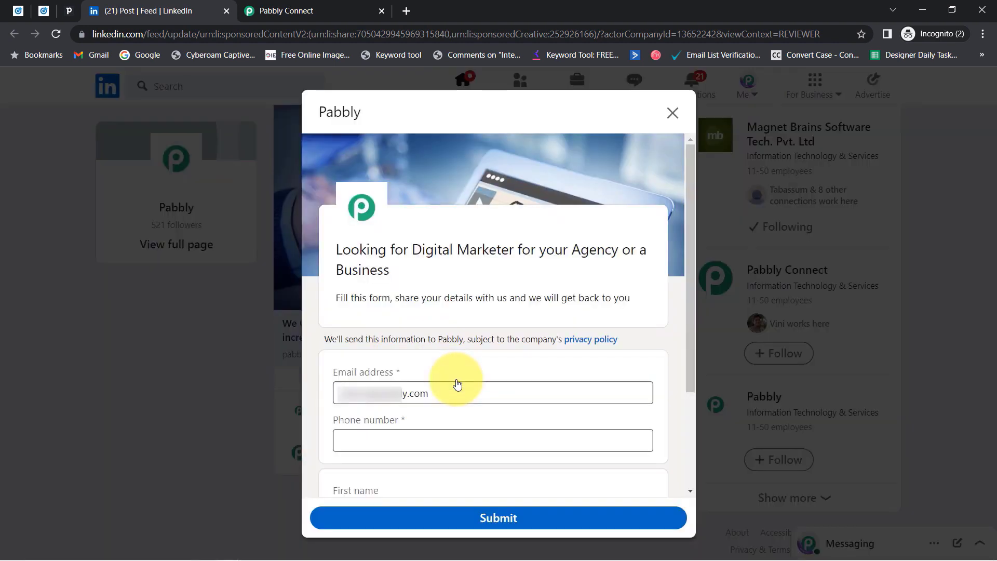
triple_click(436, 390)
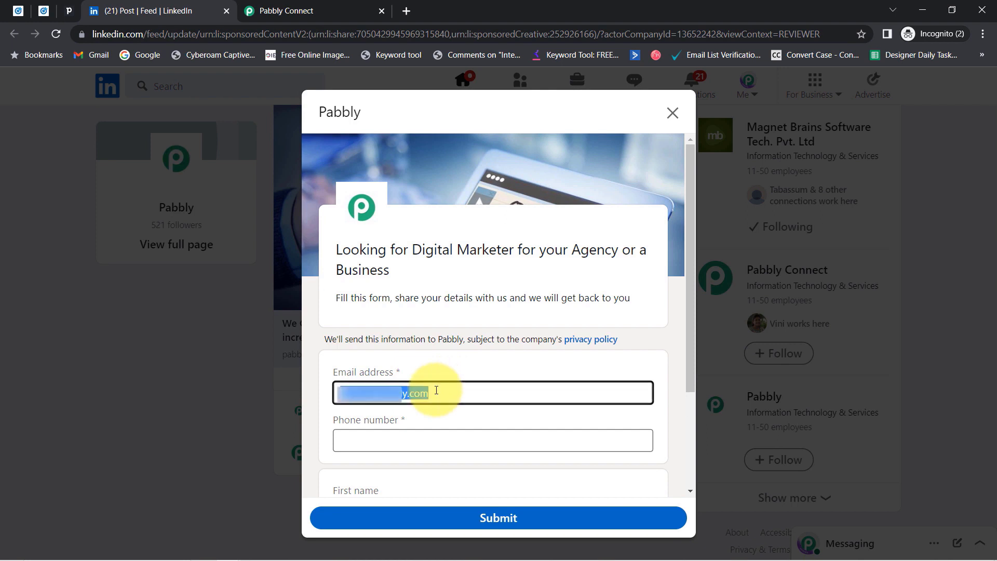
key("BackSpace")
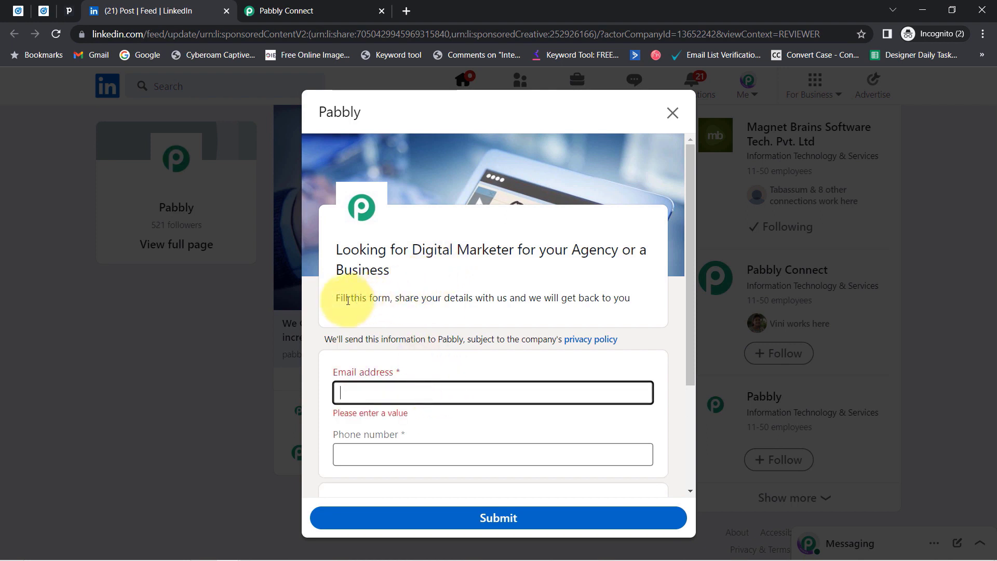
left_click_drag(348, 300, 625, 299)
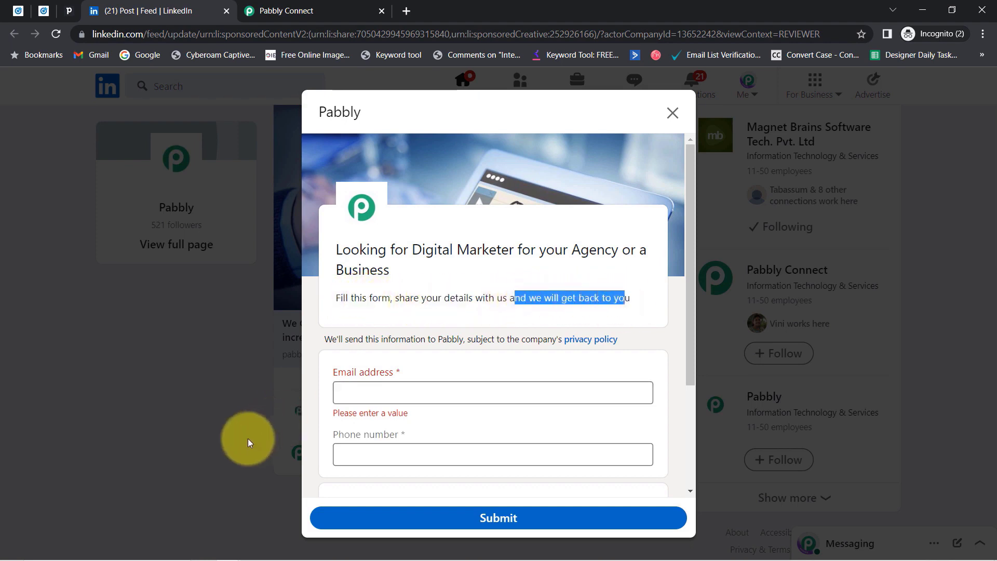
left_click(343, 389)
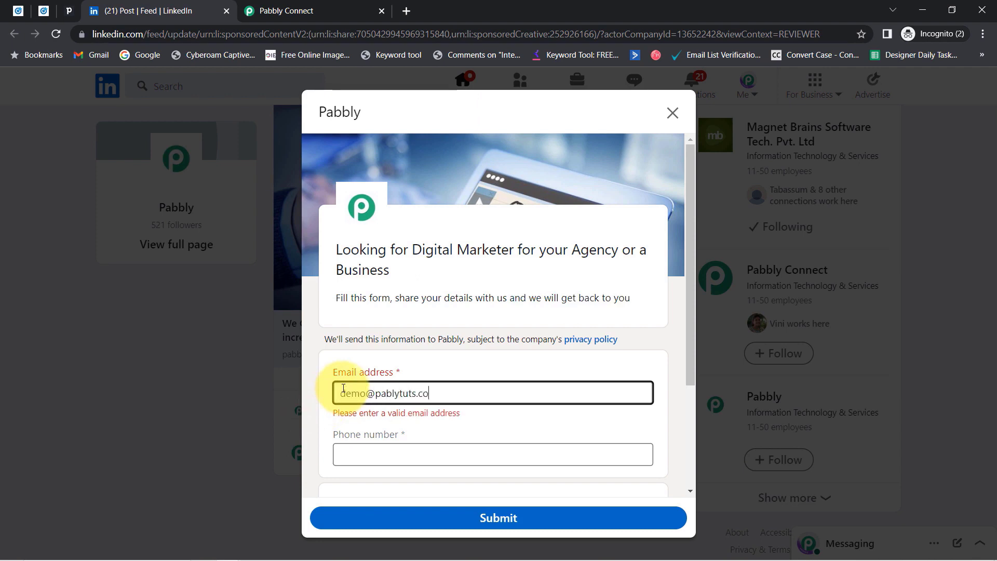
type("m")
key("Tab")
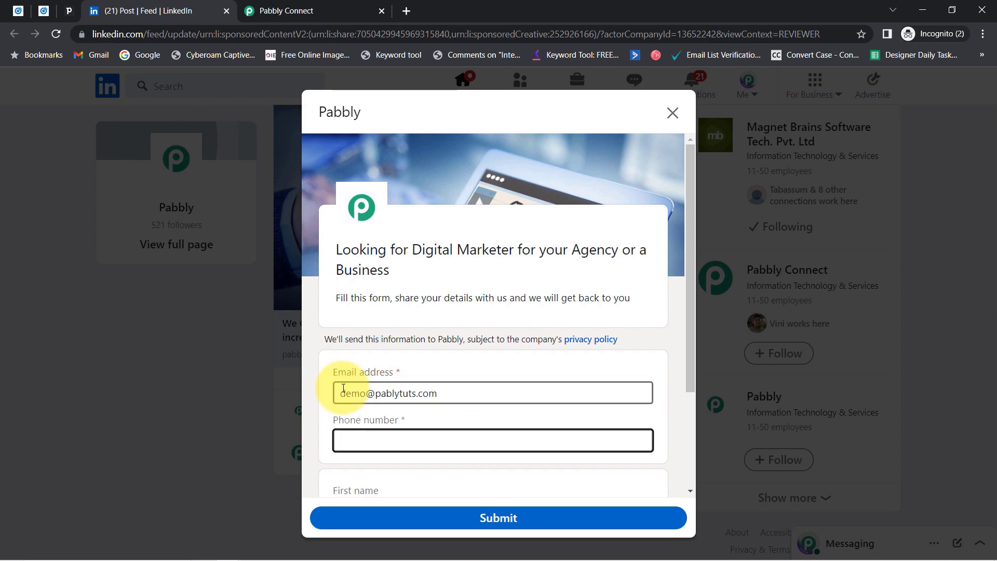
type("+919666666666")
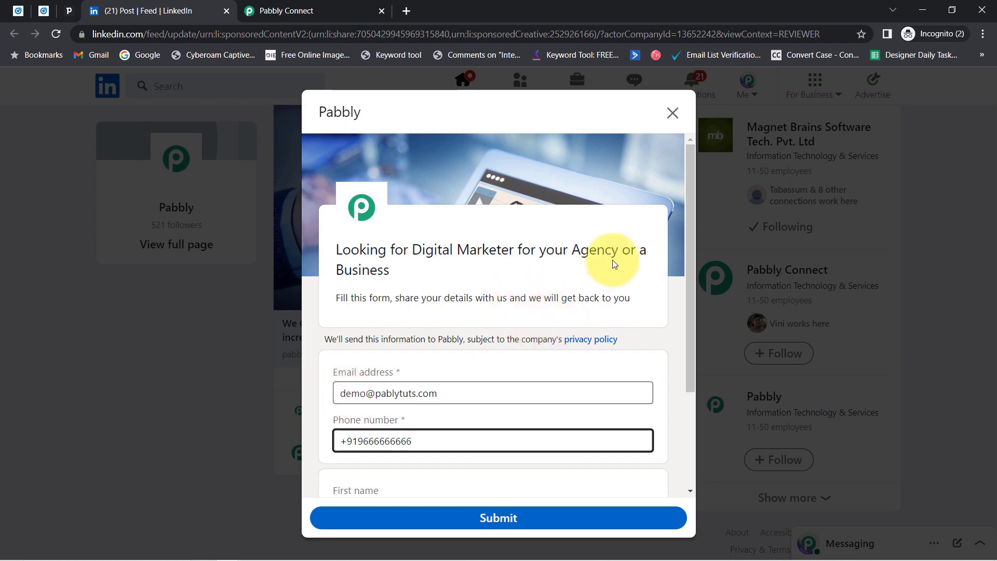
left_click_drag(691, 260, 706, 366)
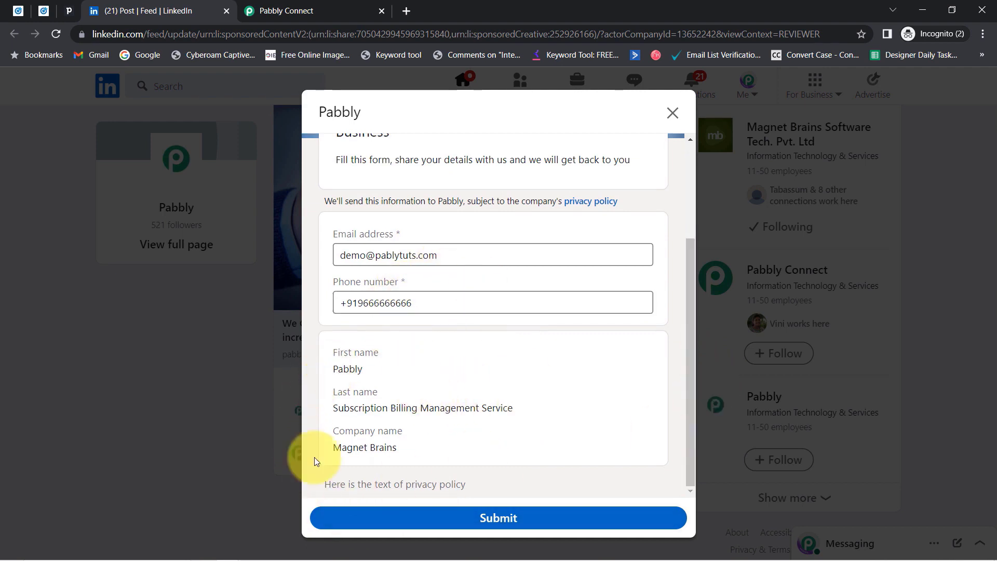
left_click(38, 13)
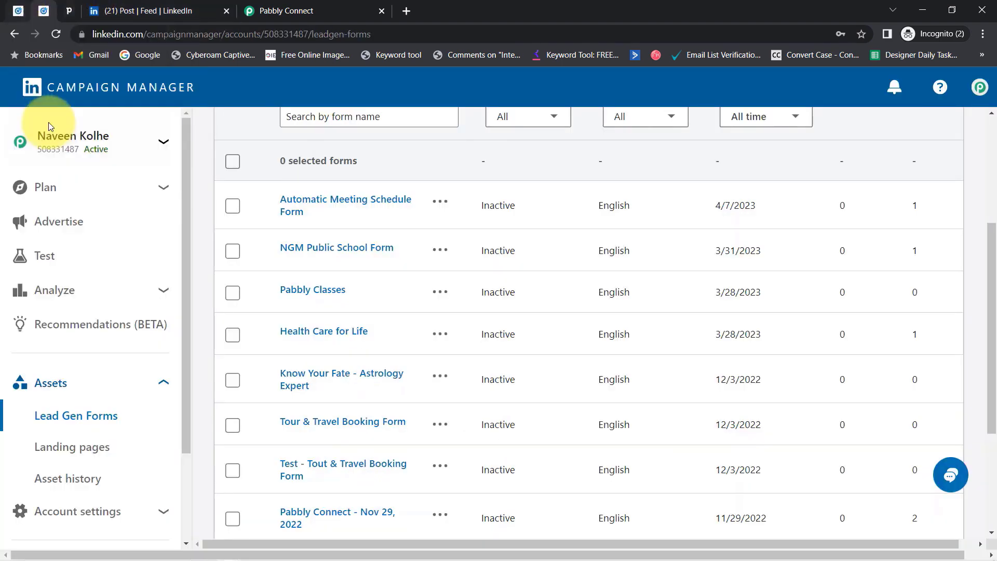
Reopen the SEO services ad preview and check the profile's first and last name.
left_click(63, 223)
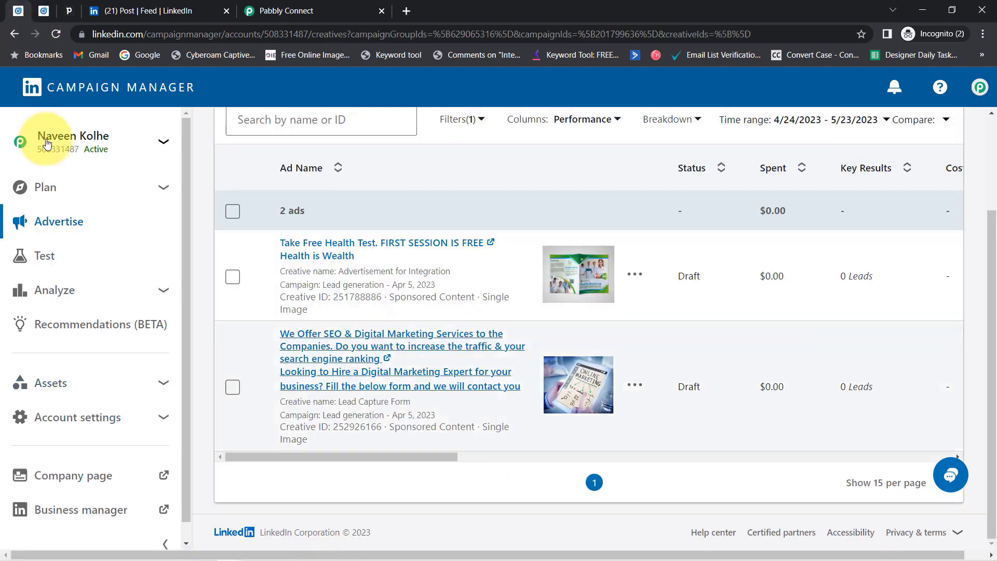
left_click(299, 357)
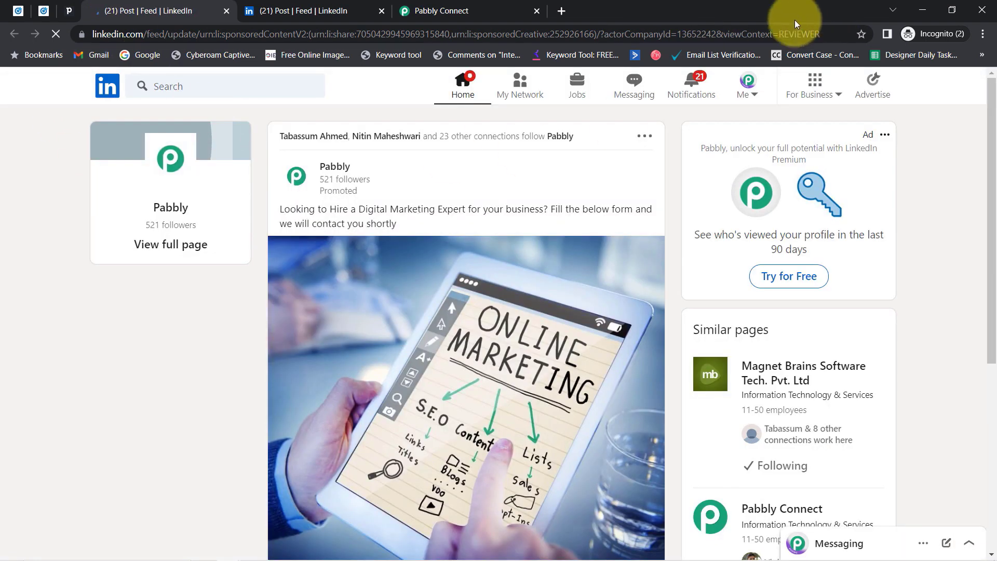
left_click(742, 98)
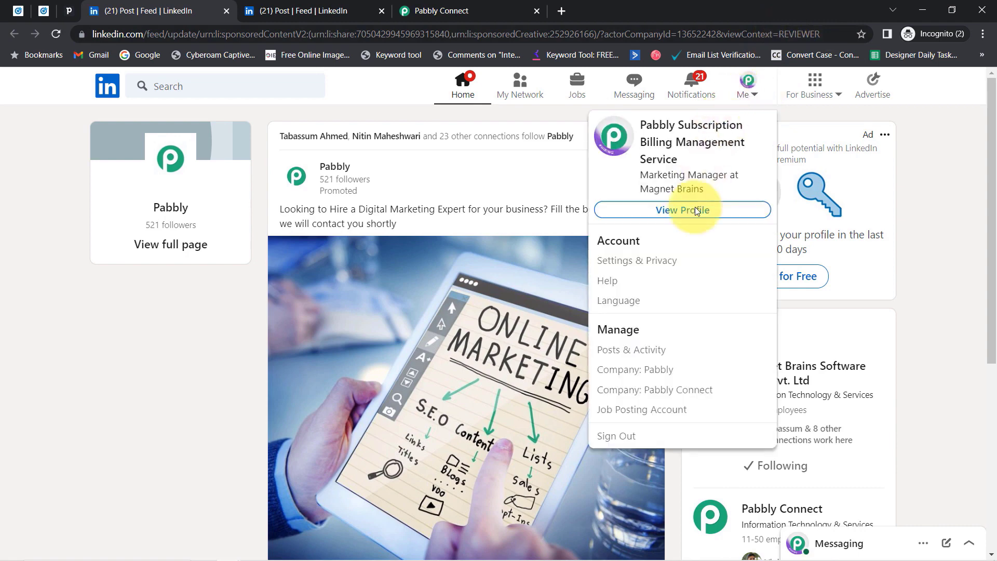
left_click(662, 211)
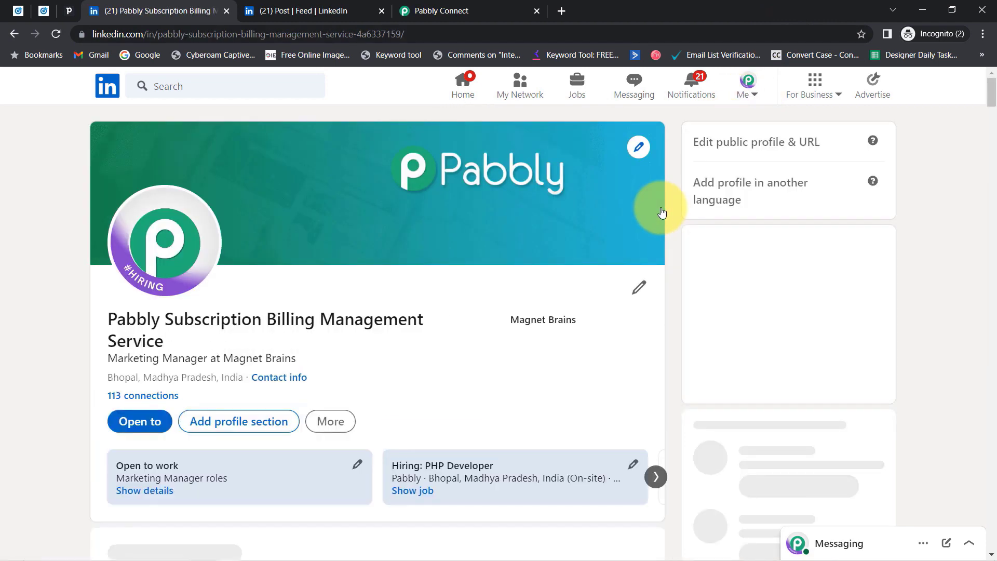
left_click(639, 289)
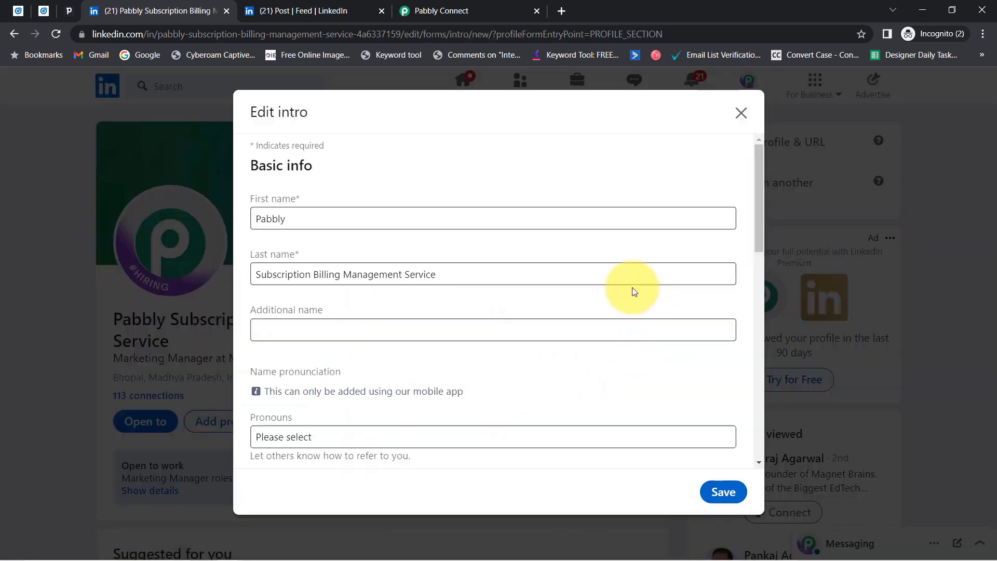
left_click_drag(300, 217, 255, 211)
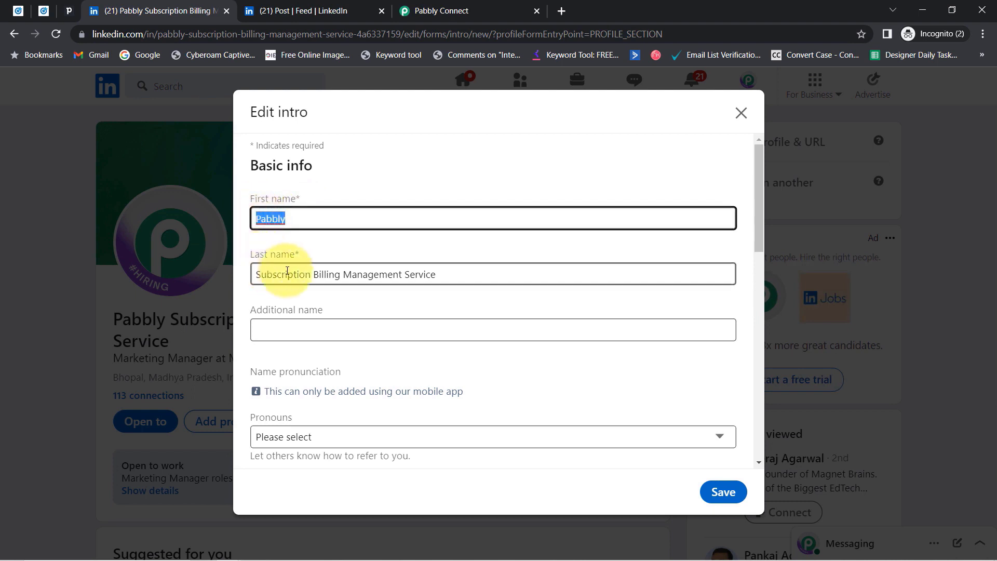
left_click_drag(273, 274, 451, 290)
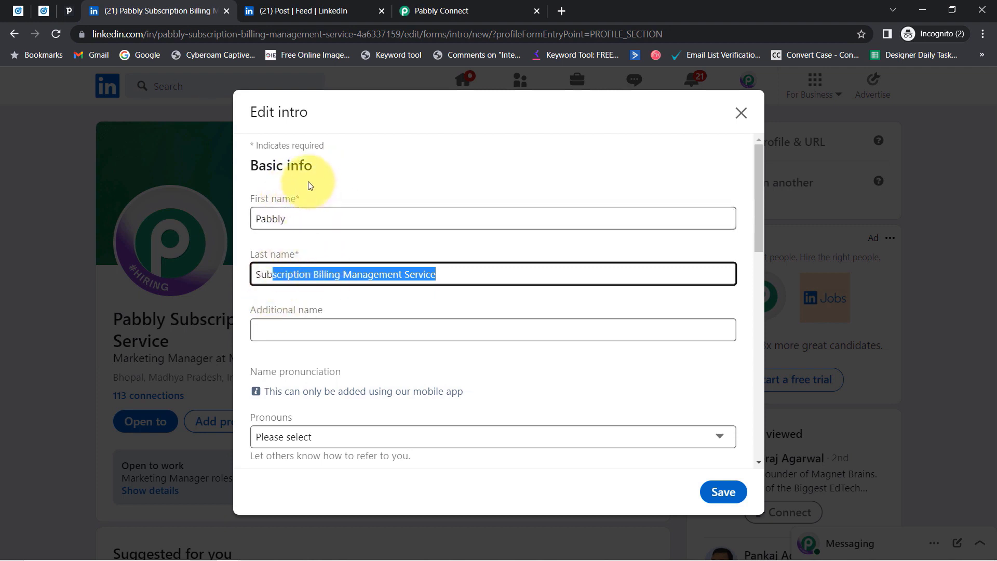
left_click(740, 114)
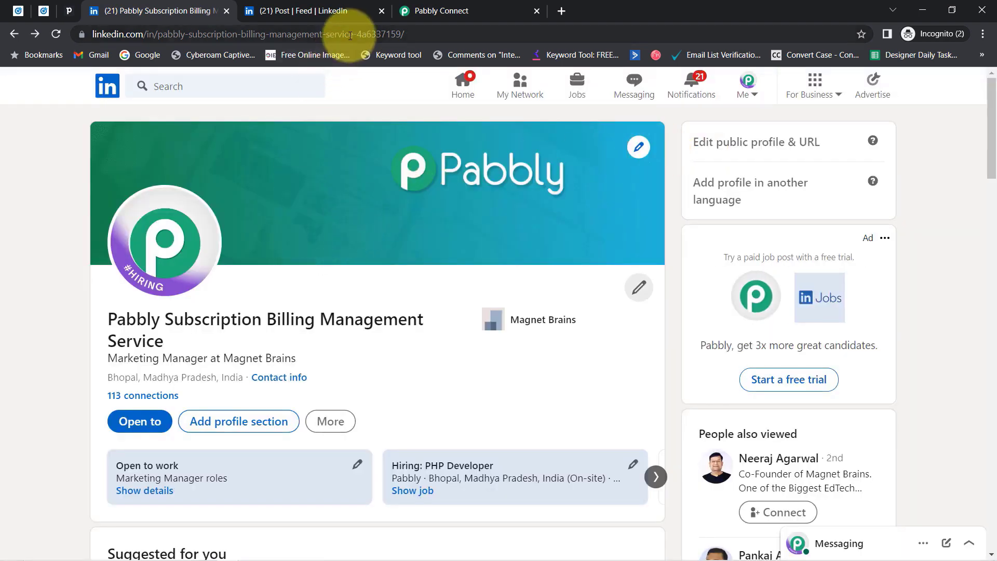
Submit the filled-in lead form on the sponsored post.
left_click(415, 7)
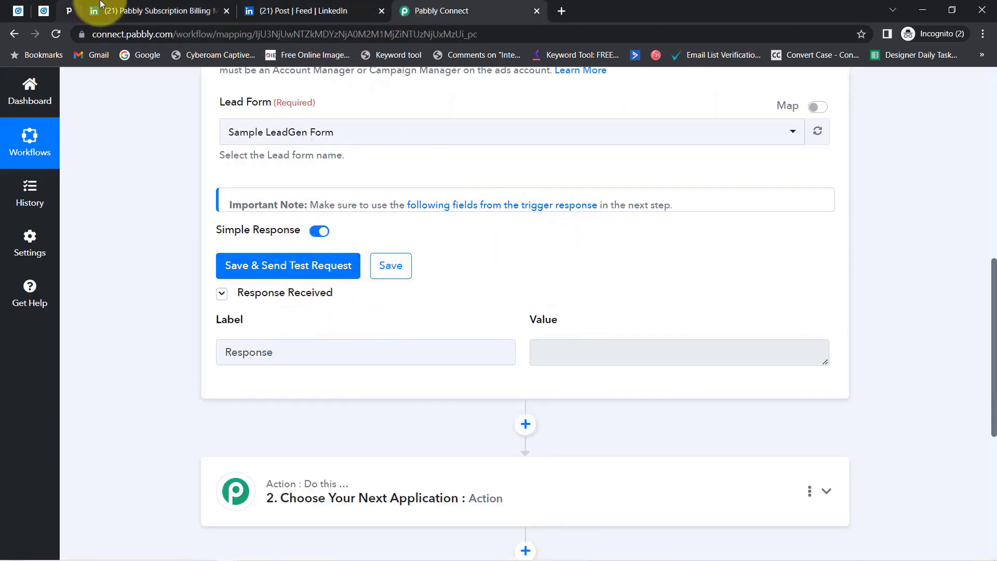
left_click(265, 10)
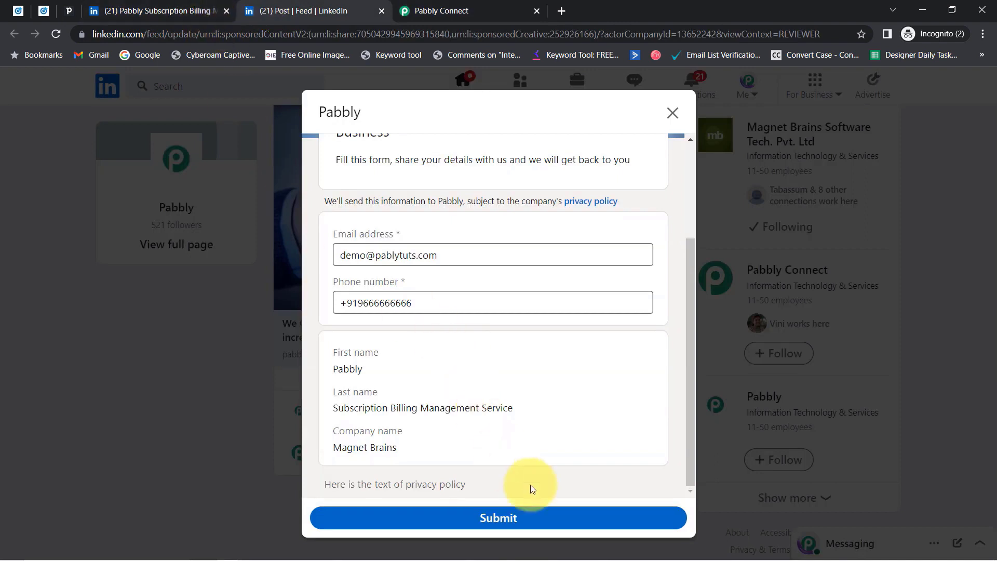
left_click(487, 516)
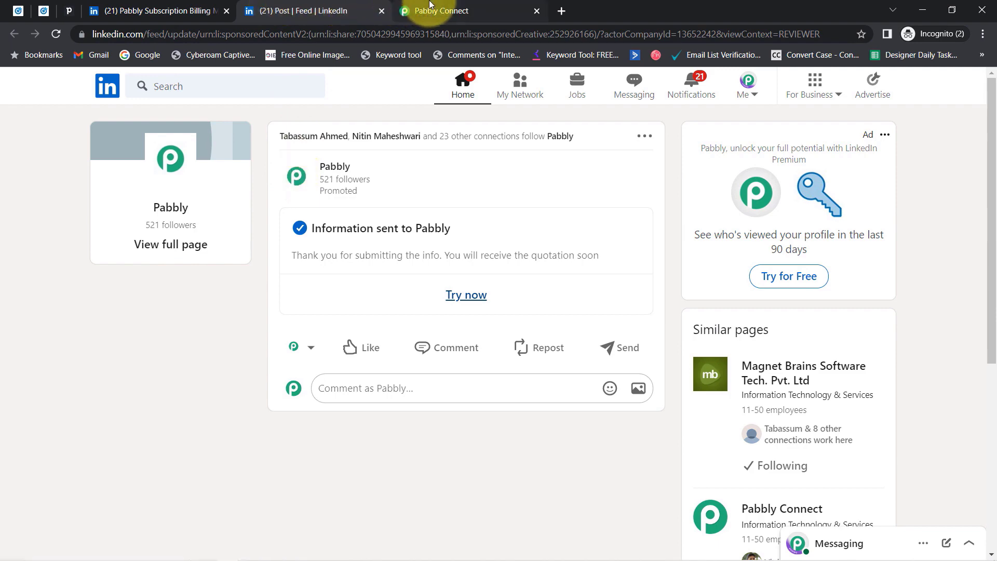
left_click(412, 10)
left_click(239, 275)
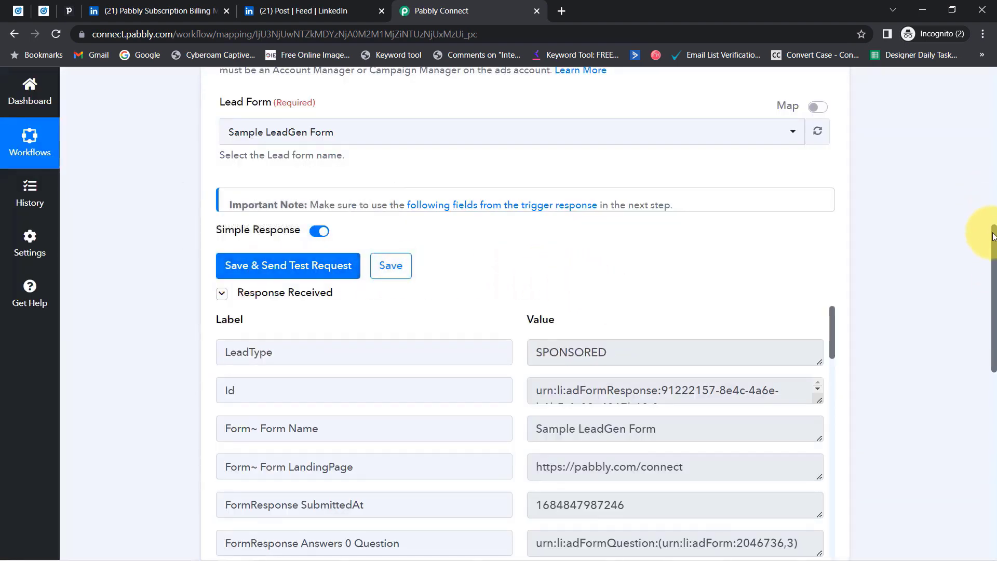
left_click_drag(993, 236, 980, 296)
left_click_drag(548, 241, 653, 240)
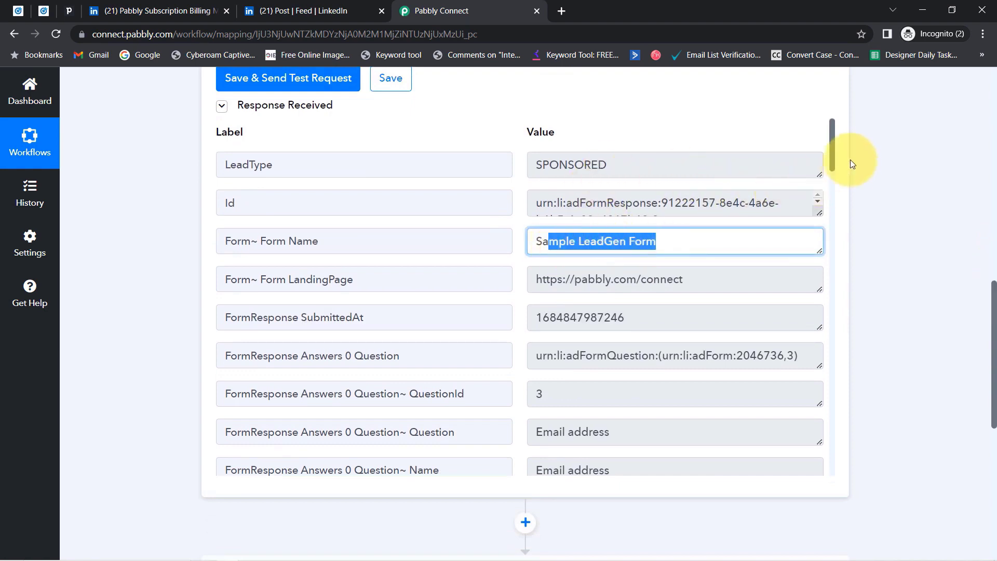
left_click(830, 153)
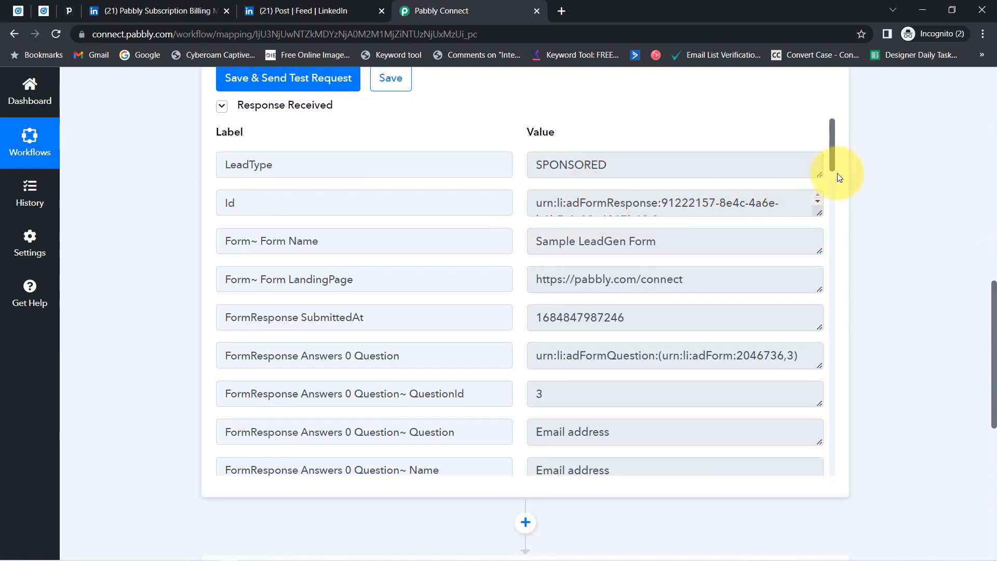
left_click_drag(833, 164, 841, 225)
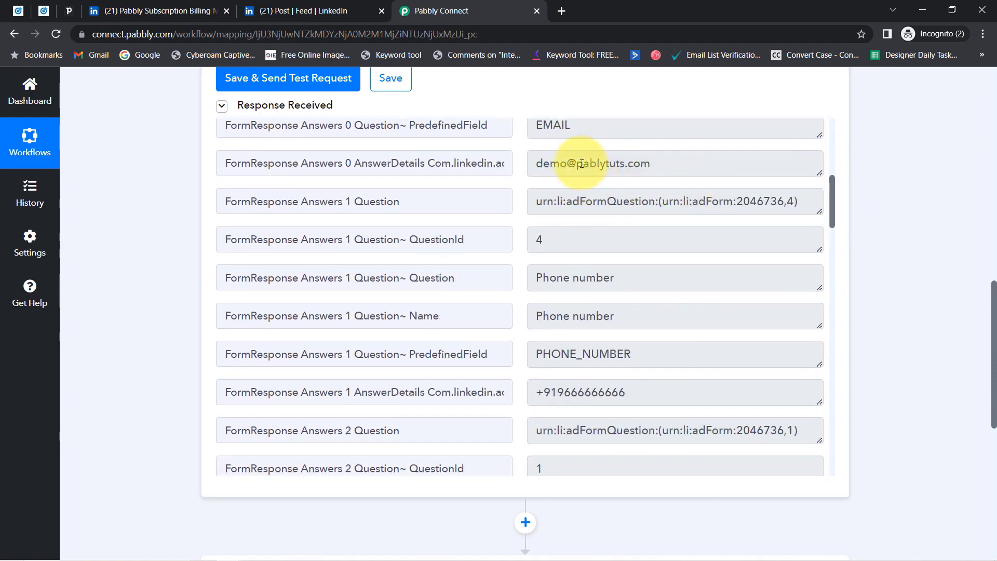
triple_click(639, 392)
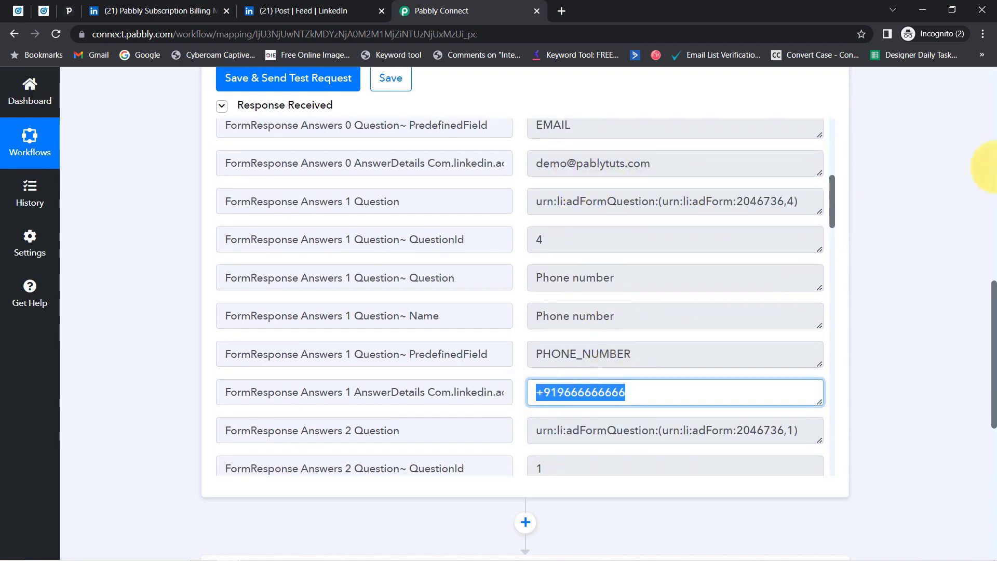
left_click_drag(834, 205, 834, 270)
left_click_drag(597, 197, 530, 192)
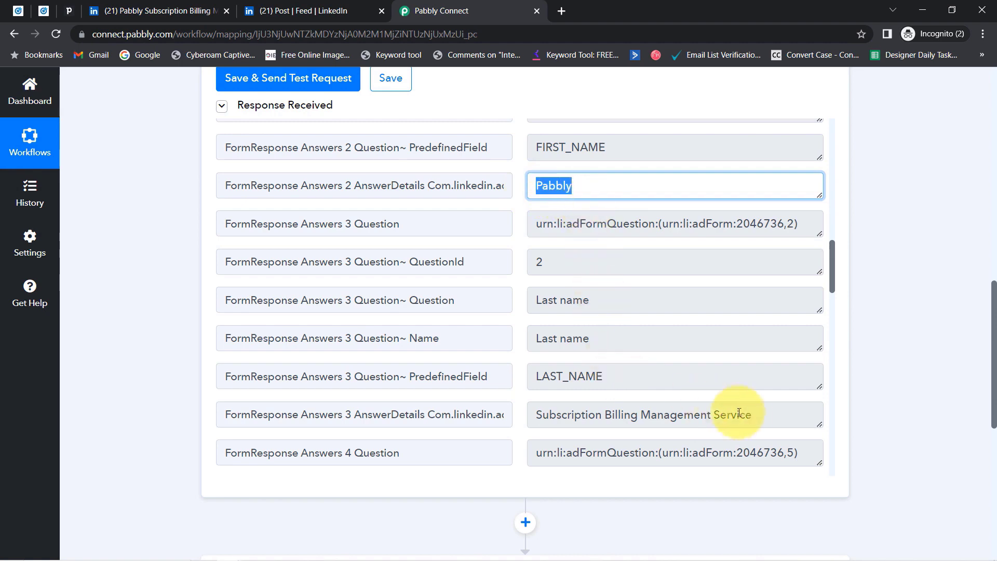
left_click_drag(740, 414, 533, 419)
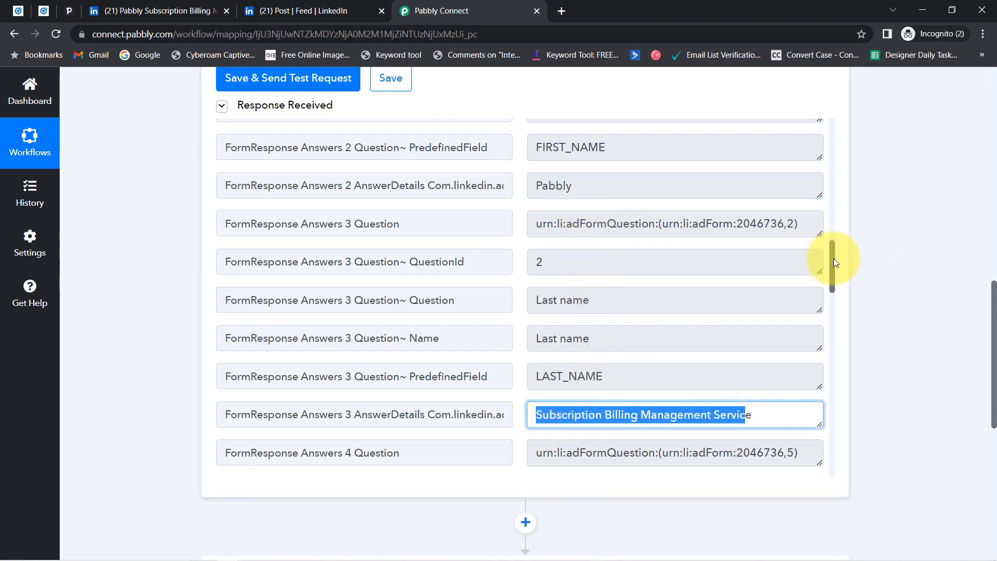
left_click_drag(835, 263, 835, 311)
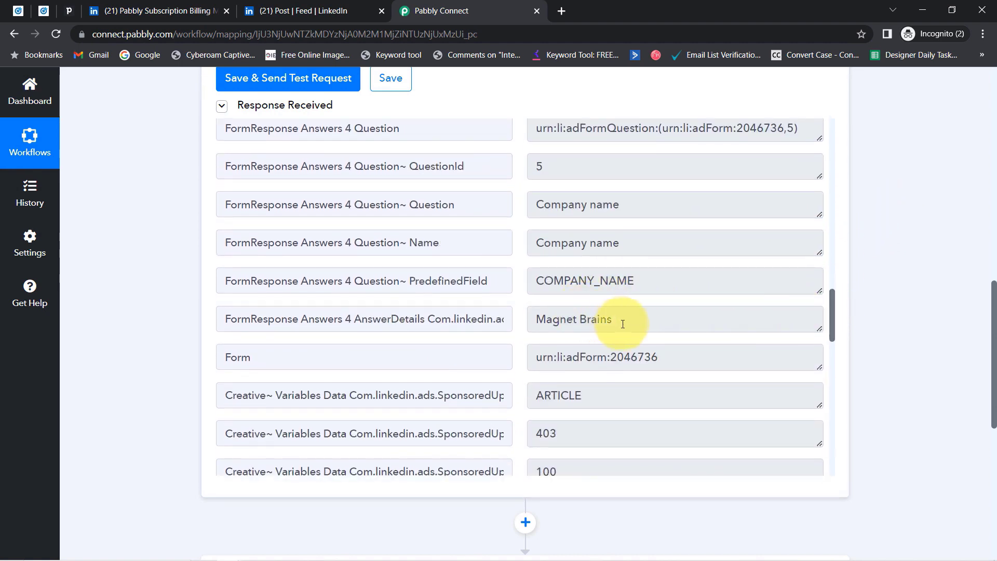
left_click_drag(622, 324, 548, 332)
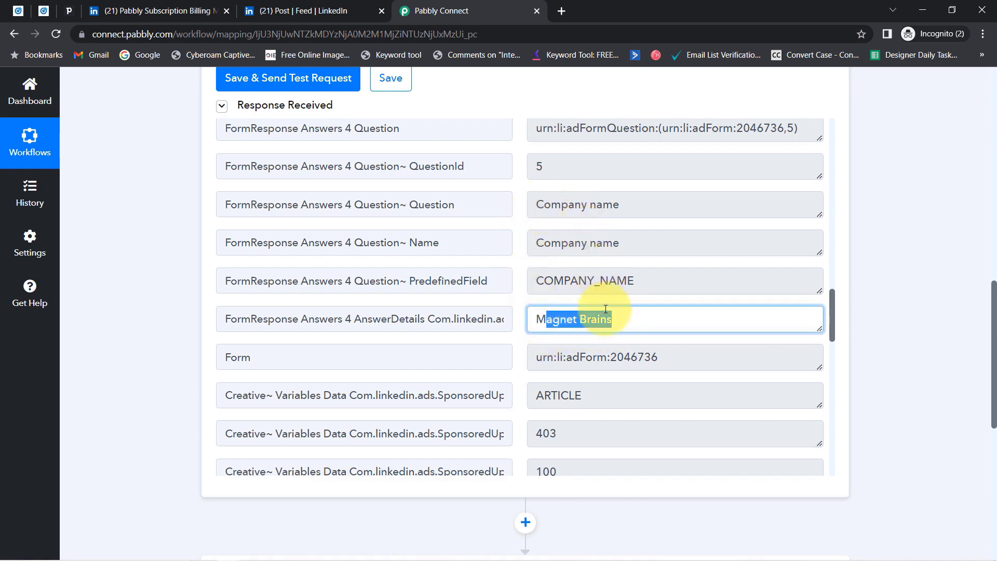
Close the leftover LinkedIn billing post and feed tabs.
left_click(37, 13)
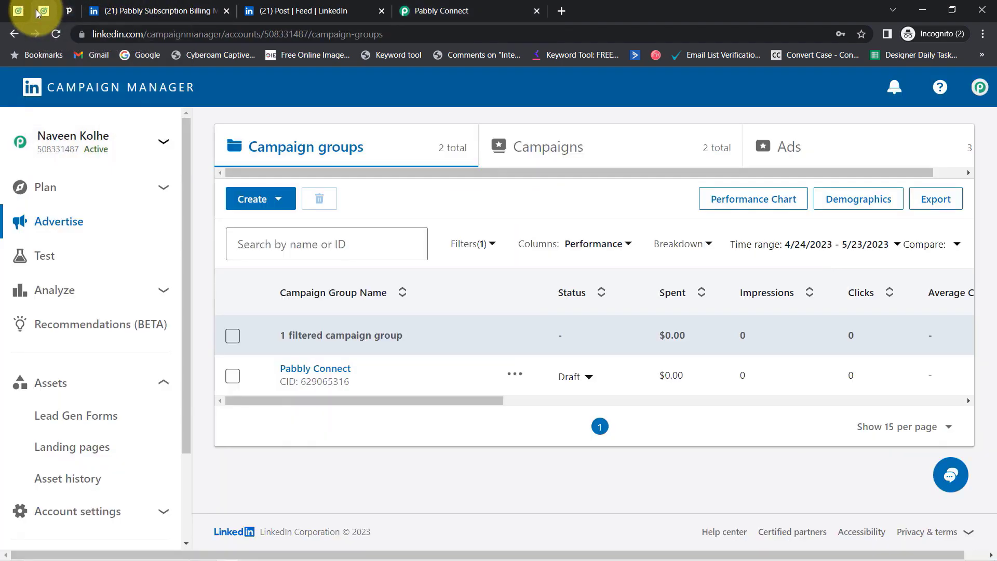
left_click(227, 11)
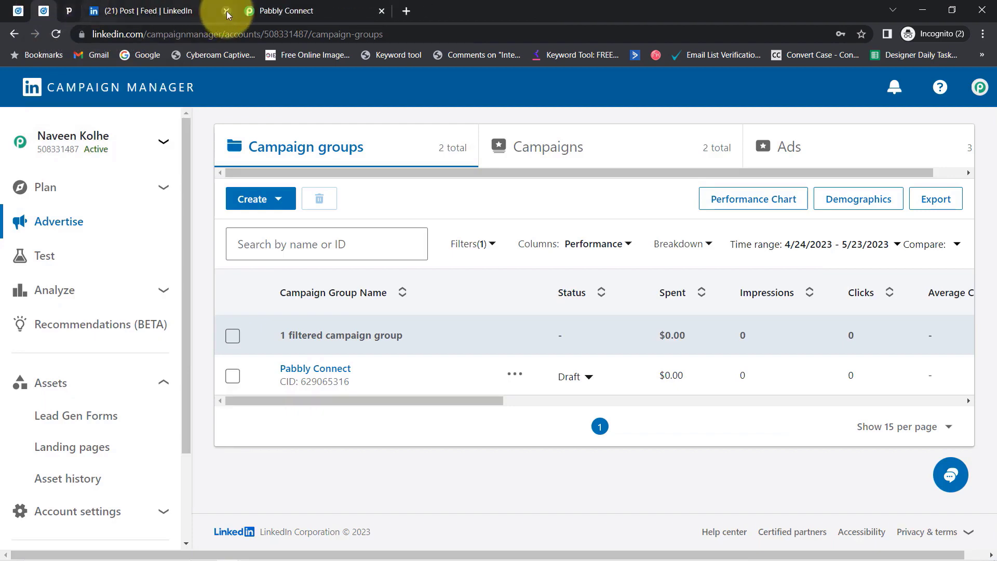
left_click(226, 11)
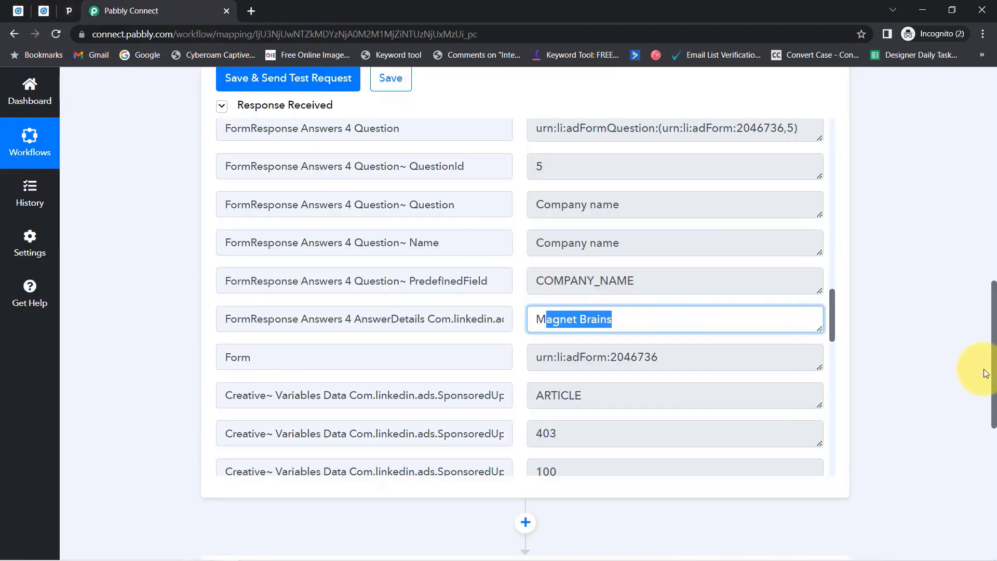
left_click_drag(995, 373, 972, 134)
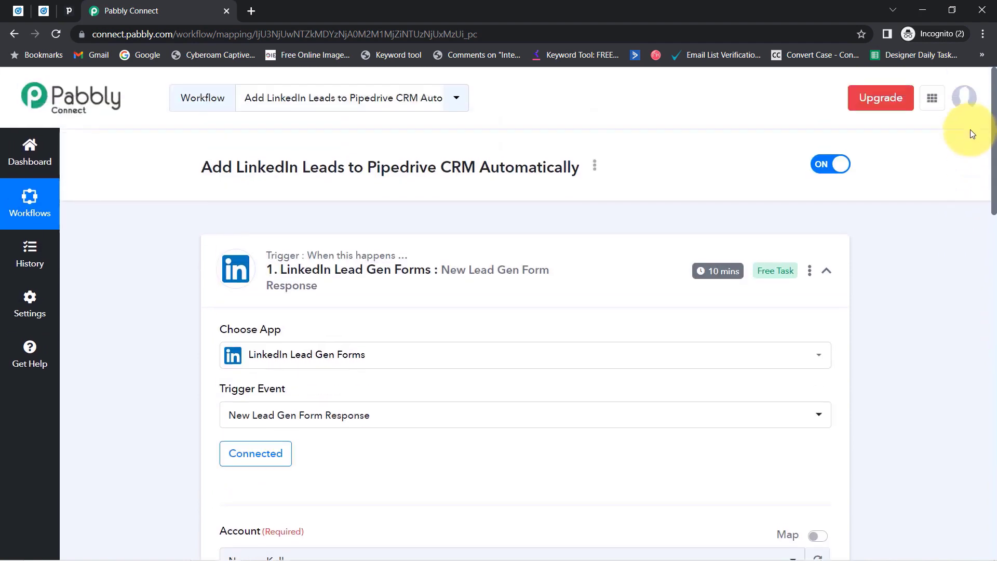
left_click(41, 10)
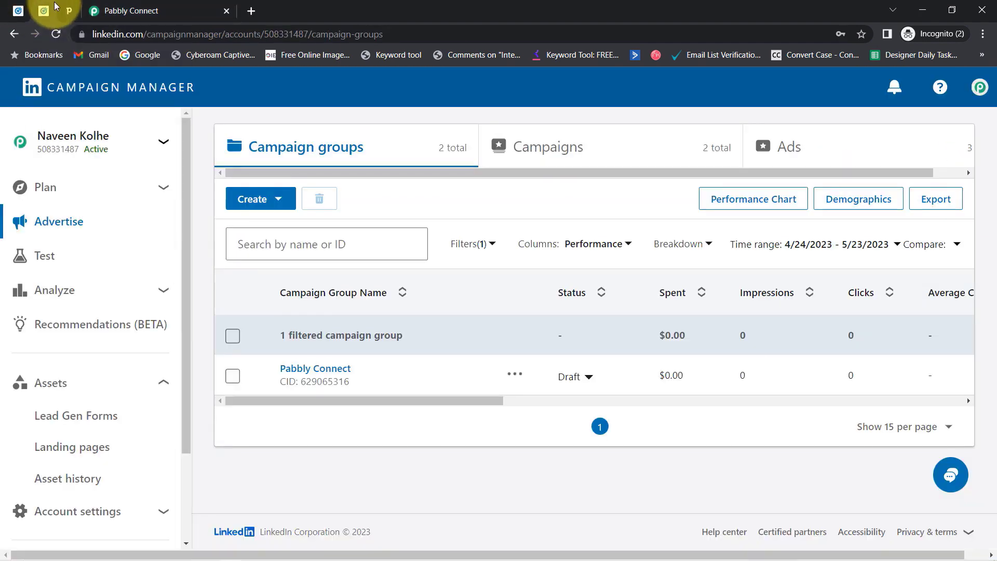
Back in Pabbly Connect, scroll down to the empty '2. Choose Your Next Application' step.
left_click(104, 10)
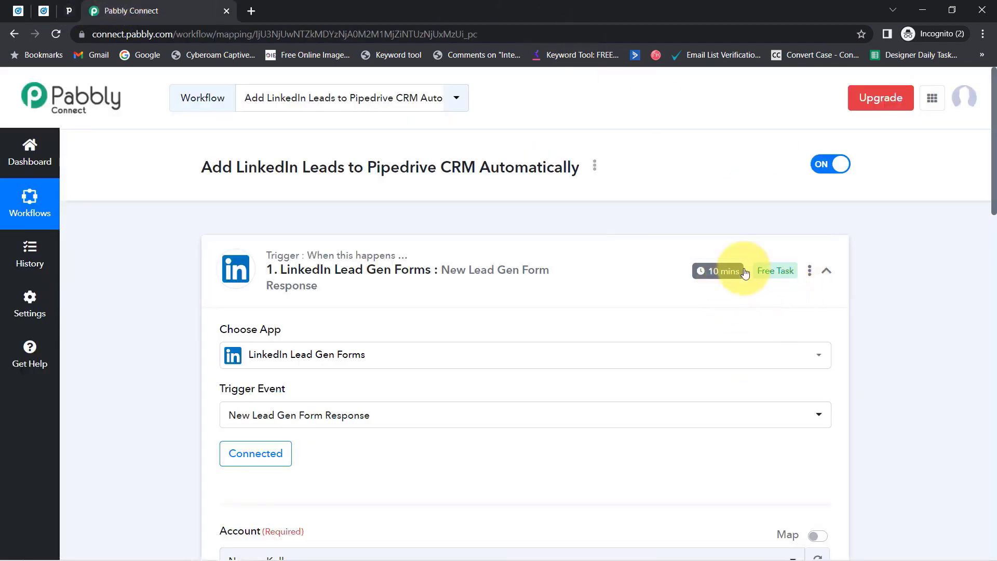
mouse_move(706, 275)
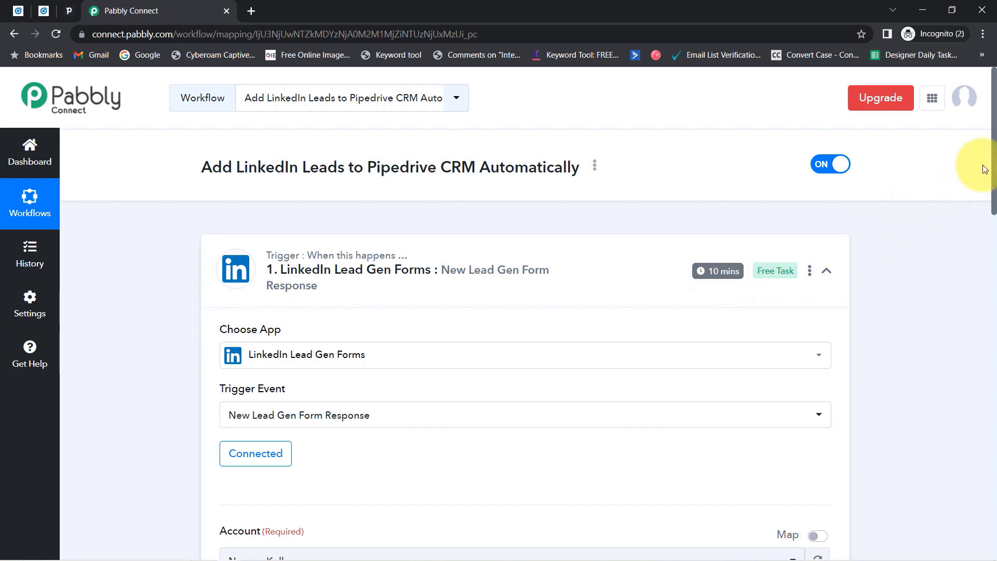
scroll(977, 232, "down", 10)
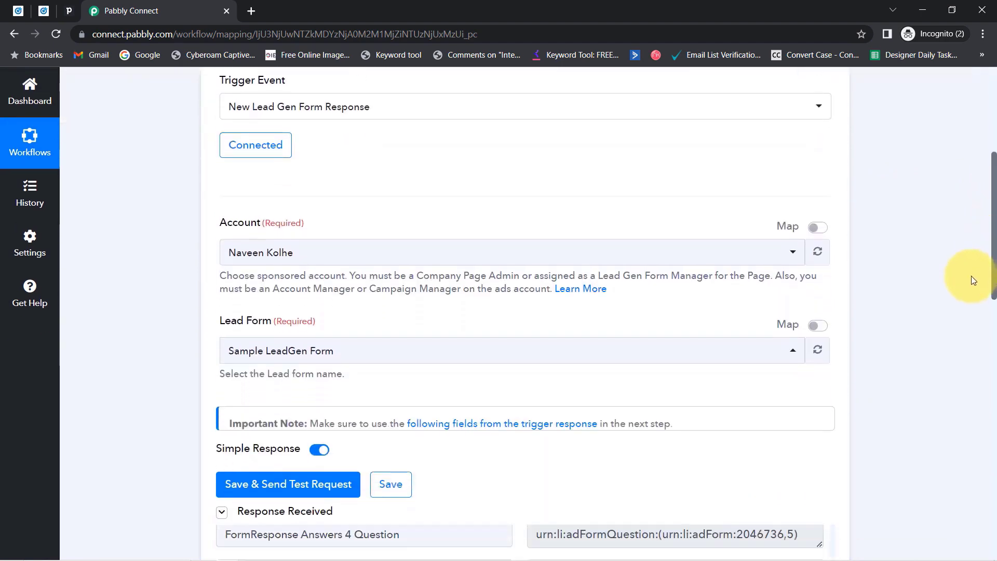
scroll(955, 323, "down", 10)
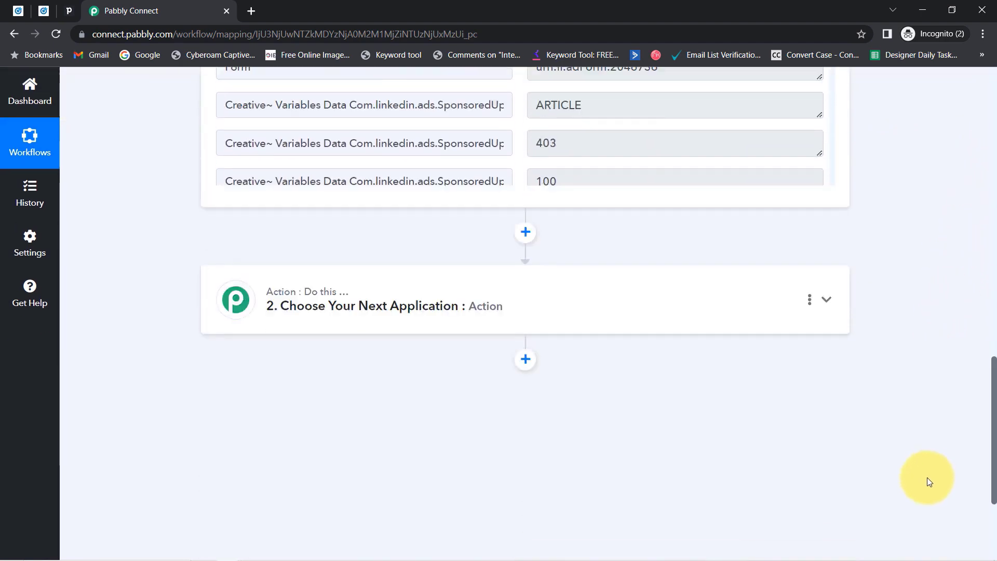
Set the second step's action to PipeDrive with the Create a Person event.
left_click(323, 229)
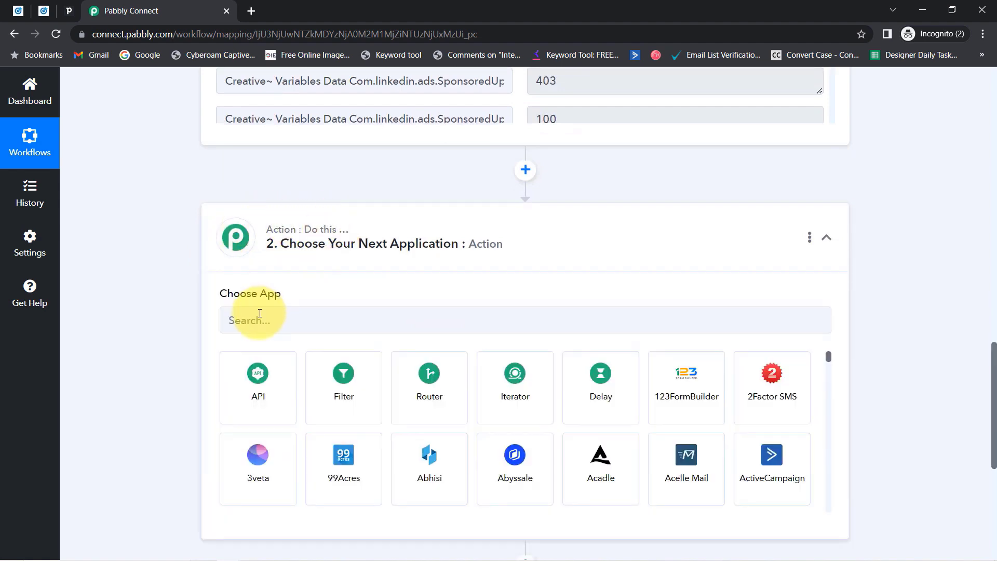
left_click(260, 319)
type("piped")
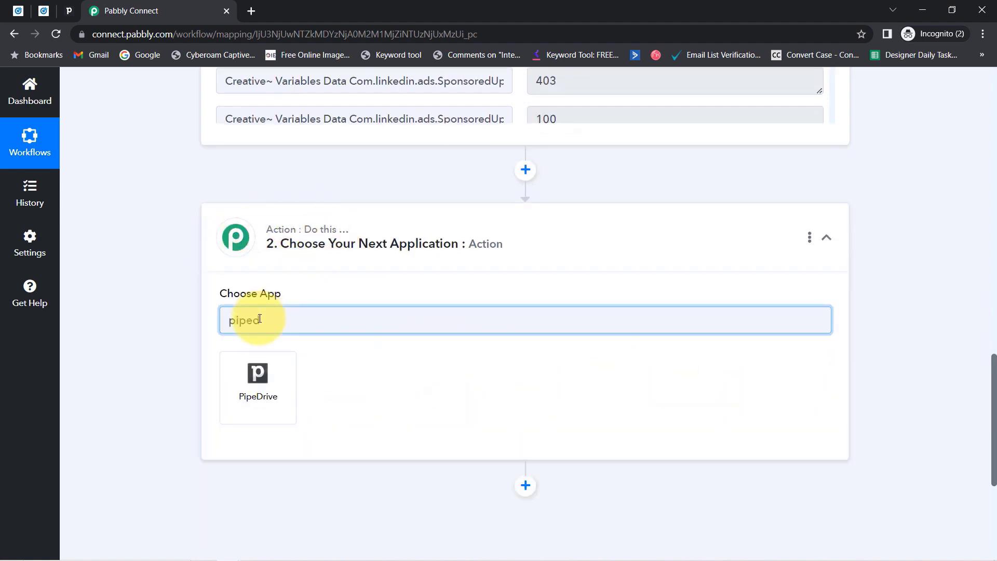
left_click(272, 379)
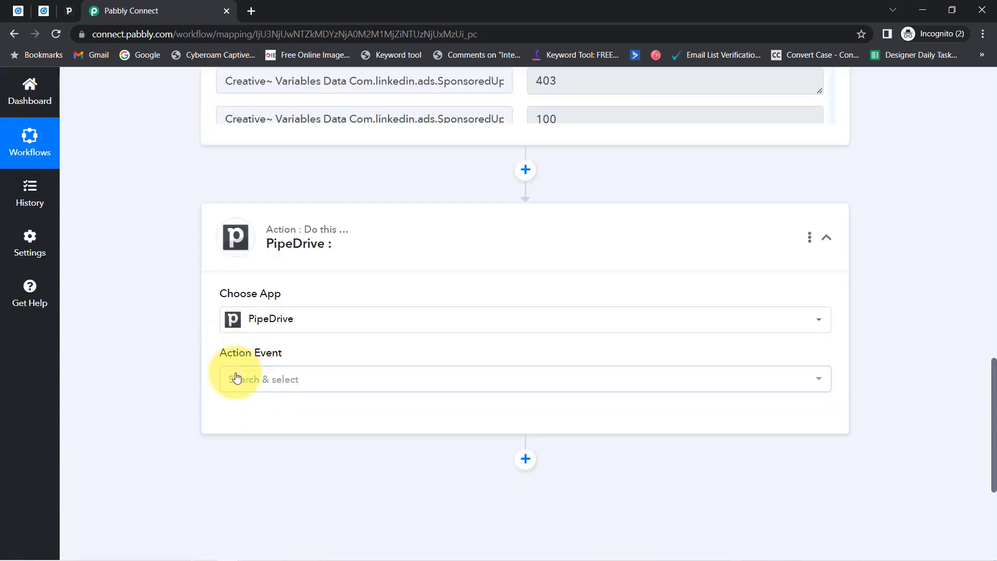
left_click(237, 378)
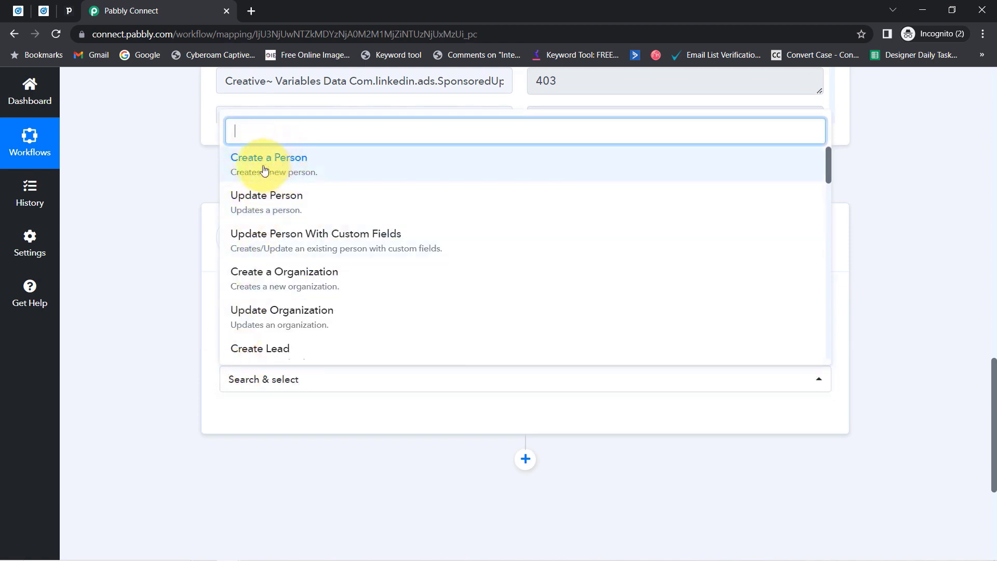
left_click(284, 169)
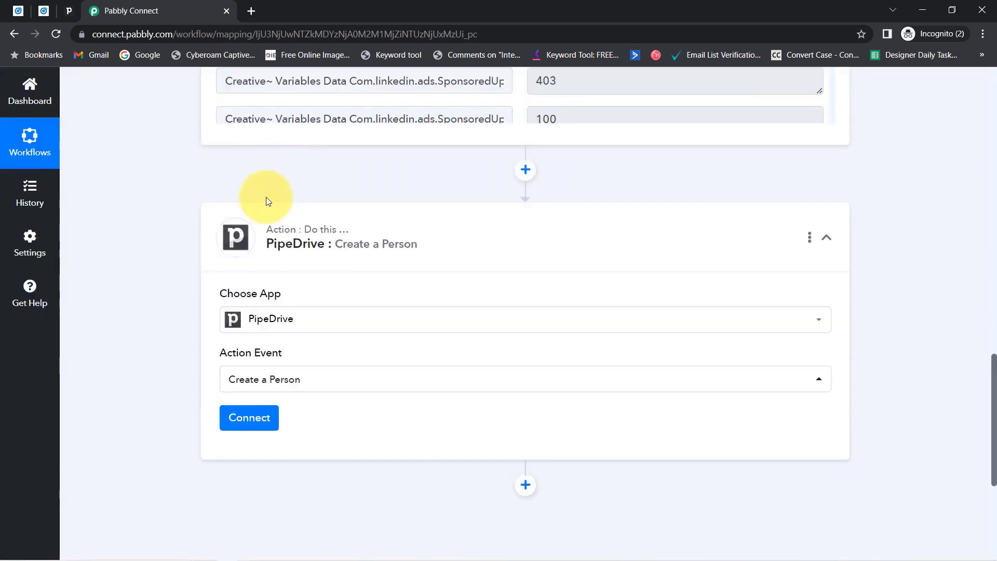
Start adding a new PipeDrive connection and note where Pipedrive's API token is found.
left_click(237, 420)
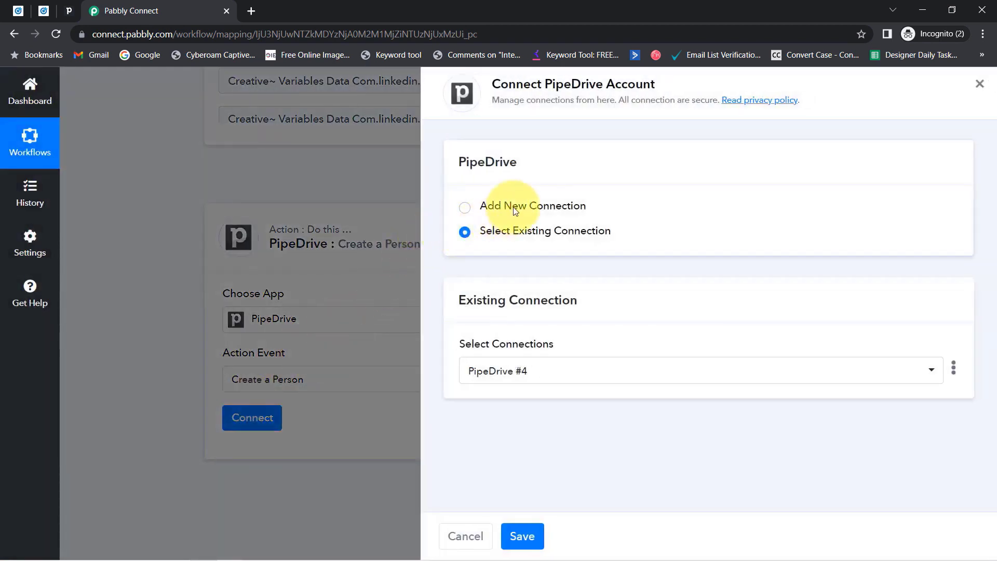
left_click(546, 206)
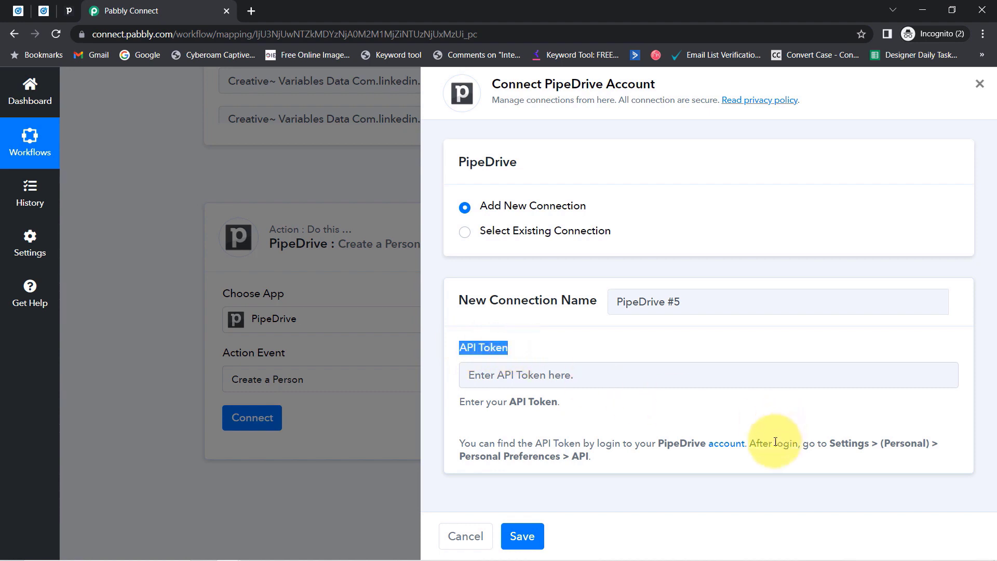
left_click_drag(771, 441, 548, 467)
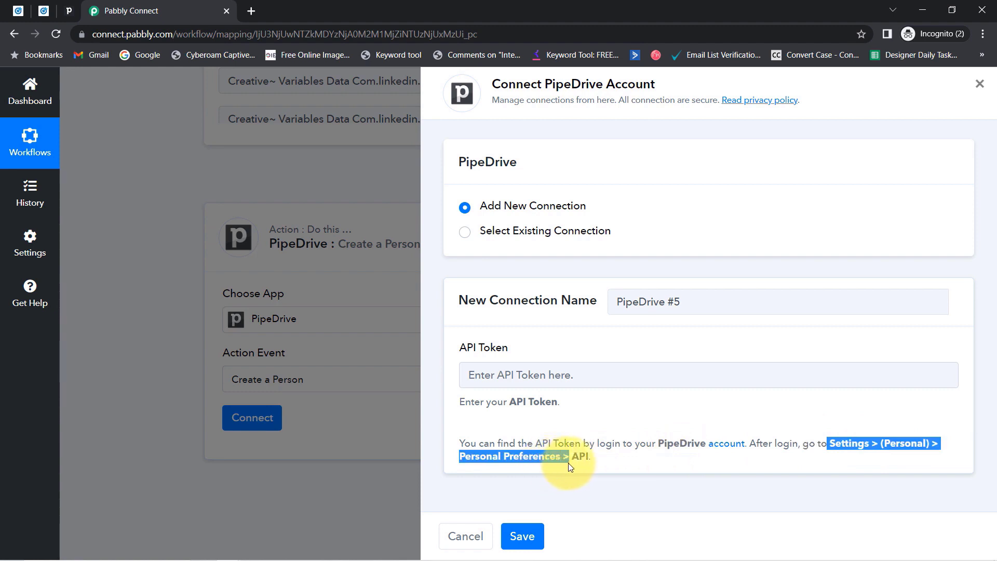
left_click(68, 11)
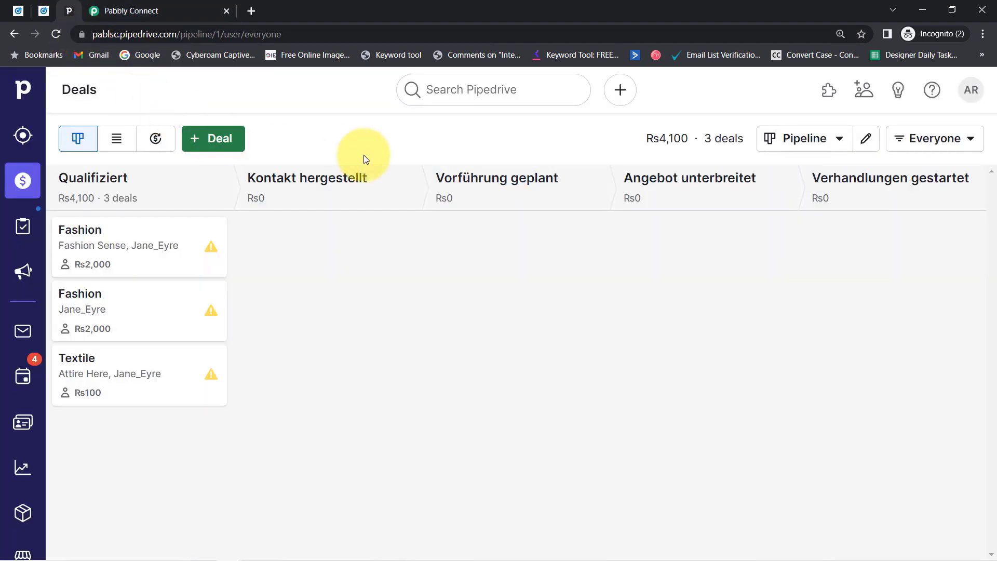
Copy the API token from Pipedrive's Personal preferences > API section, then go back to Pabbly Connect.
left_click(968, 91)
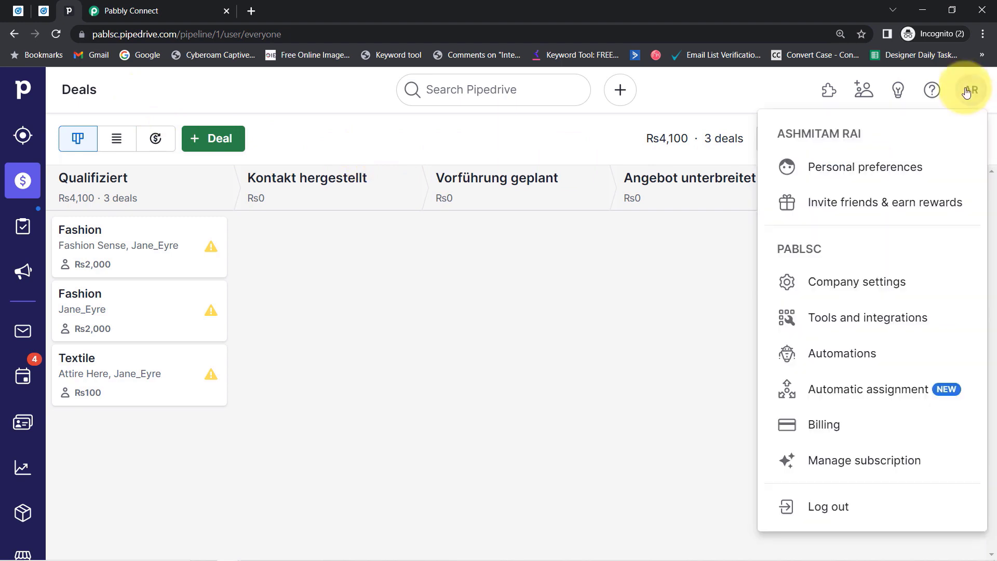
left_click(880, 167)
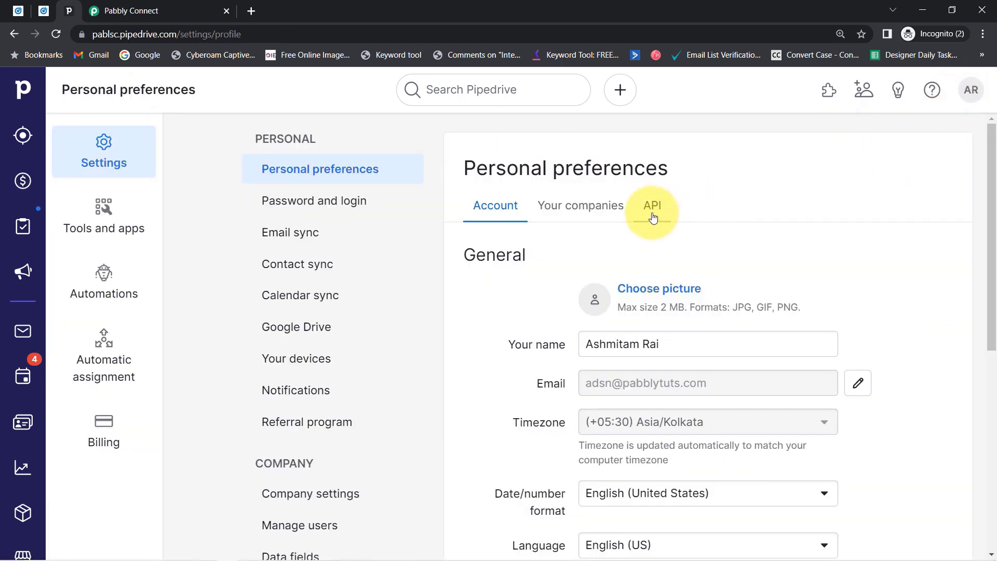
left_click(654, 217)
left_click(790, 295)
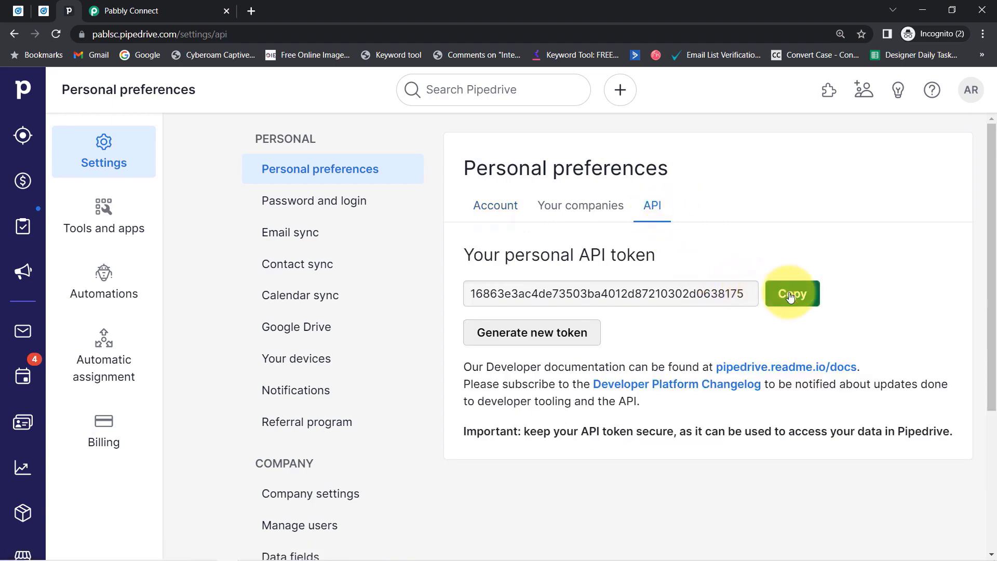
left_click(102, 10)
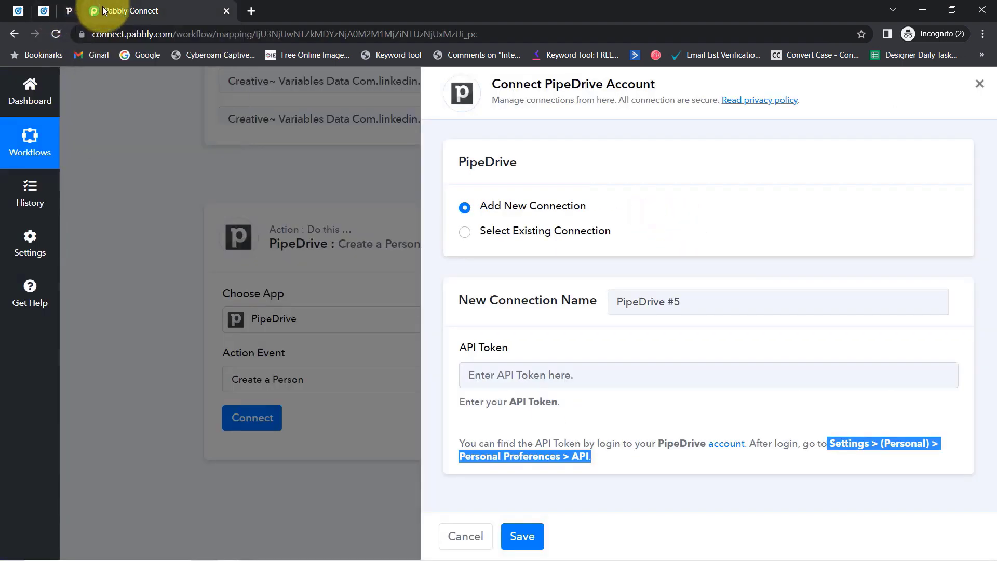
left_click(495, 374)
key("ctrl+v")
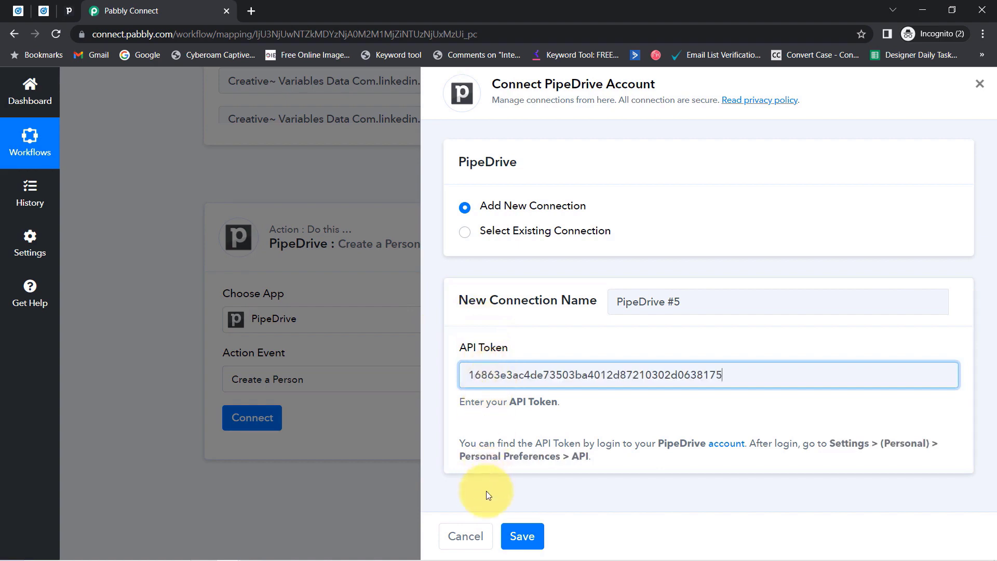
left_click(521, 541)
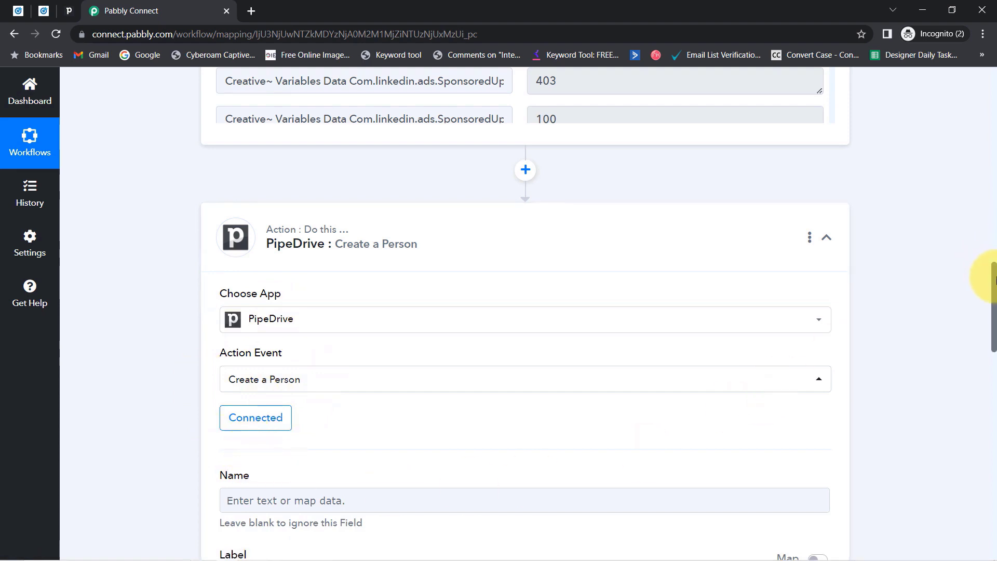
left_click_drag(994, 279, 980, 350)
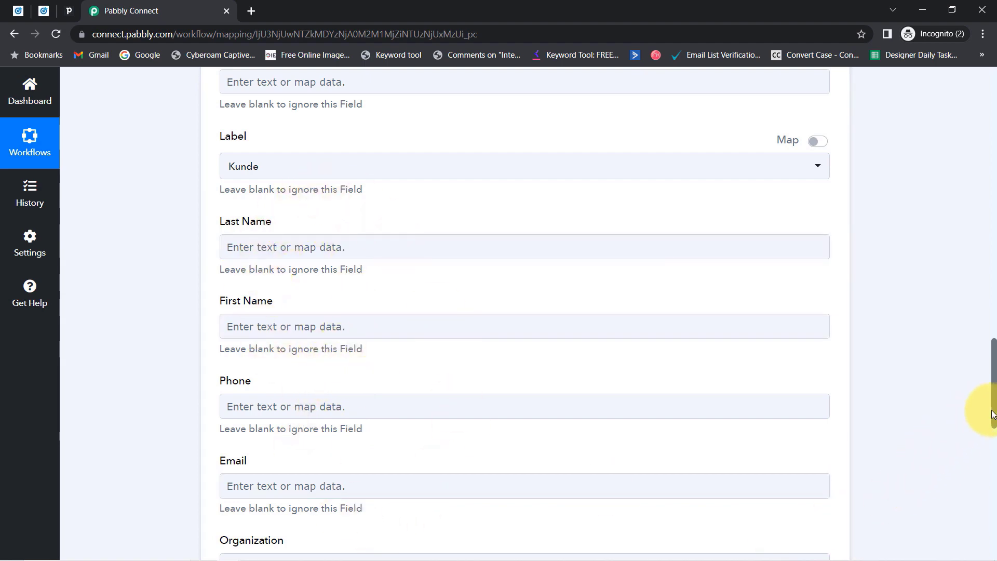
left_click_drag(995, 415, 994, 266)
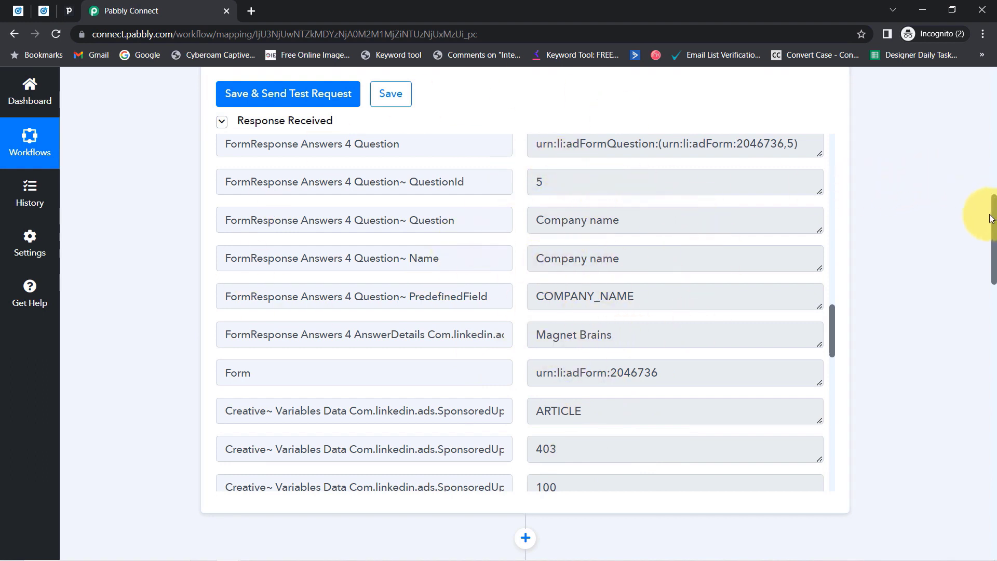
left_click_drag(995, 217, 970, 370)
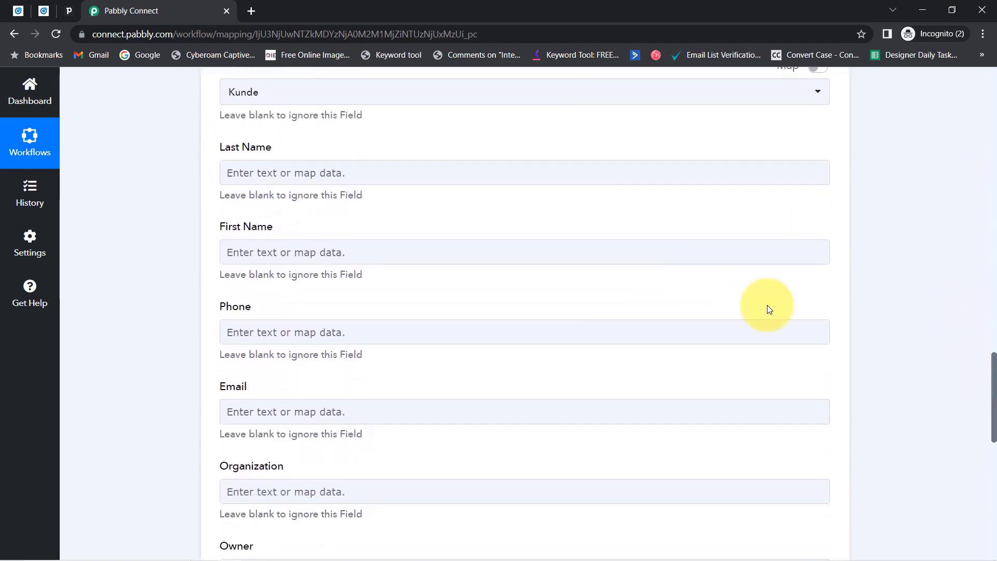
Map the lead's Last Name answer into the Last Name field.
left_click(256, 167)
left_click(294, 279)
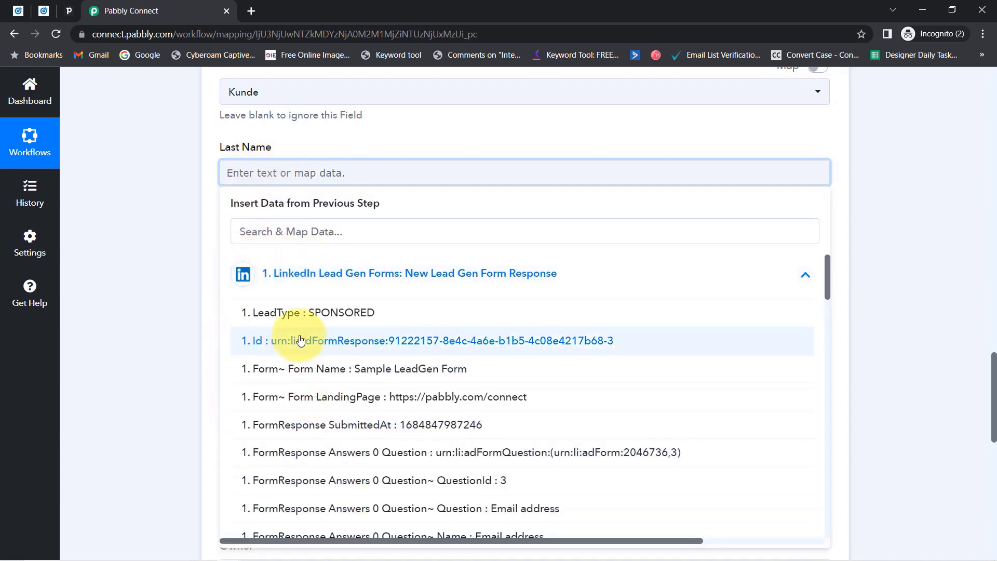
left_click(254, 231)
type("sub")
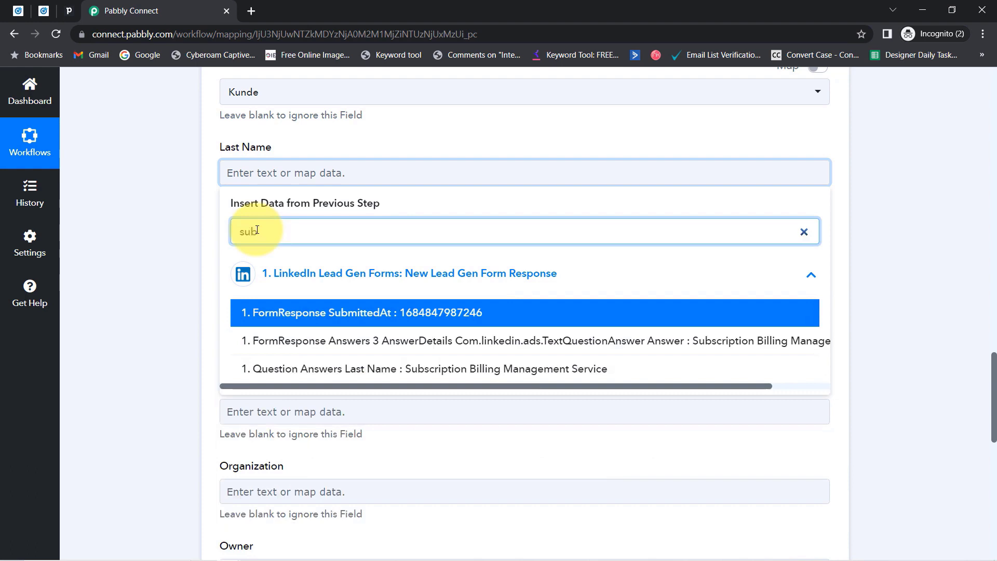
left_click(453, 373)
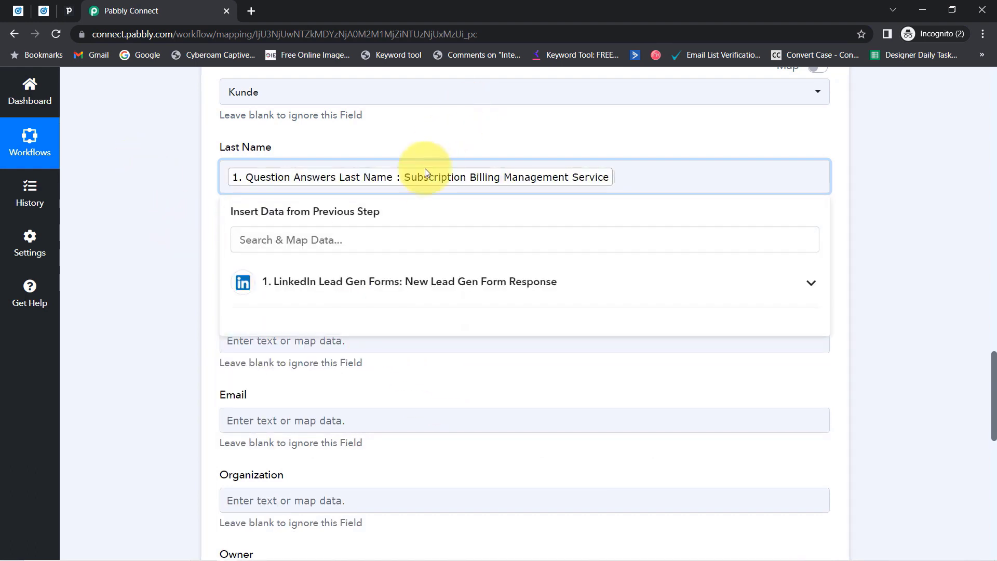
left_click(201, 166)
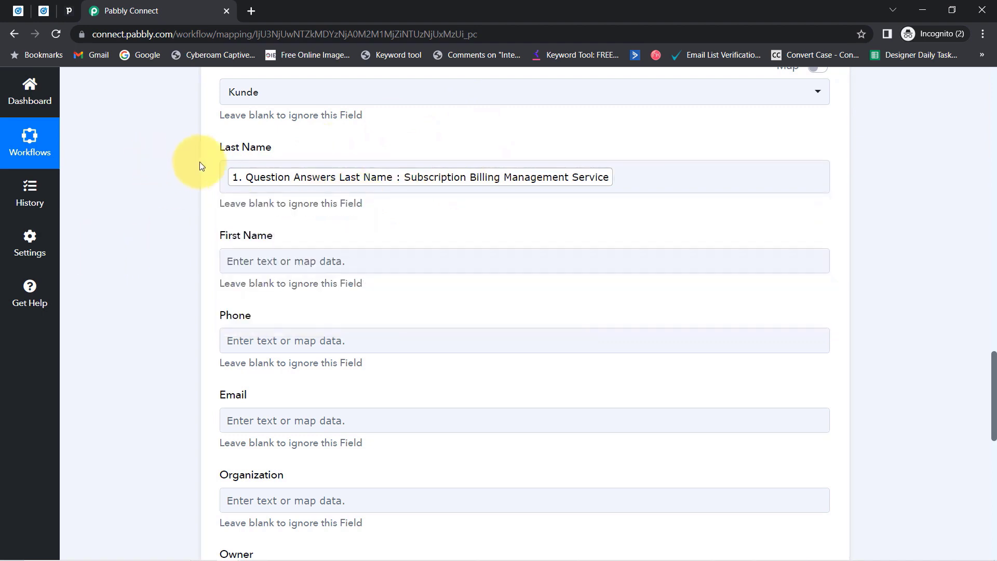
Map the lead's First Name answer into the First Name field.
left_click(254, 269)
left_click(249, 317)
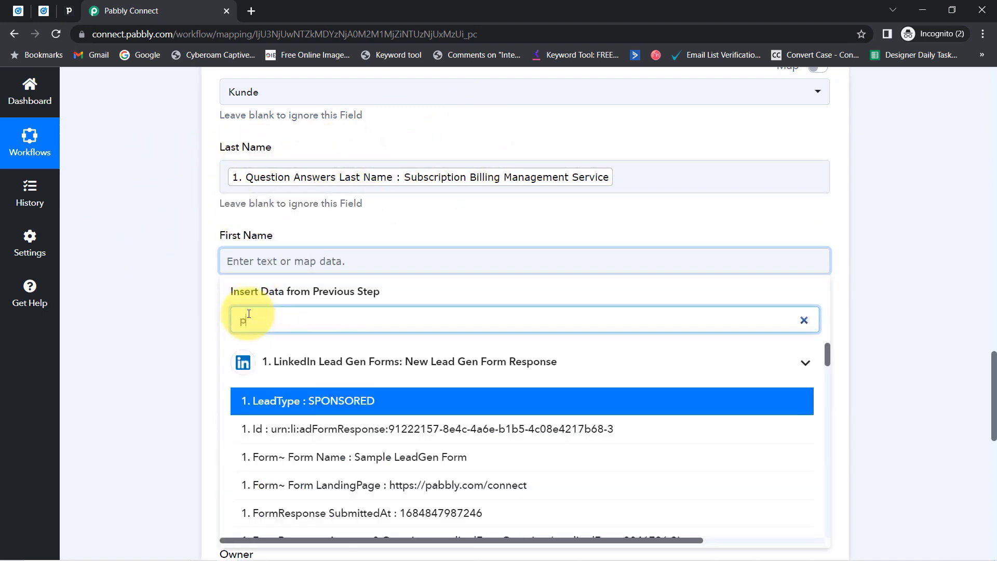
type("pabb")
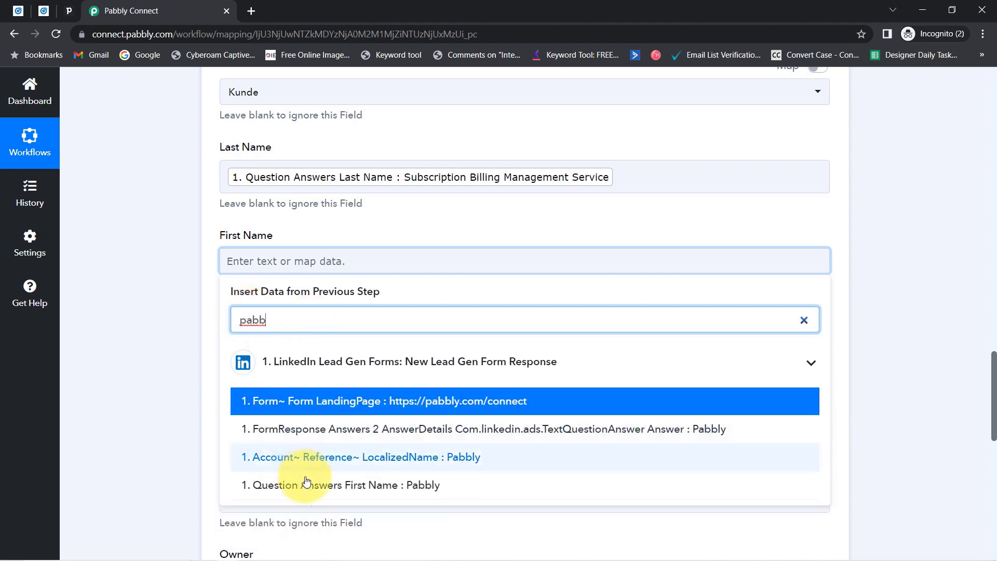
left_click(285, 485)
left_click(144, 276)
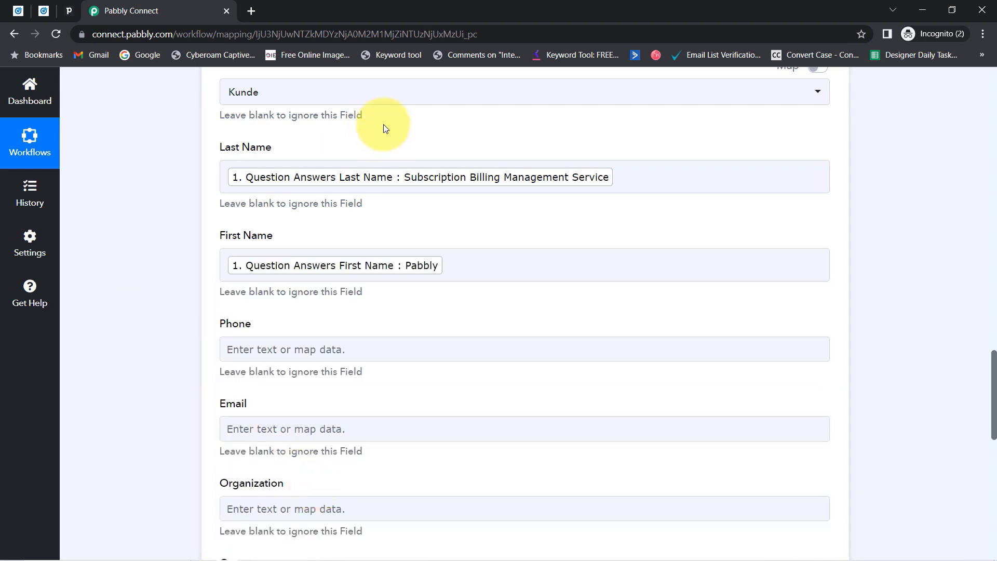
left_click(426, 275)
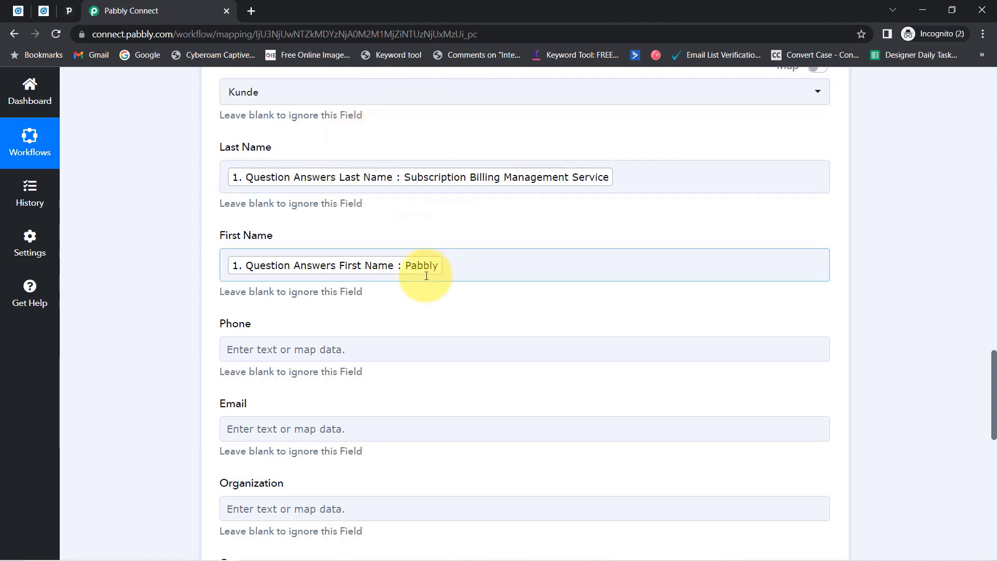
left_click(384, 292)
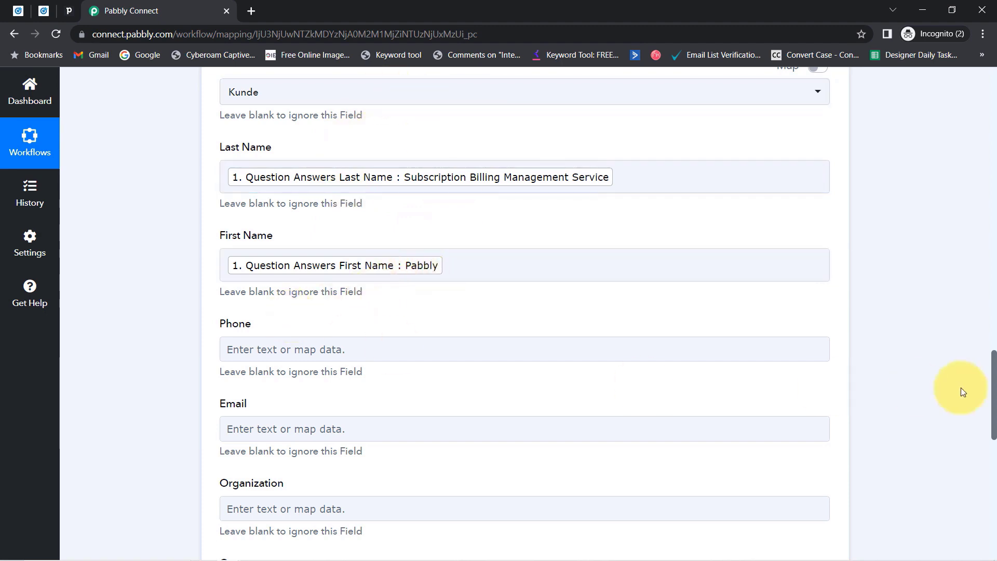
left_click_drag(995, 363, 995, 397)
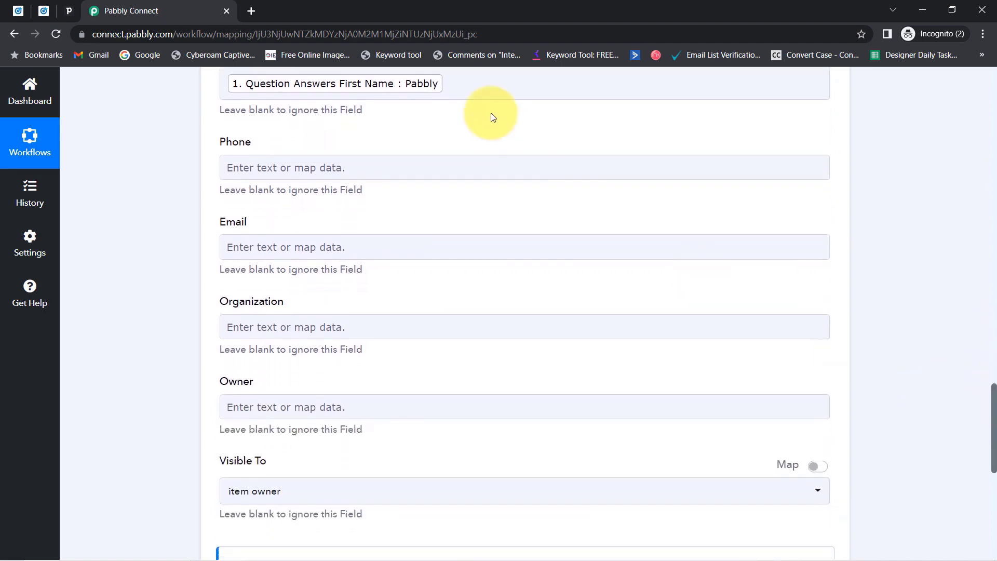
Map the lead's Phone Number and Email Address answers into Phone and Email.
left_click(270, 173)
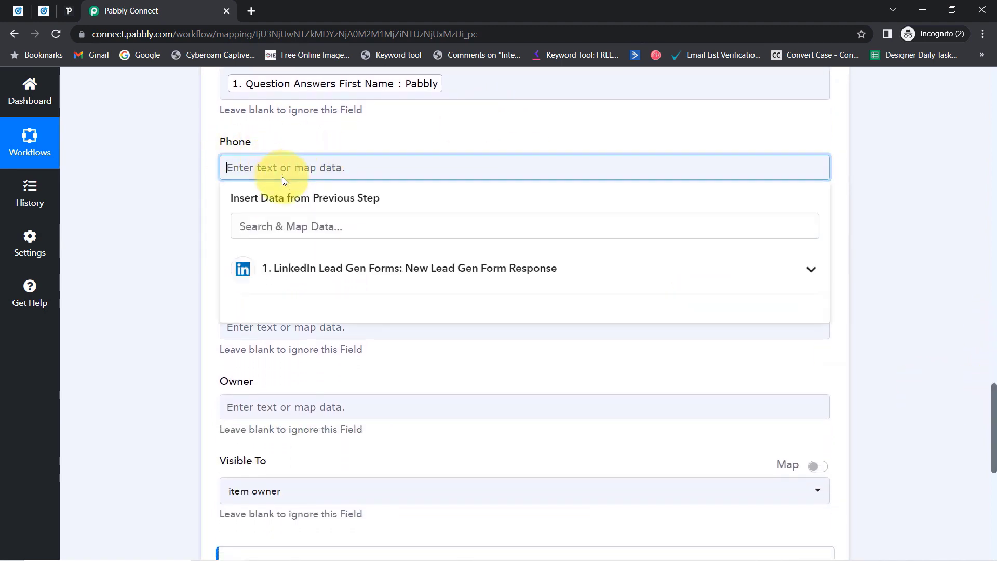
left_click(256, 230)
type("96")
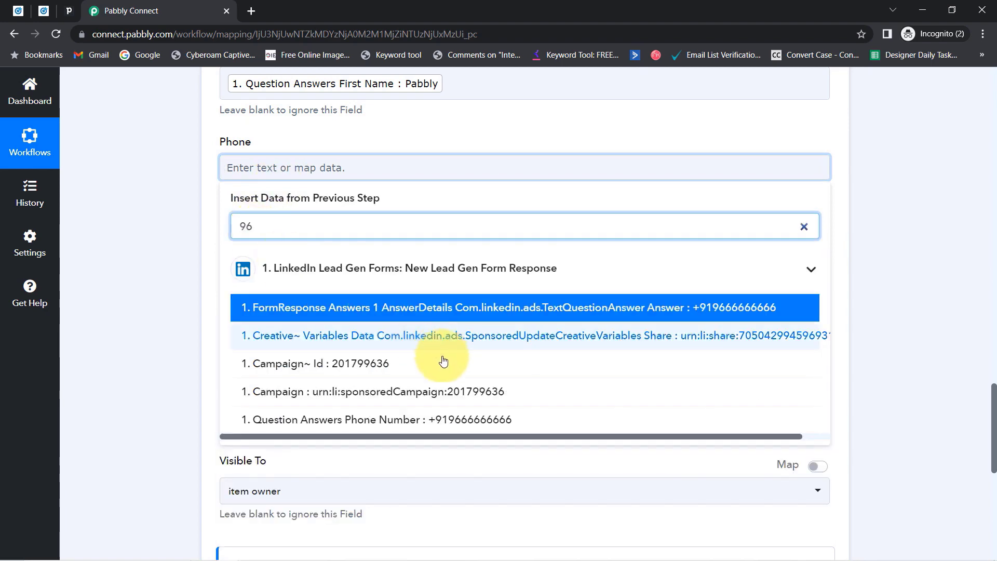
left_click(372, 420)
left_click(108, 320)
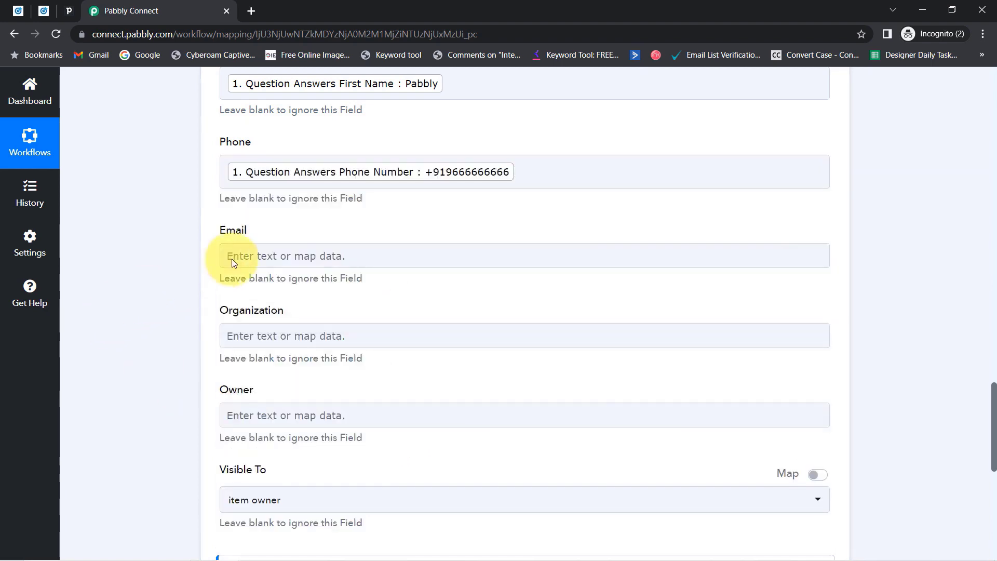
left_click(241, 260)
left_click(257, 310)
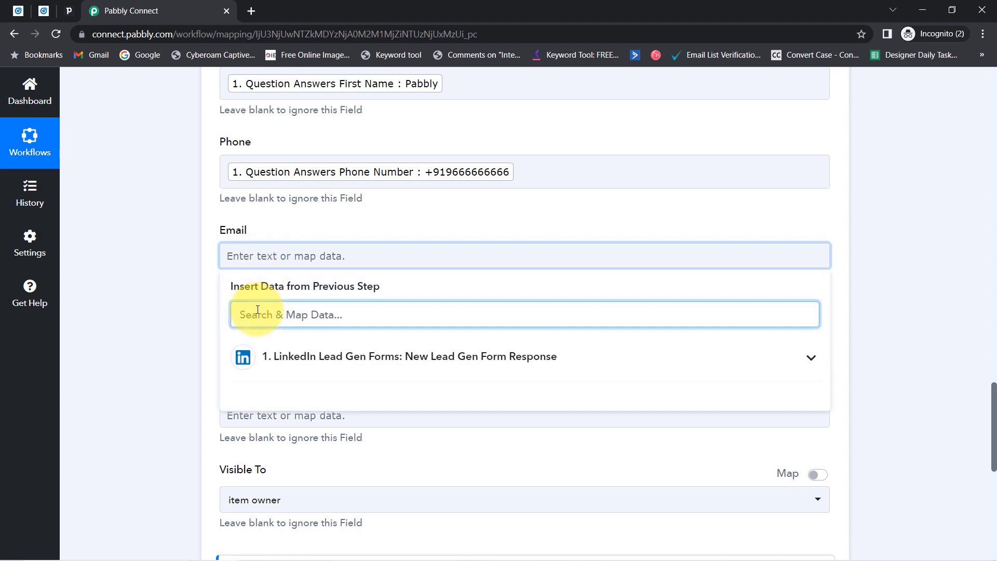
type("@")
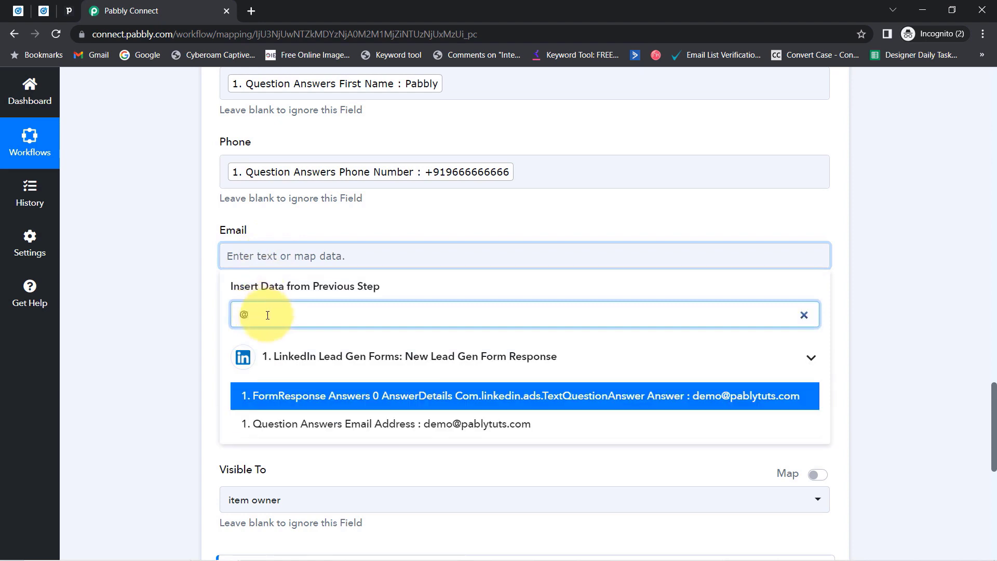
left_click(358, 424)
left_click(113, 334)
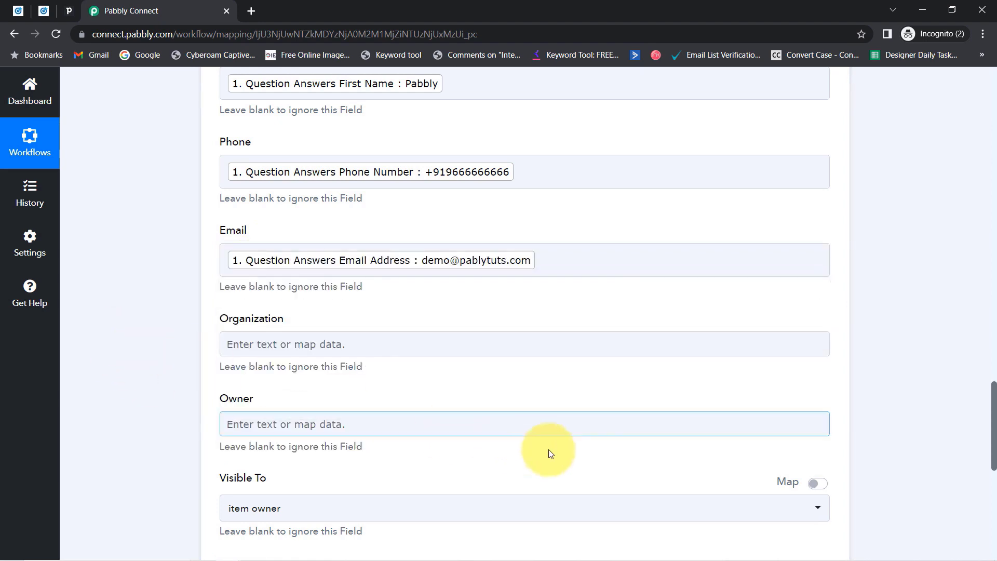
Map the lead's Company Name answer into the Organization field.
left_click(374, 336)
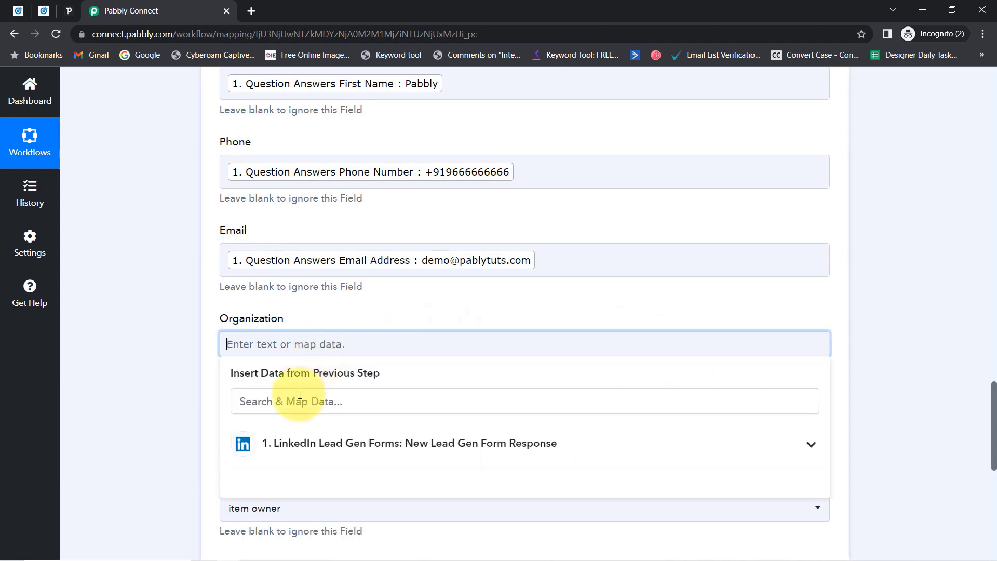
type("mag")
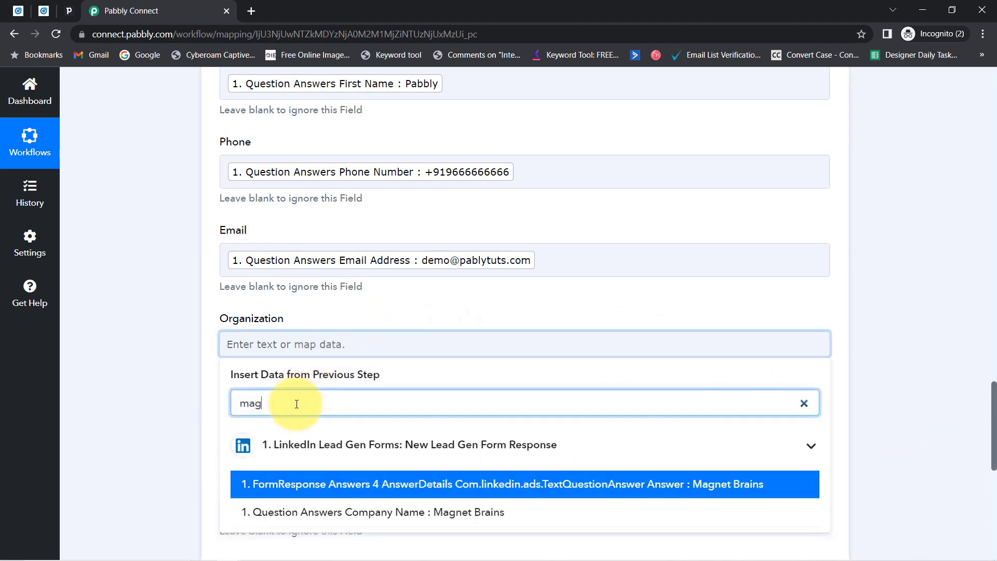
left_click(248, 515)
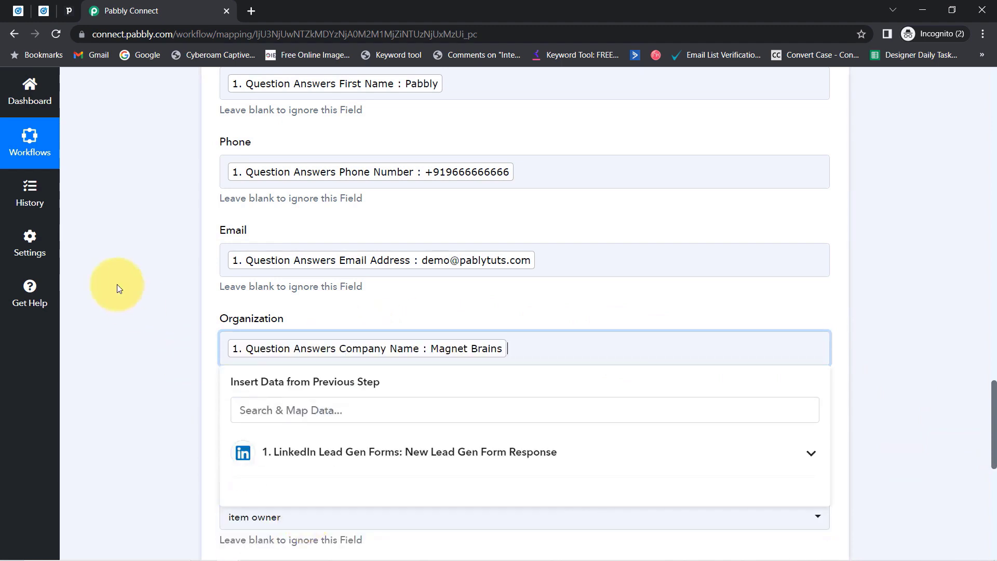
left_click(140, 289)
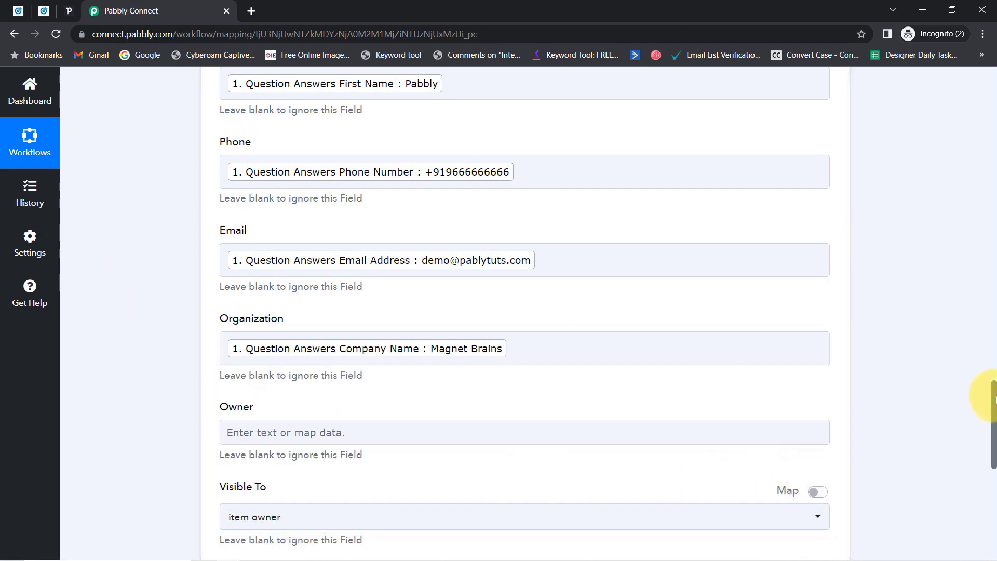
left_click_drag(990, 396, 988, 417)
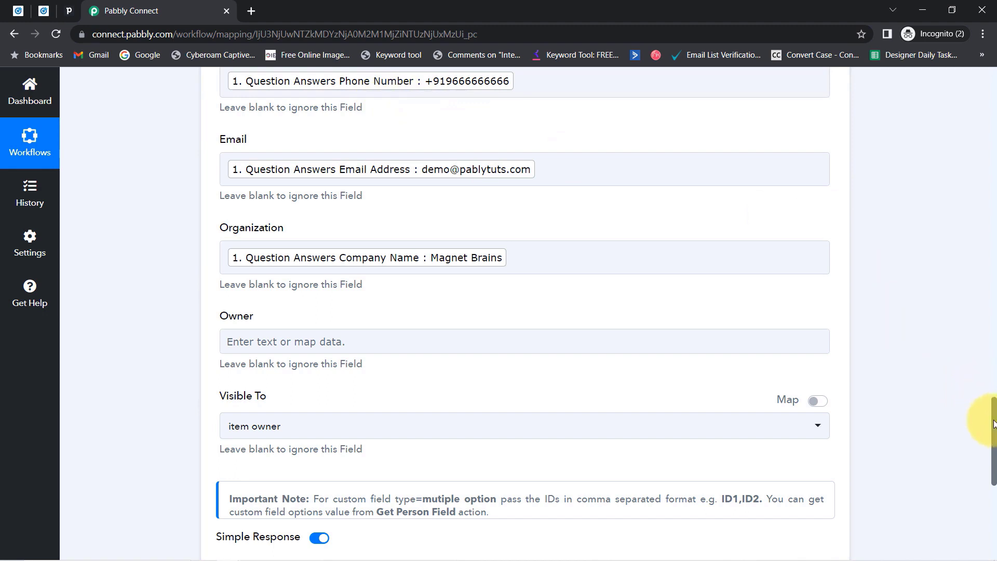
left_click_drag(993, 425, 990, 460)
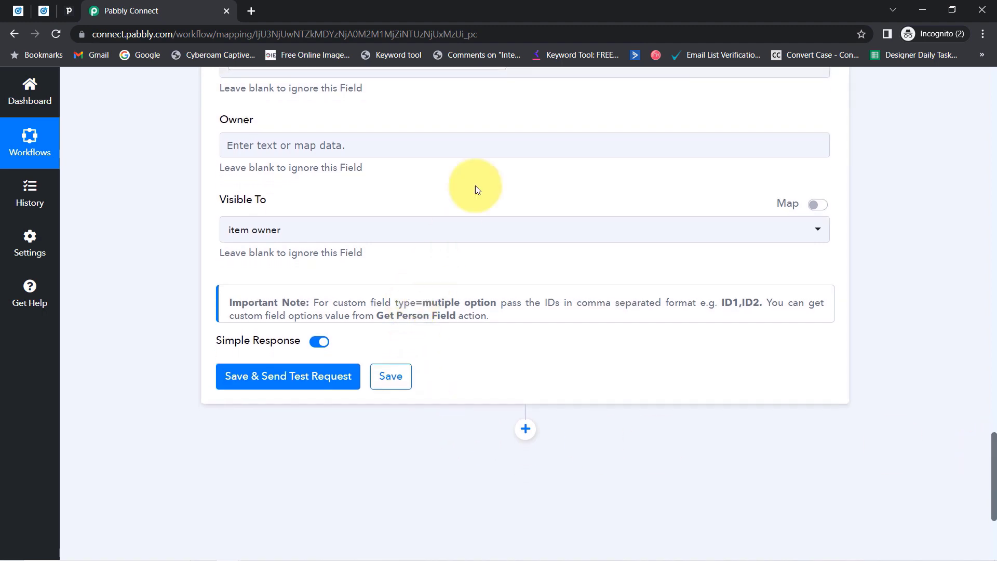
left_click(350, 151)
type("sdccsdc")
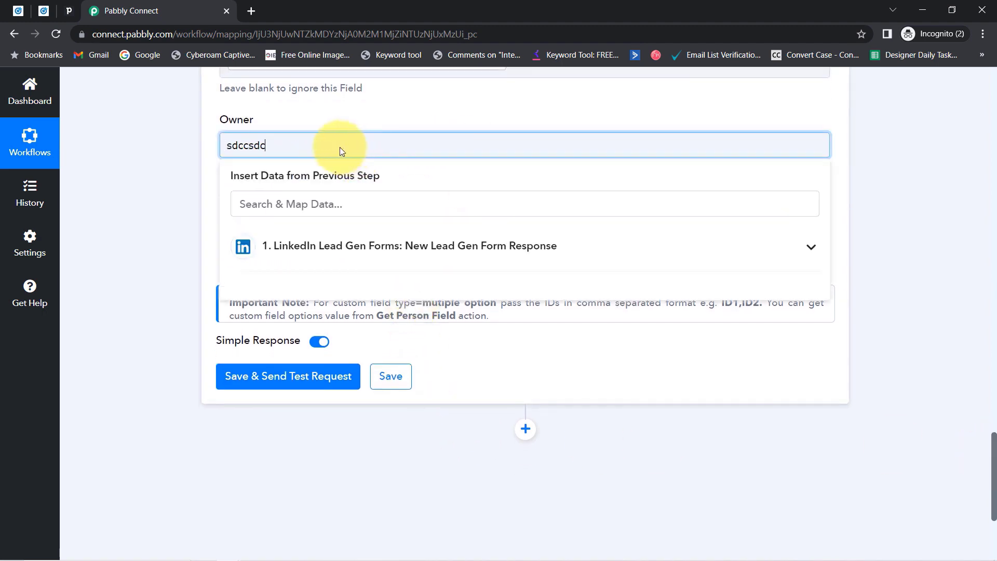
key("BackSpace")
key("BackSpace")
key("BackSpace")
key("BackSpace")
key("BackSpace")
key("BackSpace")
key("BackSpace")
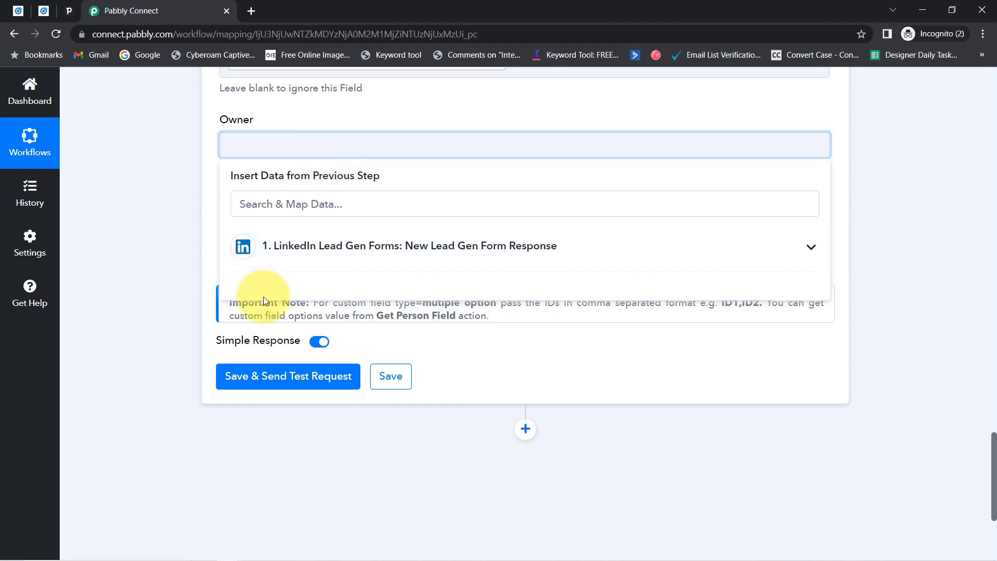
left_click(166, 324)
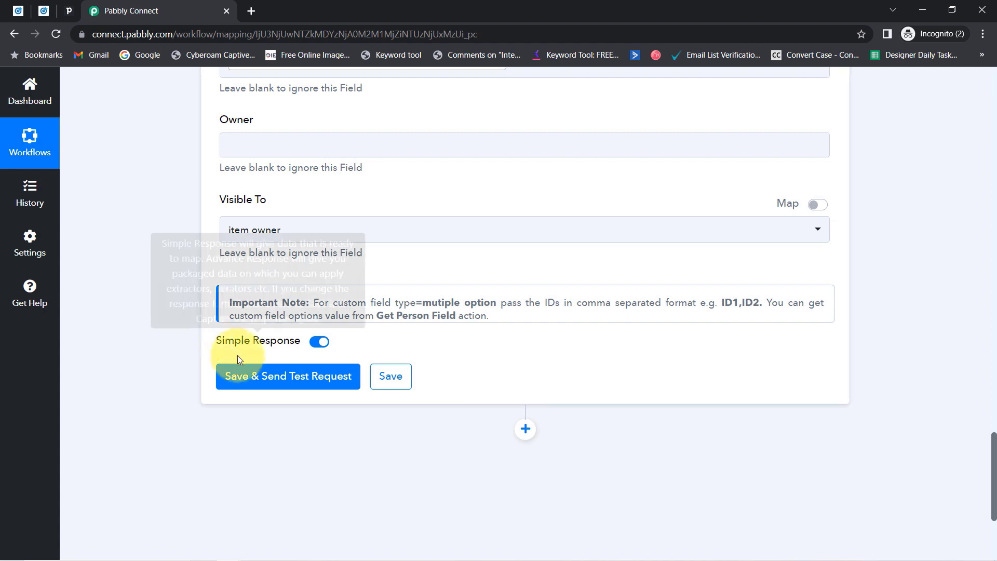
left_click(269, 375)
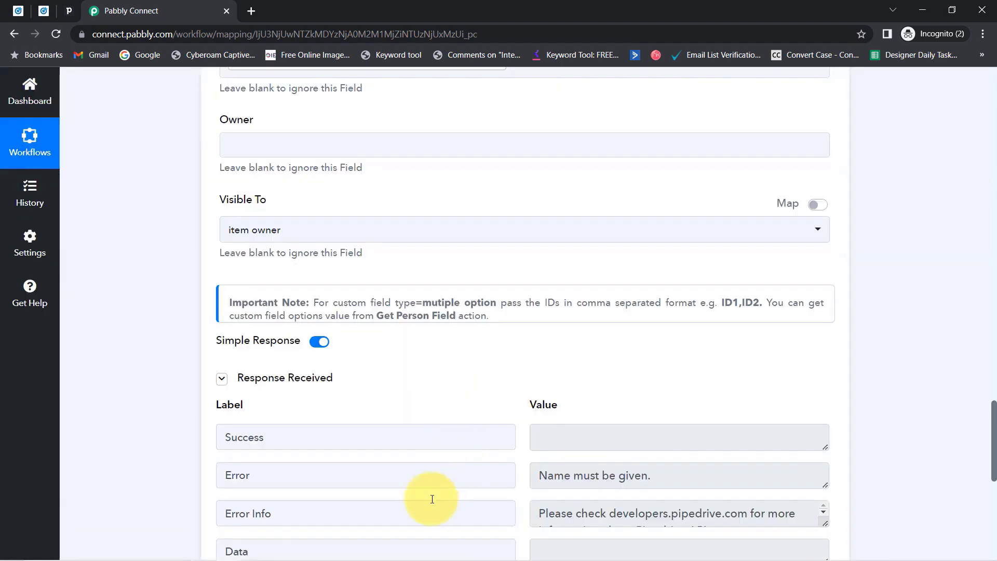
left_click_drag(635, 475, 580, 469)
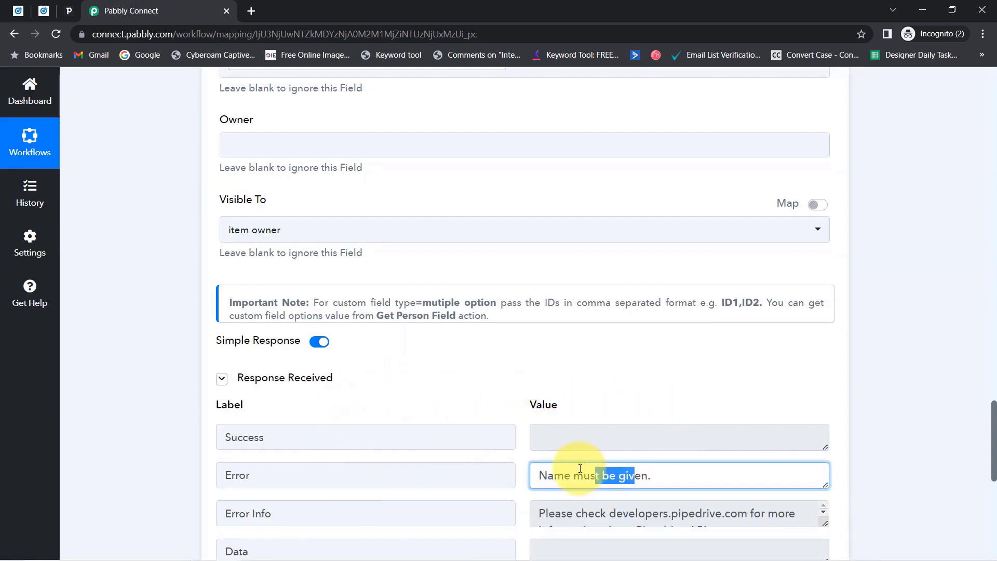
left_click_drag(993, 456, 958, 335)
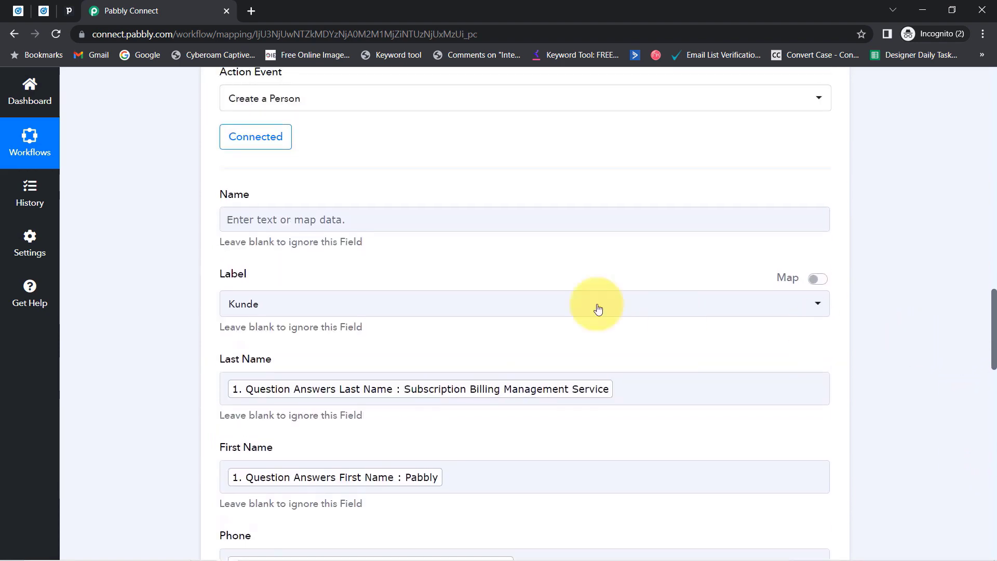
Map the lead's First Name answer 'Pabbly' into the person's Name field.
left_click(307, 223)
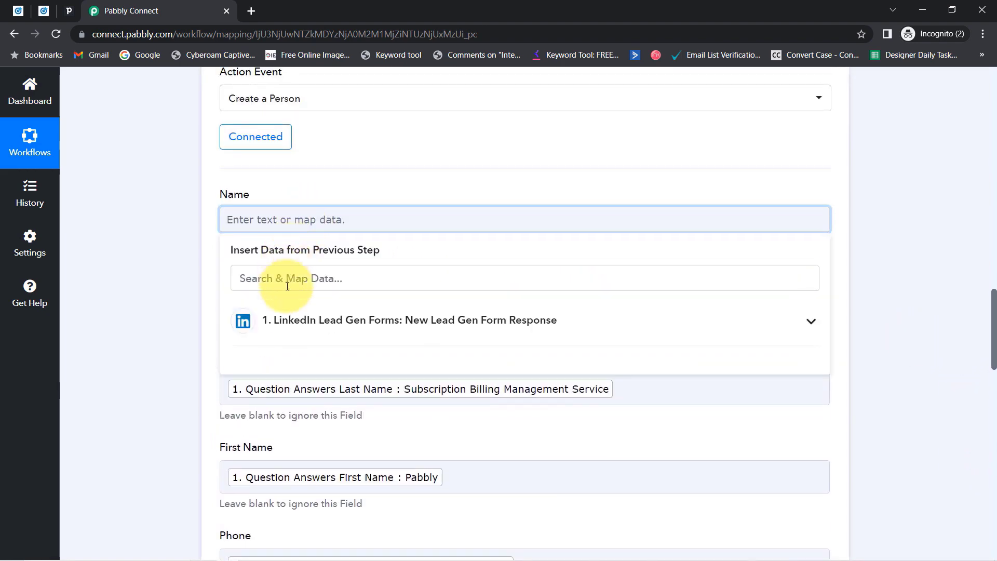
left_click(289, 324)
left_click(267, 277)
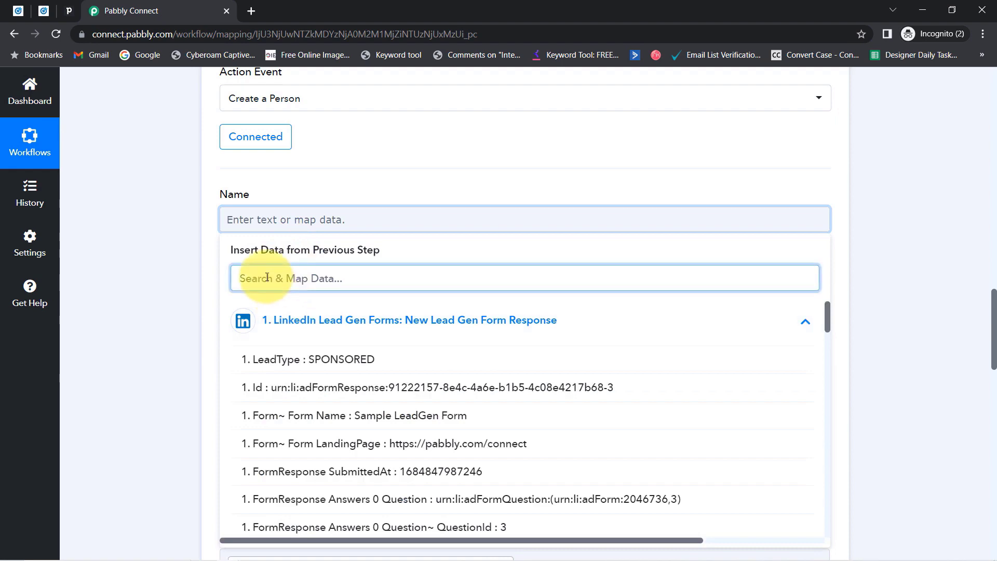
type("pabb")
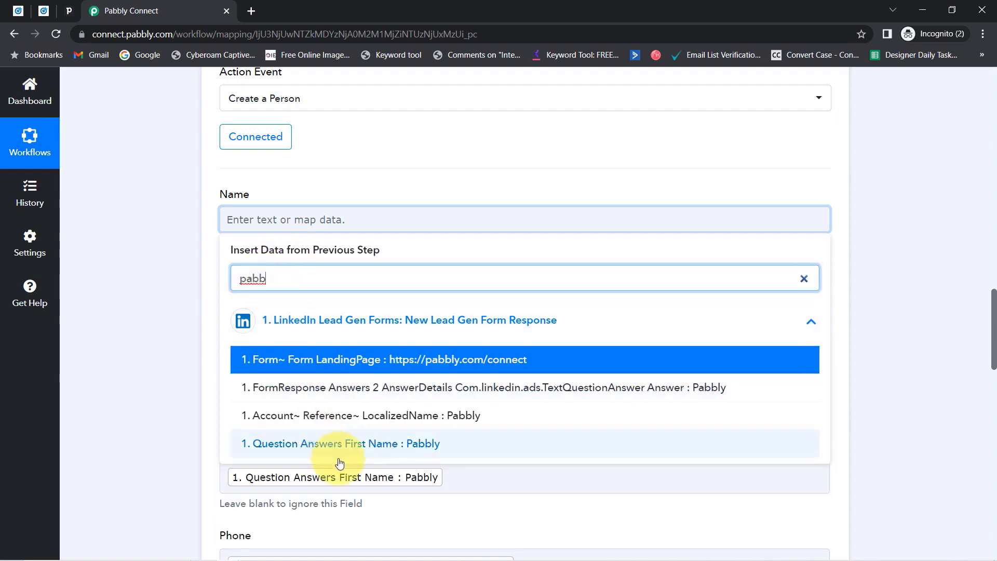
left_click(468, 447)
Save and send a test request, which returns 'Invalid organization ID provided'.
scroll(164, 335, "down", 15)
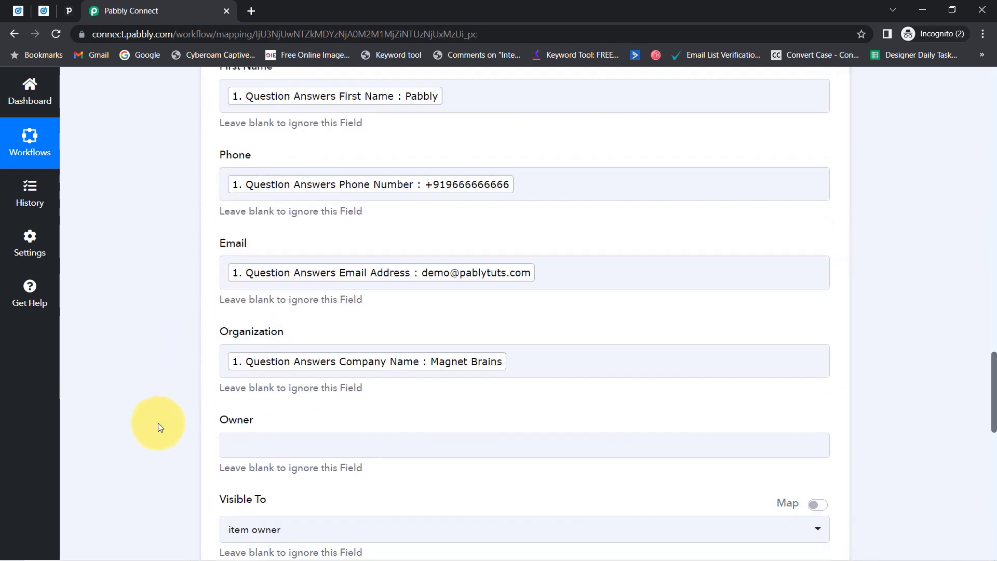
scroll(158, 435, "down", 3)
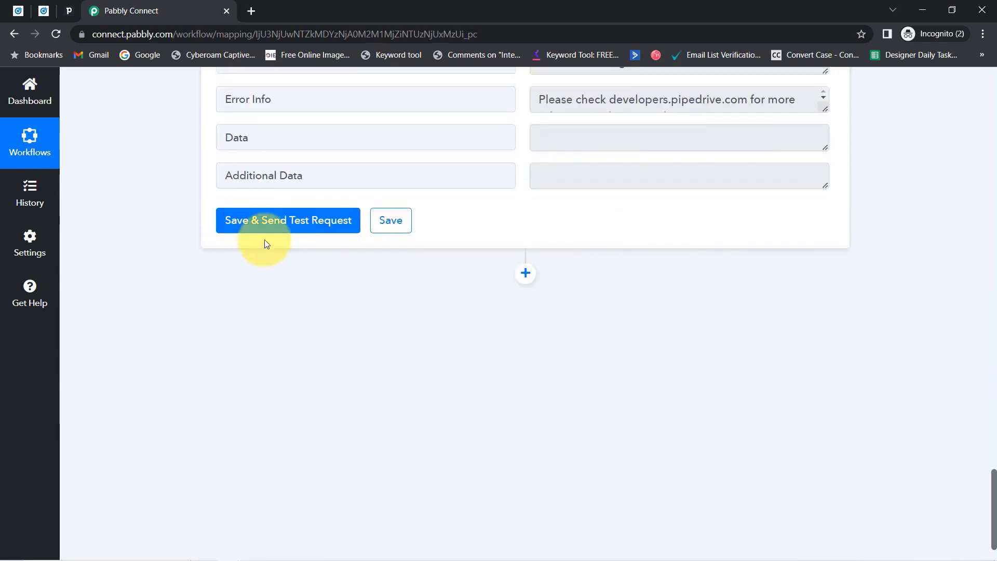
left_click(269, 225)
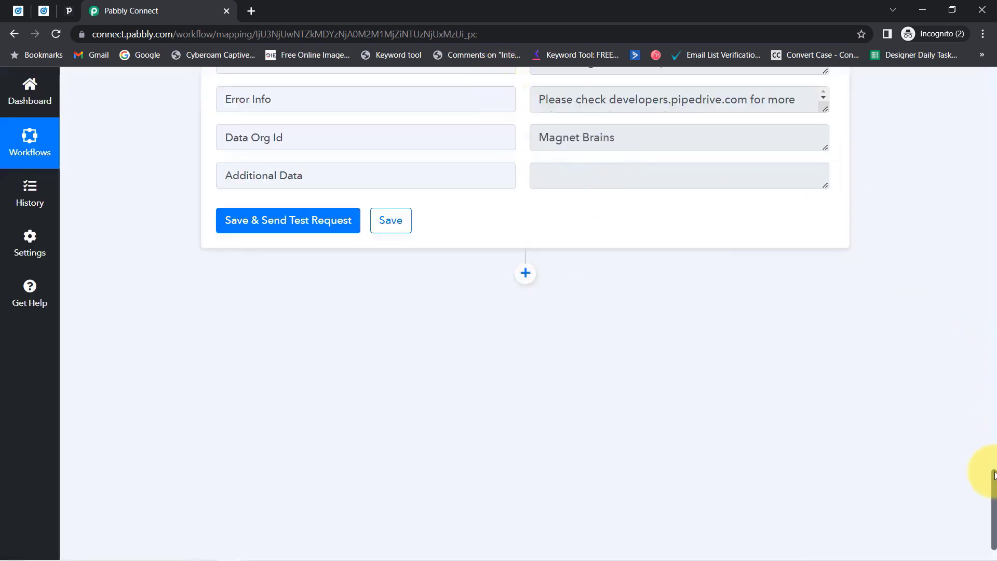
left_click_drag(994, 473, 992, 459)
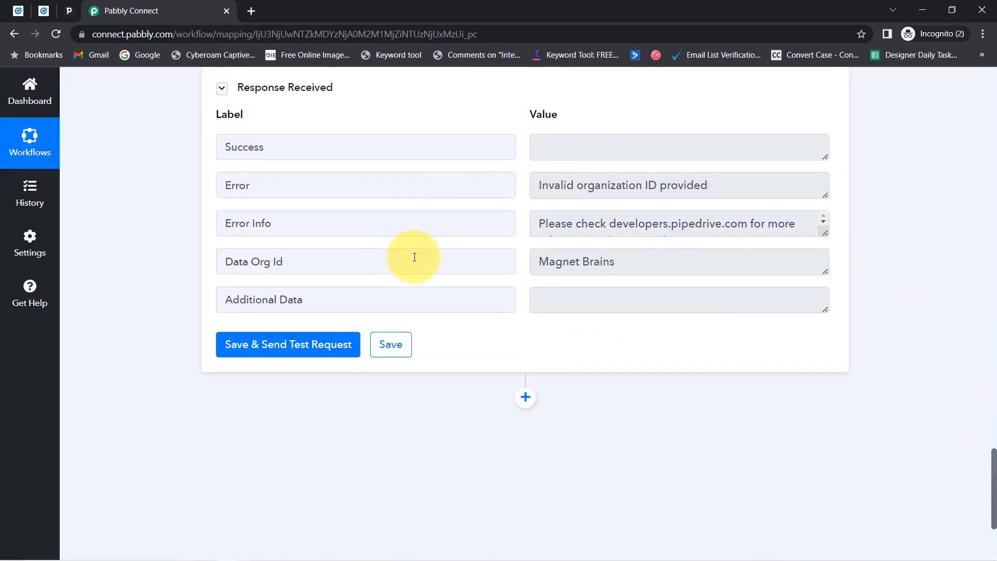
left_click_drag(557, 187, 671, 186)
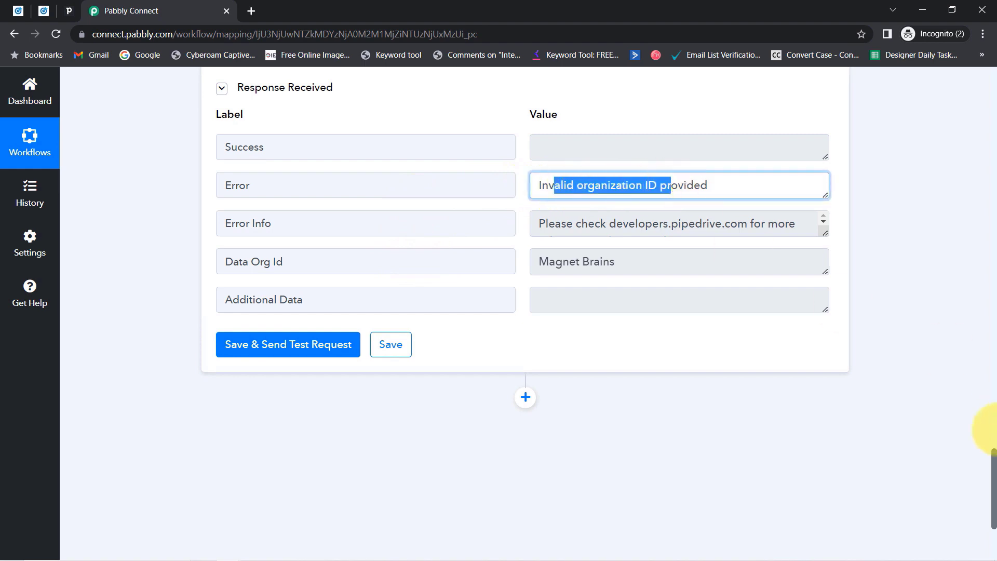
left_click_drag(994, 458, 990, 329)
Remove Magnet Brains from Organization and resend the test, getting Success 1 and Data Id 7.
scroll(356, 261, "down", 6)
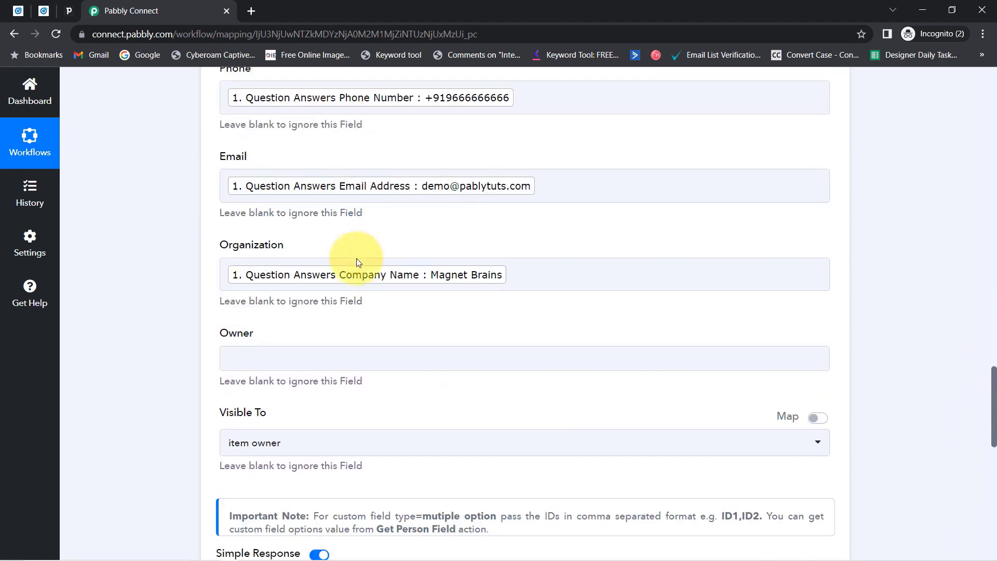
left_click(517, 273)
key("BackSpace")
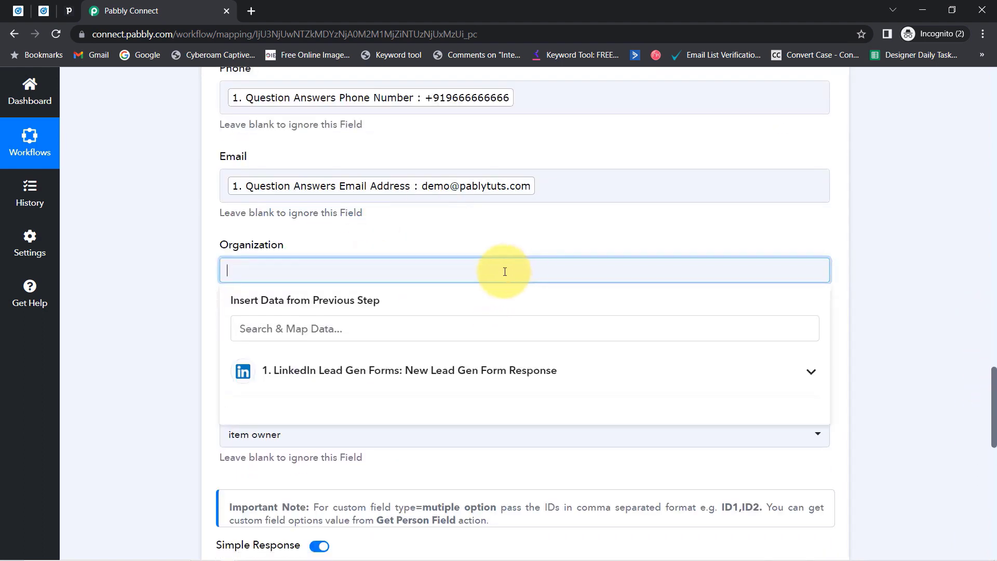
left_click(156, 283)
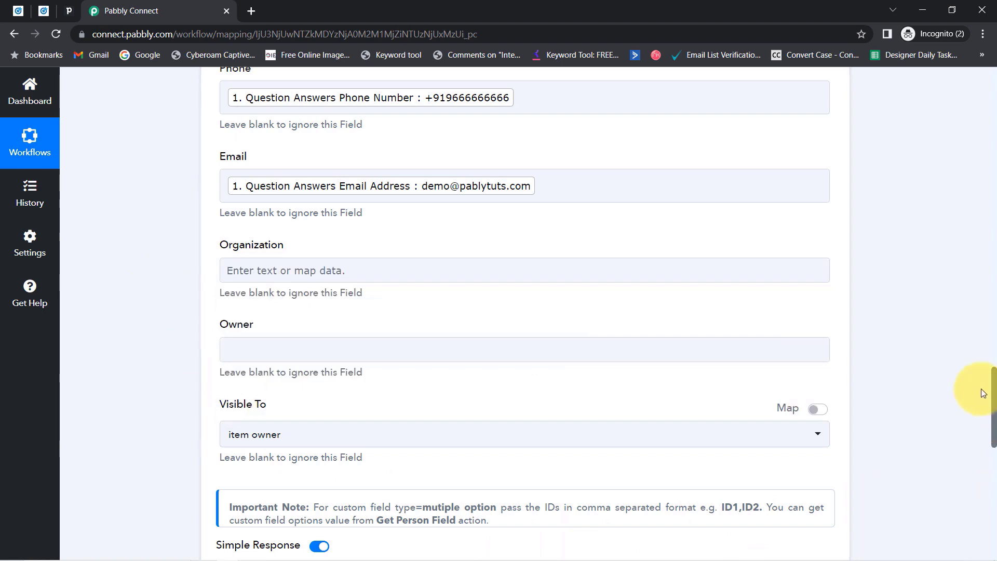
left_click_drag(994, 399, 981, 480)
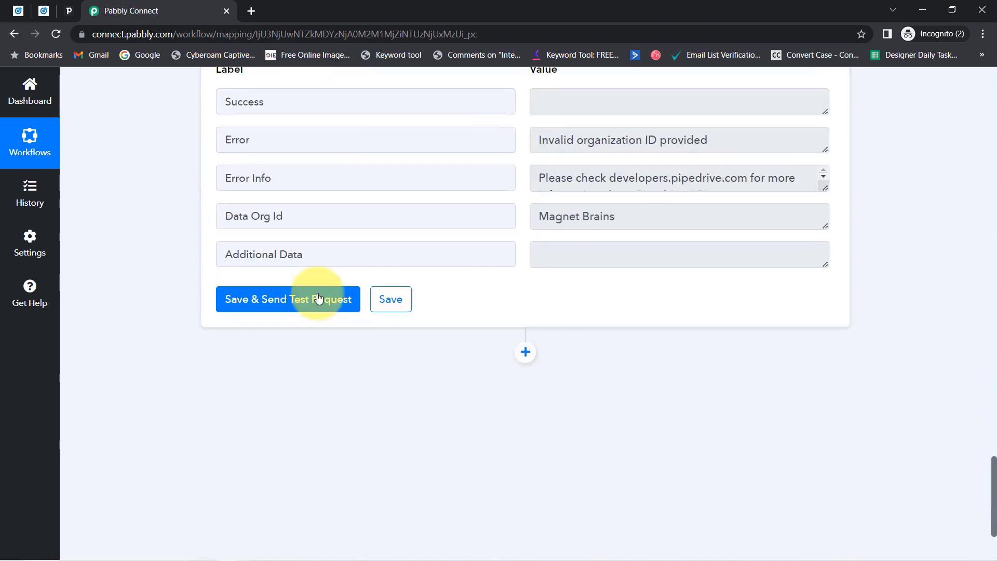
left_click(235, 304)
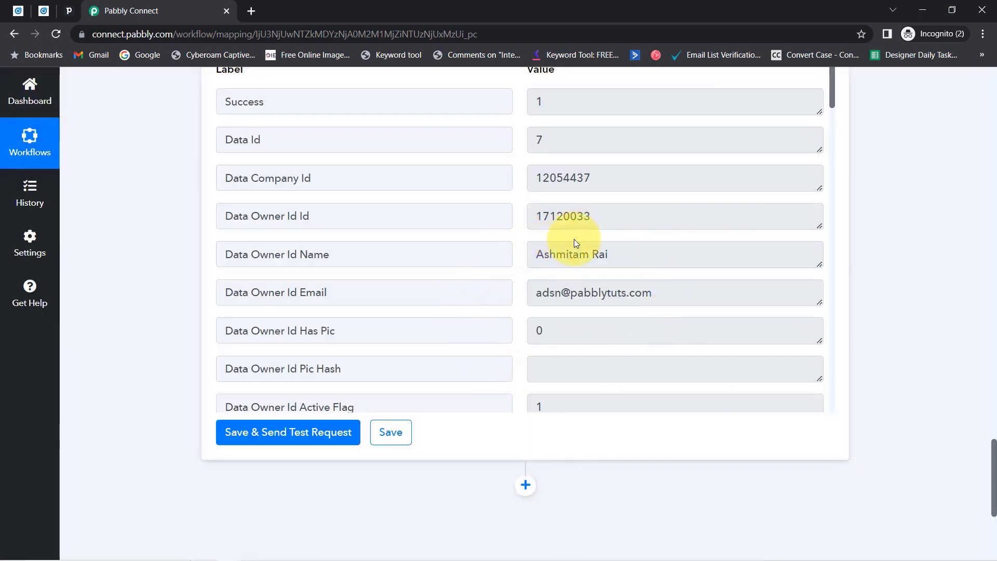
Check Pipedrive's People list for the new person Pabbly with KUNDE label, email and phone.
left_click(71, 9)
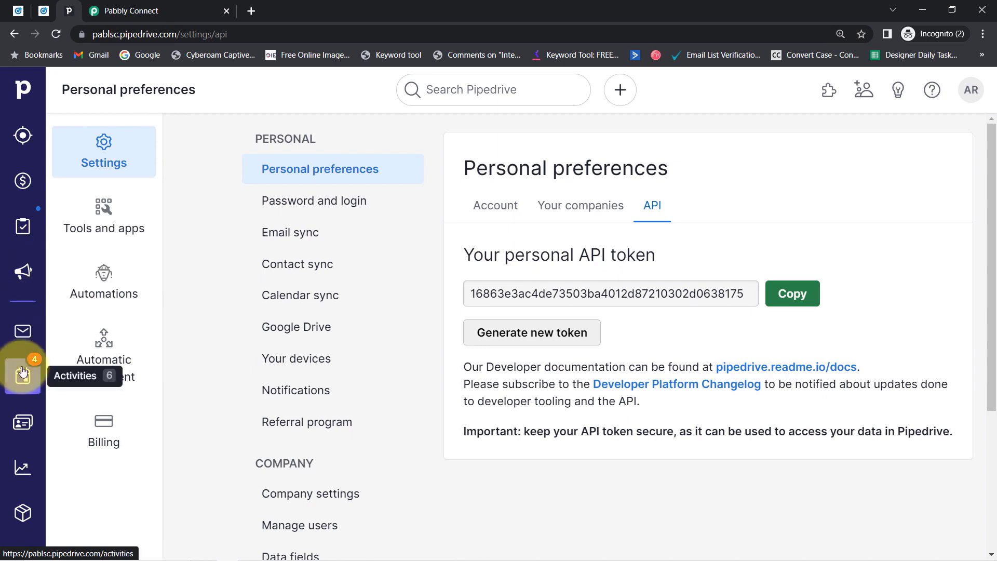
left_click(22, 423)
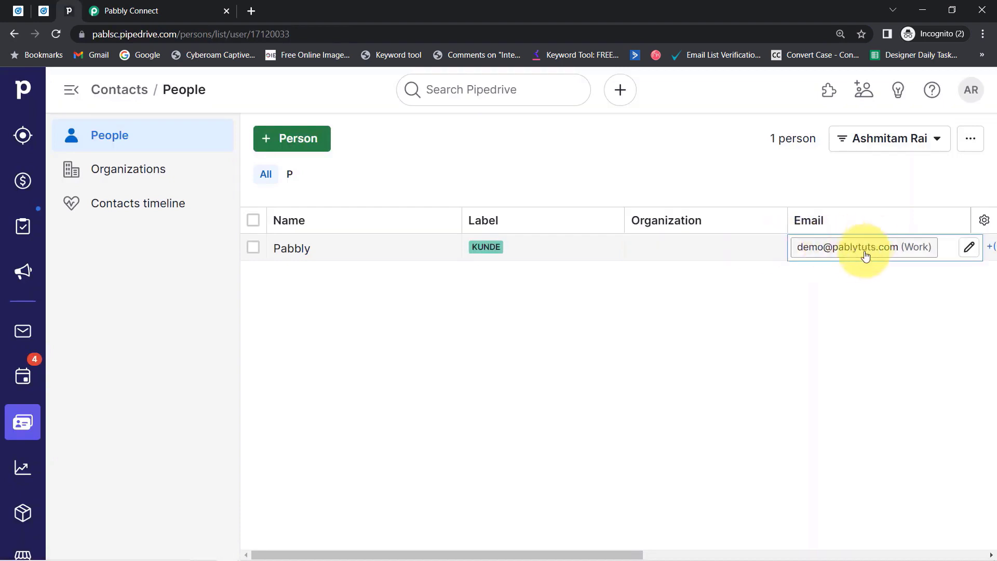
left_click_drag(553, 549, 809, 545)
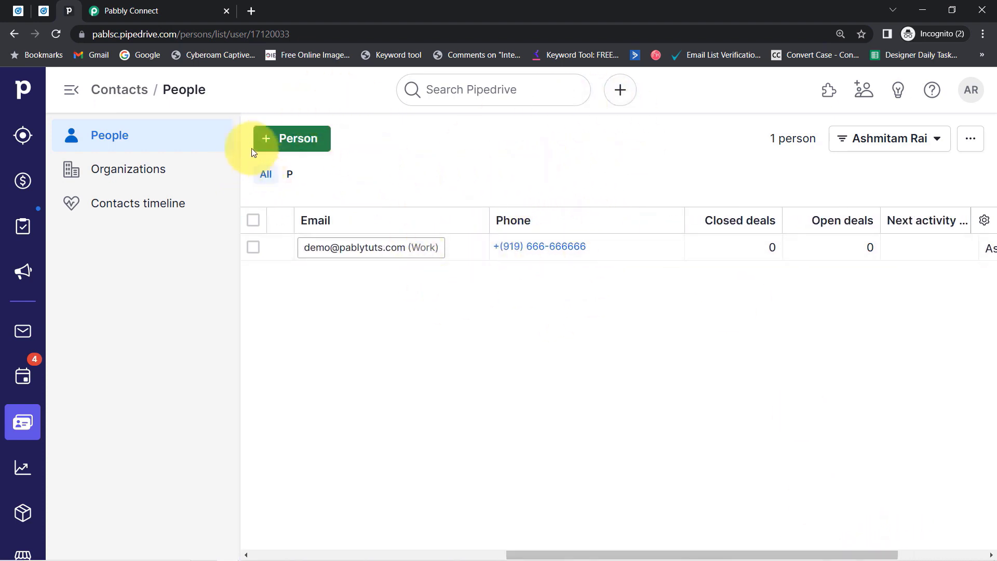
left_click(134, 33)
double_click(169, 34)
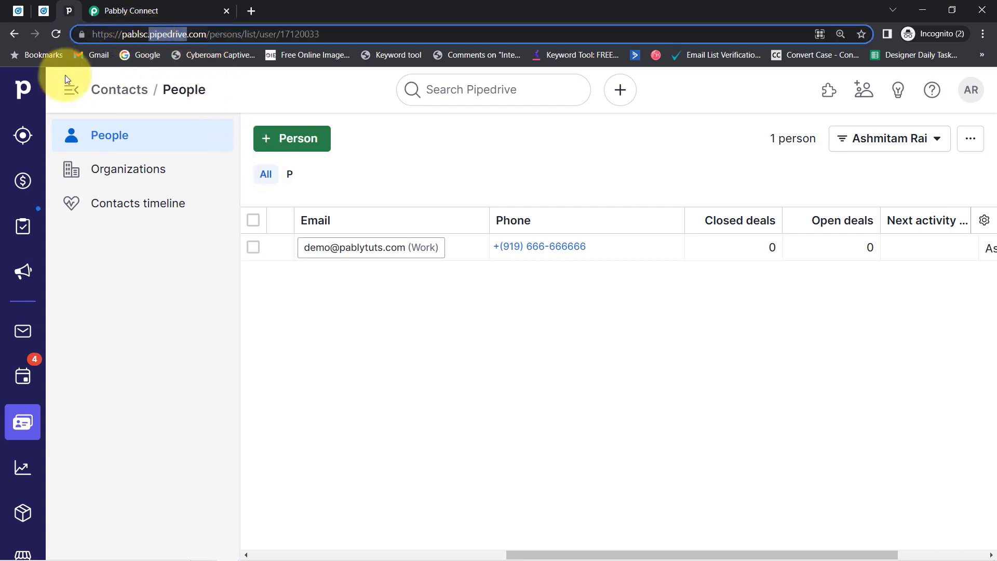
left_click(50, 11)
Glance at the LinkedIn and Pipedrive tabs, then return to the Pabbly Connect workflow.
right_click(50, 11)
key("Escape")
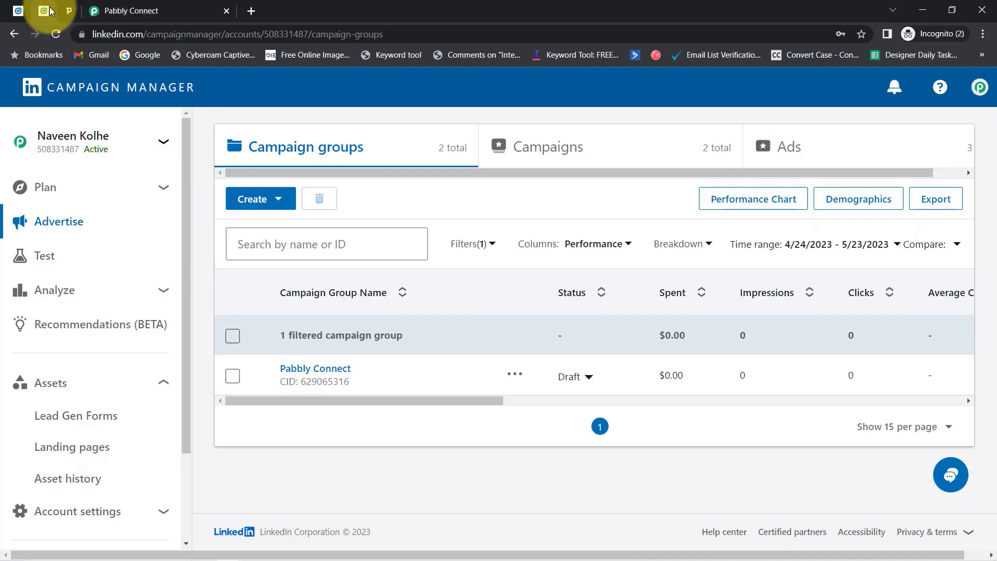
left_click(65, 10)
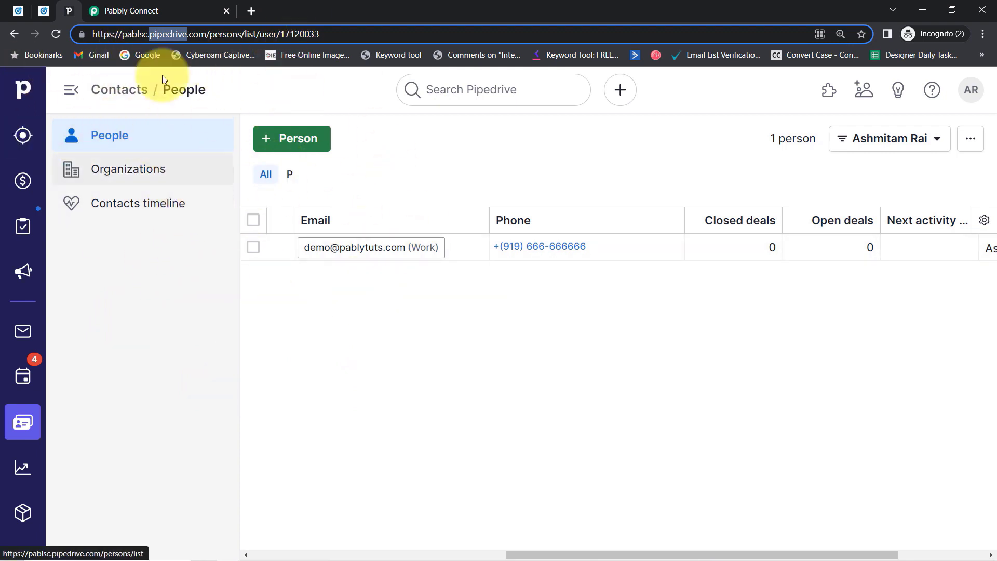
left_click(142, 14)
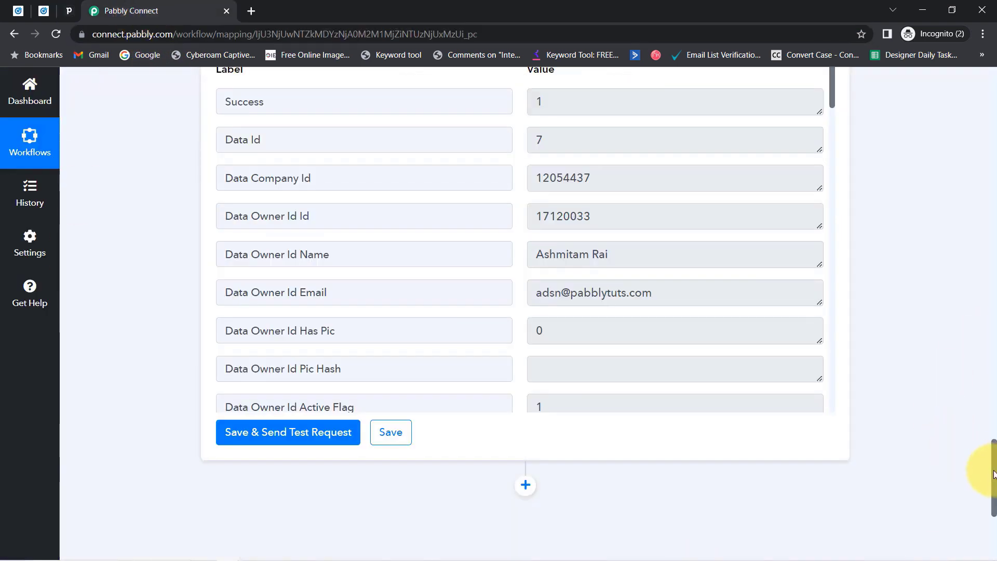
Scroll to the top and collapse the LinkedIn trigger and PipeDrive action steps.
left_click_drag(993, 474, 982, 73)
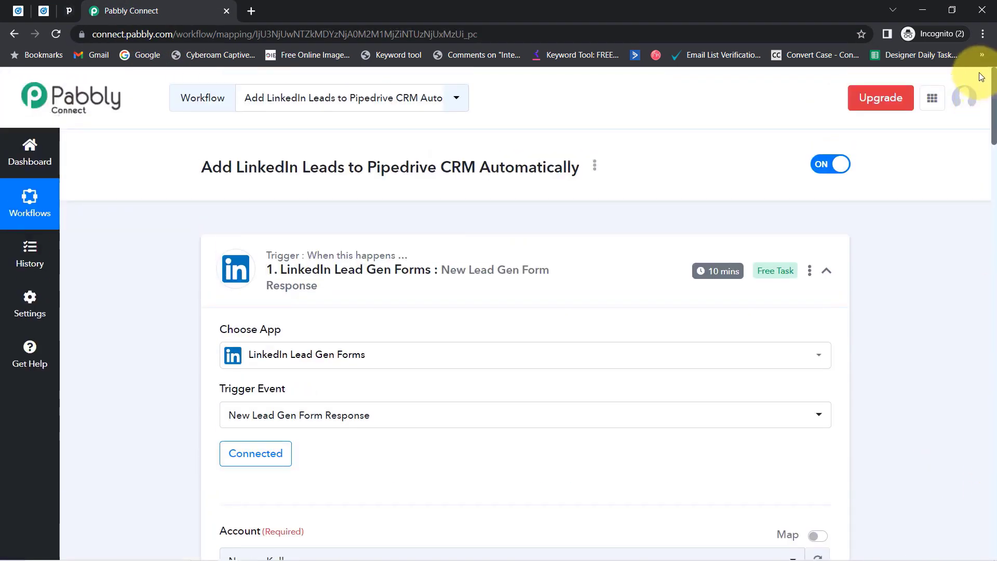
left_click(359, 255)
left_click(259, 412)
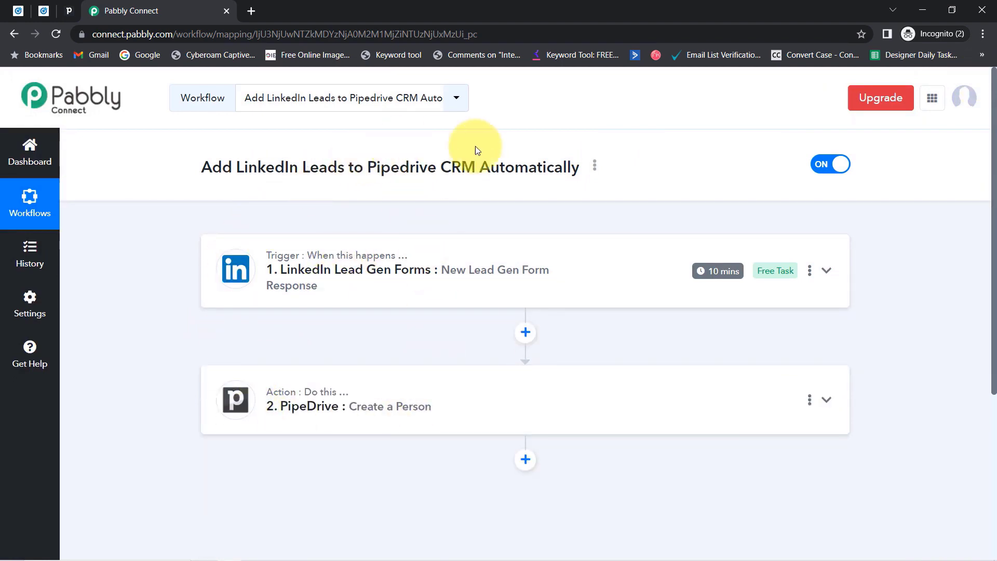
Copy the workflow's share link from its options menu and close the share window.
left_click(595, 166)
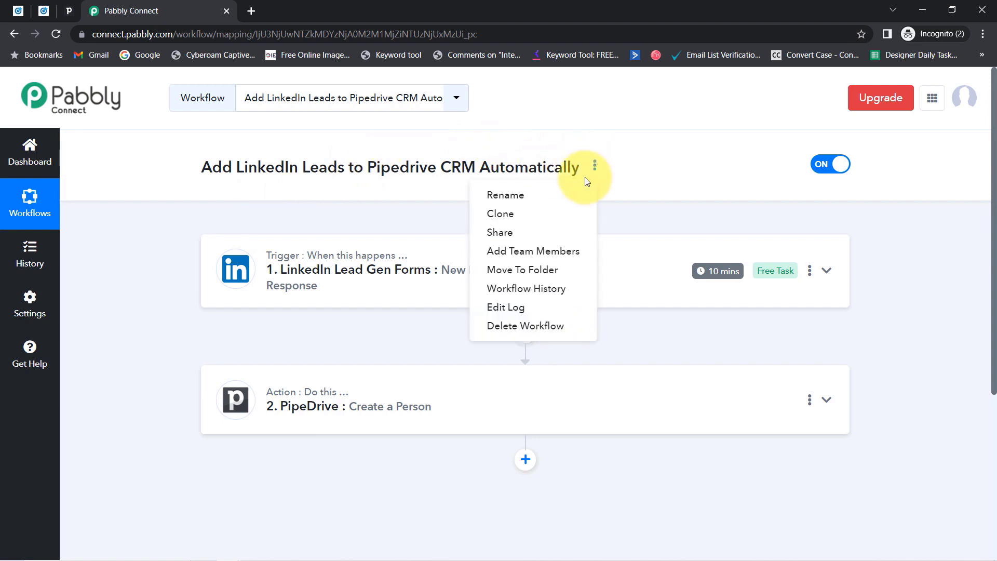
left_click(503, 231)
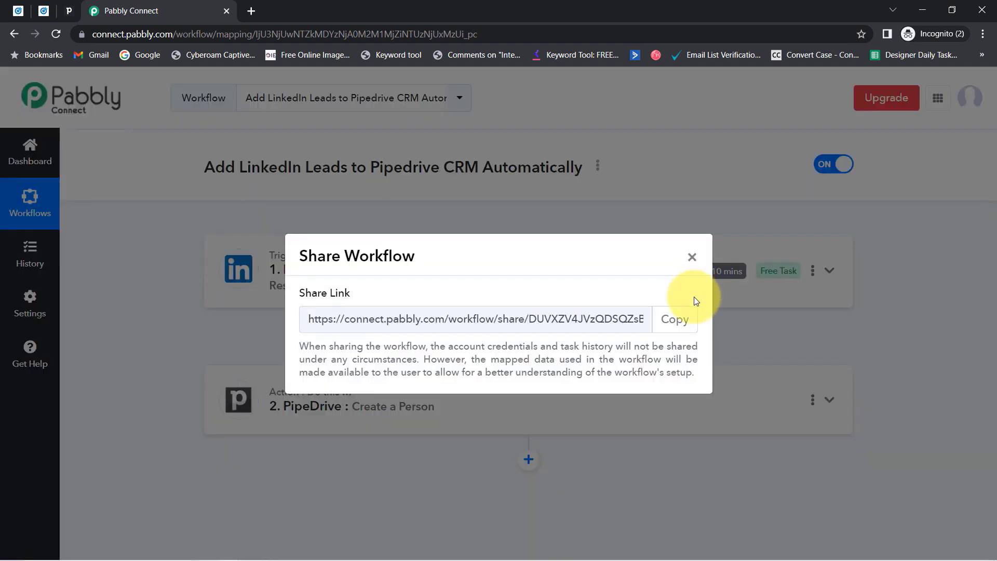
left_click(675, 318)
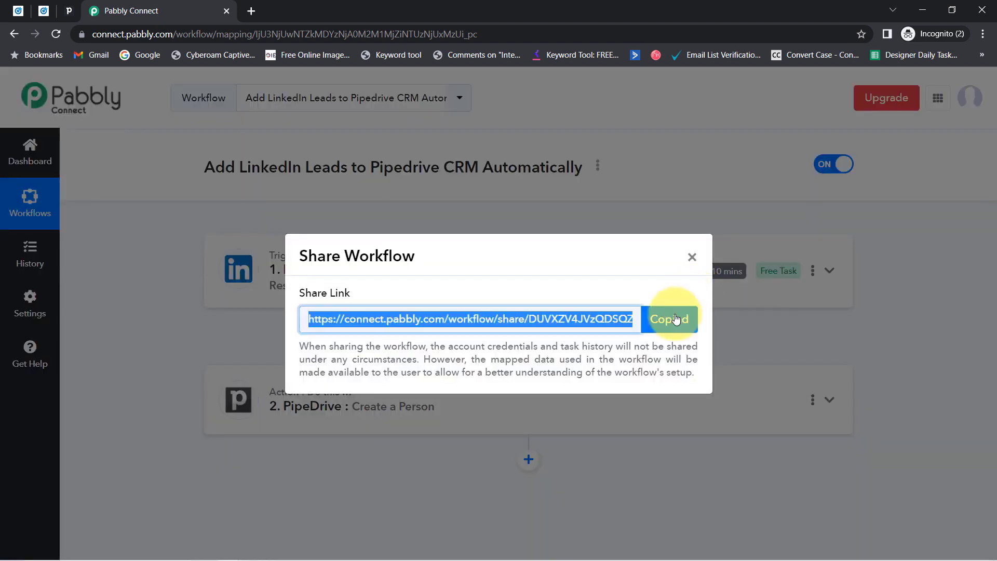
left_click(692, 258)
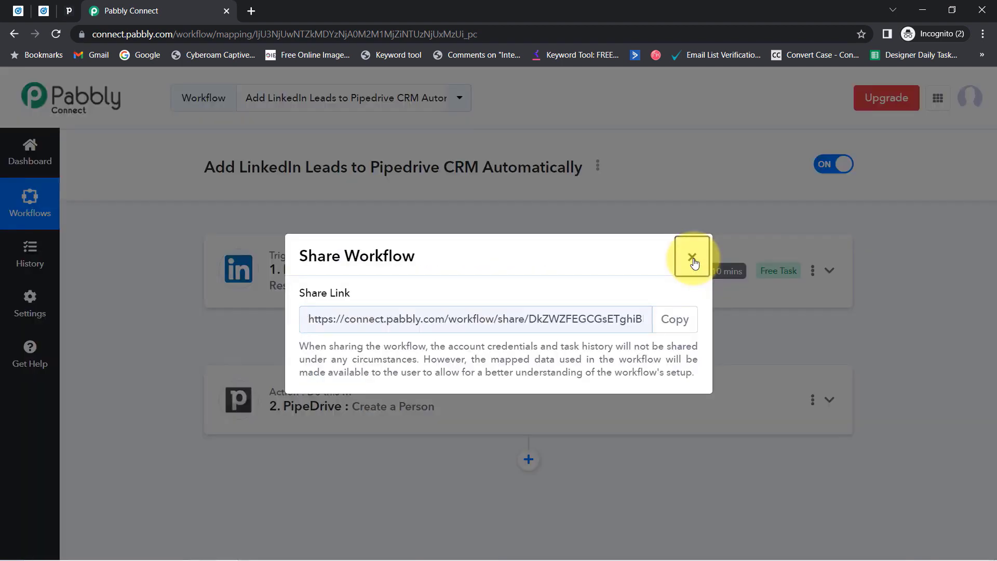
left_click(693, 259)
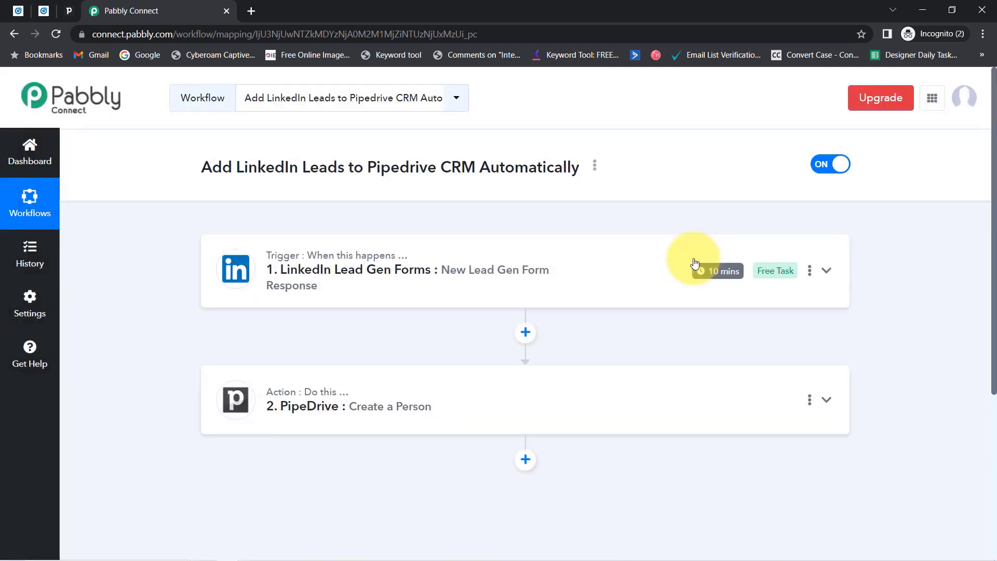
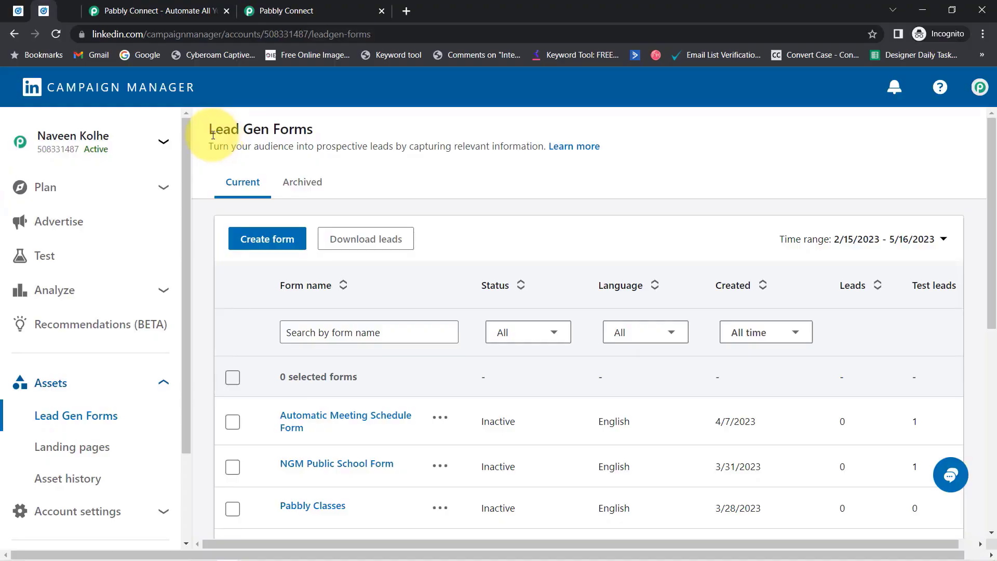
Look over the Lead Gen Forms, GoHighLevel and Pabbly Connect tabs, and dismiss the lifetime offer popup.
left_click_drag(212, 134, 383, 147)
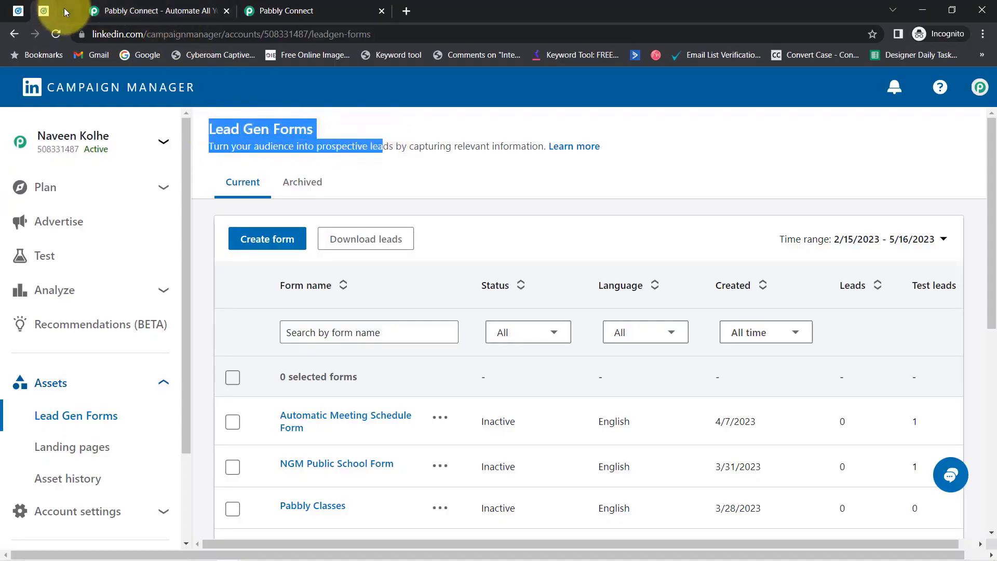
left_click(64, 9)
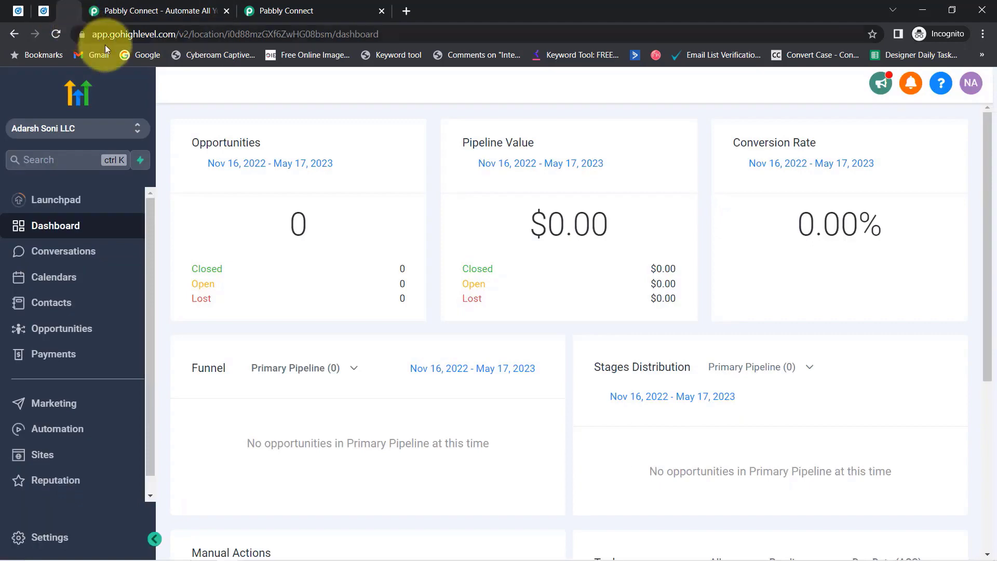
left_click(133, 10)
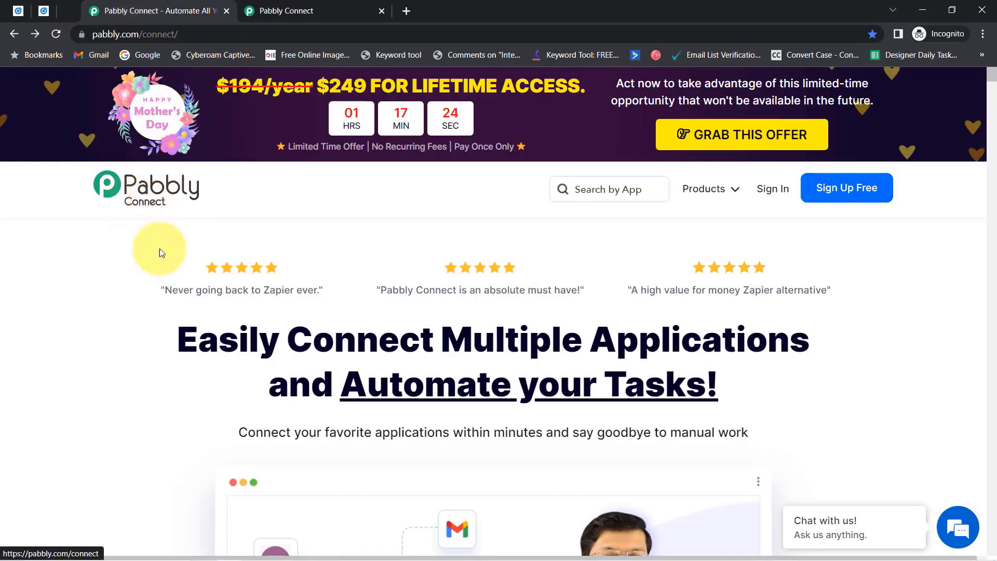
left_click(285, 7)
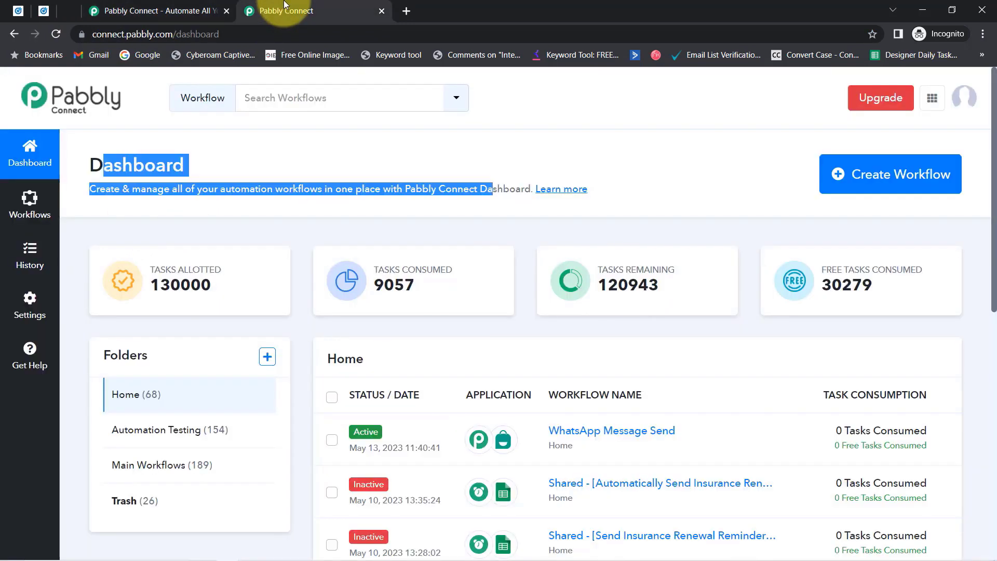
left_click(92, 165)
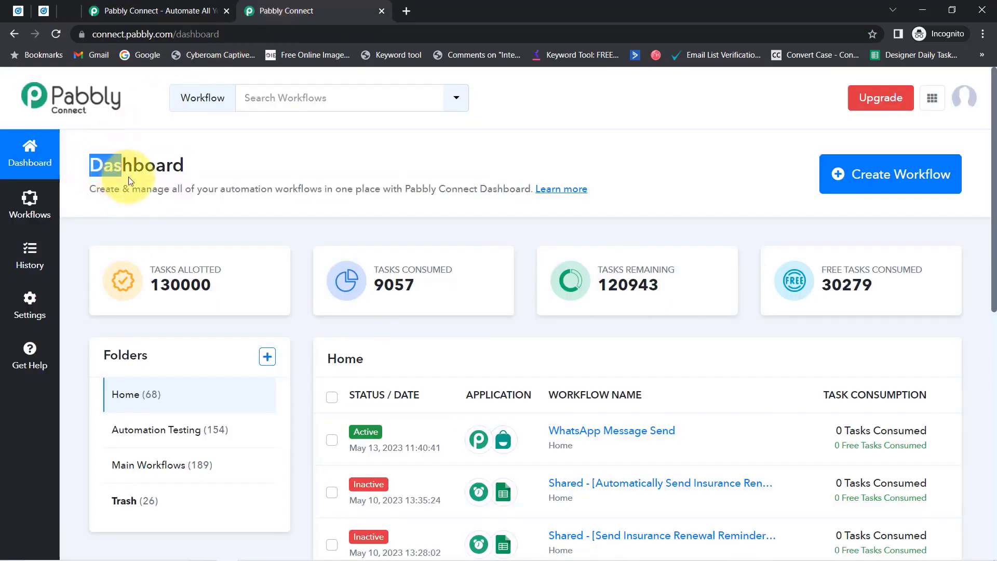
left_click_drag(373, 180, 525, 188)
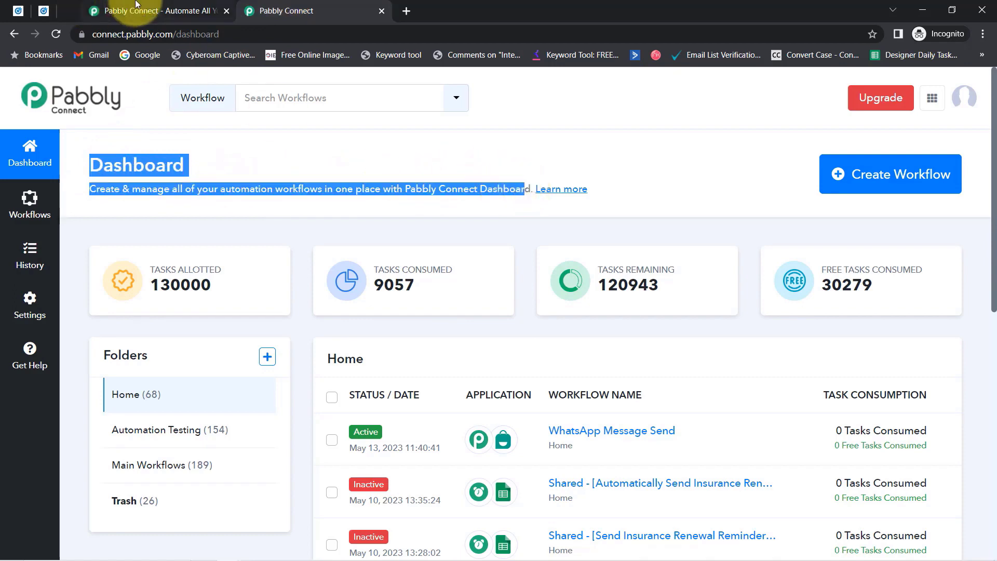
left_click(150, 11)
left_click(686, 108)
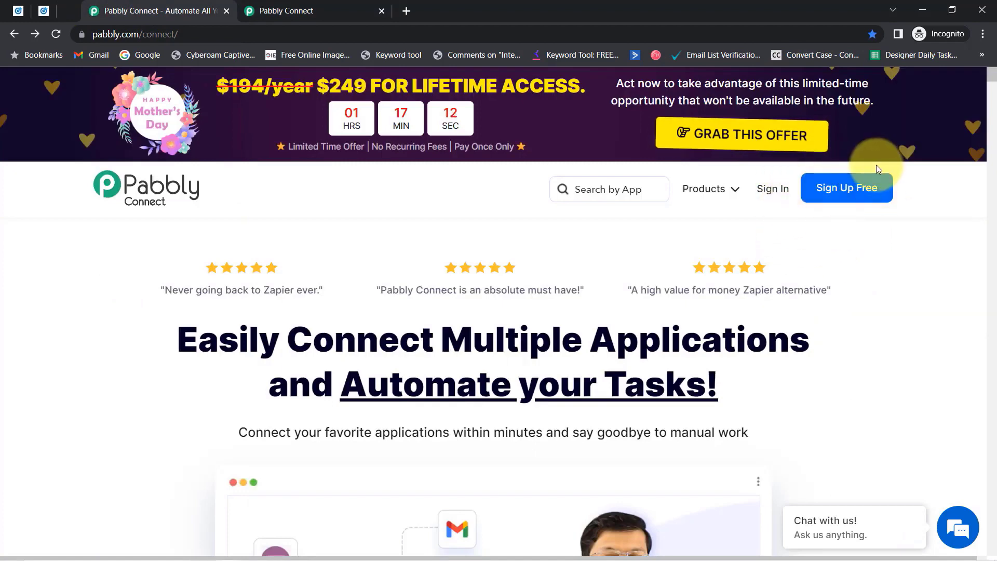
Back on the Pabbly Connect dashboard, start creating a new workflow.
left_click(323, 6)
left_click(183, 157)
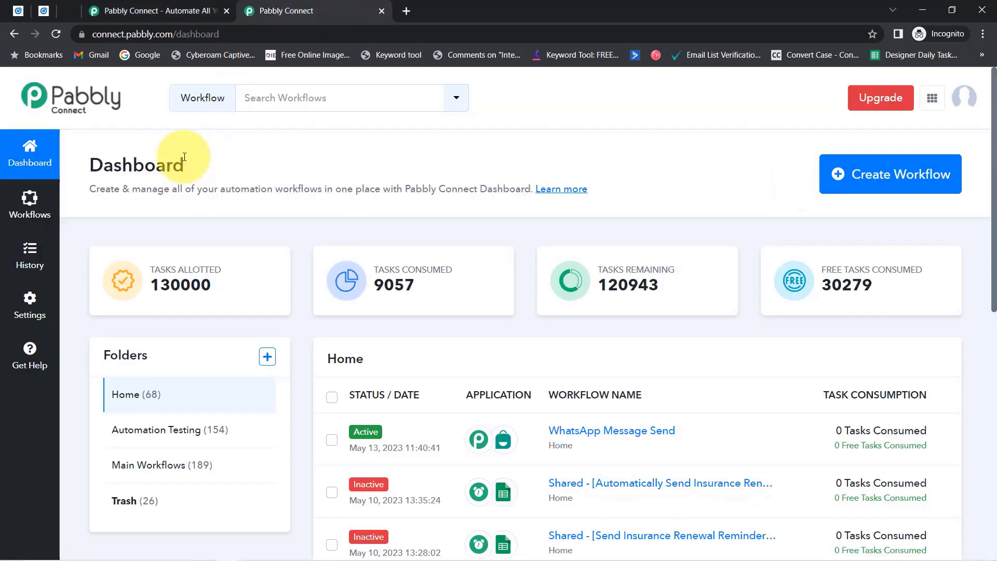
left_click_drag(105, 160, 305, 194)
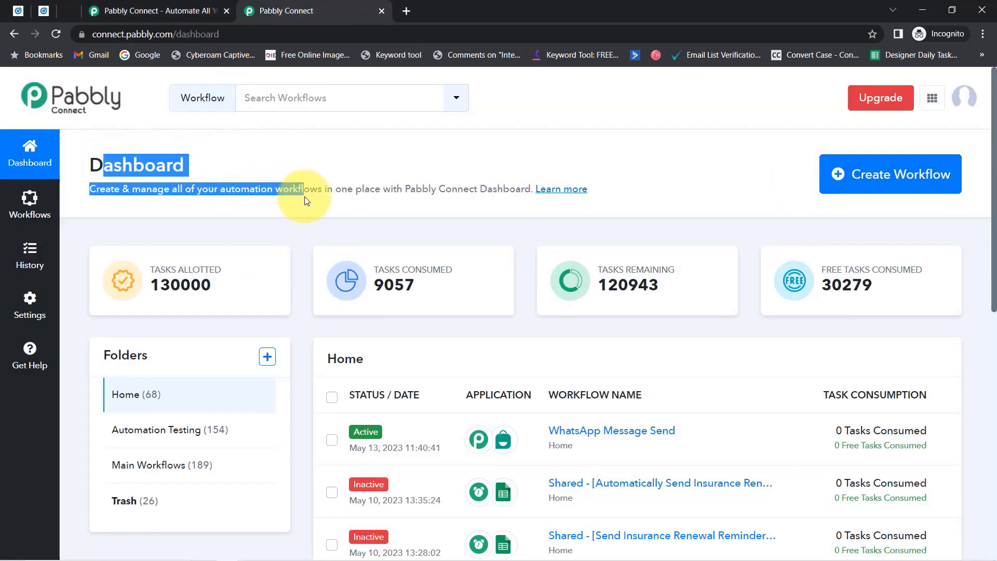
left_click(855, 178)
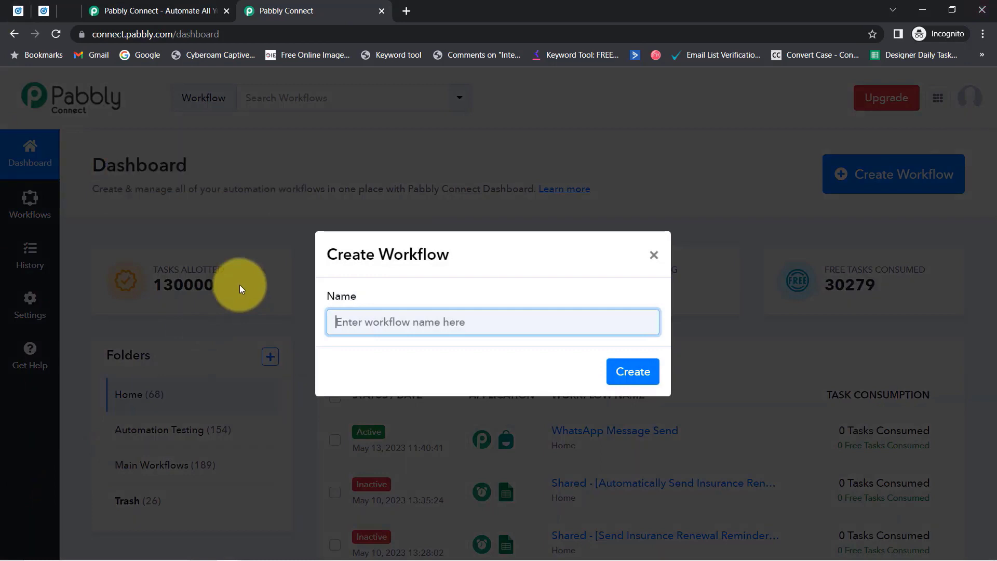
Paste 'Sync your LinkedIn leads with GoHighLevel CRM' as the workflow name and create it.
type("Sync your LinkedIn leads with GoHighLevel CRM")
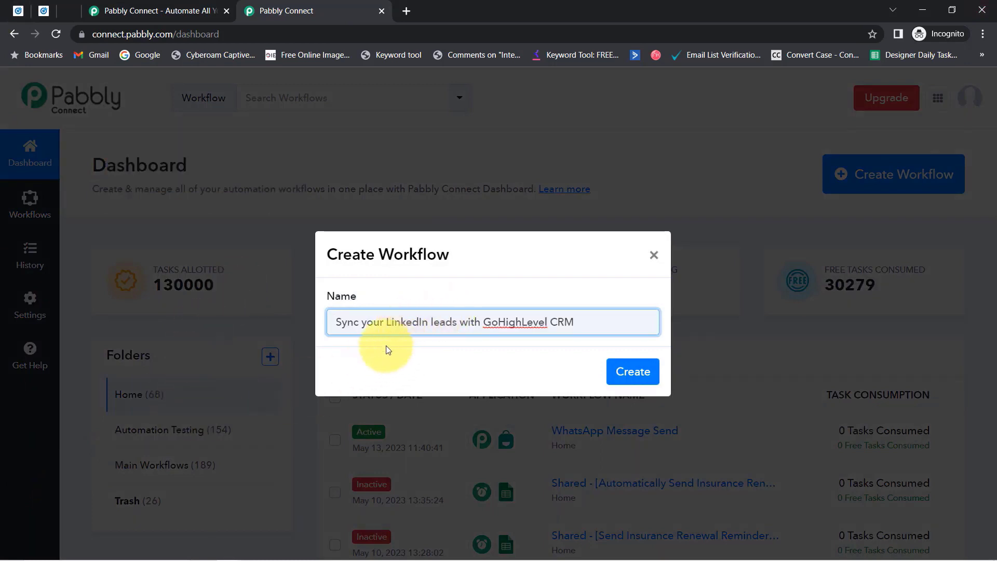
left_click_drag(376, 322, 484, 326)
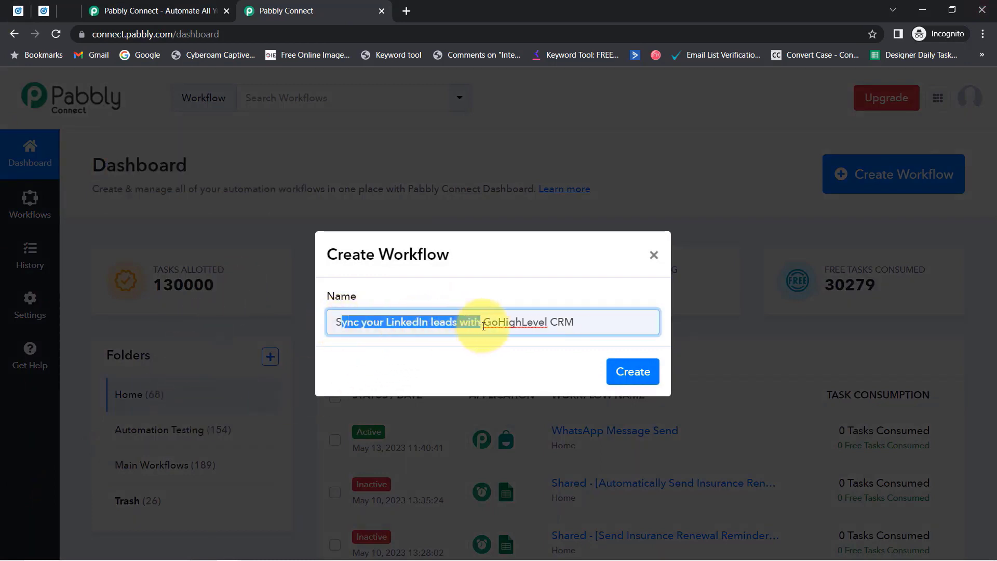
left_click(529, 323)
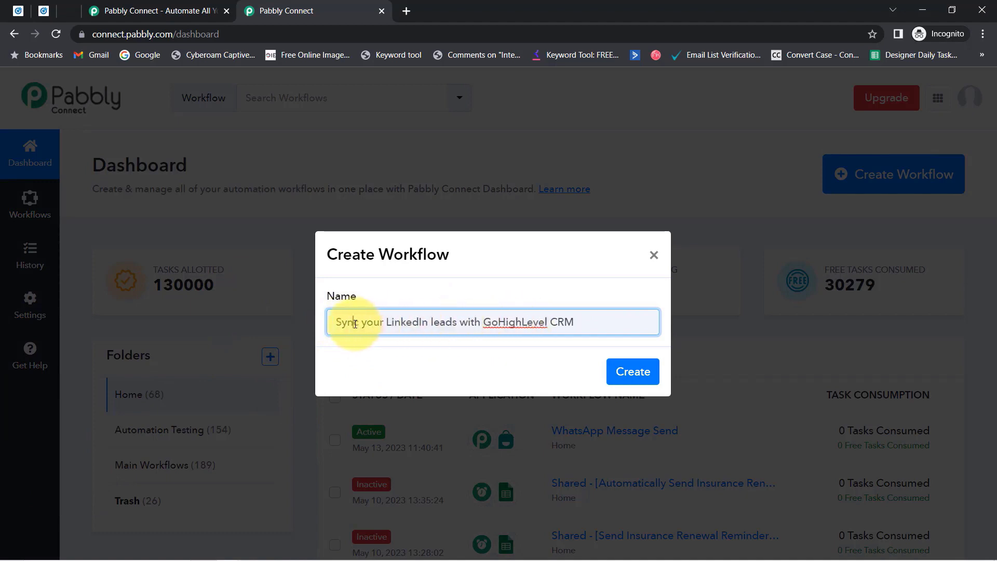
left_click_drag(354, 323, 431, 324)
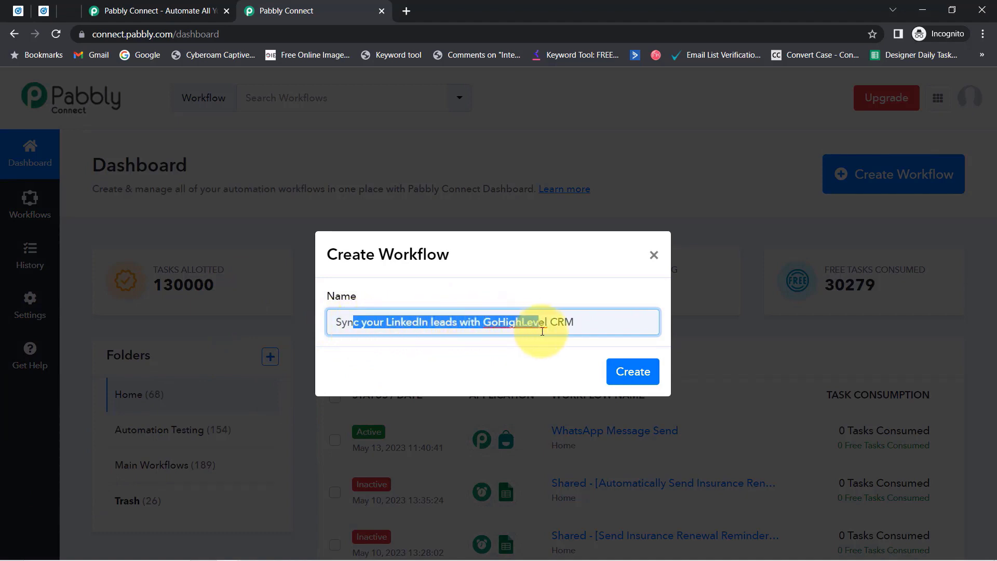
left_click(624, 372)
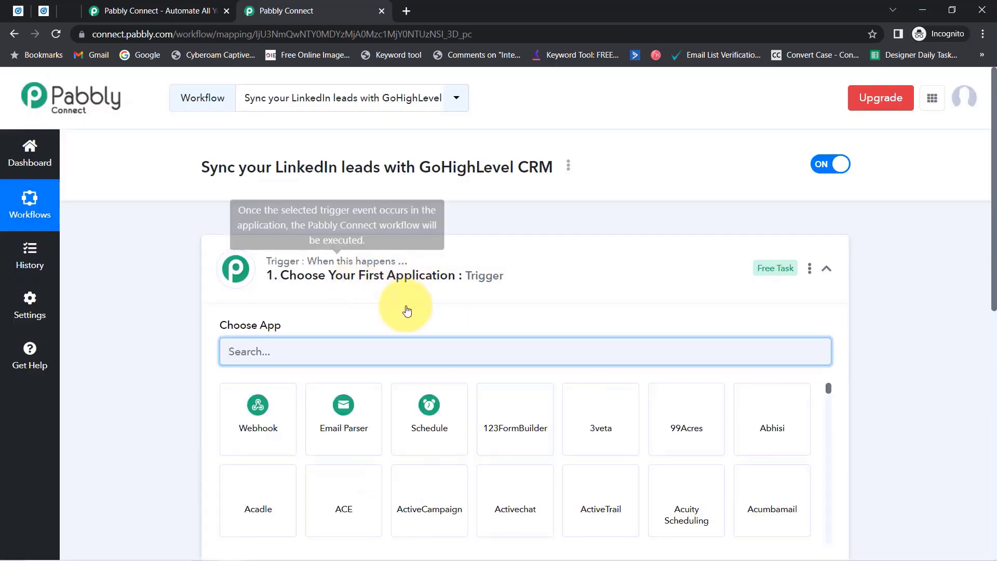
Search 'link' and set LinkedIn Lead Gen Forms as the trigger app.
left_click(369, 259)
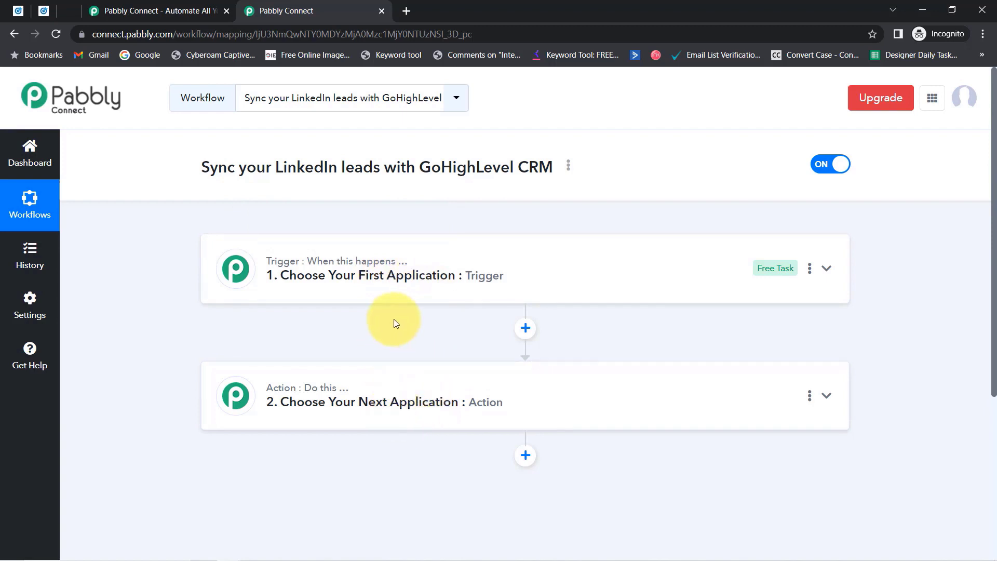
left_click(388, 275)
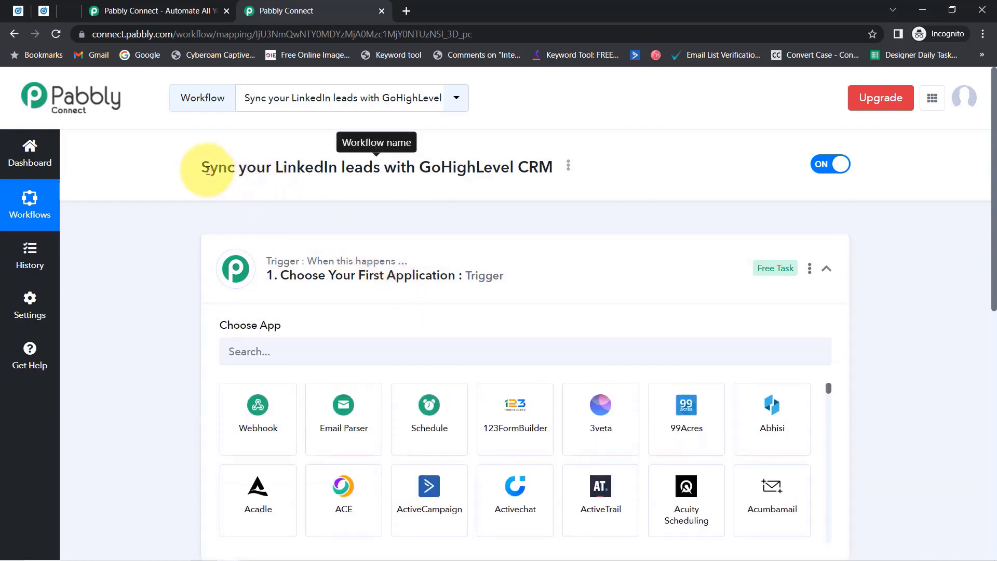
left_click_drag(203, 171, 472, 167)
left_click(238, 351)
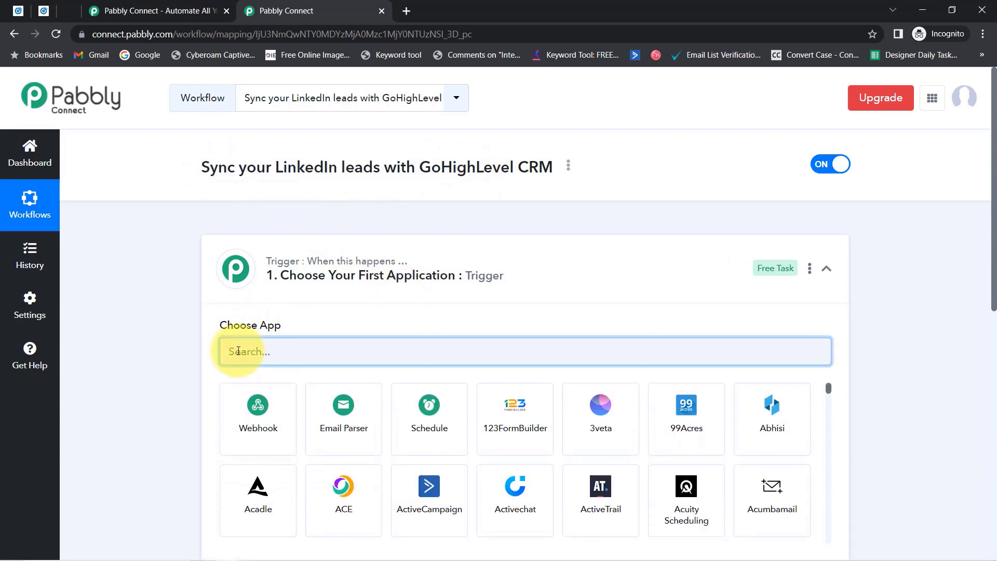
type("link")
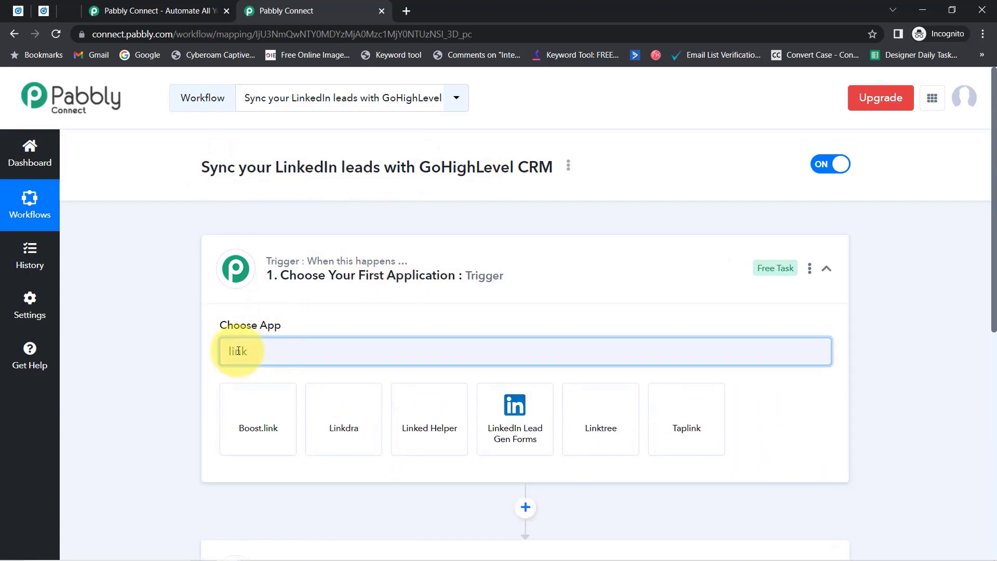
left_click(514, 413)
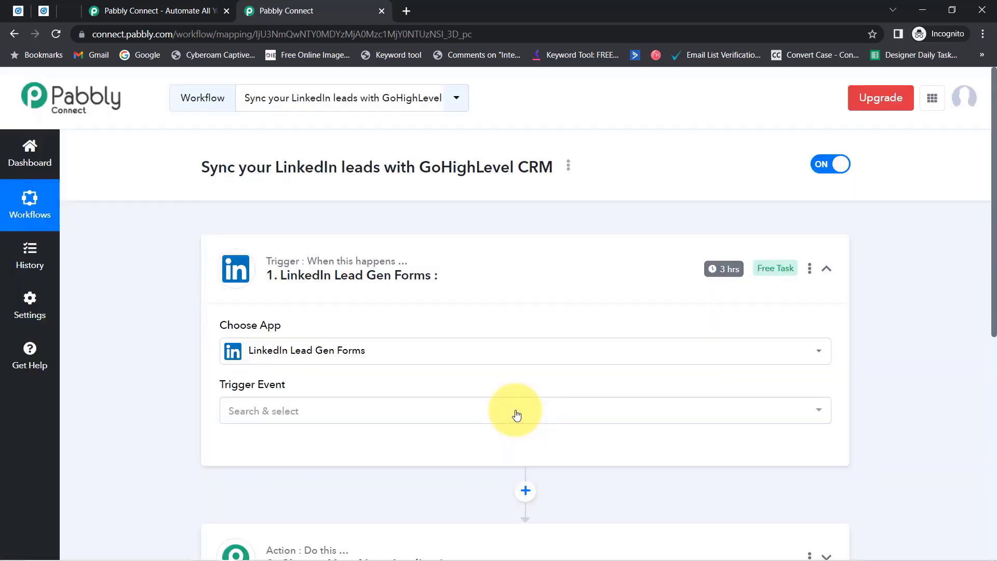
Expand the action step and bring up its app search list.
scroll(980, 312, "down", 5)
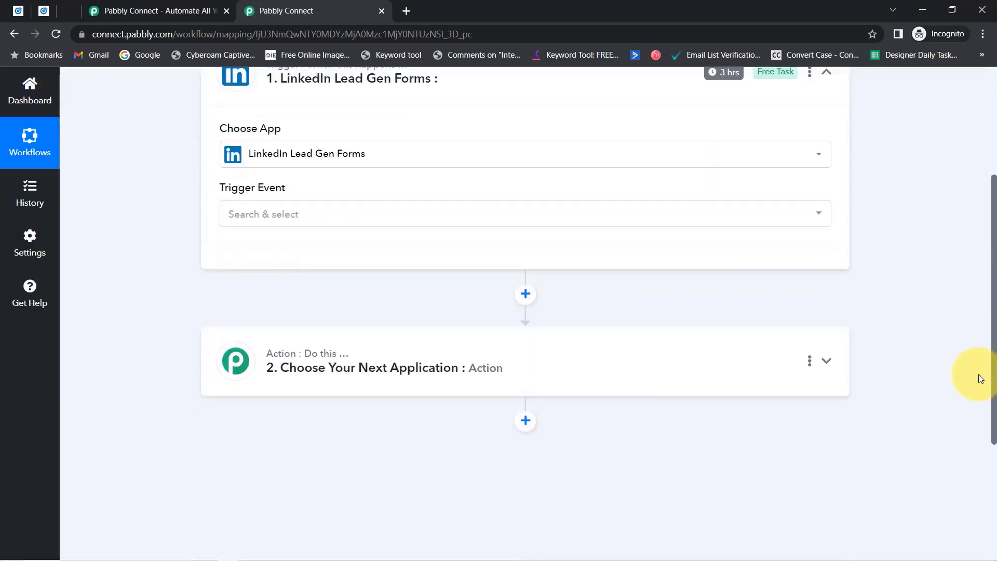
left_click(283, 229)
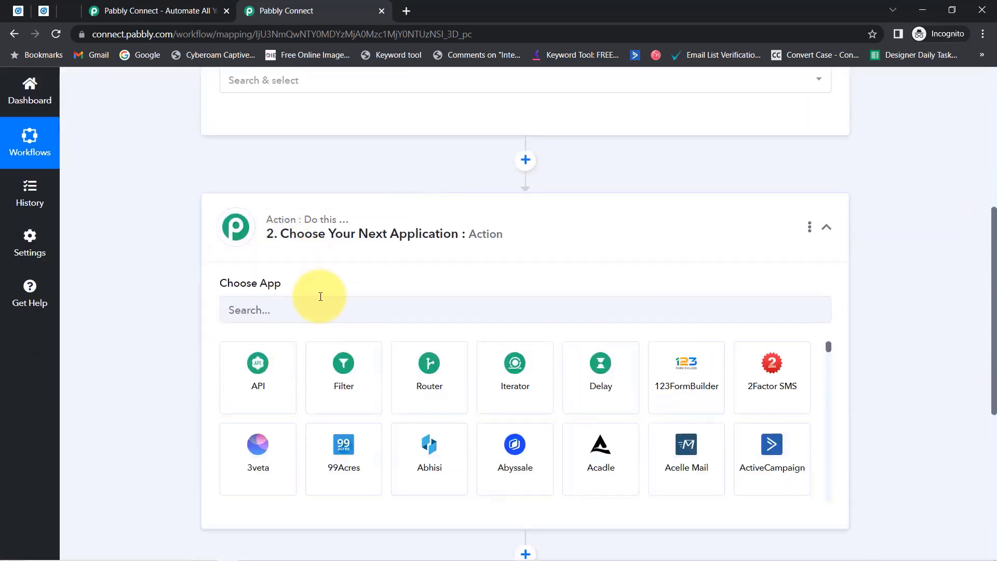
left_click(298, 309)
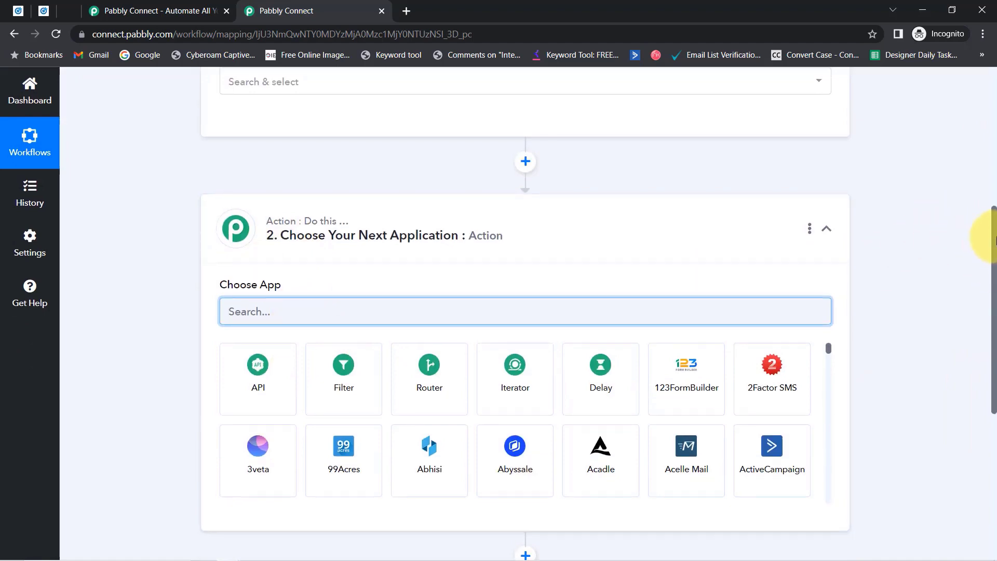
left_click_drag(994, 260, 978, 108)
scroll(963, 176, "down", 2)
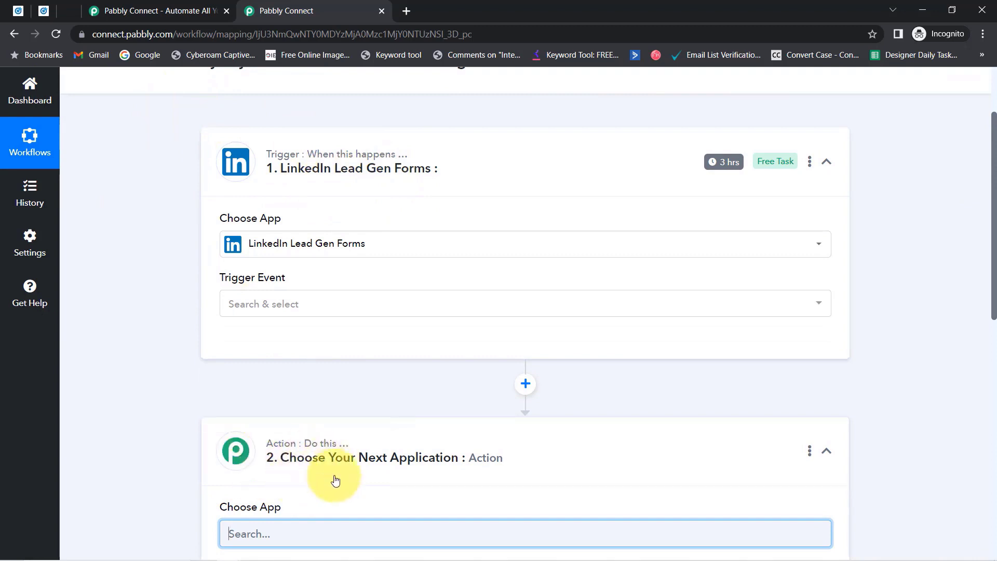
Choose New Lead Gen Form Response as the trigger event and begin adding a LinkedIn connection.
left_click(262, 307)
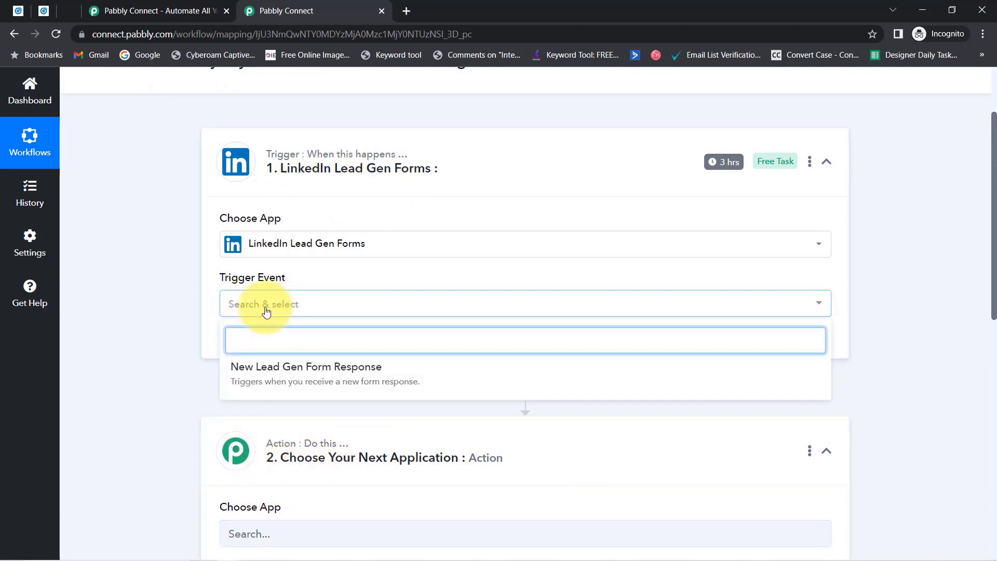
left_click(296, 379)
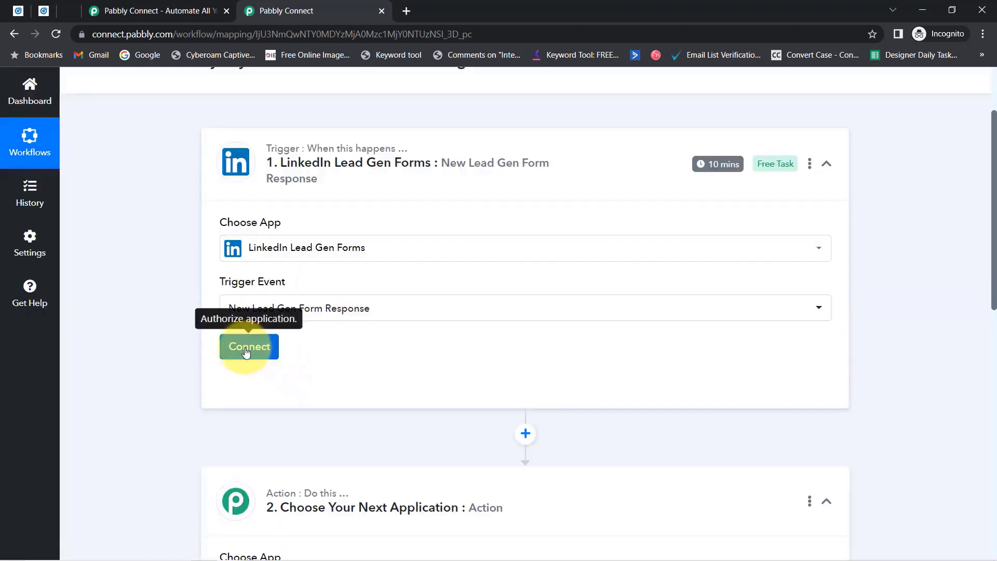
left_click(246, 352)
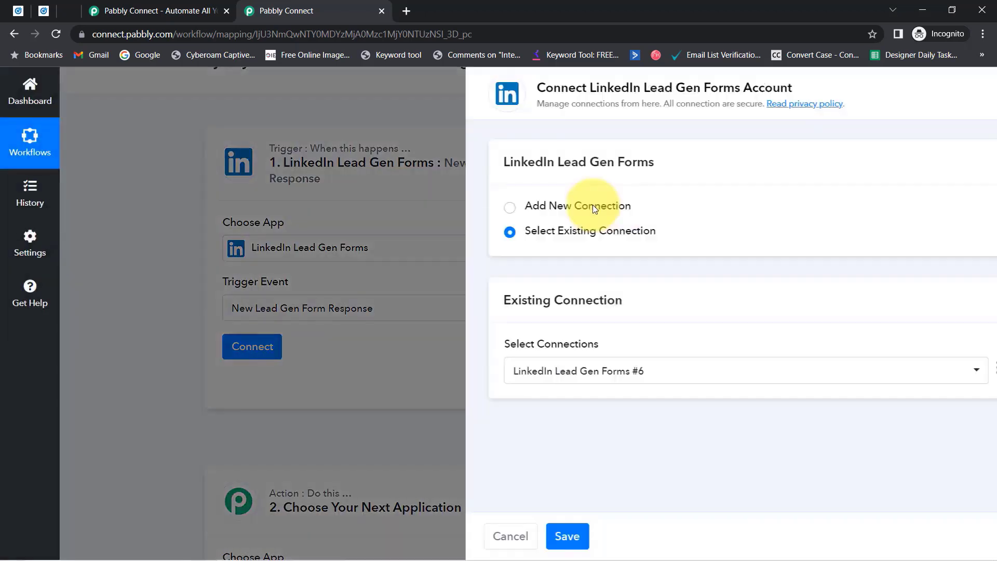
left_click(562, 207)
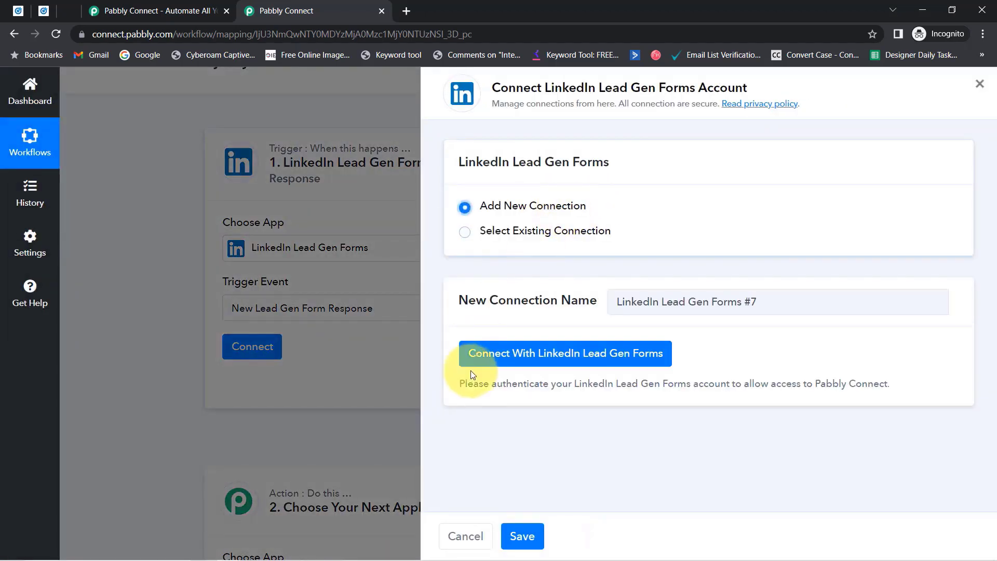
left_click(533, 364)
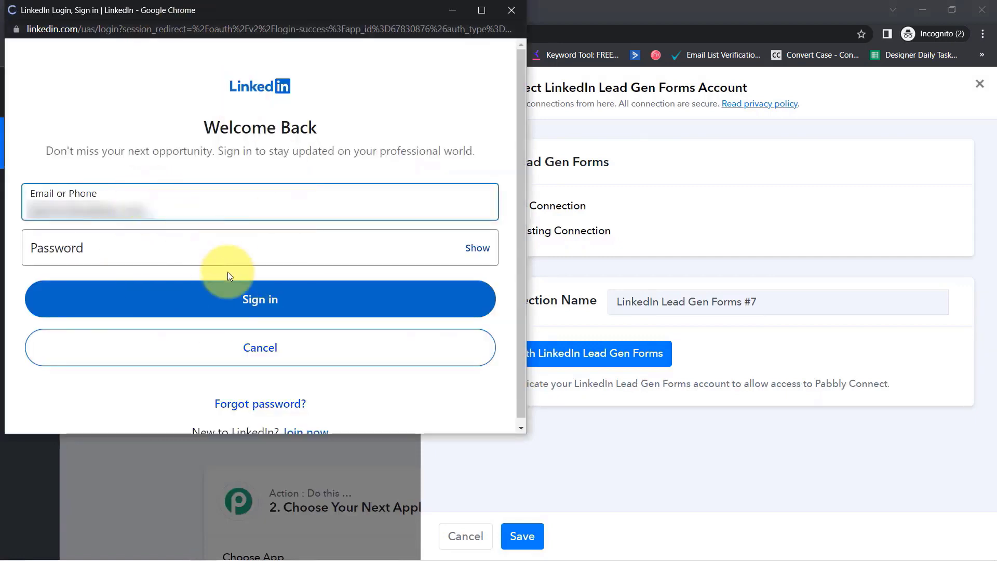
Use the existing LinkedIn Lead Gen Forms #6 connection instead and save it.
left_click(512, 10)
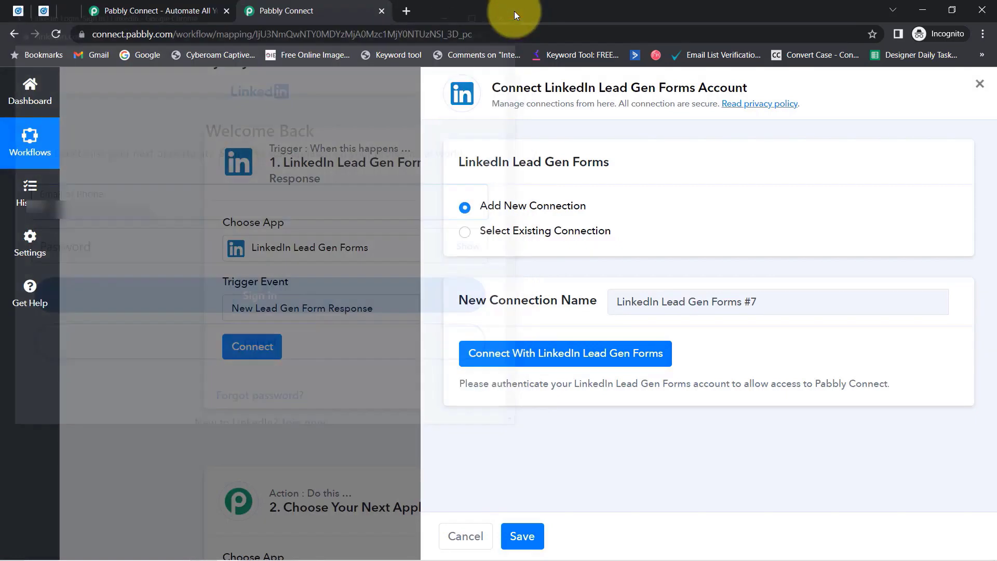
left_click(574, 231)
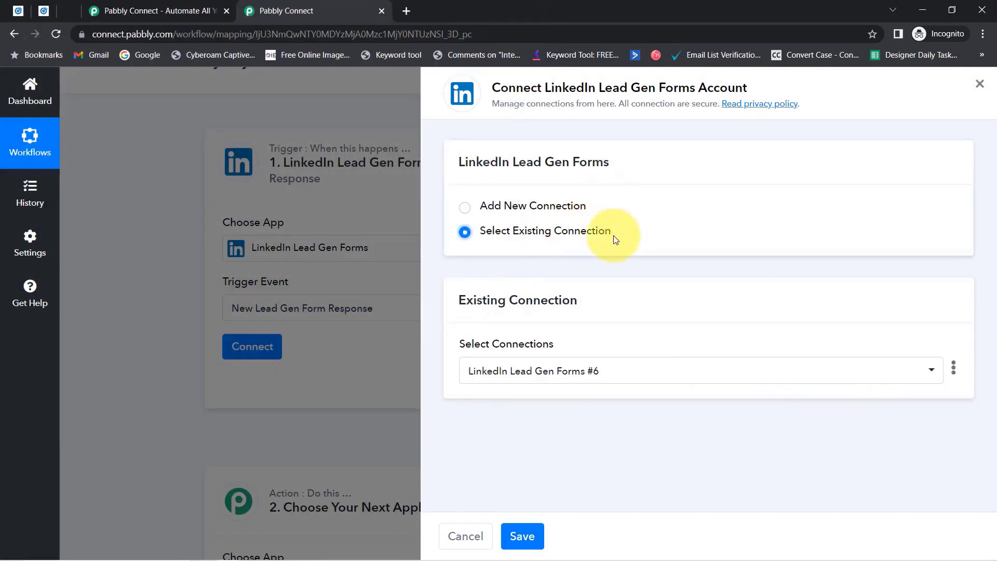
left_click(556, 370)
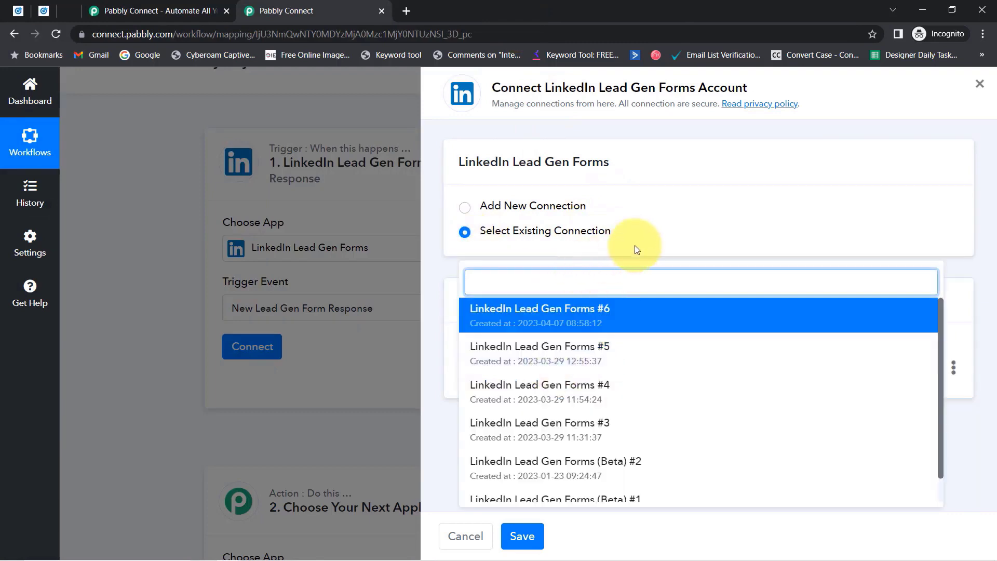
left_click(559, 244)
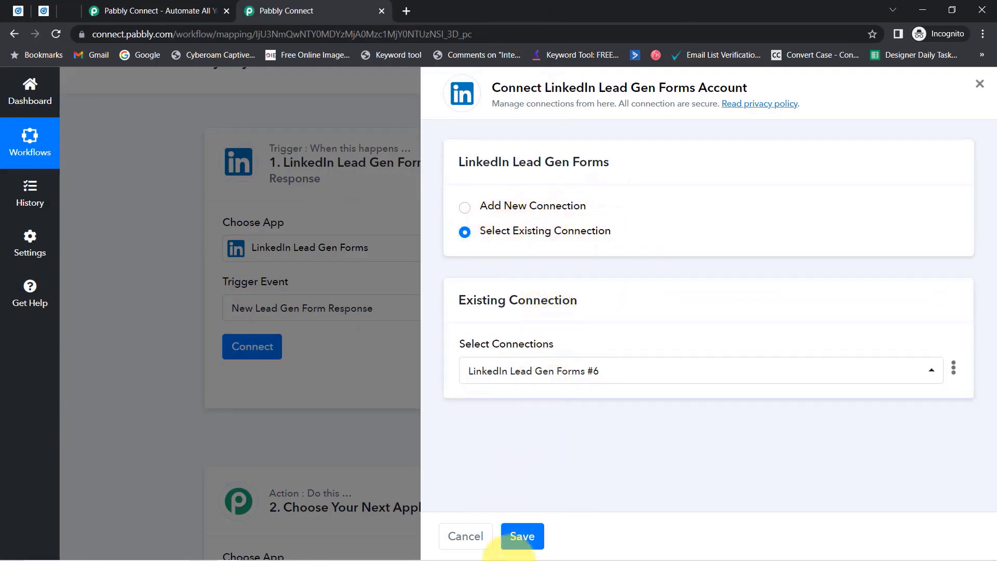
left_click(531, 534)
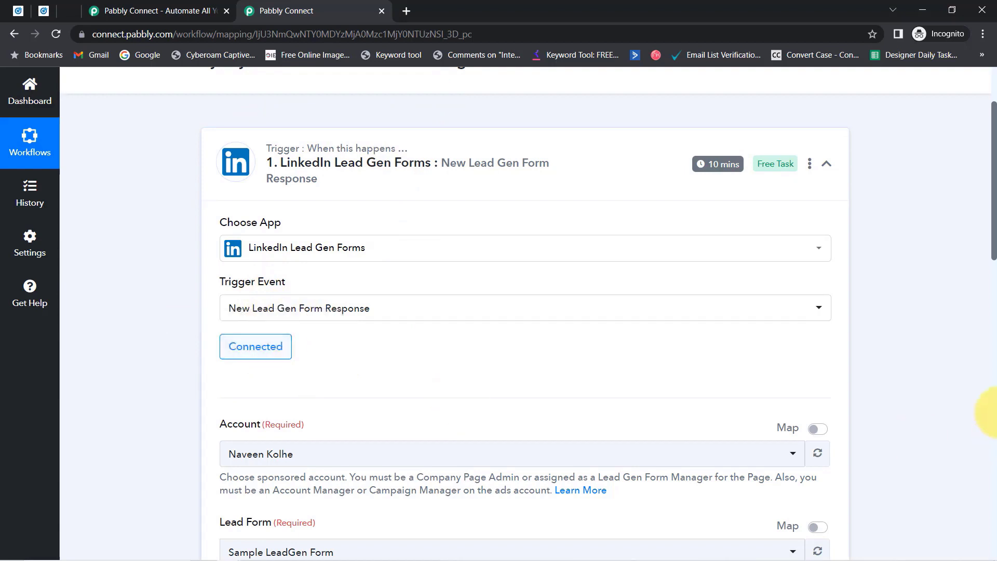
Compare Campaign Manager's lead forms, then set the trigger's Lead Form to Sample LeadGen Form.
left_click_drag(995, 227, 983, 307)
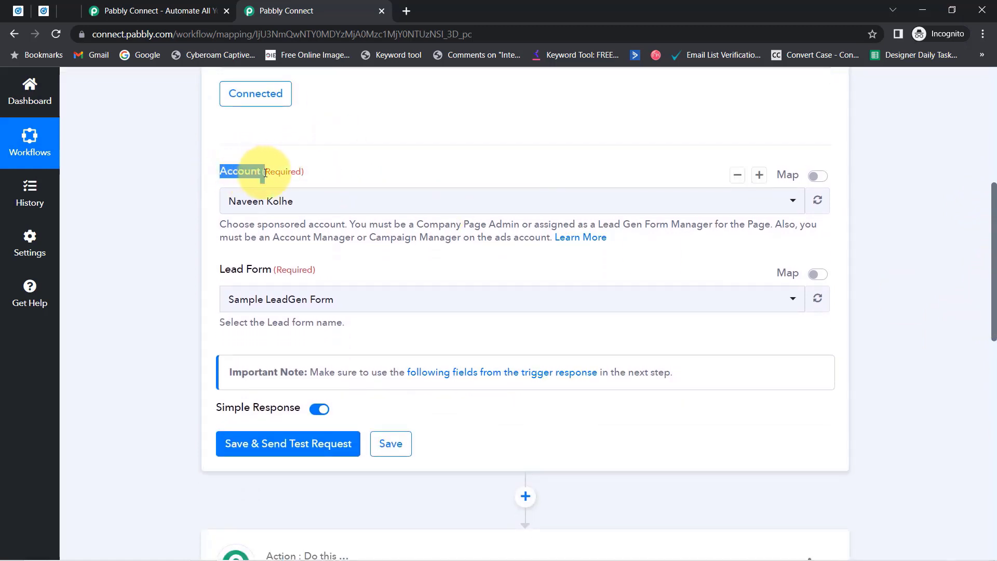
left_click(43, 10)
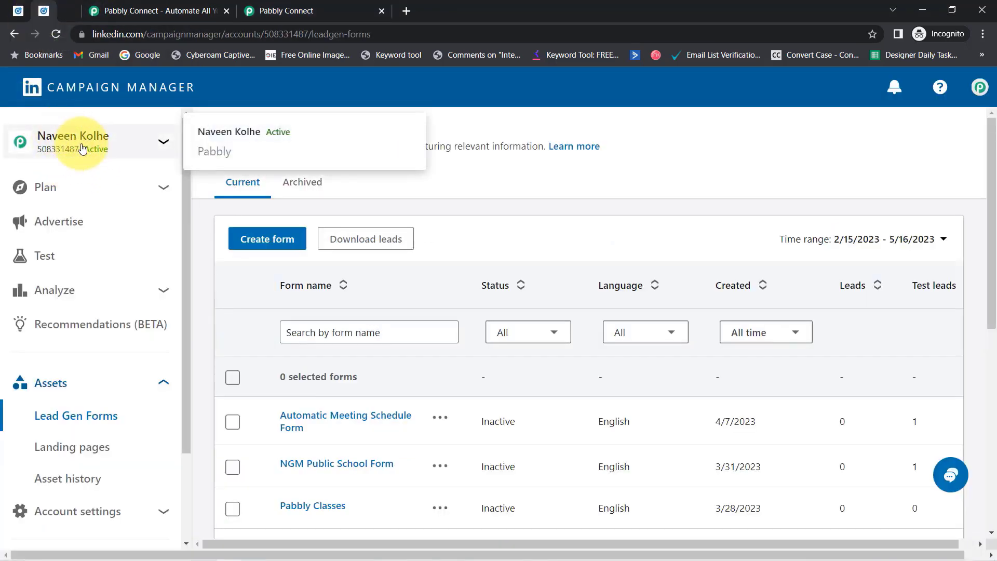
left_click(274, 6)
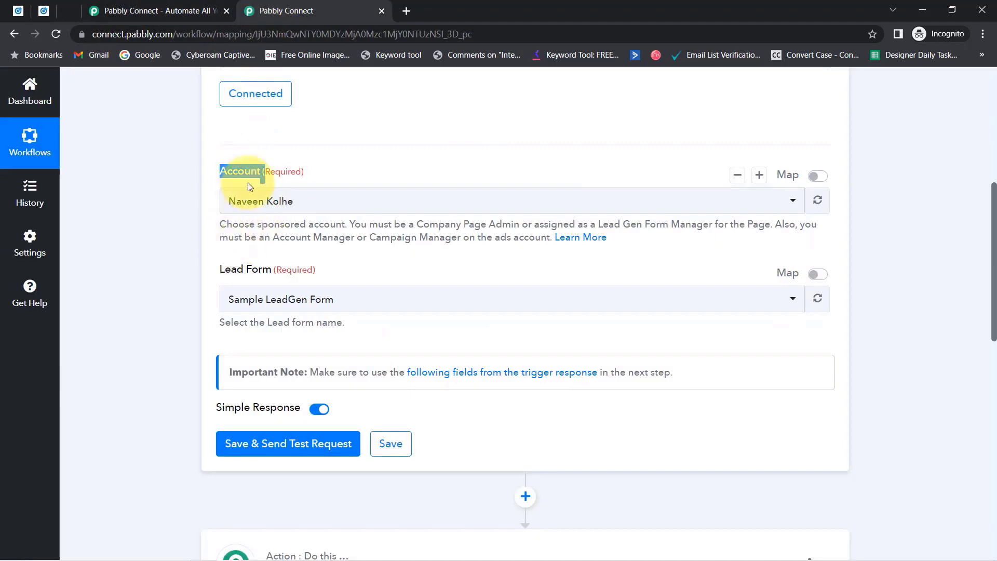
left_click(161, 273)
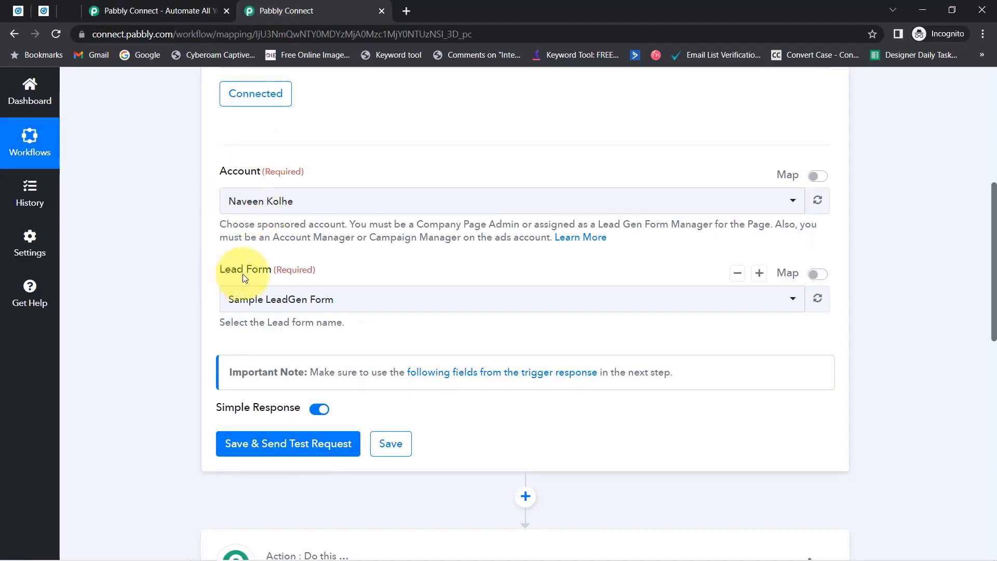
left_click(252, 297)
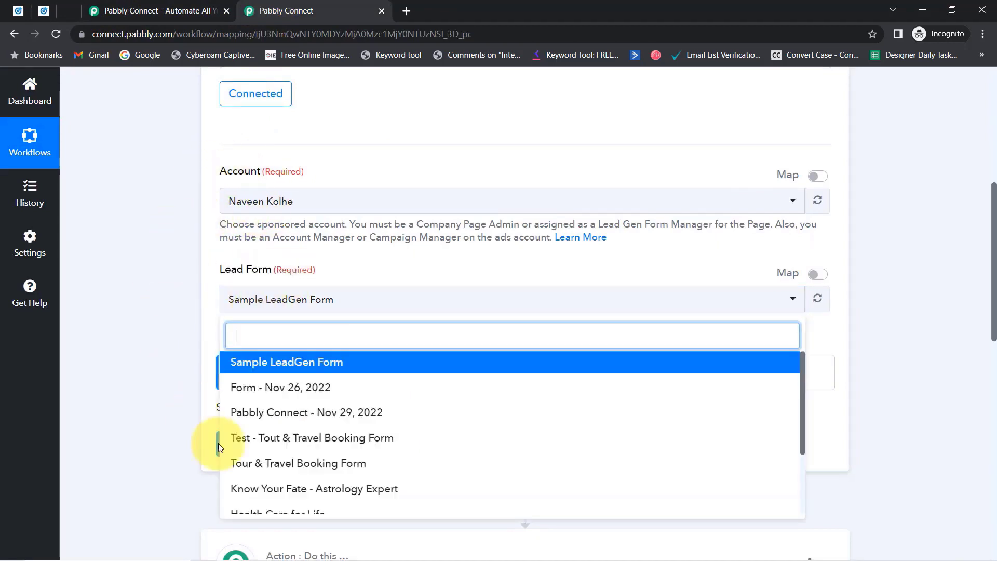
left_click(44, 11)
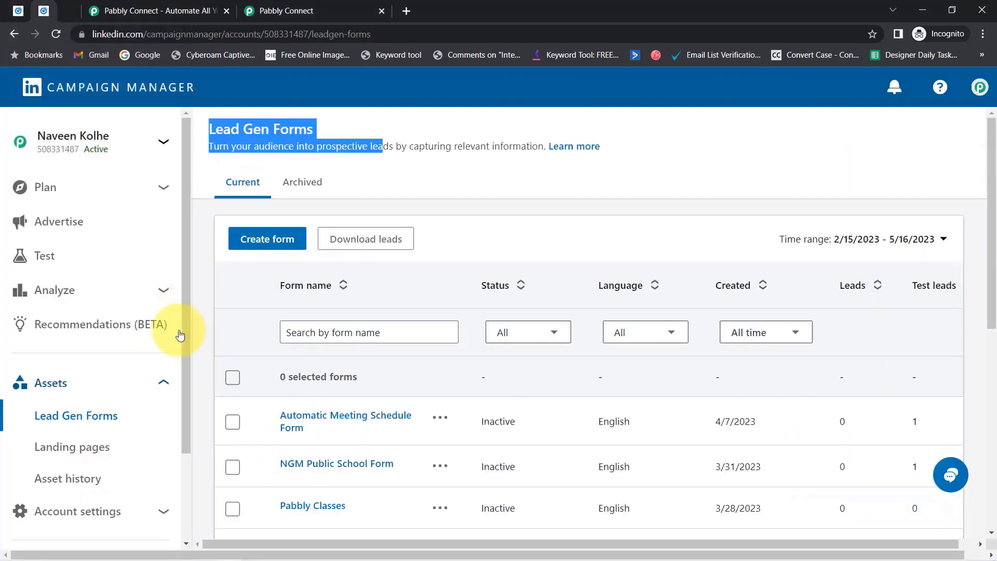
scroll(318, 387, "down", 2)
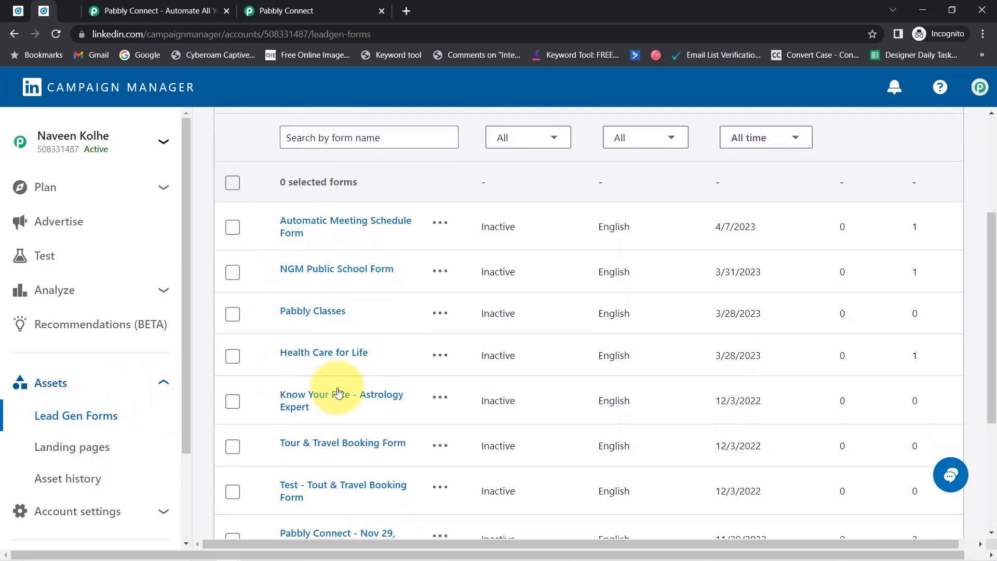
left_click(332, 10)
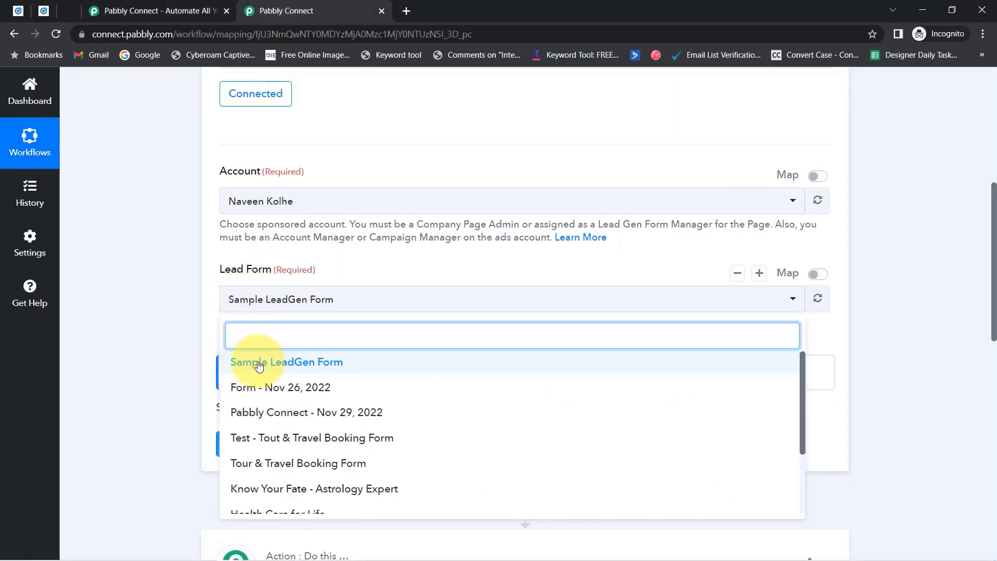
left_click(277, 367)
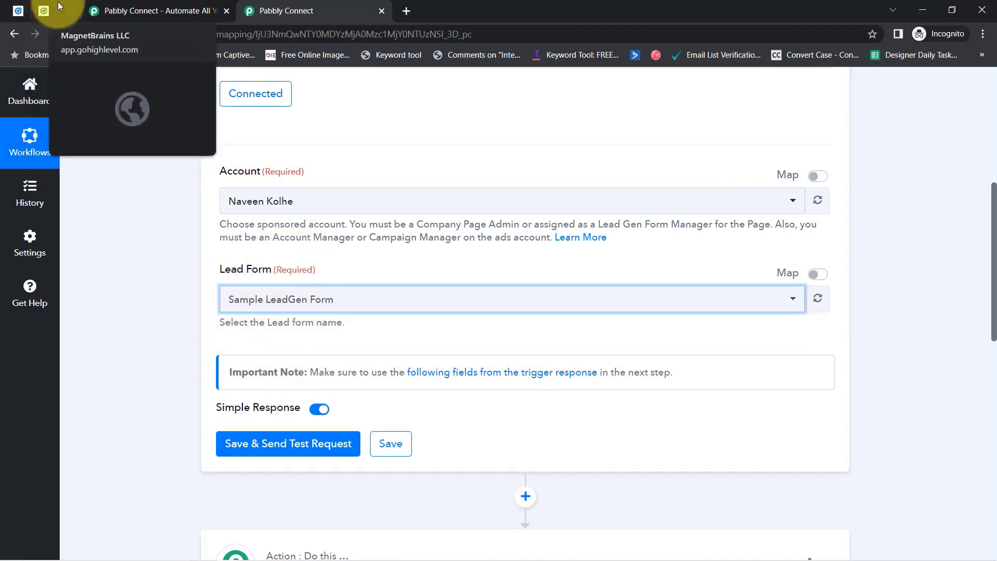
In Campaign Manager, open the Pabbly Connect group's Lead generation - Apr 5, 2023 campaign ads.
left_click(18, 11)
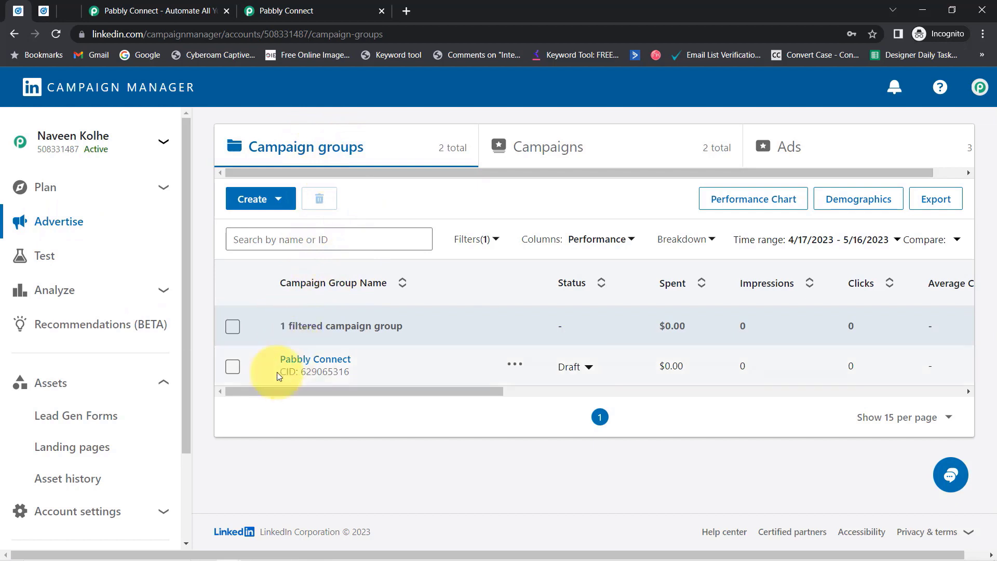
left_click(316, 358)
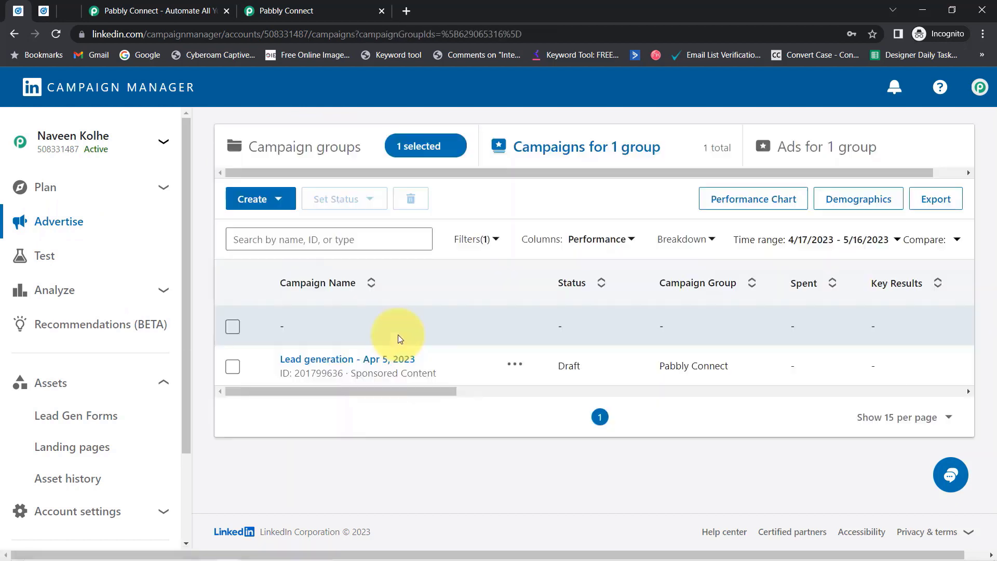
left_click(332, 359)
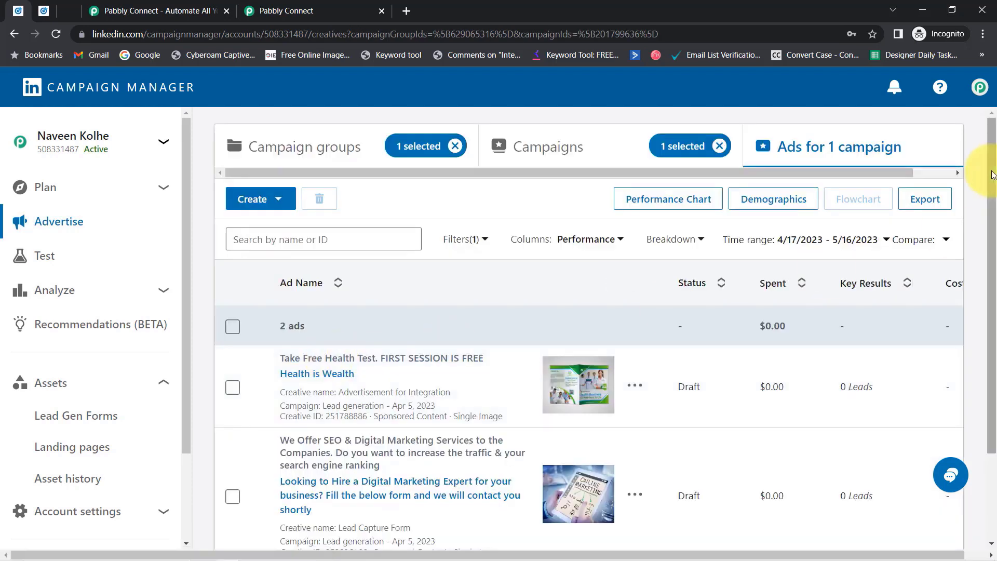
scroll(987, 202, "down", 2)
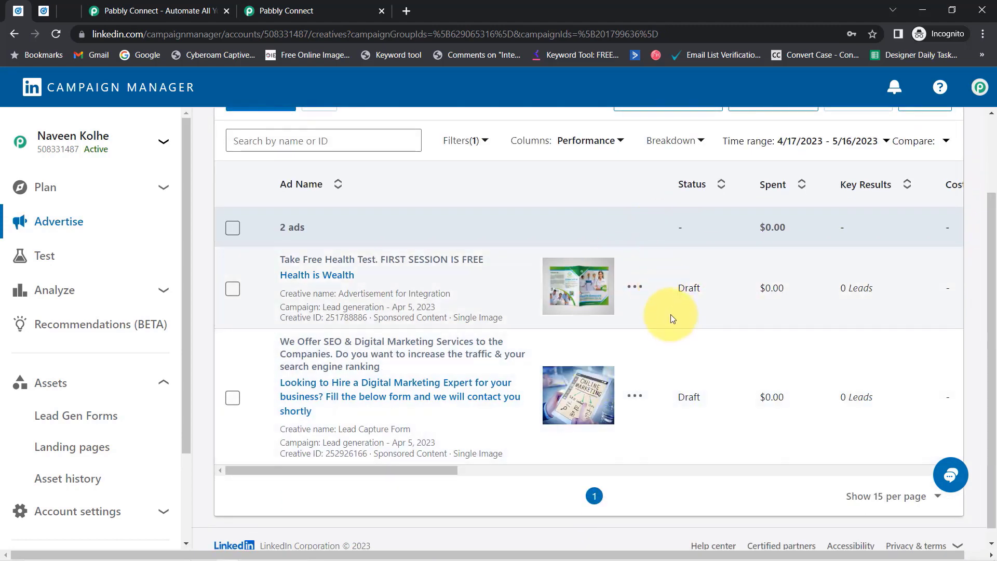
left_click_drag(681, 393, 702, 406)
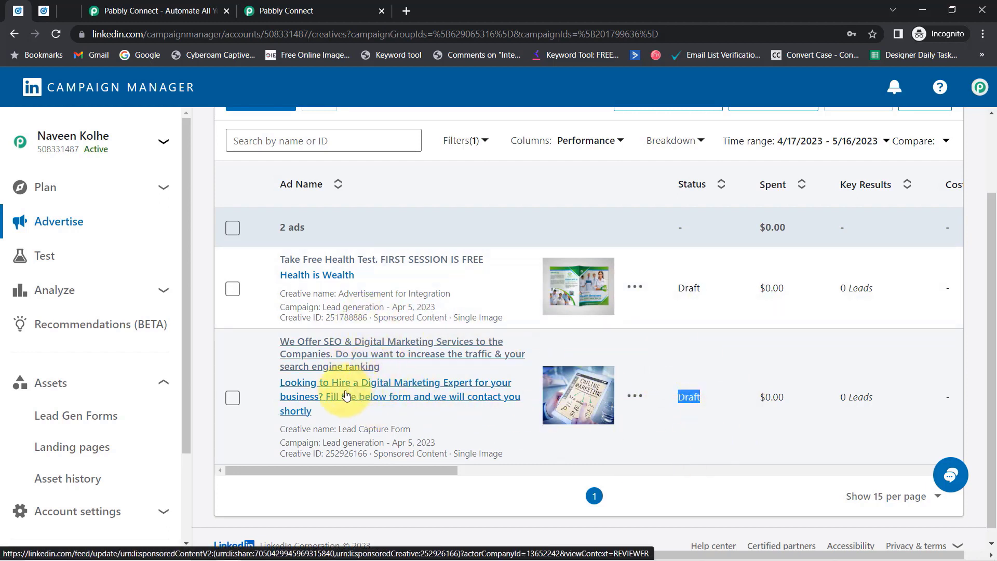
Preview the second ad's post in a new tab, then open the Lead Capture Form ad's actions.
left_click(344, 355)
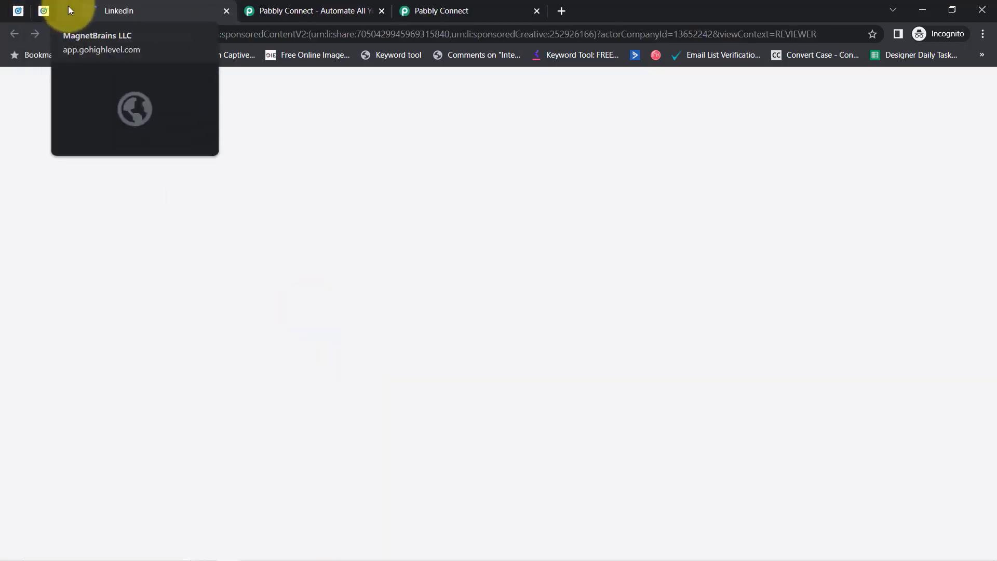
left_click(67, 6)
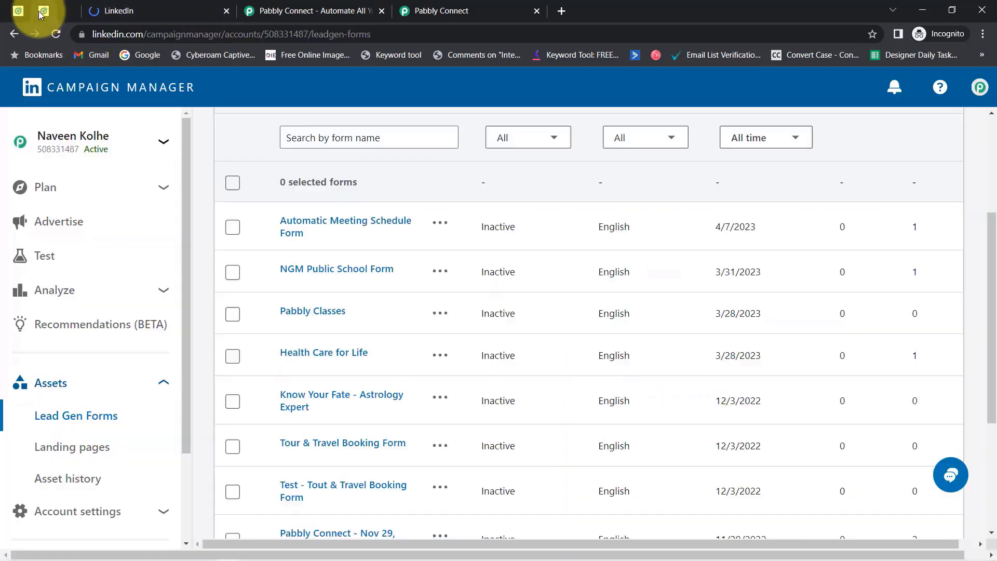
left_click(20, 6)
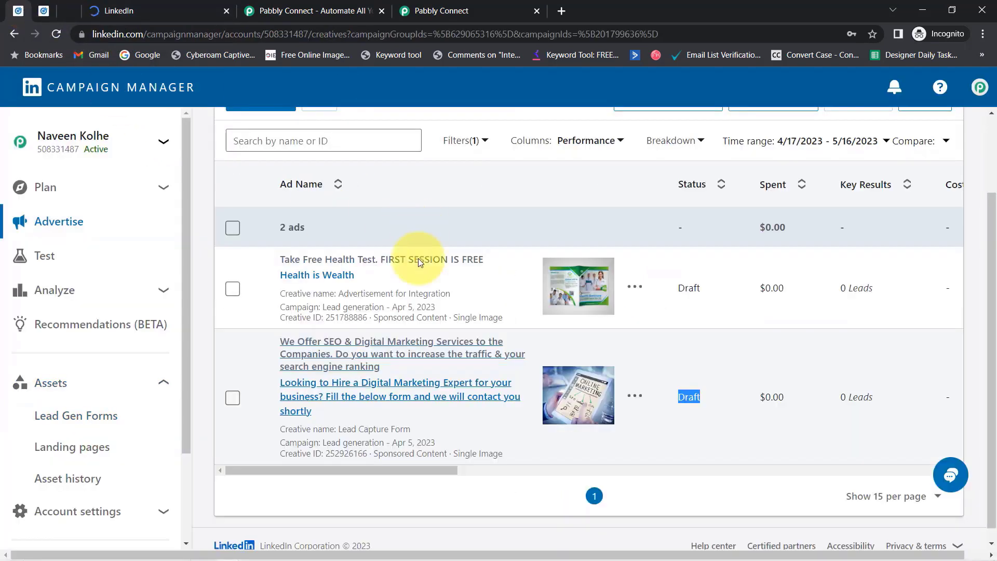
left_click(635, 397)
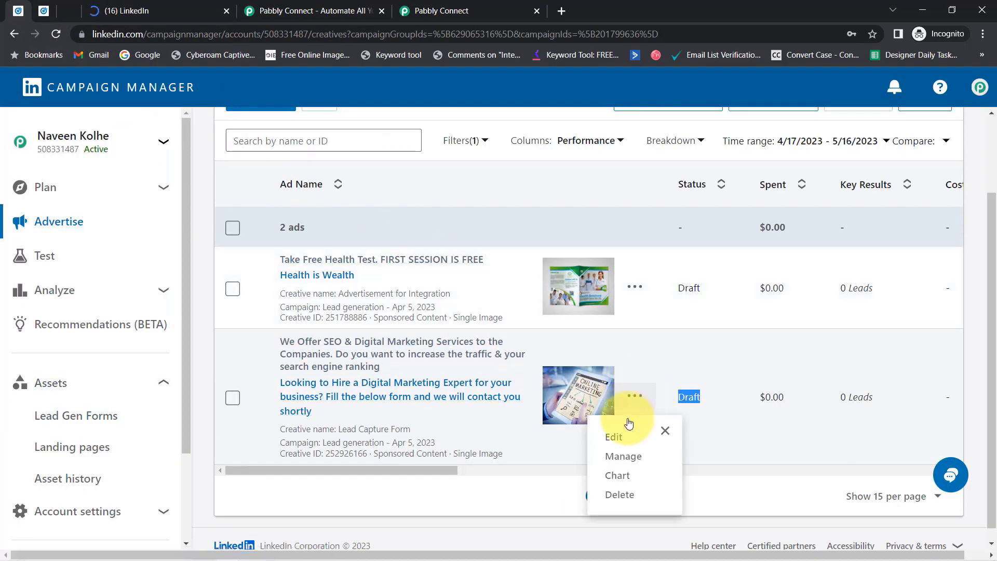
Edit the Lead Capture Form ad and expand its form details showing Sample LeadGen Form.
left_click(615, 437)
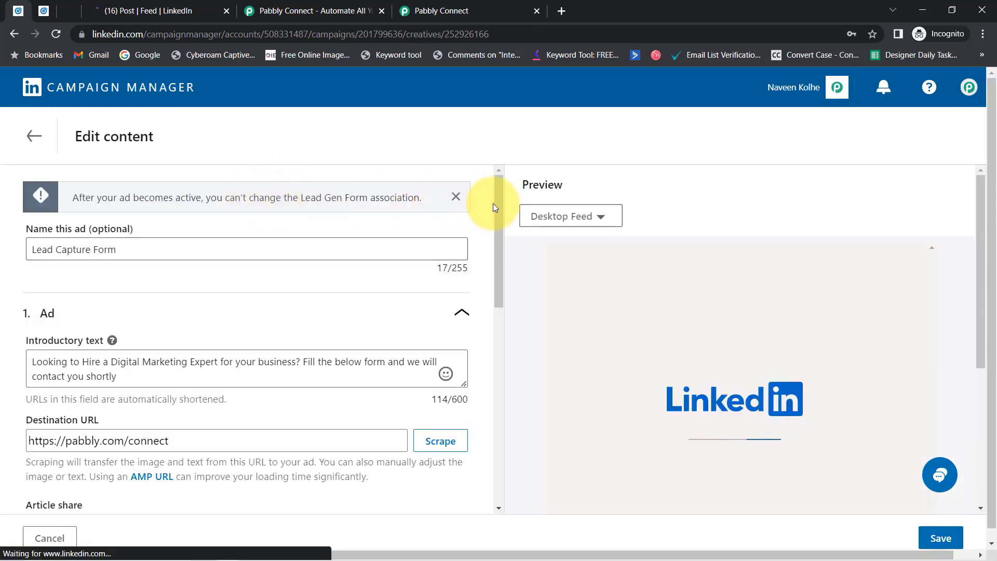
left_click_drag(497, 204, 458, 395)
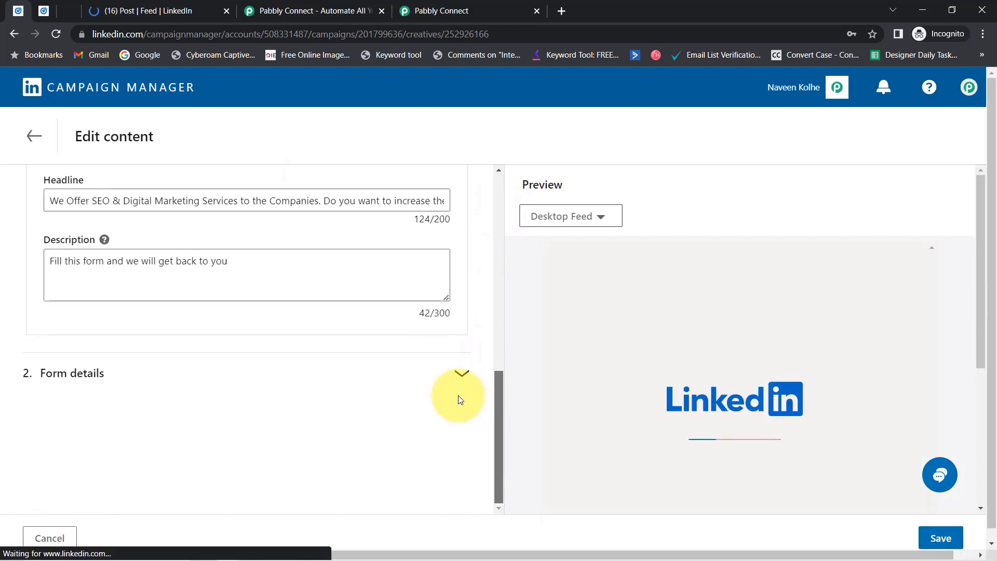
left_click(466, 374)
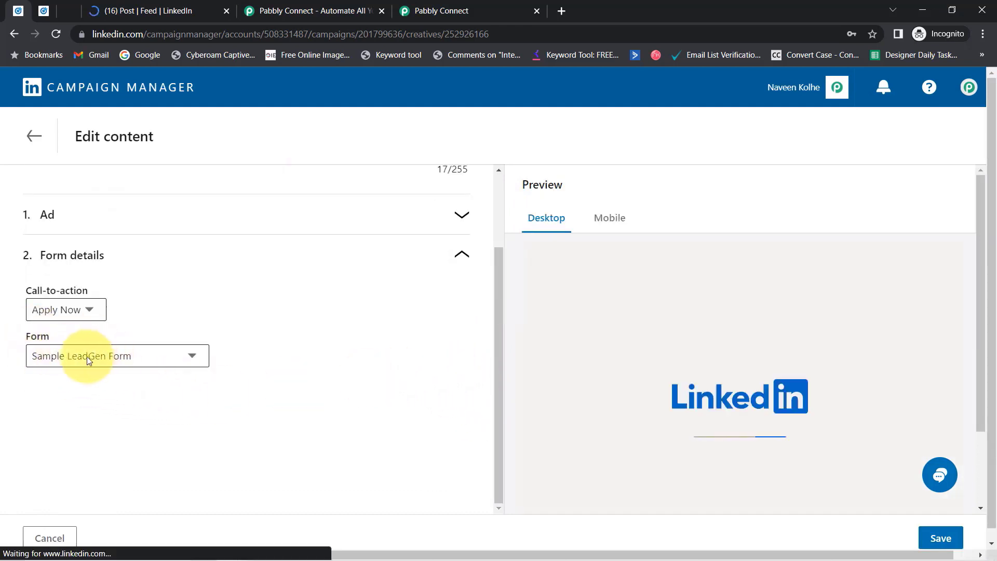
Close the duplicate Pabbly Connect and LinkedIn feed tabs and return to the ad editor.
left_click(382, 10)
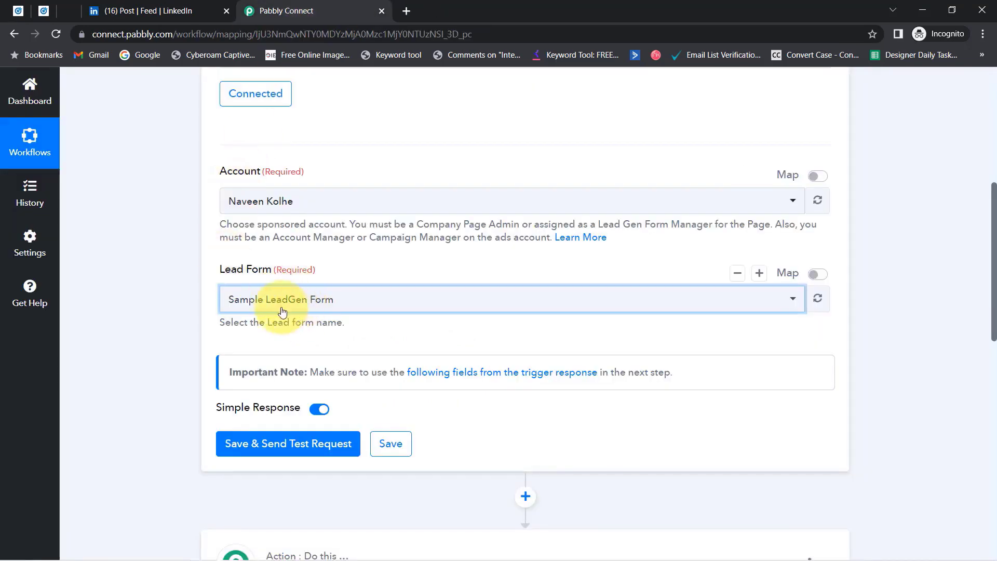
scroll(128, 272, "down", 1)
scroll(128, 271, "down", 3)
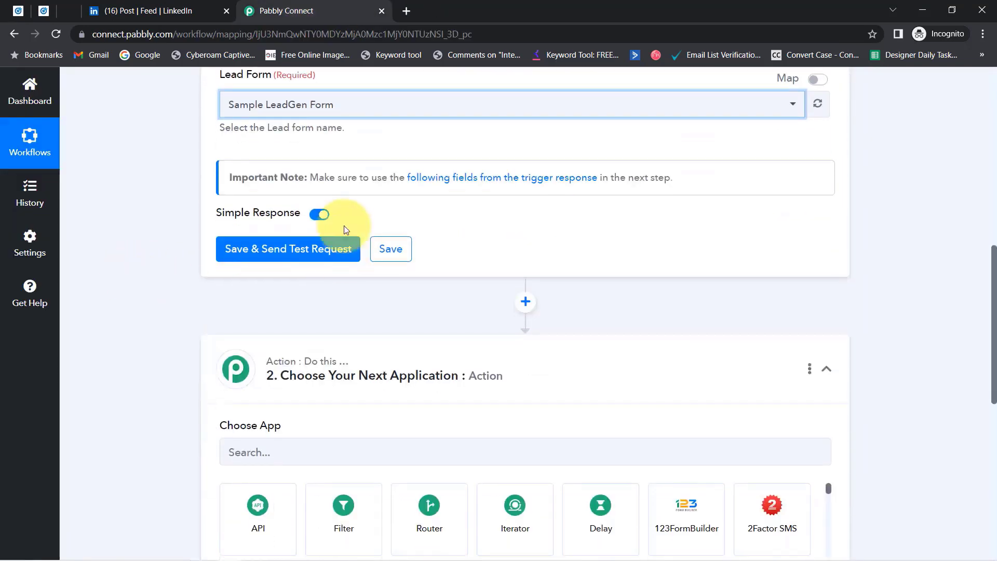
left_click(226, 11)
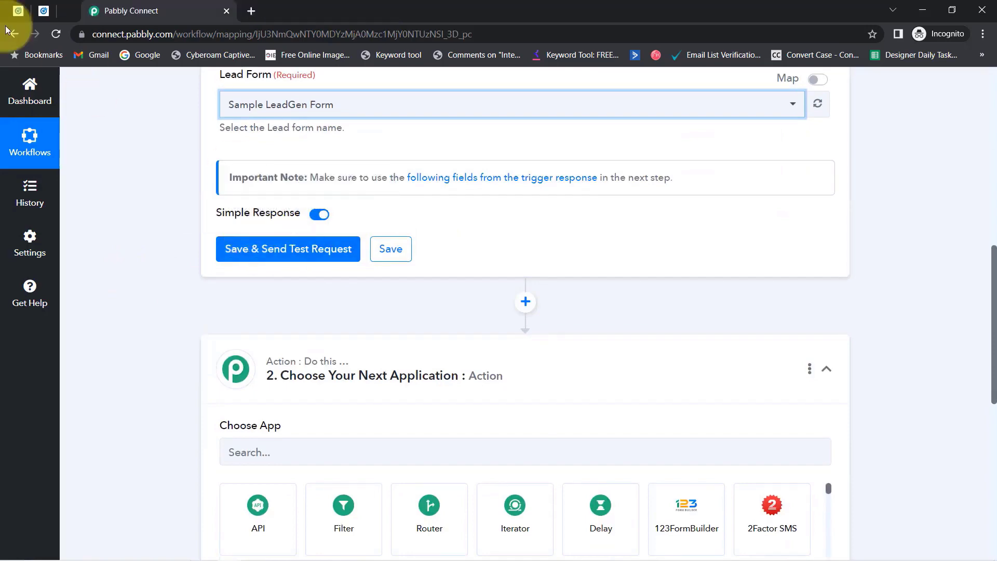
left_click(19, 10)
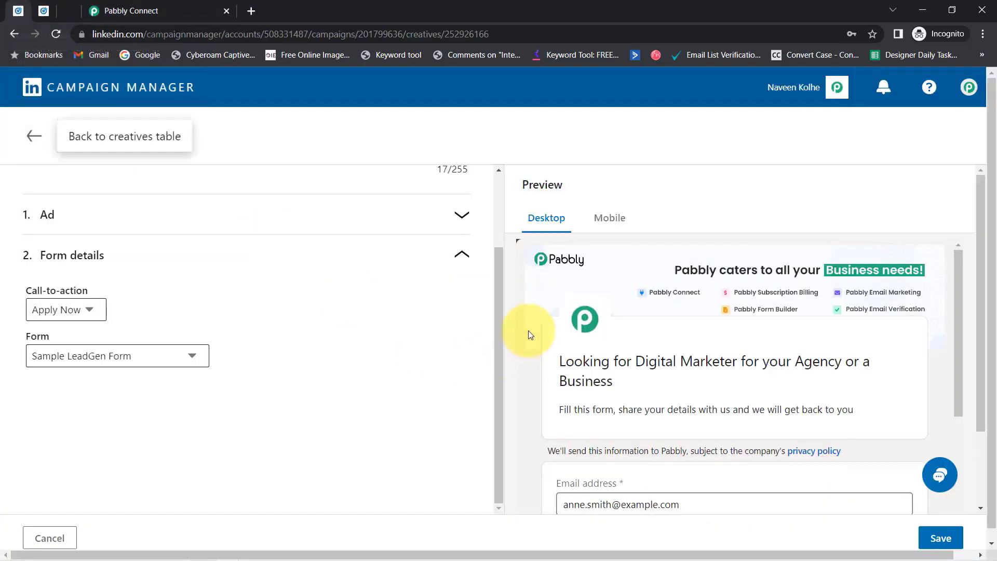
Leave the ad editor and reopen the Lead generation - Apr 5, 2023 campaign's ads.
left_click(31, 136)
left_click(547, 362)
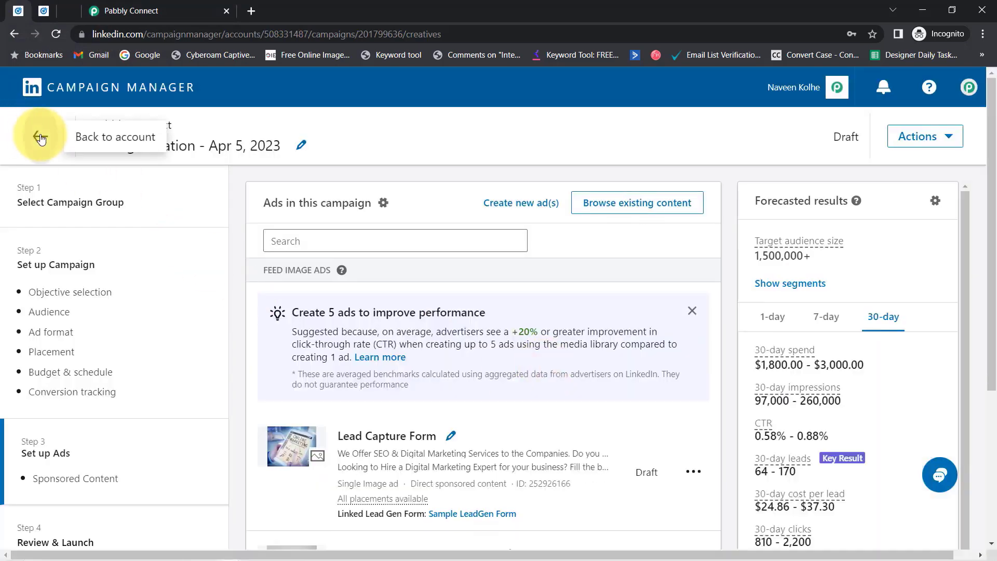
left_click(40, 135)
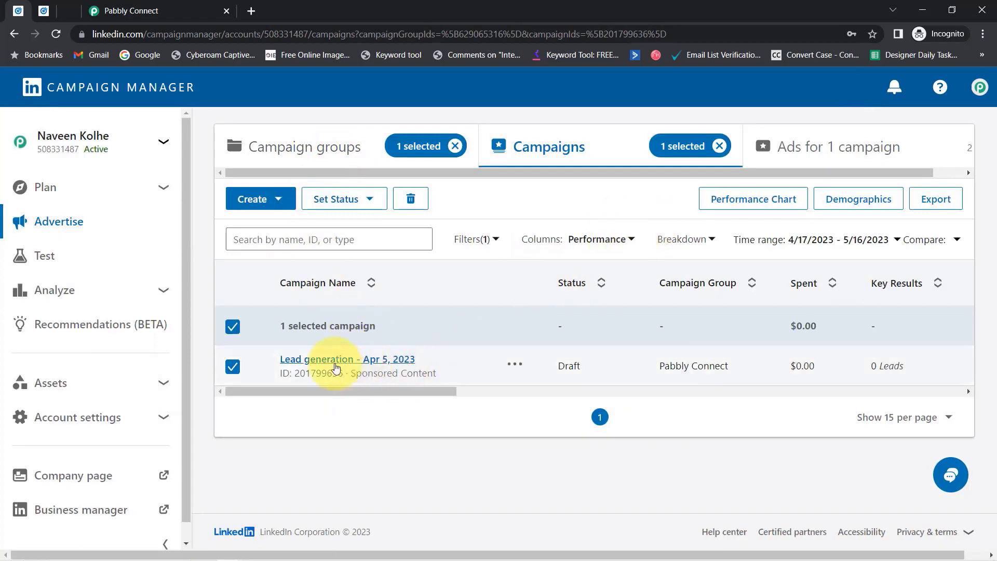
left_click(329, 359)
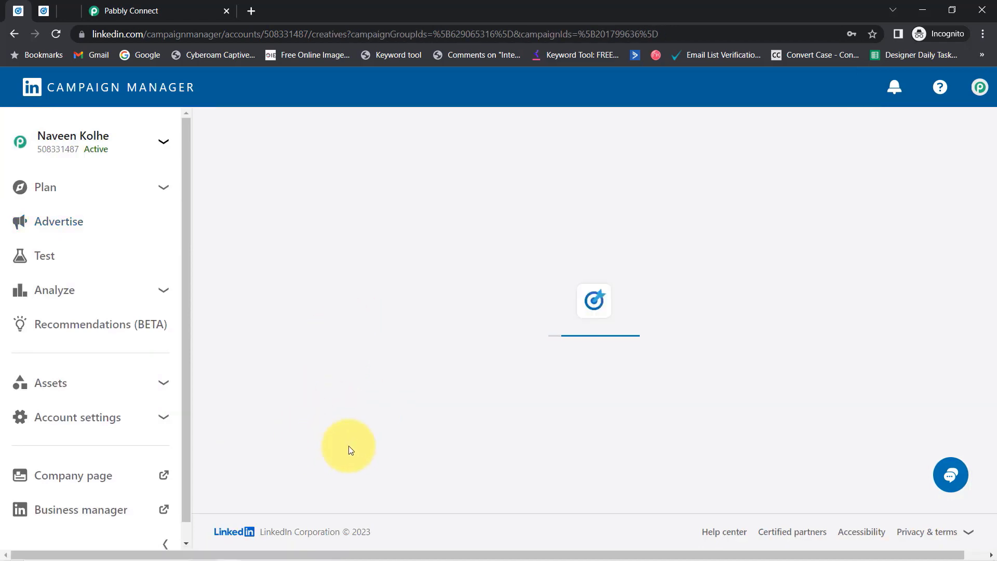
scroll(329, 383, "down", 2)
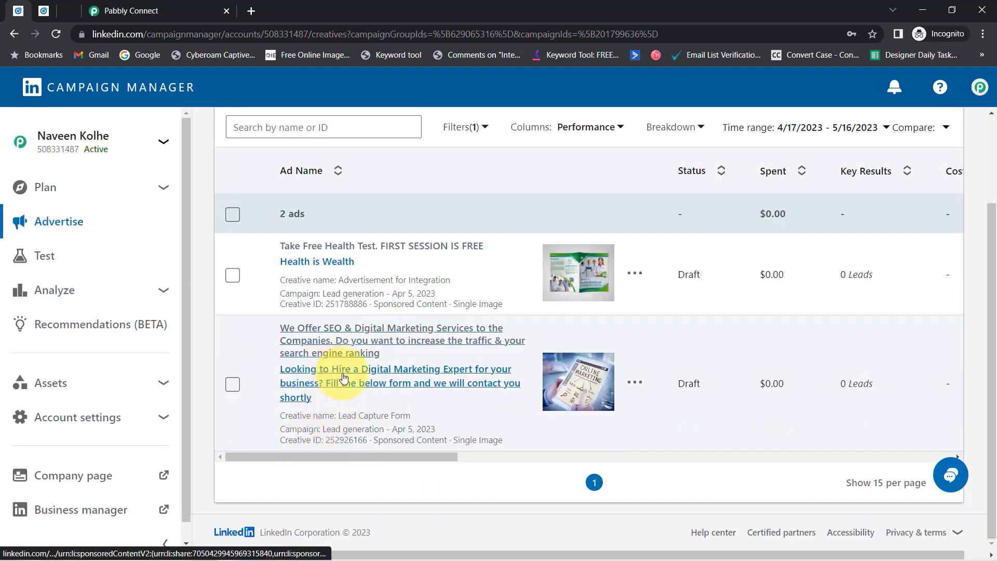
Open the digital marketing ad's post in the LinkedIn feed, collapsing the messaging panel.
left_click(328, 382)
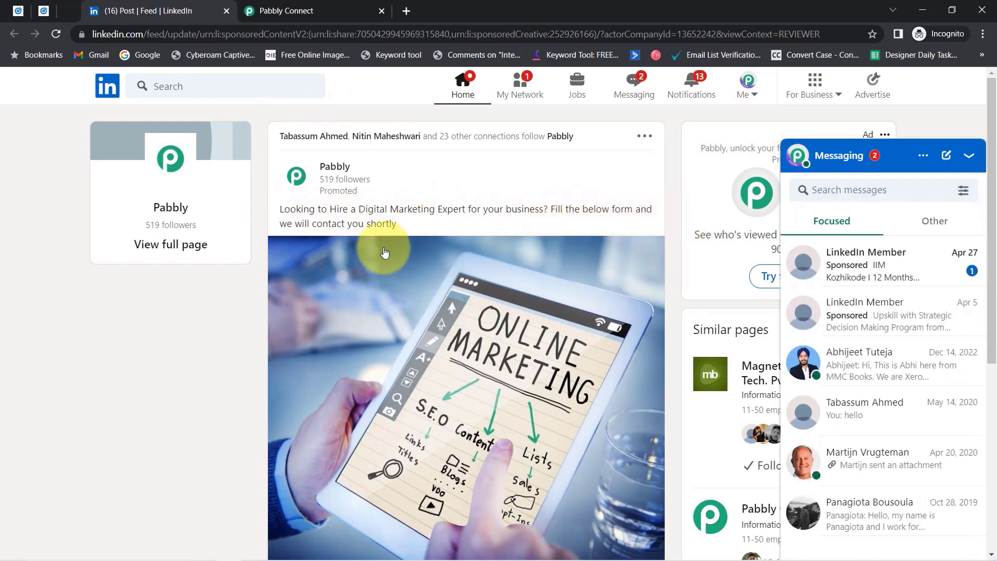
left_click(969, 155)
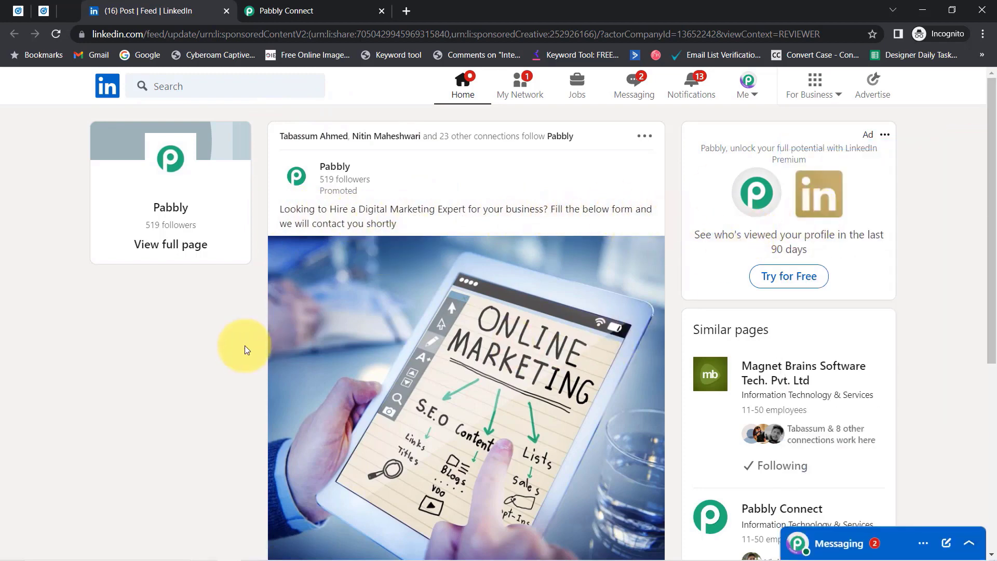
scroll(221, 359, "down", 5)
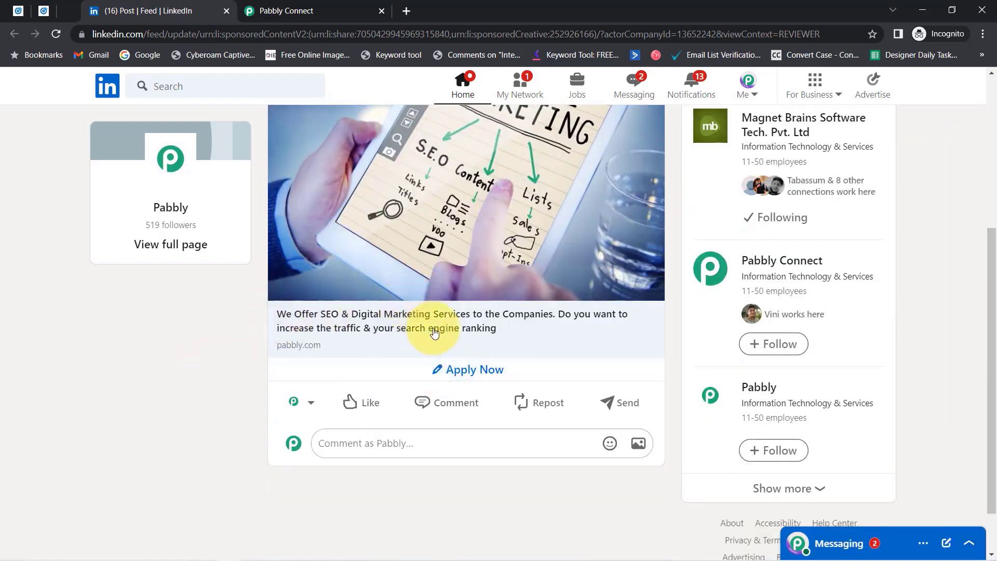
Open the ad's Apply Now form and replace the prefilled email with a test email address.
left_click(457, 372)
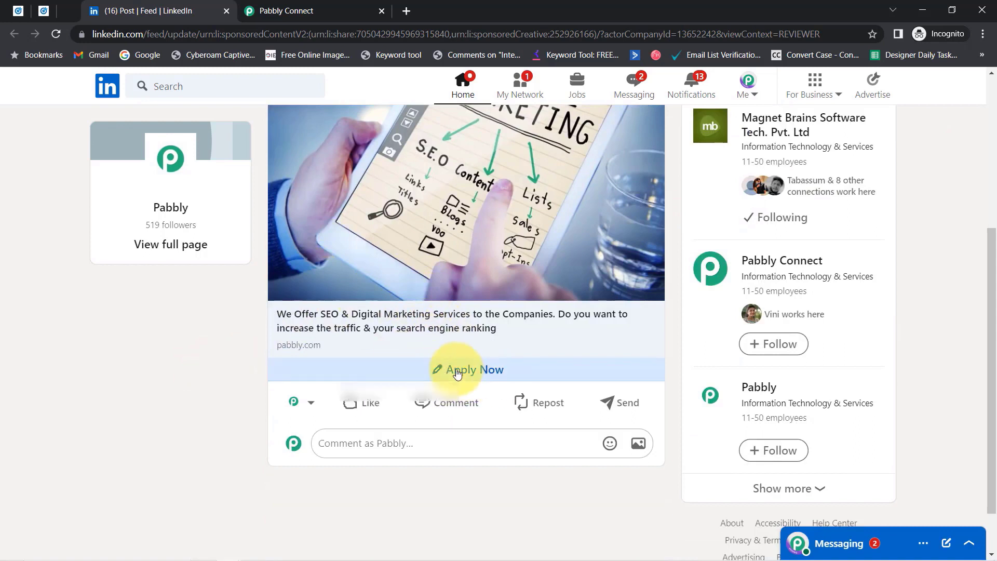
triple_click(399, 396)
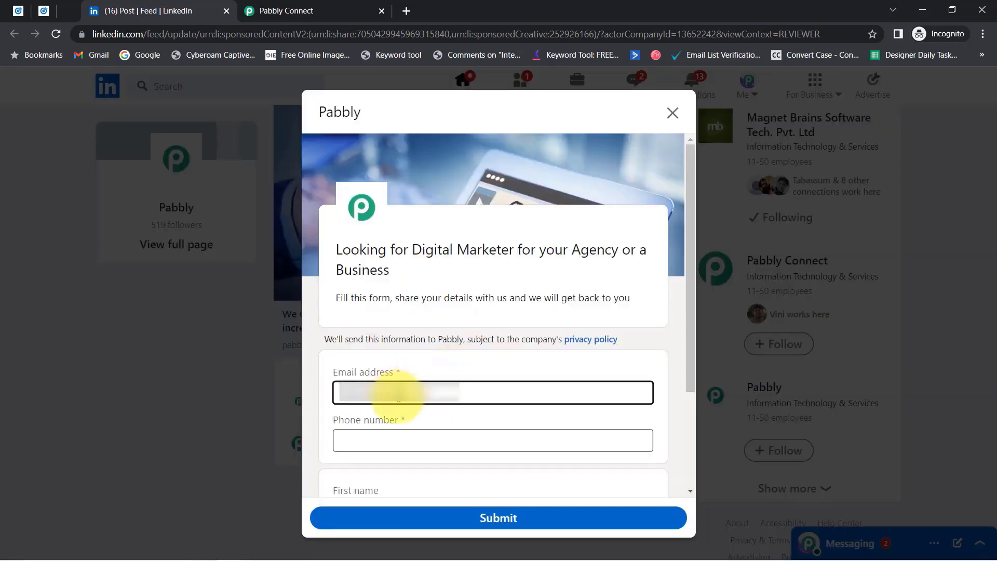
key("BackSpace")
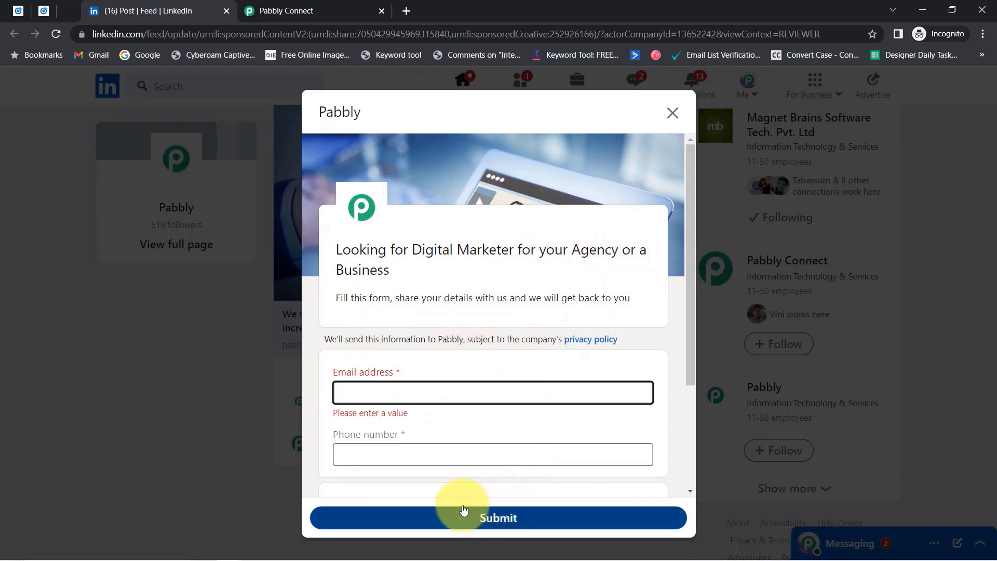
left_click(285, 5)
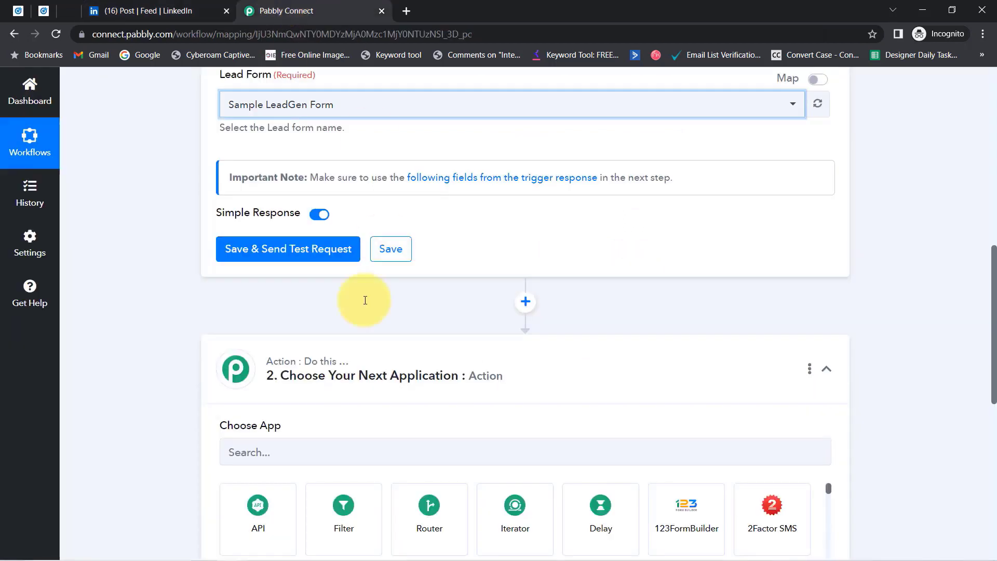
left_click(151, 10)
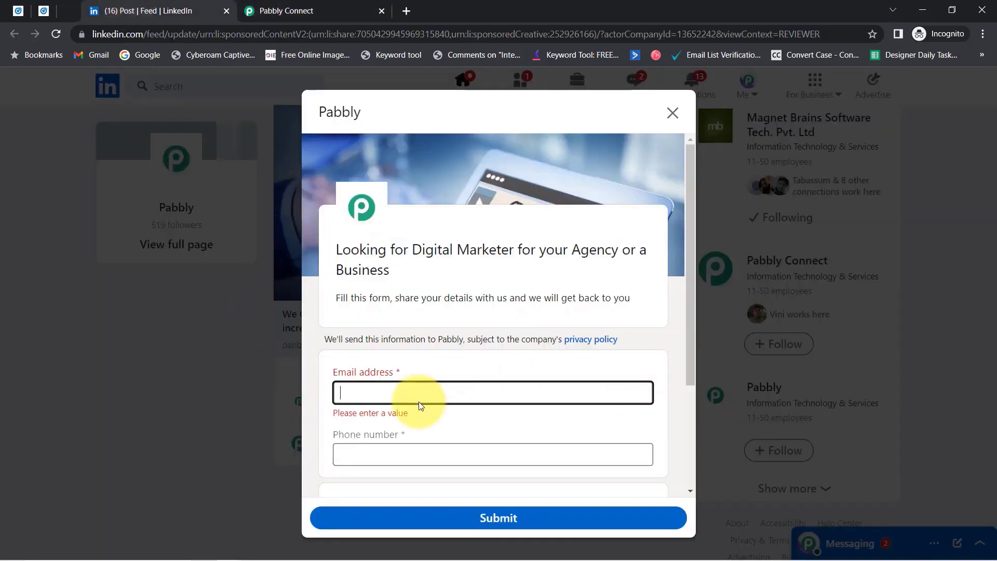
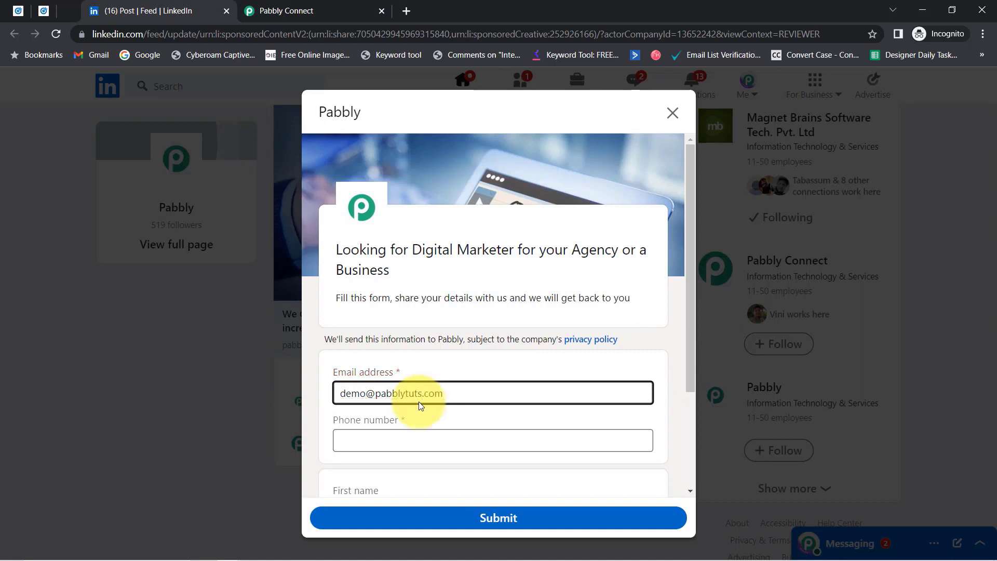
Enter a test phone number, review the form, and reopen the ad's post in a new tab.
key("Tab")
type("9")
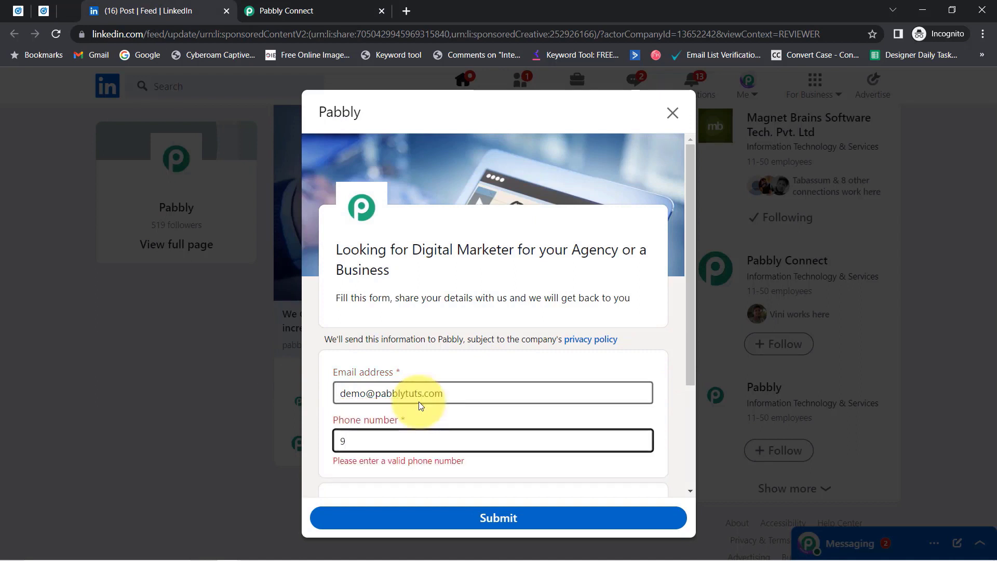
key("BackSpace")
type("+919666")
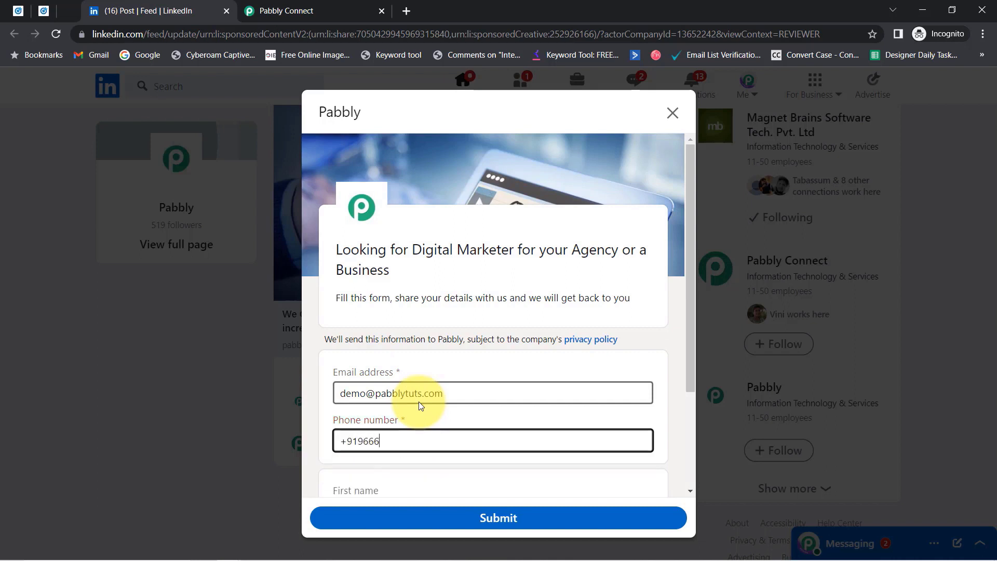
type("666666")
left_click_drag(690, 265, 691, 359)
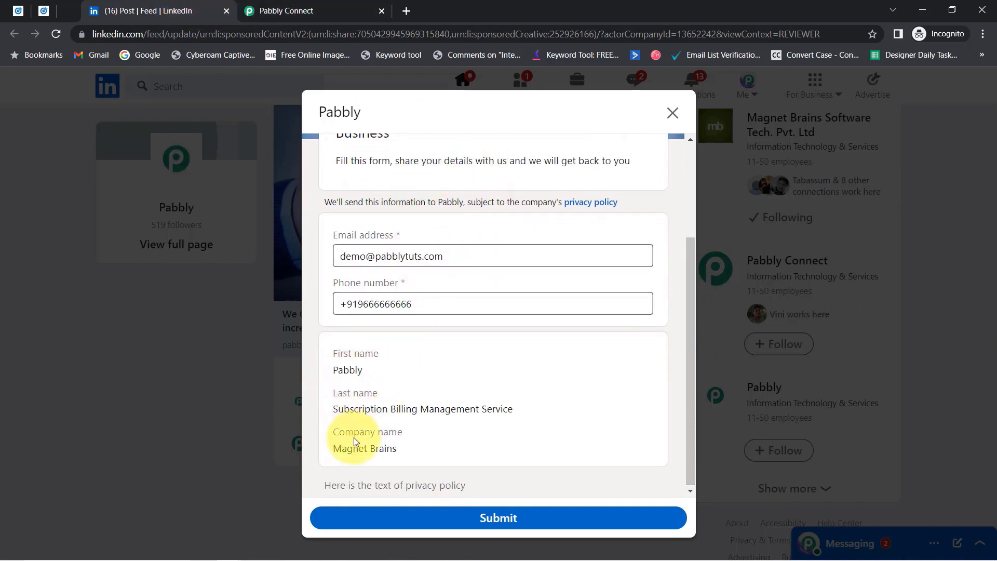
left_click_drag(369, 450, 345, 434)
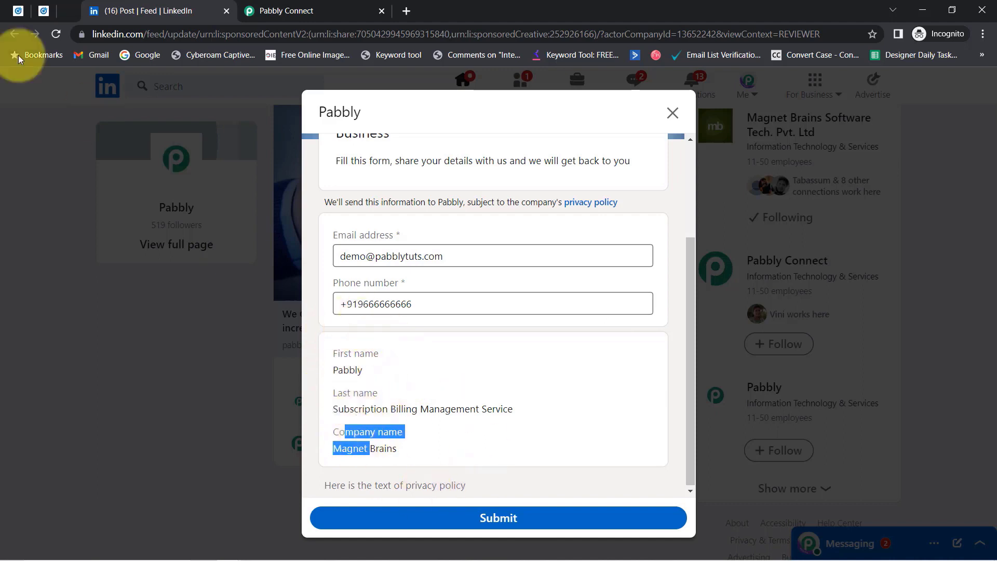
left_click(23, 9)
left_click(343, 356)
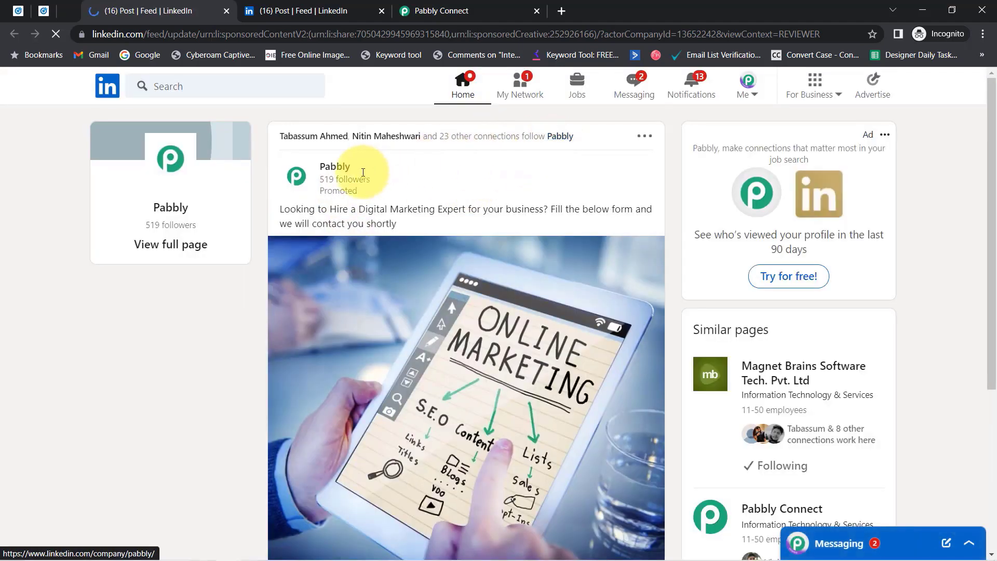
Check the profile's first and last name in the intro editor, closing it without saving.
left_click(748, 89)
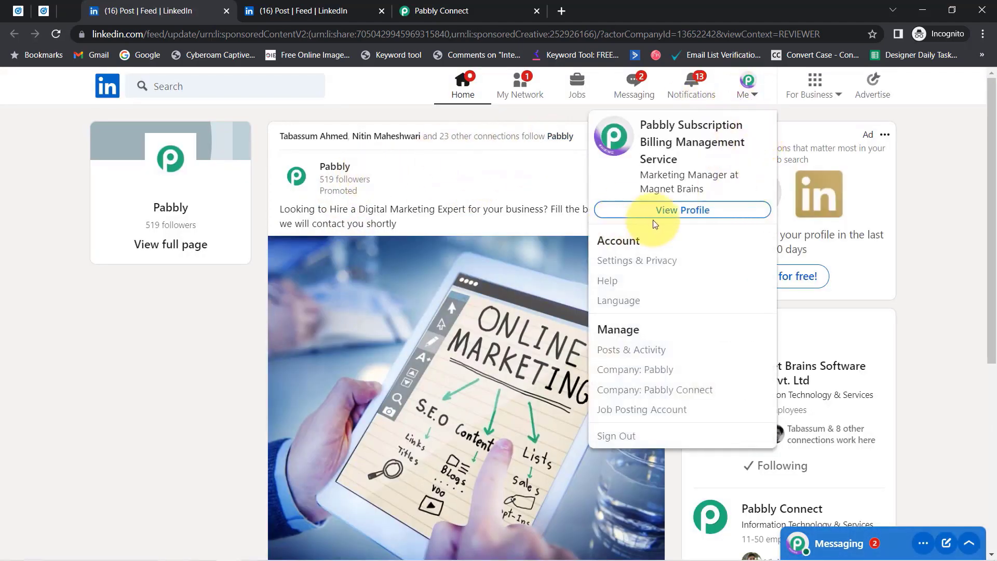
left_click(696, 211)
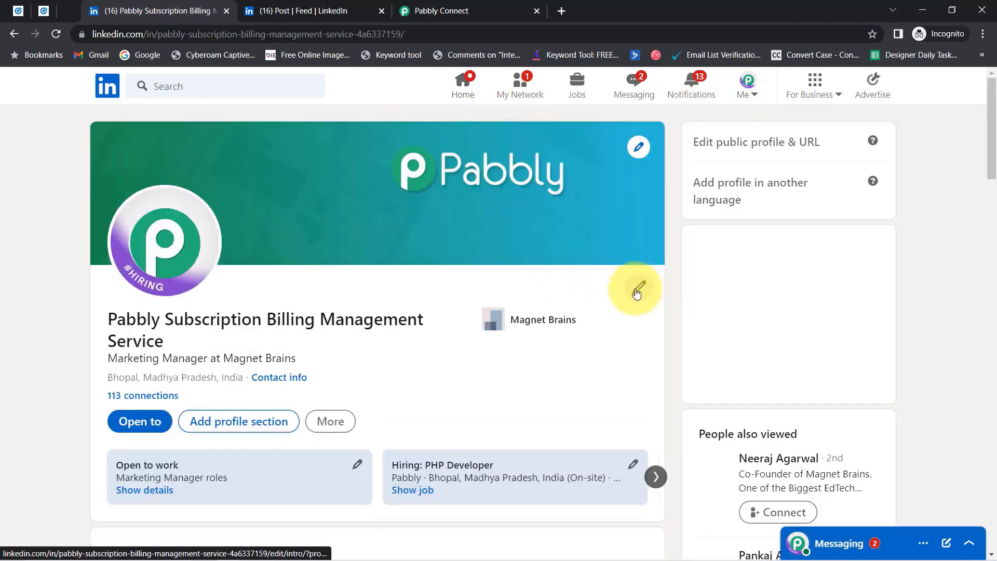
left_click(636, 294)
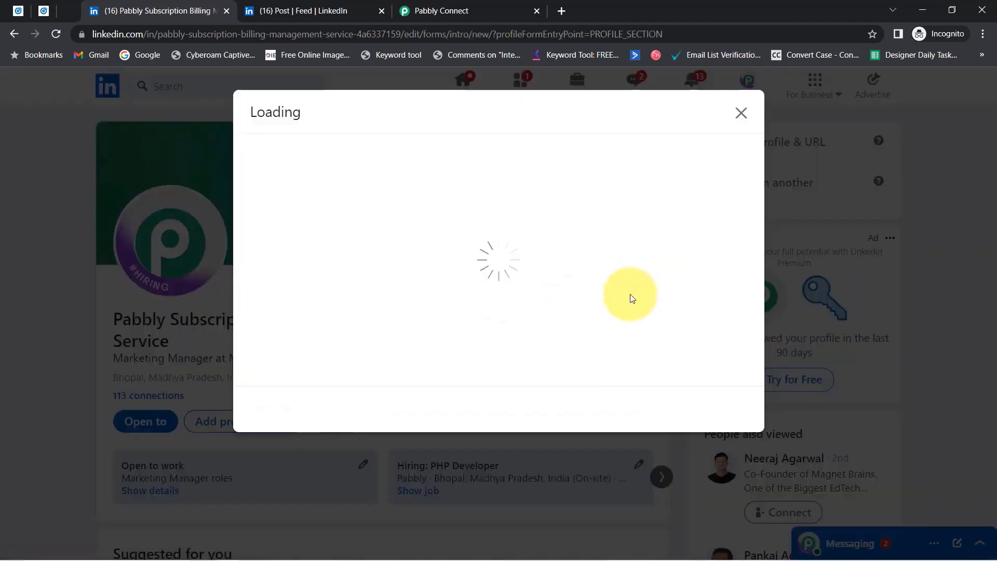
double_click(273, 218)
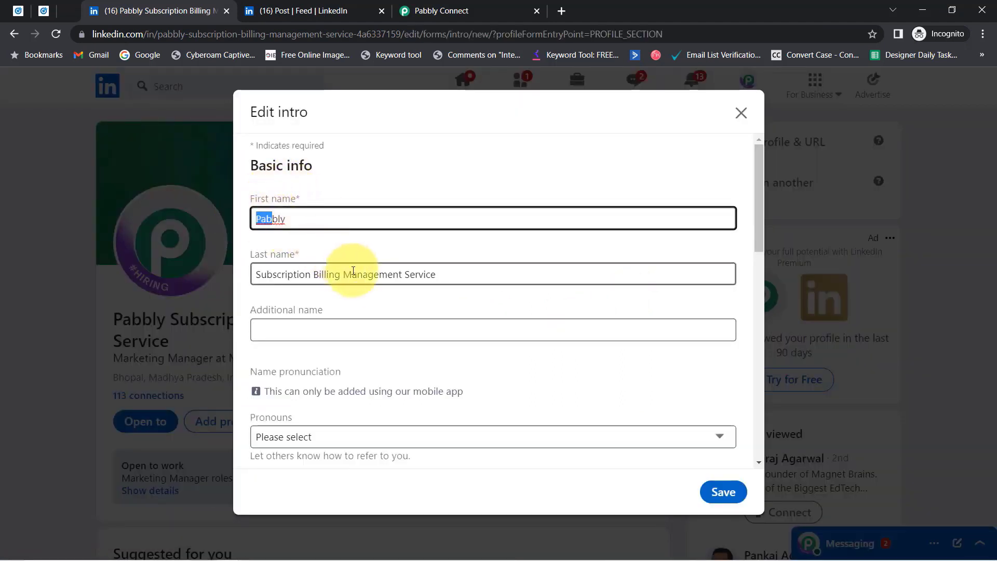
left_click_drag(352, 274, 301, 273)
left_click_drag(260, 226, 297, 219)
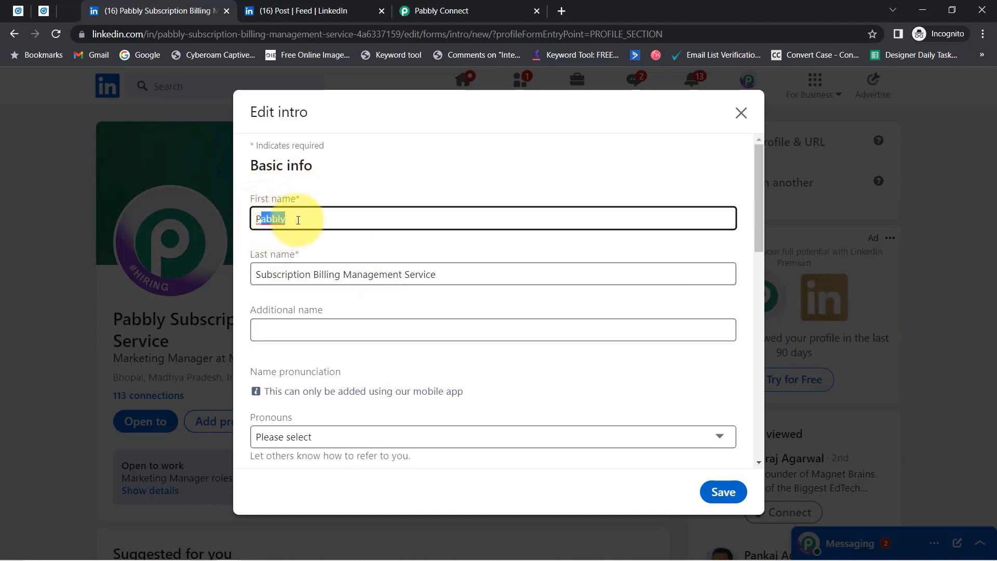
left_click_drag(268, 276, 410, 275)
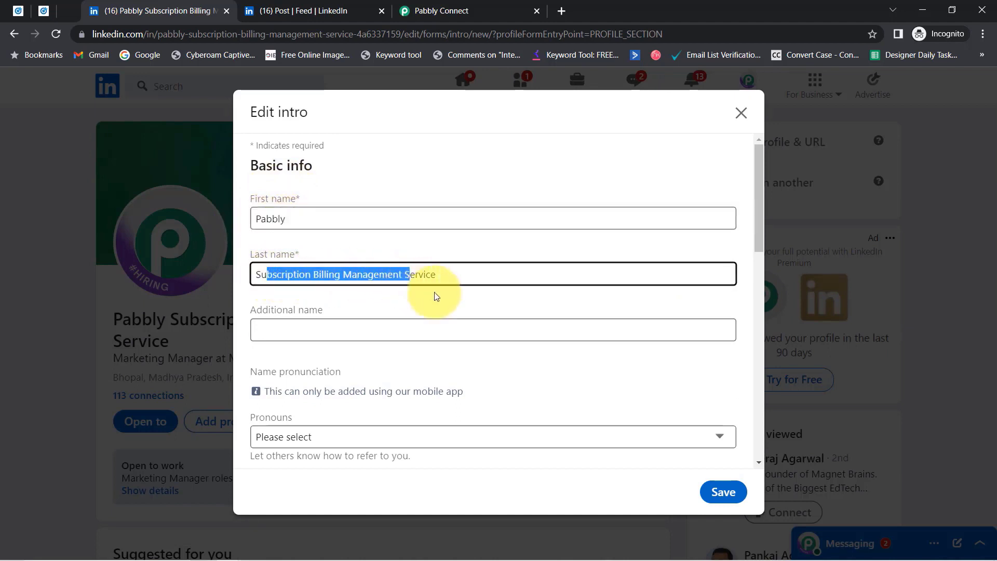
triple_click(264, 272)
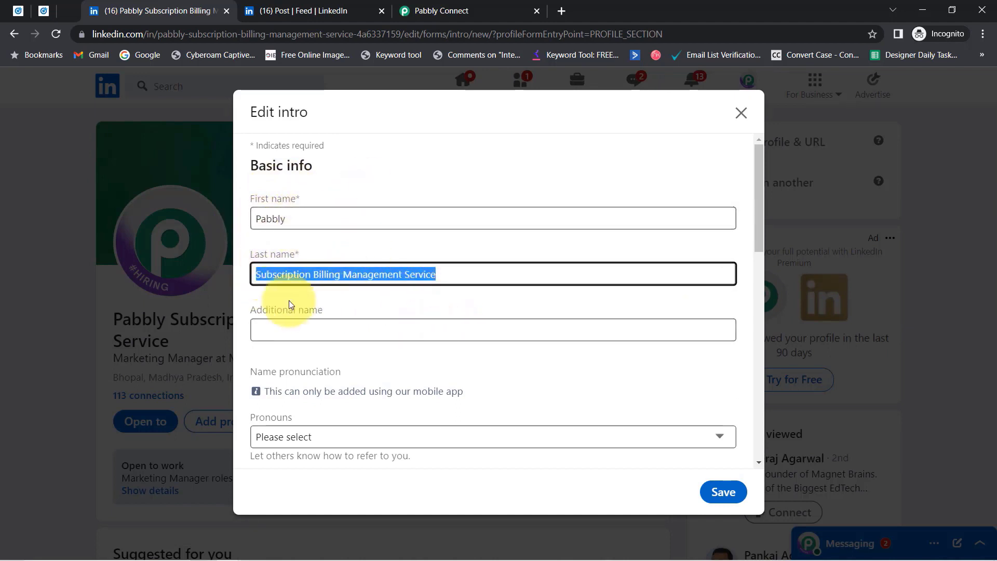
left_click(328, 268)
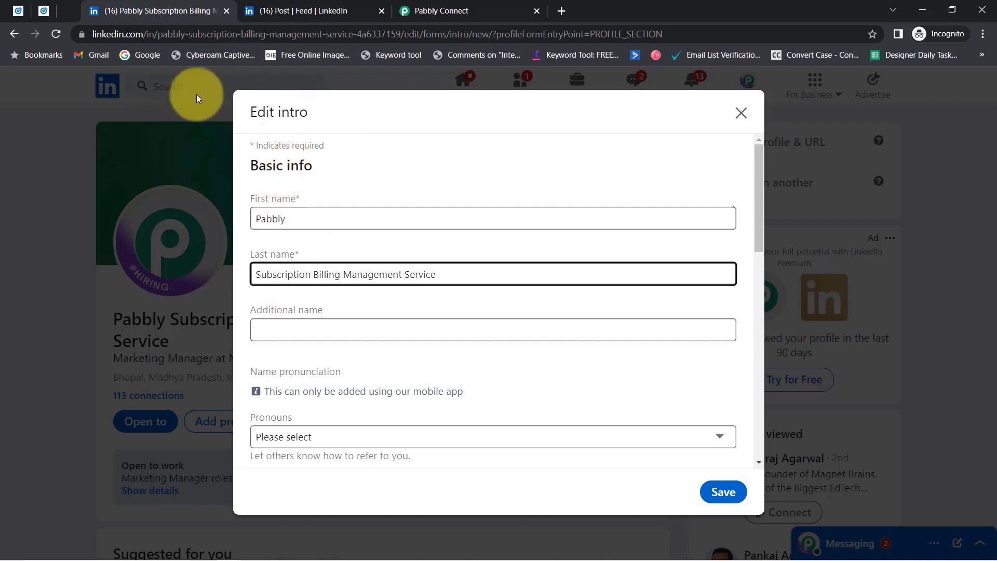
left_click(731, 117)
Submit the filled lead form and return to the Pabbly Connect workflow.
left_click(262, 10)
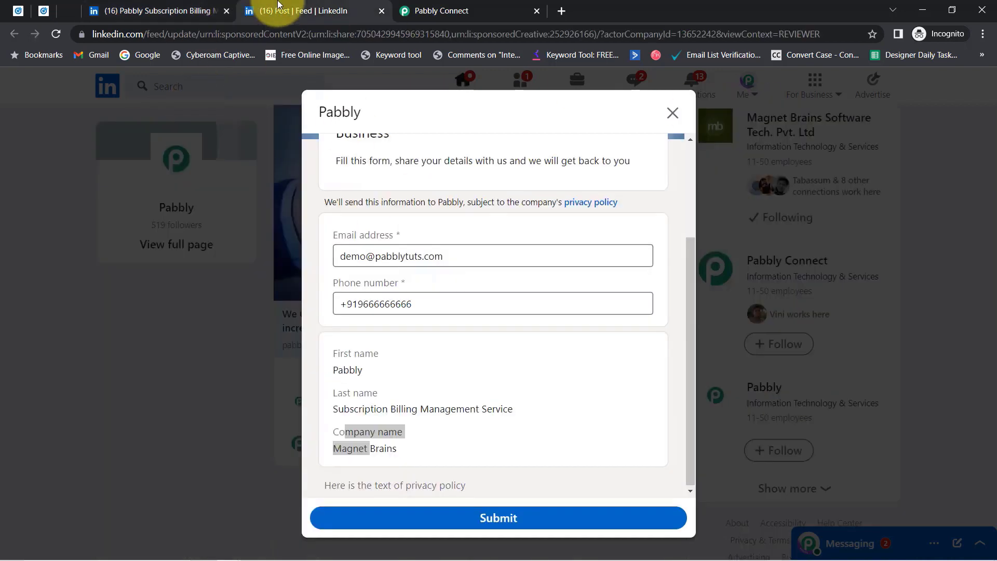
left_click(489, 509)
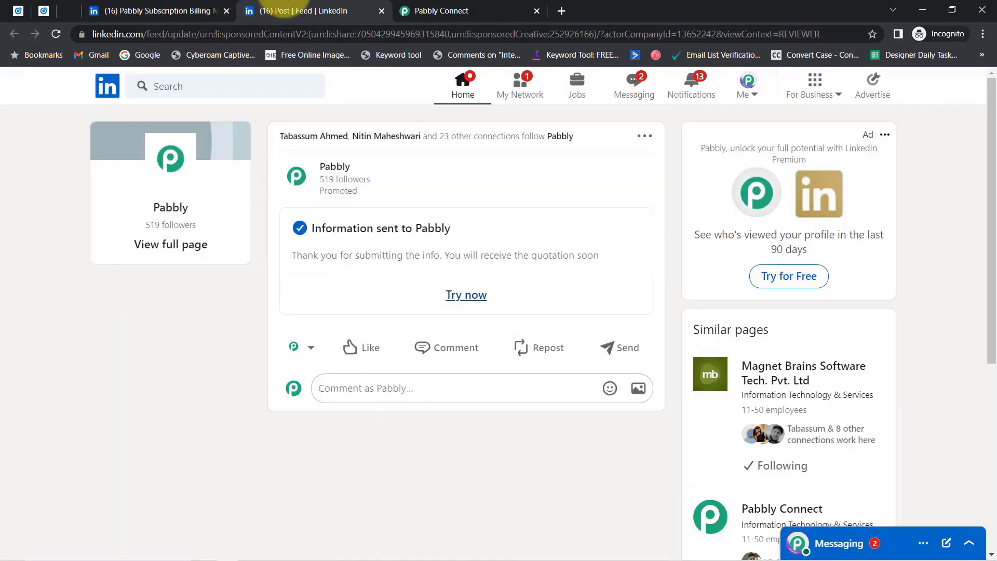
left_click(441, 10)
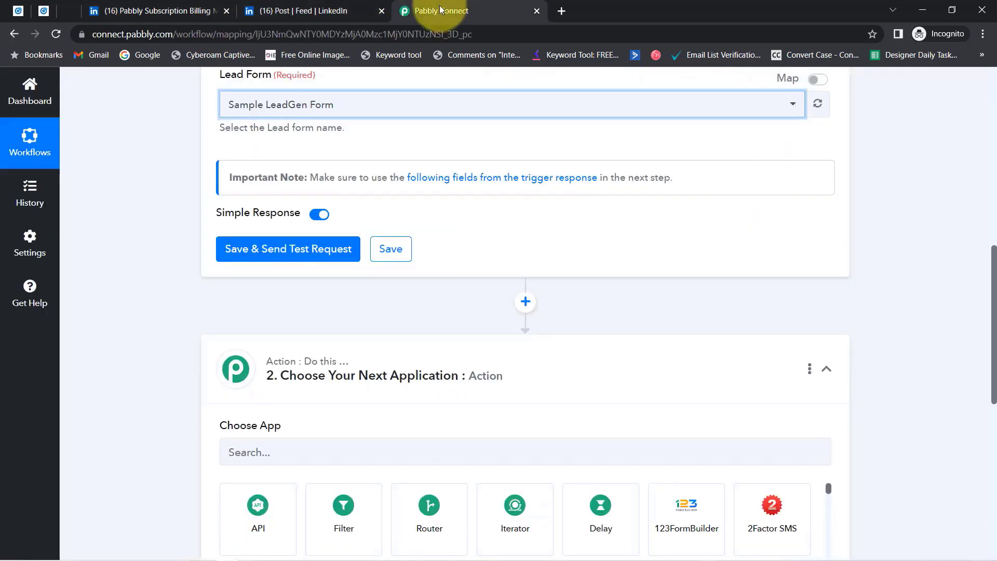
Fetch the new test lead and review its response fields, including the form name and name answers.
left_click(275, 252)
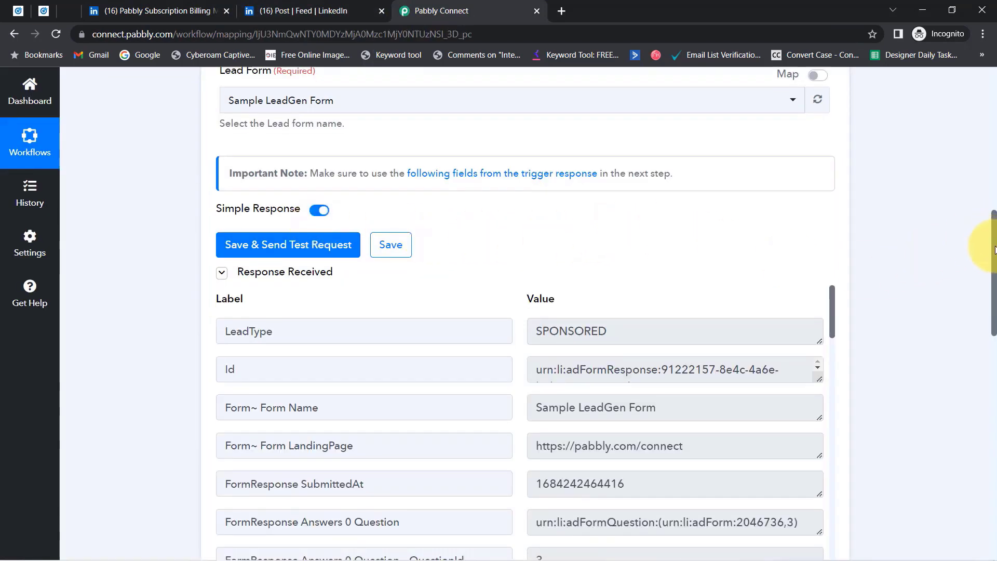
scroll(637, 249, "down", 2)
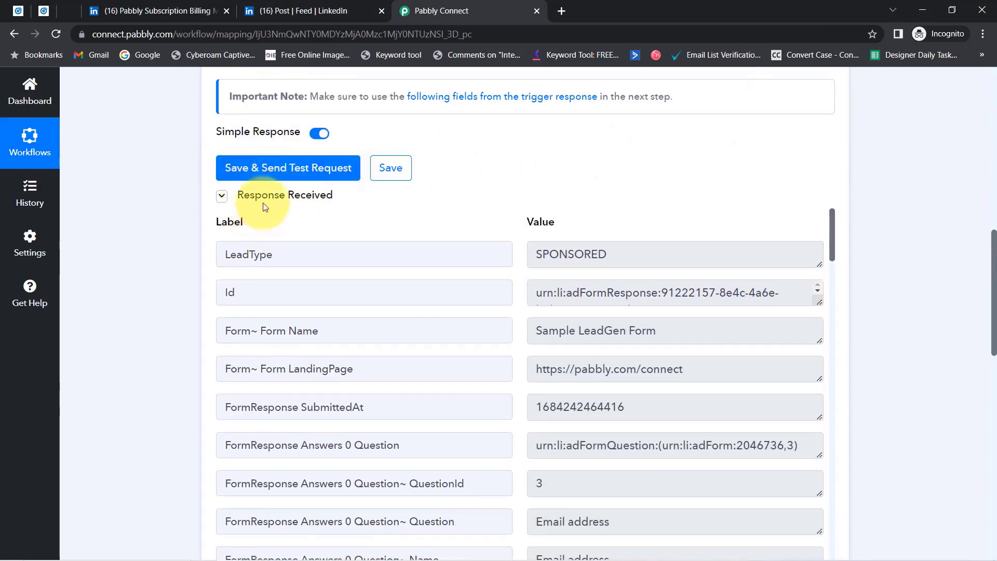
left_click_drag(993, 300, 993, 323)
left_click_drag(548, 238, 659, 241)
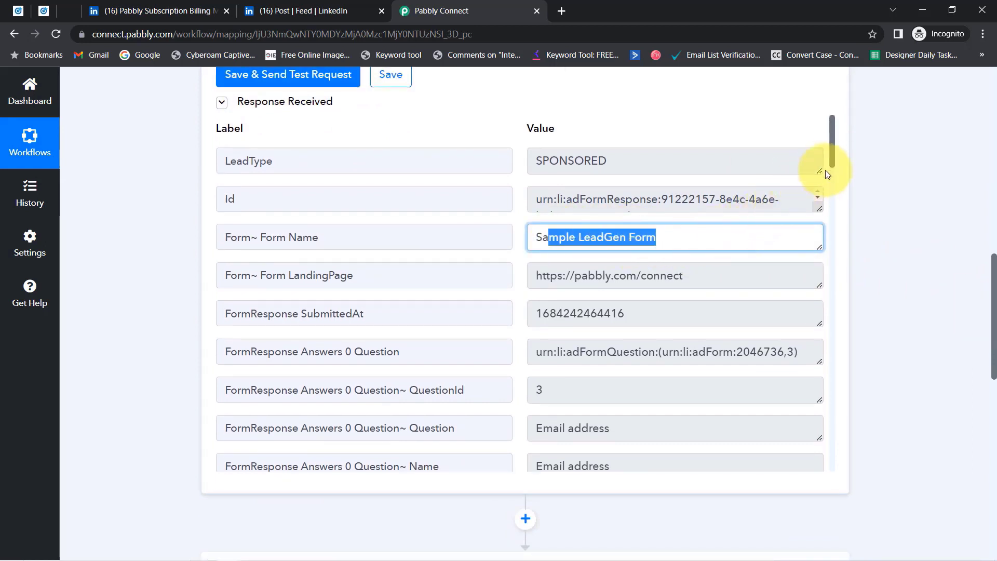
left_click_drag(831, 161, 828, 206)
left_click_drag(658, 240, 560, 240)
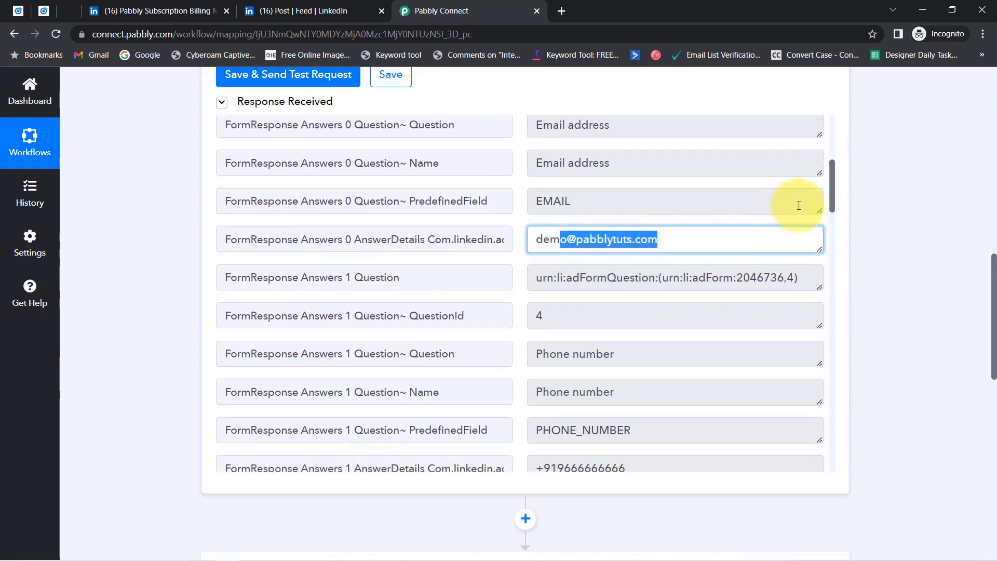
left_click_drag(833, 191, 830, 226)
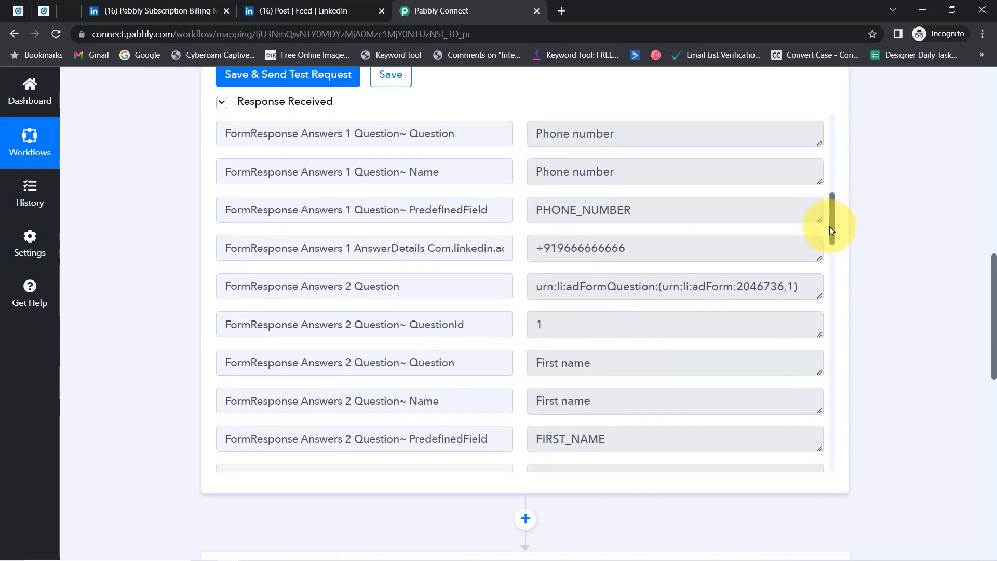
left_click_drag(599, 231, 534, 249)
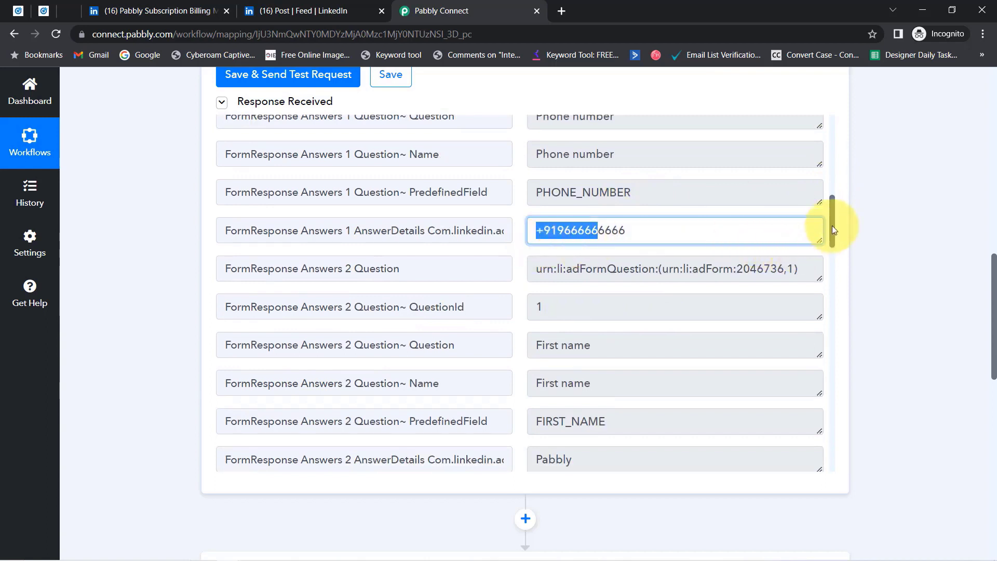
left_click_drag(833, 227, 830, 263)
left_click_drag(829, 277, 830, 285)
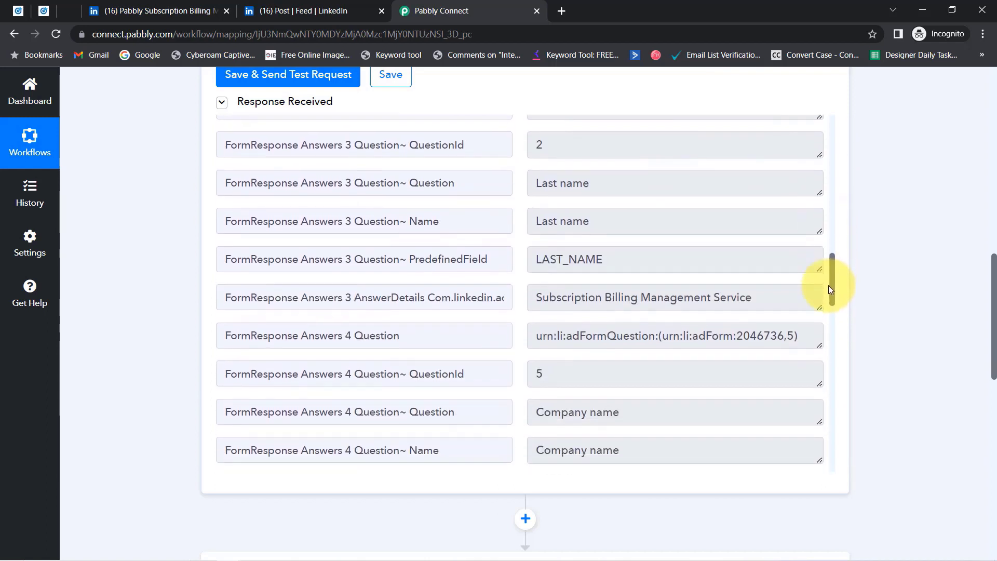
left_click_drag(595, 263, 697, 264)
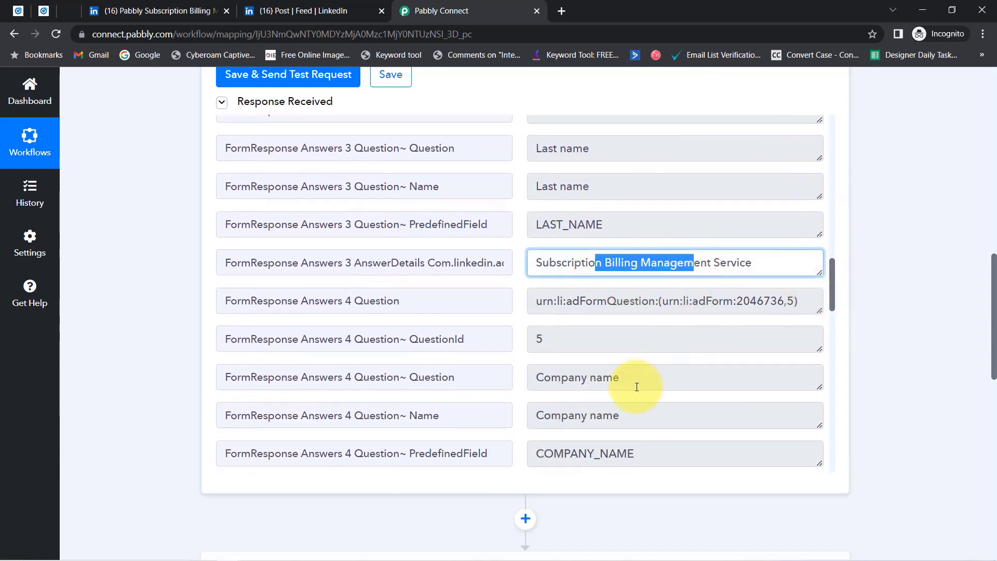
scroll(636, 387, "down", 1)
left_click_drag(556, 423, 634, 420)
left_click_drag(832, 311, 832, 271)
left_click_drag(597, 189, 554, 188)
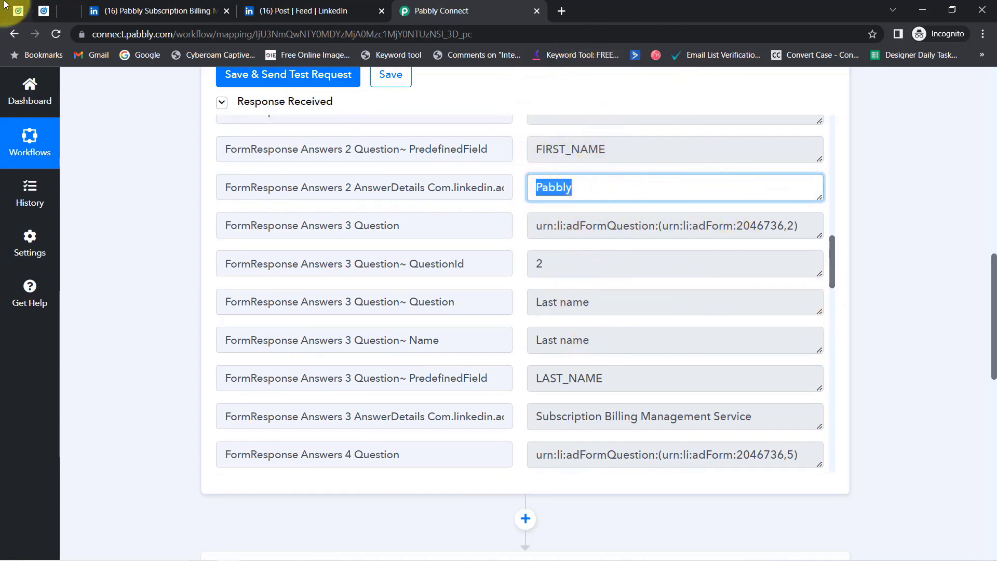
Close the LinkedIn profile and LinkedIn feed browser tabs.
left_click(201, 9)
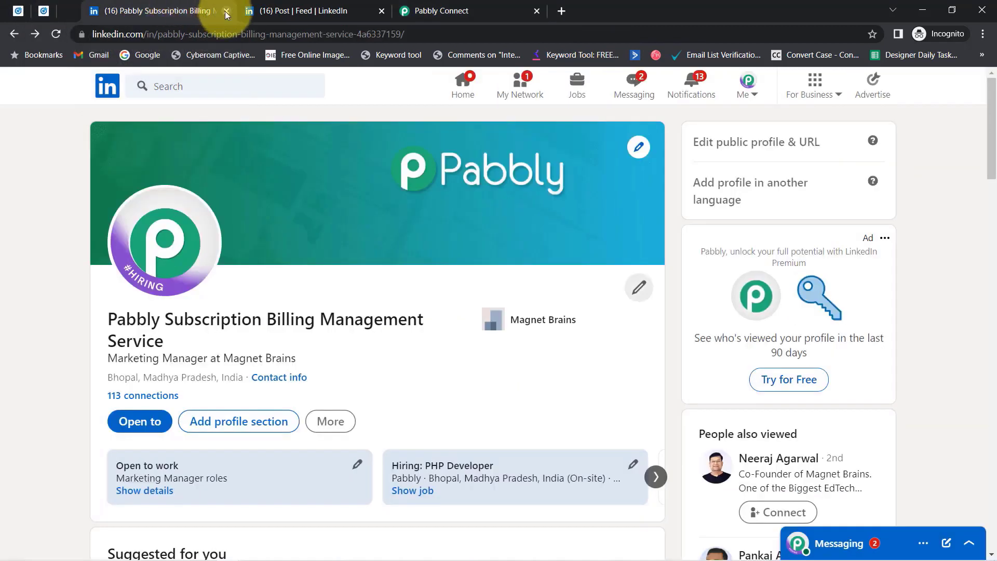
left_click(225, 11)
left_click(223, 10)
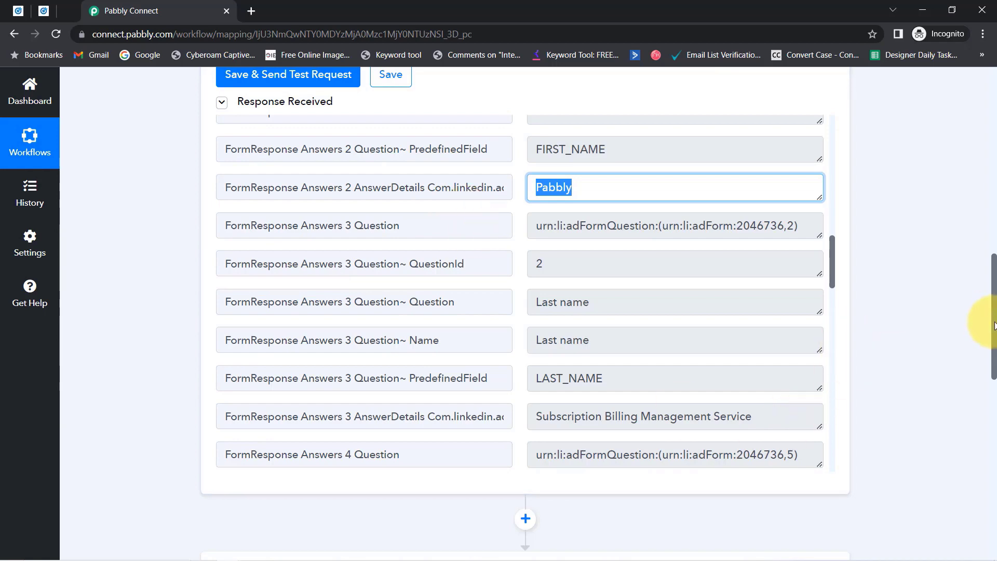
Search the action apps for 'lead' and choose LeadConnector V2.
left_click_drag(993, 325, 966, 131)
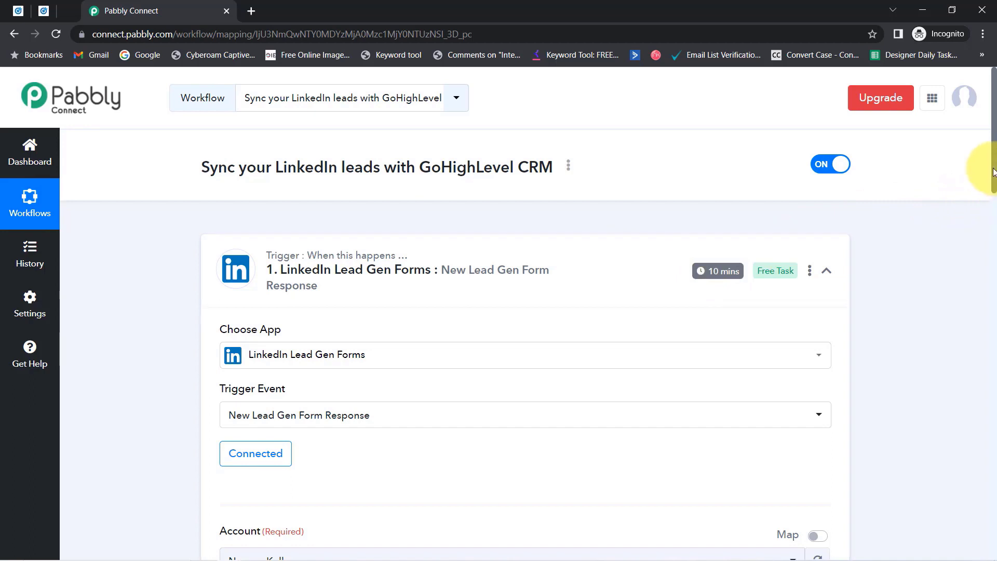
left_click_drag(994, 183, 980, 461)
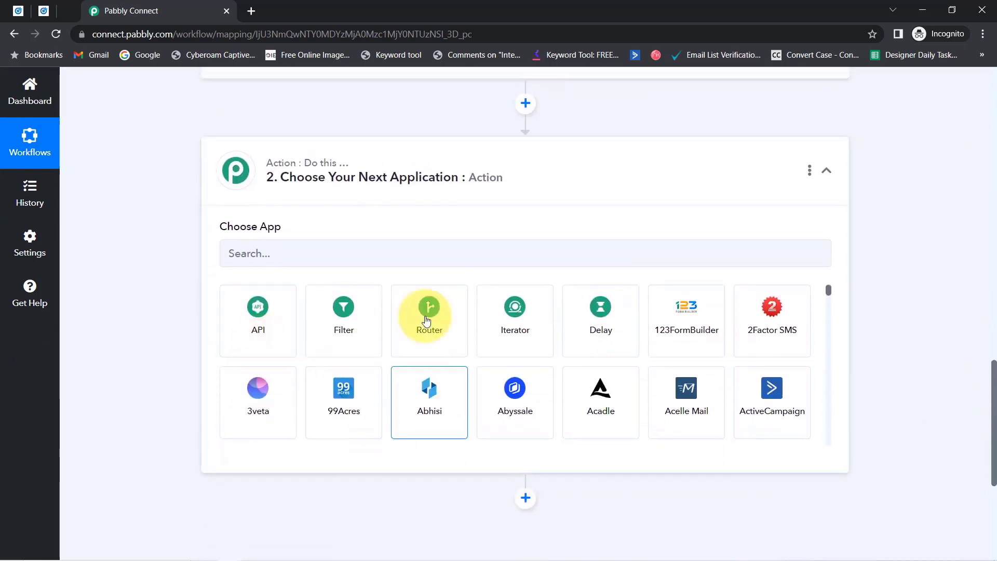
left_click(262, 263)
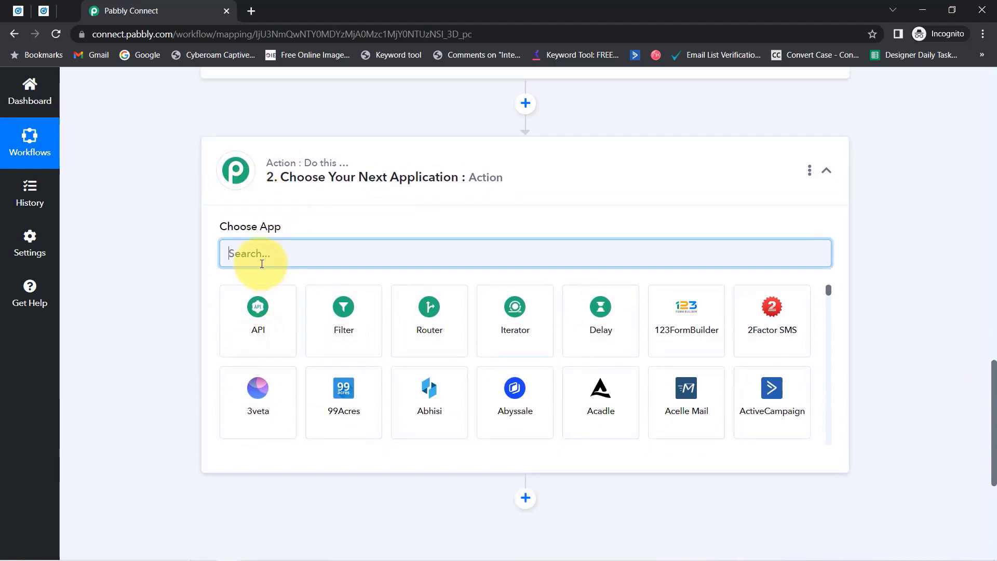
type("lead")
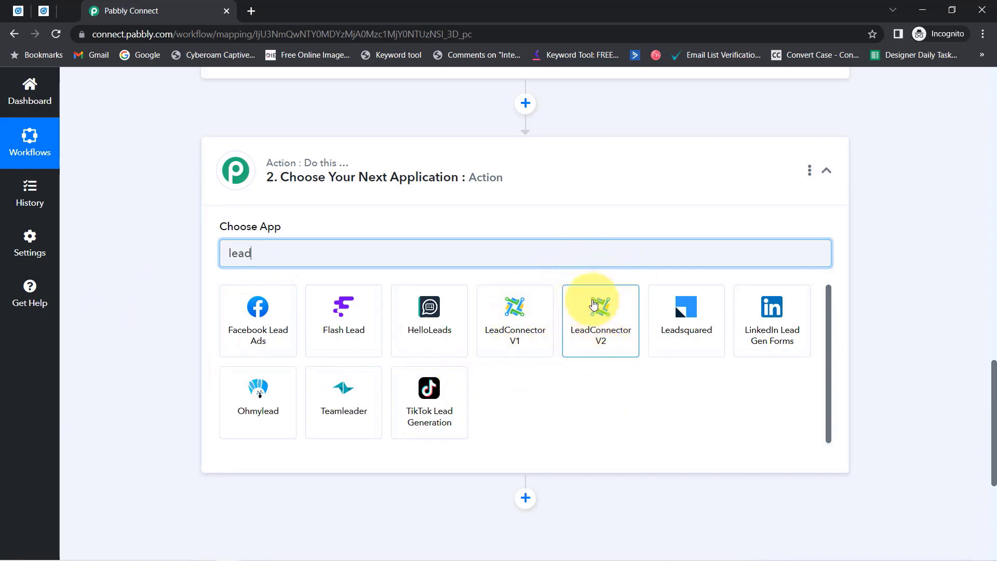
left_click(608, 345)
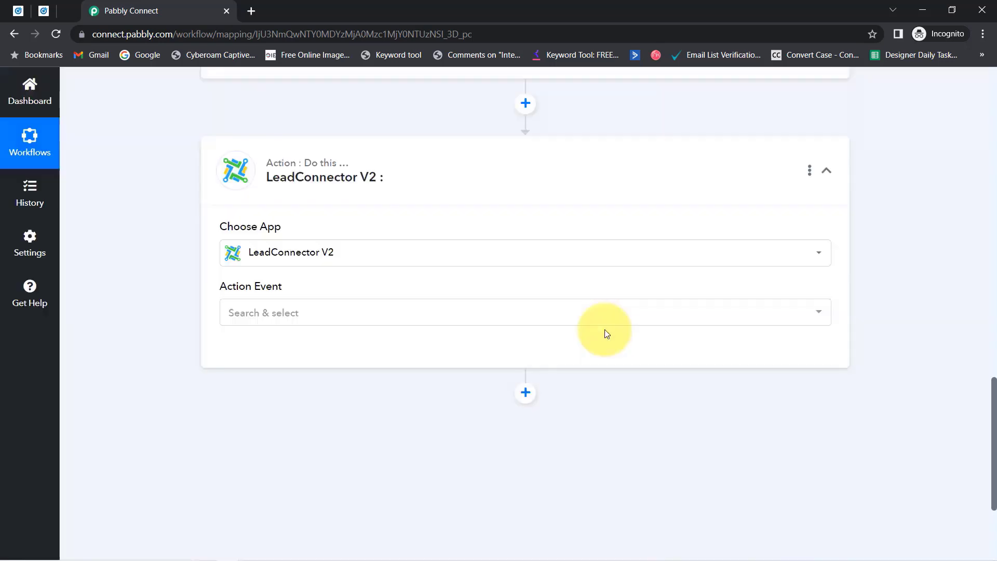
Set the action event to Create Contact and authorize a new LeadConnector V2 connection to the GoHighLevel sub-account.
left_click(252, 325)
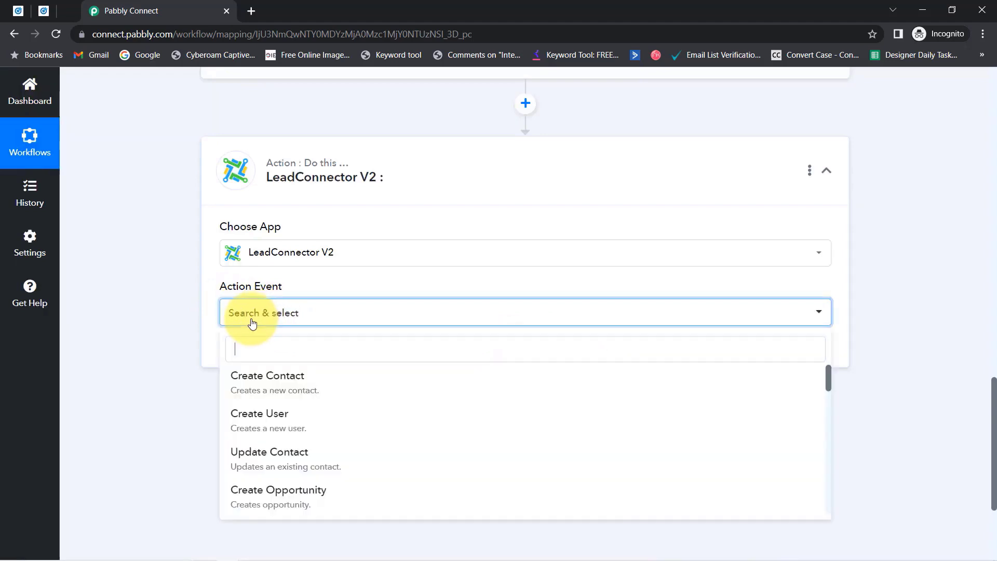
left_click(289, 386)
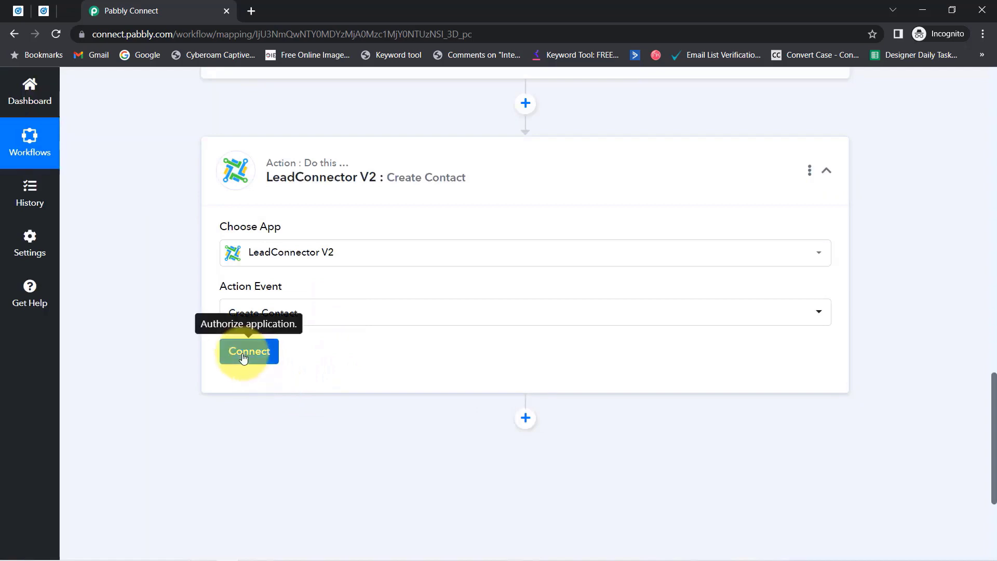
left_click(243, 355)
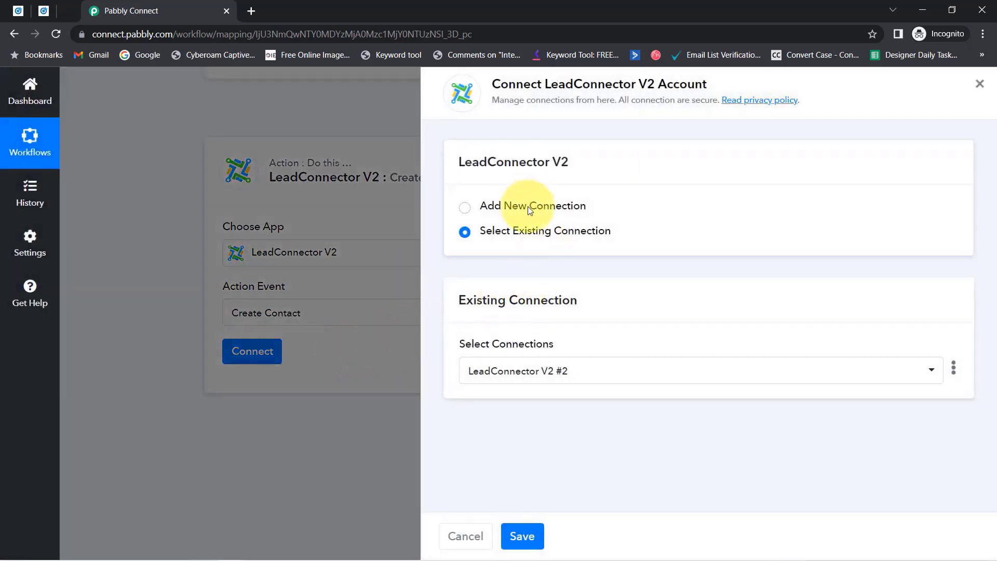
left_click(465, 207)
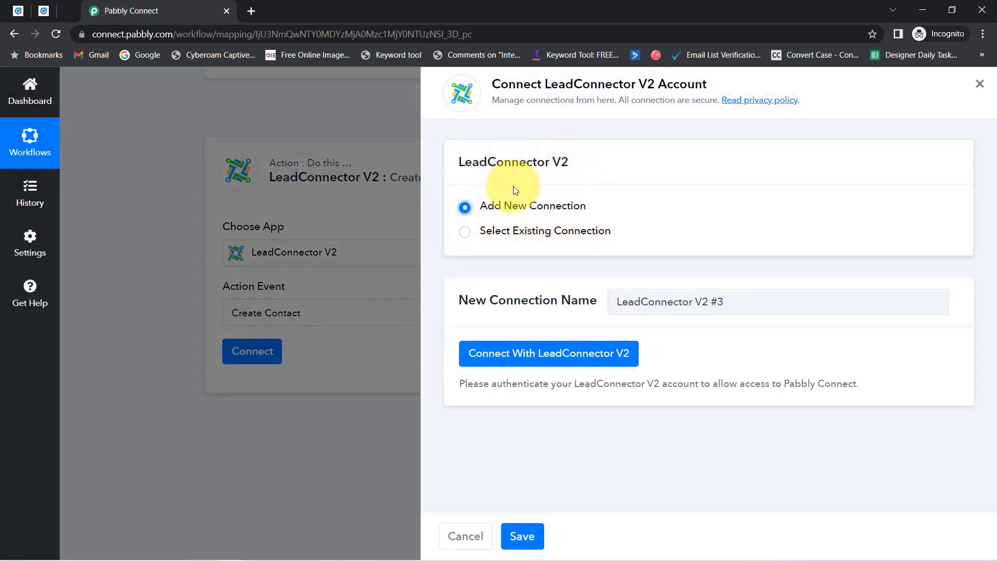
left_click(545, 357)
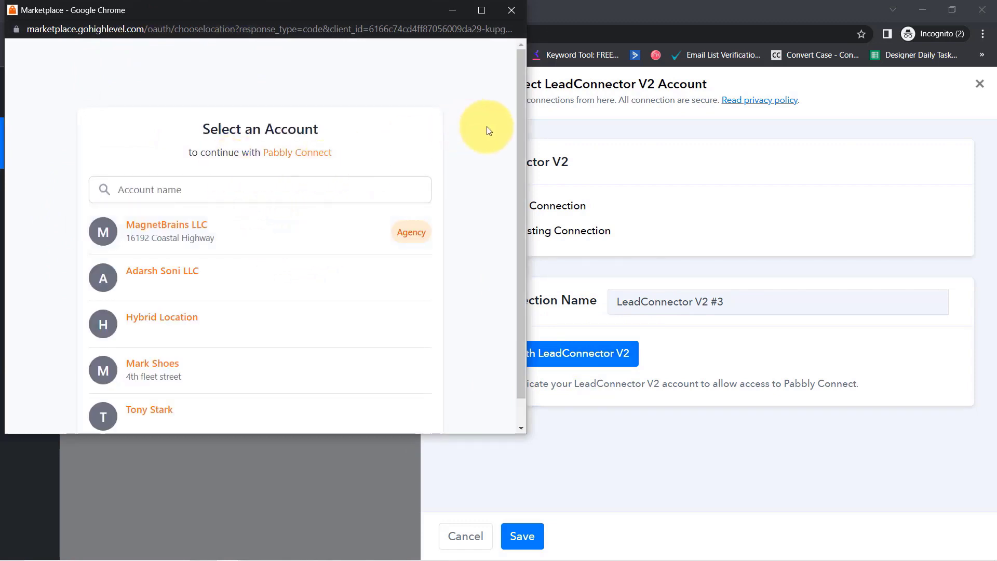
left_click(120, 280)
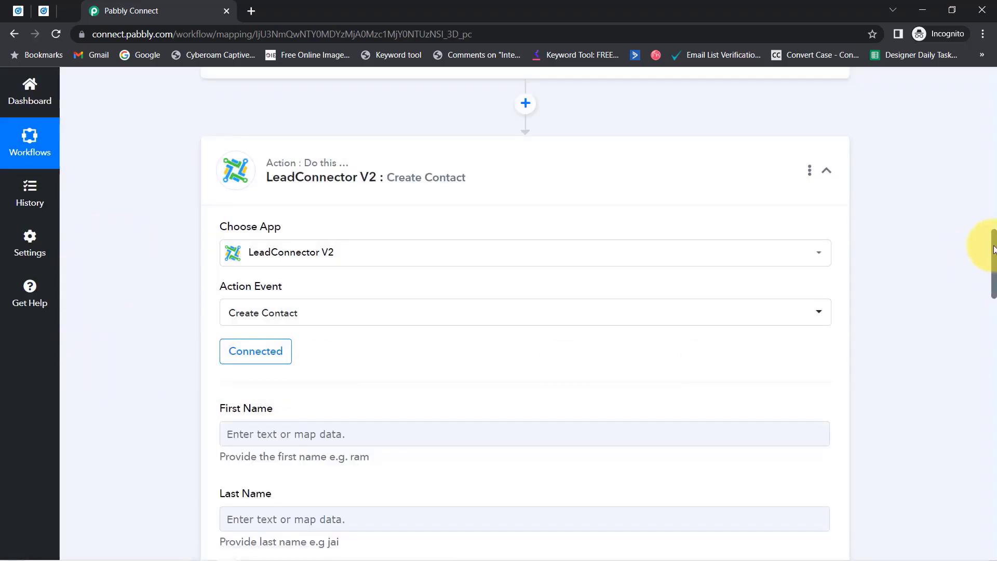
Map the LinkedIn lead's first-name answer, found by searching 'pabb', into First Name.
left_click_drag(993, 248, 973, 279)
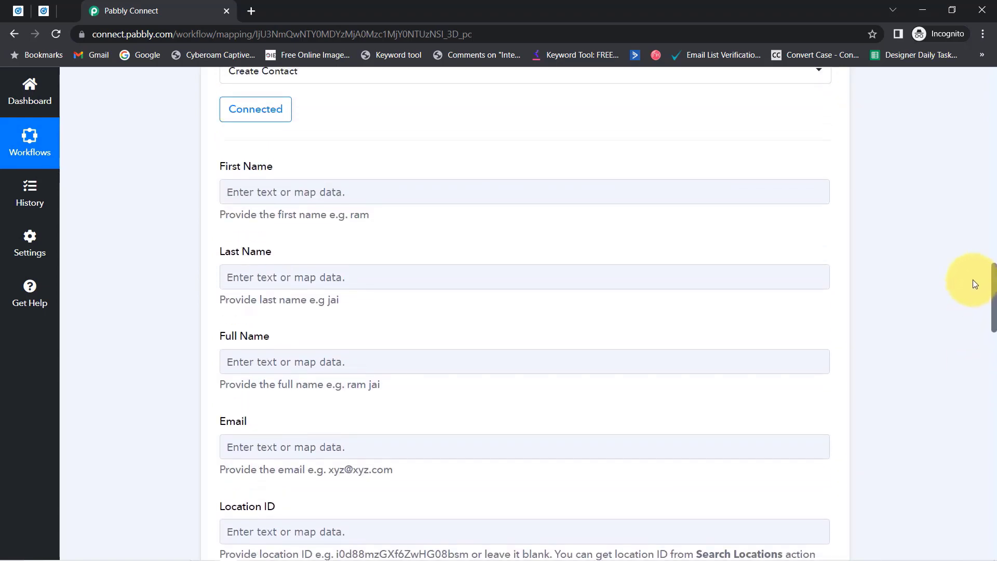
left_click(240, 195)
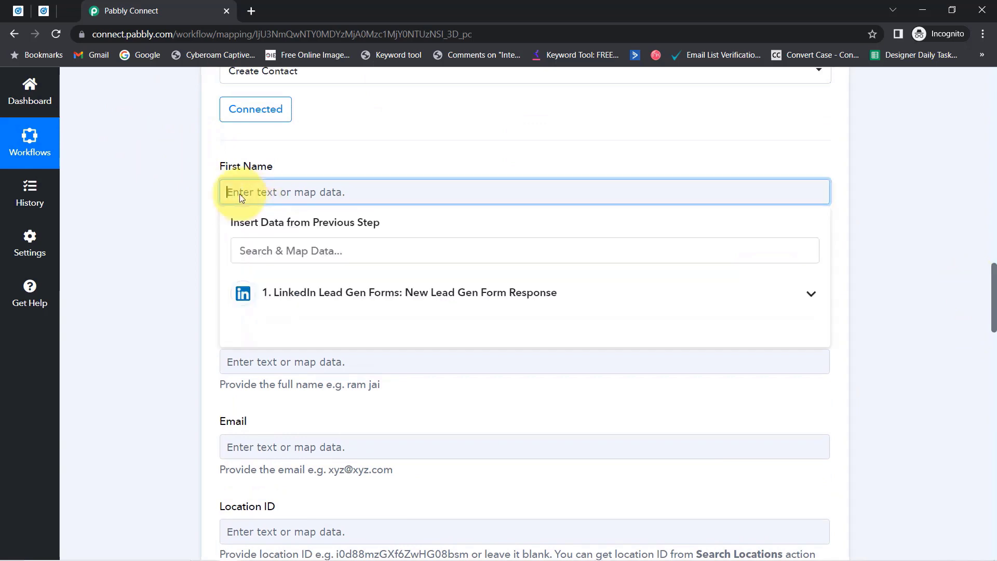
left_click(256, 253)
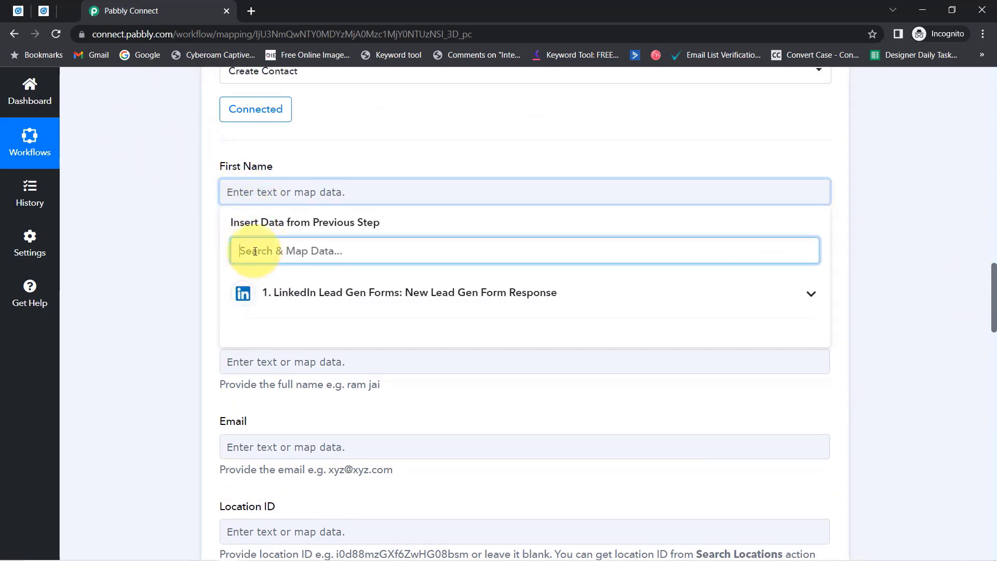
type("firs")
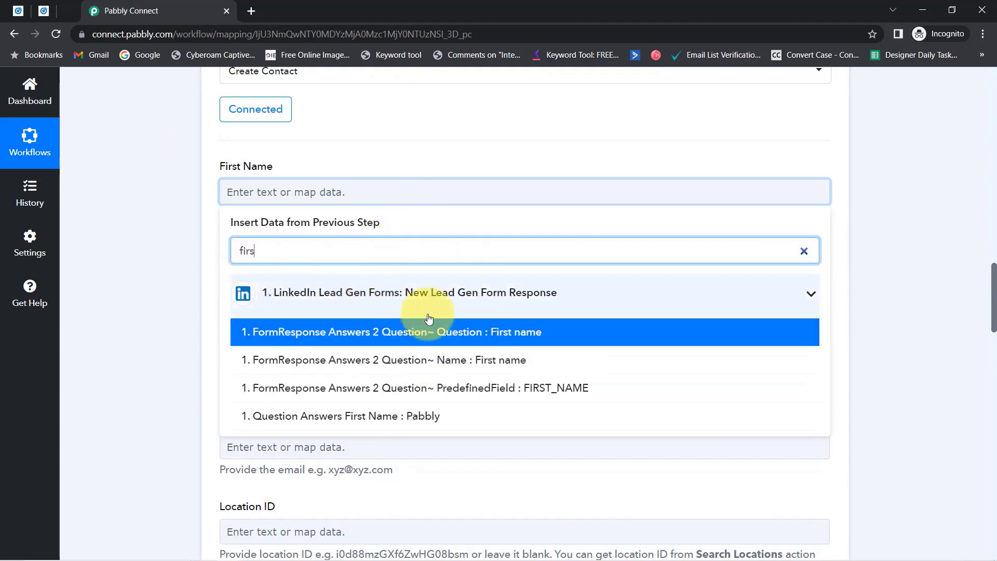
left_click(495, 337)
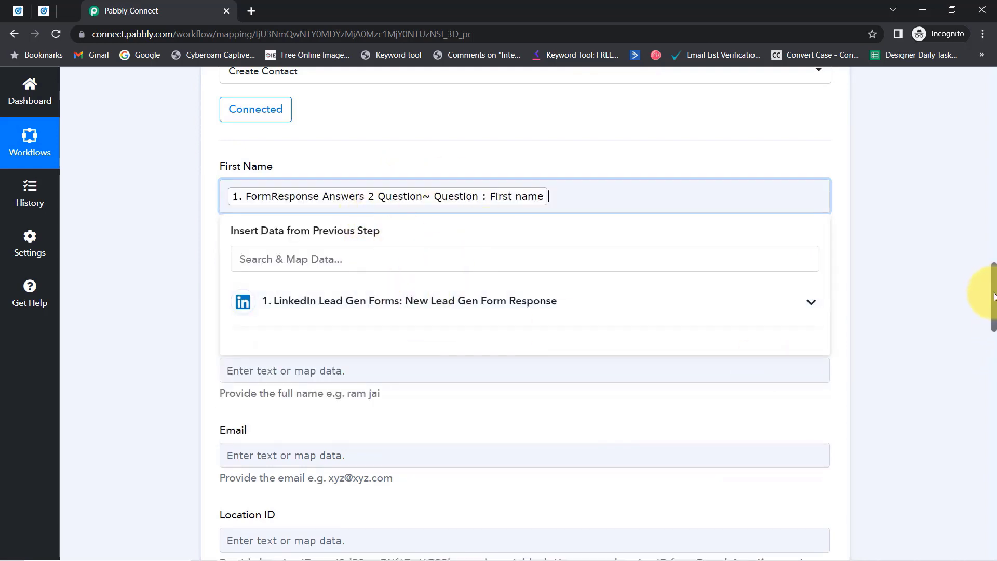
scroll(994, 285, "up", 10)
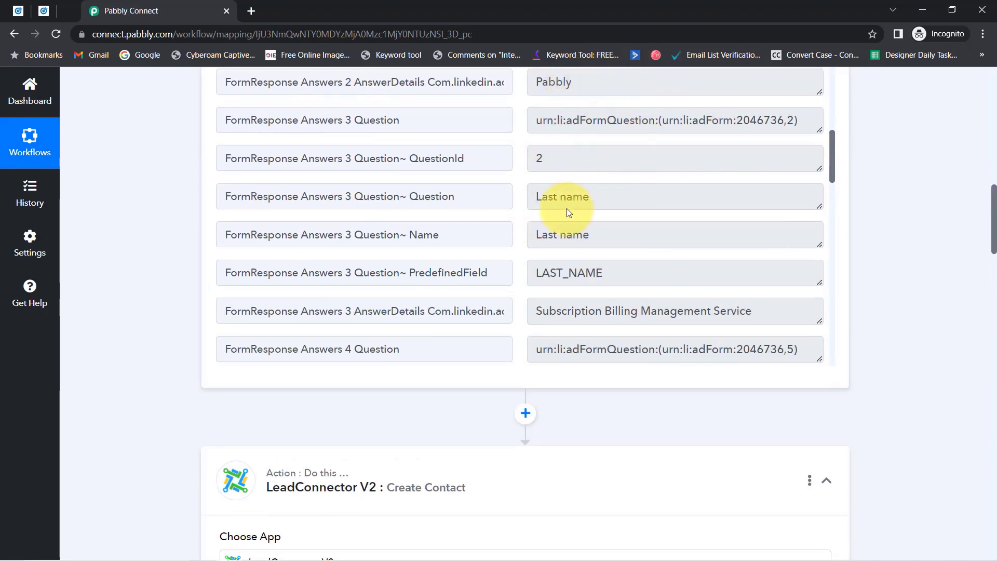
left_click_drag(993, 202, 989, 289)
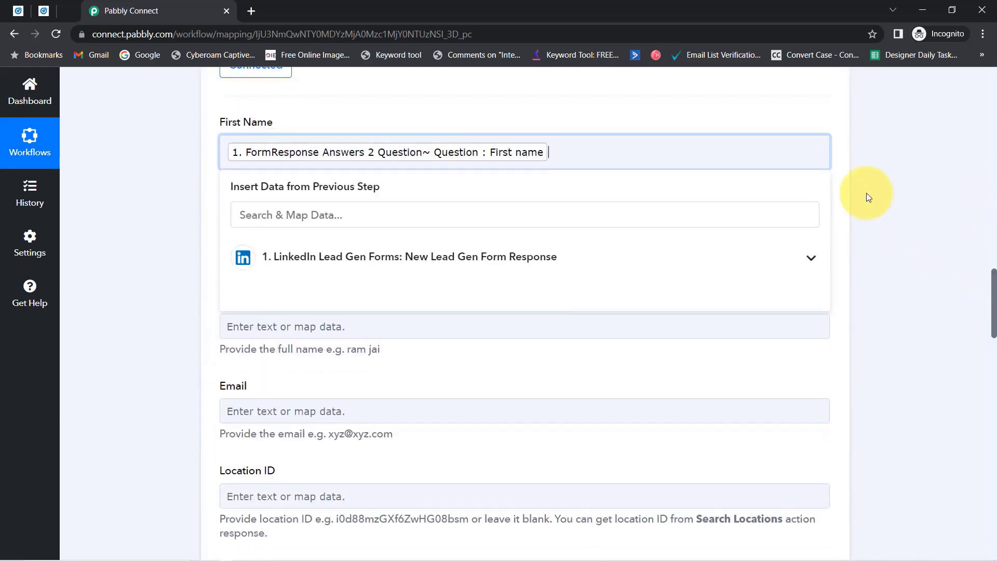
key("BackSpace")
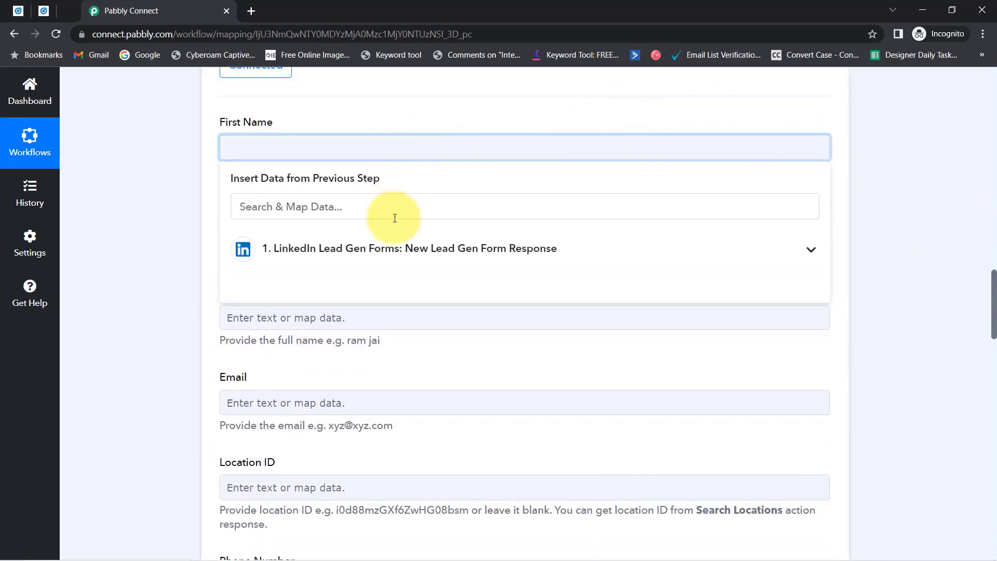
left_click(334, 236)
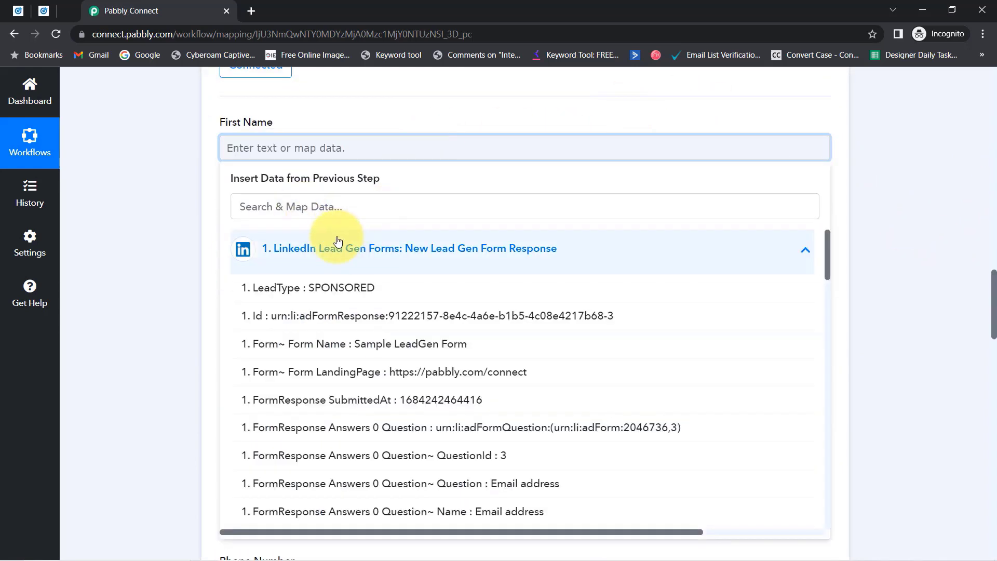
left_click(244, 214)
type("pabb")
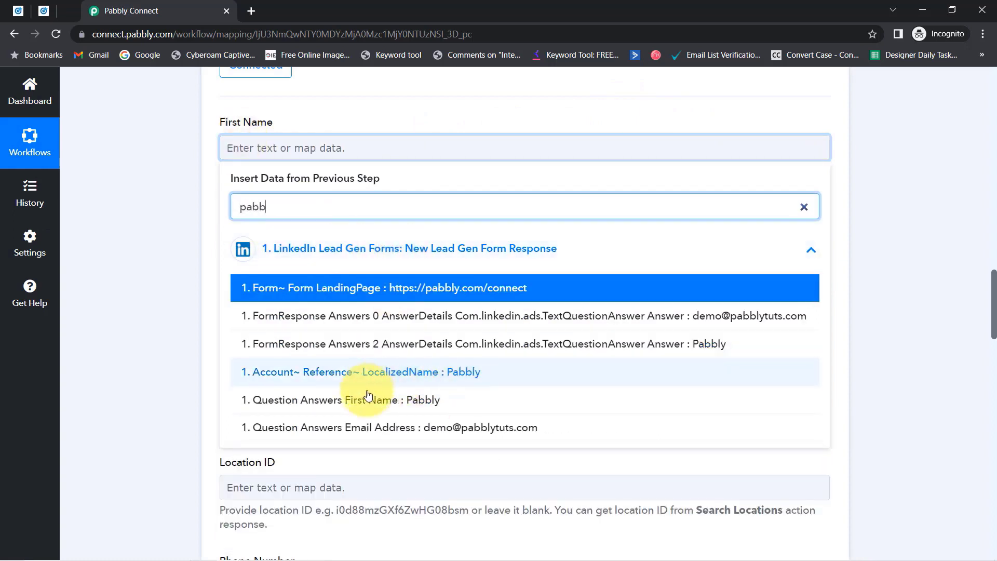
left_click(383, 401)
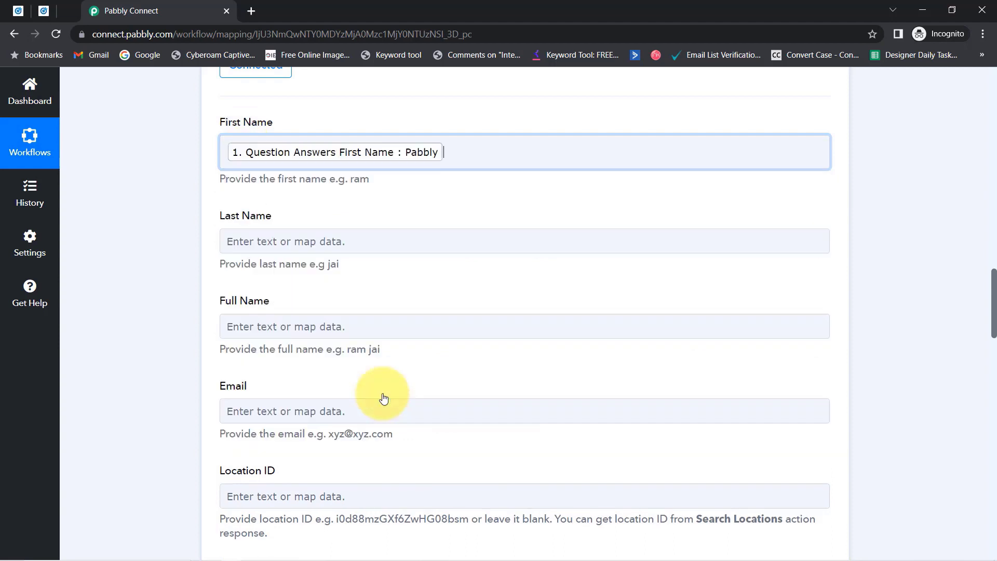
left_click(192, 285)
Map the lead's last-name answer, found by searching 'subs', into Last Name.
left_click(258, 250)
left_click(263, 302)
type("s")
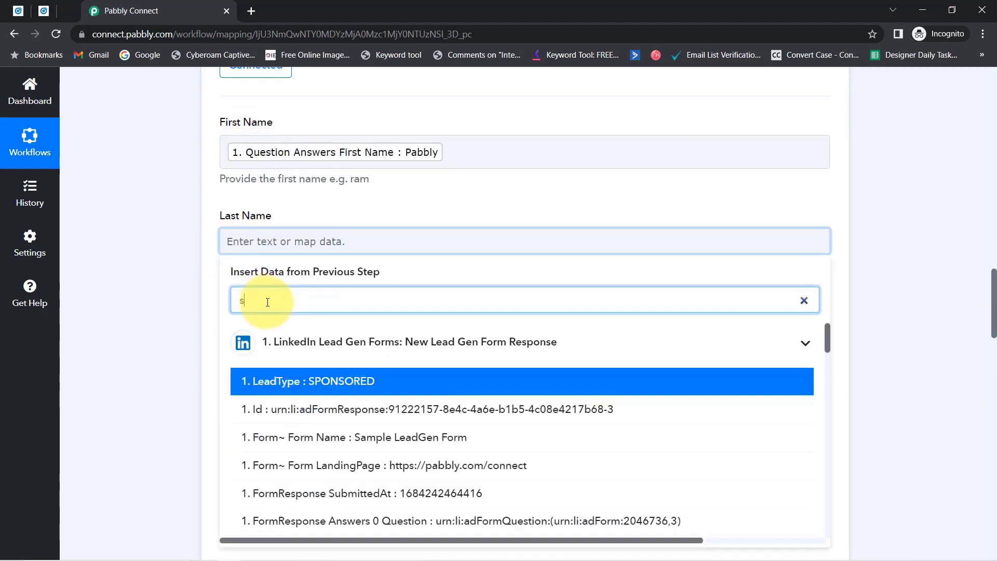
type("ubs")
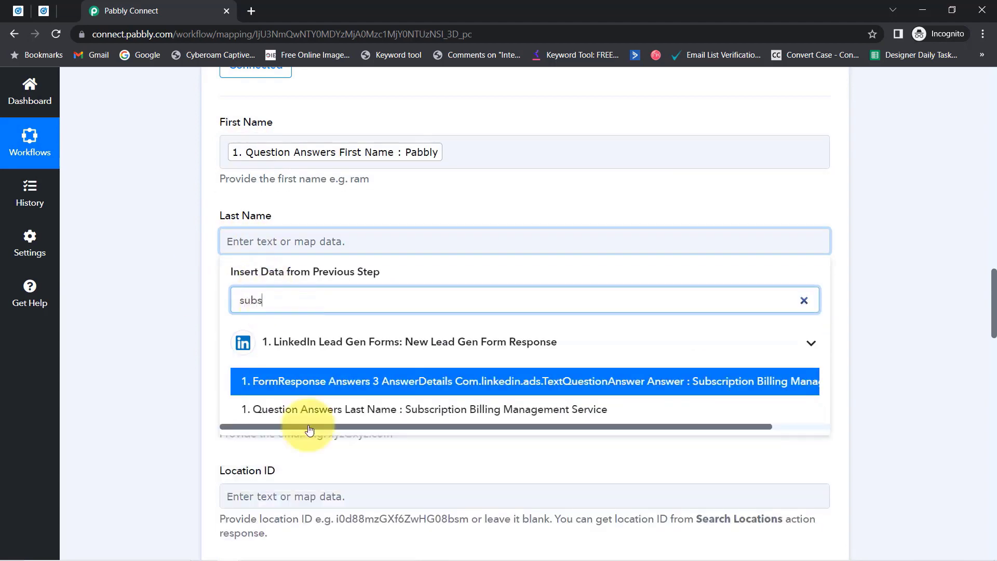
left_click(434, 410)
left_click(198, 328)
Fill Full Name with both the lead's first-name and last-name answers.
scroll(226, 274, "down", 1)
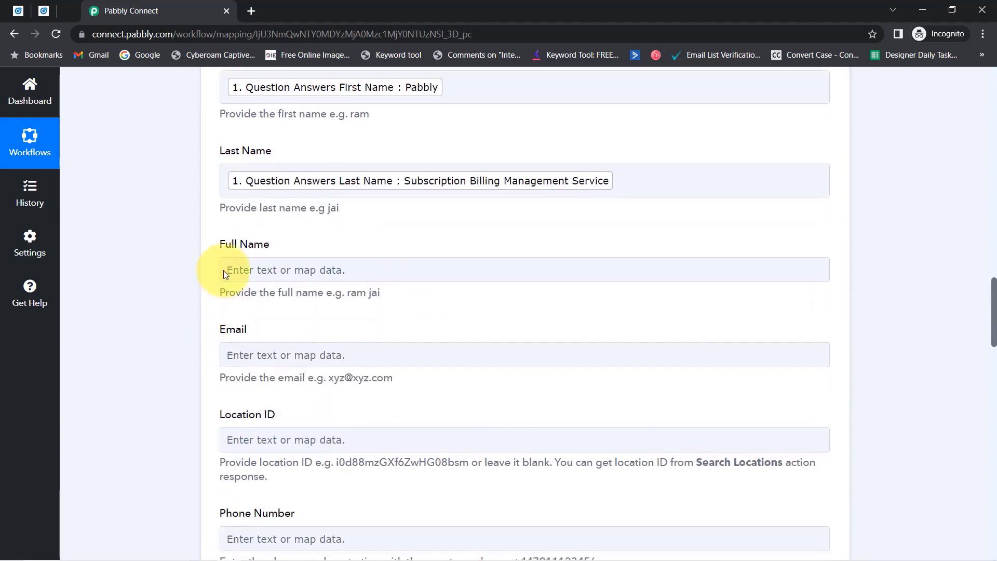
left_click(231, 270)
left_click(251, 322)
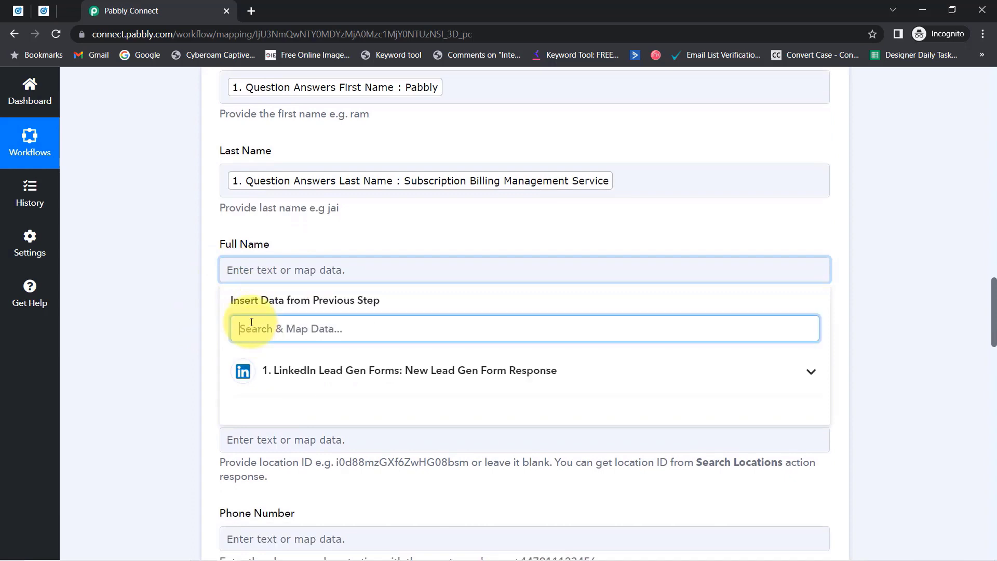
type("pabbly")
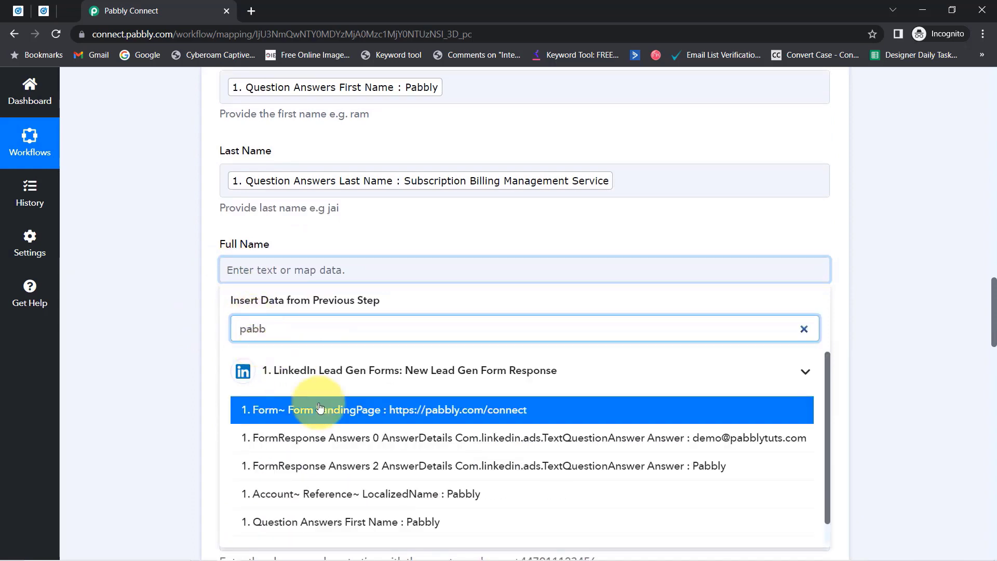
left_click(397, 519)
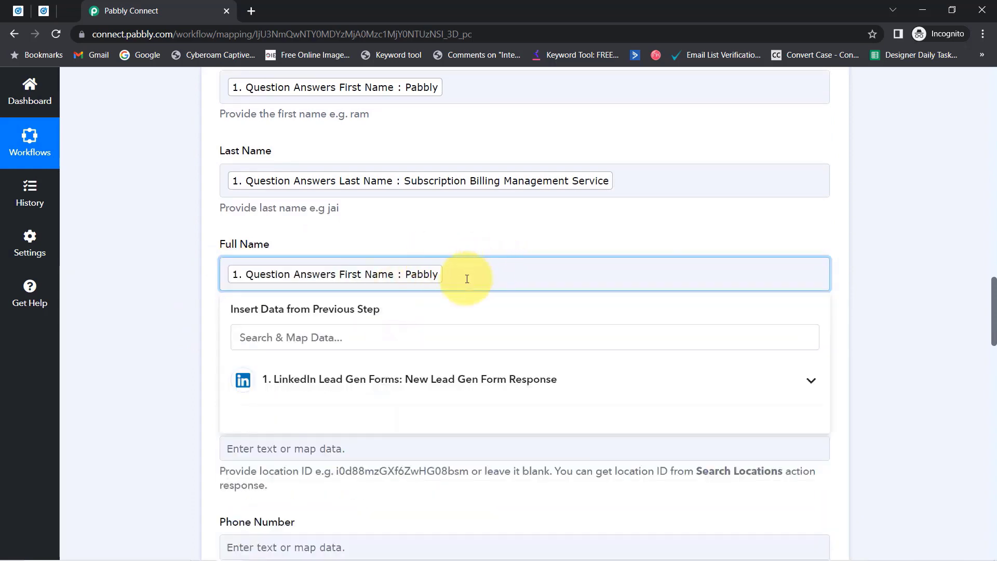
left_click(284, 345)
type("sub")
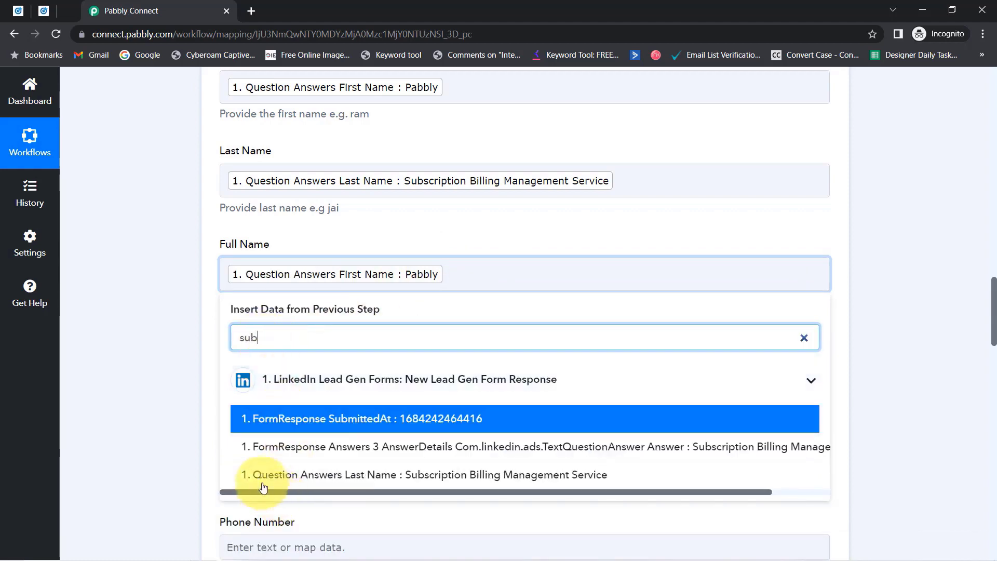
left_click(263, 483)
scroll(990, 317, "down", 2)
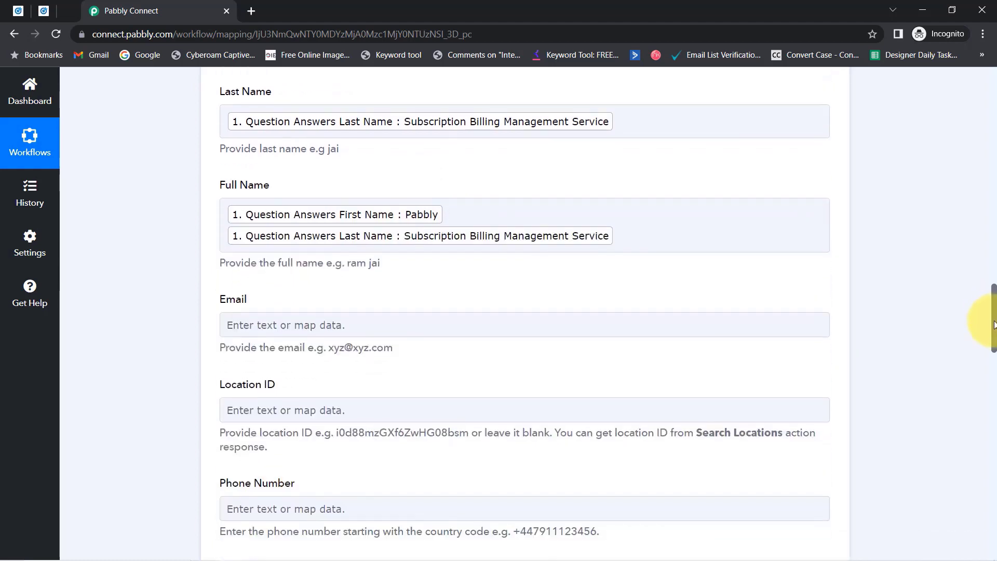
Map the lead's email address answer, searched with '@', into Email.
left_click(234, 258)
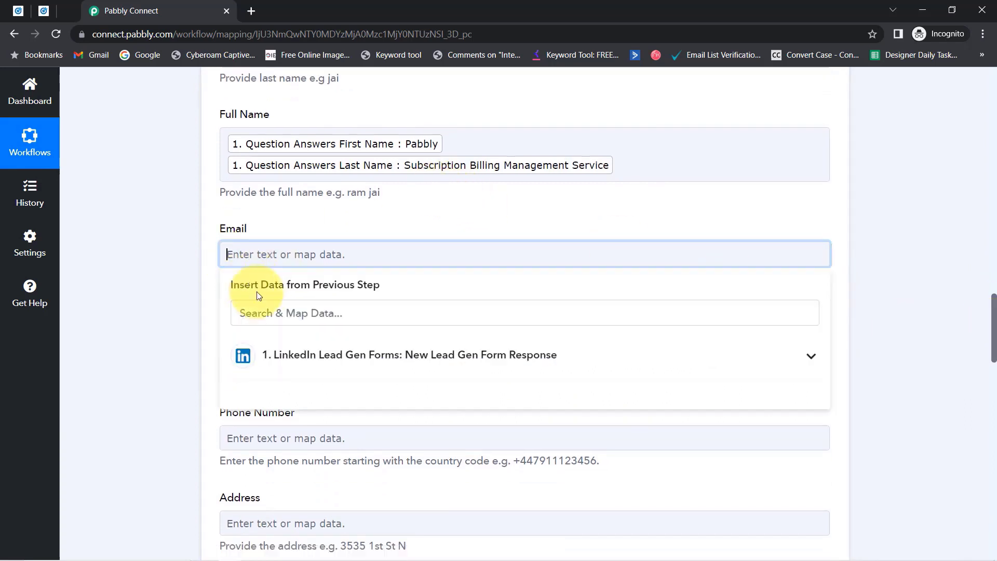
left_click(250, 315)
type("@")
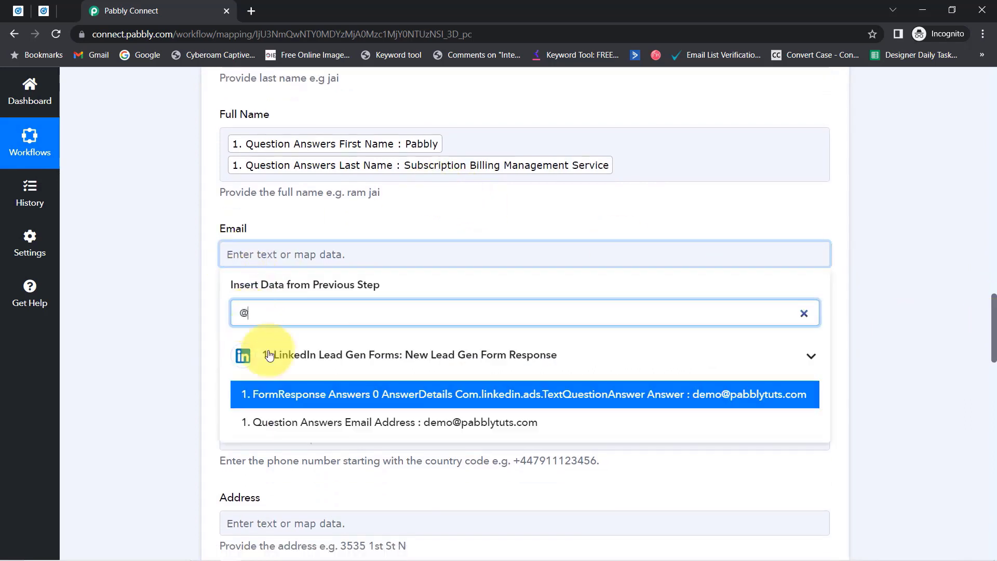
left_click(457, 425)
left_click(164, 351)
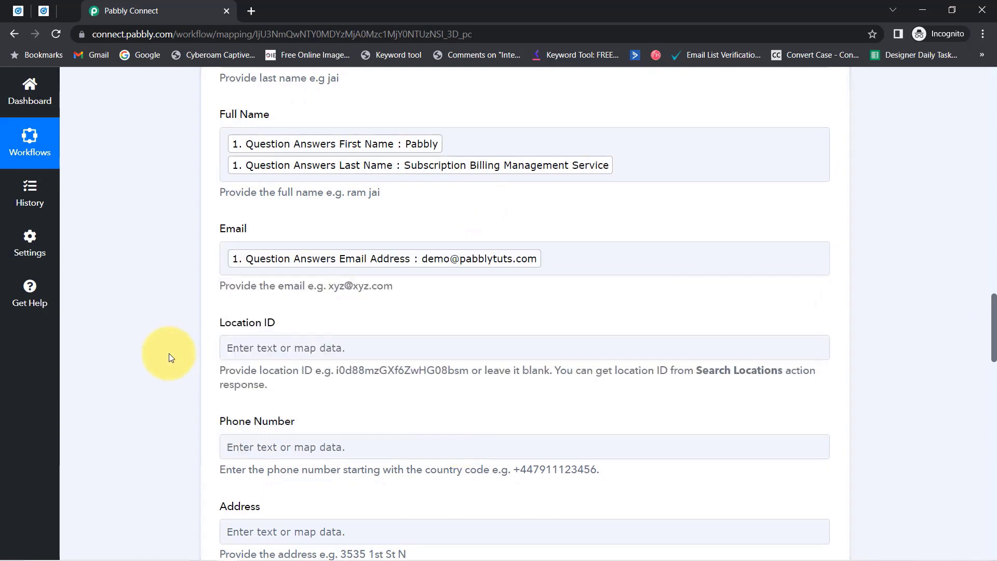
left_click(357, 453)
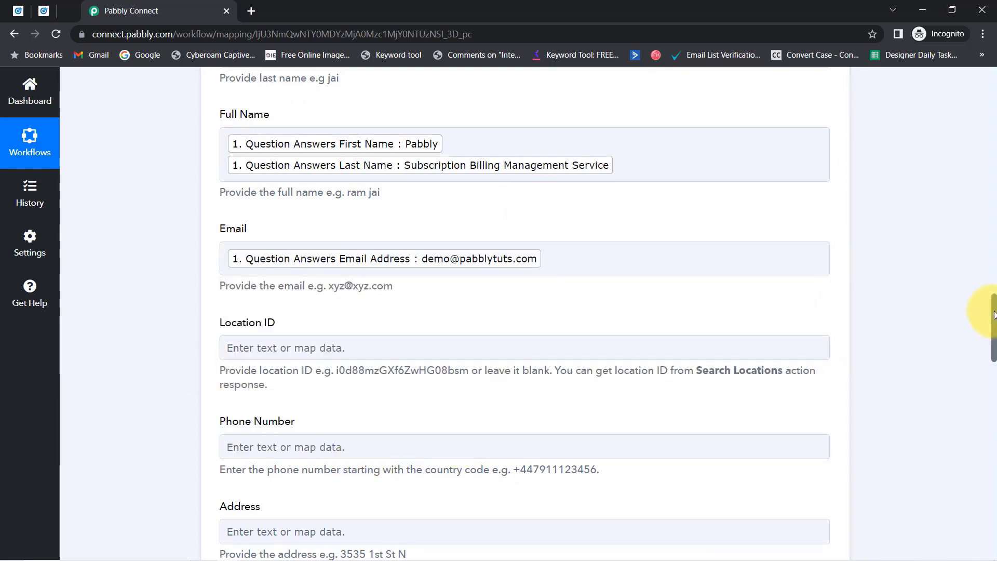
Map the lead's phone number, searched with '96', into Phone Number.
left_click_drag(995, 314, 994, 355)
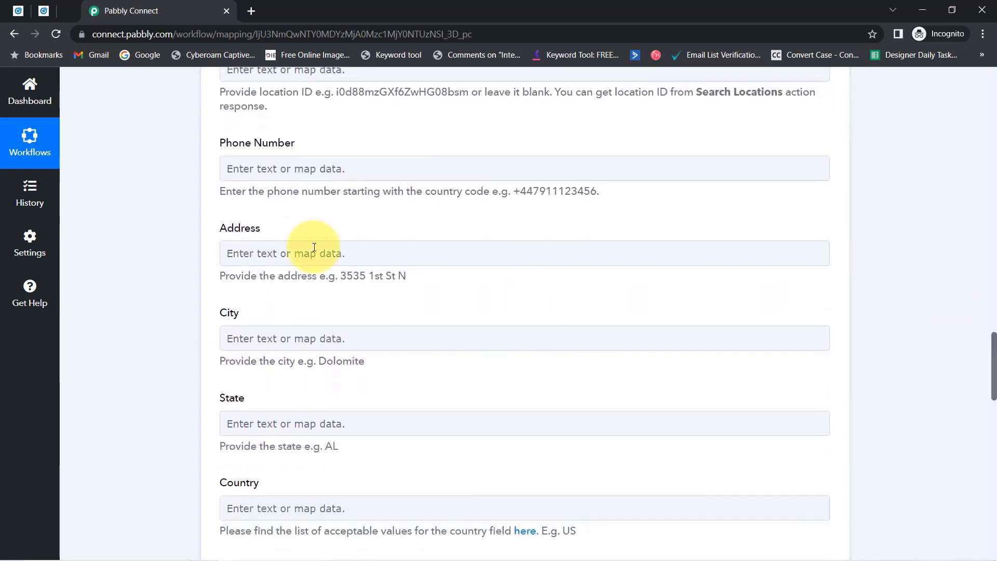
left_click(239, 175)
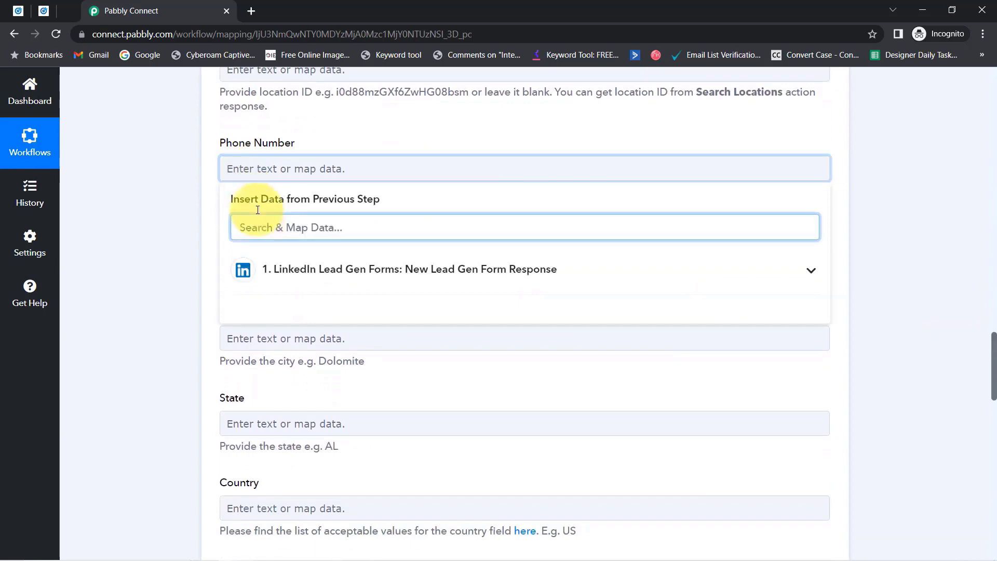
type("96")
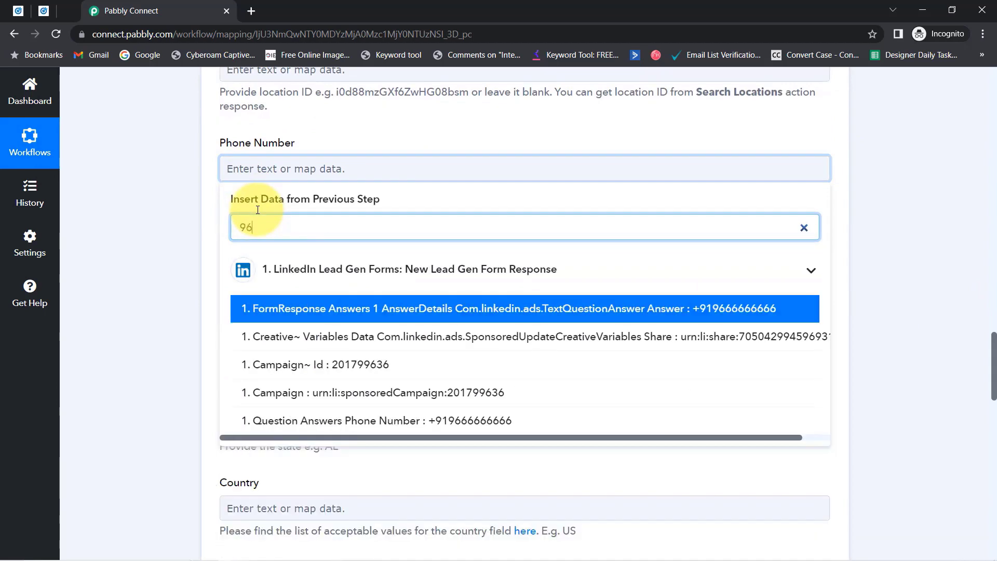
left_click(438, 420)
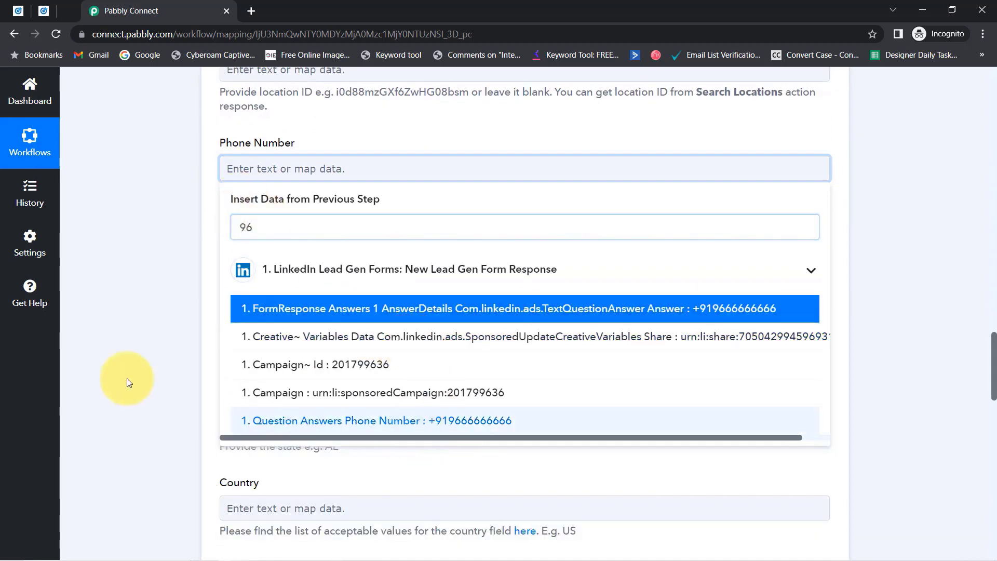
left_click(93, 337)
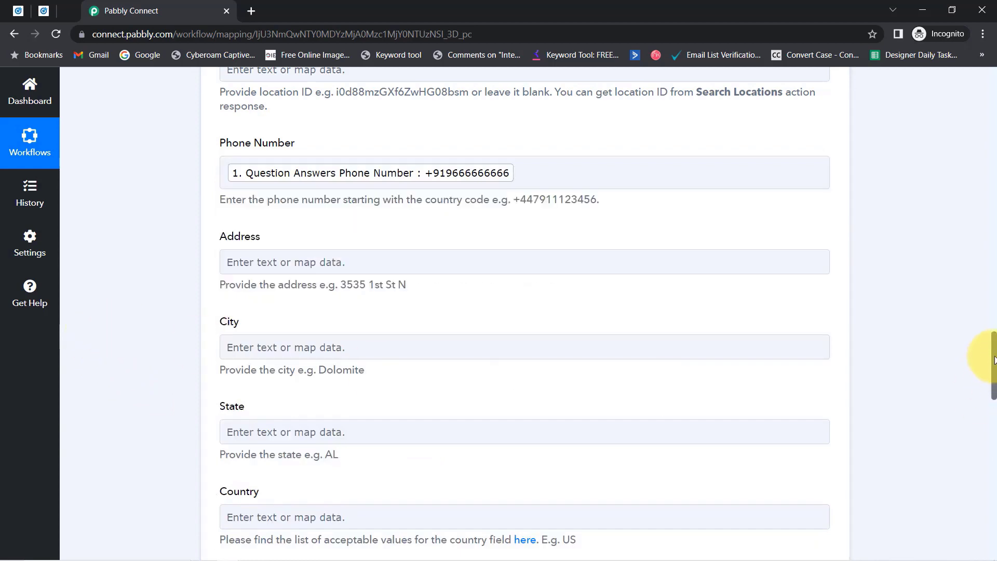
Switch over to the GoHighLevel dashboard.
left_click_drag(995, 360, 994, 433)
left_click_drag(995, 446, 995, 496)
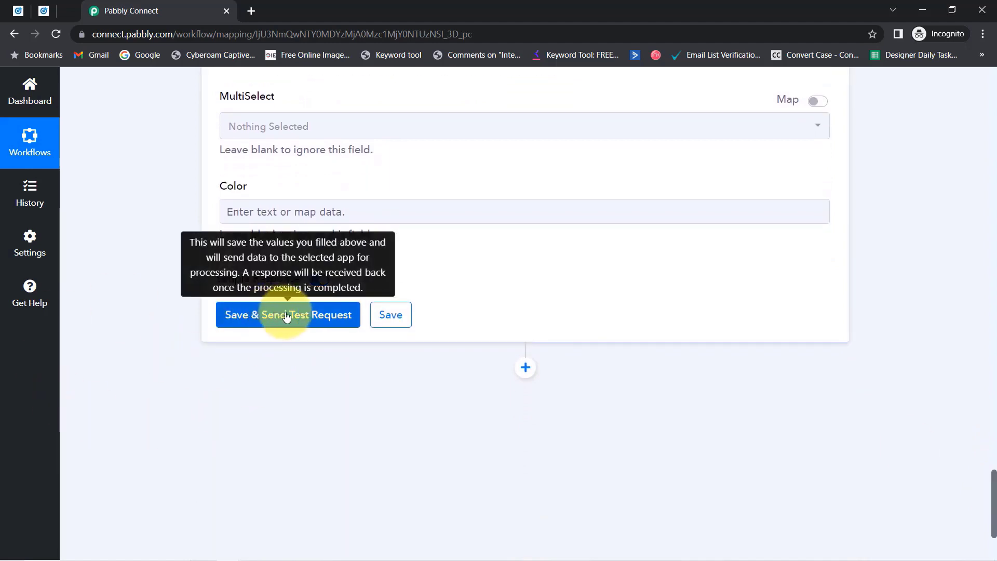
left_click(67, 10)
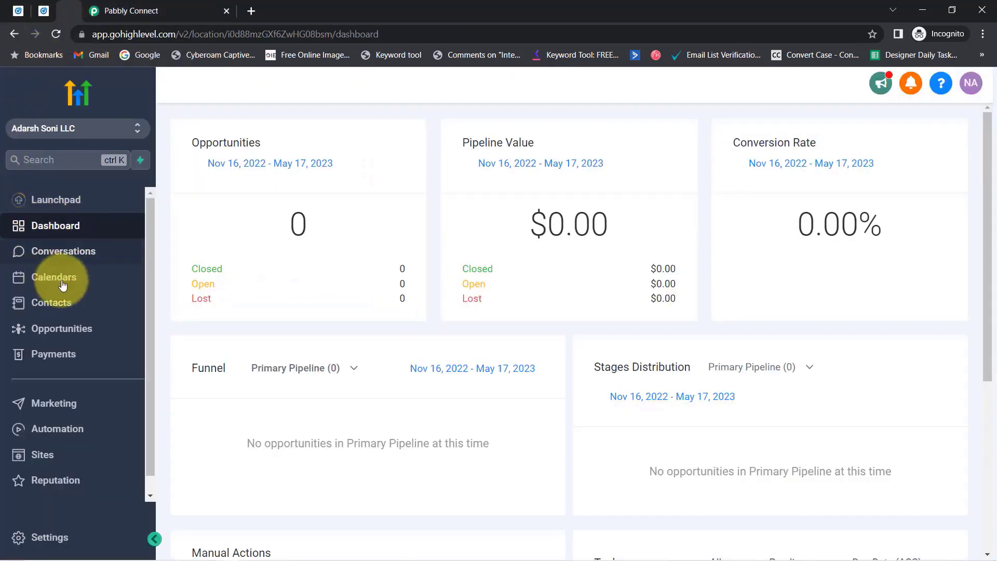
Open GoHighLevel Contacts, then save the Pabbly Create Contact step and send a test request.
left_click_drag(110, 35, 154, 36)
left_click(47, 300)
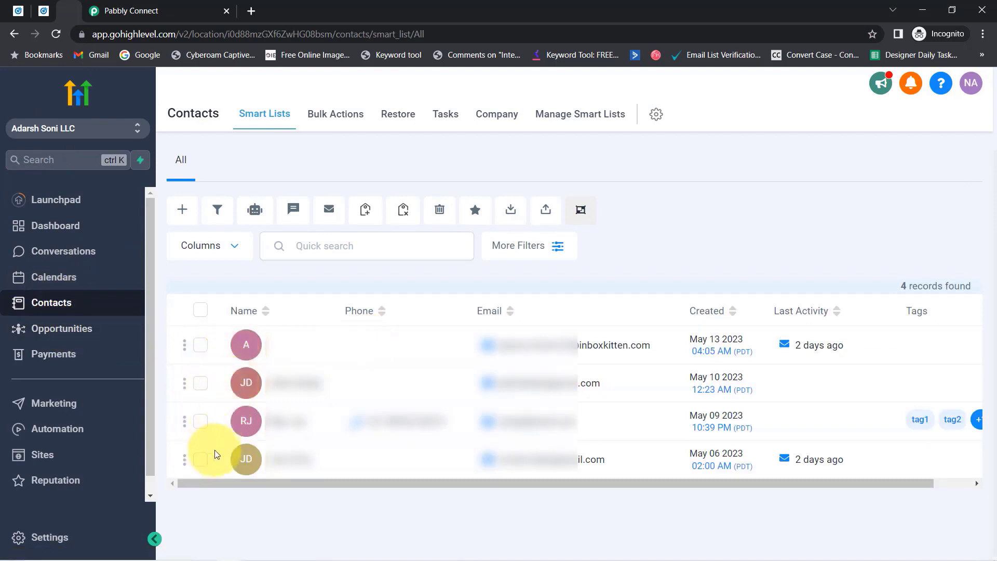
left_click(137, 11)
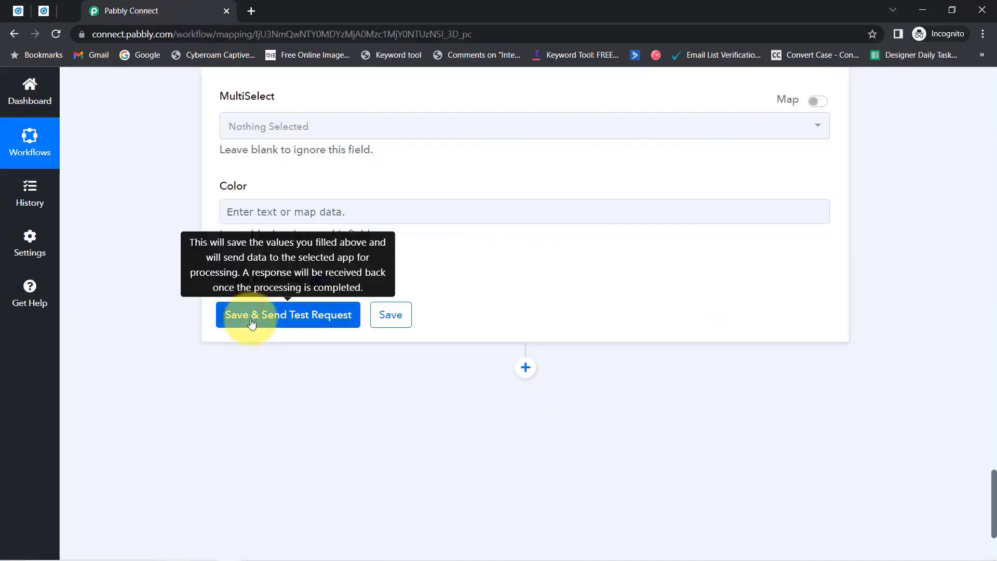
left_click(248, 316)
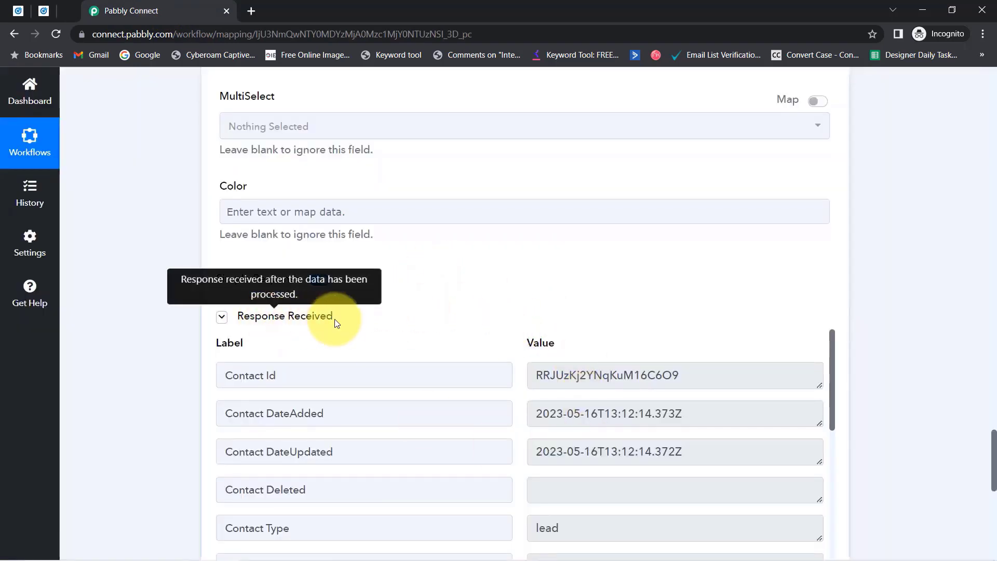
Reload GoHighLevel contacts and open the new Pabbly Subscription Billing Management Service contact.
left_click(48, 7)
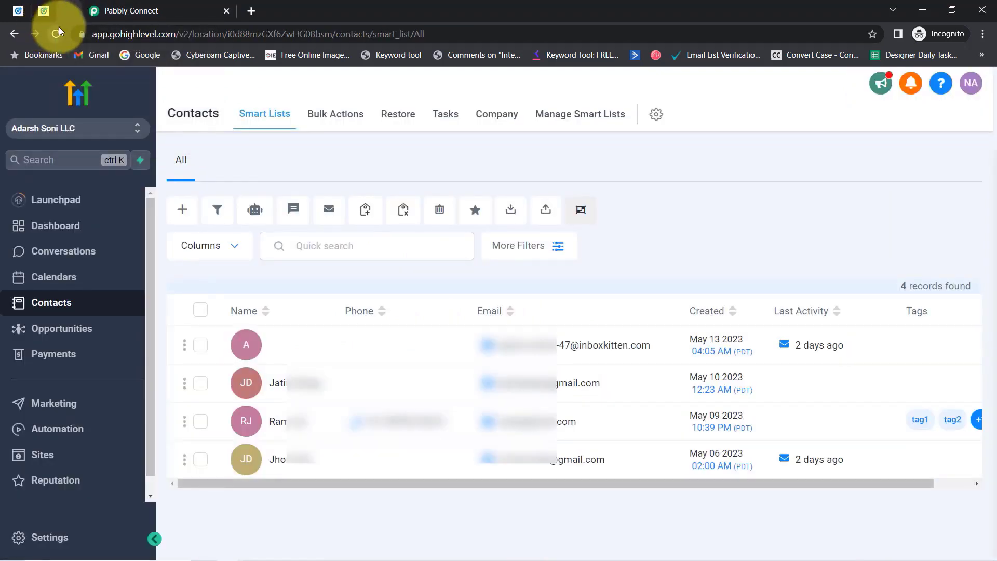
left_click(57, 34)
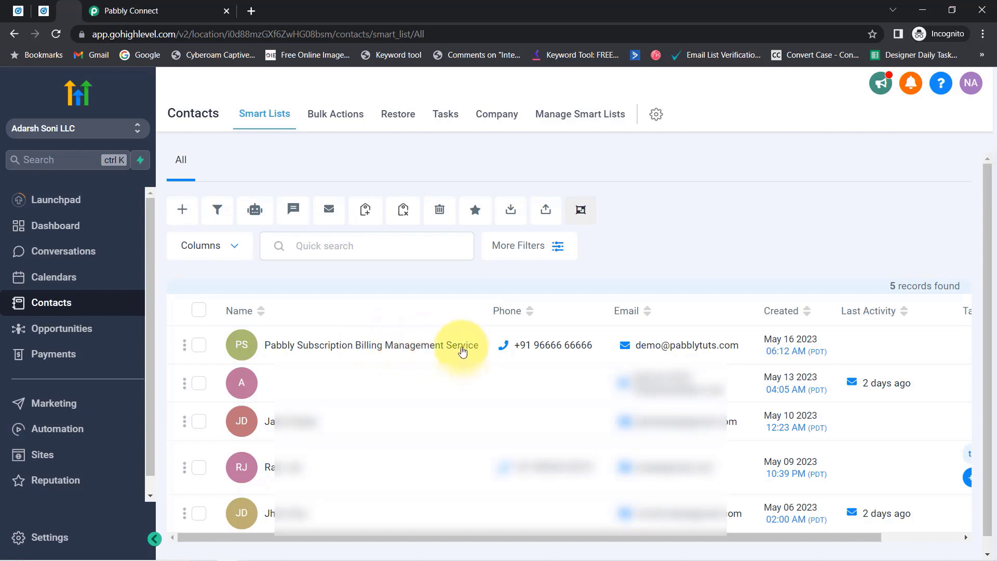
mouse_move(543, 356)
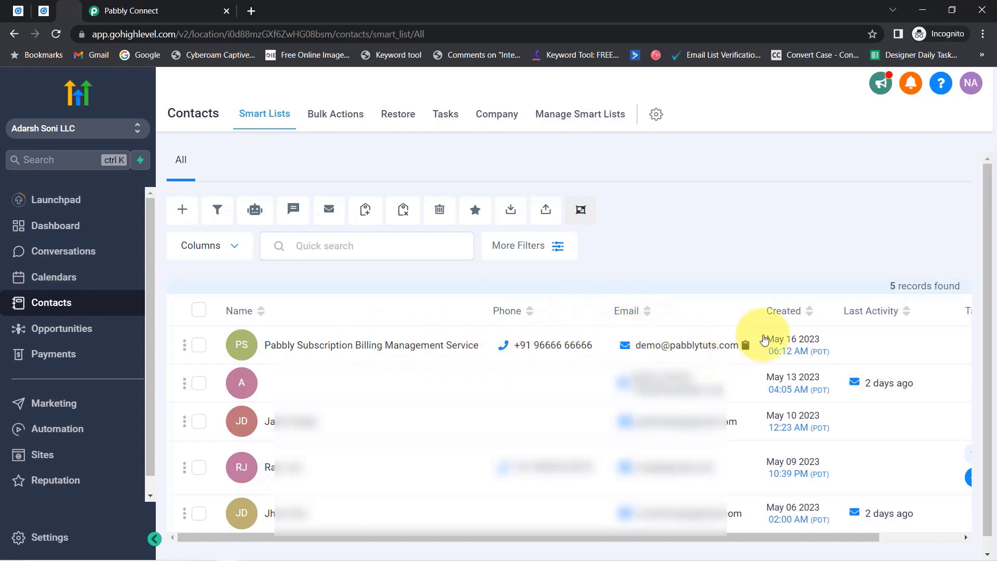
left_click(292, 354)
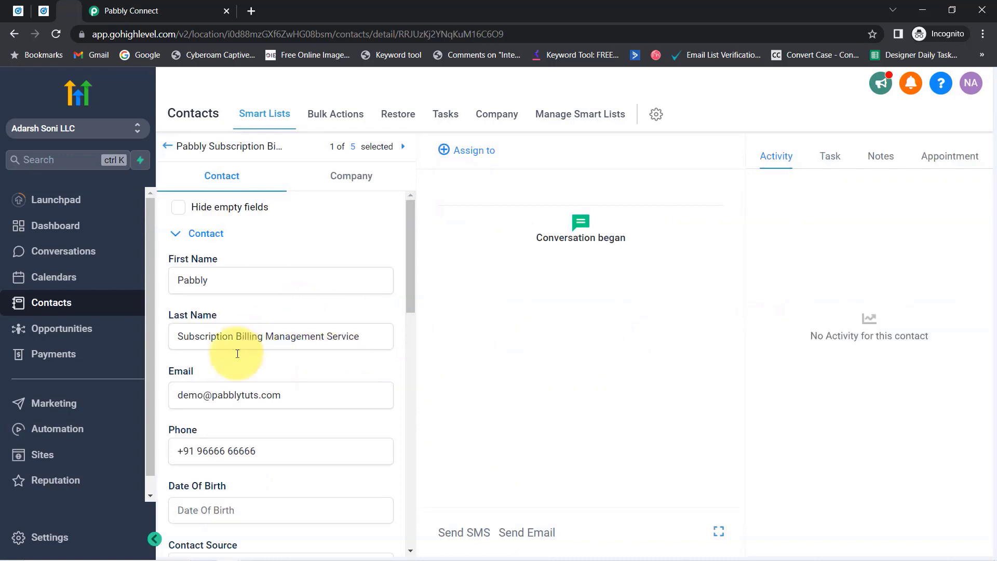
left_click(43, 10)
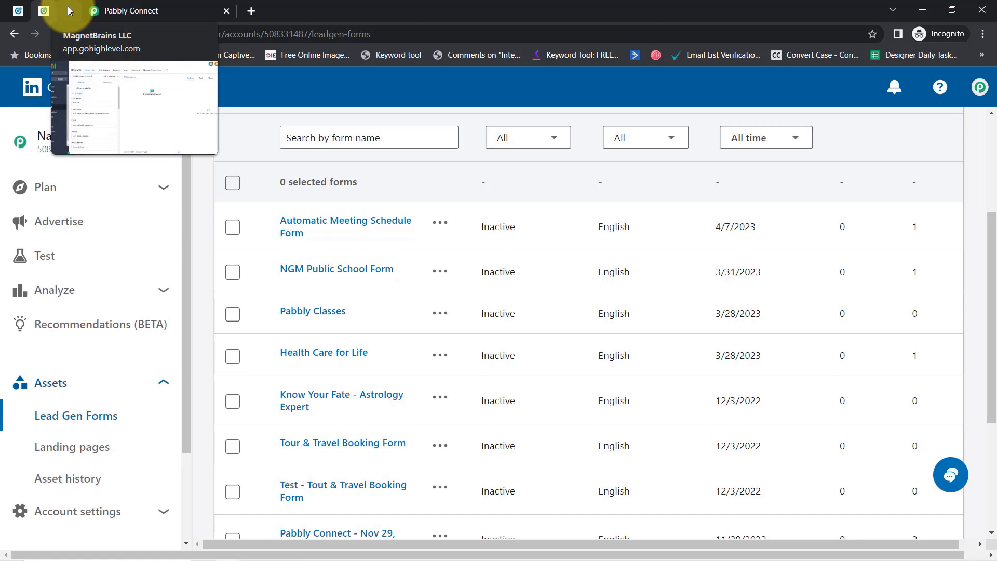
Collapse the LinkedIn trigger and reopen the LeadConnector V2 Create Contact field mapping.
left_click(120, 10)
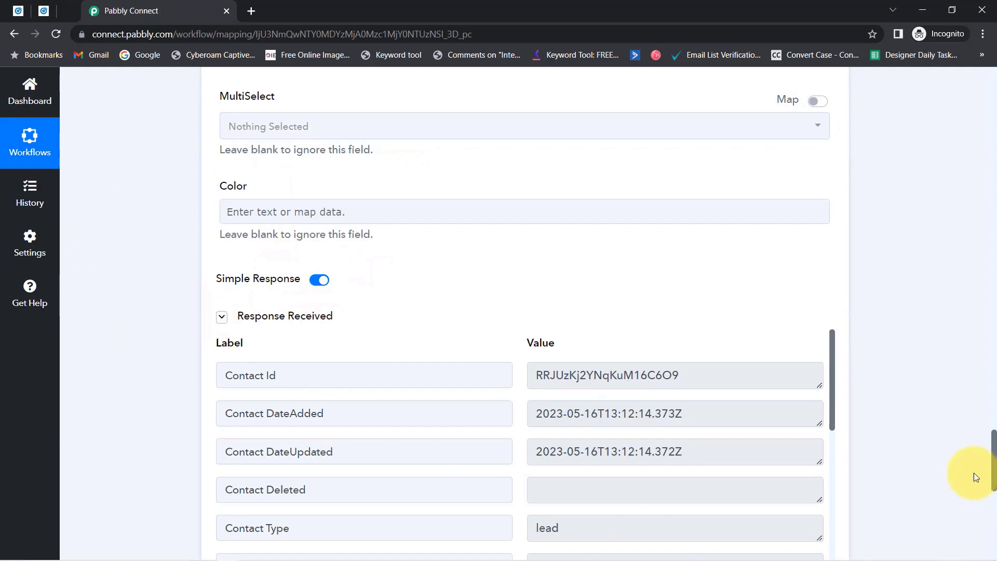
left_click_drag(995, 464, 993, 70)
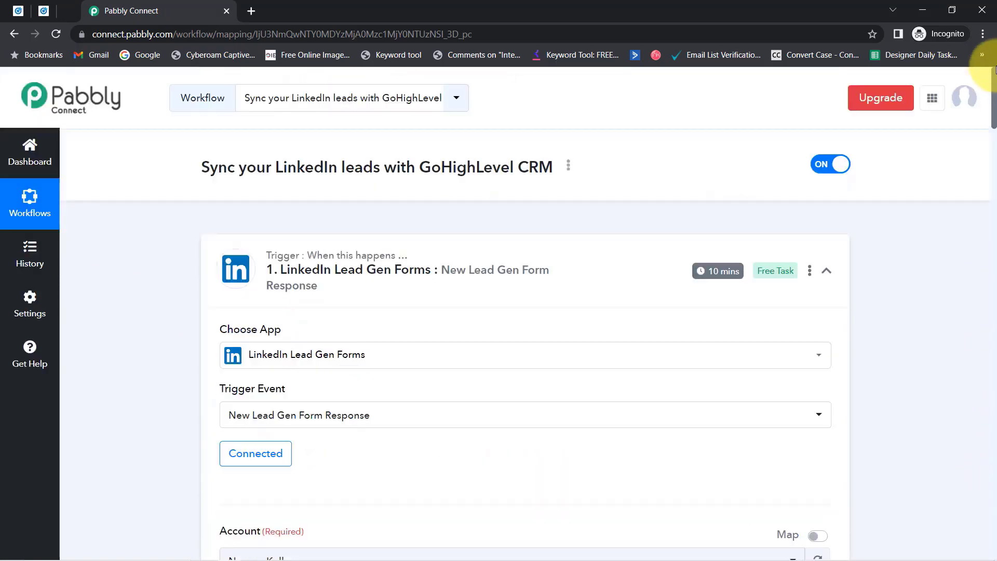
left_click(276, 292)
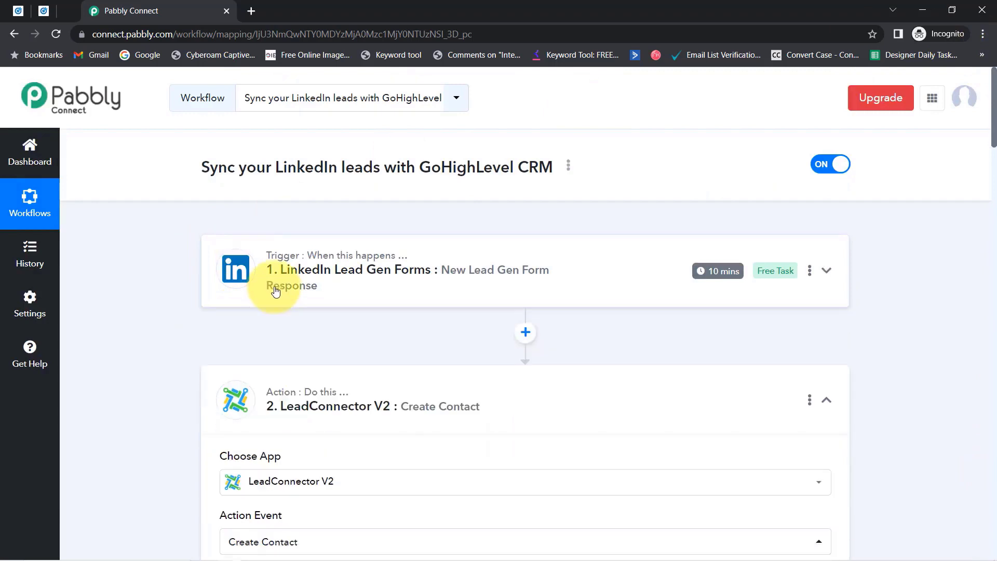
left_click(248, 402)
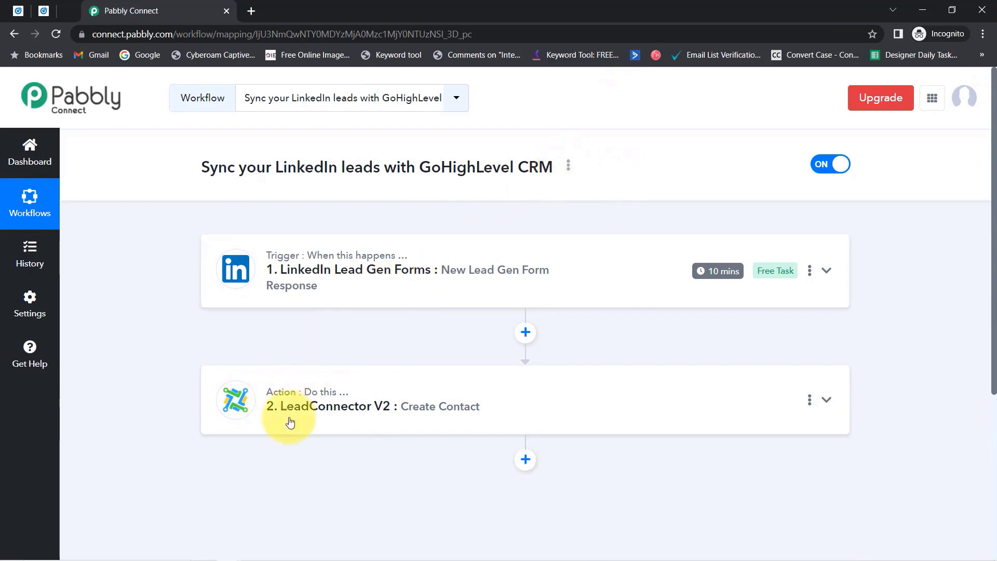
left_click(261, 413)
scroll(138, 368, "down", 6)
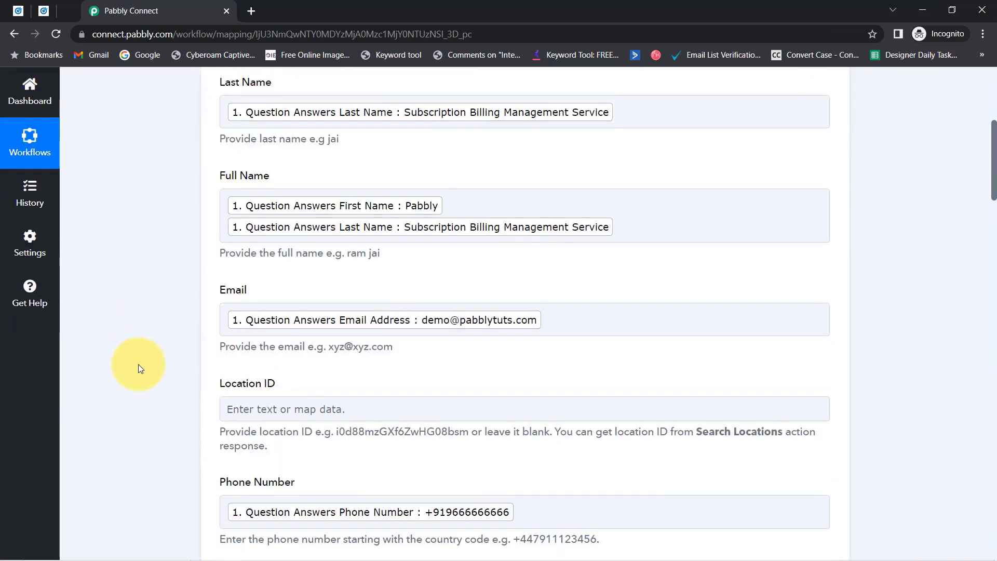
scroll(146, 337, "up", 5)
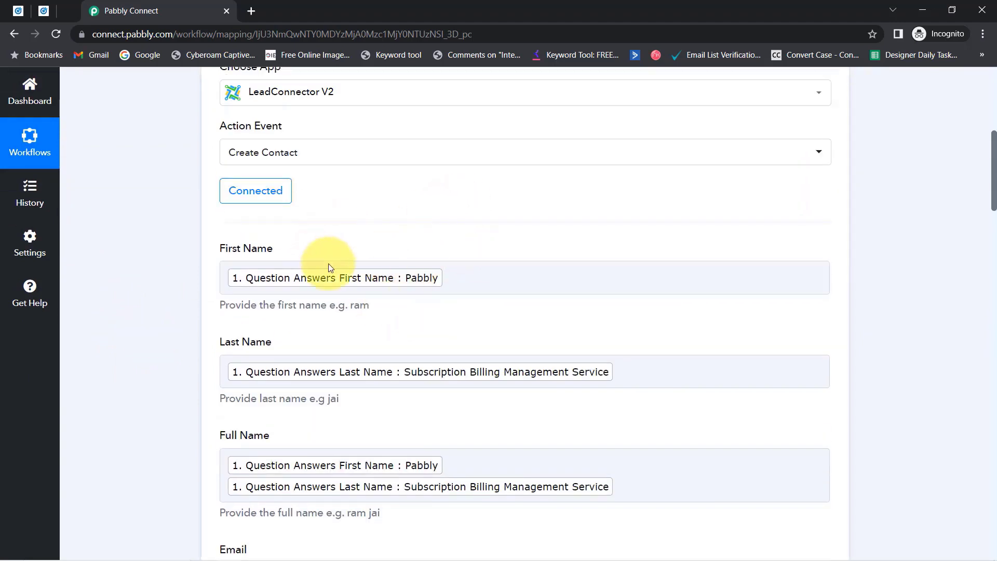
scroll(327, 372, "down", 1)
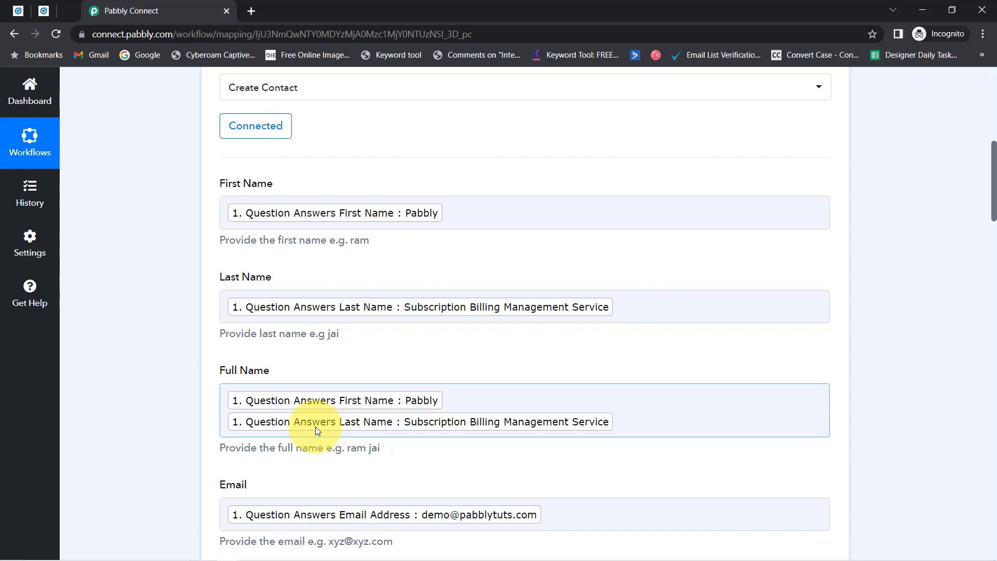
scroll(145, 289, "up", 8)
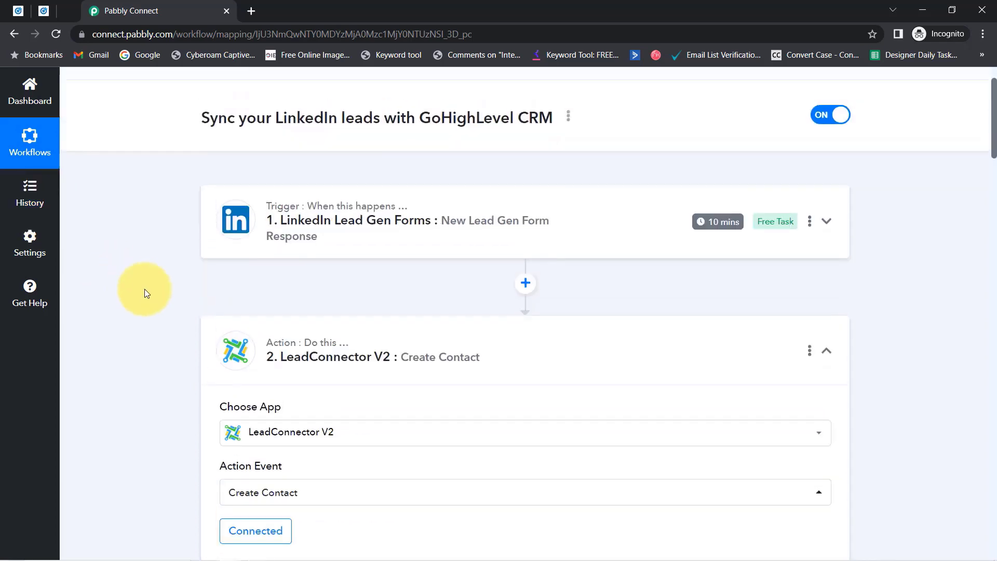
scroll(144, 288, "up", 2)
Copy the workflow's share link from the Share dialog, then collapse the LeadConnector V2 step.
left_click(569, 167)
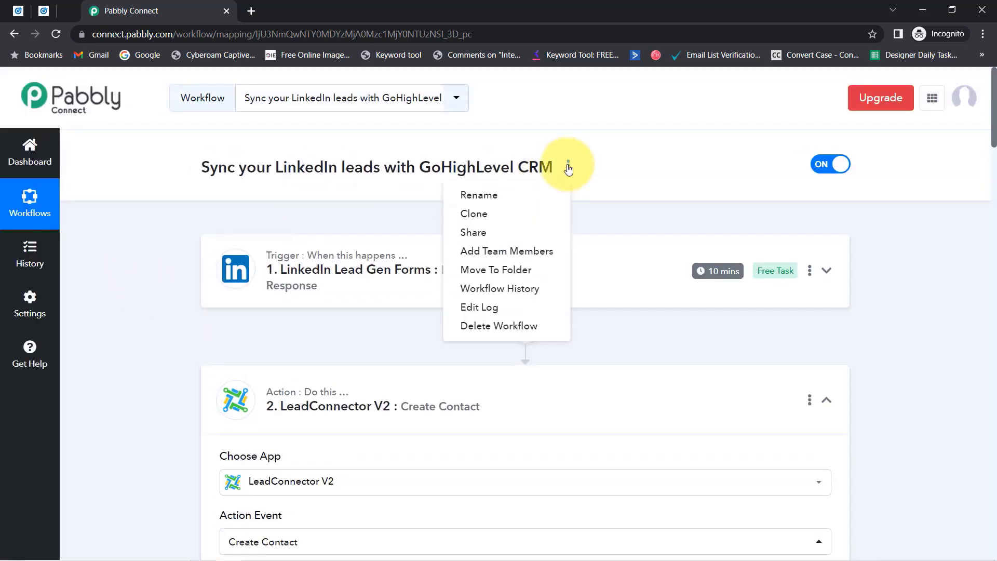
left_click(498, 232)
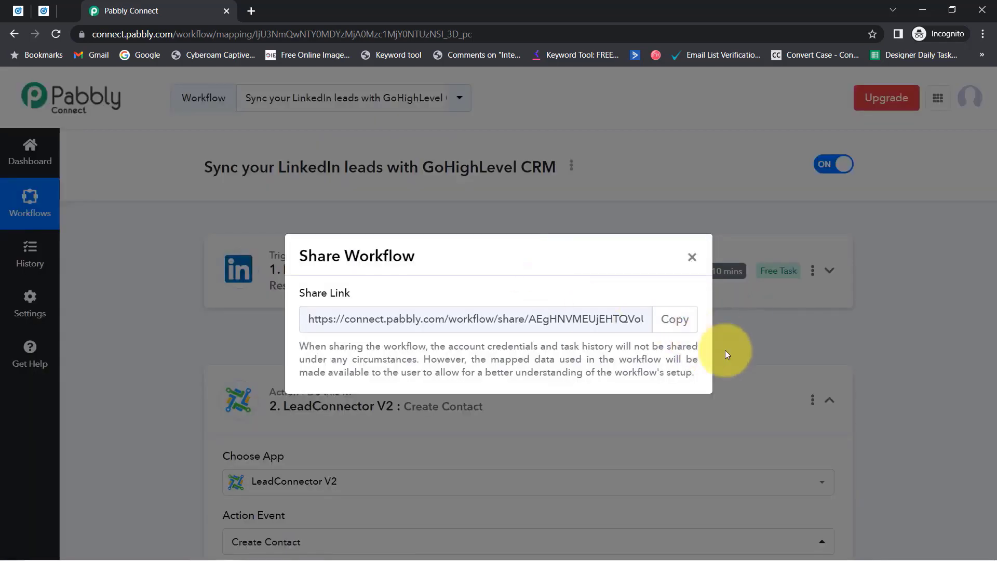
left_click(673, 315)
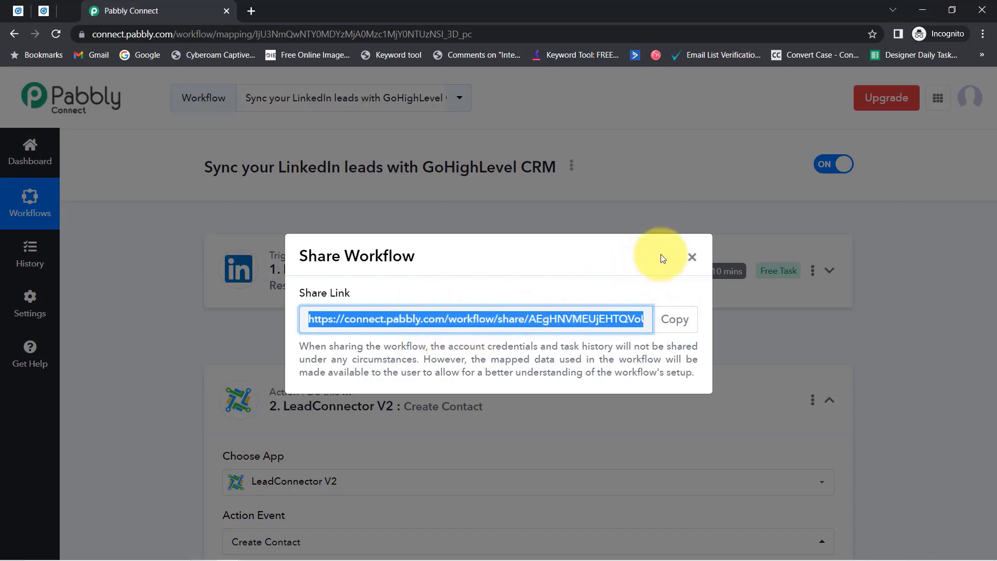
left_click(693, 258)
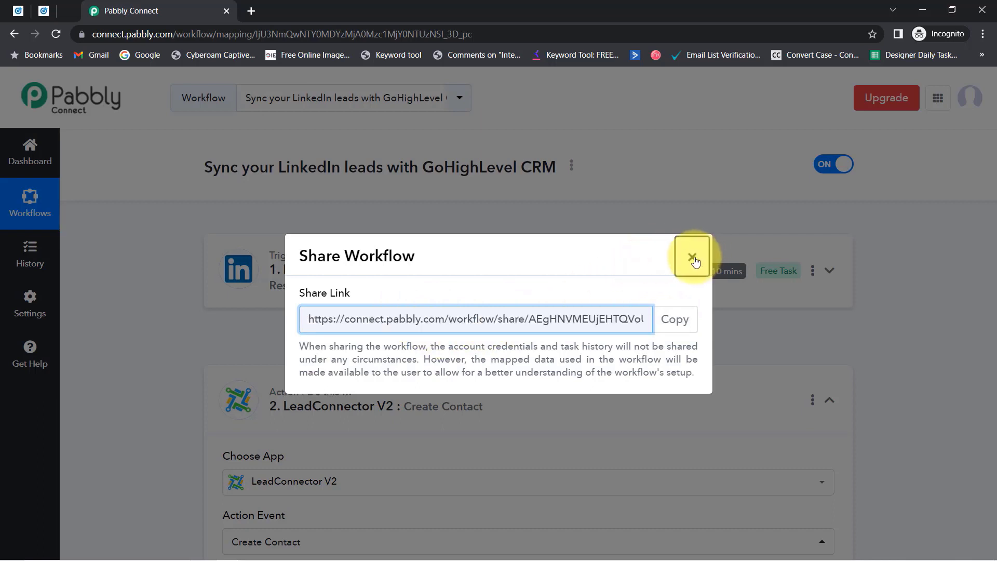
left_click(320, 388)
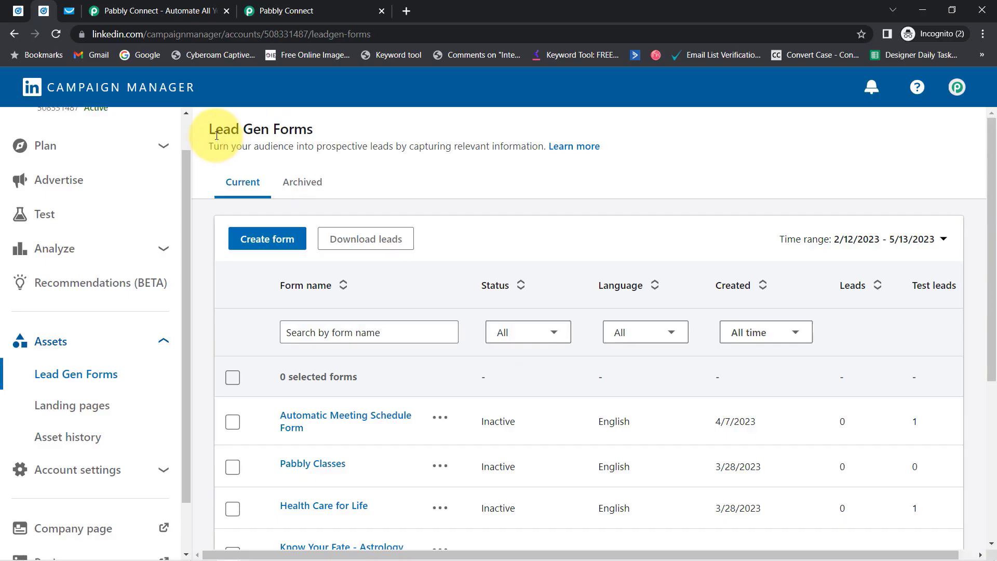
Leave the Lead Gen Forms list, passing GetResponse lists, for the Pabbly Connect website.
left_click_drag(216, 130, 294, 131)
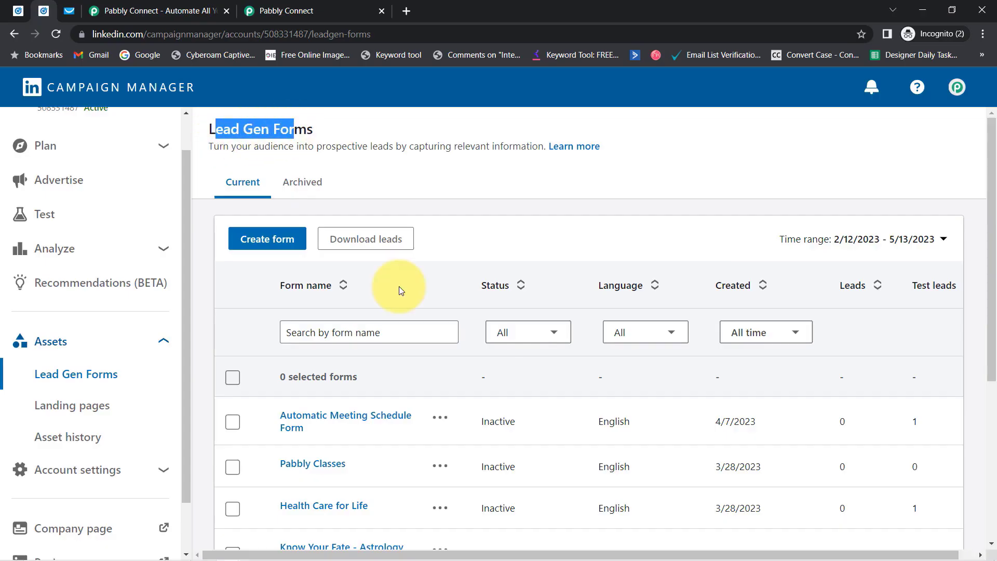
left_click(69, 10)
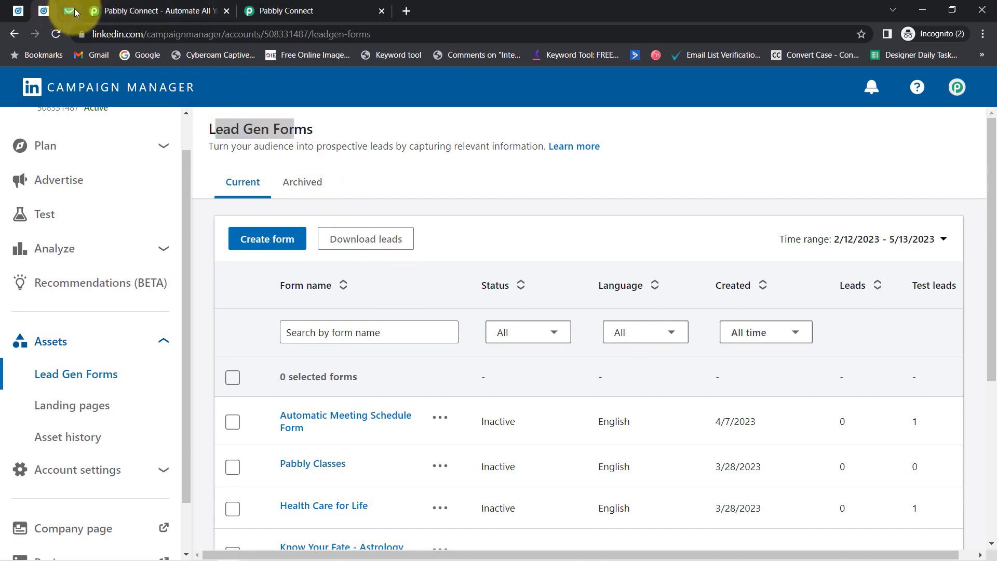
left_click(174, 9)
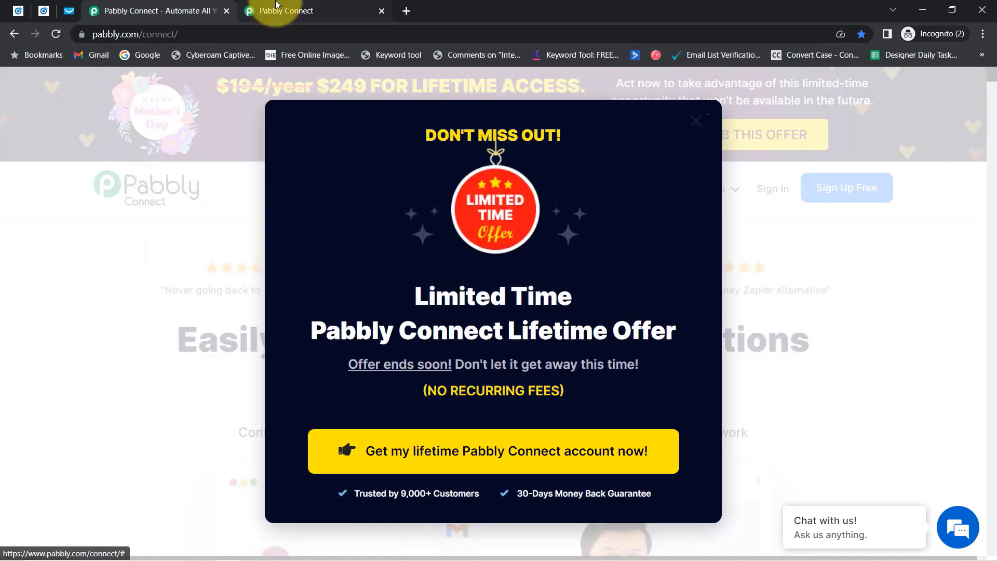
Close the website's lifetime-offer popup and return to the Pabbly Connect workflows dashboard.
left_click(276, 4)
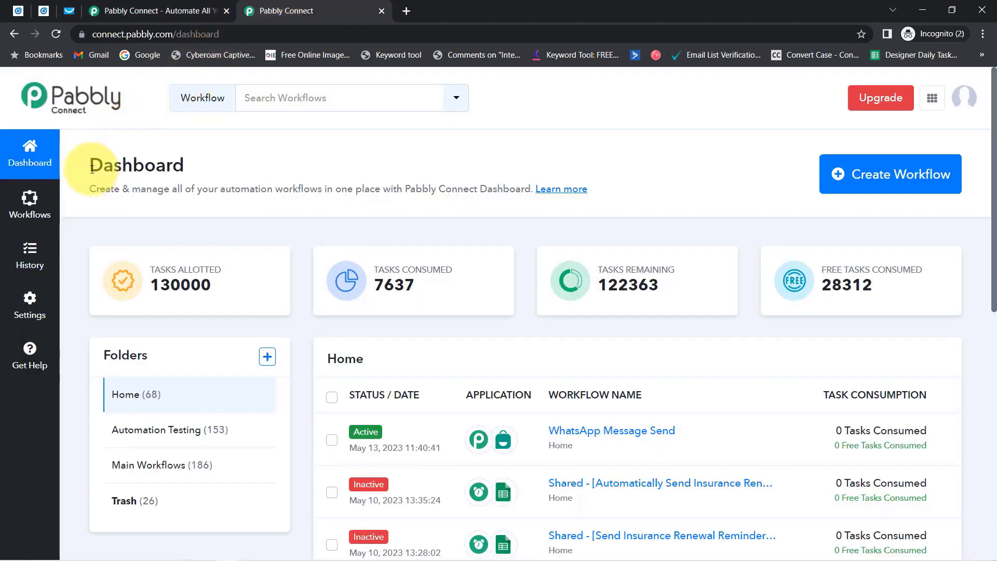
left_click_drag(92, 169, 434, 201)
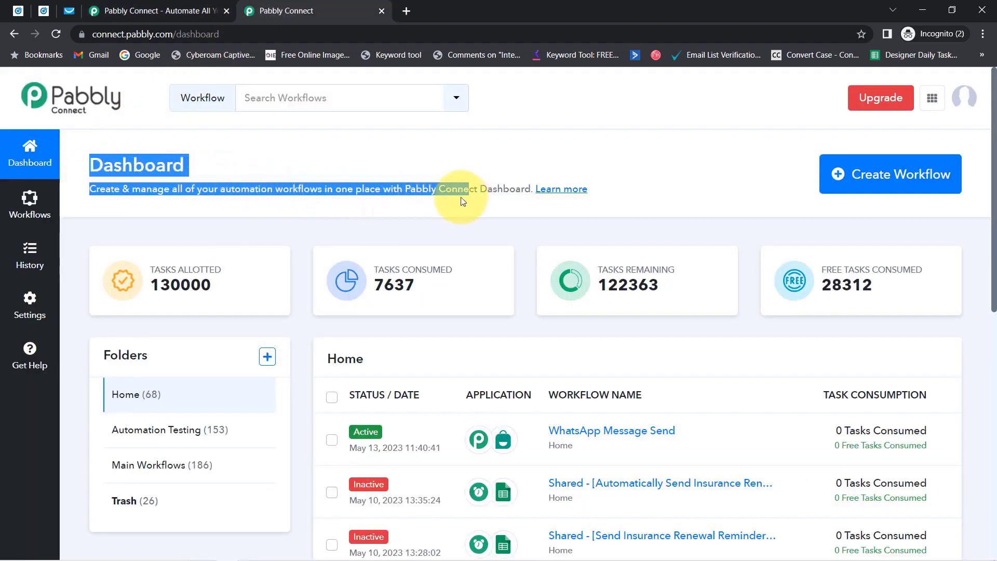
left_click(166, 11)
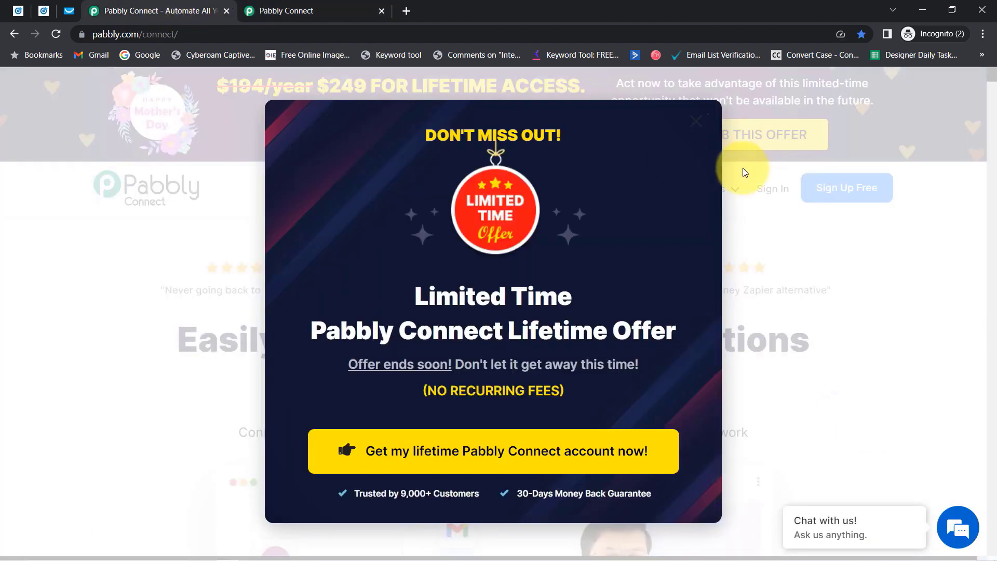
left_click(693, 121)
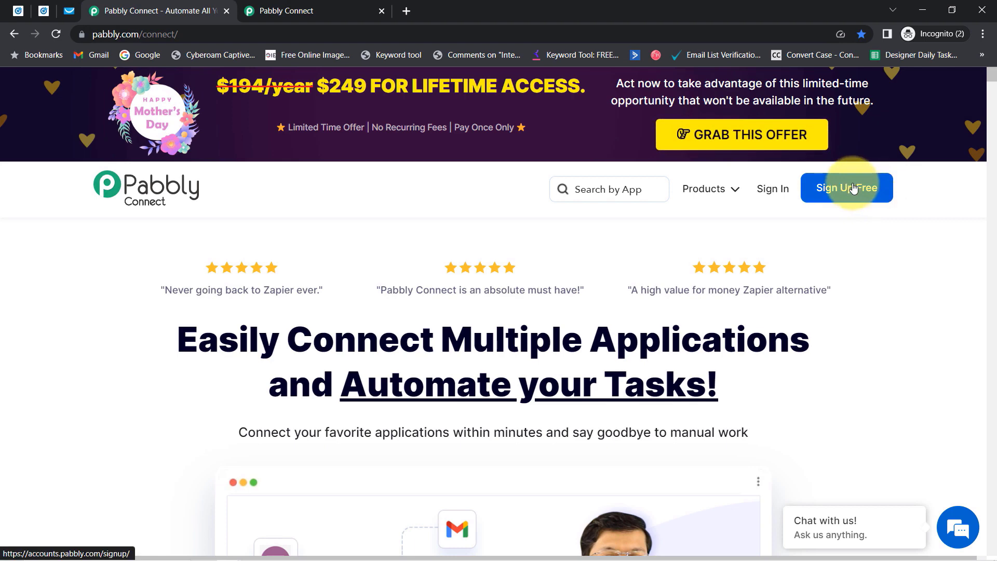
left_click(307, 6)
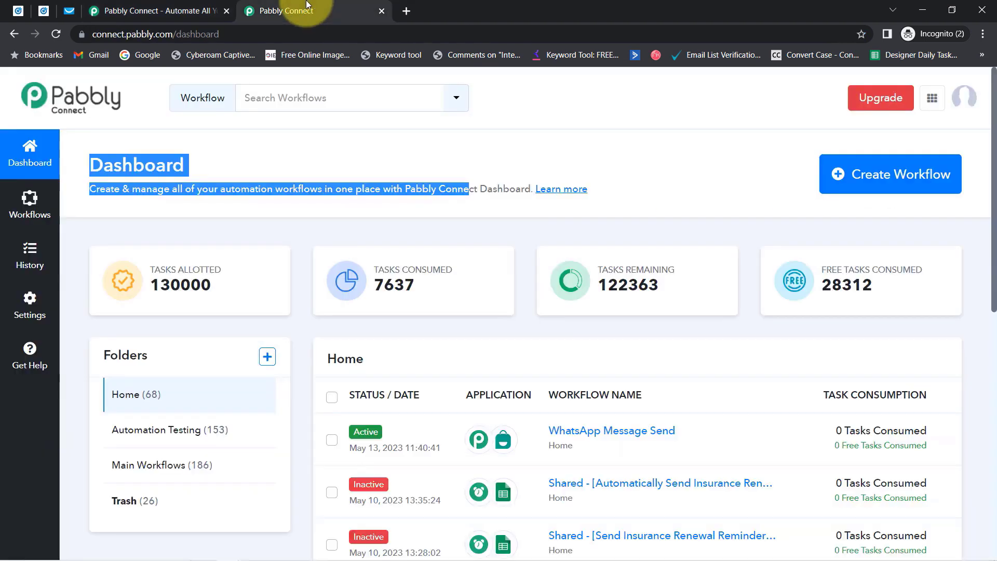
left_click(162, 164)
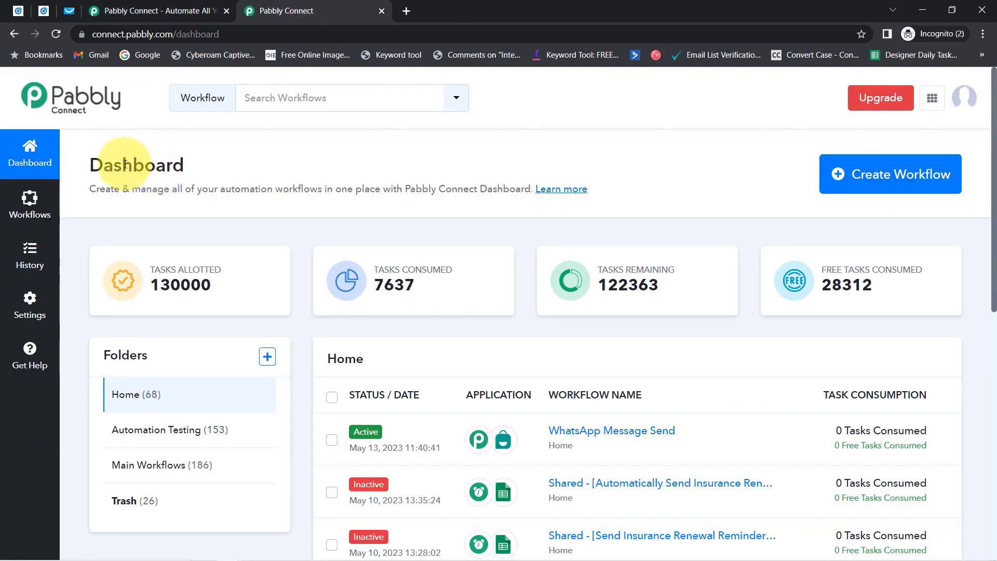
left_click_drag(125, 166, 397, 203)
left_click(858, 178)
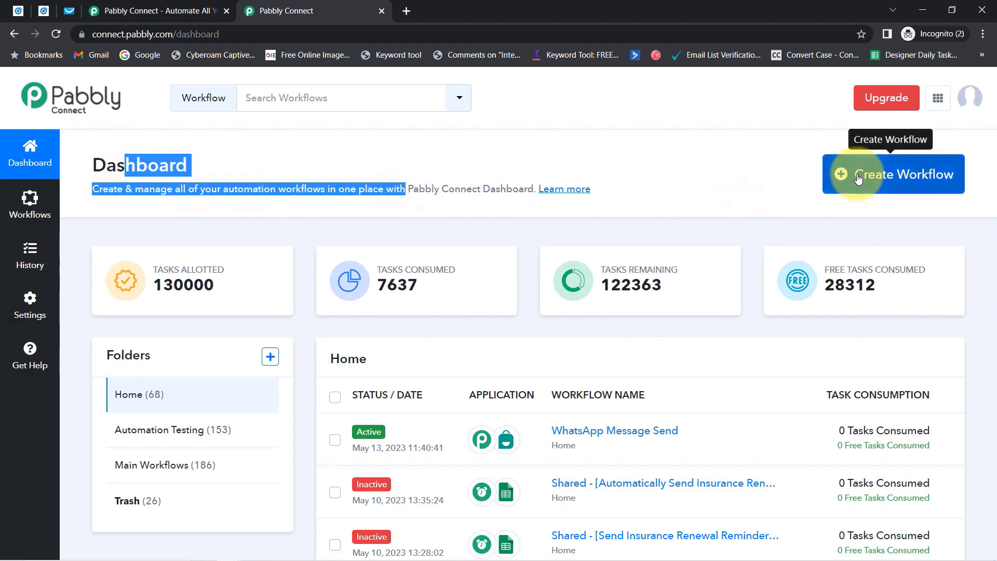
Create a workflow named 'Add LinkedIn Lead Gen Ad Leads to GetResponse' and collapse its trigger step.
left_click(400, 321)
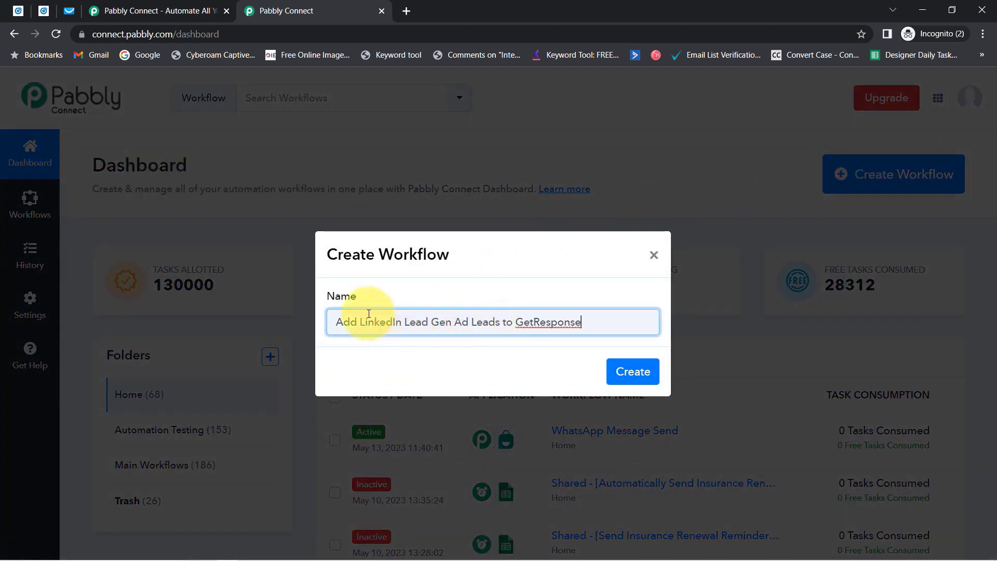
left_click_drag(354, 323, 474, 321)
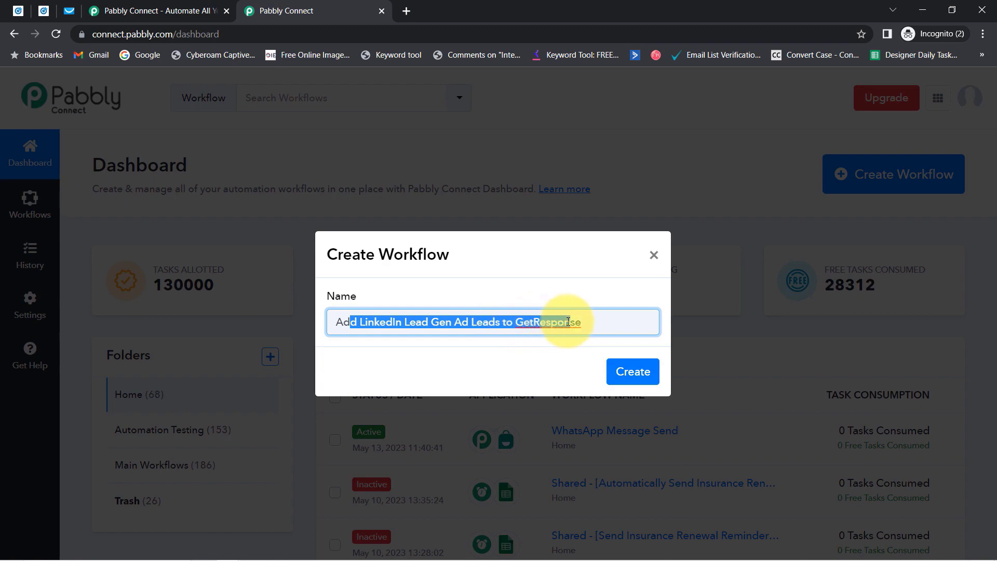
left_click(629, 371)
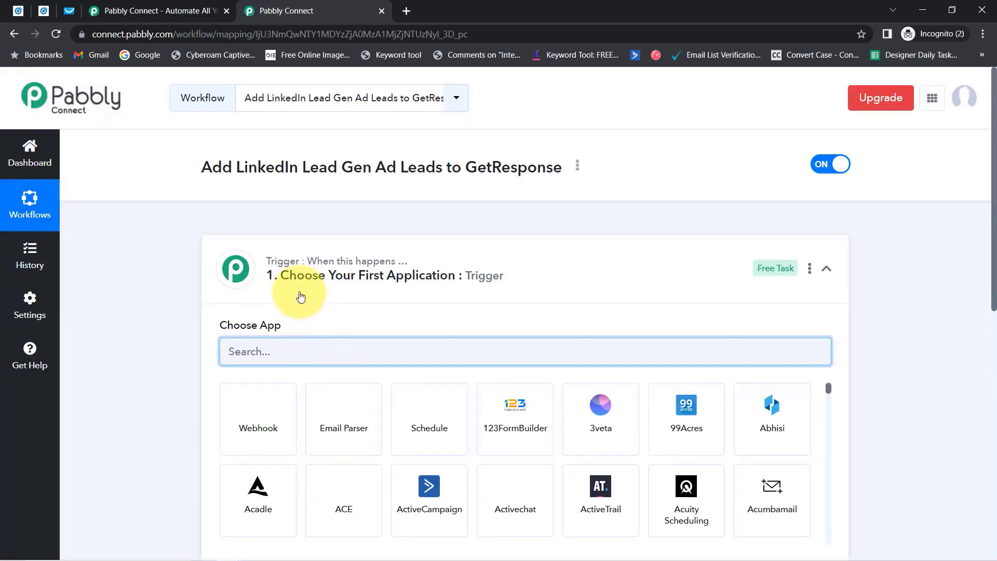
left_click(352, 274)
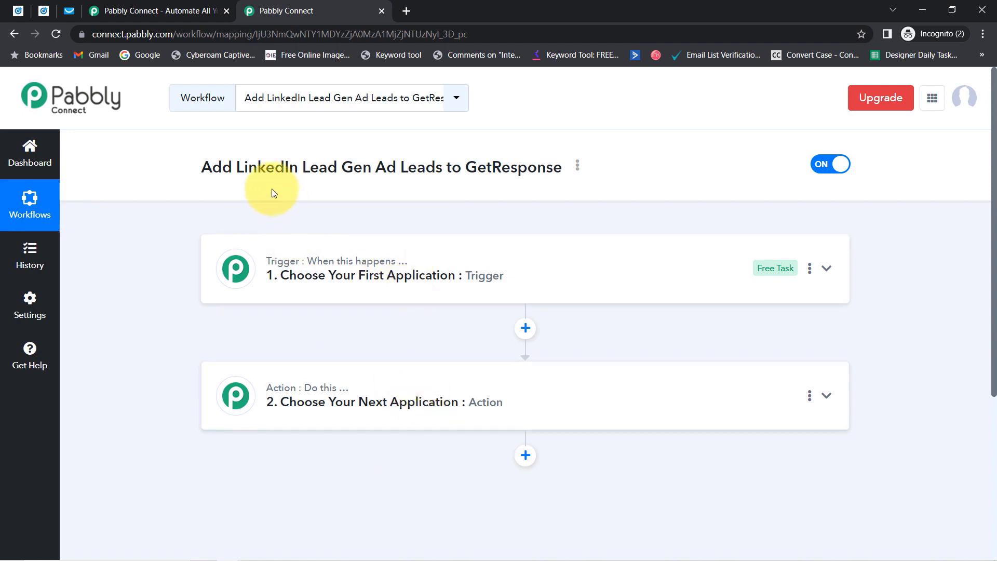
Search 'linke' and set LinkedIn Lead Gen Forms as the workflow's trigger app.
left_click_drag(223, 167, 509, 170)
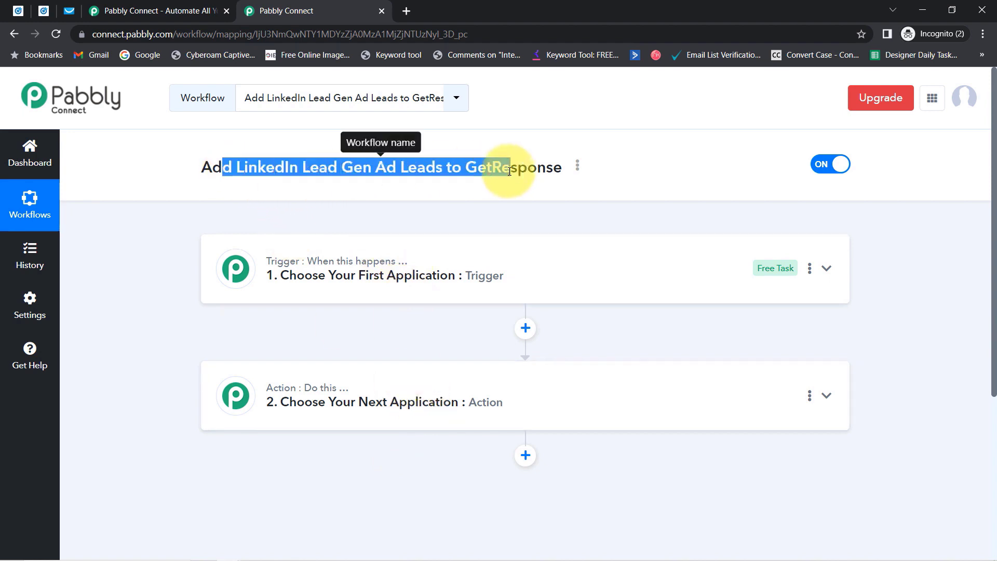
left_click(389, 262)
left_click(272, 352)
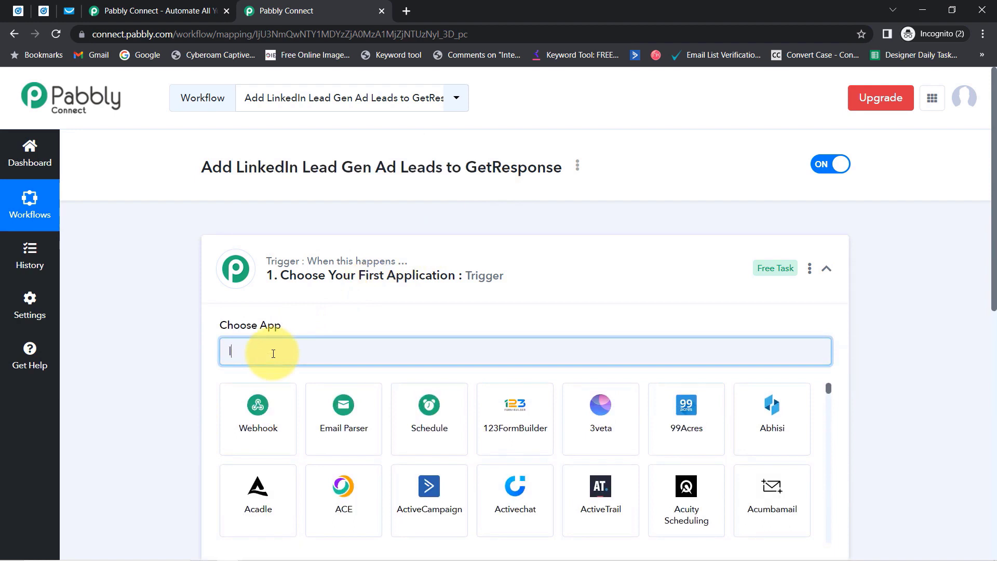
type("linke")
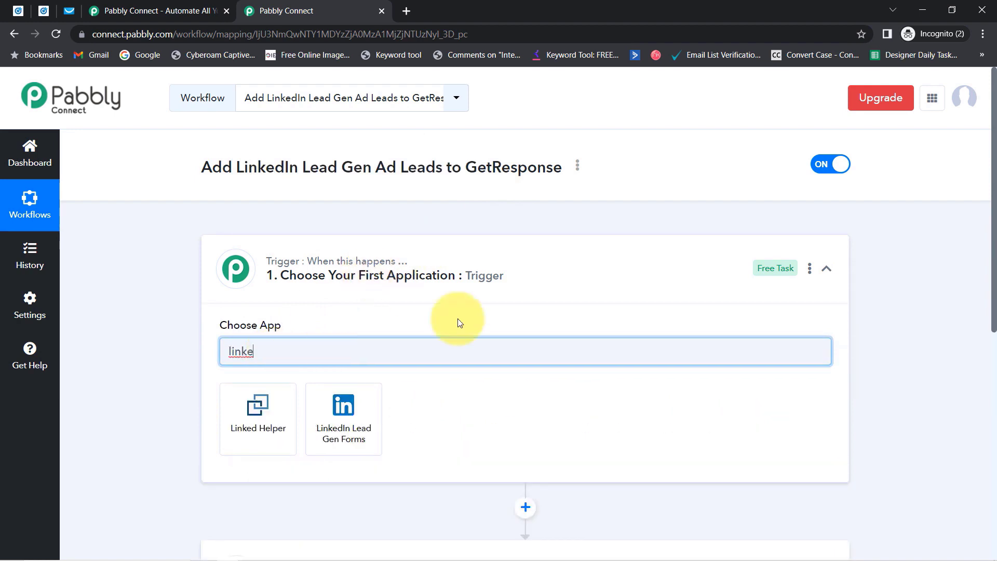
left_click(357, 413)
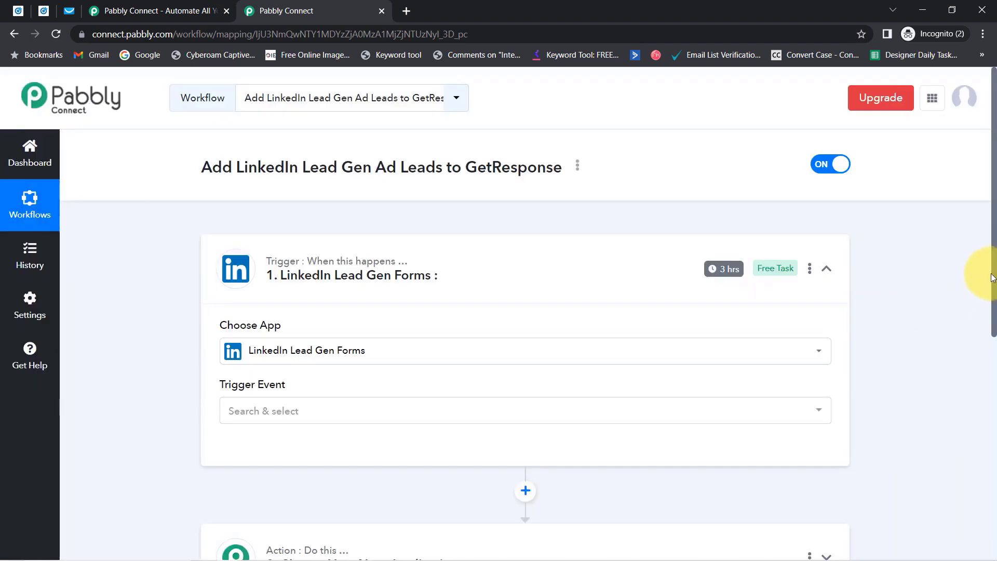
left_click_drag(992, 276, 985, 400)
Search 'getr' and set GetResponse as the workflow's action app.
left_click(312, 331)
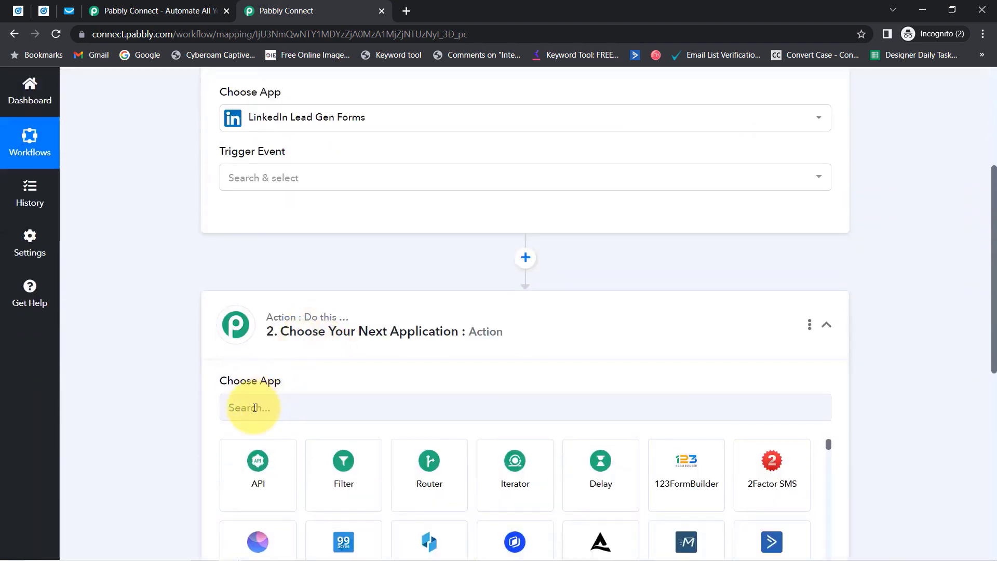
left_click(255, 407)
type("getr")
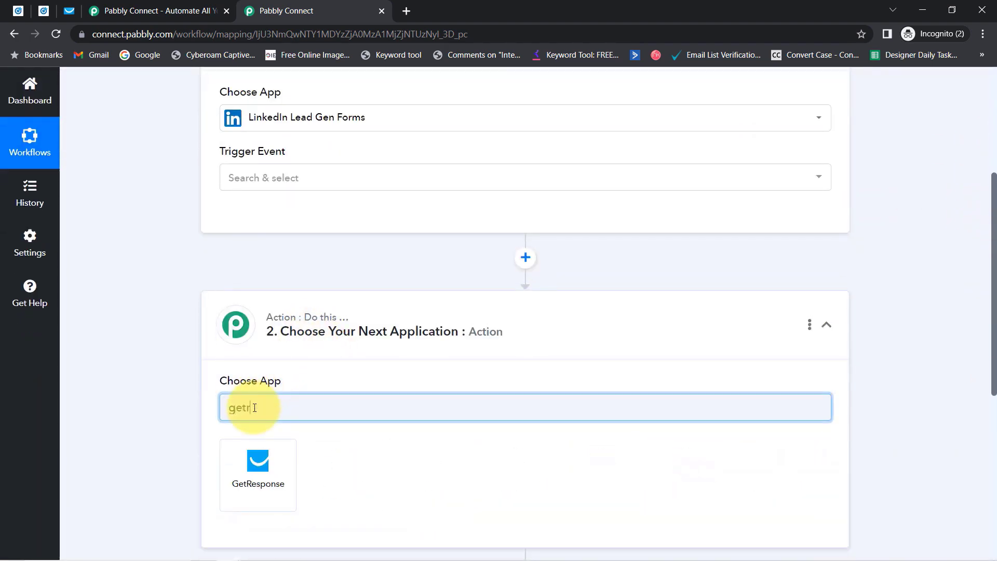
left_click(252, 474)
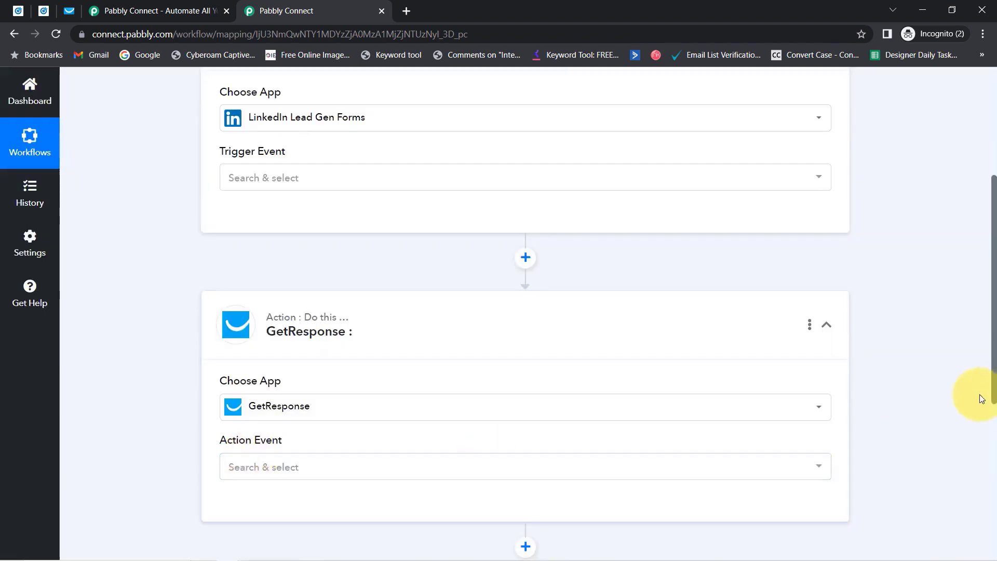
left_click_drag(992, 383, 992, 256)
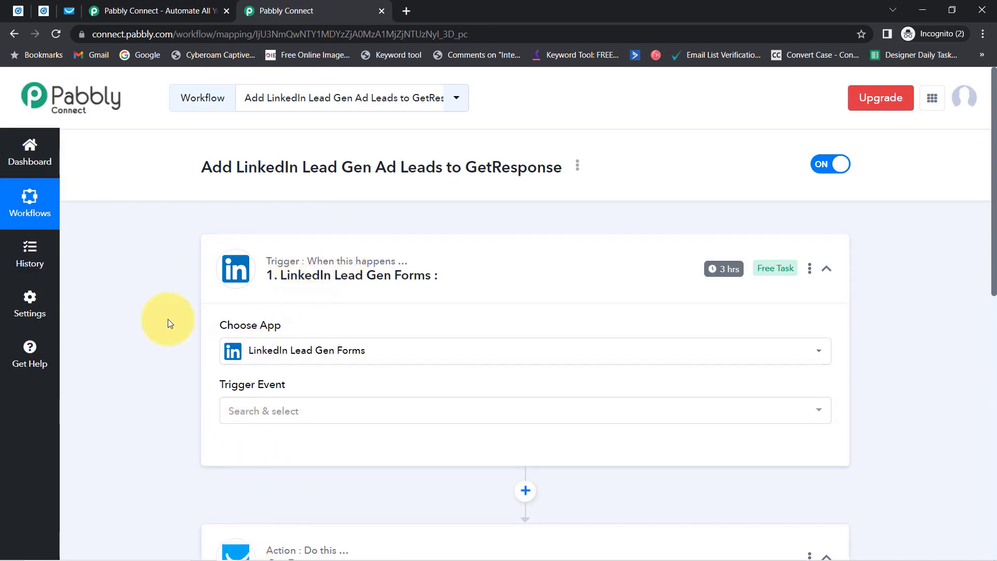
left_click(240, 405)
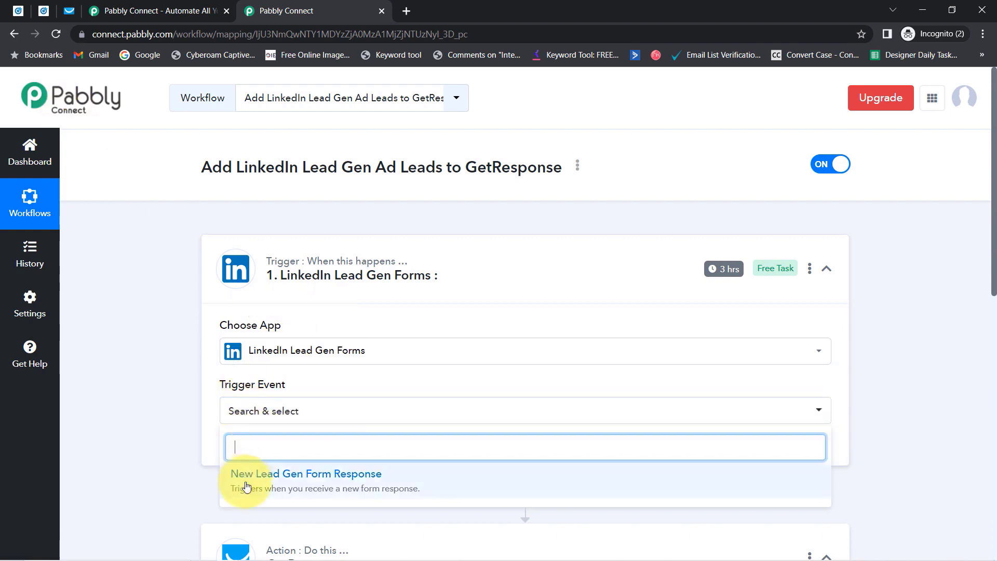
Choose New Lead Gen Form Response as the trigger event, then start and abandon a new LinkedIn connection.
left_click(274, 487)
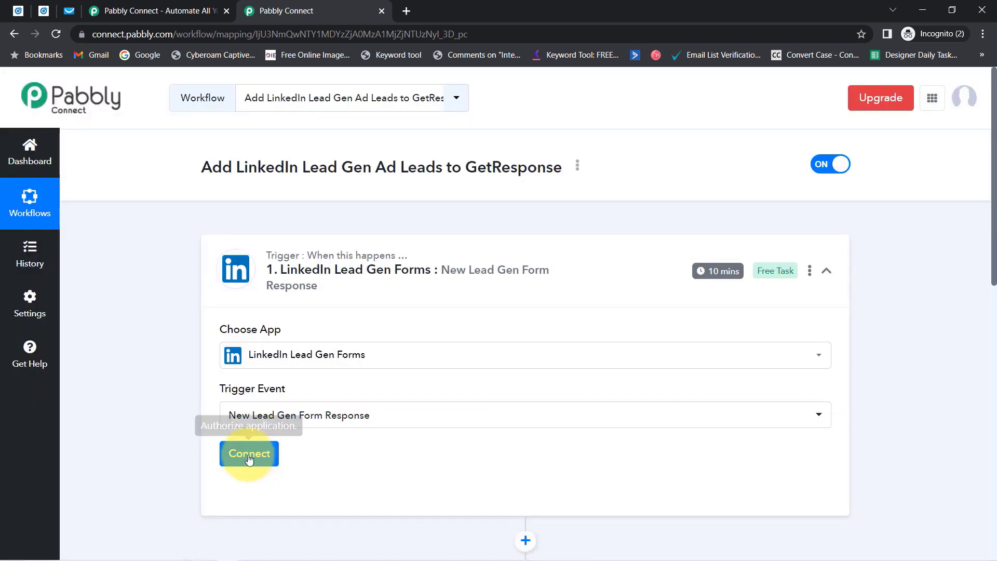
left_click(250, 456)
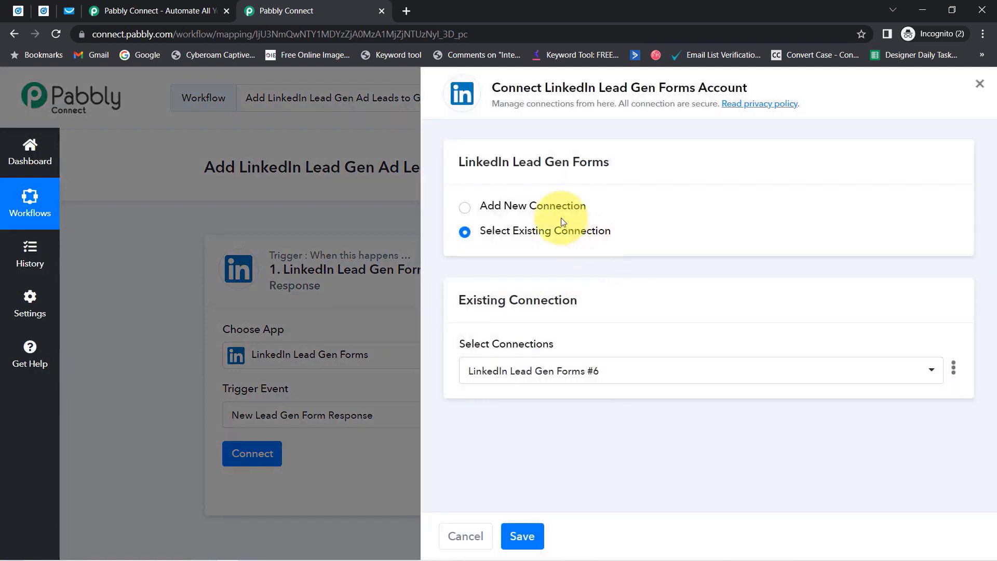
left_click(540, 206)
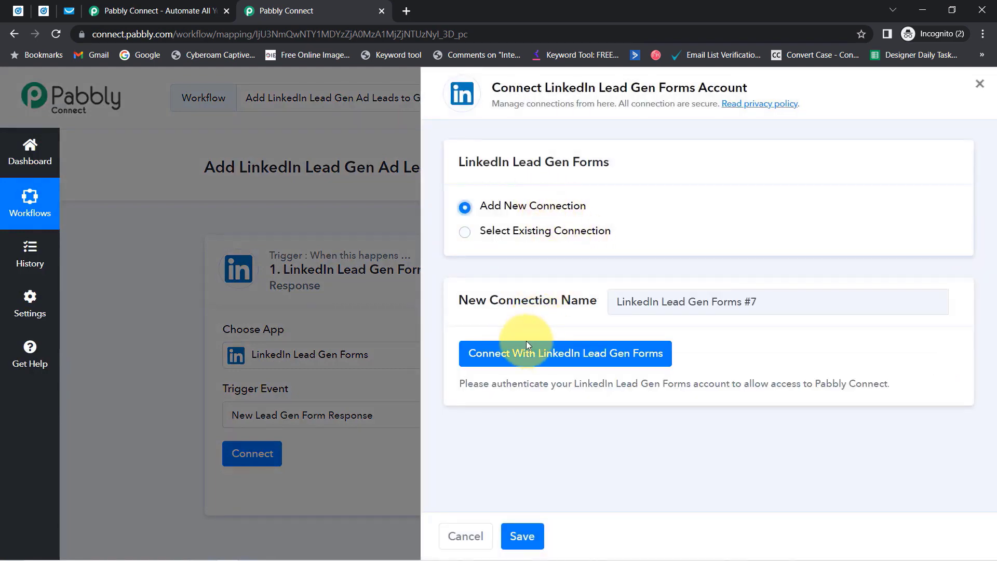
left_click(524, 355)
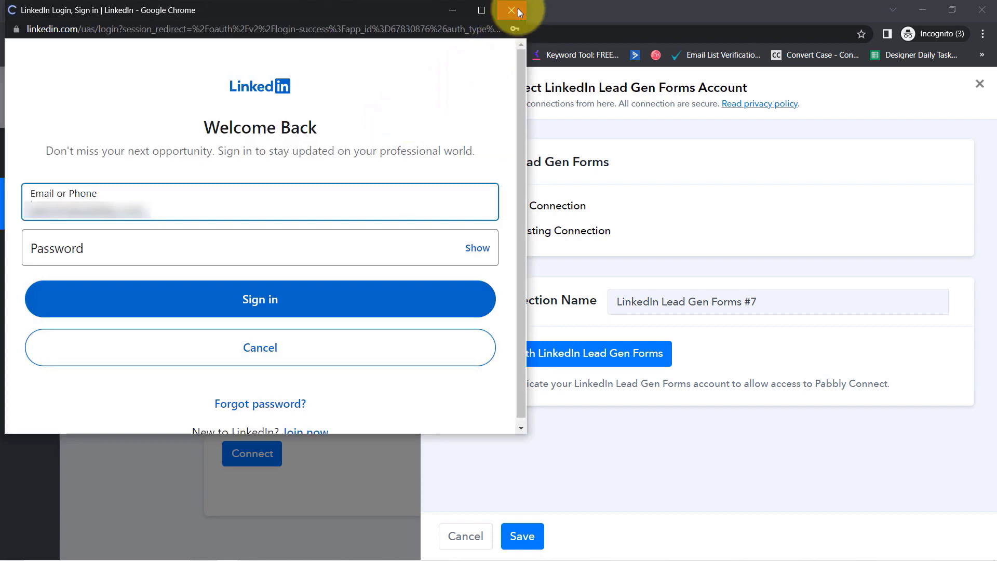
left_click(512, 10)
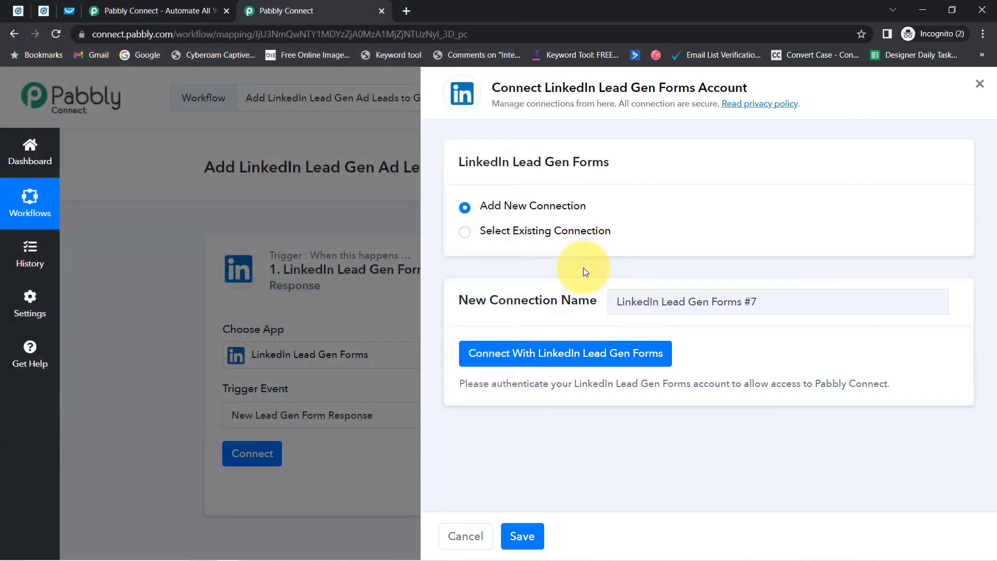
Link the trigger to the existing LinkedIn Lead Gen Forms #6 connection and save.
left_click(540, 234)
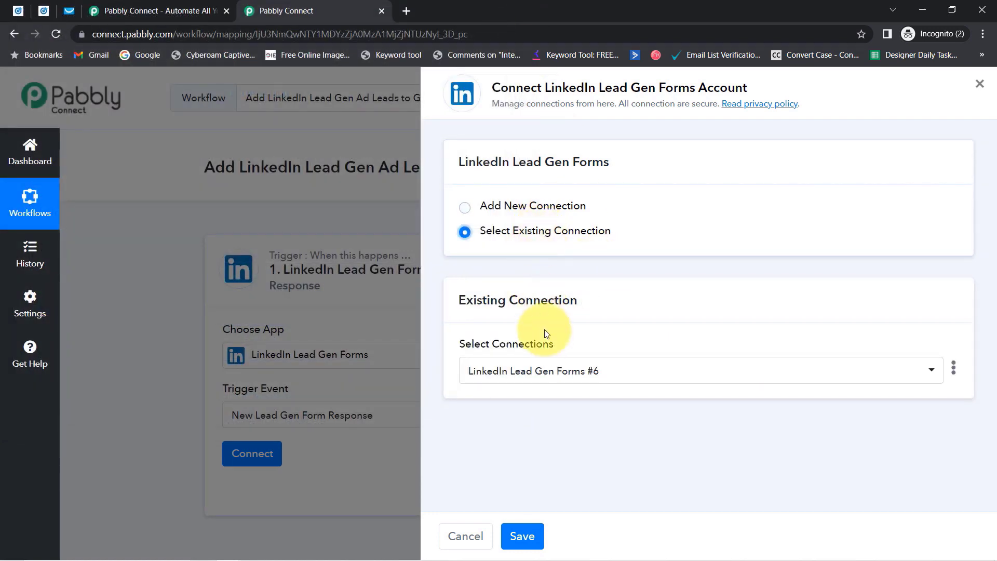
left_click(556, 371)
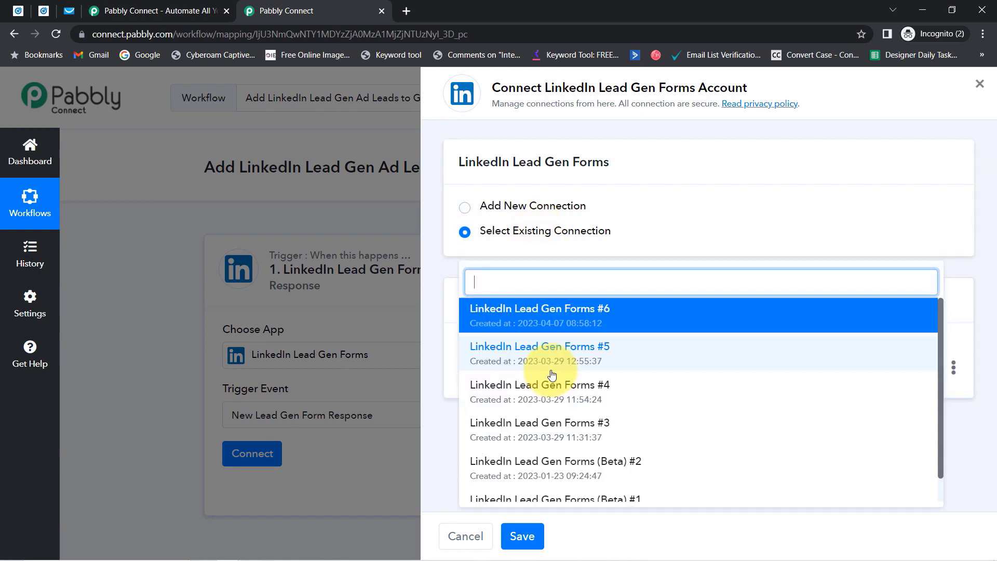
left_click(612, 263)
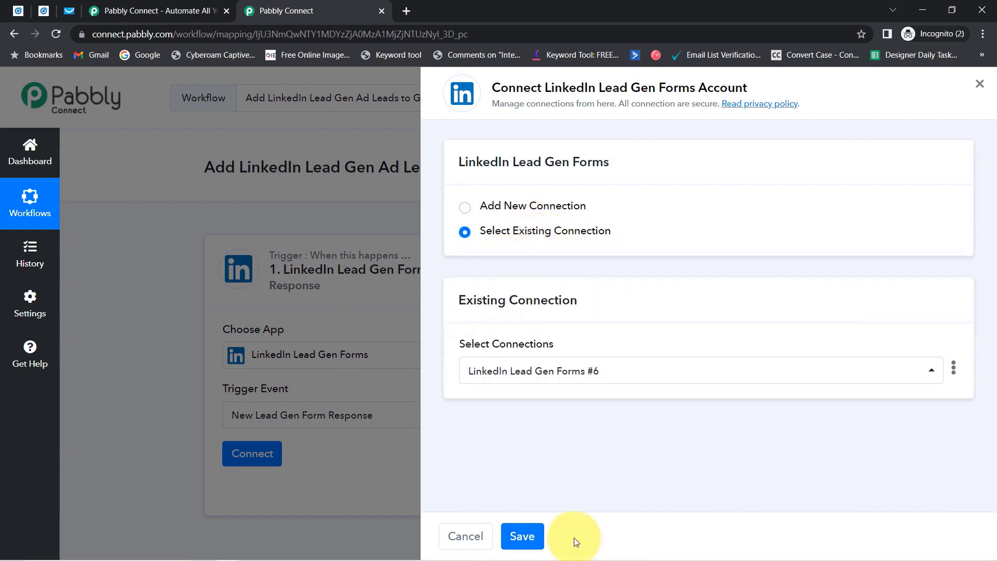
left_click(521, 538)
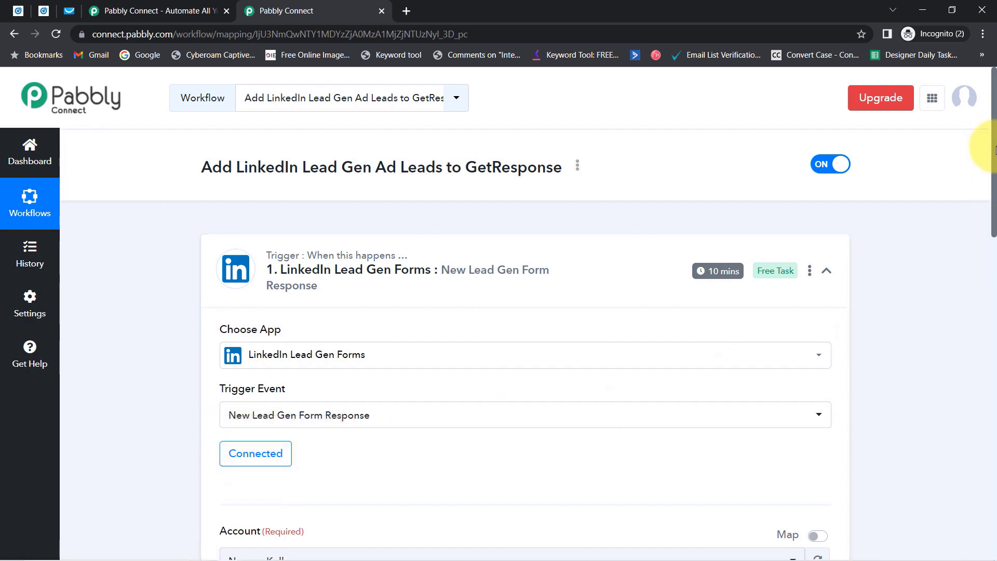
Review the trigger's Account dropdown and keep the current ad account.
left_click_drag(994, 150, 994, 271)
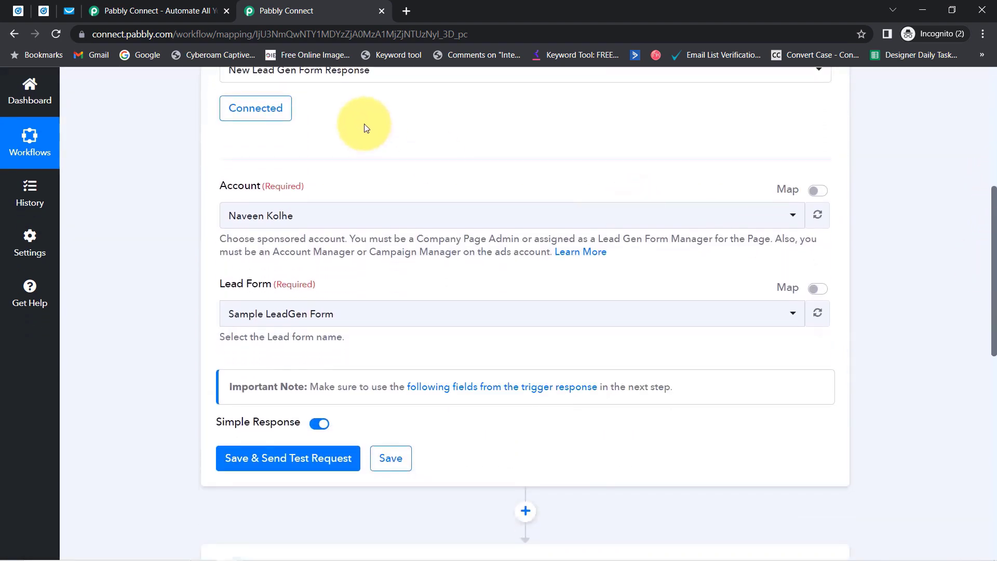
left_click_drag(213, 188, 272, 189)
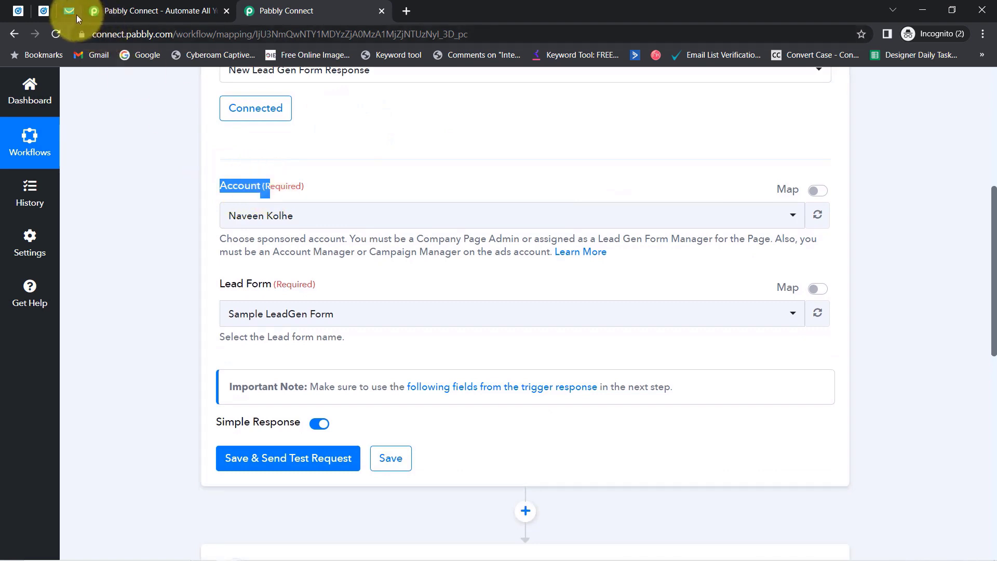
left_click(261, 218)
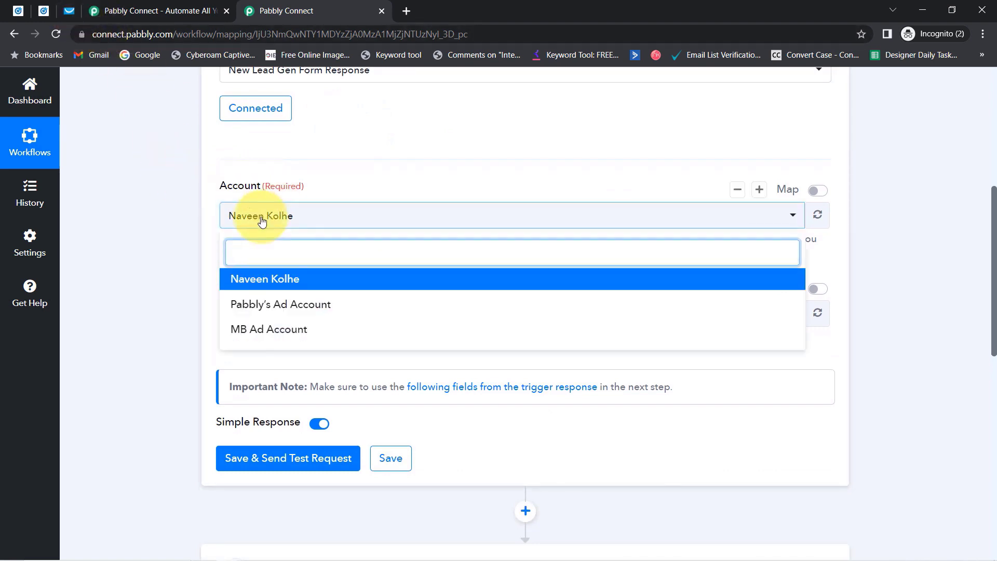
left_click(261, 221)
Check Campaign Manager's Lead Gen Forms and leave the lead form as Sample LeadGen Form.
left_click(36, 14)
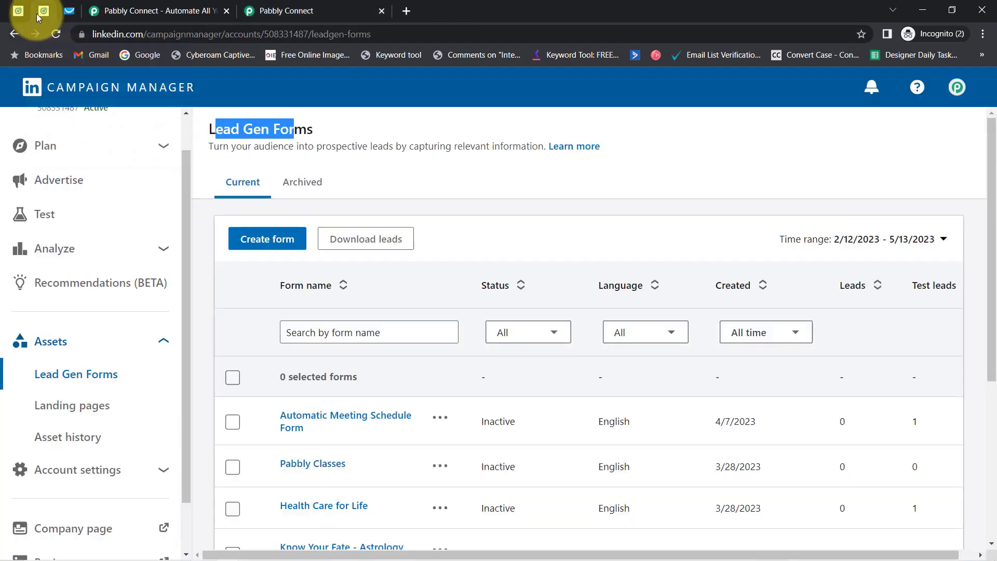
scroll(134, 151, "up", 1)
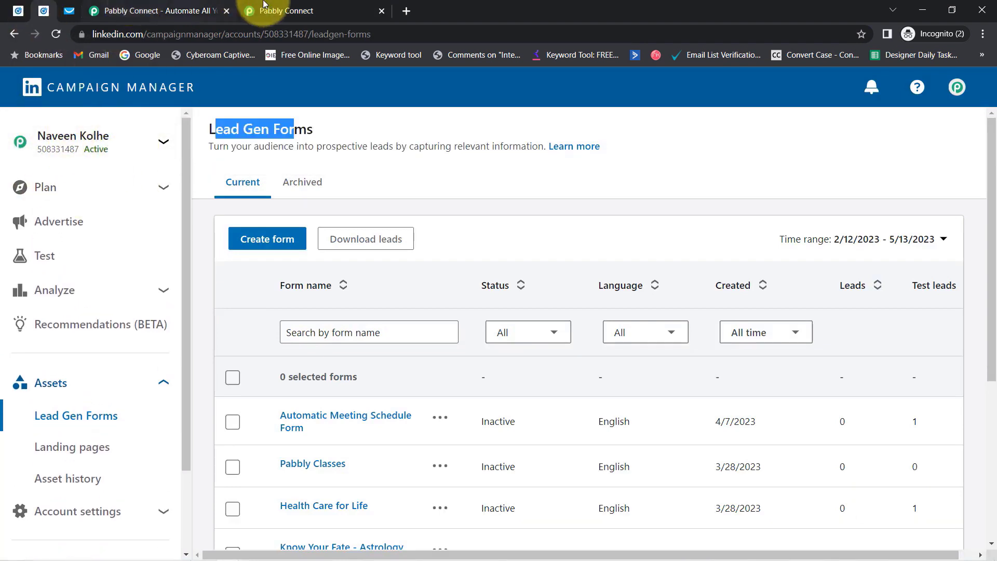
left_click(281, 10)
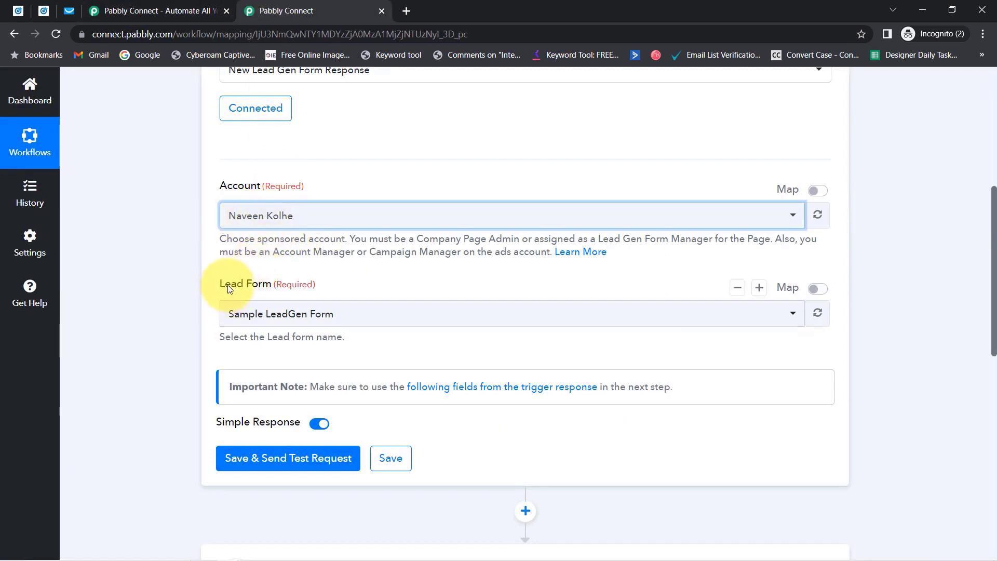
left_click_drag(225, 284, 295, 286)
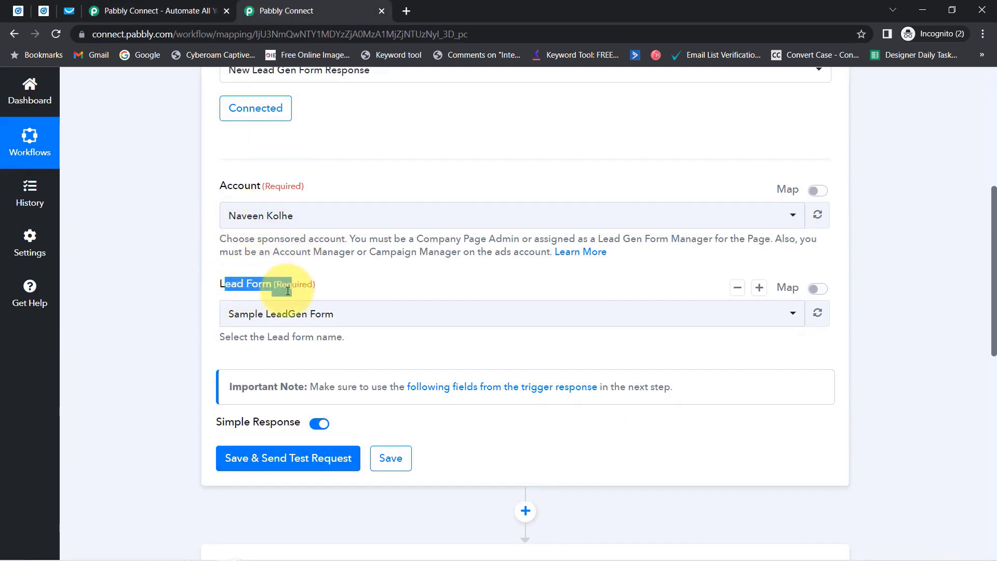
left_click(262, 311)
left_click(129, 255)
left_click(43, 10)
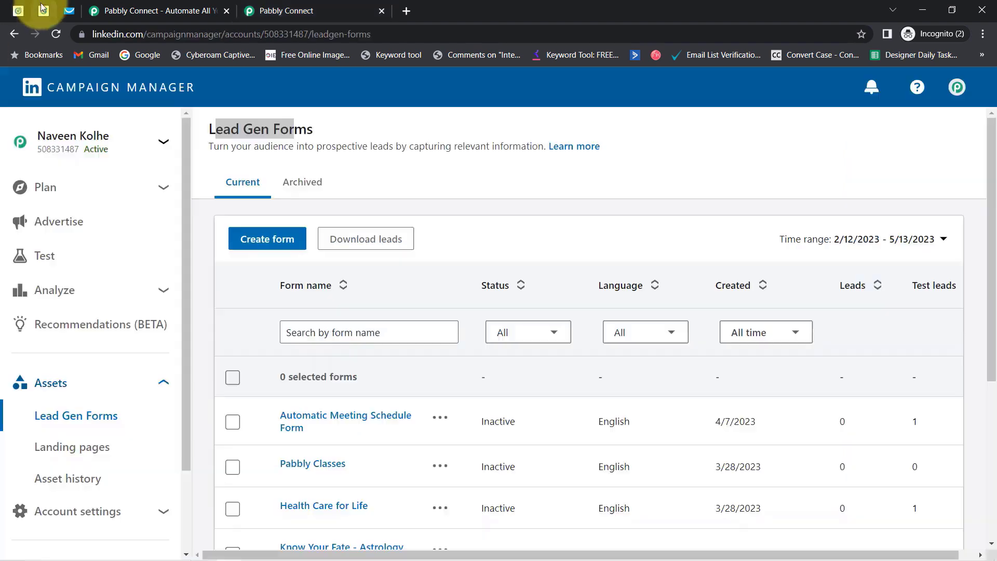
Go to the Pabbly Connect campaign group's Lead generation - Apr 5, 2023 campaign ads.
scroll(281, 199, "down", 2)
scroll(301, 300, "down", 4)
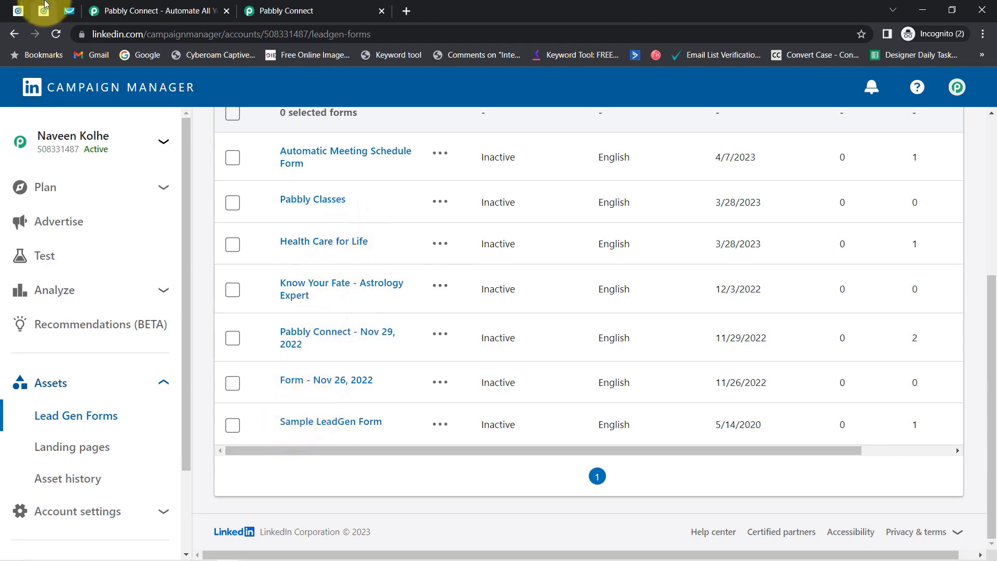
scroll(257, 270, "up", 5)
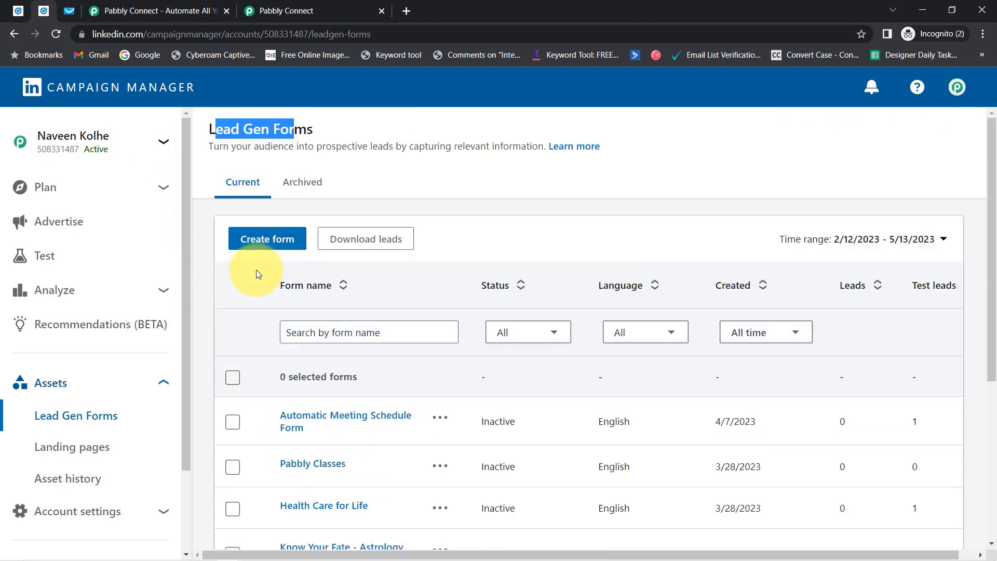
left_click(60, 222)
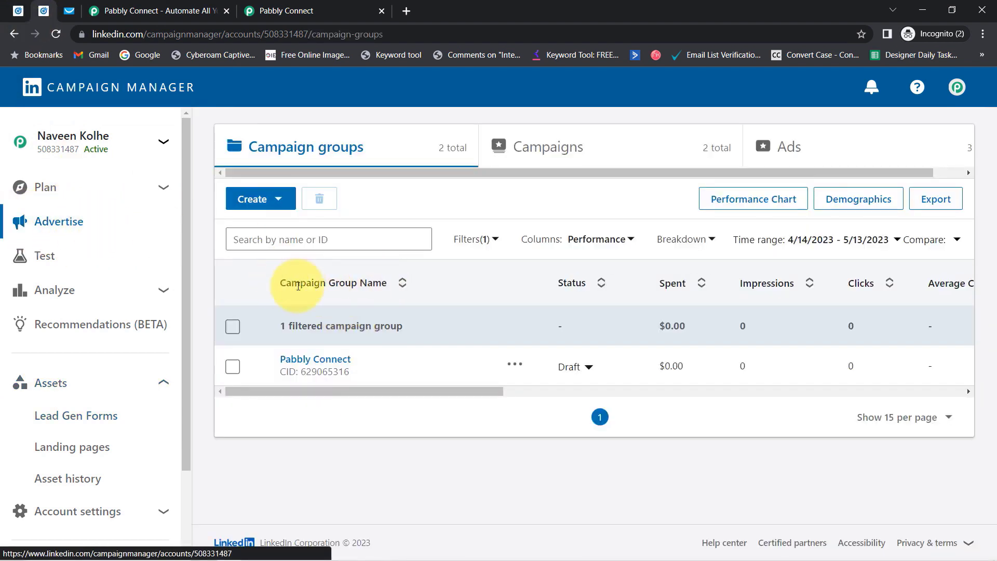
left_click(314, 360)
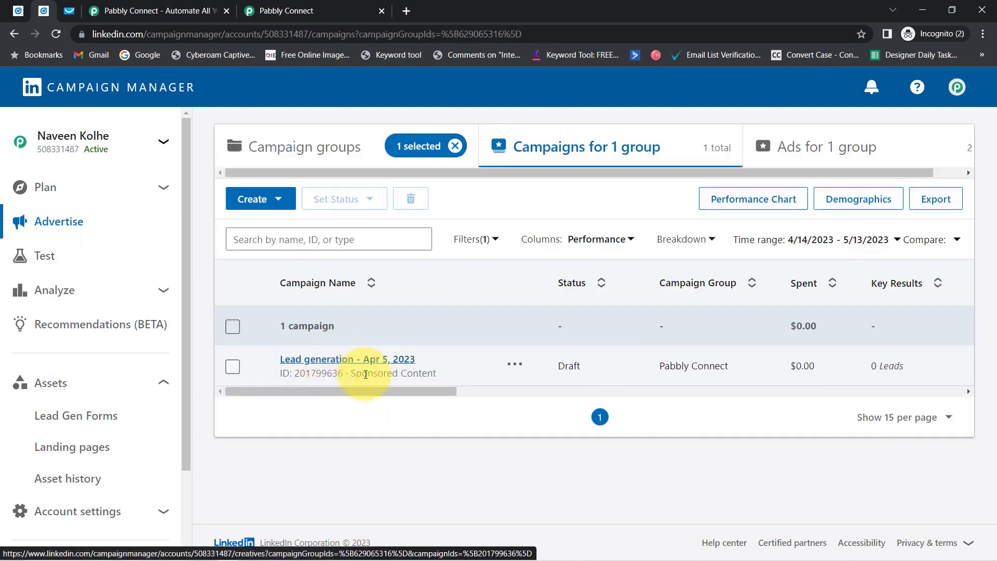
left_click(337, 363)
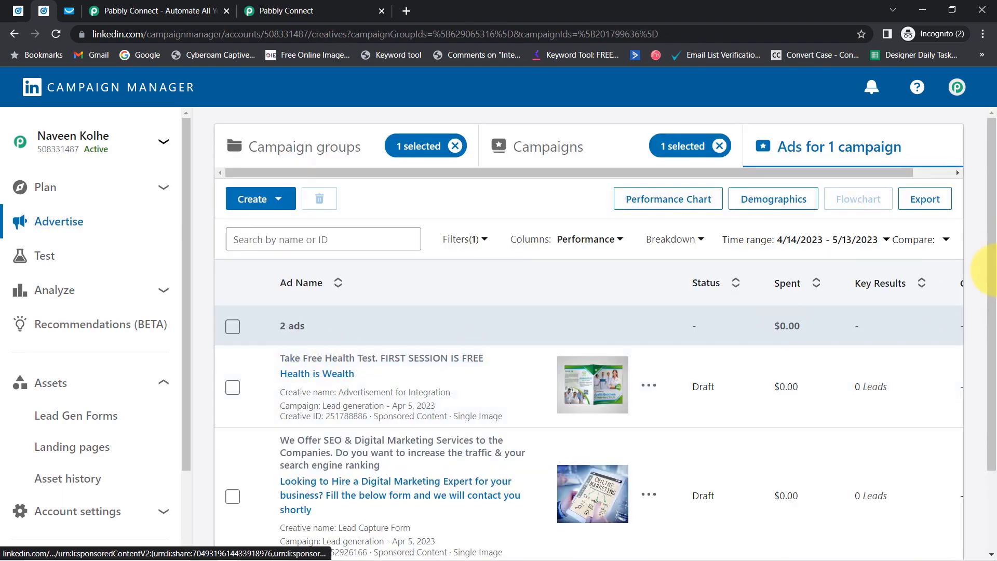
Open the Lead Capture Form ad for editing and expand its form details.
left_click_drag(991, 280, 990, 359)
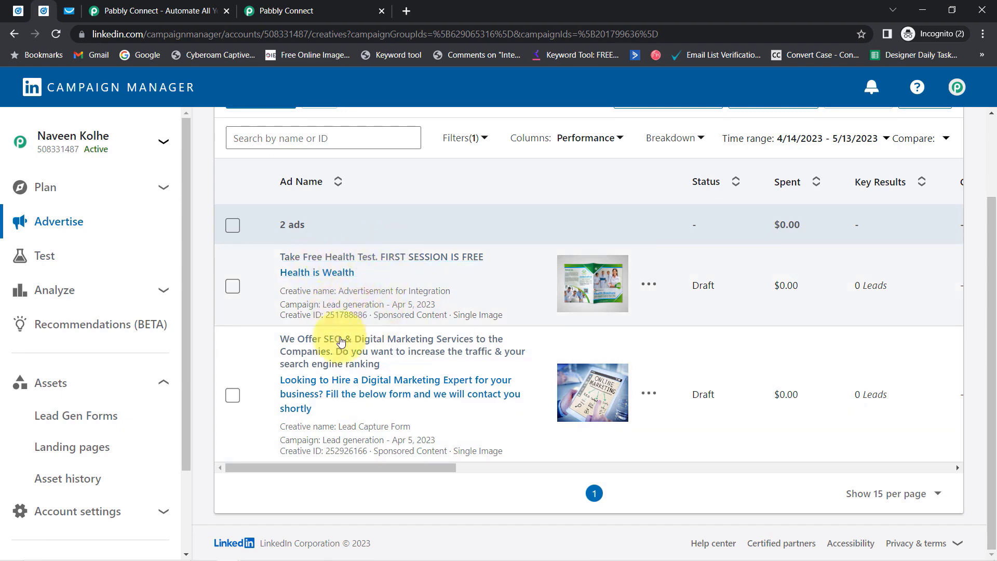
left_click(653, 430)
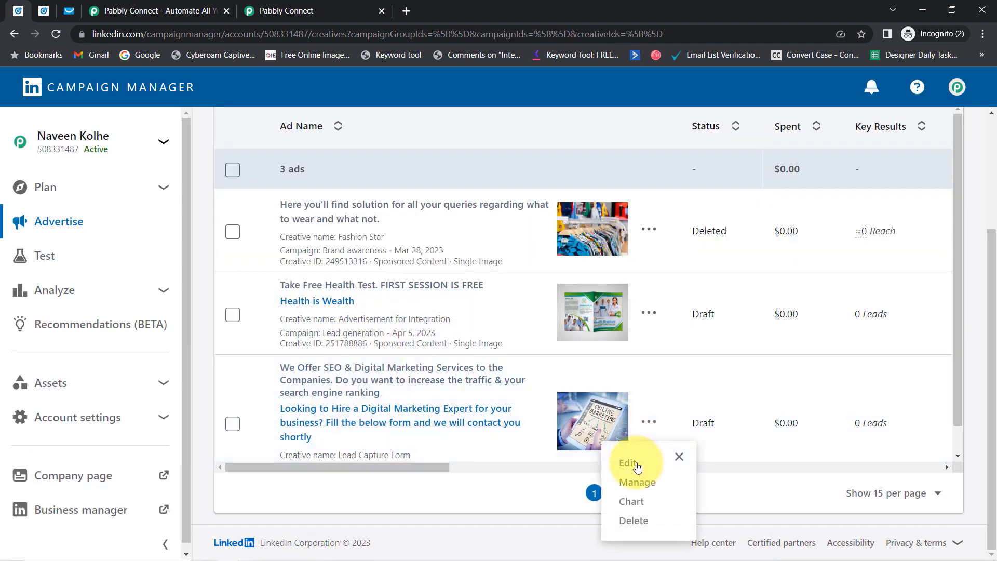
left_click(660, 439)
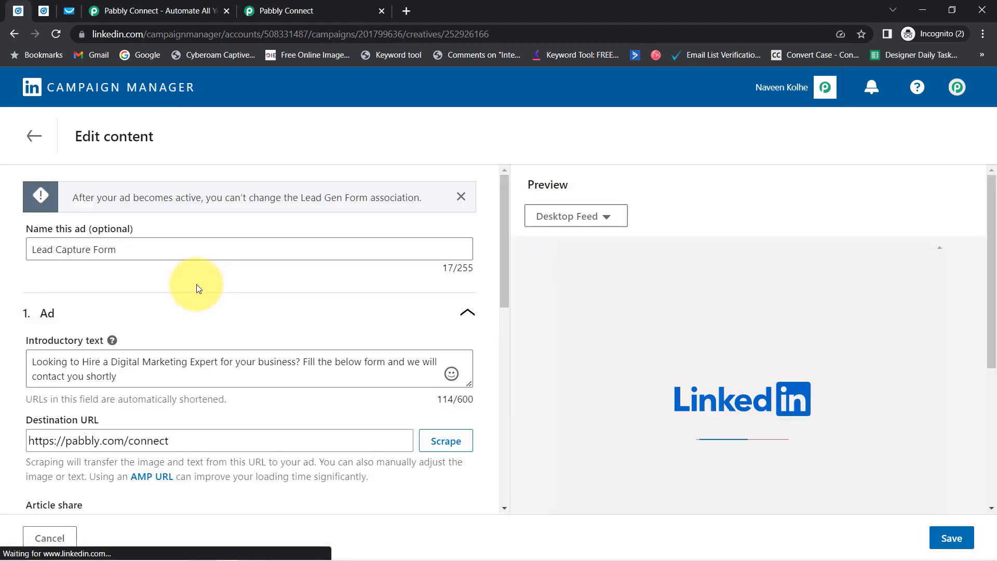
left_click_drag(507, 258, 500, 472)
left_click(464, 374)
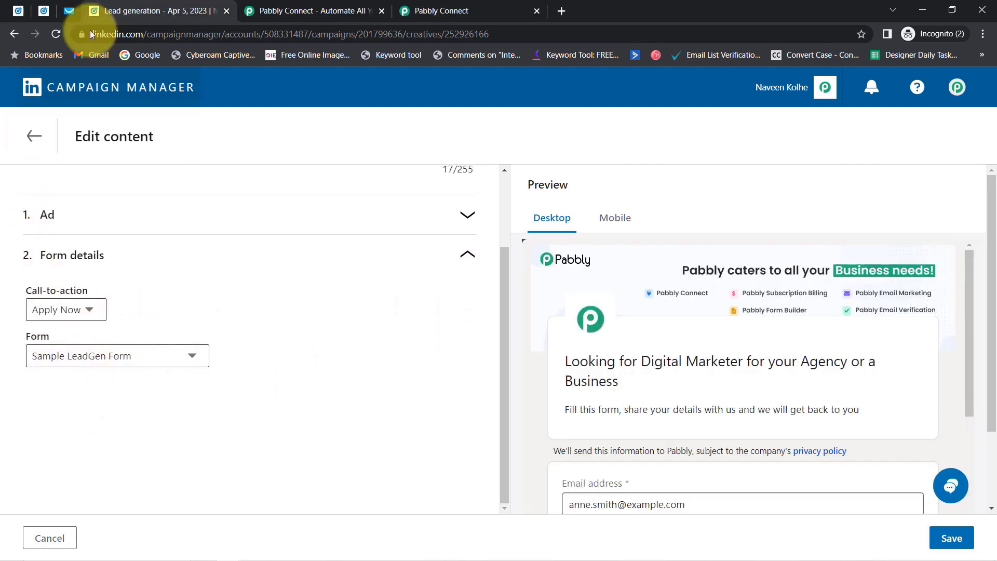
In the ads list, open the second ad's feed preview from its headline link.
left_click(44, 11)
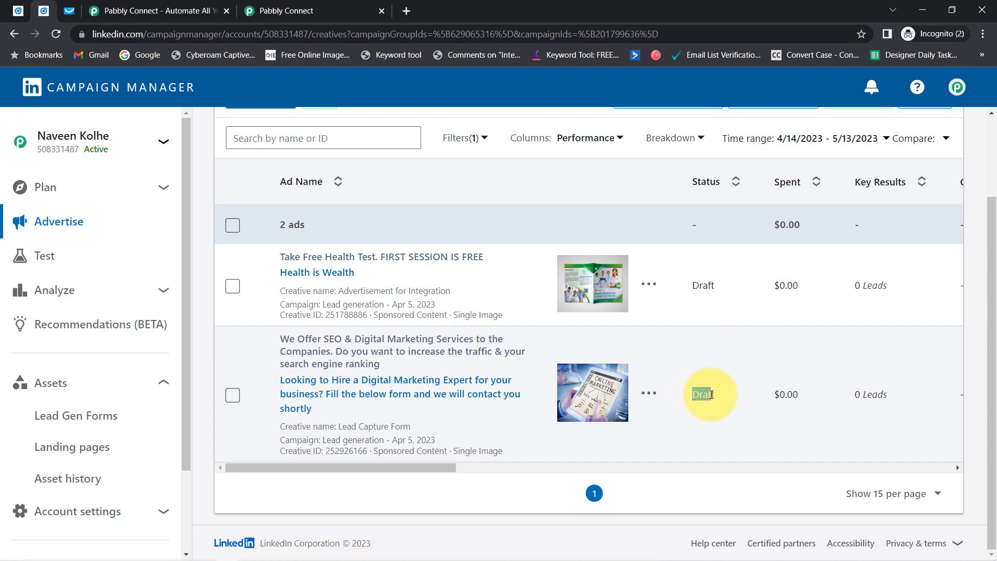
left_click_drag(712, 395, 716, 394)
left_click(668, 320)
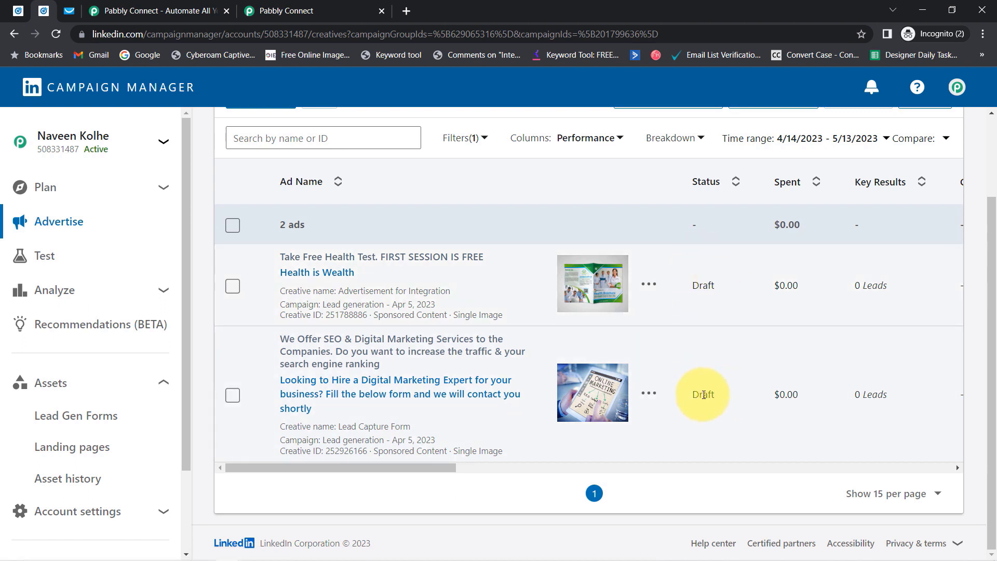
double_click(703, 394)
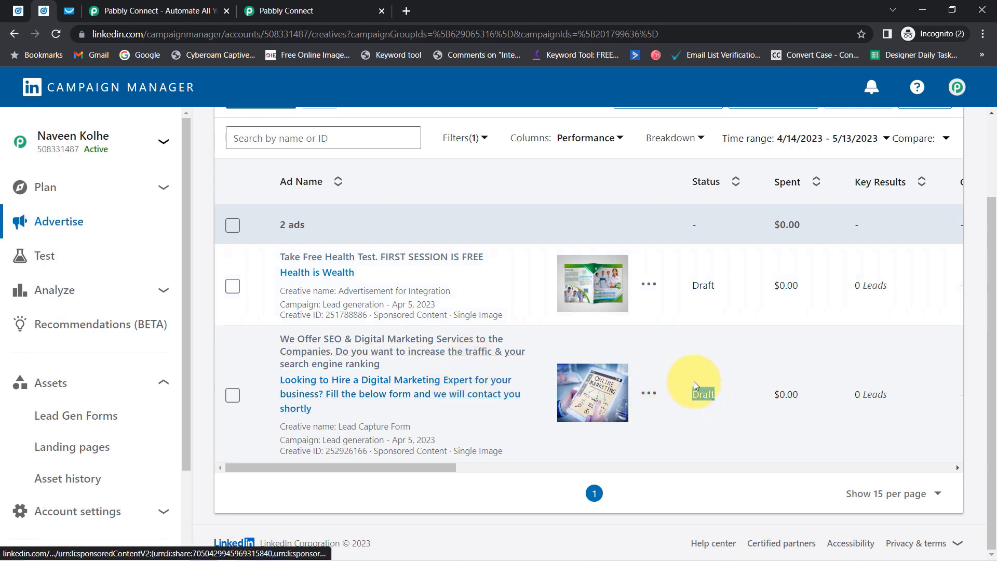
left_click(369, 381)
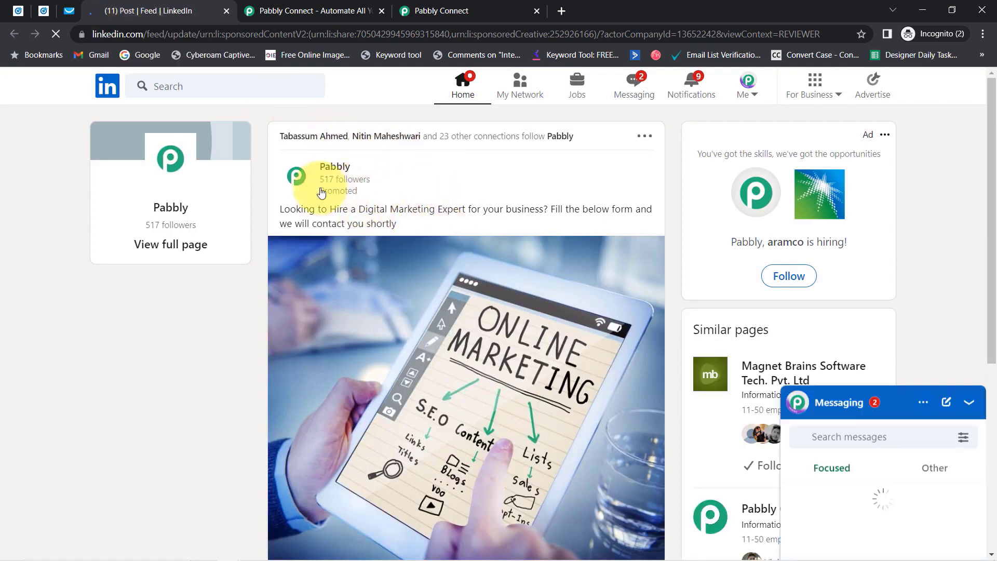
Open the promoted post's lead form and clear the prefilled email address.
left_click(968, 156)
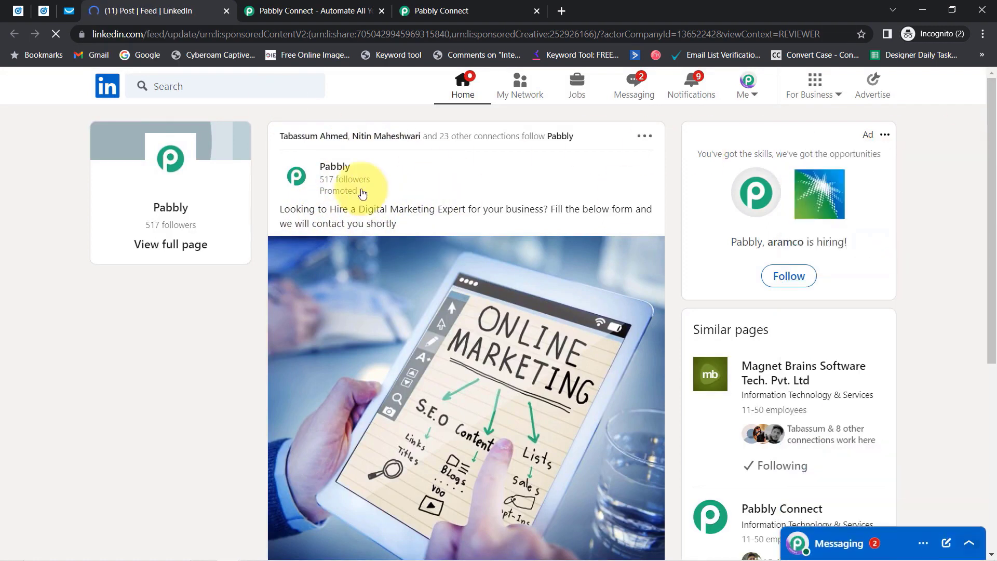
left_click_drag(288, 208, 382, 223)
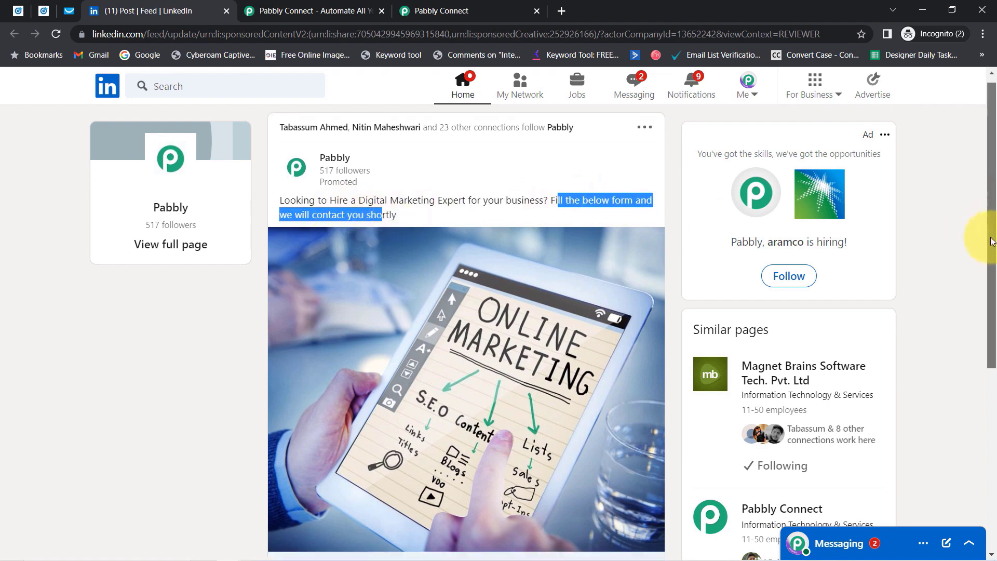
scroll(979, 233, "down", 5)
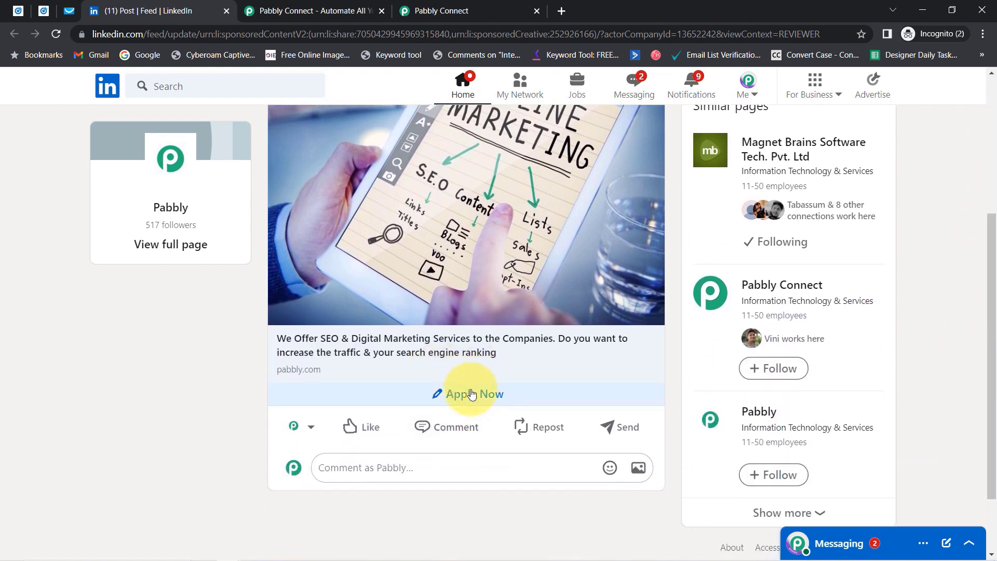
left_click(454, 394)
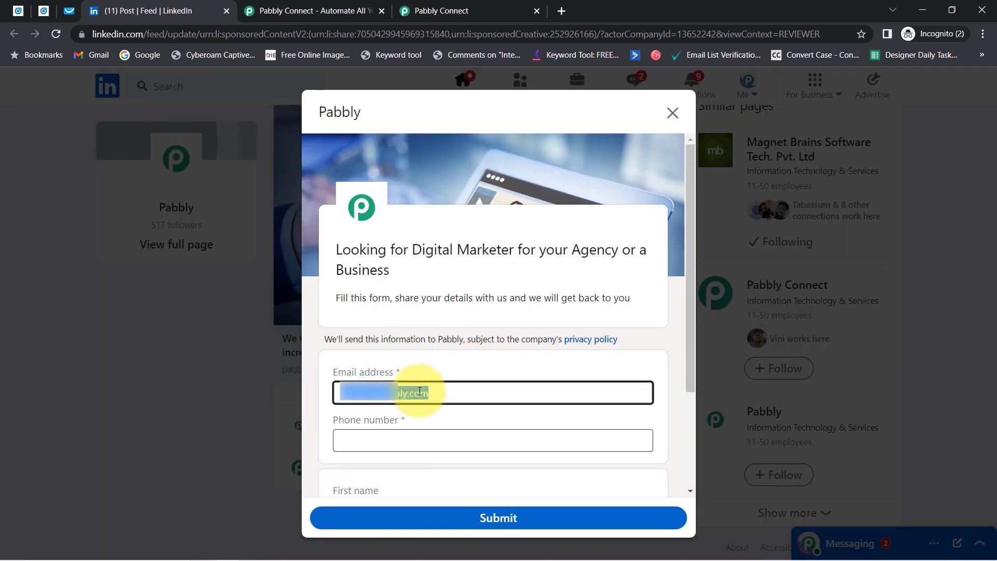
key("ctrl+a")
key("BackSpace")
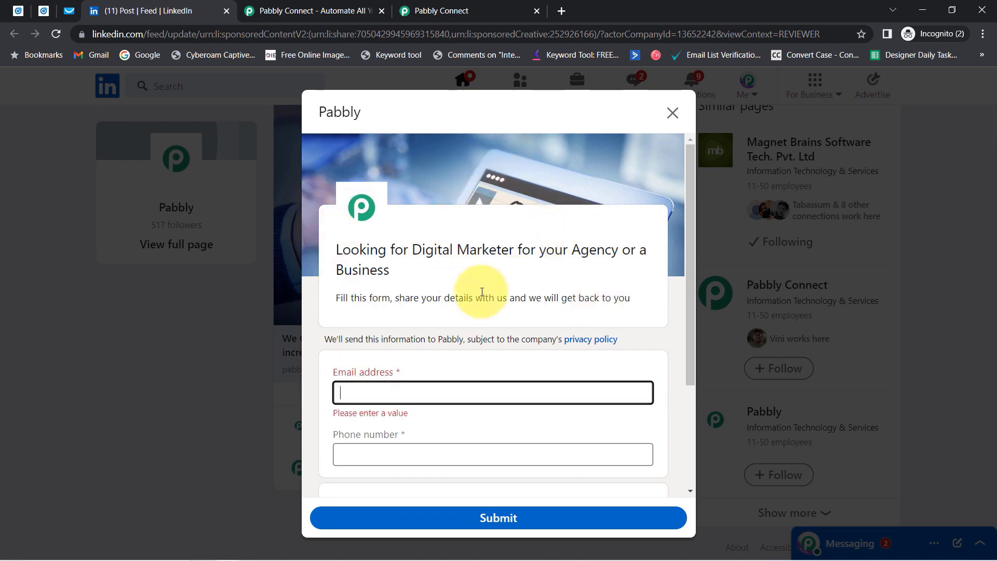
Fill the lead form with a test email address and a phone number.
left_click_drag(690, 201, 685, 247)
left_click(434, 393)
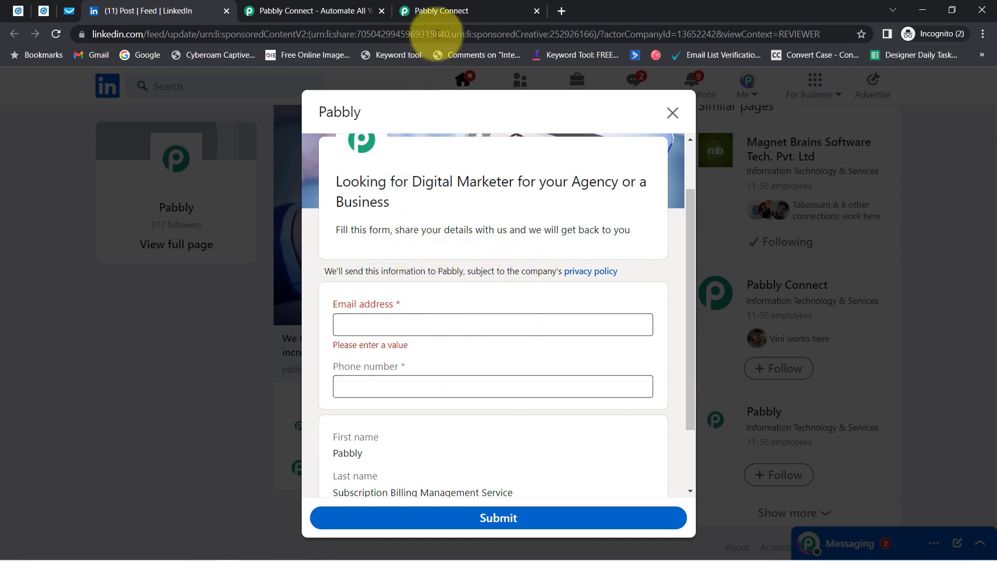
left_click(444, 9)
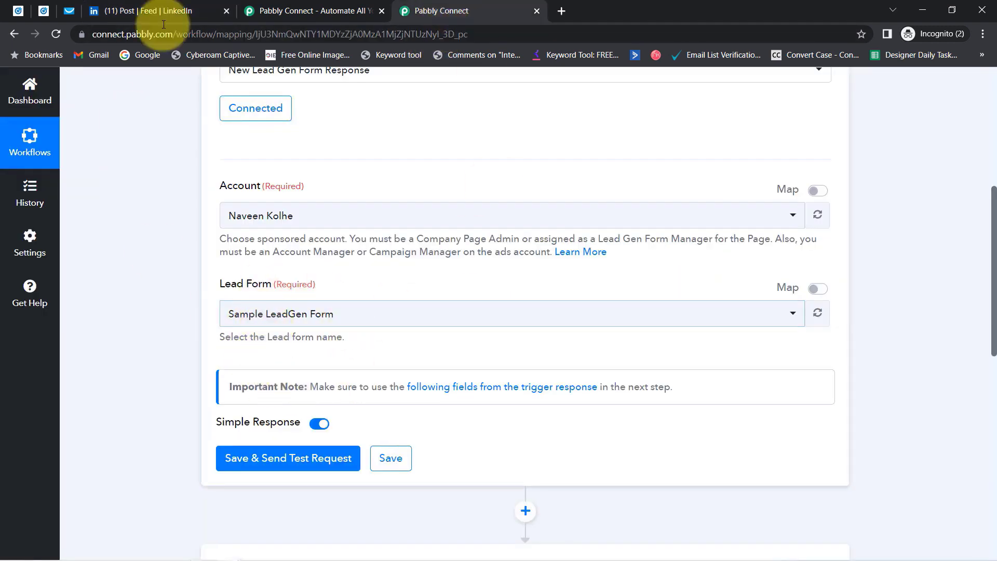
left_click(154, 6)
left_click(356, 327)
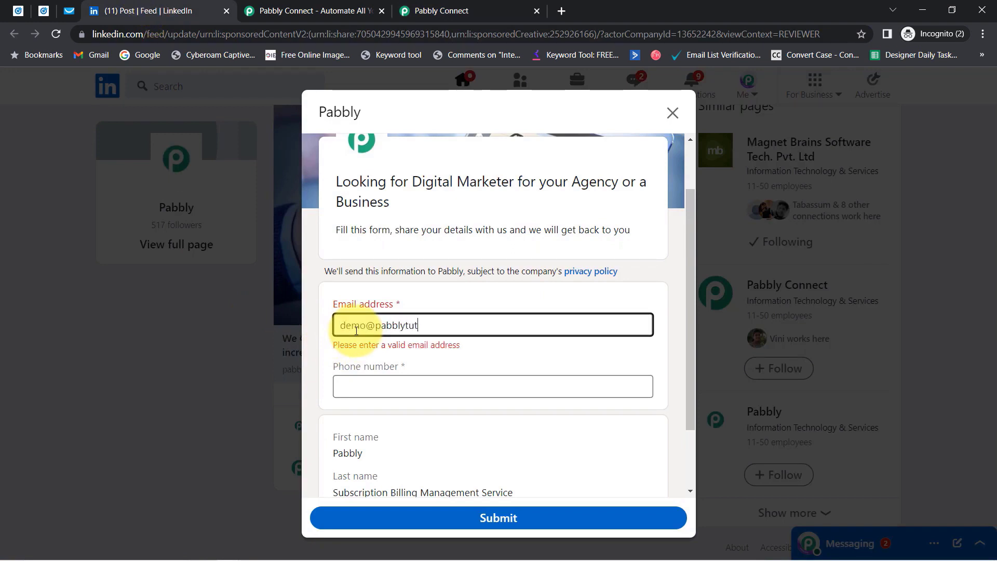
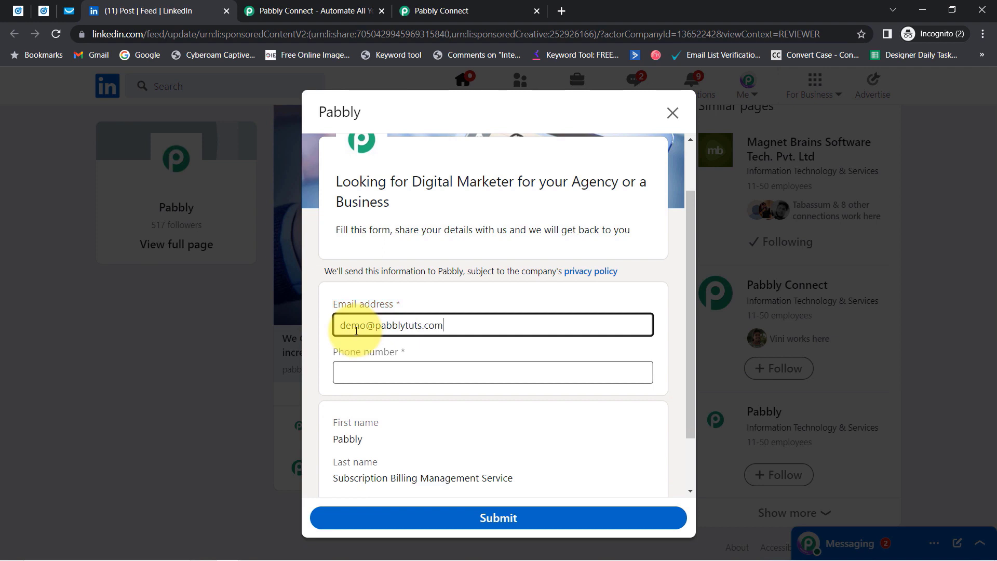
key("Tab")
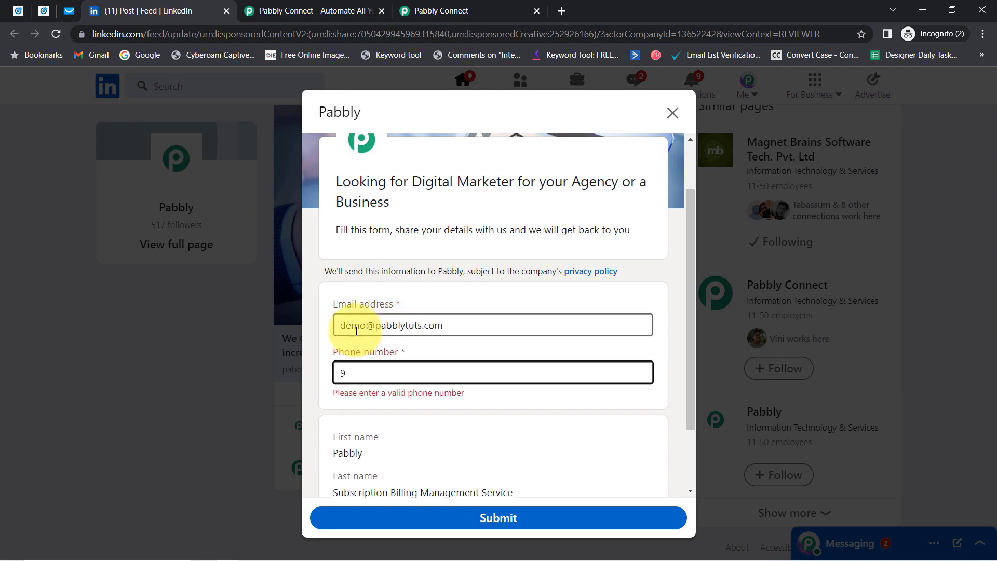
type("9666666666")
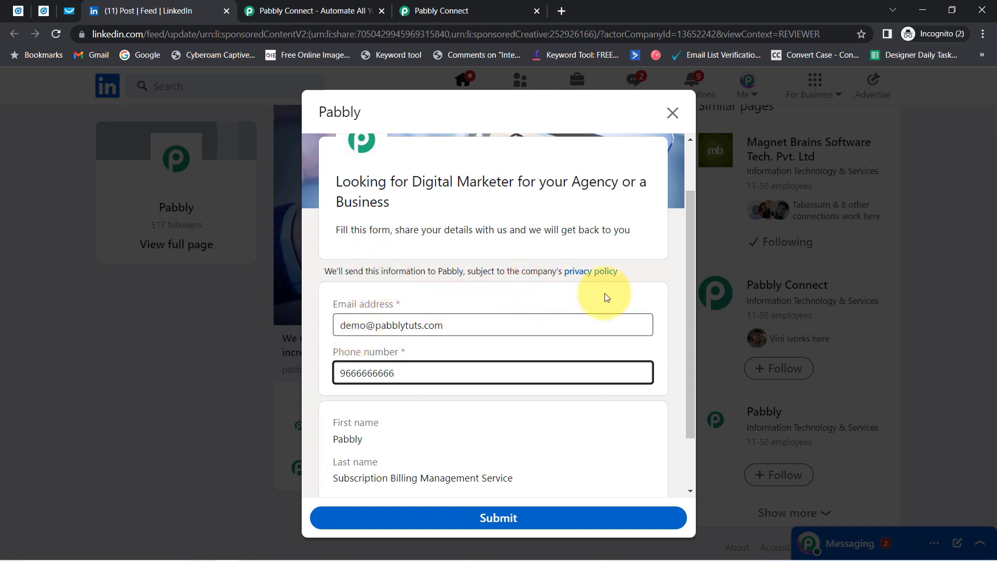
Review the prefilled first and last name, then return to Campaign Manager.
left_click_drag(691, 271, 690, 340)
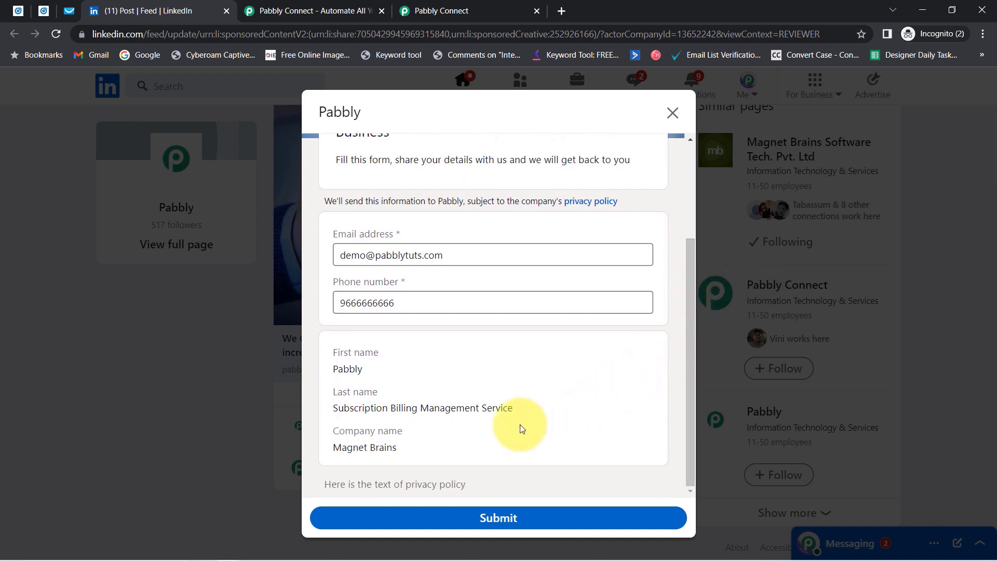
left_click_drag(338, 369, 419, 383)
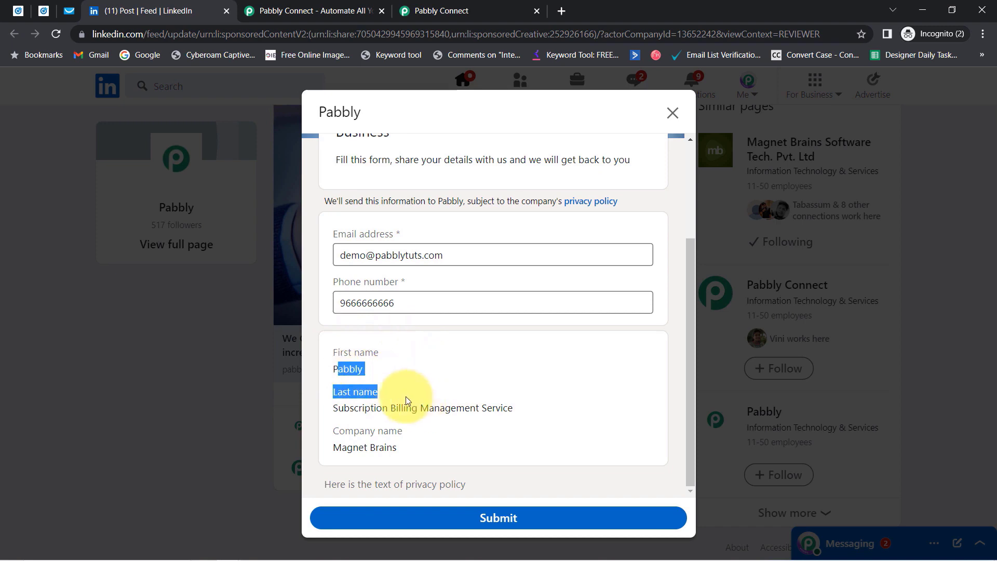
left_click(403, 398)
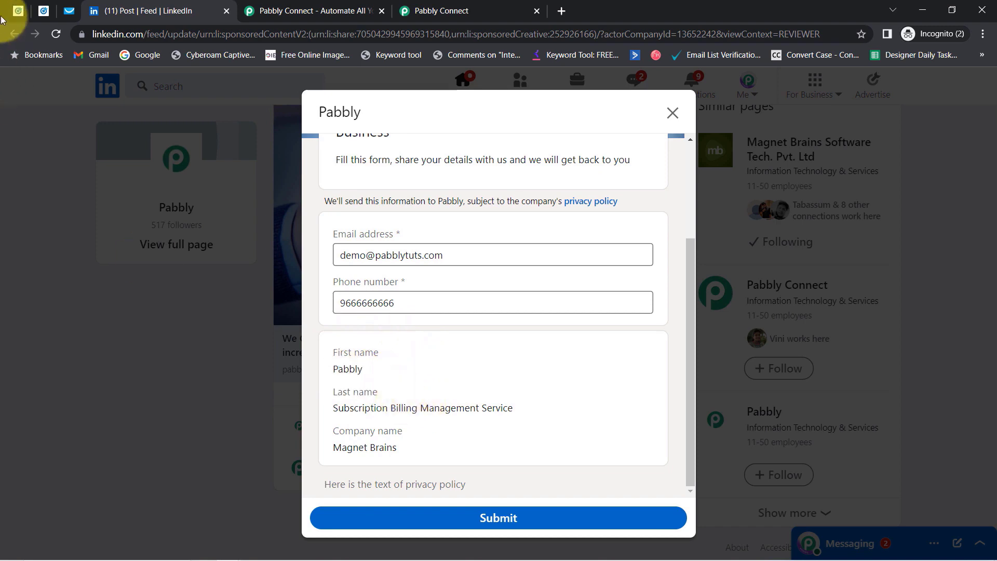
left_click(17, 12)
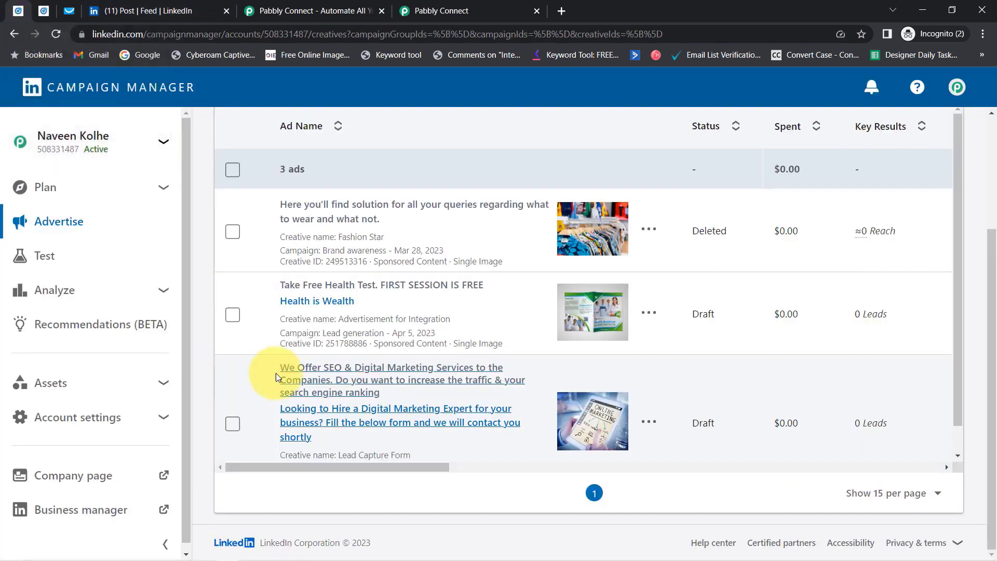
Reopen the ad preview, go to Me > View Profile, and open Edit intro to review the names.
left_click(280, 401)
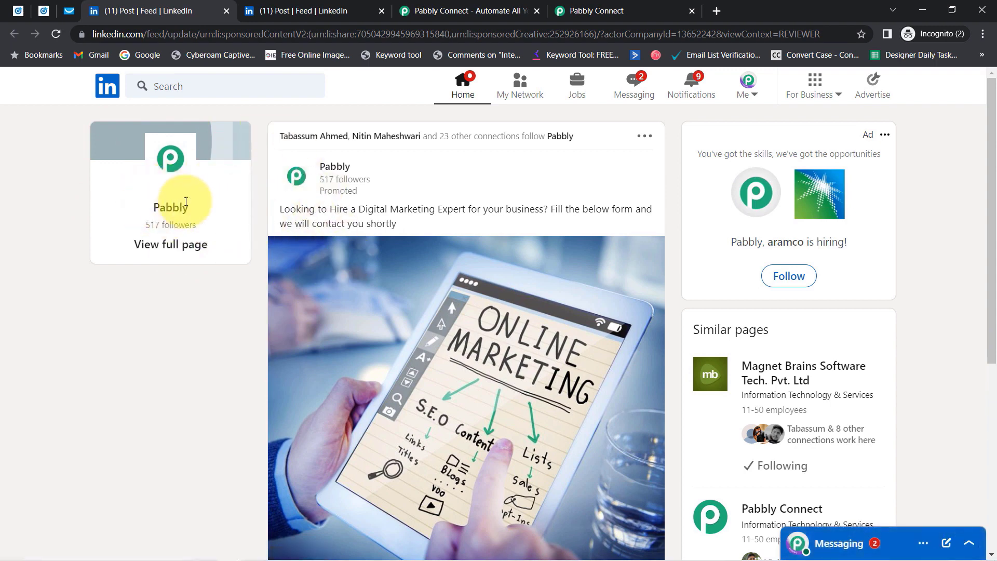
left_click(761, 95)
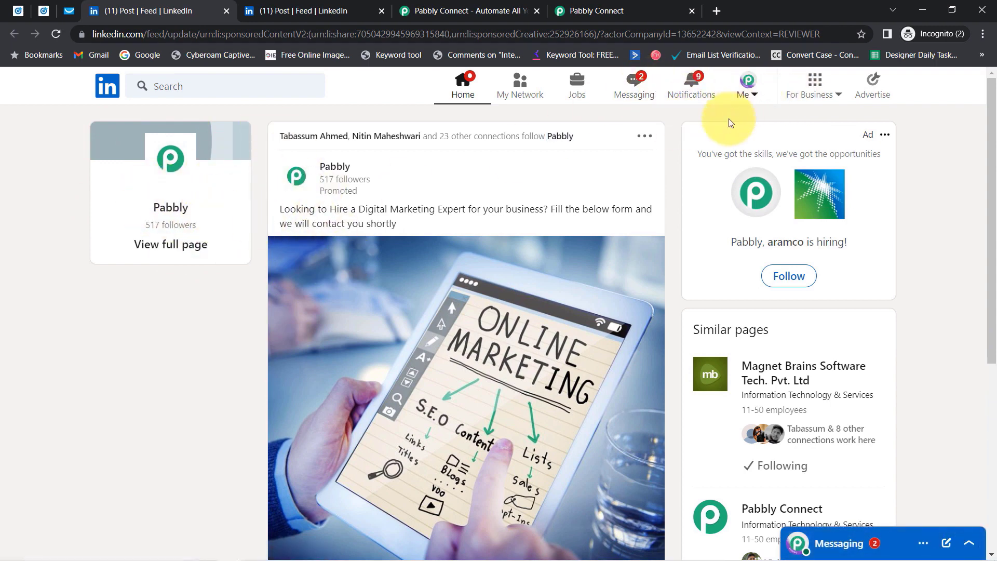
left_click(683, 216)
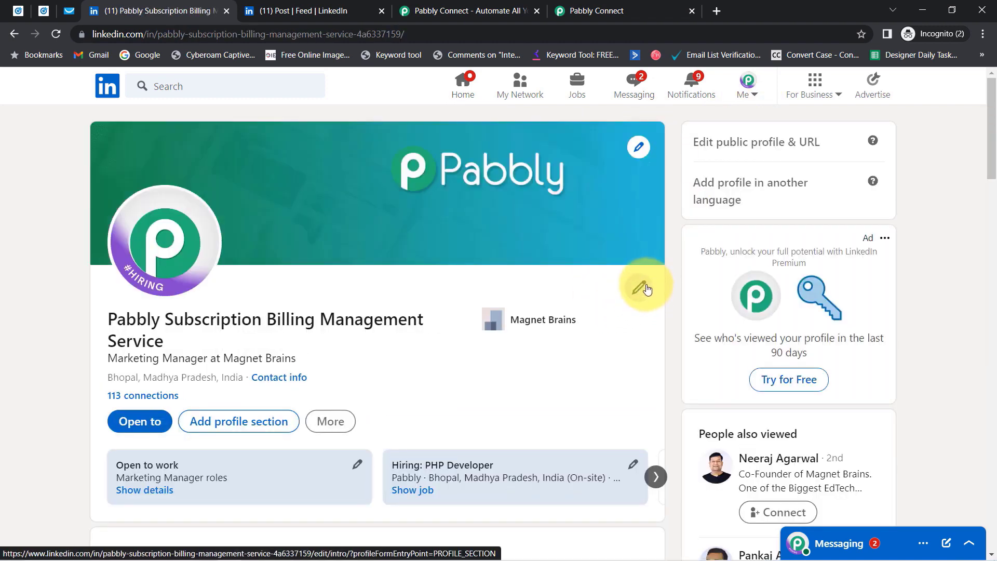
left_click(640, 287)
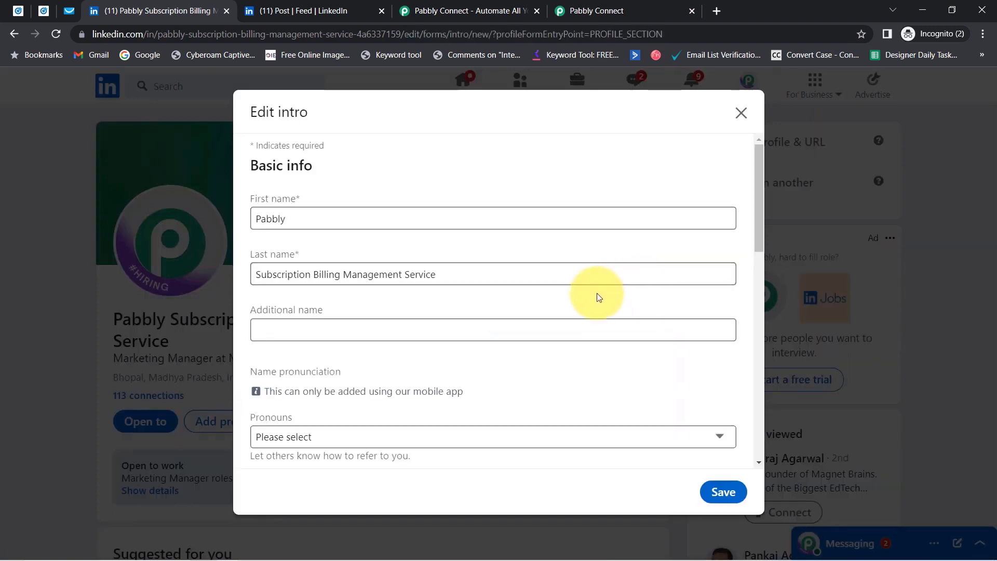
left_click_drag(306, 220, 262, 221)
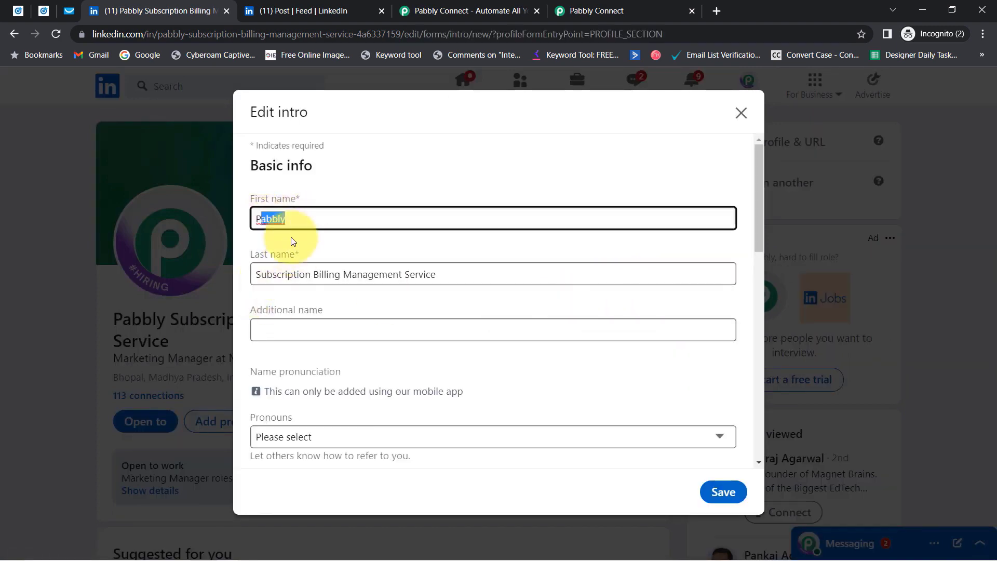
left_click_drag(375, 280, 288, 274)
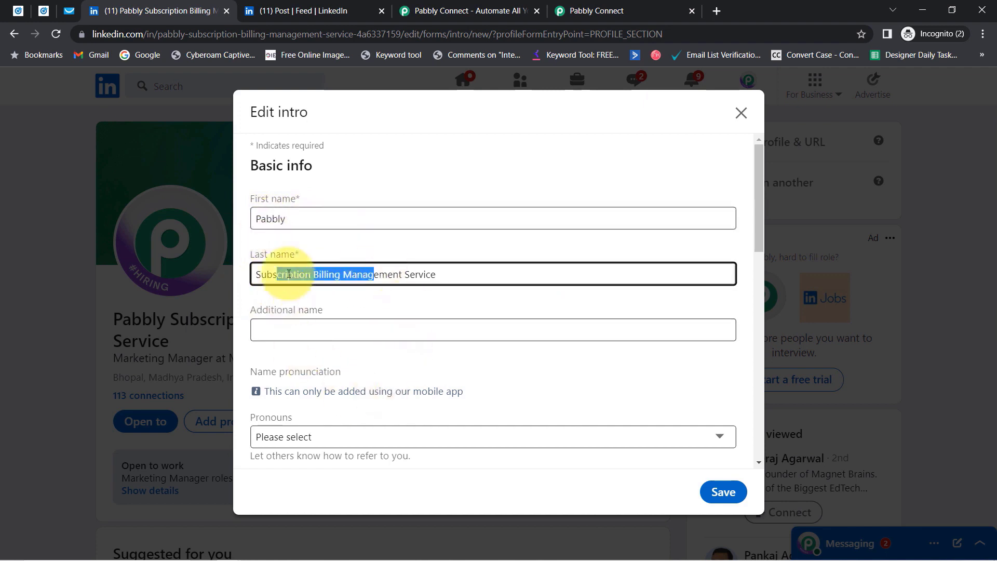
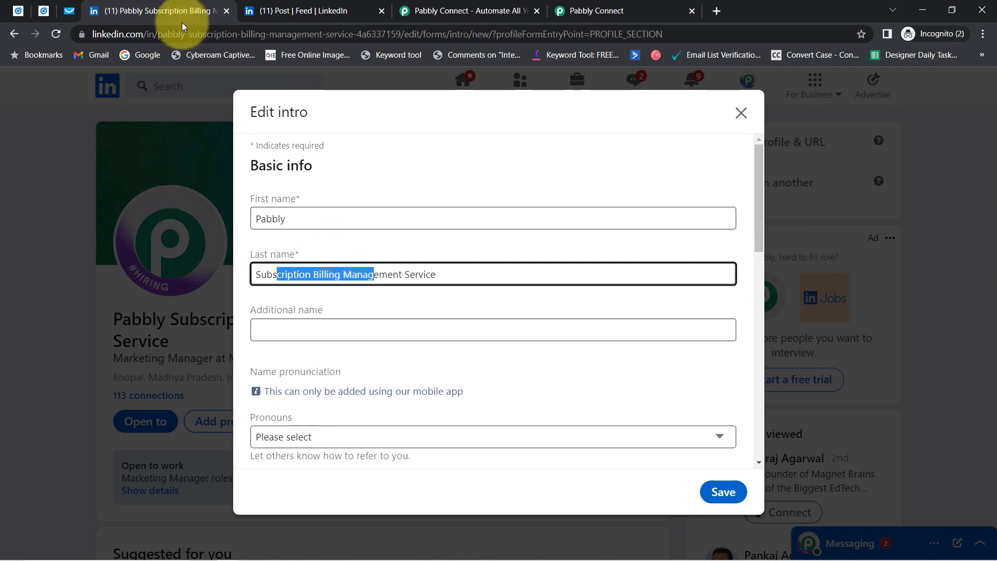
Review the prefilled lead form (first name Pabbly, company Magnet Brains) and submit it.
left_click(270, 10)
left_click_drag(339, 367, 480, 406)
left_click_drag(341, 448, 400, 457)
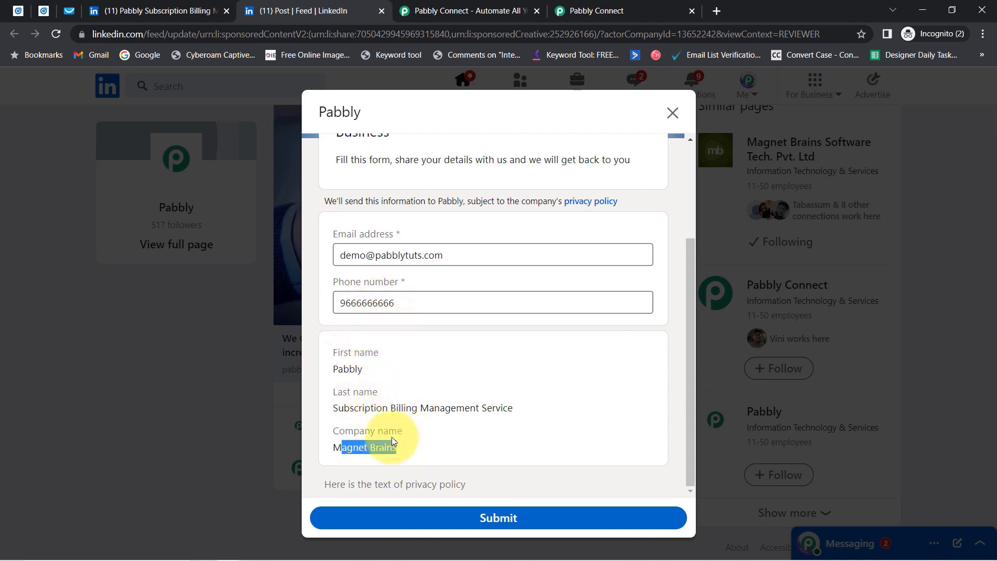
left_click(403, 408)
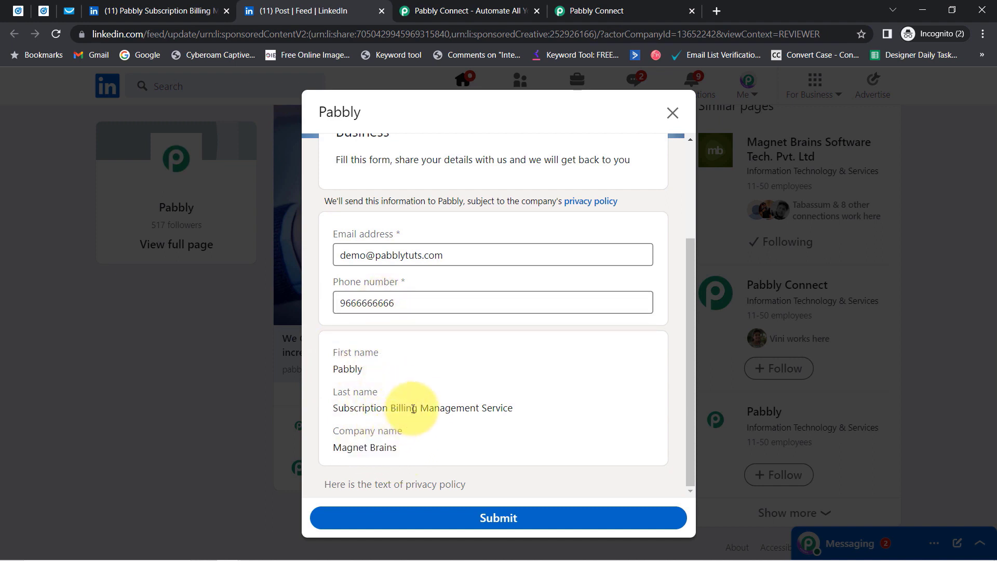
left_click(486, 519)
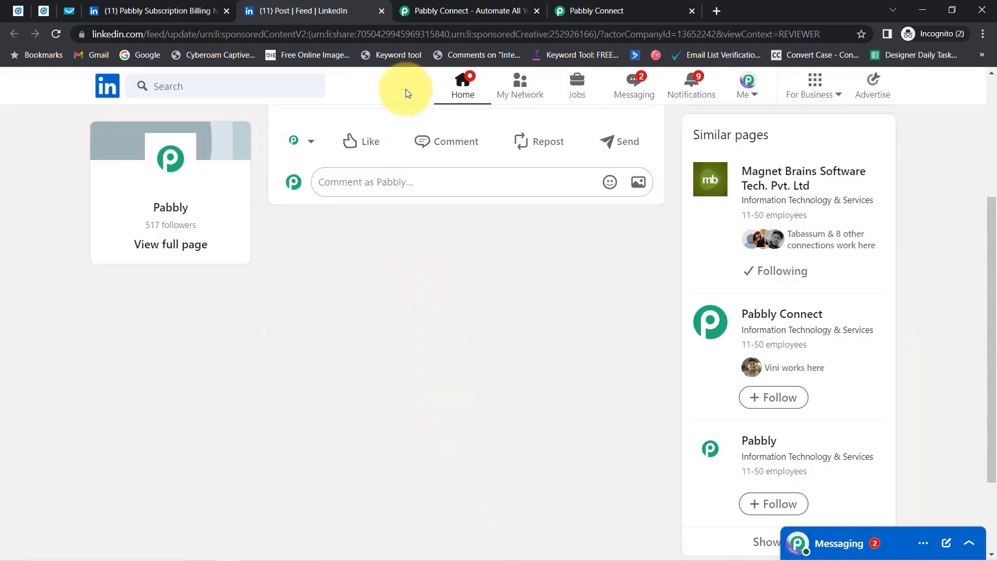
Send a test request and review the received lead fields, including first name Pabbly.
left_click(597, 9)
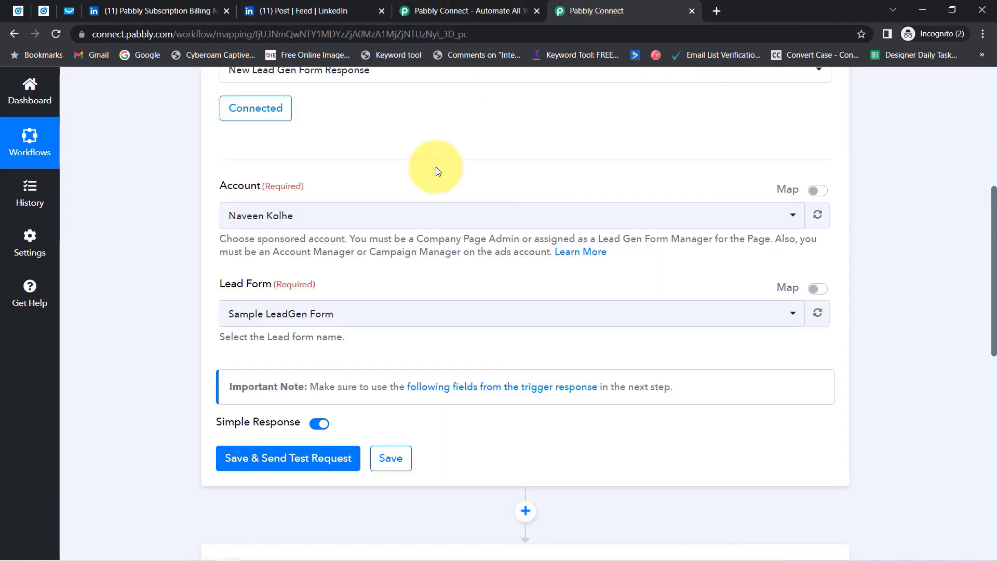
left_click(260, 463)
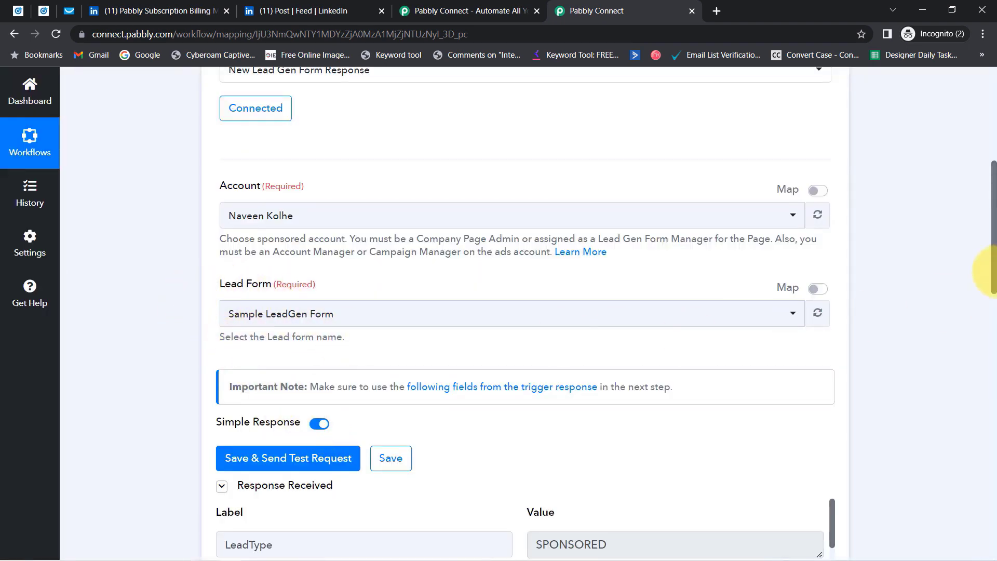
left_click_drag(994, 254, 994, 351)
mouse_move(249, 134)
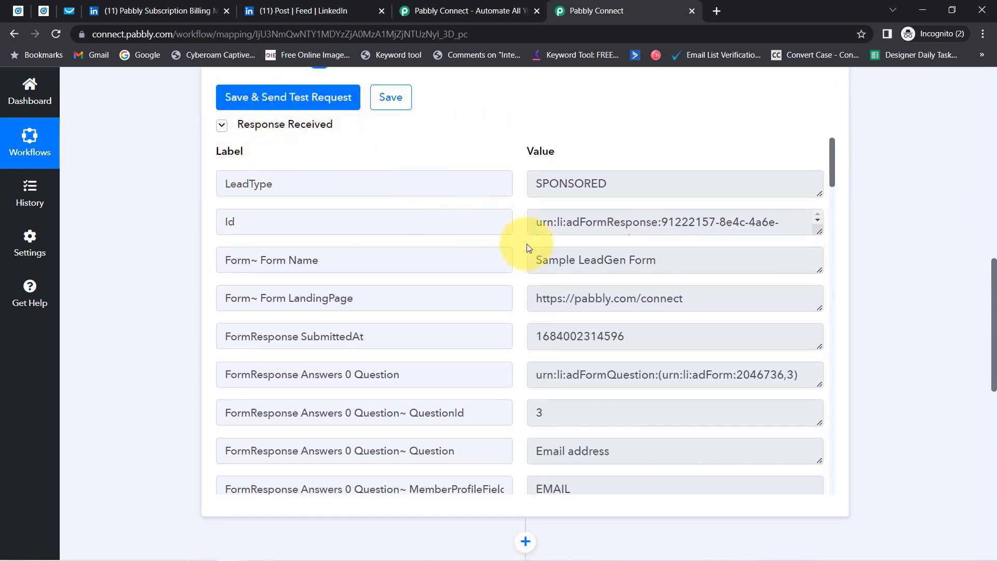
left_click_drag(543, 259, 708, 245)
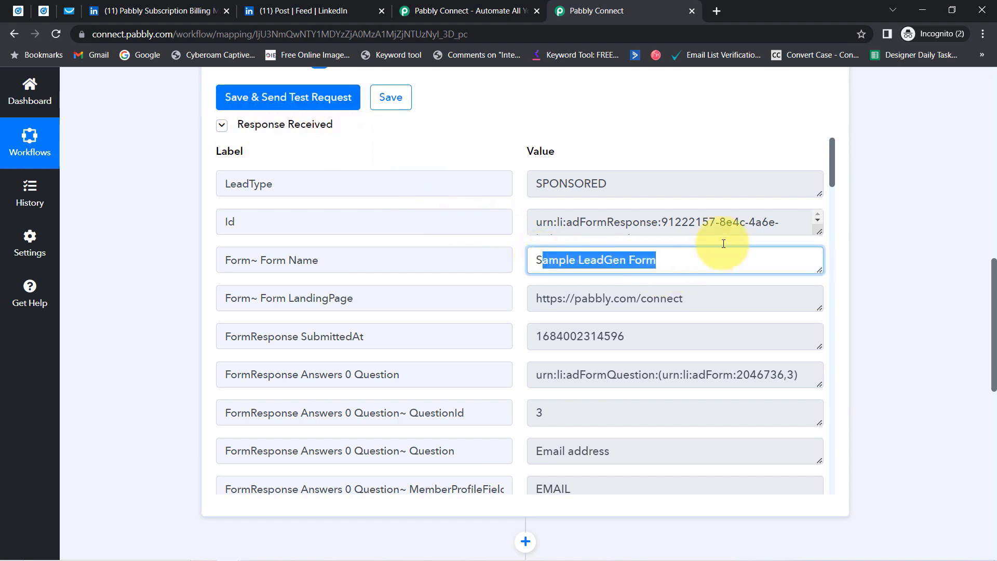
left_click_drag(832, 158, 833, 272)
left_click_drag(582, 215, 509, 216)
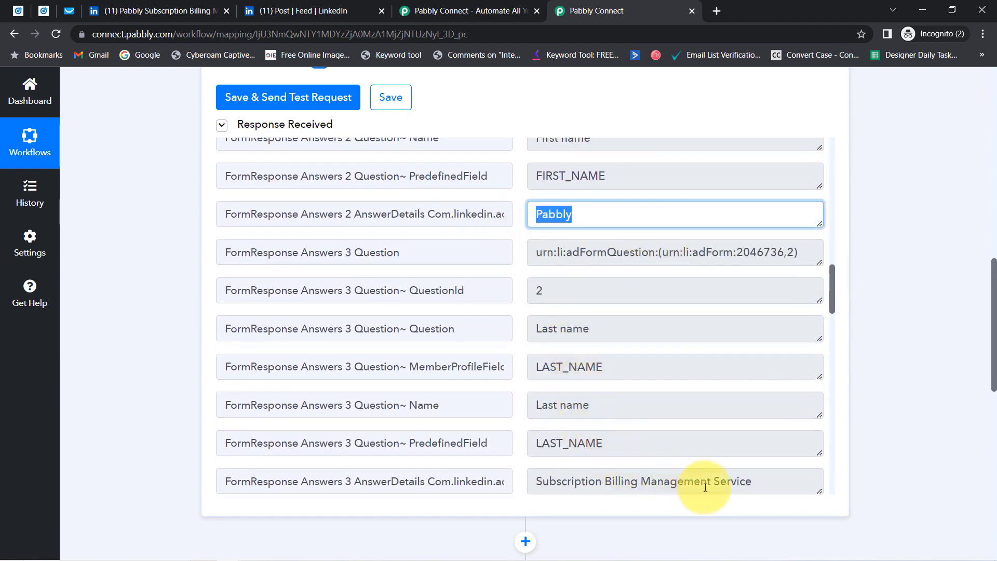
left_click_drag(734, 481, 551, 435)
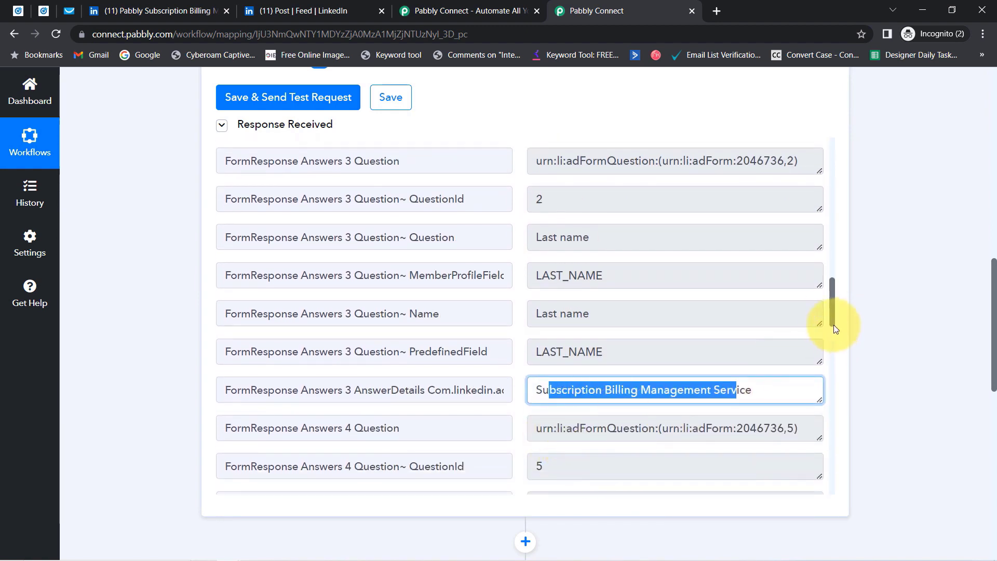
left_click_drag(831, 307, 834, 351)
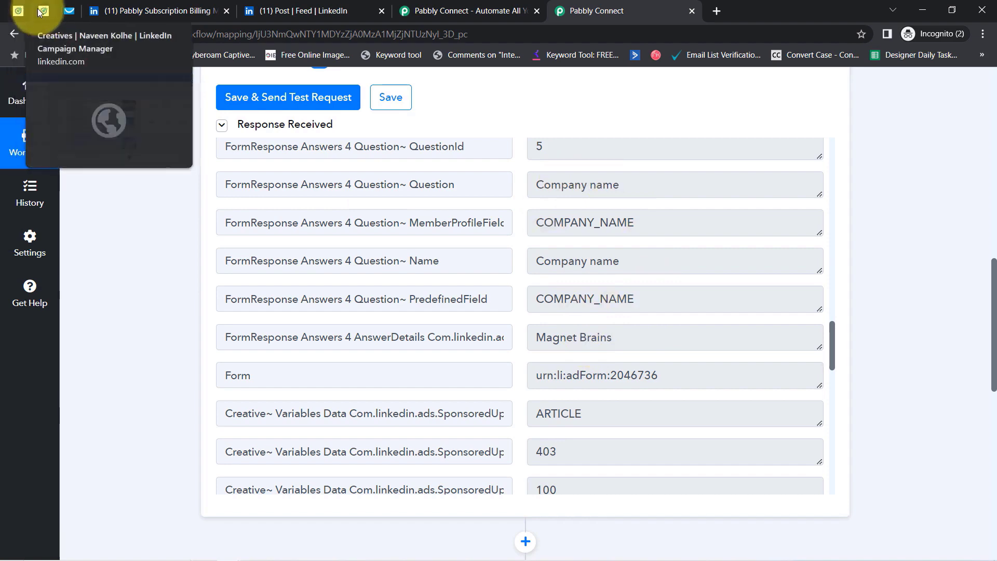
Dismiss the Edit intro dialog, close both LinkedIn tabs, and scroll to Pabbly's GetResponse step.
left_click(18, 10)
left_click(151, 10)
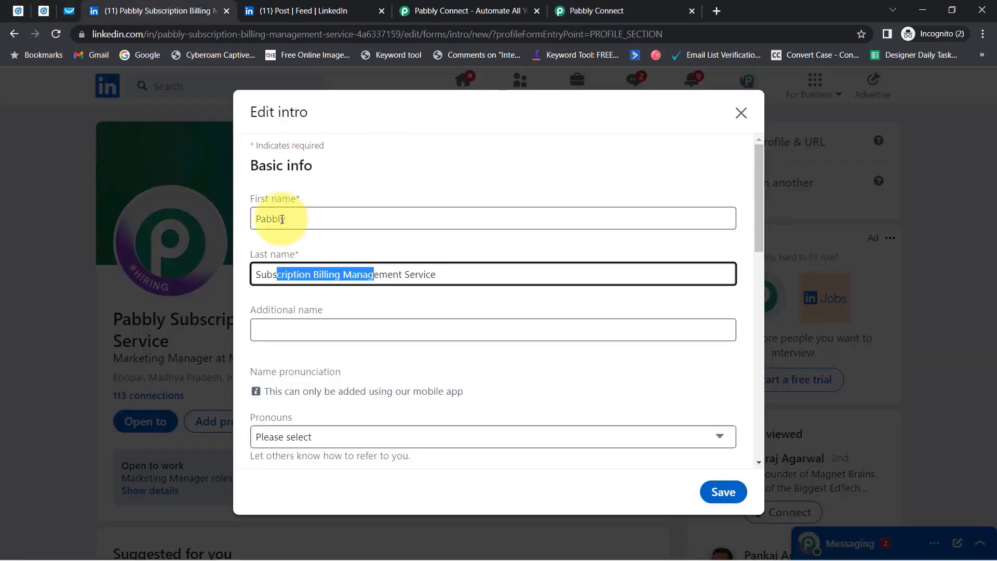
left_click(741, 114)
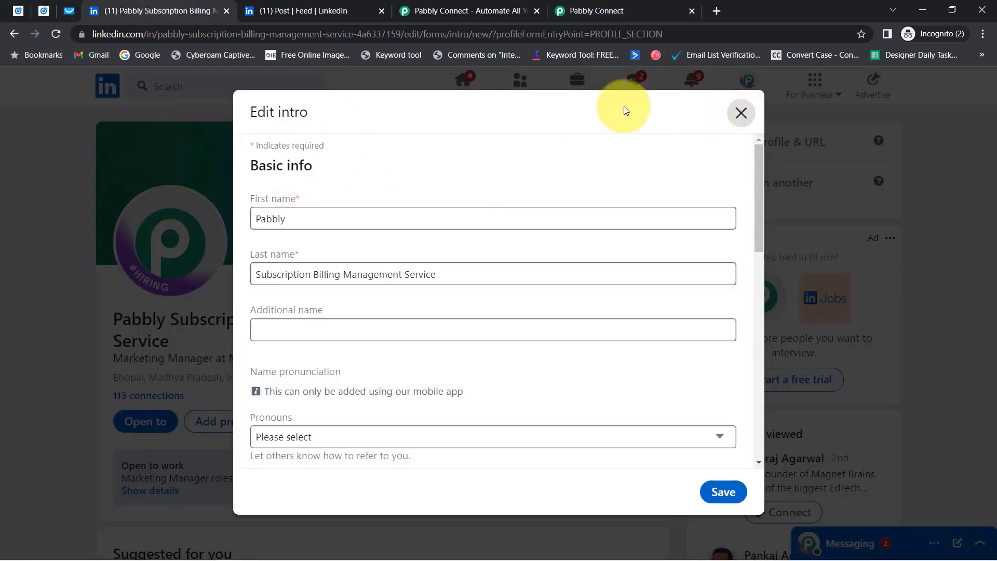
left_click(226, 11)
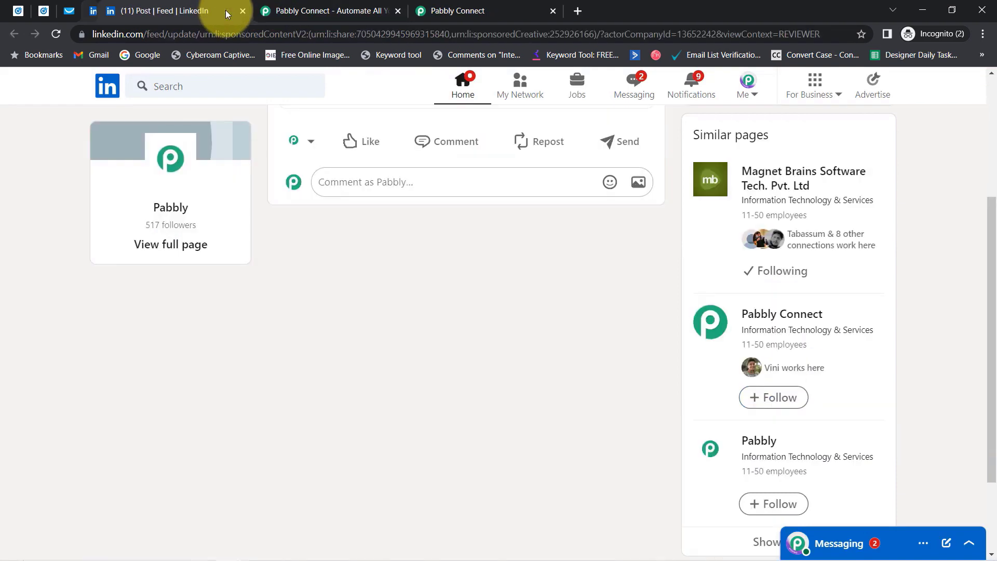
left_click(229, 14)
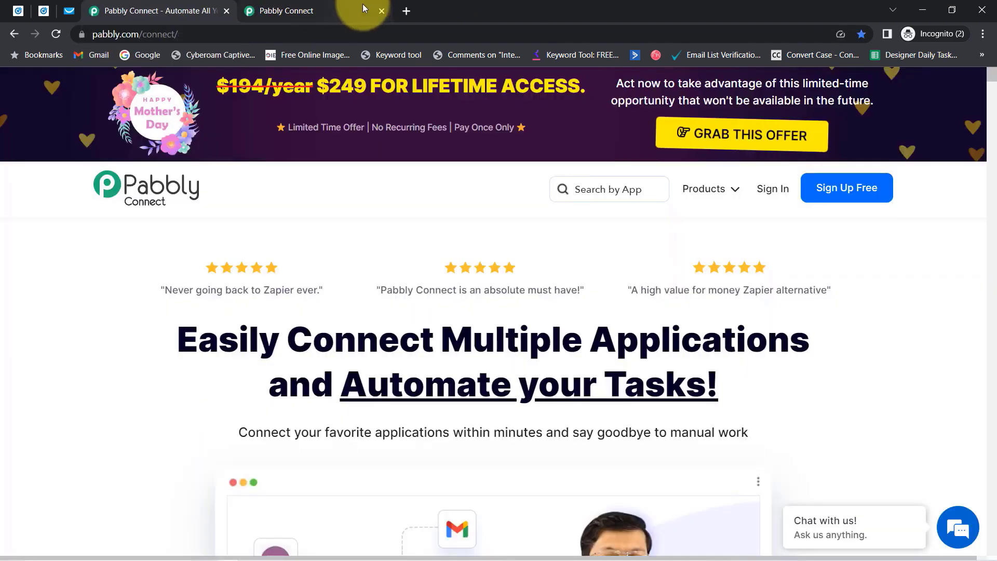
left_click(363, 8)
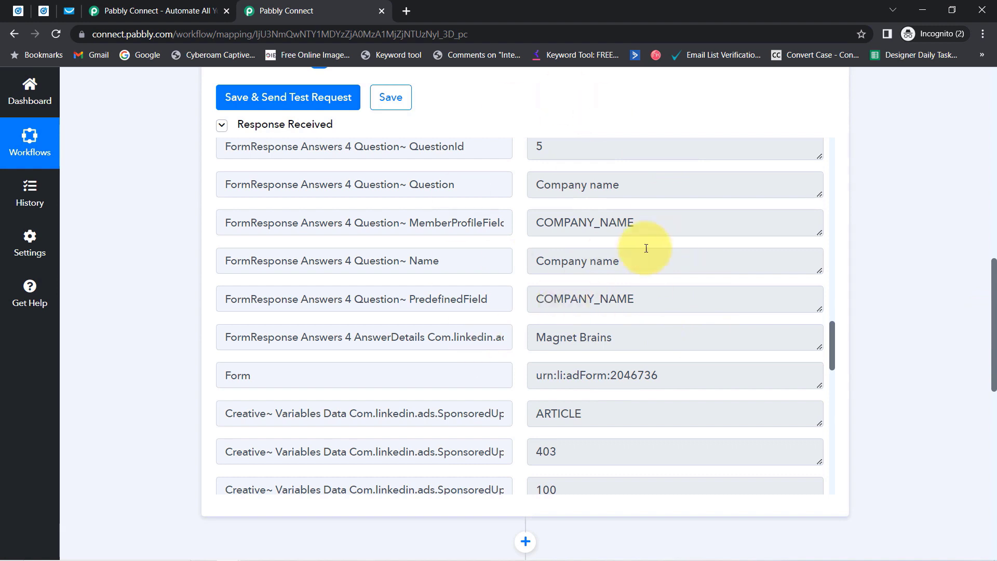
scroll(995, 363, "down", 4)
scroll(995, 367, "down", 3)
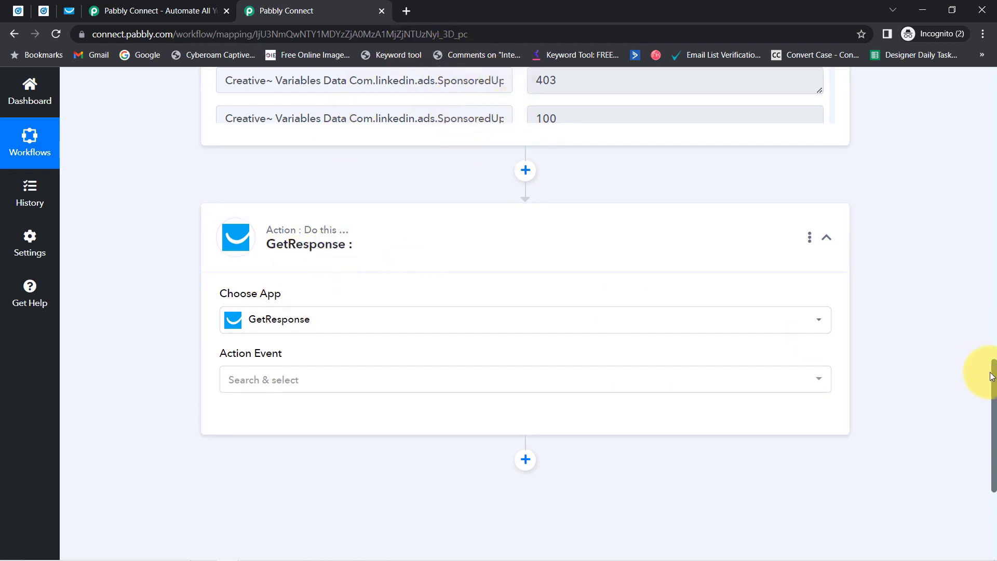
Set the GetResponse action event to Create Contact.
left_click_drag(993, 378, 993, 408)
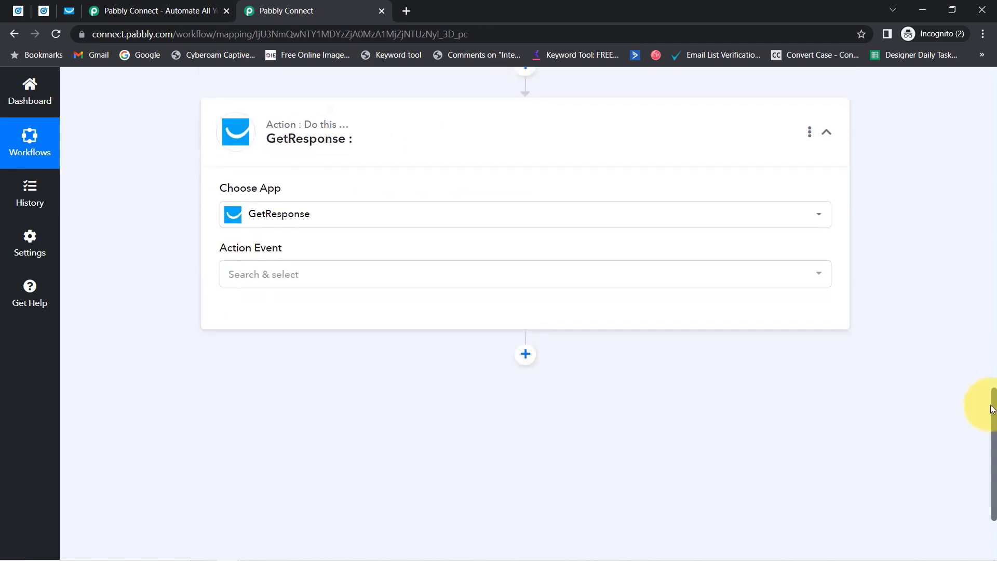
left_click(249, 270)
left_click(260, 268)
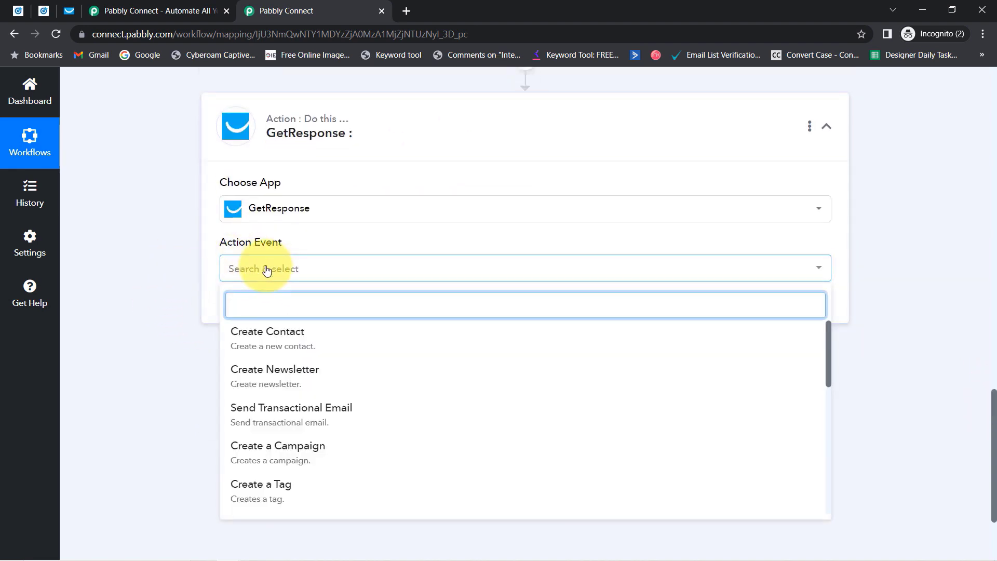
left_click(253, 328)
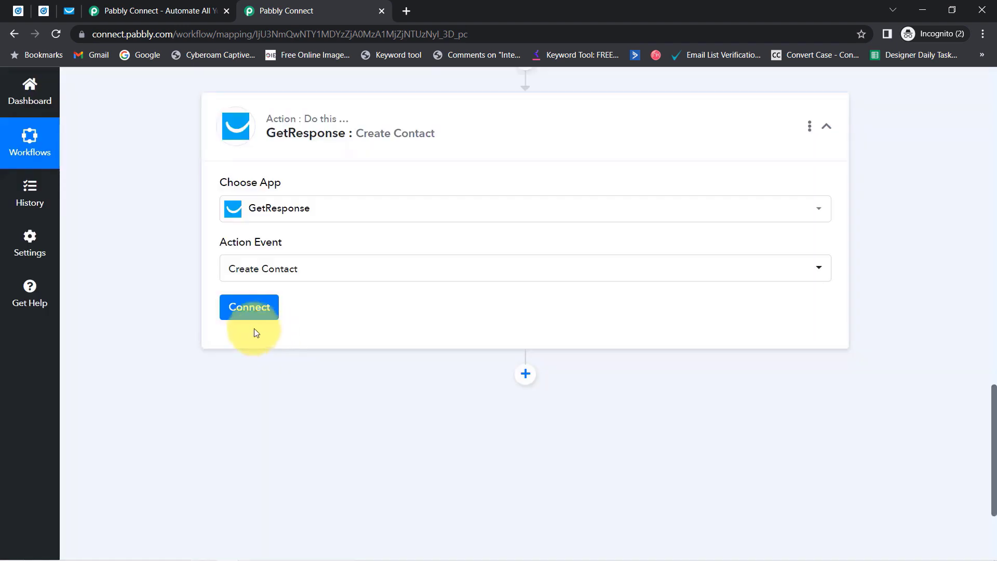
Start a new GetResponse #2 connection and open the API key help link in a new tab.
left_click(242, 312)
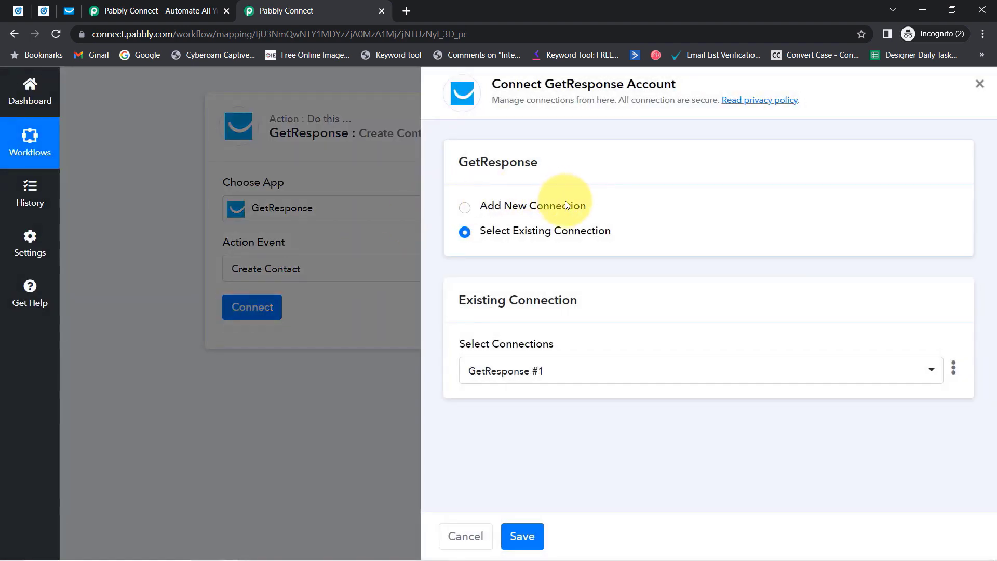
left_click(565, 203)
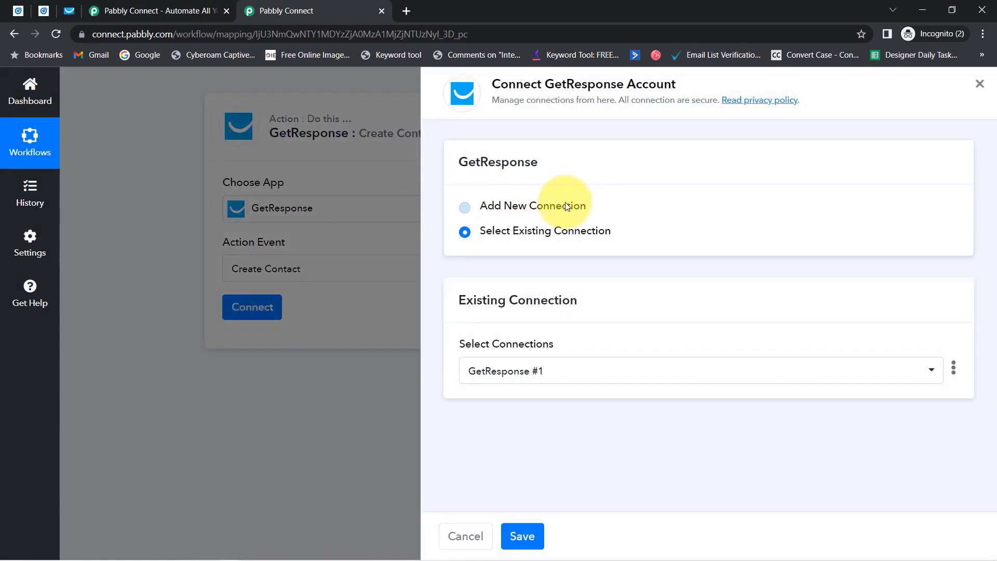
left_click_drag(555, 84, 625, 84)
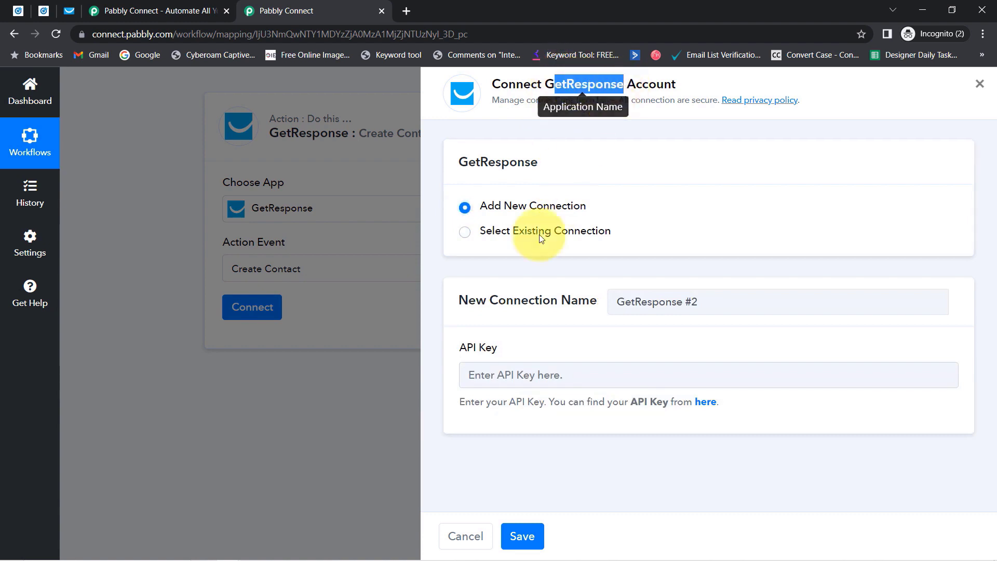
left_click_drag(452, 302, 565, 301)
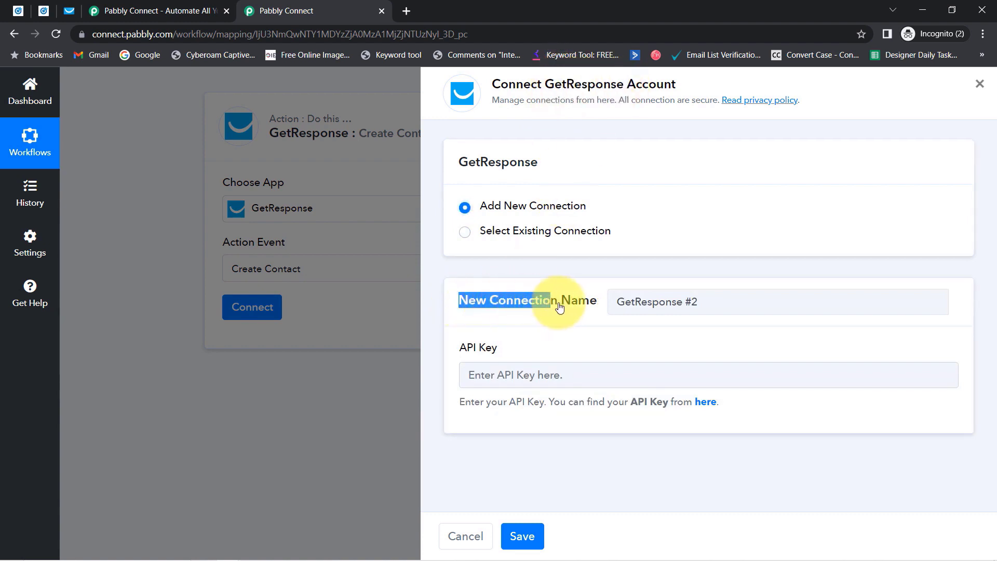
left_click_drag(474, 349, 511, 361)
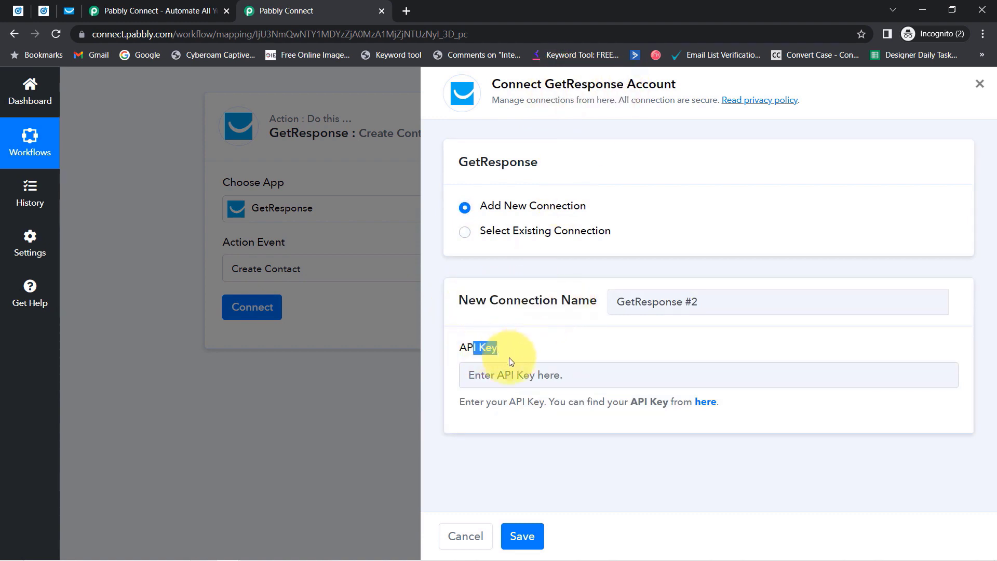
right_click(702, 406)
left_click(733, 413)
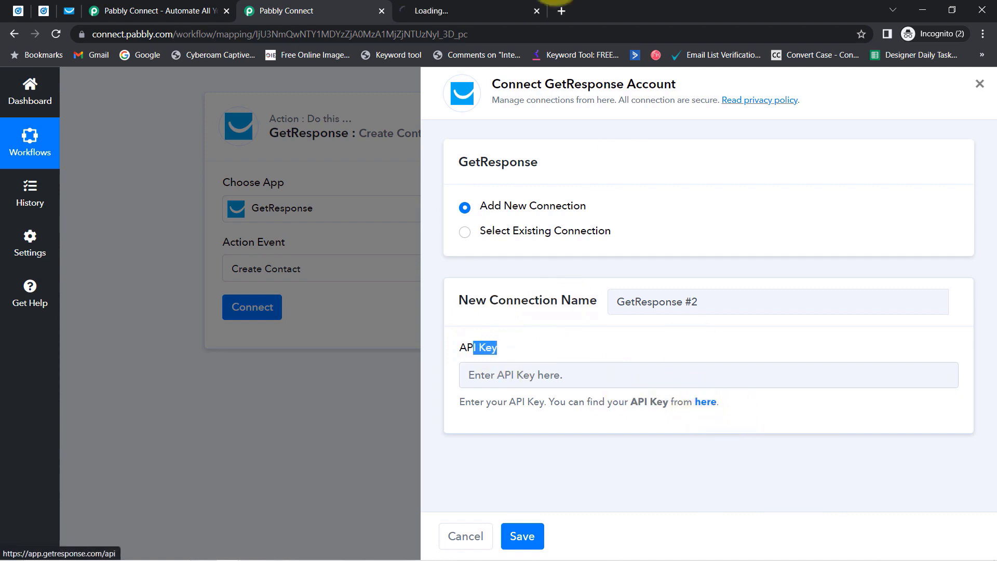
Copy the Pabbly API key from GetResponse's API page and return to Pabbly Connect.
left_click(460, 5)
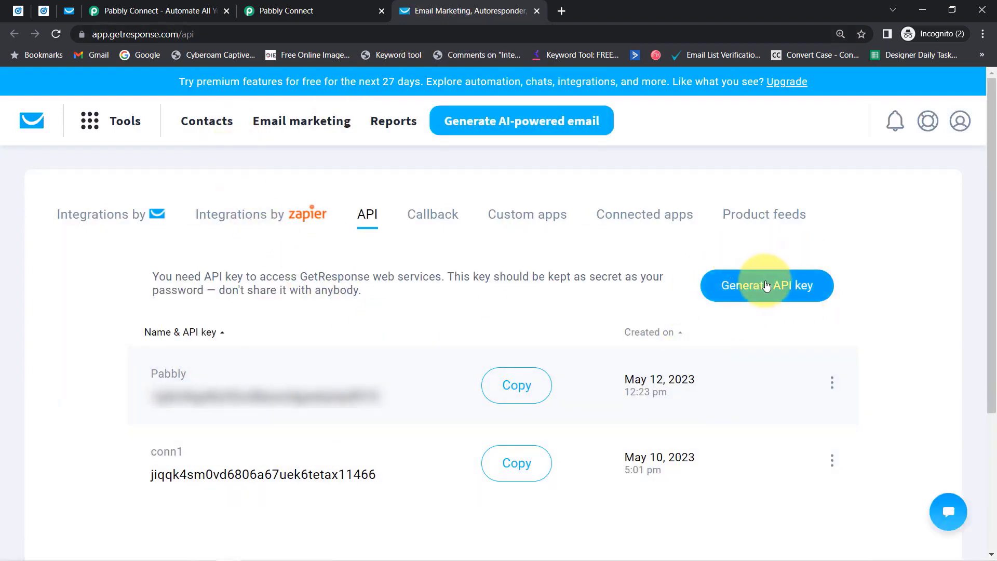
left_click(515, 393)
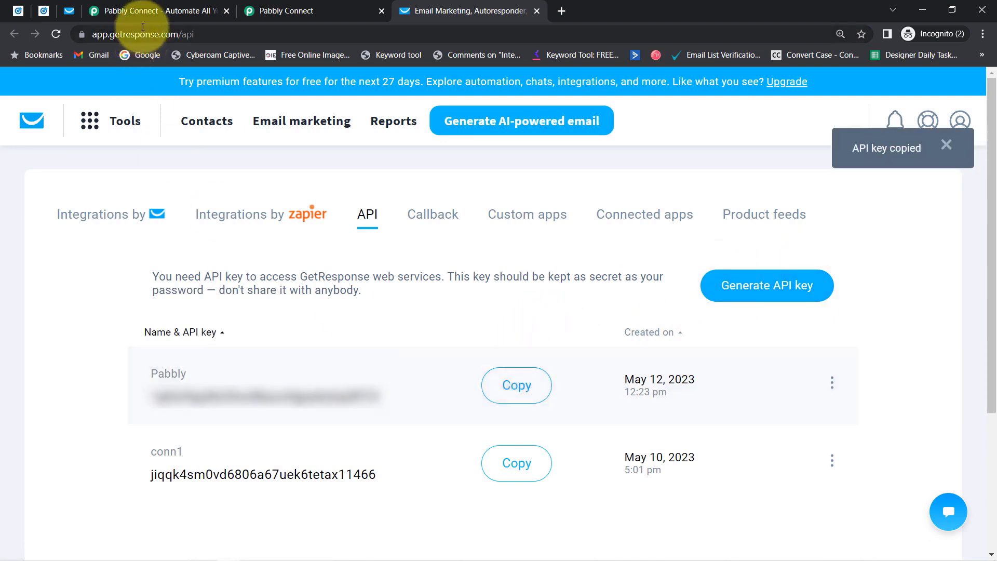
left_click(290, 11)
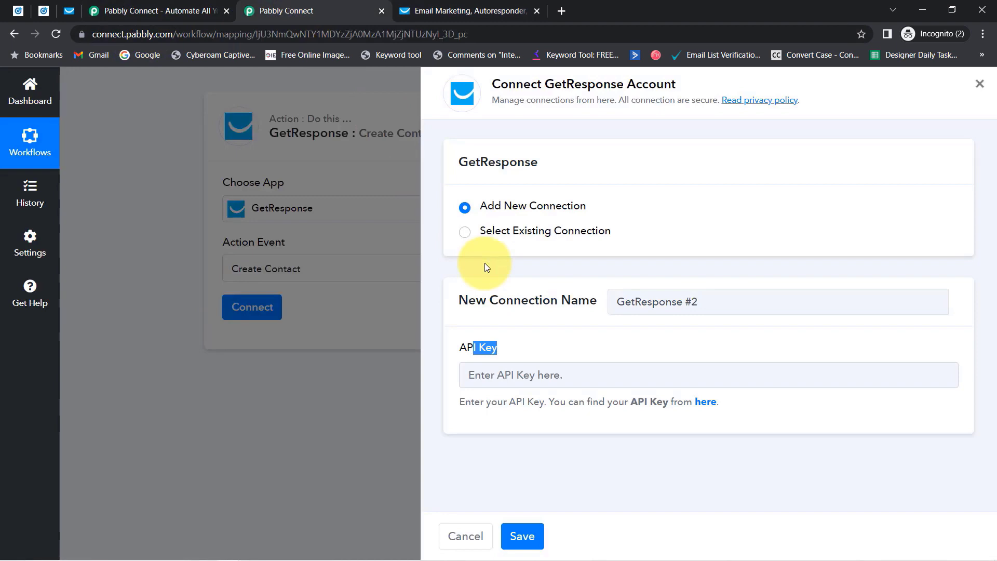
Paste the API key, save the GetResponse connection, and close the extra Pabbly tab.
left_click(508, 374)
key("ctrl+v")
left_click(525, 534)
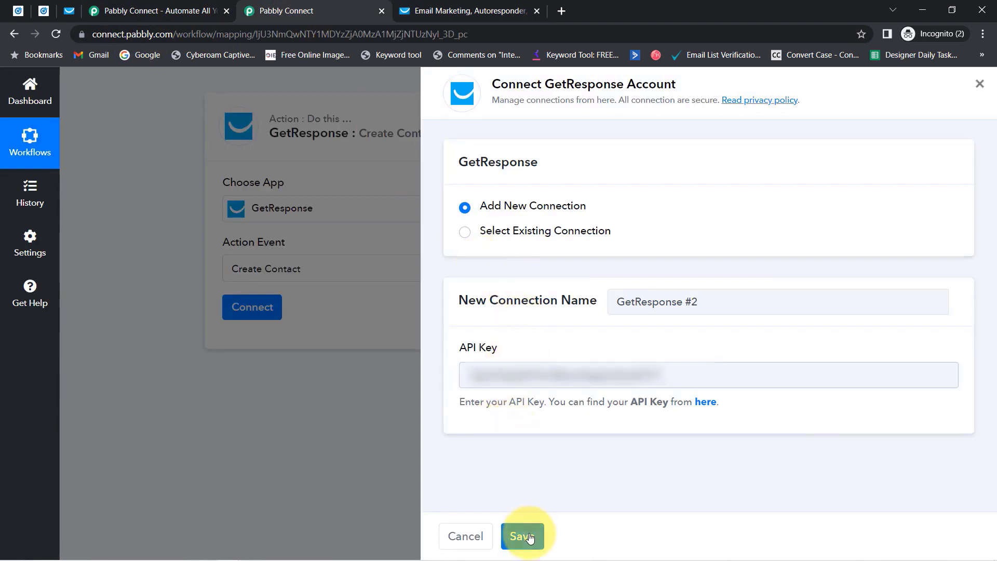
left_click(227, 11)
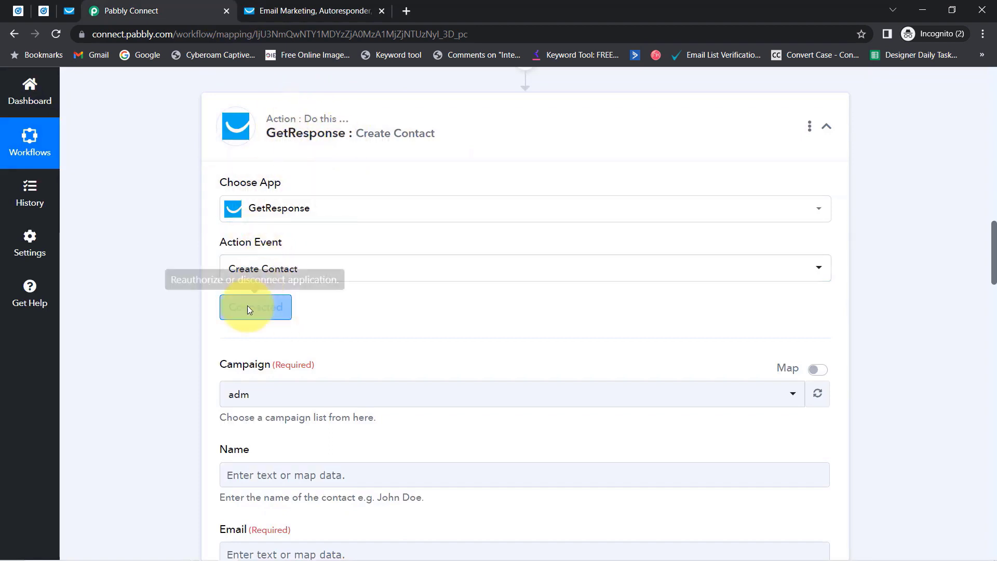
Choose adm as the Create Contact campaign.
left_click_drag(994, 269, 990, 297)
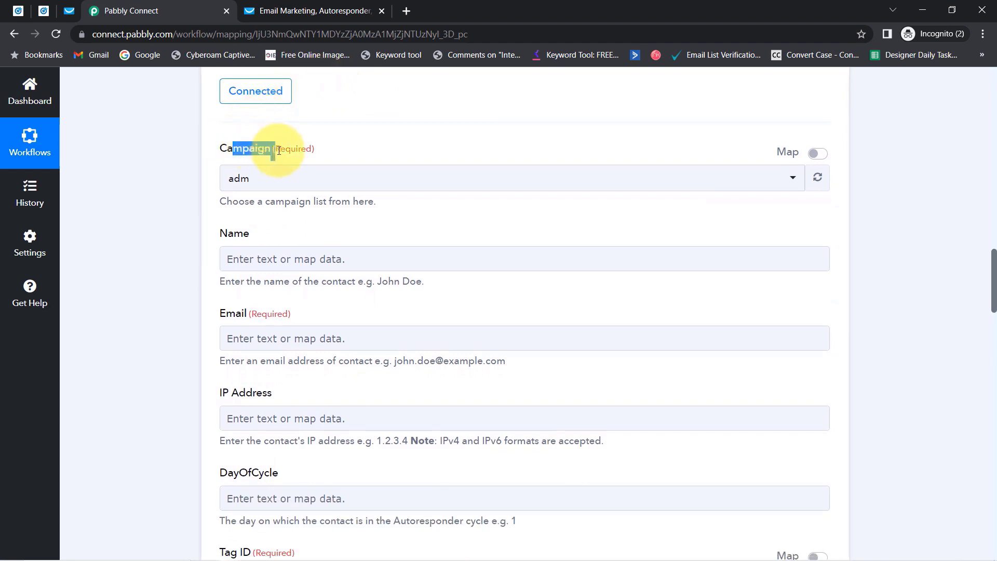
left_click(249, 178)
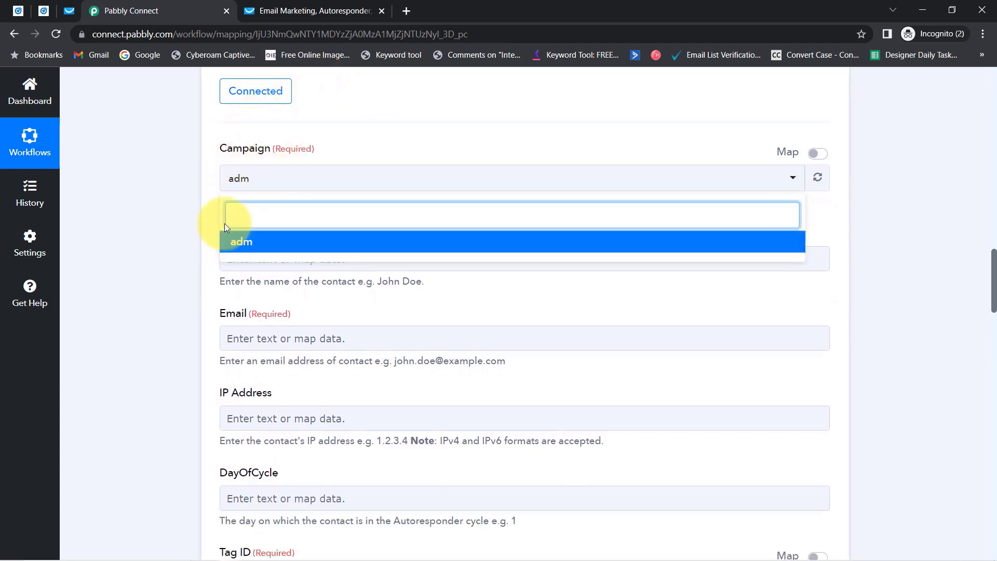
left_click(240, 248)
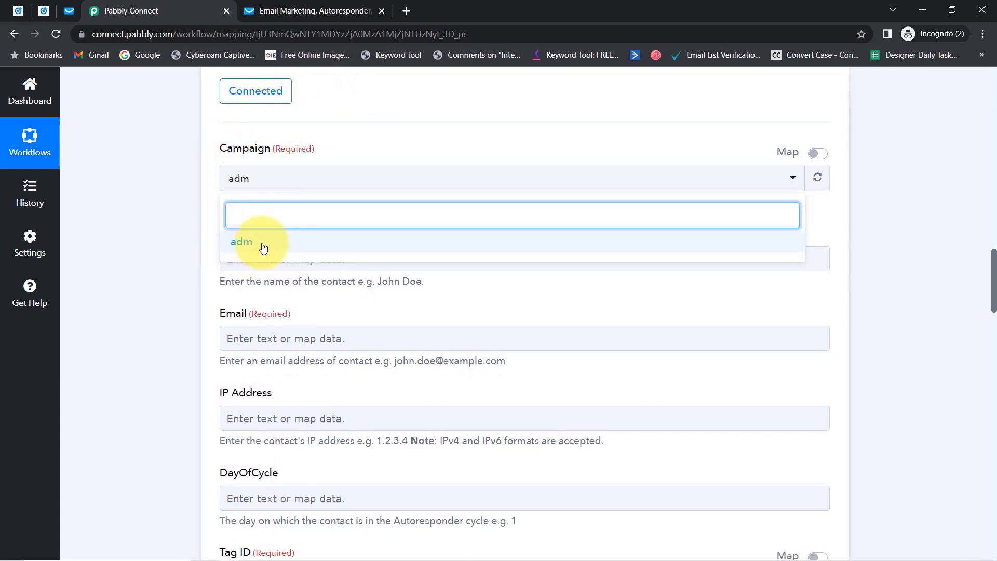
left_click(156, 224)
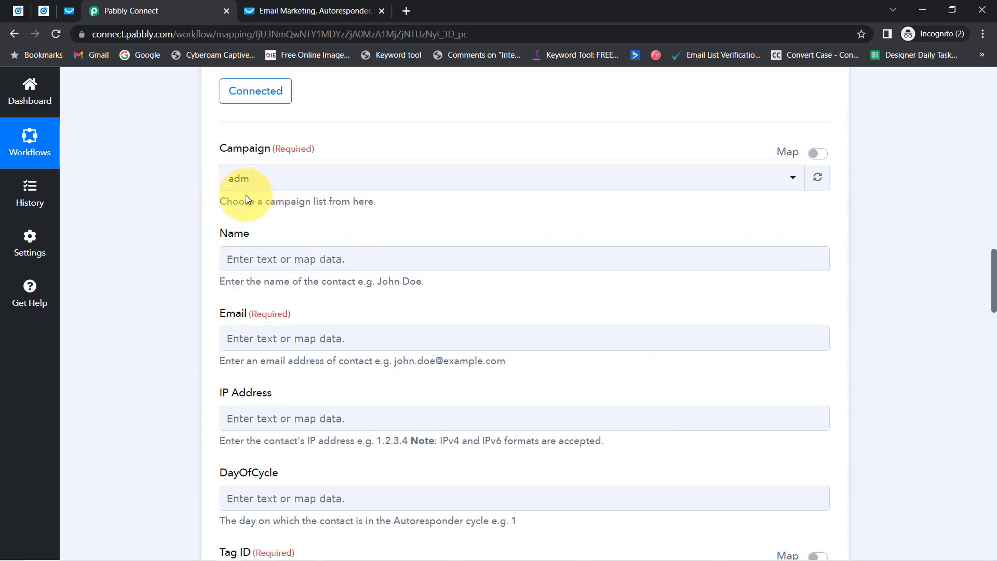
Review the Name and required Email fields against the sample lead value Pabbly.
left_click_drag(222, 232, 262, 238)
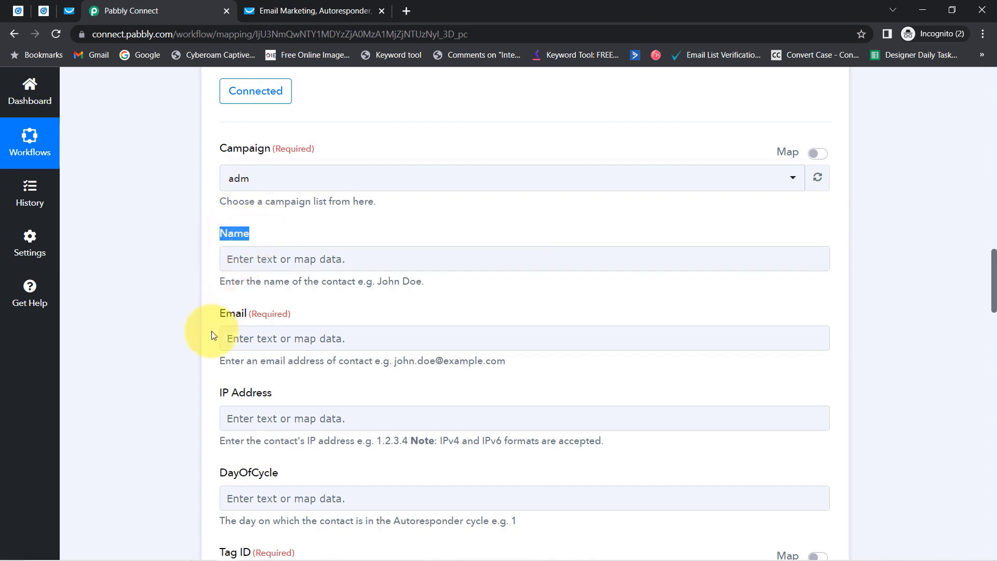
left_click_drag(225, 319, 269, 323)
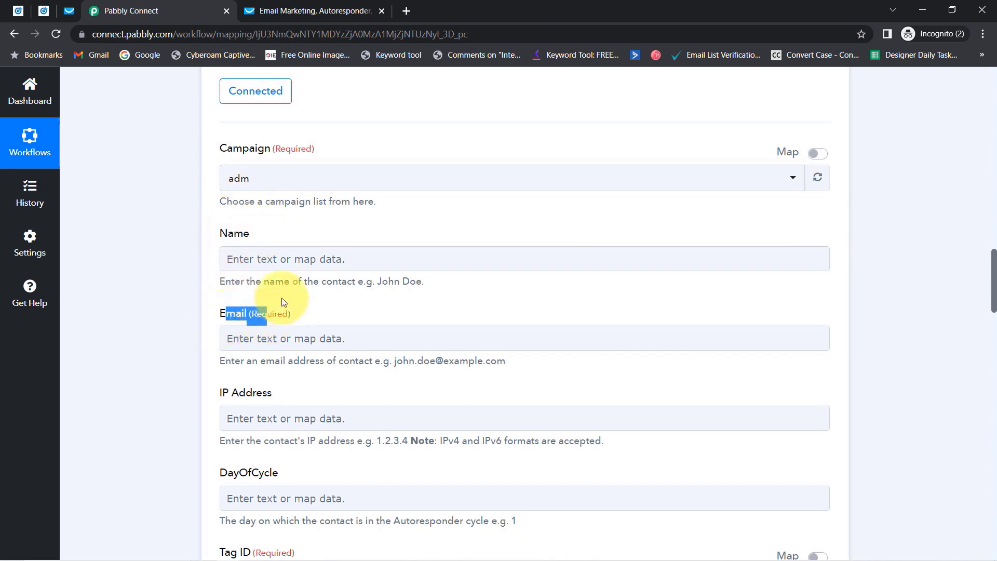
left_click(235, 261)
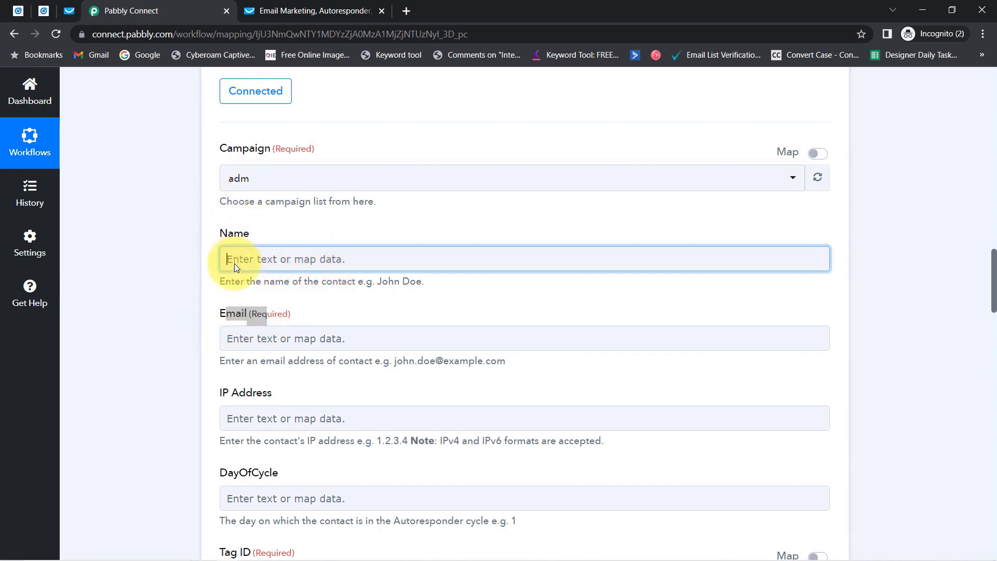
left_click(962, 306)
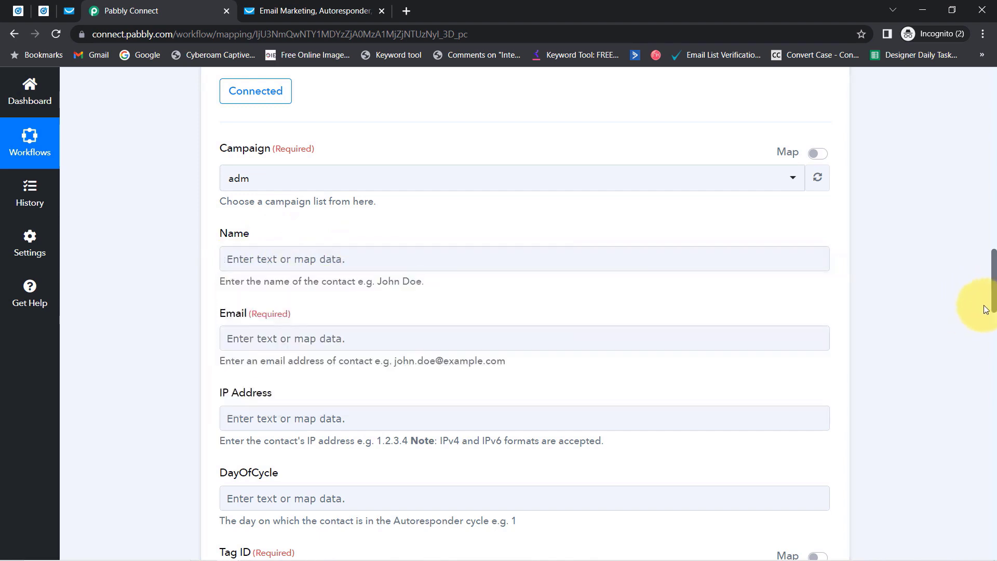
left_click_drag(991, 289, 978, 193)
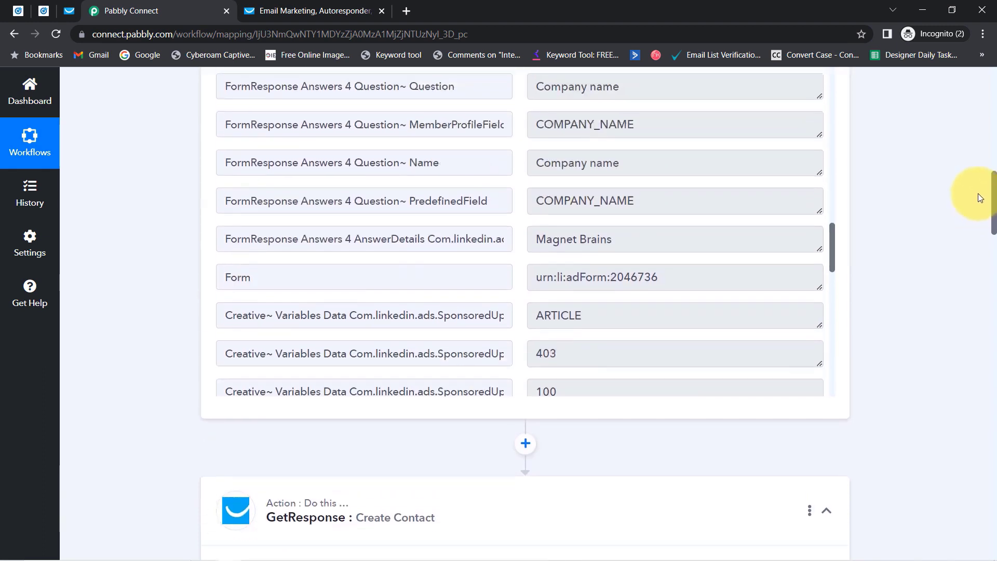
left_click_drag(833, 247, 827, 170)
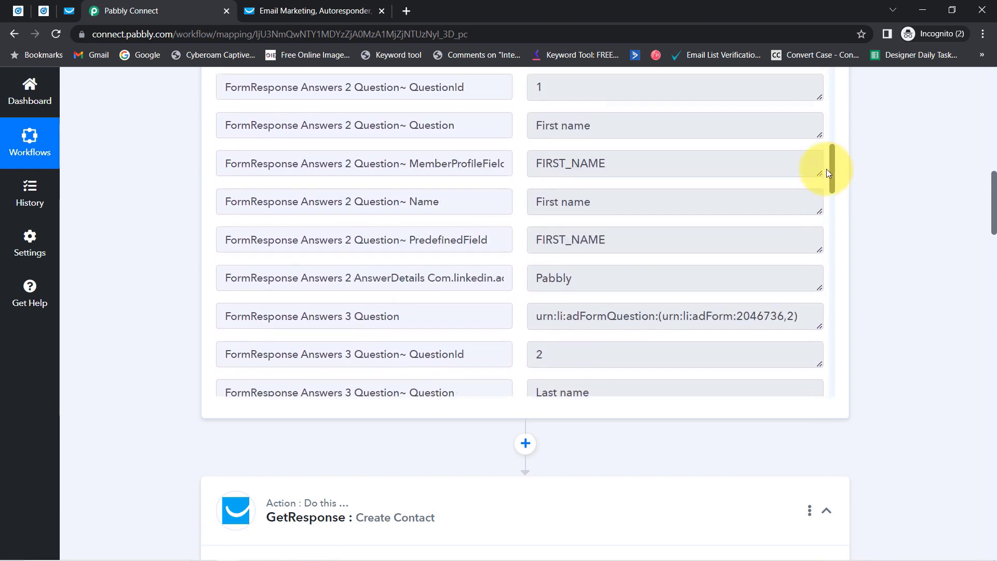
double_click(549, 287)
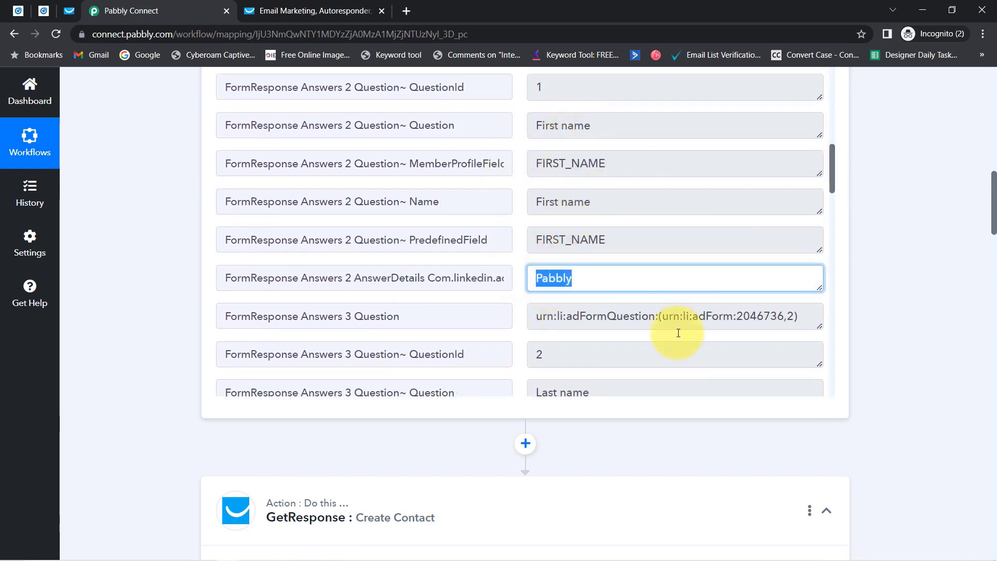
left_click_drag(994, 223, 995, 310)
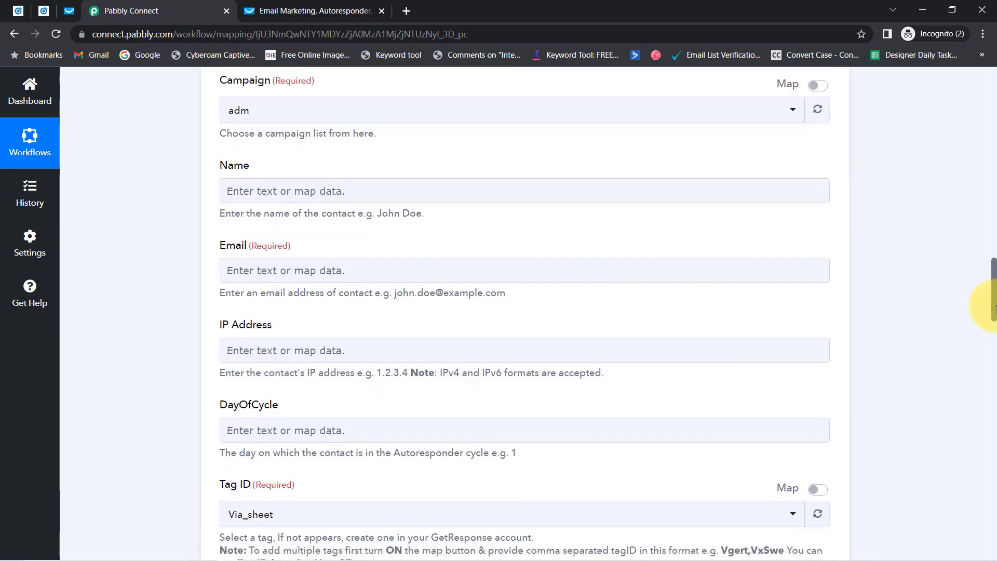
Map the lead's First Name and Last Name answers into the Name field.
left_click(249, 195)
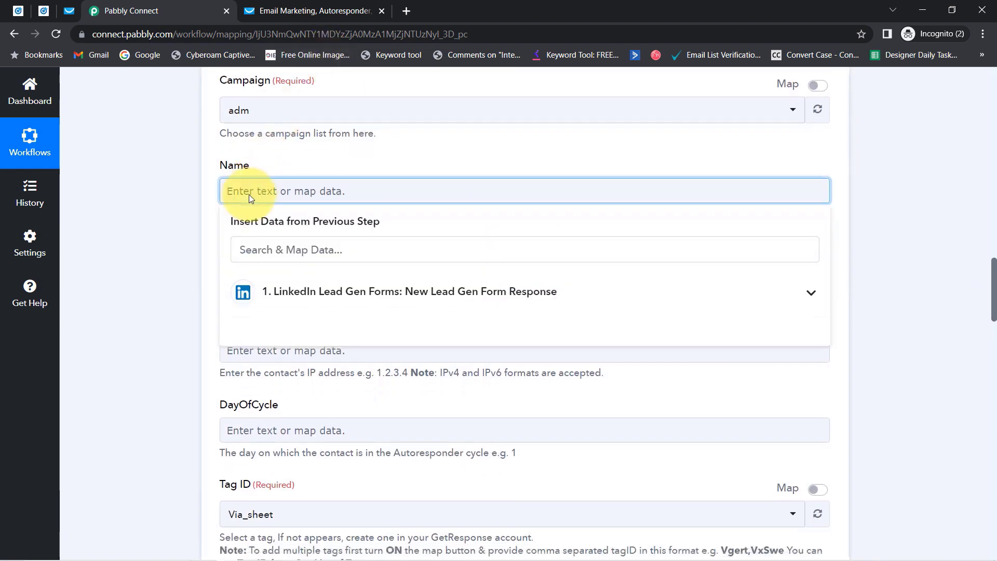
left_click(275, 290)
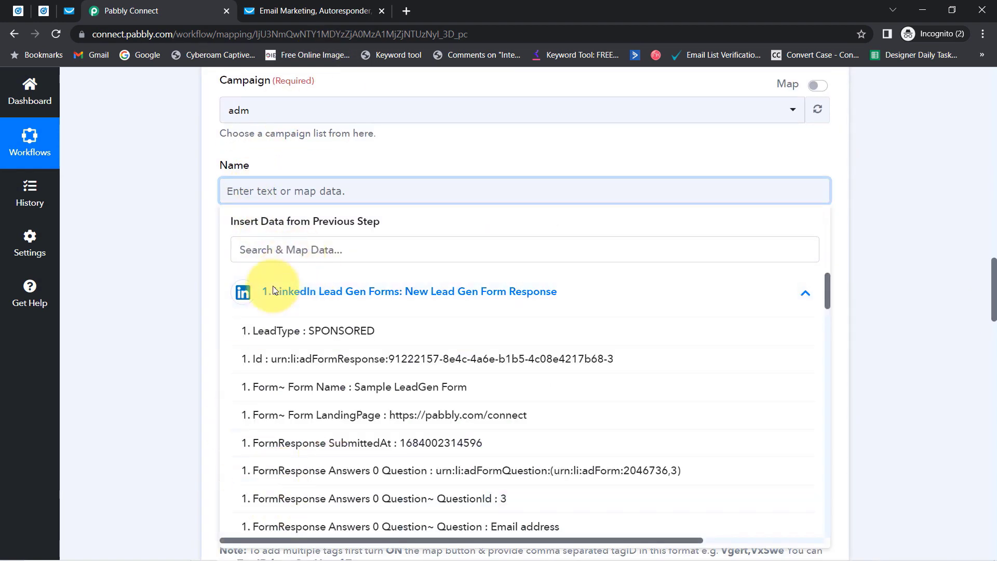
left_click(248, 253)
type("first")
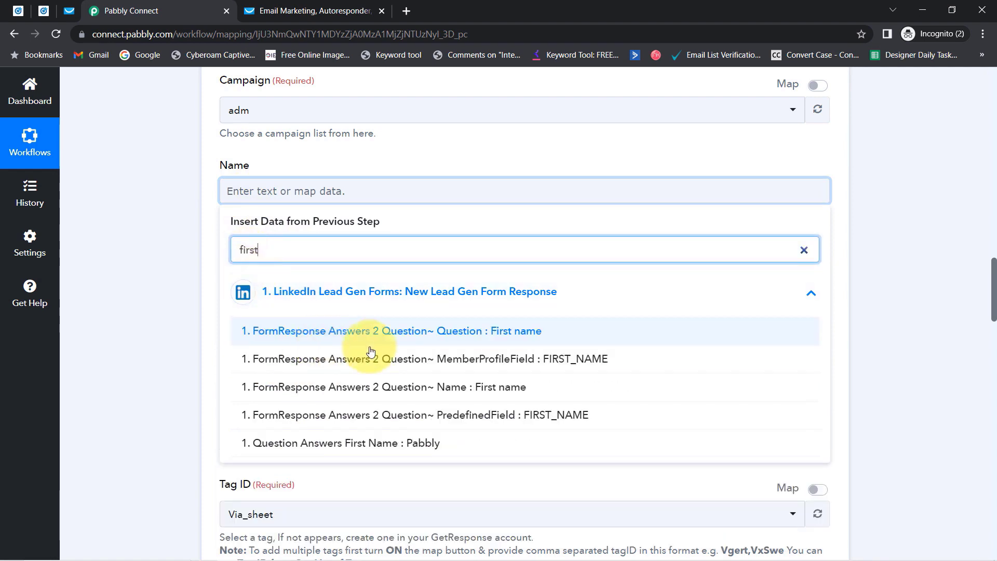
left_click(410, 445)
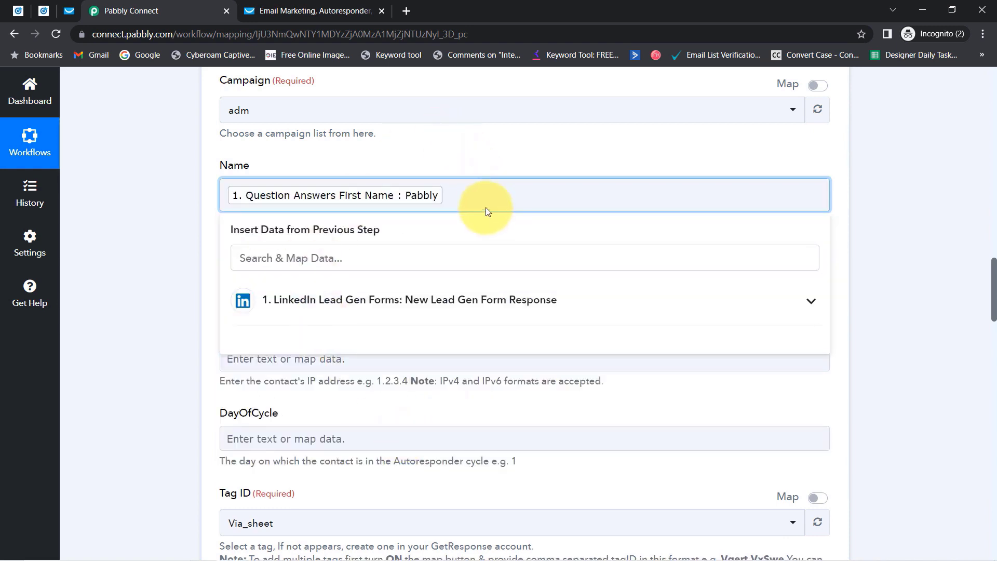
left_click(278, 255)
type("las")
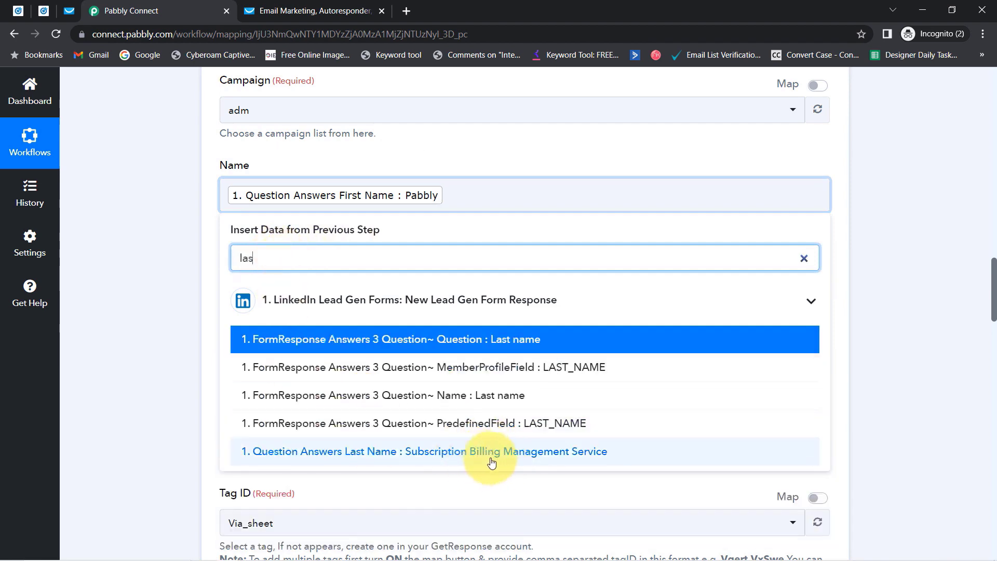
left_click(511, 454)
left_click(136, 348)
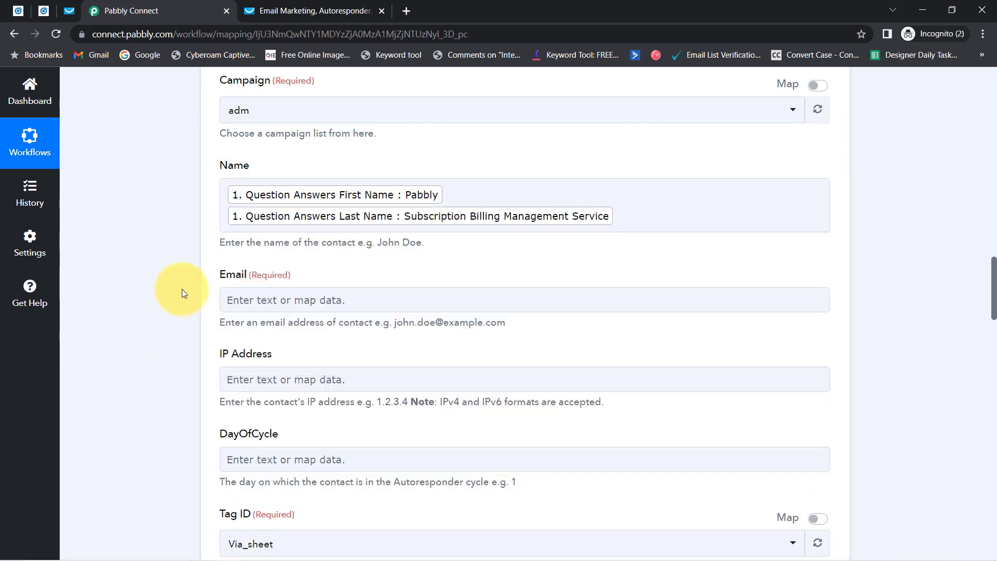
Map the lead's Email Address answer into the Email field.
left_click(238, 306)
left_click(265, 357)
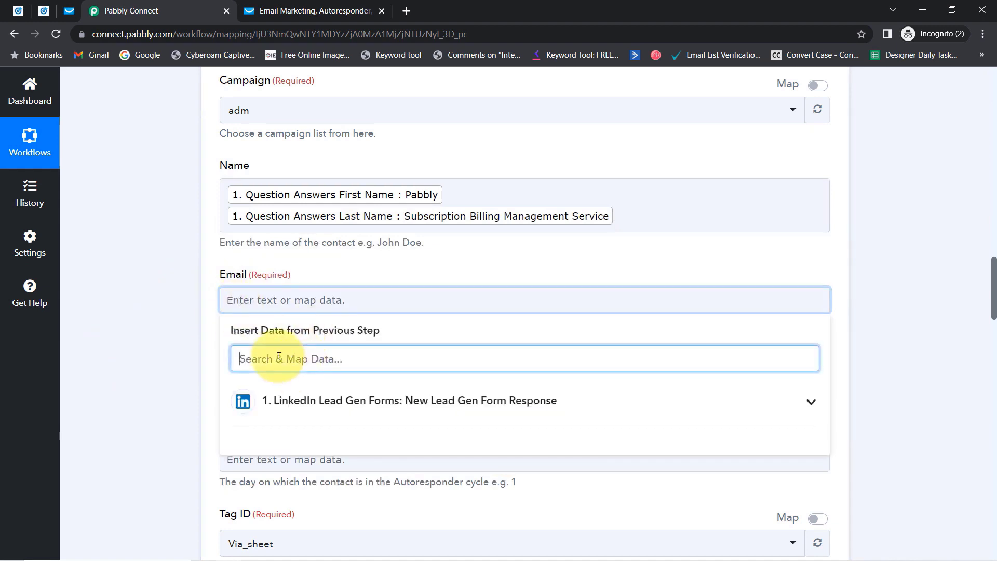
type("@")
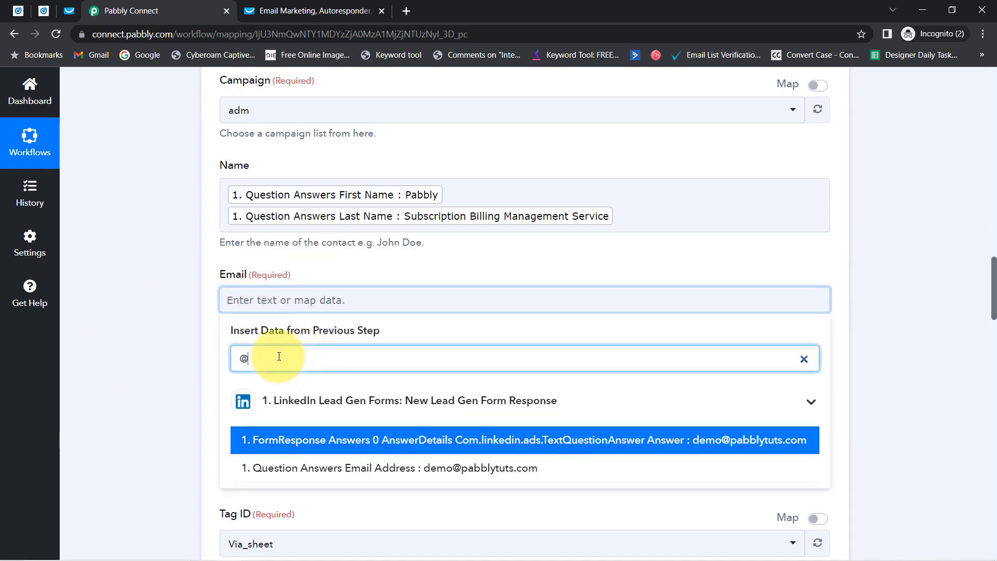
left_click(453, 469)
left_click(185, 310)
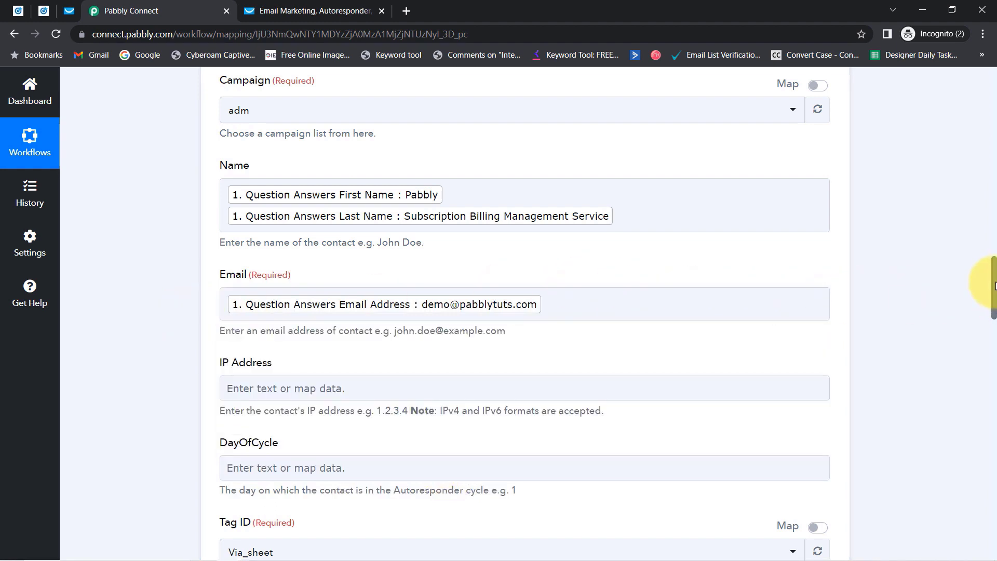
left_click_drag(994, 286, 994, 313)
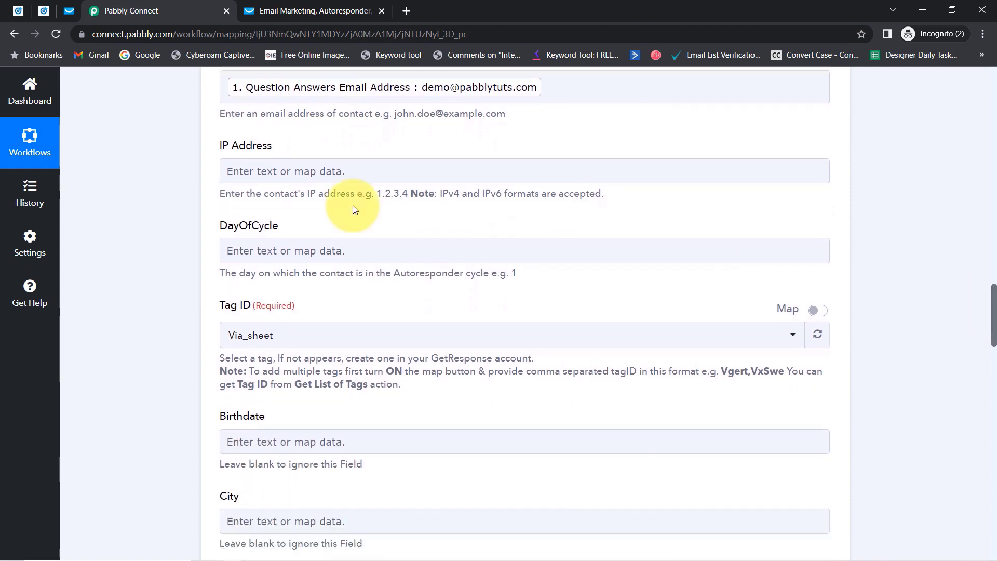
Check the required Tag ID options, Via_sheet and Via_Webhook, then go to GetResponse's contact lists.
double_click(223, 224)
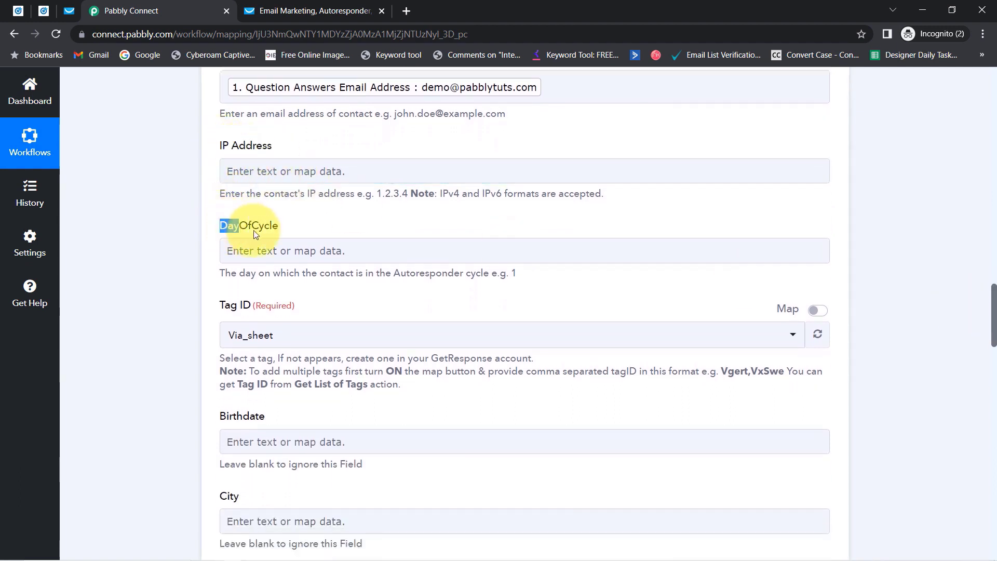
left_click_drag(220, 308, 236, 310)
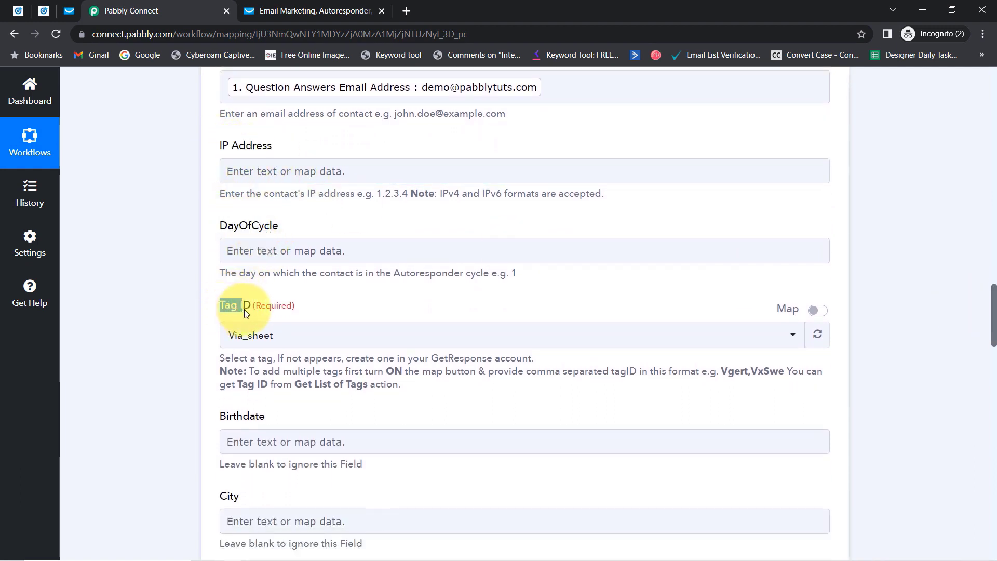
double_click(276, 308)
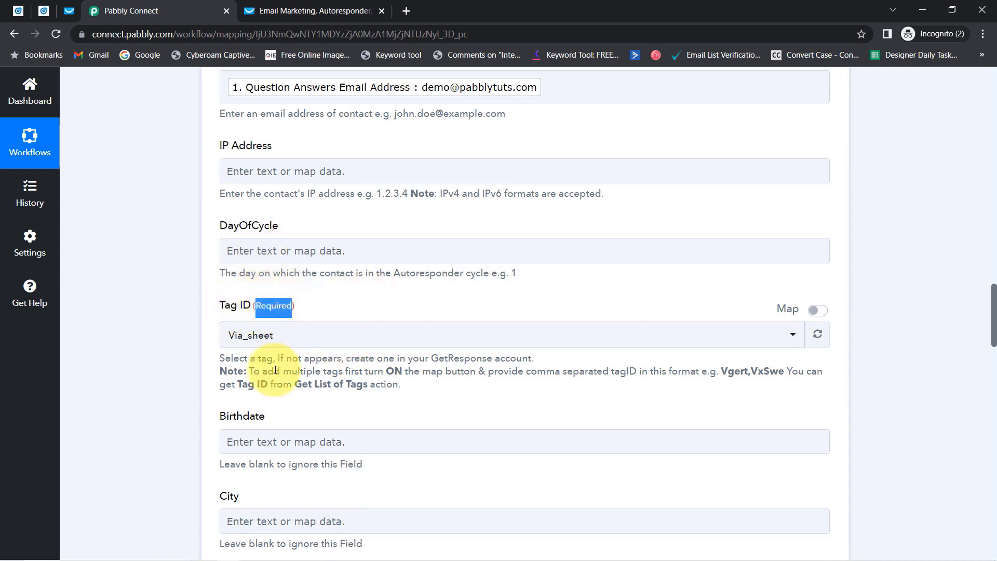
left_click(247, 337)
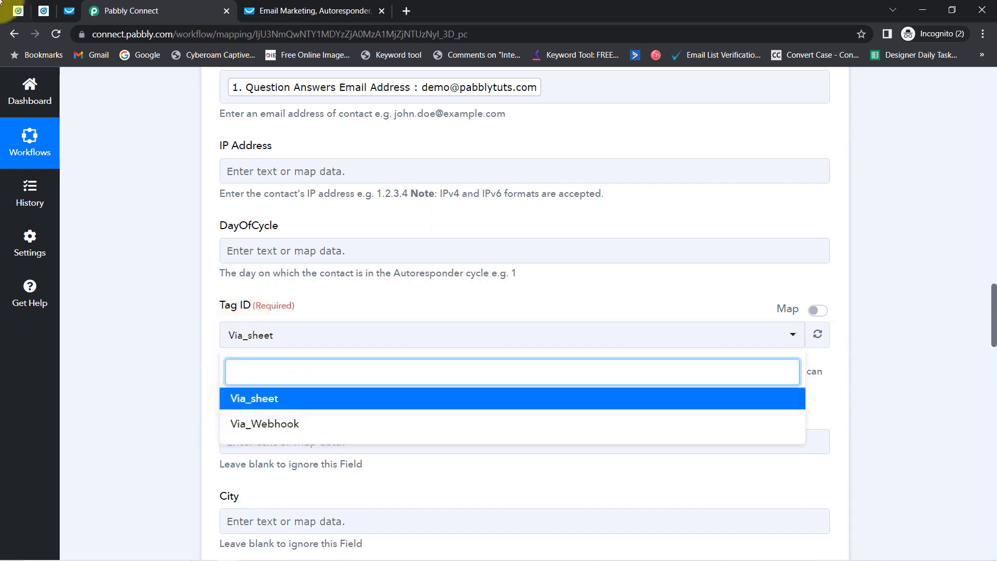
left_click(70, 10)
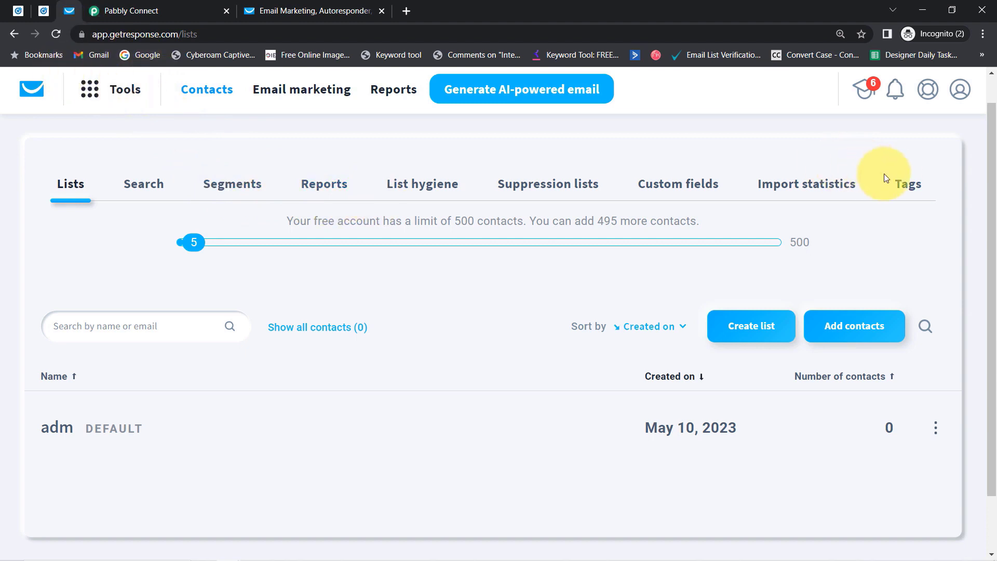
View GetResponse's tags, Via_sheet and Via_Webhook, then return to the Pabbly Connect form.
left_click(907, 183)
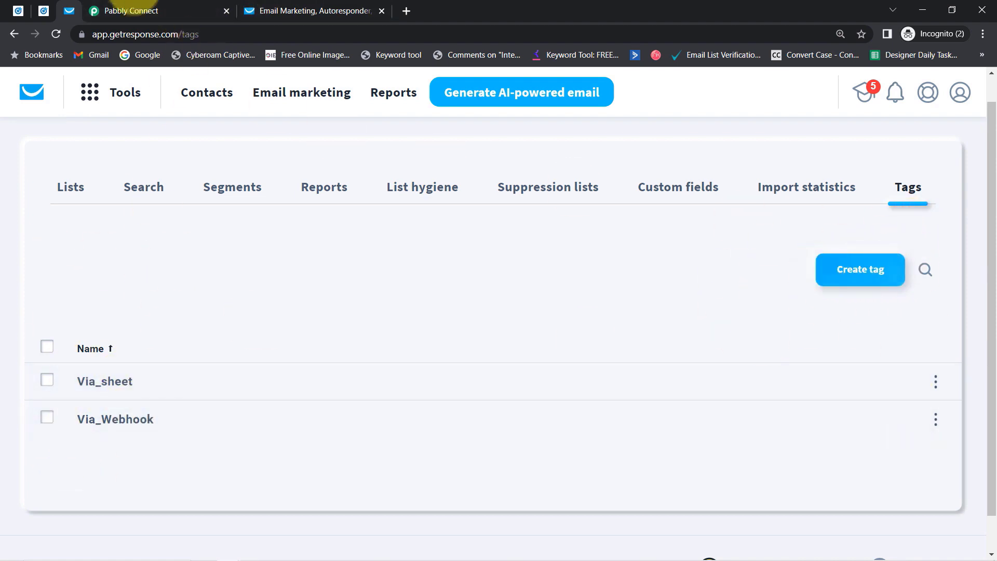
left_click(112, 5)
left_click(196, 316)
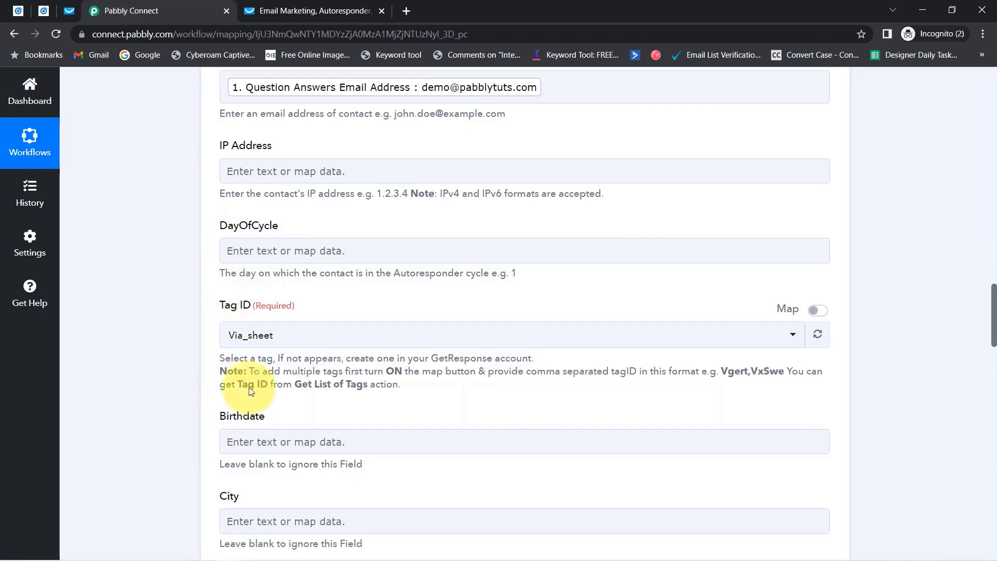
Set Tag ID to Via_Webhook, keeping it as a dropdown choice rather than a mapped value.
left_click(241, 336)
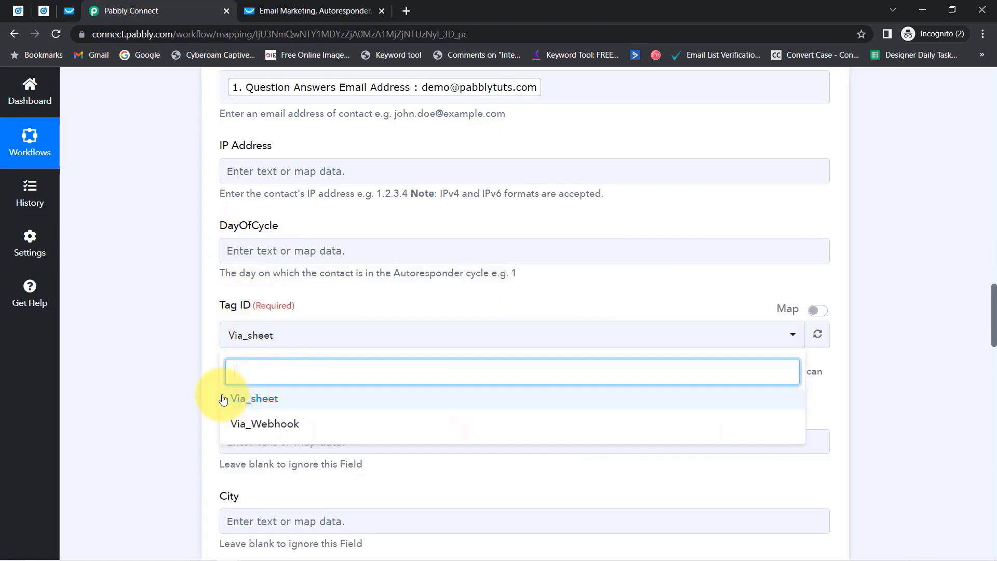
left_click(257, 425)
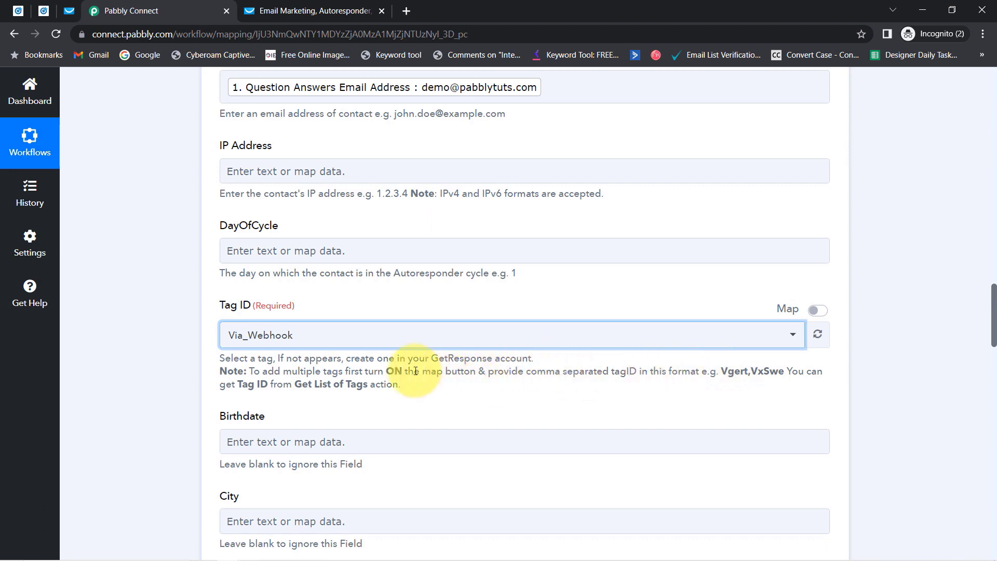
left_click_drag(374, 372, 508, 373)
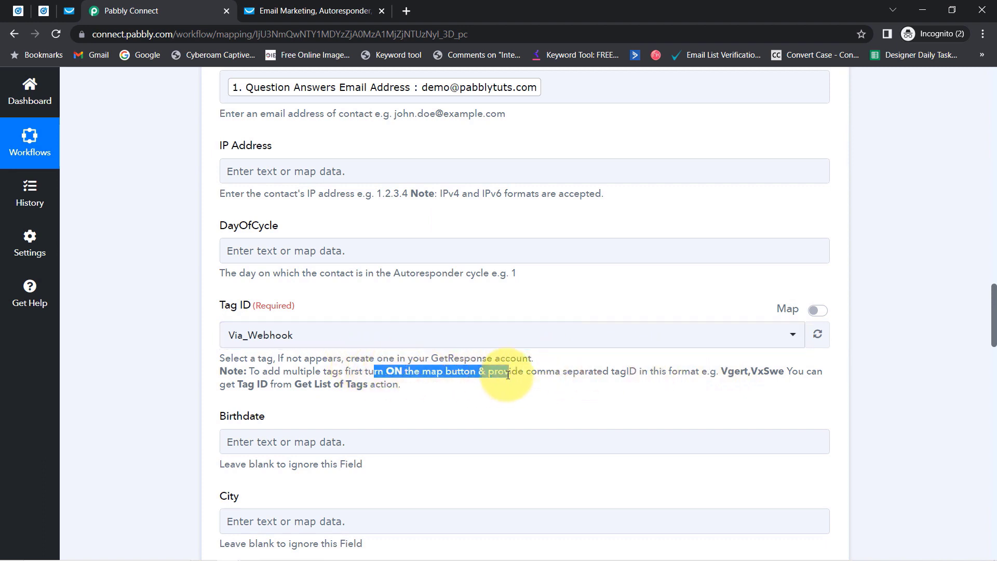
left_click(815, 311)
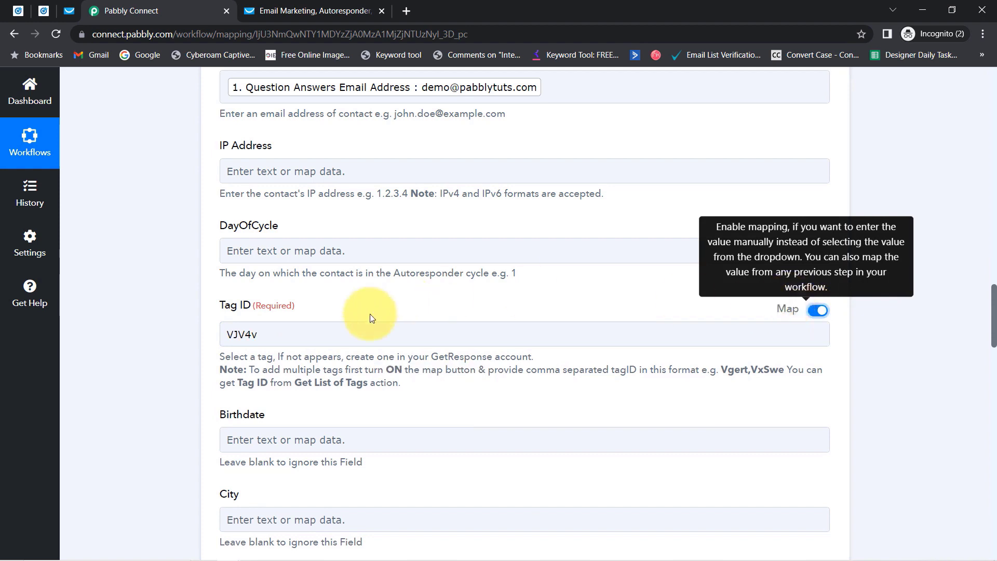
left_click(260, 343)
double_click(242, 339)
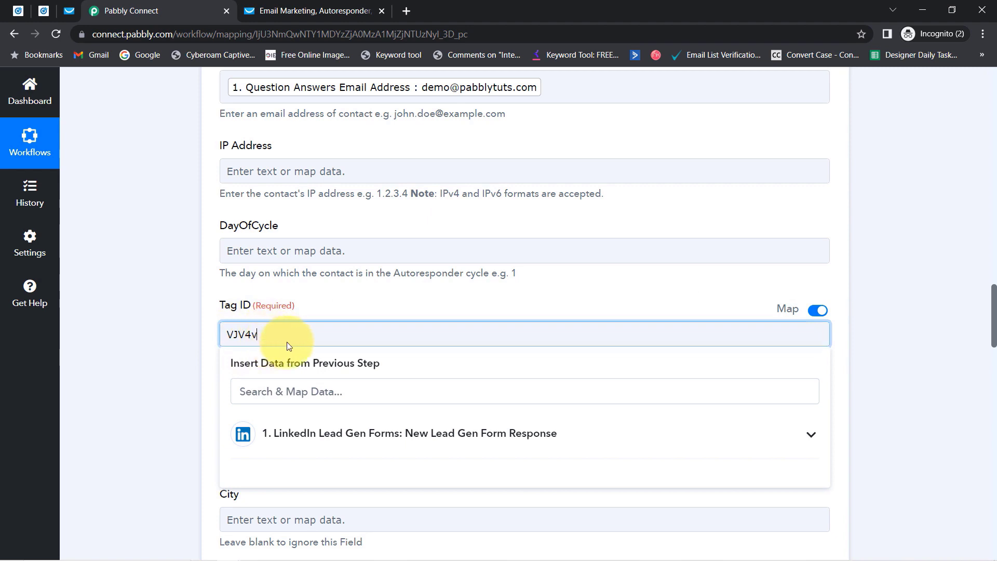
left_click(818, 310)
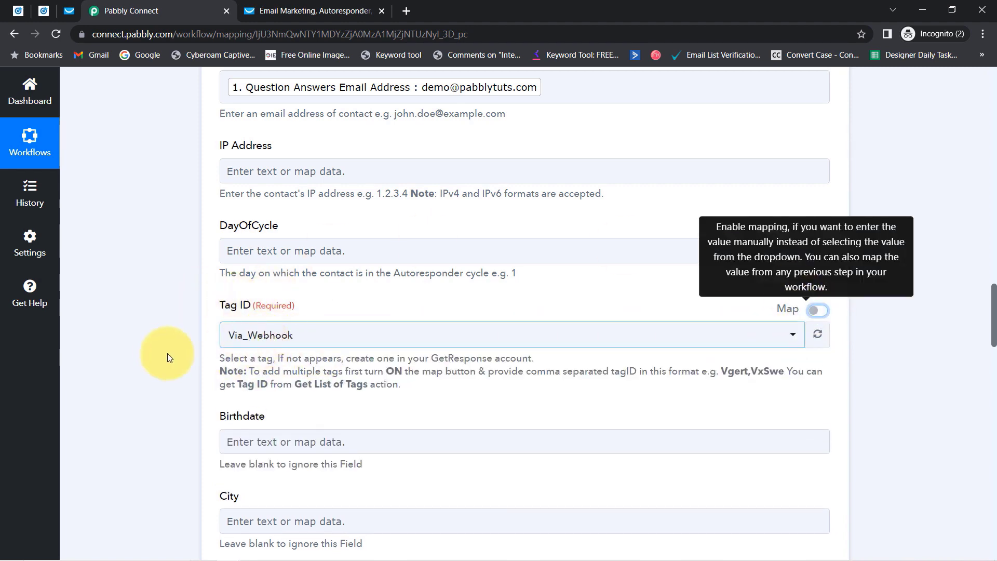
left_click_drag(993, 327, 993, 391)
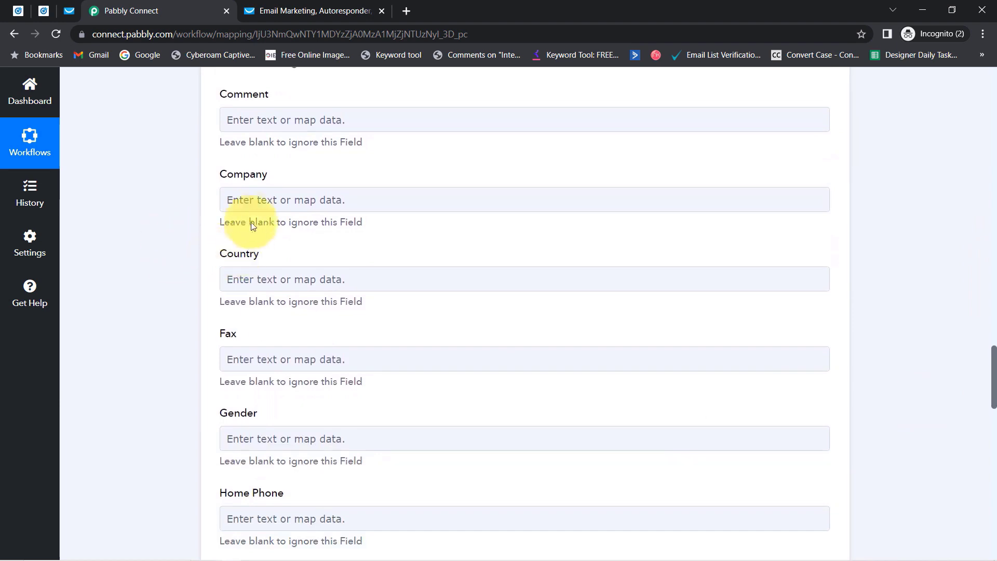
Map the lead's company name answer (Magnet Brains) into the Company field.
left_click(243, 204)
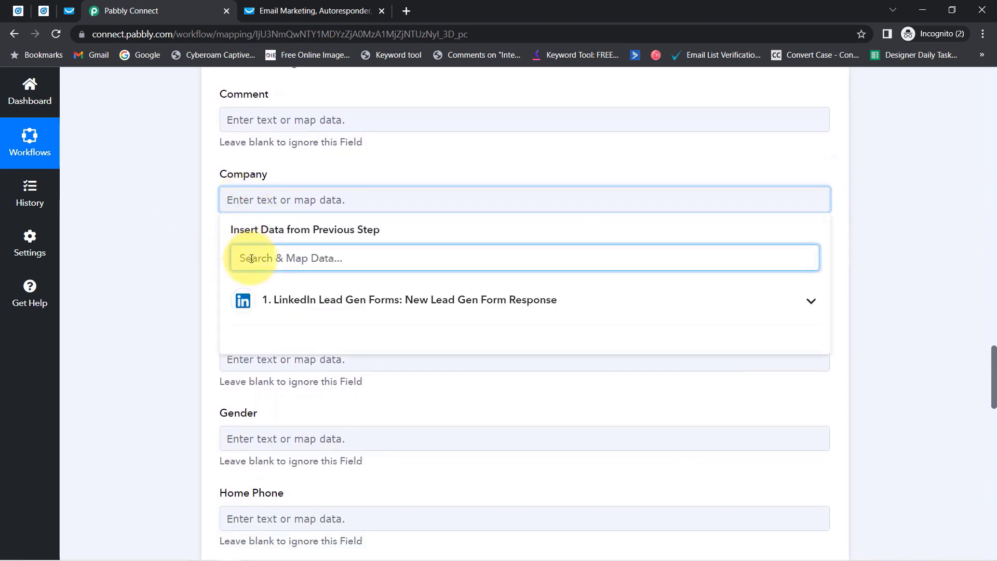
type("cam")
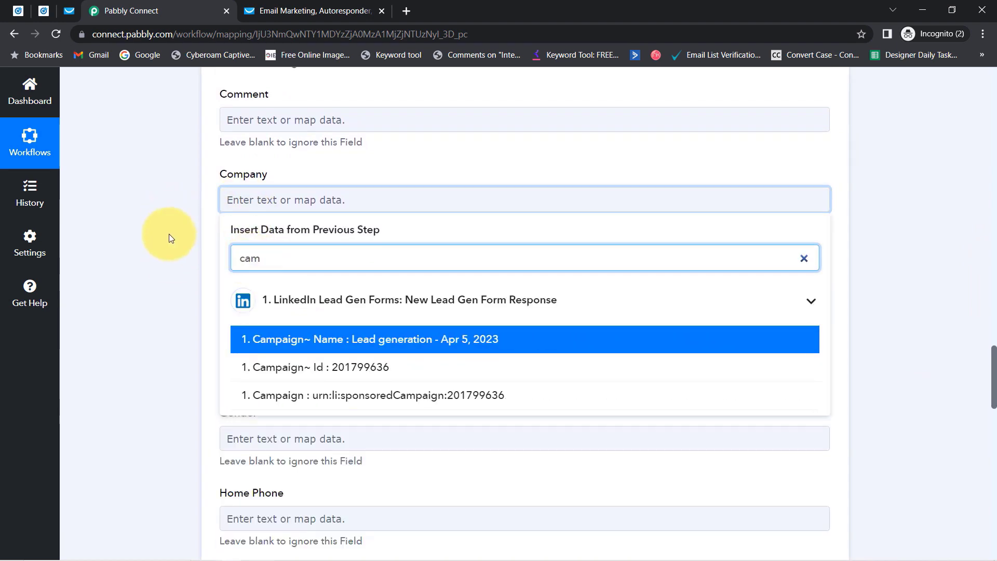
key("BackSpace")
key("BackSpace")
type("o")
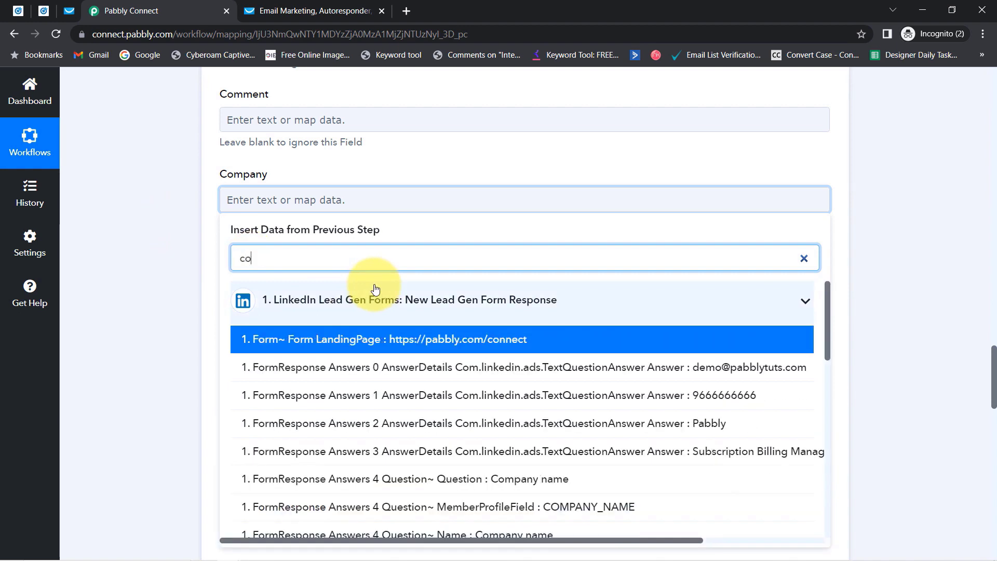
type("mp")
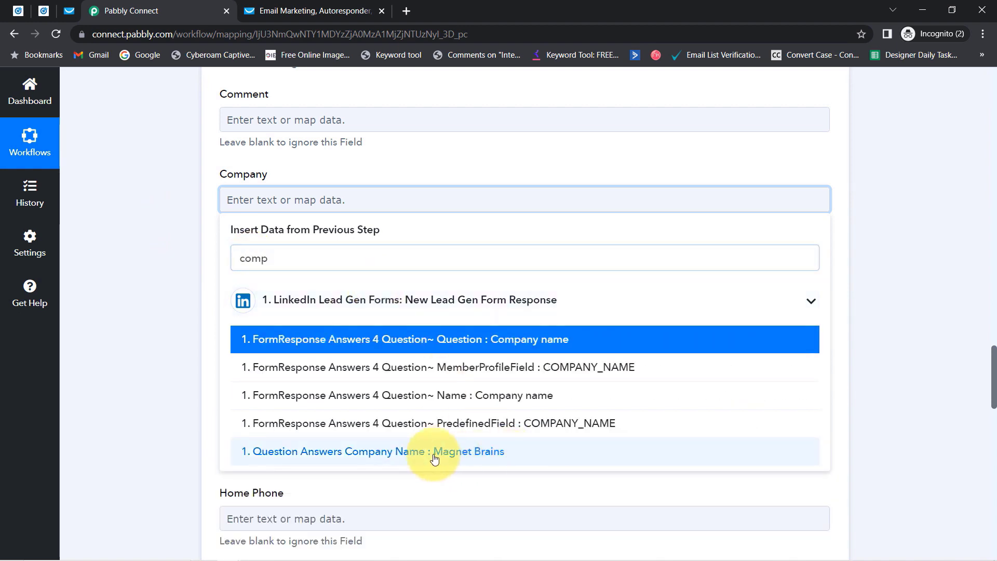
left_click(435, 452)
left_click(153, 346)
Map the lead's phone-number answer, found by searching '96', into the Mobile Phone field.
left_click_drag(982, 375, 986, 430)
left_click(509, 294)
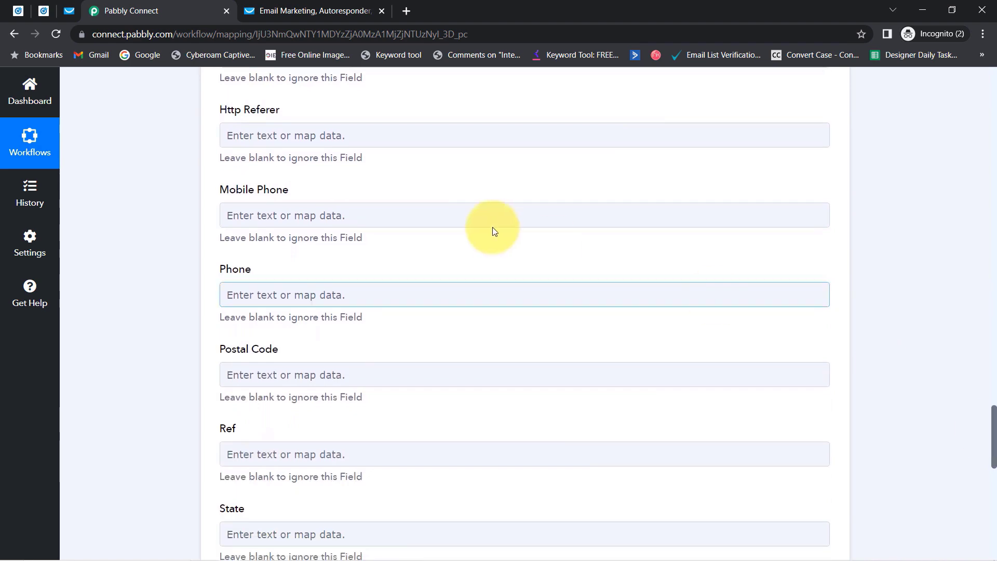
left_click(244, 213)
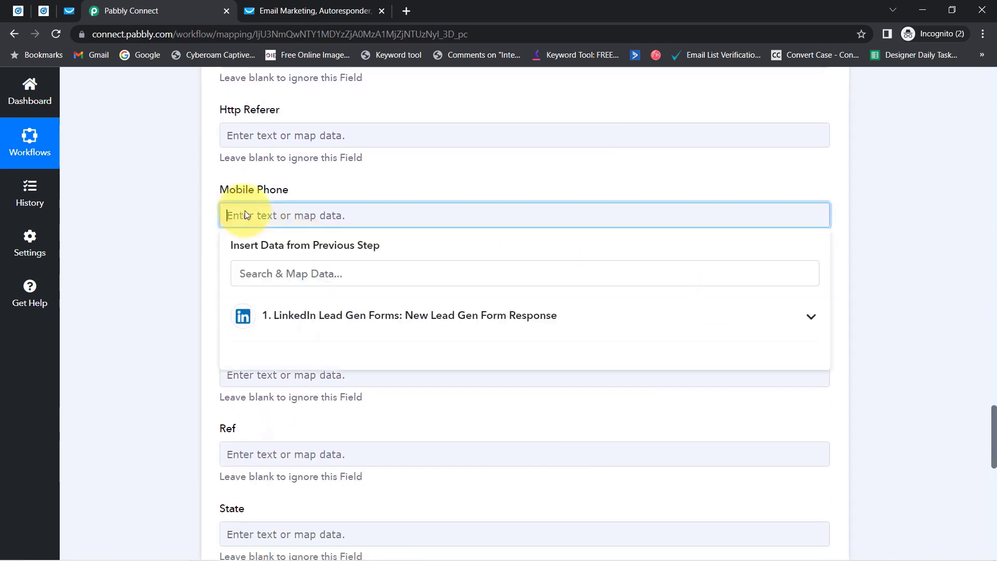
left_click(316, 274)
type("96")
key("BackSpace")
type("6")
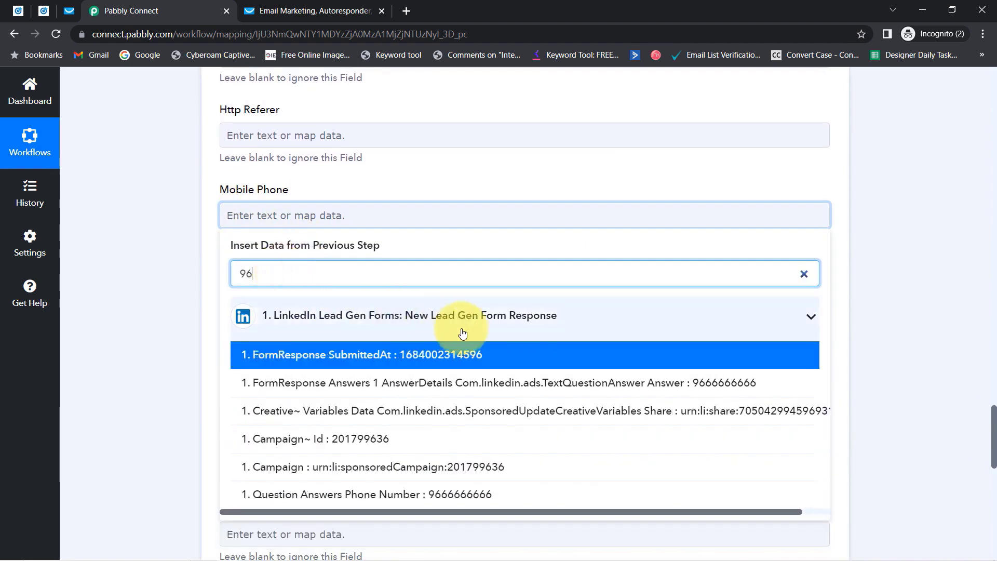
left_click(590, 382)
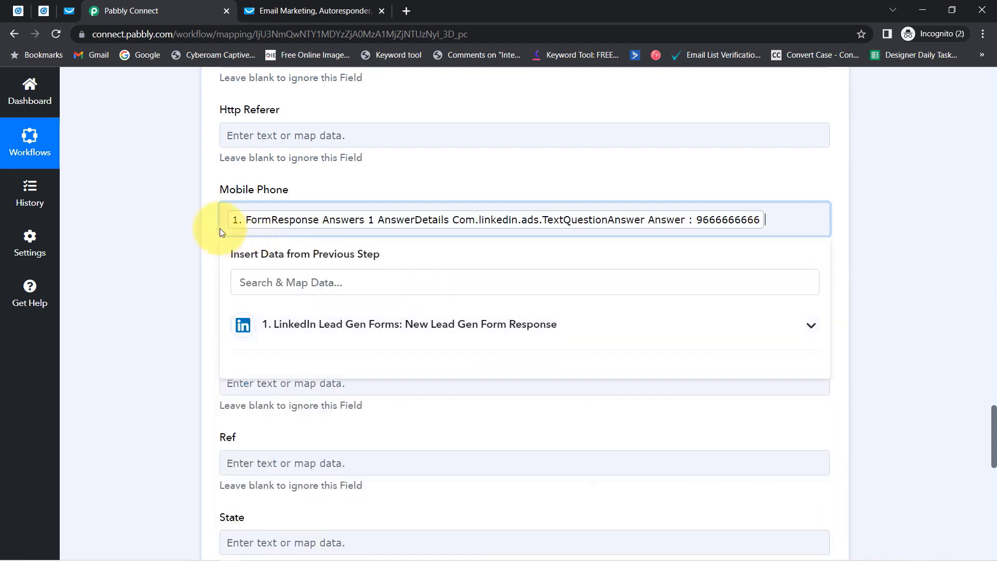
left_click(160, 226)
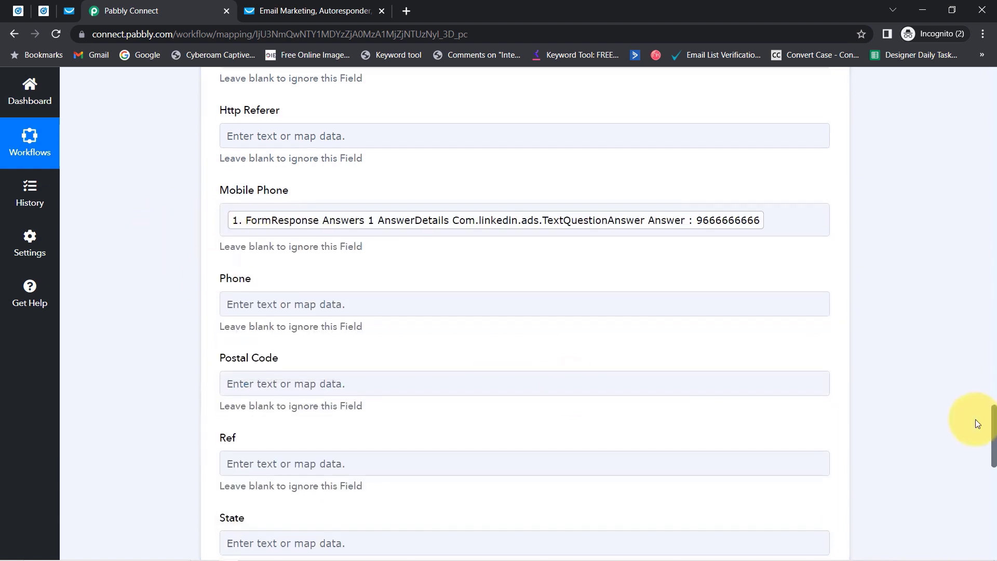
scroll(975, 423, "down", 8)
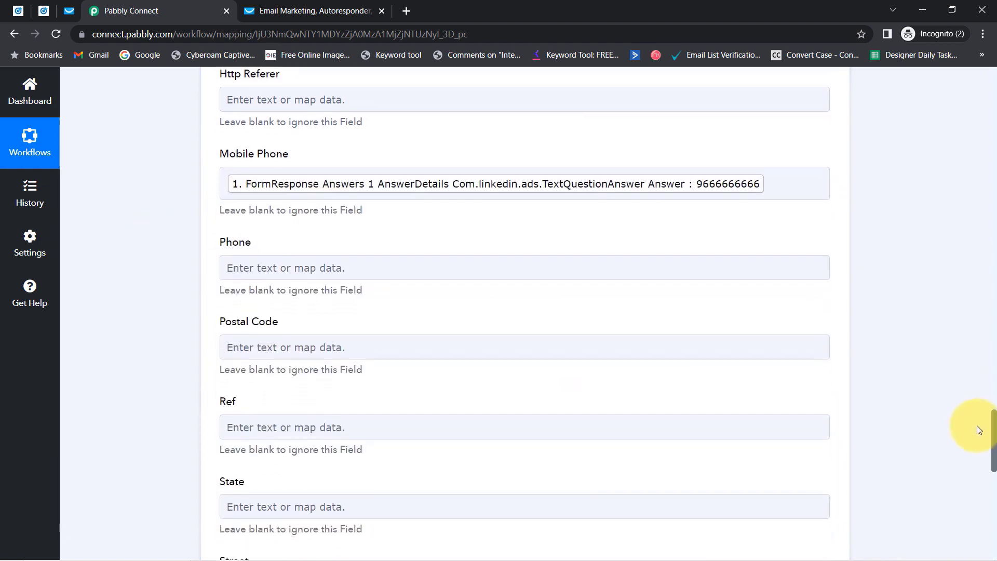
scroll(986, 484, "down", 3)
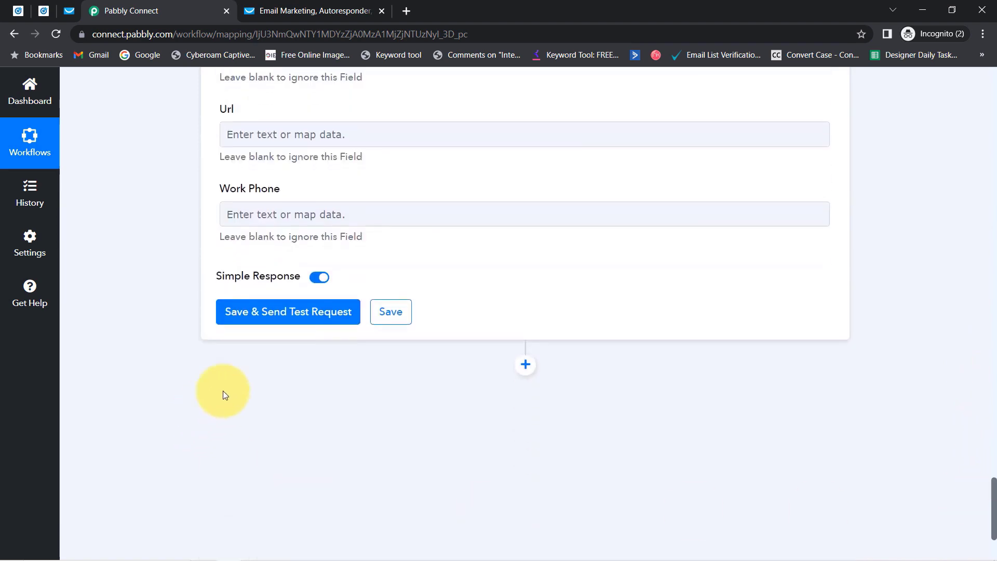
Save and send a test contact to GetResponse; it fails with 400 for a missing phone prefix.
left_click(248, 322)
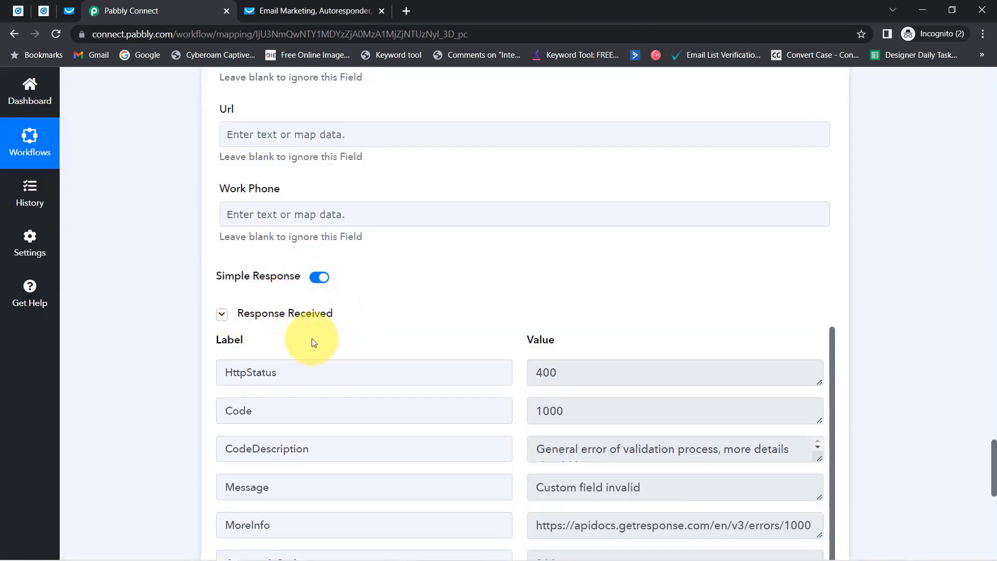
left_click_drag(575, 449, 689, 454)
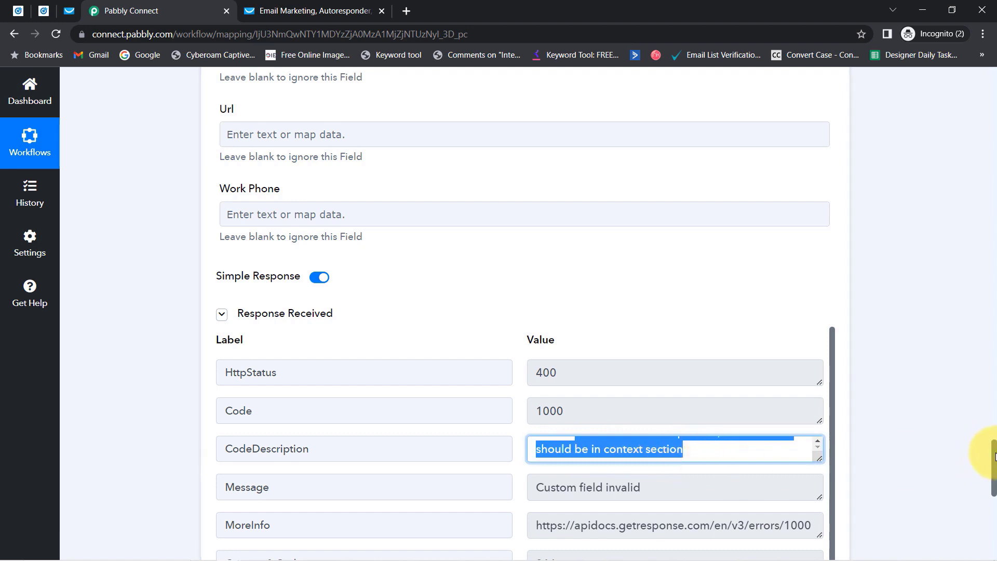
scroll(992, 456, "down", 3)
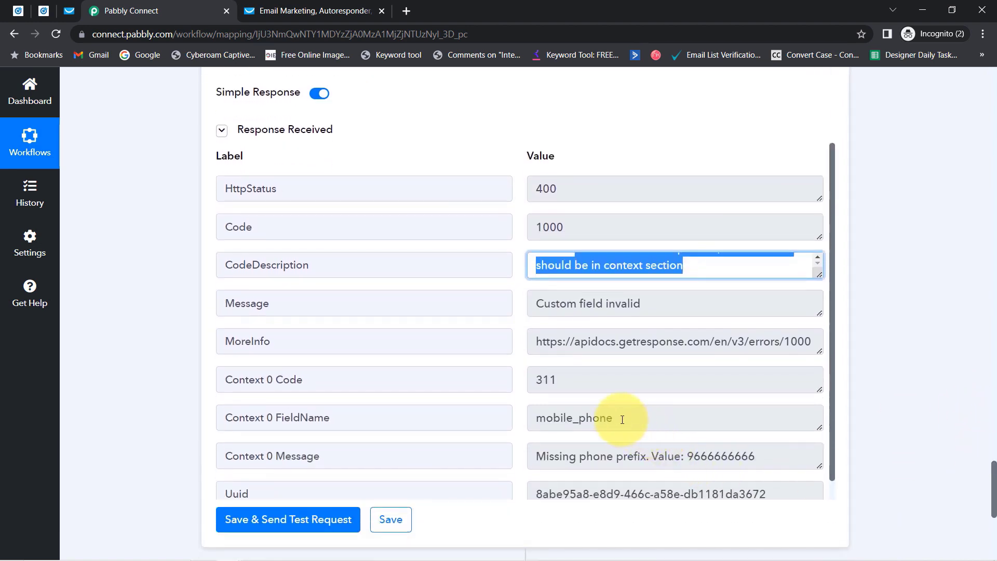
left_click_drag(623, 420, 550, 420)
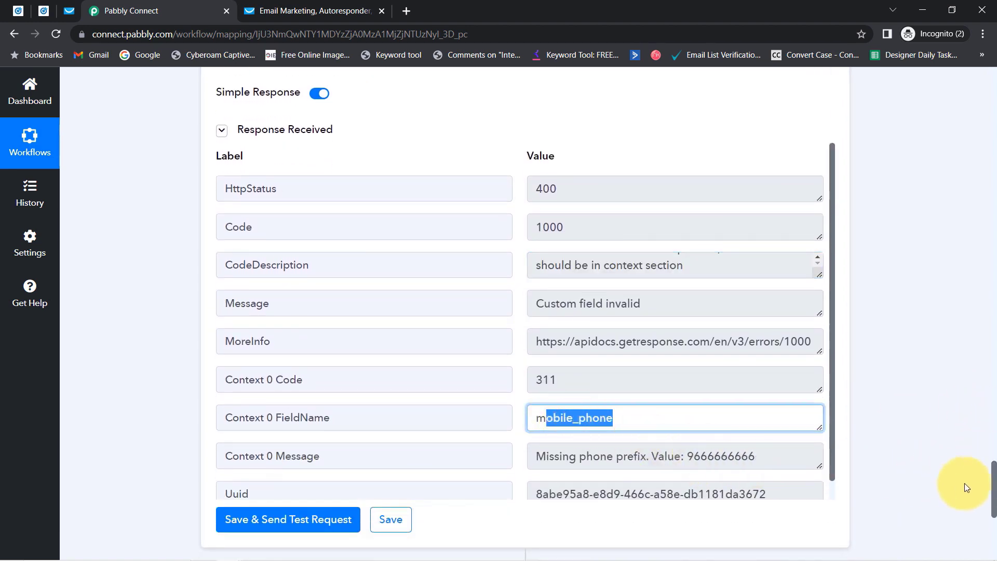
left_click_drag(995, 494, 973, 410)
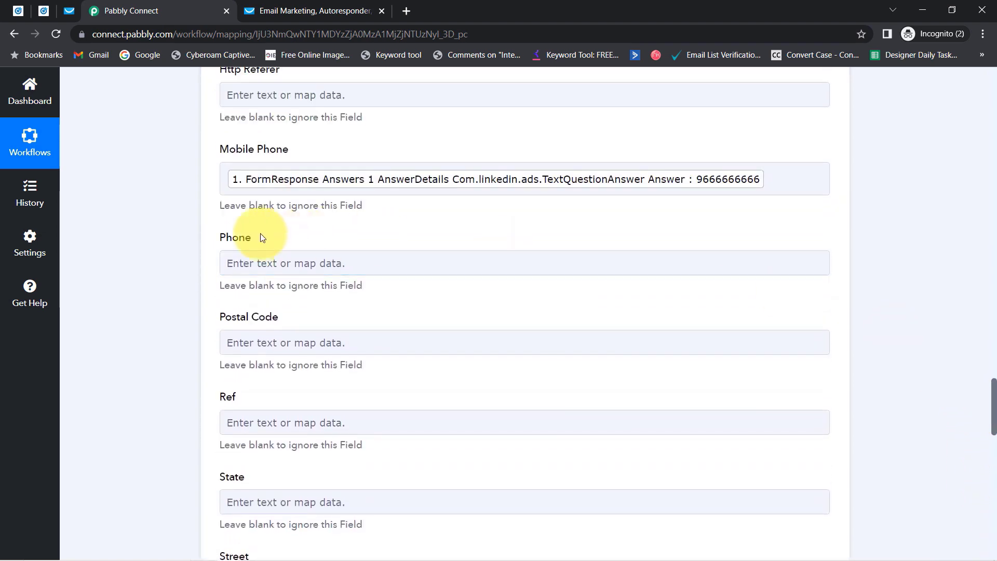
Prefix the mapped Mobile Phone value with +91.
left_click(227, 179)
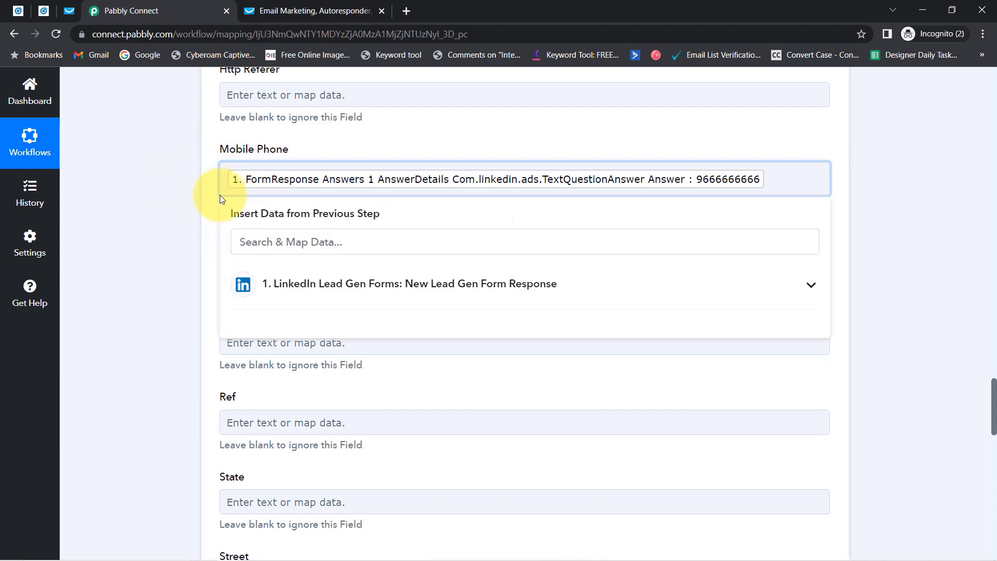
type("+91")
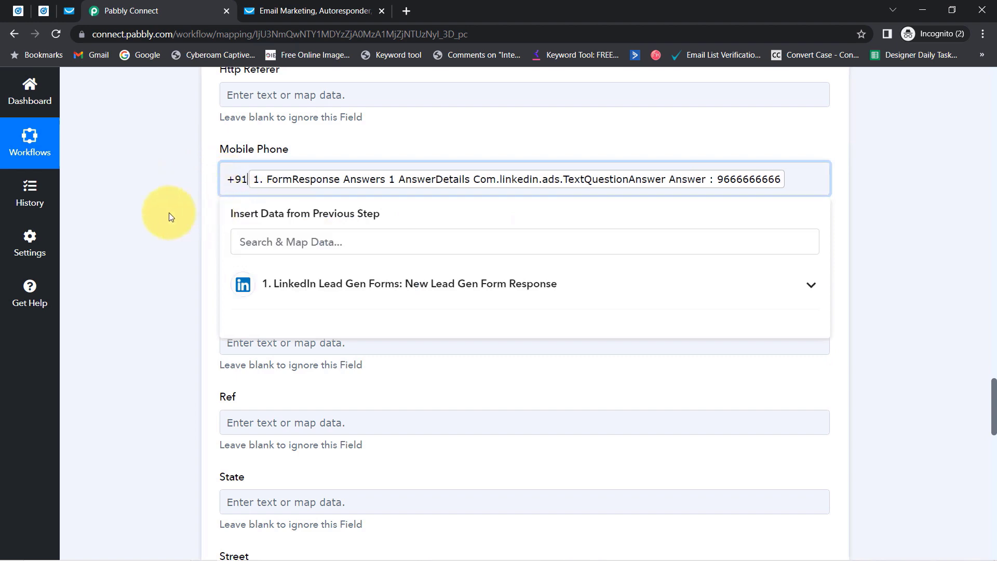
left_click(142, 229)
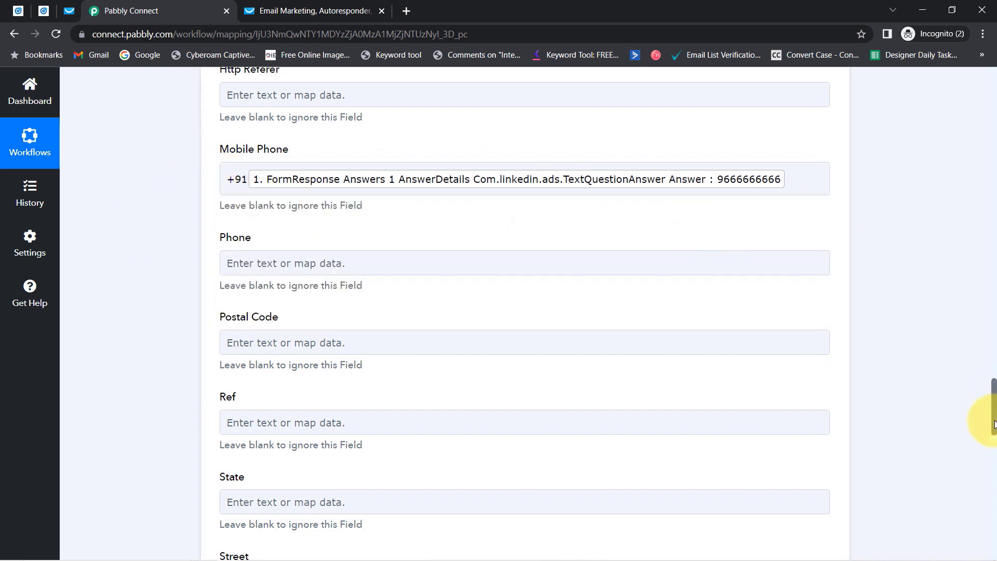
left_click_drag(994, 421, 982, 503)
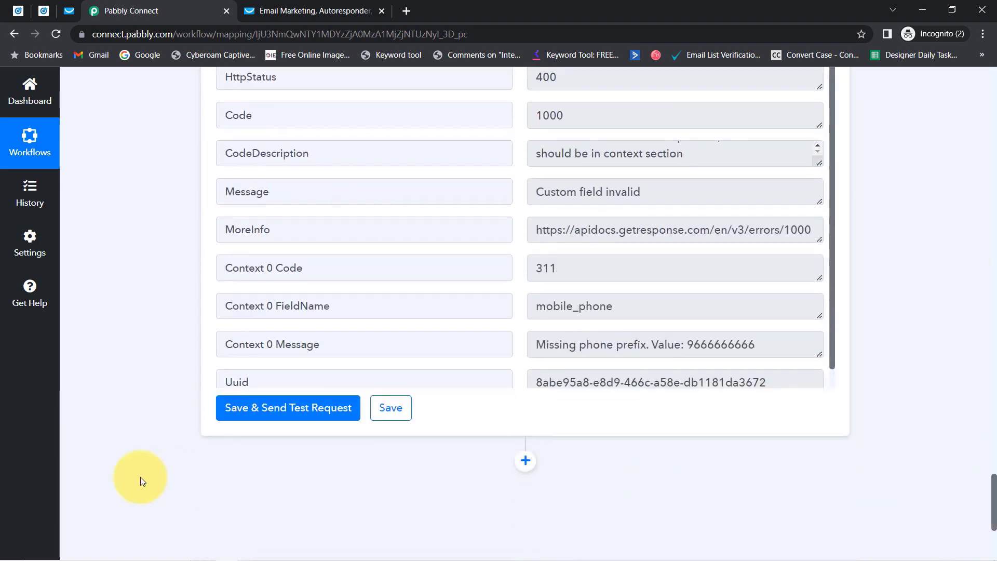
Resend the test request, now accepted with status 202, and return to GetResponse.
left_click(250, 408)
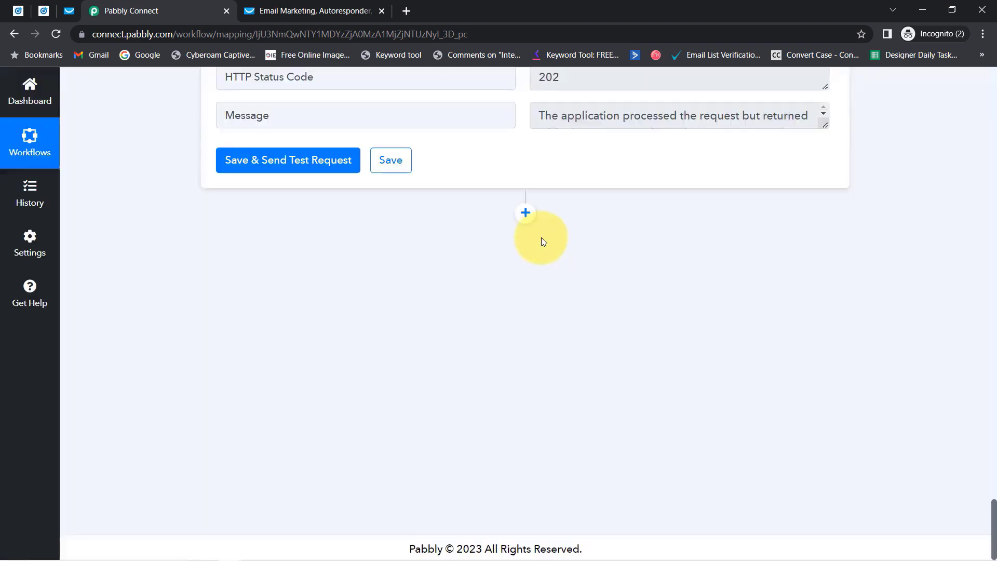
left_click_drag(993, 538, 985, 503)
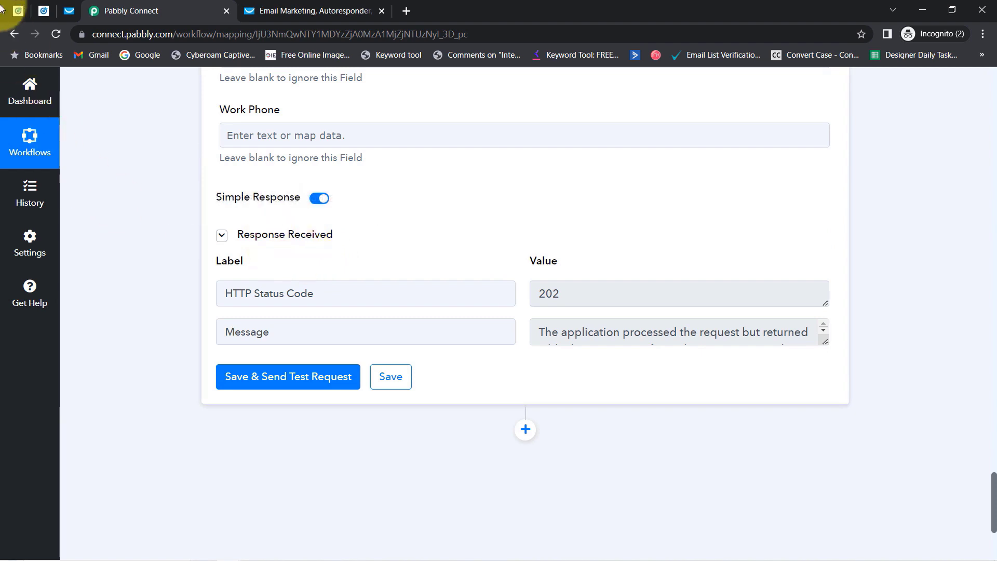
left_click(69, 11)
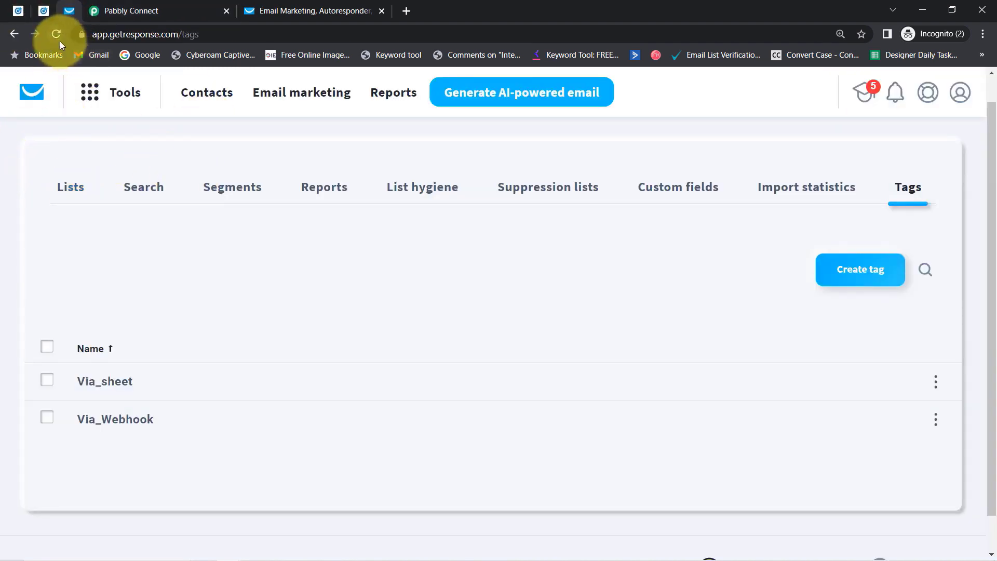
Open the new contact in the adm list and verify company Magnet Brains, mobile phone and Via_Webhook tag.
left_click(196, 98)
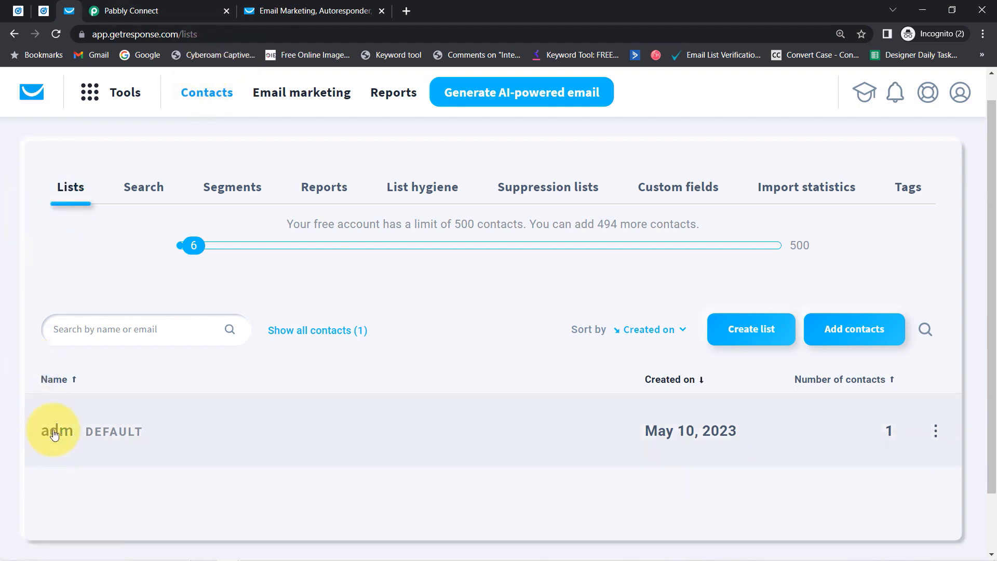
left_click(55, 434)
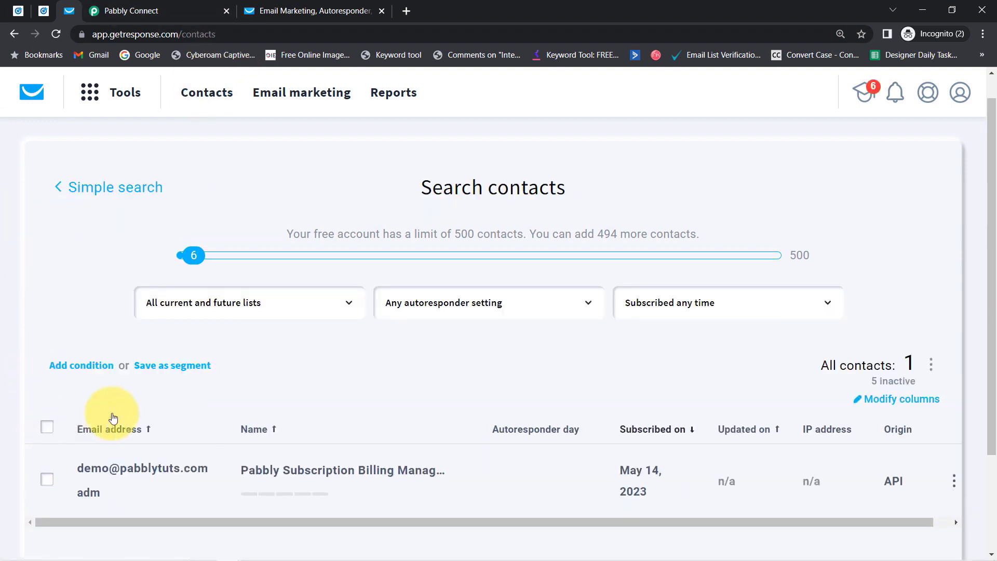
scroll(227, 344, "down", 3)
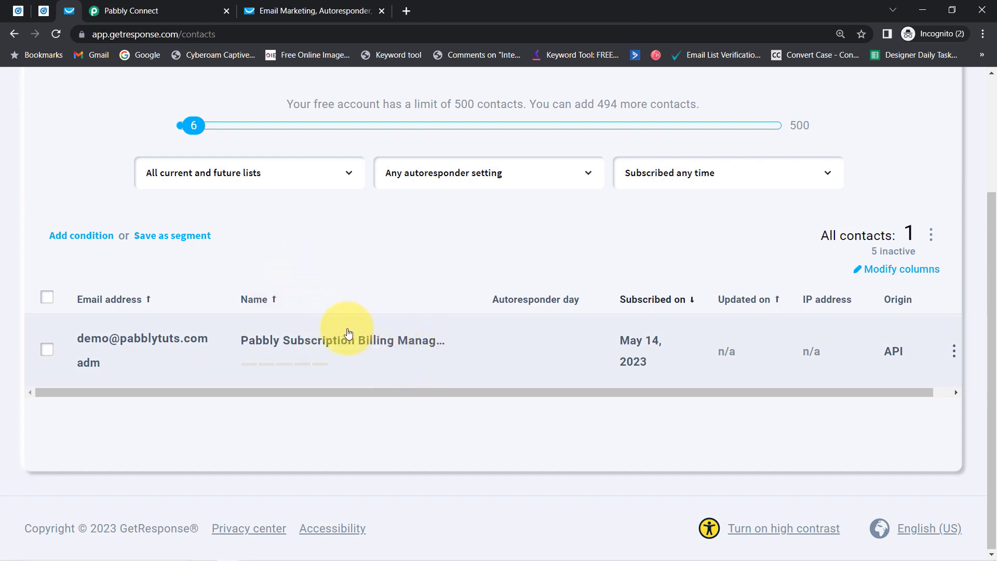
left_click(180, 345)
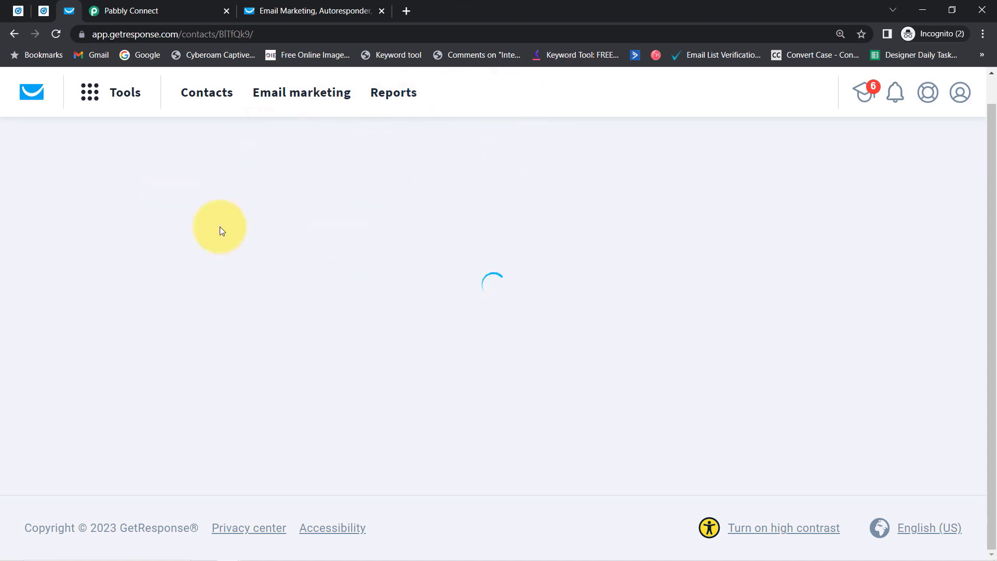
scroll(193, 353, "down", 1)
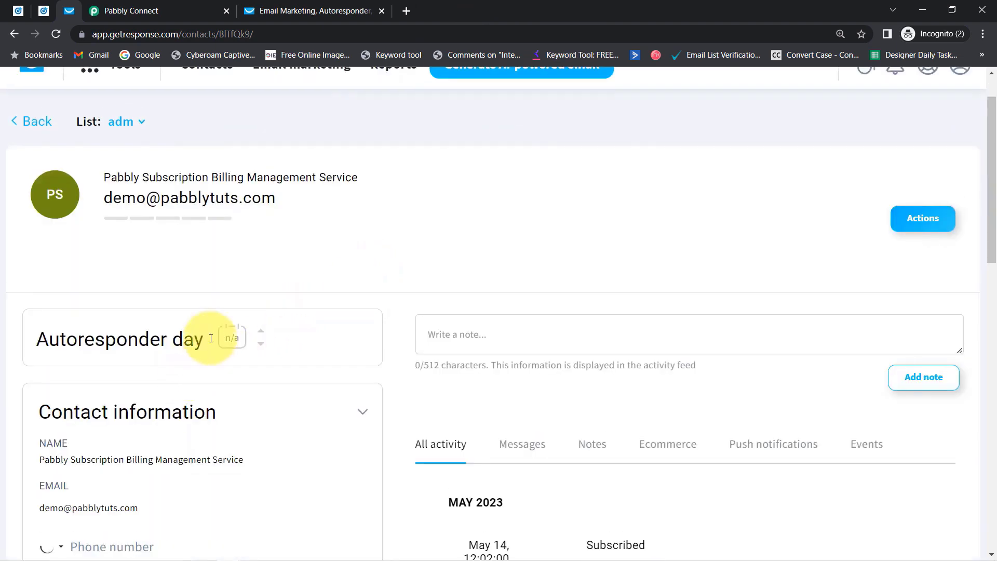
scroll(123, 395, "down", 5)
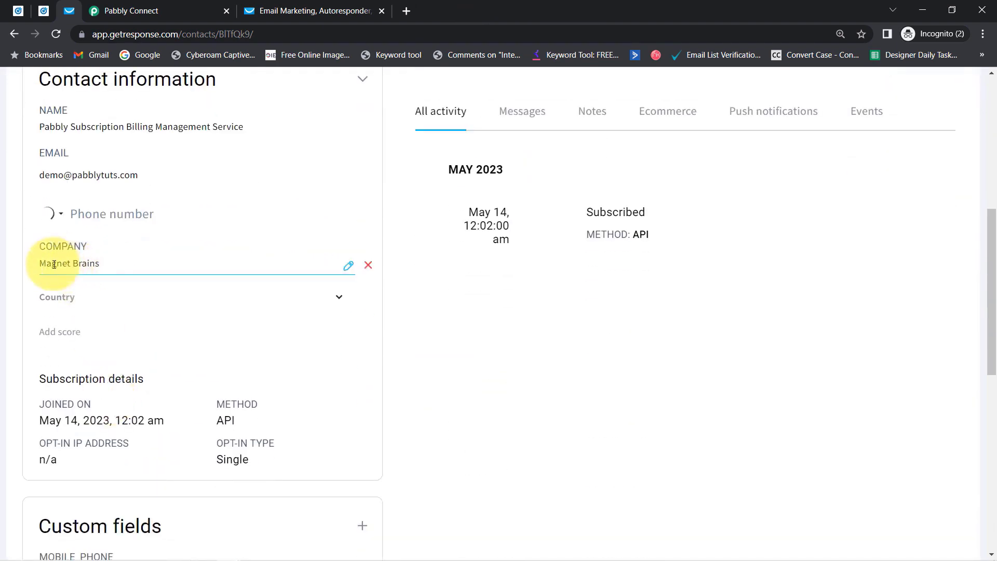
left_click(90, 271)
scroll(90, 272, "up", 2)
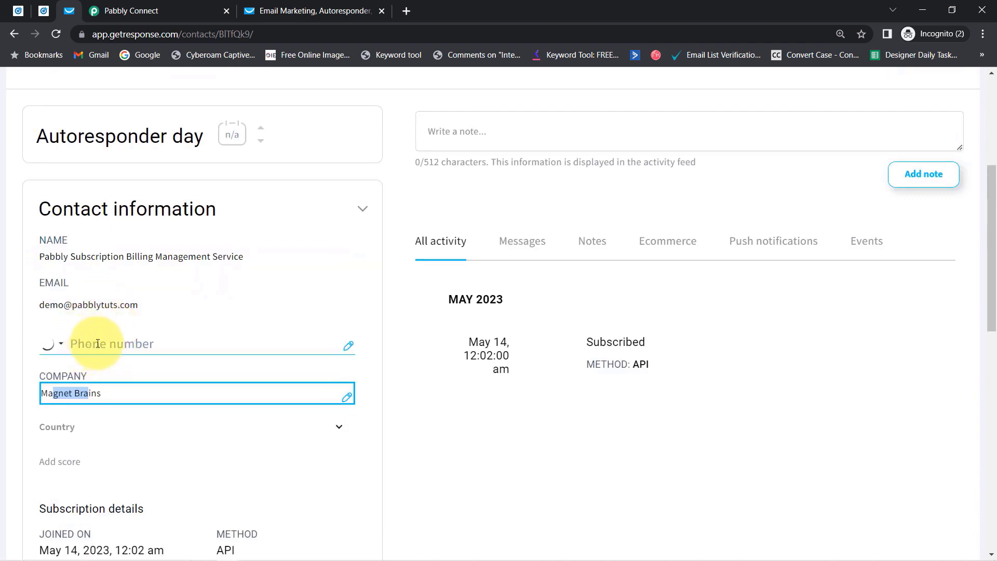
scroll(122, 397, "down", 3)
scroll(122, 392, "up", 1)
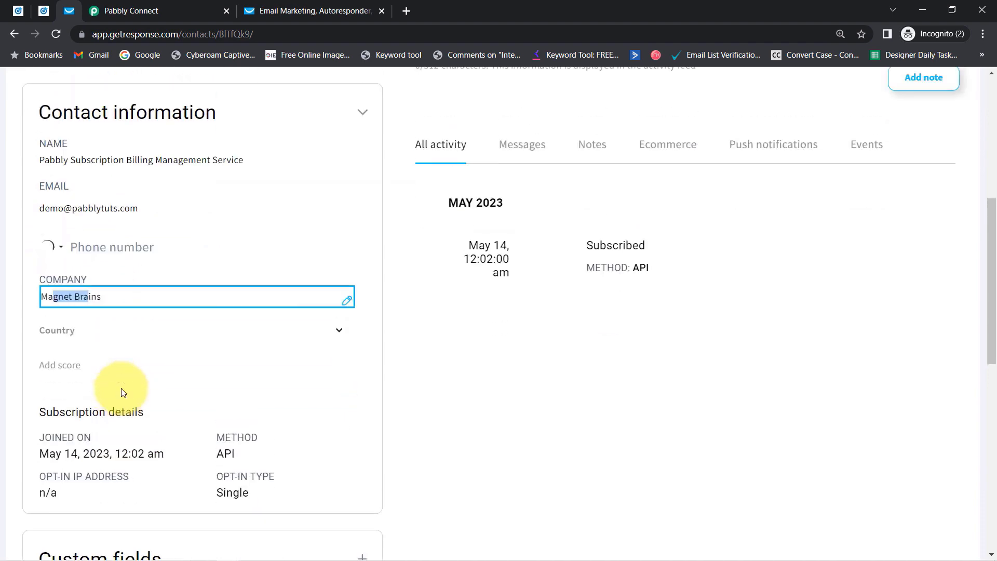
scroll(133, 316, "down", 8)
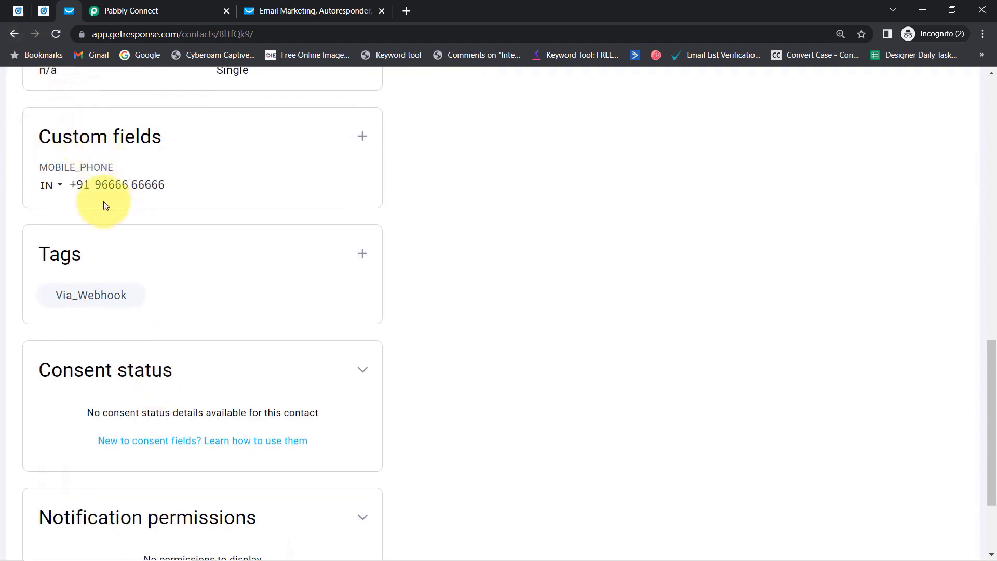
left_click(116, 11)
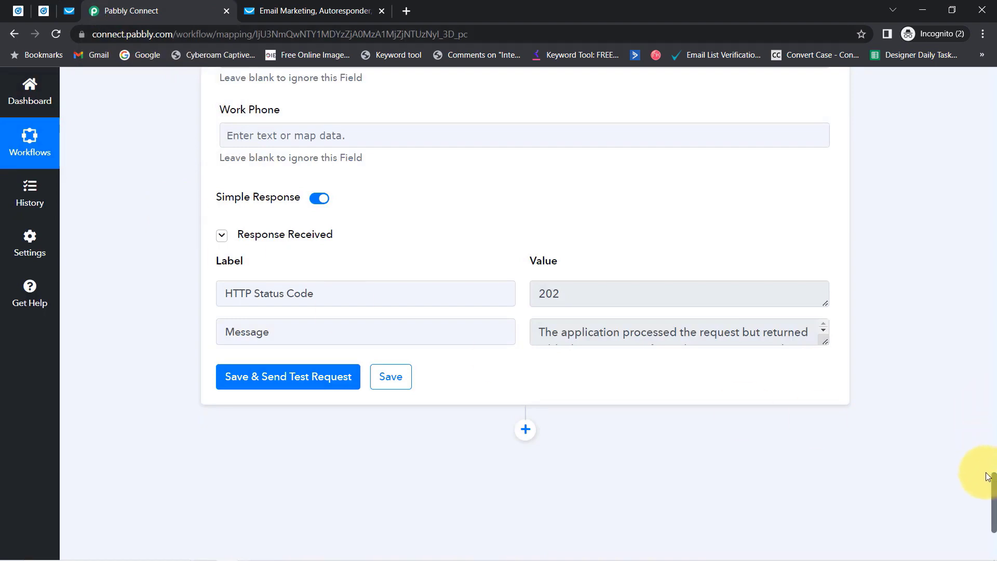
Collapse the LinkedIn trigger card and expand GetResponse Create Contact to show the Name and Email mappings.
left_click_drag(994, 491, 994, 44)
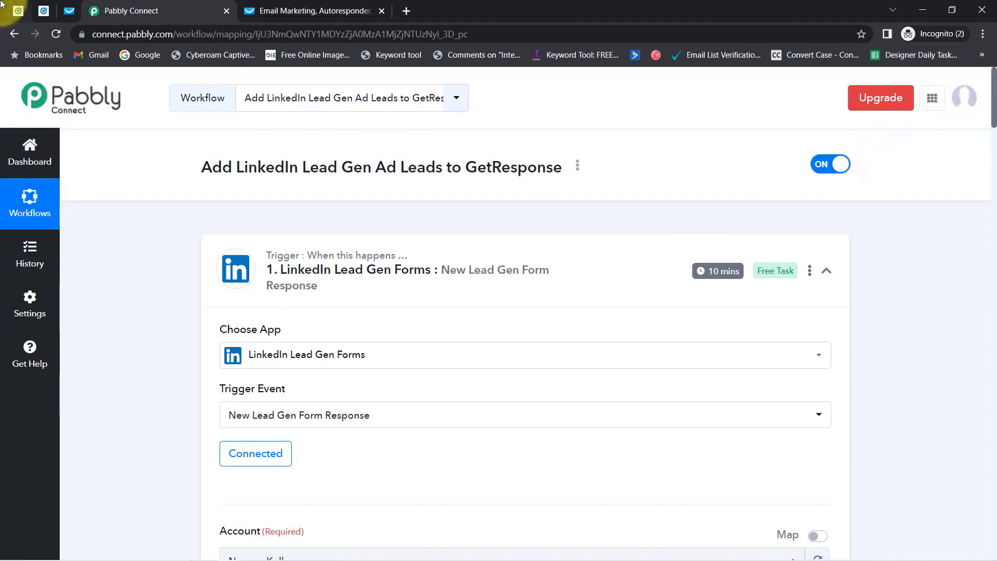
left_click(43, 10)
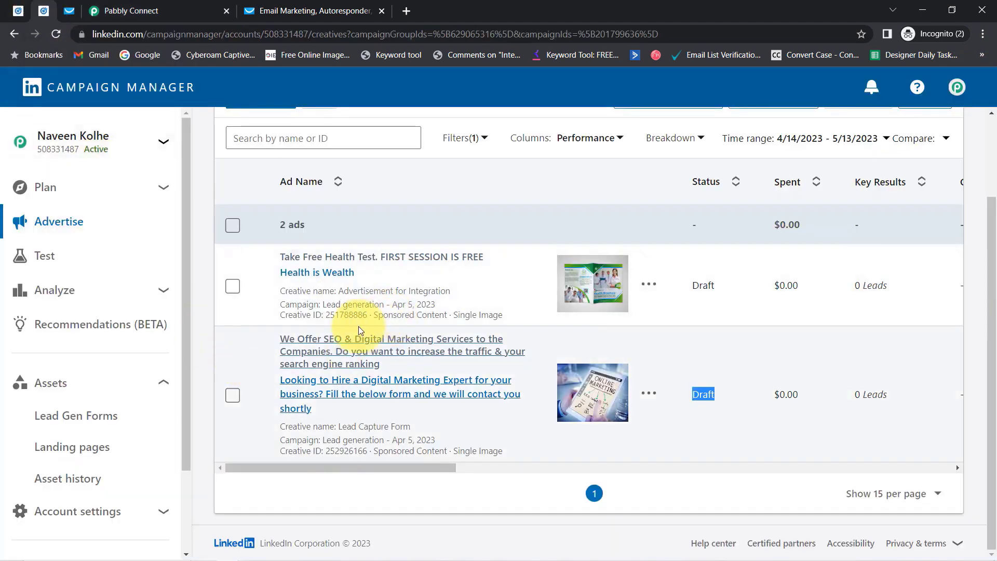
left_click(136, 10)
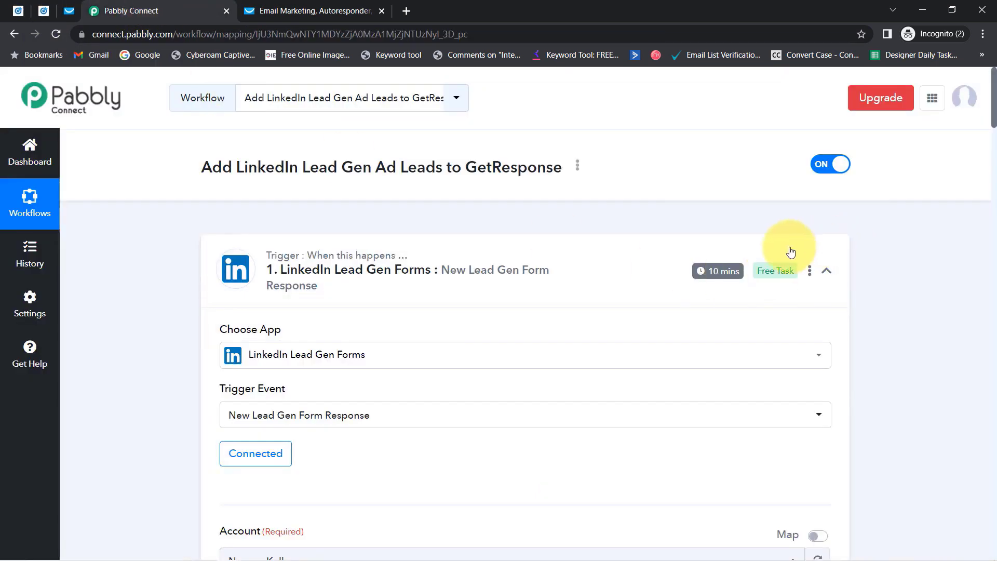
mouse_move(716, 272)
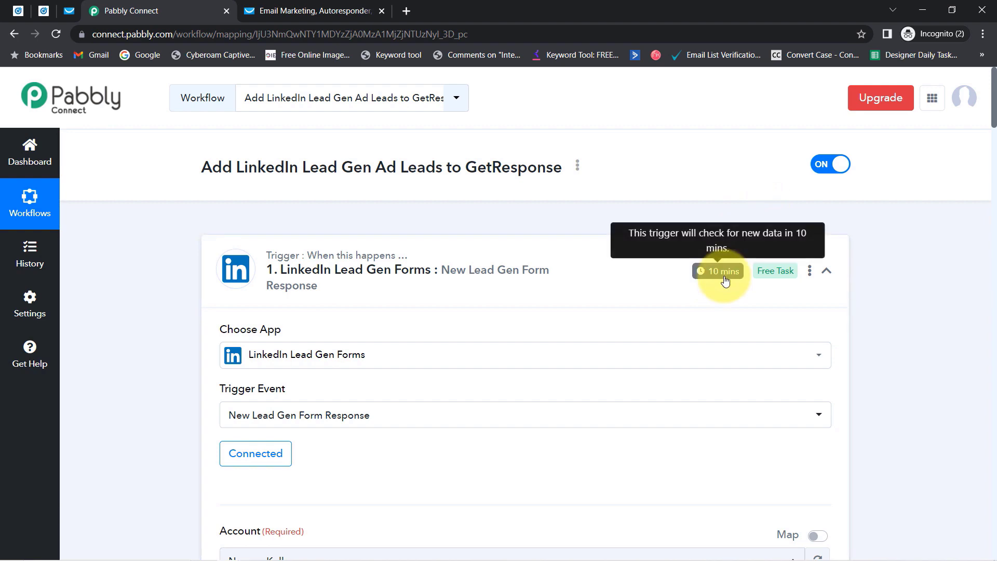
left_click_drag(995, 122, 979, 107)
left_click(384, 236)
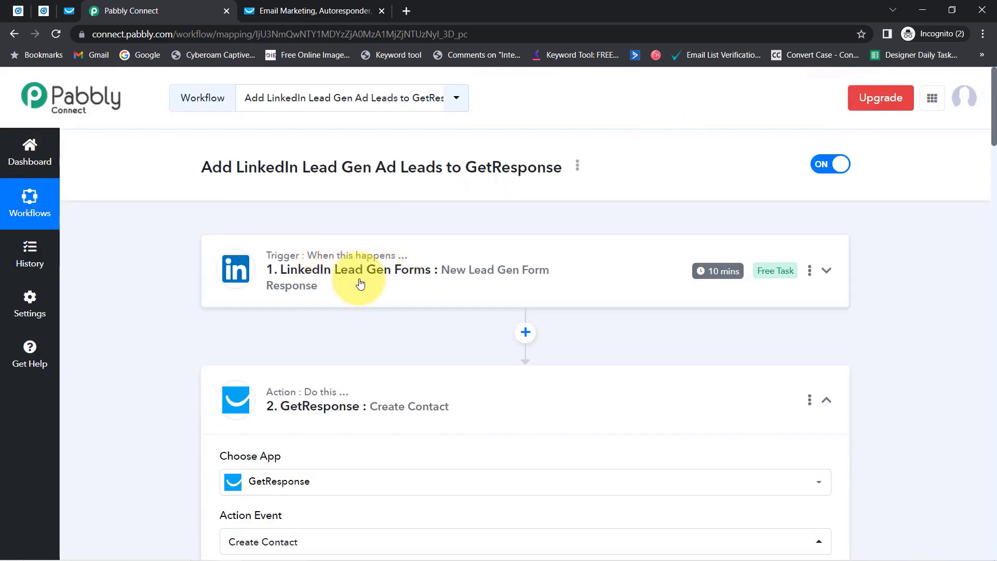
left_click(316, 400)
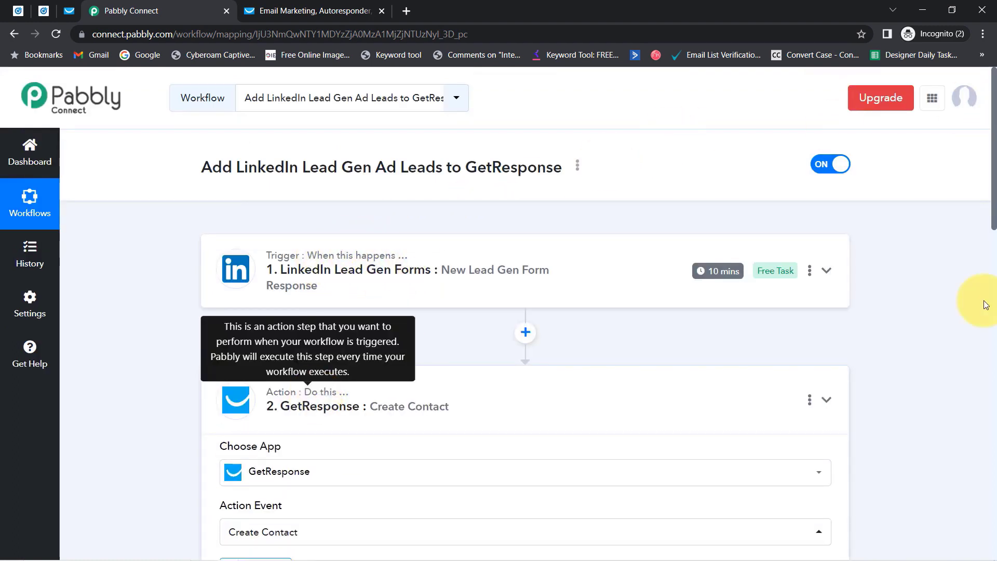
left_click_drag(994, 229, 987, 314)
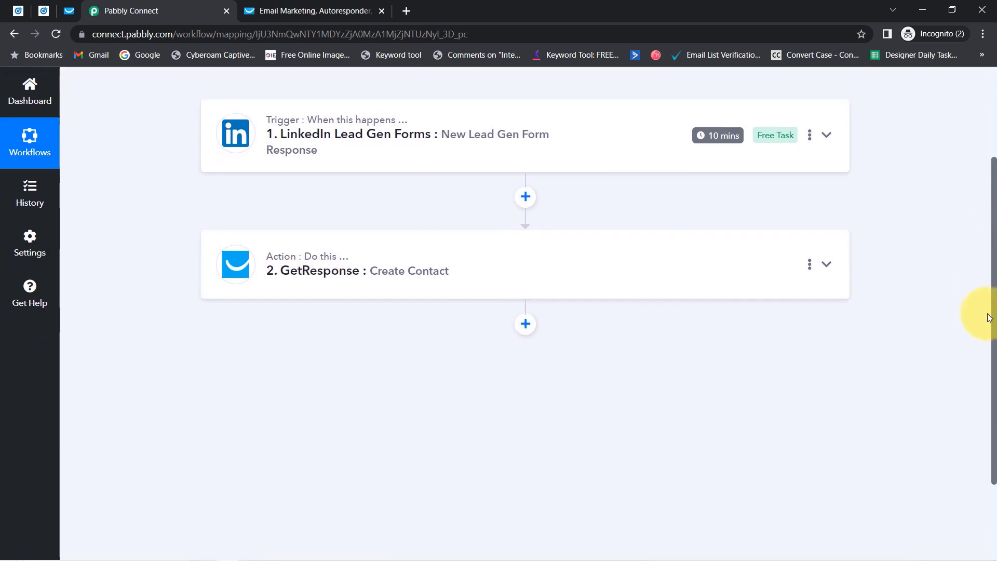
left_click(371, 262)
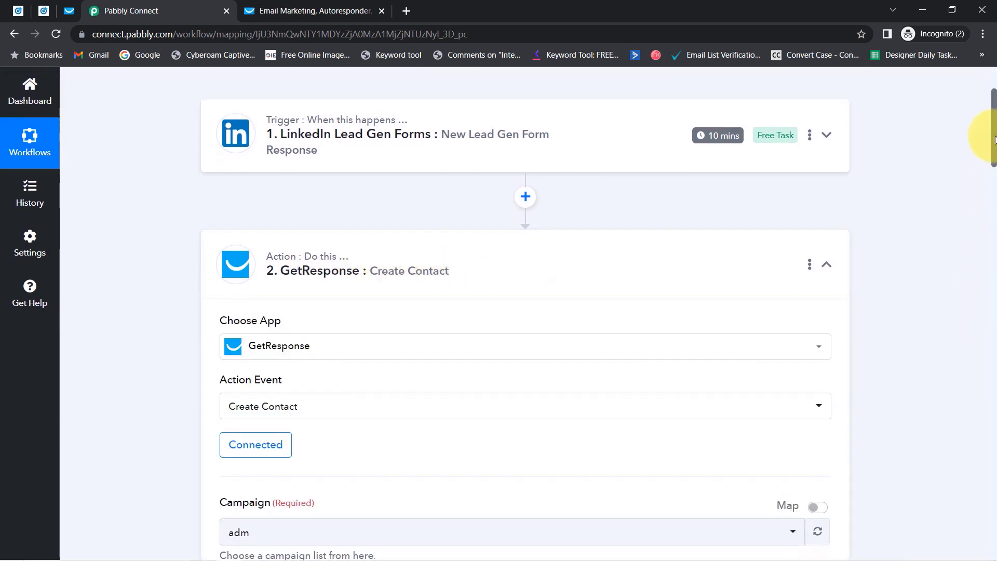
left_click_drag(993, 127, 990, 195)
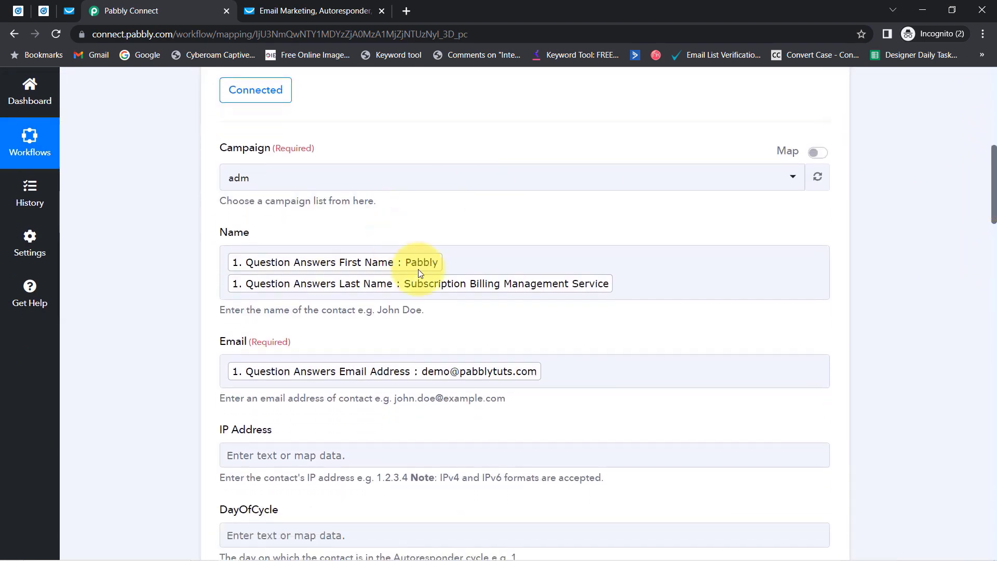
Type and then delete stray text in the Name field, leaving its mapping unchanged.
left_click(337, 367)
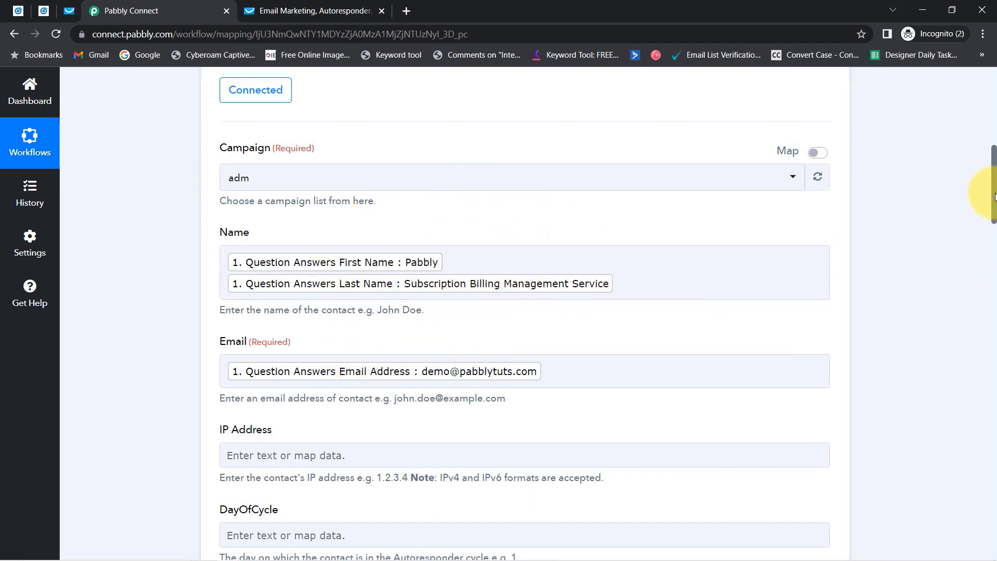
left_click_drag(994, 196, 983, 218)
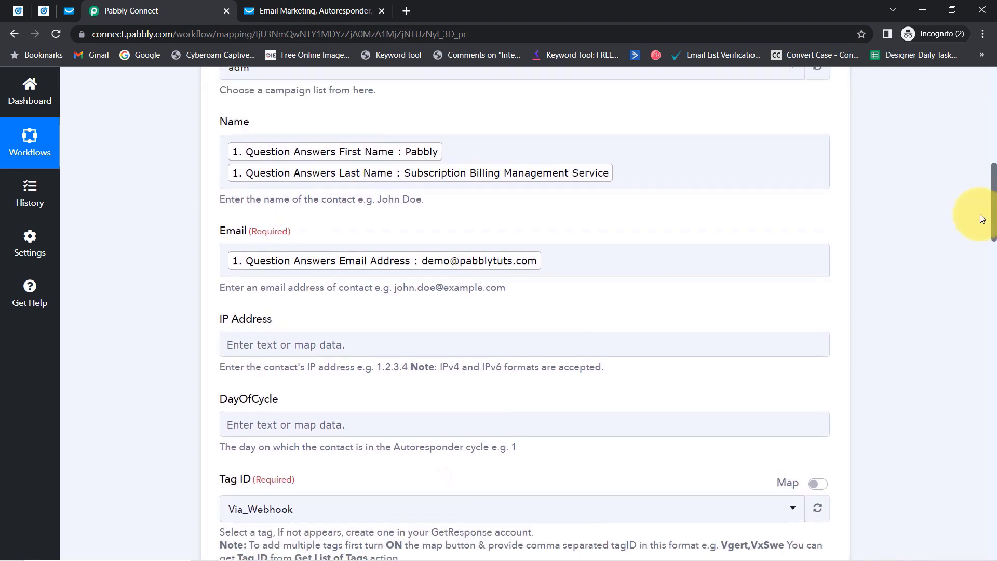
left_click(648, 179)
type("sdcsdcsdc")
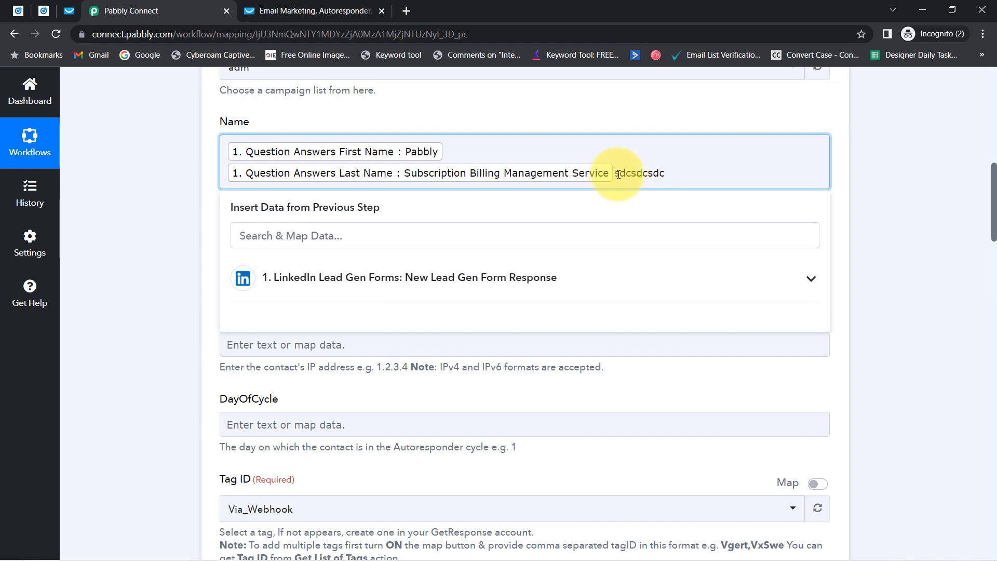
left_click_drag(618, 174, 680, 175)
key("BackSpace")
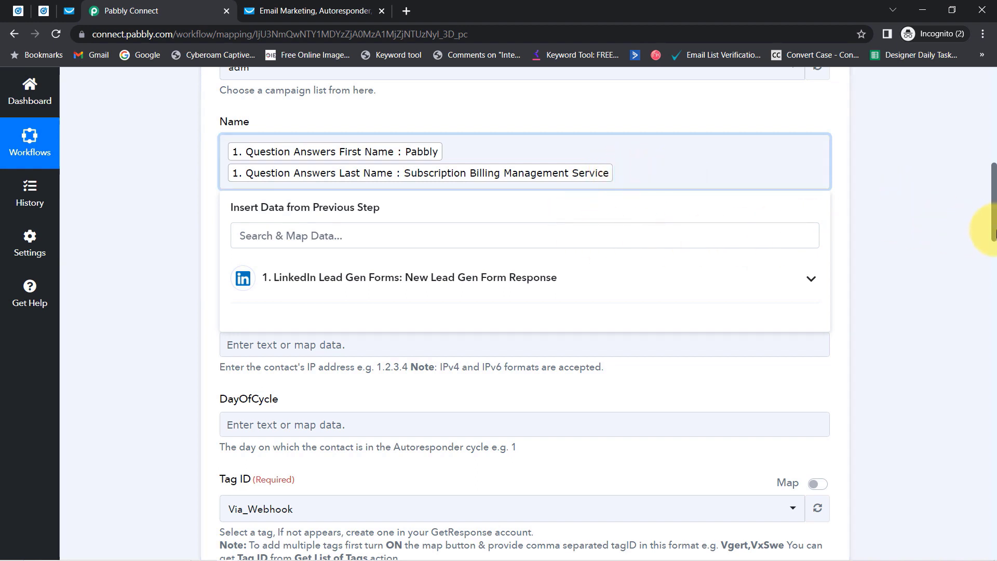
Collapse both workflow step cards and open the workflow's three-dot options menu.
left_click_drag(993, 228, 983, 62)
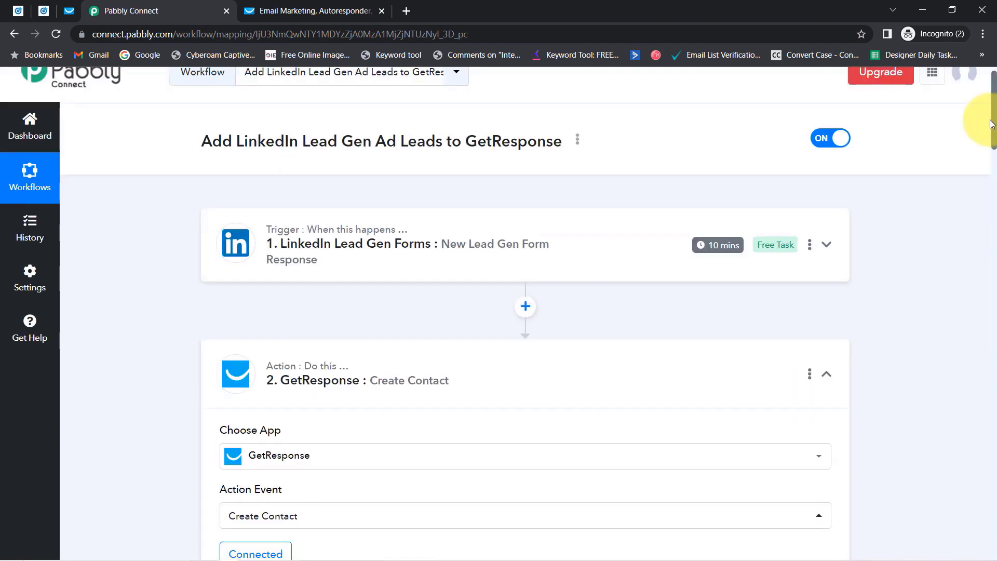
left_click(375, 276)
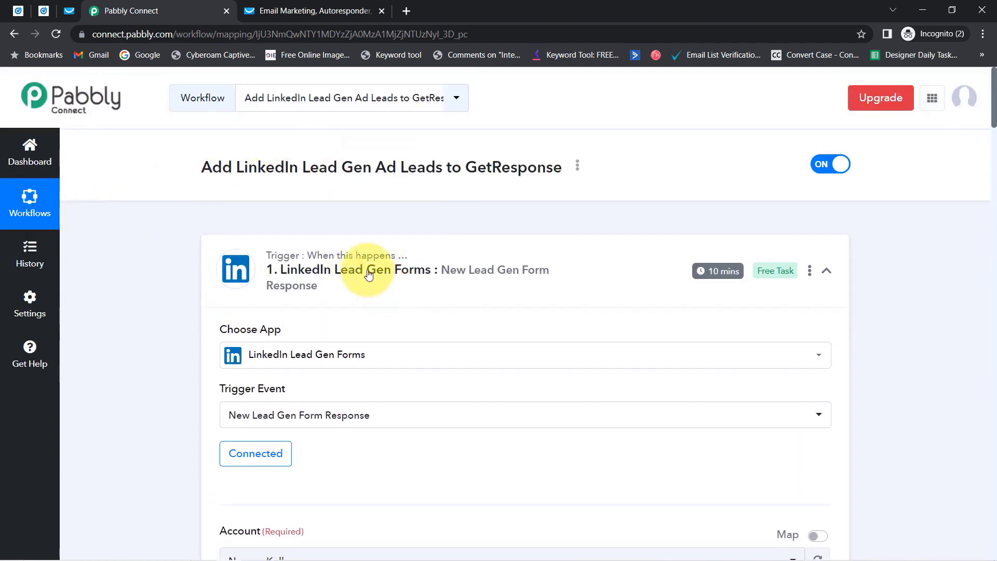
left_click(385, 264)
left_click(280, 393)
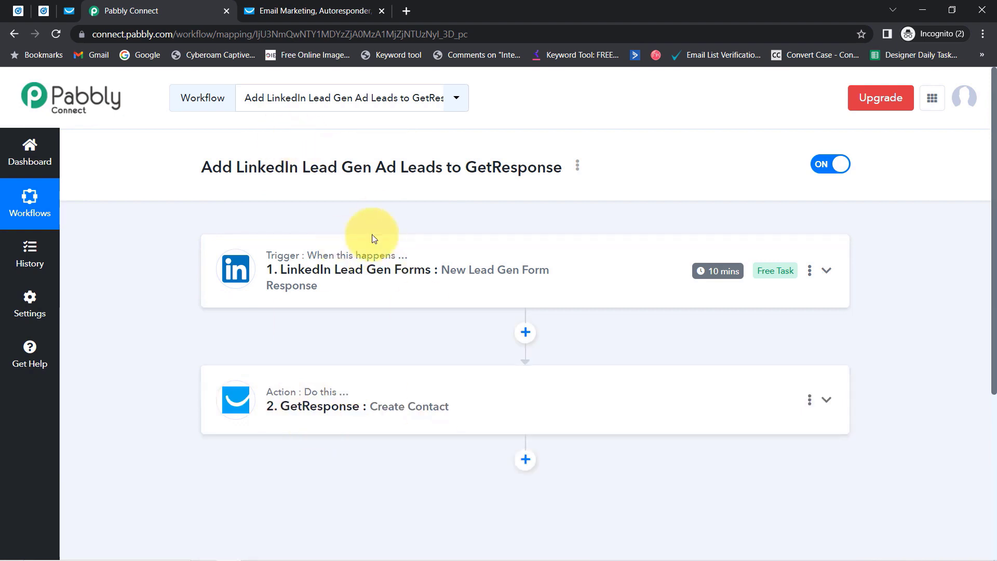
left_click(578, 168)
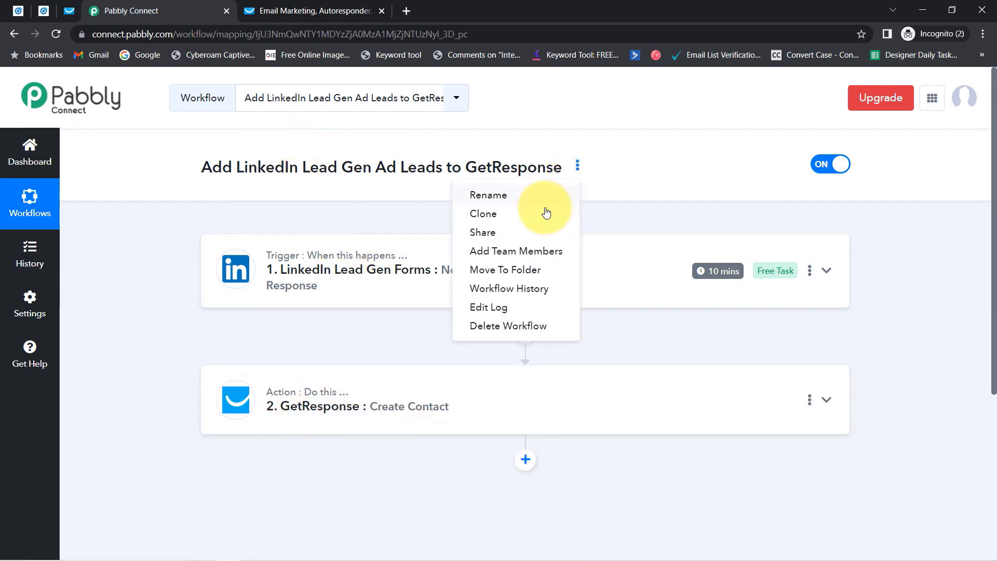
Copy the workflow's link from Share Workflow, then close the dialog.
left_click(501, 233)
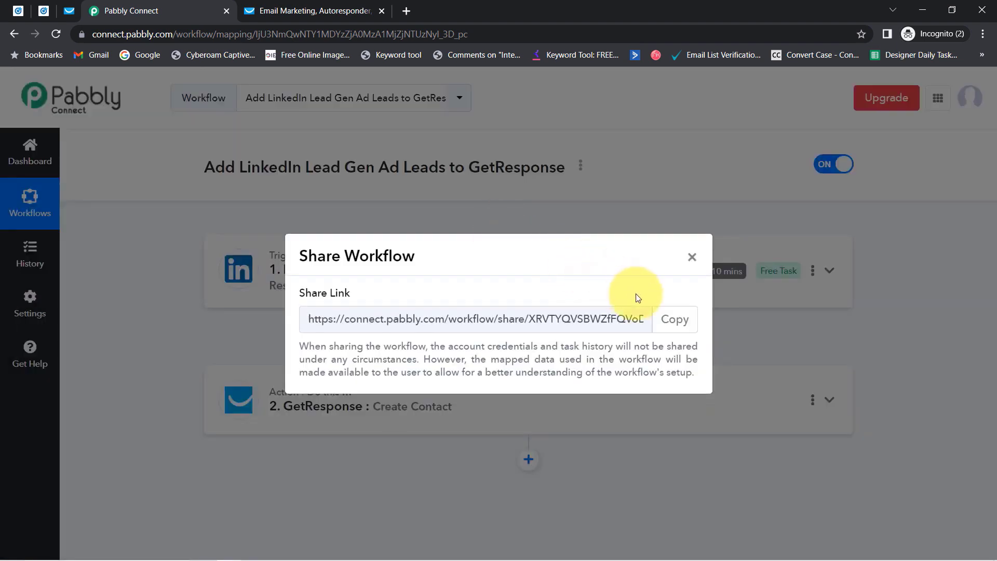
left_click(670, 321)
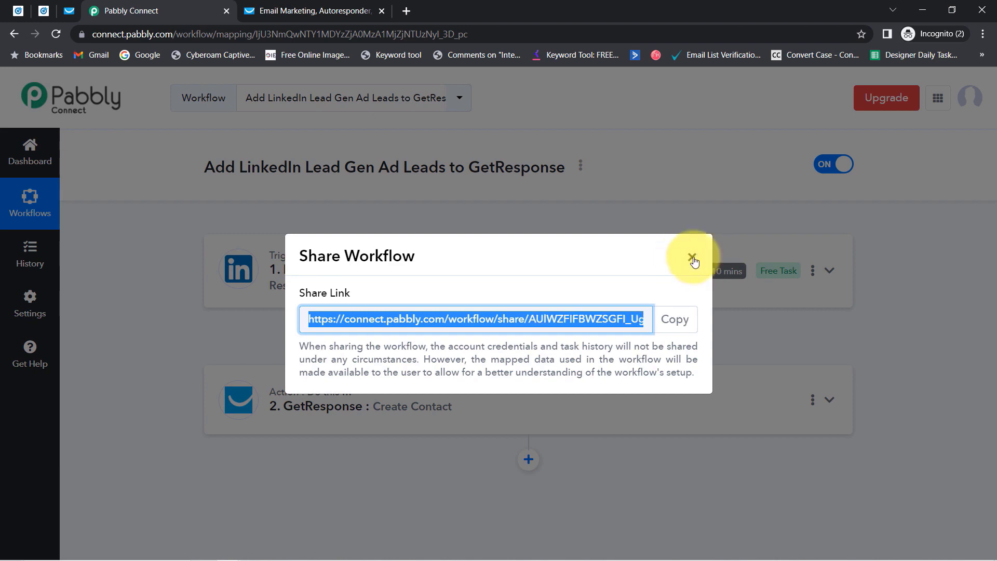
left_click(692, 258)
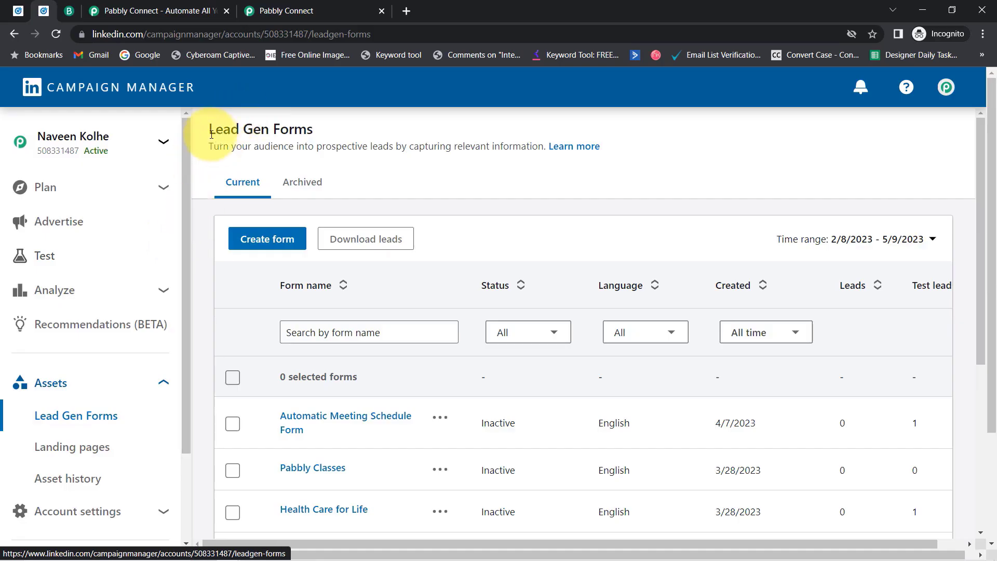
Glance at the Brevo home page and its brevo.com address, then return to the Pabbly Connect landing page.
left_click_drag(220, 129, 327, 129)
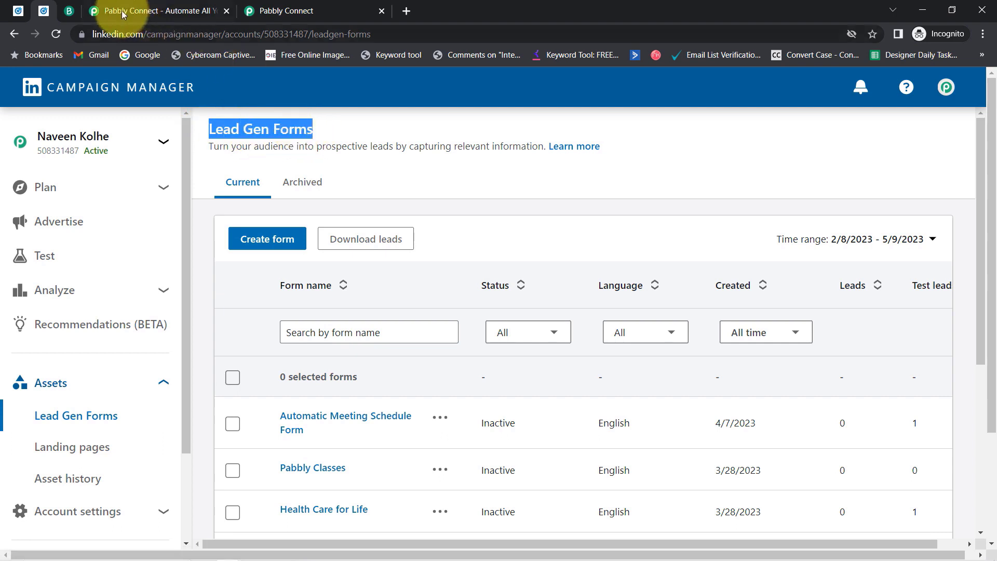
left_click(67, 11)
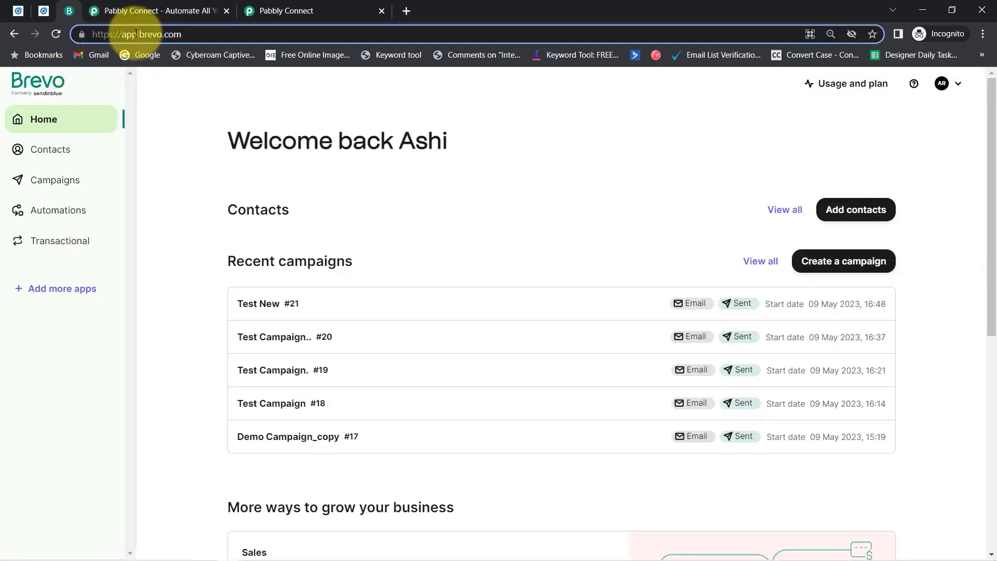
left_click_drag(138, 35, 199, 35)
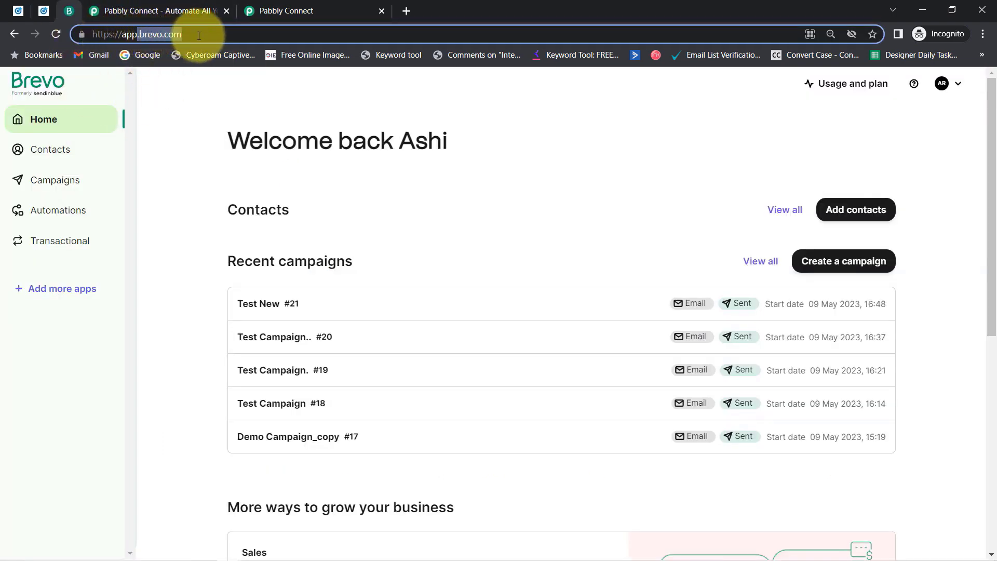
left_click(139, 6)
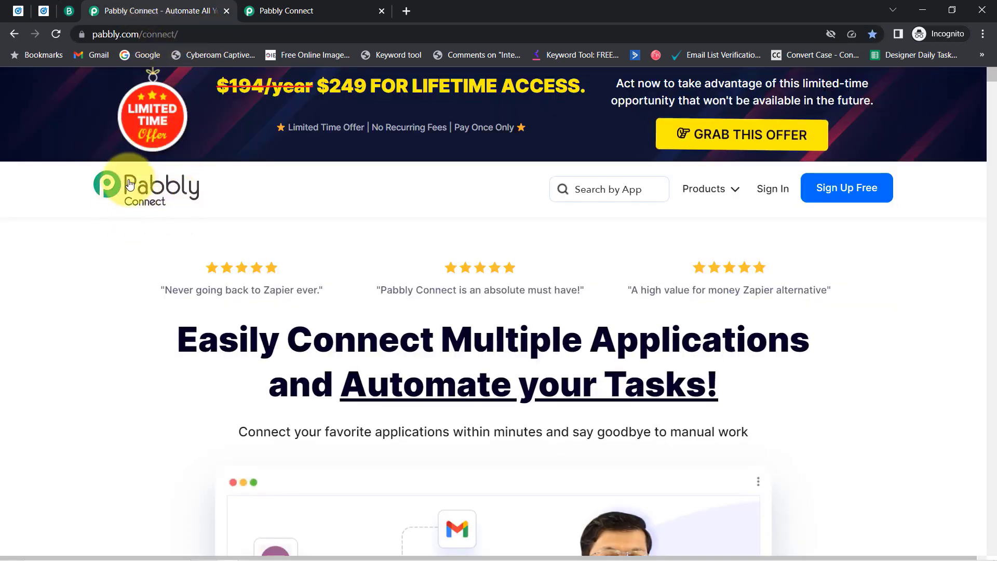
Go to the Pabbly Connect dashboard and start a new workflow with Create Workflow.
left_click(356, 11)
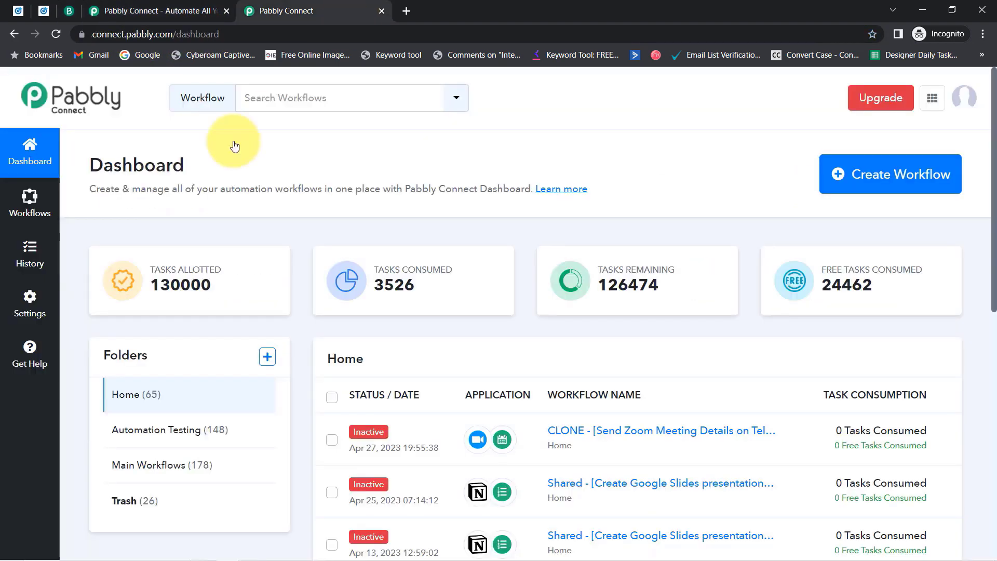
left_click_drag(105, 163, 466, 190)
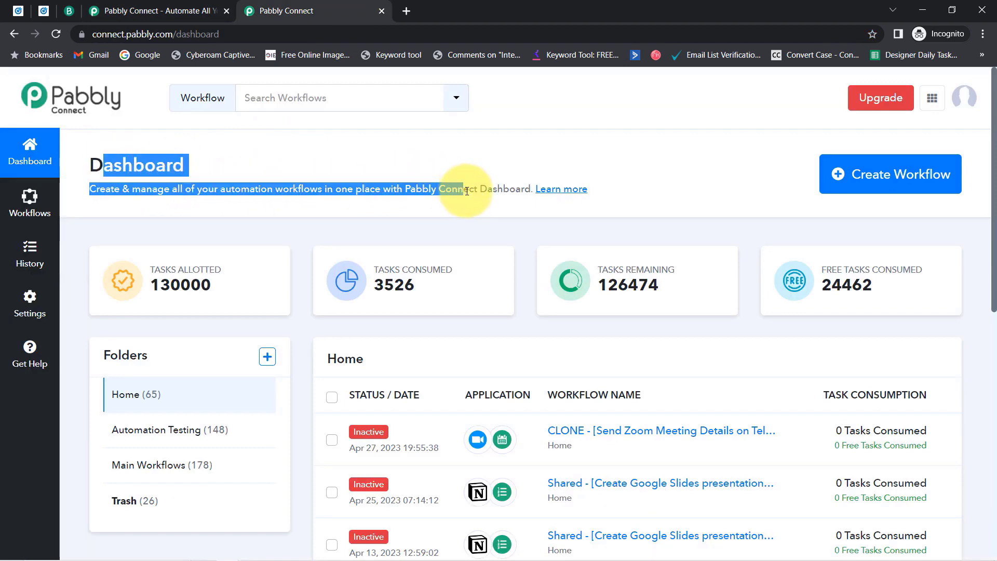
left_click(155, 10)
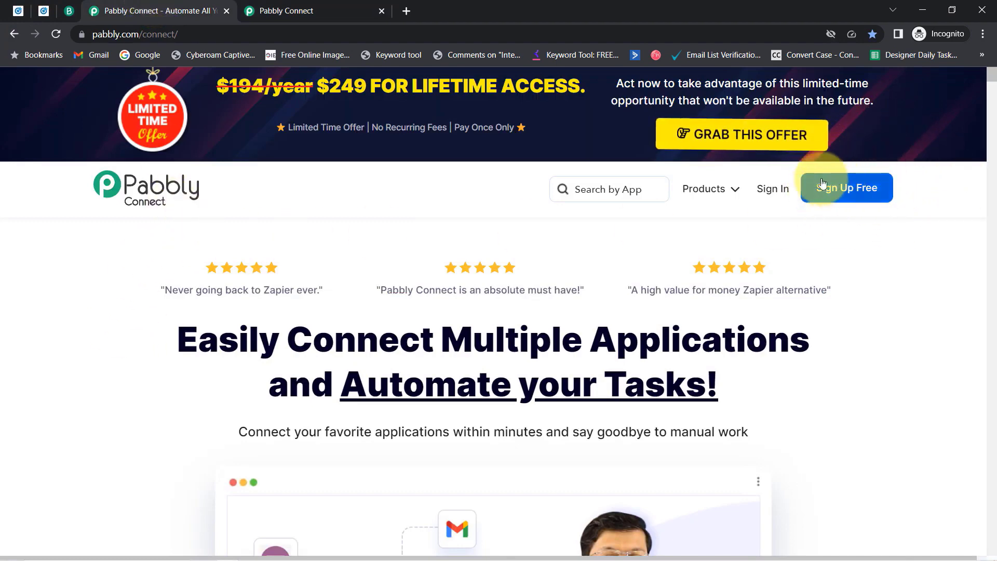
left_click(281, 5)
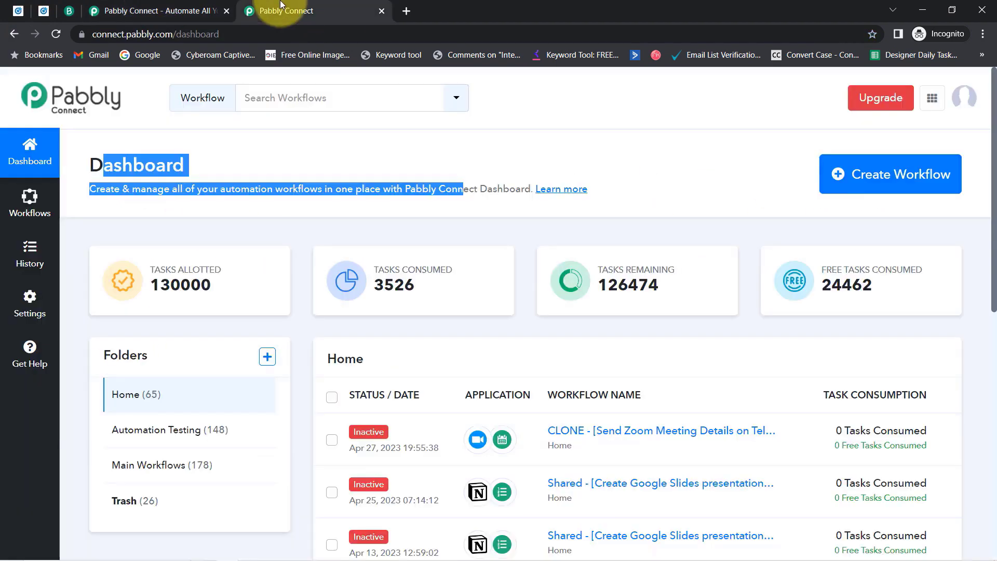
left_click(363, 158)
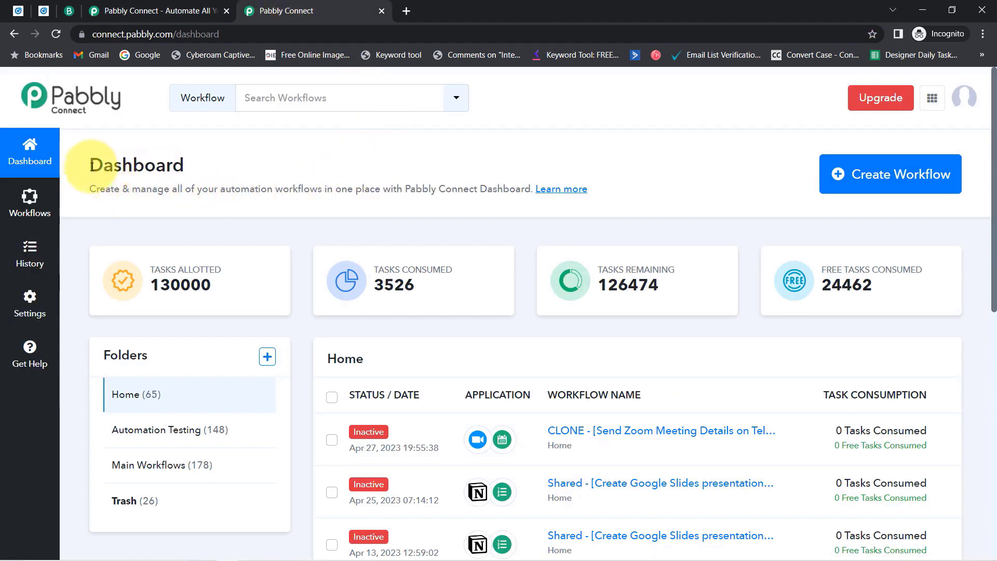
left_click_drag(91, 165, 337, 209)
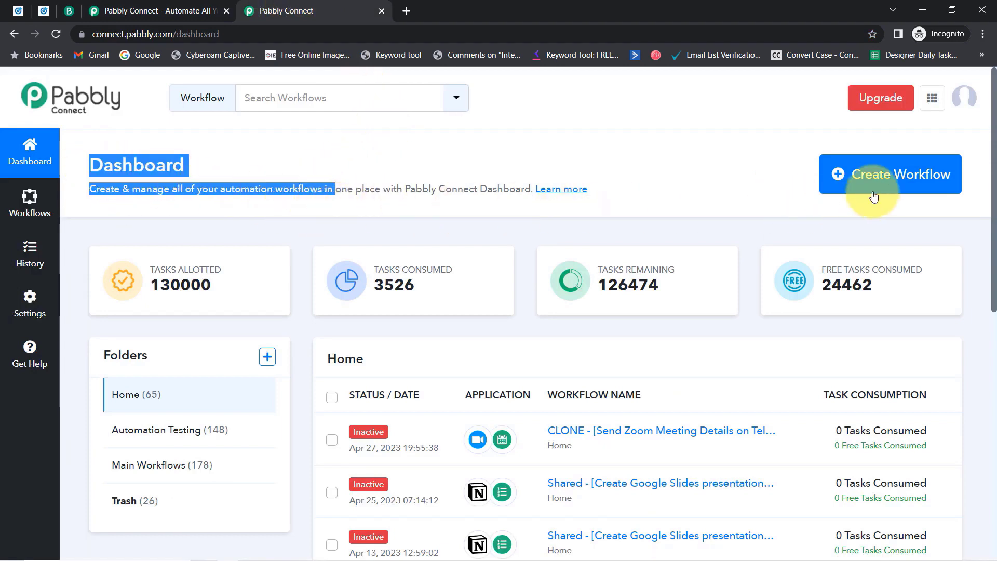
left_click(842, 186)
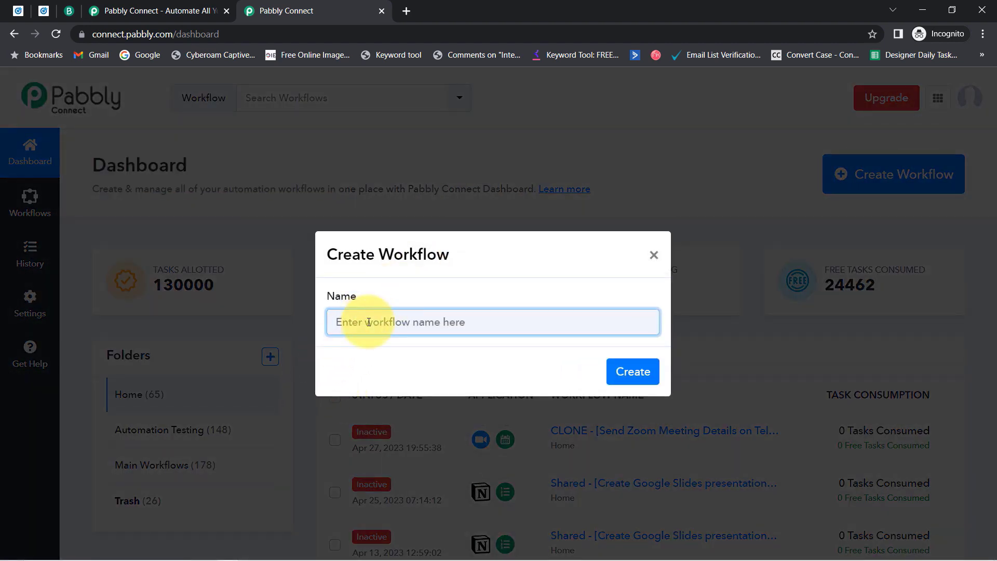
Paste 'Sync LinkedIn Leads with SendinBlue' as the workflow name and create it.
type("Sync LinkedIn Leads with SendinBlue")
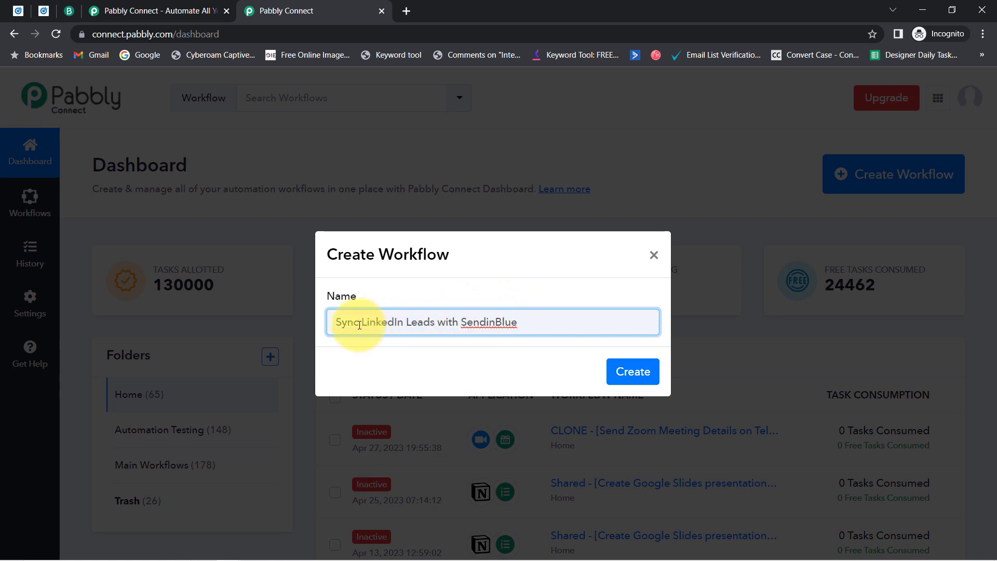
left_click_drag(344, 325, 501, 328)
left_click(445, 327)
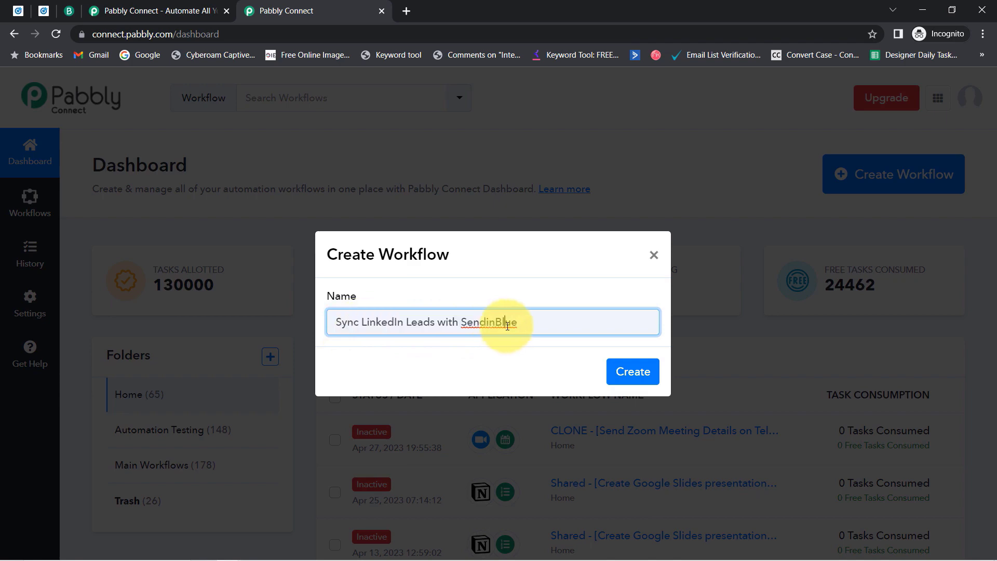
left_click(623, 372)
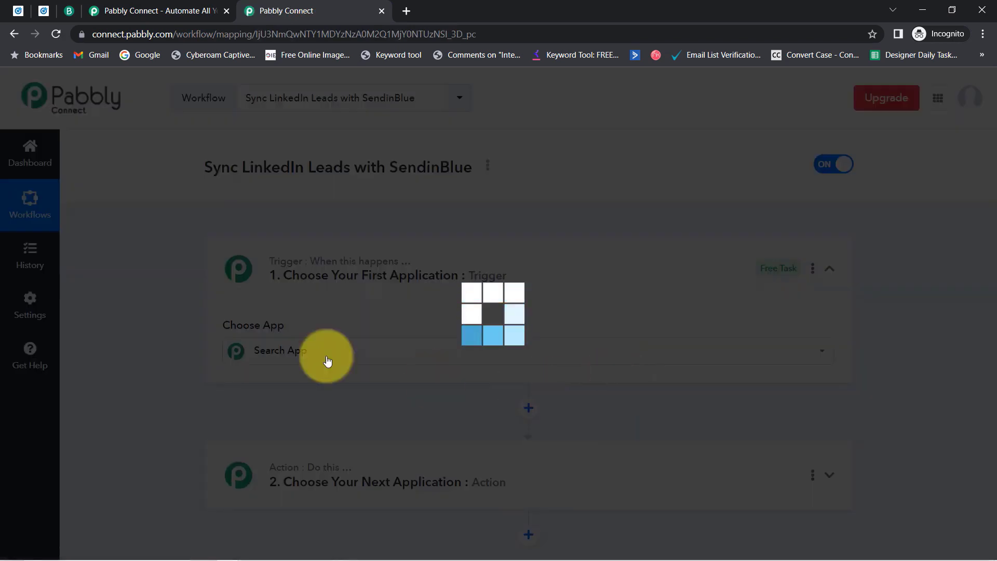
Make LinkedIn Lead Gen Forms the trigger app by searching 'linked'.
left_click(327, 356)
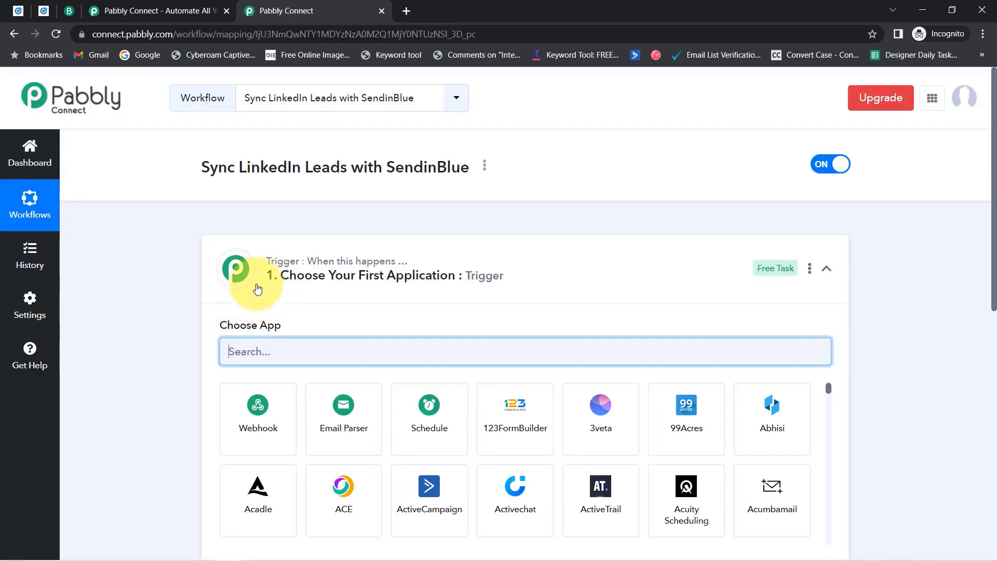
left_click(262, 261)
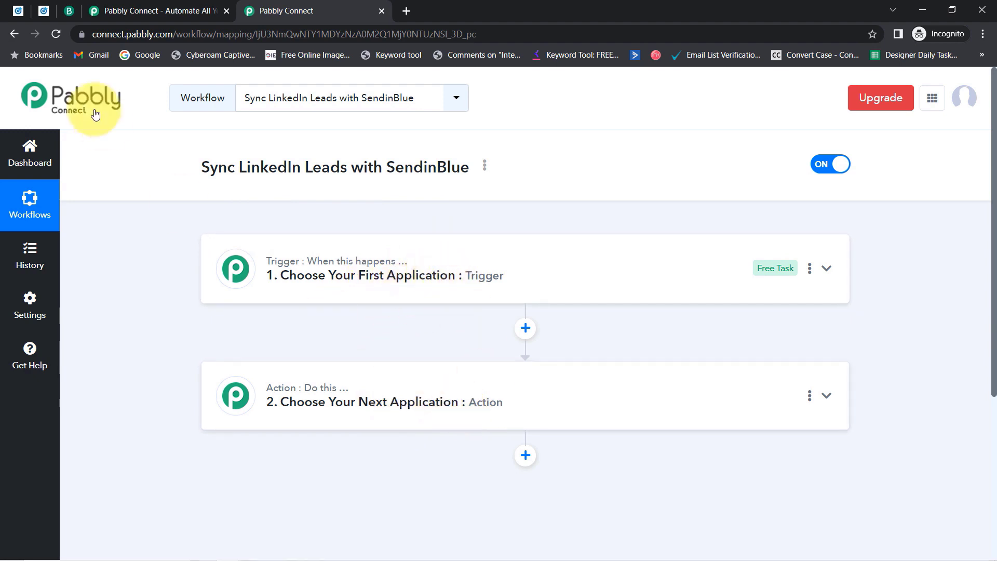
left_click_drag(197, 166, 390, 196)
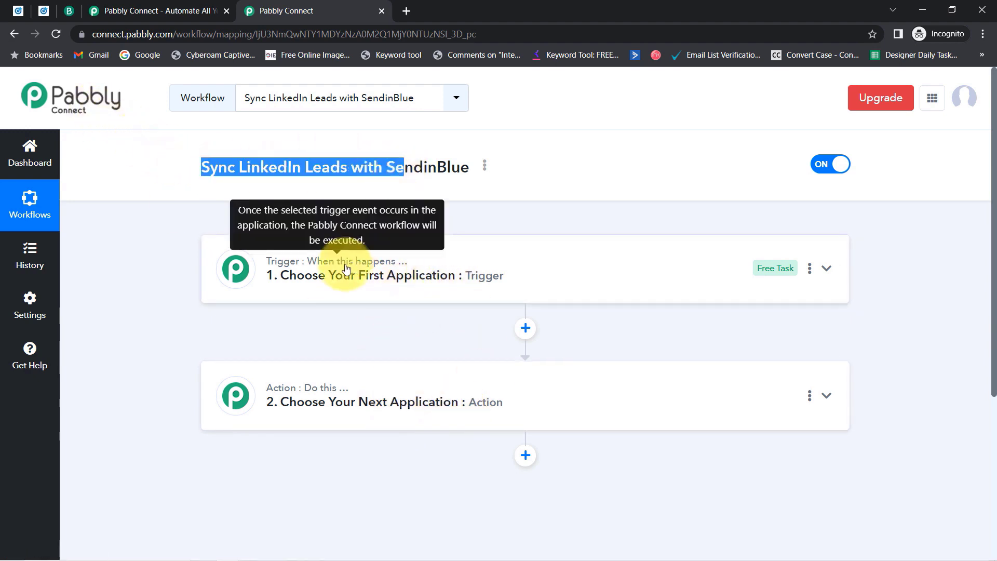
left_click(342, 288)
left_click(291, 354)
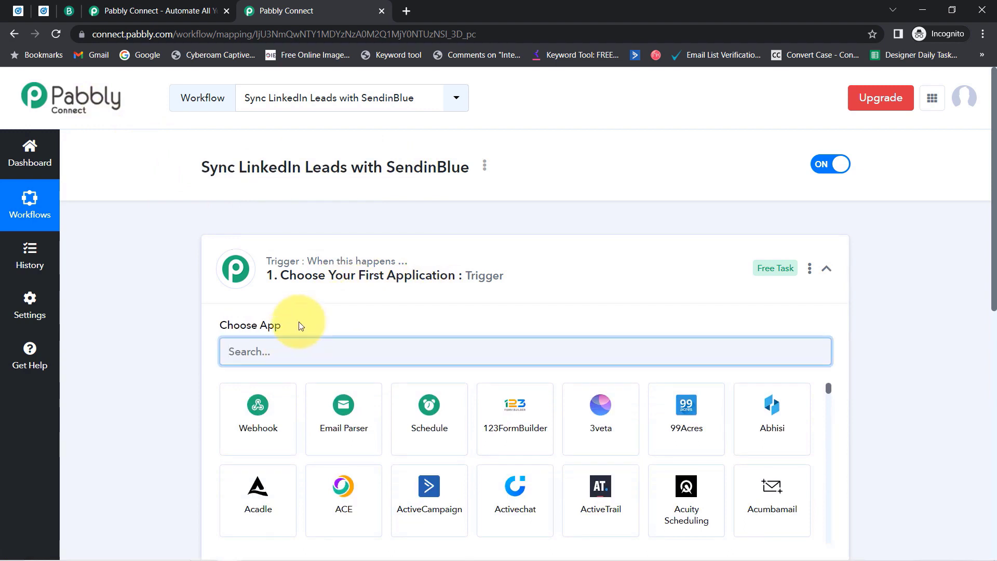
type("linked")
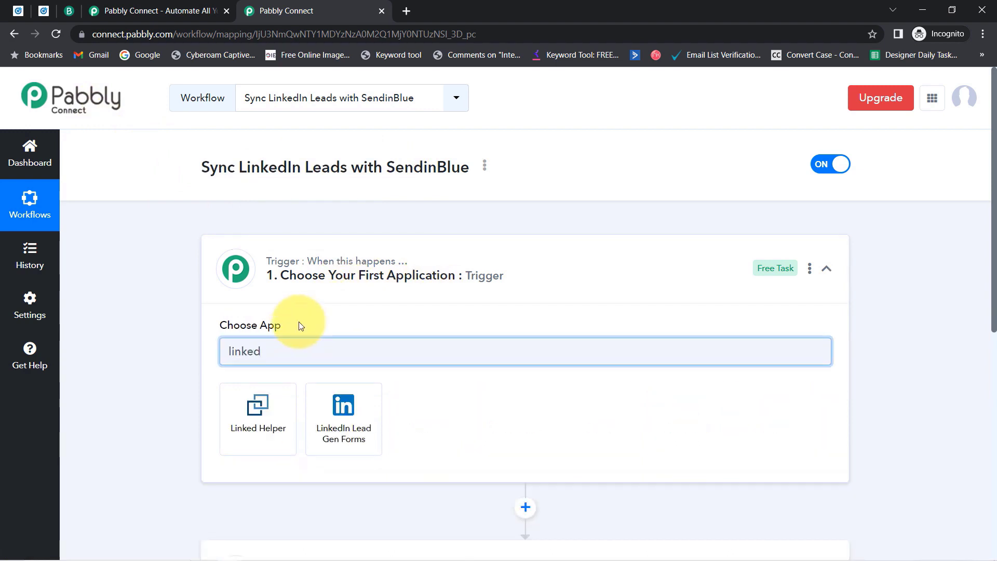
left_click(343, 405)
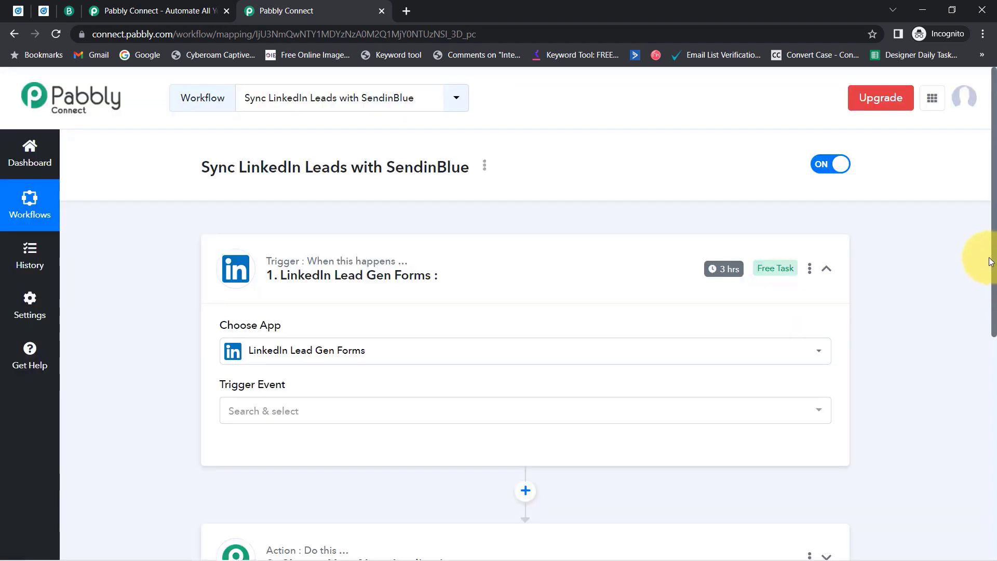
Make Sendinblue the action app by searching 'send'.
left_click_drag(995, 262, 995, 400)
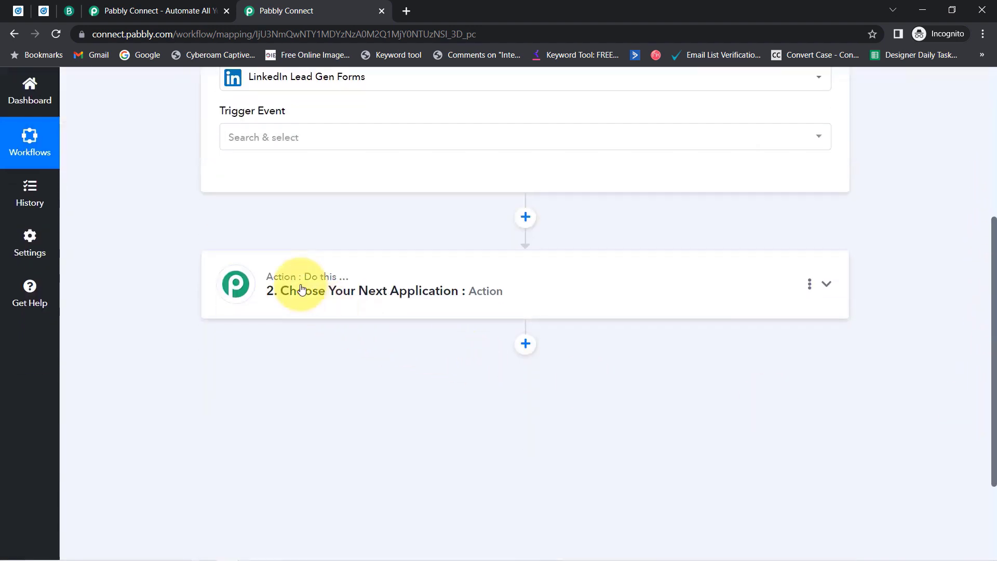
left_click(296, 283)
left_click(240, 372)
type("send")
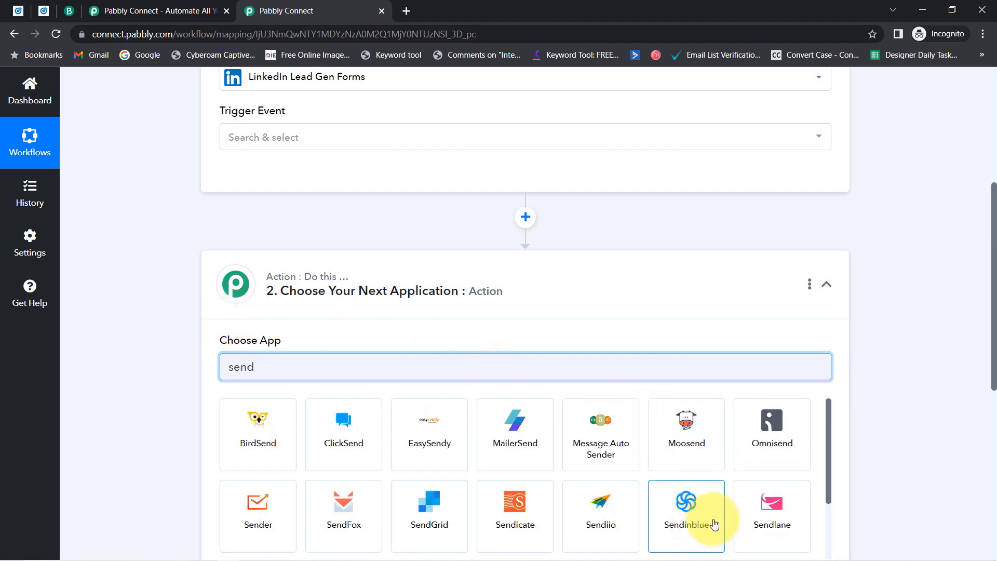
left_click(662, 487)
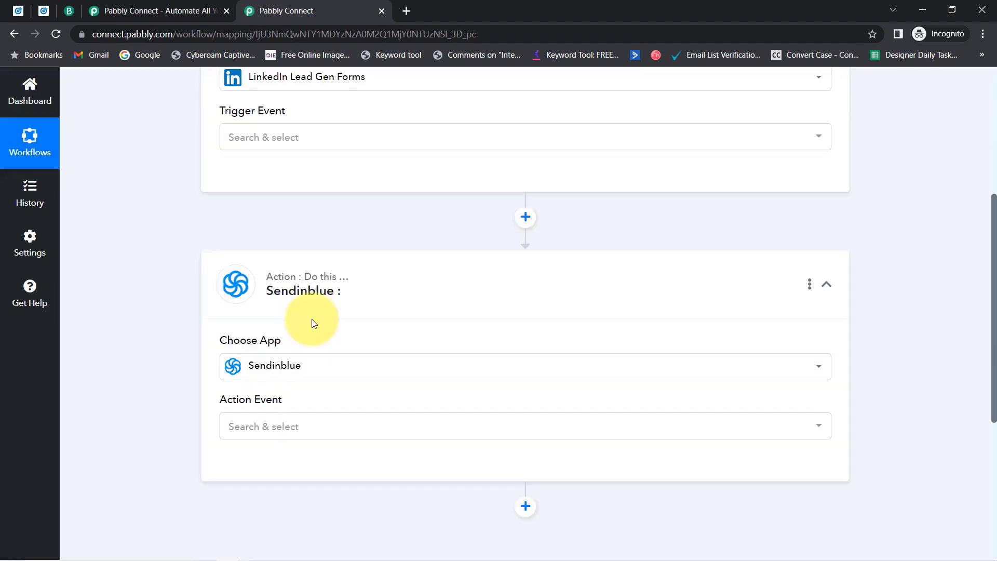
left_click_drag(995, 301, 980, 168)
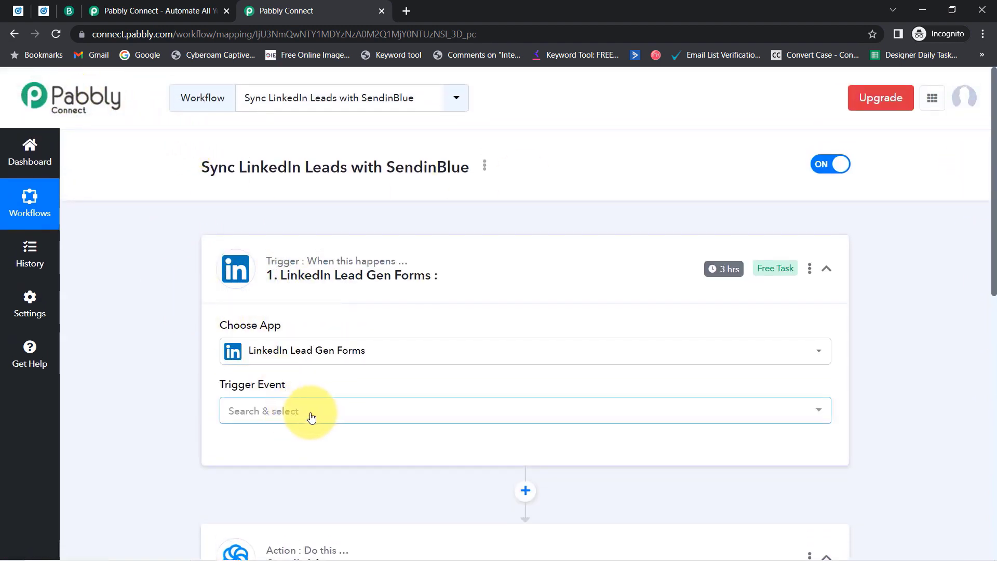
Trigger on New Lead Gen Form Response and save the existing LinkedIn Lead Gen Forms #6 connection.
left_click(274, 411)
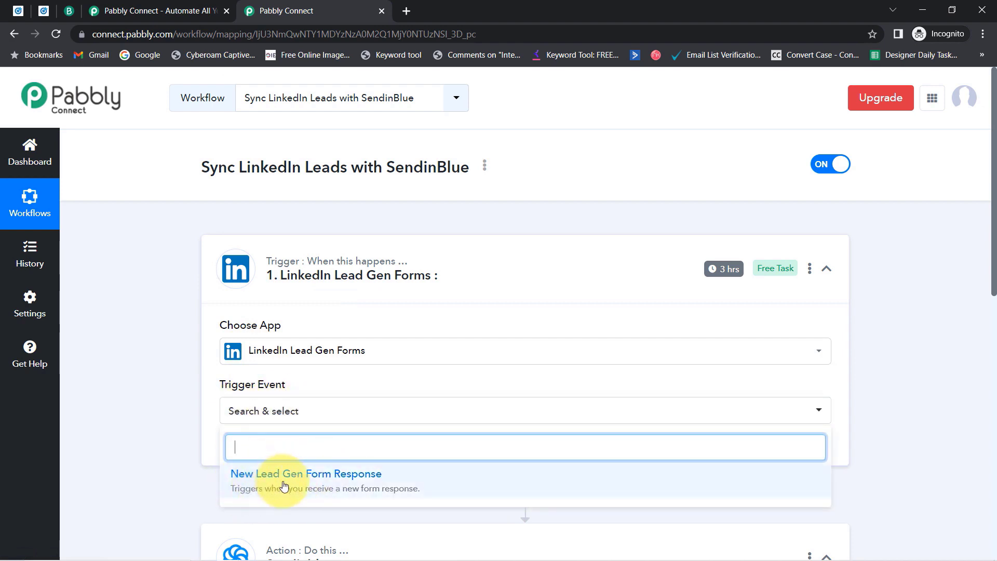
left_click(284, 486)
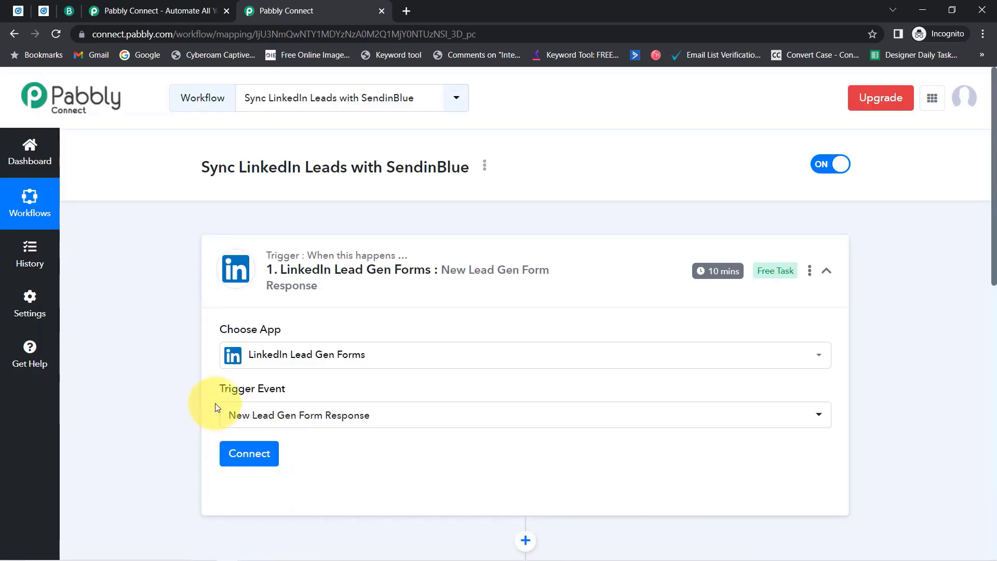
left_click(249, 453)
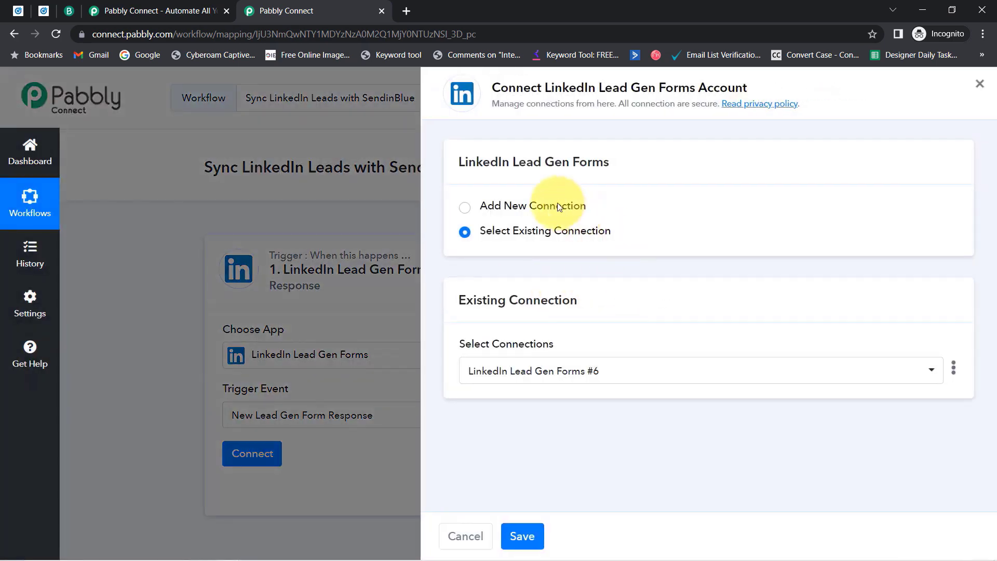
left_click(559, 207)
left_click(562, 356)
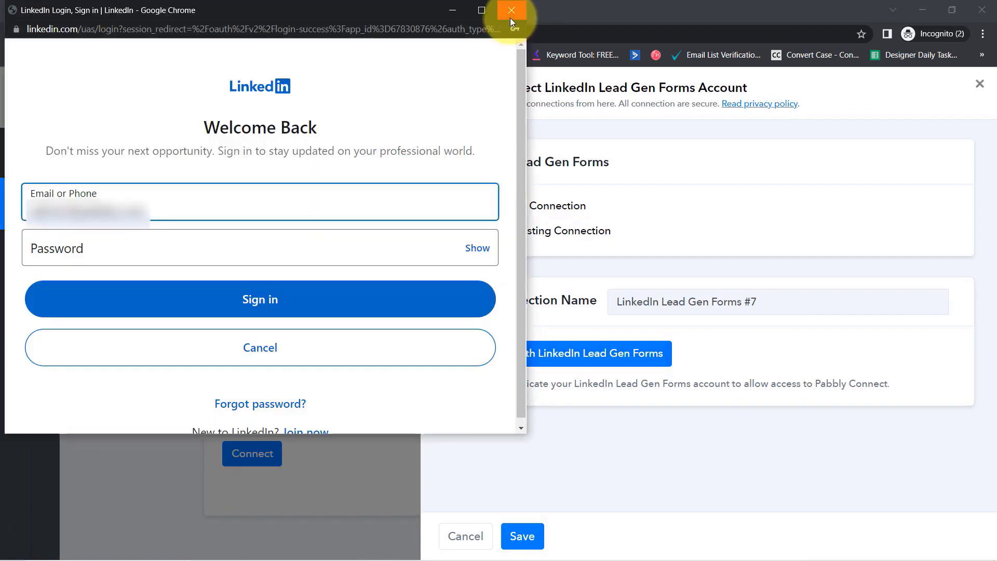
left_click(510, 18)
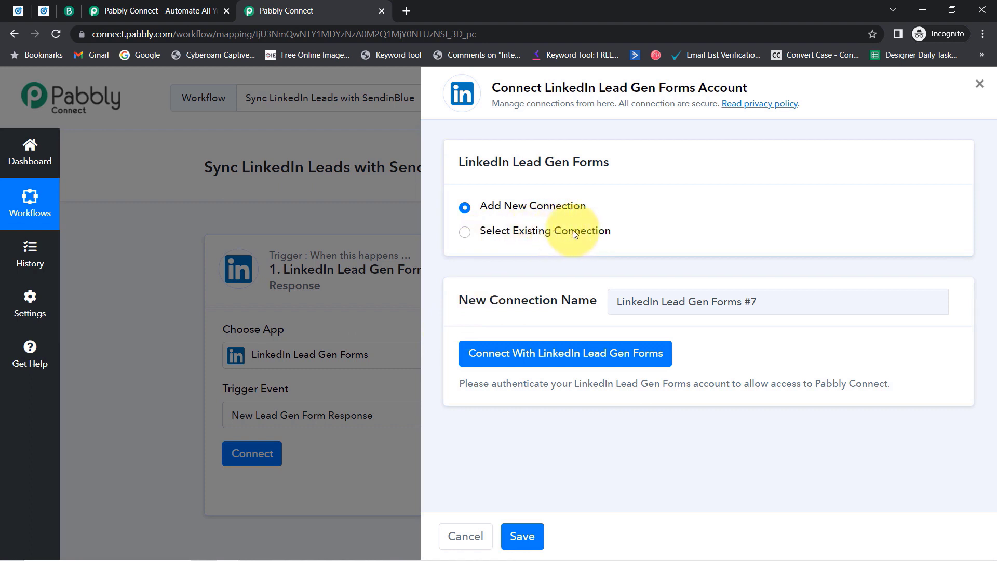
left_click(545, 233)
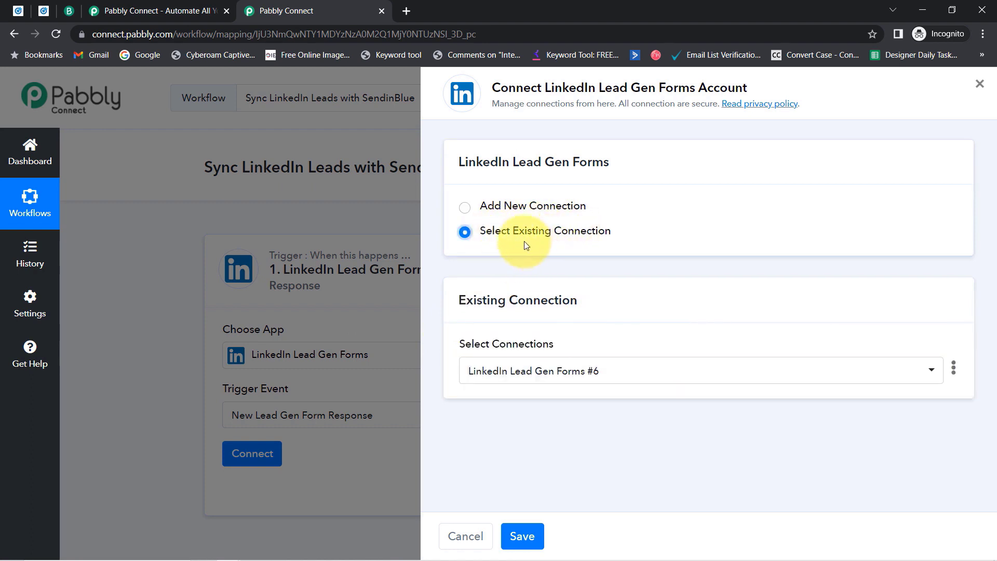
left_click(510, 542)
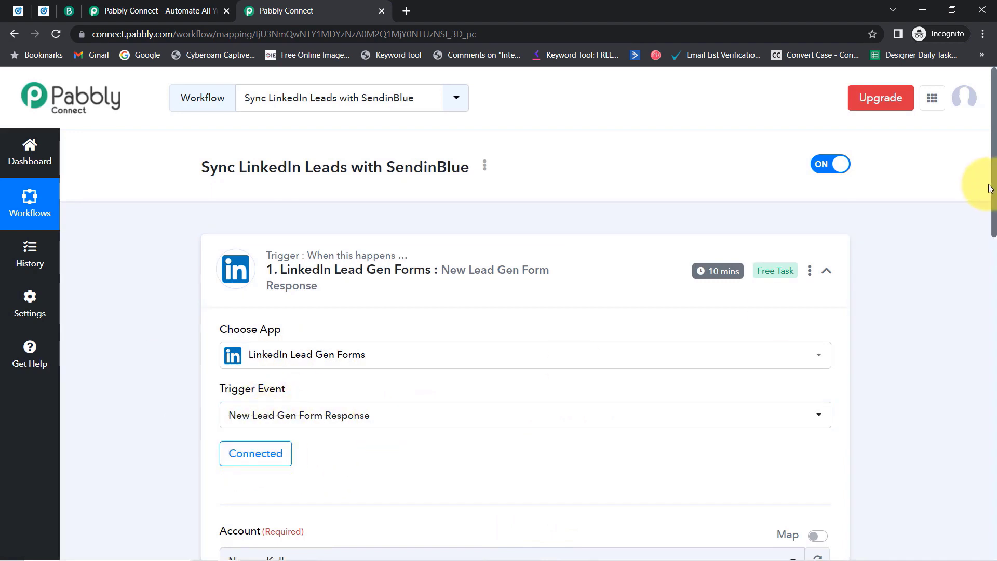
Review the trigger's Account and Lead Form fields, close the duplicate Pabbly tab, and switch to Campaign Manager.
left_click_drag(994, 193, 981, 285)
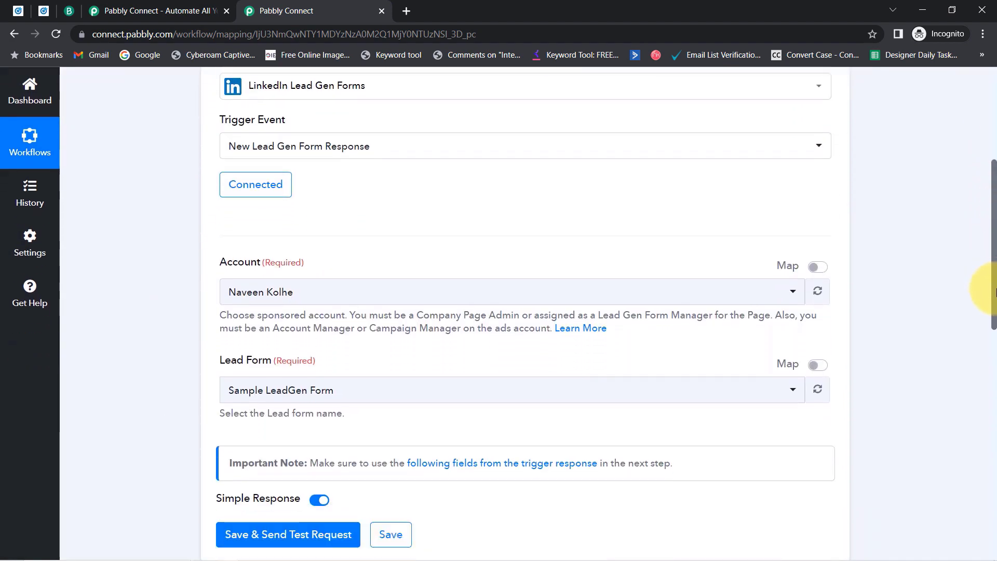
left_click_drag(230, 217, 294, 210)
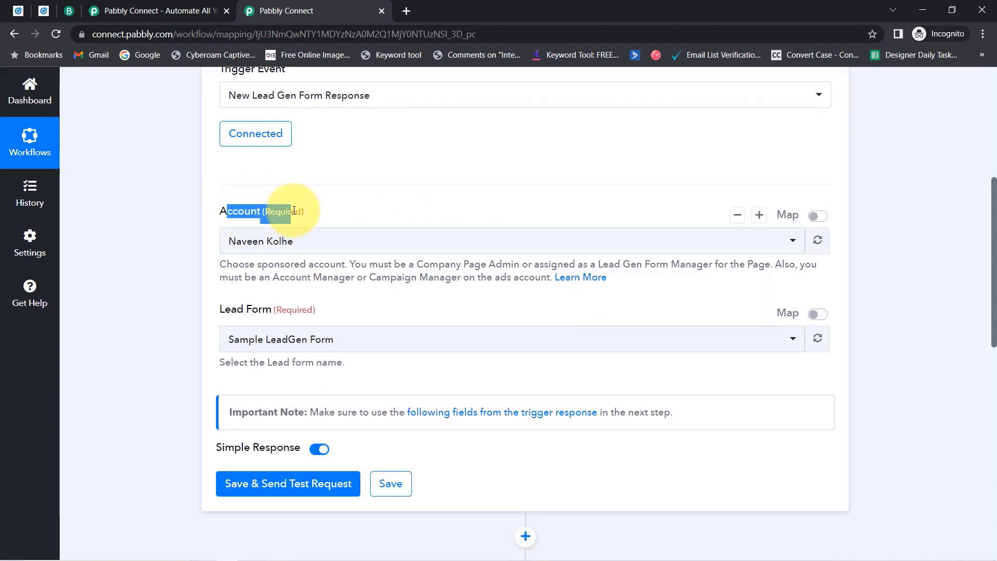
left_click(18, 10)
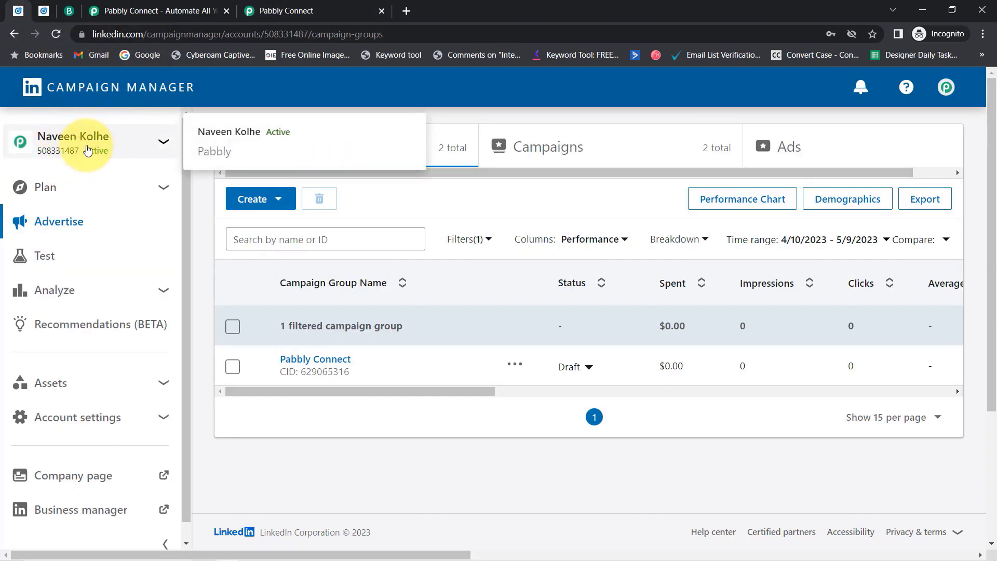
left_click(311, 11)
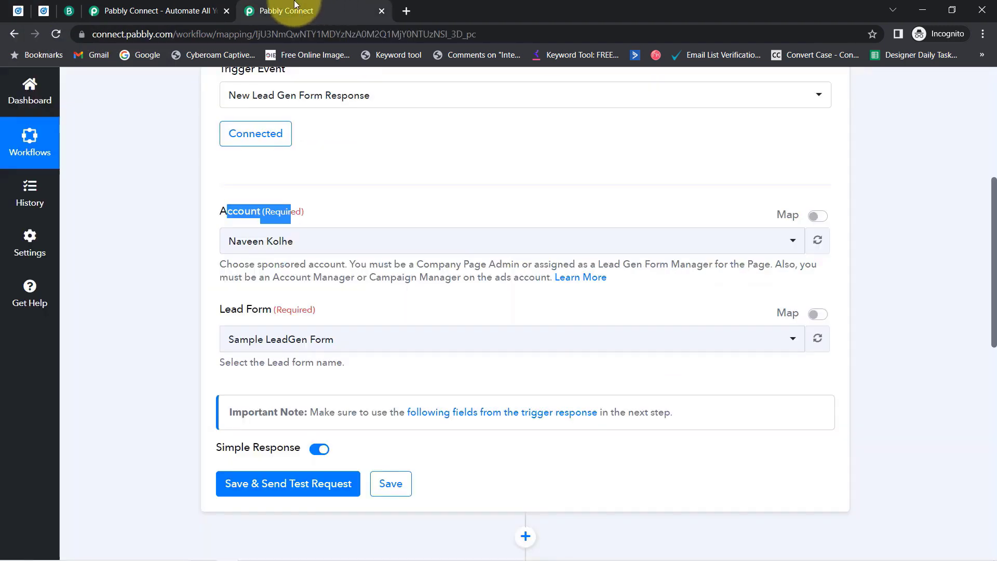
left_click(226, 10)
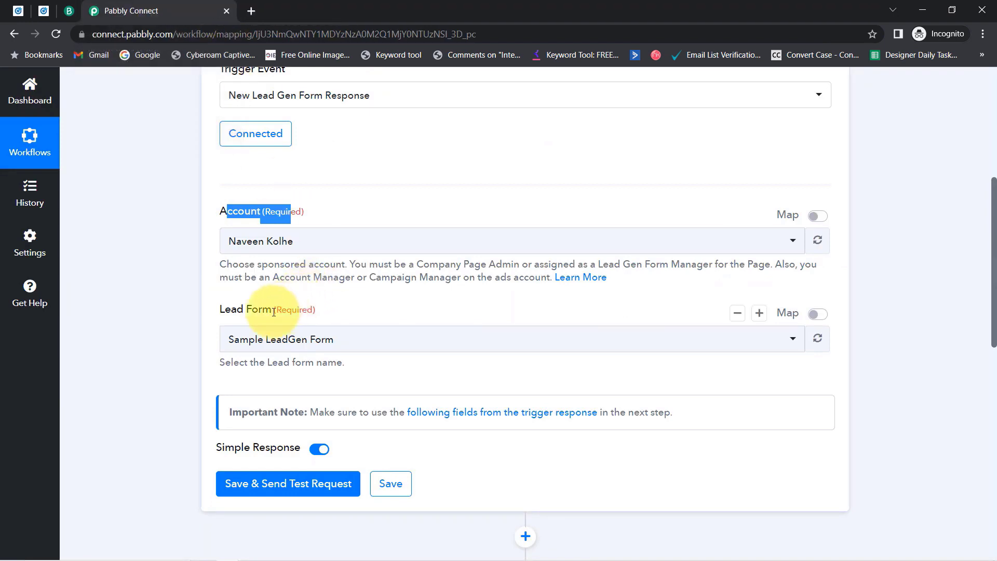
left_click_drag(231, 315, 314, 308)
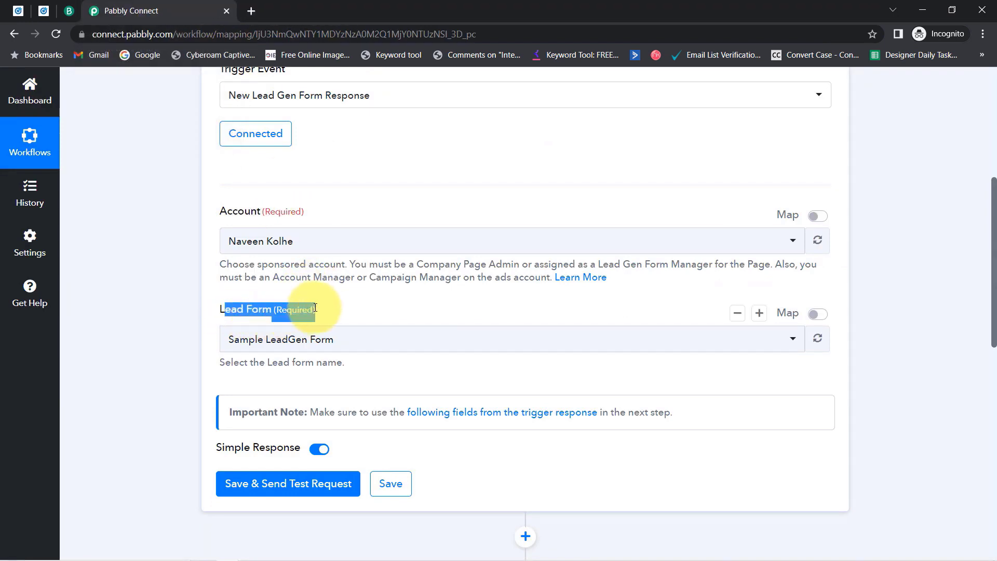
left_click(19, 10)
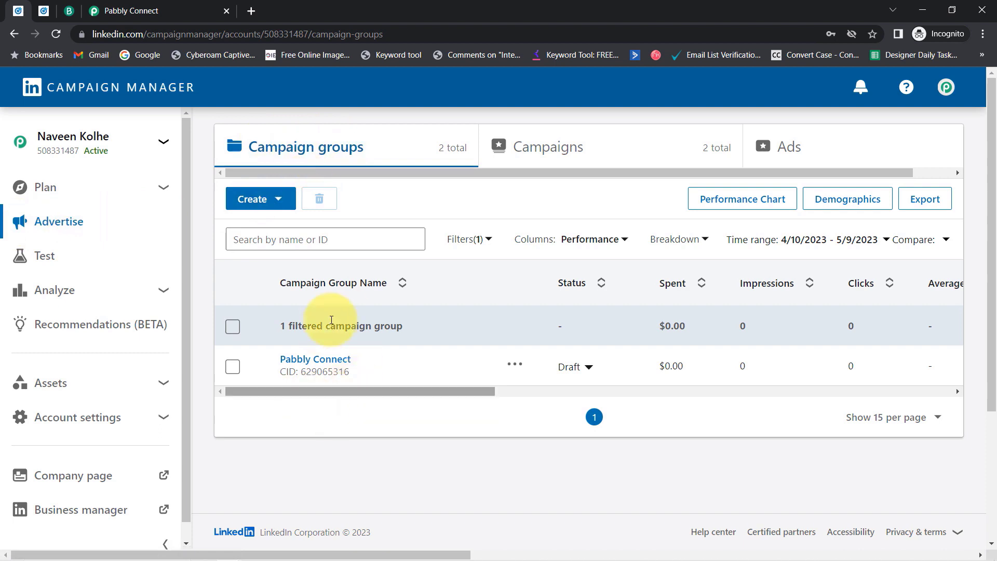
Open the Lead generation - Apr 5, 2023 campaign's ads, preview the second ad, then edit the Lead Capture Form ad.
left_click(327, 360)
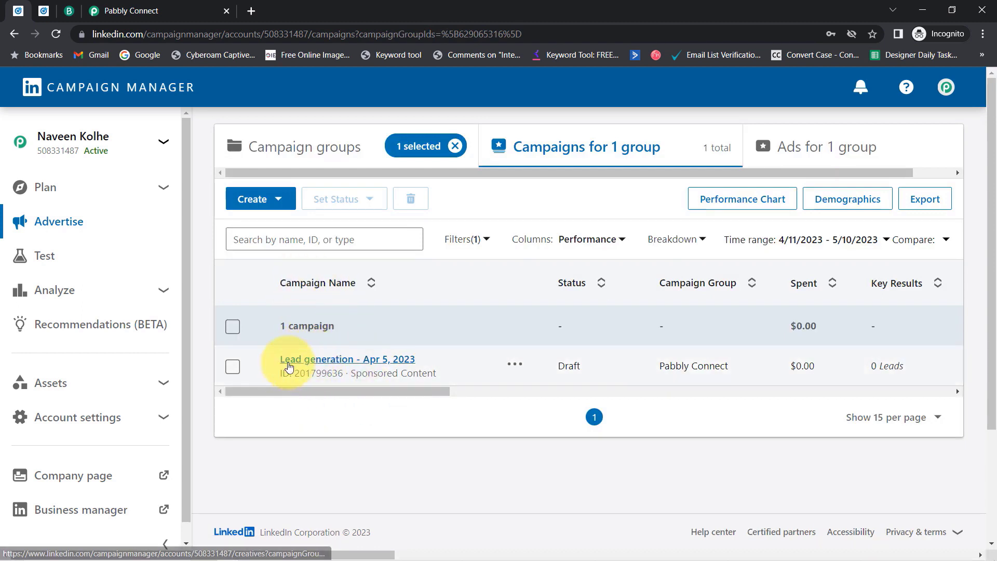
left_click(308, 362)
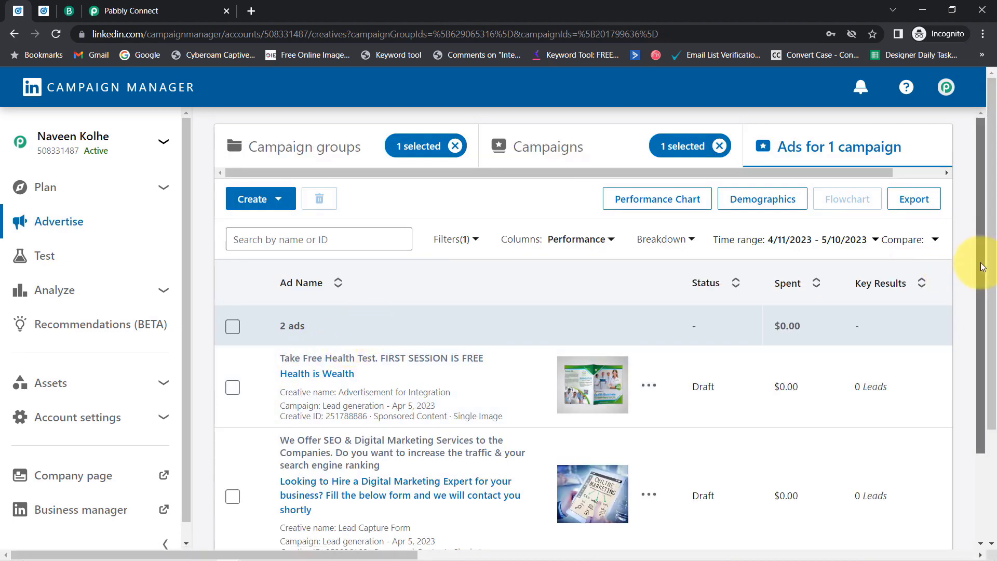
left_click_drag(980, 259, 980, 329)
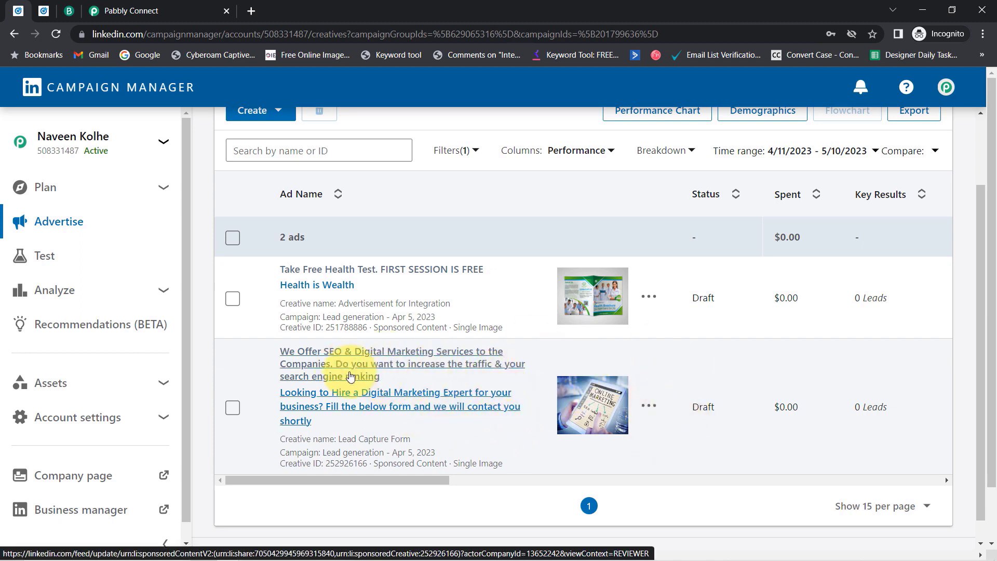
left_click(342, 366)
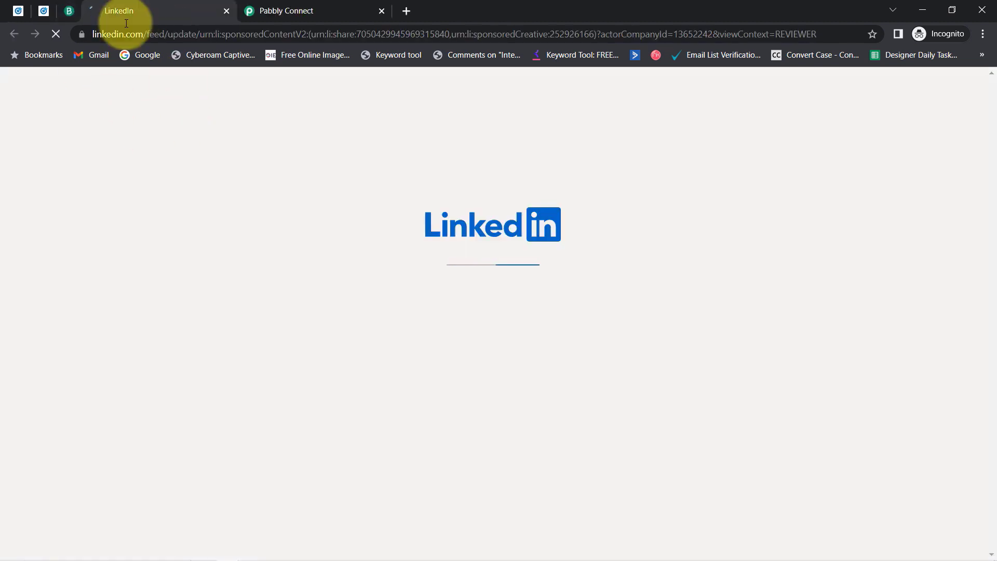
left_click(22, 13)
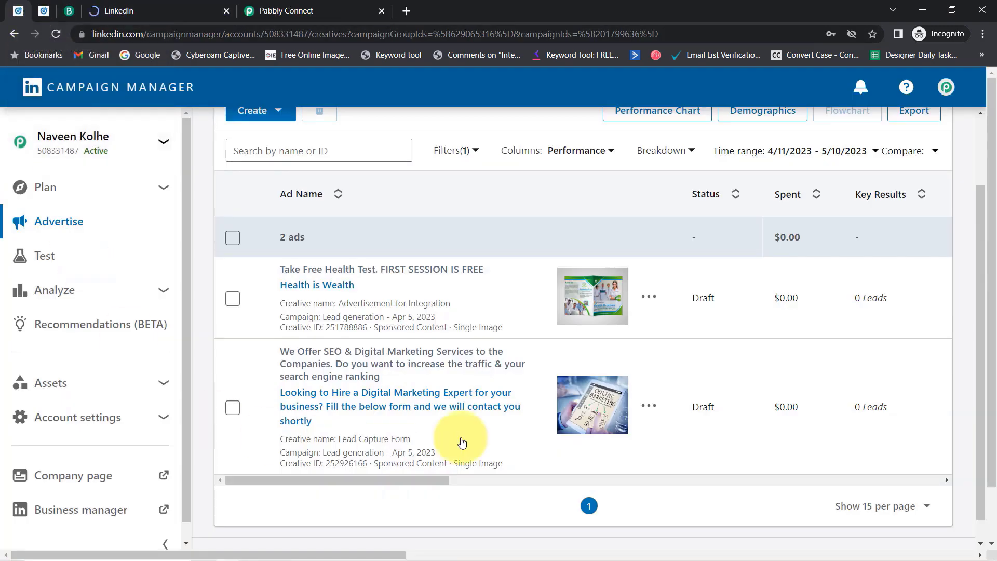
left_click(649, 410)
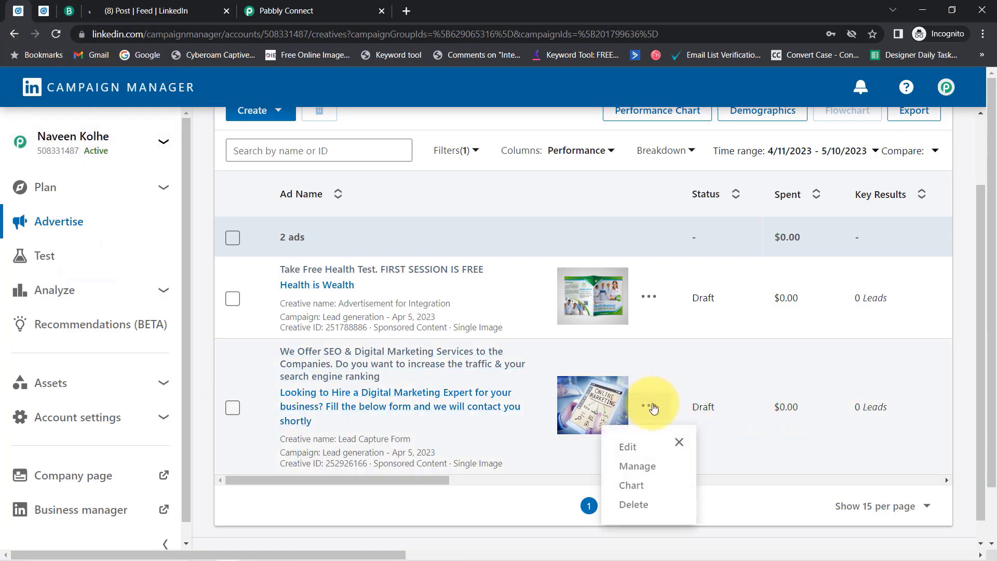
left_click(628, 445)
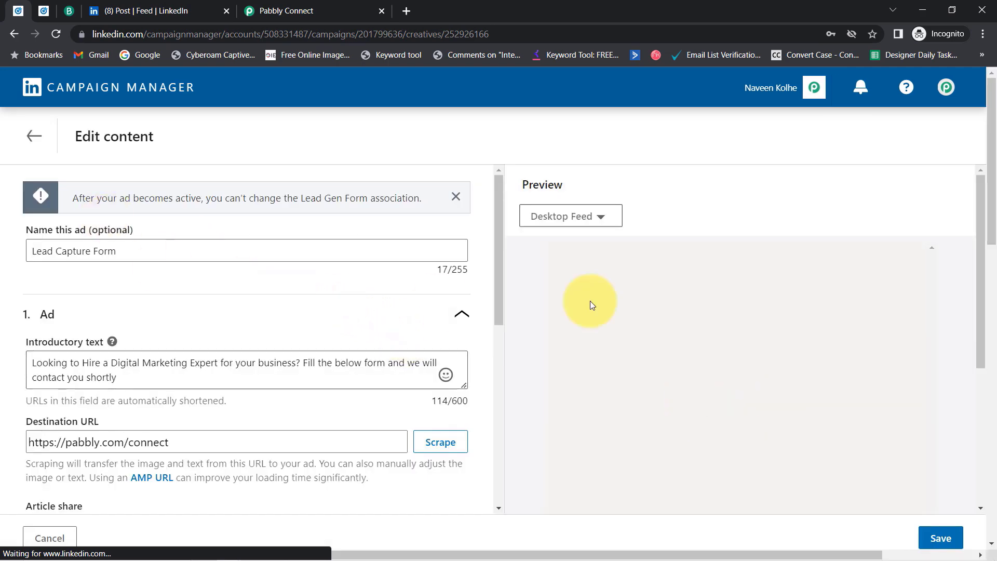
Confirm the ad's form details show Sample LeadGen Form and compare with Pabbly's Lead Form list.
left_click_drag(502, 270, 462, 472)
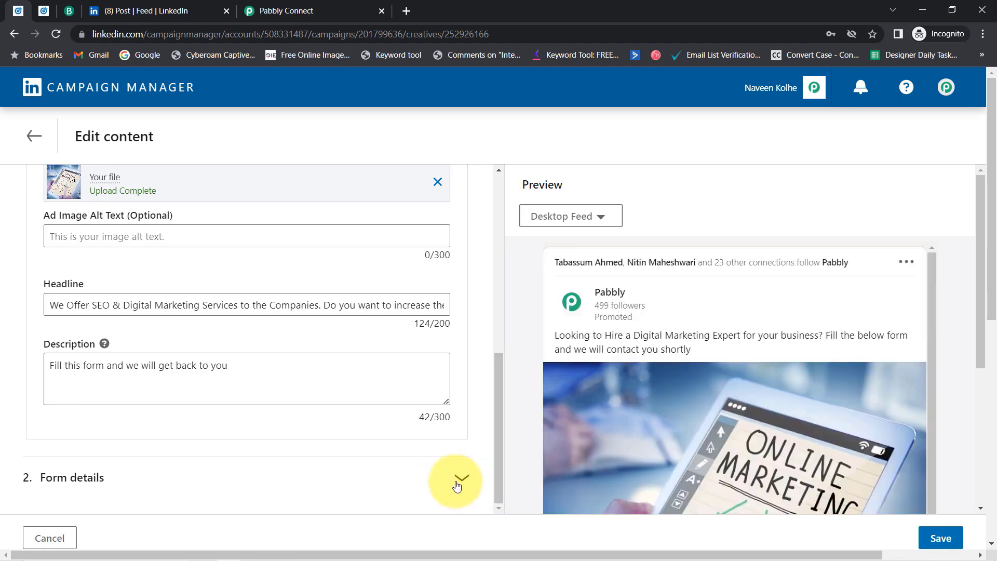
left_click(462, 485)
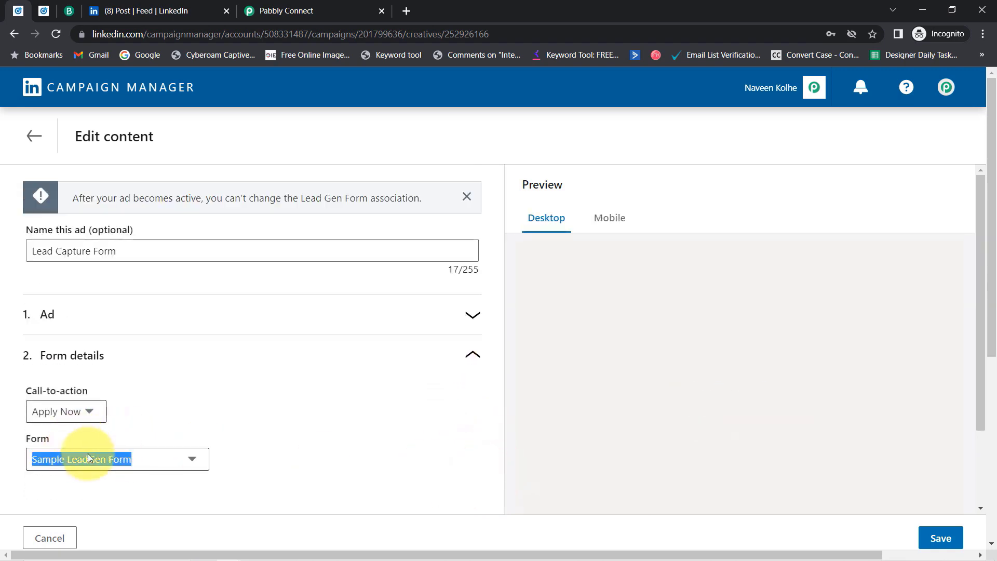
left_click(32, 135)
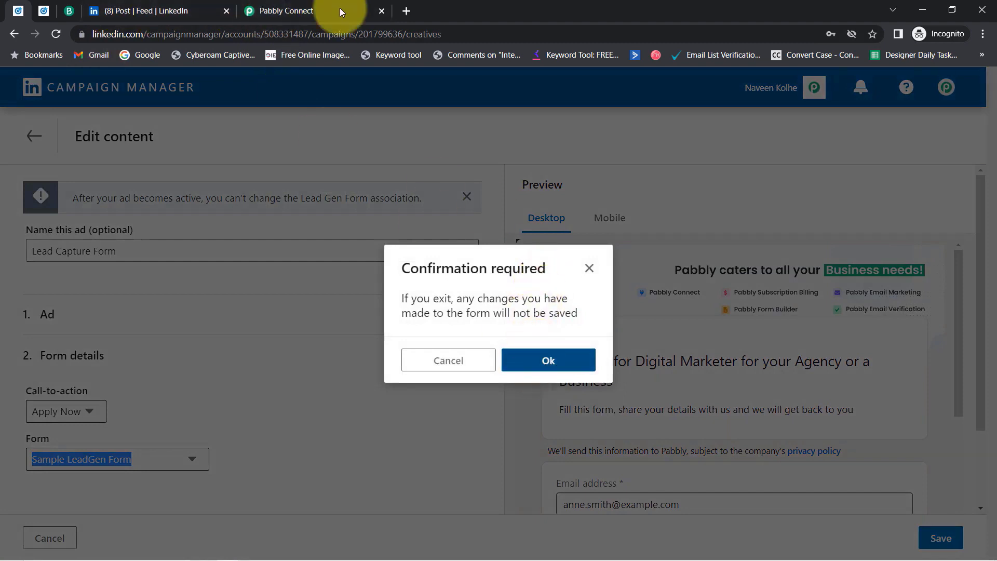
left_click(292, 10)
left_click(258, 341)
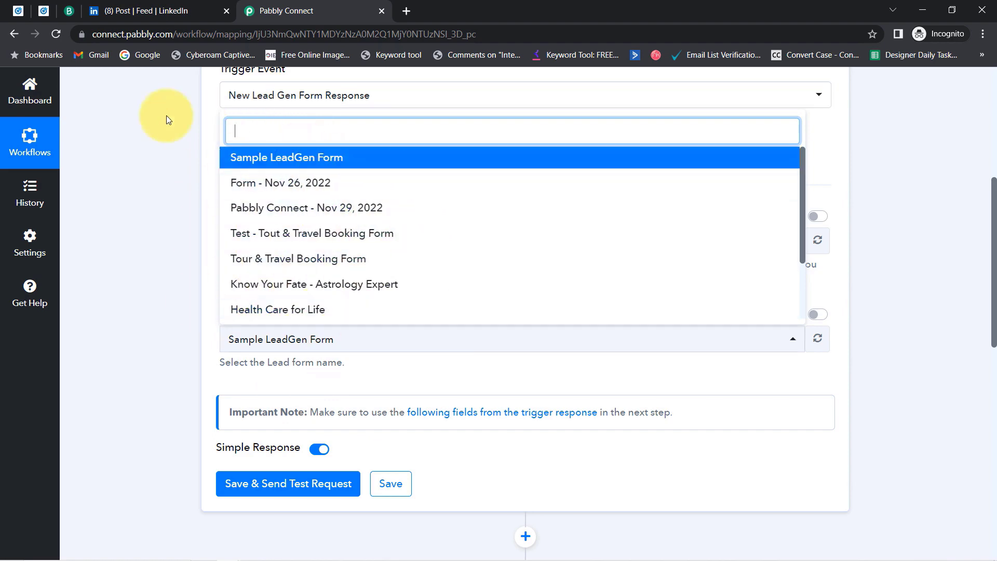
left_click(28, 10)
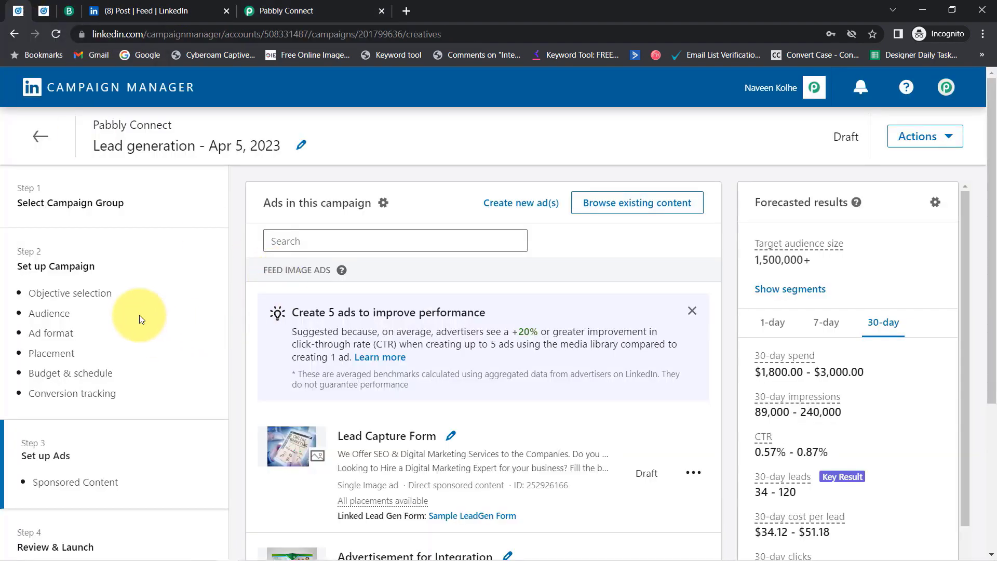
Browse the account's Lead Gen Forms under Assets, then switch to the sponsored post preview.
left_click(41, 139)
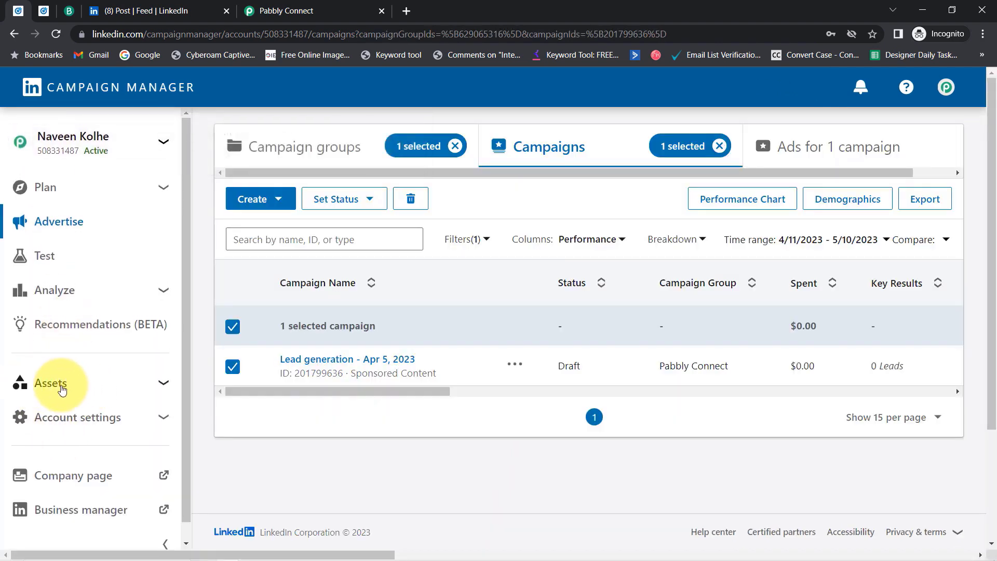
left_click(62, 383)
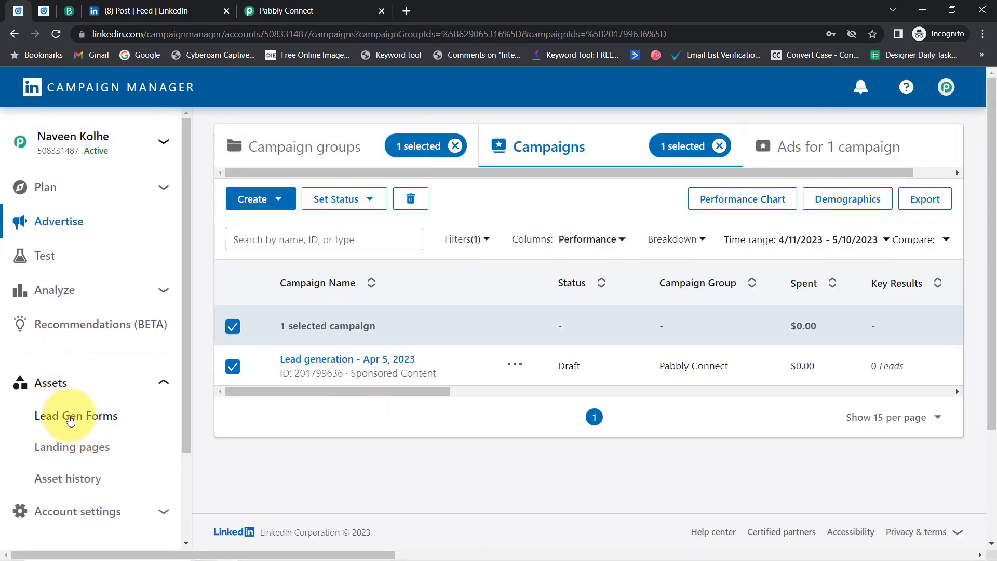
left_click(71, 417)
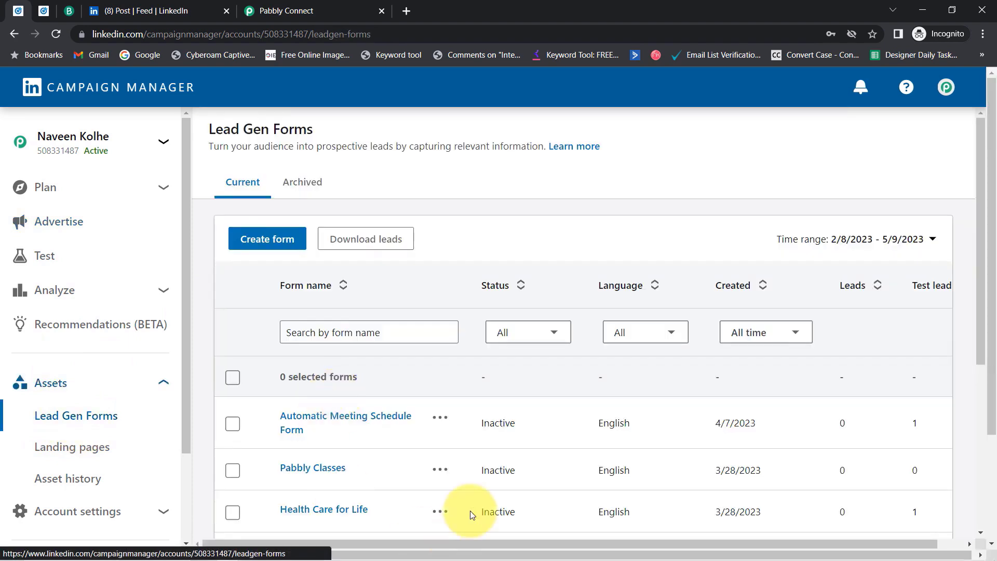
scroll(363, 432, "down", 5)
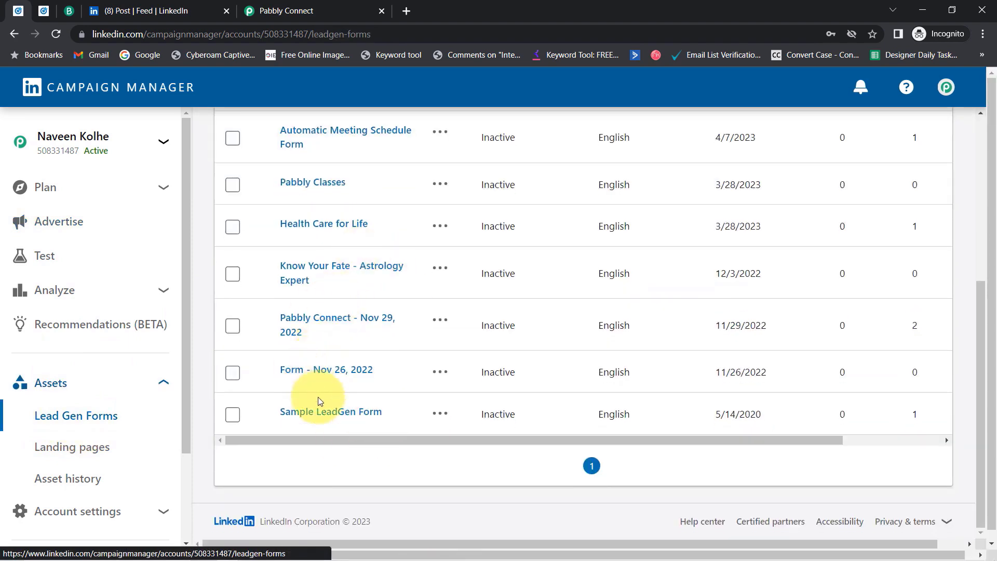
left_click(333, 423)
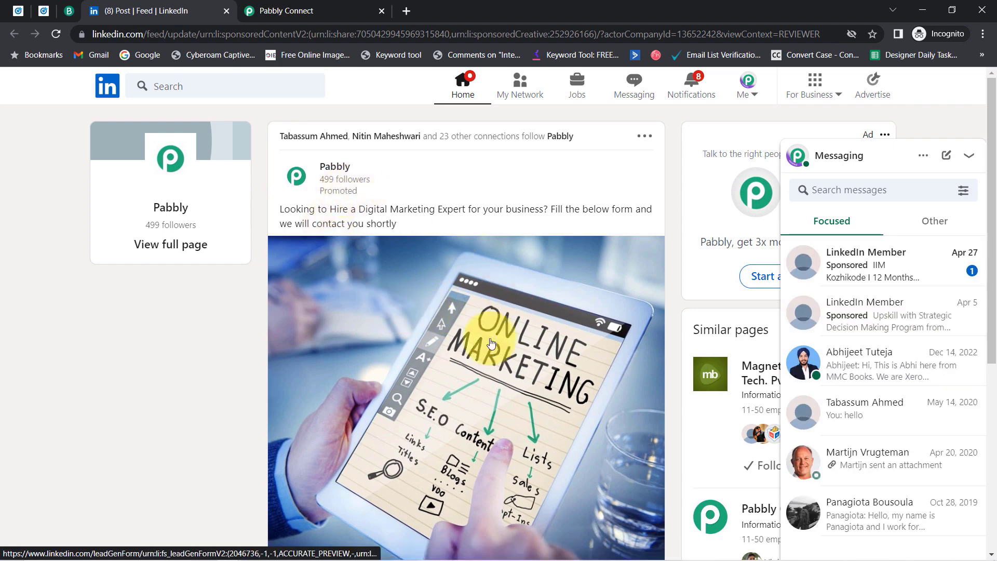
Scroll through the sponsored Digital Marketing post and highlight its introductory text.
scroll(476, 395, "down", 3)
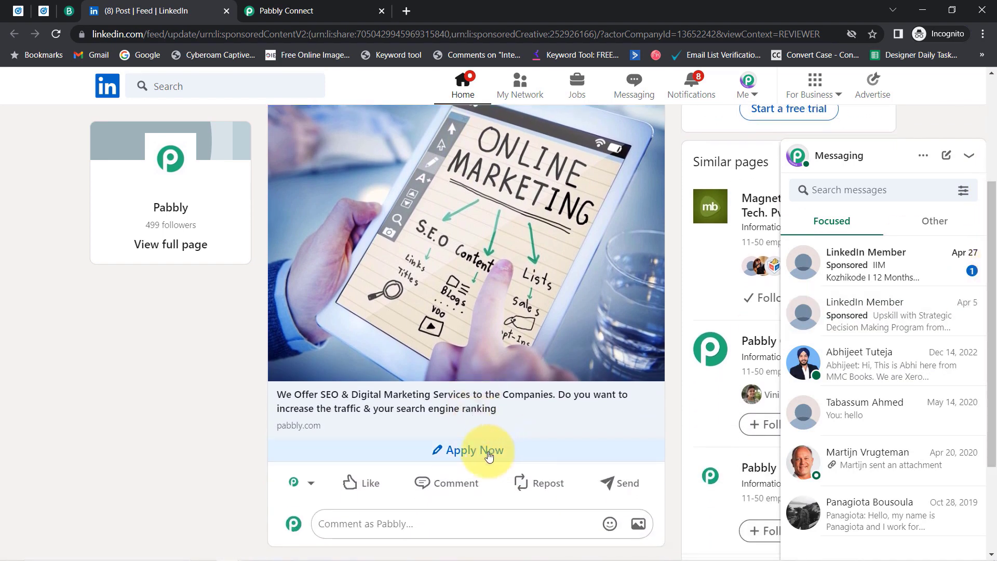
scroll(984, 229, "up", 3)
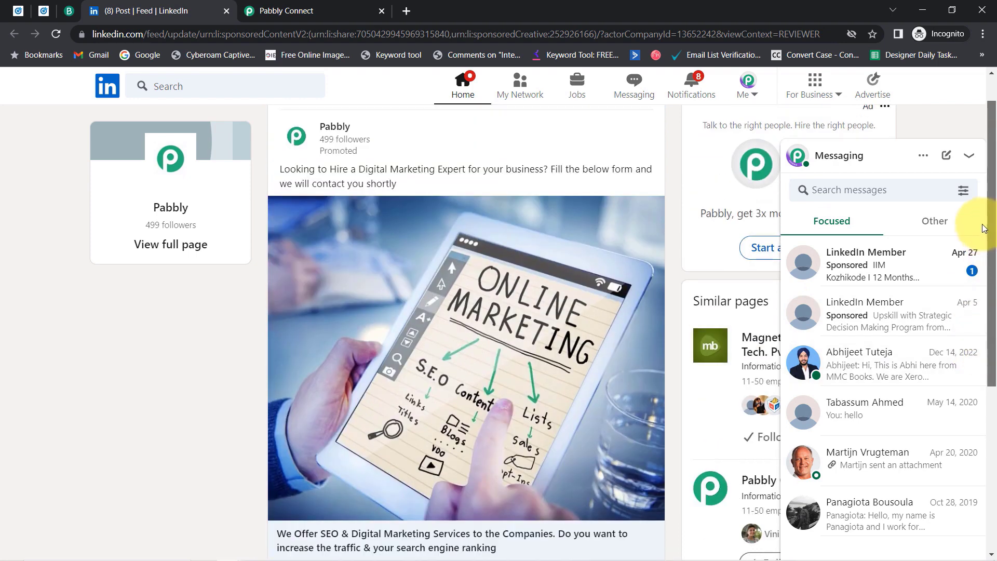
left_click_drag(296, 190, 410, 213)
scroll(459, 368, "down", 5)
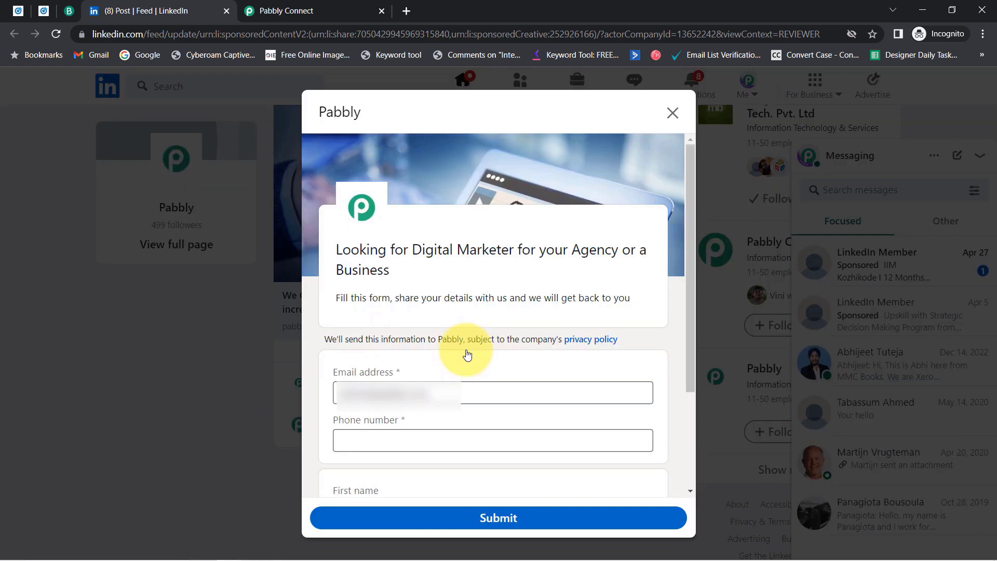
Replace the lead form's email with a test address and enter a phone number.
left_click(391, 393)
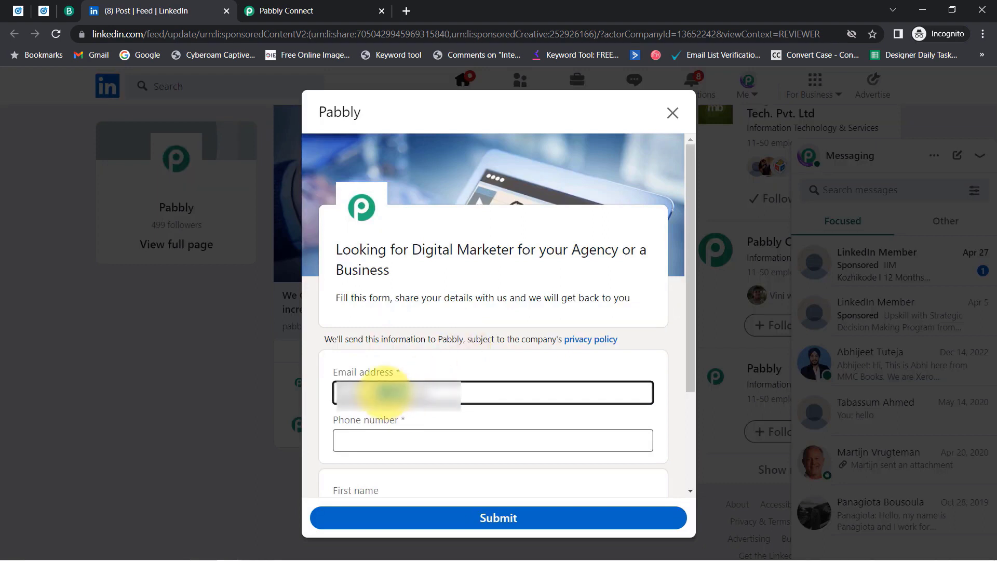
key("BackSpace")
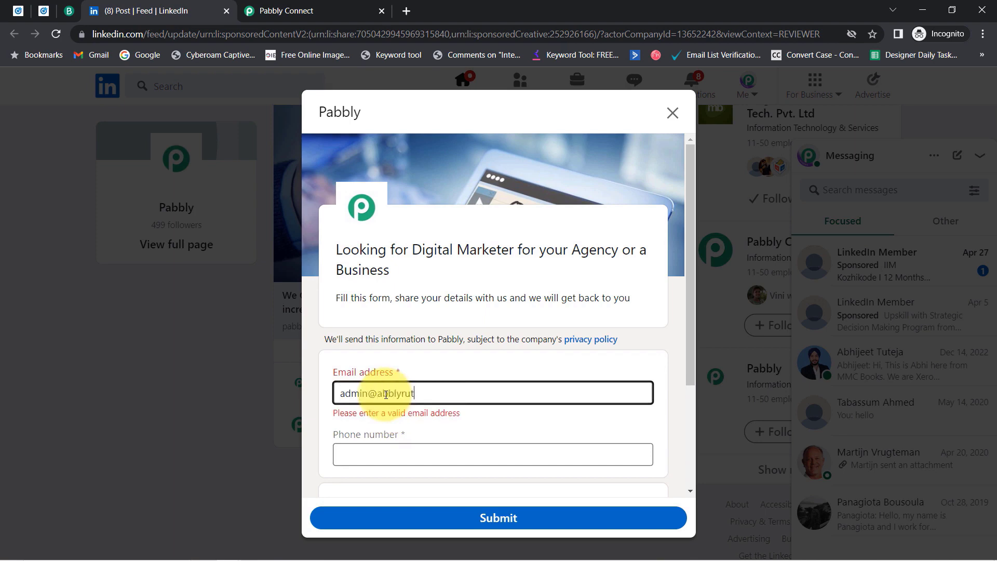
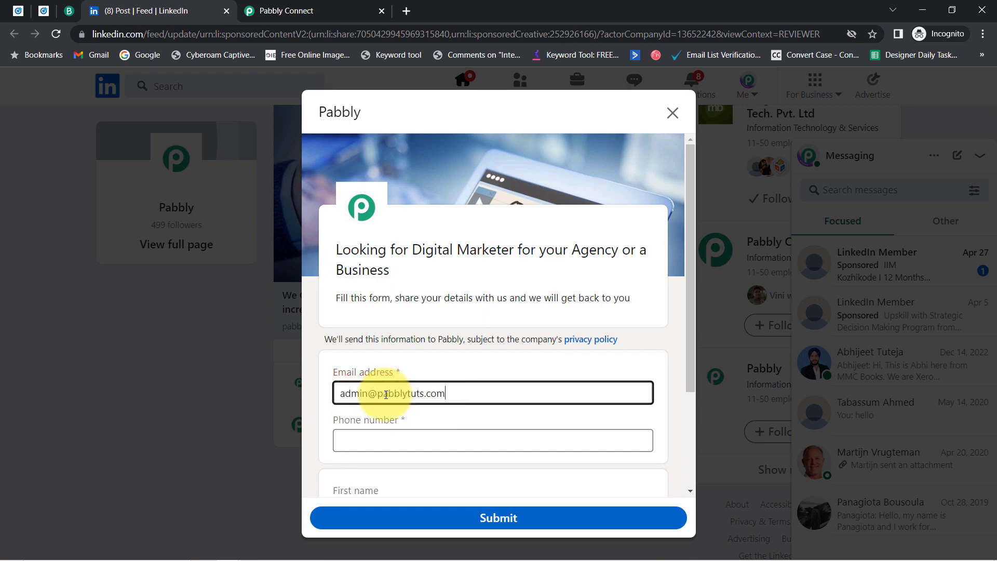
key("Tab")
type("966")
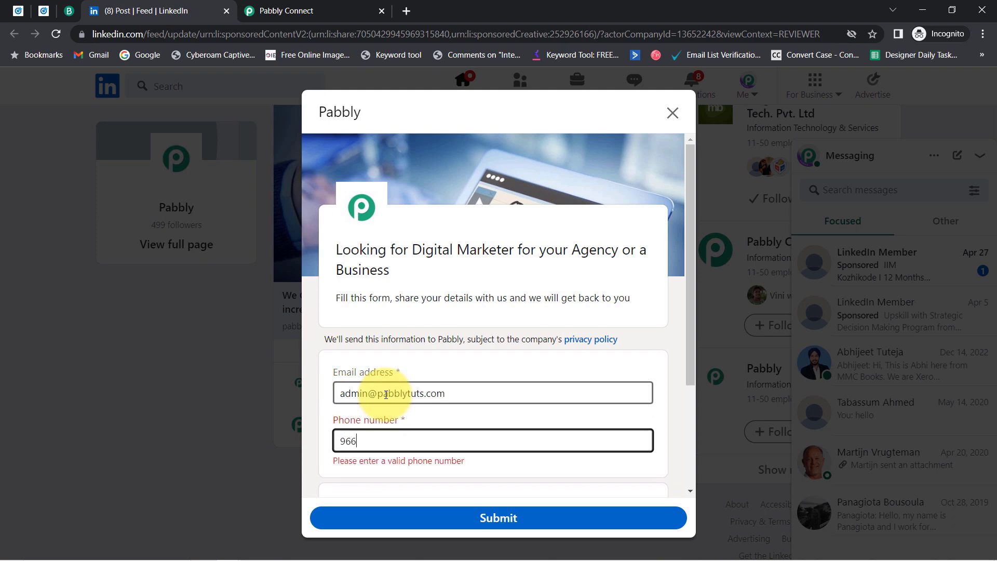
type("6666666")
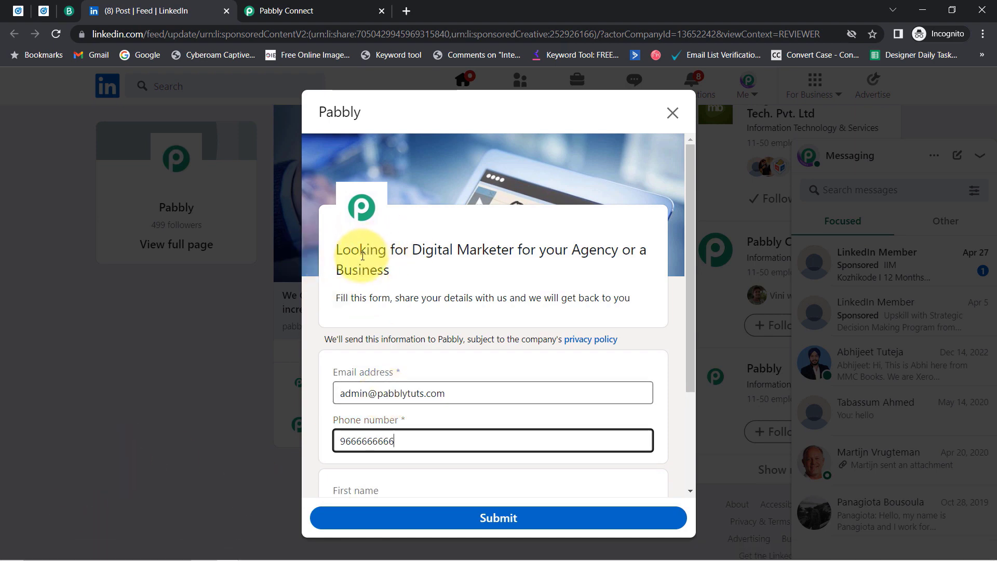
Review the form heading and prefilled first name, last name and company, then reopen the post in a new tab.
left_click_drag(362, 255, 397, 258)
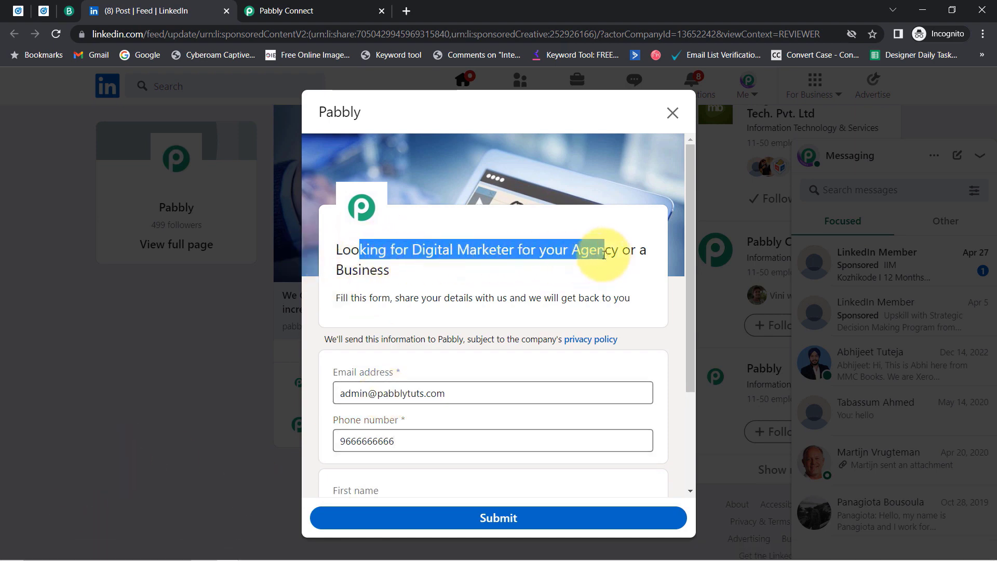
left_click_drag(604, 255, 429, 276)
left_click_drag(370, 299, 627, 306)
left_click_drag(690, 266, 701, 372)
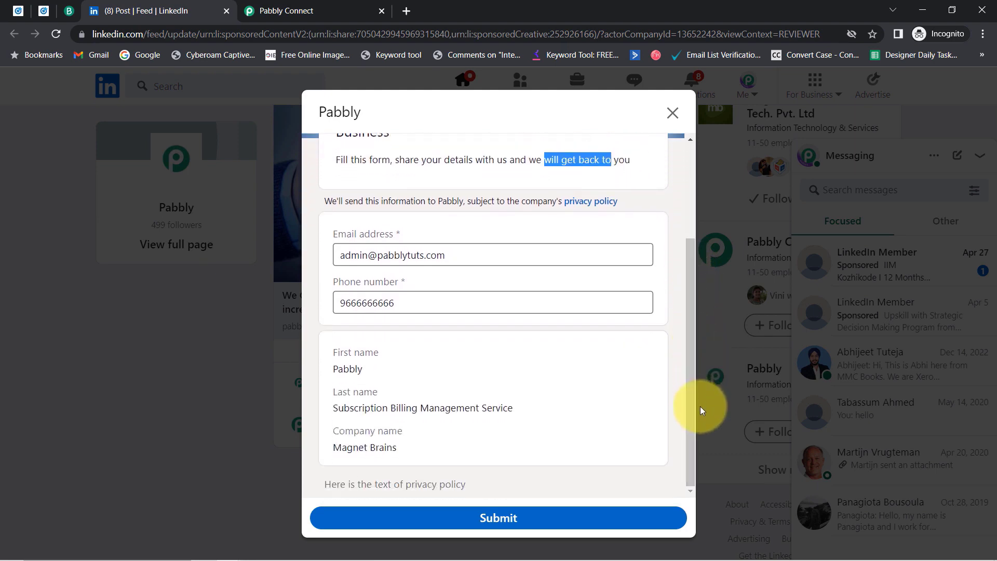
left_click(364, 367)
double_click(365, 367)
double_click(340, 409)
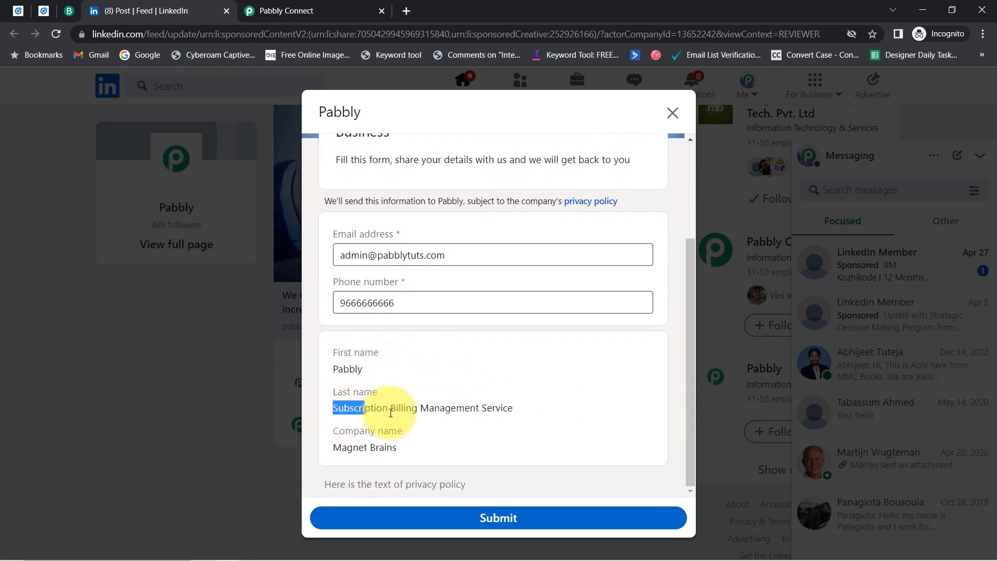
left_click_drag(343, 453, 414, 460)
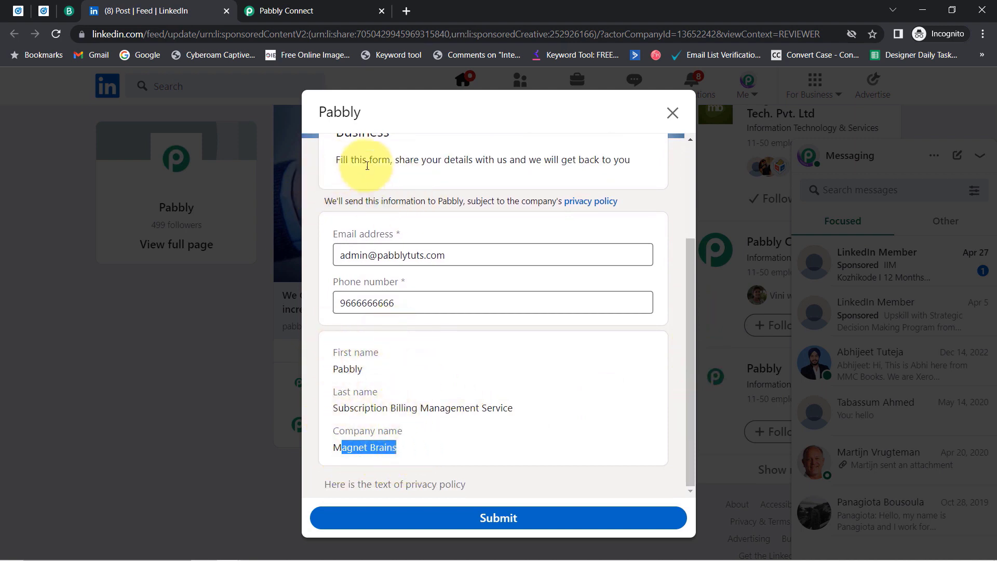
left_click(341, 369)
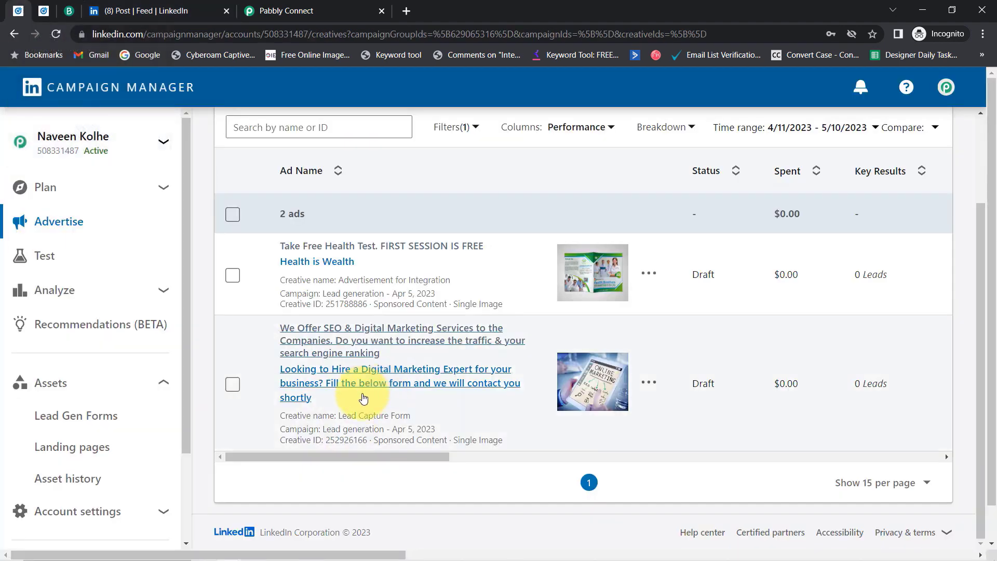
left_click(346, 382)
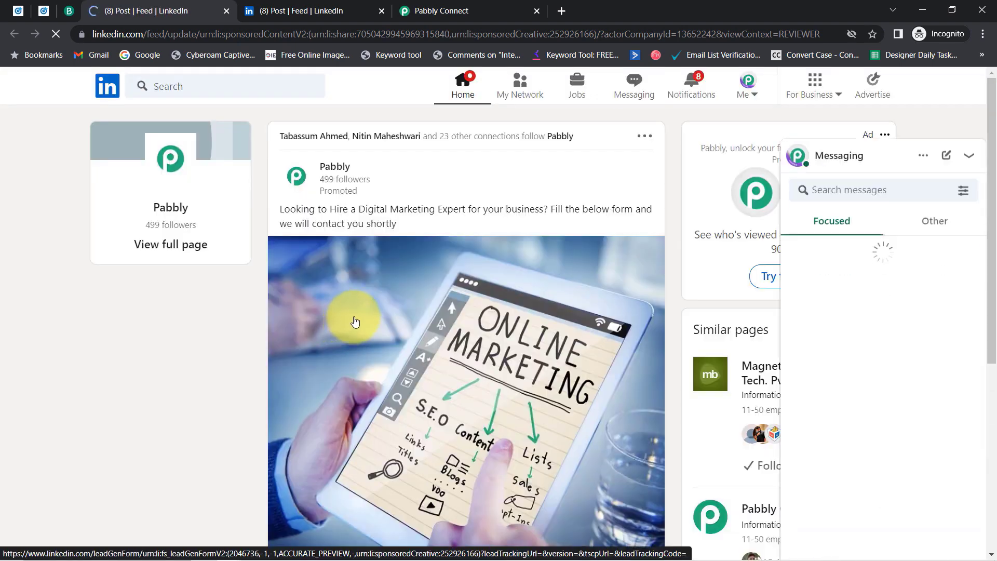
Check the profile's first and last name in its Edit intro details.
left_click(748, 89)
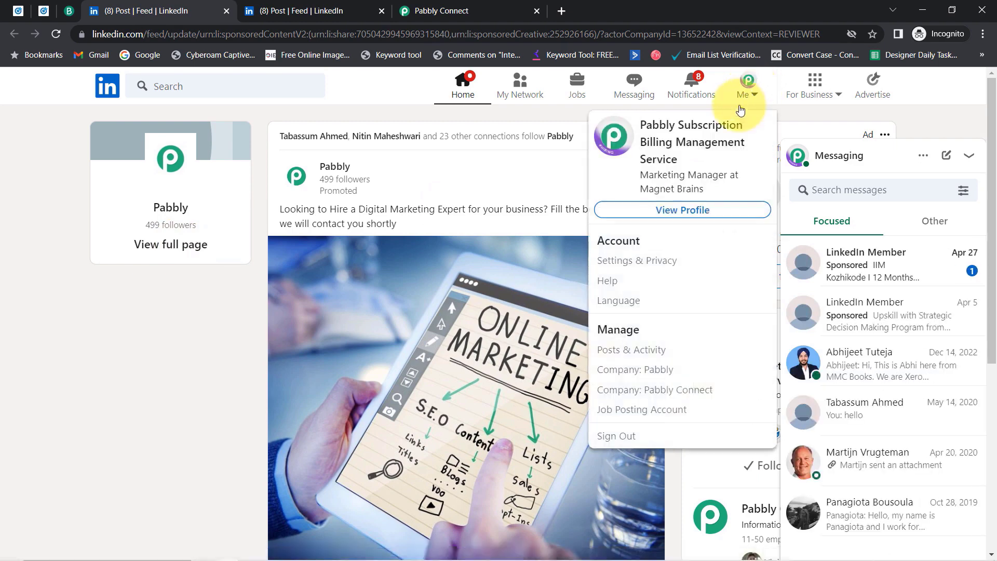
left_click(682, 210)
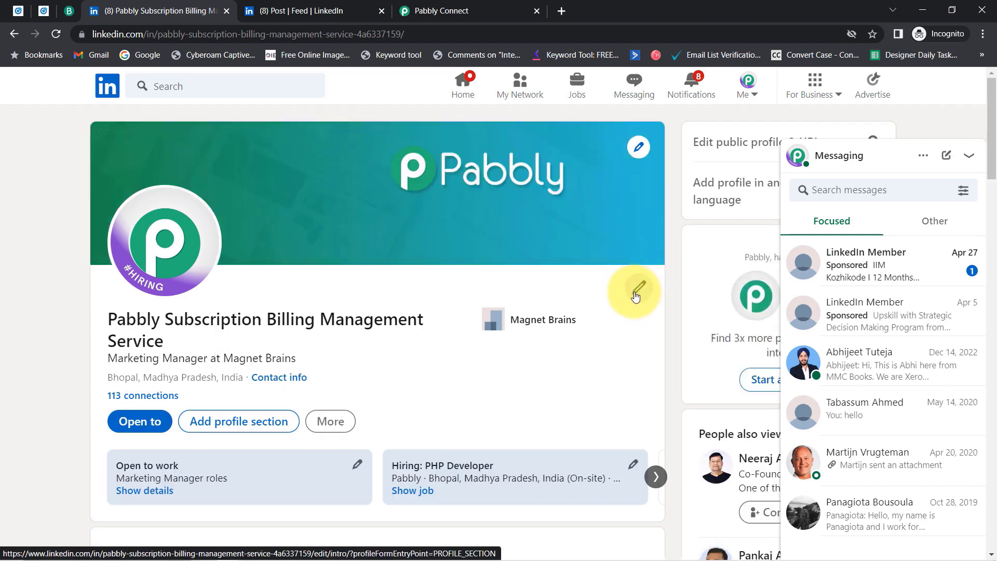
left_click(636, 296)
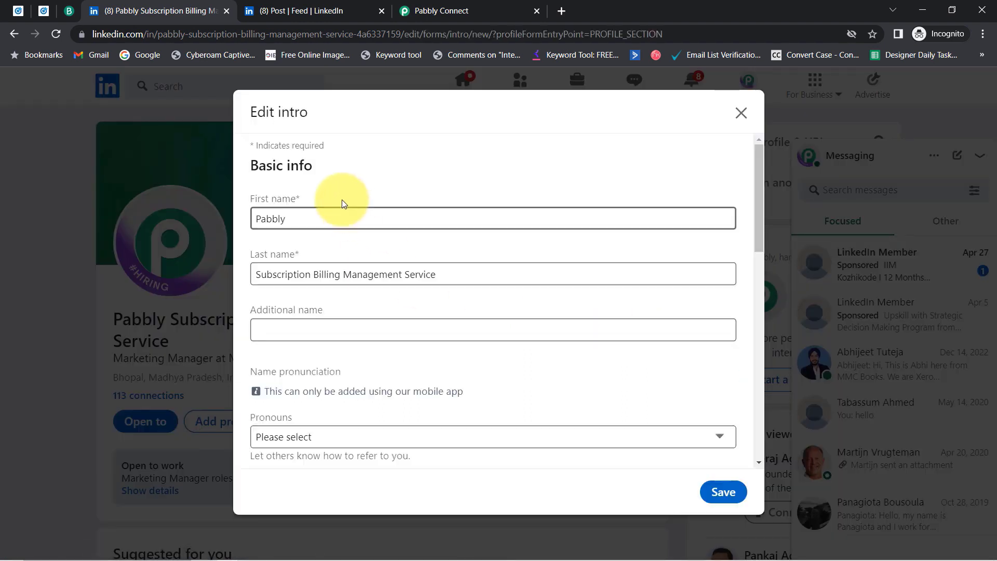
left_click_drag(289, 219, 244, 219)
left_click_drag(410, 274, 216, 271)
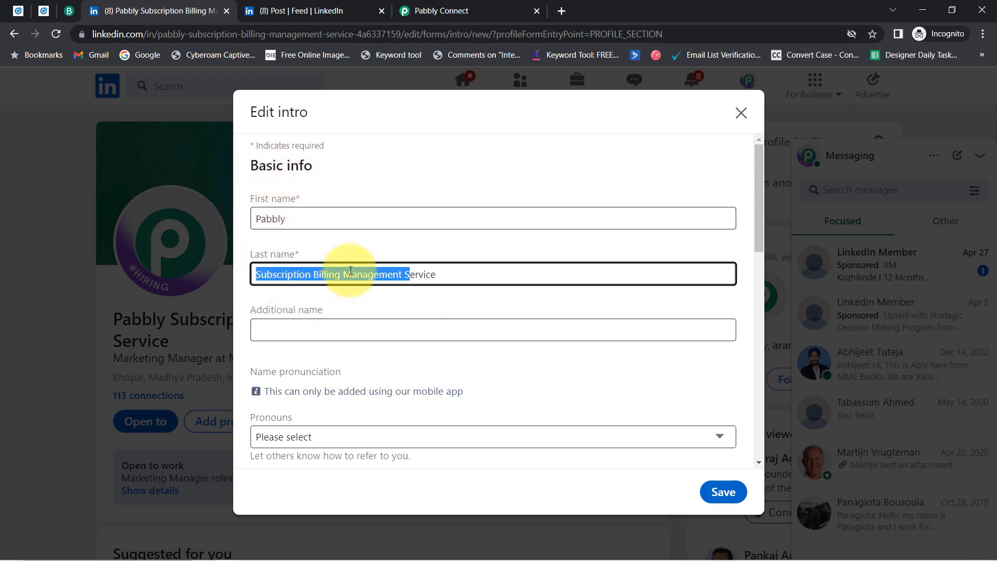
left_click(339, 220)
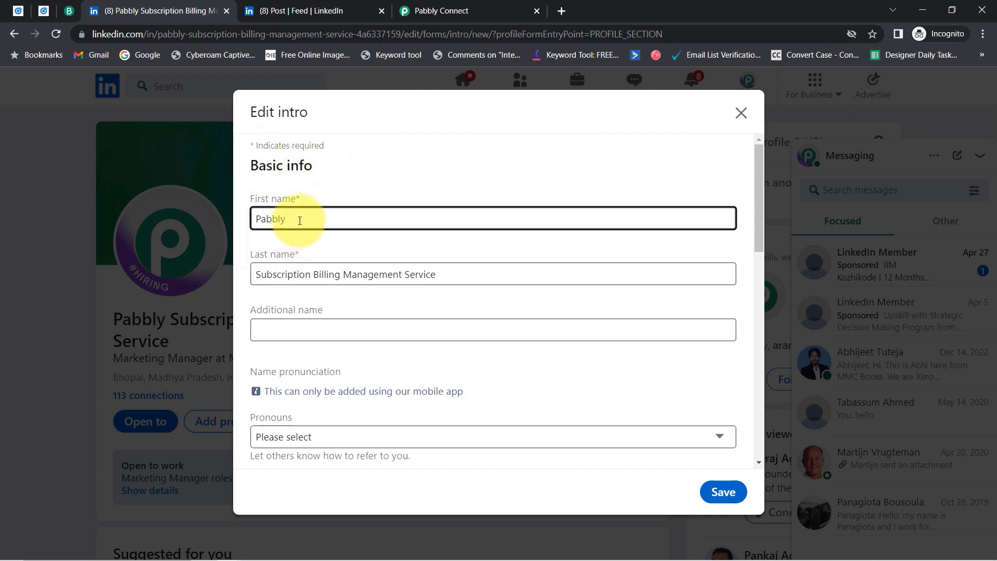
left_click_drag(300, 218, 250, 224)
left_click_drag(415, 274, 273, 274)
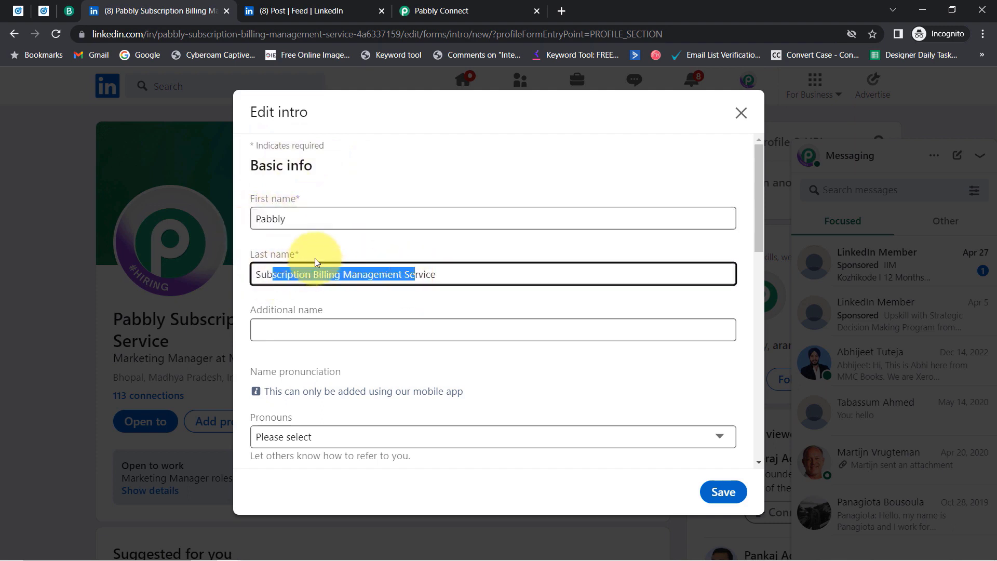
Back on the post, verify the prefilled phone number and submit the lead form.
left_click(292, 8)
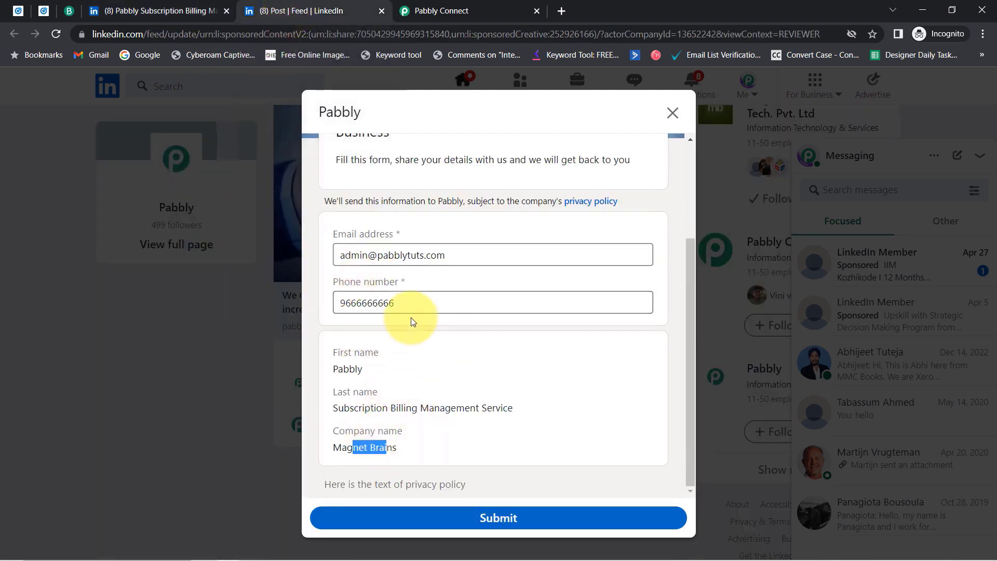
left_click(357, 297)
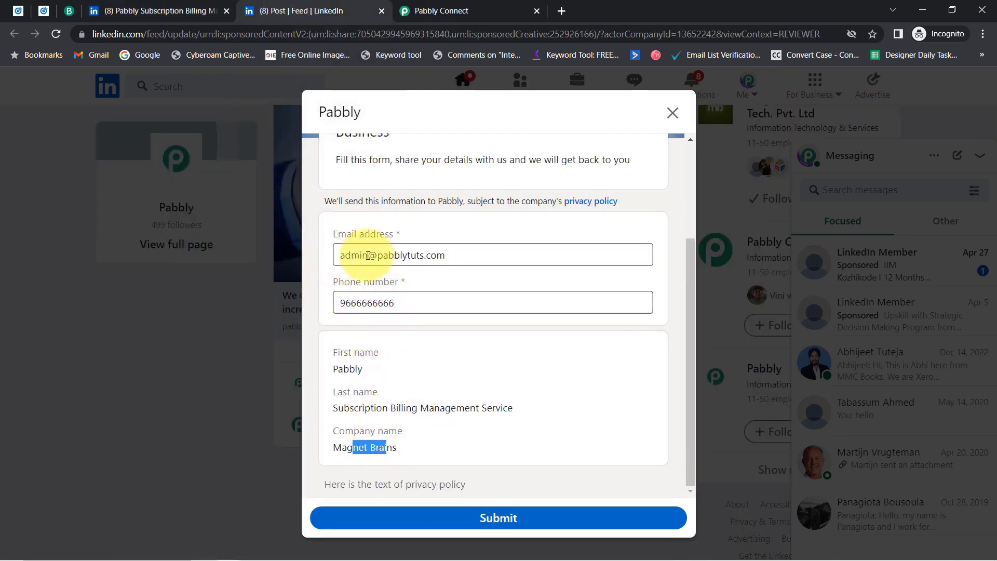
left_click(484, 522)
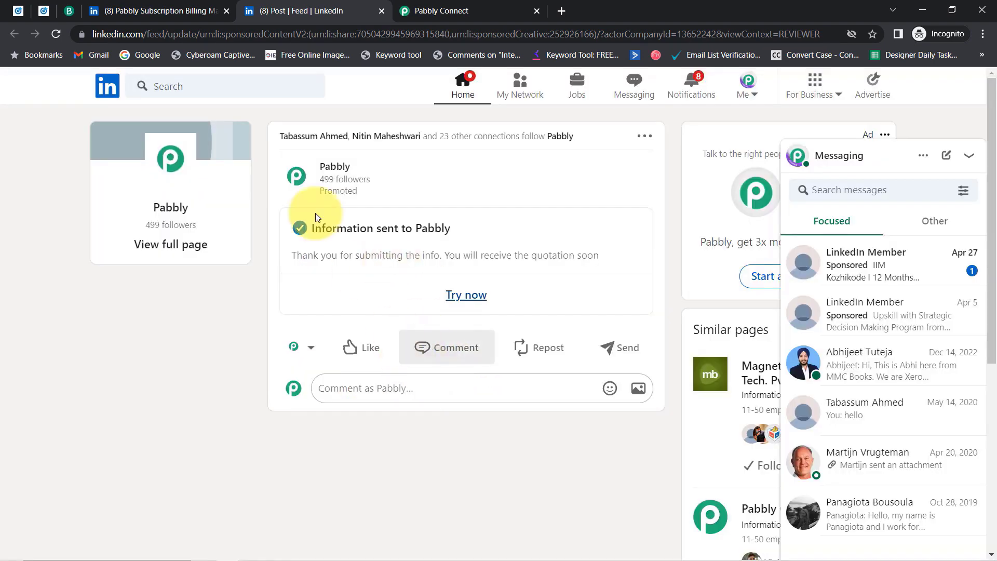
Close the lead form list and send a test request from the LinkedIn trigger.
left_click(444, 4)
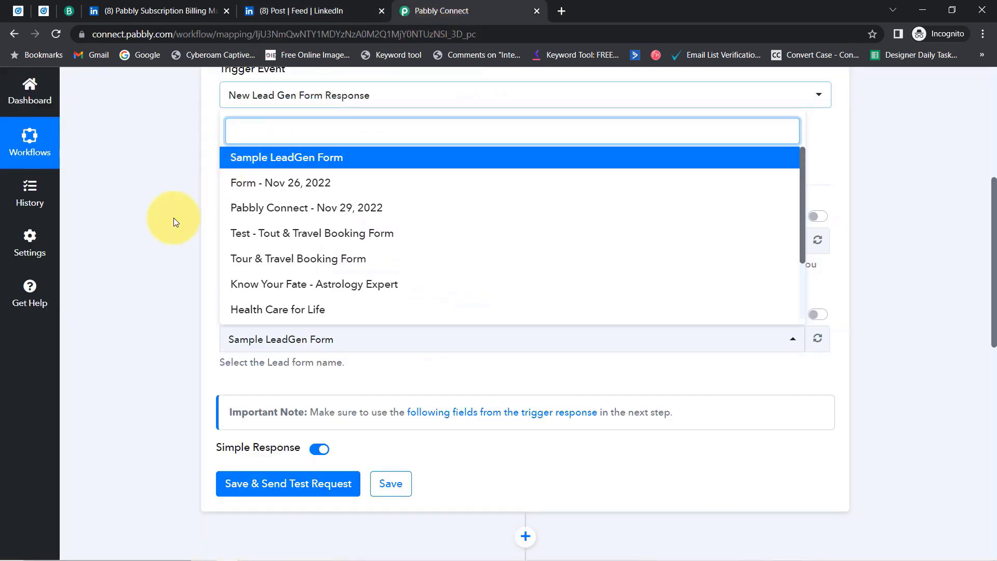
left_click(270, 528)
left_click(240, 491)
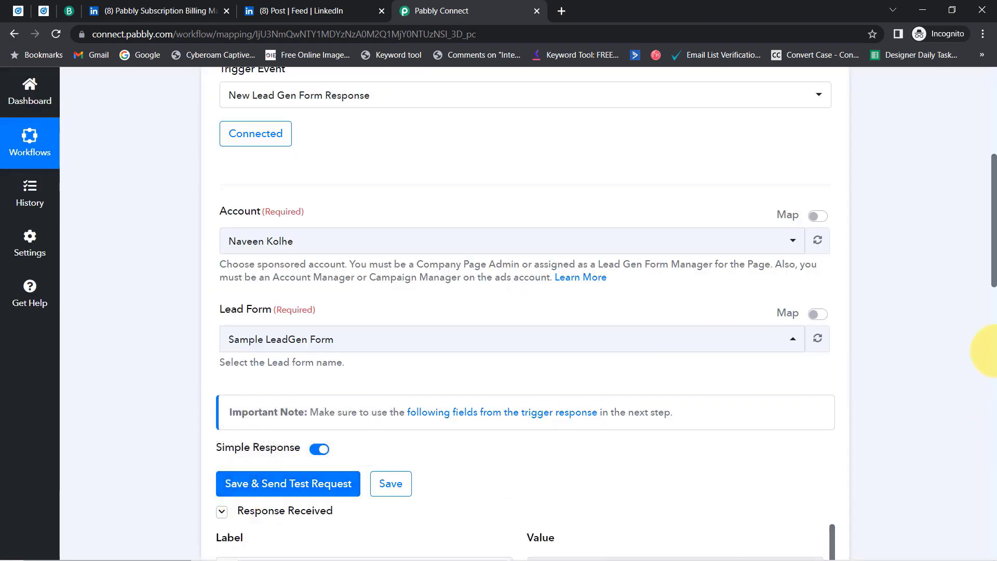
Check the response's email, phone number, first and last name, then scroll to the Sendinblue step.
left_click_drag(994, 270, 980, 358)
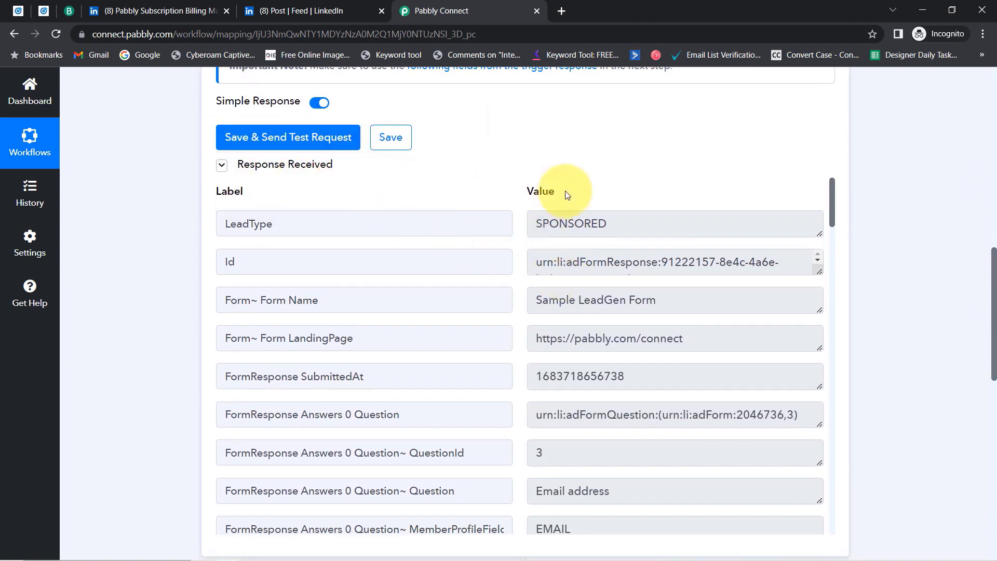
left_click_drag(537, 301, 656, 306)
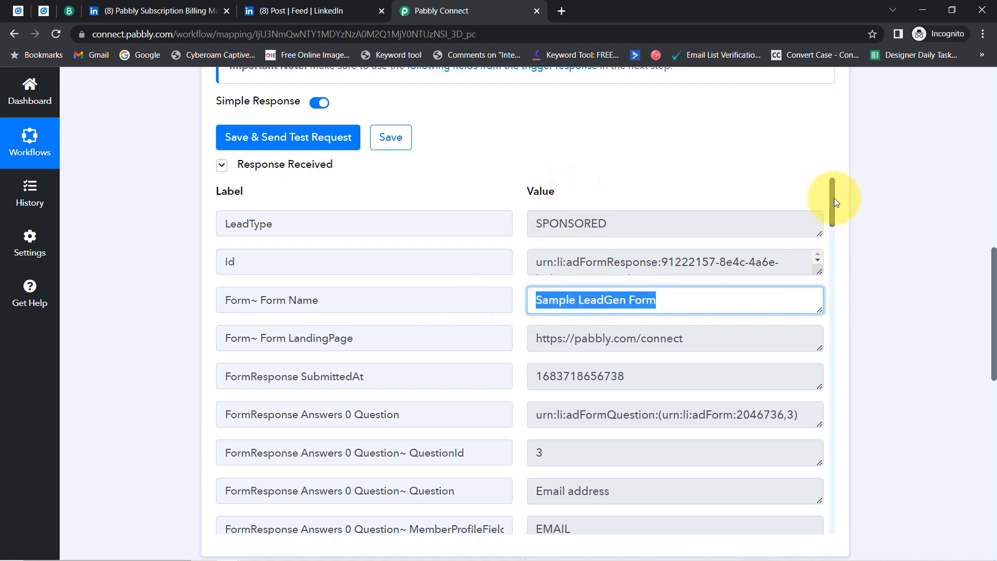
left_click_drag(835, 198, 835, 260)
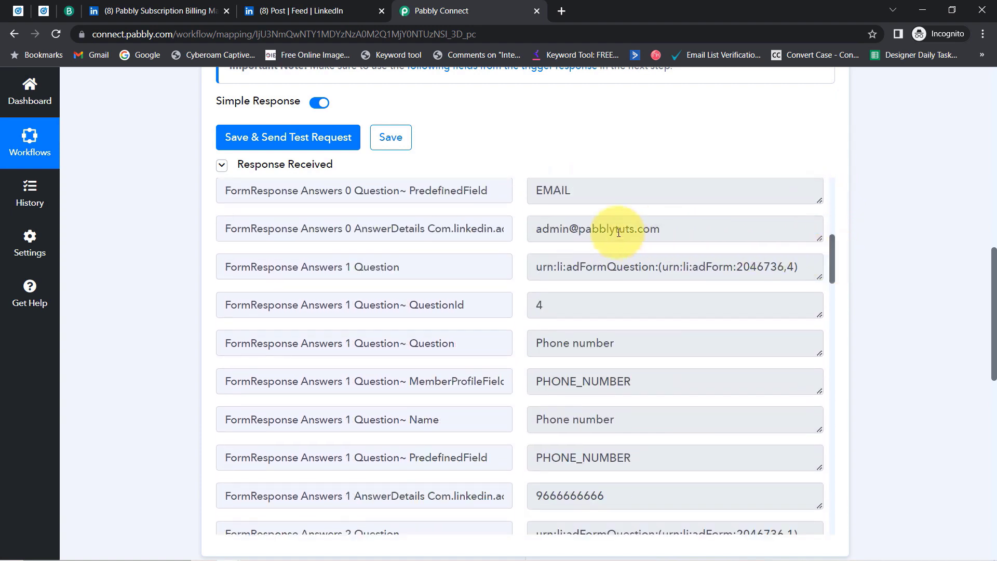
left_click_drag(549, 229, 830, 277)
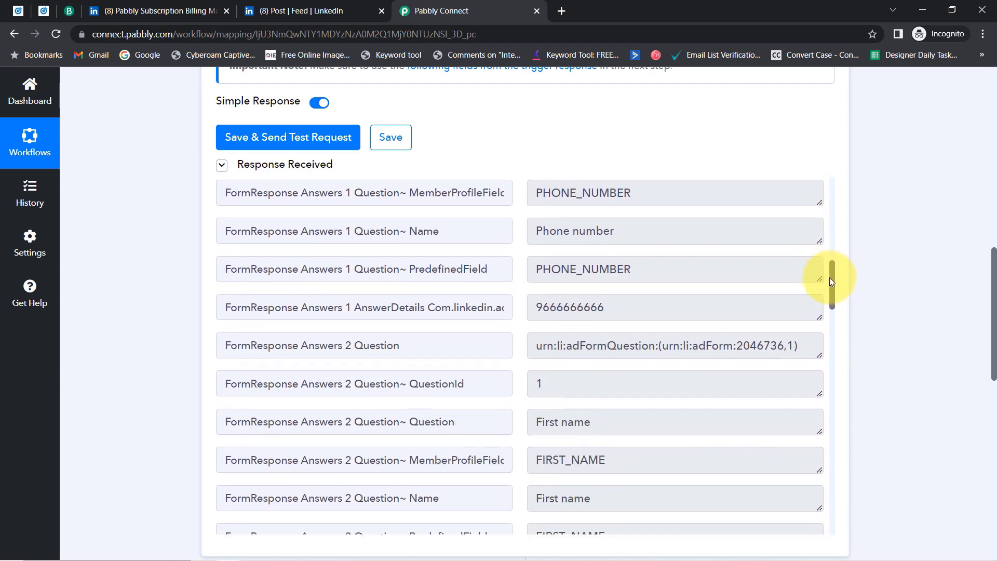
left_click_drag(564, 307, 752, 300)
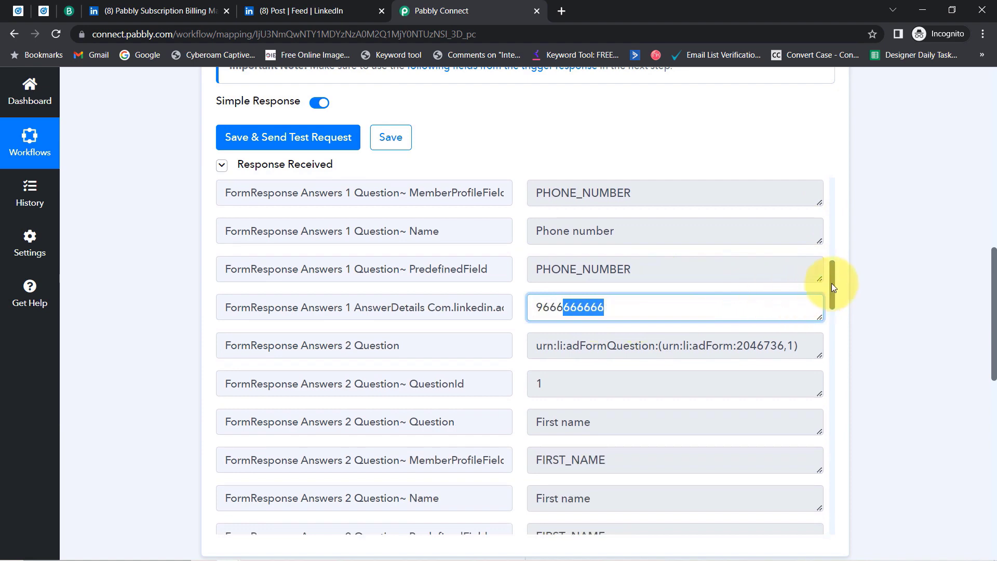
left_click_drag(832, 281, 830, 319)
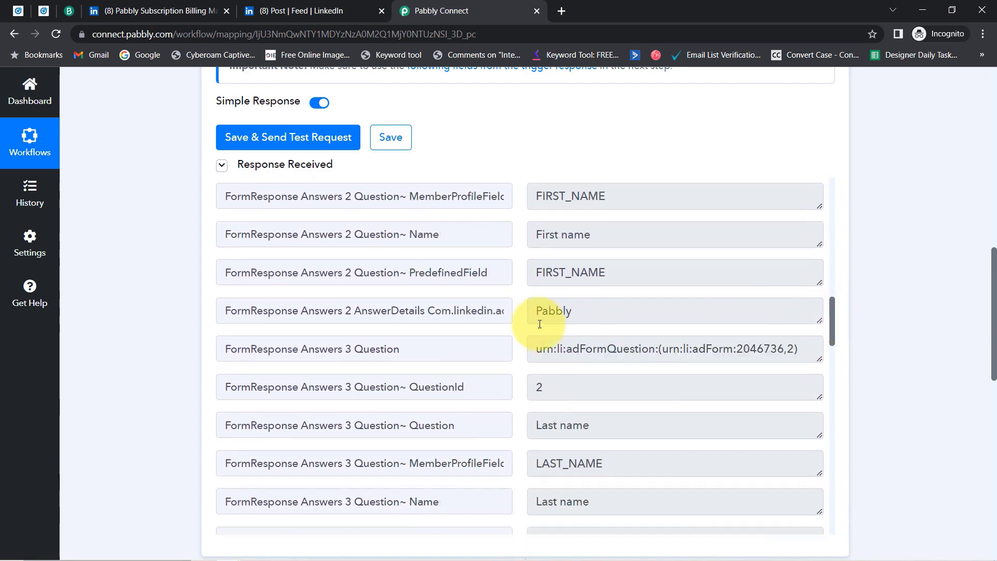
left_click_drag(564, 315, 516, 318)
scroll(573, 398, "up", 5)
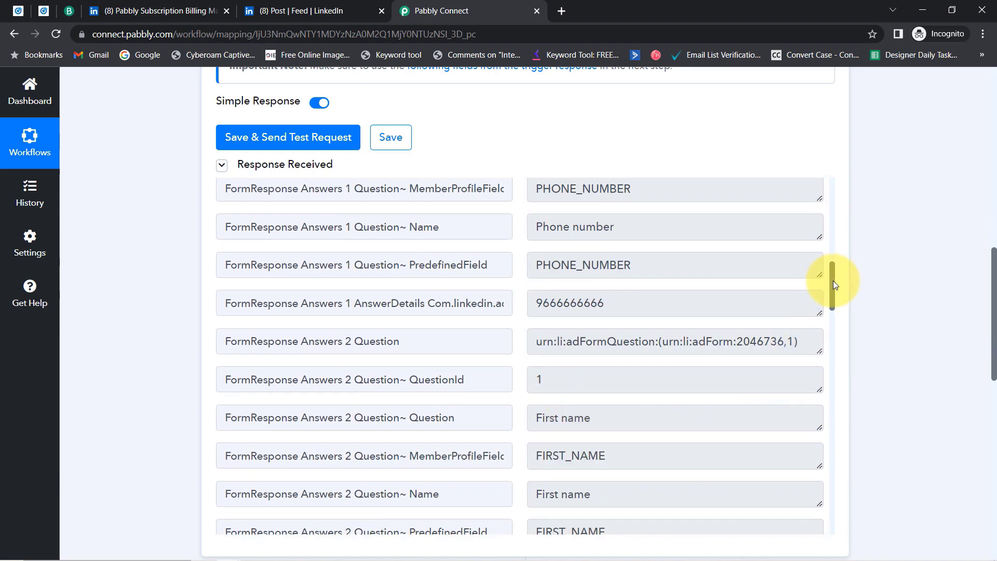
left_click_drag(834, 286, 830, 345)
left_click_drag(678, 408, 497, 414)
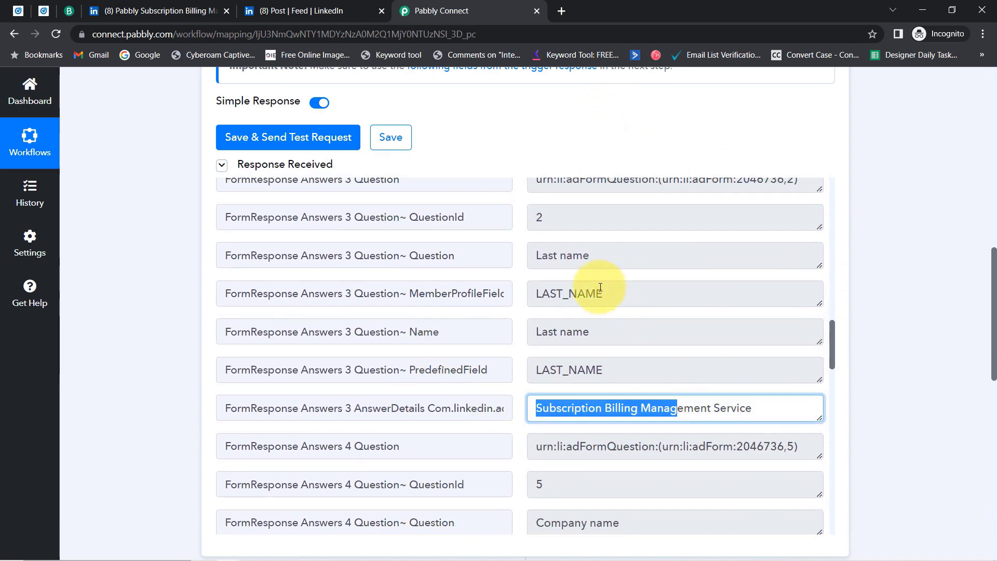
left_click(18, 10)
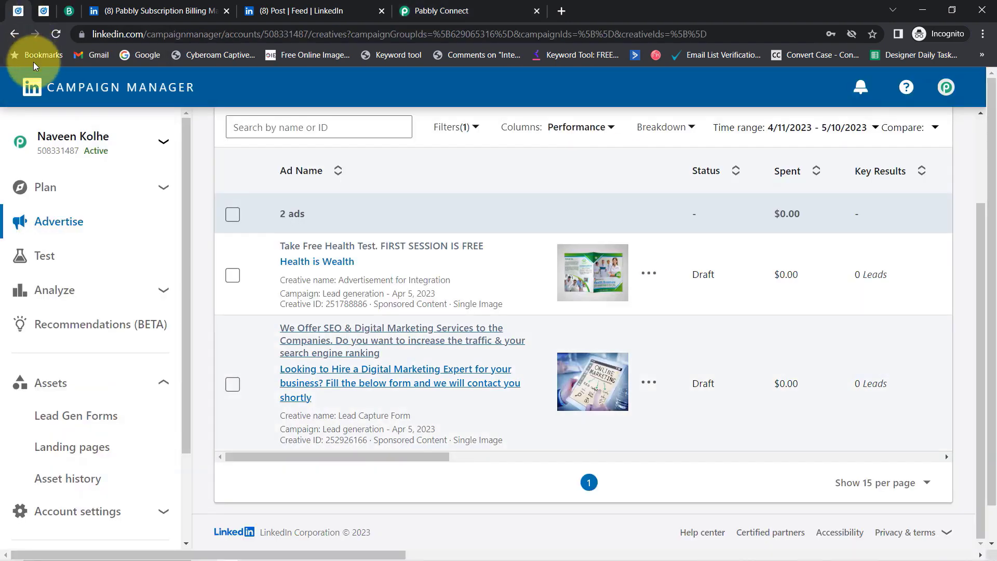
left_click(396, 6)
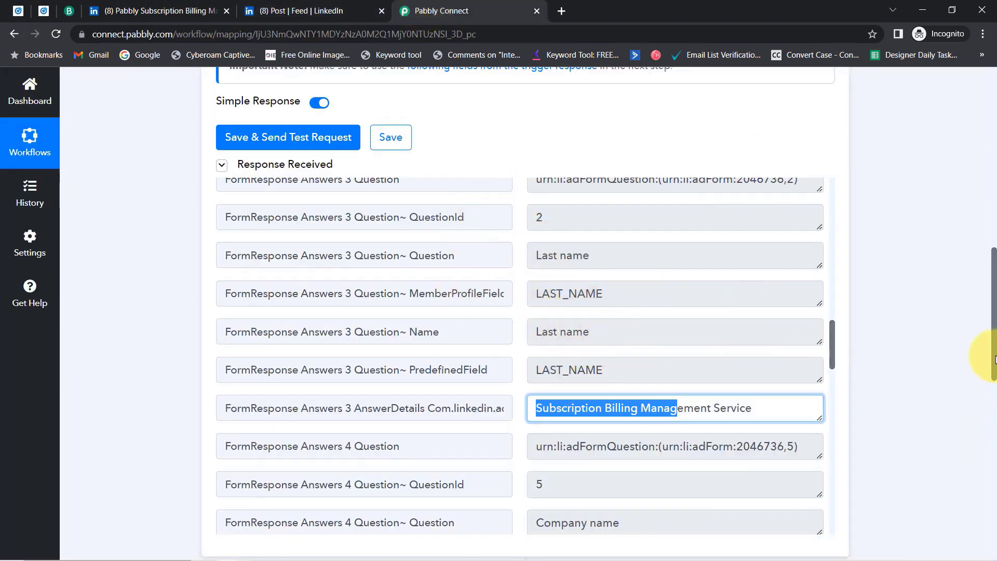
left_click_drag(984, 353, 967, 492)
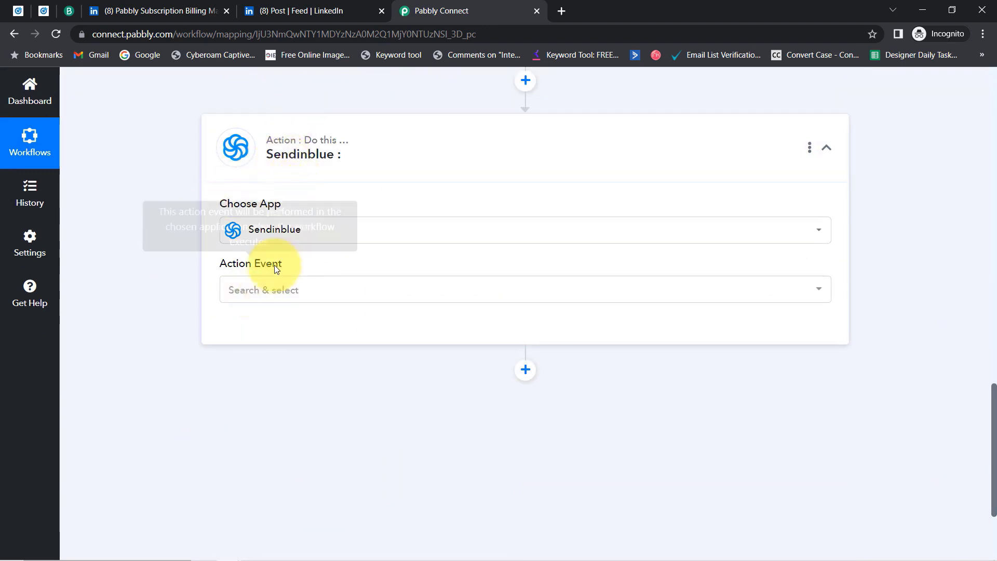
Set the Sendinblue action event to Create Contact and add a new connection, opening the SMTP & API link.
left_click(252, 290)
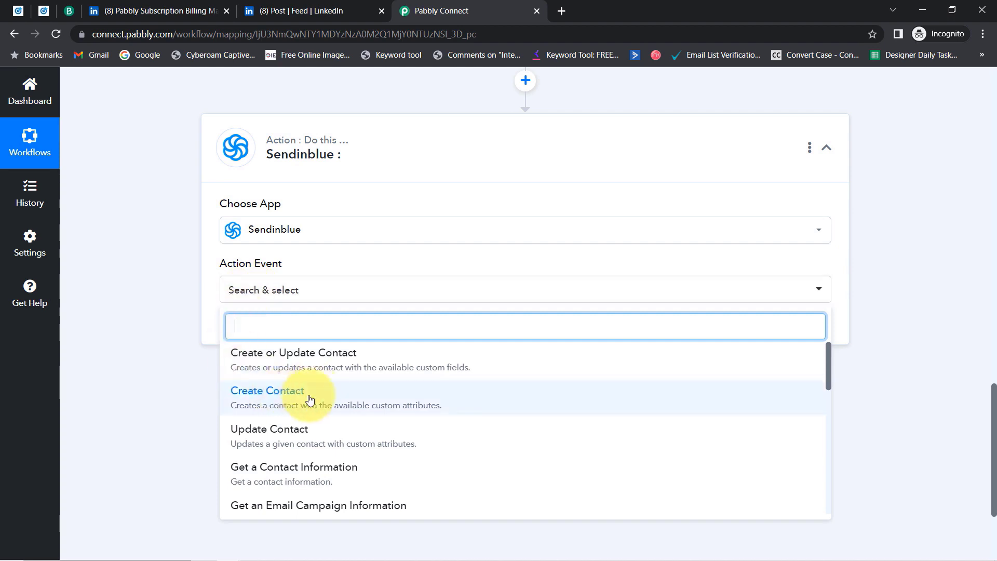
left_click(289, 406)
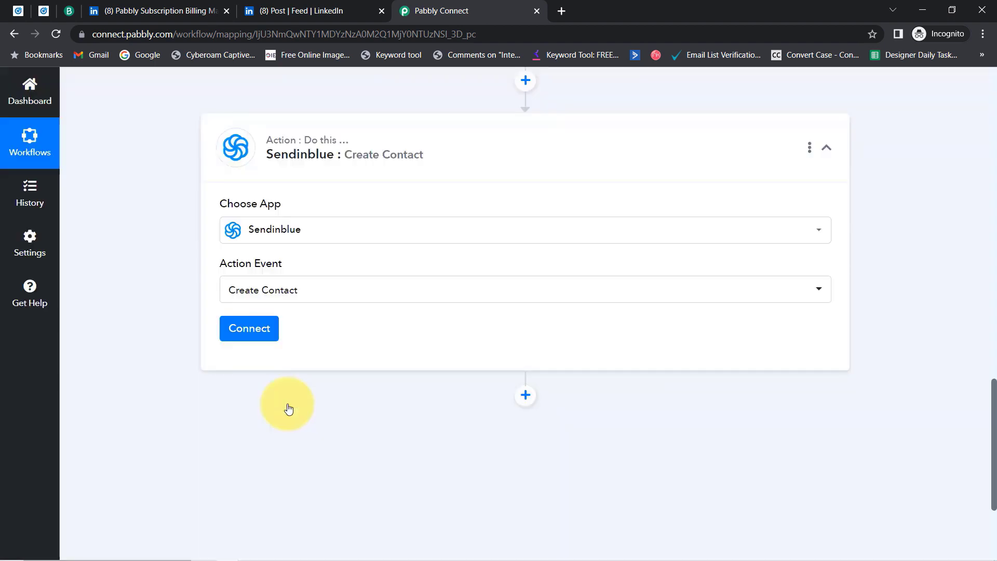
left_click(248, 333)
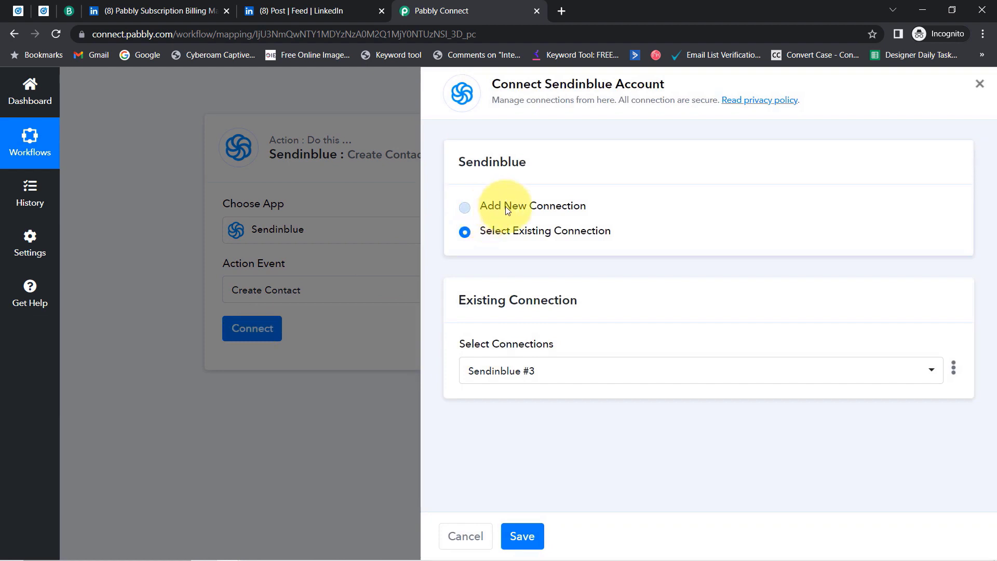
left_click(505, 206)
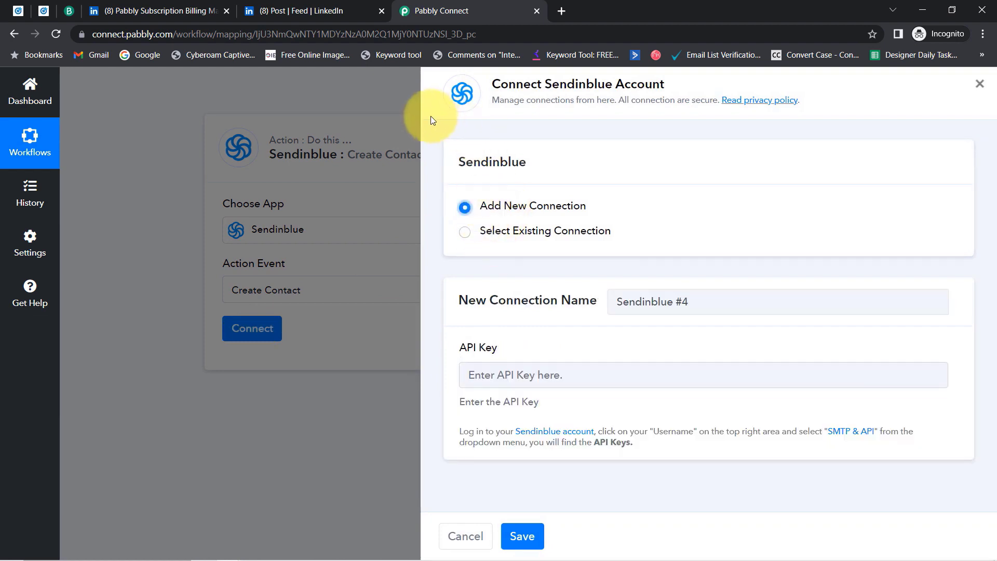
left_click_drag(516, 85, 661, 84)
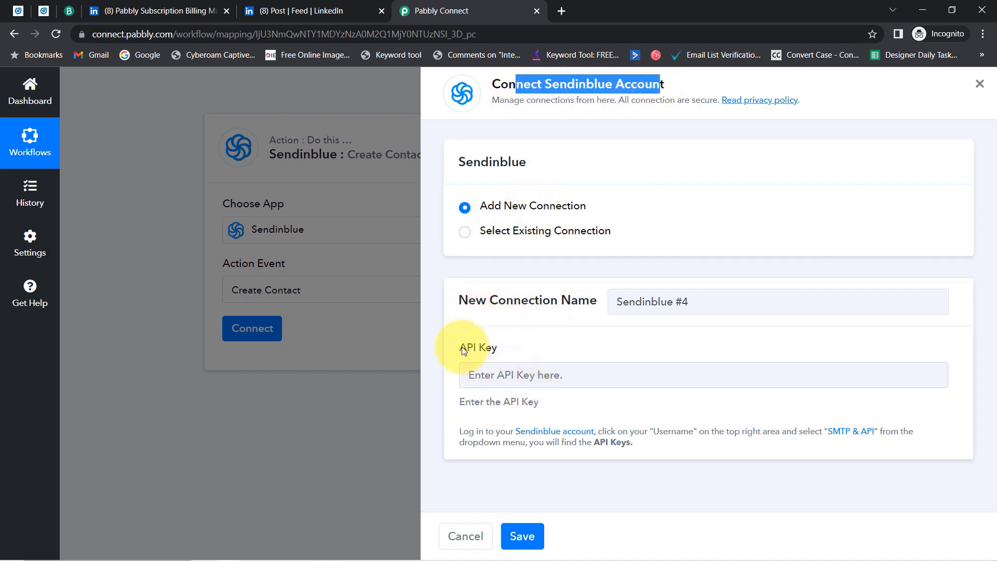
left_click(852, 438)
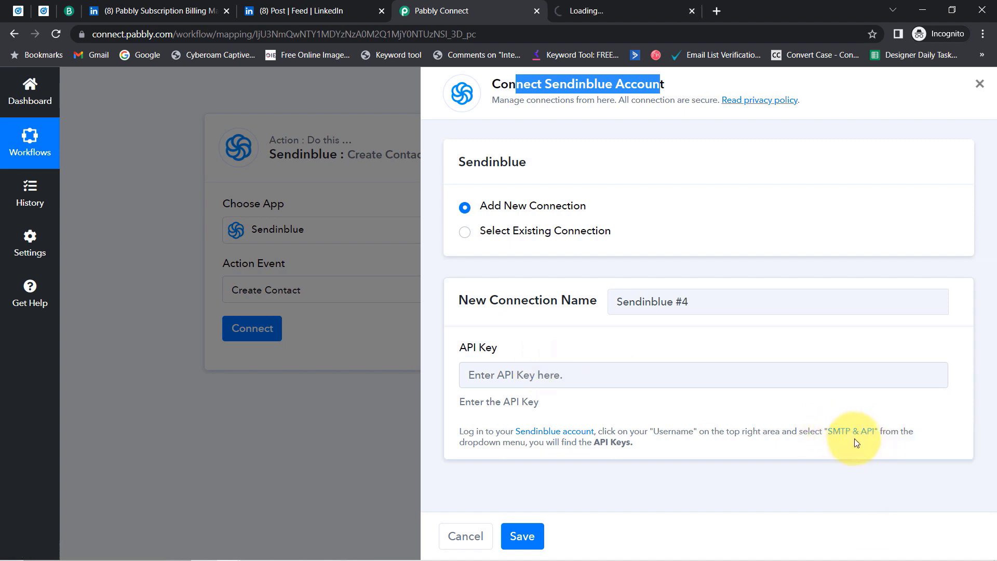
Reload the Brevo SMTP & API page and show the existing API keys.
left_click(635, 4)
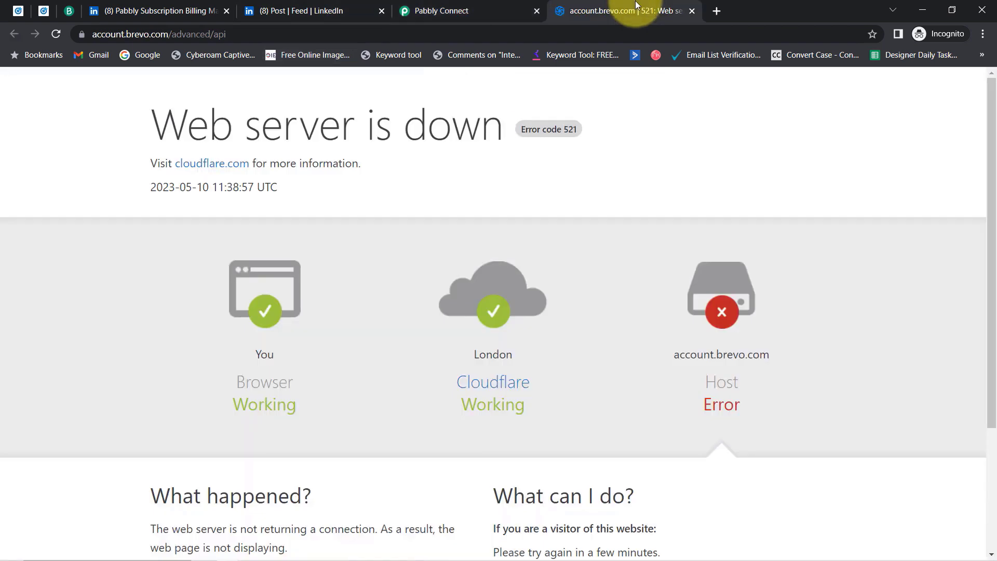
left_click(485, 36)
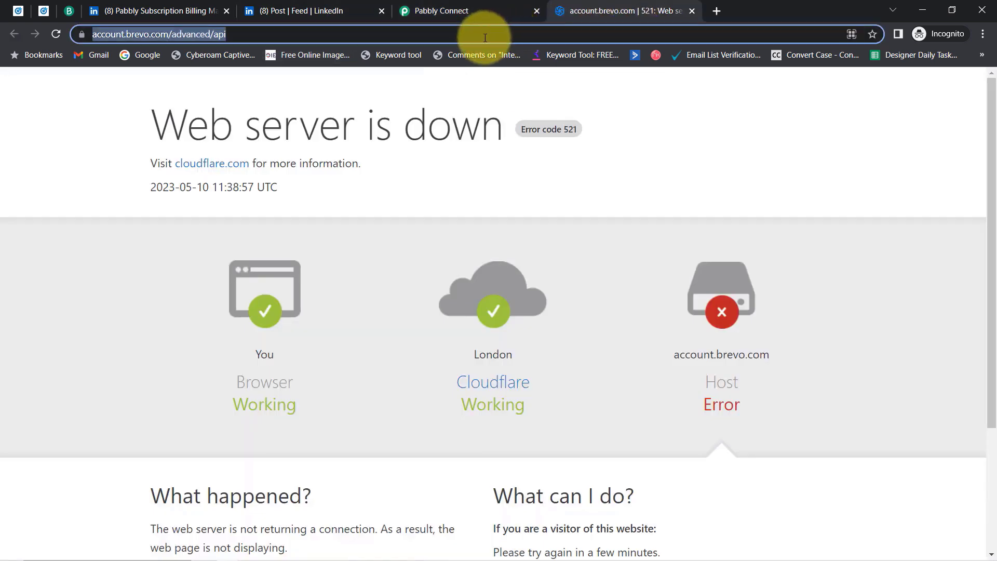
key("Return")
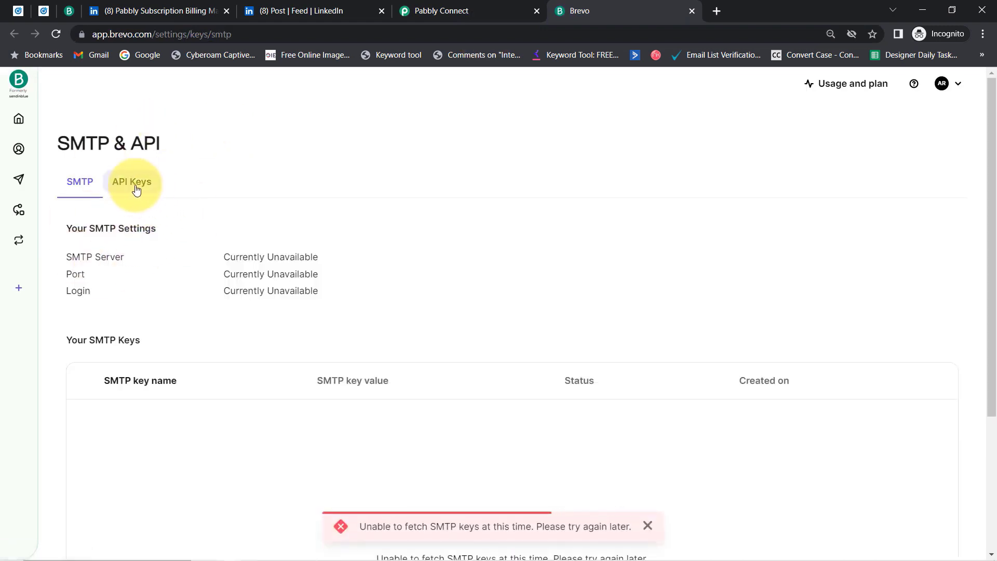
left_click(136, 190)
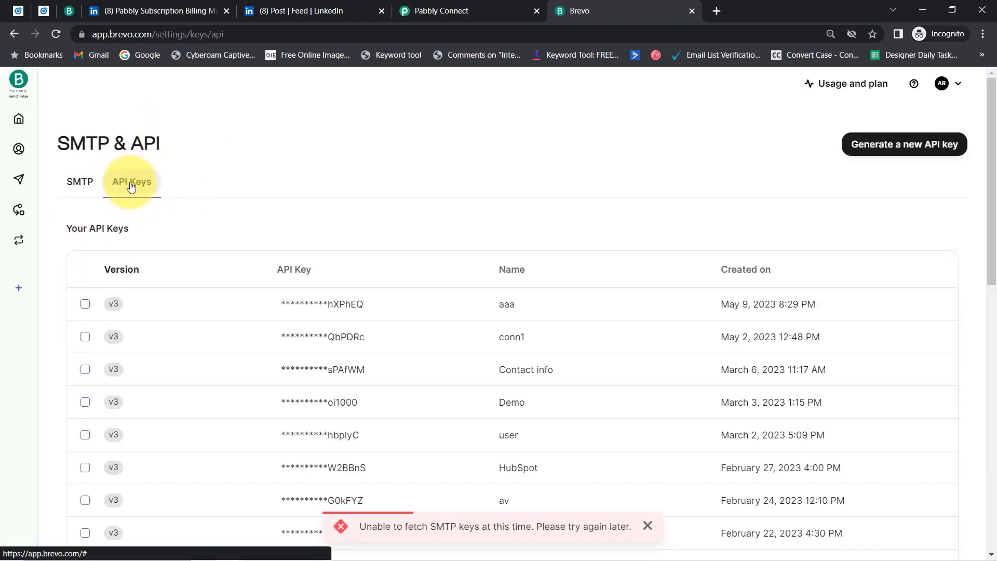
mouse_move(992, 184)
left_mouse_down()
mouse_move(991, 435)
mouse_move(991, 316)
mouse_move(973, 182)
left_mouse_up()
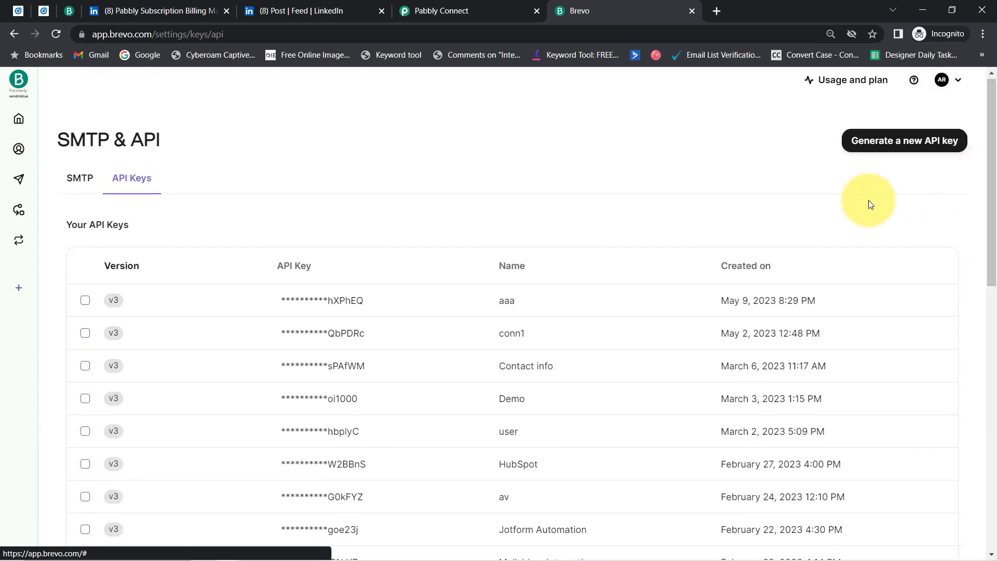
Generate a new Brevo API key named 'Connection with SendnBlue' and copy it.
left_click(889, 141)
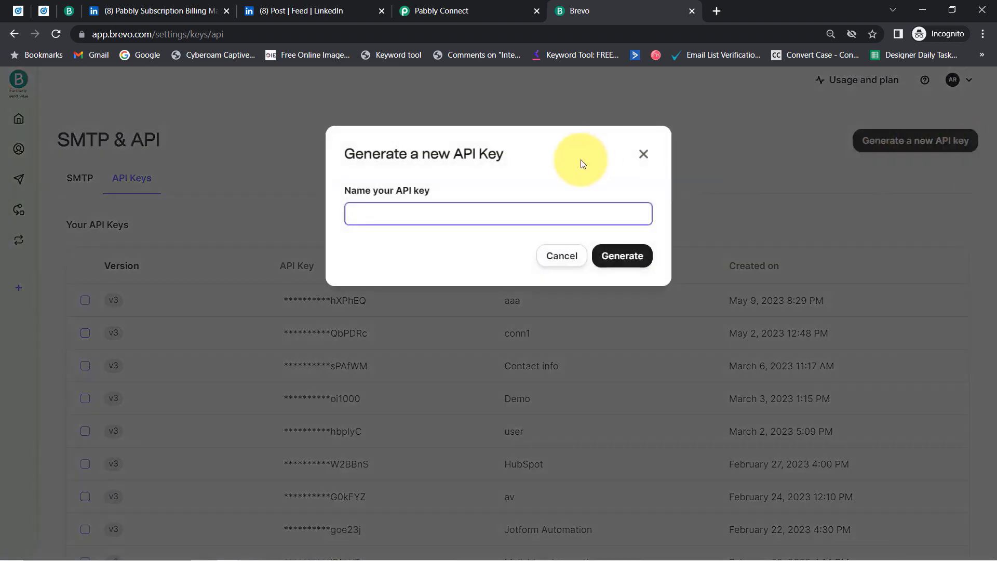
left_click(431, 203)
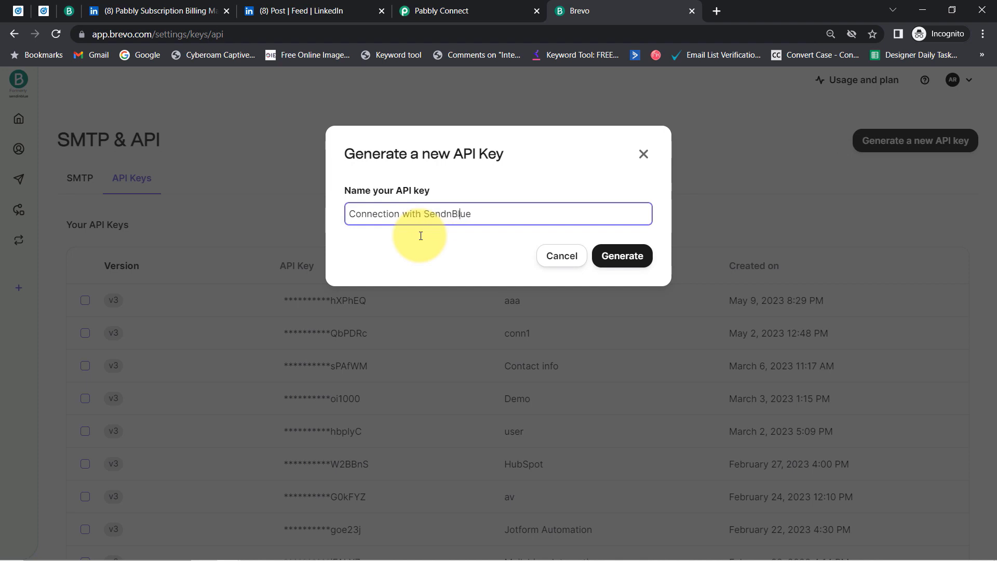
left_click(632, 253)
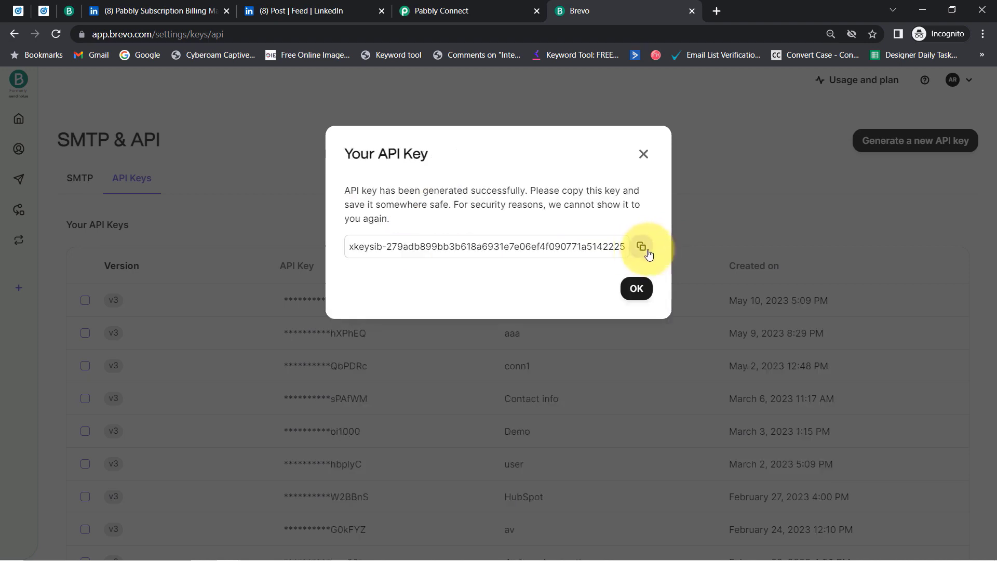
left_click(642, 247)
left_click(436, 13)
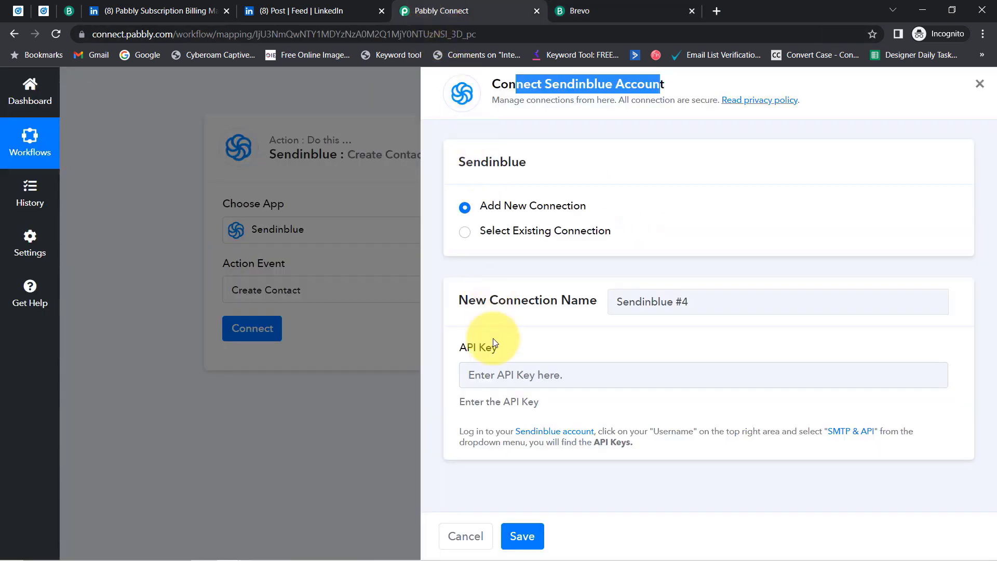
Paste the copied API key into the Sendinblue #4 connection and save it.
left_click(461, 375)
key("ctrl+v")
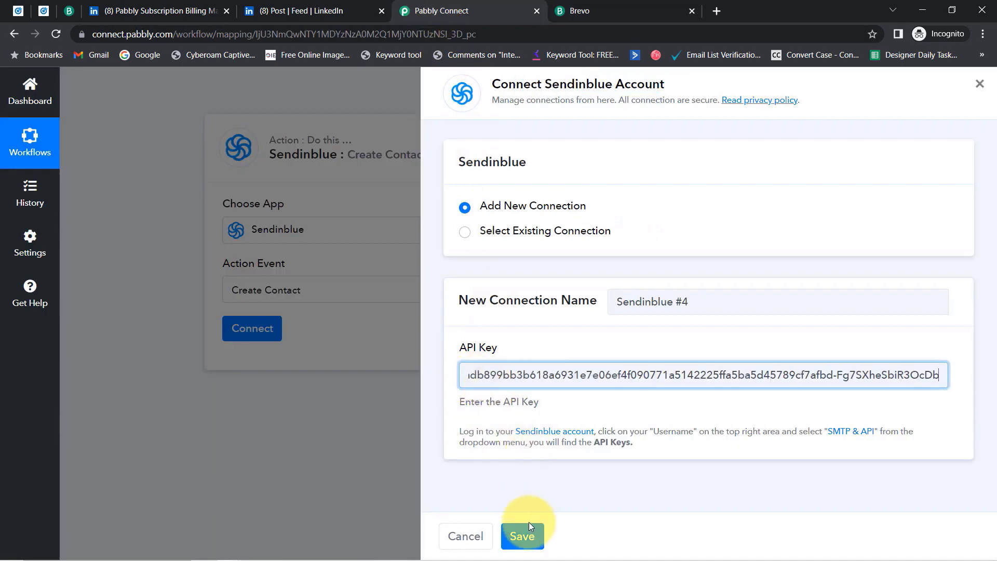
left_click(518, 538)
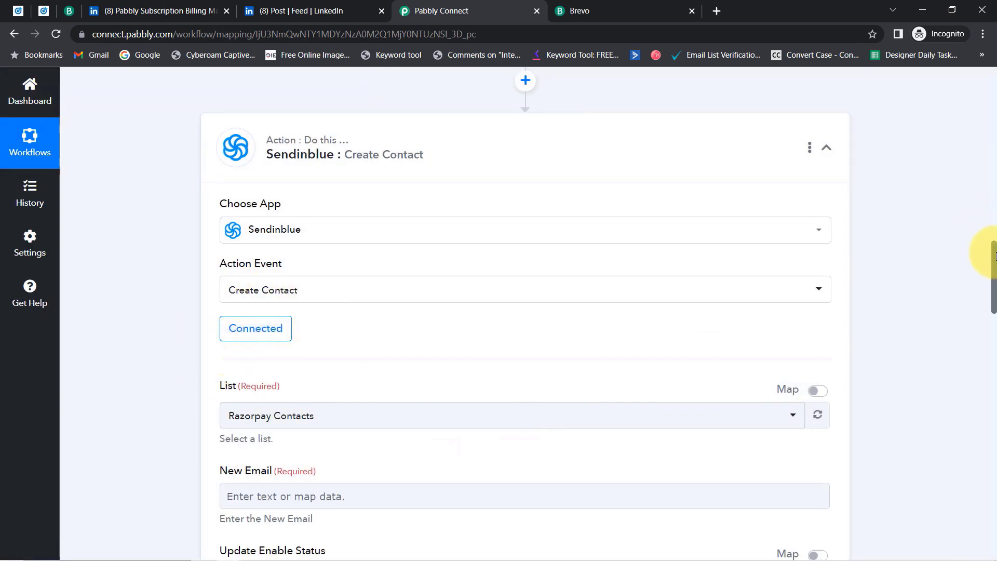
mouse_move(994, 258)
left_mouse_down()
mouse_move(996, 285)
mouse_move(996, 275)
left_mouse_up()
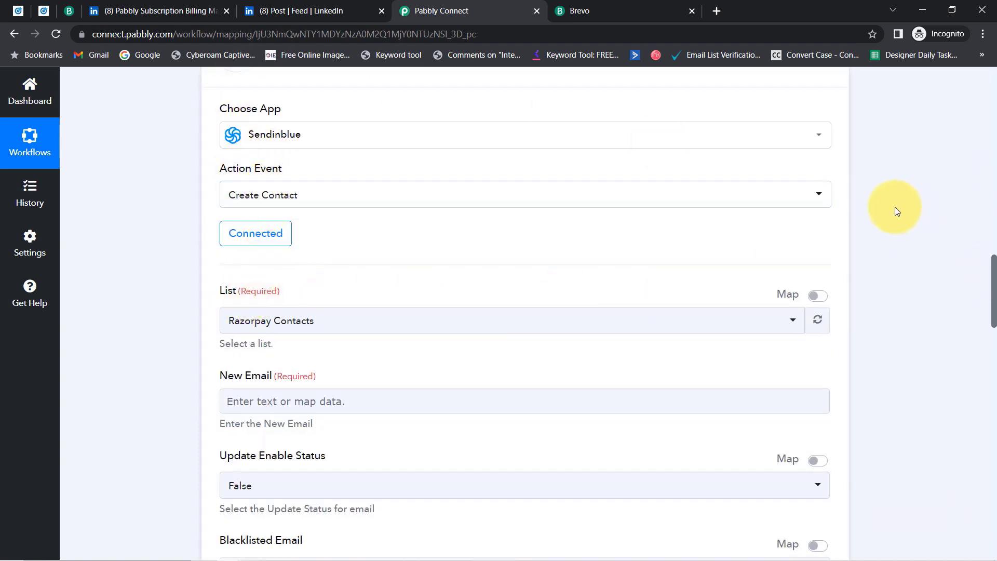
left_click_drag(995, 273, 994, 288)
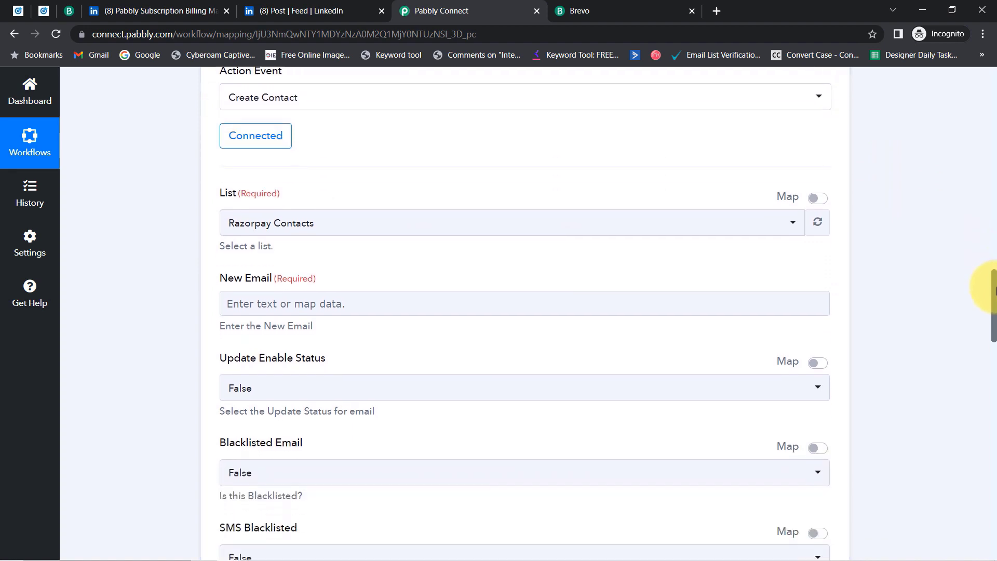
Check the List dropdown options, leaving Razorpay Contacts selected.
left_click(264, 230)
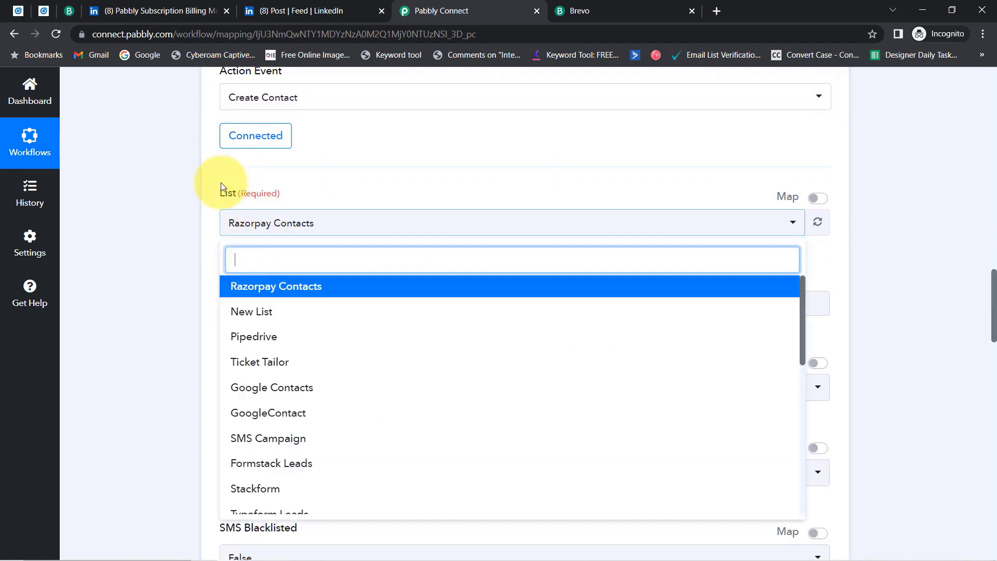
left_click(133, 243)
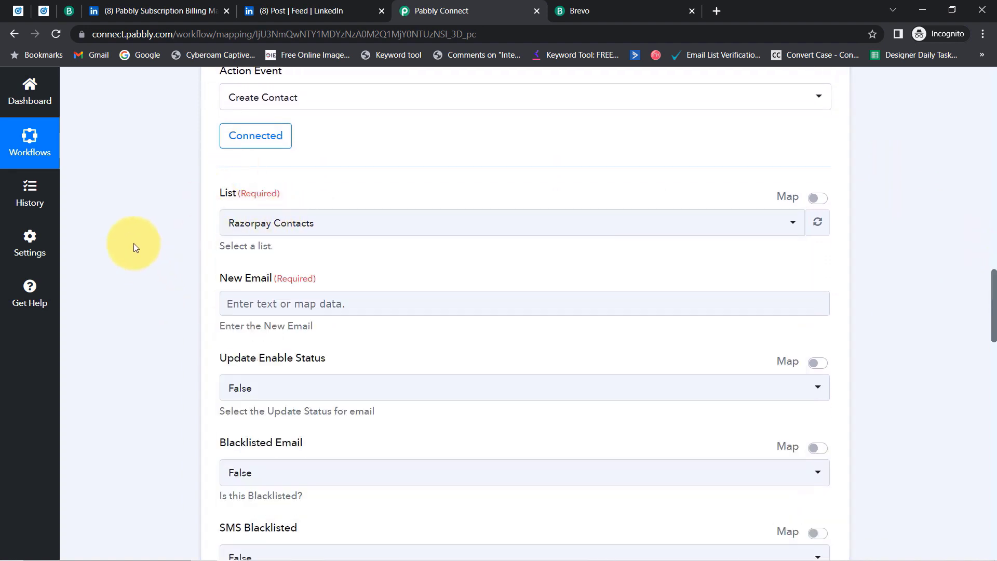
left_click(70, 12)
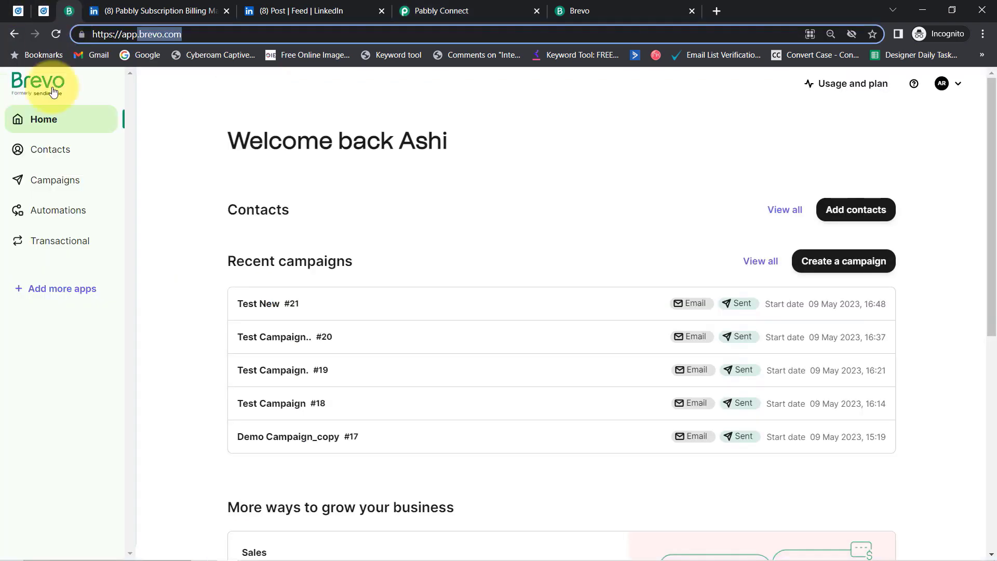
Open Brevo's Contacts > Lists page and locate New List, which has 0 contacts.
left_click(33, 151)
left_click(31, 180)
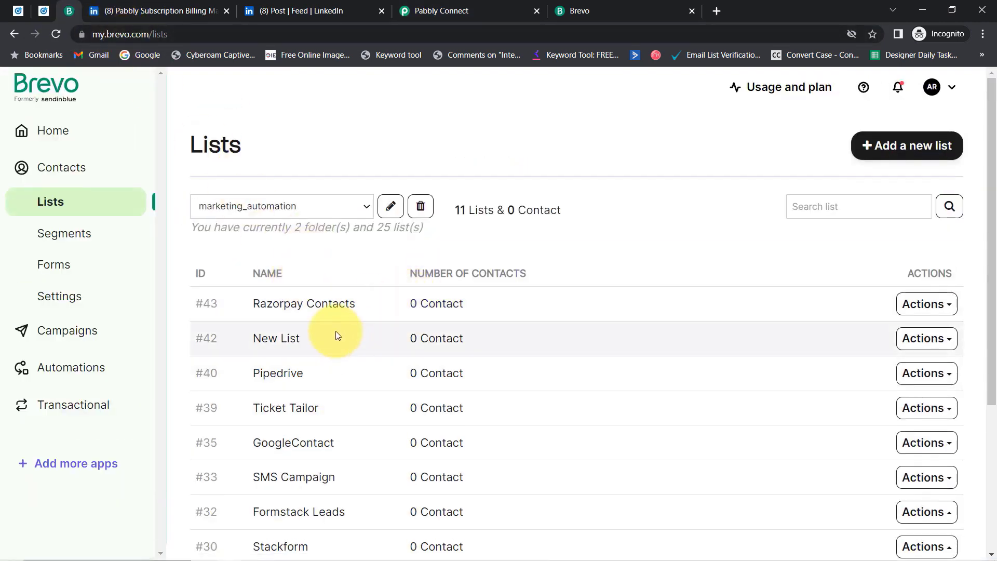
scroll(303, 364, "down", 1)
scroll(310, 385, "down", 1)
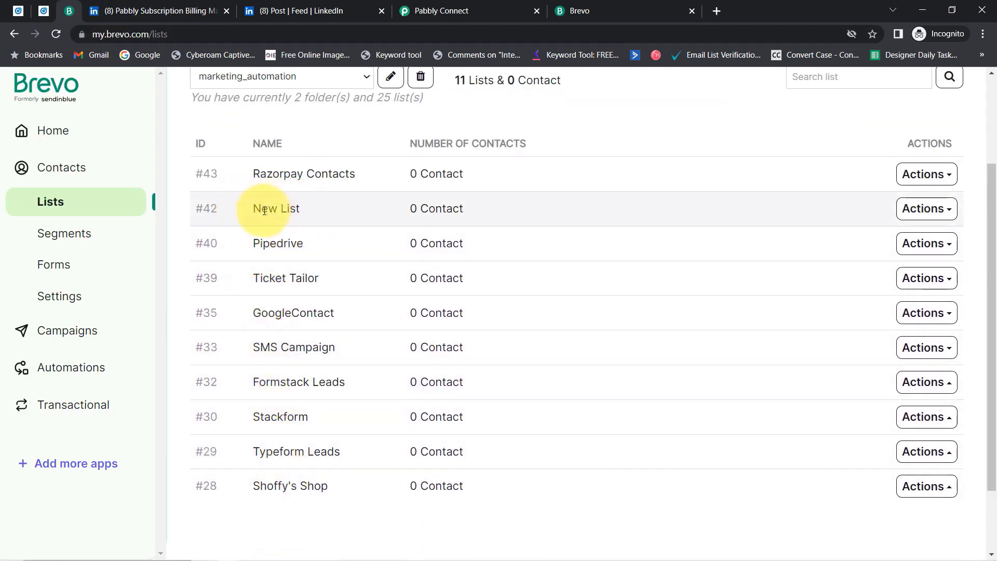
left_click_drag(264, 210, 301, 207)
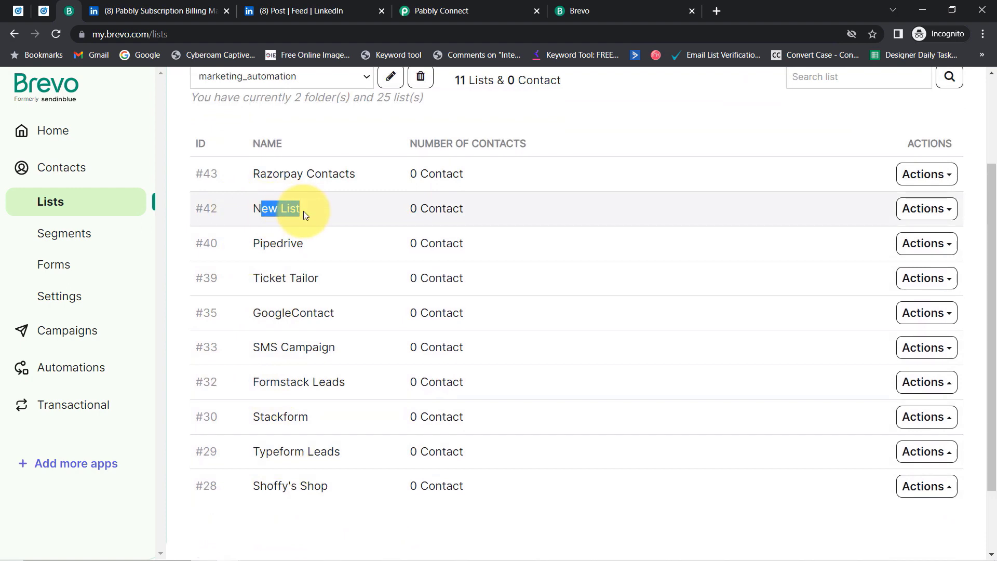
left_click(422, 7)
Choose New List as the Create Contact target list.
left_click(252, 225)
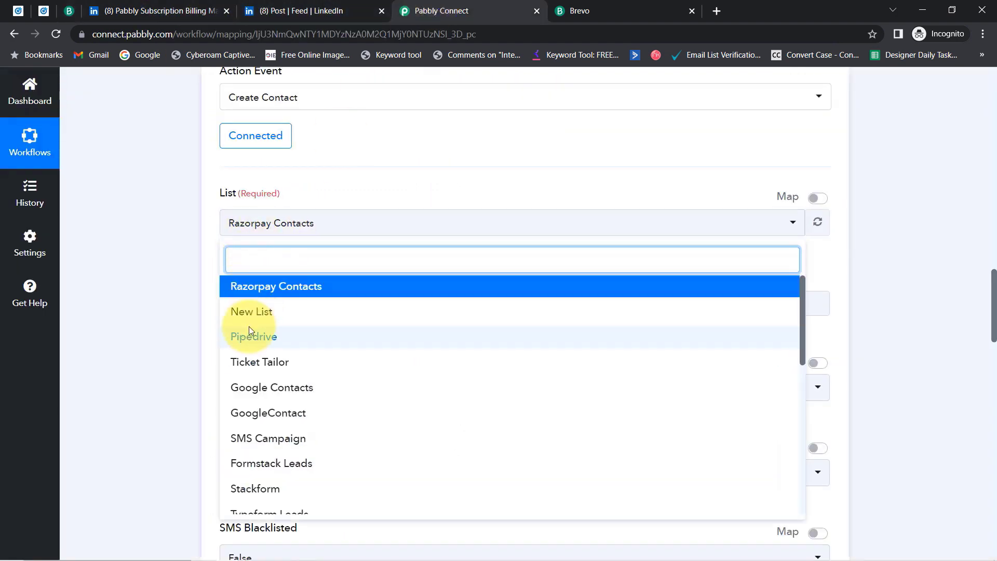
left_click(239, 312)
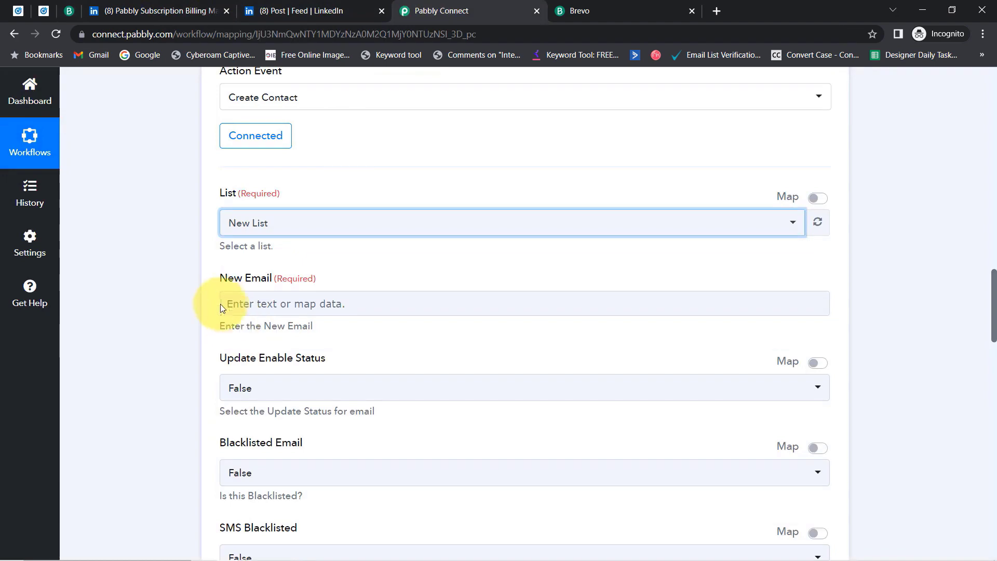
left_click_drag(226, 280, 305, 291)
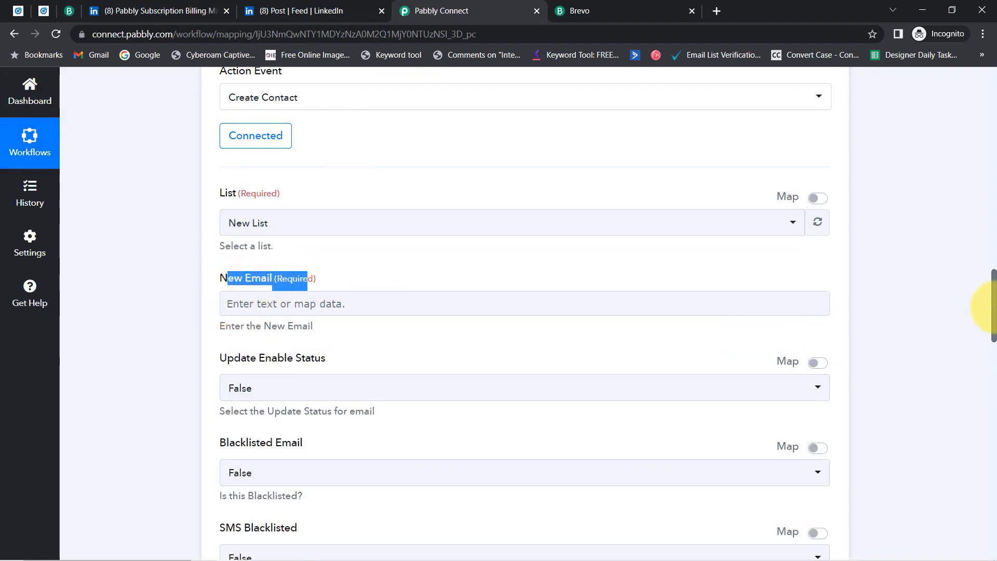
left_click_drag(989, 311, 994, 232)
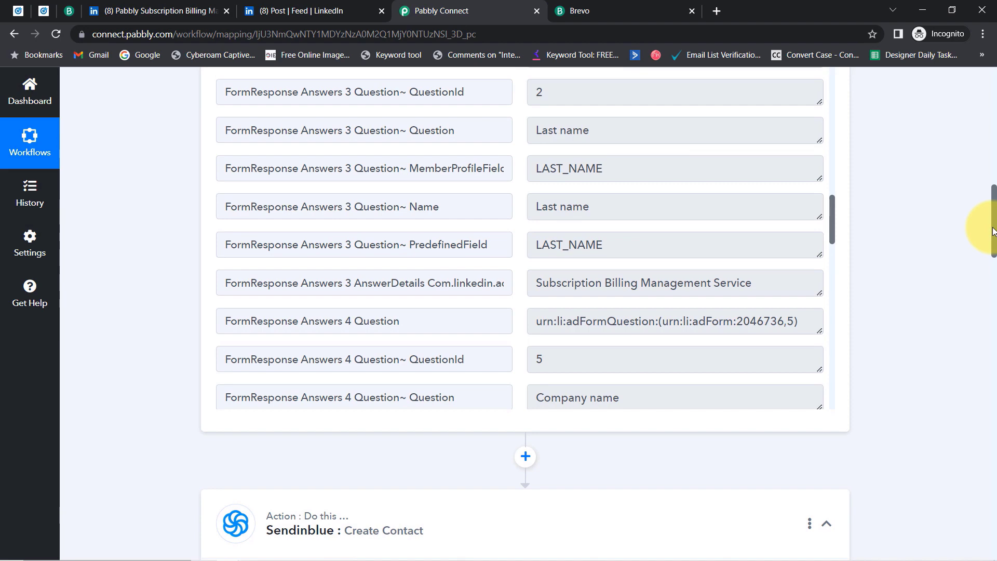
left_click_drag(993, 233, 989, 327)
Map New Email to the LinkedIn lead's Question Answers Email Address, searching '@'.
left_click(247, 223)
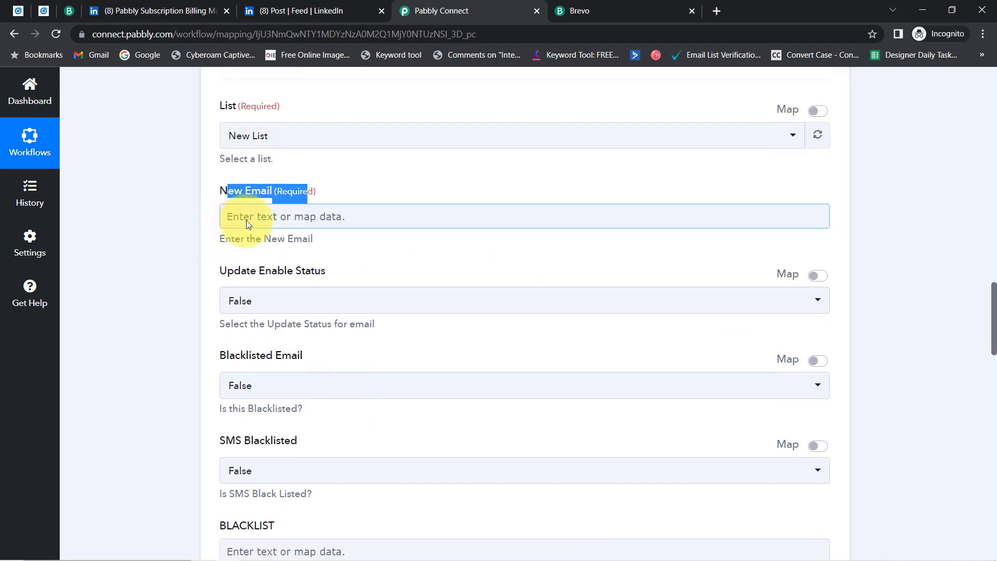
left_click(315, 220)
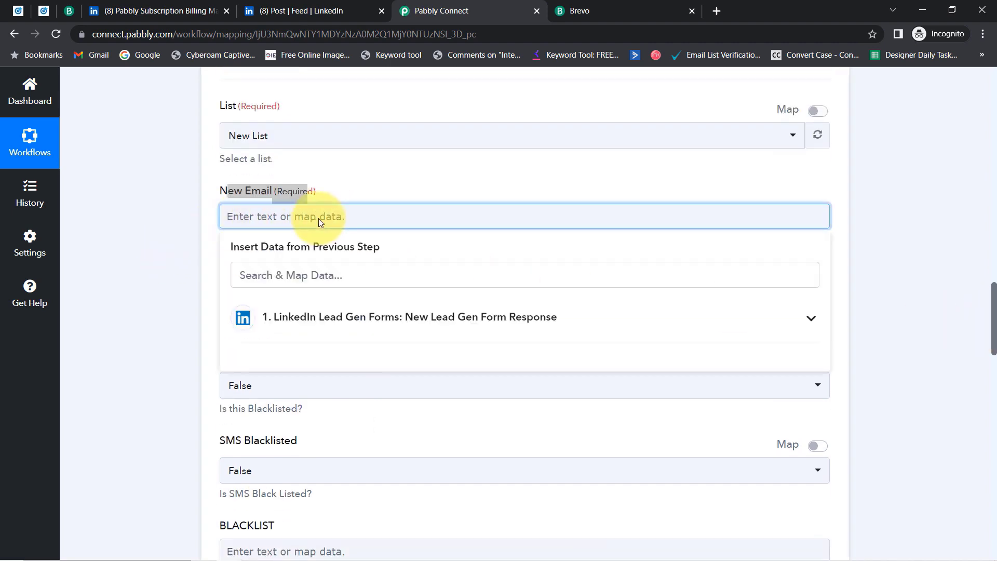
left_click(313, 317)
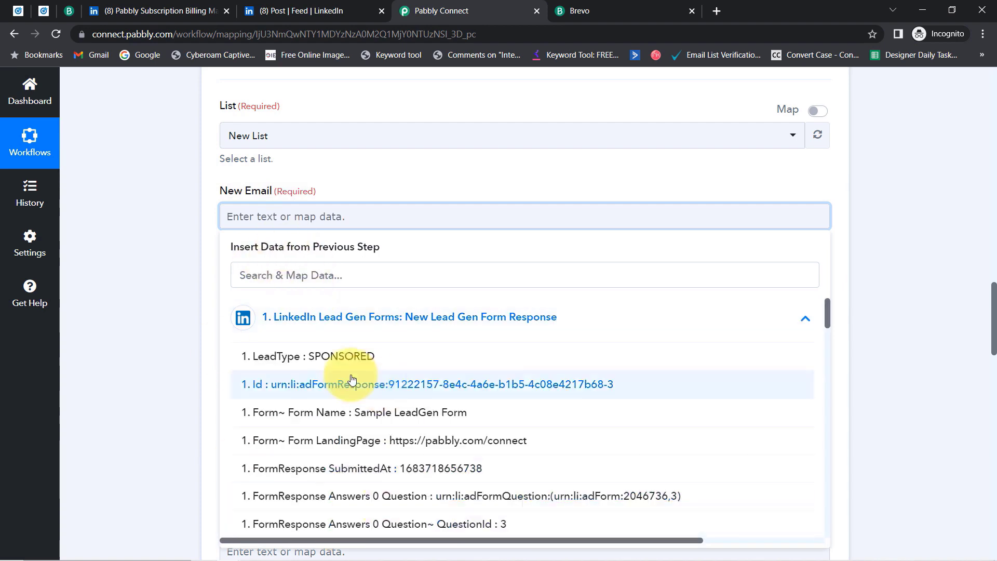
left_click(267, 274)
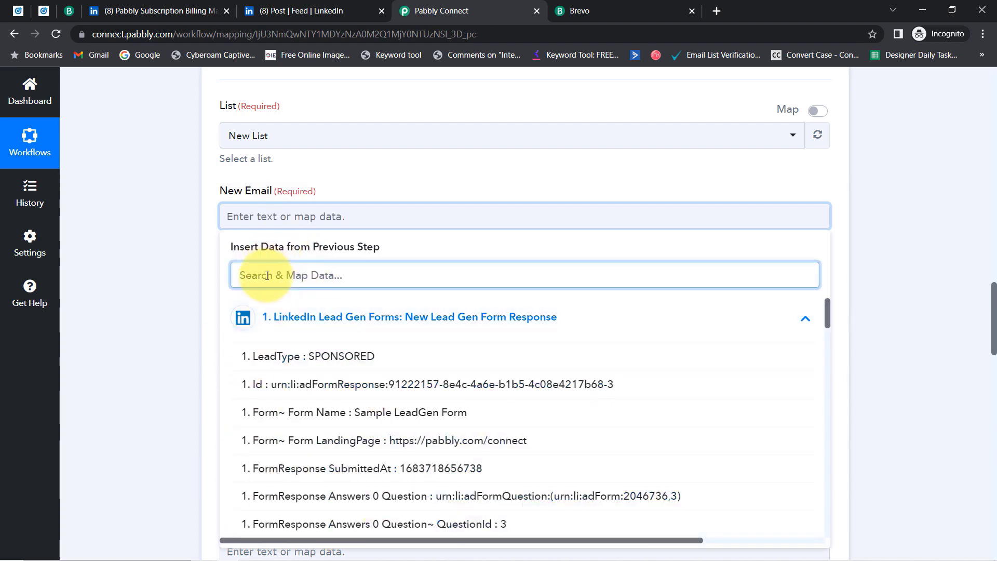
type("@")
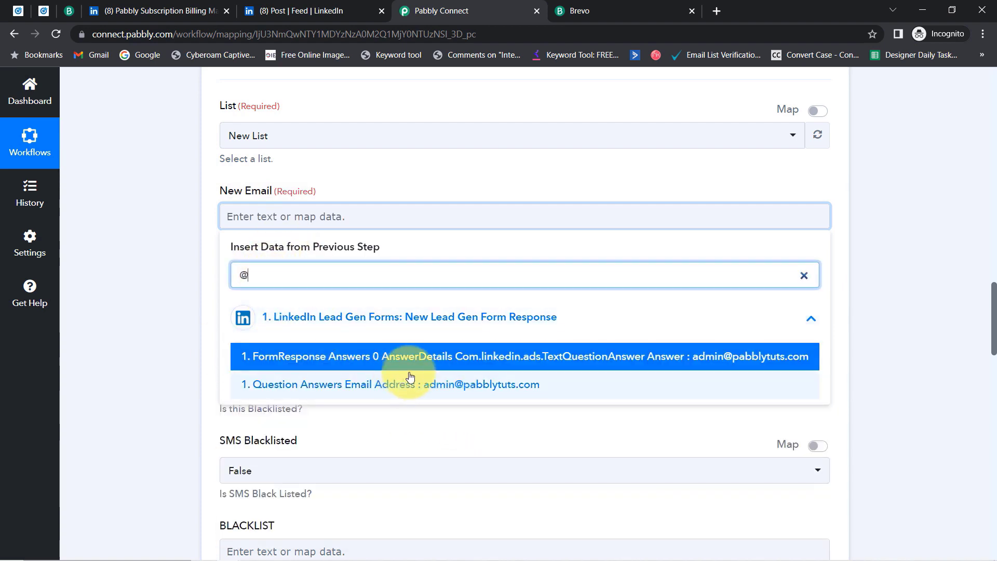
left_click(451, 384)
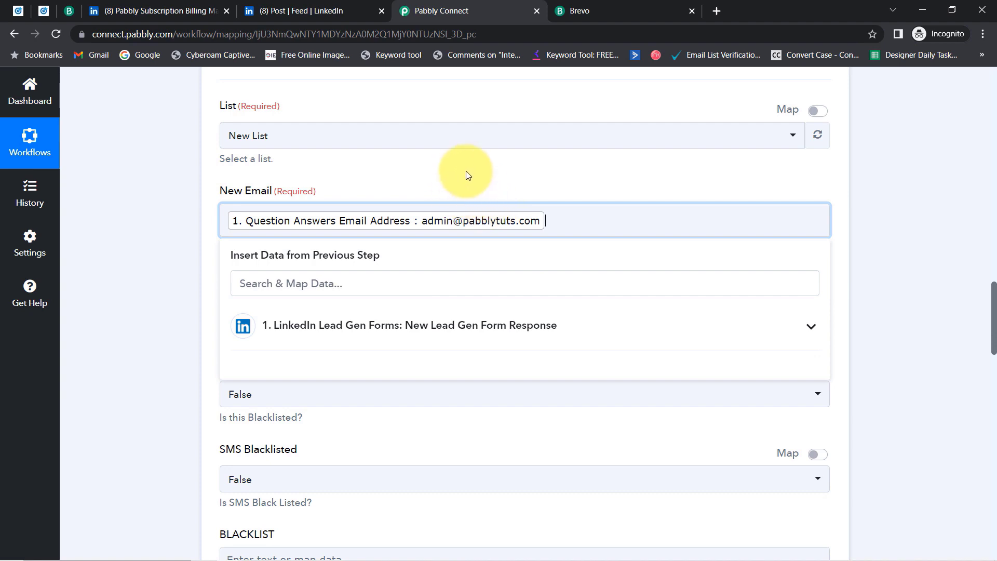
left_click(154, 190)
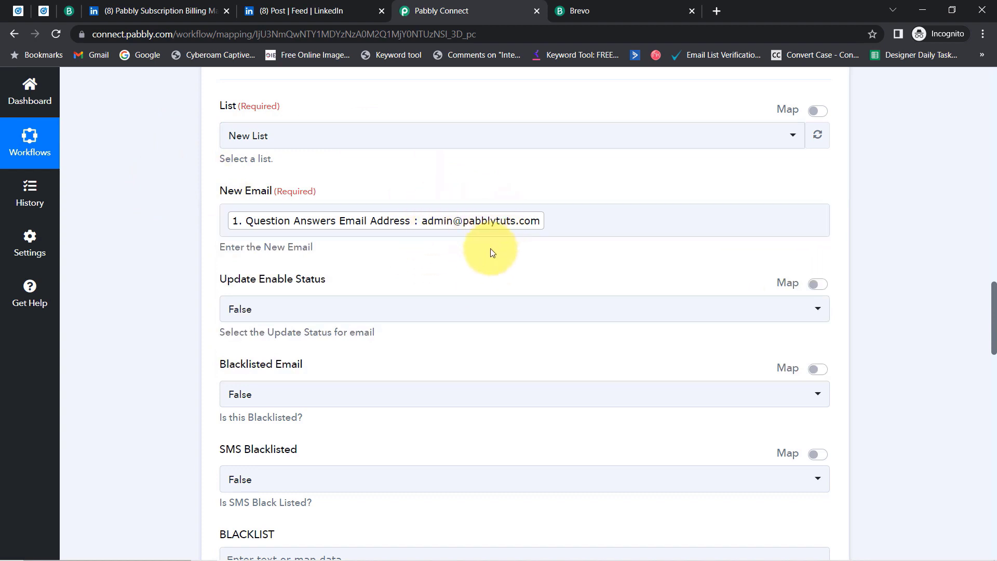
left_click(446, 212)
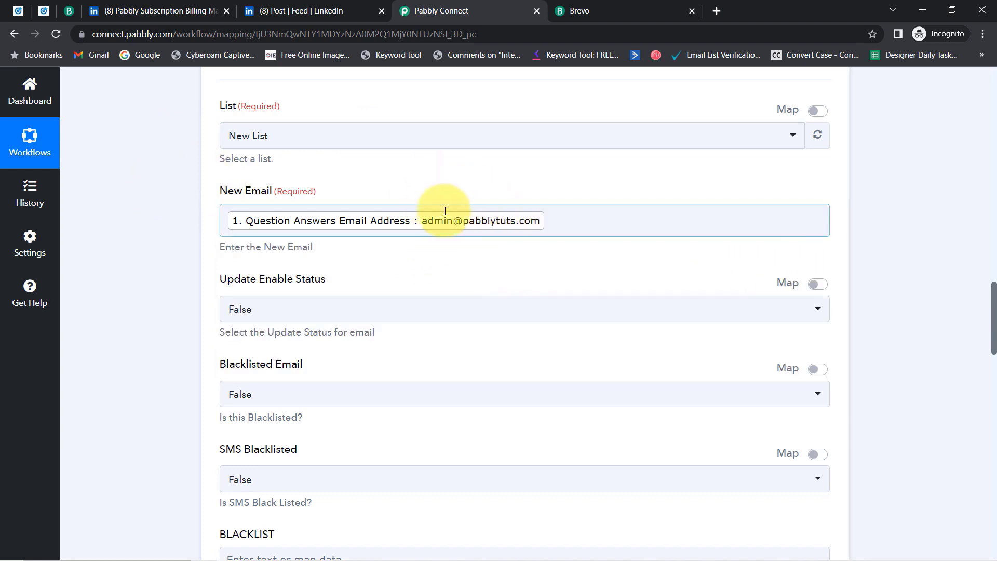
left_click(147, 313)
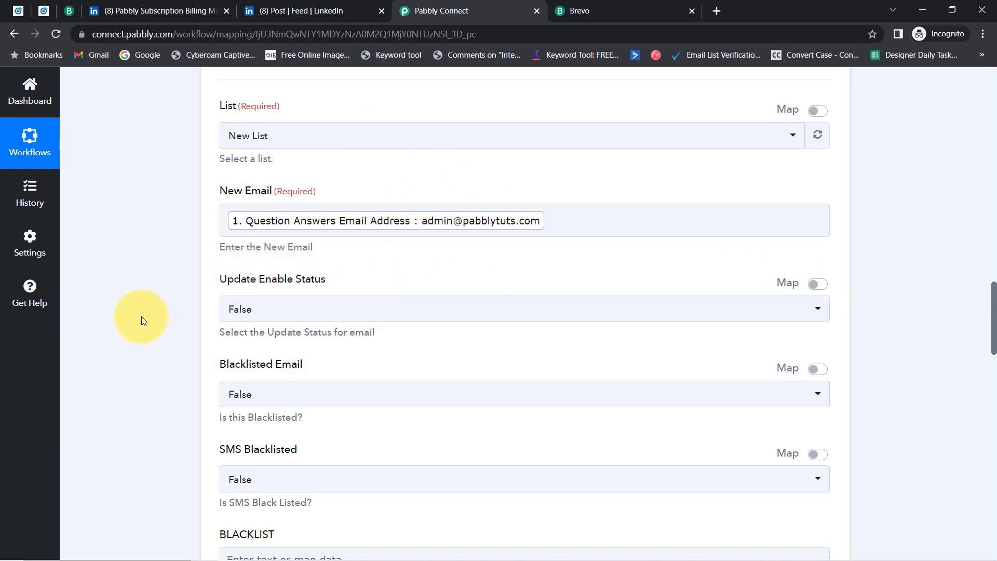
left_click_drag(994, 306, 968, 322)
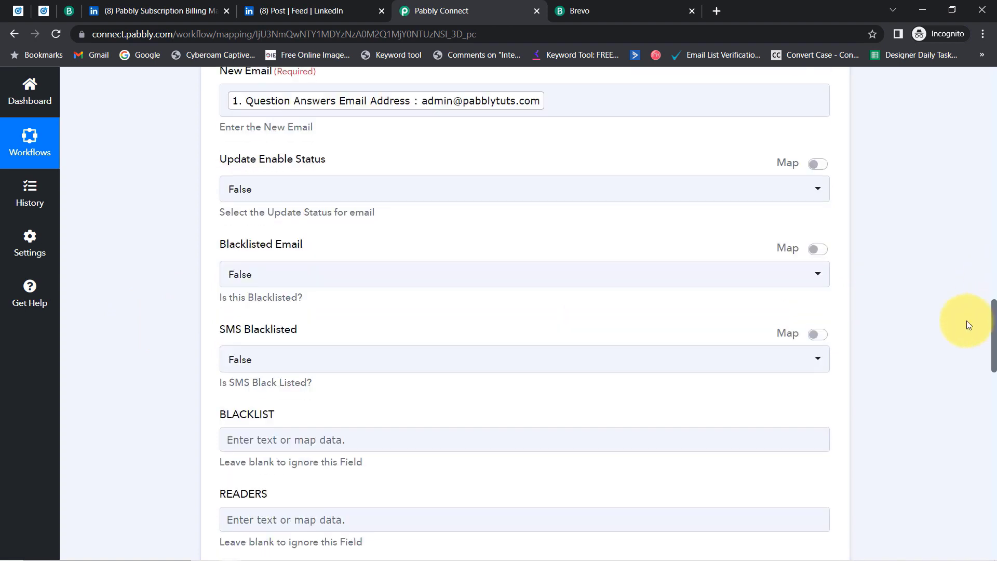
Set Update Enable Status to True.
left_click(254, 195)
left_click(249, 189)
left_click(246, 192)
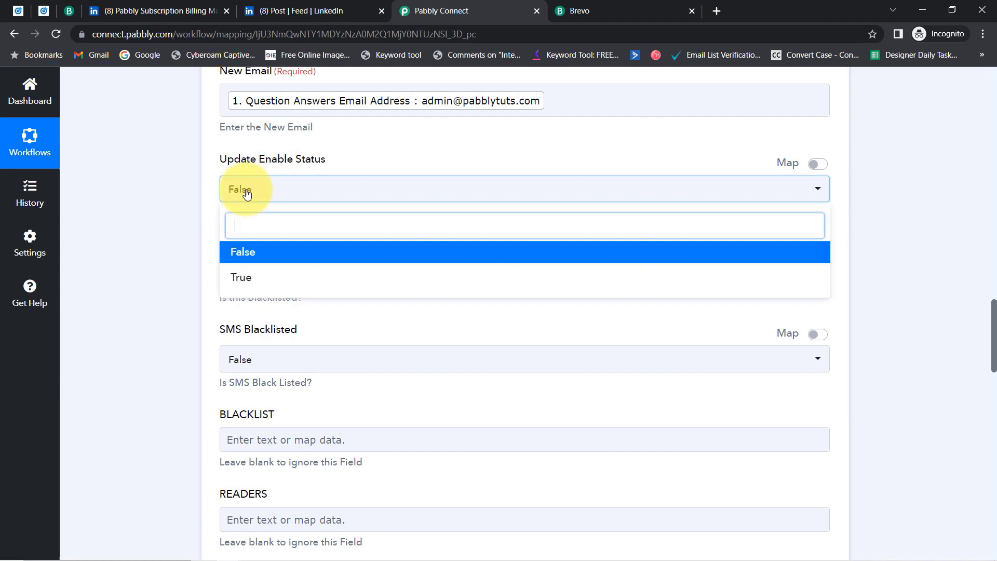
left_click(238, 276)
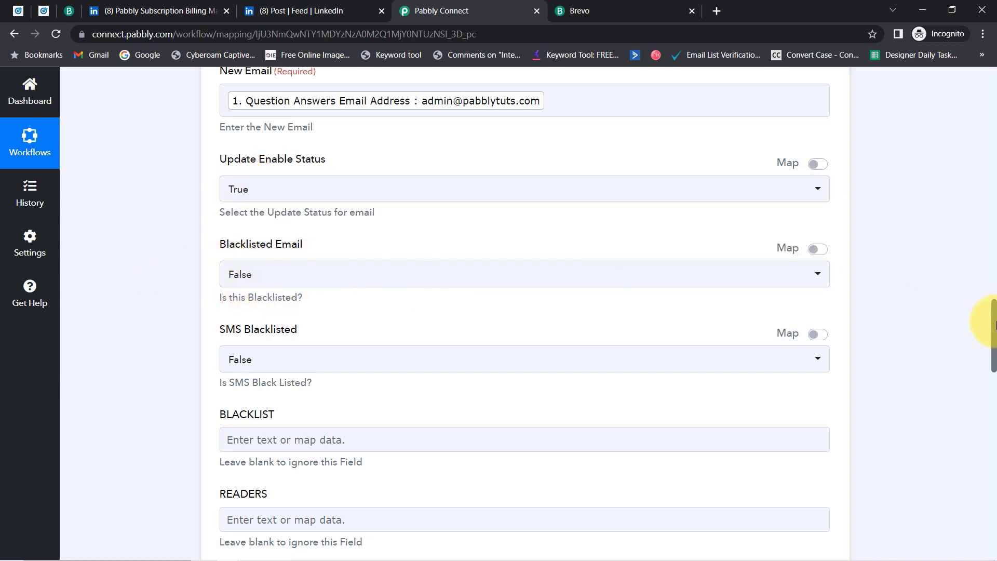
left_click_drag(995, 324, 986, 412)
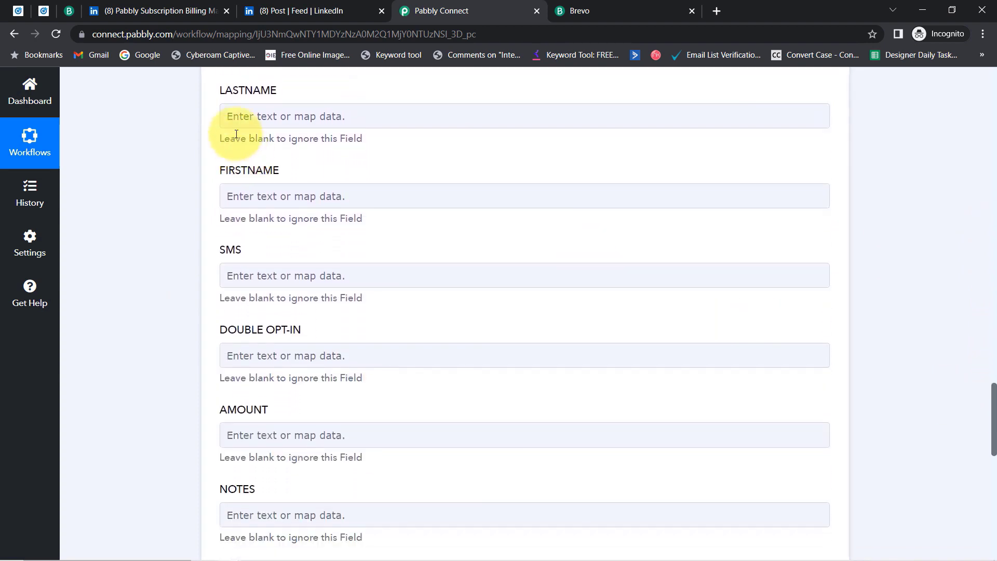
Map FIRSTNAME to the lead's Question Answers First Name.
left_click(248, 196)
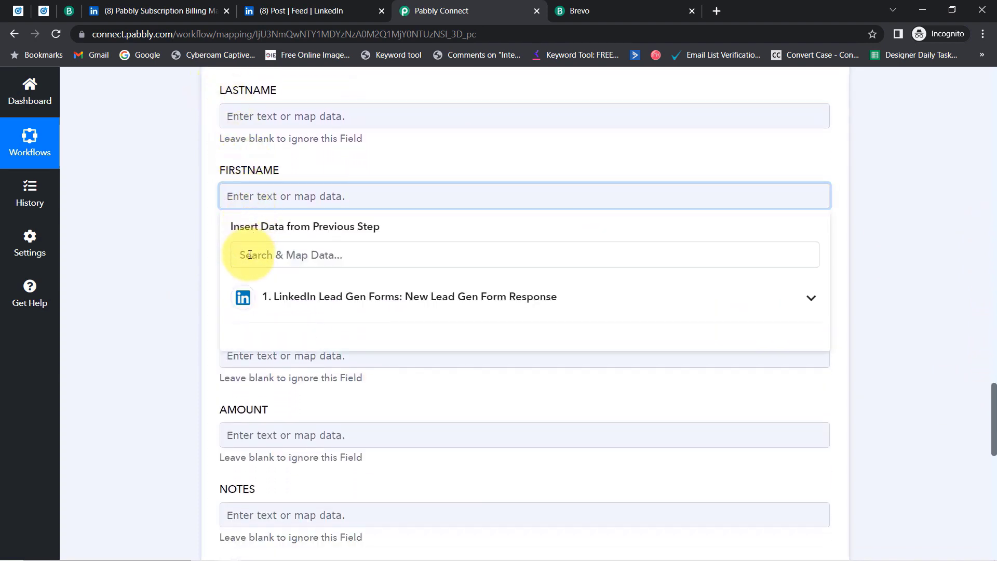
type("pabbl")
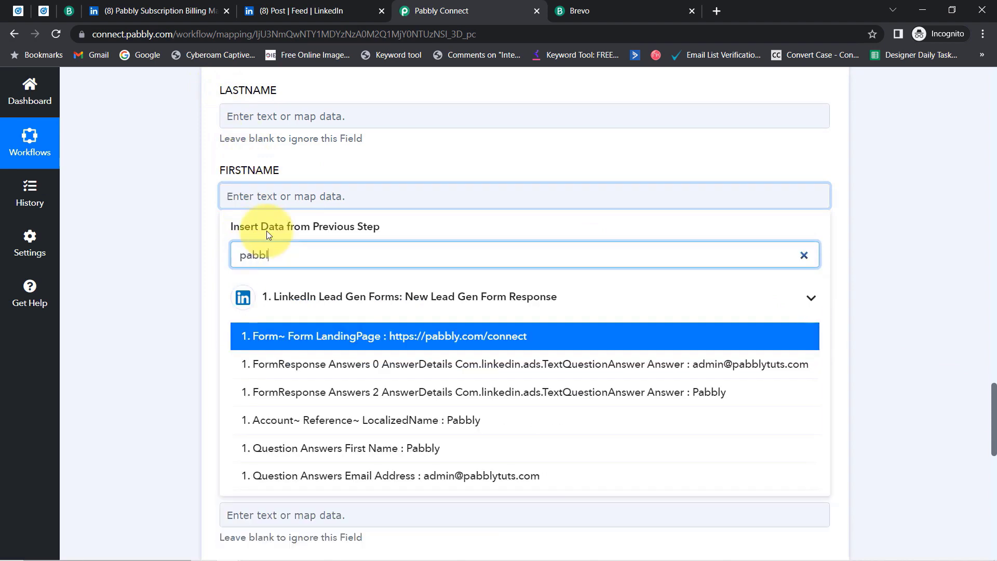
left_click(392, 451)
left_click(149, 247)
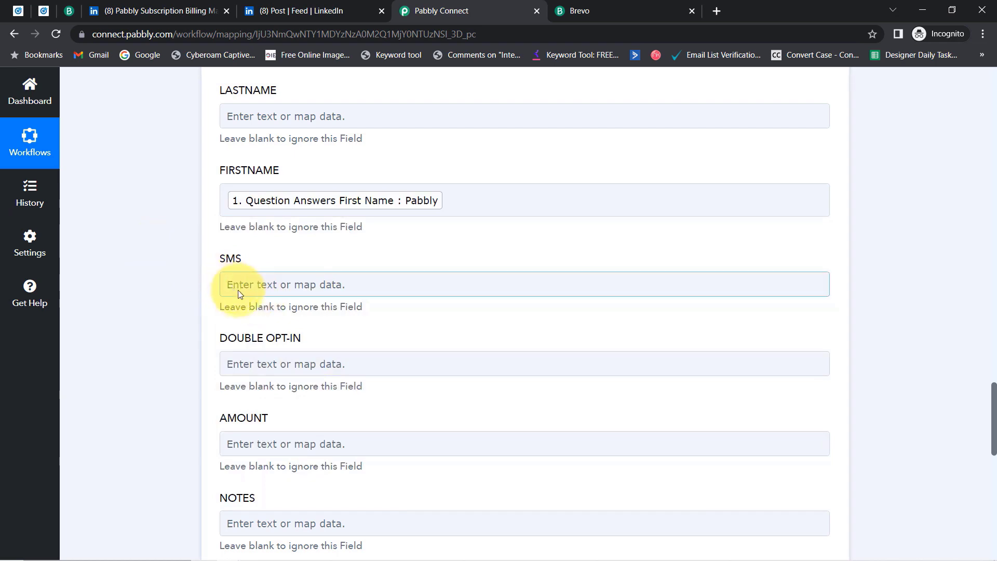
Map LASTNAME to the lead's Question Answers Last Name, searching 'subs'.
left_click(236, 127)
left_click(241, 176)
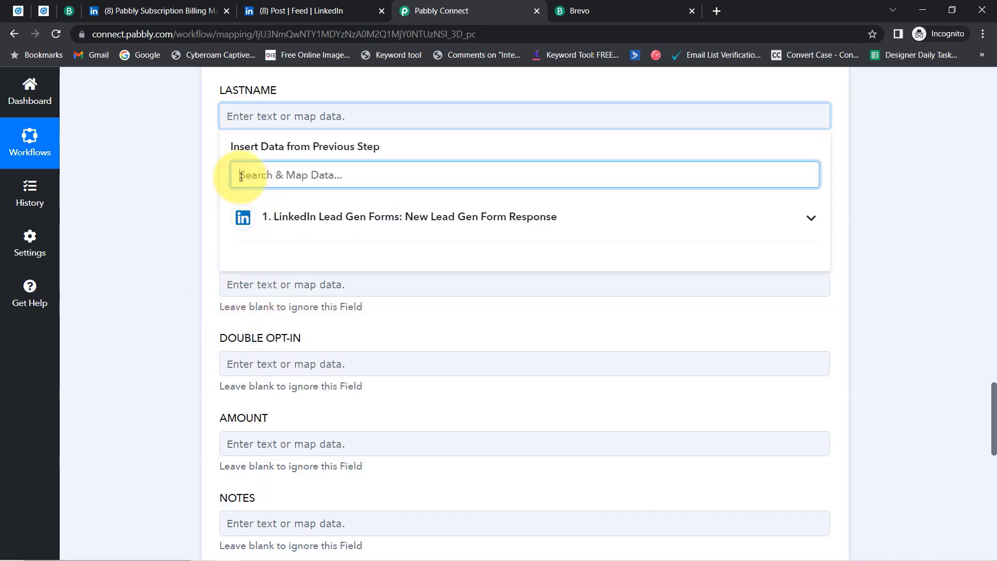
type("subs")
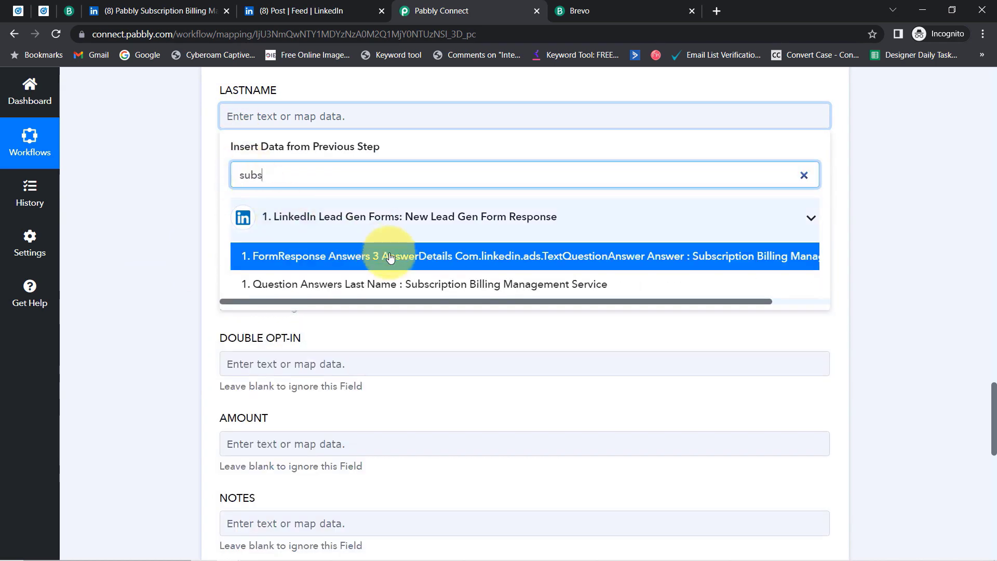
left_click(432, 285)
left_click(132, 297)
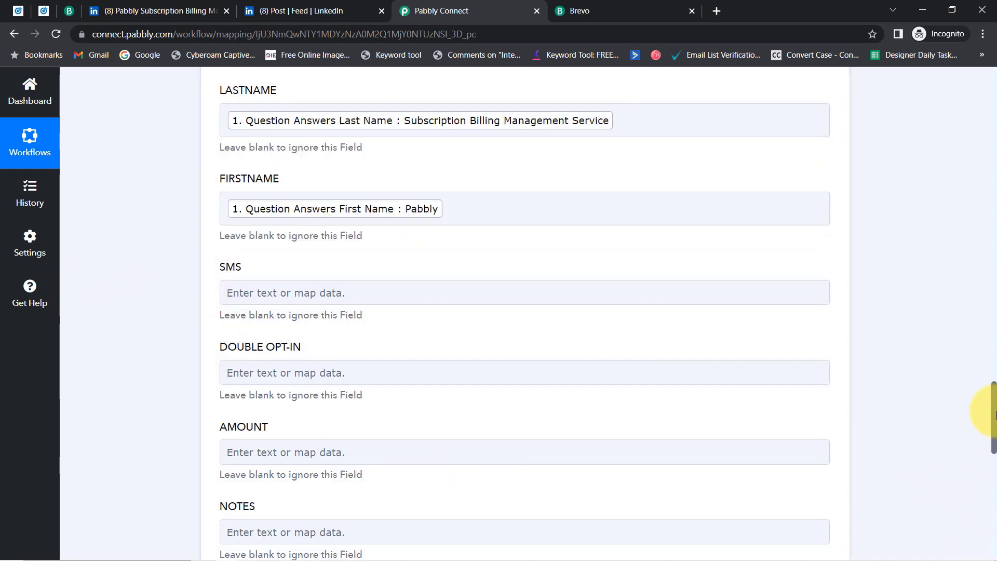
left_click_drag(994, 396, 970, 473)
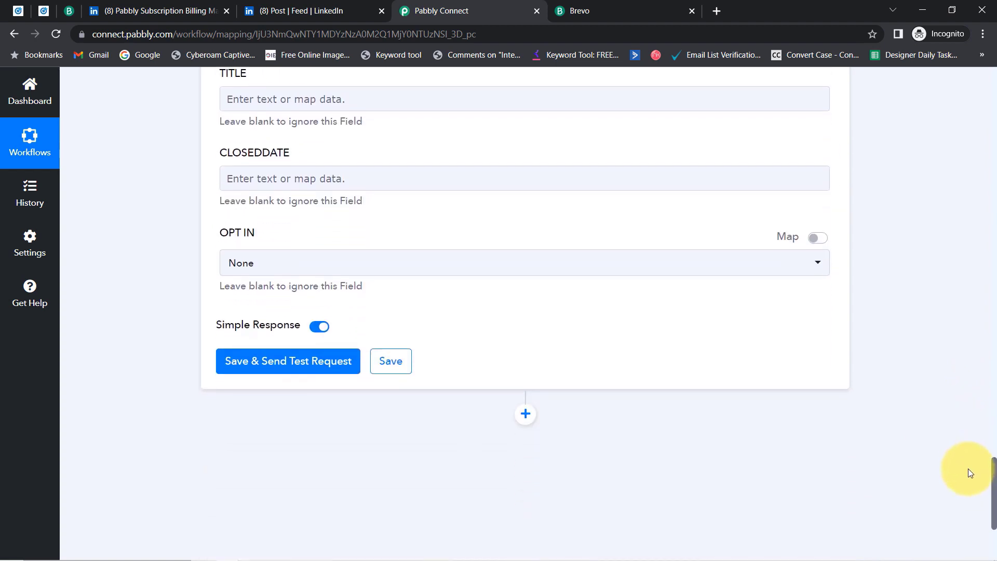
Save and send a test request, getting back contact ID 247 in list 42.
left_click(290, 361)
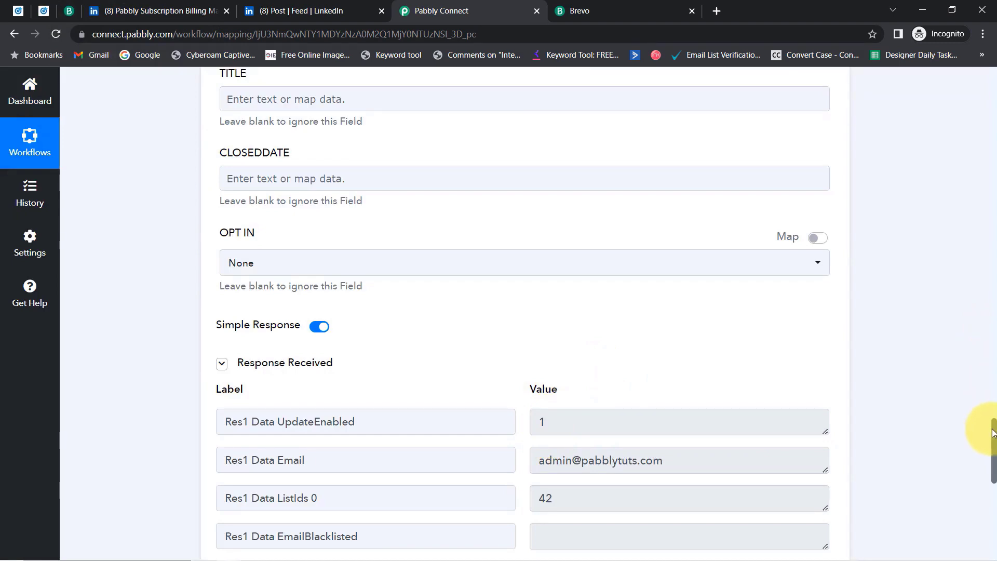
scroll(993, 436, "down", 4)
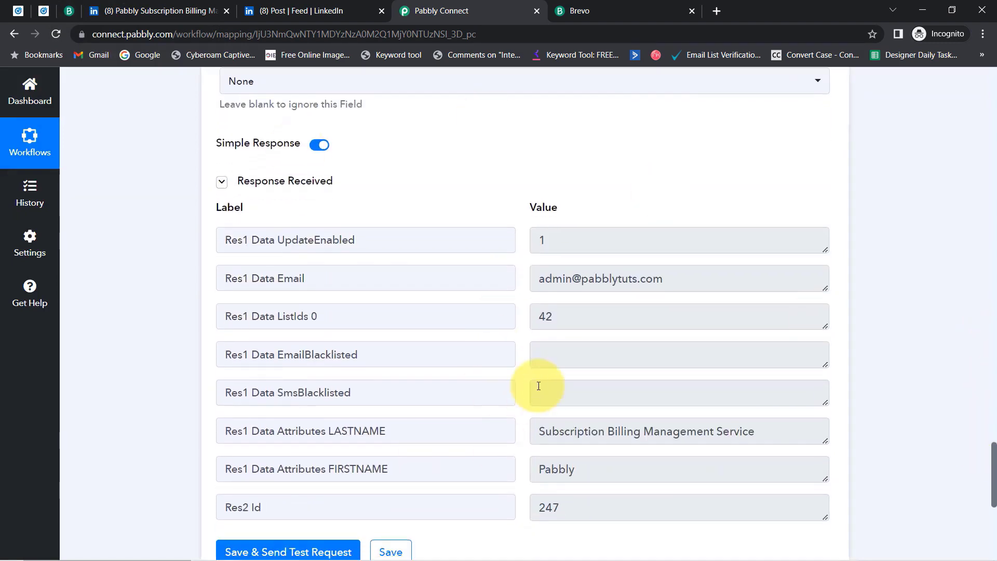
left_click(65, 12)
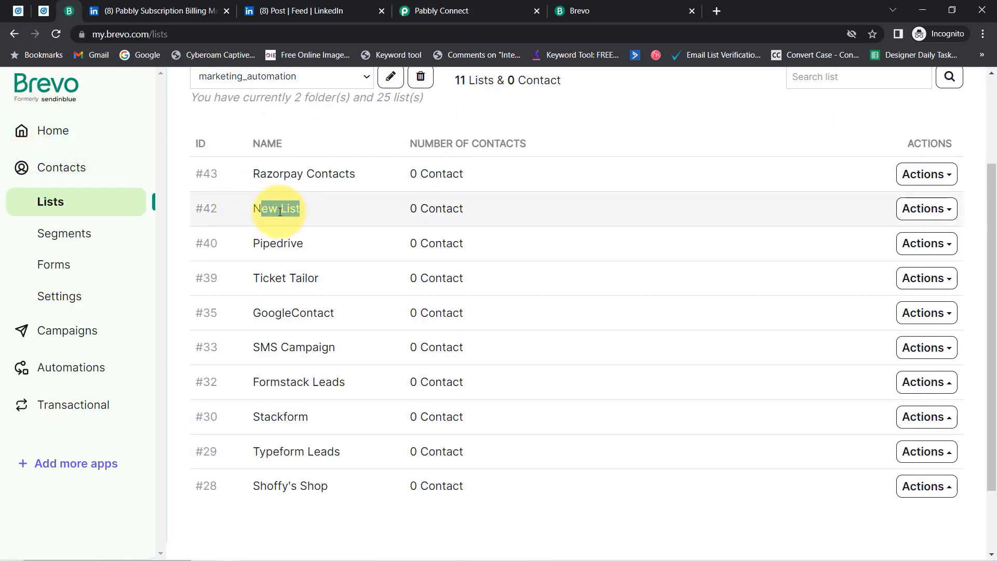
In Brevo Contacts, find the new Pabbly contact and open its record.
left_click(55, 173)
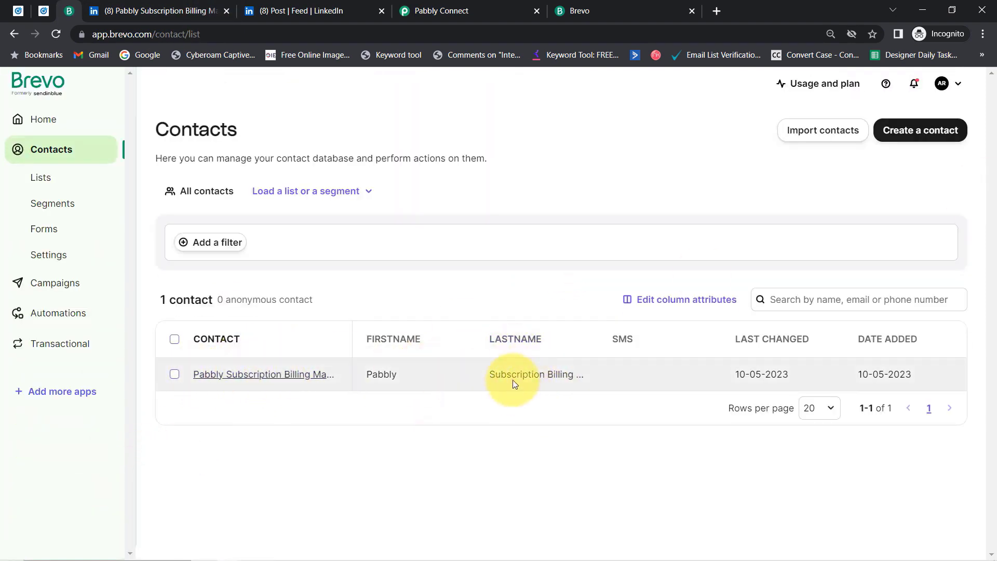
left_click_drag(785, 380, 726, 369)
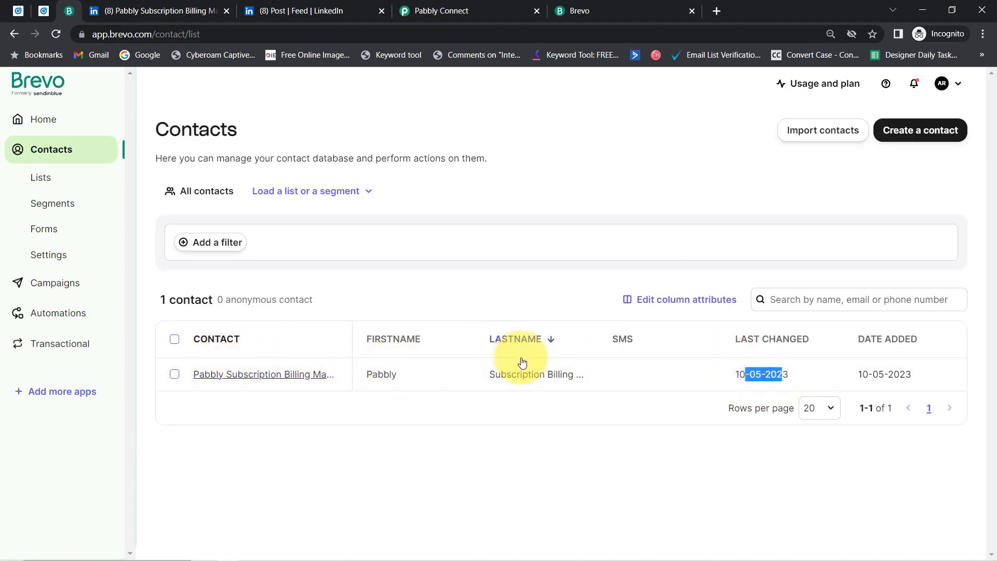
left_click(278, 379)
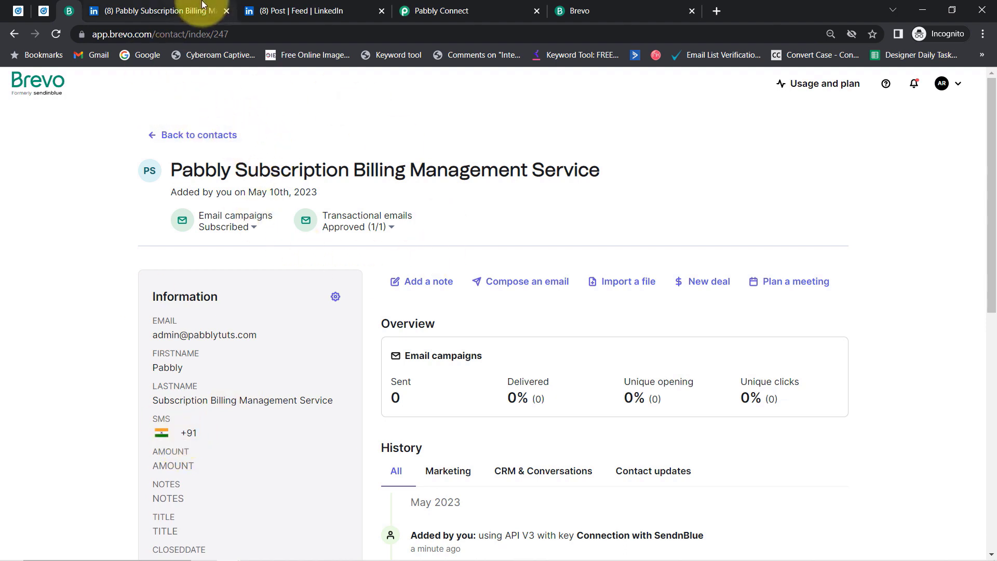
Close both LinkedIn tabs and return to Pabbly Connect.
left_click(227, 10)
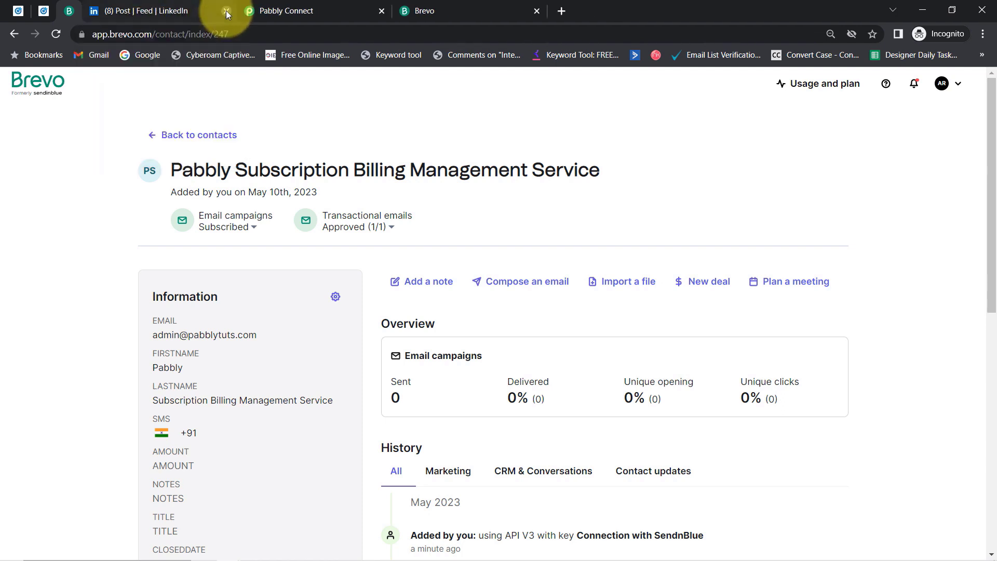
left_click(226, 11)
left_click(183, 7)
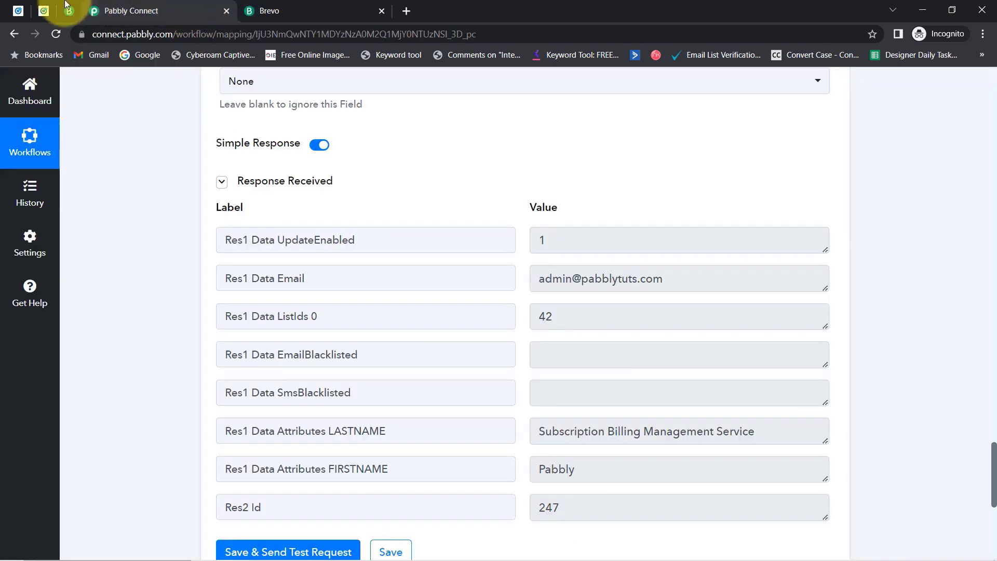
left_click(44, 12)
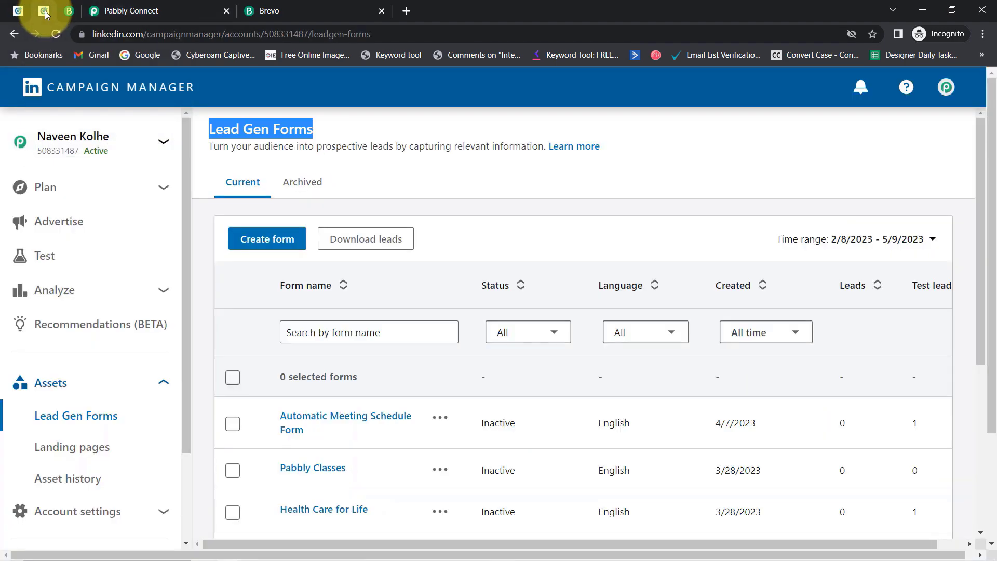
scroll(385, 390, "down", 3)
scroll(364, 416, "down", 2)
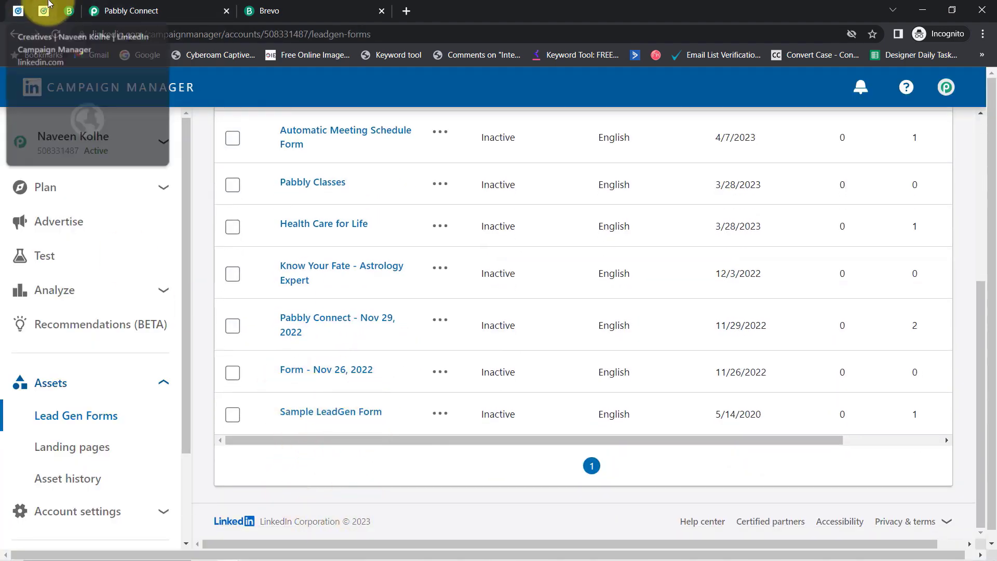
left_click(73, 11)
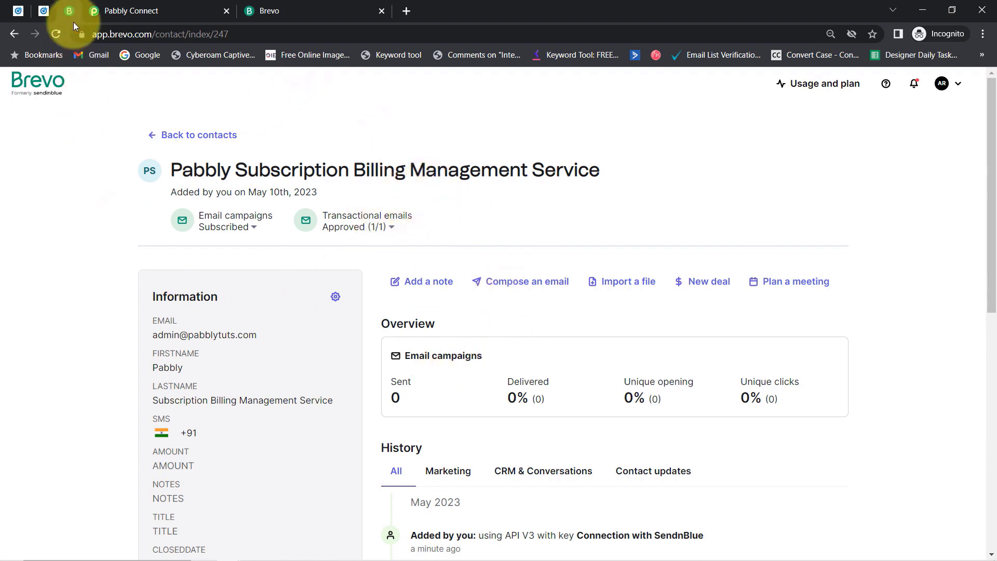
left_click(130, 11)
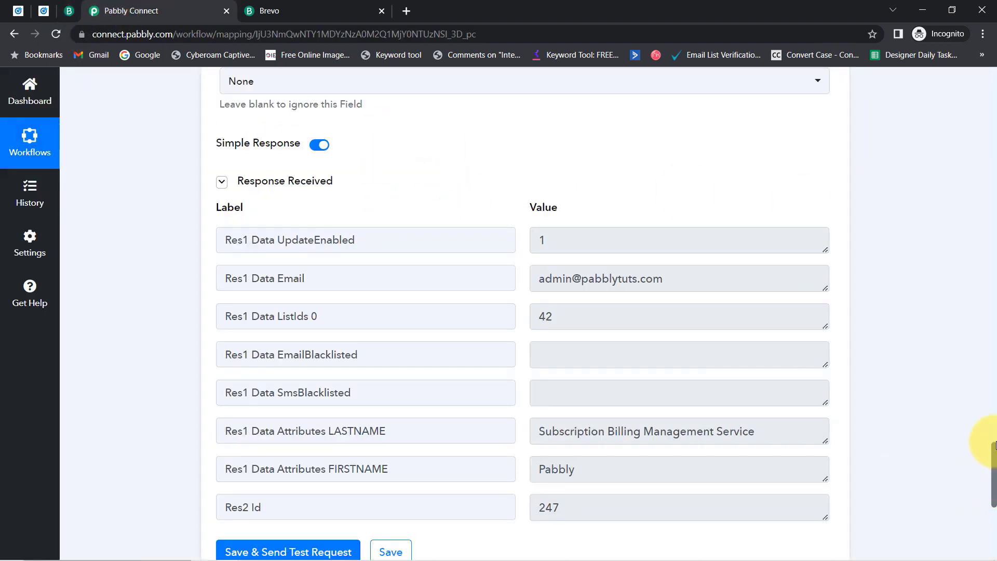
Collapse the LinkedIn trigger and Sendinblue action steps into a compact view.
left_click_drag(989, 446, 985, 104)
mouse_move(724, 275)
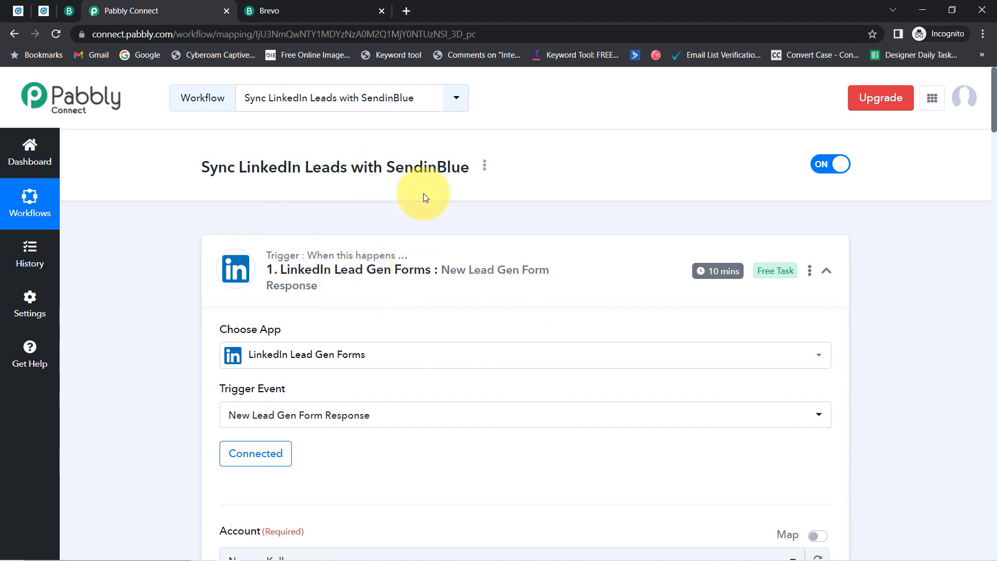
left_click(345, 285)
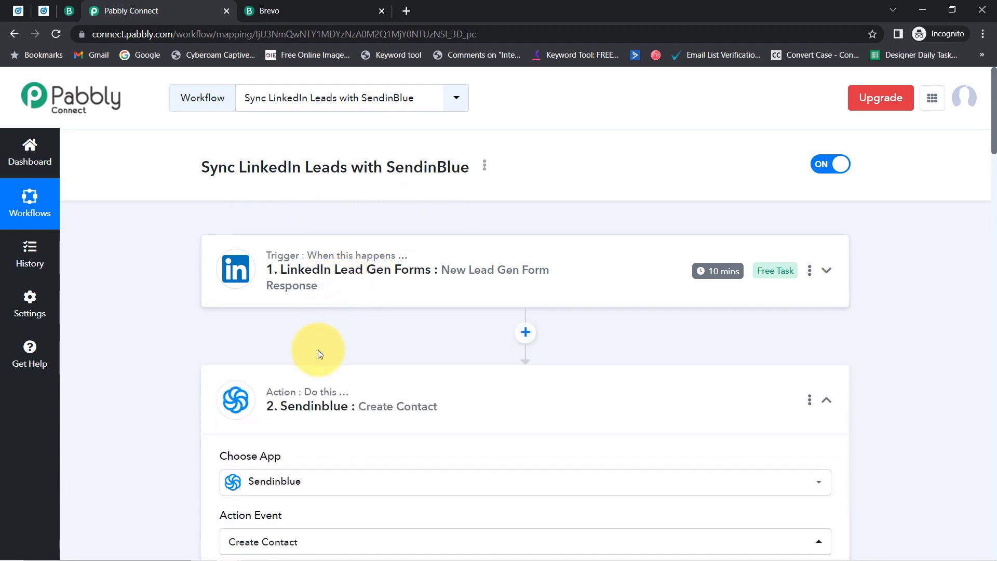
left_click(307, 399)
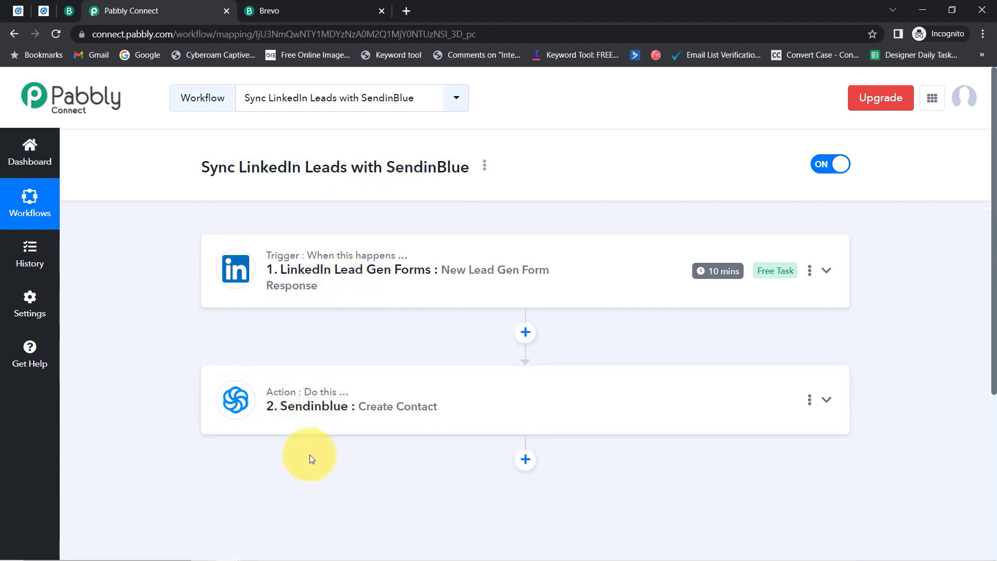
Copy the share link for the Sync LinkedIn Leads with SendinBlue workflow.
mouse_move(389, 264)
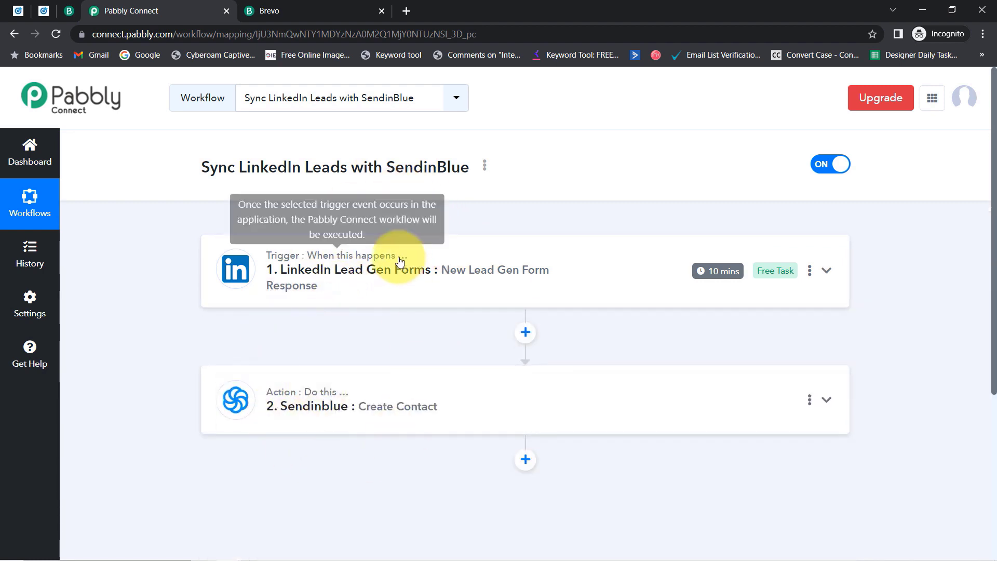
left_click(484, 165)
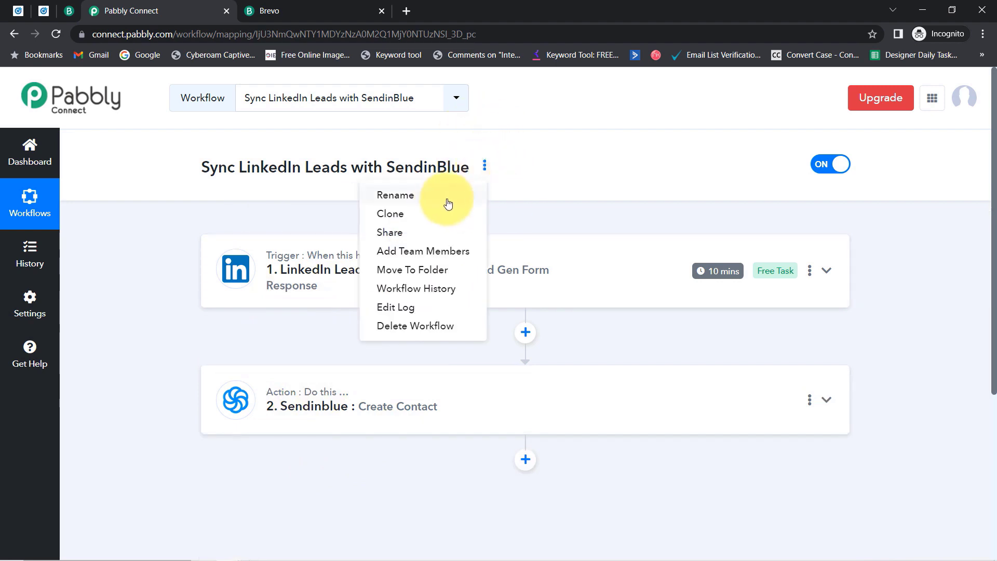
left_click(391, 227)
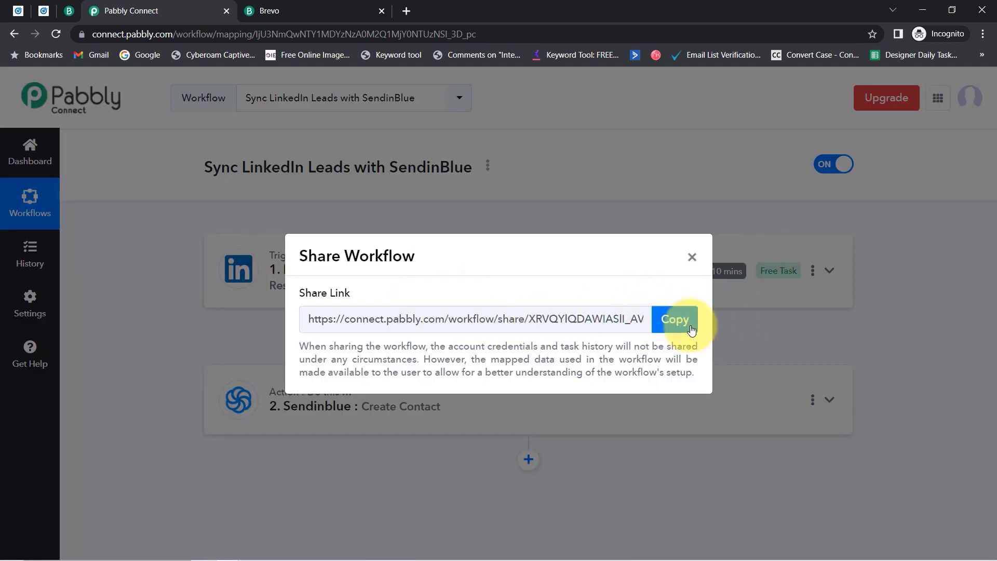
left_click(672, 319)
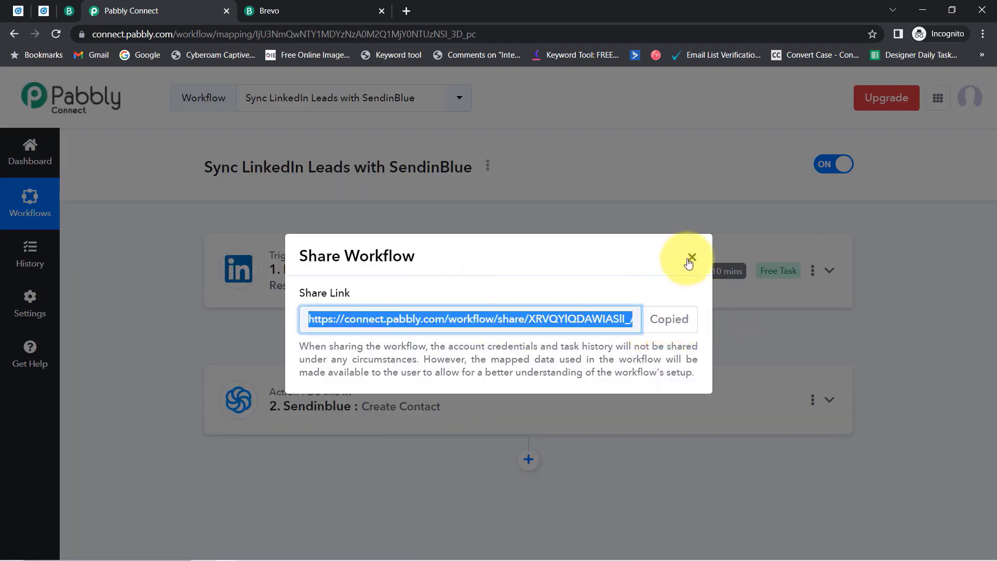
left_click(691, 258)
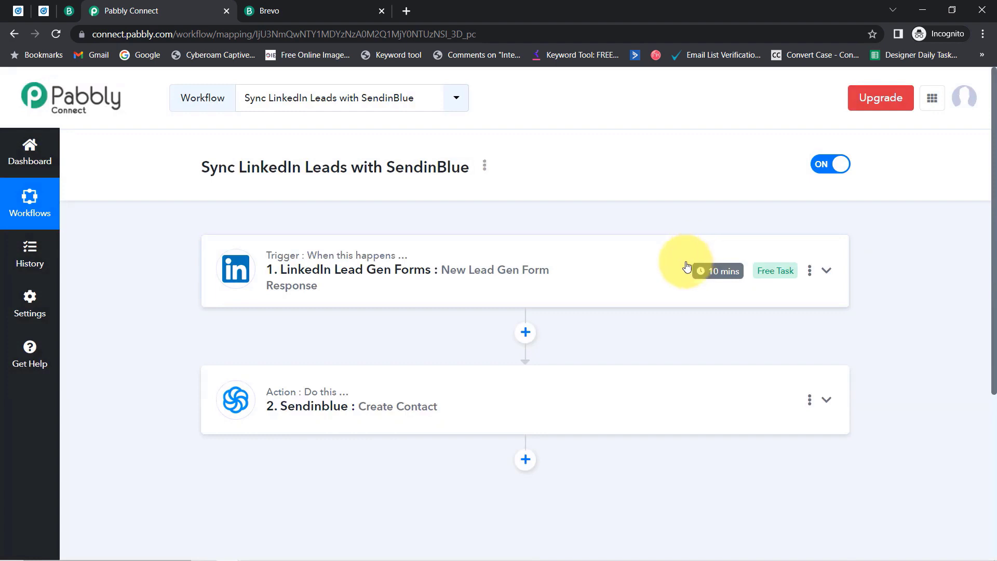
mouse_move(382, 259)
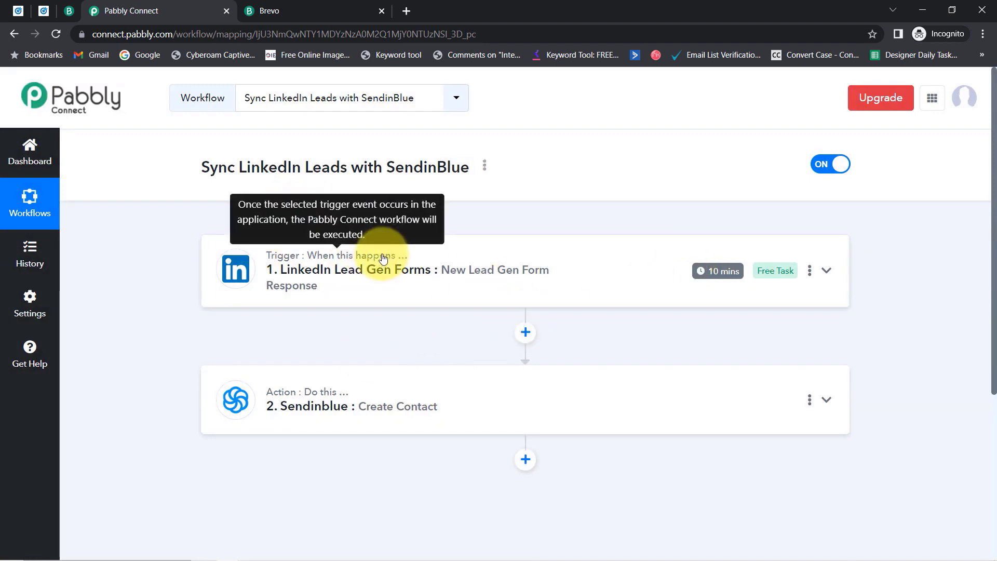
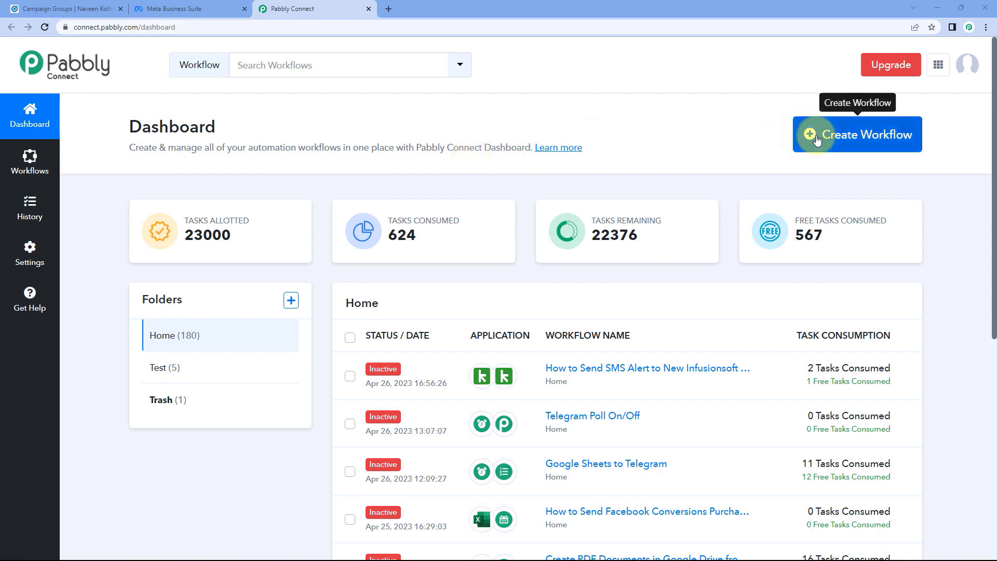
Create a new workflow named 'LinkedIn Lead Ad Form to Facebook Conversion API'.
left_click(810, 134)
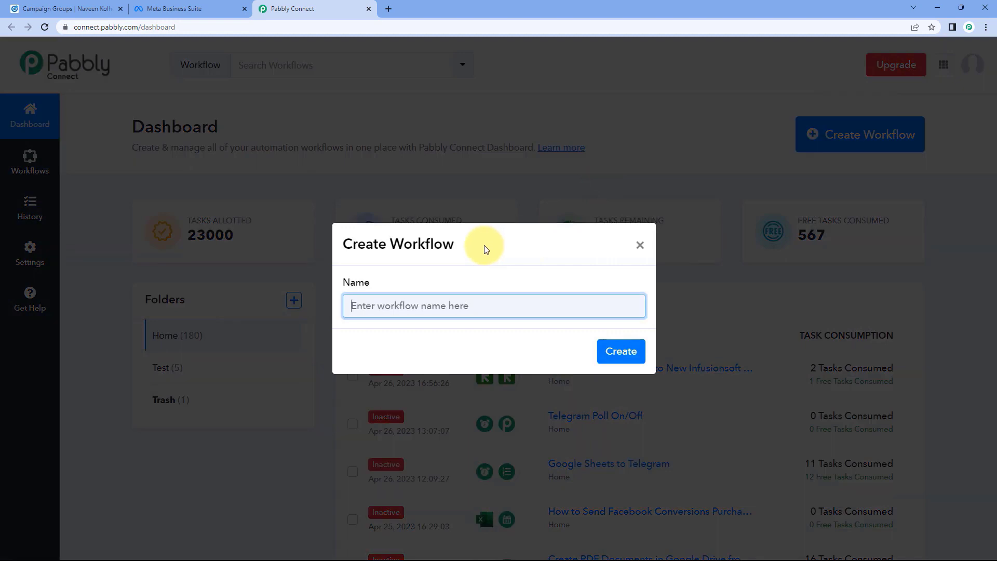
type("Li")
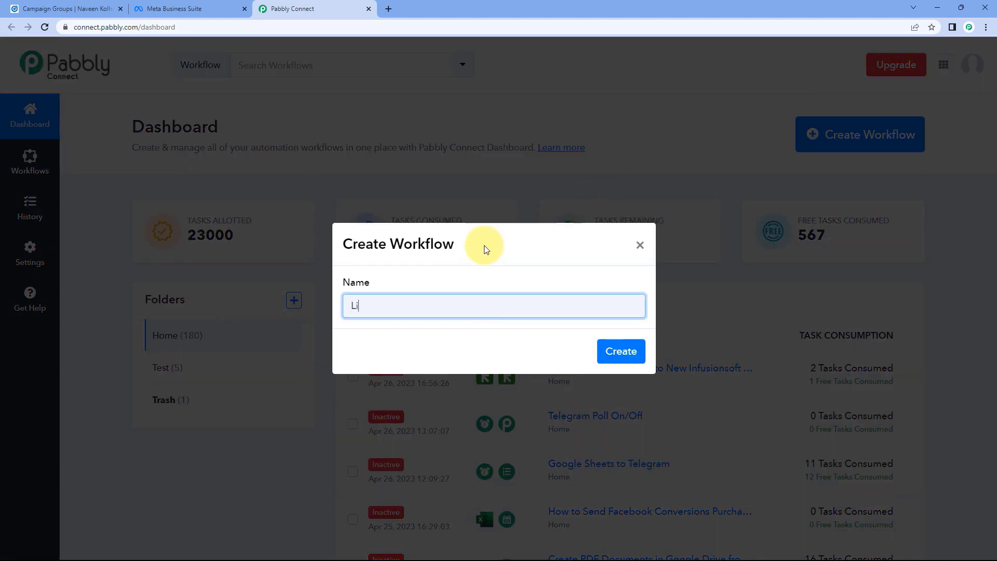
type("nkedIn Lead Ad Form to Face")
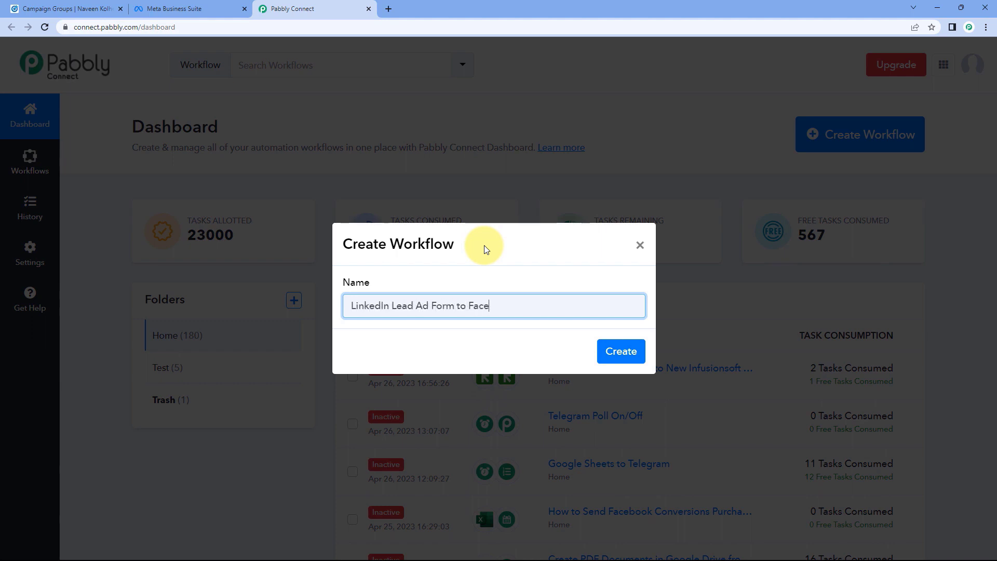
type("book Conversion AP")
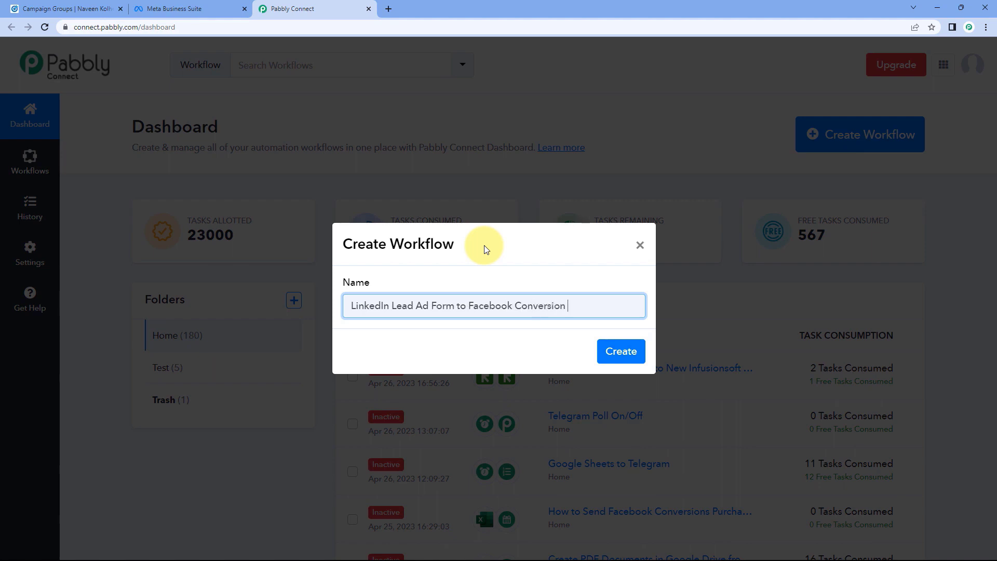
type("I")
left_click(622, 351)
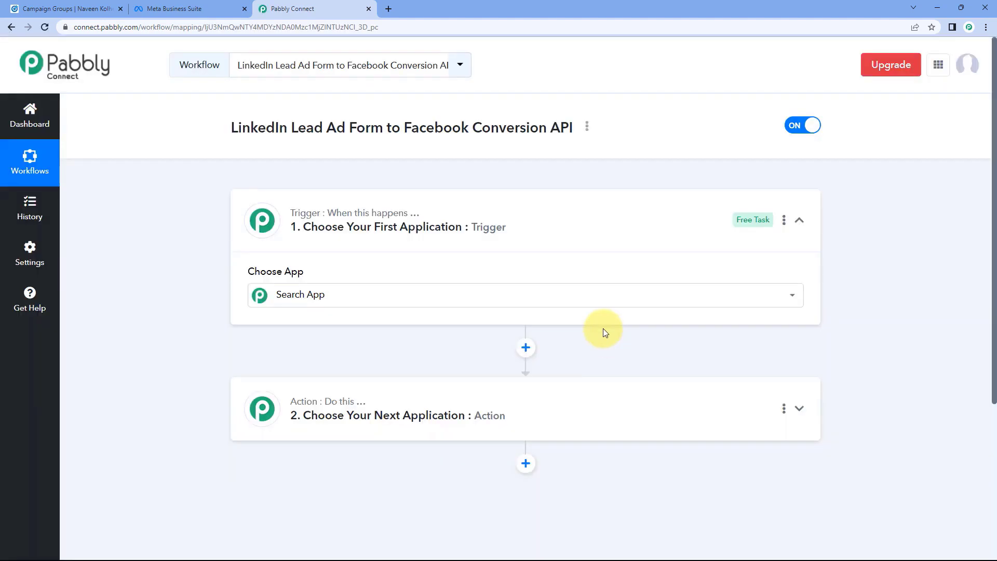
Collapse and re-expand the trigger card so its app grid shows, then scroll through the apps.
left_click(543, 301)
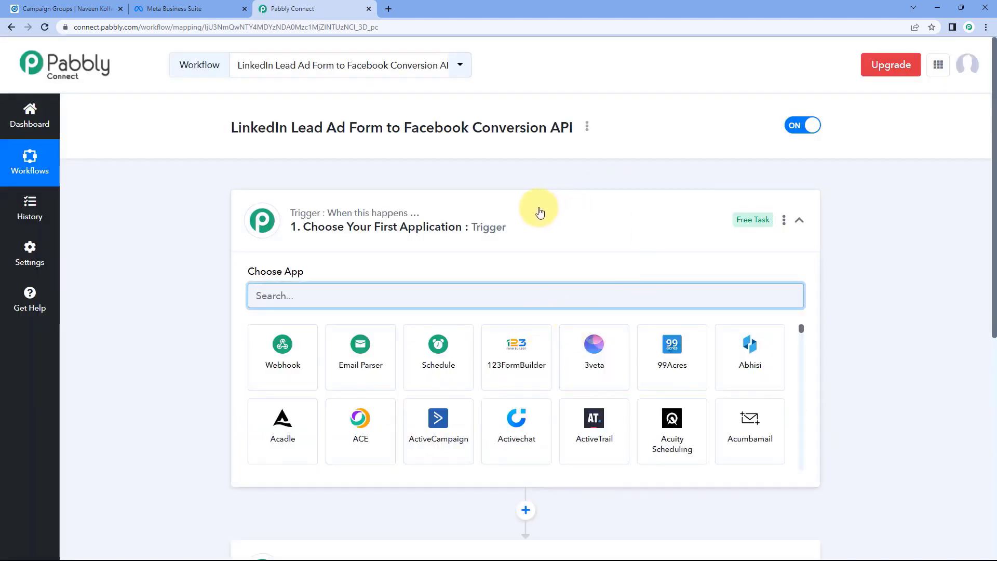
left_click(524, 225)
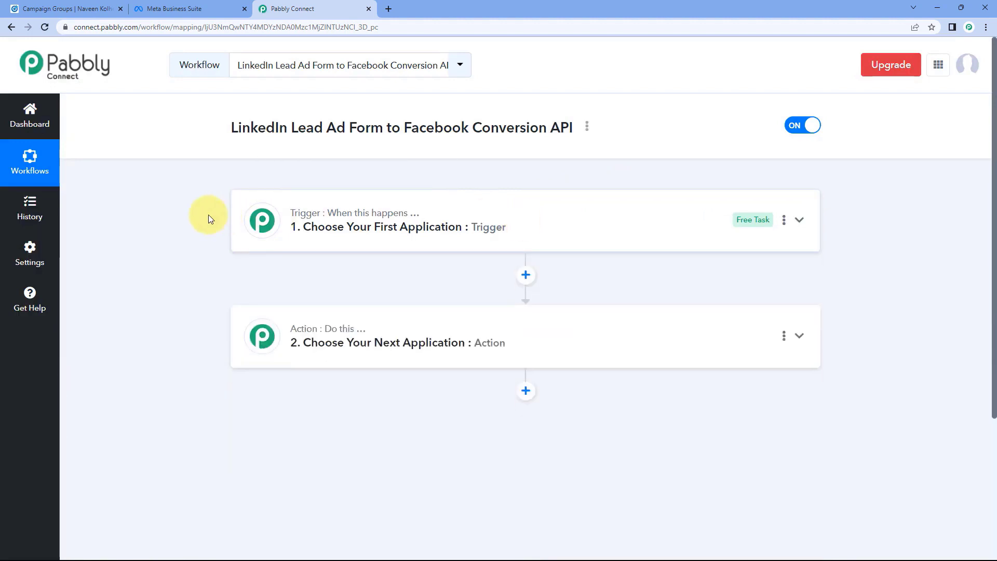
scroll(191, 212, "down", 1)
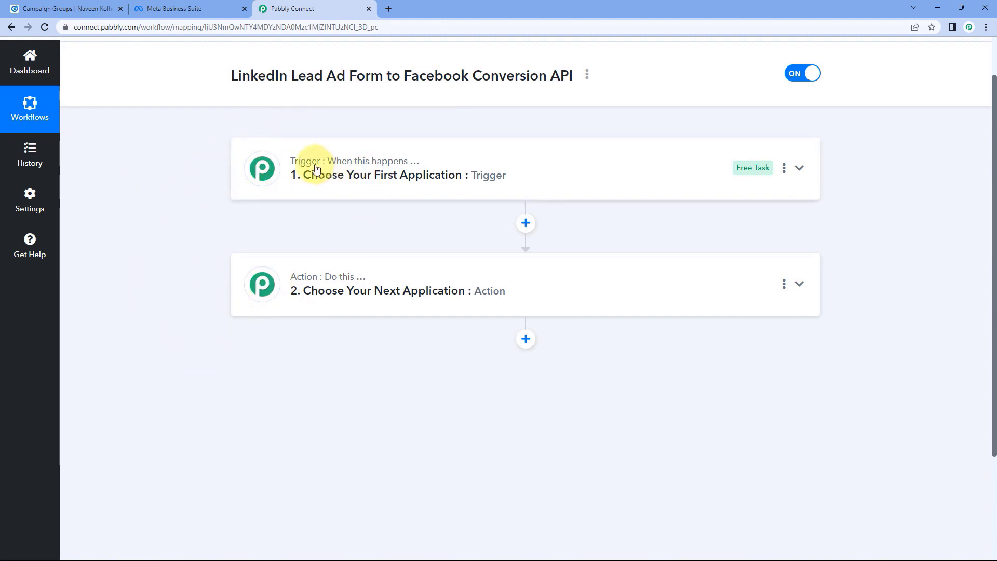
mouse_move(352, 161)
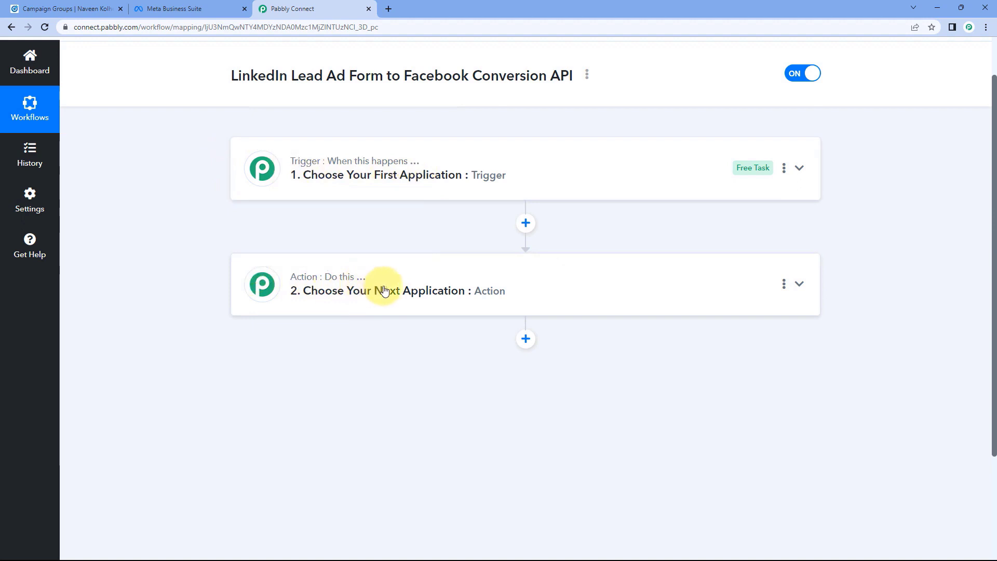
left_click(510, 174)
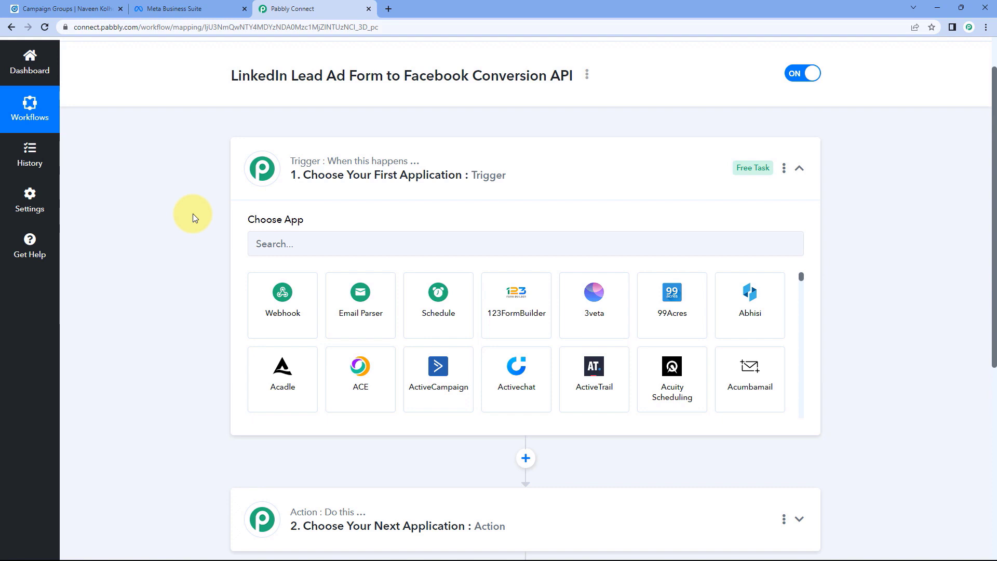
scroll(192, 214, "down", 1)
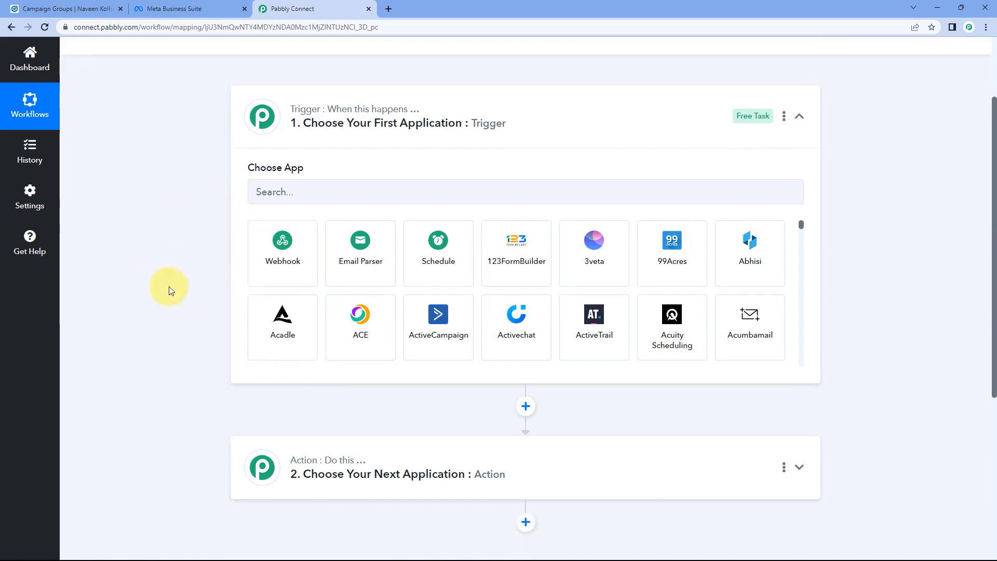
scroll(200, 238, "down", 2)
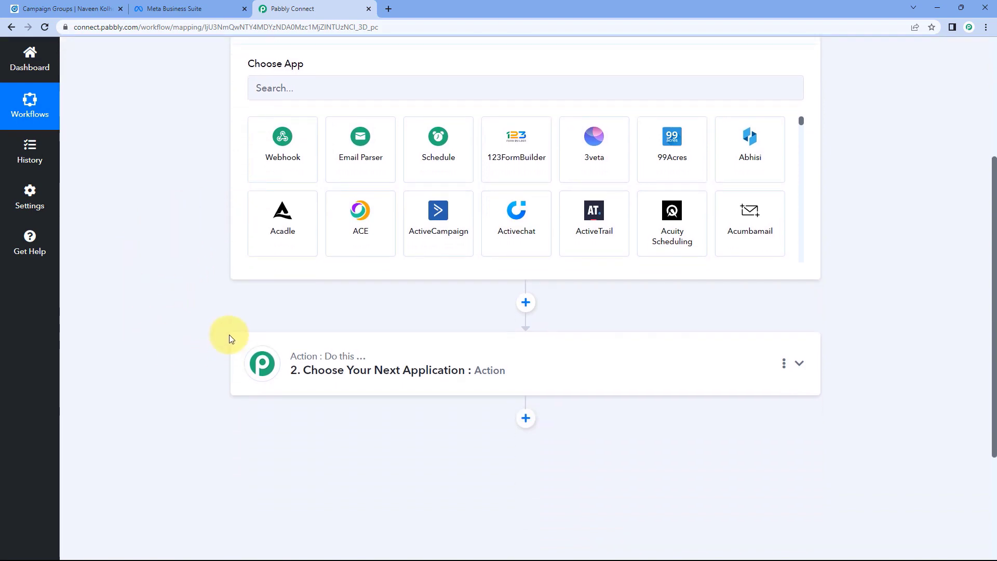
scroll(210, 306, "up", 3)
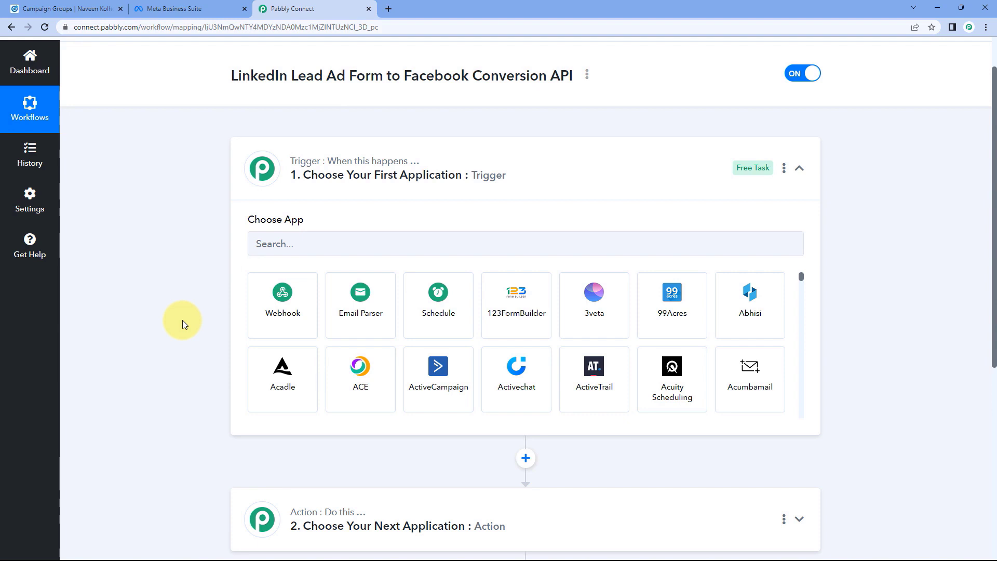
Search 'LinkedIn' and choose LinkedIn Lead Gen Forms as the trigger app.
left_click(299, 249)
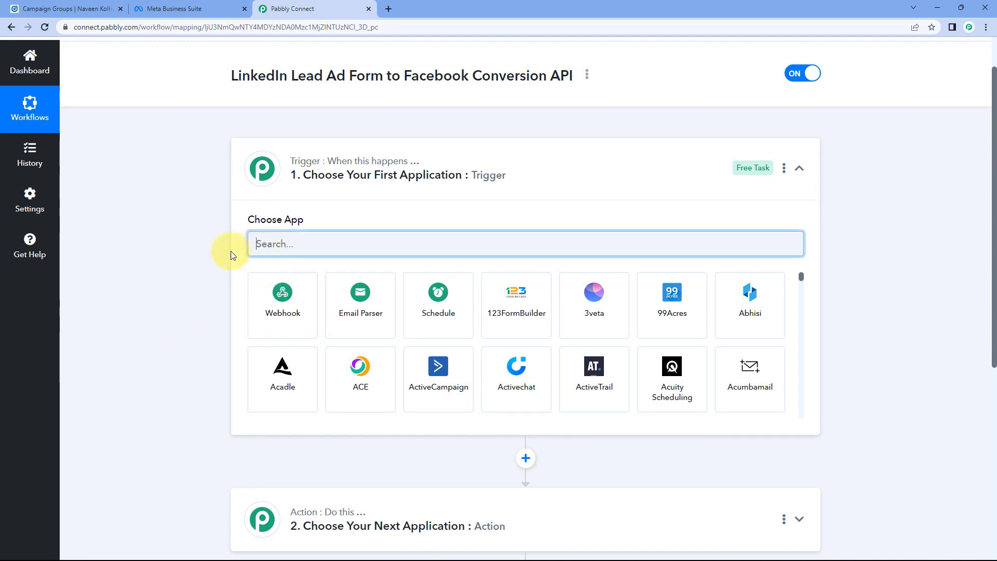
type("Lin")
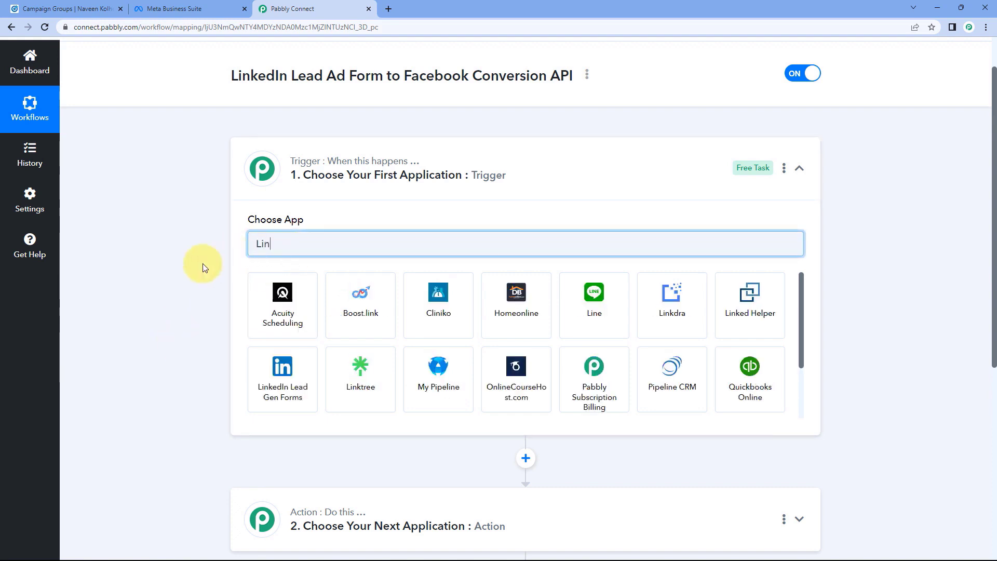
type("kedIn")
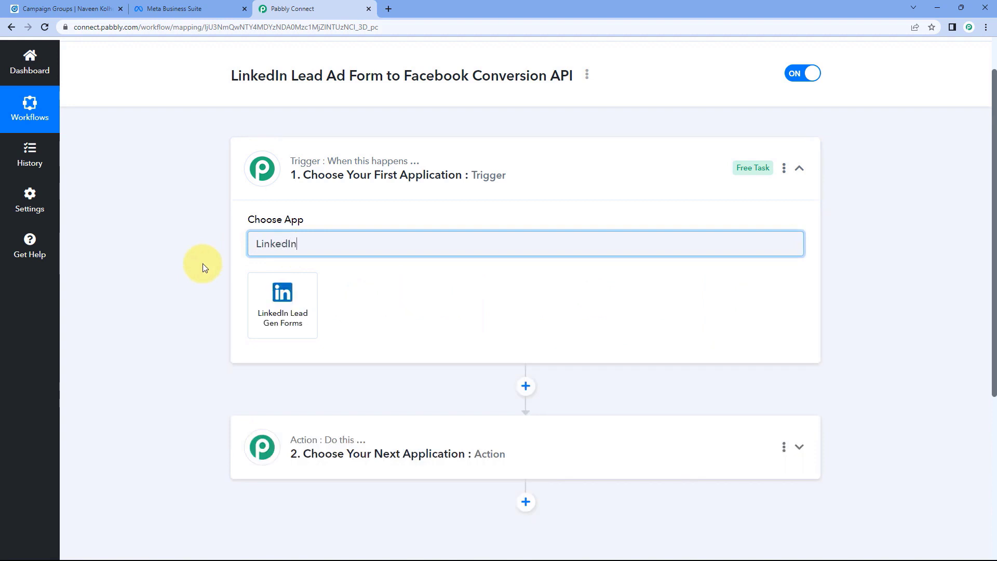
left_click(263, 287)
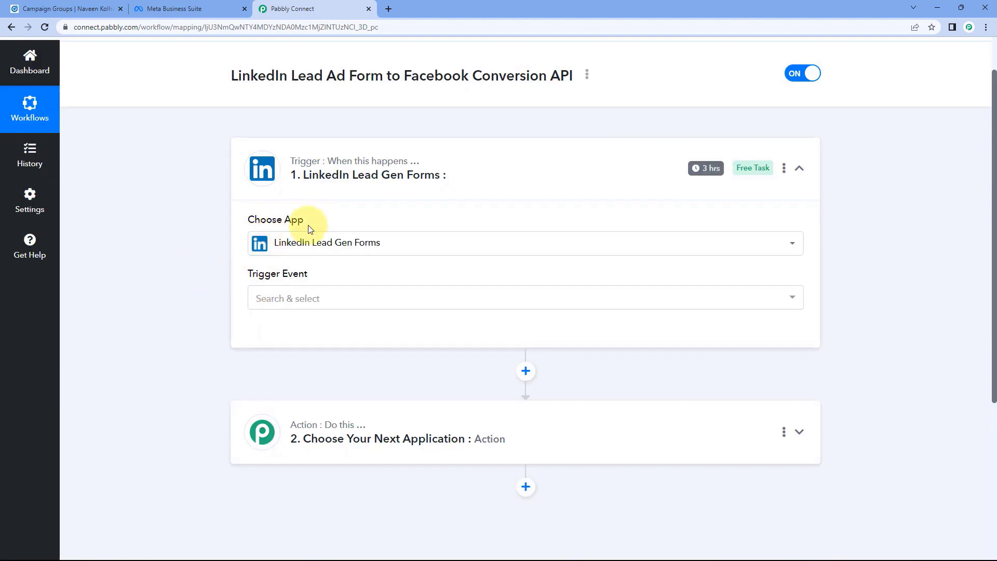
Set the trigger event to New Lead Gen Form Response and open the account connection panel.
left_click(327, 297)
scroll(231, 298, "down", 1)
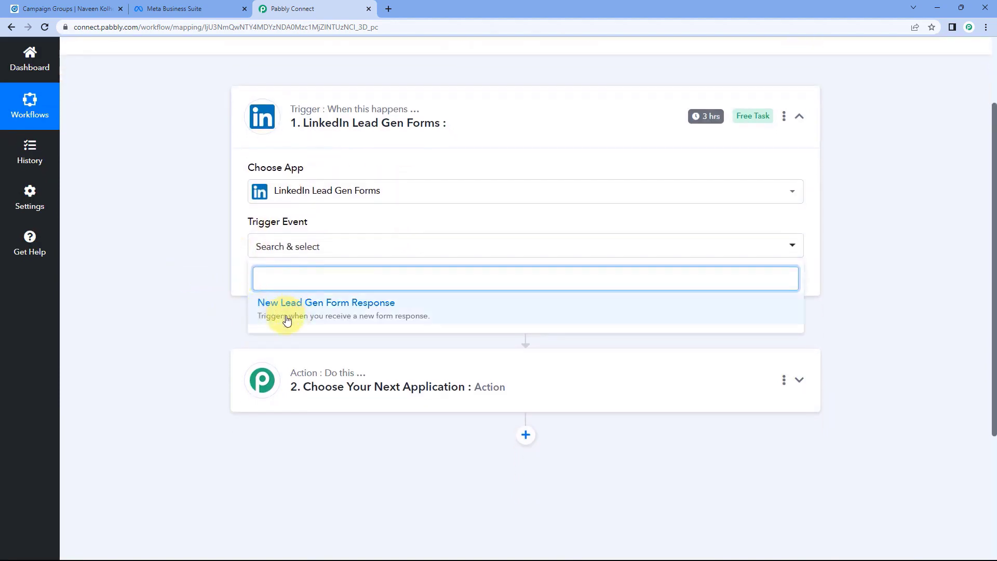
left_click(339, 316)
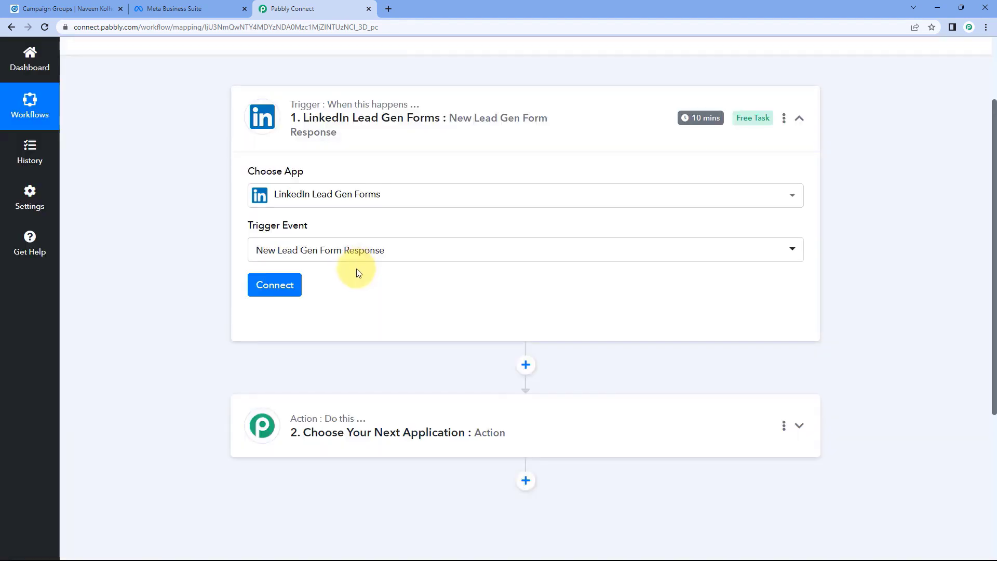
left_click(283, 285)
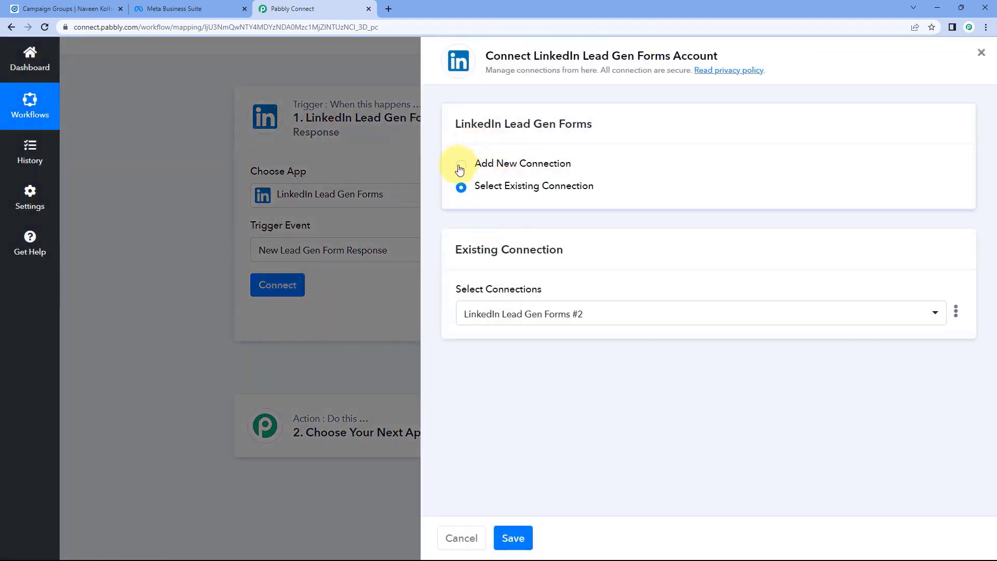
Add a new connection and authorize it by signing in through the LinkedIn login popup.
left_click(460, 166)
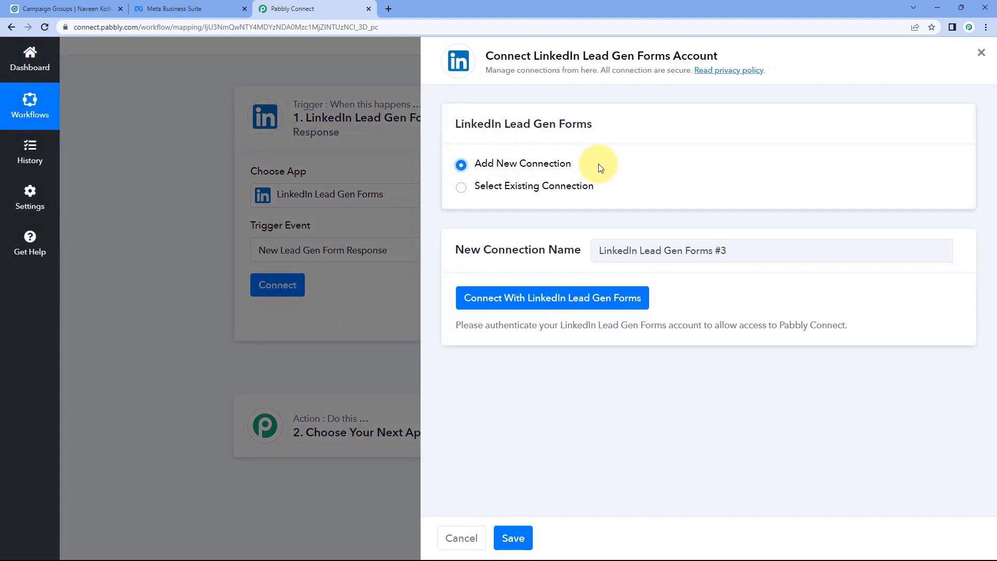
left_click(545, 296)
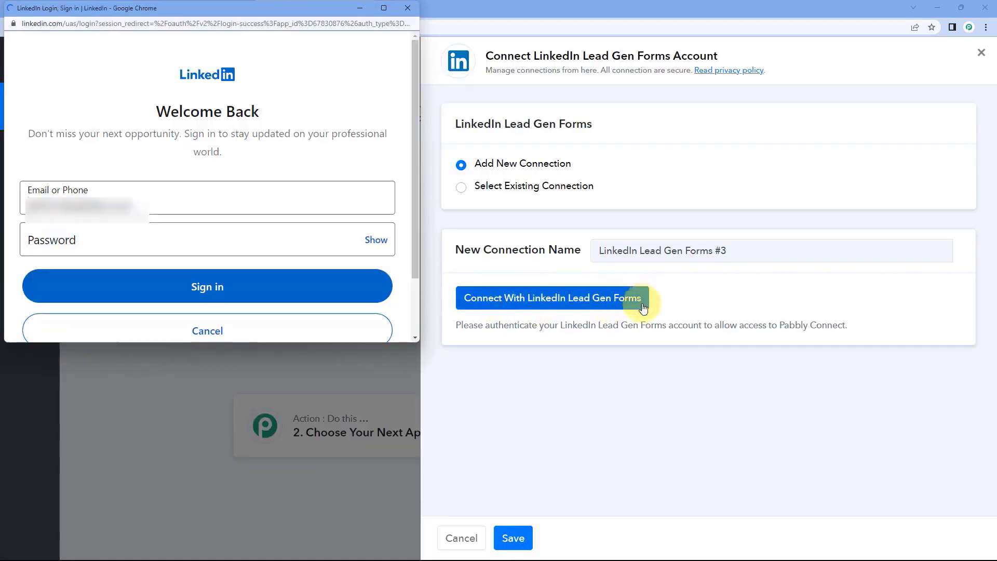
left_click(207, 285)
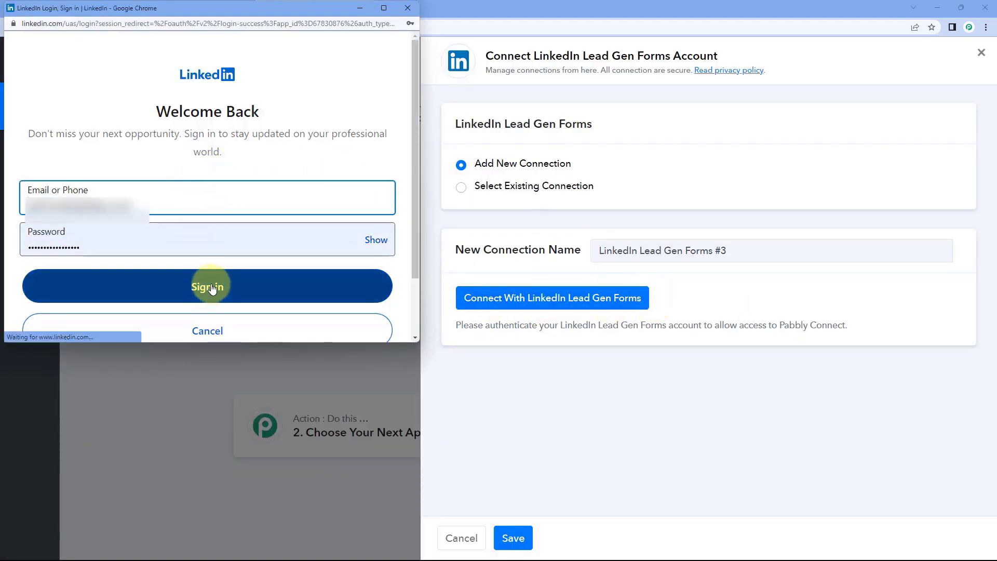
left_click_drag(207, 6, 206, 17)
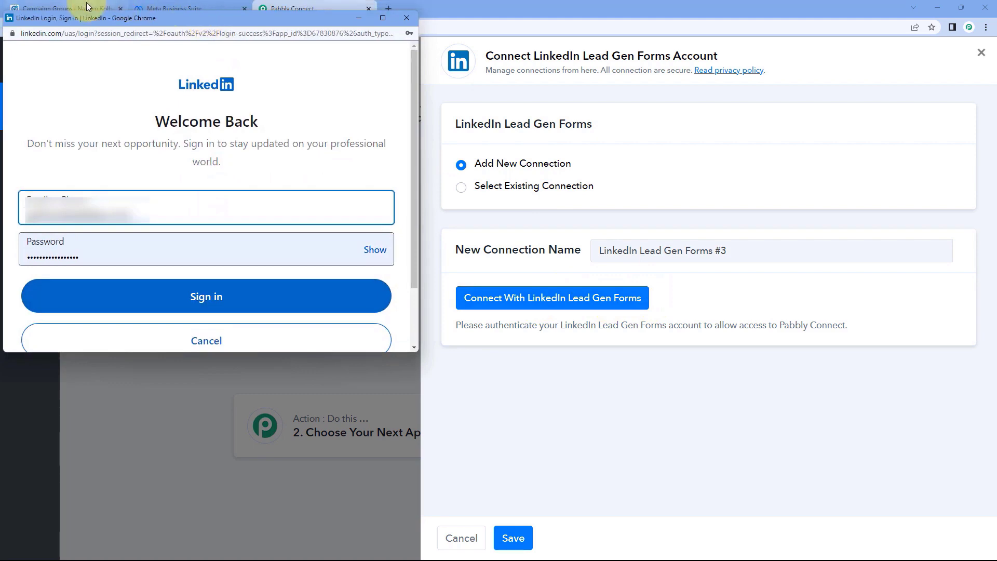
left_click(81, 5)
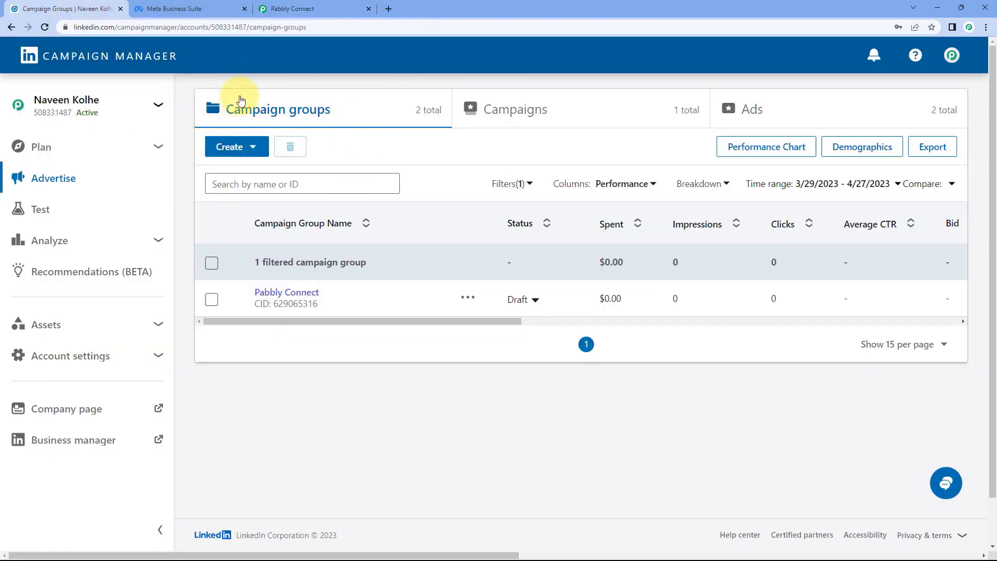
left_click(319, 8)
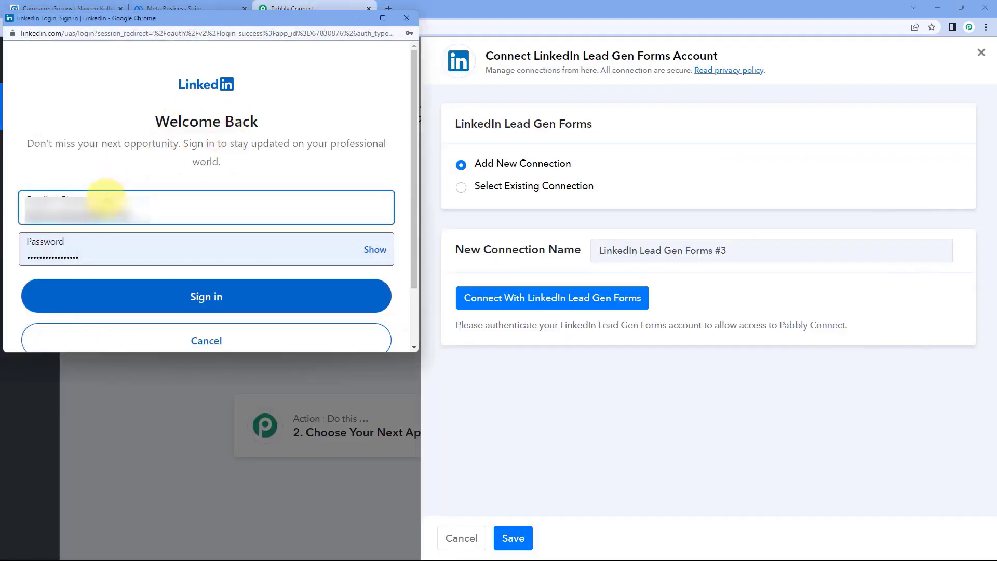
left_click(198, 306)
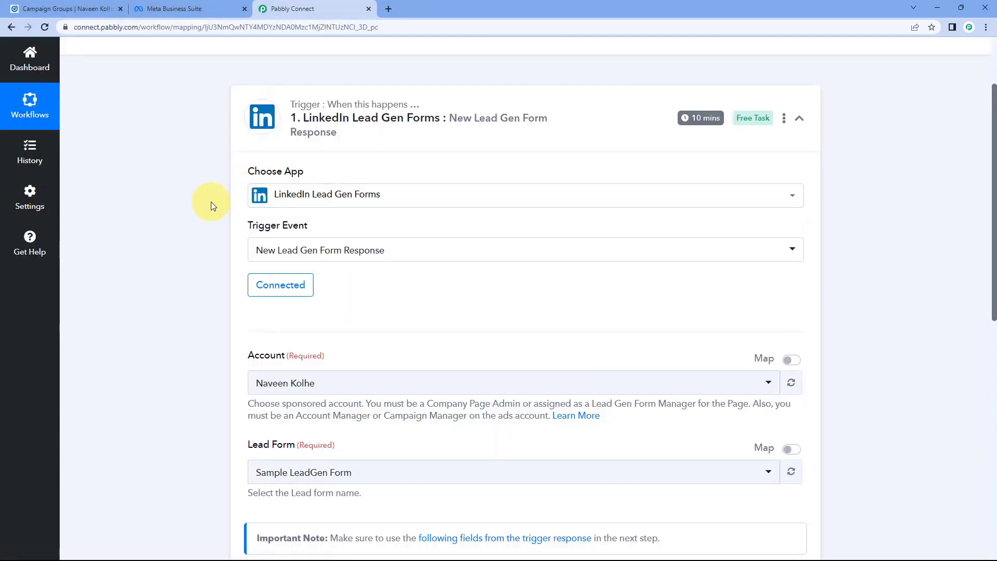
Check the forms listed in the trigger's Lead Form dropdown, then switch to LinkedIn Campaign Manager.
scroll(204, 201, "down", 4)
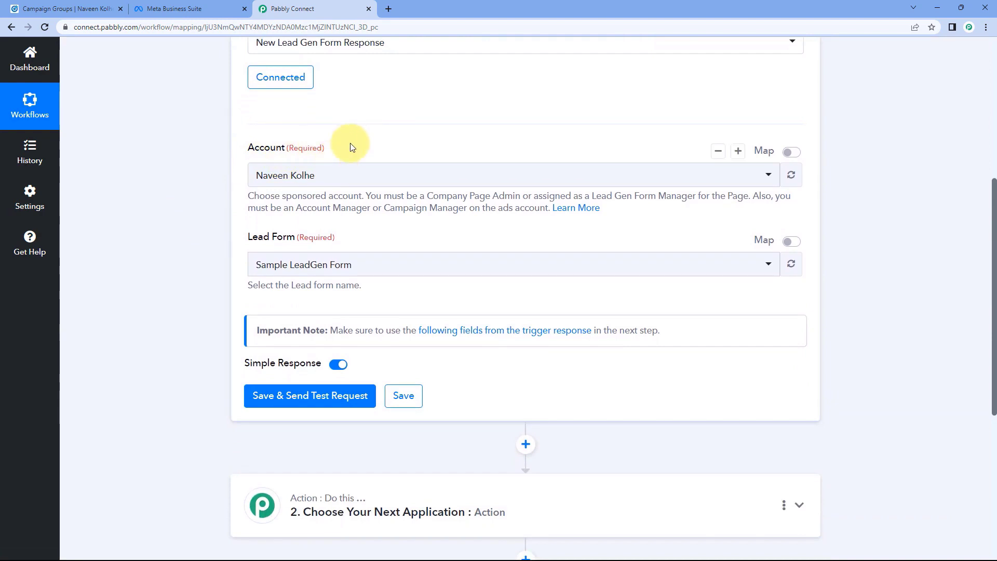
left_click(88, 8)
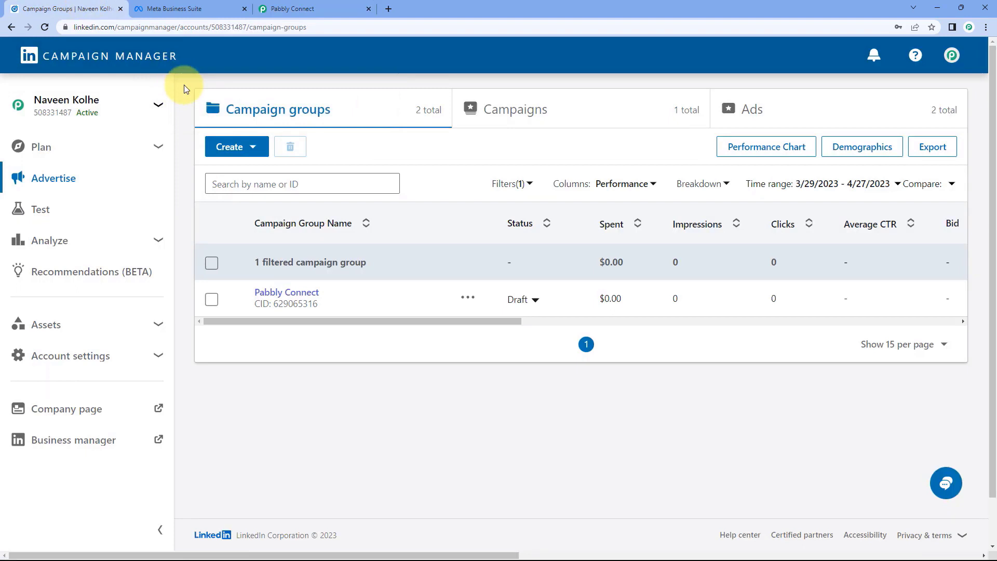
left_click(284, 10)
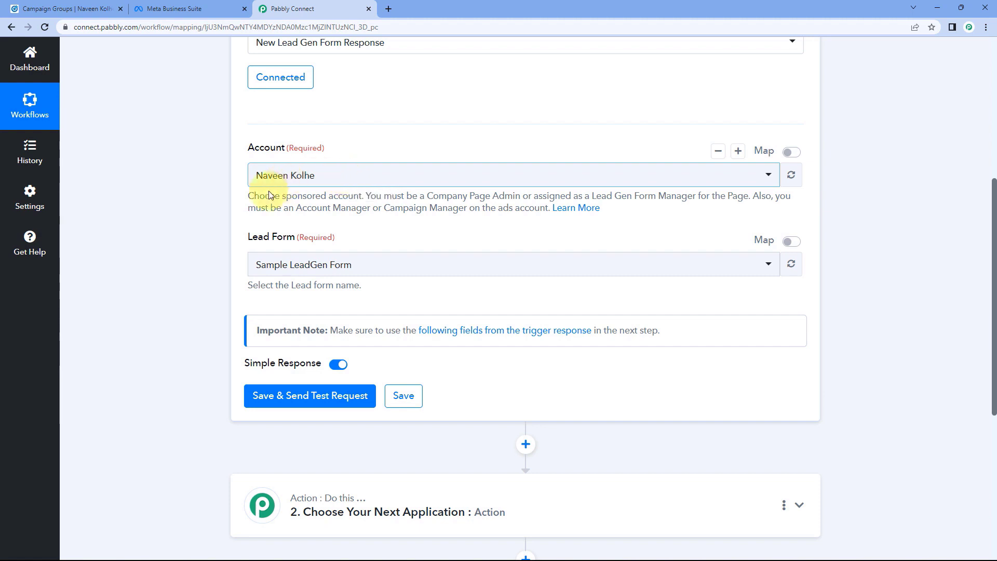
scroll(227, 242, "down", 2)
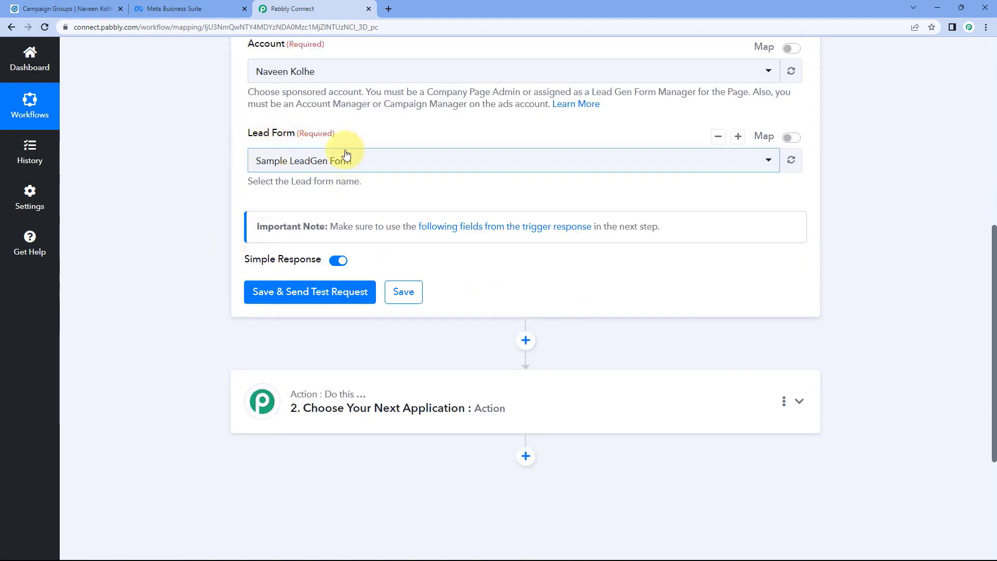
left_click(387, 159)
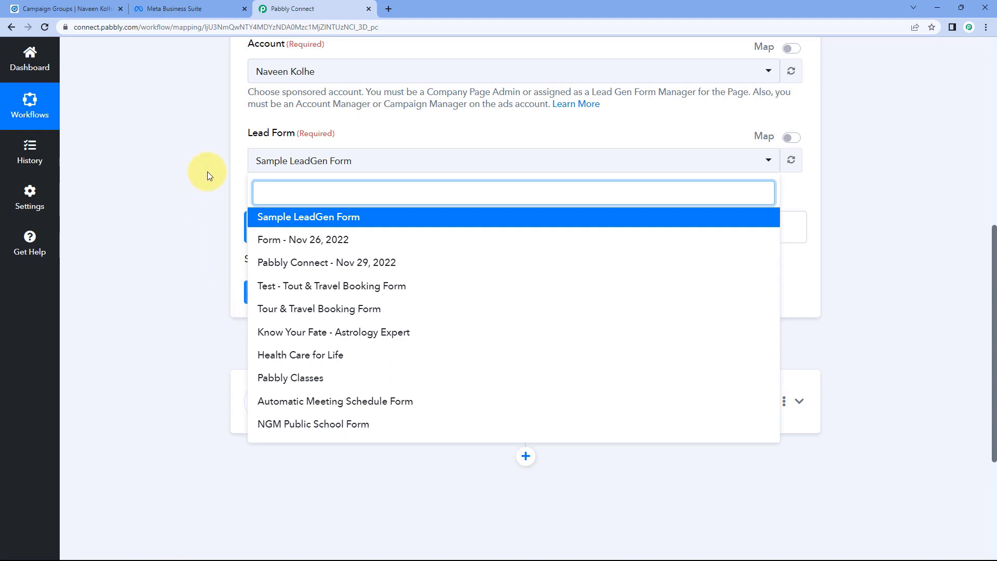
left_click(65, 9)
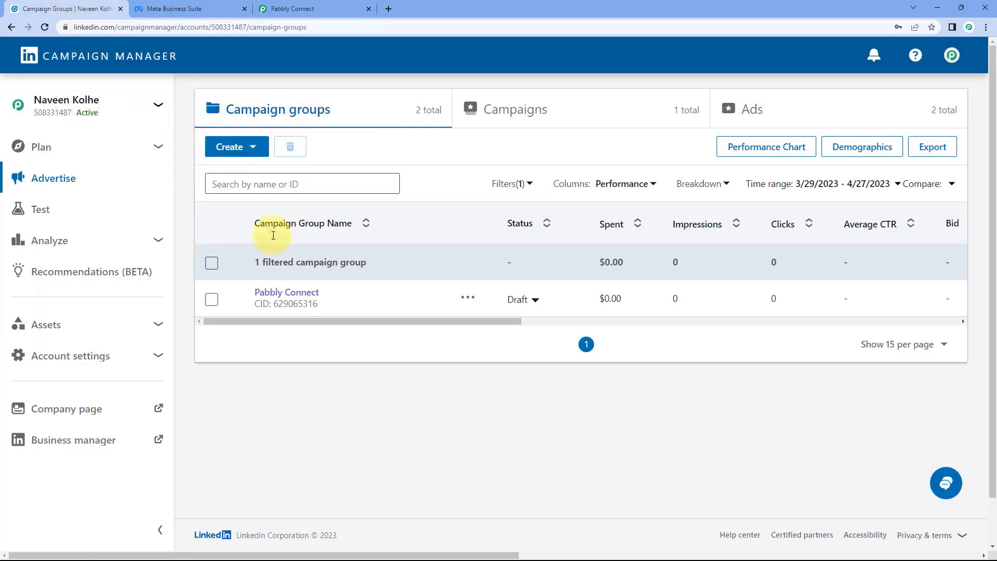
Browse the Pabbly Connect group's Lead generation campaign ads, then open Assets > Lead Gen Forms.
left_click(303, 294)
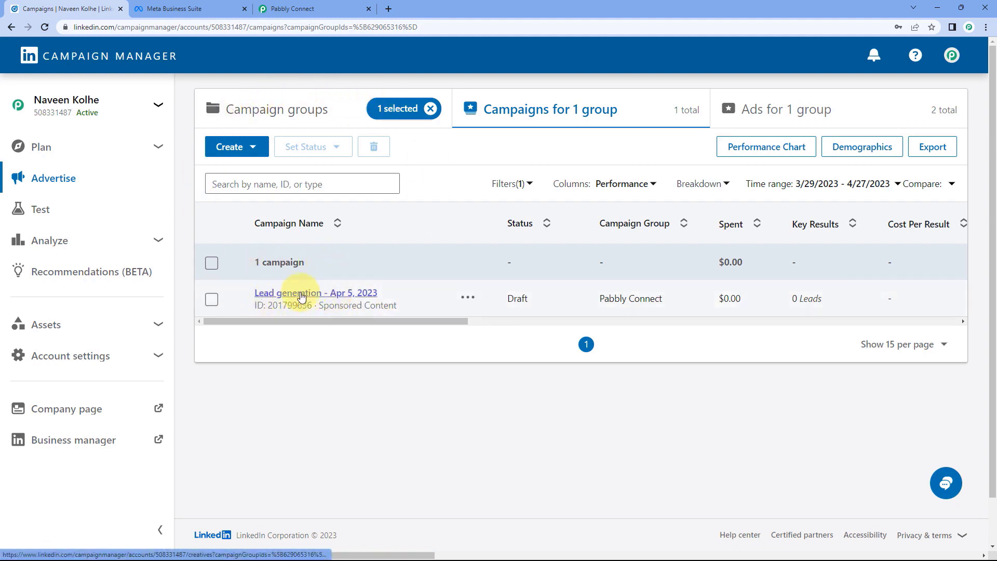
left_click(327, 295)
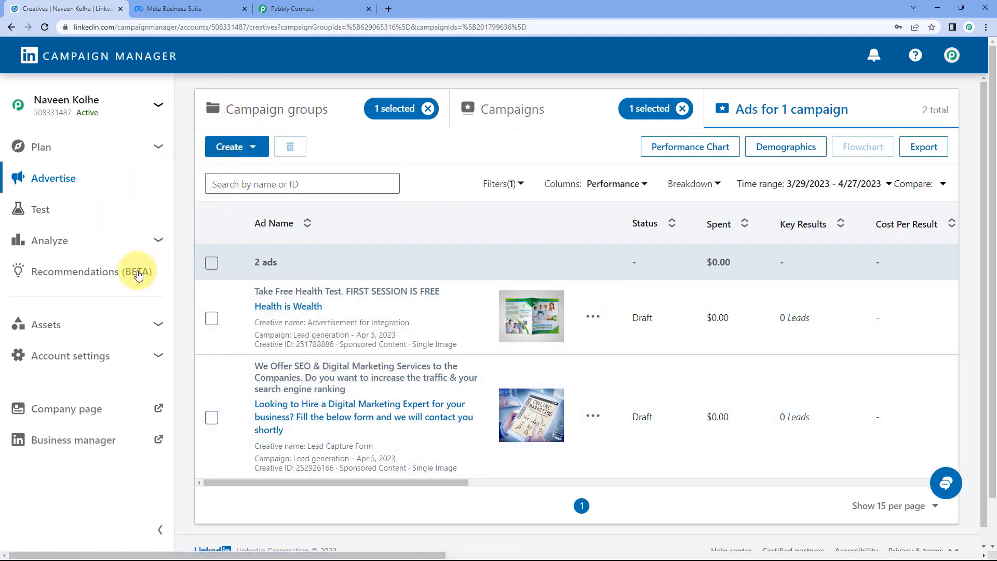
left_click(158, 326)
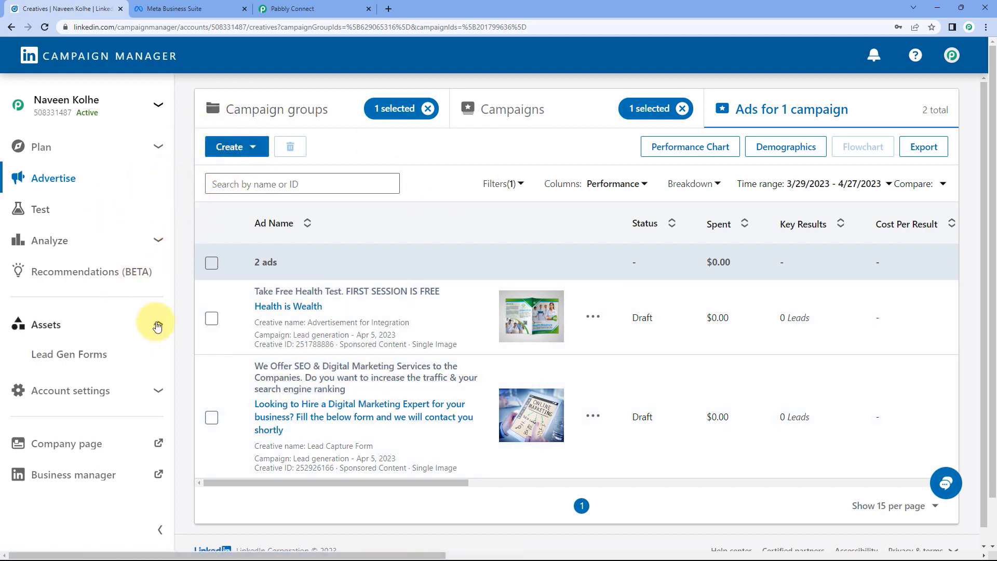
left_click(79, 358)
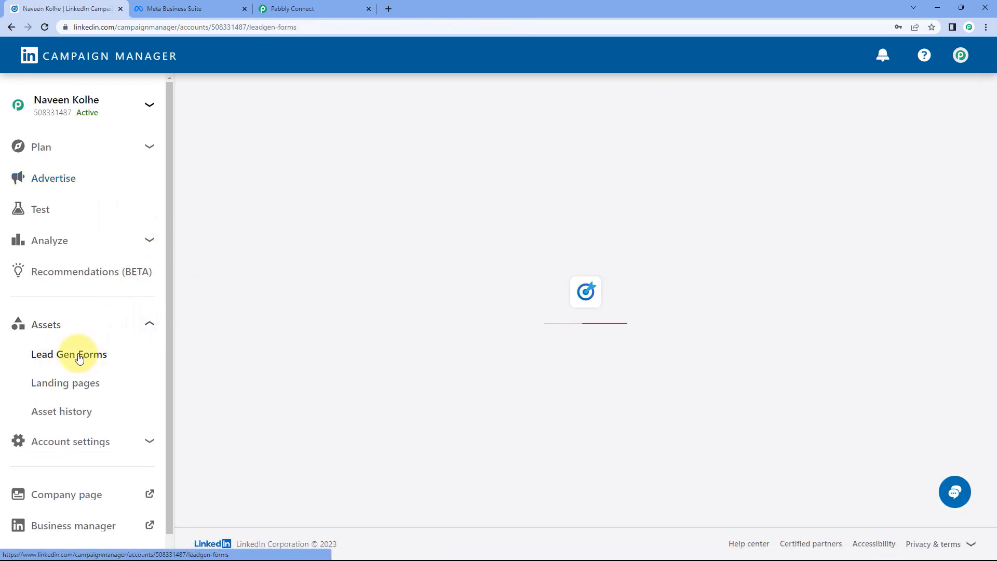
scroll(179, 289, "down", 2)
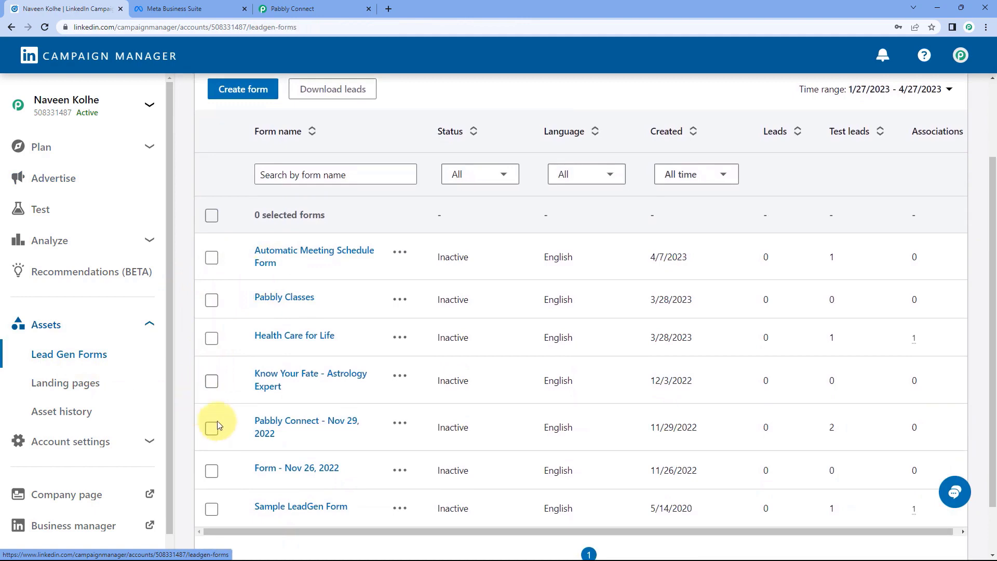
Compare the lead gen forms with Pabbly Connect's list, then start a new form.
left_click(317, 8)
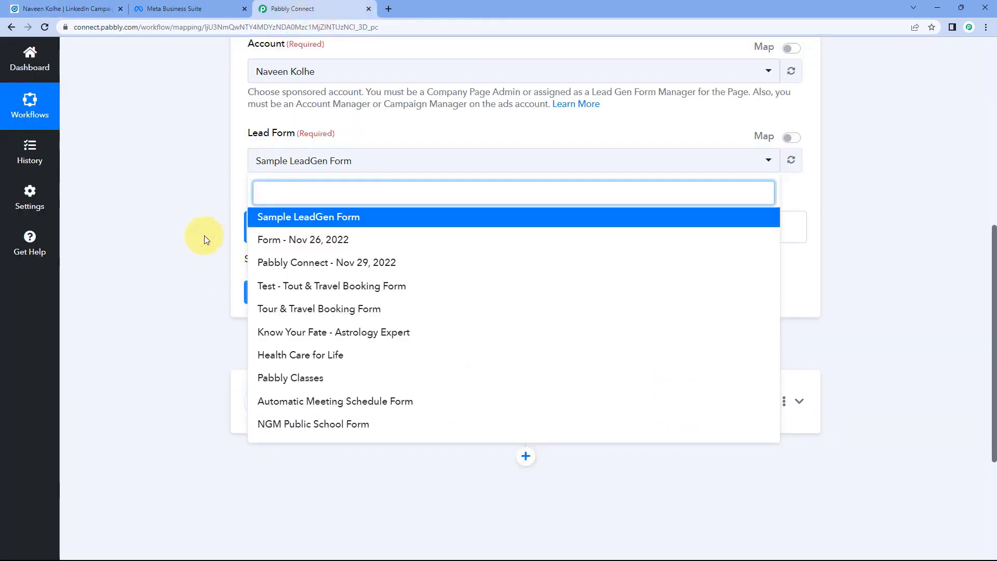
left_click(75, 8)
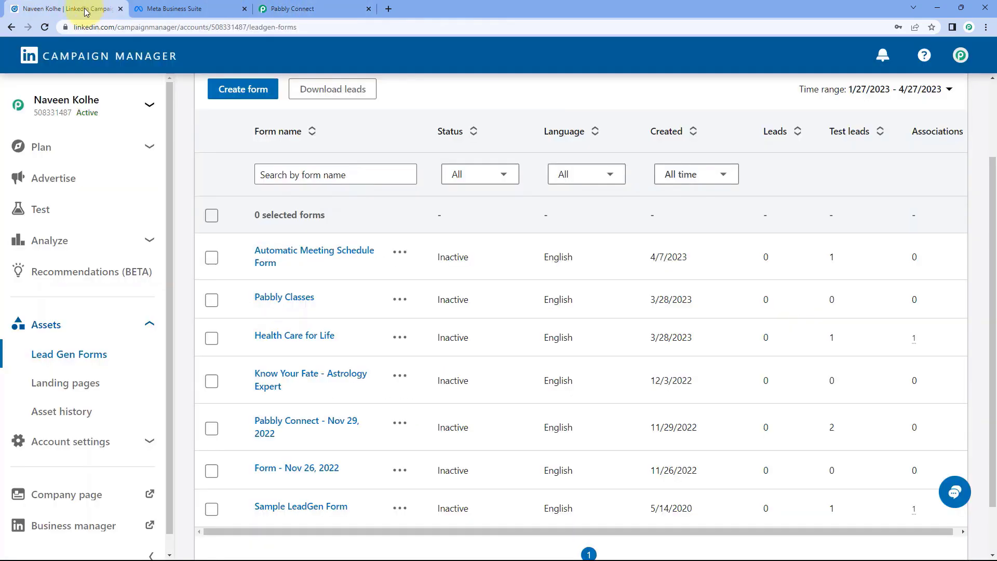
scroll(226, 189, "up", 1)
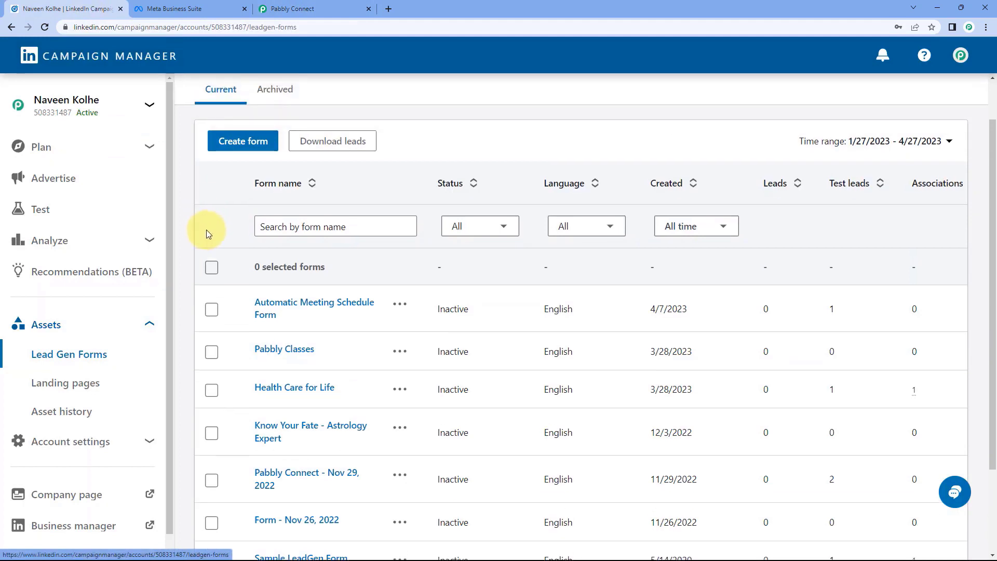
left_click(240, 144)
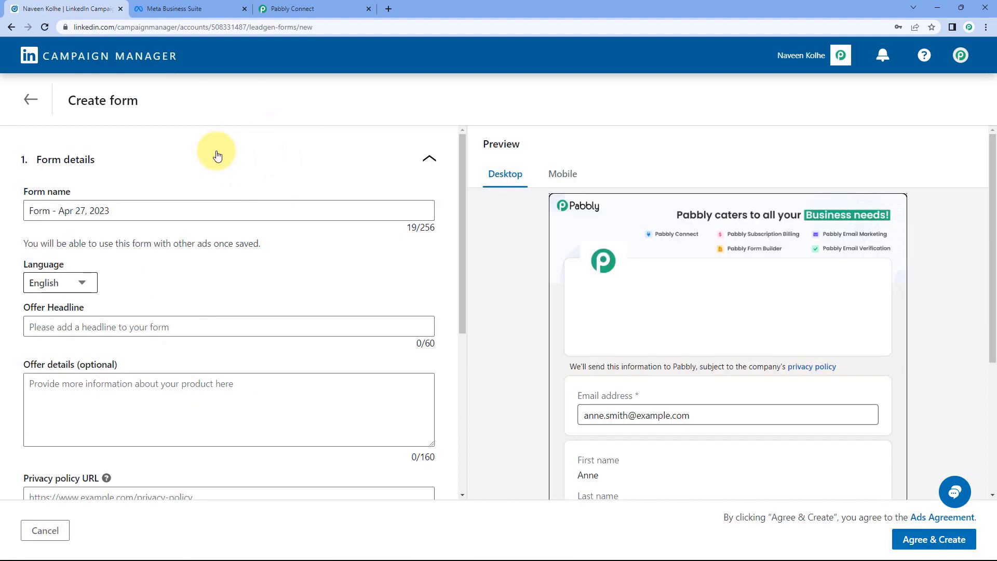
Rename the form to 'Test Form' and set its offer headline to 'This is a test form'.
left_click_drag(147, 210, 30, 210)
type("Test Form")
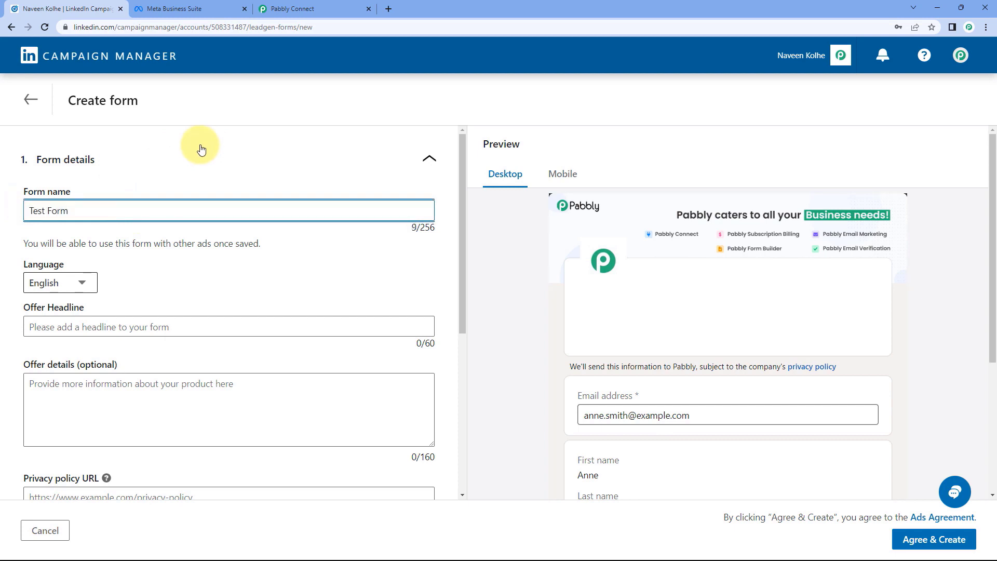
scroll(112, 265, "down", 1)
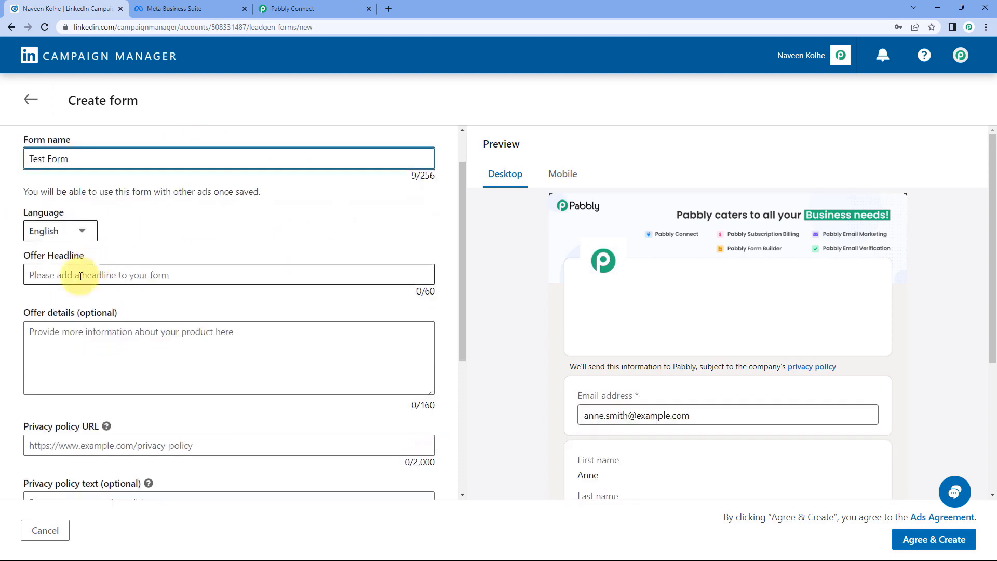
left_click(80, 275)
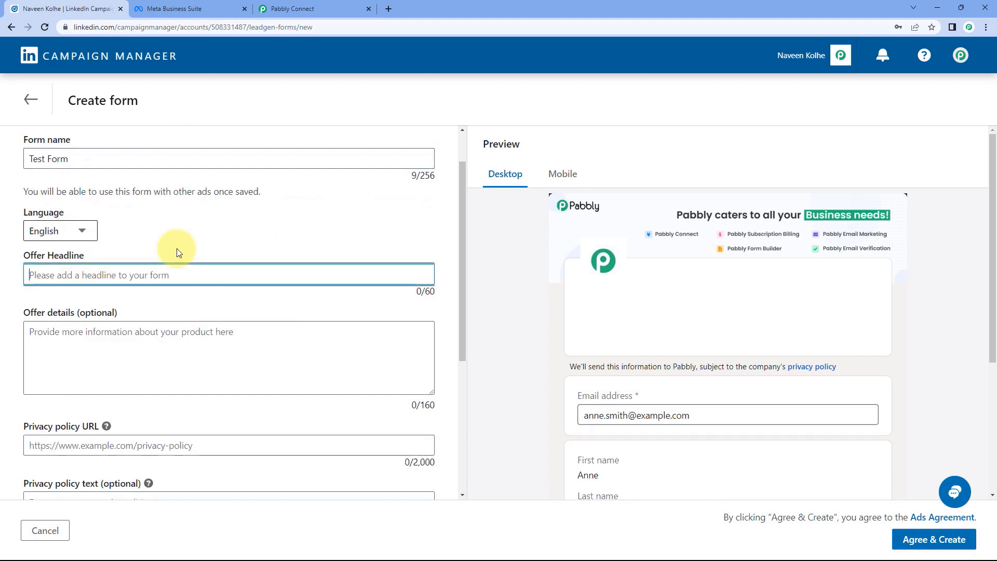
type("THis is a")
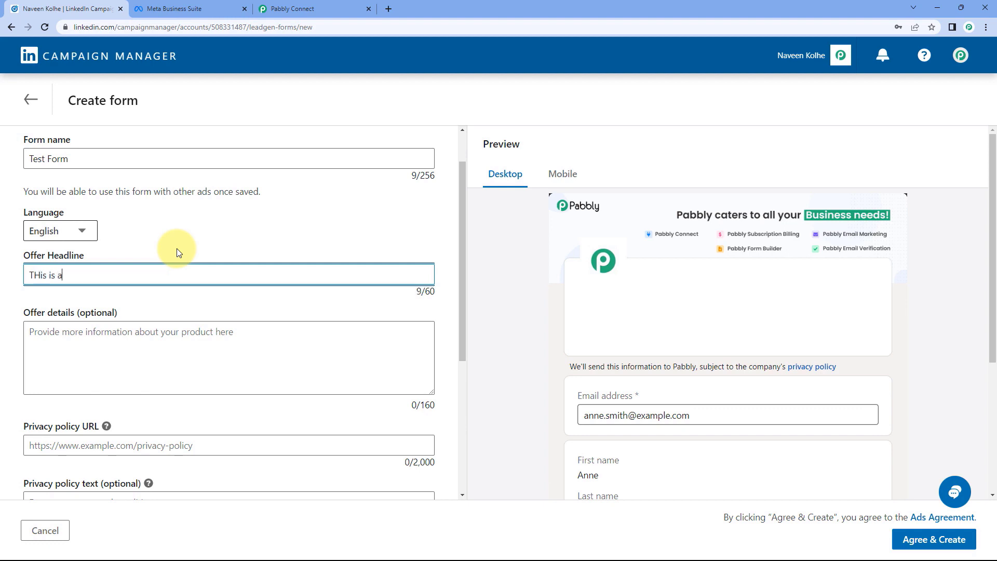
type(" test form")
left_click(175, 248)
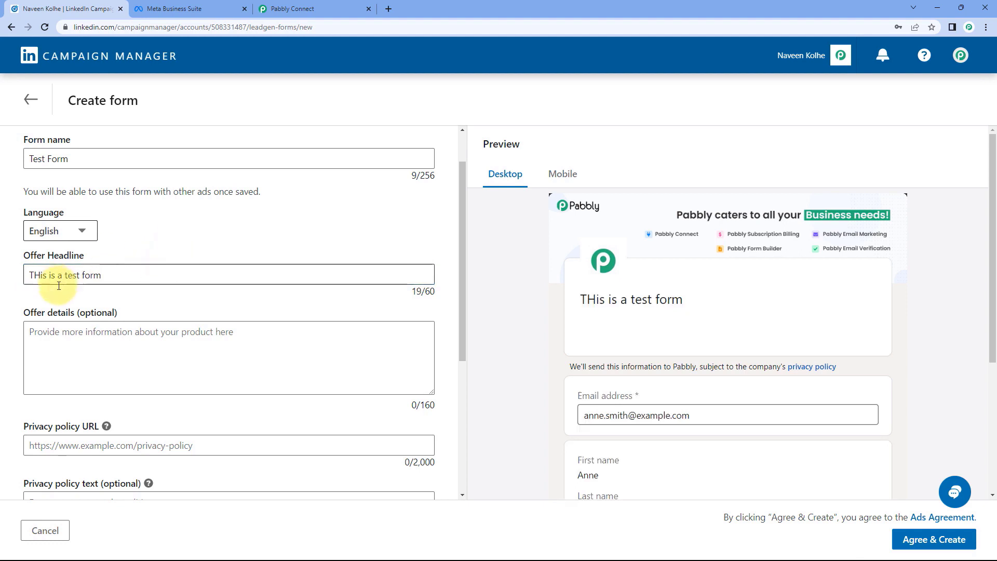
left_click(44, 277)
key("BackSpace")
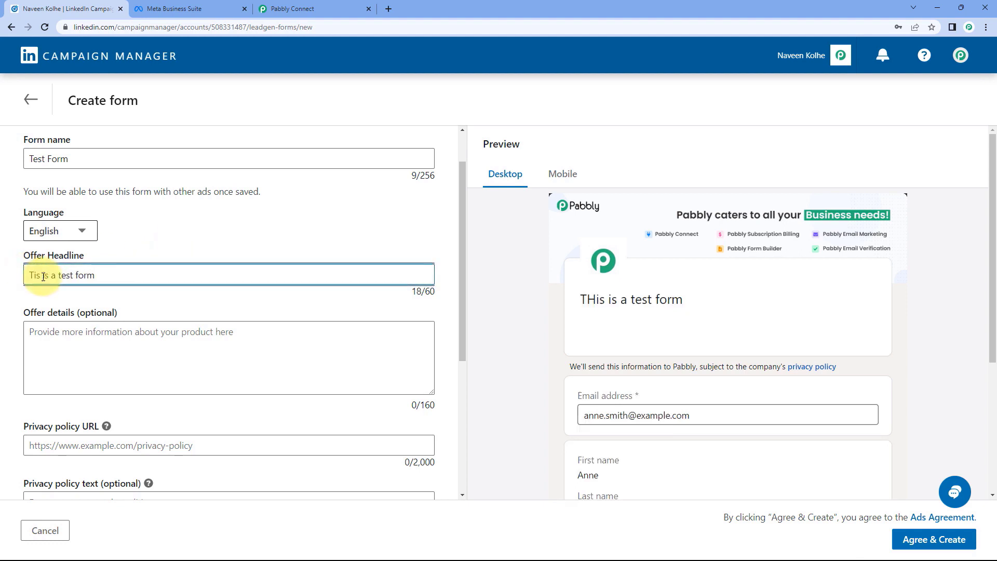
type("i")
left_click(222, 260)
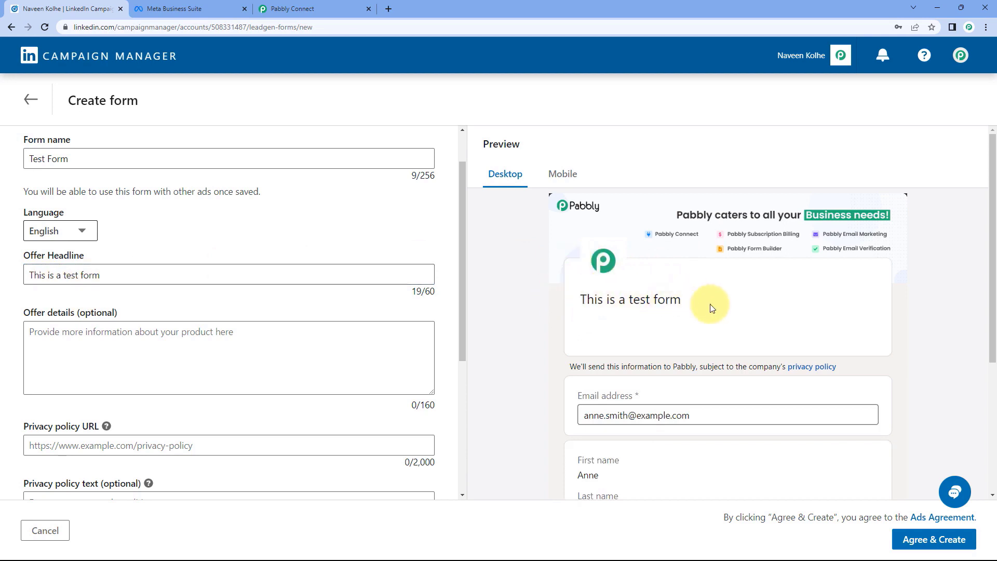
scroll(714, 249, "down", 2)
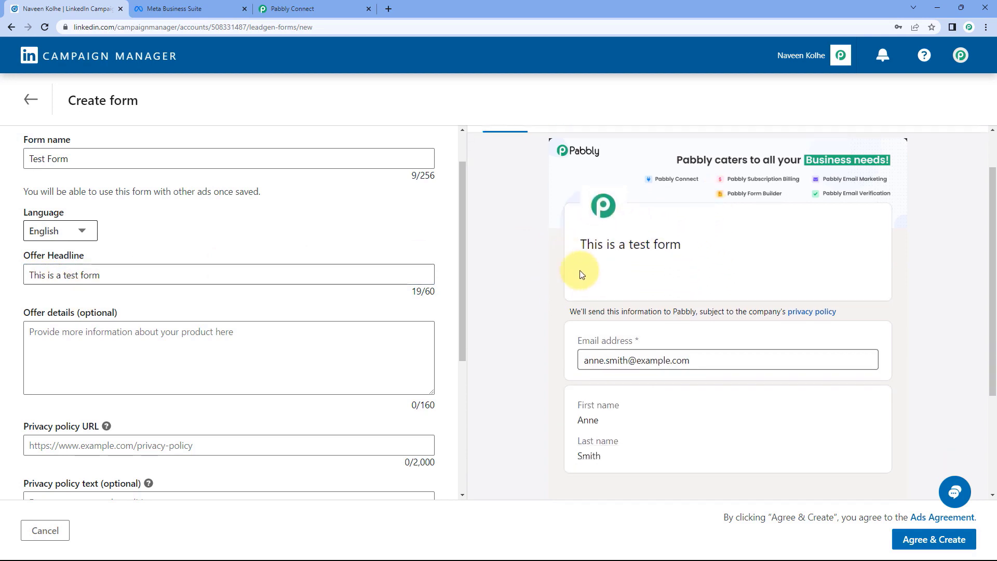
scroll(545, 260, "up", 1)
scroll(524, 312, "down", 1)
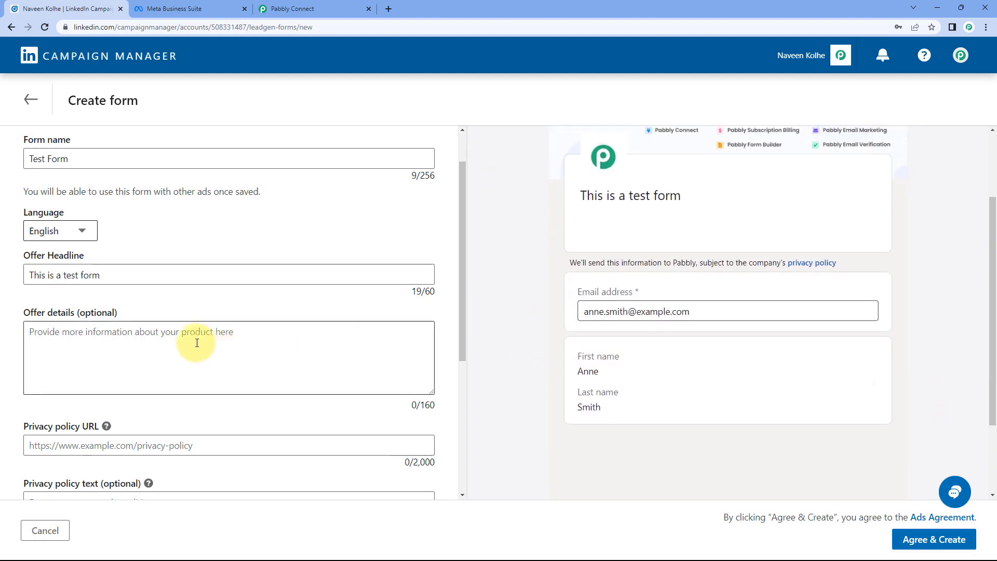
scroll(187, 322, "down", 1)
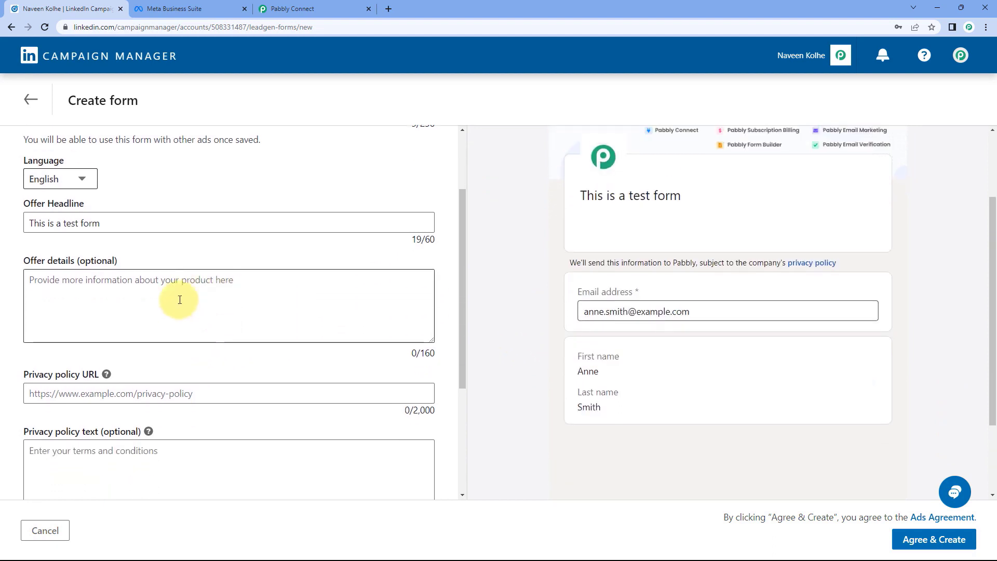
scroll(180, 299, "down", 1)
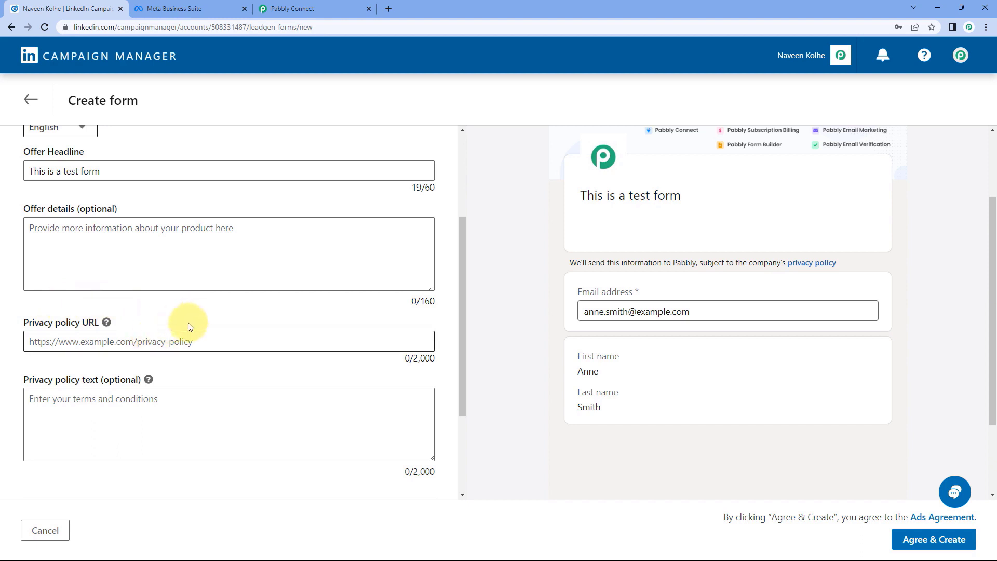
left_click(119, 343)
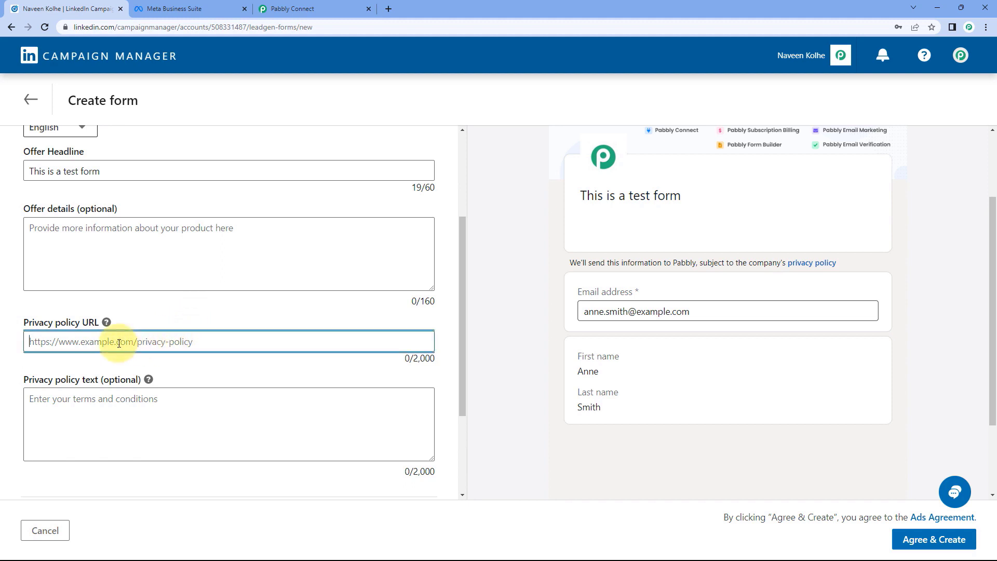
type("htss")
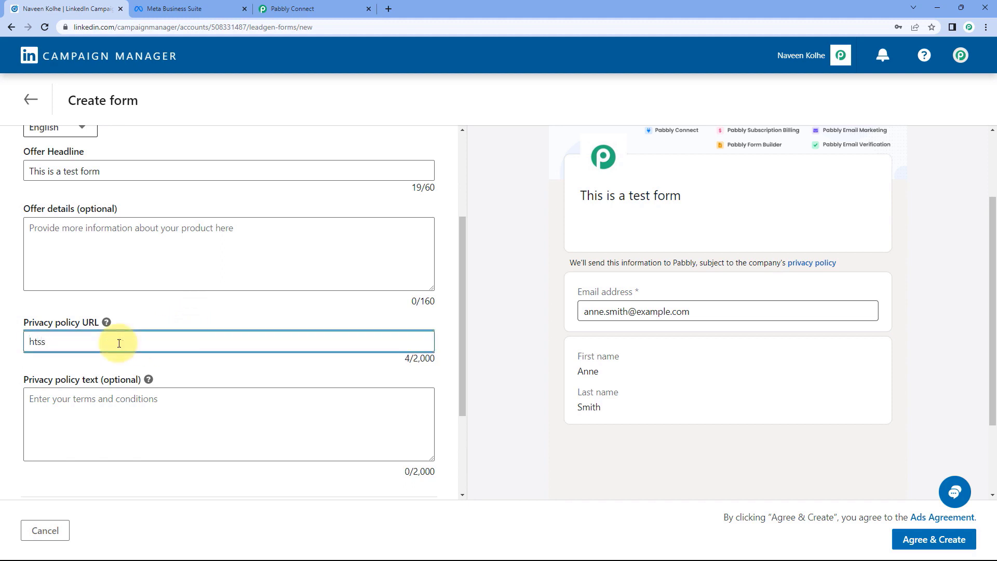
key("BackSpace")
key("BackSpace")
type("tps://www.pabbly.com/privacy-policy")
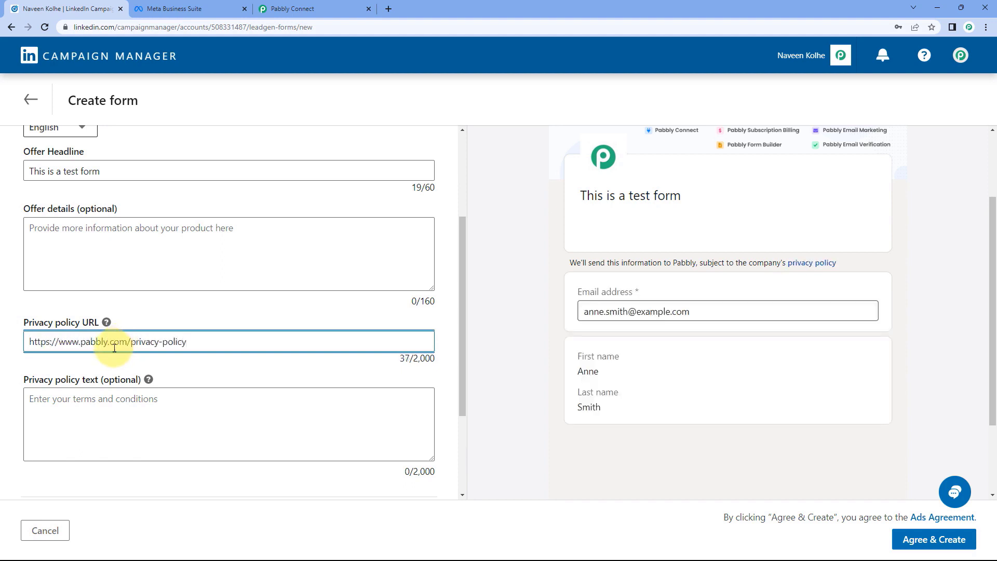
scroll(119, 341, "down", 2)
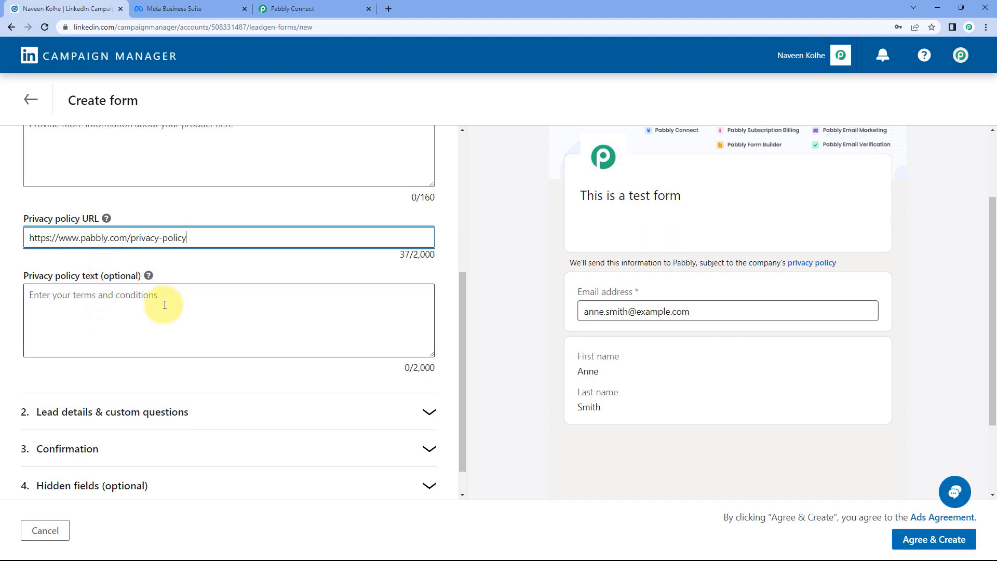
scroll(165, 305, "down", 1)
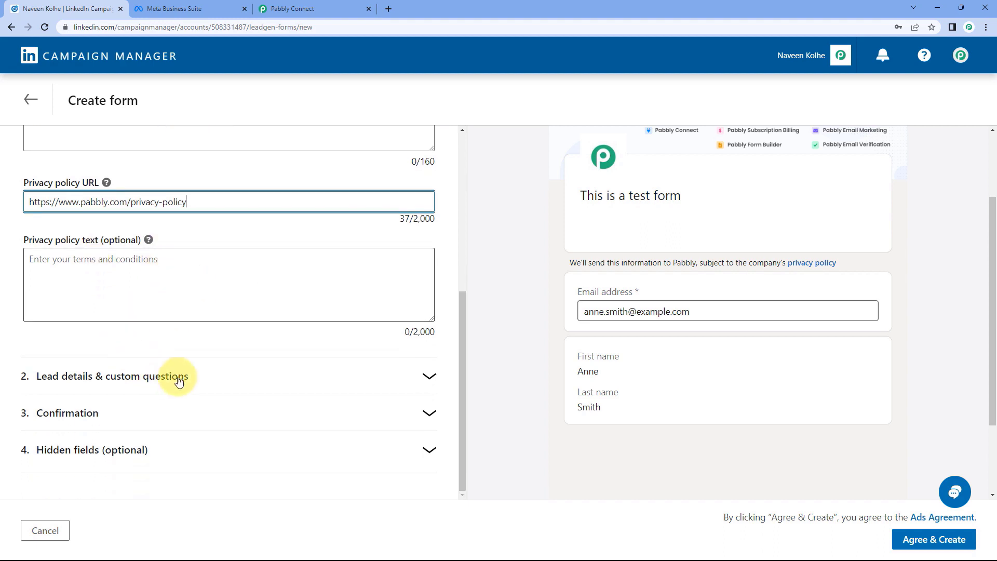
Check Phone number under the Contact questions, then expand section 3 Confirmation.
left_click(200, 378)
scroll(206, 256, "up", 3)
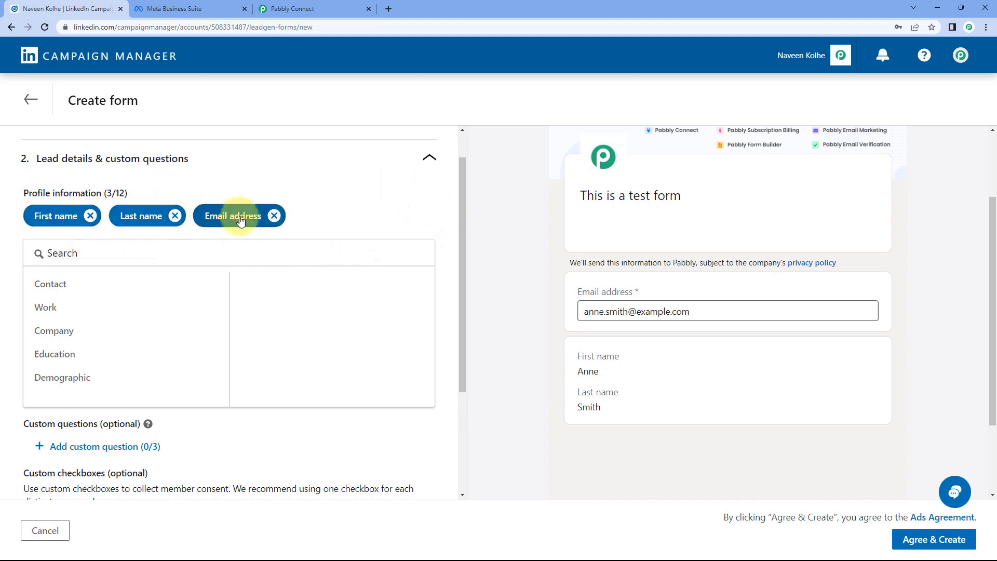
left_click(107, 286)
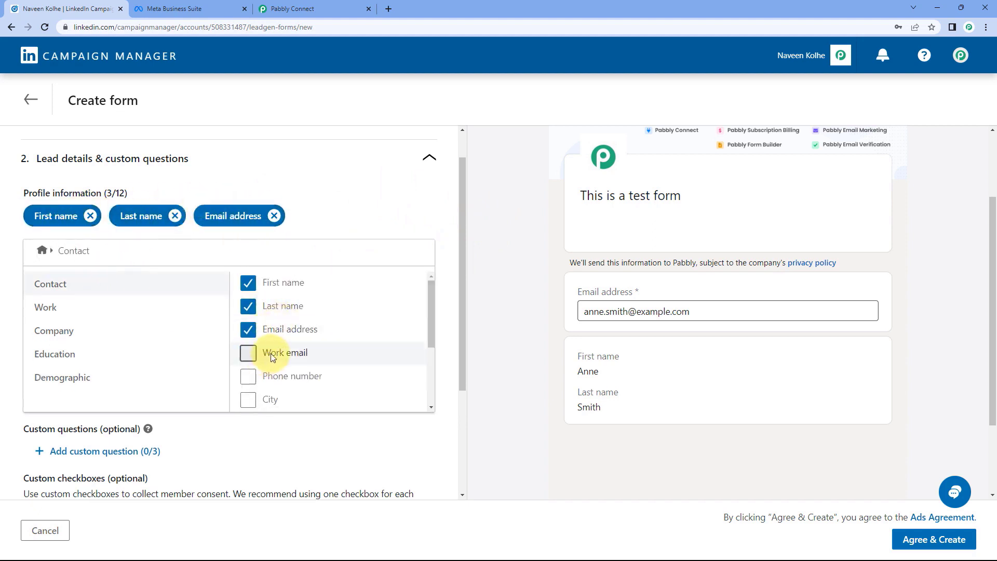
left_click(251, 376)
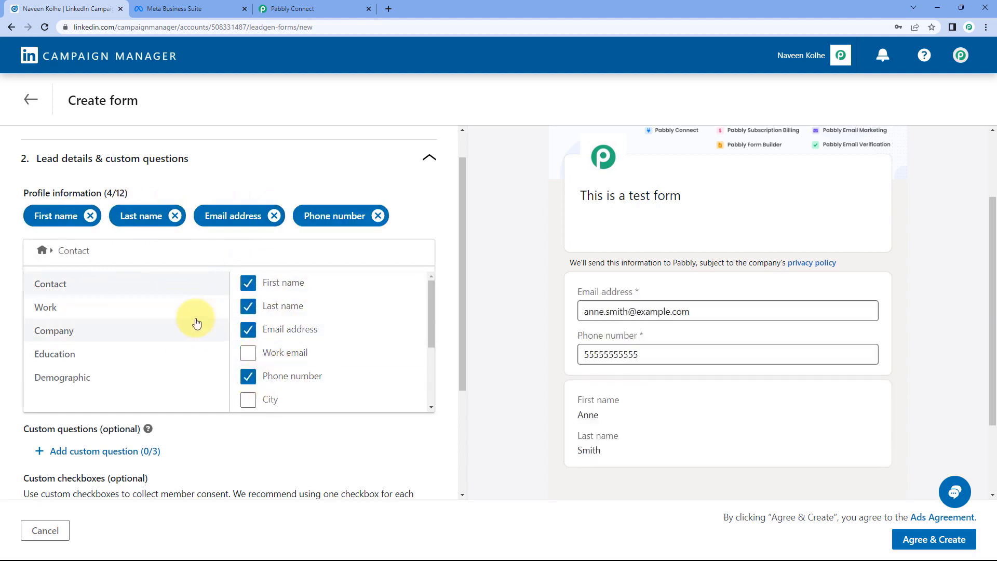
scroll(196, 319, "down", 1)
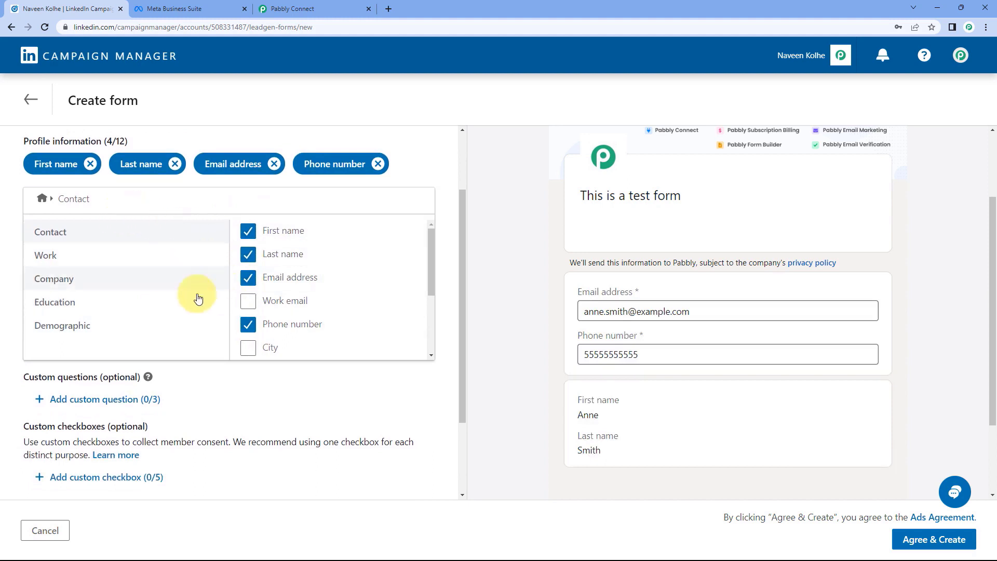
scroll(192, 280, "down", 2)
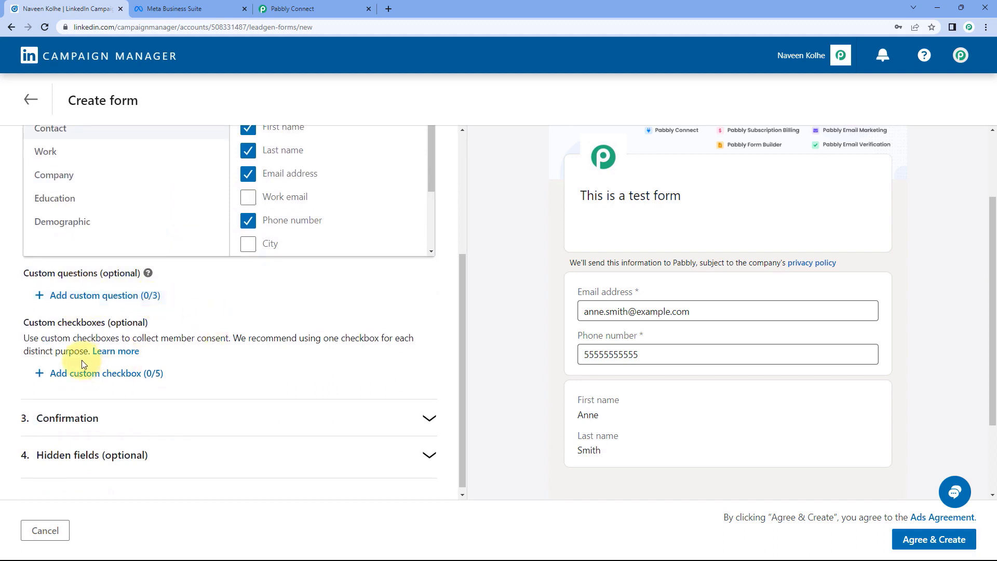
scroll(267, 356, "up", 4)
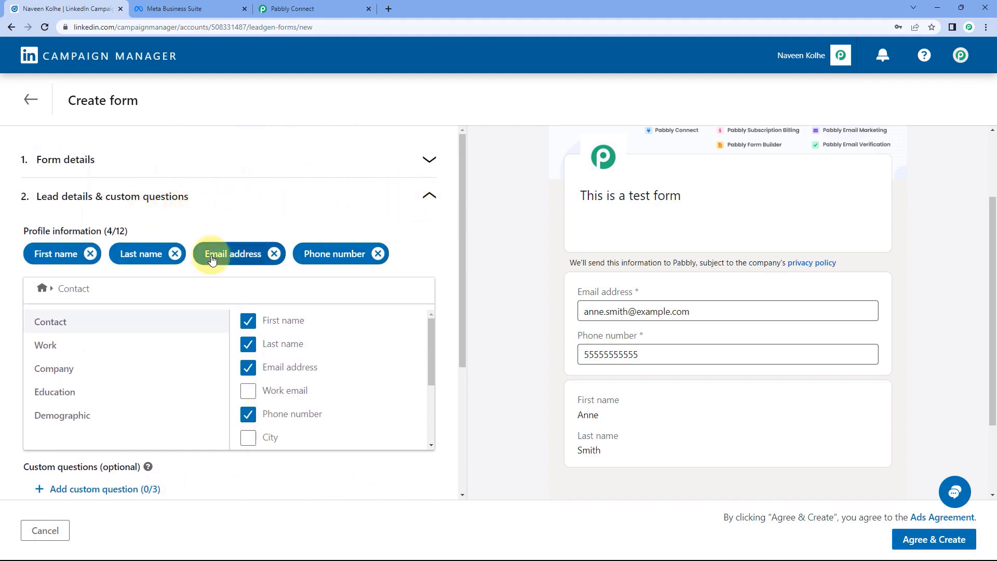
scroll(205, 263, "down", 4)
left_click(145, 411)
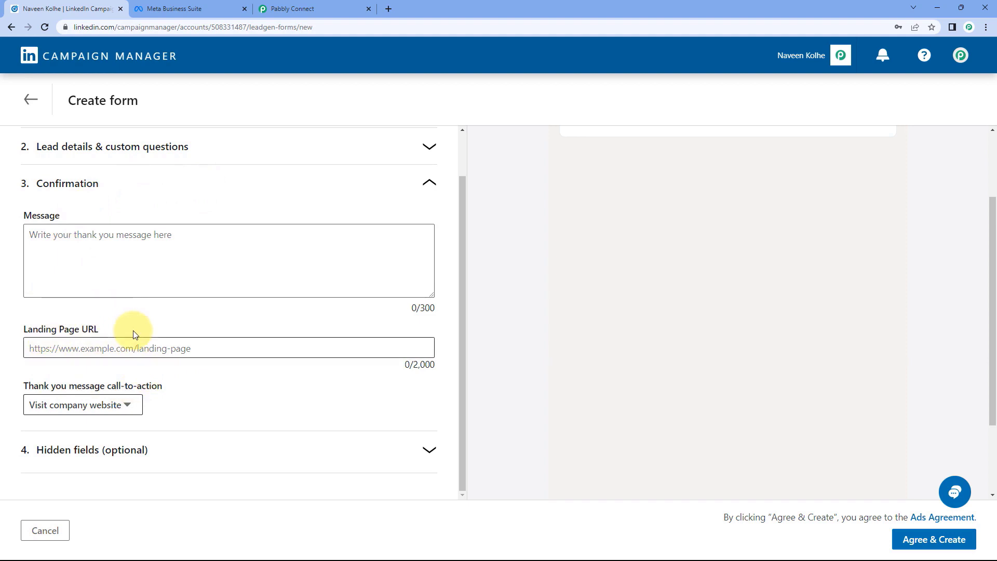
Leave the Landing Page URL and call-to-action unchanged, and expand section 4 Hidden fields (optional).
left_click(43, 347)
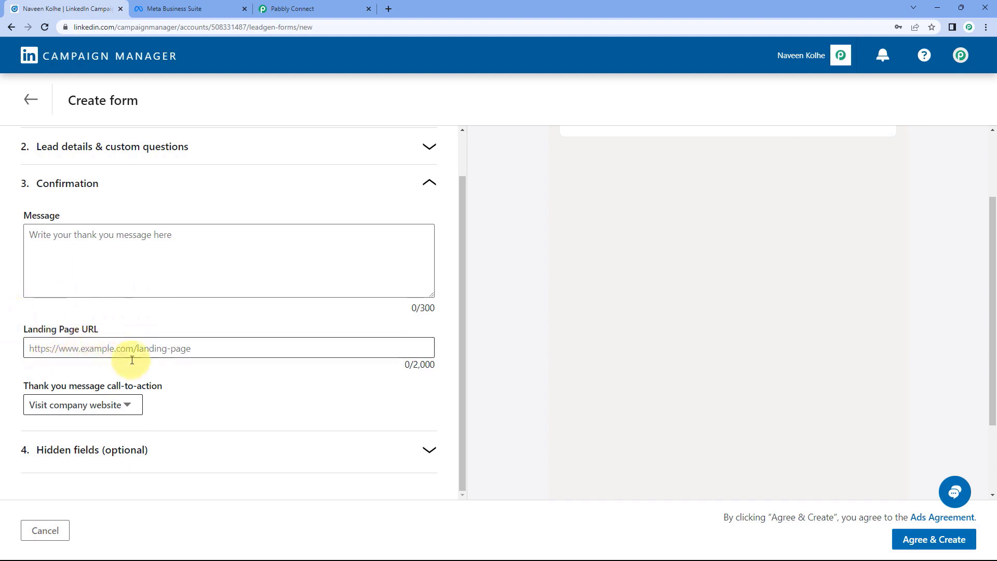
left_click(123, 404)
left_click(121, 404)
left_click(119, 403)
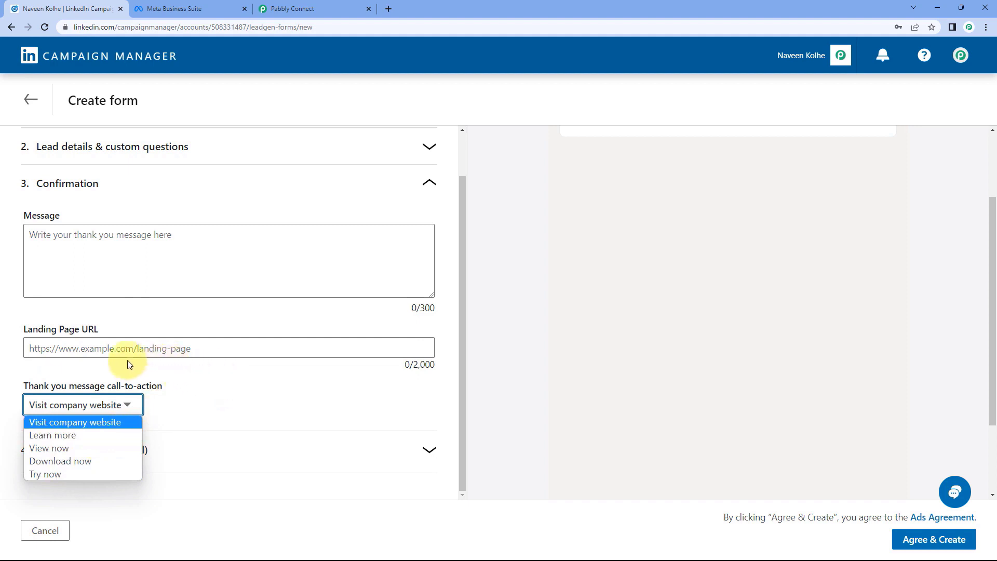
left_click(179, 414)
left_click(263, 453)
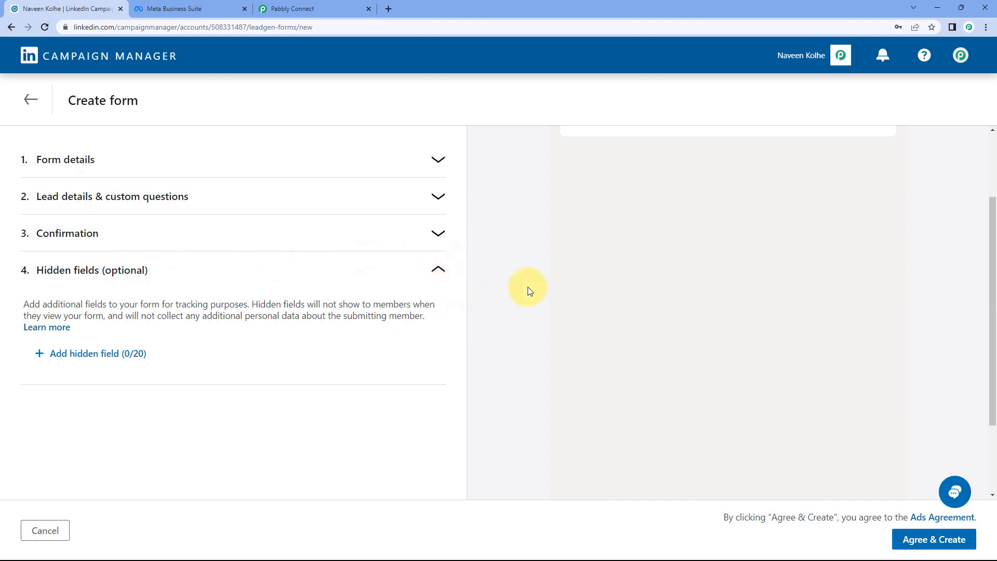
scroll(522, 280, "up", 2)
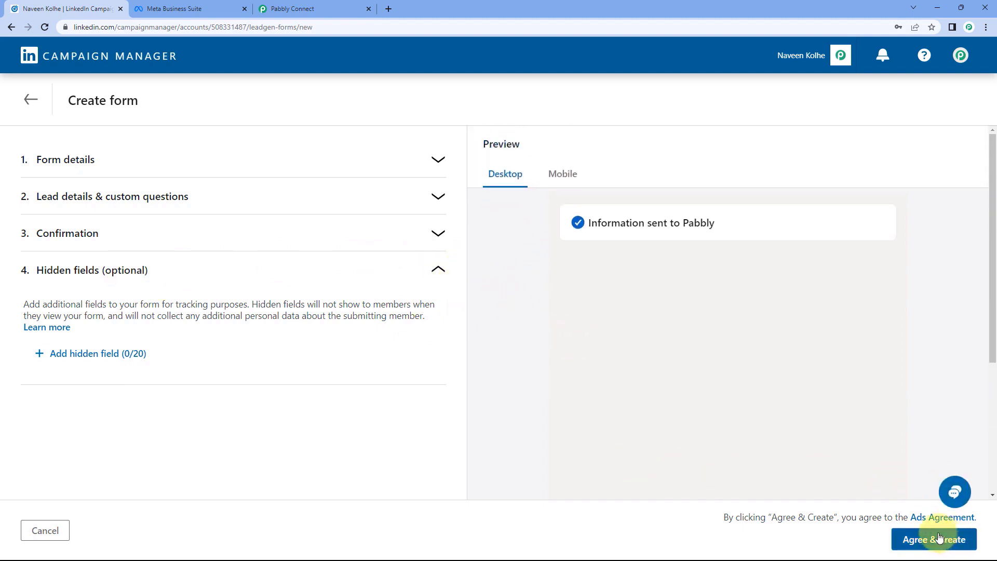
Discard the unsaved Test Form and return to the Advertise campaign groups list.
left_click(39, 104)
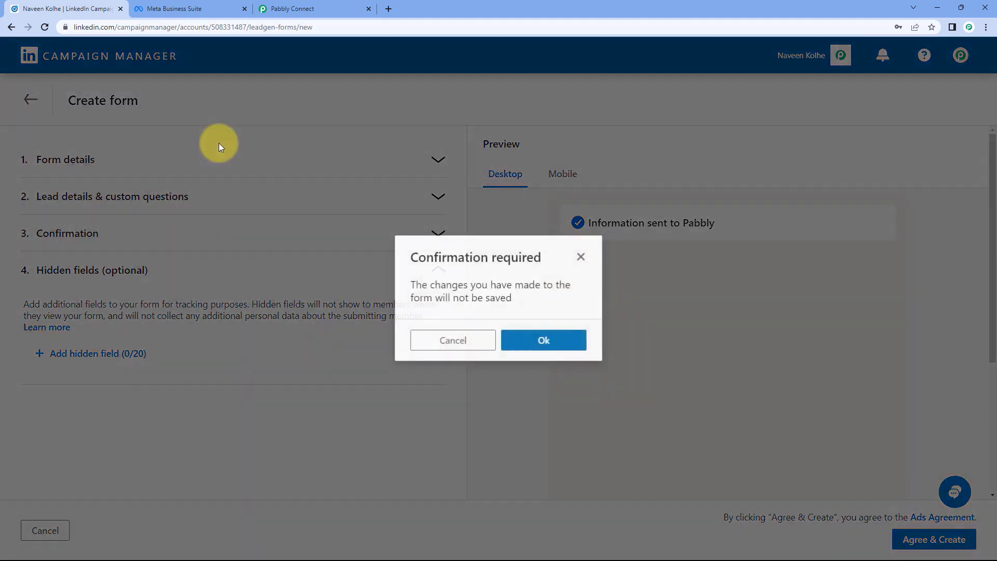
left_click(558, 338)
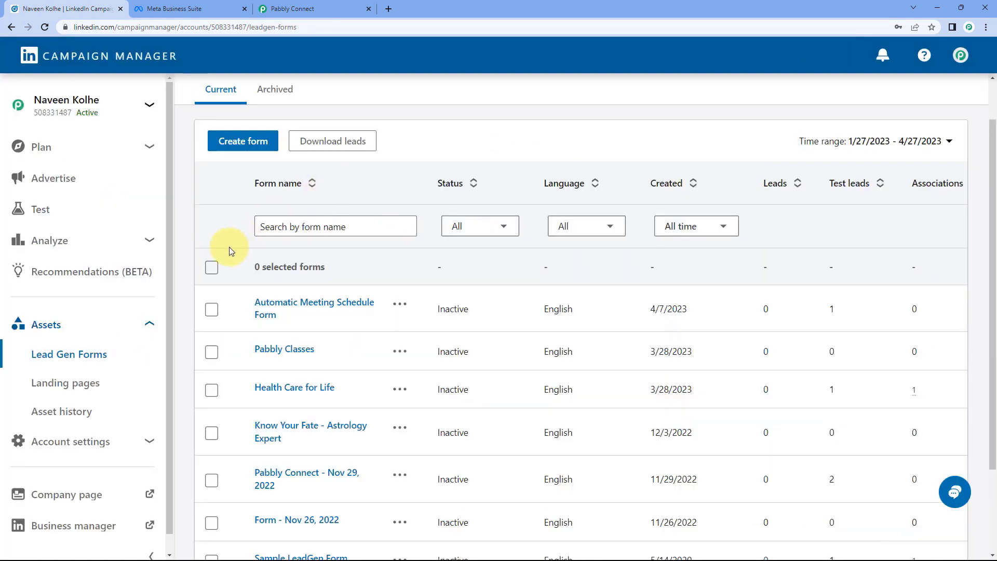
scroll(219, 245, "down", 1)
scroll(191, 312, "down", 1)
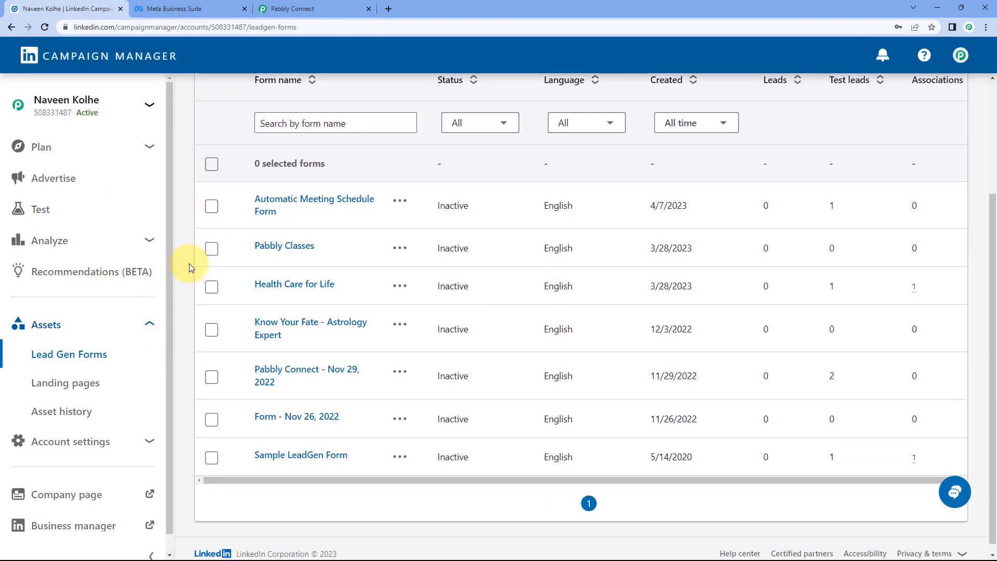
scroll(189, 264, "up", 1)
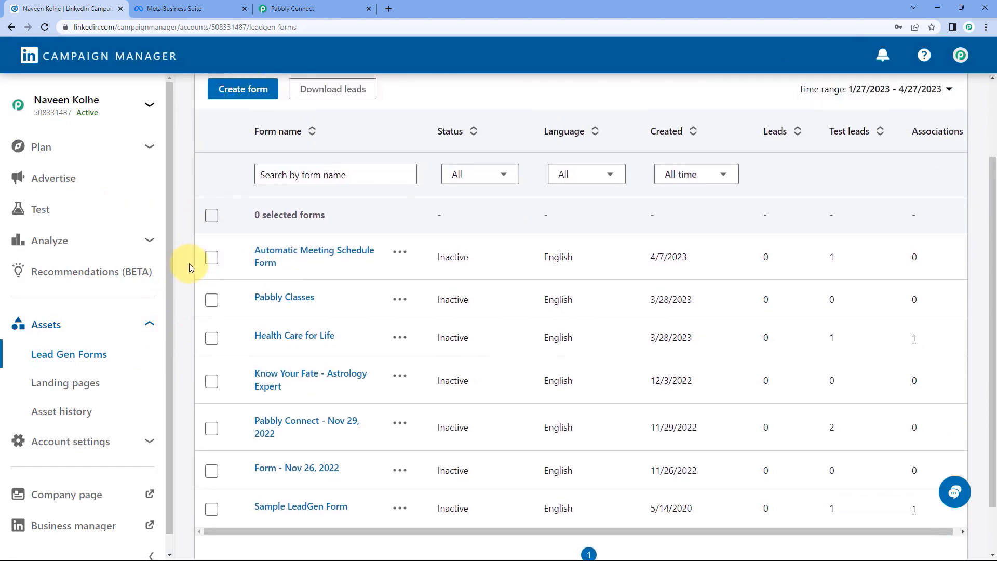
scroll(179, 215, "up", 2)
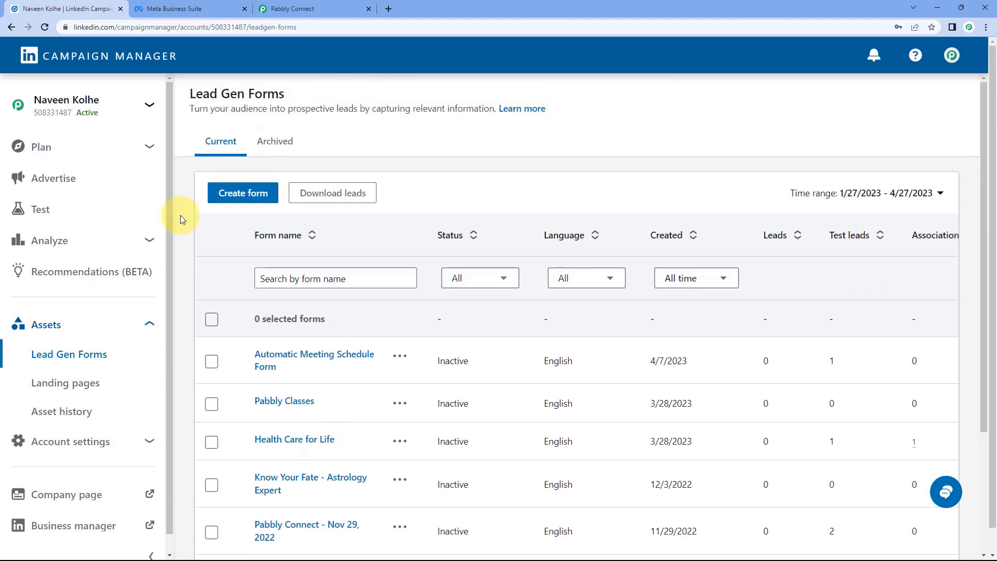
left_click(125, 190)
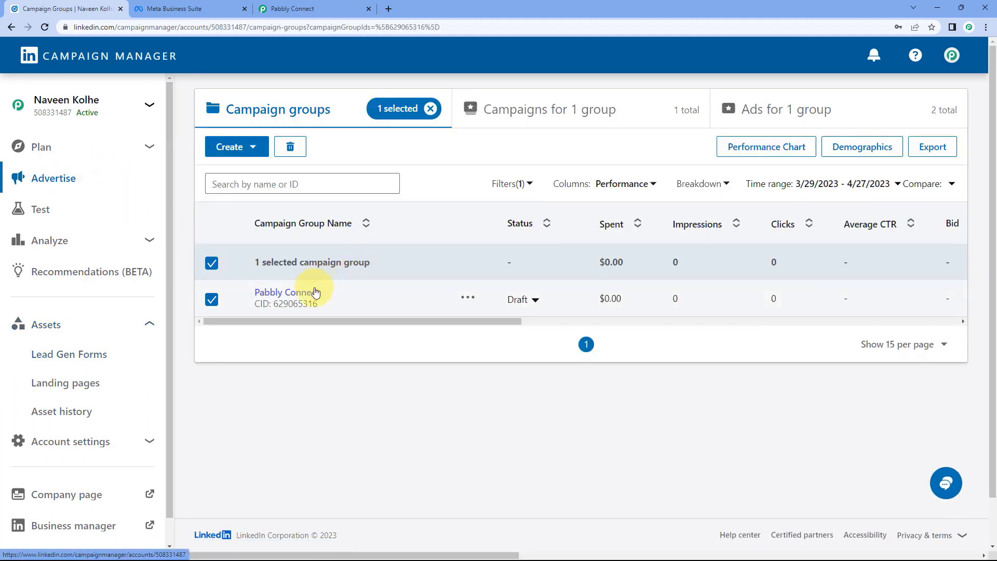
Open the Lead generation - Apr 5, 2023 campaign in the Pabbly Connect group, dismiss the help popup, and create an ad.
left_click(313, 296)
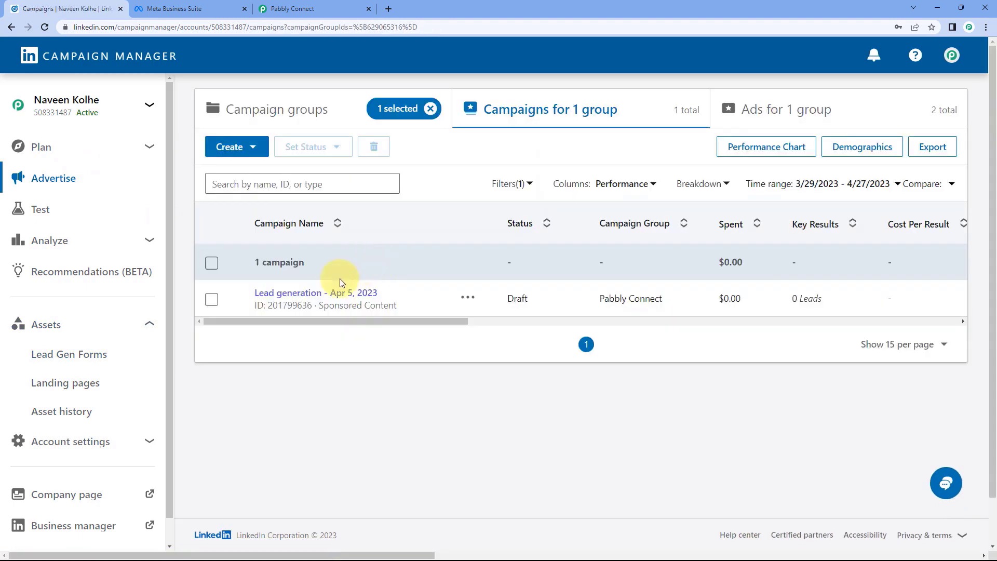
left_click(338, 293)
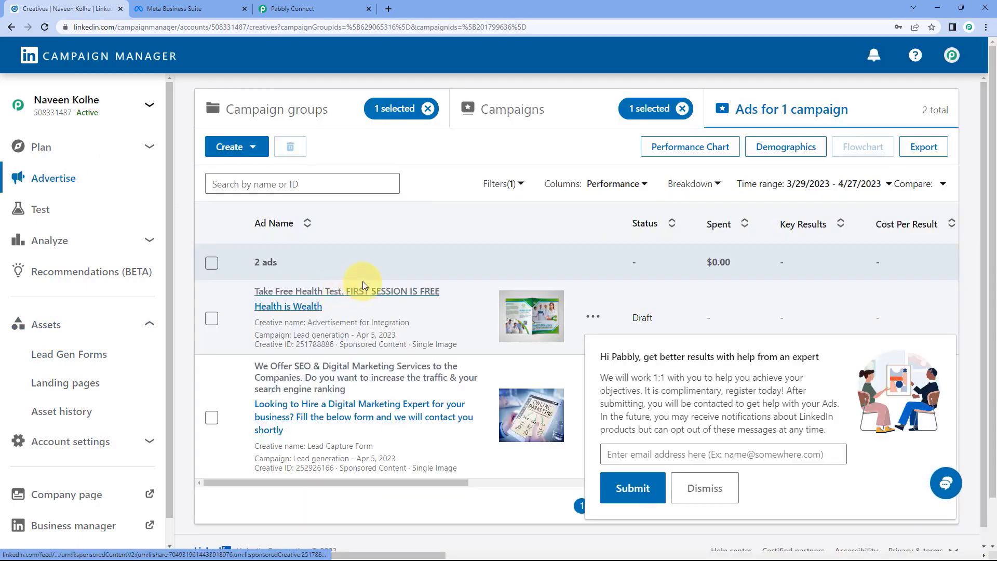
left_click(705, 488)
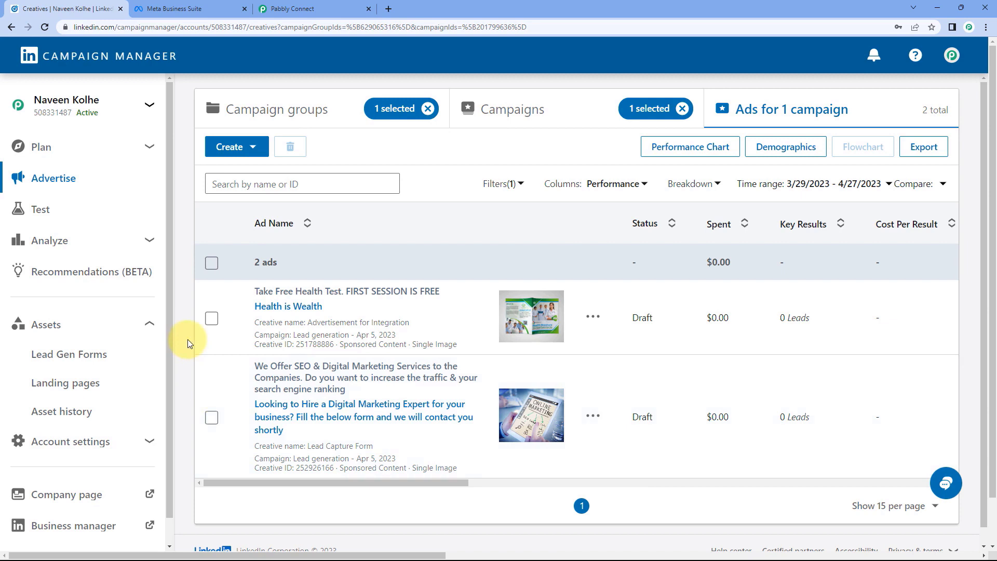
left_click(254, 147)
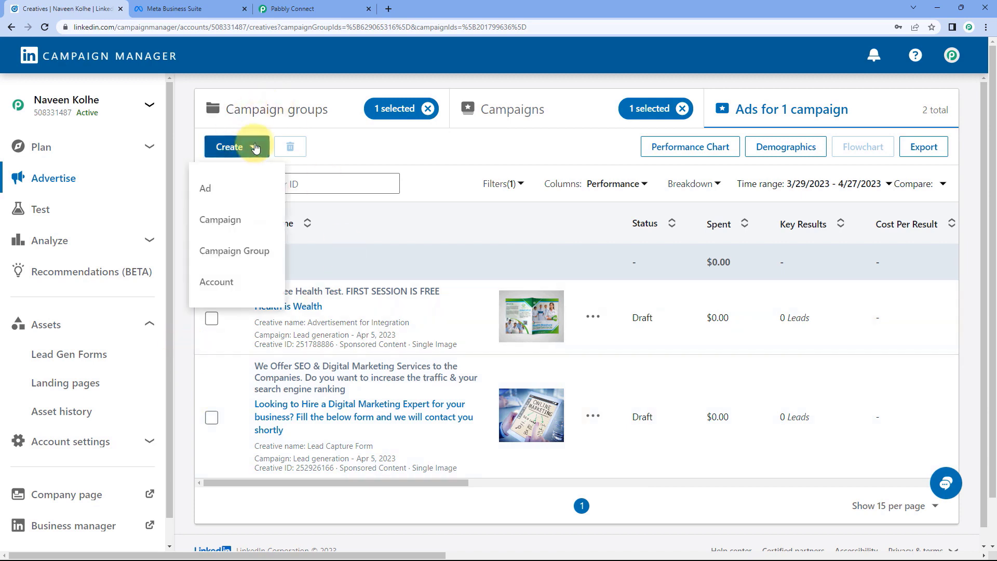
left_click(219, 189)
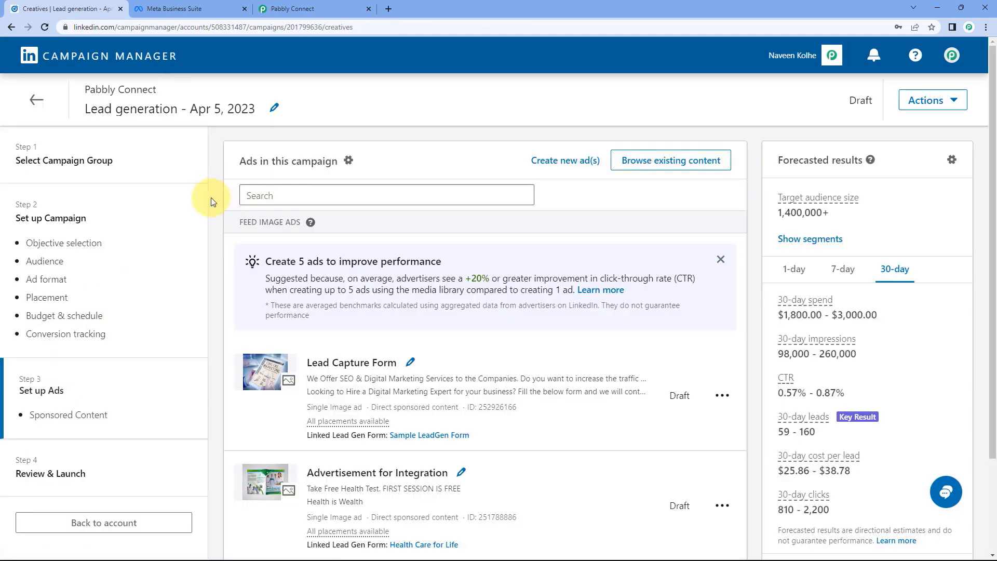
Start a new image ad for the campaign and expand its form details.
left_click(553, 160)
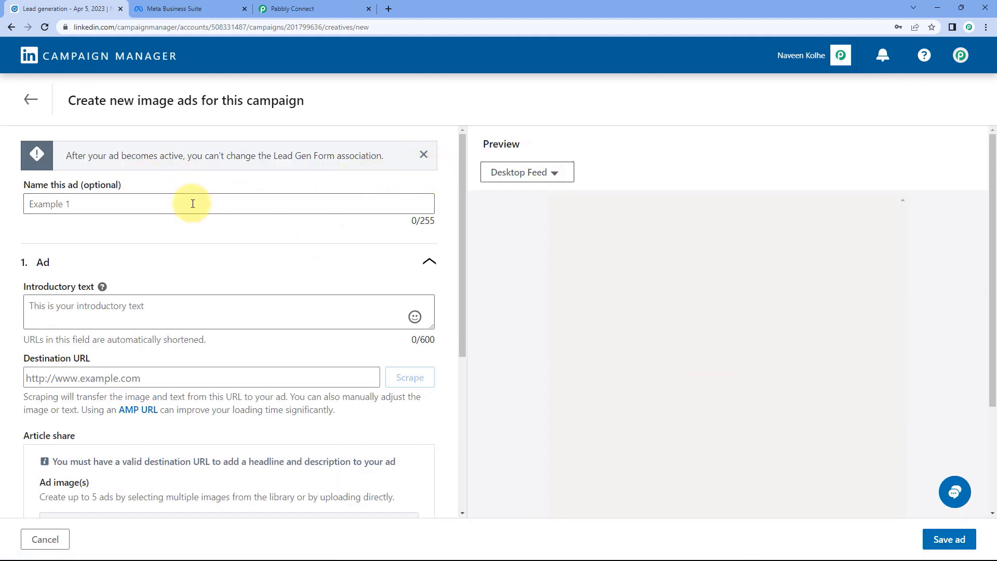
left_click(102, 202)
scroll(101, 207, "down", 4)
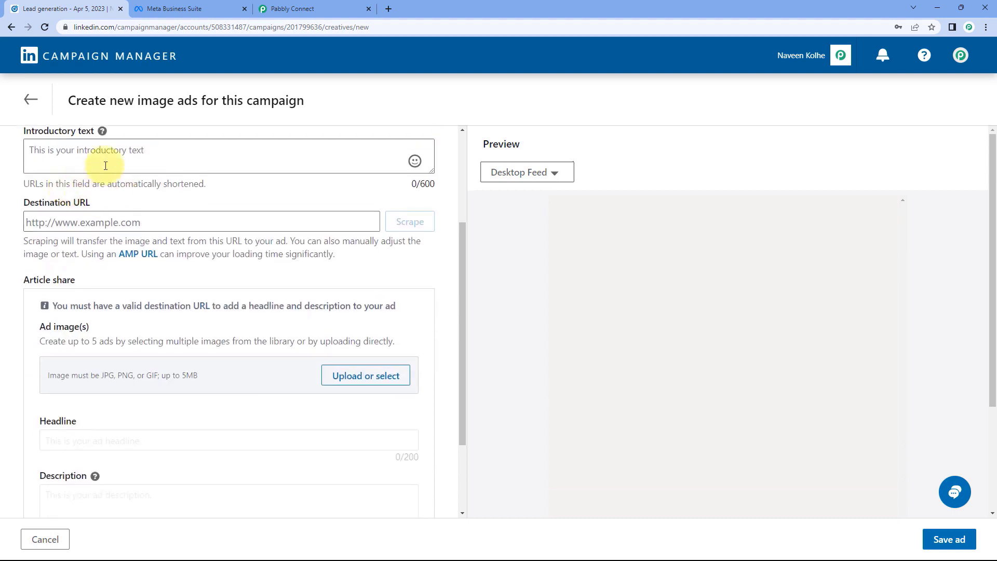
scroll(100, 216, "down", 1)
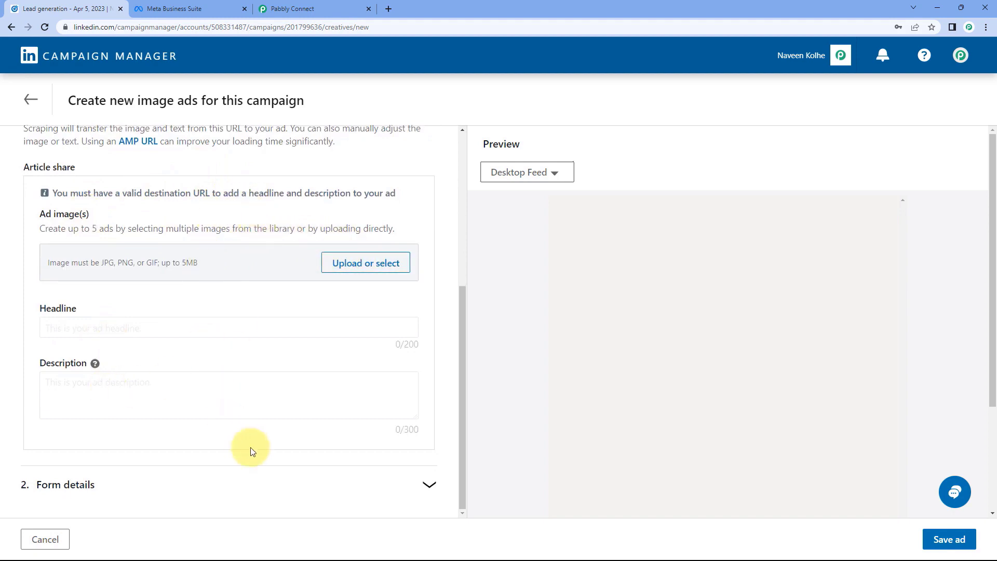
left_click(310, 487)
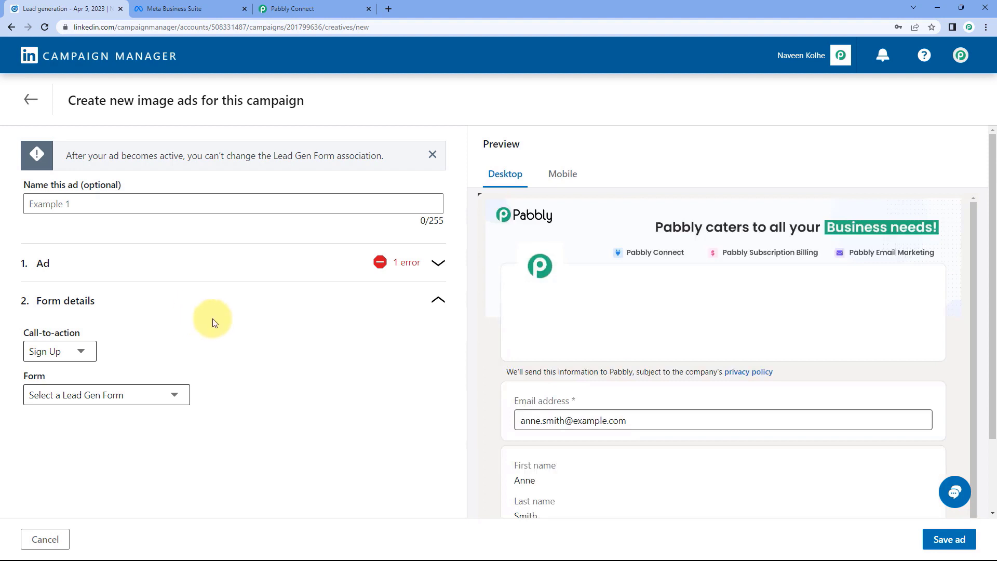
Review the call-to-action and lead gen form choices without changing them, then leave the new ad editor.
left_click(83, 352)
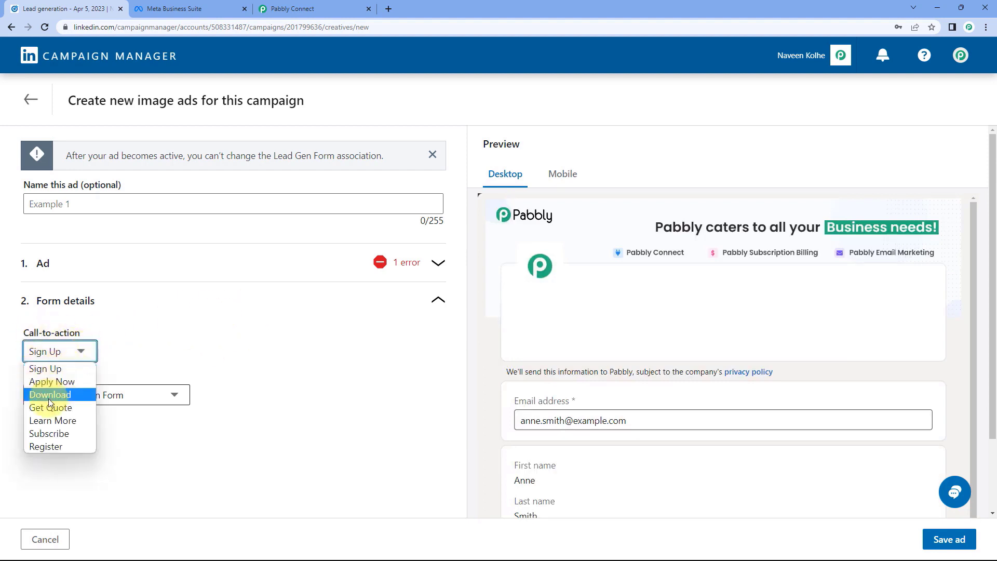
left_click(129, 362)
left_click(161, 393)
left_click(141, 372)
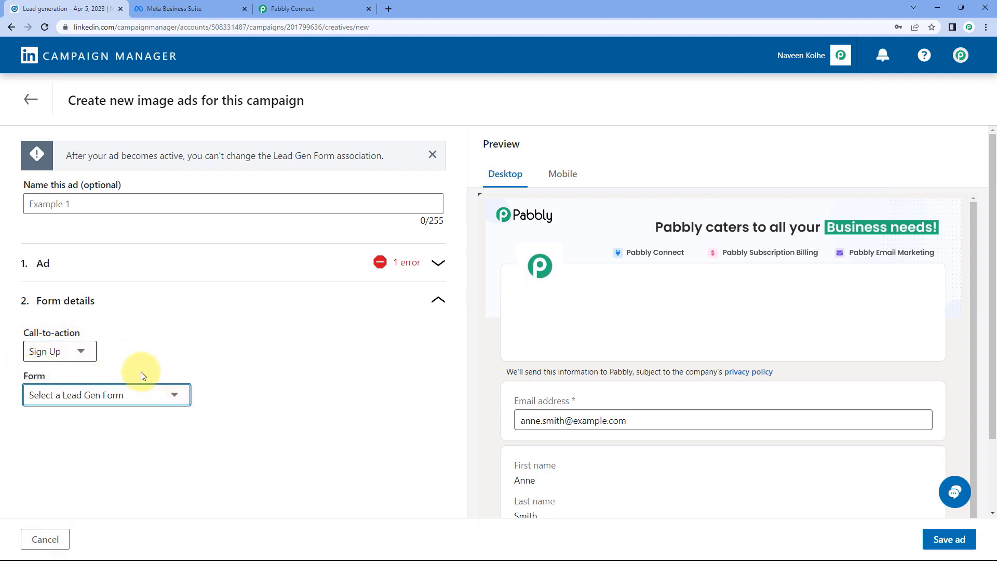
left_click(124, 396)
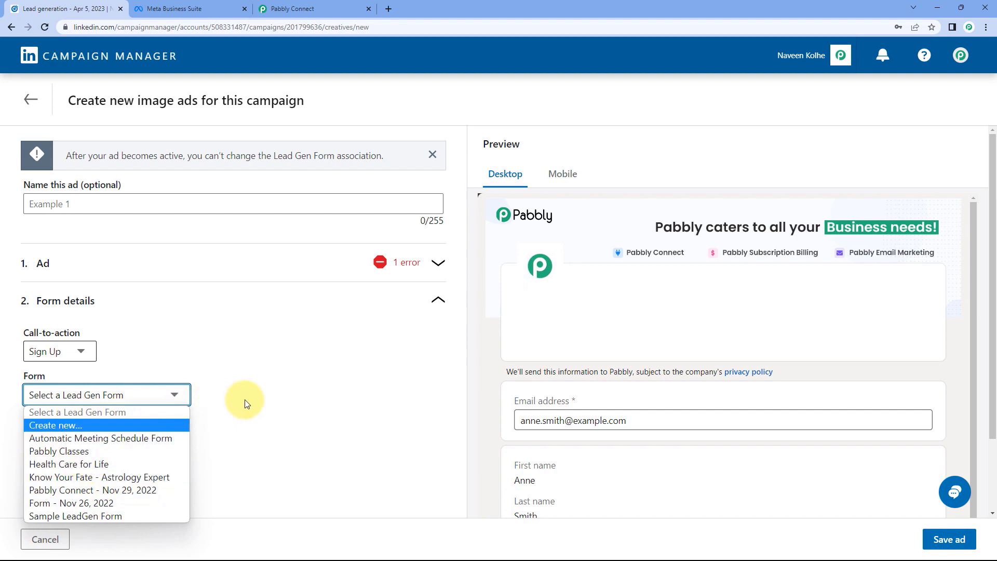
left_click(312, 329)
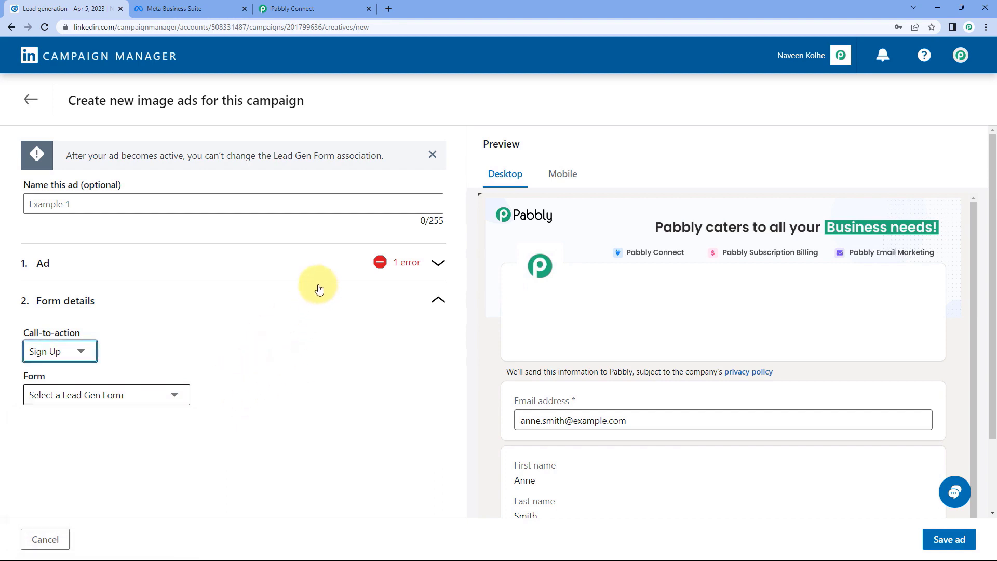
left_click(30, 99)
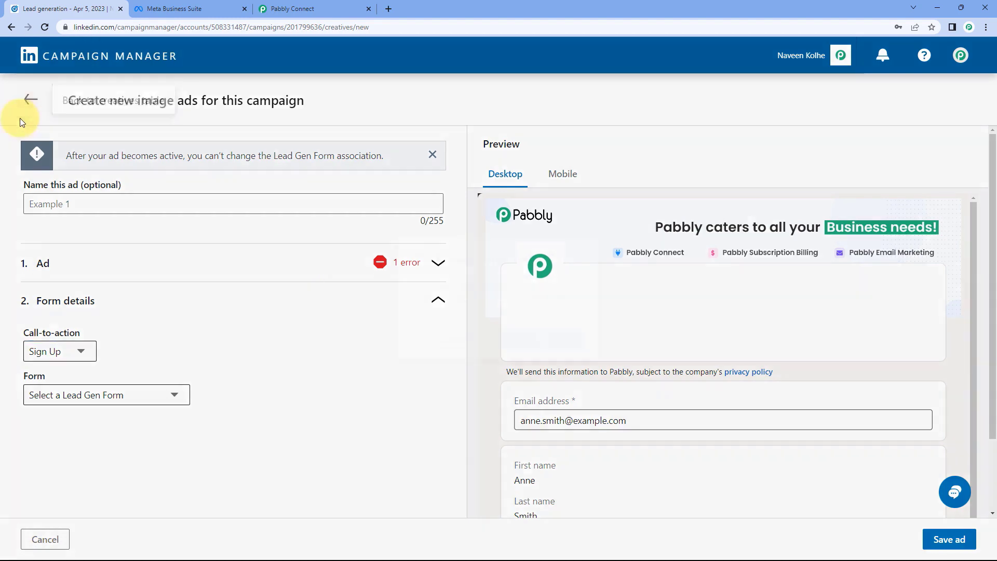
Go back to the account, show the campaign's ads, and edit the Lead Capture Form ad.
left_click(535, 339)
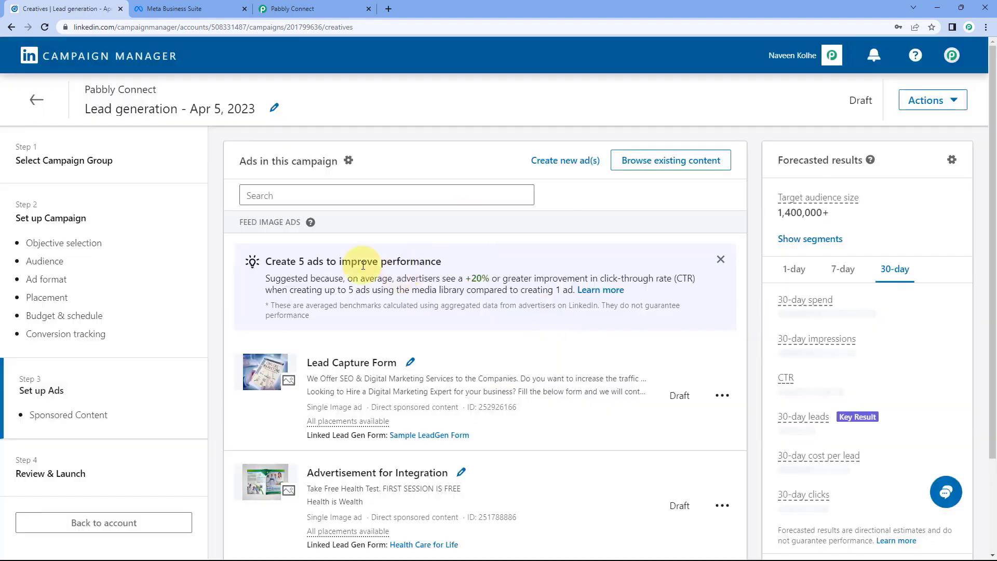
left_click(37, 99)
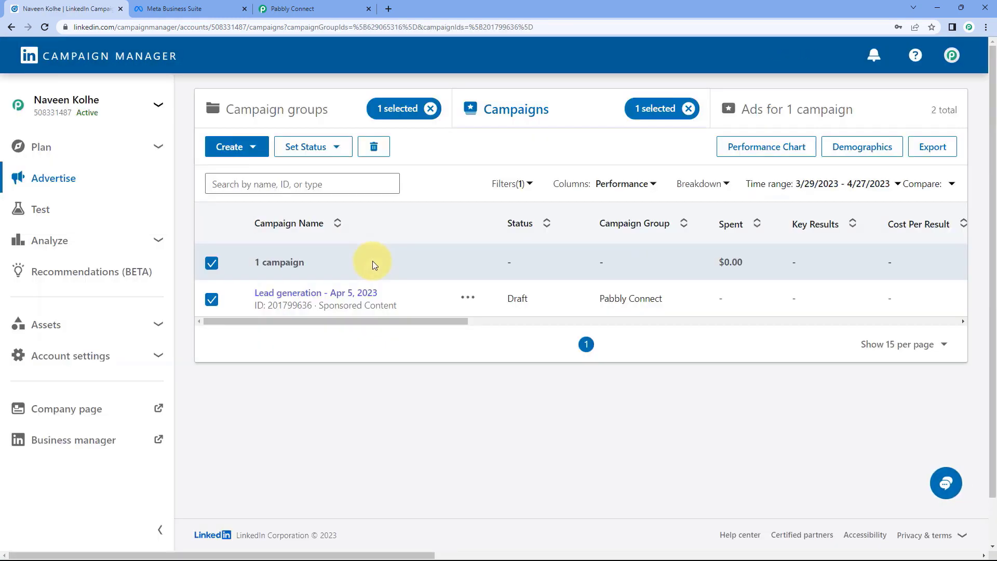
left_click(792, 109)
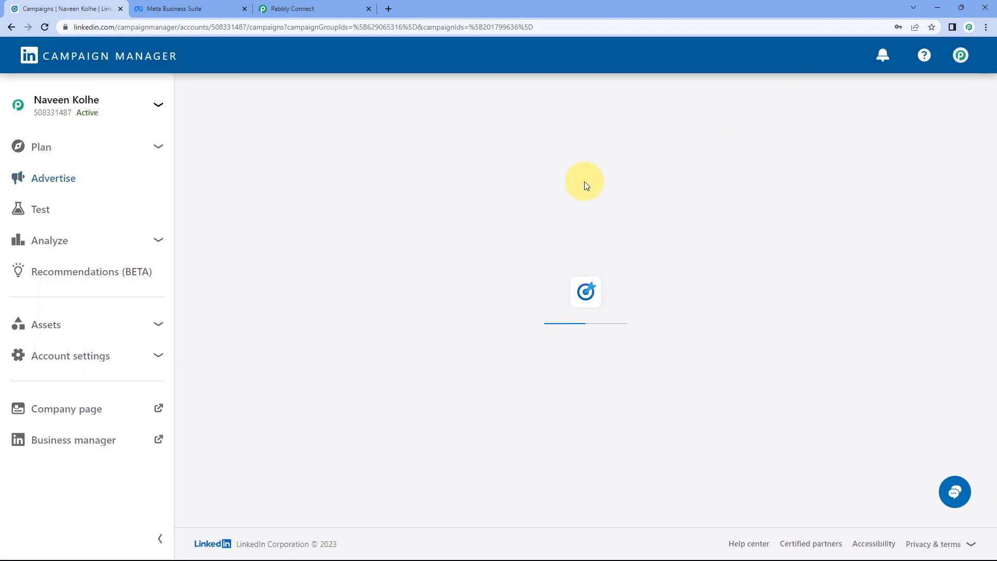
scroll(312, 327, "down", 1)
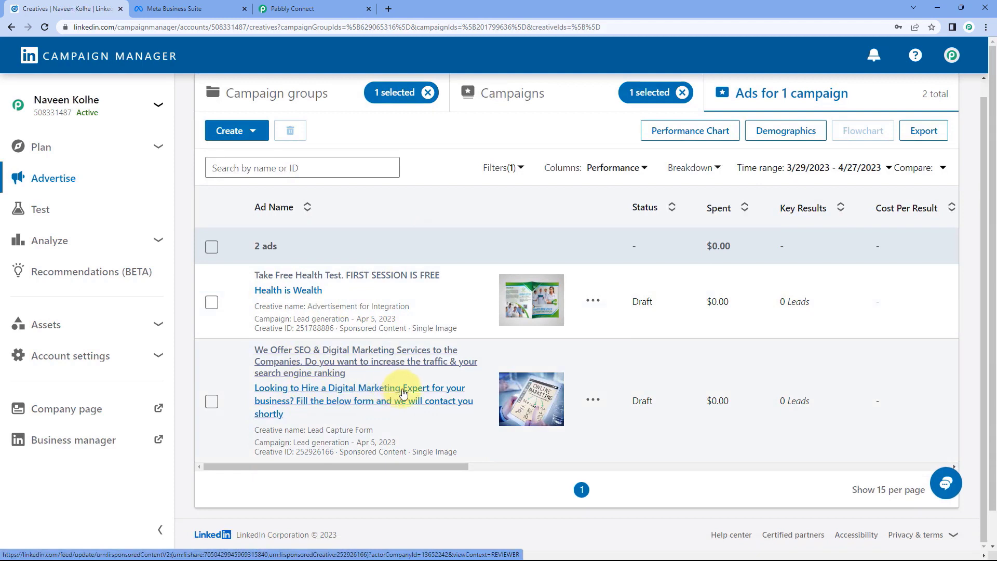
left_click(593, 399)
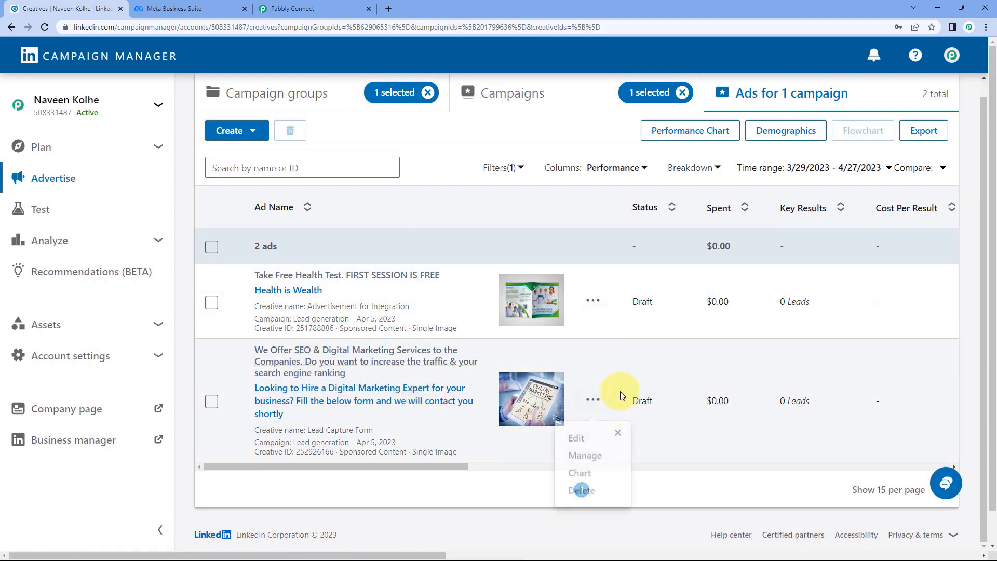
left_click(565, 436)
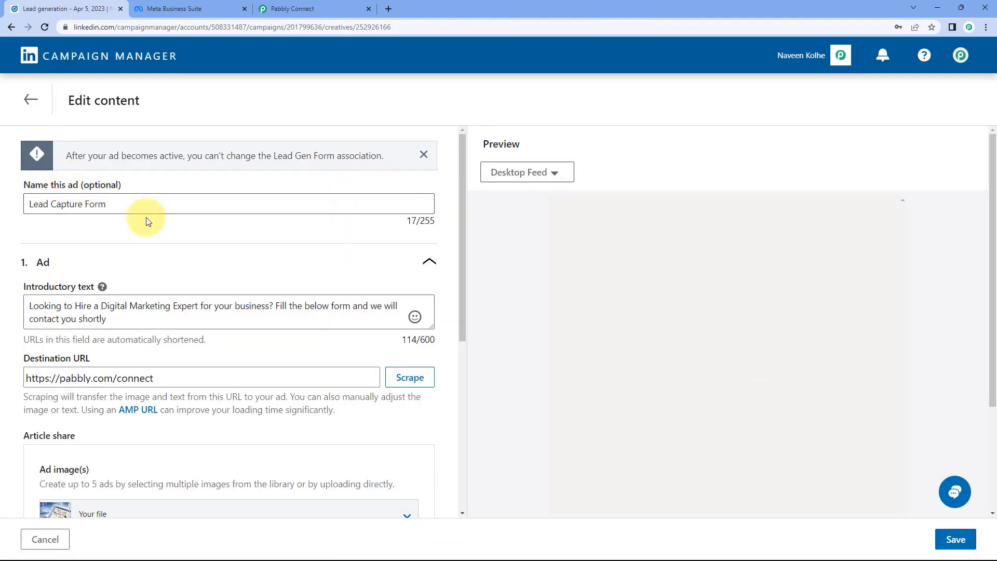
Scroll down the Lead Capture Form ad editor and expand its form details.
scroll(119, 217, "down", 1)
scroll(99, 217, "down", 1)
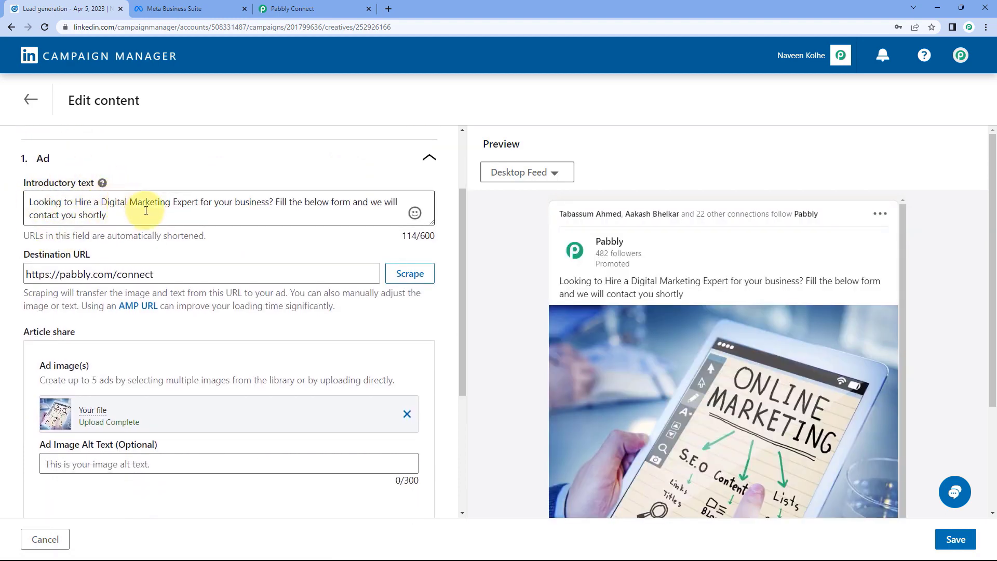
scroll(63, 239, "down", 1)
scroll(193, 211, "down", 3)
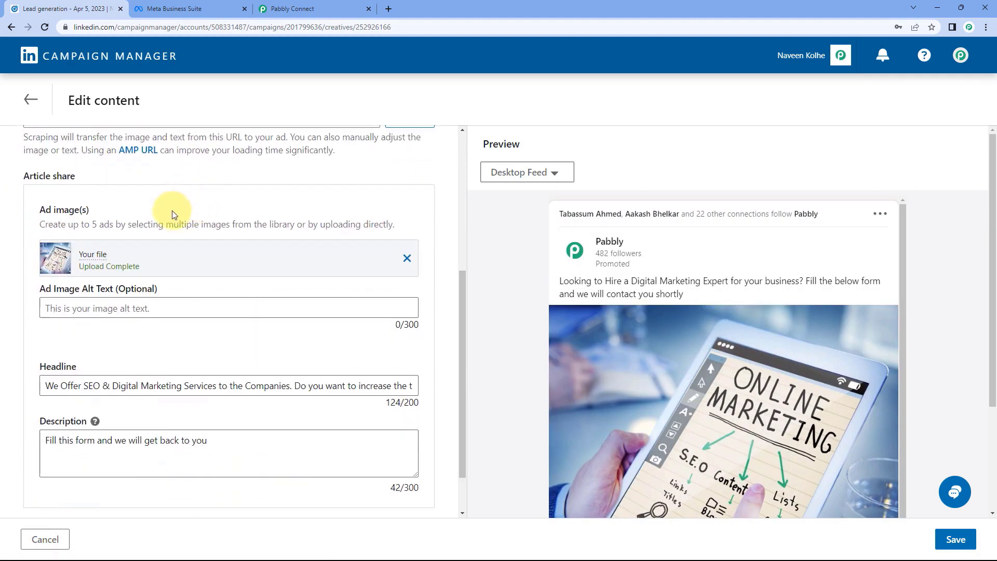
scroll(525, 263, "down", 3)
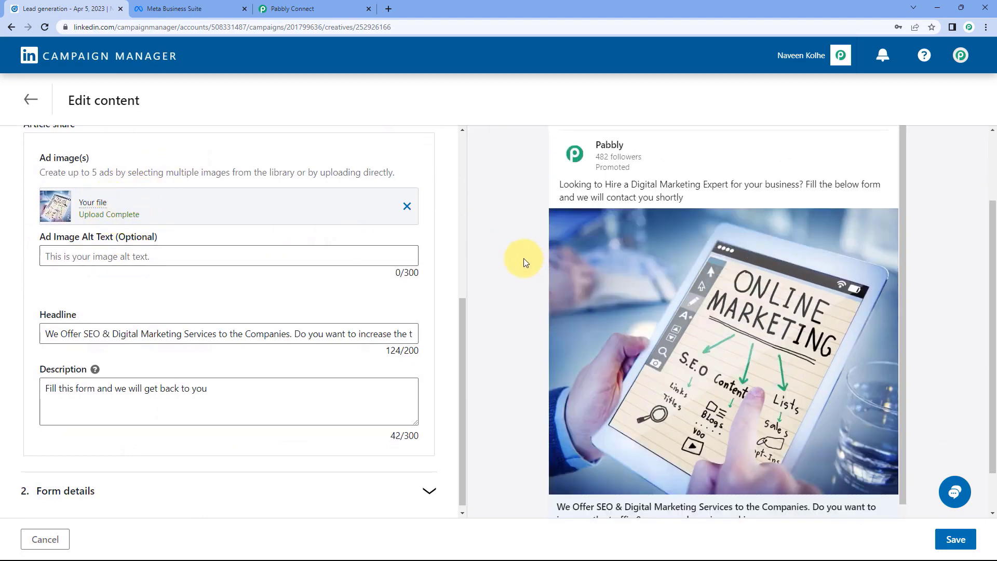
scroll(307, 241, "down", 1)
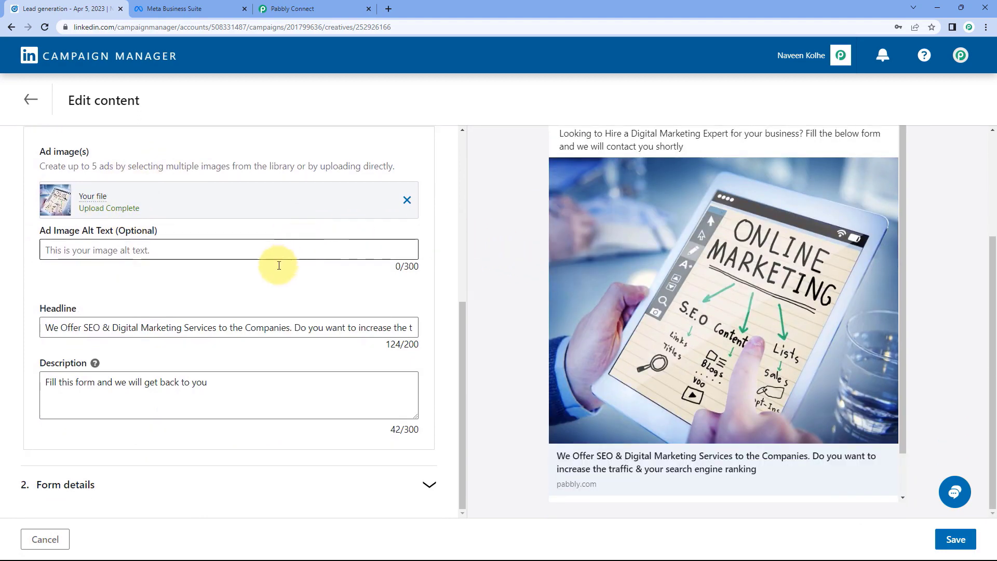
left_click(242, 479)
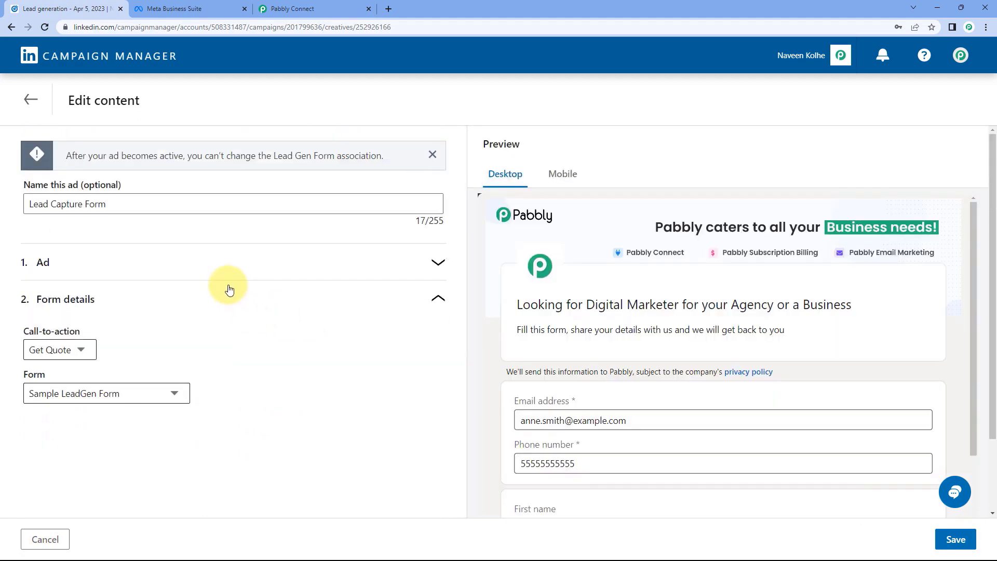
Set the call-to-action to Apply Now, keep Sample LeadGen Form attached, and save the ad.
scroll(597, 298, "down", 3)
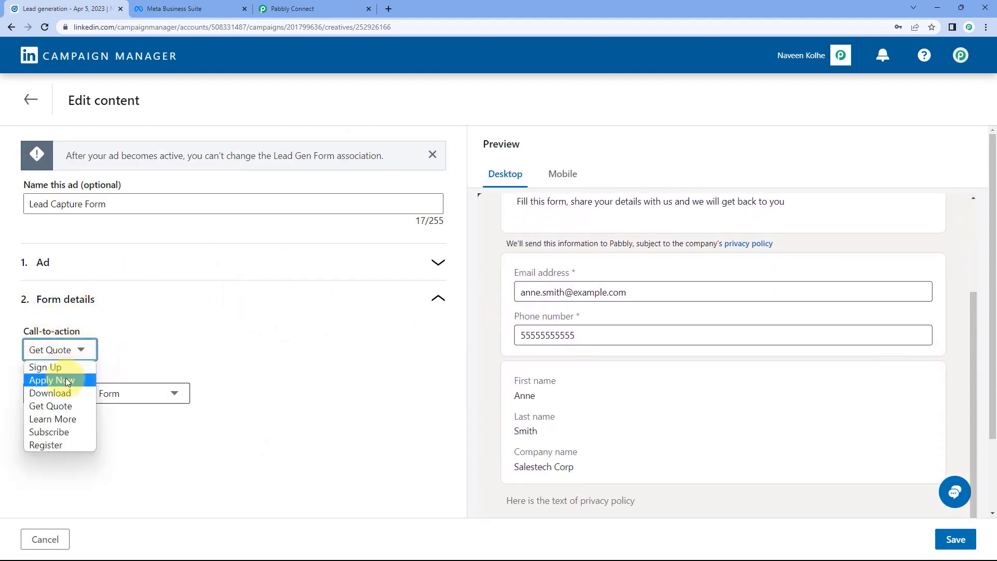
left_click(66, 382)
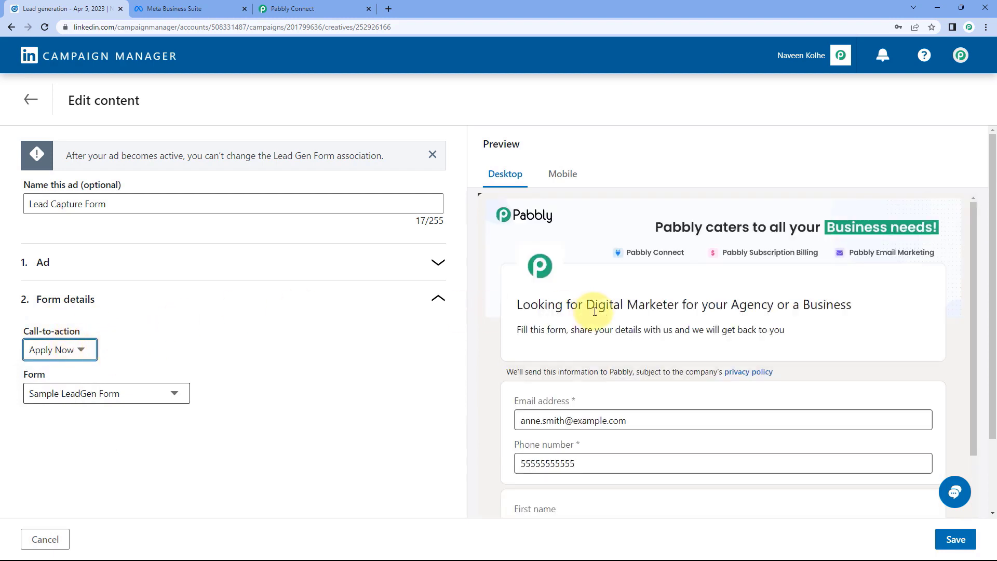
scroll(595, 310, "down", 2)
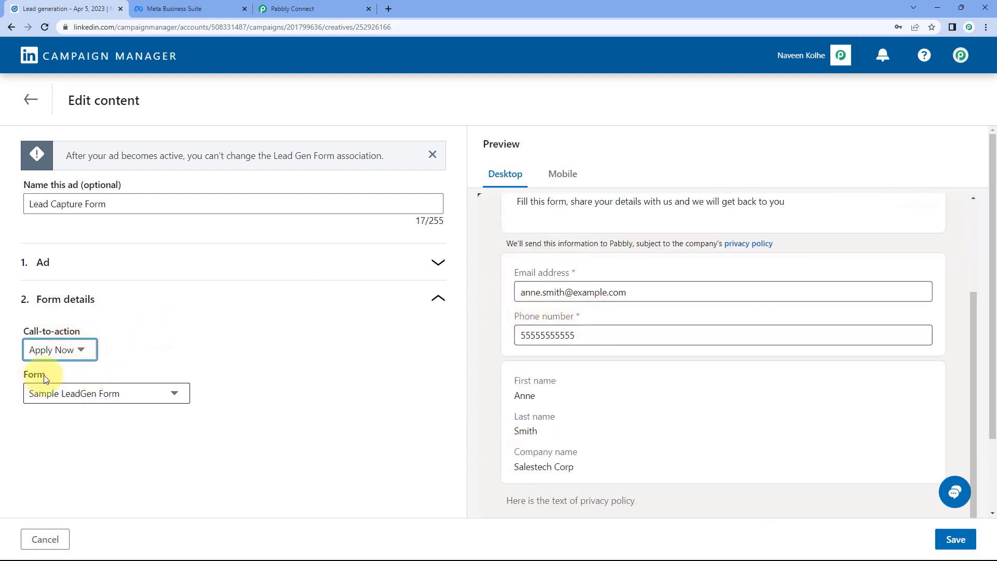
left_click(148, 394)
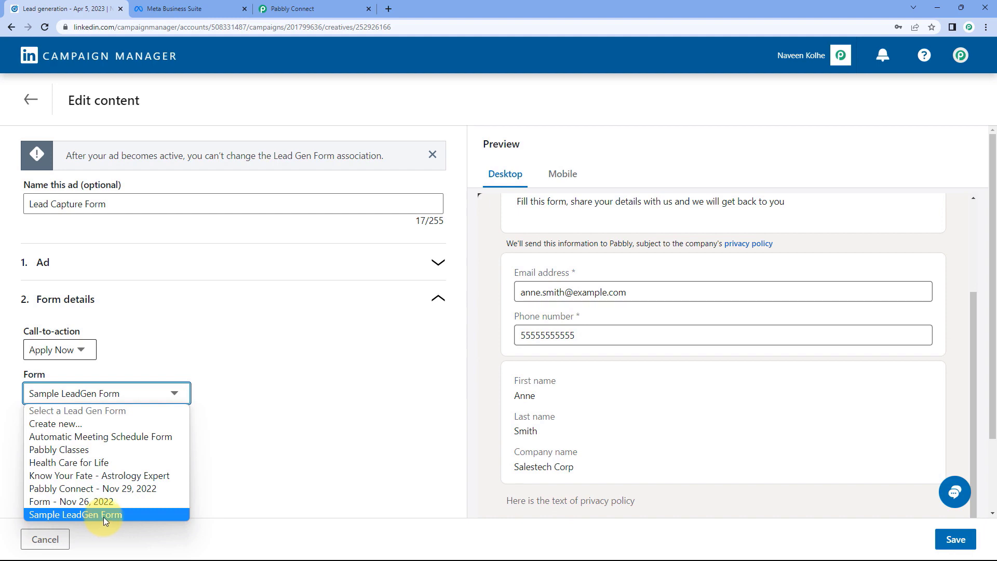
left_click(117, 516)
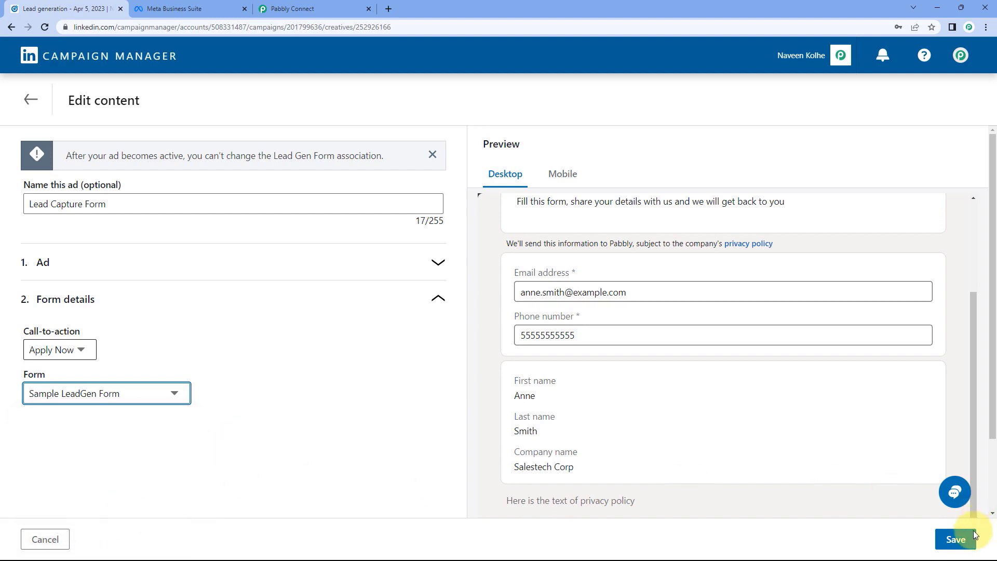
left_click(956, 538)
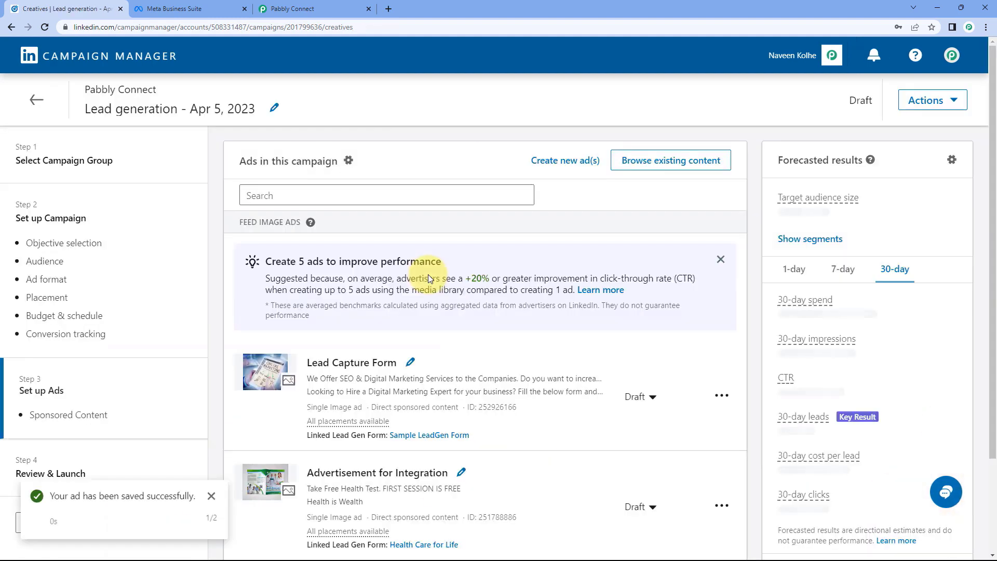
Return to the campaign's ads list and open the Lead Capture Form ad's post preview.
left_click(35, 100)
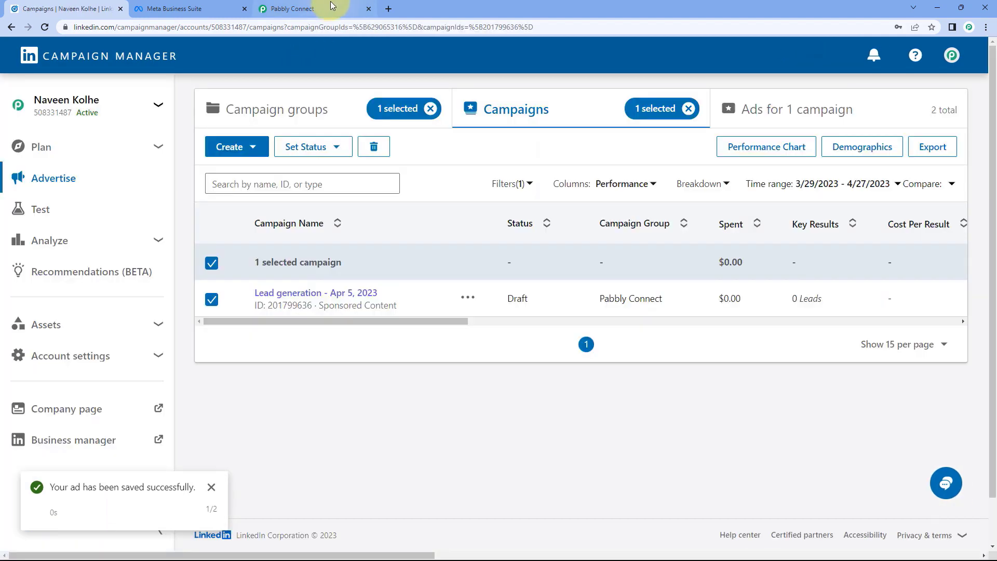
left_click(330, 6)
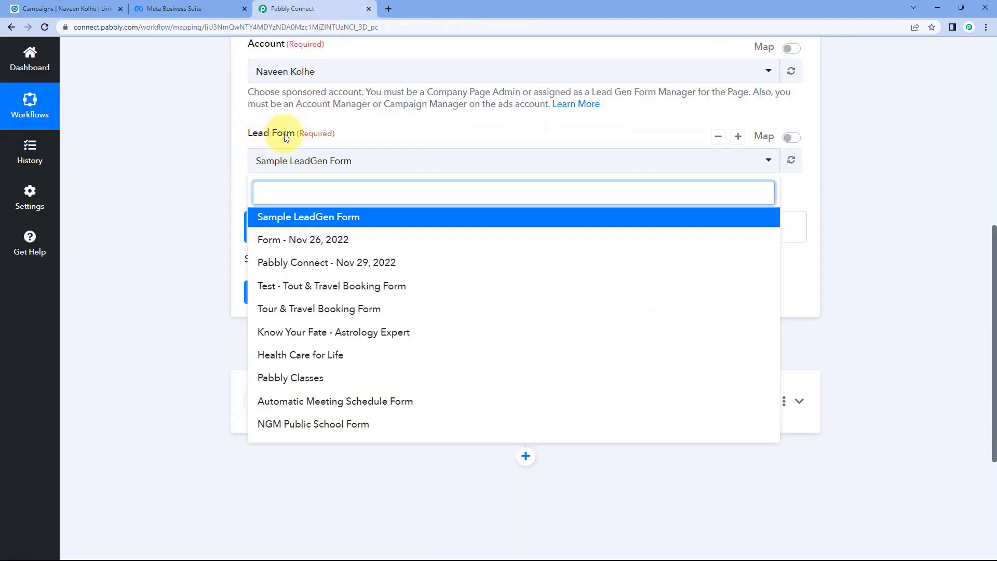
left_click(97, 7)
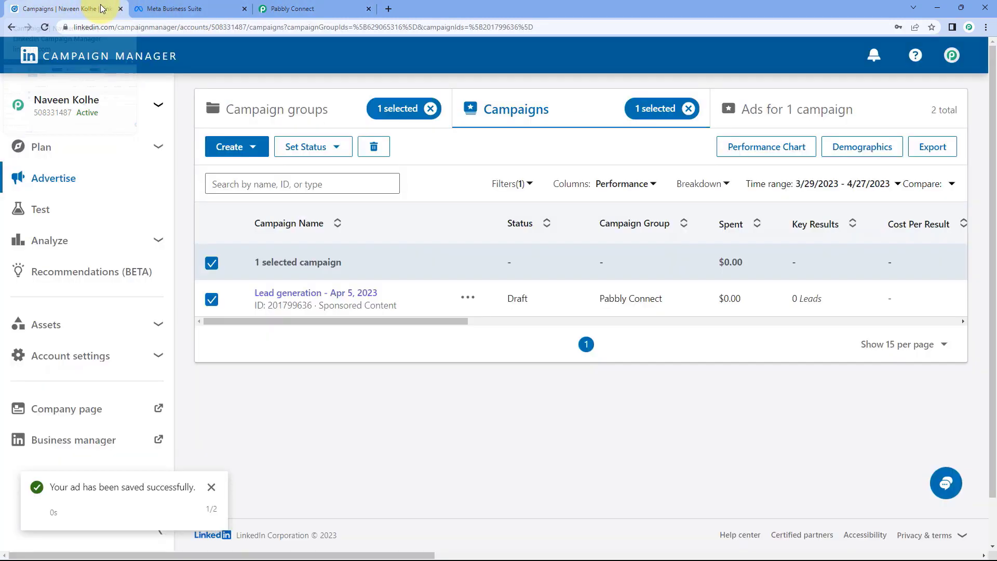
left_click(733, 109)
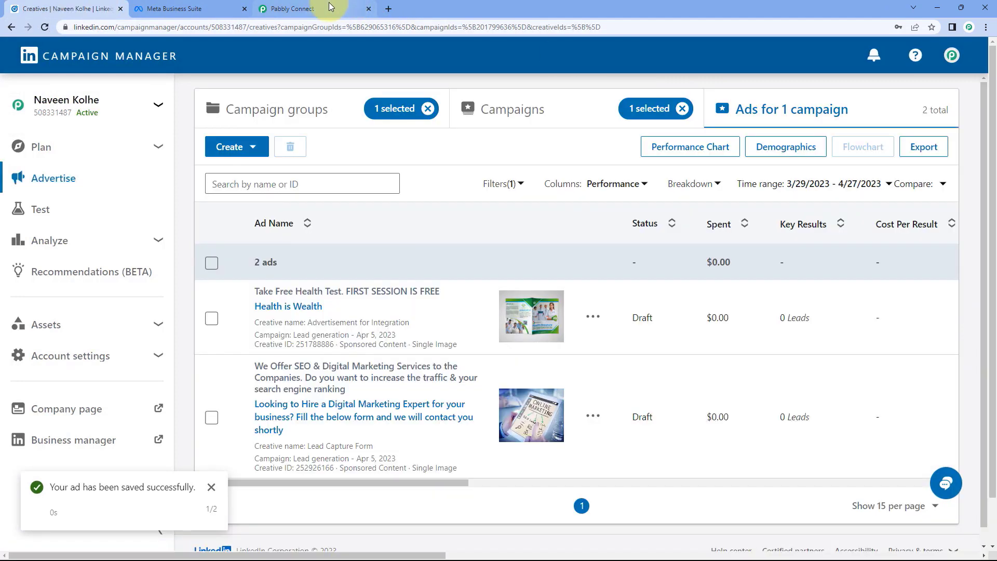
left_click(333, 8)
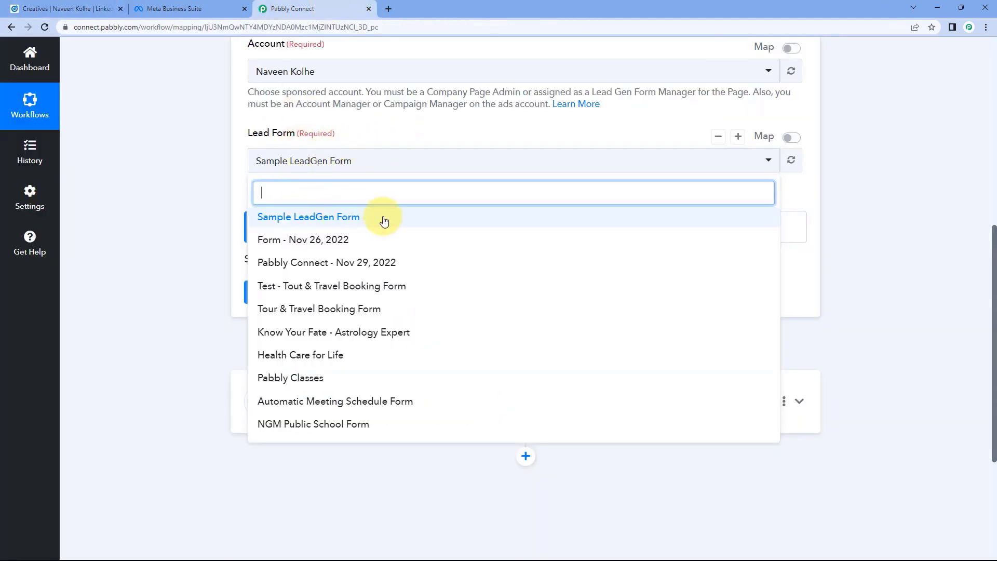
left_click(73, 8)
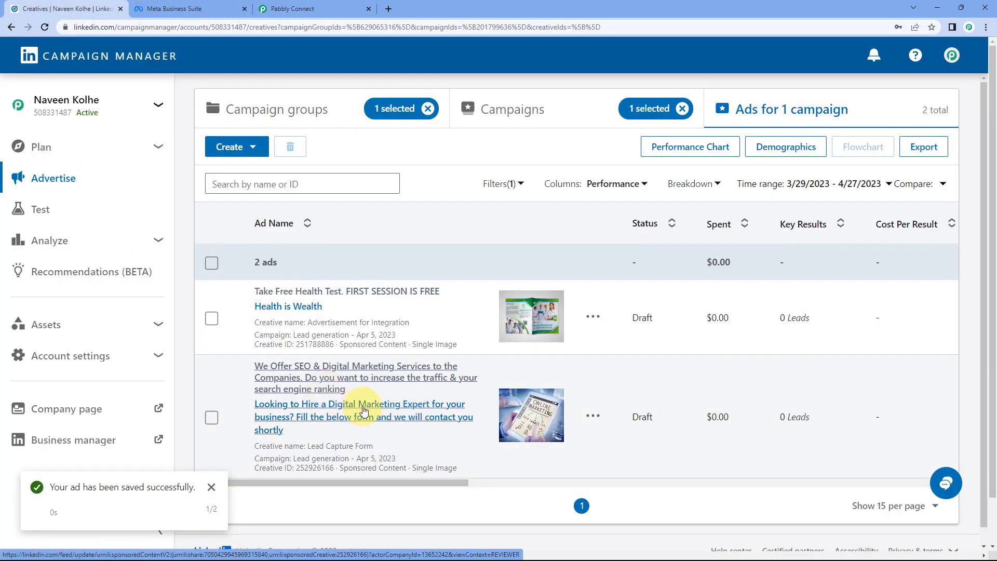
left_click(363, 410)
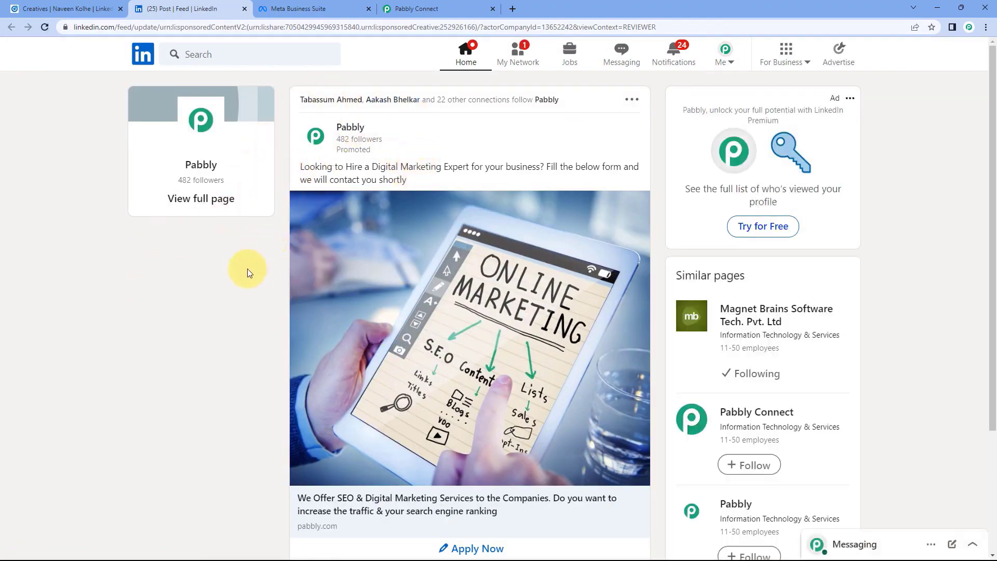
Confirm the Pabbly trigger's lead form is still Sample LeadGen Form, then return to the LinkedIn post preview.
scroll(248, 282, "down", 2)
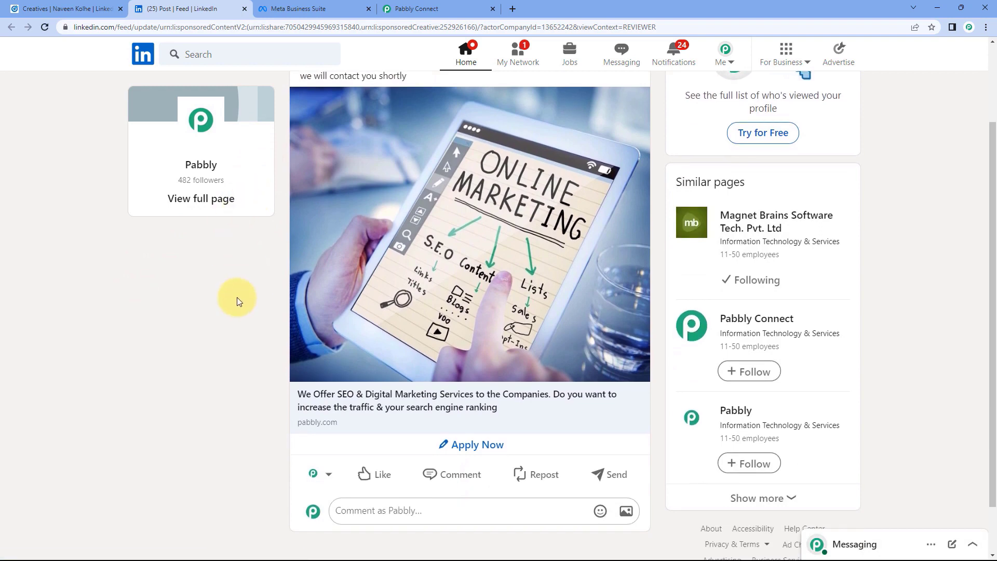
left_click(441, 9)
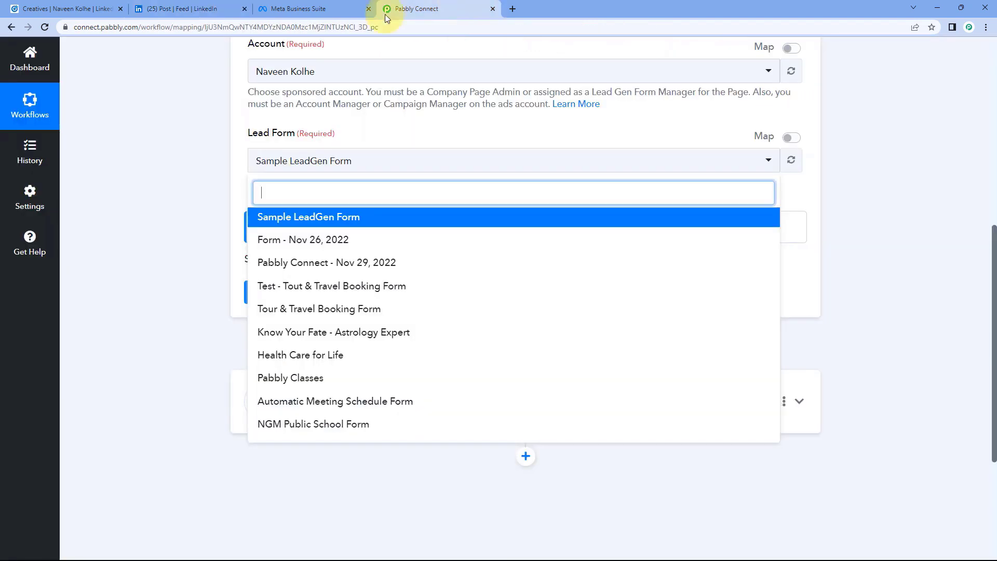
left_click(303, 219)
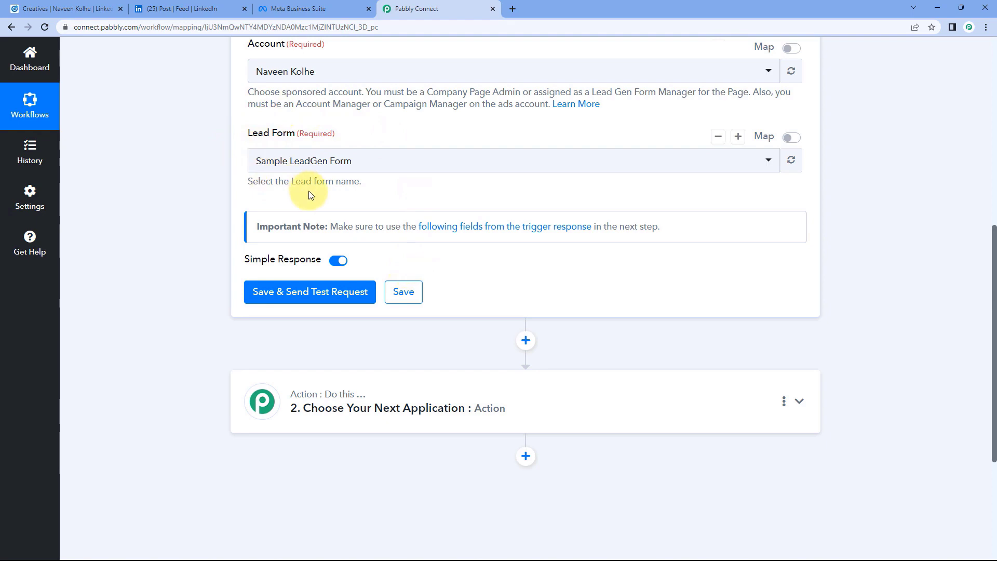
left_click(72, 8)
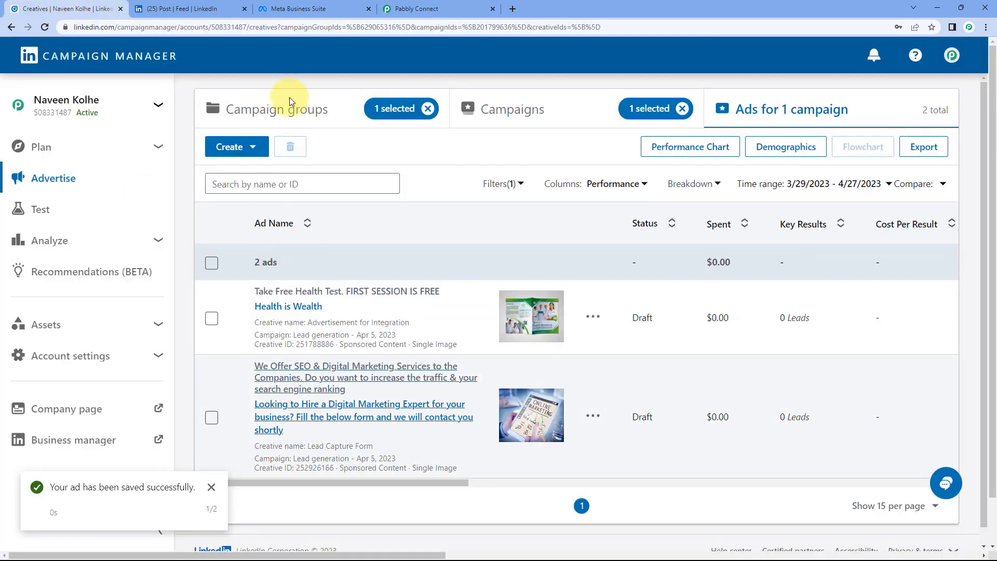
left_click(188, 6)
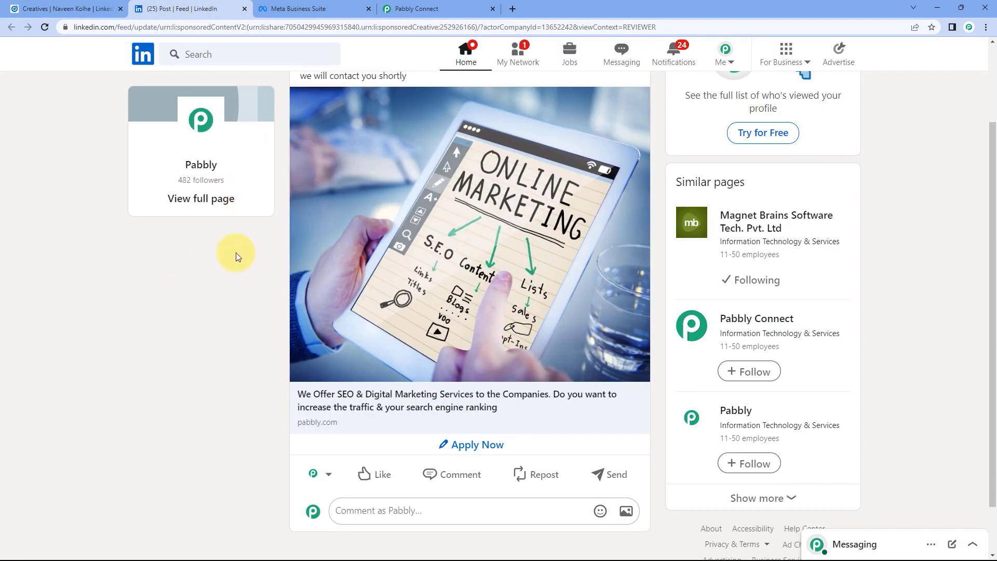
Submit a test lead through the ad's form with a corrected e-mail address and a phone number.
left_click(469, 446)
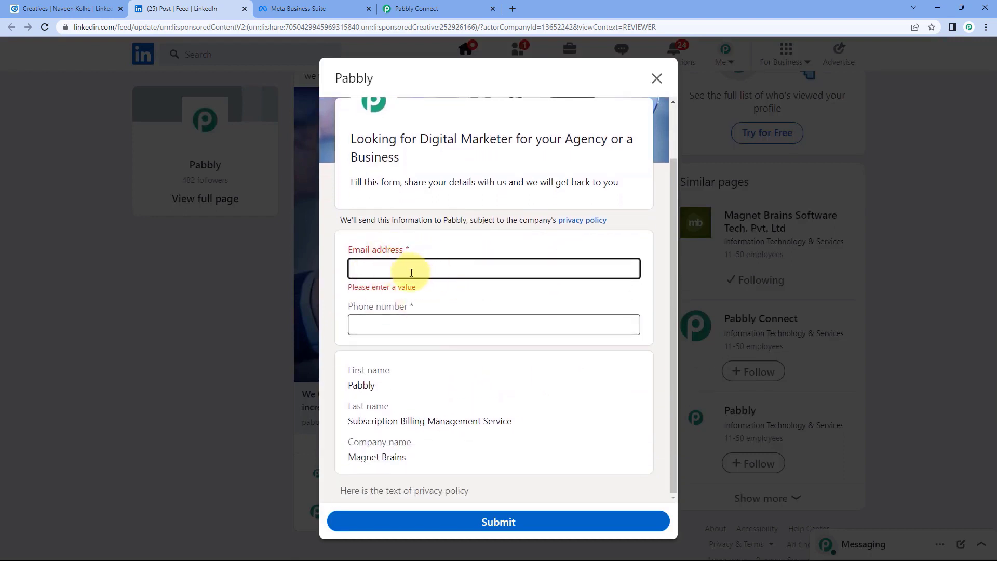
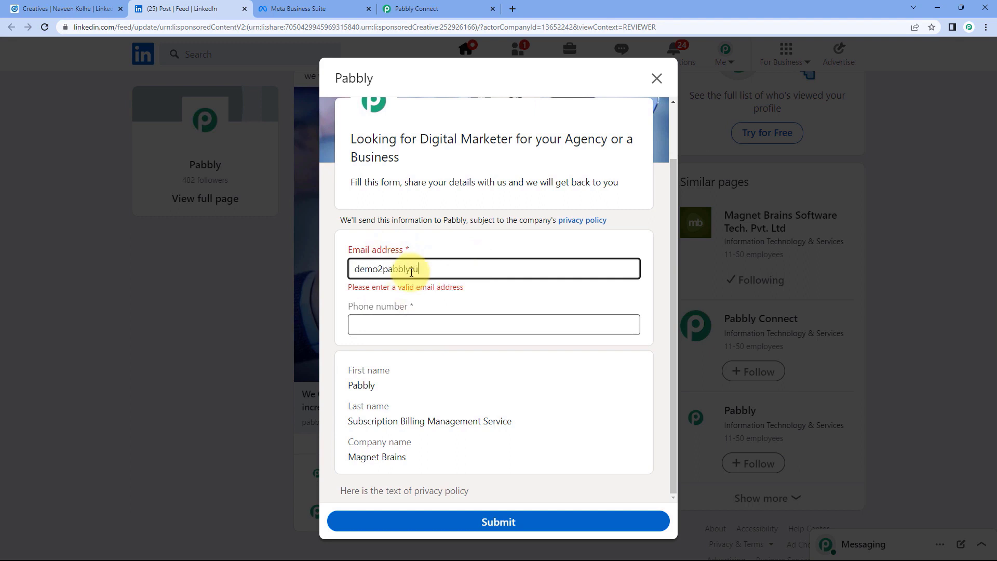
key("Tab")
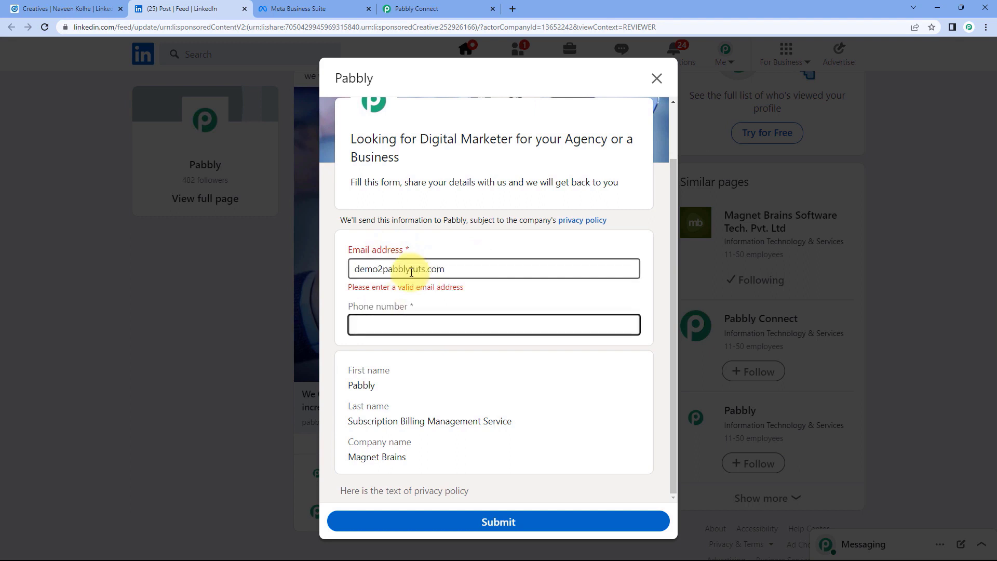
left_click(382, 265)
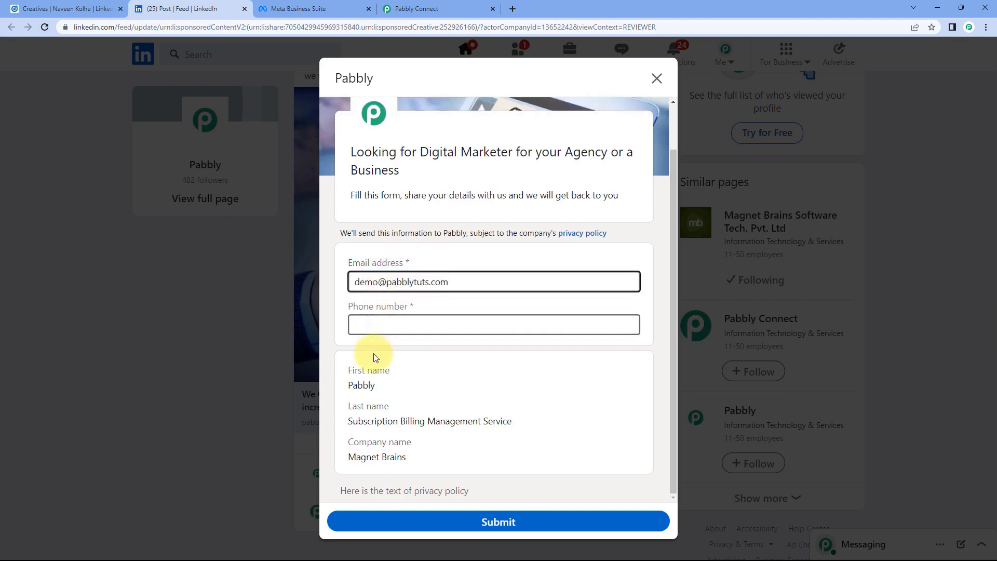
left_click(375, 330)
type("1234657980")
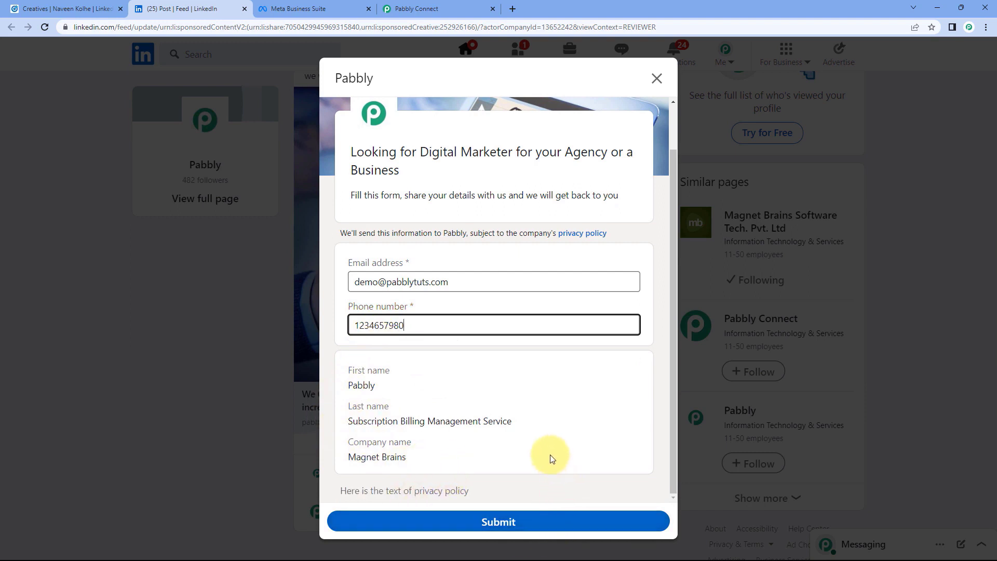
left_click(510, 523)
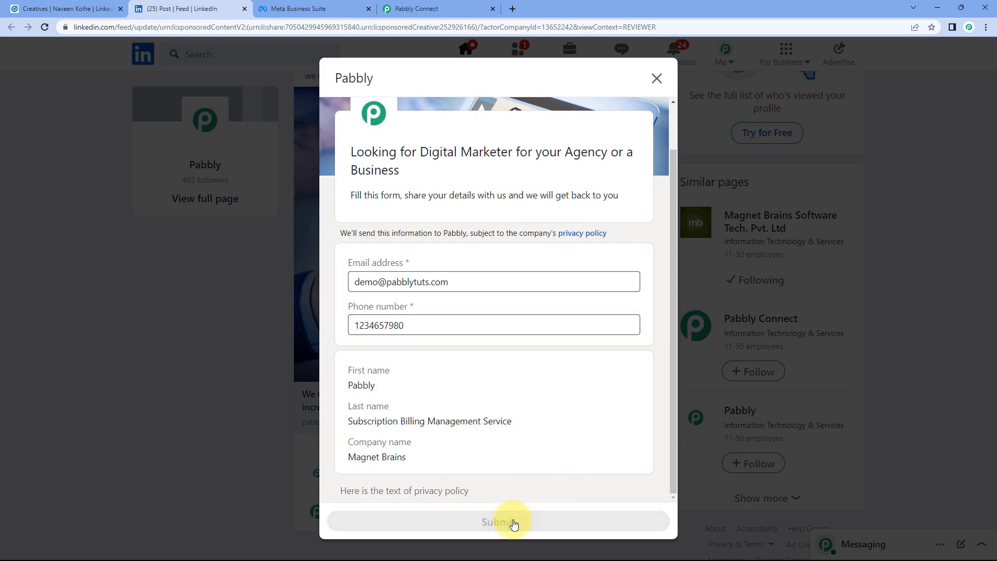
scroll(510, 336, "up", 2)
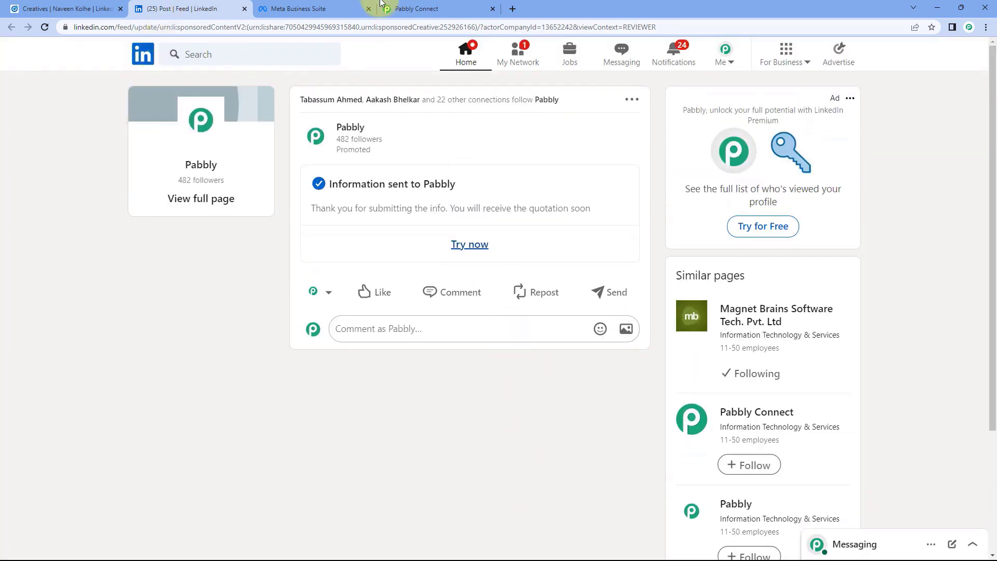
left_click(465, 9)
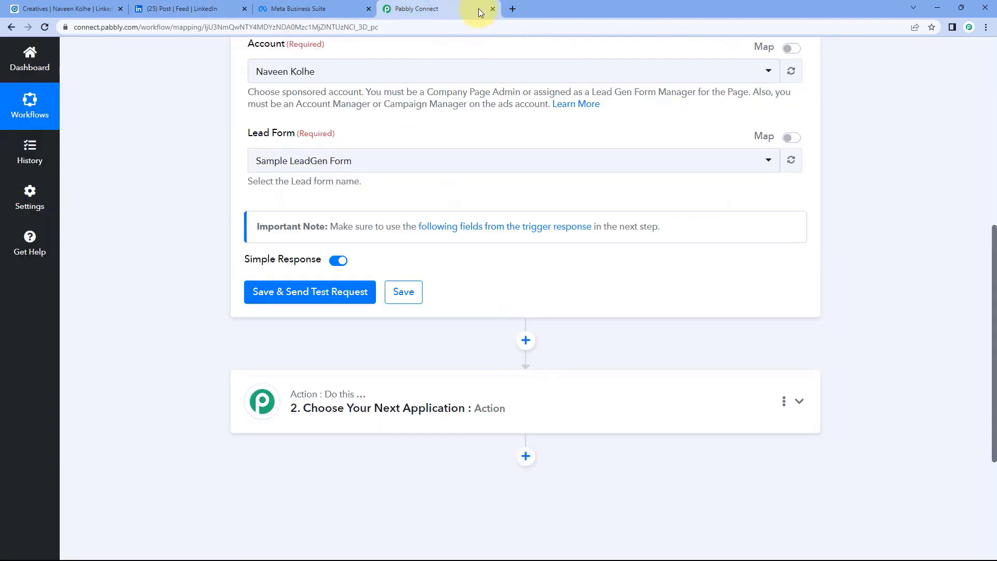
Fetch a test response from the LinkedIn trigger with Save & Send Test Request and scroll through it.
left_click(306, 293)
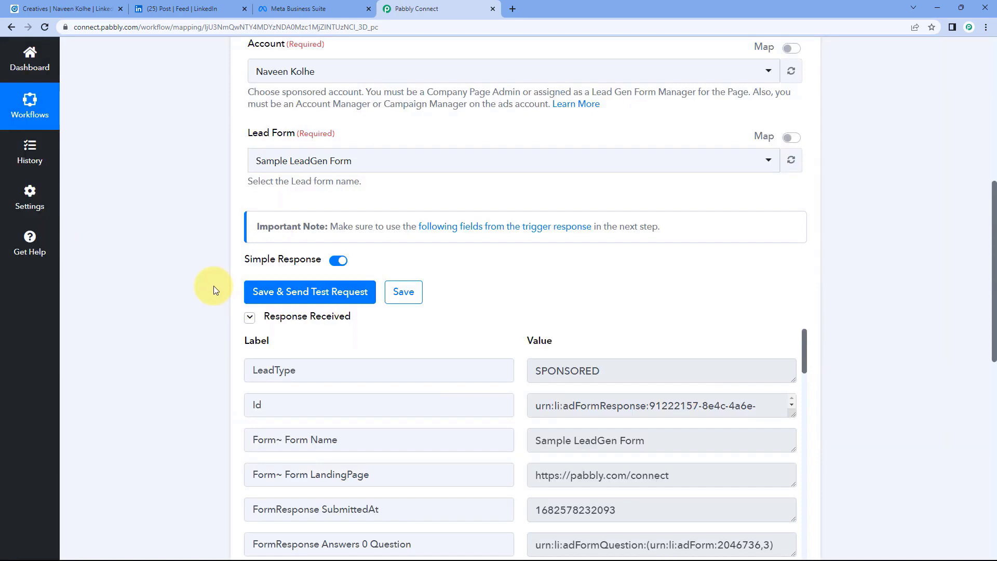
scroll(213, 291, "down", 2)
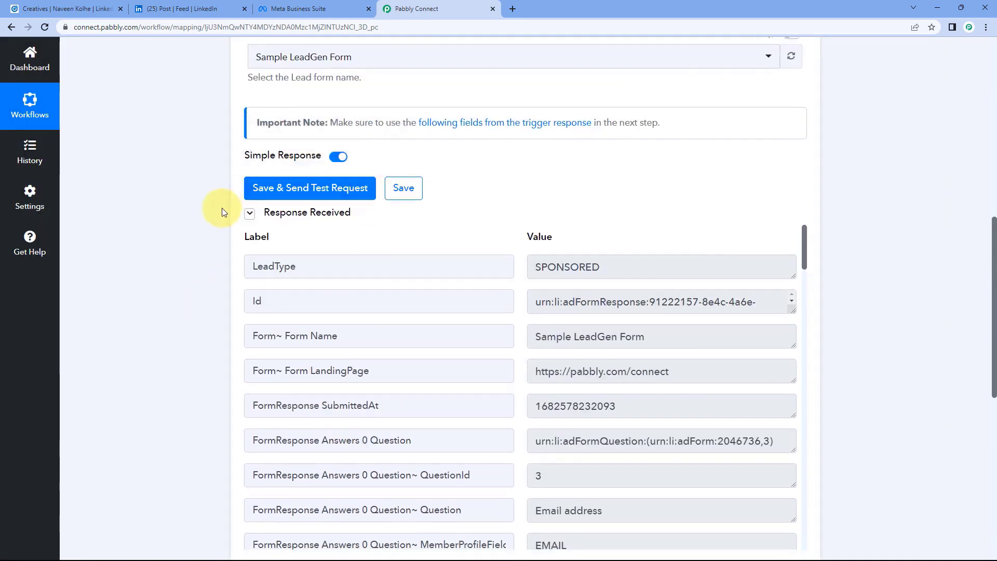
scroll(477, 208, "down", 3)
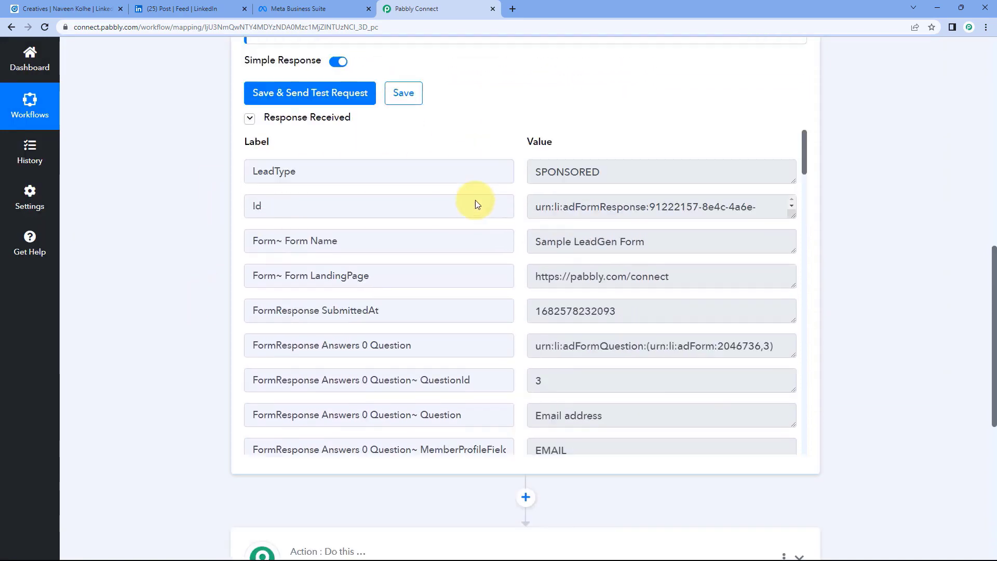
scroll(509, 171, "down", 4)
scroll(514, 208, "down", 7)
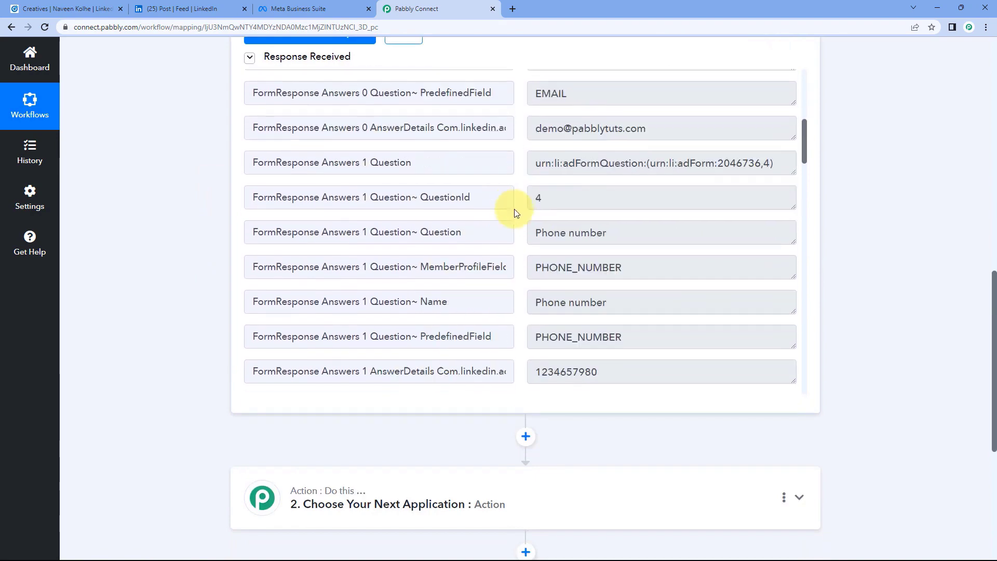
scroll(514, 210, "down", 13)
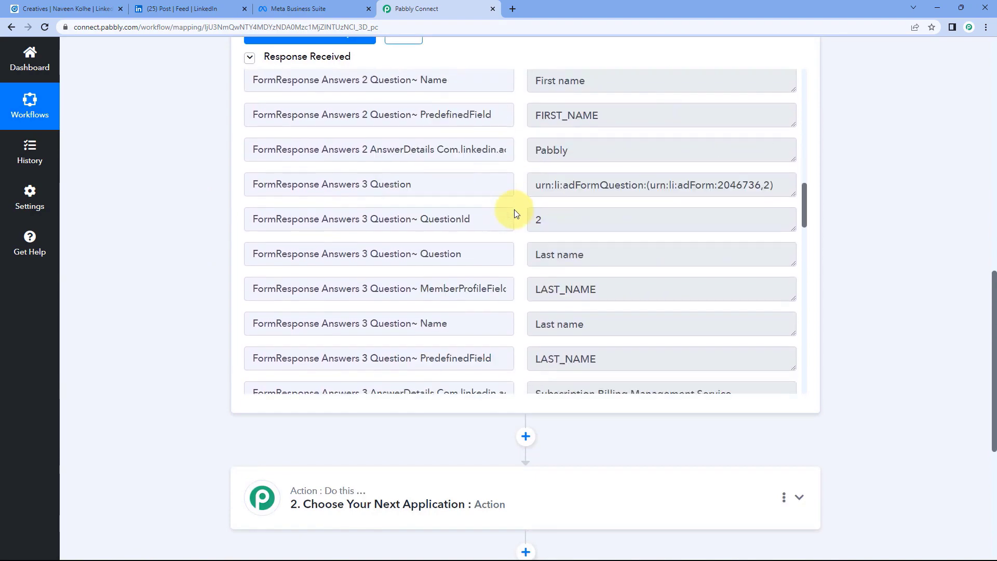
scroll(516, 210, "down", 6)
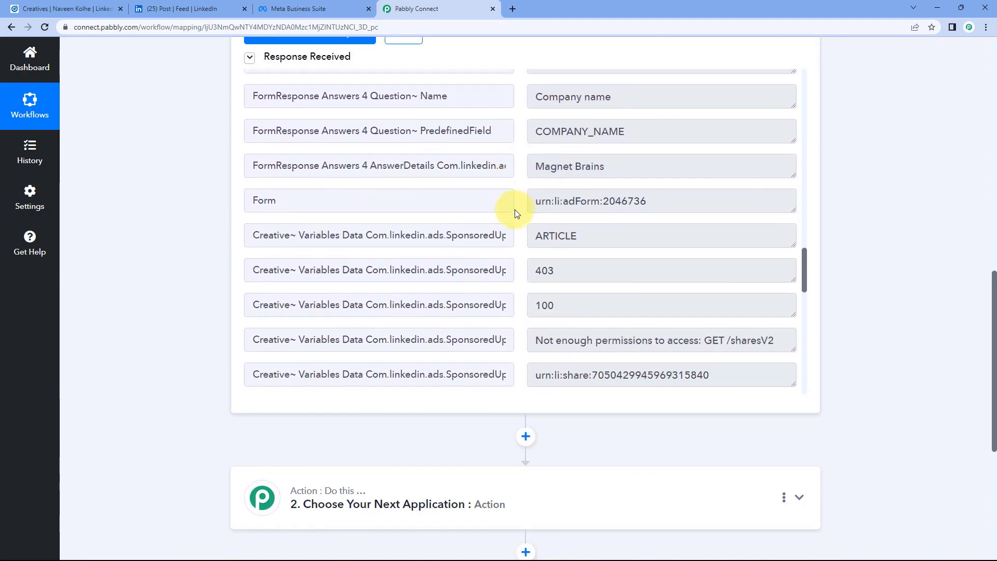
scroll(514, 210, "down", 9)
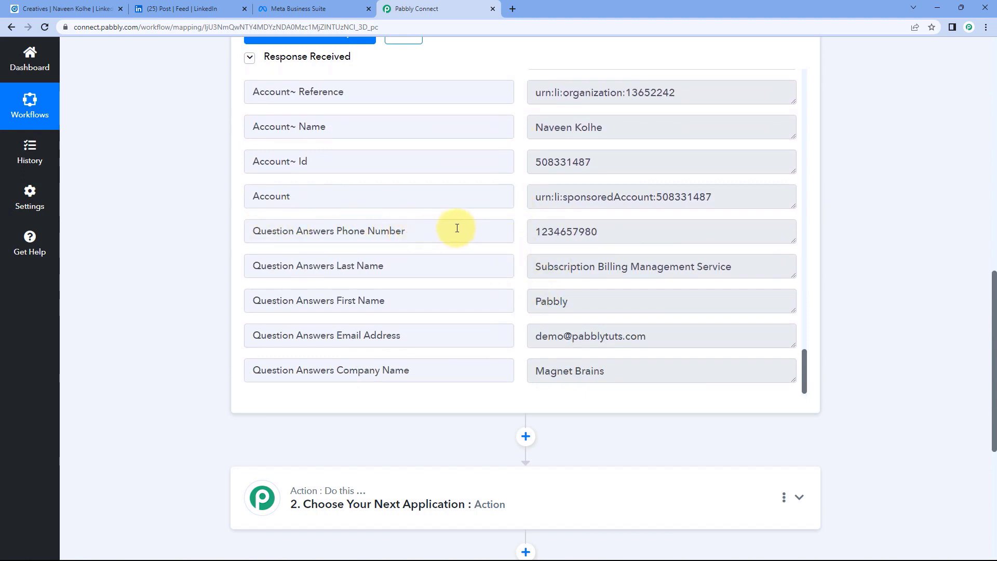
Point out the captured first name, last name, phone, e-mail and company Magnet Brains values.
left_click_drag(575, 306, 506, 307)
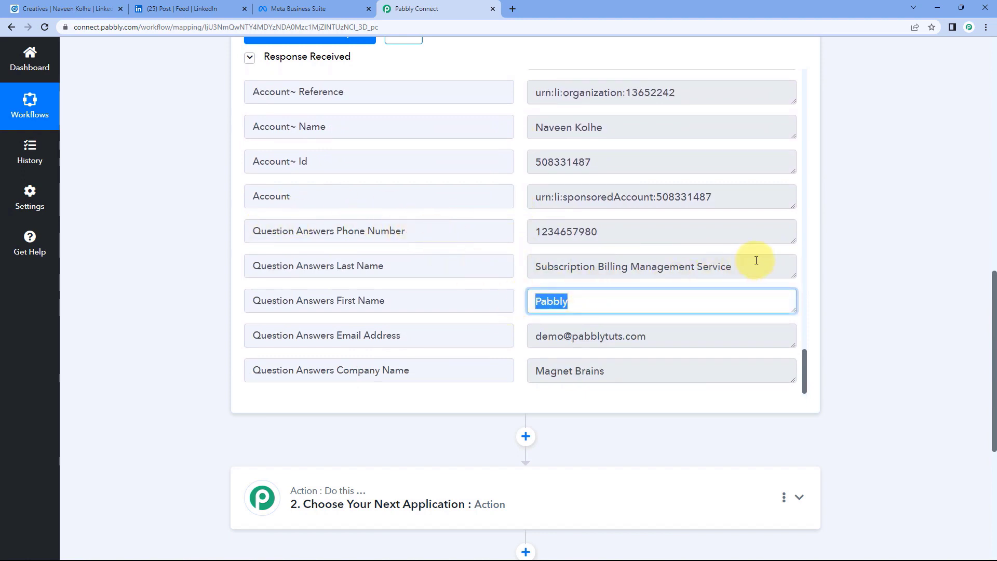
left_click_drag(753, 265, 513, 266)
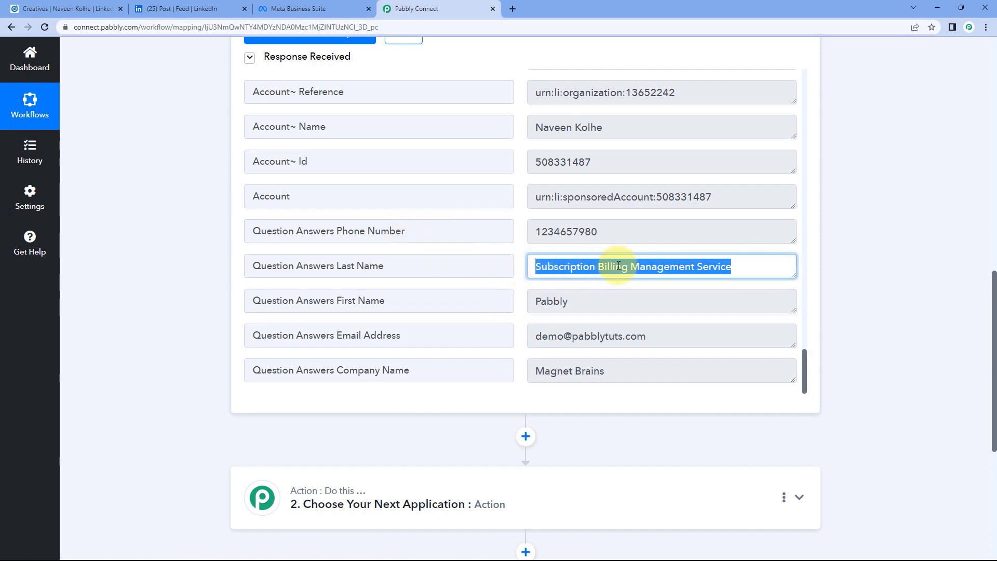
left_click_drag(607, 234, 511, 231)
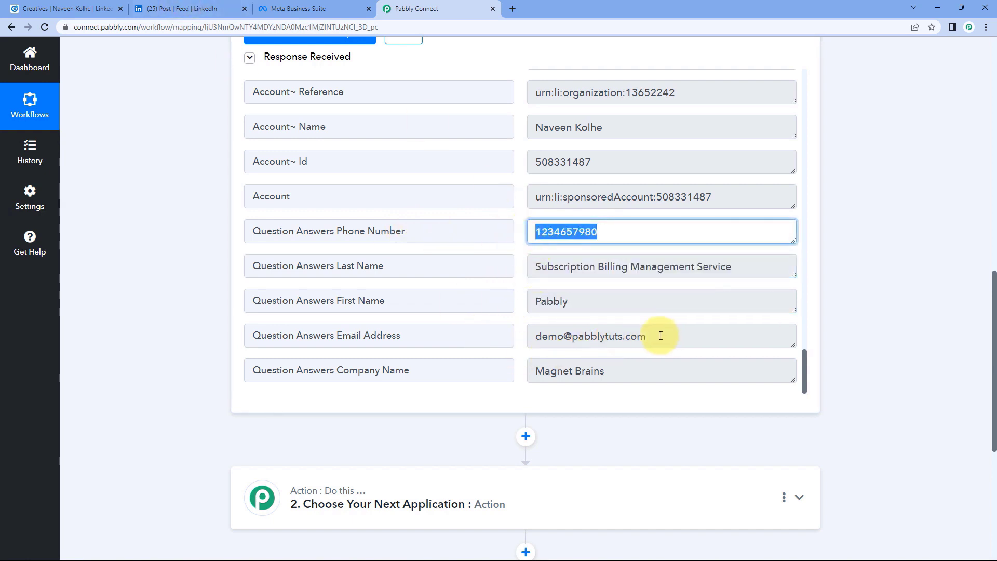
left_click_drag(661, 336, 553, 337)
left_click_drag(624, 369, 512, 327)
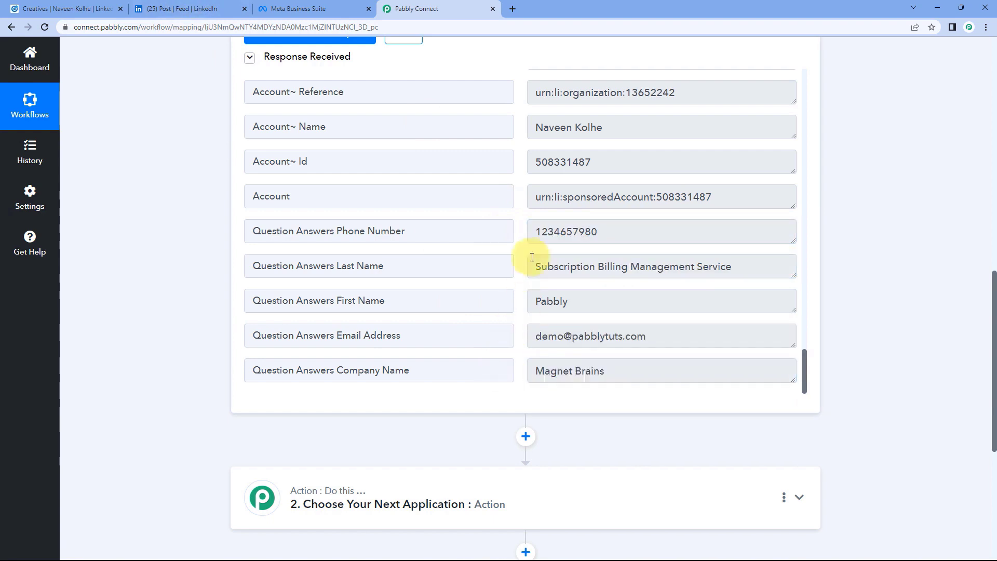
left_click(208, 9)
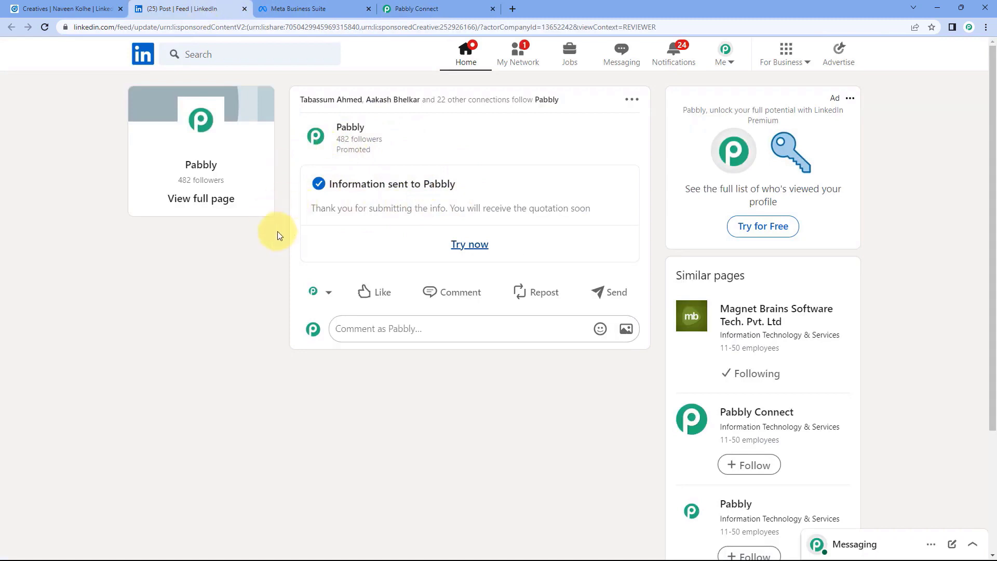
After viewing LinkedIn's Information sent to Pabbly confirmation, go back to the Pabbly Connect workflow.
left_click(402, 9)
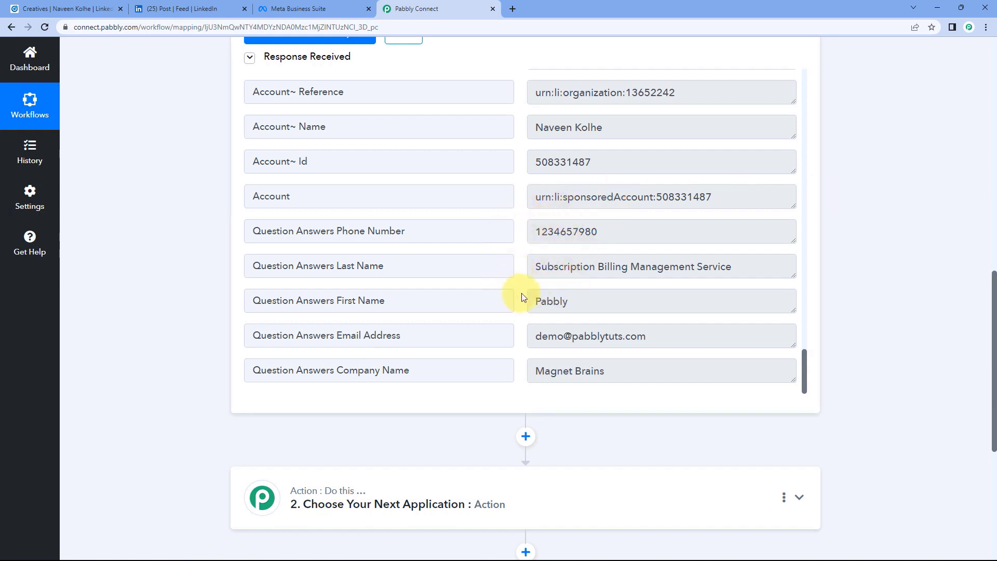
Set the action step to Facebook Conversions with the Send Lead Event action and start connecting an account.
scroll(164, 288, "down", 5)
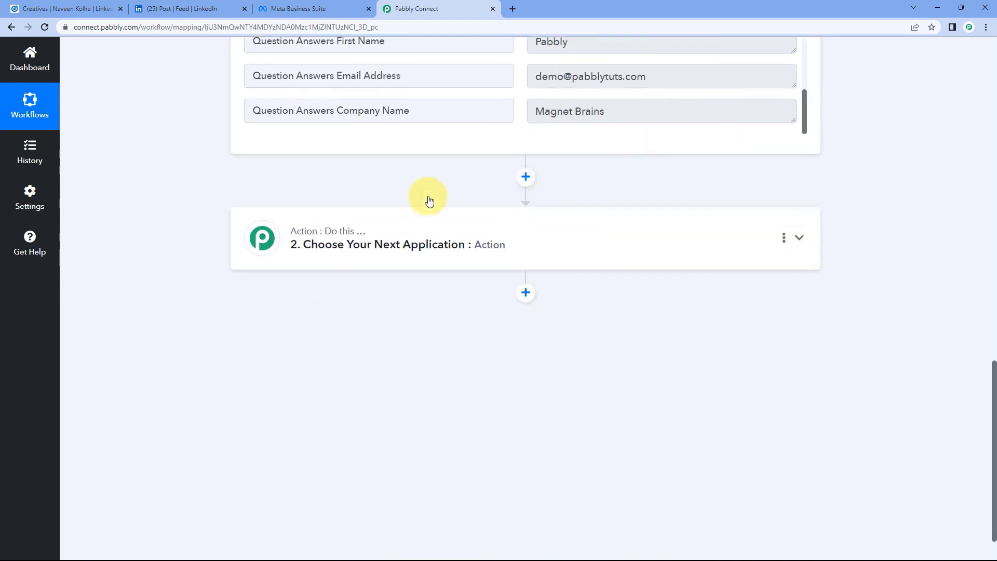
left_click(421, 221)
scroll(182, 249, "down", 2)
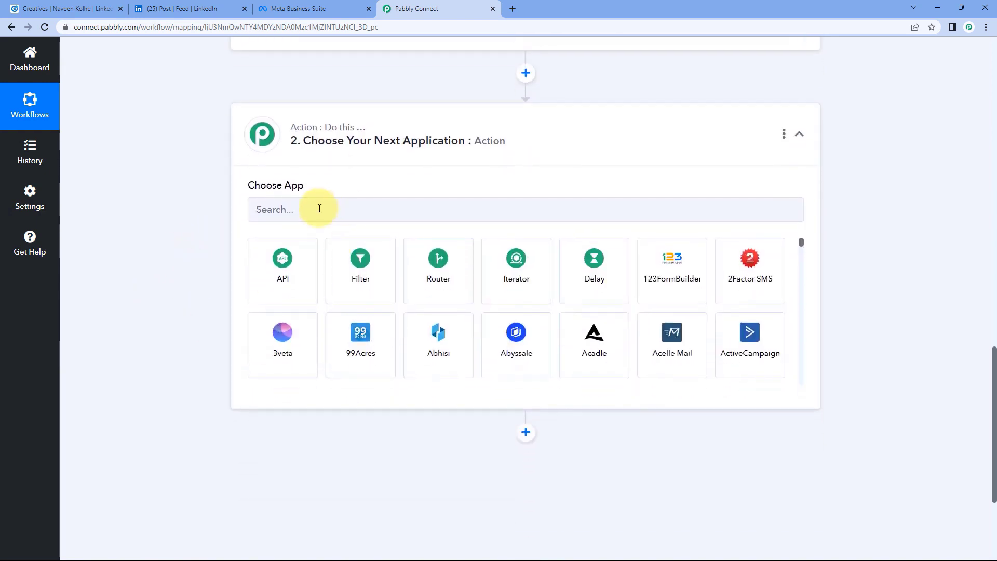
left_click(319, 209)
type("Faceboo")
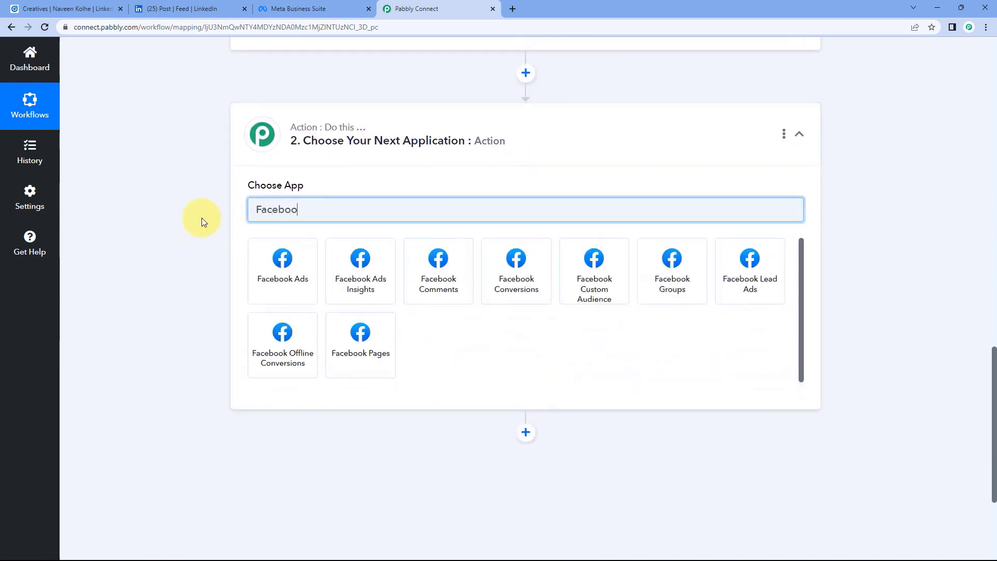
type("k Con")
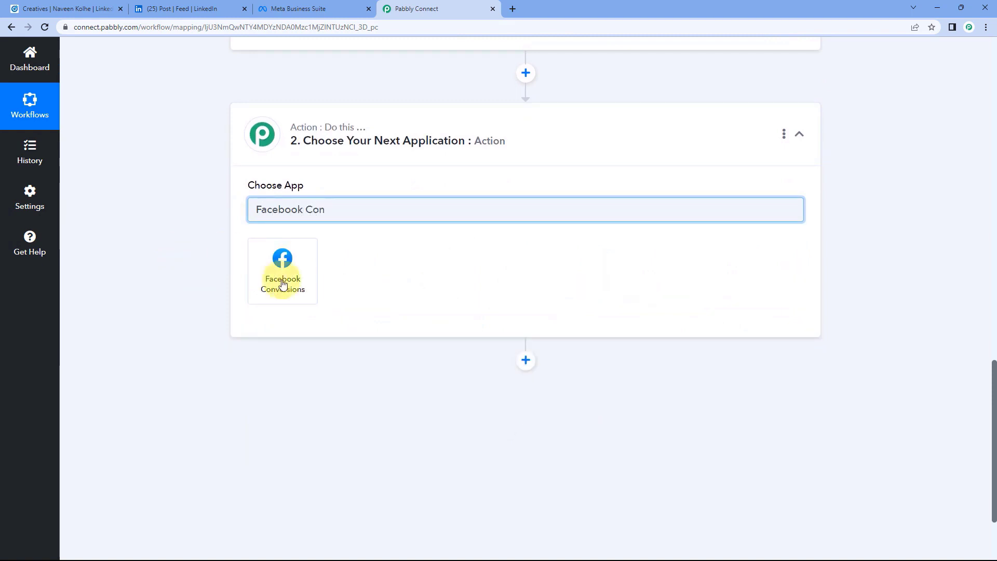
left_click(284, 285)
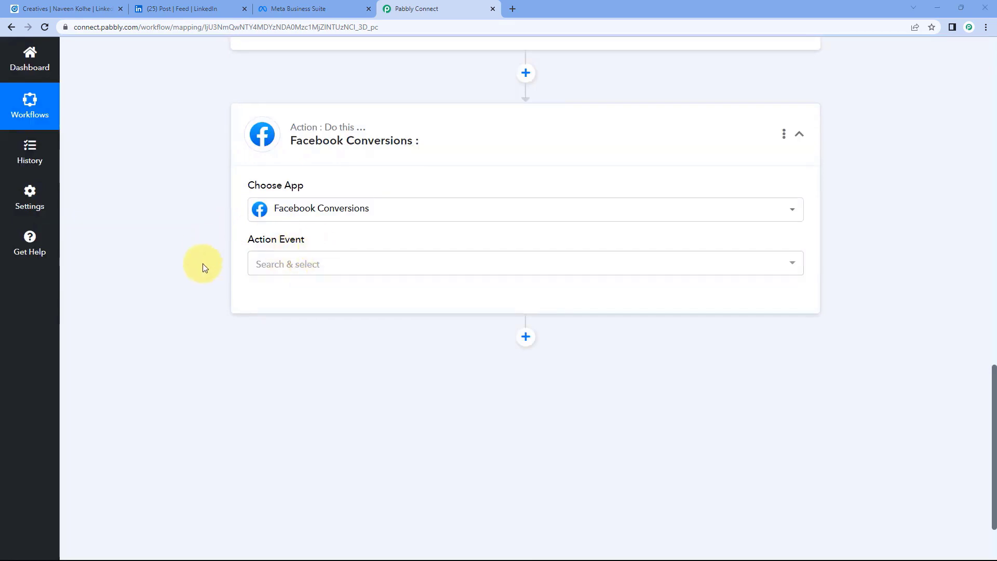
left_click(328, 261)
scroll(226, 272, "down", 1)
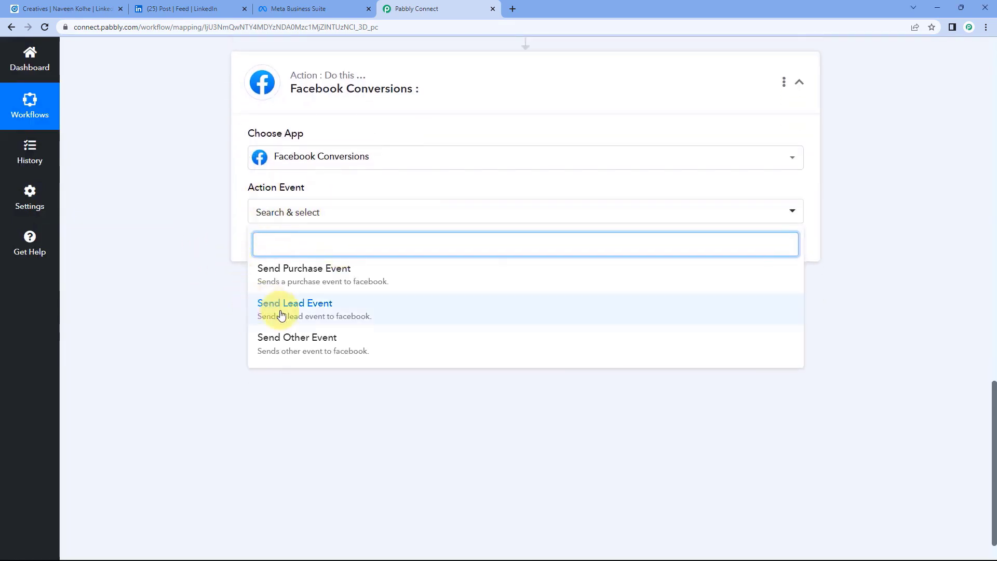
left_click(313, 315)
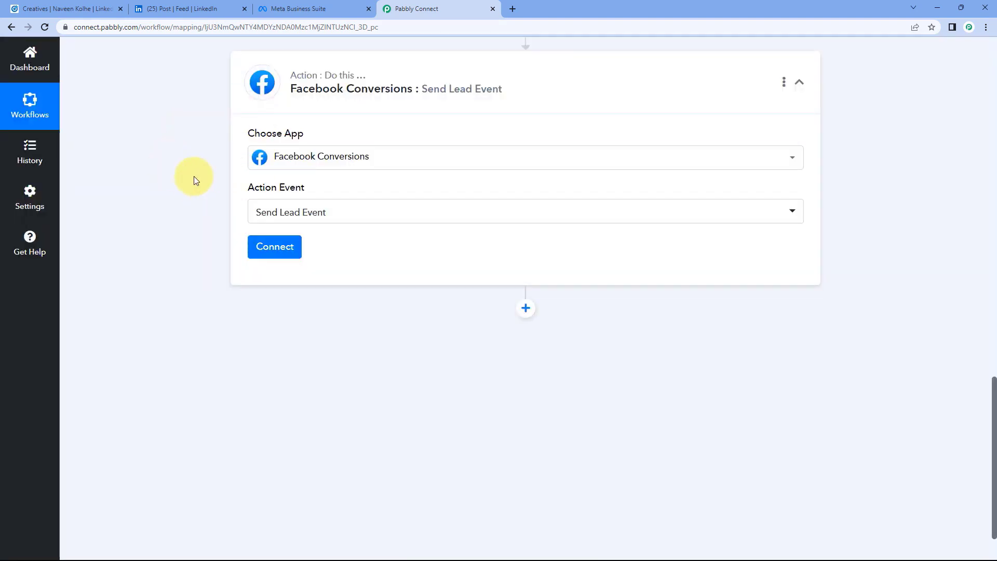
left_click(277, 249)
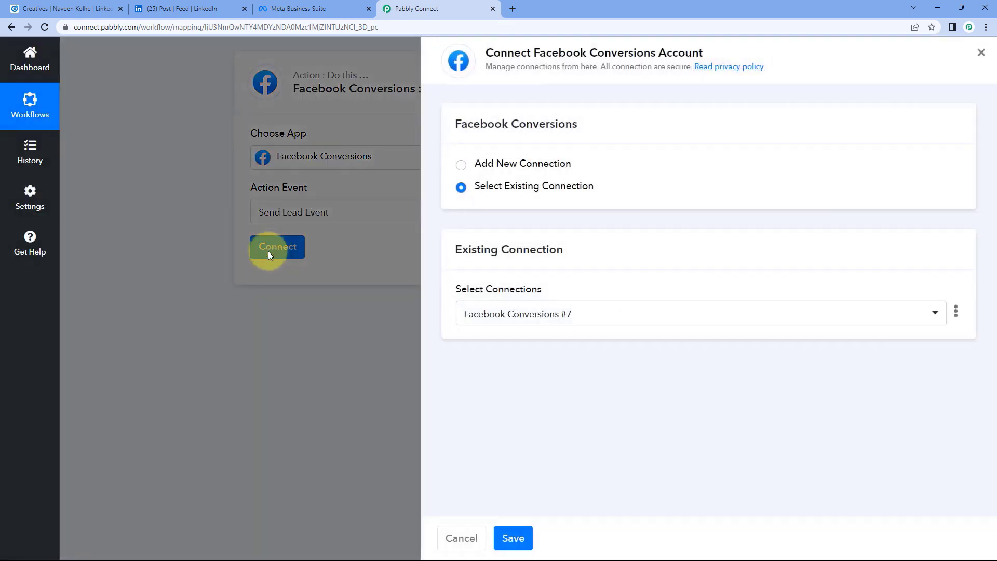
left_click(460, 165)
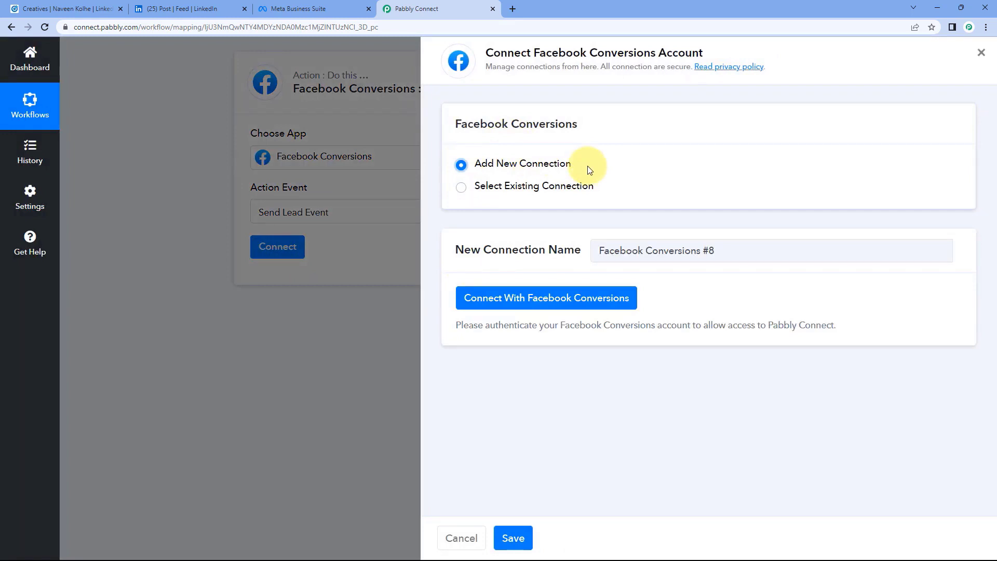
left_click(546, 304)
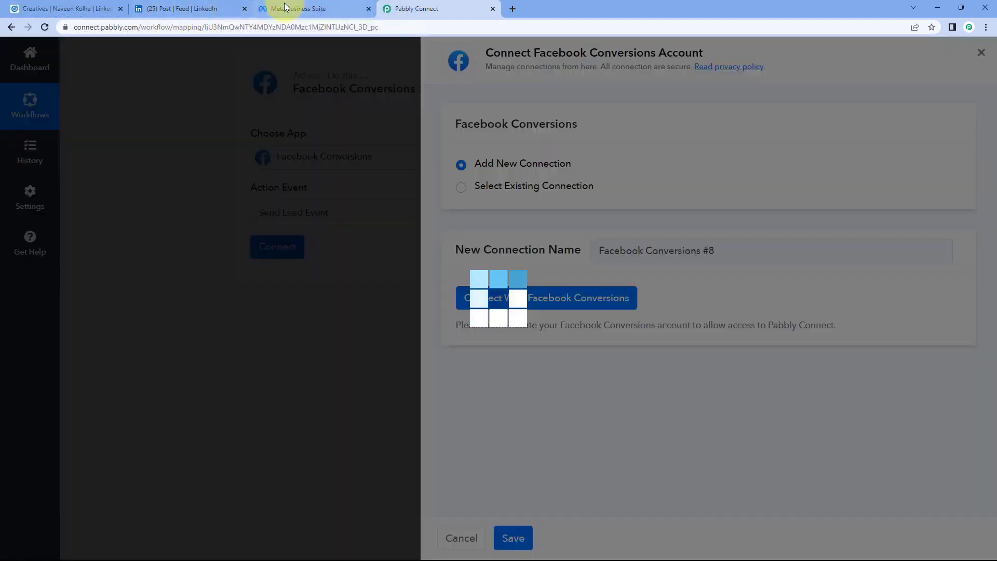
left_click(285, 8)
left_click(428, 8)
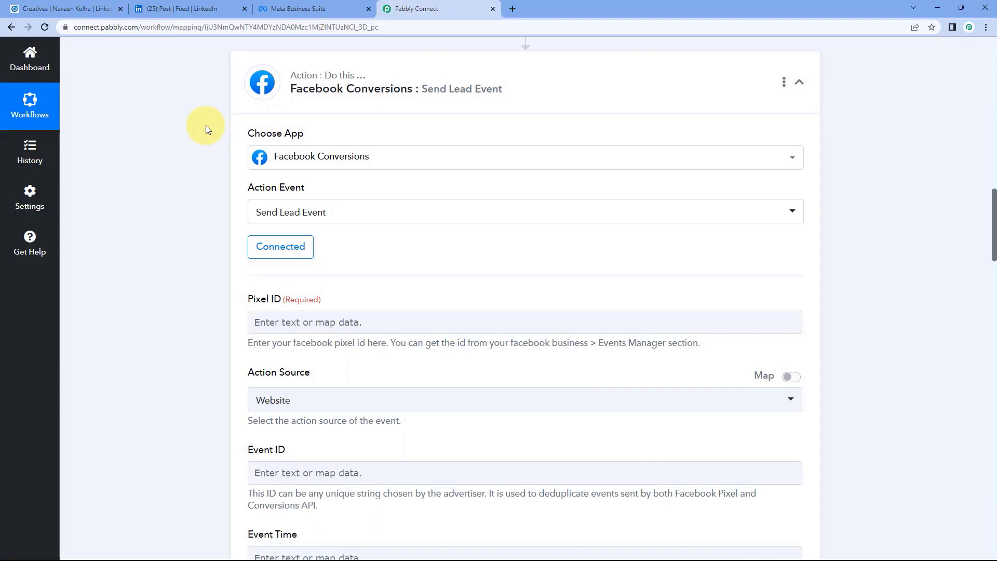
scroll(197, 132, "down", 2)
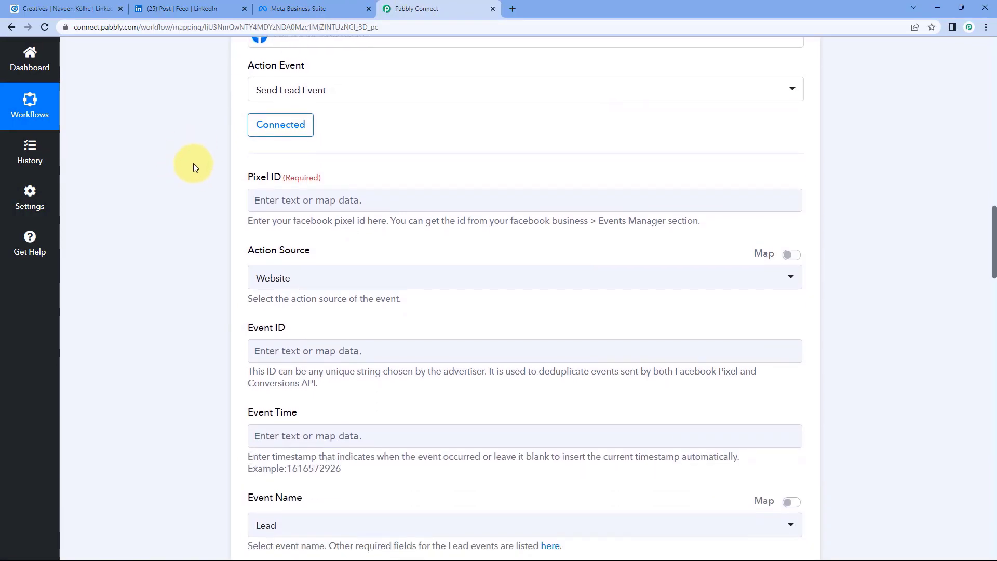
scroll(232, 187, "down", 1)
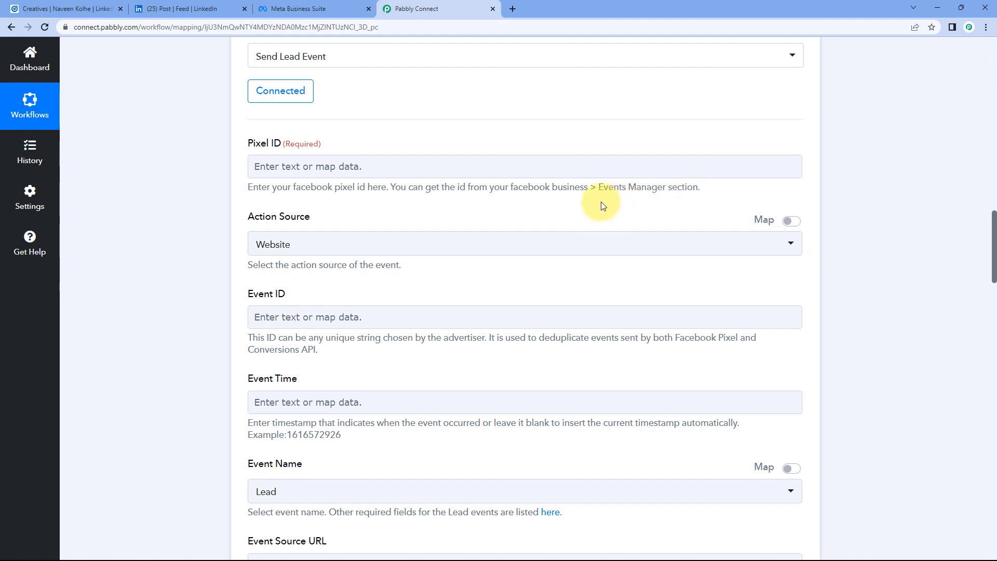
Open Events Manager from Meta Business Suite's All tools list.
left_click(320, 2)
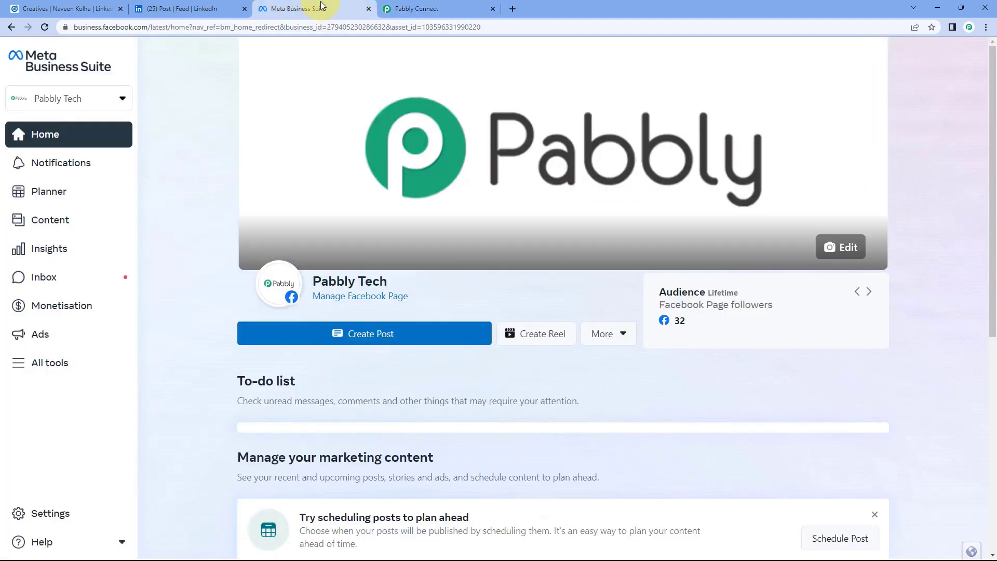
left_click(49, 362)
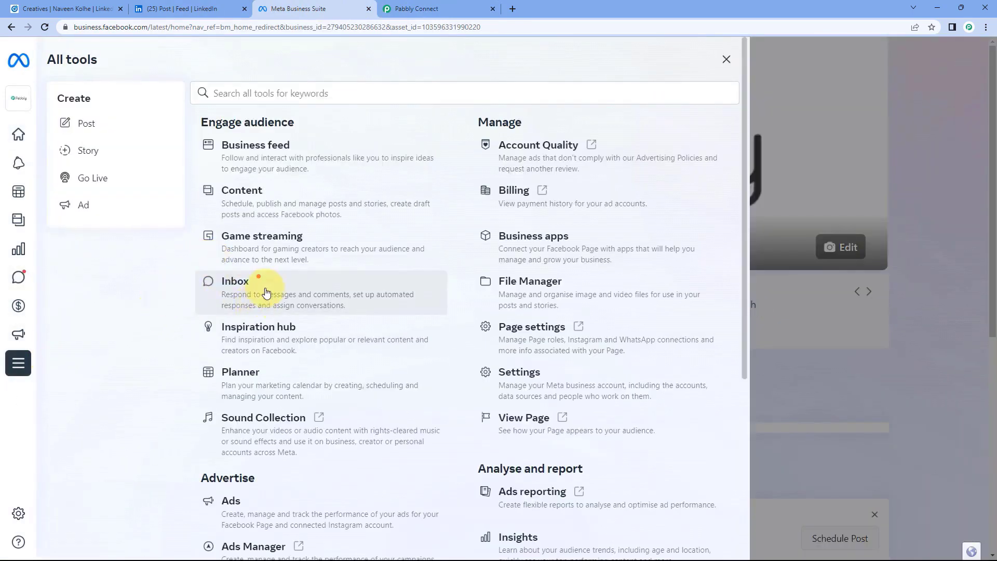
scroll(266, 290, "down", 1)
scroll(267, 293, "down", 5)
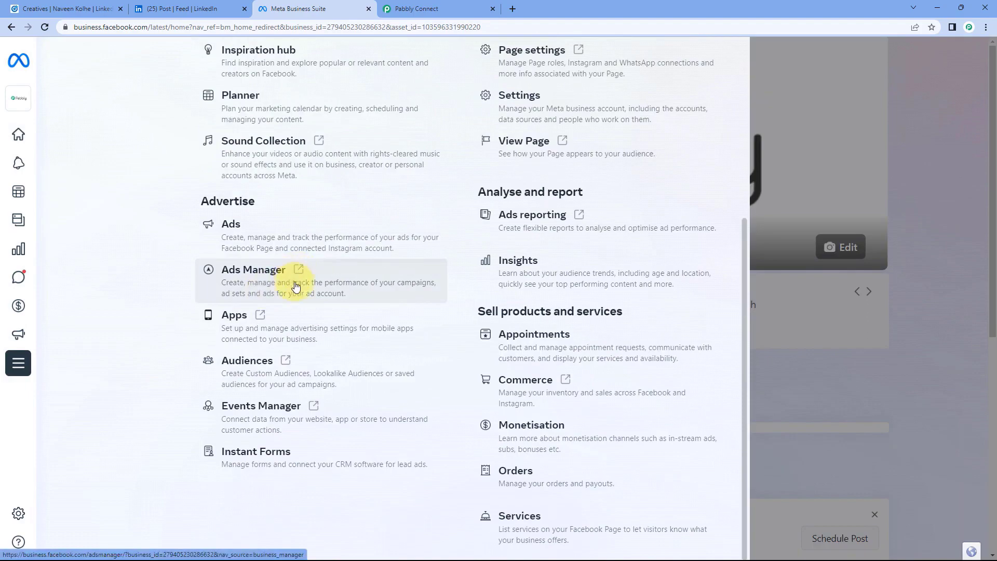
left_click(312, 407)
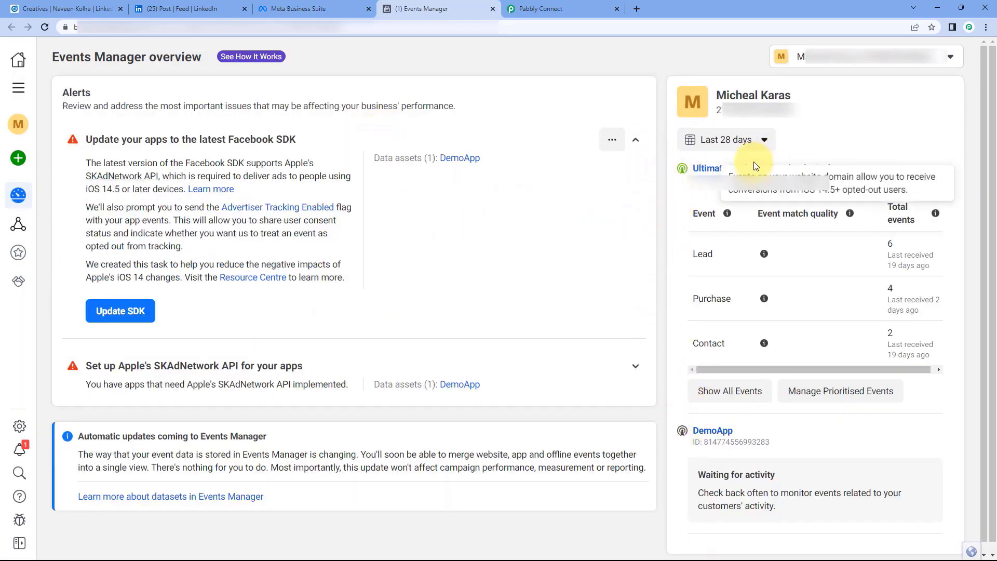
Copy the Ultimate Review – Facebook pixel's ID and return to Pabbly.
left_click(742, 170)
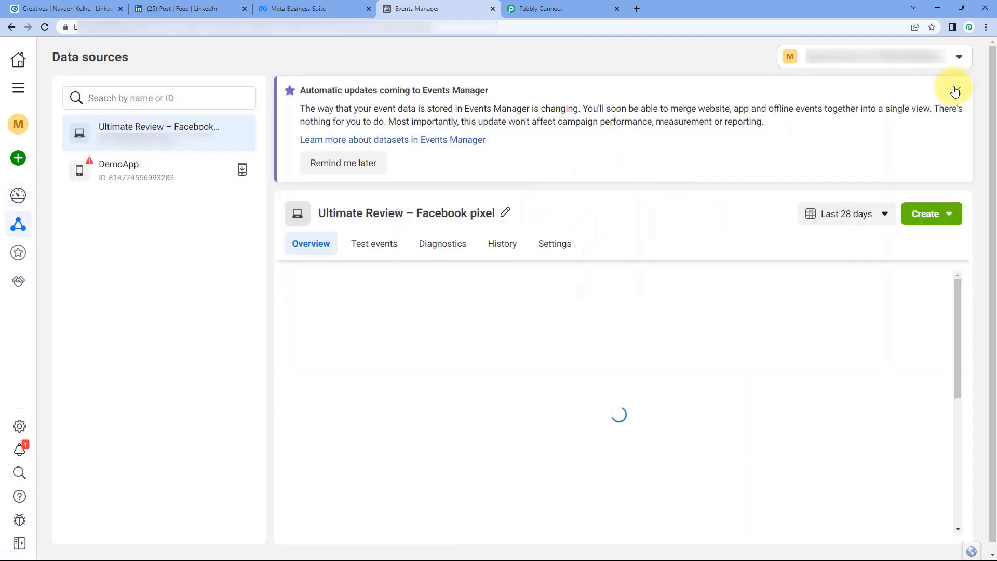
left_click(956, 90)
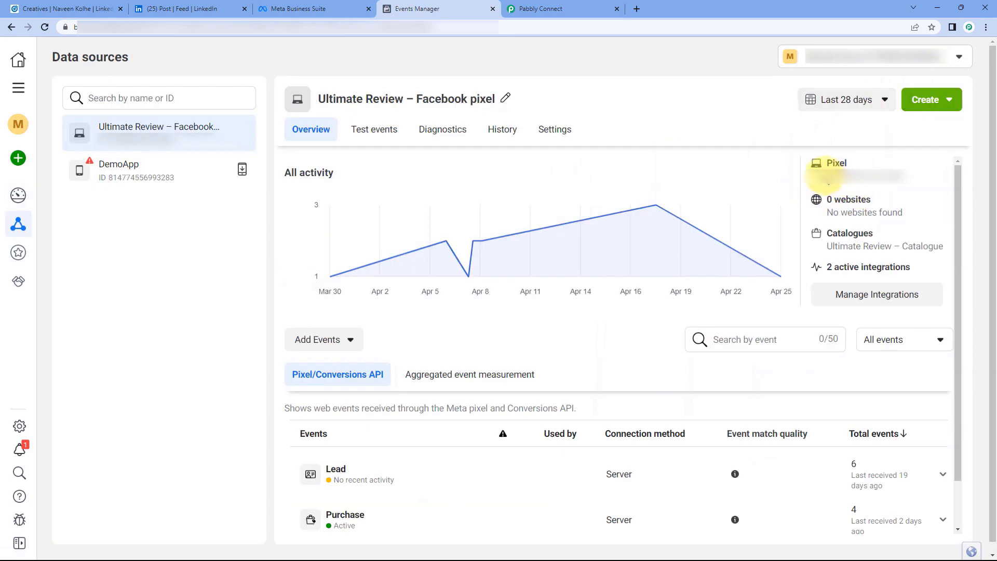
left_click_drag(826, 162, 909, 174)
left_click(893, 174)
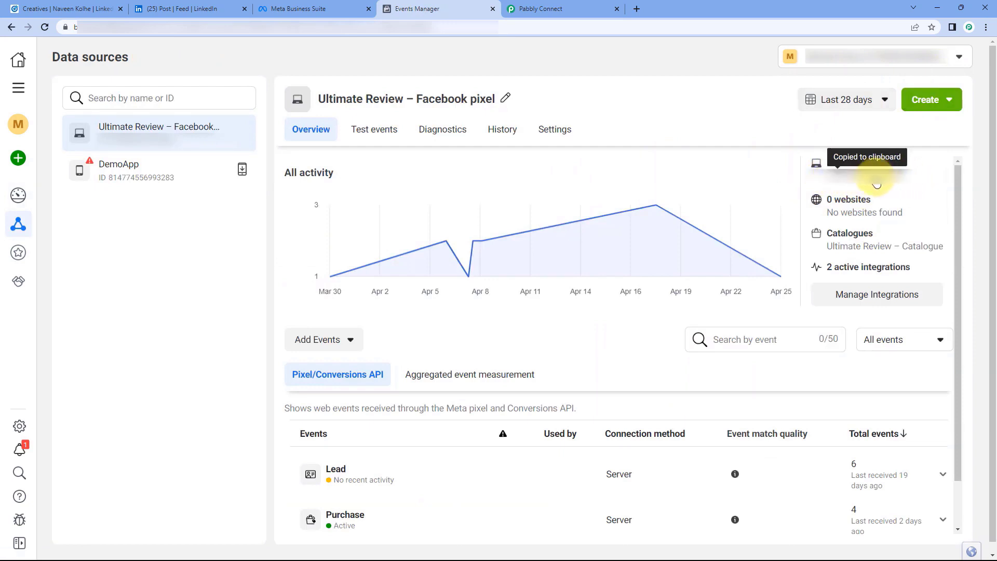
left_click(551, 8)
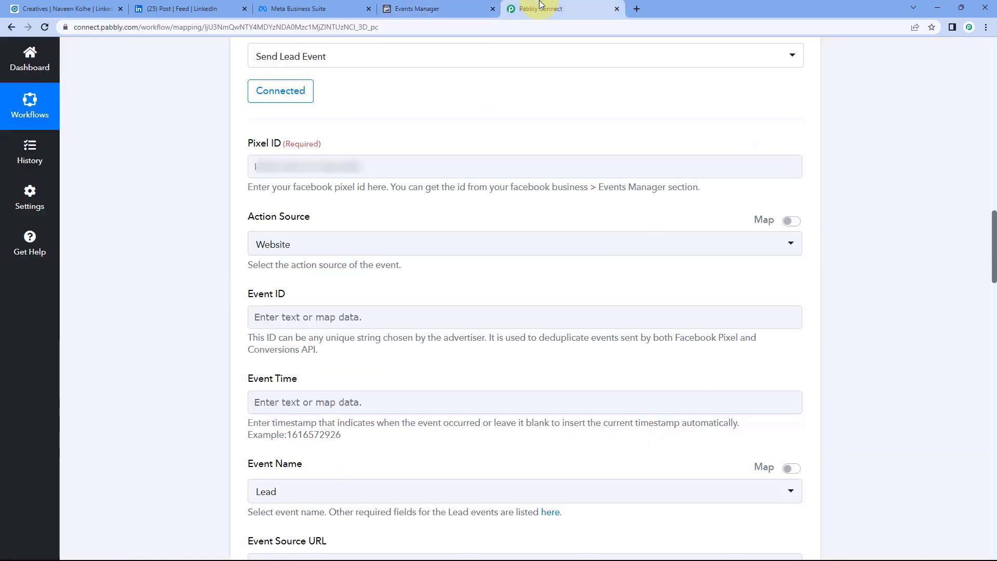
Paste the copied pixel ID into the Pixel ID field.
left_click(278, 165)
right_click(277, 164)
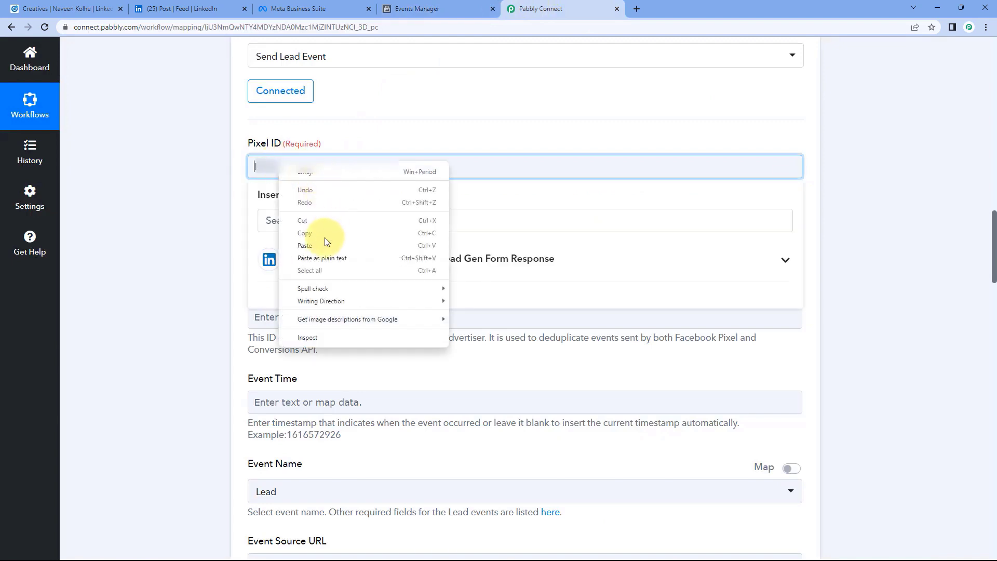
left_click(322, 238)
left_click(231, 179)
scroll(232, 179, "down", 3)
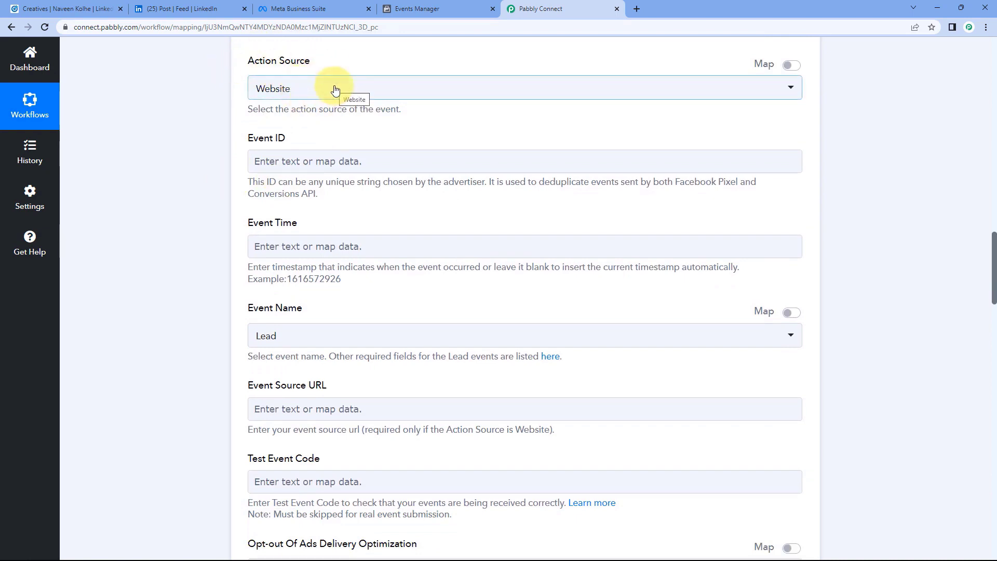
Change the Action Source from Website to App.
left_click(335, 90)
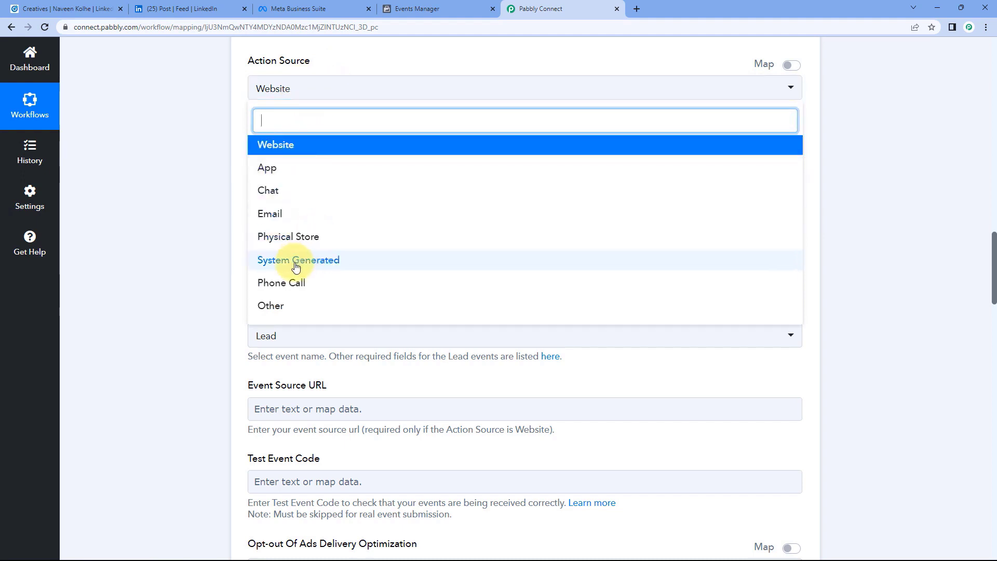
left_click(271, 174)
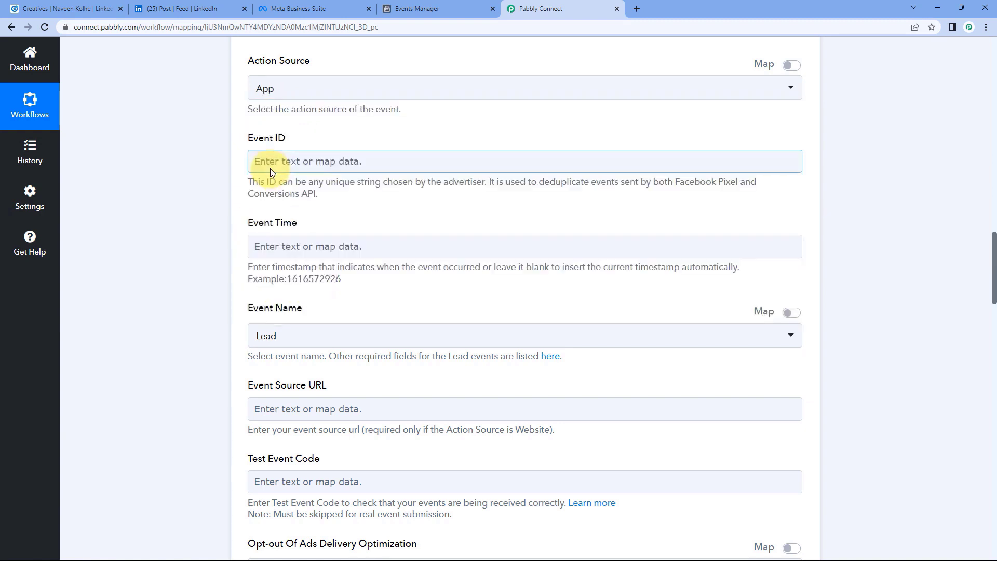
left_click(260, 96)
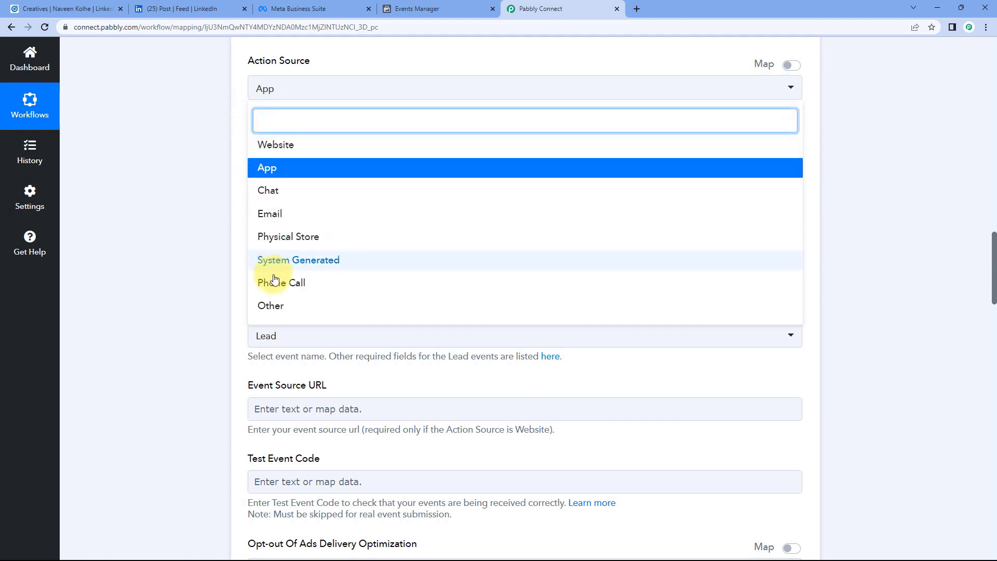
left_click(228, 170)
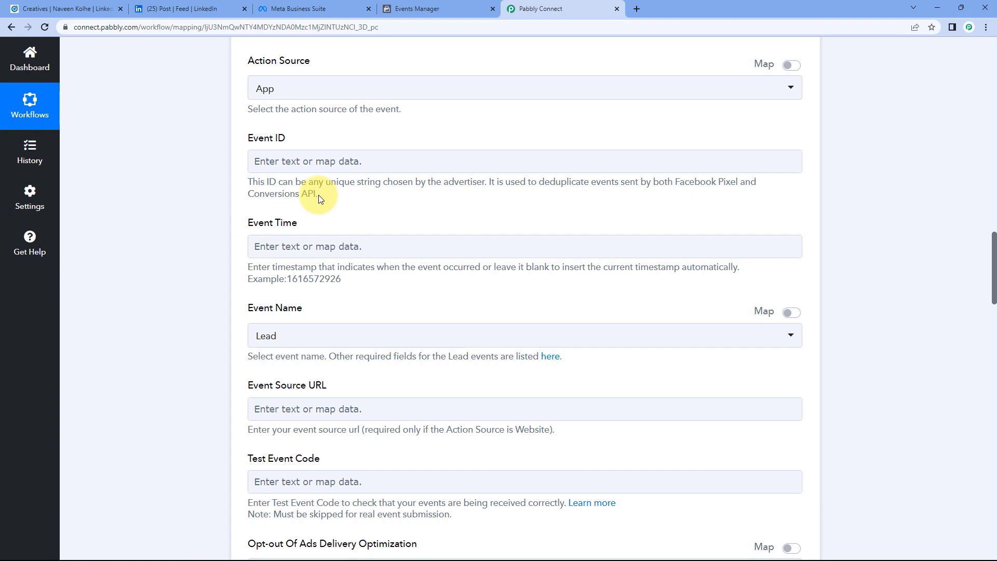
scroll(534, 145, "up", 6)
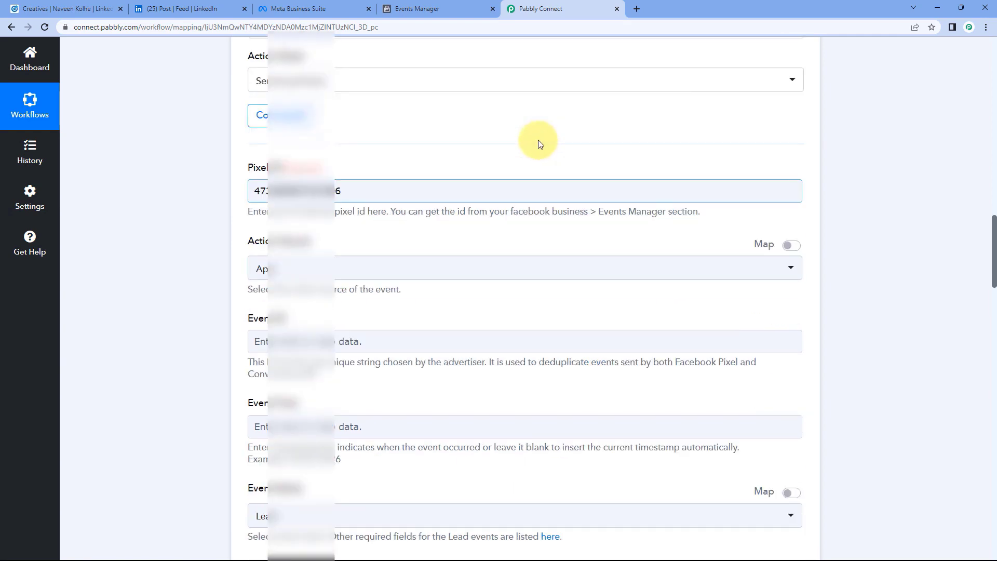
scroll(558, 167, "up", 6)
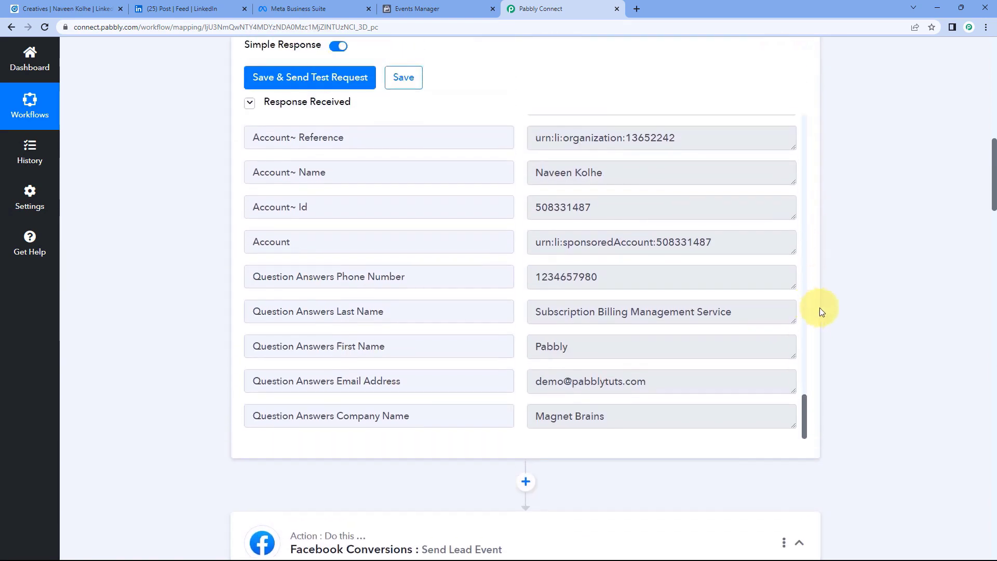
left_click_drag(806, 423, 791, 144)
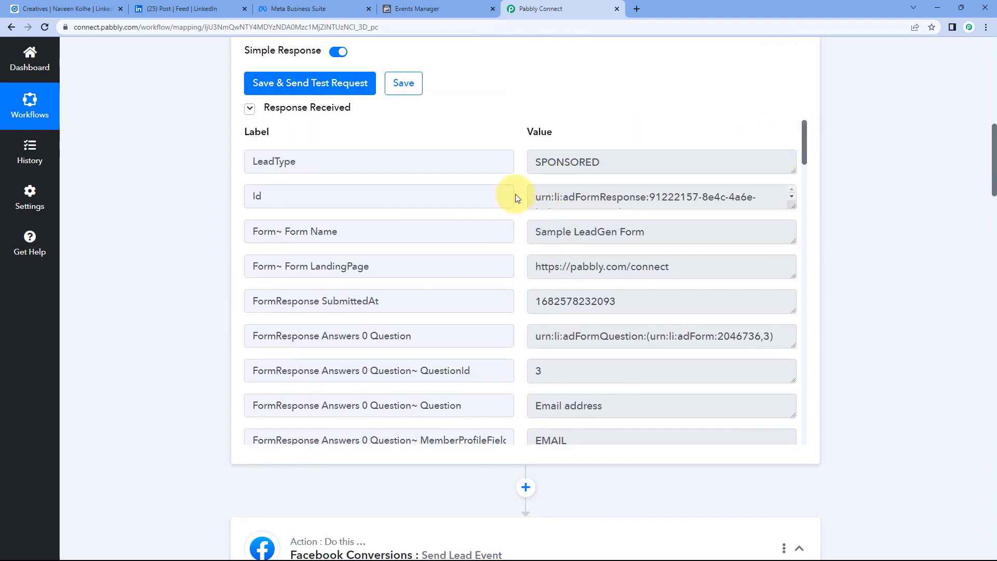
left_click(264, 192)
left_click(697, 195)
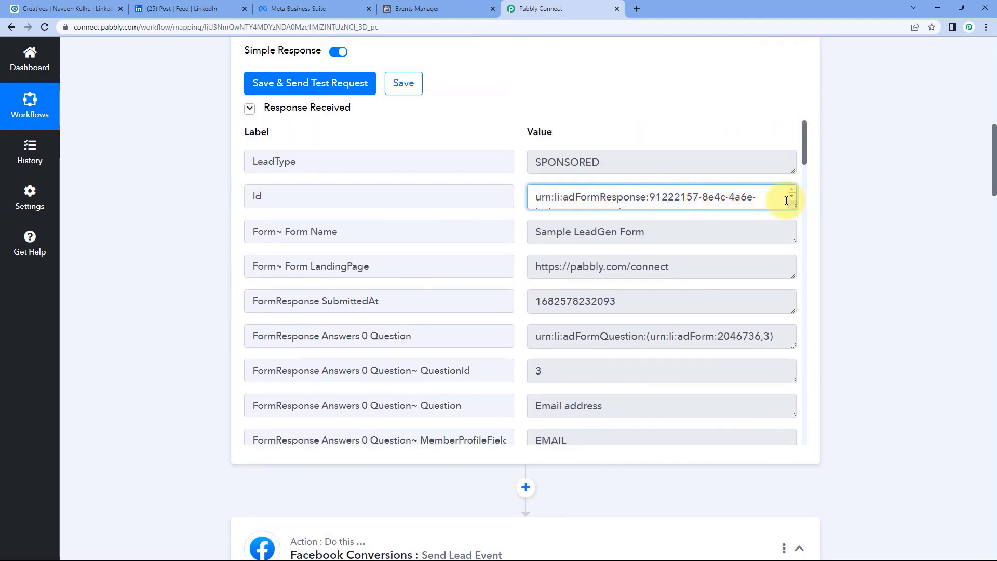
left_click_drag(793, 208, 793, 241)
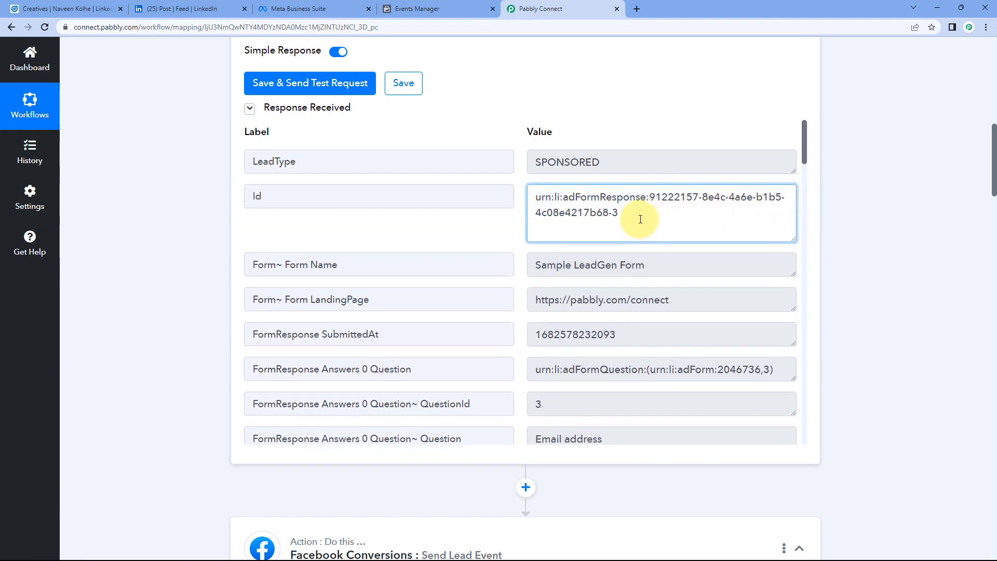
left_click_drag(640, 218, 512, 197)
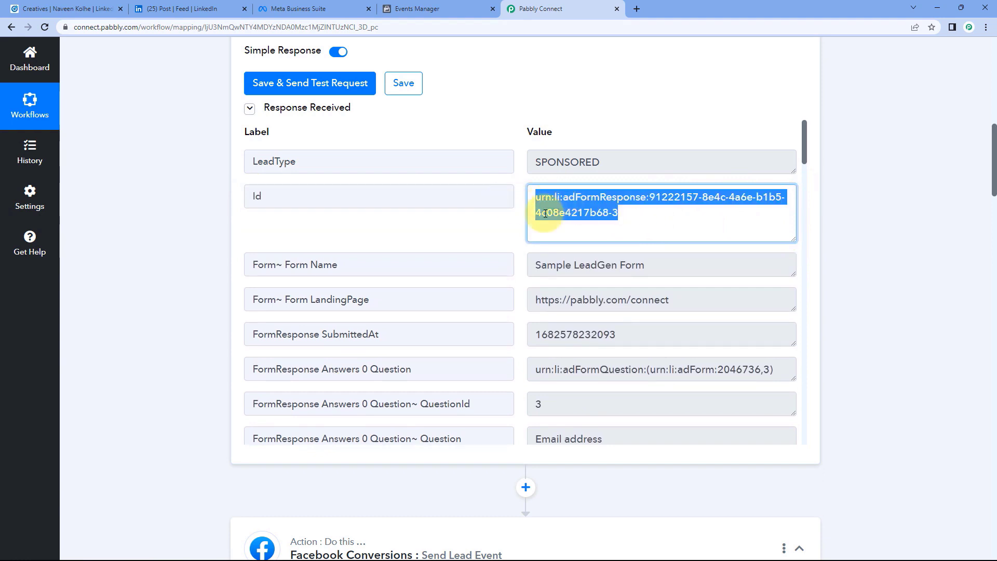
left_click(515, 224)
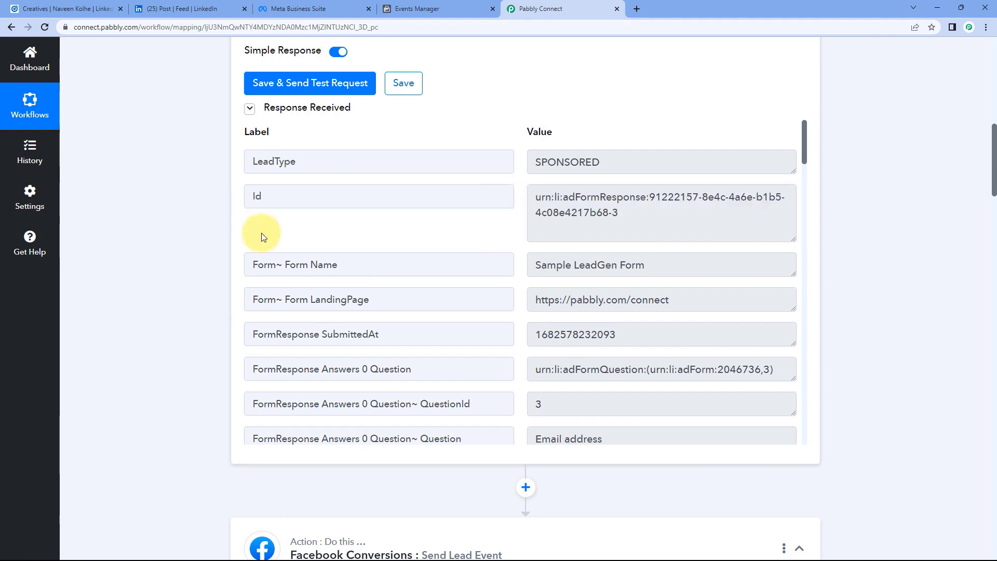
scroll(192, 237, "down", 3)
scroll(636, 123, "up", 2)
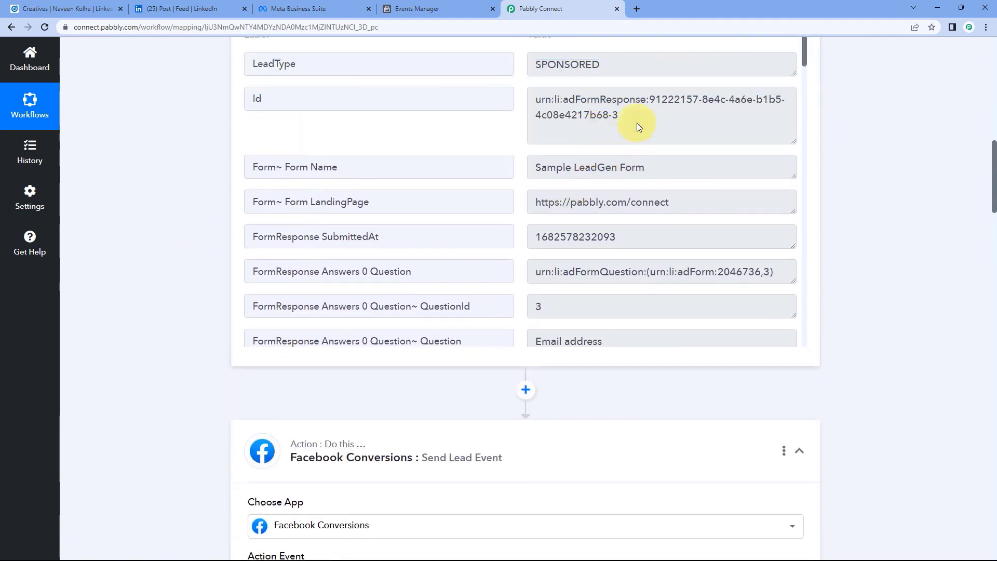
left_click_drag(641, 174, 535, 145)
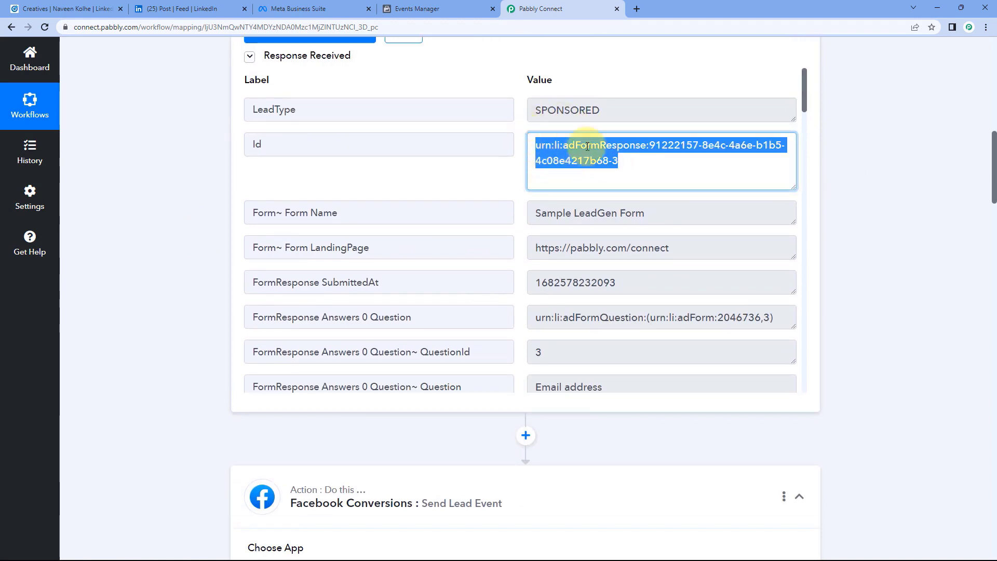
scroll(177, 249, "down", 12)
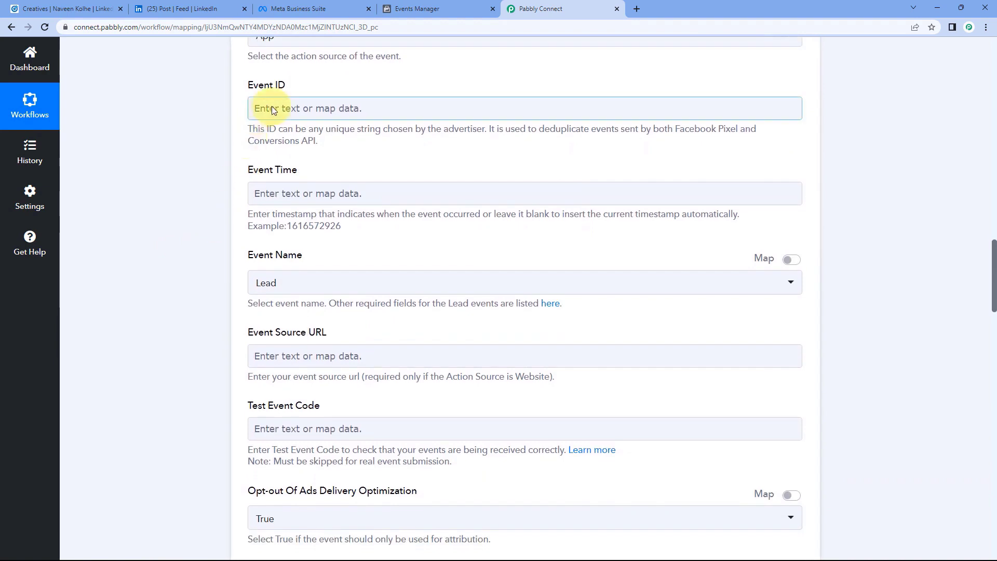
Fill Event ID with the Id value from the LinkedIn Lead Gen Forms step.
left_click(272, 105)
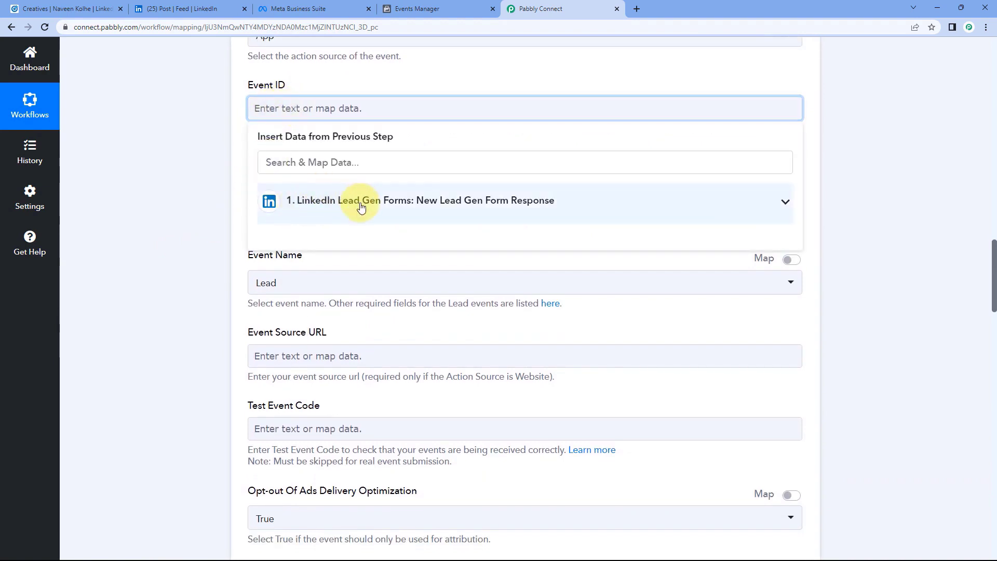
left_click(362, 207)
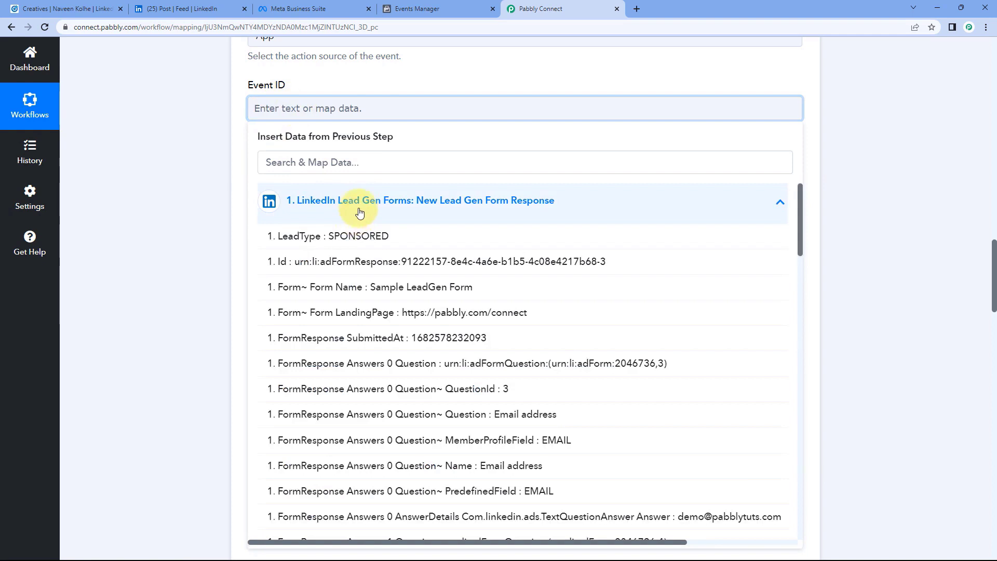
left_click(316, 261)
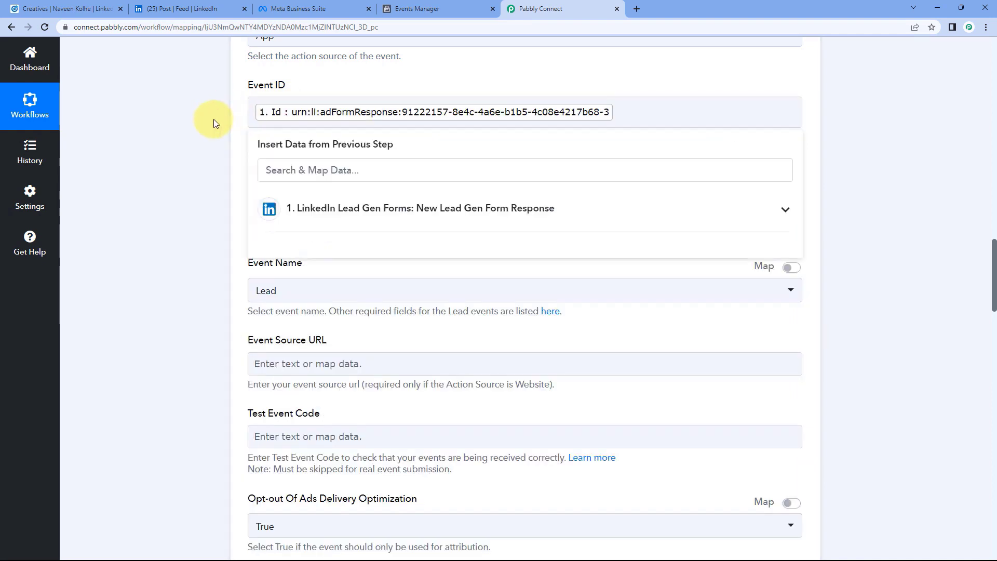
left_click(214, 119)
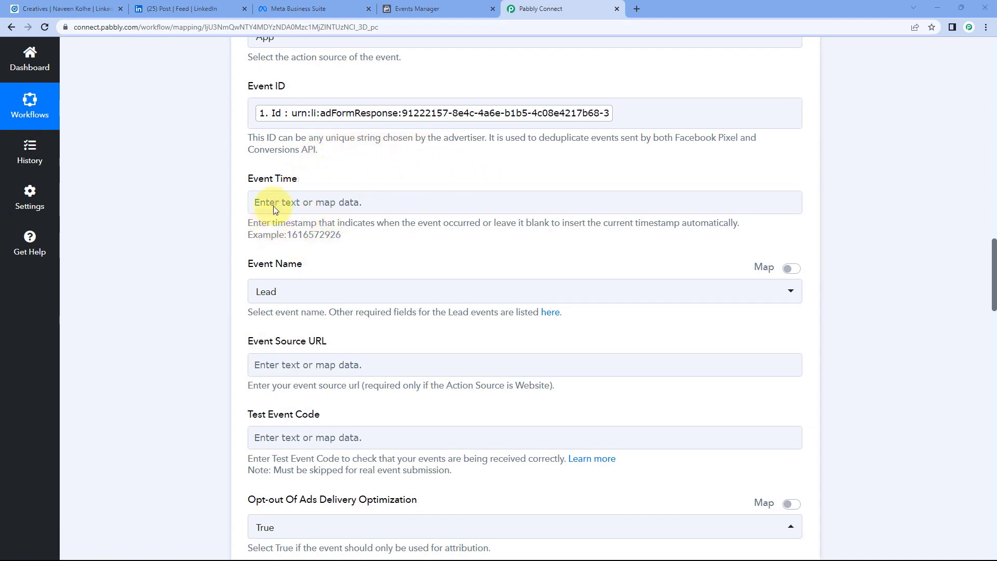
double_click(295, 223)
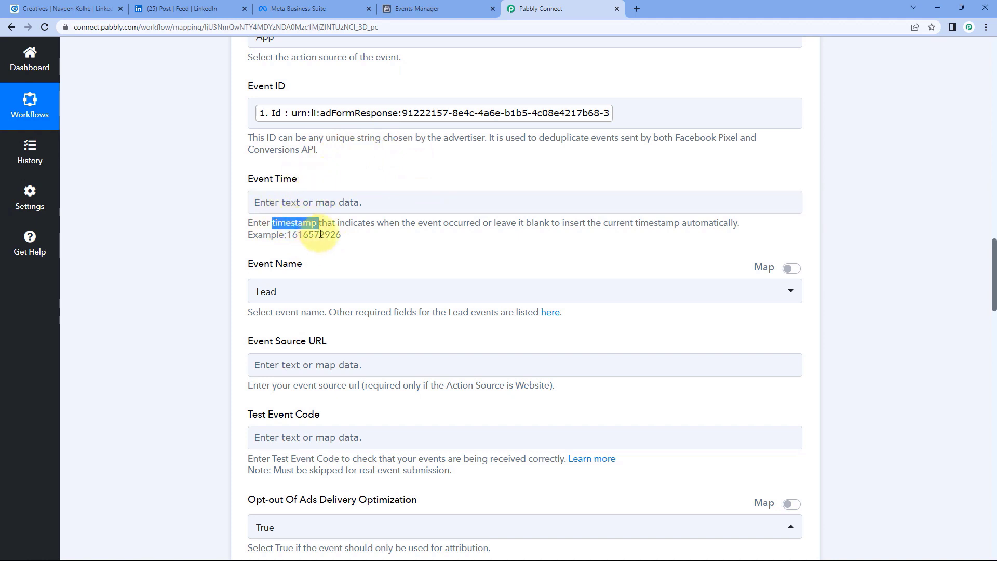
double_click(313, 235)
left_click(357, 248)
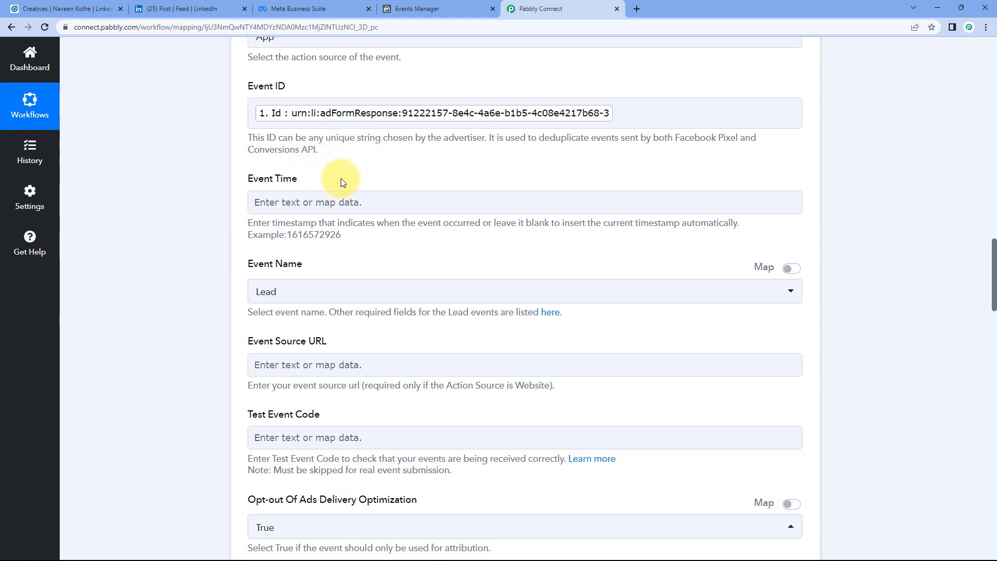
scroll(344, 174, "down", 1)
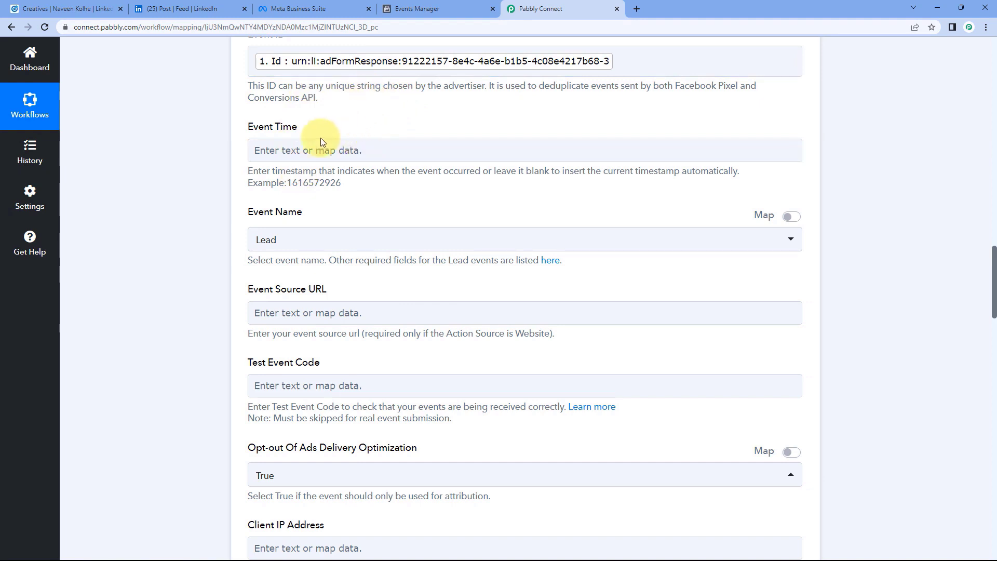
left_click(313, 151)
scroll(224, 158, "down", 2)
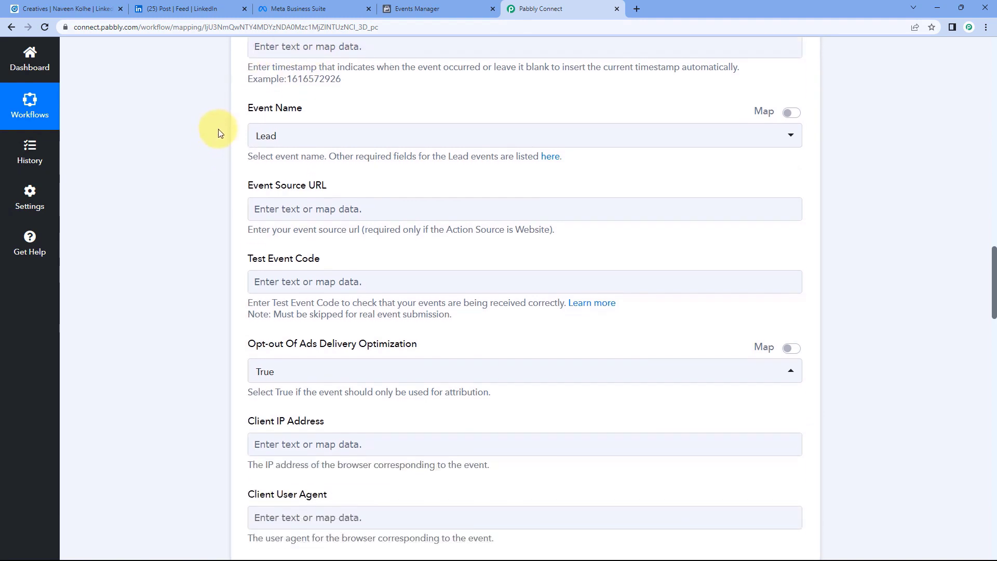
left_click(290, 137)
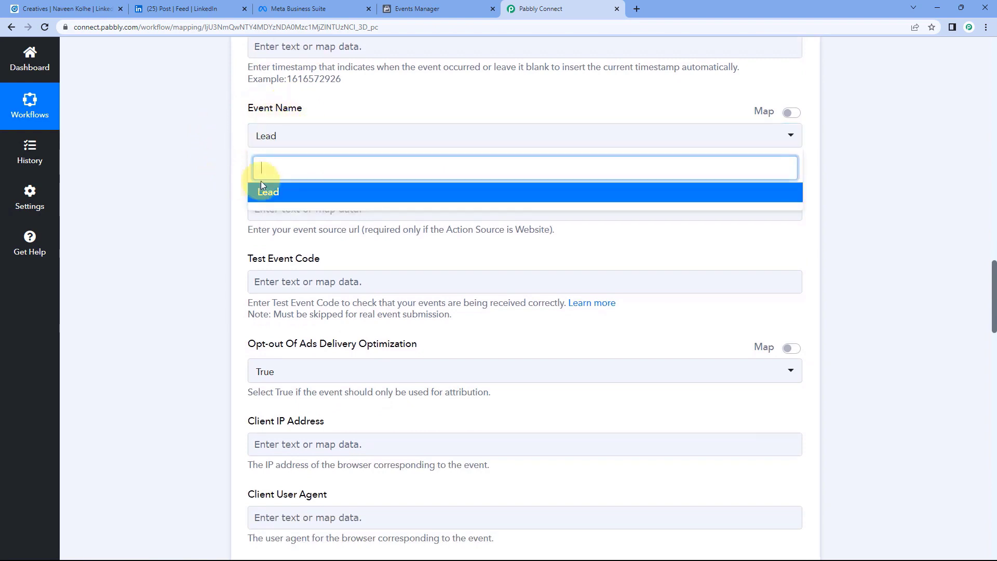
left_click(268, 183)
scroll(221, 163, "down", 2)
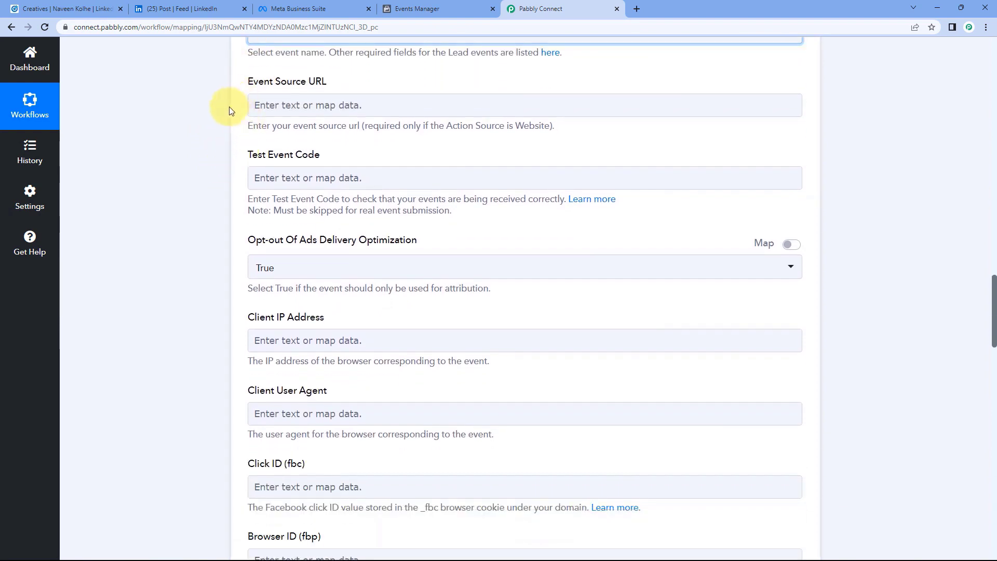
left_click(366, 78)
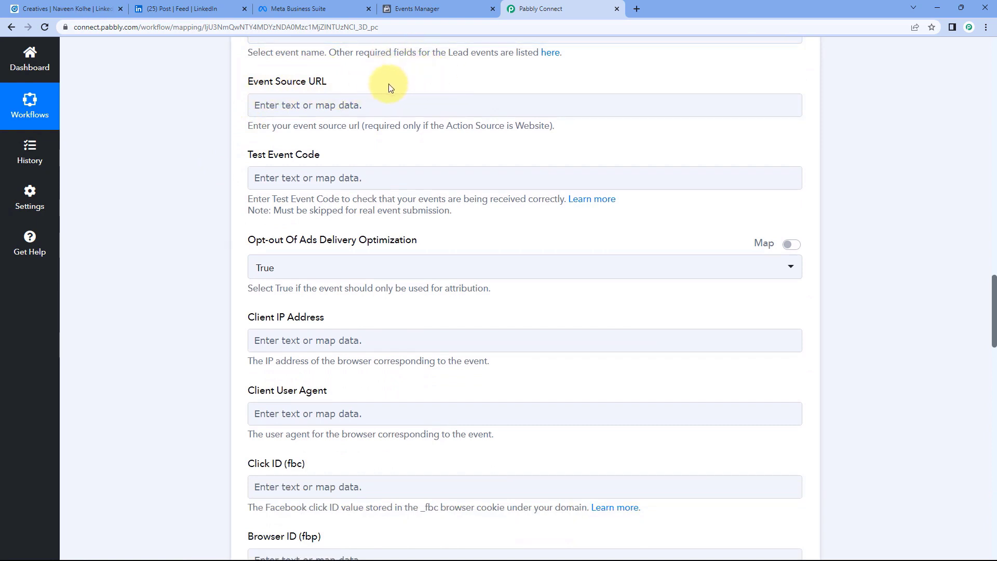
scroll(395, 83, "down", 1)
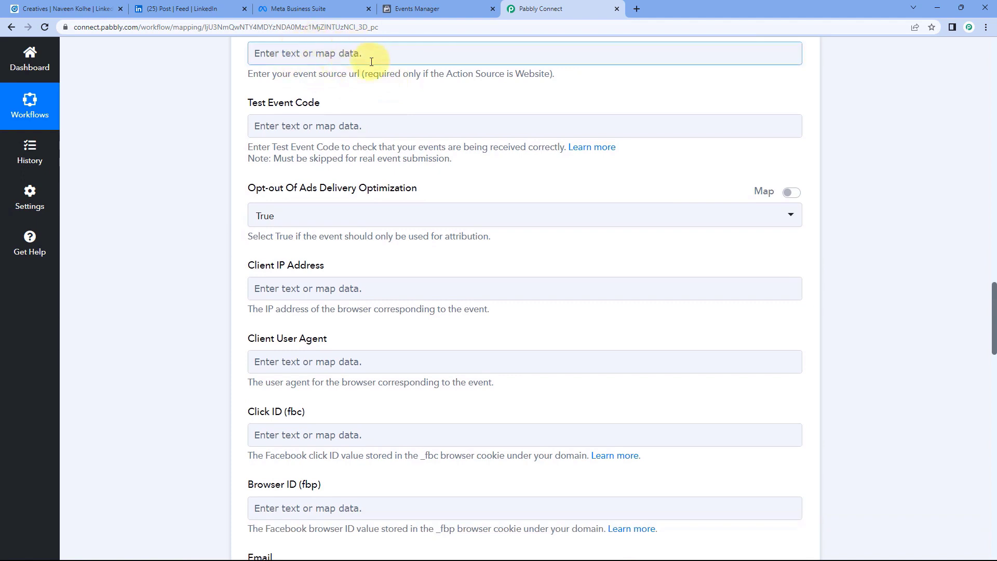
scroll(353, 130, "up", 3)
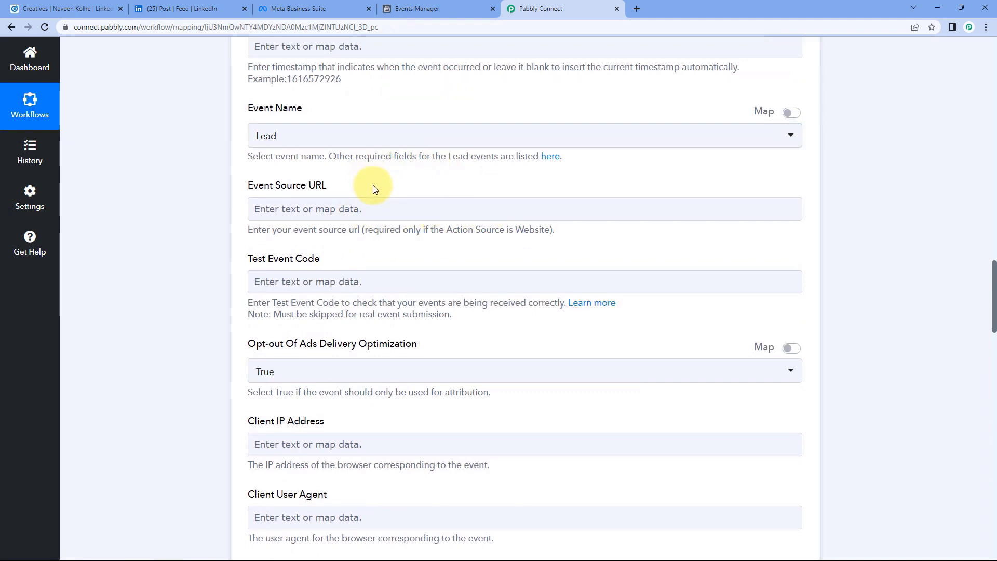
scroll(252, 127, "down", 1)
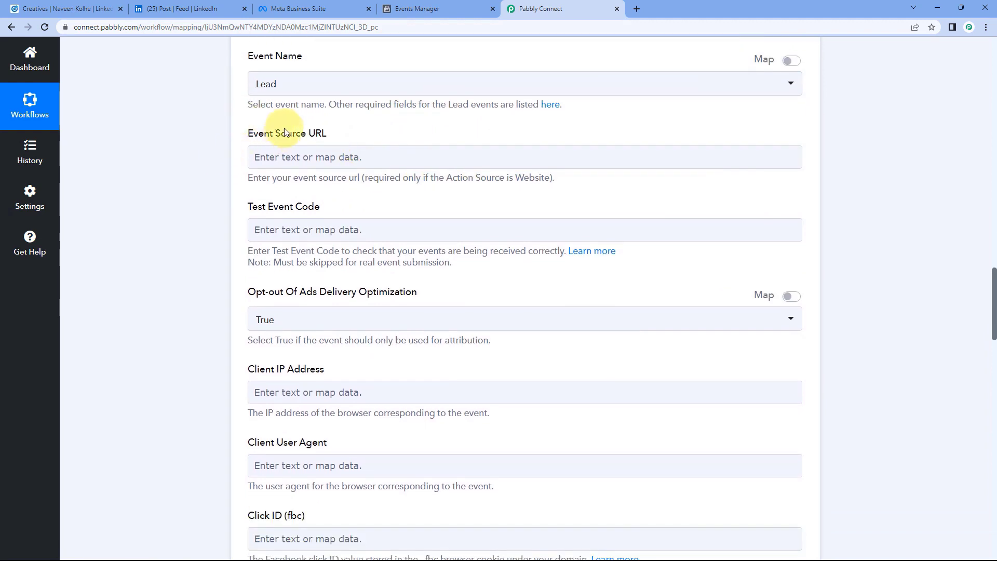
scroll(242, 135, "down", 2)
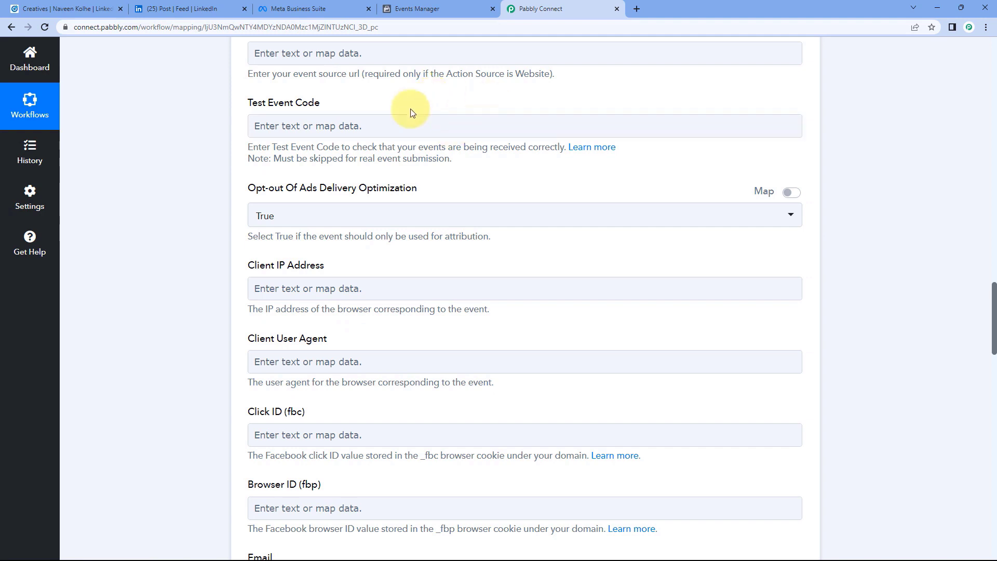
Copy the TEST1188 server test event code from the pixel's Test events page.
left_click(435, 6)
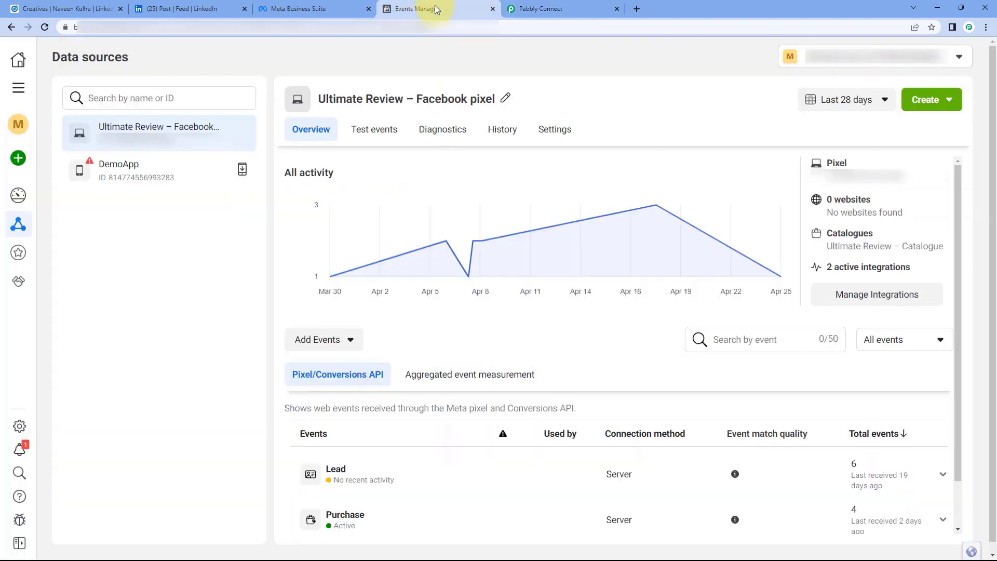
left_click(385, 130)
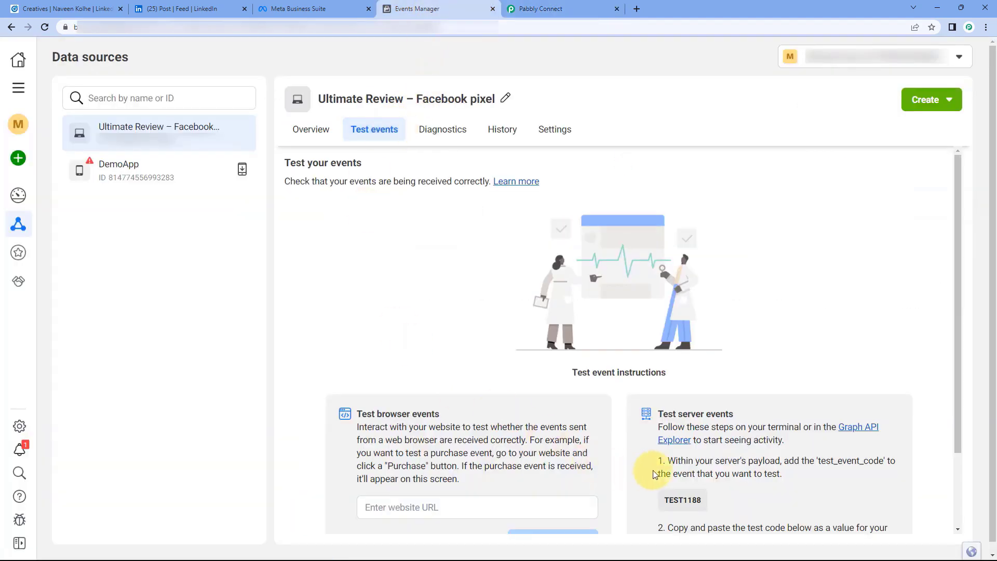
scroll(644, 452, "down", 2)
left_click(682, 404)
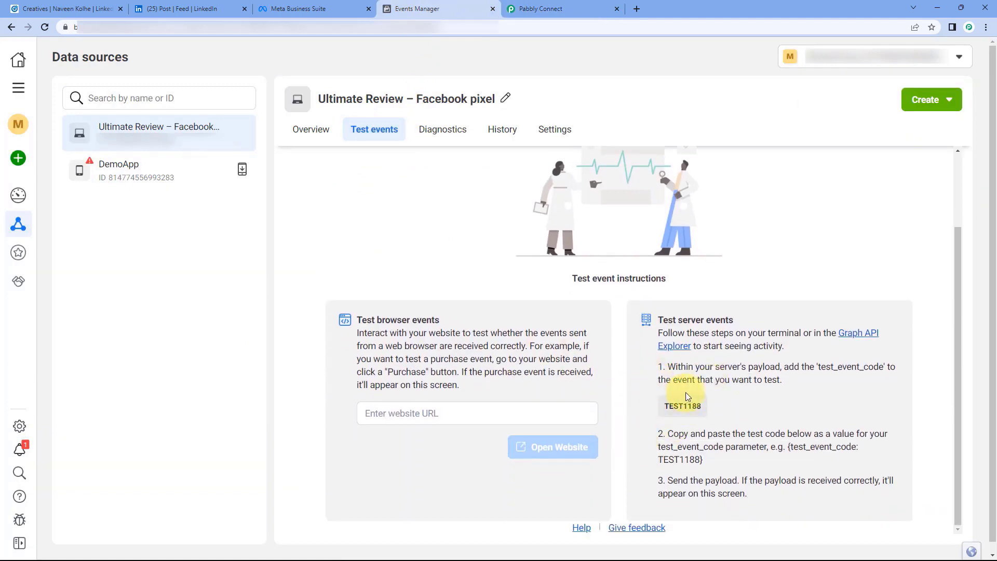
left_click(539, 8)
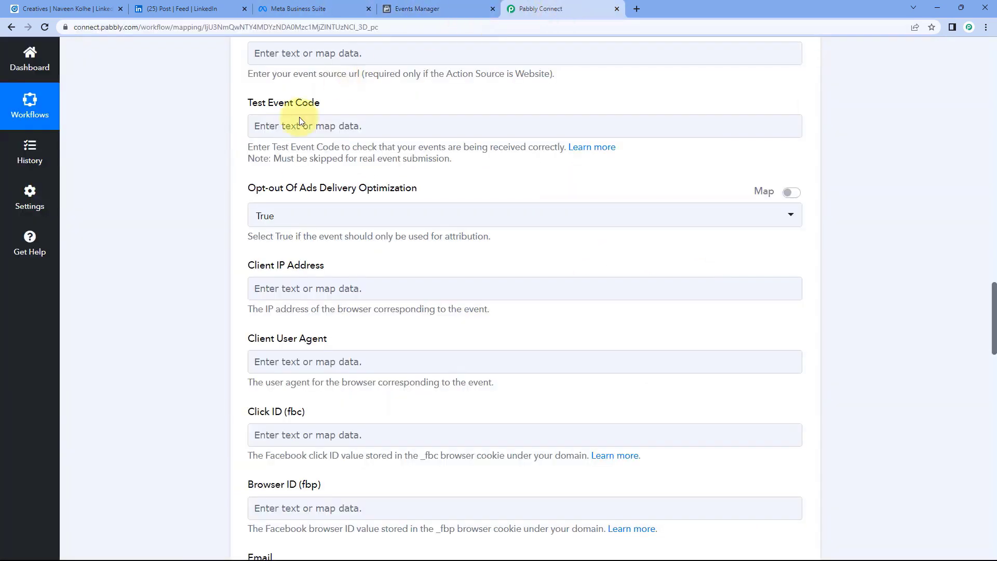
Paste TEST1188 into the Facebook action's Test Event Code field.
left_click(280, 126)
right_click(279, 126)
left_click(310, 209)
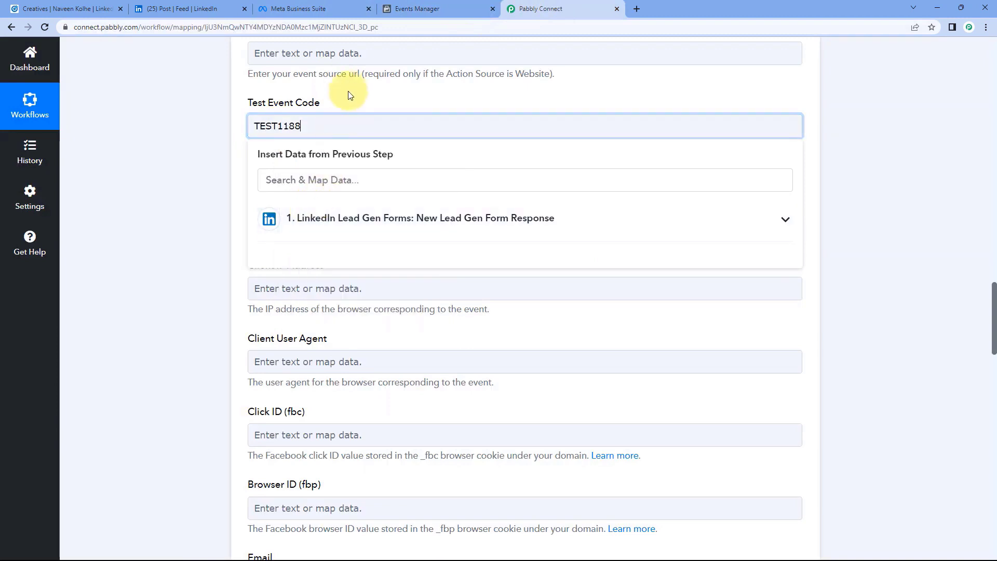
left_click(347, 93)
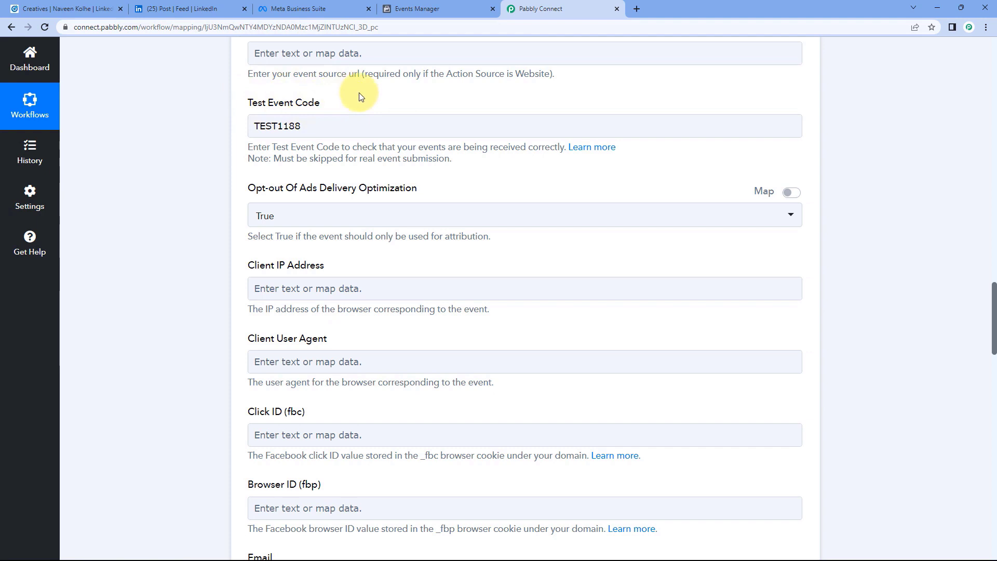
left_click_drag(328, 124, 228, 123)
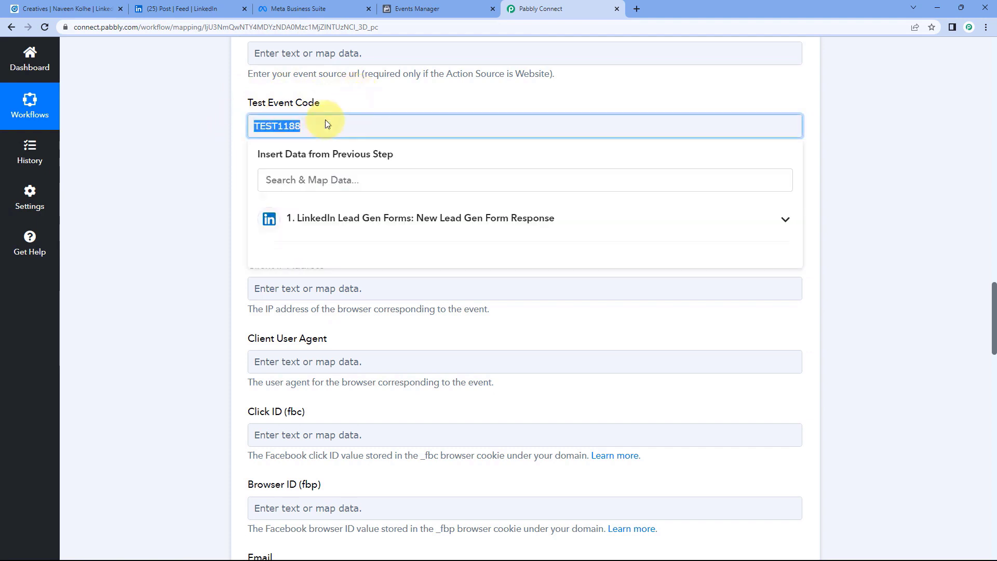
left_click(353, 102)
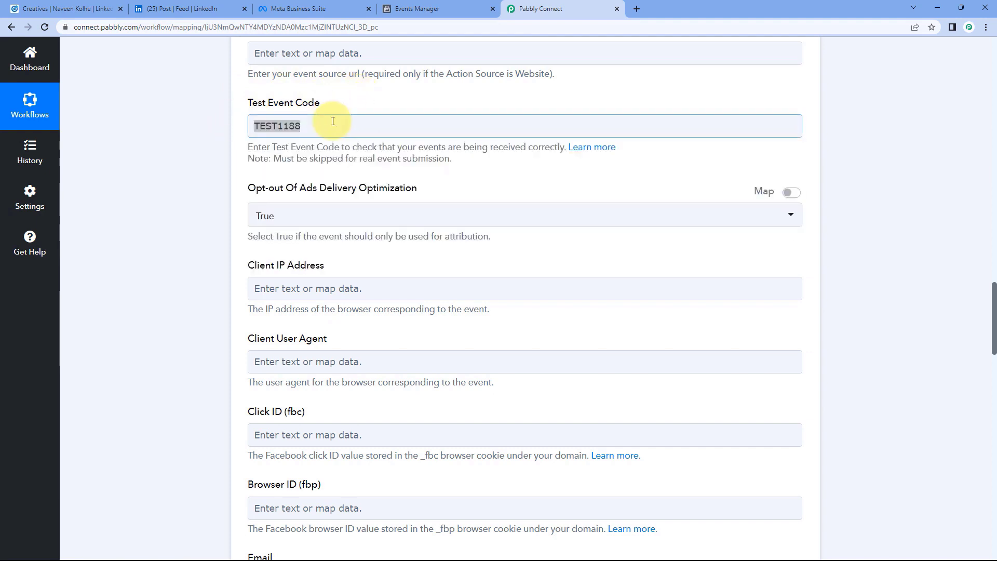
left_click(332, 122)
left_click(352, 104)
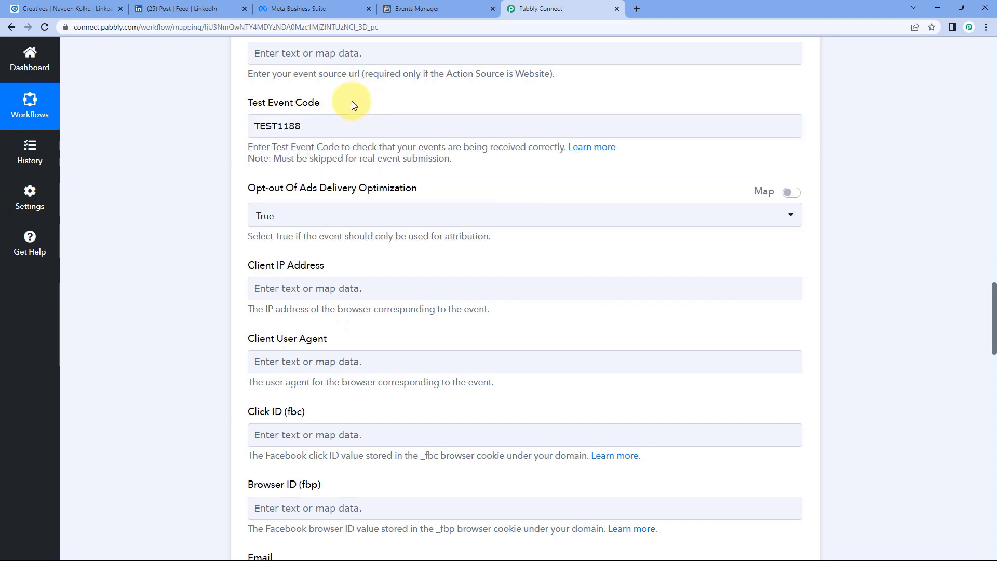
scroll(351, 101, "down", 1)
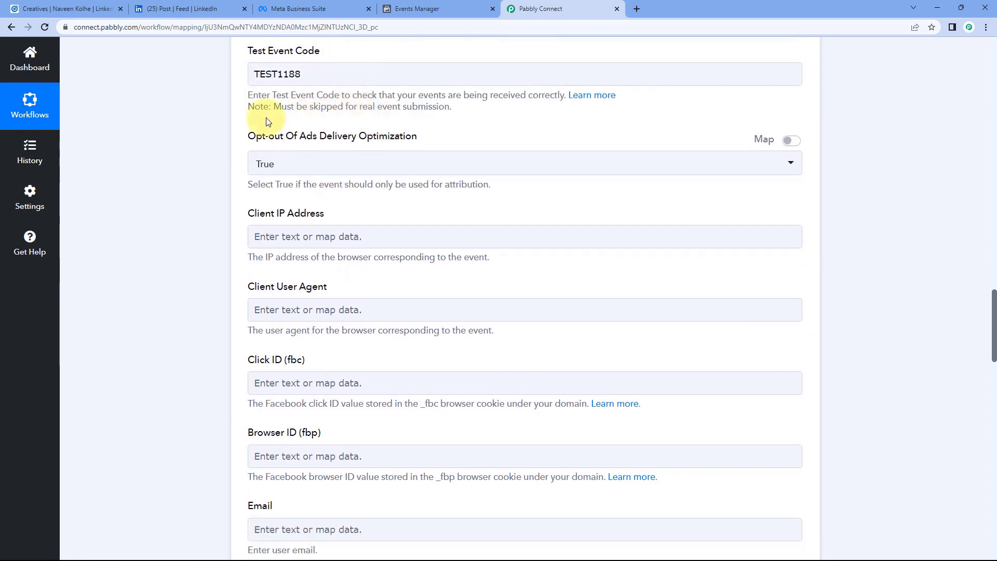
scroll(269, 130, "down", 1)
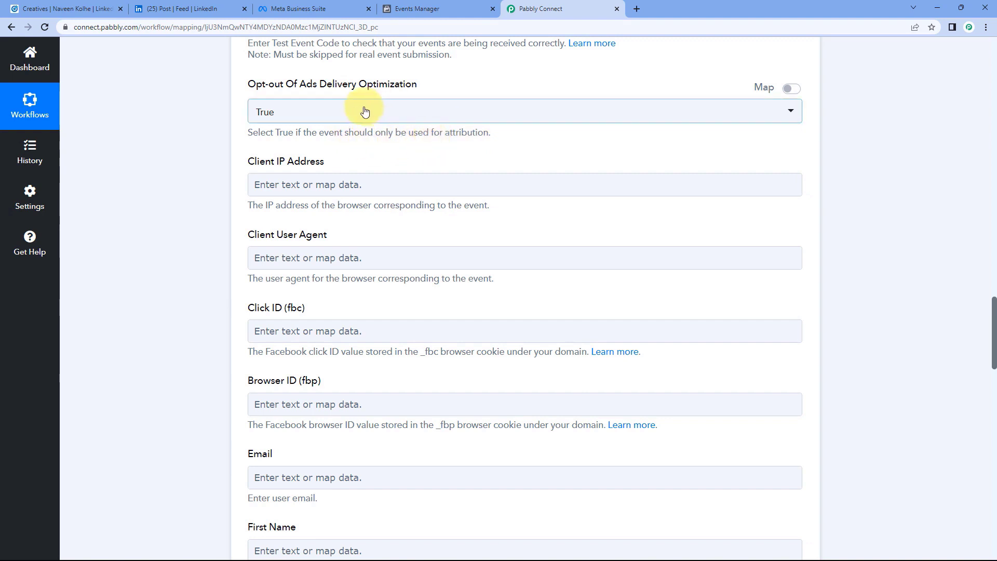
left_click(341, 113)
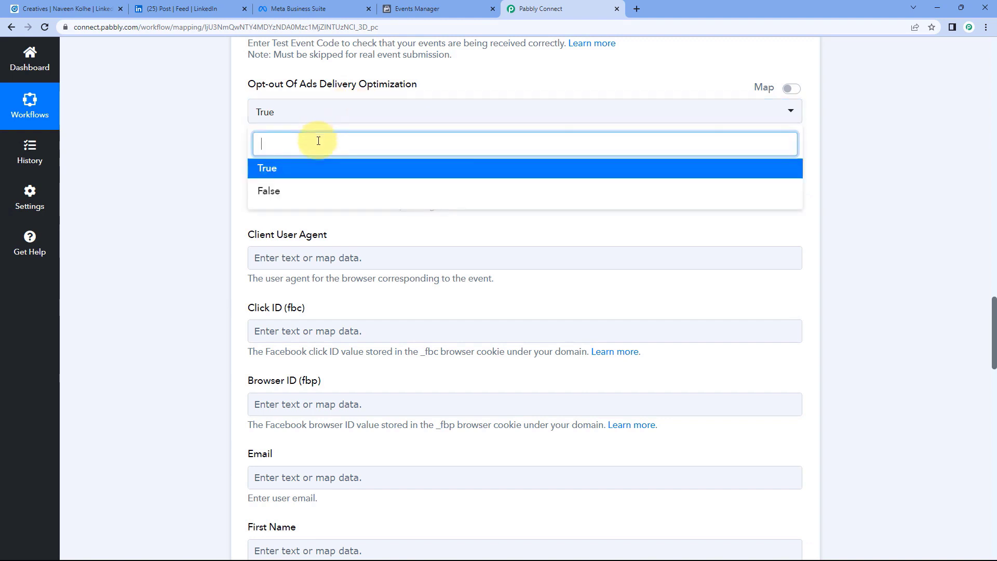
left_click(245, 107)
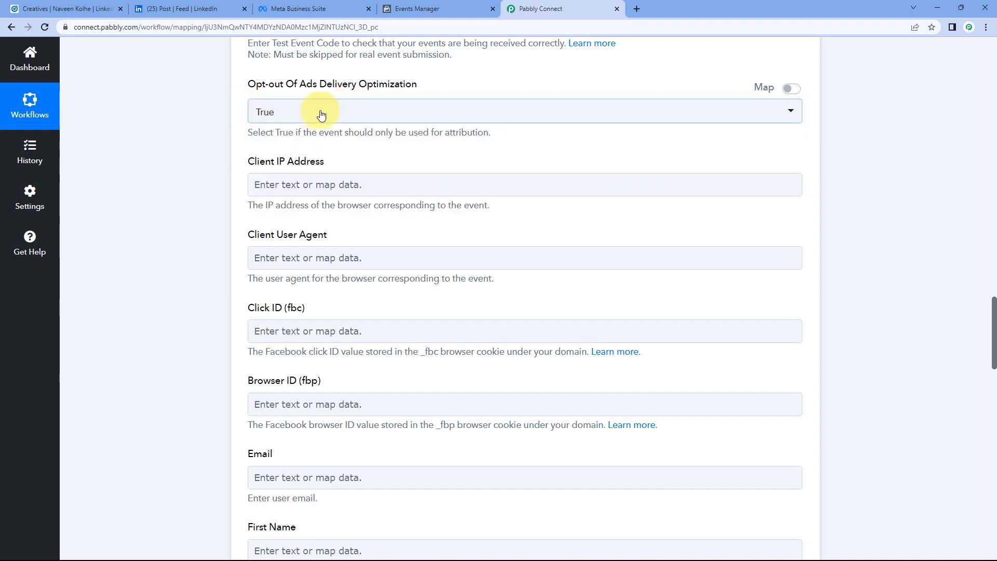
left_click(352, 115)
left_click(262, 189)
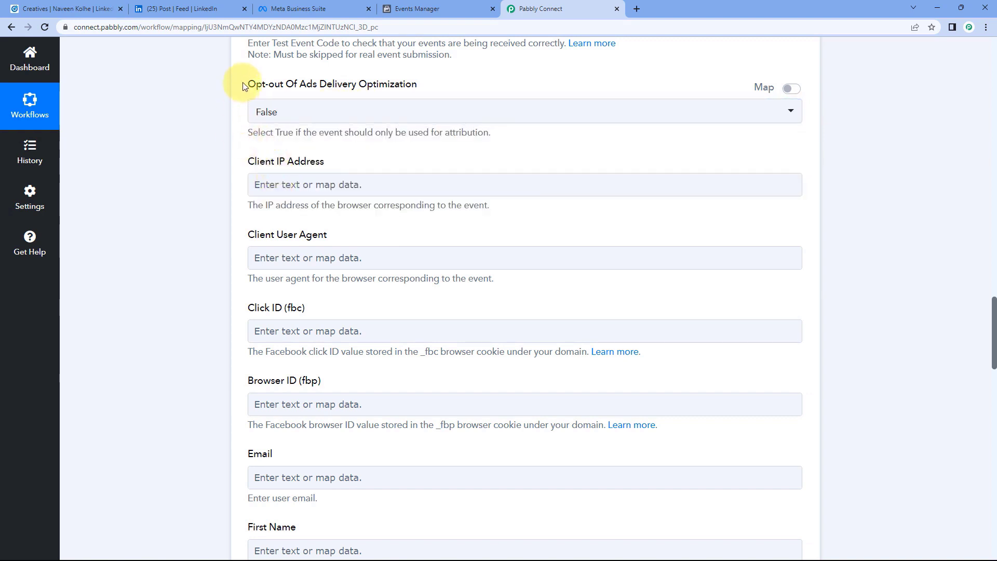
scroll(244, 85, "down", 1)
scroll(245, 86, "down", 1)
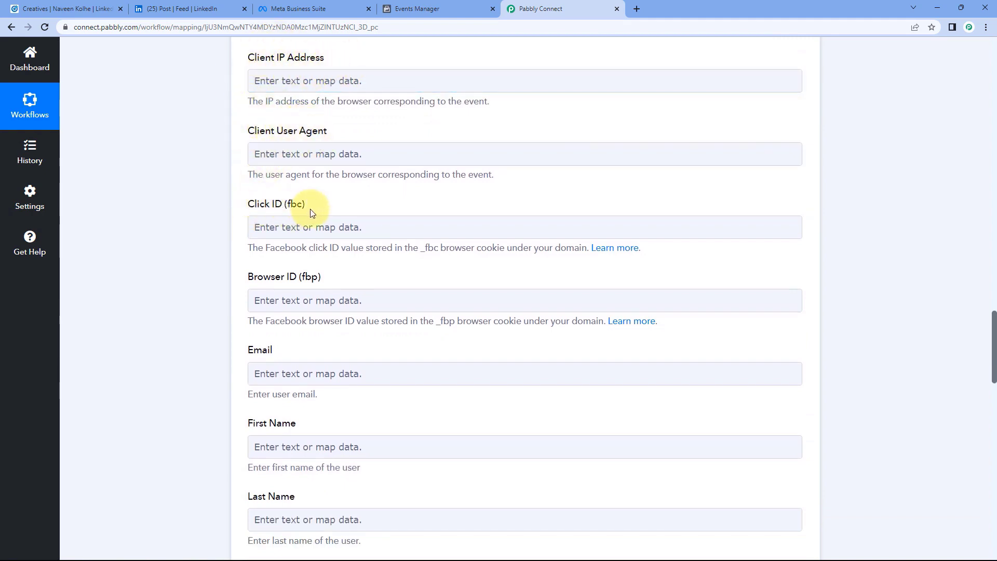
scroll(235, 213, "down", 1)
scroll(311, 198, "up", 1)
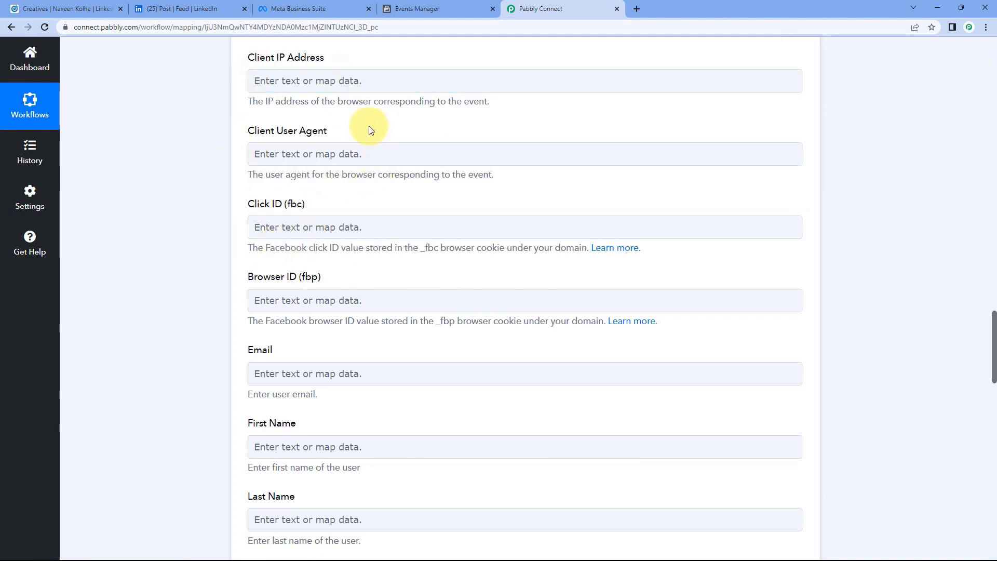
left_click(282, 164)
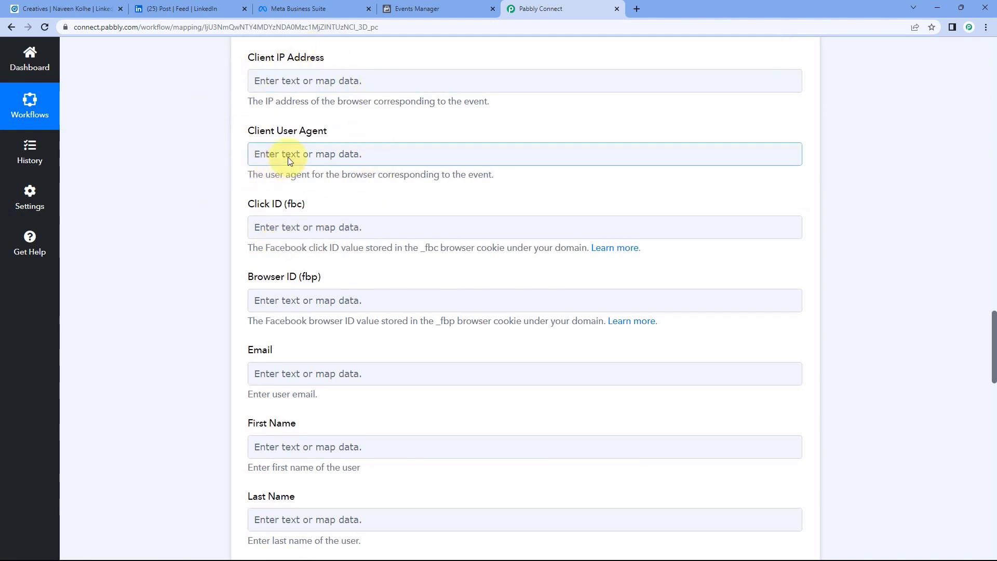
scroll(366, 193, "up", 1)
scroll(367, 191, "down", 3)
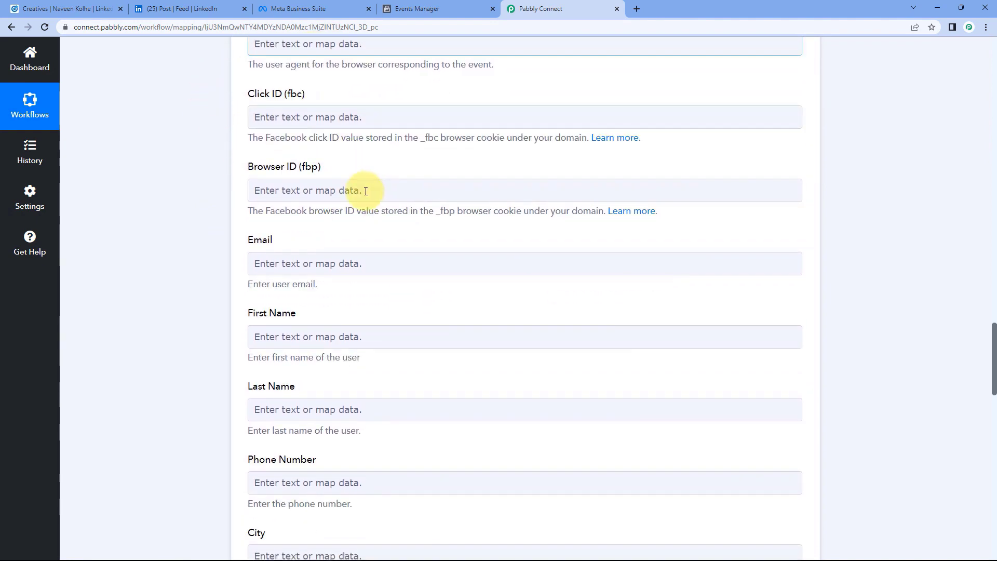
scroll(365, 191, "down", 3)
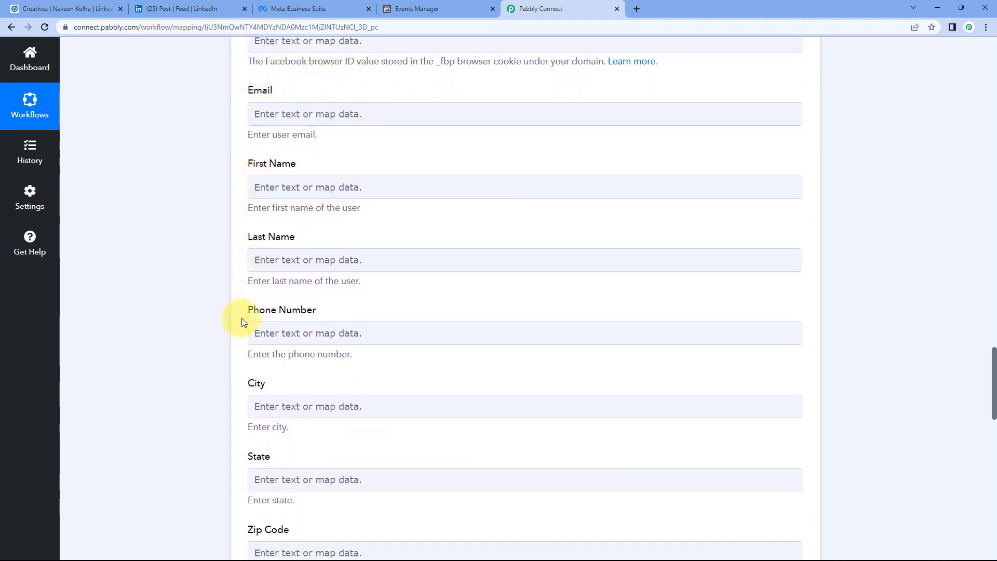
scroll(187, 182, "up", 1)
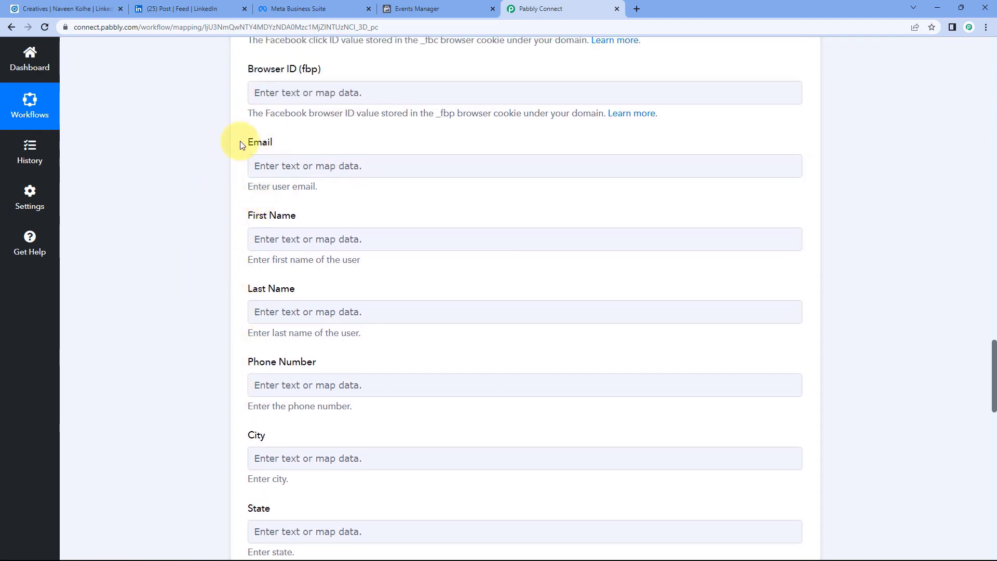
scroll(195, 172, "up", 3)
scroll(196, 177, "up", 20)
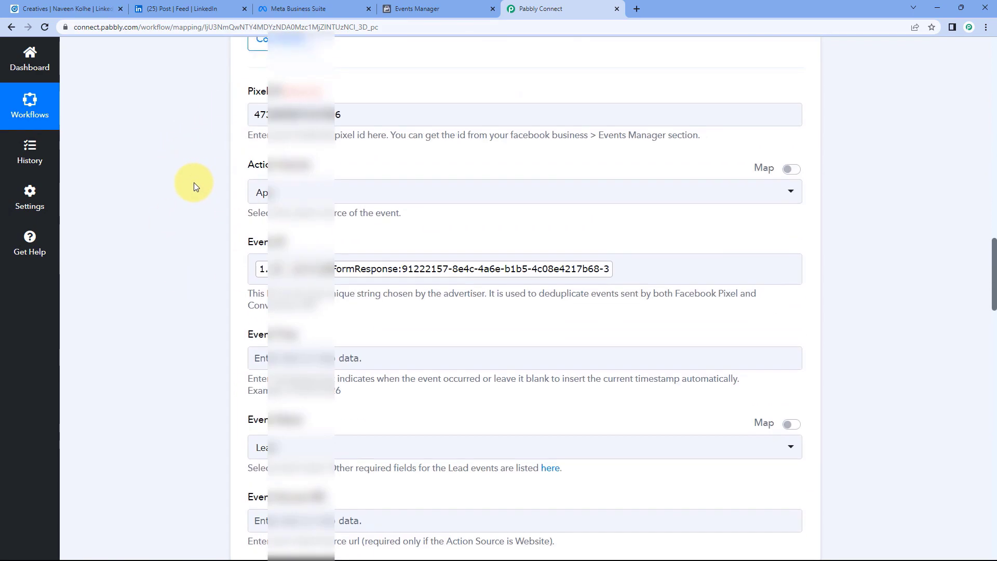
scroll(193, 183, "up", 9)
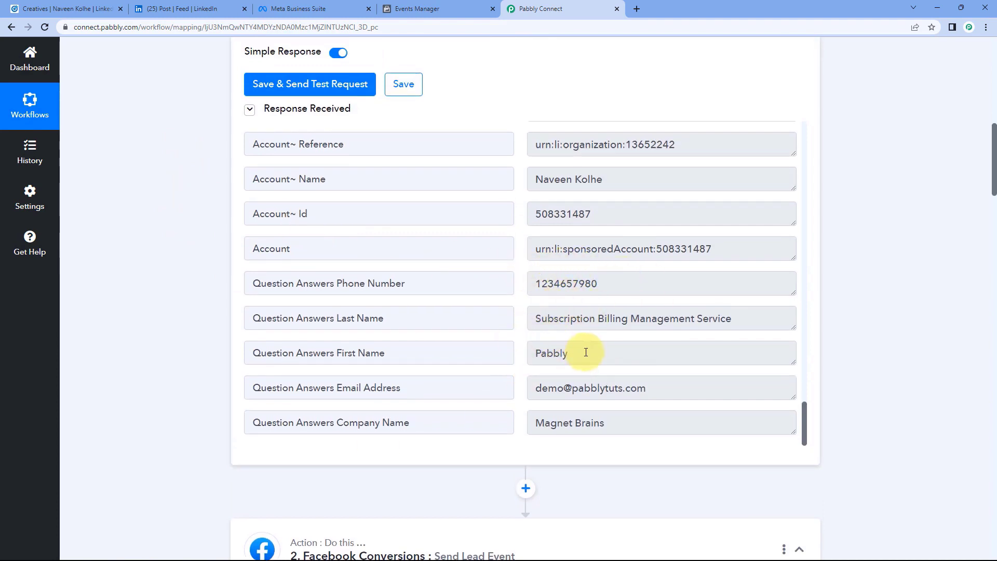
left_click_drag(583, 350, 512, 360)
left_click_drag(768, 316, 512, 318)
left_click_drag(631, 284, 527, 299)
left_click_drag(657, 389, 503, 394)
left_click(520, 355)
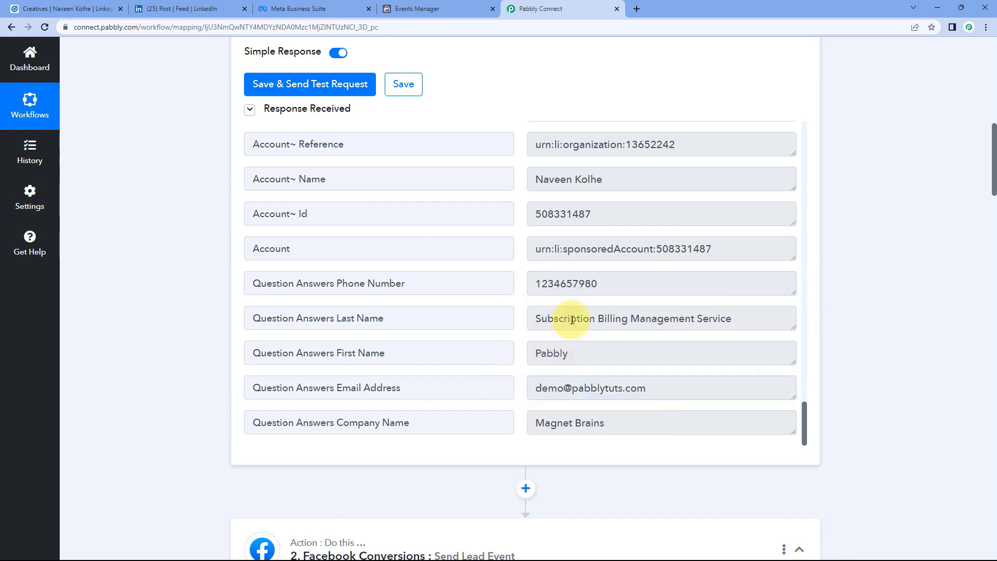
scroll(161, 296, "down", 6)
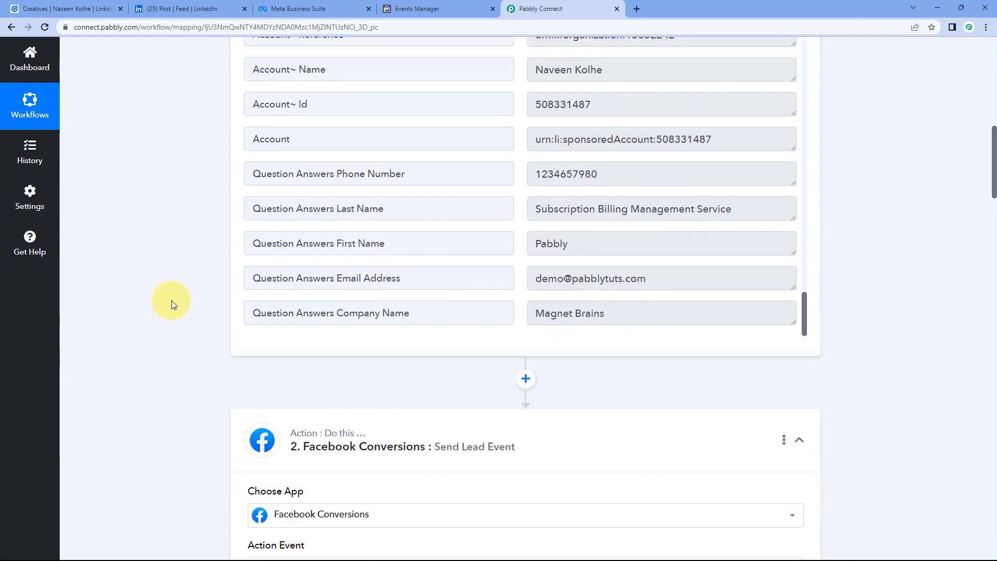
scroll(174, 311, "down", 15)
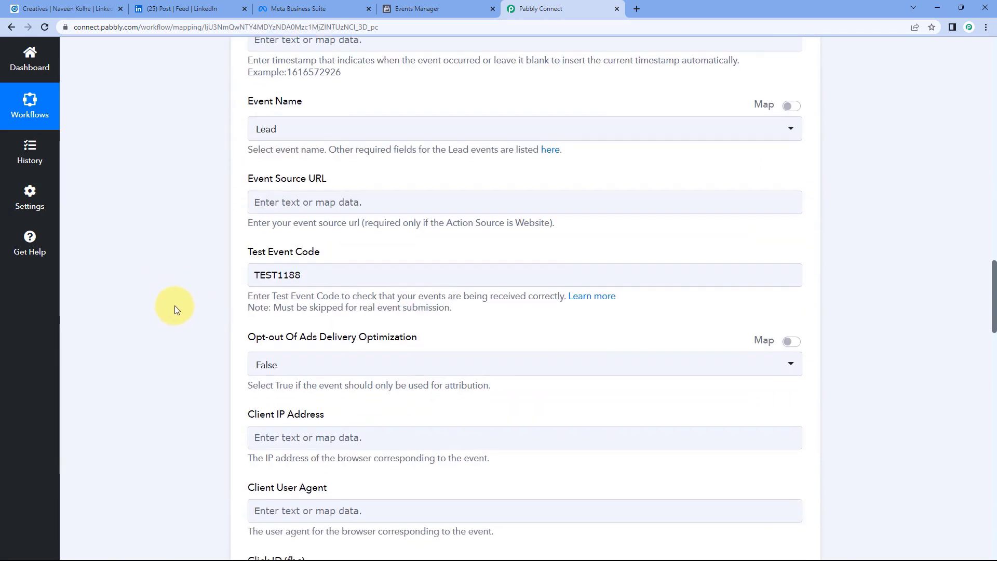
scroll(179, 291, "down", 6)
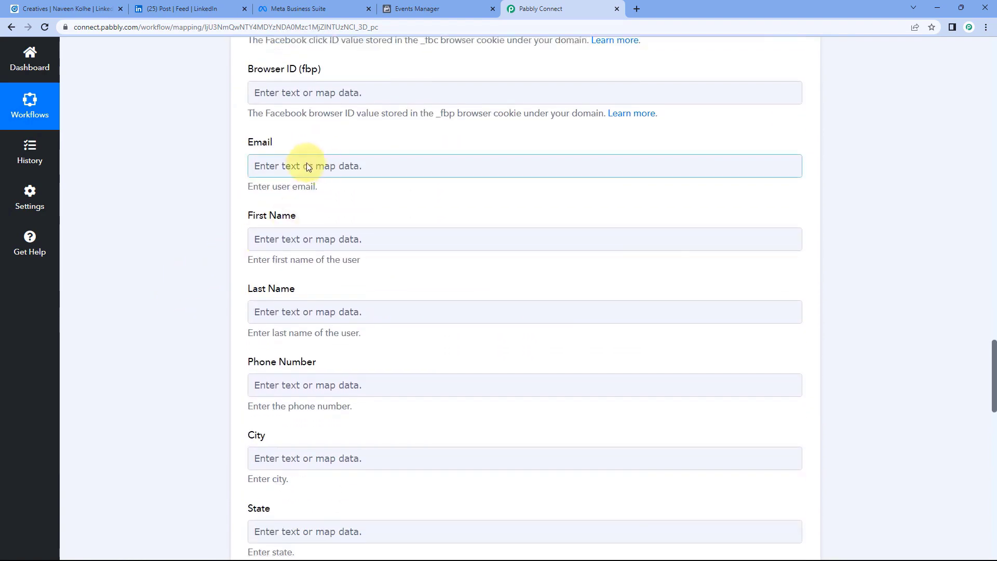
Map the LinkedIn lead's Email Address answer into the Email field.
left_click(300, 167)
left_click(353, 264)
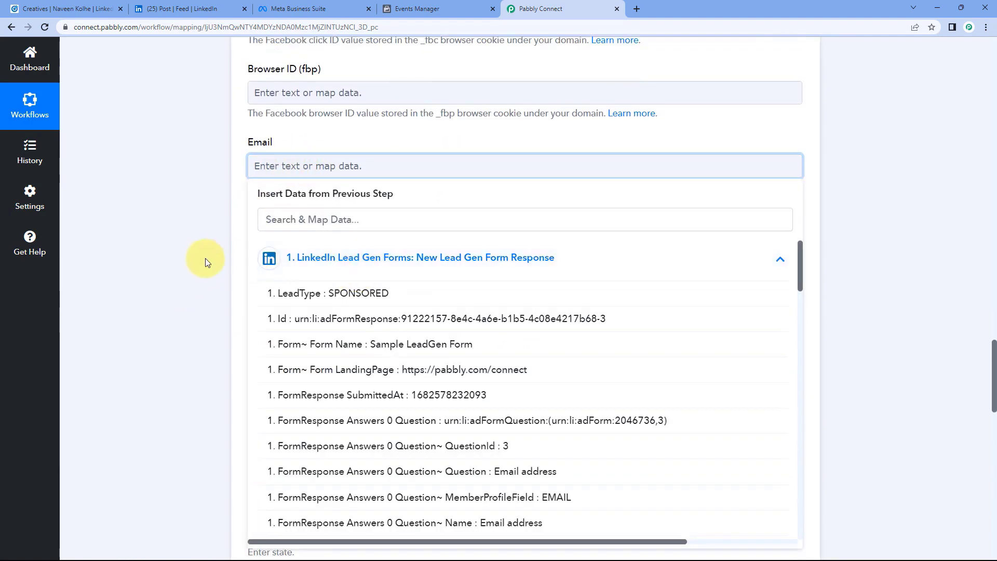
scroll(204, 257, "down", 3)
left_click_drag(800, 149, 802, 491)
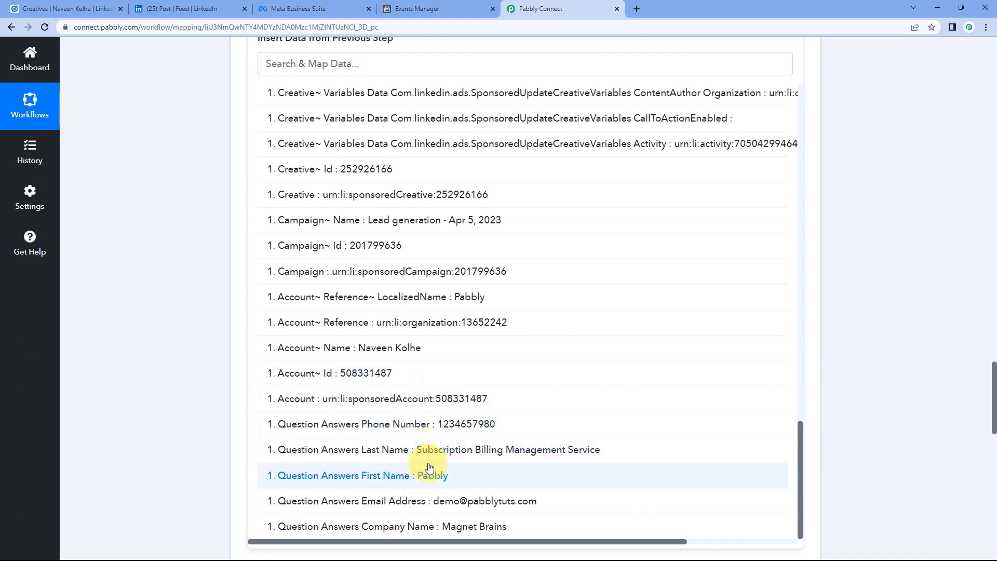
left_click(434, 500)
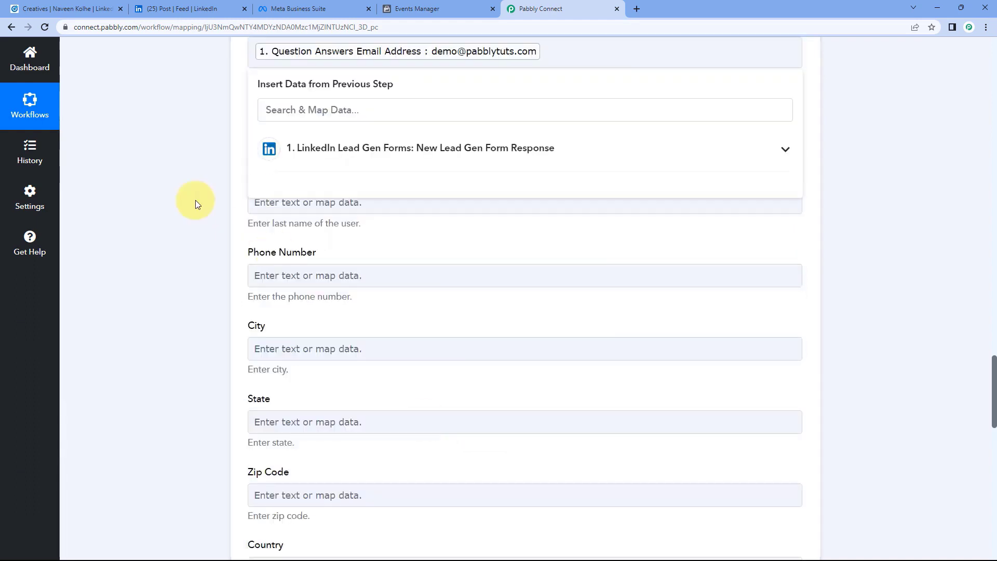
Map the lead's First Name and Last Name answers into First Name and Last Name.
left_click(326, 129)
left_click(289, 229)
scroll(437, 422, "down", 10)
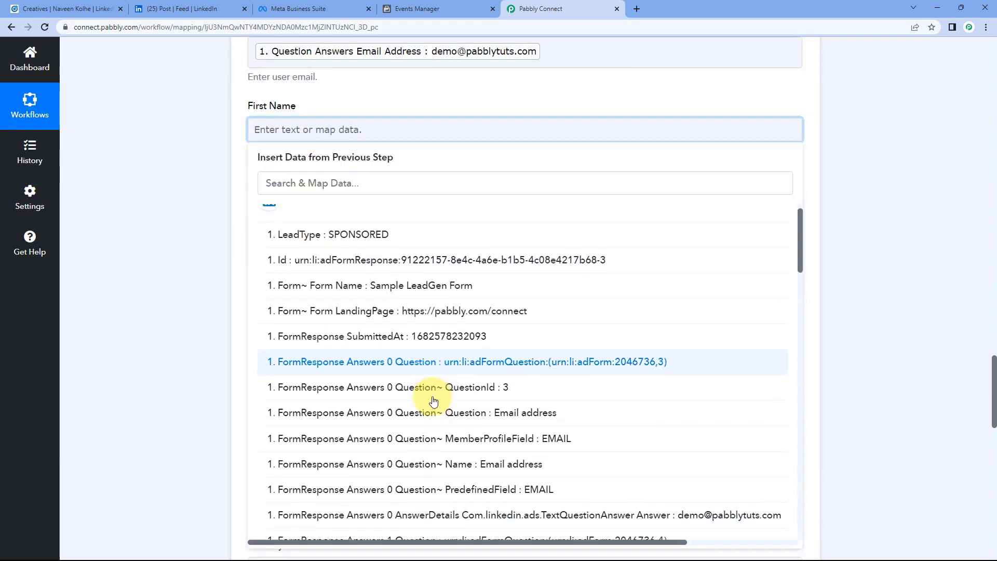
scroll(436, 422, "down", 15)
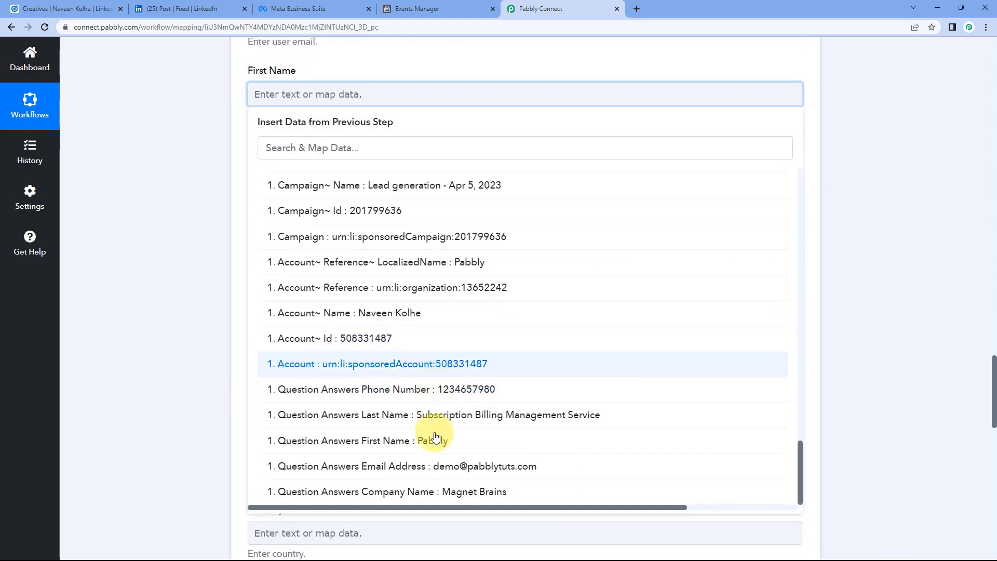
left_click(433, 474)
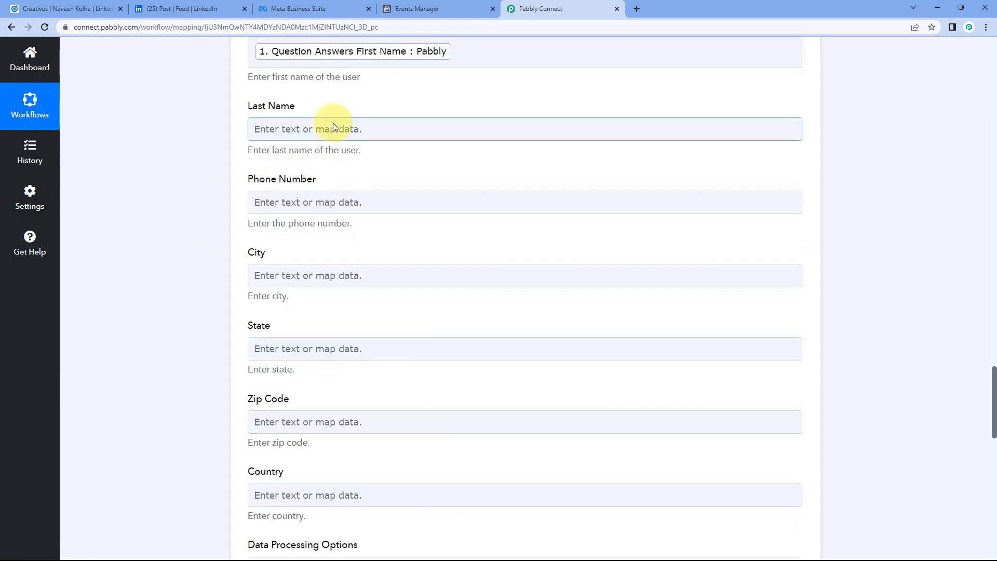
left_click(333, 129)
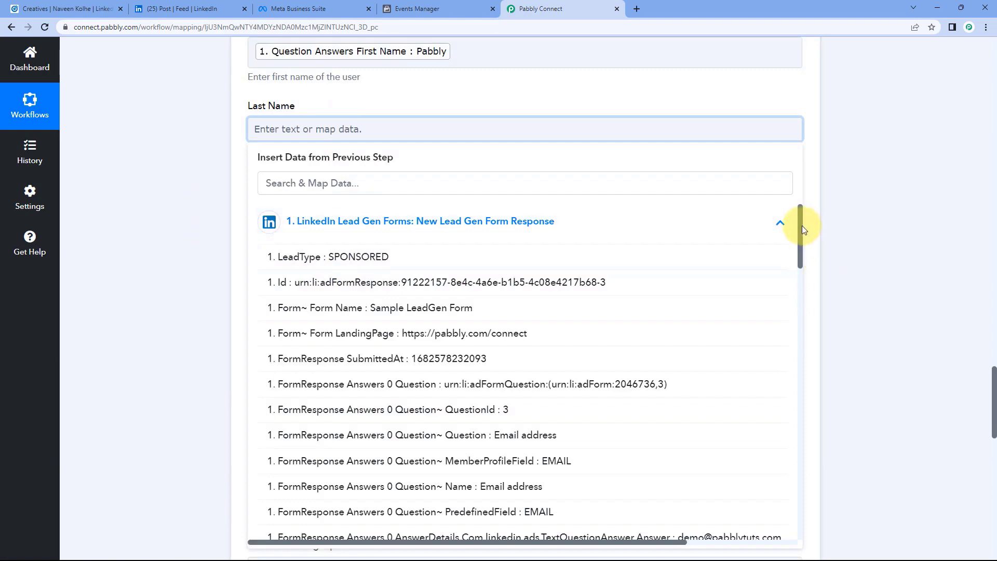
left_click_drag(802, 226, 696, 556)
left_click(496, 460)
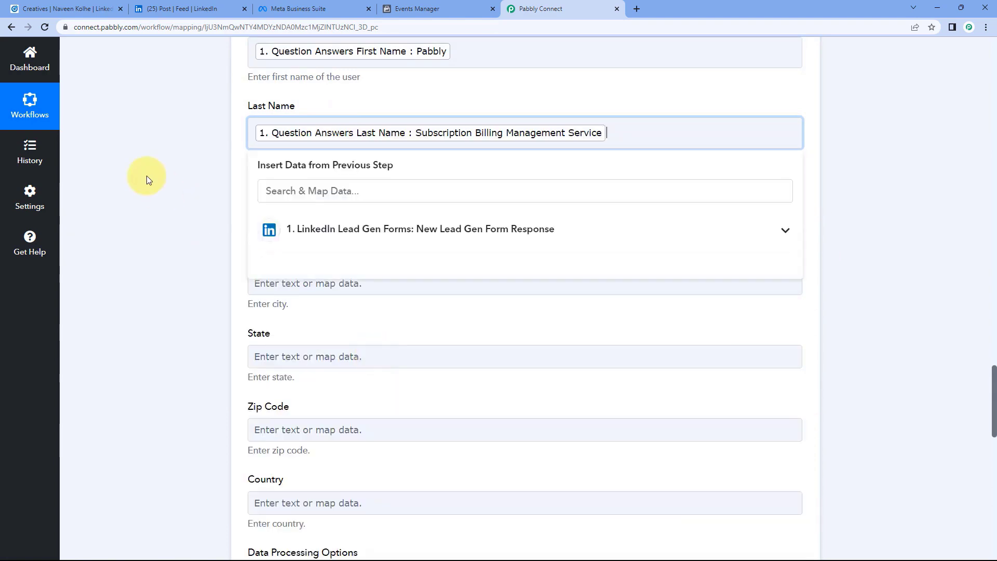
Map the lead's Phone Number answer into the Phone Number field.
left_click(146, 176)
left_click(280, 203)
scroll(260, 192, "down", 2)
left_click(346, 200)
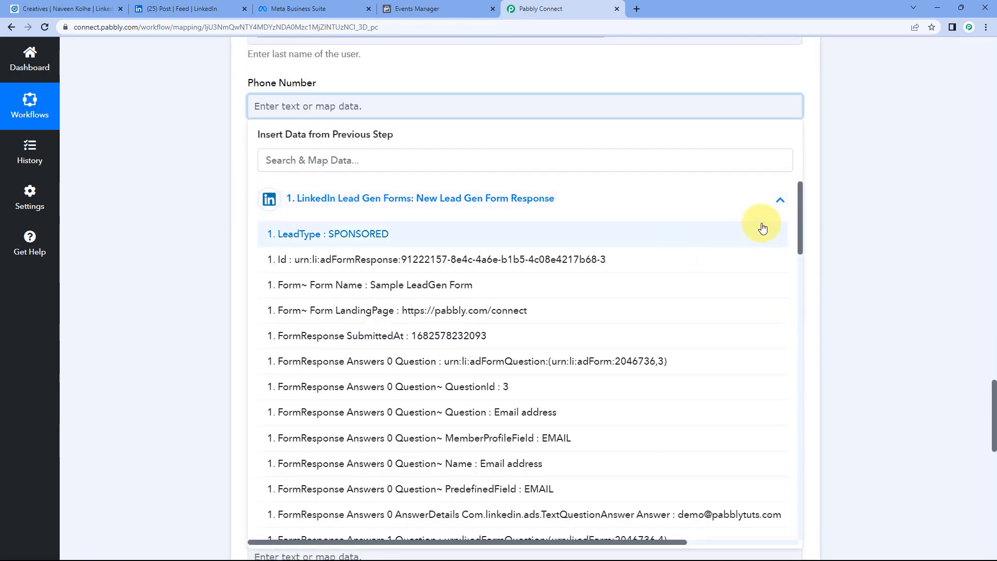
left_click_drag(803, 204, 751, 247)
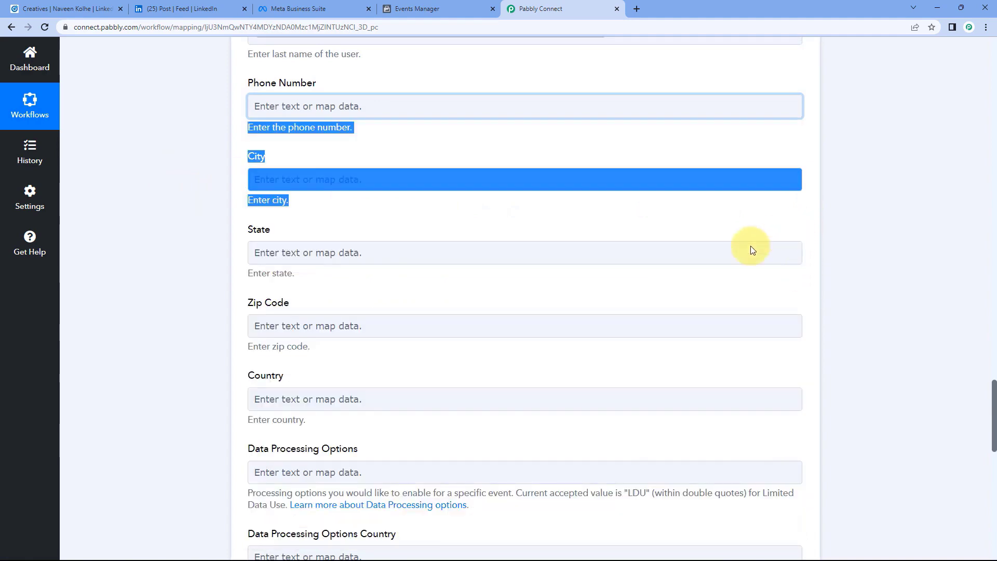
left_click(352, 101)
left_click_drag(800, 216, 810, 547)
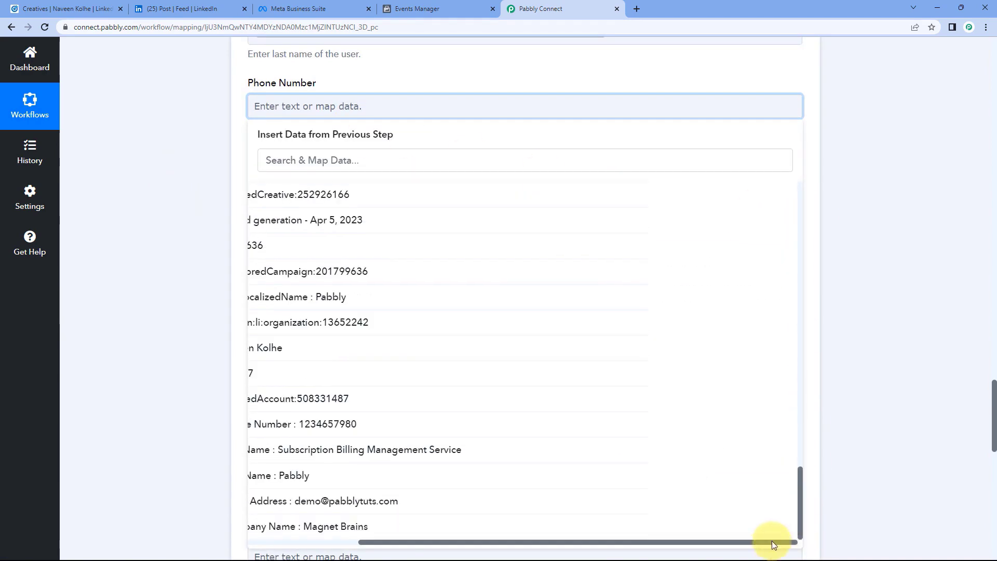
left_click(768, 539)
left_click(374, 98)
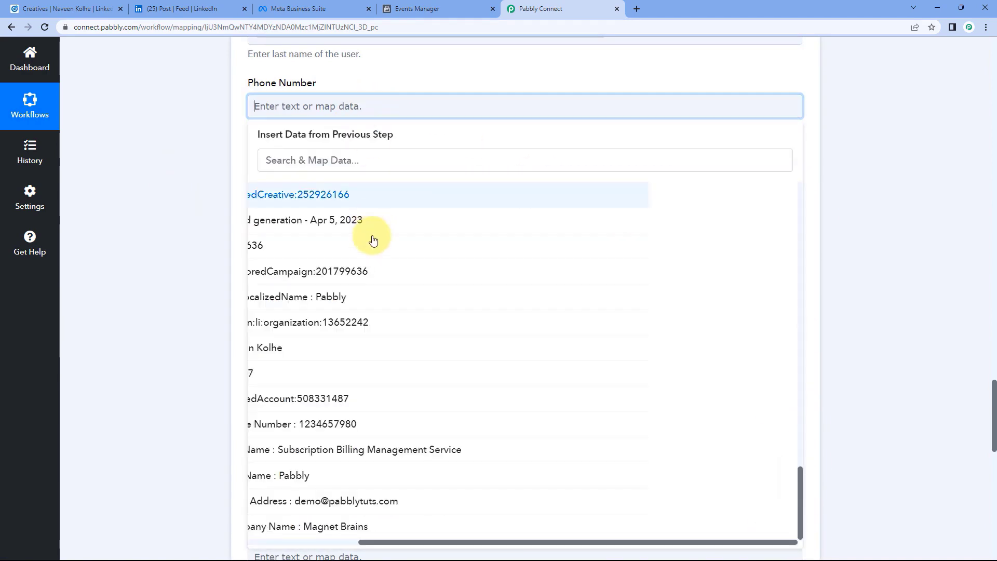
scroll(439, 309, "down", 6)
left_click_drag(461, 545, 328, 545)
scroll(461, 396, "down", 3)
left_click(446, 424)
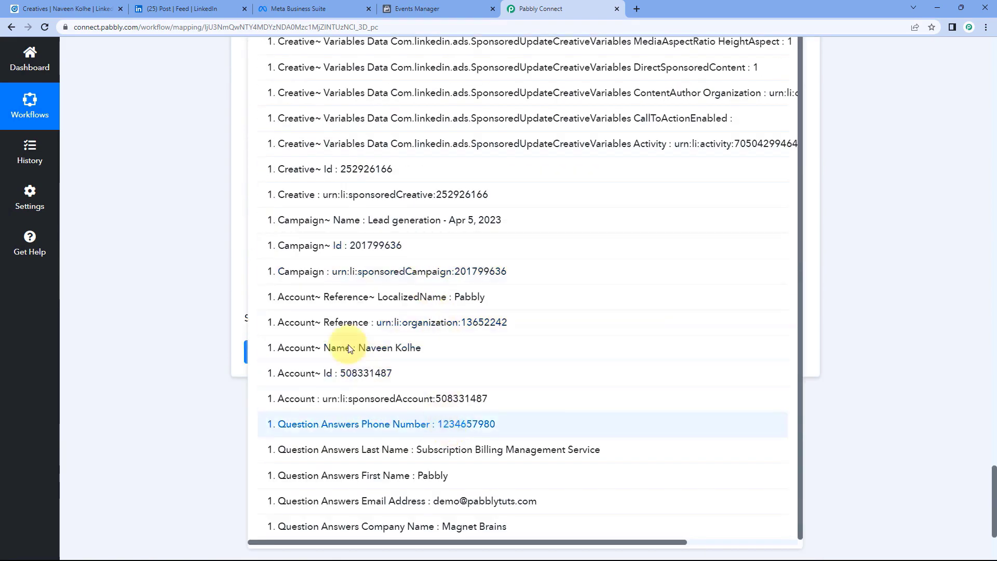
scroll(173, 207, "up", 5)
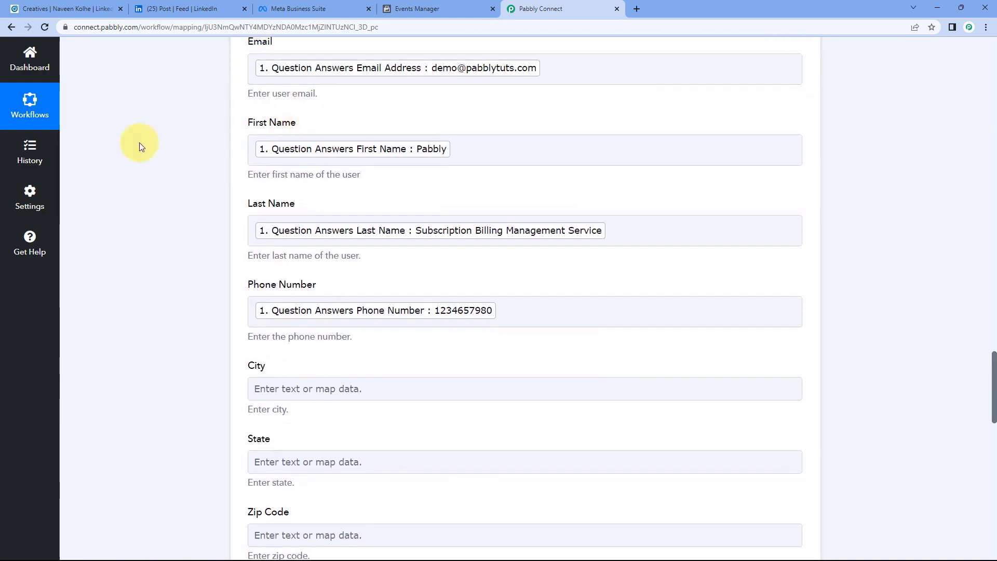
scroll(254, 161, "up", 1)
scroll(193, 172, "down", 4)
scroll(204, 176, "down", 1)
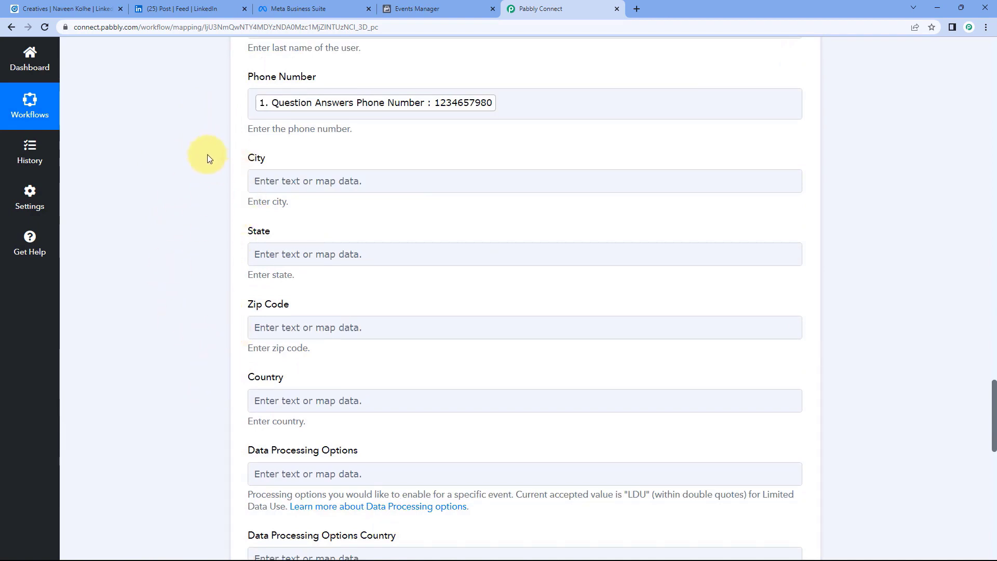
left_click(177, 9)
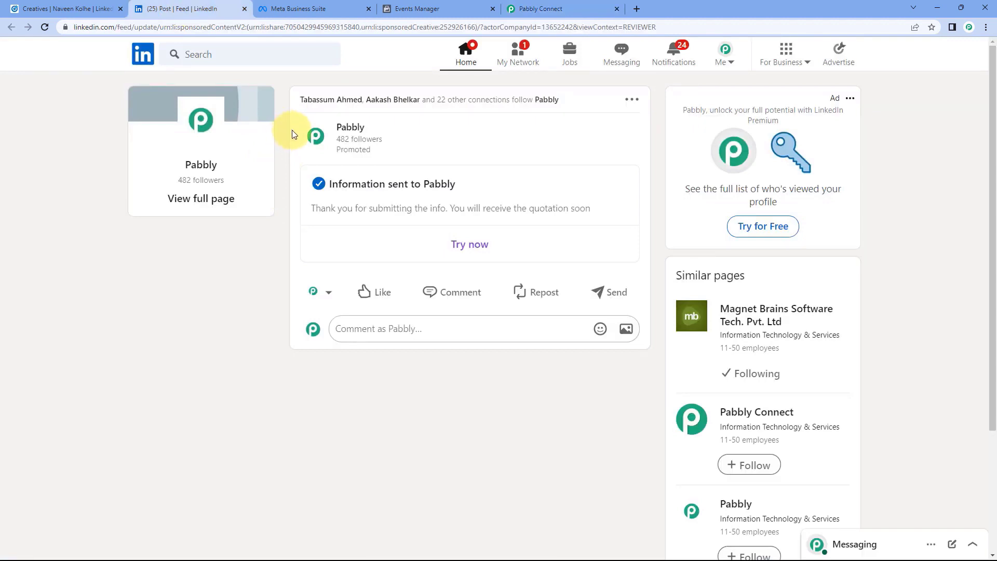
left_click(540, 9)
scroll(182, 208, "down", 1)
scroll(187, 231, "down", 5)
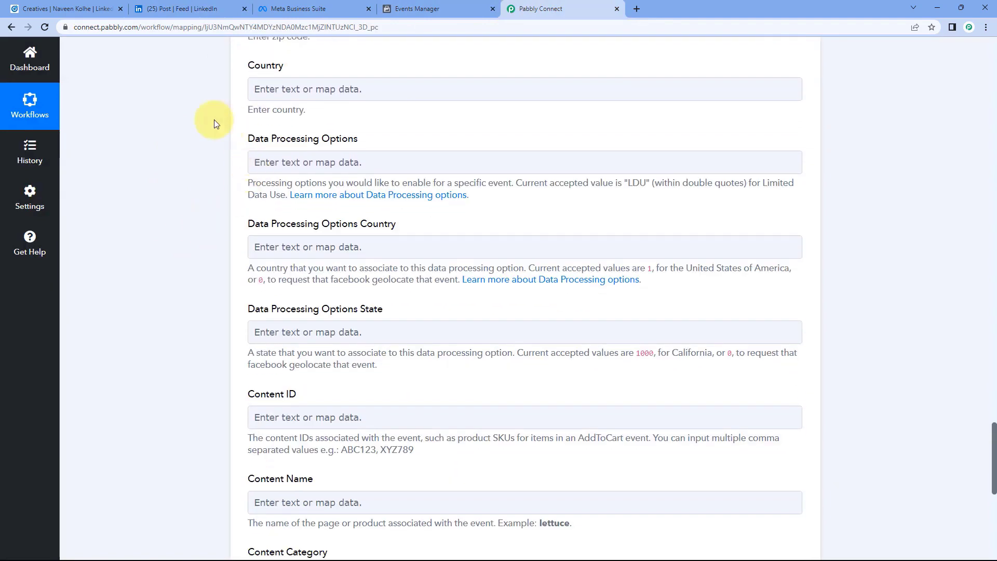
scroll(386, 143, "down", 1)
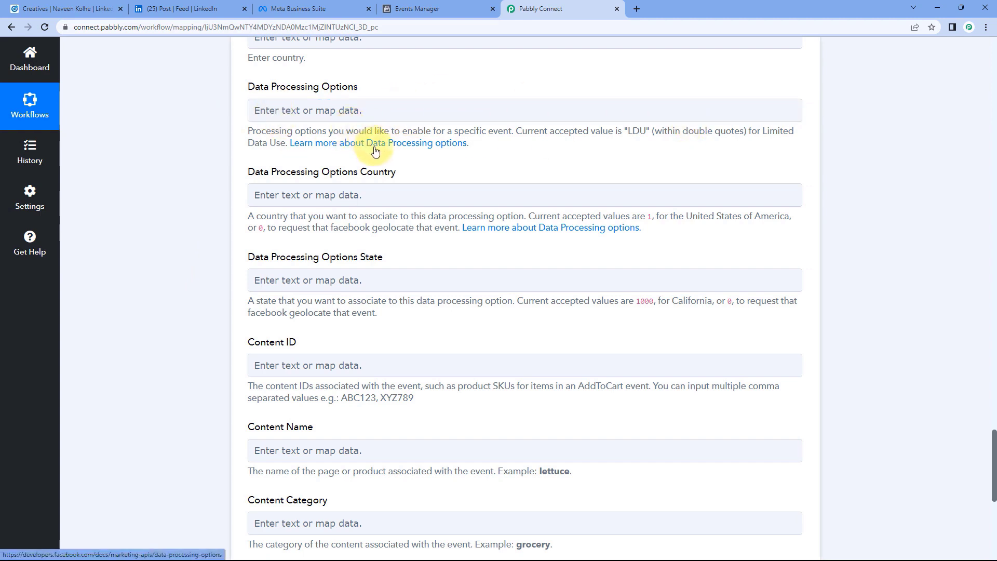
left_click(401, 145)
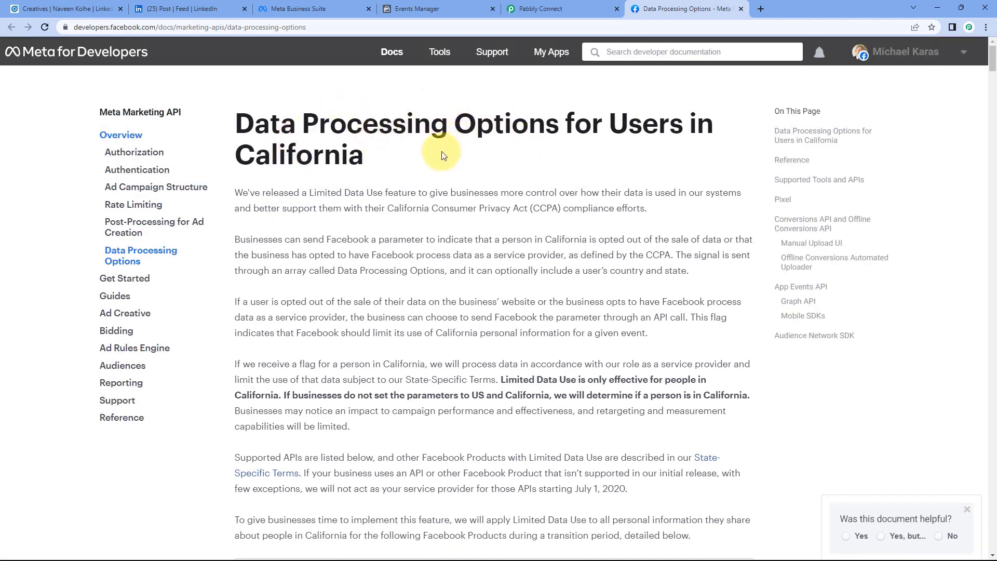
left_click(741, 11)
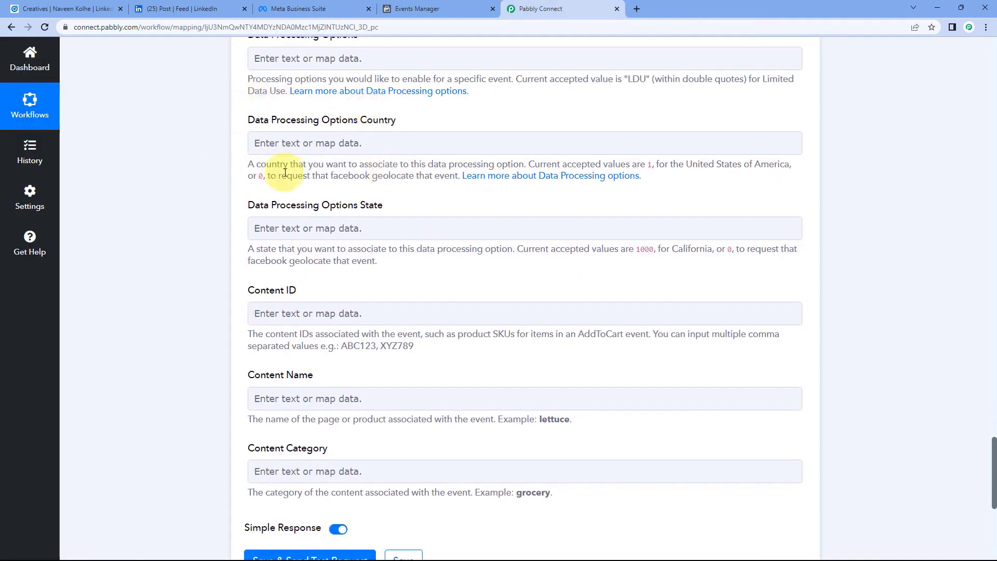
scroll(263, 232, "down", 2)
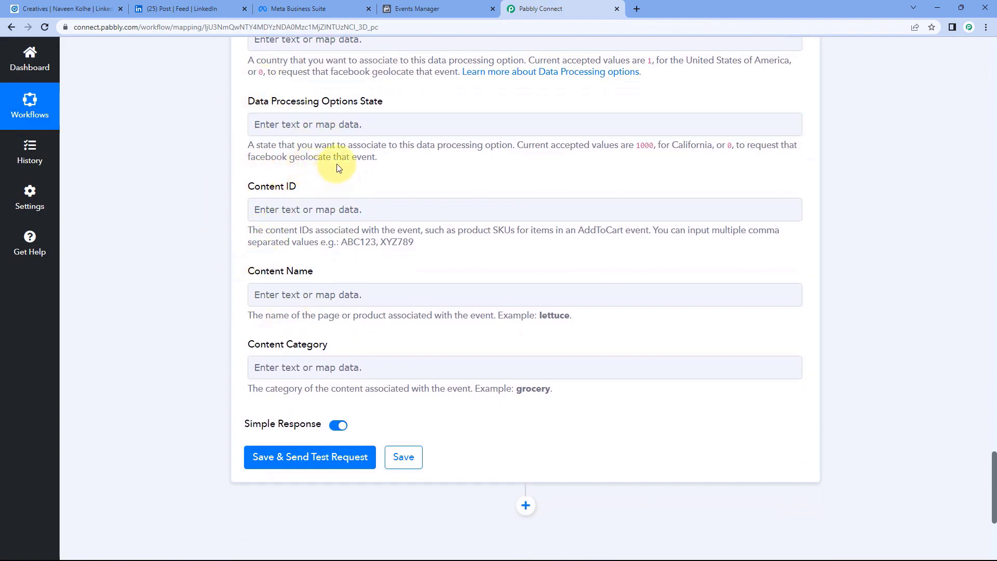
scroll(337, 167, "down", 3)
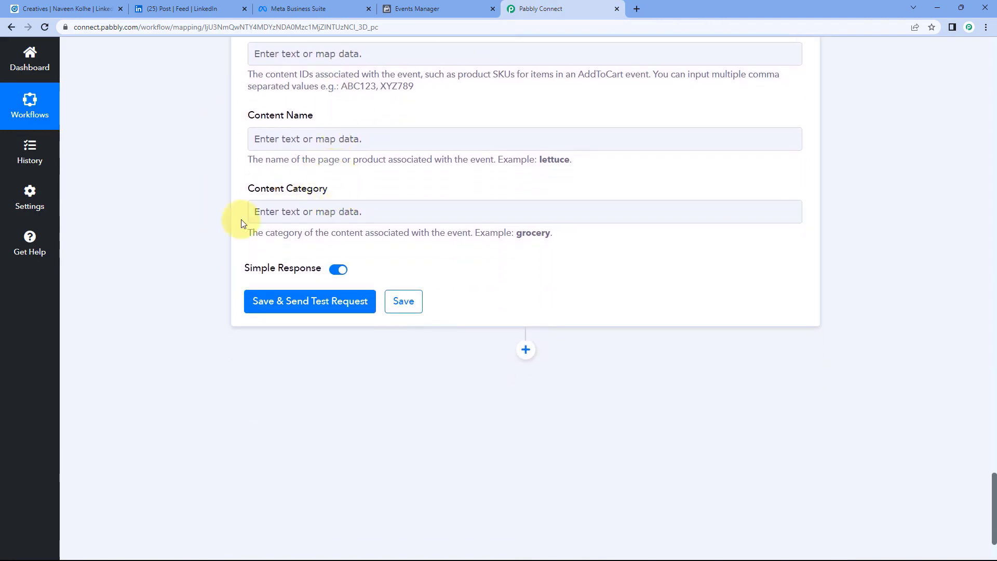
Save the Facebook step, send a test event and confirm the success response.
left_click(314, 302)
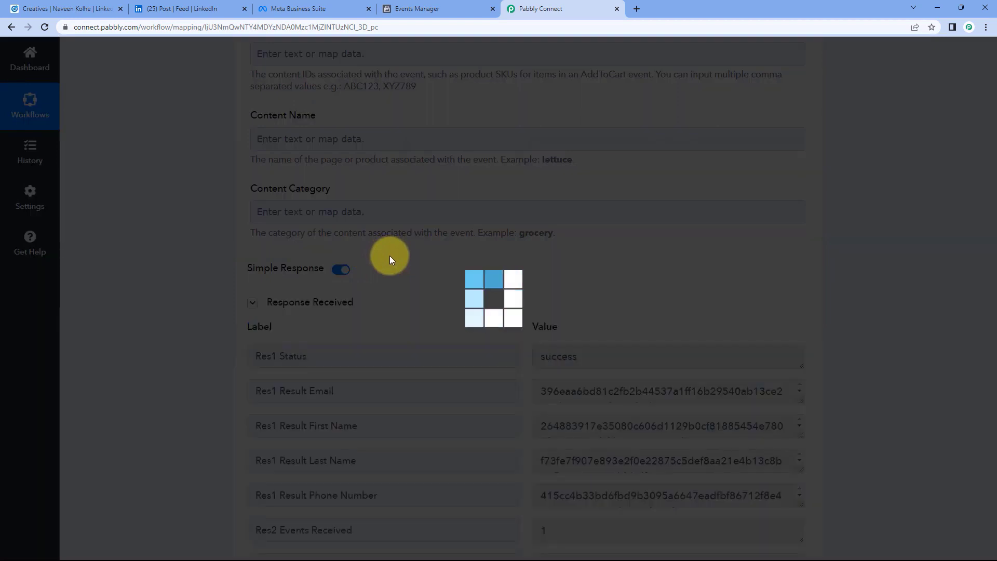
scroll(391, 259, "down", 2)
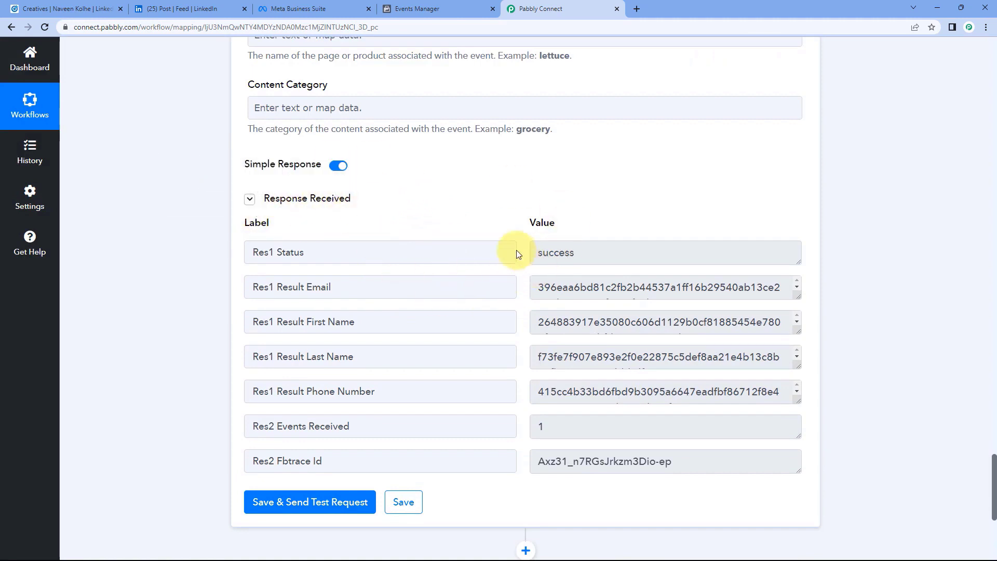
left_click_drag(587, 259, 516, 245)
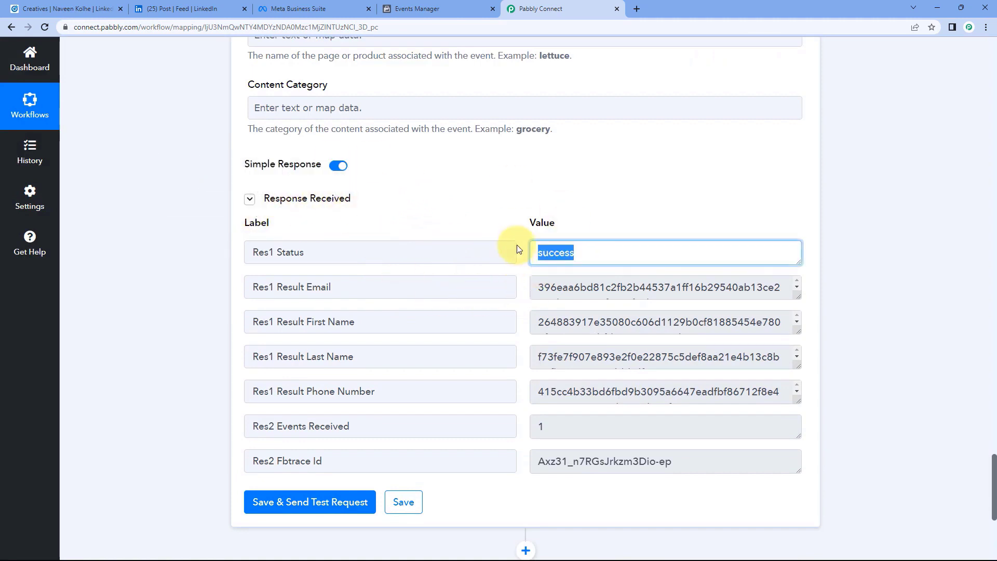
left_click(520, 249)
Review the mapped fields, then bring up Events Manager's Test events page.
scroll(457, 312, "up", 15)
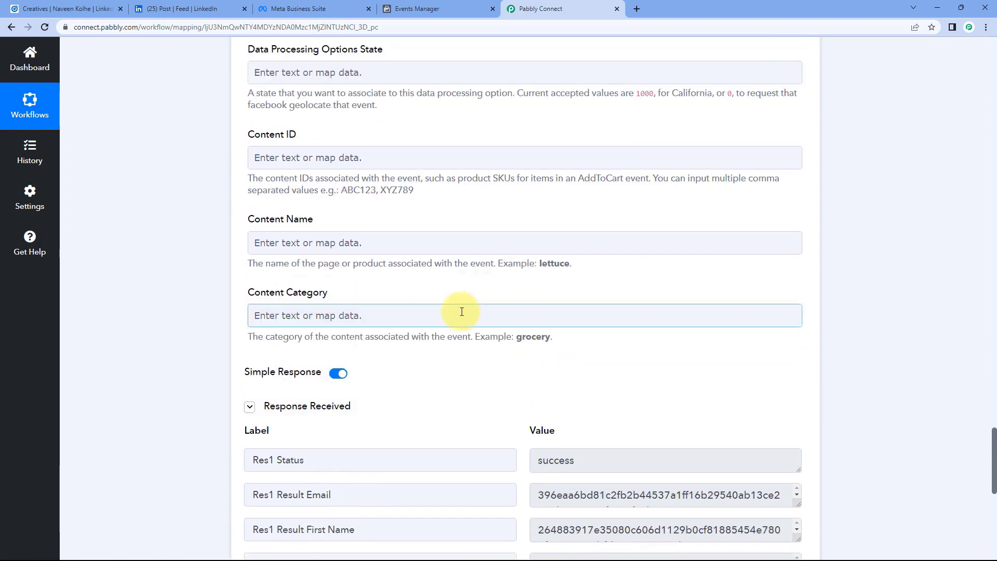
scroll(418, 295, "up", 7)
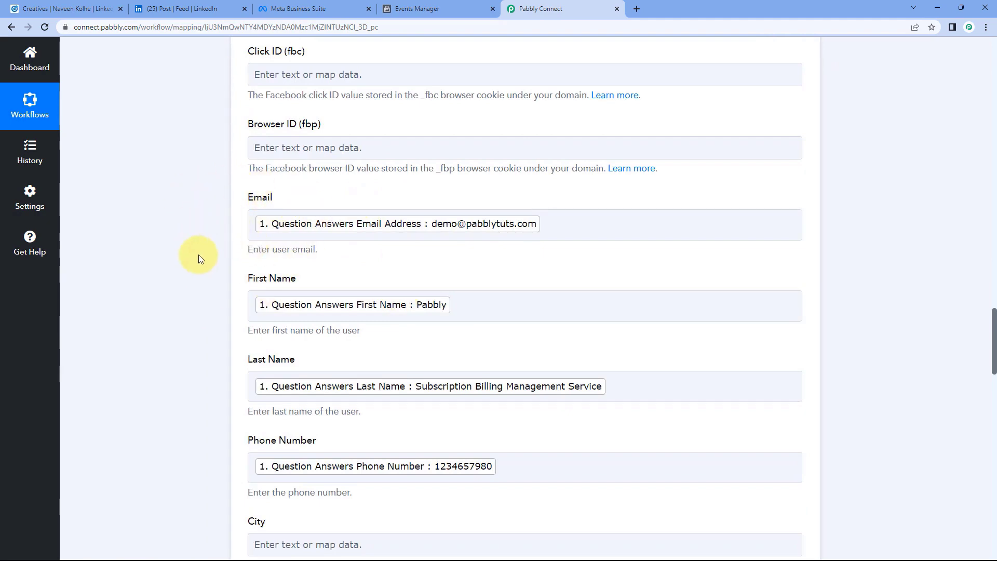
scroll(203, 319, "up", 10)
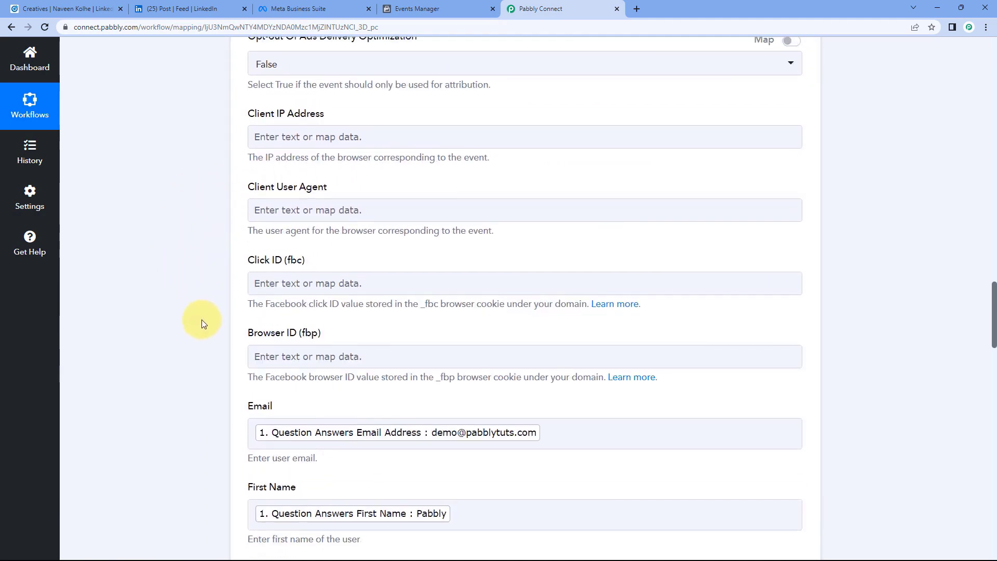
scroll(194, 319, "up", 7)
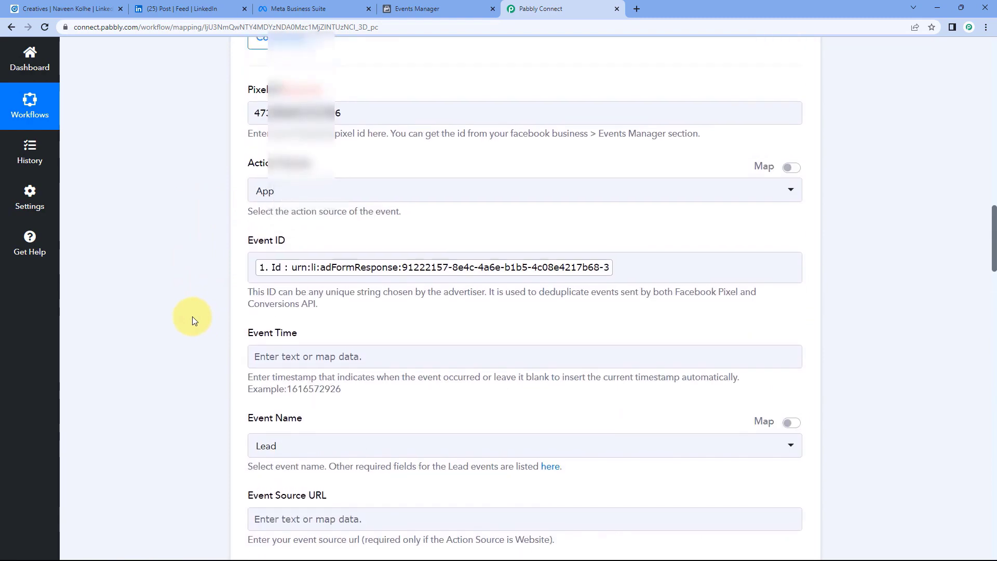
scroll(192, 316, "down", 5)
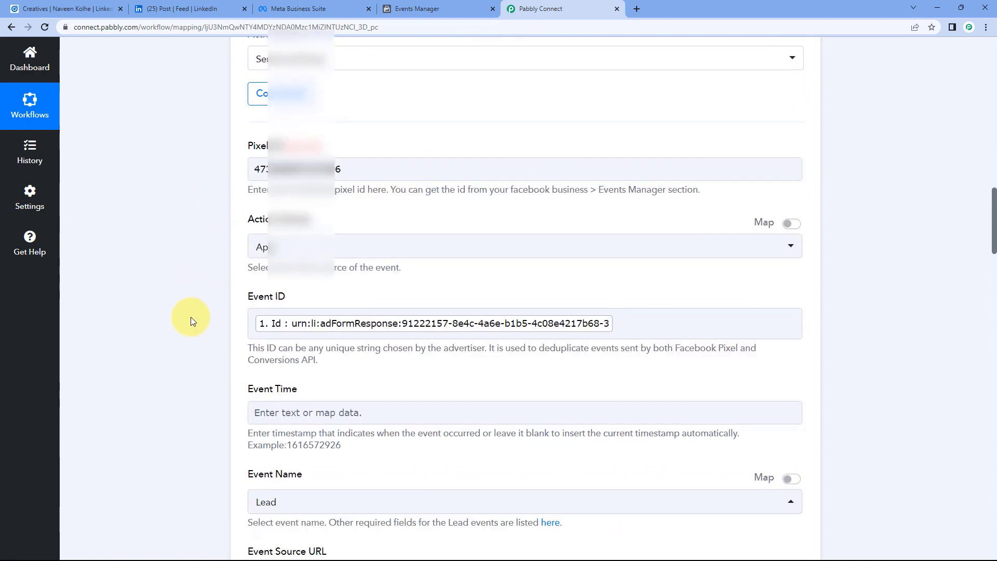
left_click(416, 10)
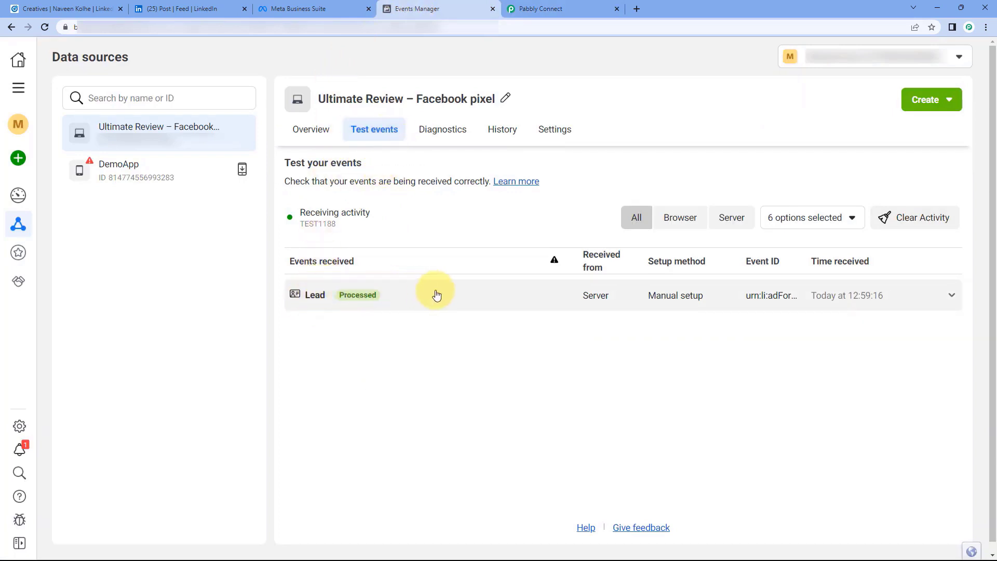
Expand the received Lead event and compare its Event ID and App action source with Pabbly.
left_click(518, 301)
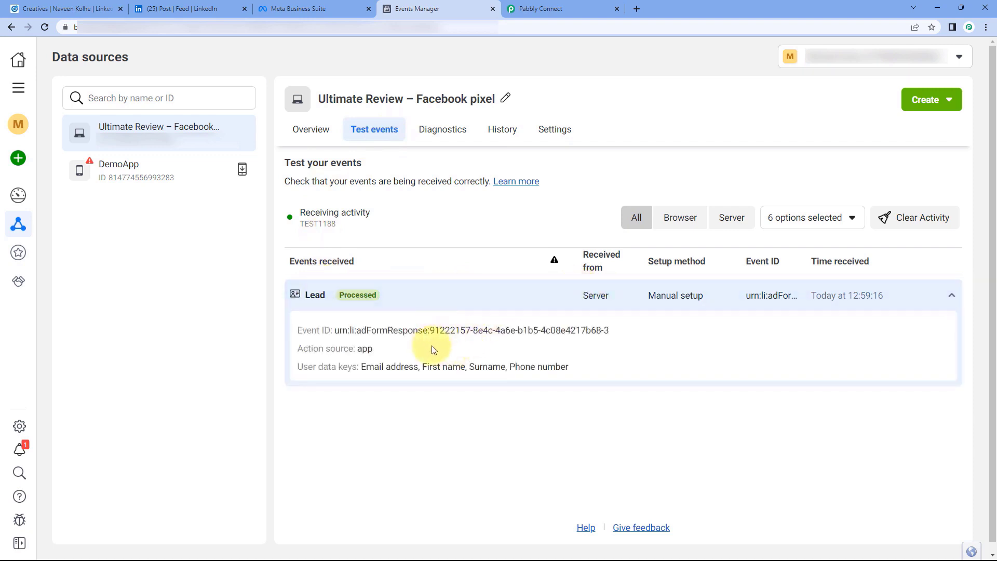
left_click_drag(335, 331, 590, 296)
left_click(540, 9)
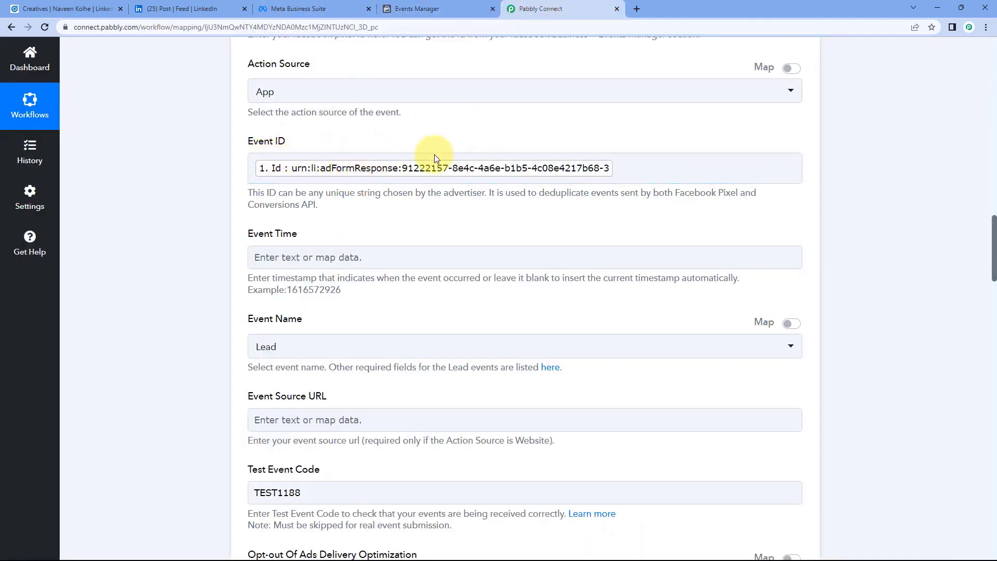
left_click(415, 9)
left_click(433, 356)
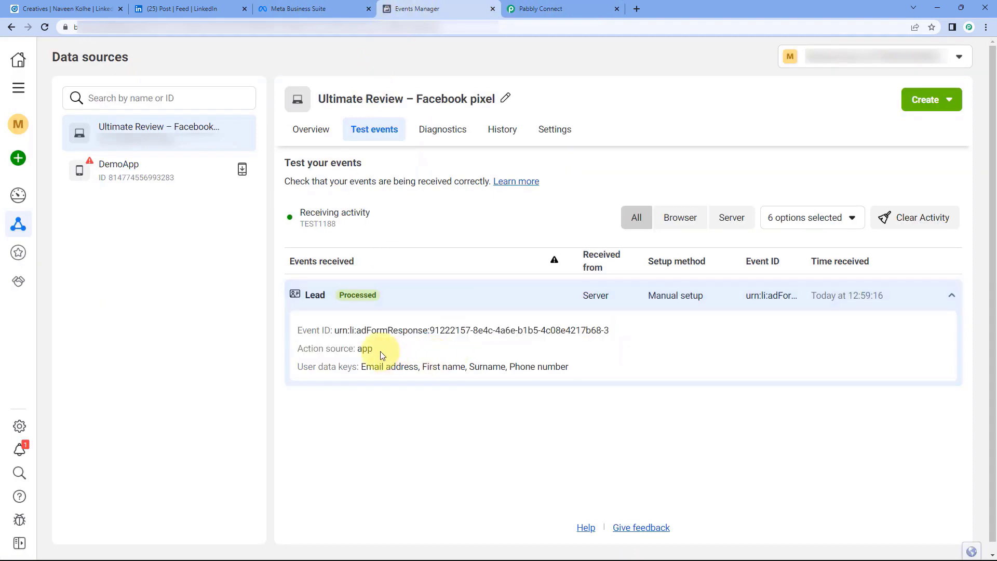
left_click_drag(382, 356, 358, 350)
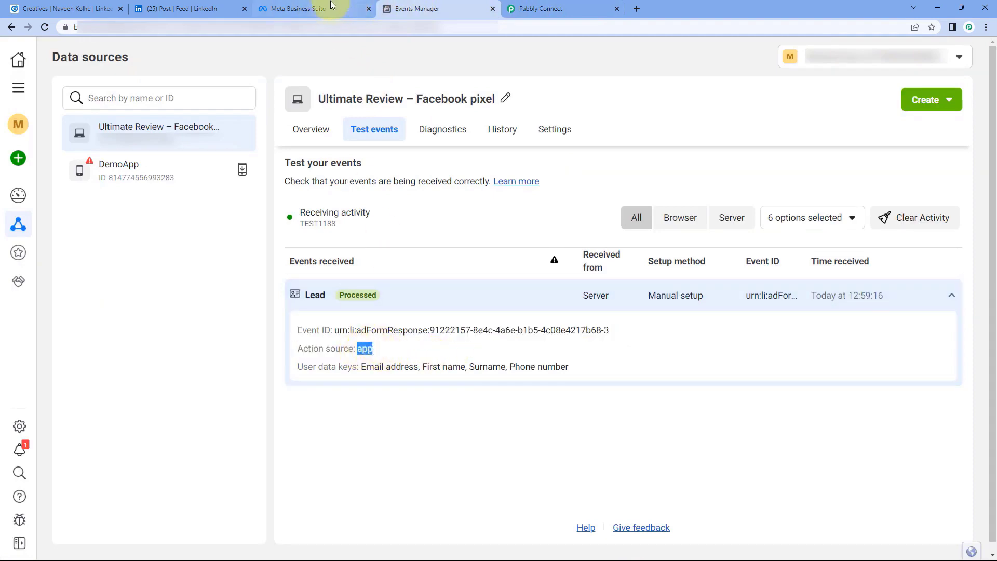
left_click(540, 9)
scroll(207, 221, "up", 4)
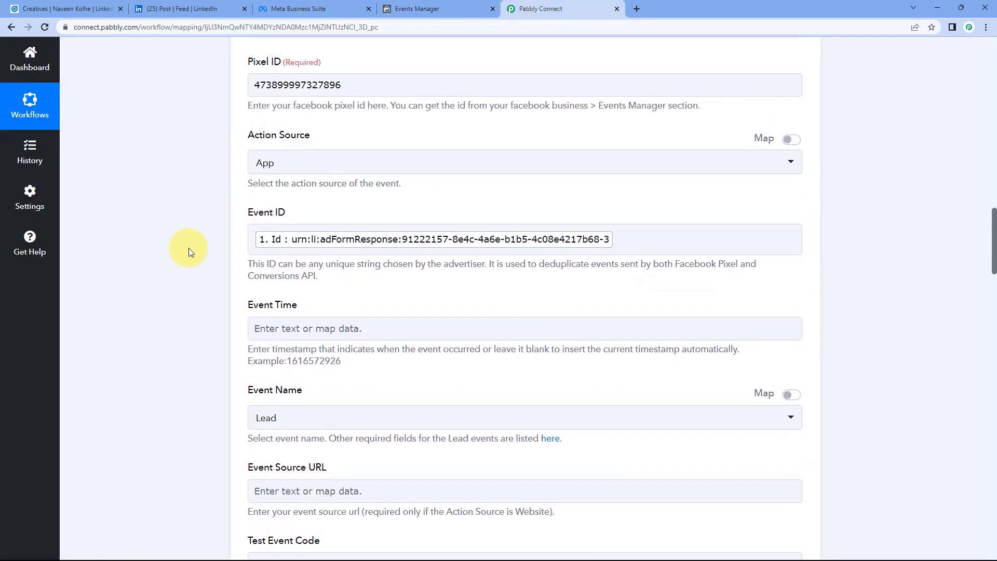
scroll(205, 300, "down", 4)
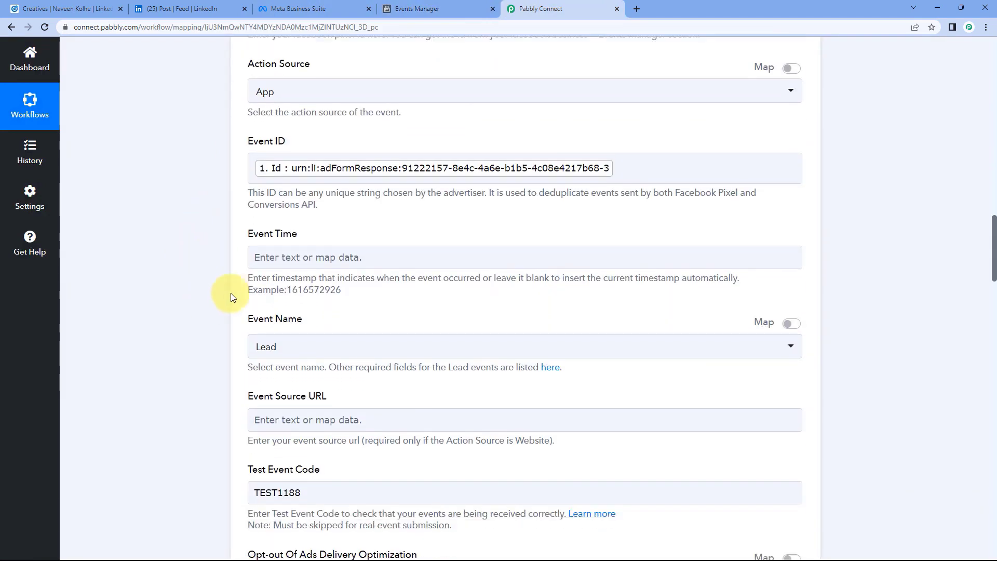
Check the Lead event's email, first name, surname and phone user data keys, then return to Pabbly.
left_click(436, 9)
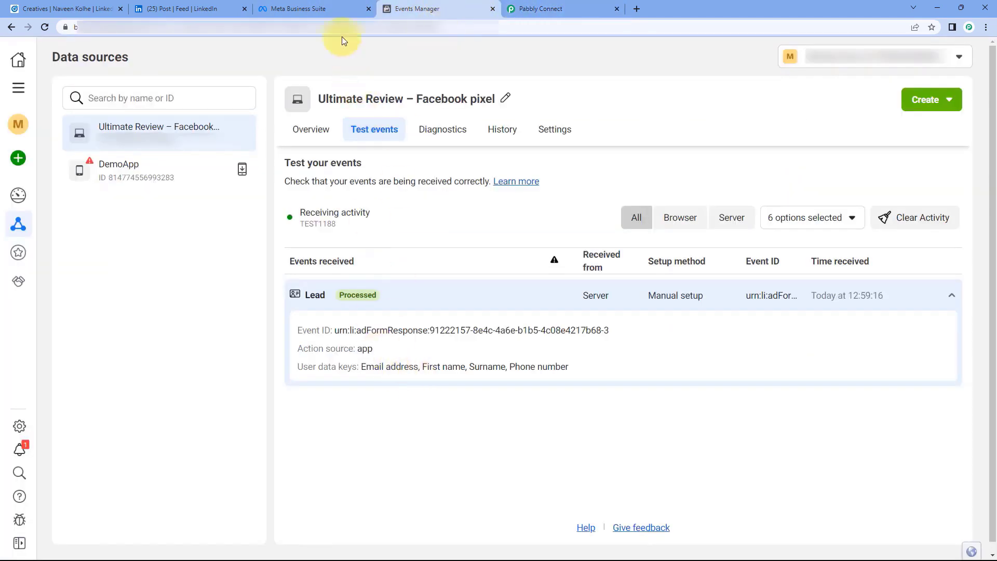
left_click(307, 9)
left_click(452, 9)
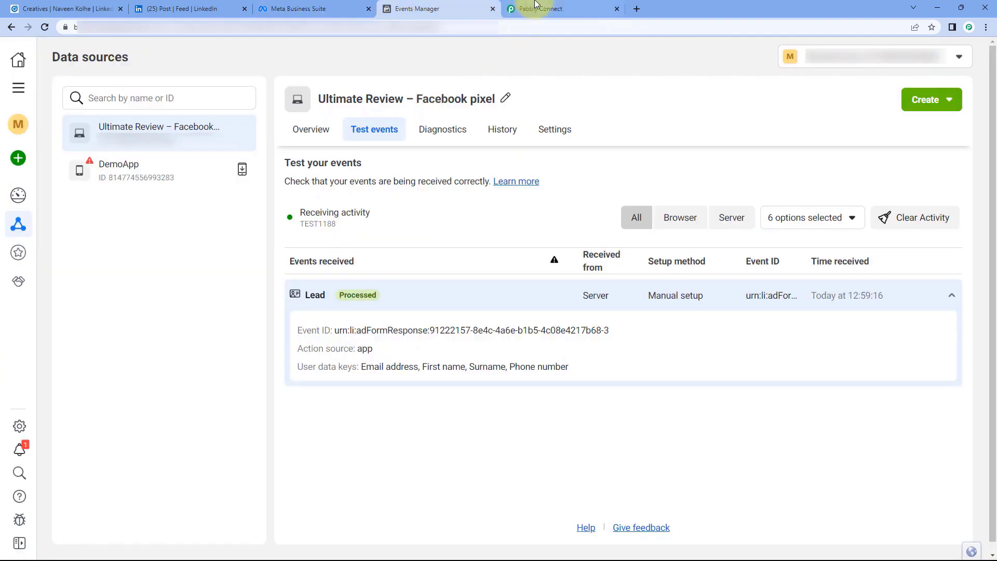
left_click(535, 9)
scroll(201, 294, "down", 3)
scroll(201, 296, "down", 1)
left_click(432, 9)
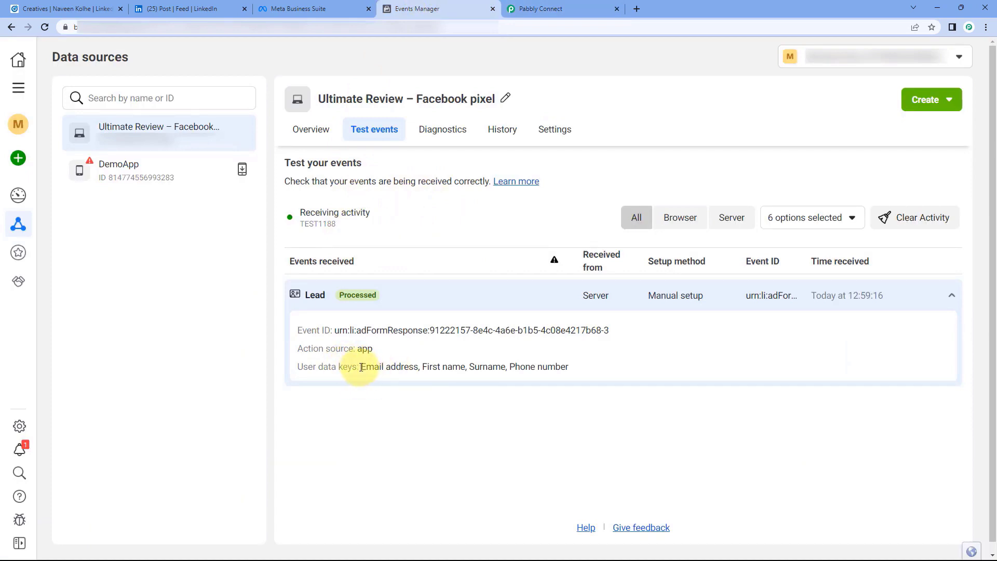
left_click_drag(361, 367, 585, 367)
left_click(578, 373)
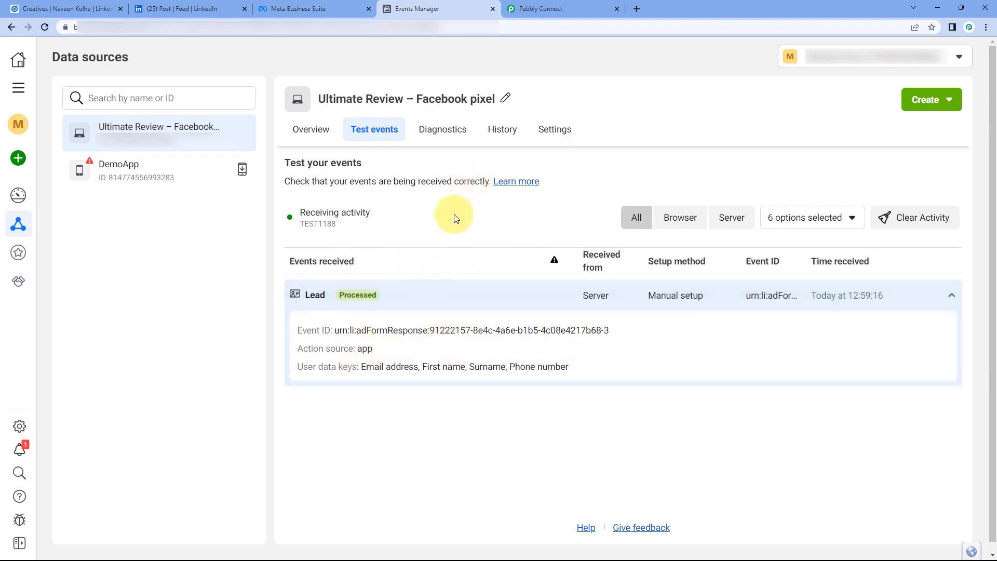
left_click(557, 7)
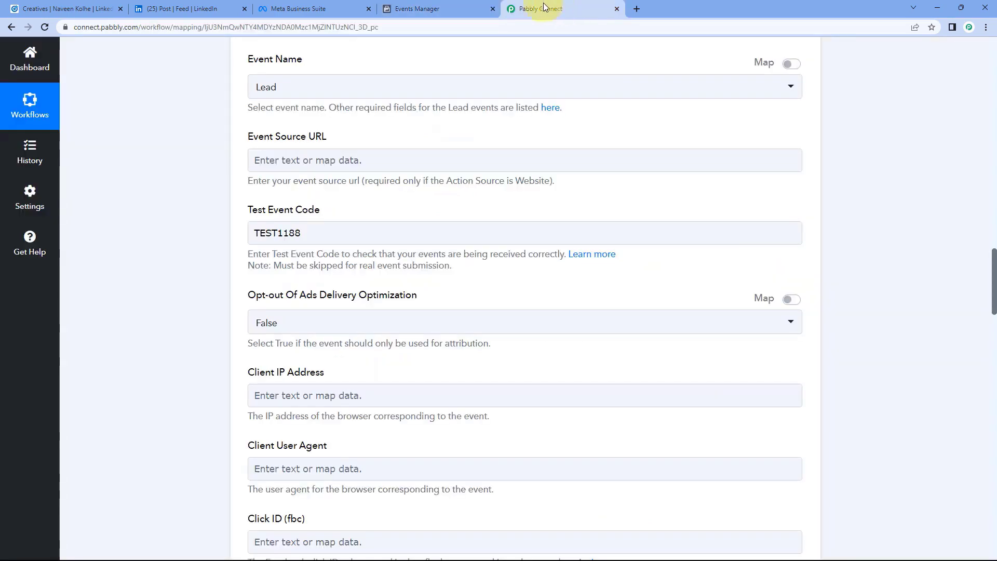
scroll(806, 179, "up", 8)
scroll(807, 190, "up", 15)
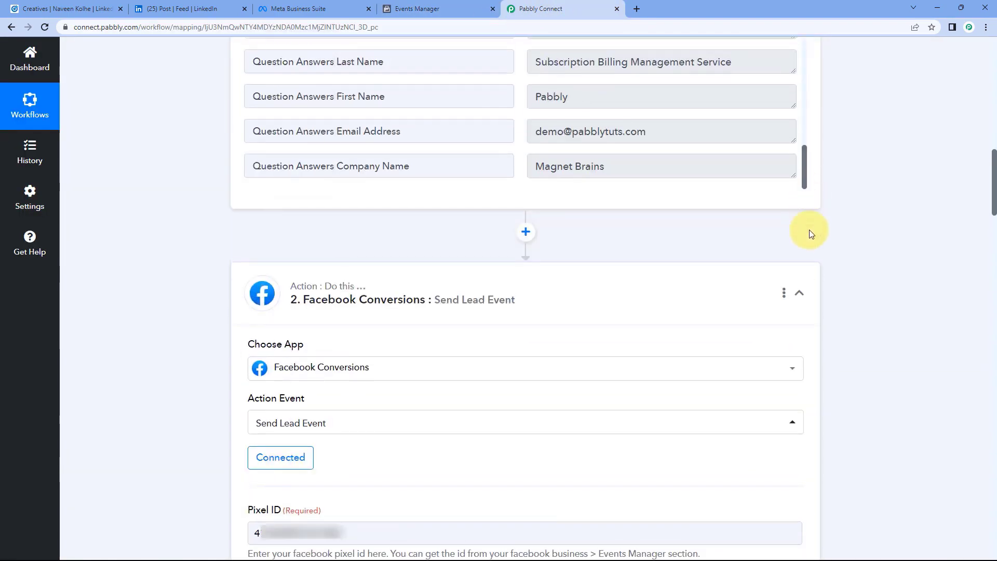
scroll(815, 231, "up", 10)
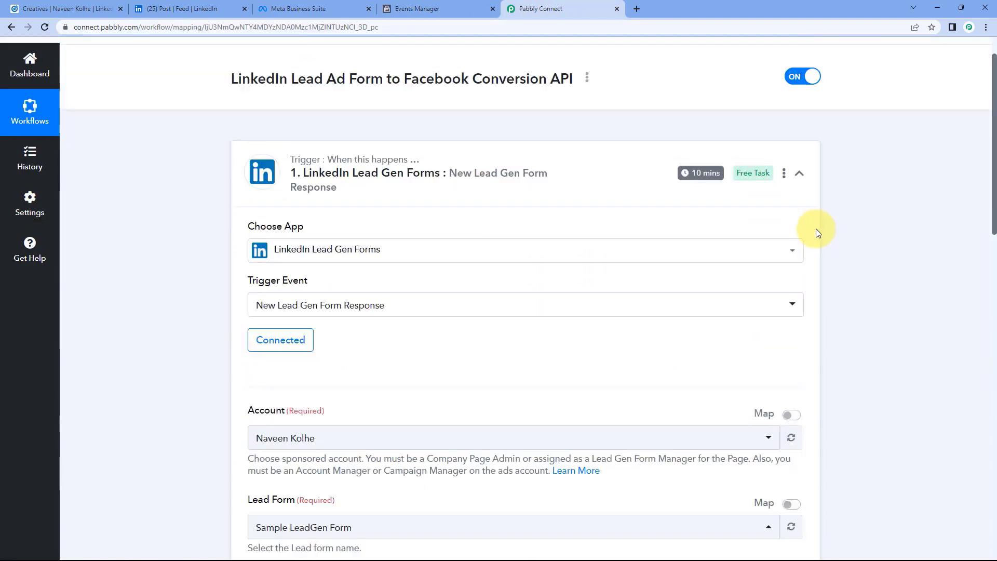
Collapse the LinkedIn trigger card and switch to the LinkedIn promoted post.
left_click(800, 224)
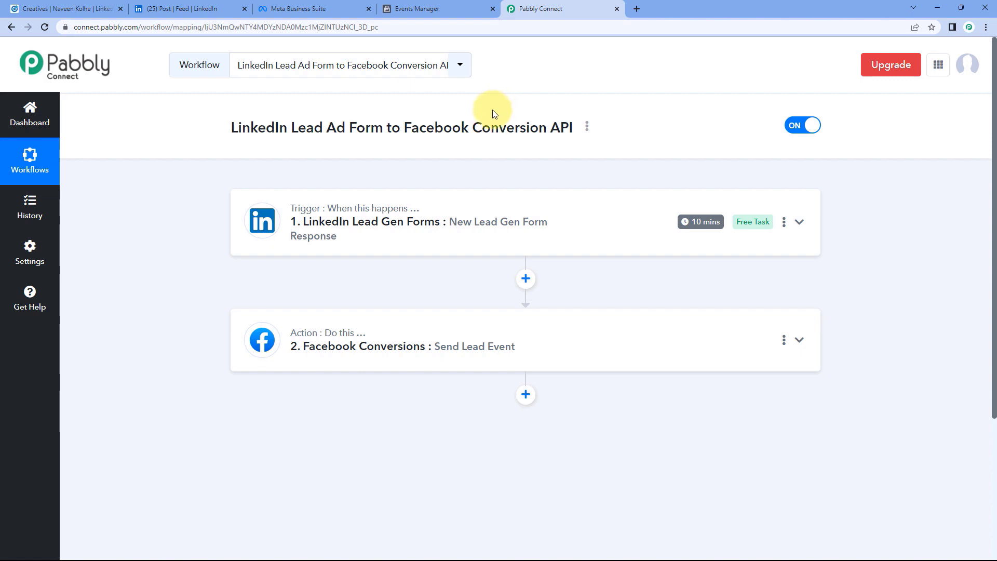
left_click(192, 7)
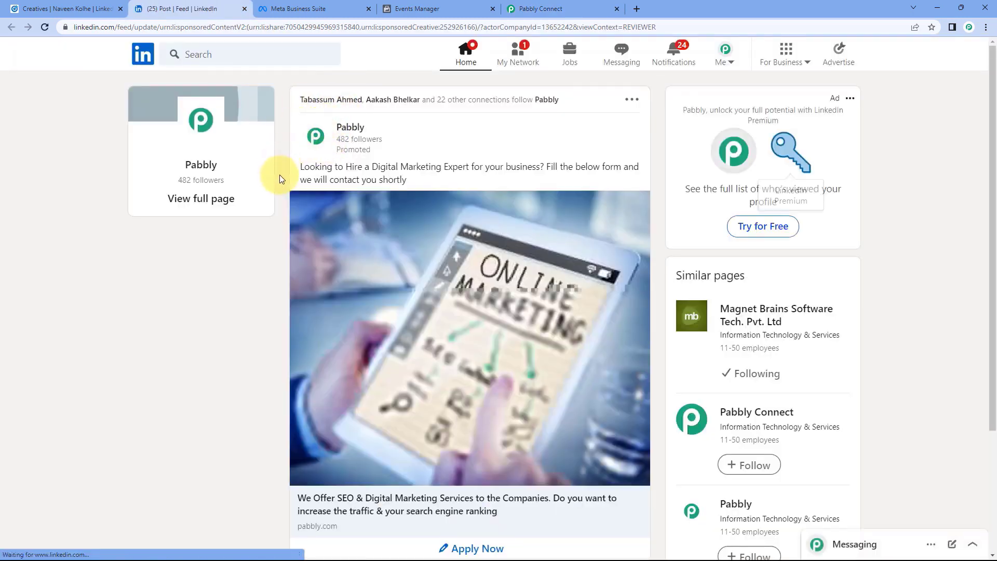
Submit the sponsored post's Apply Now lead form with a test email address and phone number.
scroll(280, 179, "down", 2)
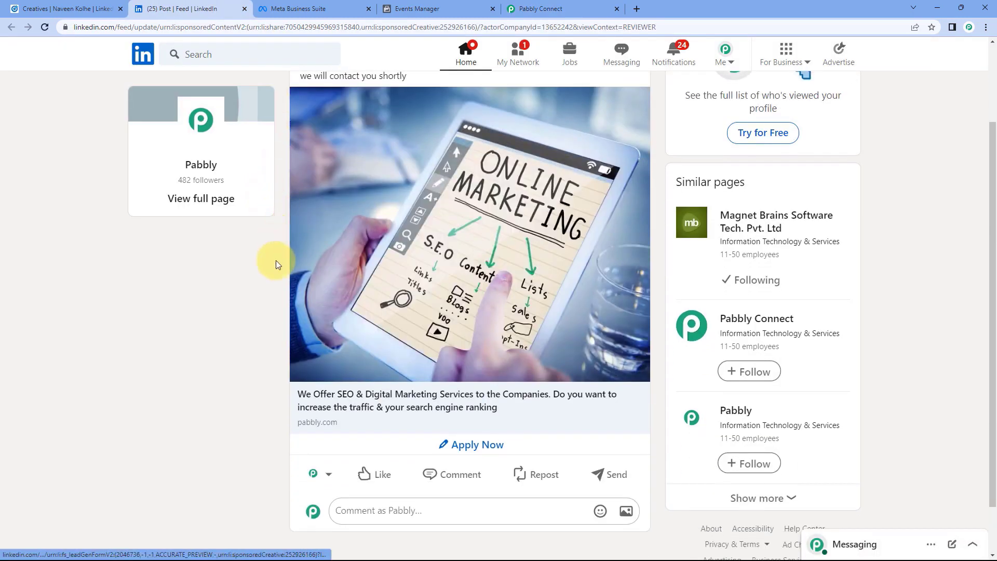
left_click(463, 446)
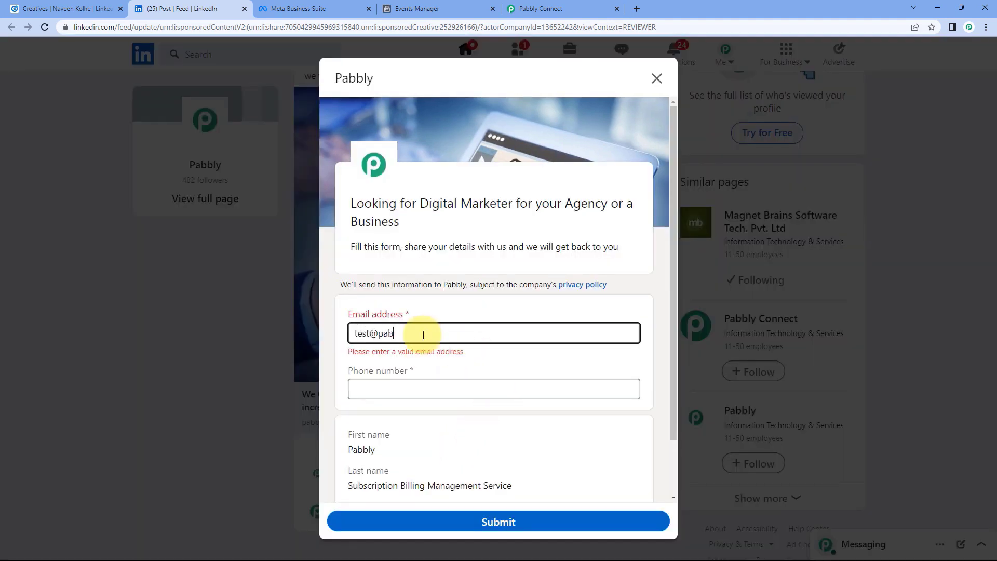
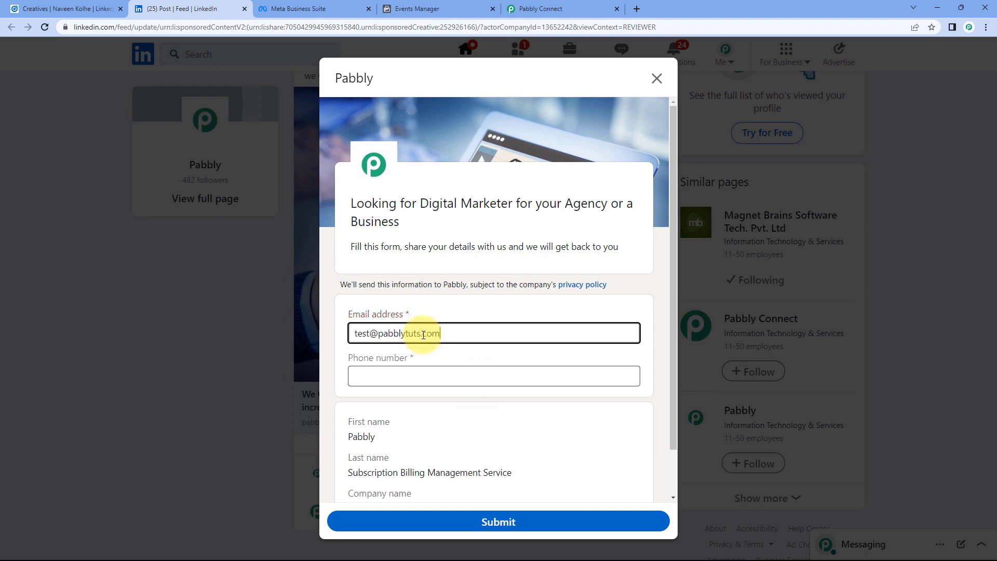
left_click(384, 383)
type("321")
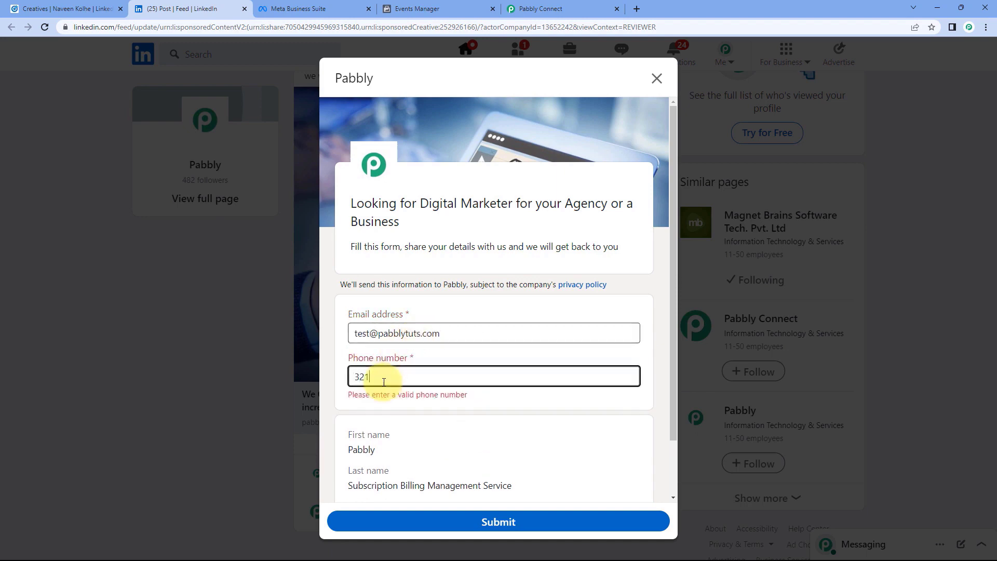
type("6549870")
scroll(383, 382, "down", 1)
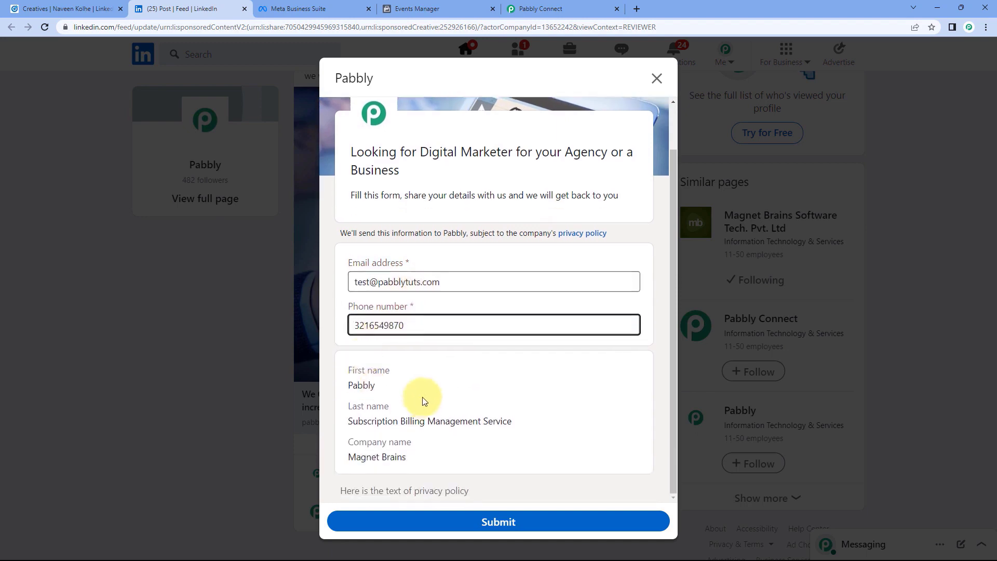
left_click(498, 523)
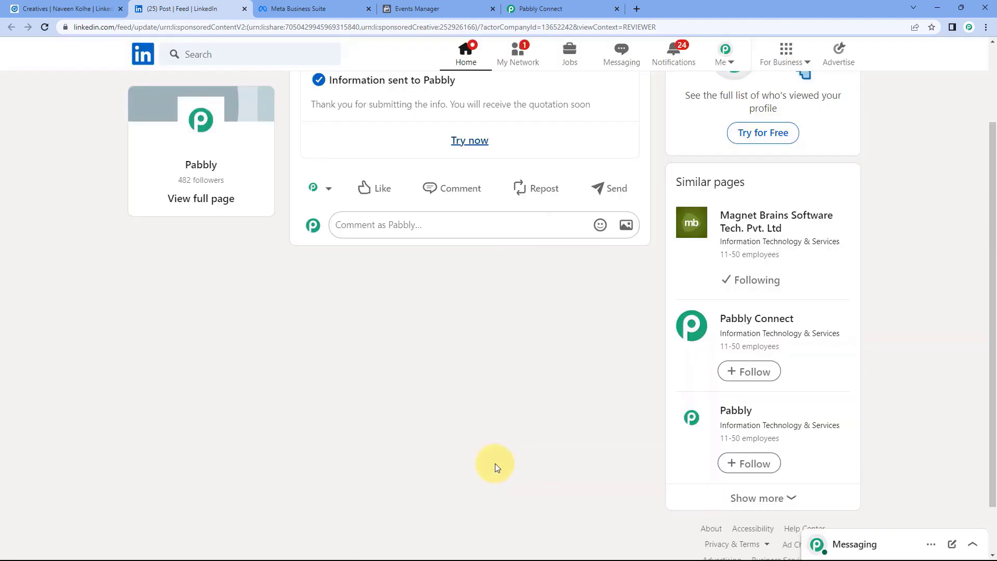
scroll(504, 340, "up", 2)
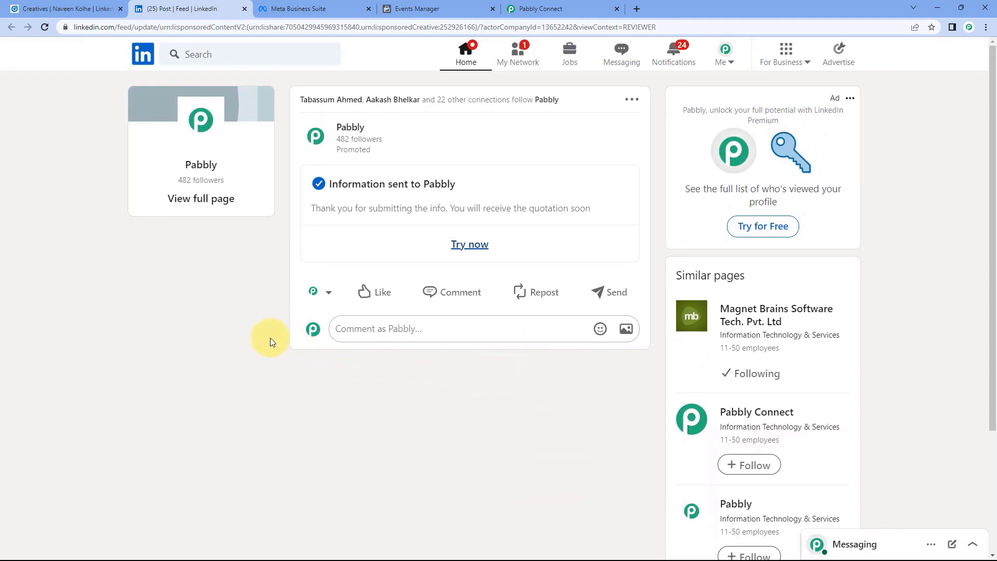
Review the LinkedIn Lead Ad Form to Facebook Conversions workflow steps, then view the pixel's received test Lead events.
left_click(584, 5)
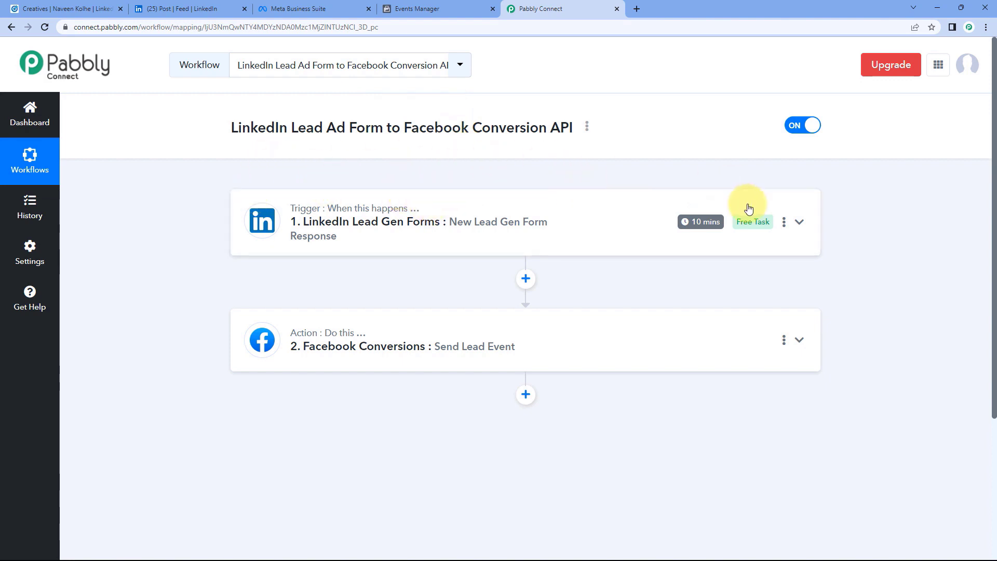
mouse_move(706, 232)
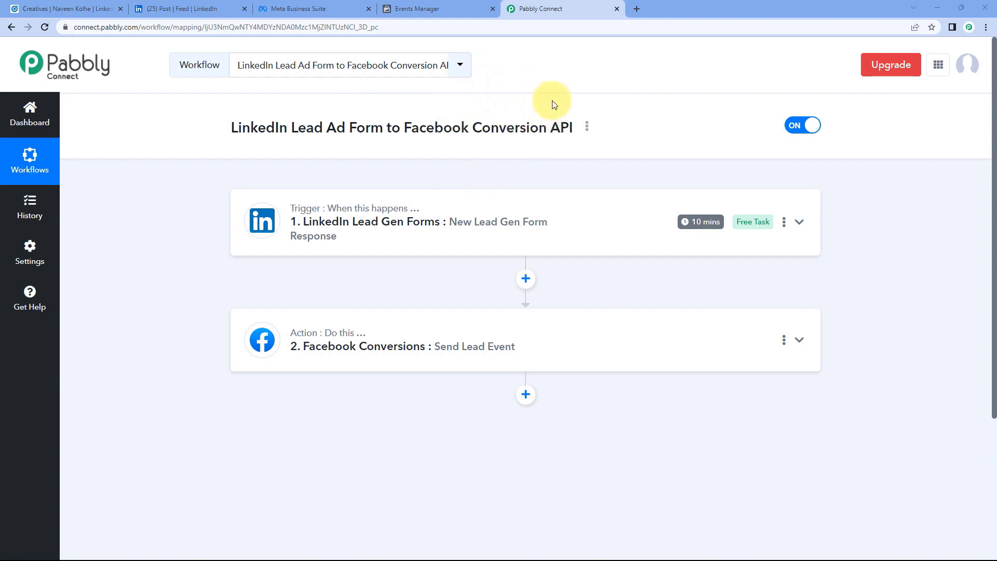
left_click(451, 6)
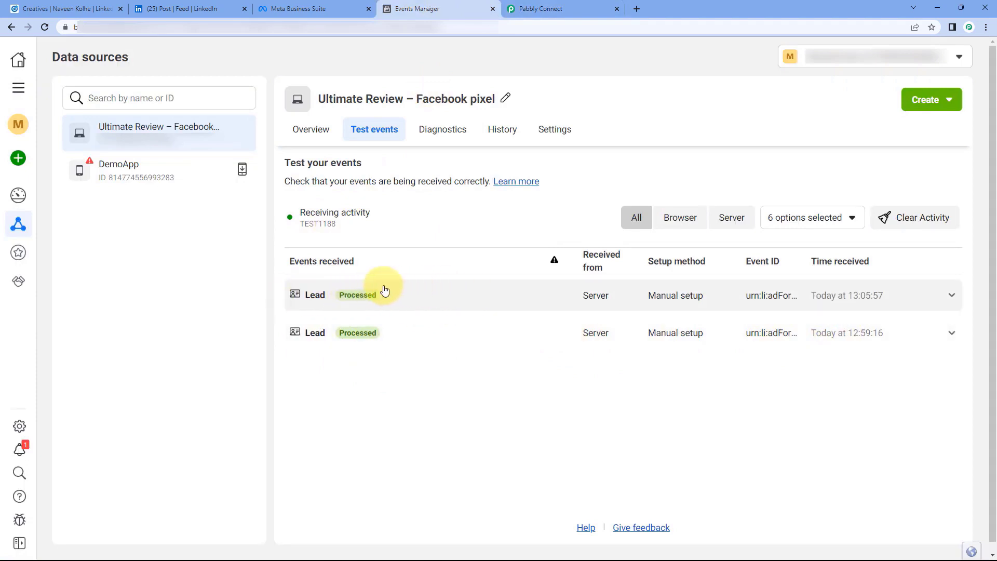
Expand the newest Lead event and select its Event ID and action source value 'app'.
left_click(445, 292)
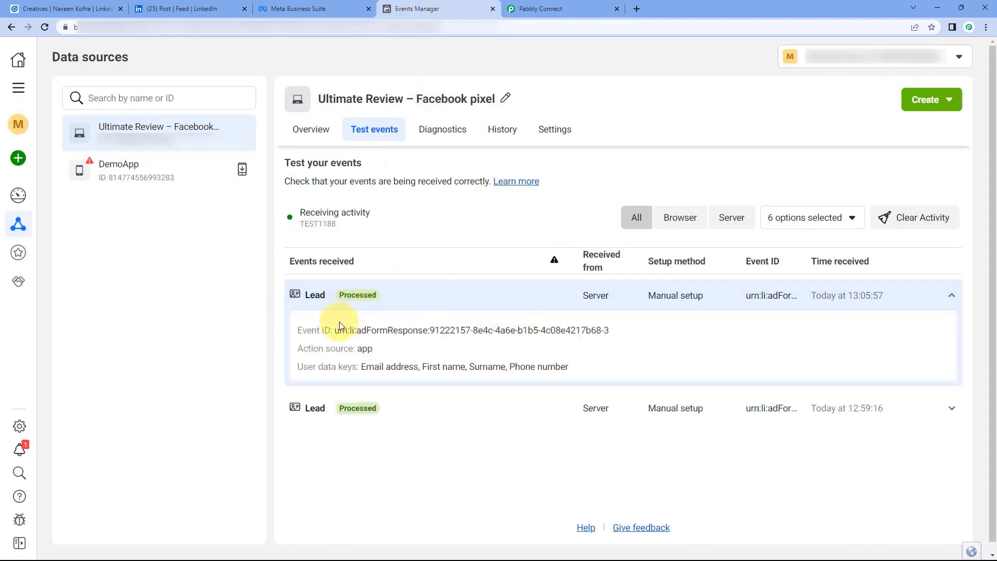
left_click_drag(335, 331, 640, 328)
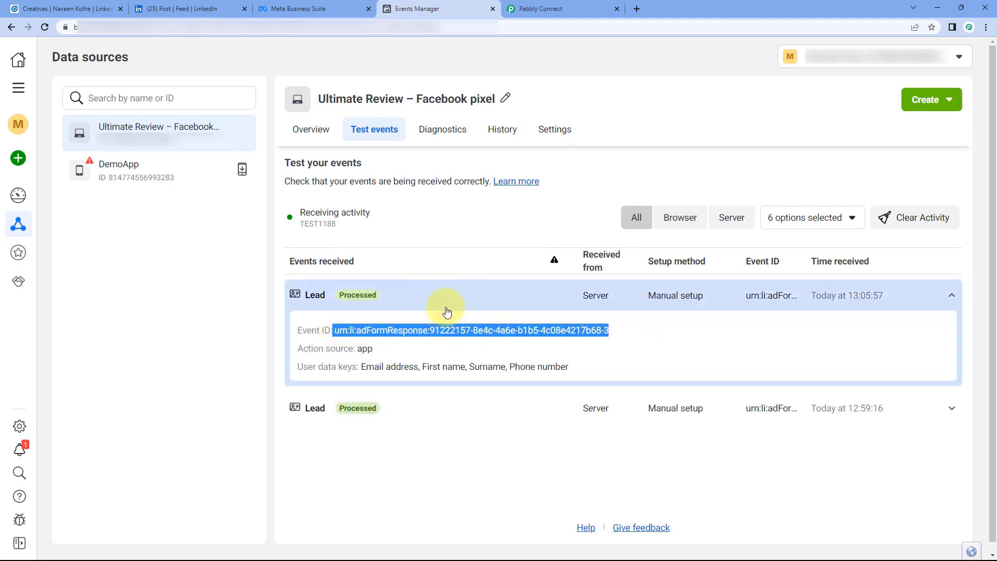
double_click(365, 349)
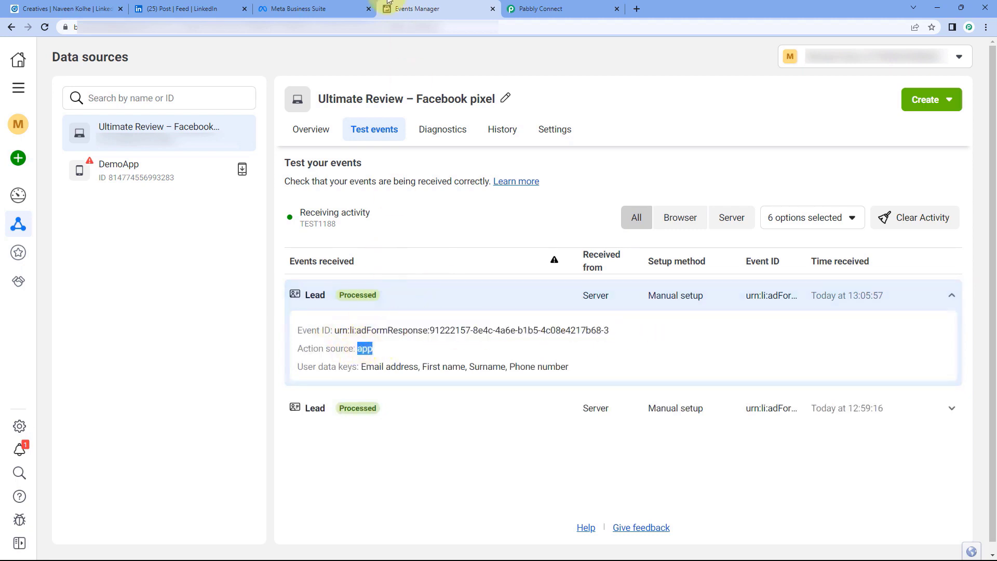
Compare those Lead event details against the Pabbly Facebook Conversions action step fields.
left_click(554, 6)
left_click(470, 335)
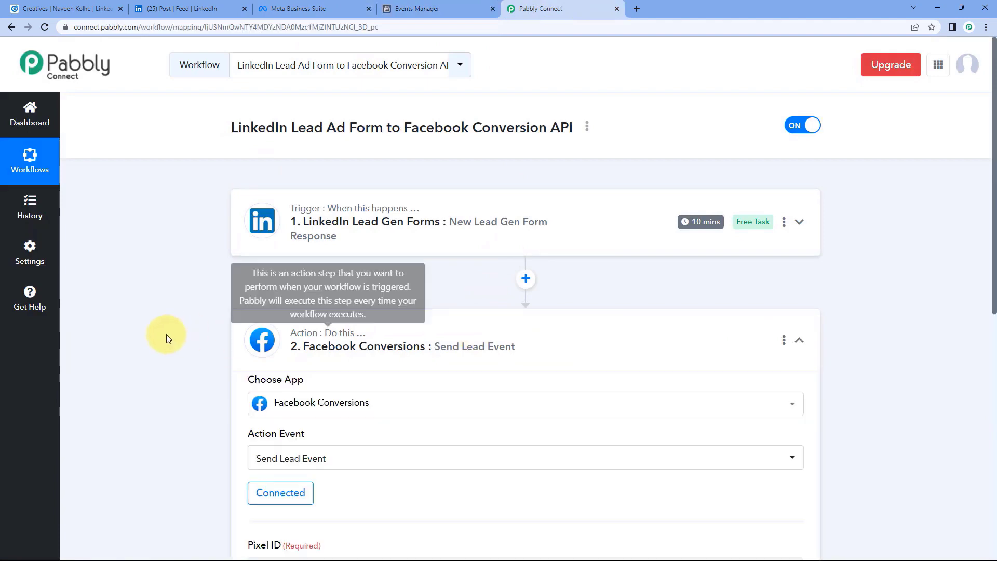
scroll(166, 334, "down", 12)
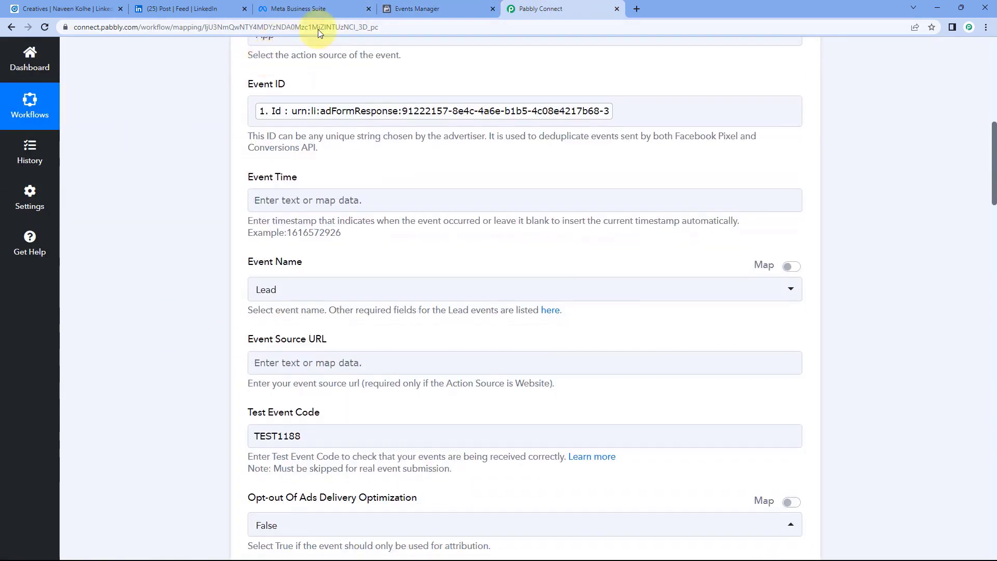
left_click(416, 8)
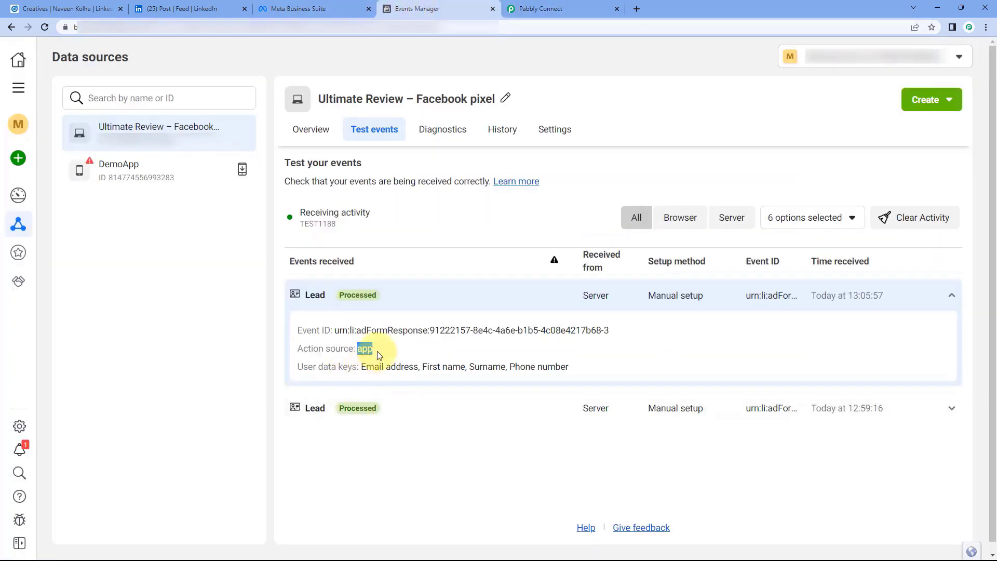
left_click(572, 8)
scroll(234, 276, "down", 3)
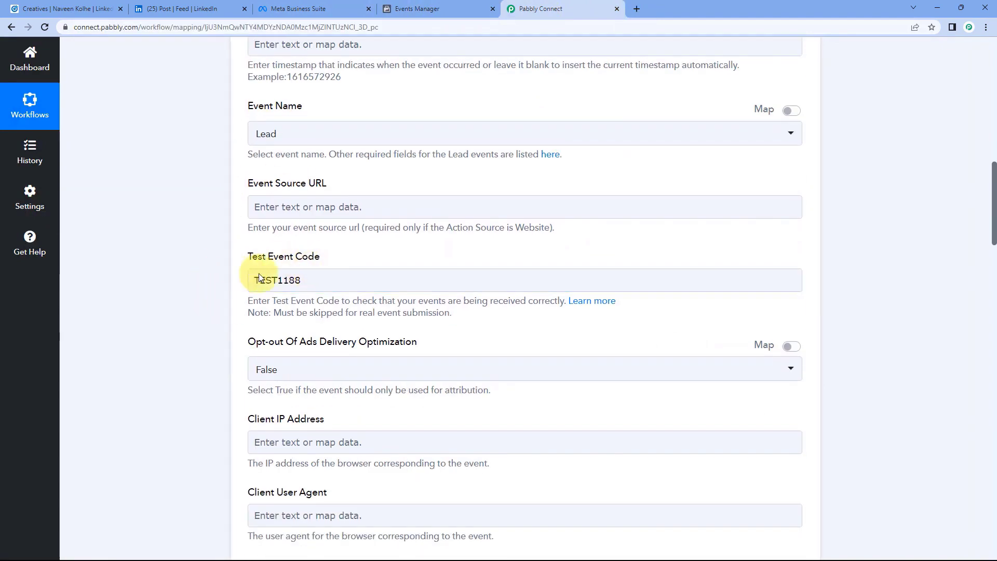
left_click(465, 9)
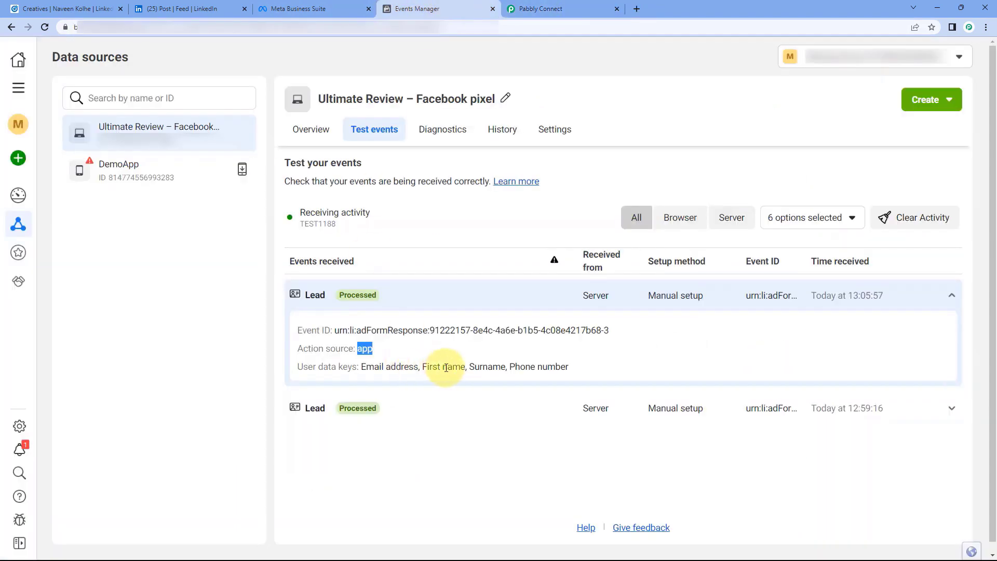
left_click(494, 301)
left_click(560, 10)
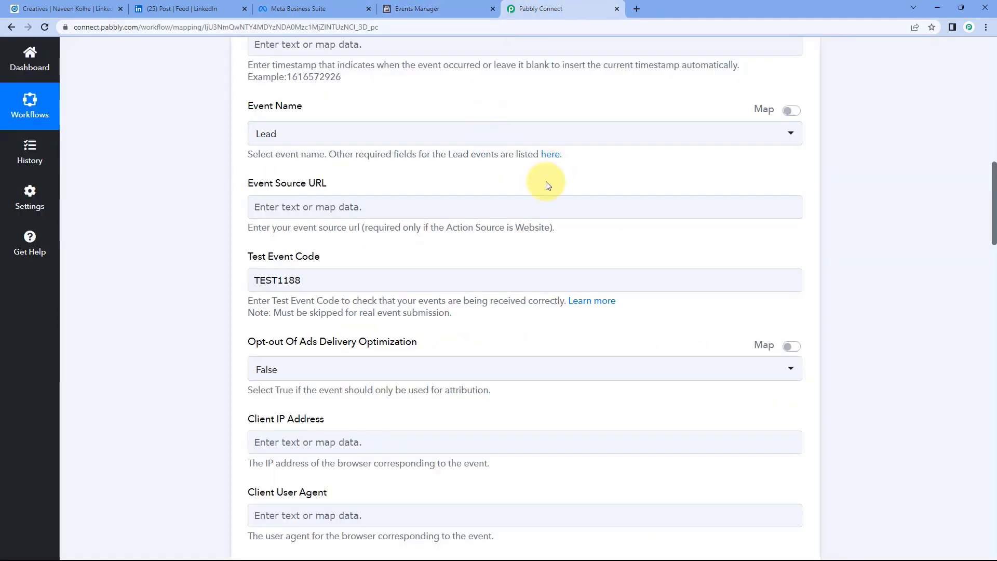
scroll(522, 179, "up", 4)
scroll(436, 203, "down", 3)
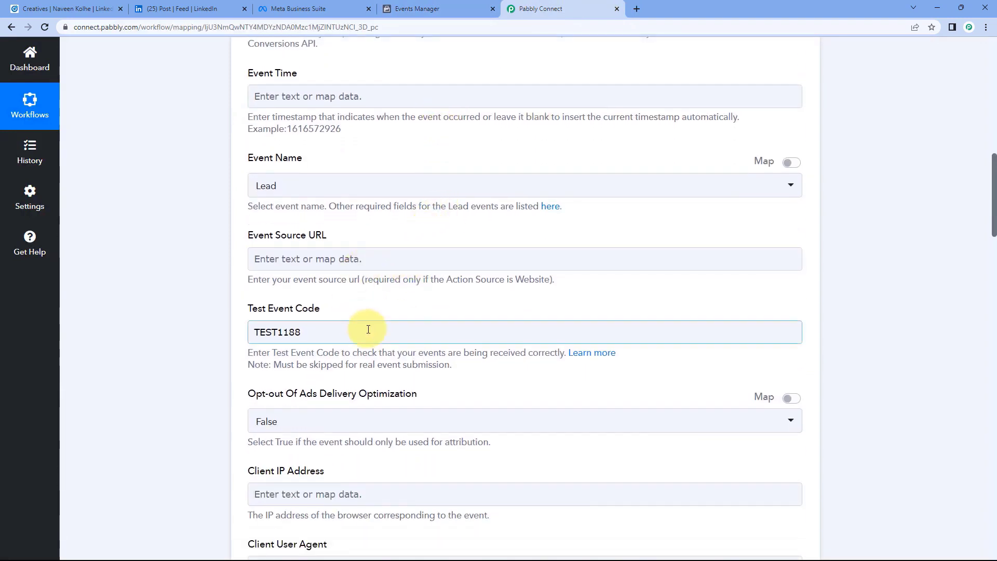
Clear TEST1188 from the Test Event Code field, save the Facebook Conversions step, and collapse it.
left_click_drag(317, 332, 240, 331)
key("BackSpace")
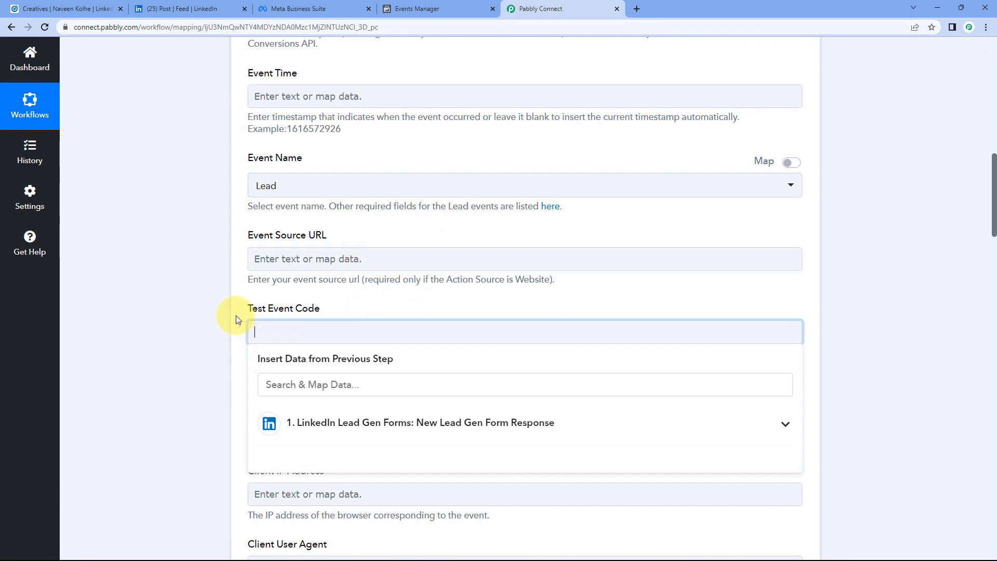
left_click(378, 316)
scroll(216, 303, "down", 18)
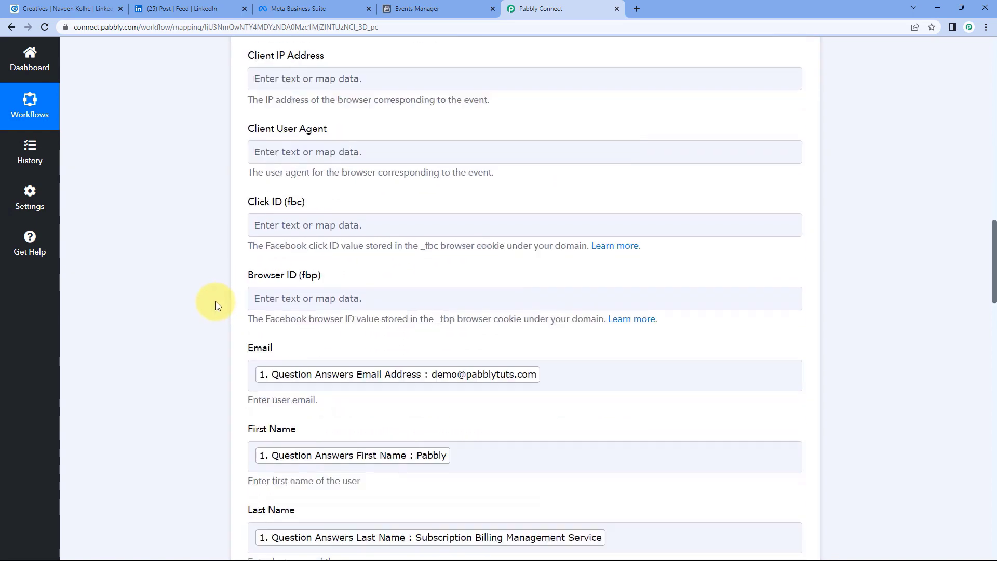
scroll(217, 302, "down", 15)
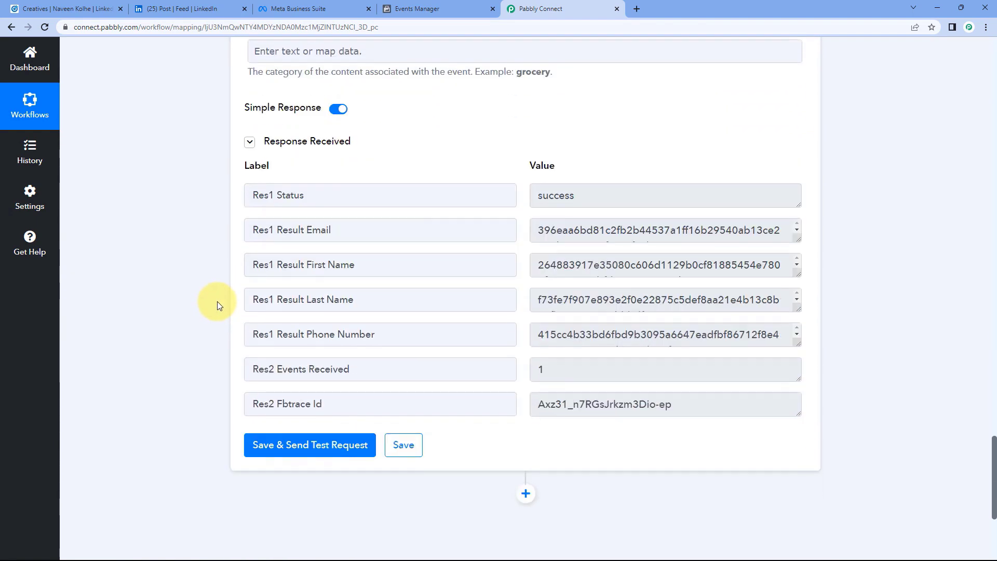
left_click(401, 291)
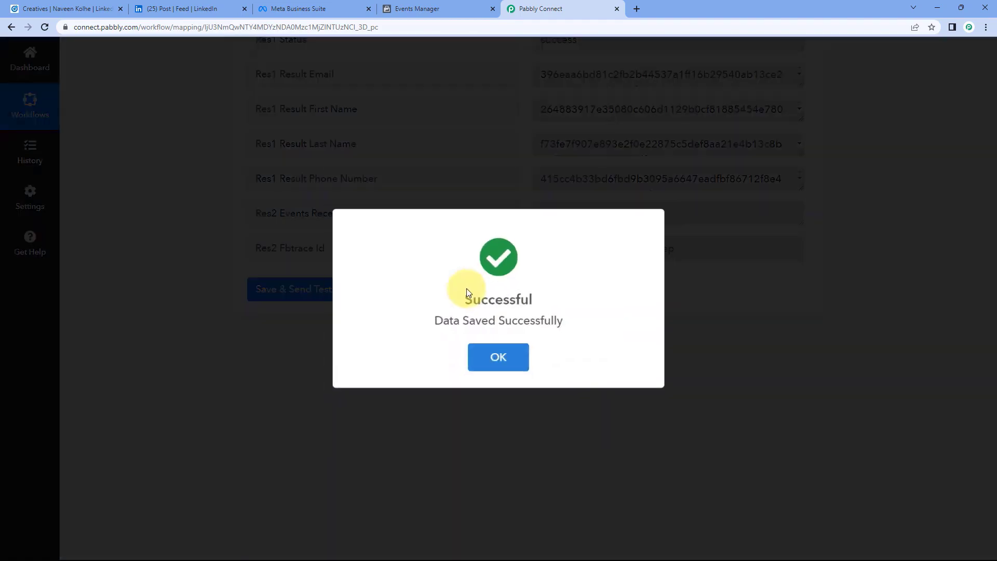
scroll(772, 307, "up", 15)
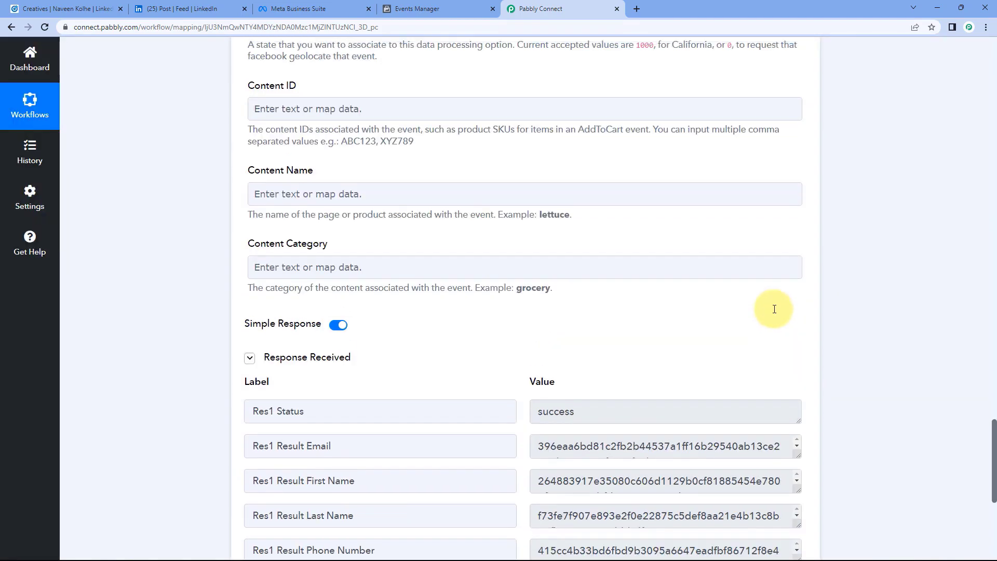
scroll(754, 306, "up", 20)
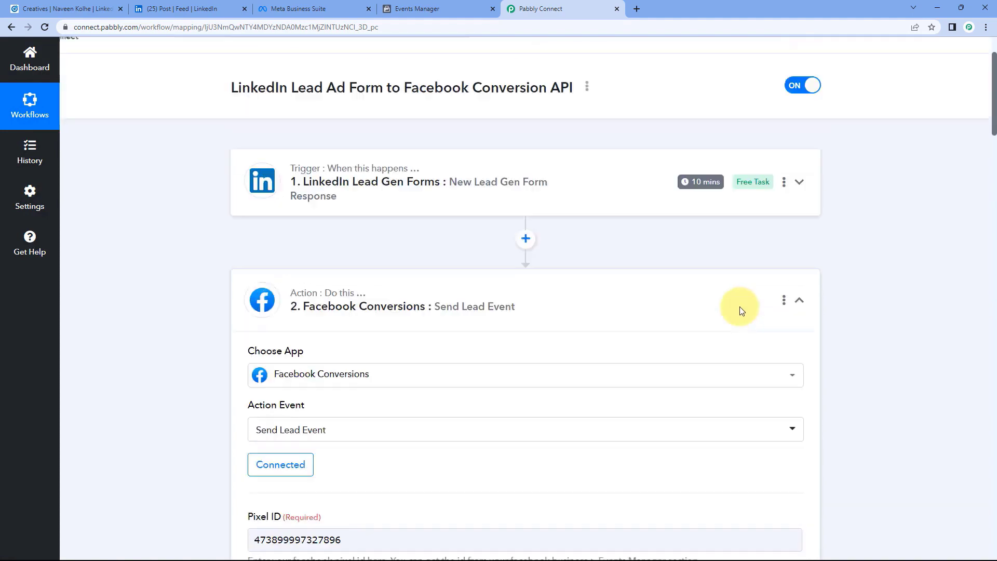
scroll(740, 306, "up", 2)
left_click(681, 314)
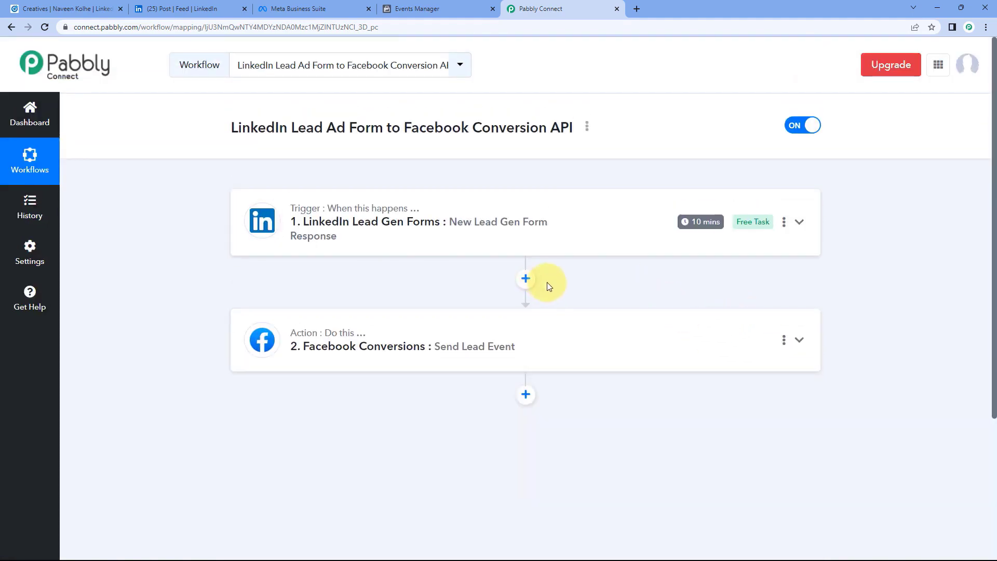
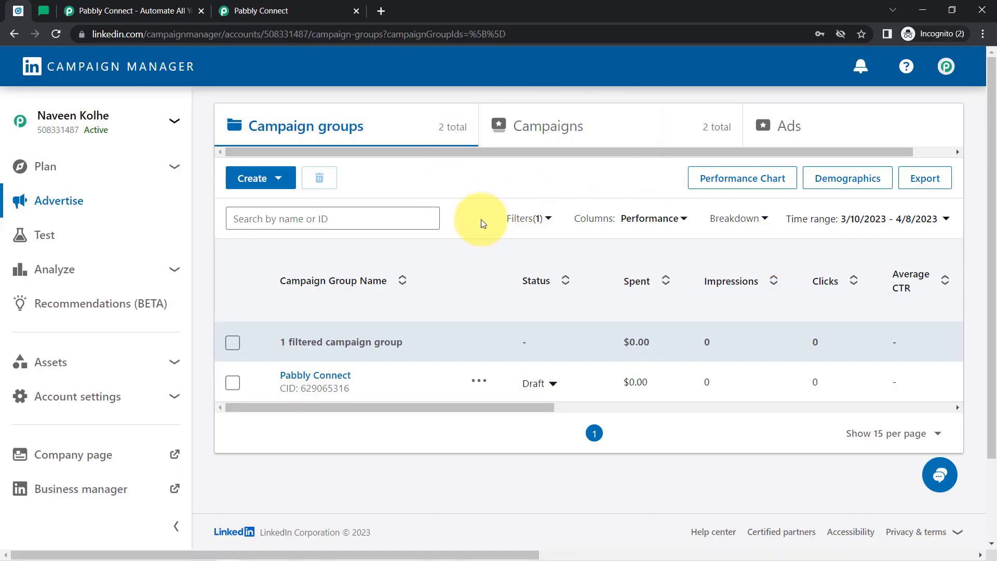
Move across the MailerLite, Pabbly website and Pabbly Connect Dashboard tabs, highlighting the task totals.
left_click(44, 11)
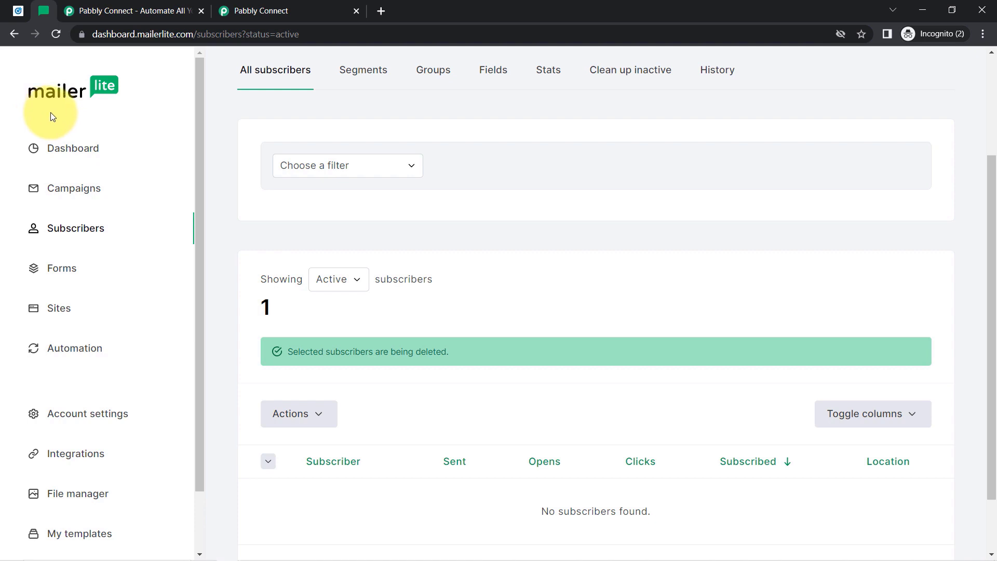
left_click(101, 10)
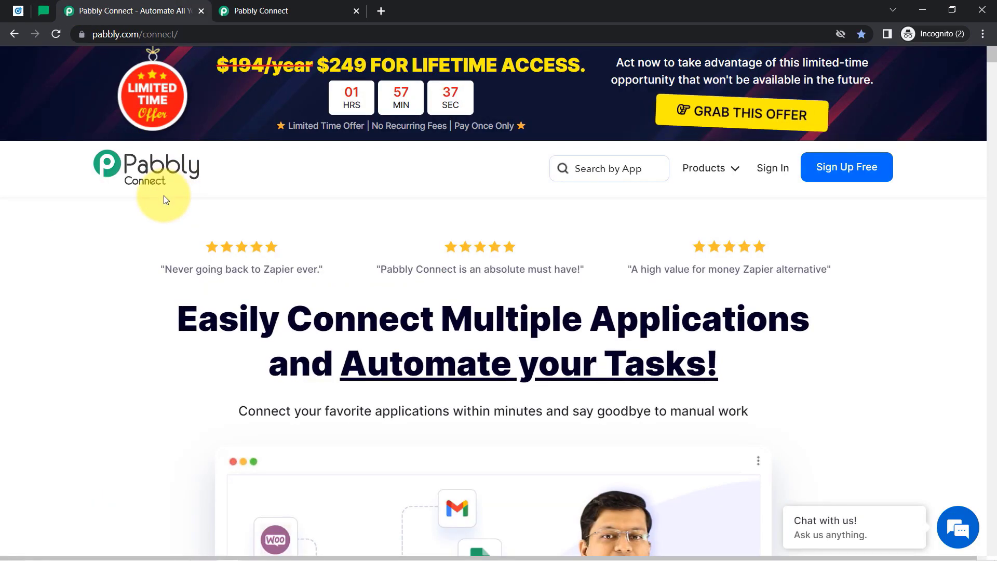
left_click(226, 17)
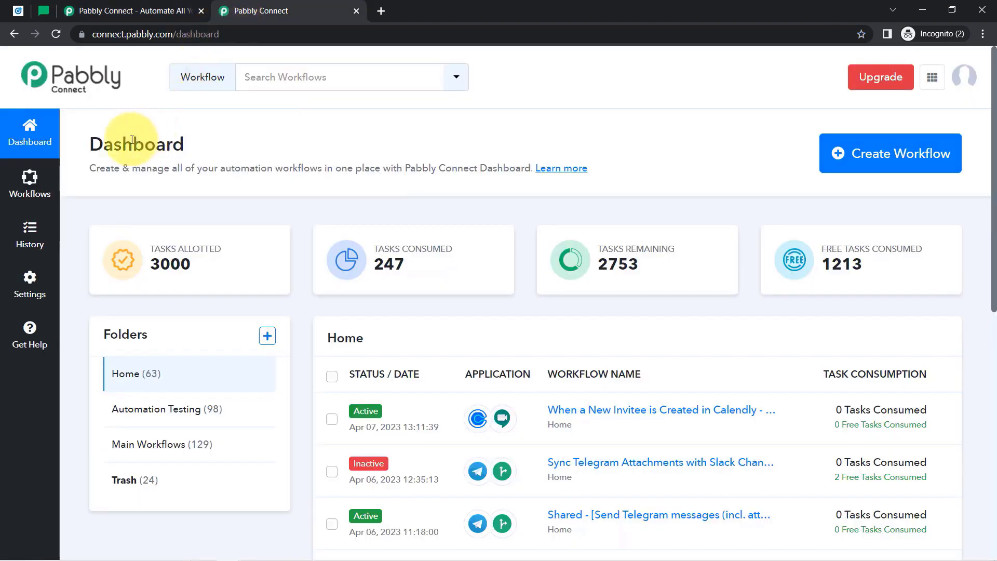
left_click_drag(99, 151, 455, 203)
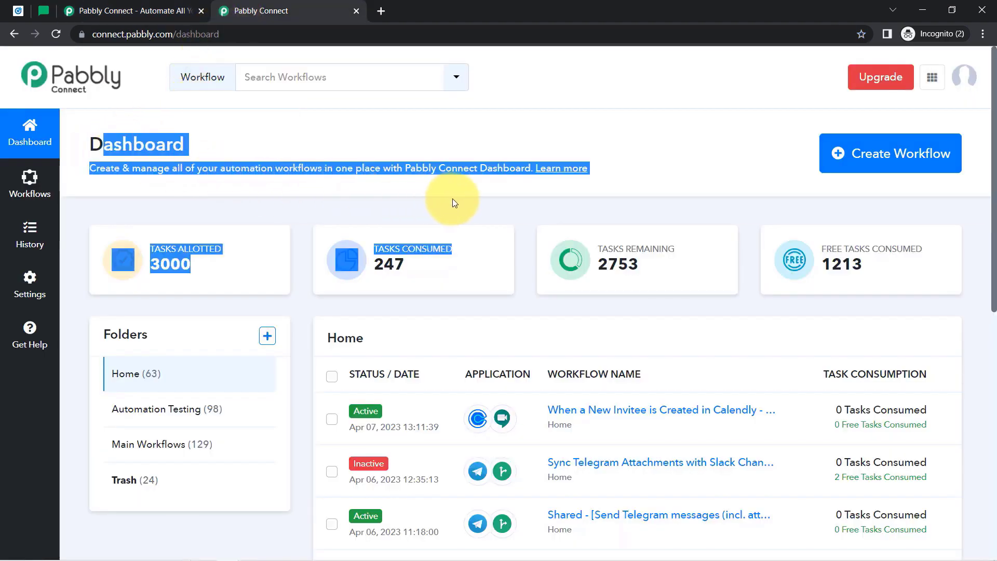
left_click(327, 149)
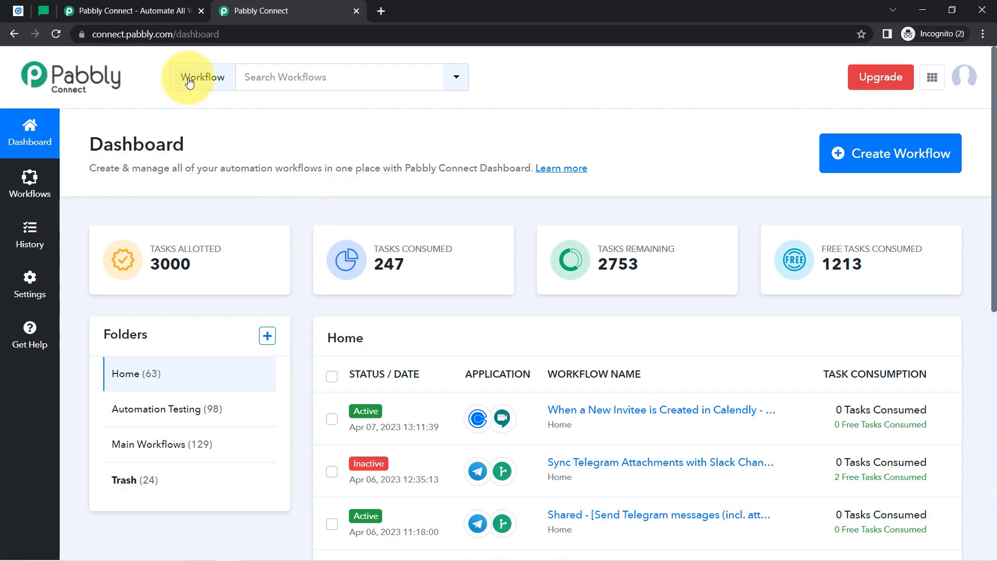
left_click(151, 8)
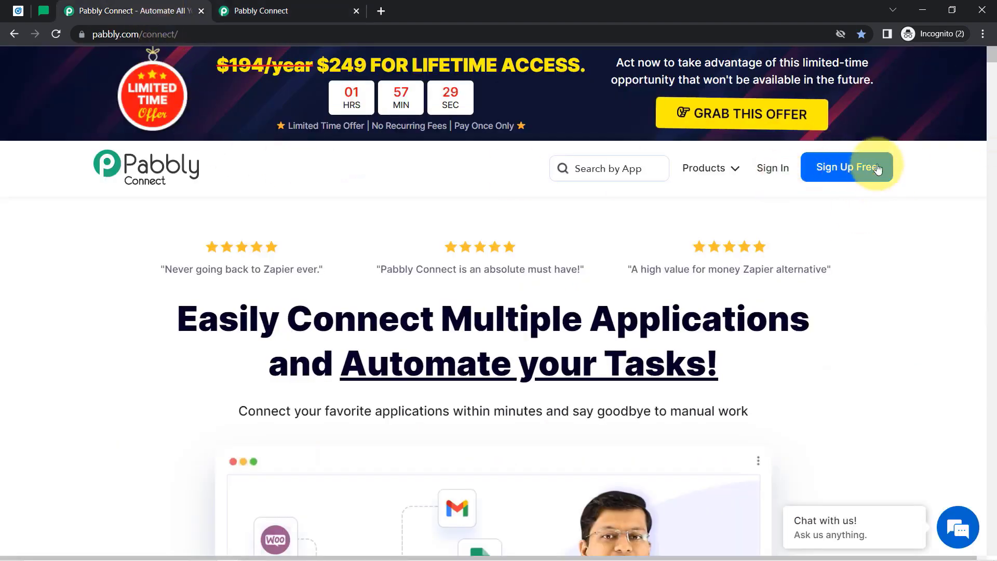
left_click(326, 2)
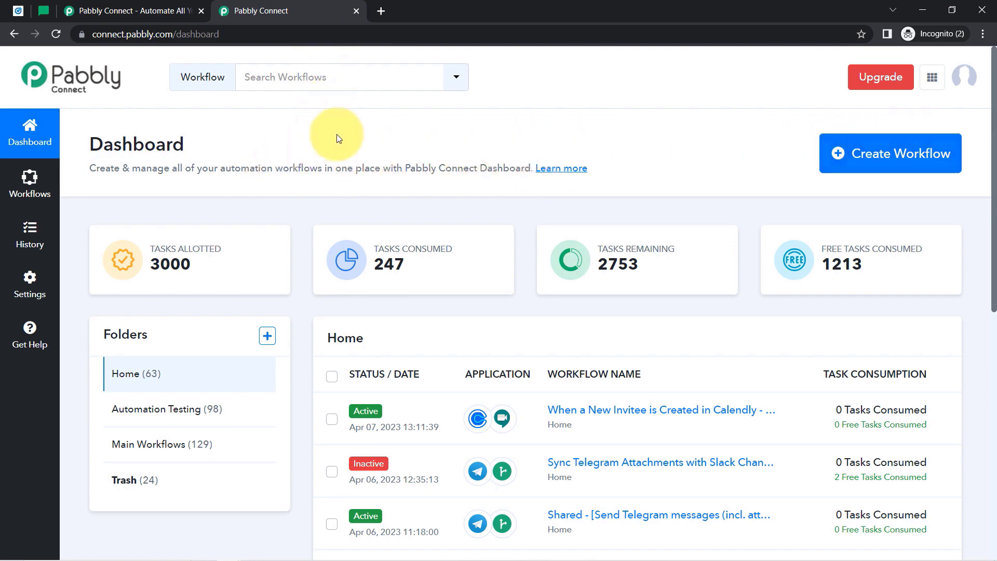
left_click_drag(92, 149, 512, 165)
Create a workflow named 'When Lead is Arrived via LinkedIn Lead Gen Form - Add as Subscriber in MailerLite'.
left_click(892, 167)
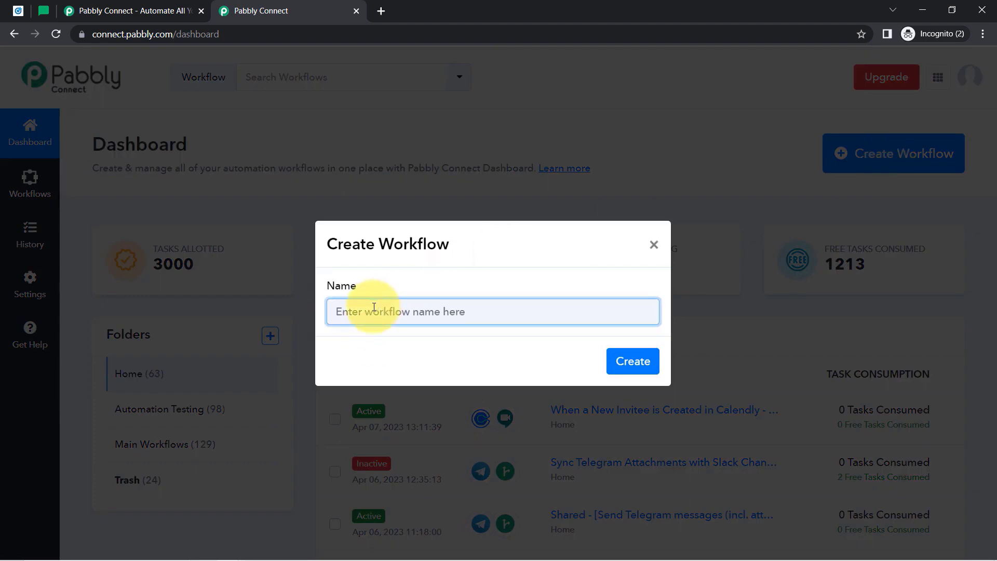
key("ctrl+v")
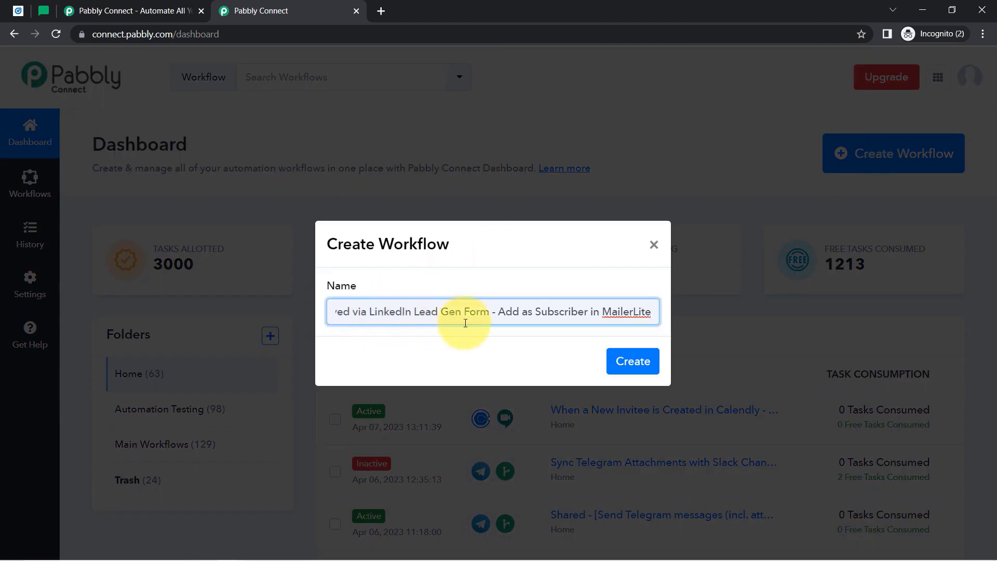
left_click_drag(517, 321, 213, 322)
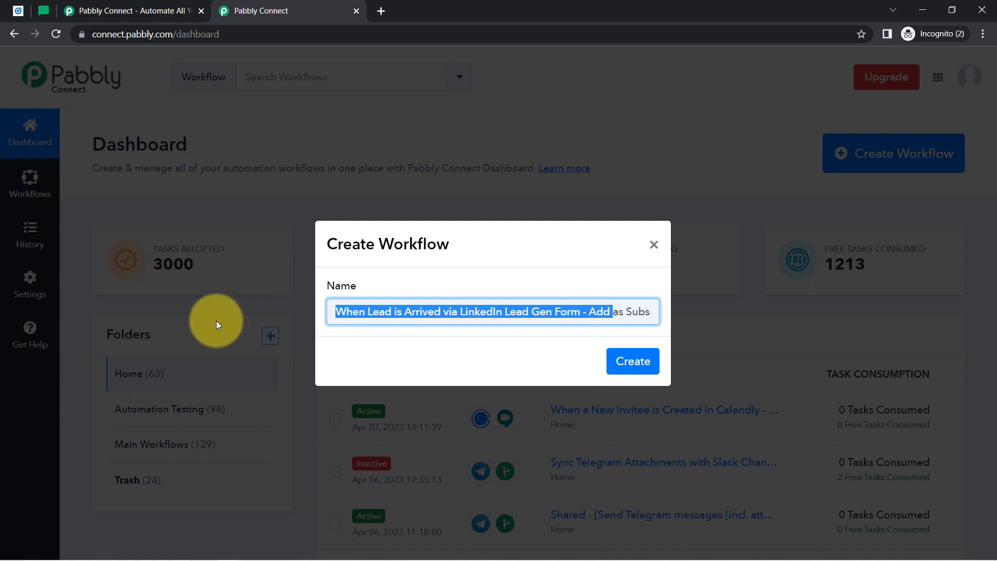
left_click(379, 307)
left_click_drag(365, 311, 679, 319)
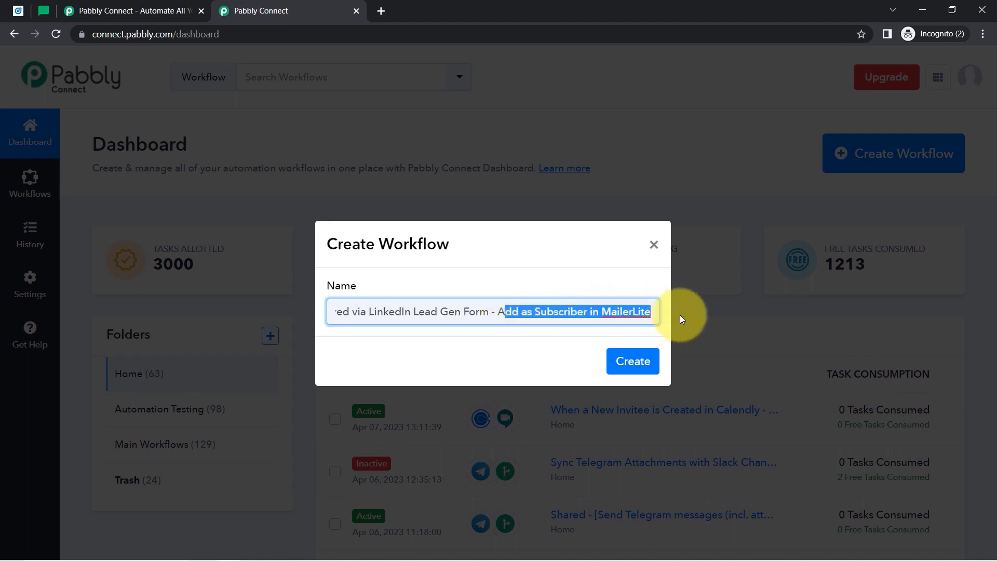
left_click(629, 312)
left_click(628, 363)
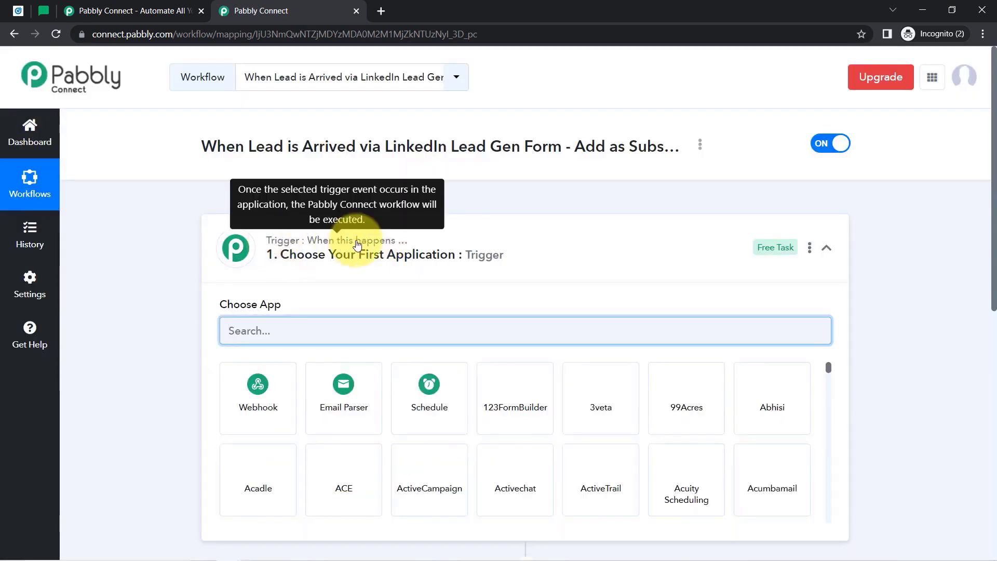
Search 'linkedi' and choose LinkedIn Lead Gen Forms as the trigger app.
left_click(358, 244)
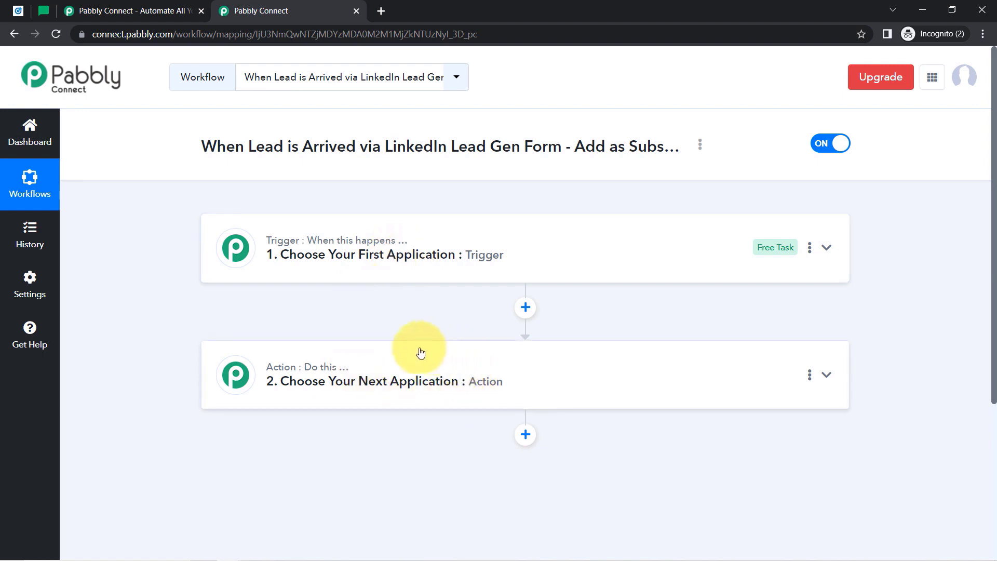
left_click(394, 269)
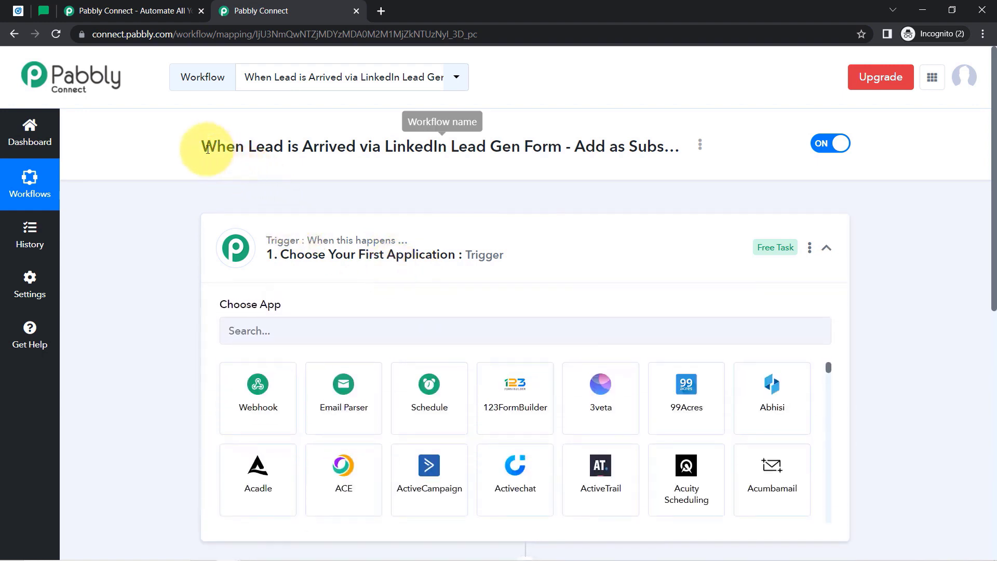
left_click_drag(187, 148, 586, 147)
left_click(239, 336)
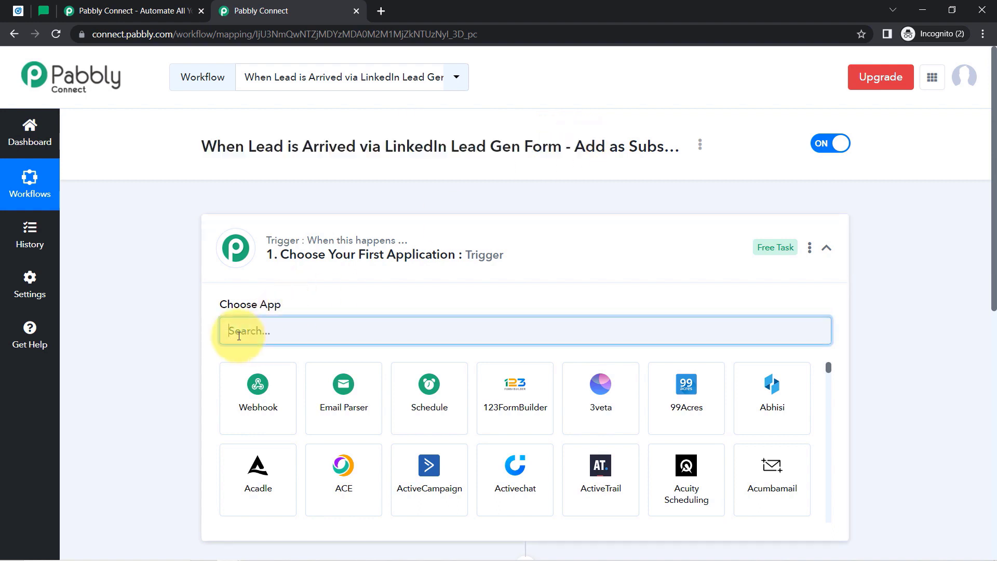
type("linkedi")
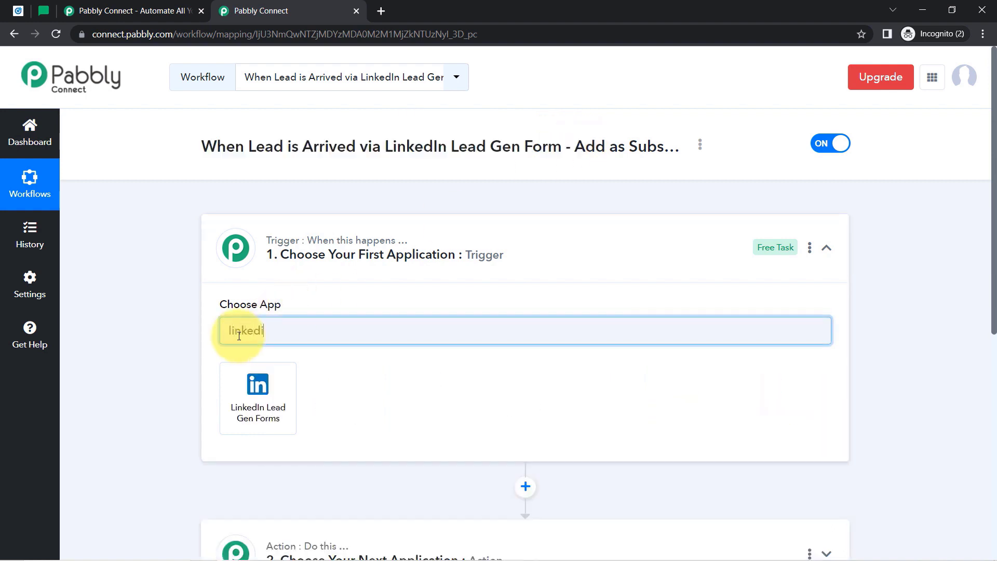
left_click(240, 385)
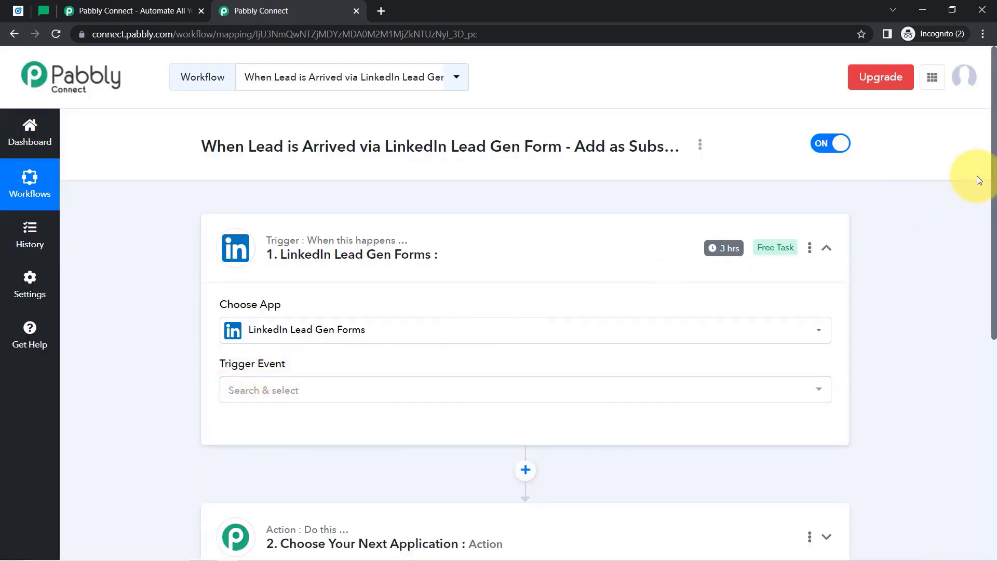
Search 'mailer' and choose MailerLite as the action app.
scroll(980, 208, "down", 5)
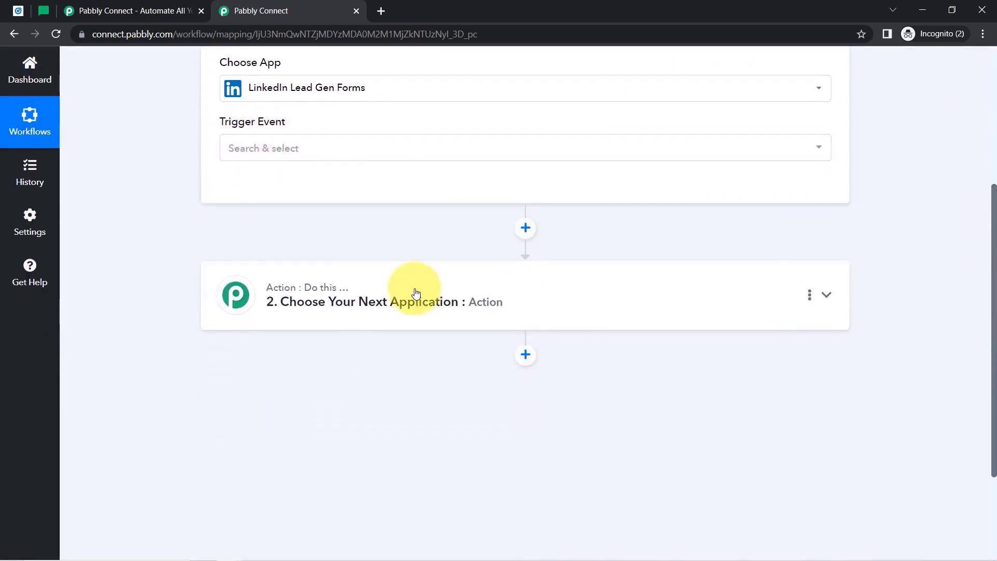
left_click(310, 297)
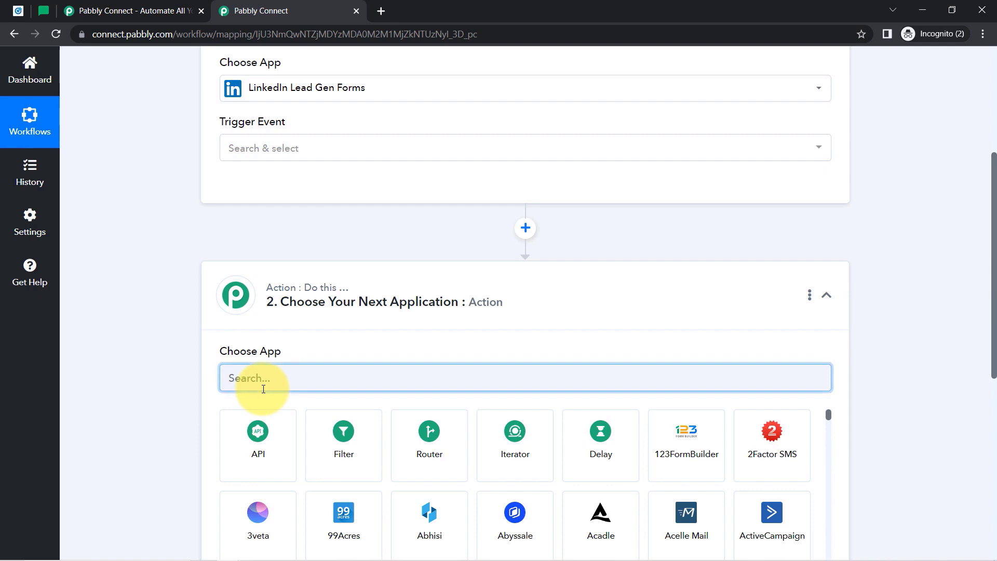
type("mailer")
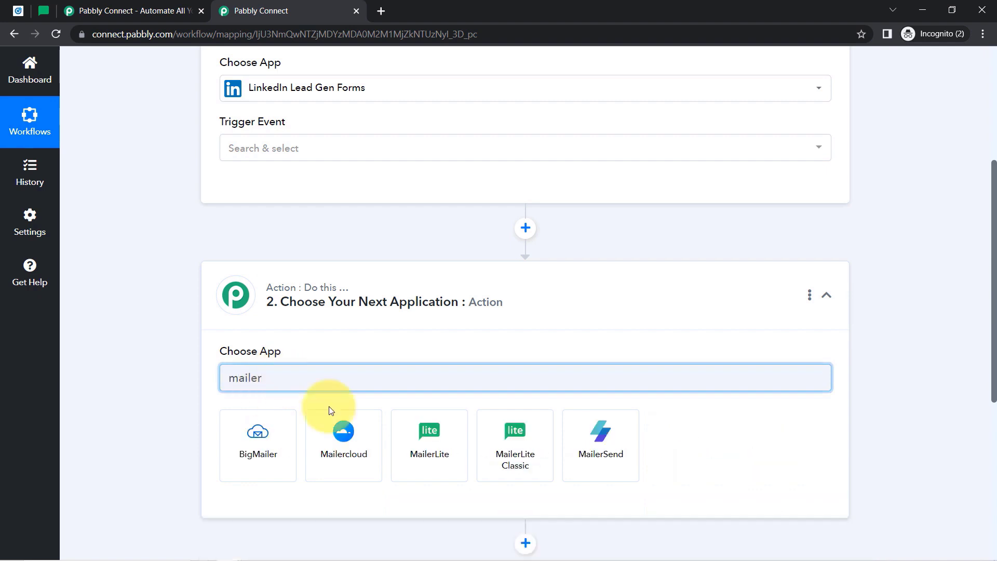
left_click(426, 459)
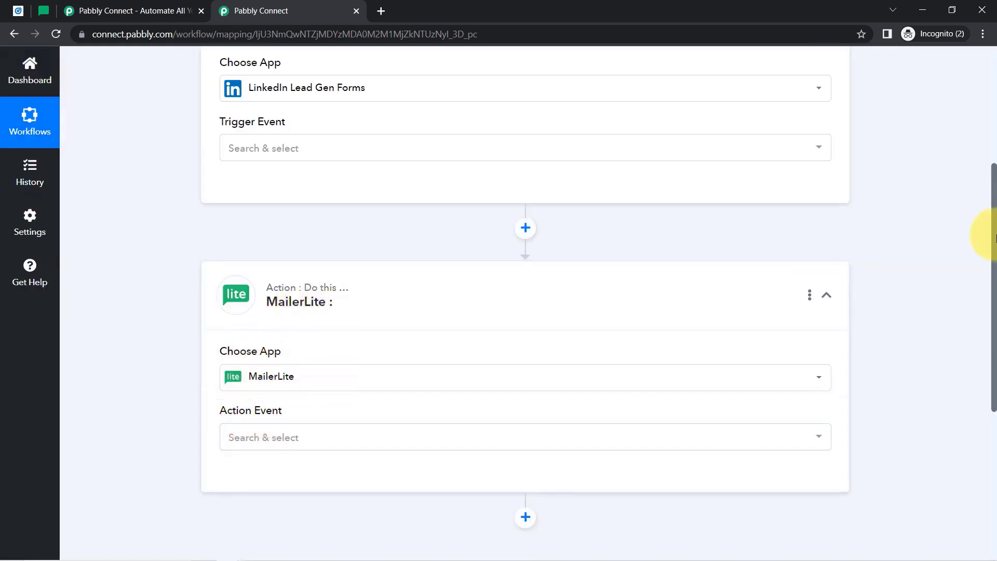
scroll(985, 207, "up", 4)
scroll(982, 151, "up", 1)
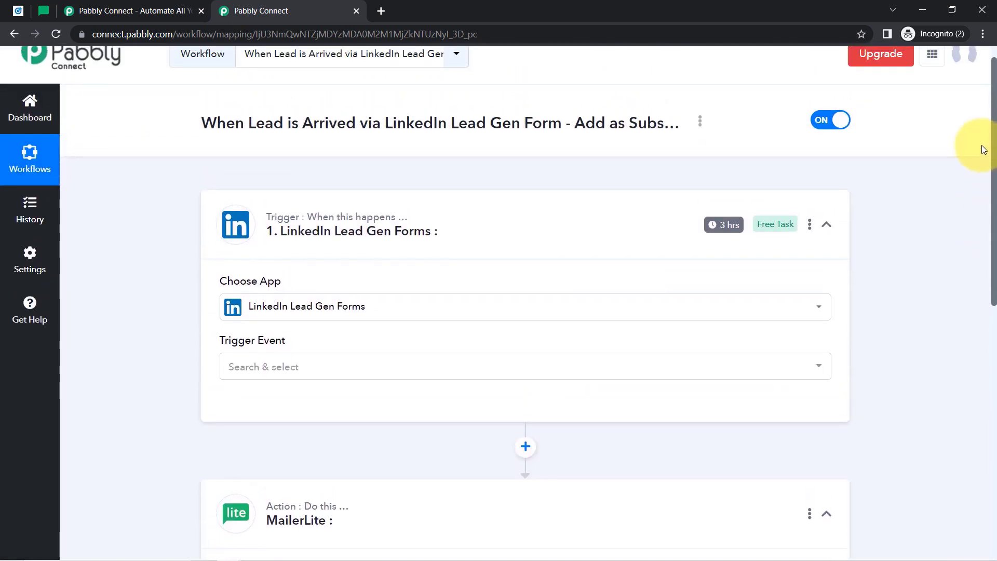
scroll(980, 174, "down", 1)
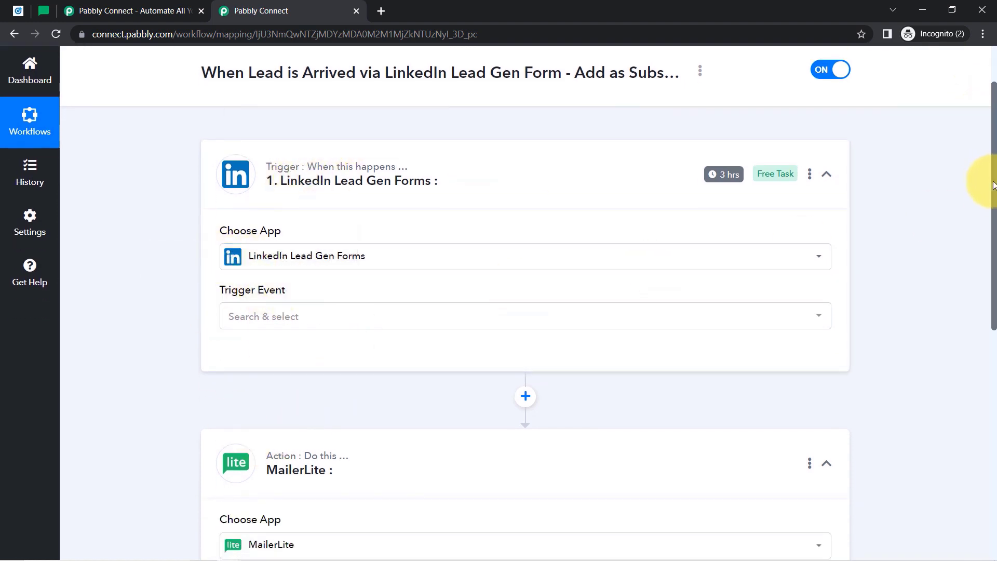
left_click_drag(993, 184, 993, 231)
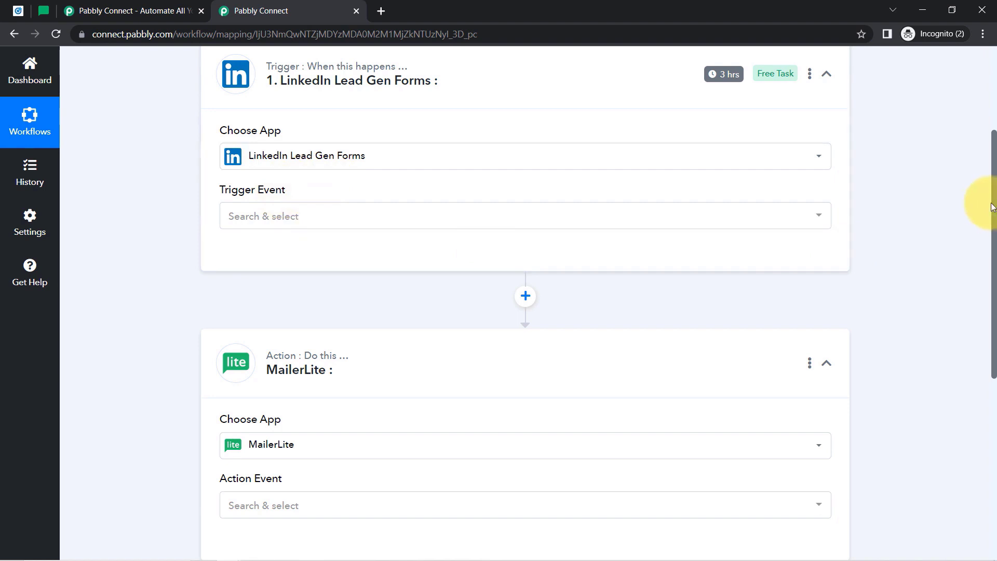
scroll(980, 156, "up", 3)
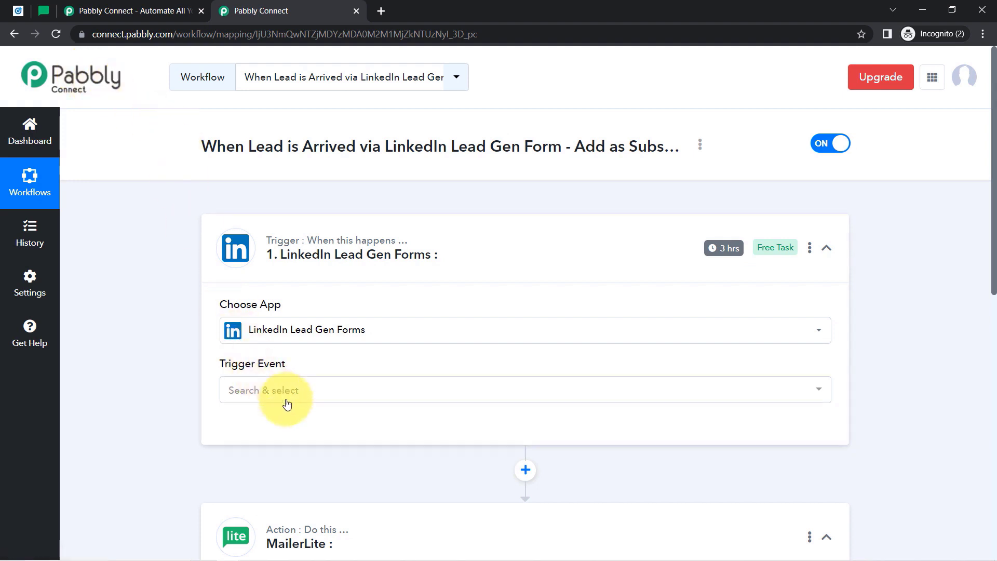
Set the trigger event to New Lead Gen Form Response and connect the existing LinkedIn Lead Gen Forms #6 account.
left_click(254, 398)
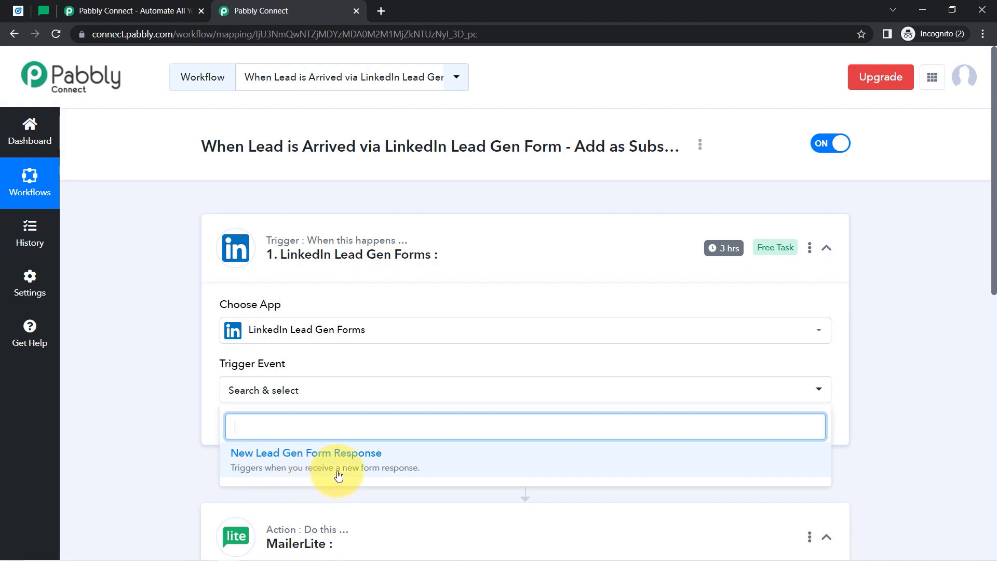
left_click(356, 475)
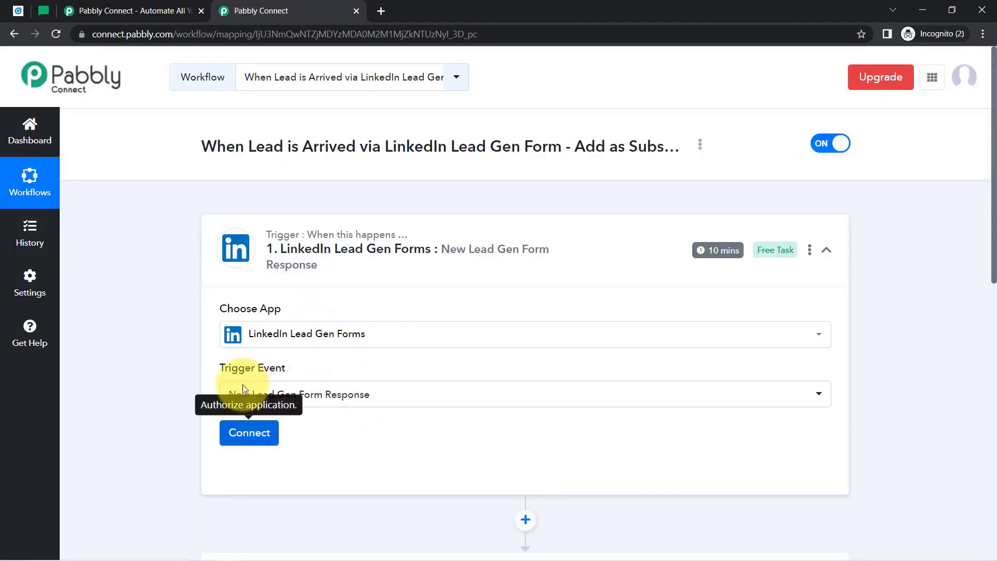
left_click(240, 431)
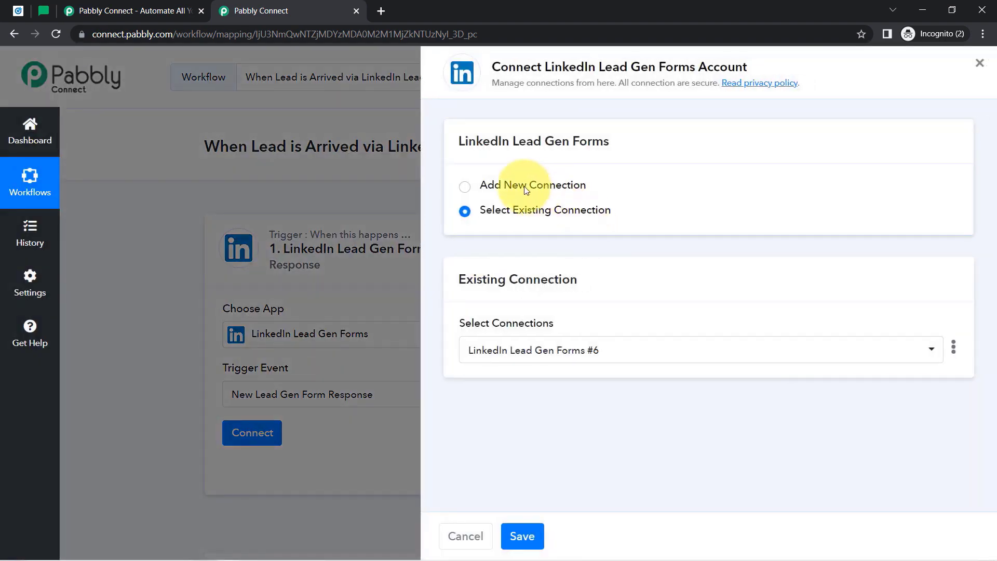
left_click(514, 184)
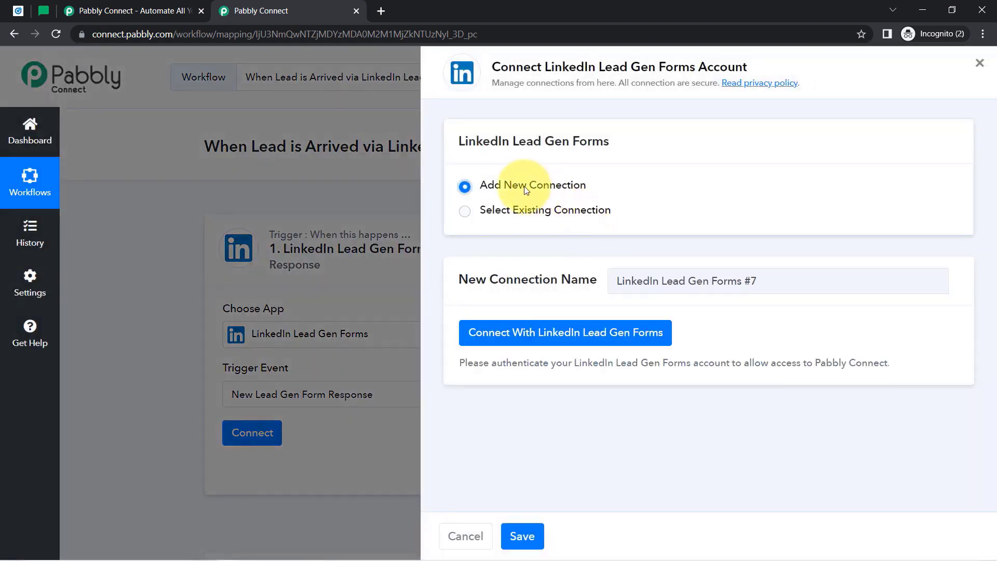
left_click(538, 337)
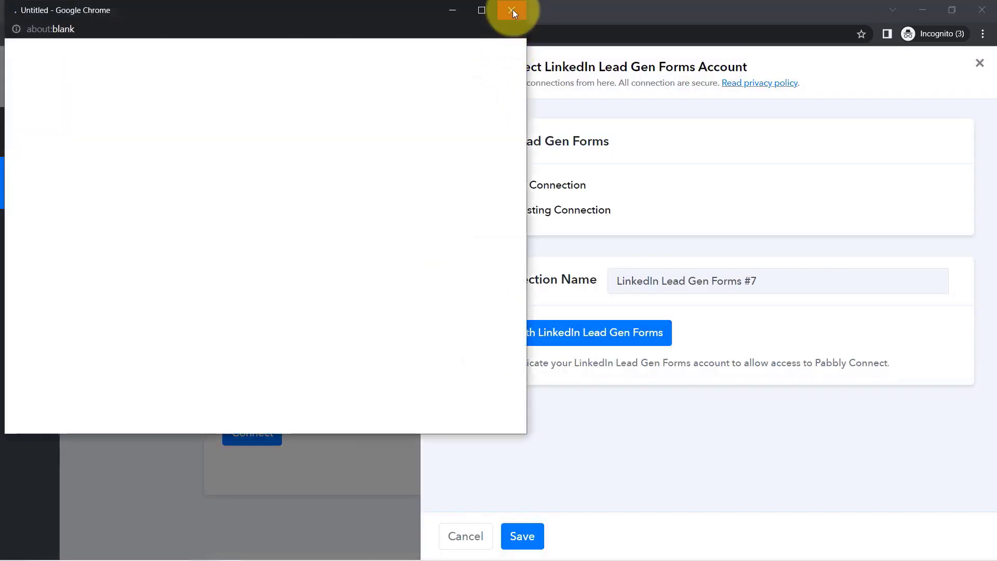
left_click(512, 10)
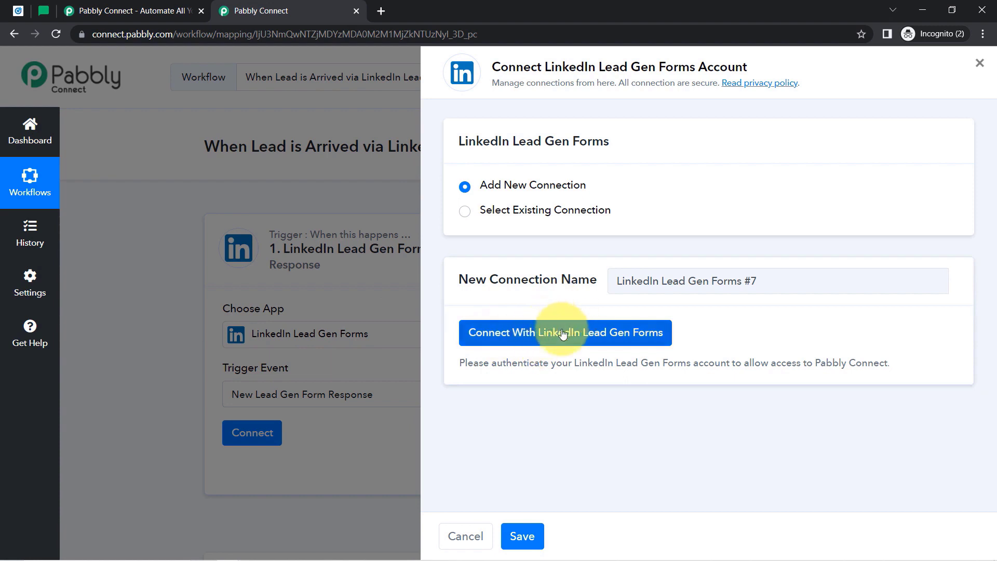
left_click(529, 210)
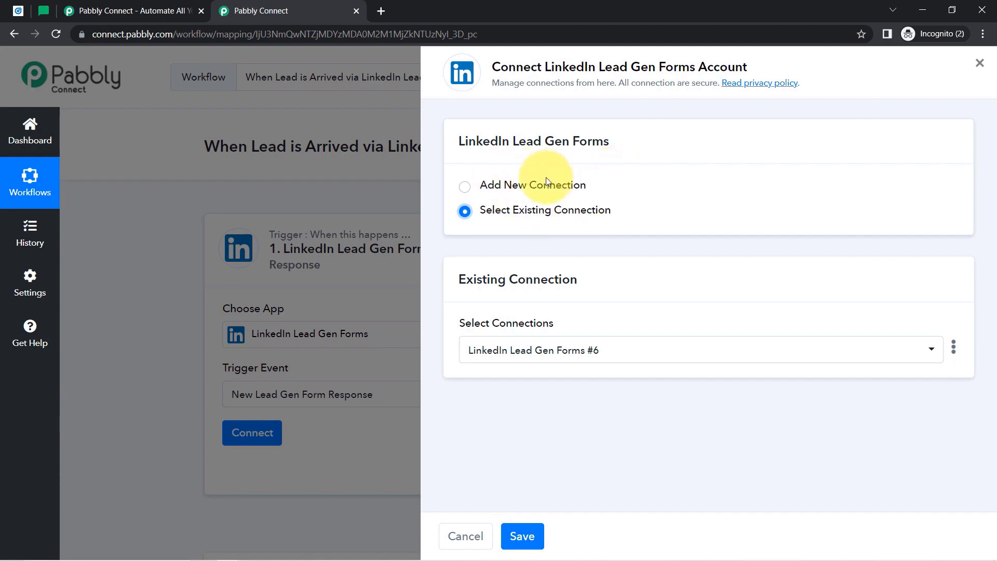
left_click(523, 535)
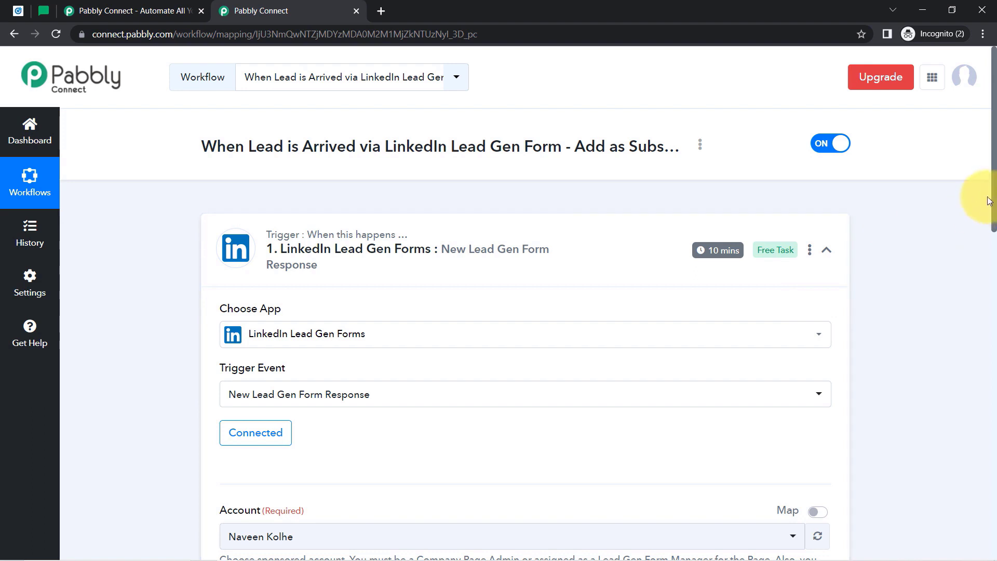
Keep the current ad account and choose Health Care for Life as the trigger's lead form.
left_click_drag(994, 199, 980, 333)
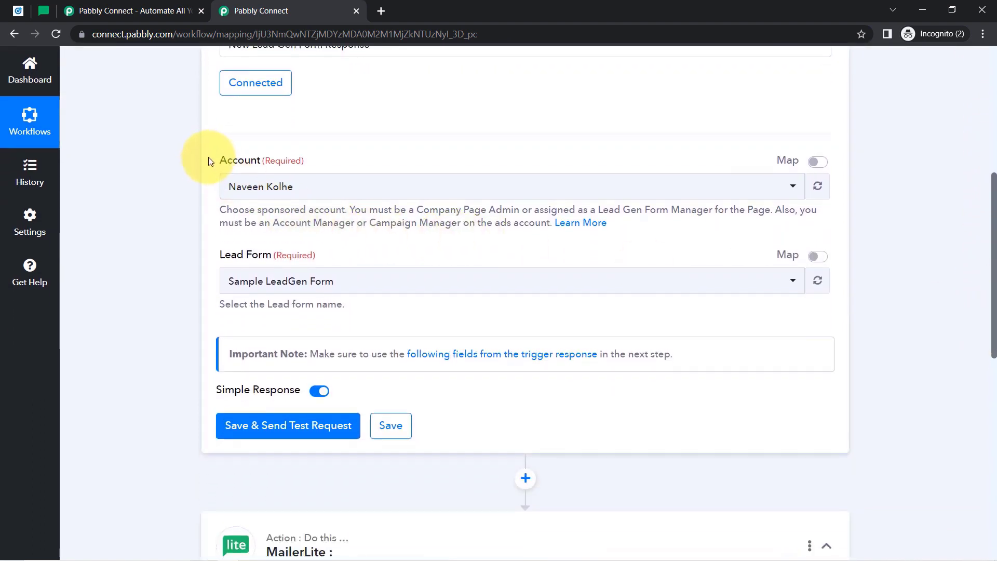
left_click_drag(232, 162, 265, 164)
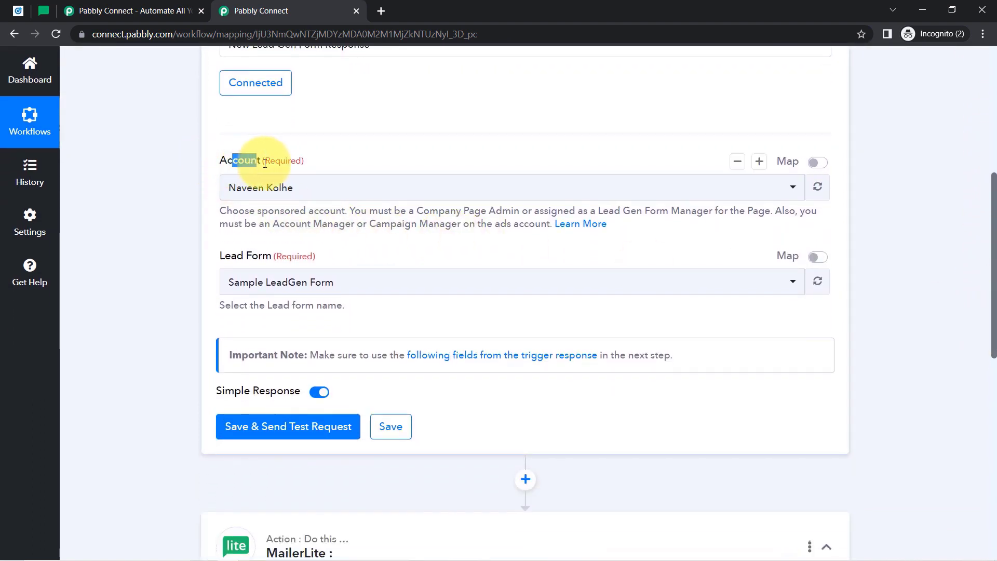
left_click(257, 193)
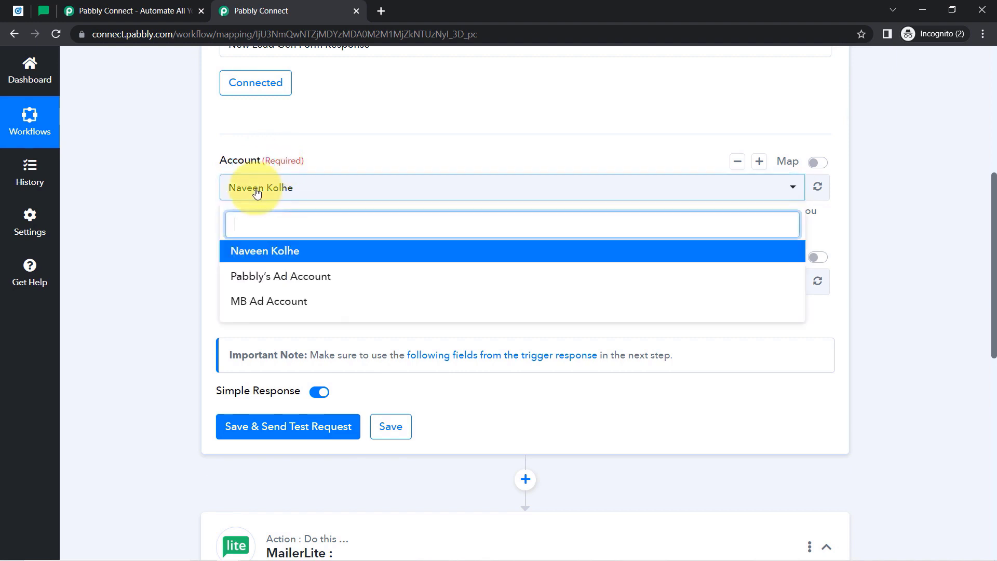
left_click(257, 193)
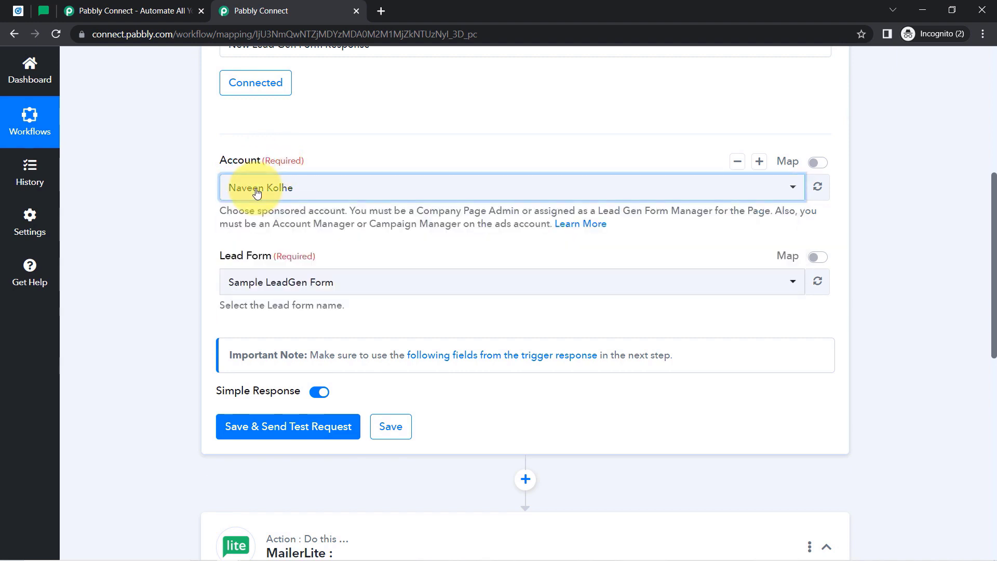
left_click_drag(218, 258, 296, 259)
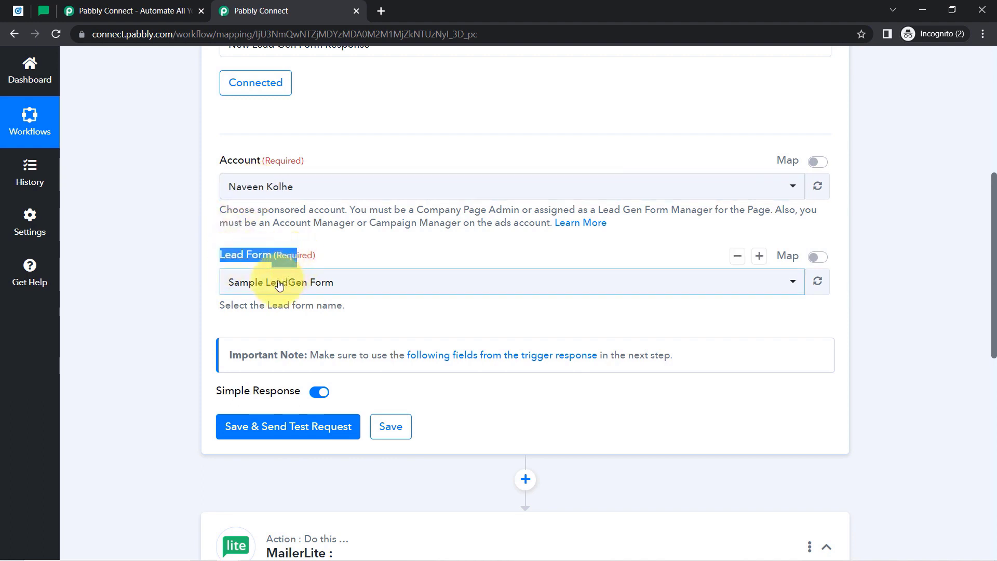
left_click(255, 282)
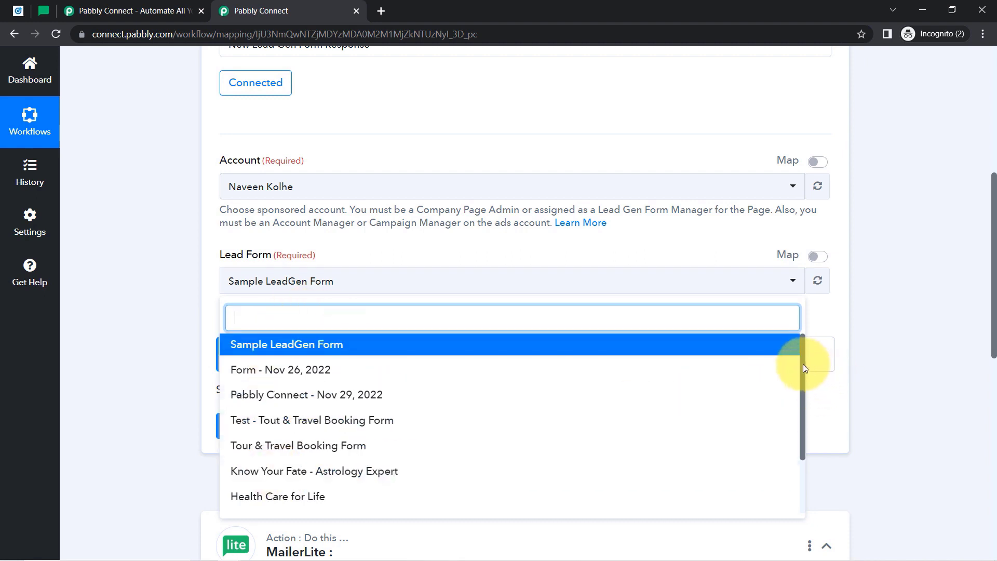
scroll(803, 367, "down", 2)
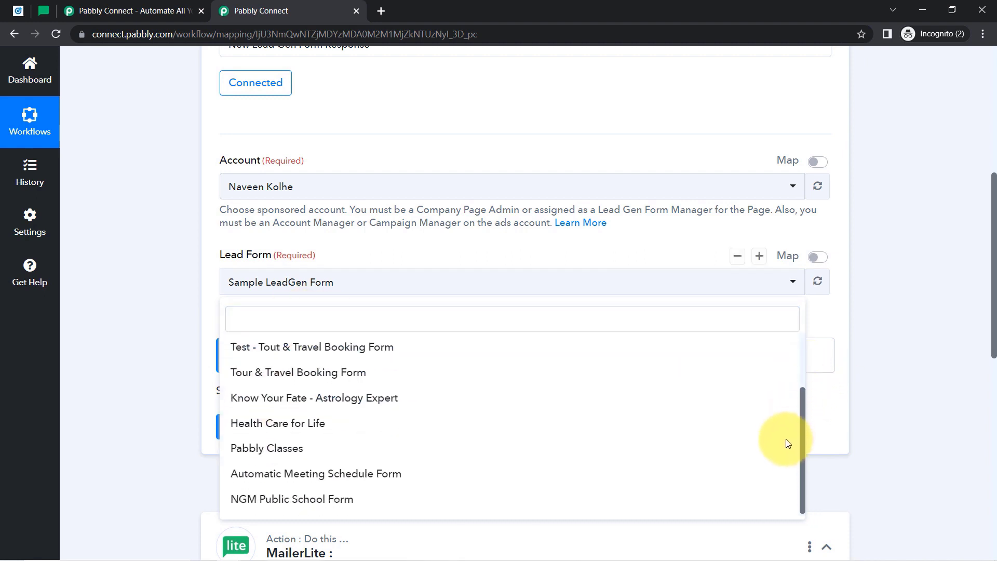
scroll(787, 443, "up", 3)
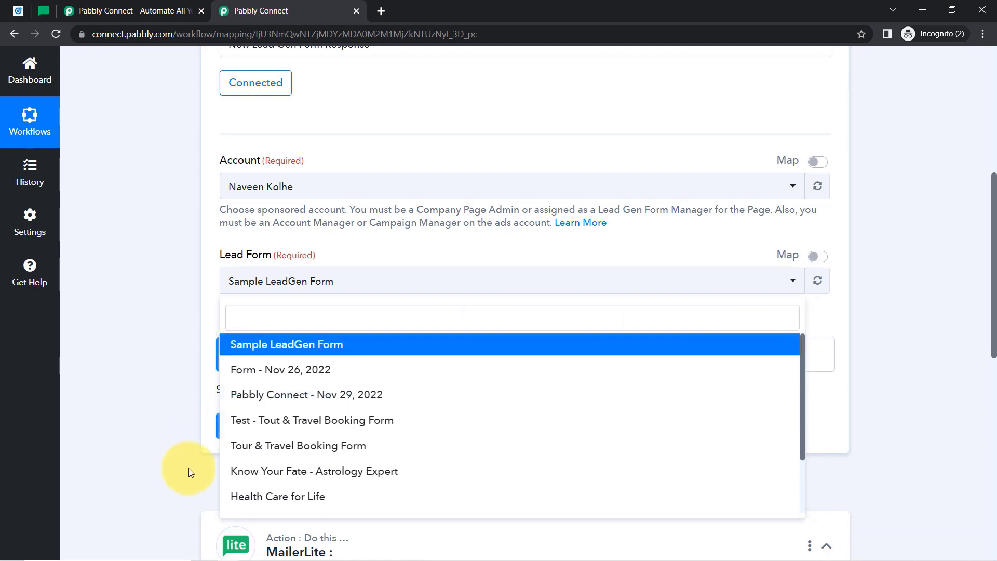
left_click(265, 497)
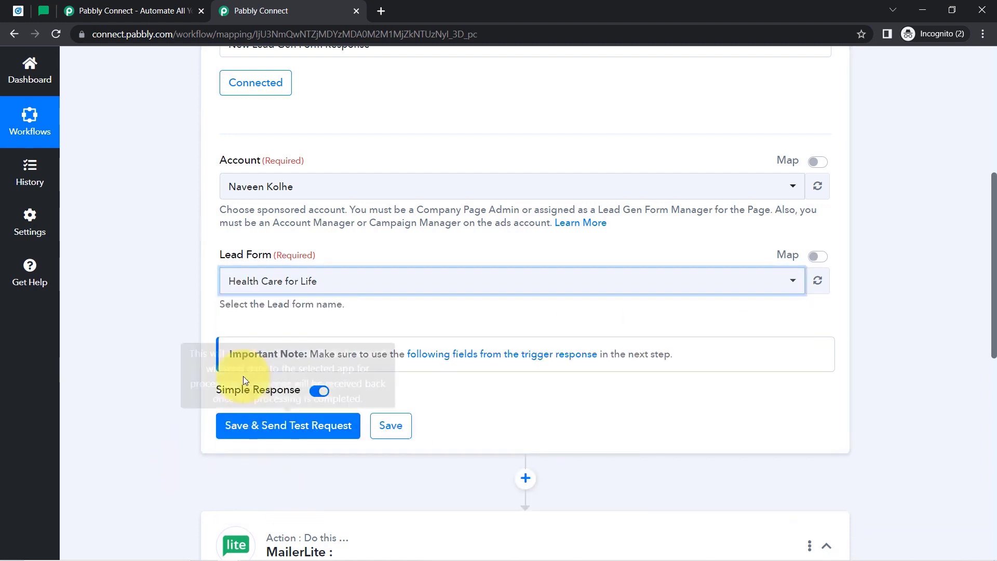
left_click(18, 12)
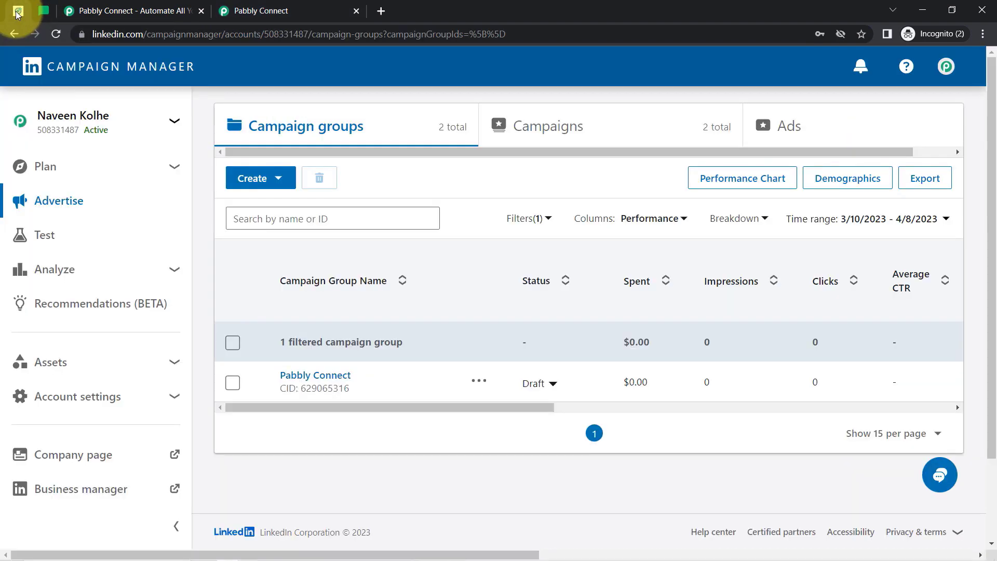
Open the Pabbly Connect group's 'Lead generation - Apr 5, 2023' campaign and view its health test ad as a post.
left_click(44, 203)
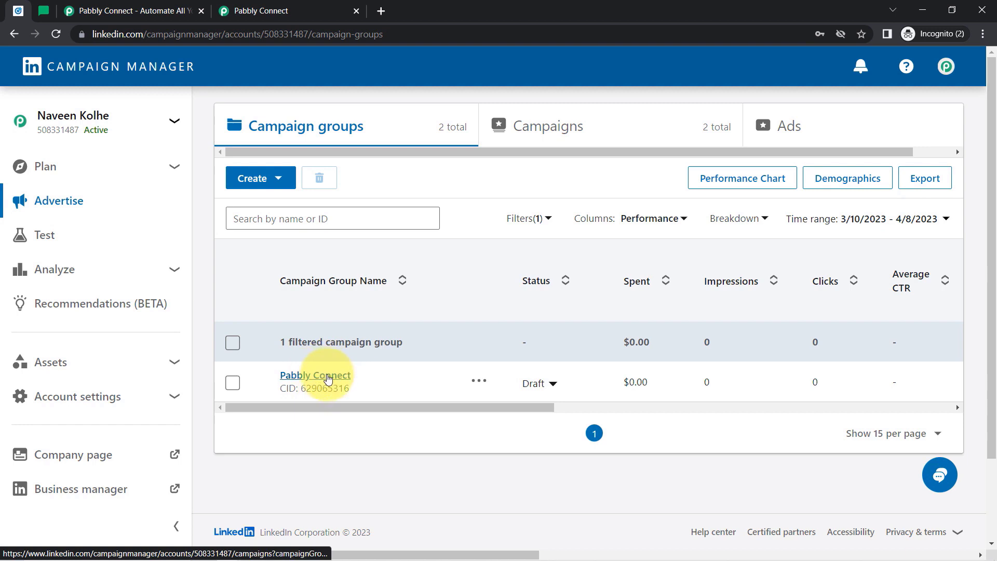
left_click(328, 379)
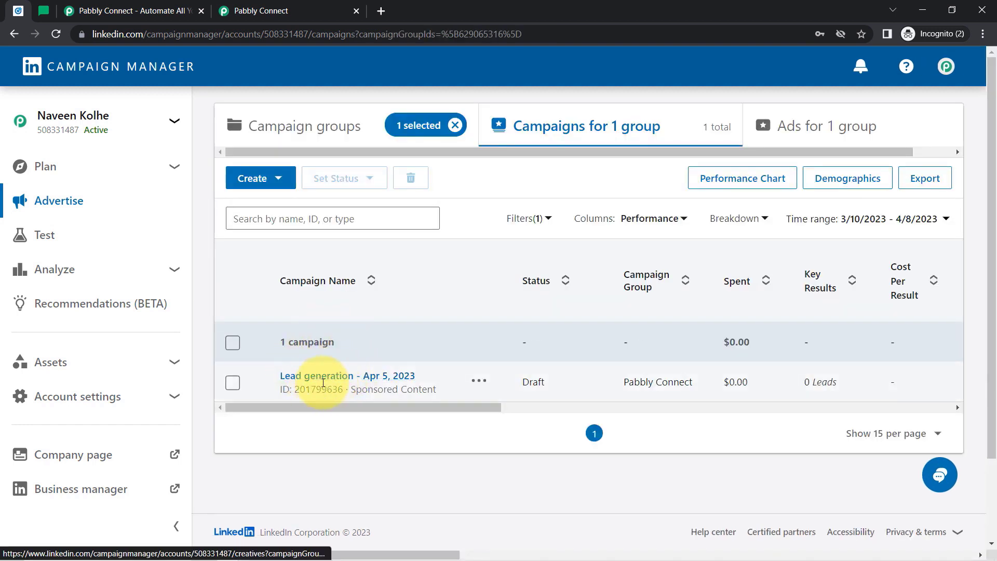
left_click(306, 378)
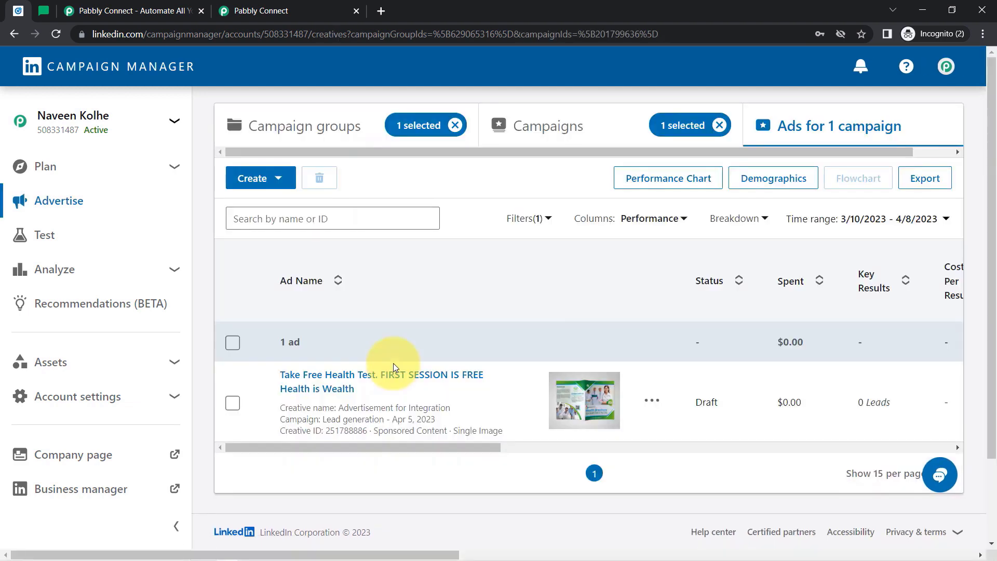
left_click_drag(995, 210, 983, 304)
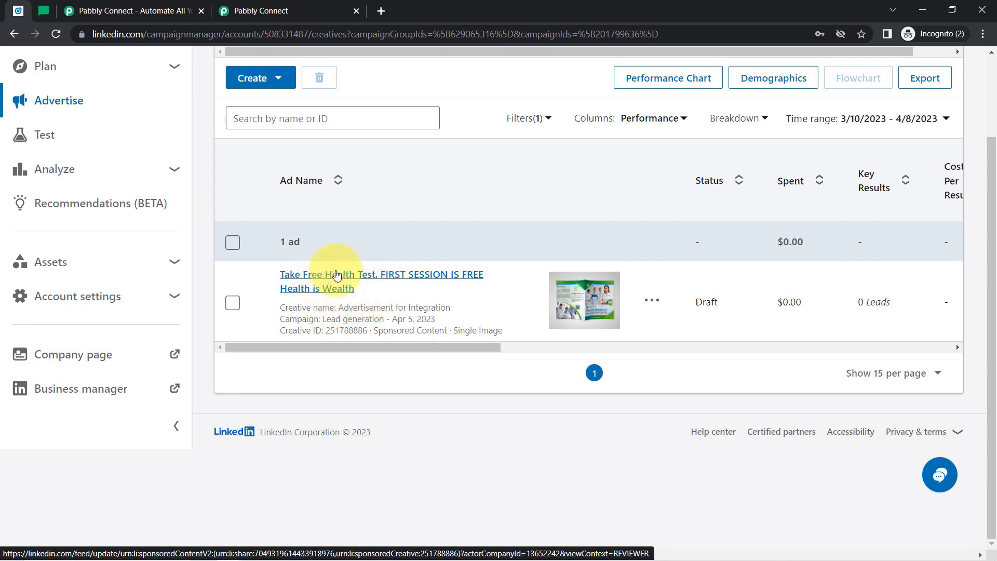
left_click(322, 285)
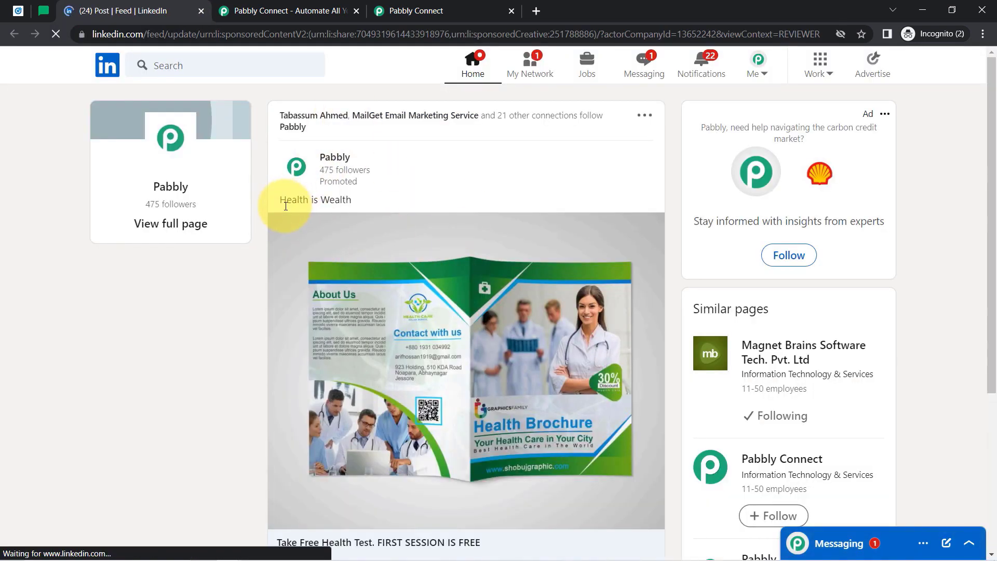
Open the ad's Register lead form and enter a test e-mail address and phone number.
left_click_drag(286, 200, 352, 201)
left_click_drag(995, 156, 993, 217)
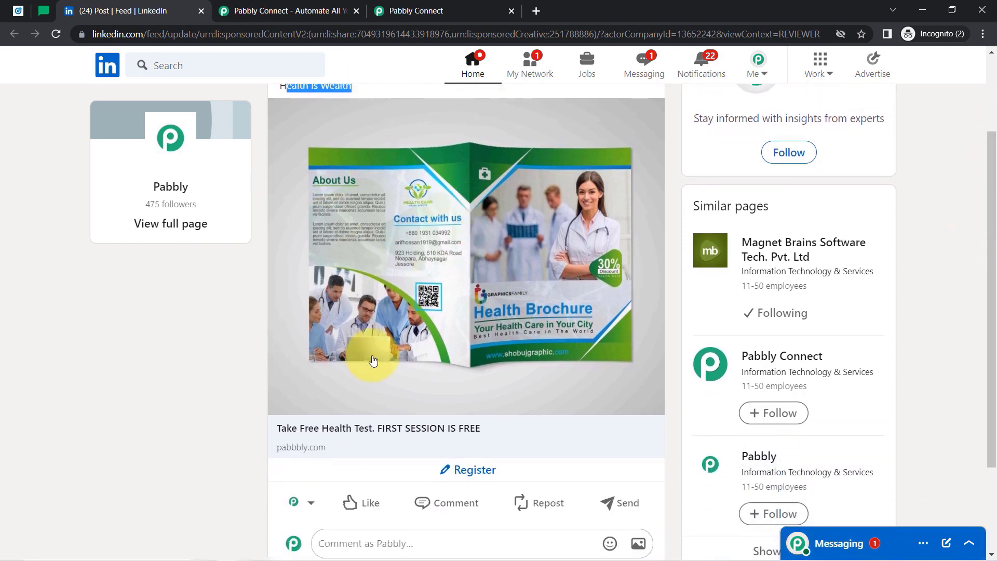
left_click(477, 473)
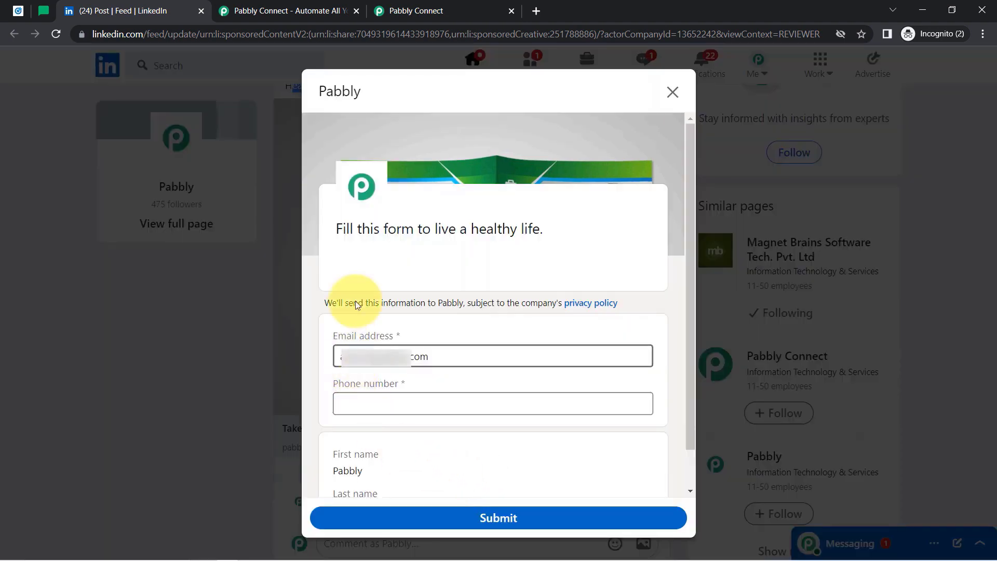
triple_click(357, 359)
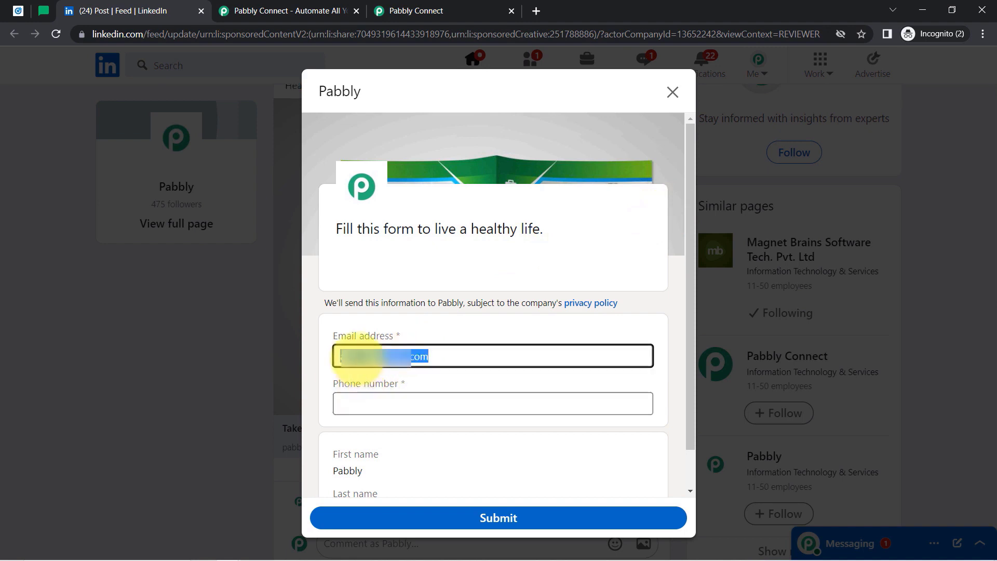
key("BackSpace")
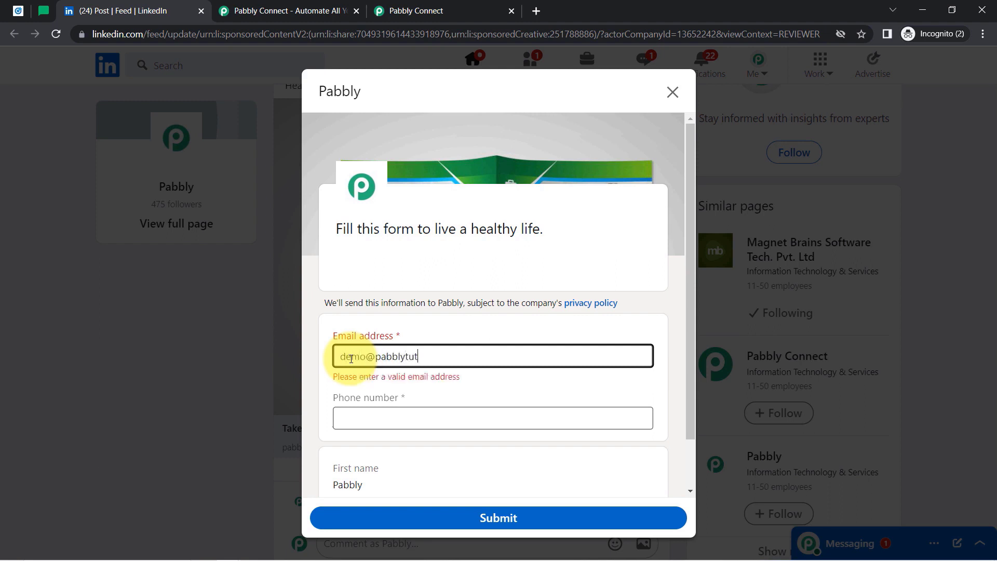
type("com")
key("Tab")
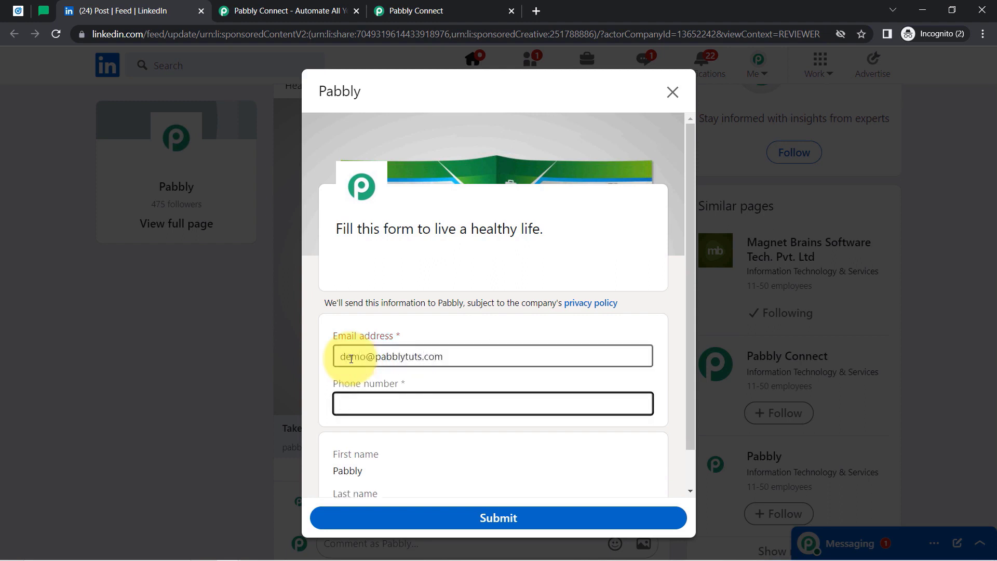
type("9222222222")
Review the prefilled first and last name fields on the lead form.
left_click_drag(693, 192, 690, 240)
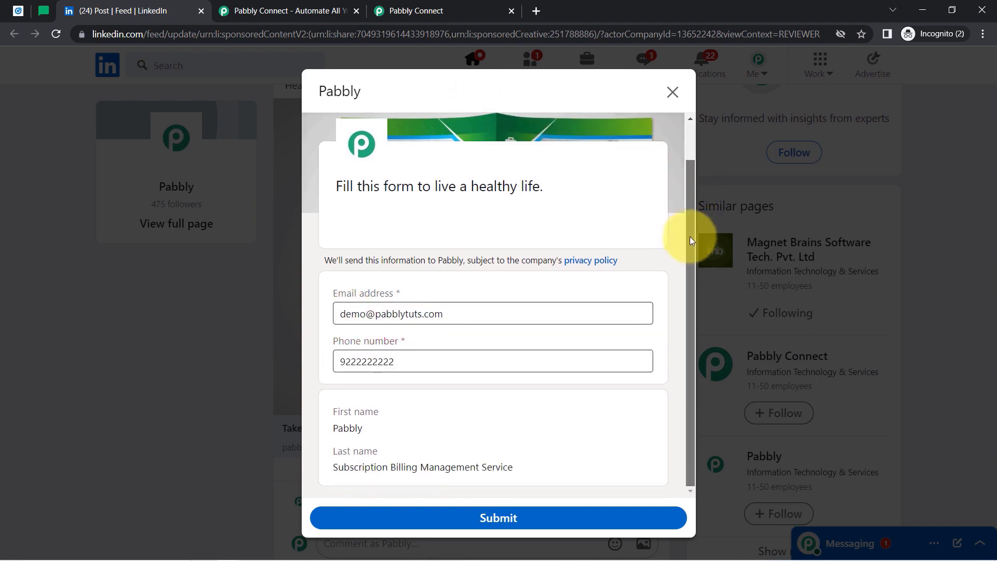
left_click_drag(337, 428, 378, 427)
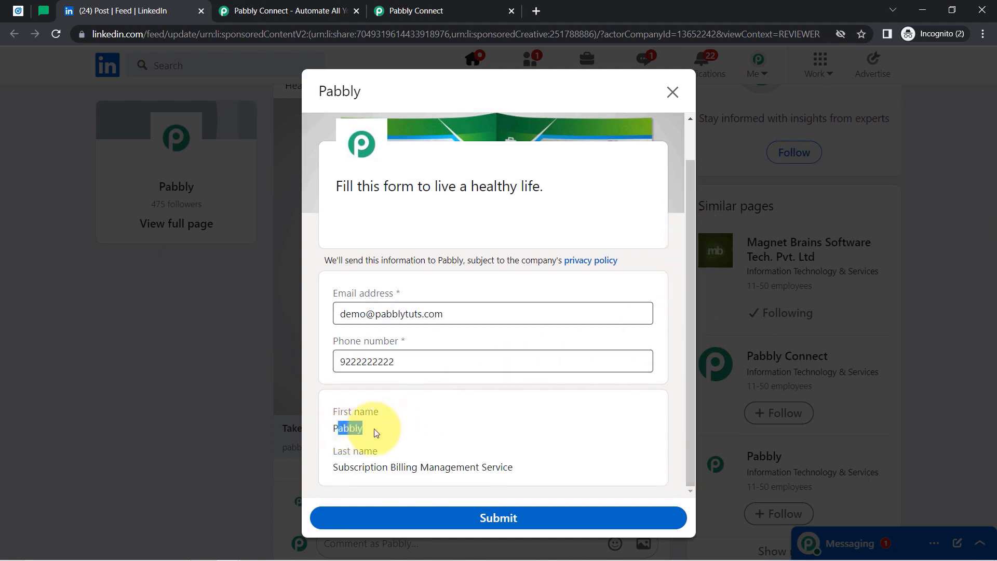
left_click_drag(359, 470, 508, 467)
left_click(375, 413)
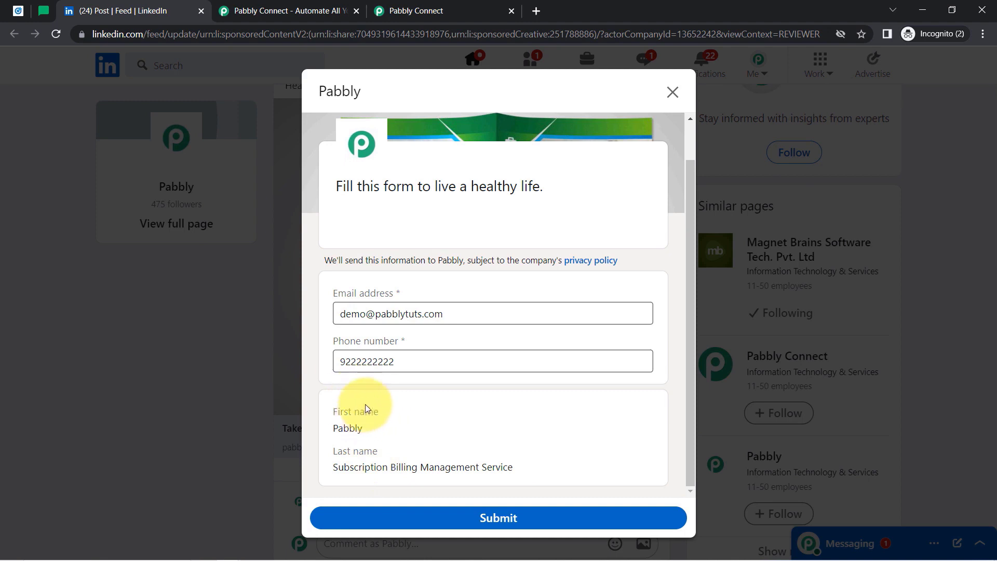
left_click(18, 11)
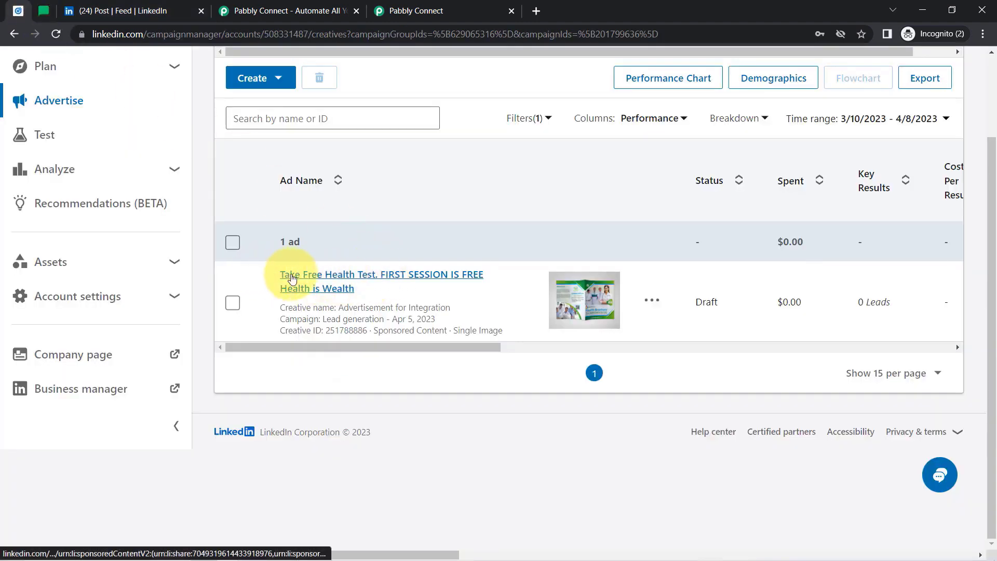
Open your LinkedIn profile's intro editor and check the first and last name there.
left_click(291, 279)
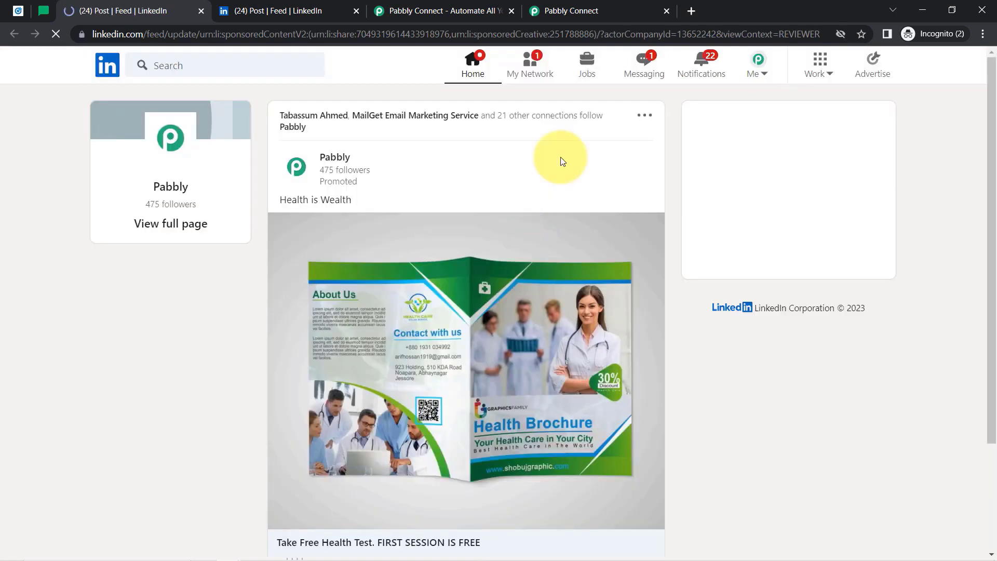
left_click(760, 75)
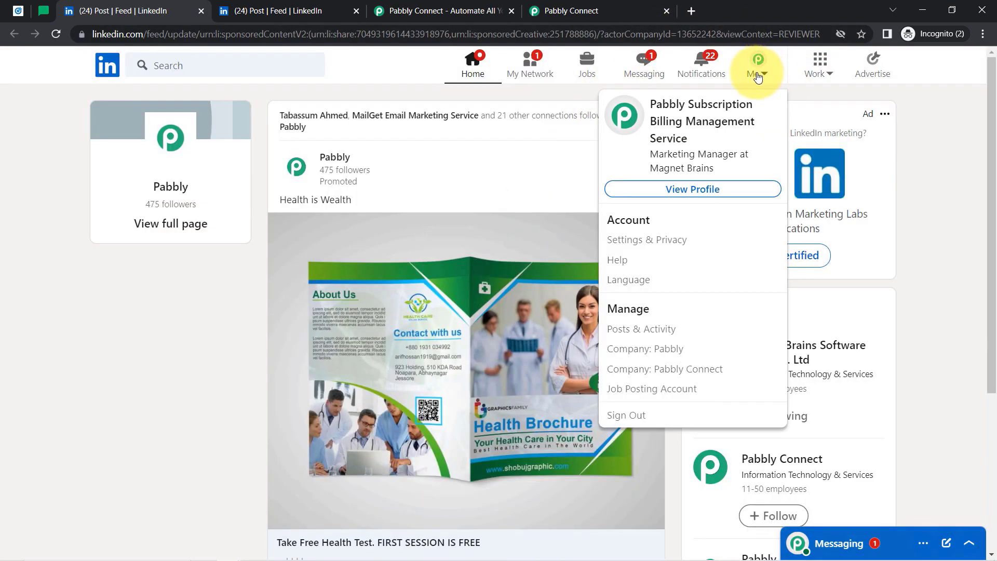
left_click(689, 193)
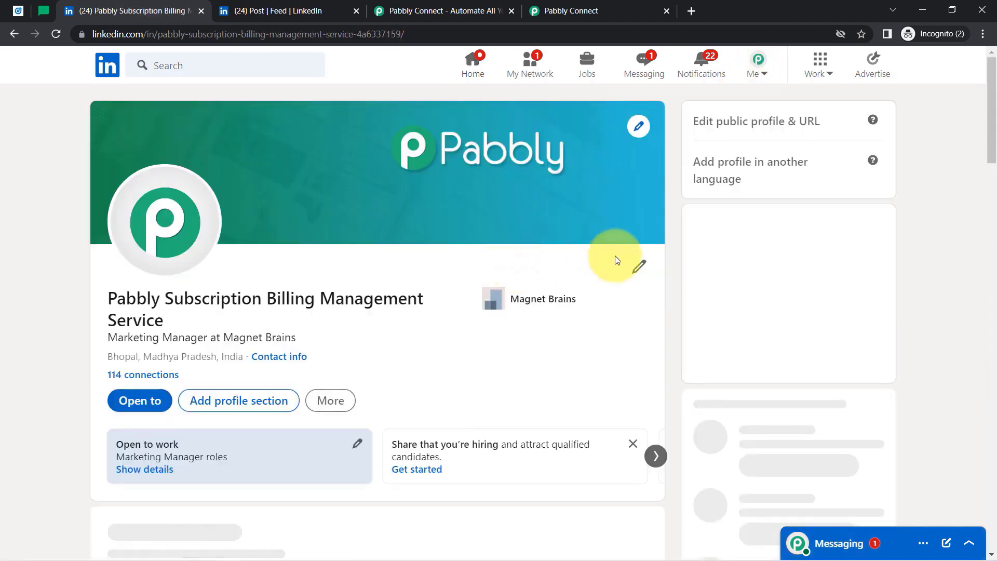
left_click(632, 280)
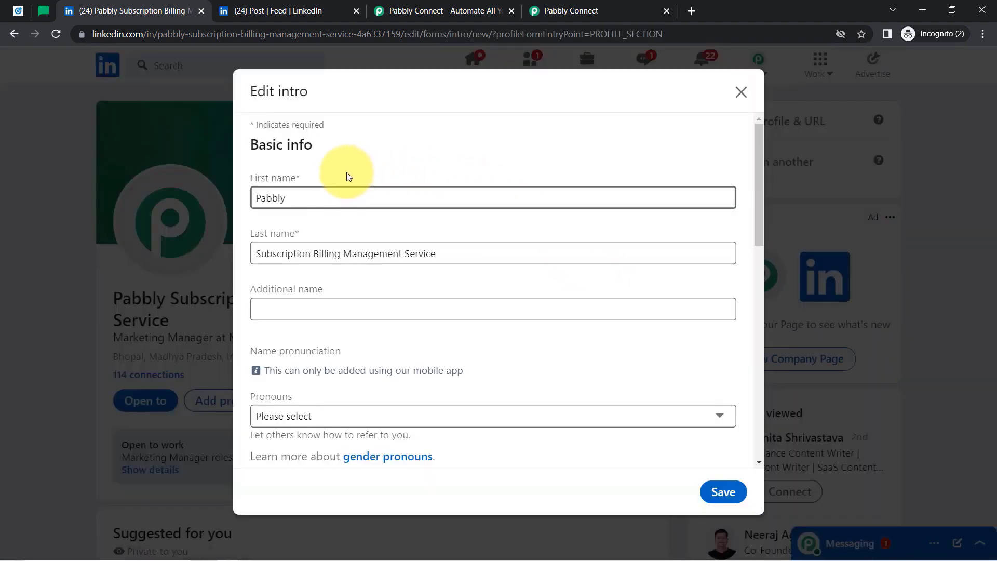
left_click(302, 197)
left_click_drag(302, 197, 238, 196)
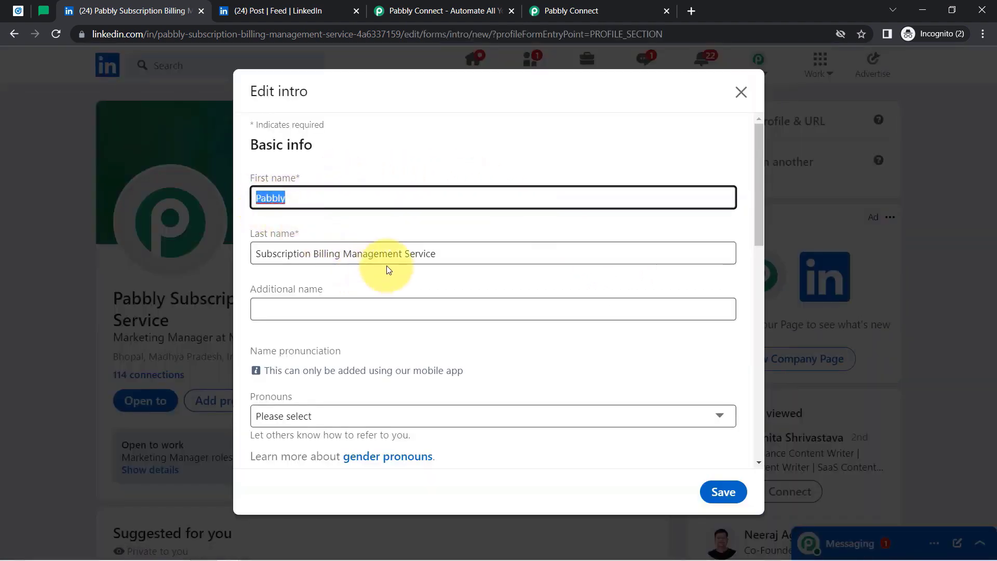
left_click_drag(443, 249, 223, 254)
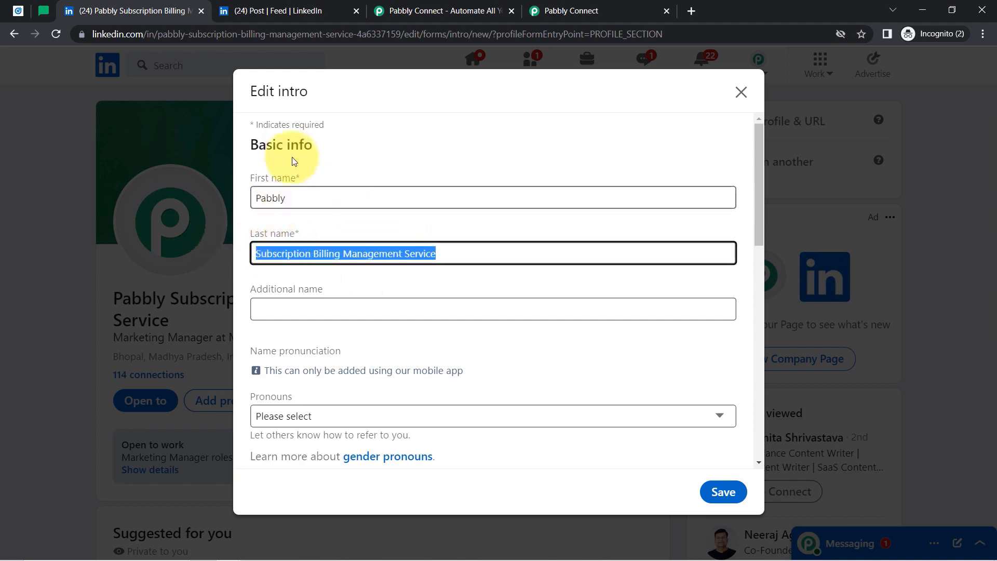
double_click(270, 200)
left_click(312, 195)
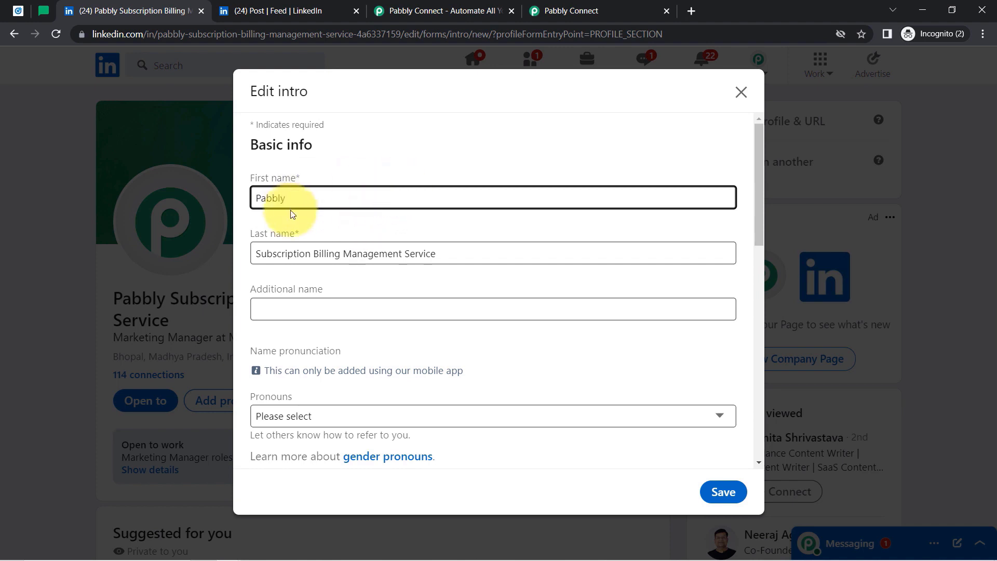
left_click_drag(317, 200, 223, 197)
left_click_drag(393, 253, 138, 3)
Compare them with the lead form's names, close the intro editor without saving, and return to Pabbly Connect.
left_click(247, 9)
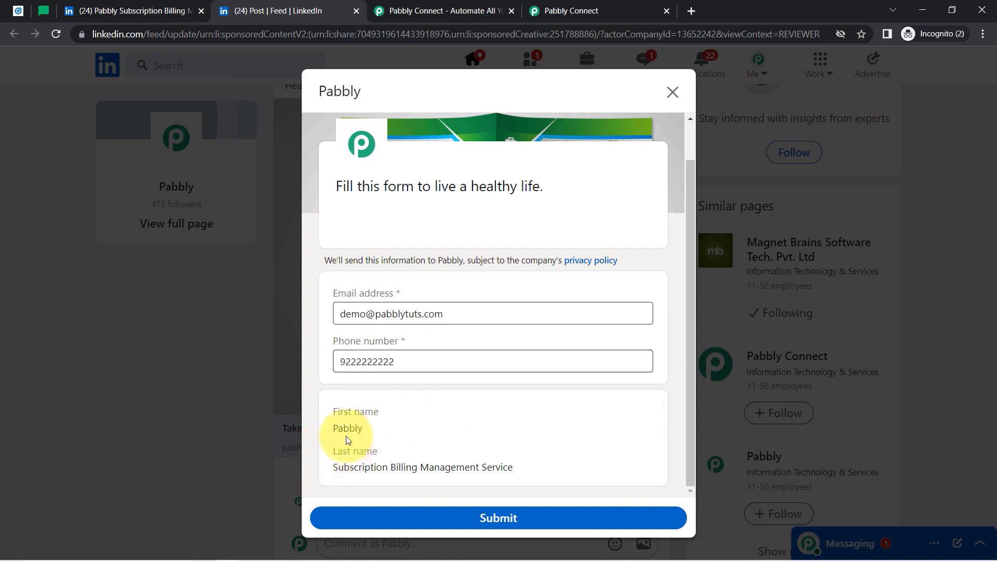
left_click_drag(344, 429, 363, 428)
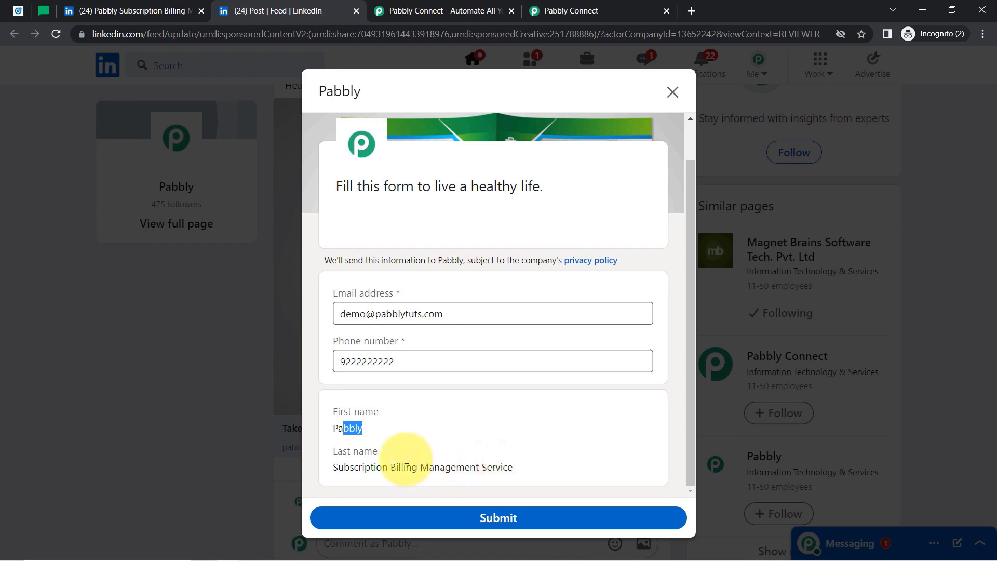
left_click(95, 4)
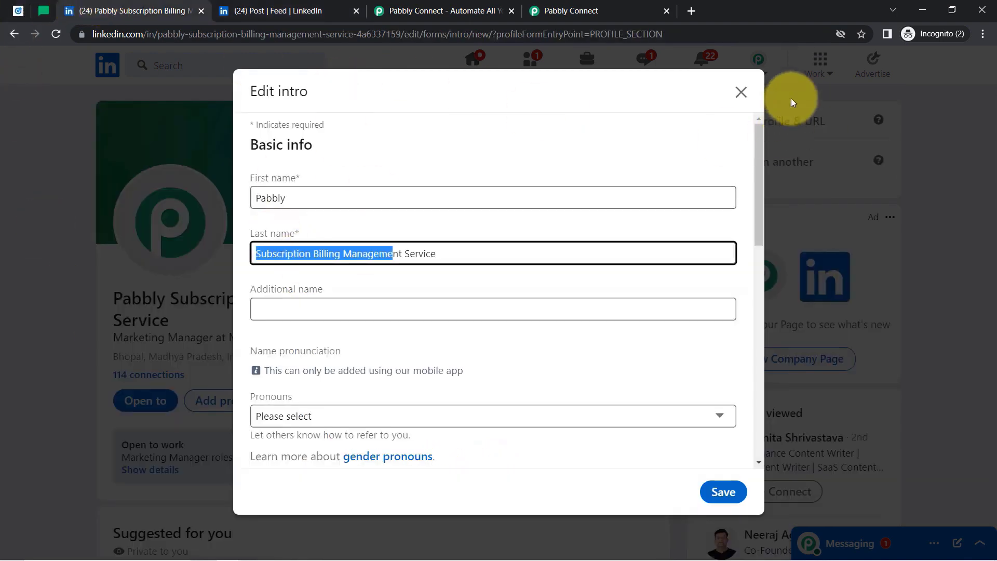
left_click(732, 97)
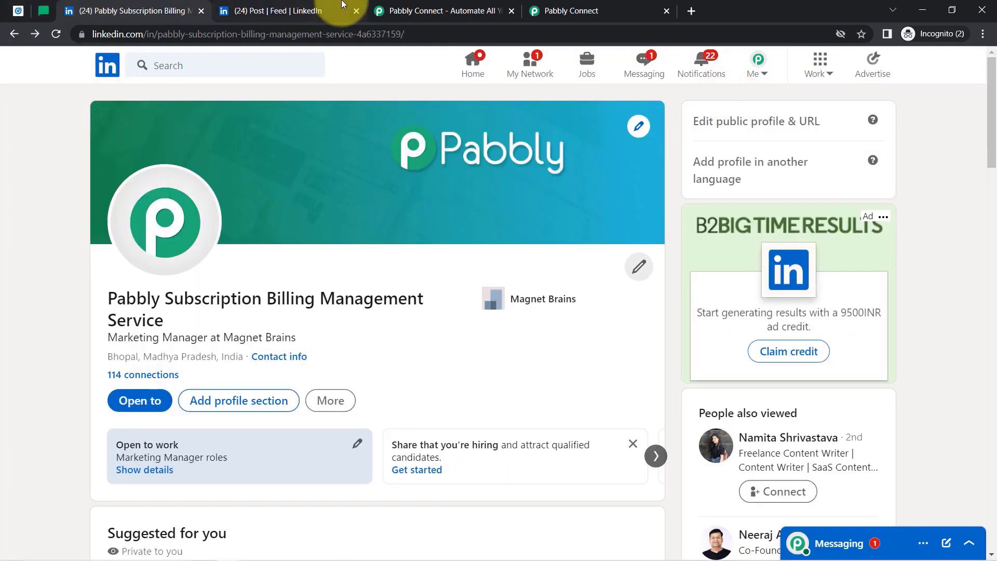
left_click(286, 11)
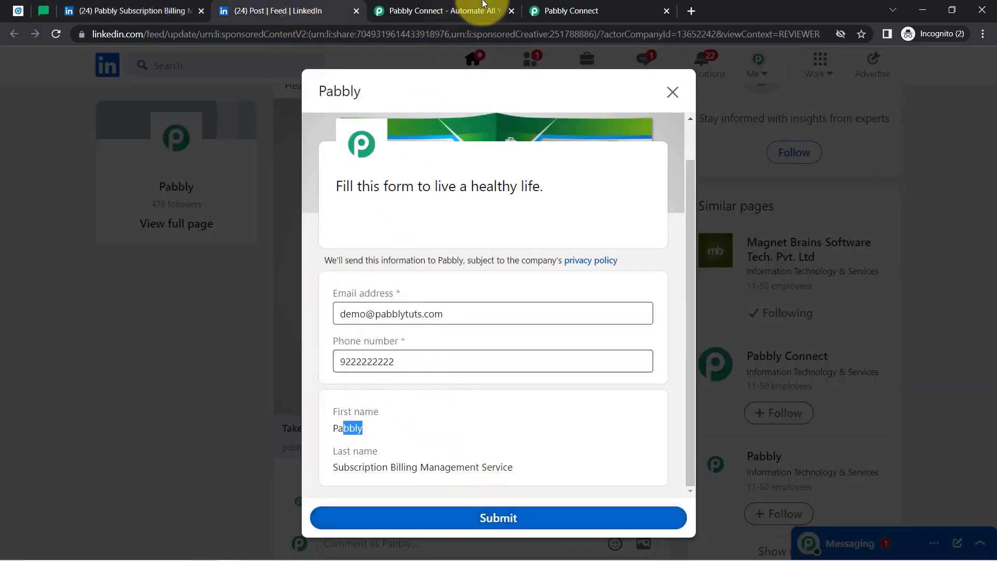
left_click_drag(587, 10, 498, 11)
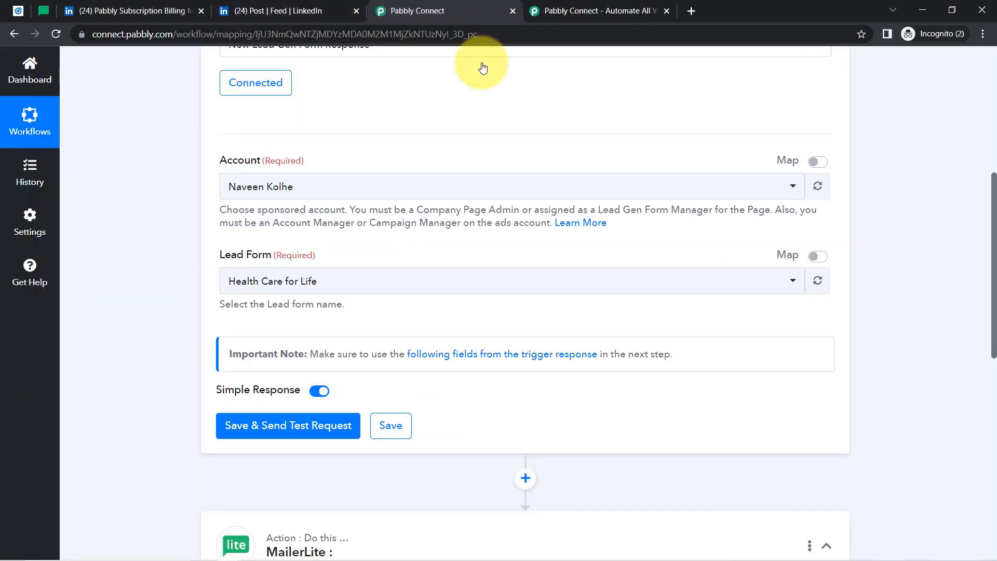
Send a test request from the LinkedIn trigger, then submit the sponsored post's lead form.
left_click(265, 428)
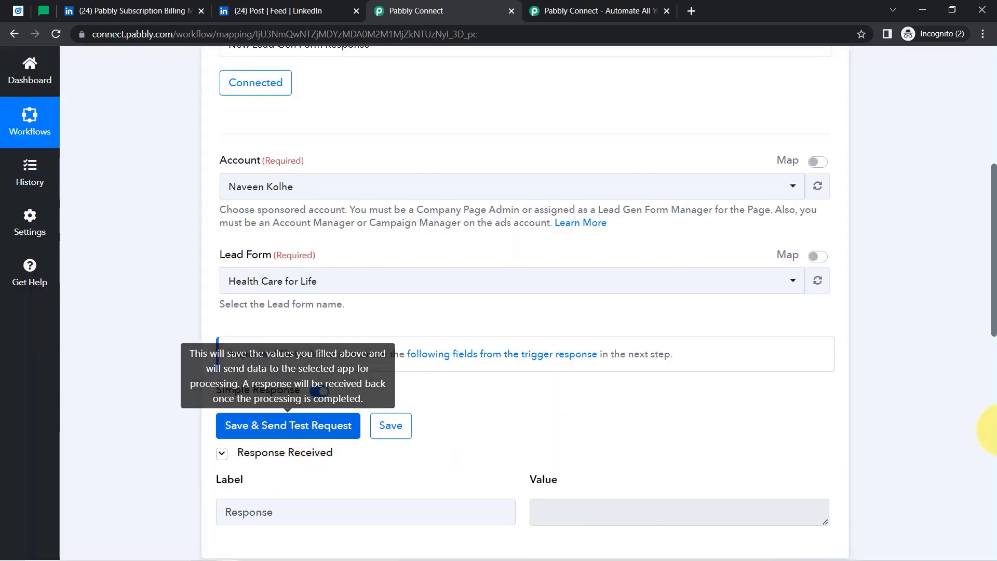
scroll(981, 294, "down", 3)
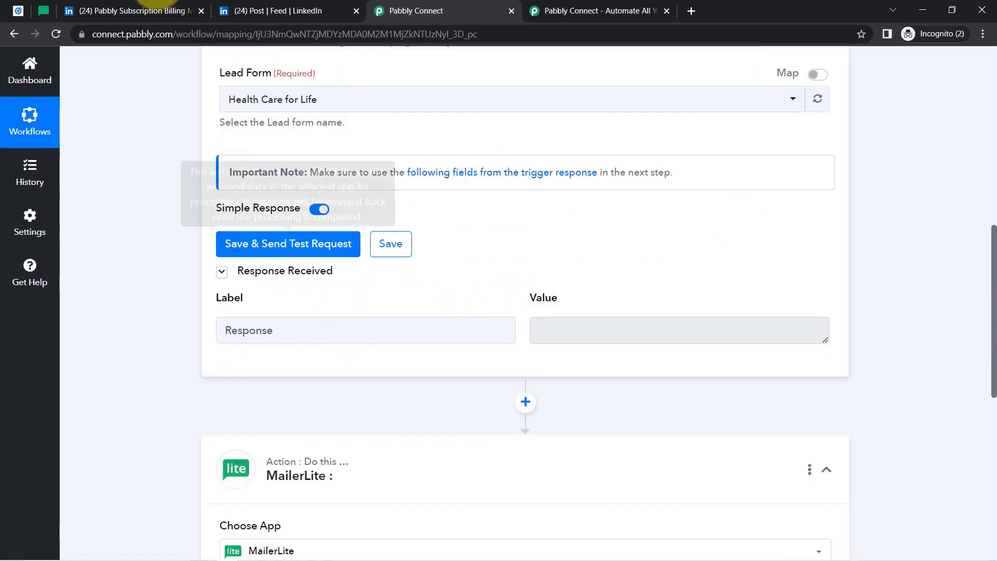
left_click(279, 10)
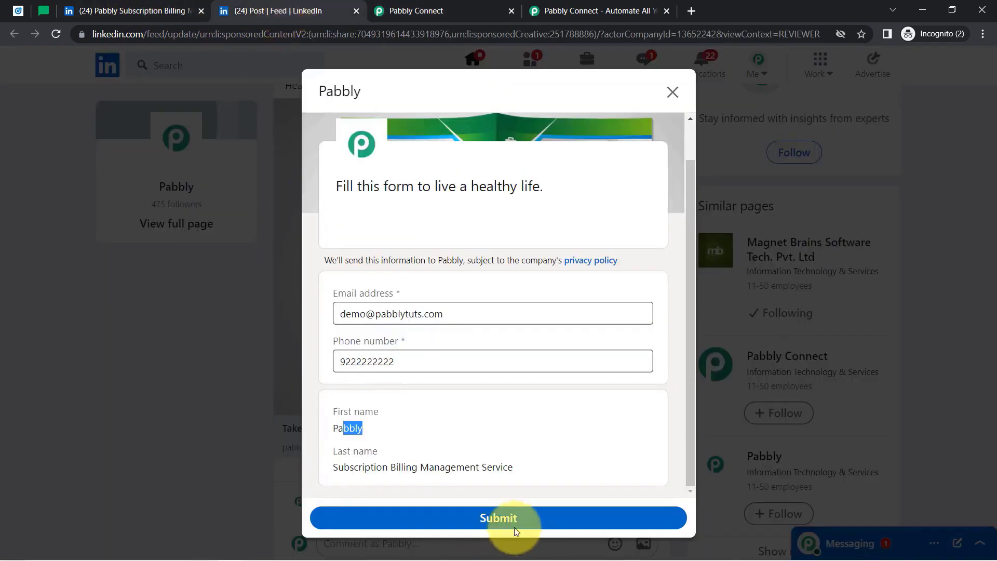
left_click(486, 524)
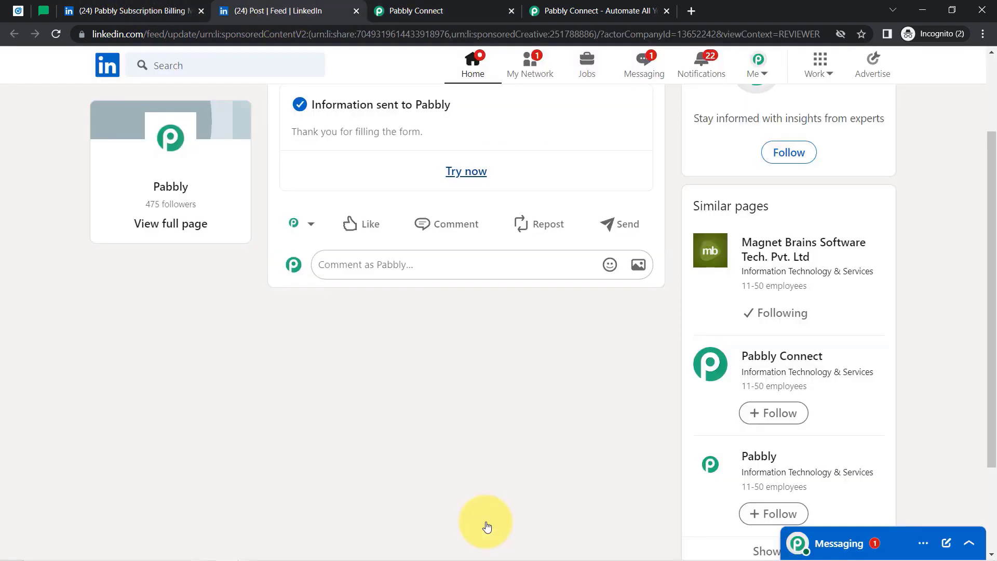
Fetch the test response and review the received form name Health Care for Life, e-mail, phone and first name.
left_click(416, 5)
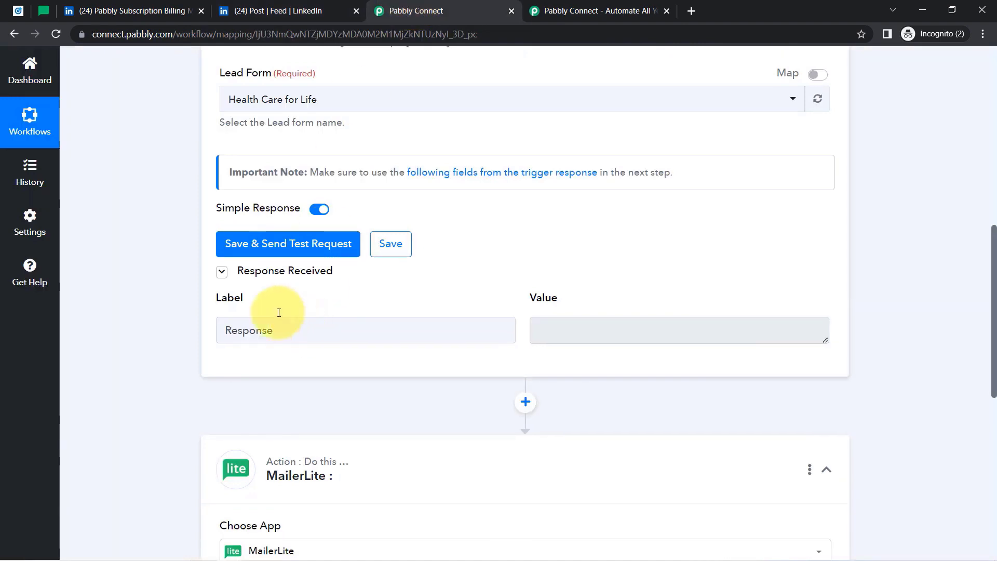
left_click(266, 245)
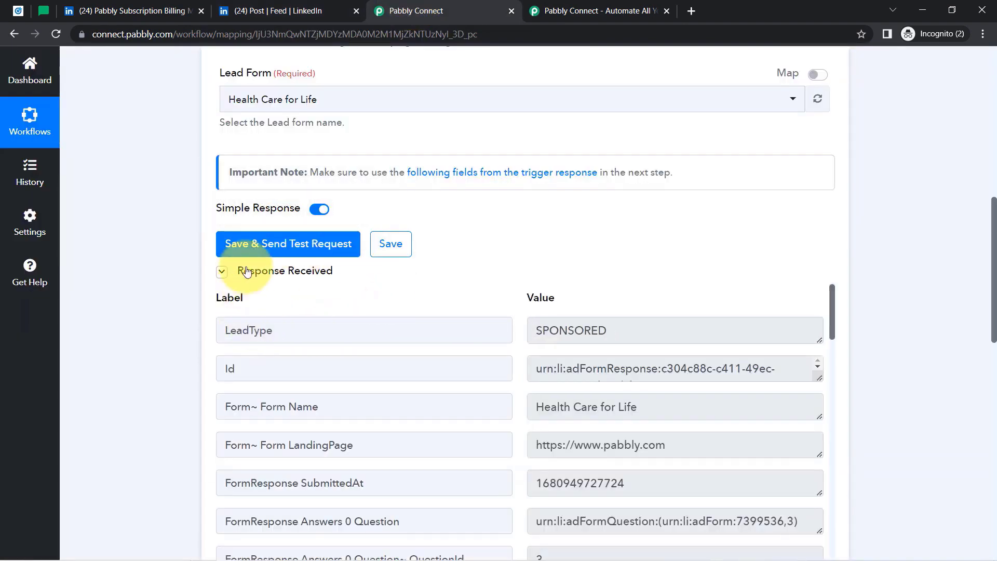
mouse_move(283, 268)
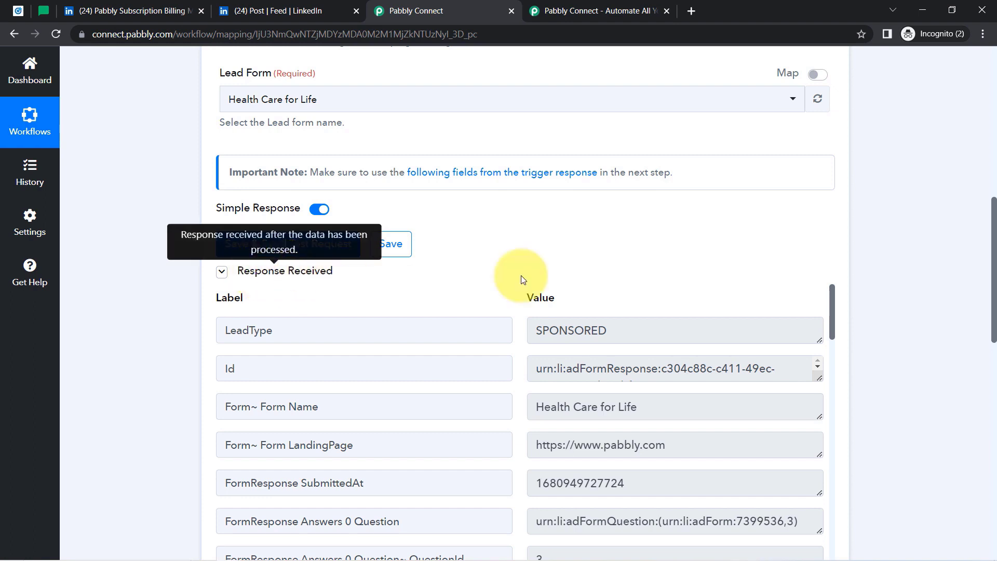
left_click_drag(992, 232, 983, 285)
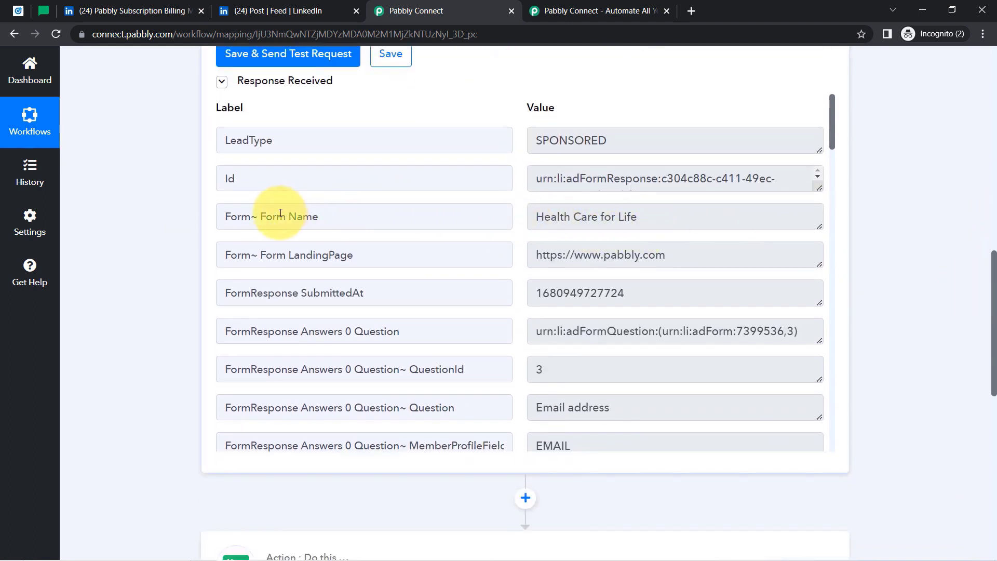
left_click_drag(266, 216, 303, 217)
left_click_drag(655, 217, 551, 224)
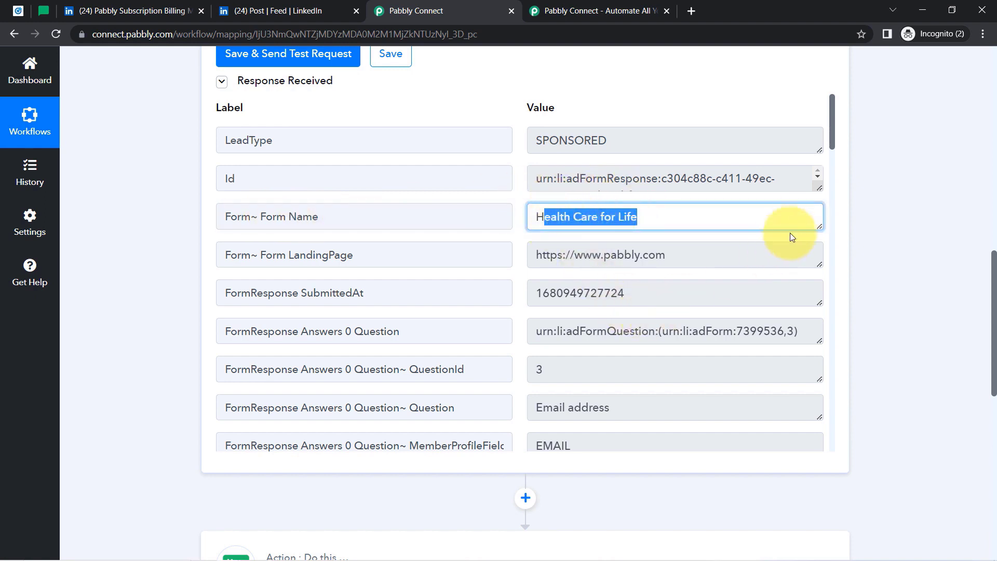
left_click_drag(833, 122, 834, 181)
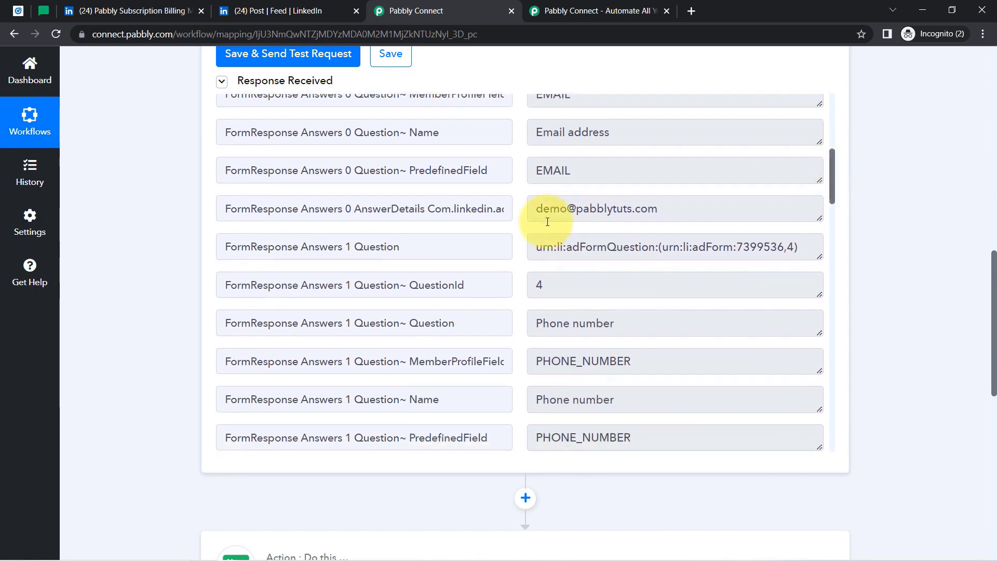
left_click_drag(668, 210, 596, 218)
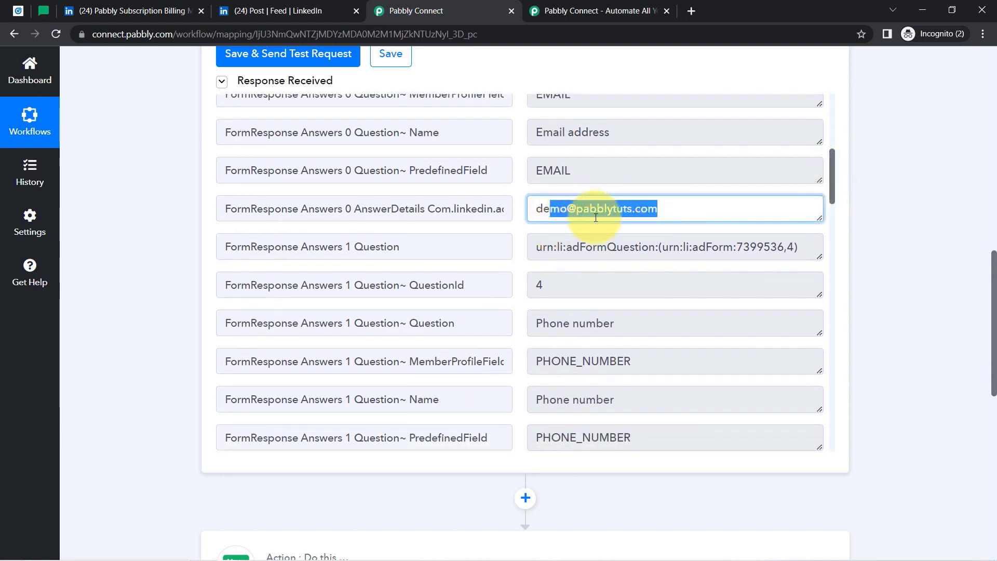
left_click_drag(834, 179, 829, 221)
double_click(551, 197)
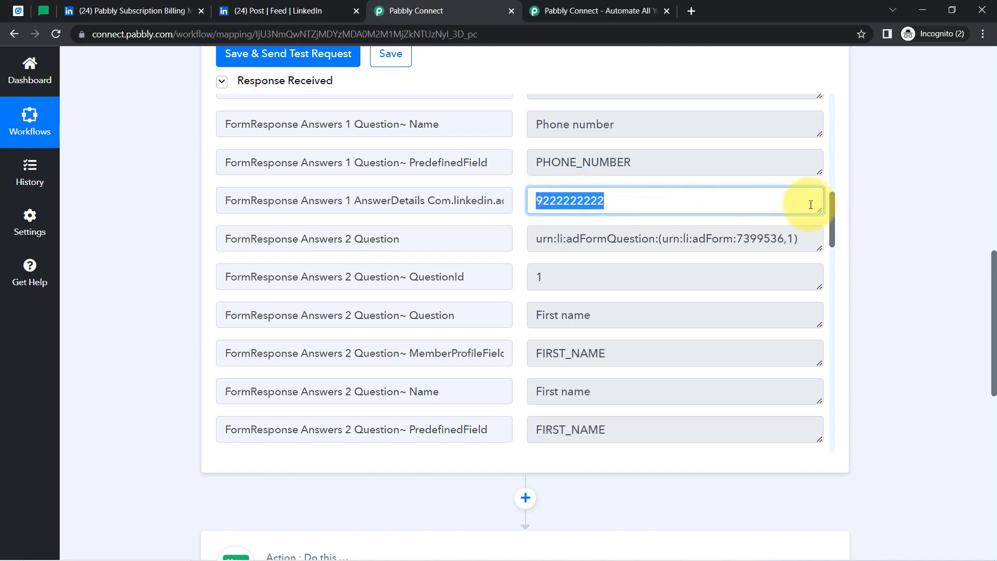
left_click_drag(831, 214, 837, 291)
double_click(569, 237)
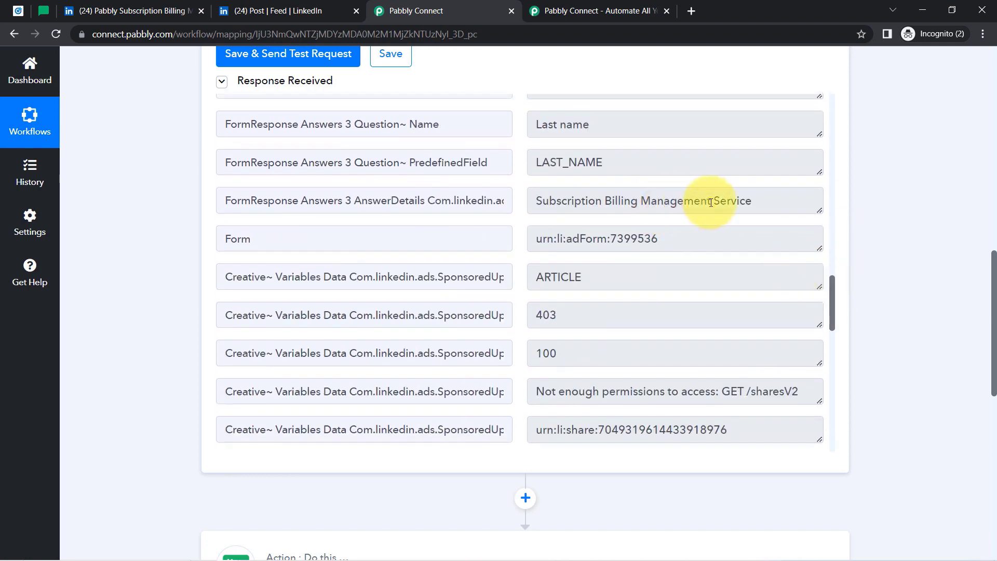
left_click_drag(720, 202, 557, 202)
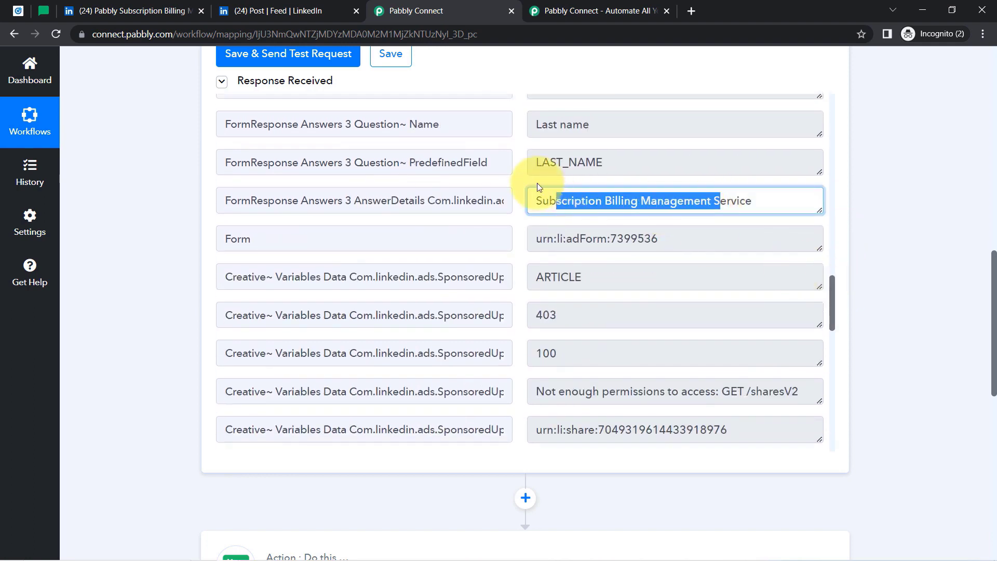
Close the extra Pabbly landing page tab and open the MailerLite Action Event list.
left_click(130, 10)
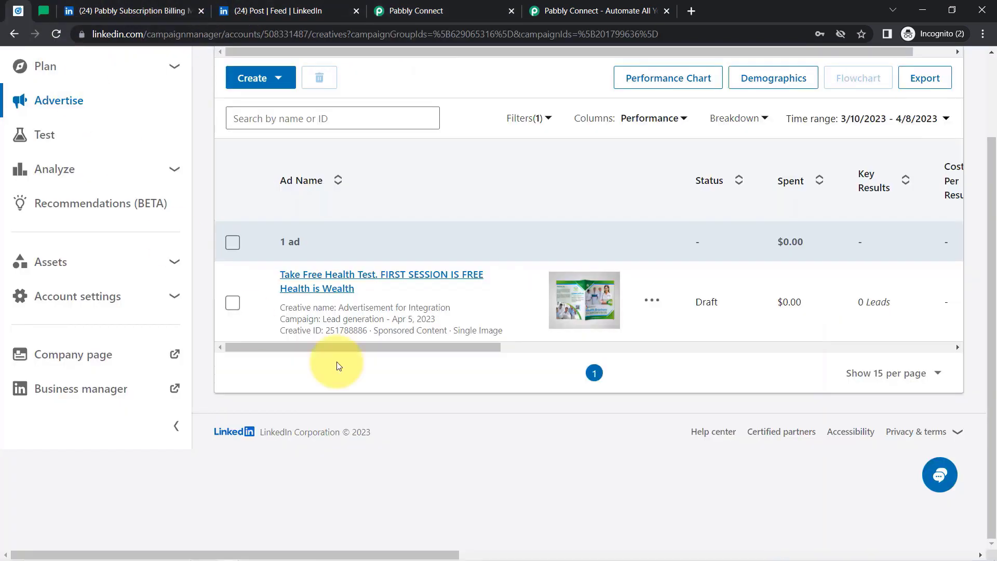
left_click(409, 7)
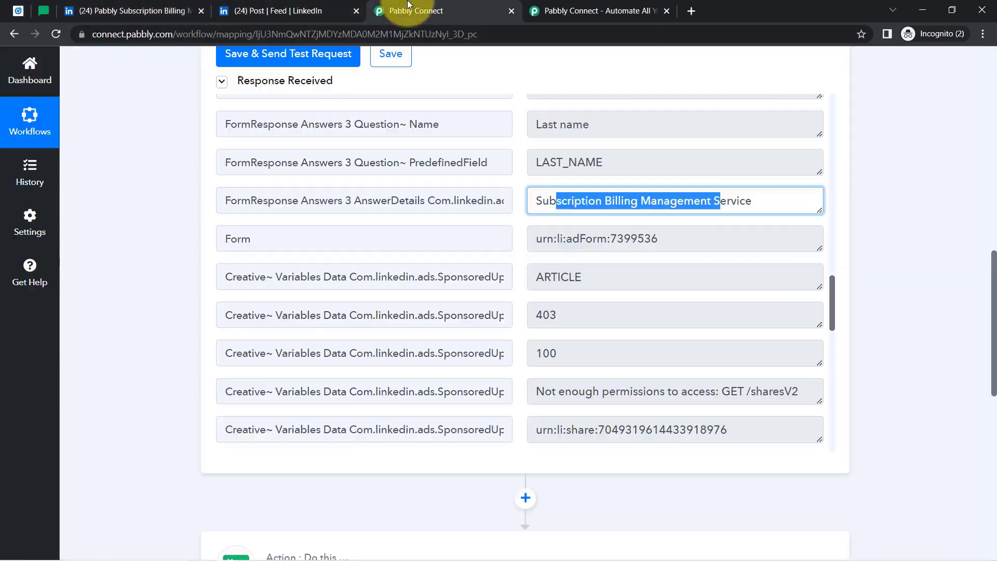
left_click(639, 12)
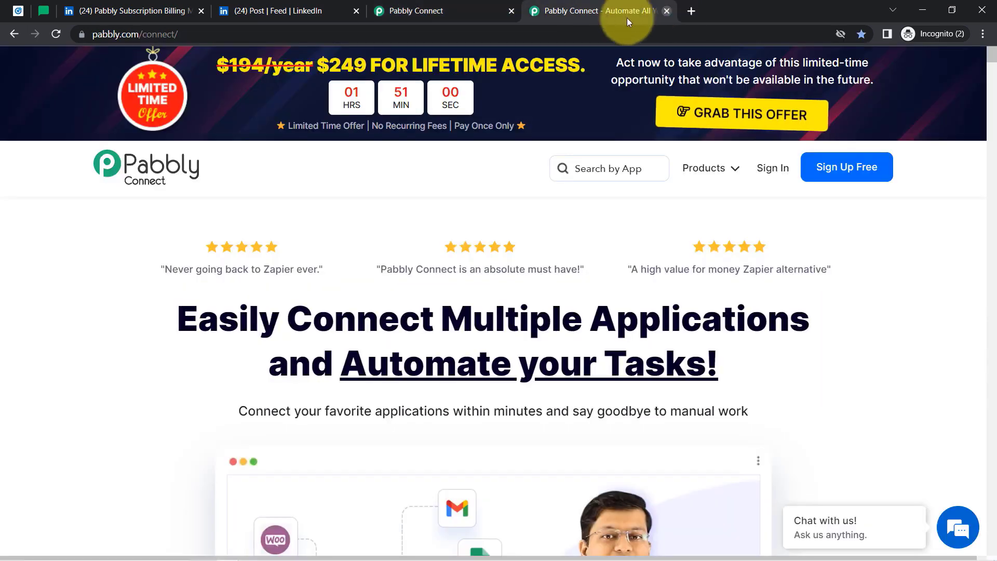
left_click(418, 6)
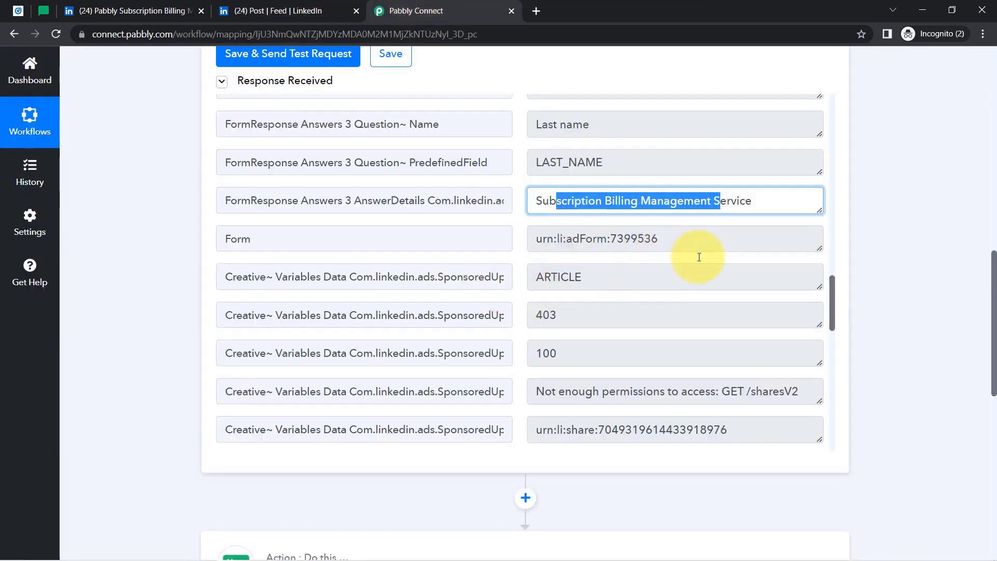
left_click_drag(833, 295, 813, 164)
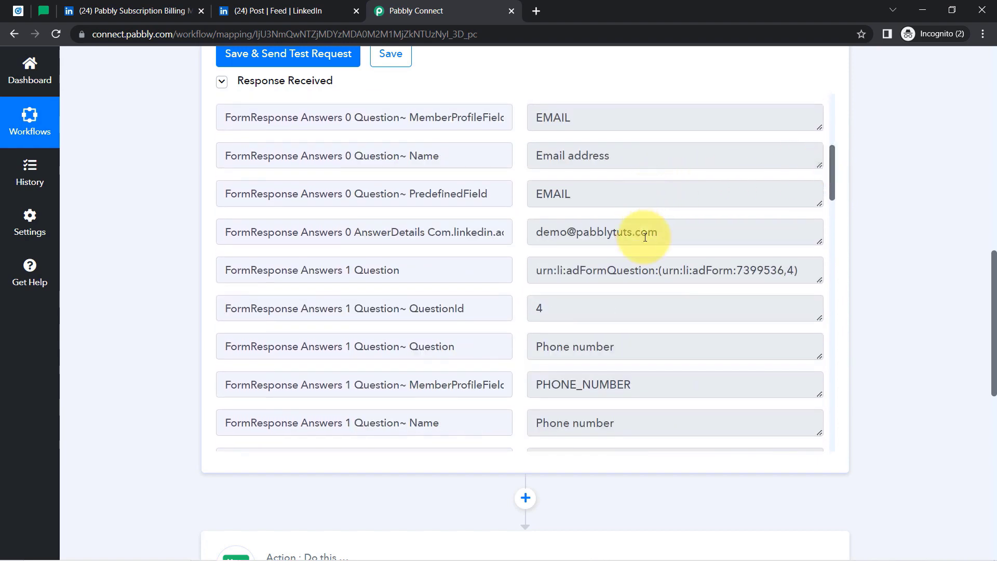
left_click_drag(641, 231, 574, 235)
left_click(915, 239)
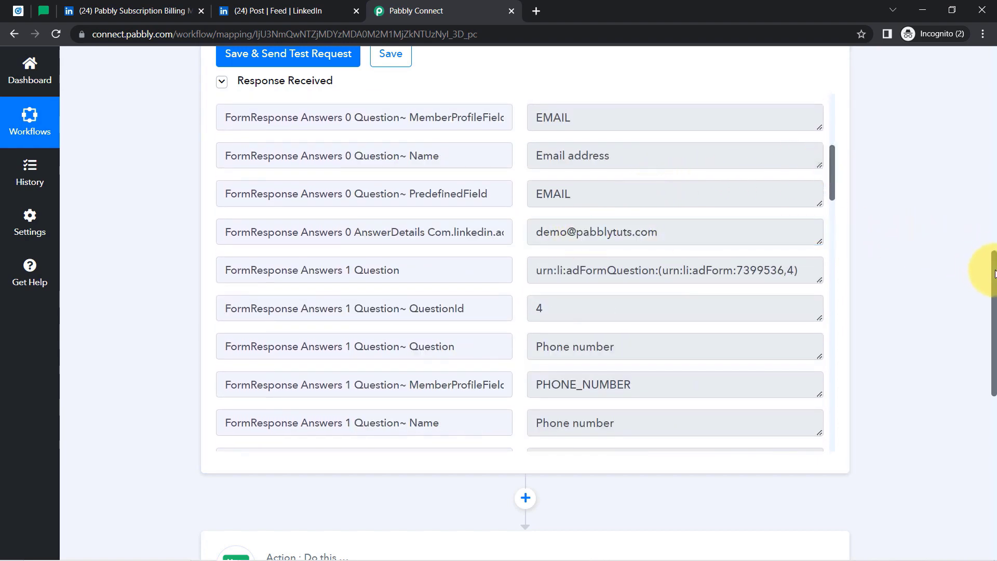
left_click_drag(995, 276, 991, 392)
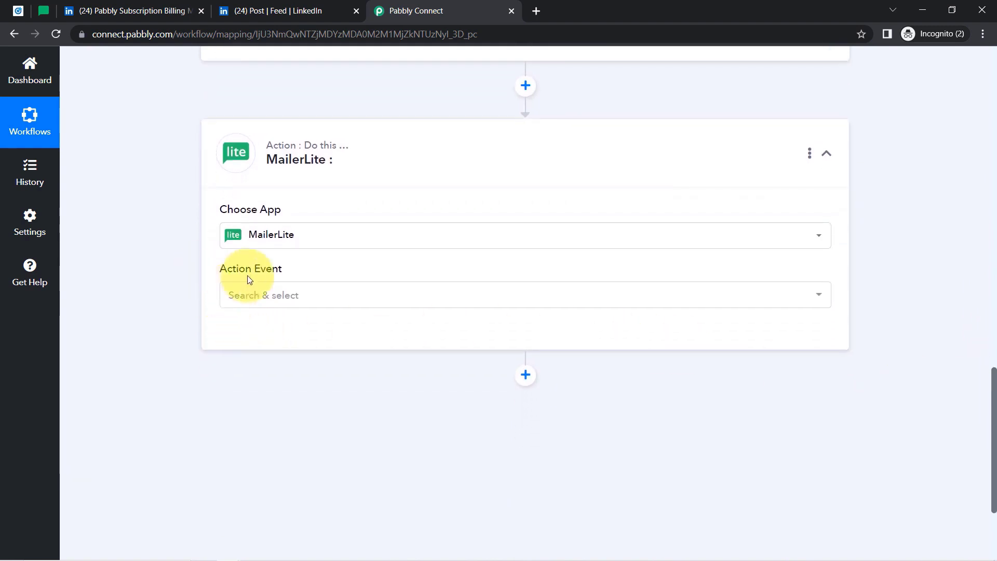
left_click(277, 299)
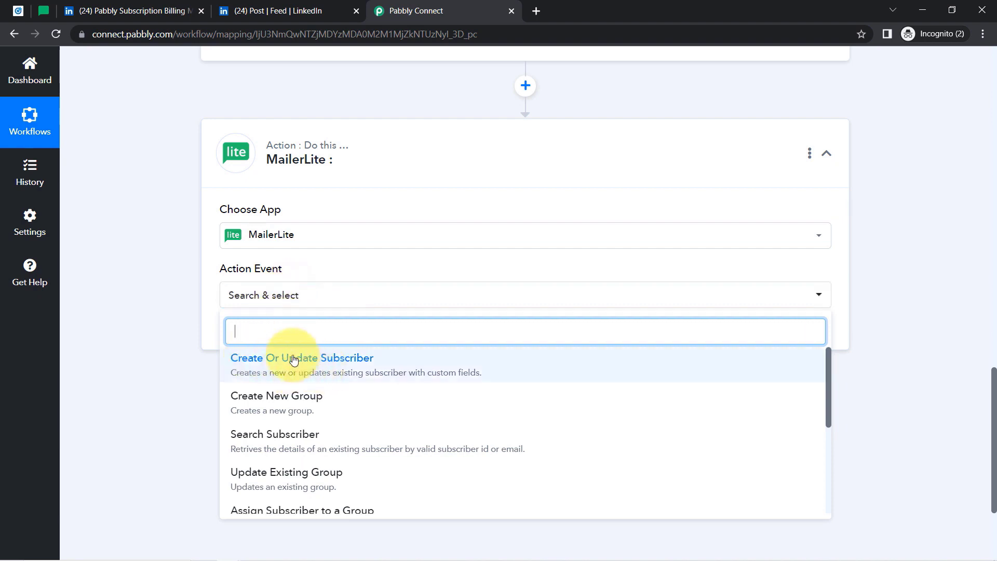
Choose Create Or Update Subscriber, add a new MailerLite #4 connection, and open the token help link in a new tab.
left_click(326, 362)
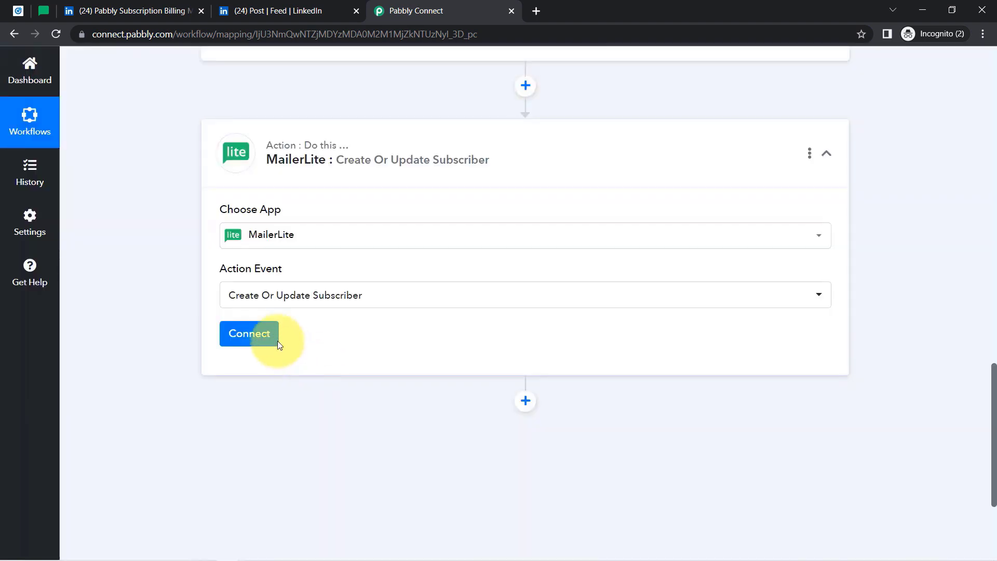
left_click(250, 341)
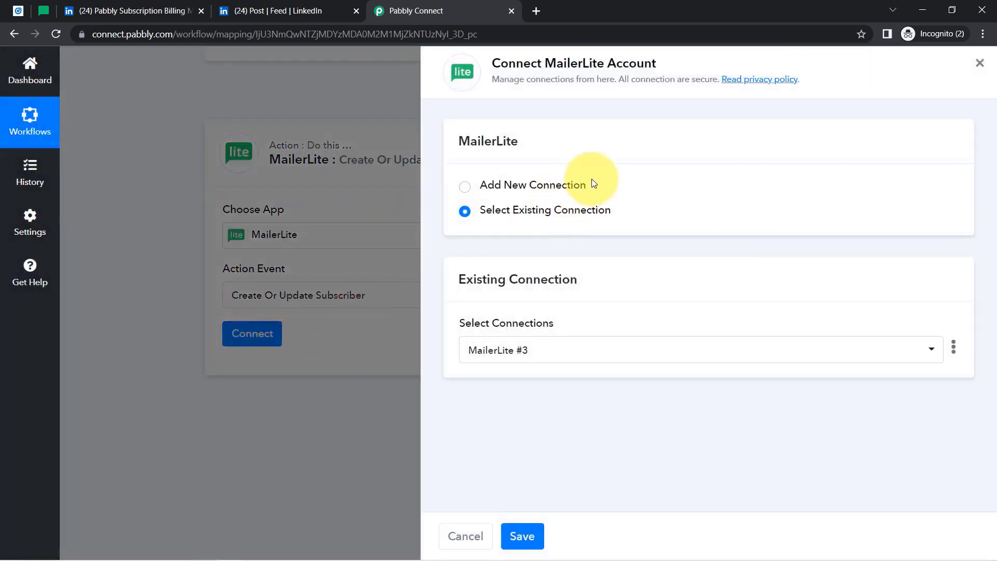
left_click(571, 189)
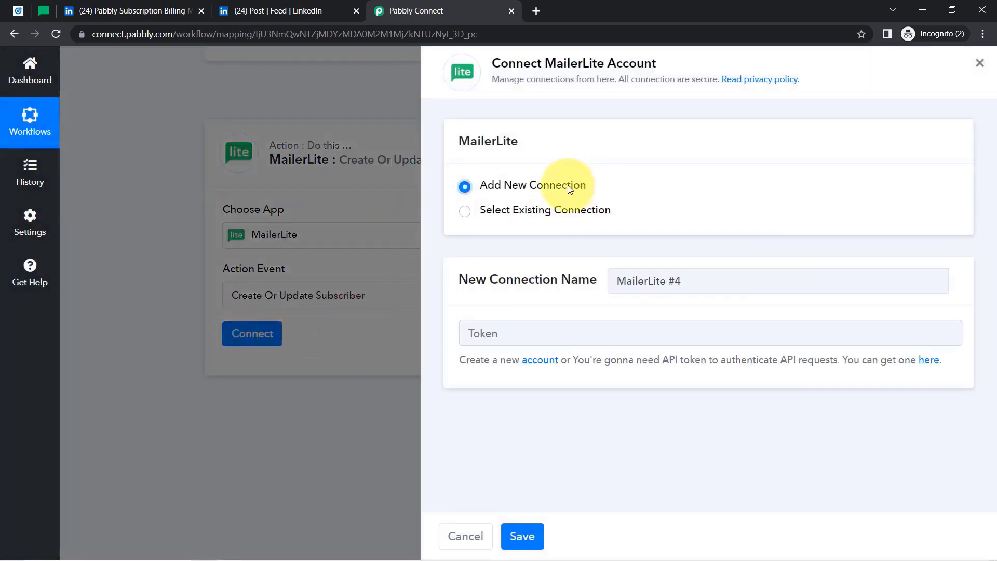
left_click_drag(509, 63, 636, 63)
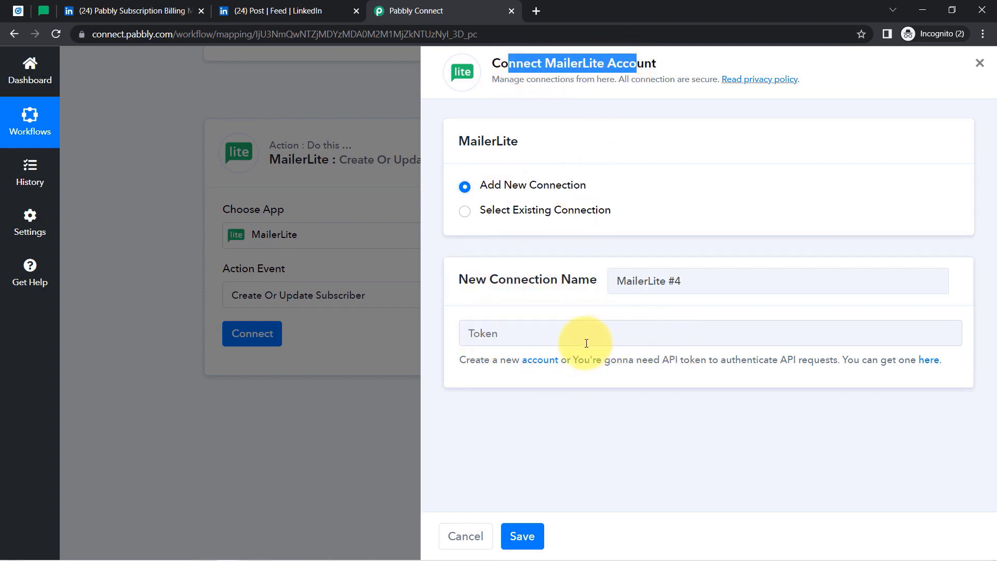
right_click(935, 365)
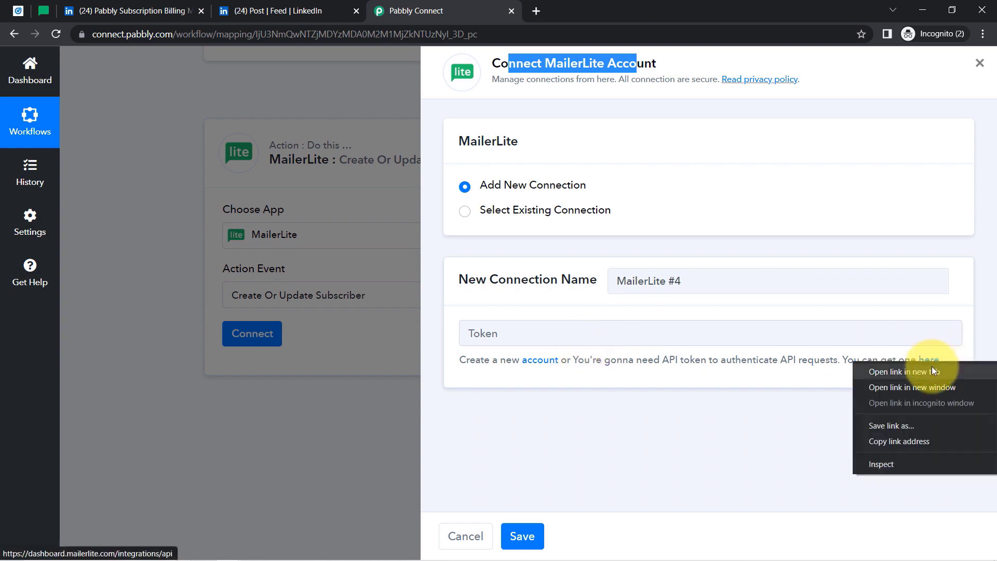
left_click(924, 375)
Create a MailerLite API token named 'Connection With LinkedIn', copy it, and return to Pabbly Connect.
left_click(617, 5)
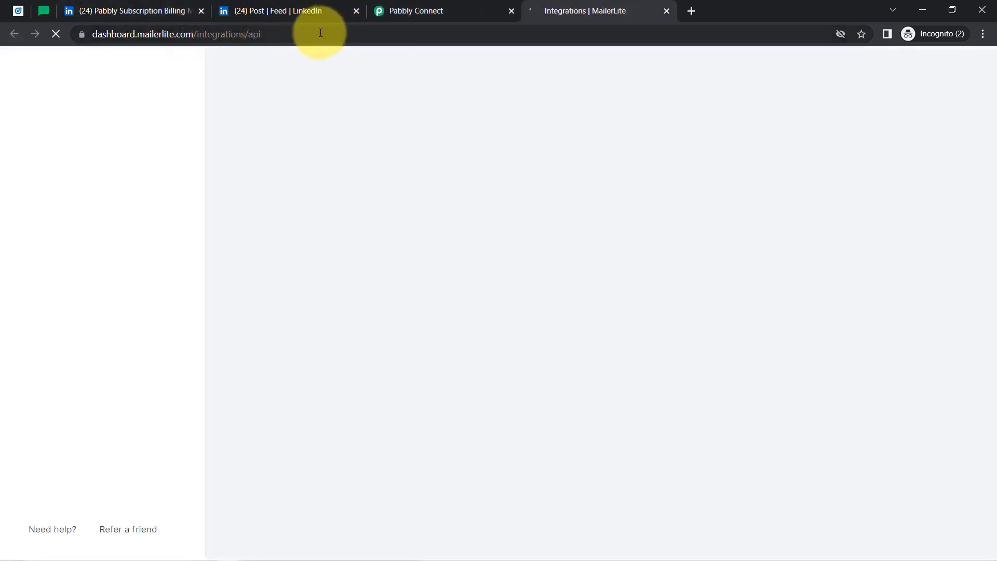
left_click_drag(254, 32, 222, 33)
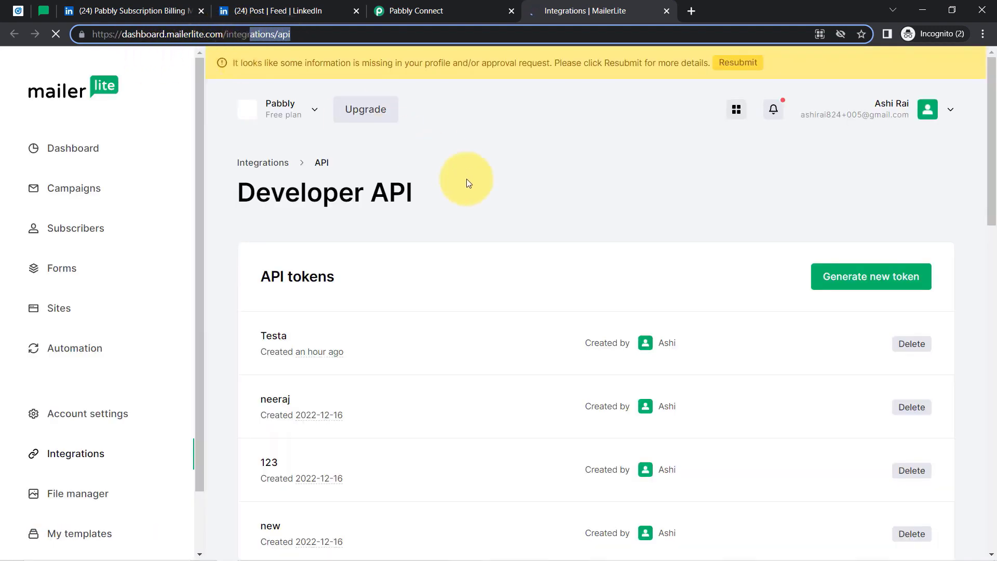
left_click(872, 286)
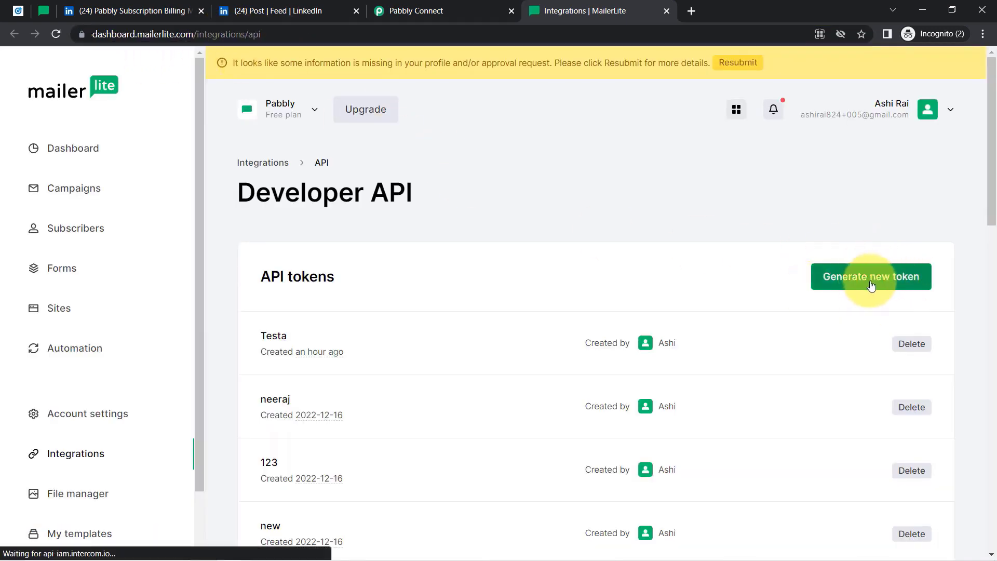
left_click(373, 340)
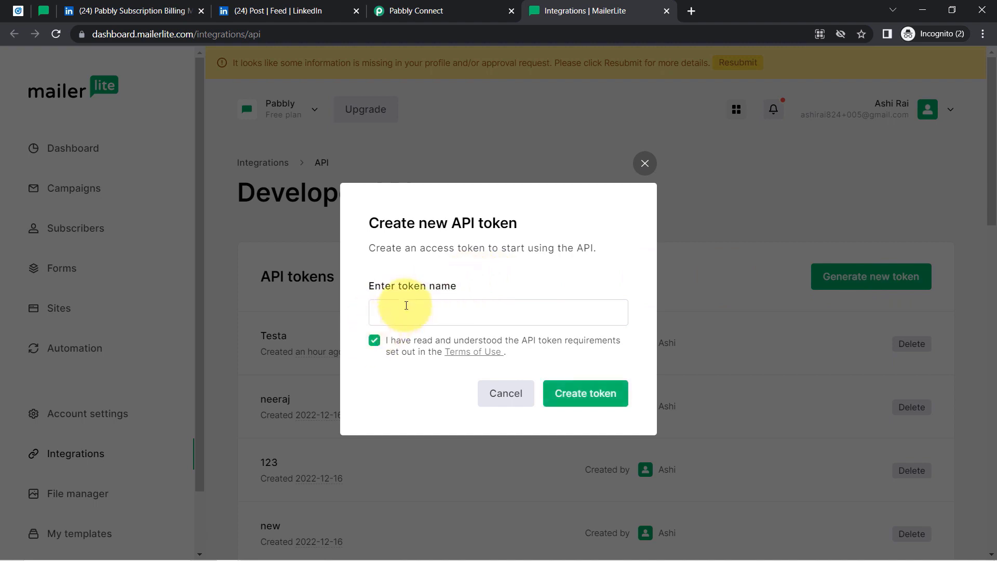
left_click(405, 306)
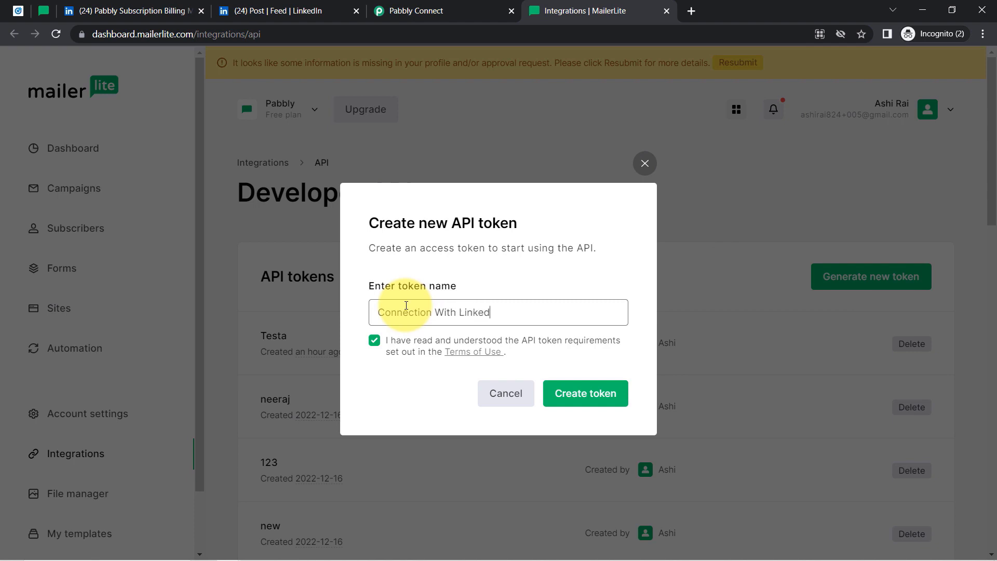
left_click(584, 395)
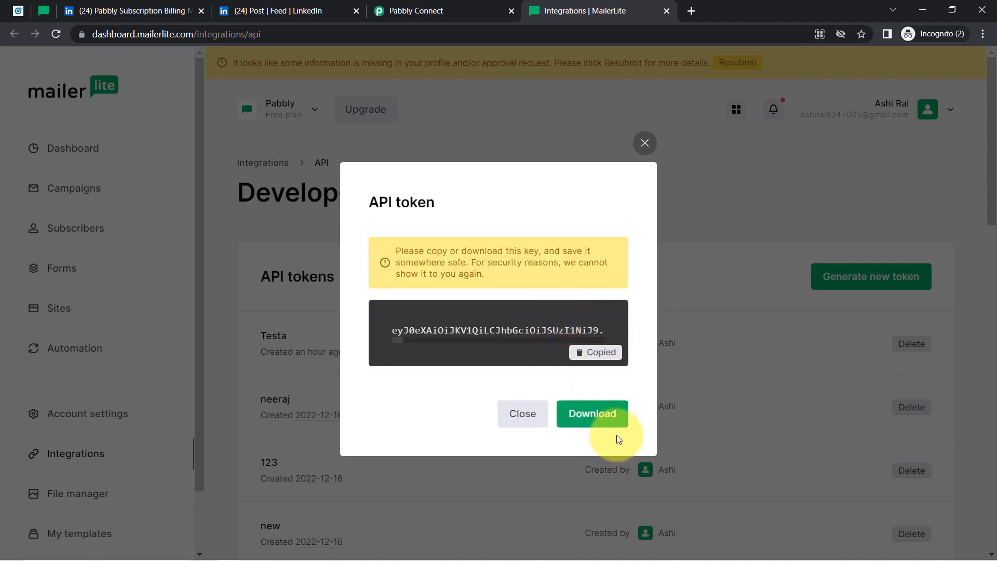
left_click(645, 143)
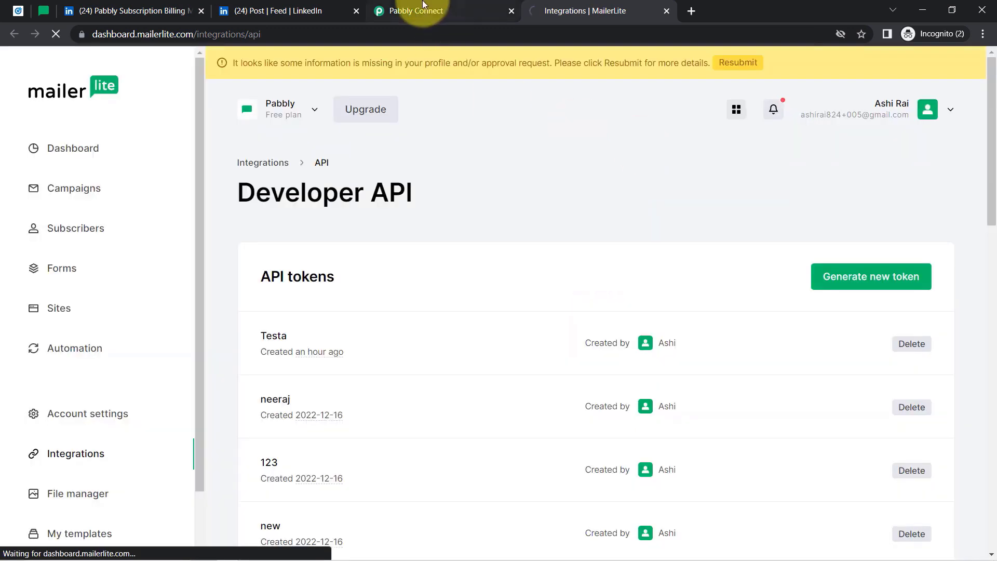
left_click(423, 4)
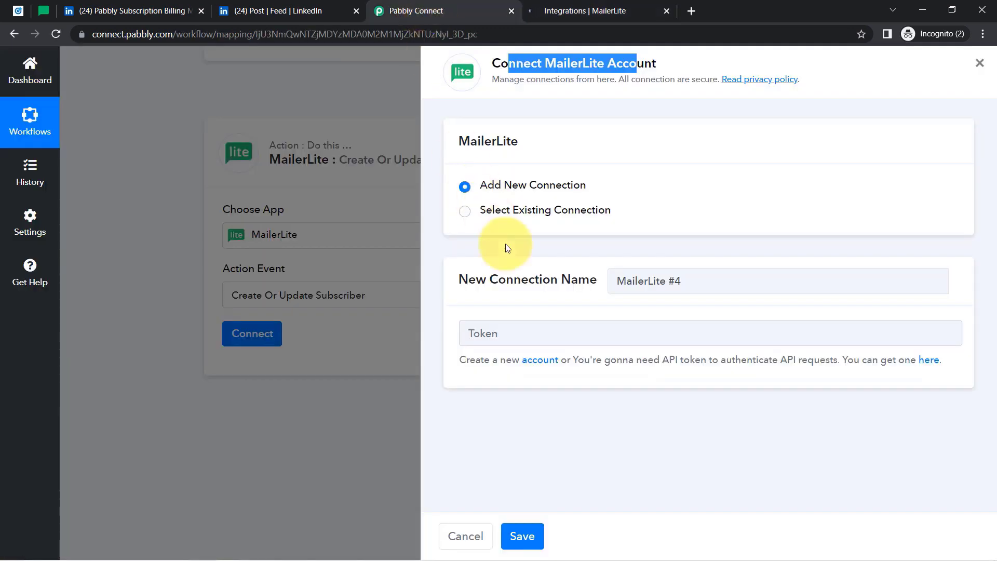
Paste the copied API token into the Token field and save the MailerLite connection.
left_click(557, 325)
key("ctrl+v")
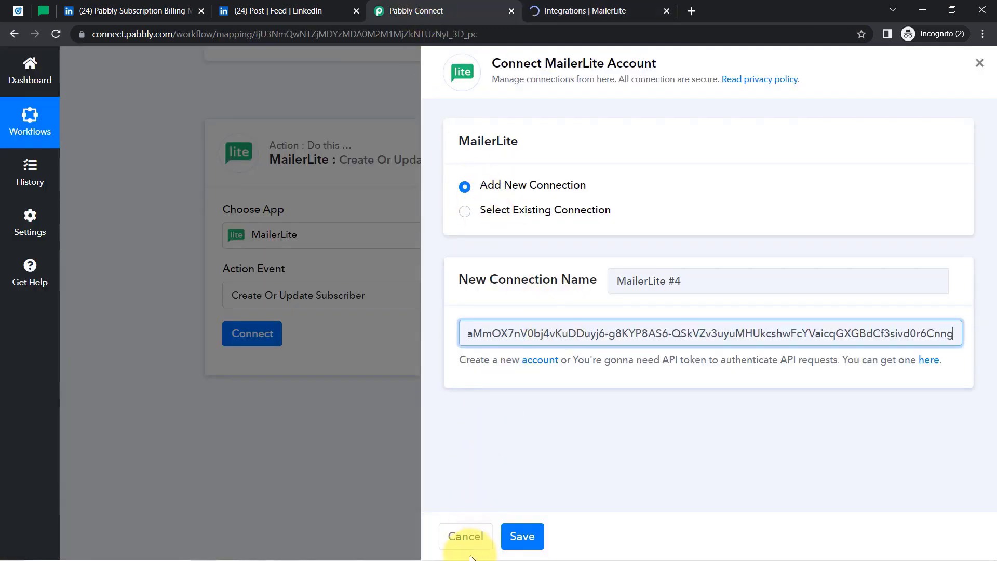
left_click(532, 535)
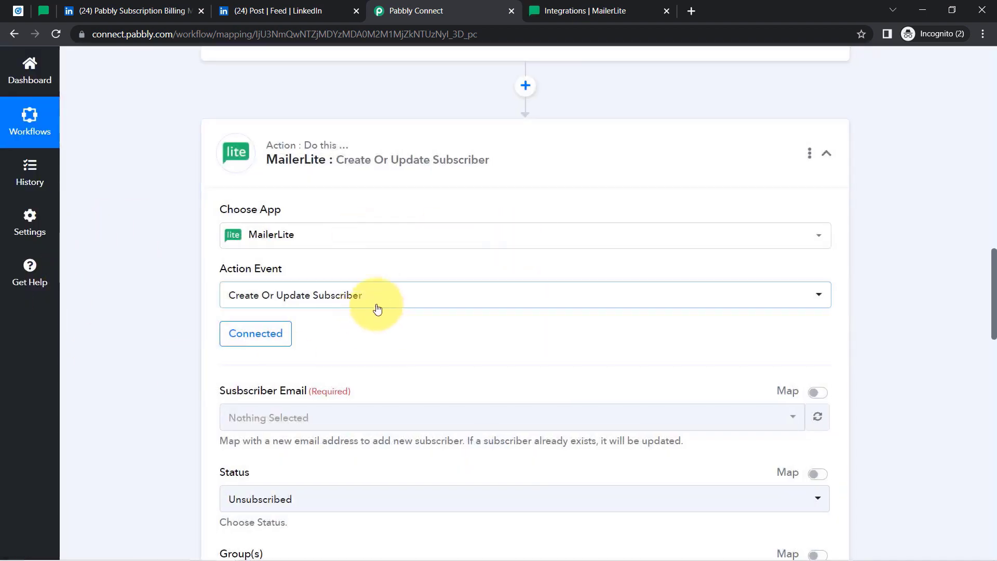
Review the subscriber fields, including Subscriber Email and Group(s), and open the data picker for Name.
left_click_drag(994, 266, 993, 314)
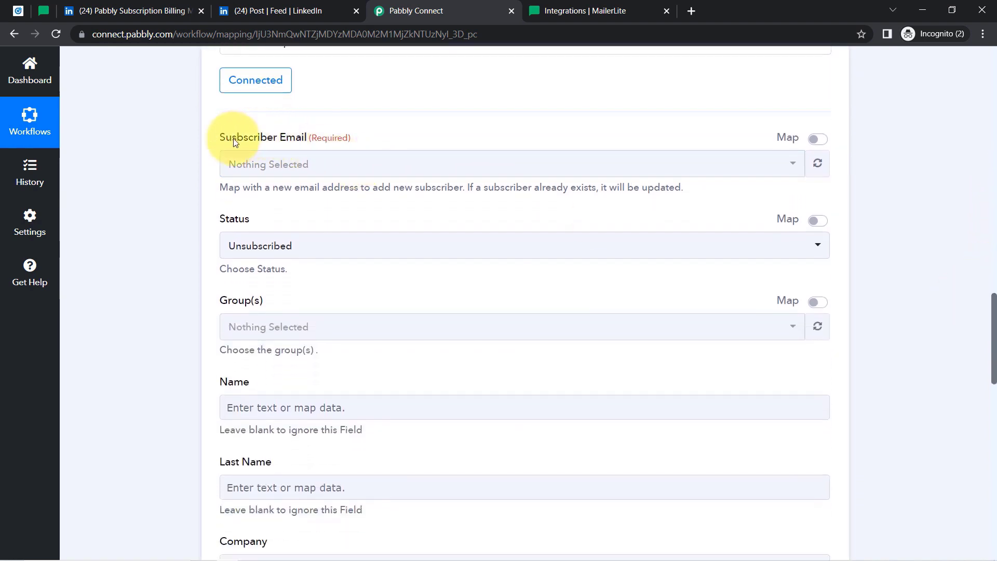
left_click_drag(227, 139, 315, 141)
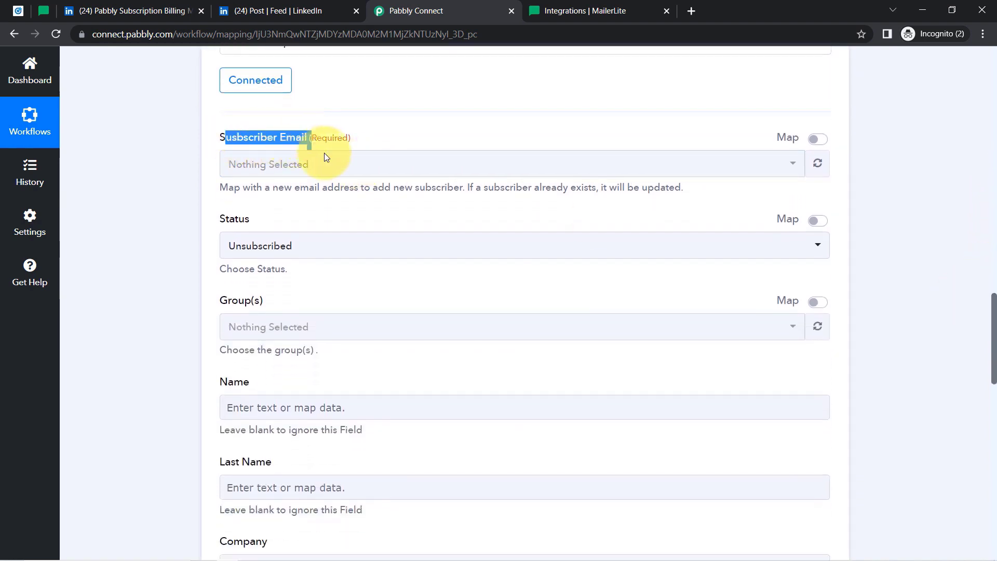
left_click_drag(995, 335, 986, 223)
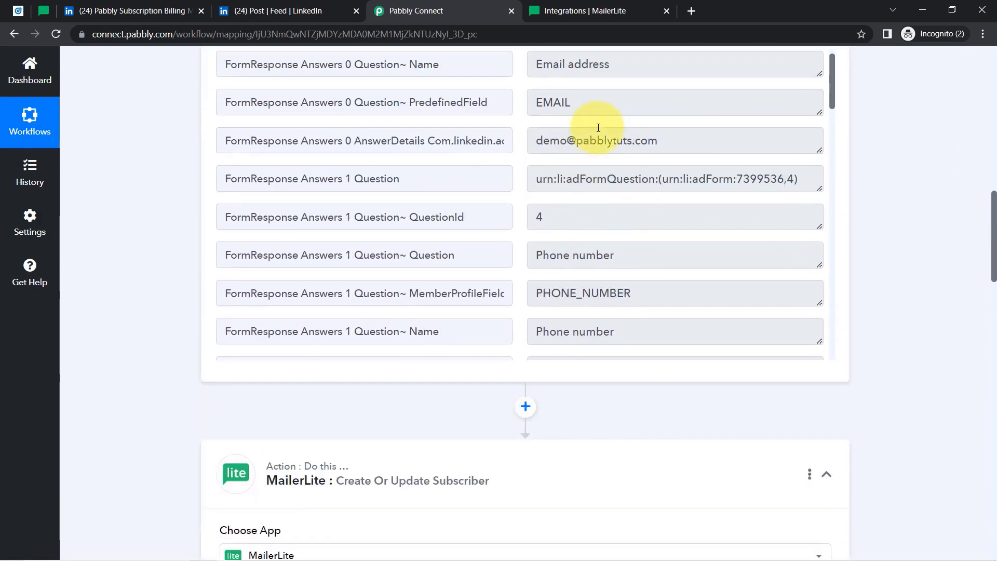
triple_click(613, 146)
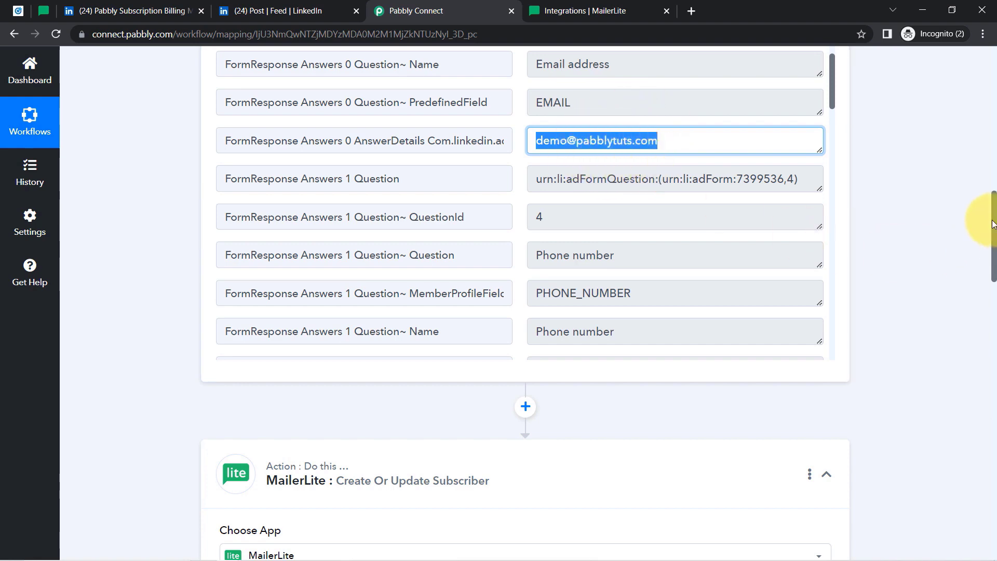
left_click_drag(993, 224, 986, 326)
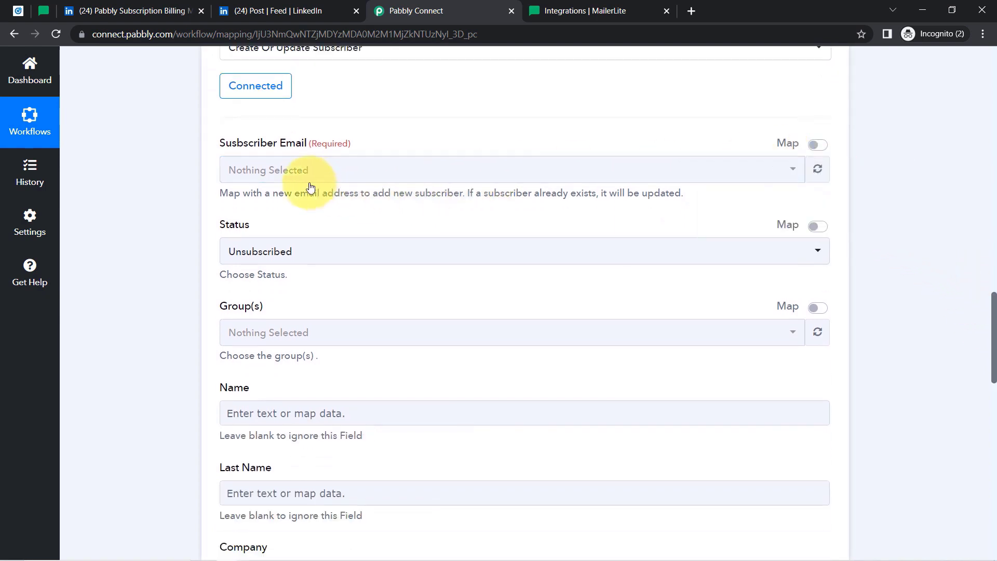
left_click(248, 335)
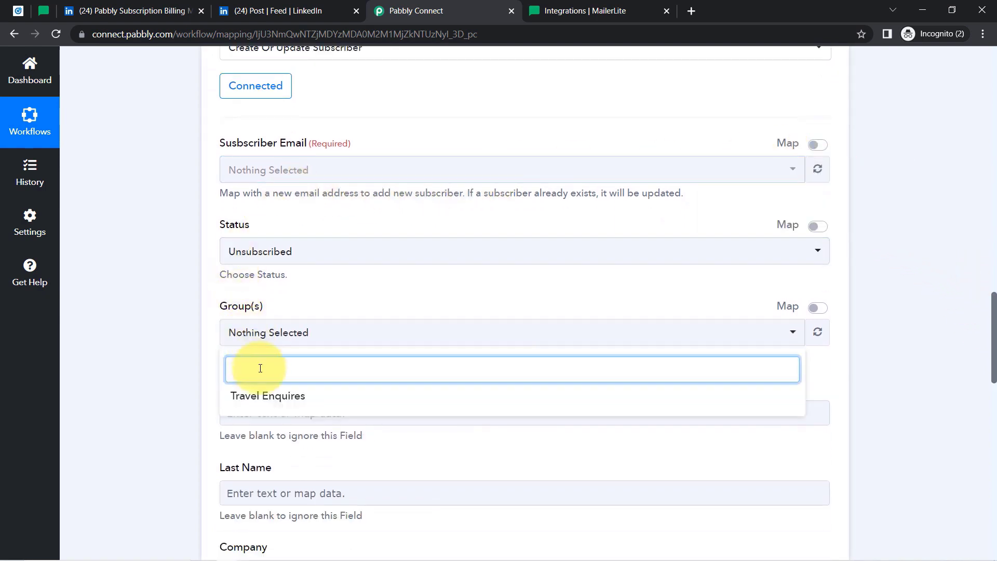
left_click(254, 181)
left_click(229, 232)
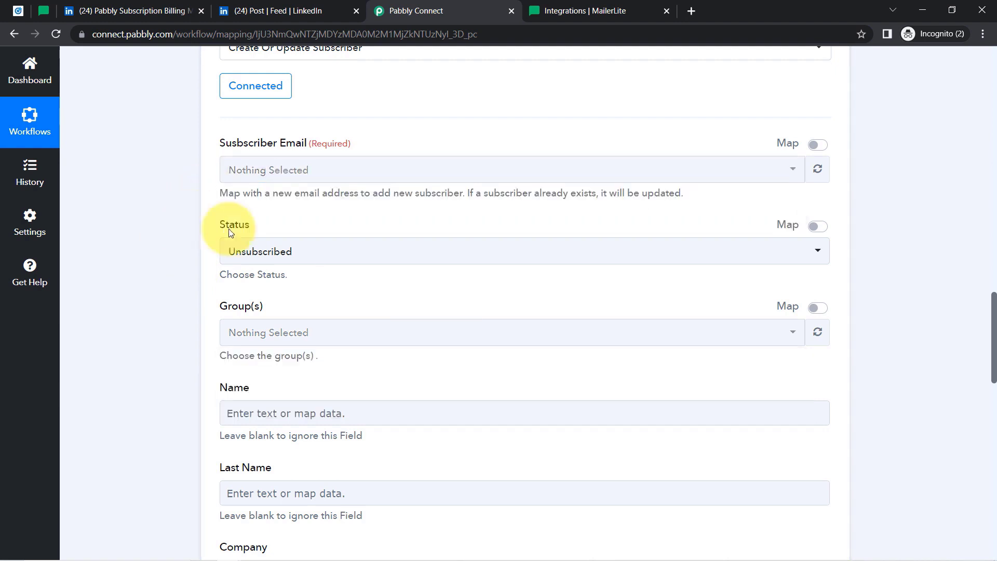
scroll(987, 312, "down", 3)
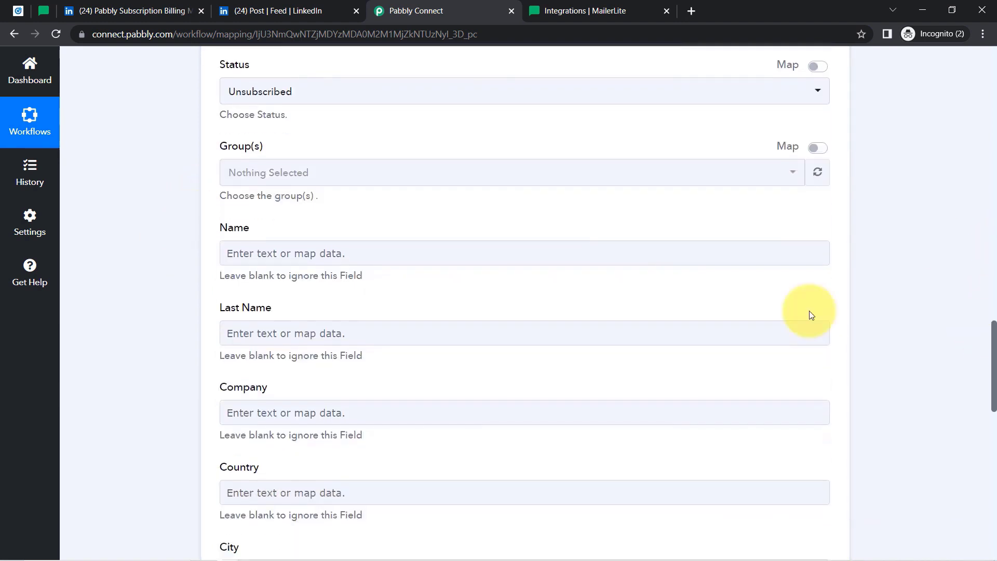
left_click(247, 256)
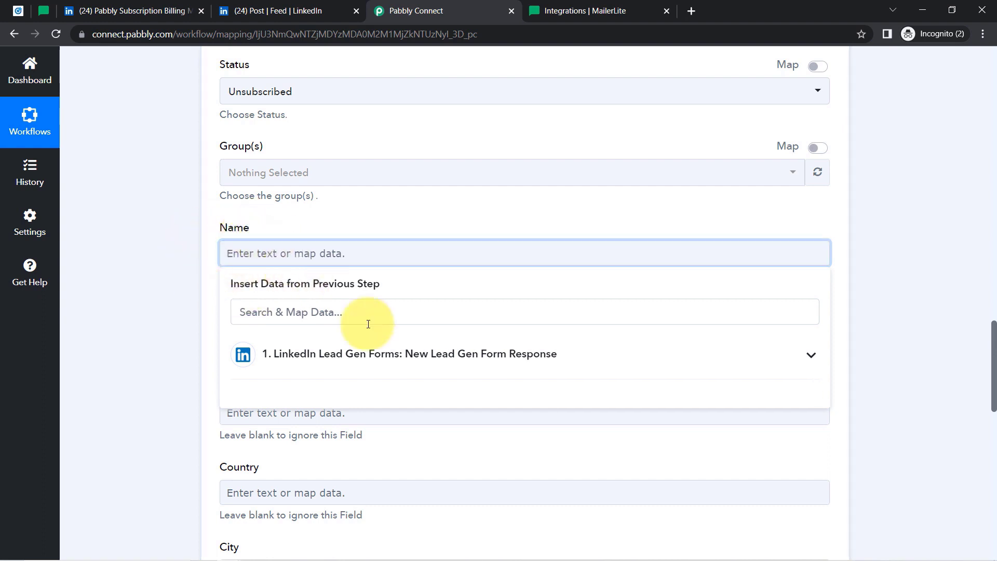
Map Name to the LinkedIn lead's Question Answers First Name, found by searching 'pabb'.
left_click(350, 362)
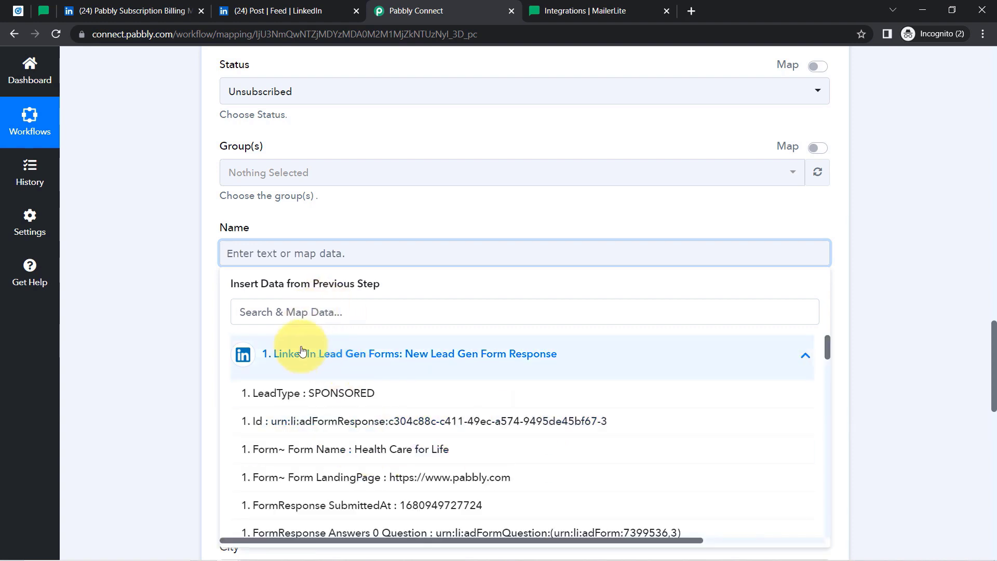
left_click(269, 317)
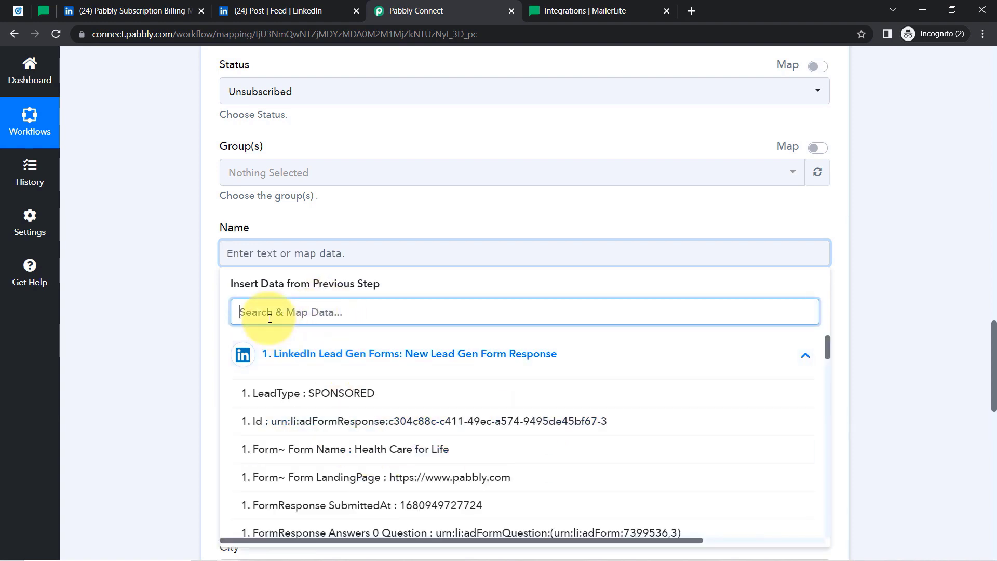
type("pabb")
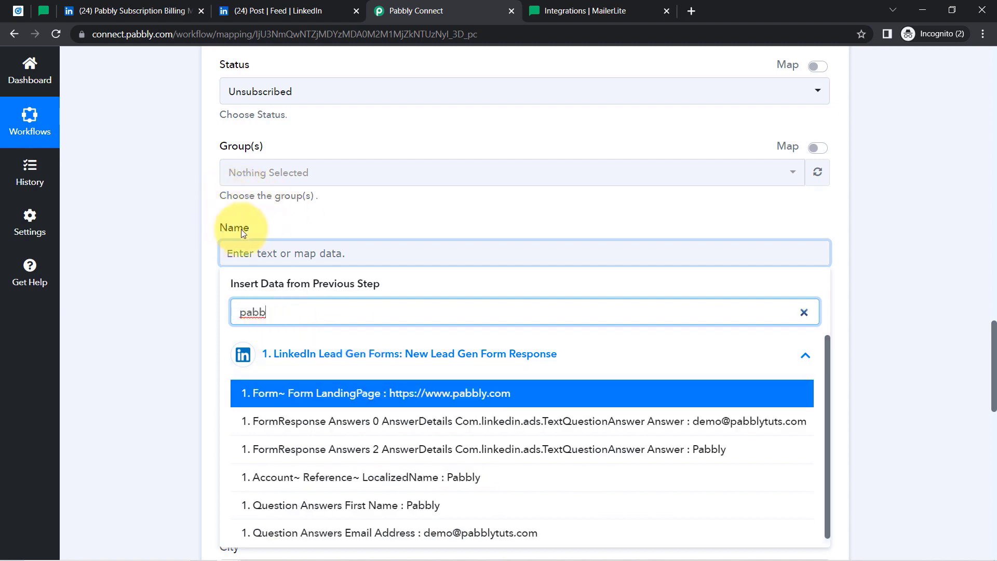
left_click(367, 507)
Map Last Name to the lead's Question Answers Last Name, found by searching 'subs'.
left_click(241, 340)
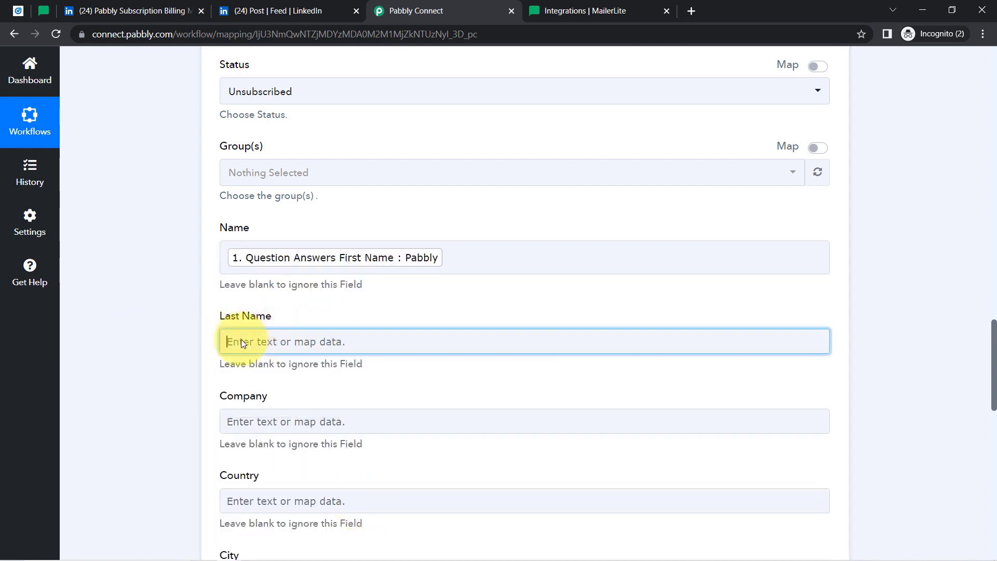
left_click(245, 398)
type("subs")
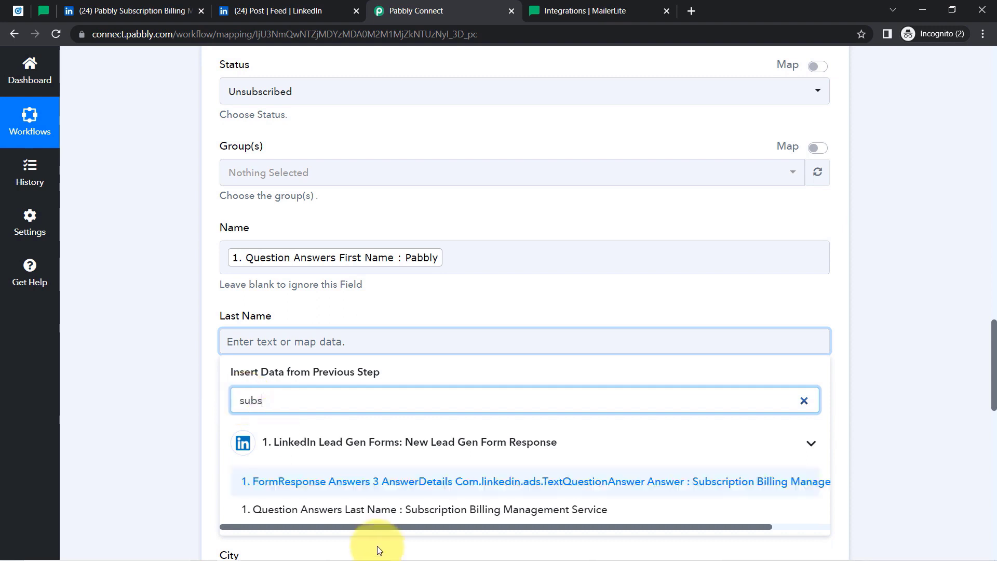
left_click(345, 510)
left_click(134, 300)
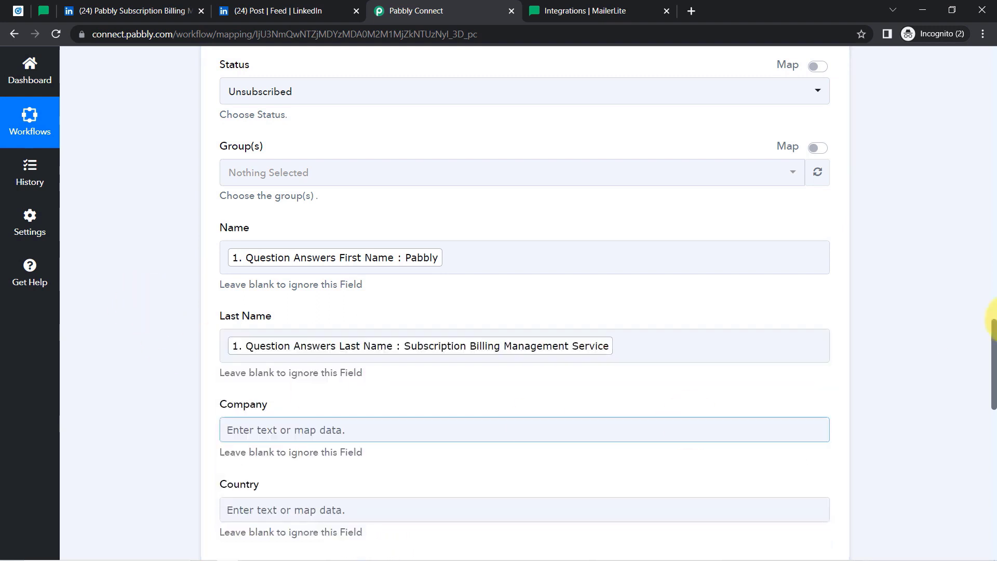
left_click_drag(993, 366, 961, 318)
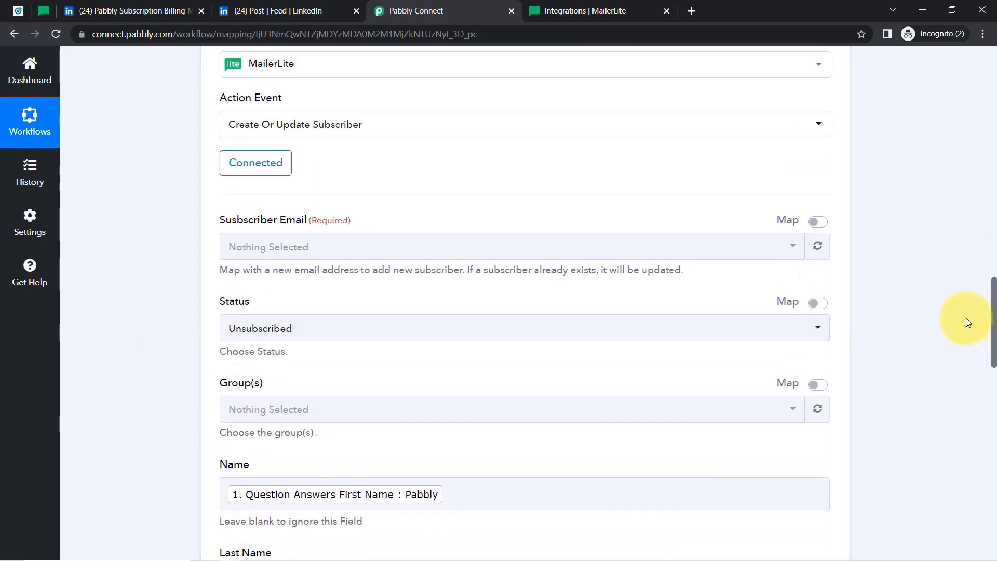
left_click_drag(230, 223, 411, 217)
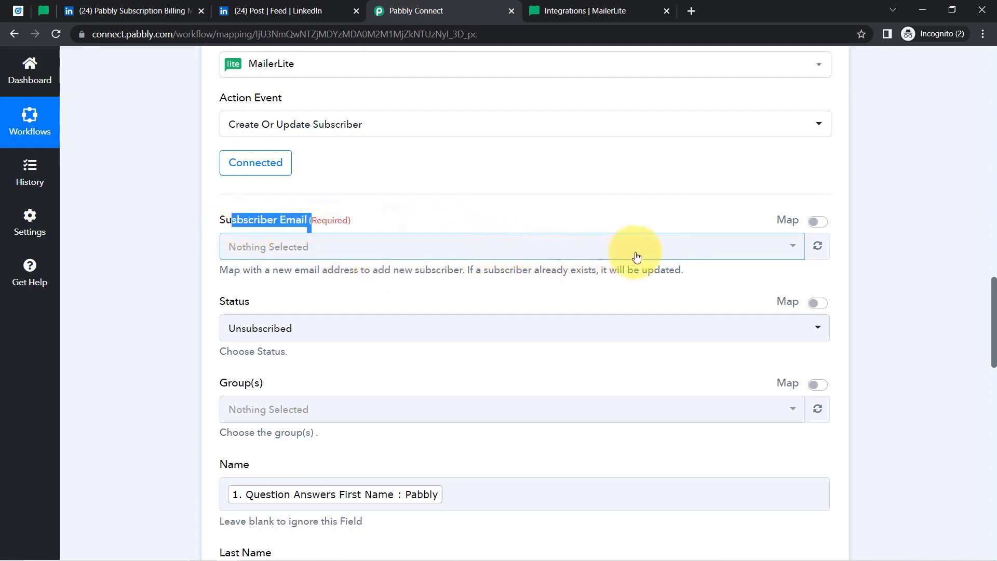
Map Subscriber Email to the LinkedIn lead's email address, found by searching '@'.
left_click(858, 231)
left_click(790, 251)
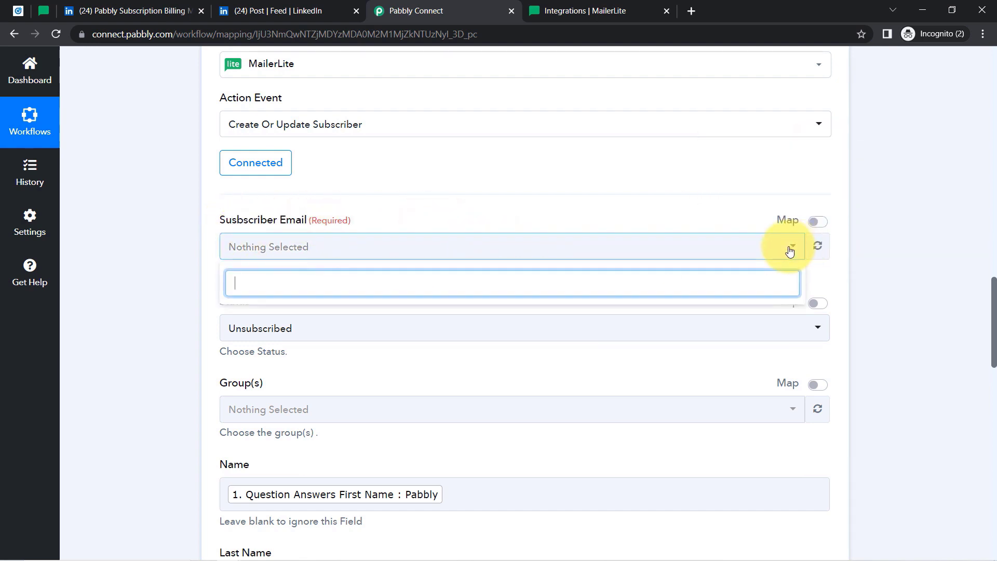
left_click(790, 252)
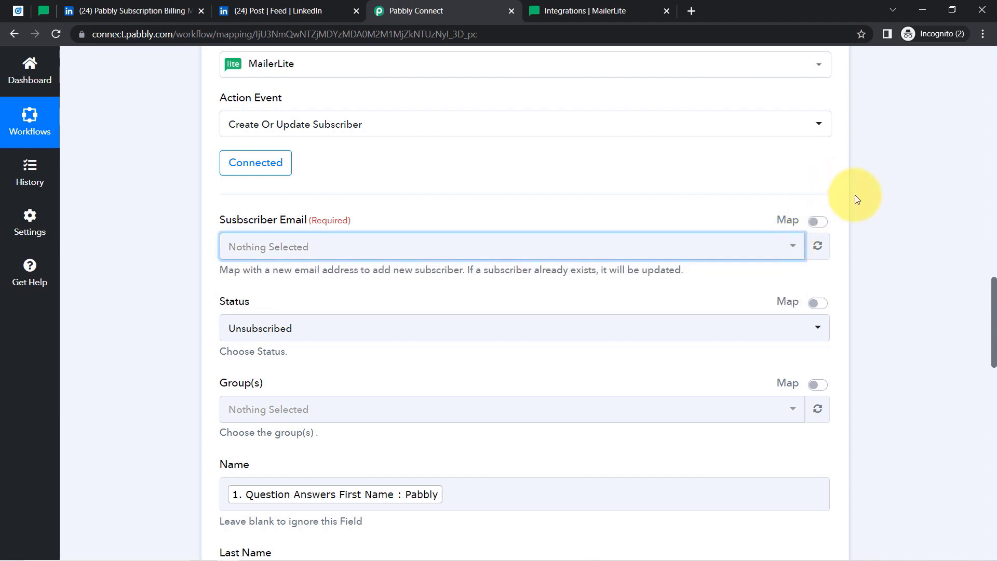
left_click(816, 225)
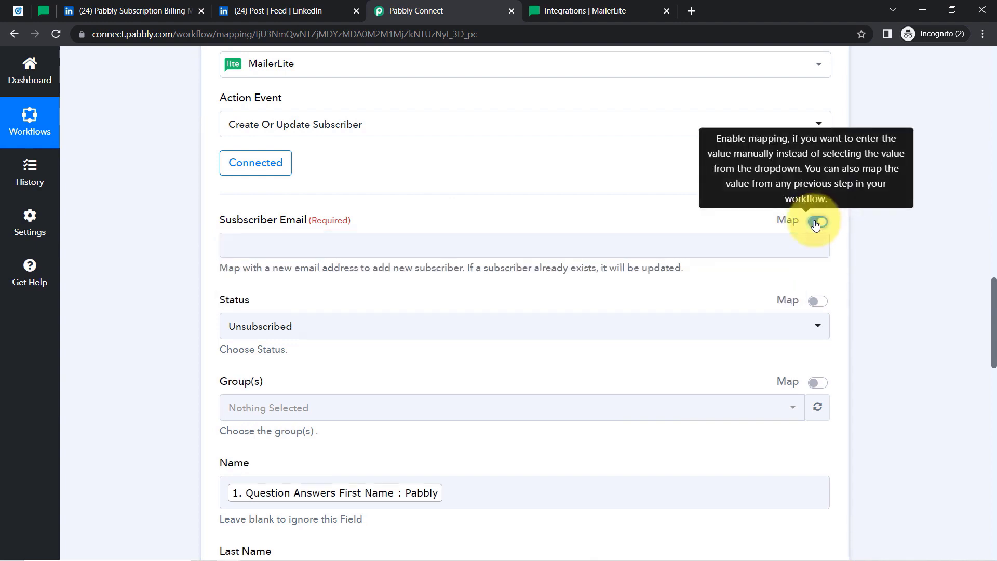
left_click(244, 250)
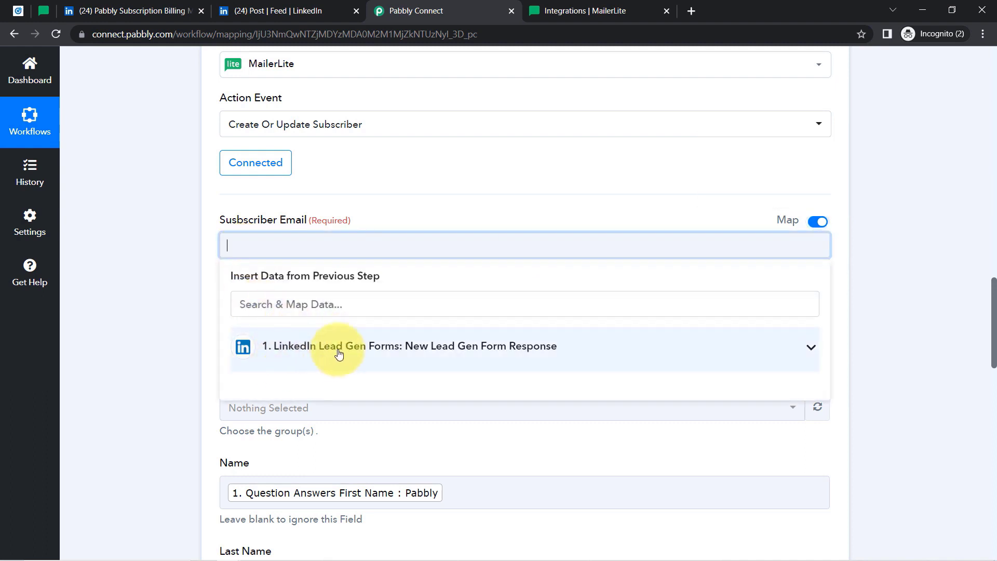
left_click(275, 360)
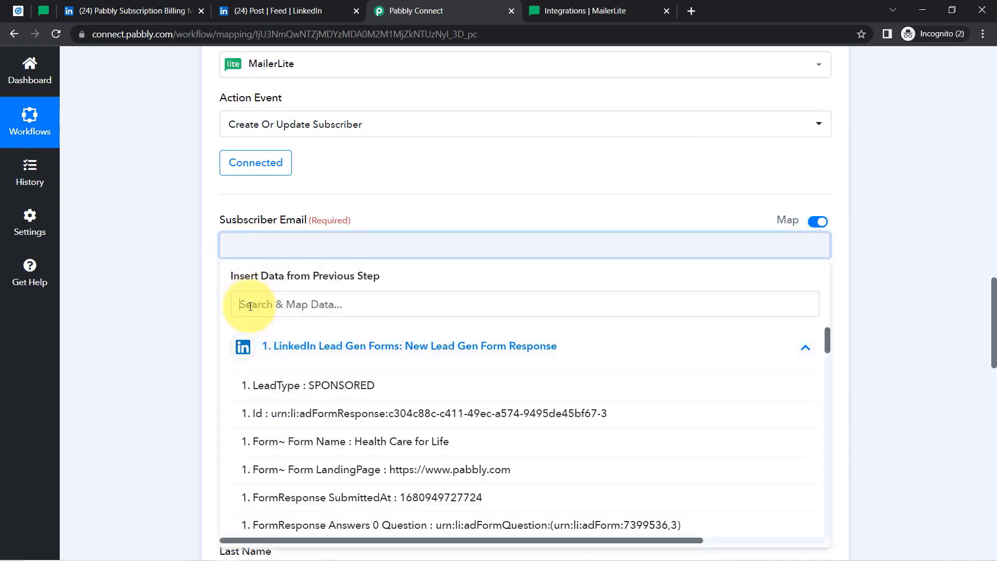
left_click(249, 306)
type("@")
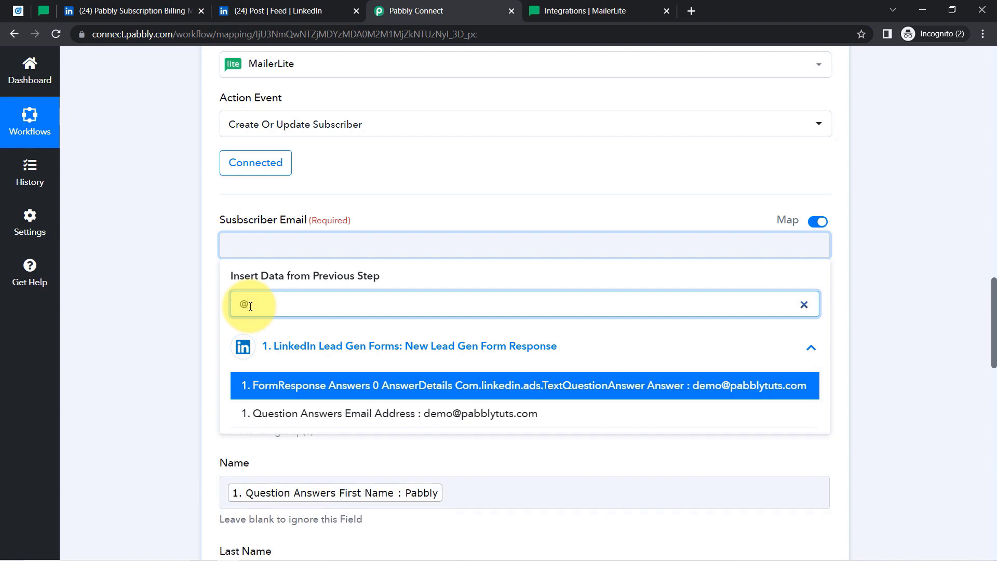
left_click(415, 395)
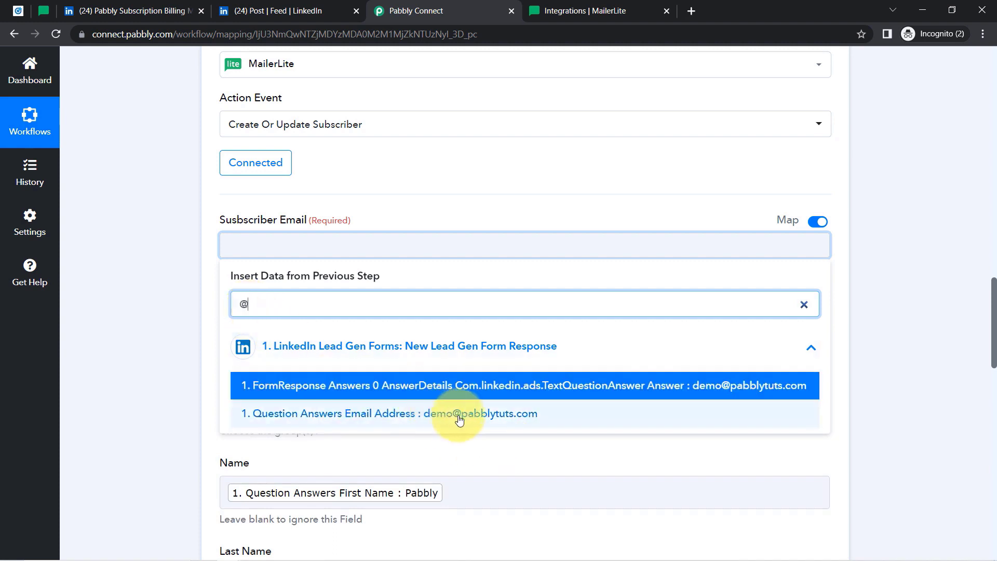
left_click(459, 414)
left_click(232, 214)
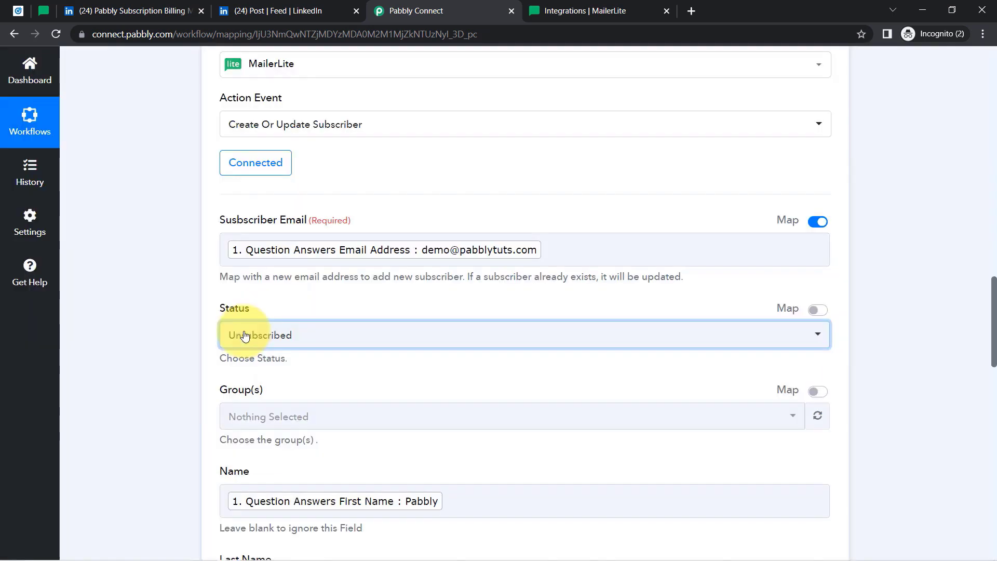
Set the subscriber Status to Active.
left_click(245, 337)
left_click(254, 423)
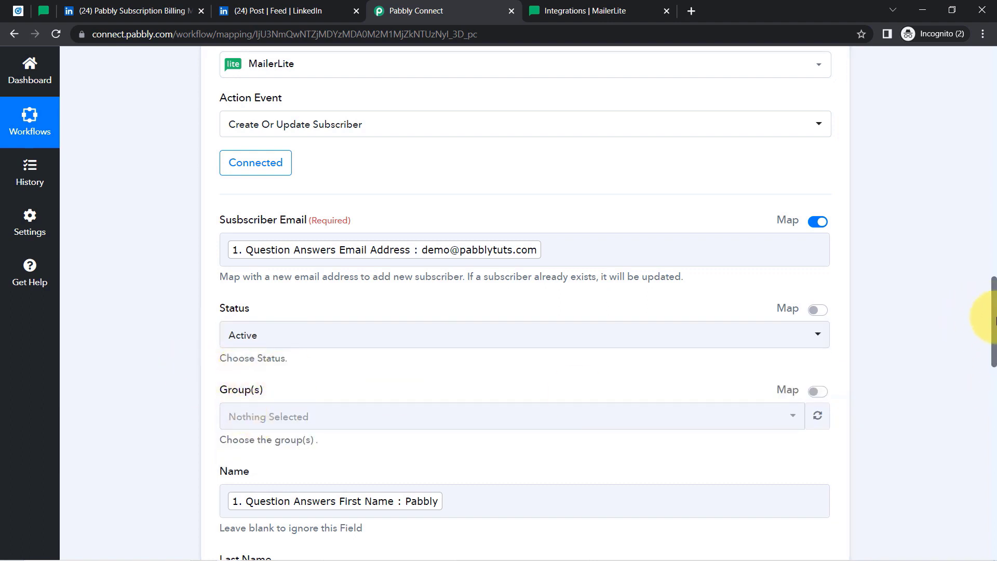
left_click_drag(994, 320, 965, 439)
Map Phone to the lead's Question Answers Phone Number from the LinkedIn trigger data.
left_click(290, 204)
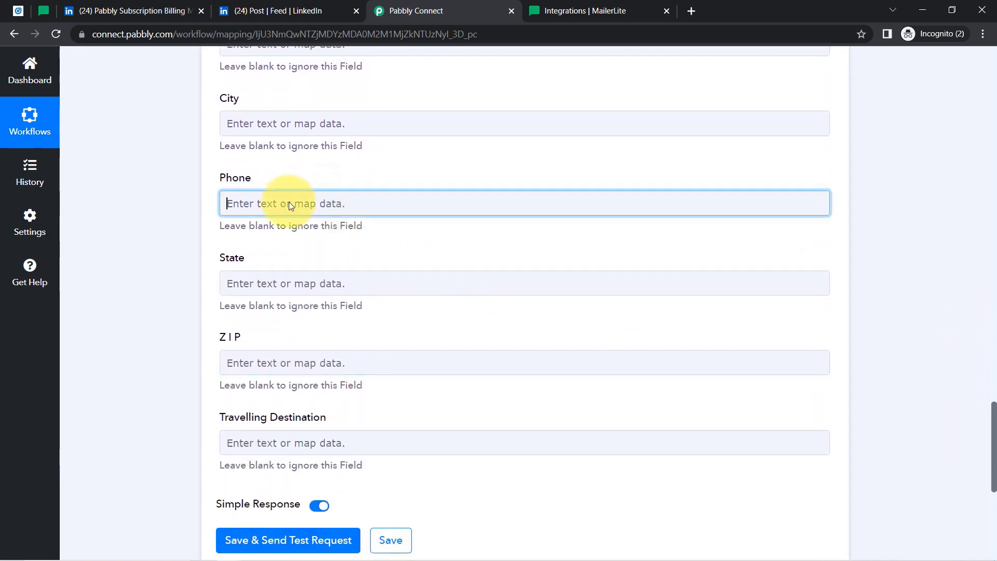
left_click(294, 302)
left_click(275, 271)
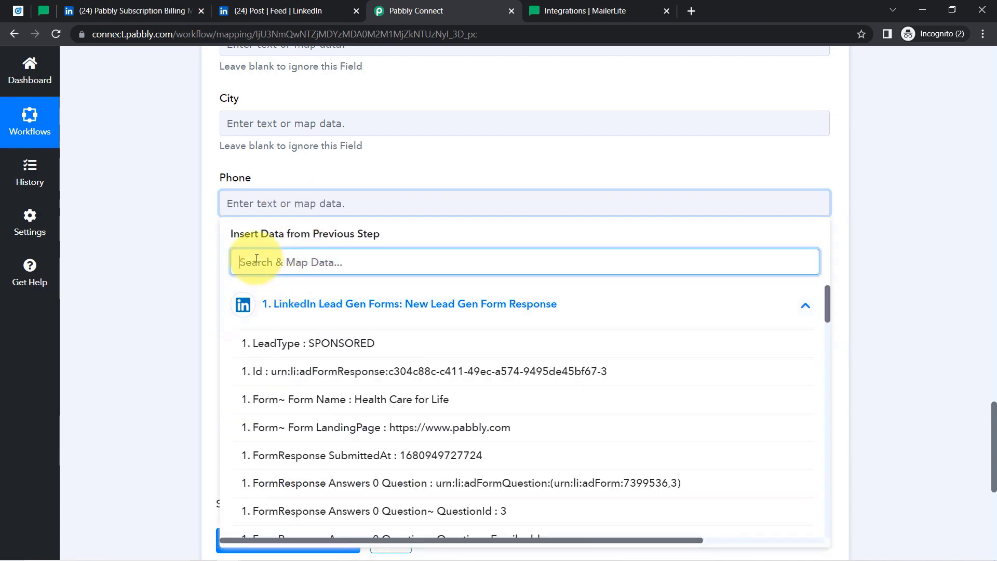
type("922")
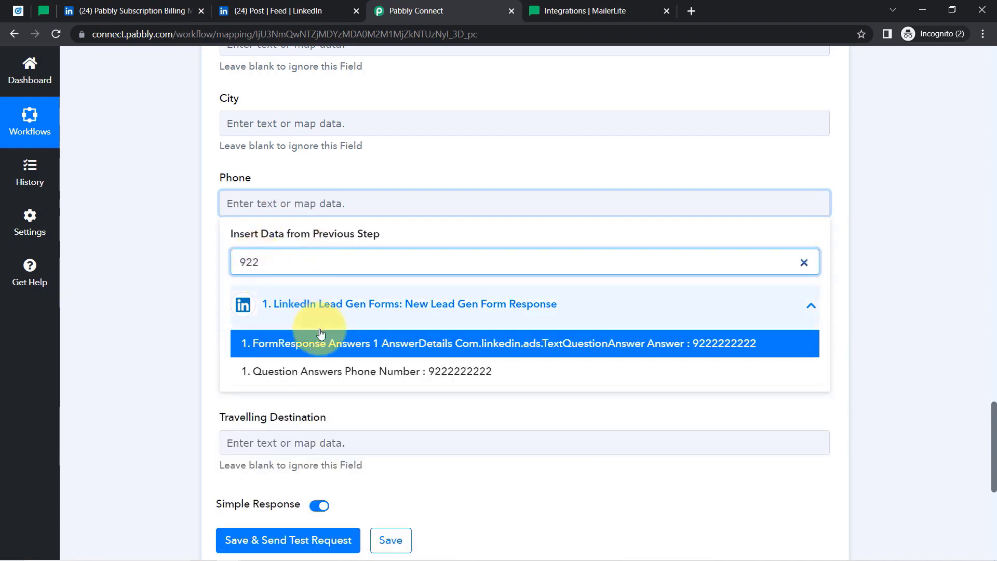
left_click(363, 374)
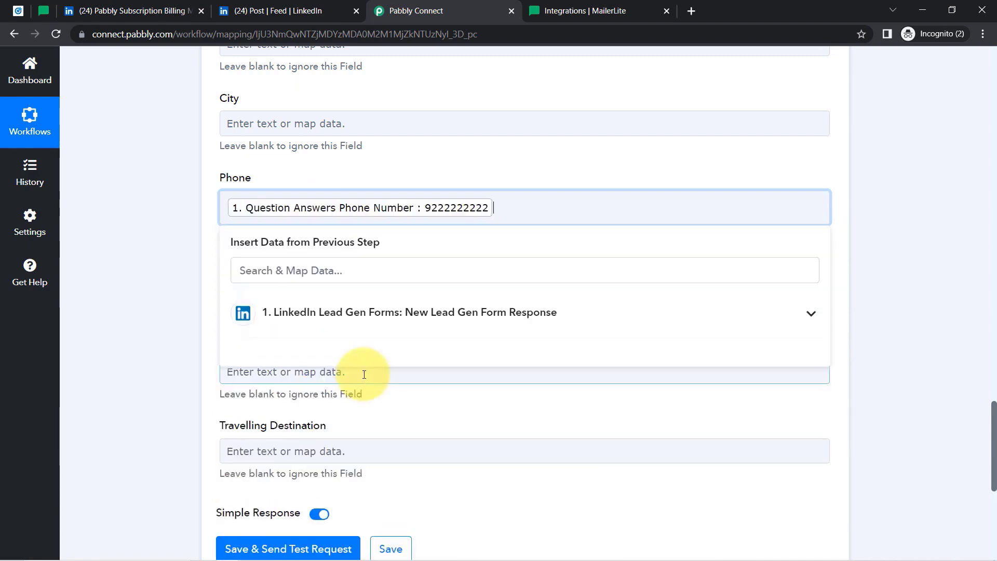
left_click(182, 227)
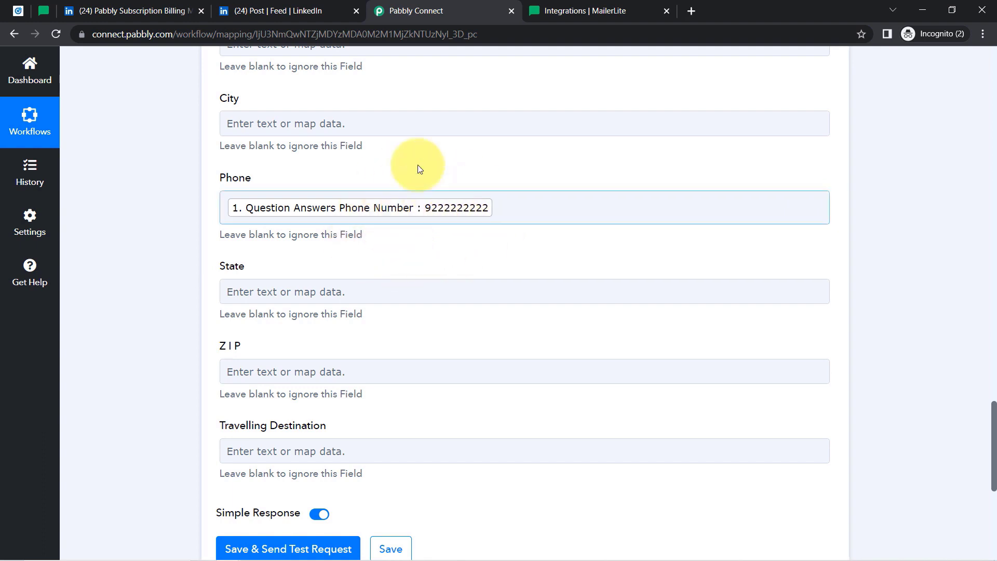
Check the Campaign Manager creatives, then scroll past optional fields like Travelling Destination to Save & Send Test Request.
scroll(995, 452, "up", 2)
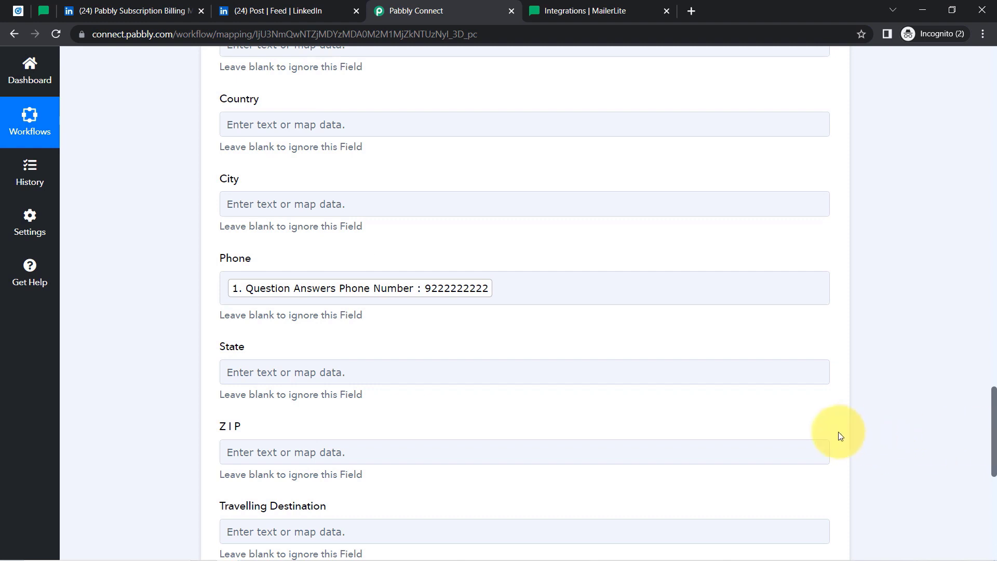
left_click(18, 10)
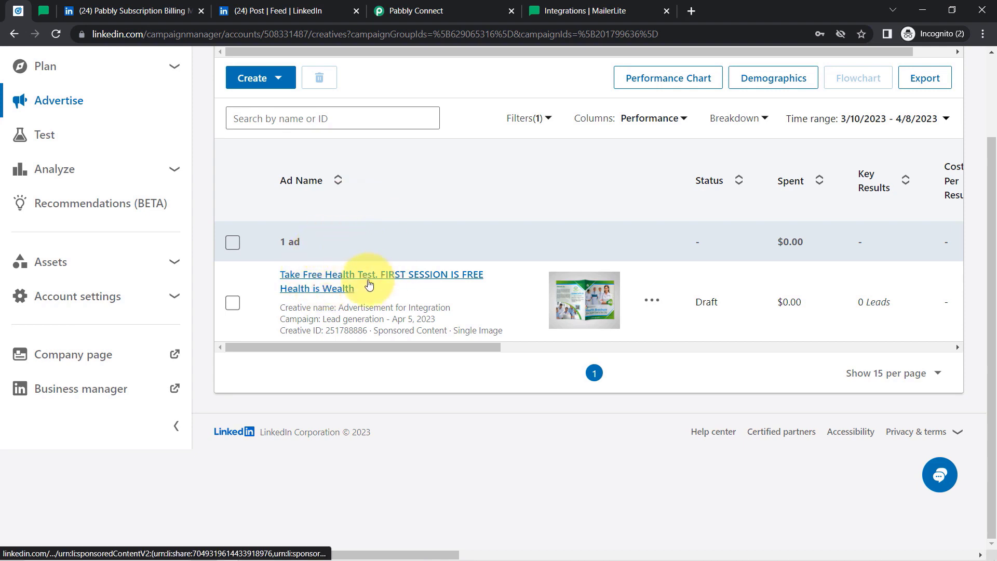
left_click(405, 11)
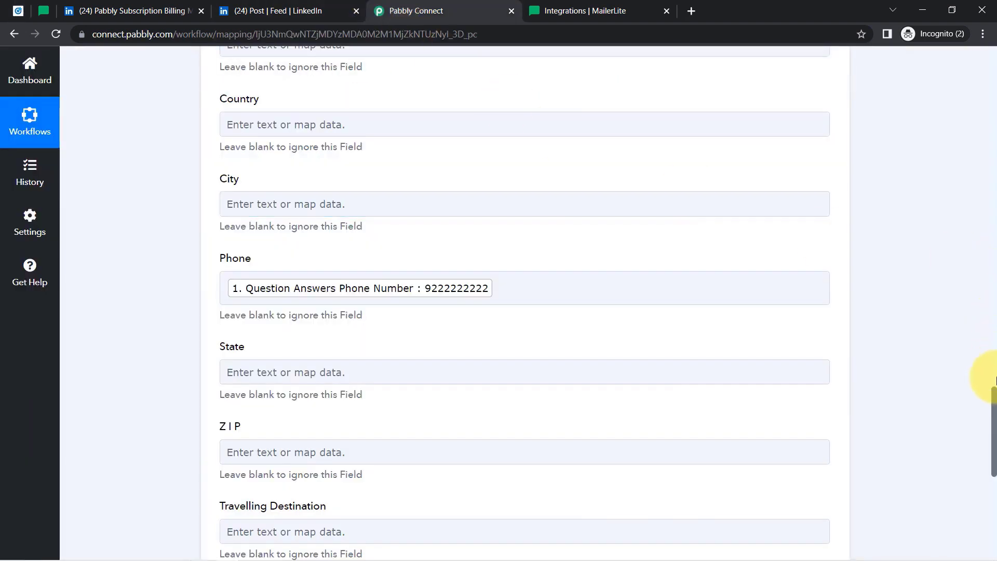
left_click_drag(994, 400, 970, 85)
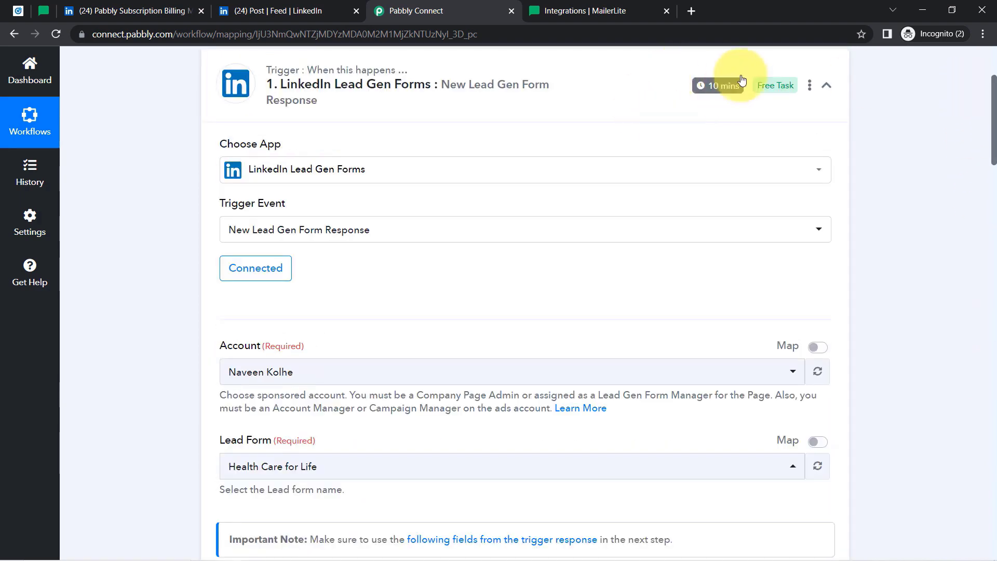
mouse_move(729, 89)
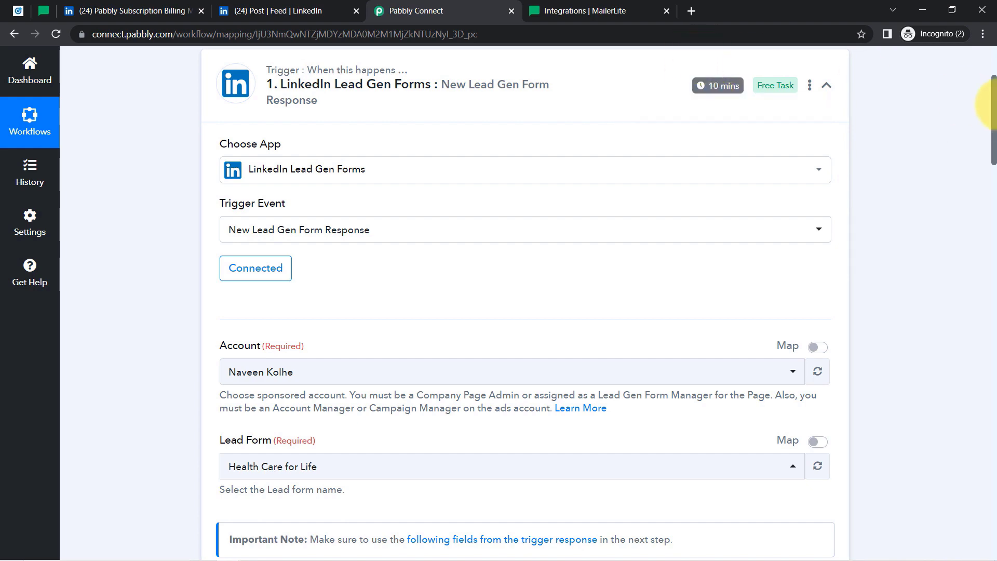
left_click_drag(995, 118, 976, 302)
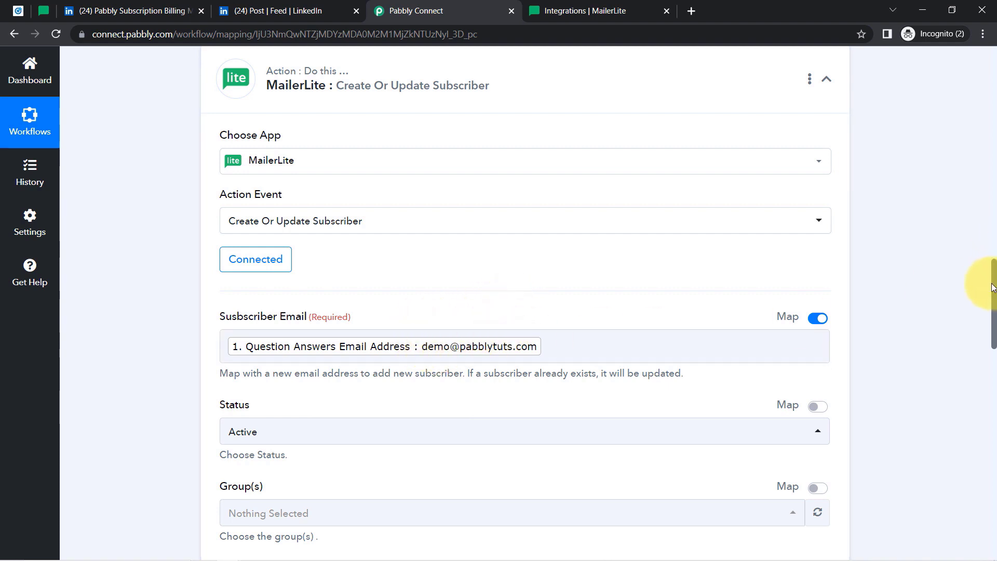
left_click_drag(994, 289, 961, 545)
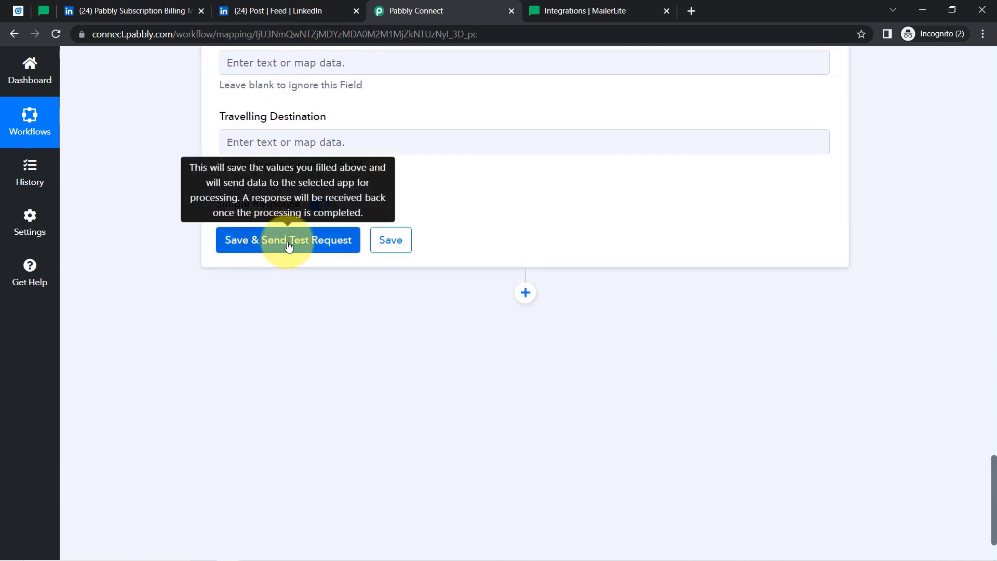
Reload MailerLite's Subscribers page and confirm it shows no subscribers.
left_click(45, 10)
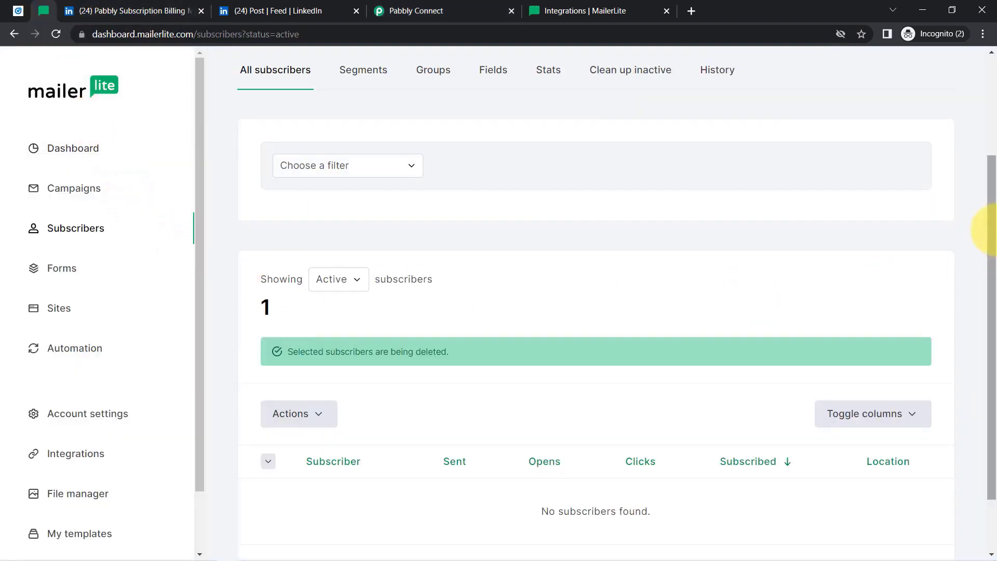
left_click_drag(980, 216, 986, 279)
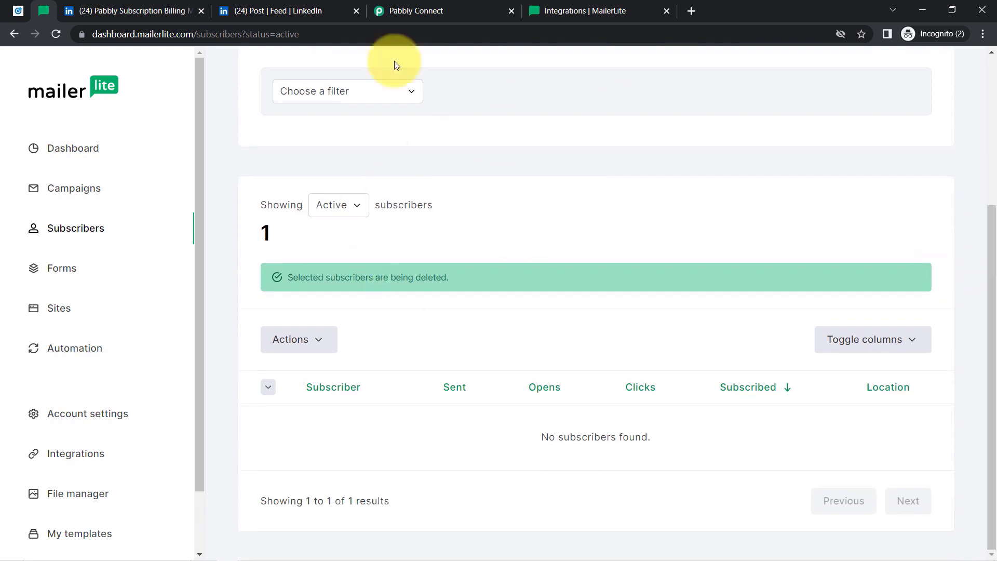
left_click_drag(107, 34, 267, 34)
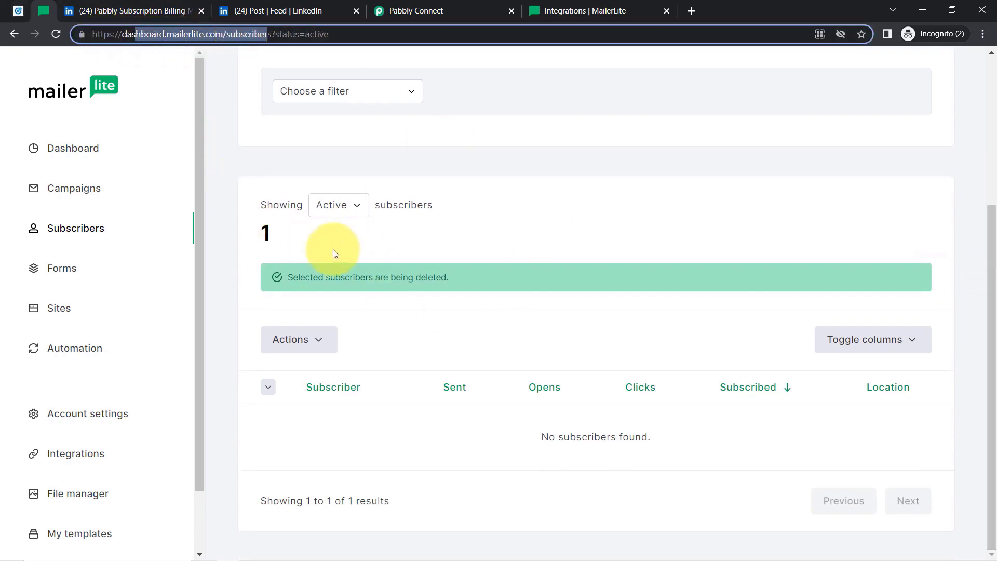
left_click_drag(564, 437, 647, 437)
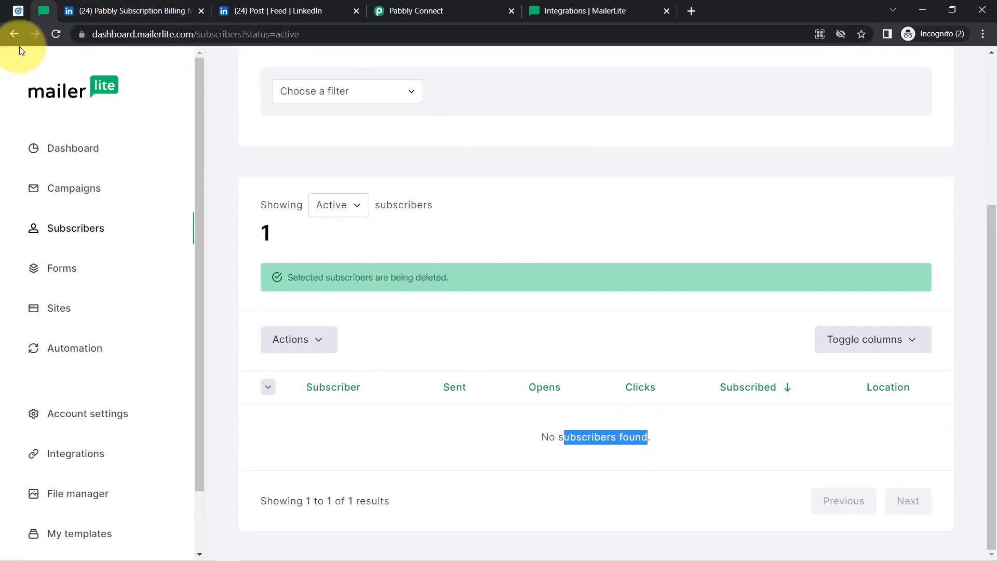
left_click(56, 34)
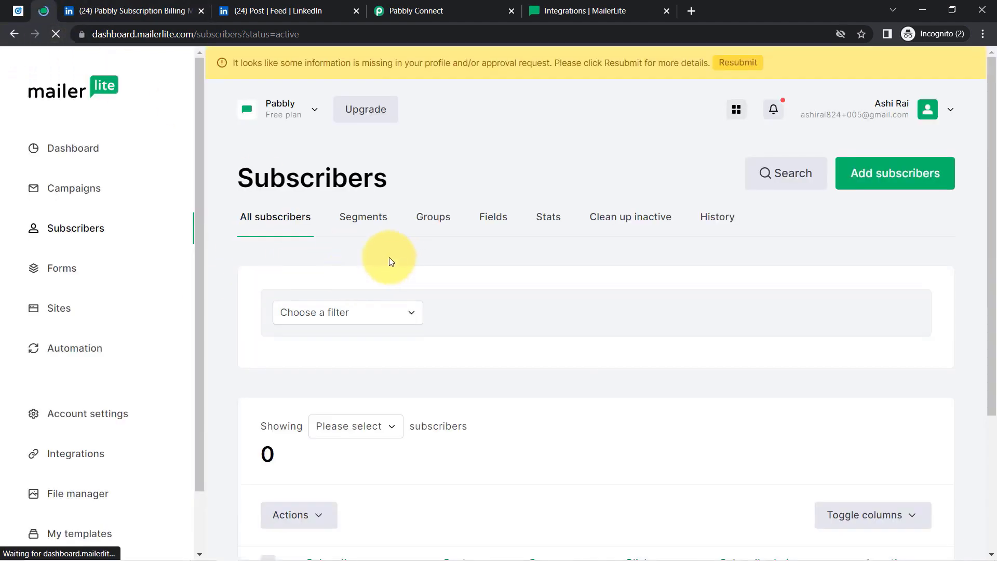
double_click(260, 455)
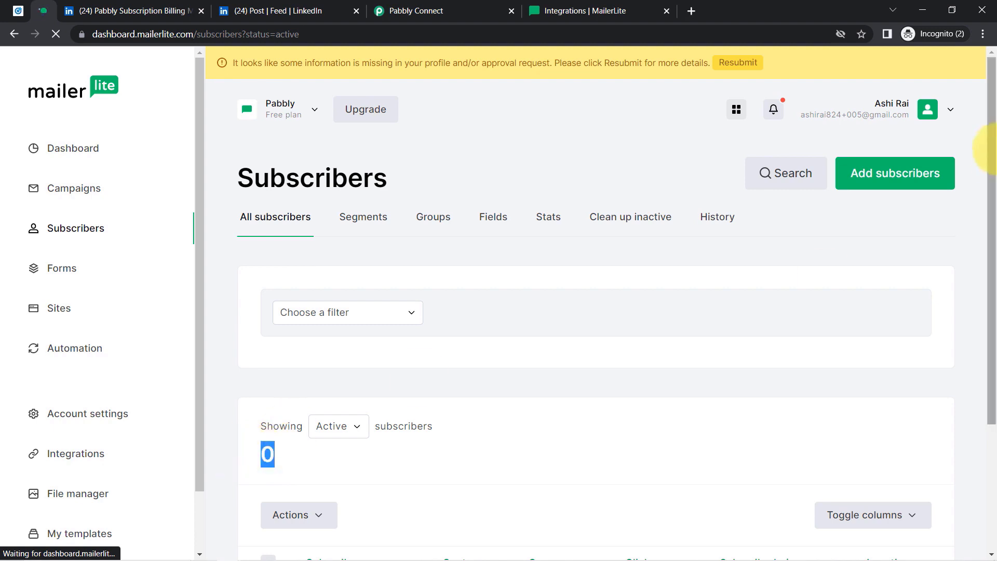
left_click_drag(993, 147, 979, 319)
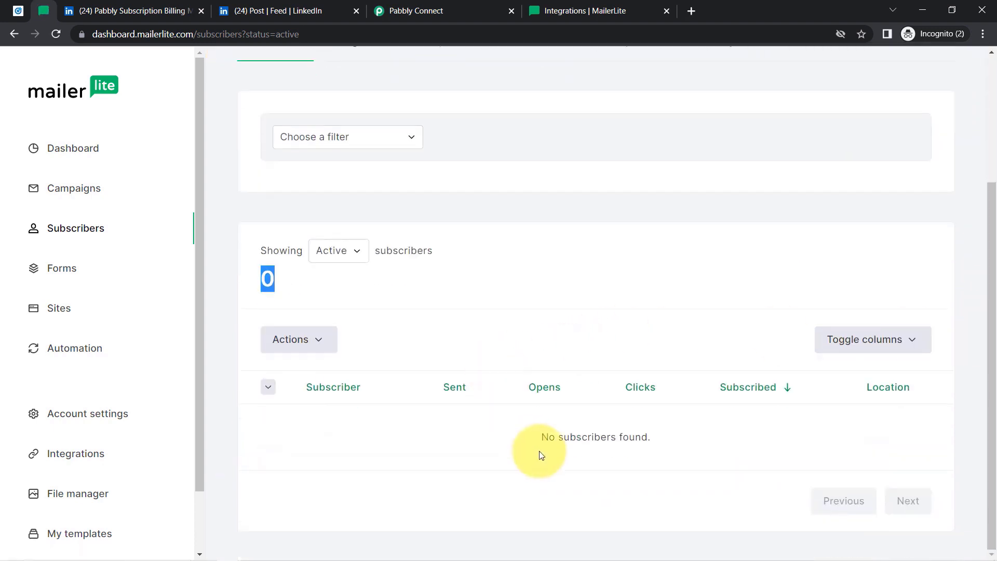
left_click_drag(550, 437, 683, 443)
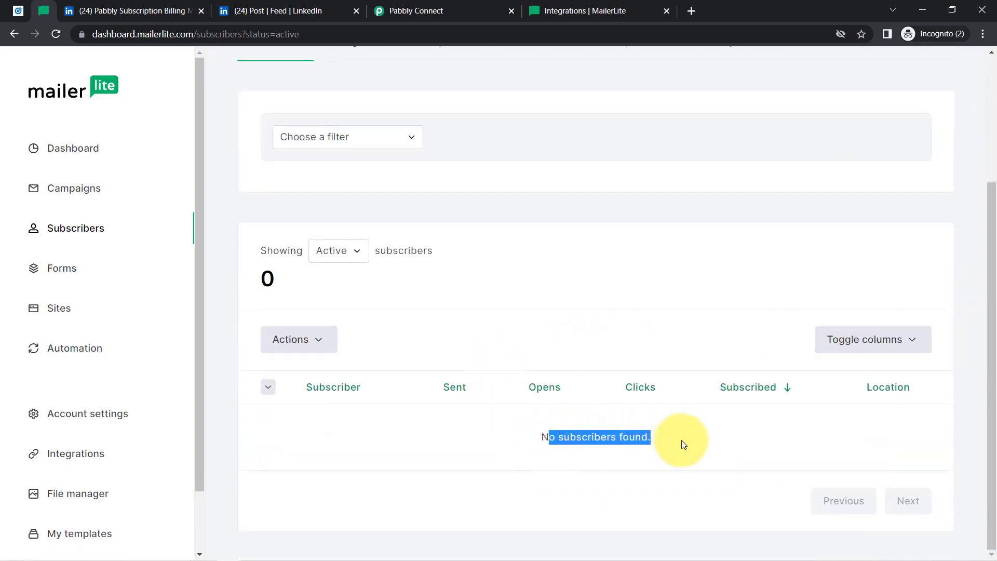
Send the Pabbly Connect test request to MailerLite, then reload the Subscribers list.
left_click(443, 4)
left_click(263, 255)
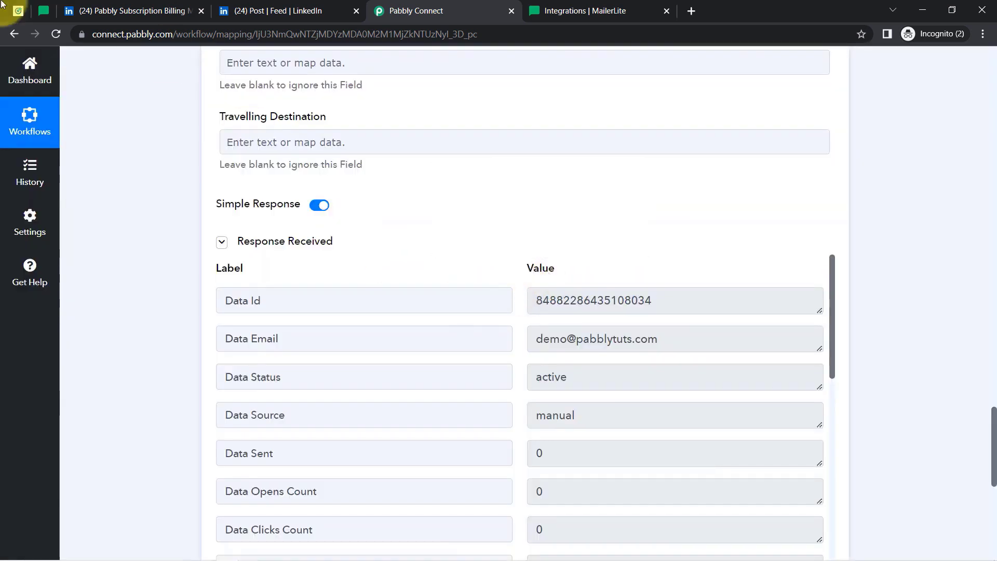
left_click(40, 13)
left_click(58, 39)
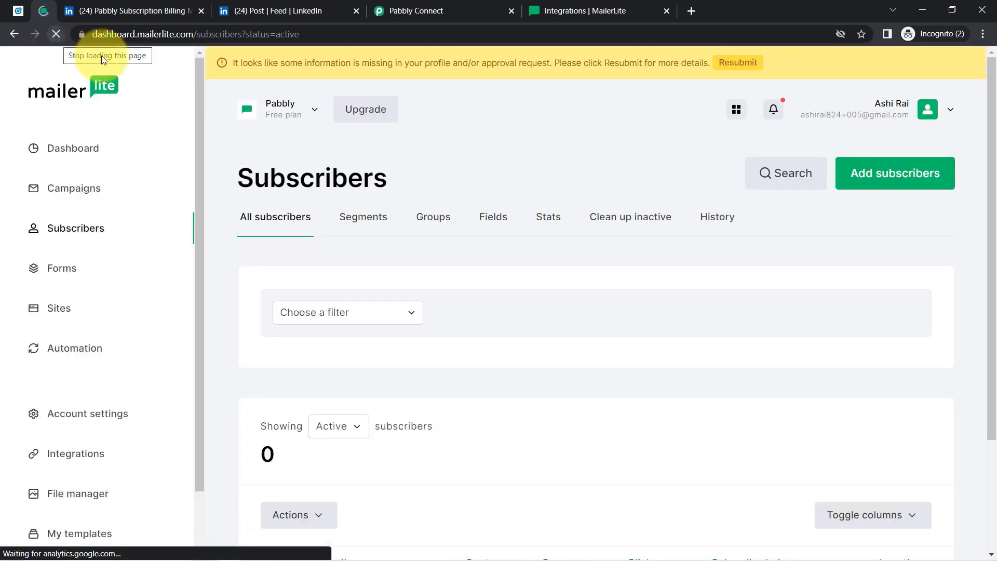
Reload MailerLite Subscribers and open the new subscriber's profile to check name and phone.
left_click(127, 34)
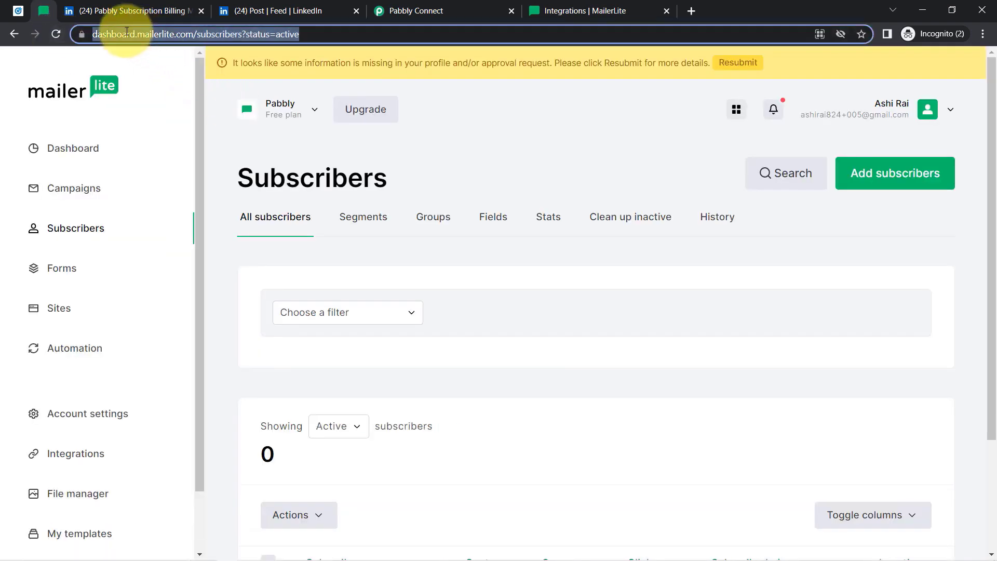
key("Return")
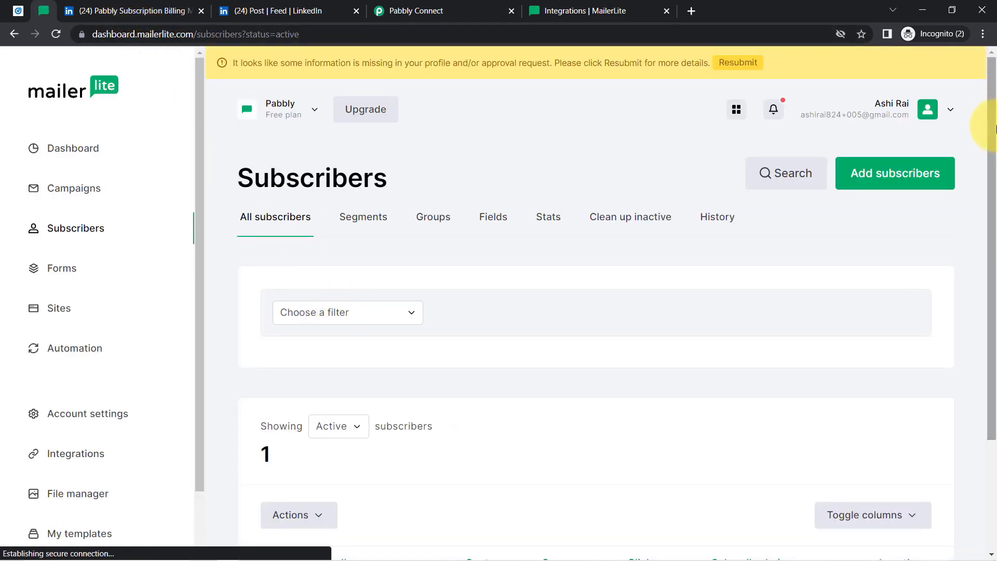
left_click_drag(992, 148, 975, 269)
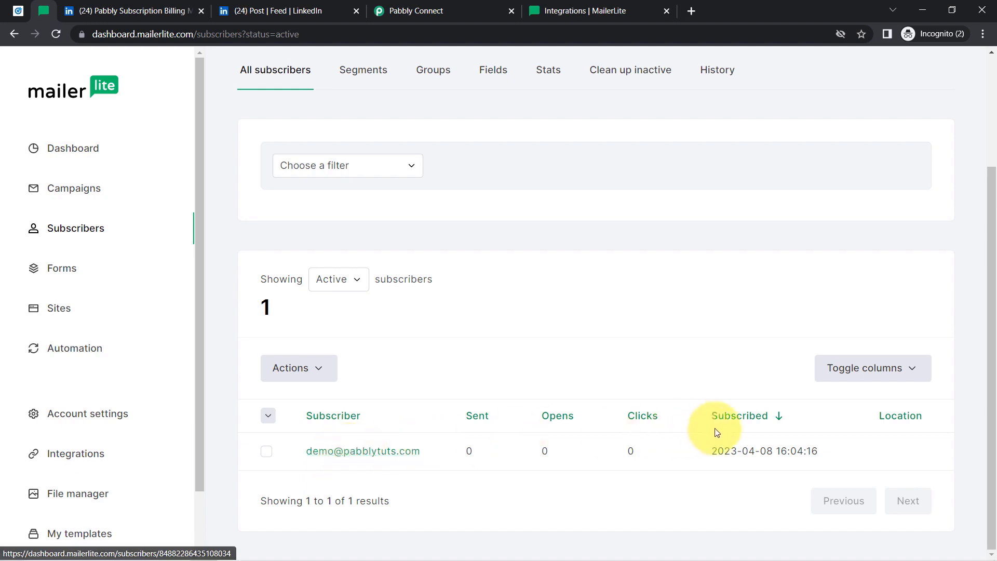
left_click_drag(806, 446, 696, 460)
left_click(363, 456)
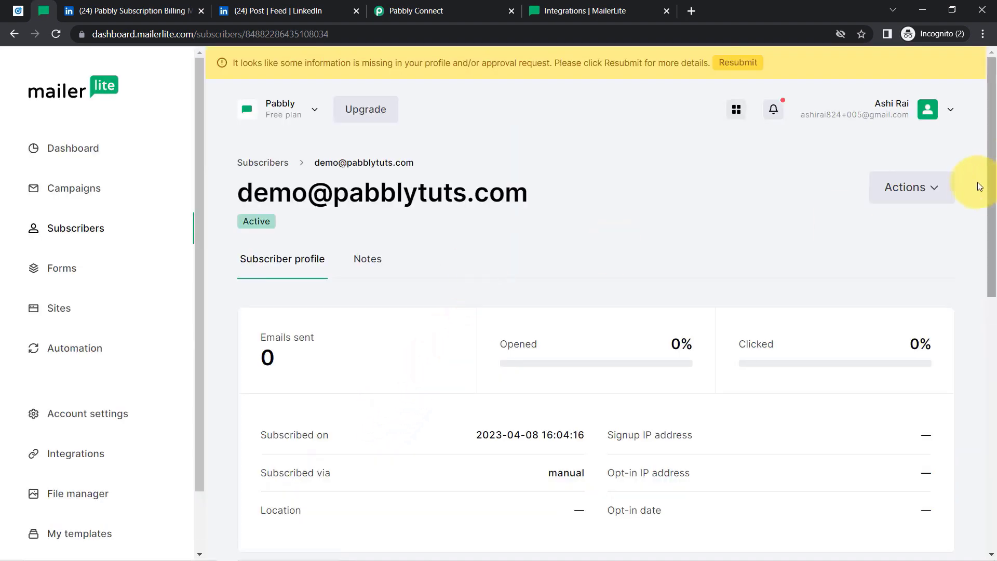
left_click_drag(991, 189, 993, 377)
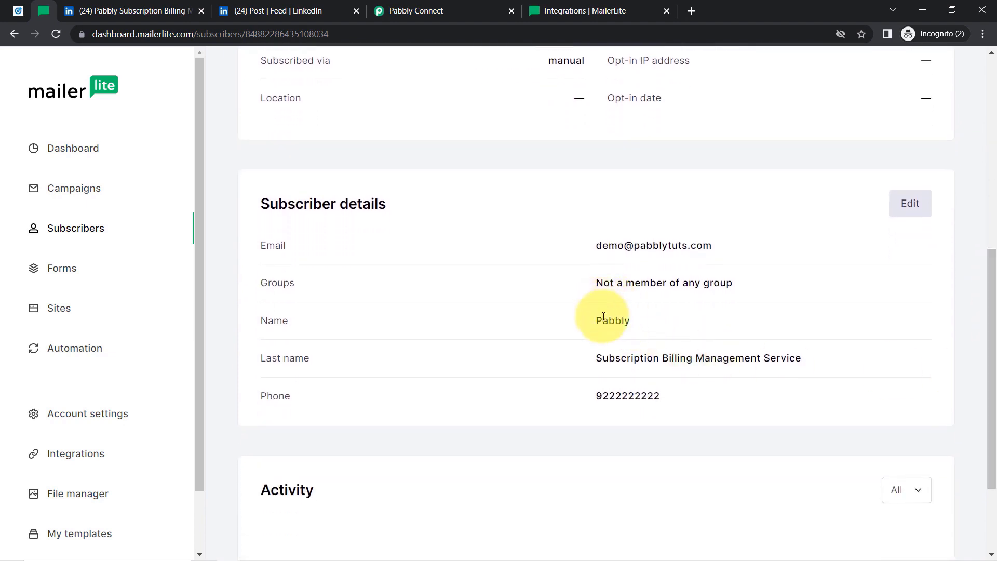
left_click_drag(596, 321, 653, 388)
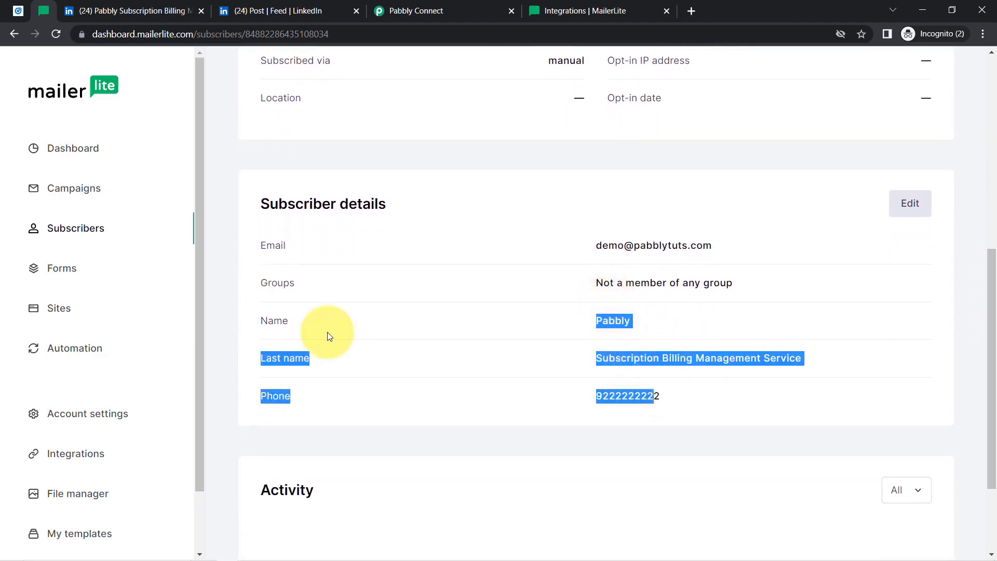
Compare the details with the Campaign Manager ad, then close the LinkedIn feed and billing tabs.
left_click(79, 3)
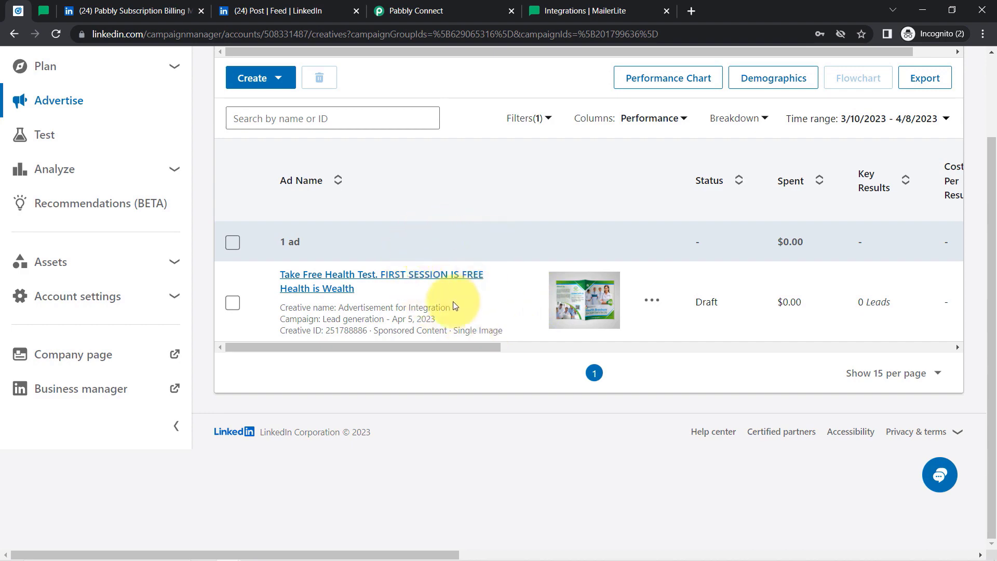
left_click(45, 11)
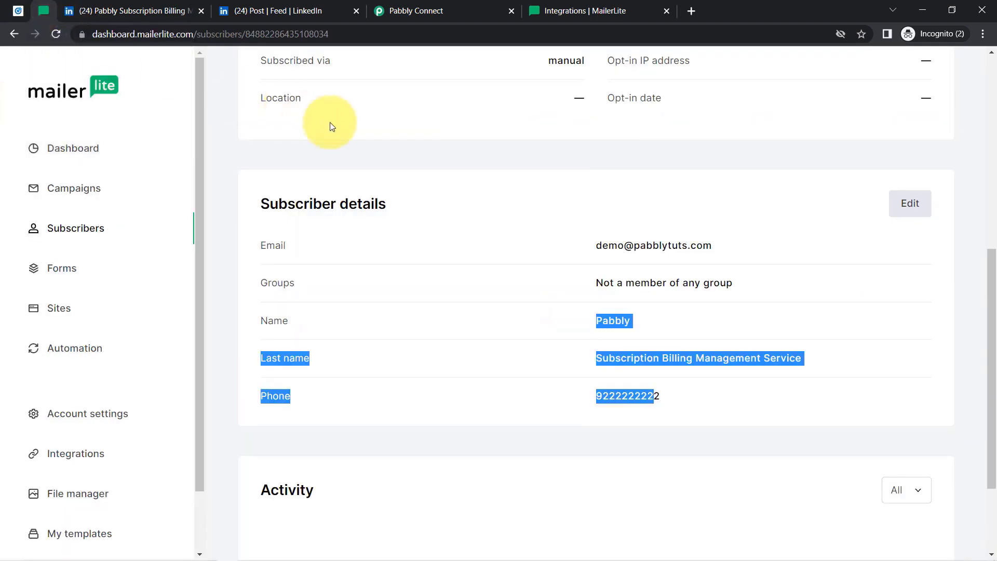
left_click(18, 11)
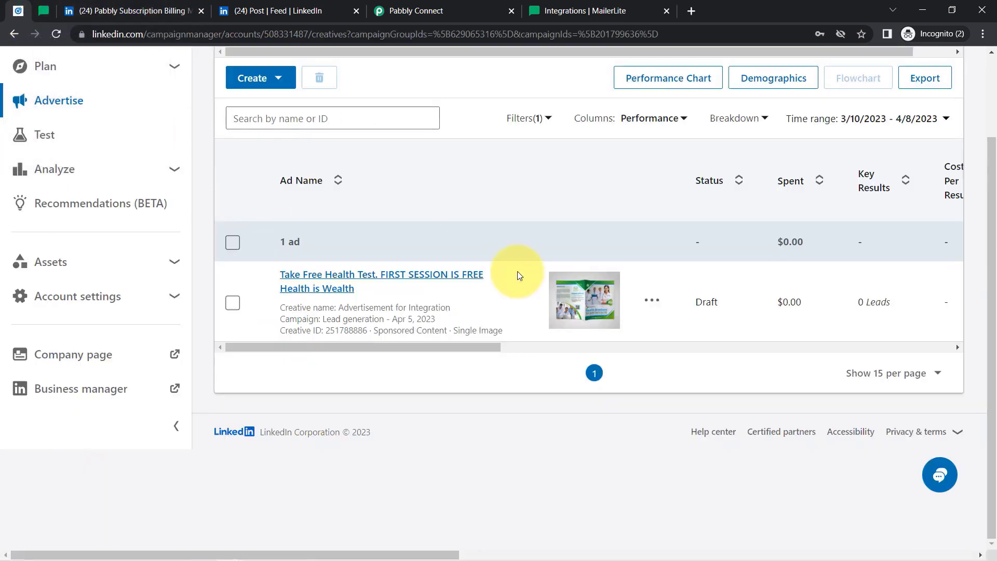
left_click(42, 11)
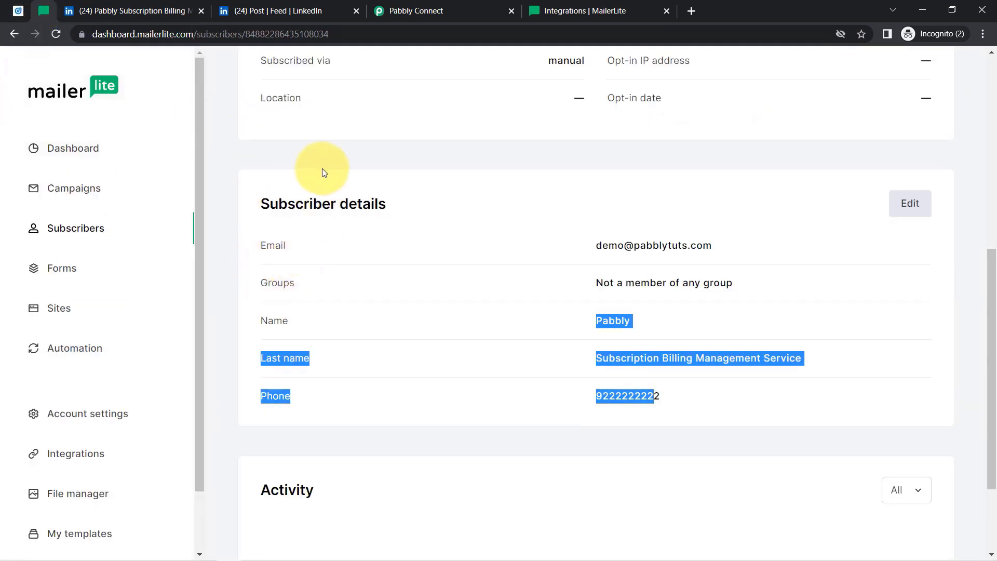
left_click(357, 12)
left_click(201, 11)
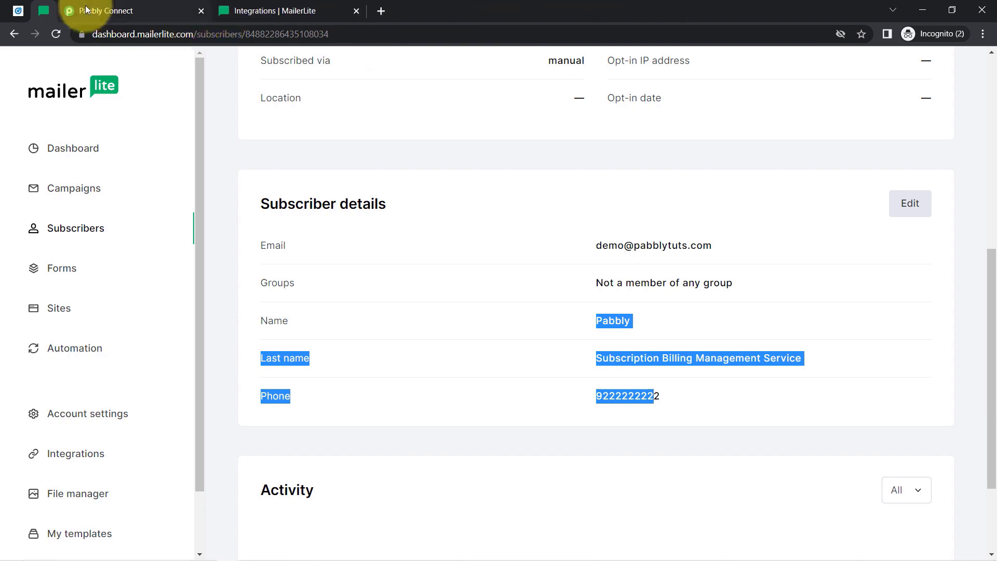
Collapse the LinkedIn trigger and MailerLite action steps in the workflow.
left_click(86, 9)
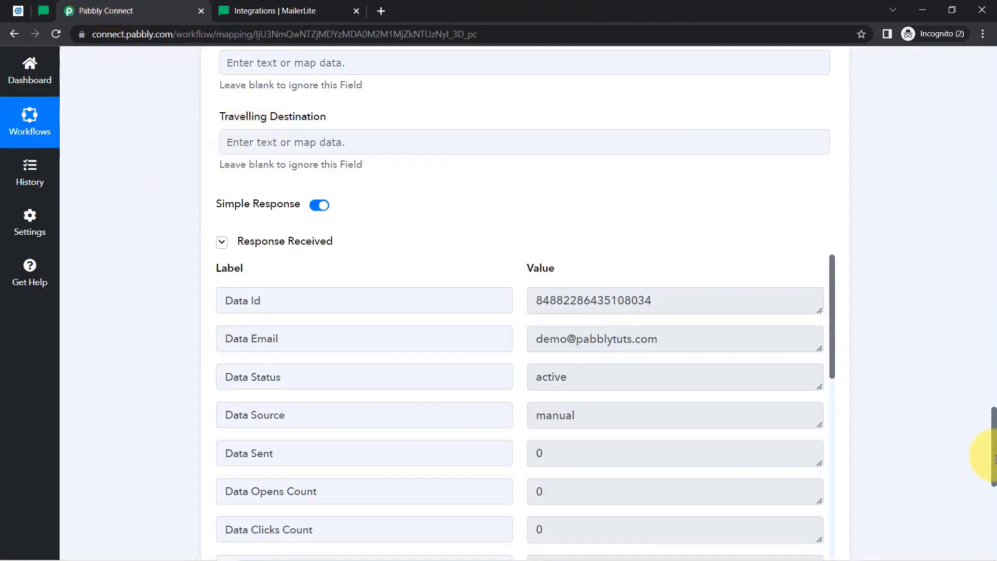
left_click_drag(994, 460, 963, 88)
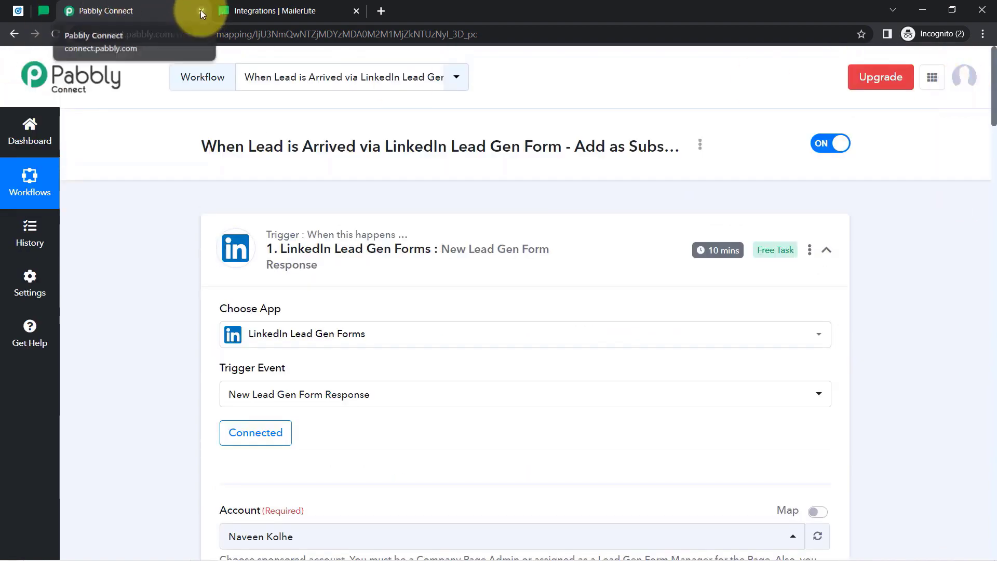
left_click(363, 248)
left_click(333, 356)
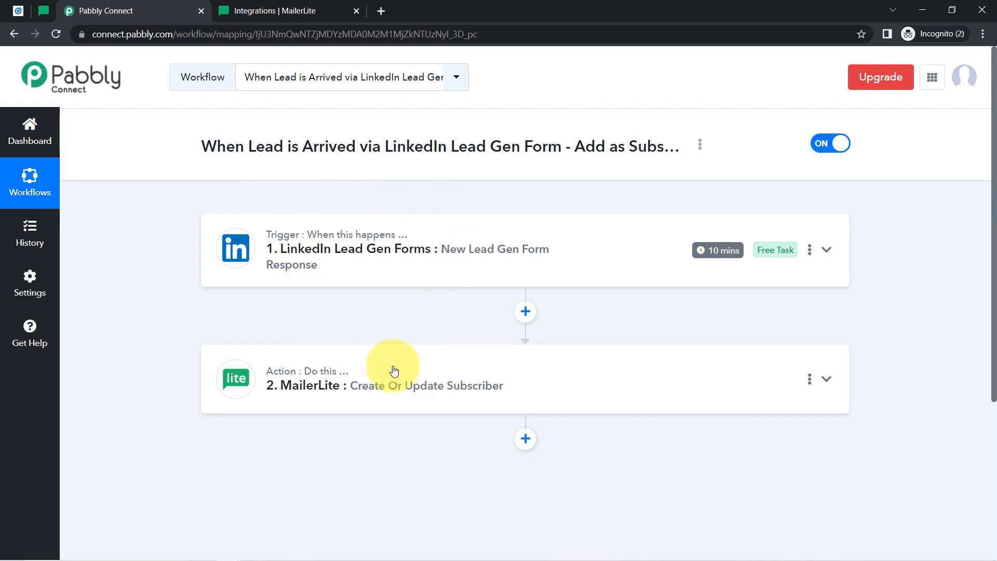
Copy the workflow's share link from its options menu.
left_click(702, 144)
left_click(605, 212)
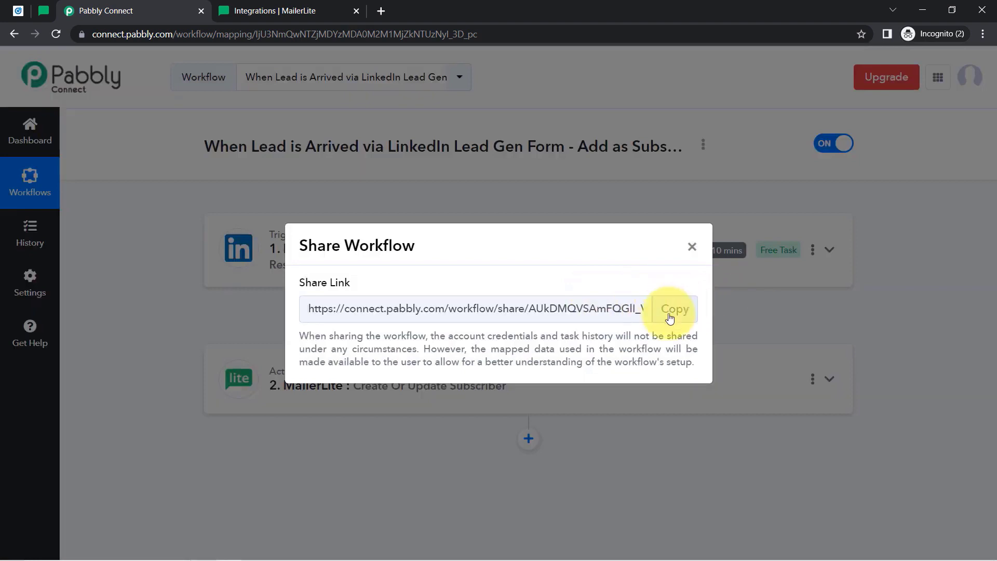
left_click(669, 311)
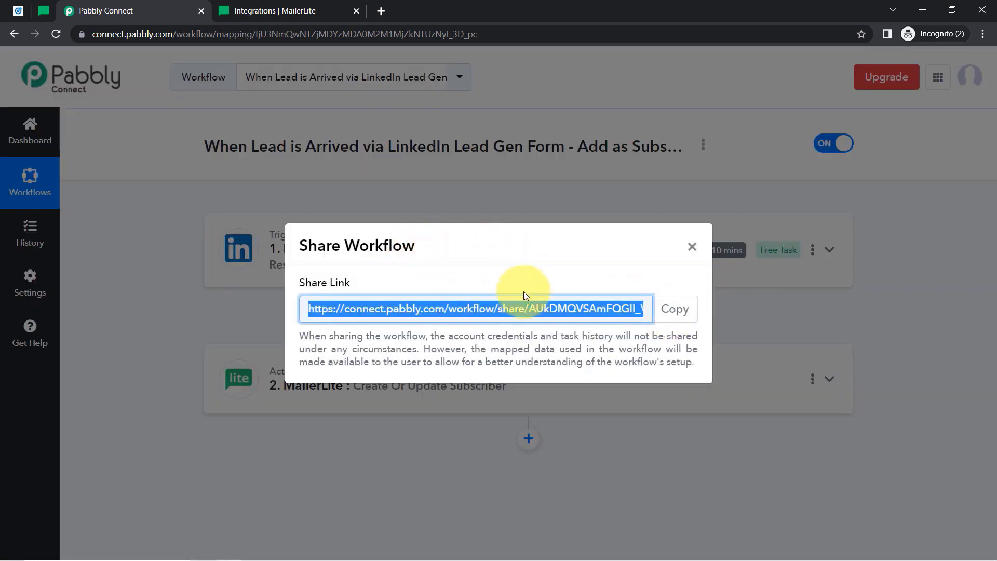
left_click(692, 248)
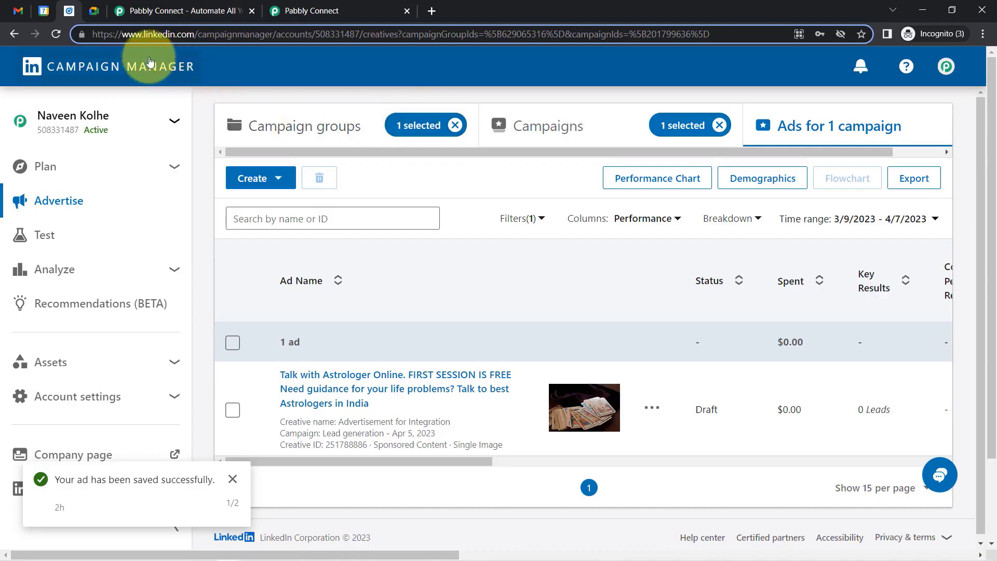
Switch from Google Meet through the Pabbly Connect tabs back to the connect.pabbly.com dashboard.
left_click_drag(127, 36, 215, 28)
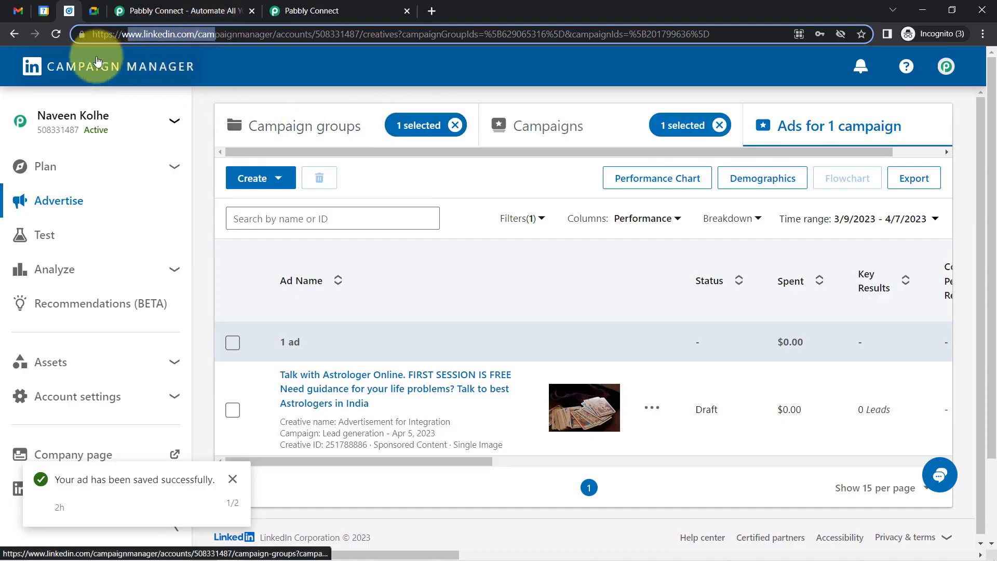
left_click(94, 10)
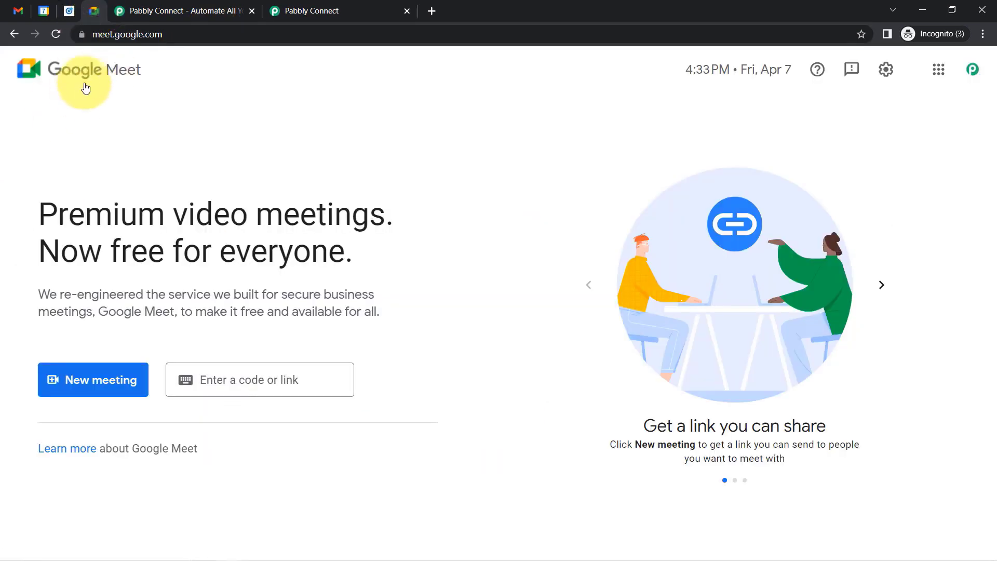
left_click(174, 6)
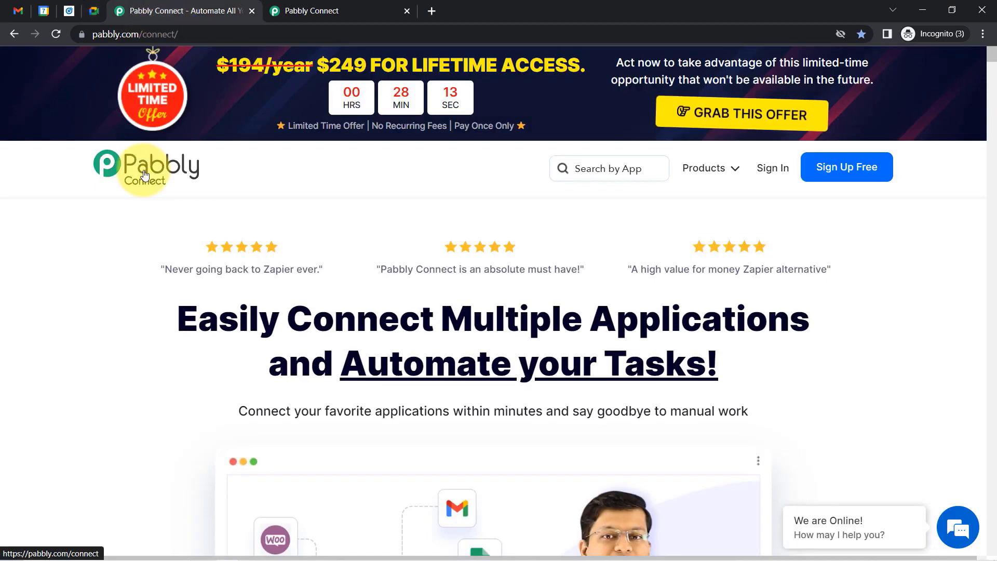
left_click(330, 9)
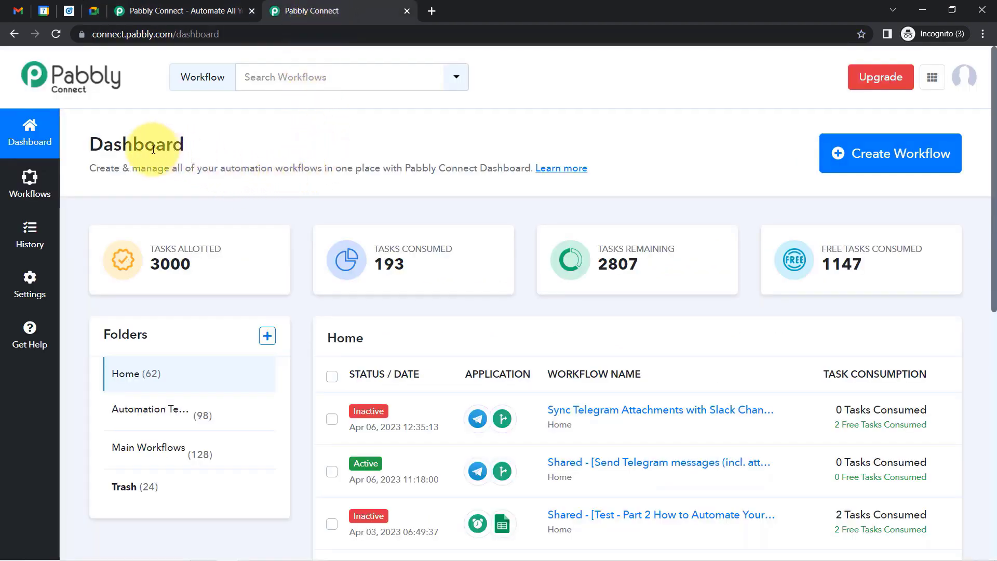
left_click_drag(184, 148, 465, 178)
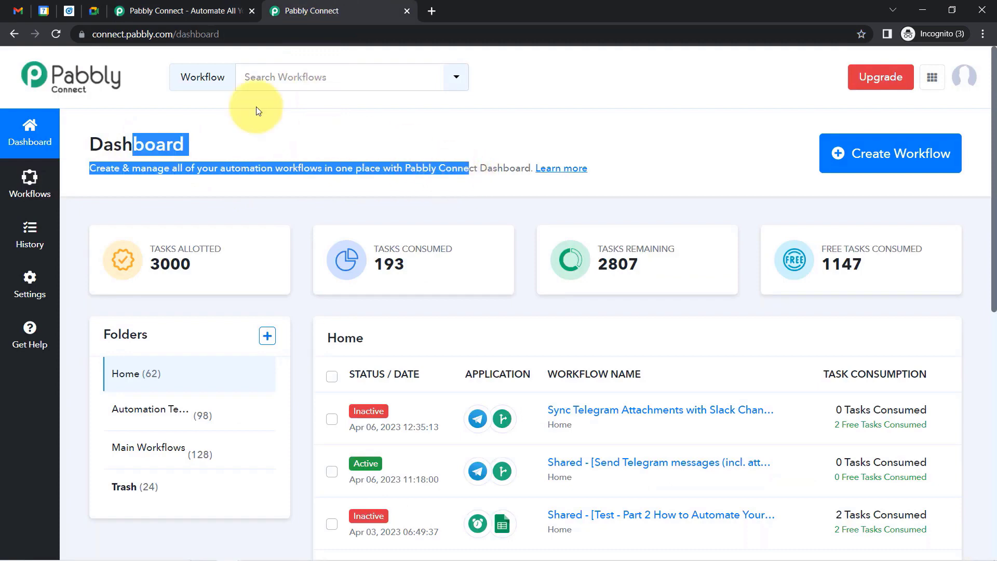
left_click(209, 11)
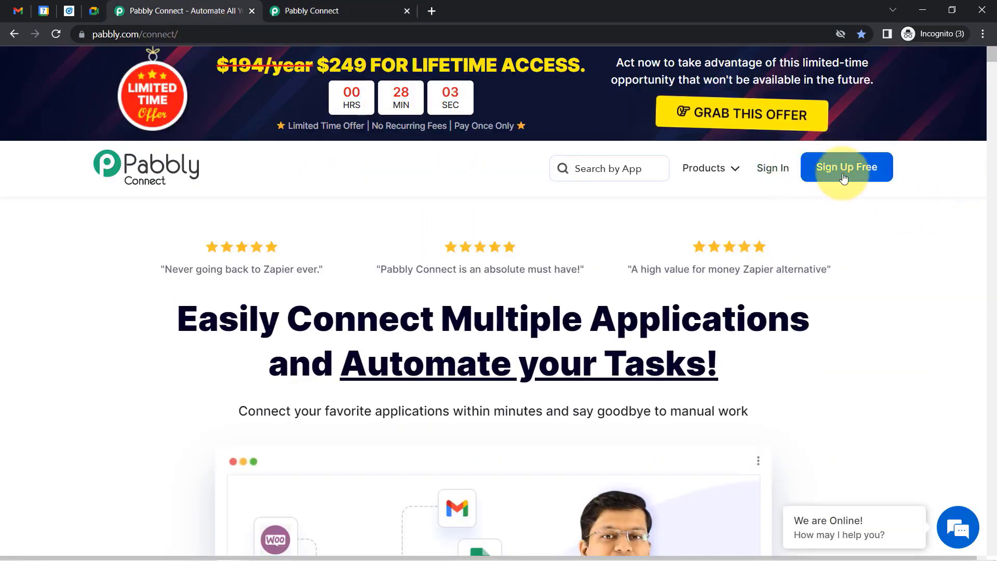
left_click(308, 4)
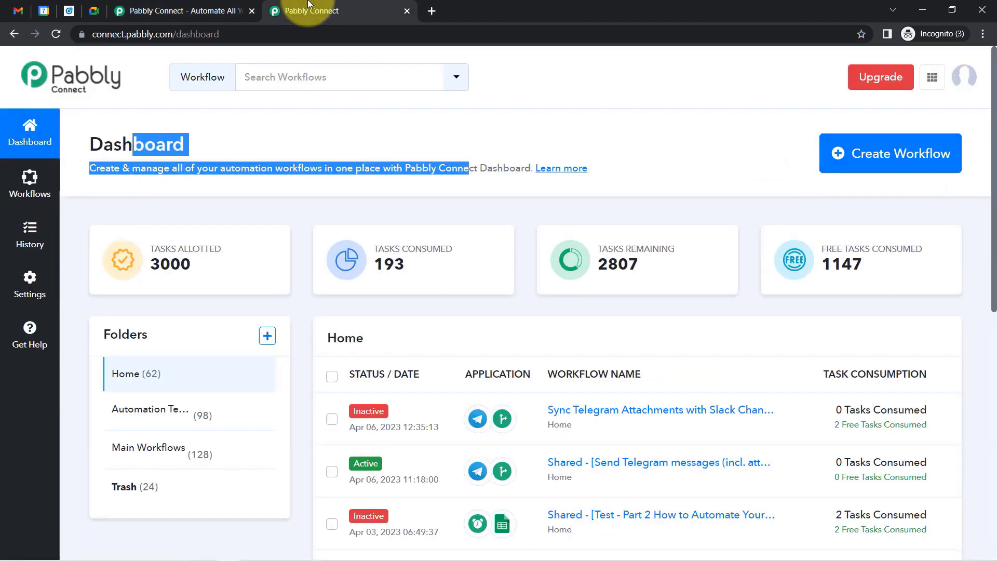
left_click(289, 144)
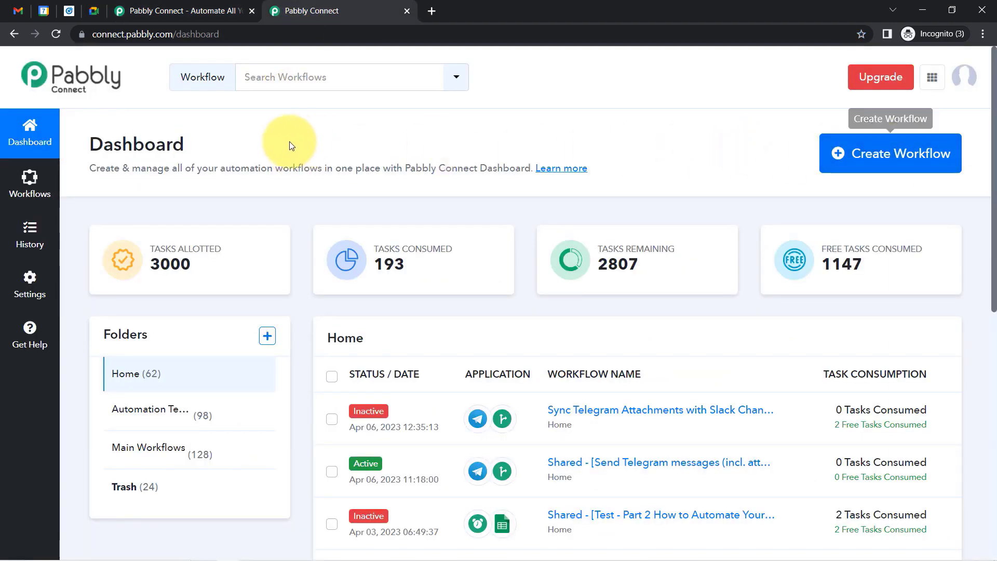
left_click_drag(90, 145, 357, 164)
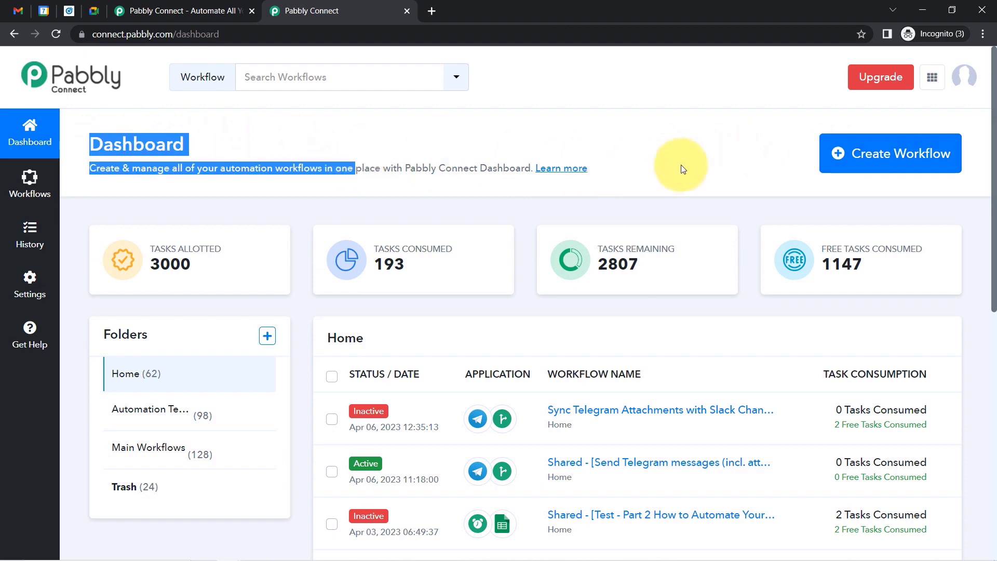
Start a new workflow, paste 'When New Lead is Arrived - Schedule Meeting in Google Meet' as its name, and create it.
left_click(878, 165)
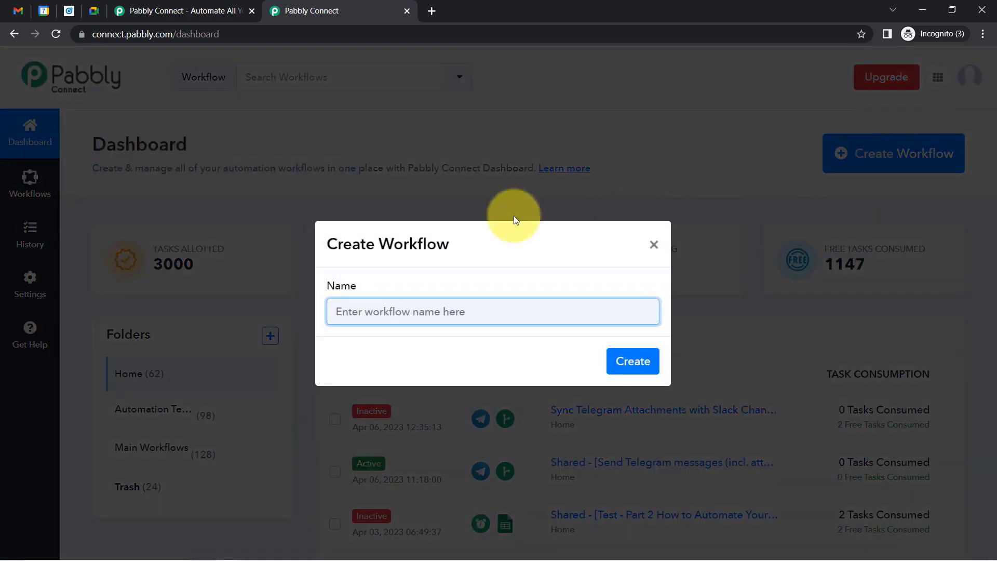
key("ctrl+v")
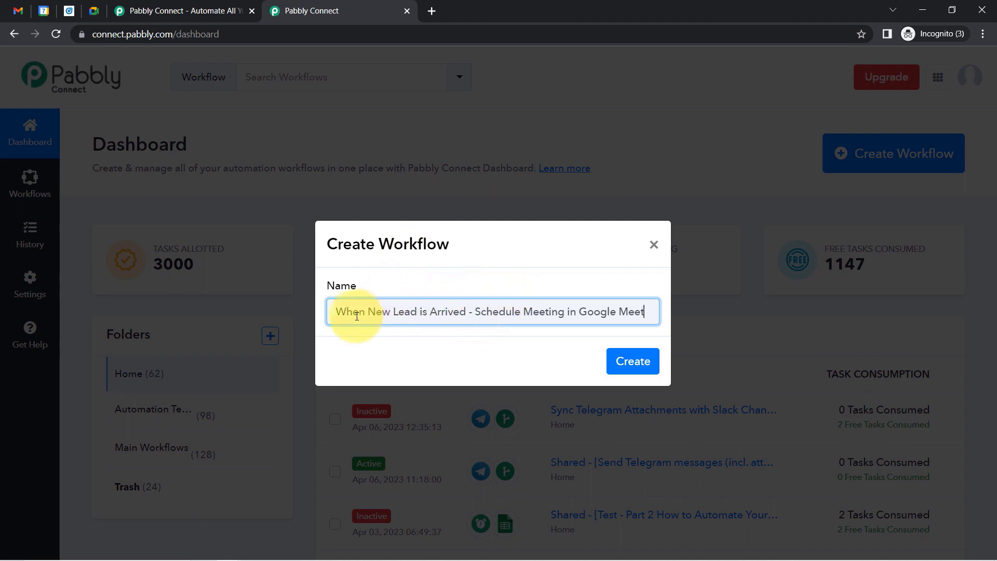
left_click_drag(376, 316, 644, 305)
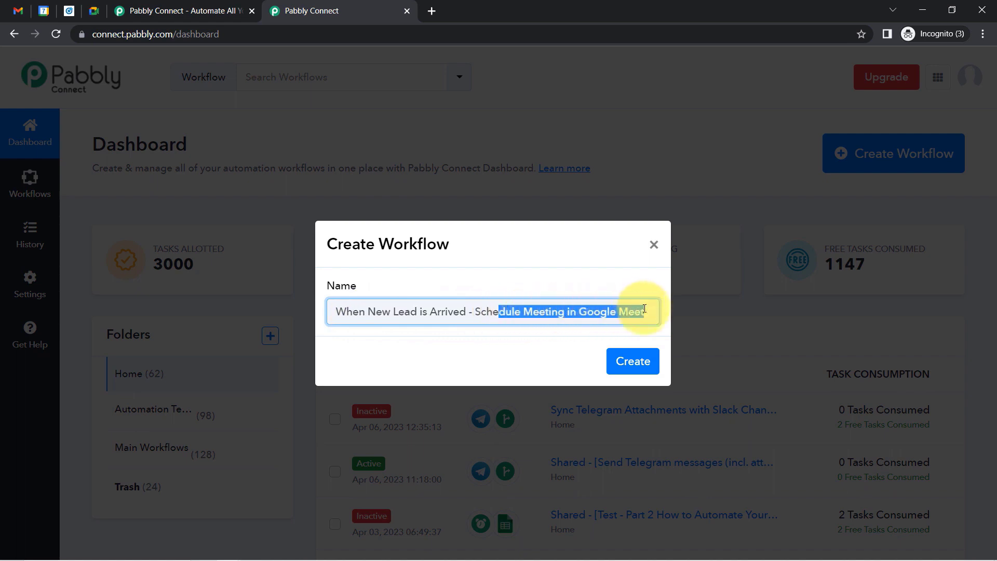
left_click(633, 361)
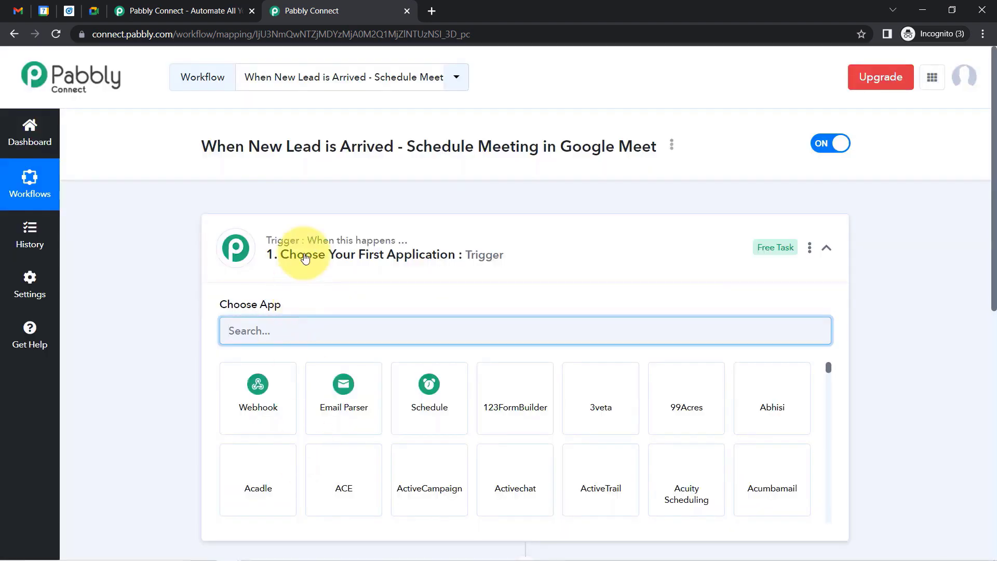
Choose LinkedIn Lead Gen Forms as the trigger app by searching 'linke'.
left_click(286, 253)
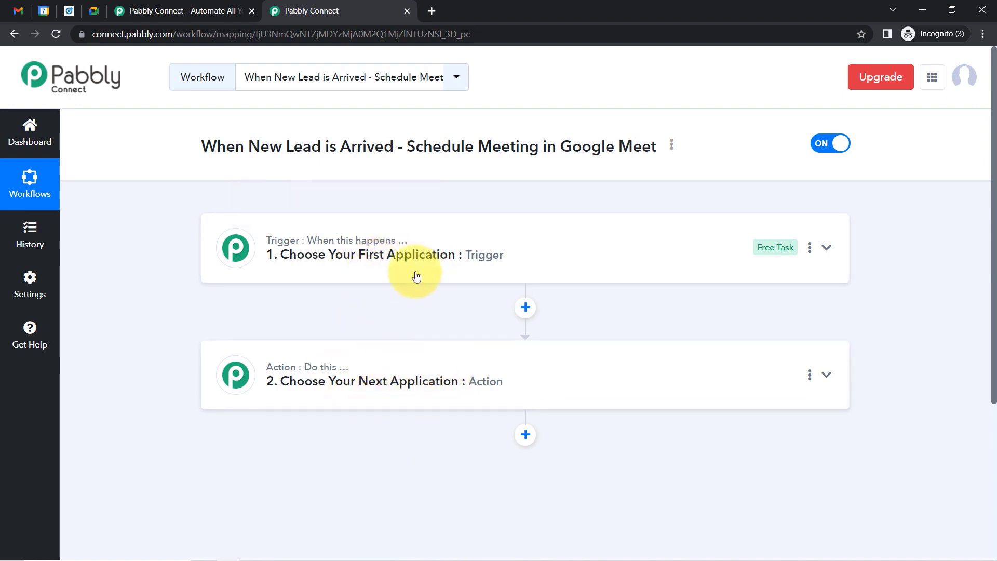
left_click(422, 246)
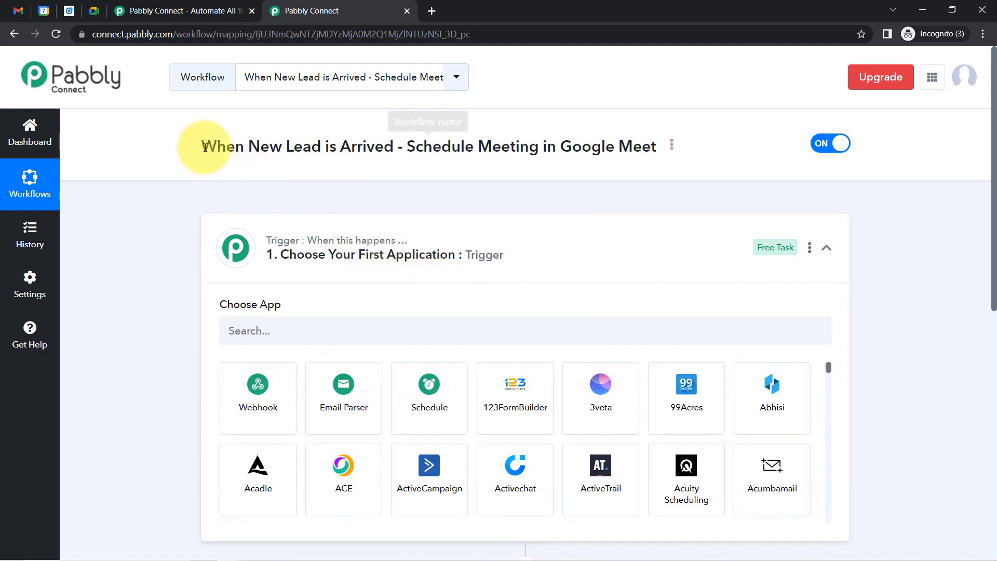
left_click_drag(200, 146, 642, 146)
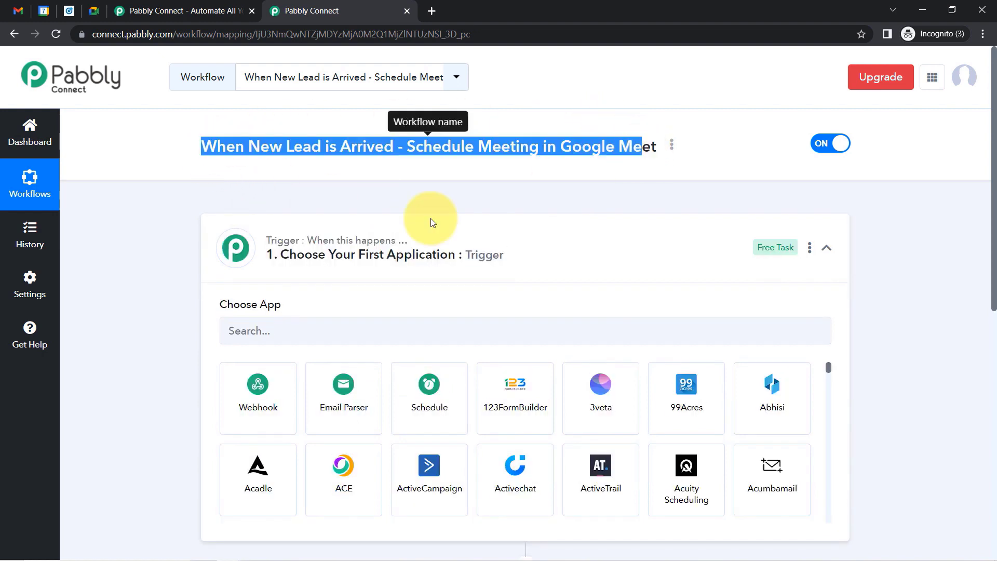
left_click(281, 325)
type("linkedi")
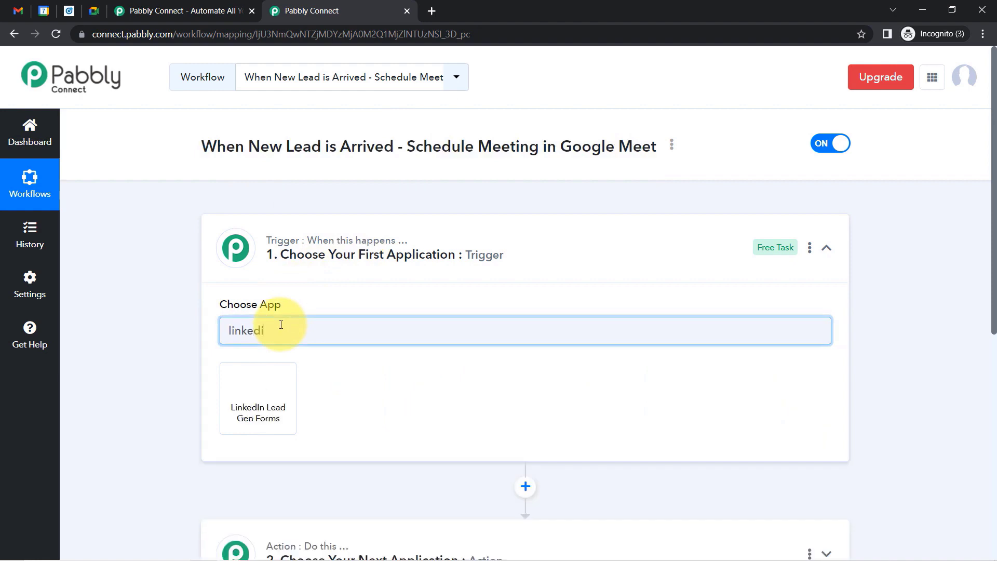
left_click(258, 396)
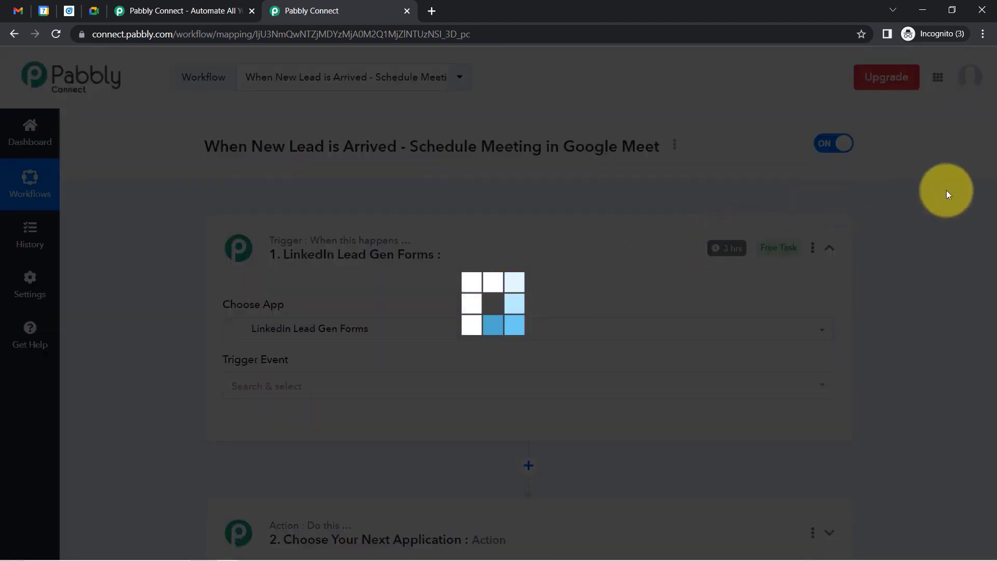
scroll(987, 207, "down", 6)
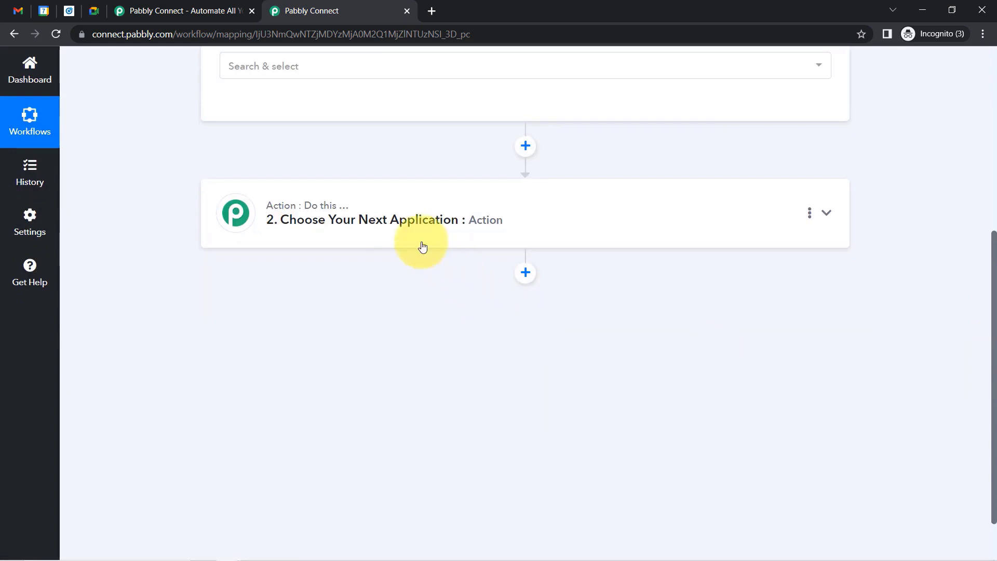
Make Google Meet the action app and set the trigger event to New Lead Gen Form Response.
left_click(332, 244)
left_click(278, 300)
type("g")
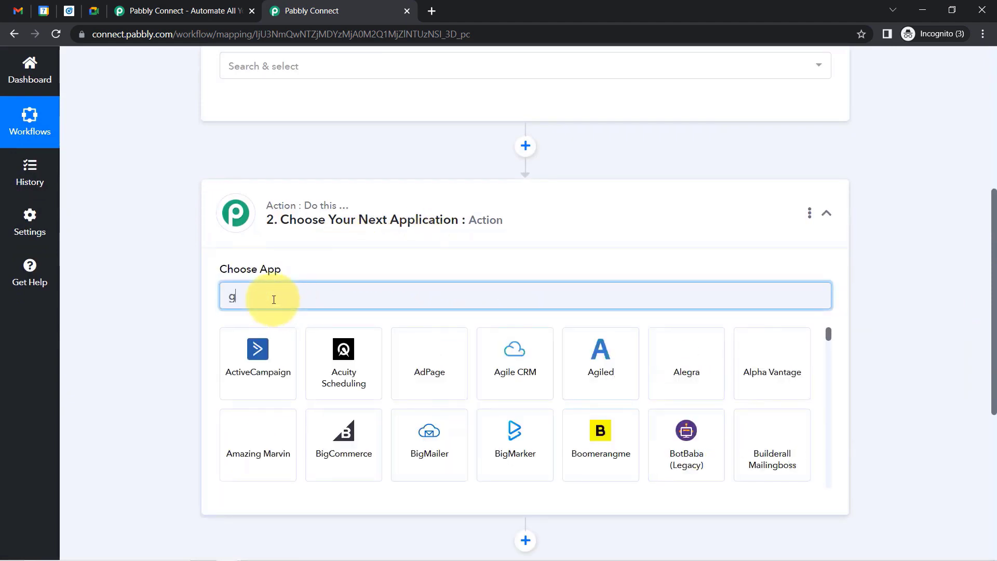
type("oogle me")
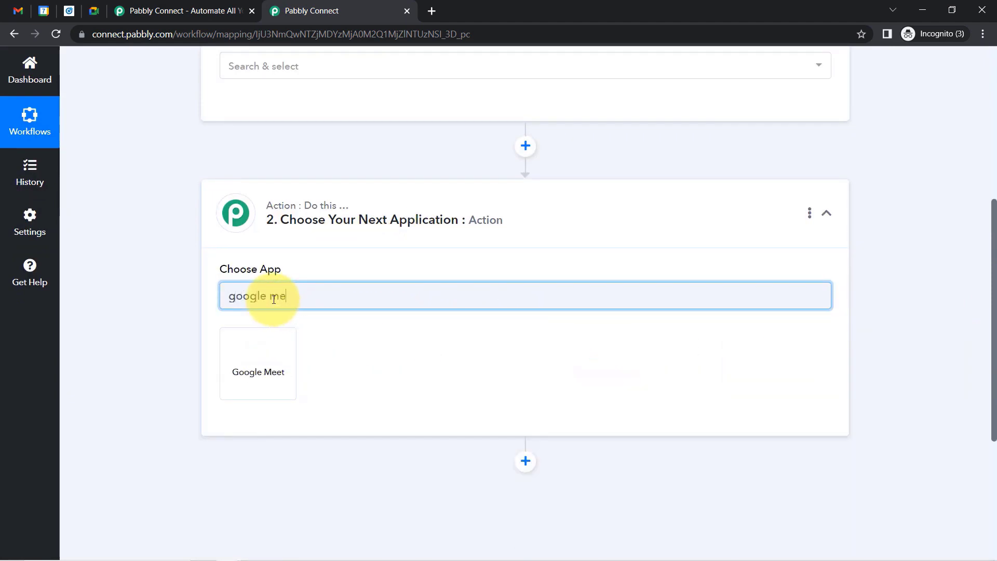
left_click(258, 349)
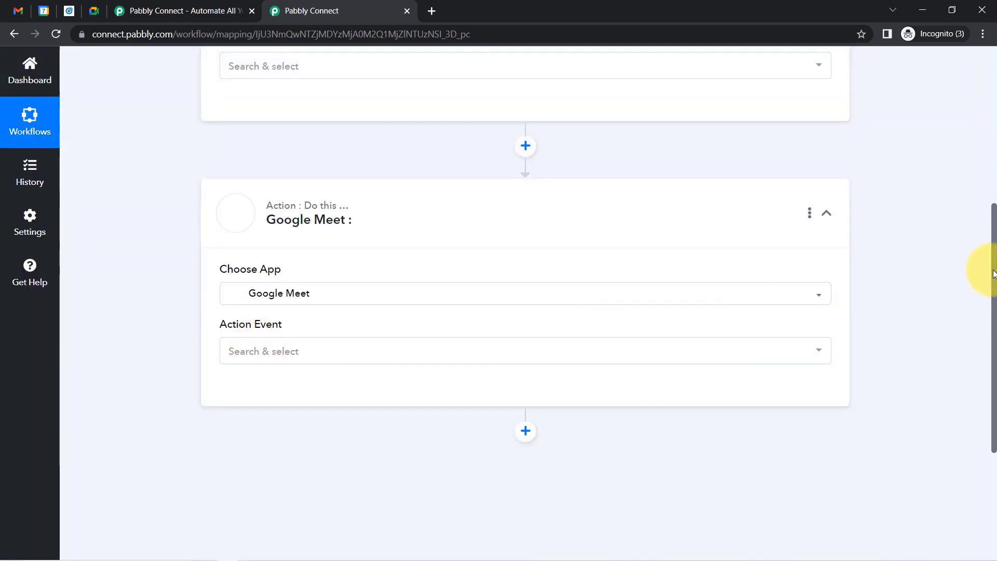
left_click_drag(993, 274, 987, 124)
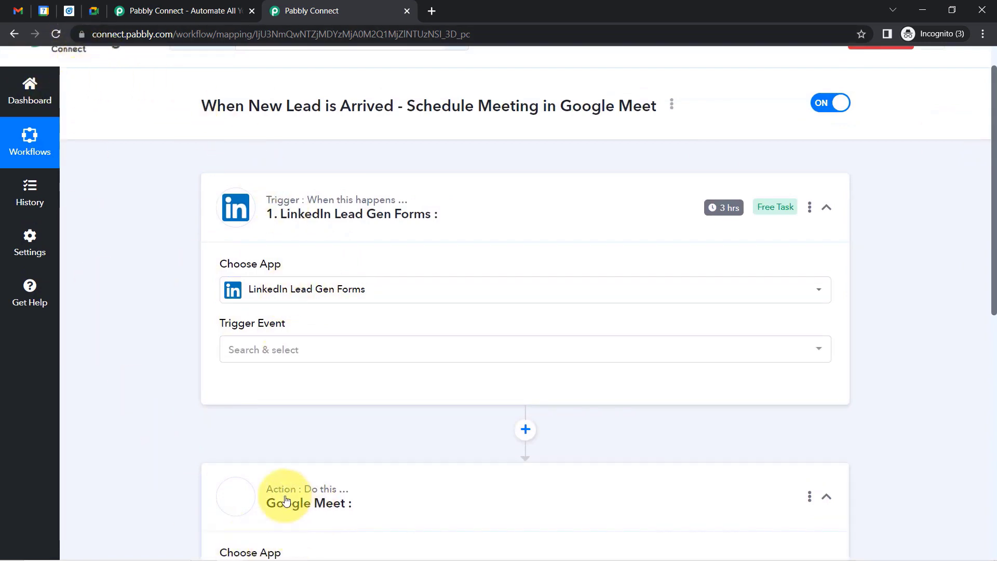
left_click(257, 358)
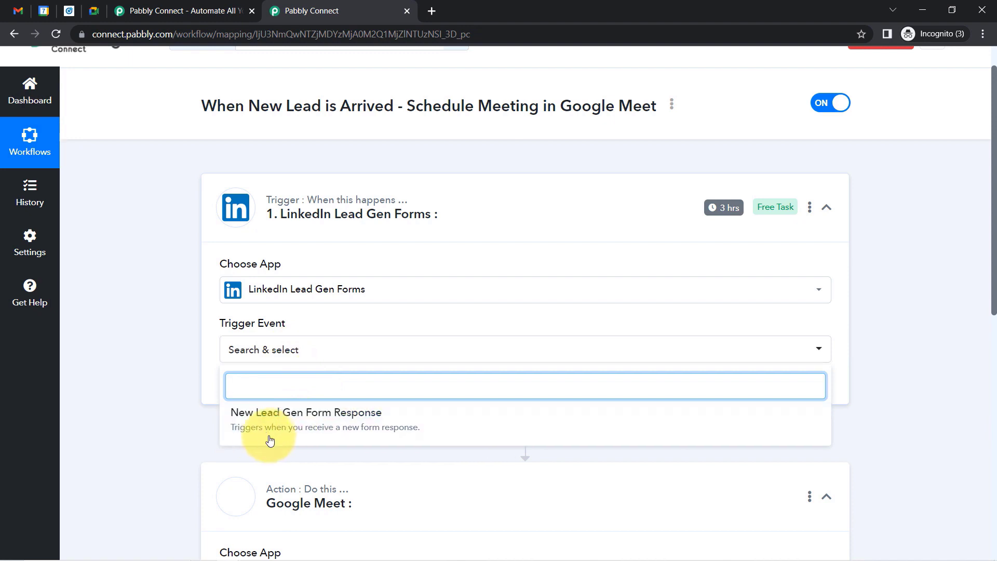
left_click(358, 427)
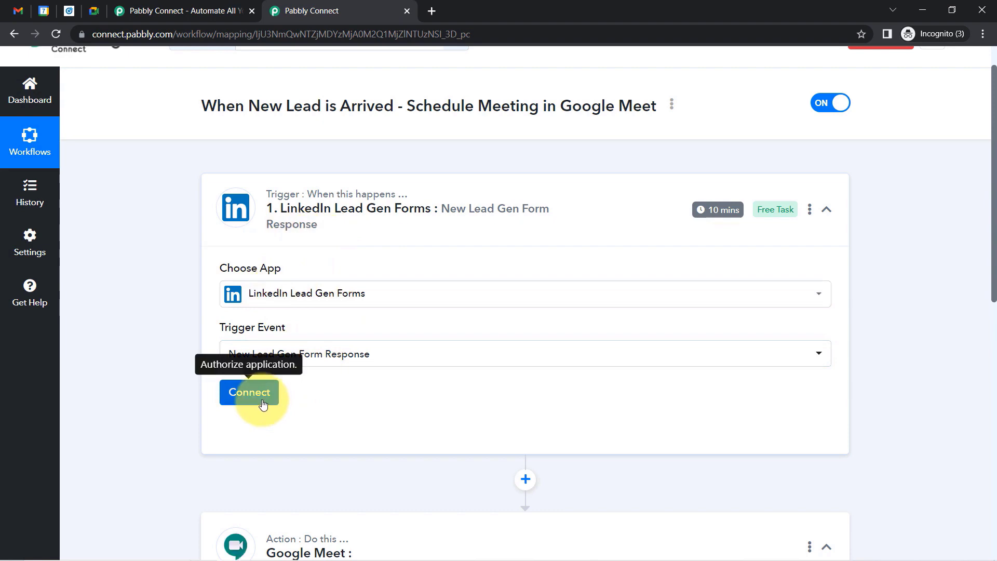
Connect the trigger through the existing LinkedIn Lead Gen Forms connection after a blank new-authorization attempt.
left_click(249, 392)
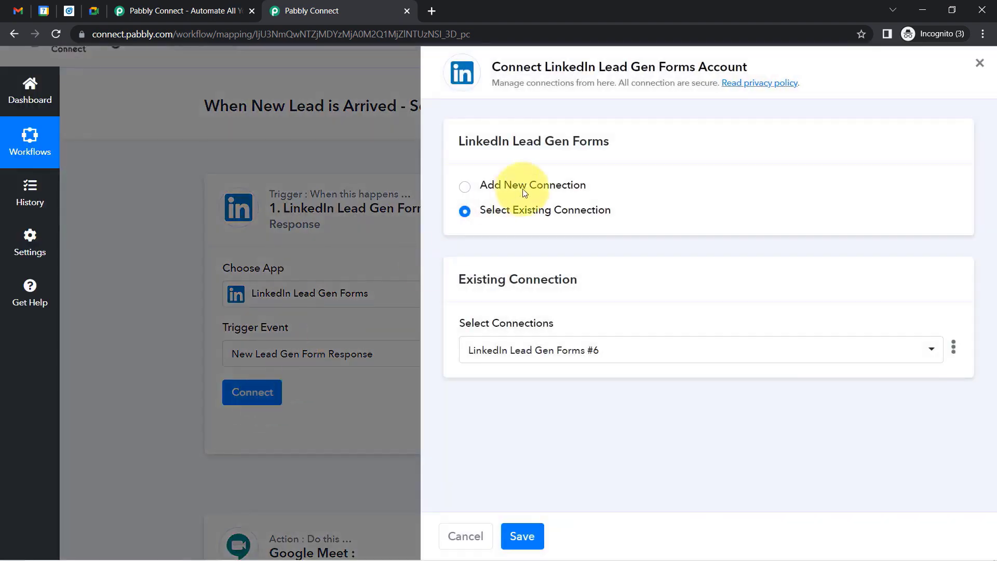
left_click(547, 188)
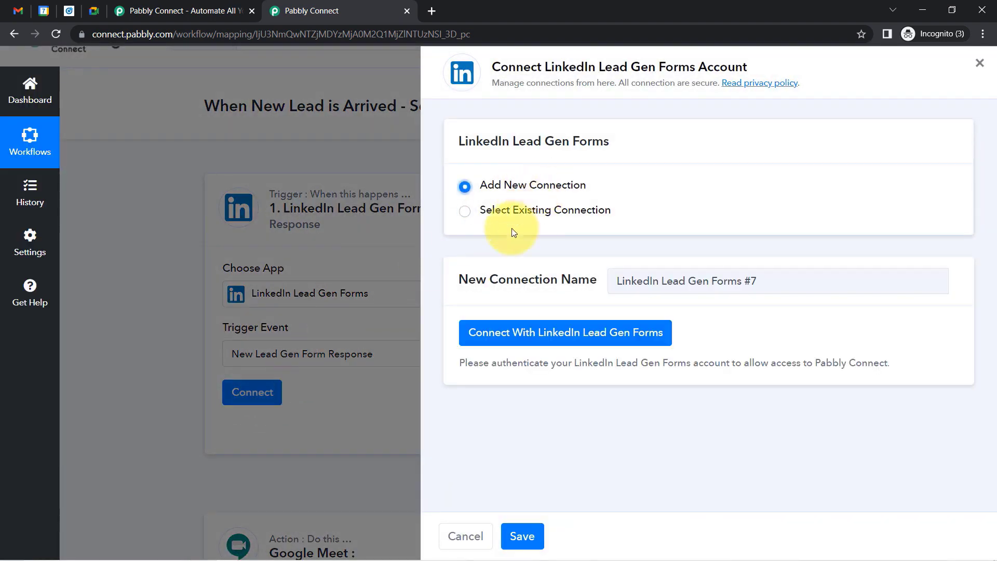
left_click(565, 335)
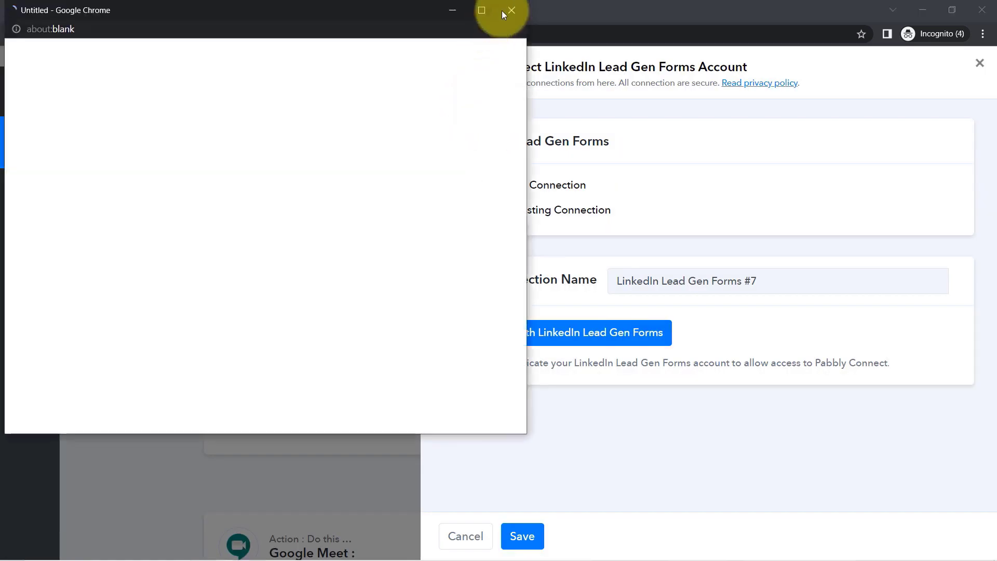
left_click(508, 10)
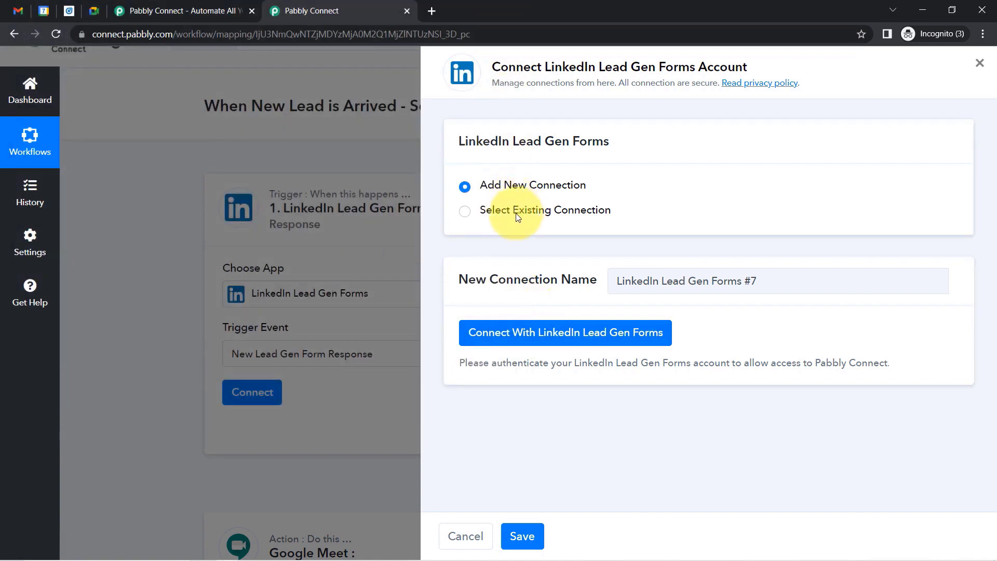
left_click(536, 211)
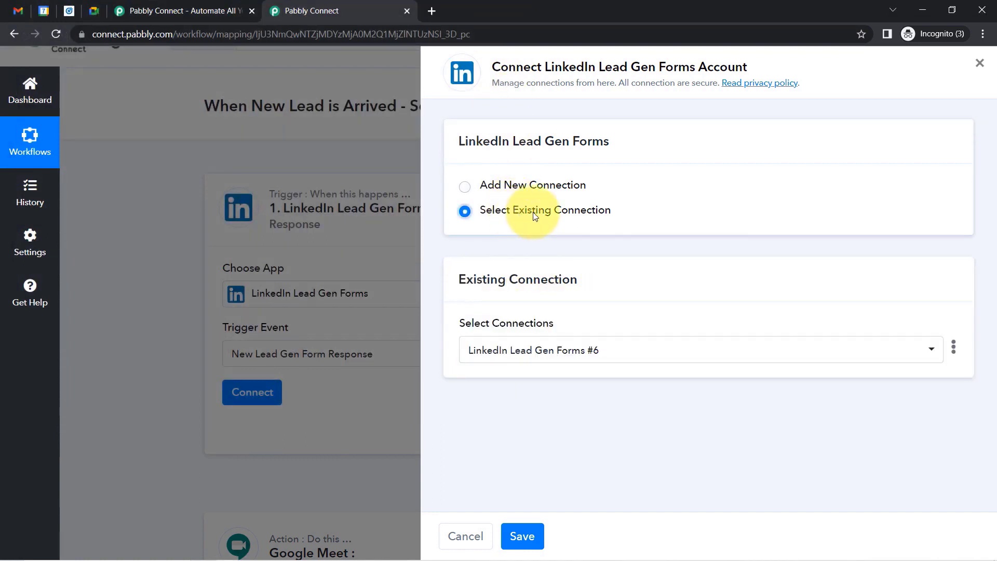
left_click(516, 532)
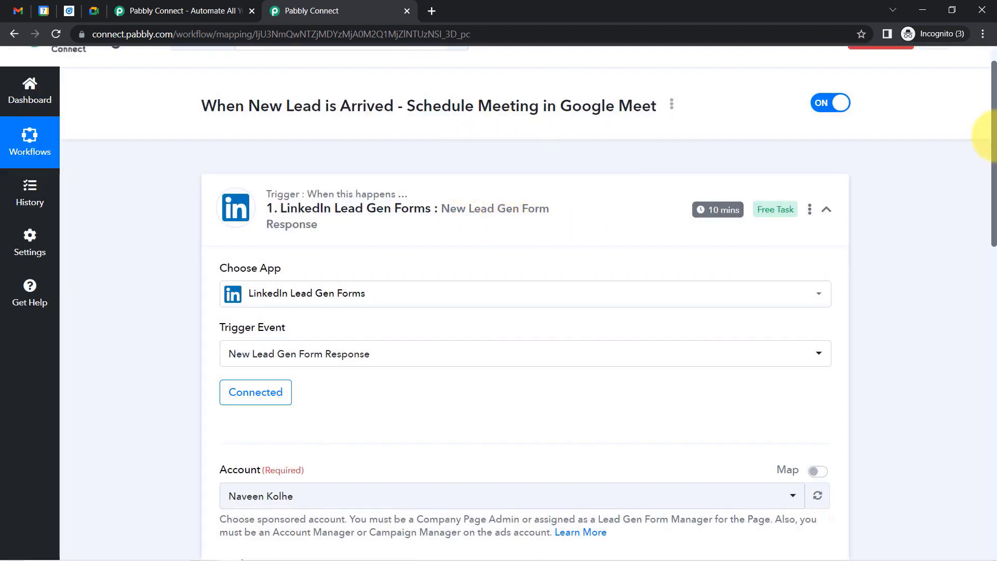
Highlight the required Account and Lead Form fields, then switch to LinkedIn Campaign Manager.
left_click_drag(995, 141, 981, 254)
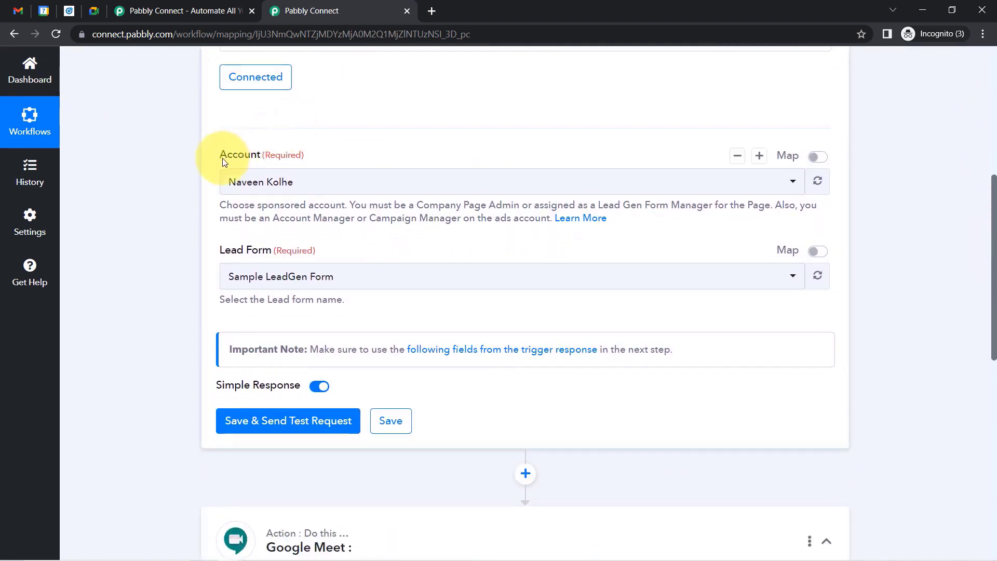
left_click_drag(222, 160, 306, 157)
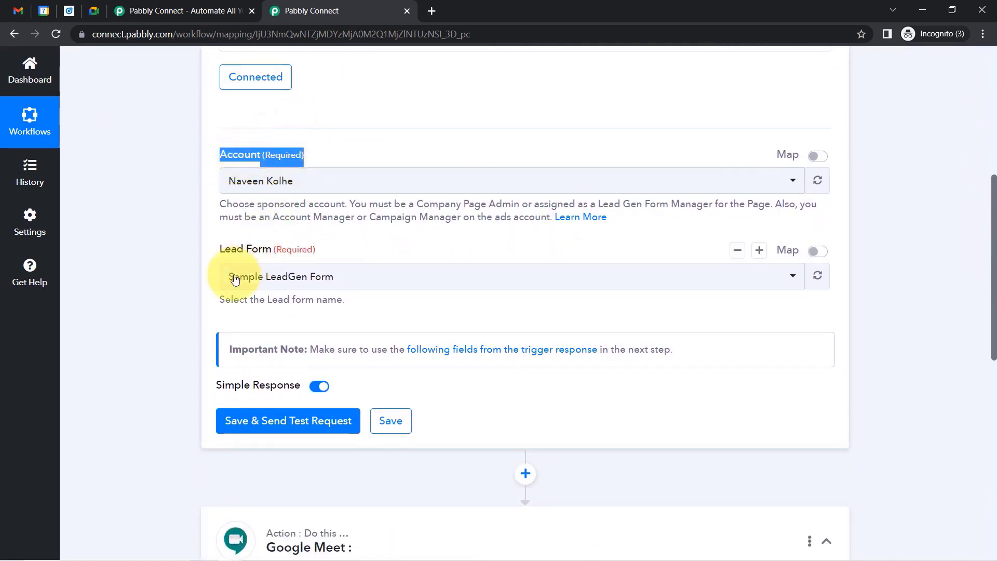
left_click_drag(221, 257, 323, 256)
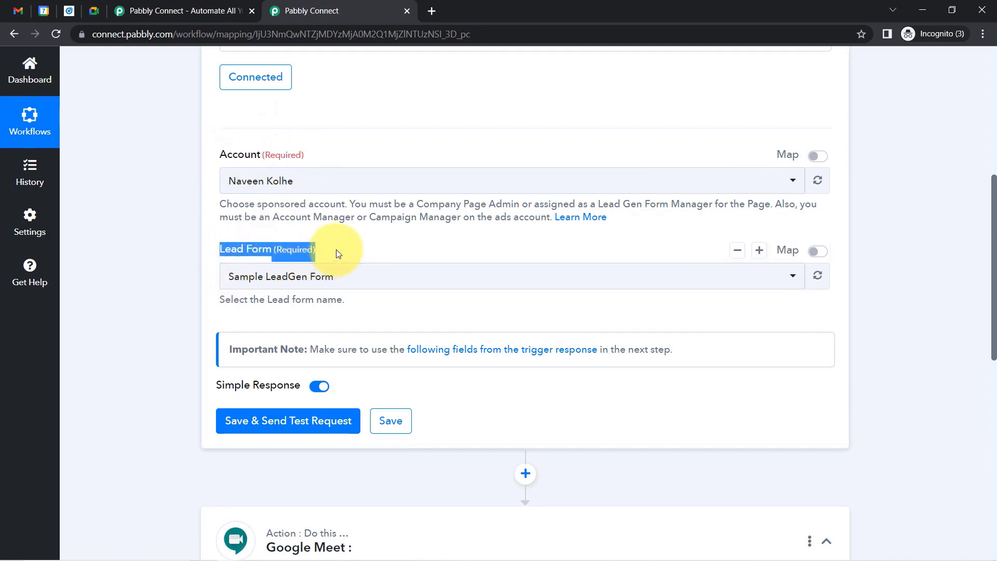
left_click(69, 11)
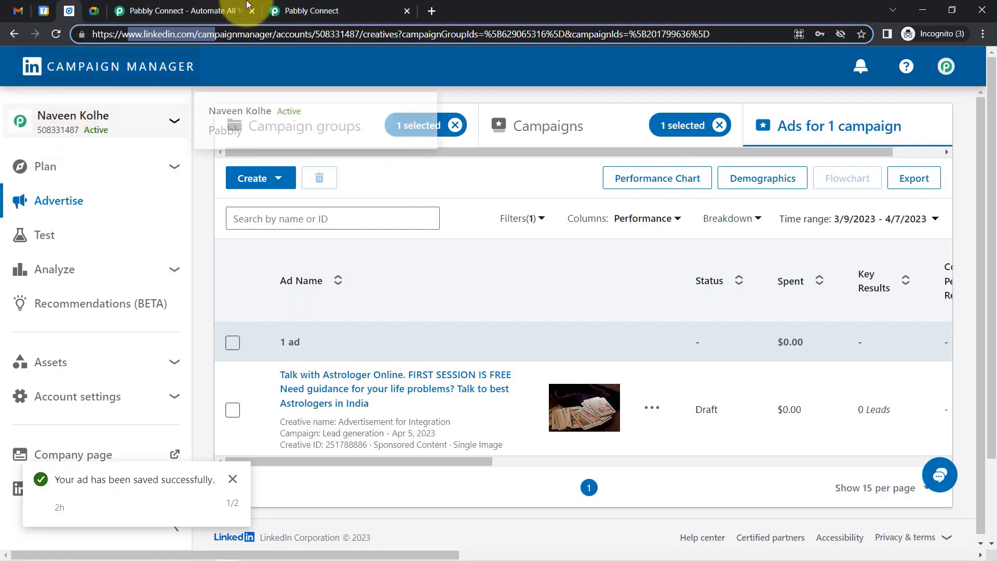
Re-highlight the Lead Form field, then open Campaign Manager's Lead Gen Forms list under Assets.
left_click(374, 11)
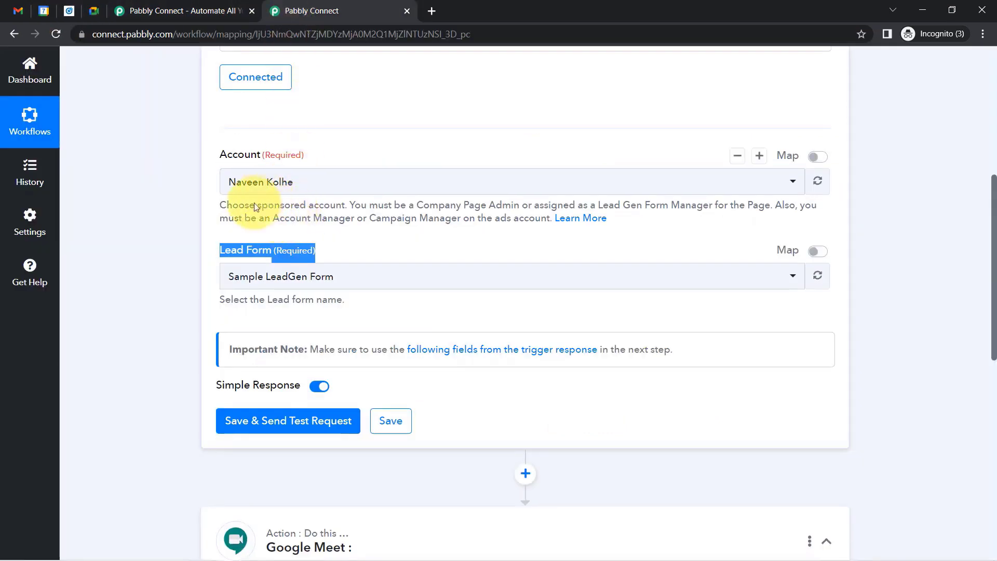
left_click_drag(201, 256, 314, 249)
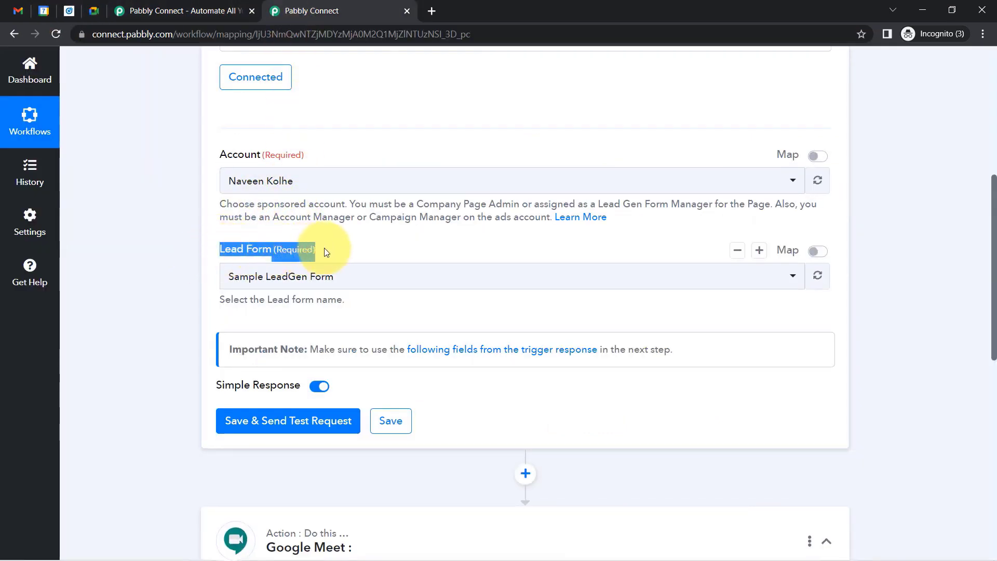
left_click(67, 18)
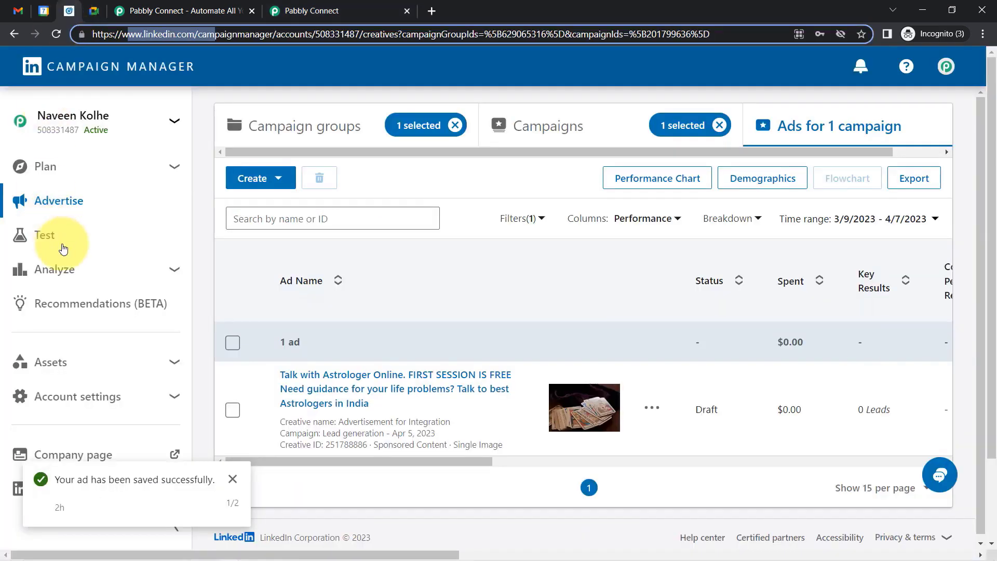
left_click(153, 363)
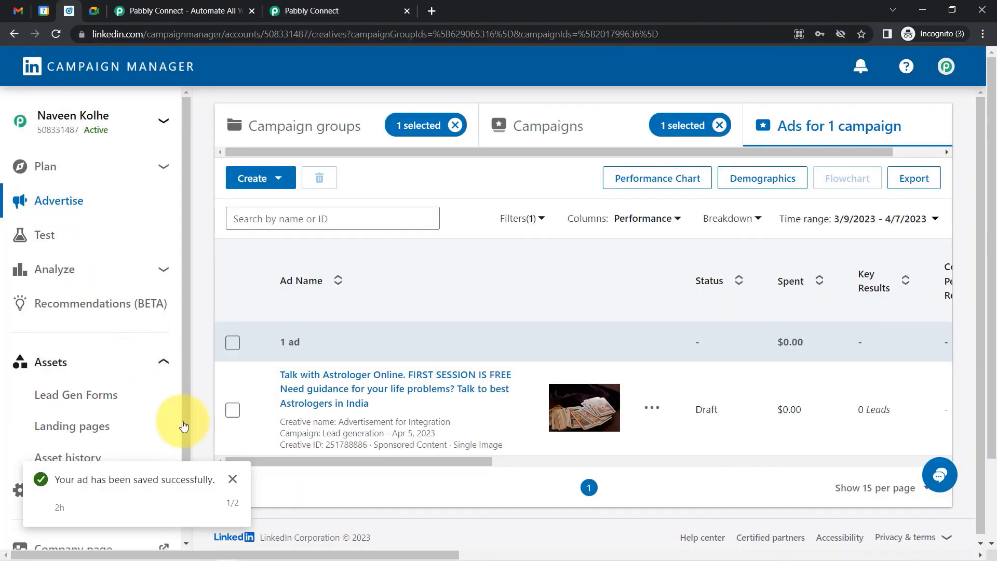
left_click(231, 481)
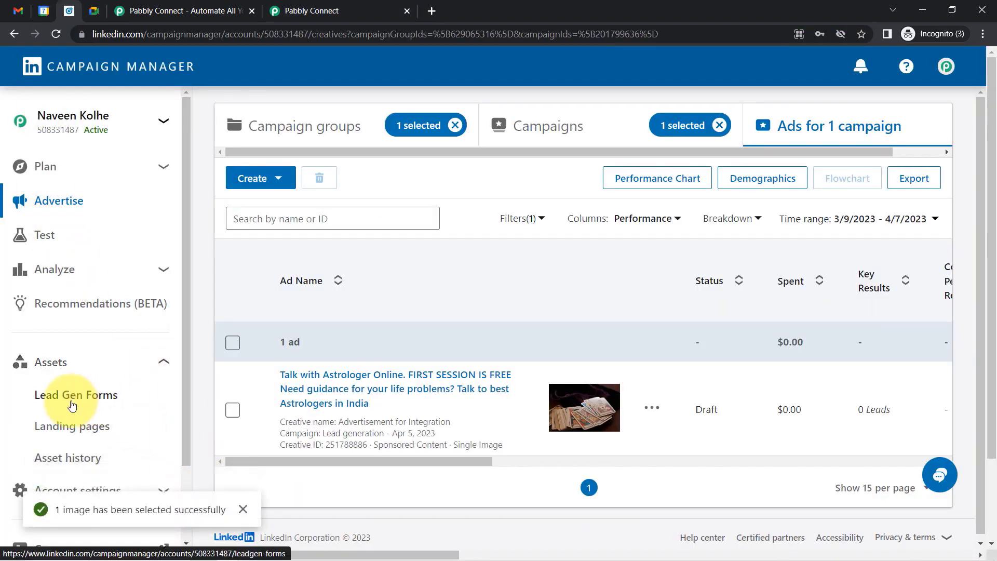
left_click(63, 394)
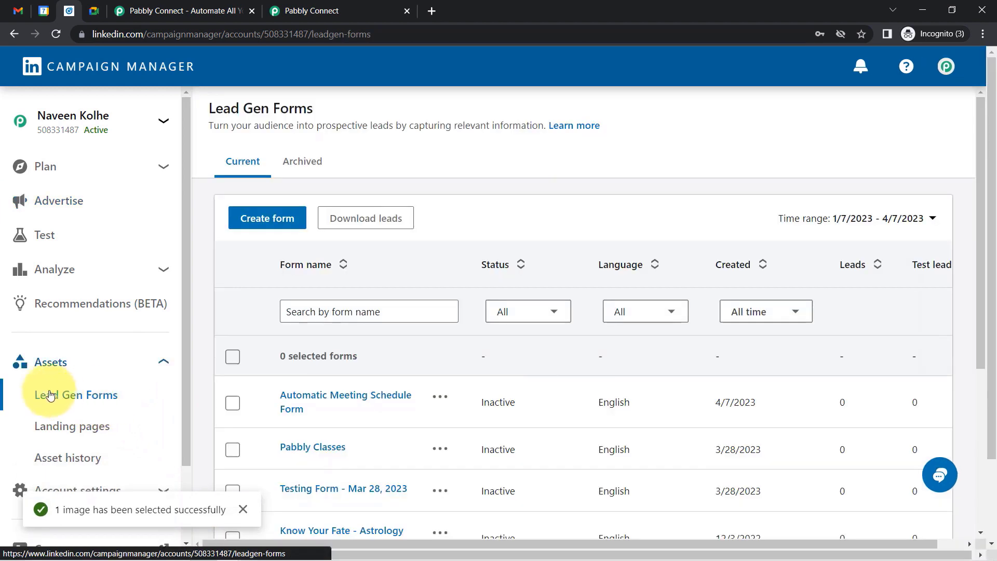
Scroll through the Lead Gen Forms table, then open the Pabbly trigger's Lead Form choices.
scroll(988, 281, "down", 1)
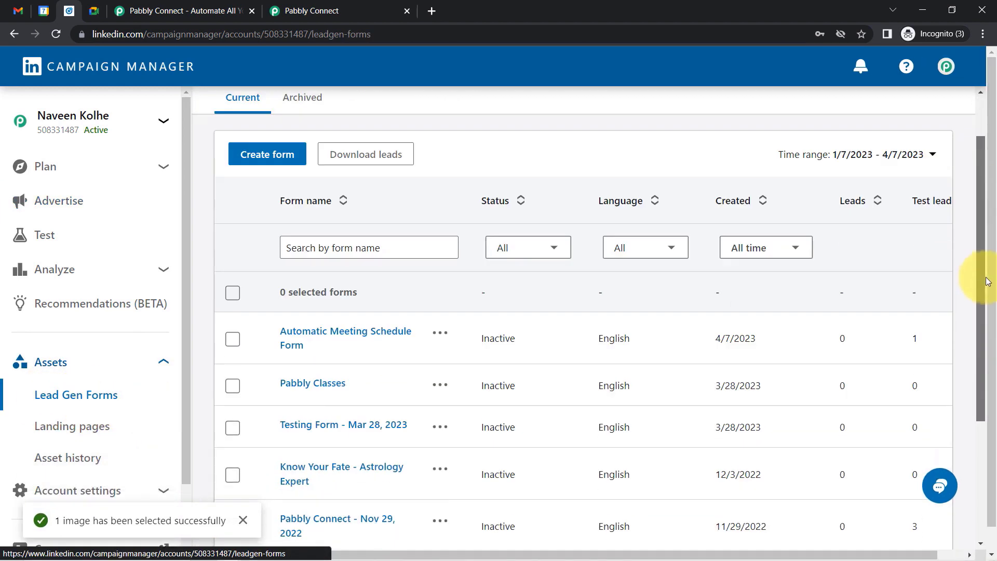
left_click_drag(988, 281, 991, 340)
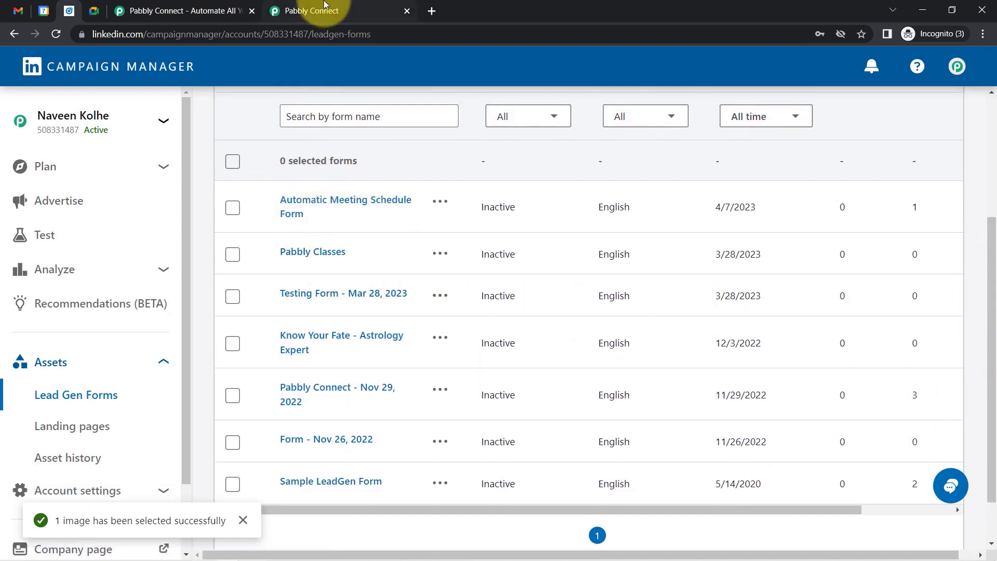
left_click(312, 11)
left_click(247, 280)
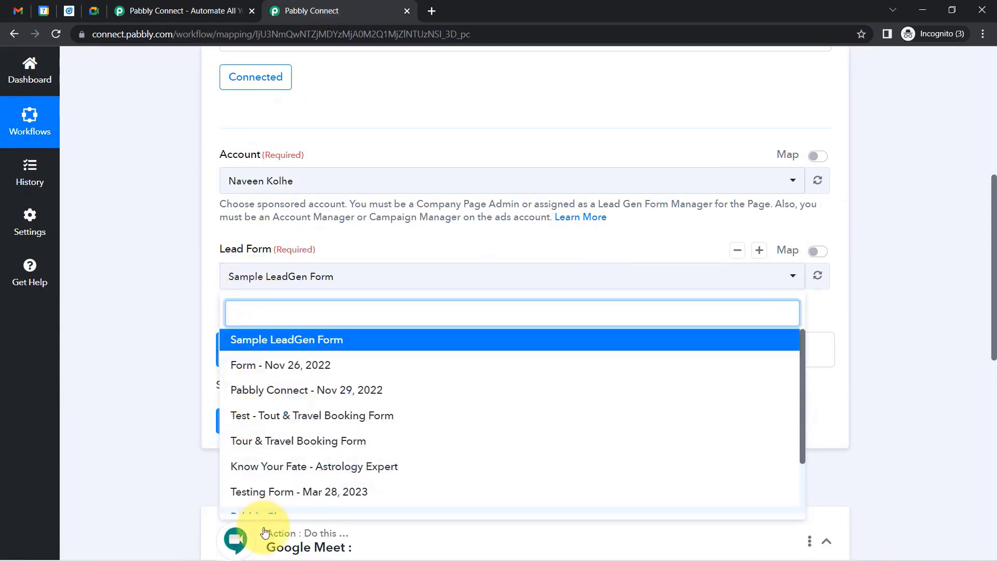
Set the trigger's lead form to Automatic Meeting Schedule Form and send a test request.
type("aut")
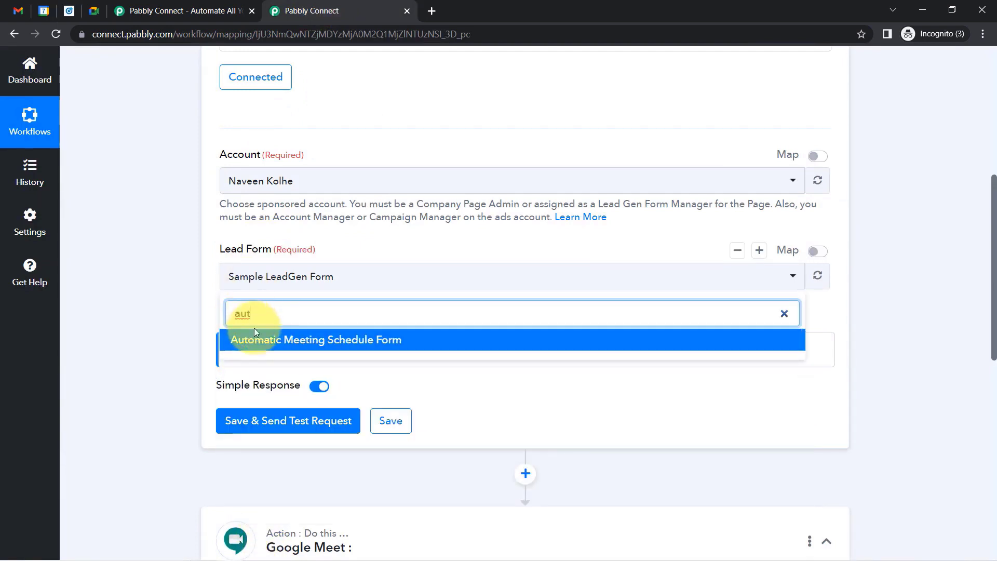
left_click(254, 335)
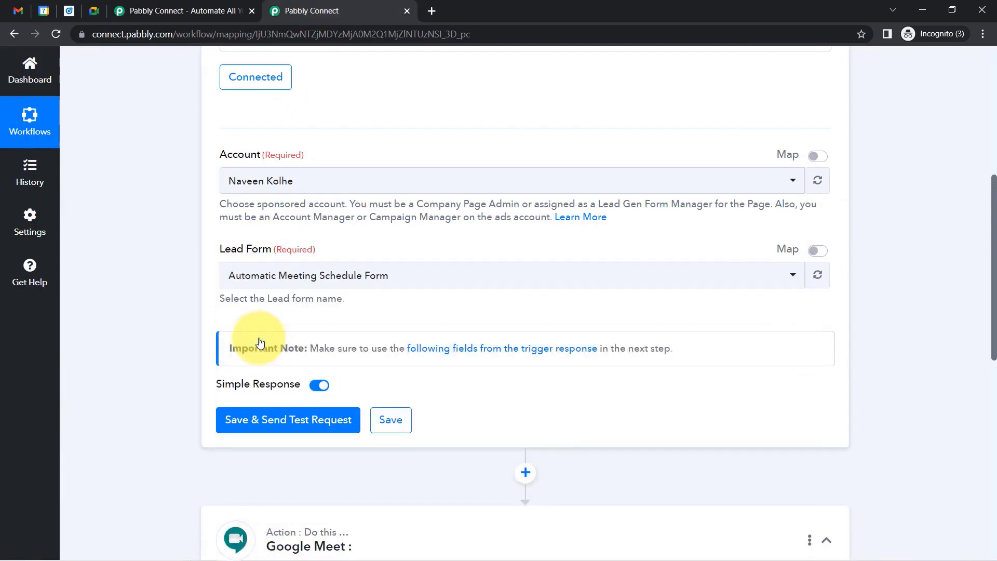
left_click(290, 419)
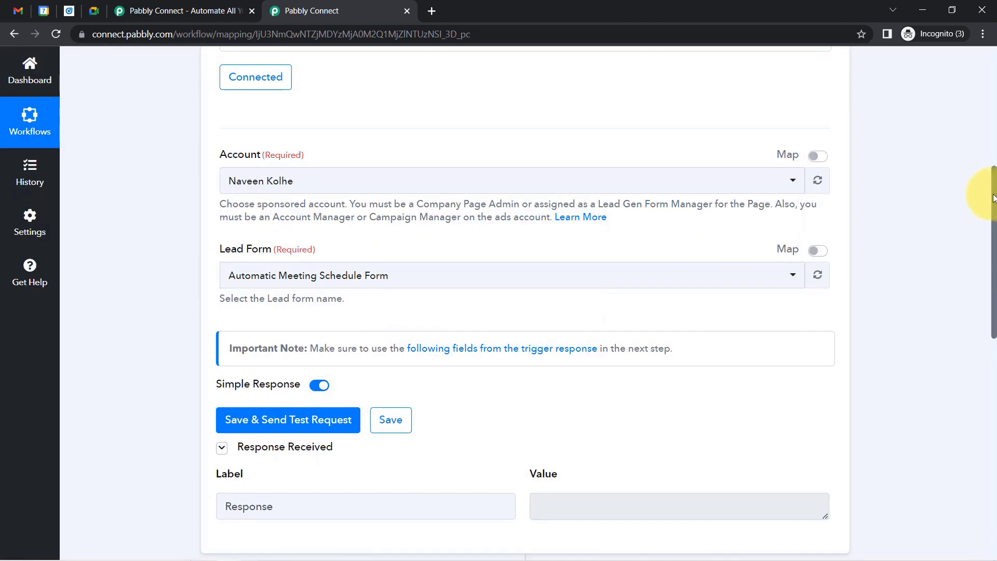
Review the trigger's test request results, then return to LinkedIn Campaign Manager.
left_click_drag(994, 197, 991, 245)
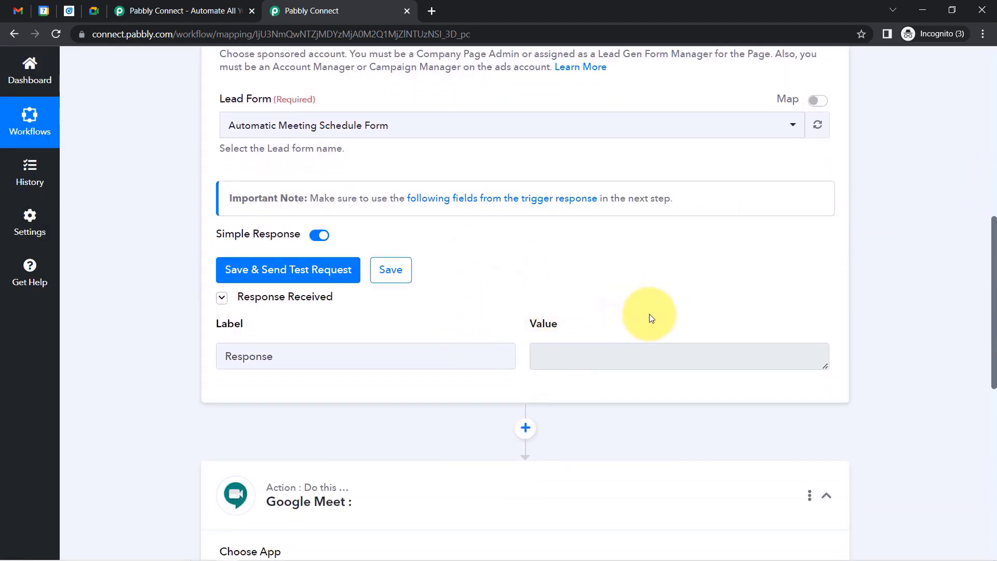
mouse_move(260, 306)
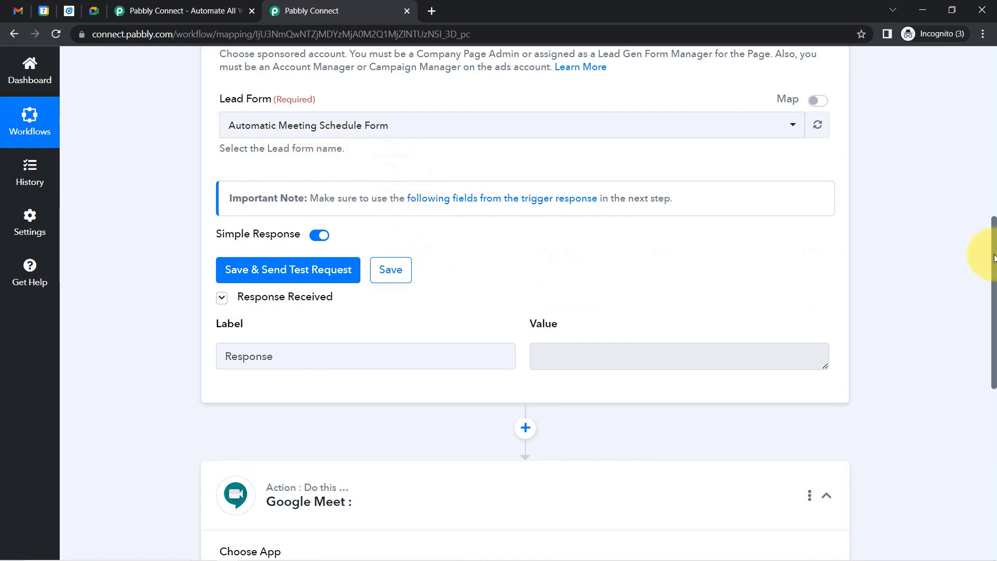
left_click_drag(992, 254, 992, 147)
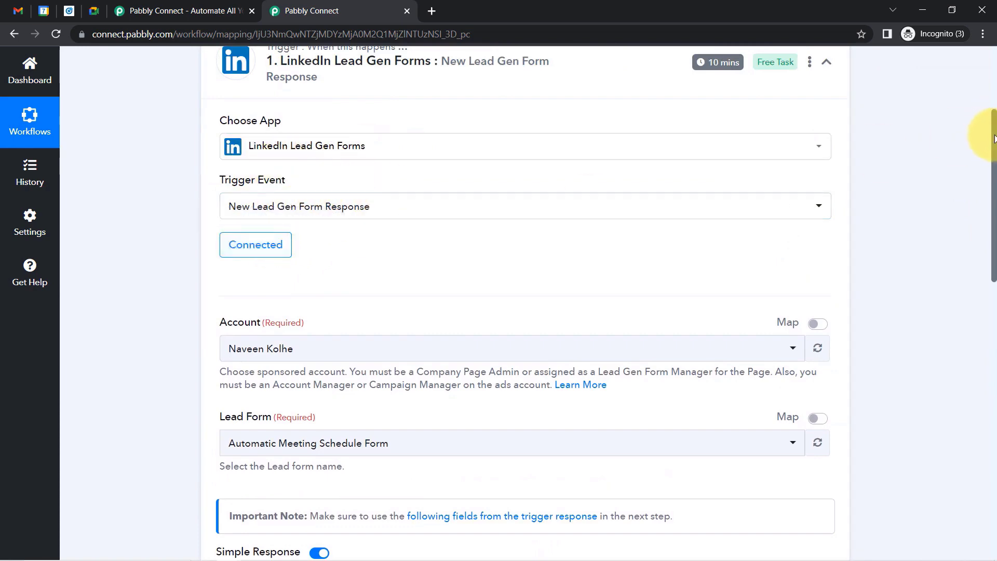
left_click_drag(993, 138, 992, 259)
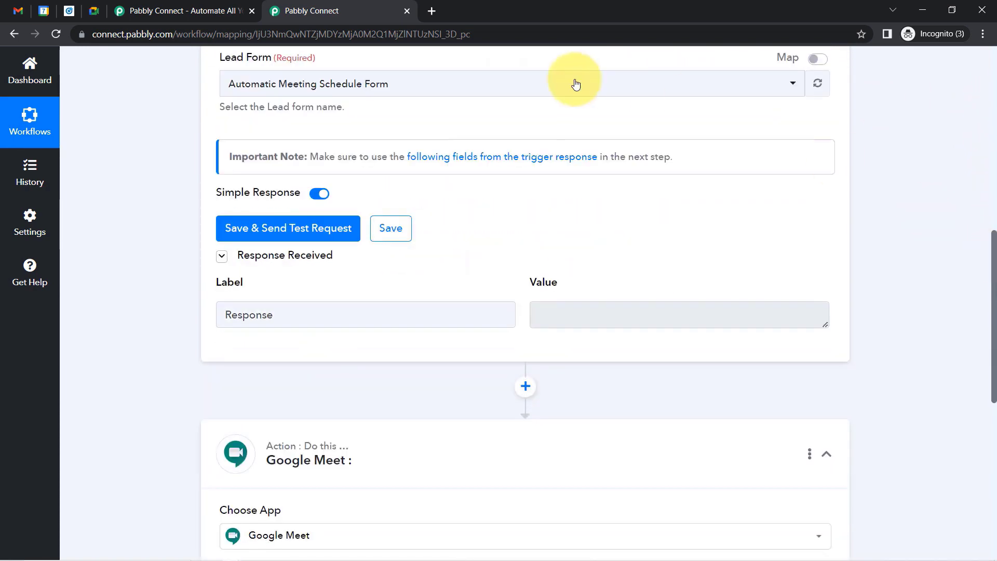
left_click(69, 12)
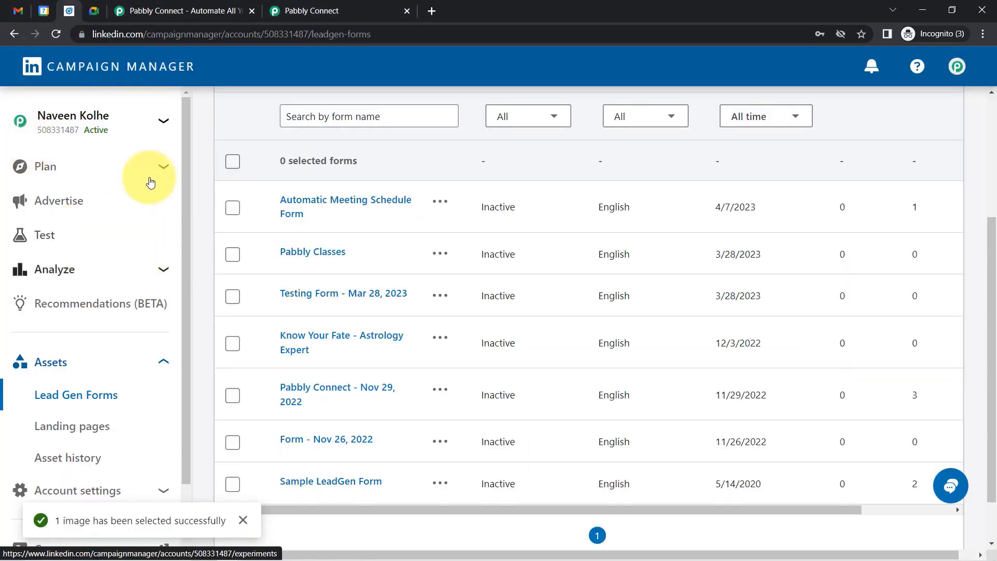
Open Advertise and show the ads for the Pabbly Connect draft campaign group.
left_click(57, 204)
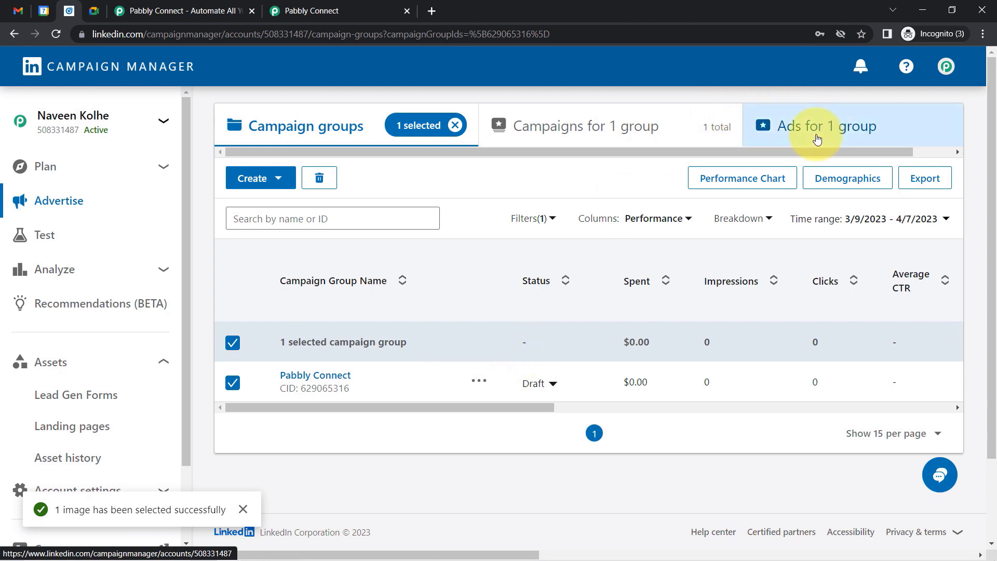
left_click(817, 138)
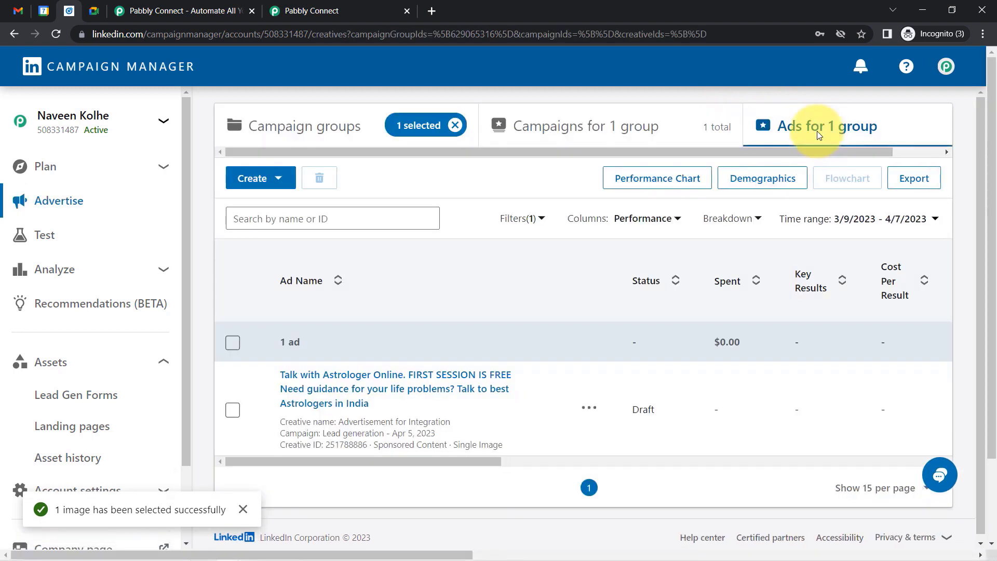
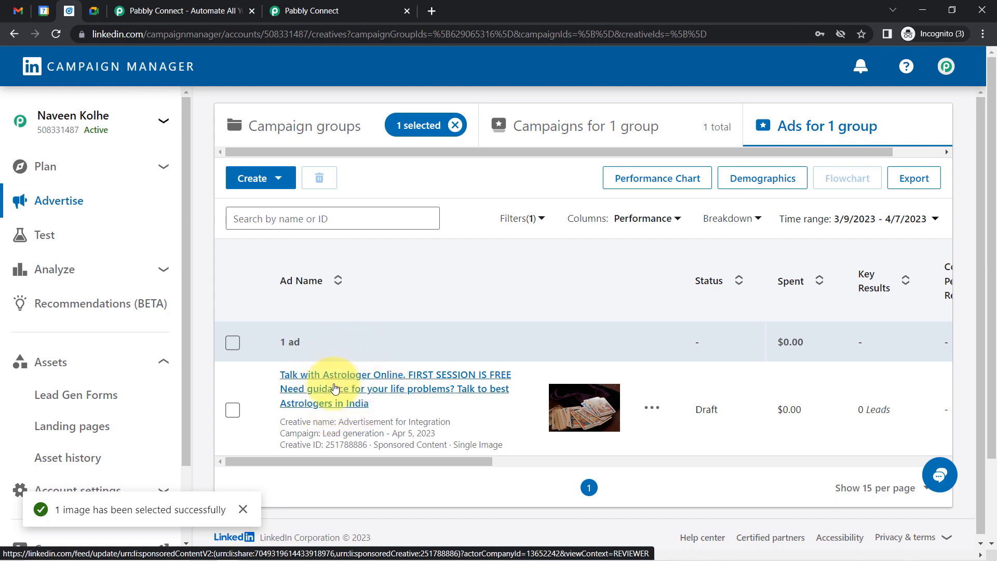
Open the 'Talk with Astrologer Online' ad's post preview from the Ads for 1 group table.
left_click(315, 375)
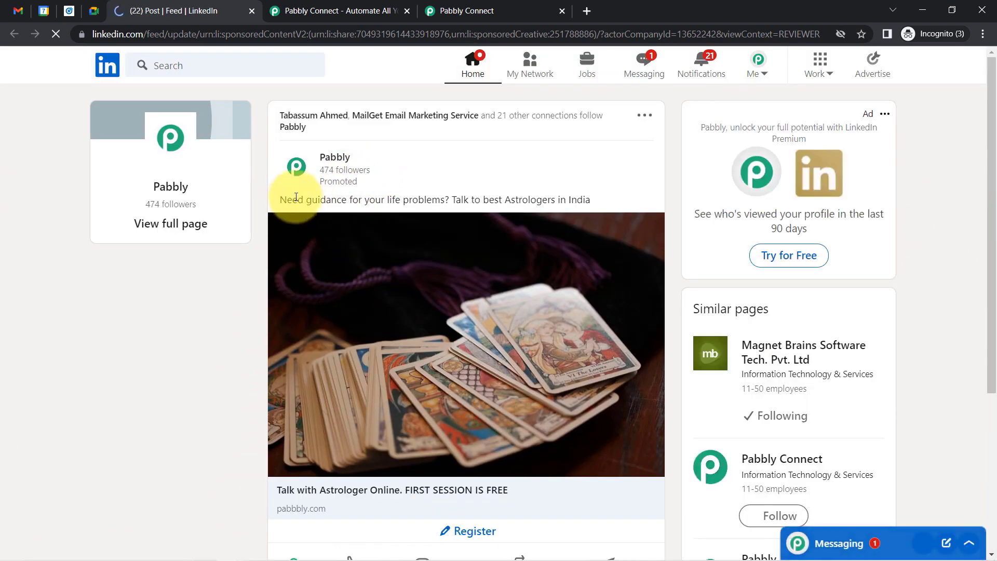
Open the ad's Register lead form and clear the prefilled email address.
left_click_drag(303, 200, 542, 200)
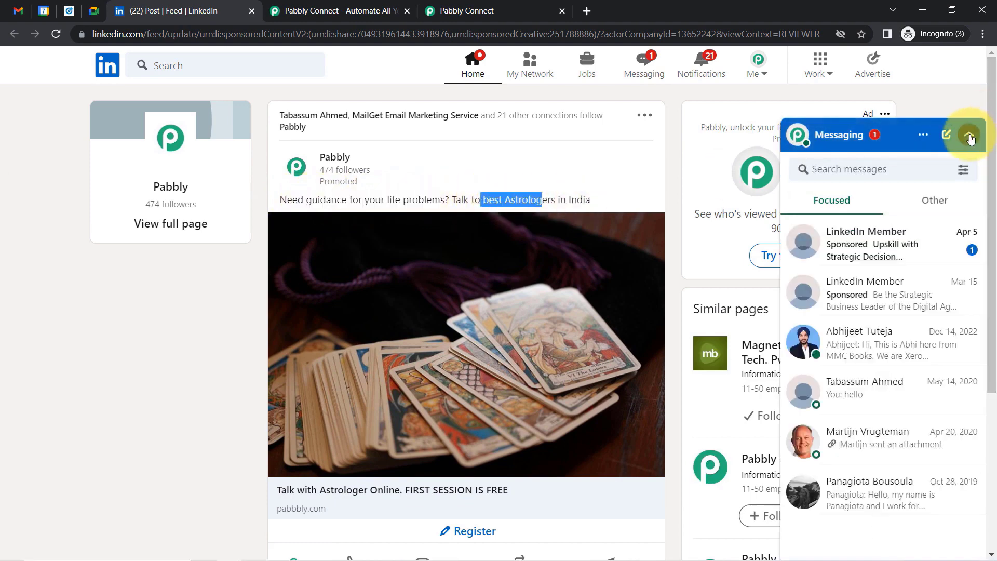
left_click(969, 135)
scroll(984, 192, "down", 3)
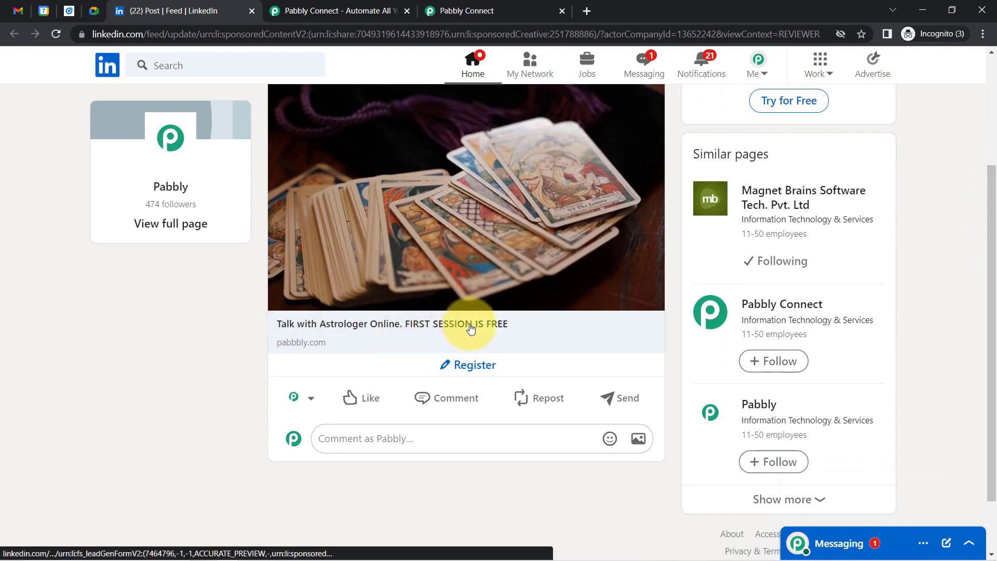
left_click(463, 368)
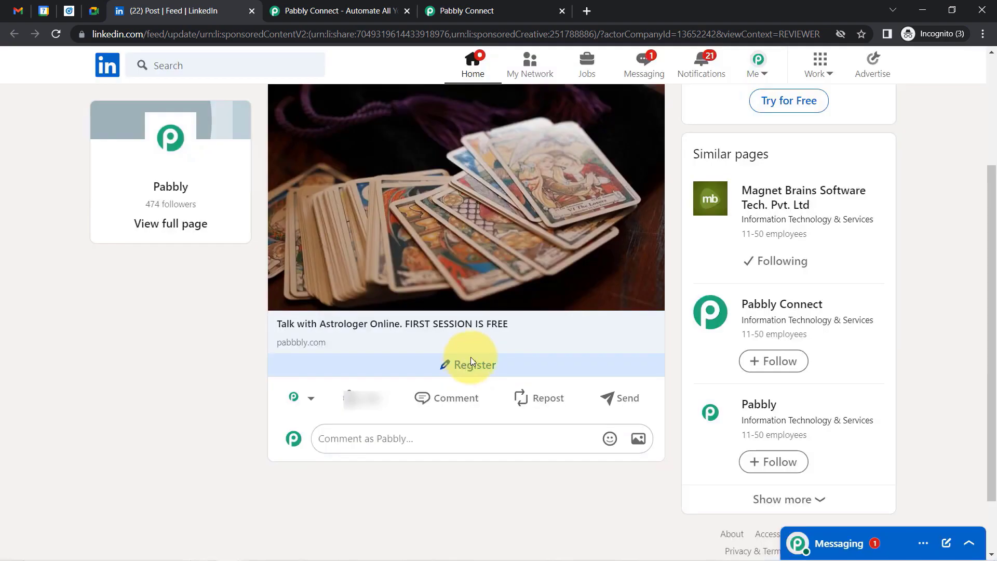
left_click(443, 364)
triple_click(442, 396)
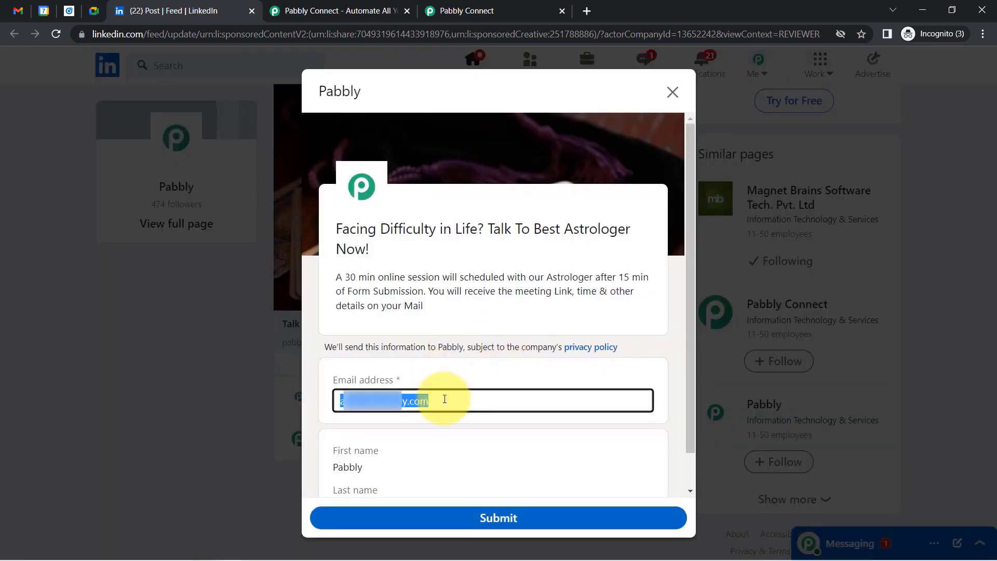
key("BackSpace")
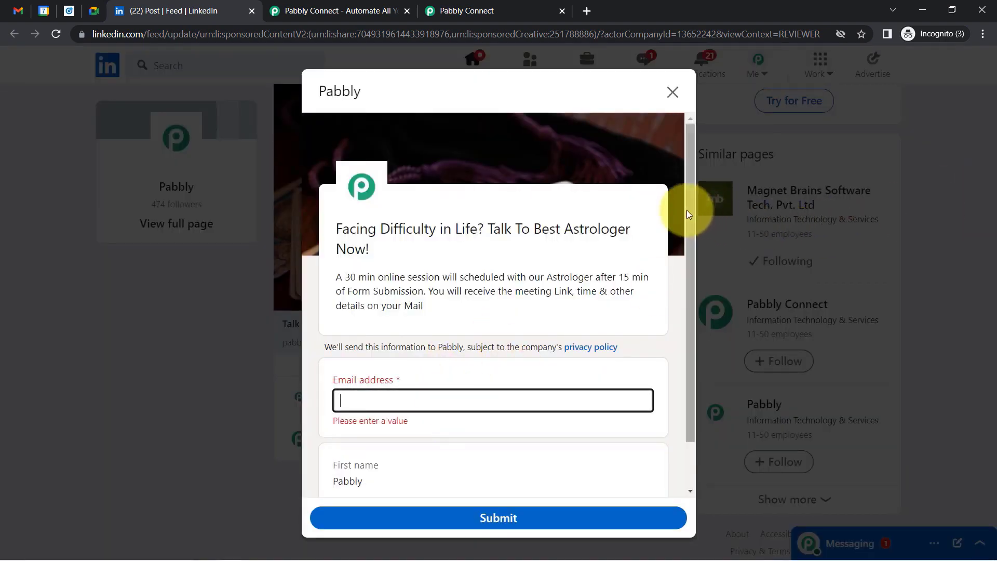
Type a replacement email, review the prefilled first and last names, and close the form unsubmitted.
scroll(685, 223, "down", 1)
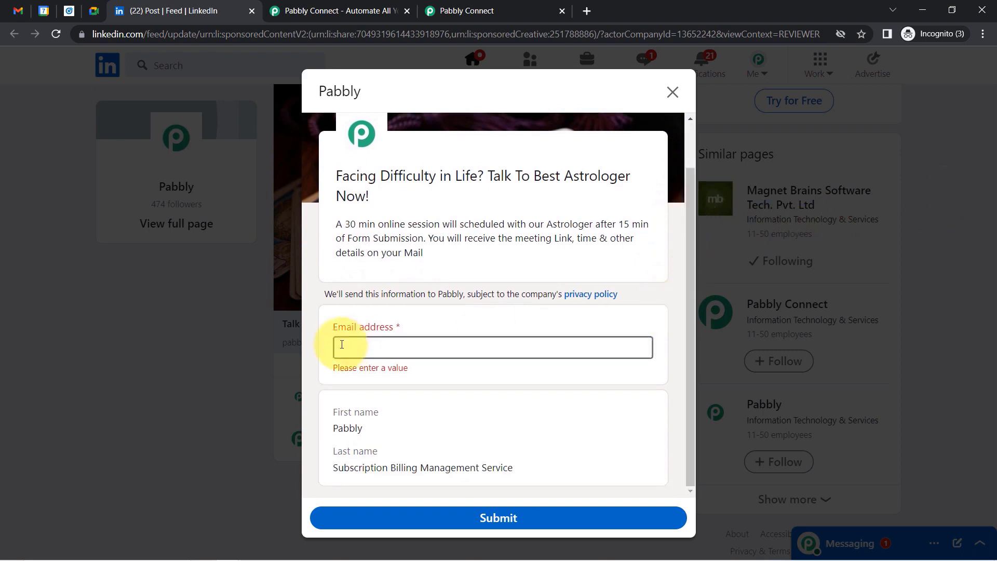
left_click_drag(334, 328, 399, 326)
left_click_drag(330, 411, 365, 414)
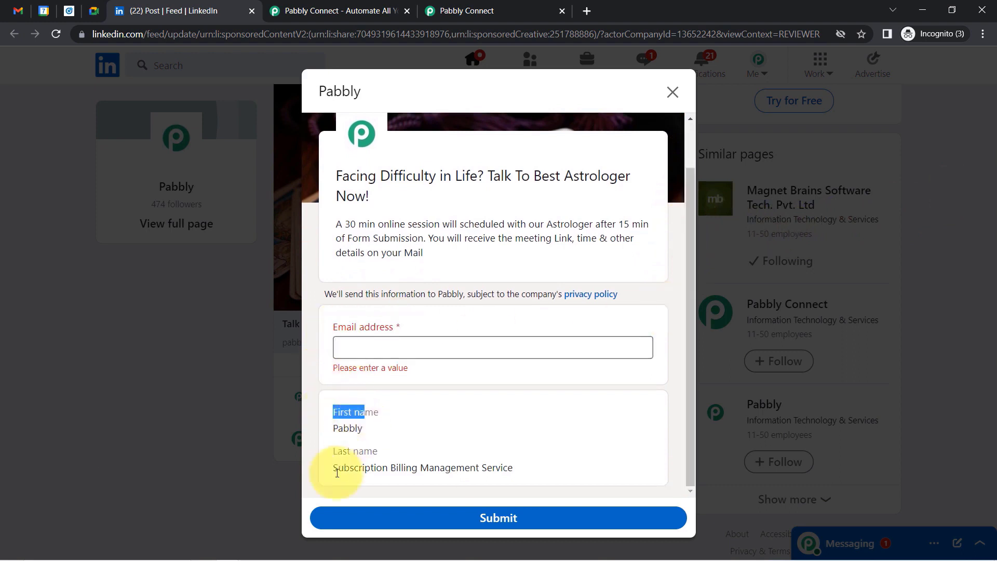
left_click_drag(337, 472, 358, 474)
left_click(342, 346)
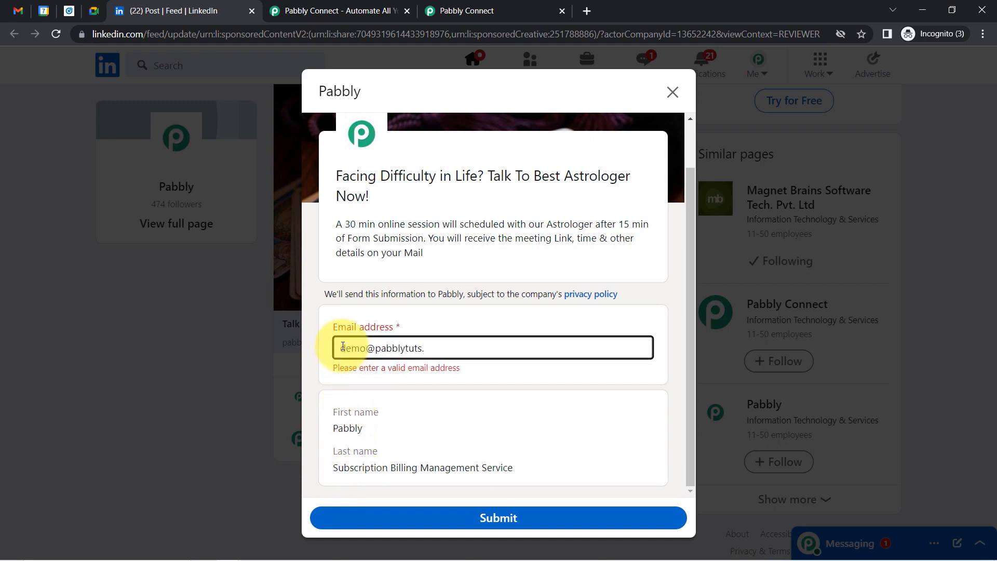
type("com")
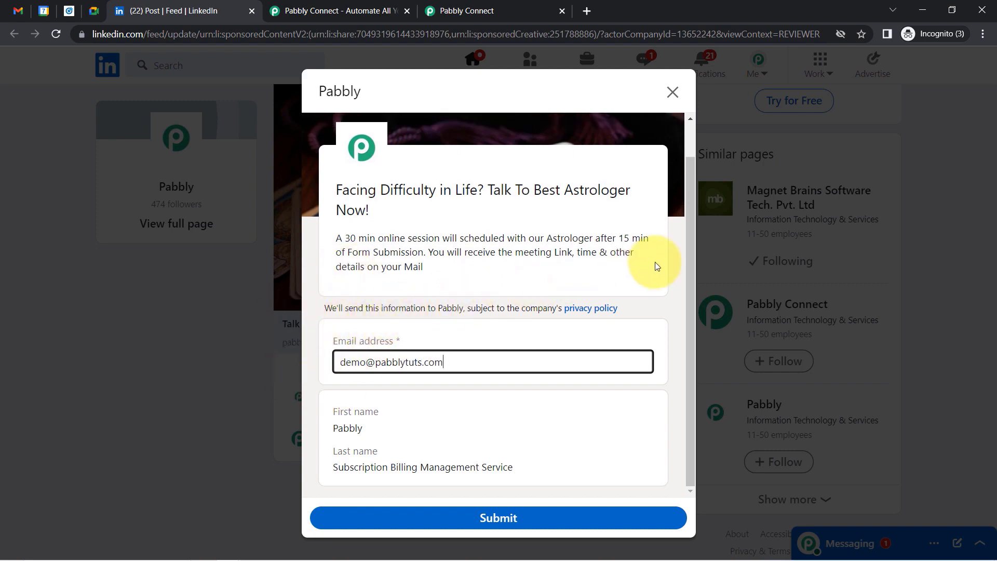
left_click(688, 247)
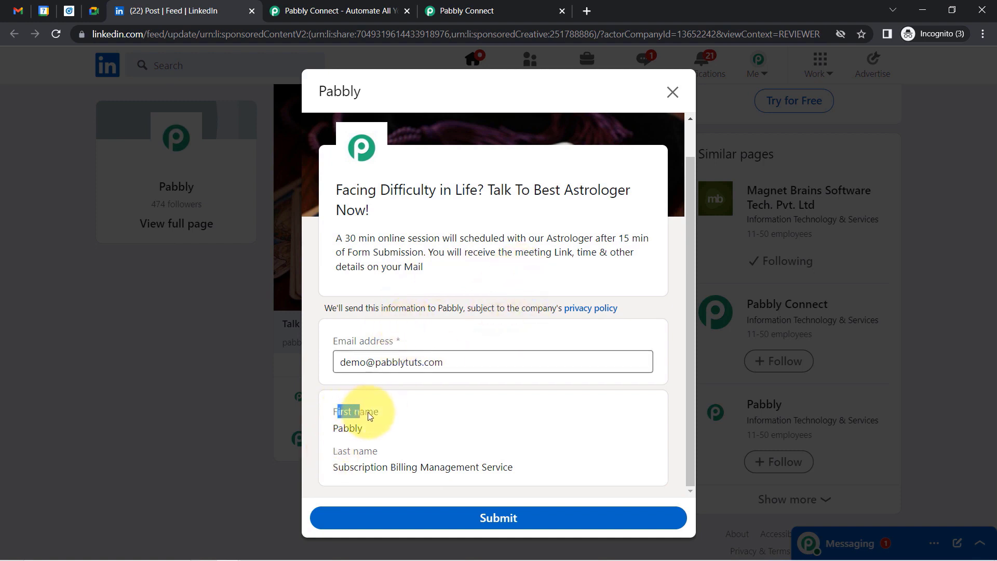
left_click_drag(370, 416, 379, 412)
left_click_drag(346, 448, 385, 447)
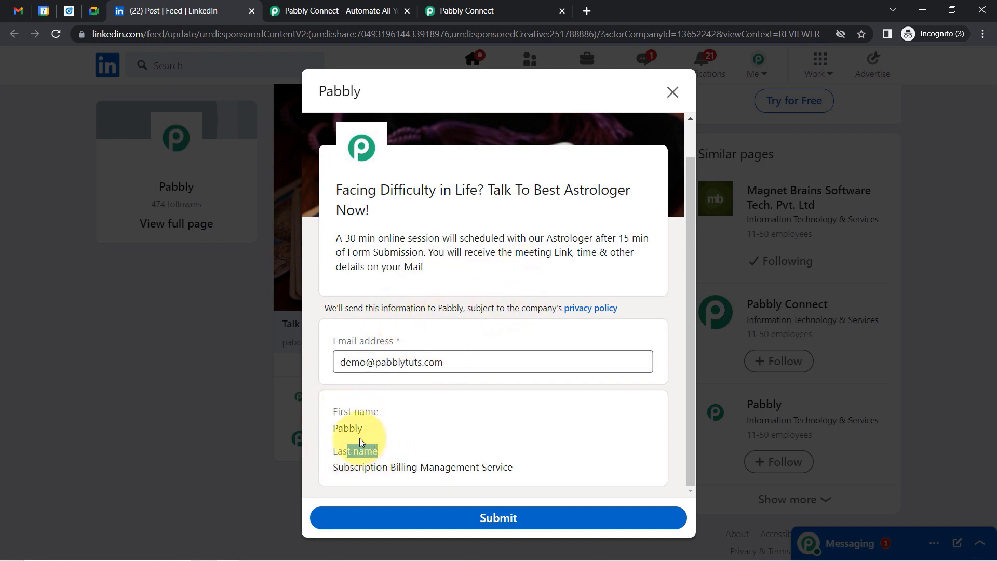
double_click(346, 431)
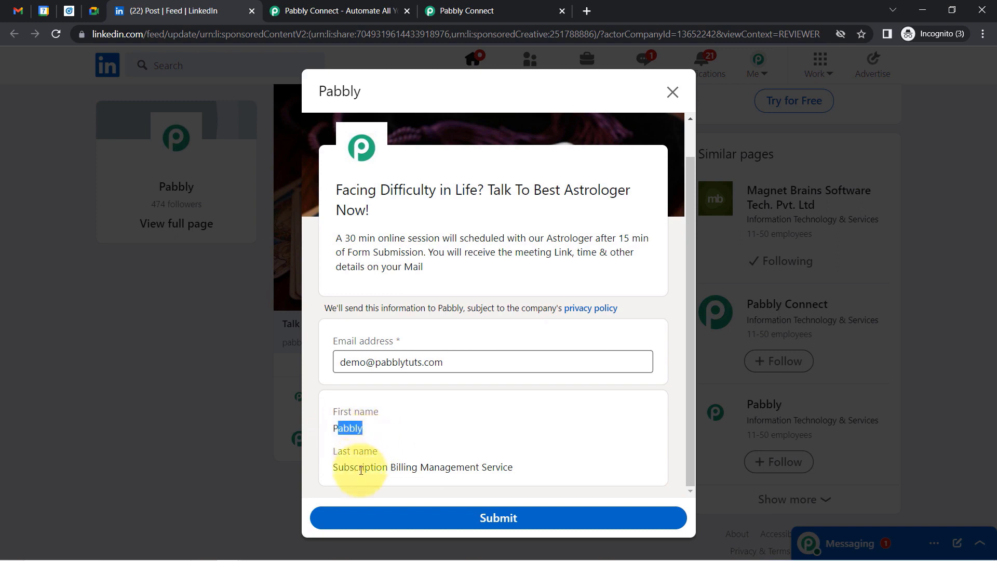
left_click_drag(358, 468, 505, 467)
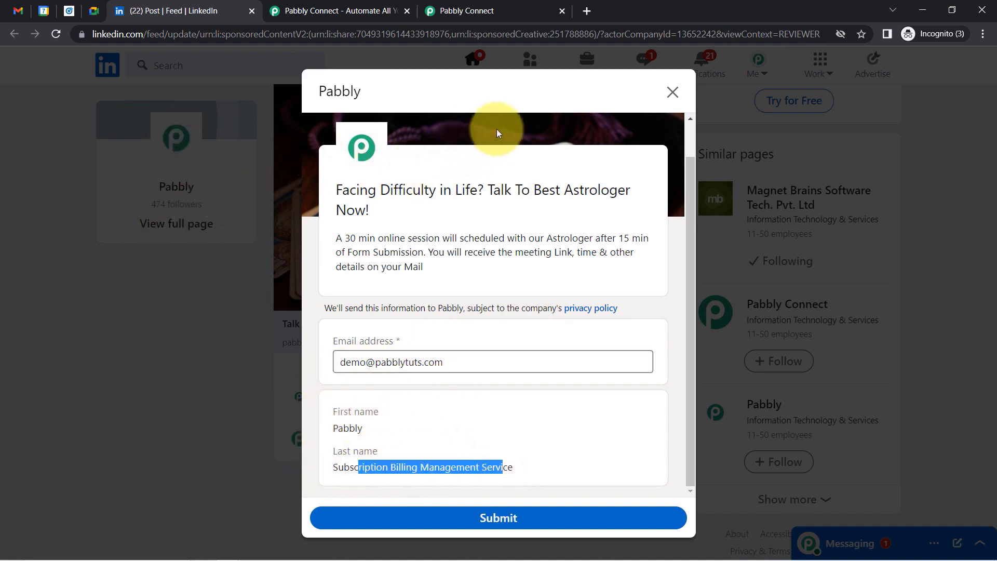
left_click(673, 93)
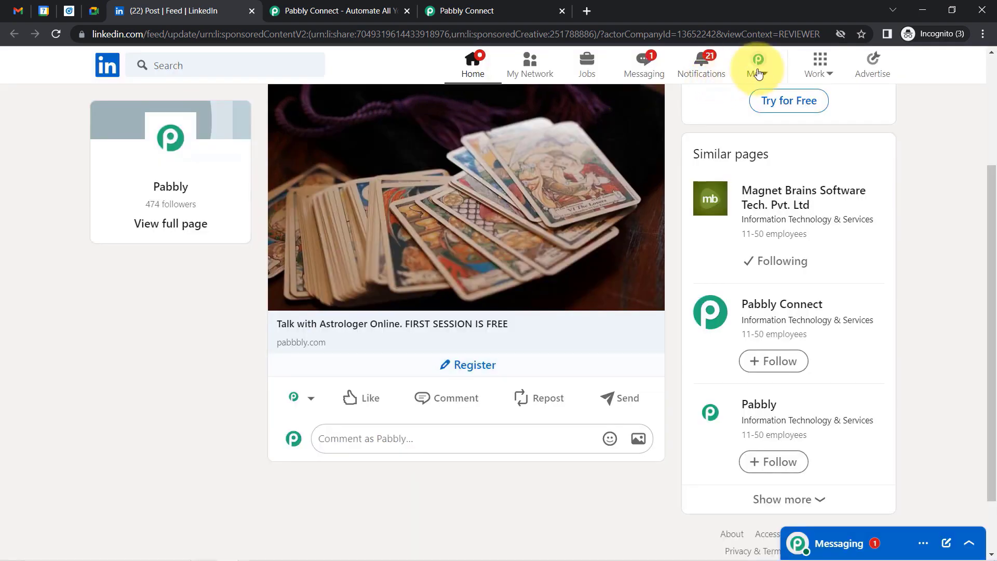
Open the profile's intro editor from Me > View Profile and review the name fields.
left_click(759, 65)
left_click(679, 195)
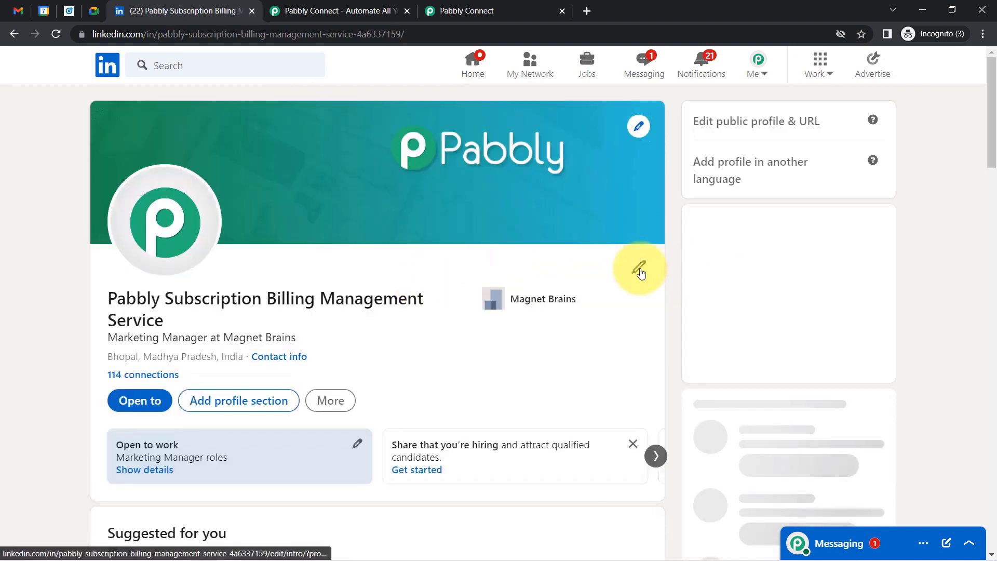
left_click(638, 270)
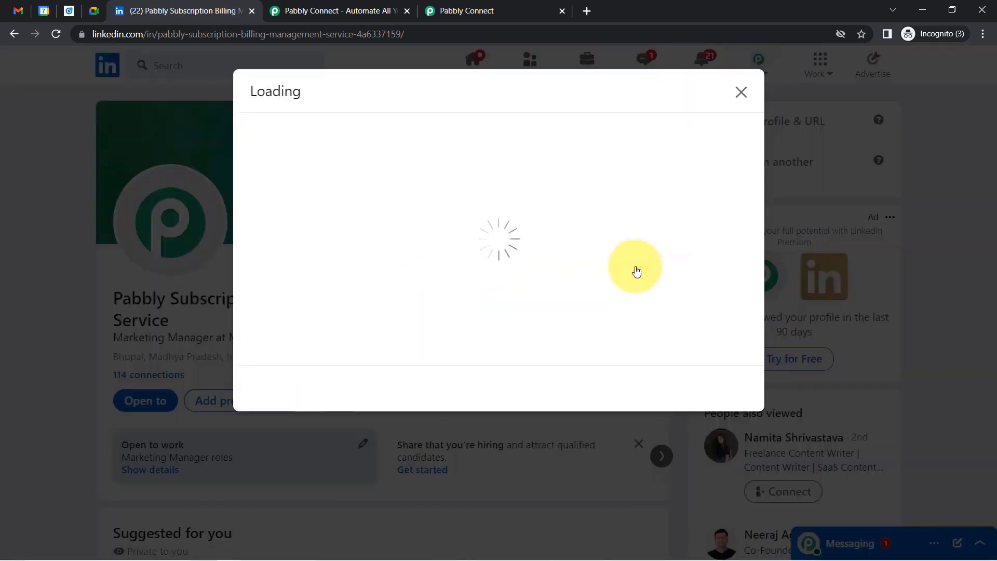
left_click_drag(363, 197, 232, 196)
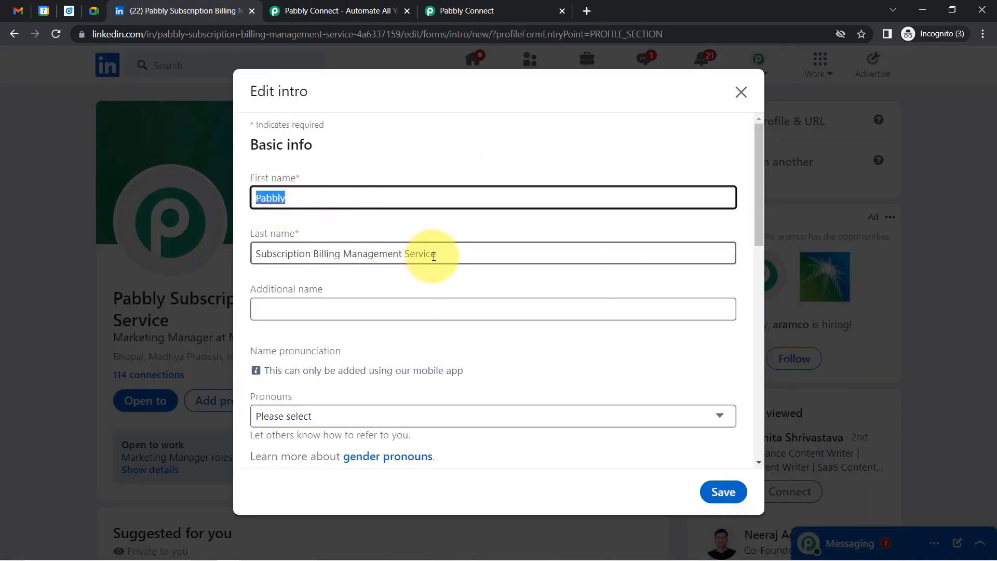
left_click_drag(436, 255, 249, 250)
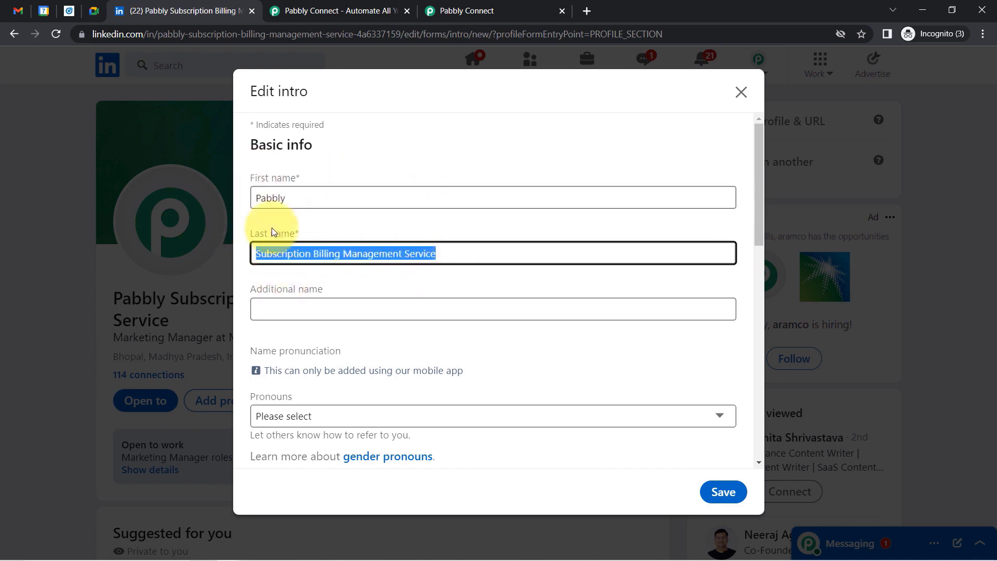
Set the first name back to Pabbly and save the profile intro.
double_click(295, 198)
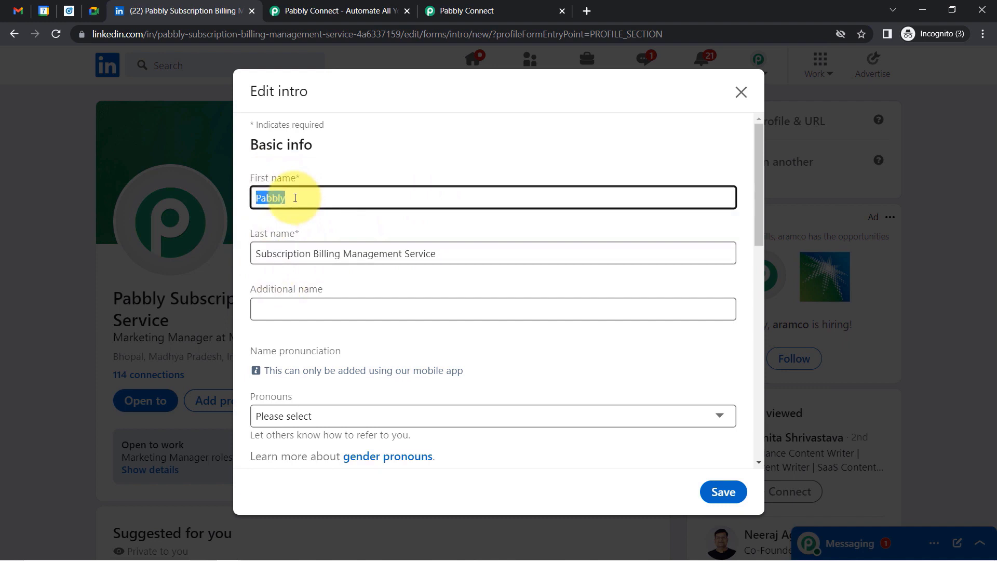
key("BackSpace")
type("De")
key("BackSpace")
type("Dumm")
key("BackSpace")
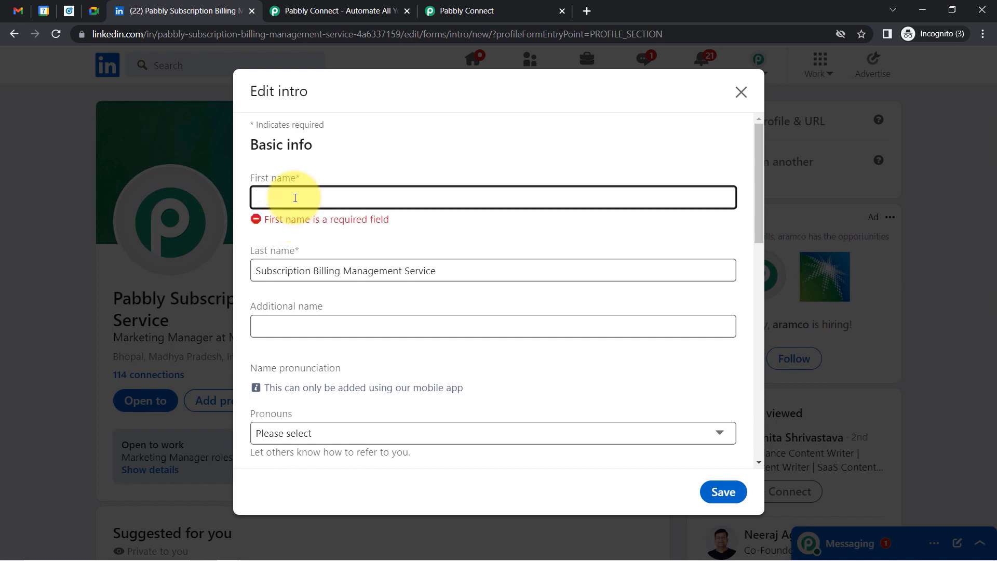
type("Pabbly")
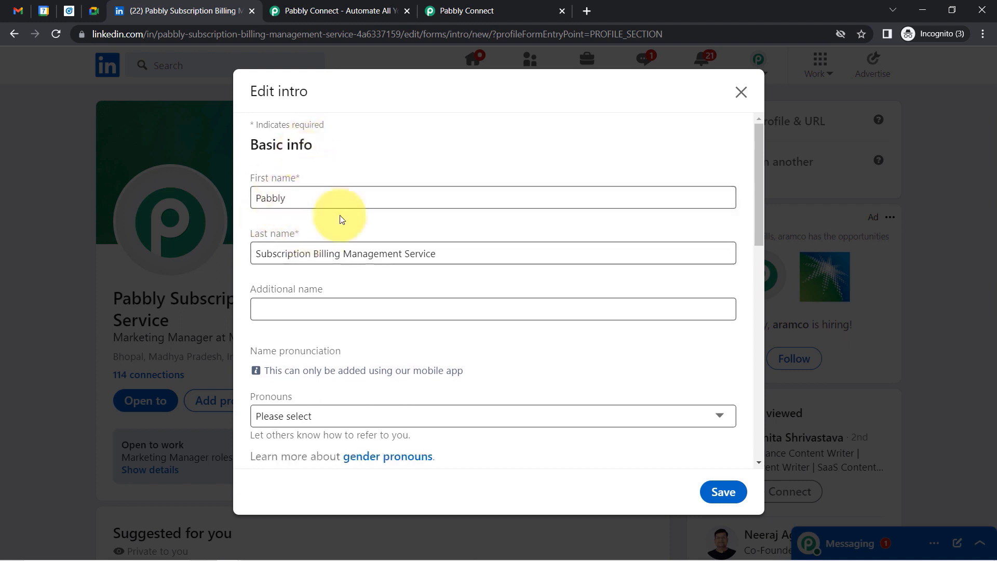
left_click(328, 177)
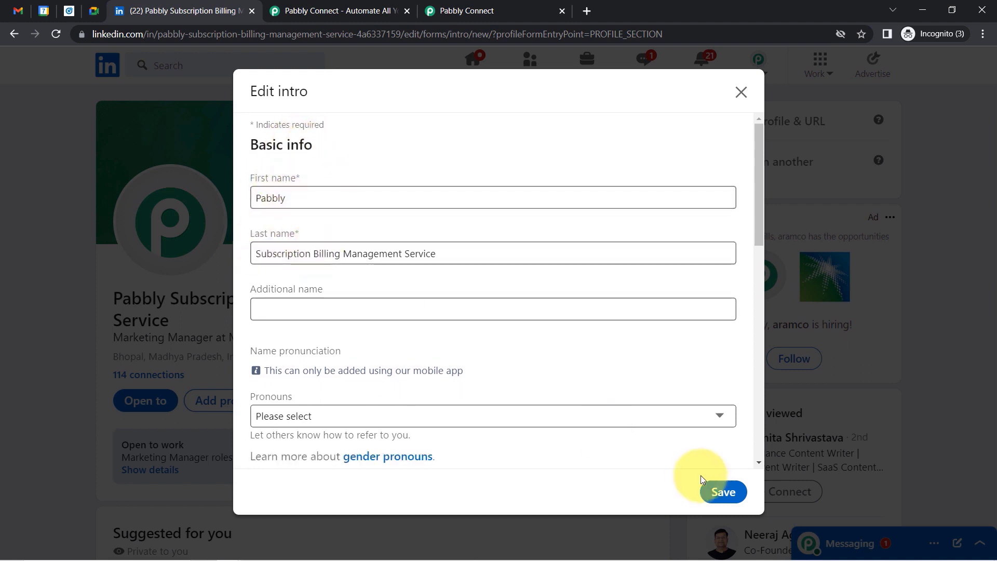
left_click(722, 492)
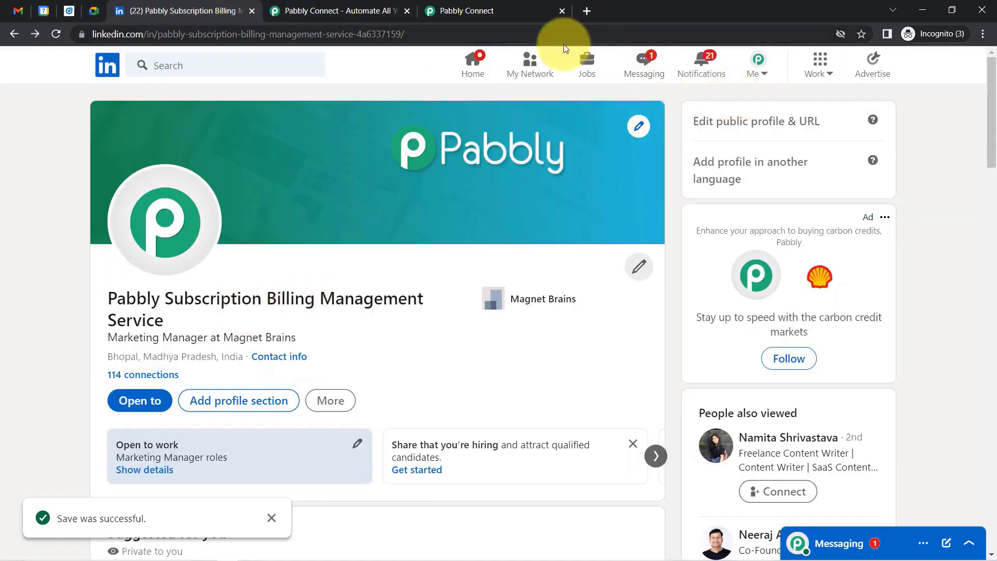
Reopen the astrologer ad's post preview from the Campaign Manager ads list.
left_click(69, 11)
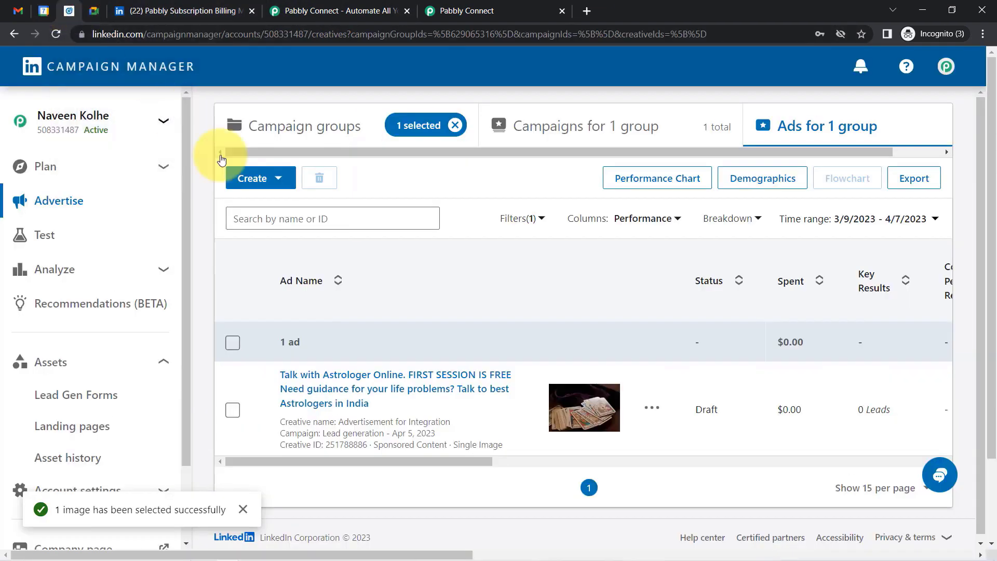
left_click(314, 381)
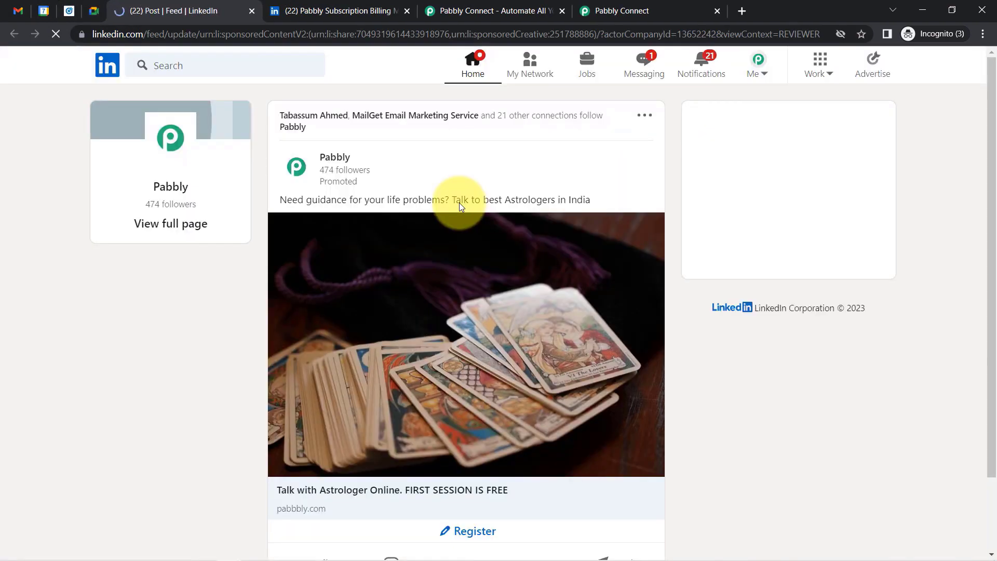
left_click_drag(990, 127, 991, 229)
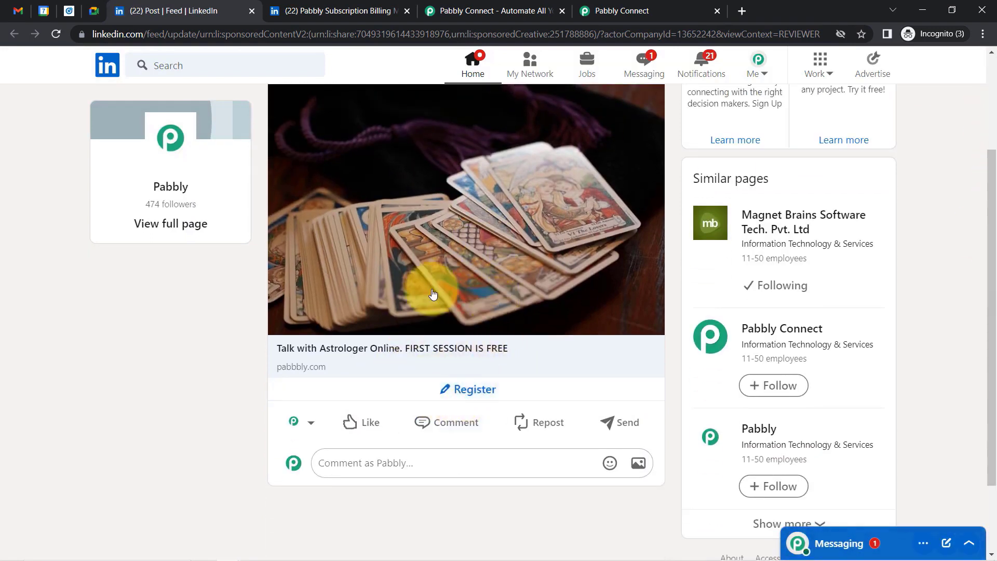
left_click(472, 388)
triple_click(442, 401)
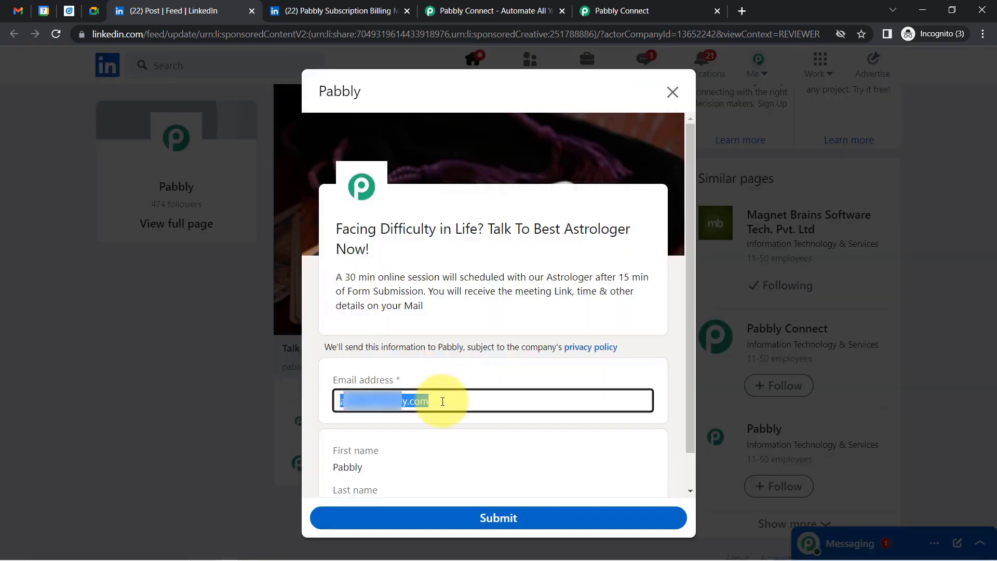
key("BackSpace")
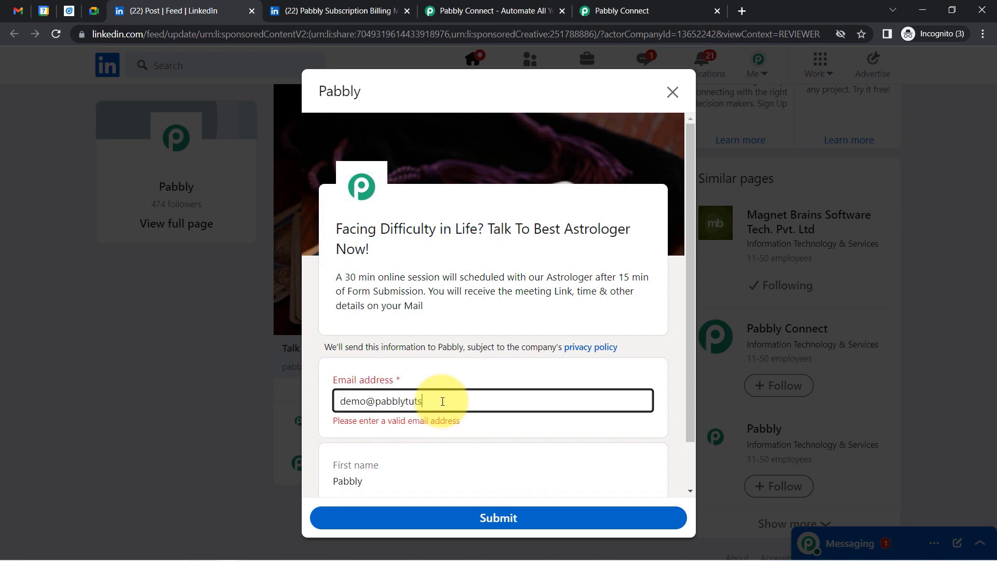
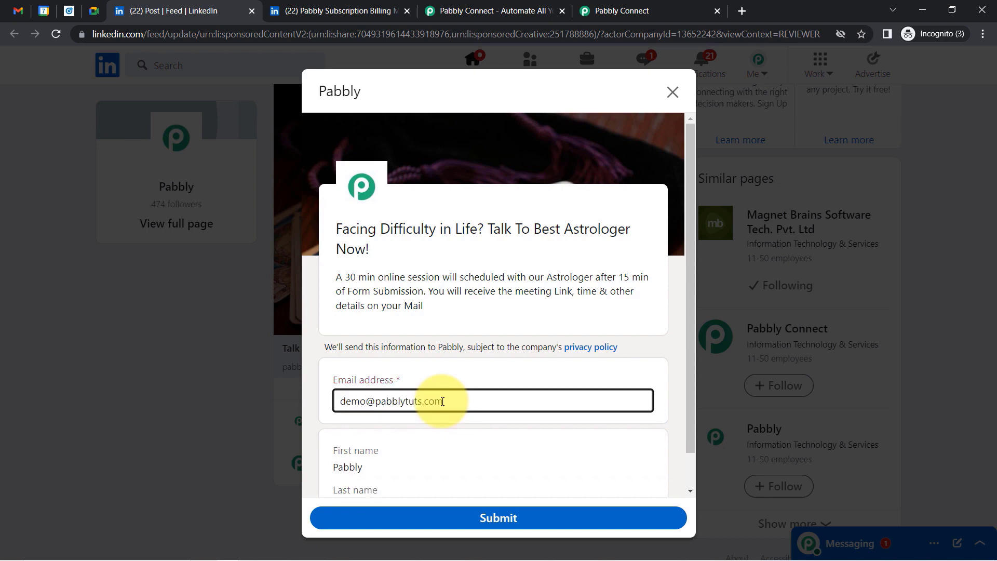
left_click_drag(690, 209, 680, 265)
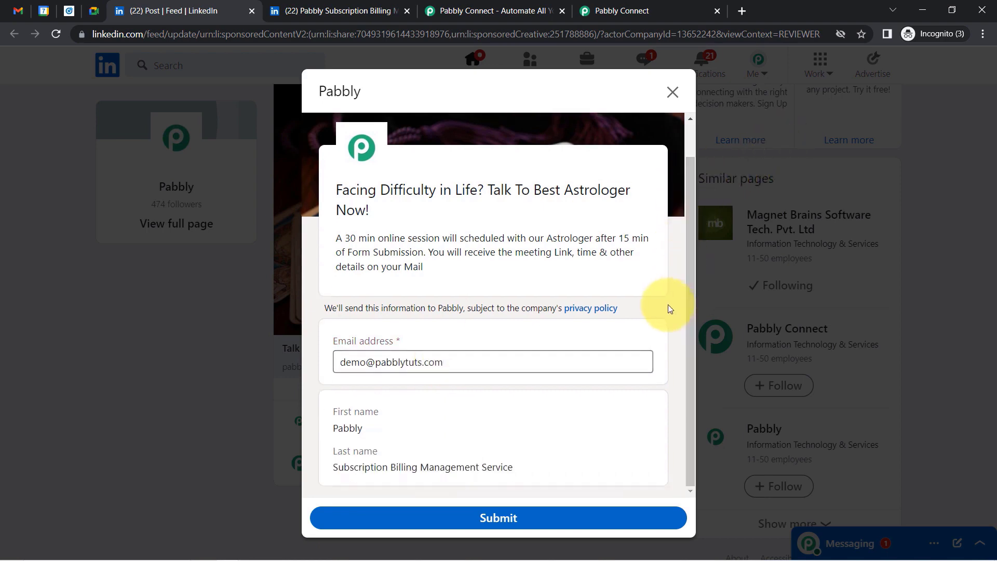
left_click(504, 6)
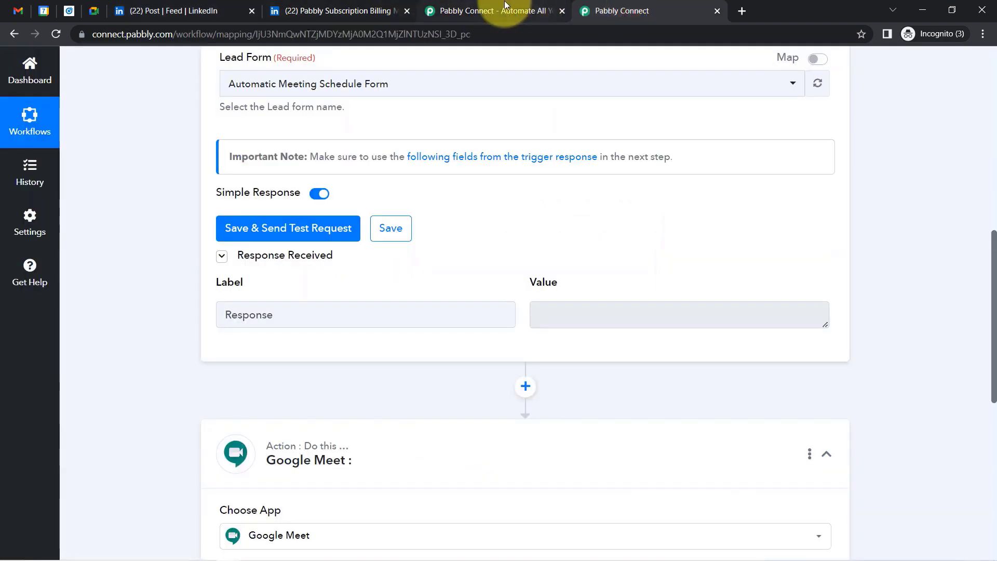
Close the extra browser tabs, submit the LinkedIn lead form, and capture it as the trigger's test response.
left_click(502, 6)
left_click(561, 11)
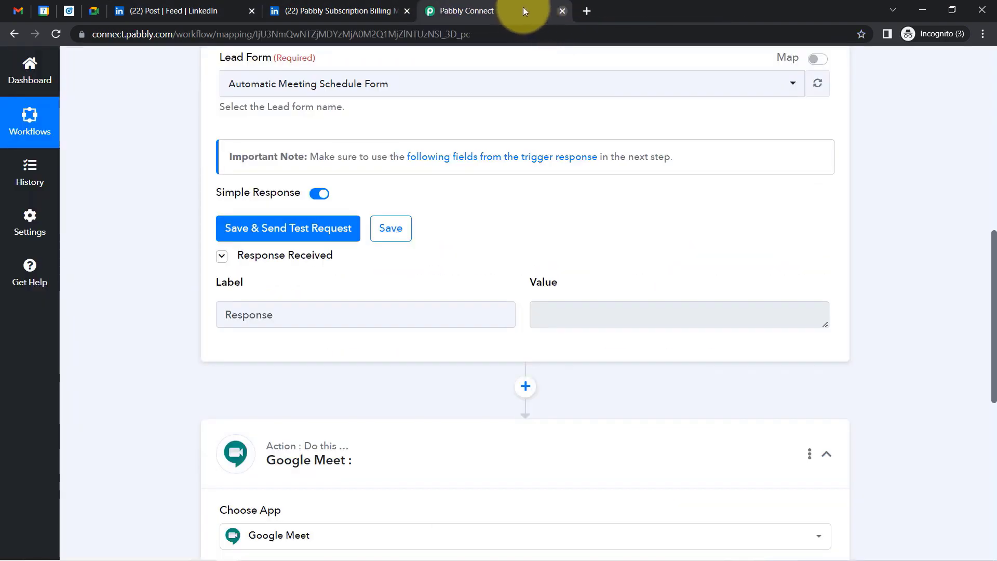
left_click_drag(463, 12, 345, 11)
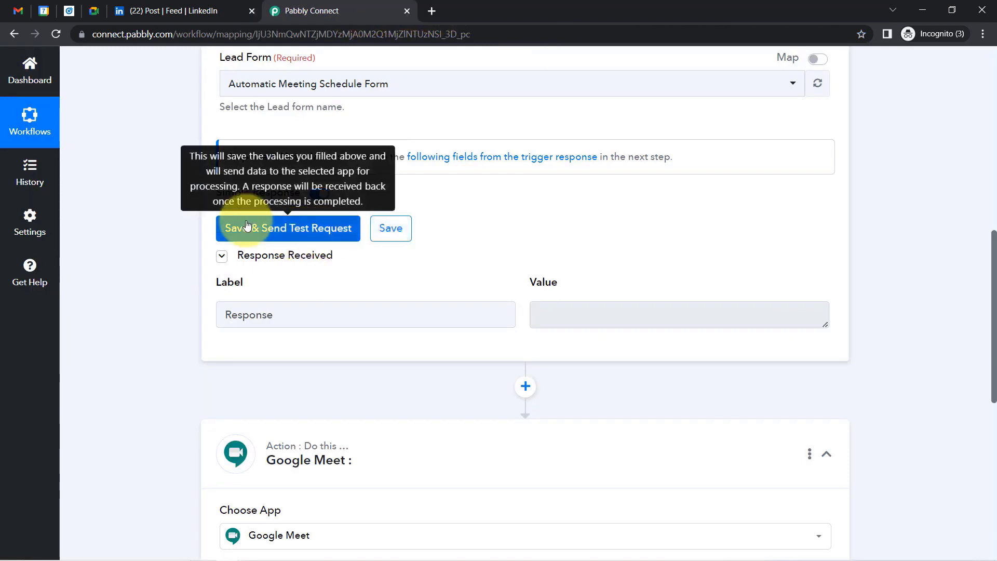
left_click(256, 229)
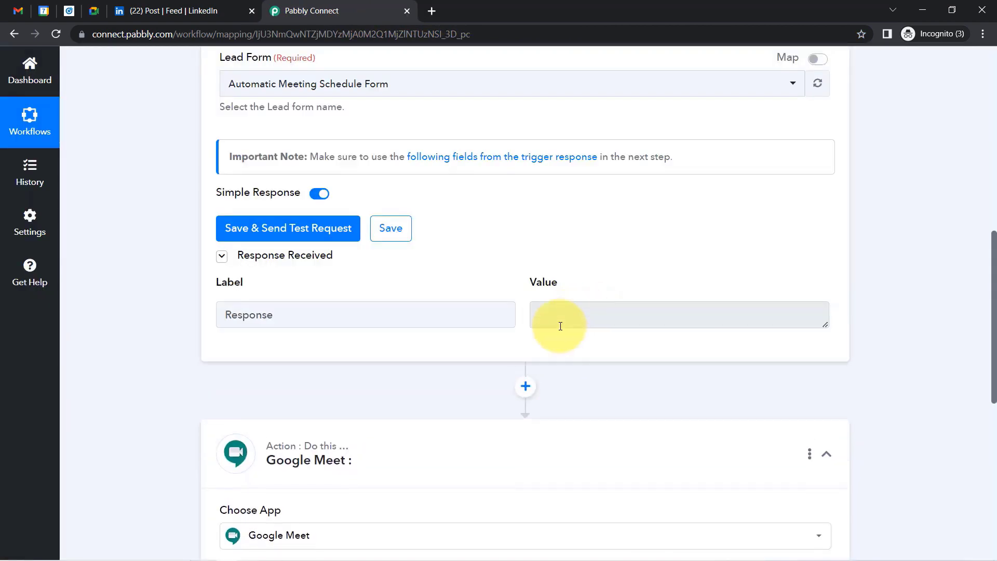
left_click(236, 11)
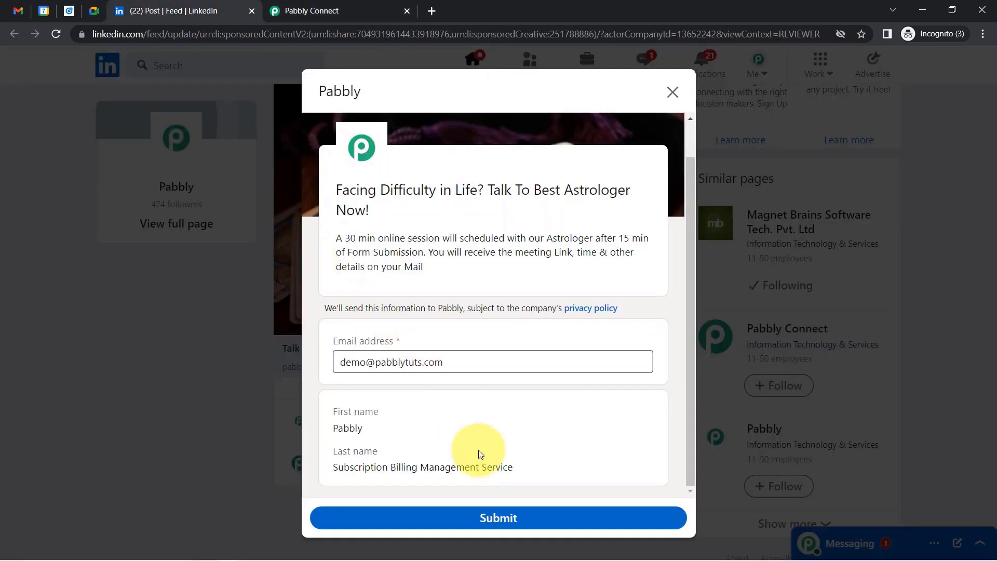
left_click(488, 518)
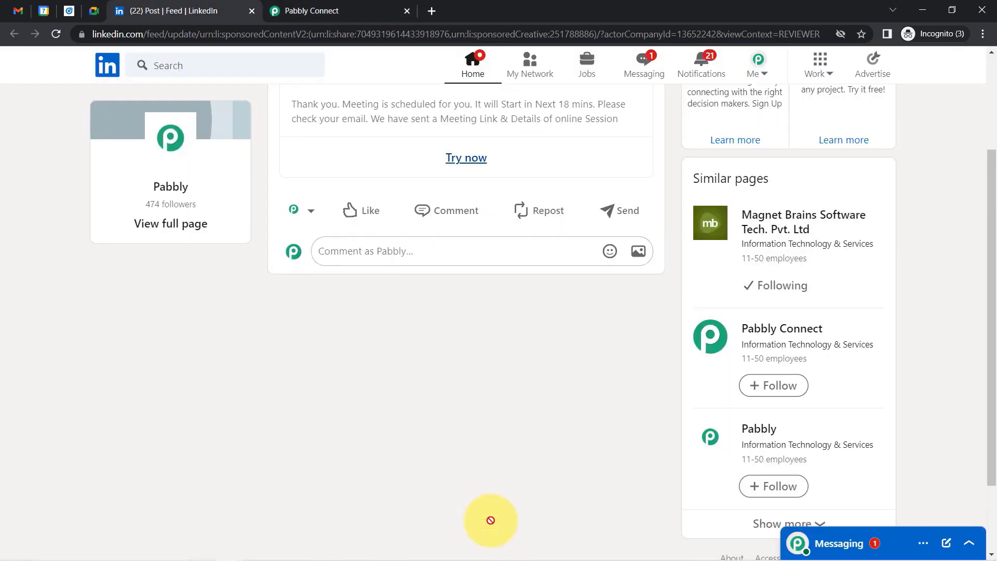
left_click(321, 9)
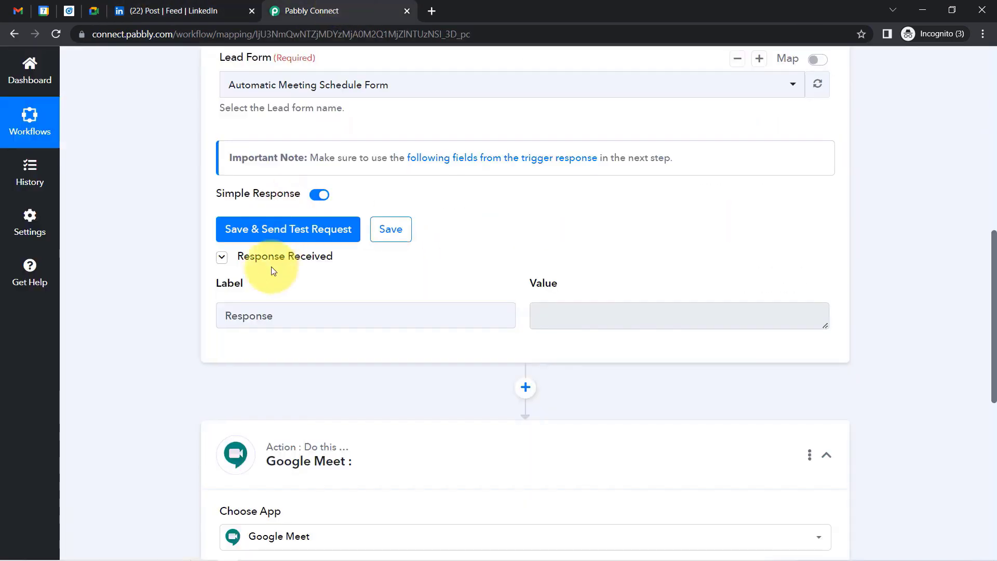
left_click(238, 223)
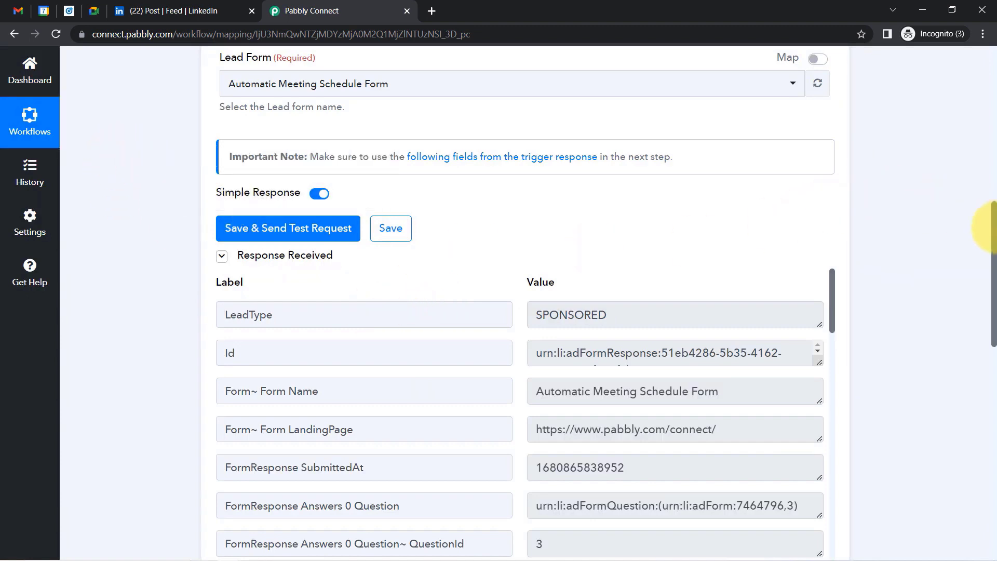
Review the captured form name, landing page URL, email and first name Pabbly in the response.
scroll(994, 255, "down", 3)
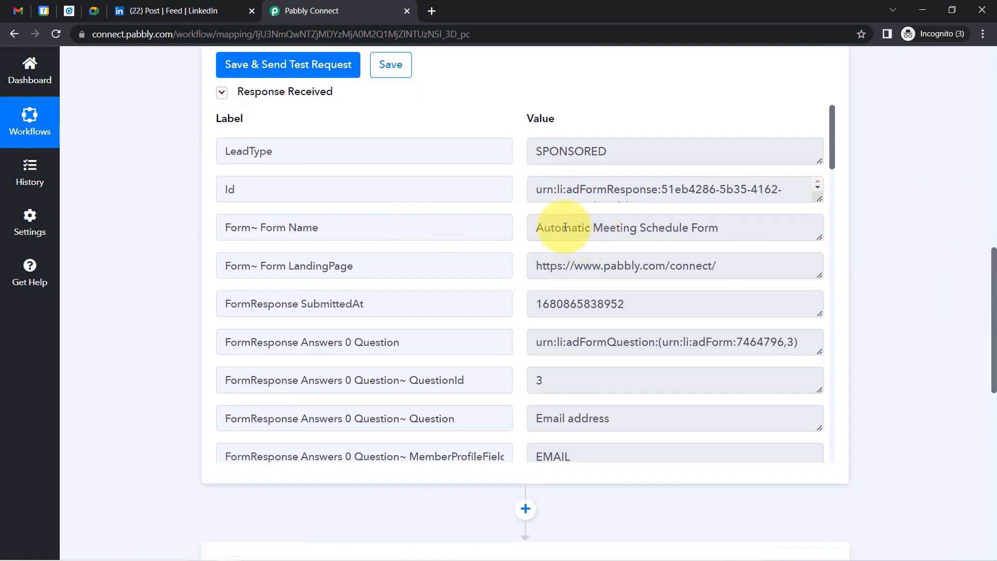
left_click_drag(565, 227, 722, 228)
left_click(722, 228)
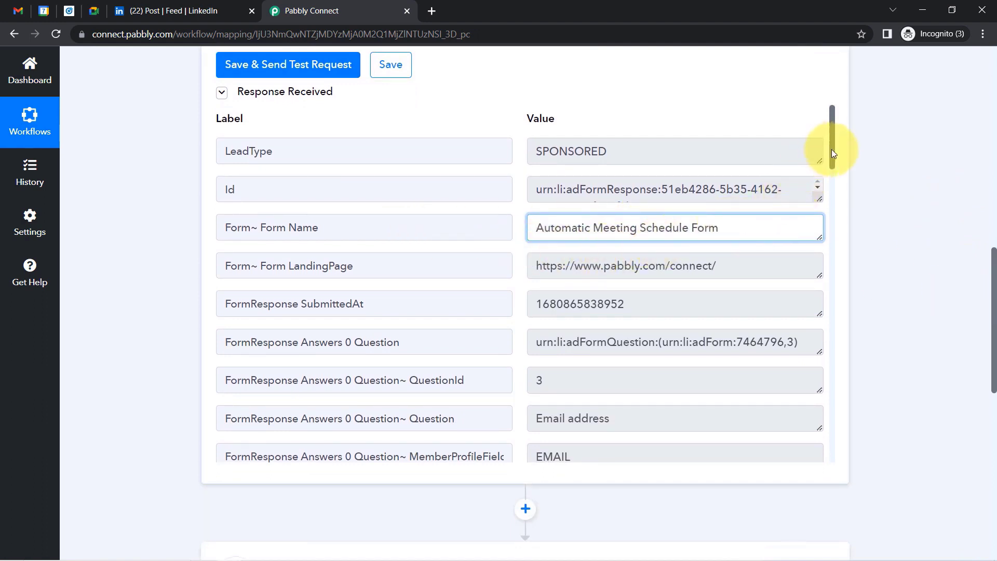
left_click_drag(831, 151, 831, 161)
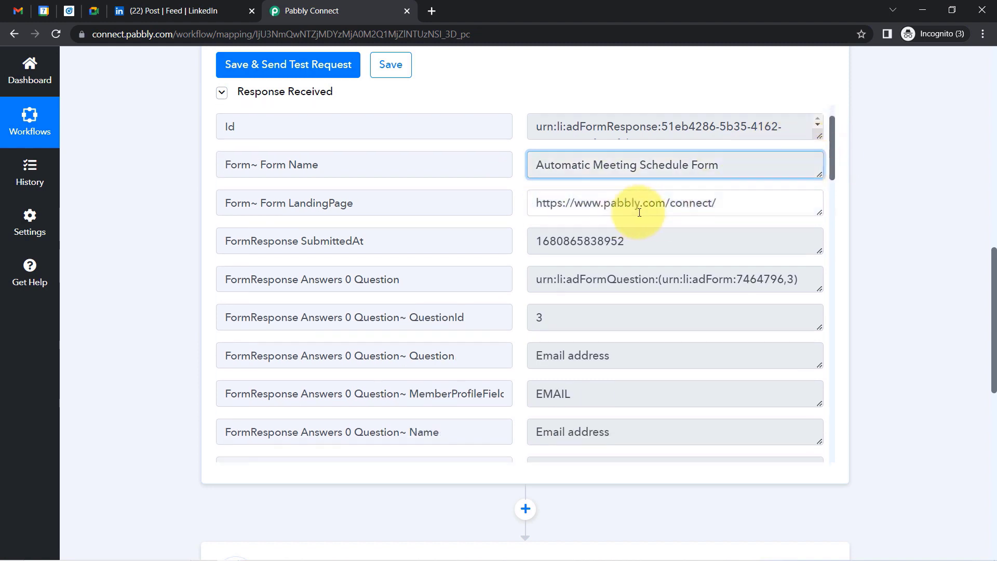
left_click_drag(625, 203, 833, 208)
left_click_drag(631, 243, 450, 256)
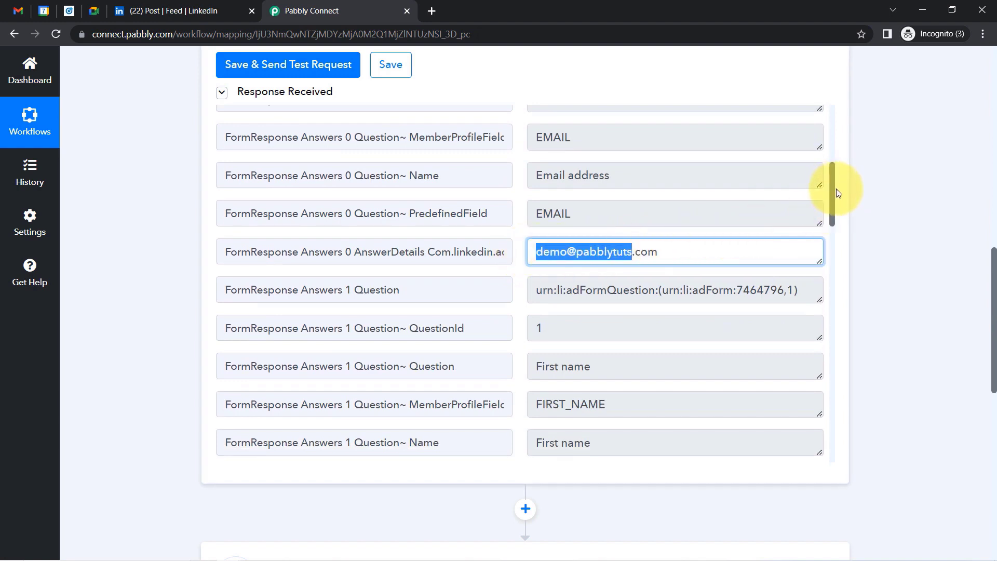
left_click_drag(833, 191, 830, 243)
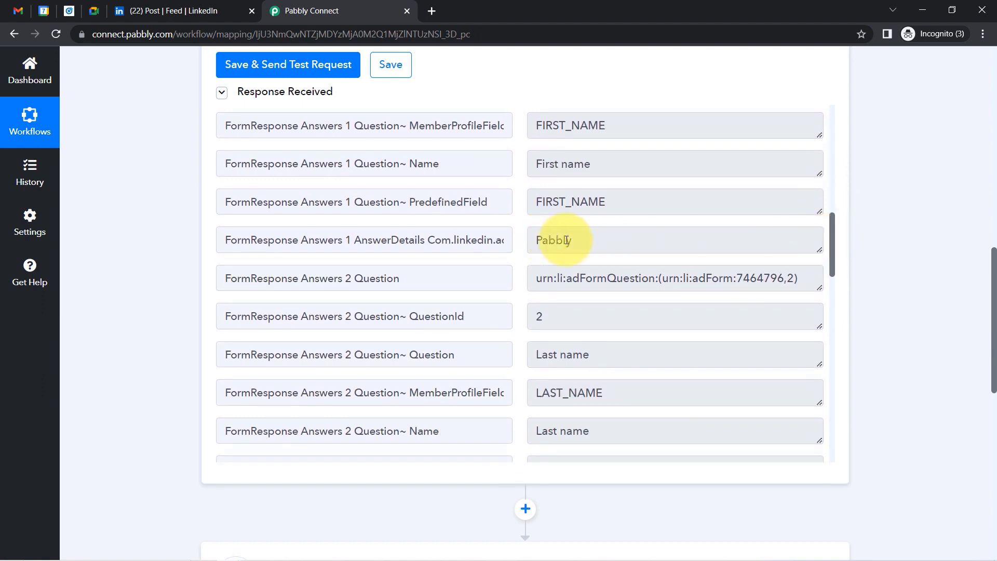
left_click_drag(572, 240, 508, 235)
left_click_drag(831, 234, 562, 299)
left_click_drag(831, 289, 821, 376)
Close the LinkedIn post feed tab and recheck the captured email address value.
left_click(69, 10)
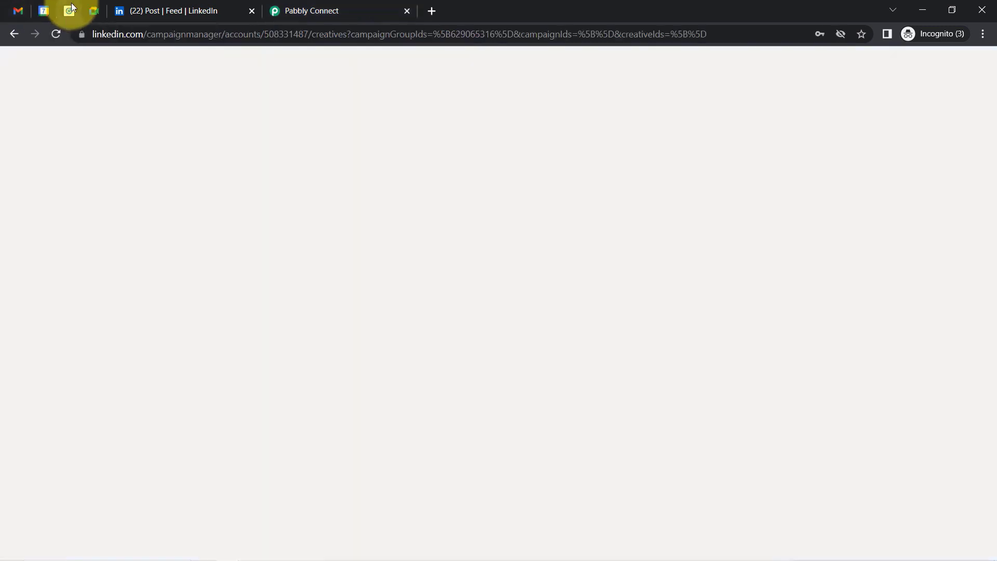
left_click(298, 5)
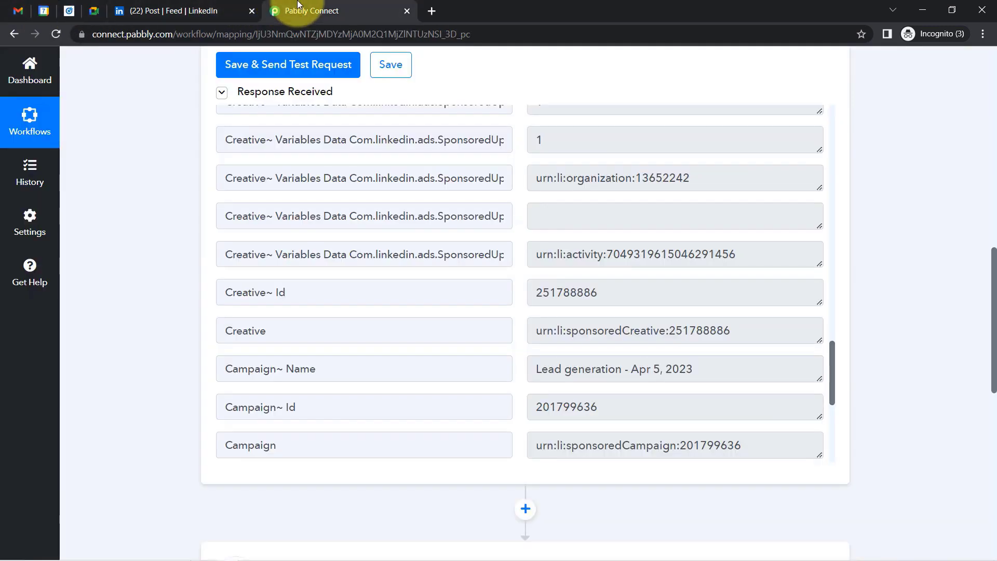
left_click(249, 10)
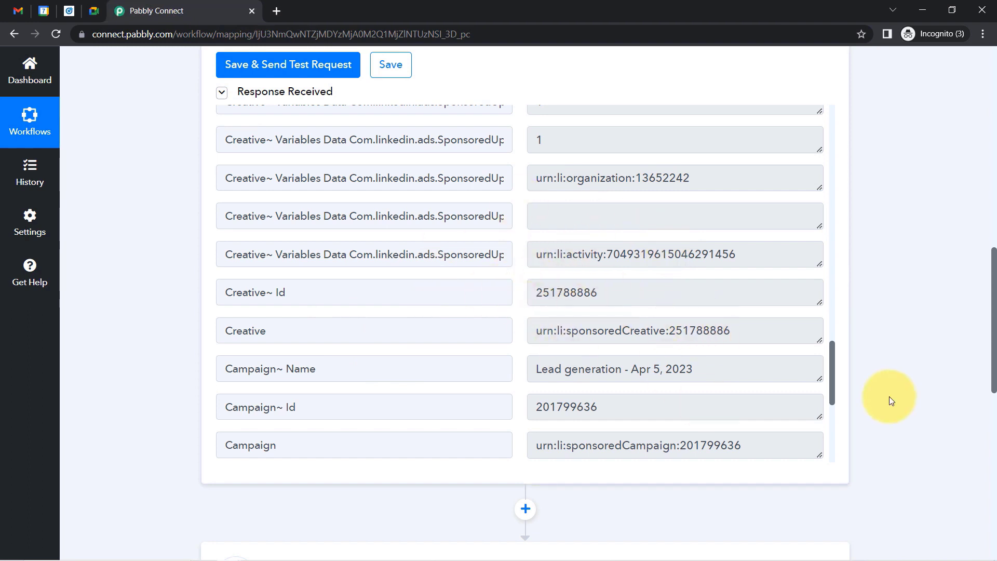
left_click_drag(834, 376, 792, 203)
triple_click(666, 251)
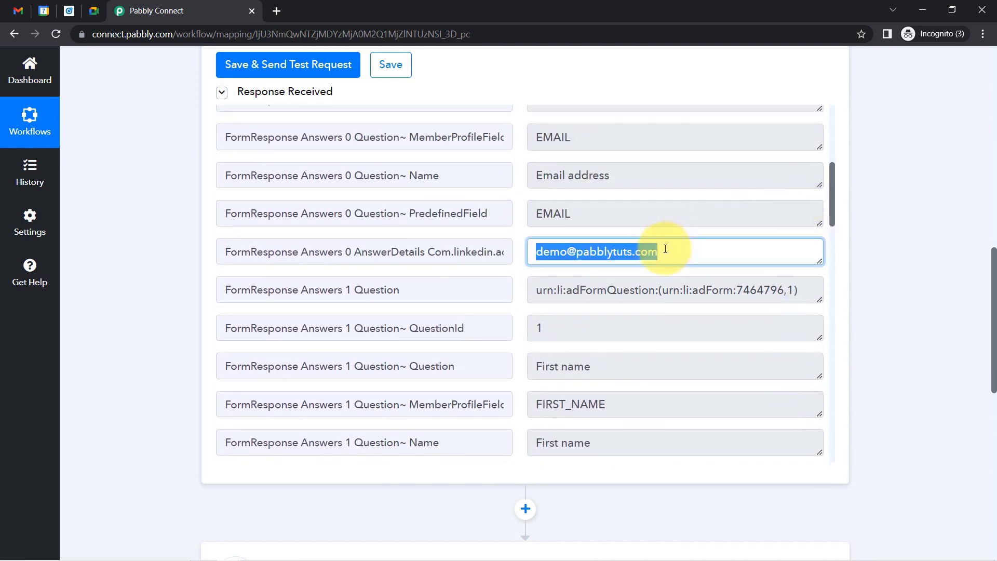
left_click_drag(995, 269, 986, 374)
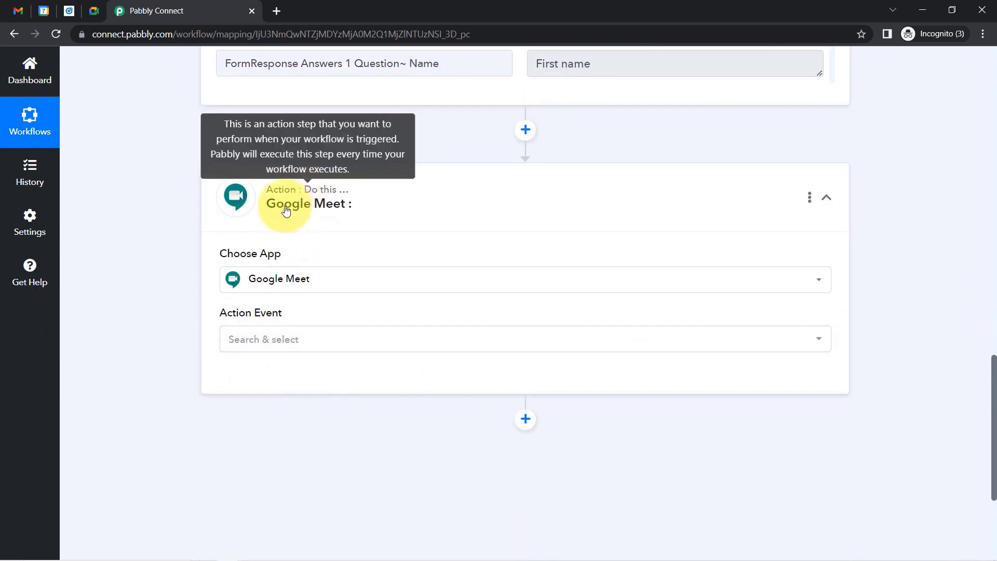
Set the Google Meet action to Schedule a Meeting using the existing Google Meet #4 connection.
left_click(248, 346)
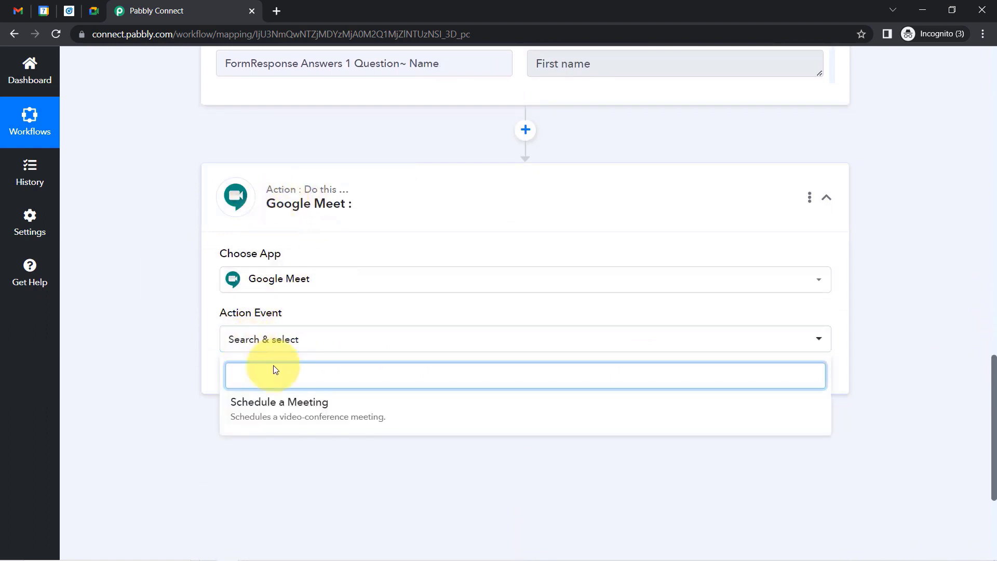
left_click(244, 420)
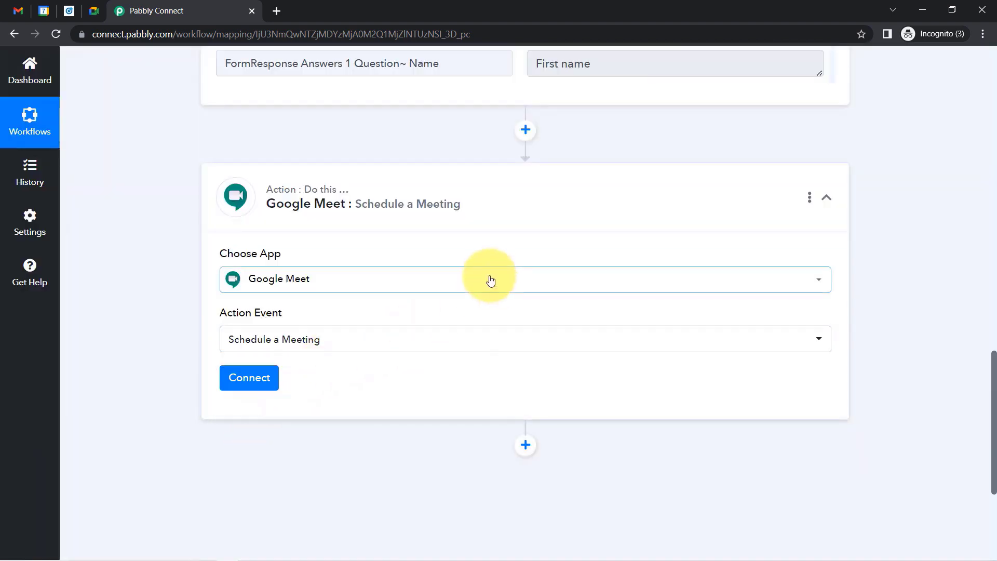
left_click(252, 378)
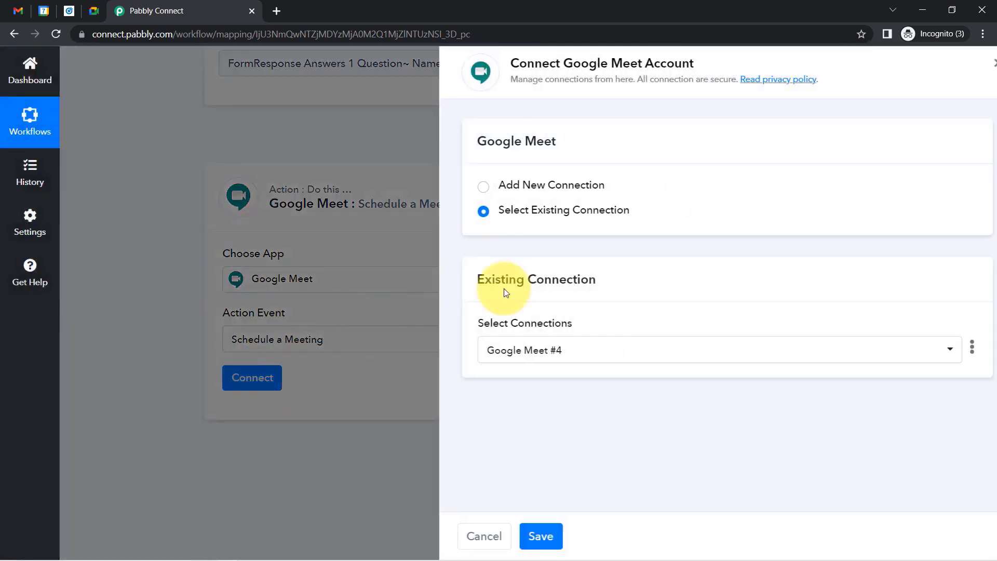
left_click(553, 185)
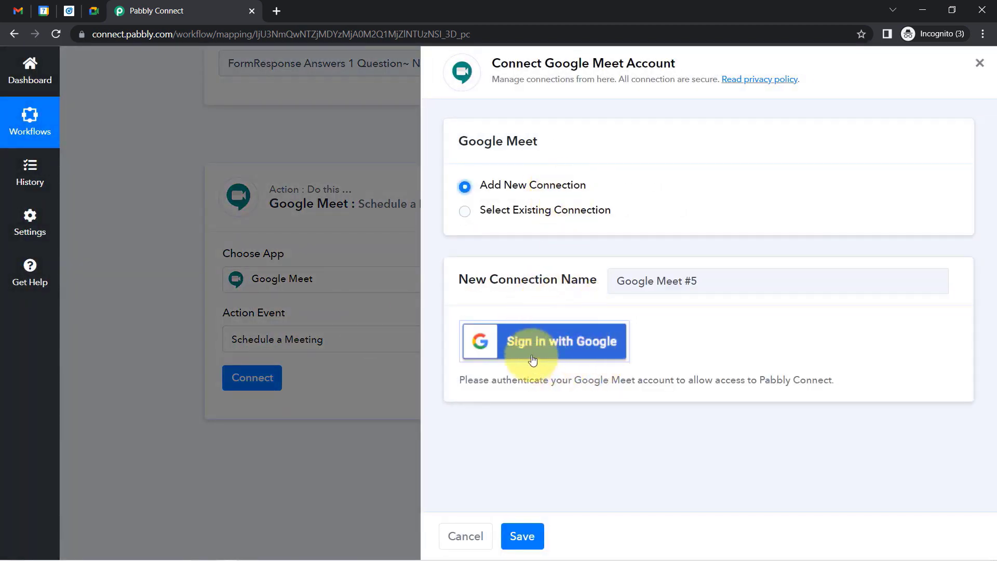
left_click(535, 217)
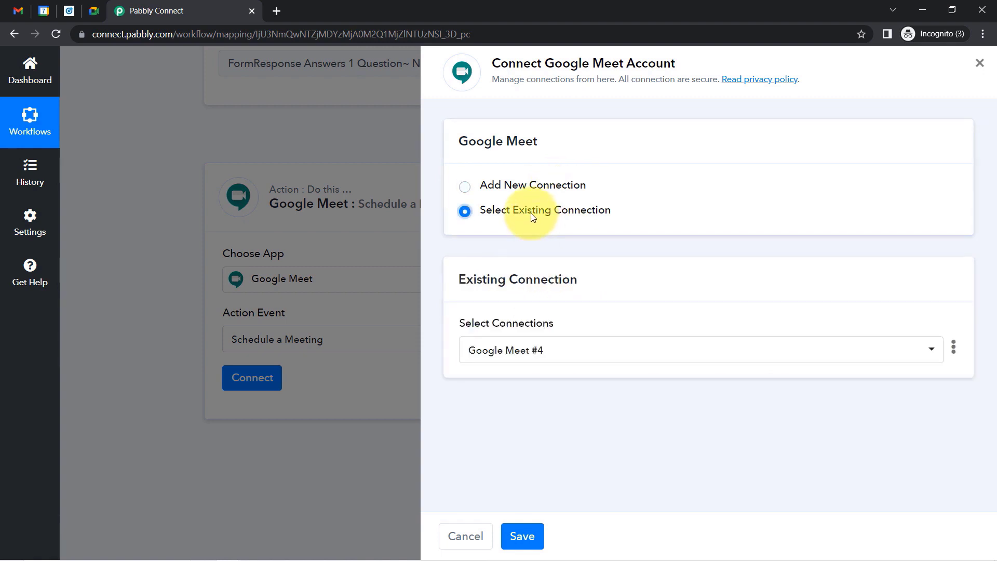
left_click(524, 538)
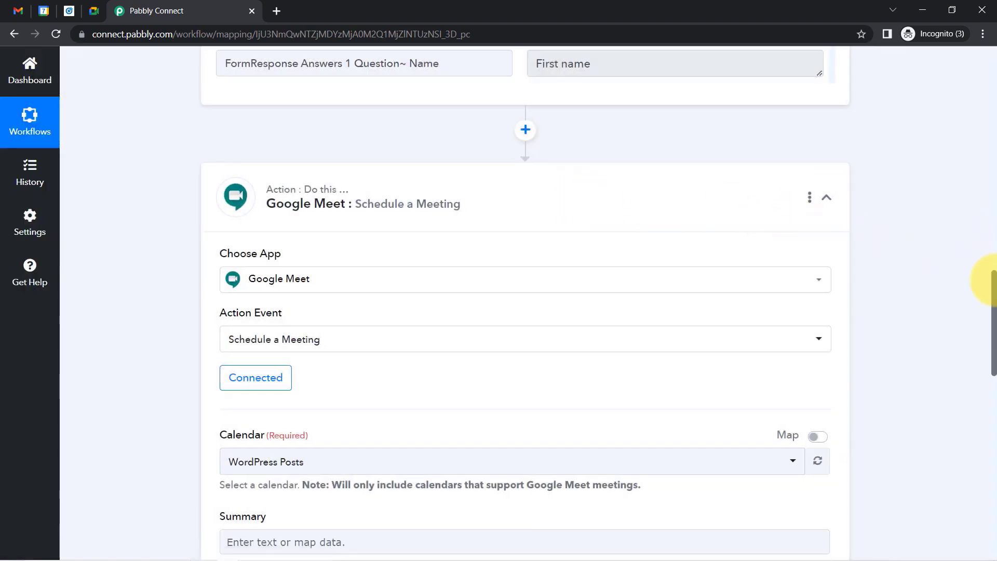
left_click_drag(995, 283, 993, 324)
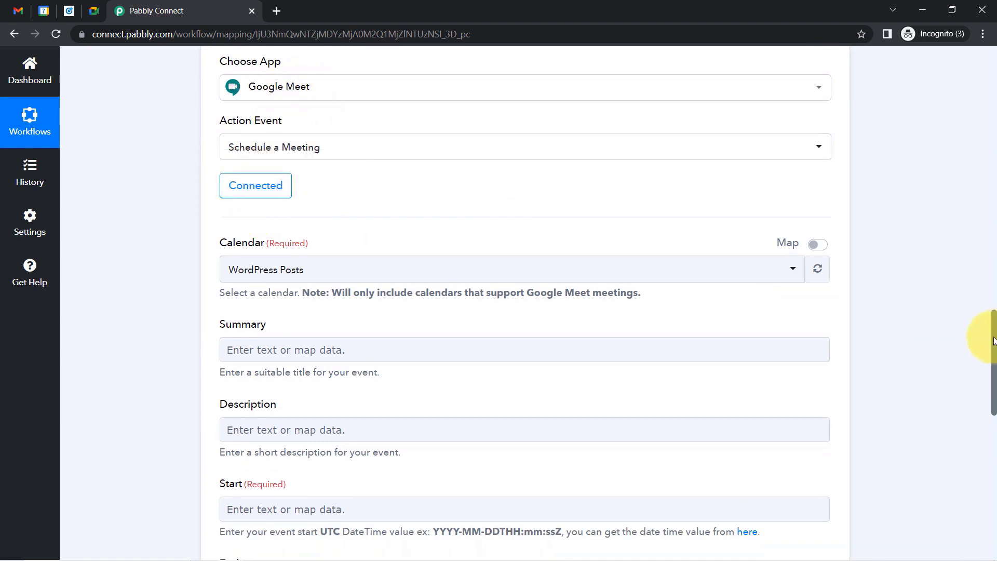
left_click_drag(995, 340, 970, 350)
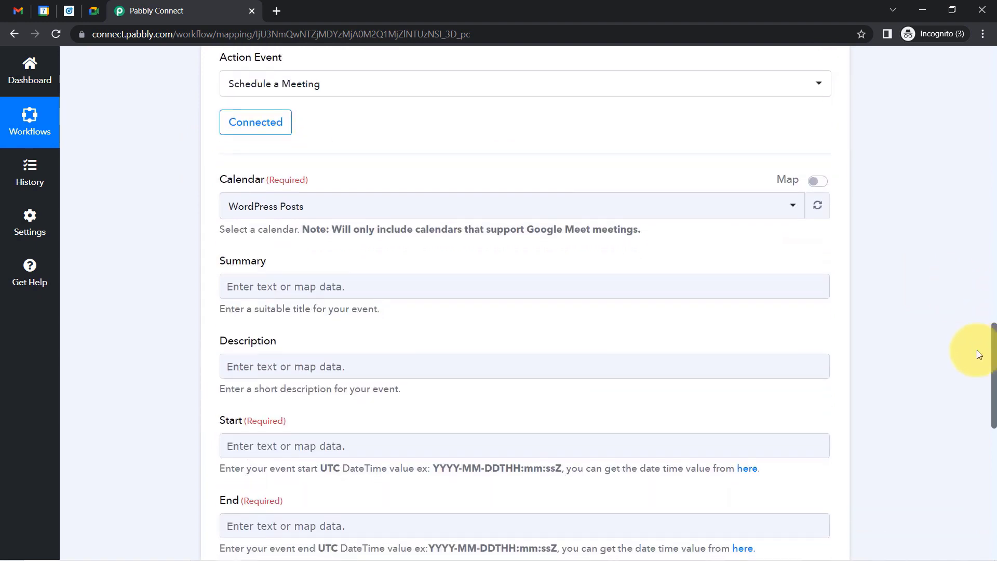
Switch the meeting's Calendar from WordPress Posts to Astrolgers.
left_click(239, 207)
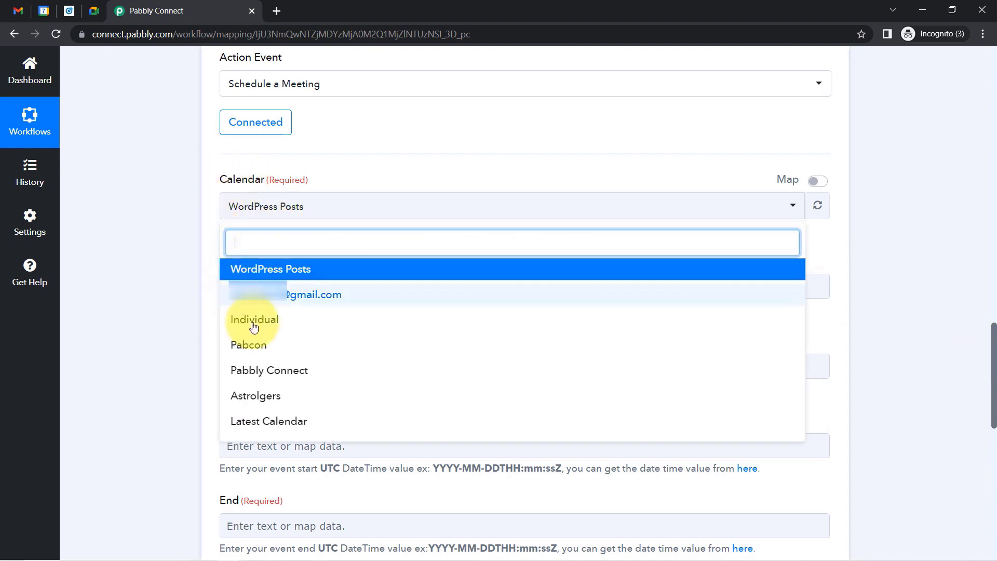
left_click(164, 220)
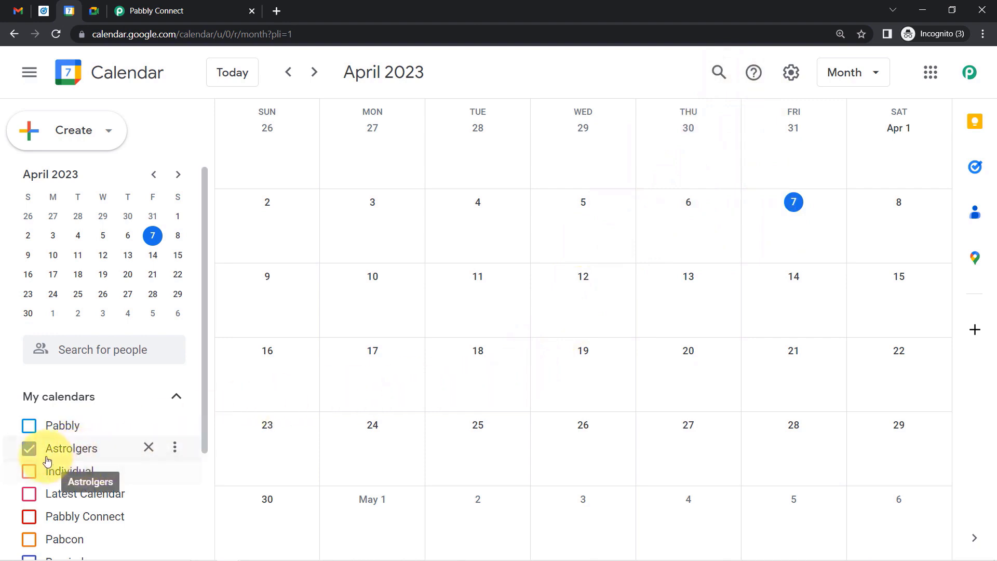
left_click(155, 11)
left_click(258, 205)
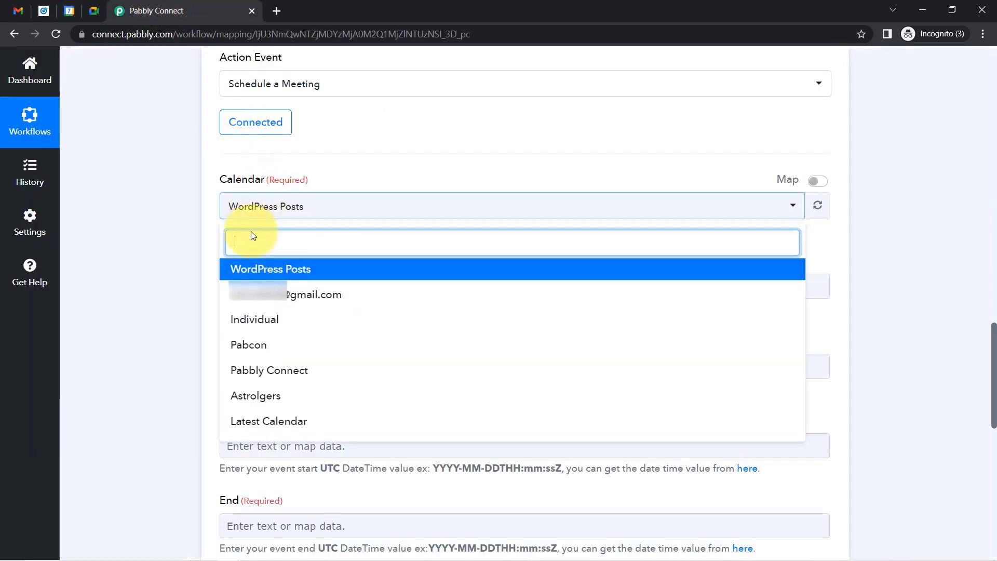
left_click(241, 396)
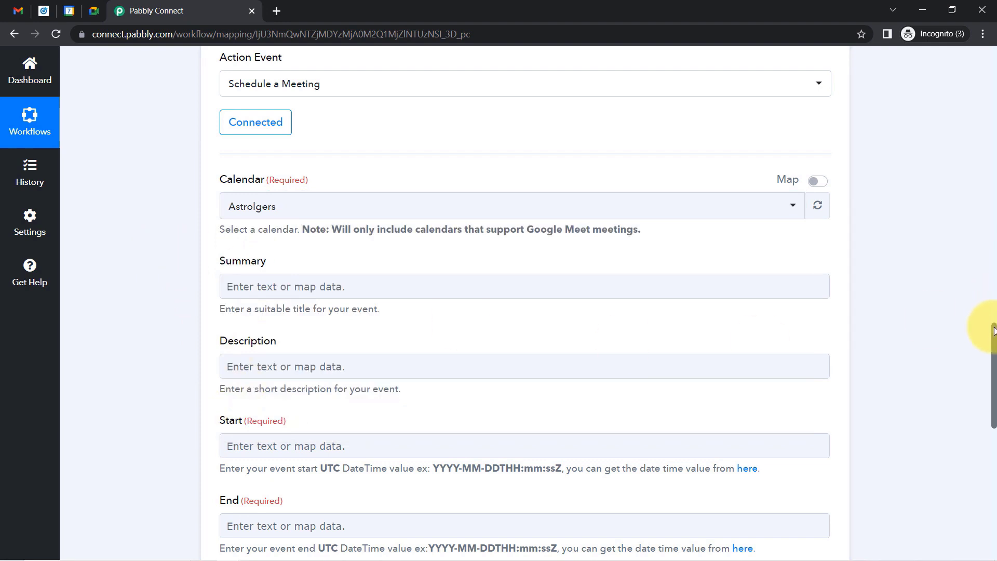
left_click_drag(995, 331, 980, 352)
left_click_drag(218, 155, 292, 157)
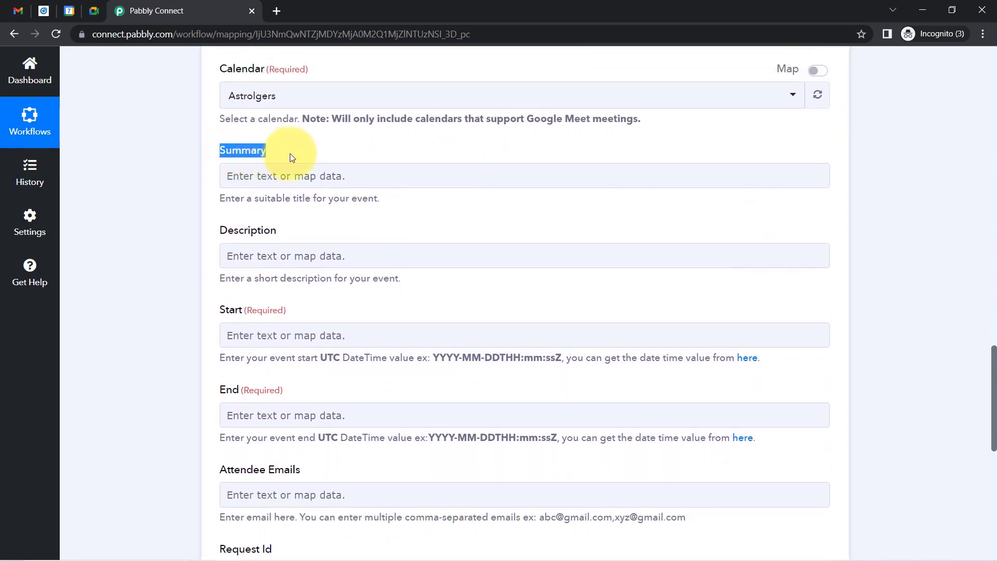
Enter the meeting summary 'Online Meeting is Scheduled with Client'.
left_click(262, 186)
left_click(275, 182)
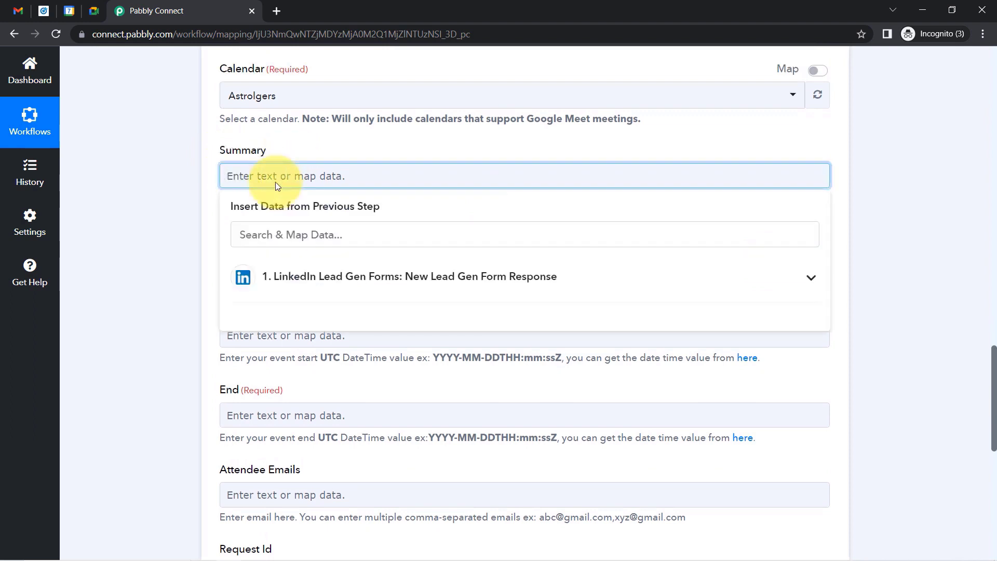
type("Online  Meeti")
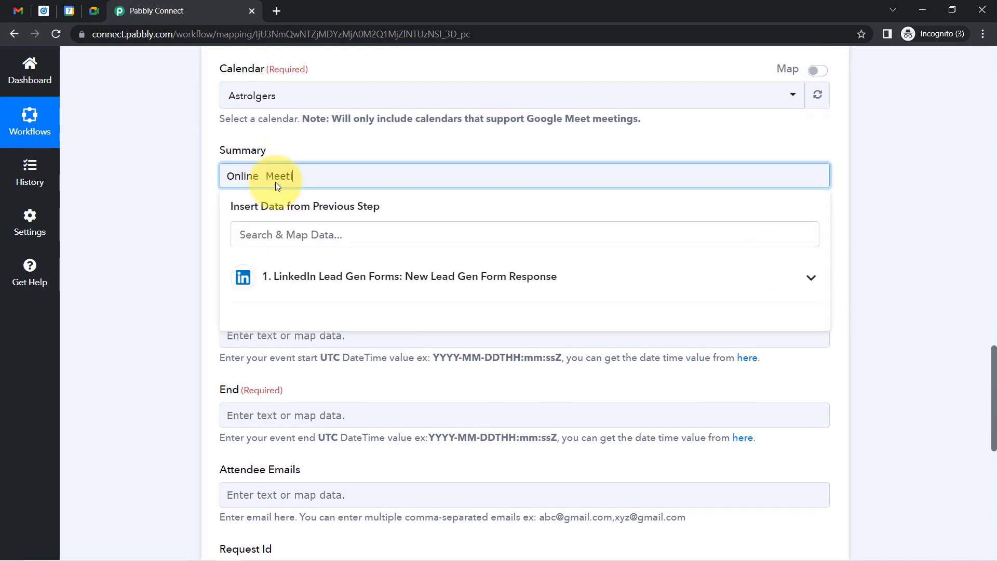
type("ng is Scheduled w")
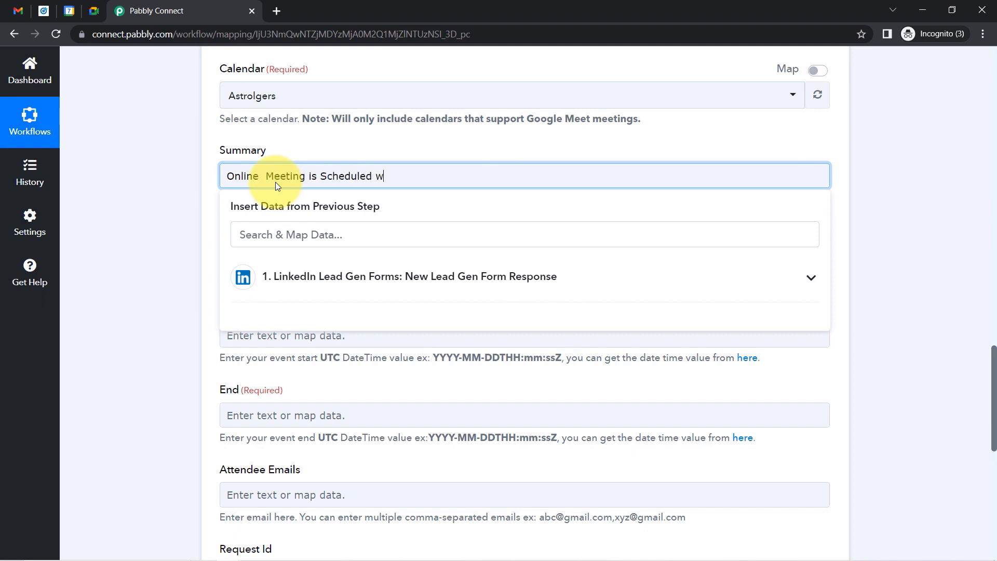
type("ith Clinet")
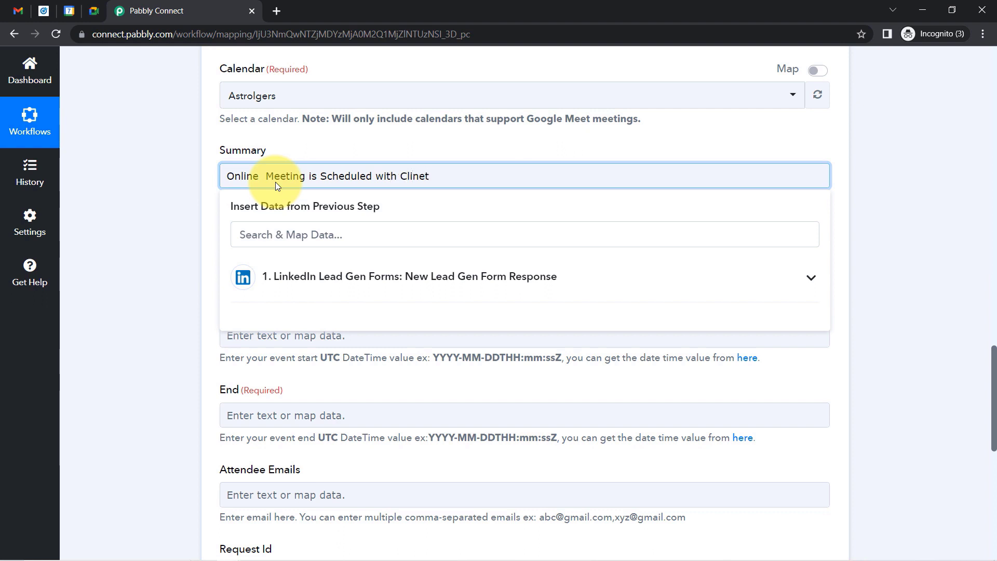
key("BackSpace")
key("BackSpace")
key("BackSpace")
type("ent")
left_click(135, 174)
Enter the description 'A 30 min session with a client.' and note the required Start and End time fields.
left_click(240, 258)
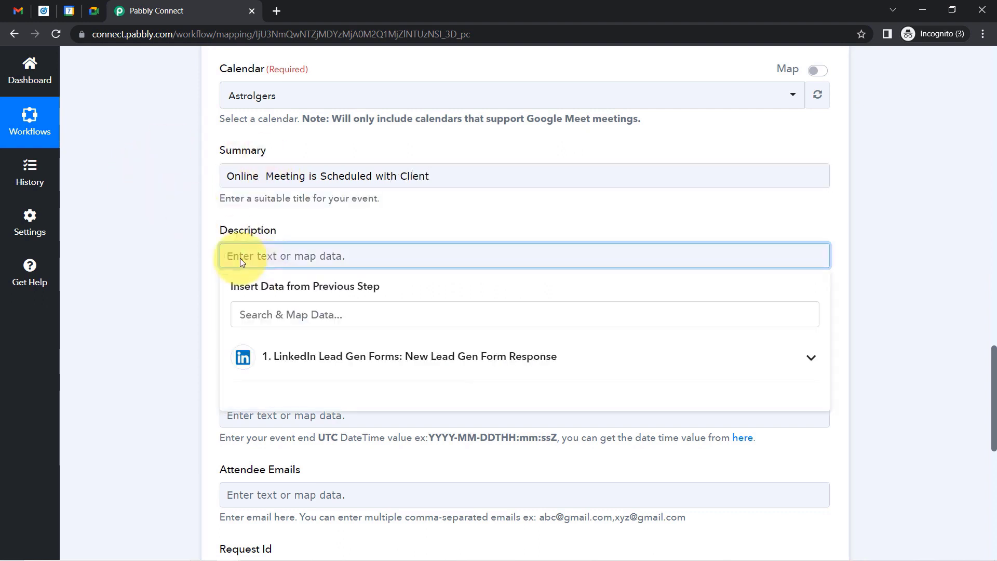
type("A 30 m")
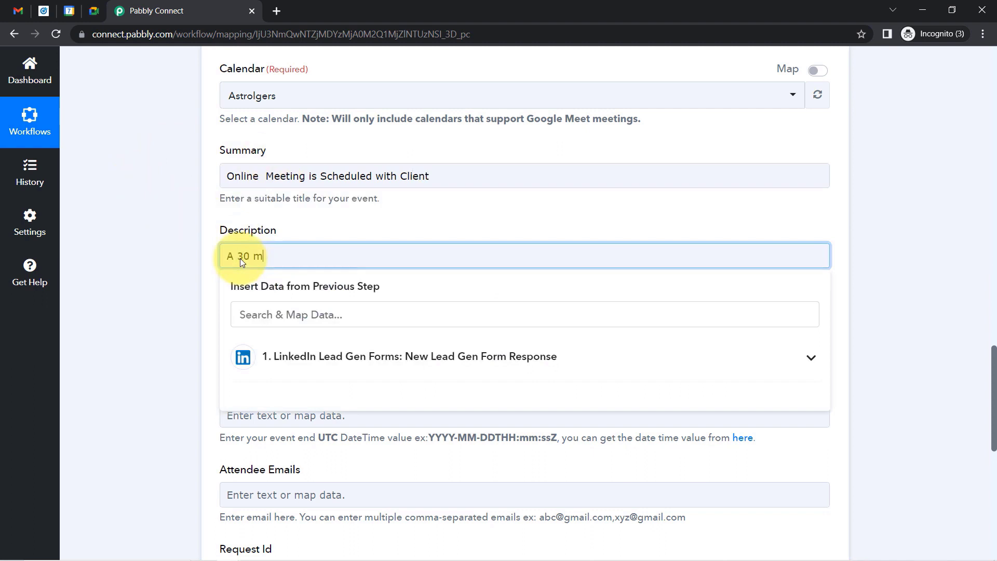
type("in session with a client")
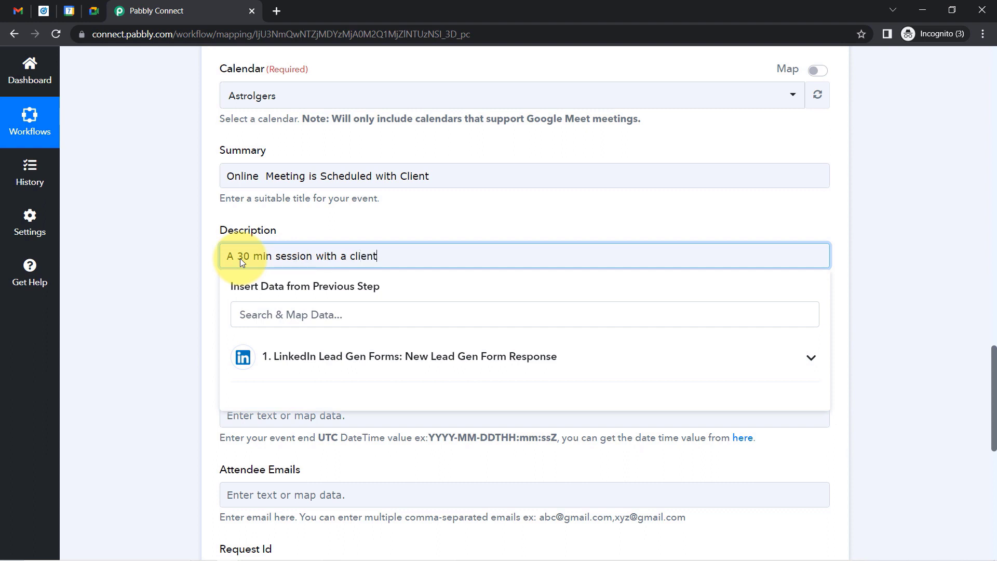
type(".")
left_click(160, 300)
left_click_drag(224, 308, 262, 311)
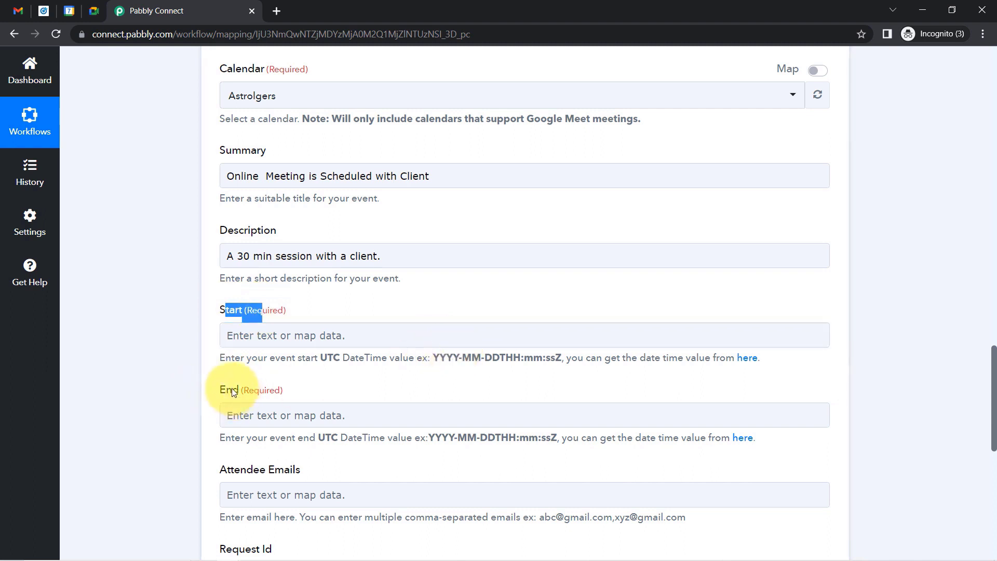
left_click_drag(232, 390, 269, 390)
scroll(993, 362, "down", 2)
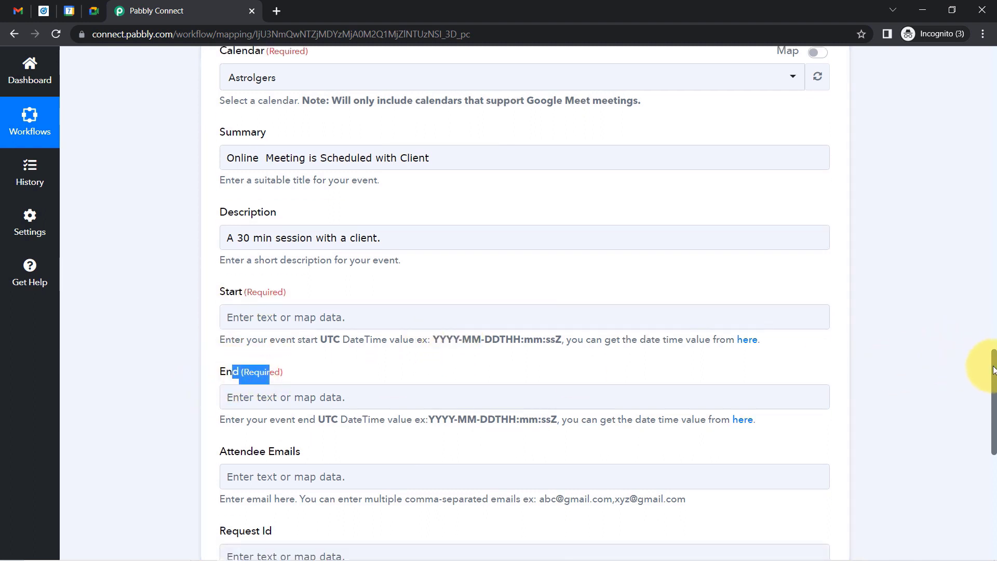
scroll(976, 364, "up", 2)
scroll(970, 349, "up", 10)
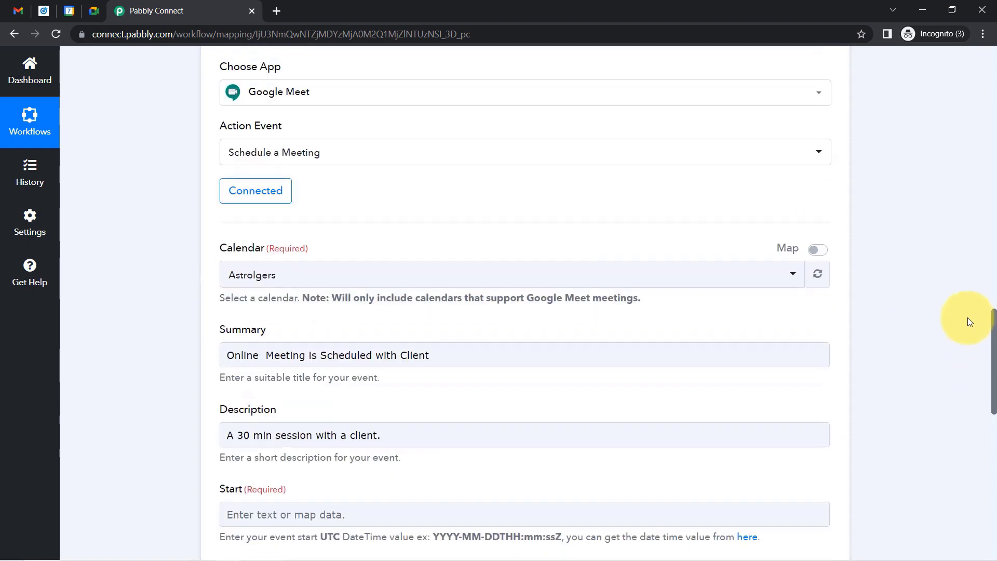
scroll(953, 237, "up", 3)
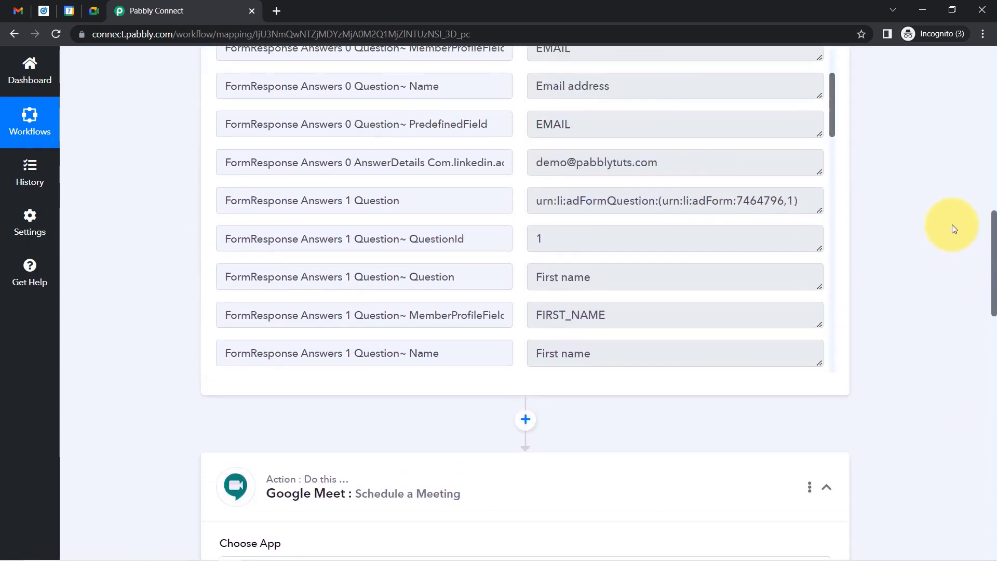
scroll(951, 212, "up", 1)
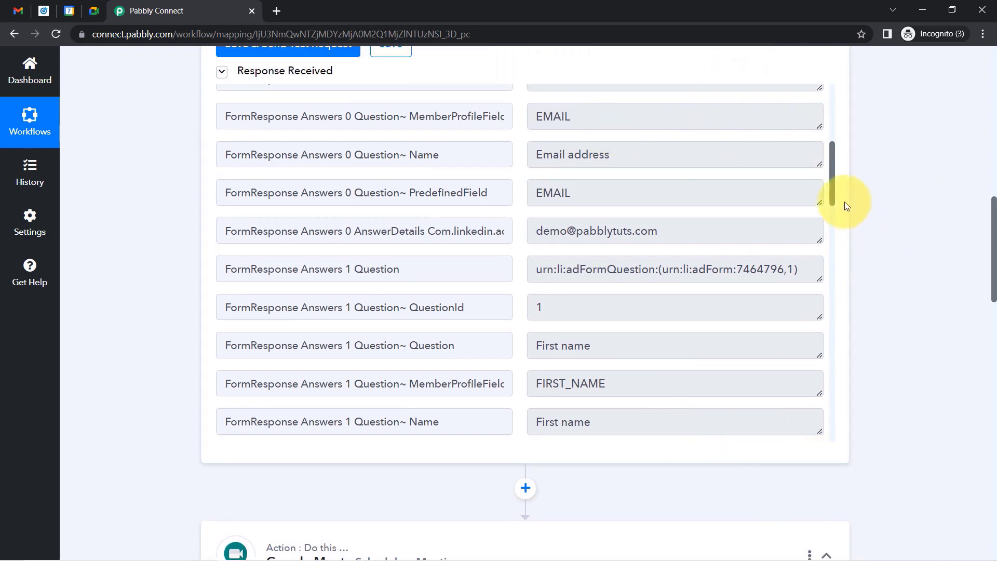
left_click_drag(834, 150, 826, 102)
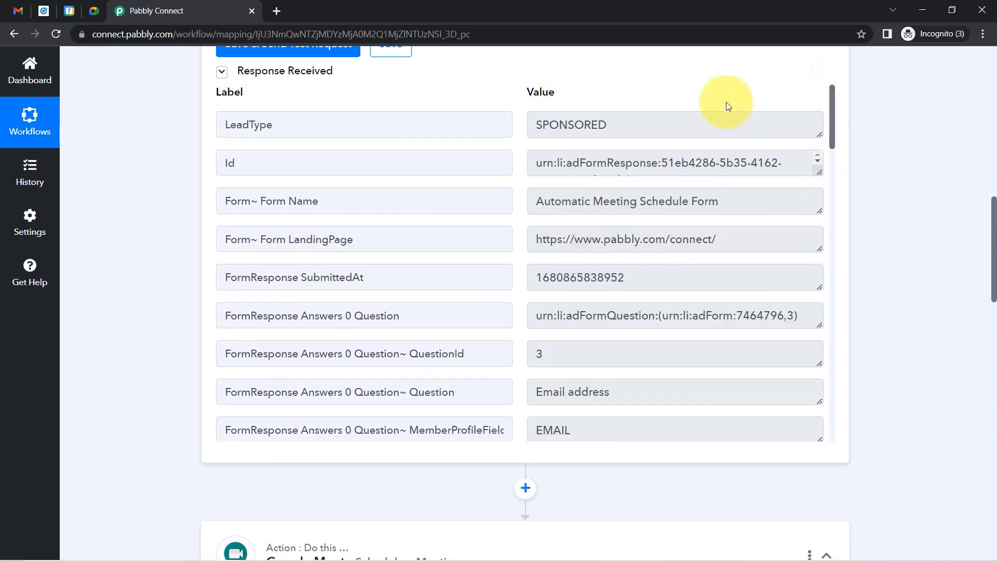
left_click_drag(543, 127, 584, 203)
left_click_drag(330, 282, 384, 282)
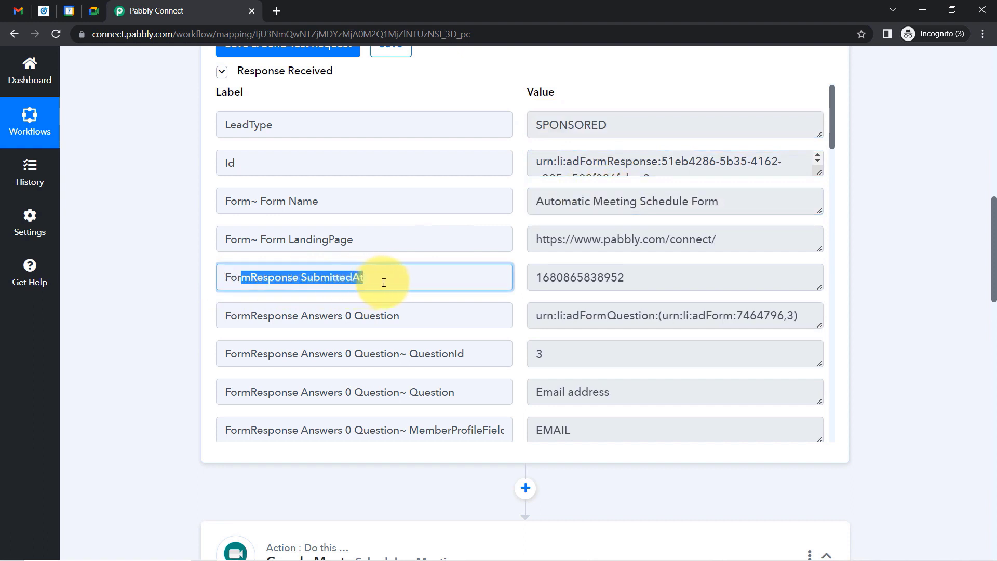
left_click_drag(617, 277, 528, 279)
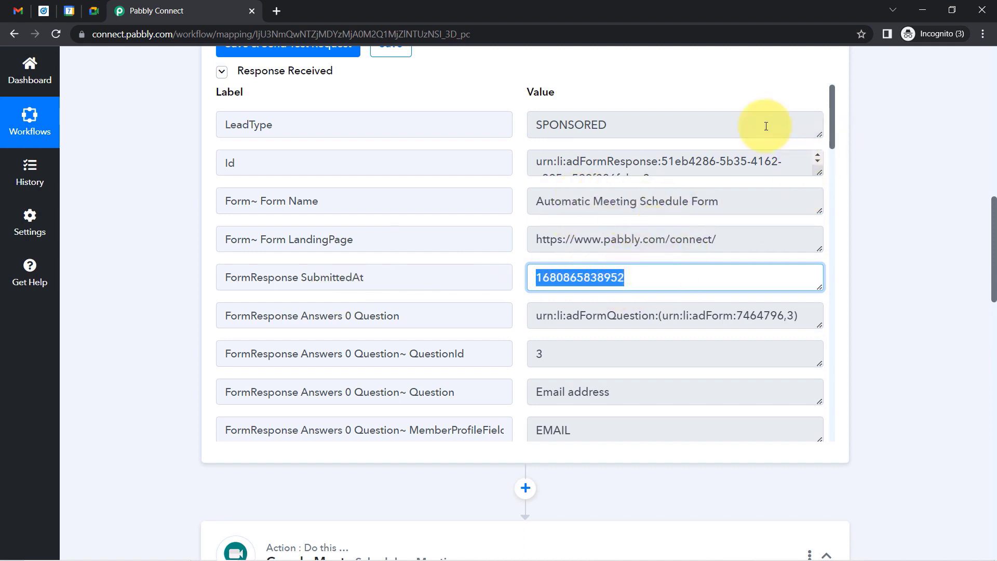
mouse_move(832, 135)
left_mouse_down()
mouse_move(809, 408)
mouse_move(783, 193)
mouse_move(832, 174)
mouse_move(830, 128)
left_mouse_up()
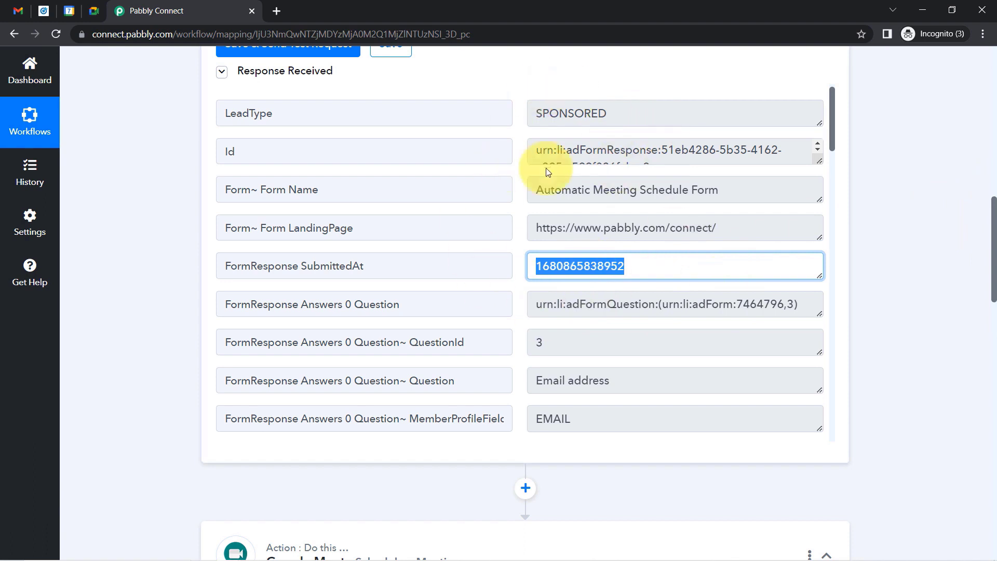
left_click_drag(994, 231, 991, 284)
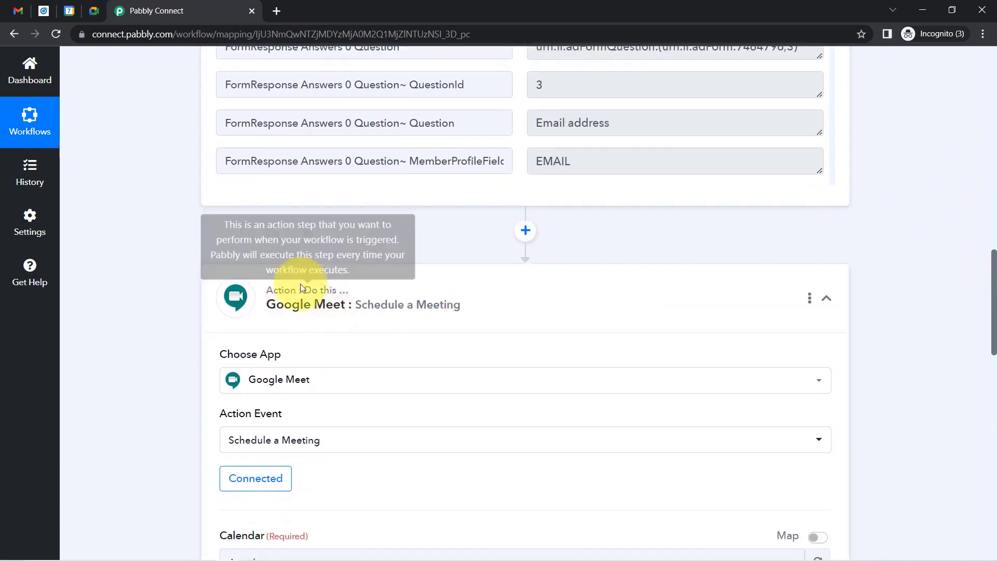
Insert a Date/Time Formatter step between the LinkedIn trigger and Google Meet.
left_click(524, 230)
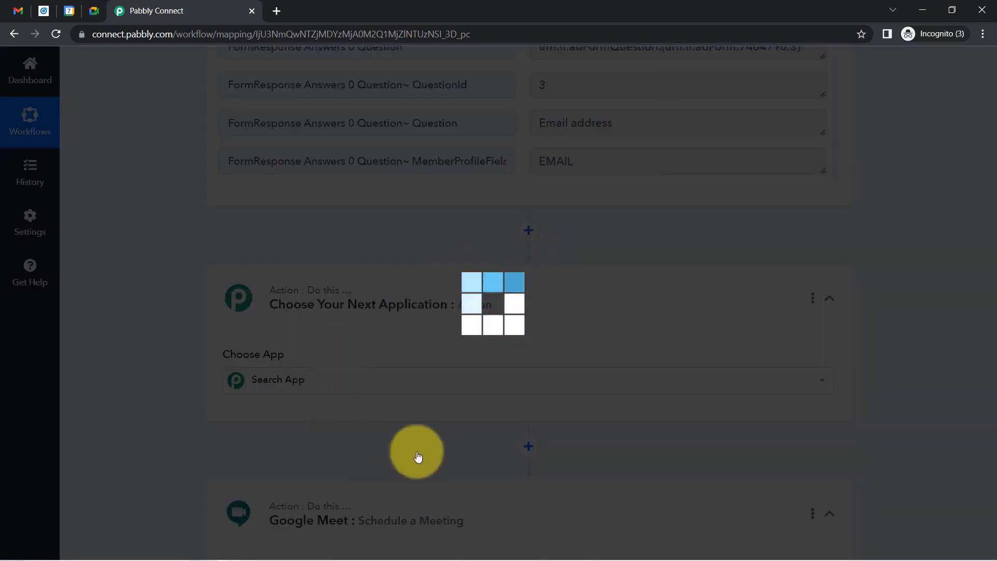
left_click(401, 378)
type("date")
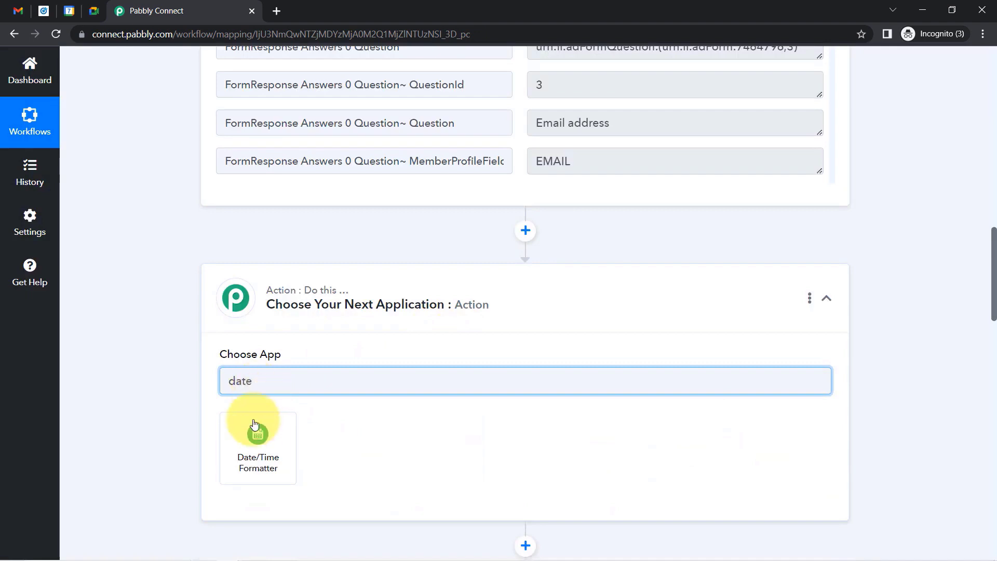
left_click(253, 442)
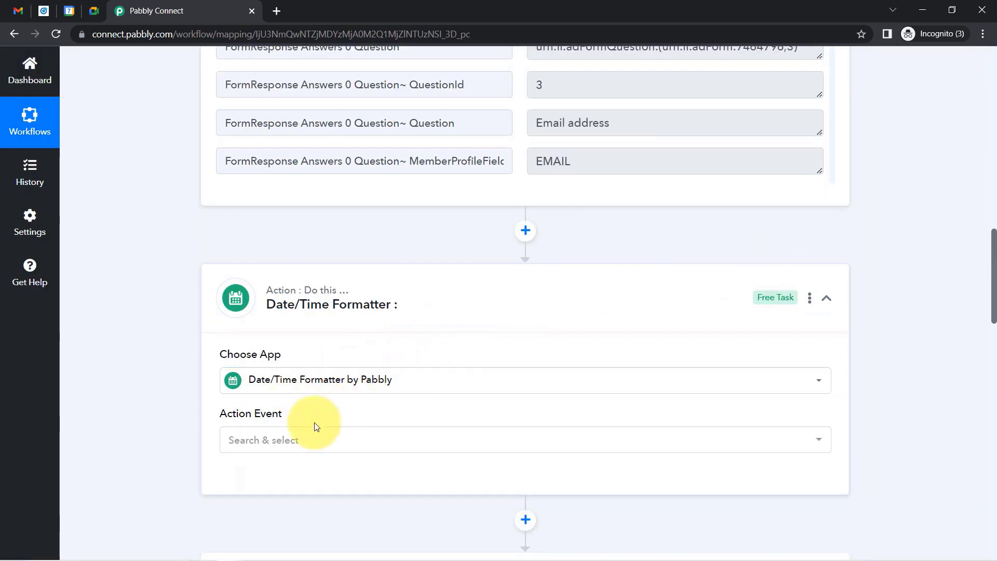
Set the formatter's Action Event to Format Date with Time Zone and connect it.
left_click(268, 440)
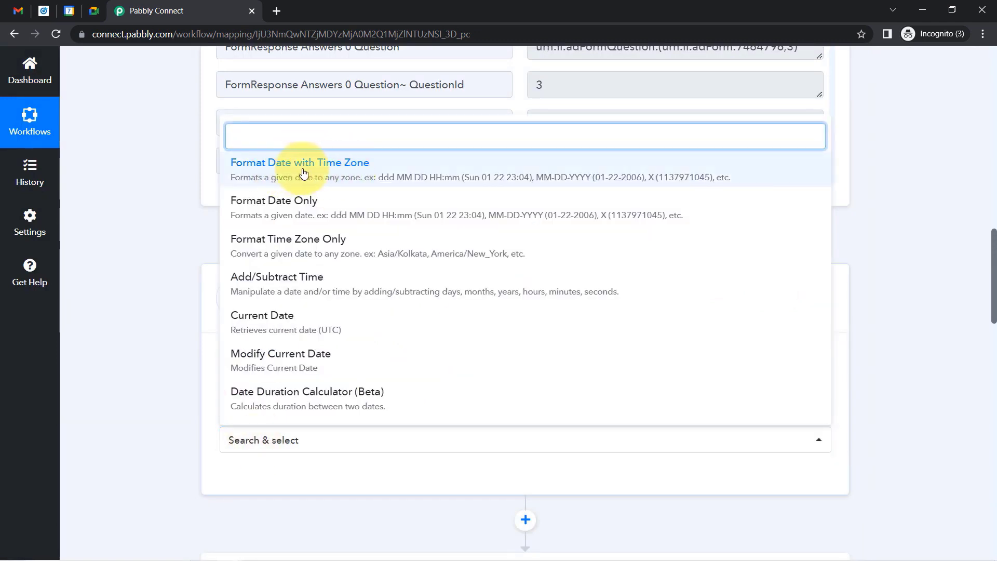
left_click(304, 173)
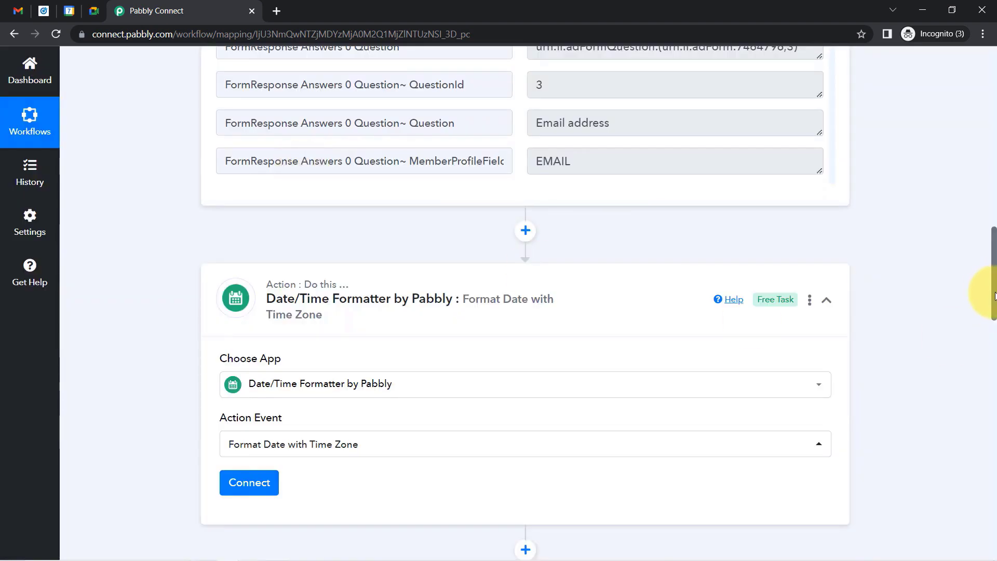
scroll(986, 269, "up", 7)
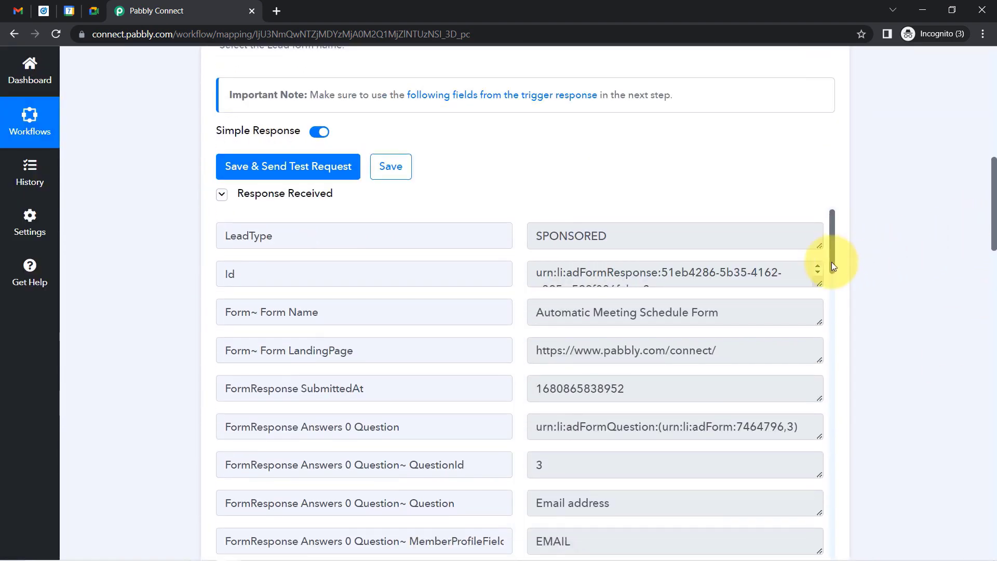
left_click_drag(830, 255, 832, 270)
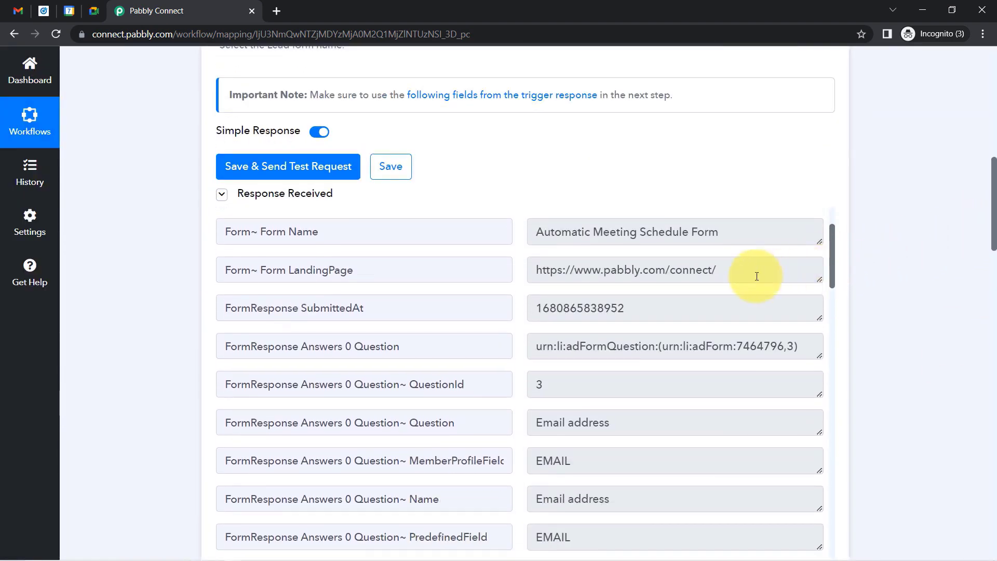
left_click_drag(652, 311, 563, 308)
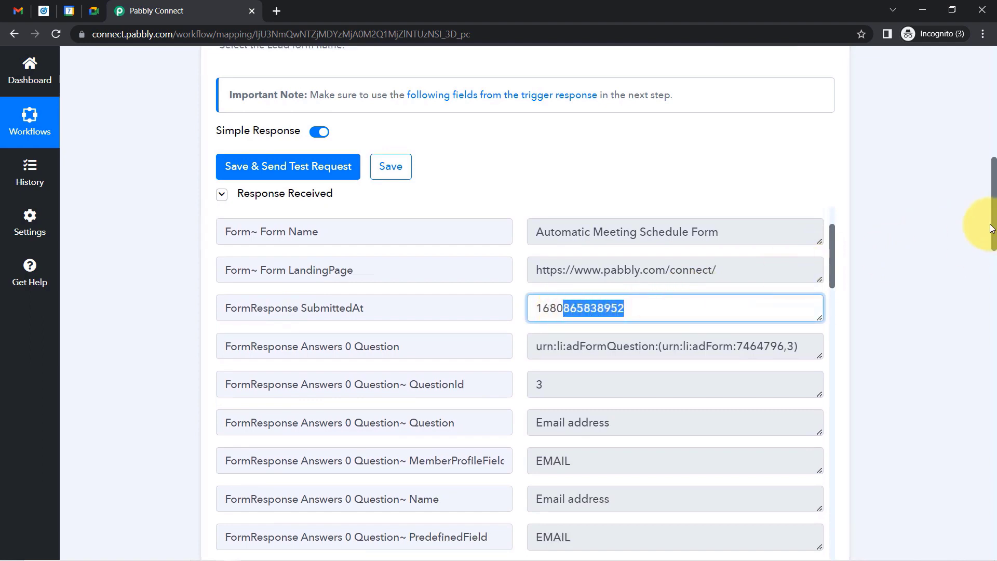
scroll(992, 233, "down", 2)
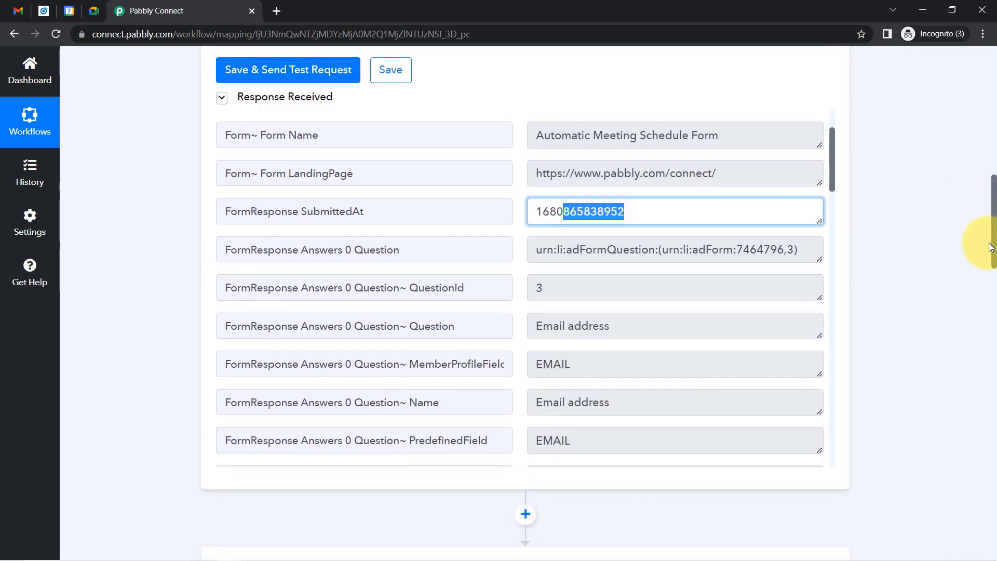
left_click_drag(990, 258, 989, 341)
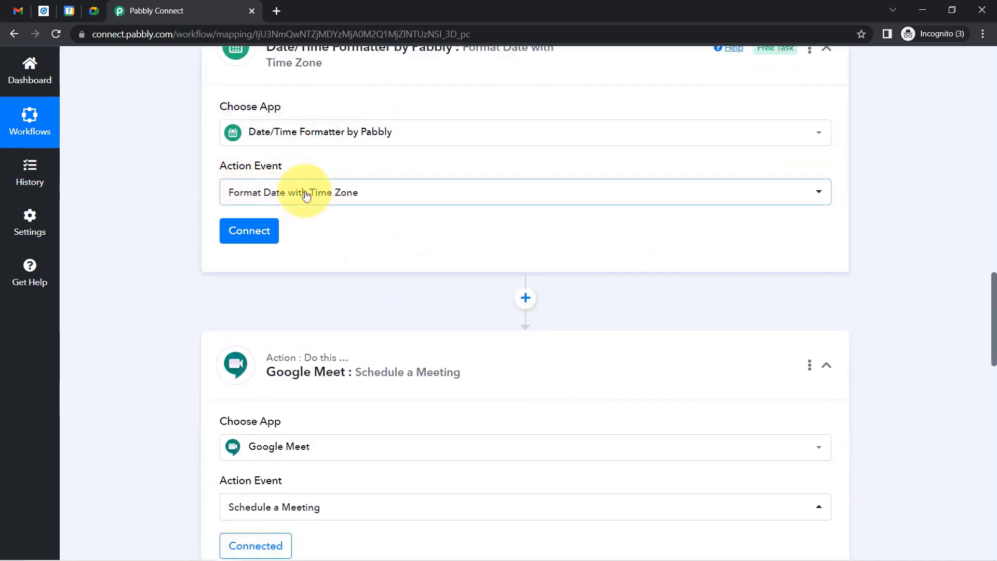
left_click(260, 226)
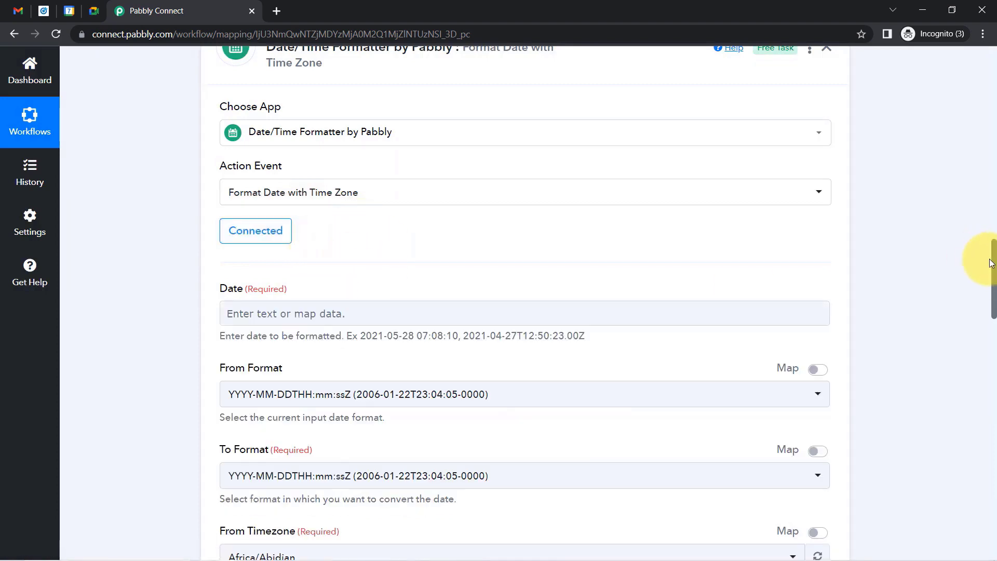
left_click_drag(994, 263, 993, 281)
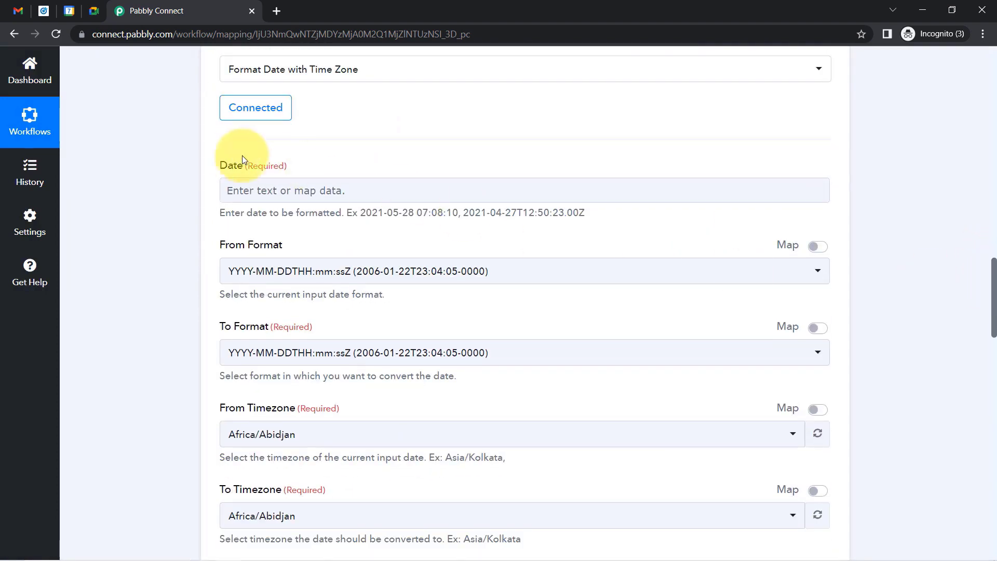
left_click_drag(231, 213, 330, 218)
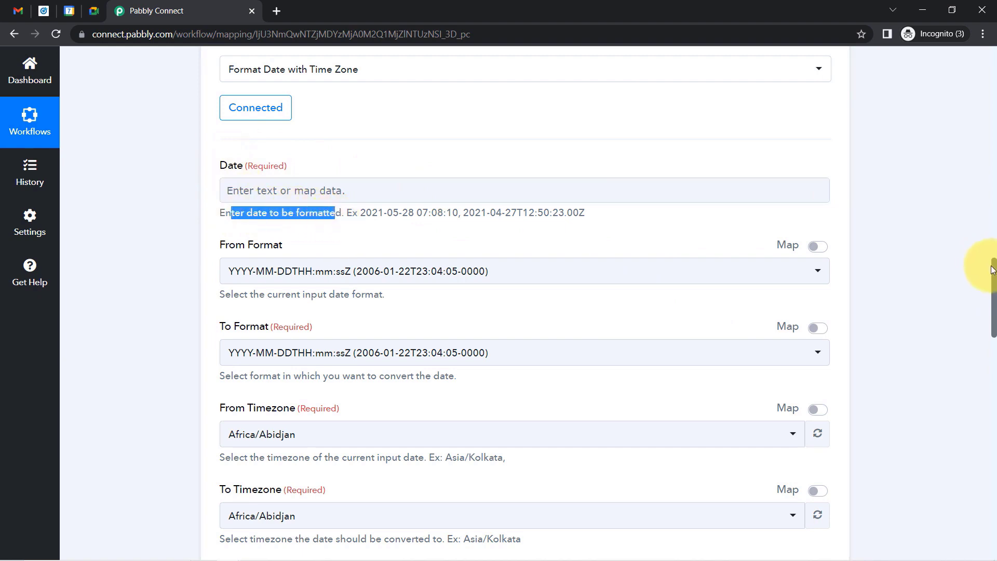
left_click_drag(993, 274, 982, 160)
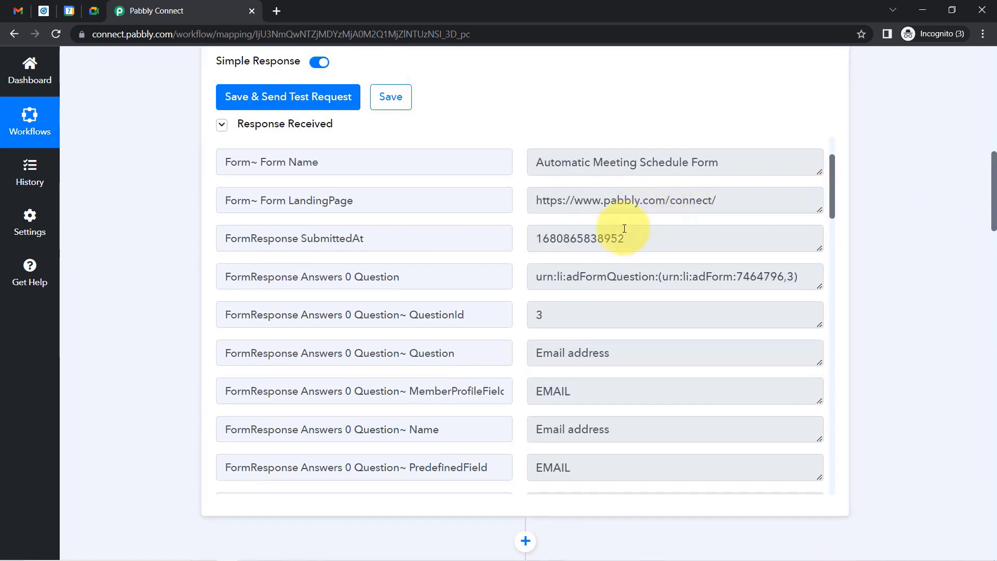
left_click_drag(625, 239, 504, 244)
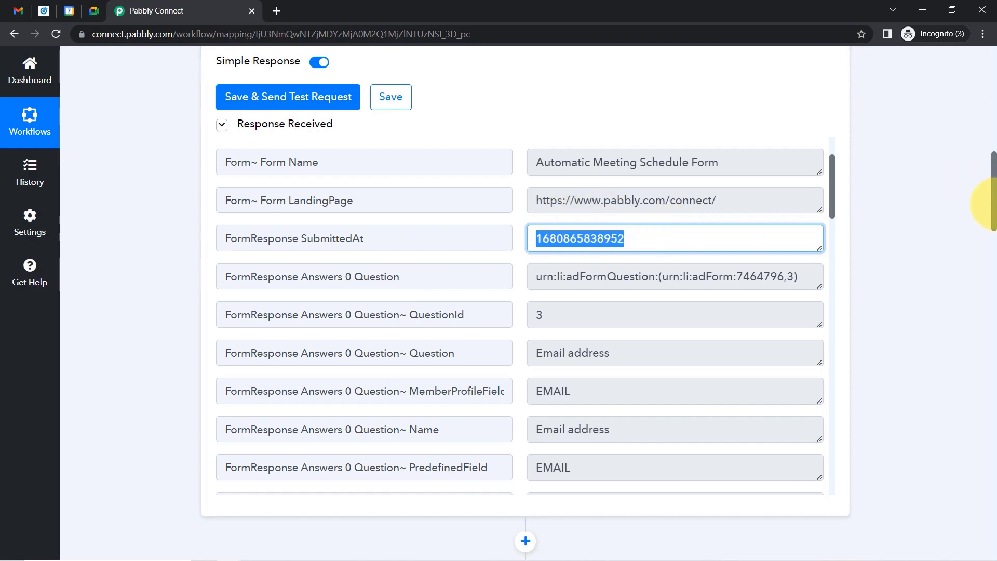
left_click_drag(993, 203, 993, 289)
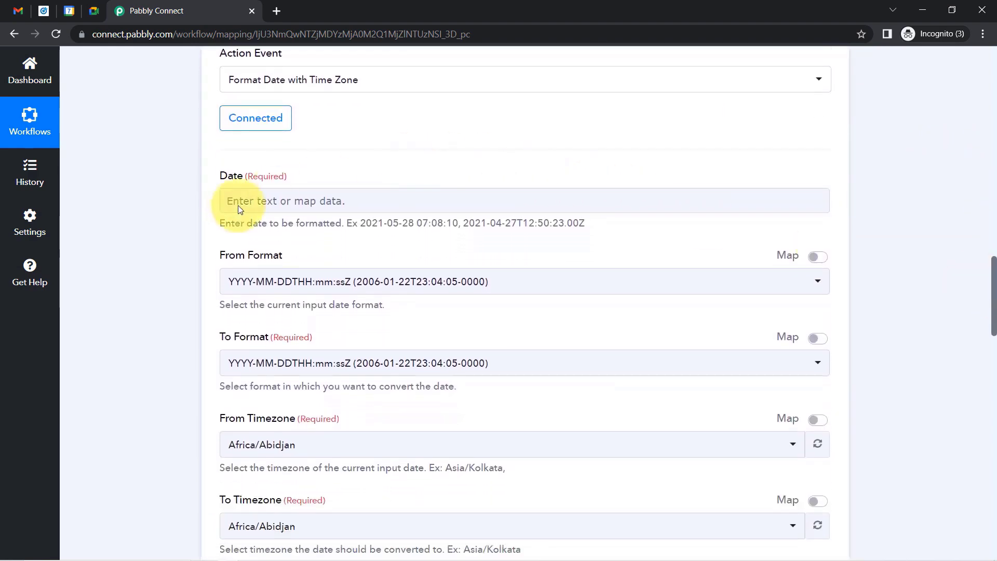
left_click(244, 201)
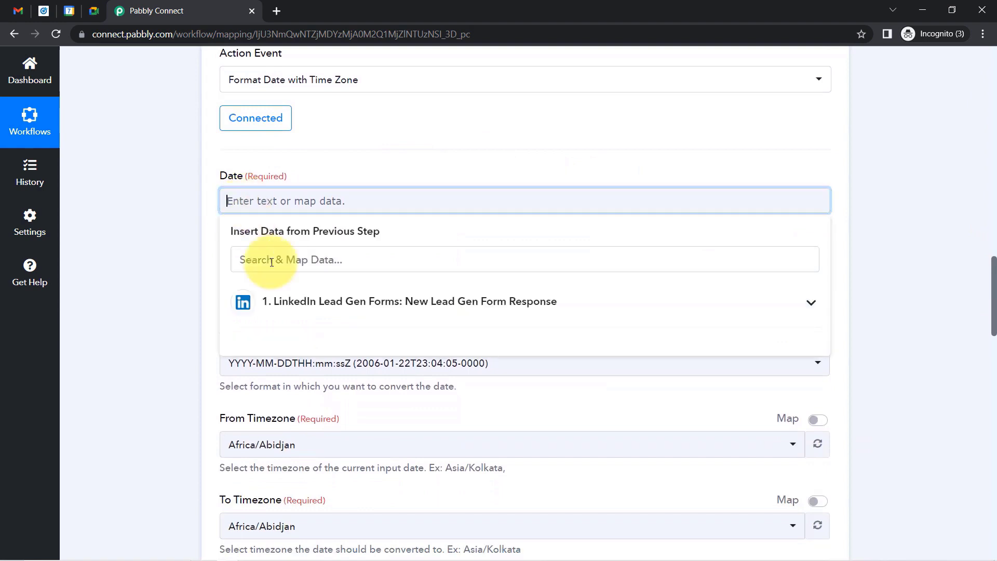
Map the LinkedIn trigger's FormResponse SubmittedAt into the formatter's Date field.
left_click(295, 303)
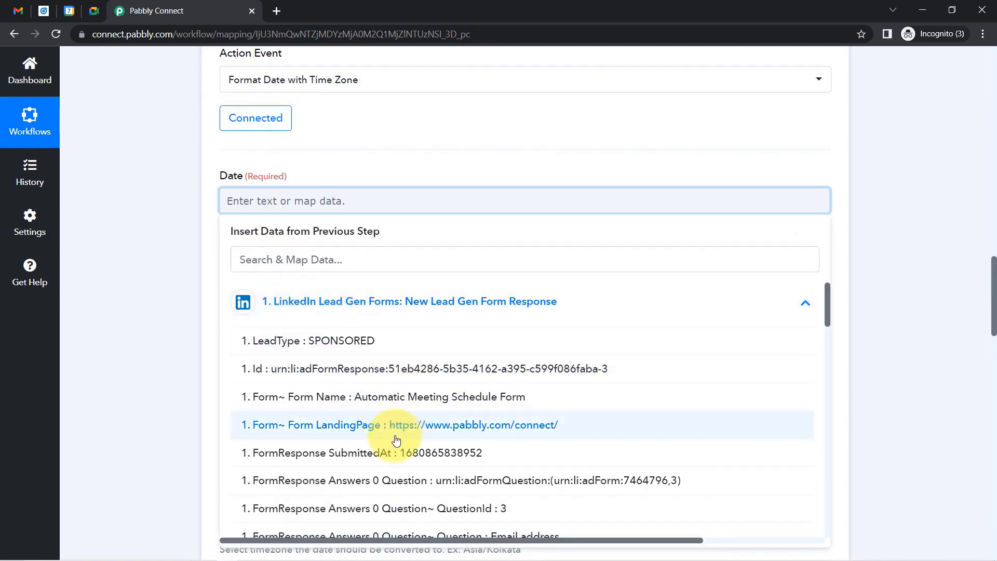
left_click(396, 456)
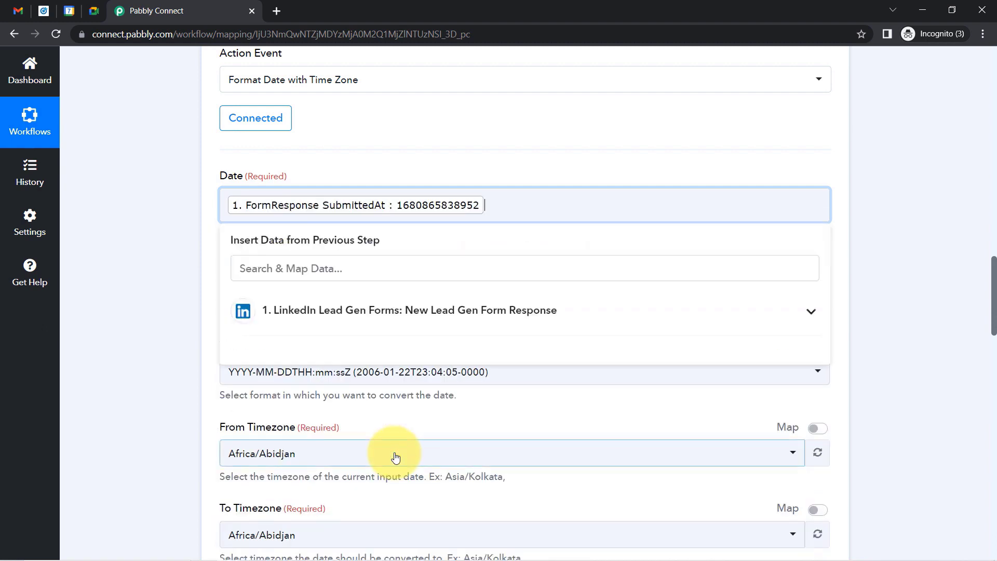
left_click(152, 225)
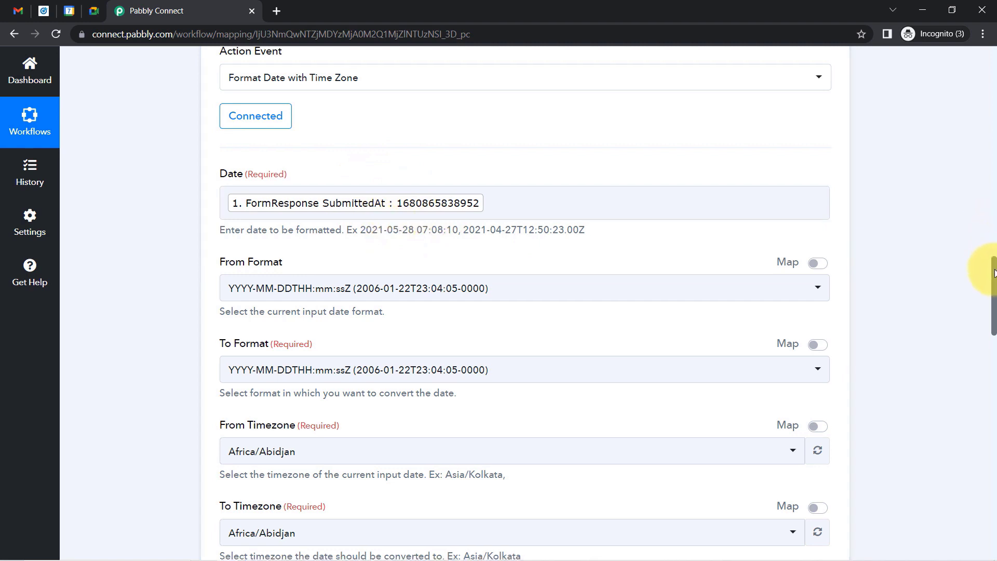
left_click_drag(995, 270, 994, 289)
left_click(393, 84)
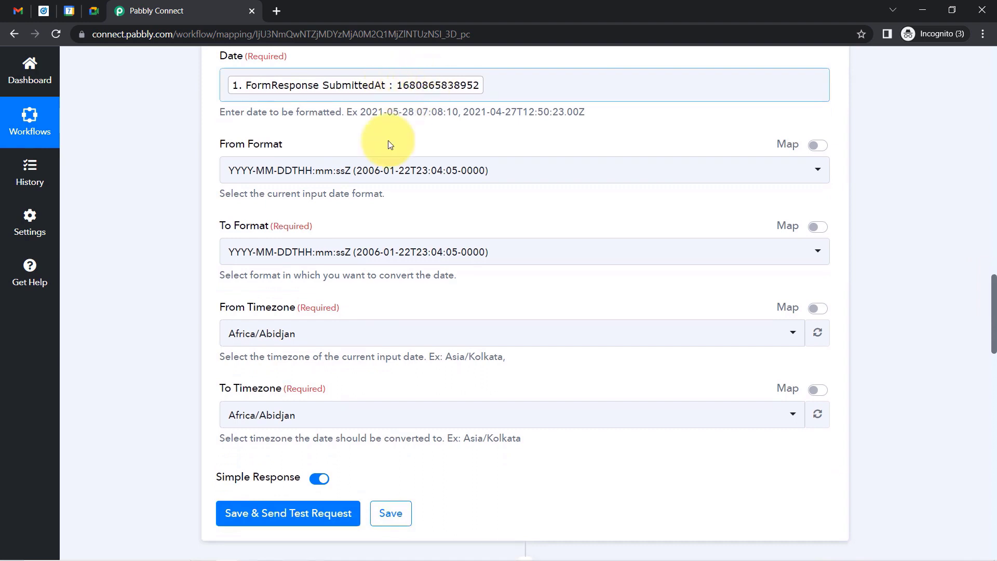
left_click(403, 171)
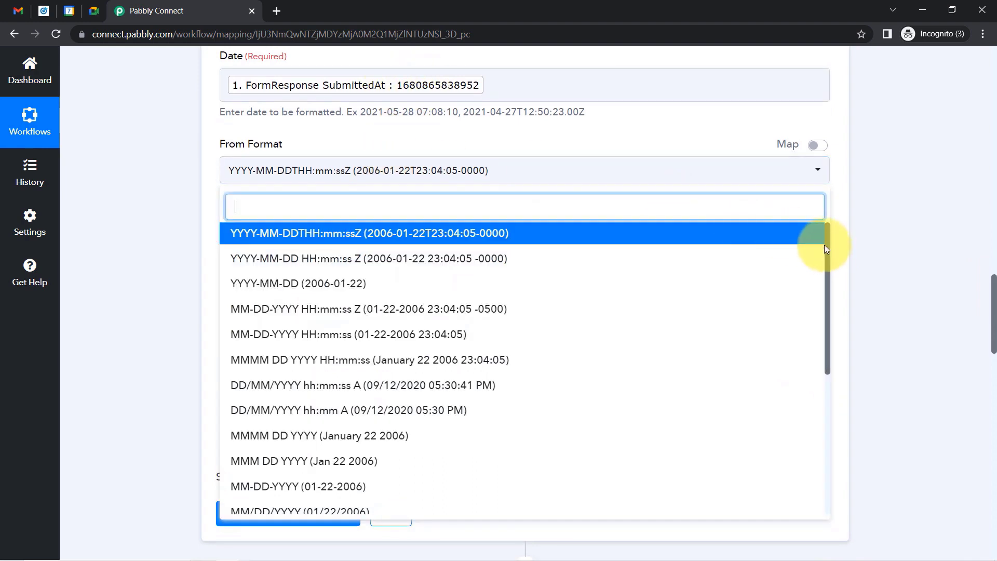
Set the formatter's From Format to Timestamp in Millisecond and keep To Format as YYYY-MM-DDTHH:mm:ssZ.
left_click_drag(827, 248, 822, 420)
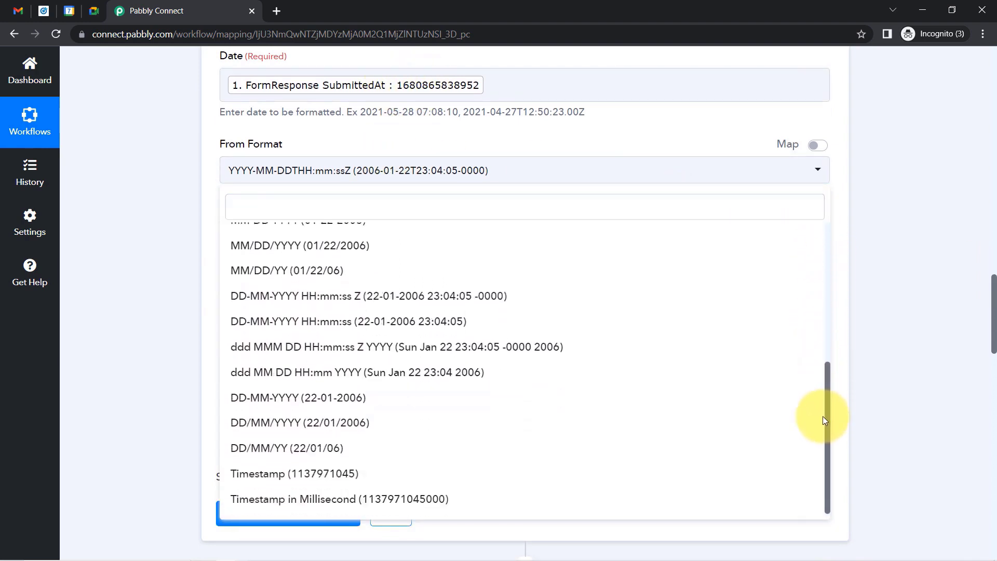
left_click(349, 507)
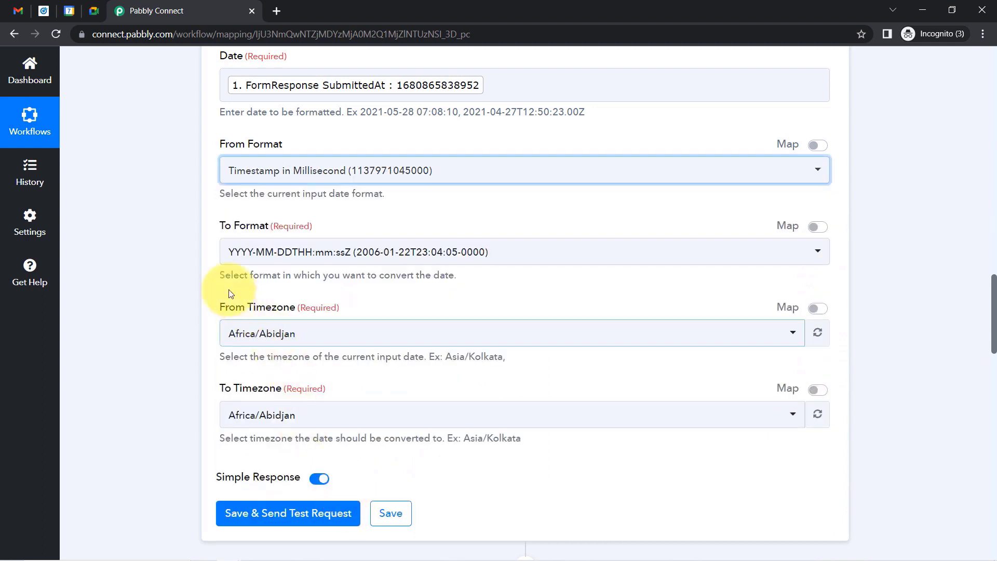
triple_click(238, 233)
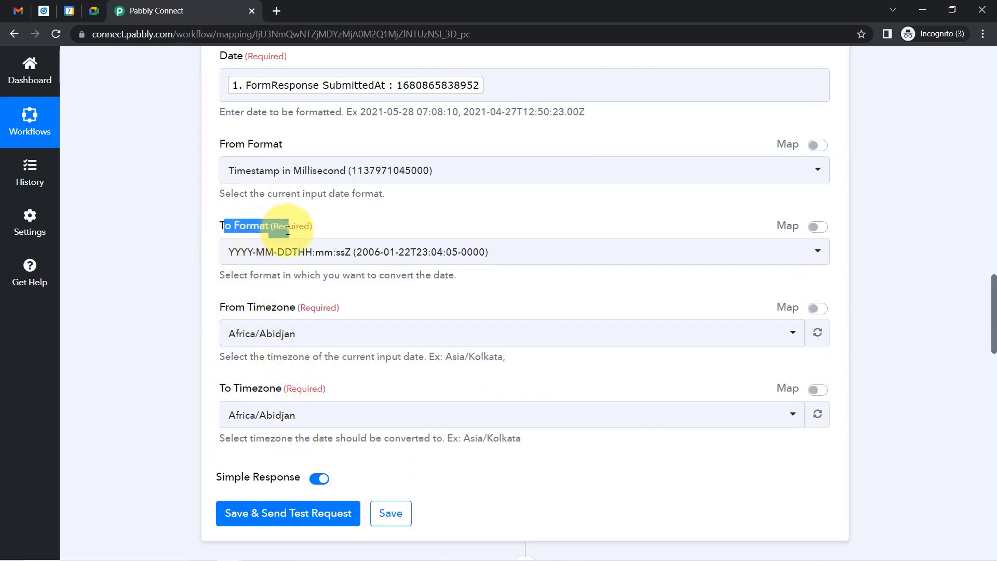
left_click(282, 249)
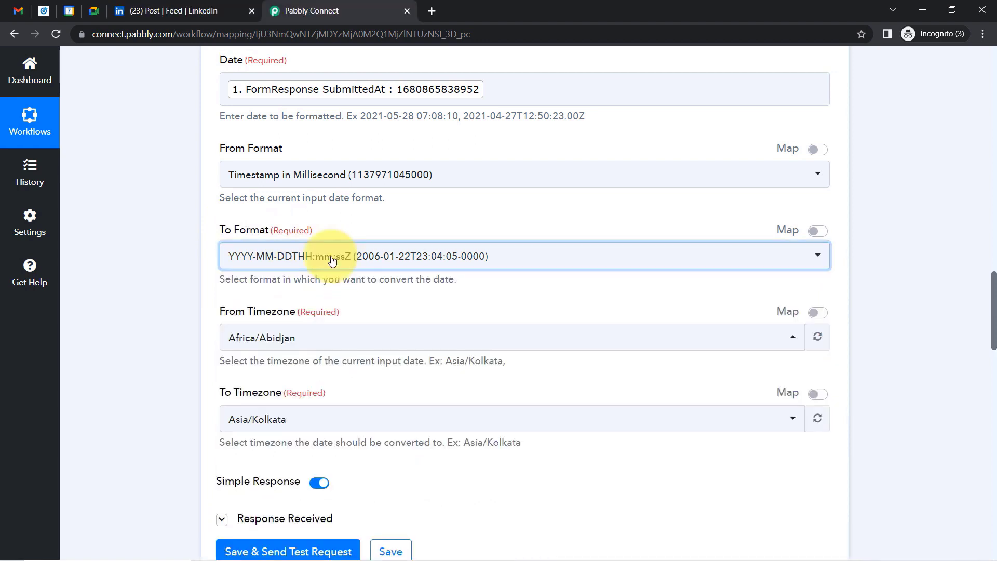
left_click(329, 254)
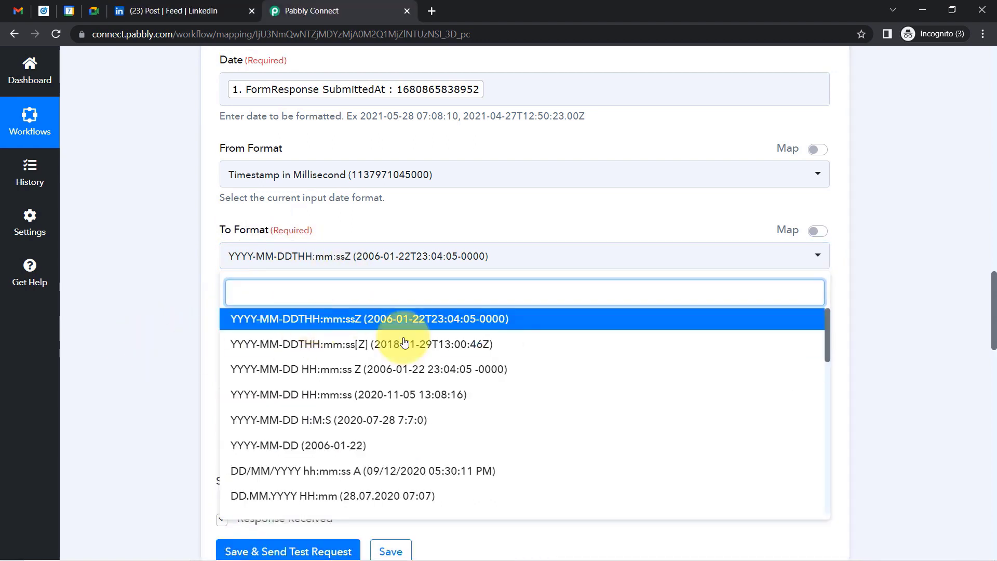
left_click(452, 323)
left_click_drag(993, 310, 983, 457)
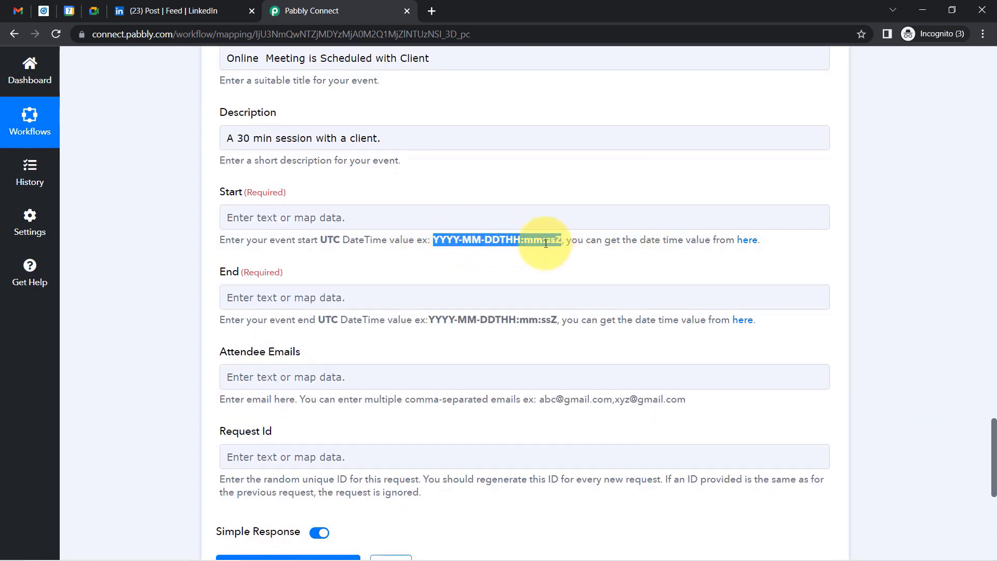
left_click(508, 243)
left_click_drag(502, 240, 551, 241)
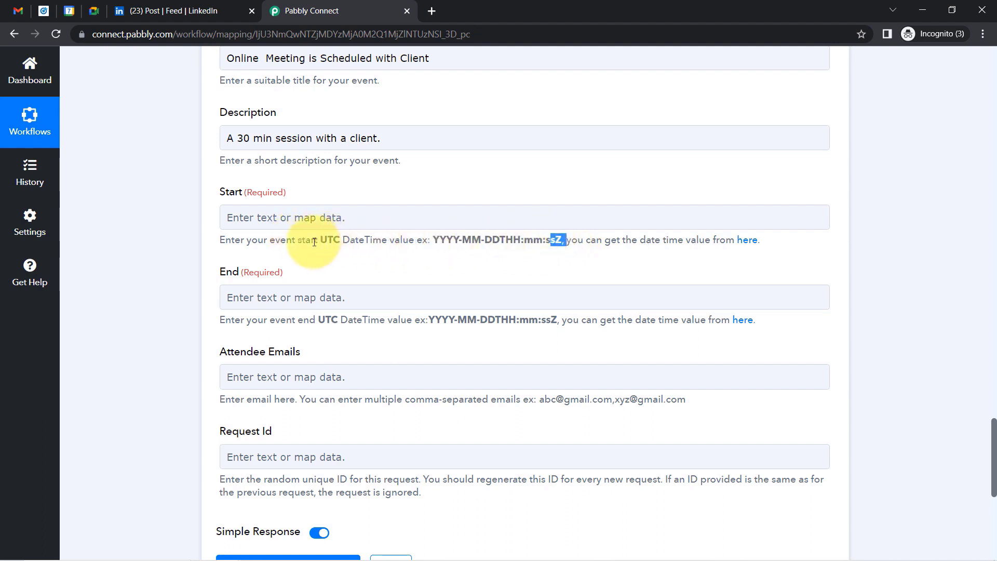
left_click_drag(316, 242, 362, 243)
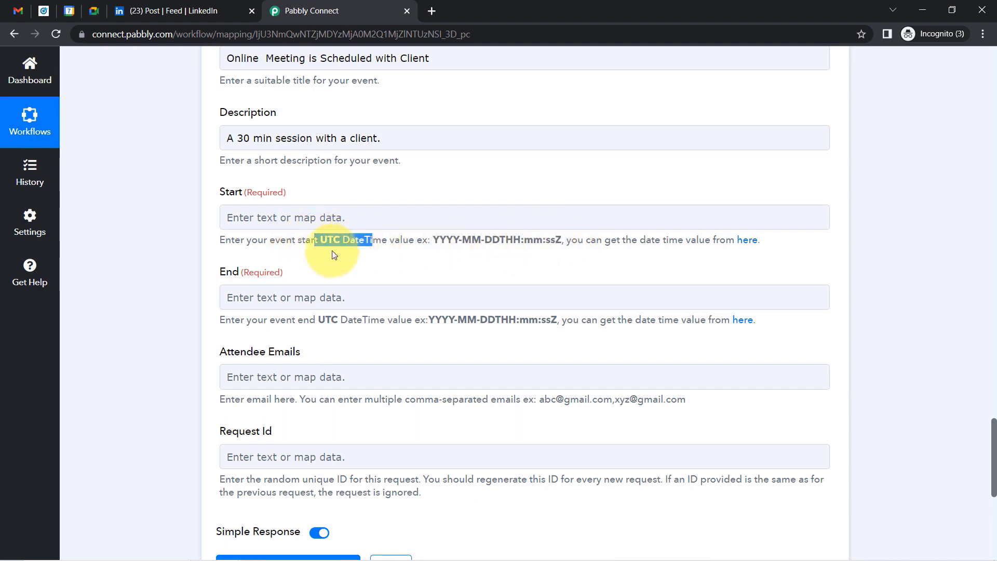
left_click(170, 297)
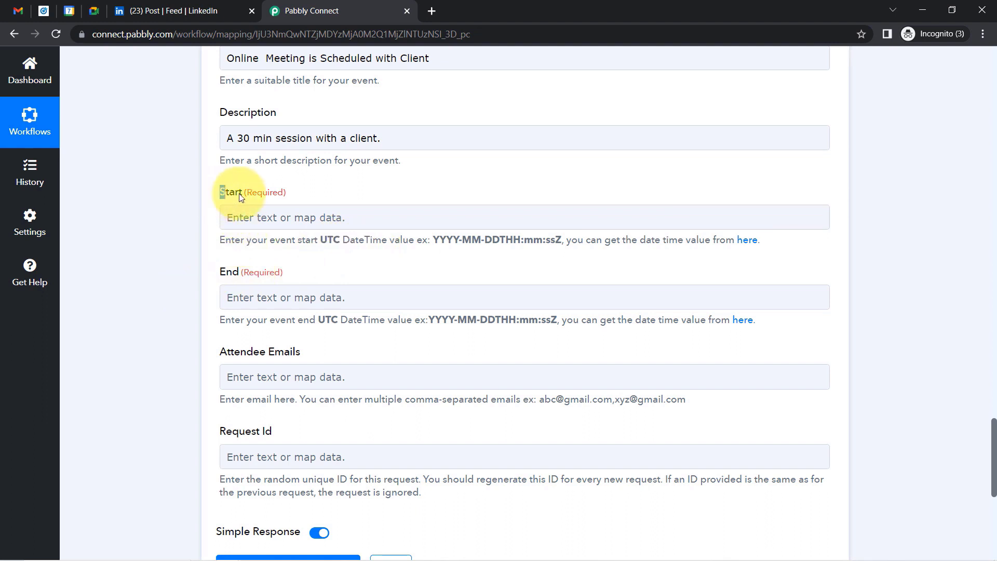
left_click_drag(224, 193, 238, 194)
left_click_drag(226, 272, 249, 273)
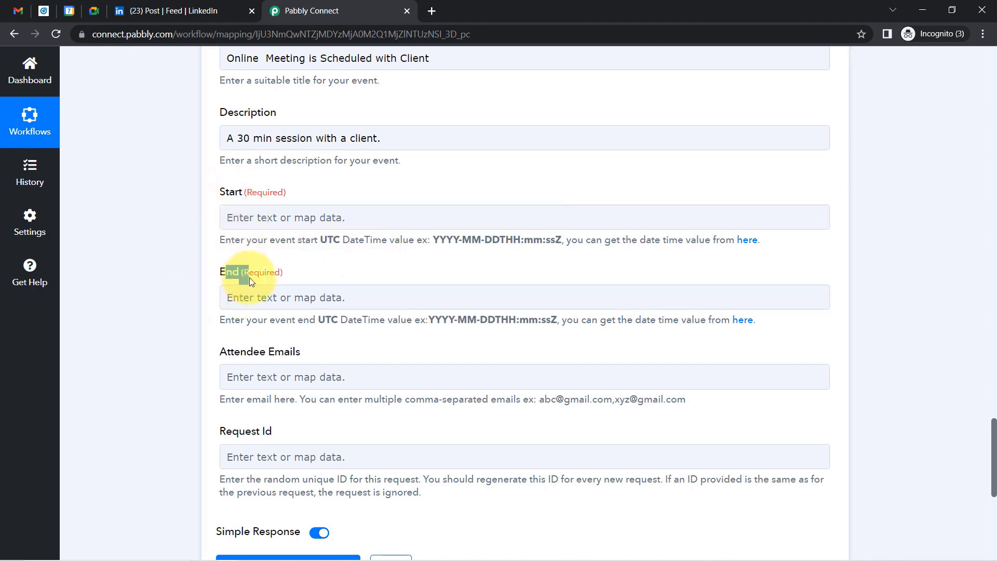
left_click_drag(309, 321, 356, 323)
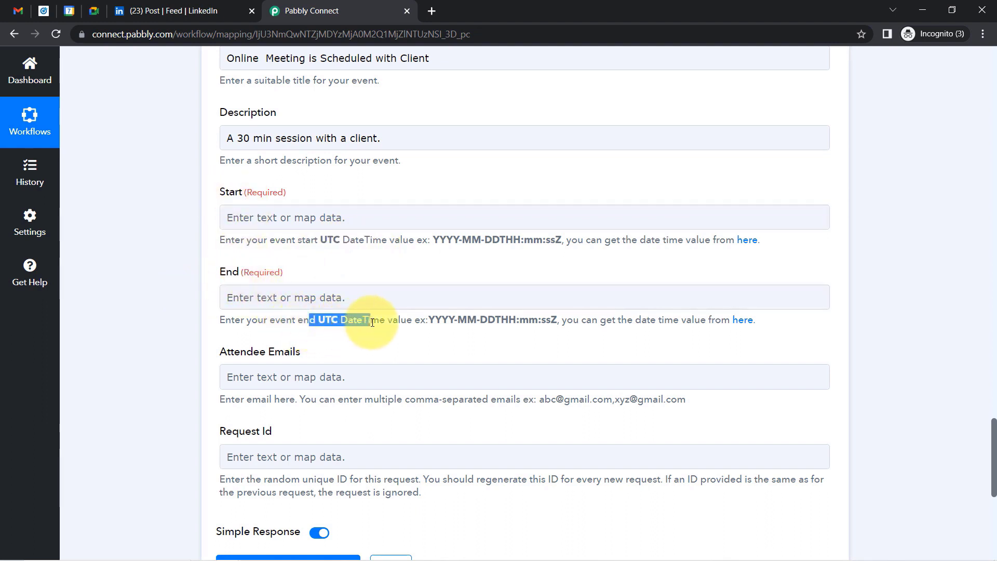
left_click_drag(480, 321, 522, 324)
left_click_drag(994, 431, 986, 312)
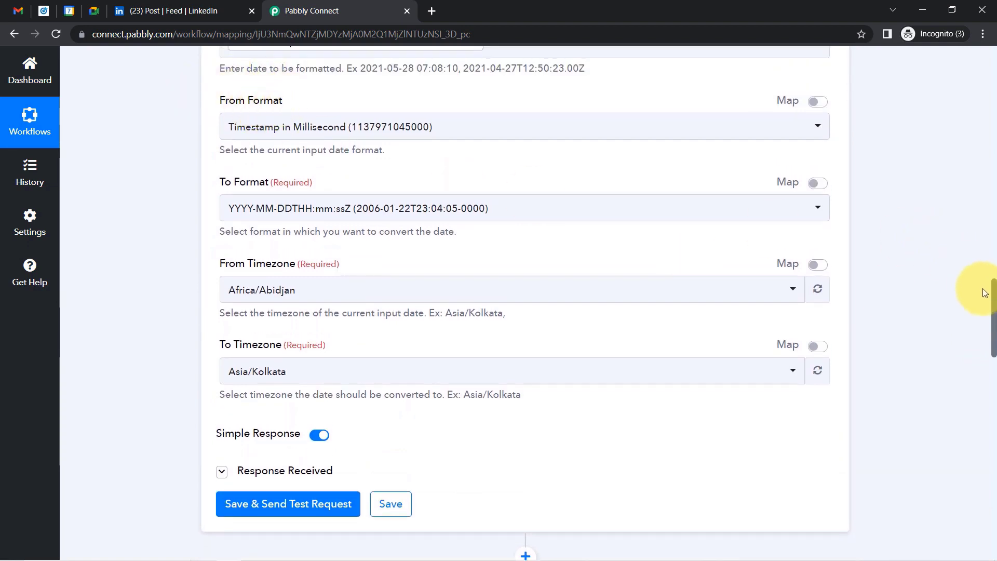
Set both the source and the target timezone of the formatter to Etc/UTC.
left_click_drag(993, 304, 980, 291)
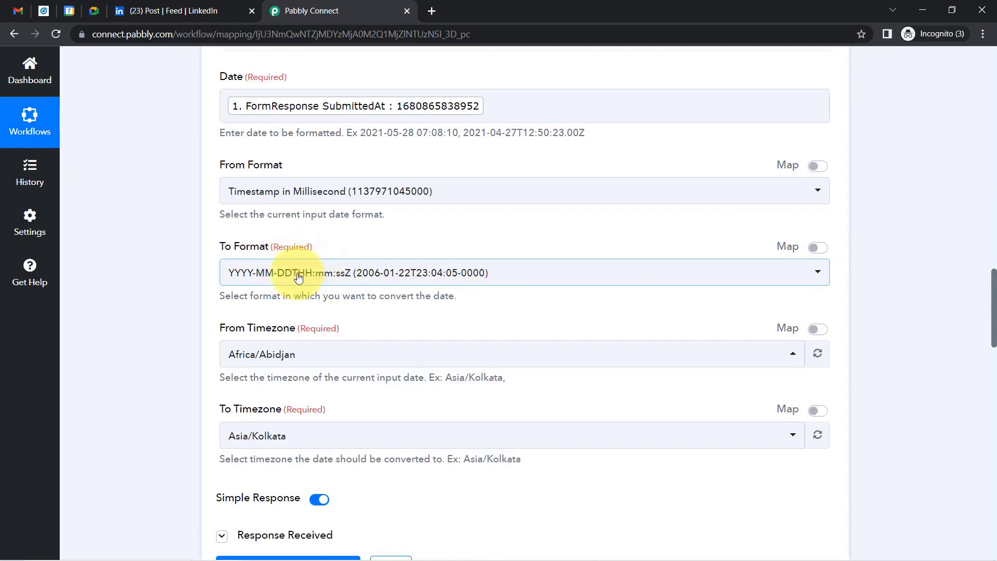
left_click(251, 355)
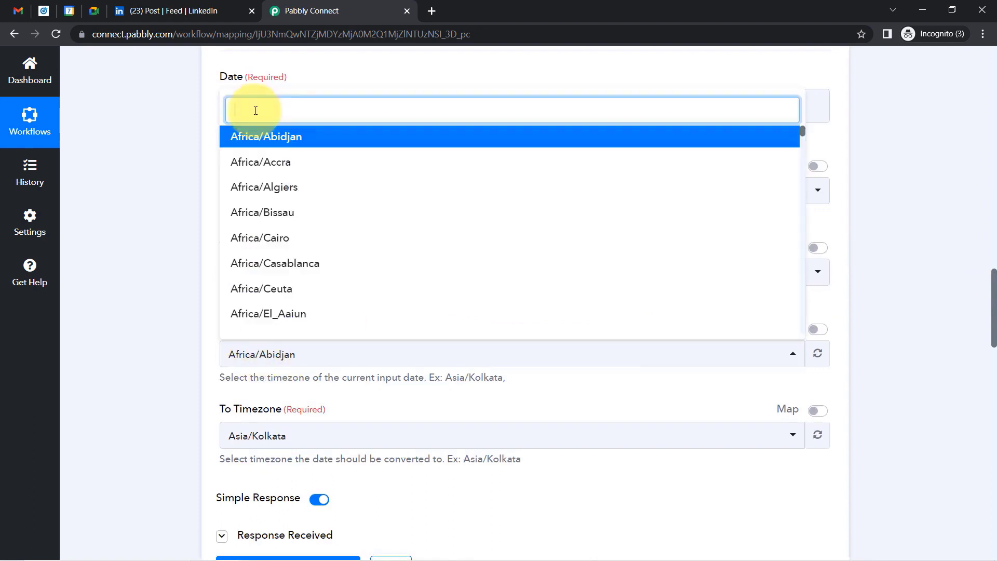
type("utc")
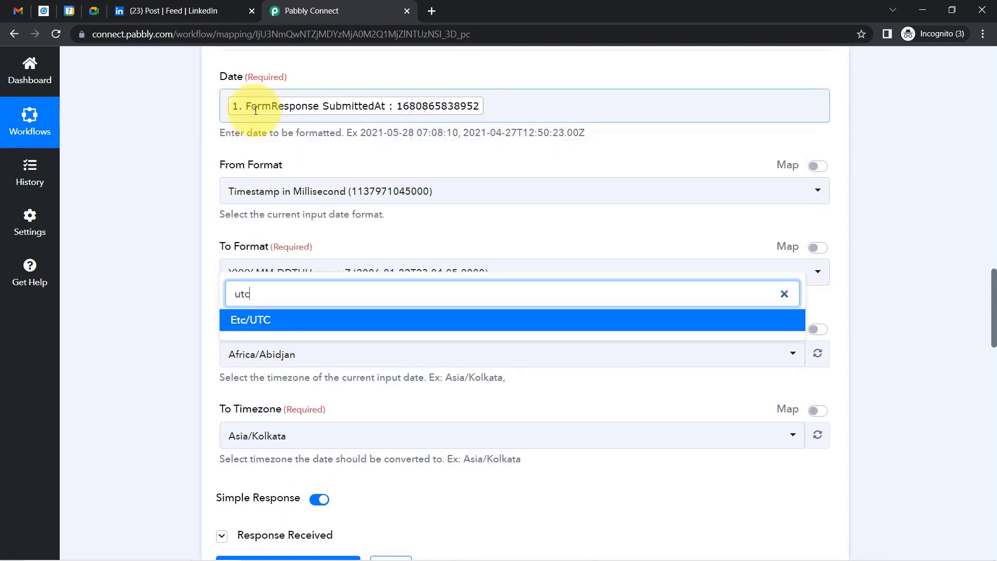
left_click(252, 322)
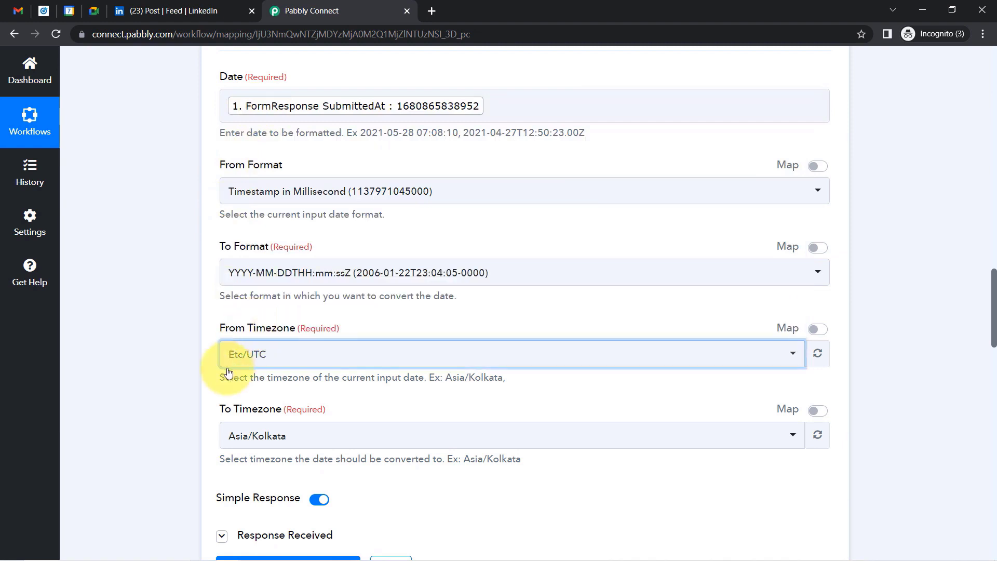
left_click(239, 435)
left_click(263, 463)
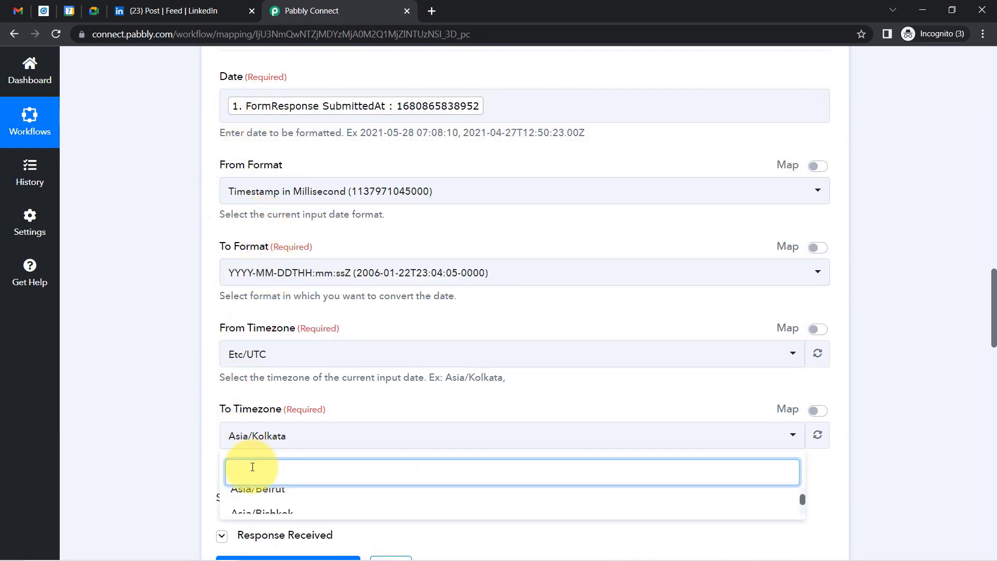
left_click(221, 435)
left_click(521, 441)
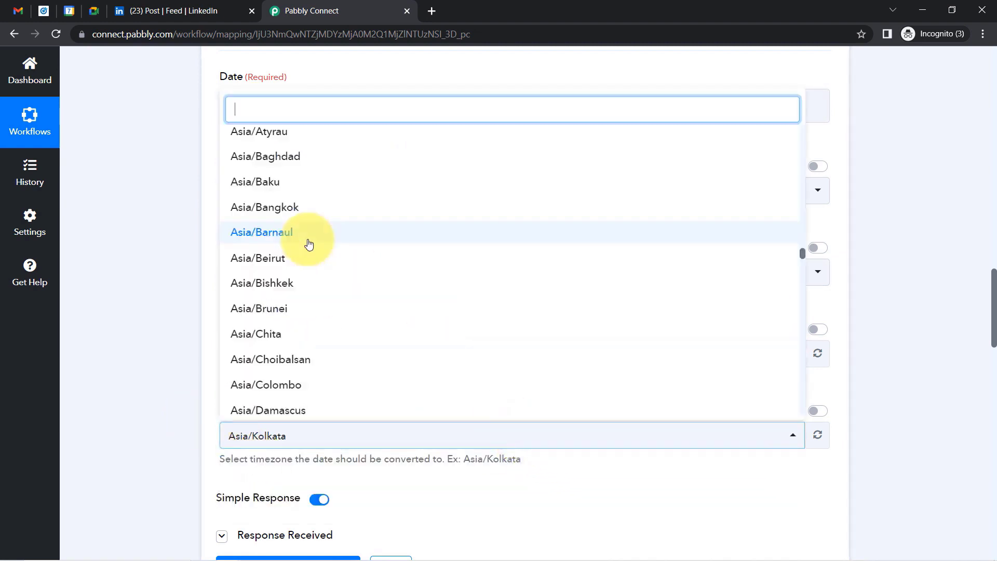
type("utc")
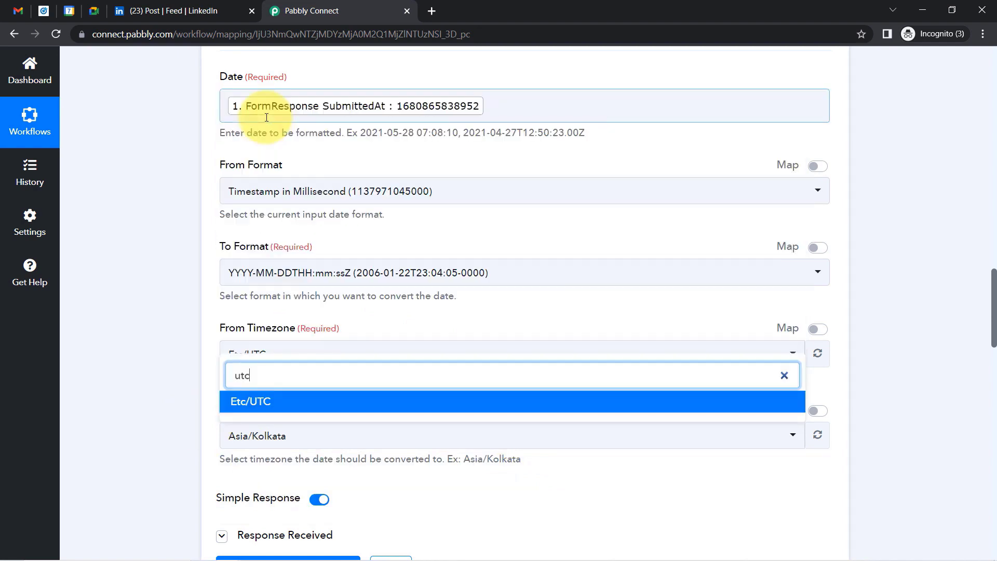
left_click(258, 405)
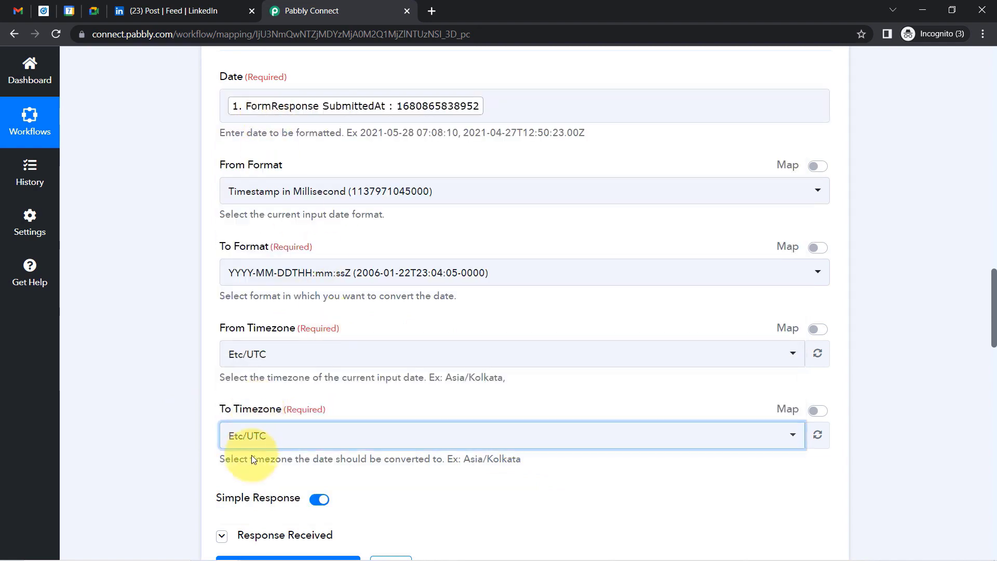
Test the formatter (2023-04-07T11:10:38+00:00), copy the SubmittedAt value, and start a milliseconds search in a new tab.
scroll(990, 311, "down", 3)
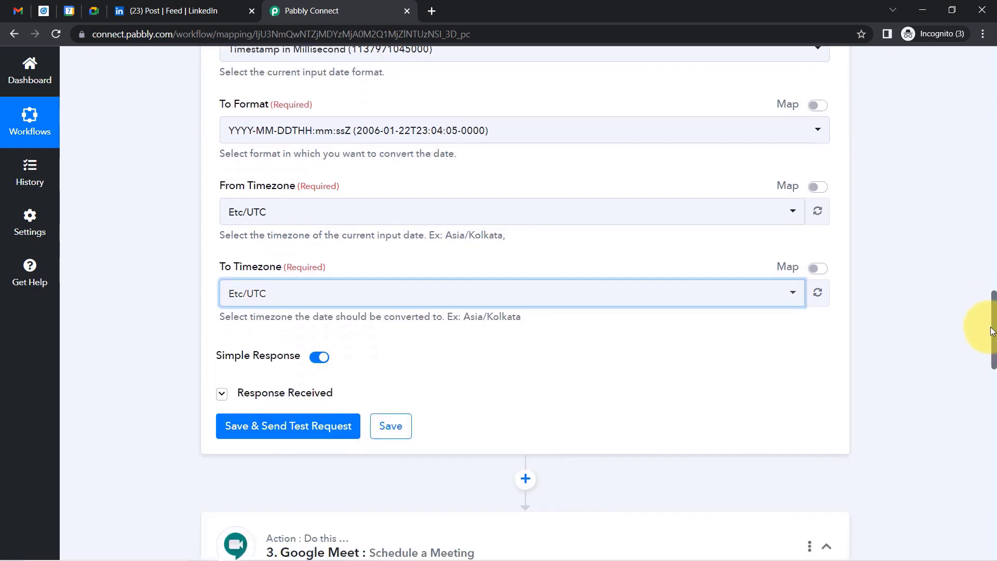
left_click(251, 427)
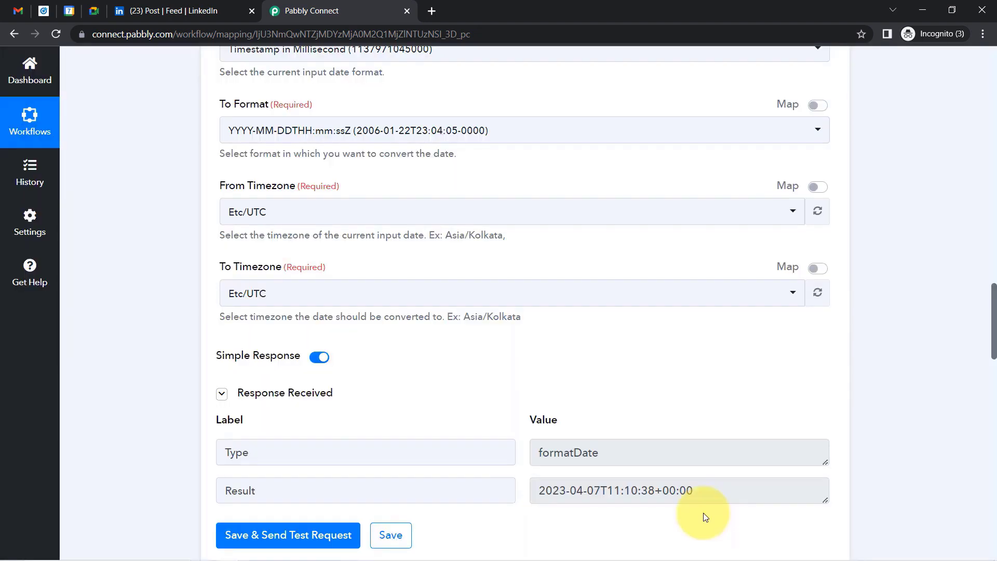
scroll(993, 364, "down", 3)
left_click_drag(993, 363, 951, 196)
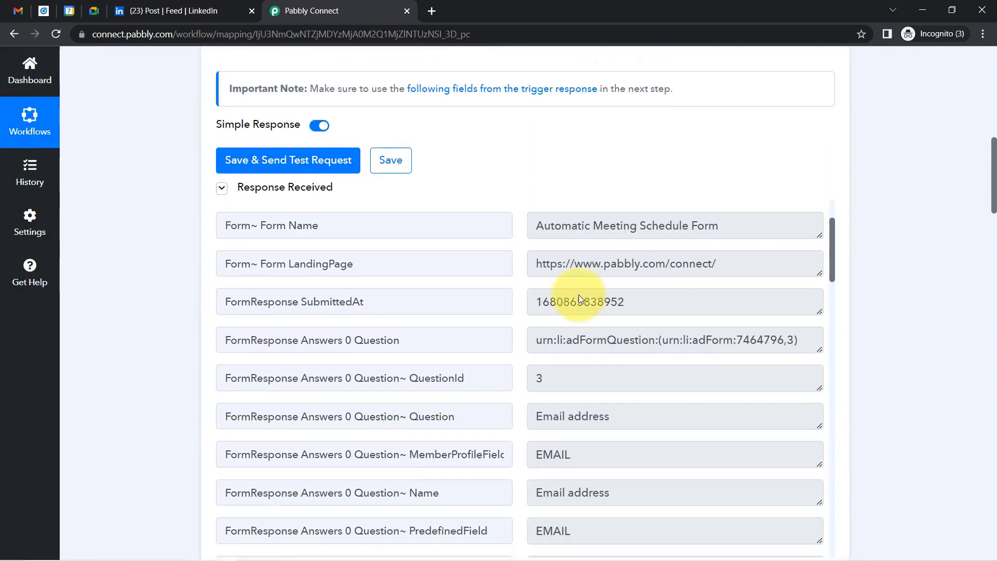
double_click(547, 300)
key("ctrl+c")
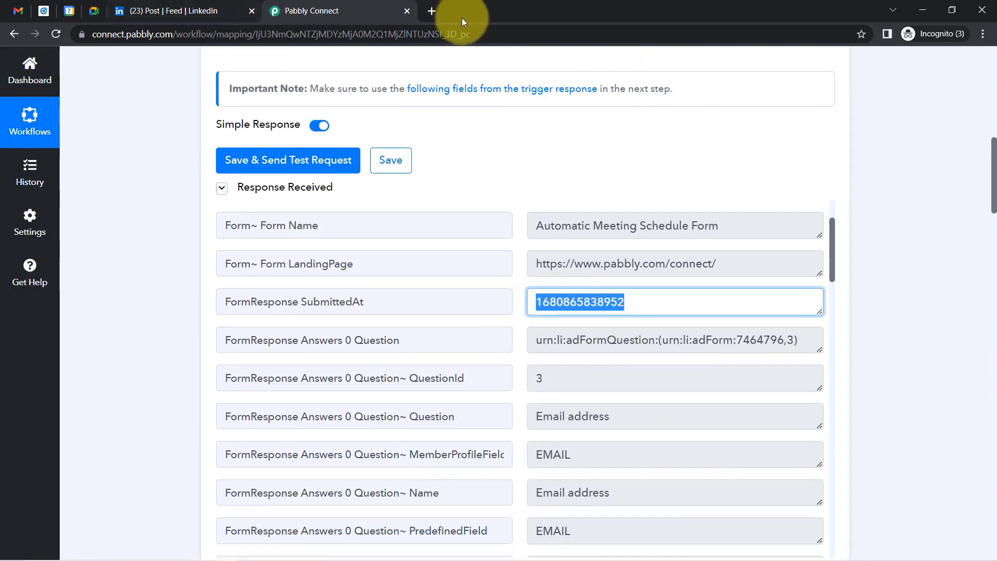
left_click(431, 8)
type("c")
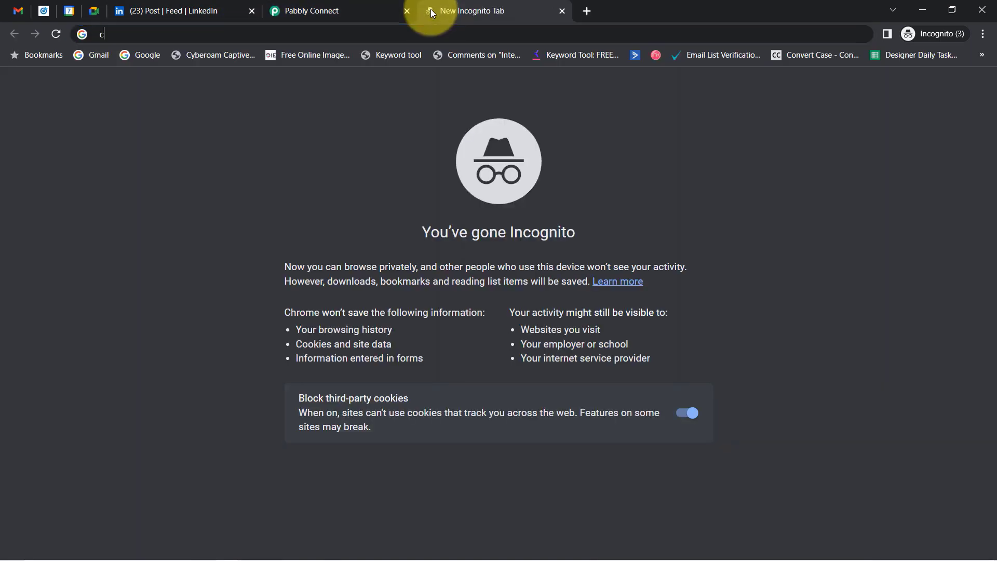
type("laculate time in millis")
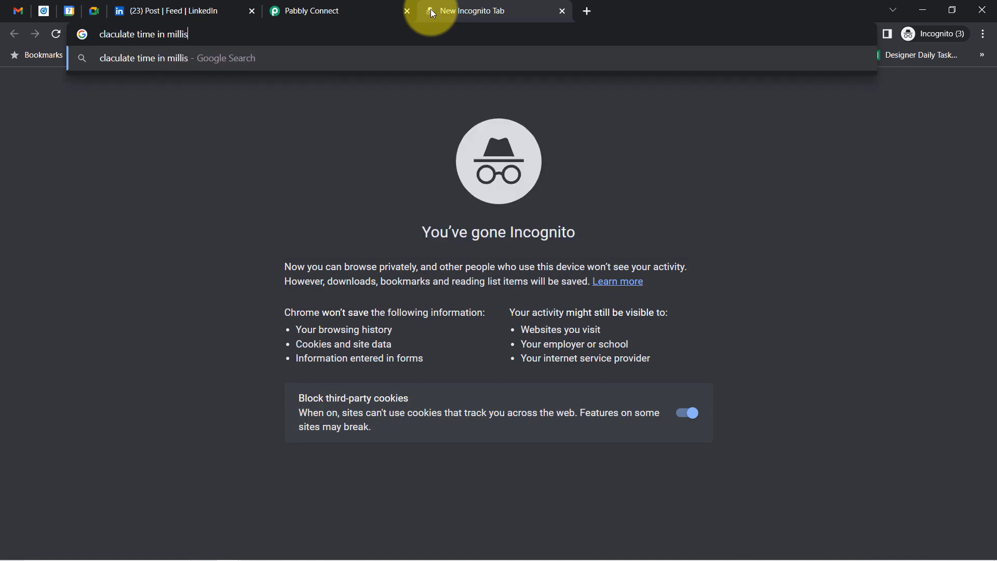
type("econs")
Run the Google search 'claculate time in millisecons'.
key("Return")
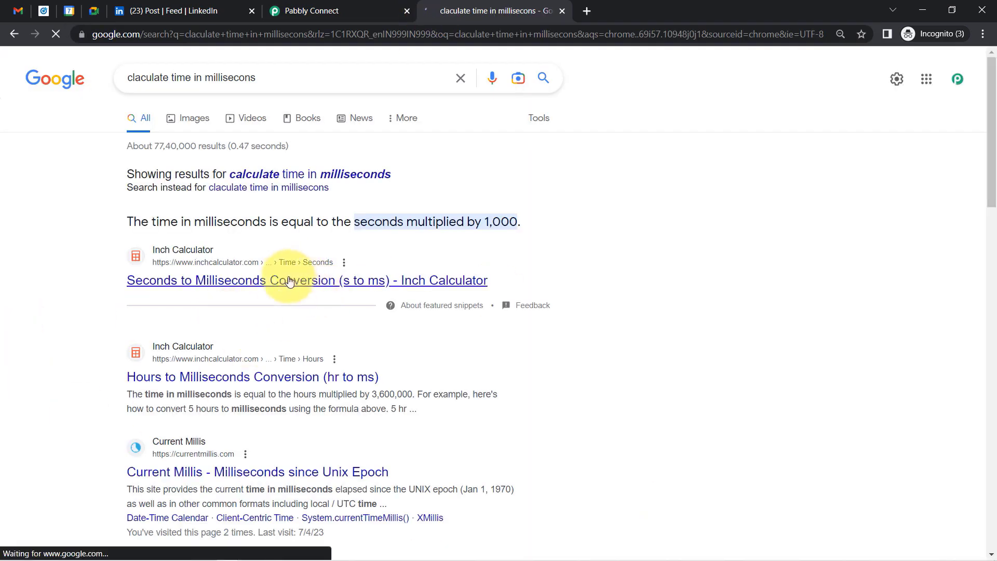
left_click(273, 253)
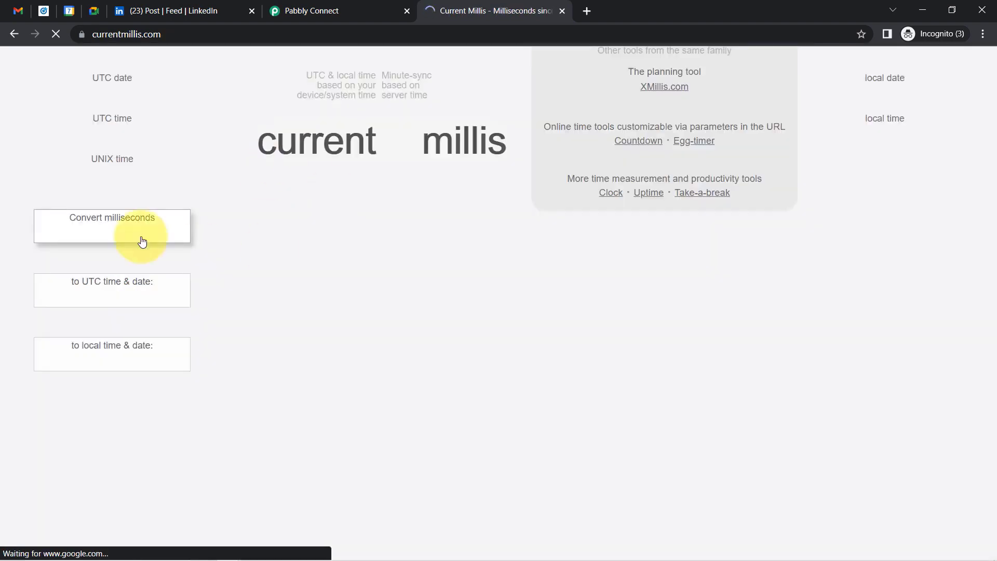
left_click(86, 267)
key("ctrl+v")
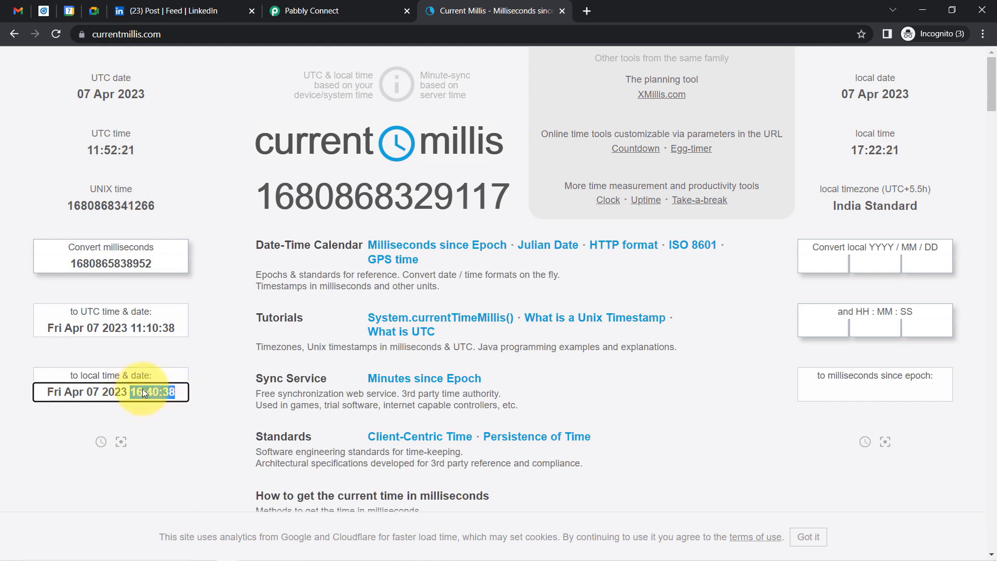
left_click_drag(87, 311, 133, 312)
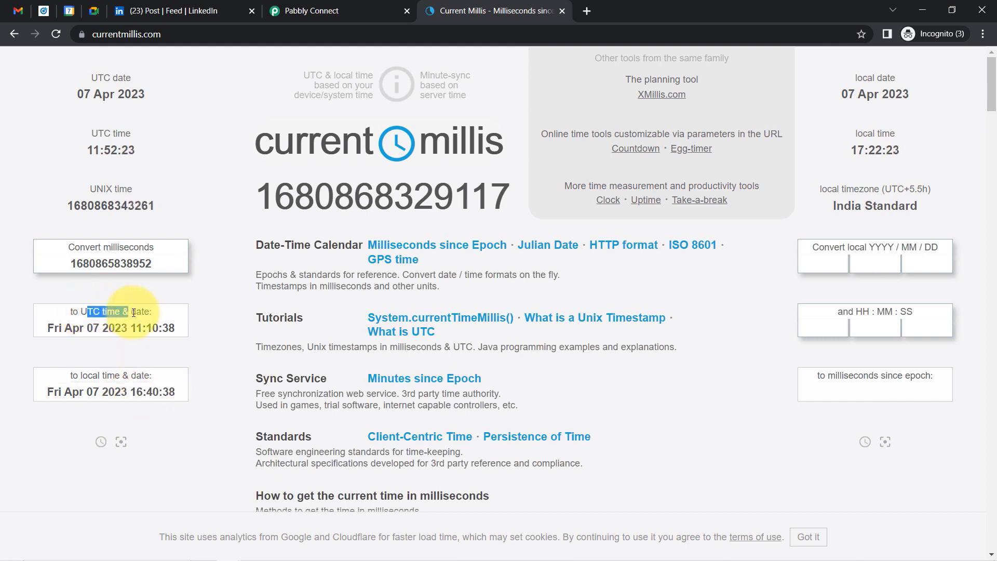
left_click(135, 327)
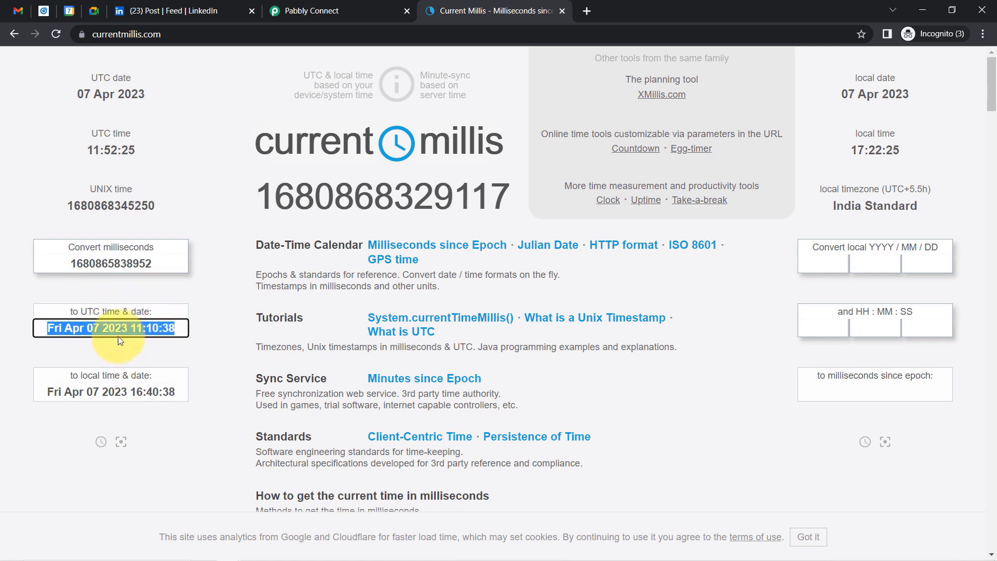
left_click(145, 341)
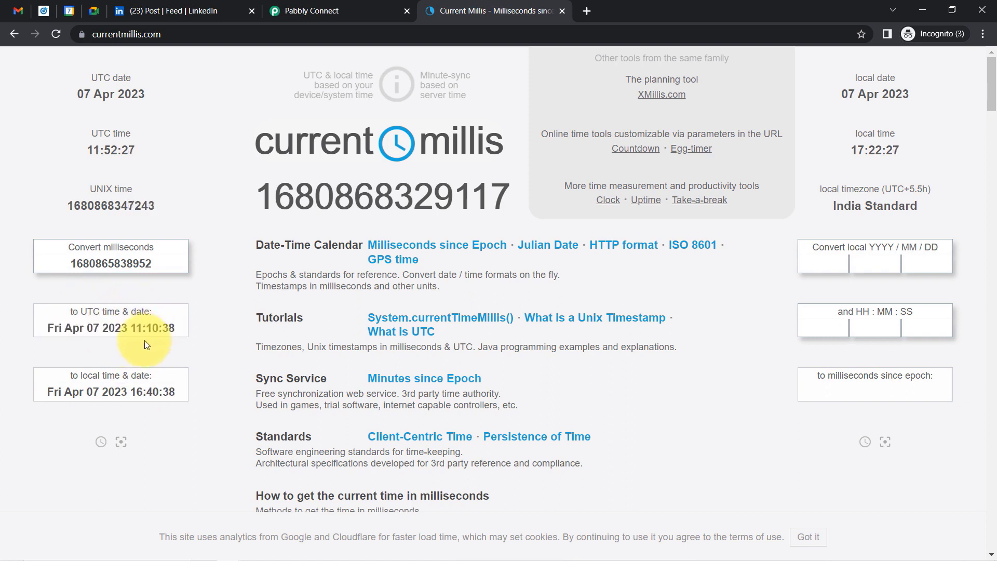
left_click_drag(130, 328, 176, 328)
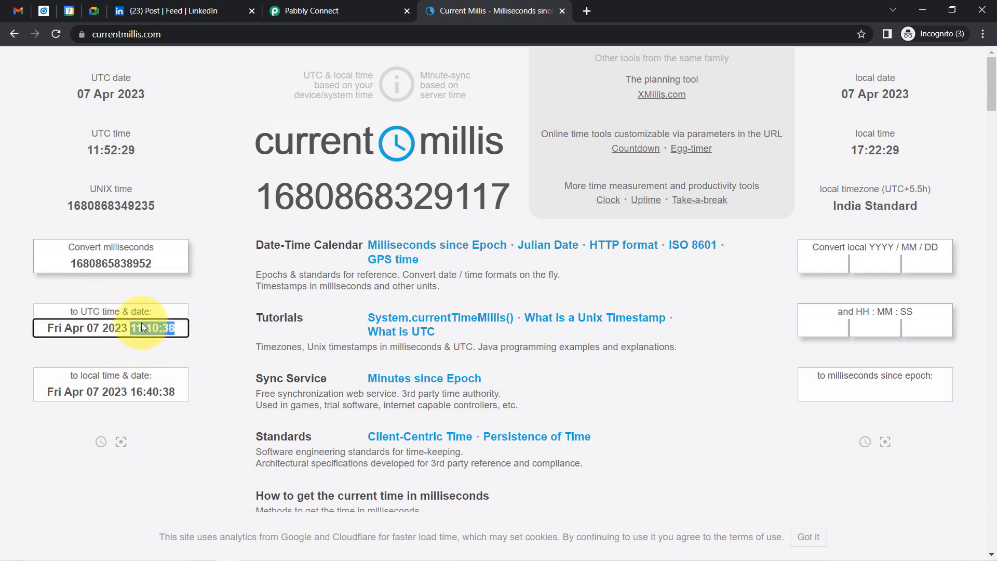
left_click_drag(131, 391, 173, 400)
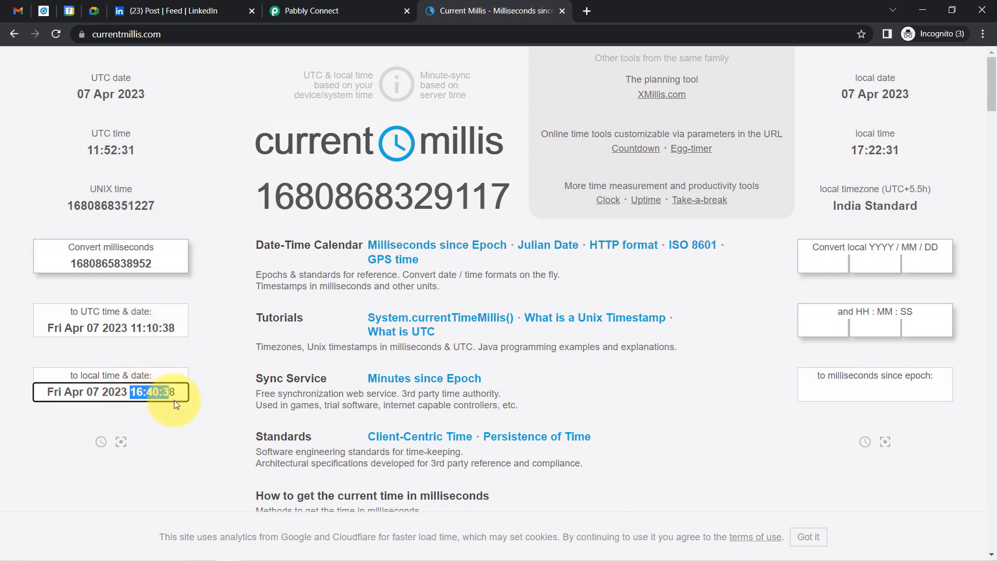
left_click(312, 9)
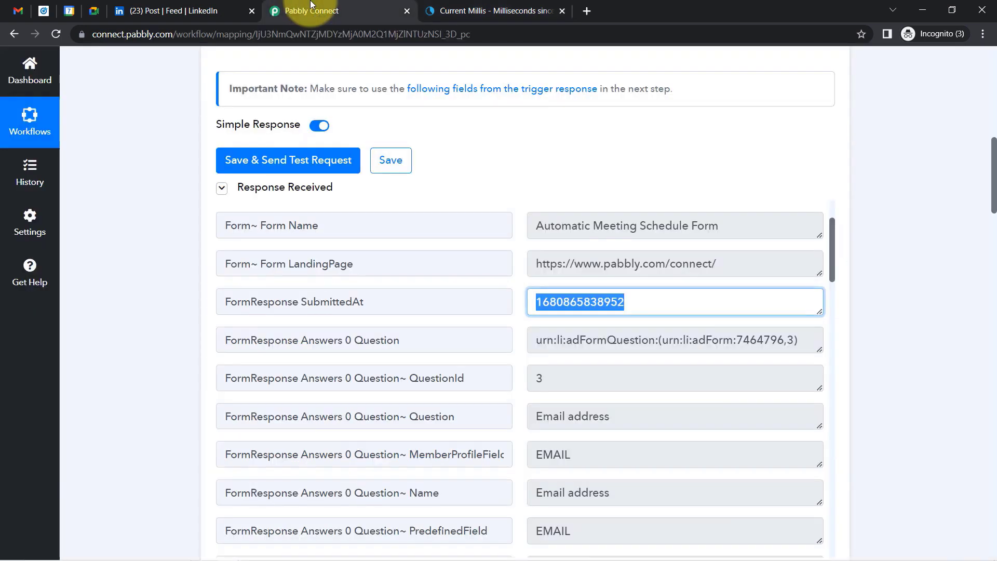
Compare the formatter result 2023-04-07T11:10:38+00:00 with the converted 11:10:38 UTC, then switch to LinkedIn.
left_click_drag(995, 187, 992, 341)
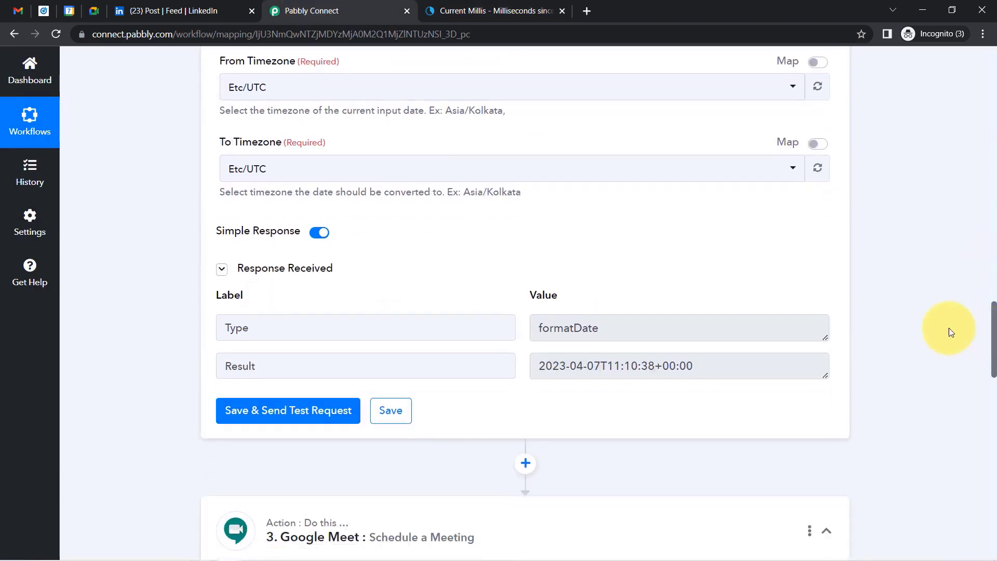
left_click_drag(603, 364, 705, 372)
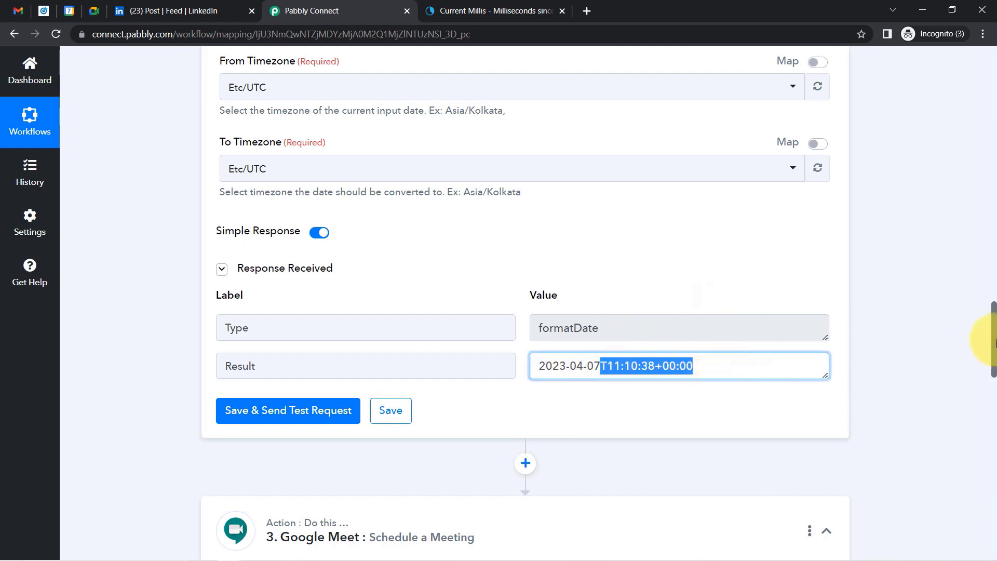
left_click_drag(993, 338, 989, 368)
left_click_drag(584, 234, 708, 232)
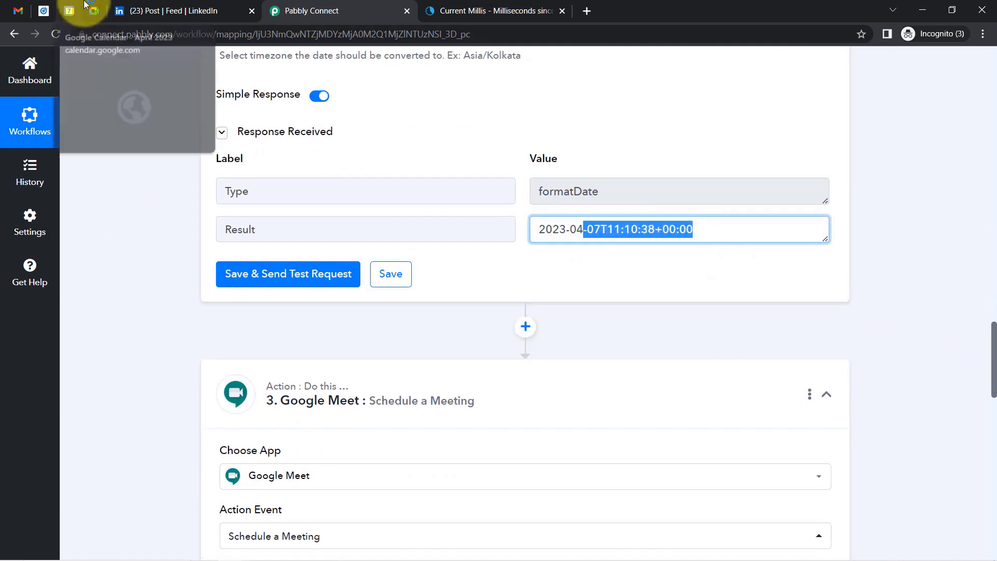
left_click(141, 11)
Read the lead form's 30 min session, 15 min after Form Submission promise, then go back to Pabbly Connect.
left_click(397, 281)
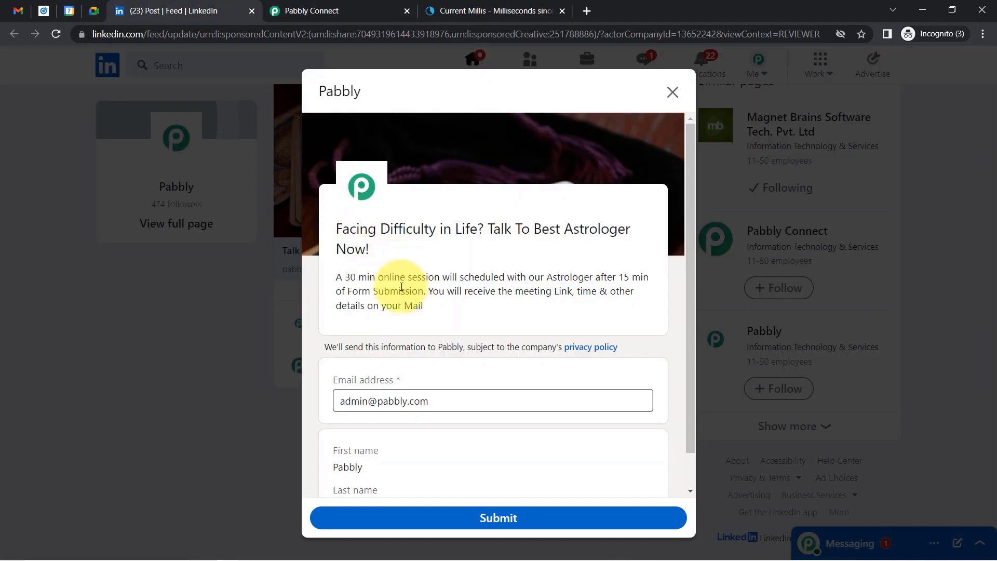
left_click_drag(345, 276, 397, 290)
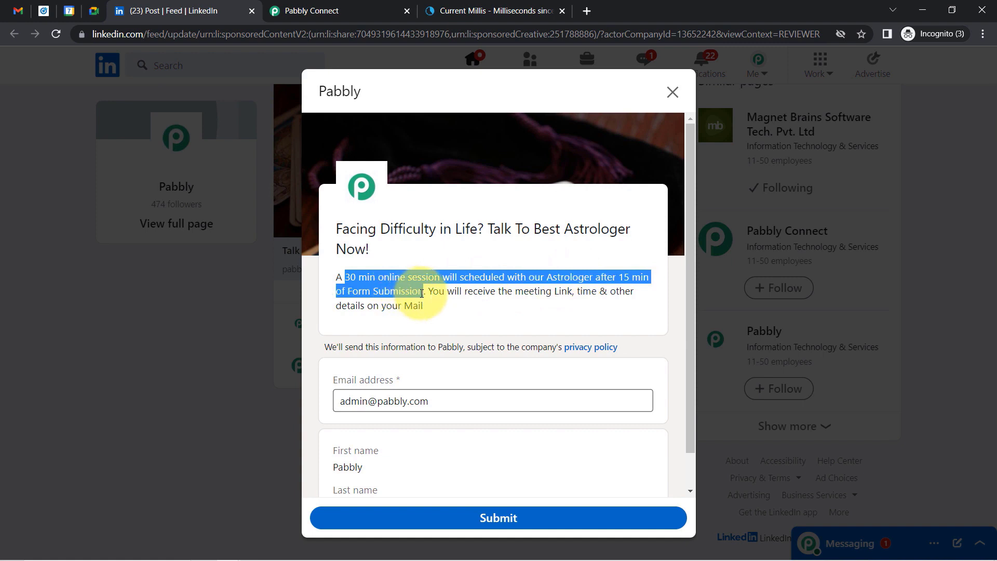
left_click(413, 284)
left_click_drag(347, 290, 423, 284)
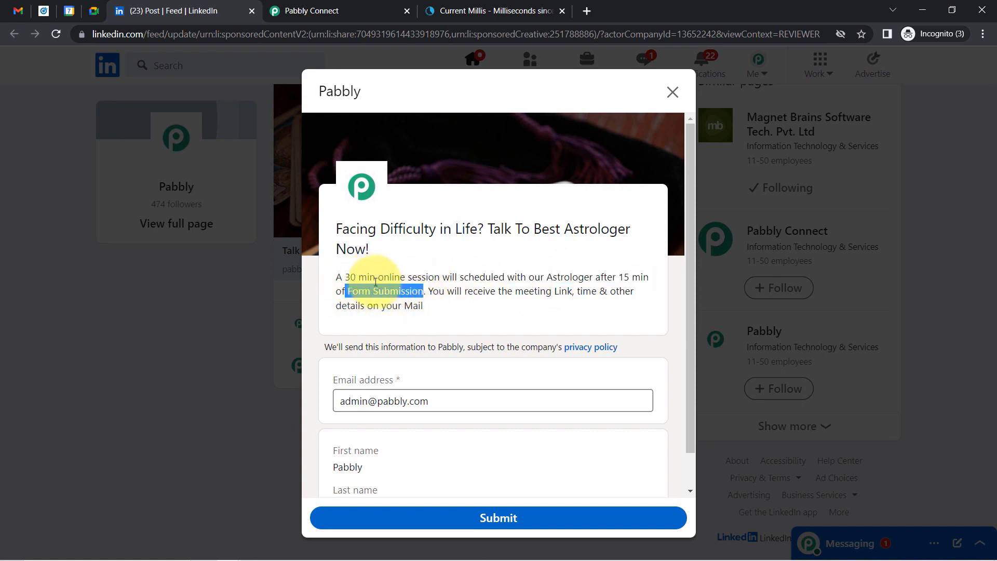
left_click(324, 11)
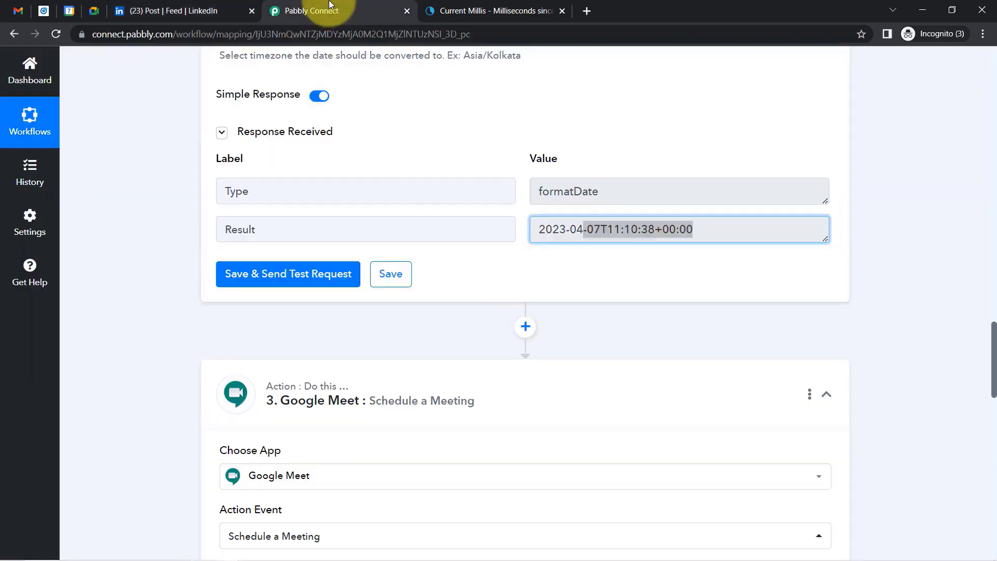
left_click(135, 316)
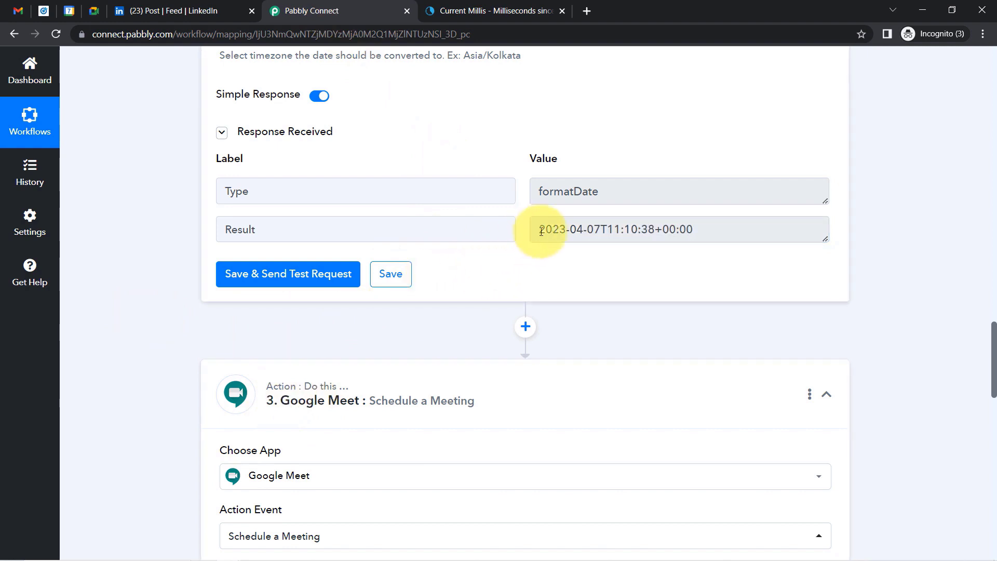
Insert a Date/Time Formatter step after the first formatter, using the Add/Subtract Time action.
left_click(523, 327)
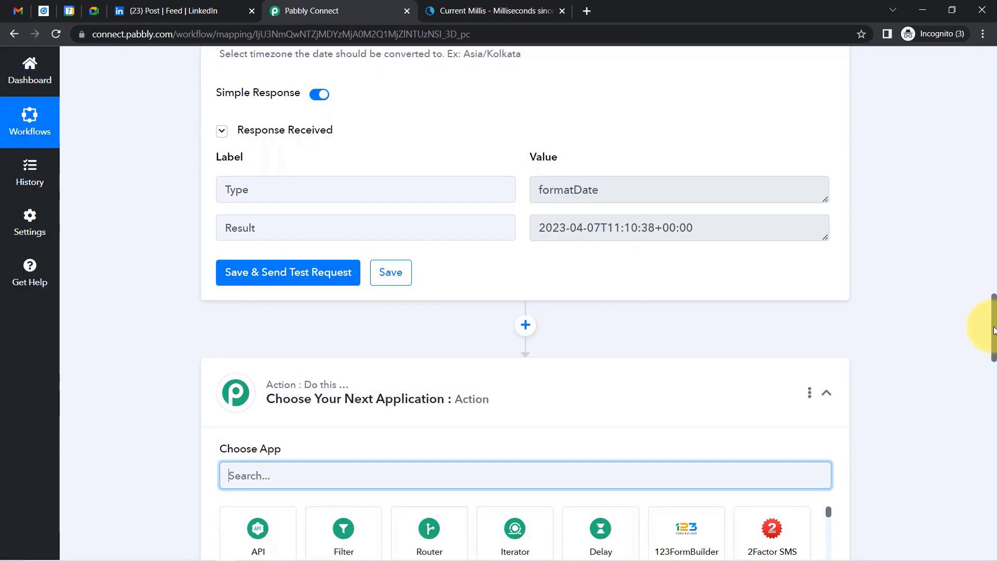
scroll(279, 411, "down", 2)
type("date")
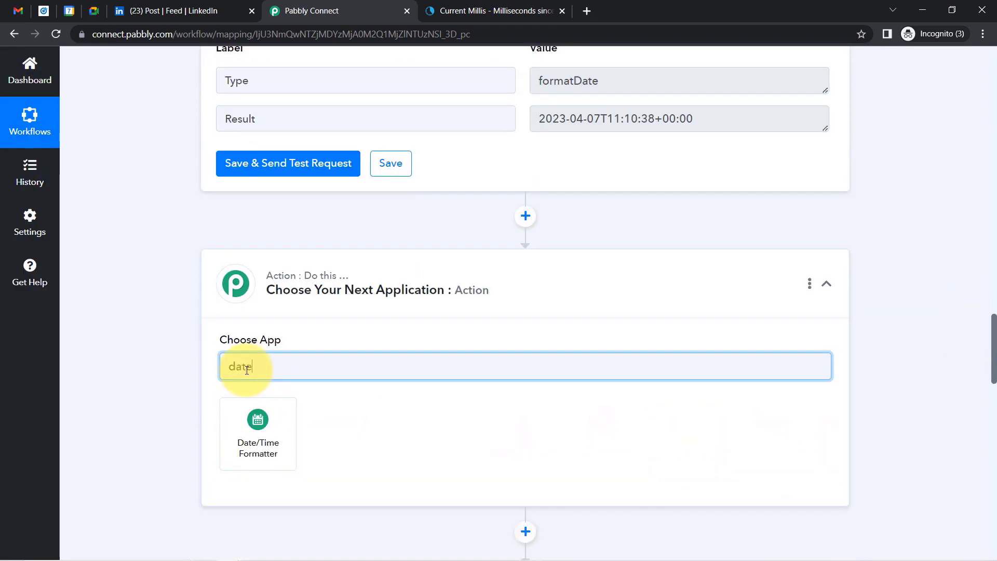
left_click(261, 422)
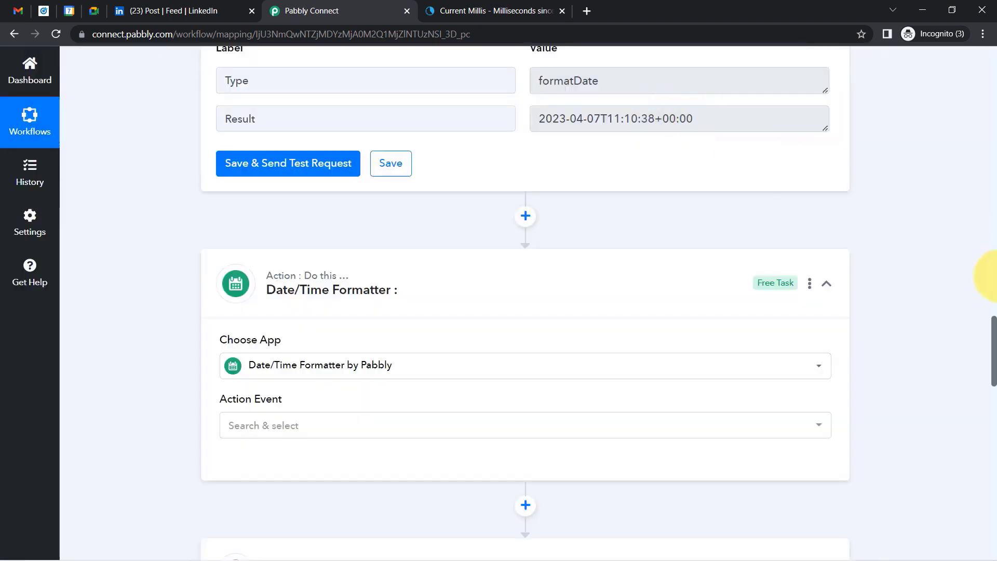
scroll(985, 353, "down", 4)
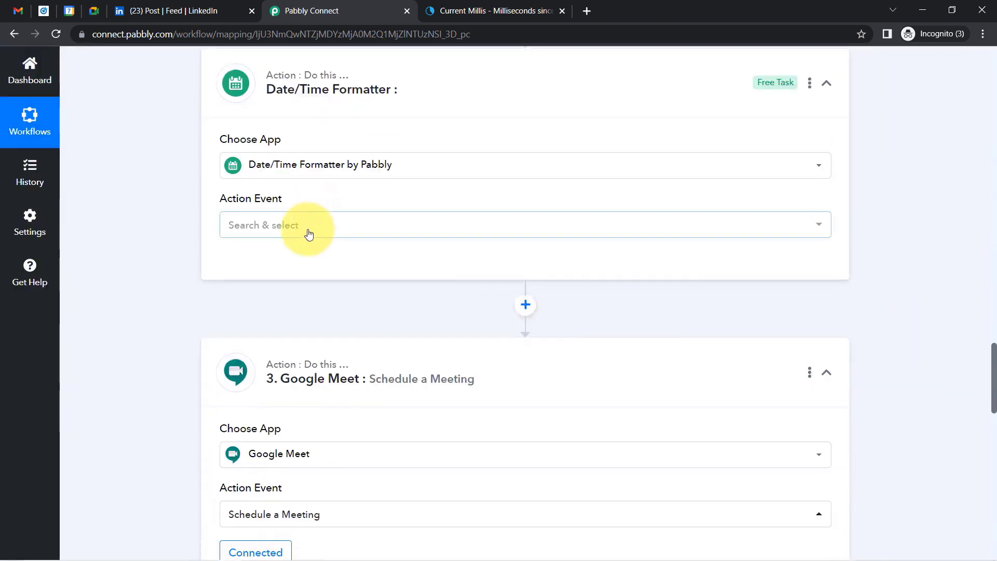
left_click(309, 234)
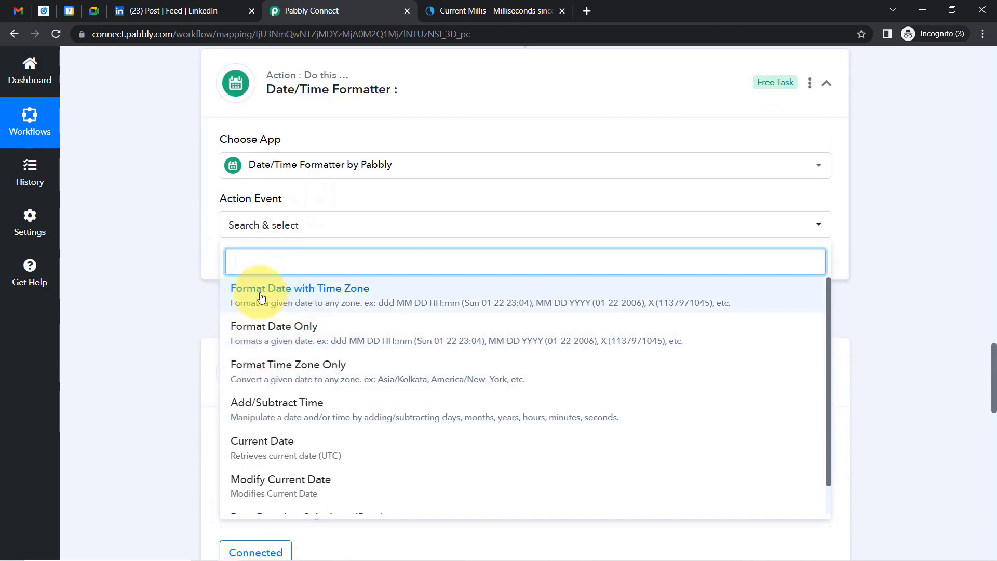
left_click(299, 405)
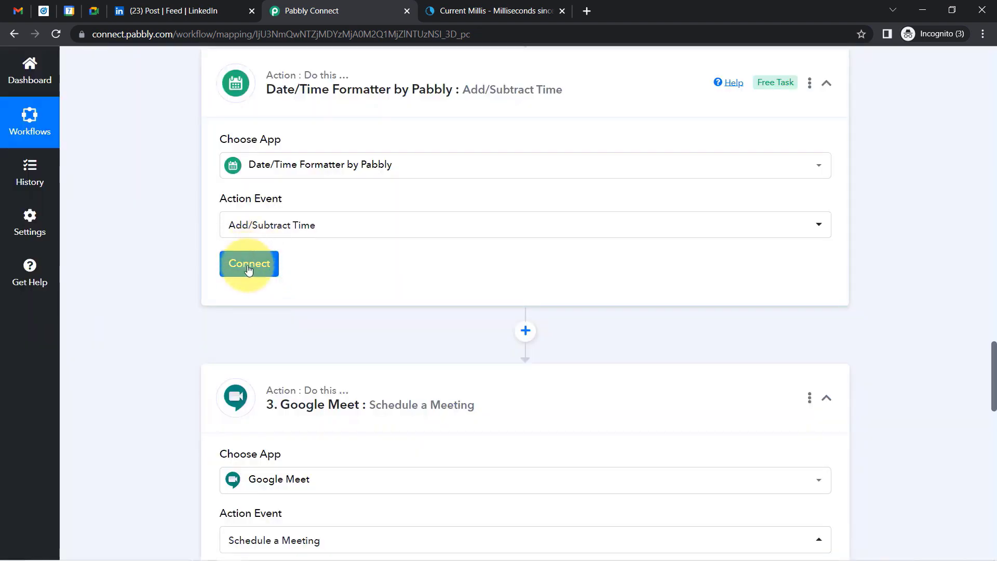
Connect the Add/Subtract Time step and map step 2's Result into Enter Date.
left_click(250, 265)
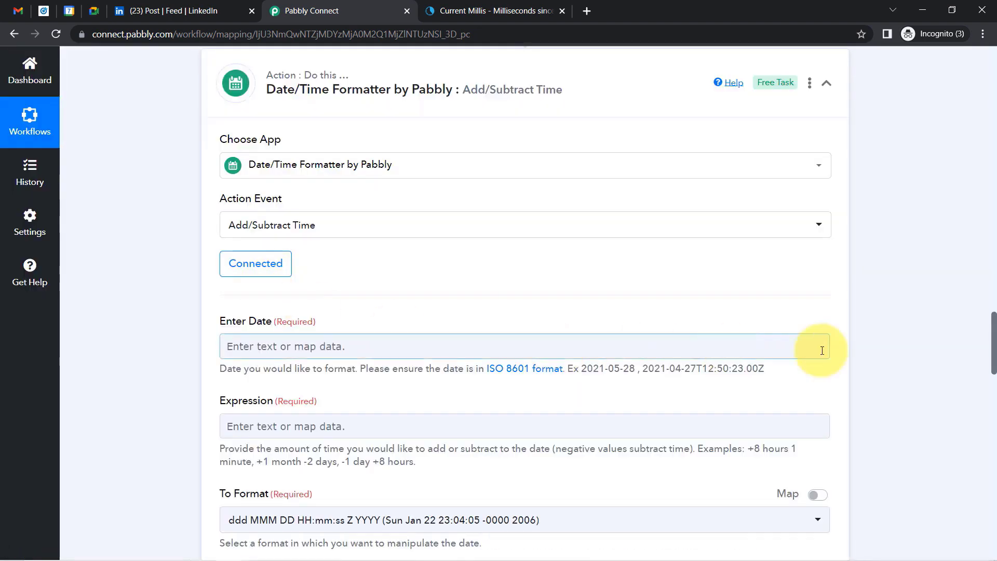
left_click_drag(995, 323, 993, 297)
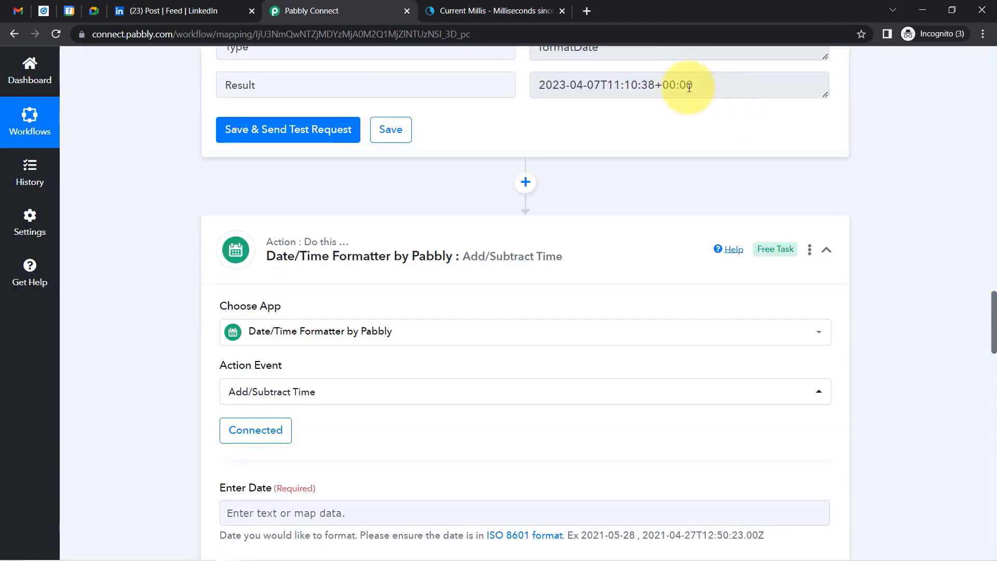
left_click_drag(687, 84, 566, 85)
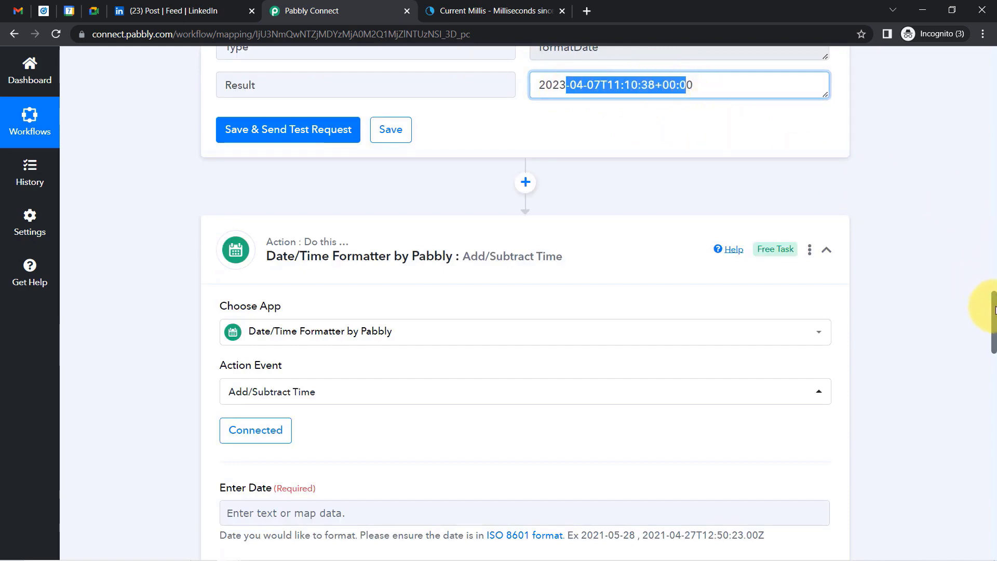
left_click_drag(986, 312, 987, 344)
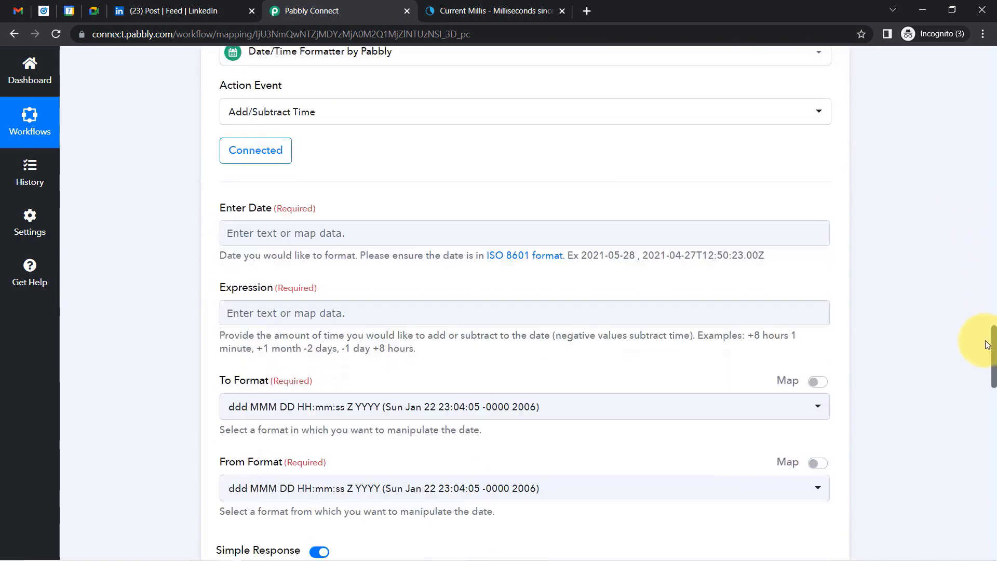
left_click(261, 232)
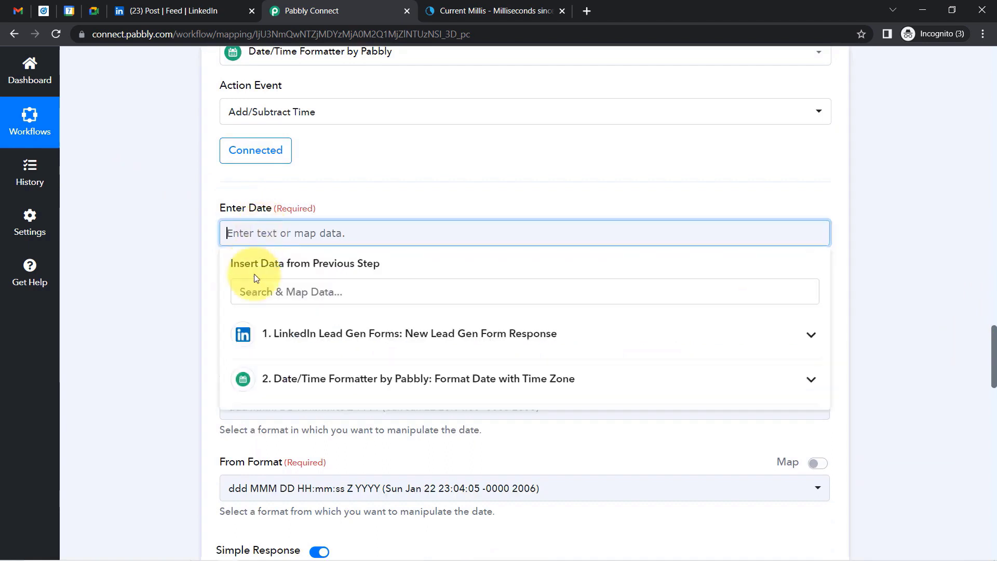
left_click(305, 367)
left_click(312, 443)
left_click(178, 282)
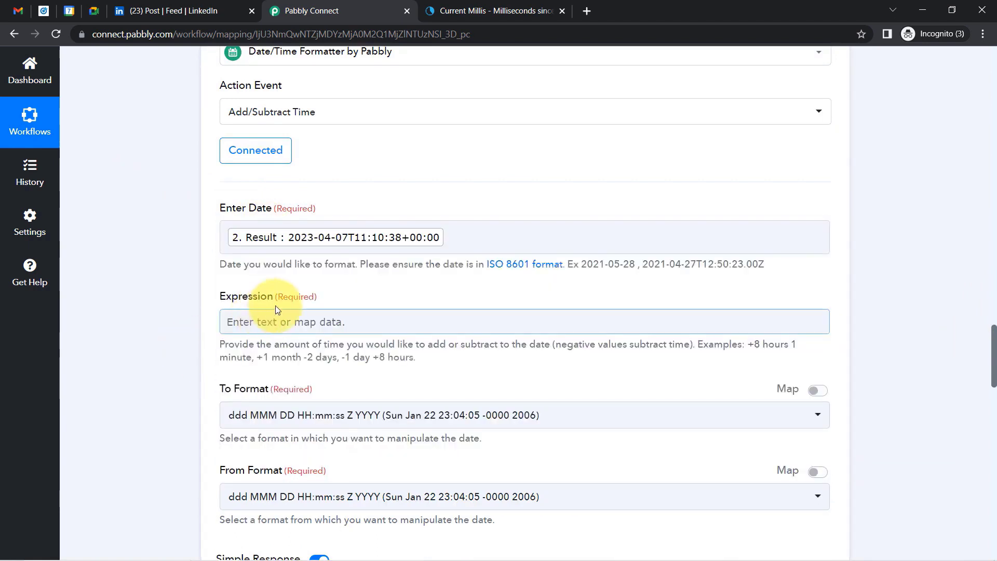
Enter the expression '+15 minutes'.
left_click(252, 327)
type("+15")
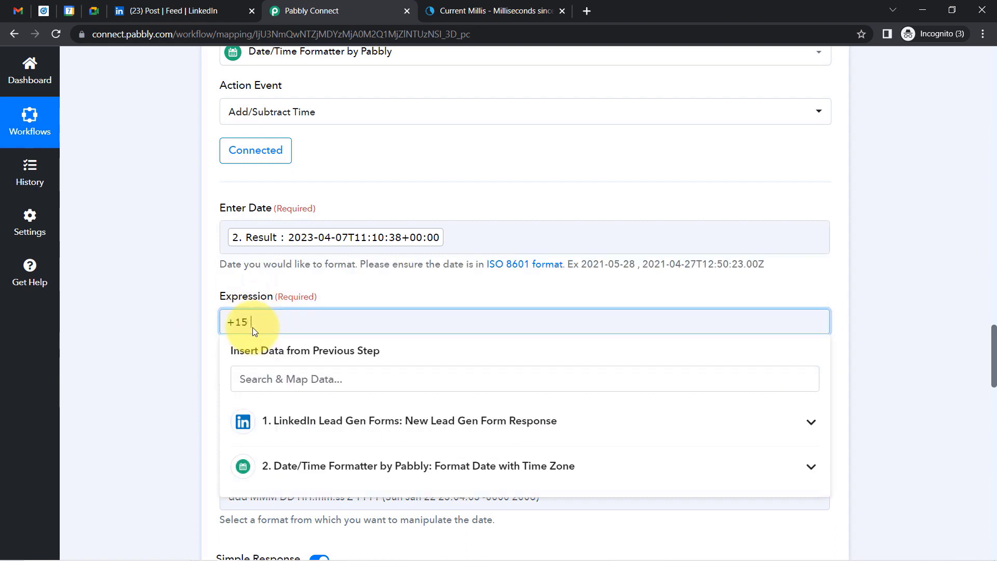
type(" monites")
key("BackSpace")
key("BackSpace")
key("BackSpace")
key("BackSpace")
type("inutes")
left_click(216, 330)
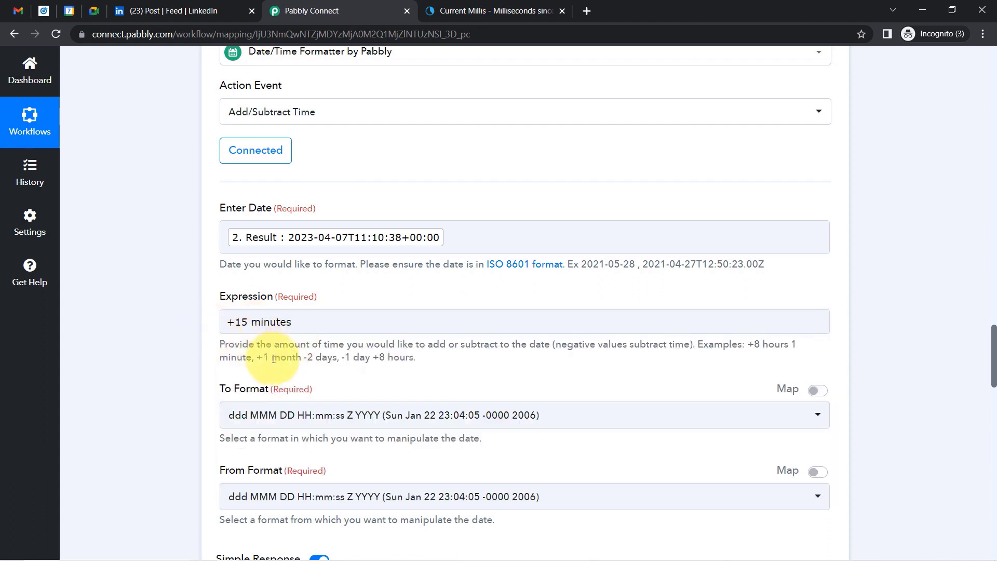
left_click_drag(264, 359, 421, 363)
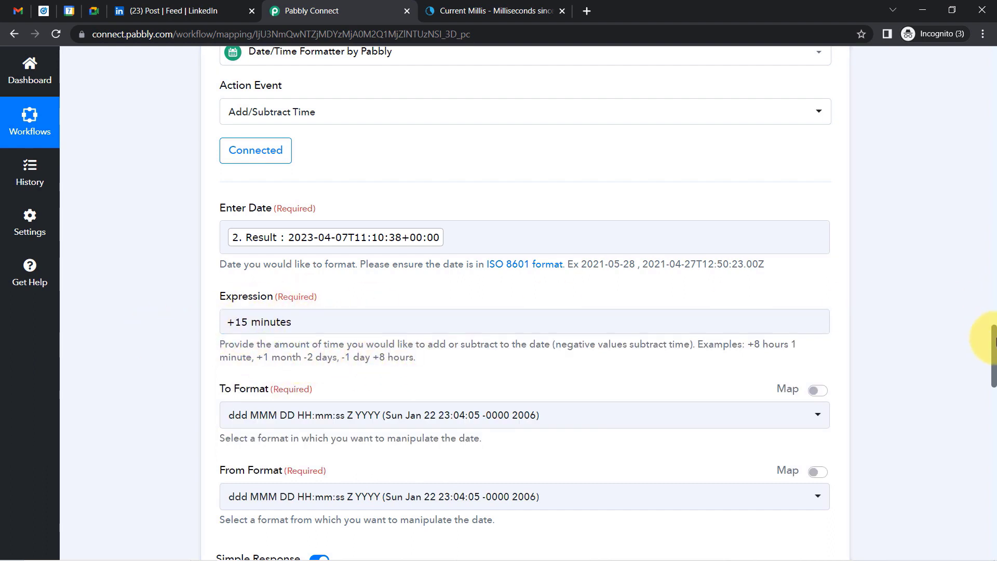
scroll(990, 341, "down", 3)
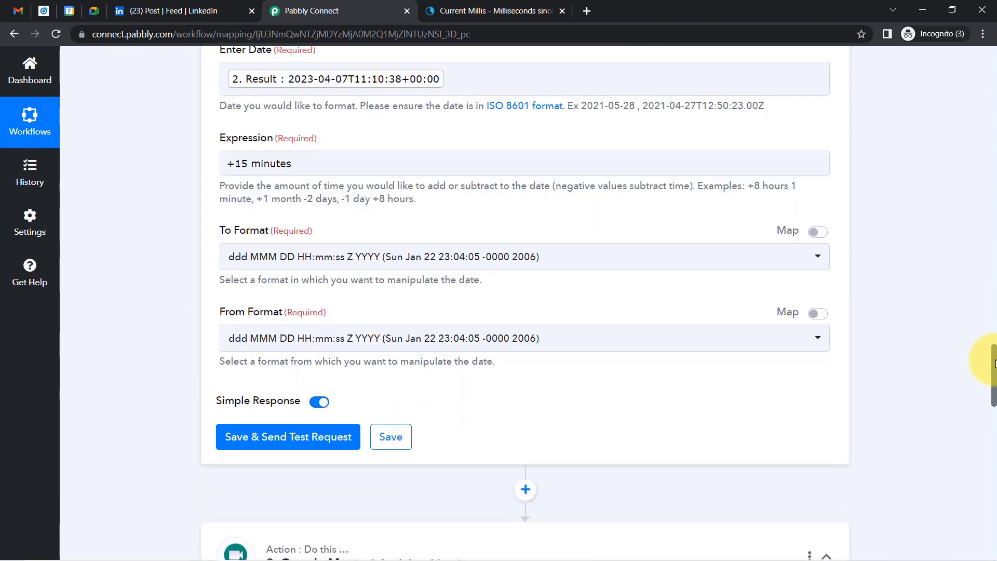
Set both To and From Format to YYYY-MM-DDTHH:mm:ssZ and save with a test request.
left_click(261, 250)
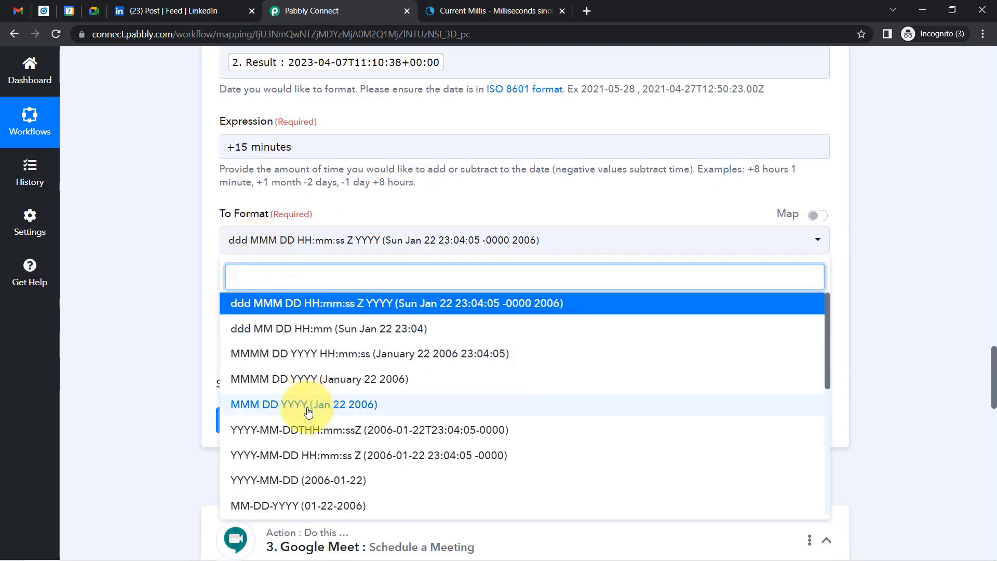
left_click(263, 429)
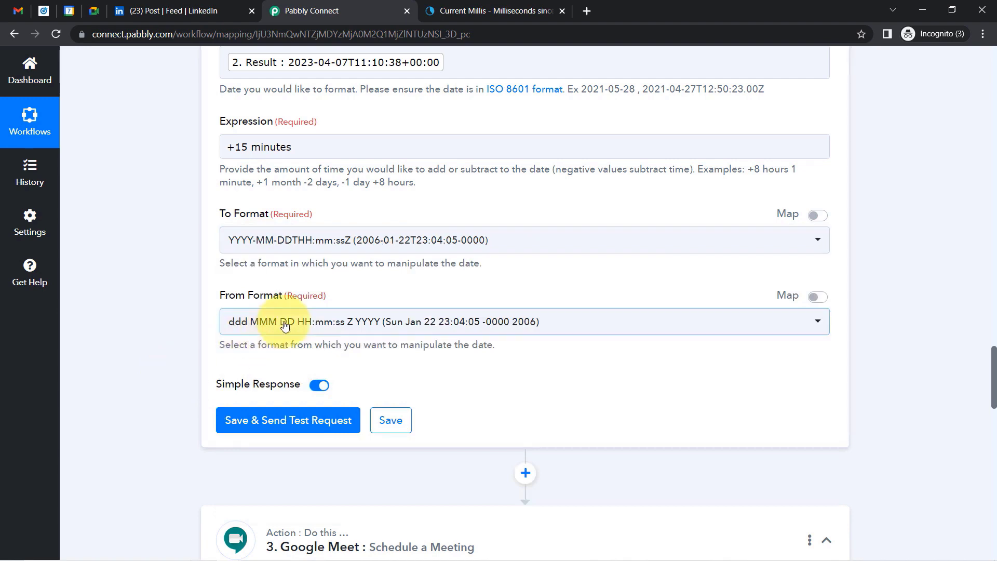
left_click(285, 325)
left_click(272, 263)
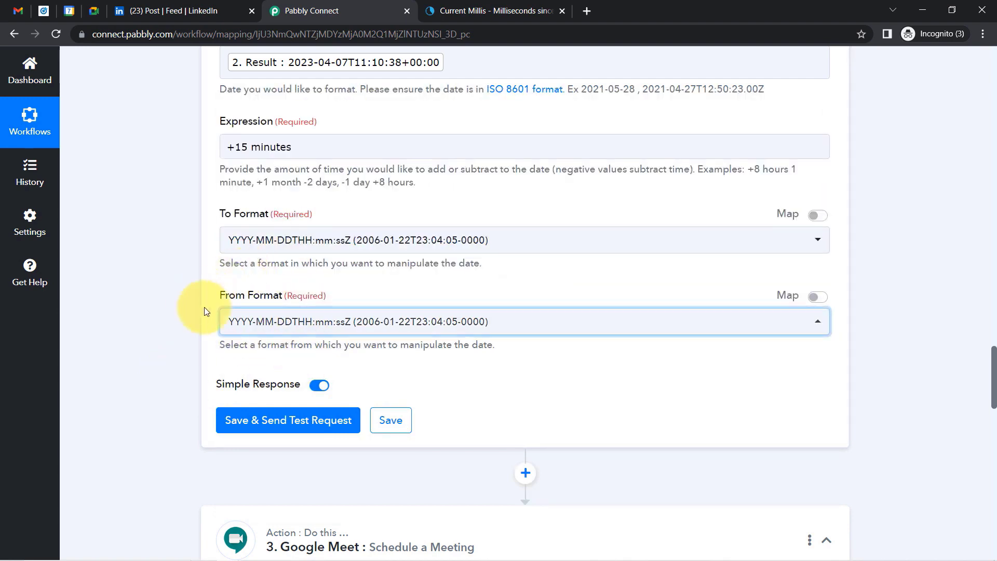
left_click(250, 420)
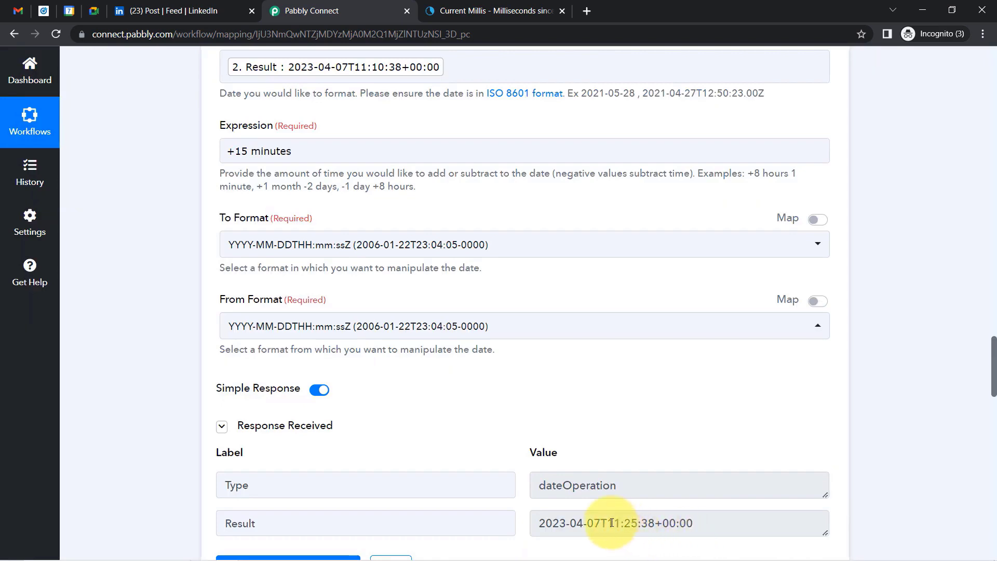
Compare the new result 2023-04-07T11:25:38+00:00 against step 2's original 11:10:38 time.
left_click_drag(614, 523, 686, 523)
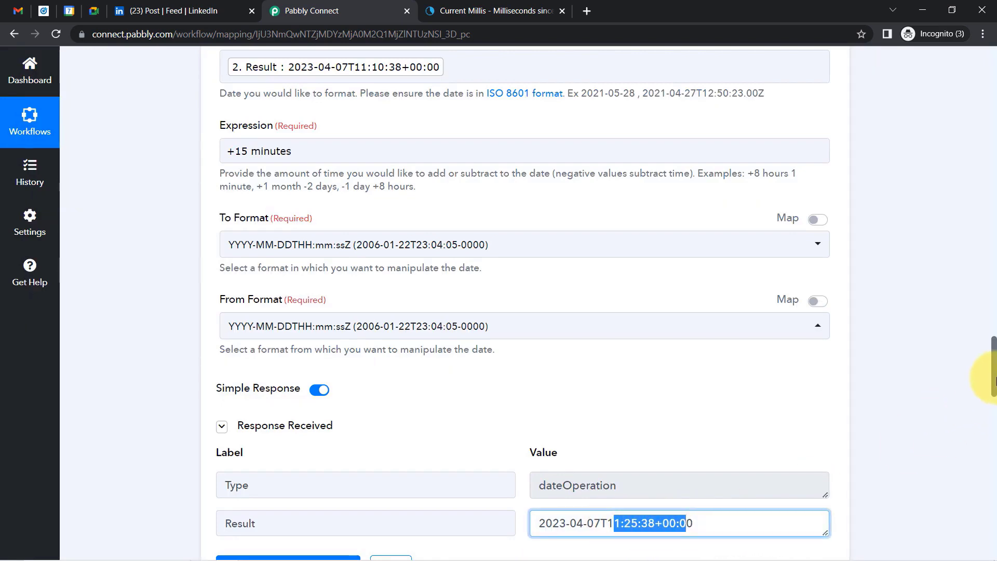
scroll(988, 358, "up", 10)
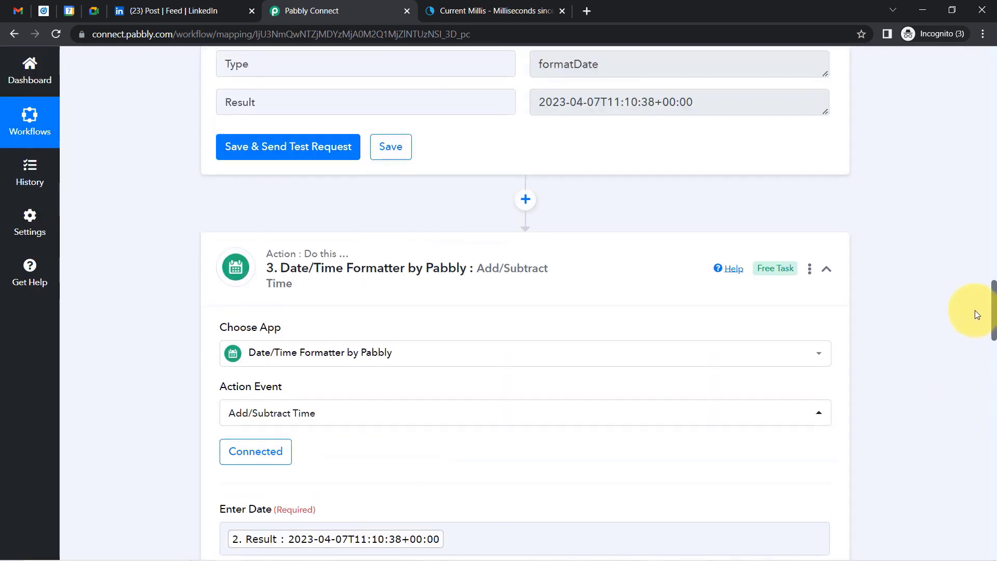
left_click_drag(607, 216, 643, 218)
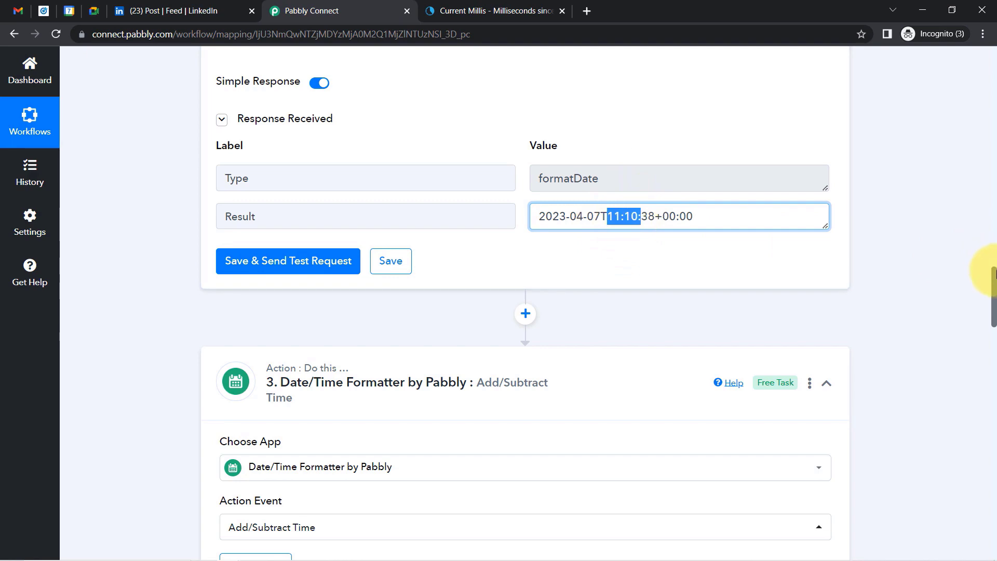
left_click_drag(993, 303, 990, 377)
left_click(565, 279)
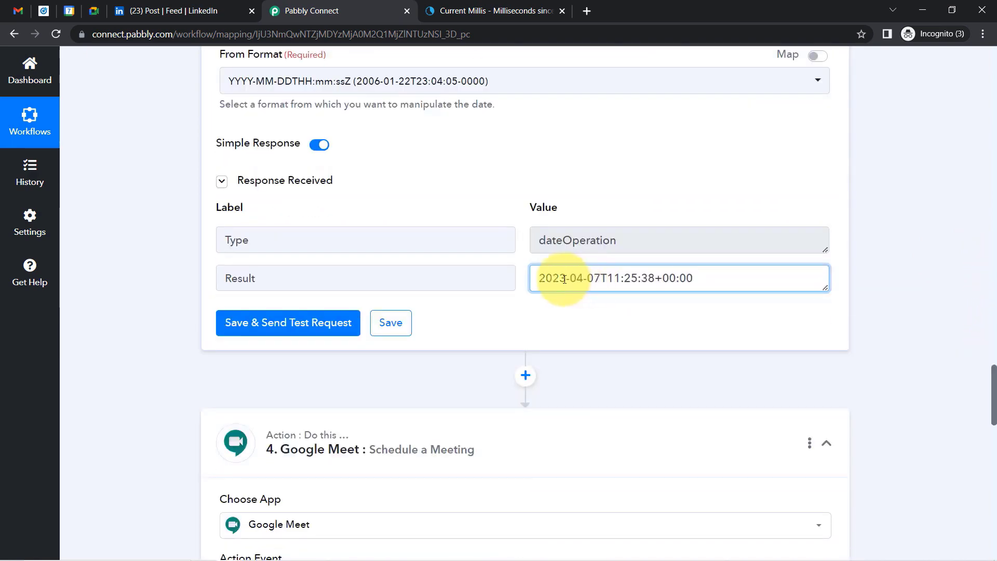
left_click_drag(568, 280, 675, 279)
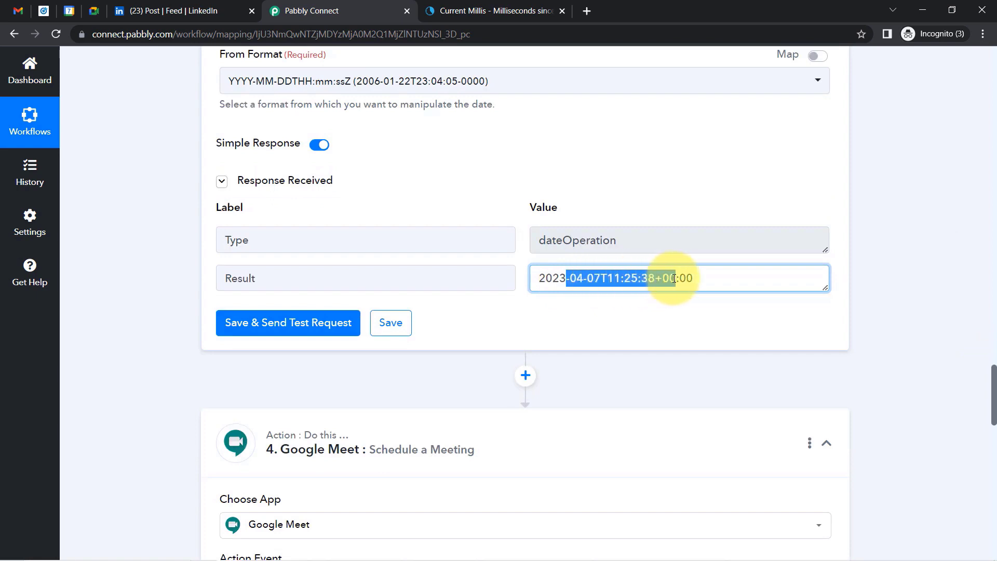
triple_click(674, 279)
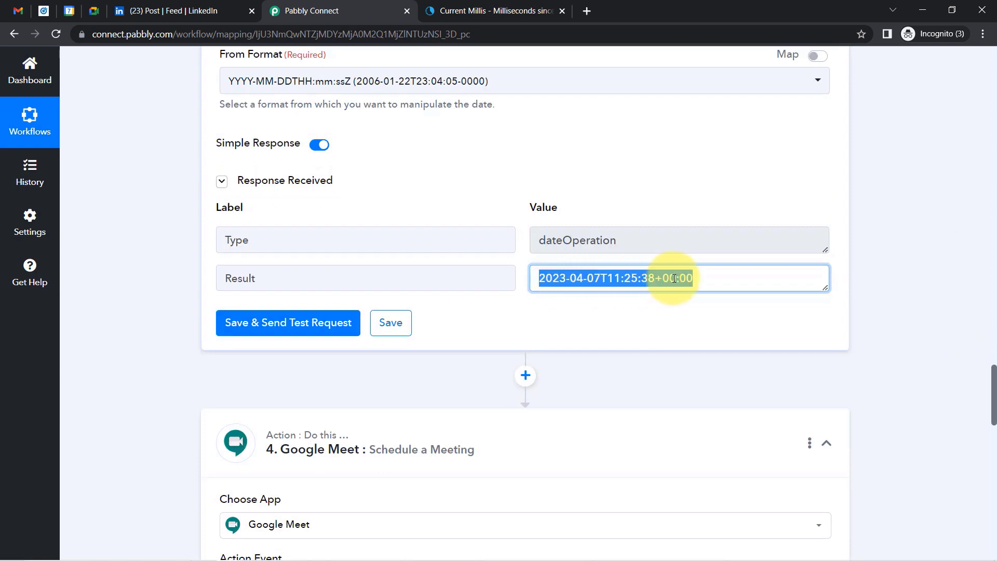
Search 'utc time conversion' in a new tab and open the UTC to IST converter.
left_click(585, 13)
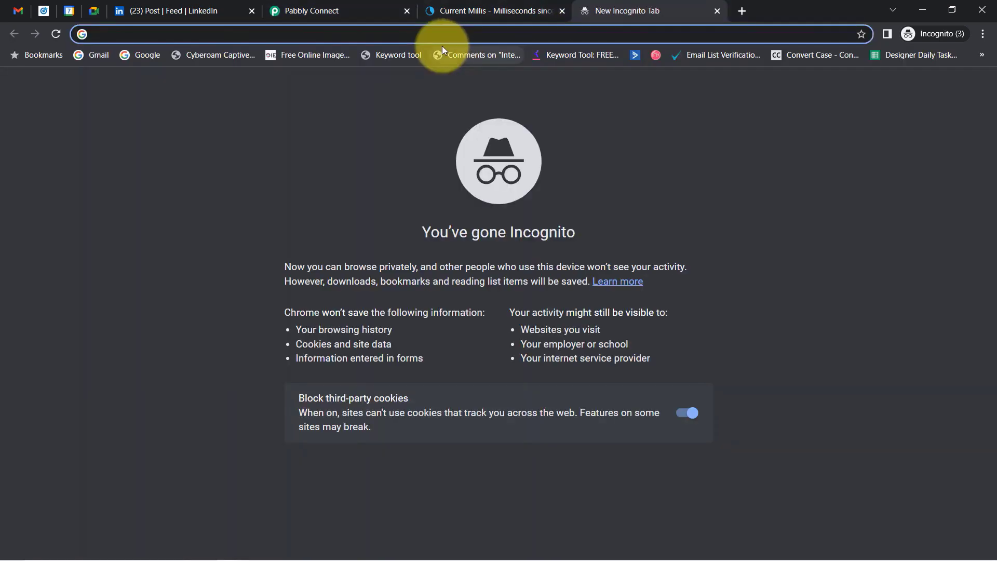
type("u")
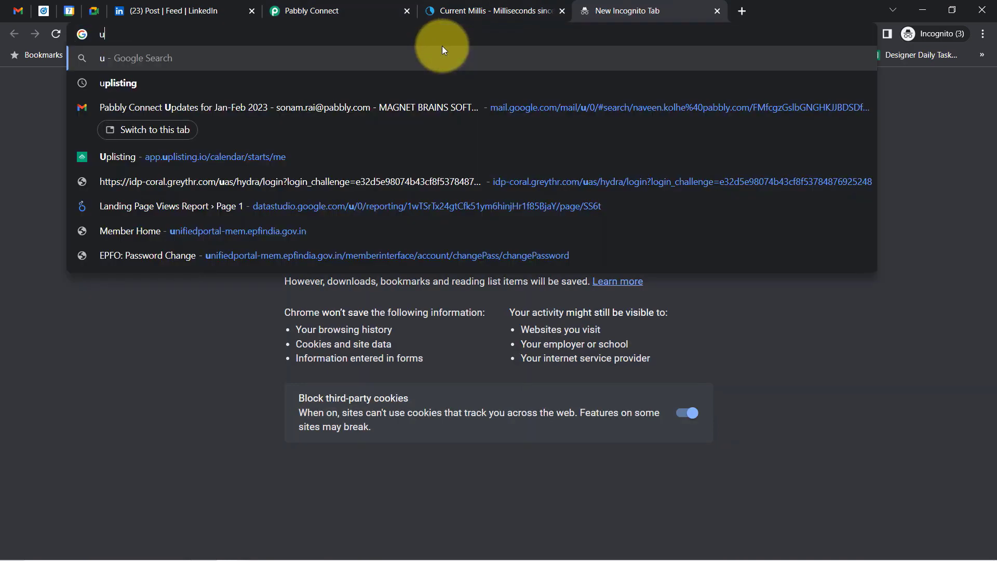
type("tc time conversion")
key("Return")
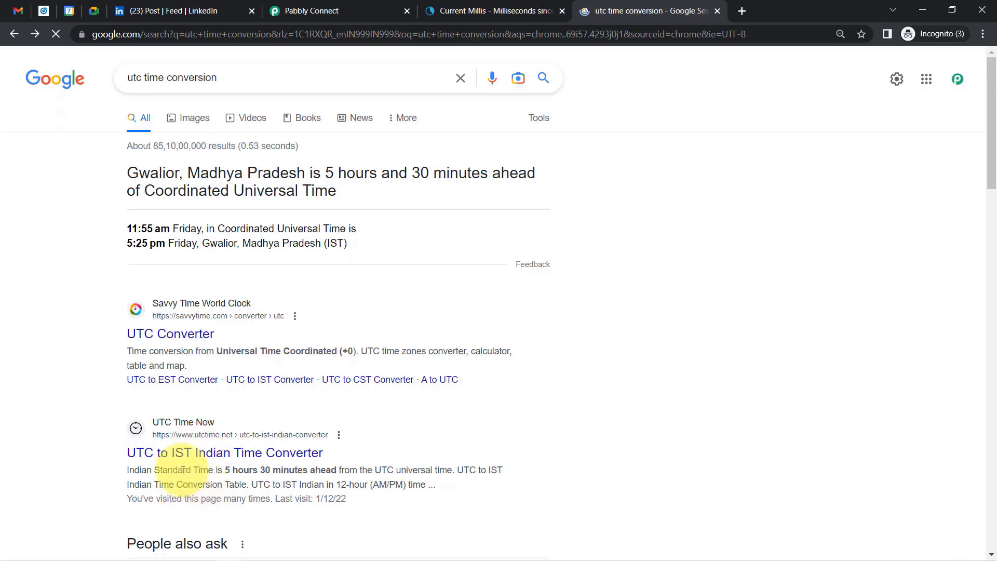
left_click(180, 463)
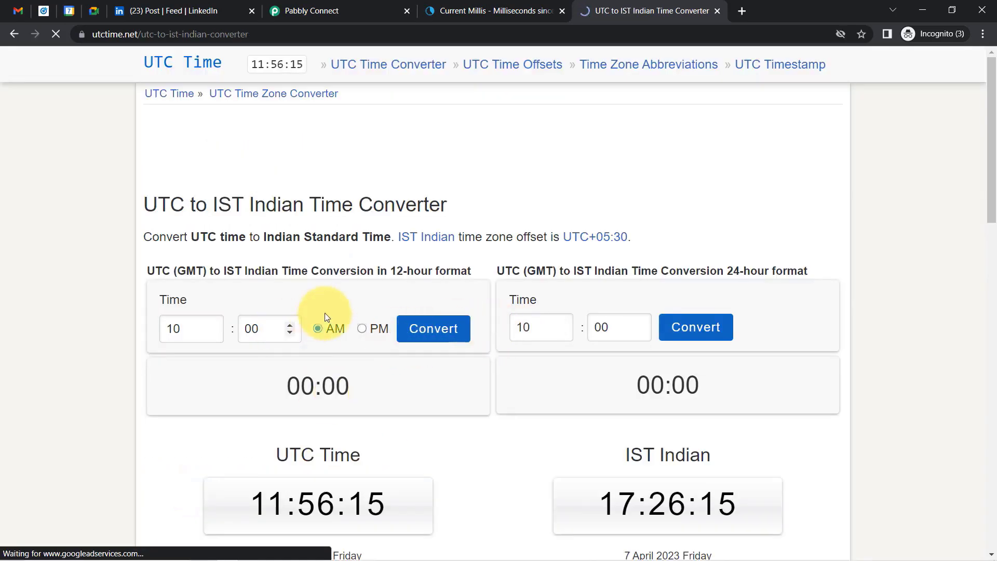
Check the 11:25 time in Pabbly Connect's new result, then return to the converter.
left_click(493, 11)
left_click(339, 8)
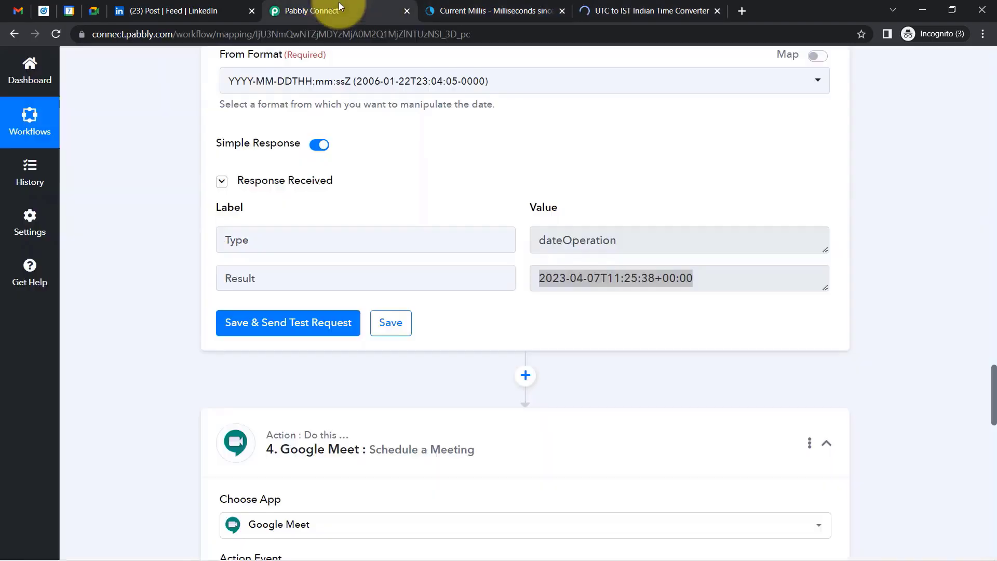
left_click(625, 271)
left_click_drag(606, 278, 665, 279)
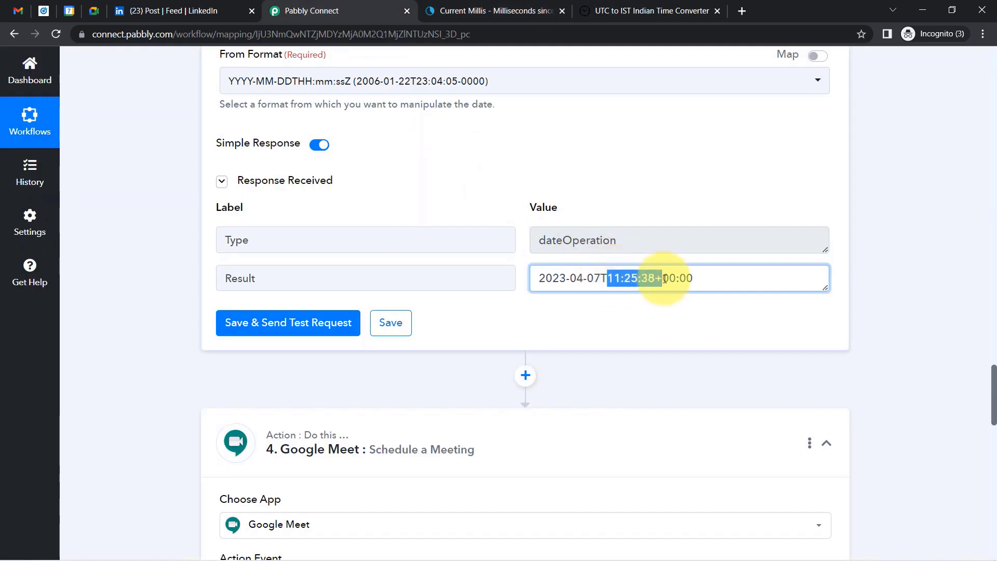
left_click(665, 278)
left_click(616, 5)
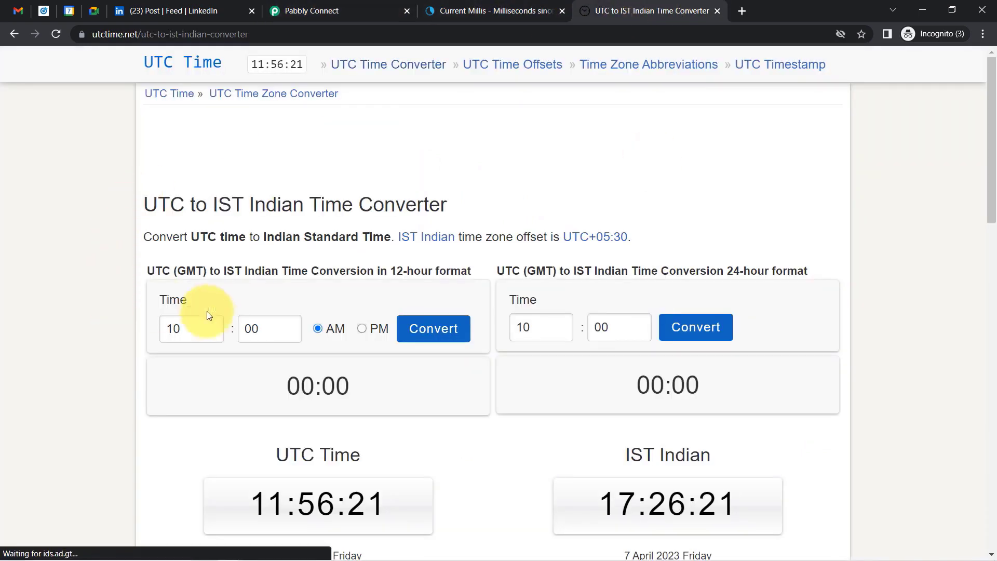
Convert 11:25 AM UTC to 04:55 PM IST, then go back to the workflow editor.
double_click(188, 328)
left_click(215, 325)
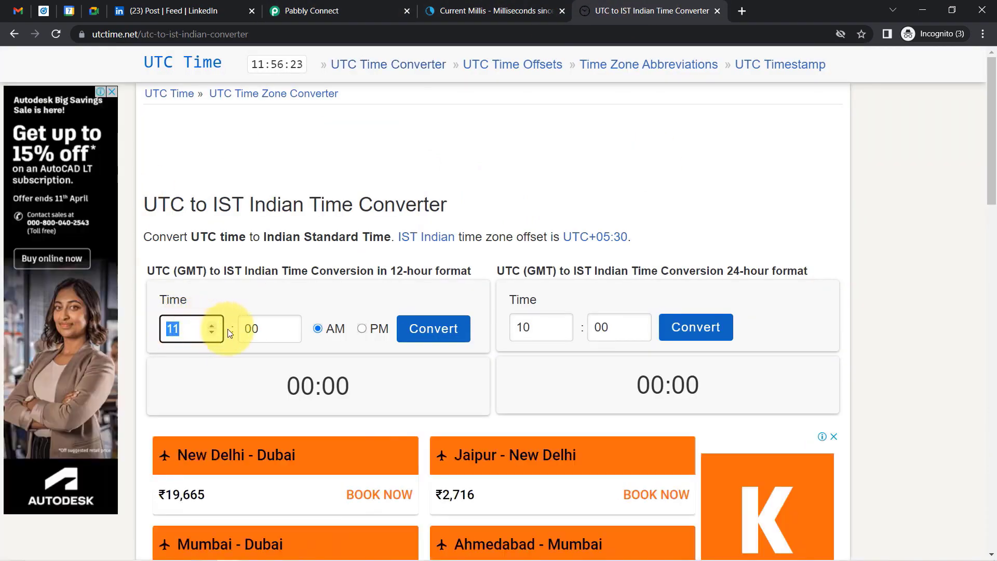
left_click(256, 329)
type("2")
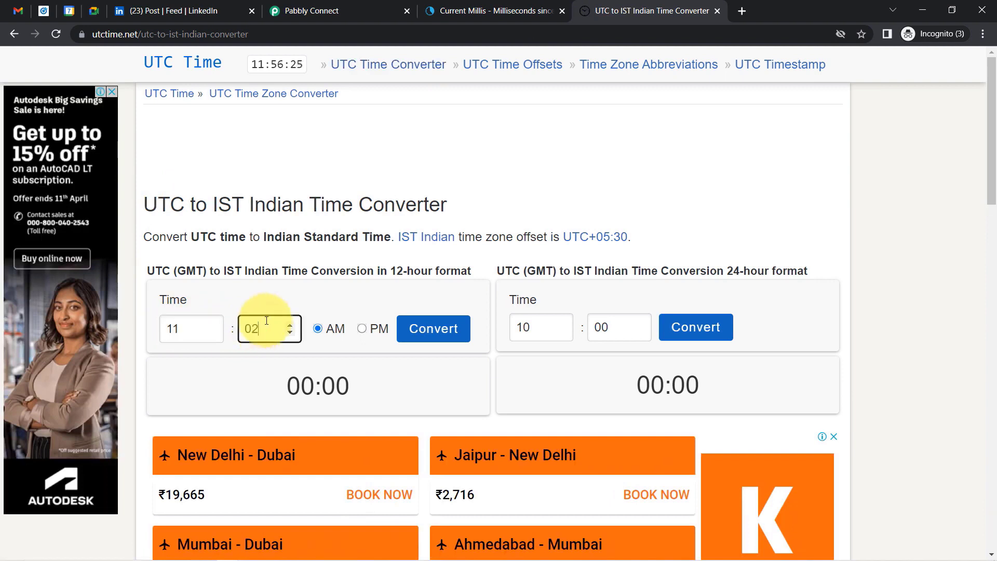
type("5")
left_click(416, 329)
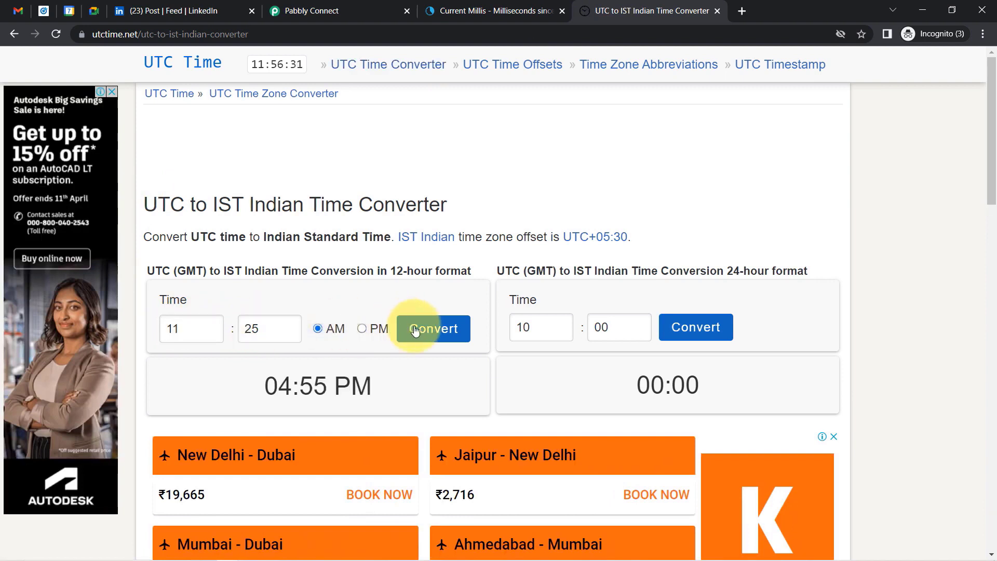
left_click_drag(279, 388, 367, 391)
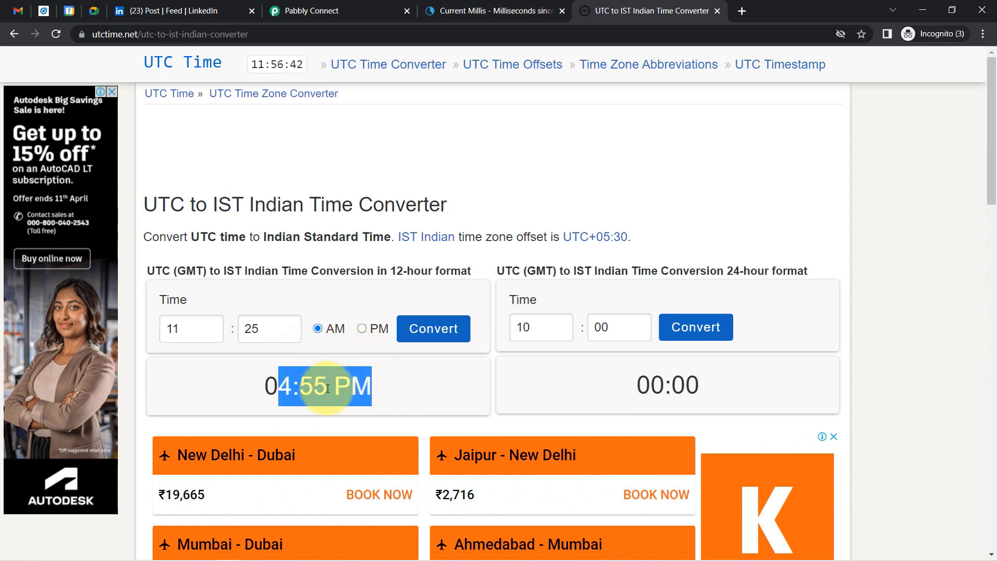
left_click(333, 4)
left_click(643, 184)
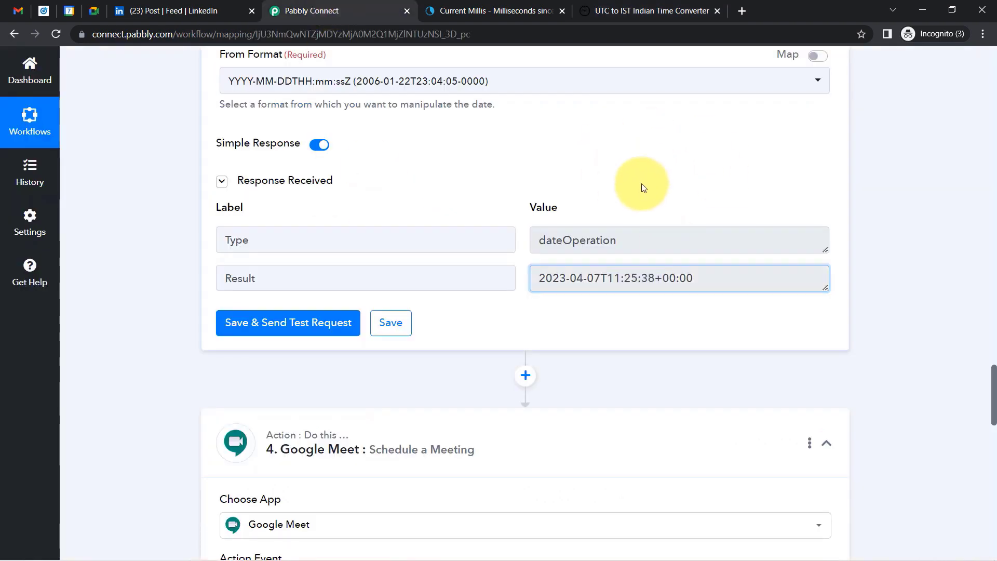
left_click_drag(995, 370, 995, 407)
scroll(995, 397, "up", 5)
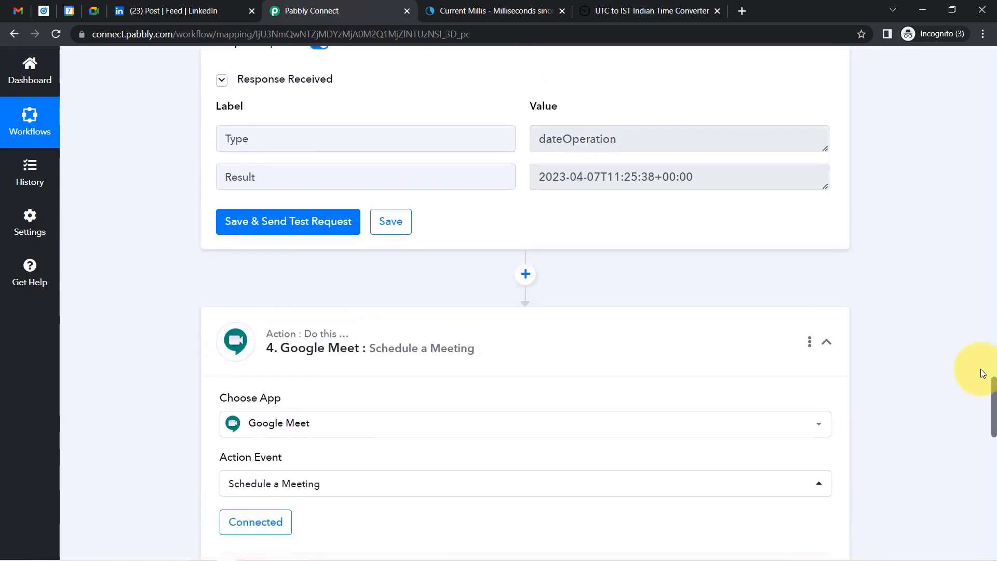
left_click_drag(601, 194, 624, 195)
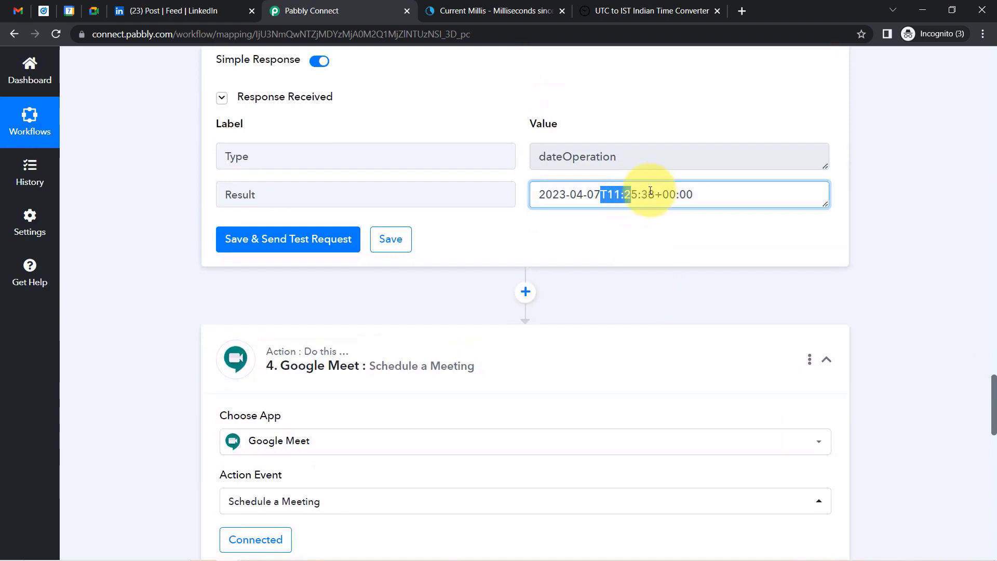
left_click_drag(694, 194, 594, 194)
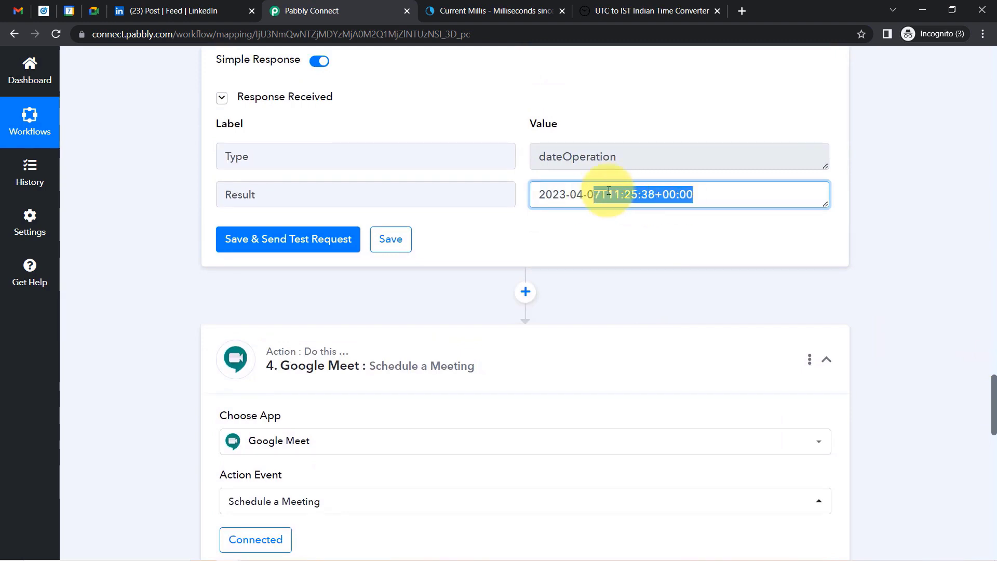
left_click_drag(989, 387, 989, 451)
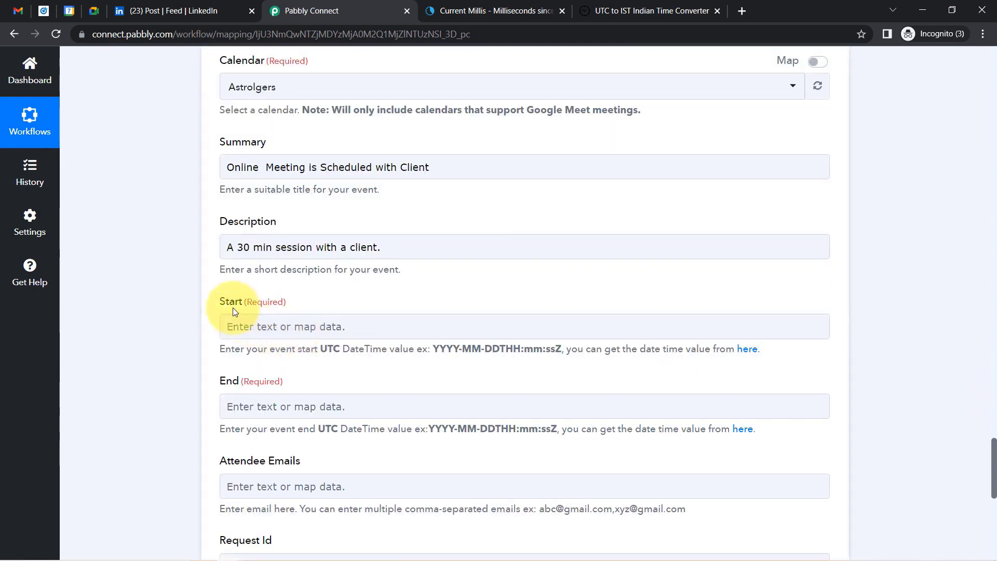
left_click_drag(219, 304, 296, 308)
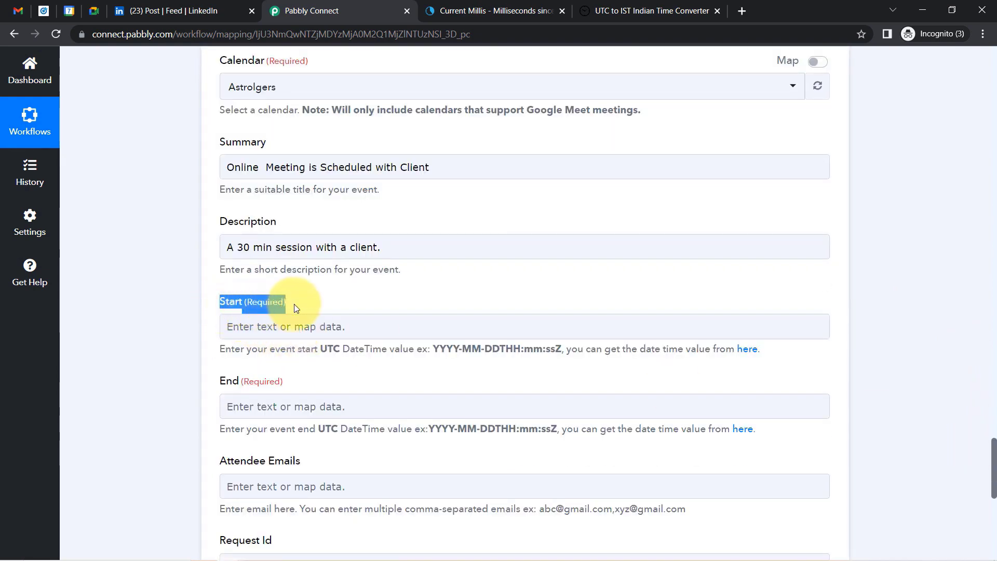
left_click_drag(224, 384, 294, 391)
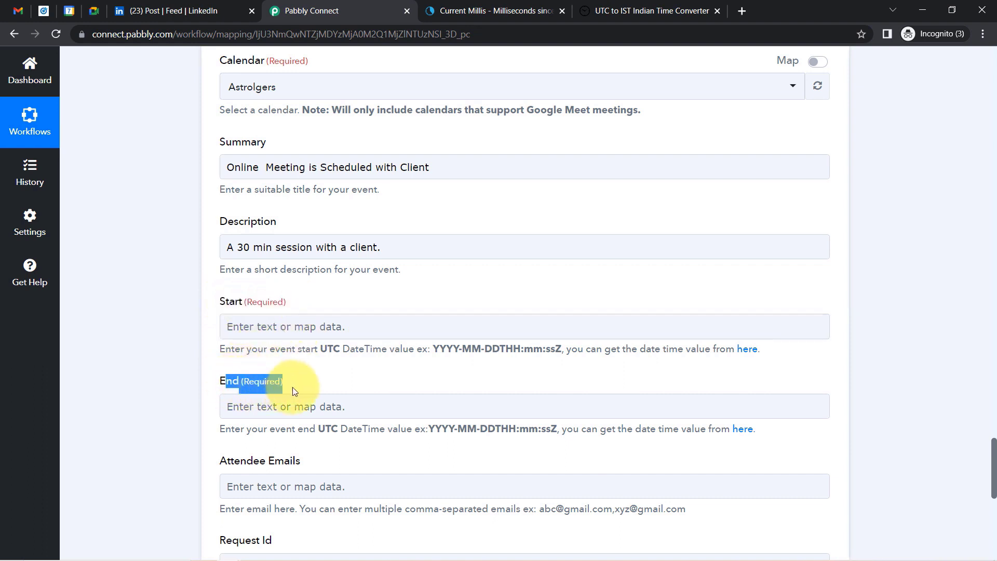
left_click(190, 6)
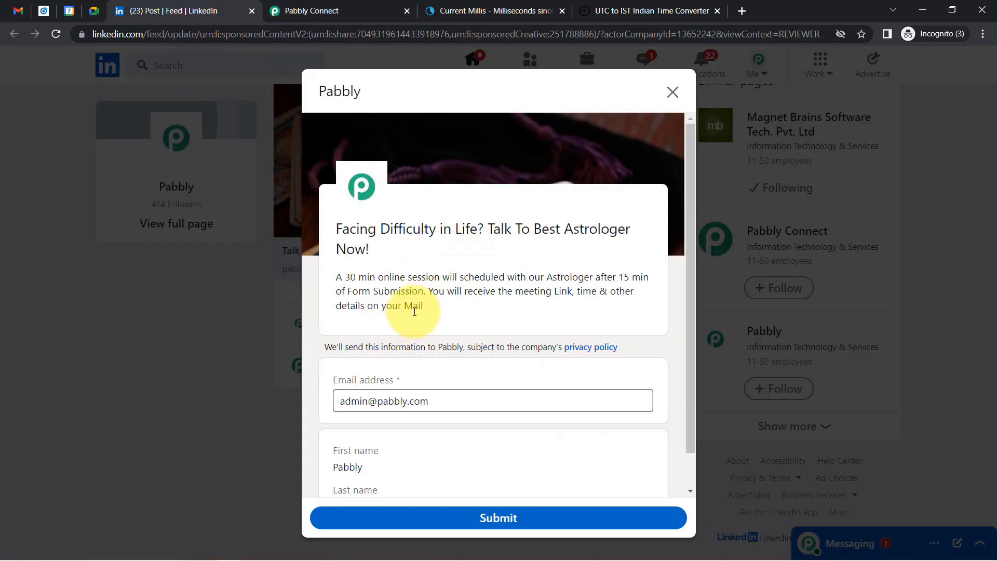
left_click_drag(340, 273, 514, 281)
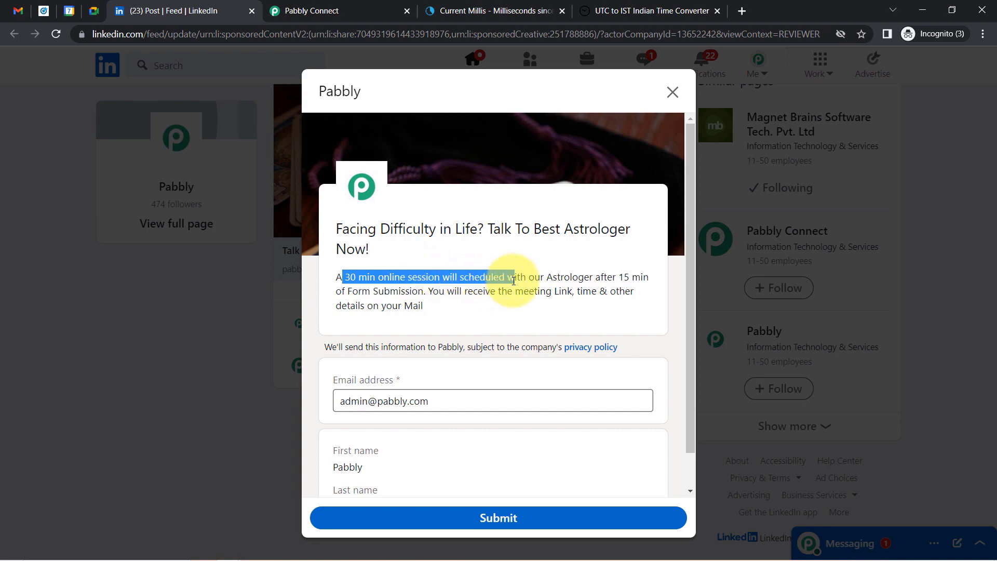
left_click(458, 283)
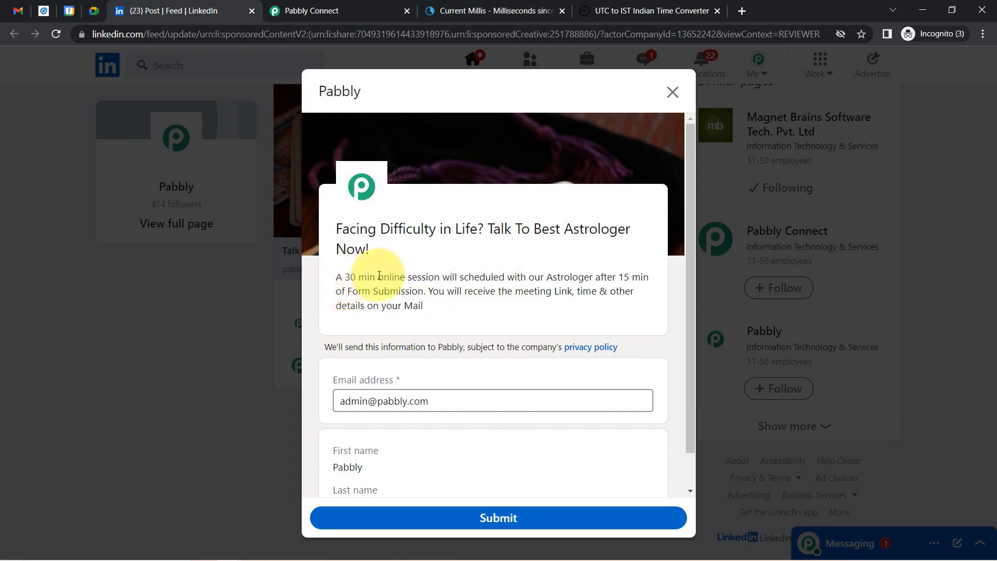
Insert a new action step after step 3, above the Google Meet step.
left_click(312, 11)
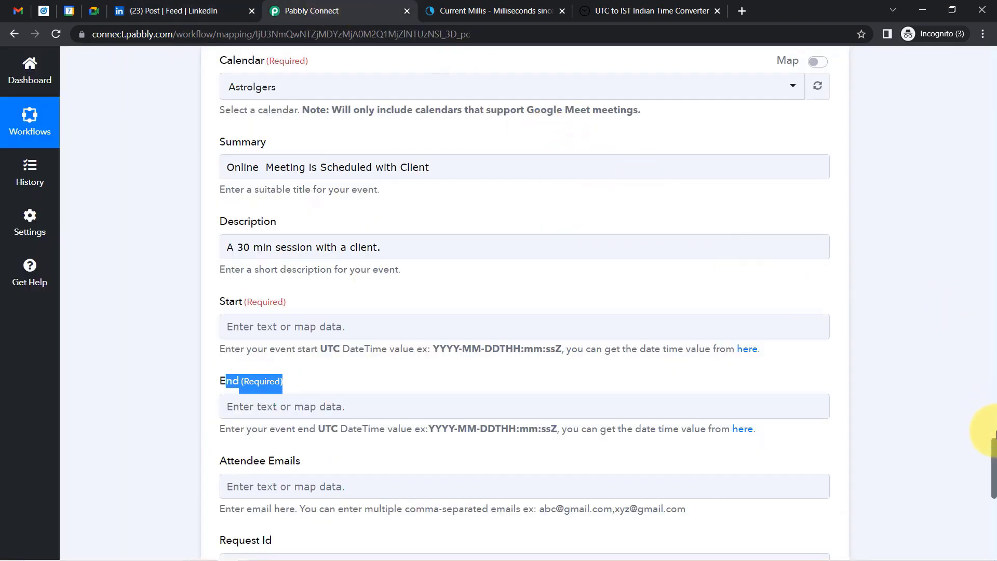
left_click_drag(993, 450, 993, 383)
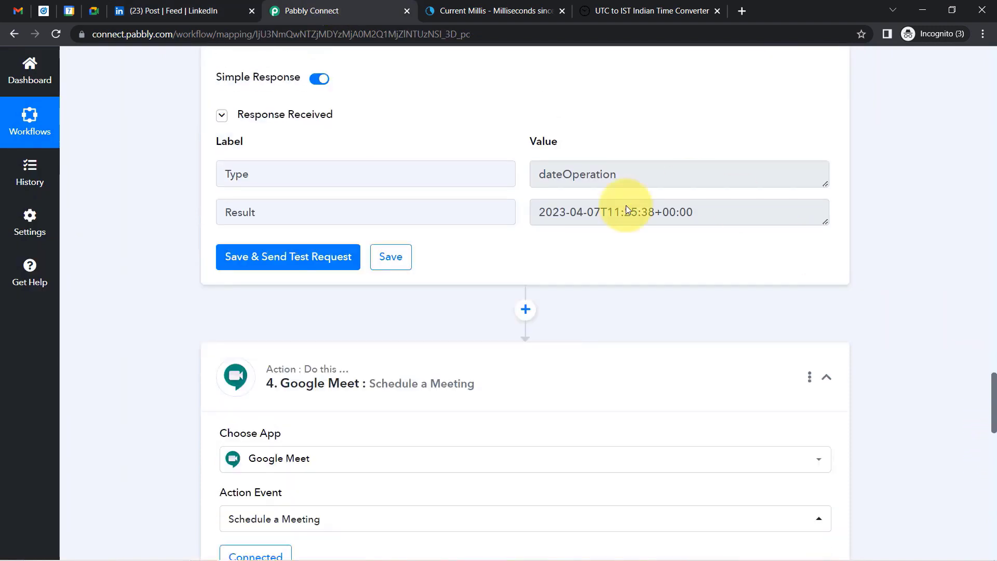
left_click(525, 309)
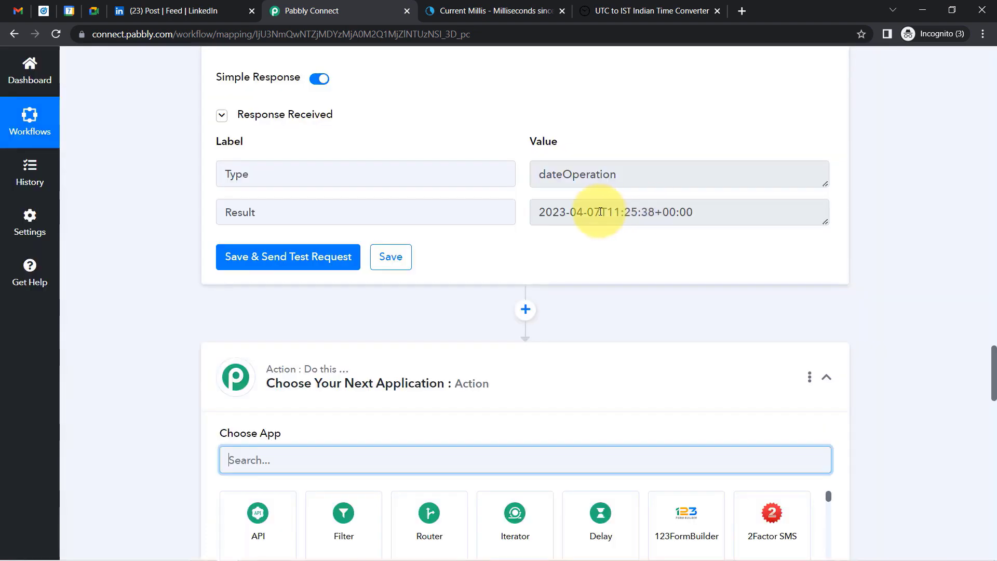
left_click_drag(577, 213, 696, 283)
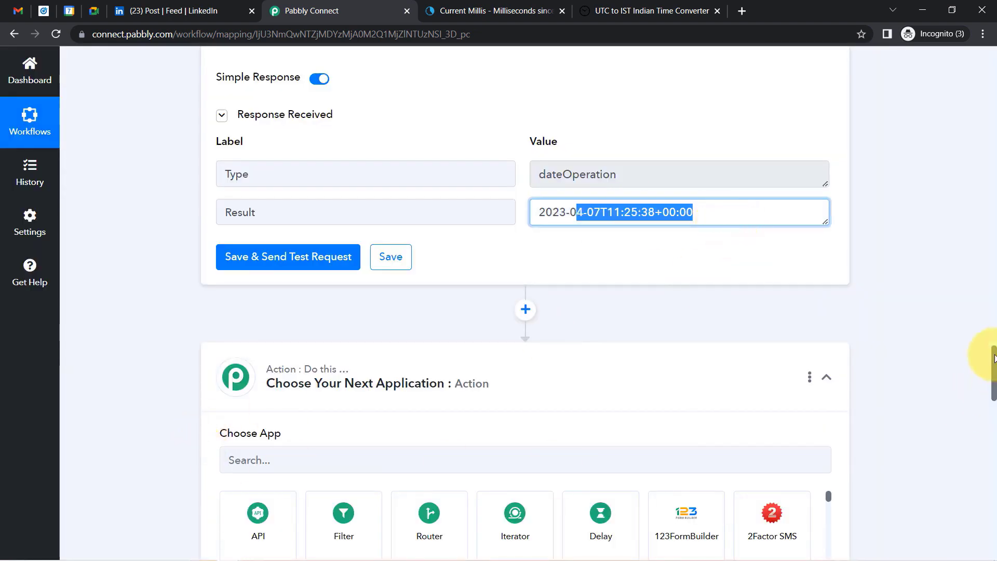
left_click_drag(993, 361, 992, 386)
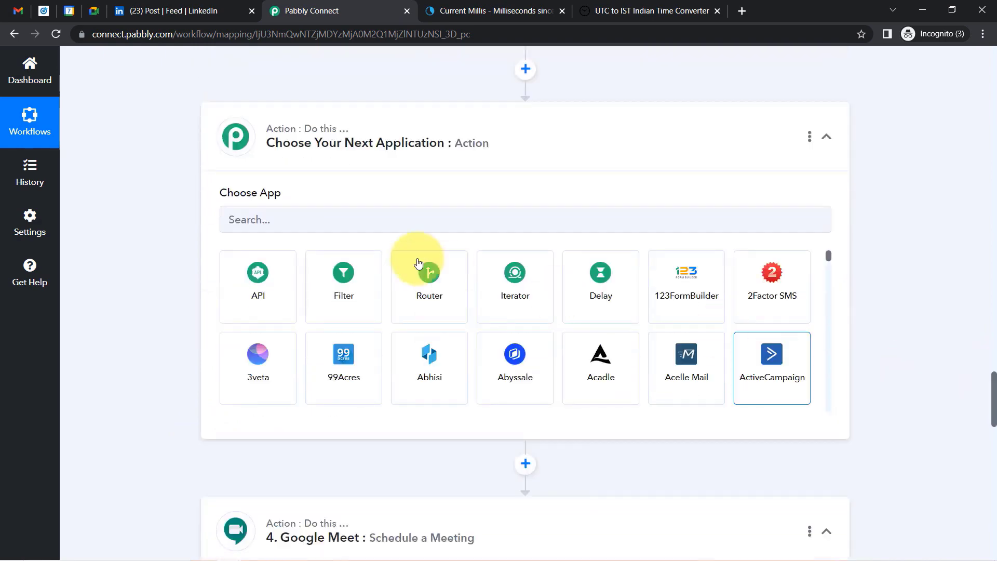
Make it a Date/Time Formatter with the Add/Subtract Time action and connect it.
left_click(281, 223)
type("date")
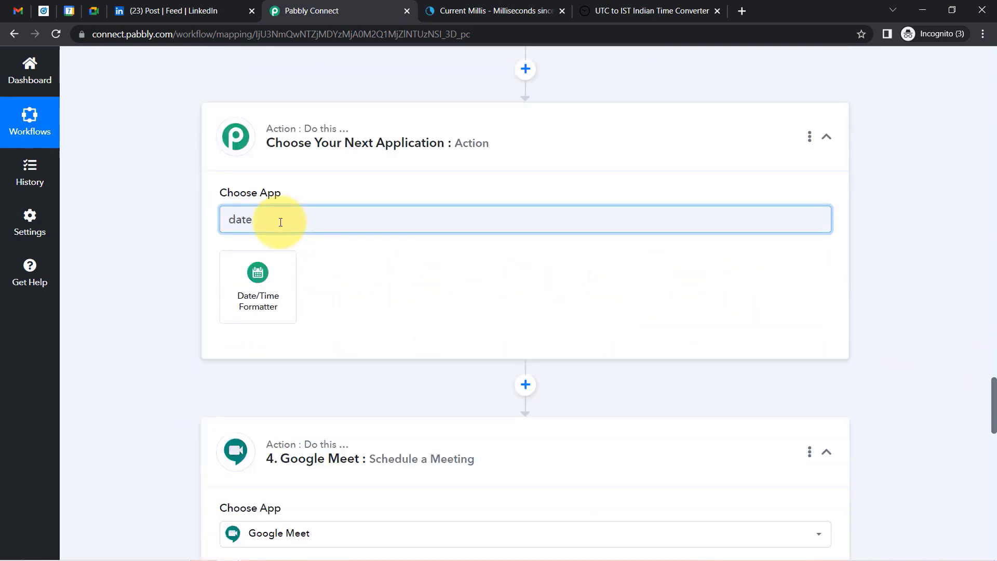
left_click(267, 306)
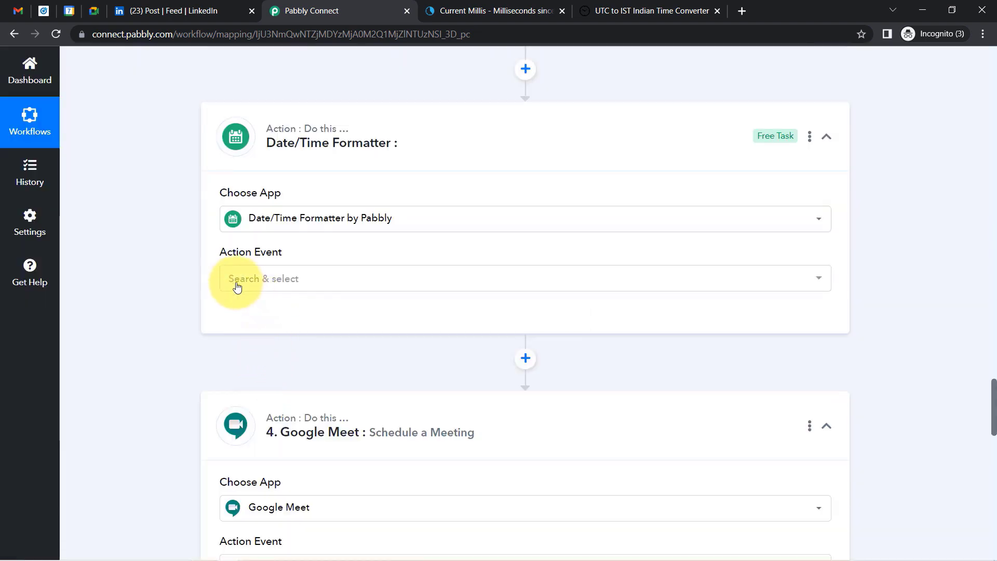
left_click(237, 287)
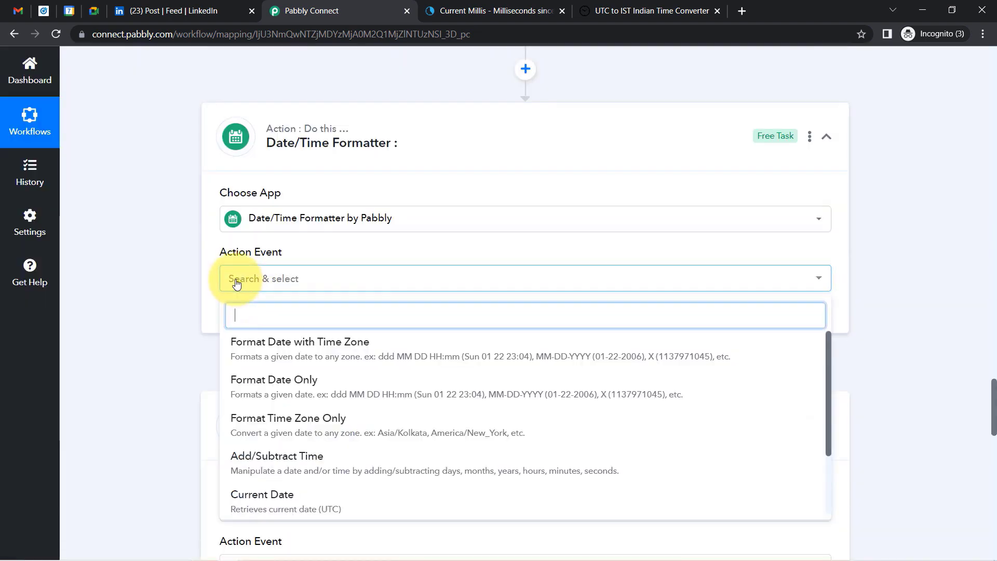
left_click(261, 397)
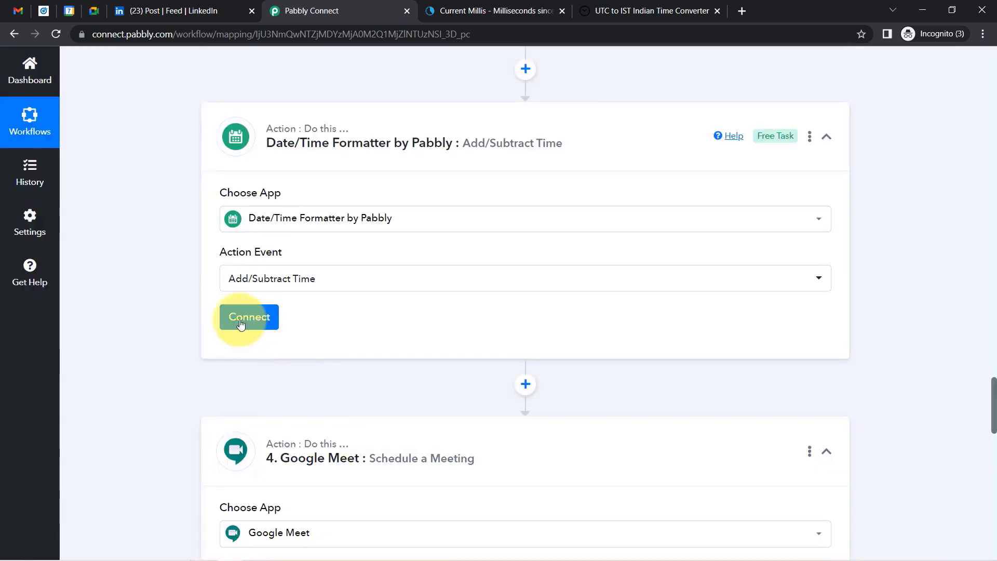
left_click(242, 320)
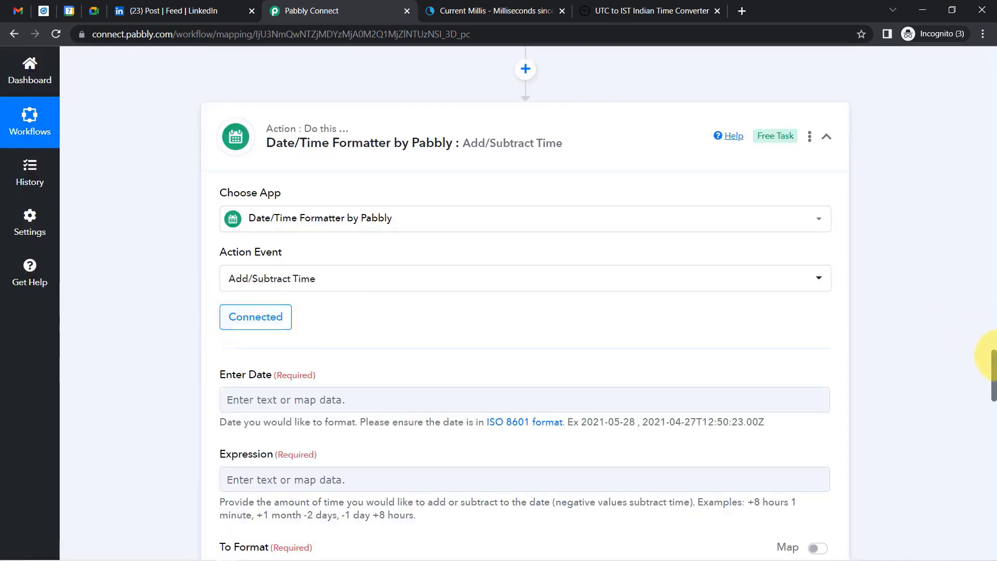
Map step 3's Result (2023-04-07T11:25:38+00:00) into Enter Date.
left_click_drag(994, 363, 993, 342)
left_click_drag(570, 208, 731, 207)
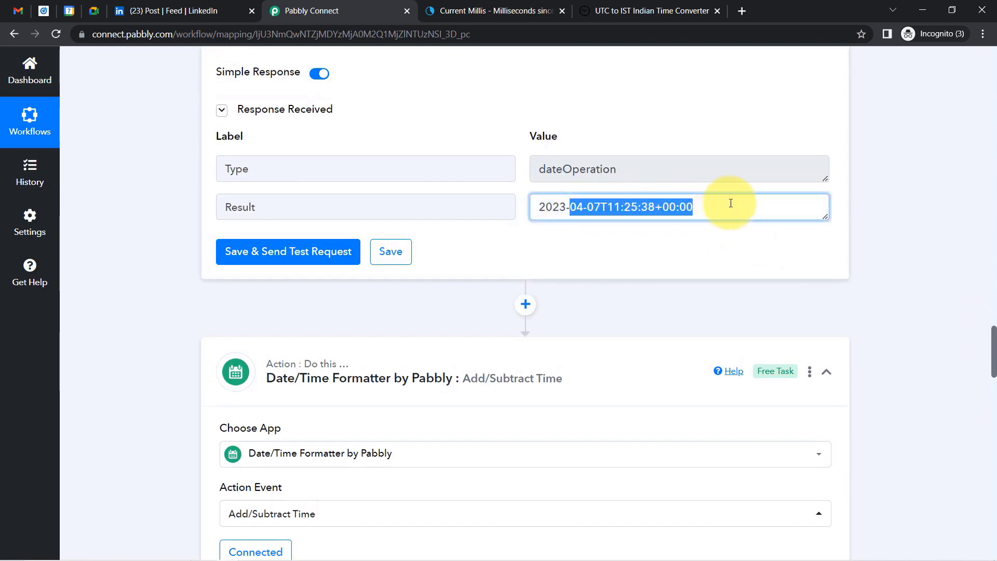
left_click_drag(995, 341, 995, 379)
left_click(264, 239)
left_click(306, 392)
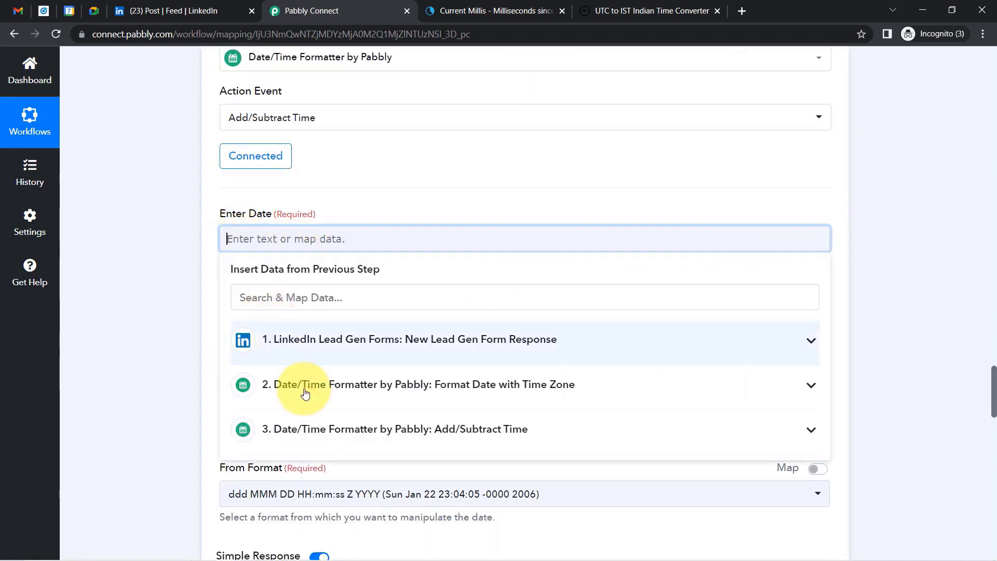
left_click(285, 239)
left_click(423, 429)
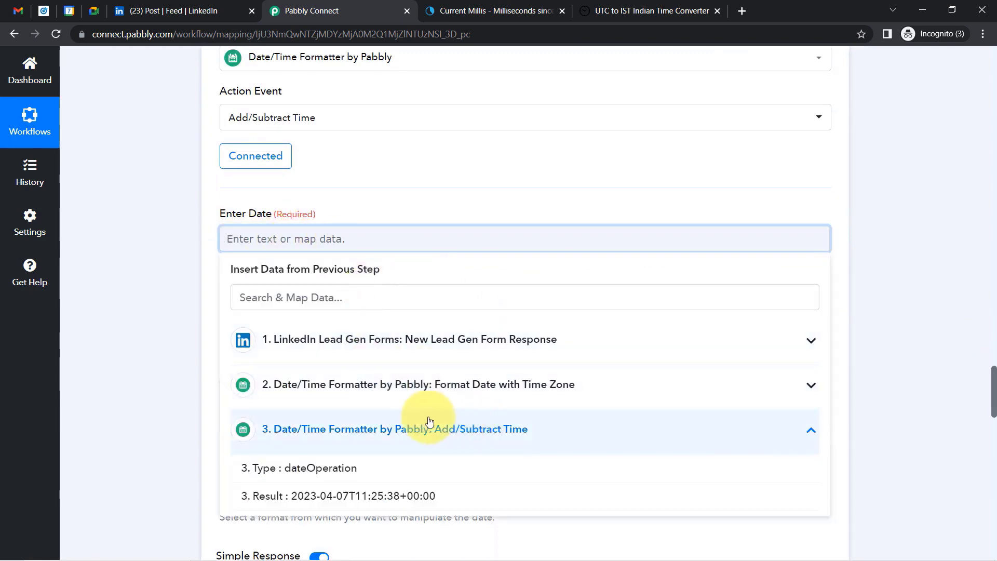
left_click(352, 497)
left_click(169, 279)
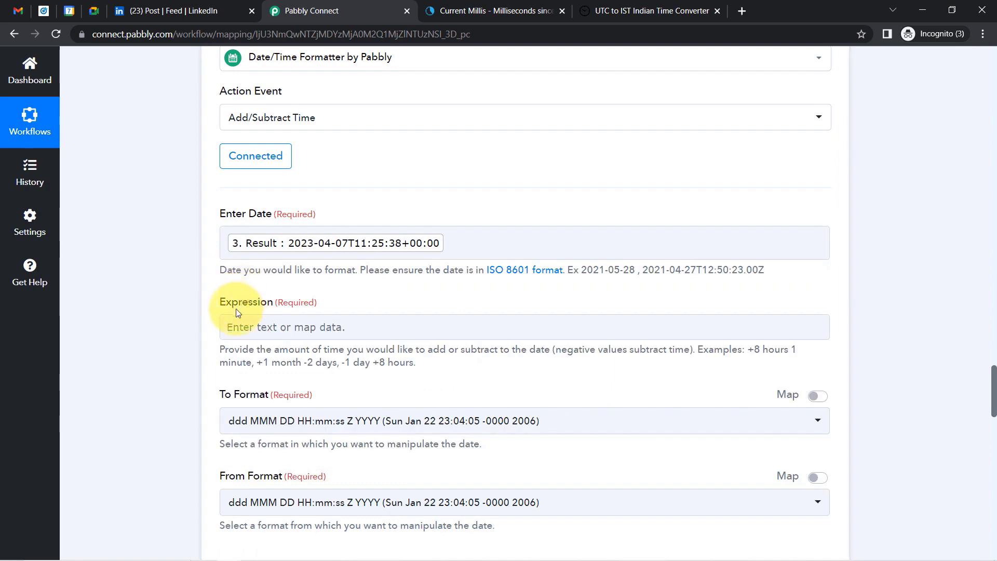
Enter the expression '+30 minutes'.
left_click(236, 326)
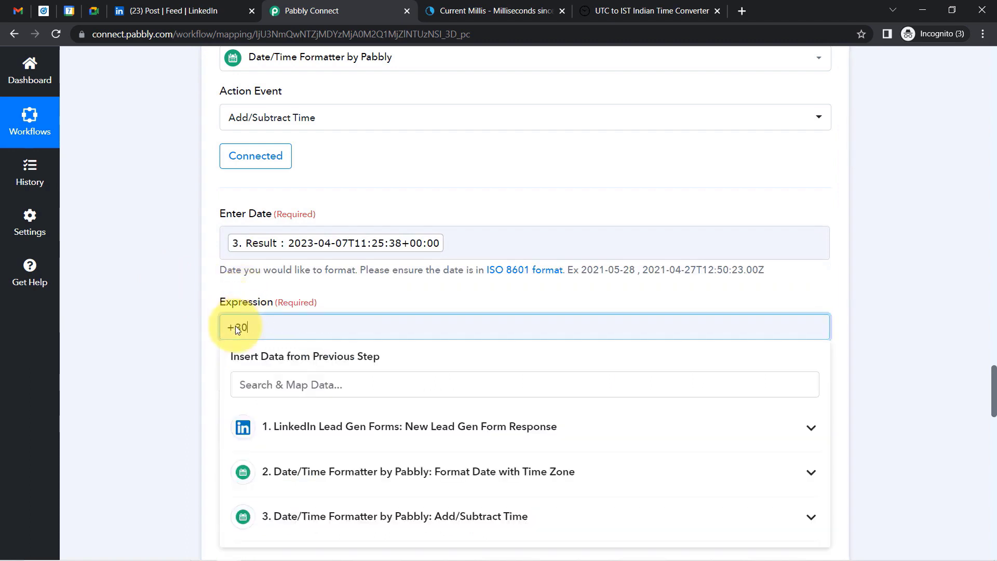
type("+30 minutes")
left_click(197, 338)
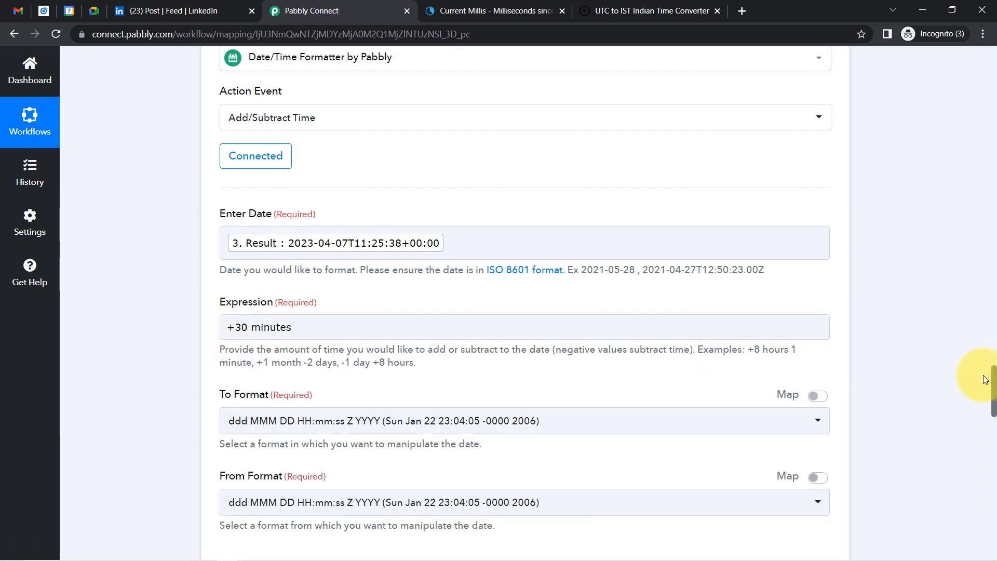
scroll(993, 363, "down", 3)
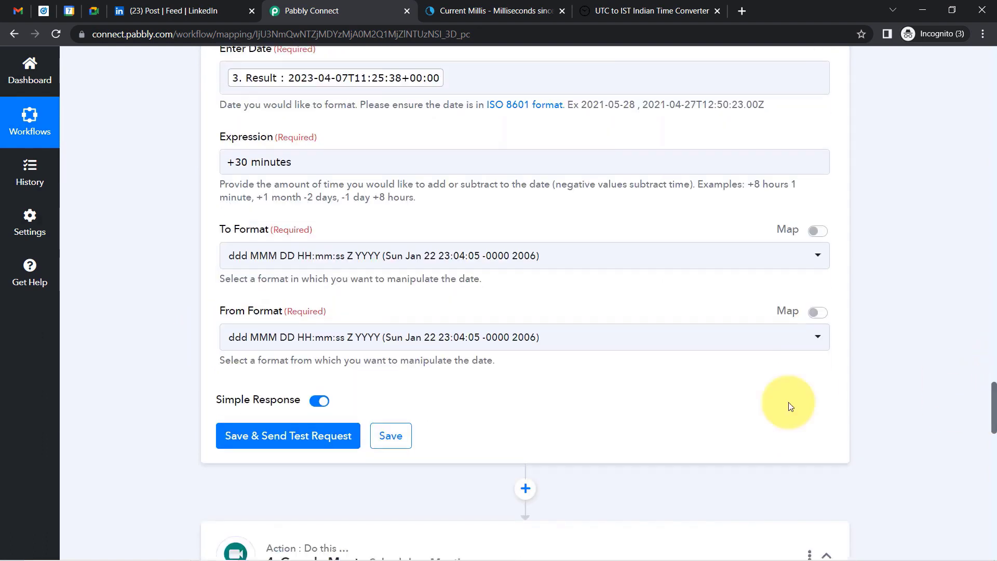
Set the +30 minutes step's input and output formats to YYYY-MM-DDTHH:mm:ssZ.
left_click(336, 264)
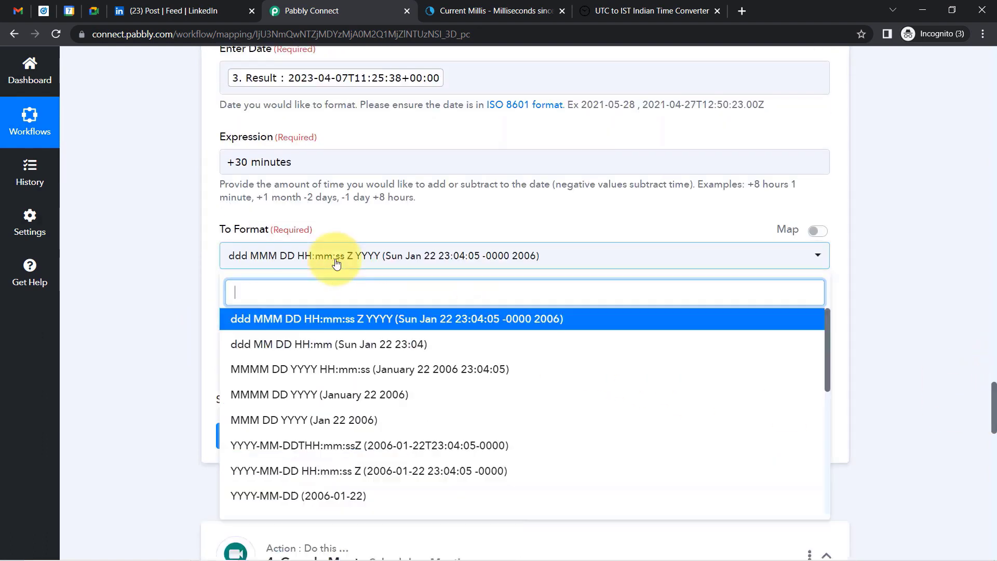
left_click(317, 446)
left_click(256, 337)
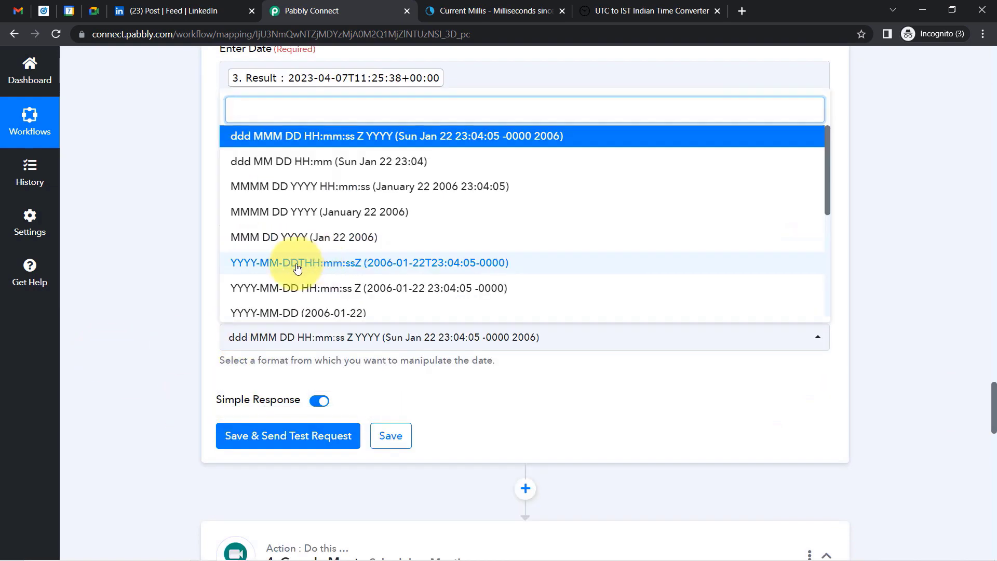
left_click(296, 263)
Save and test the step, confirming the result 2023-04-07T11:55:38+00:00.
left_click(251, 436)
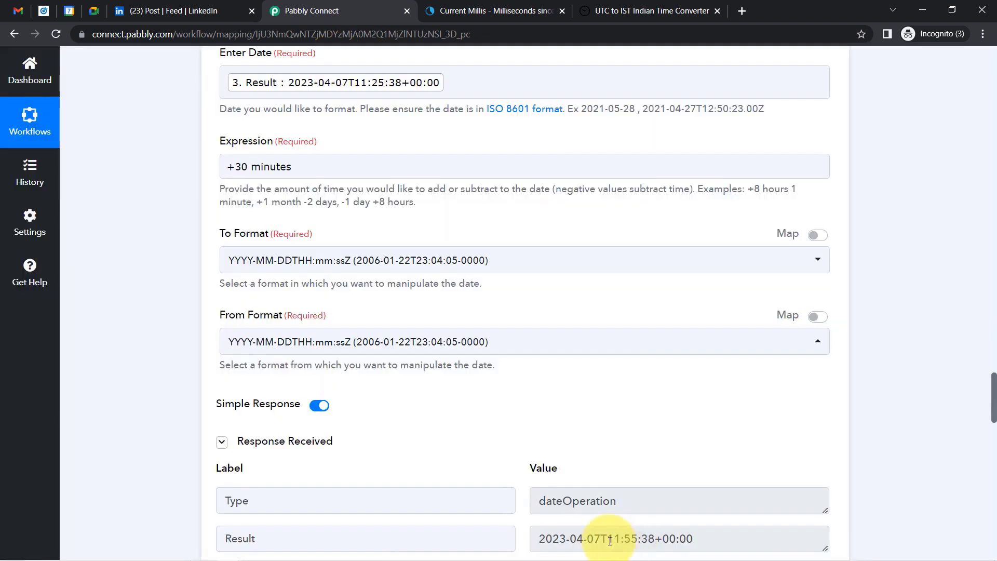
left_click_drag(611, 540, 669, 541)
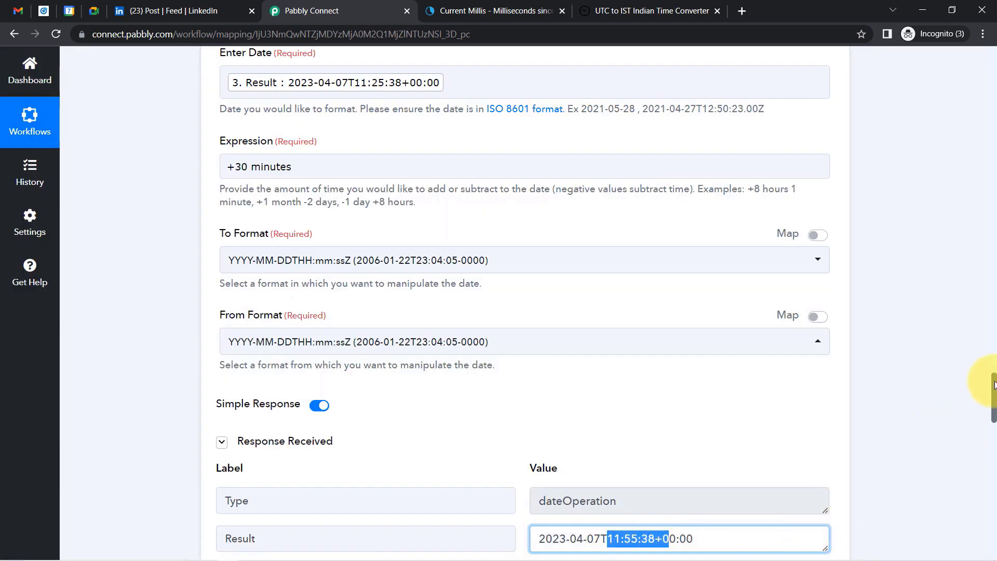
left_click_drag(993, 390, 994, 488)
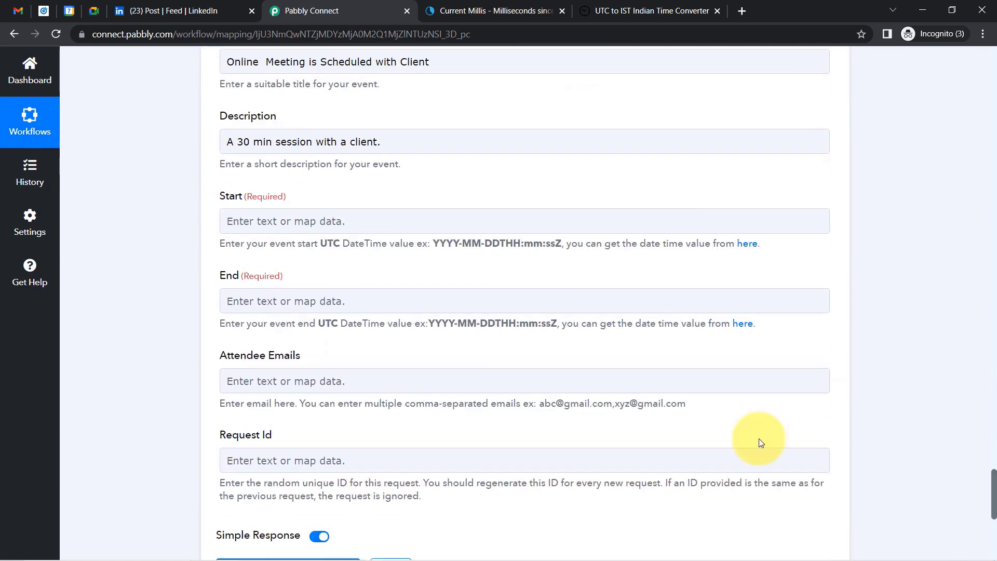
Check the meeting End field's data options, leaving it unmapped.
left_click(259, 301)
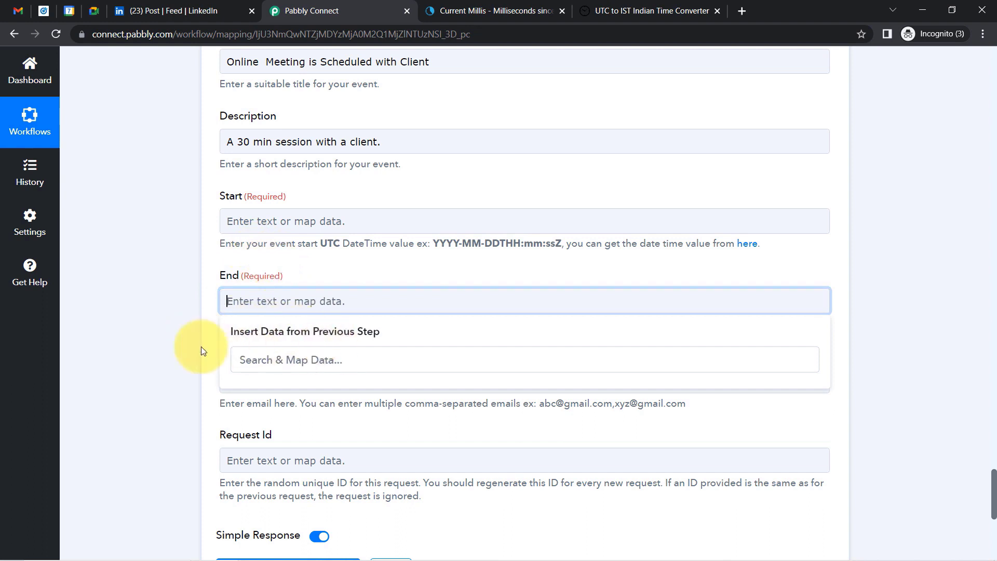
left_click(150, 286)
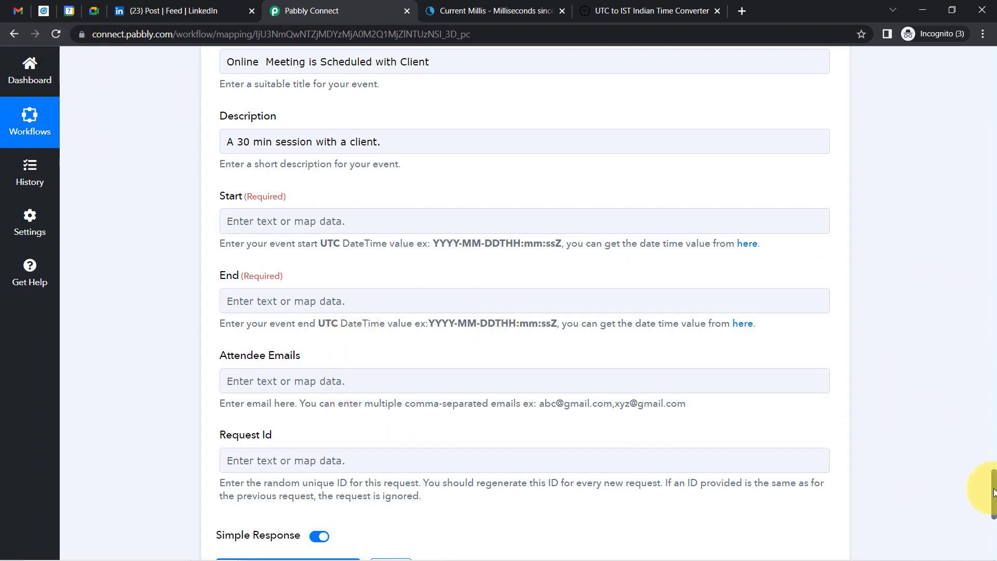
scroll(992, 478, "up", 8)
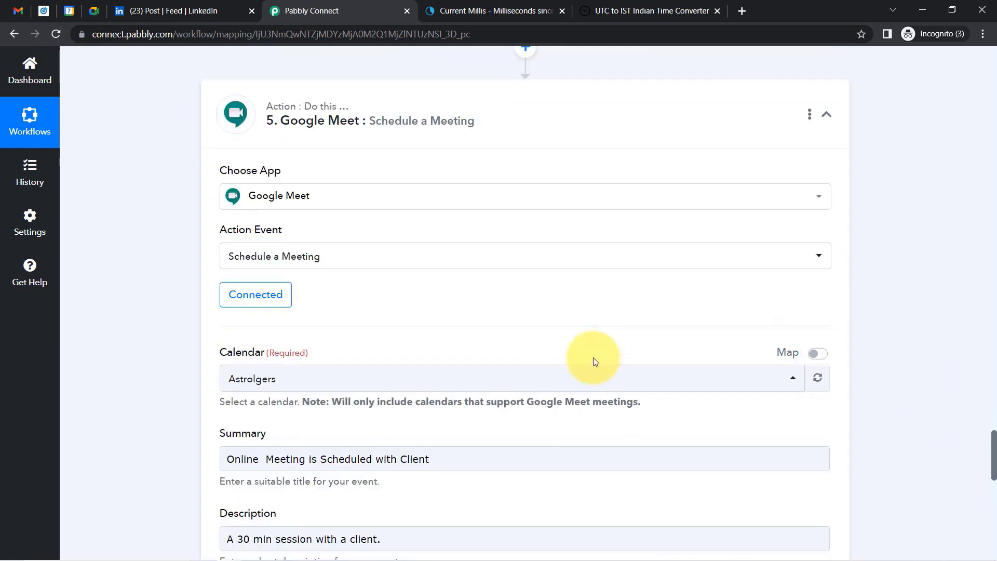
Save the Google Meet step with the existing Google Meet #4 connection.
left_click(248, 307)
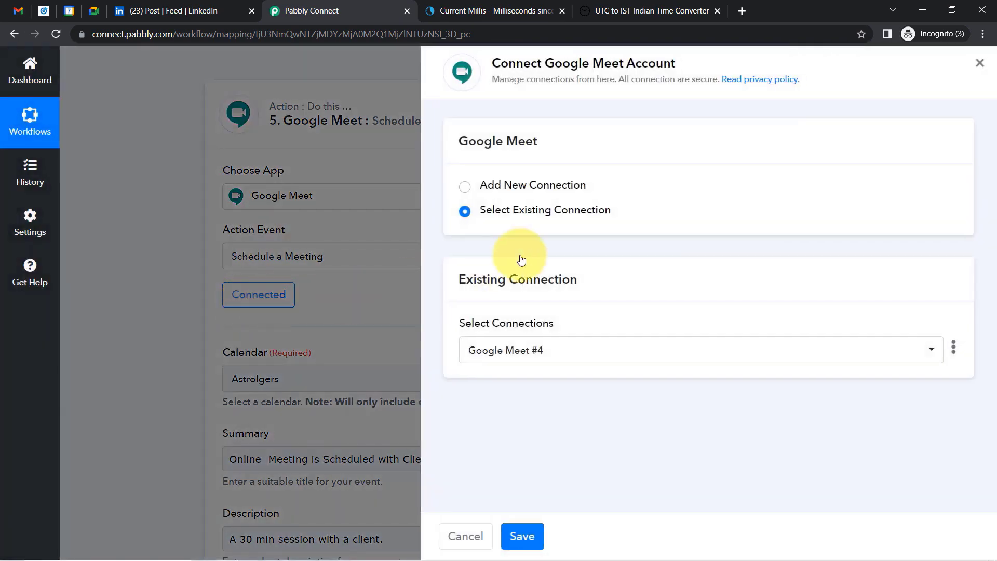
left_click(522, 537)
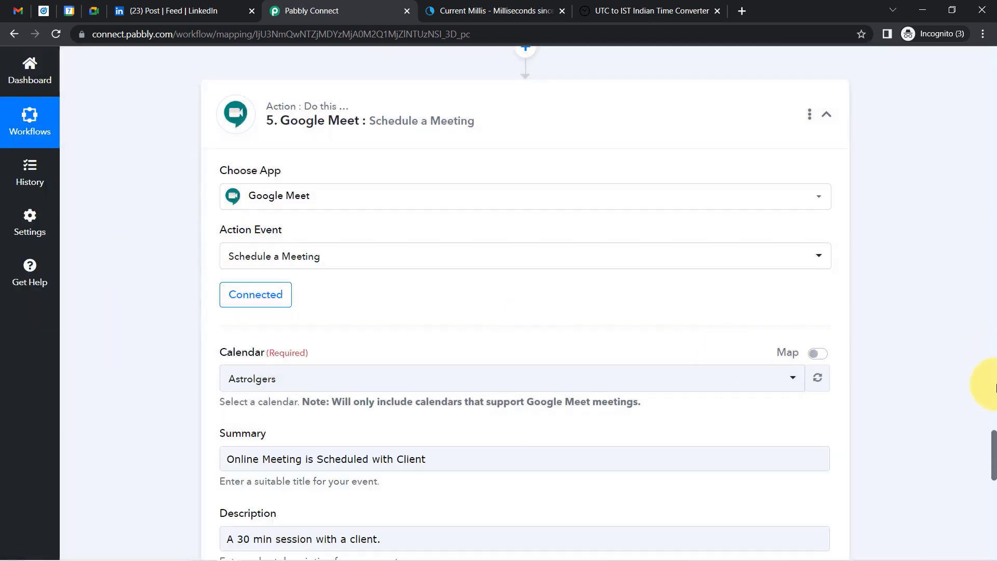
left_click_drag(994, 445, 985, 473)
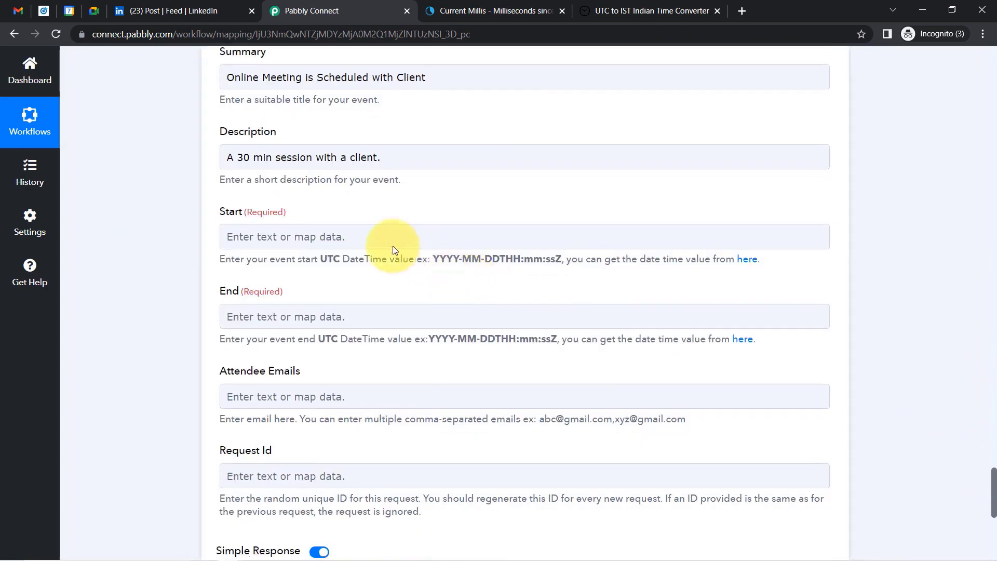
Check the meeting Start field's data options, leaving it unmapped.
left_click(278, 233)
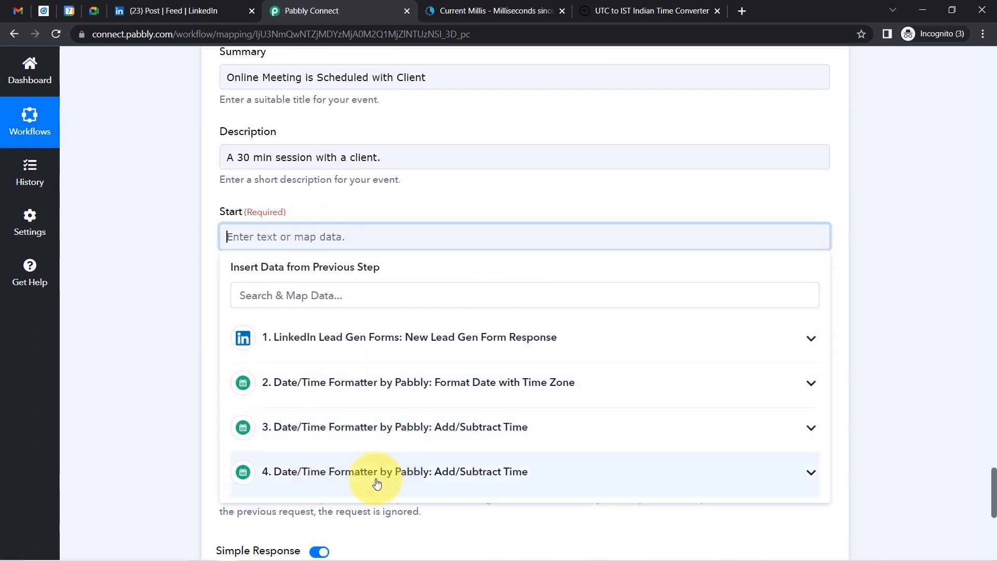
left_click(166, 396)
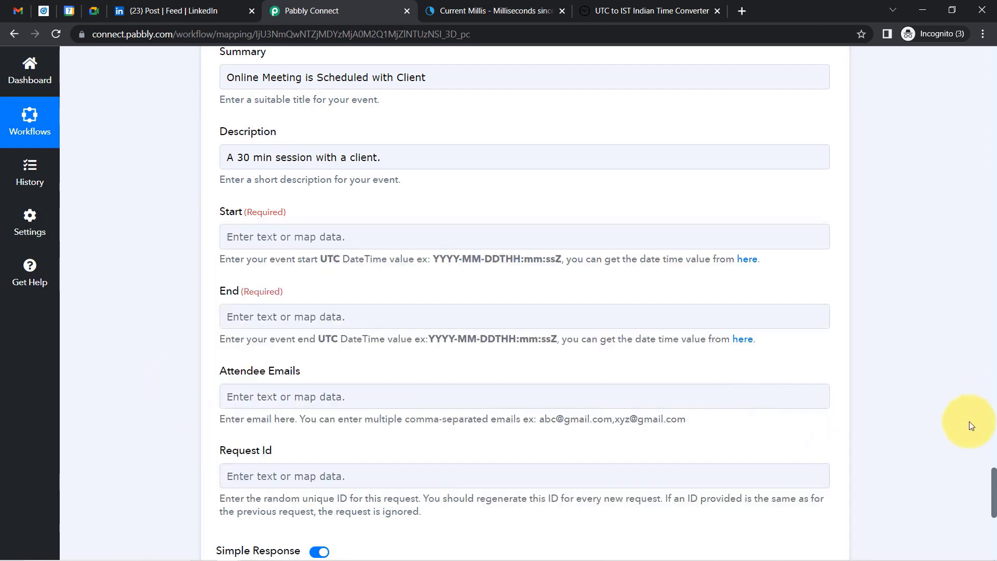
left_click_drag(995, 473, 976, 324)
scroll(975, 307, "up", 20)
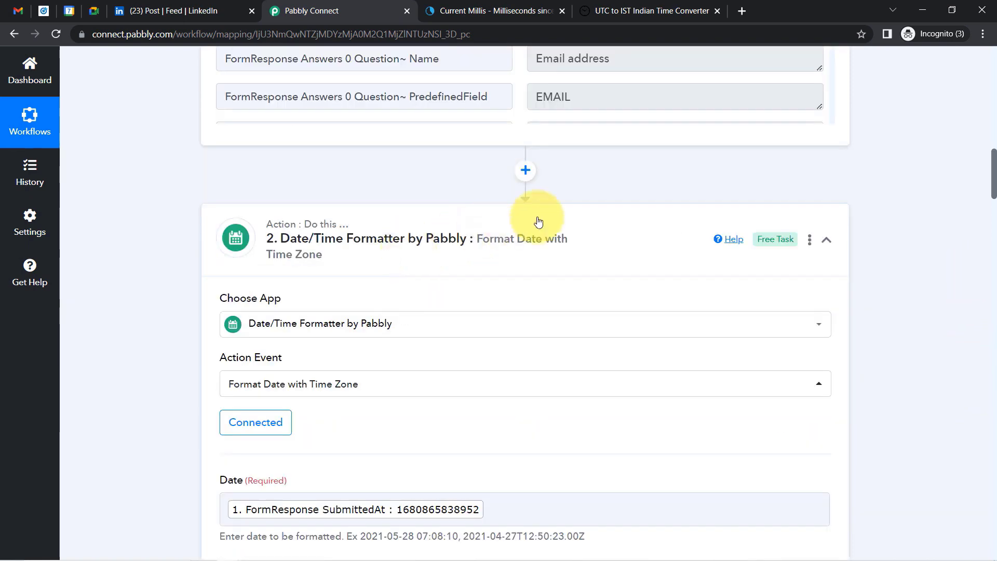
Rename step 2 to 'Date/Time Format: Change Time Format from milliseconds to Normal Timezon'.
left_click(810, 240)
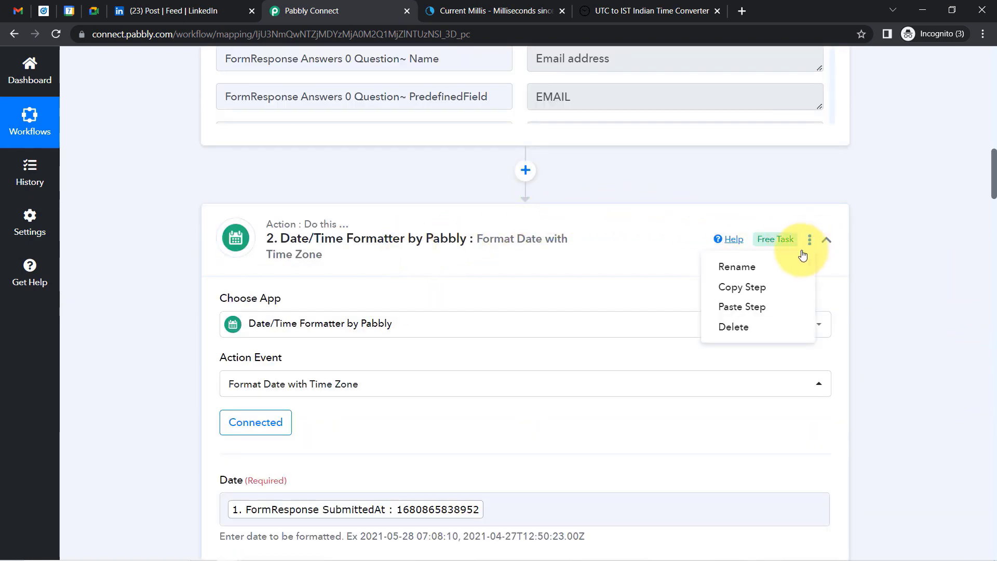
left_click(717, 269)
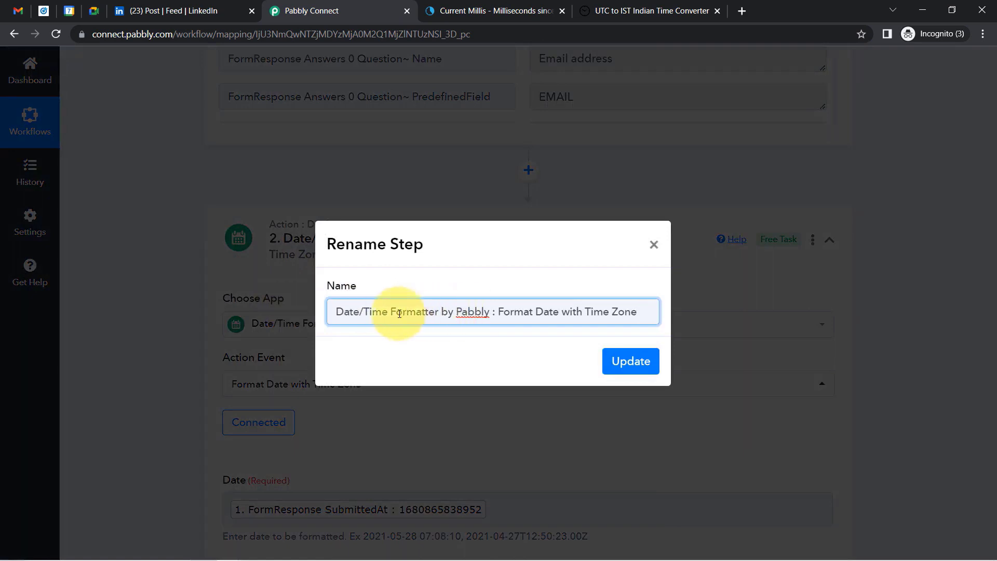
type("hange")
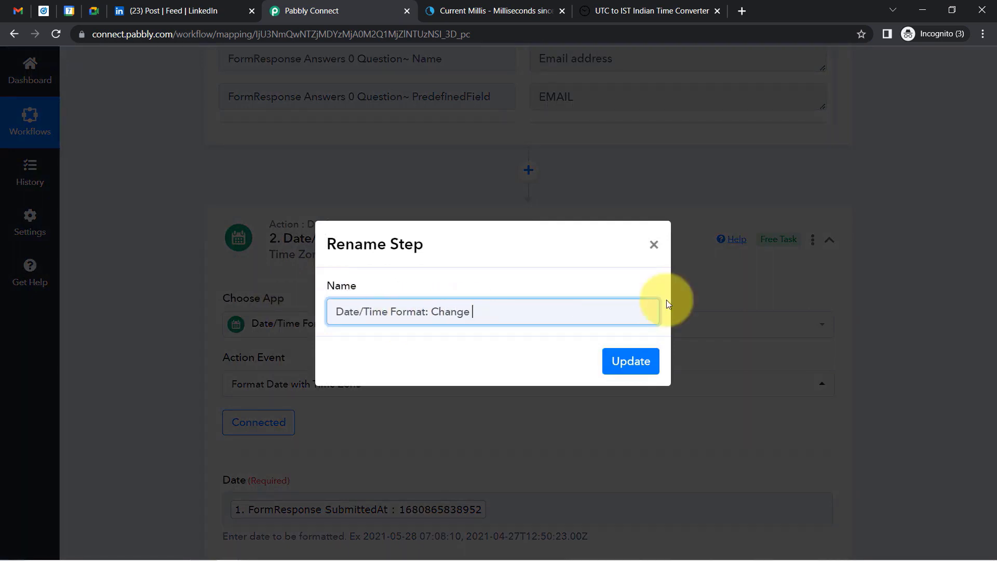
type(" Time Format from mil")
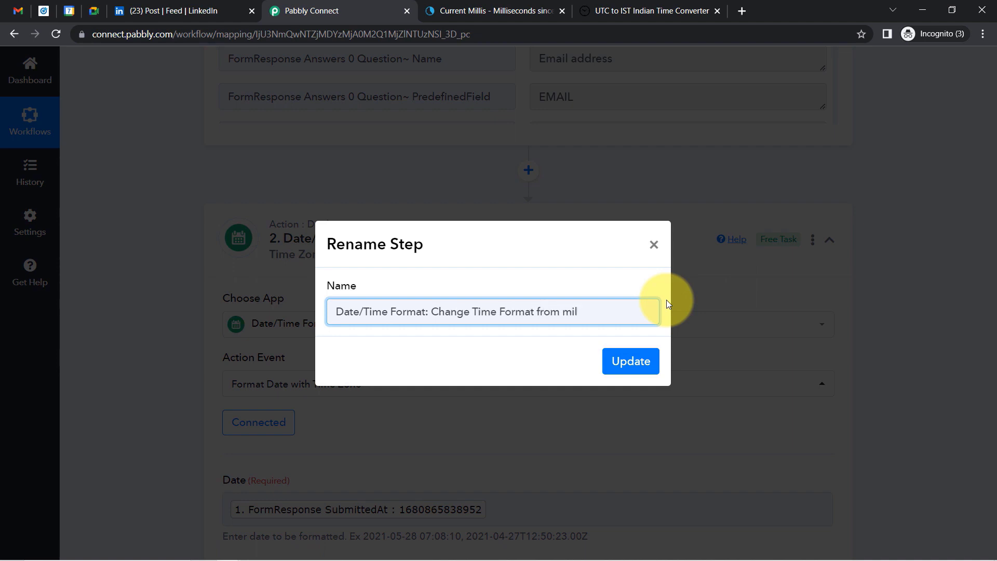
type("lisecons to Norma")
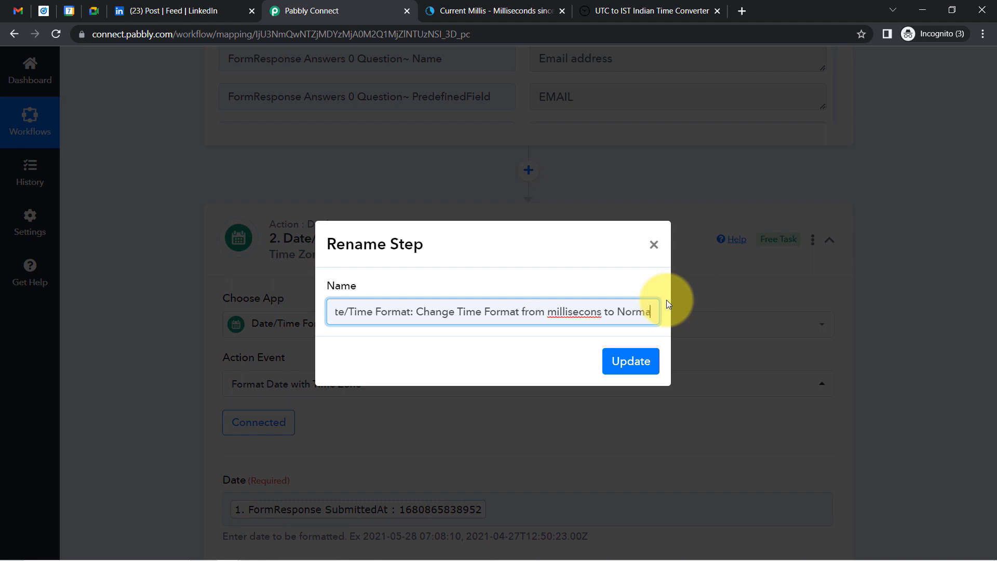
type("l Timezon")
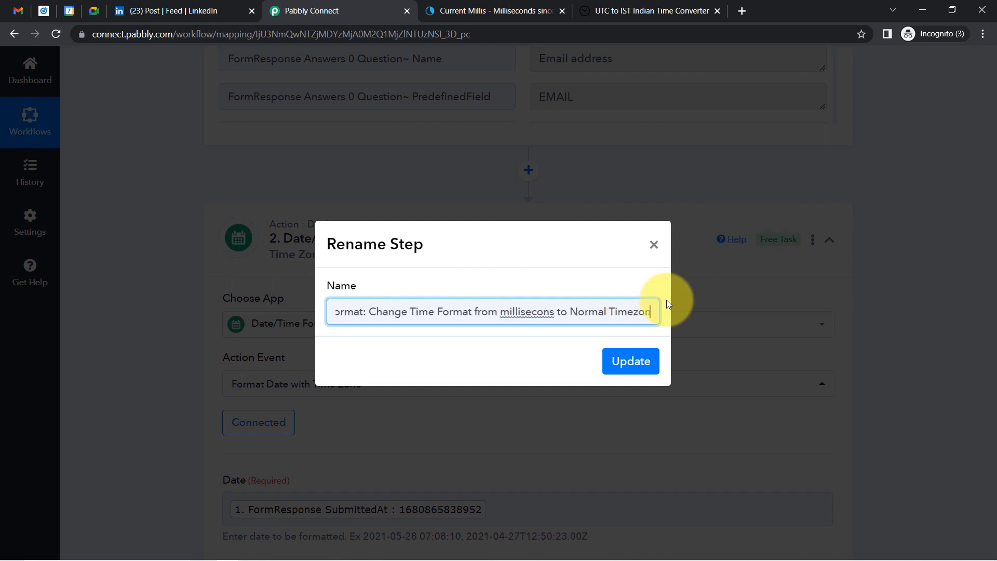
right_click(533, 314)
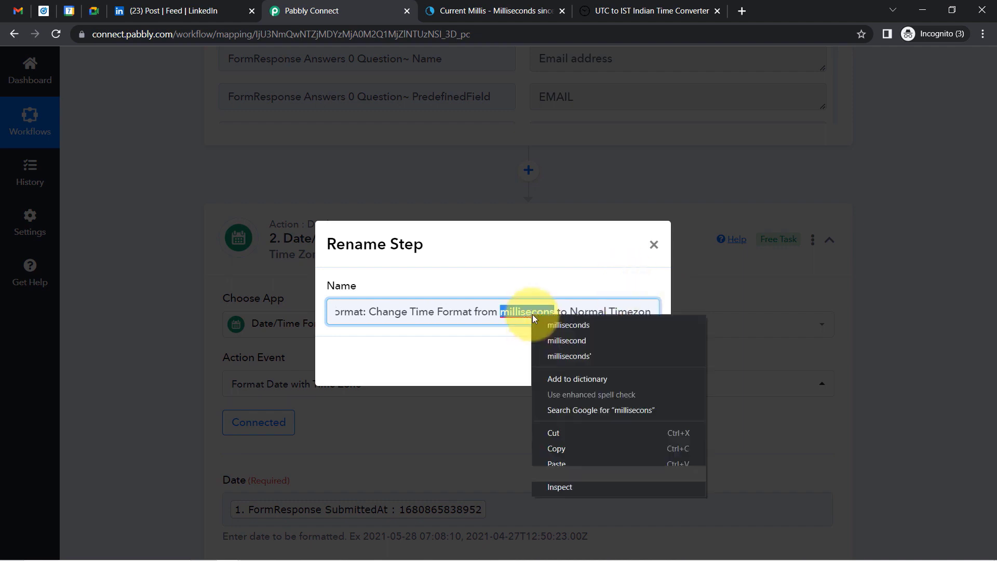
left_click(546, 320)
left_click(641, 363)
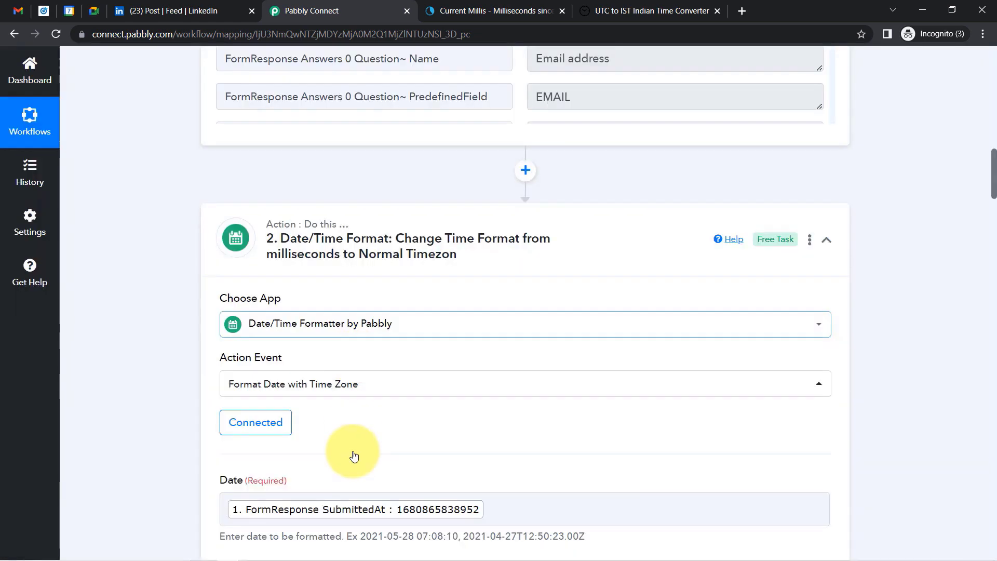
left_click(444, 508)
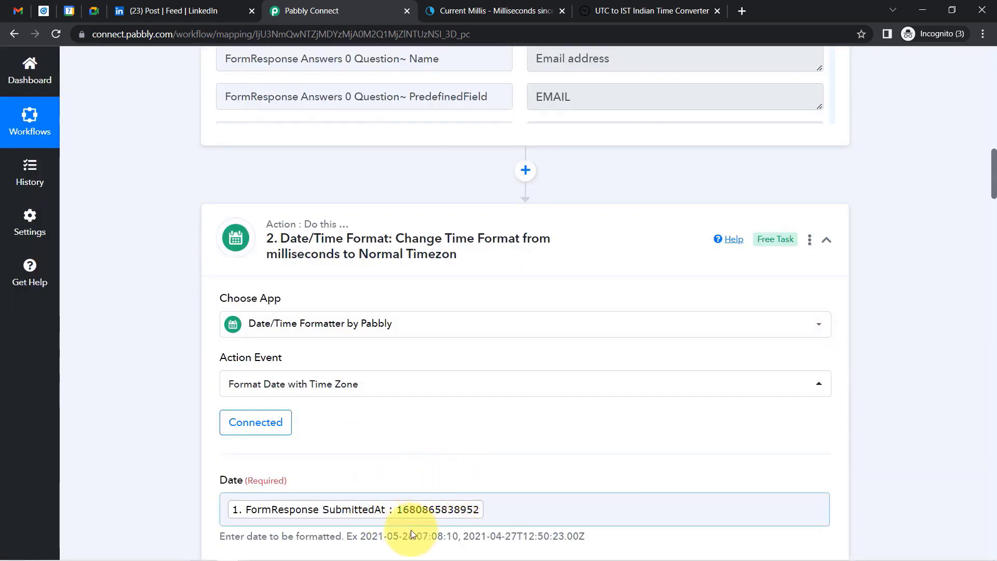
Start renaming step 3, replacing the default name's tail to begin 'Date/Time Format: Fetch'.
left_click(987, 174)
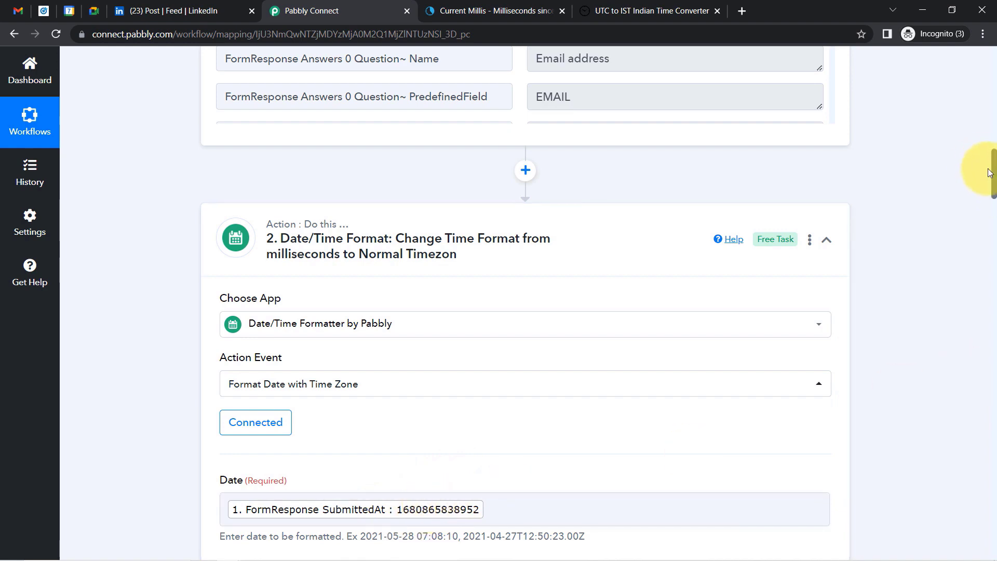
left_click_drag(993, 187, 991, 250)
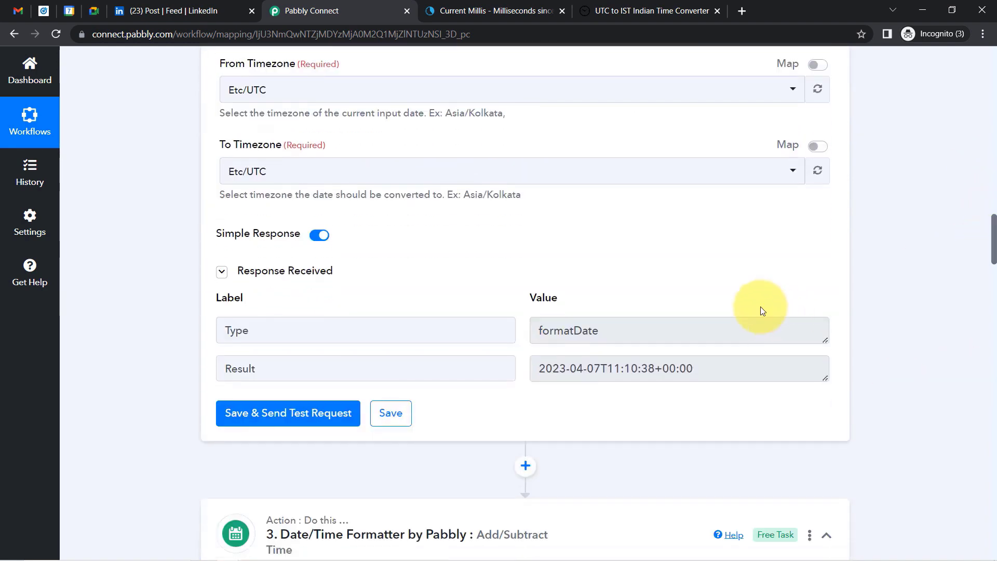
left_click_drag(578, 364, 669, 368)
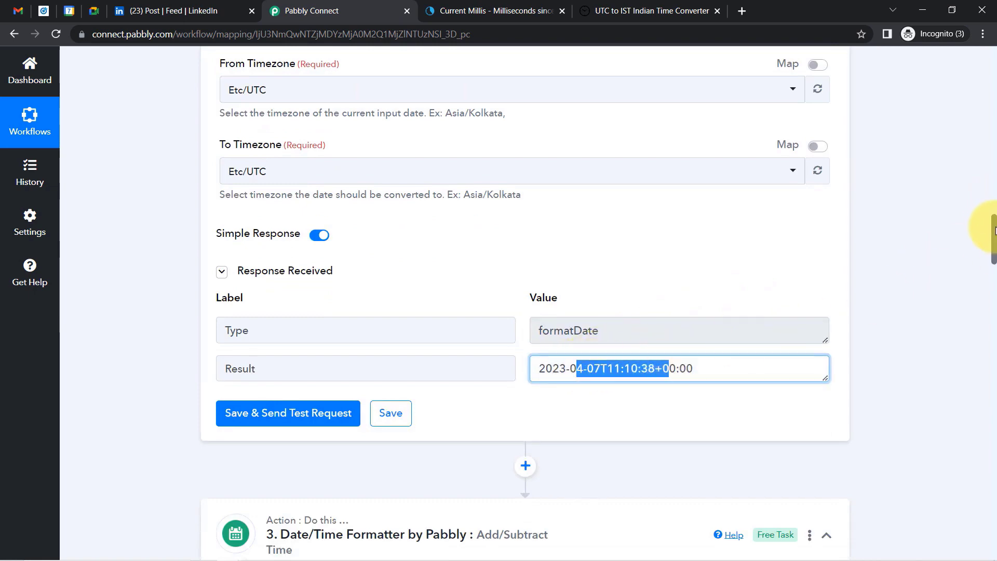
left_click_drag(993, 243, 980, 260)
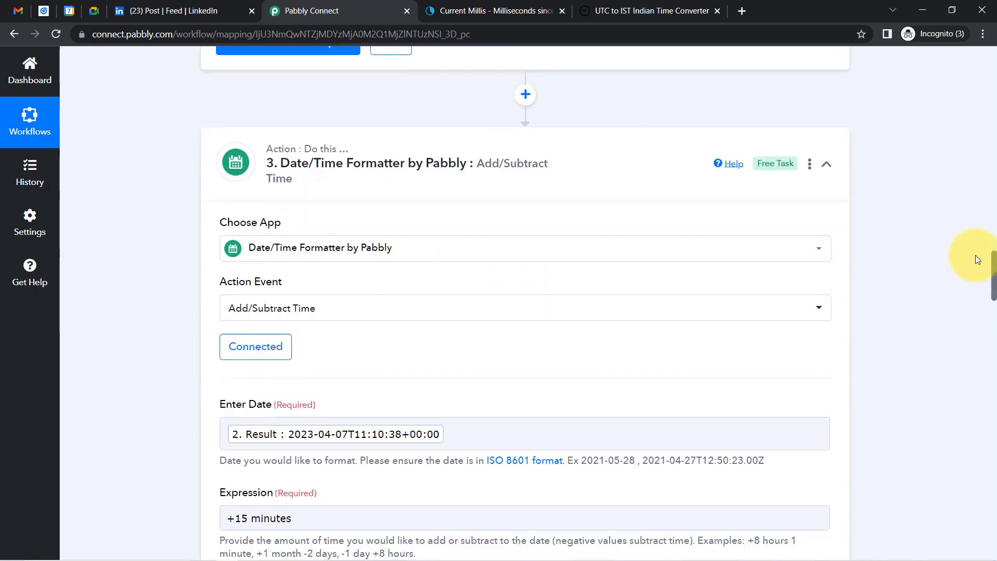
left_click(811, 165)
left_click(745, 192)
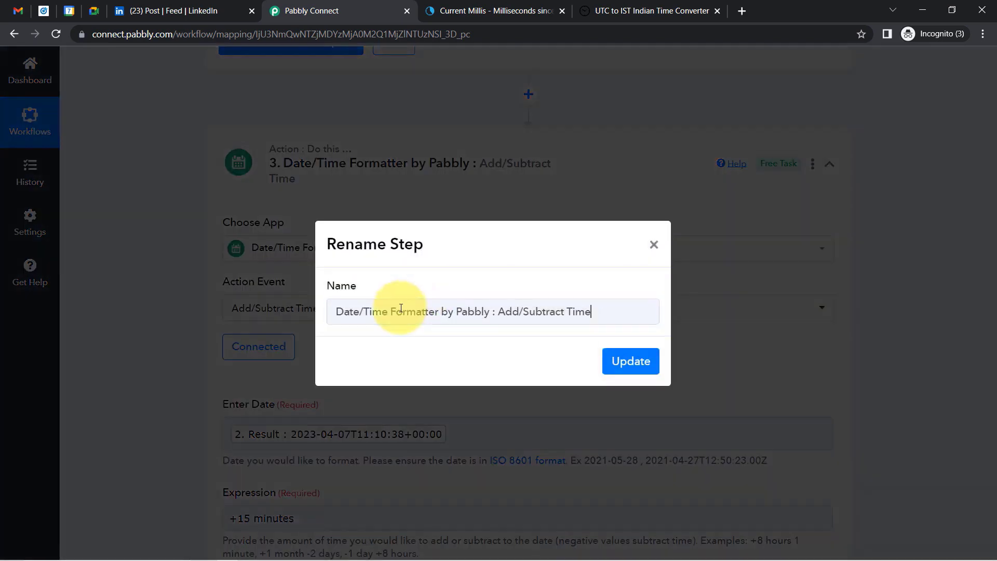
left_click(412, 310)
left_click_drag(424, 312, 617, 314)
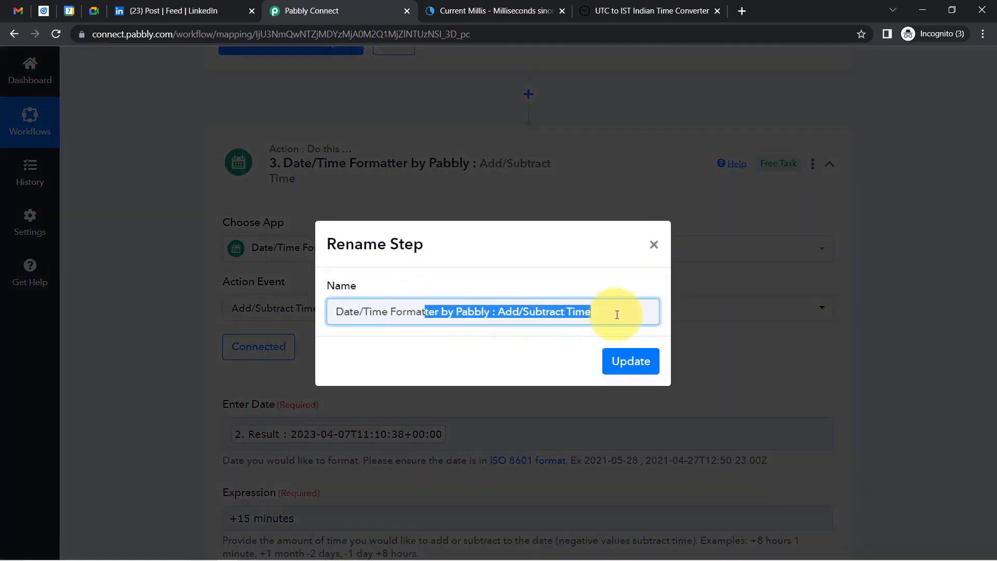
type(": Fetch")
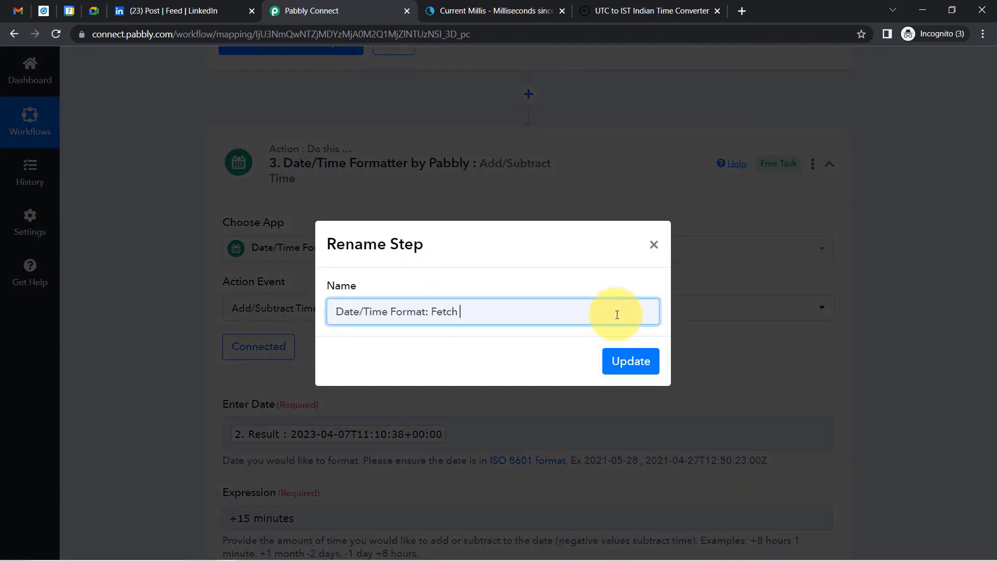
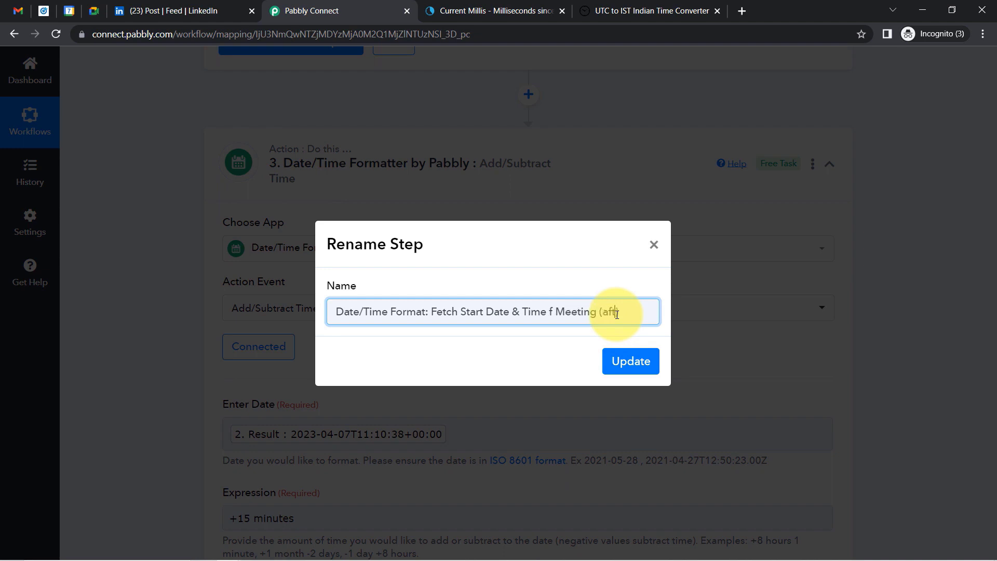
Complete step 3's name ending '(after 15 min of Form Submission)', fixing the typo, and save it.
type("m")
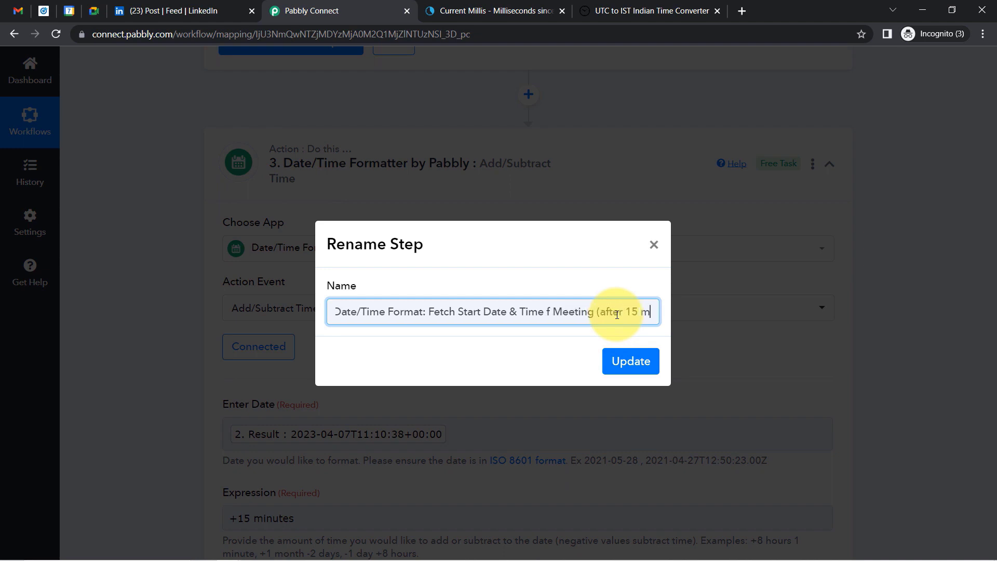
type("in of Form Submiis")
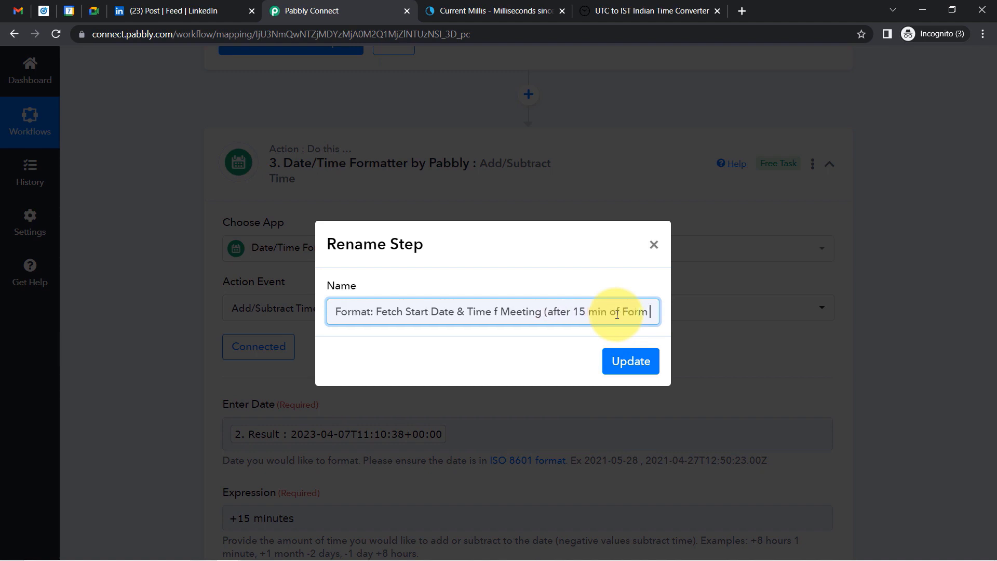
key("BackSpace")
key("BackSpace")
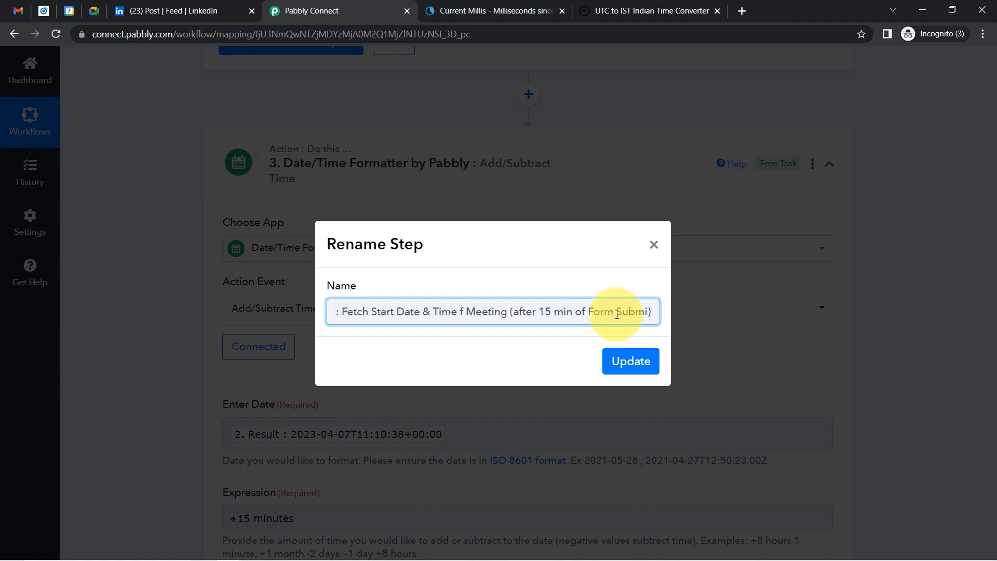
type("ssion)")
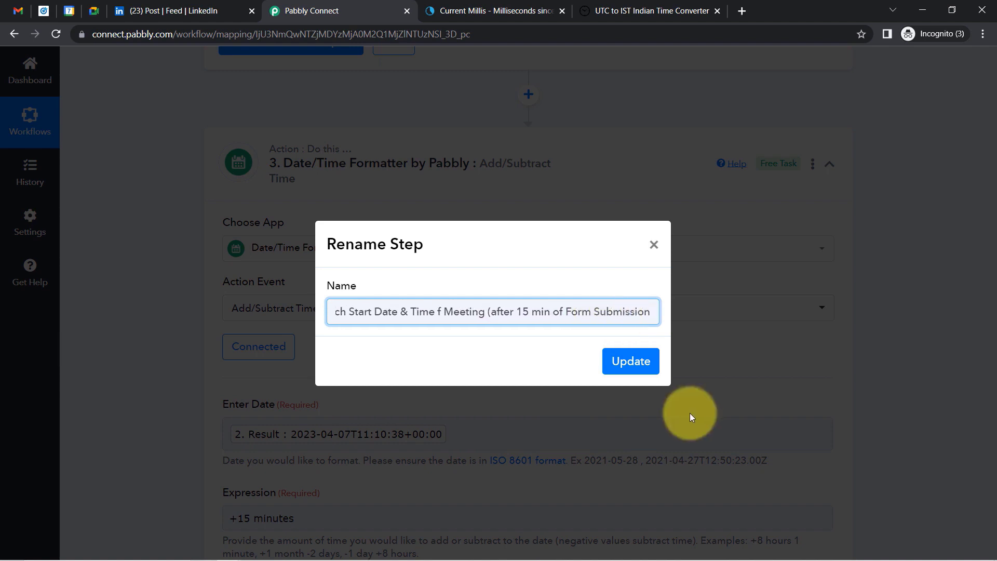
left_click(630, 364)
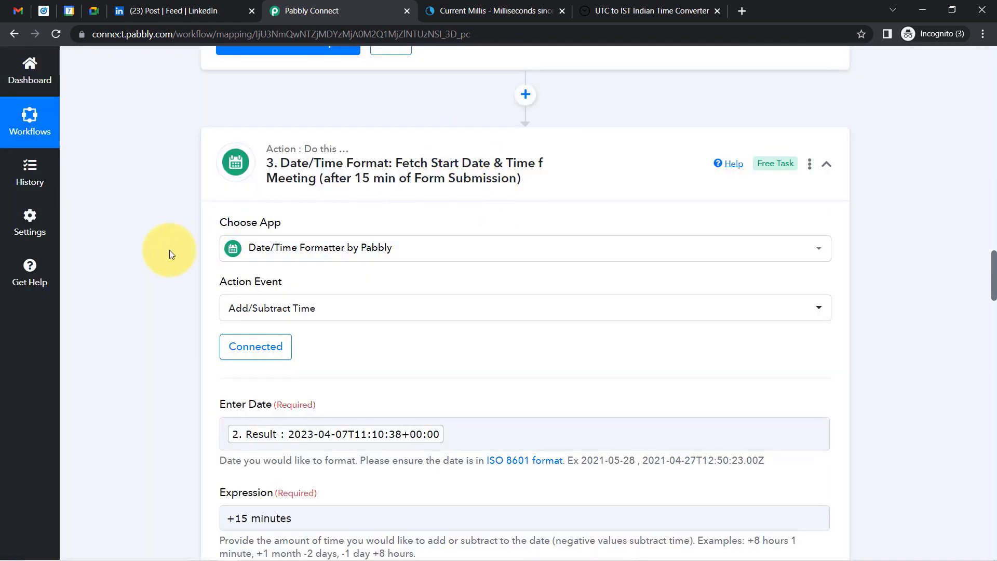
scroll(169, 251, "down", 6)
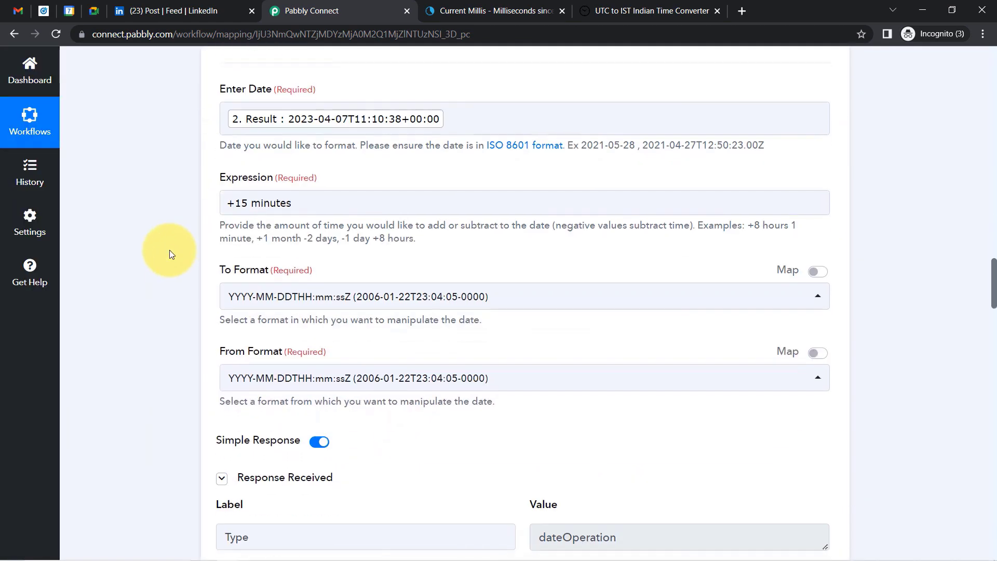
scroll(170, 254, "down", 2)
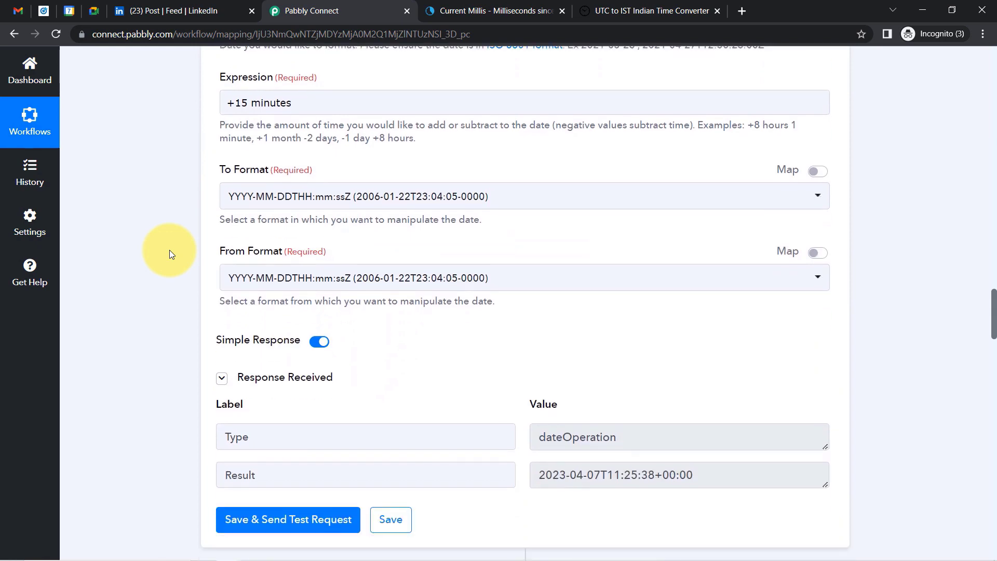
scroll(169, 251, "down", 7)
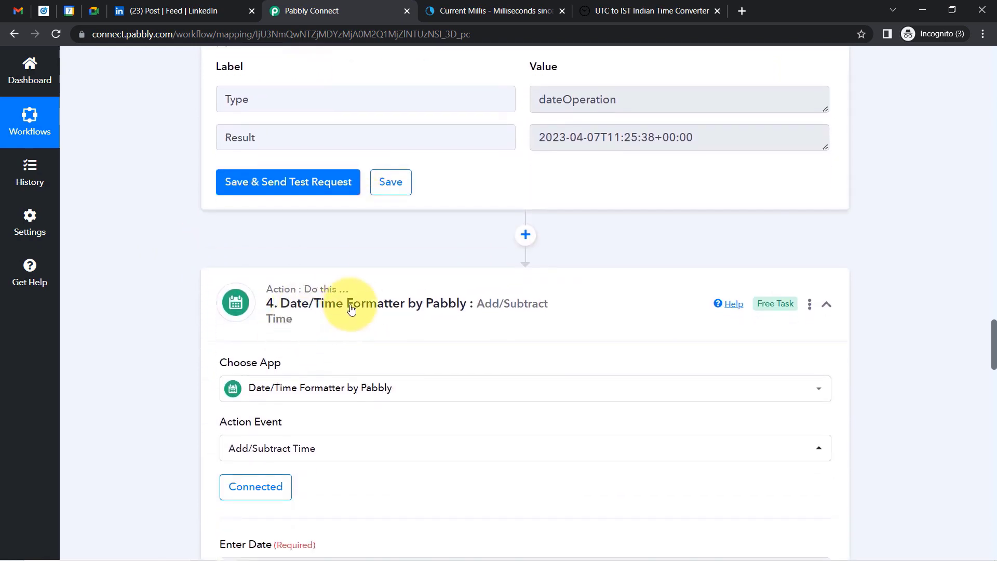
Rename step 4 to 'Date/Time Format: End Date/Time (30 mins from the Start Date)'.
left_click(811, 307)
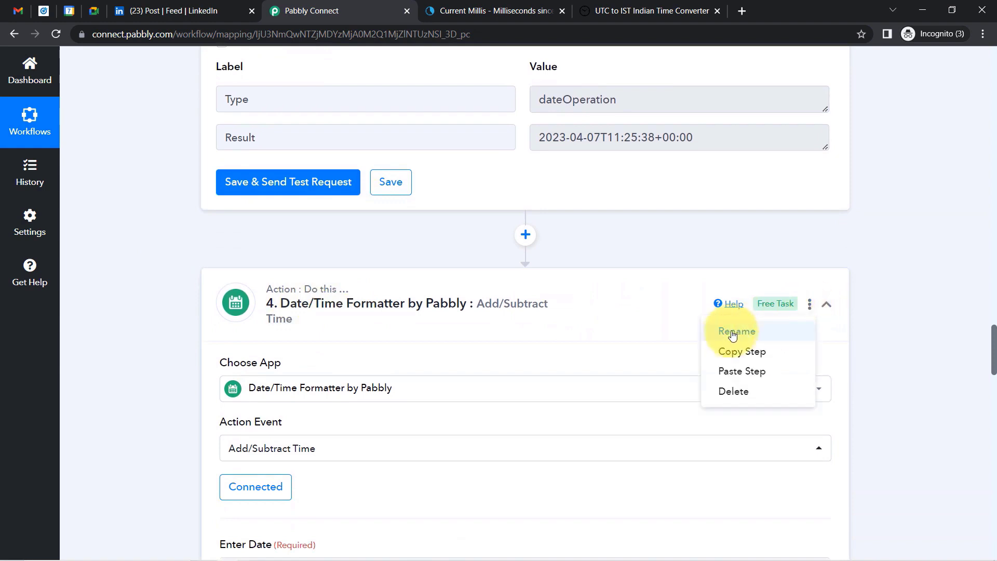
left_click(730, 329)
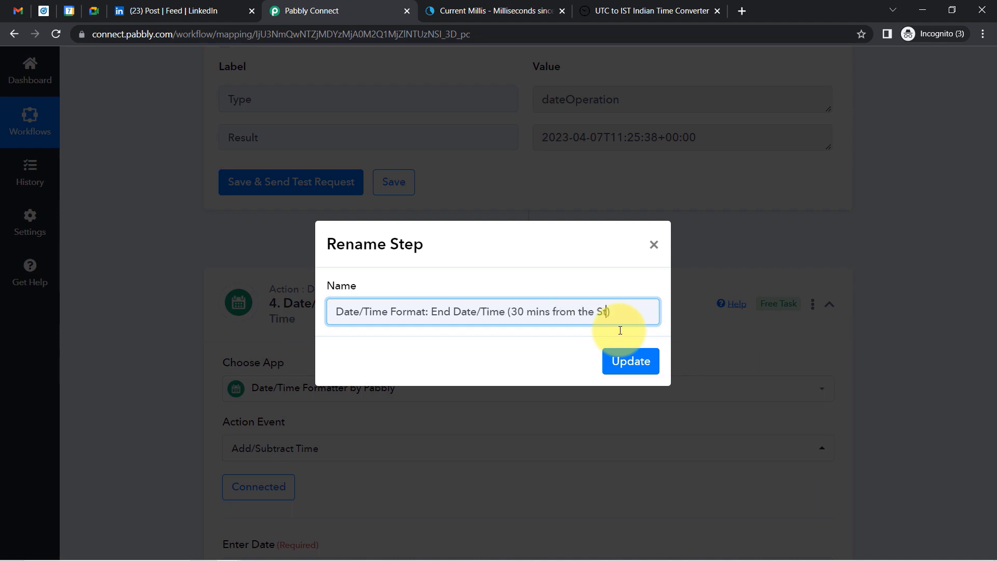
key("Return")
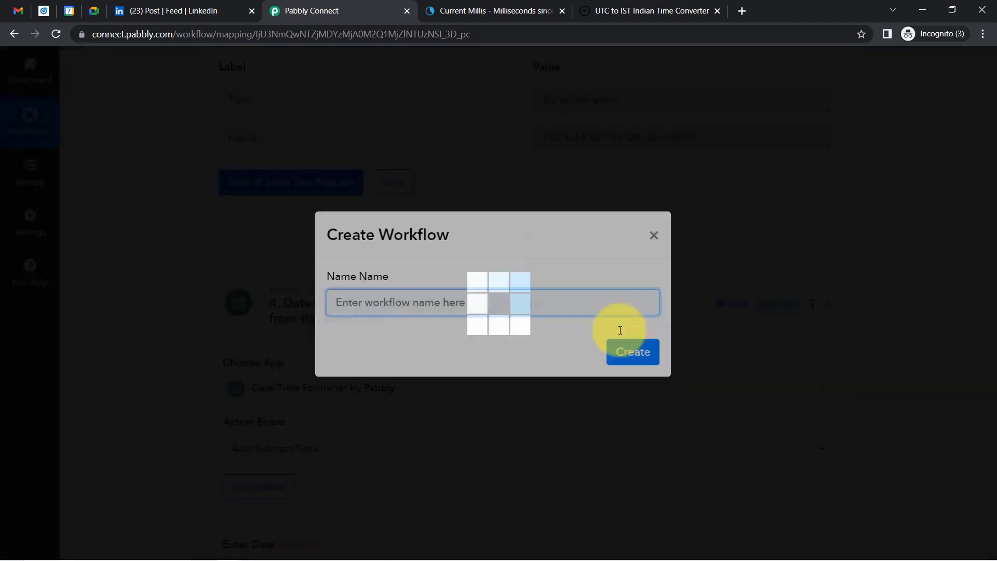
Re-save the Google Meet step with its existing Google Meet #4 connection.
scroll(179, 338, "down", 5)
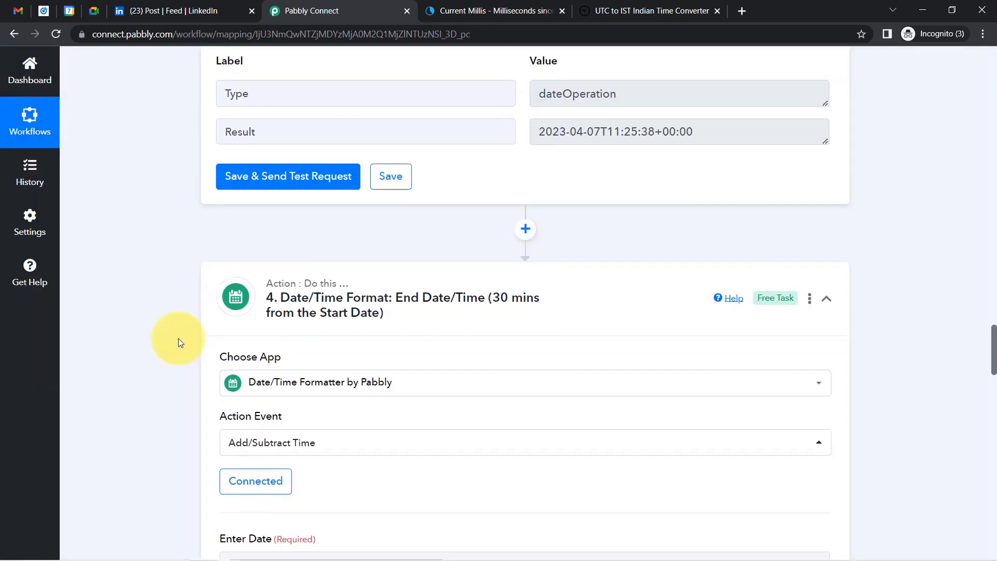
scroll(179, 339, "down", 8)
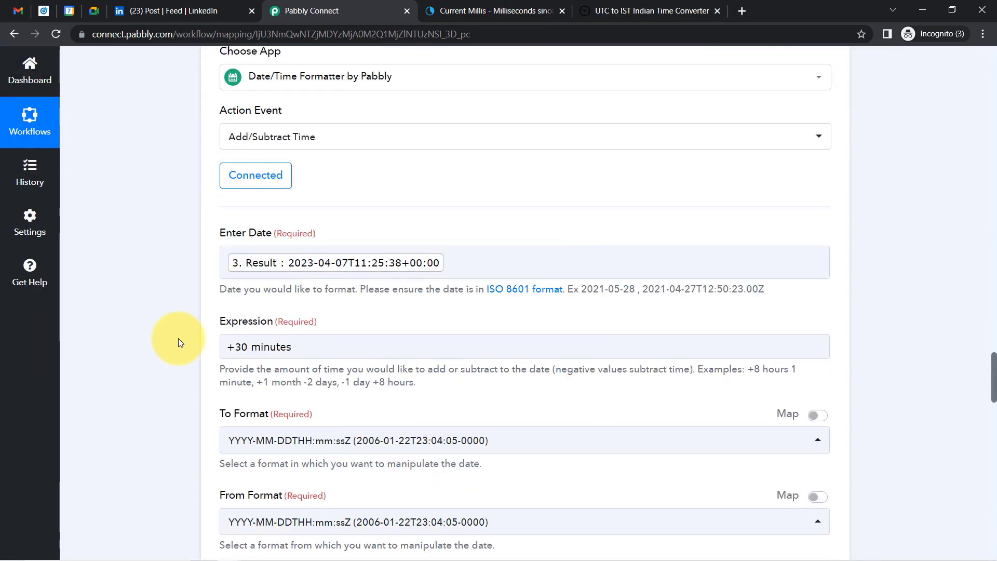
scroll(178, 339, "down", 1)
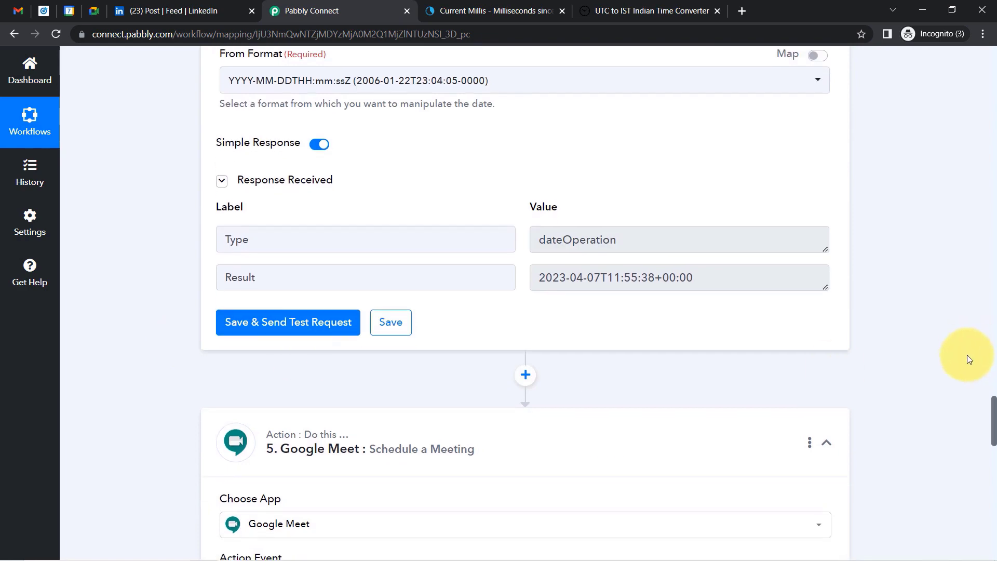
left_click_drag(993, 419, 994, 477)
left_click(254, 248)
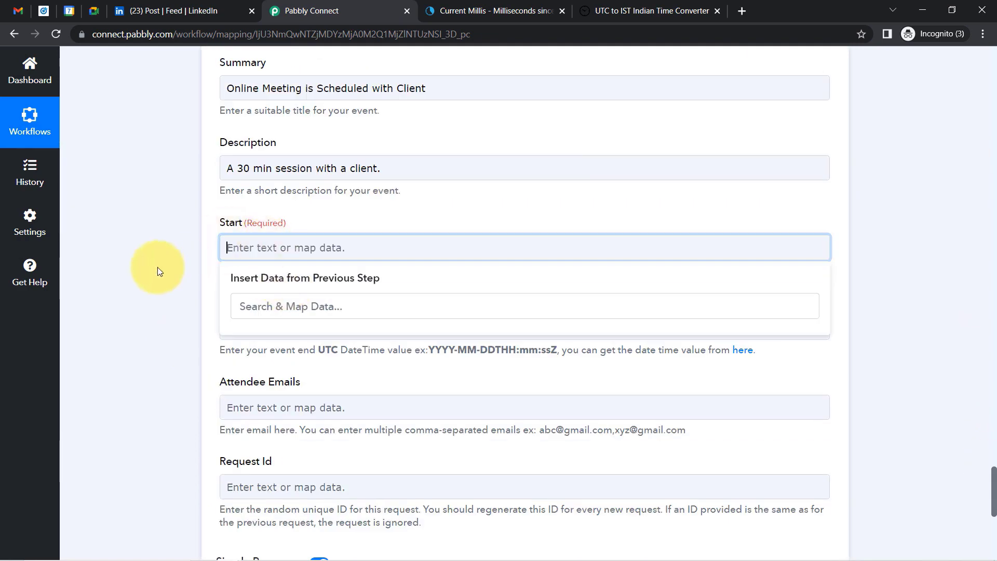
left_click(158, 267)
scroll(982, 416, "up", 6)
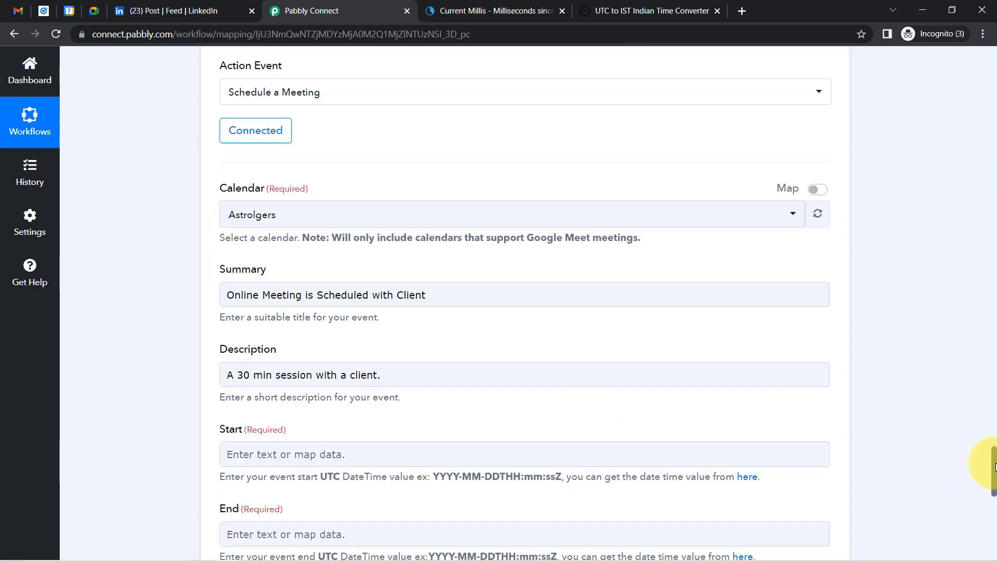
left_click(236, 220)
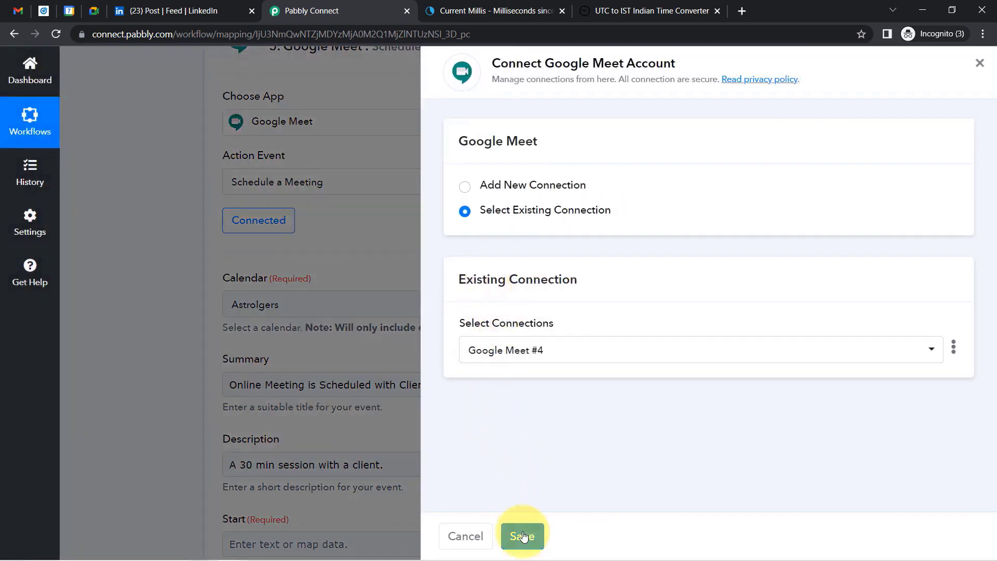
left_click(522, 537)
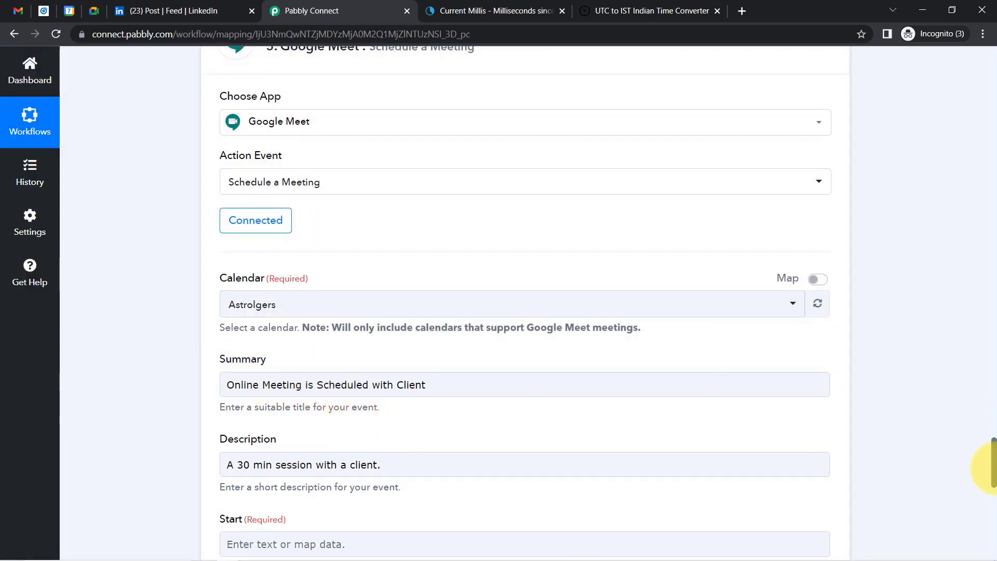
scroll(993, 475, "down", 6)
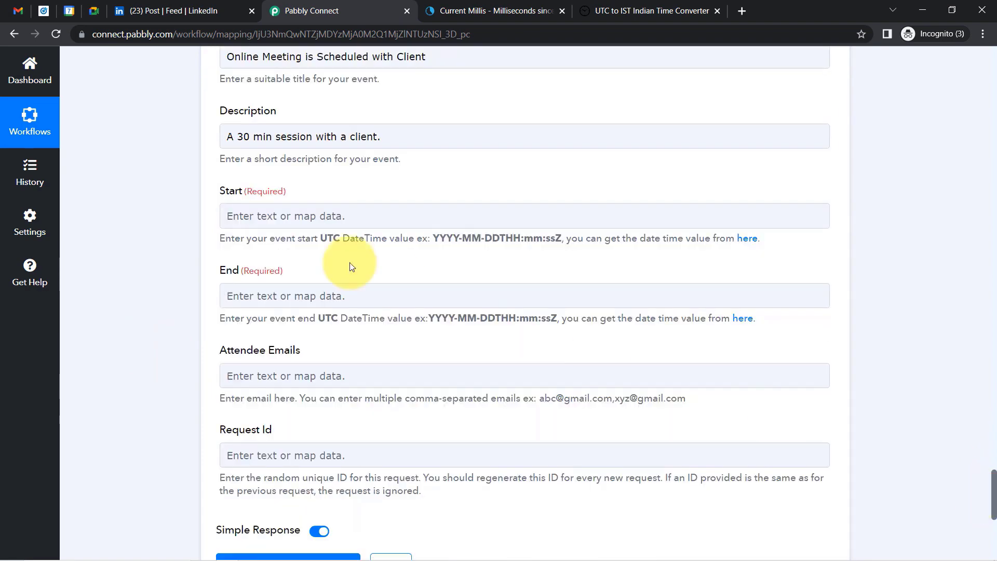
Map step 3's Result into the meeting Start and step 4's Result into End.
left_click(277, 220)
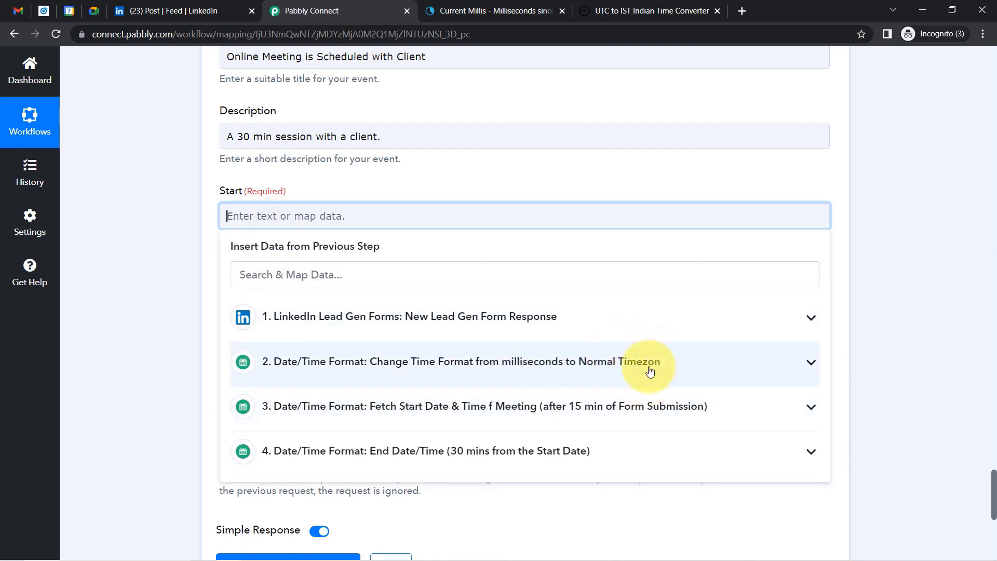
left_click(558, 413)
left_click(382, 470)
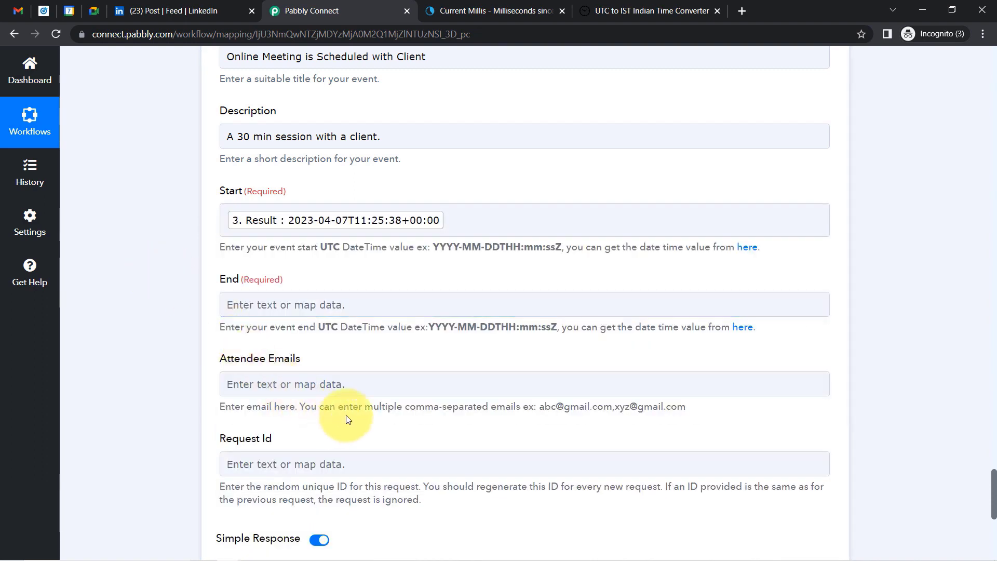
left_click(327, 305)
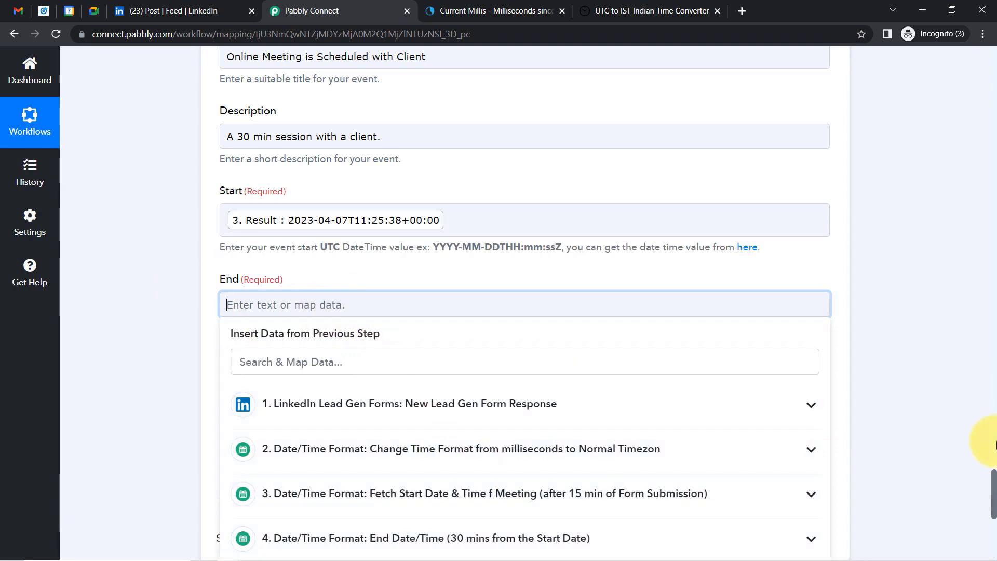
scroll(992, 477, "down", 3)
left_click(379, 407)
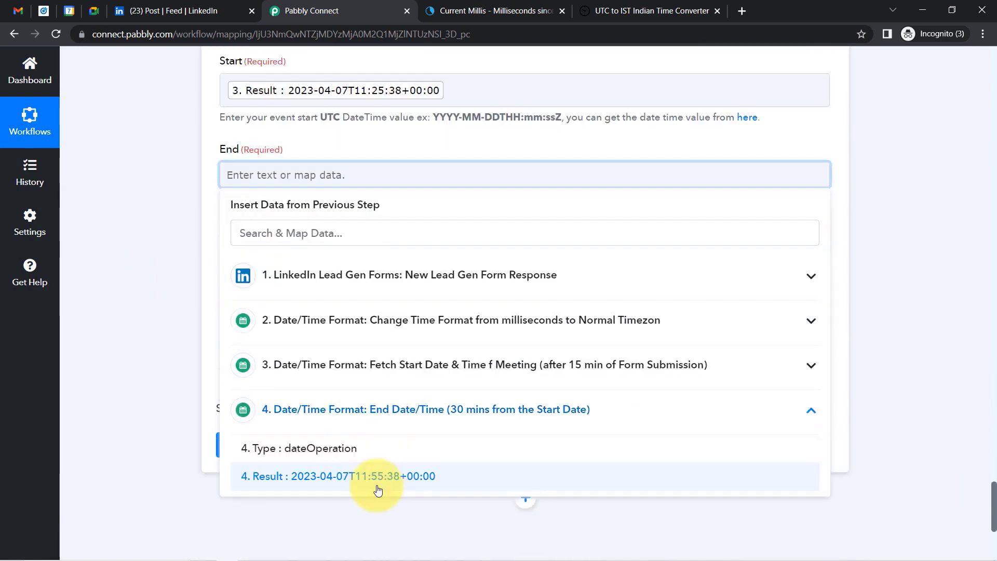
left_click(378, 552)
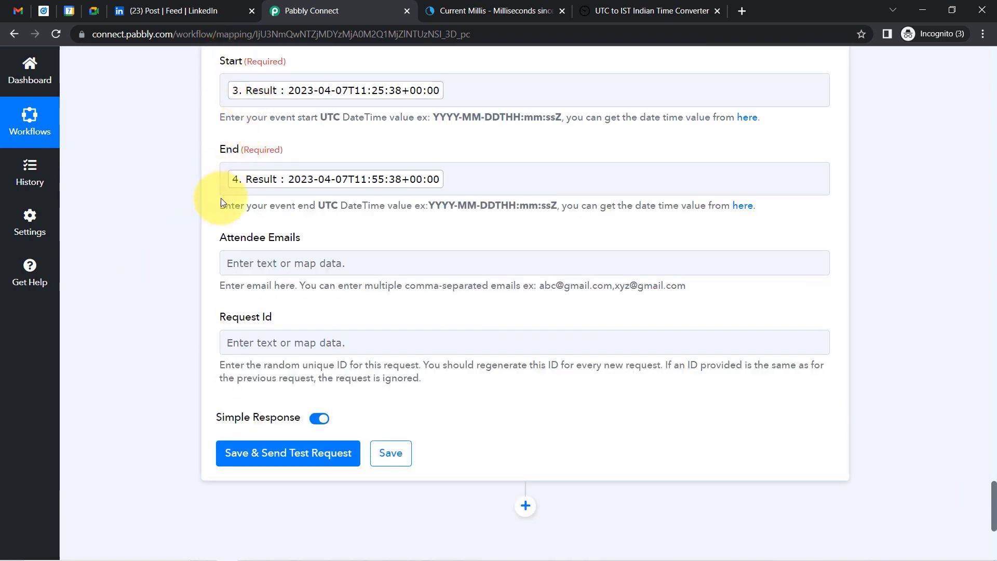
Map the lead's Question Answers Email Address into Attendee Emails and send a test request.
left_click(269, 270)
left_click(338, 362)
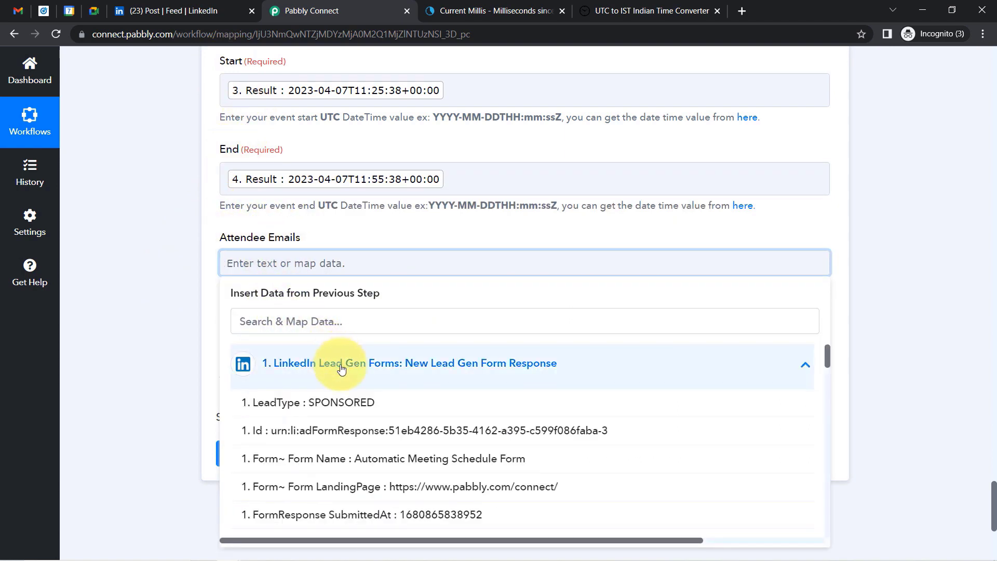
left_click(240, 322)
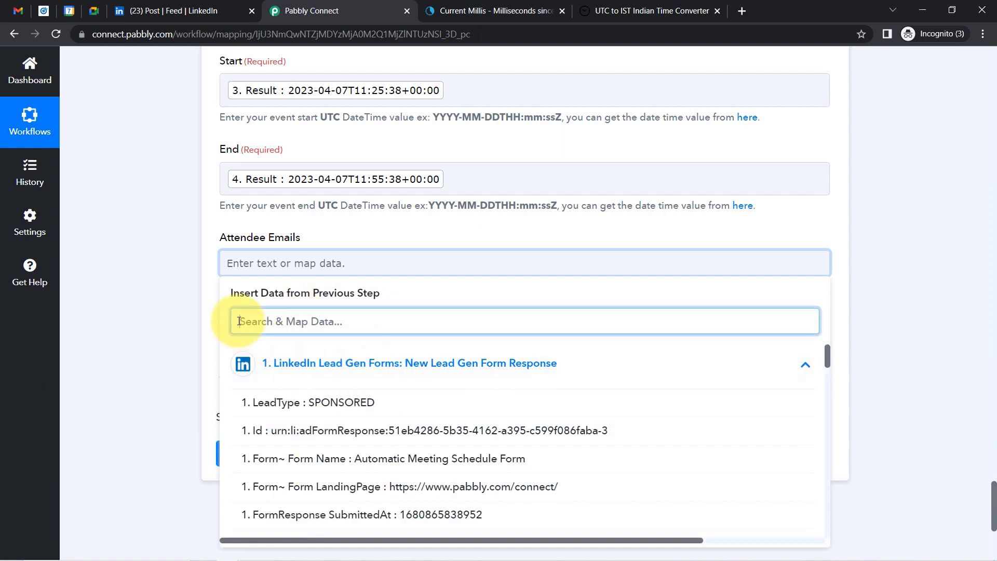
type("@")
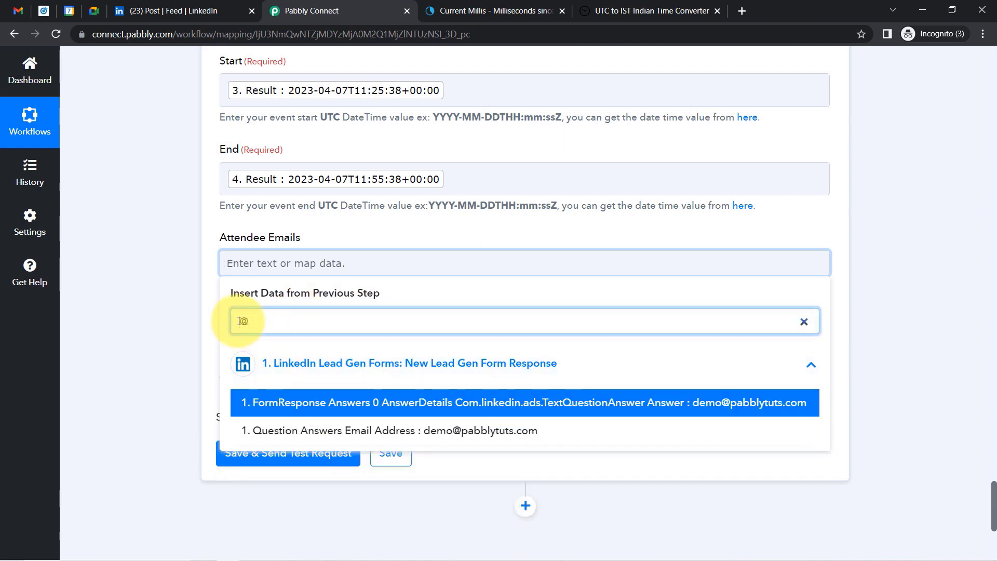
left_click(403, 438)
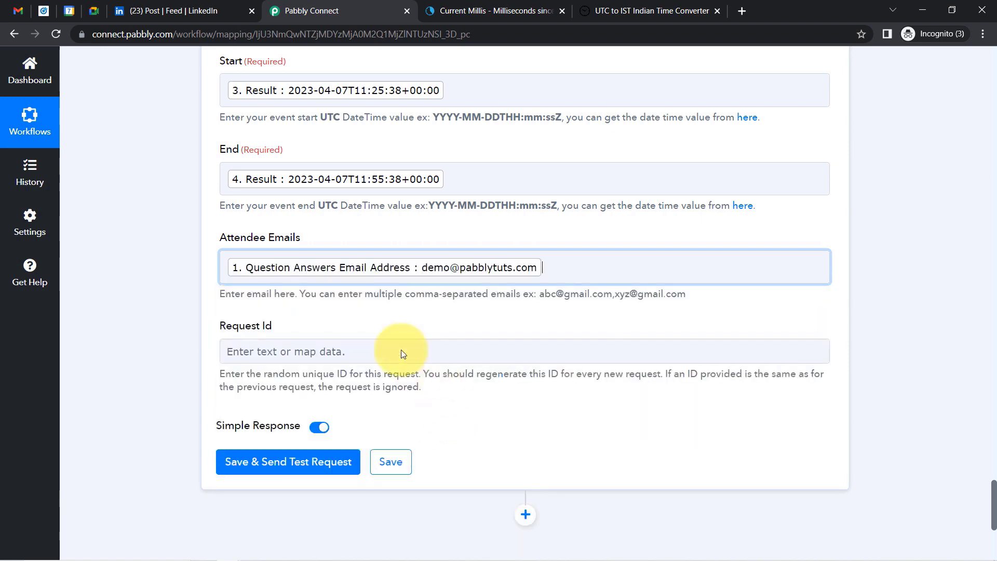
left_click(166, 304)
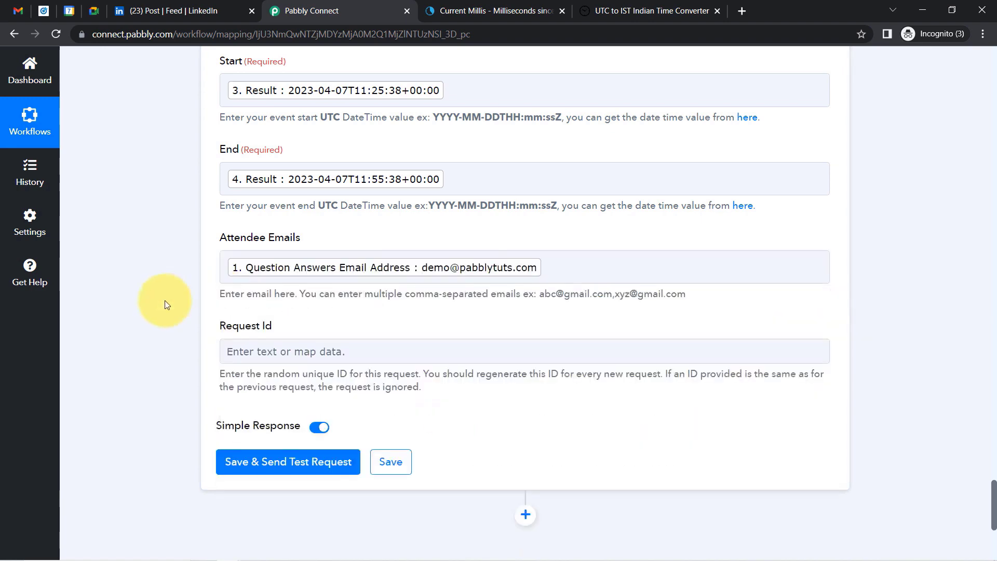
left_click(232, 459)
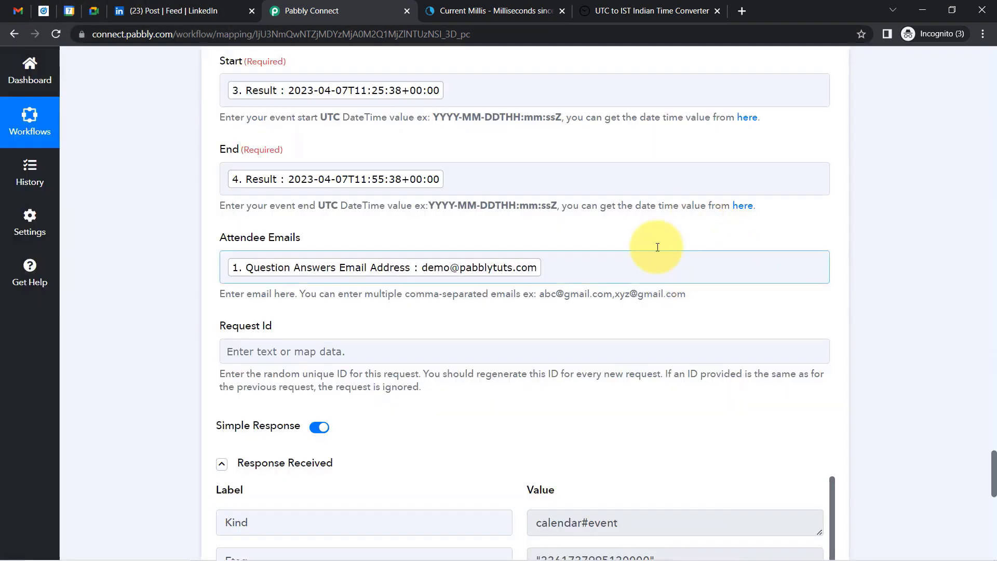
Inspect the April 7, 4:55–5:25pm 'Online Meeting is Scheduled with Client' event and its guest in Google Calendar.
left_click(69, 11)
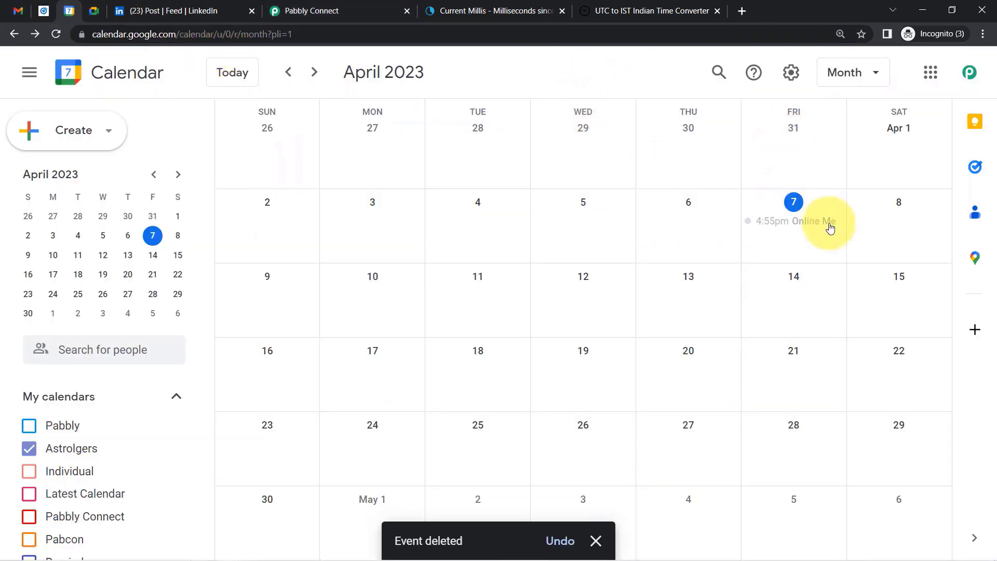
left_click(780, 229)
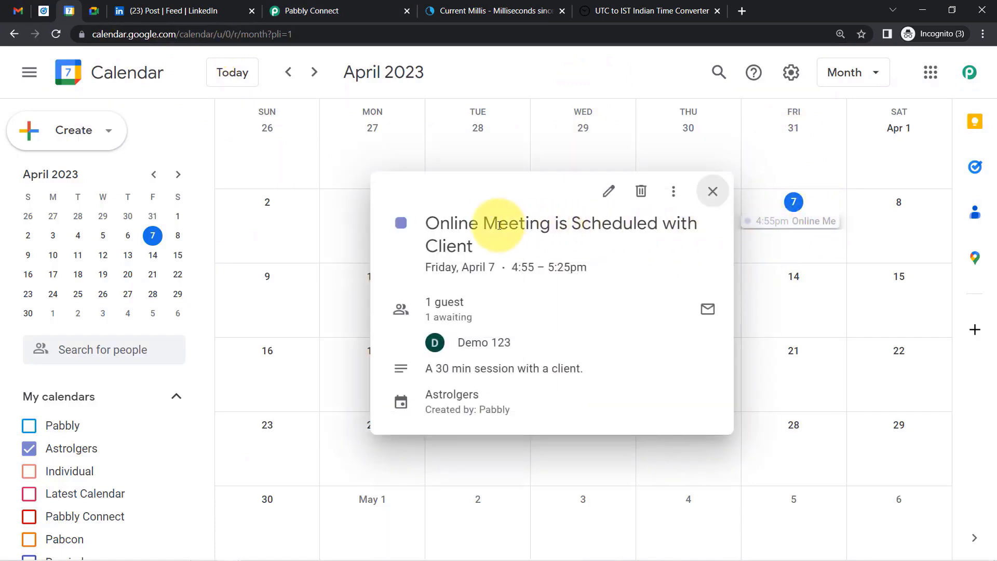
left_click_drag(459, 225, 577, 270)
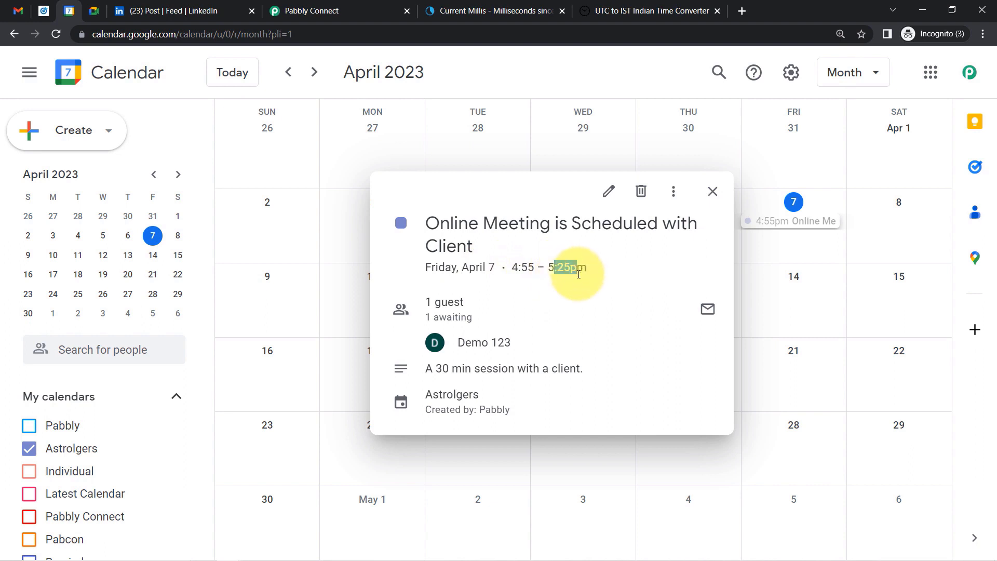
left_click(444, 356)
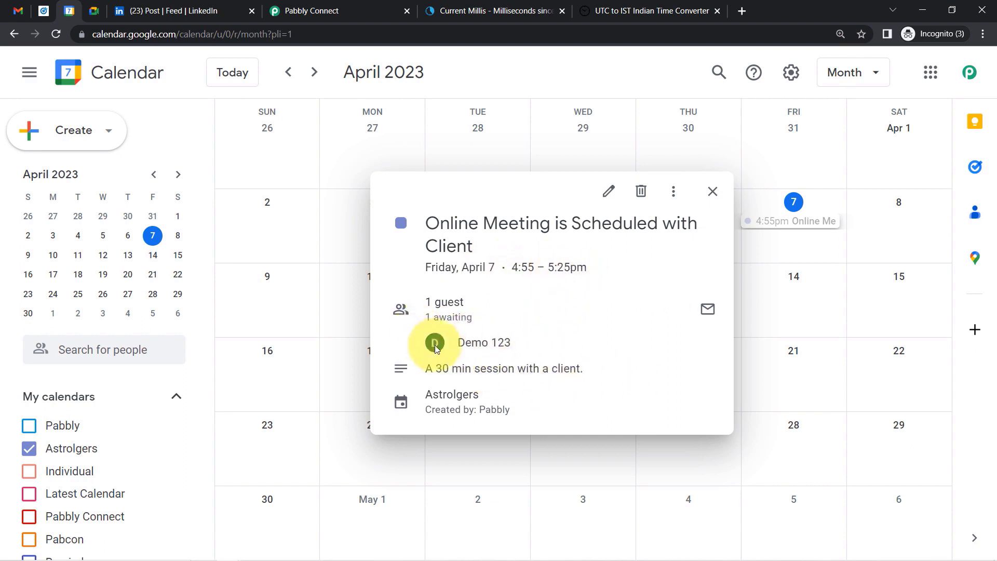
mouse_move(489, 342)
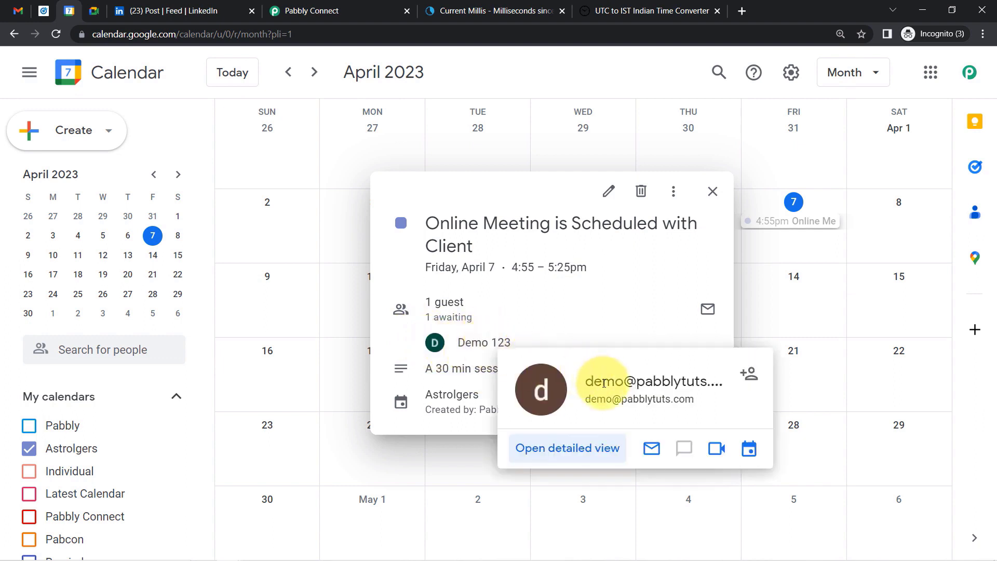
left_click_drag(597, 399, 664, 401)
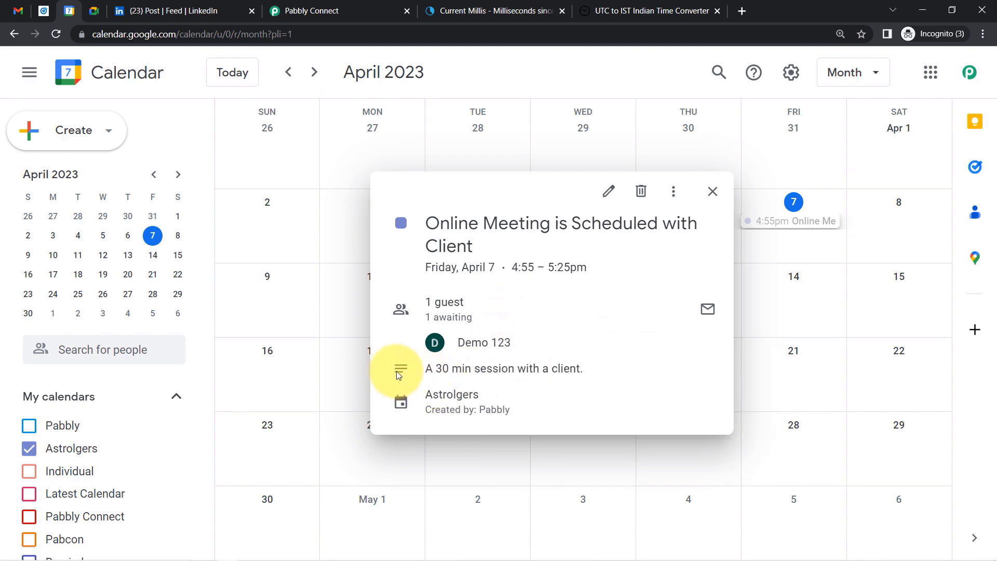
left_click_drag(501, 372, 571, 370)
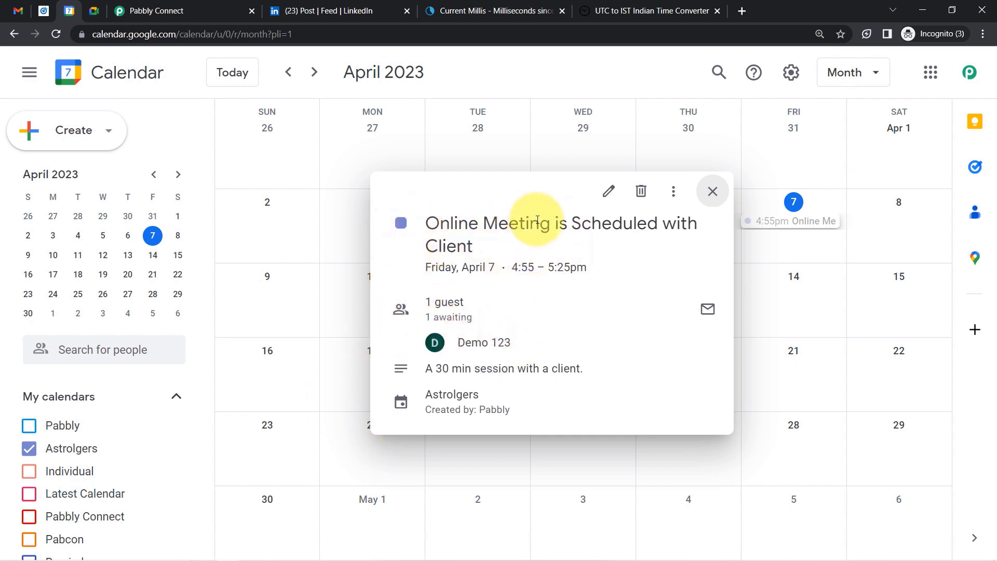
left_click(138, 5)
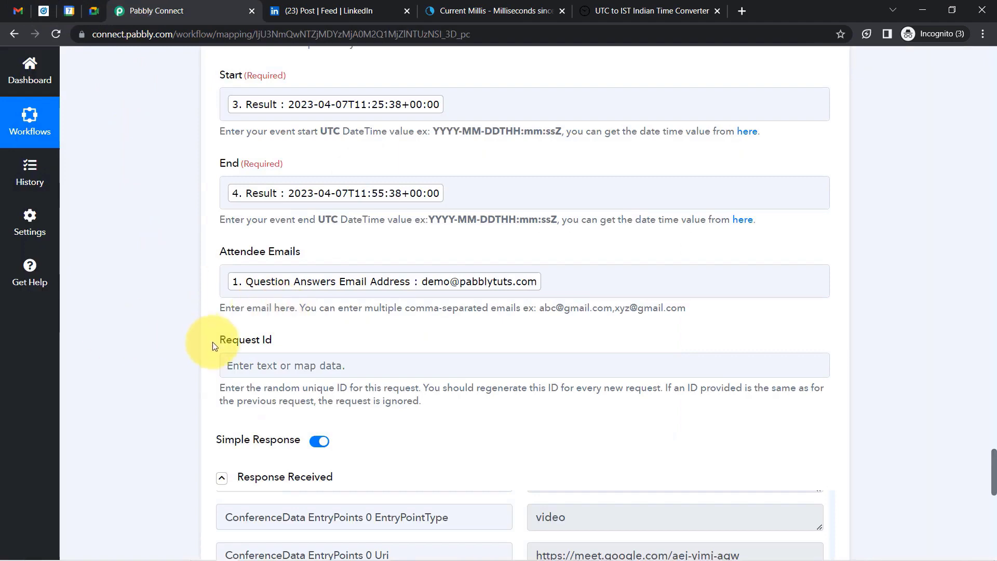
Look over the Request Id field's data options and help text.
left_click(247, 363)
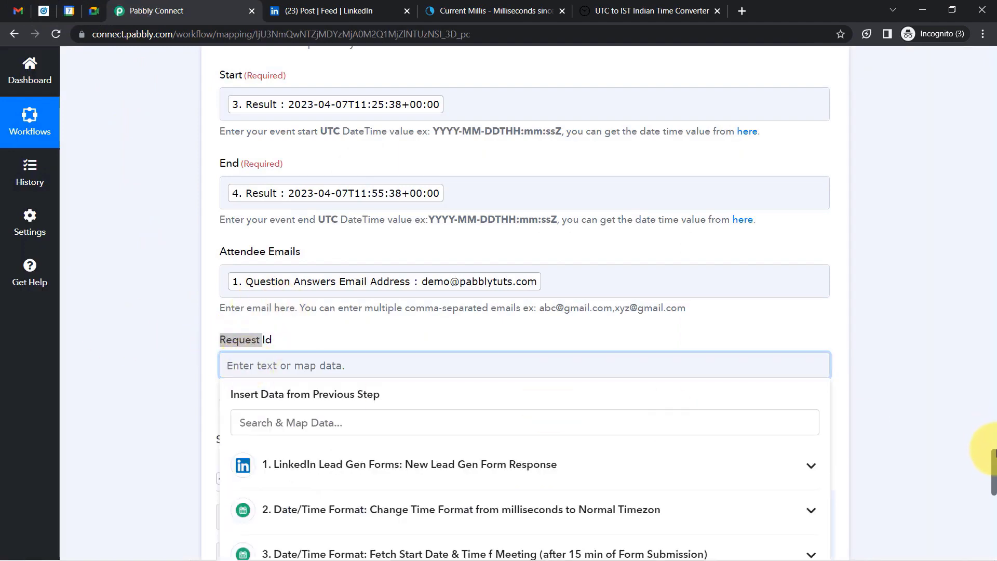
left_click_drag(995, 463, 995, 470)
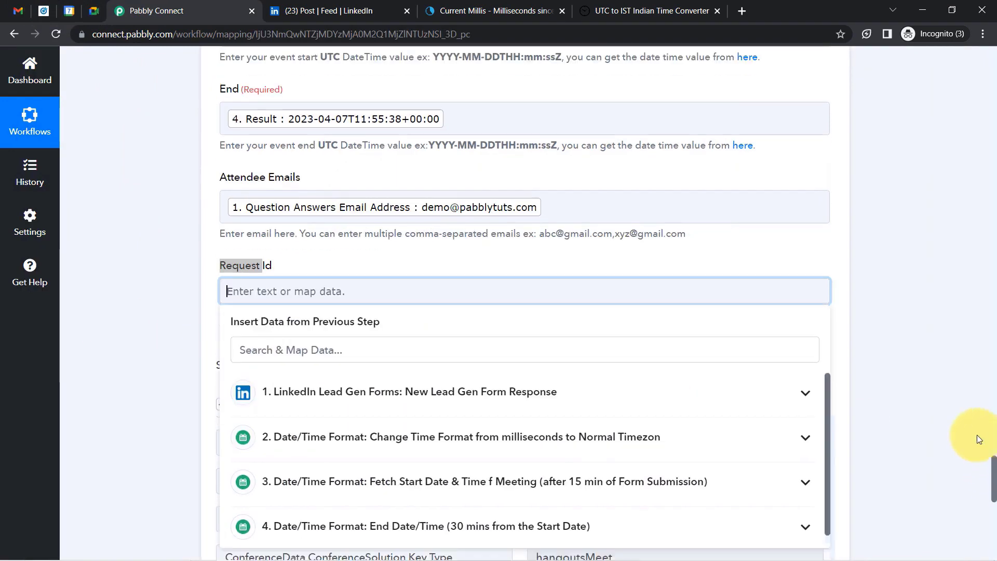
left_click(933, 348)
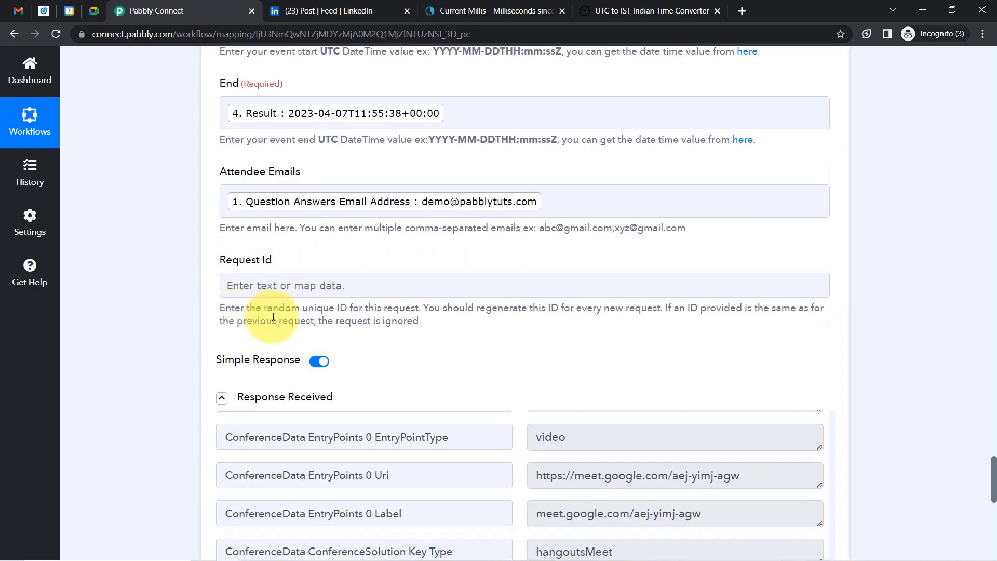
left_click_drag(293, 307, 383, 311)
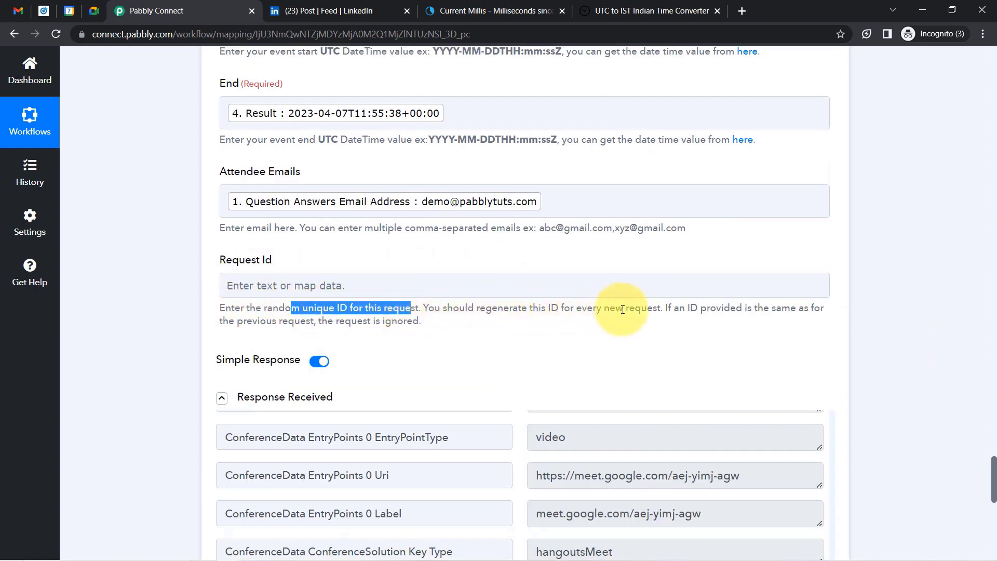
left_click(115, 271)
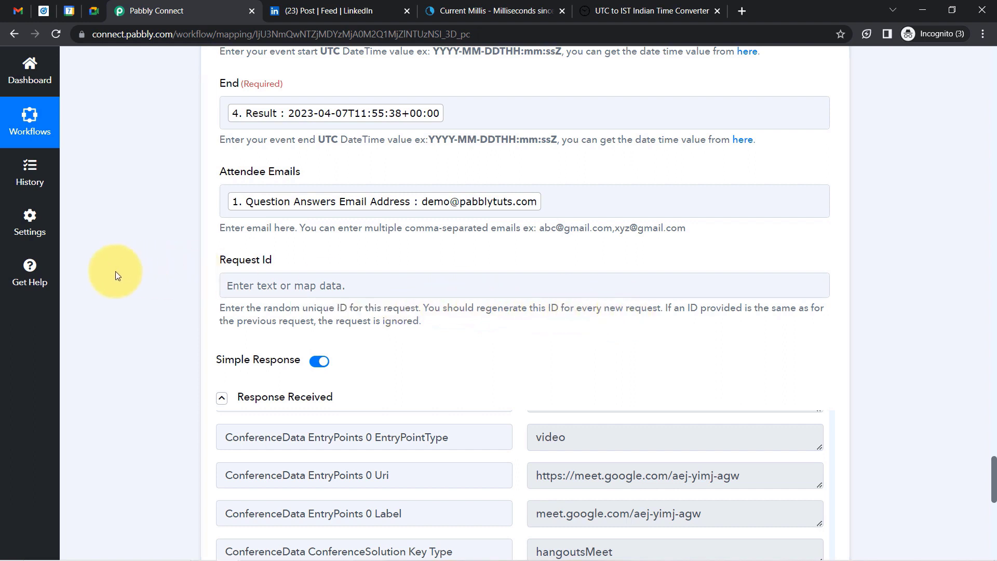
Insert the lead's email address into Request Id and resend the test request.
left_click(313, 287)
left_click(286, 343)
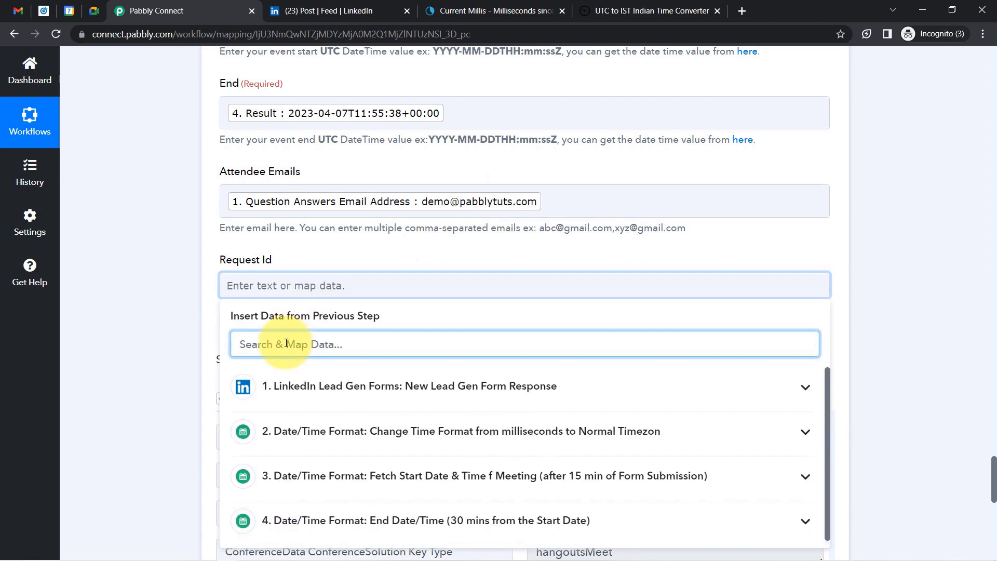
type("@")
left_click(412, 516)
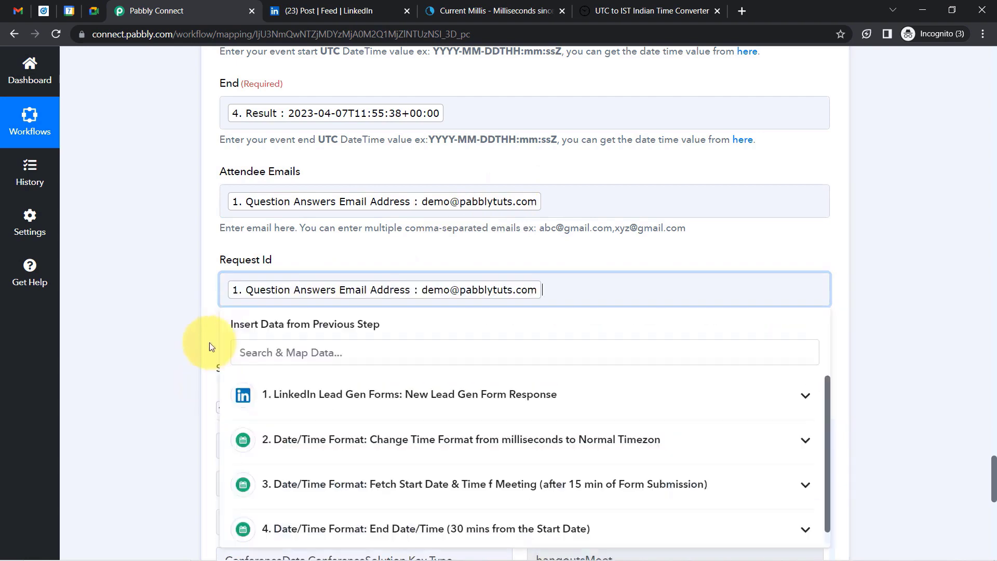
left_click(210, 347)
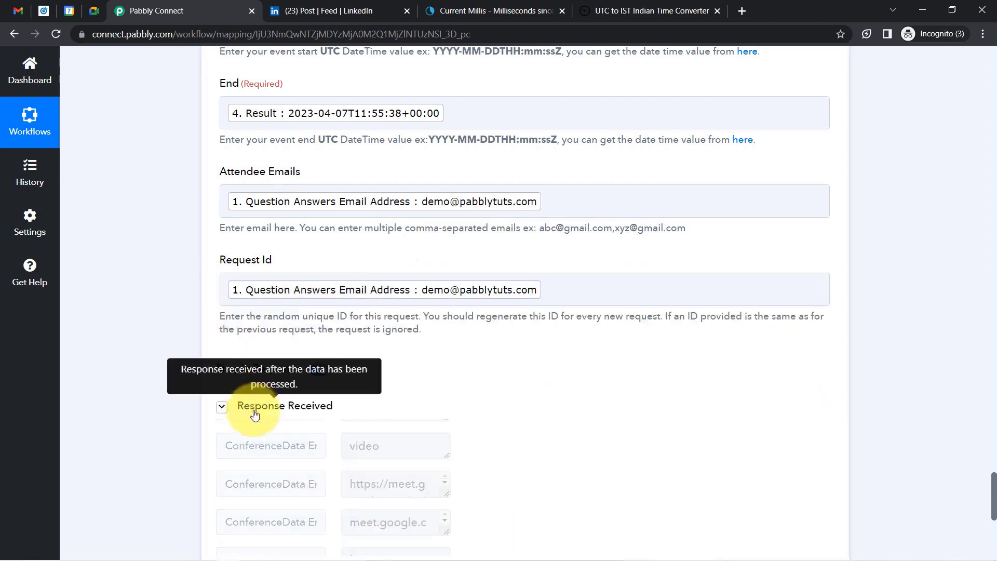
left_click(255, 411)
left_click(250, 448)
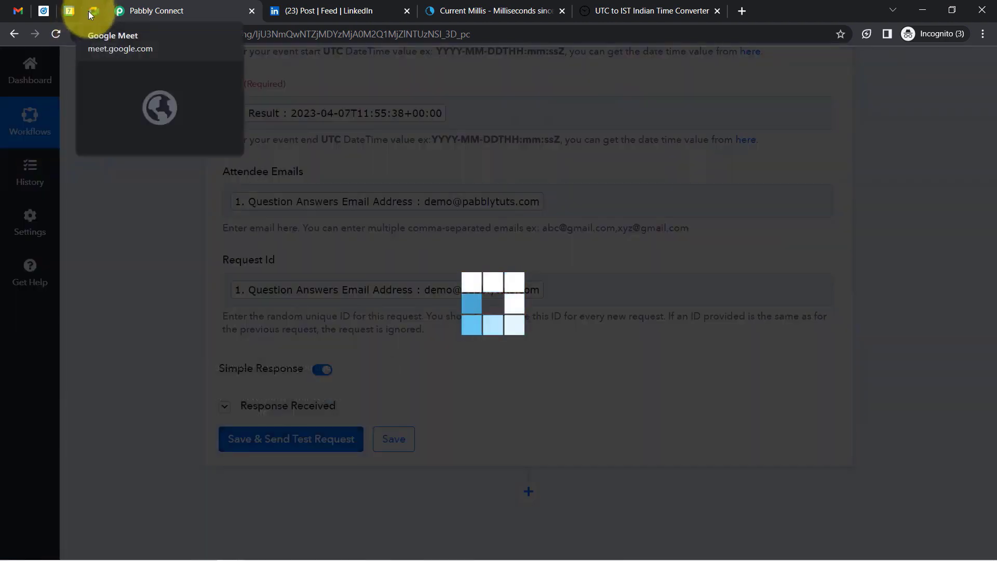
left_click(69, 11)
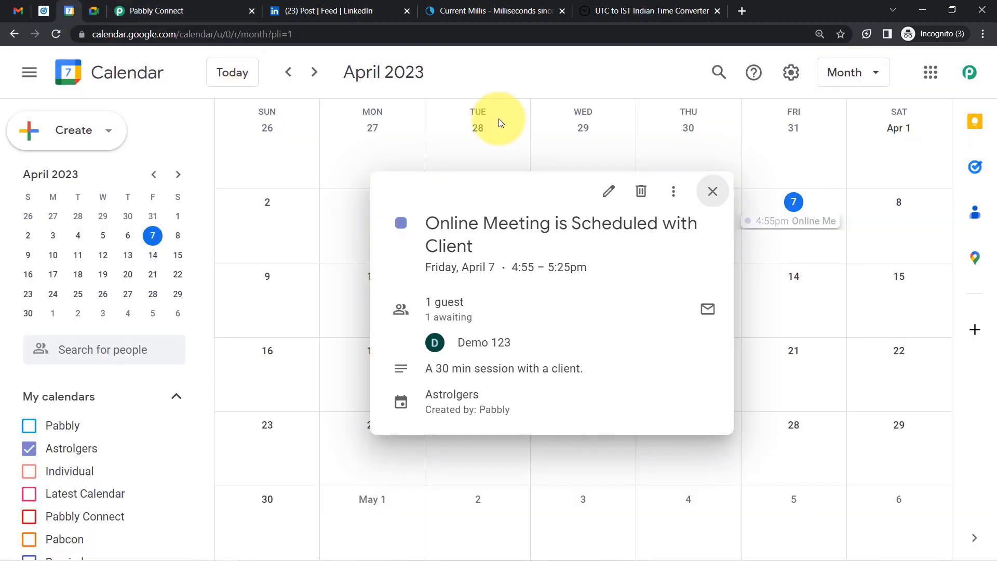
left_click(713, 192)
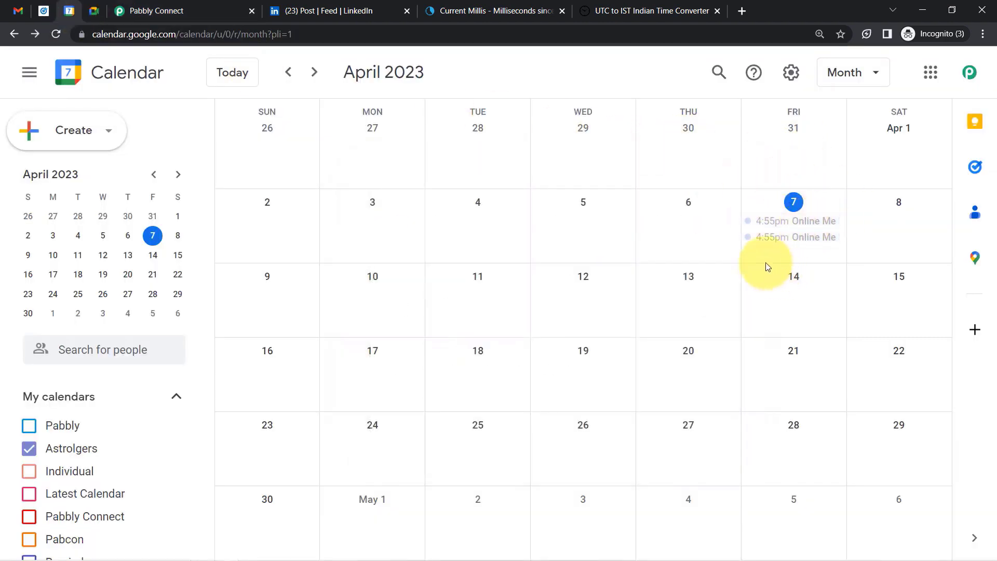
left_click(772, 229)
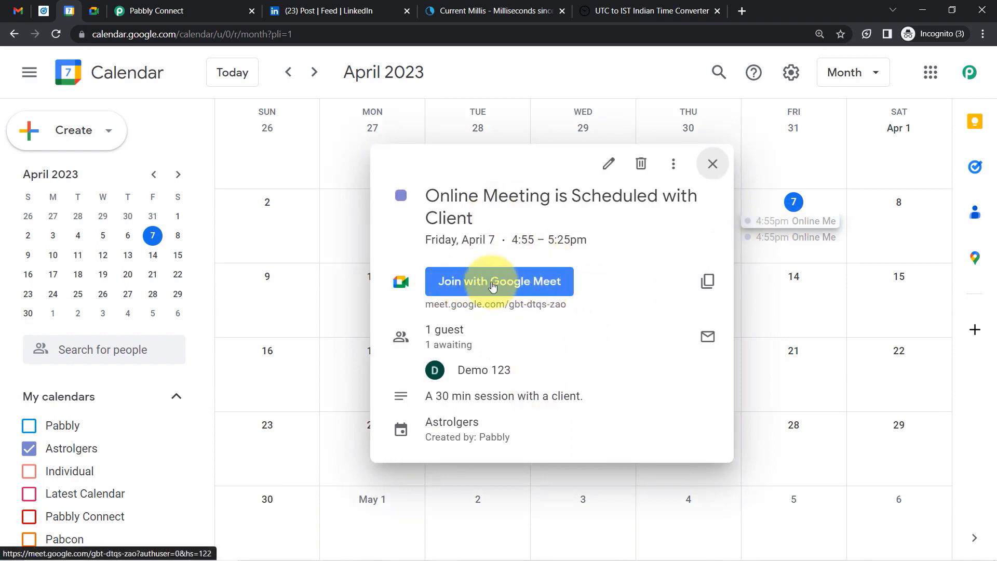
left_click(528, 283)
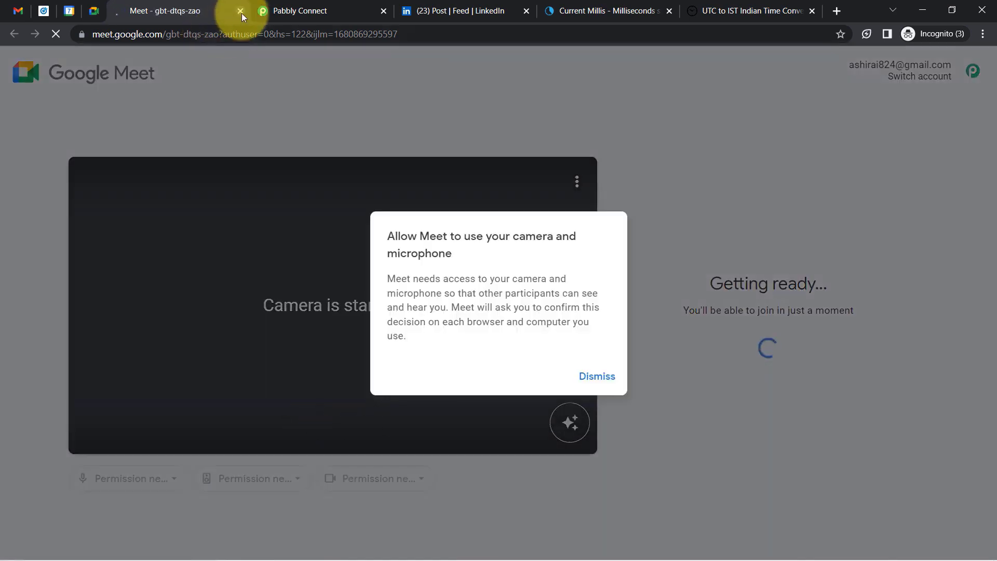
left_click(241, 10)
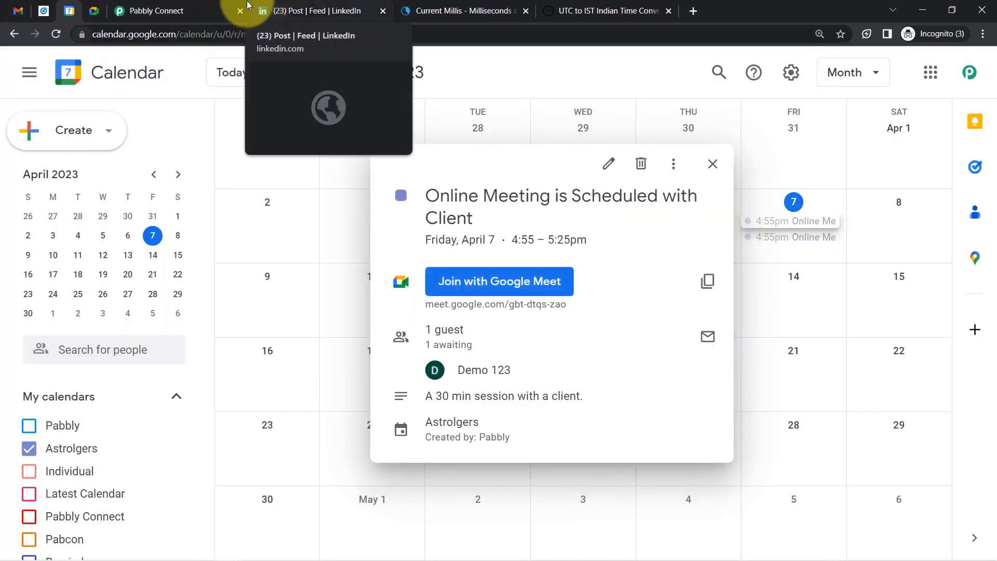
left_click(205, 8)
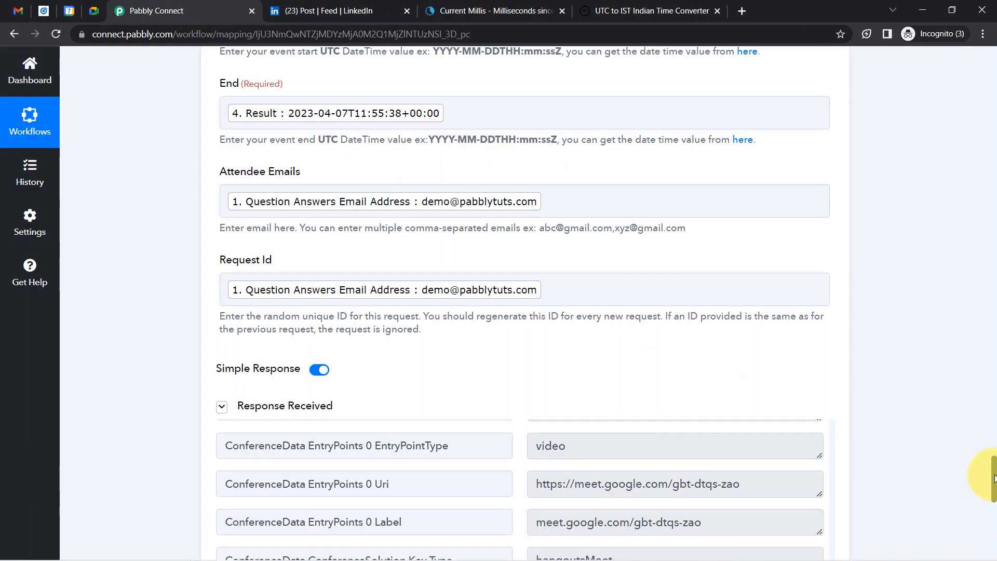
scroll(995, 488, "down", 4)
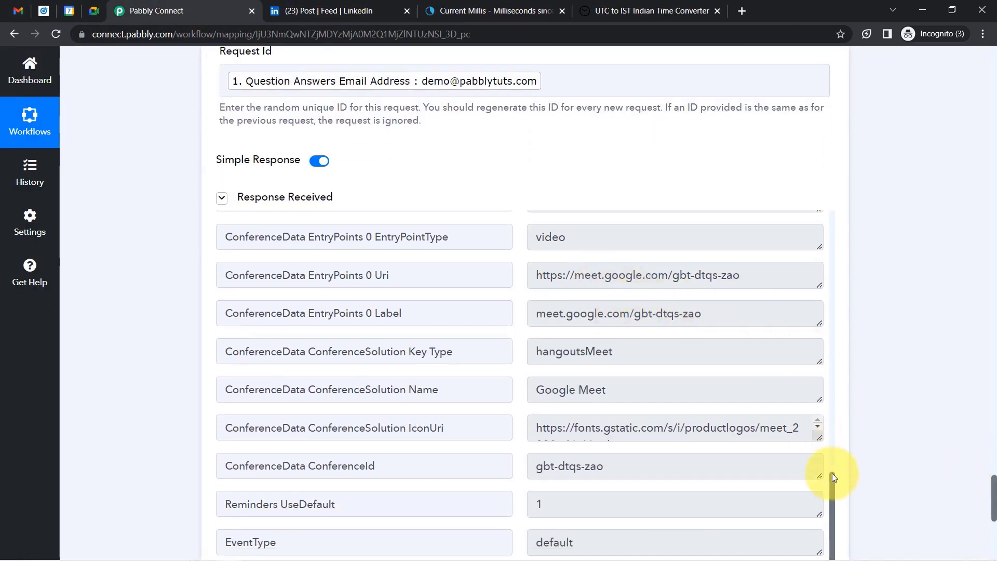
left_click_drag(837, 483, 834, 401)
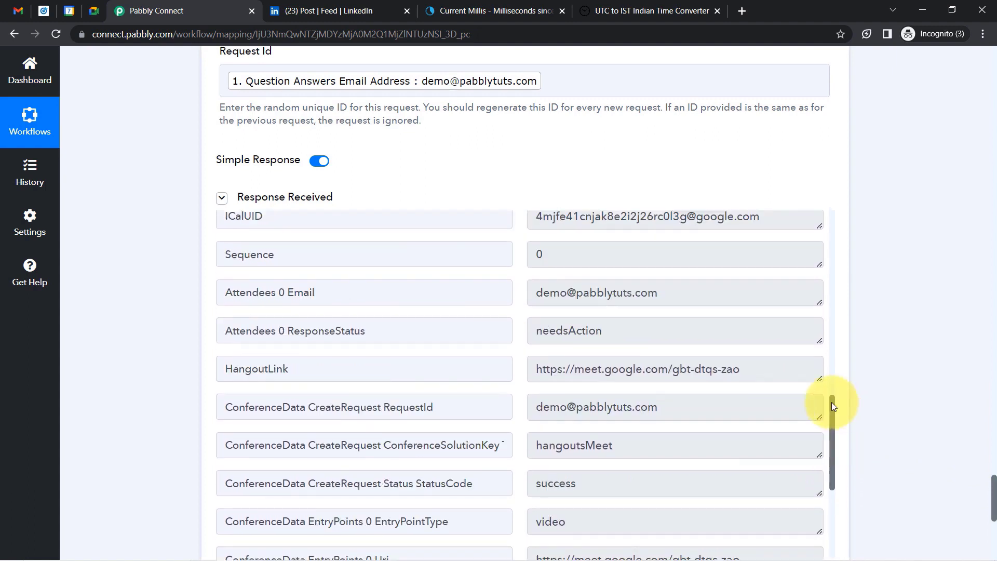
left_click(241, 360)
left_click(651, 368)
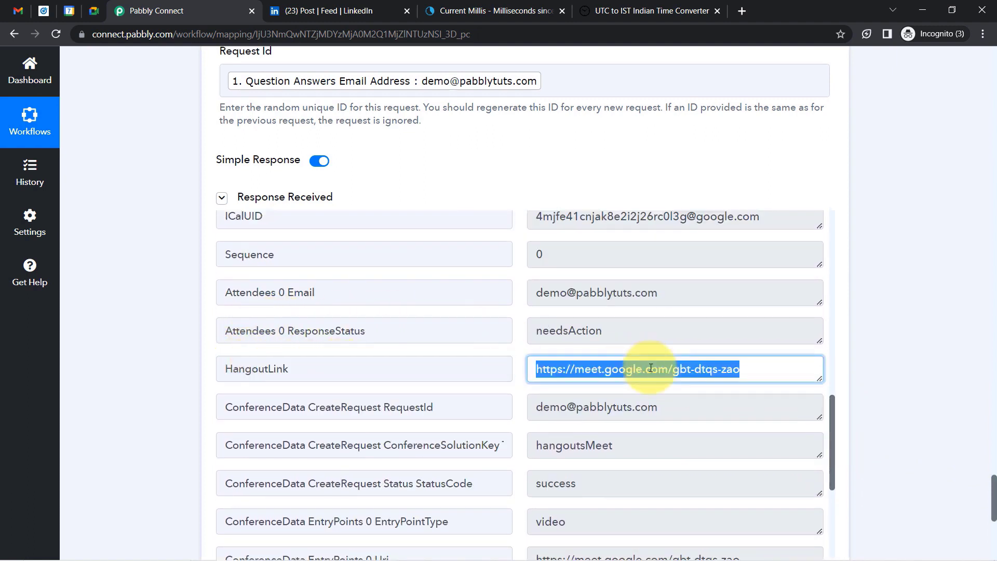
key("ctrl+c")
key("ctrl+t")
key("ctrl+v")
key("Return")
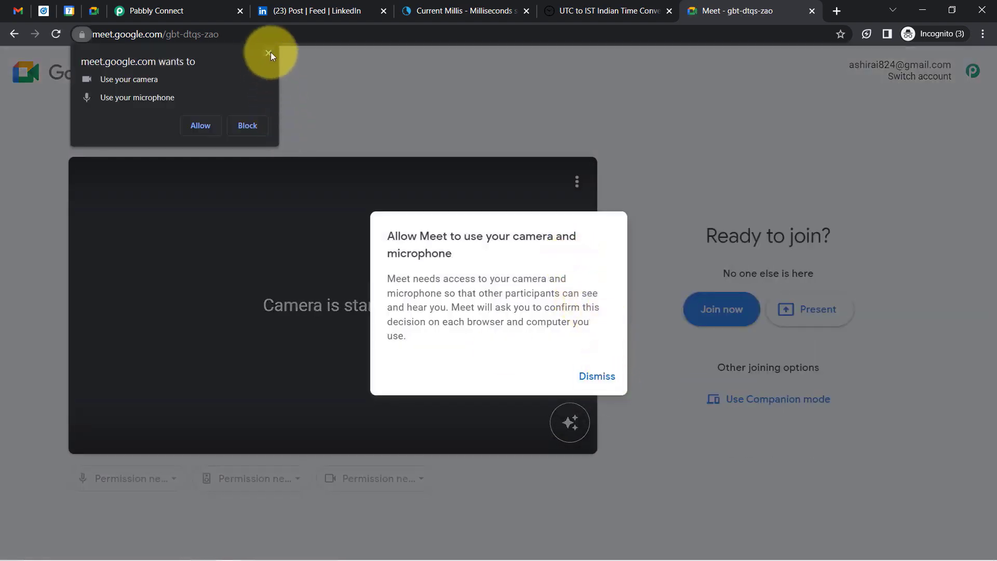
left_click(269, 53)
left_click(270, 53)
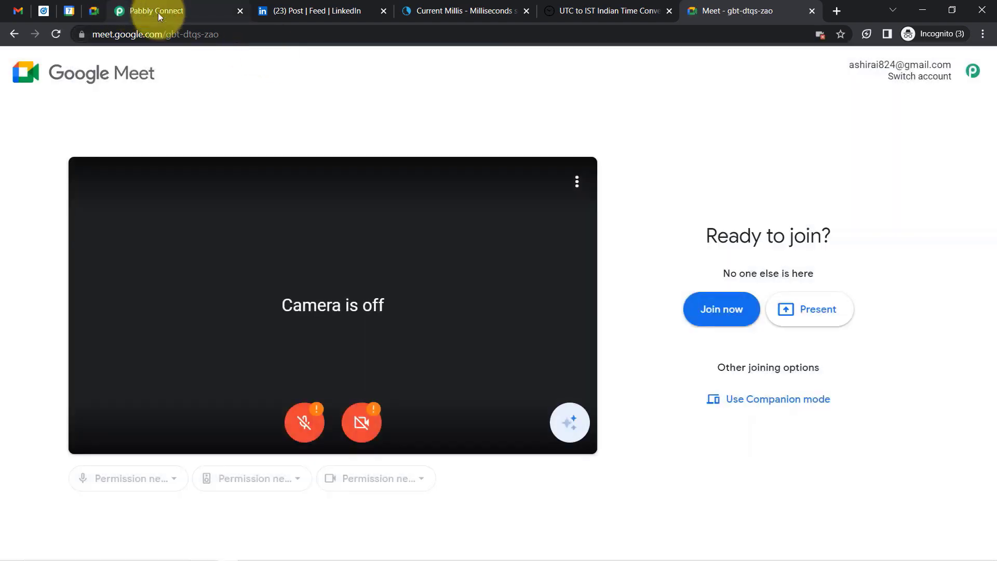
left_click(812, 11)
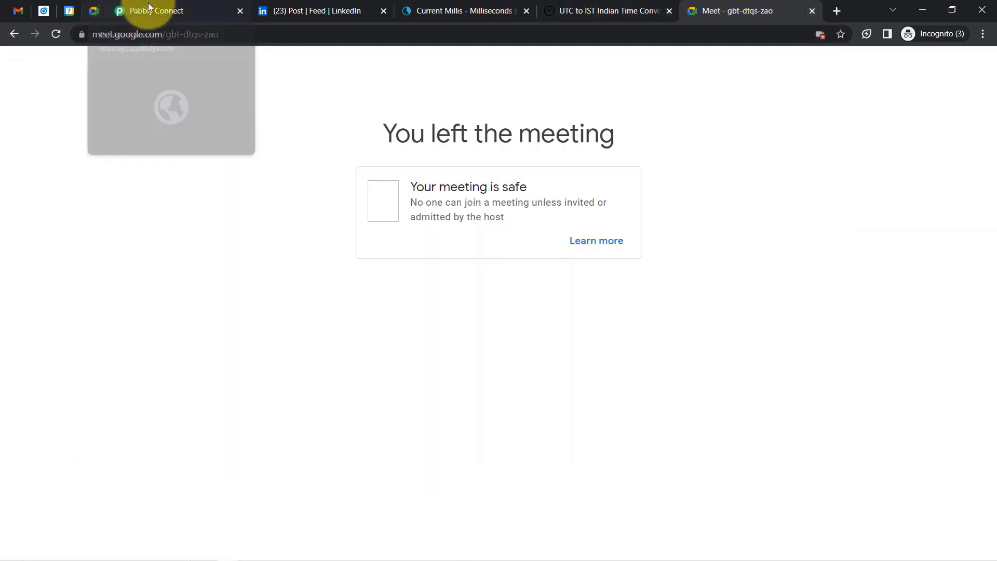
left_click(140, 12)
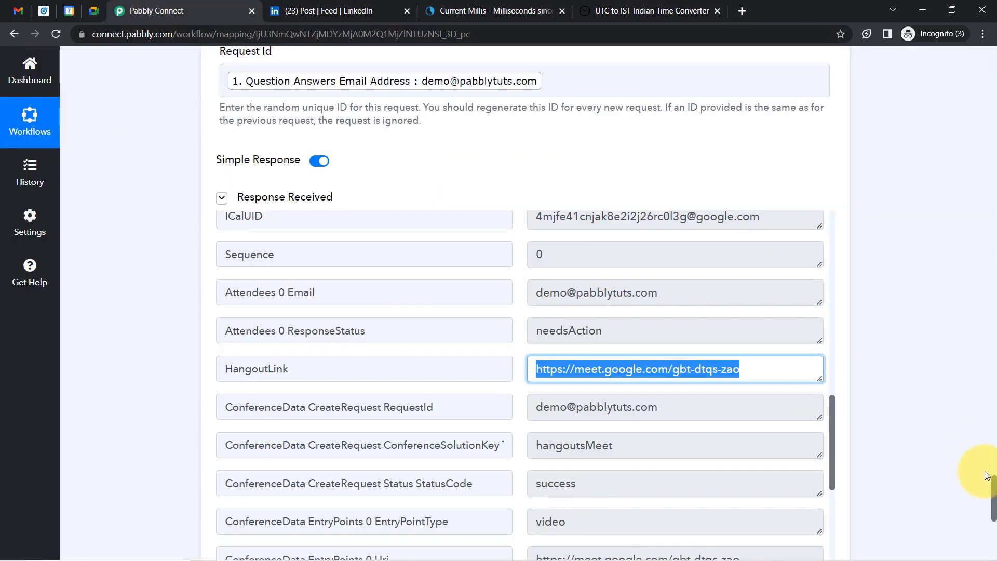
scroll(989, 468, "down", 5)
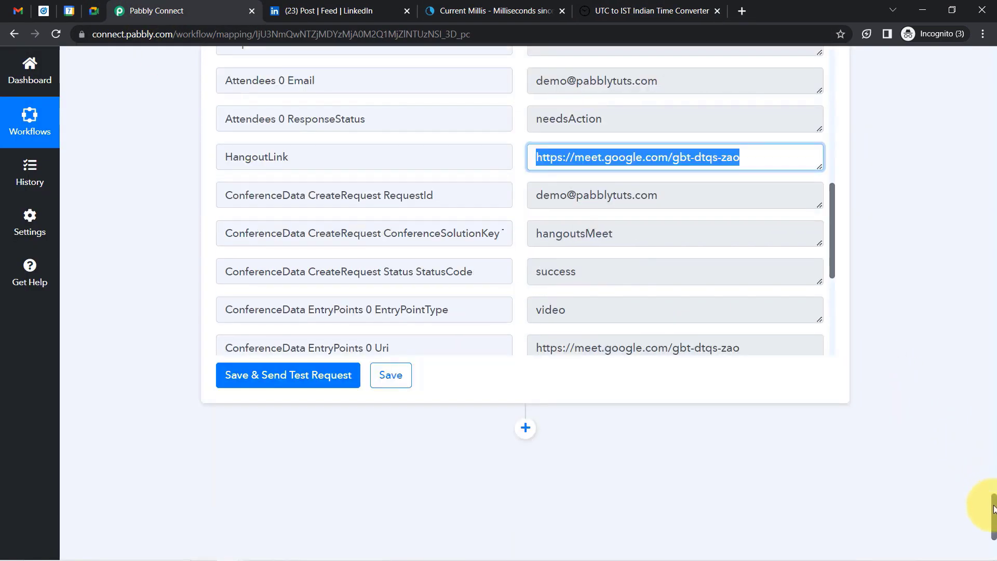
Add a new Gmail action step with Send Email as the action event.
left_click(526, 355)
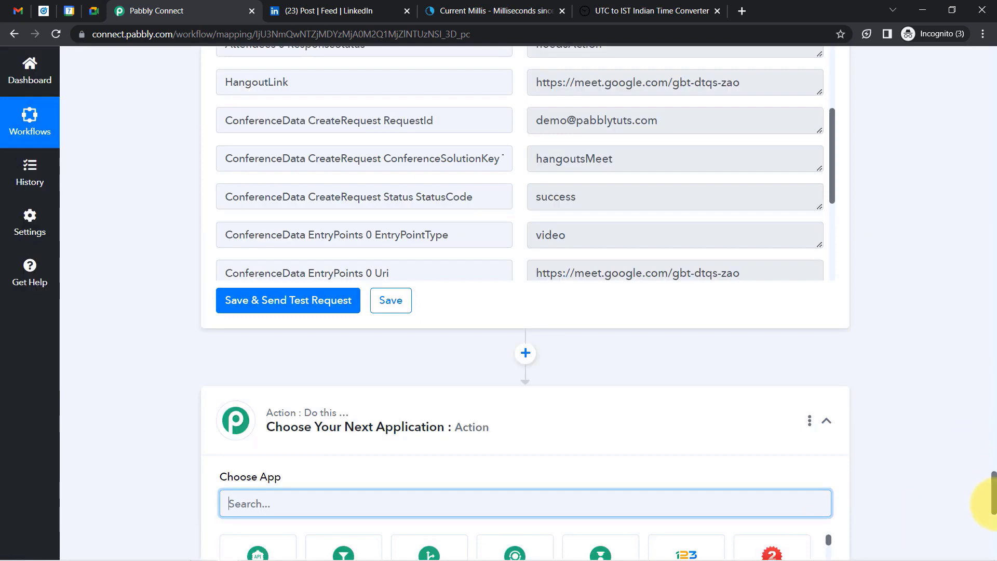
scroll(989, 504, "down", 5)
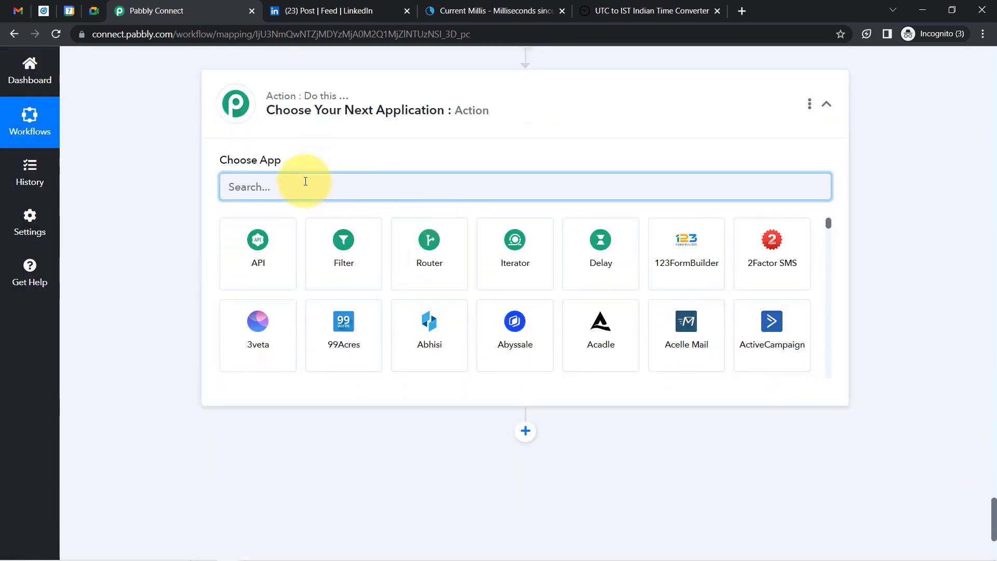
type("g,a")
type("ma")
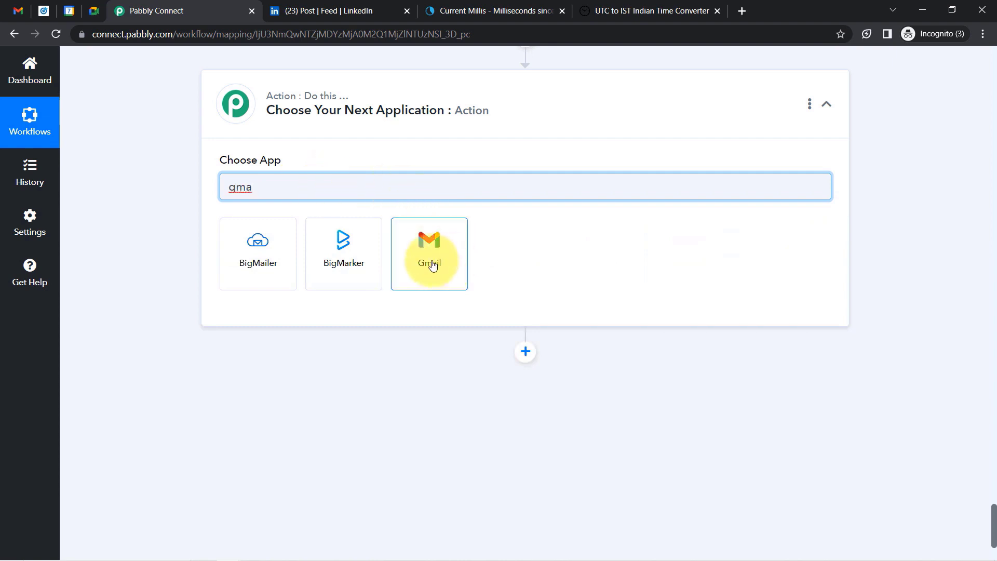
left_click(433, 265)
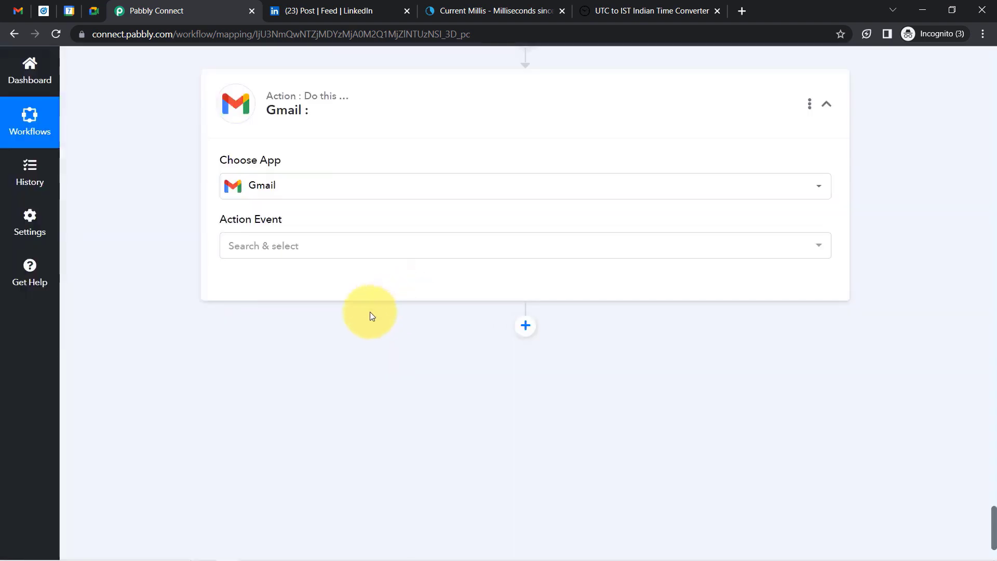
left_click(252, 253)
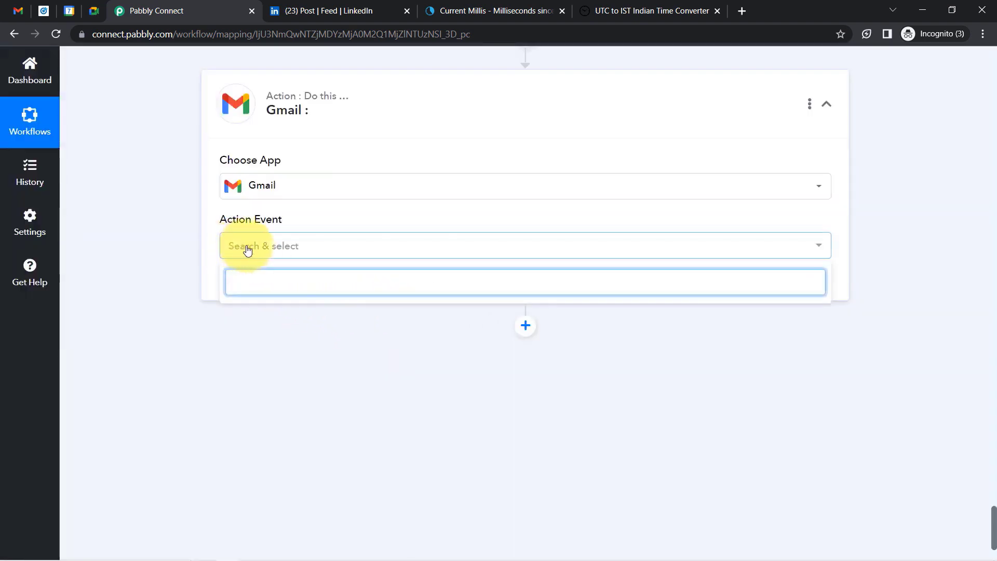
left_click(248, 251)
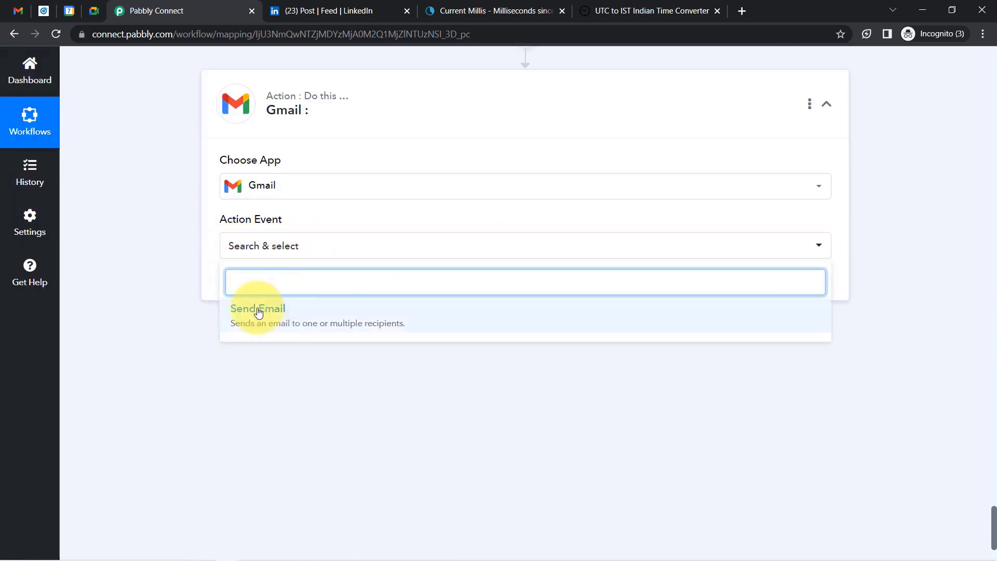
left_click(258, 311)
Connect the Gmail step through the existing Gmail #4 connection.
left_click(244, 292)
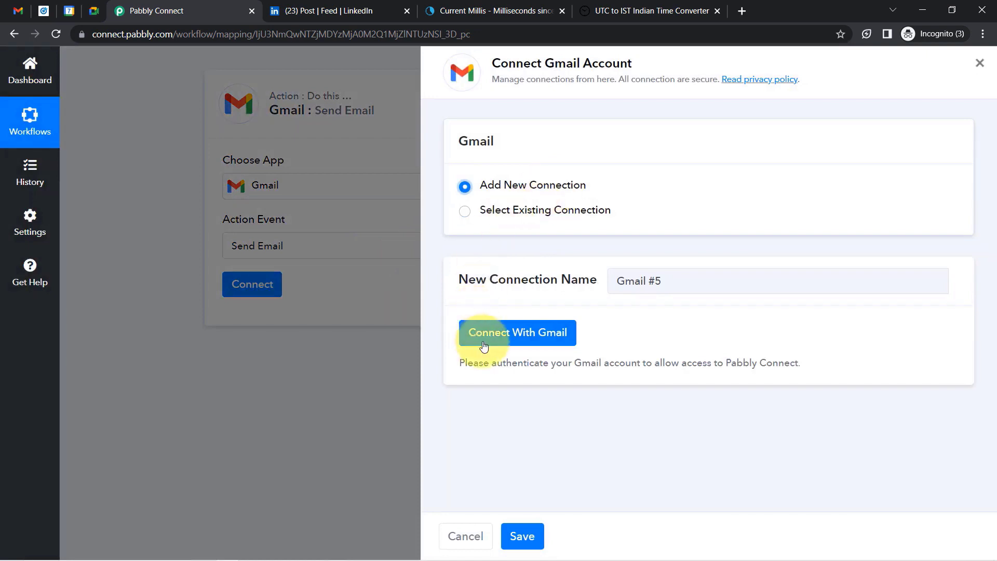
left_click(523, 209)
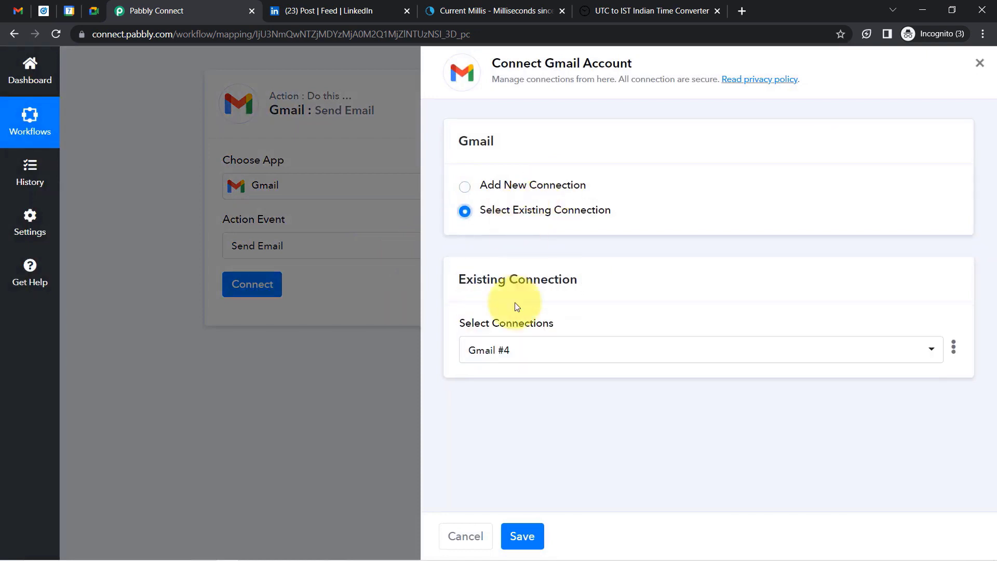
left_click(521, 536)
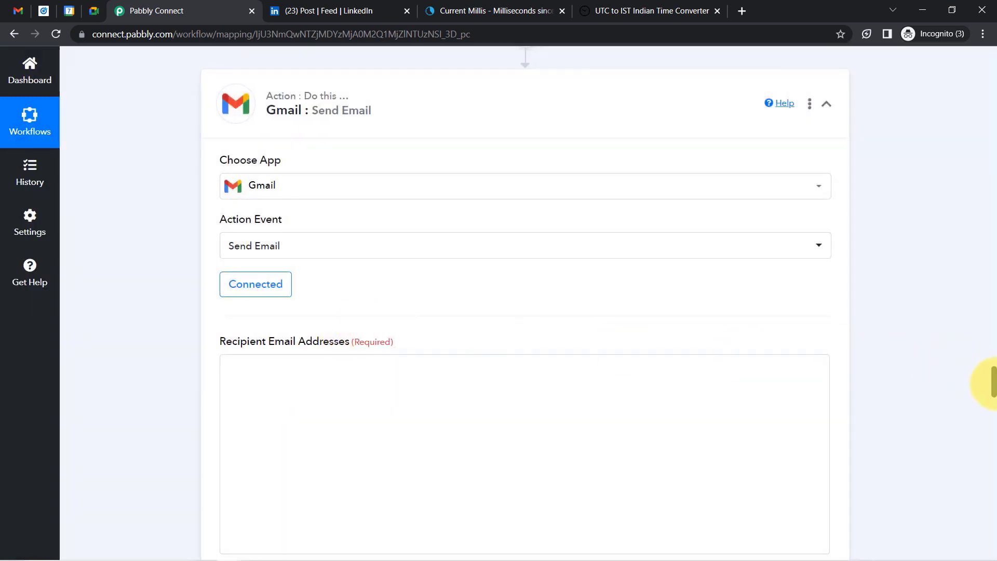
Map the LinkedIn Question Answers Email Address into Recipient Email Addresses.
left_click_drag(993, 455, 993, 461)
left_click(262, 287)
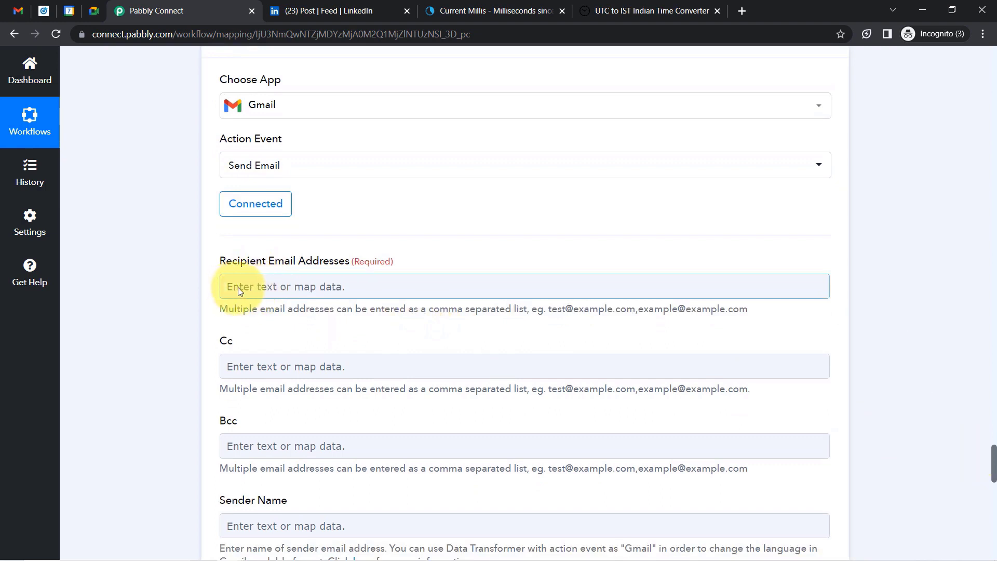
left_click(238, 288)
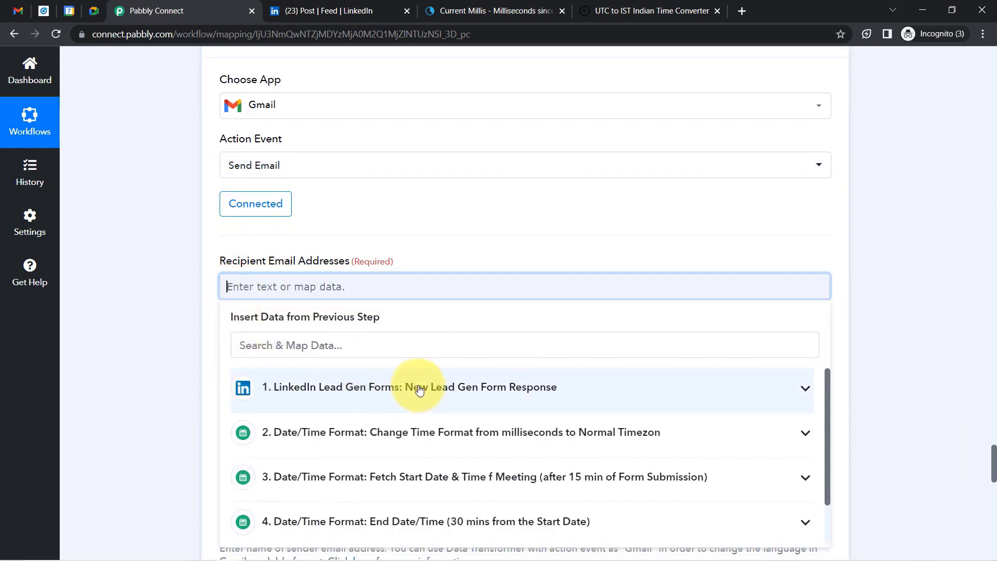
left_click(420, 389)
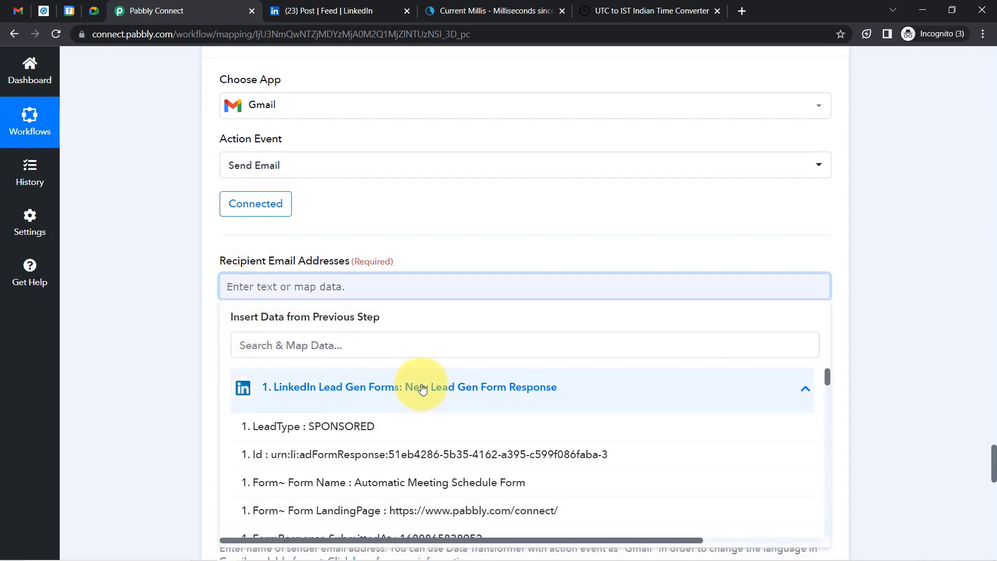
left_click(266, 344)
type("@")
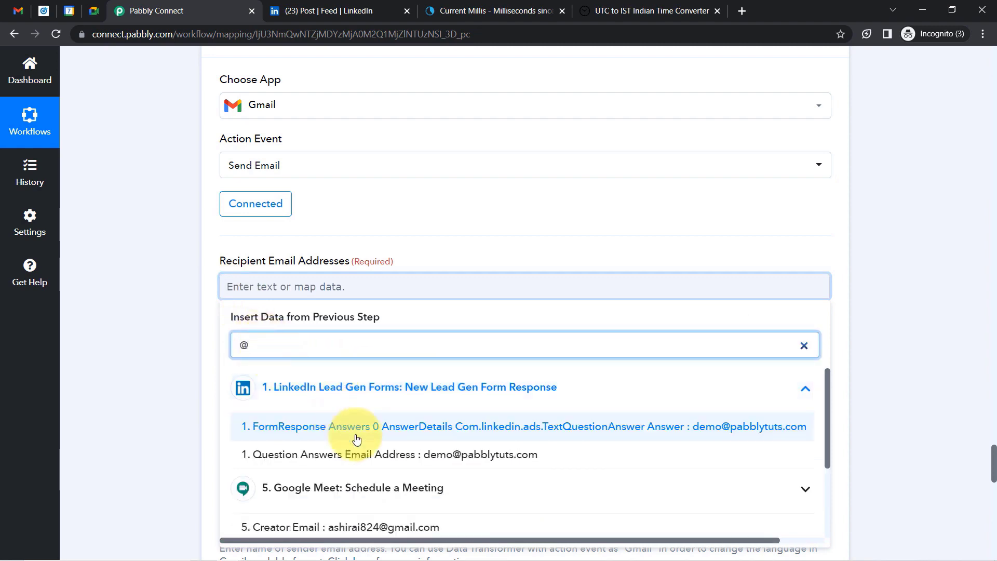
left_click(395, 456)
left_click(182, 312)
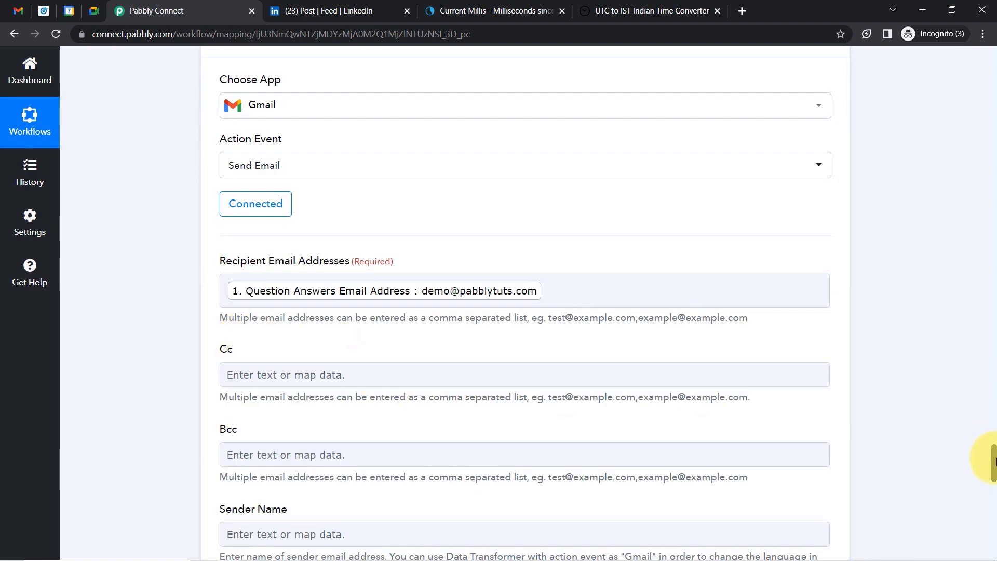
left_click_drag(993, 458, 994, 483)
Set the subject to 'Hello, <LocalizedName> Meeting is Scheduled Successfully' using the mapped LocalizedName.
left_click(255, 232)
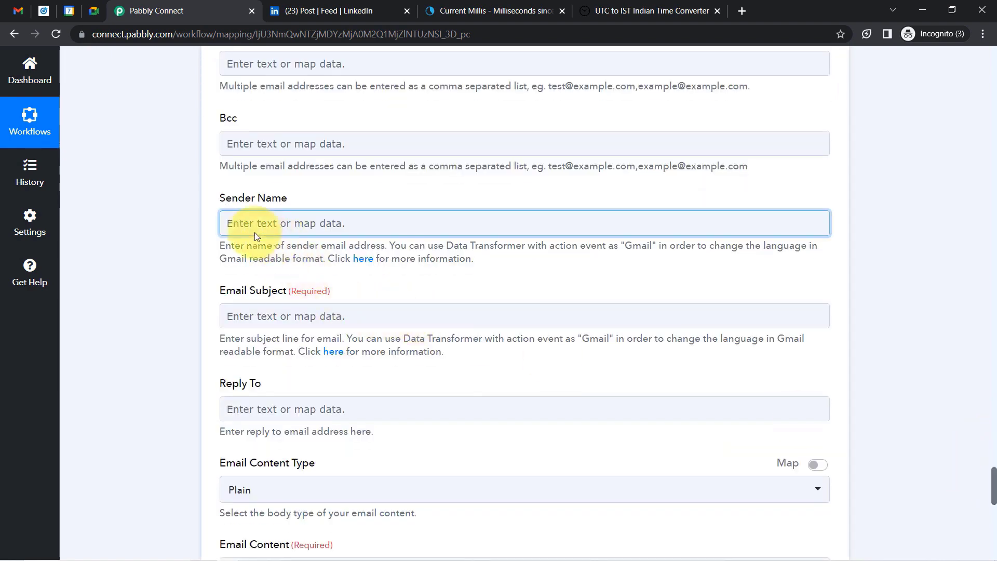
type("Pabbly")
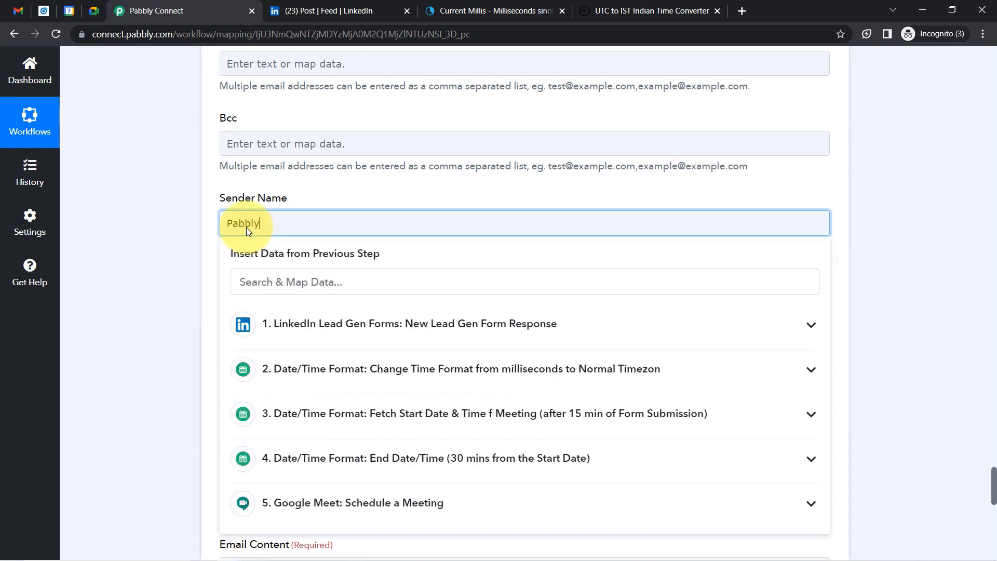
left_click(179, 265)
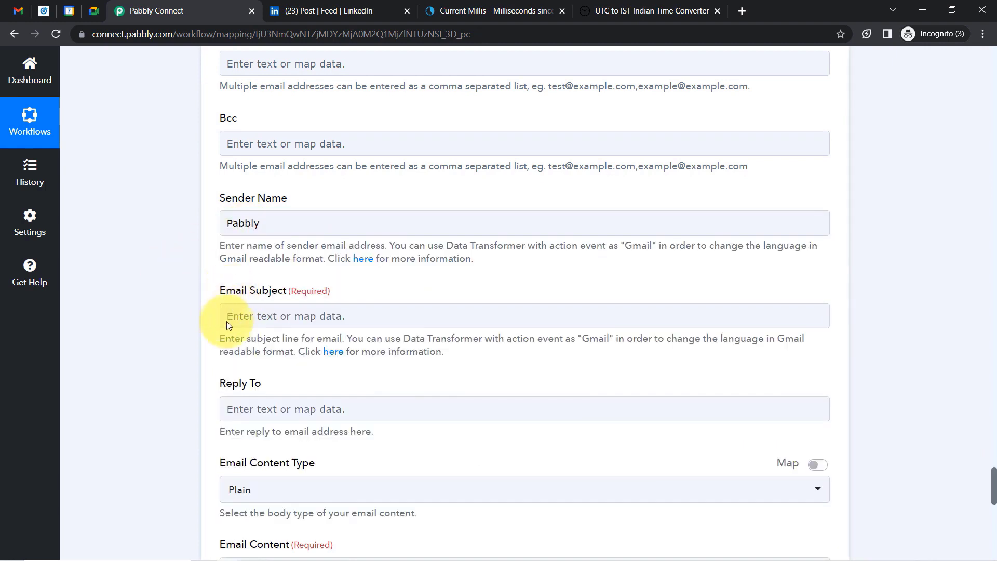
left_click(236, 321)
type("Mee")
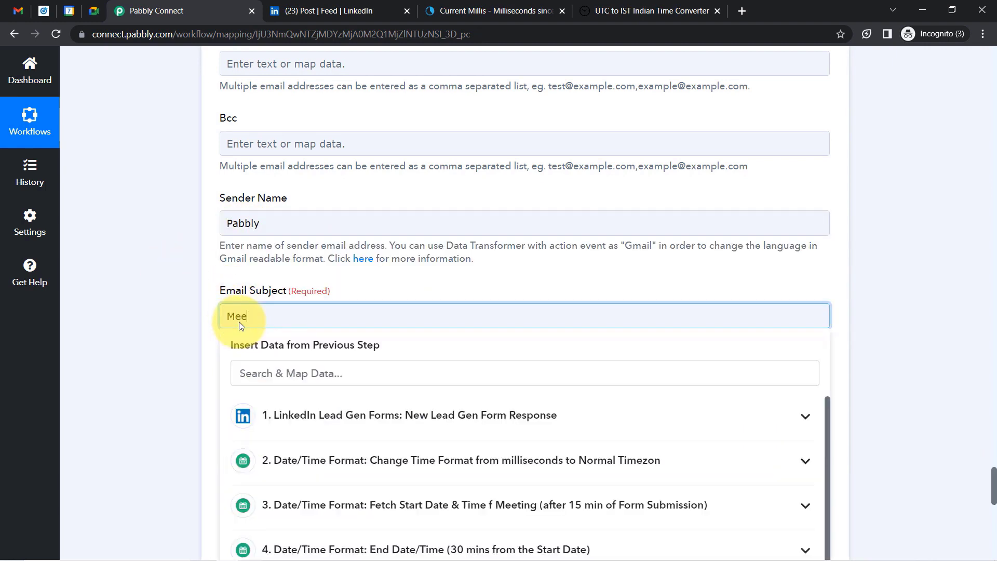
type("ting is Scheduled Succ")
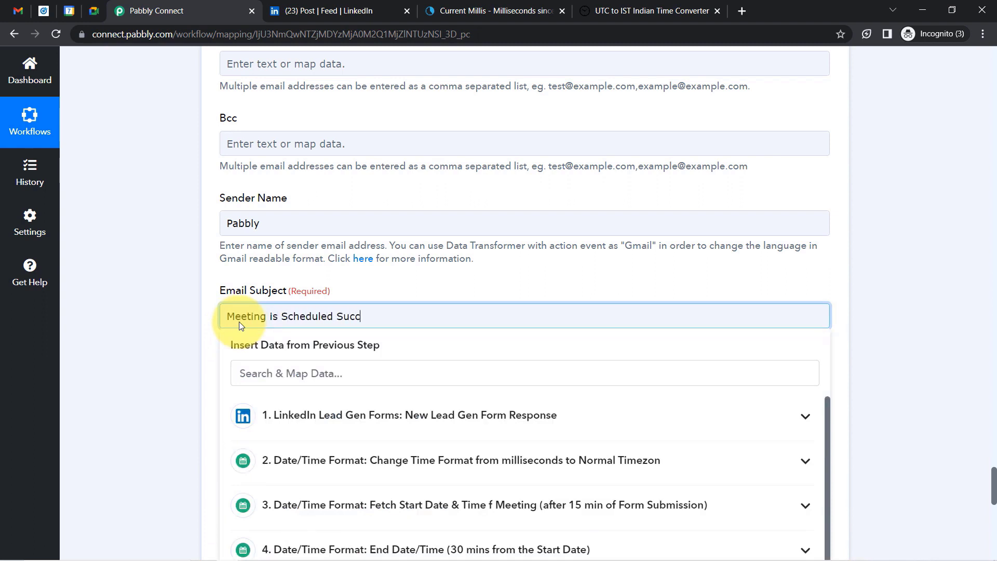
type("essfully")
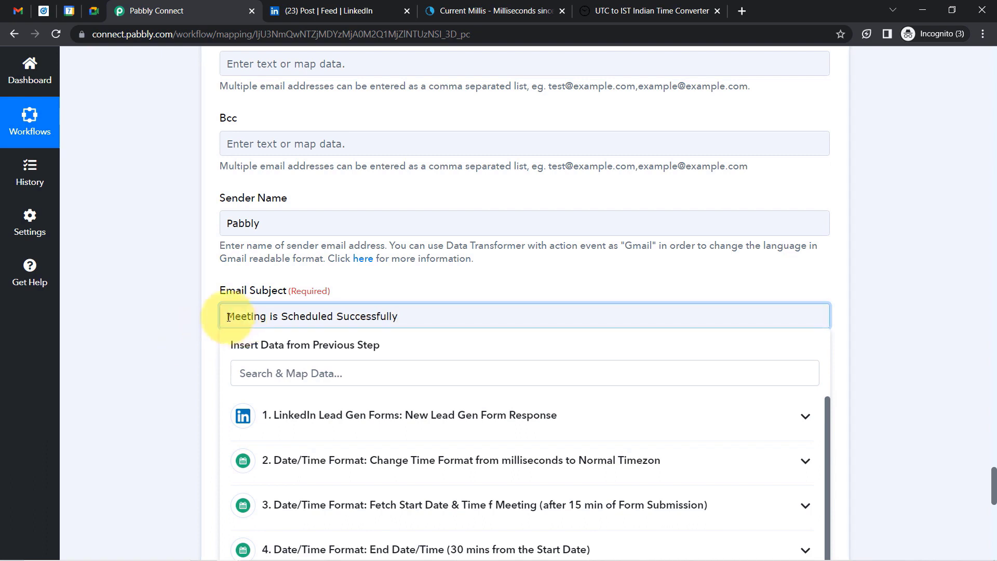
left_click(229, 317)
type("Hello,")
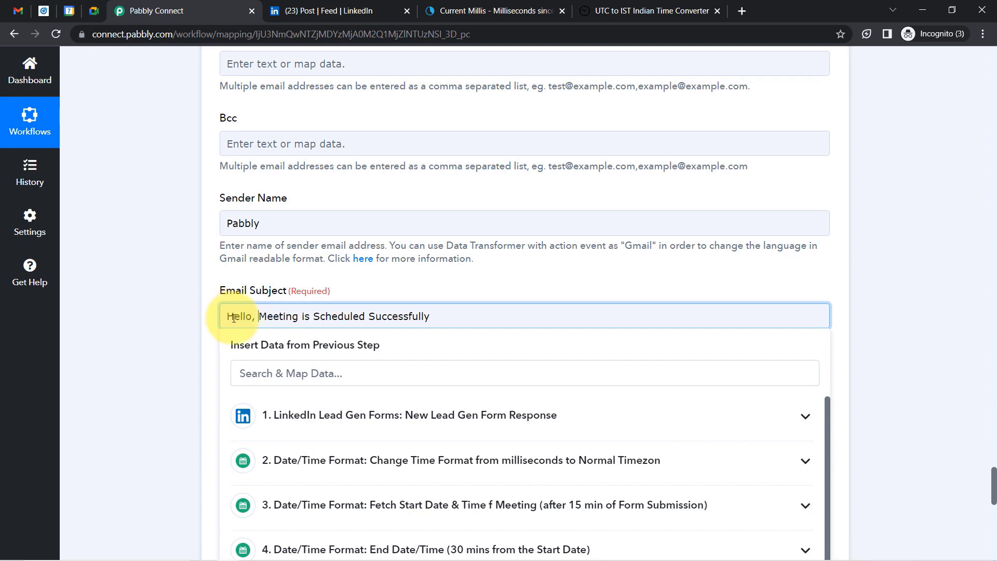
left_click(261, 376)
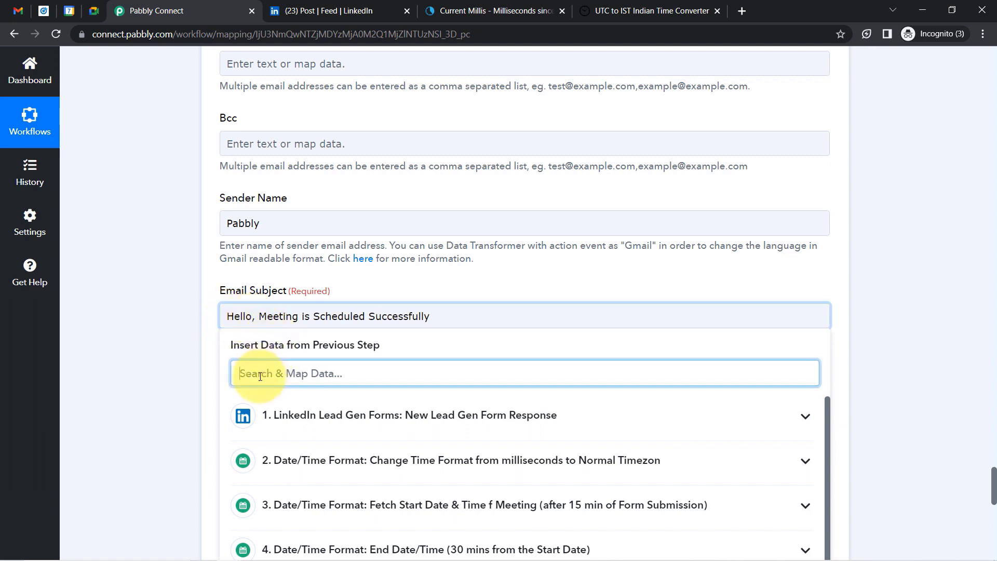
type("pabbl")
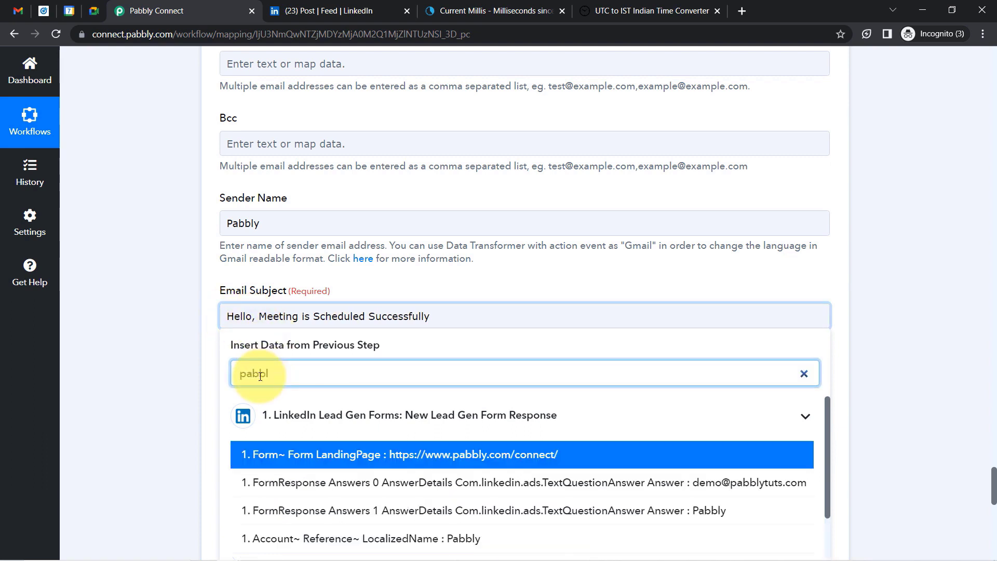
left_click(452, 544)
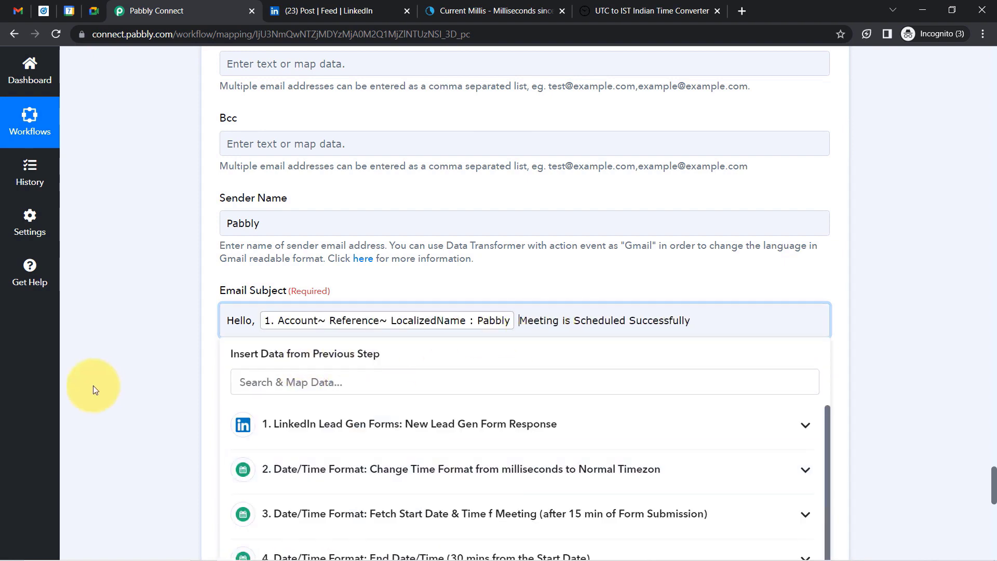
left_click(92, 386)
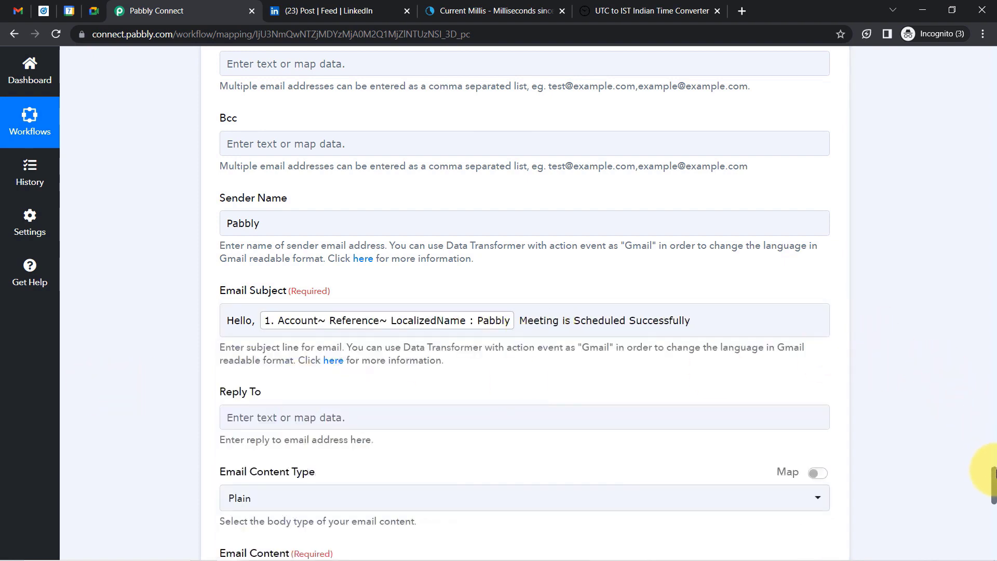
Keep the content type Plain and begin the body with a greeting using LocalizedName.
scroll(994, 485, "down", 5)
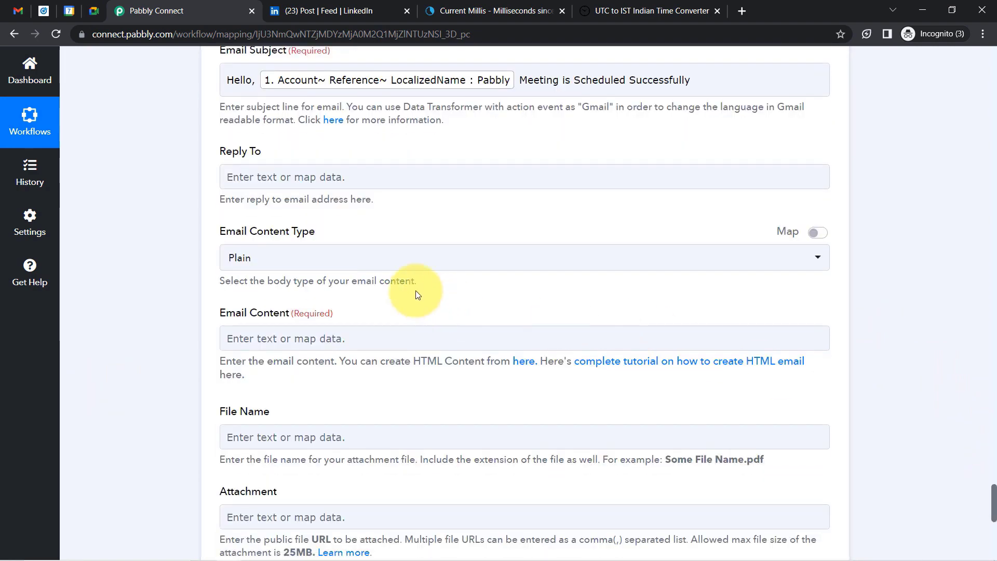
left_click(249, 258)
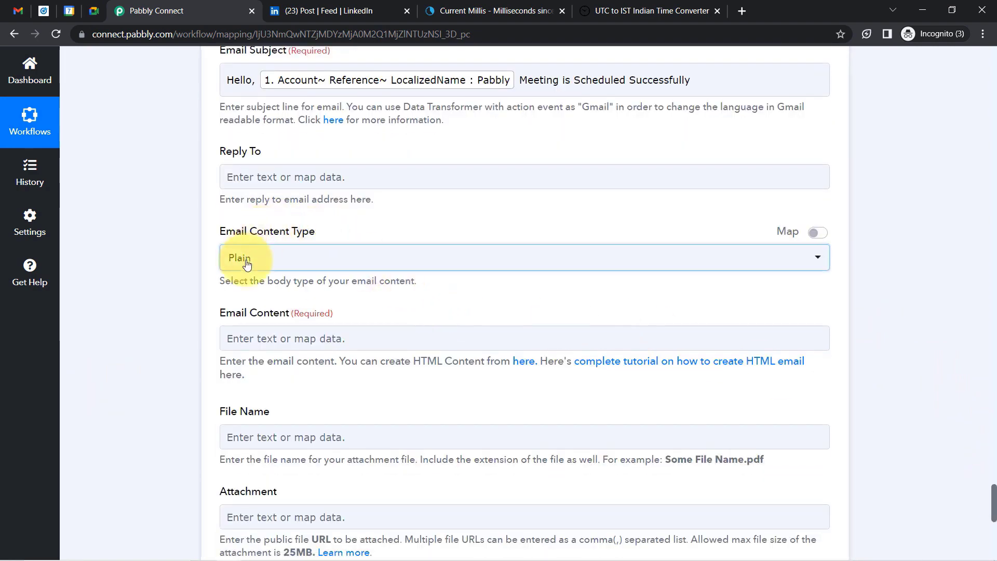
left_click(265, 260)
left_click(271, 339)
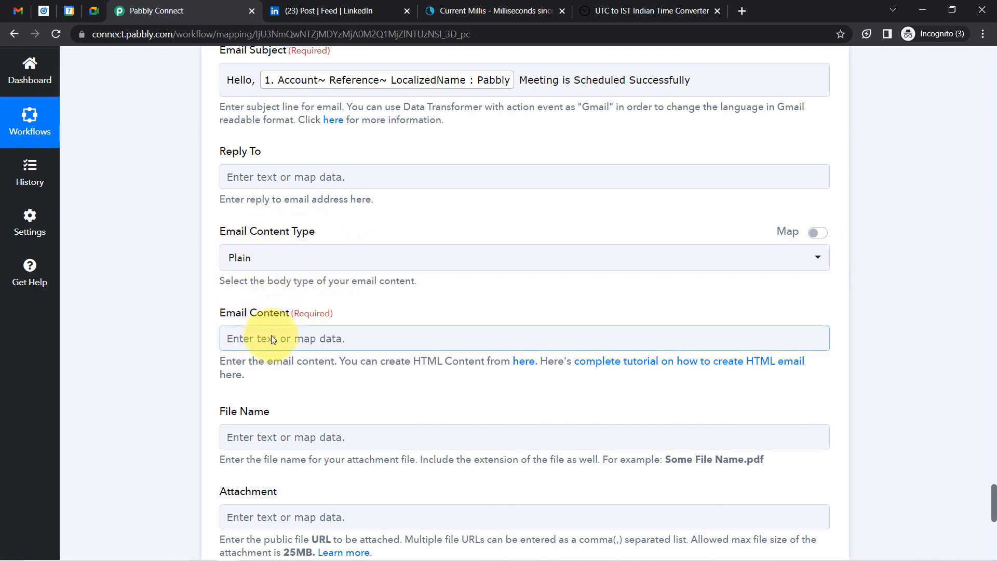
left_click(251, 338)
type("Hello")
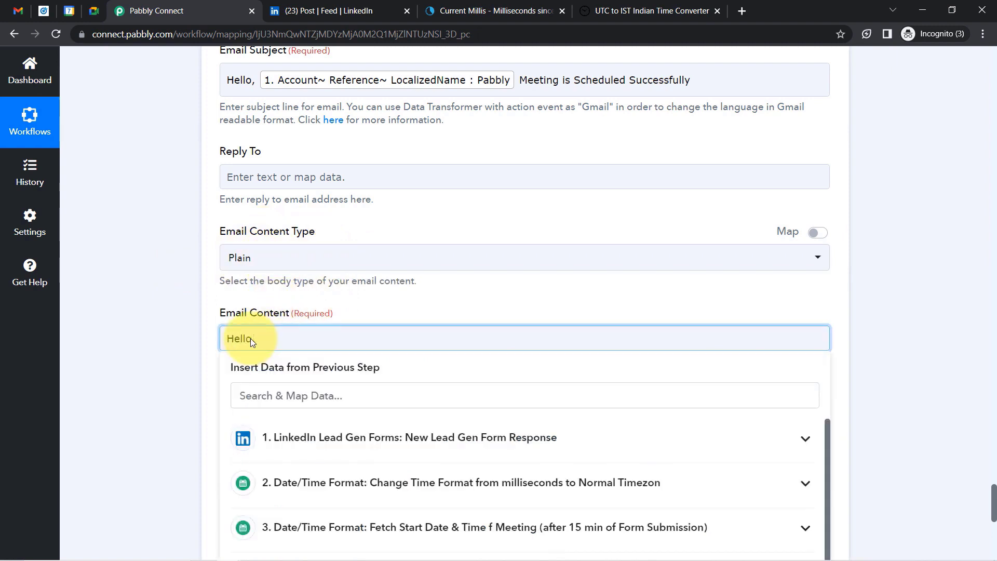
left_click(270, 396)
type("pabb")
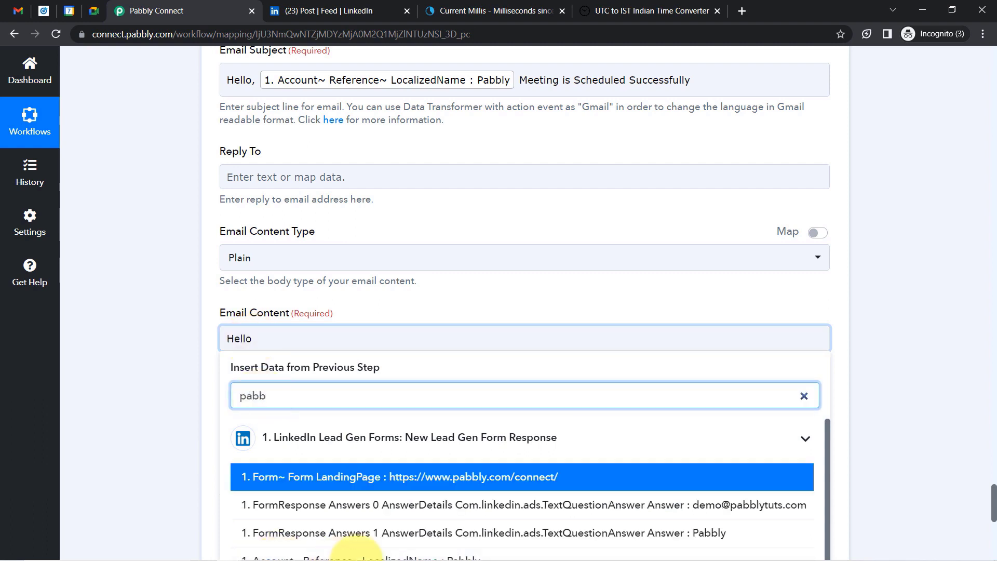
type("ly")
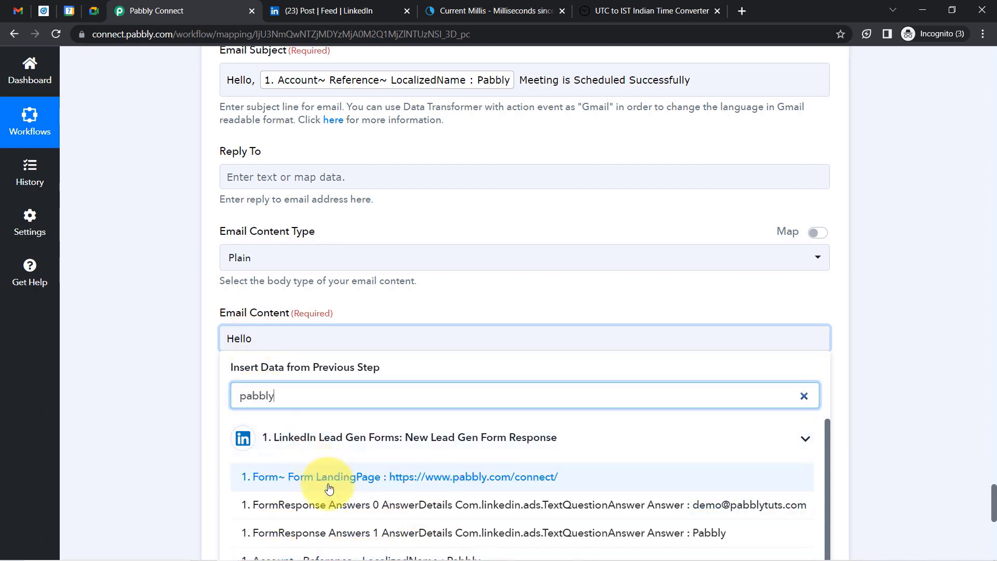
left_click(439, 554)
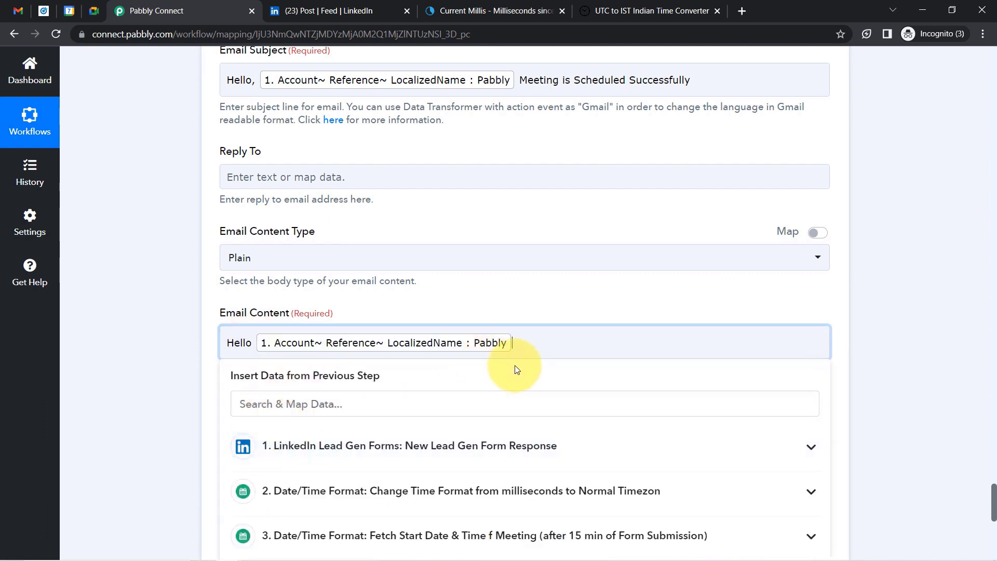
type(",")
key("Return")
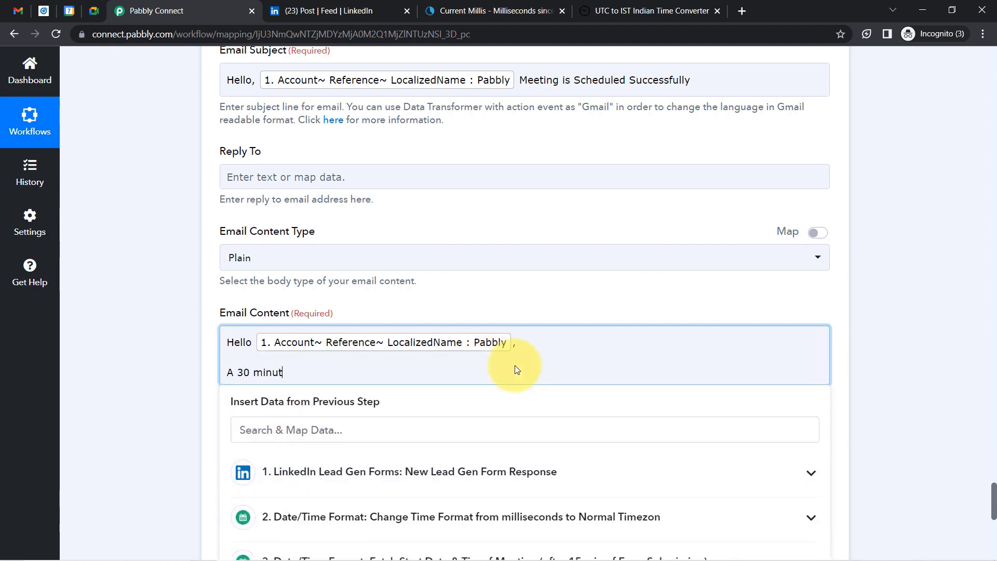
Write body lines announcing the 30 minute Astrologer session, the 15-minute start, and the link intro.
type("A 30 minute session has been sche")
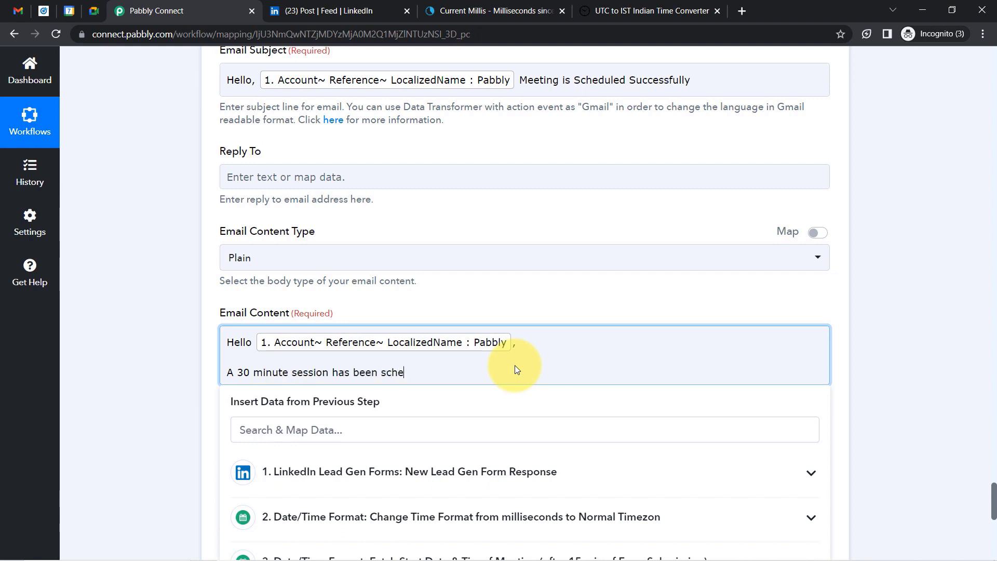
type("dules with one of")
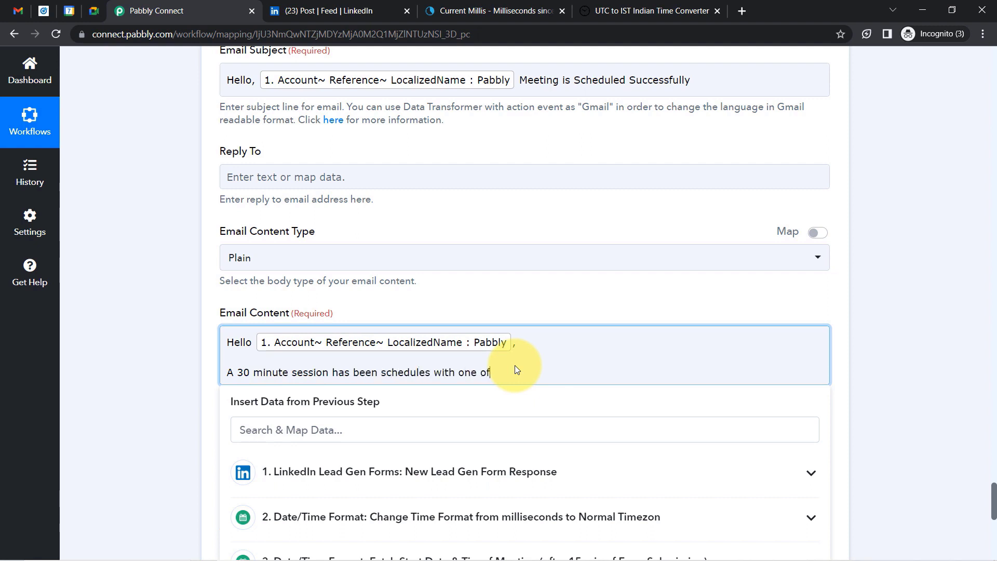
type(" our expert Astrologer.")
key("Return")
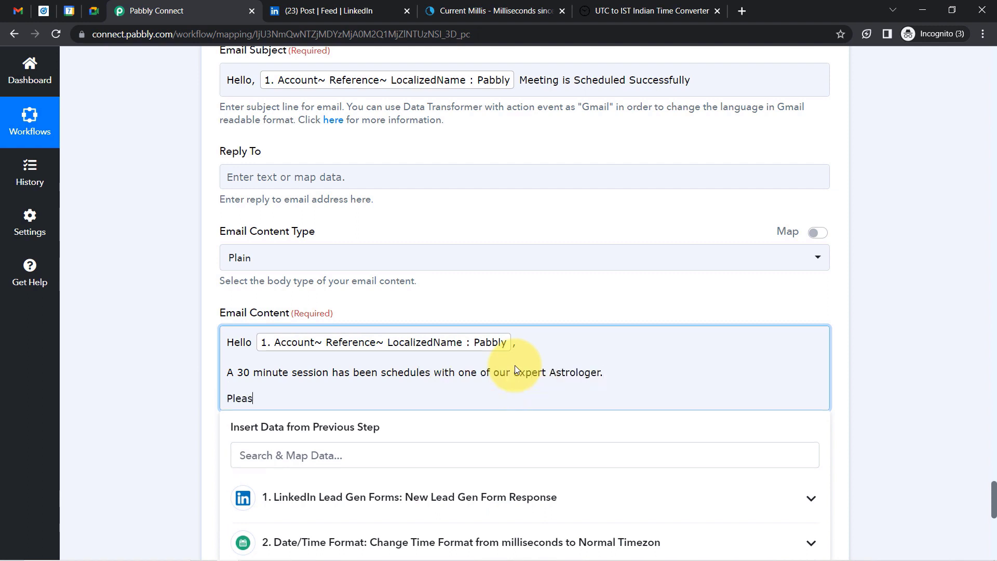
type("Please be ready for the meeting b")
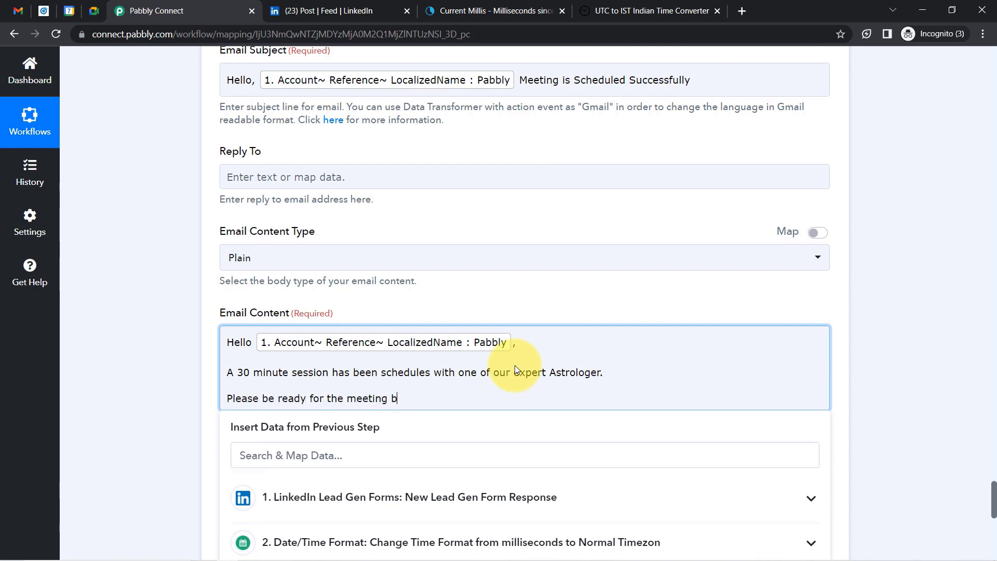
type("ecuase it will start in n")
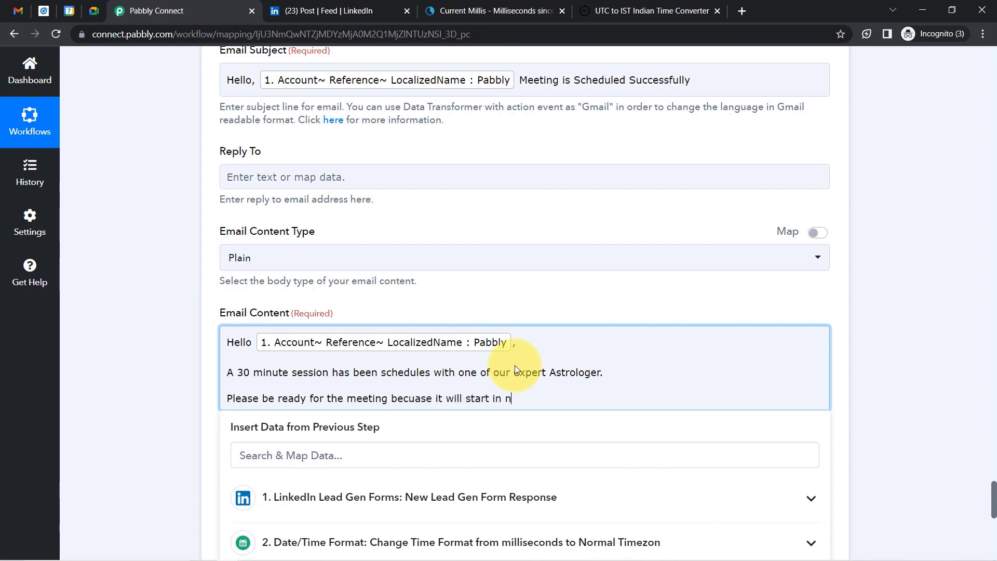
type("ext 15 mins.")
key("Return")
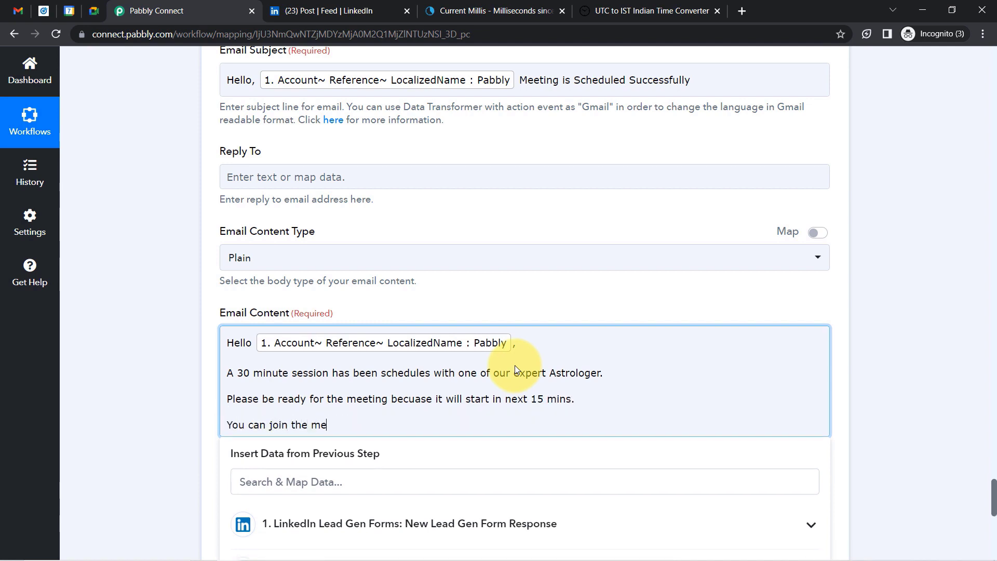
type("You can join the meeting form this link -")
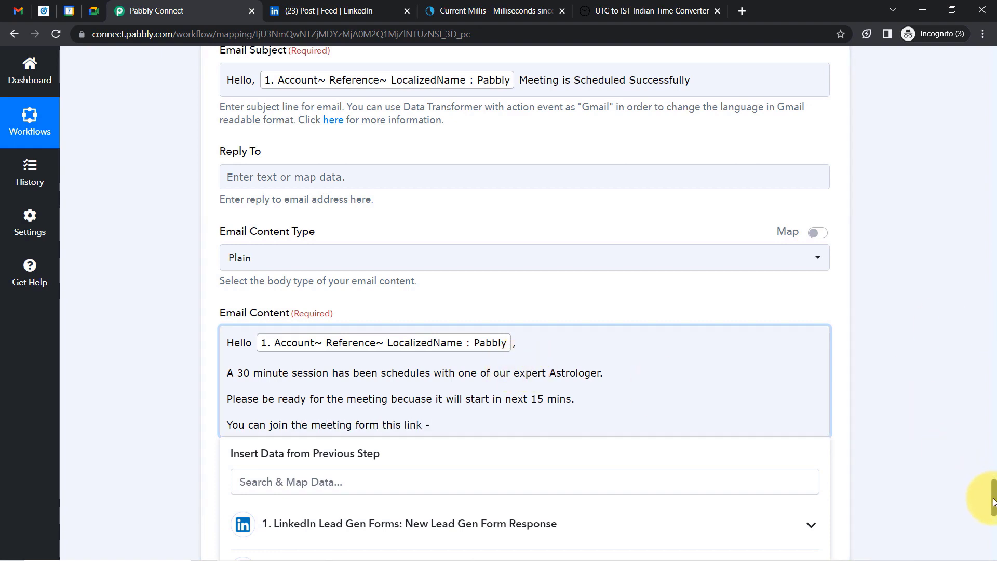
Insert the Google Meet step's HangoutLink after the link sentence in the body.
left_click_drag(994, 502, 994, 520)
left_click(307, 483)
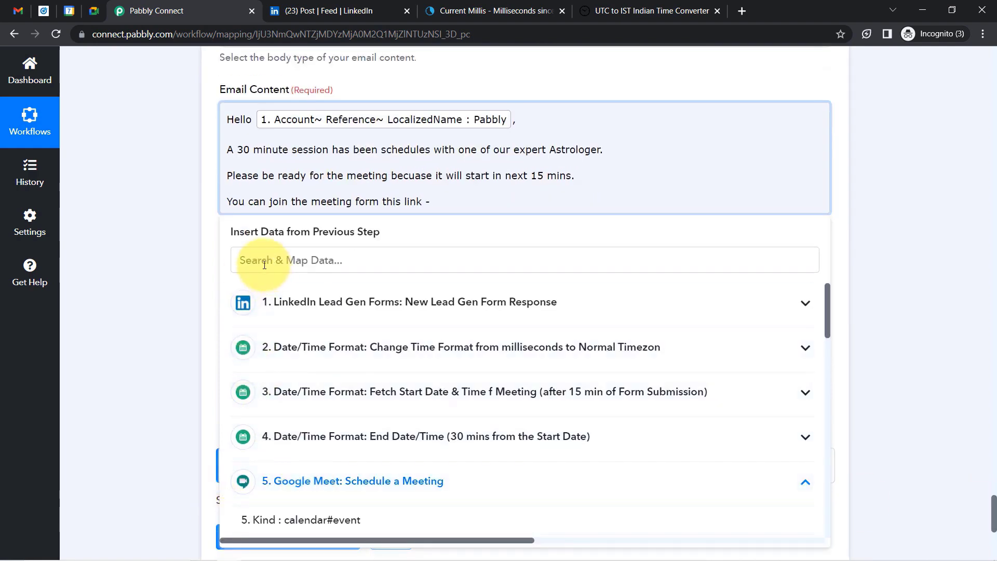
left_click(265, 265)
type("hango")
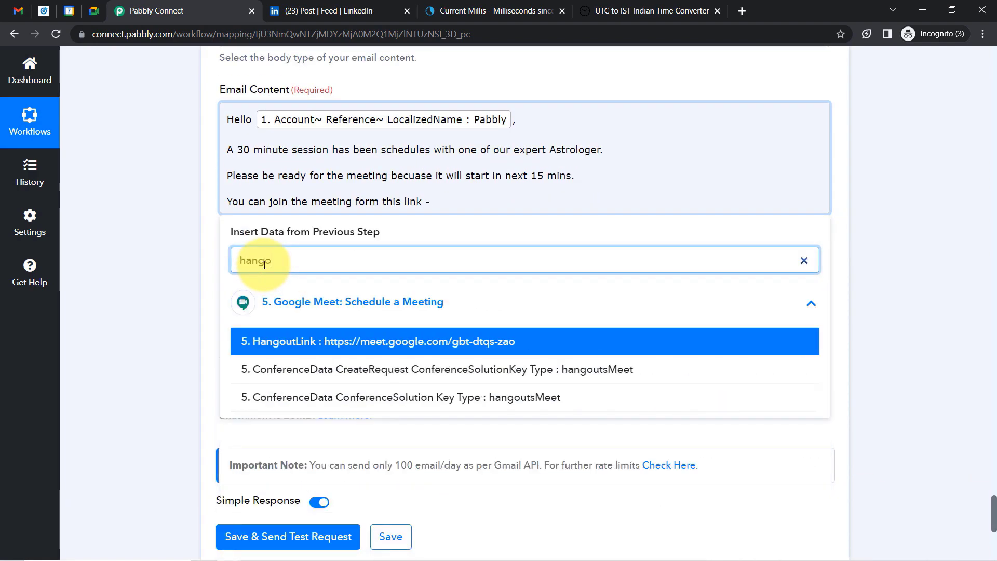
type("u")
left_click(363, 343)
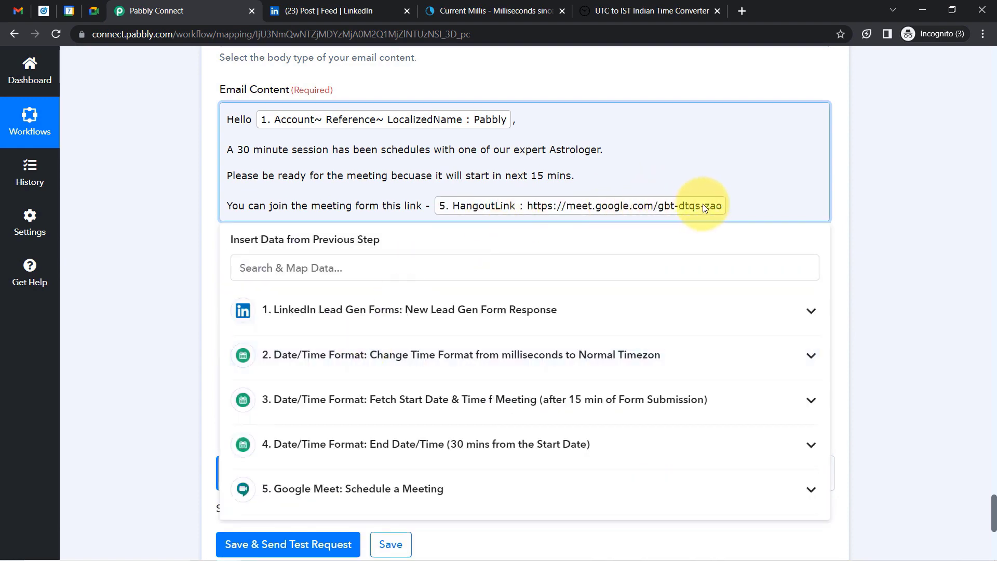
key("Return")
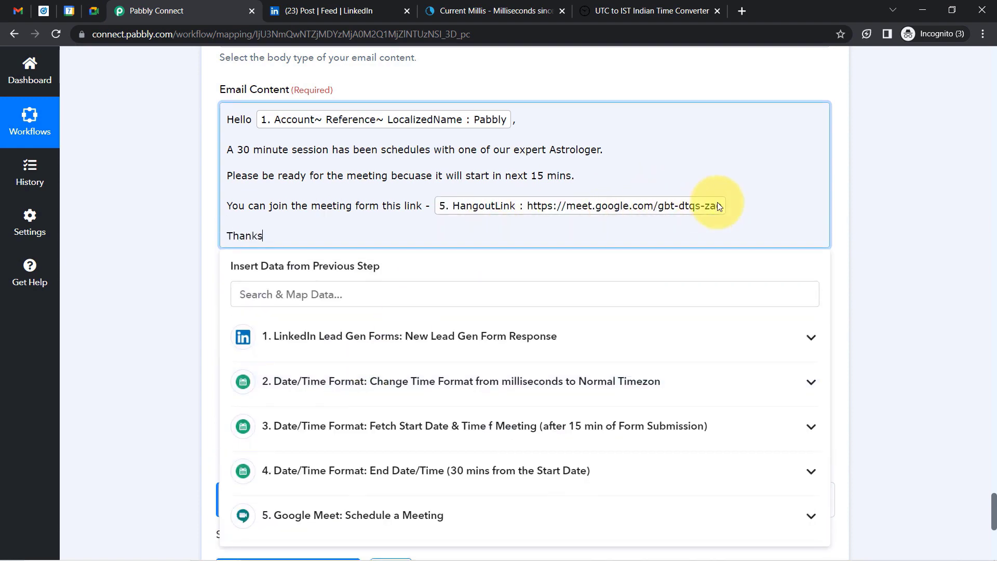
left_click(172, 272)
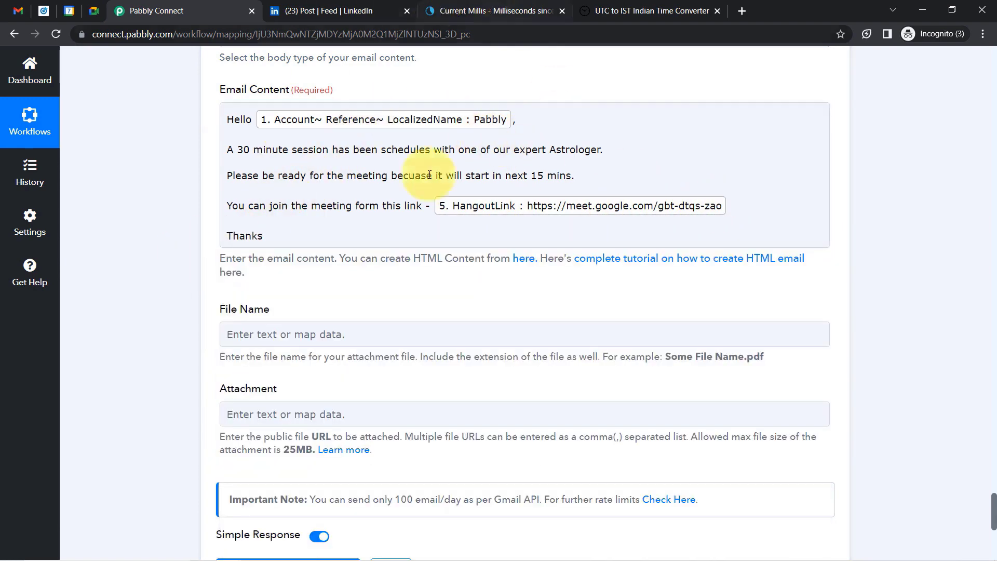
Review the email body, then save the step and send a test email.
left_click(233, 120)
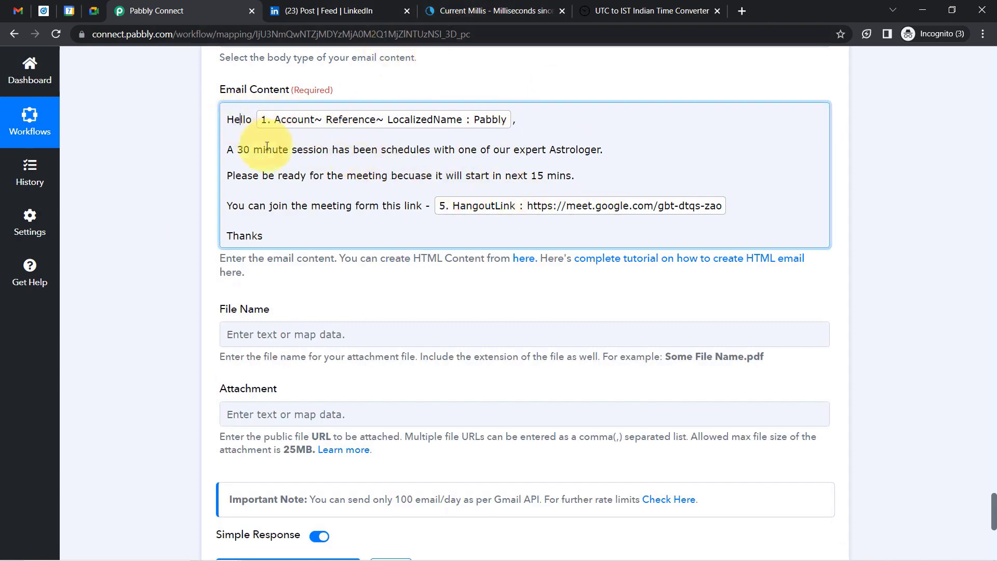
left_click_drag(267, 147, 281, 206)
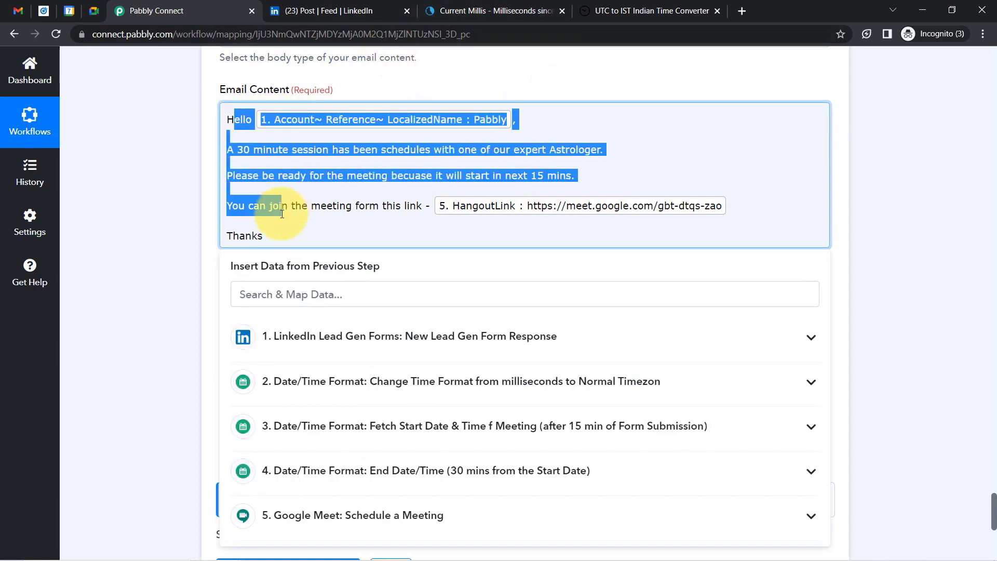
left_click(157, 216)
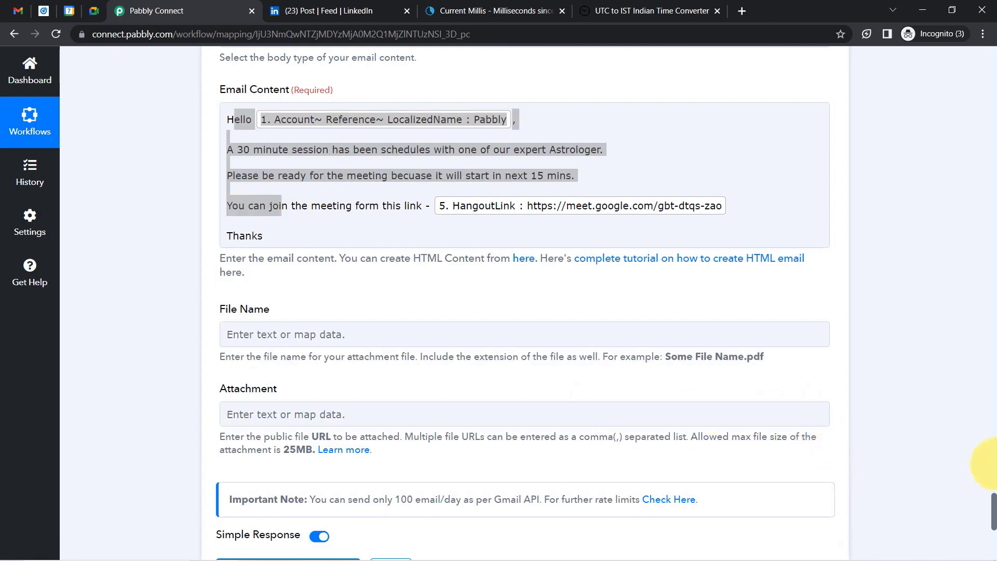
left_click_drag(993, 514, 993, 545)
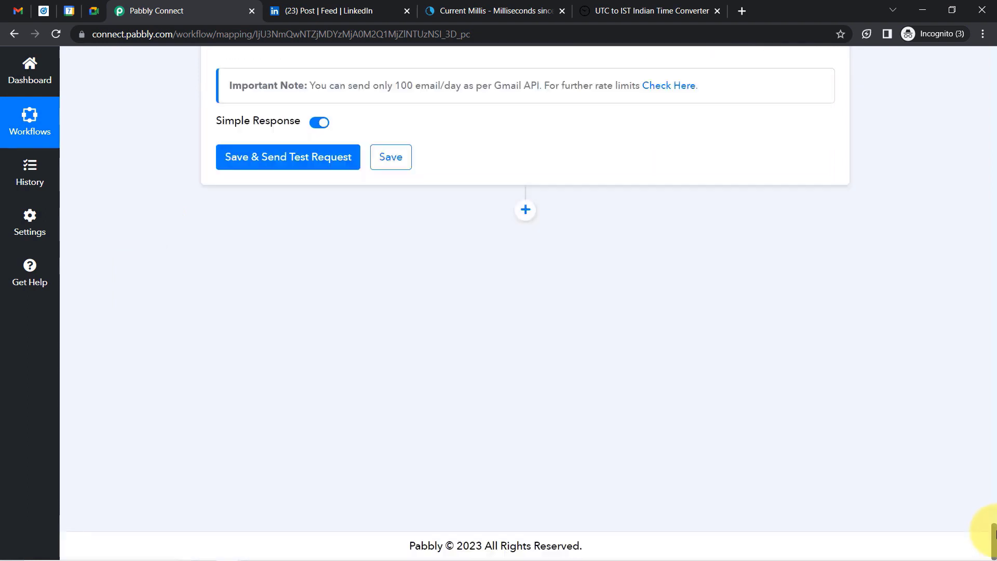
left_click(271, 165)
Clear out the Gmail inbox and refresh it to look for the test email.
left_click(18, 10)
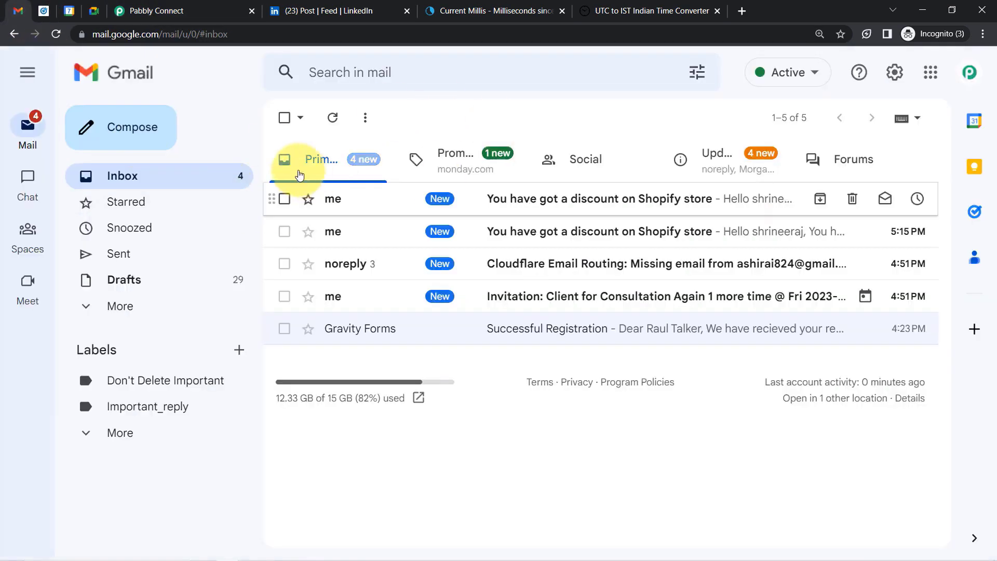
left_click(285, 117)
left_click(324, 118)
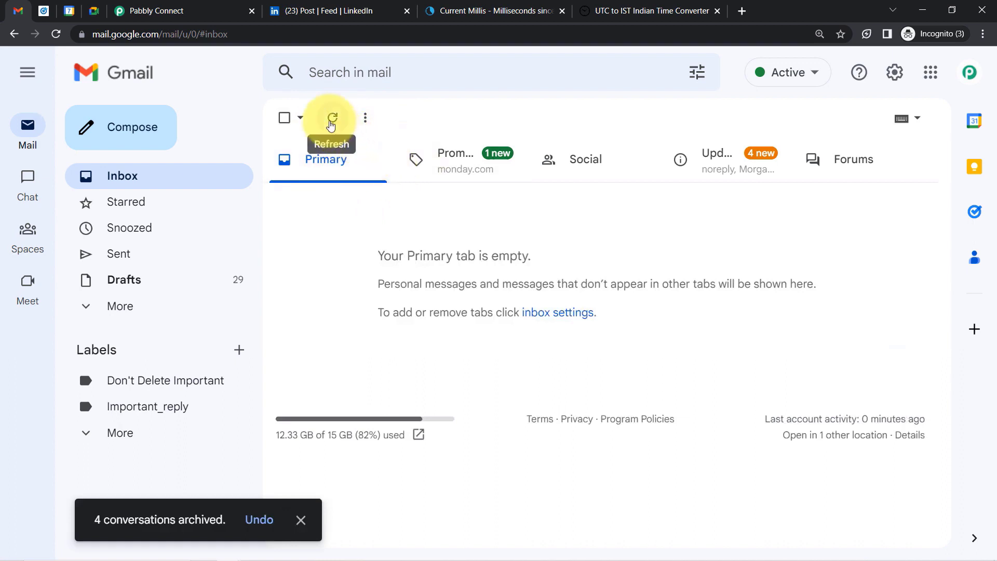
left_click(333, 119)
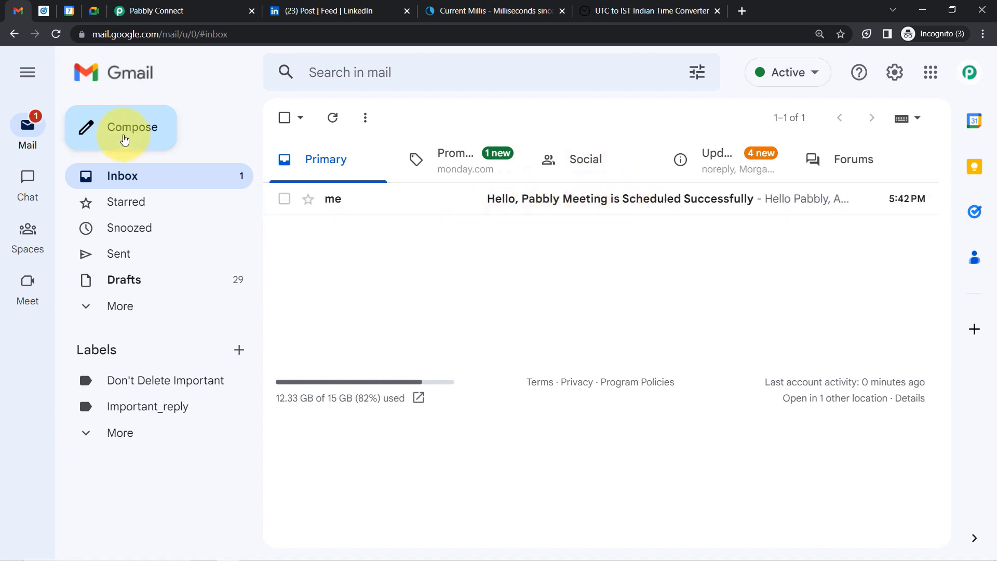
left_click(28, 78)
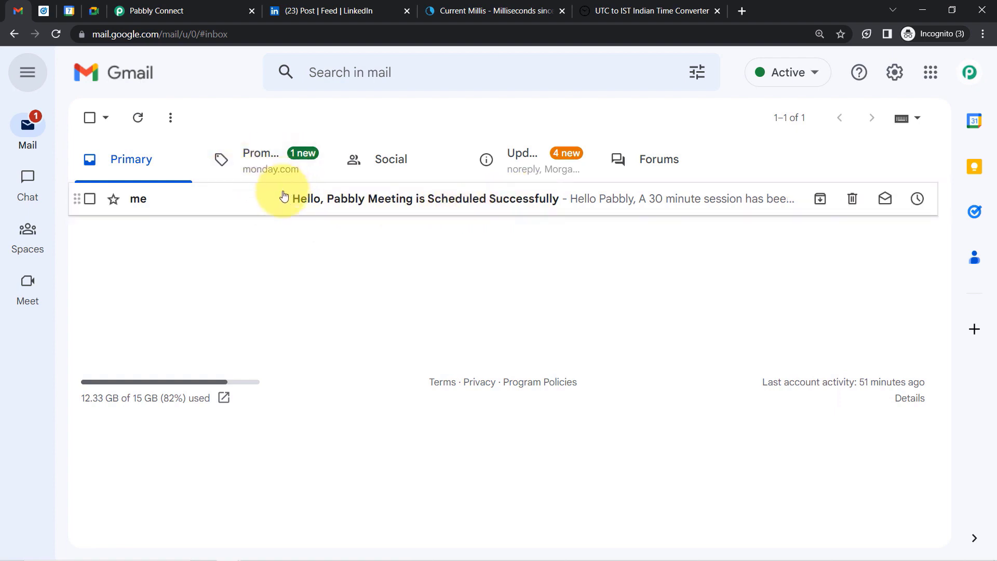
Read the 'Meeting is Scheduled Successfully' email and confirm its Google Meet link opens.
left_click(467, 211)
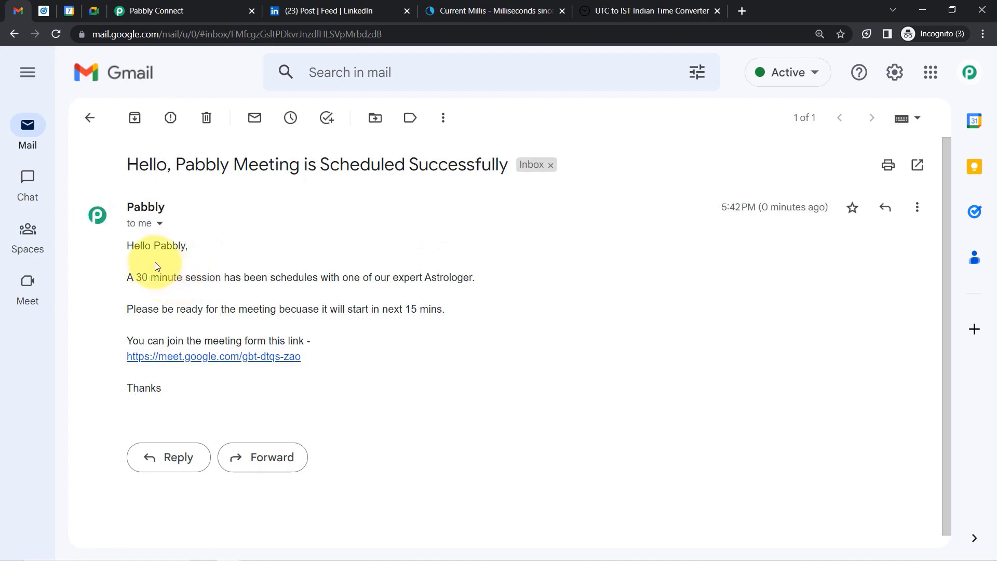
left_click_drag(137, 278, 400, 275)
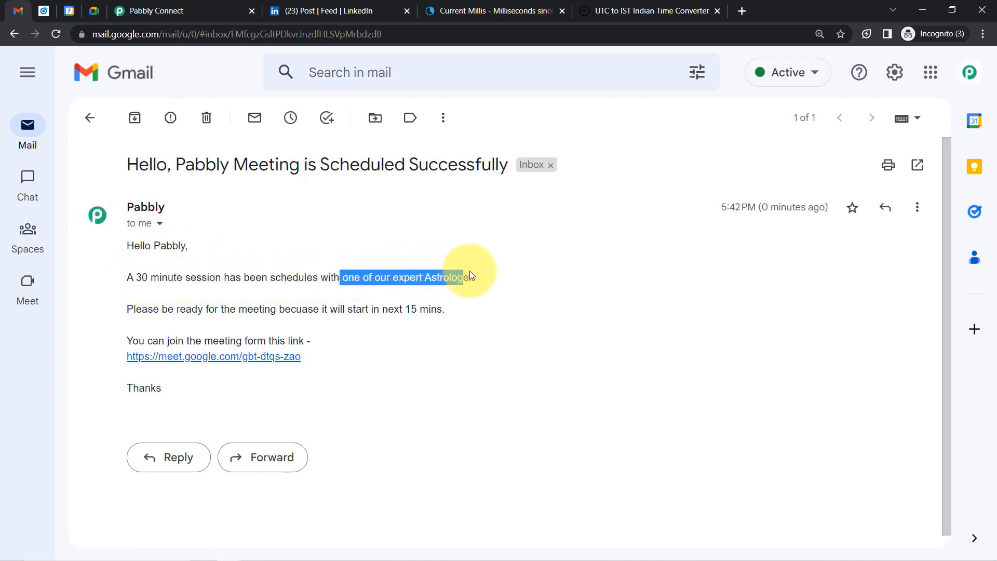
left_click_drag(136, 309, 428, 310)
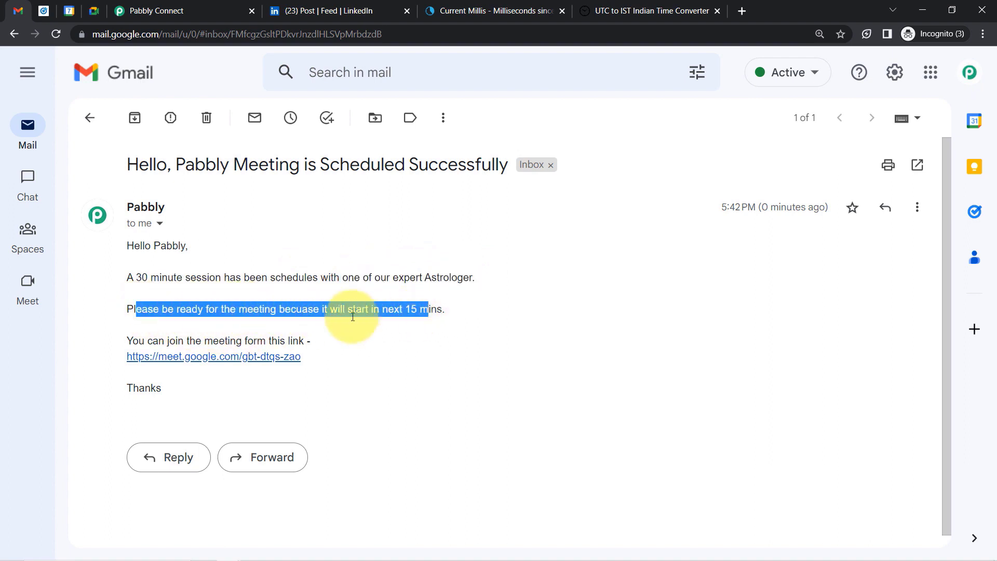
left_click_drag(168, 342, 307, 343)
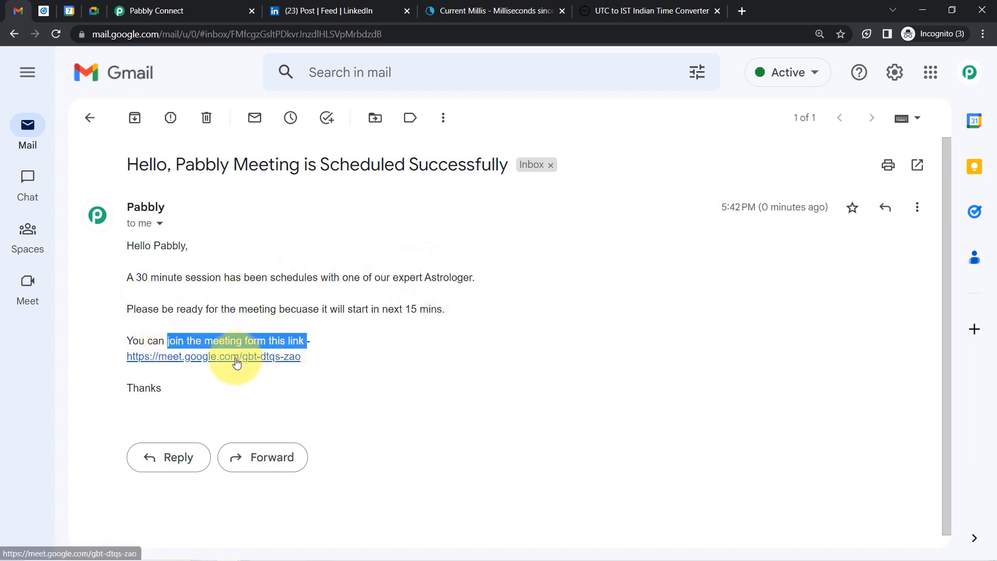
left_click(237, 362)
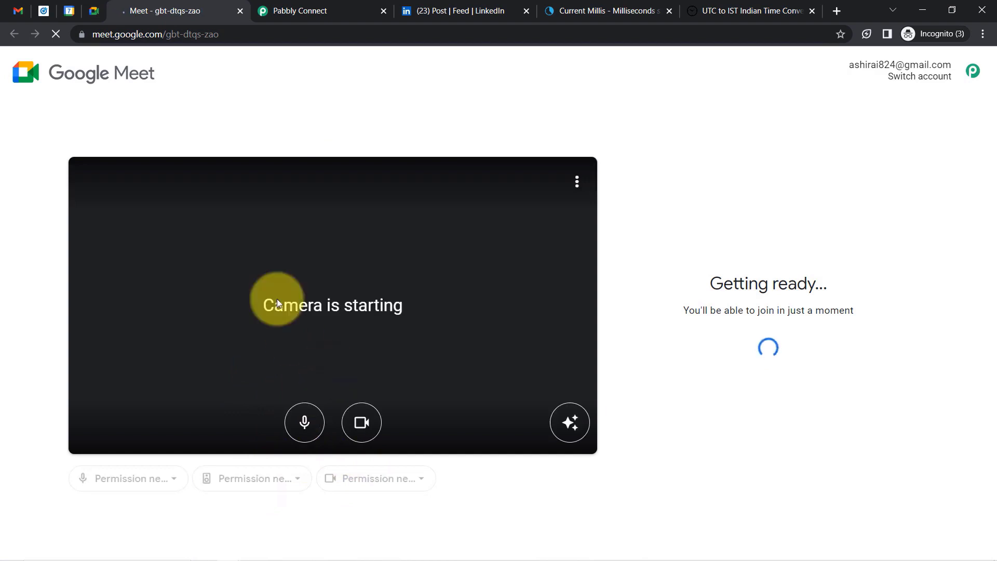
left_click(240, 11)
Back in the workflow, collapse the LinkedIn trigger and both Date/Time Format steps.
left_click(156, 10)
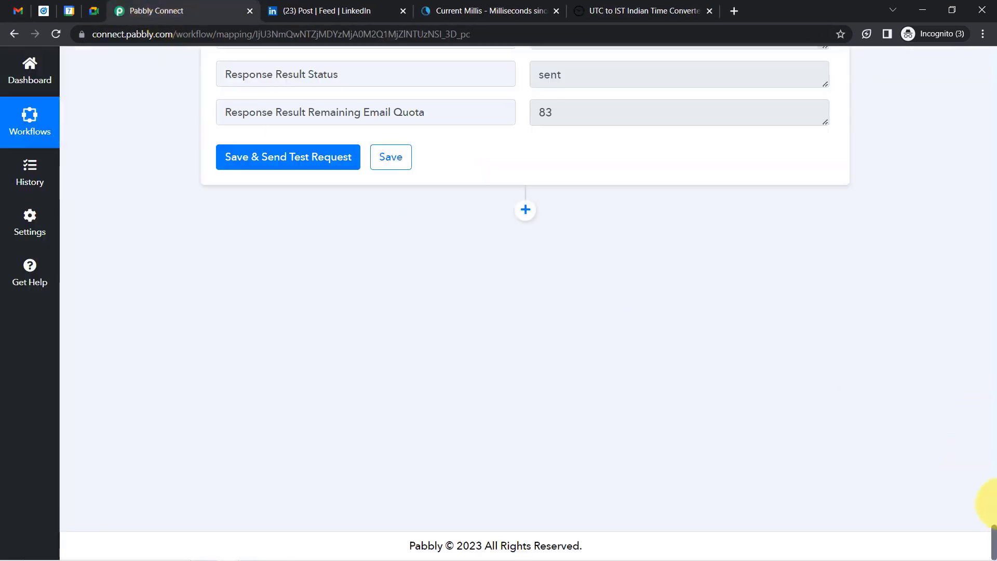
left_click_drag(994, 546, 975, 52)
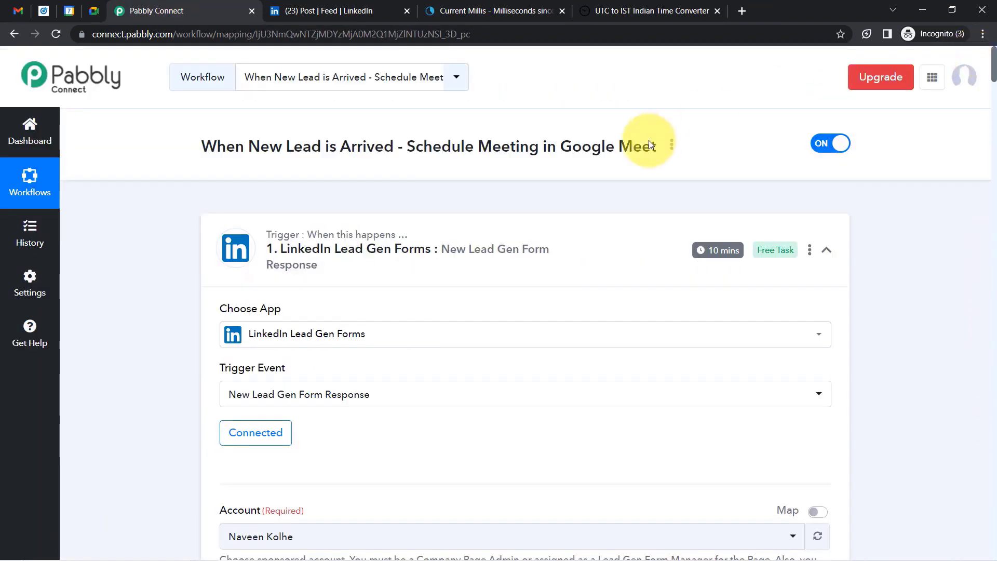
left_click(305, 261)
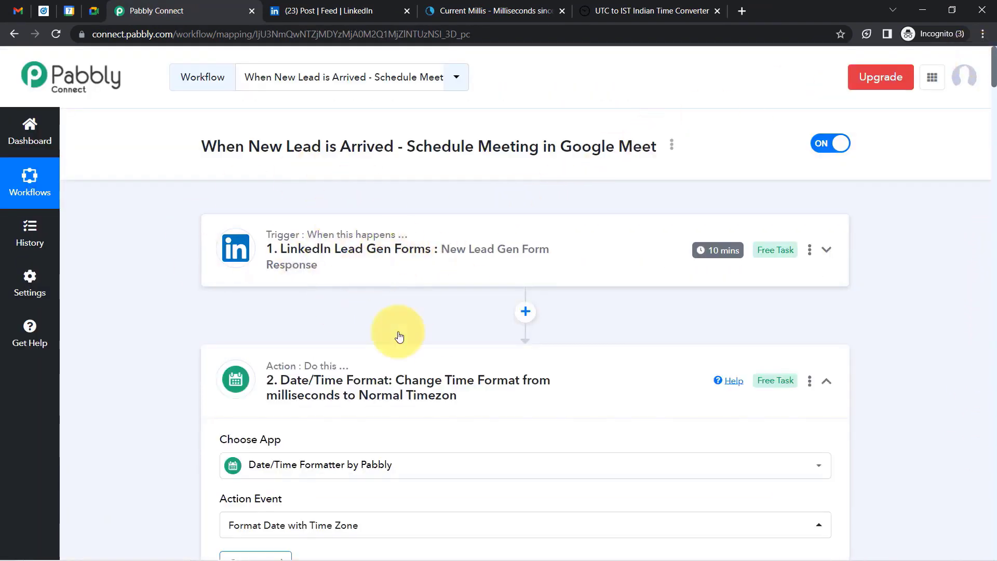
left_click(342, 398)
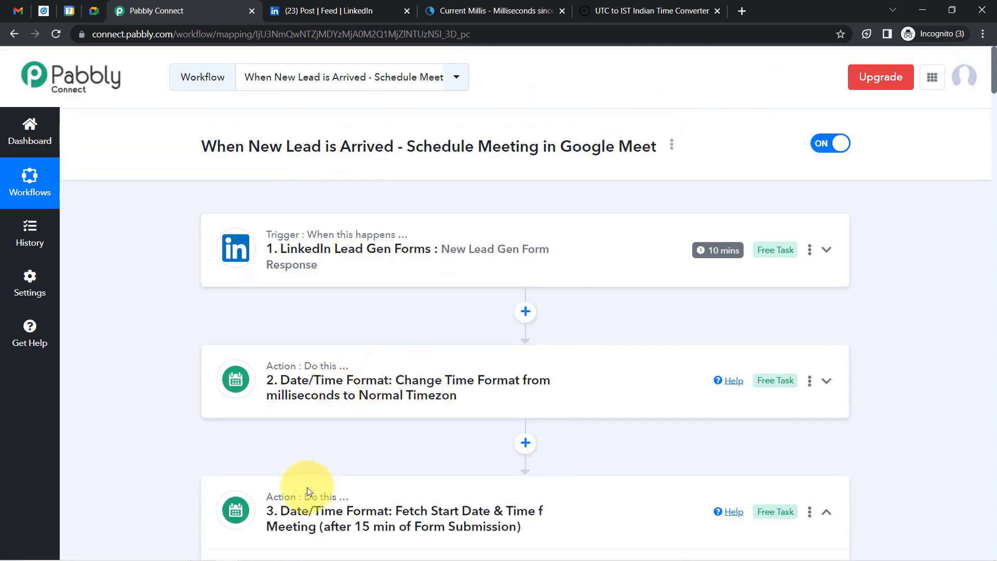
left_click(275, 527)
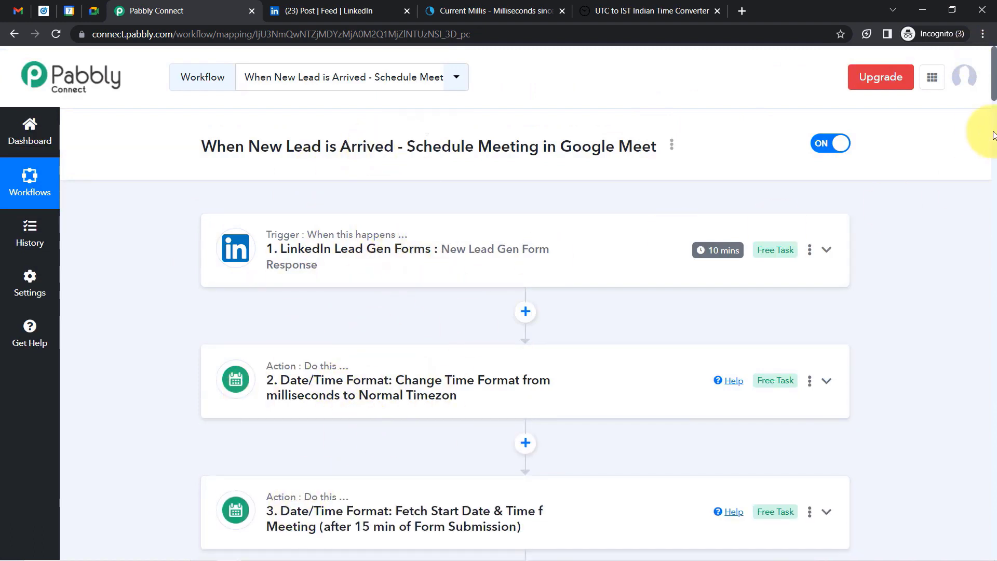
Collapse the Google Meet scheduling step and review the compact workflow overview.
left_click_drag(994, 96, 979, 215)
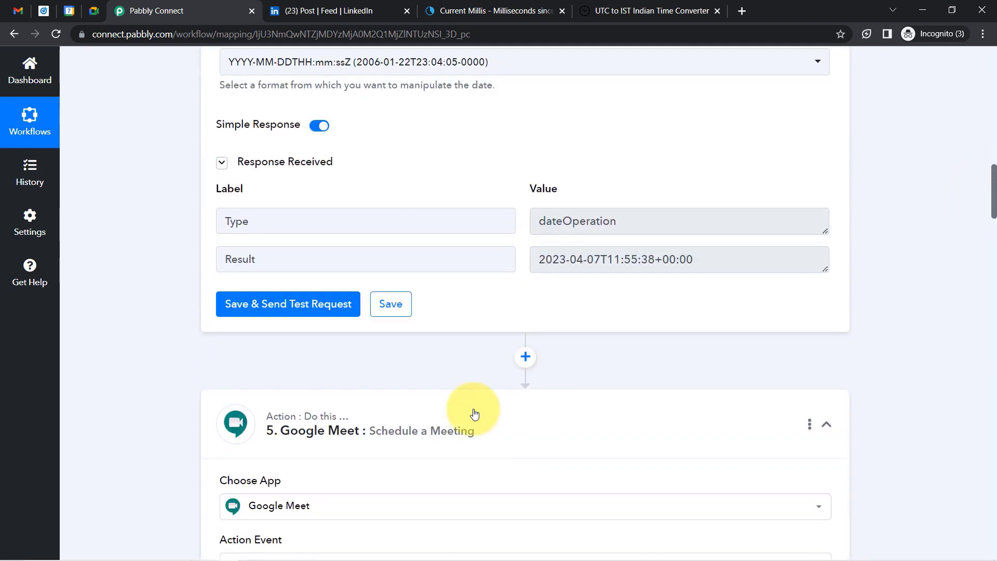
left_click(339, 434)
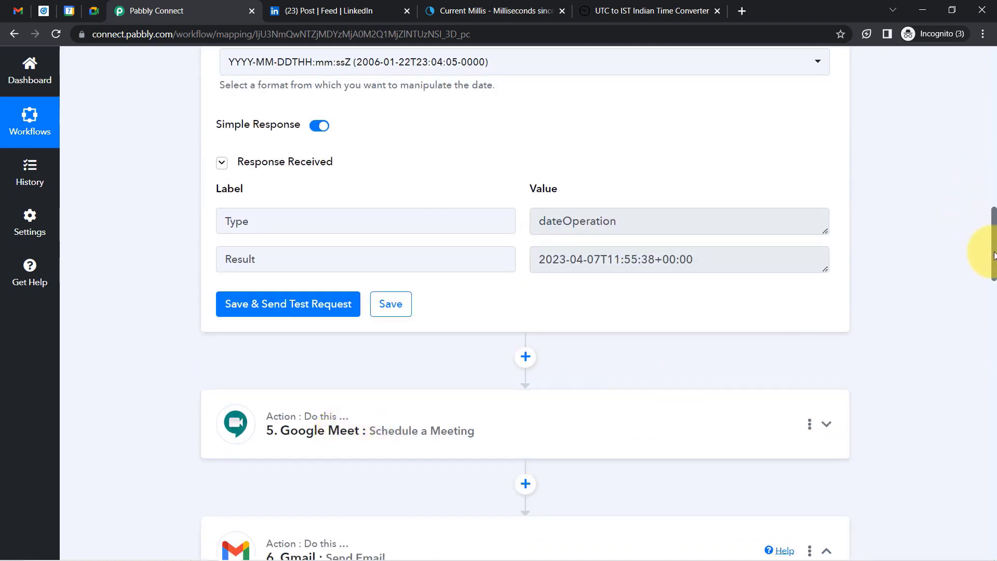
scroll(993, 249, "up", 1)
scroll(994, 261, "down", 3)
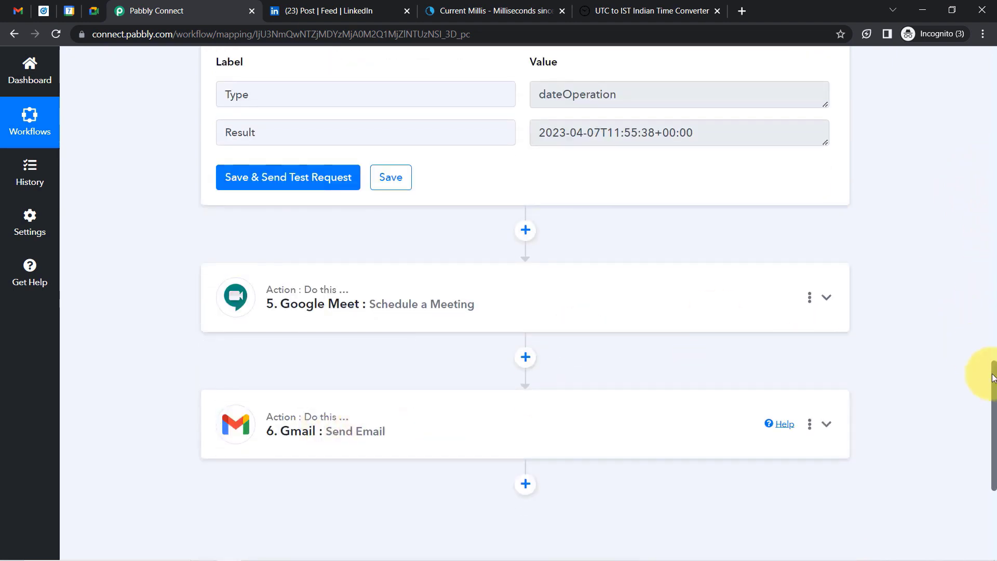
left_click_drag(993, 363, 968, 73)
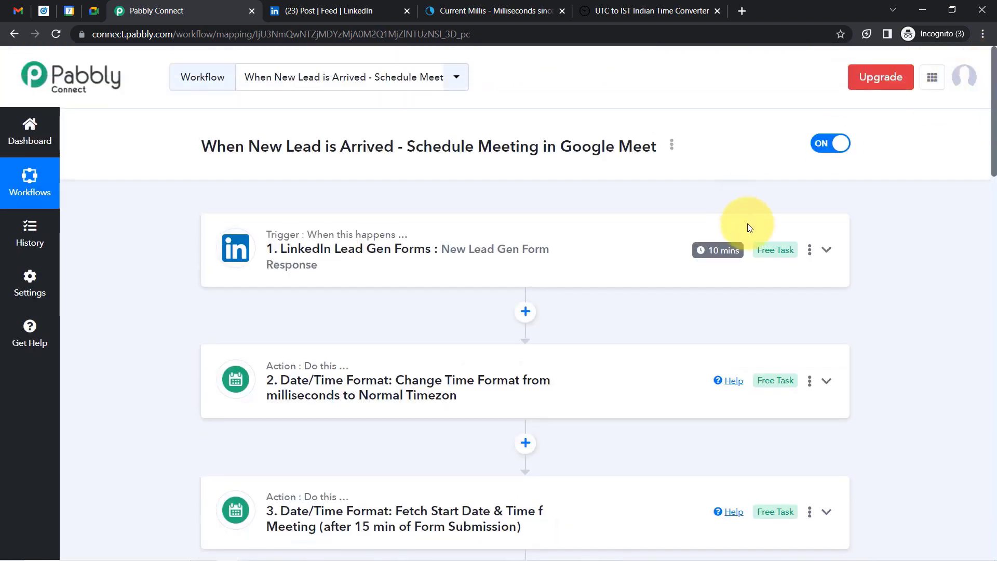
mouse_move(714, 254)
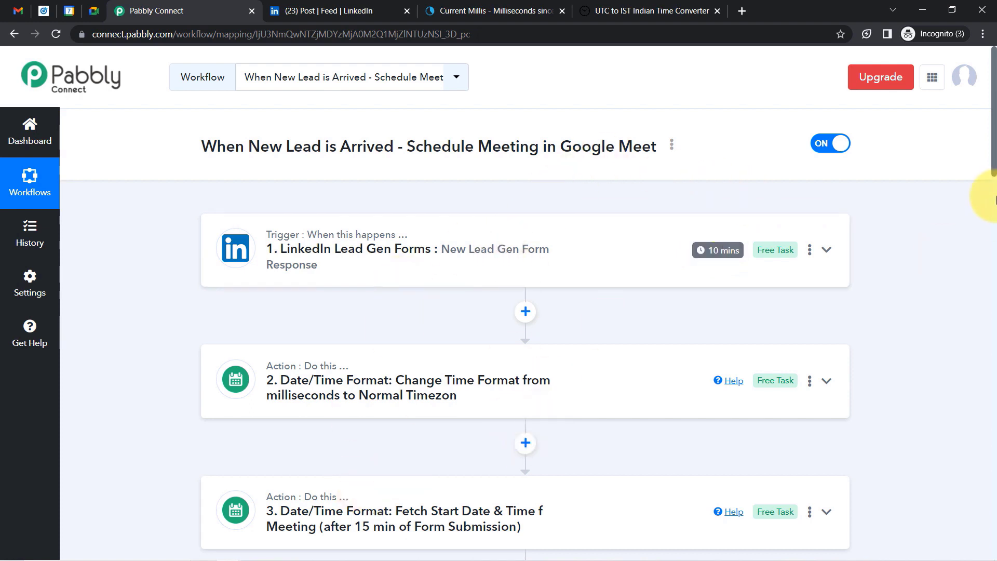
scroll(980, 196, "down", 5)
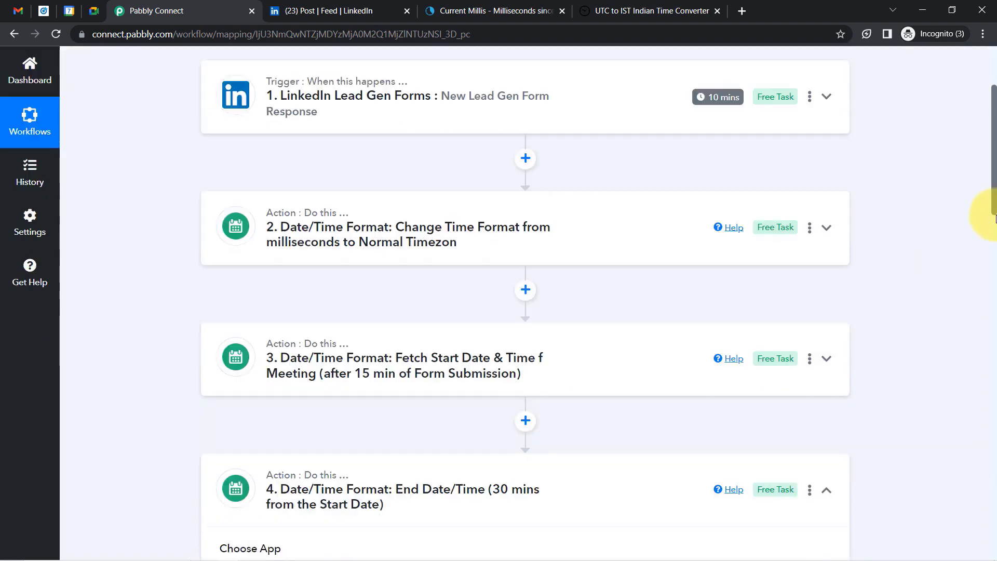
scroll(987, 197, "up", 5)
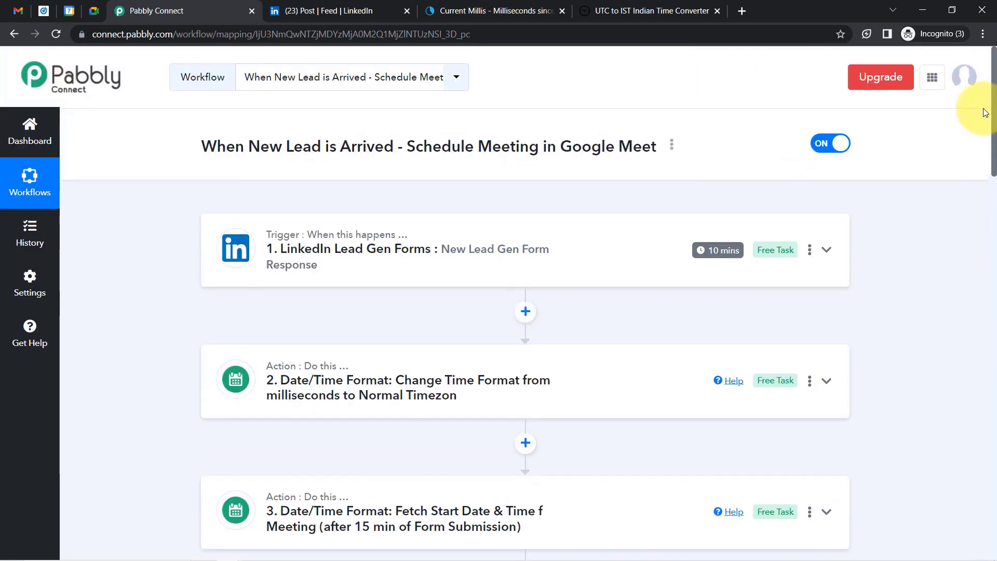
Copy the workflow's share link from its Share Workflow dialog, then close the dialog.
left_click(672, 146)
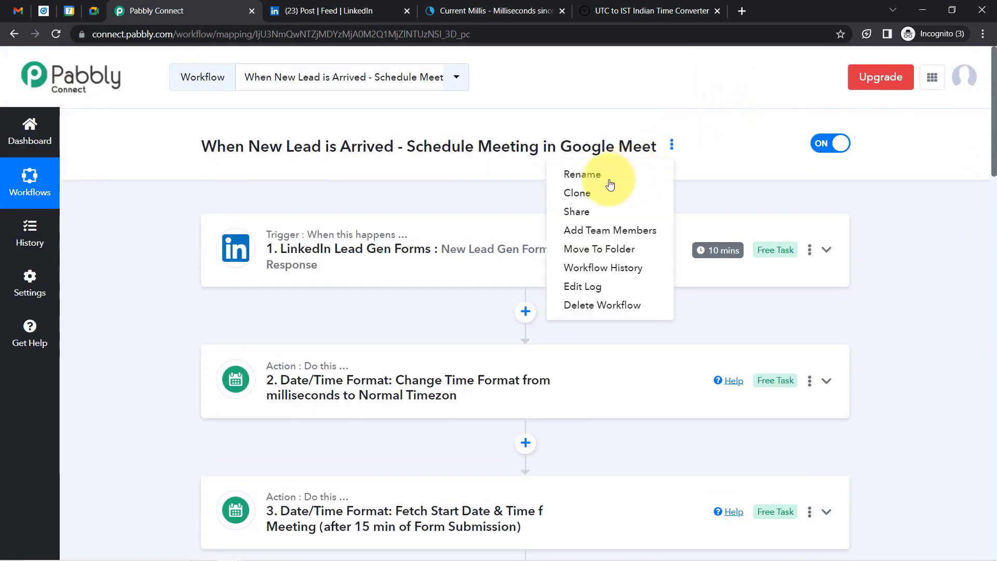
left_click(570, 211)
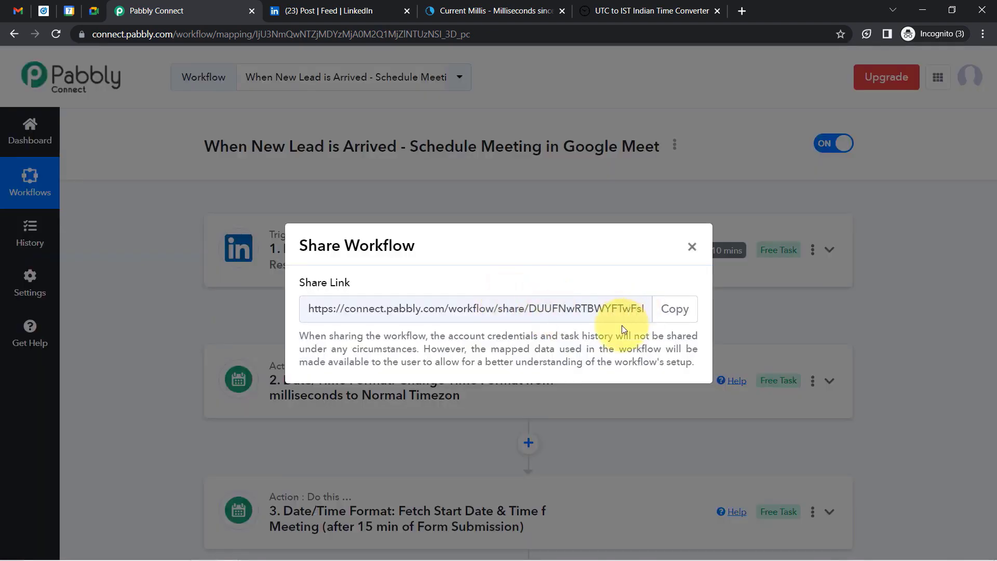
left_click(675, 309)
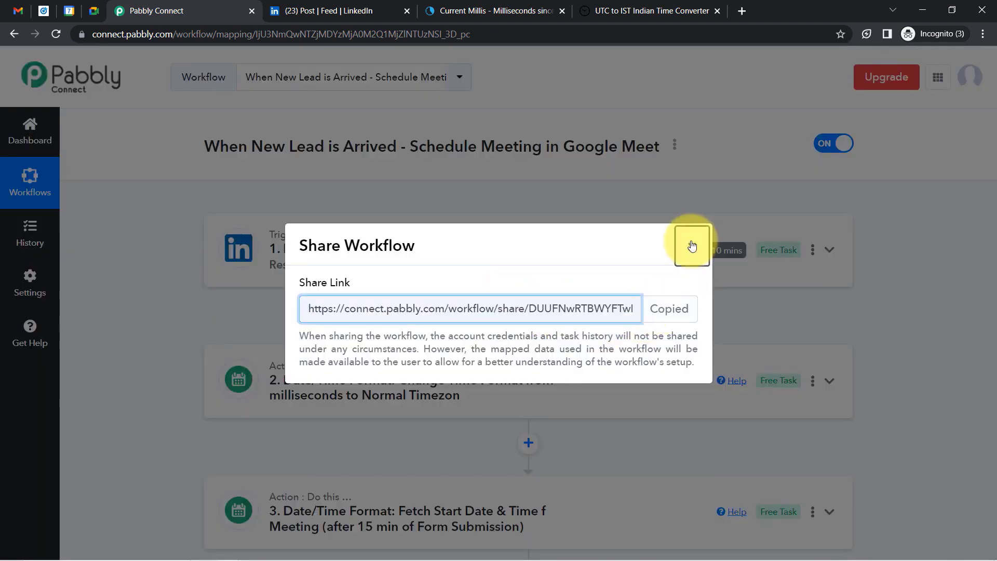
left_click(692, 246)
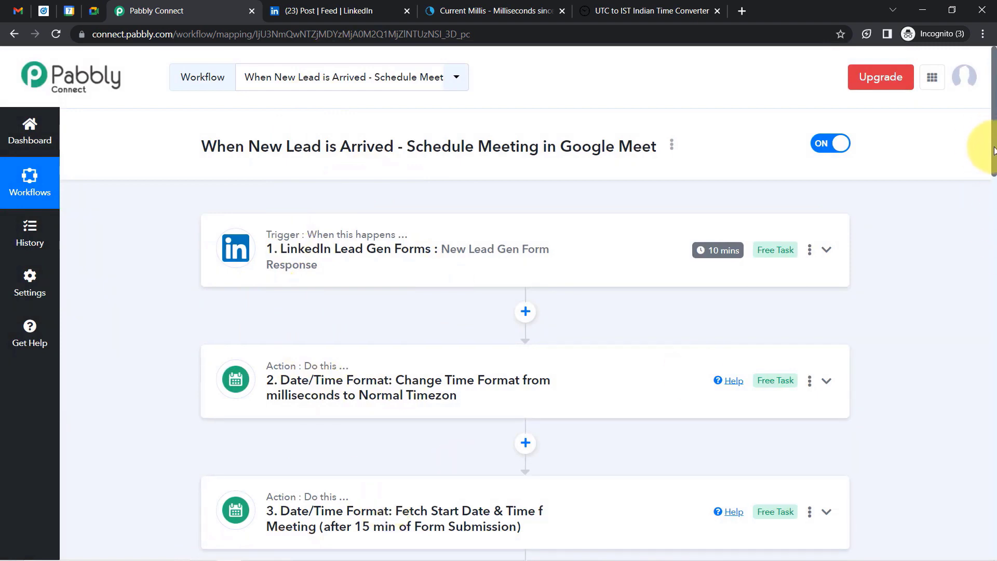
left_click_drag(993, 150, 993, 204)
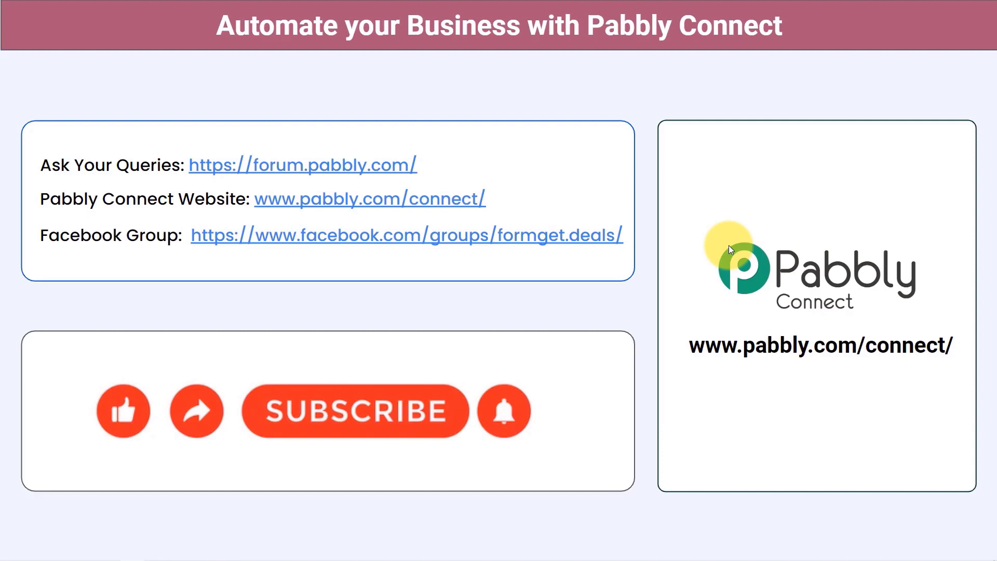